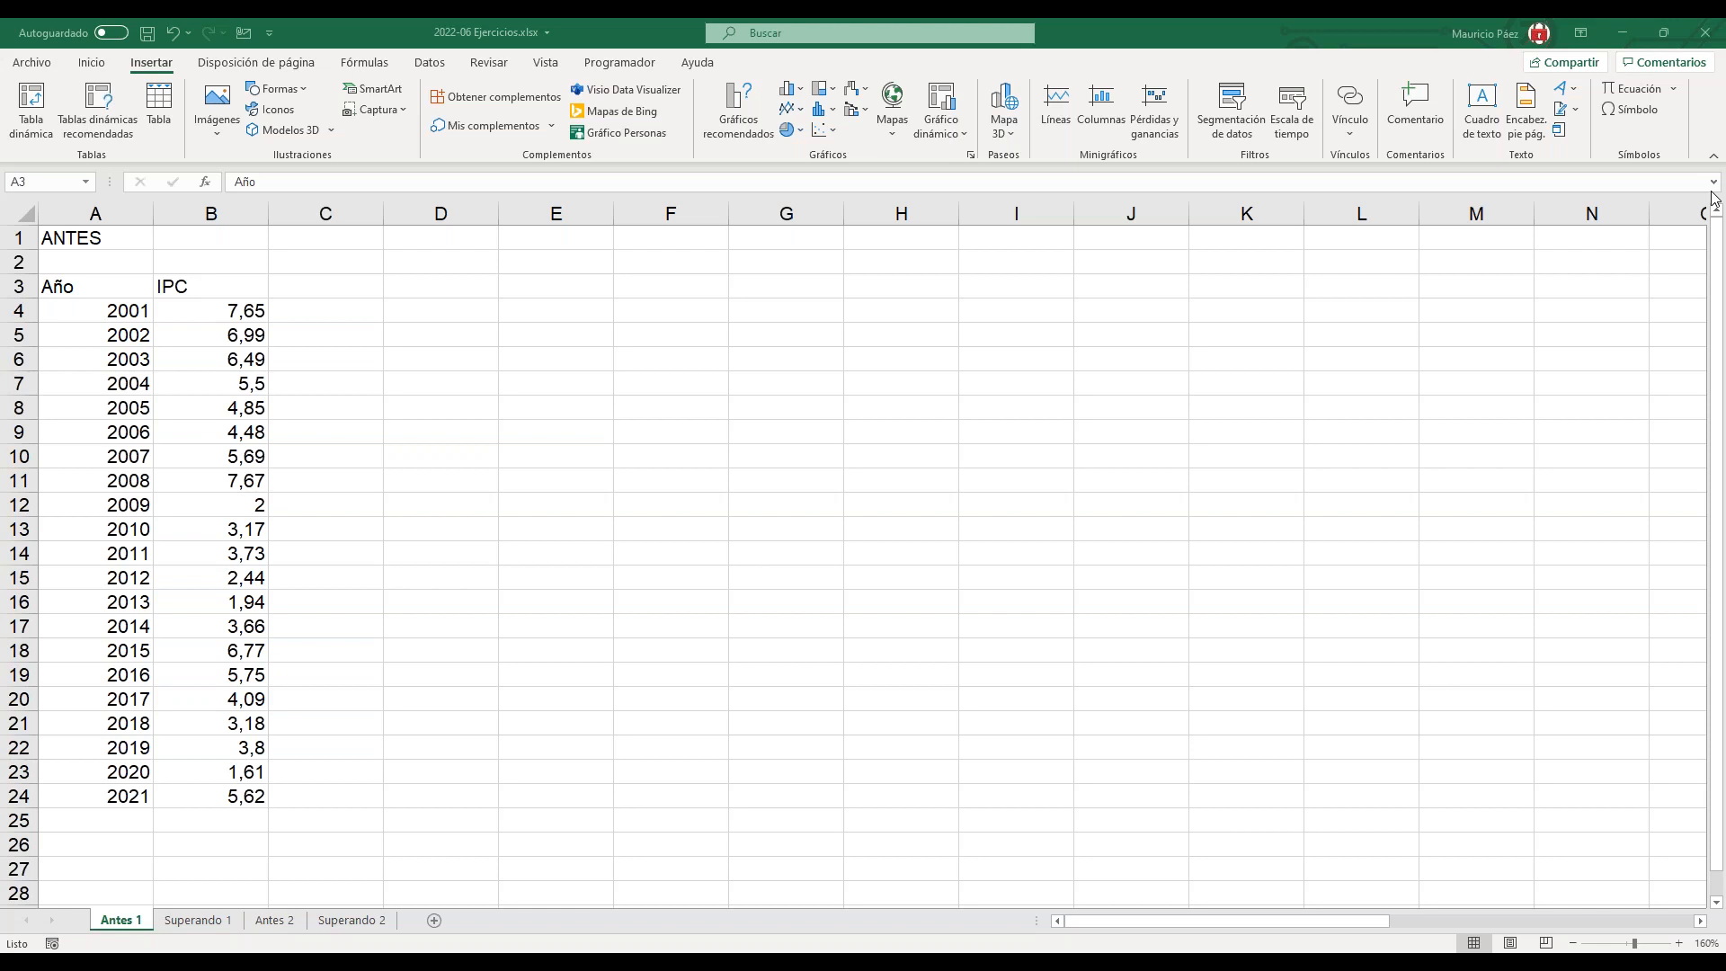
Examine the yearly Año and IPC figures in cells A3 to B24 of the Antes 1 sheet.
click(1103, 464)
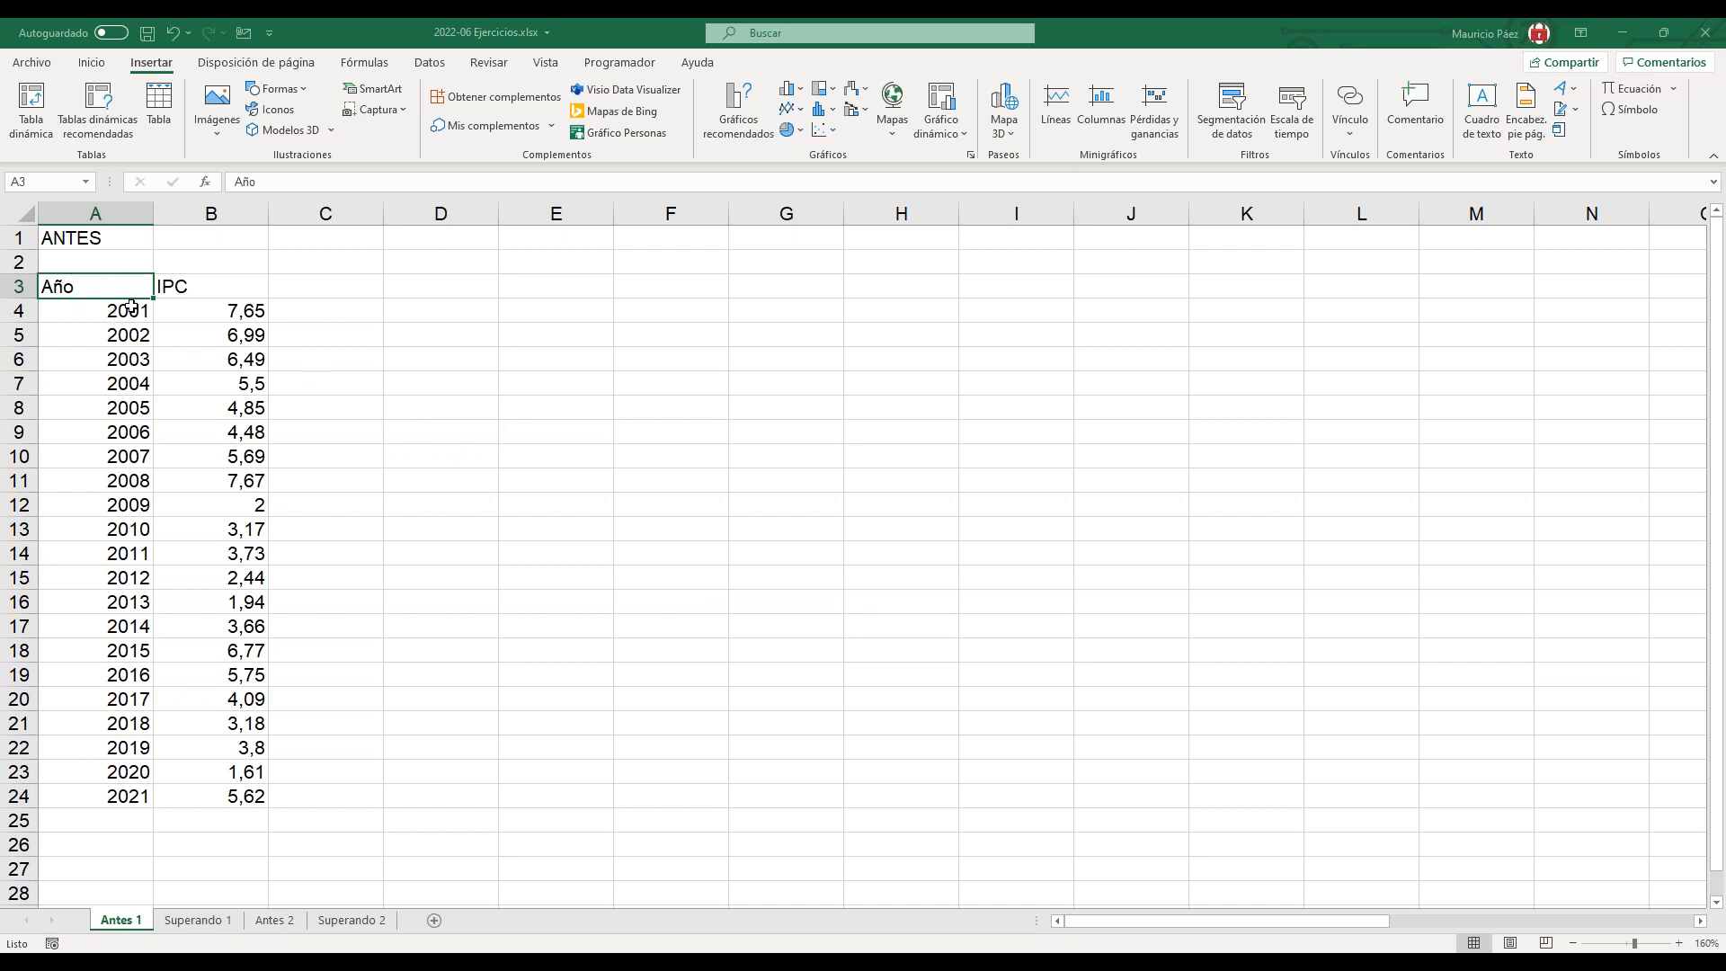
drag(216, 310, 193, 775)
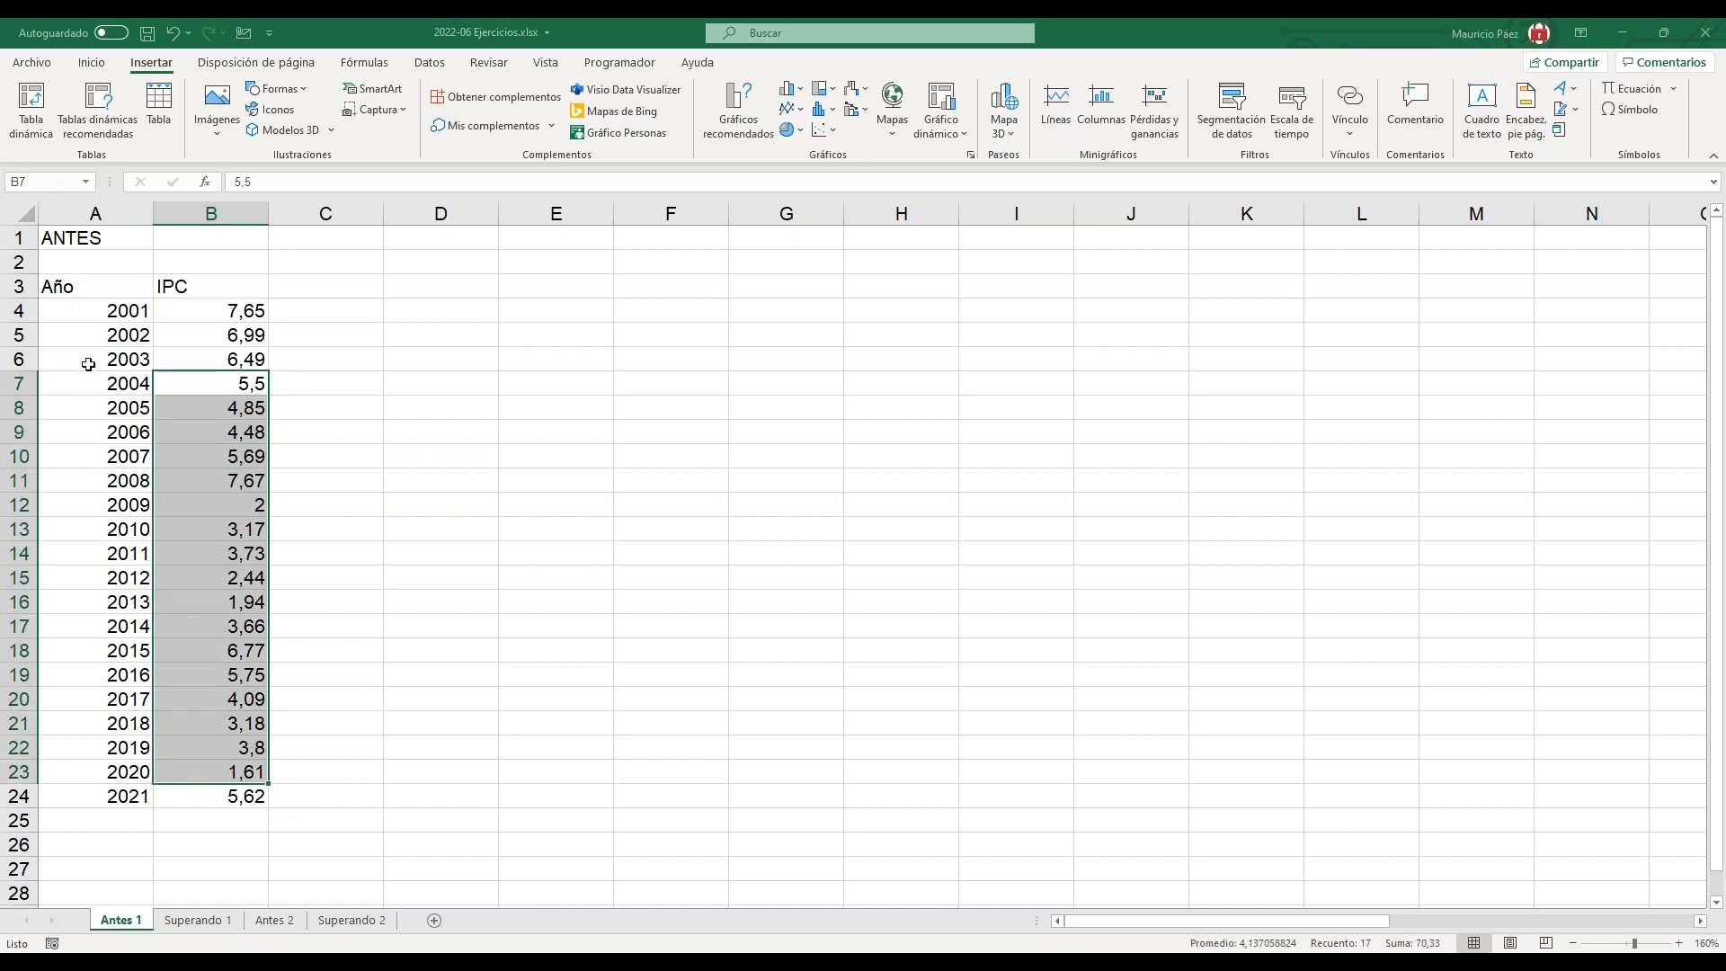
drag(105, 313, 260, 800)
click(112, 800)
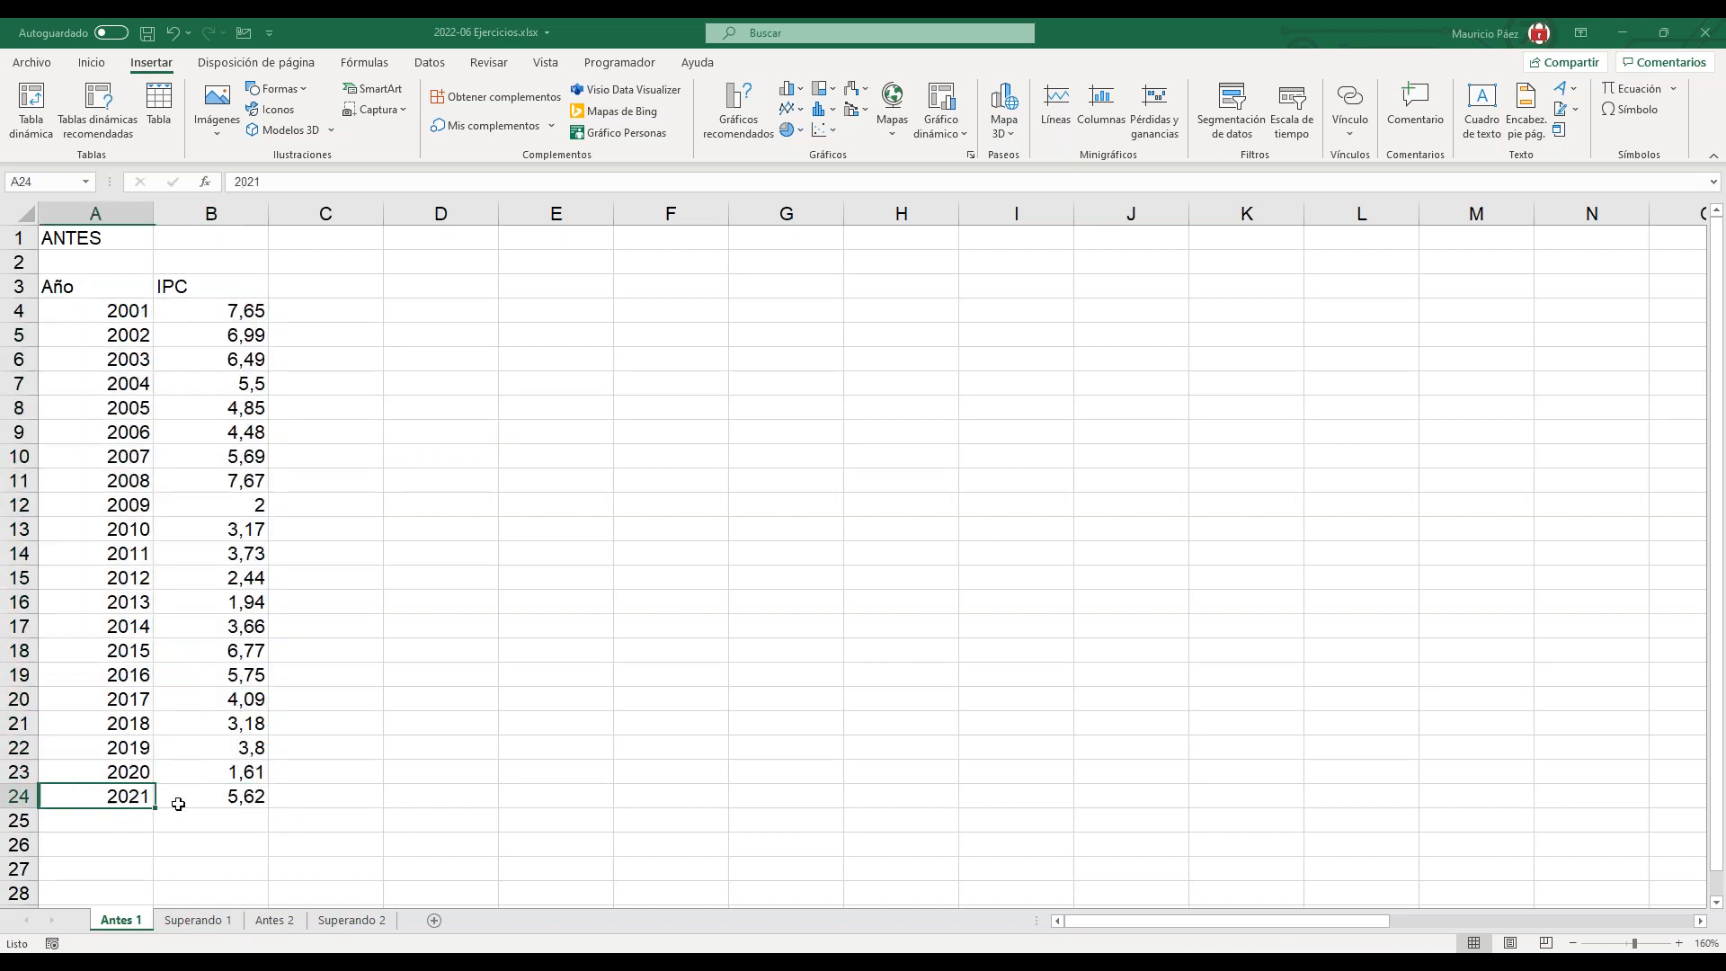
click(198, 795)
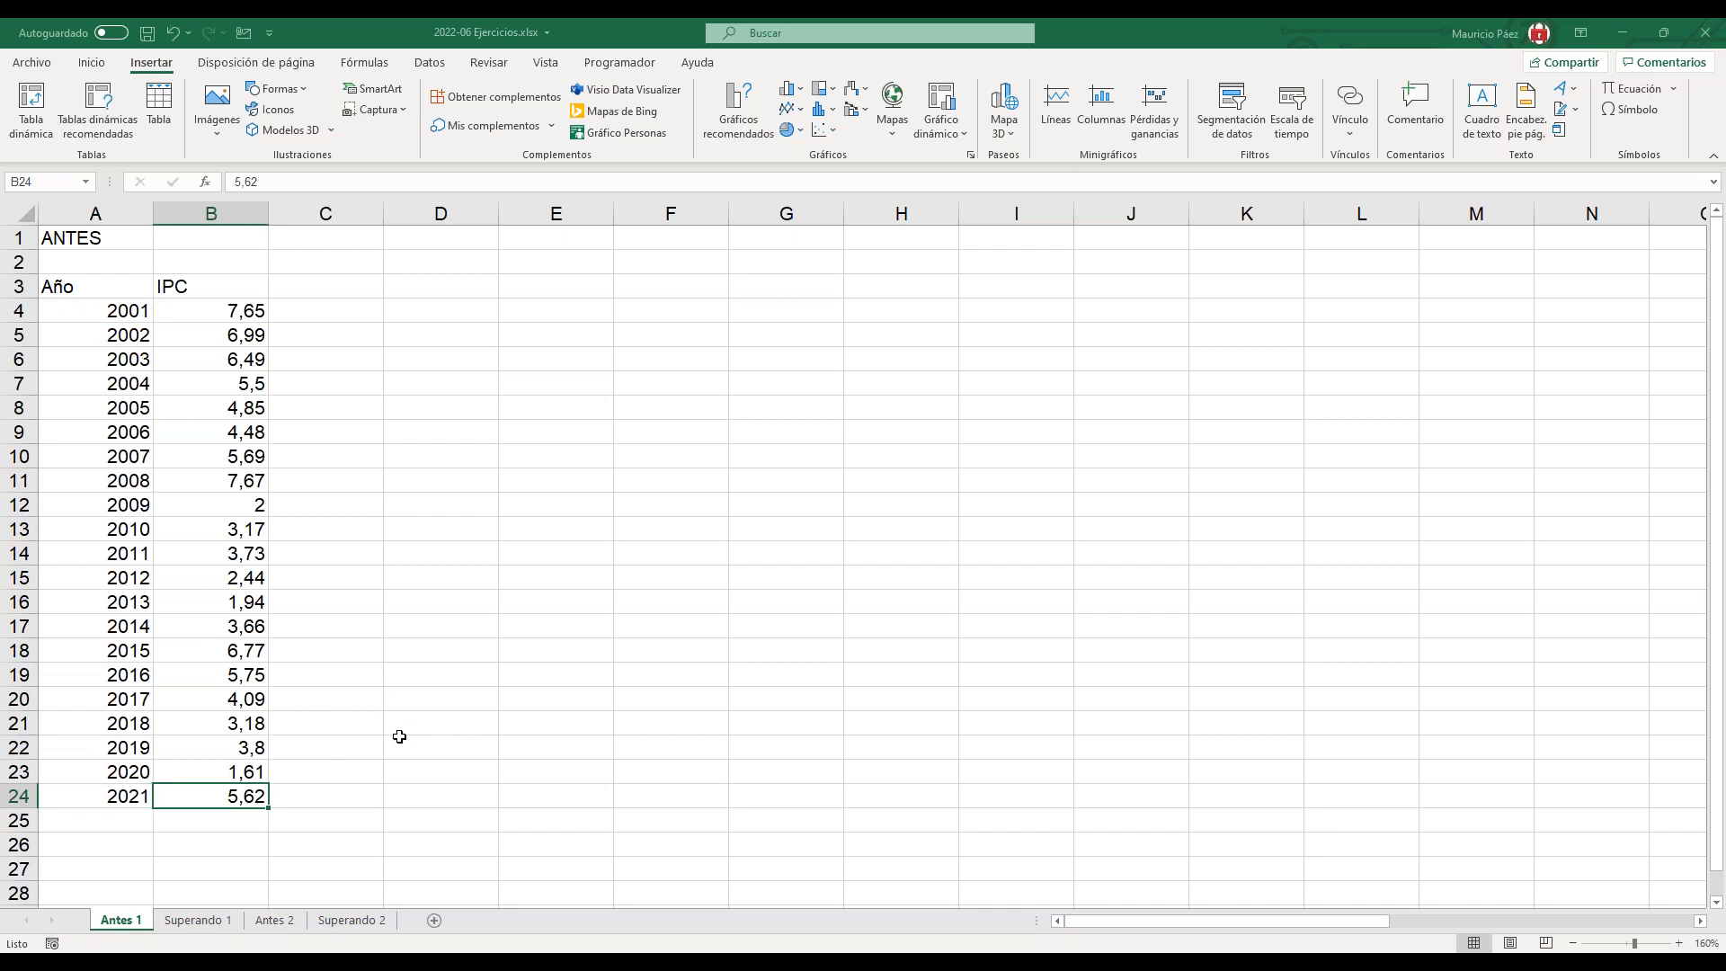
drag(219, 796, 79, 293)
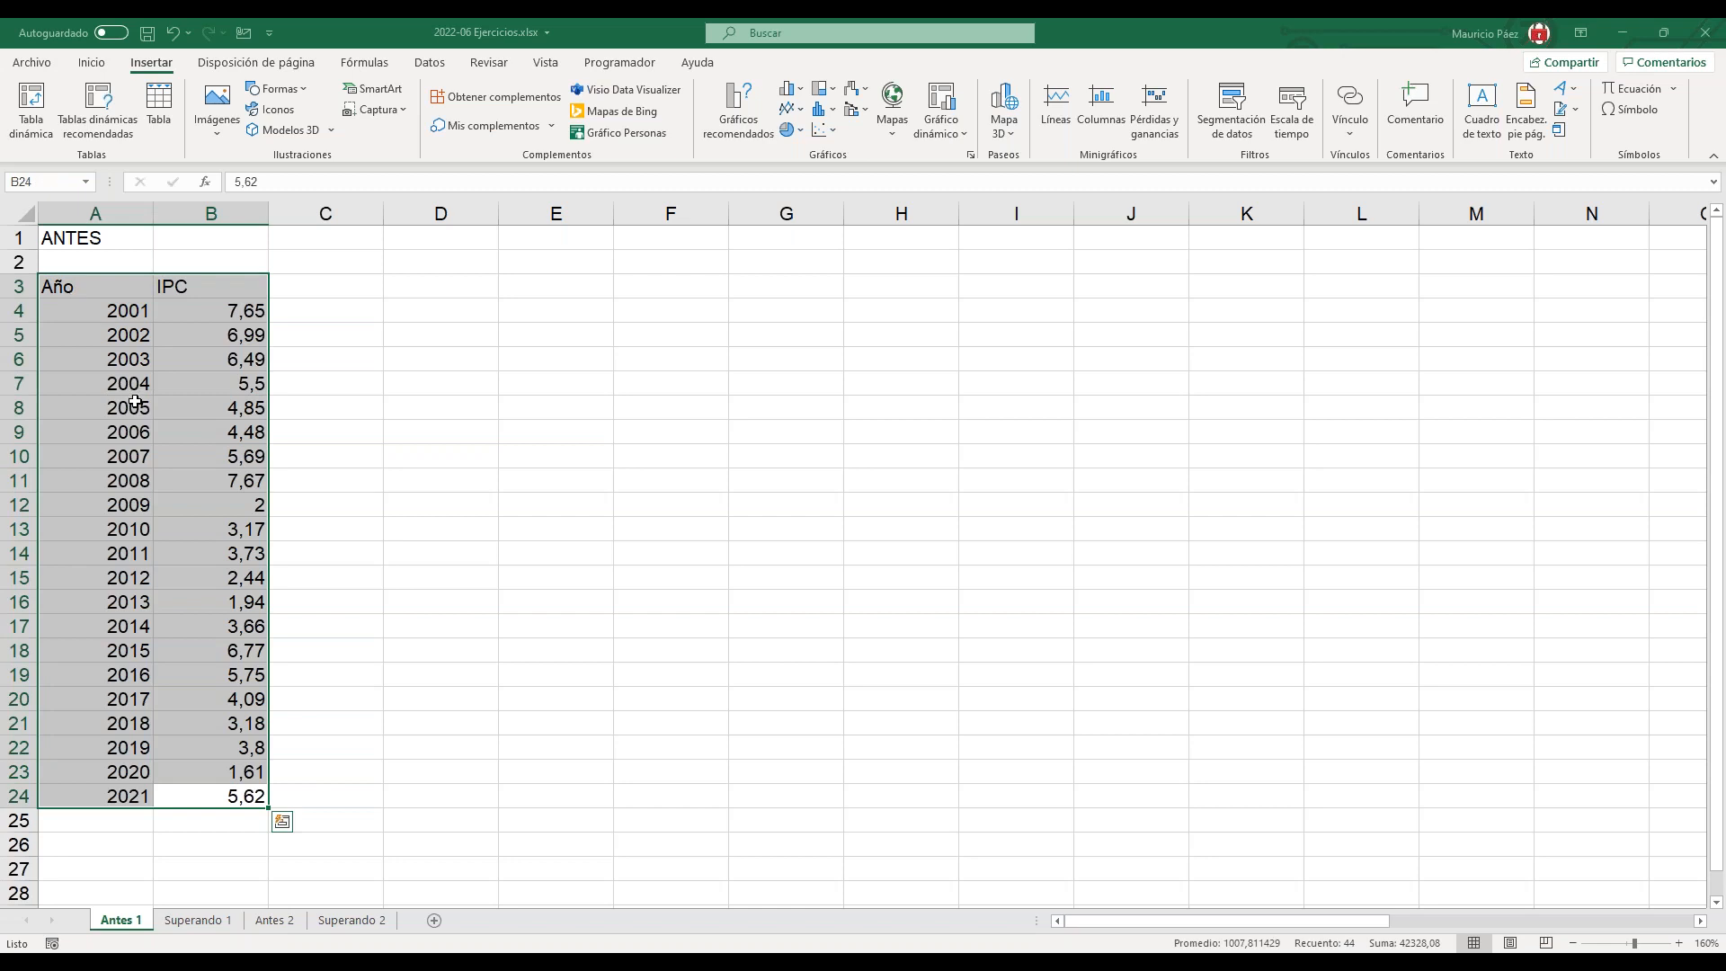
click(103, 309)
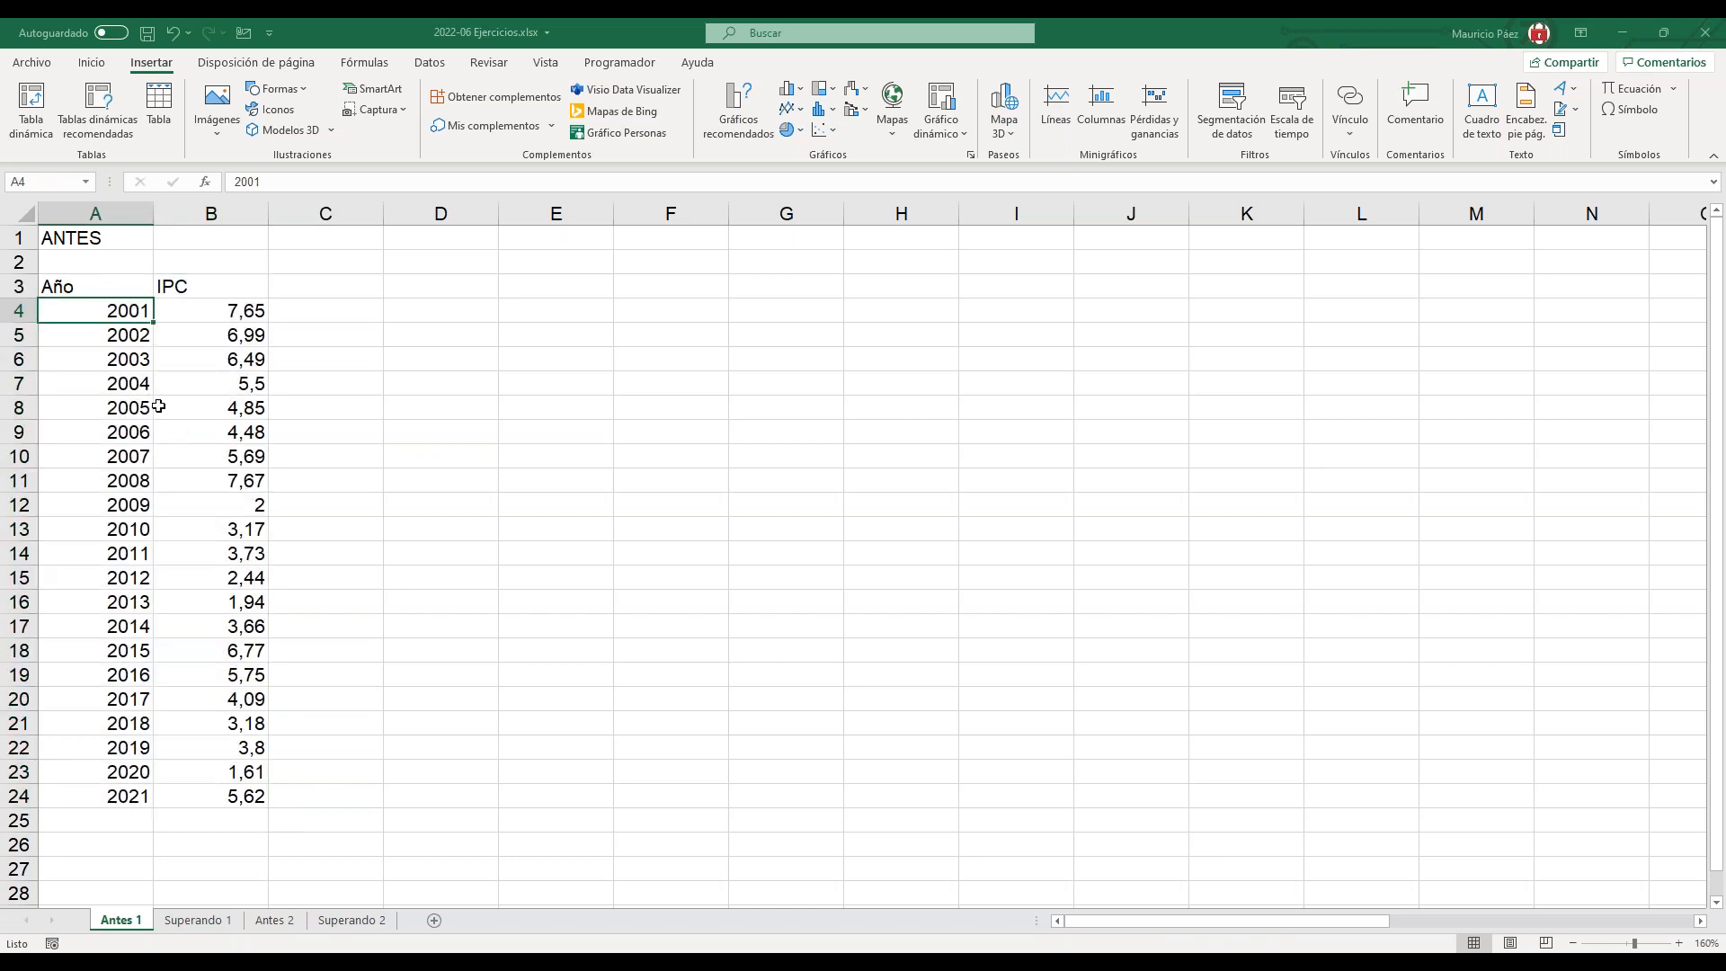
drag(103, 284, 205, 797)
click(205, 797)
click(118, 308)
click(227, 291)
click(132, 308)
click(139, 335)
click(200, 339)
click(198, 360)
click(137, 360)
click(139, 382)
click(217, 386)
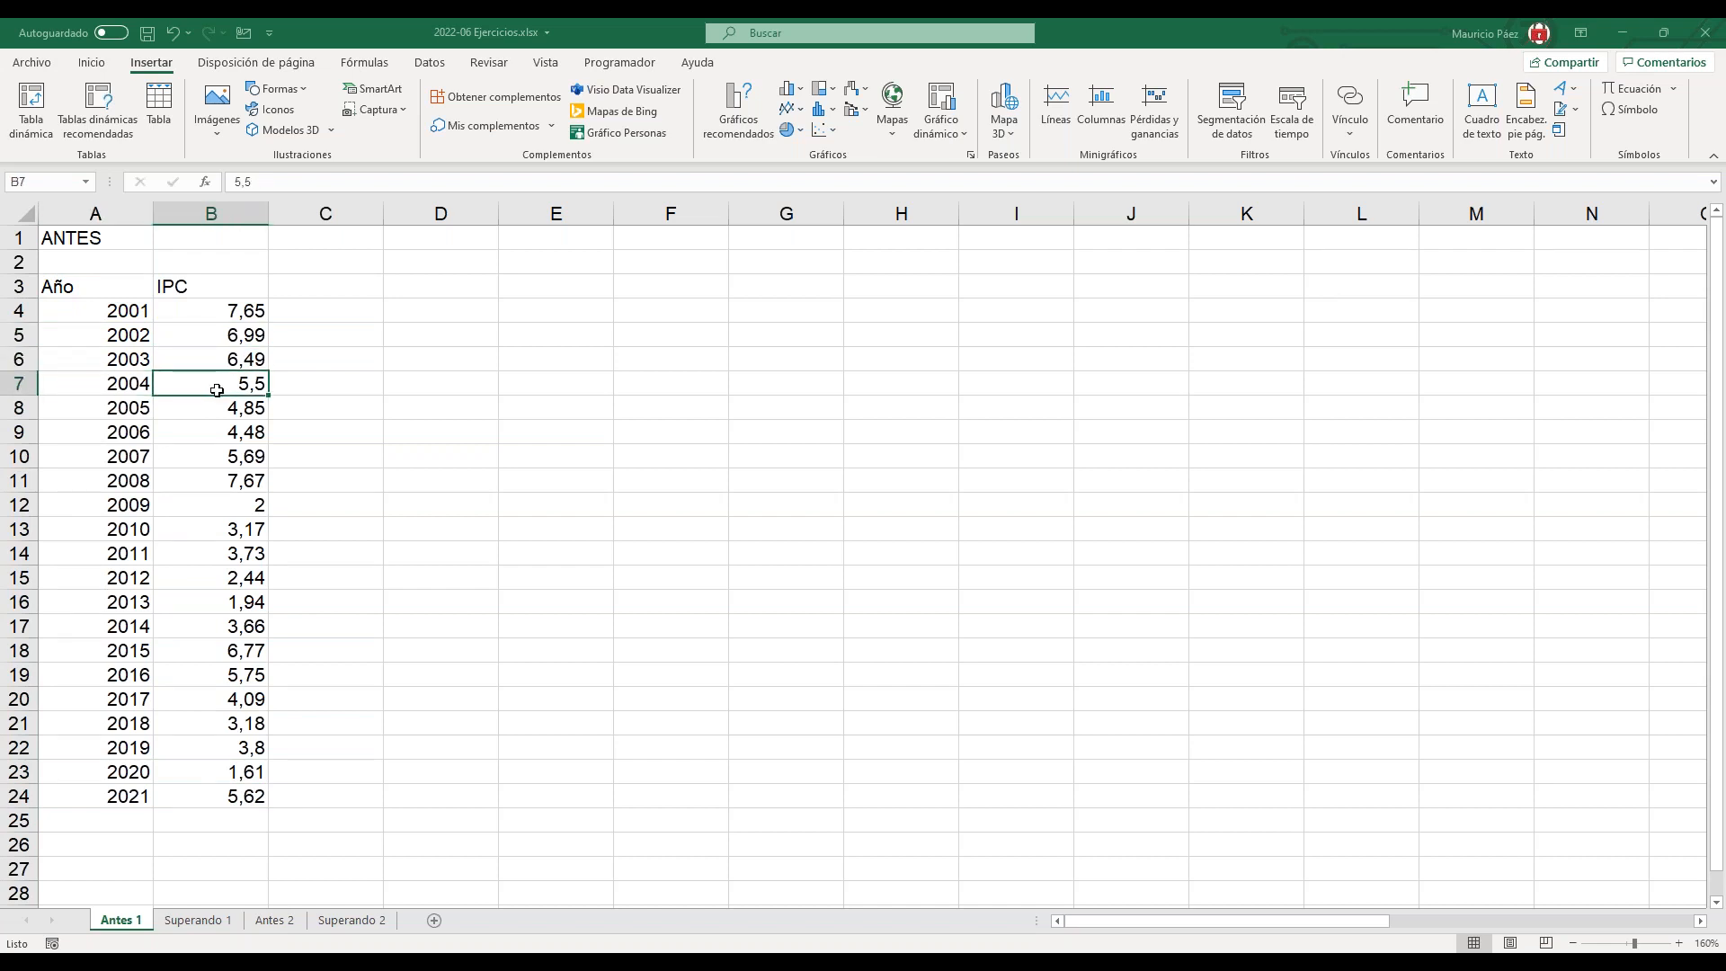
drag(127, 289, 234, 531)
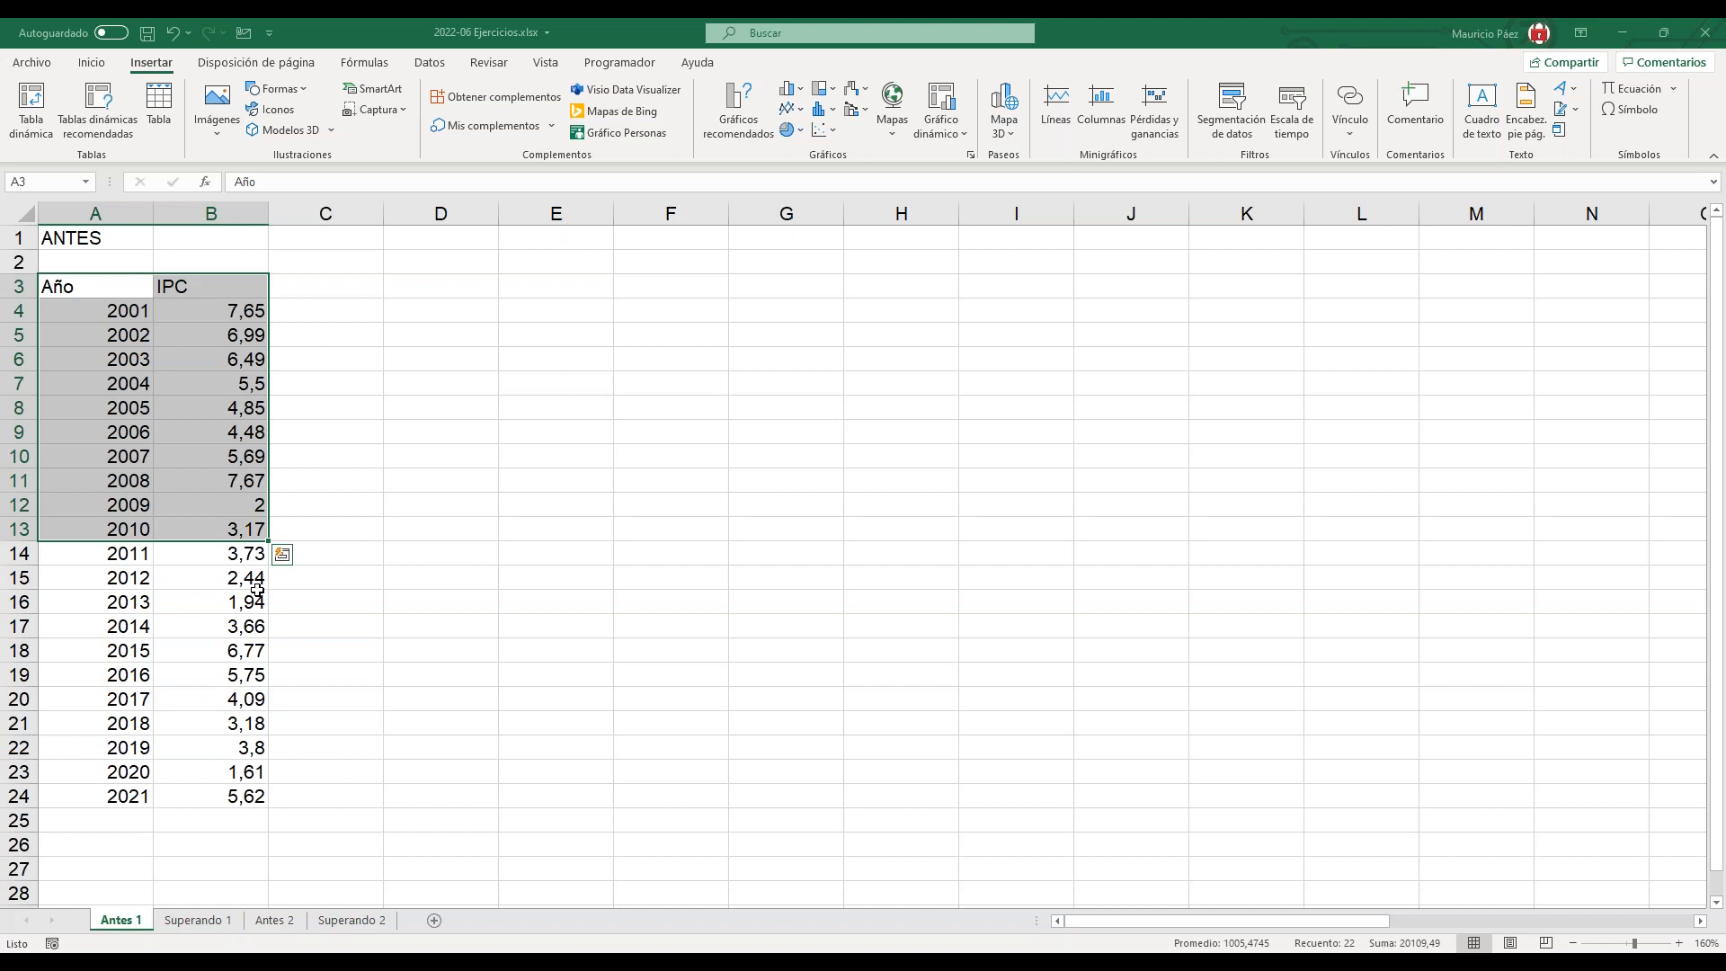
click(230, 796)
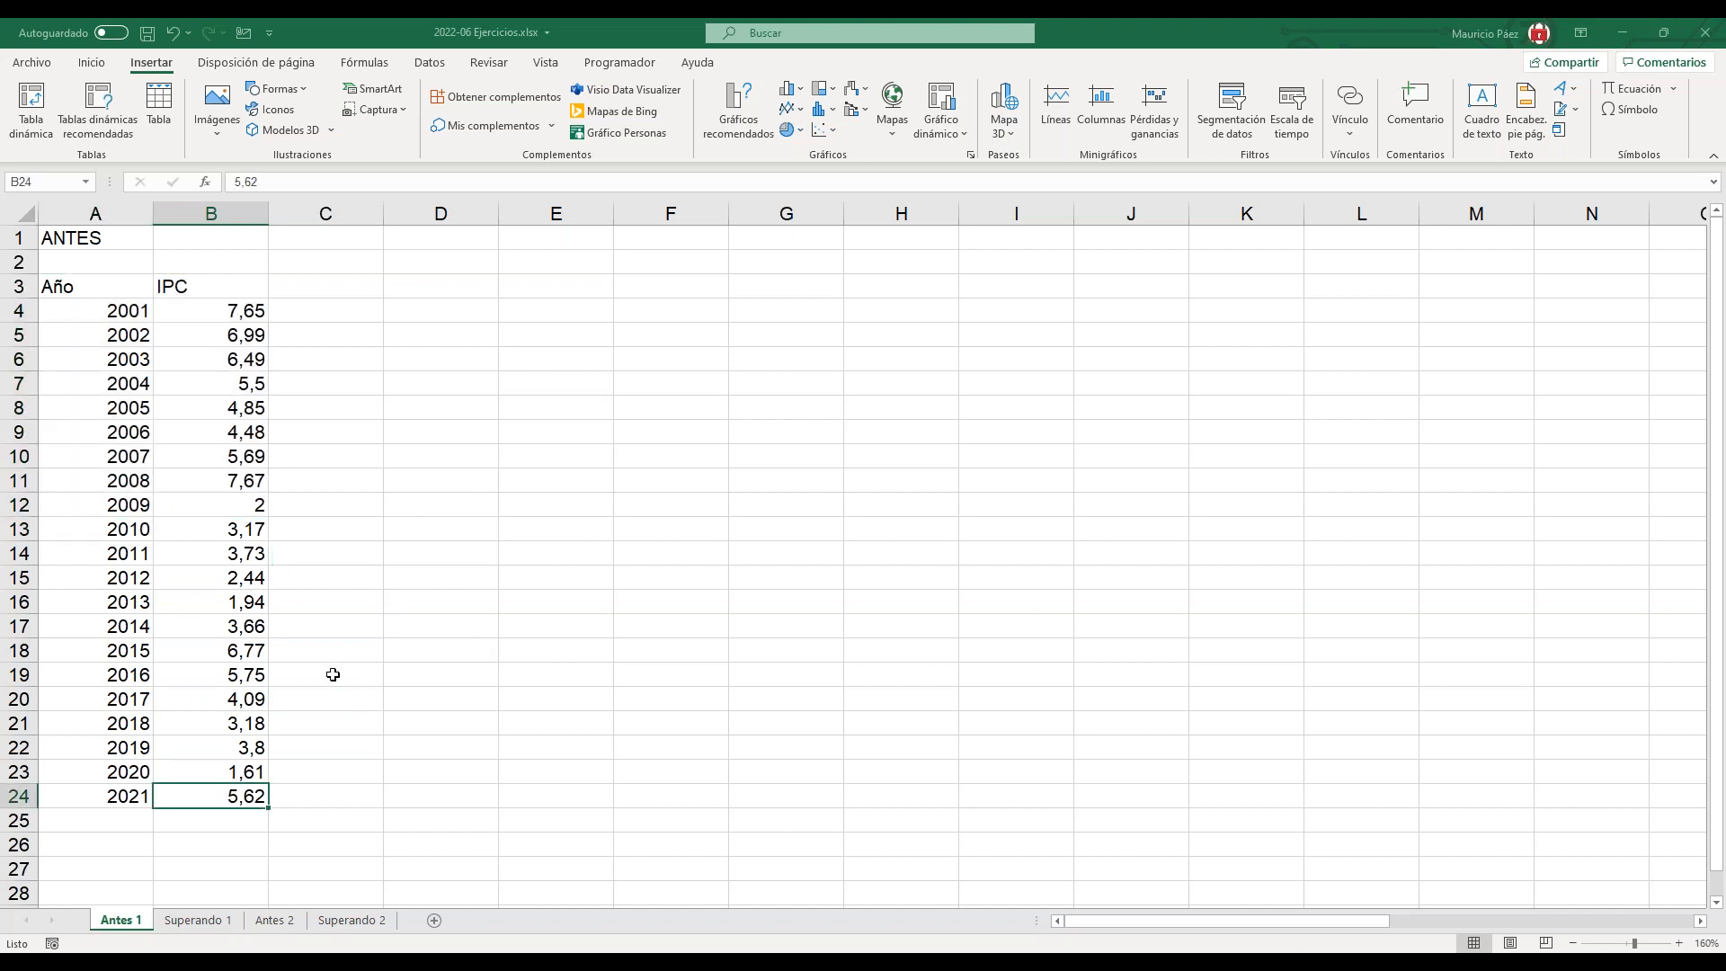
click(126, 306)
click(134, 281)
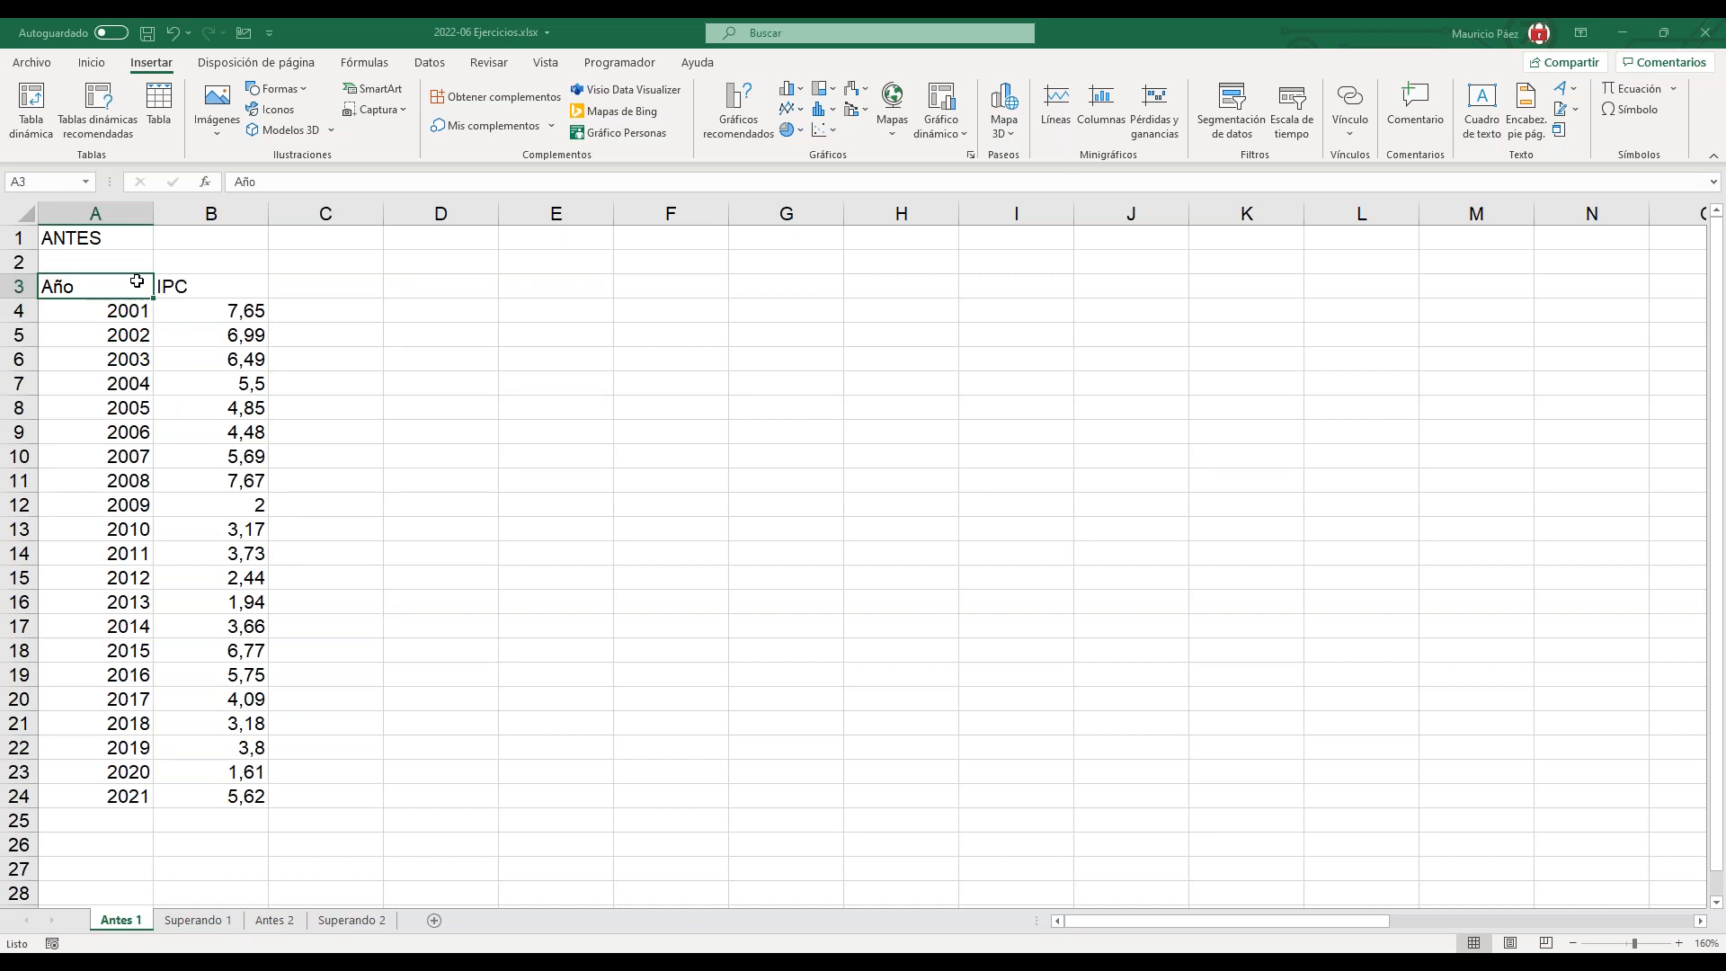
drag(142, 288, 270, 798)
click(371, 791)
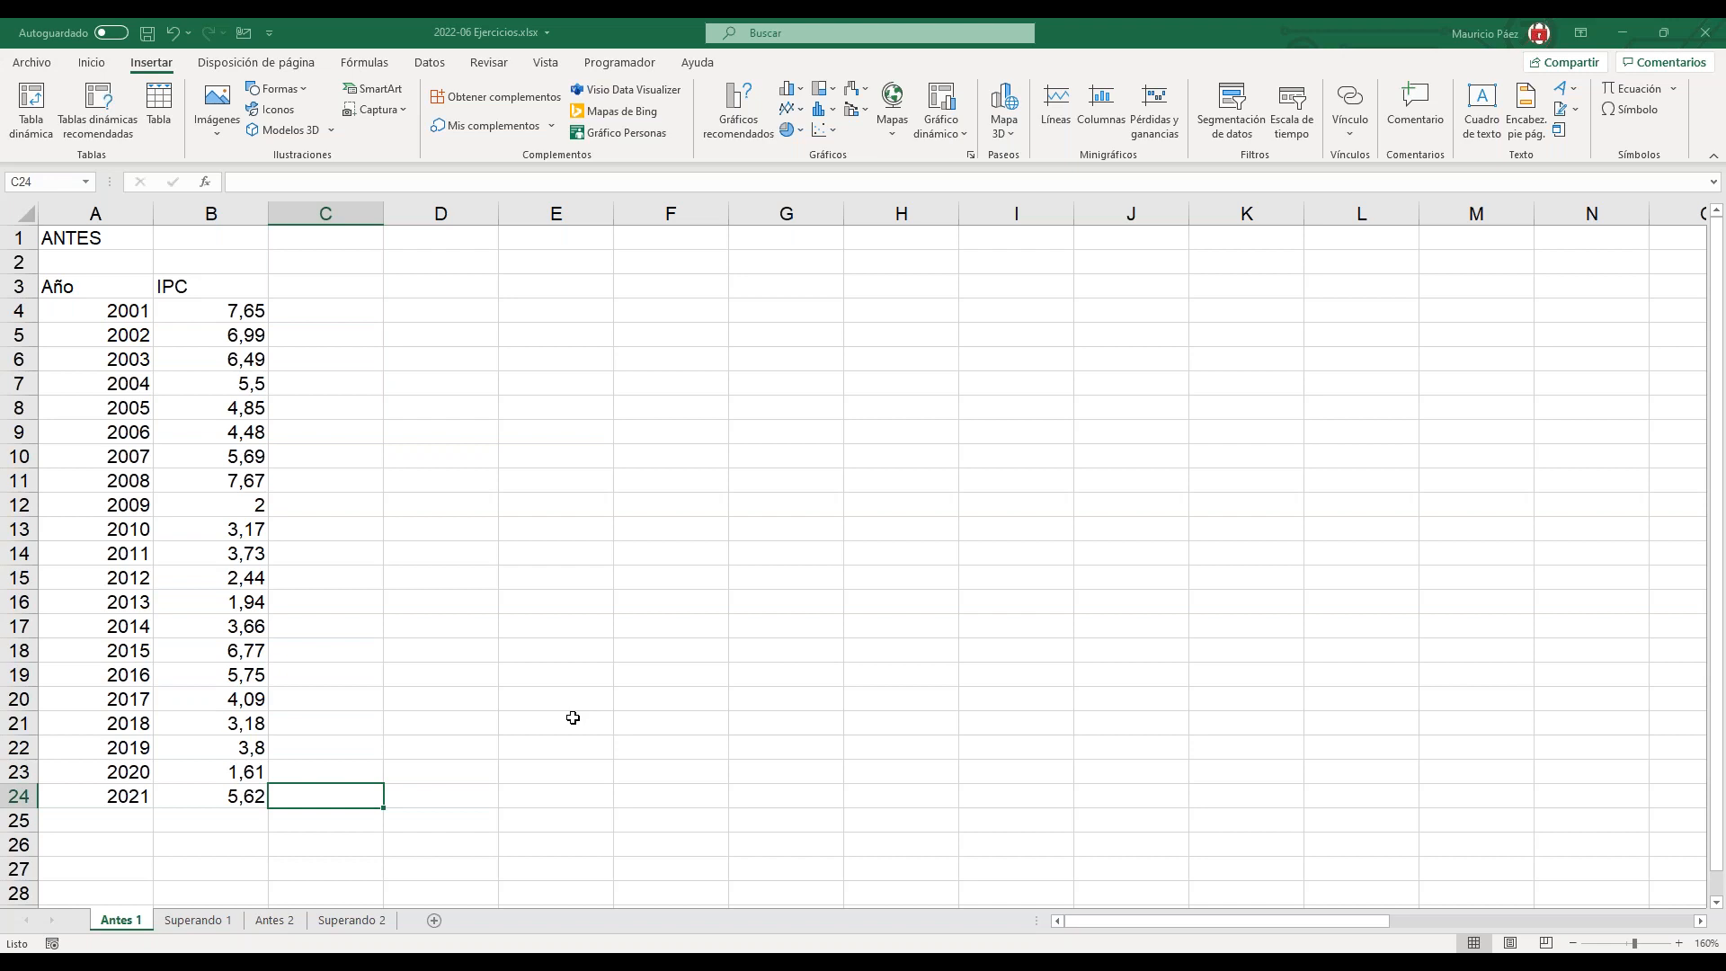
drag(214, 788, 143, 746)
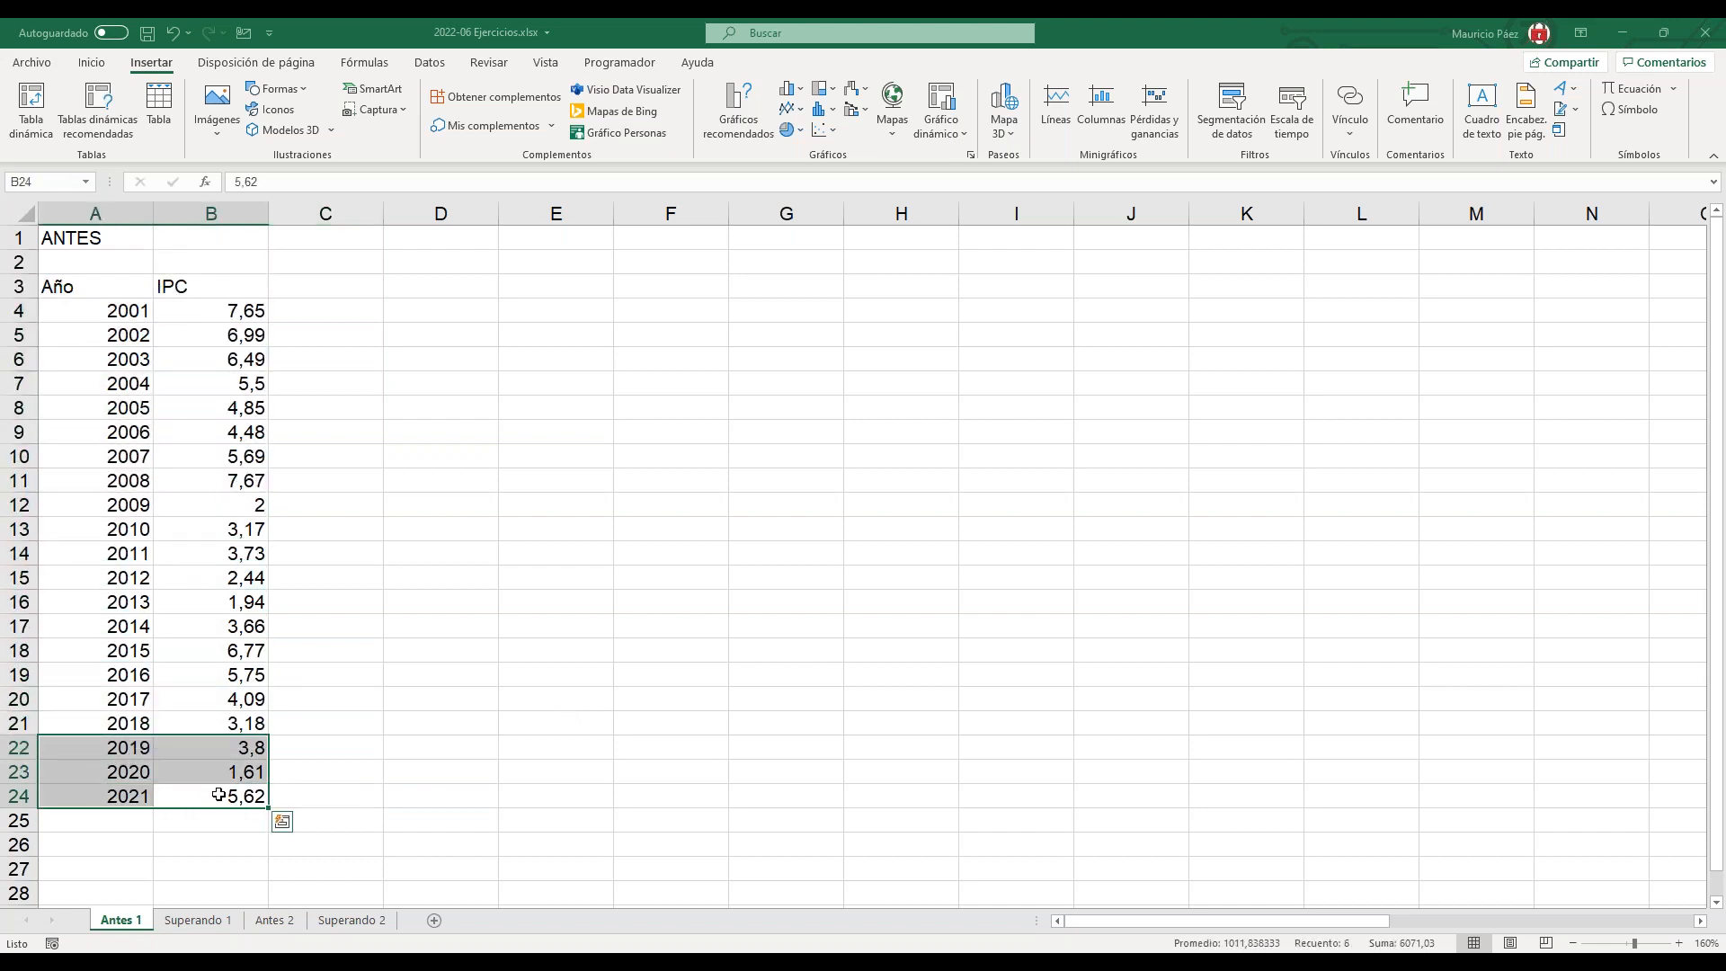
click(222, 795)
drag(121, 313, 137, 795)
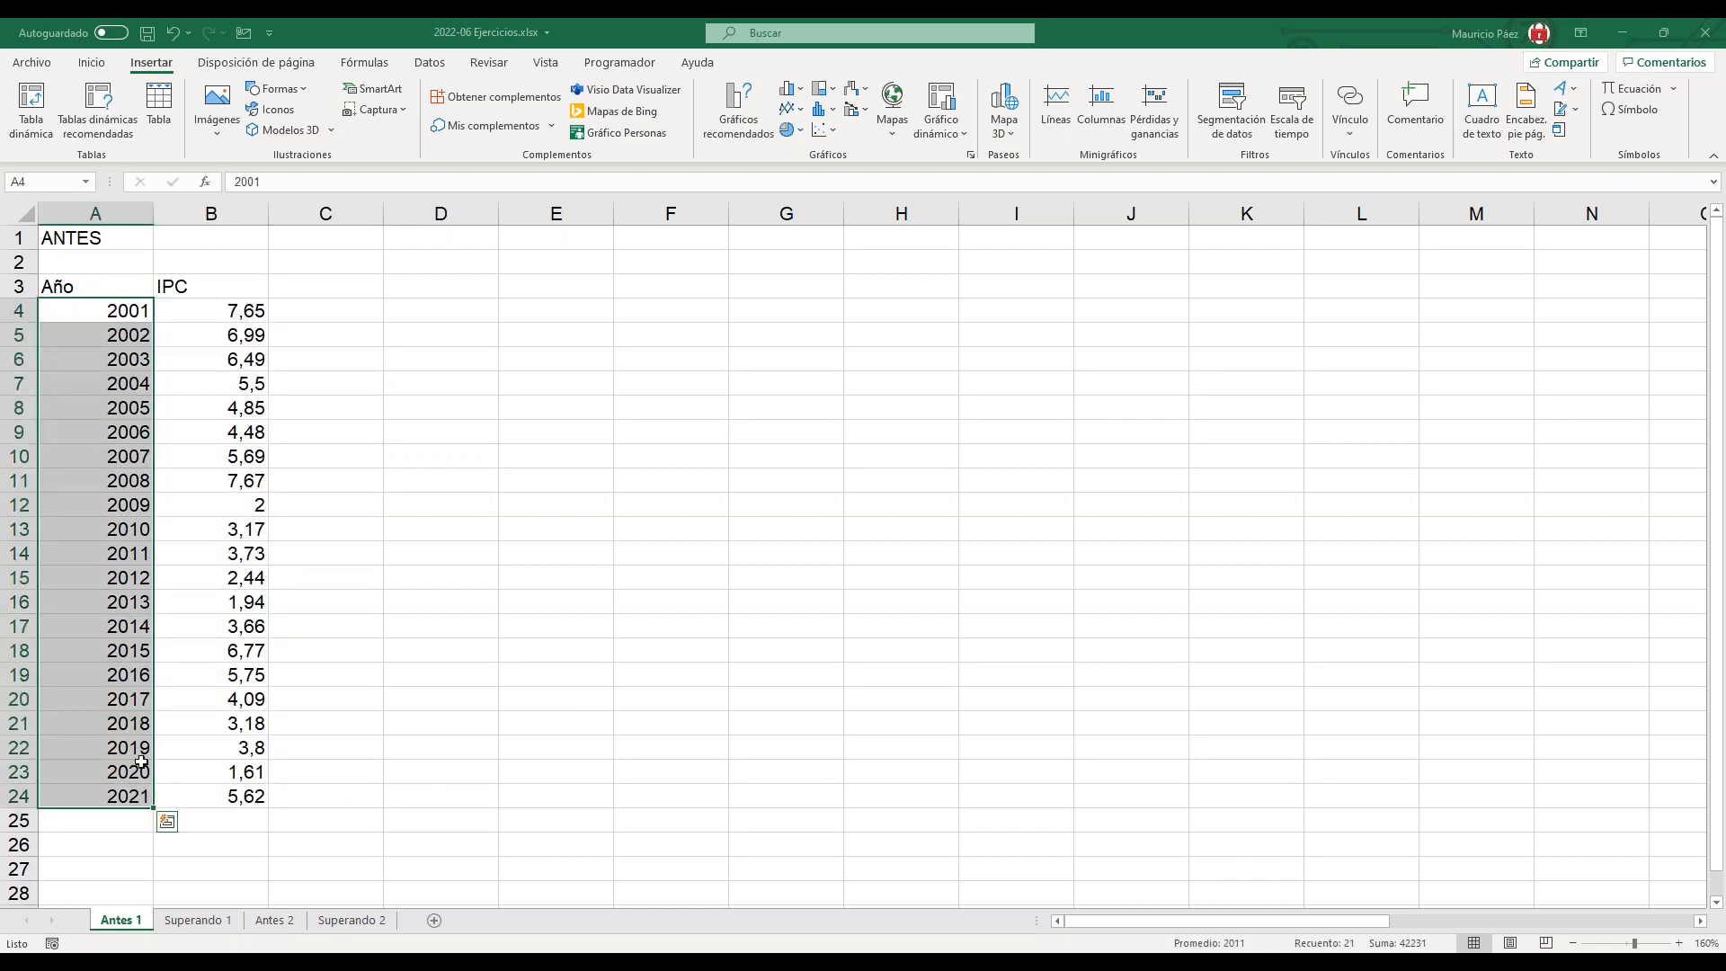
click(235, 789)
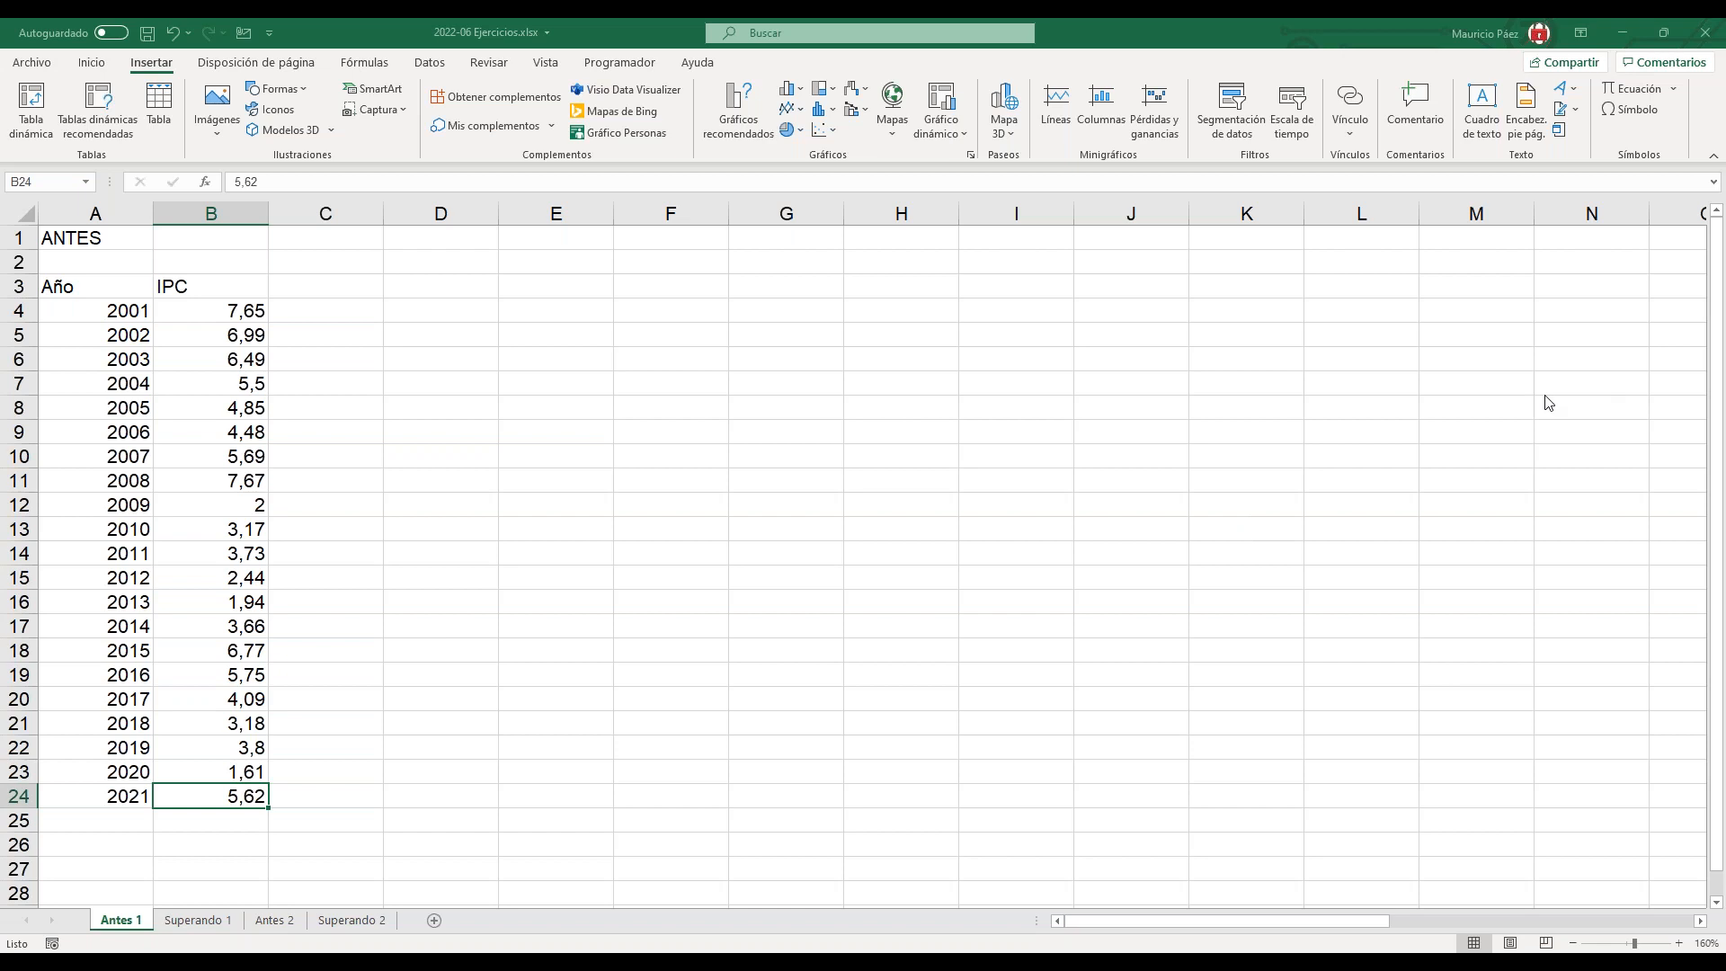
Dismiss the missing-file message and select cell G12 in the Antes 1 sheet.
click(1600, 394)
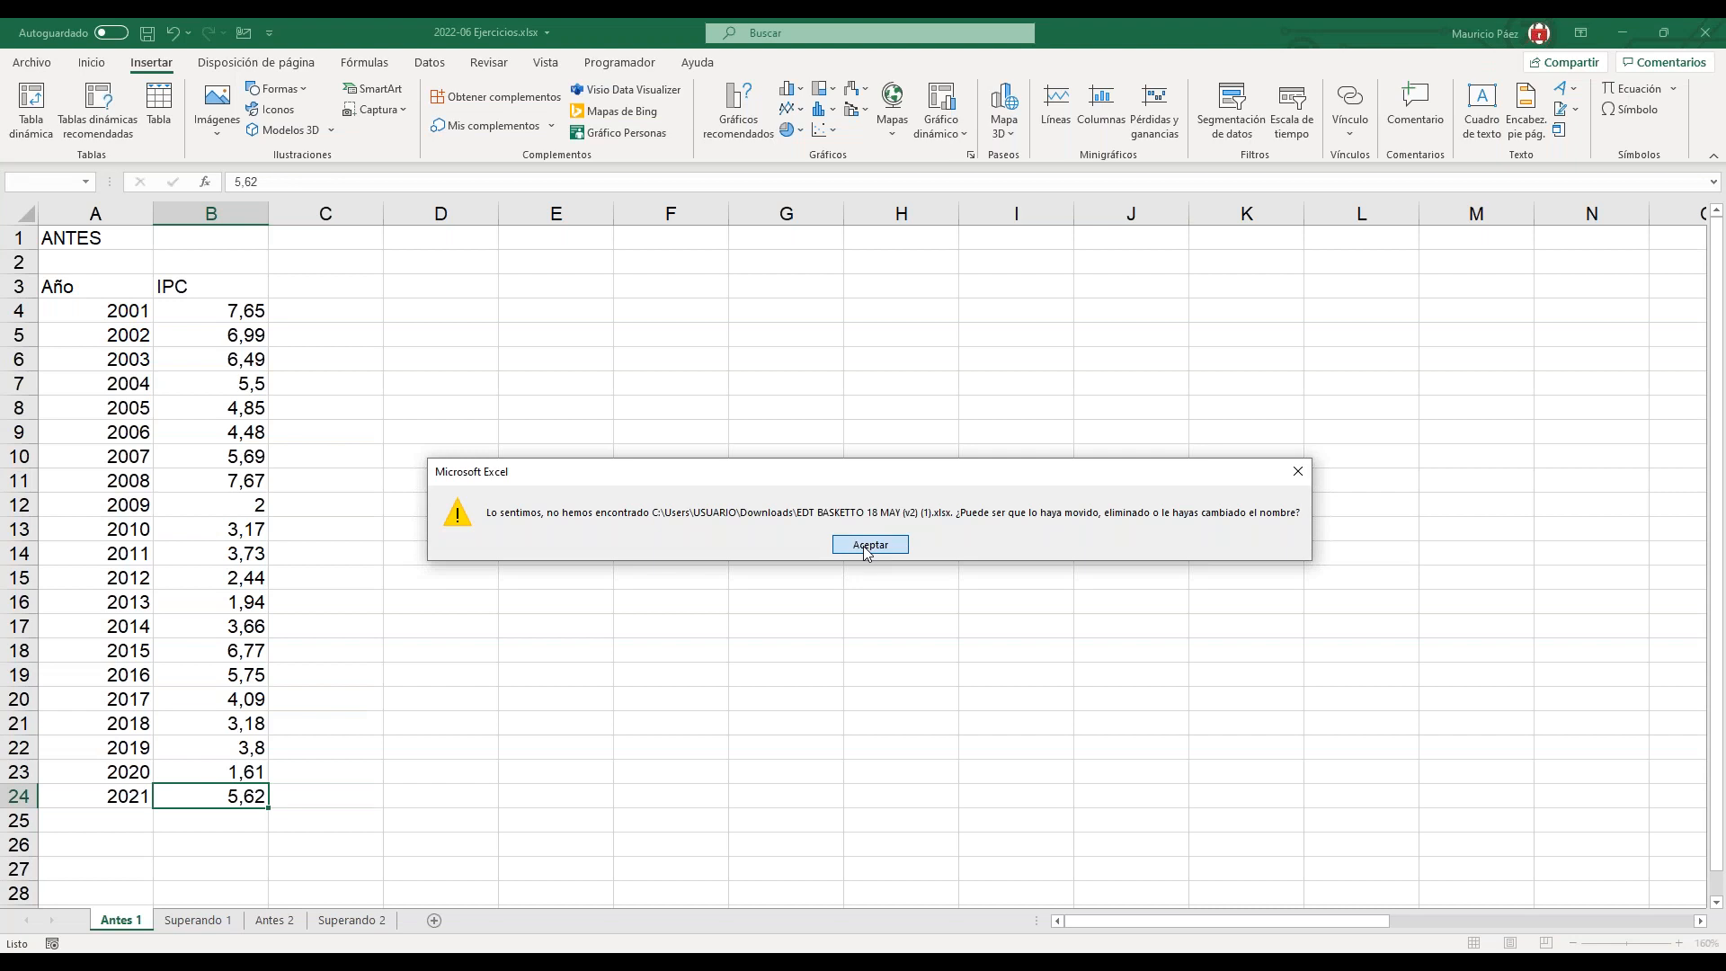
click(870, 544)
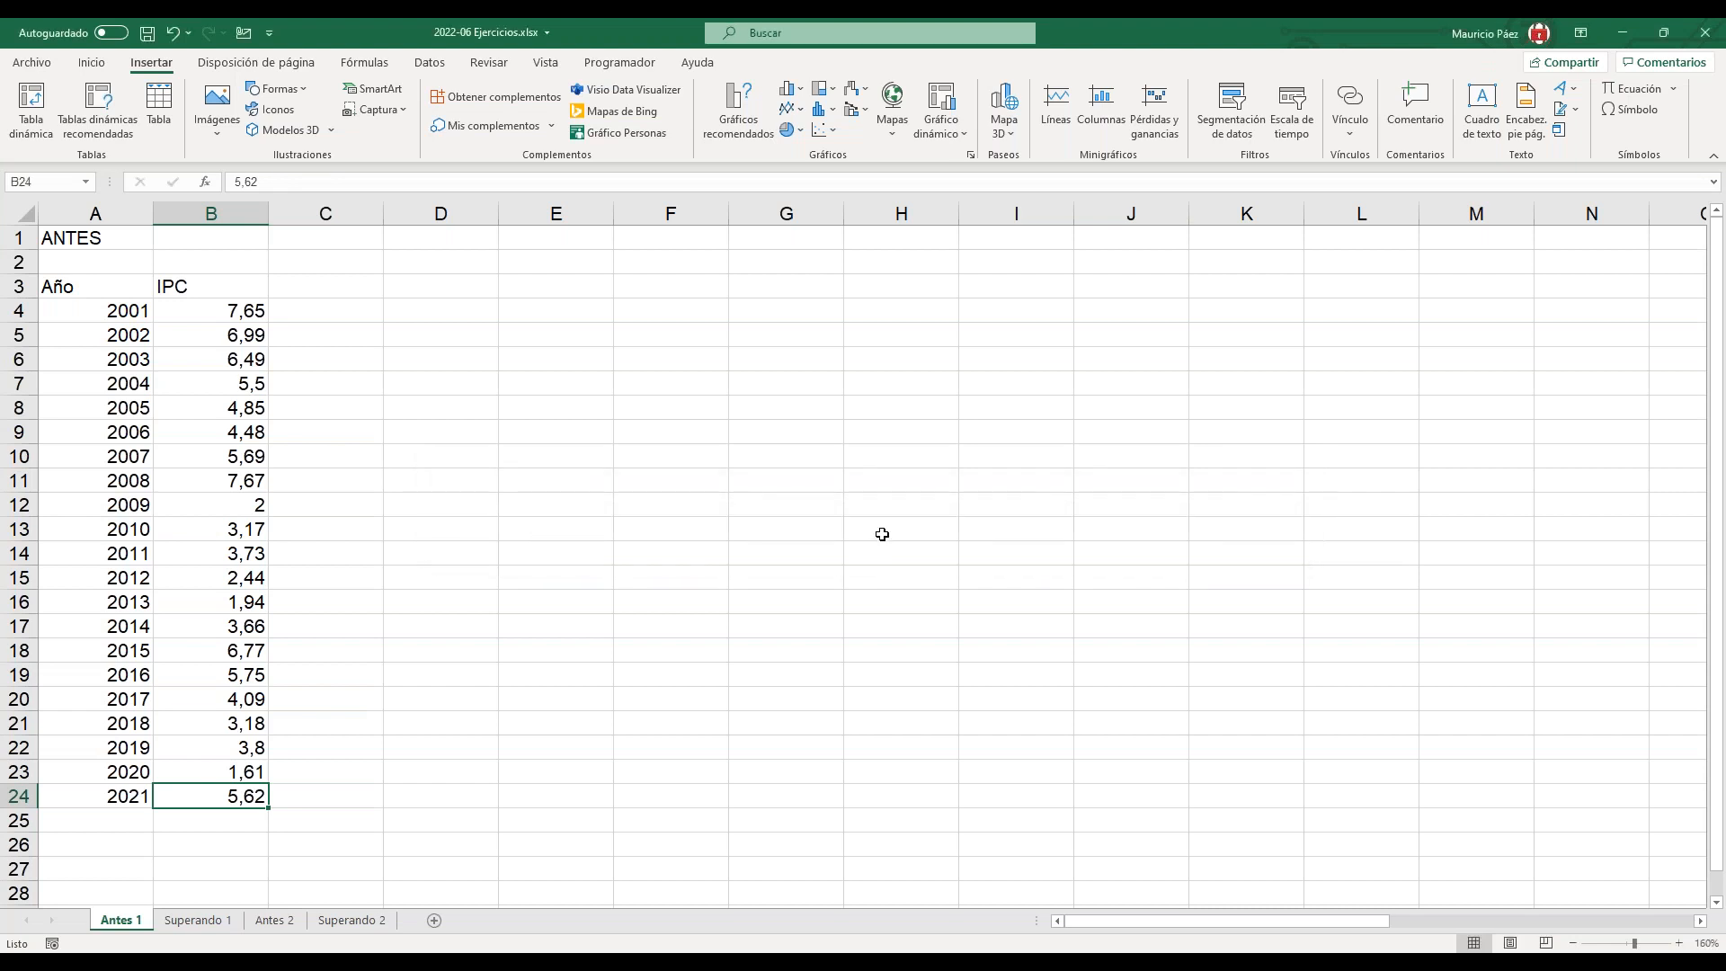
click(839, 508)
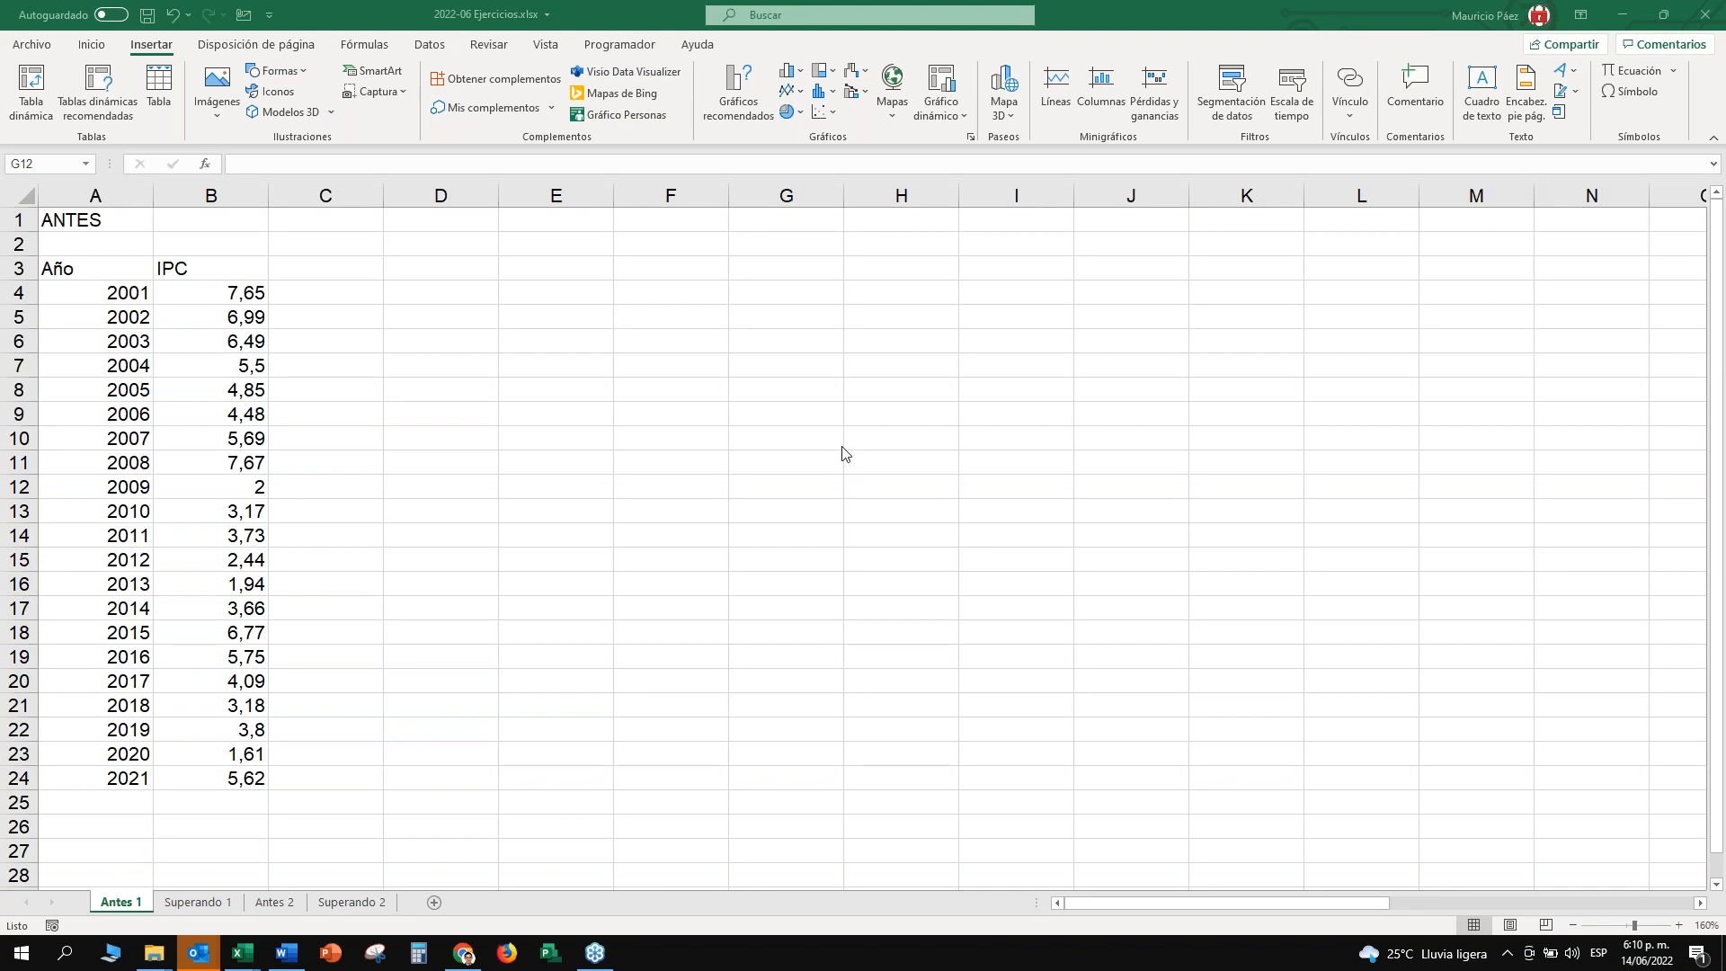
Switch to Chrome, search Google for "datos ipc colombia wiki" and open the Wikipedia annex on Colombia's inflation since 1946.
key(alt+Tab)
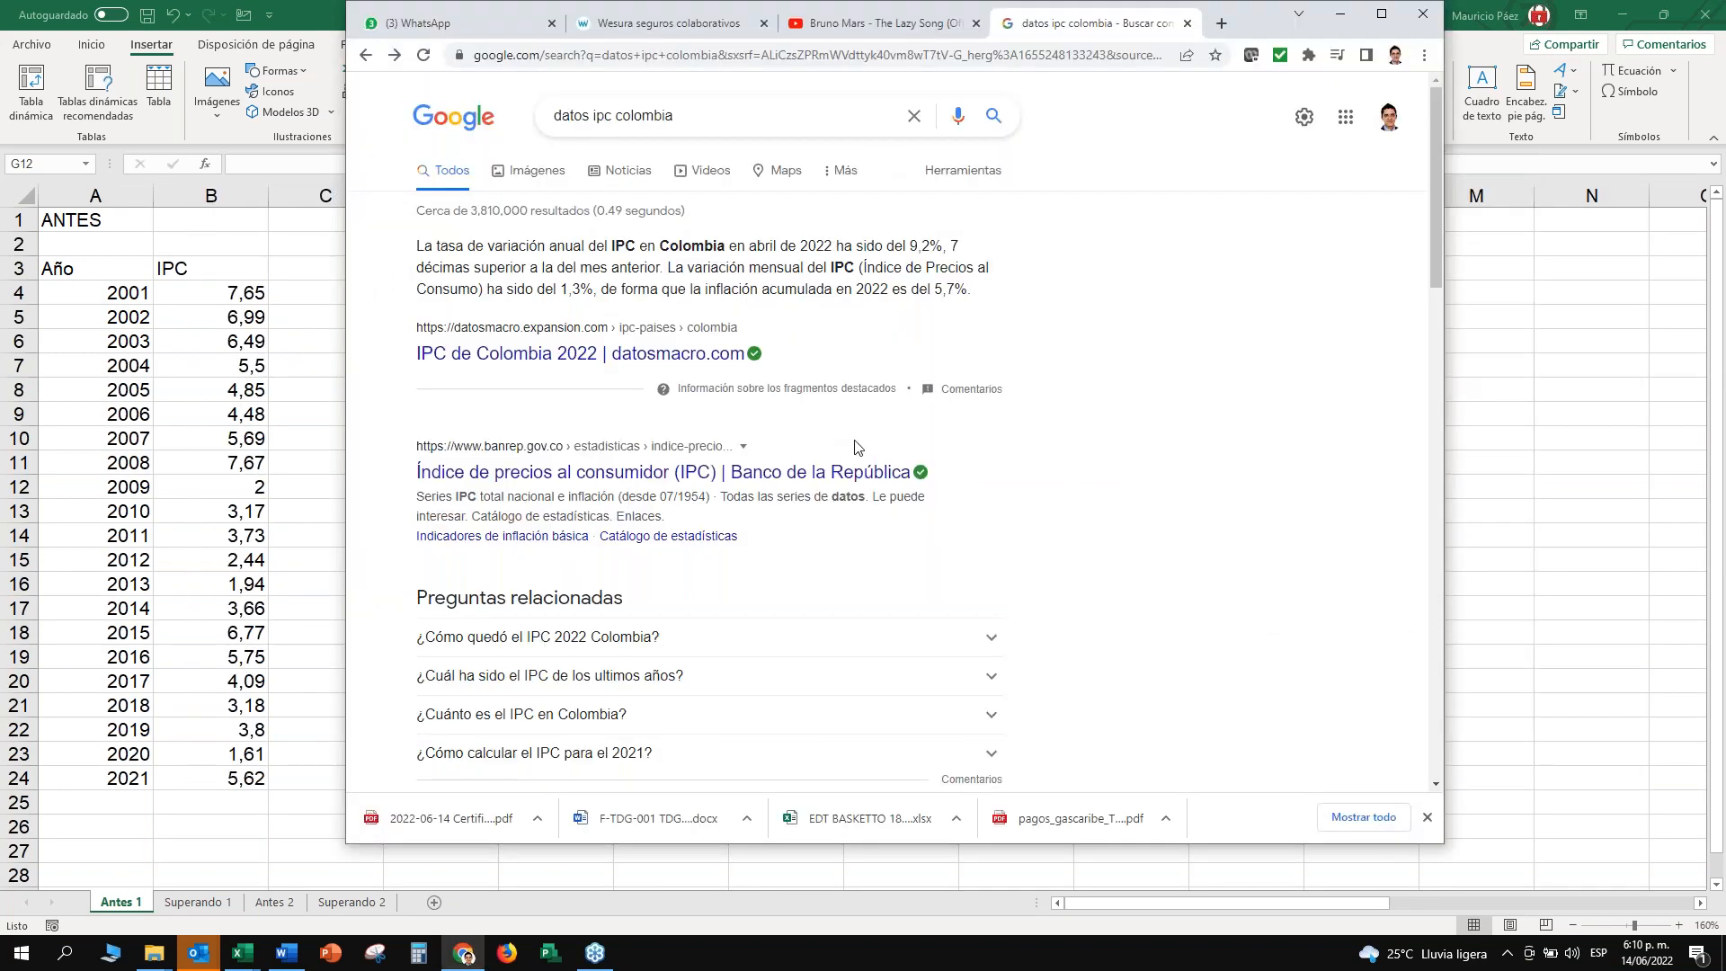
click(640, 117)
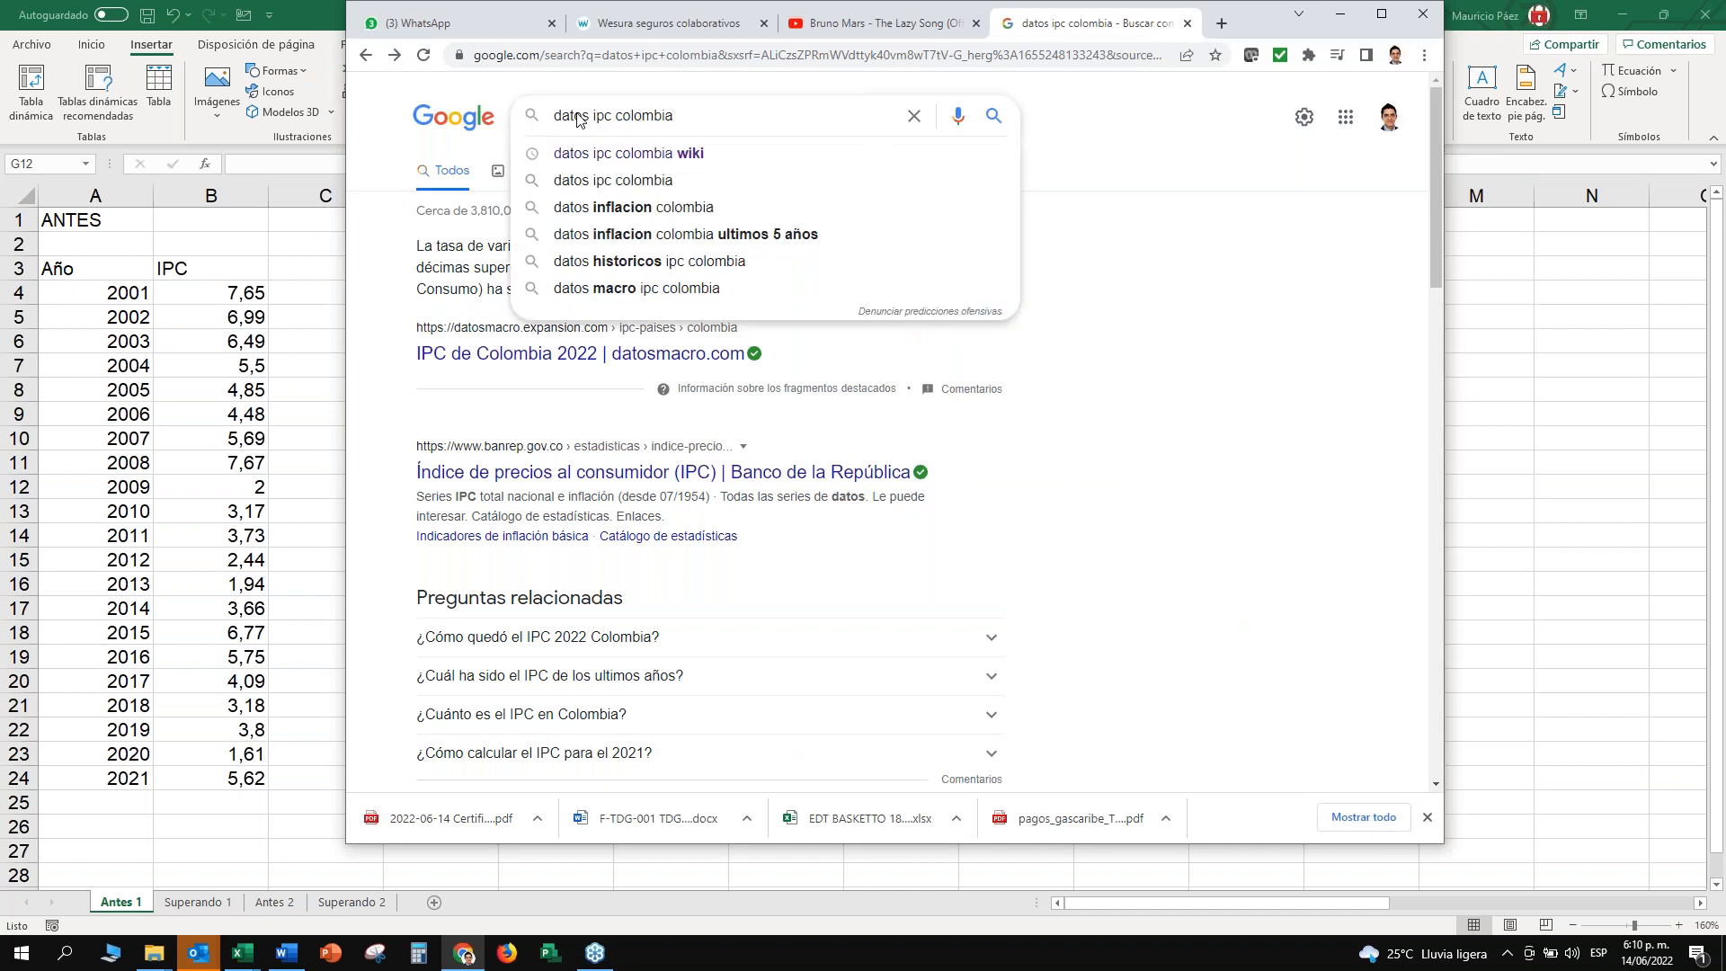
drag(709, 117, 534, 112)
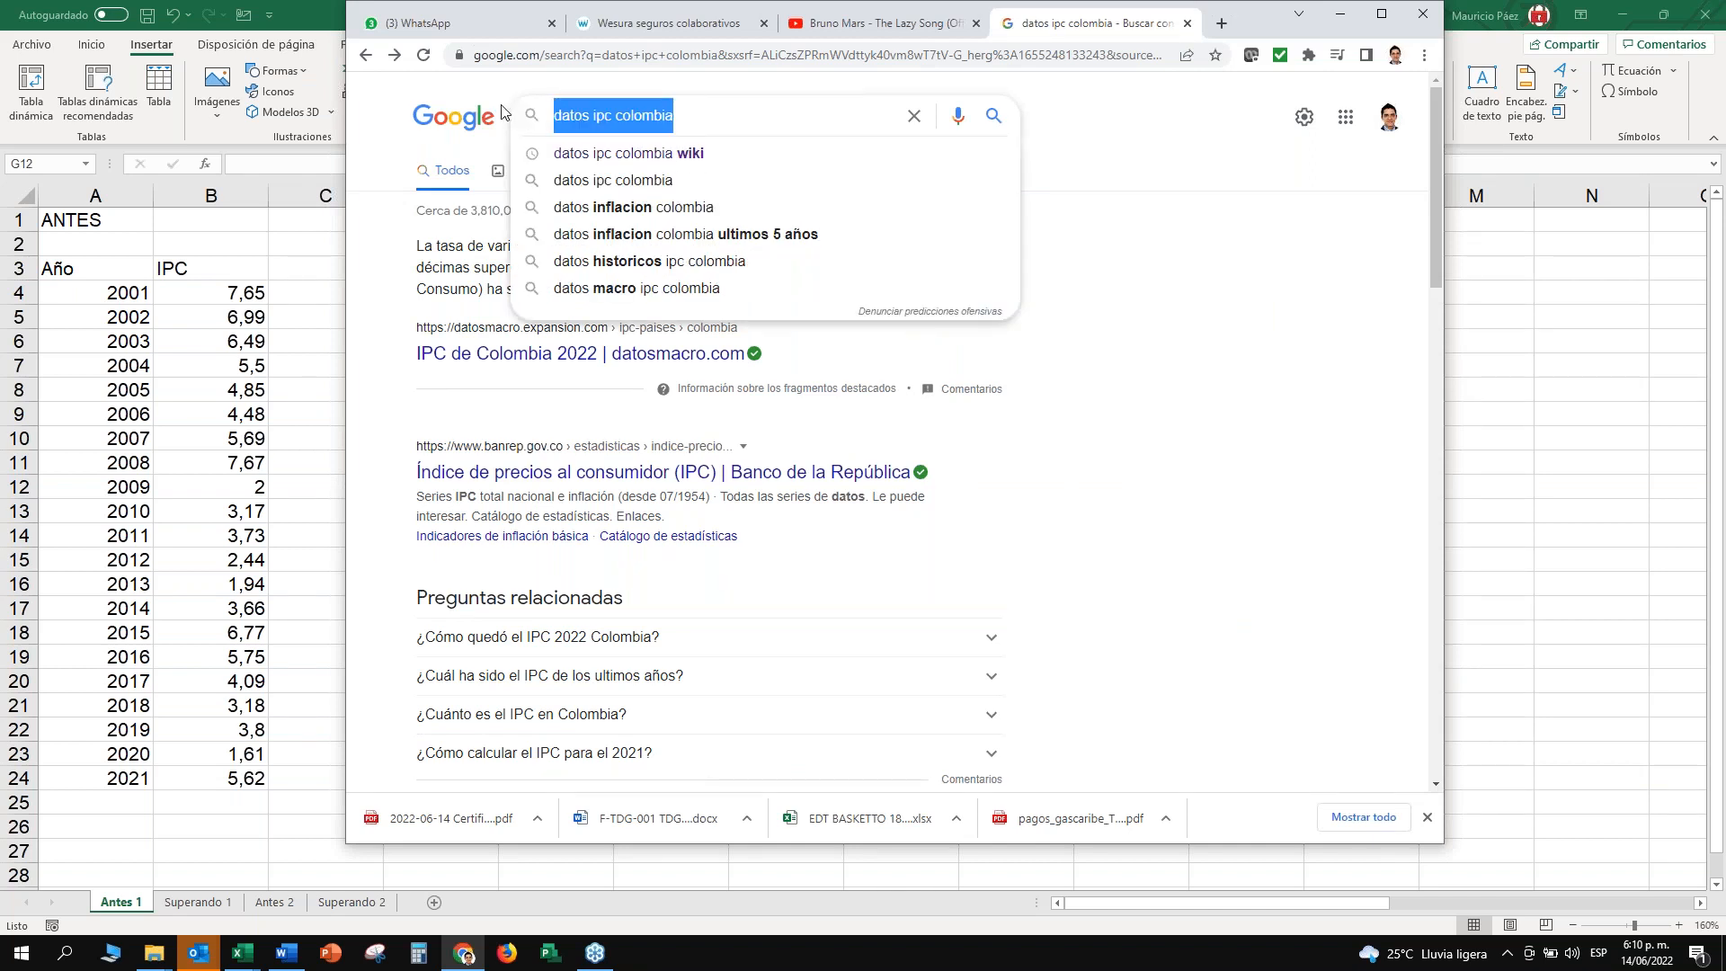
click(703, 114)
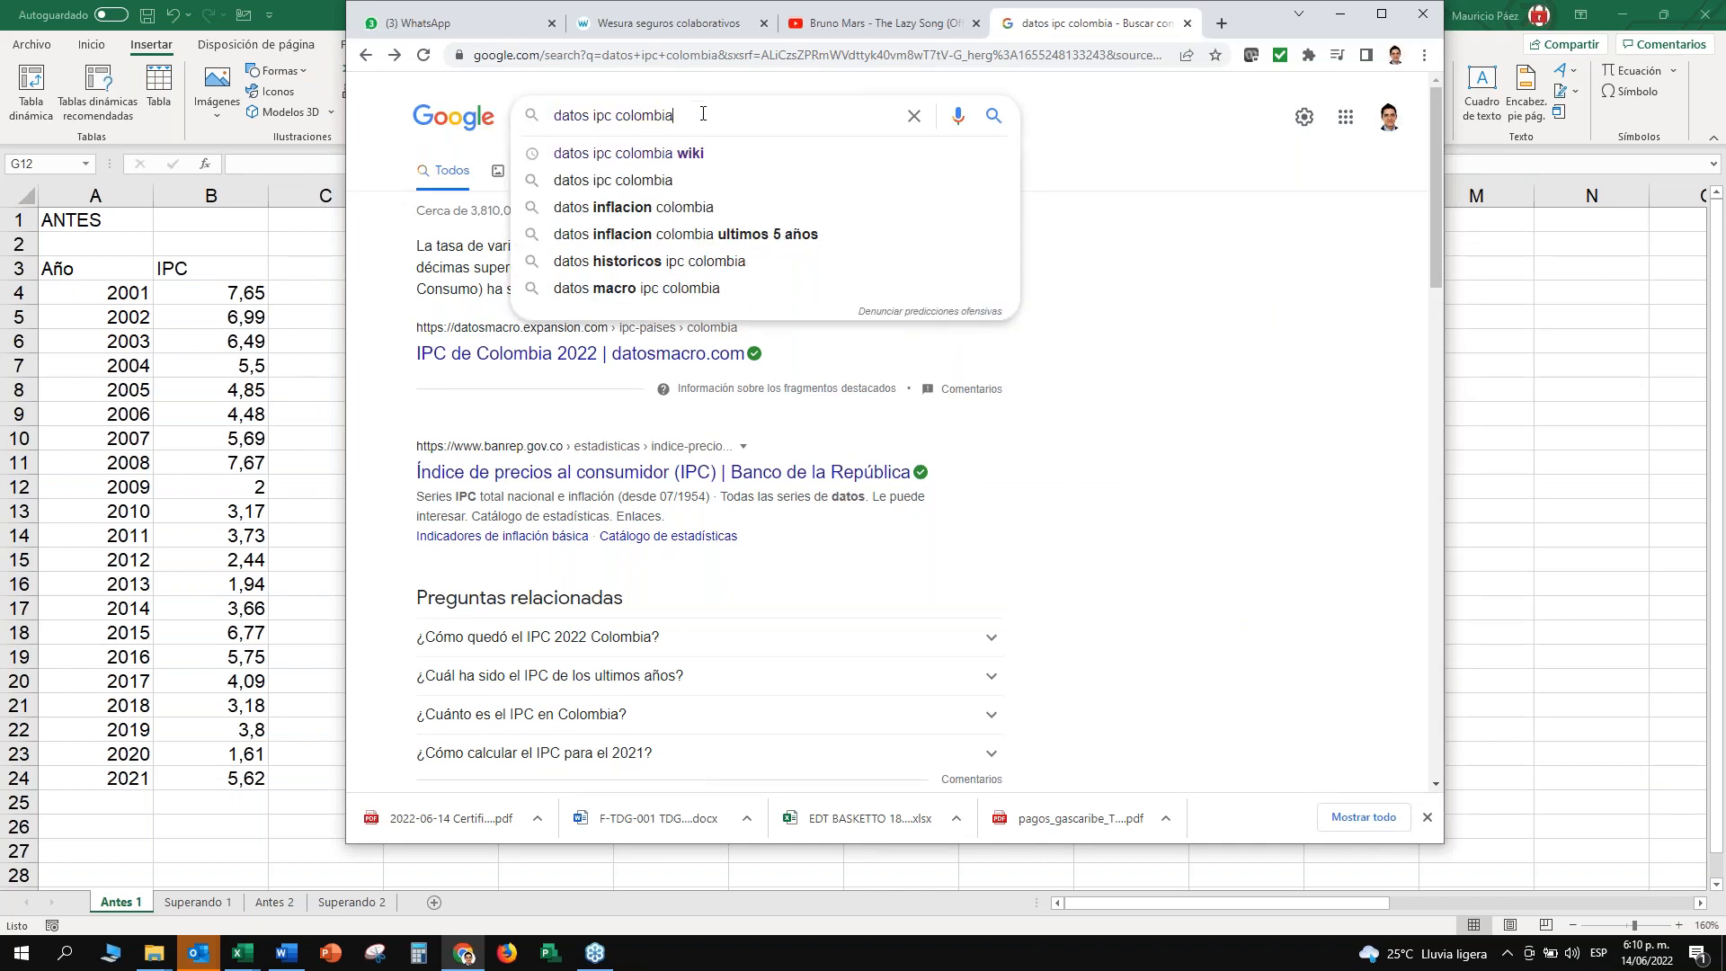
click(647, 153)
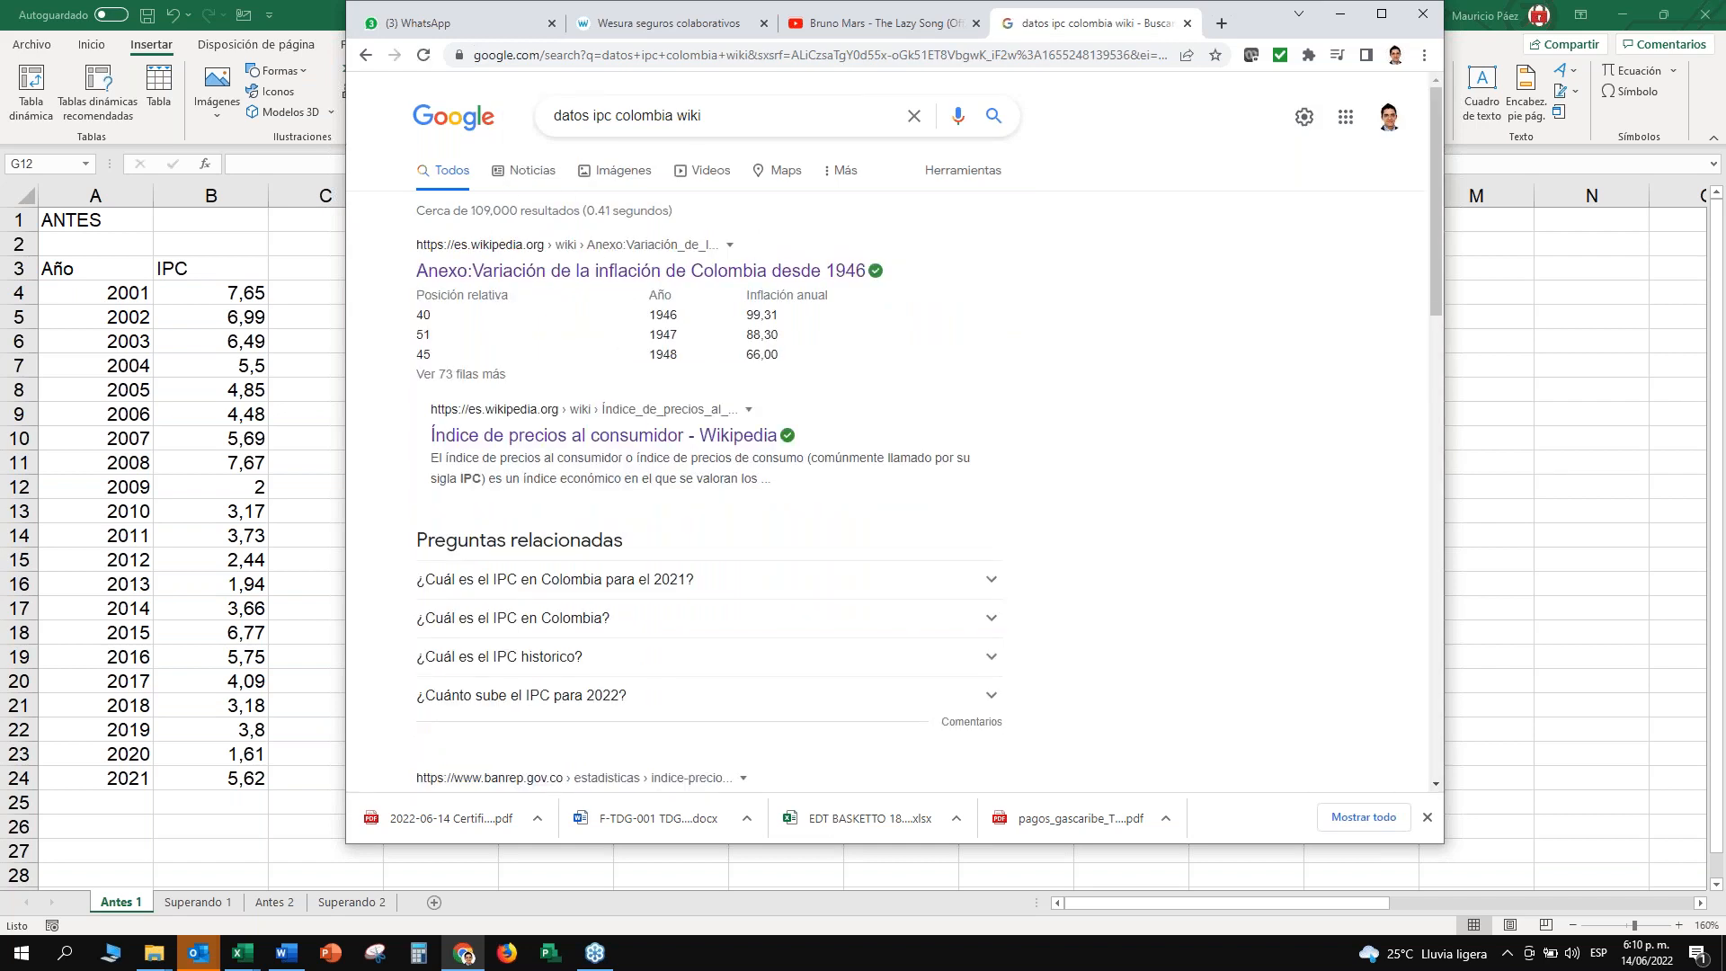
click(463, 377)
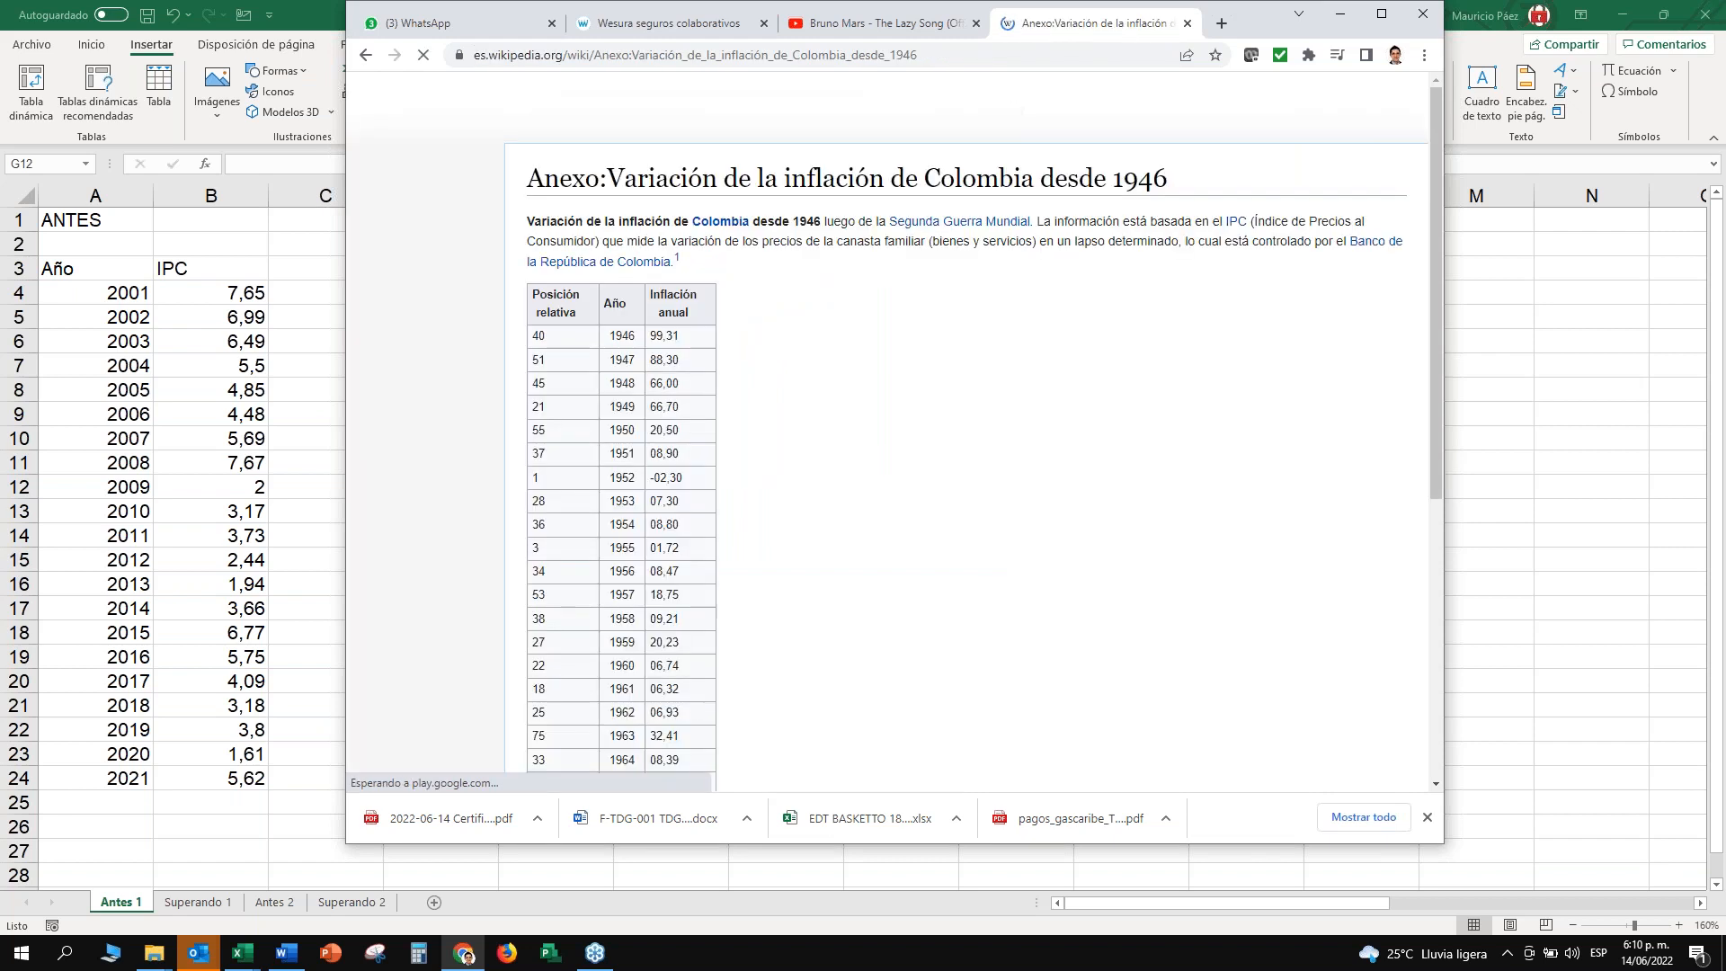
Copy the inflation table rows for 2001 through 2021 from the Wikipedia page and return to the Excel workbook.
scroll(641, 402, down, 1)
scroll(641, 402, down, 2)
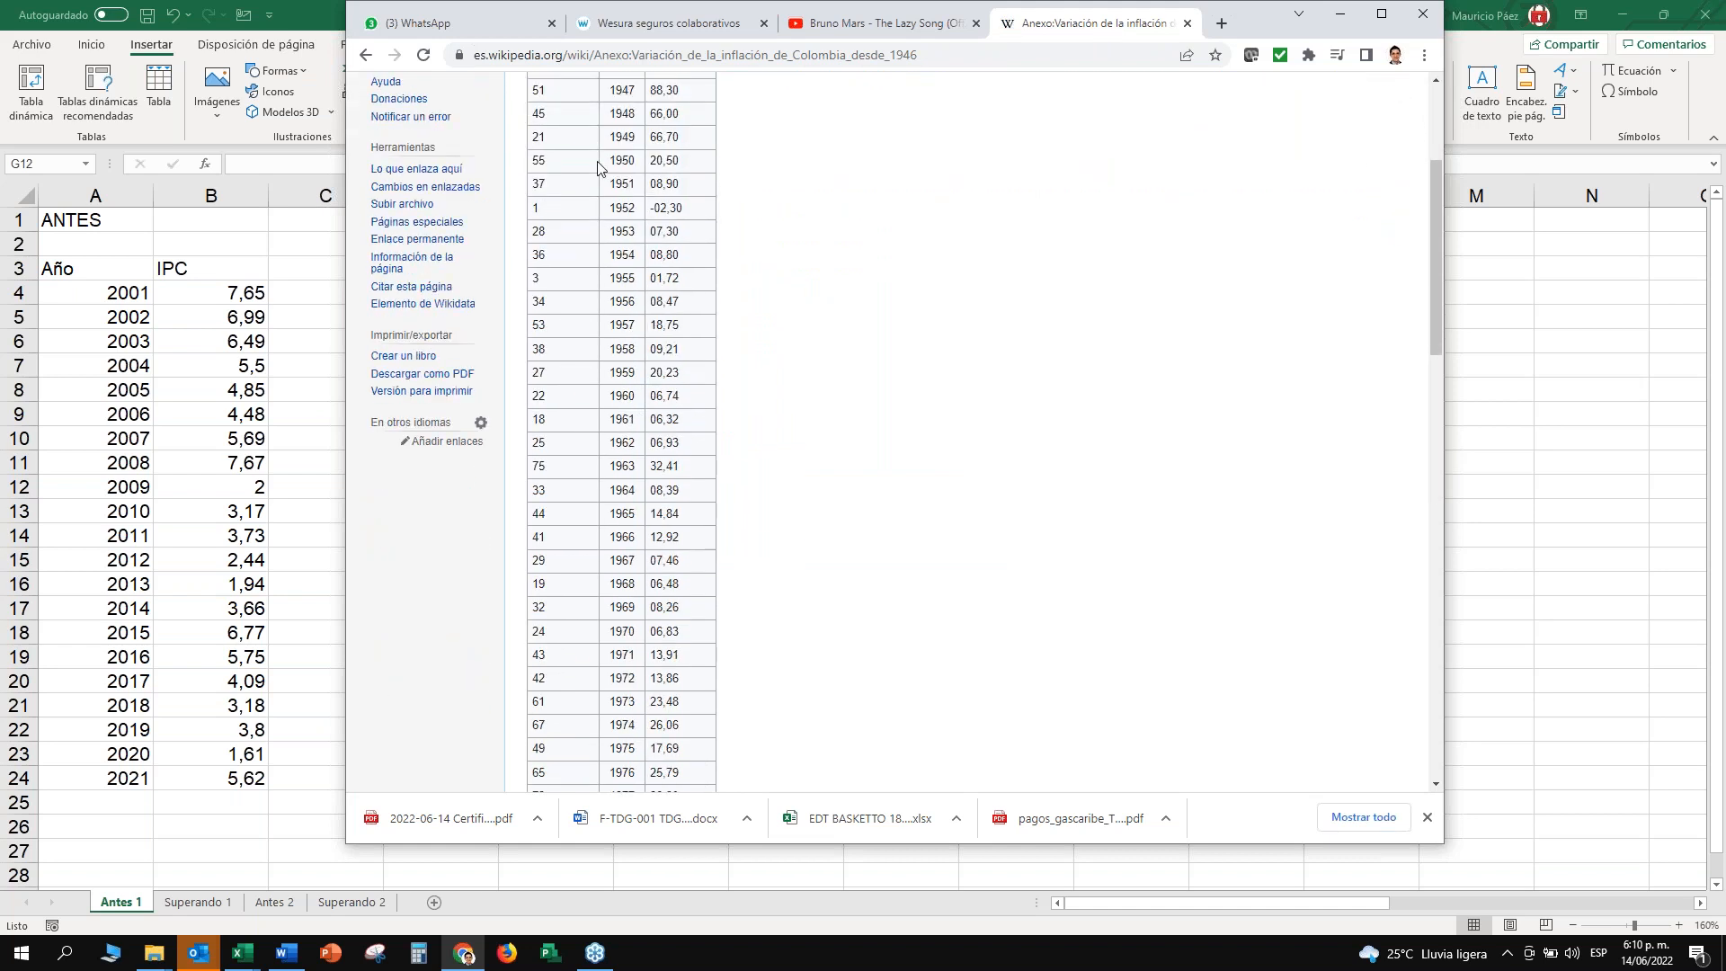
scroll(657, 468, down, 6)
scroll(660, 486, down, 9)
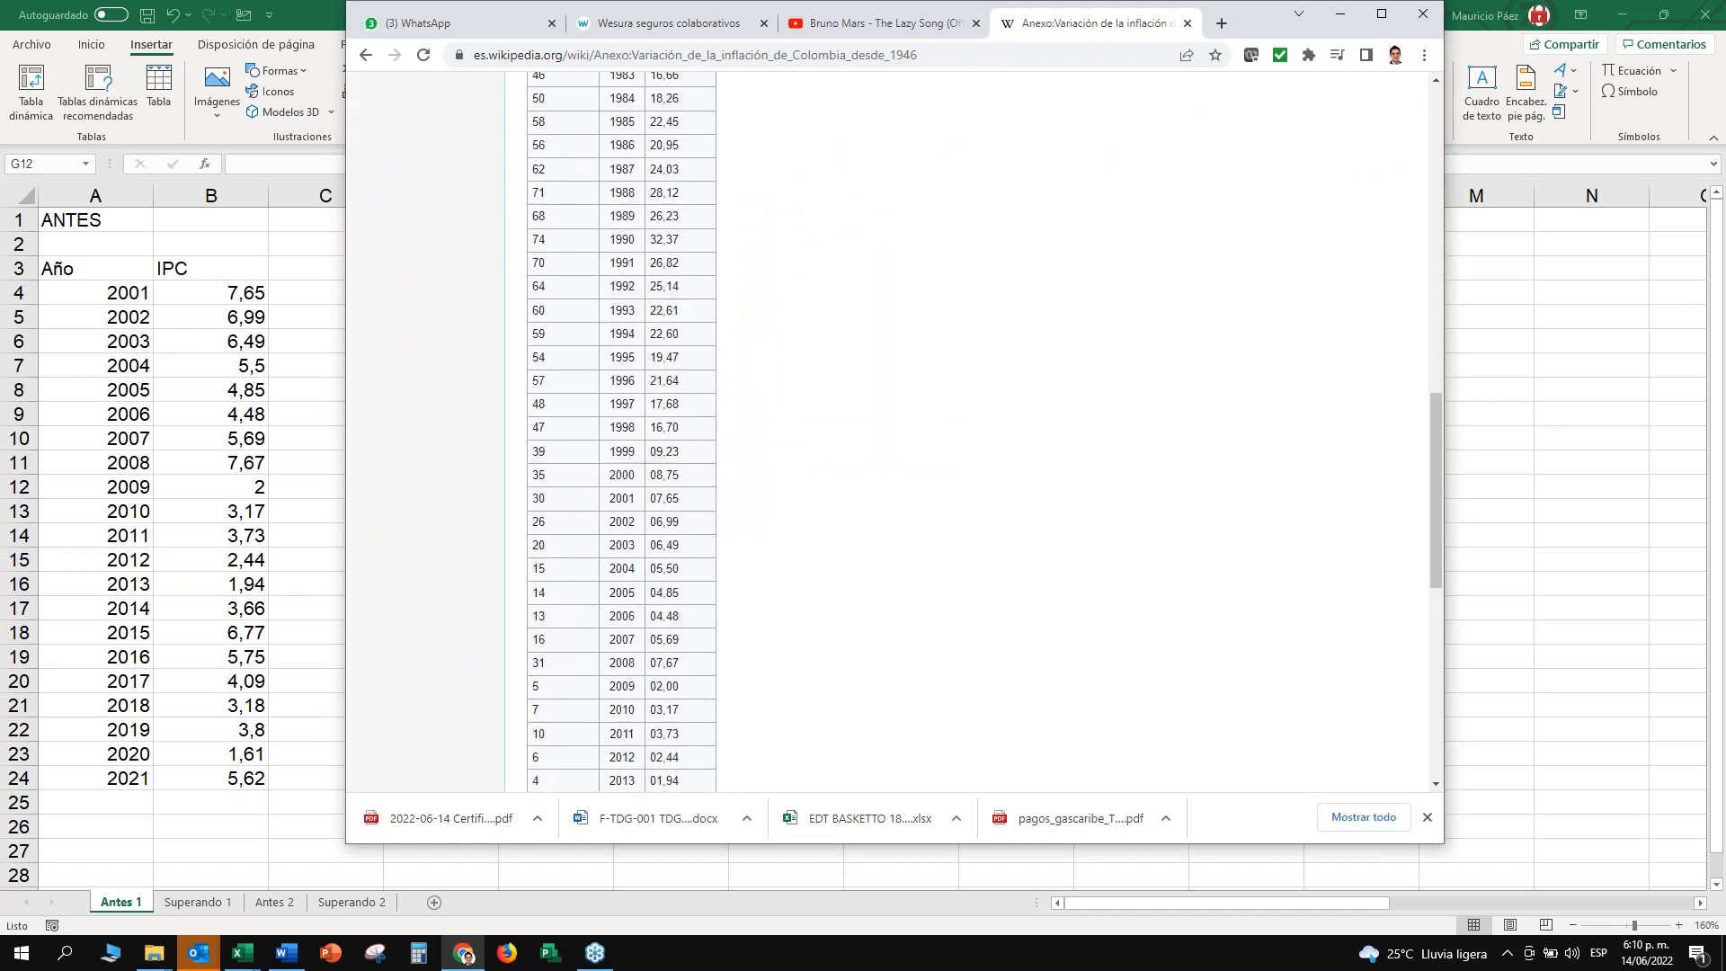
scroll(679, 486, up, 1)
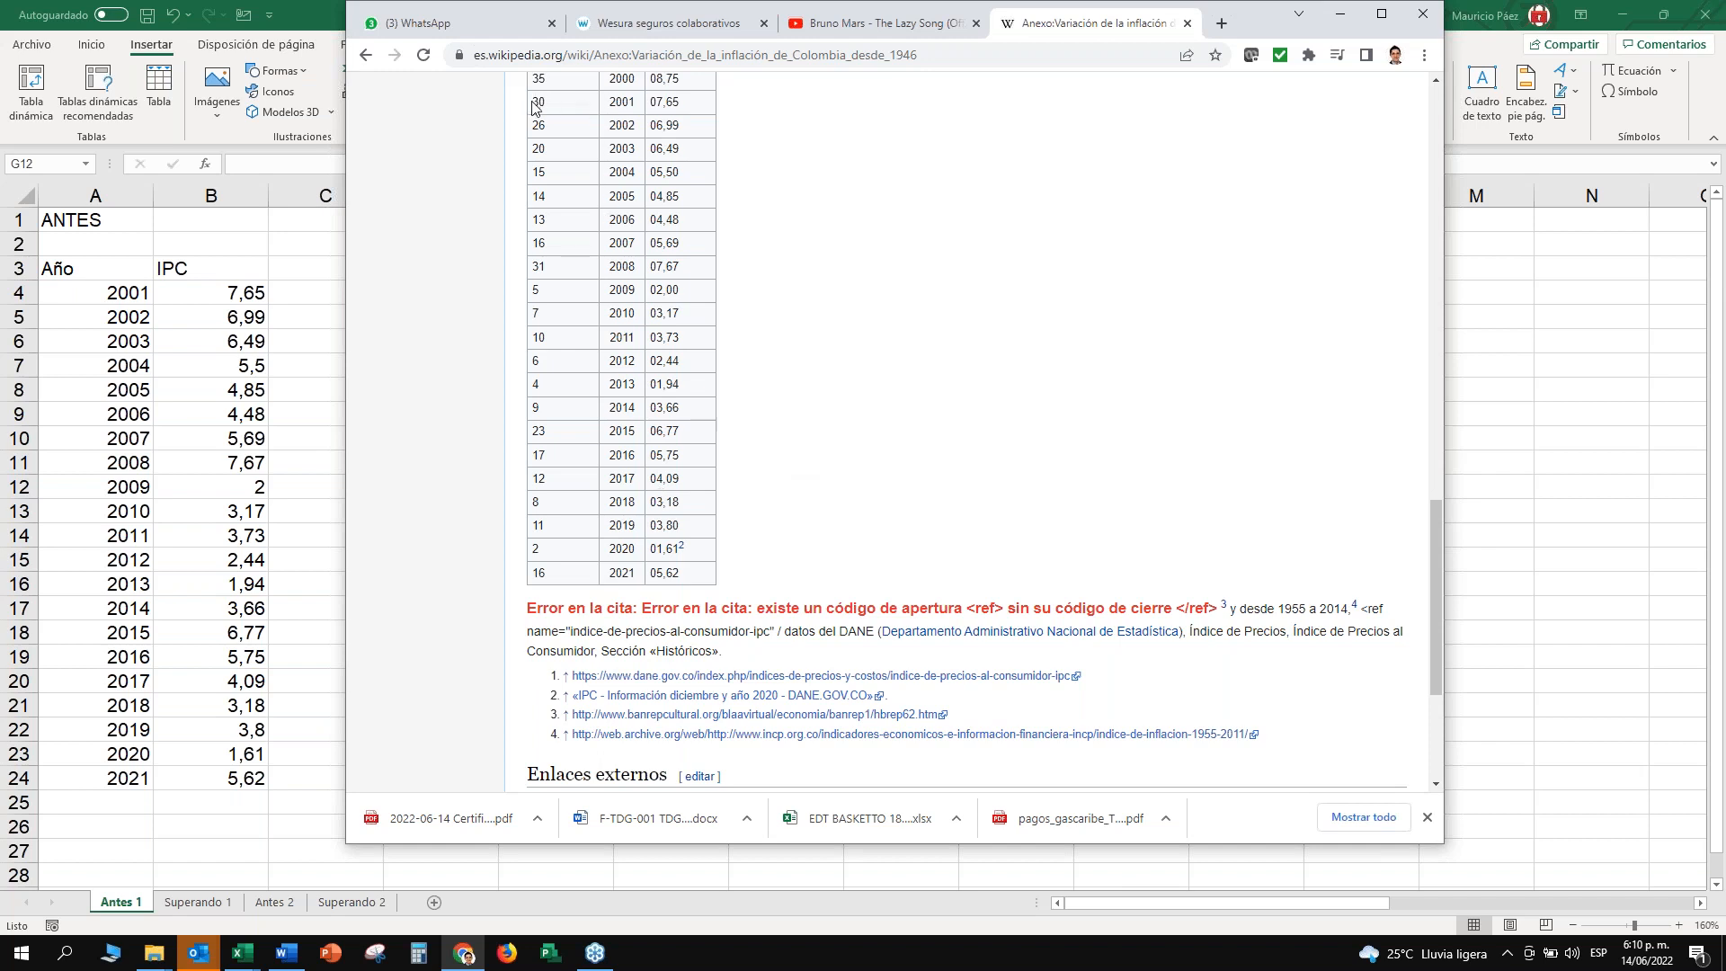
drag(532, 106, 686, 576)
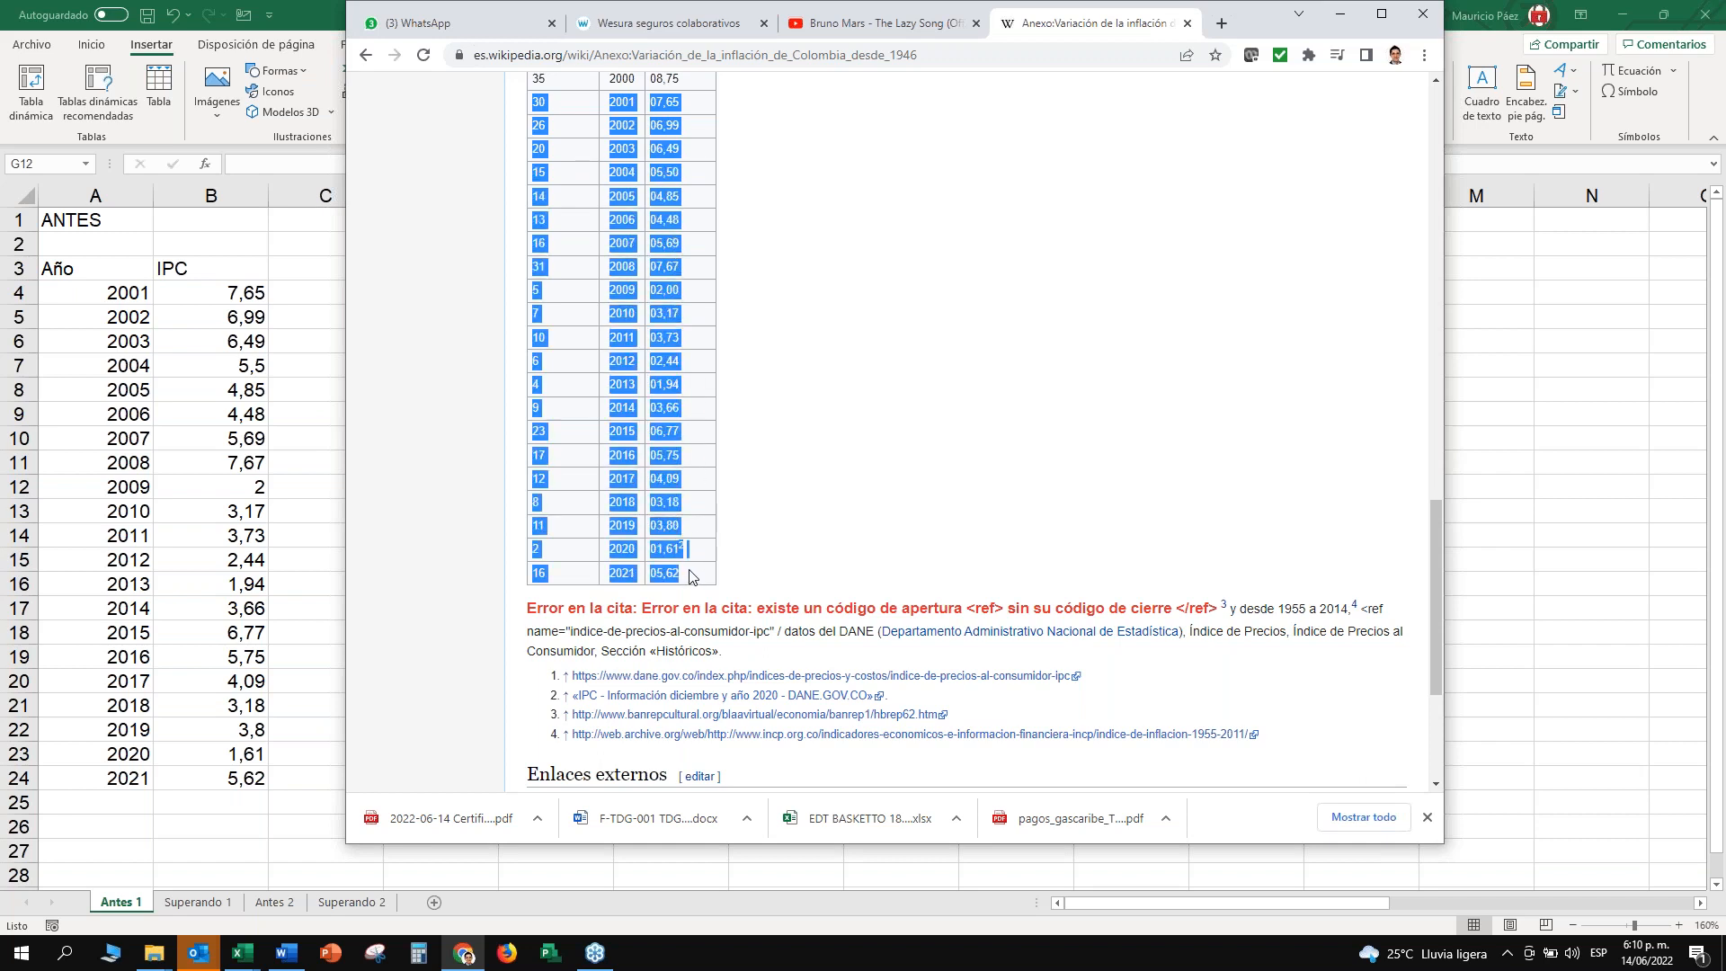
right_click(661, 432)
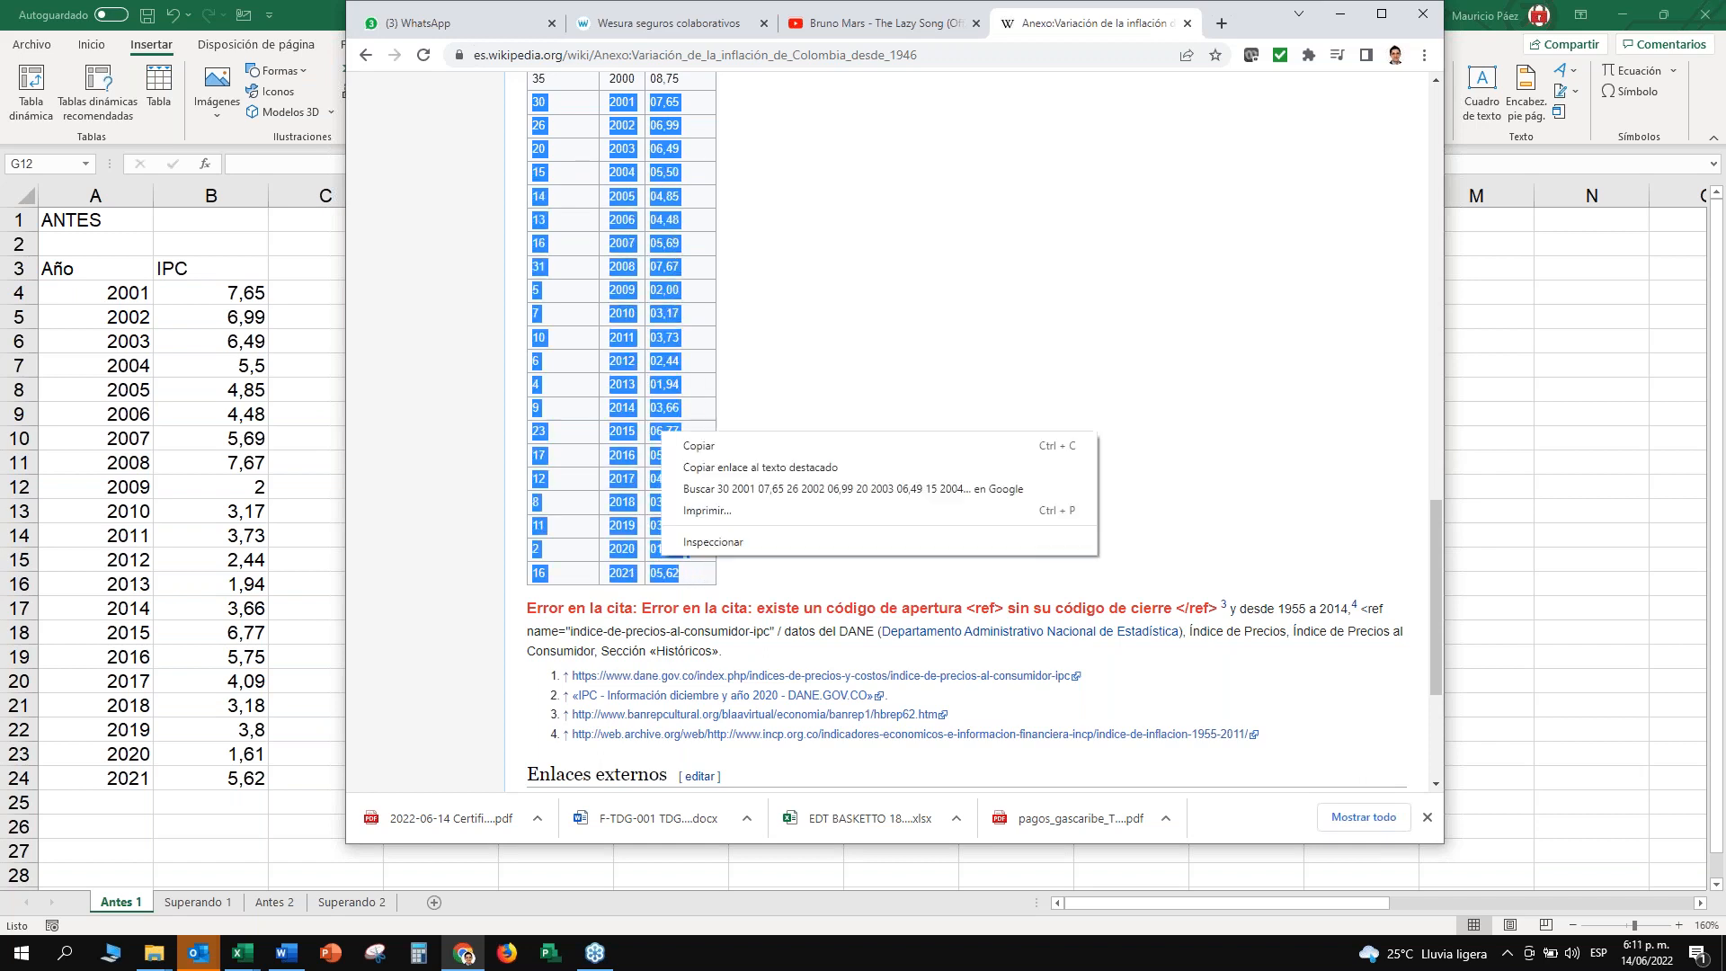
click(710, 448)
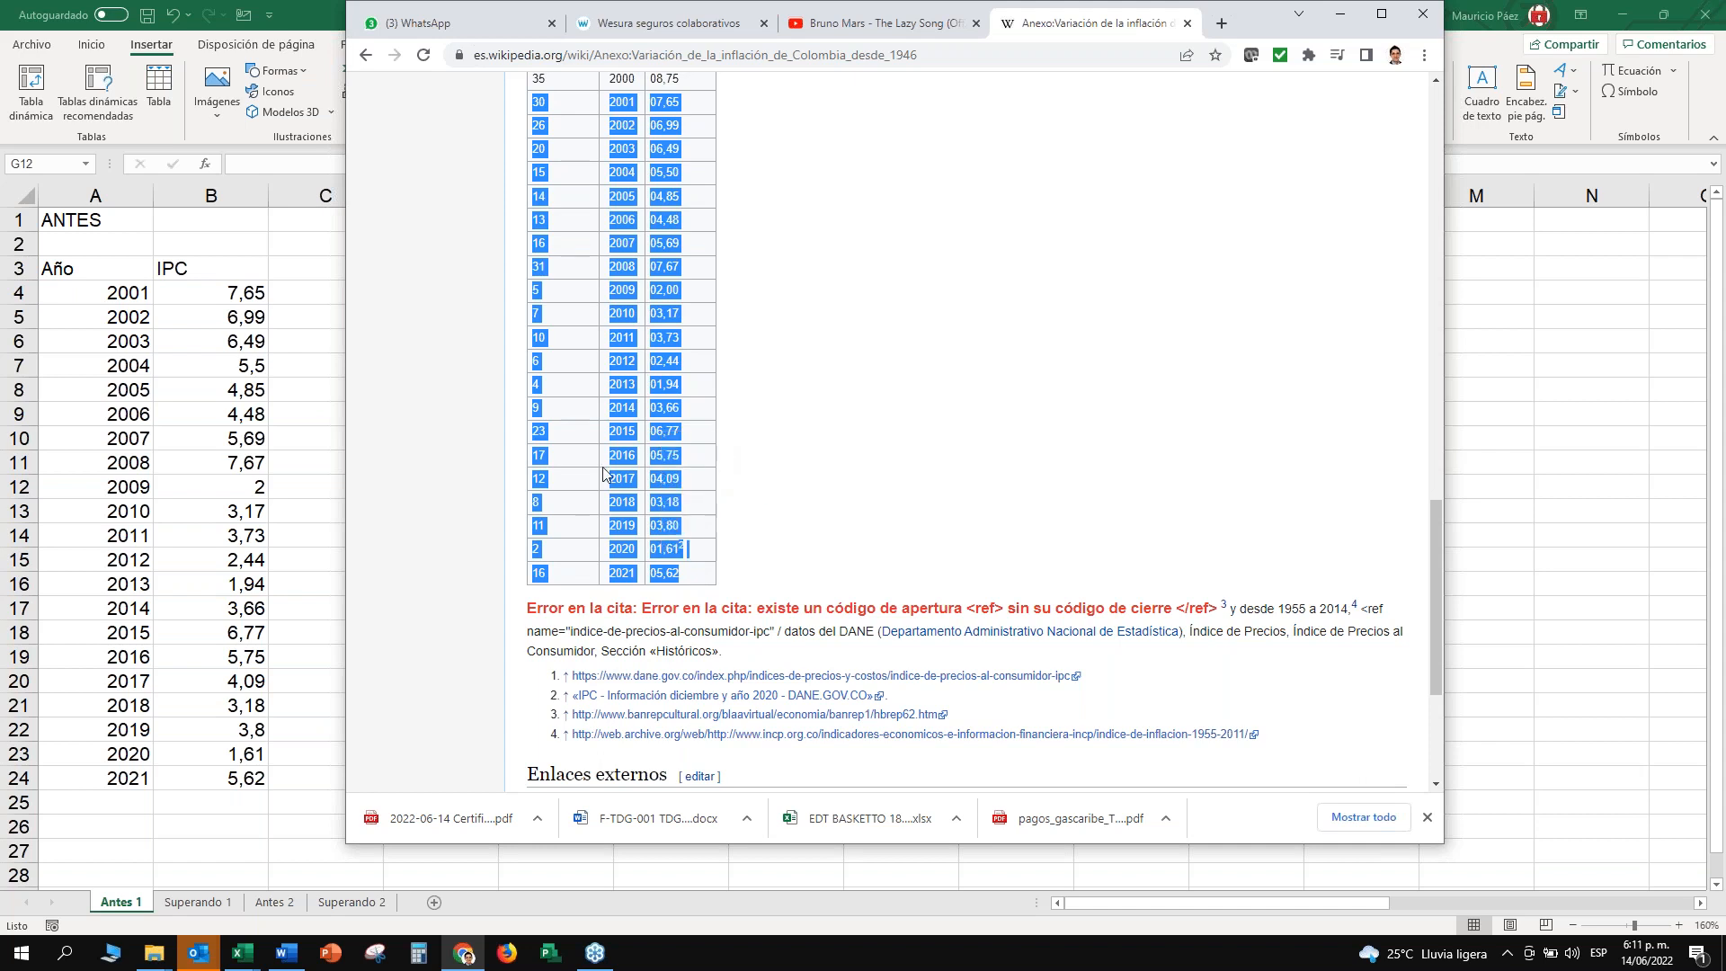
click(102, 295)
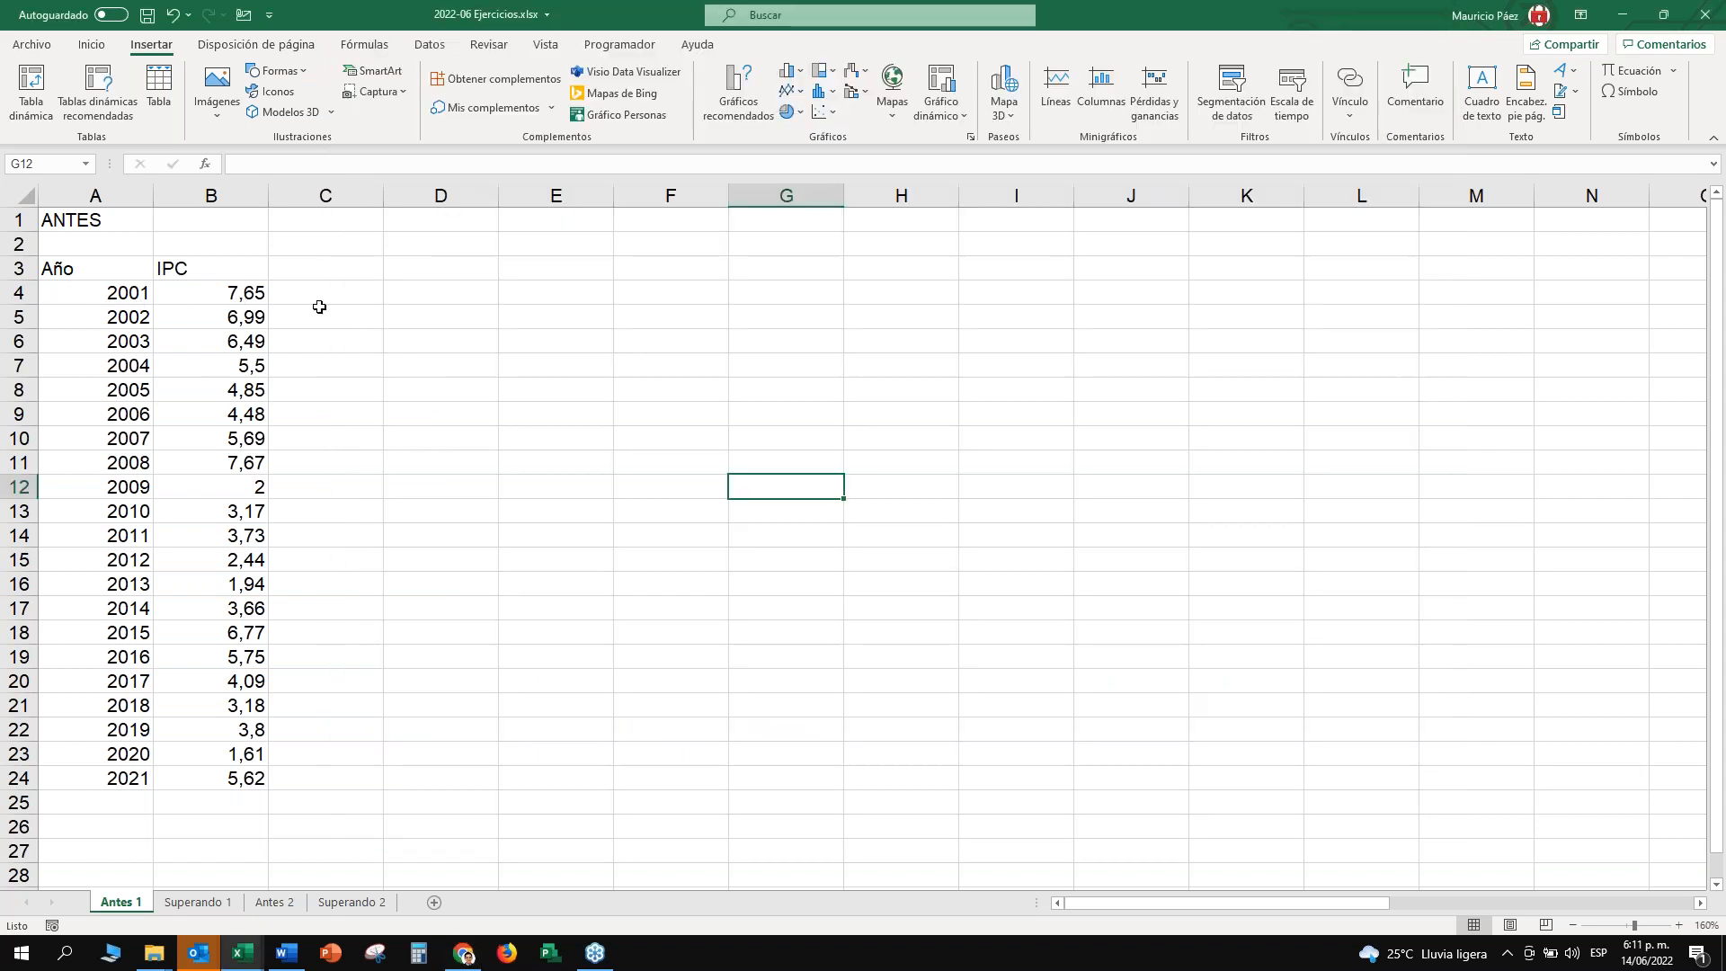
click(467, 263)
right_click(477, 295)
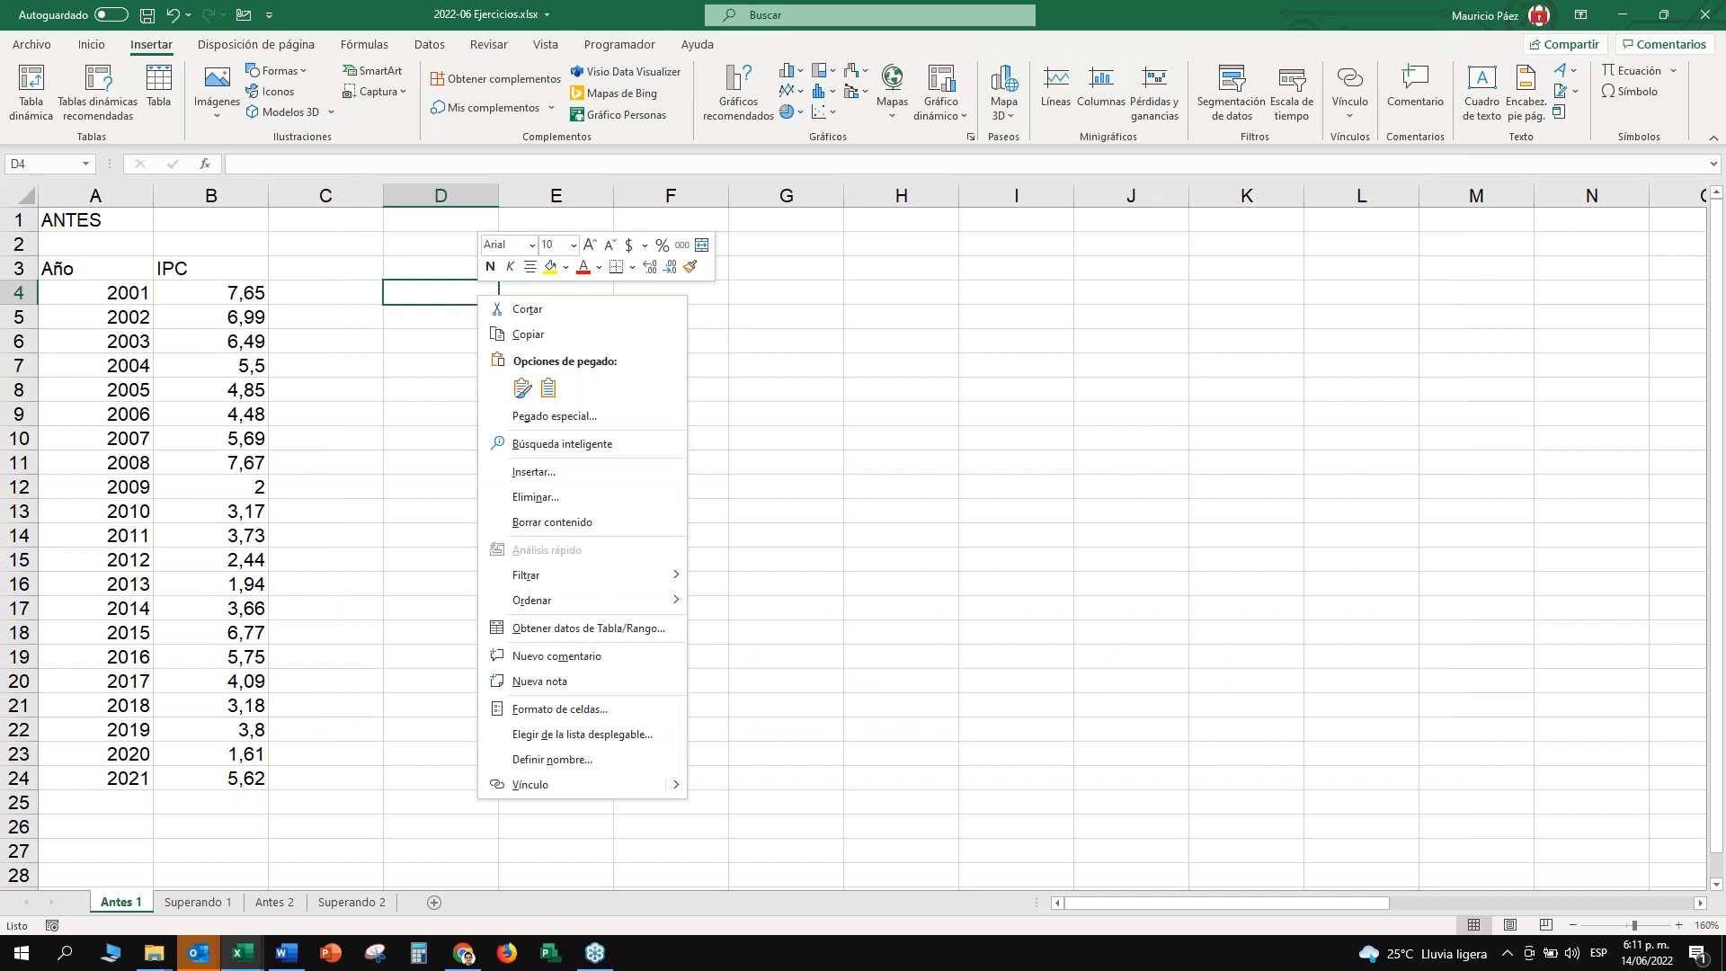
click(548, 392)
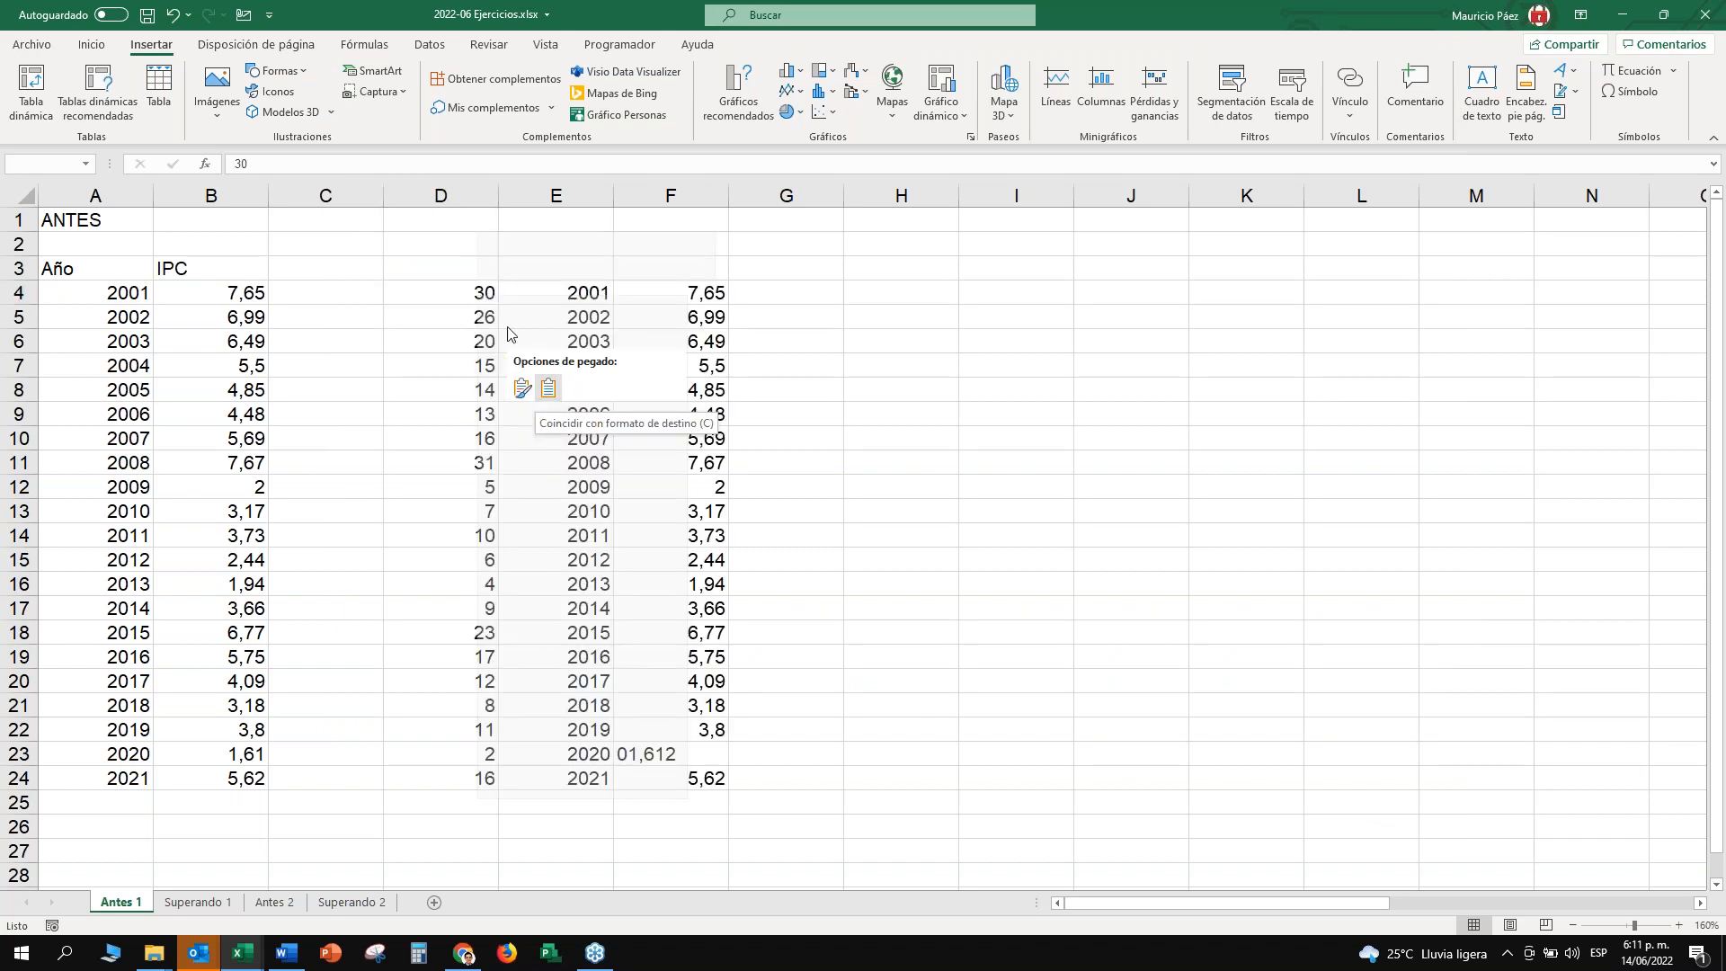
right_click(450, 282)
key(Escape)
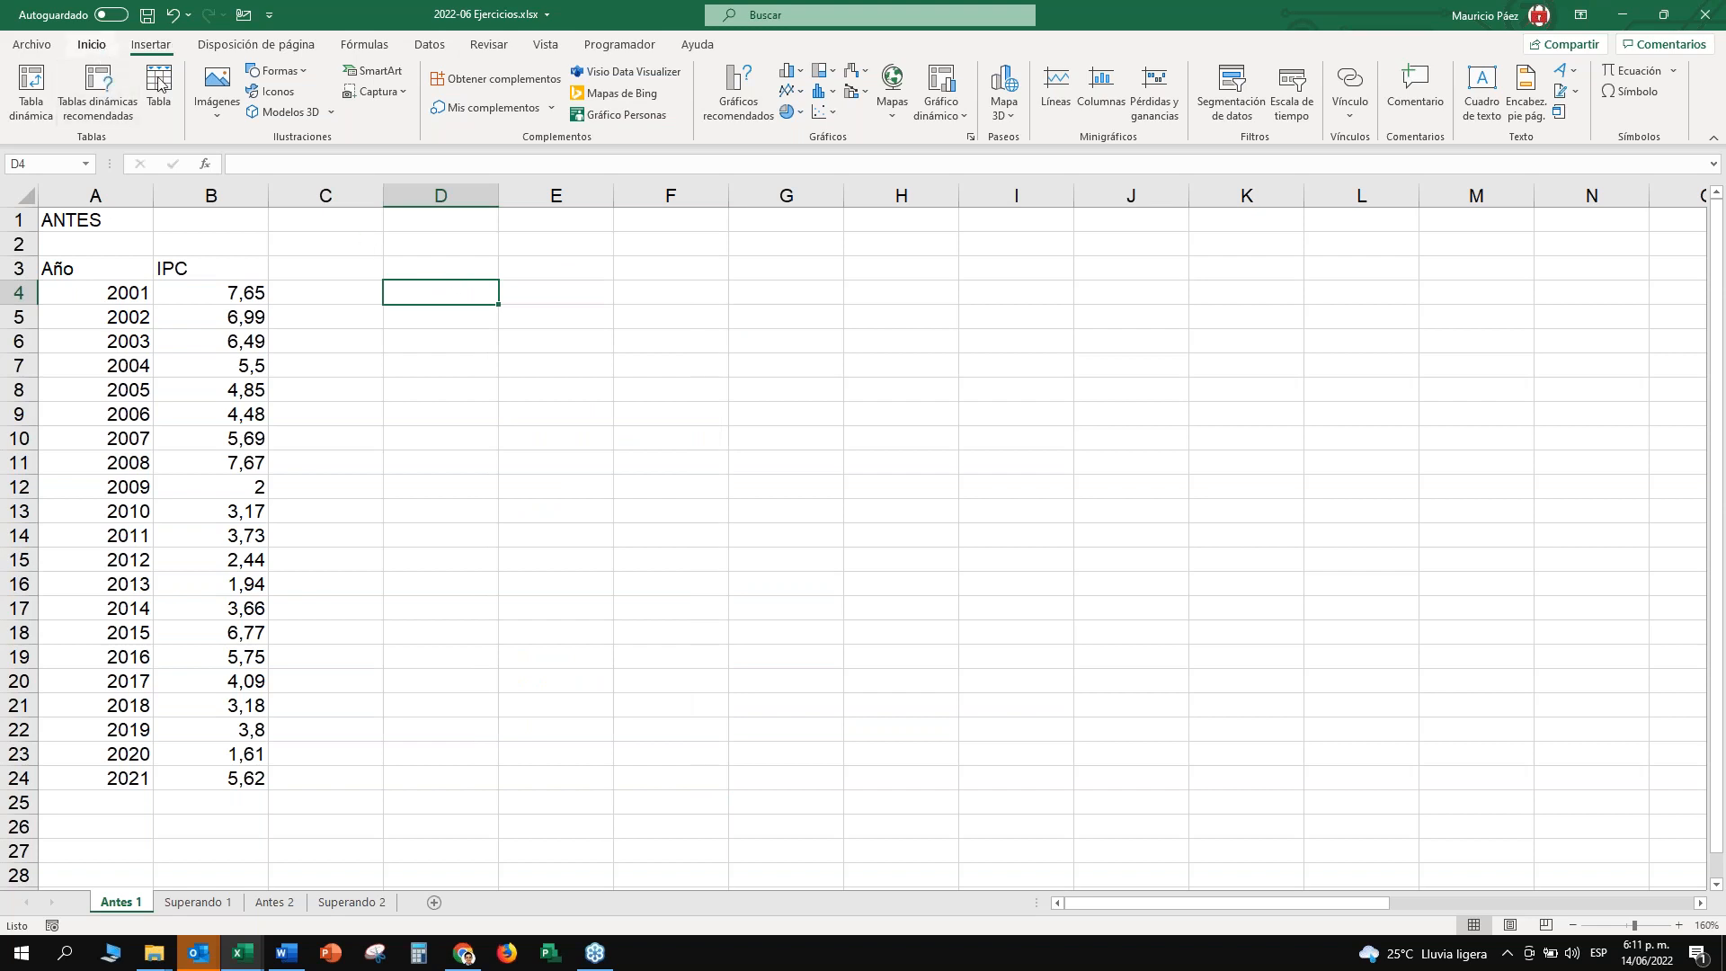
Try pasting the copied Wikipedia rows at cell D4 with their source formatting, and undo the paste.
click(97, 47)
right_click(453, 289)
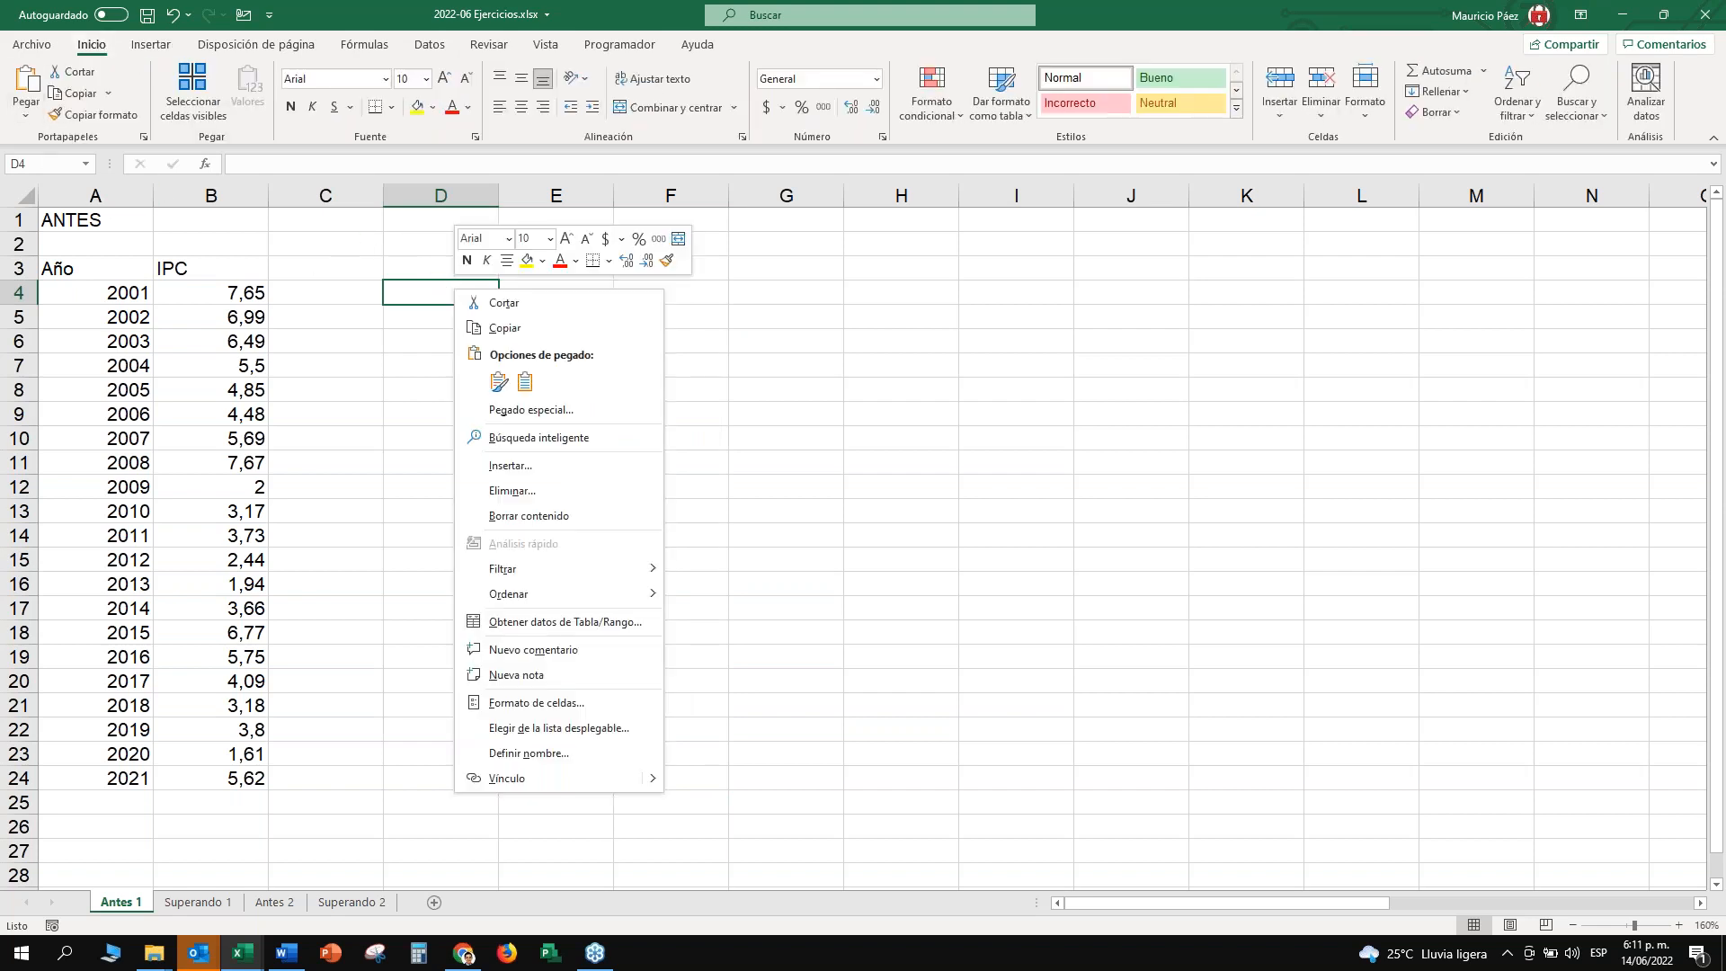
click(527, 384)
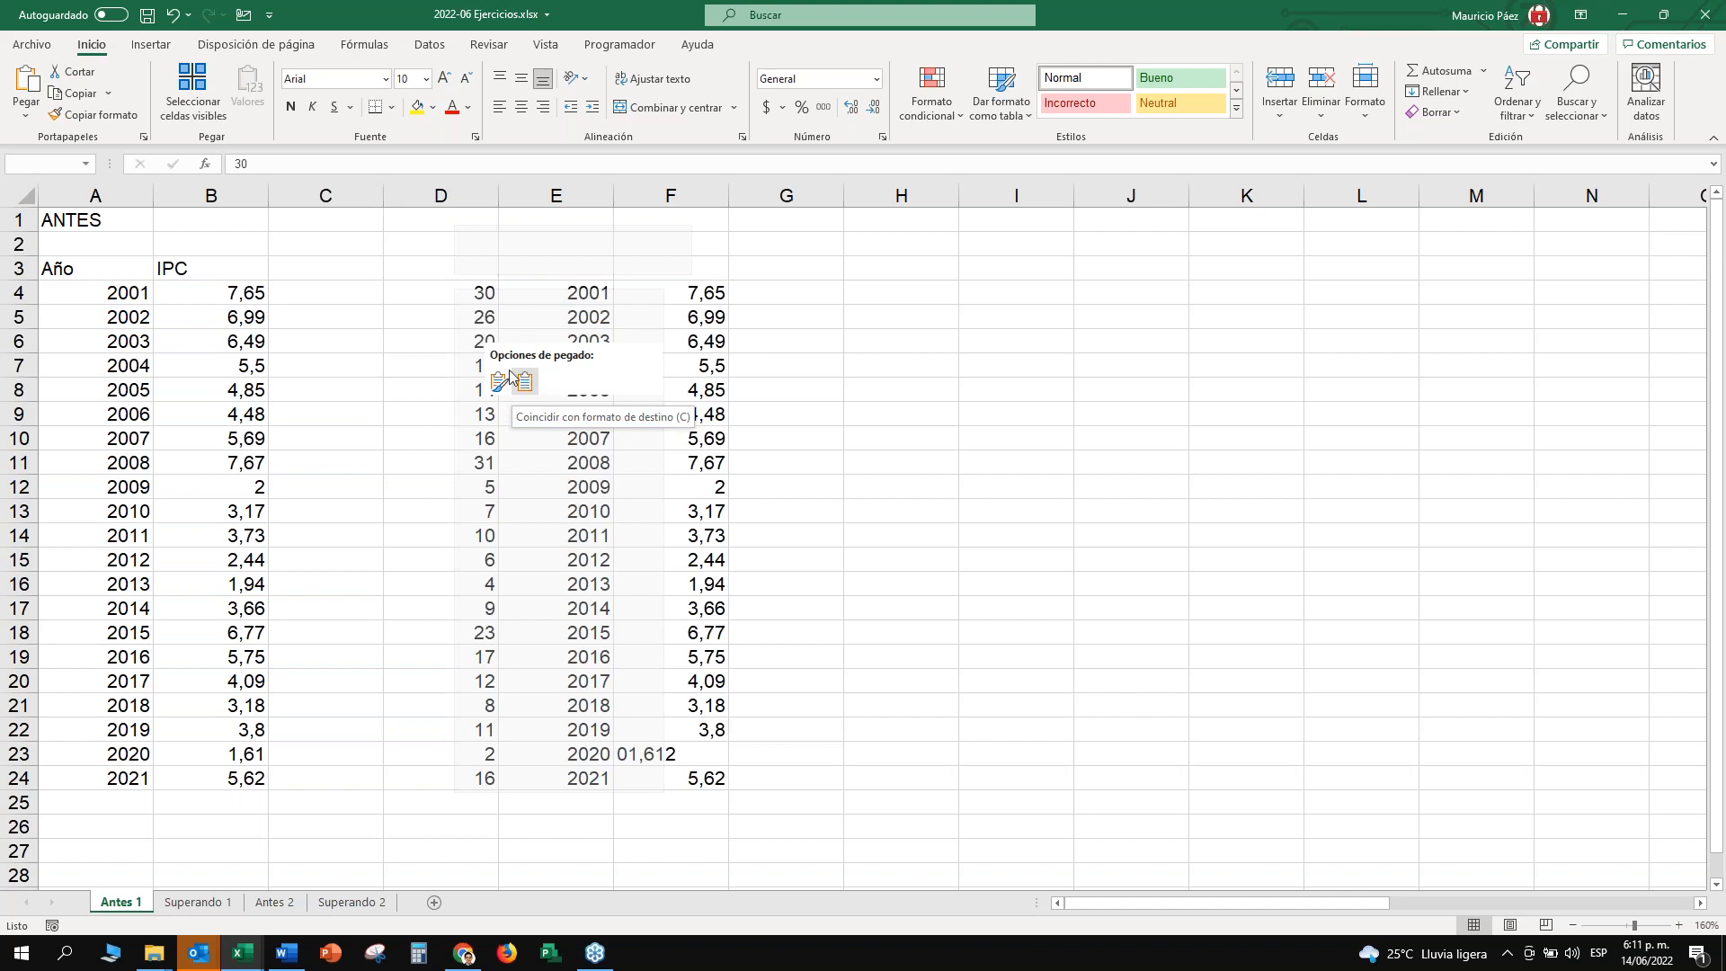
click(413, 252)
click(420, 268)
click(434, 289)
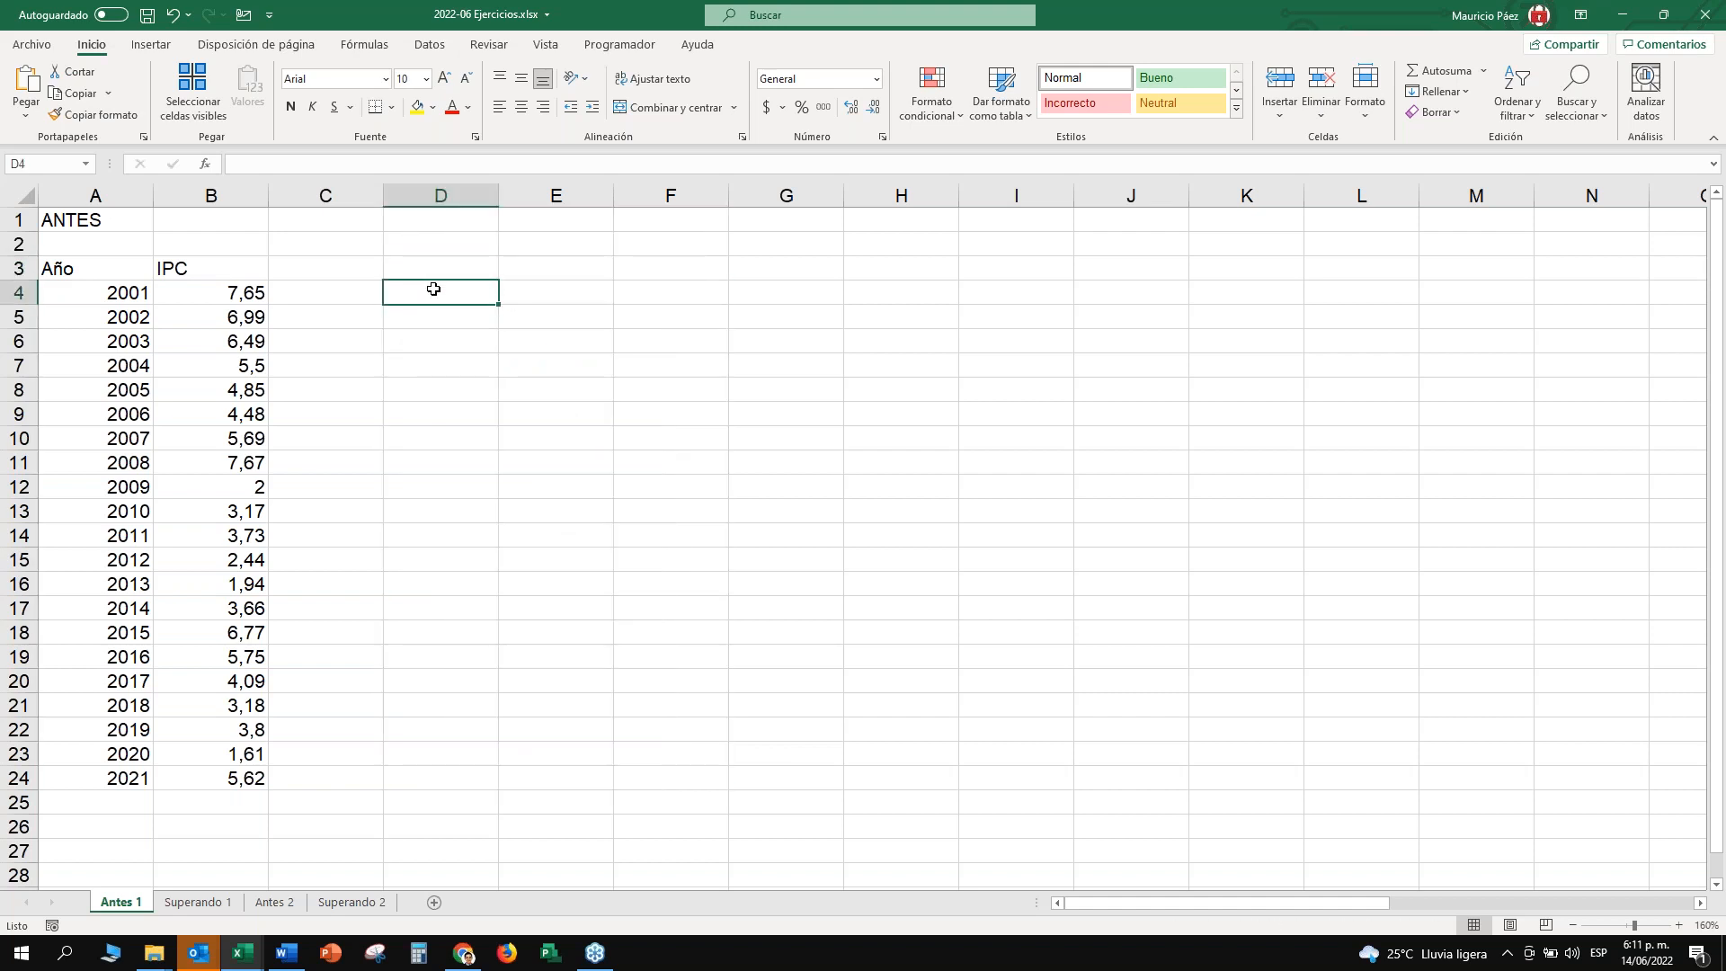
key(ctrl+v)
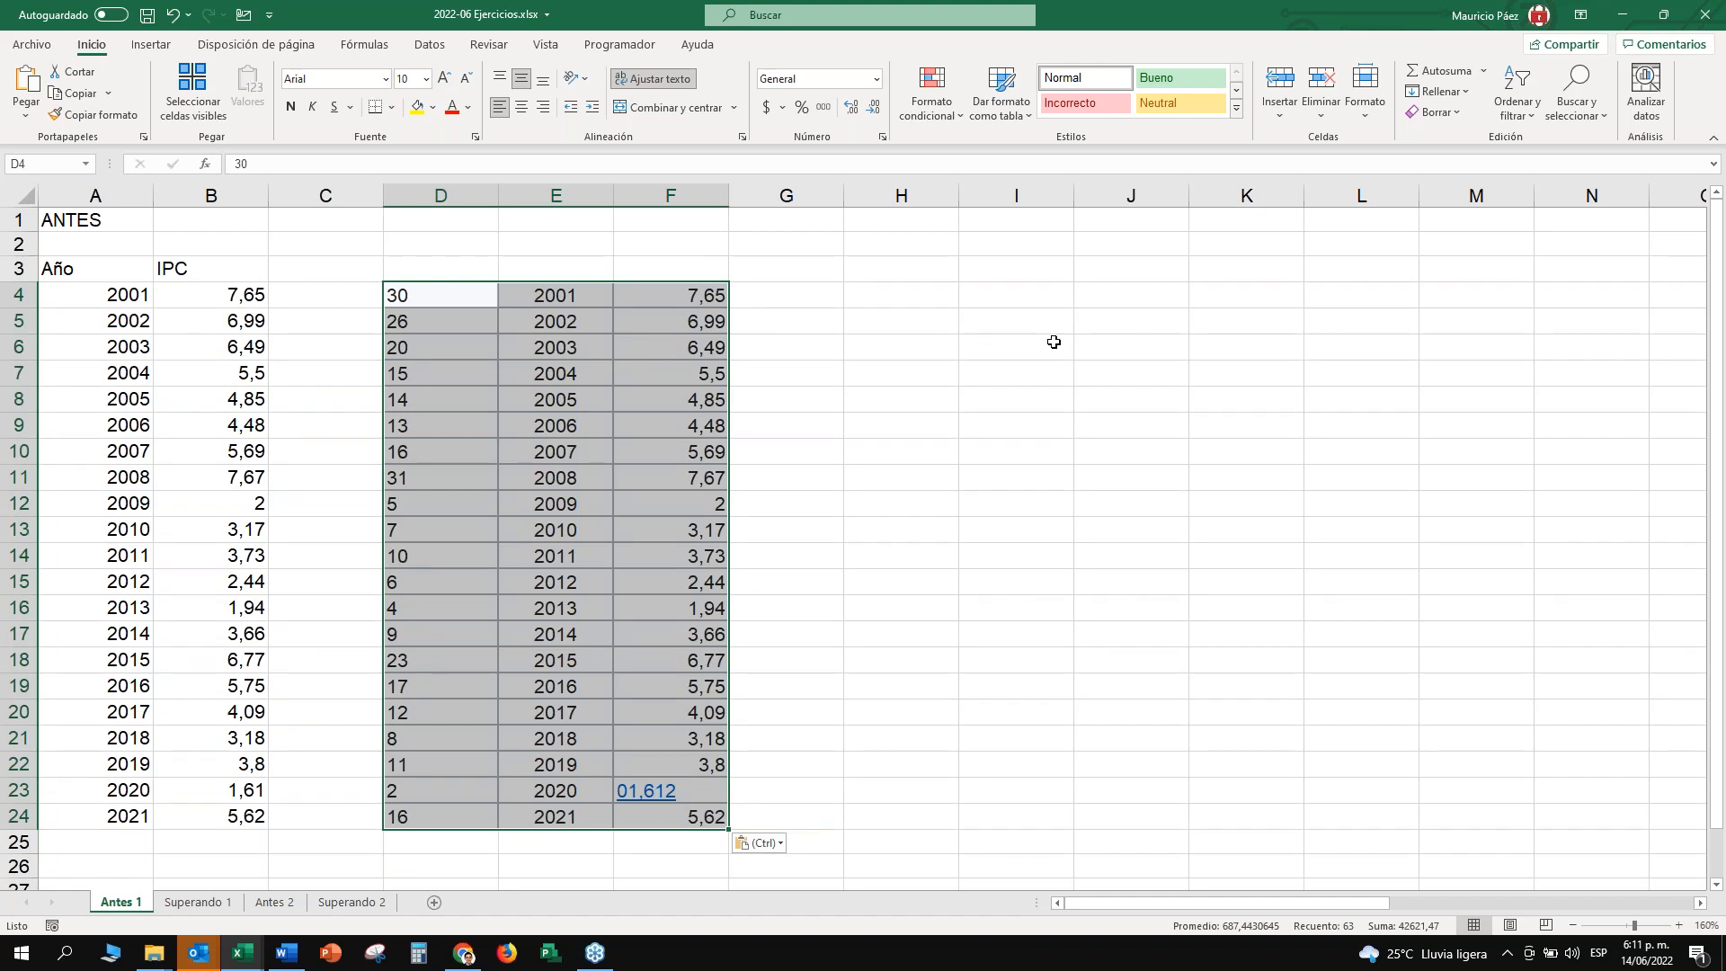
key(ctrl+z)
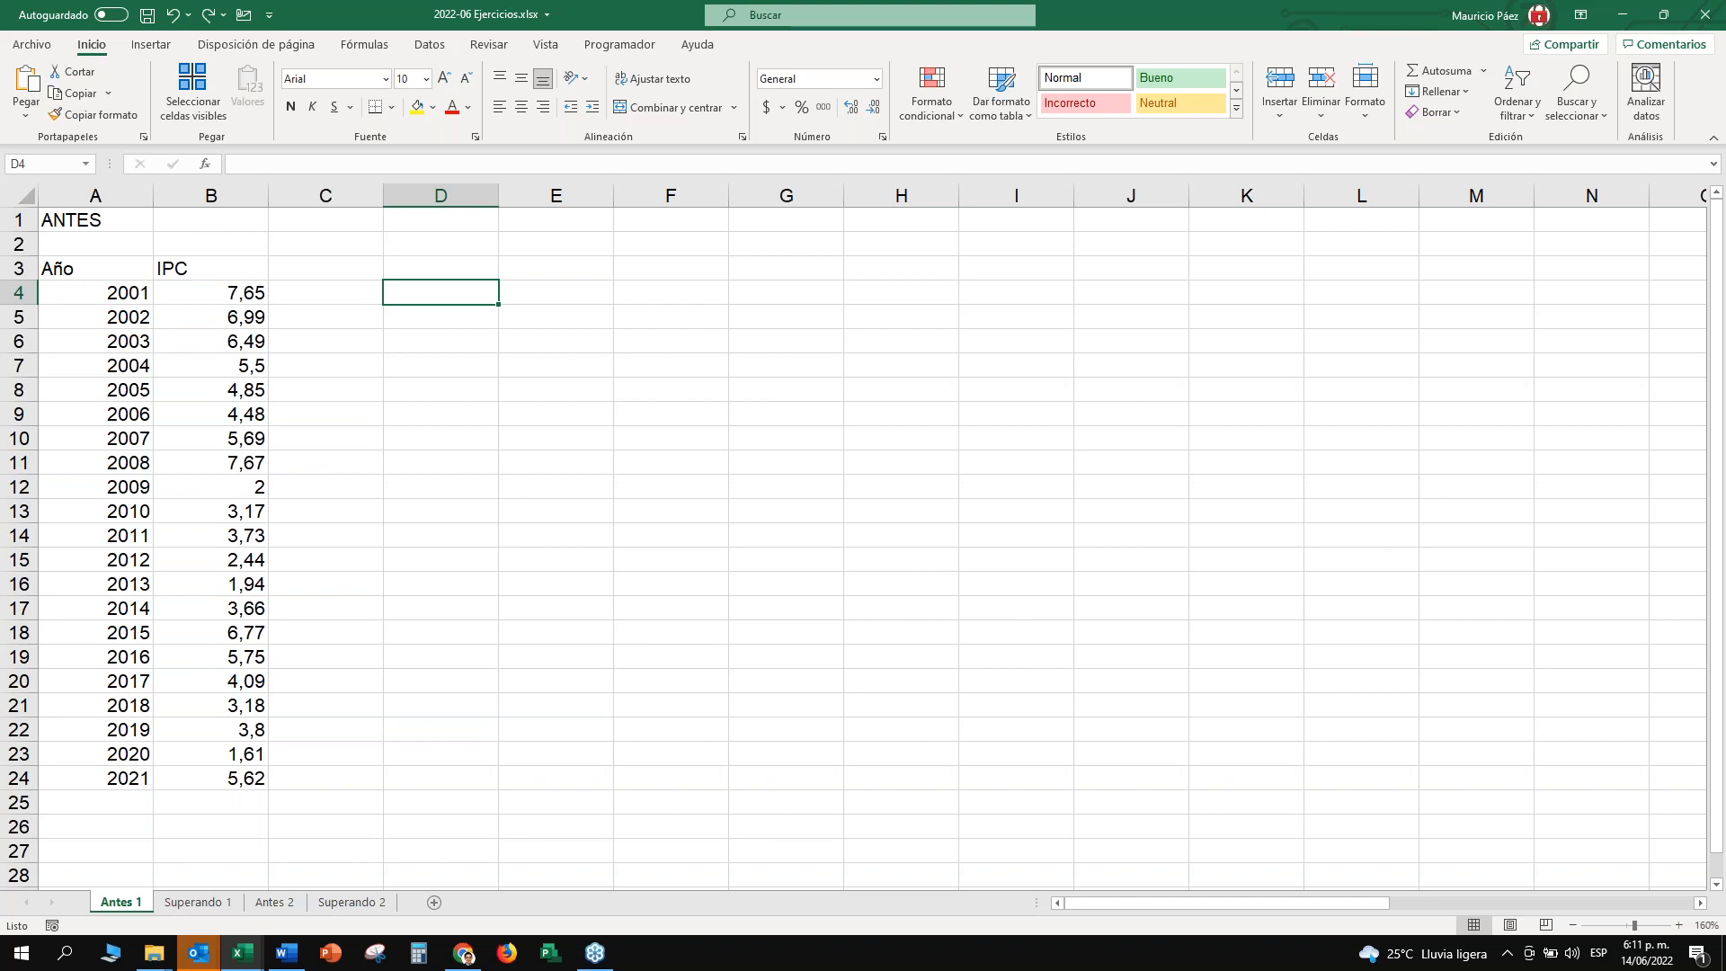
Paste the copied Wikipedia rows at cell D4, matching the destination formatting.
right_click(461, 285)
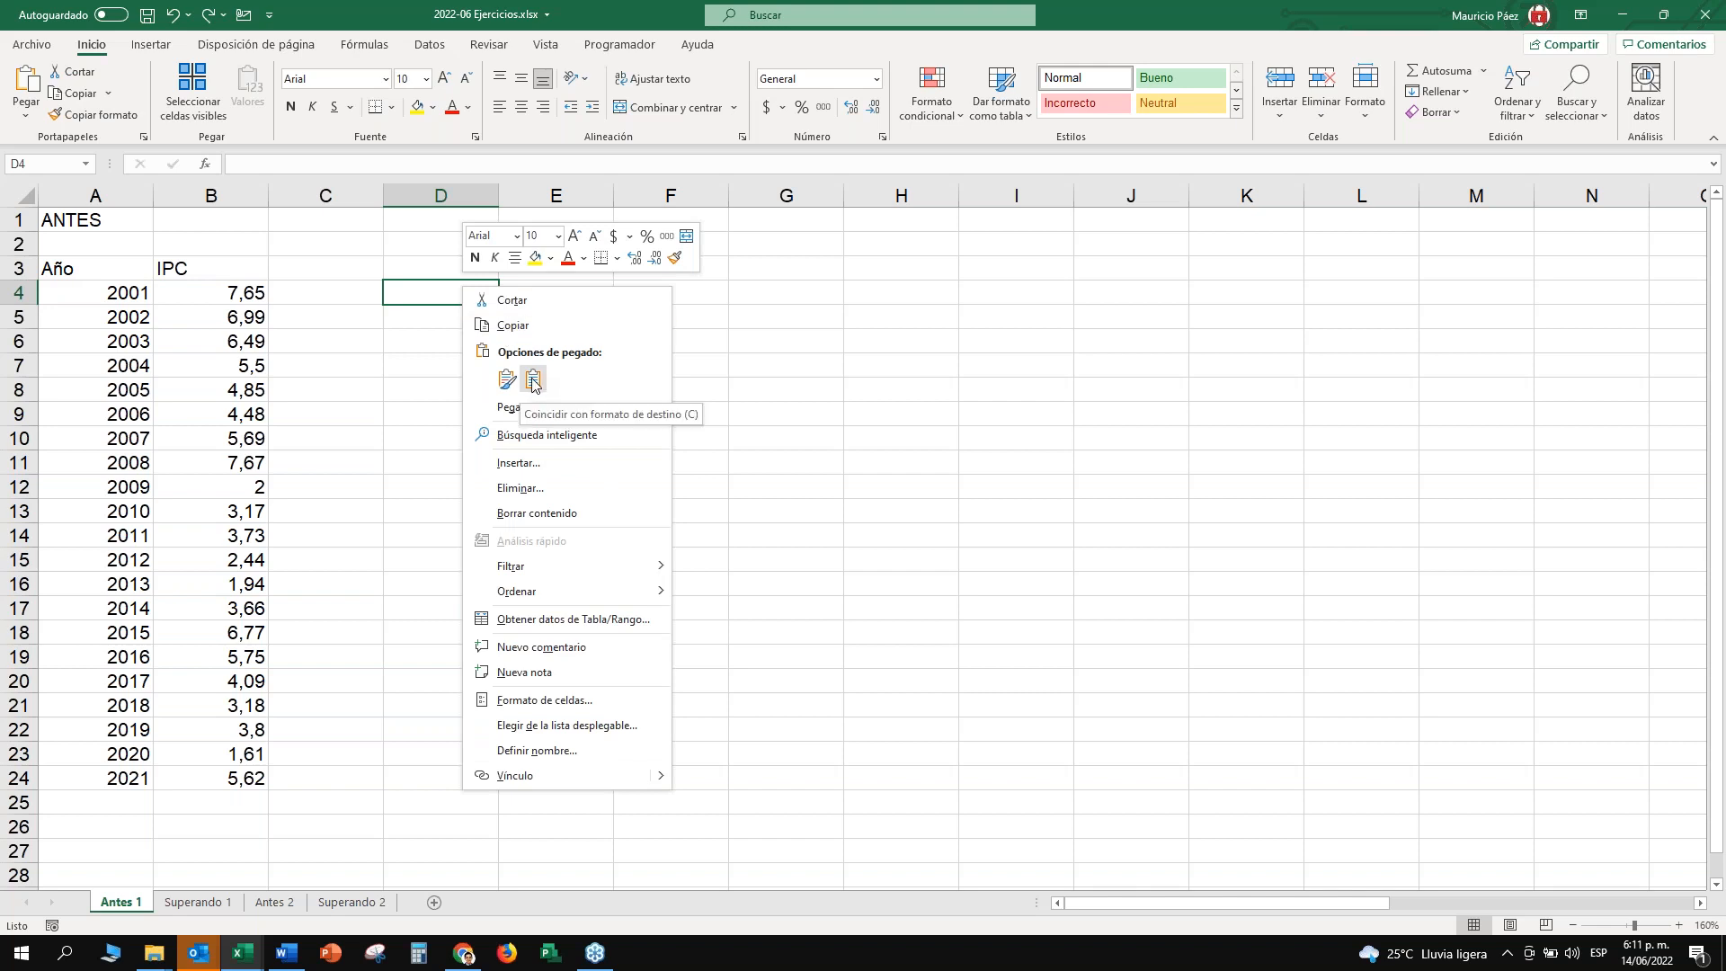
click(533, 381)
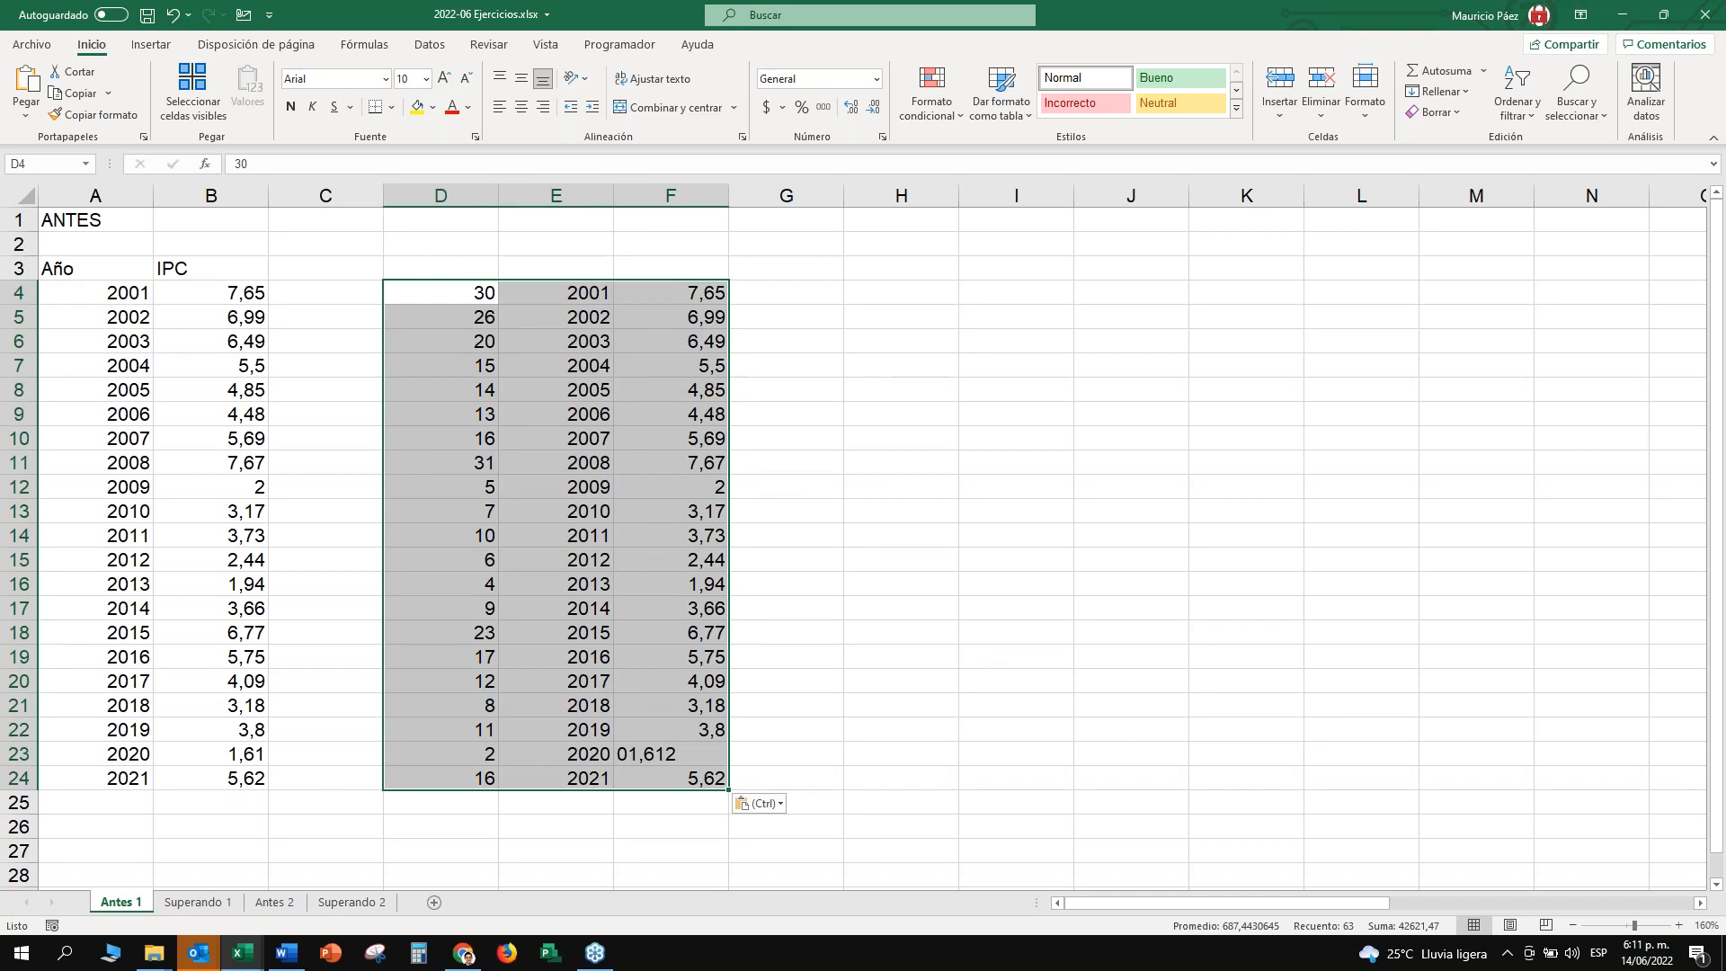
Correct the 2020 inflation value in cell F23 to 1,61.
drag(578, 751, 672, 754)
mouse_move(672, 753)
mouse_down()
mouse_move(670, 718)
mouse_move(653, 754)
mouse_up()
click(794, 761)
click(678, 761)
double_click(628, 754)
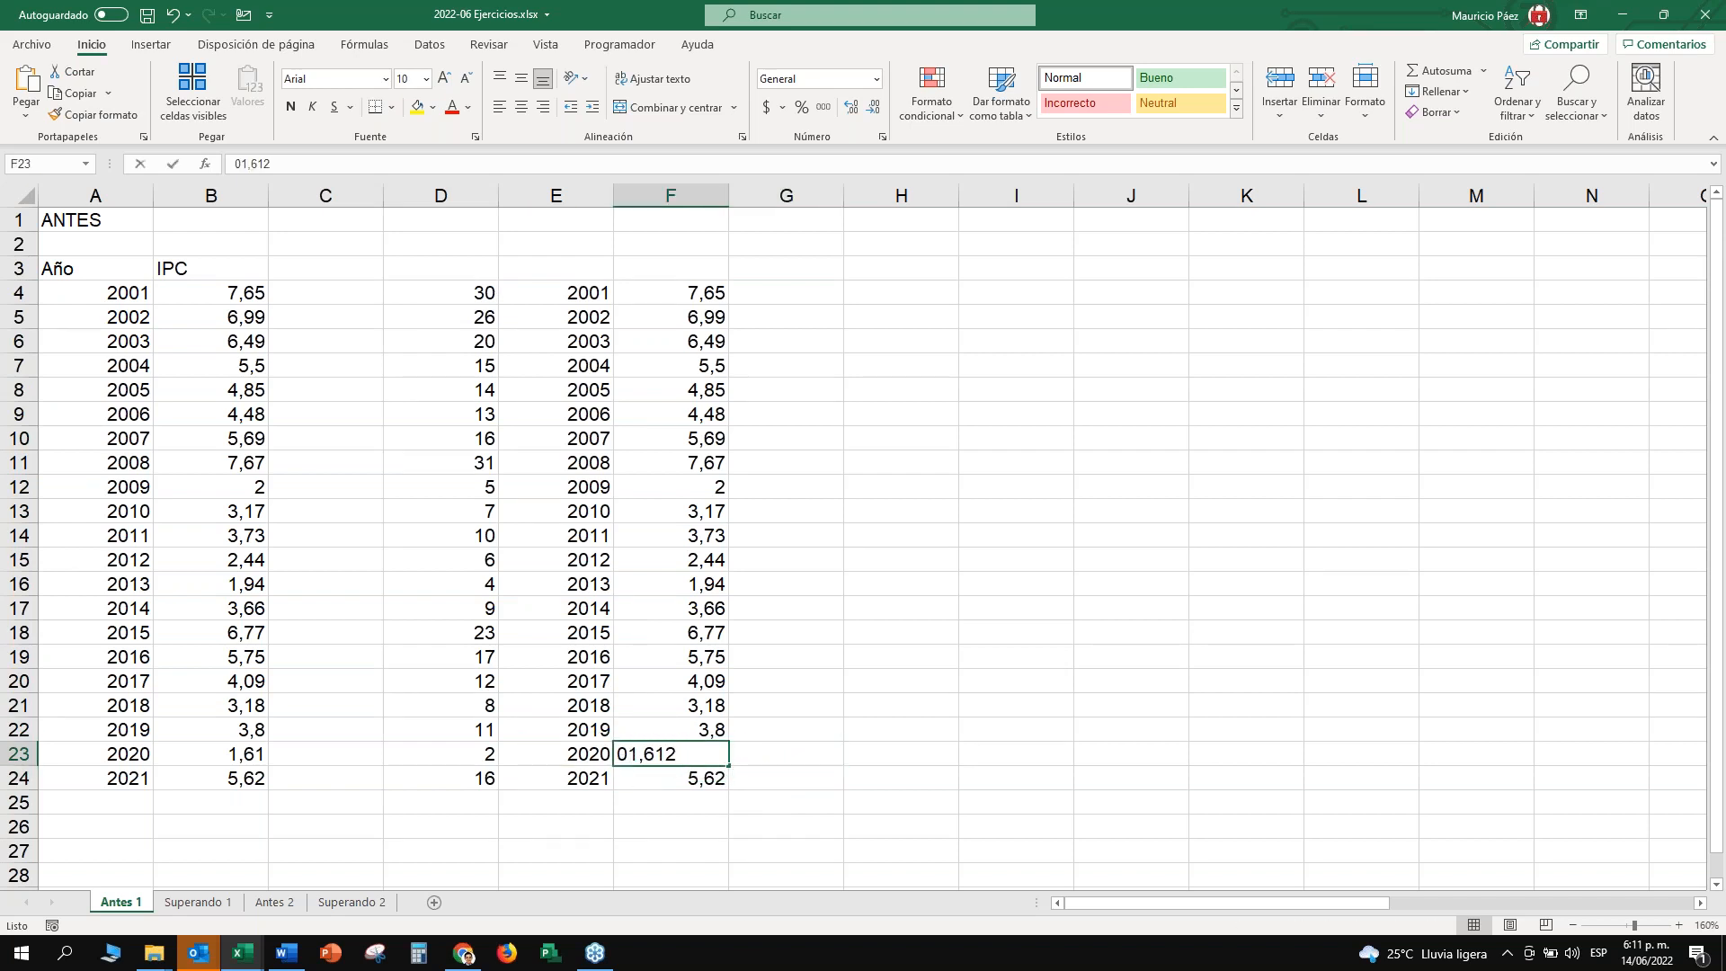
key(BackSpace)
key(ctrl+Return)
key(F2)
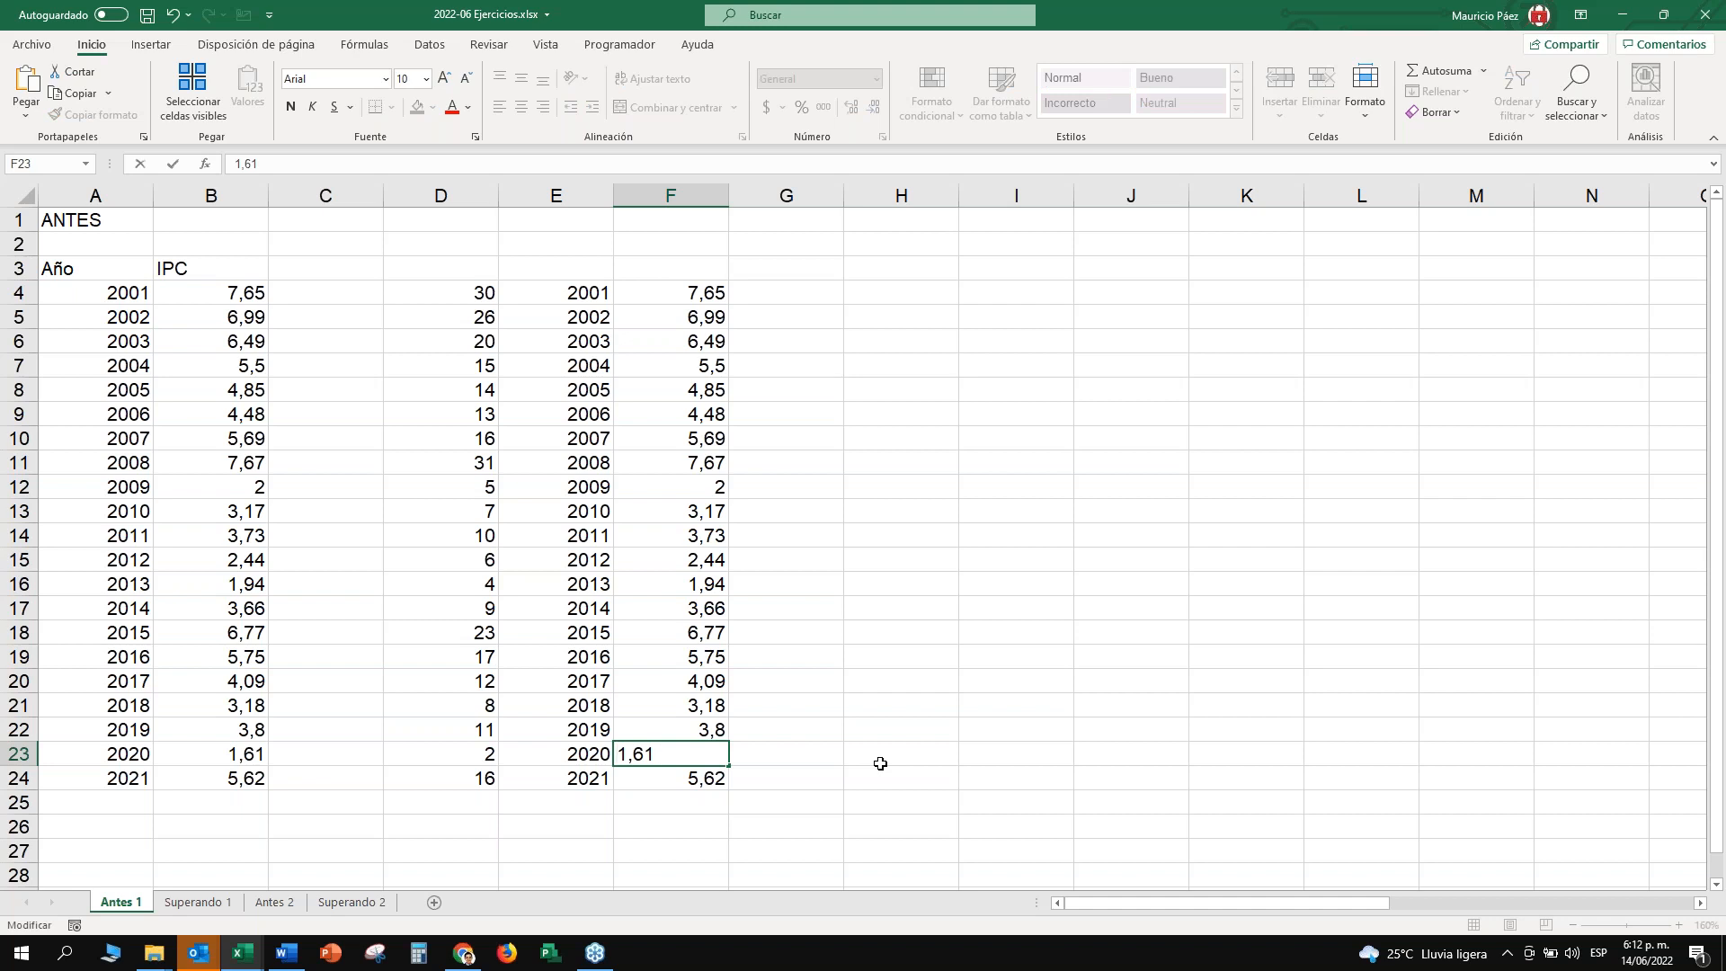
key(ctrl+Return)
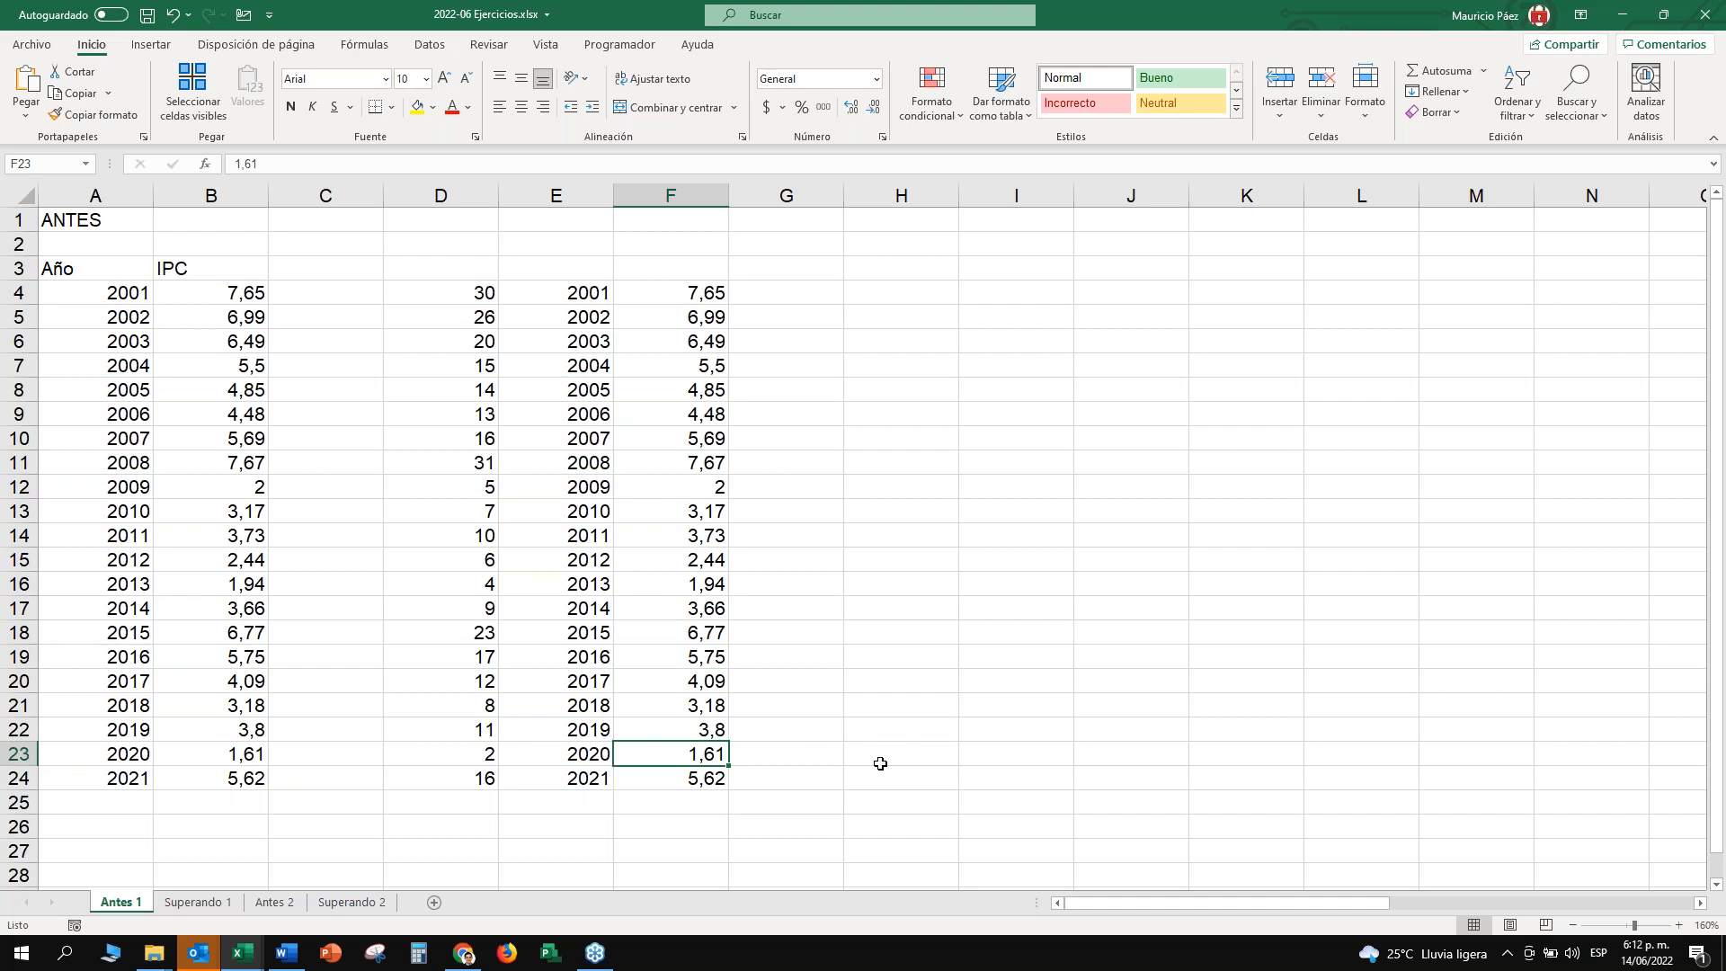
key(F2)
key(ctrl+Return)
Clear the pasted Wikipedia data from cells D4 to F24.
drag(464, 292, 435, 770)
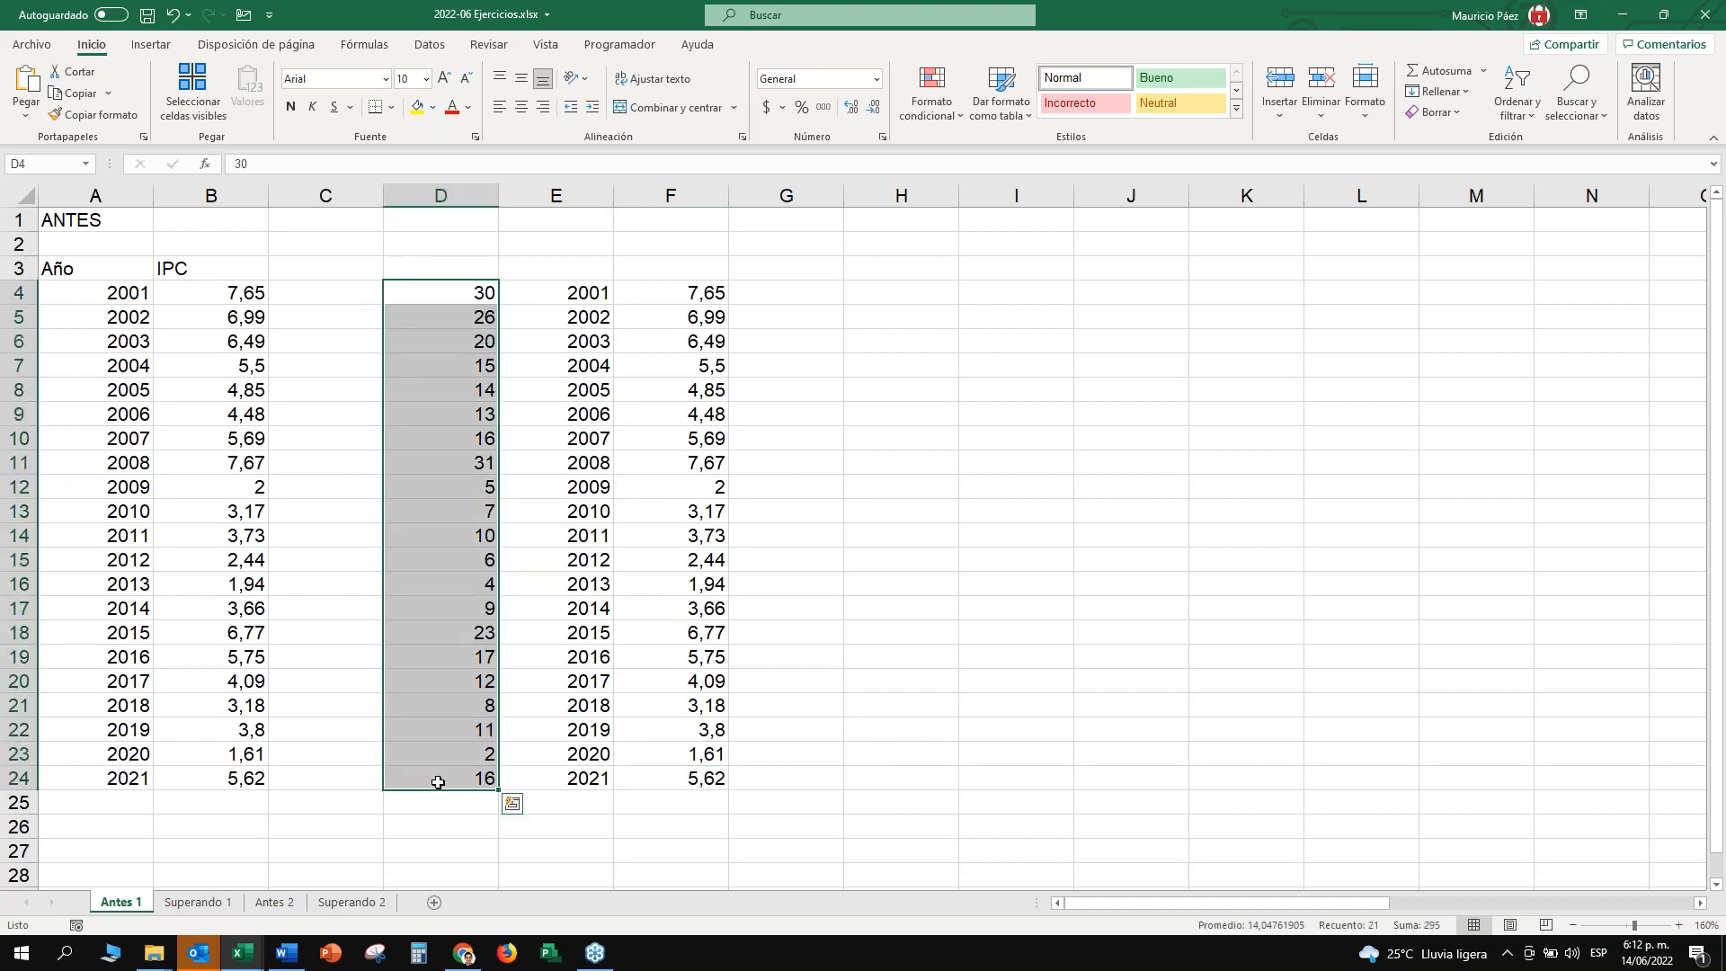
key(Delete)
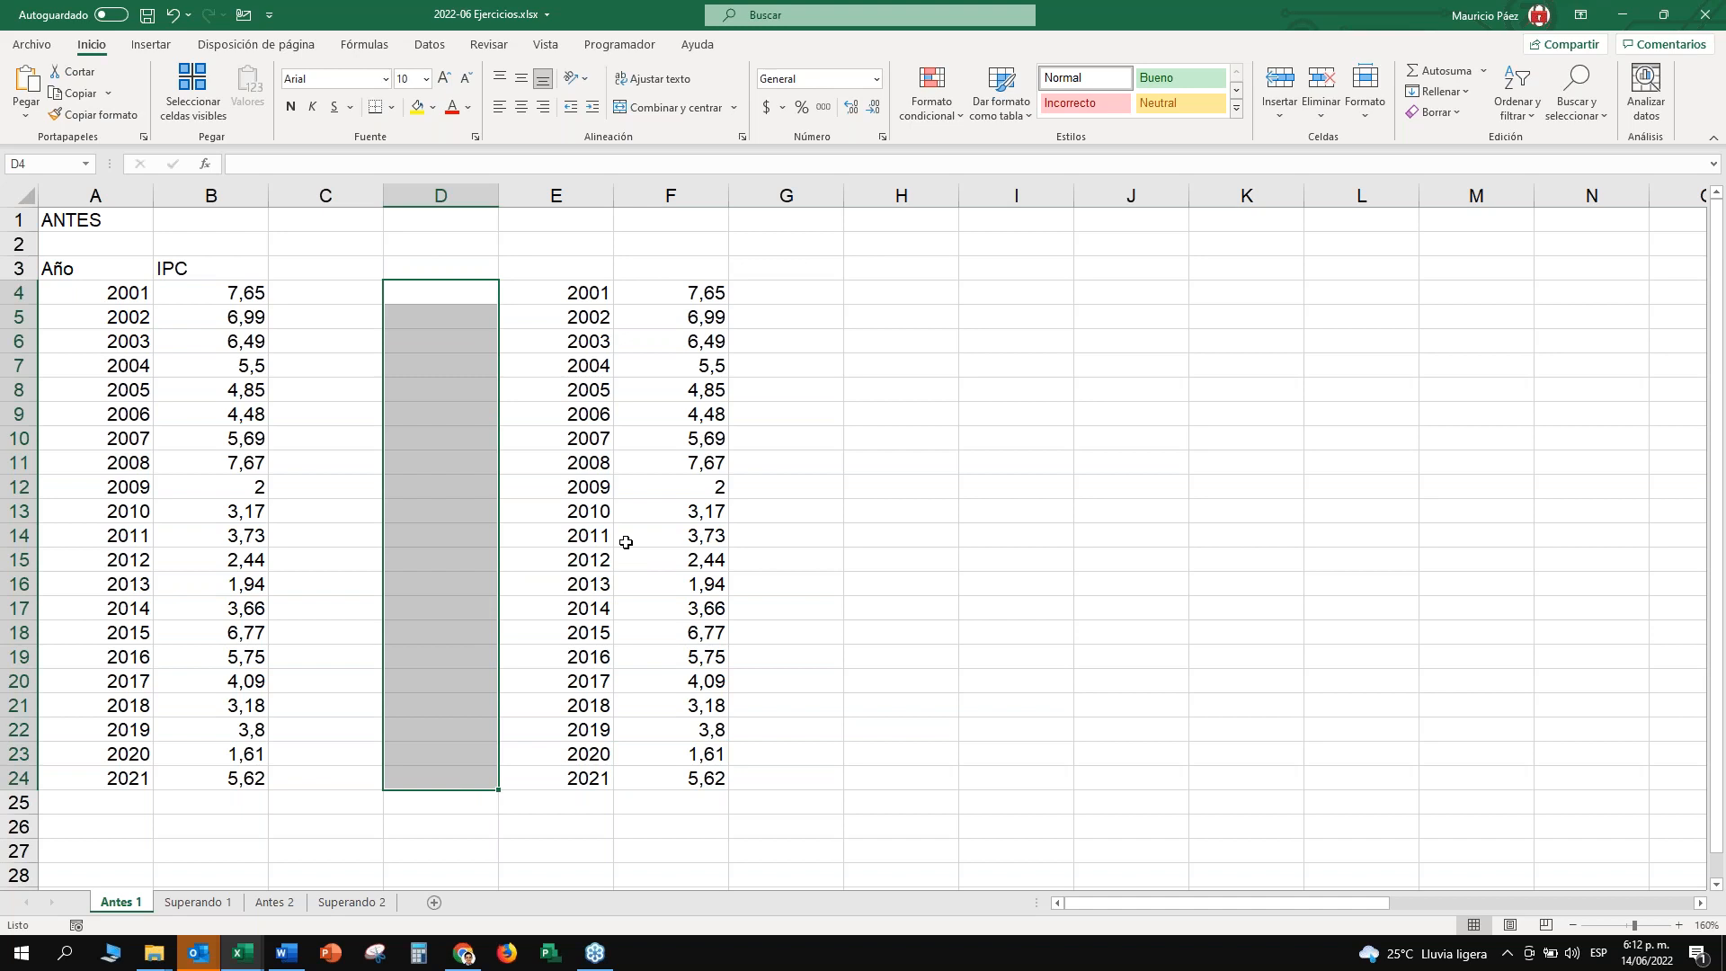
drag(446, 244, 445, 827)
drag(589, 293, 709, 782)
key(Delete)
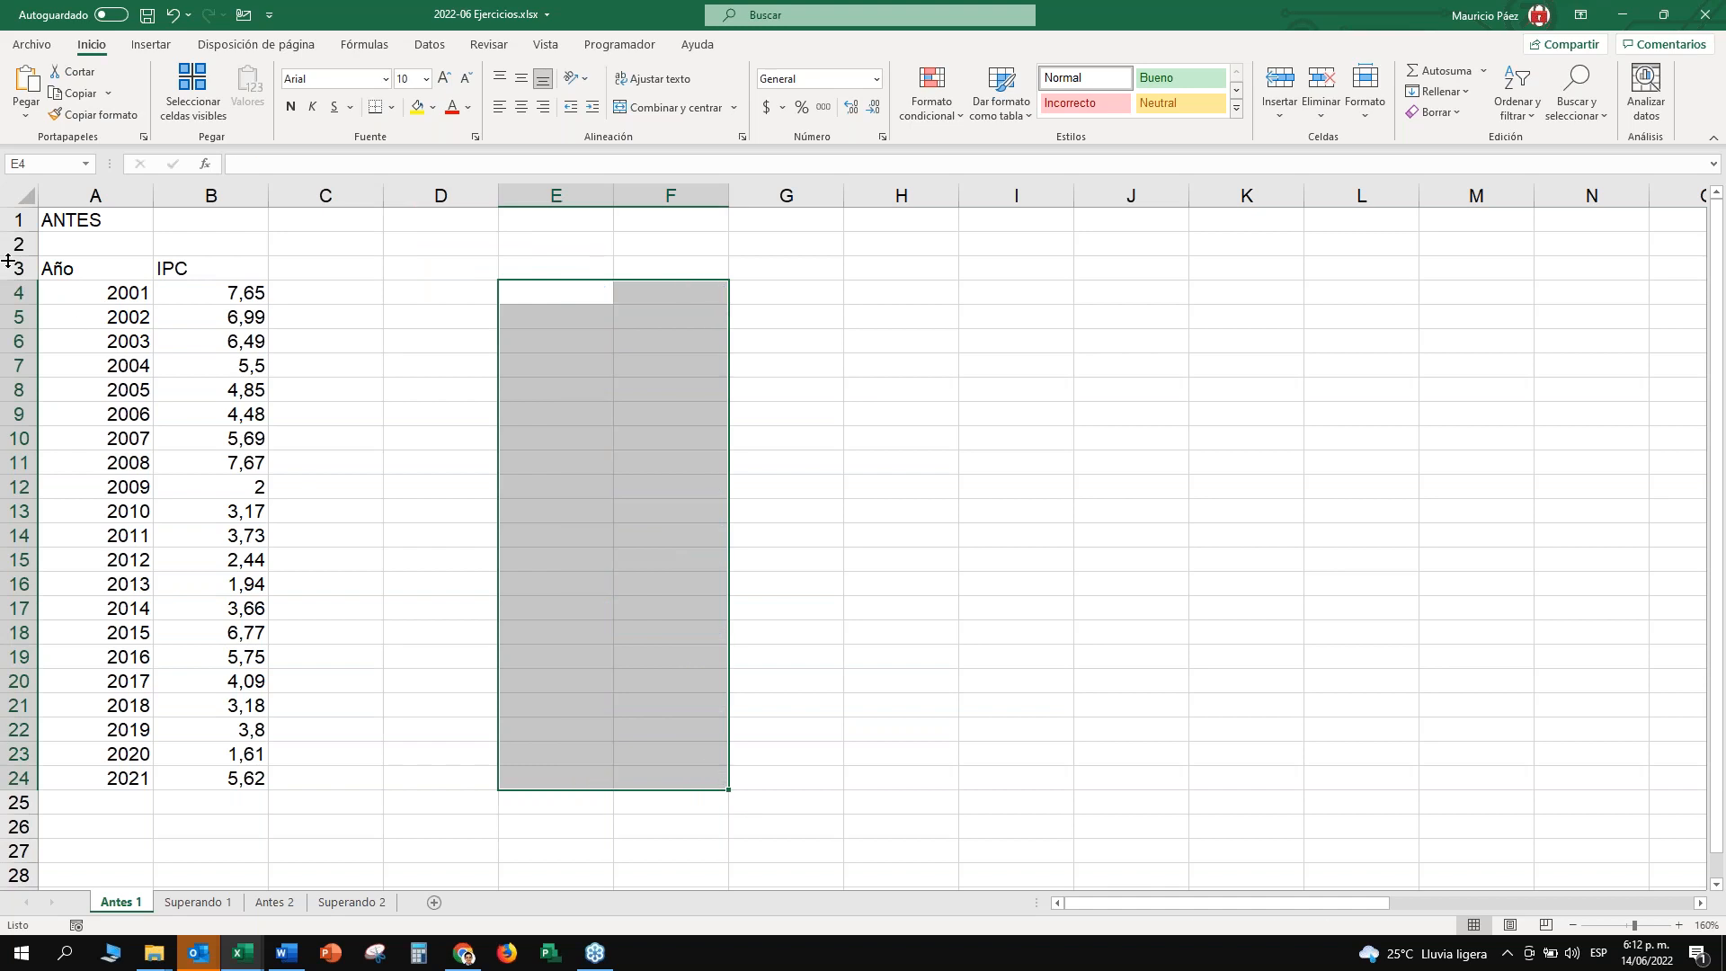
Examine the Año and IPC column headers in row 3 and the first record beneath them.
click(144, 268)
click(175, 271)
click(117, 293)
click(177, 278)
click(116, 293)
click(181, 273)
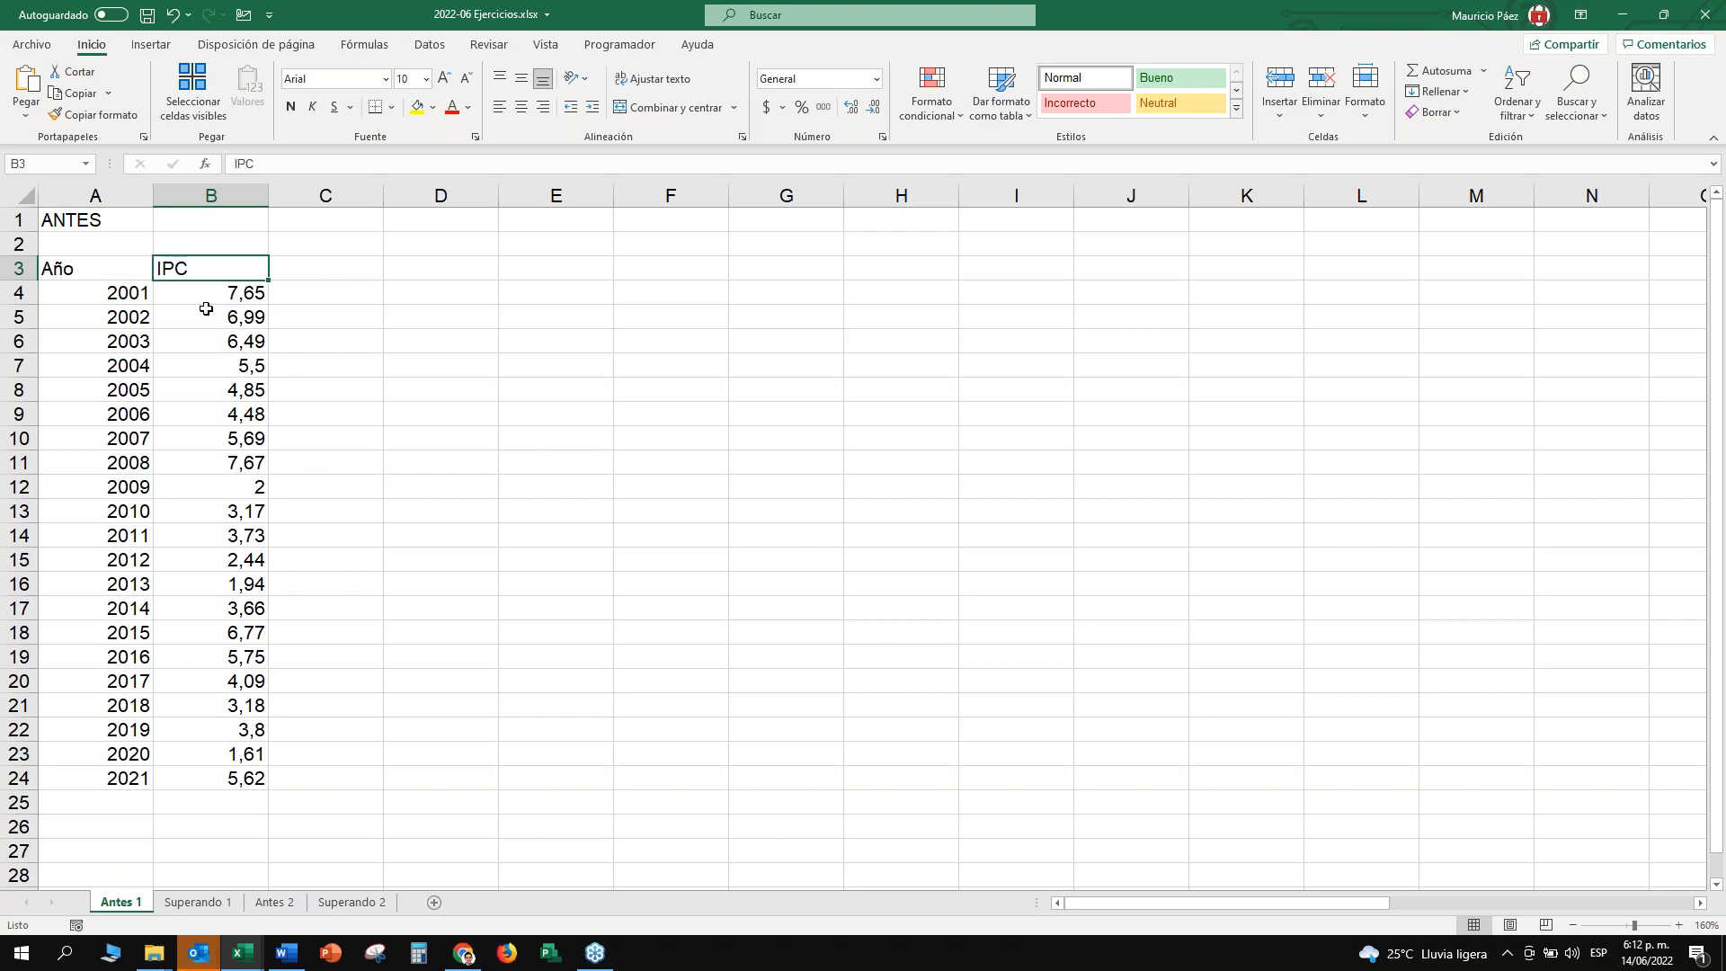
click(112, 271)
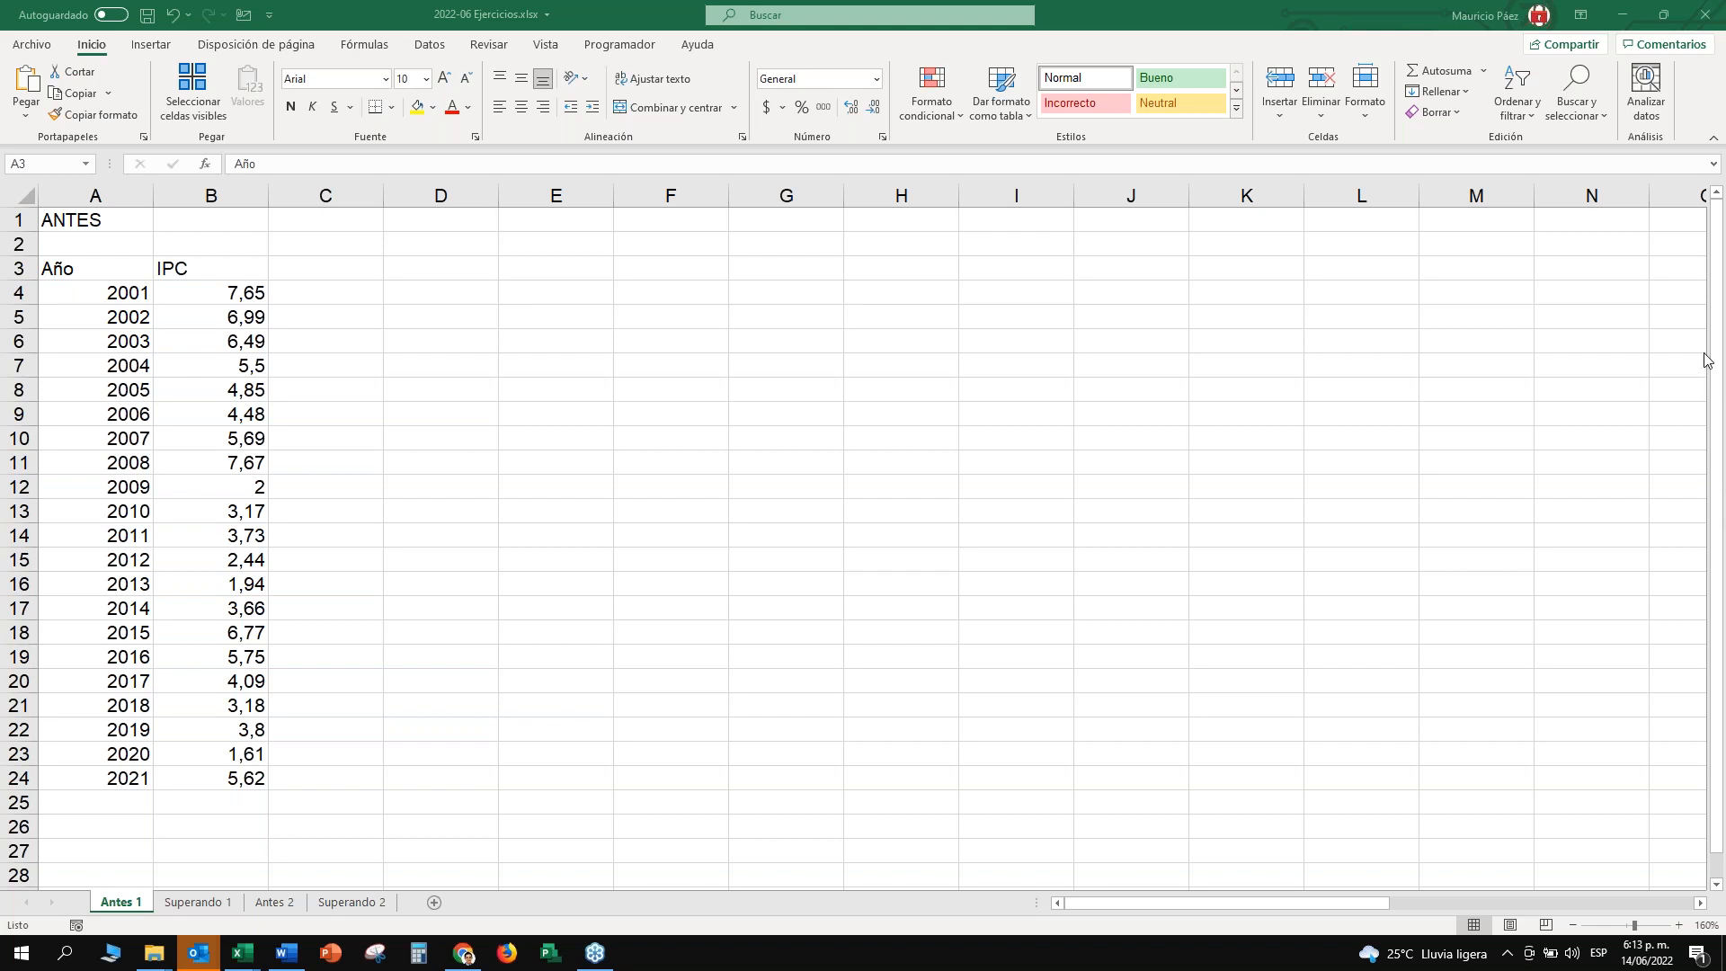
click(98, 294)
click(211, 300)
key(Left)
click(215, 302)
click(116, 262)
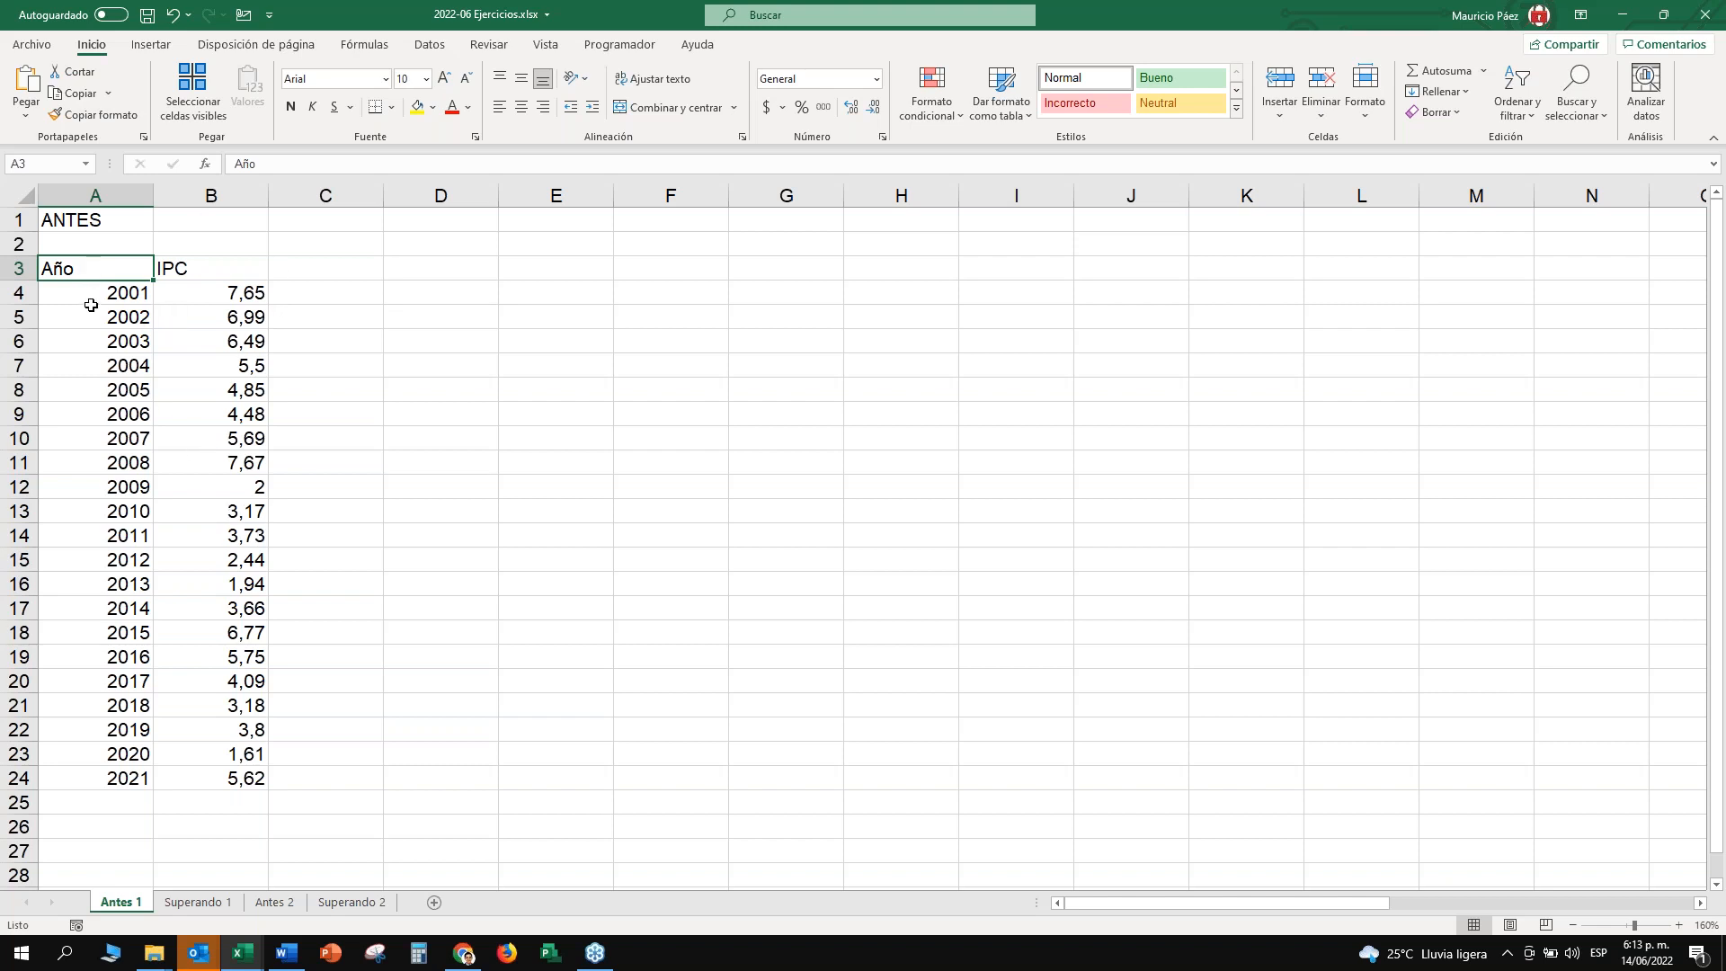
click(135, 290)
click(248, 288)
click(100, 260)
click(133, 289)
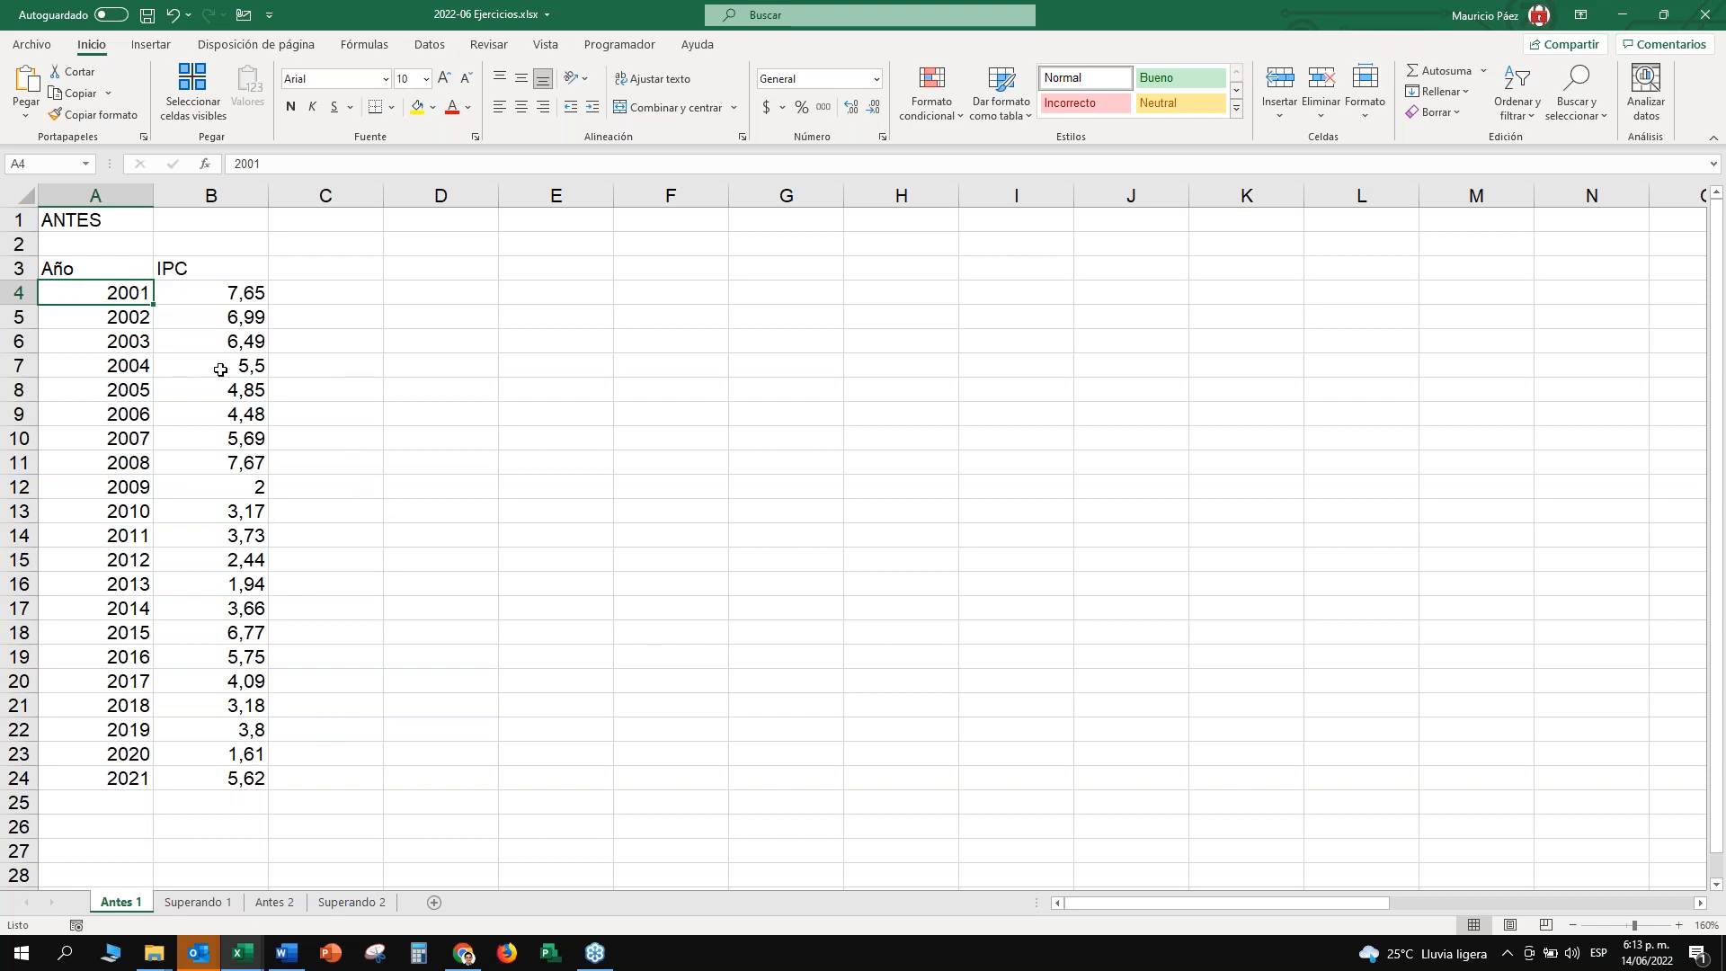
click(88, 272)
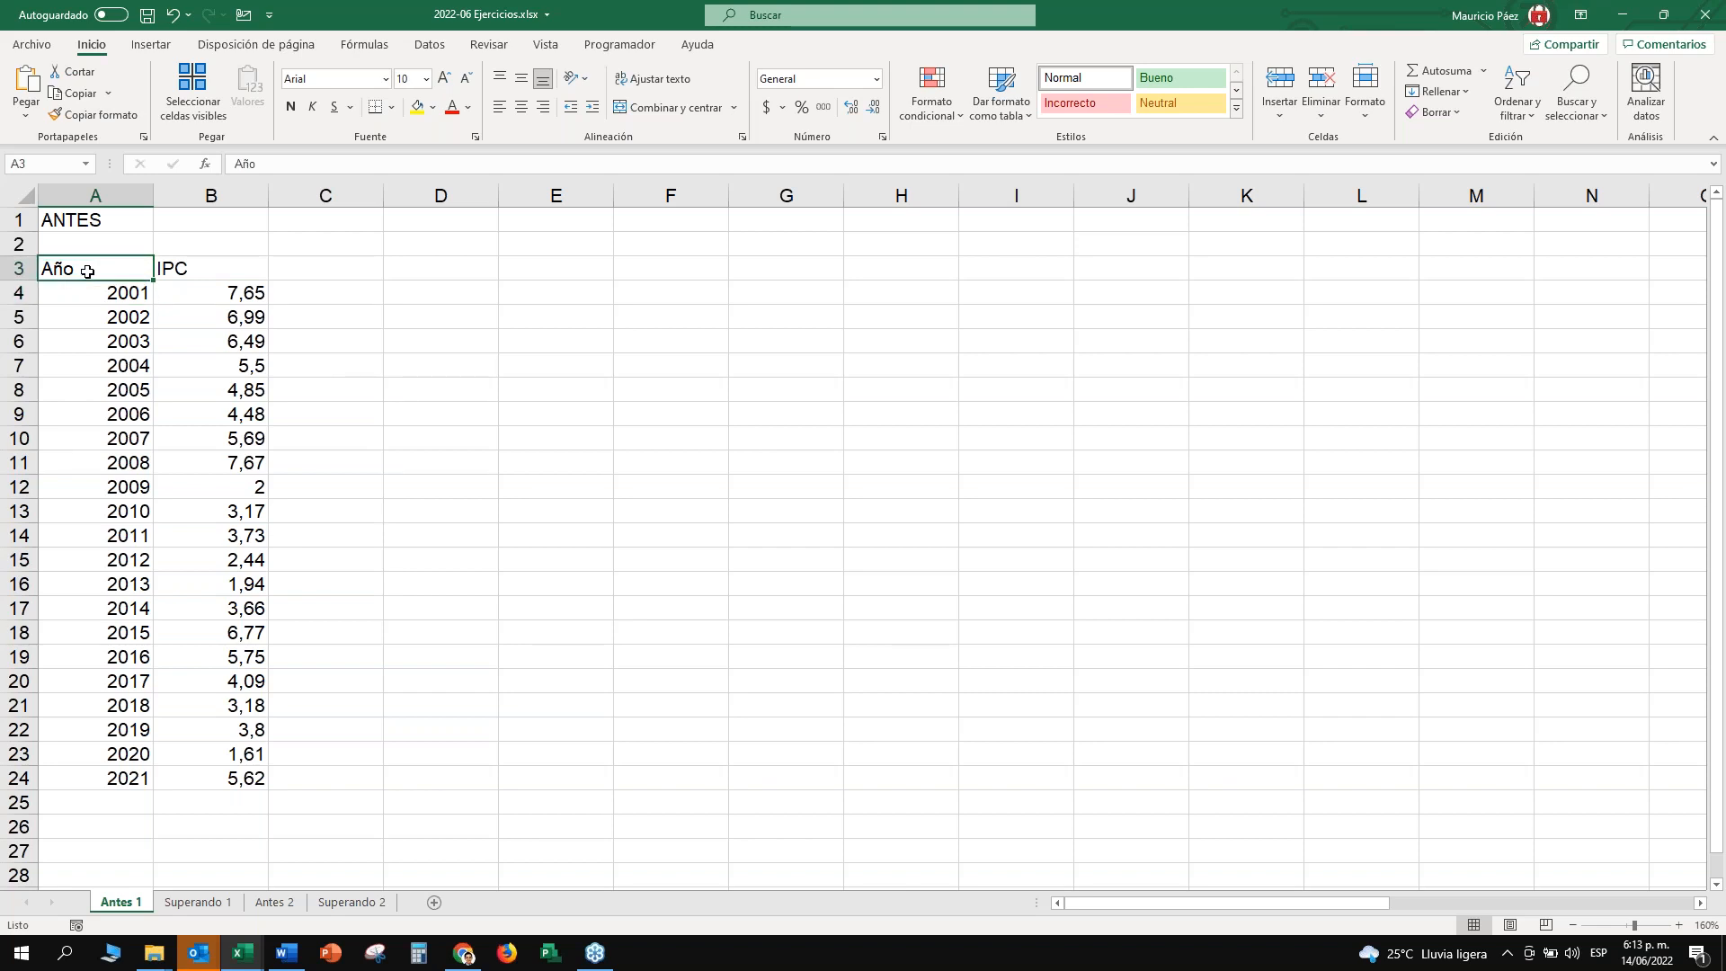
Apply all borders to the data range A3:B24.
mouse_move(95, 270)
mouse_down()
mouse_move(178, 268)
mouse_move(224, 412)
mouse_move(230, 779)
mouse_up()
click(391, 107)
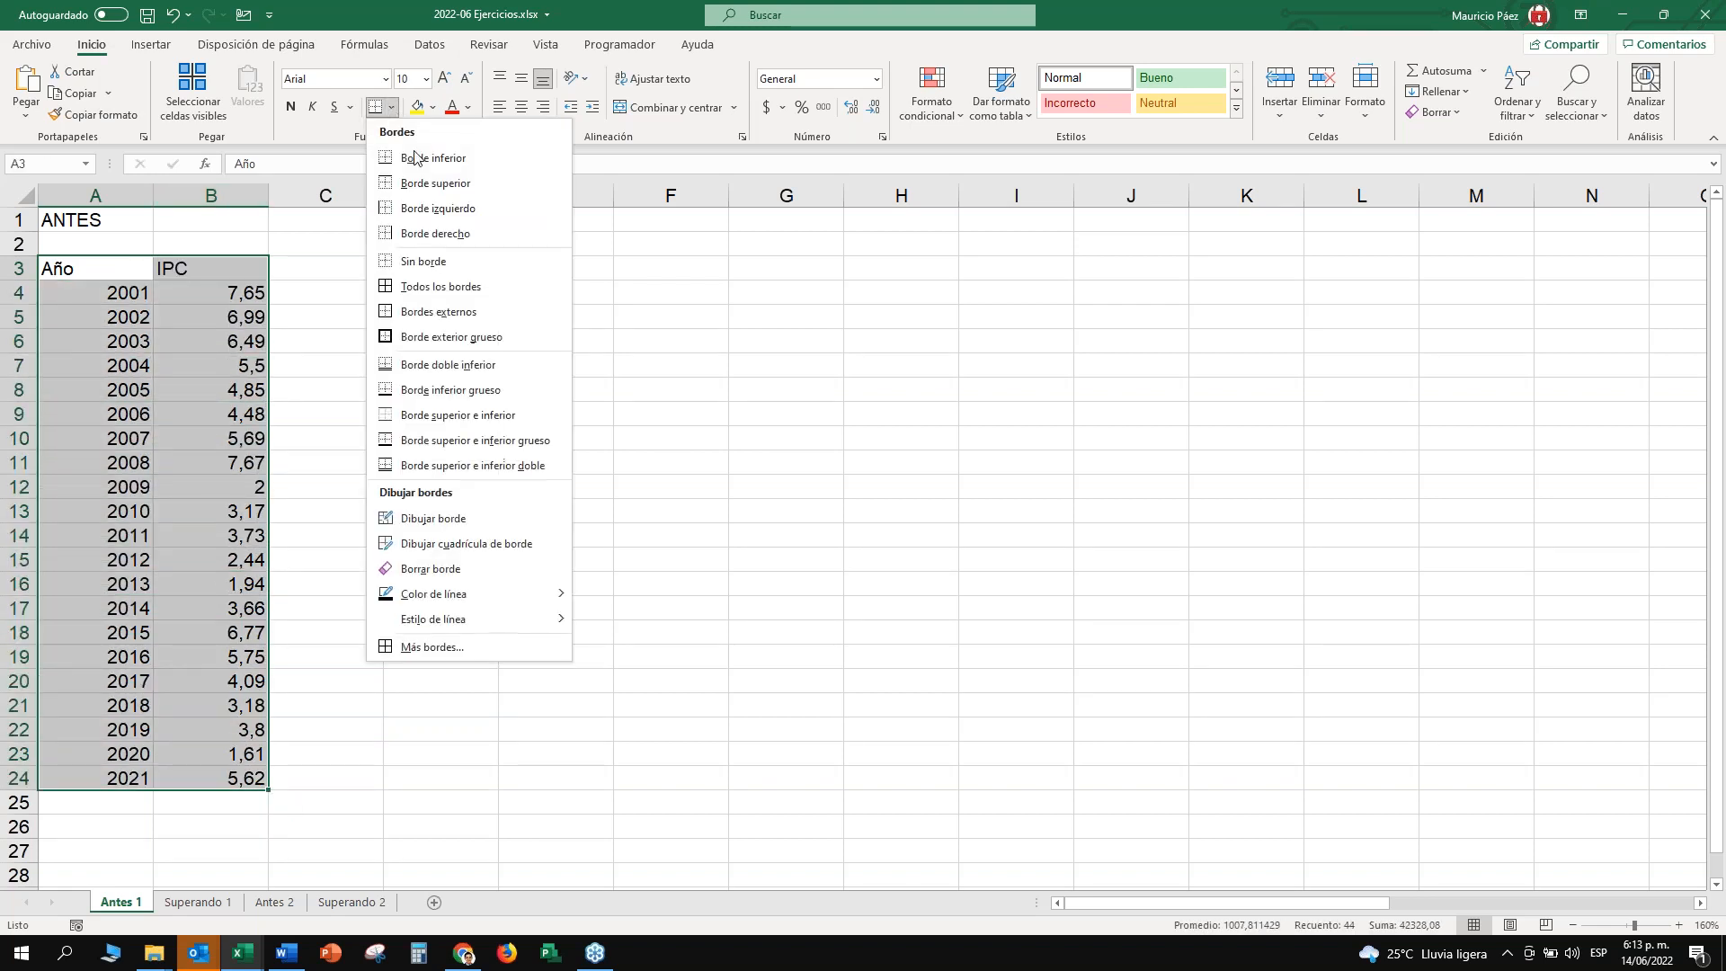
click(419, 286)
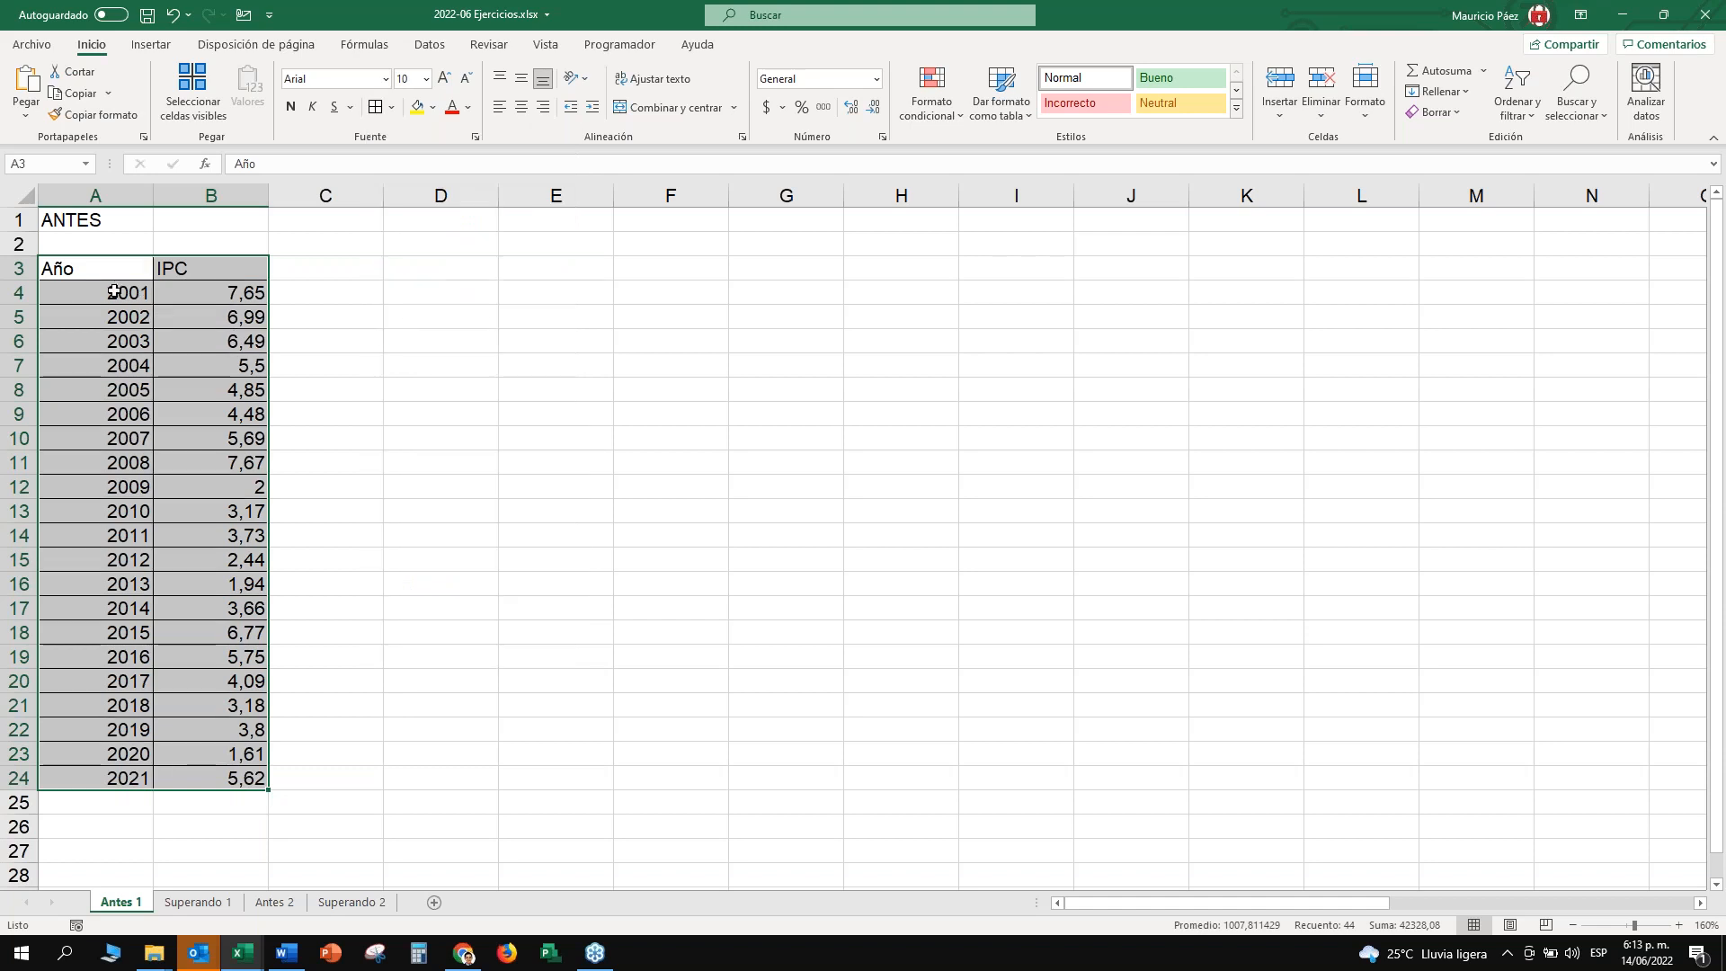
Make the Año and IPC headers in A3:B3 bold and give them a gray fill.
drag(86, 268, 181, 268)
click(296, 111)
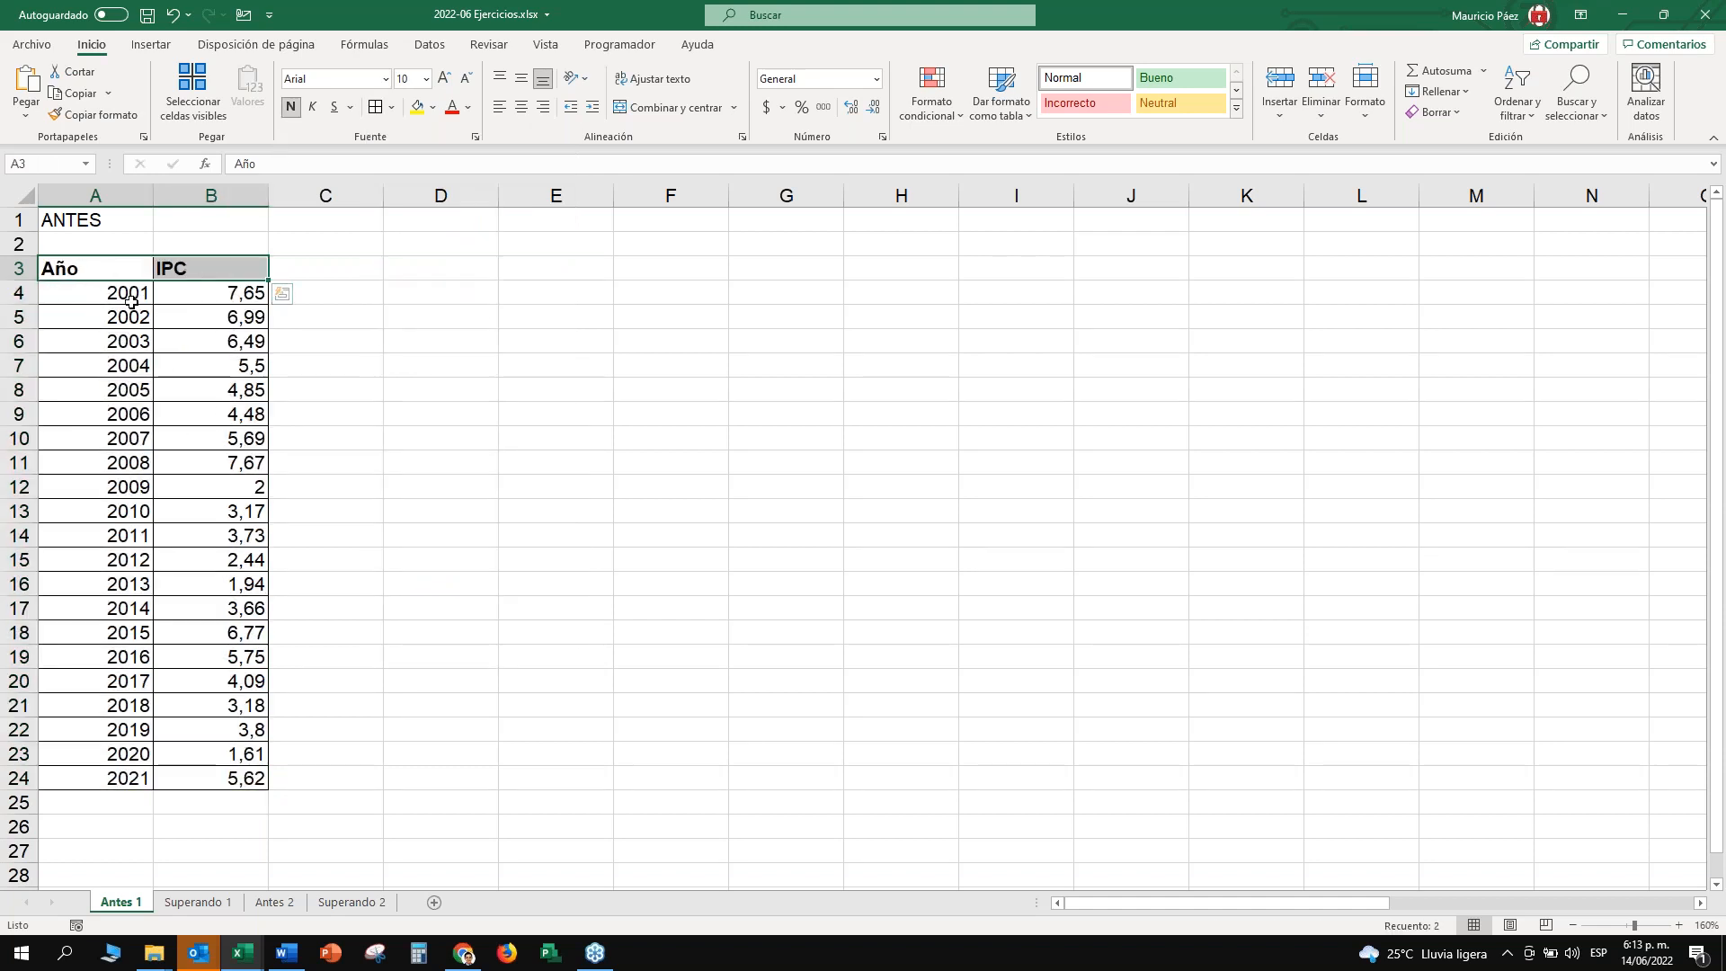
click(433, 111)
click(514, 160)
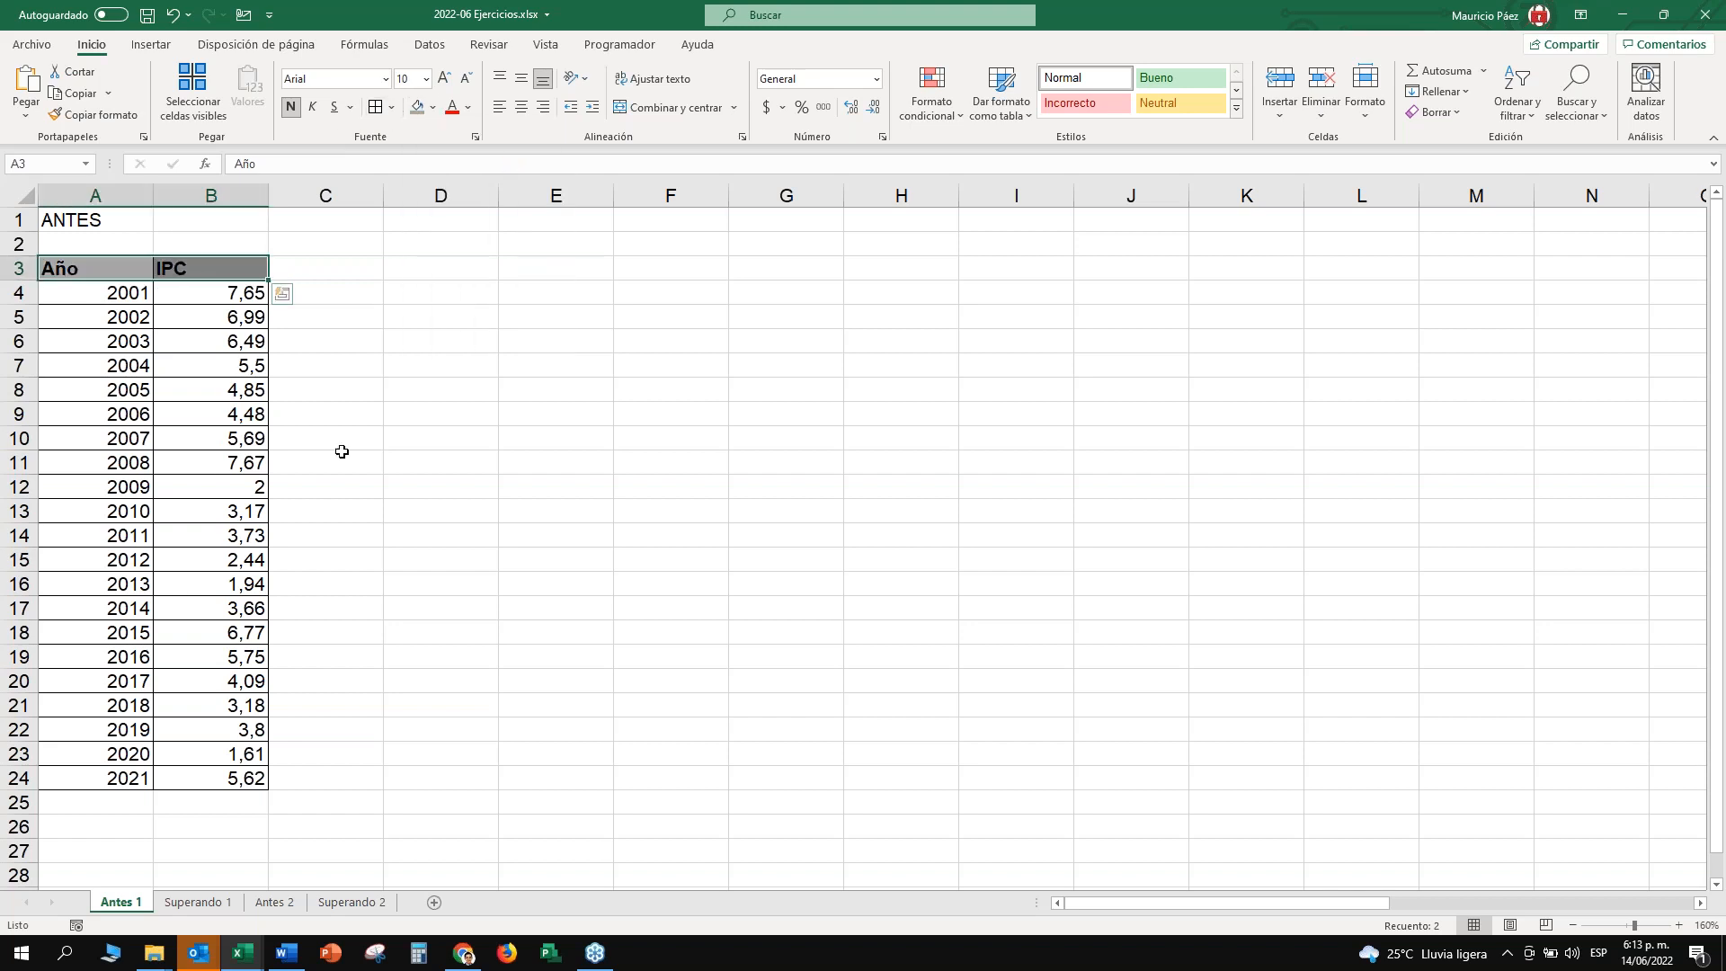
Shade the alternate rows for 2002, 2004, 2006 and 2008 with a light gray fill.
drag(110, 314, 255, 319)
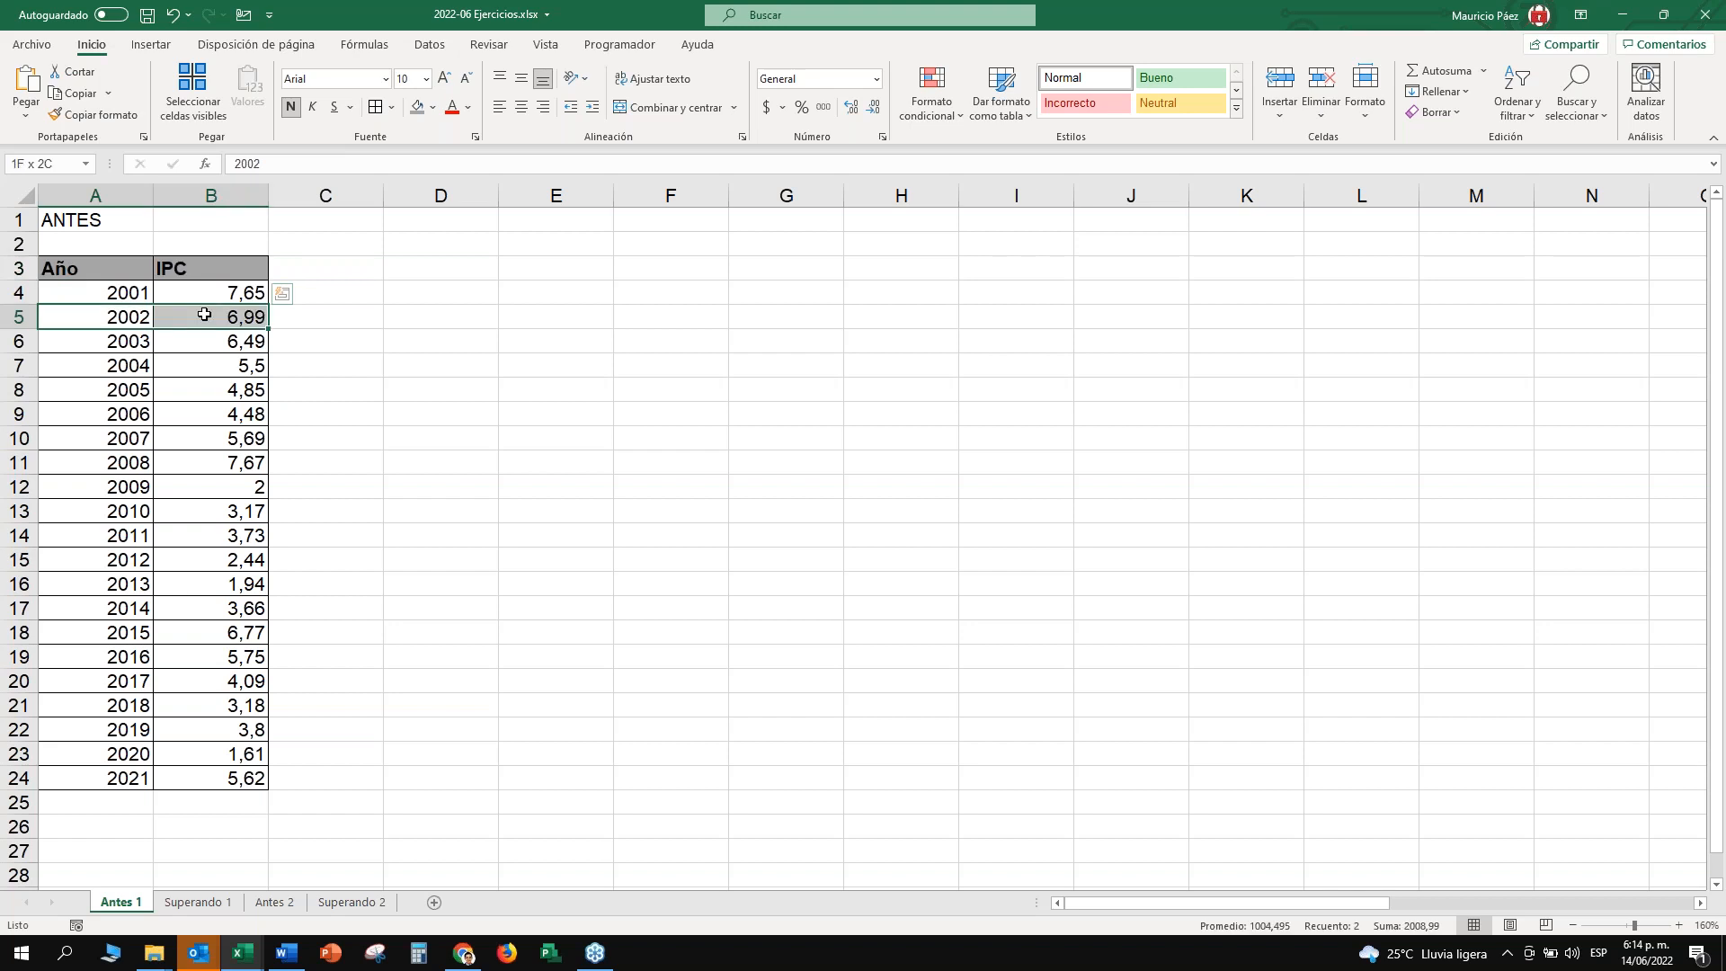
click(434, 107)
click(419, 171)
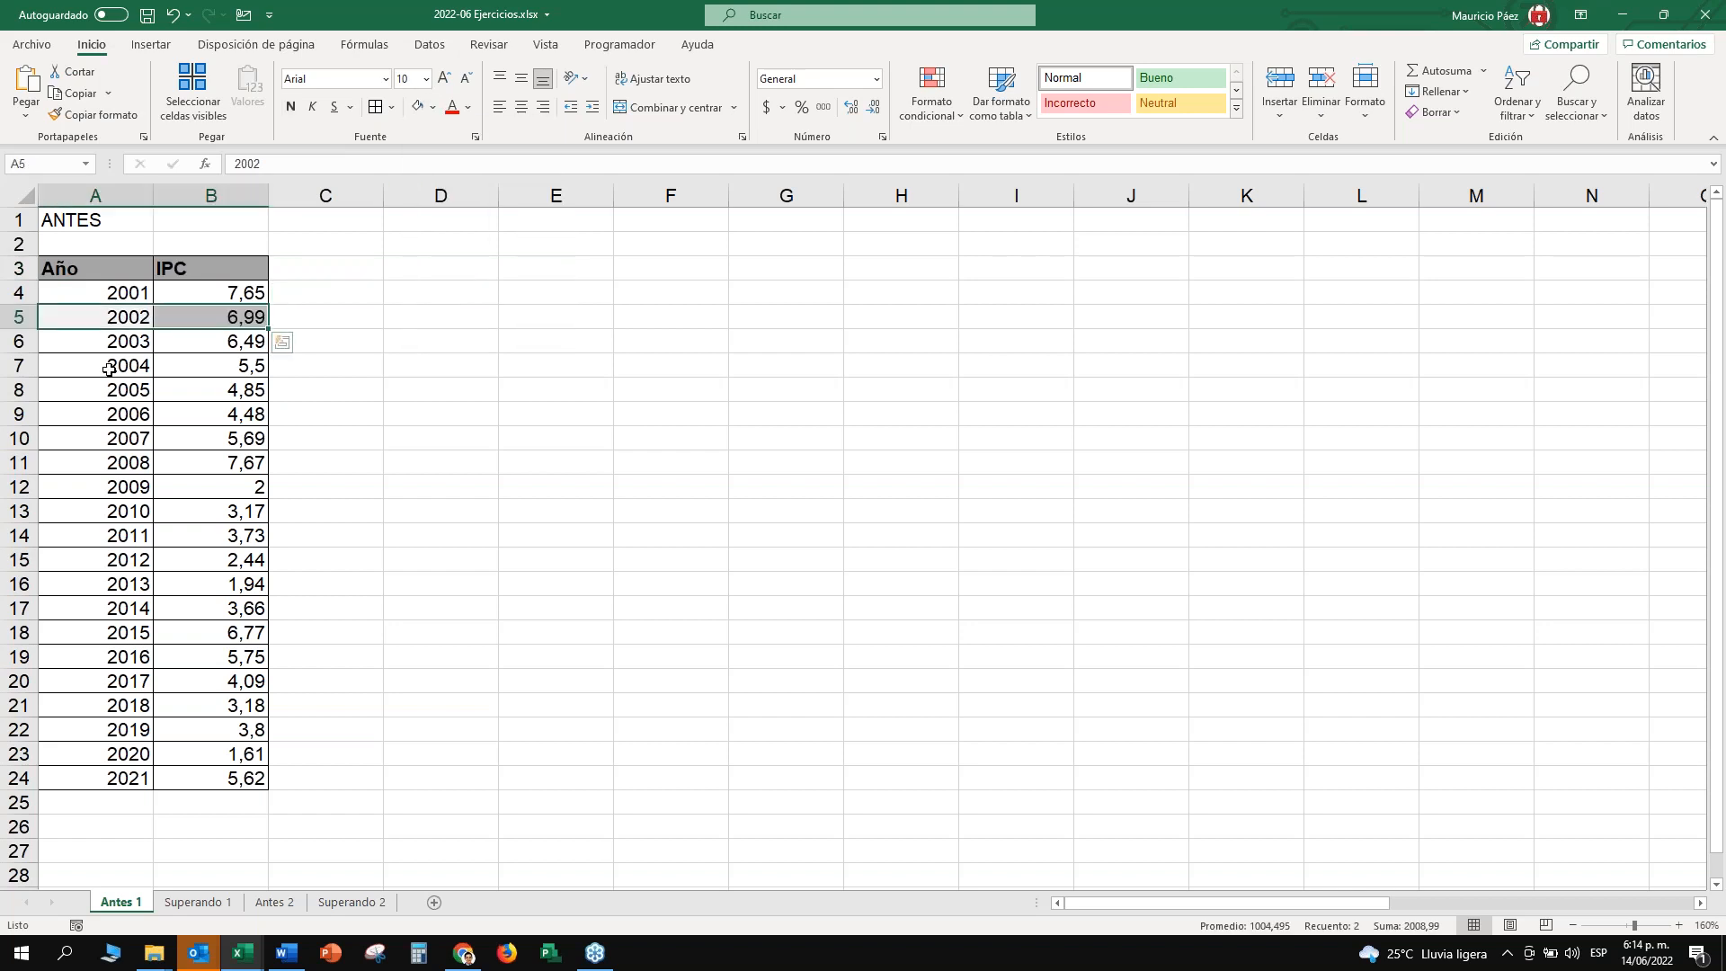
drag(109, 369, 175, 376)
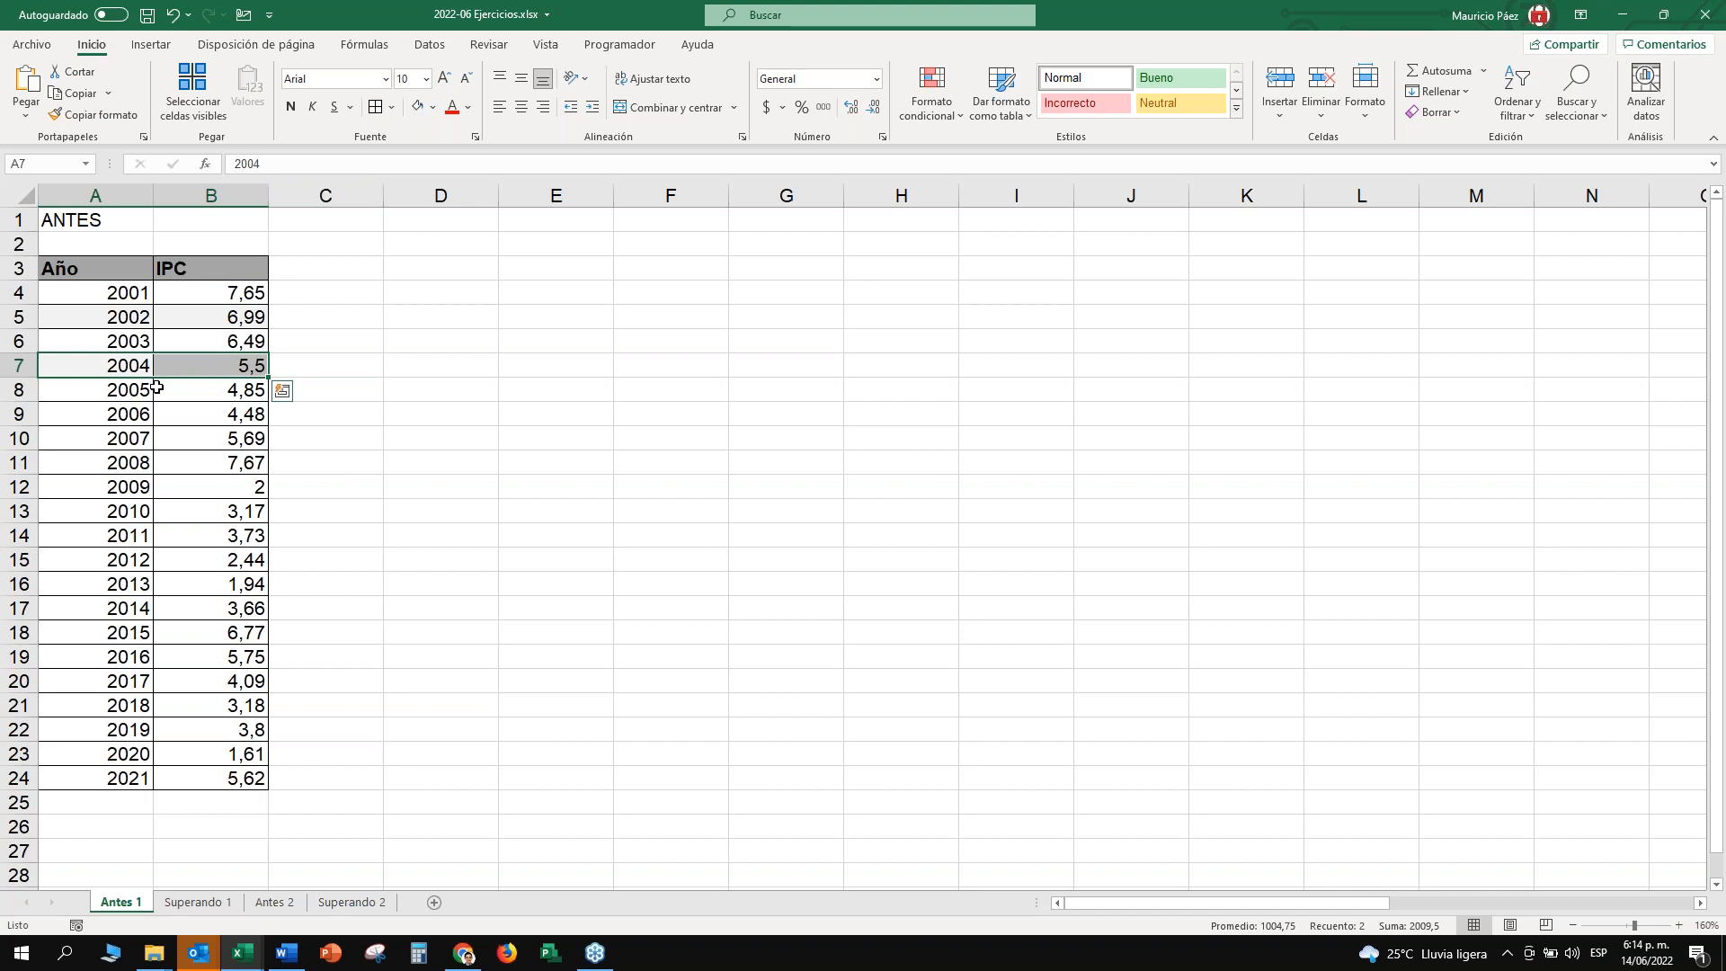
drag(126, 413, 256, 416)
click(418, 108)
drag(126, 462, 256, 464)
click(416, 108)
click(130, 539)
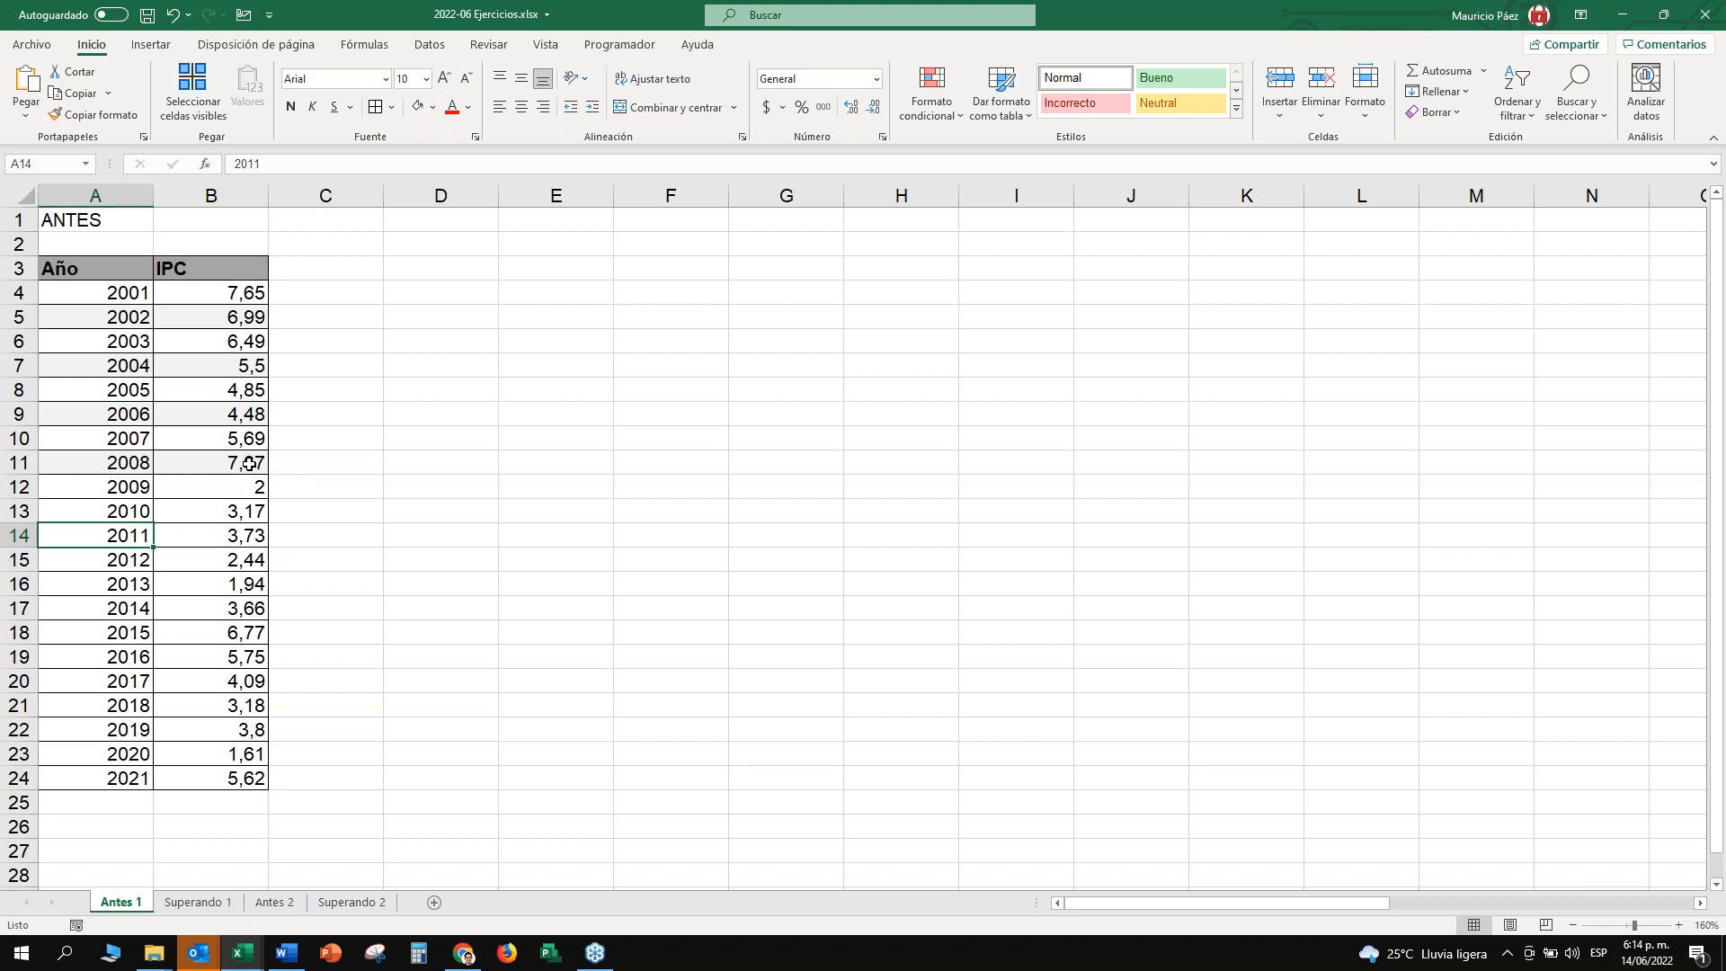
Undo the alternate row shading, the header fill and the header's bold formatting.
key(ctrl+z)
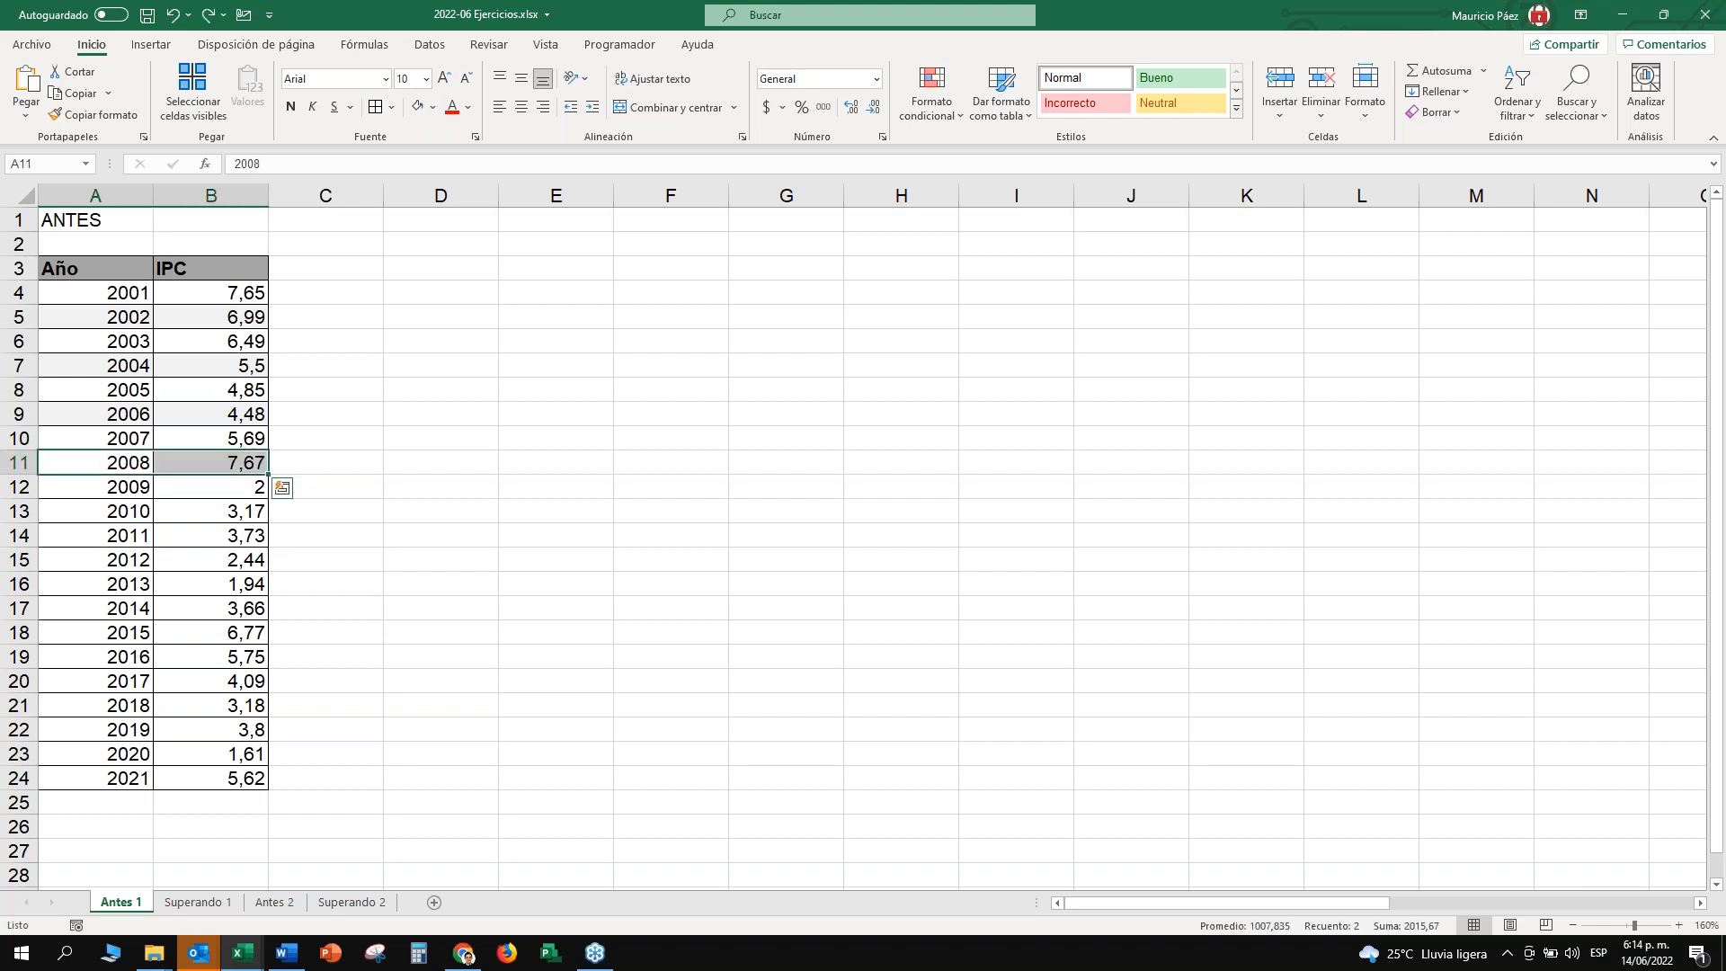
key(ctrl+z)
key(ctrl+z)
key(ctrl+z)
key(ctrl+z)
key(ctrl+z)
key(ctrl+z)
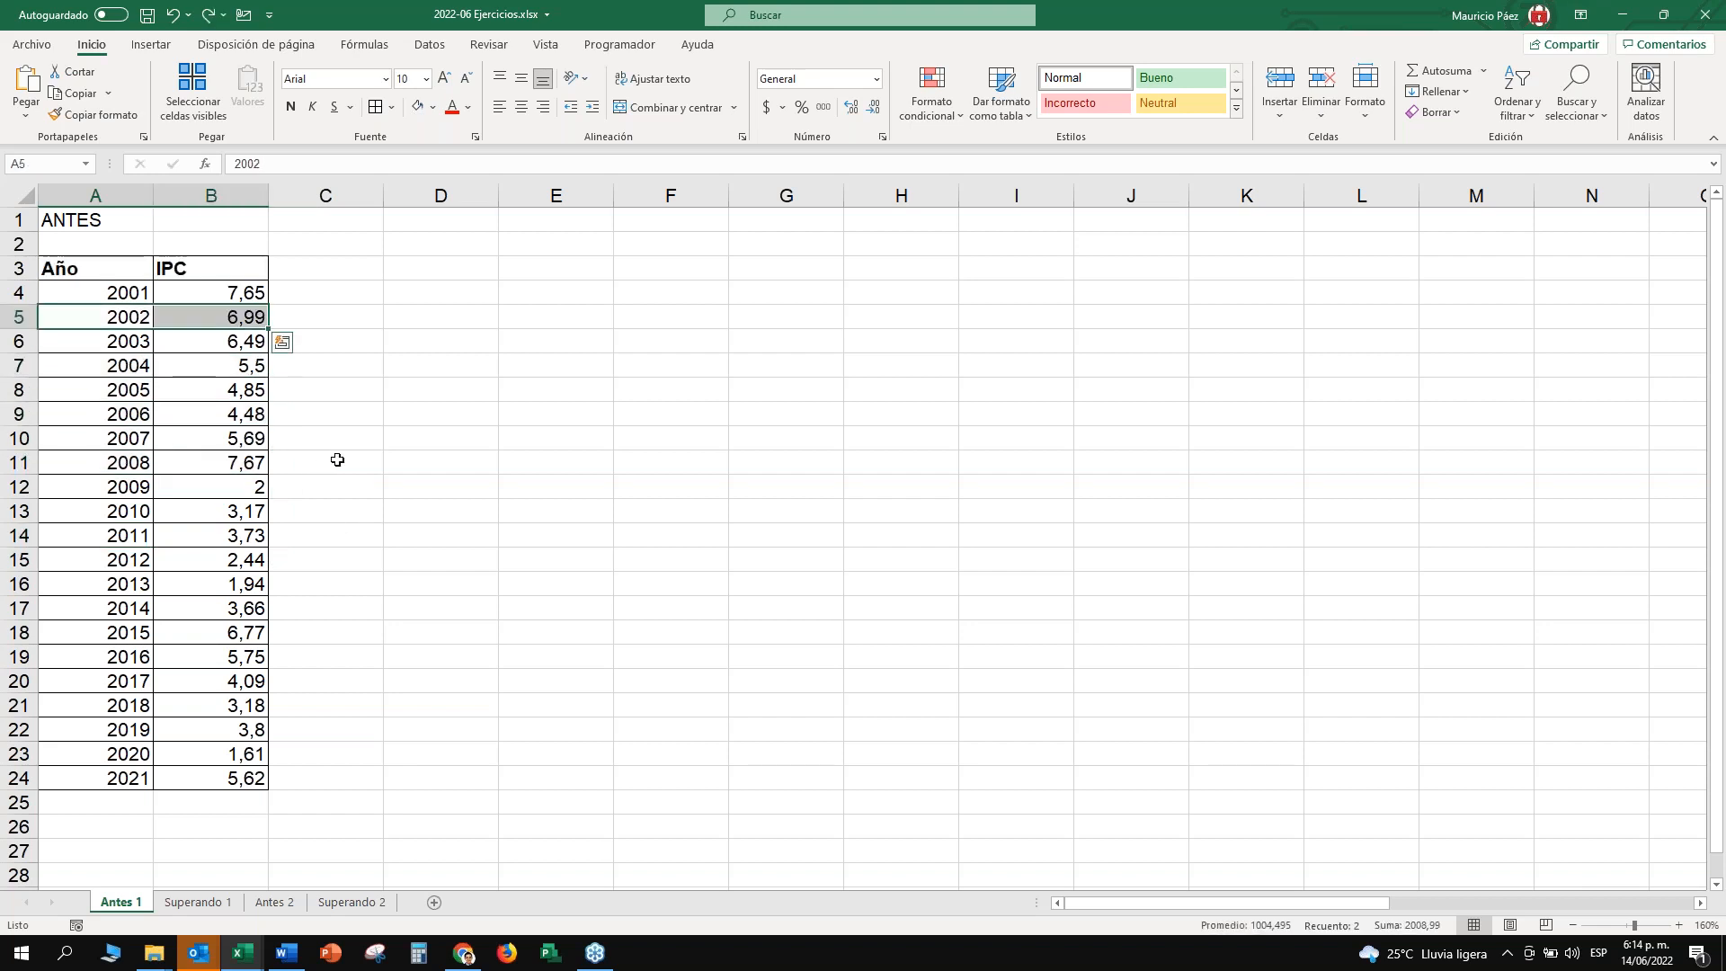
key(ctrl+z)
key(ctrl+z)
key(ctrl+z)
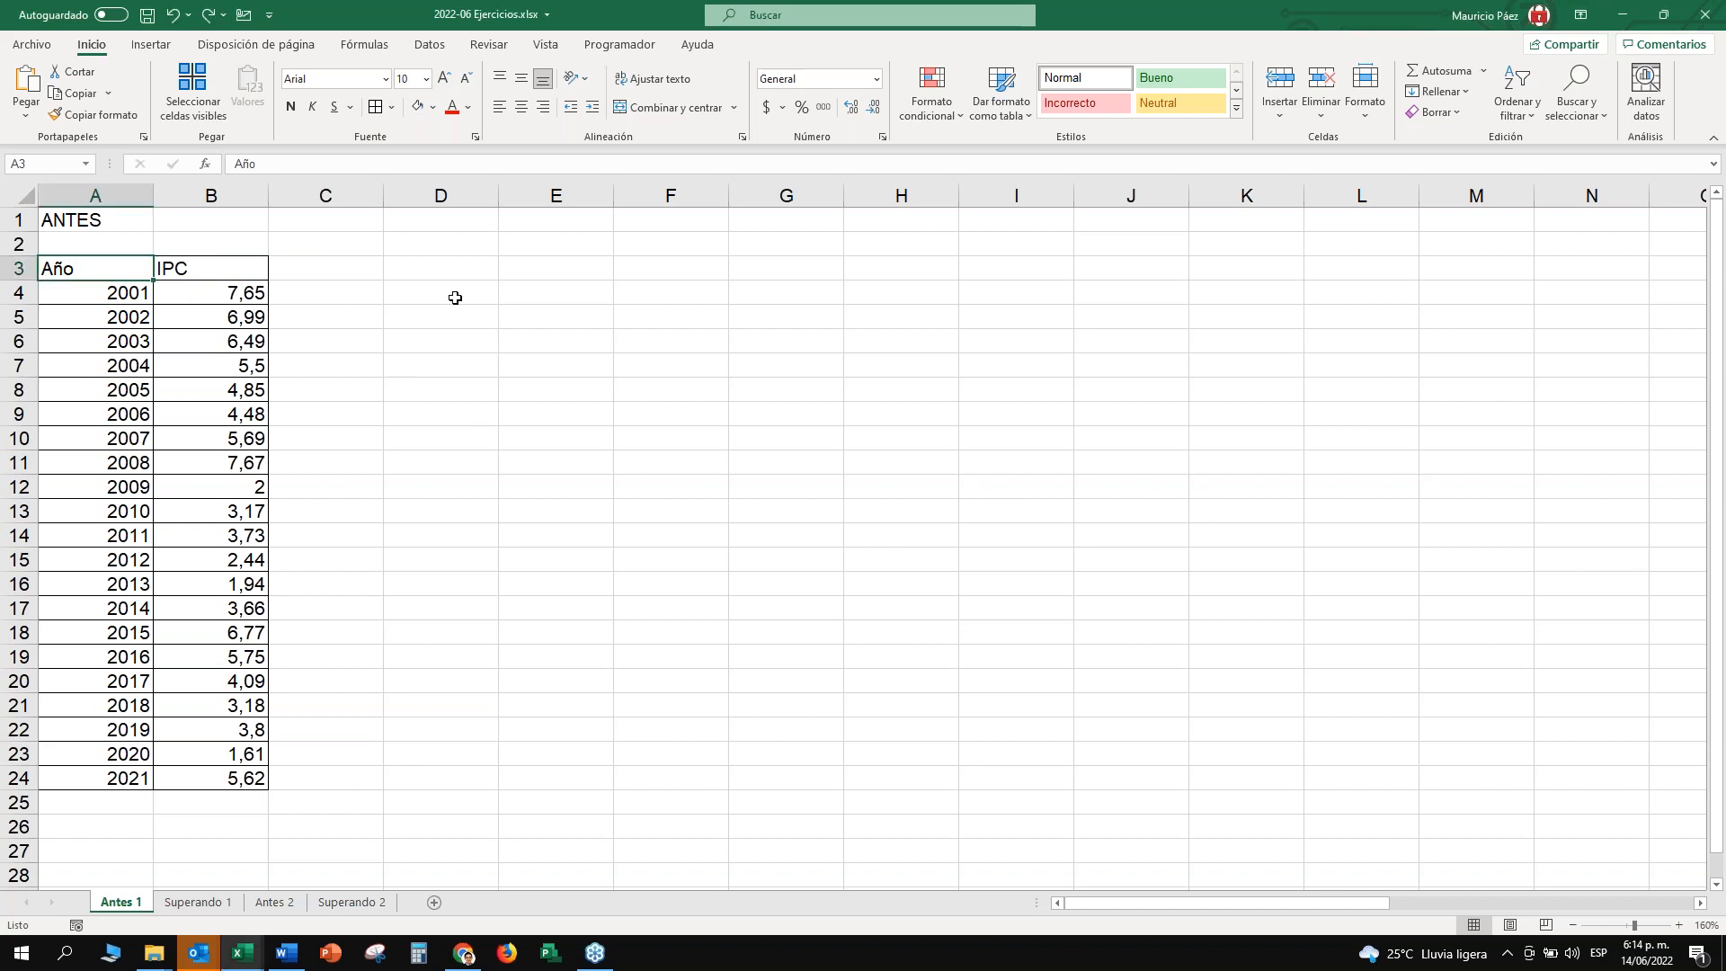
Enter the note "CONTROL + T" in cell D3 and clear it again.
click(457, 270)
text(ON)
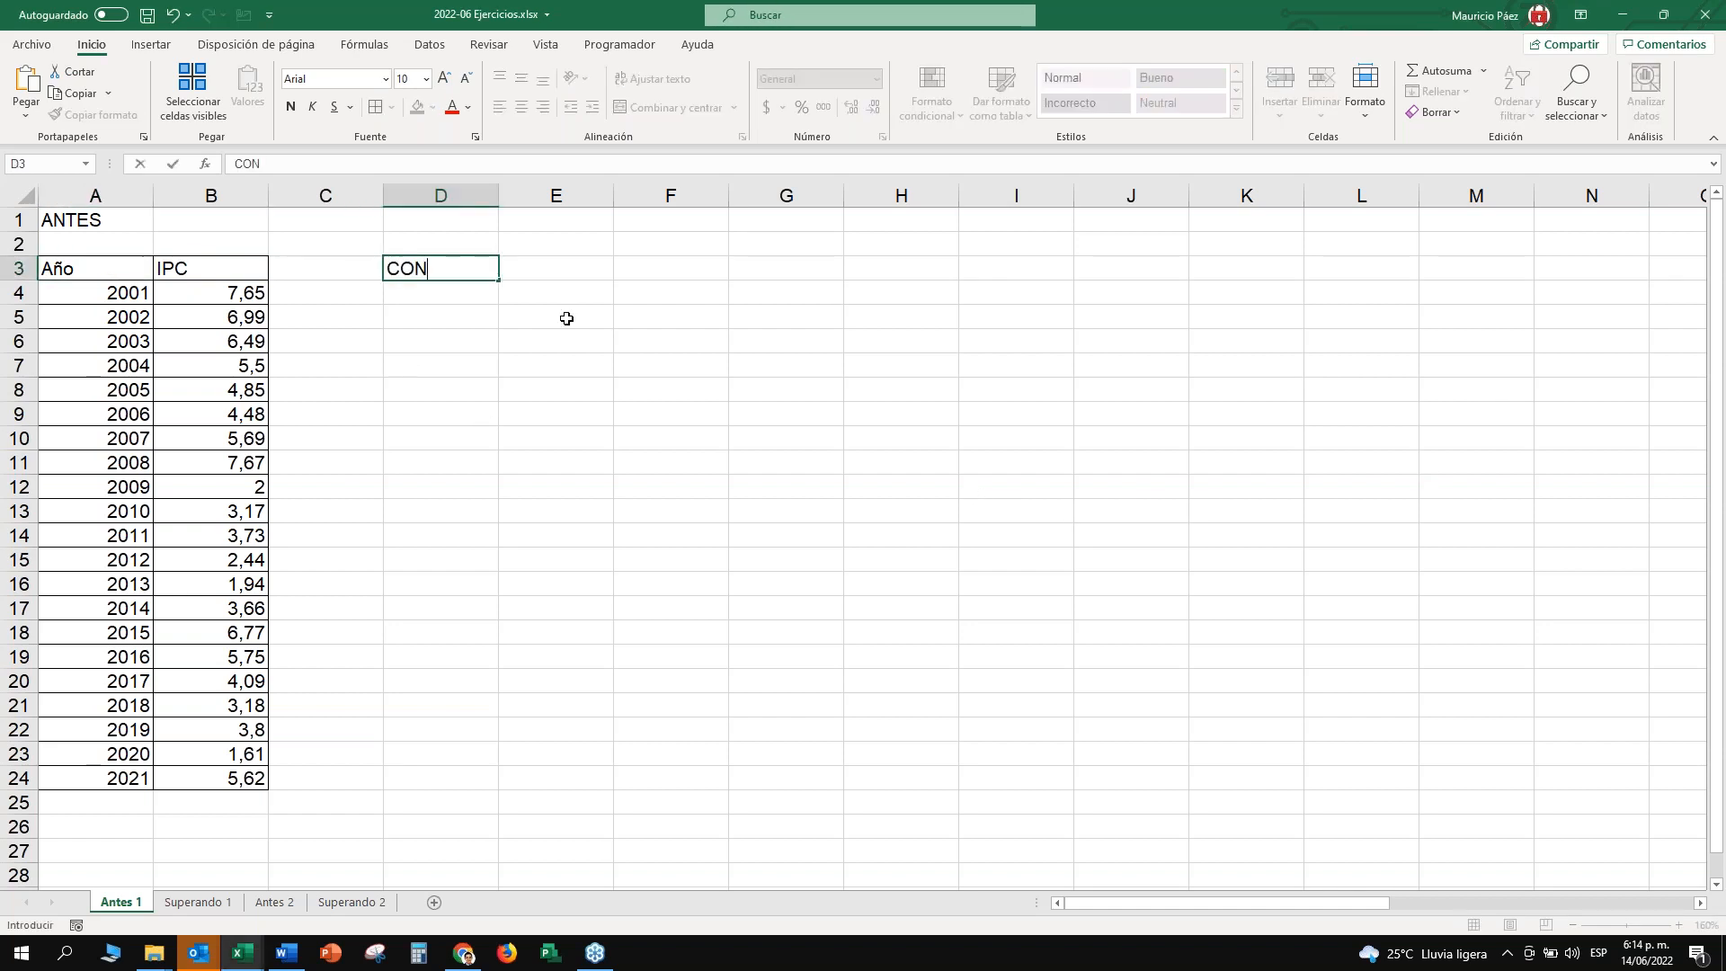
text(TROL + T)
key(ctrl+Return)
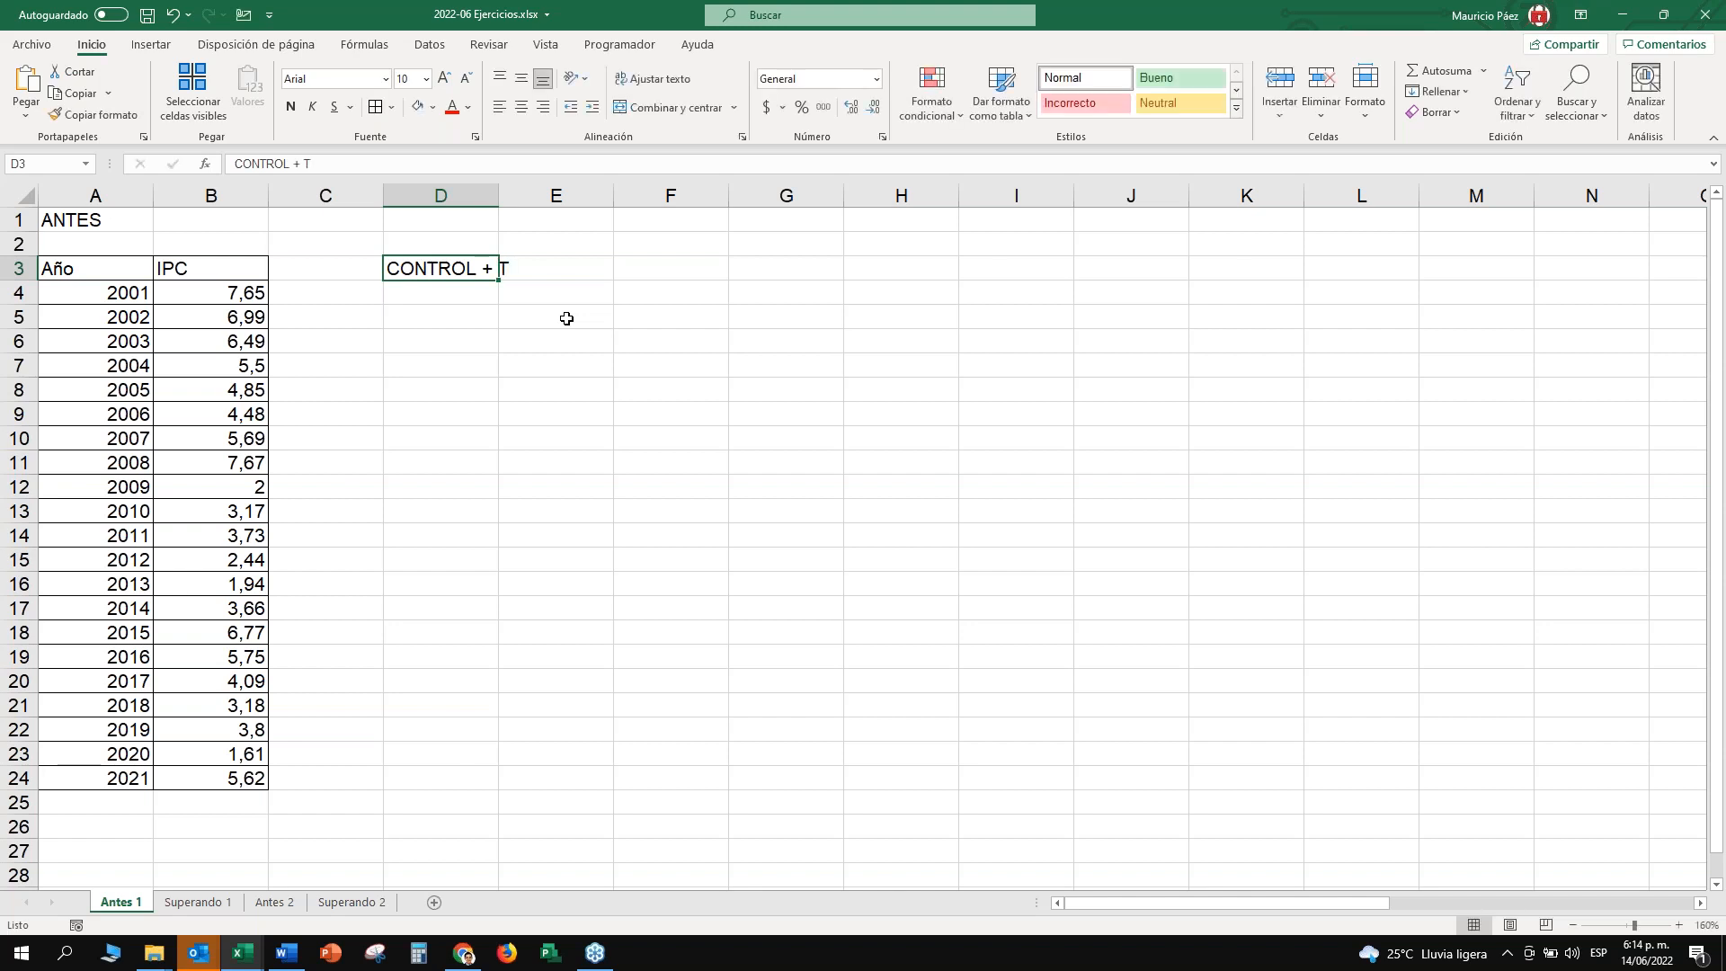
key(Delete)
Convert the bordered Año/IPC range A3:B24 into a table, keeping the option that it has headers.
key(Left)
key(Left)
key(Down)
key(Down)
key(Down)
key(Left)
key(Up)
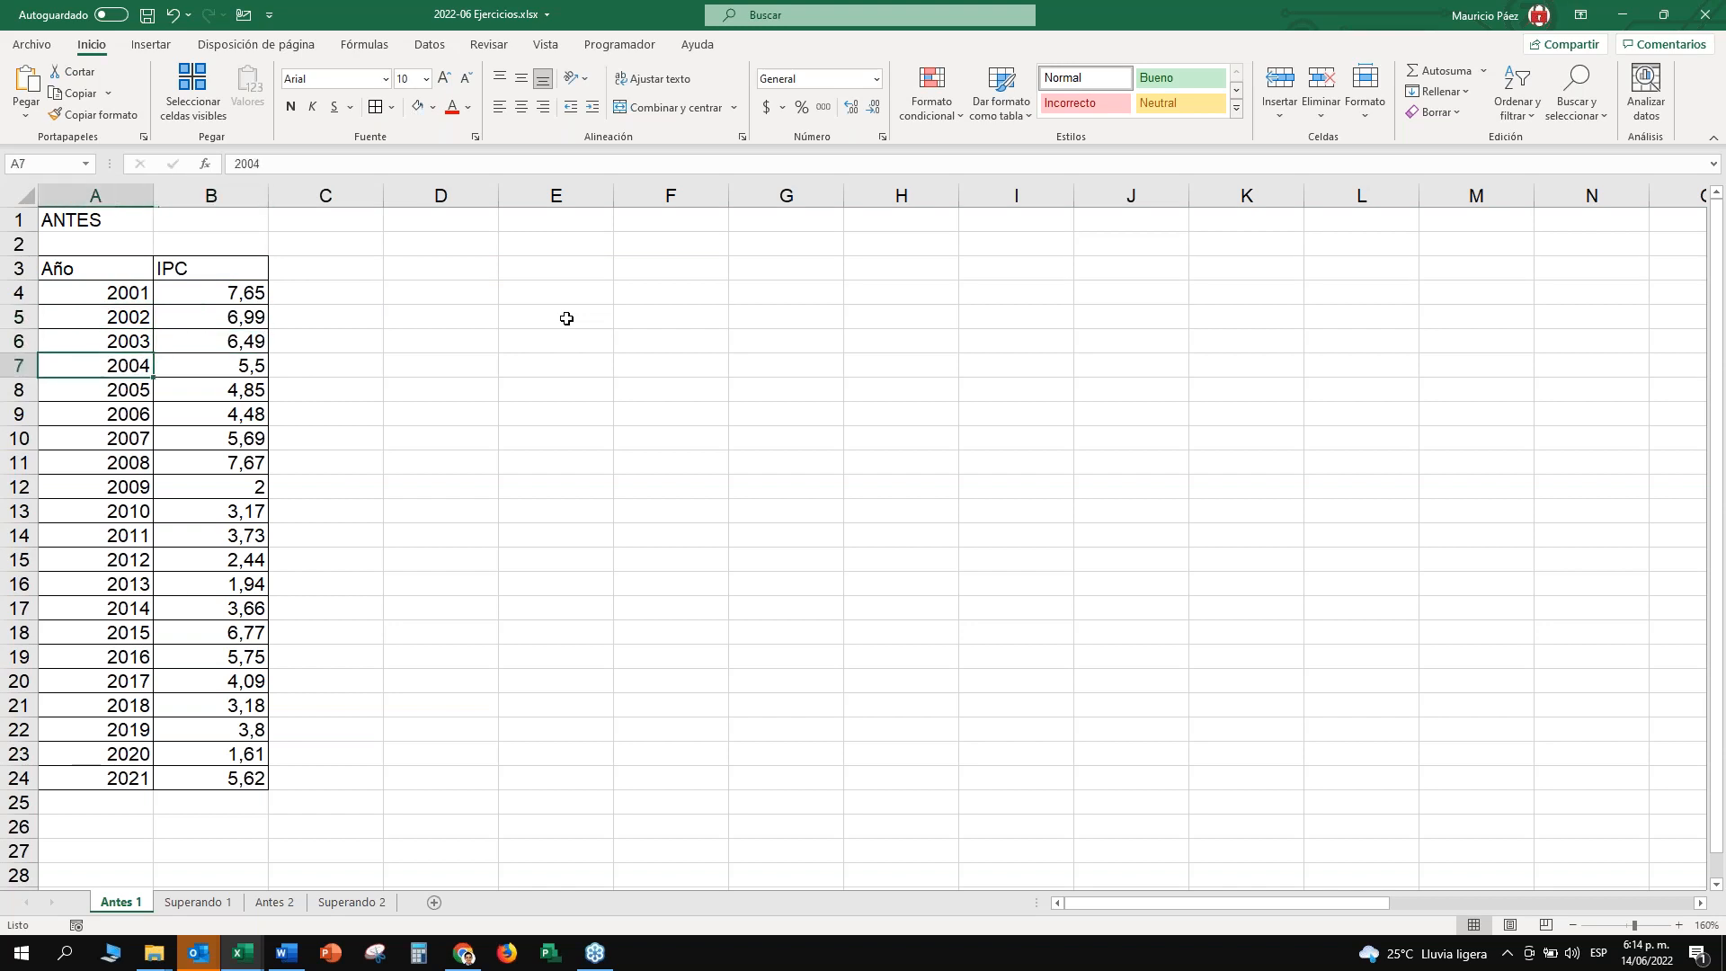
key(ctrl+t)
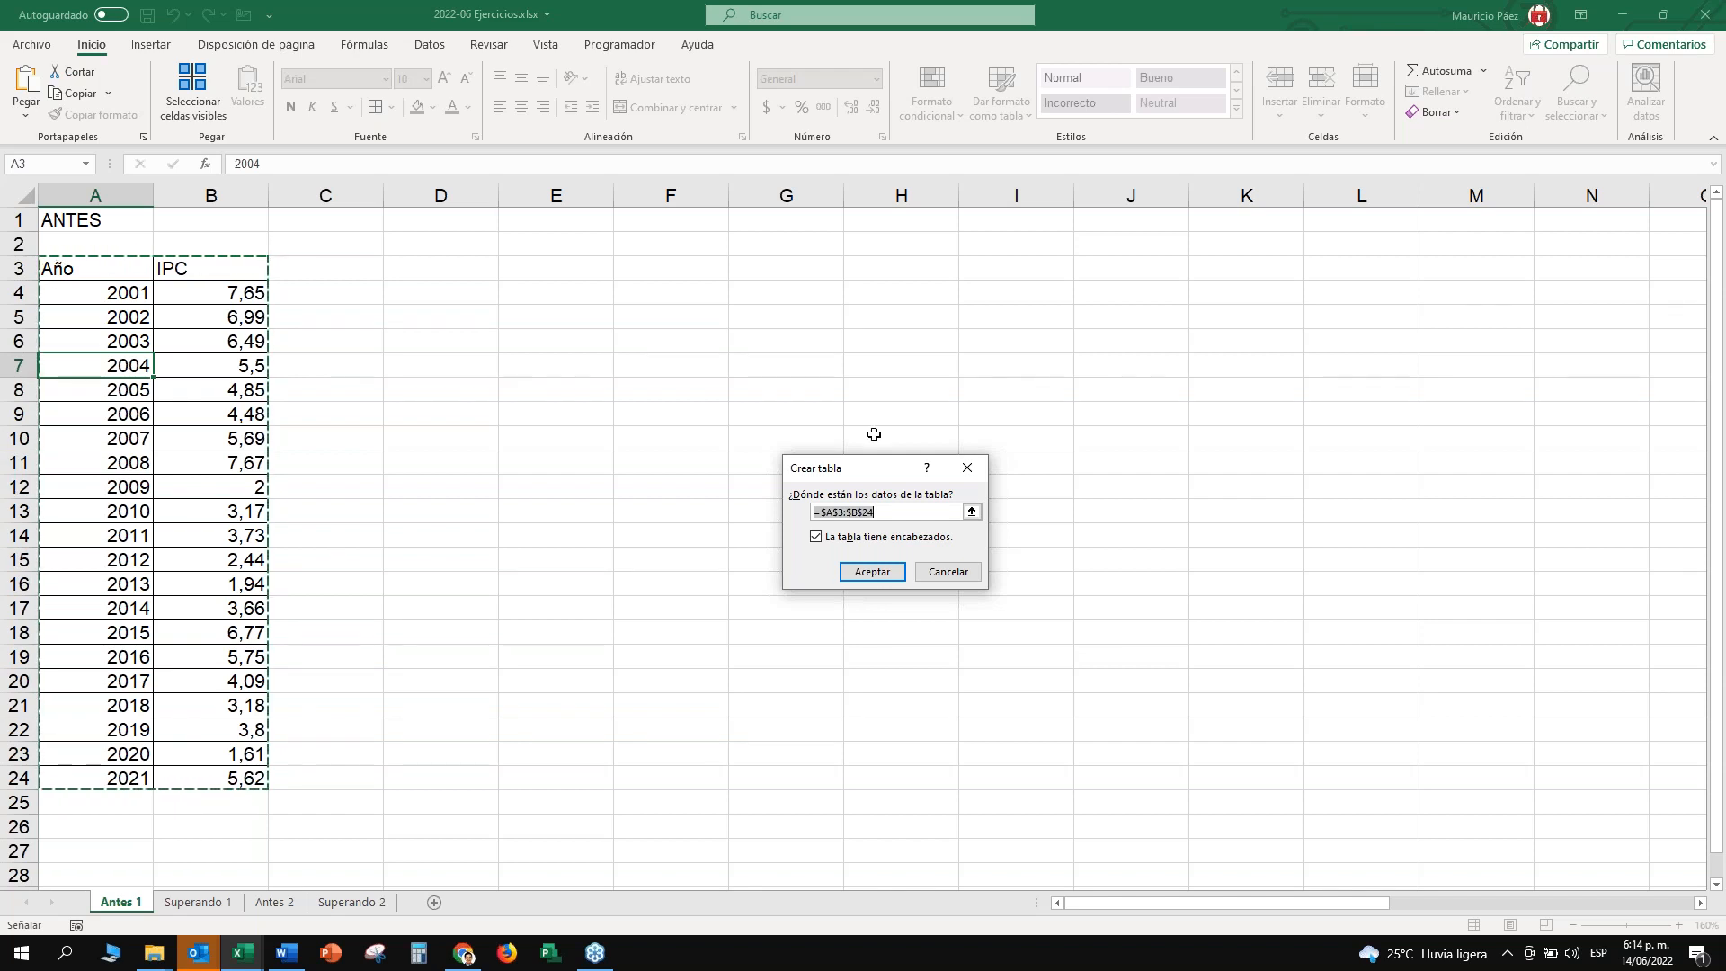
drag(872, 469, 711, 452)
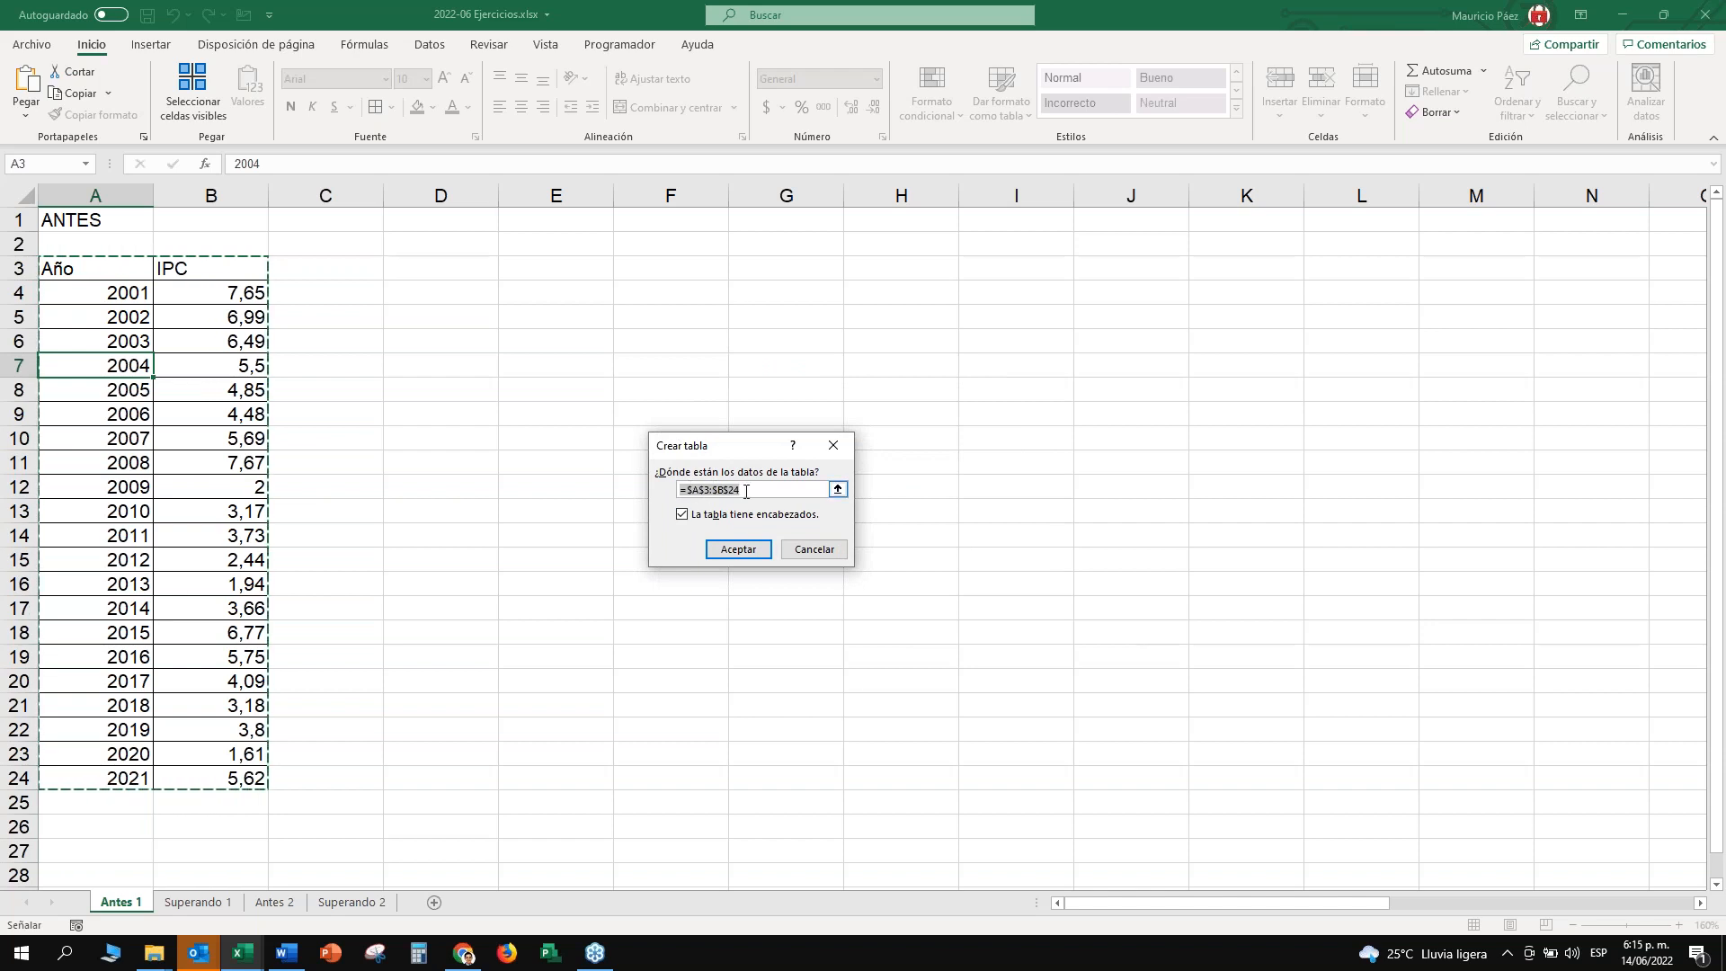
drag(747, 451, 529, 307)
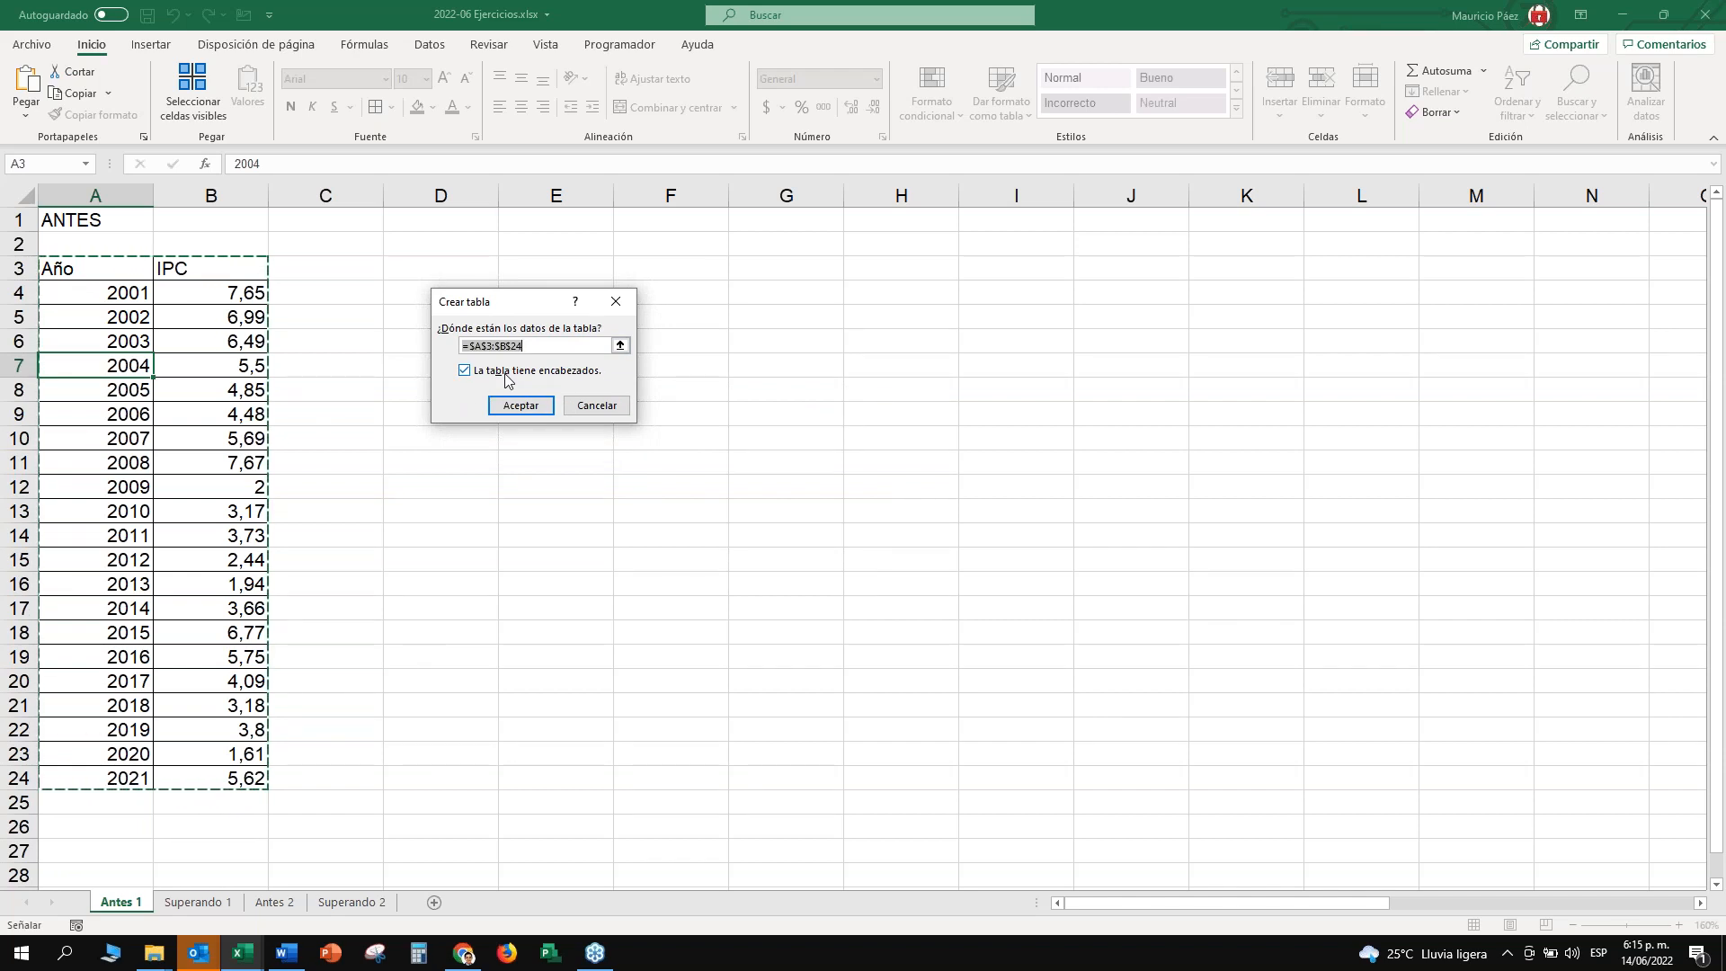
click(464, 370)
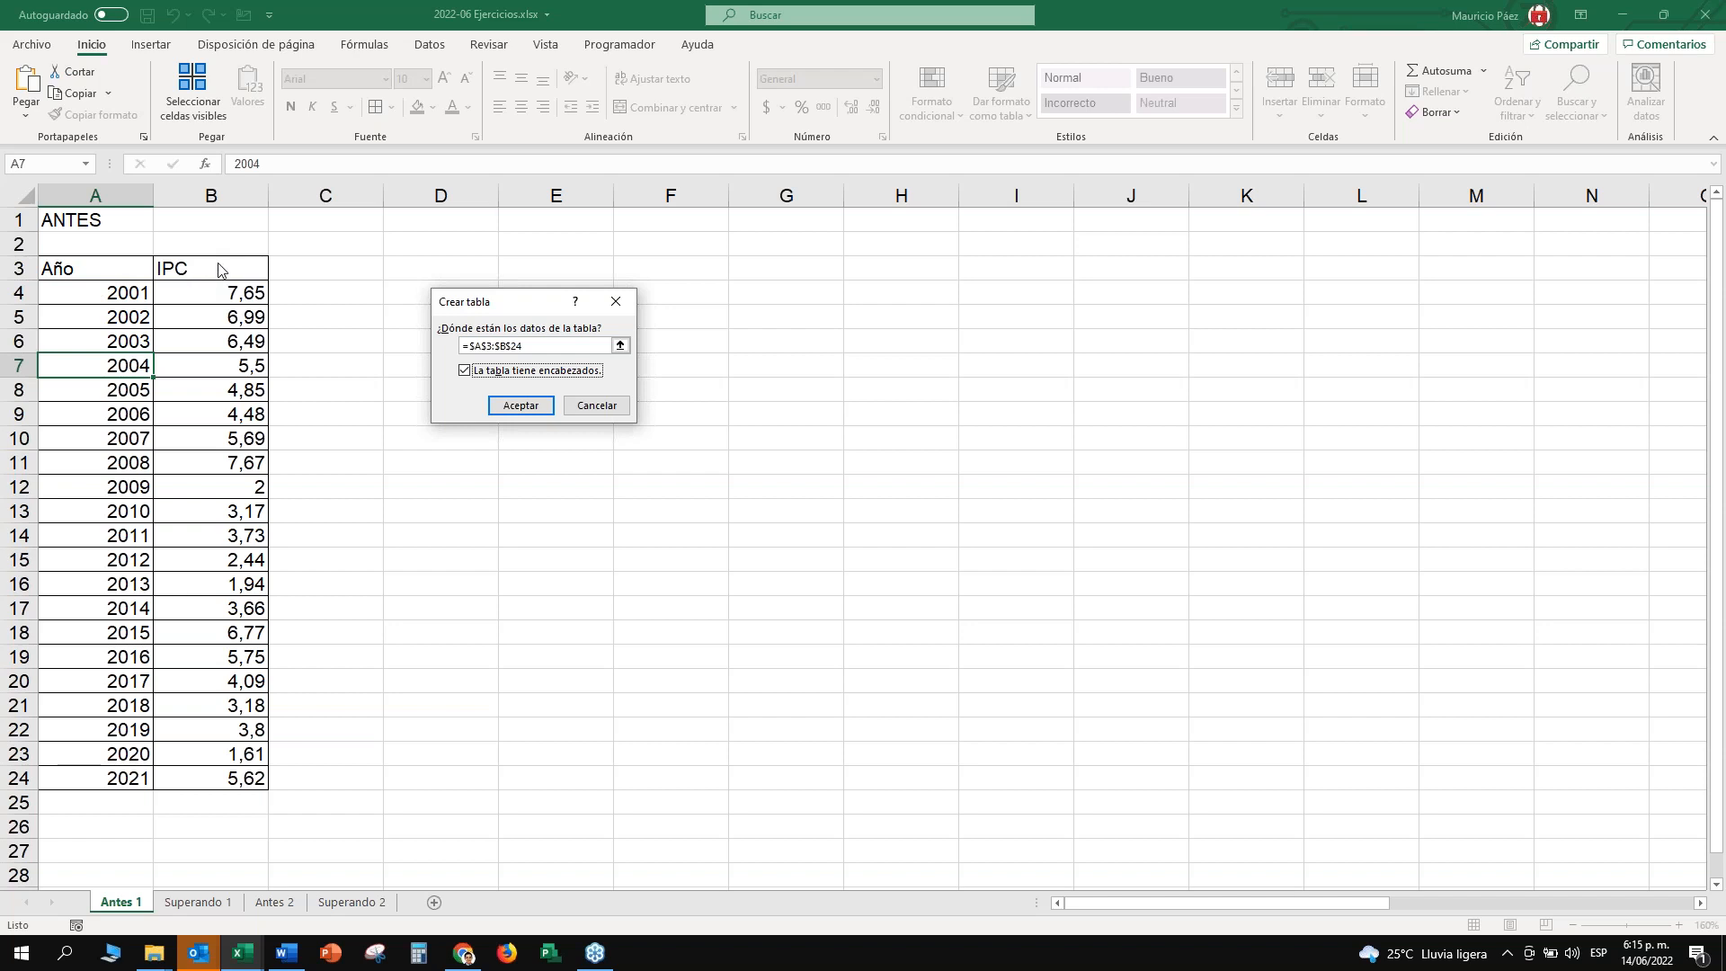
click(523, 409)
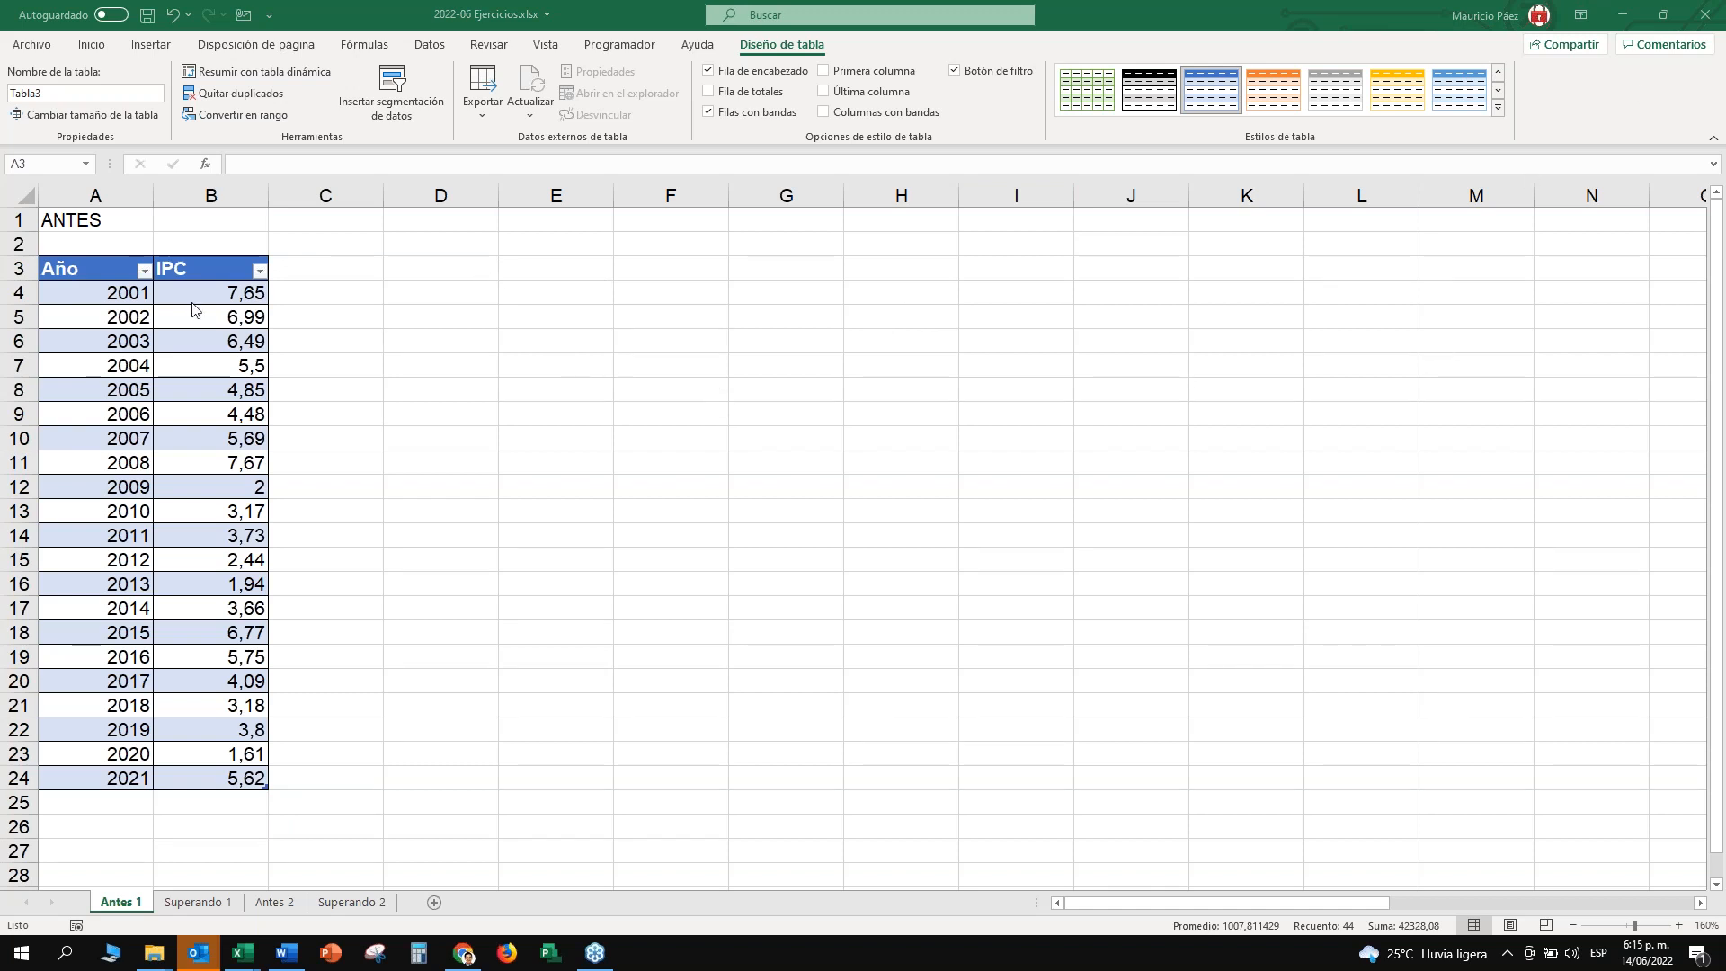
Undo the table conversion, the "CONTROL + T" note in D3 and the cell borders of the Año/IPC range.
click(469, 370)
key(ctrl+z)
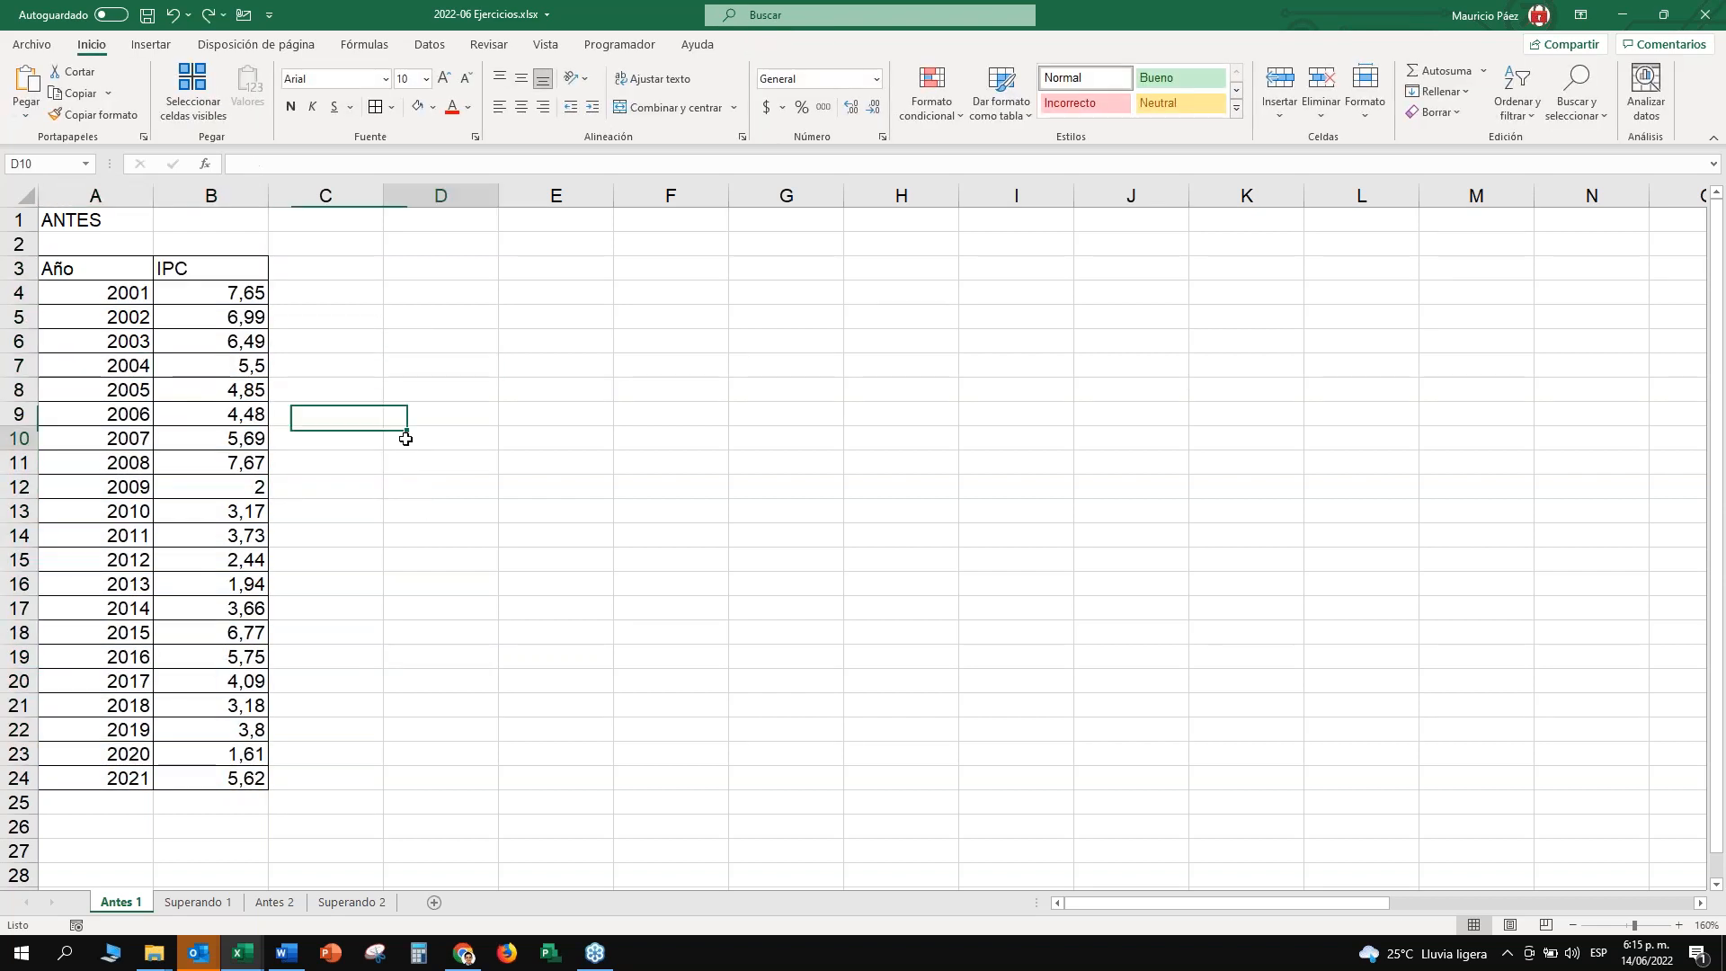
click(125, 269)
key(ctrl+z)
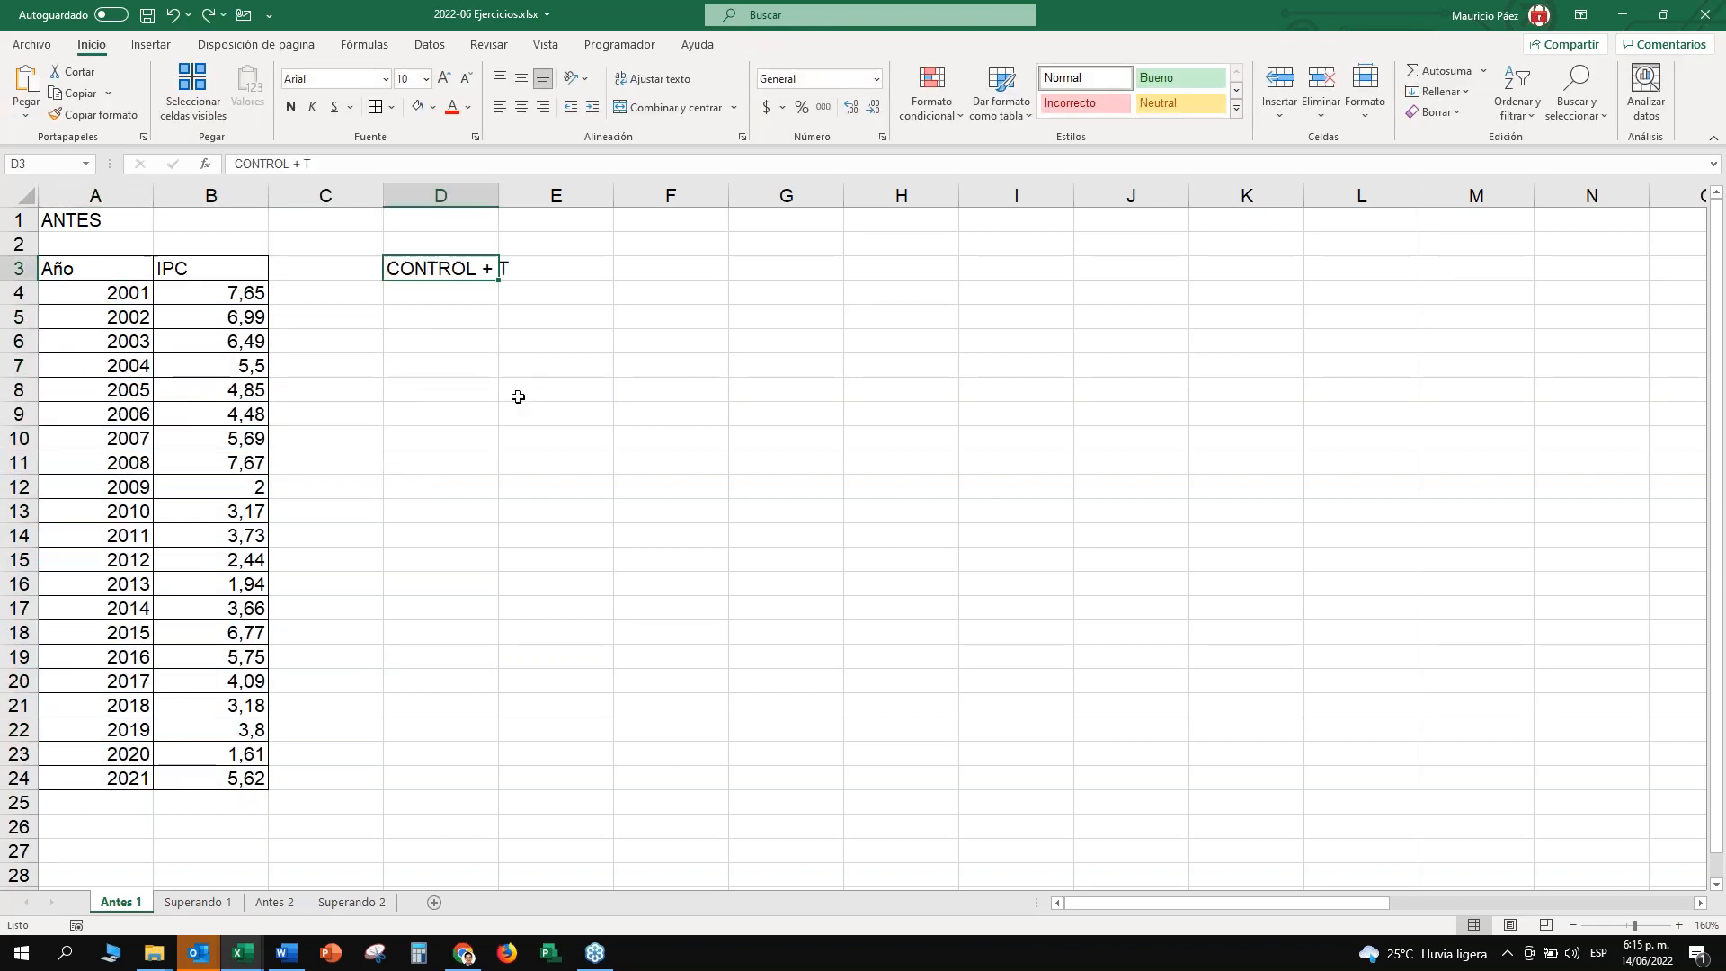
key(ctrl+z)
key(ctrl+z)
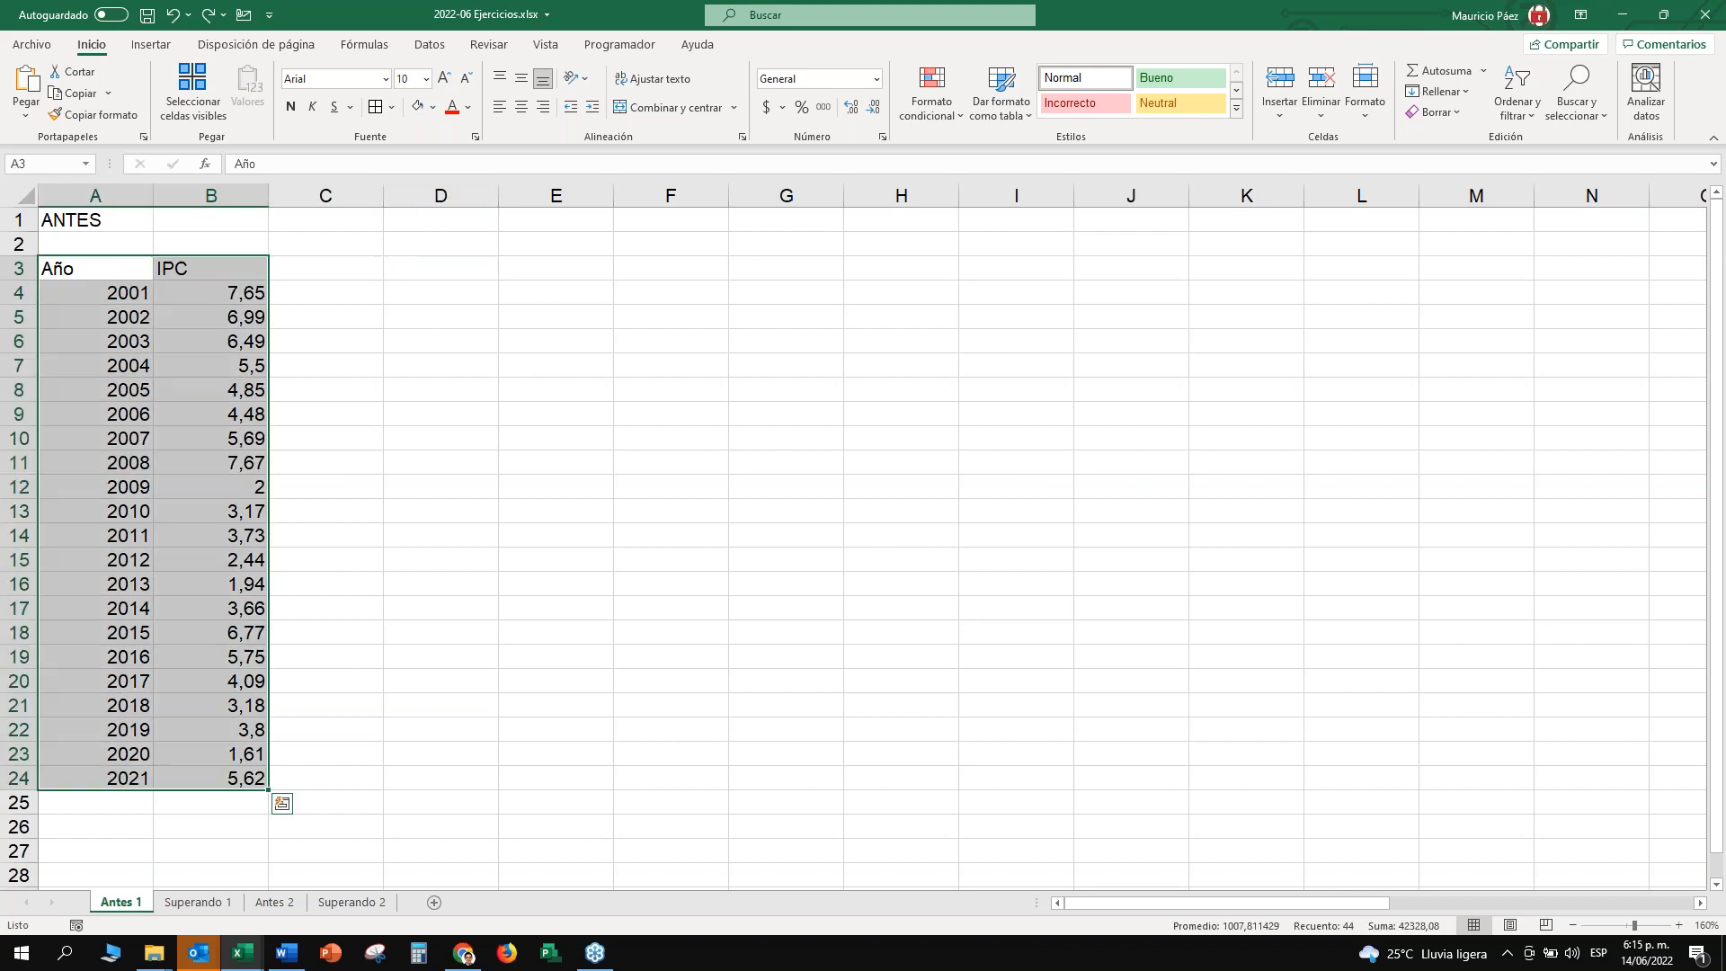
click(485, 359)
click(191, 262)
click(104, 268)
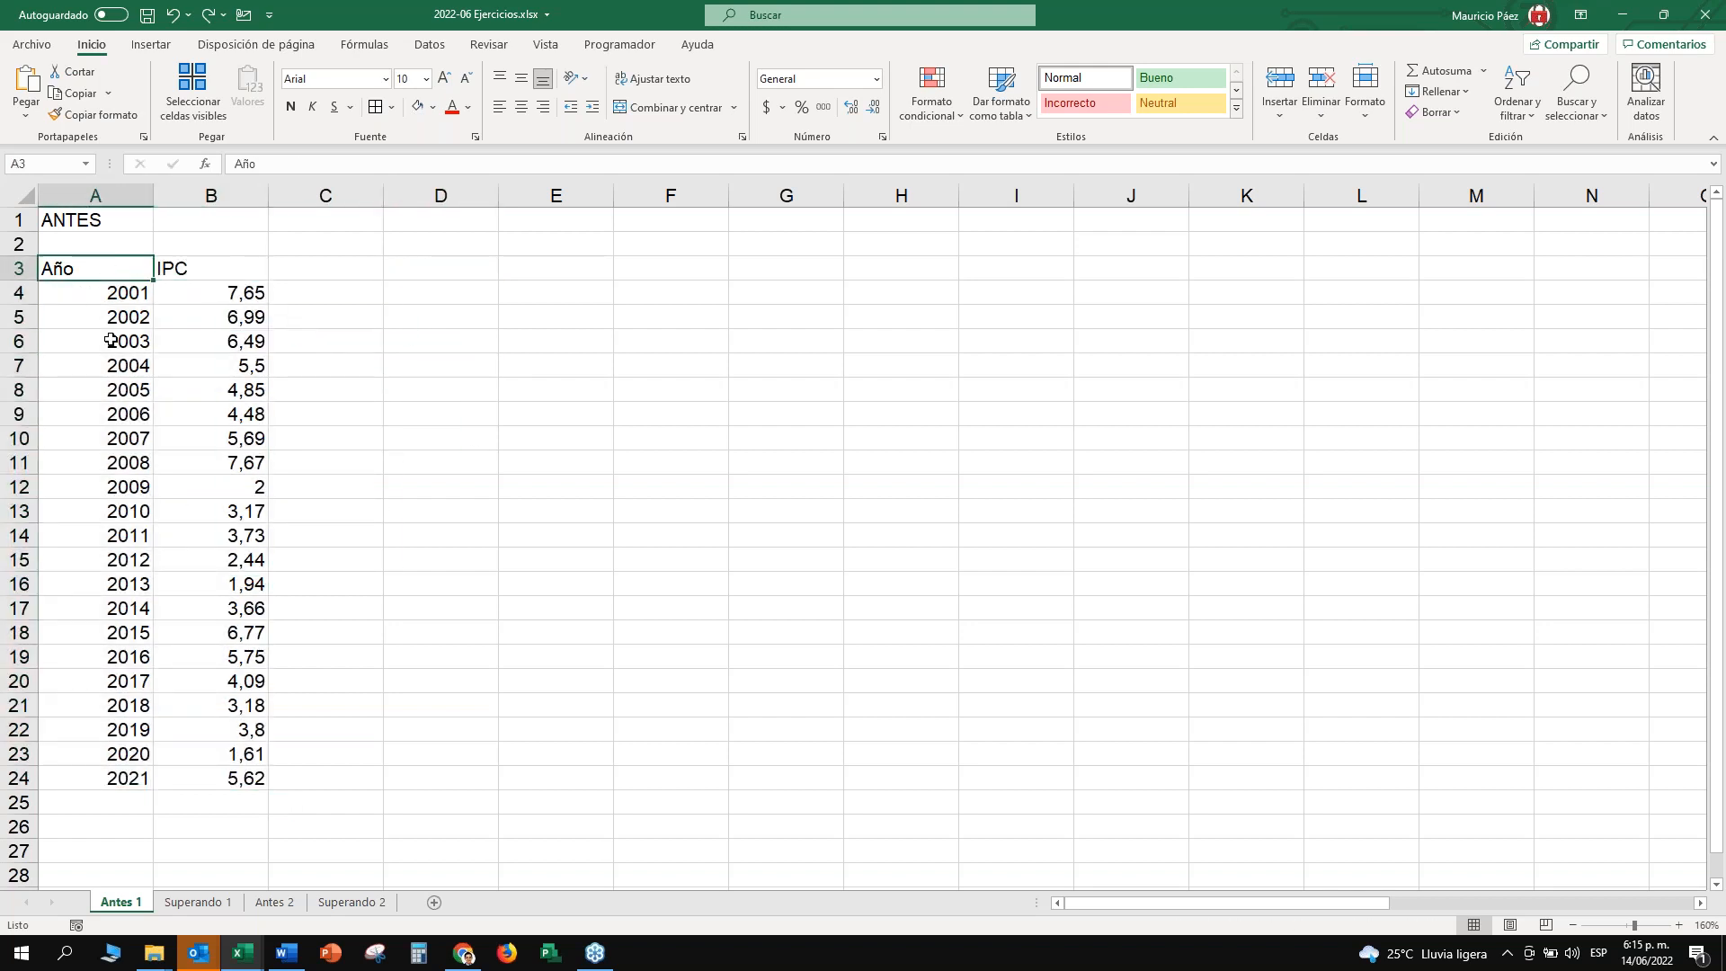
click(108, 338)
click(199, 343)
click(198, 489)
click(165, 560)
click(102, 489)
click(77, 344)
click(92, 287)
click(97, 271)
click(130, 292)
click(202, 367)
click(68, 461)
click(293, 631)
click(125, 683)
drag(117, 275, 201, 285)
drag(120, 270, 83, 513)
drag(203, 278, 215, 389)
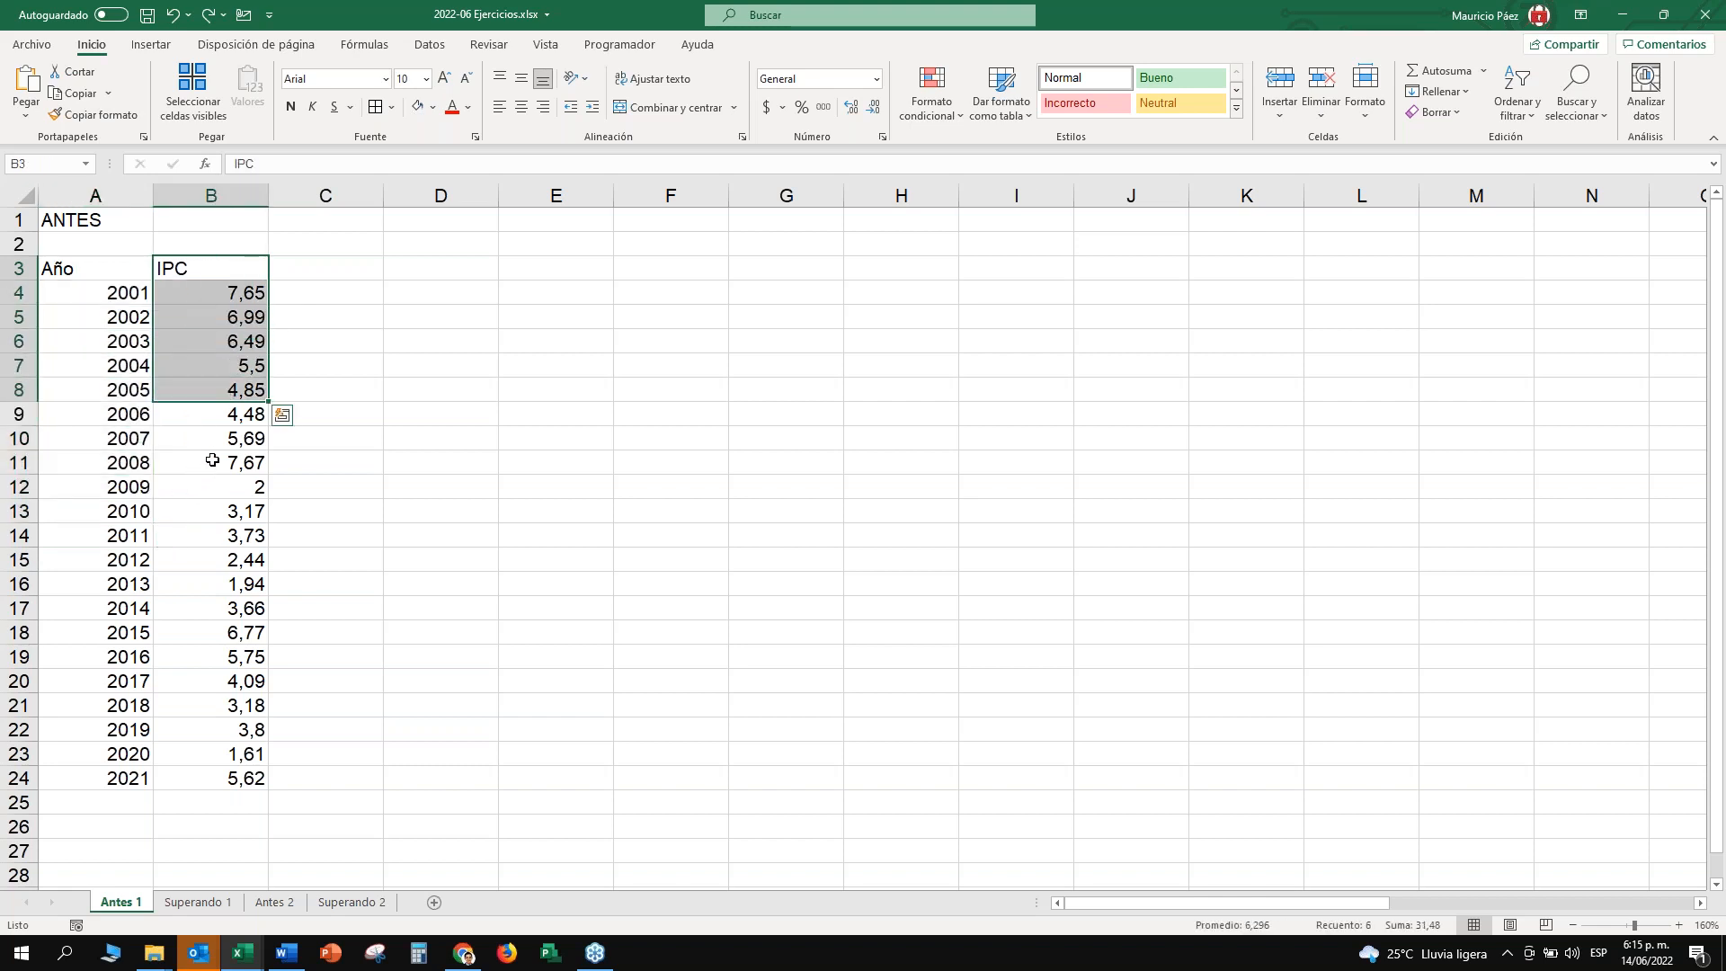
click(207, 462)
click(135, 289)
click(209, 385)
drag(227, 495, 216, 505)
click(107, 535)
click(120, 390)
drag(97, 274, 229, 725)
click(108, 497)
click(241, 440)
click(168, 416)
Convert the borderless Año/IPC range A3:B24 into a table with headers and undo the conversion.
click(95, 387)
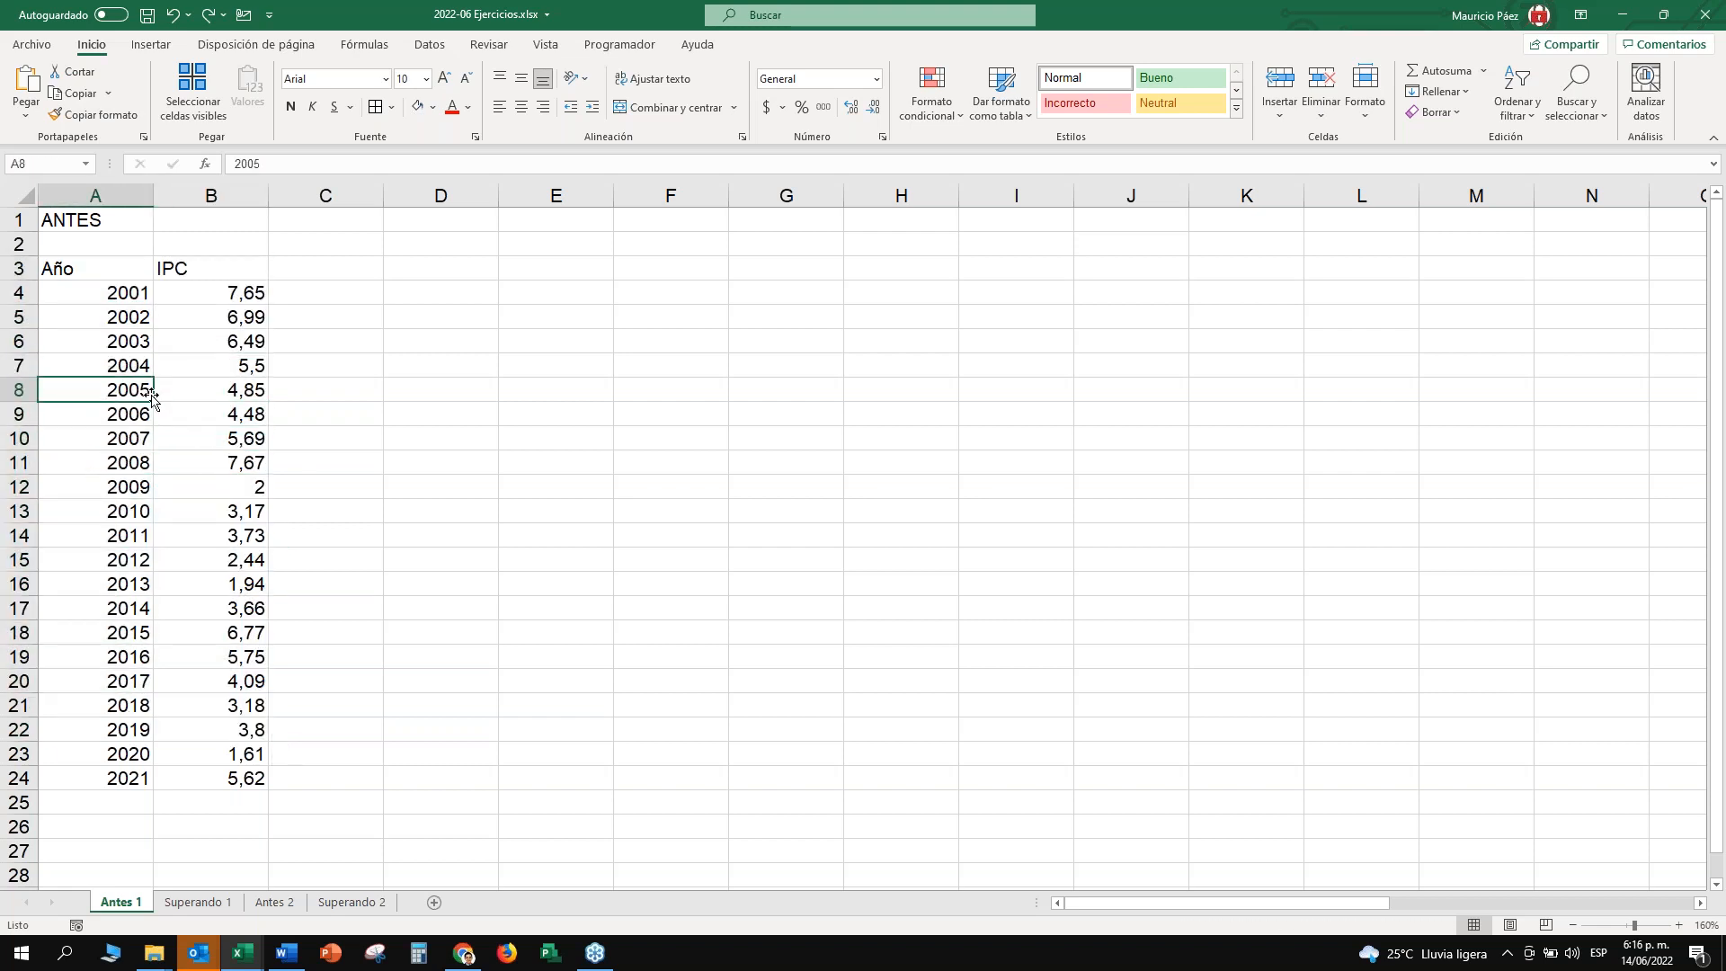
key(ctrl+t)
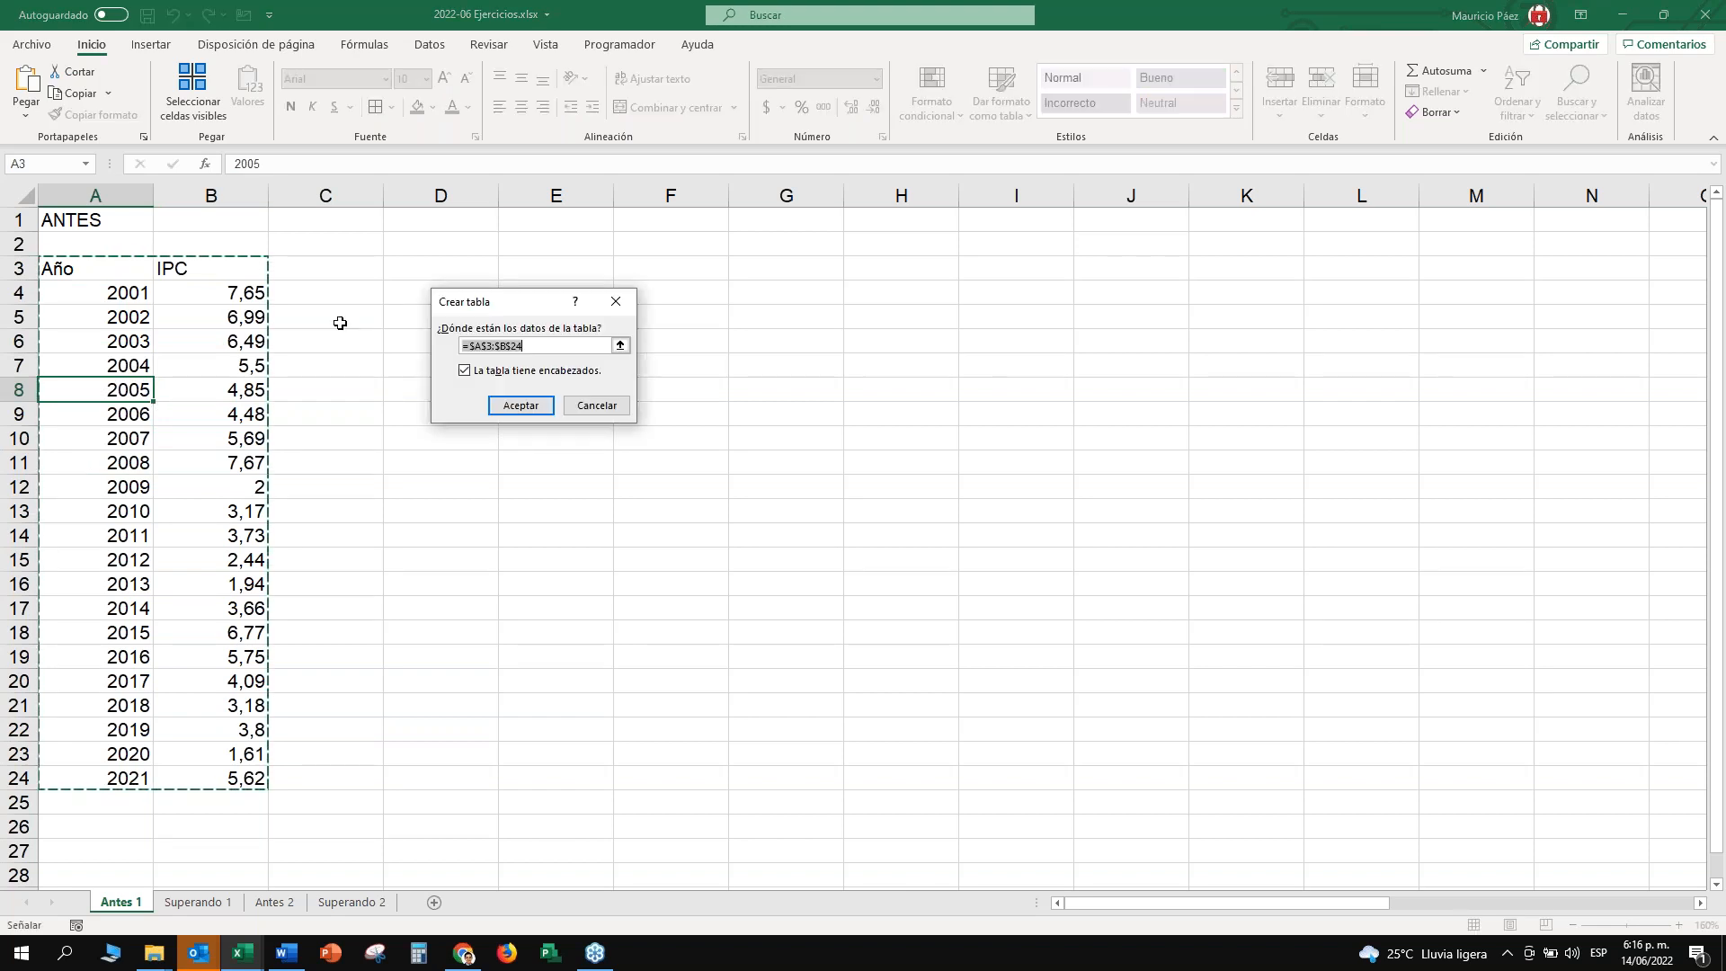
drag(519, 304, 519, 297)
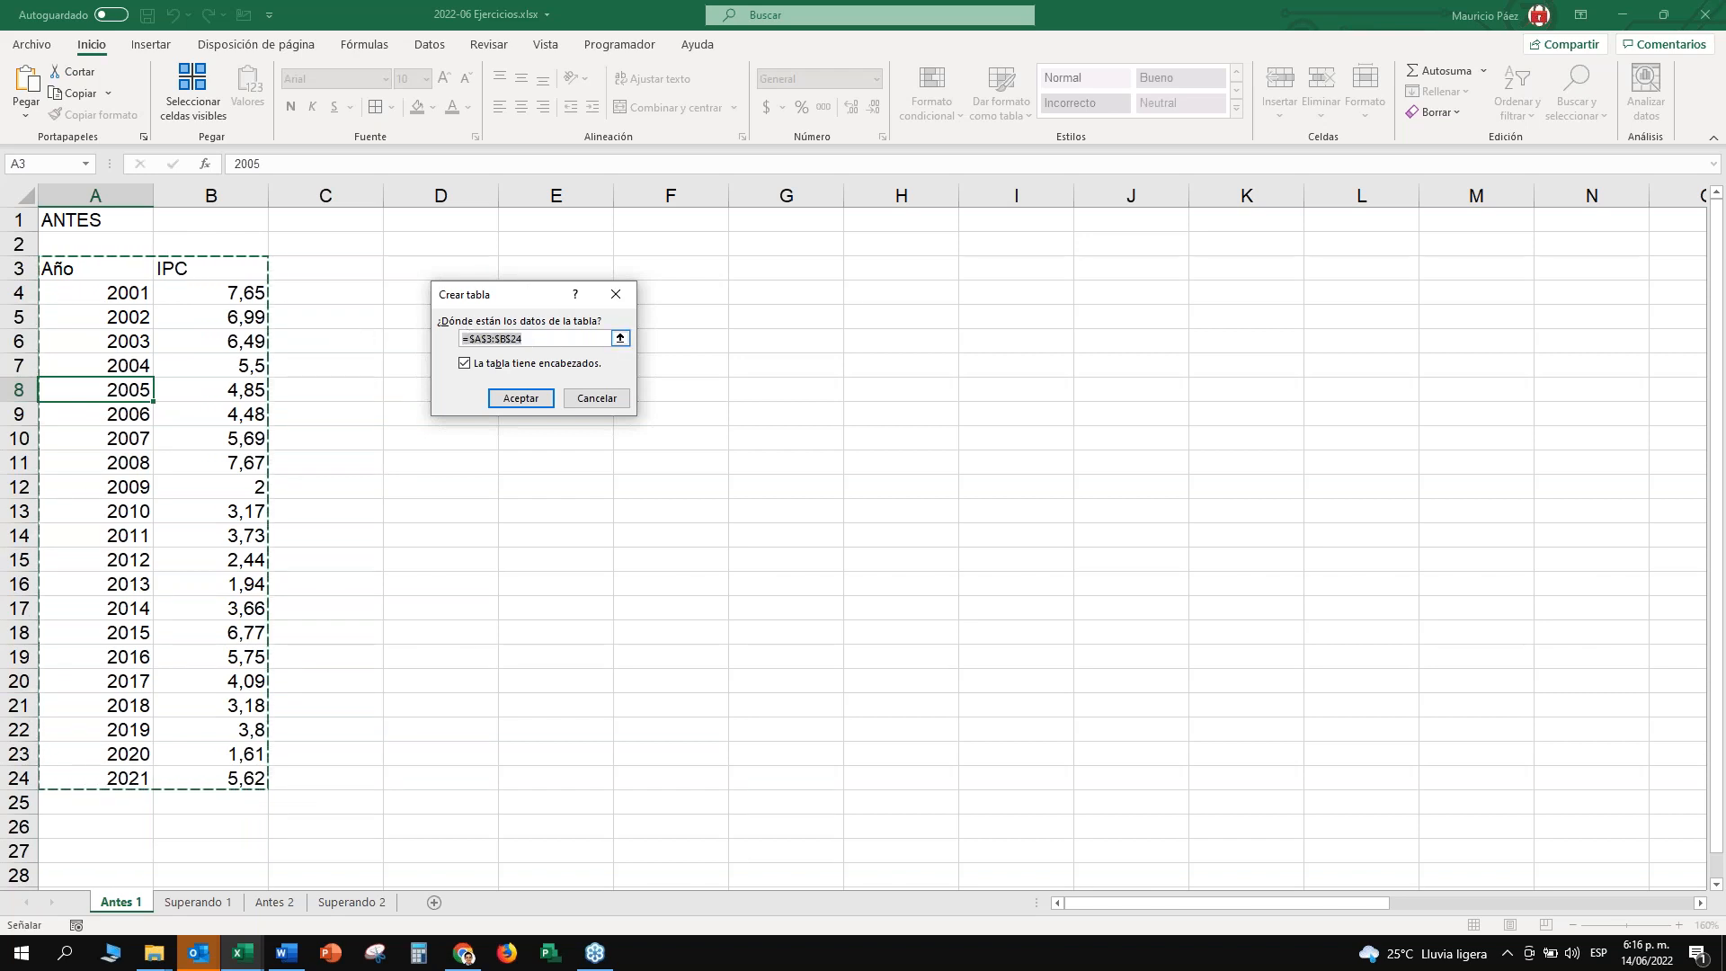
drag(116, 270, 193, 780)
click(530, 401)
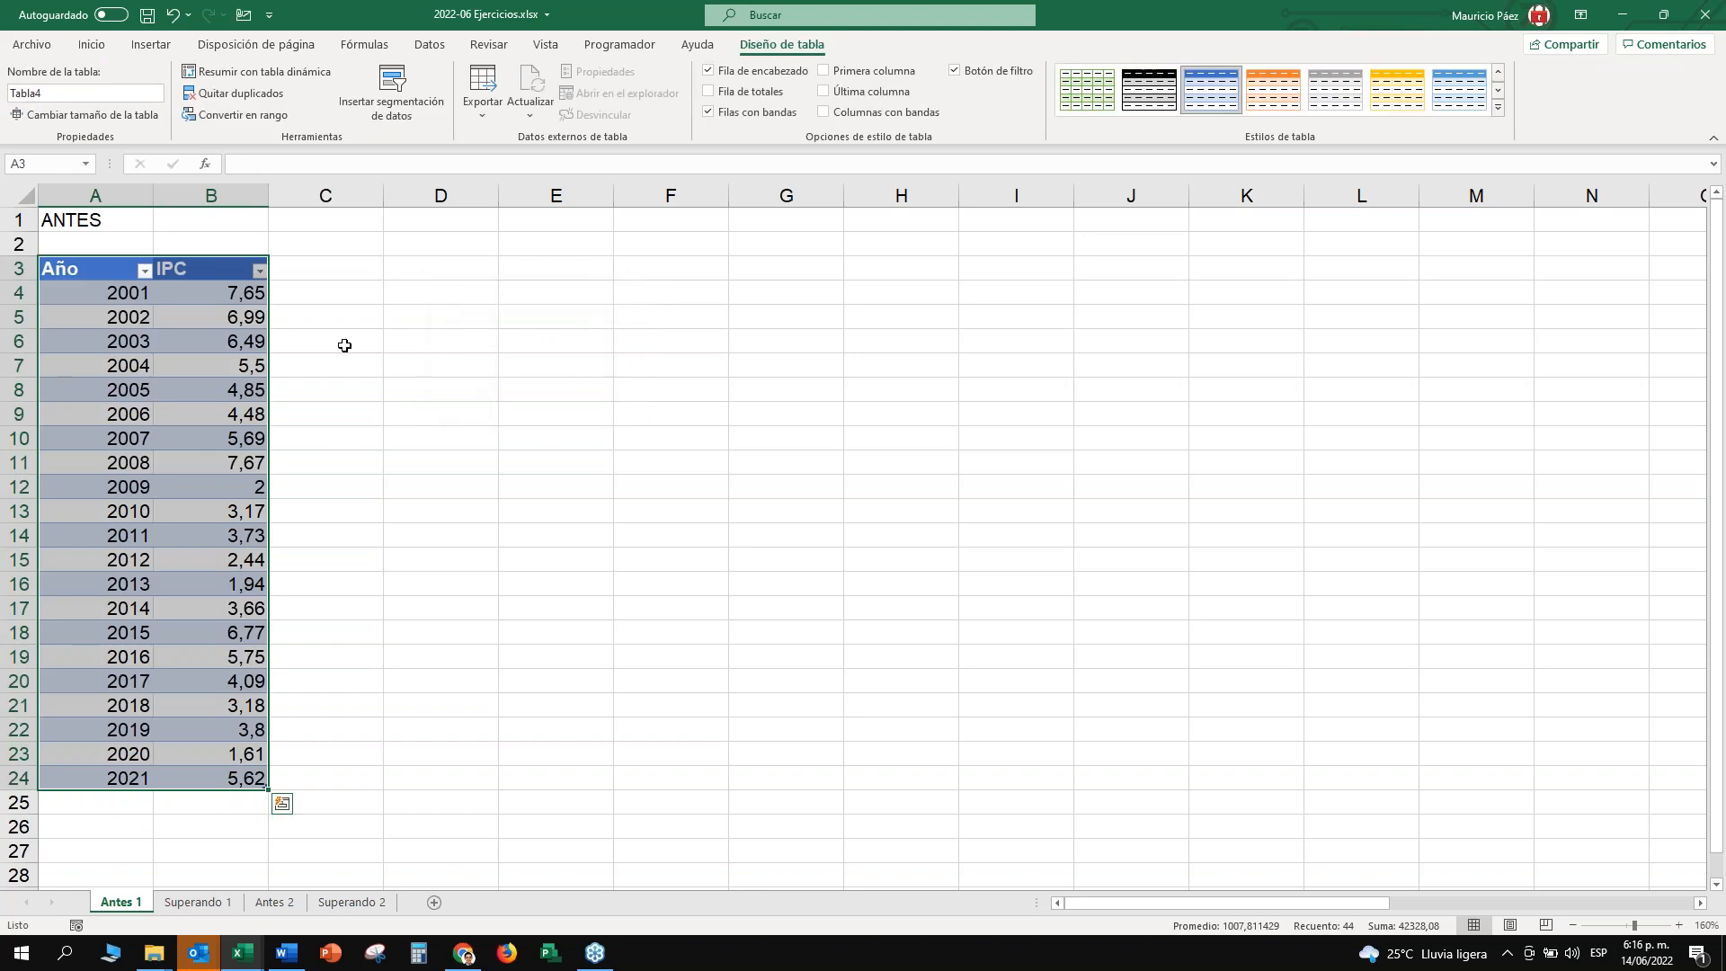
click(389, 320)
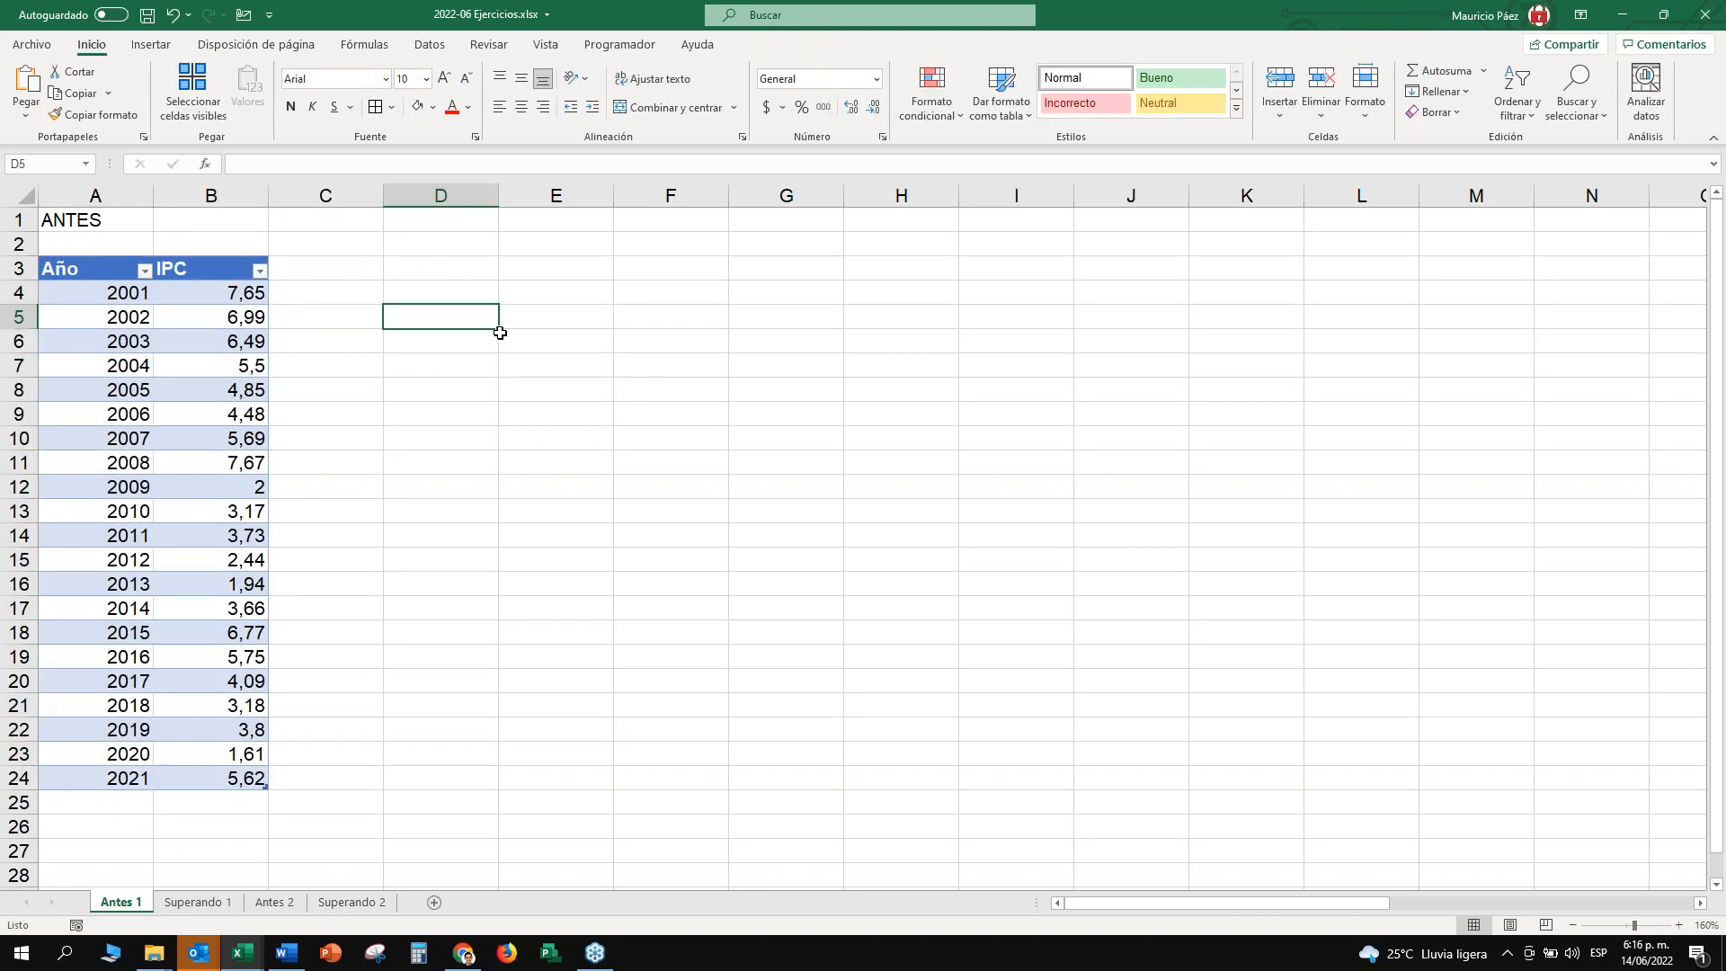
key(ctrl+z)
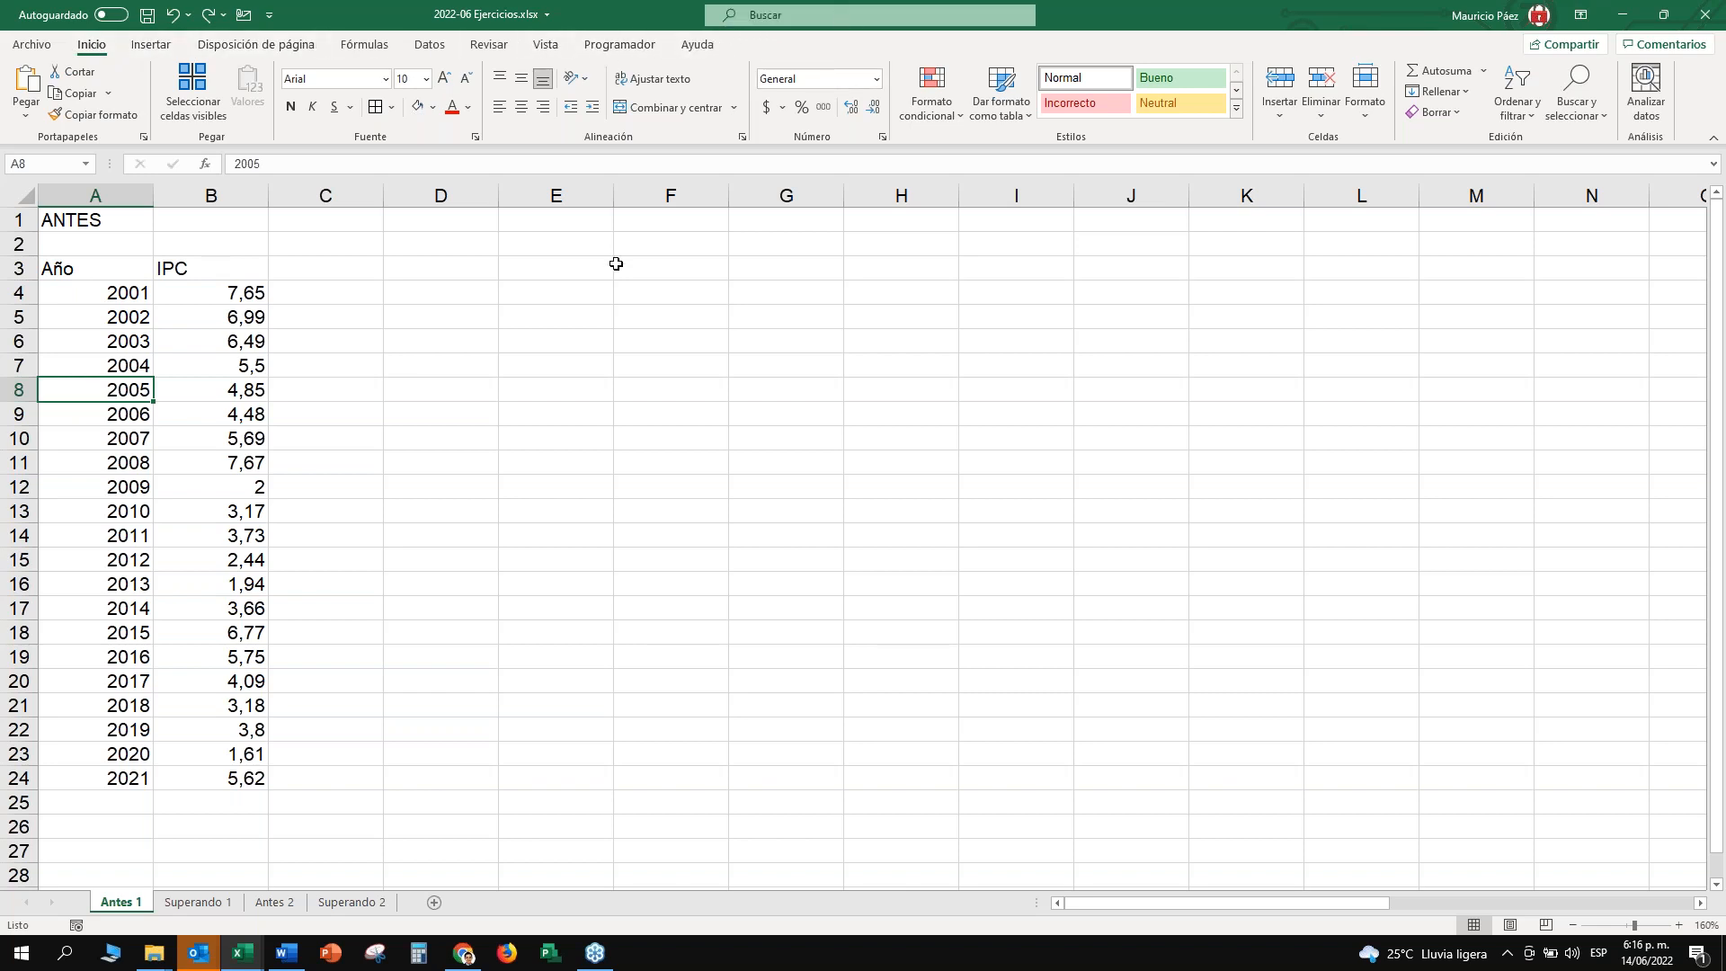
Create a table with headers from the Año/IPC data in A3:B24 using the default settings.
key(ctrl+t)
key(Return)
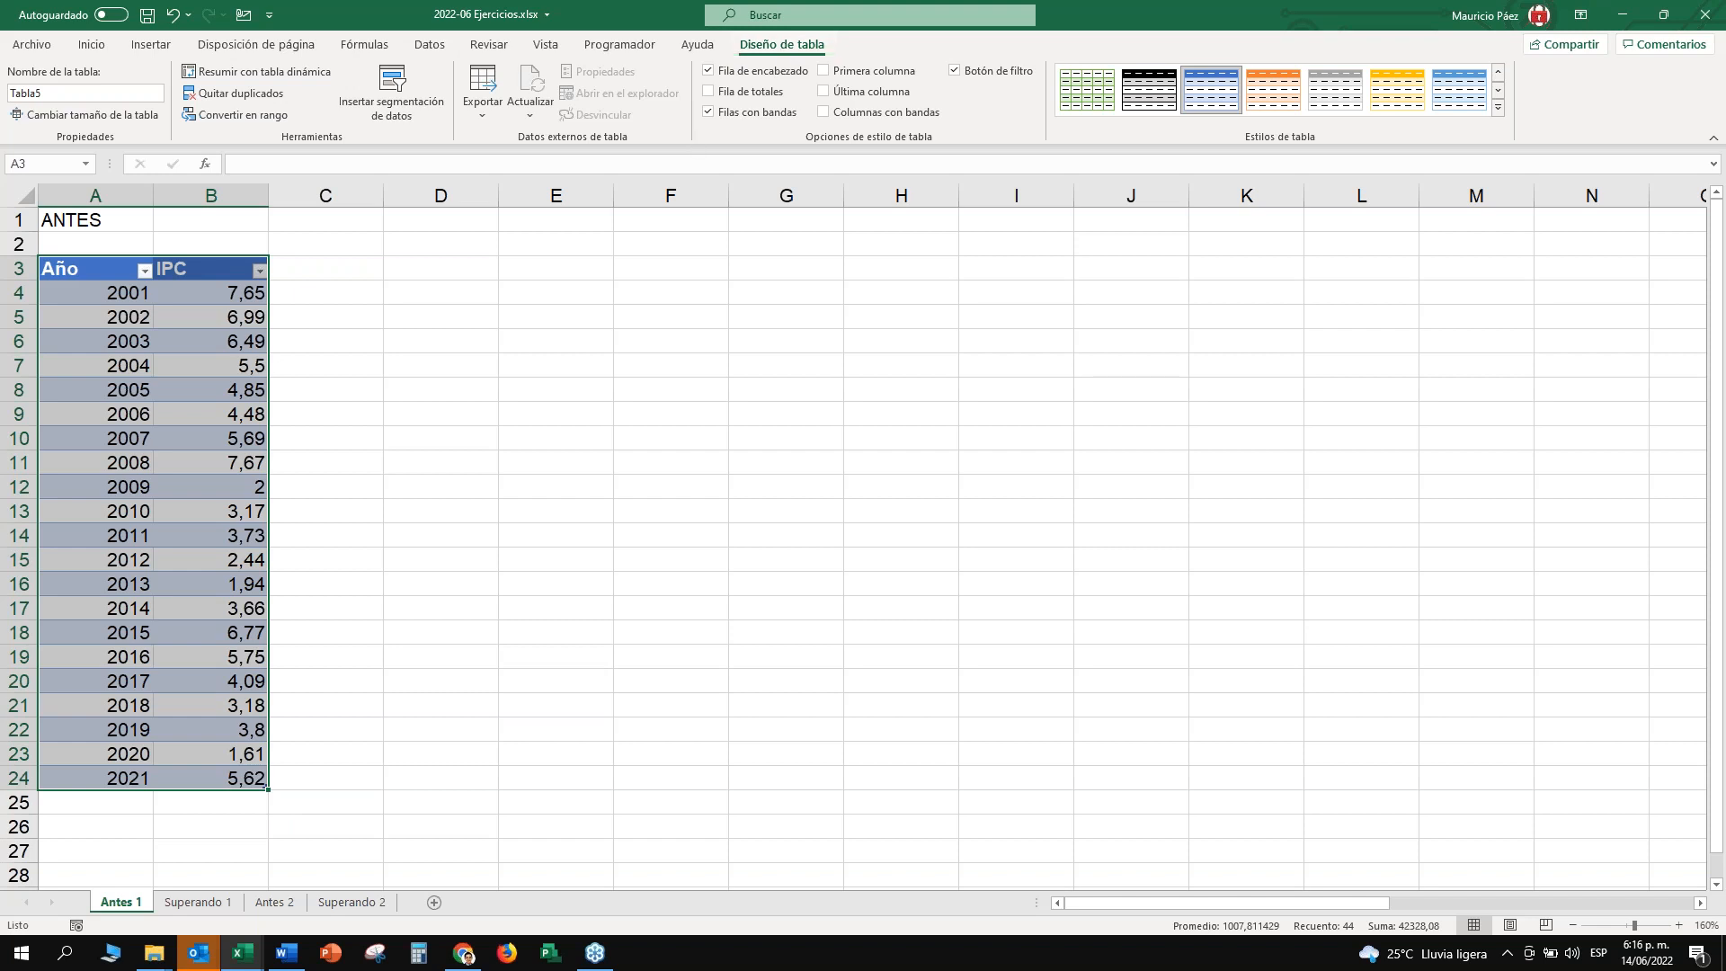
click(463, 272)
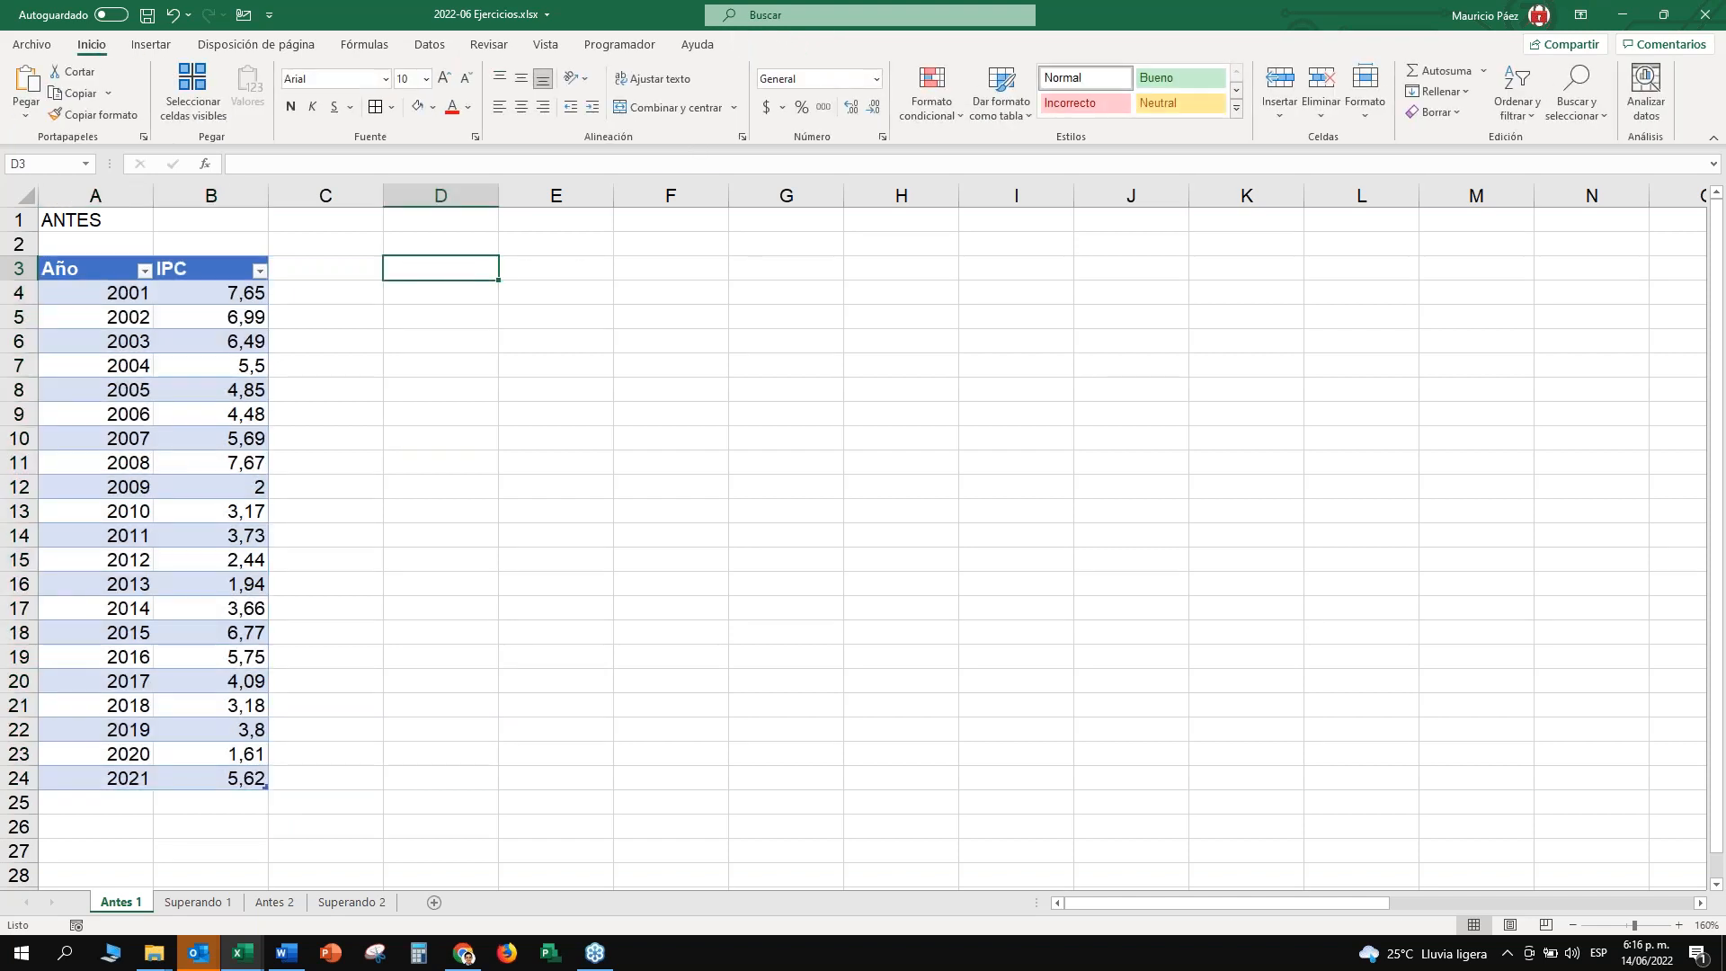
key(super+Down)
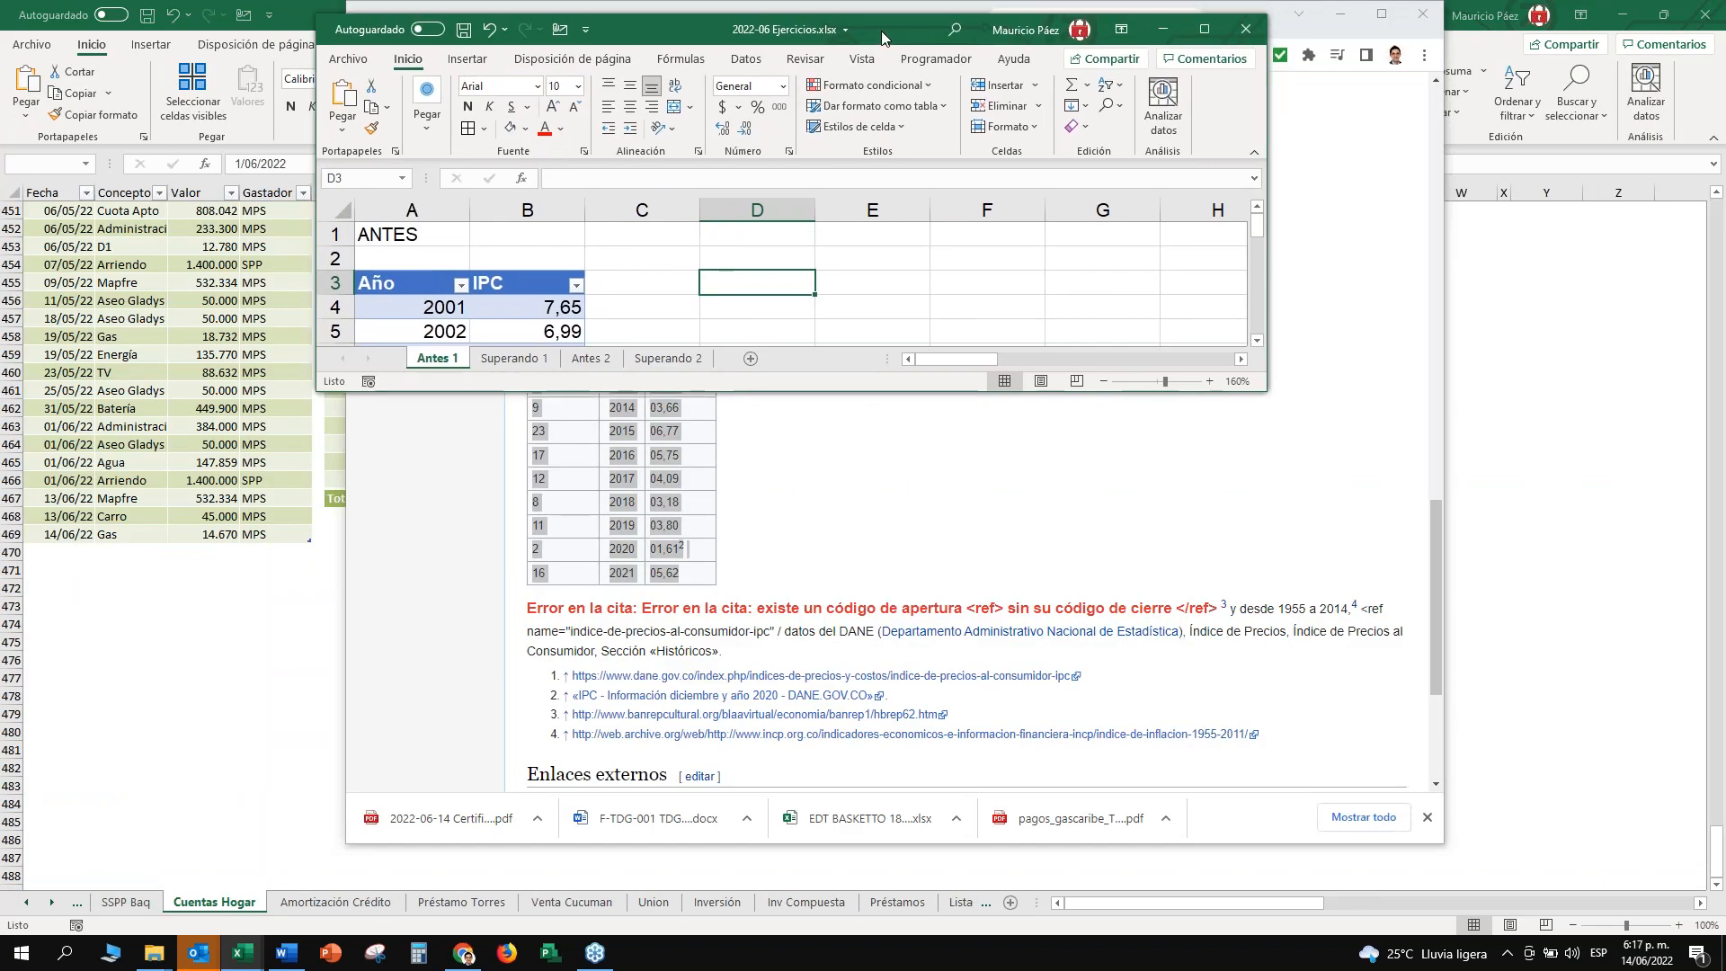
double_click(883, 34)
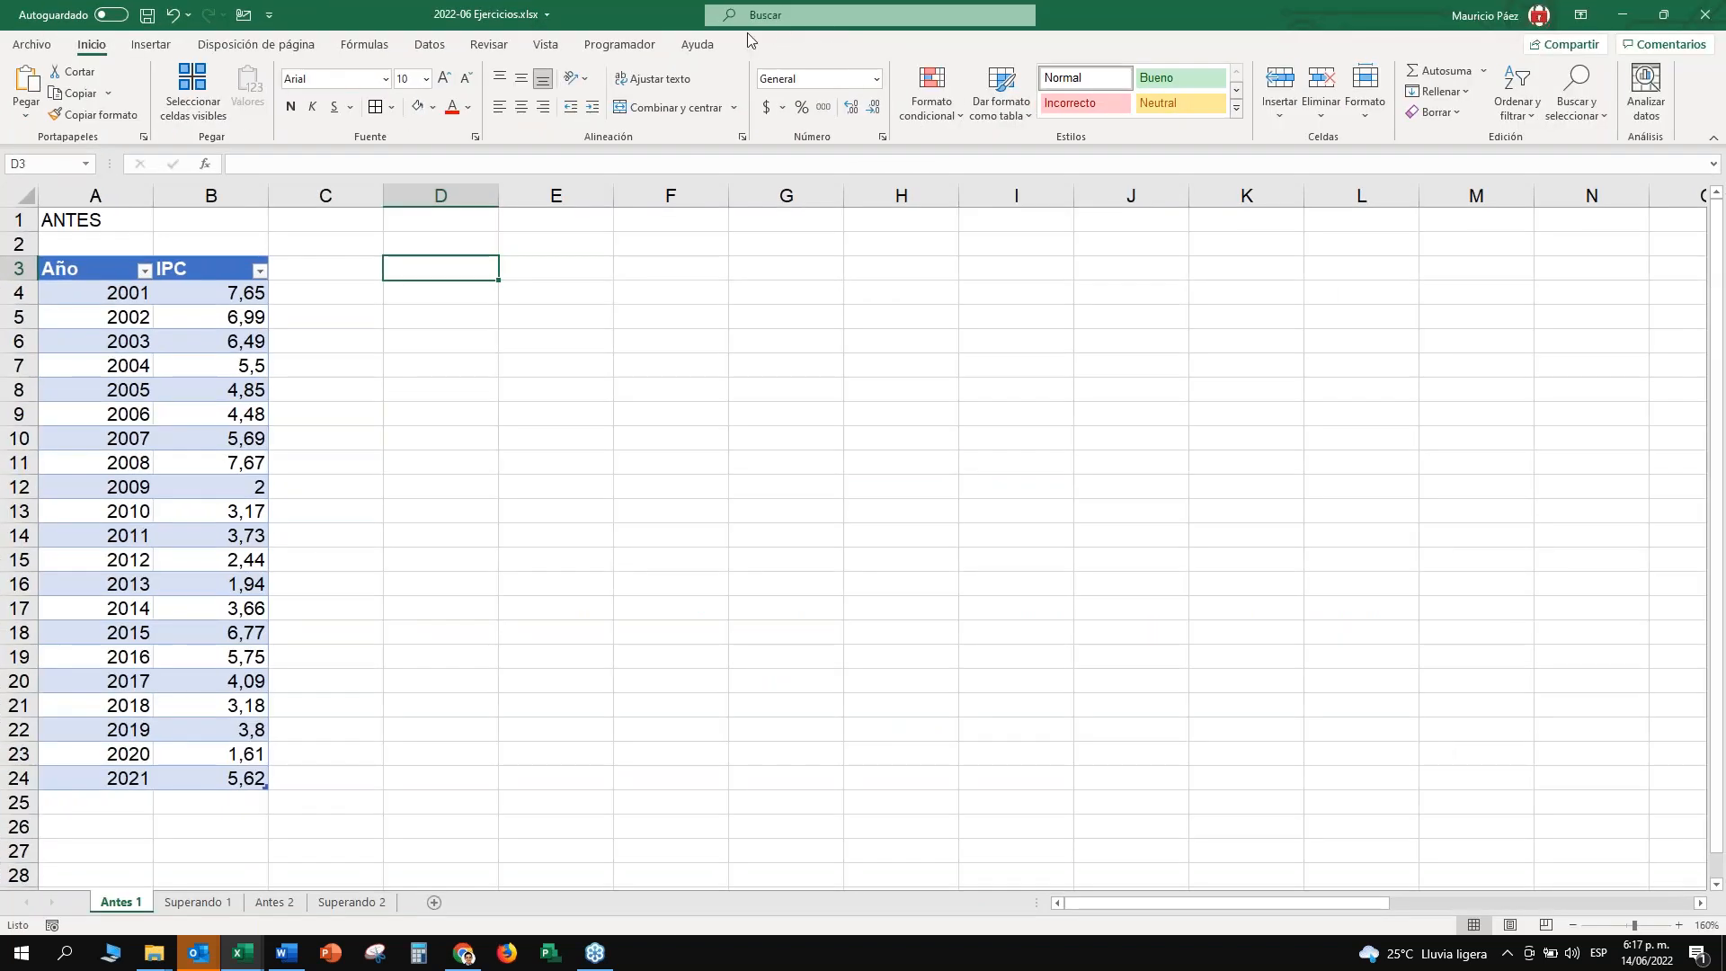
click(210, 268)
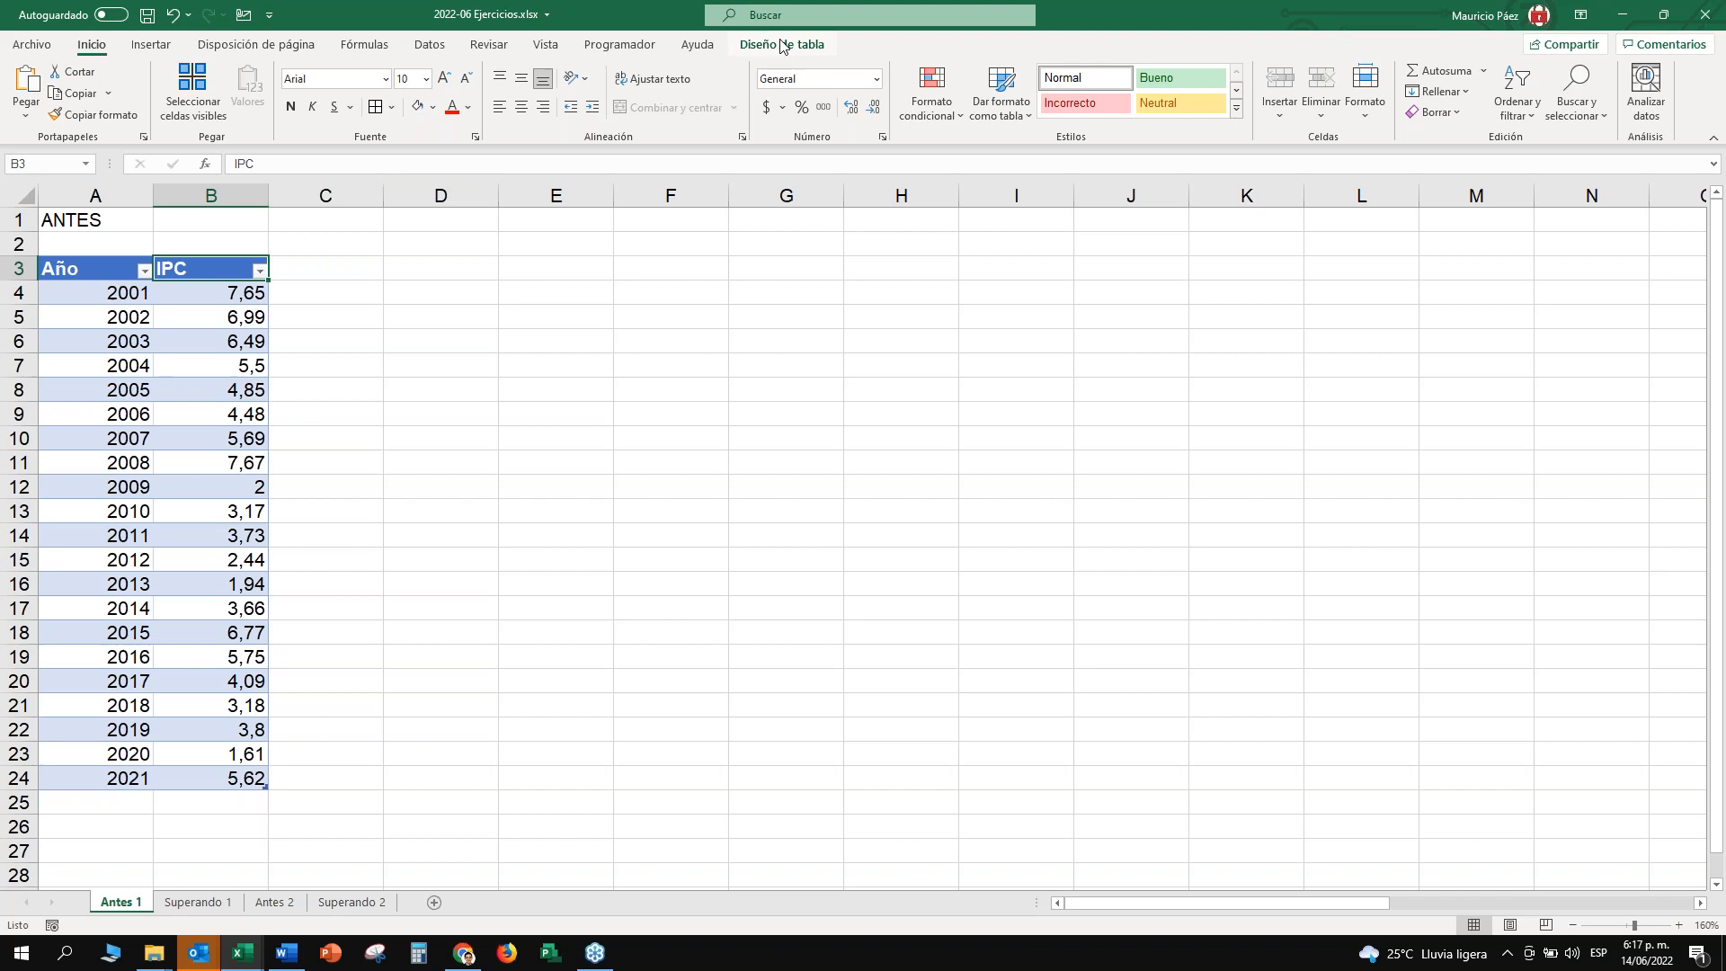
click(442, 268)
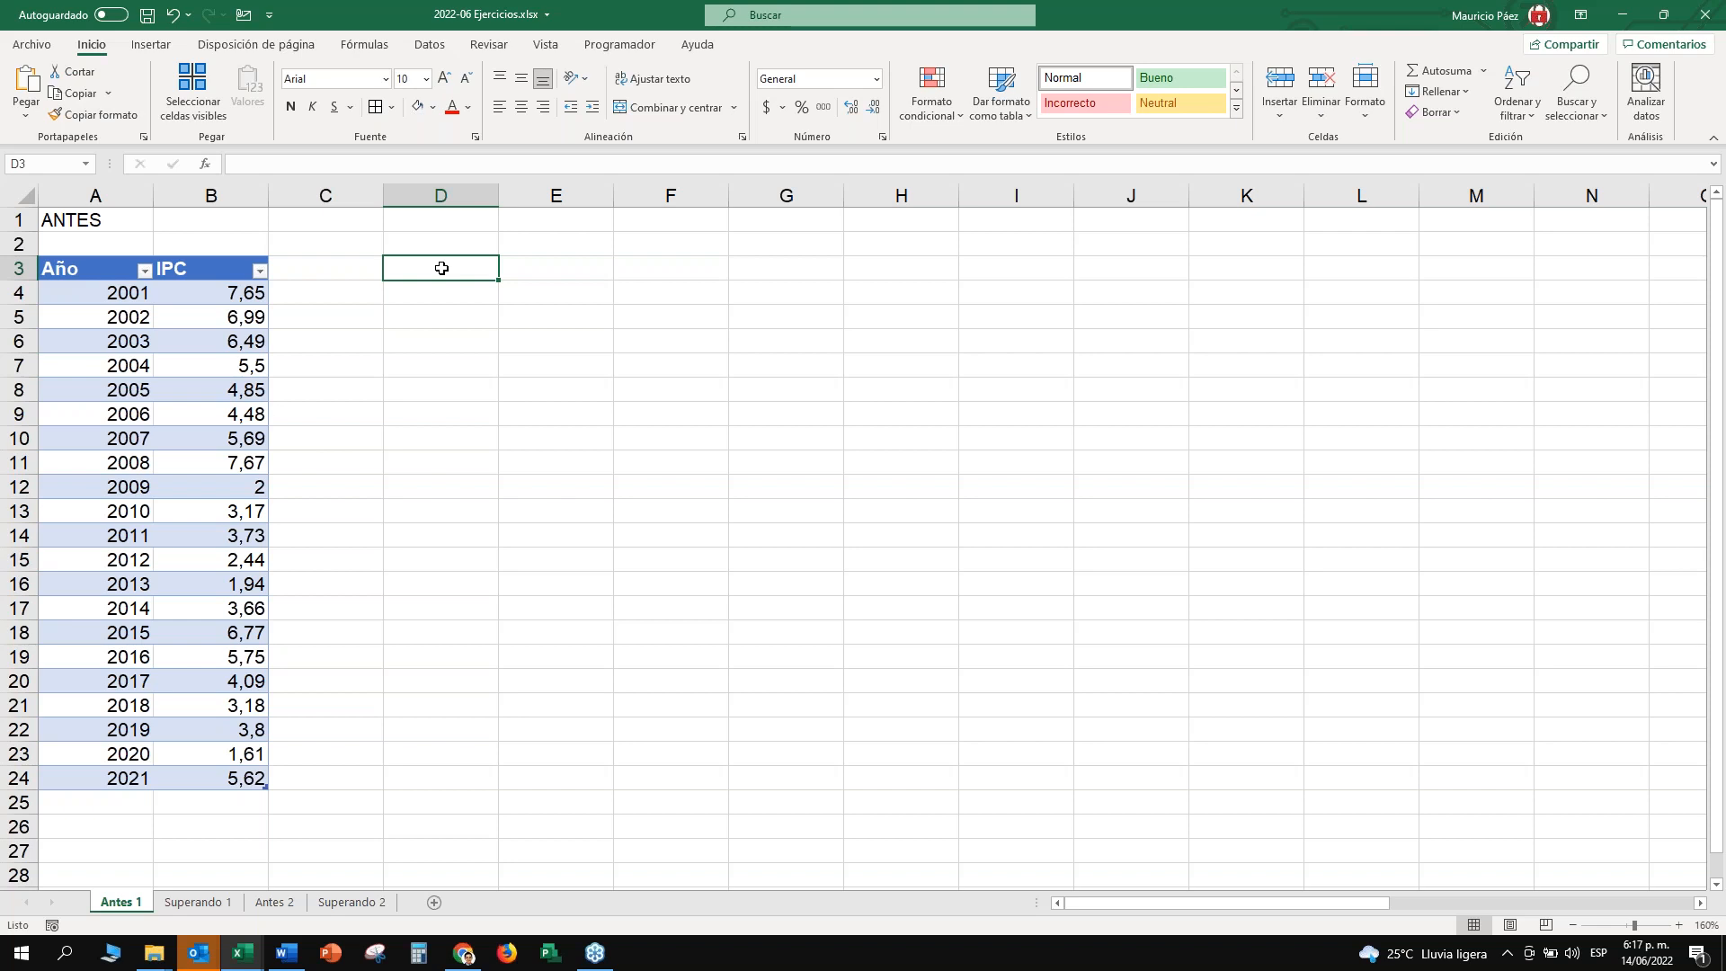
Rename the Año/IPC table to IPC.
click(92, 275)
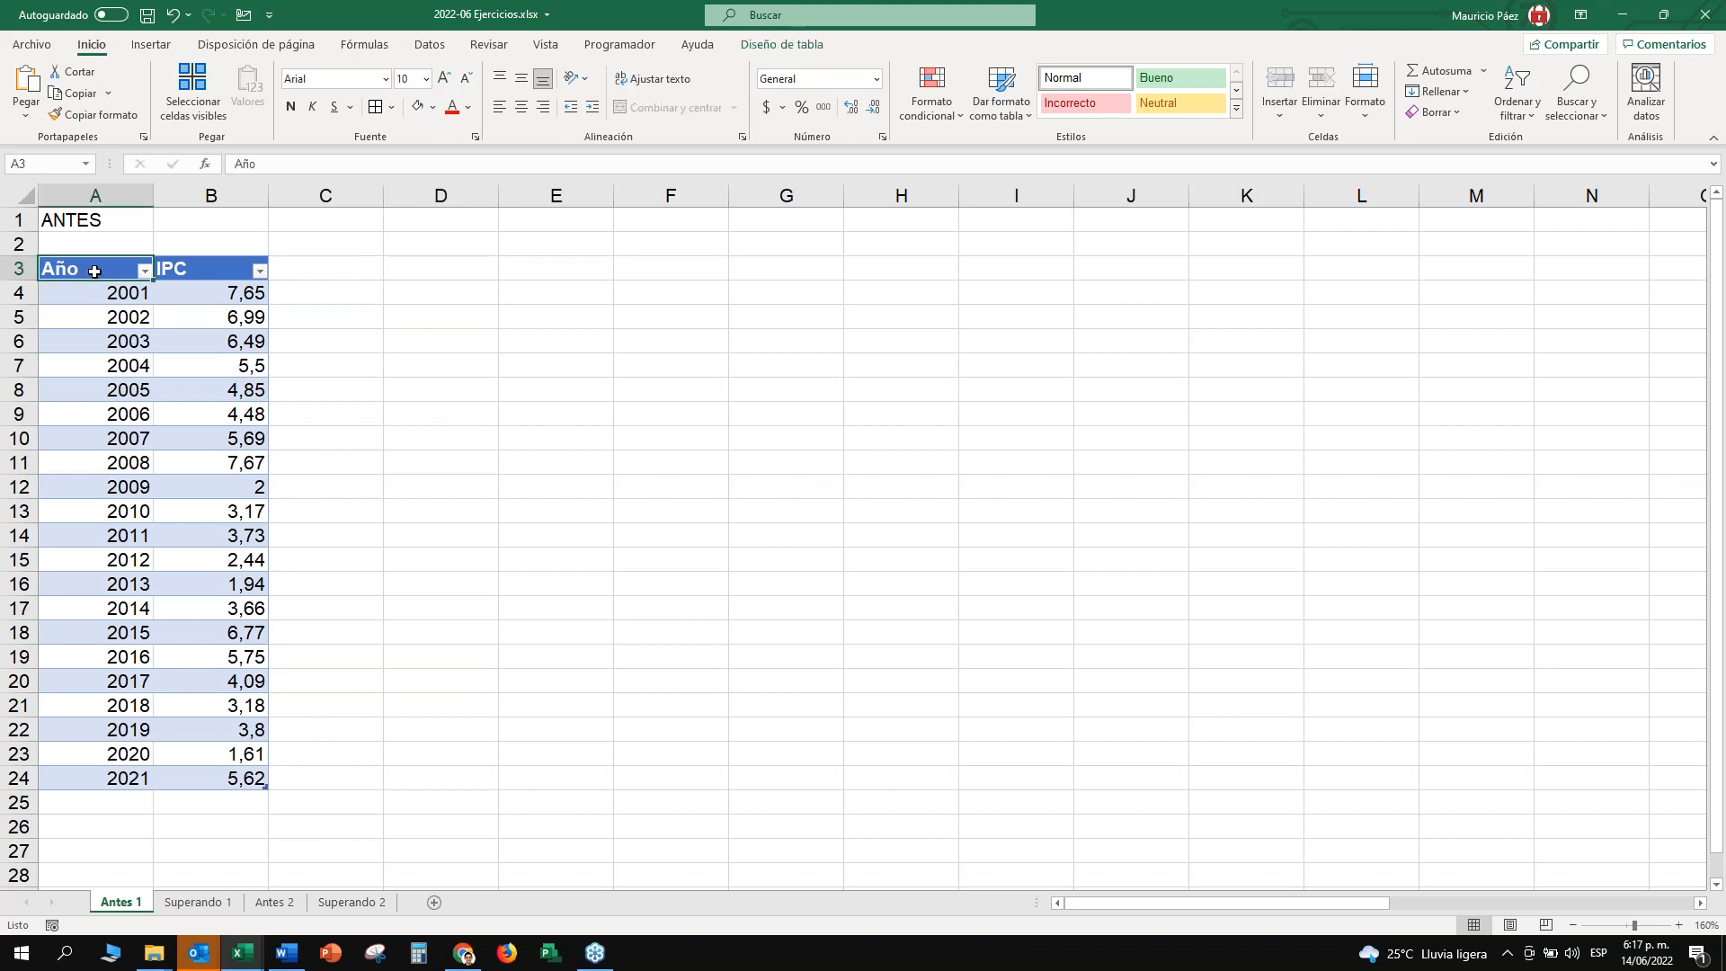
click(772, 45)
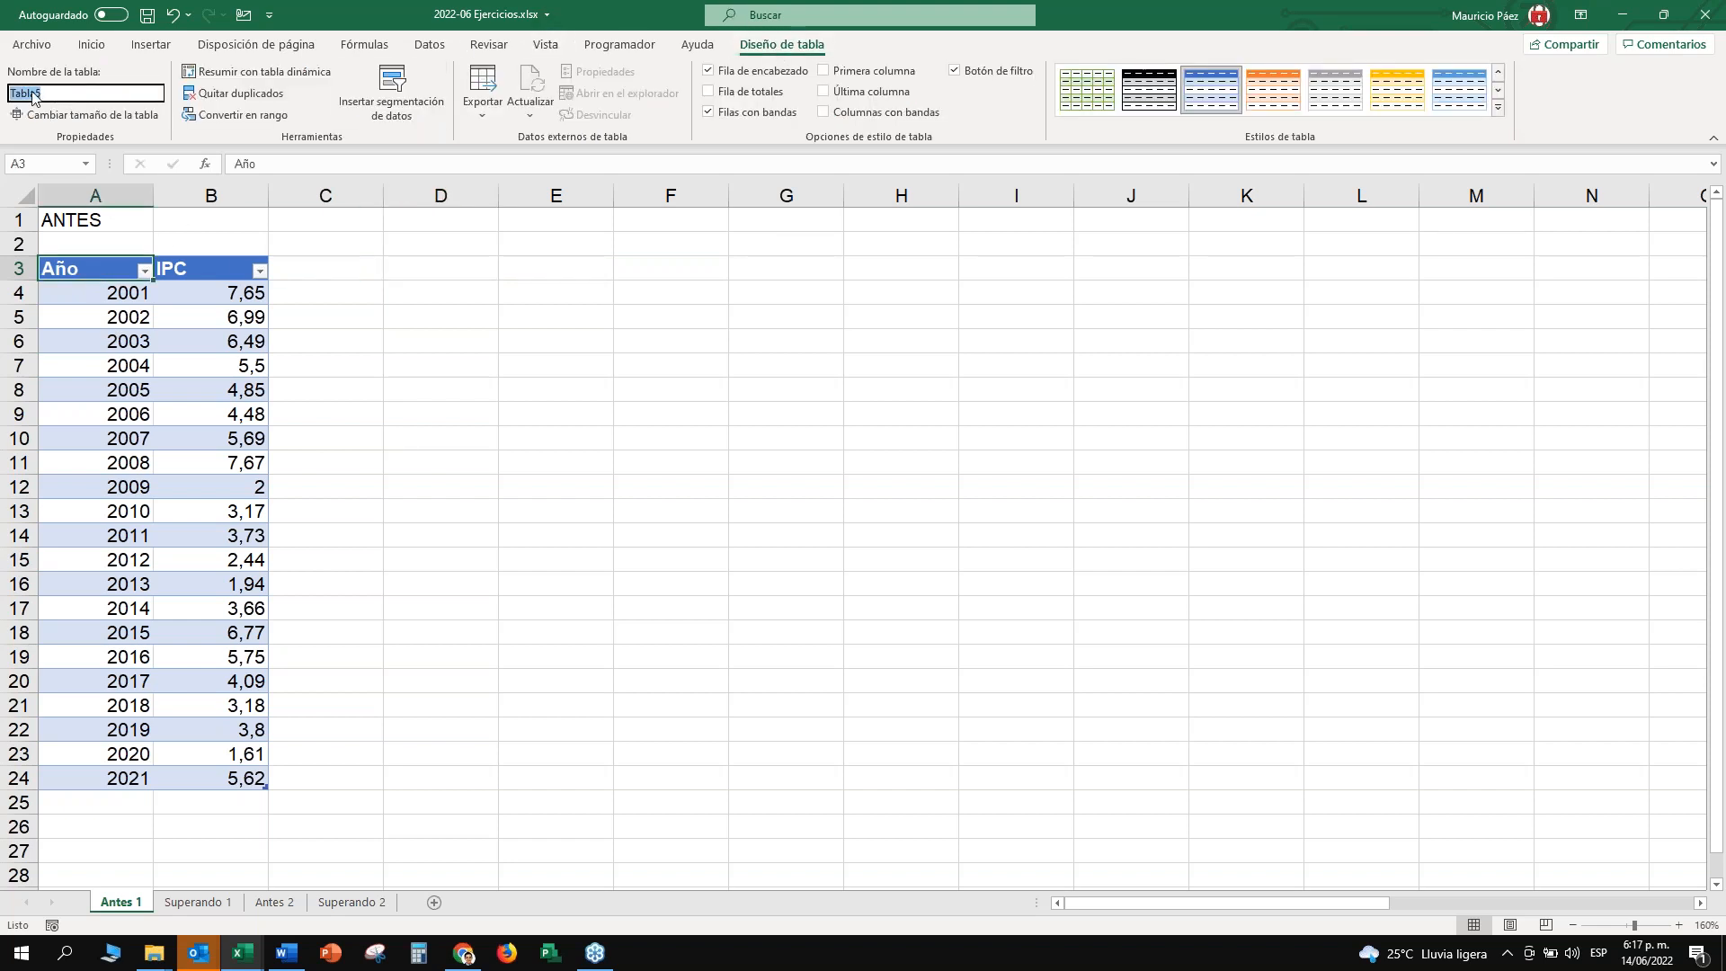
click(76, 98)
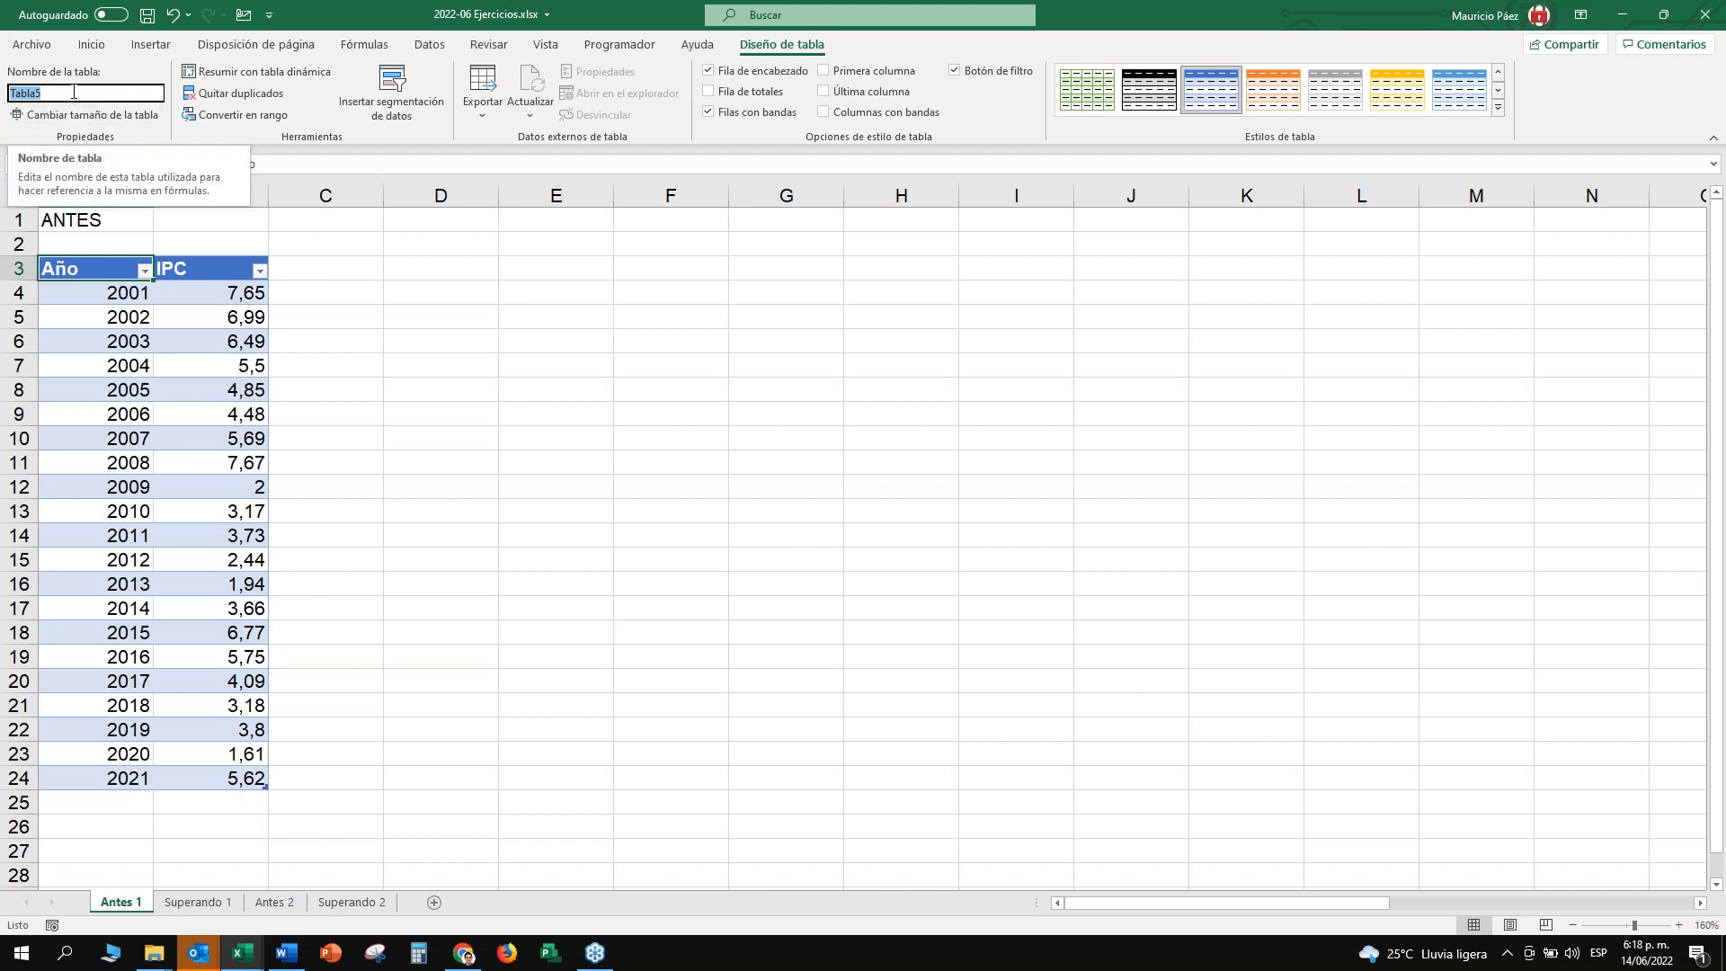
text(ipc)
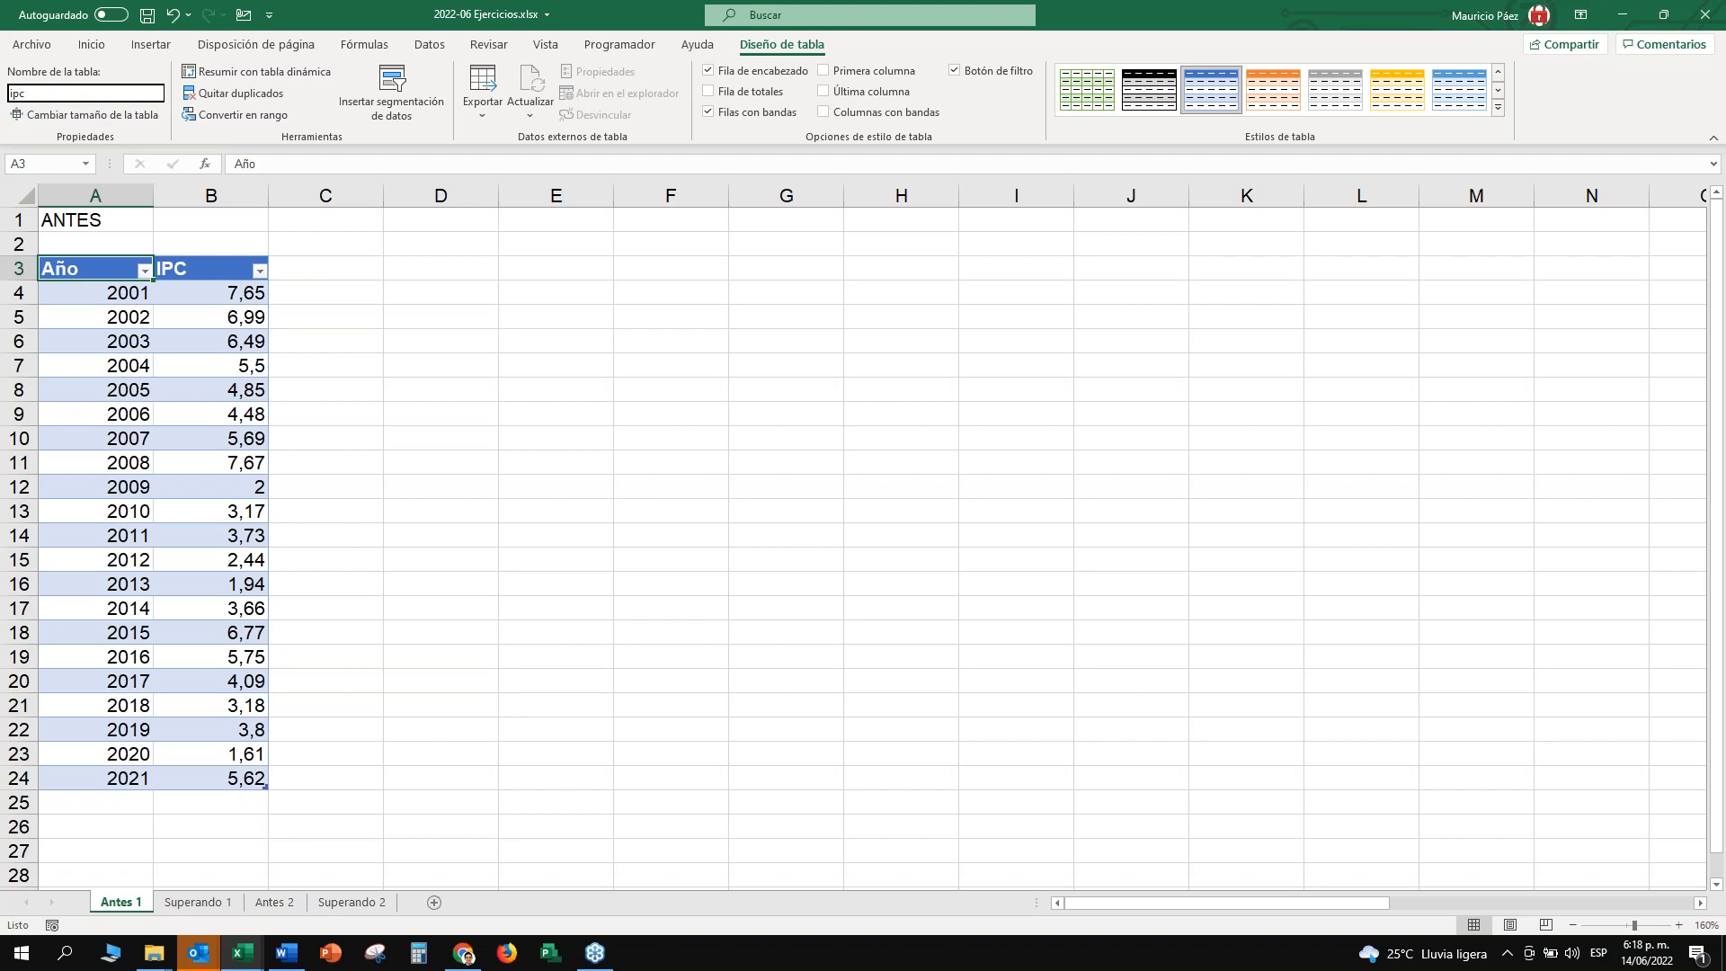
key(BackSpace)
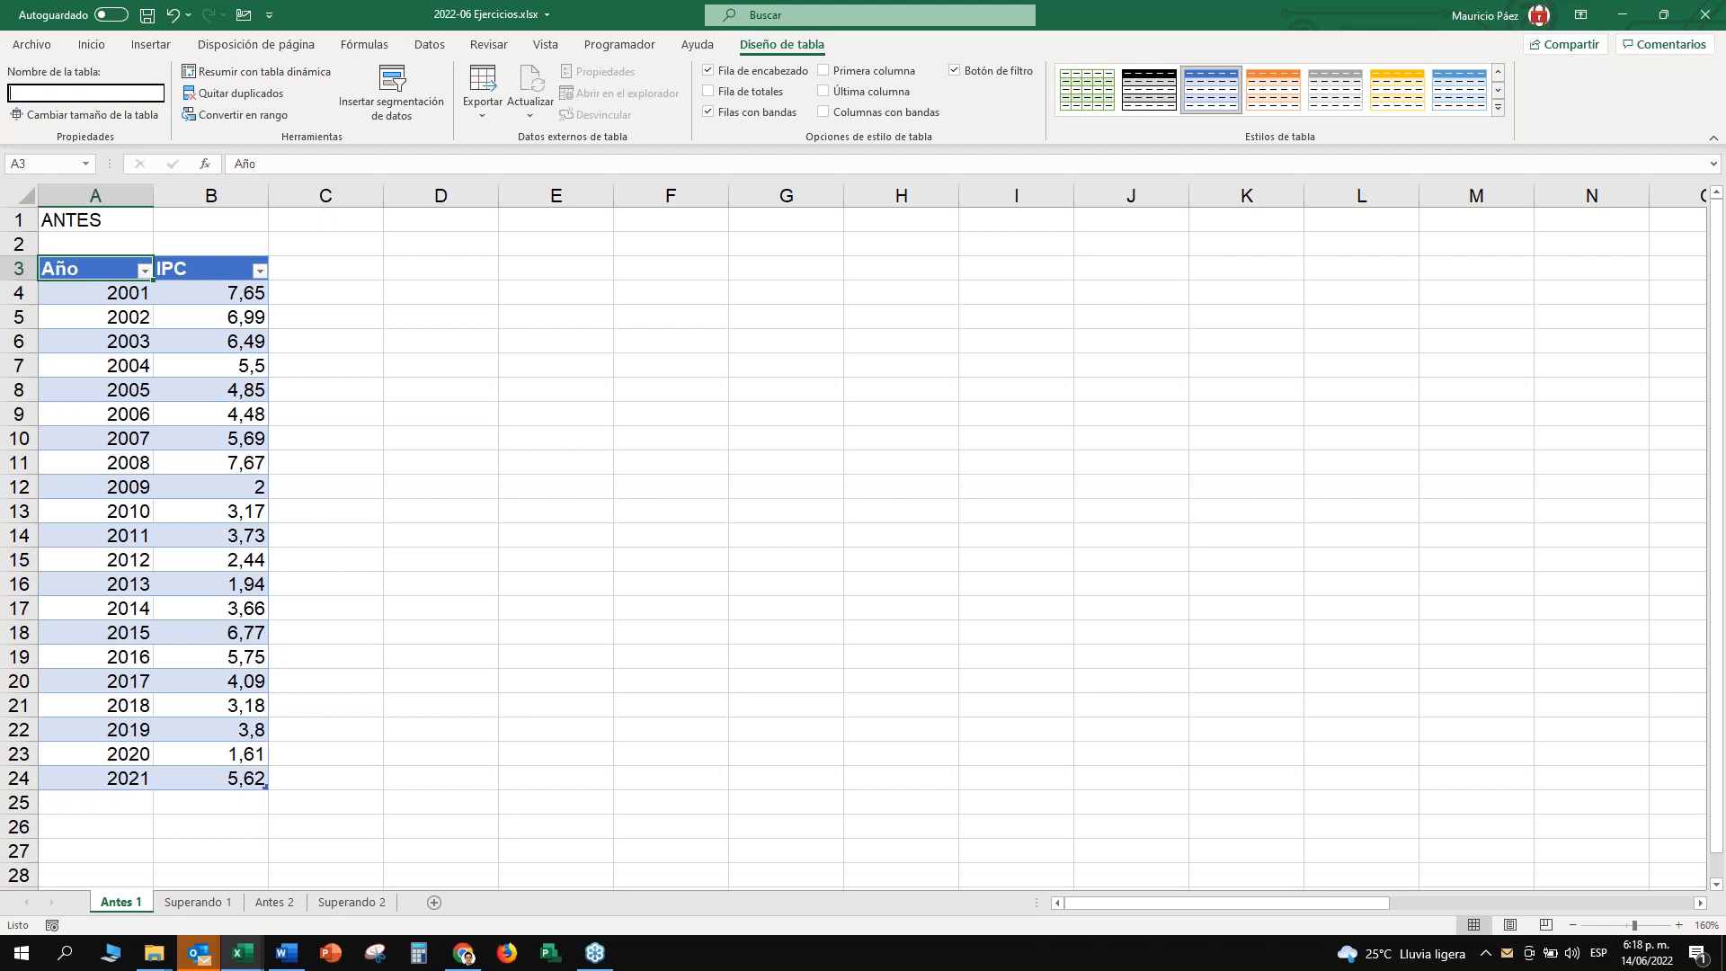
key(Return)
click(571, 349)
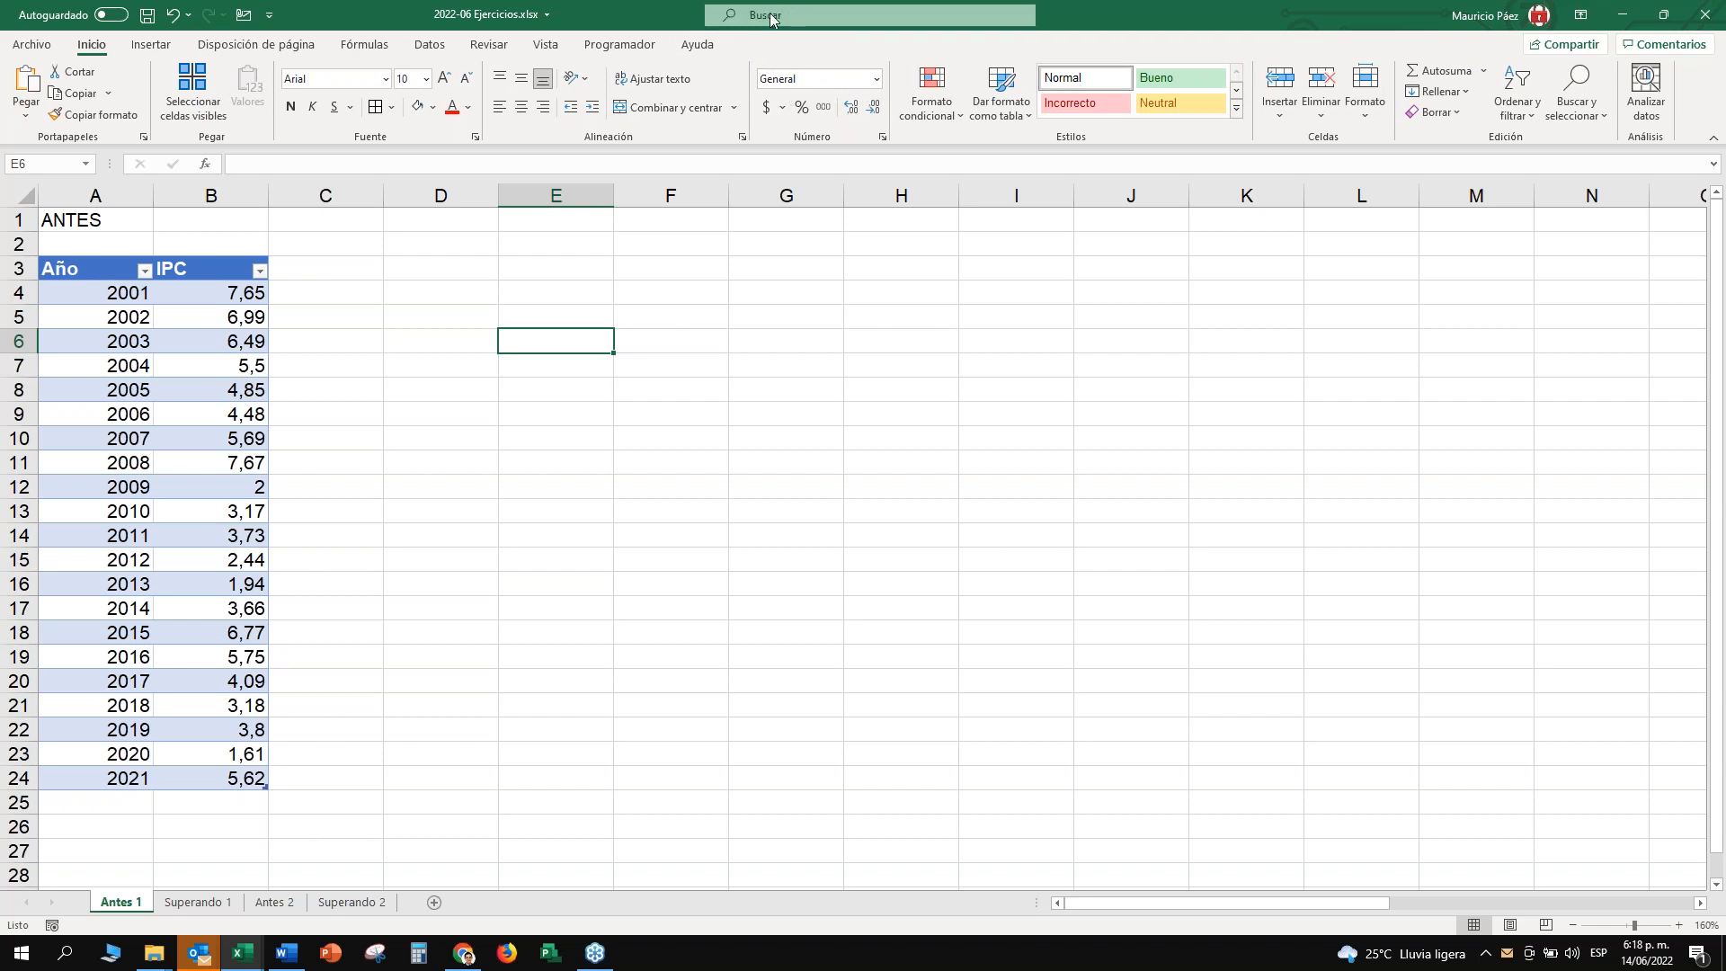
Check the IPC table's entry and the range it refers to in the workbook's Name Manager, and close it.
click(105, 271)
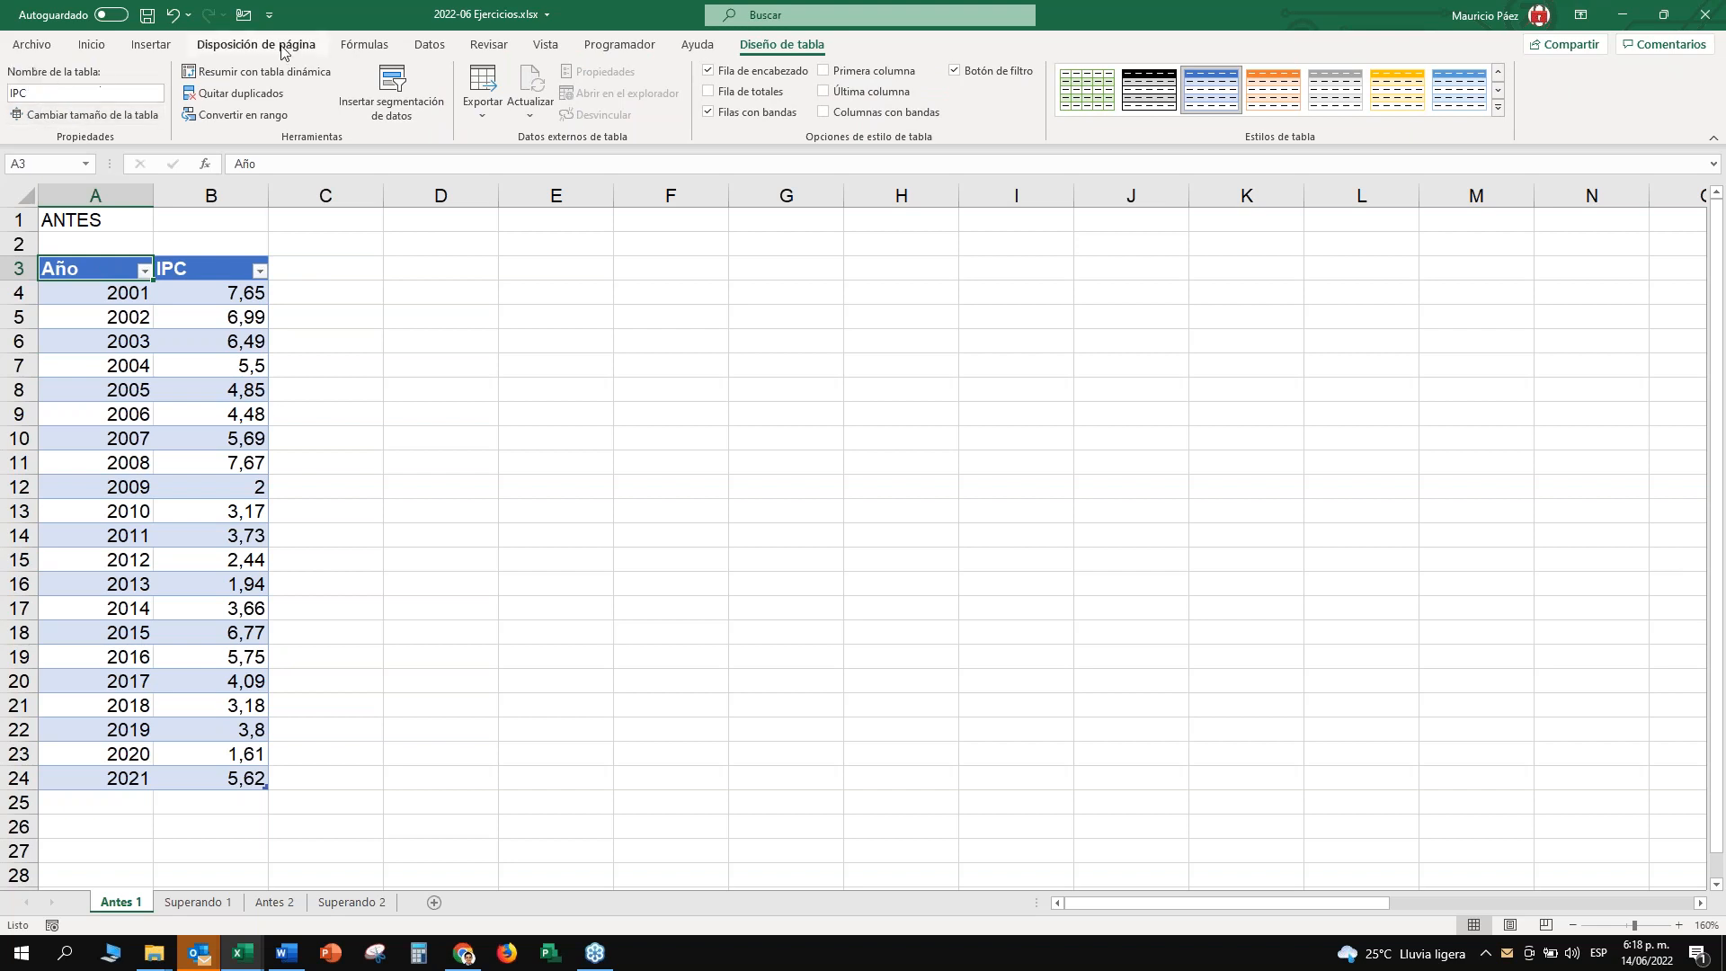
click(369, 45)
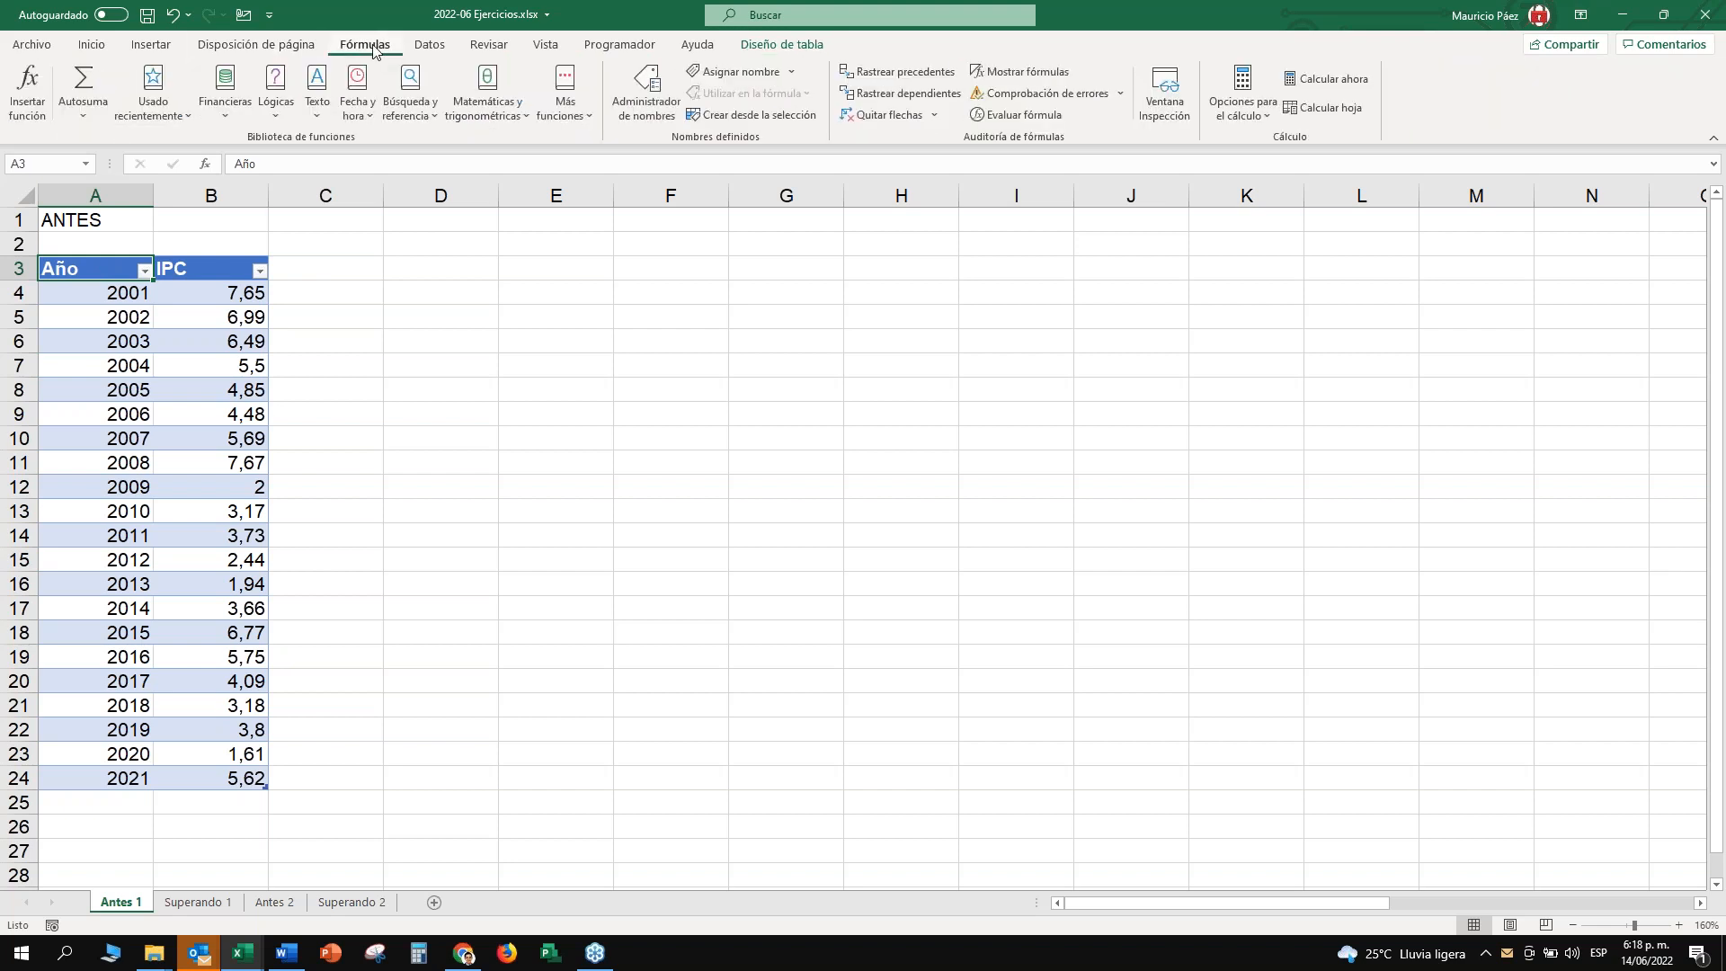
click(645, 94)
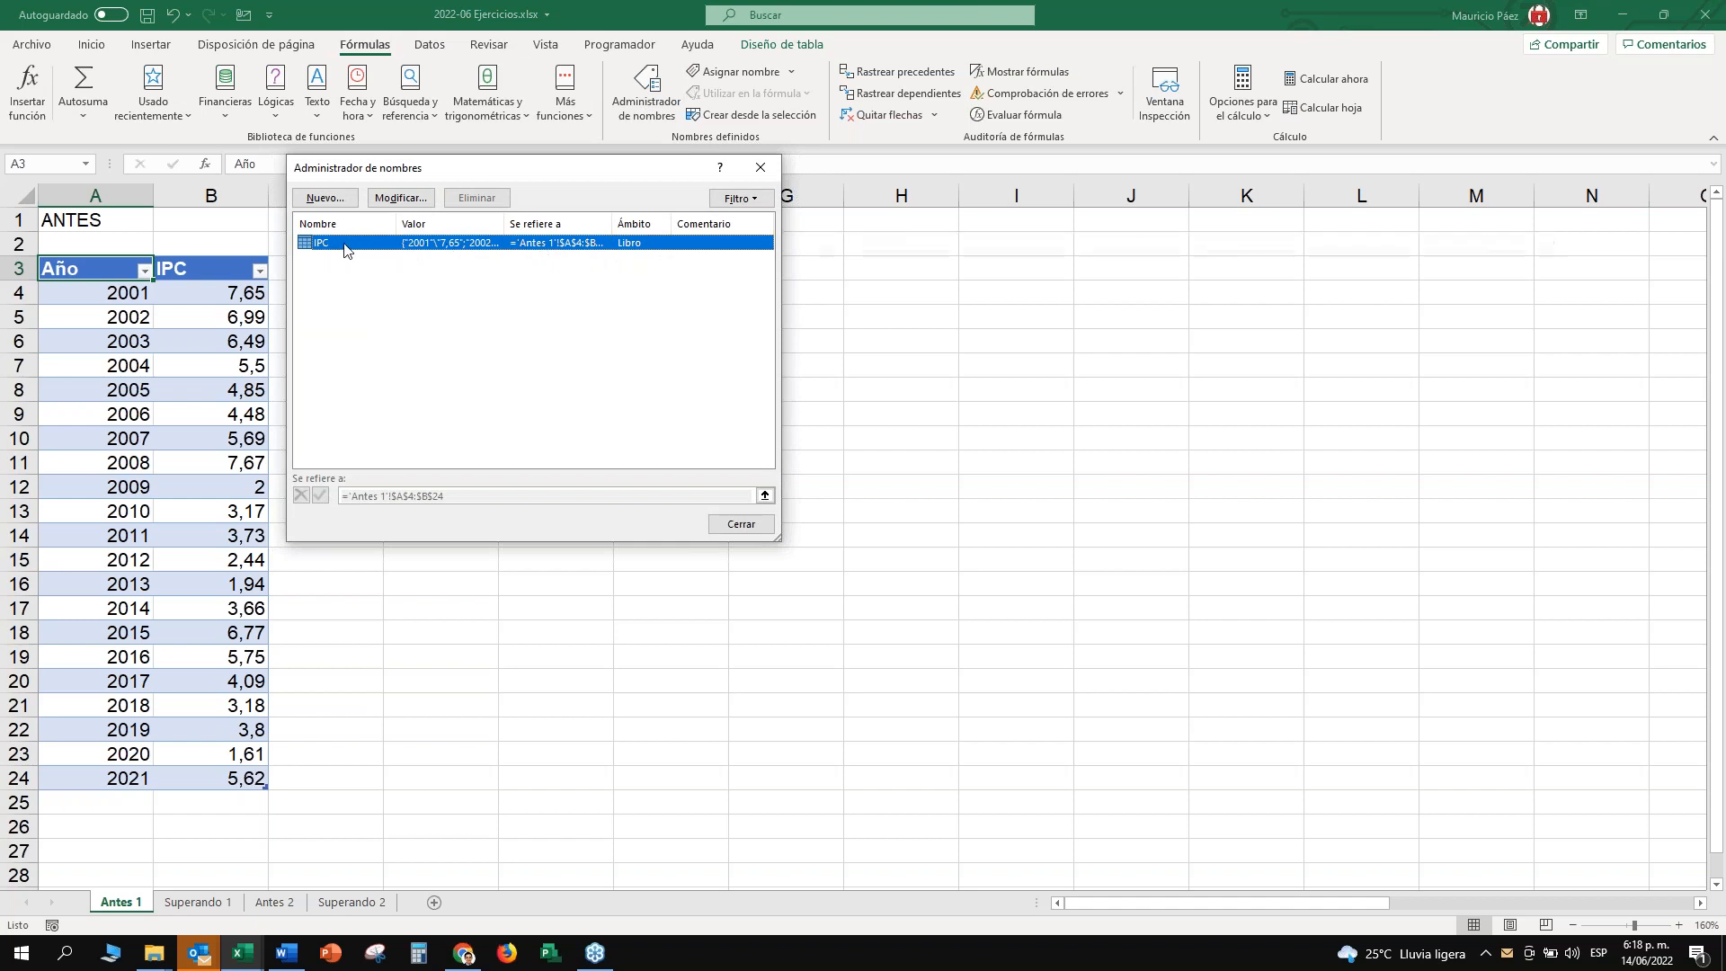
click(763, 166)
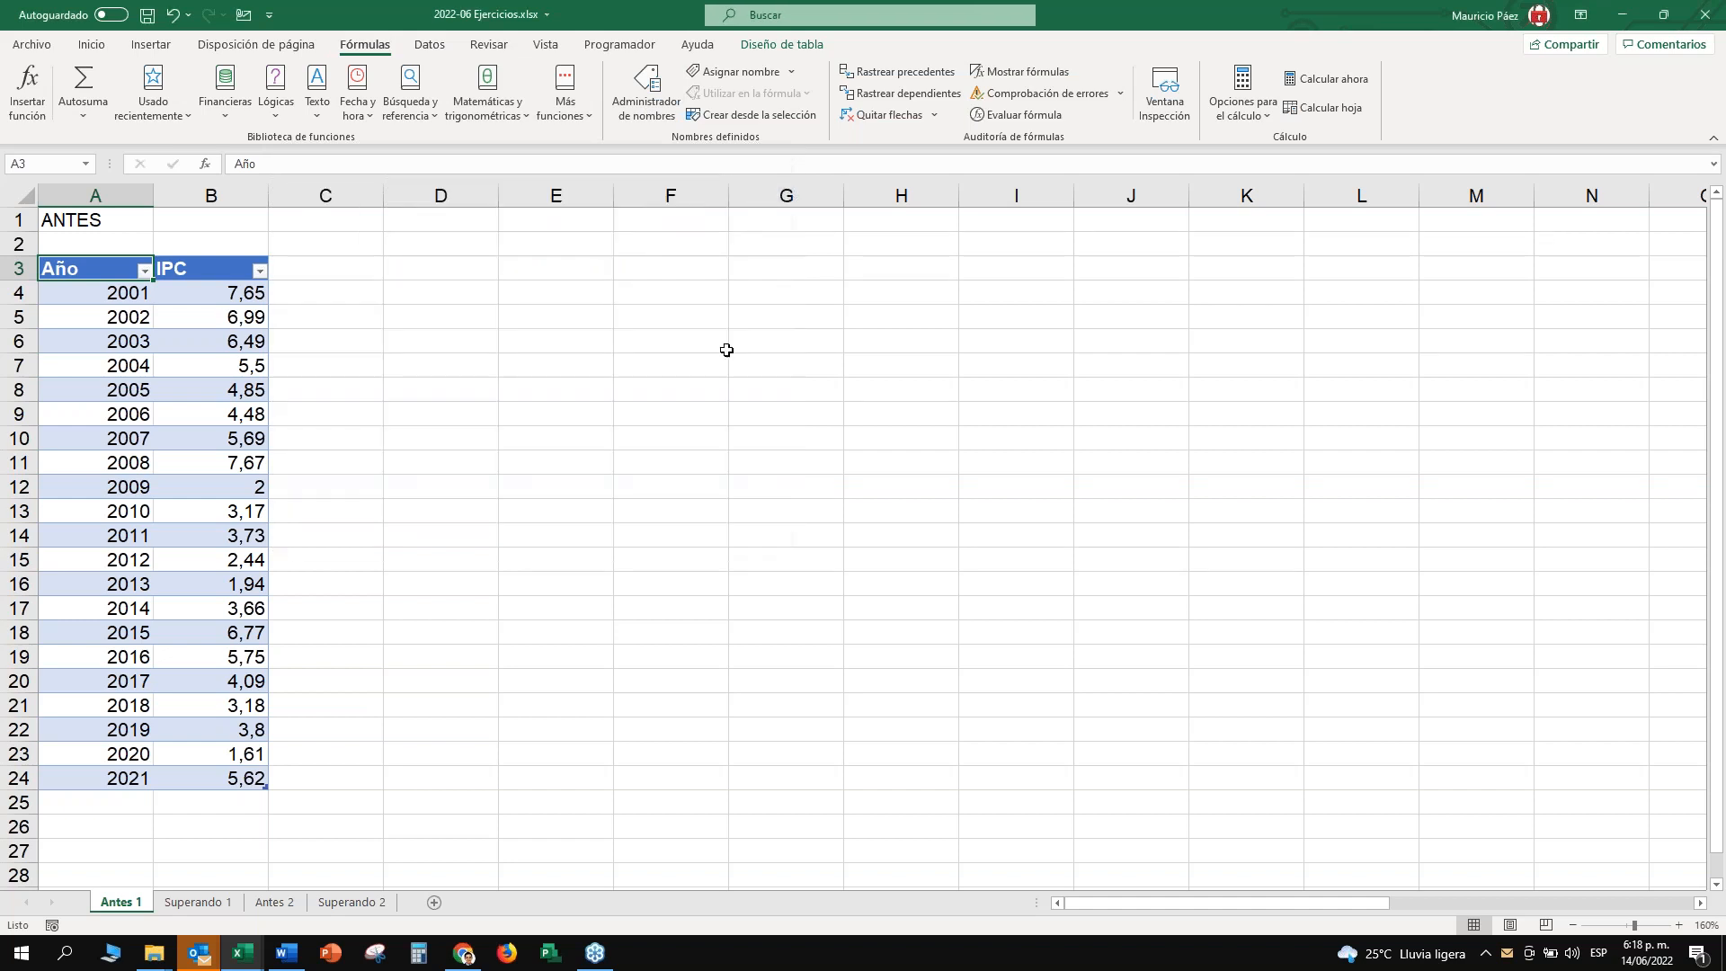
click(323, 297)
drag(100, 261, 199, 487)
click(196, 461)
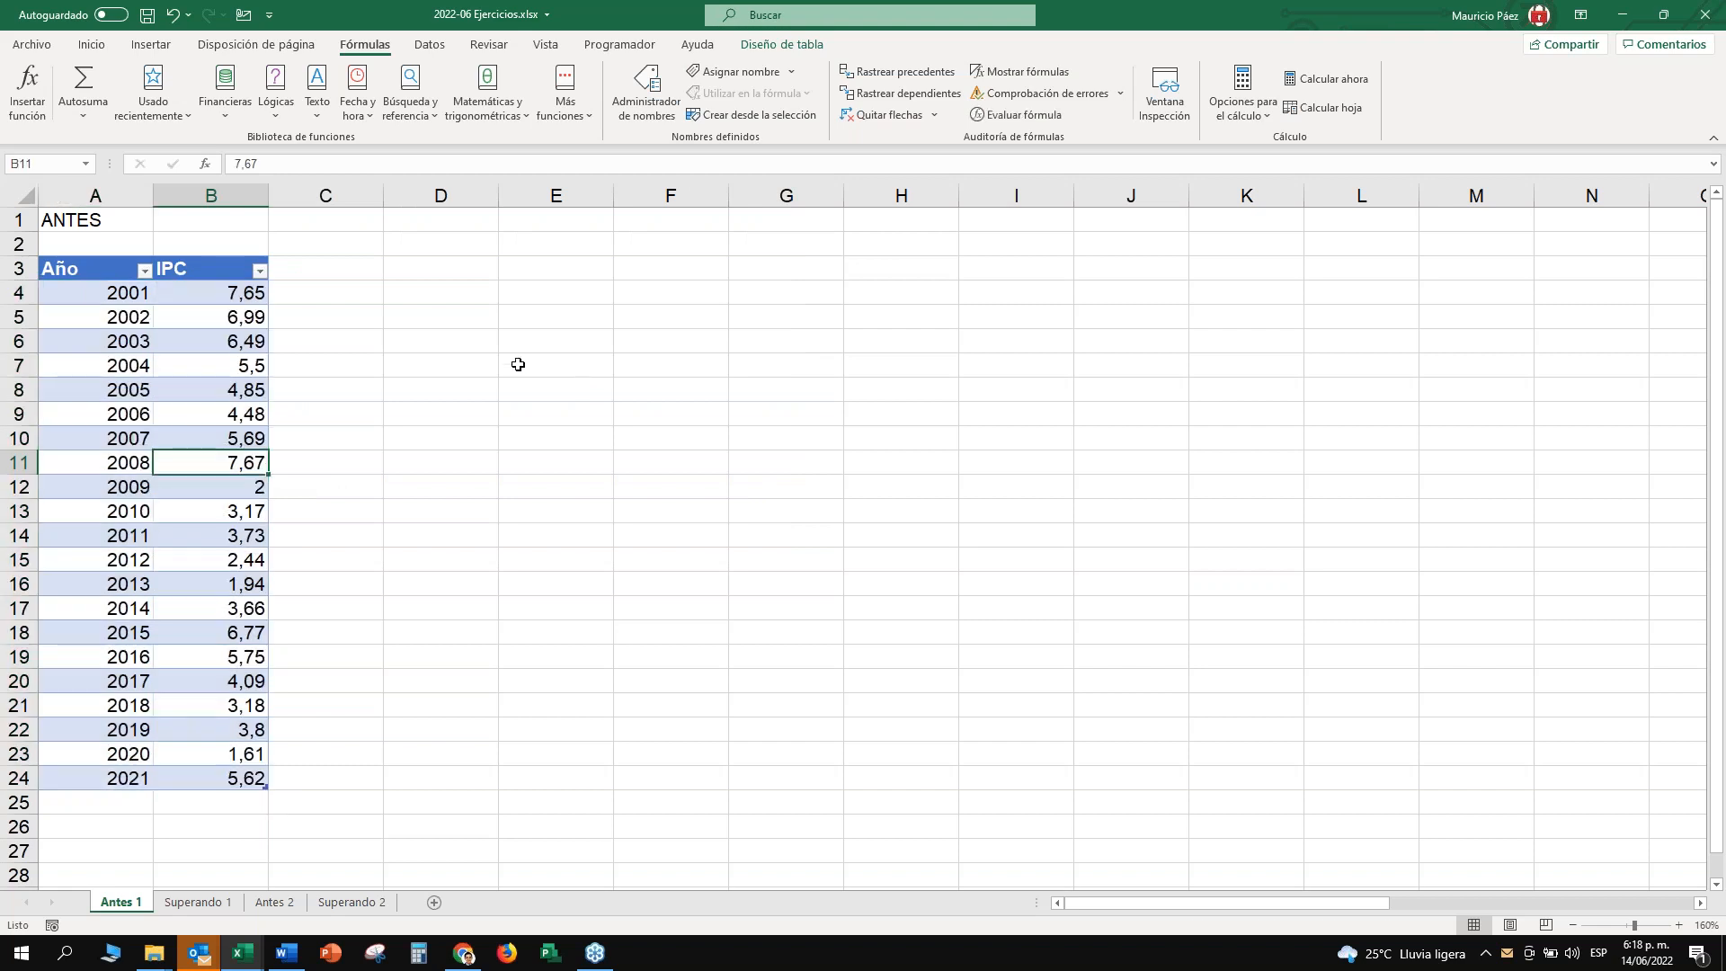
click(205, 296)
click(225, 342)
click(230, 316)
click(214, 296)
key(ctrl+shift+Down)
click(96, 271)
click(166, 324)
click(110, 319)
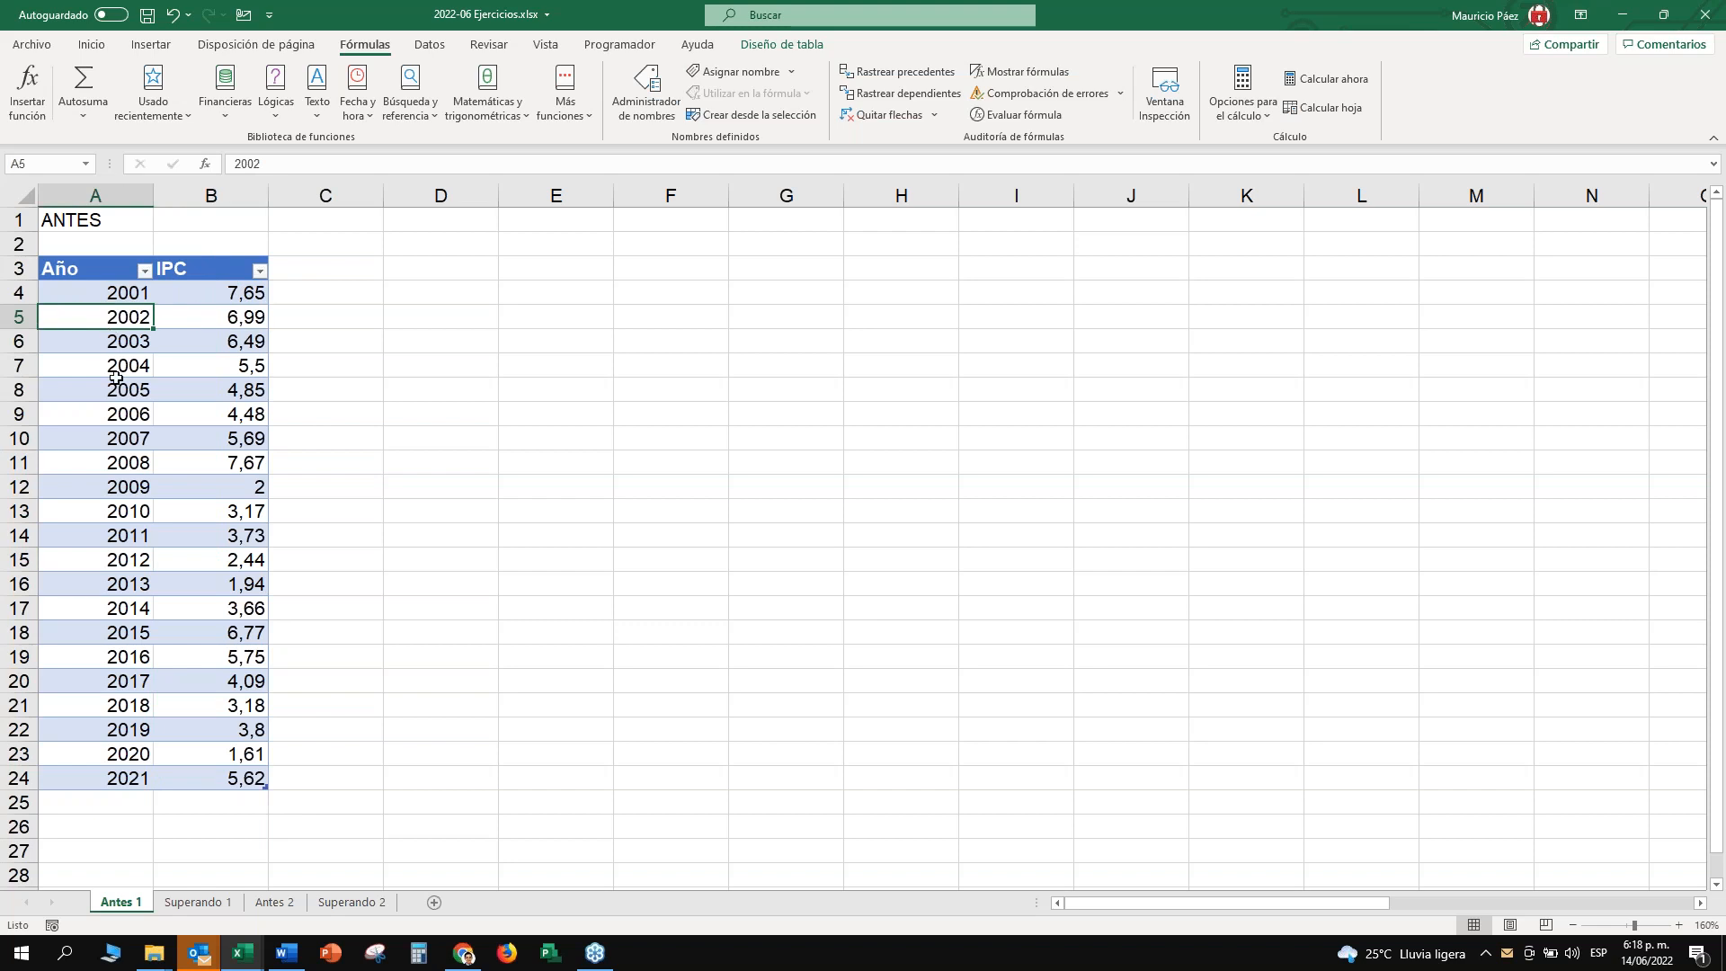
Select the Año column's values in A4:A24, without the header, and return to the first IPC value.
click(104, 255)
click(216, 342)
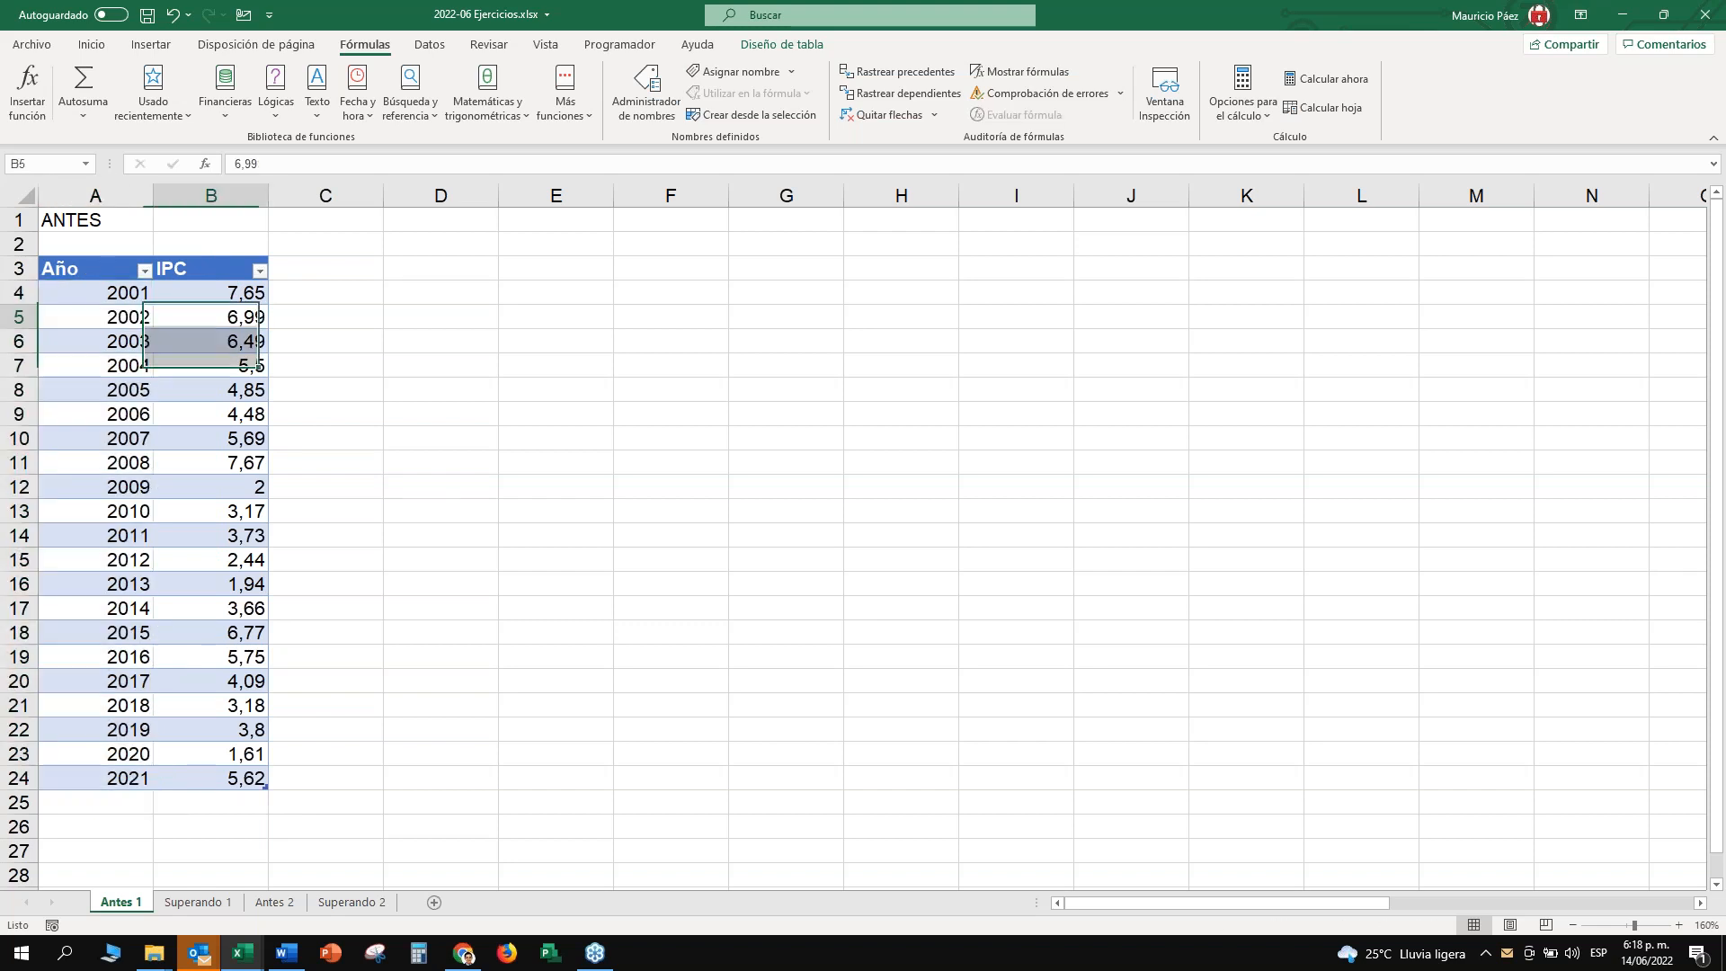
click(503, 389)
click(184, 342)
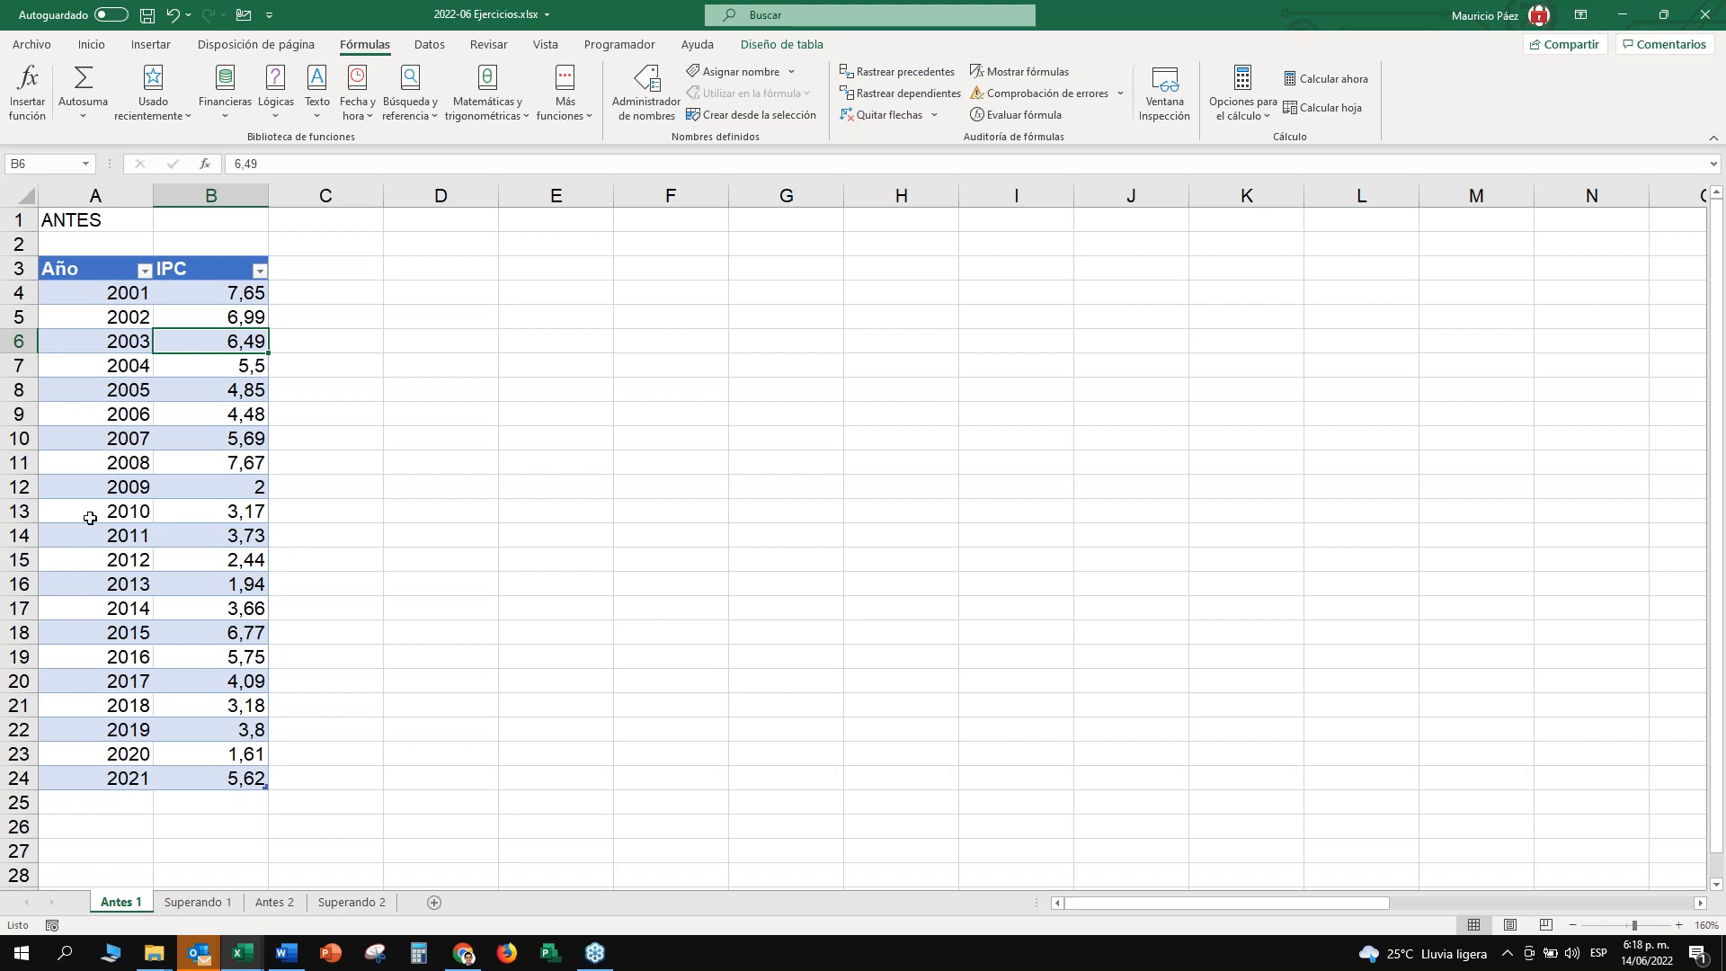
click(108, 292)
drag(108, 292, 108, 778)
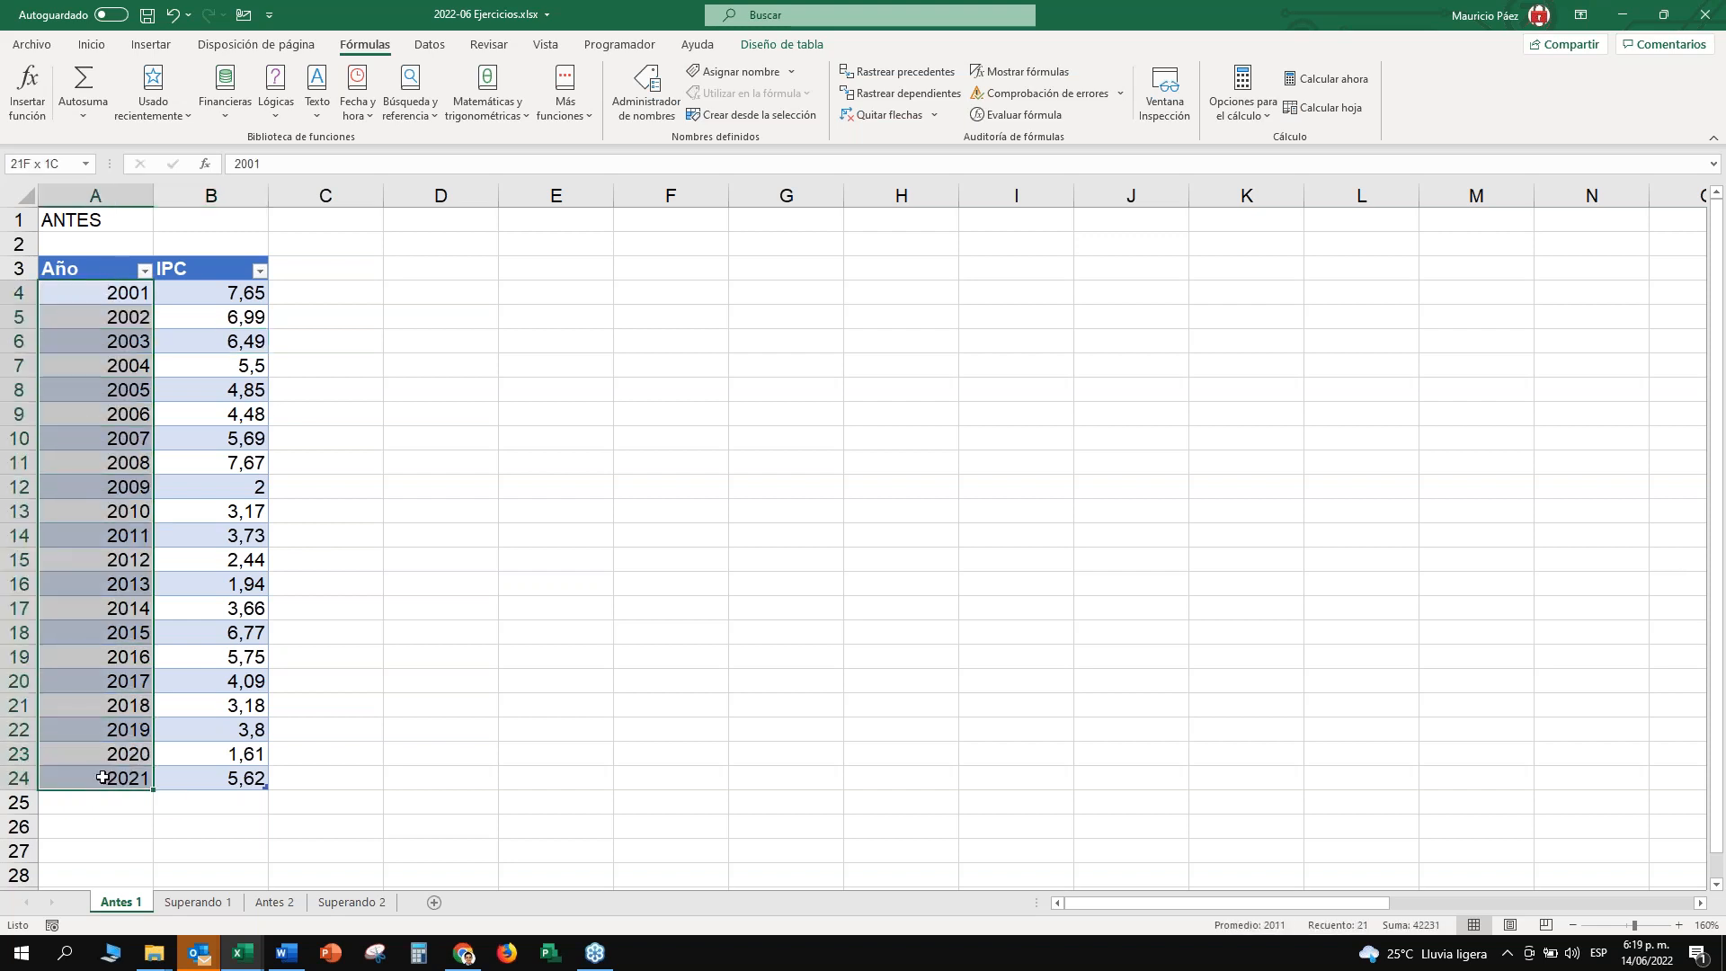
key(Right)
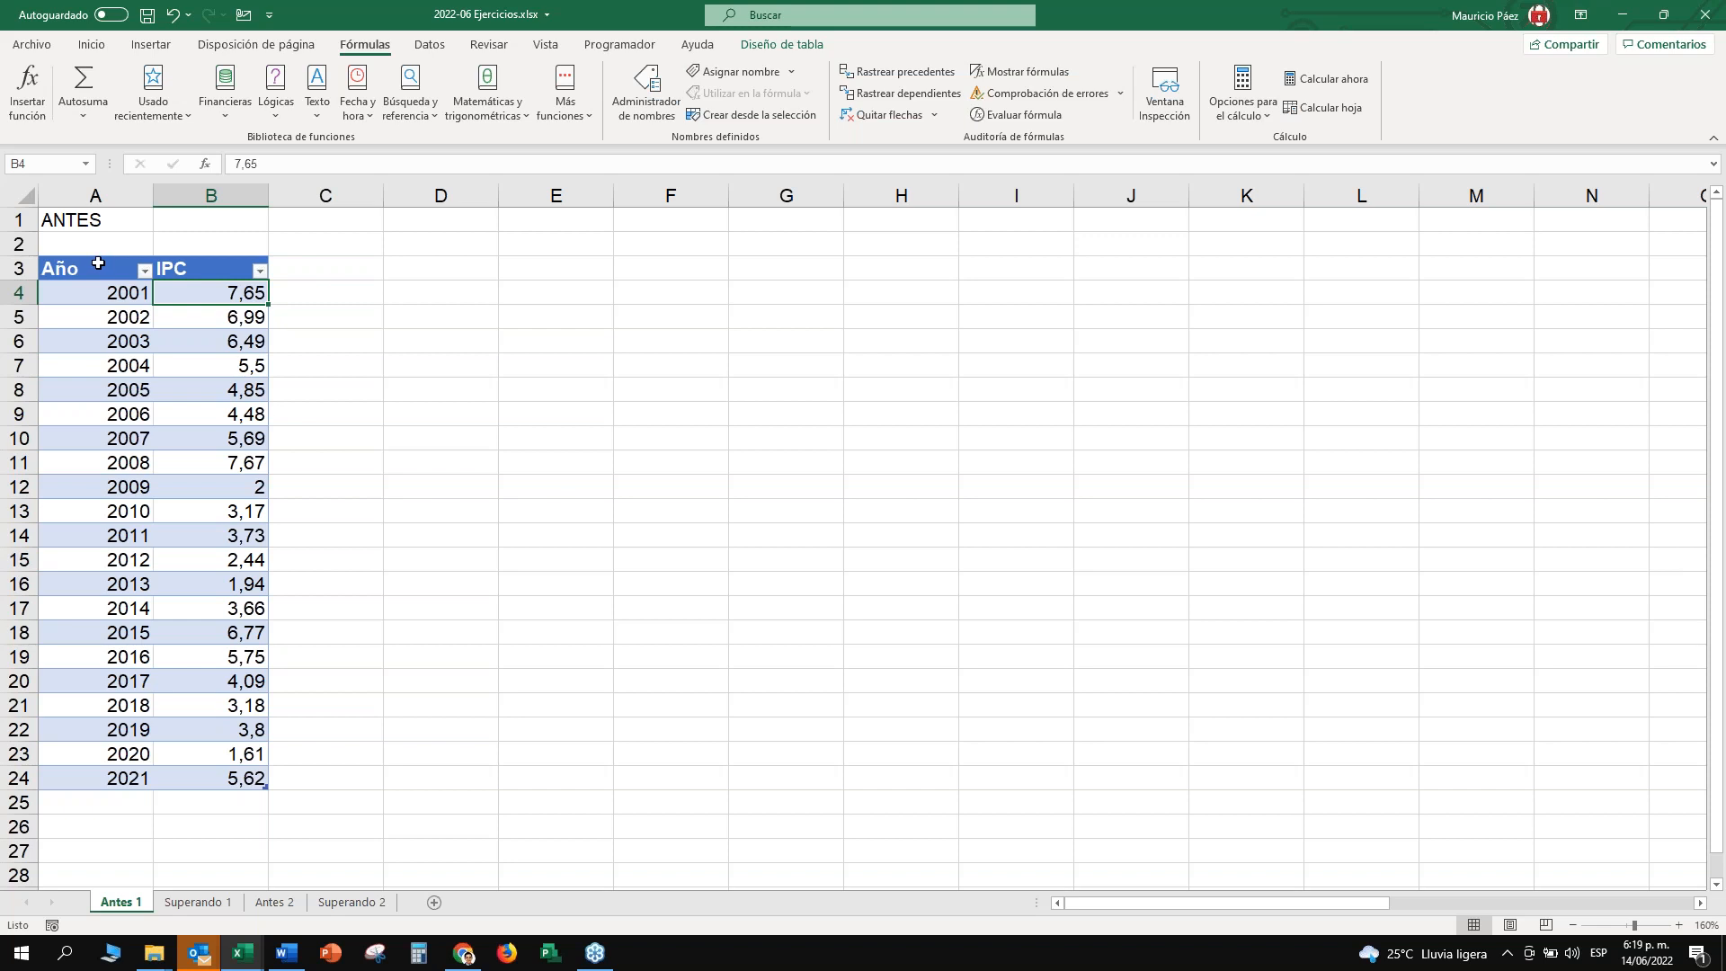
Format the Año column's values as Número with 0 decimals and a thousands separator, and centre them in their cells.
click(98, 259)
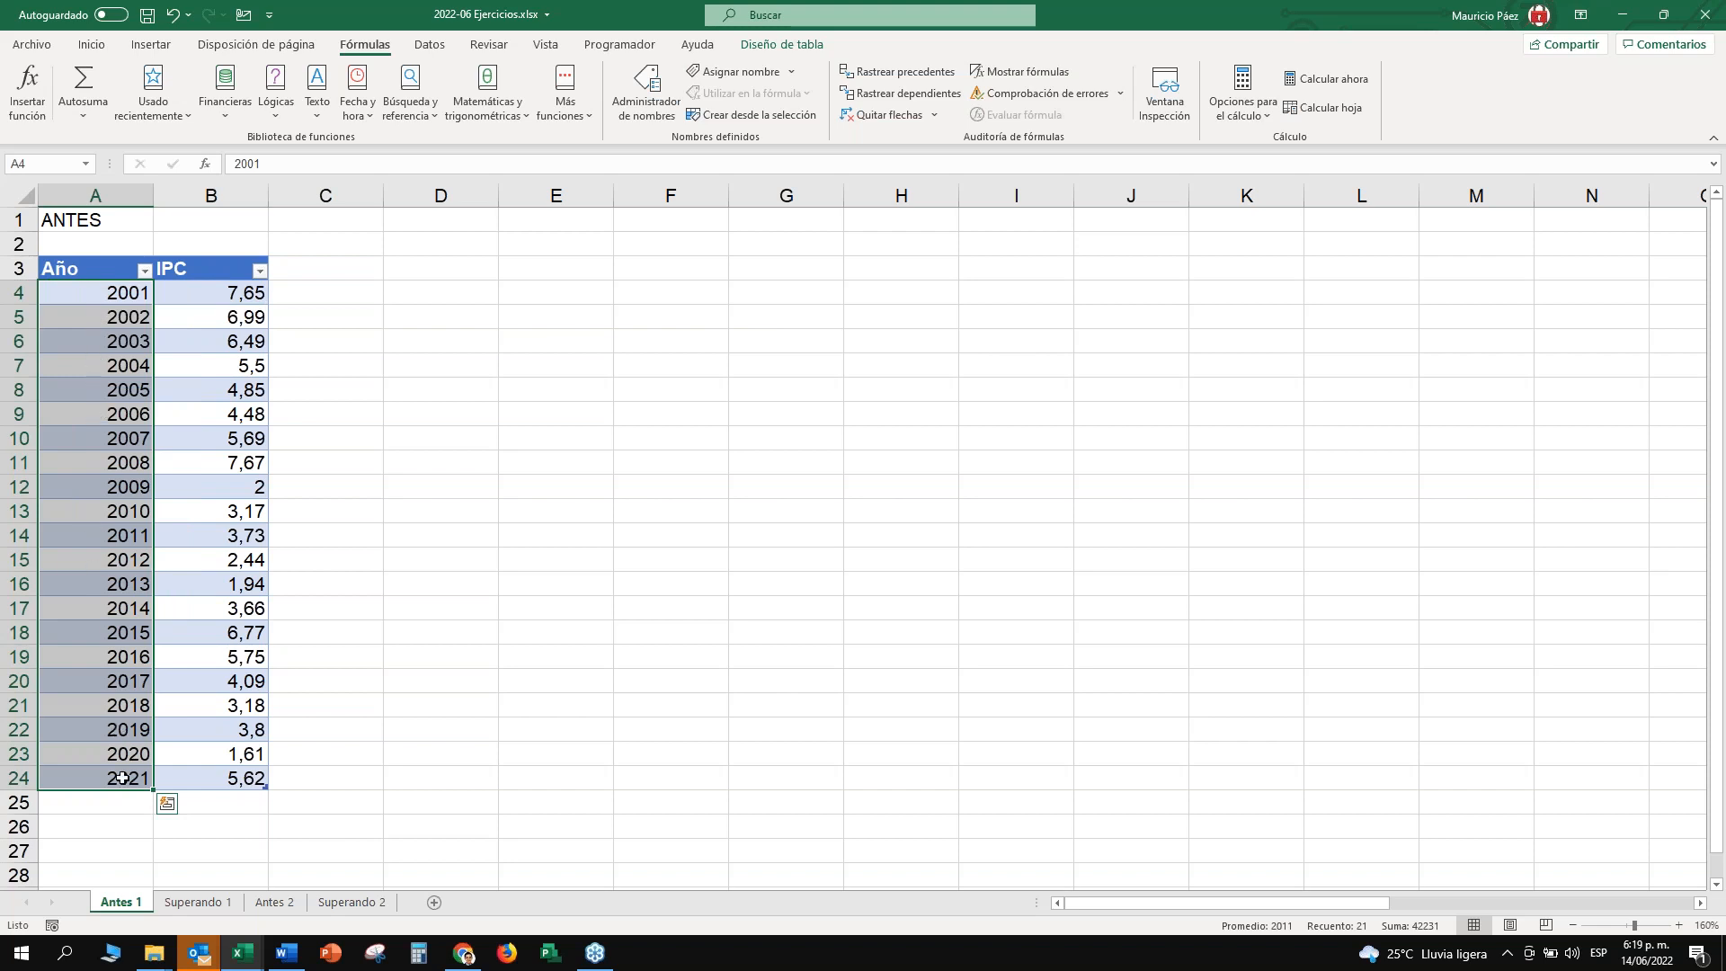
click(93, 45)
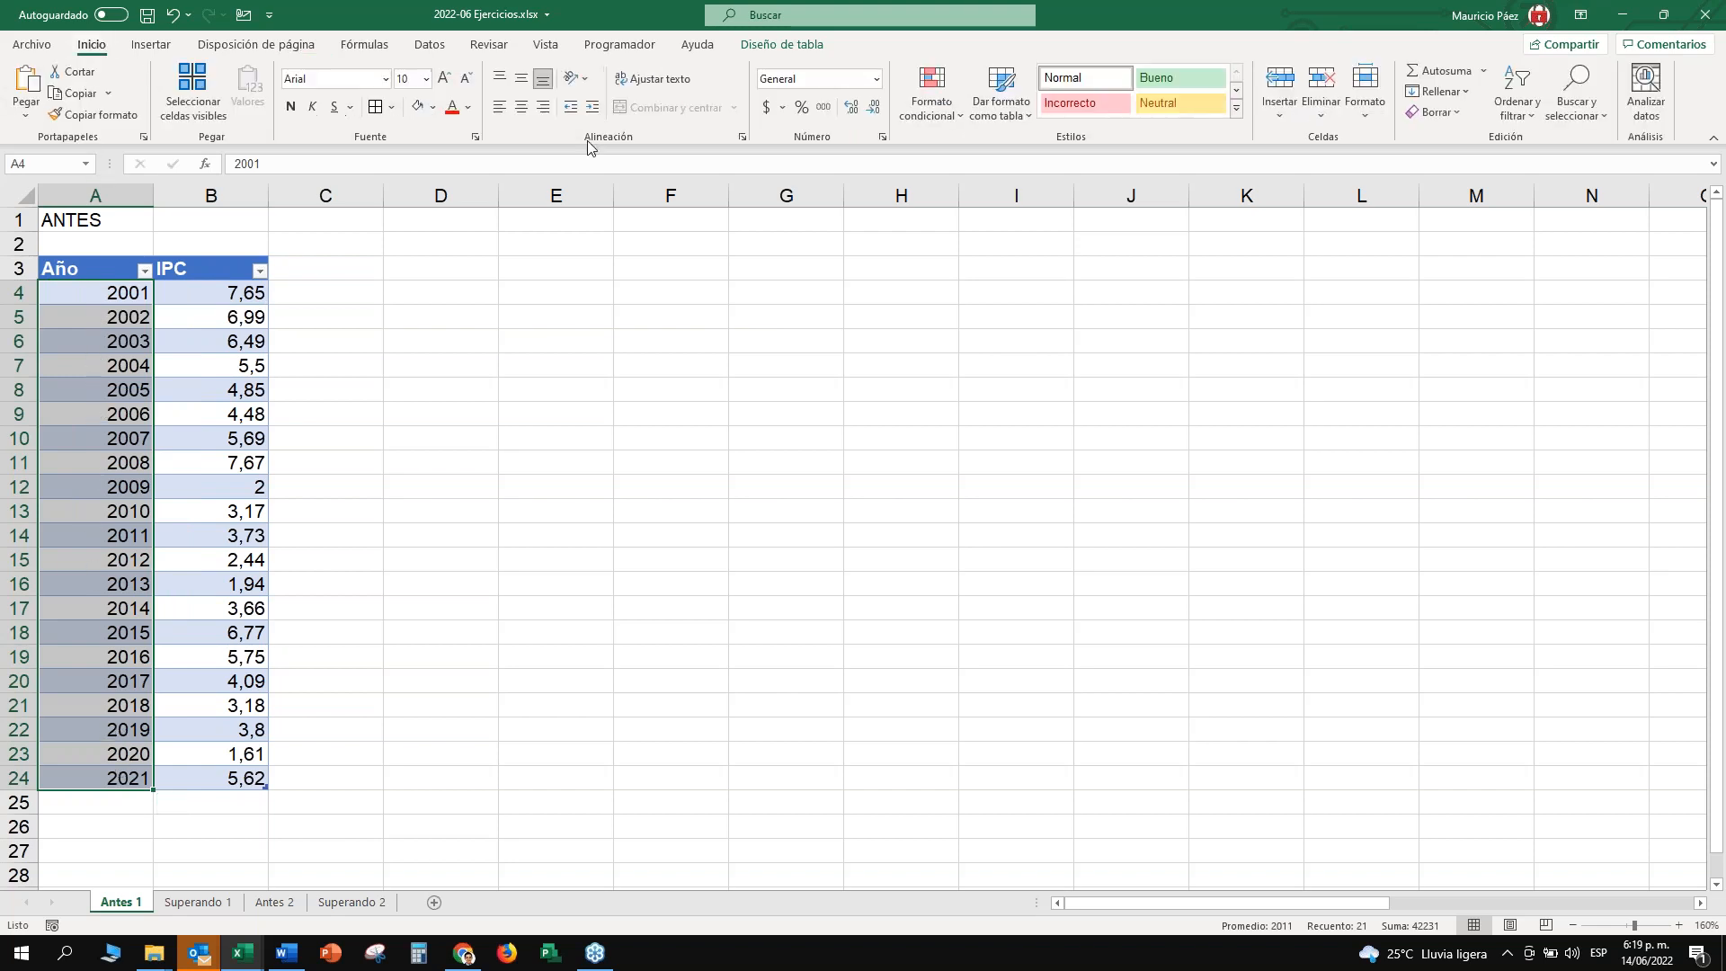
click(877, 79)
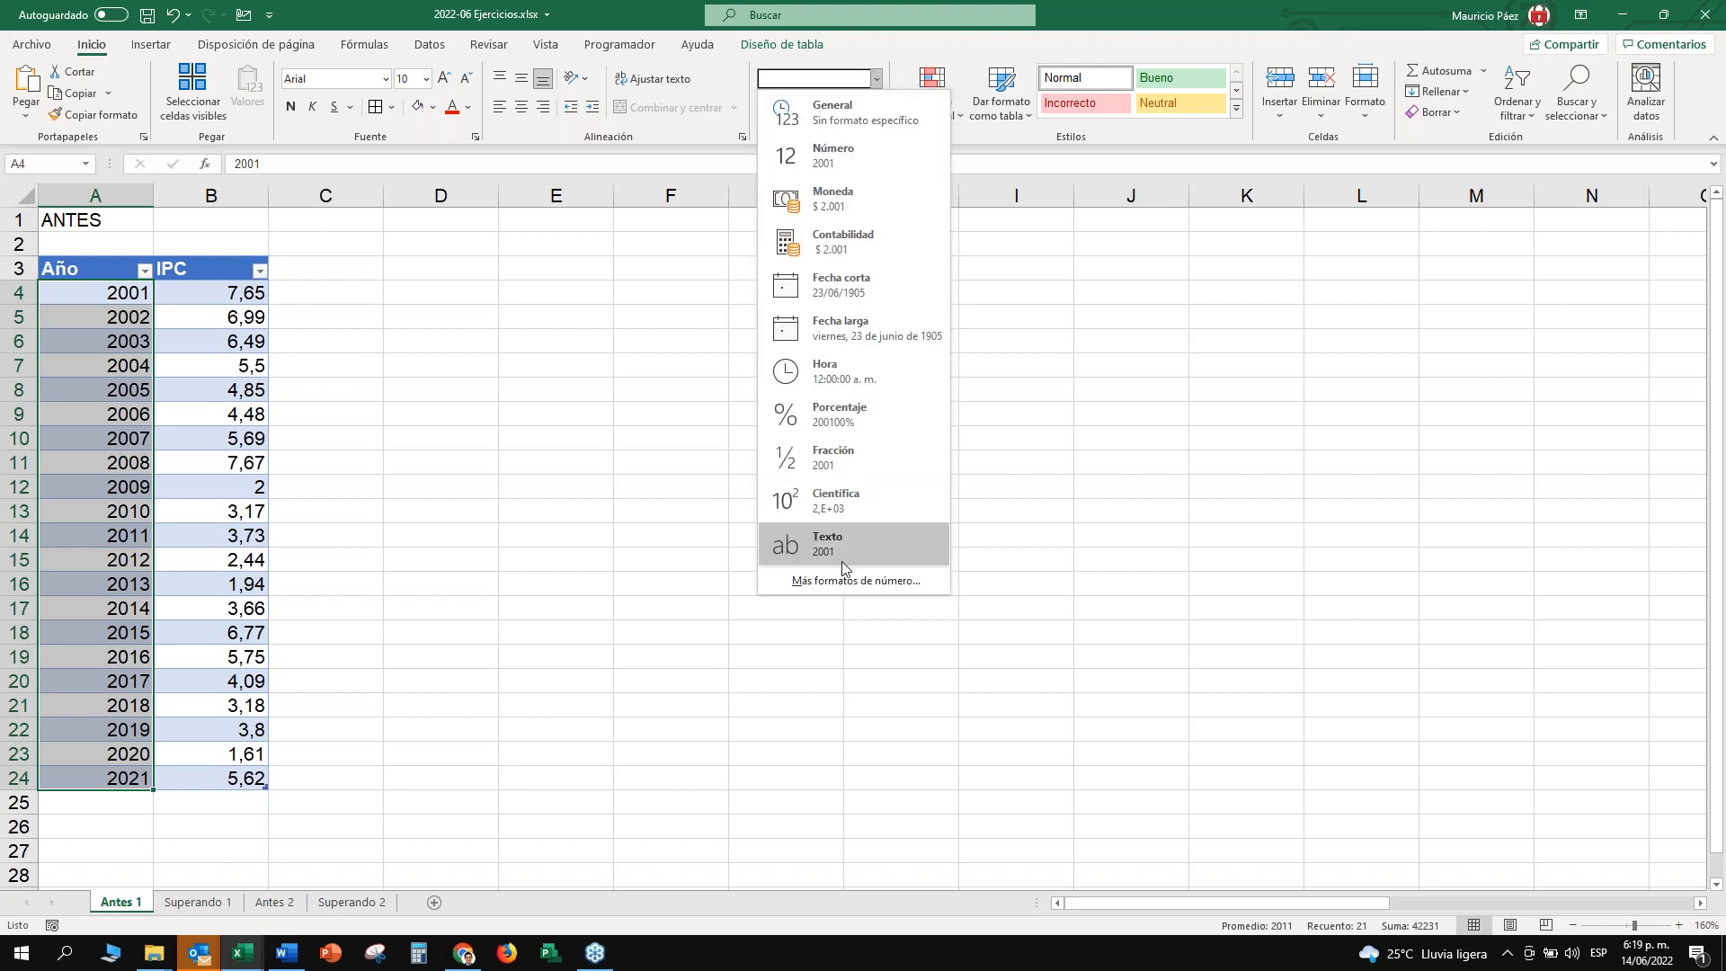
click(856, 583)
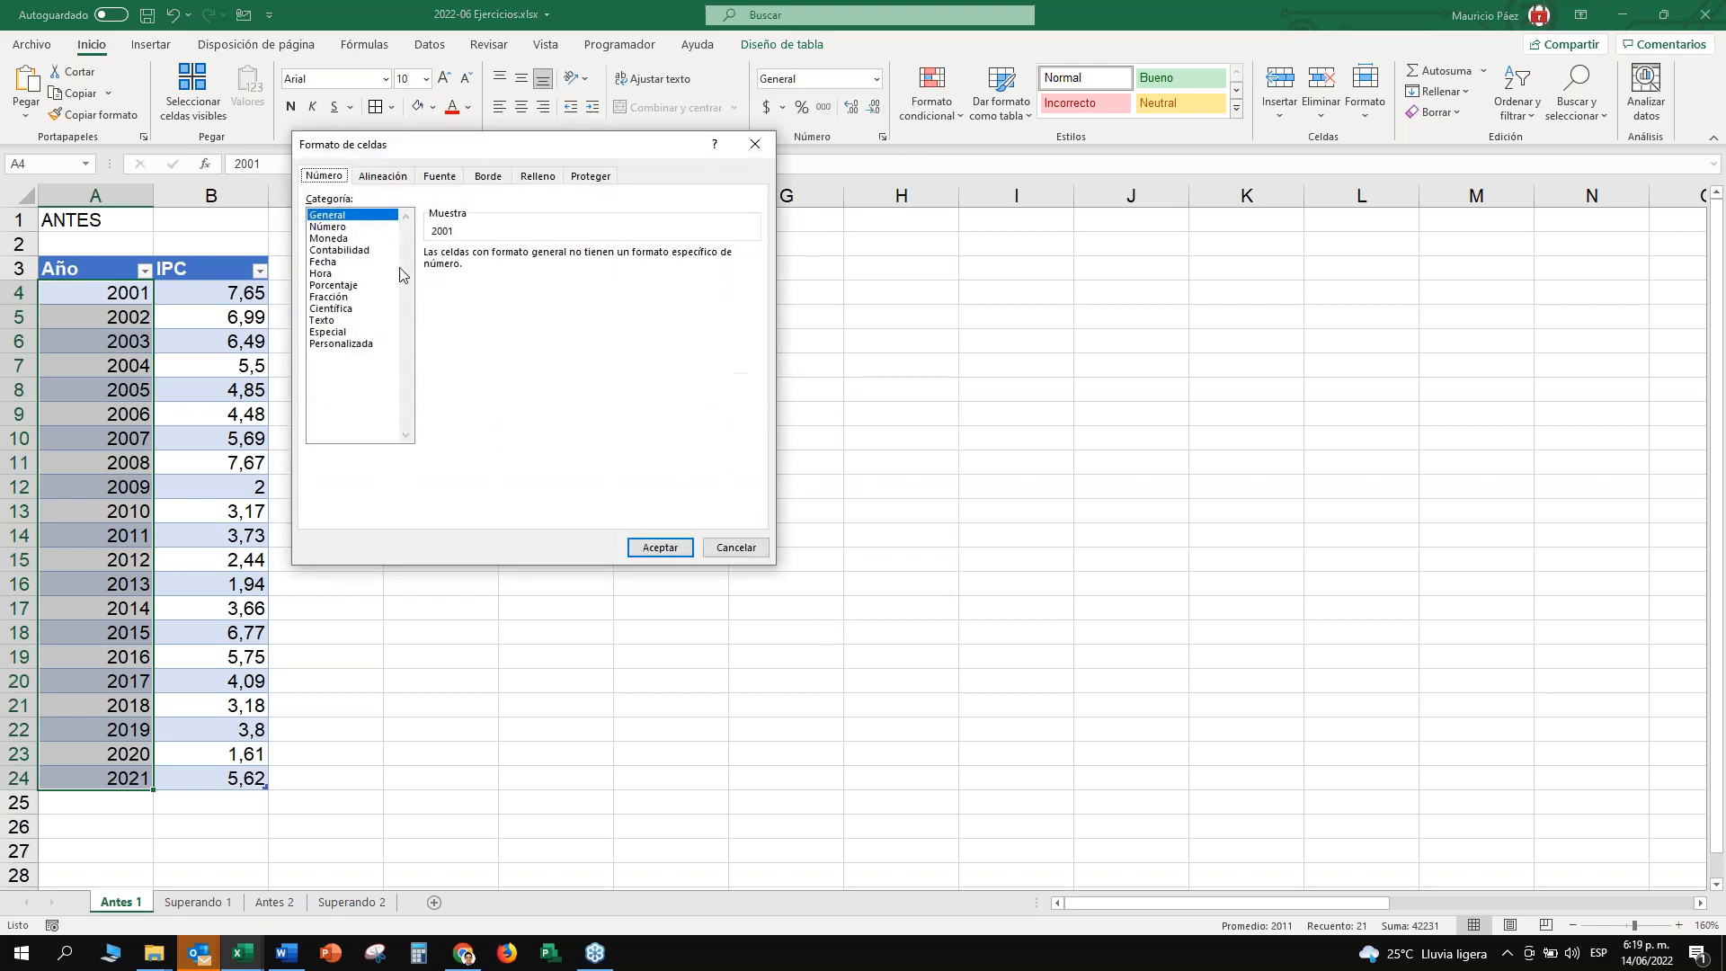
click(328, 226)
click(430, 277)
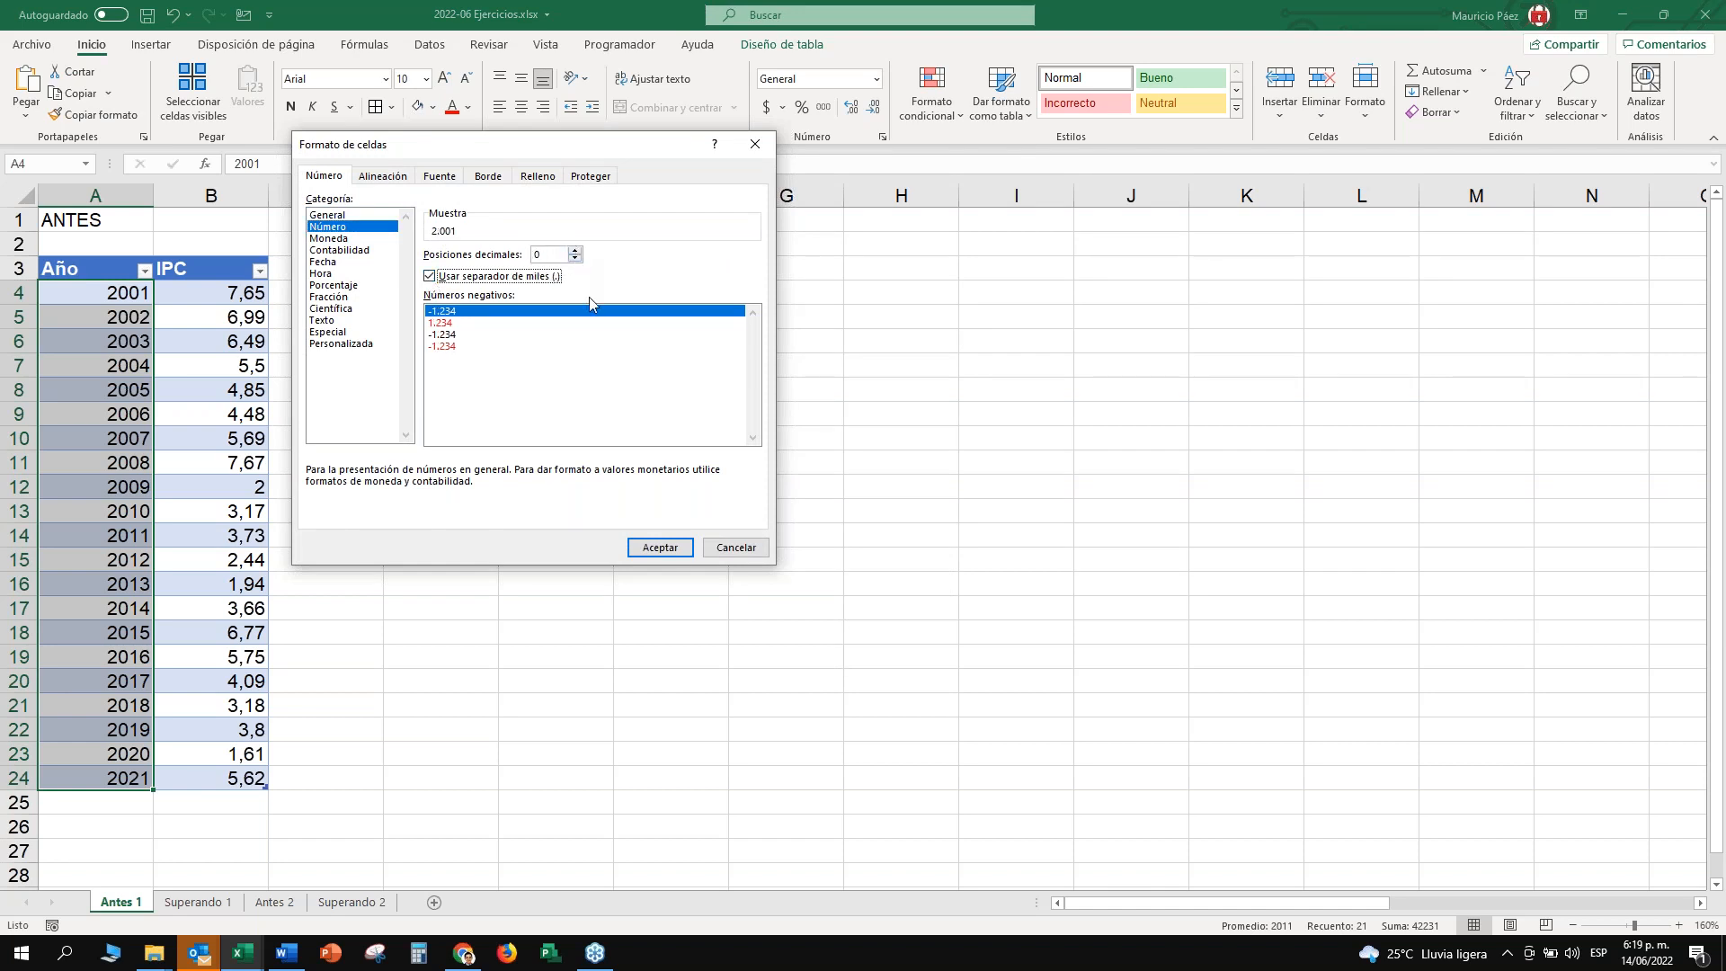
click(666, 552)
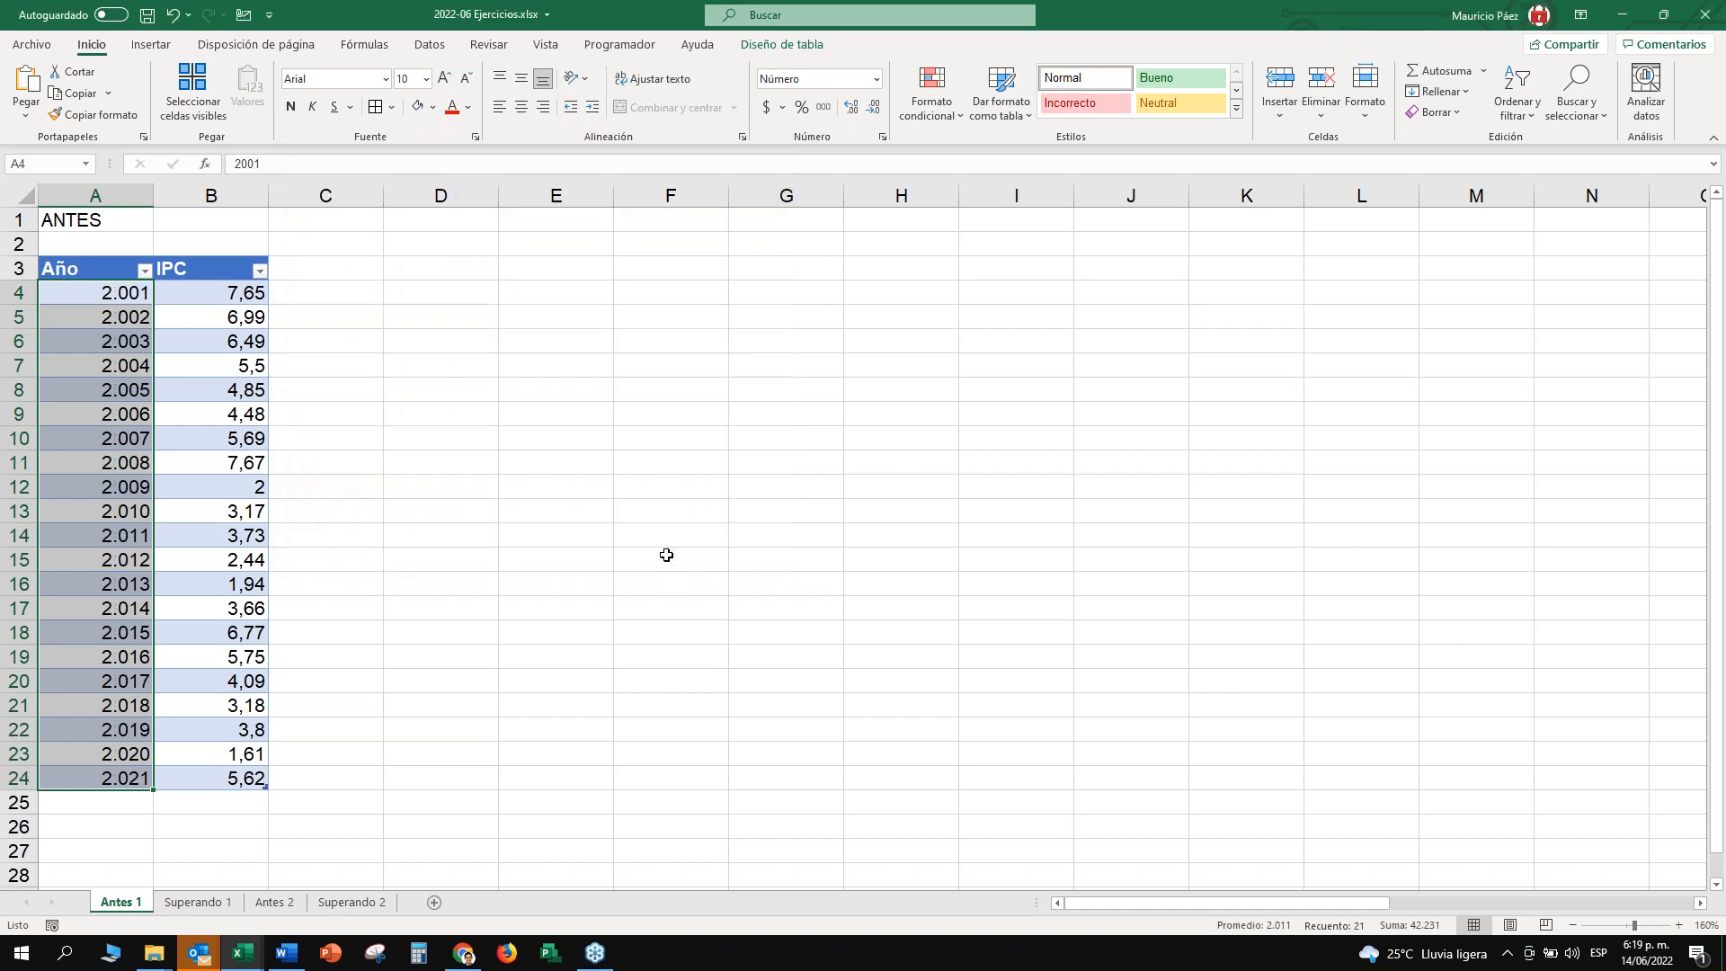
click(521, 108)
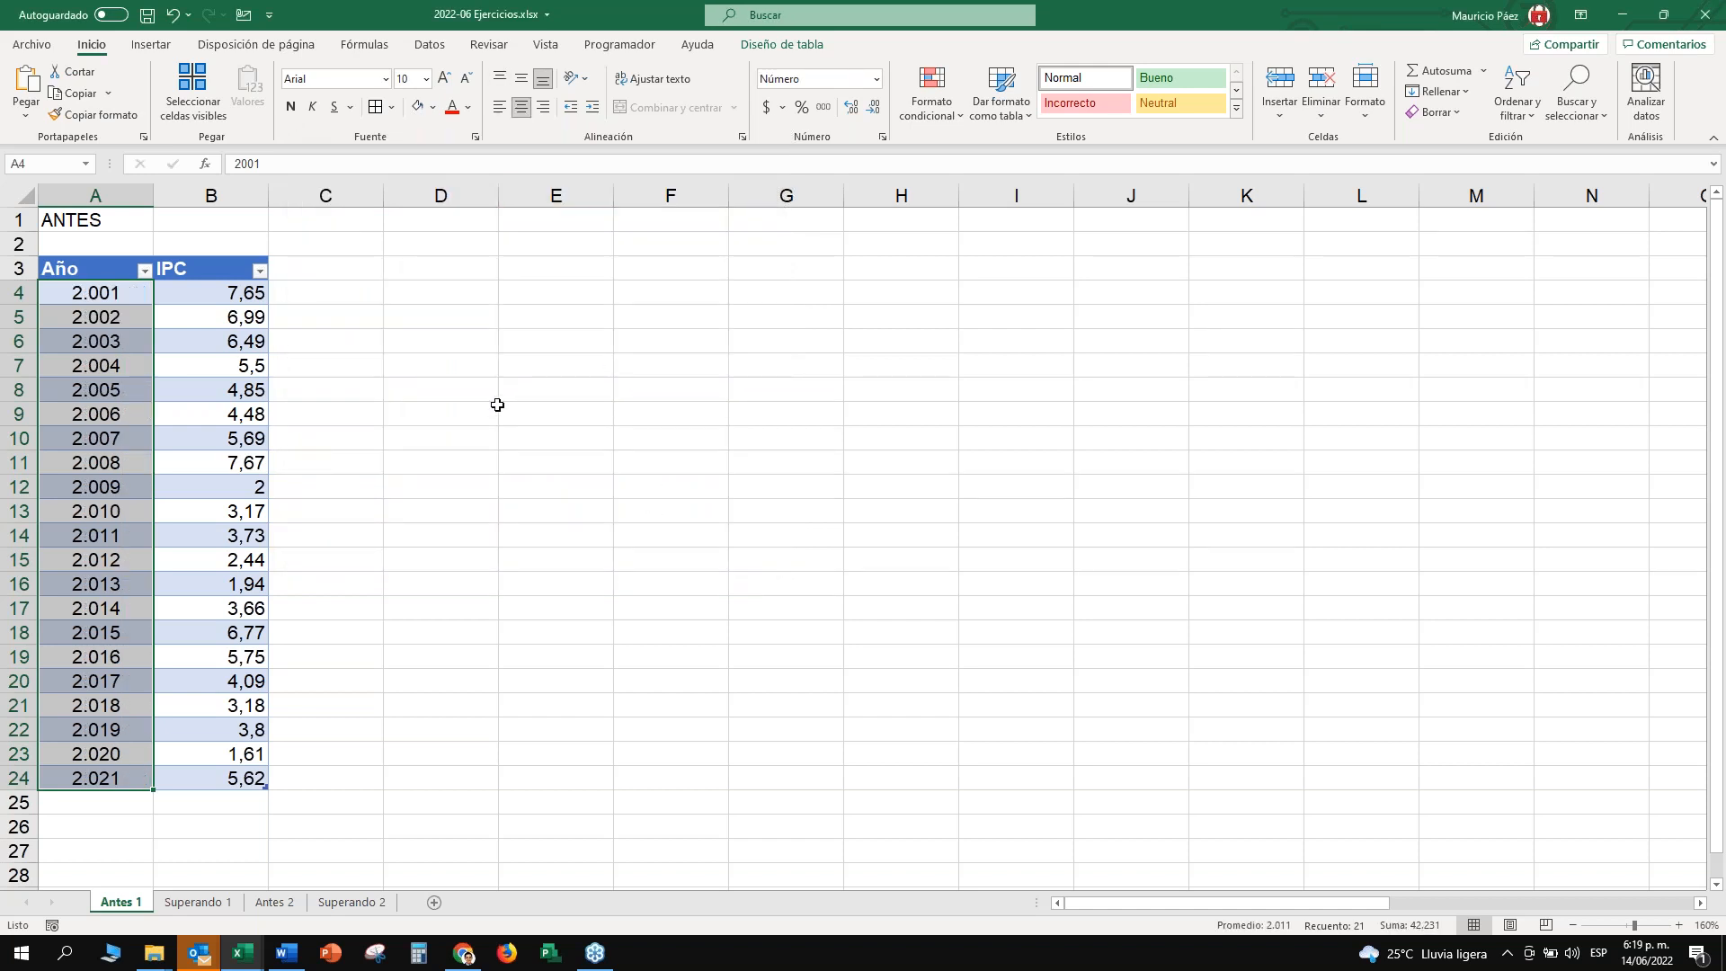
Select the centred Año values again, jump to the column's last row and return to cell A1.
click(199, 294)
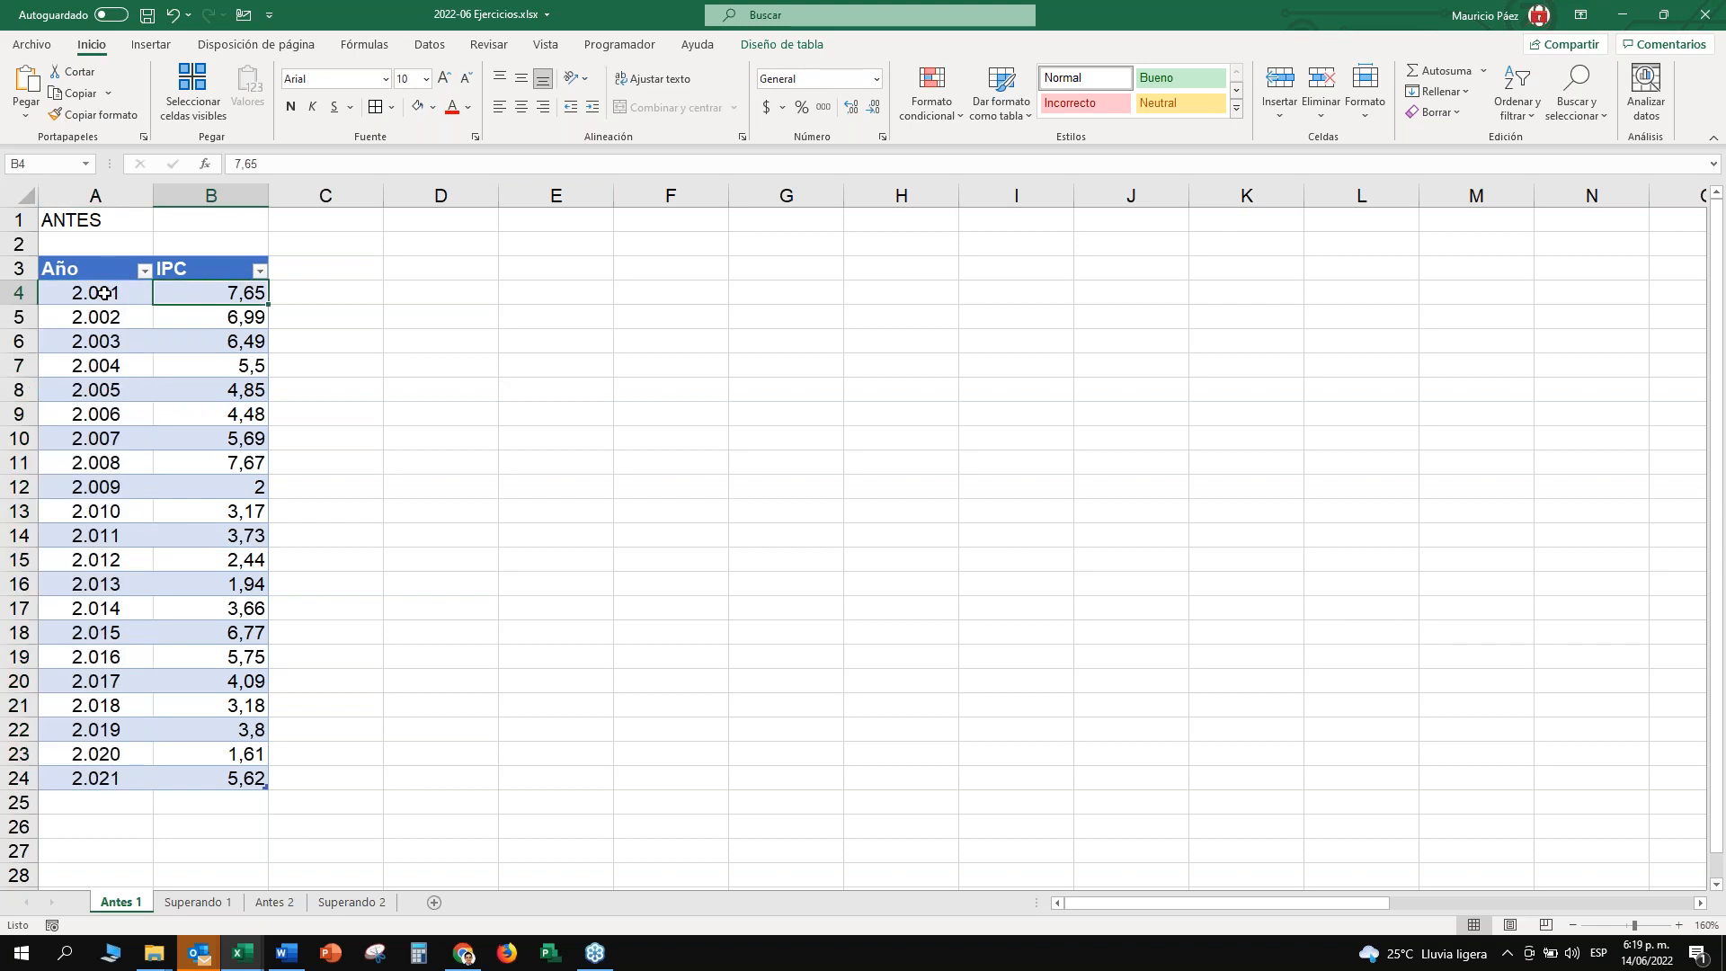
drag(109, 297, 136, 781)
drag(131, 290, 106, 800)
click(106, 798)
click(106, 797)
key(ctrl+Up)
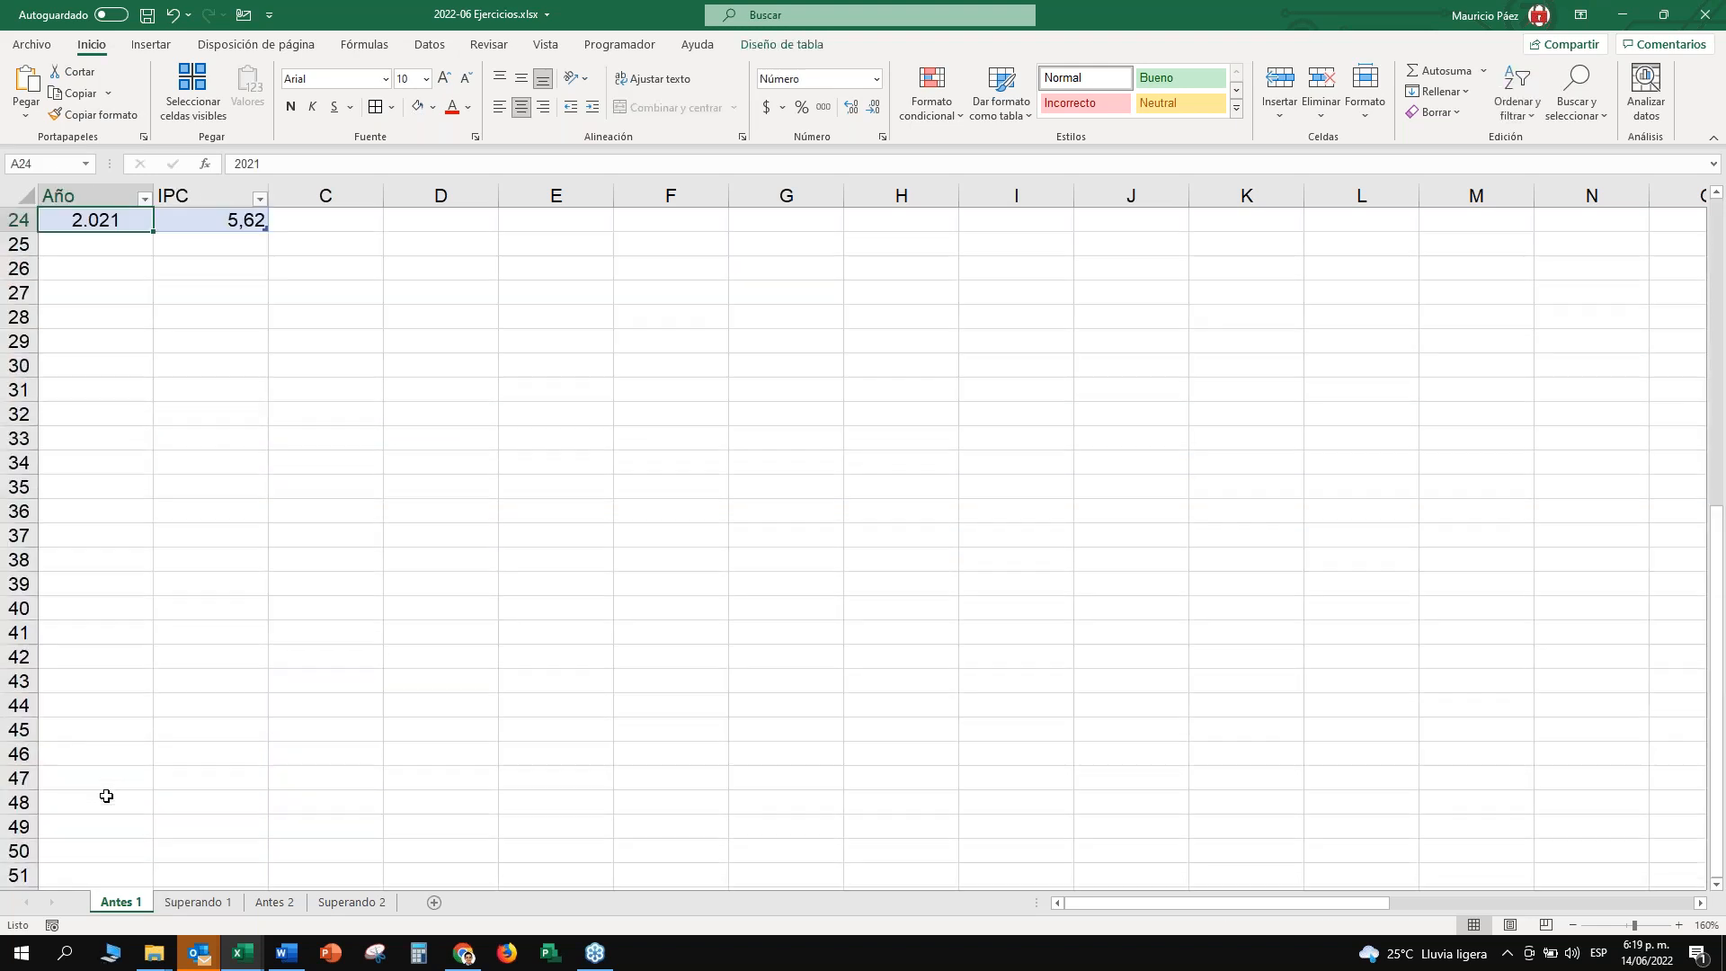
key(ctrl+Home)
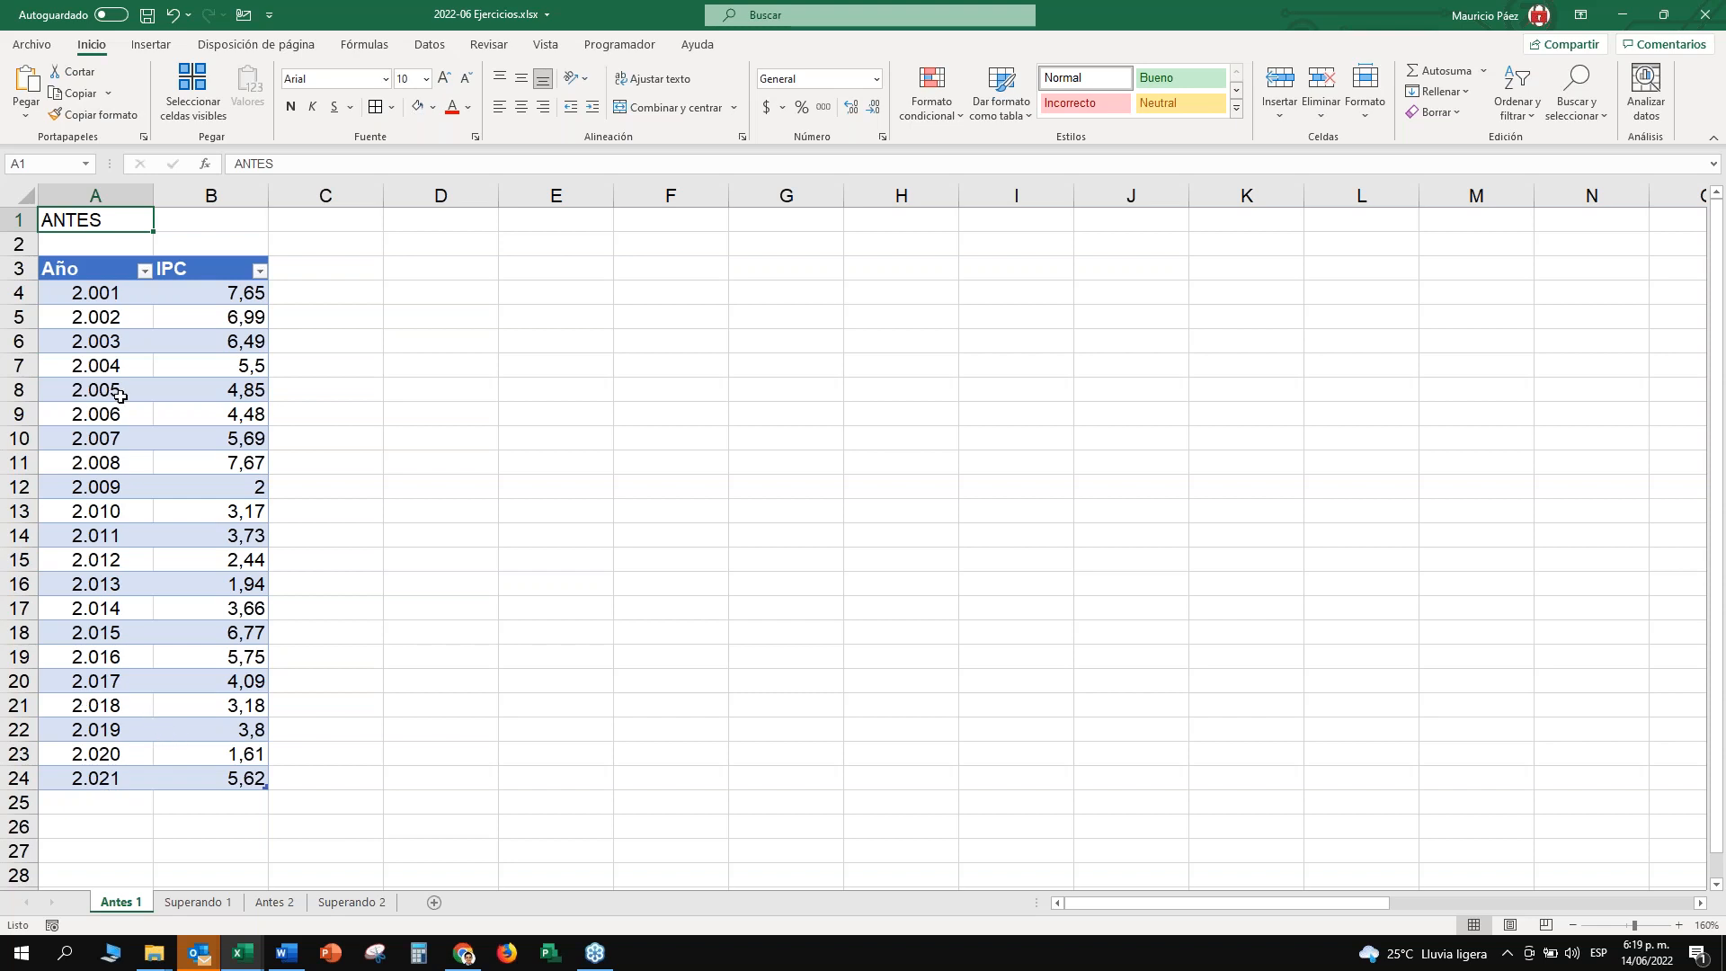
Select all of the Año column's data at once from its header, and return to cell B4.
click(93, 255)
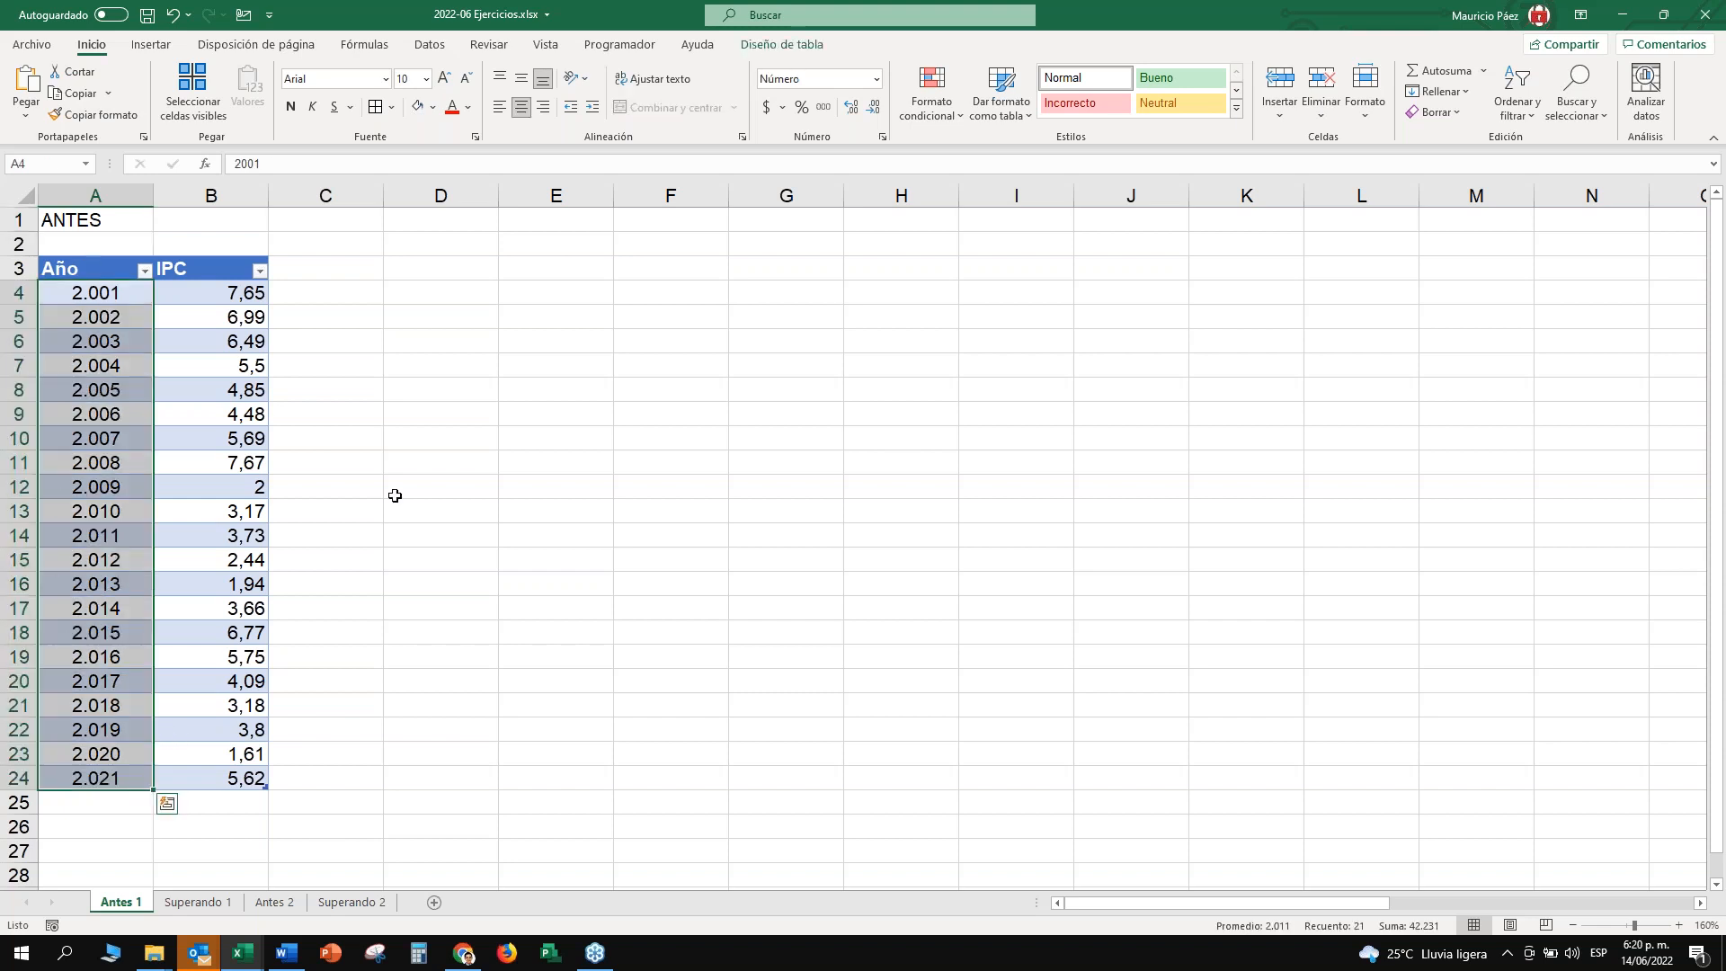
click(1719, 382)
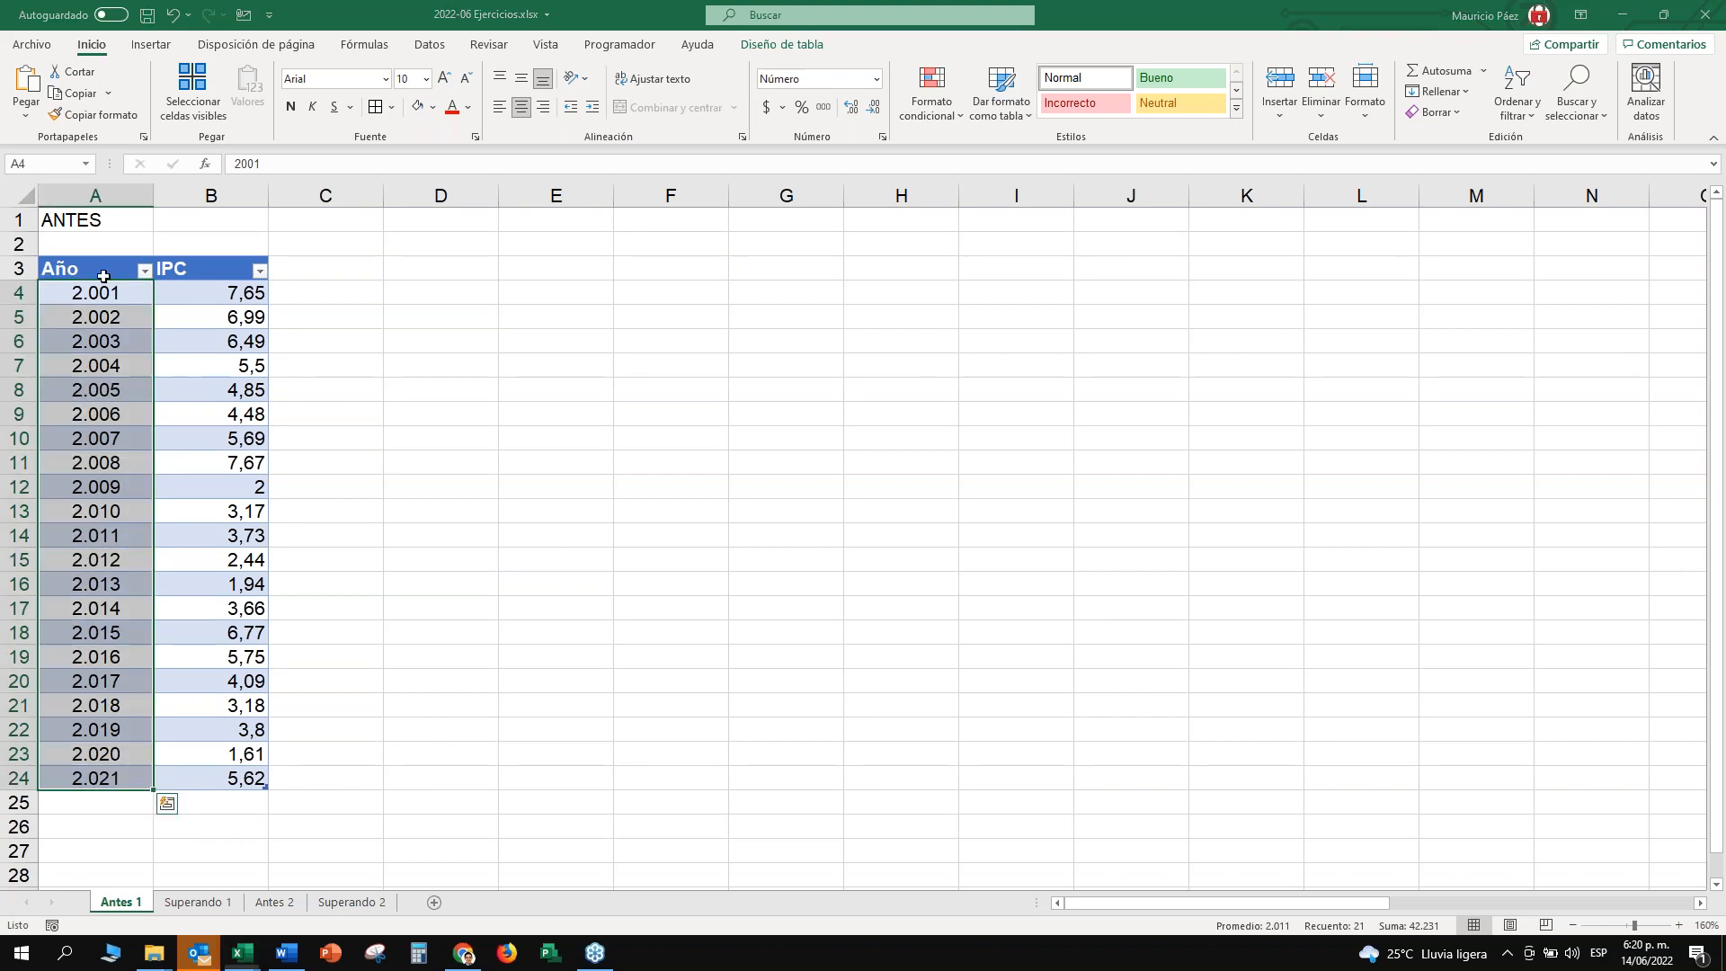
click(225, 294)
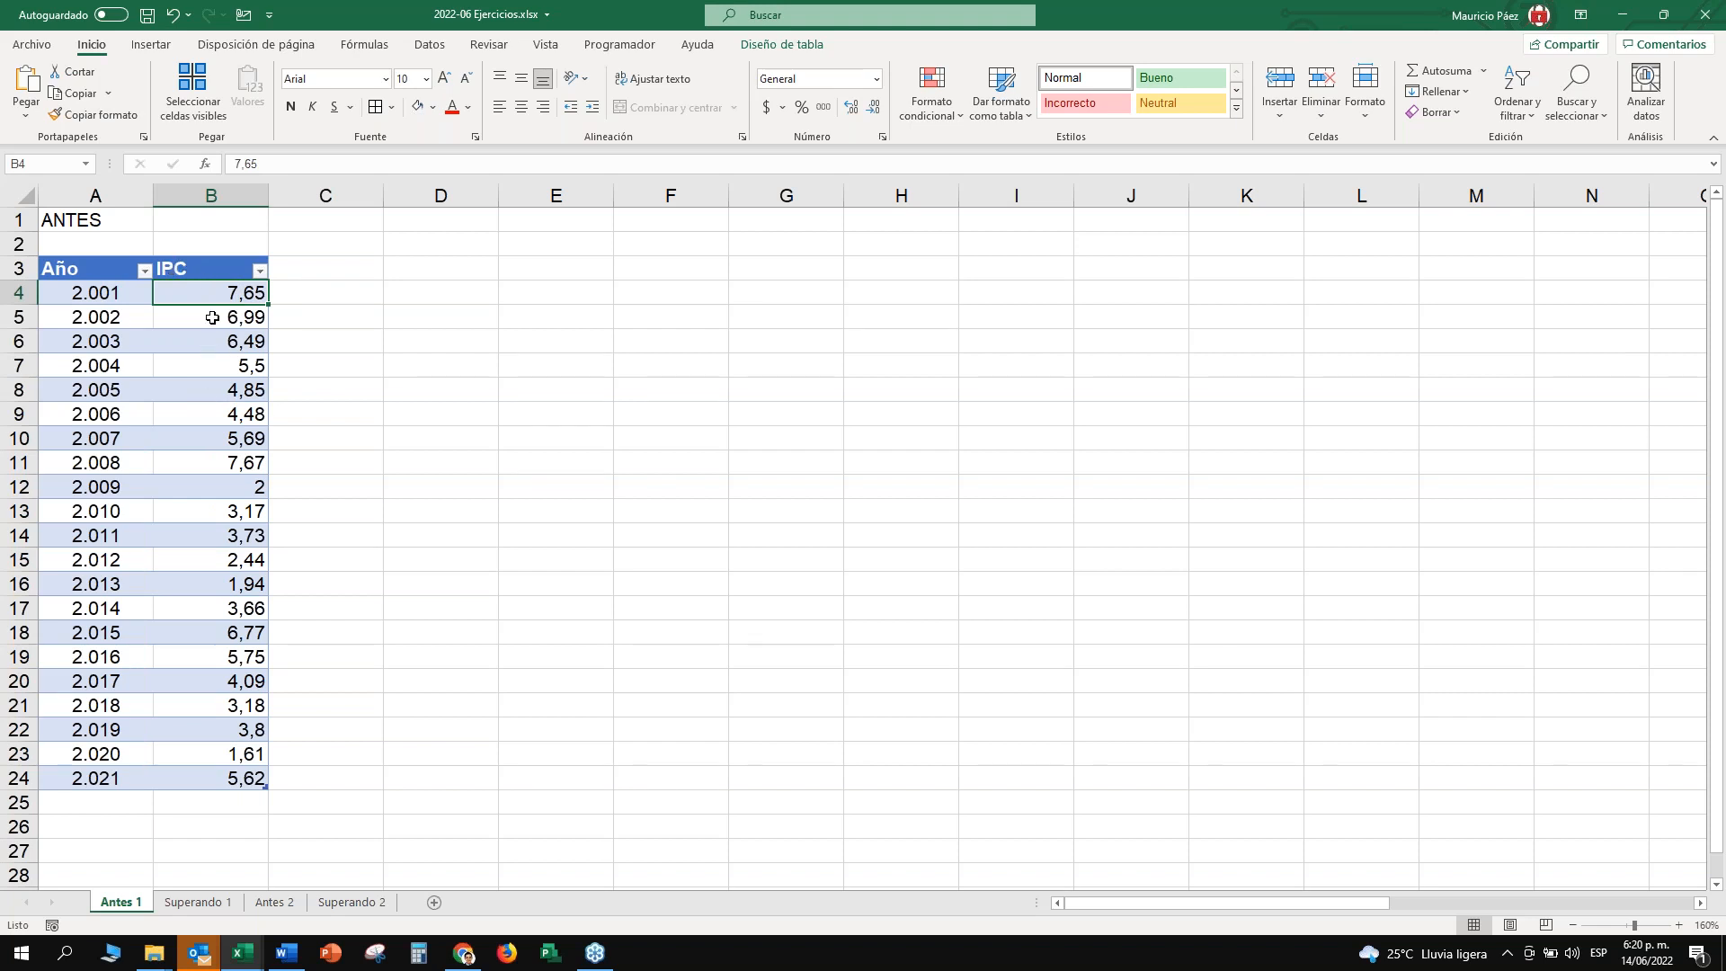
Format all of the IPC column's values as Porcentaje with 2 decimals.
click(209, 255)
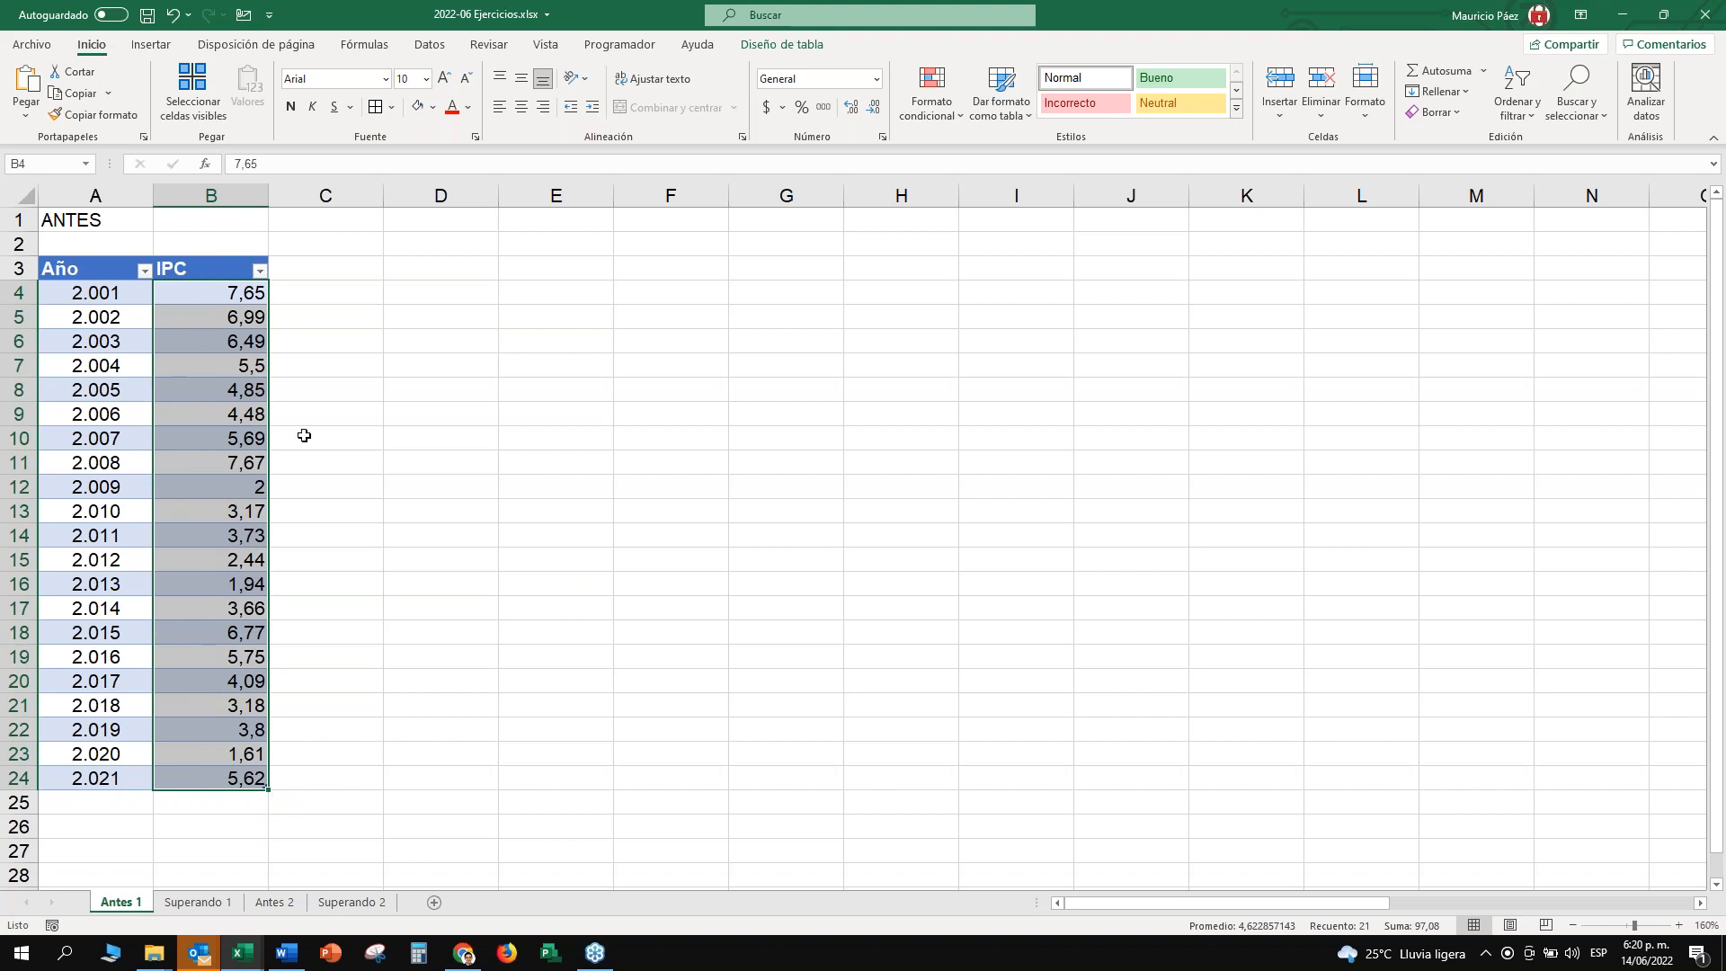
click(882, 137)
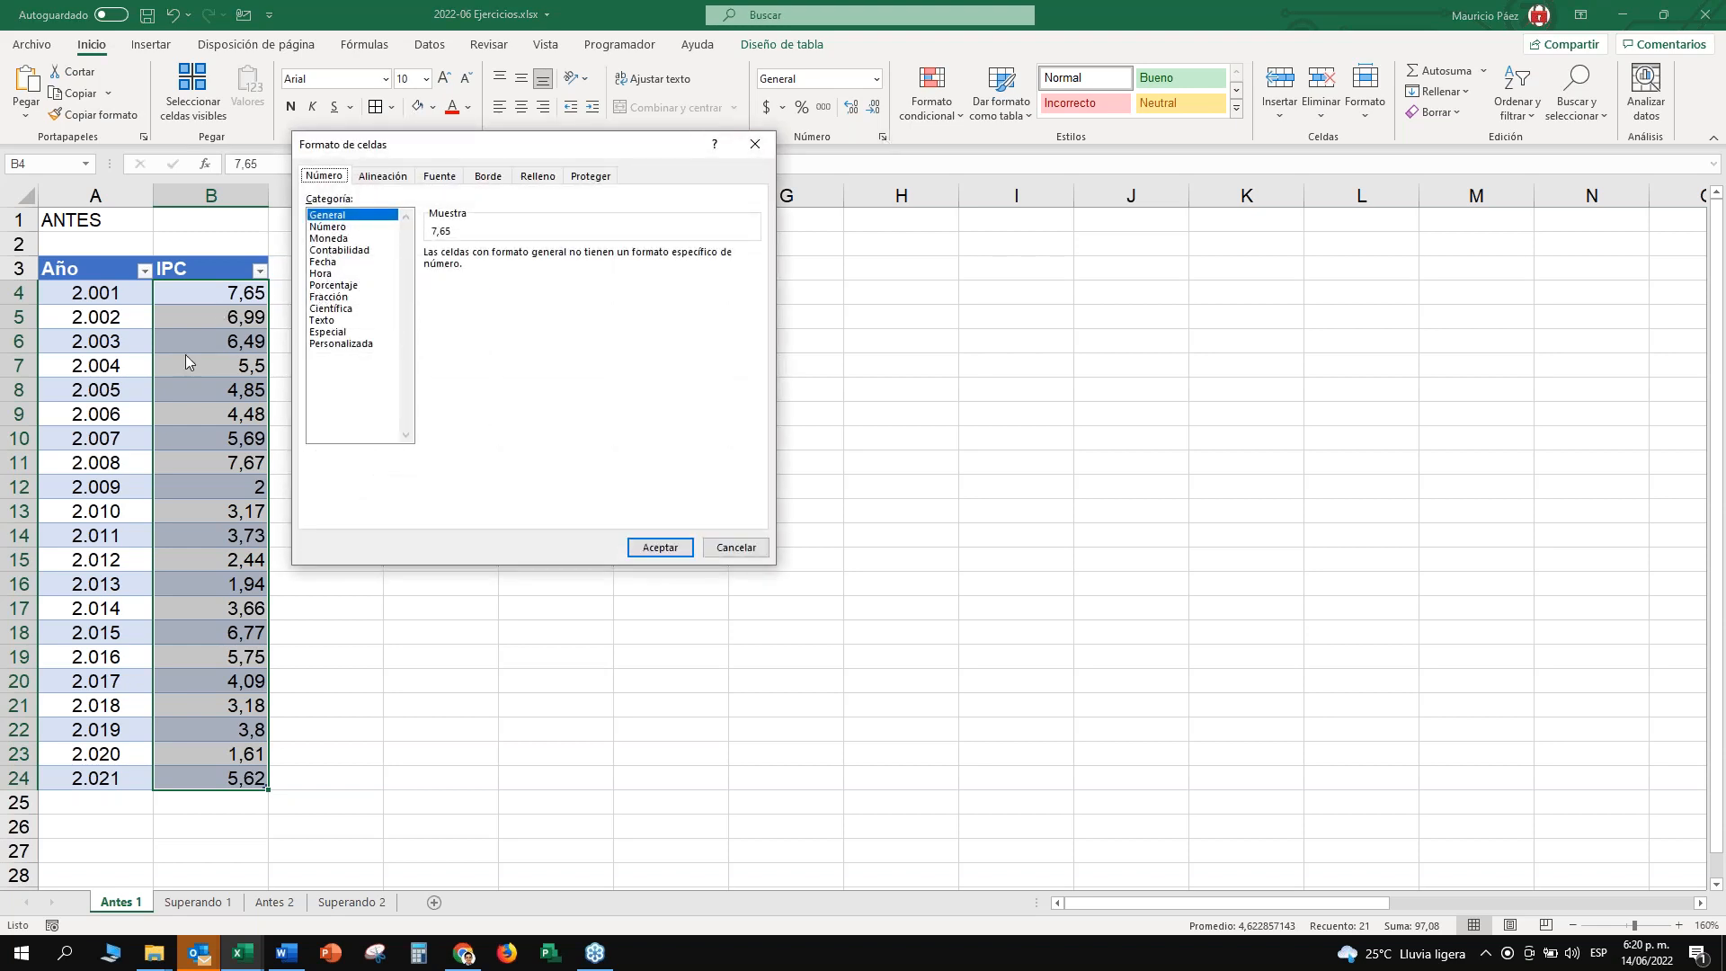
click(334, 286)
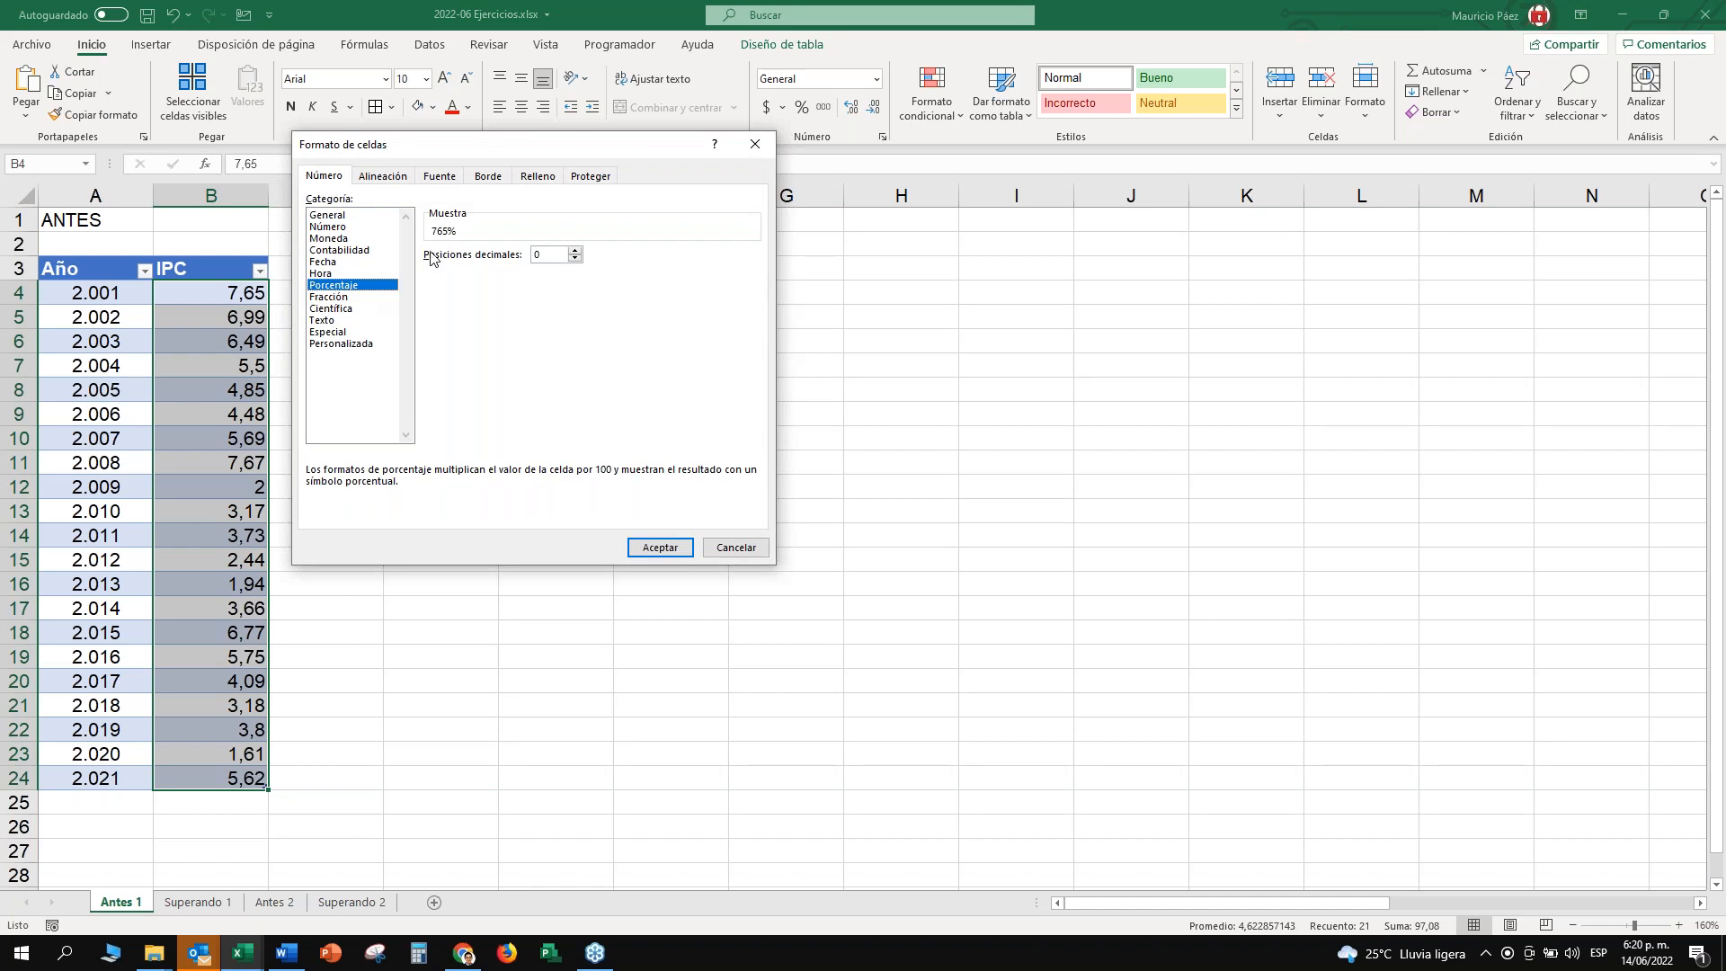
click(575, 250)
click(575, 251)
click(657, 550)
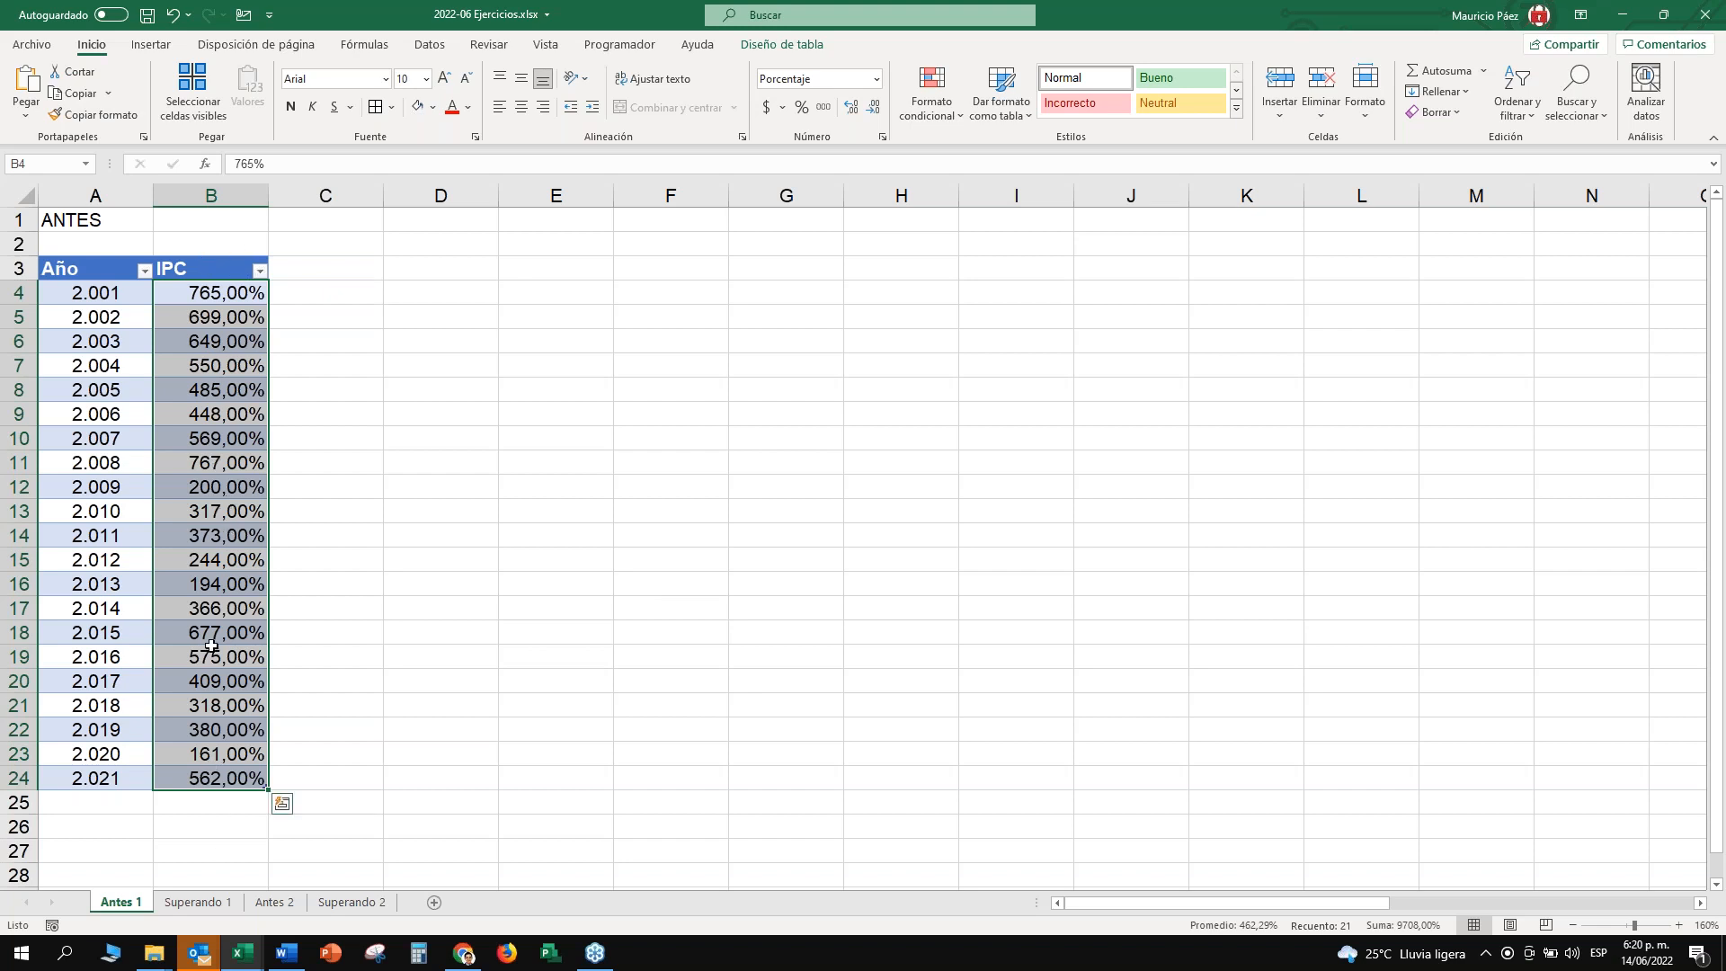
Examine the IPC header and the percentage values in the first rows below it.
click(232, 289)
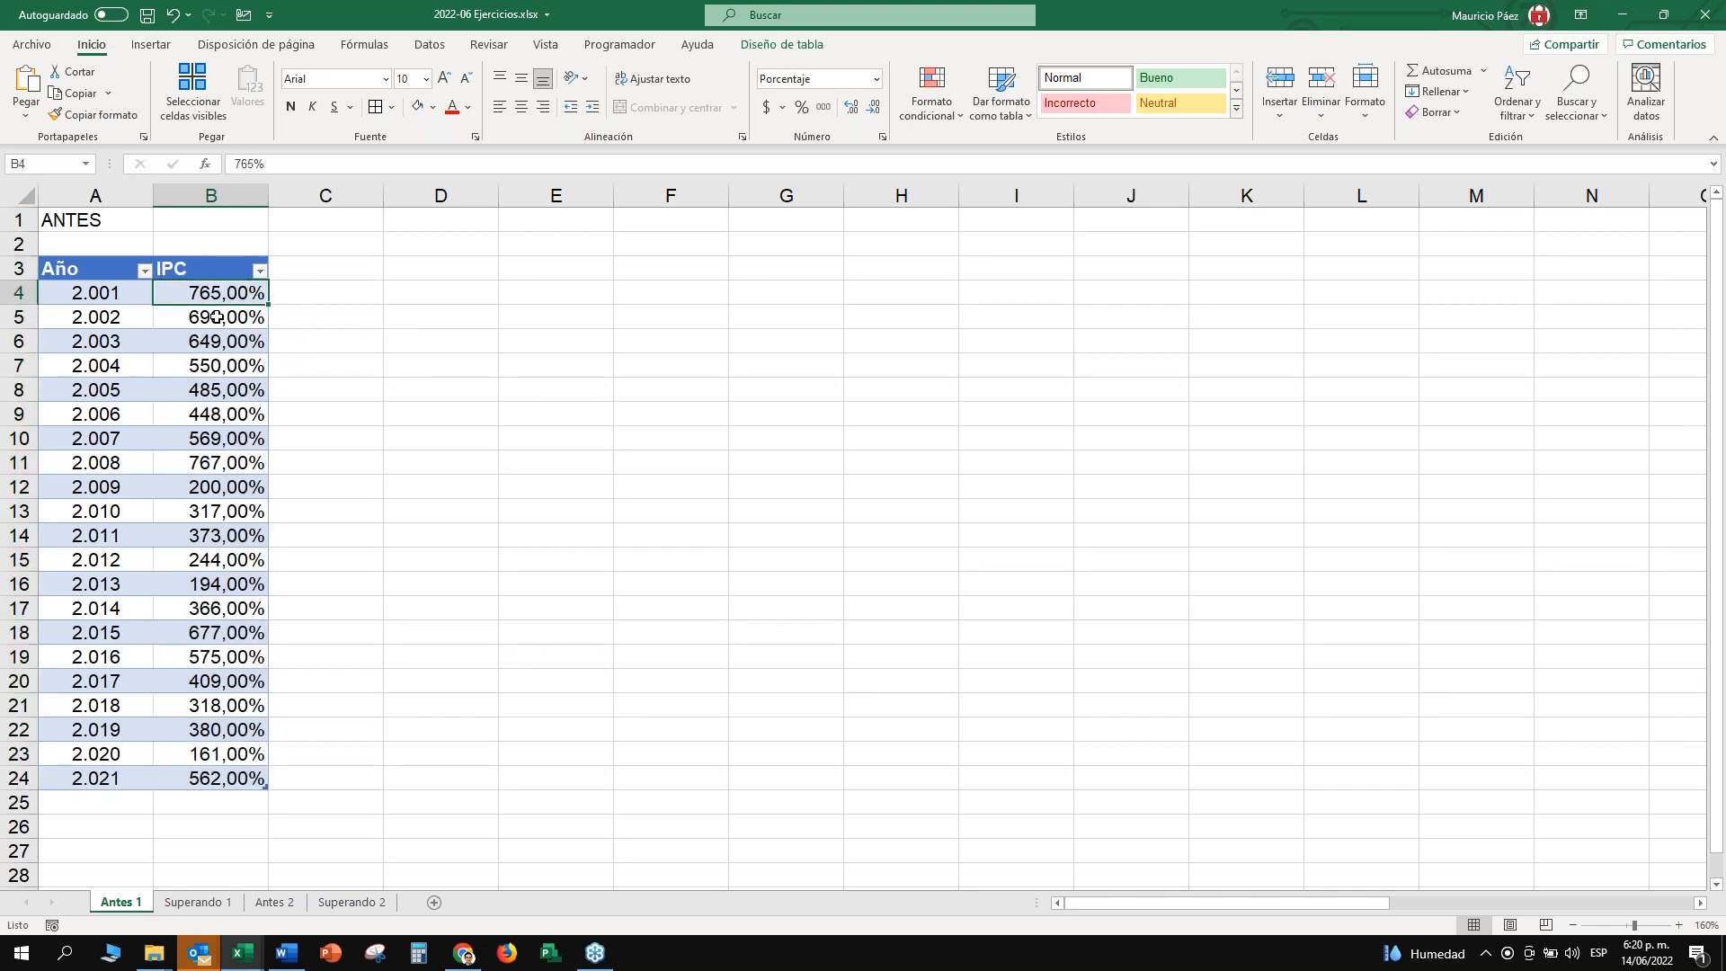
click(214, 266)
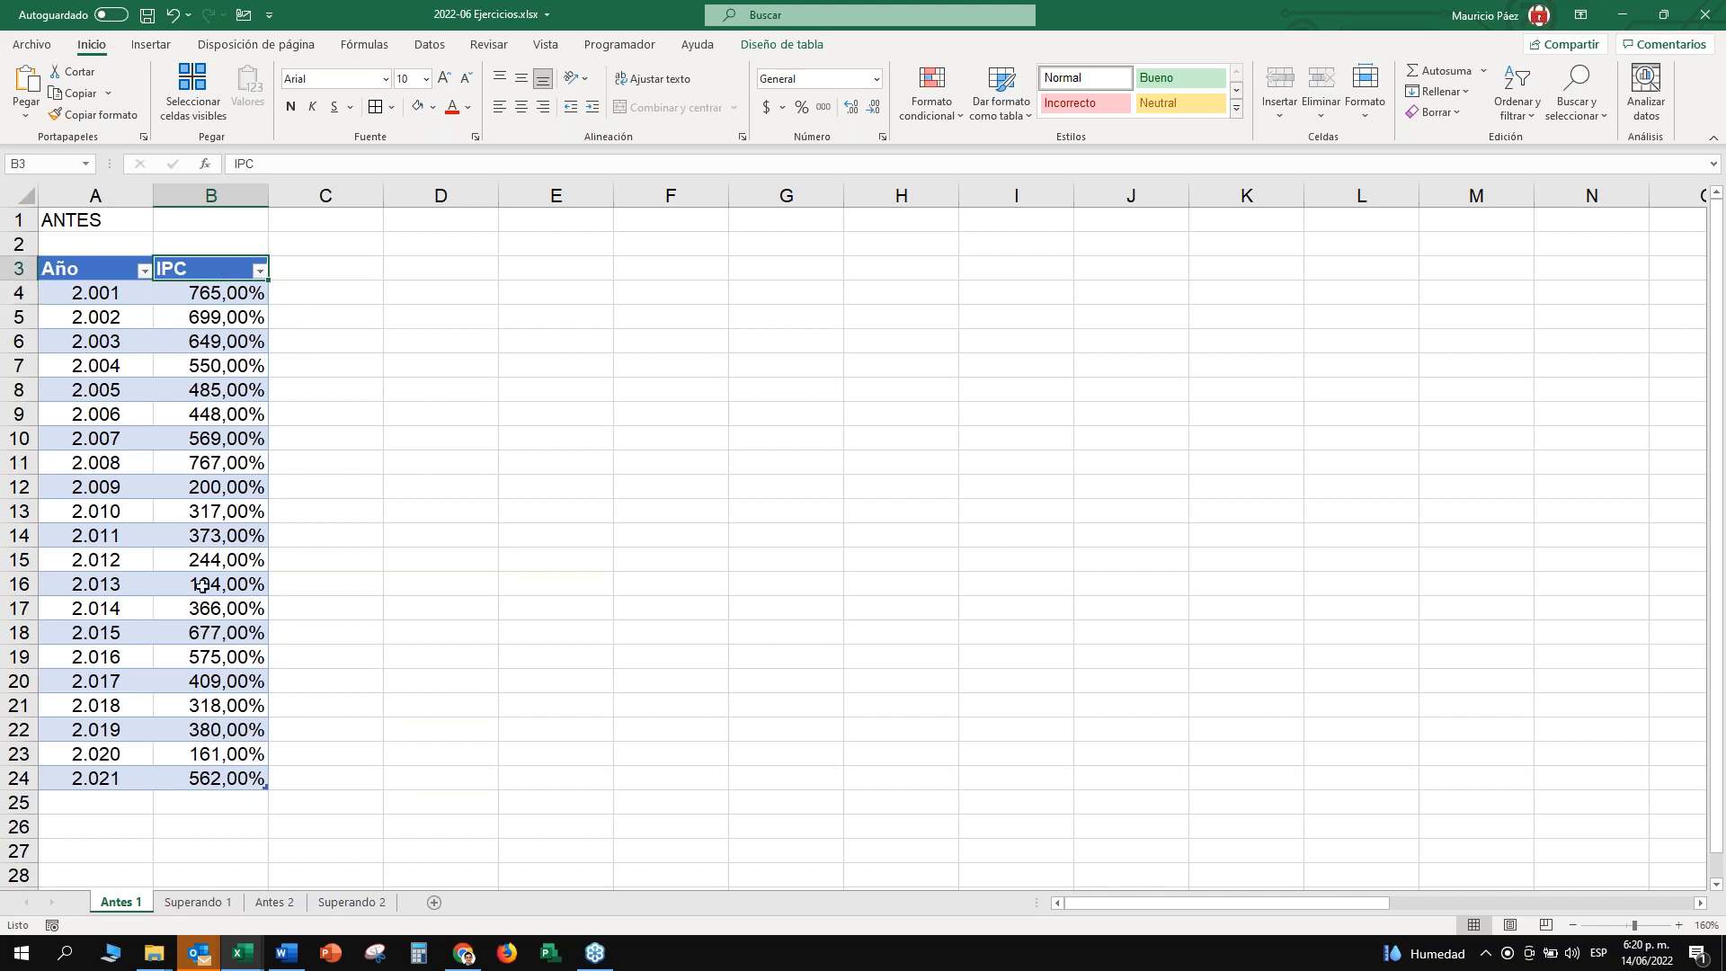
drag(197, 292, 241, 294)
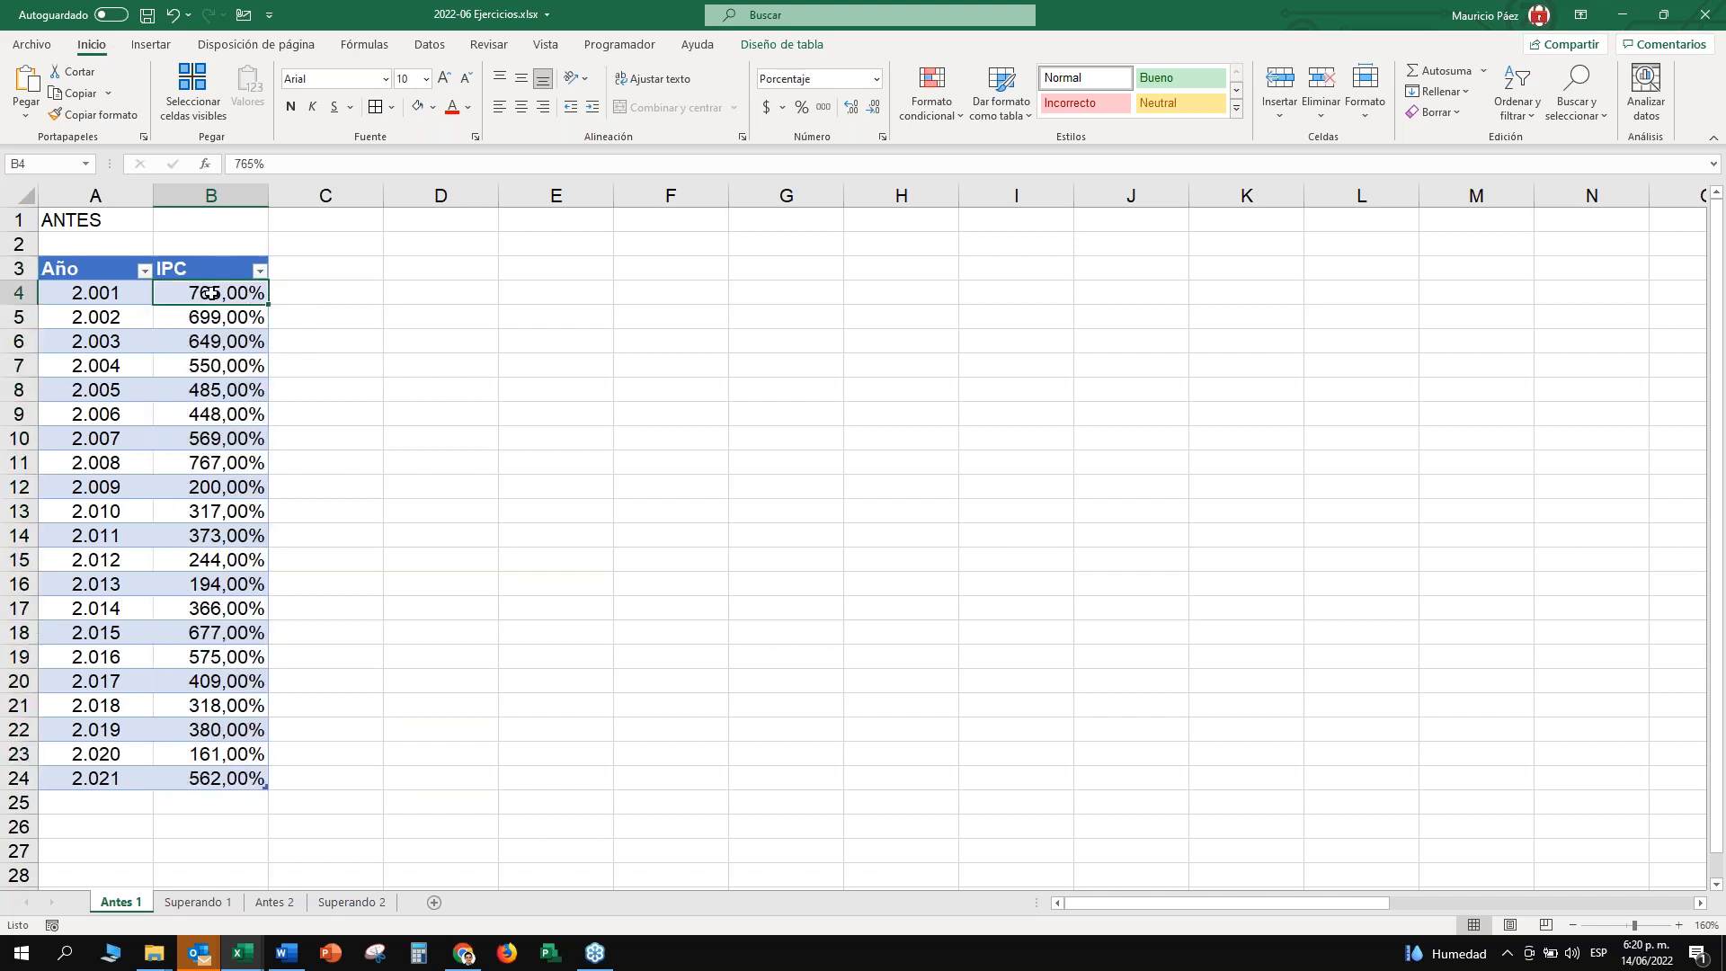
click(220, 270)
click(226, 293)
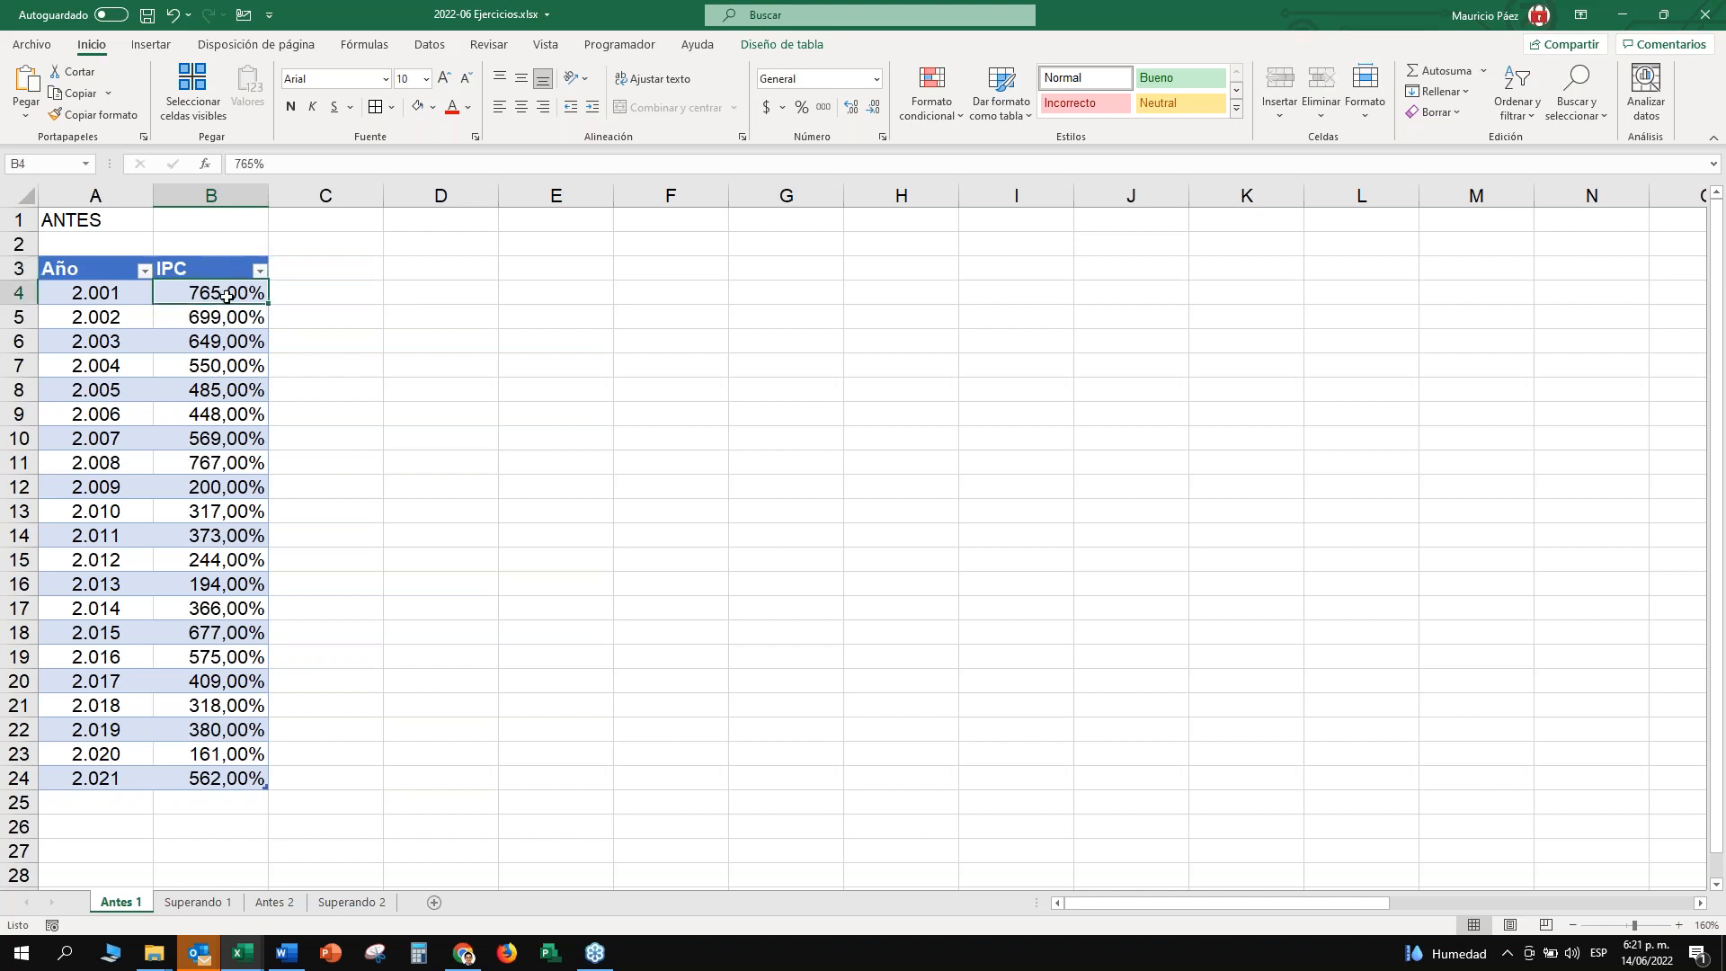
click(228, 365)
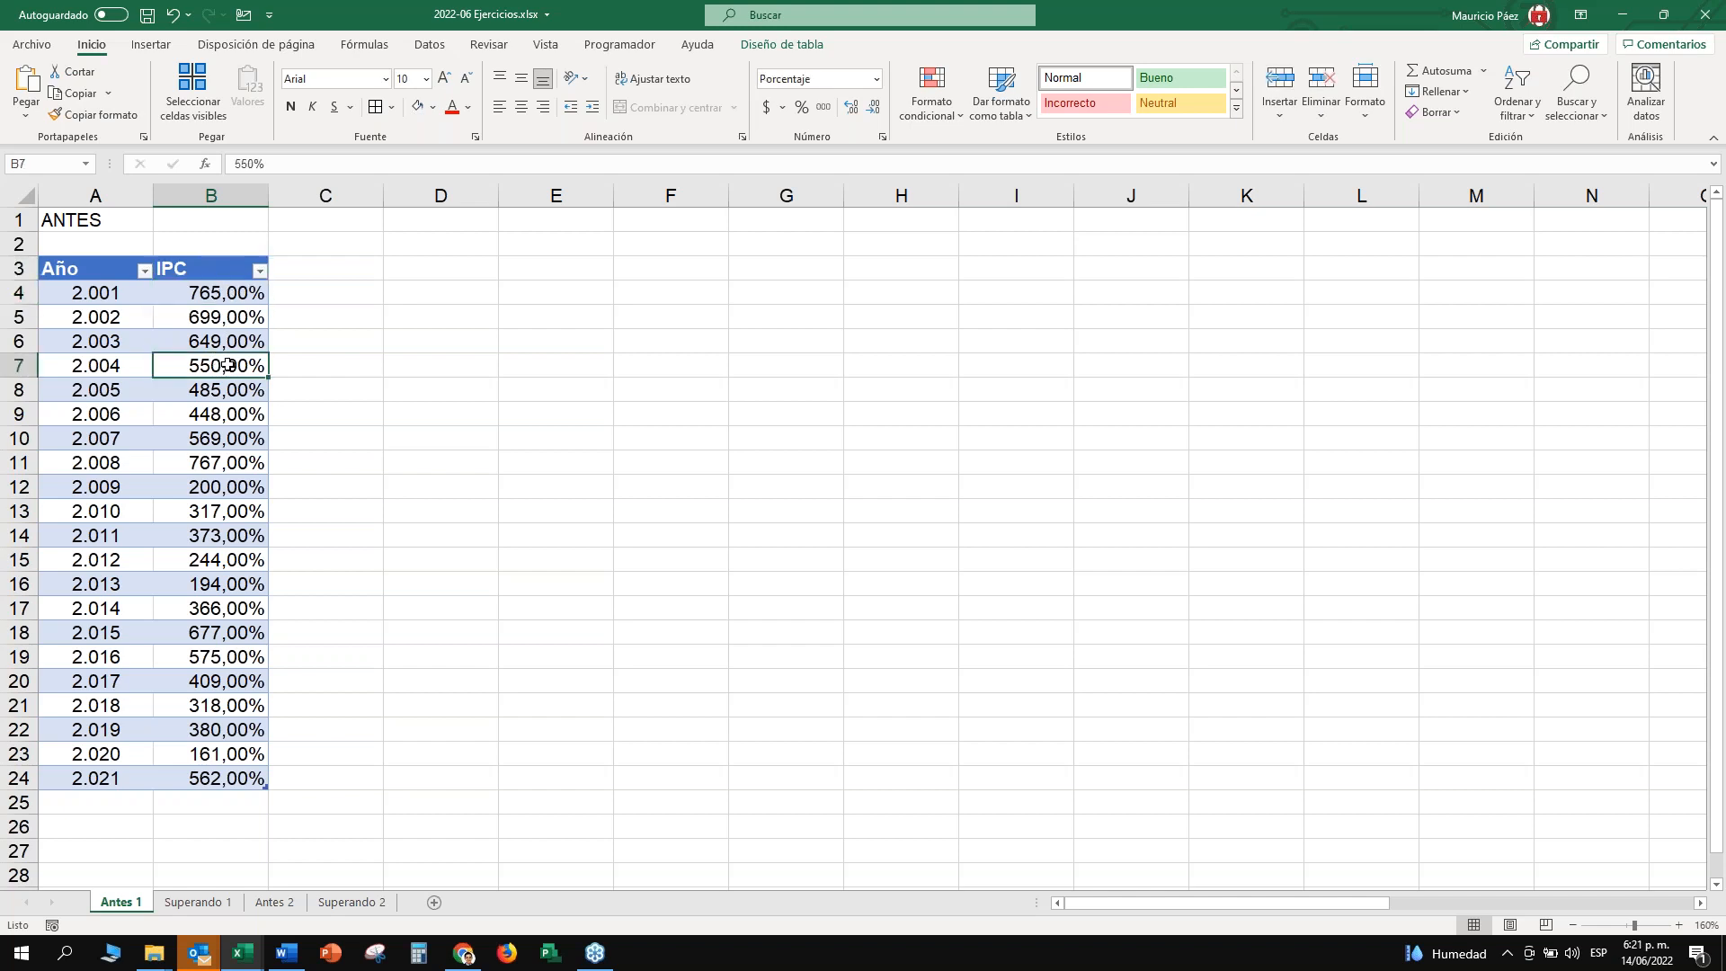
click(1719, 387)
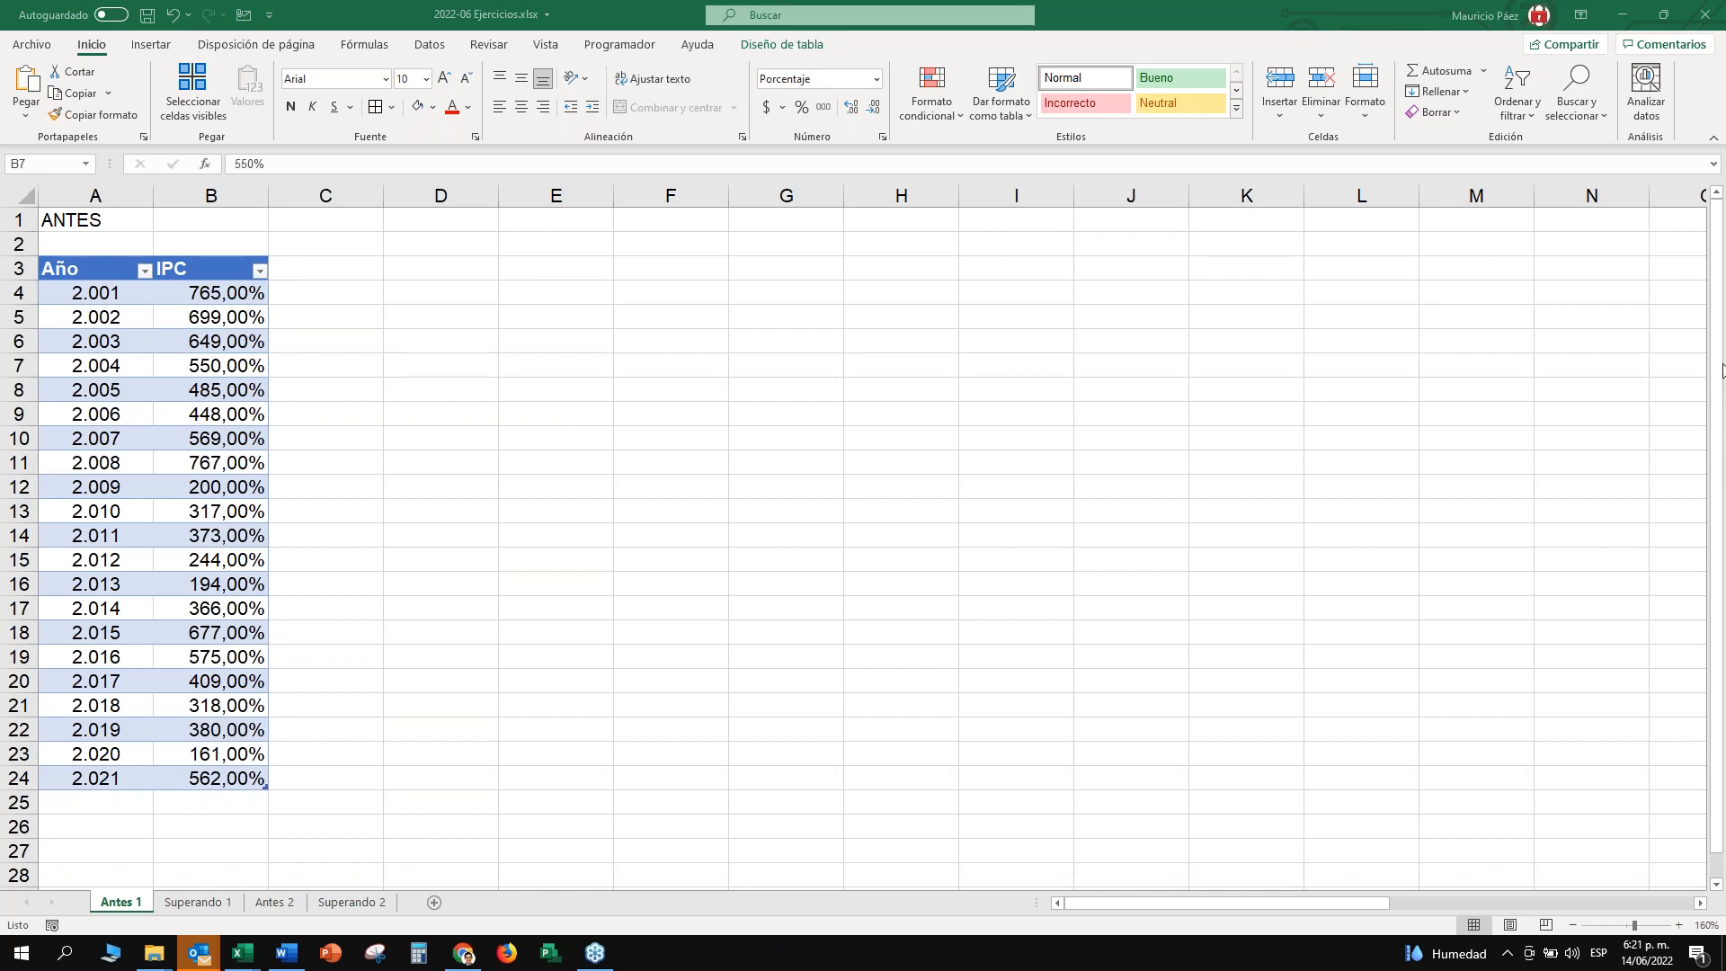
Select the data of the Año column and that of the IPC column, each at once from its header.
click(97, 299)
click(113, 322)
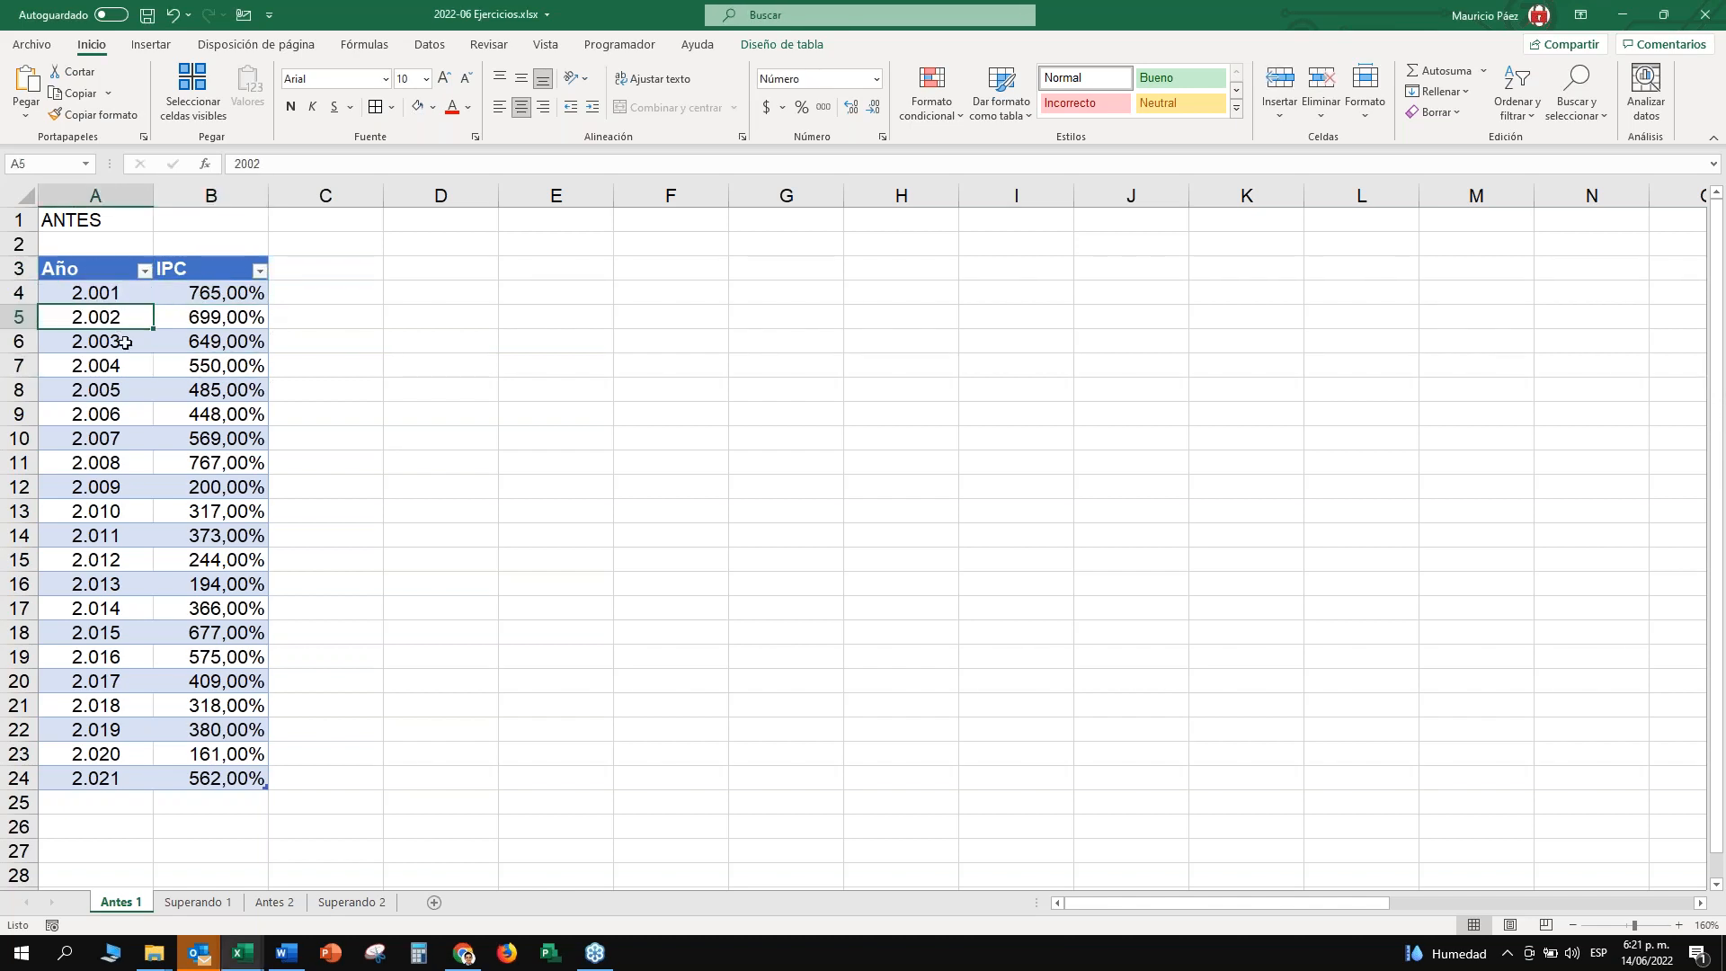
click(108, 255)
click(207, 261)
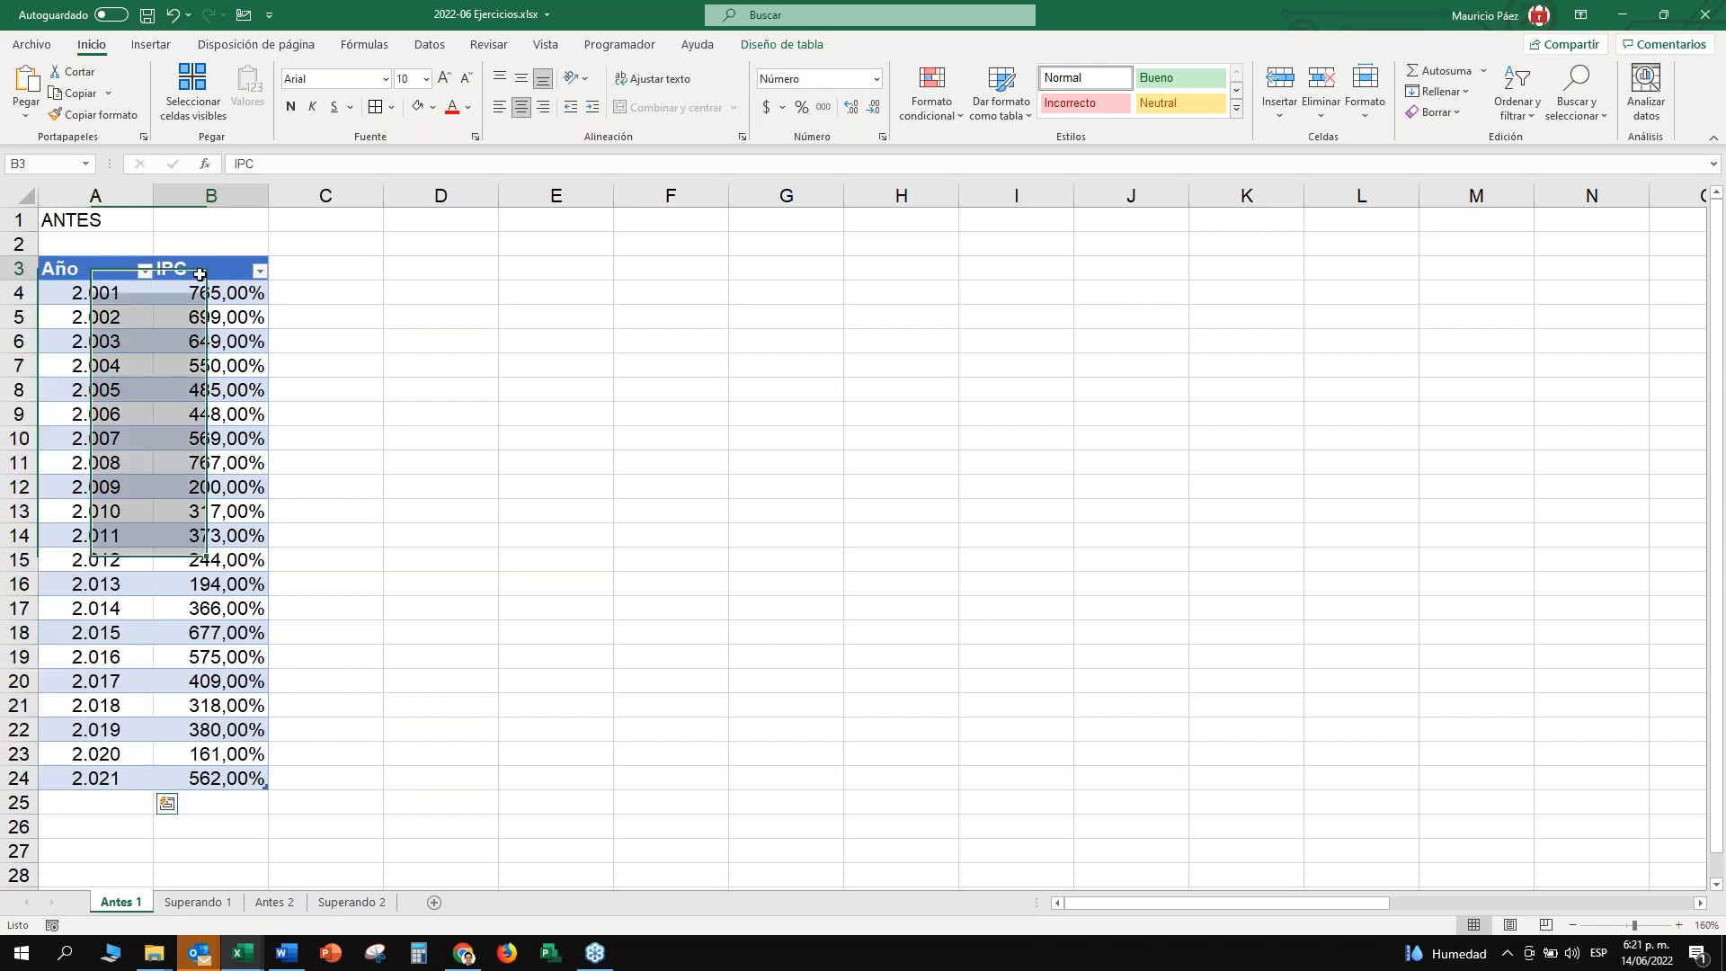
click(206, 268)
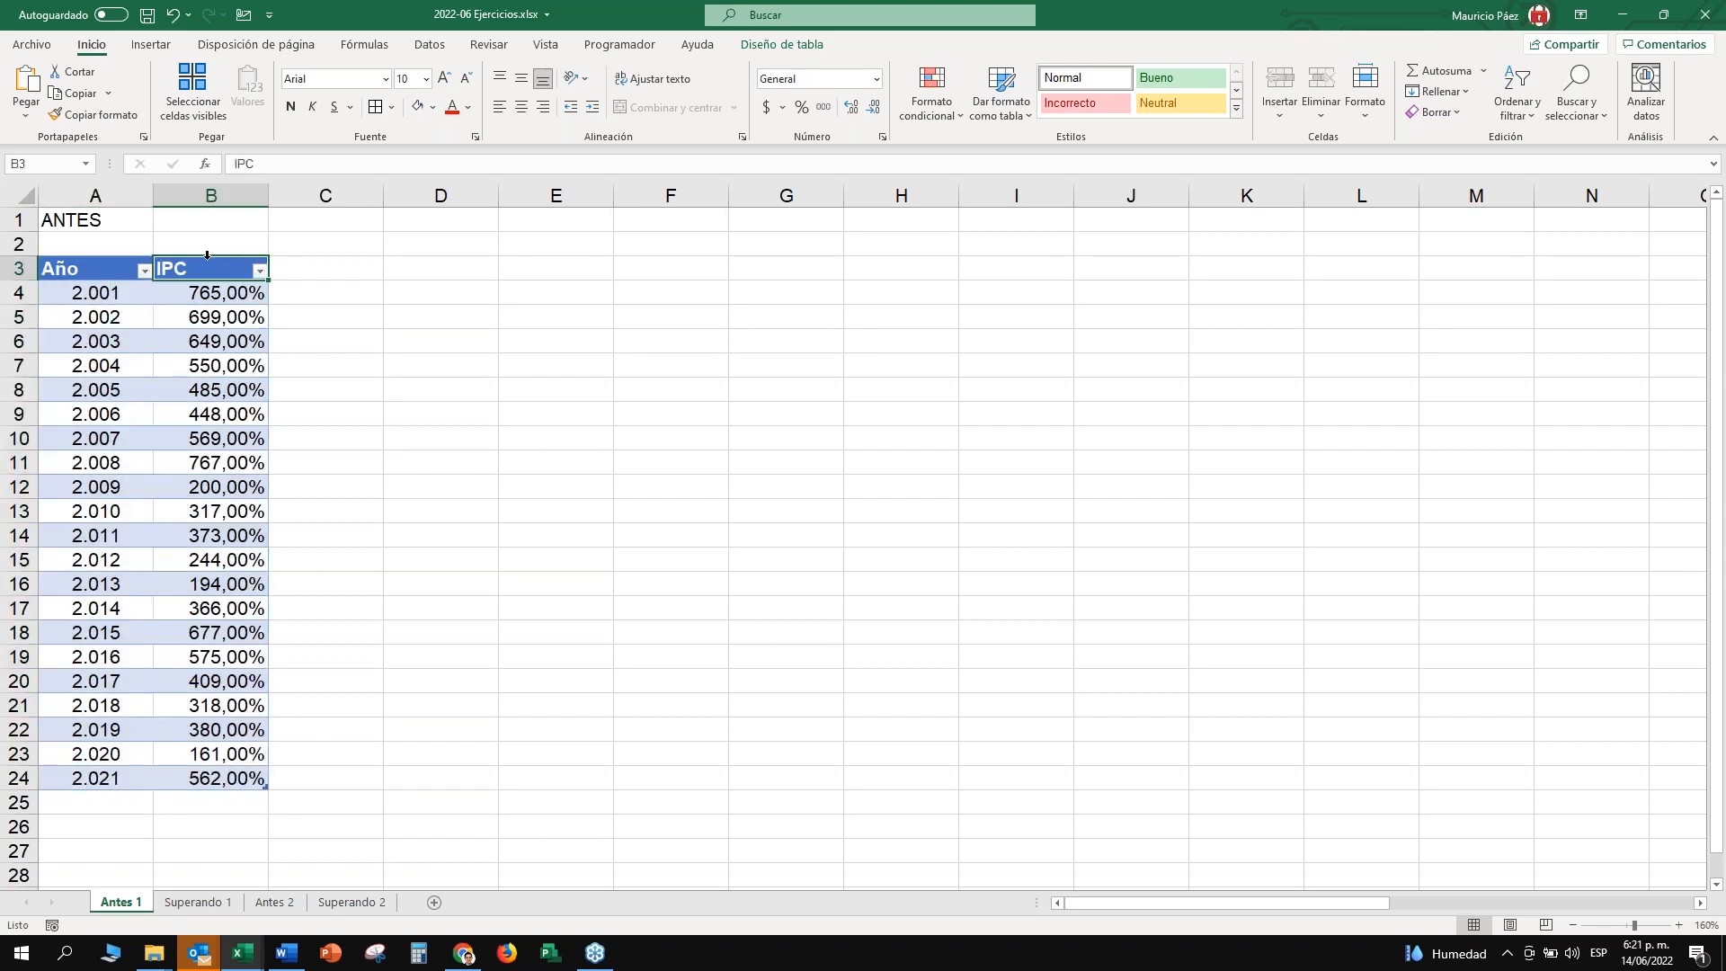
click(206, 255)
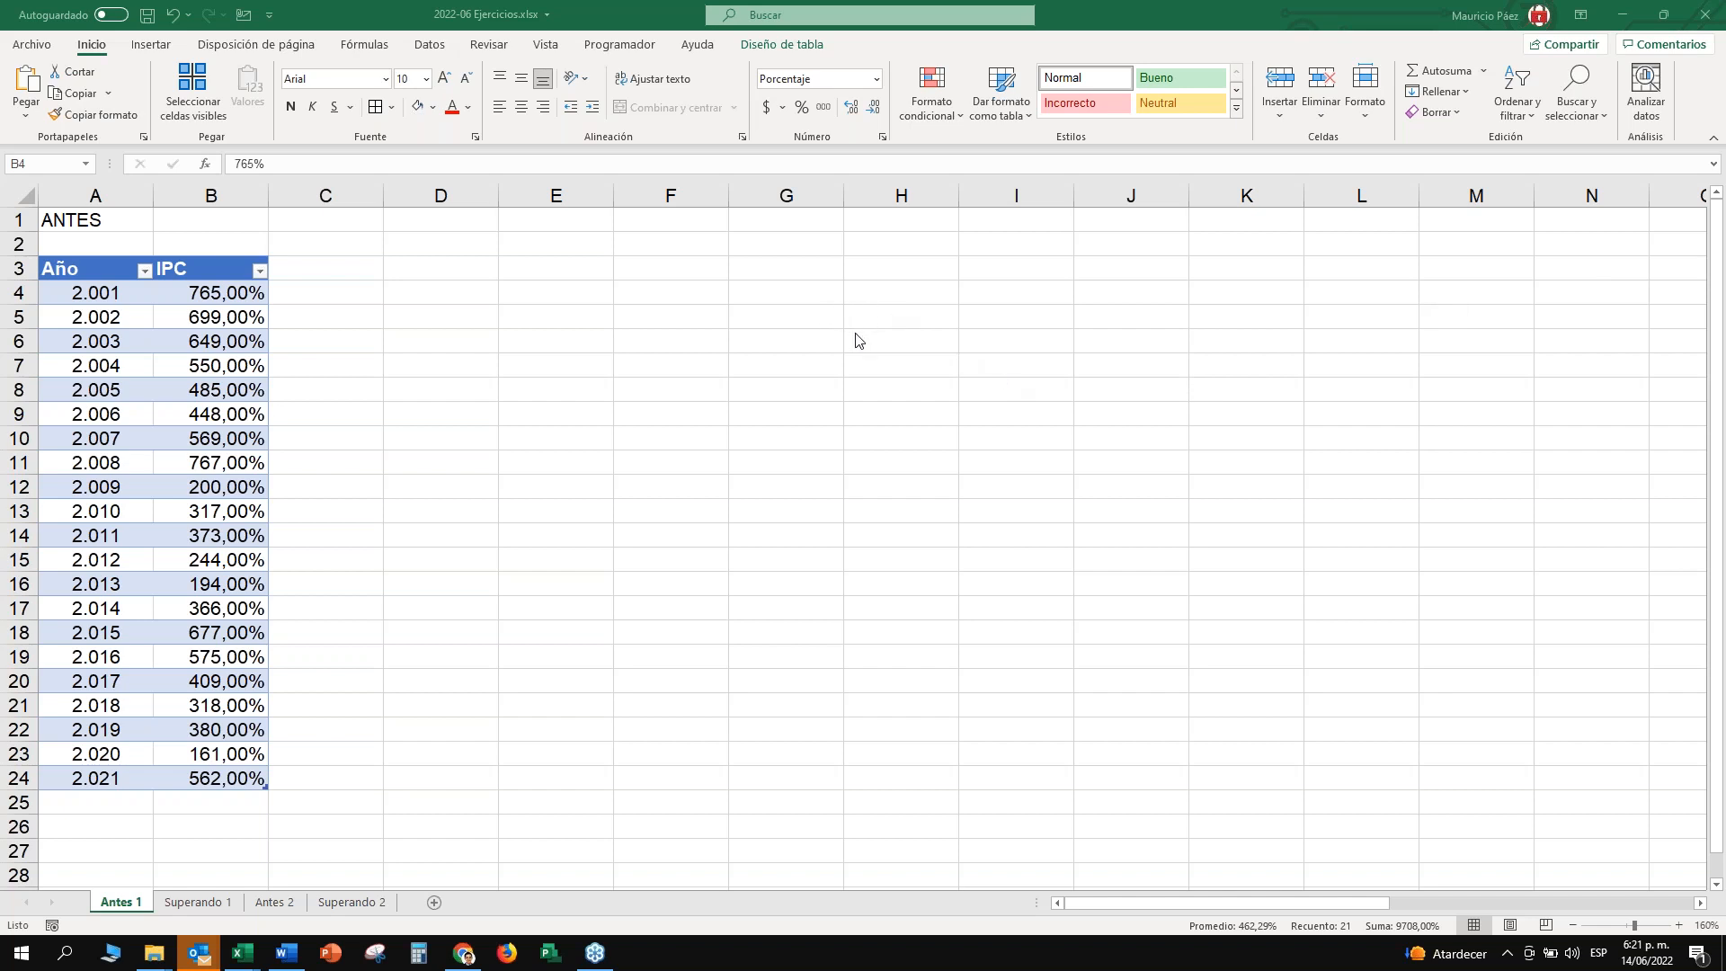
Select the IPC percentage values cell by cell from B4 down to B24.
drag(199, 294, 198, 293)
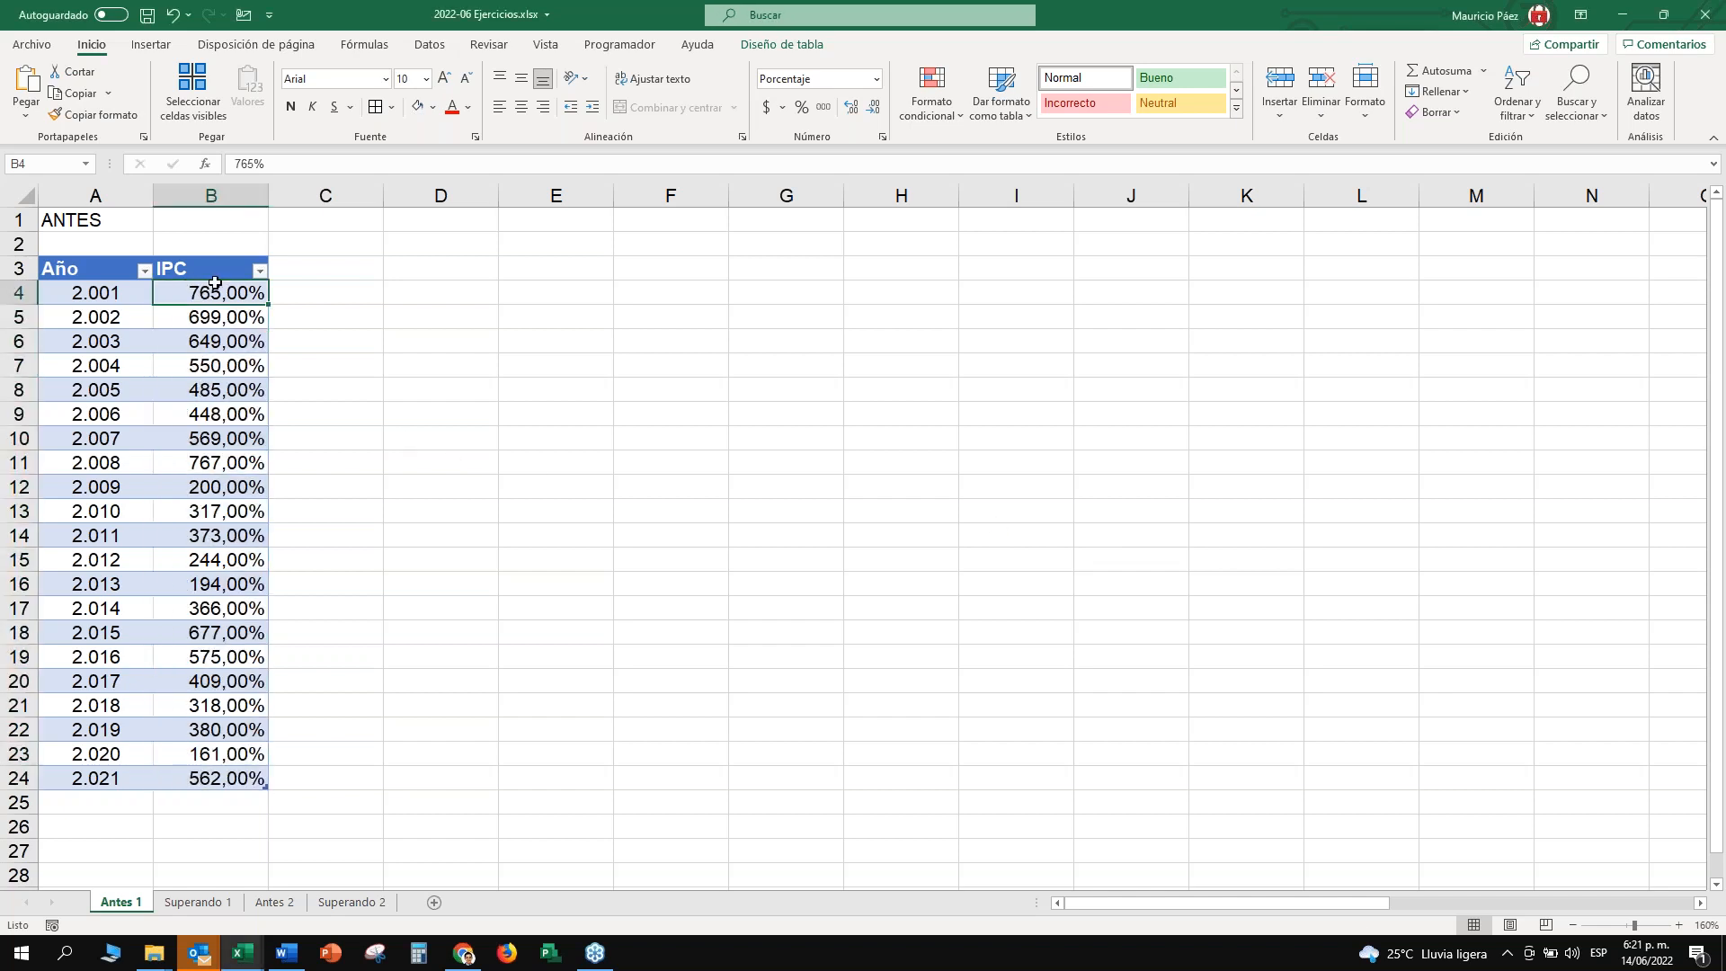
mouse_move(206, 292)
mouse_down()
mouse_move(211, 683)
mouse_move(205, 296)
mouse_up()
drag(224, 290, 222, 781)
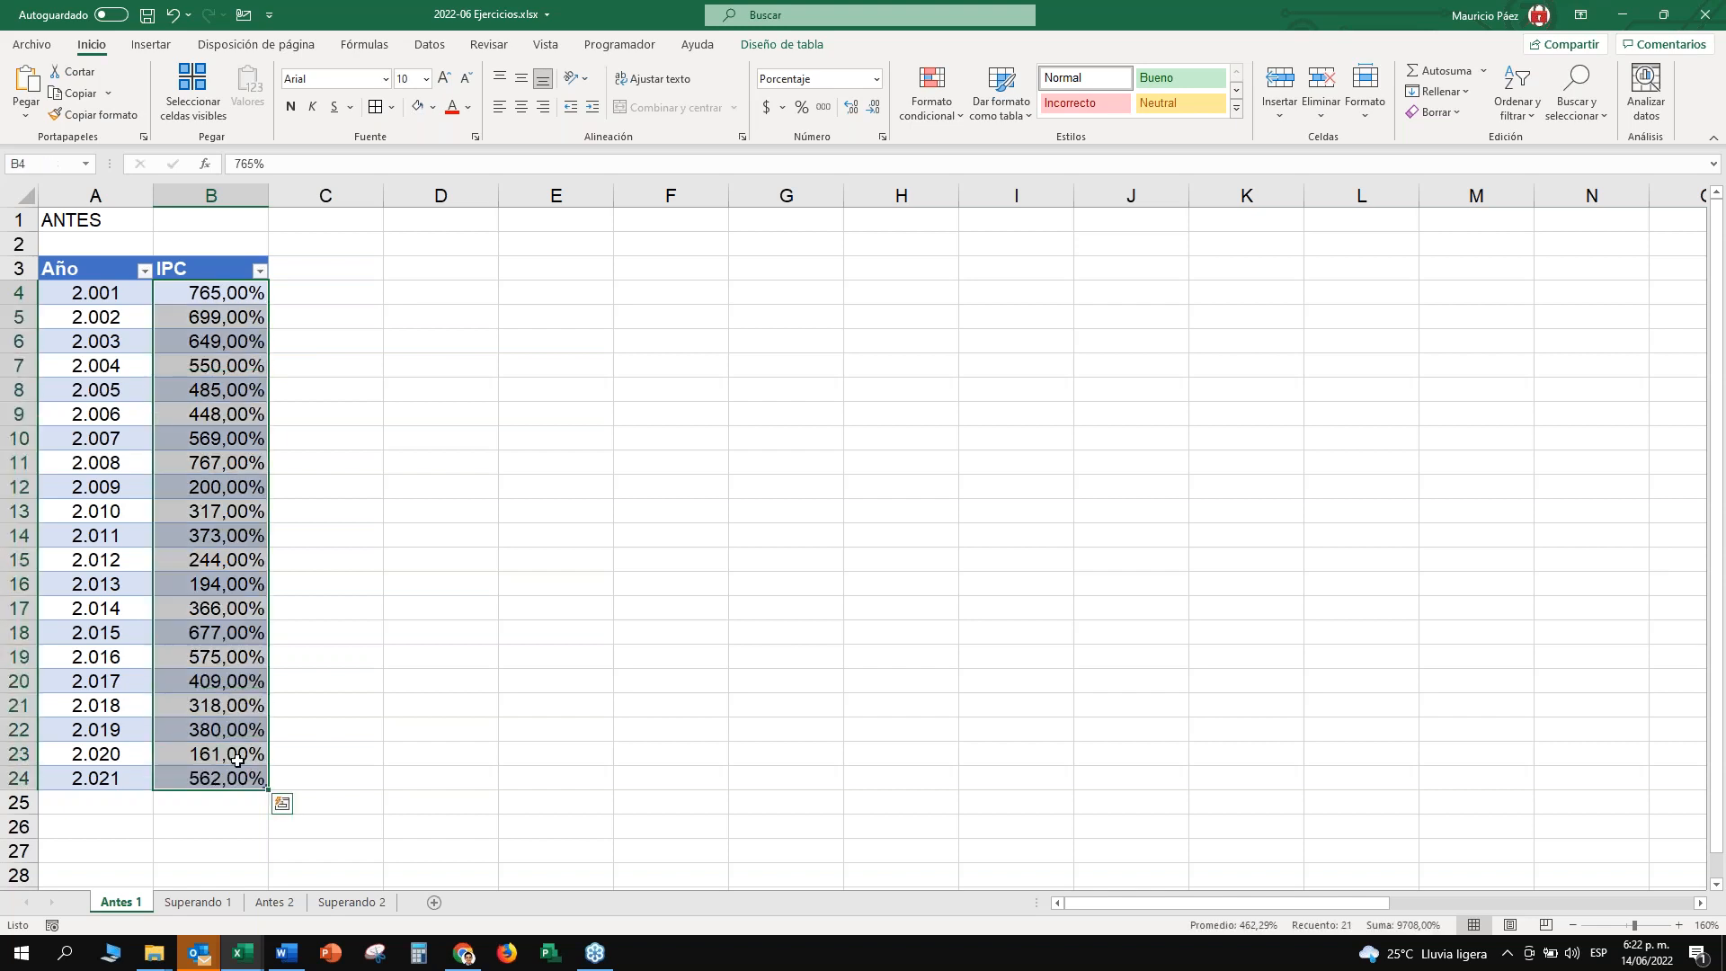
click(211, 293)
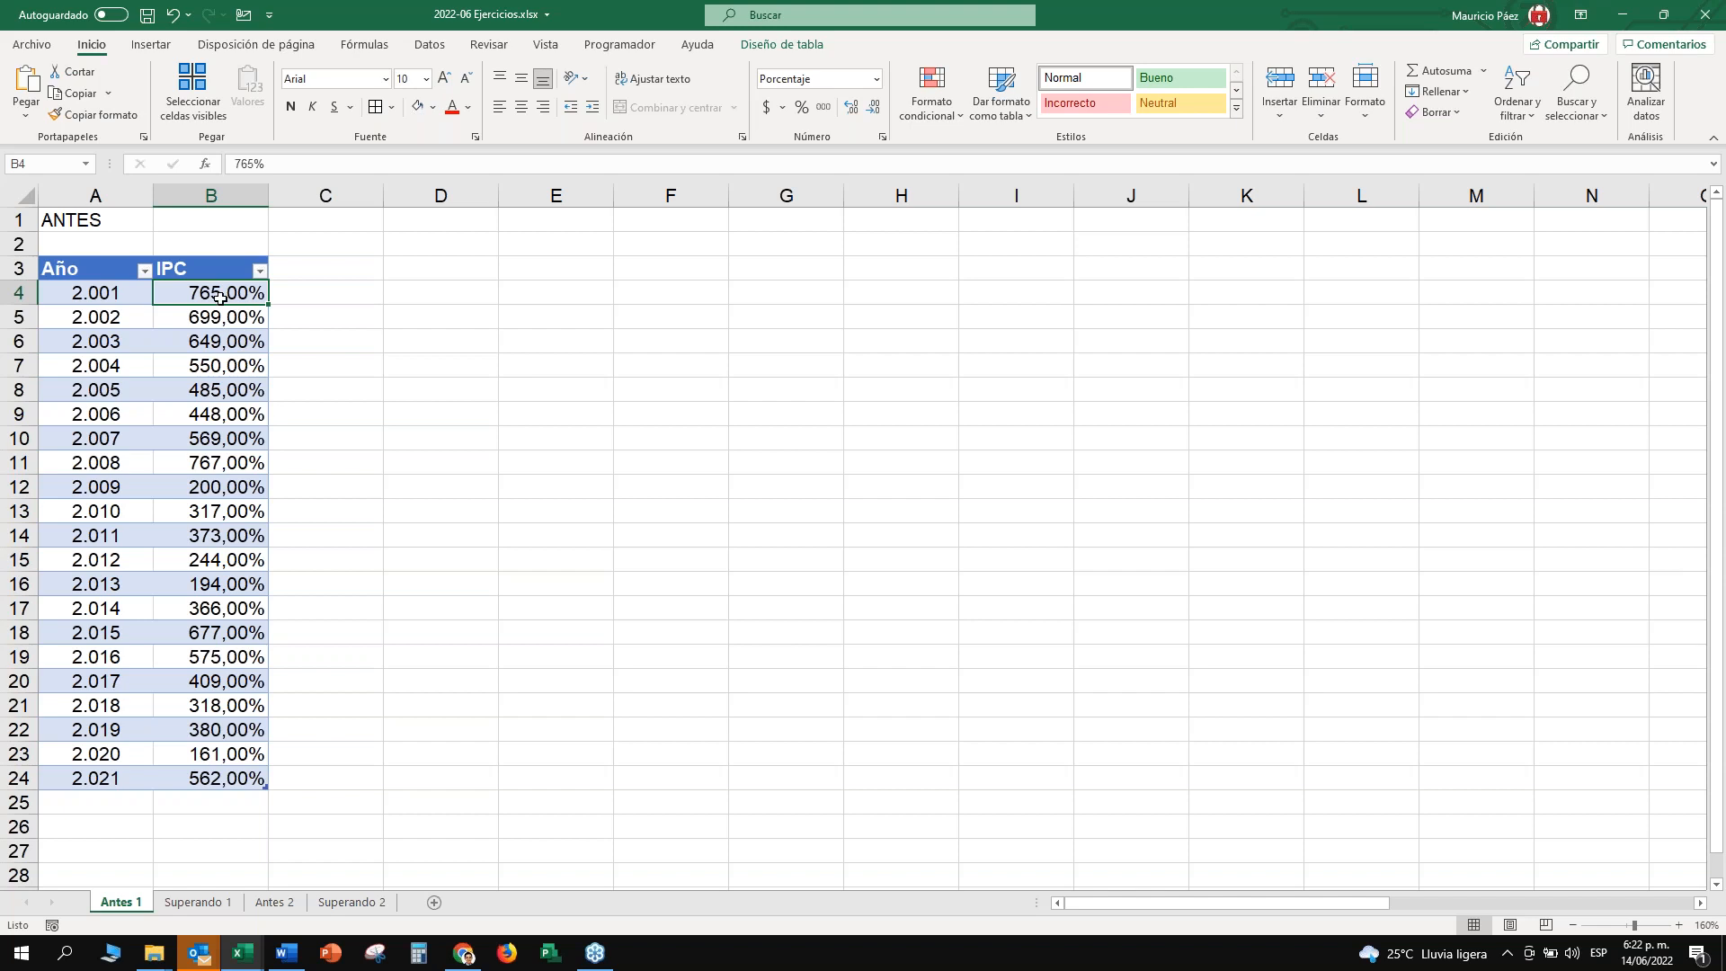
drag(212, 289, 278, 803)
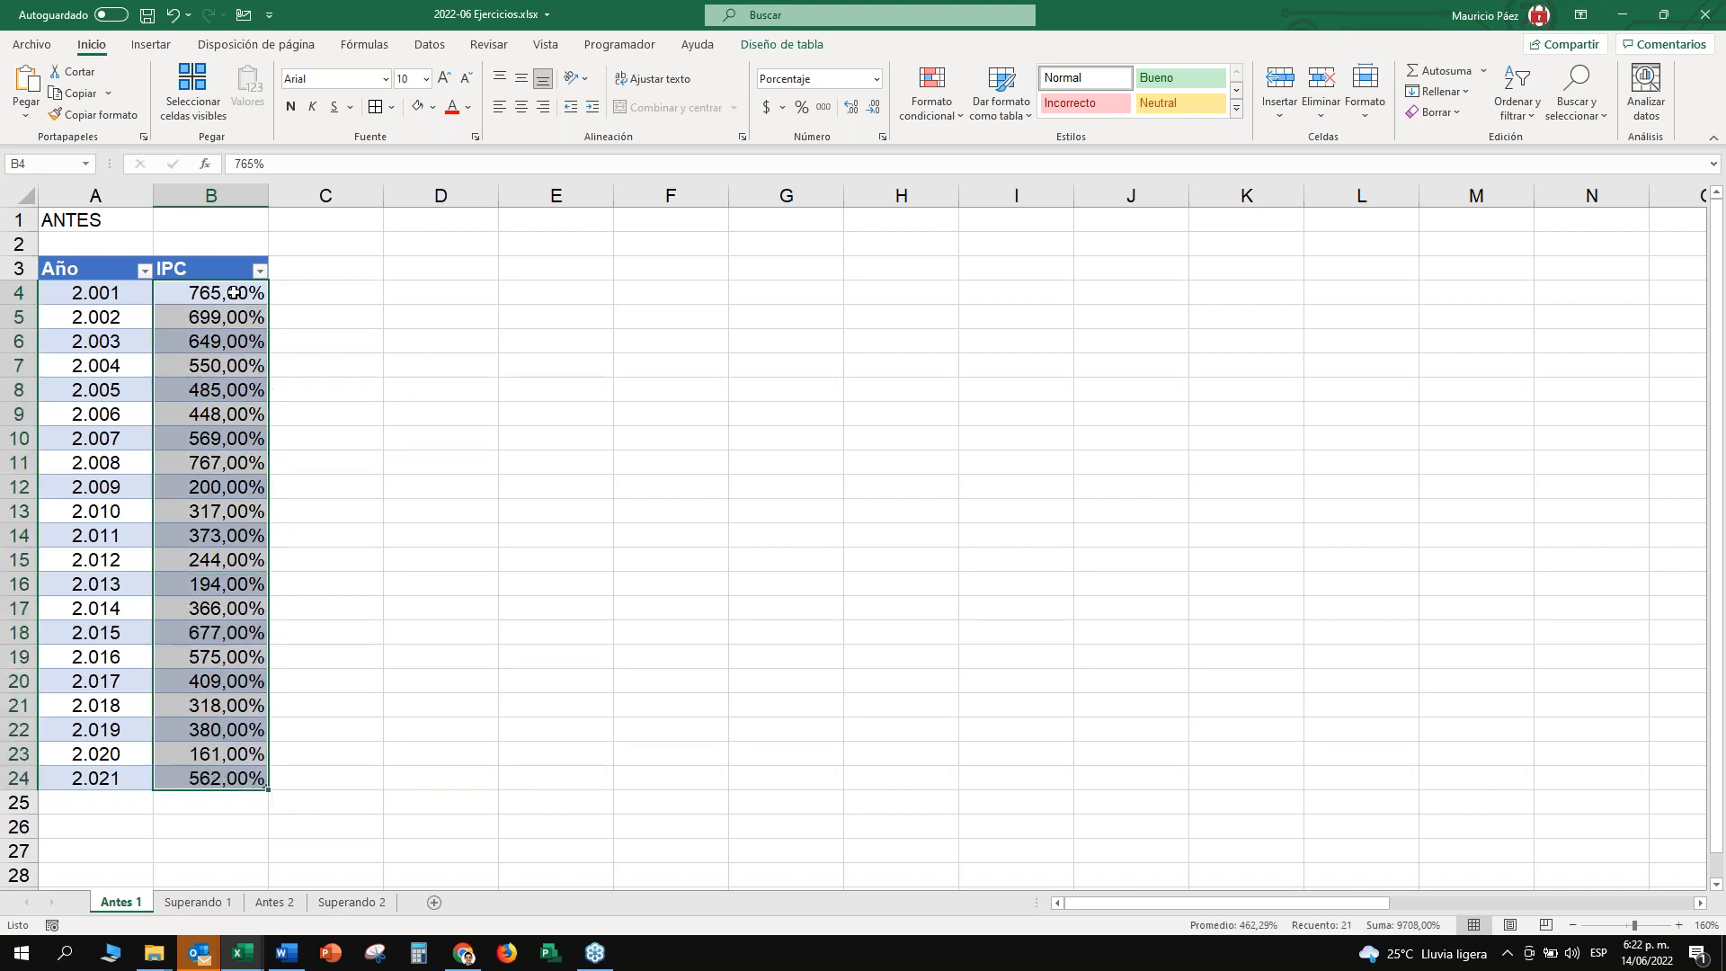
Enter 100 in cell D2 and copy that cell.
drag(232, 292, 238, 779)
click(430, 246)
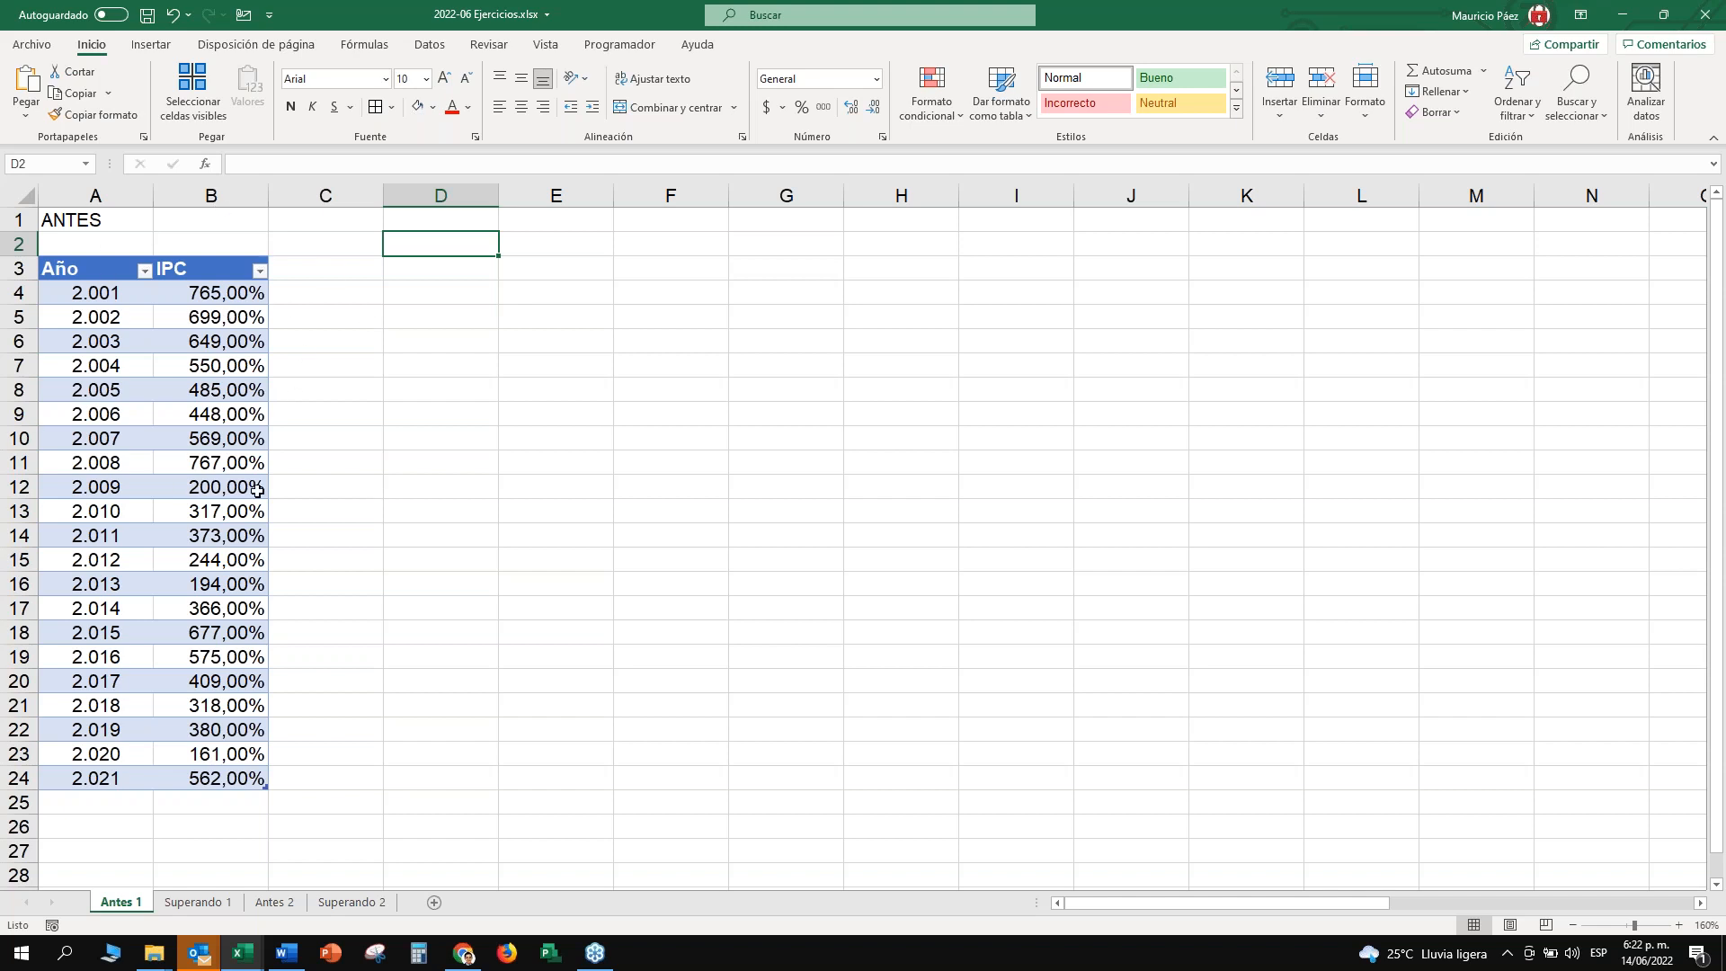
text(100)
key(Return)
key(Up)
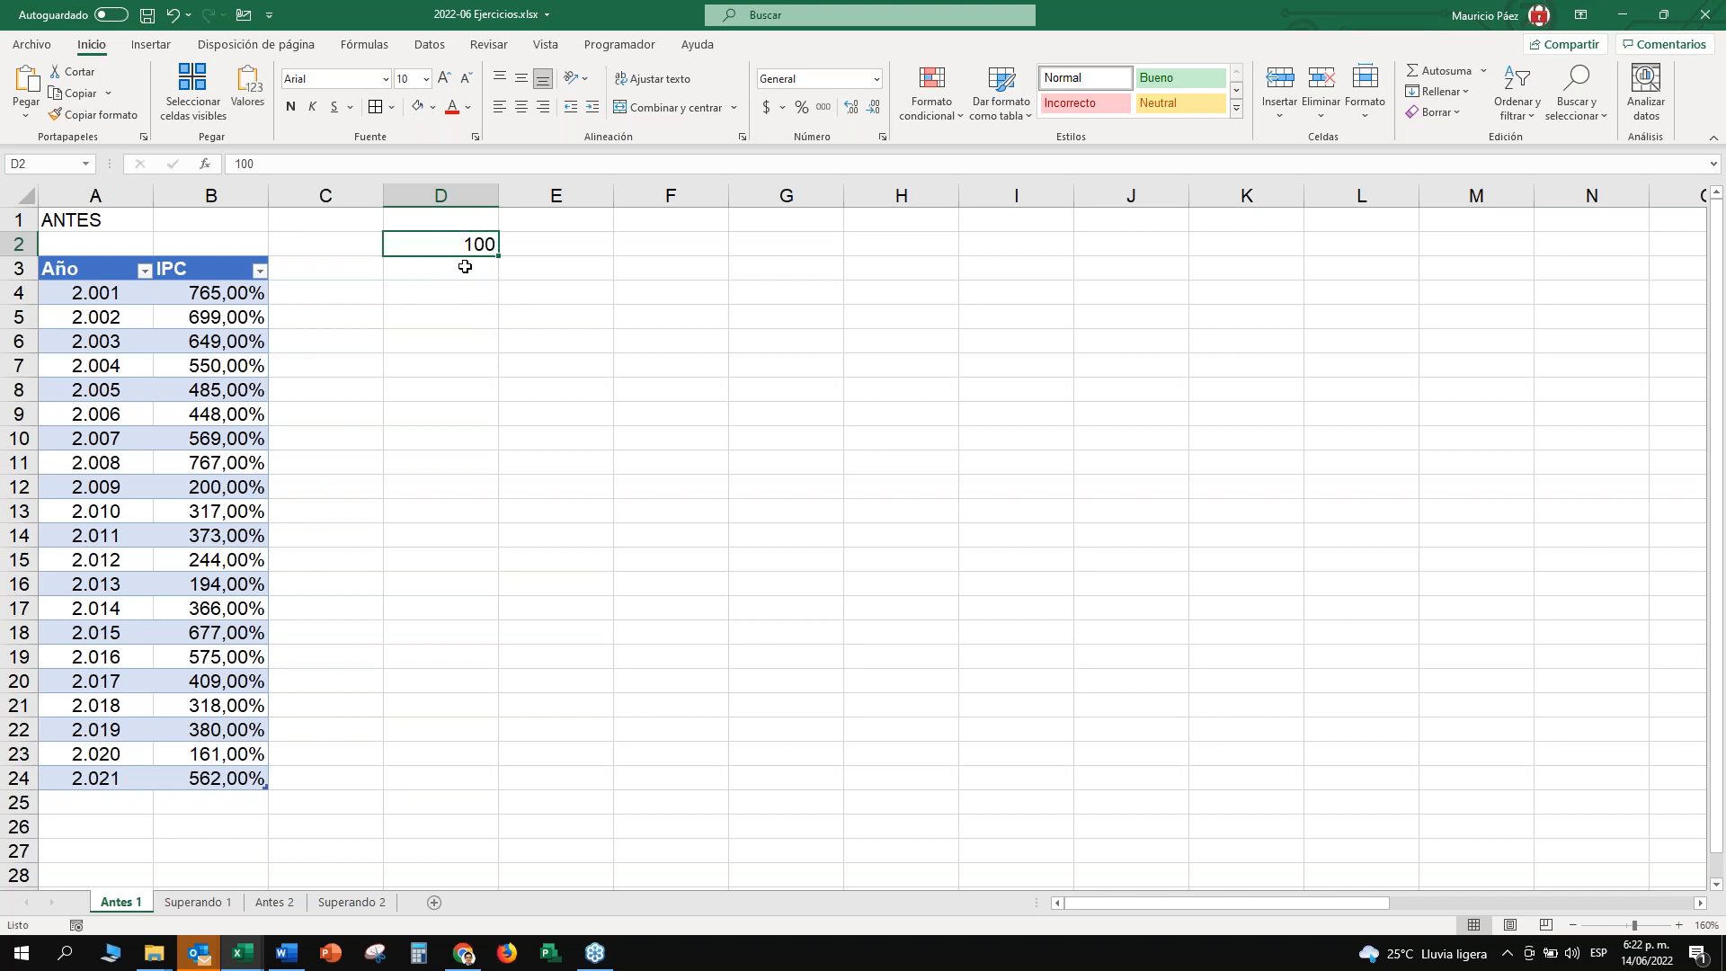
right_click(455, 240)
click(509, 279)
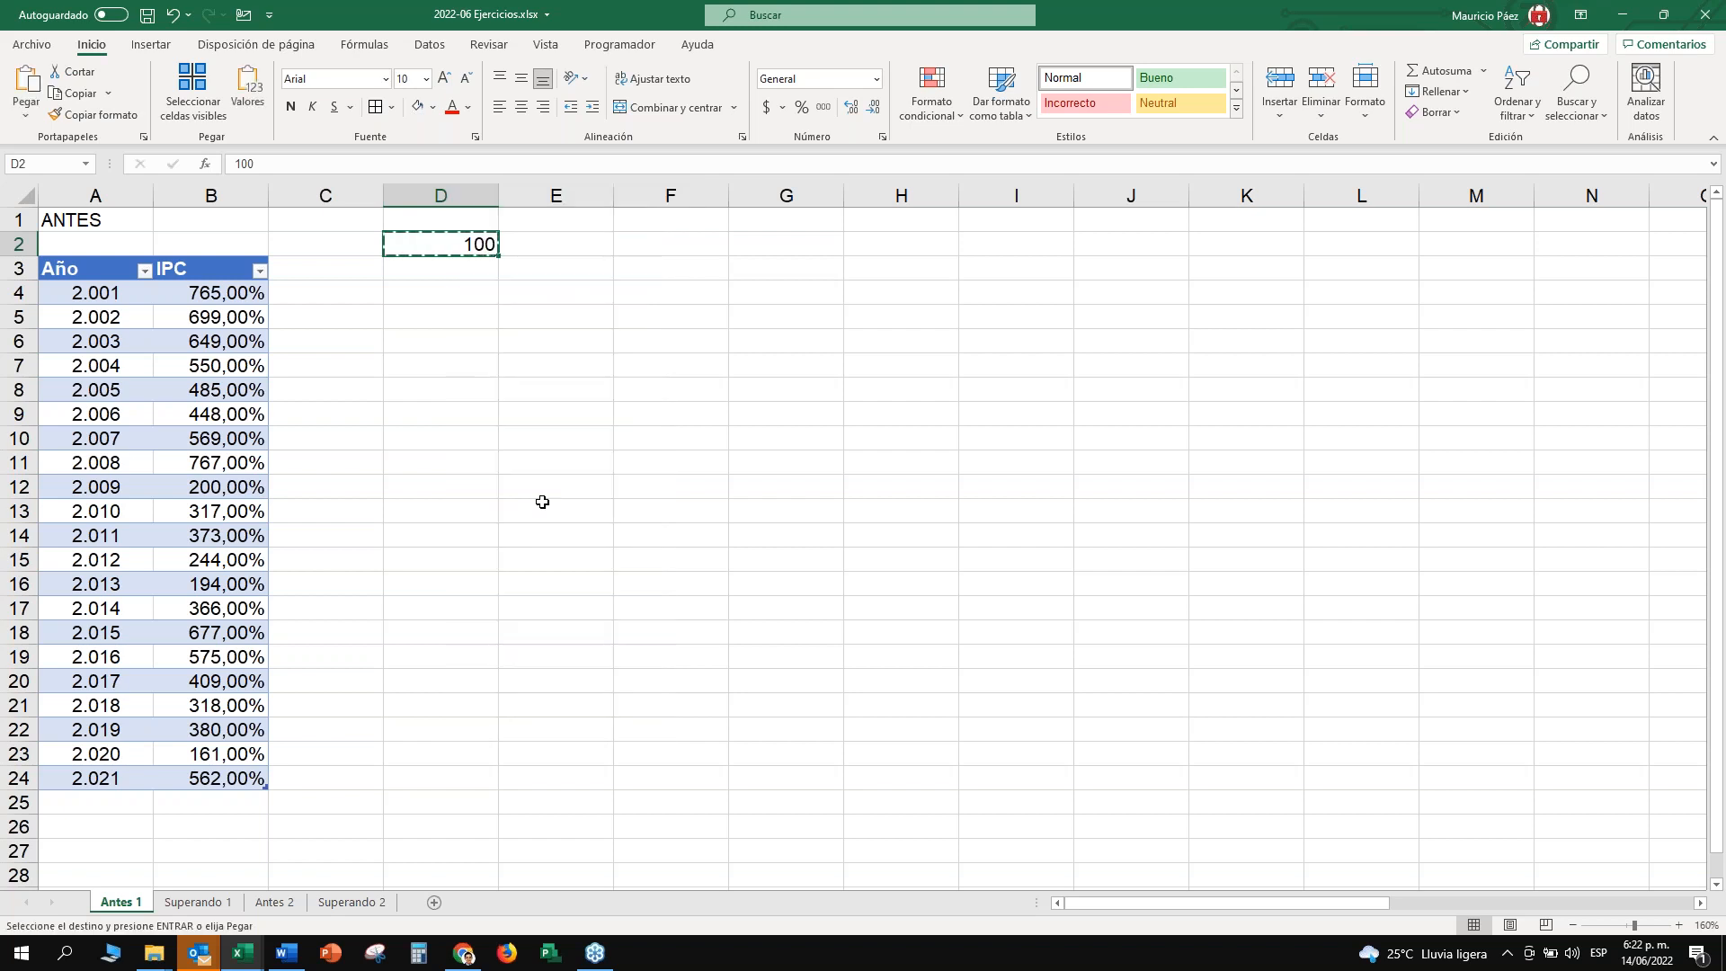
Select the IPC values downward from B4, and select the IPC column from its header with and without the header cell.
click(225, 294)
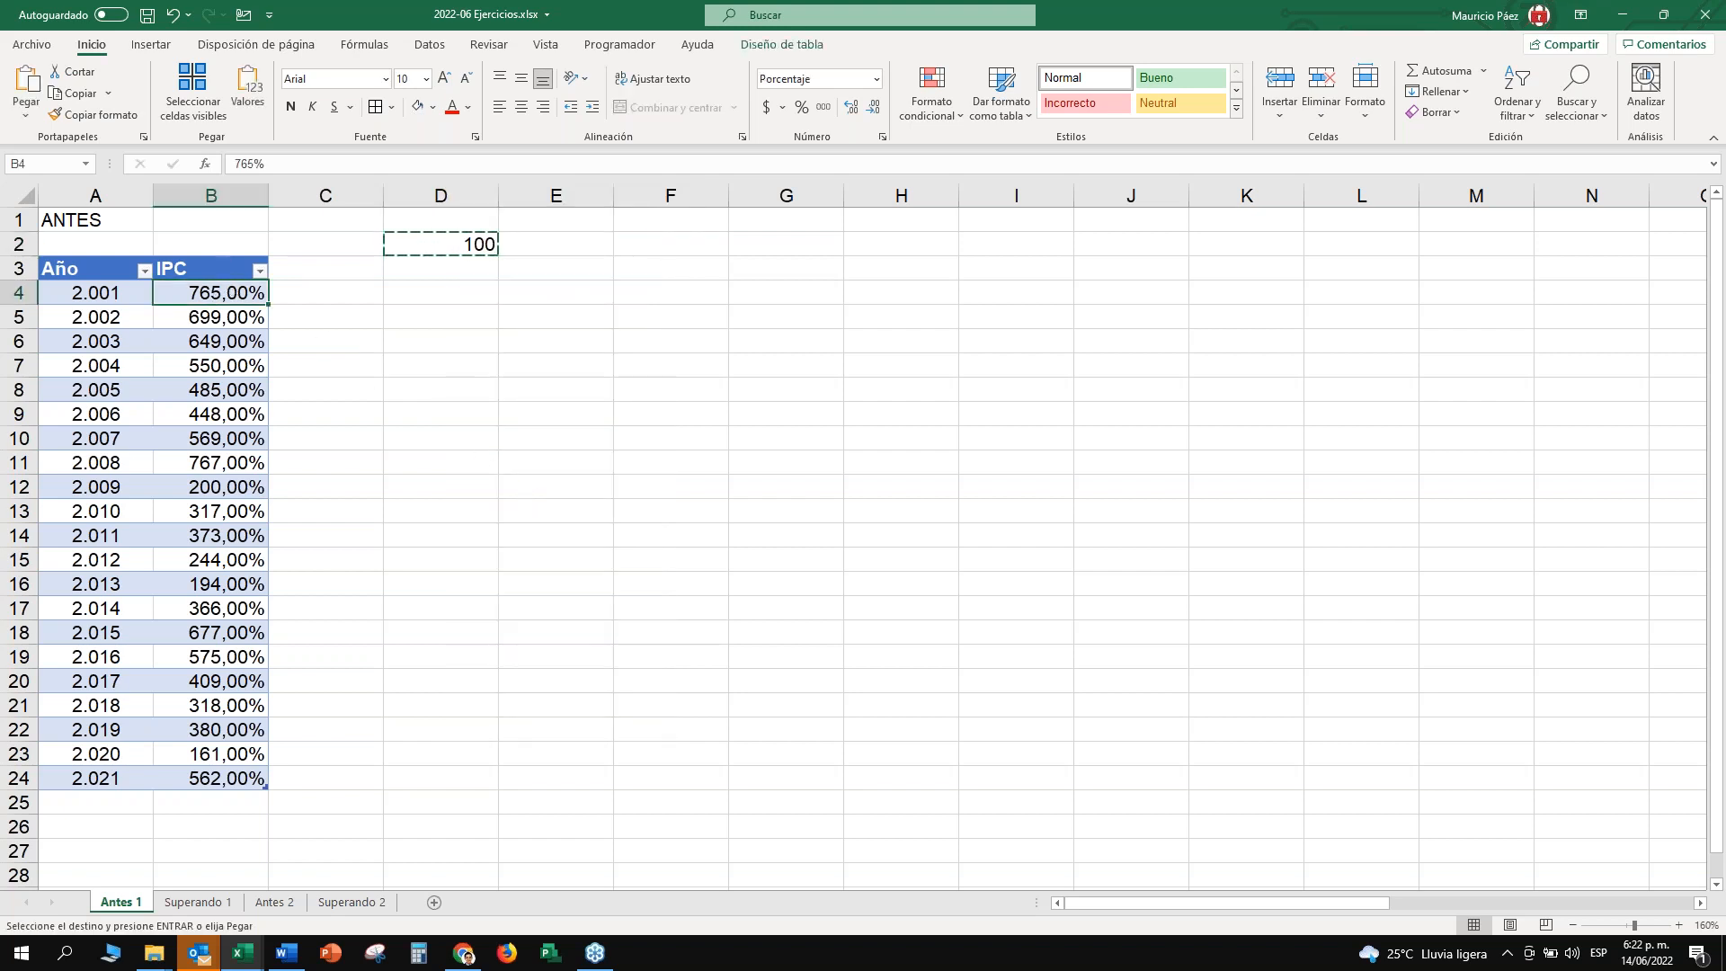
key(ctrl+shift+Down)
click(462, 440)
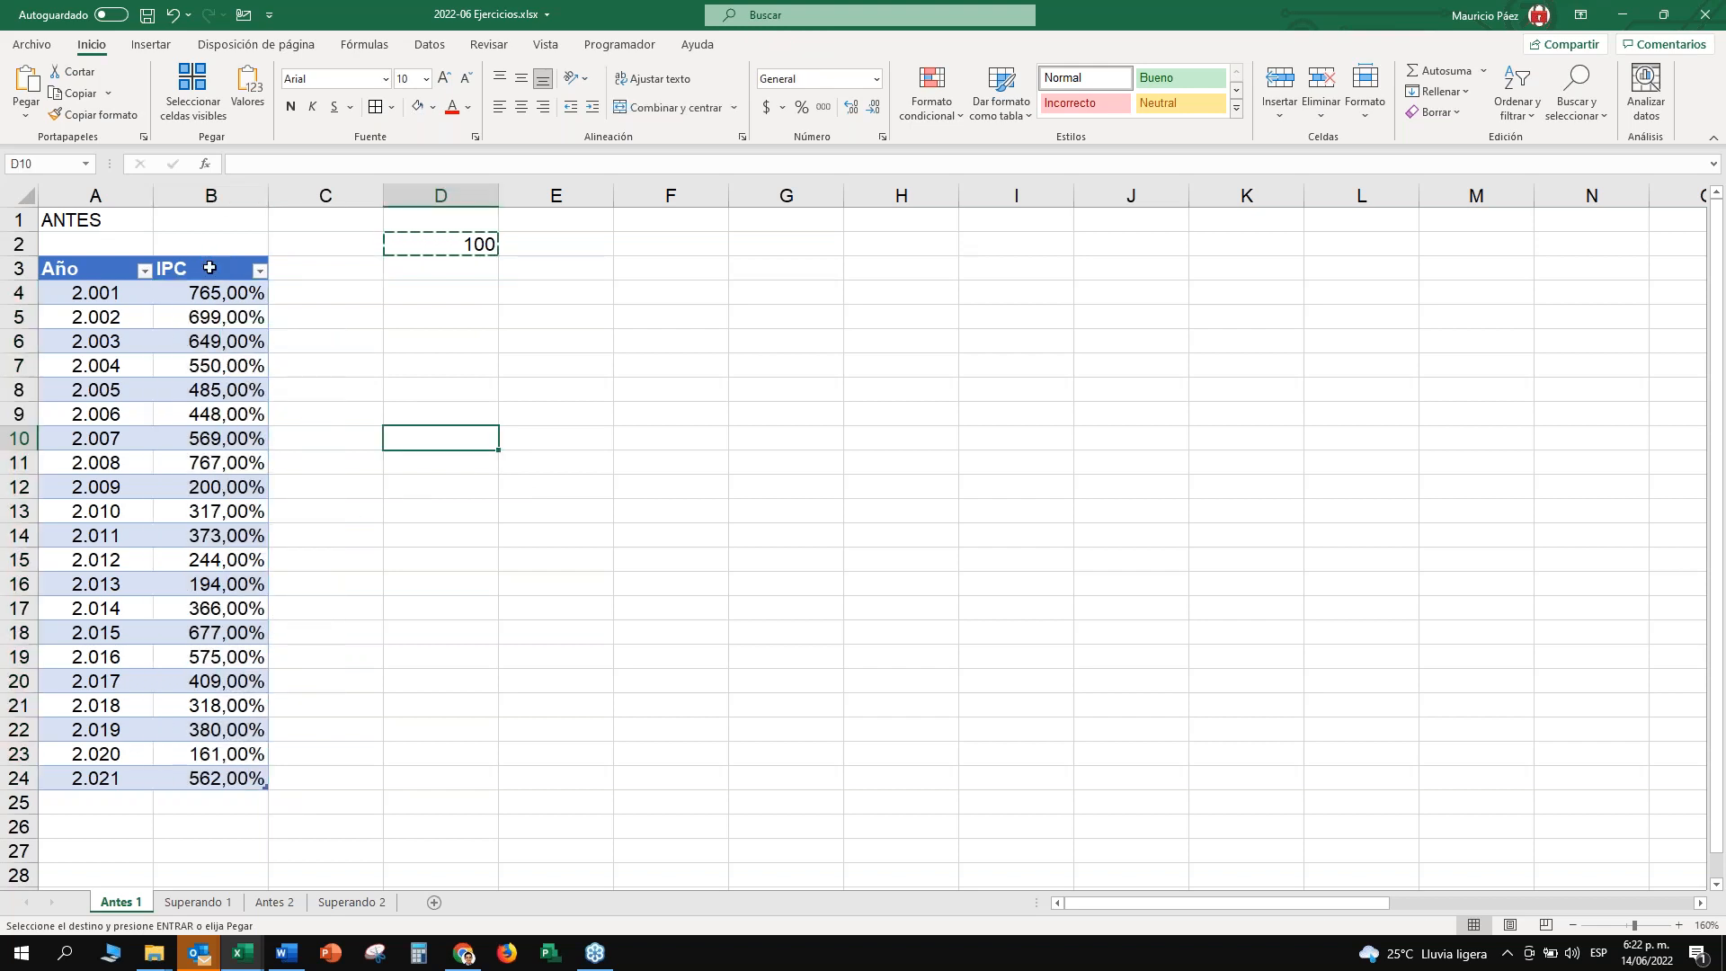
click(211, 259)
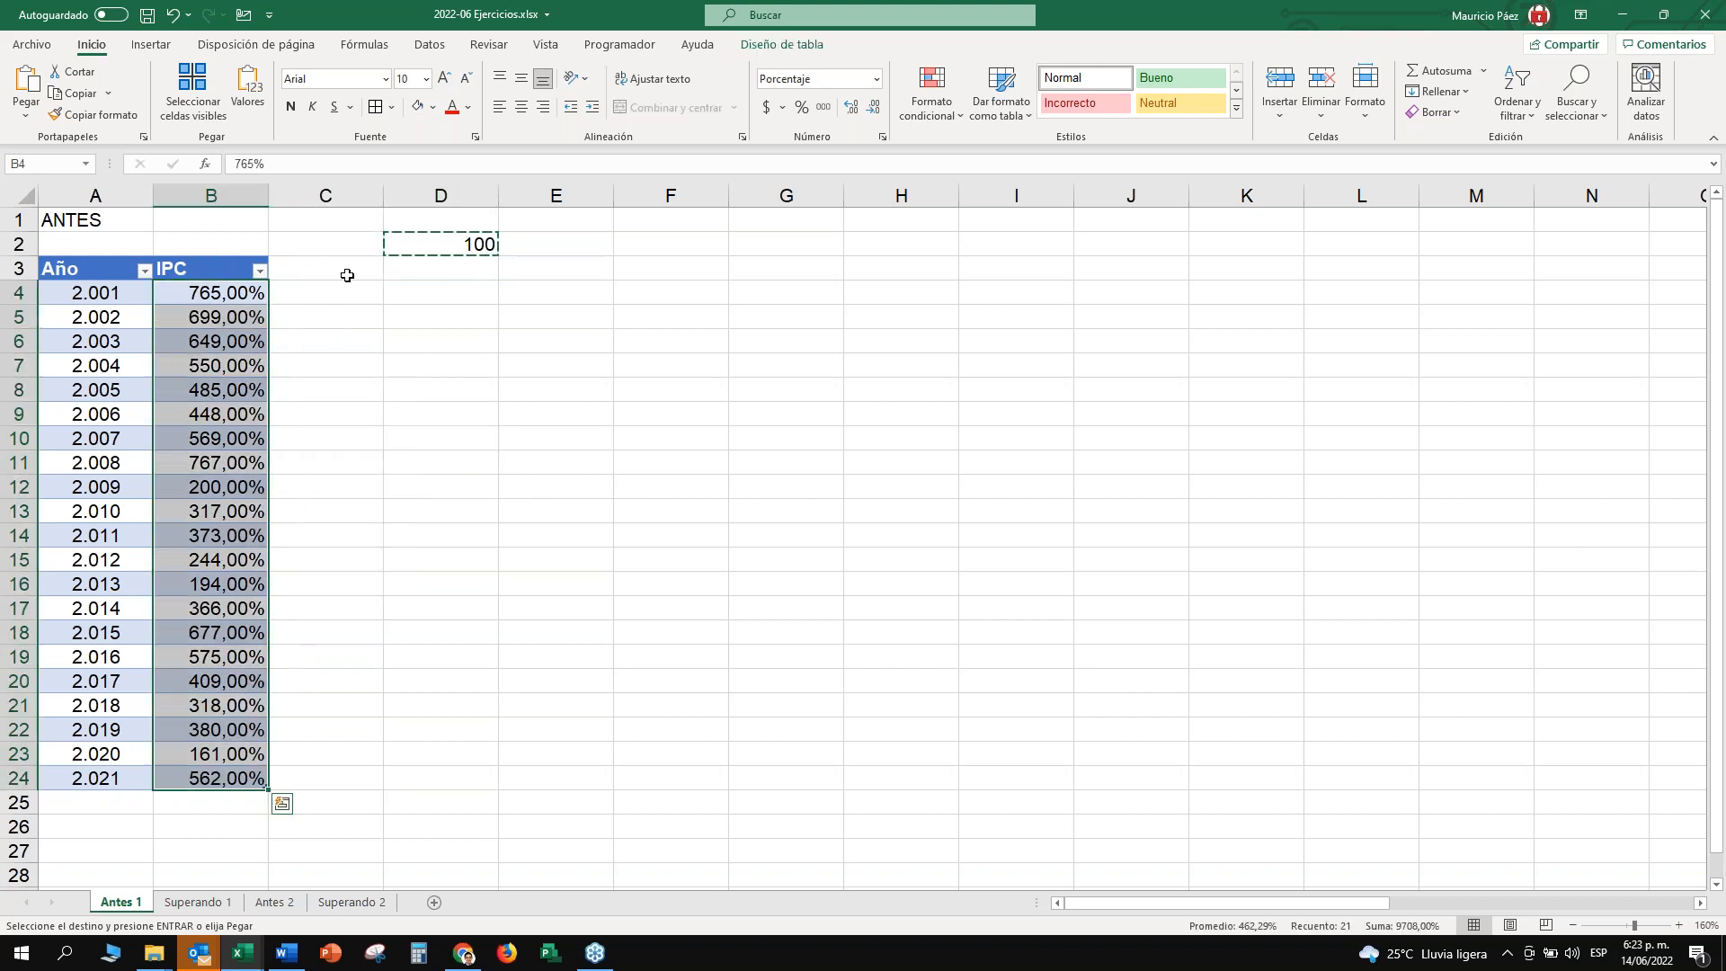
click(451, 293)
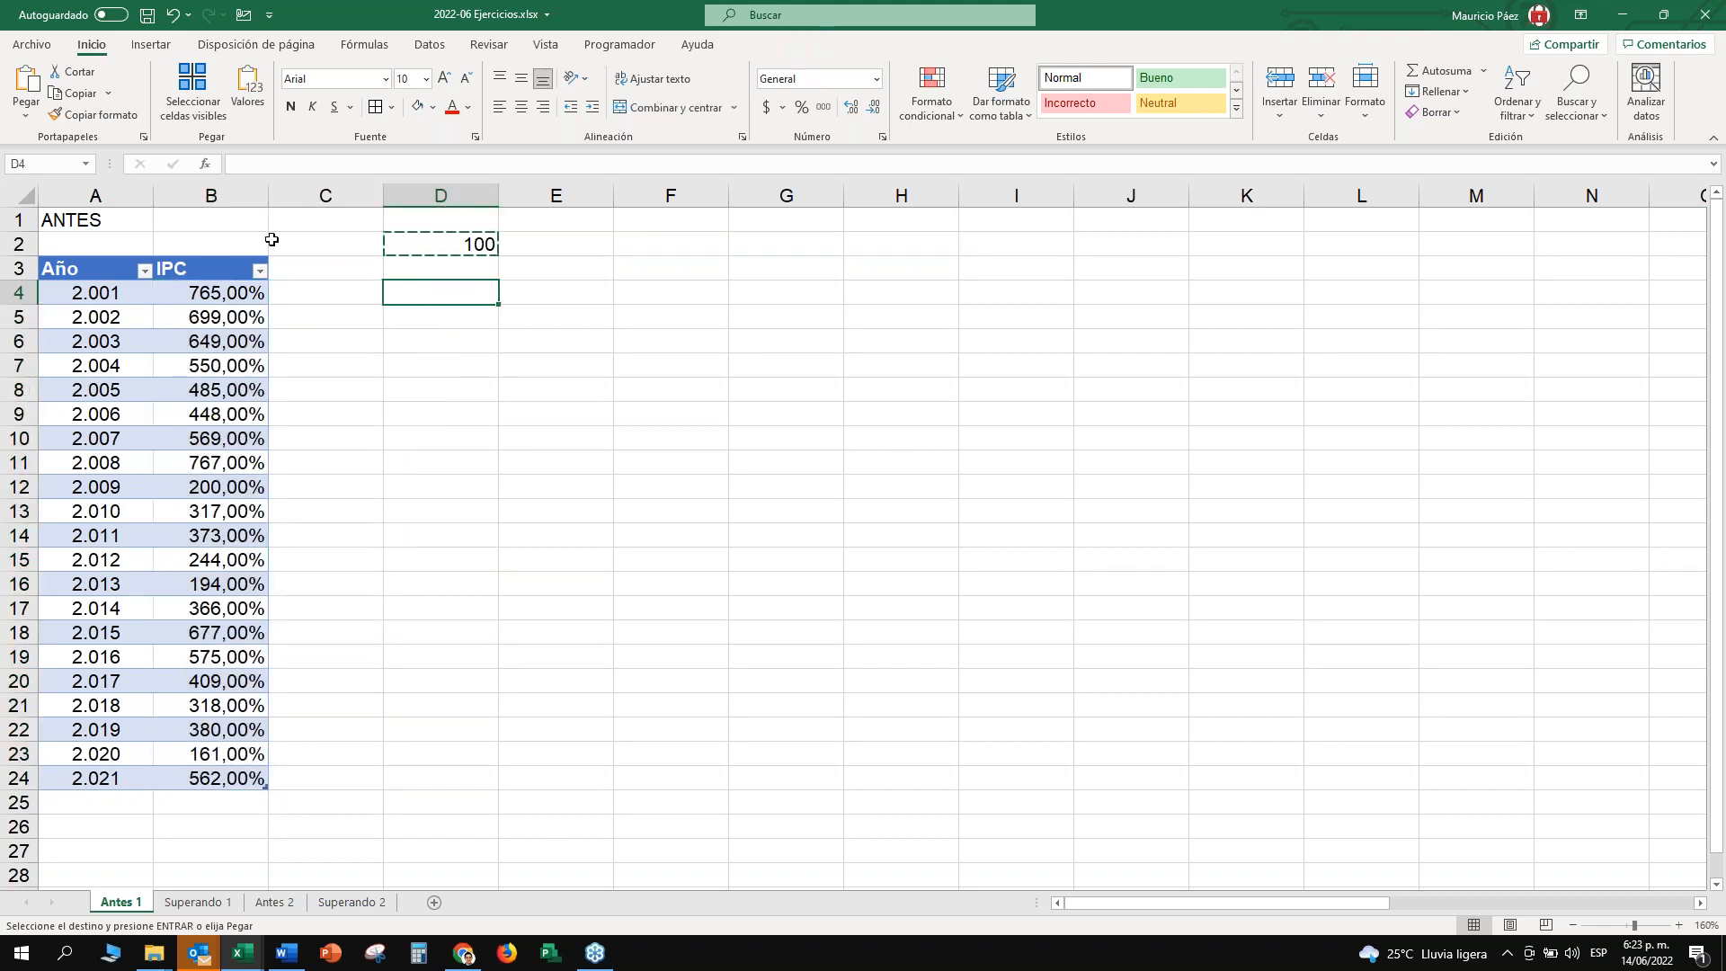
click(211, 260)
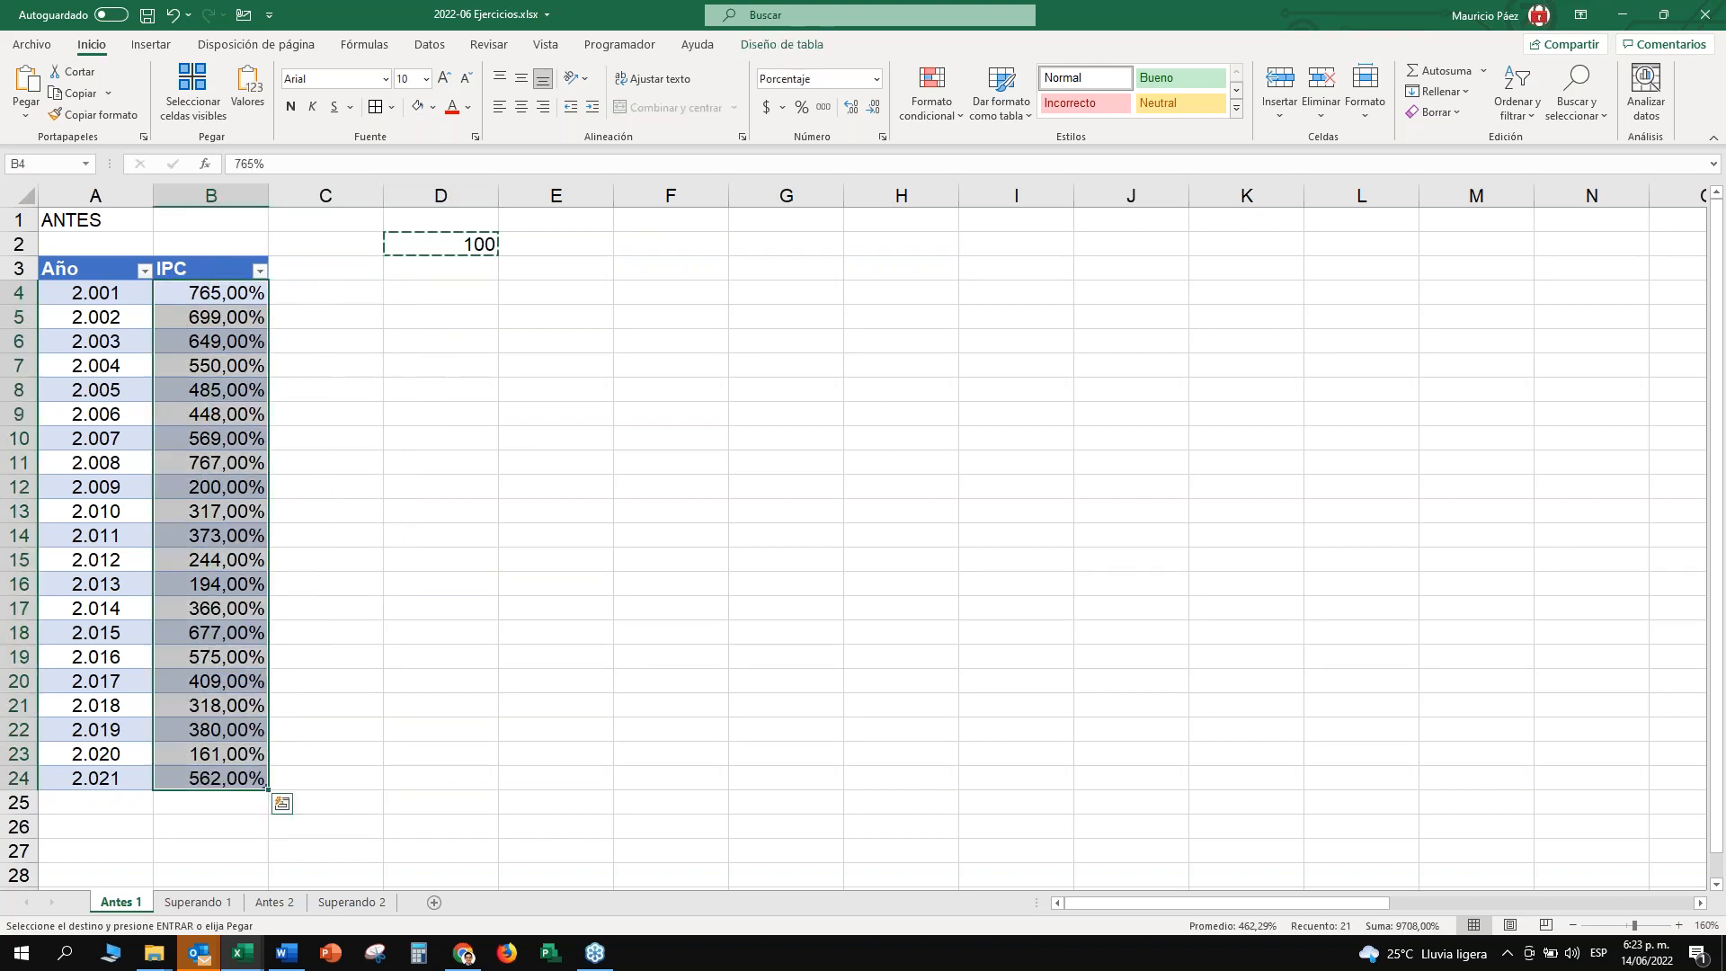
click(212, 260)
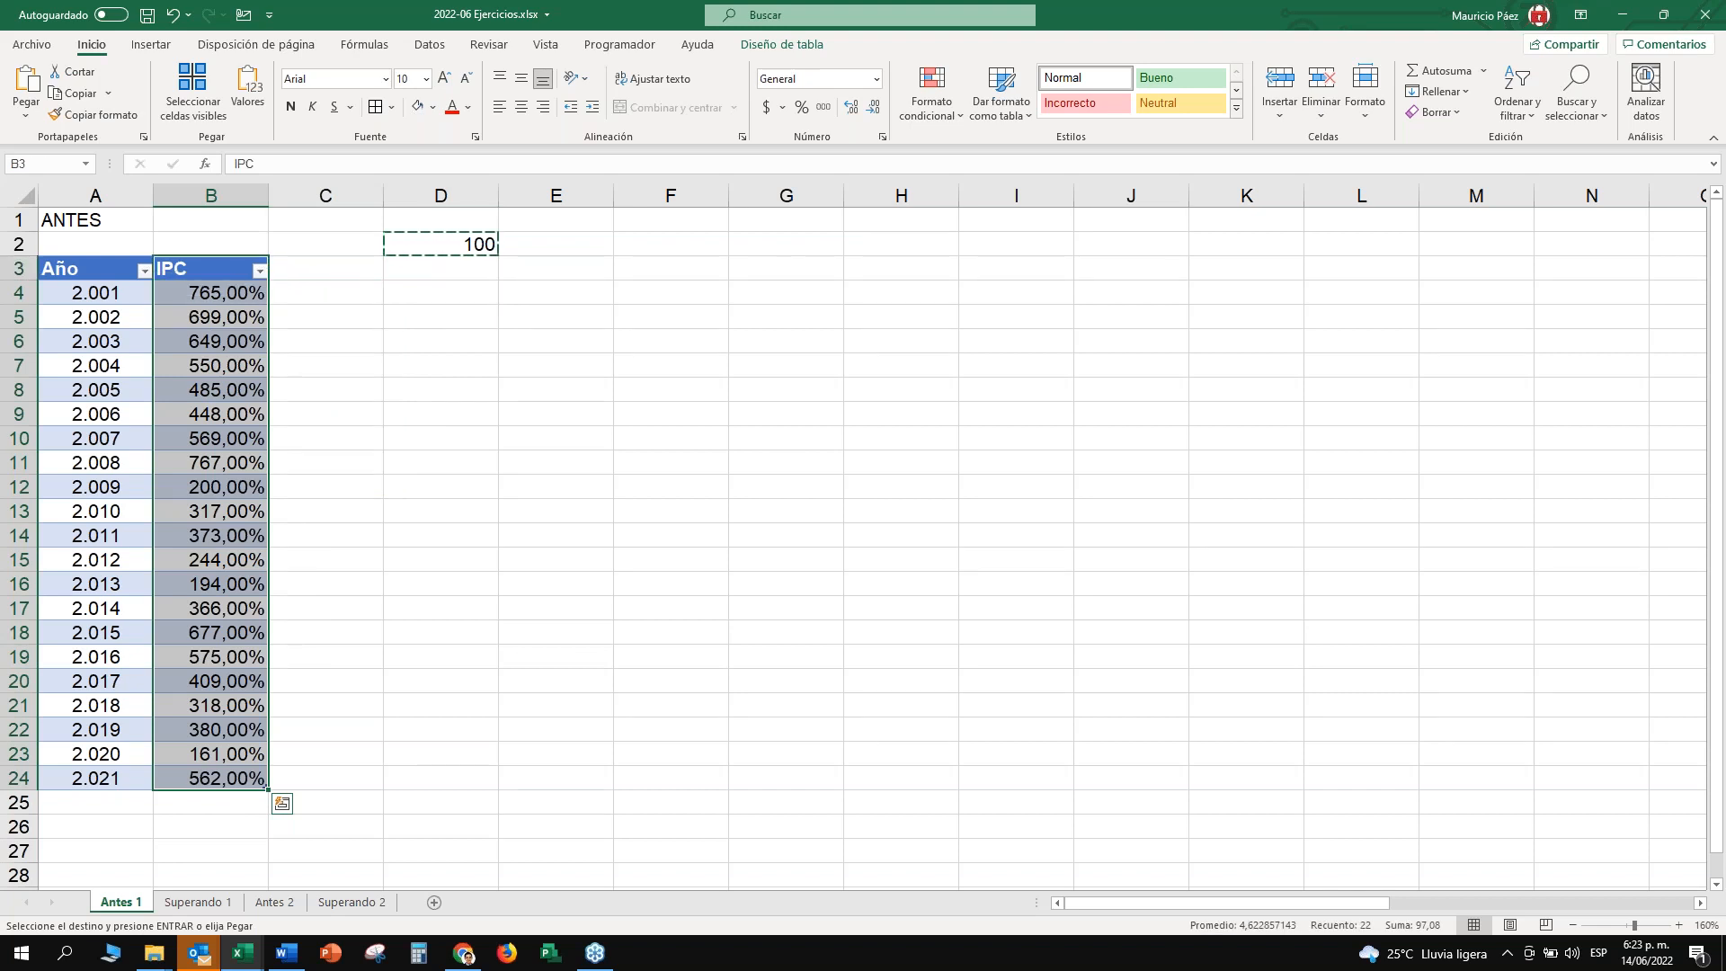
click(416, 295)
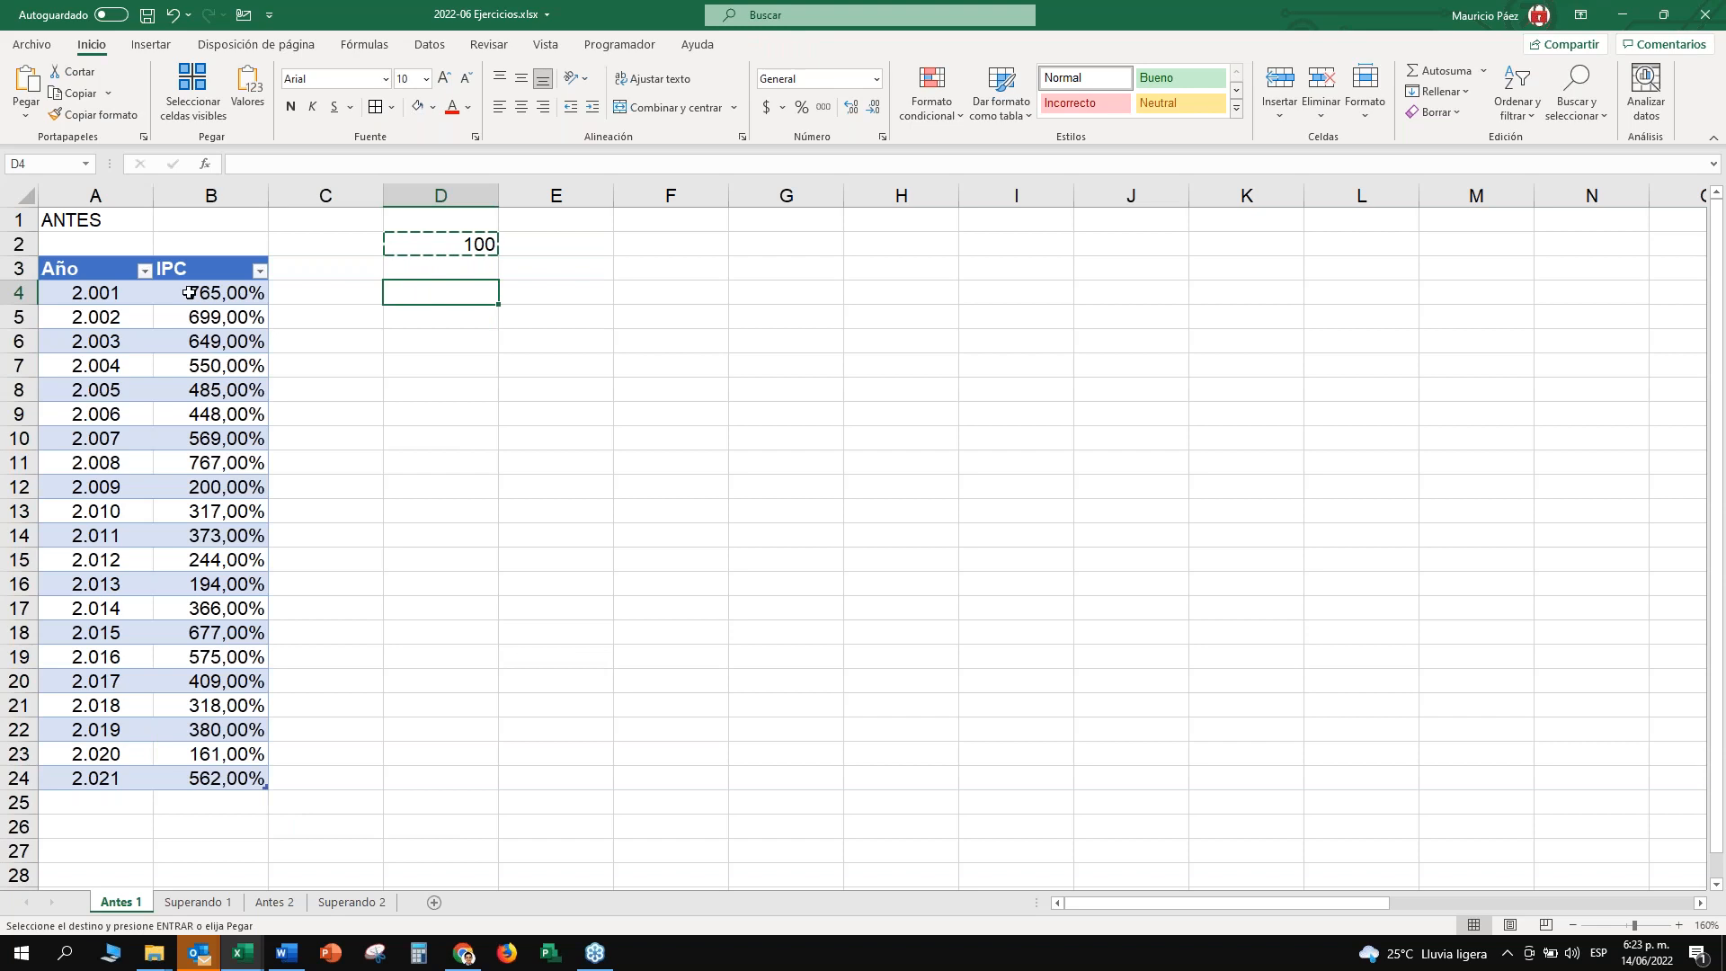
Divide all IPC values by the copied 100 using Paste Special with the Valores and Dividir options.
click(211, 259)
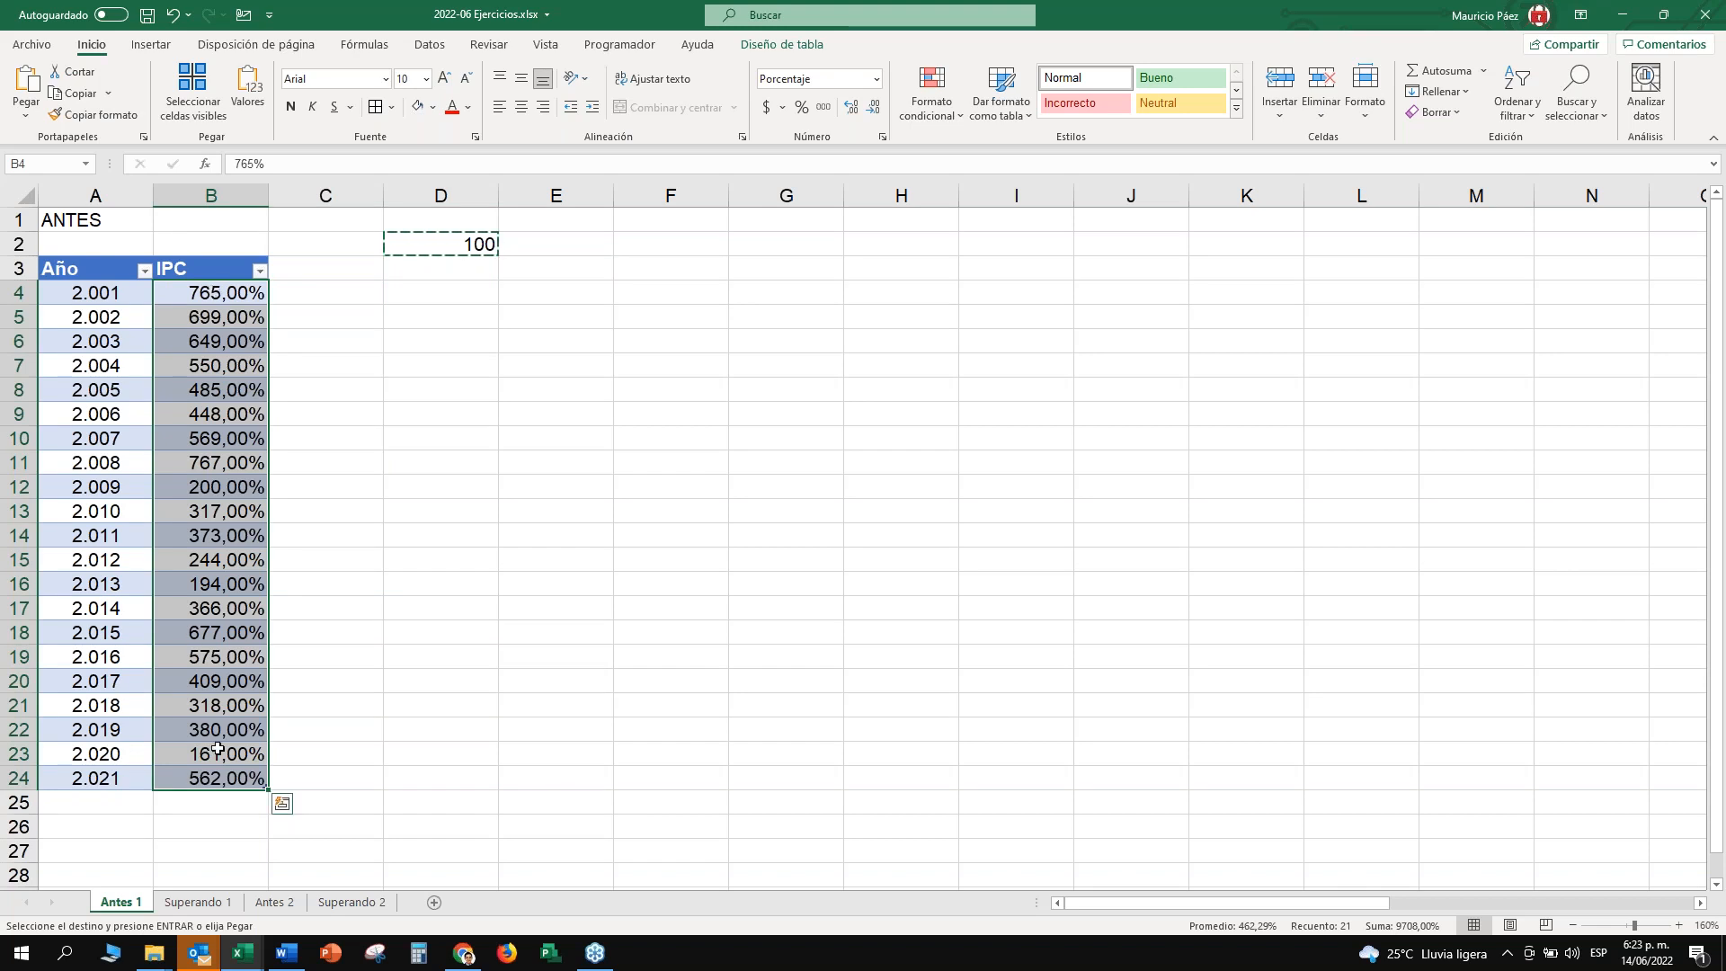
right_click(216, 296)
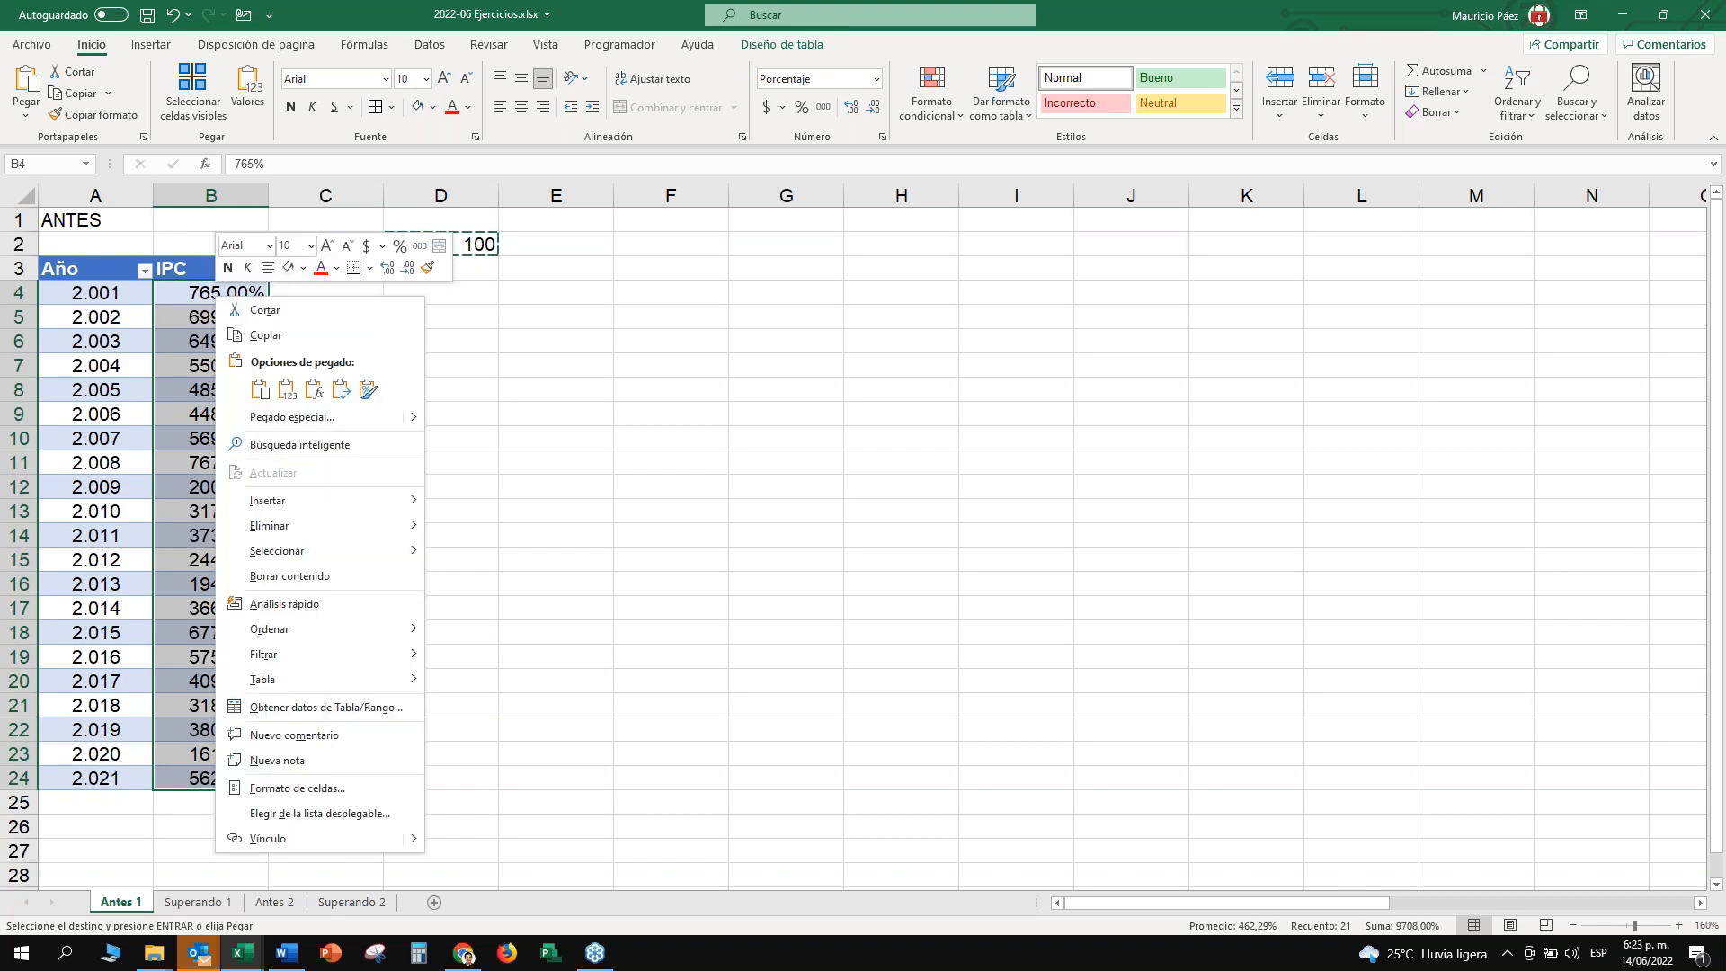
click(299, 419)
drag(341, 280, 592, 308)
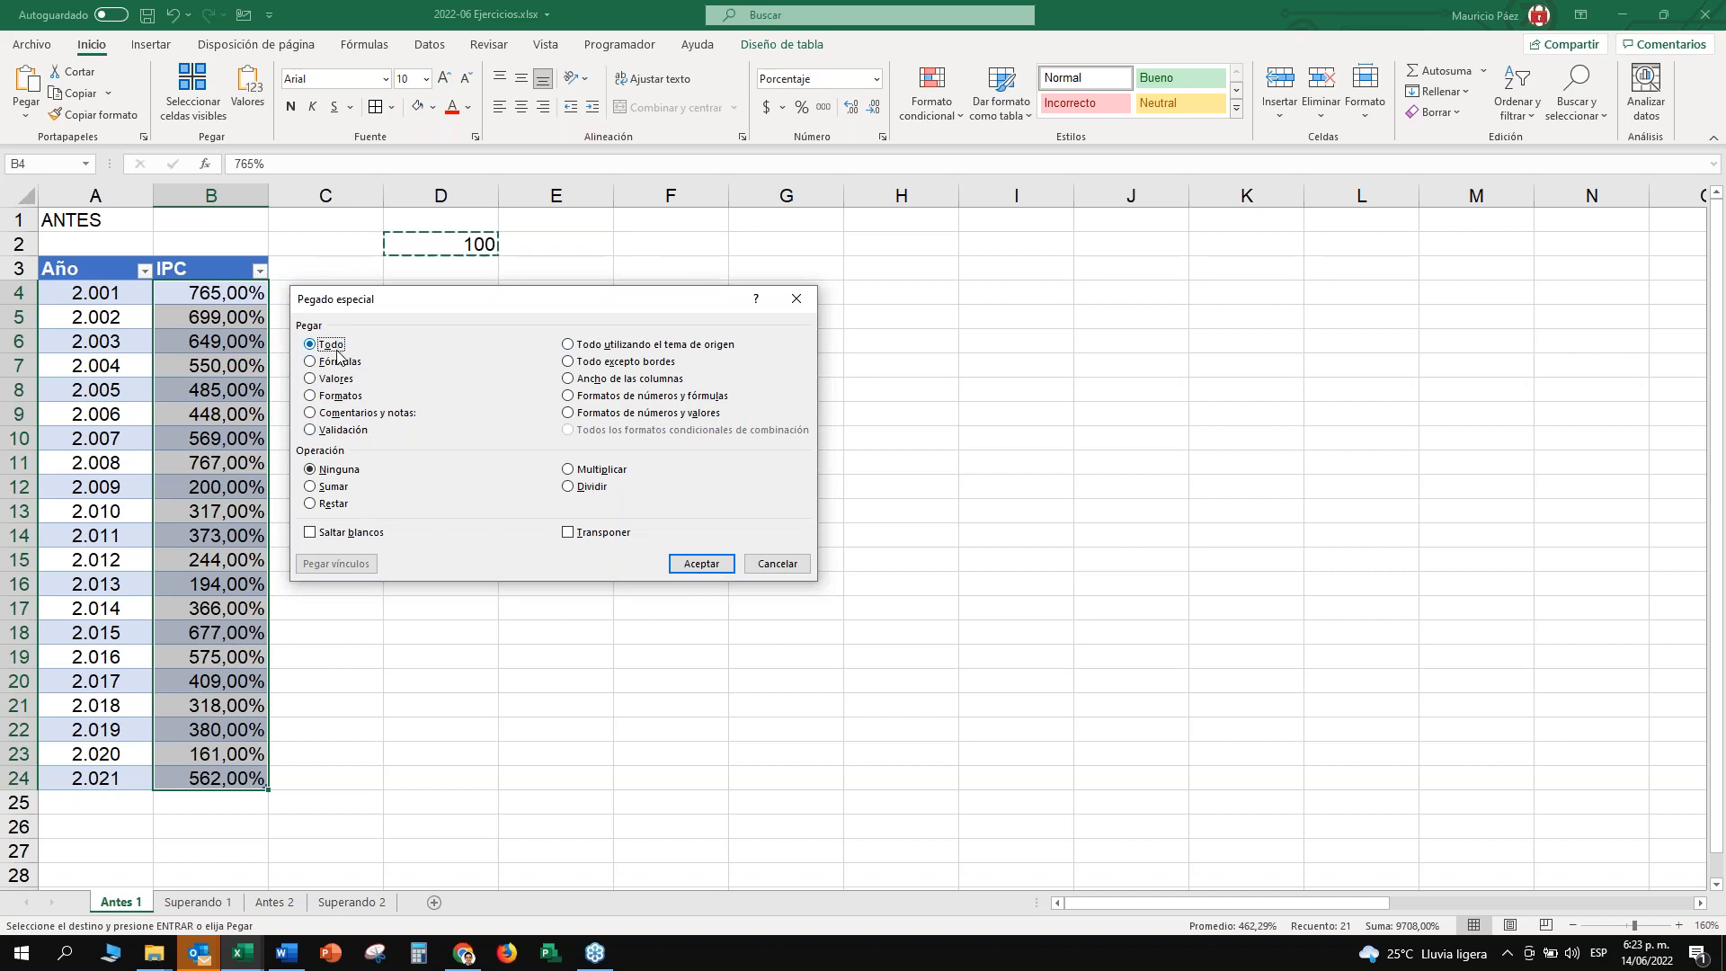
click(311, 379)
click(570, 488)
click(702, 563)
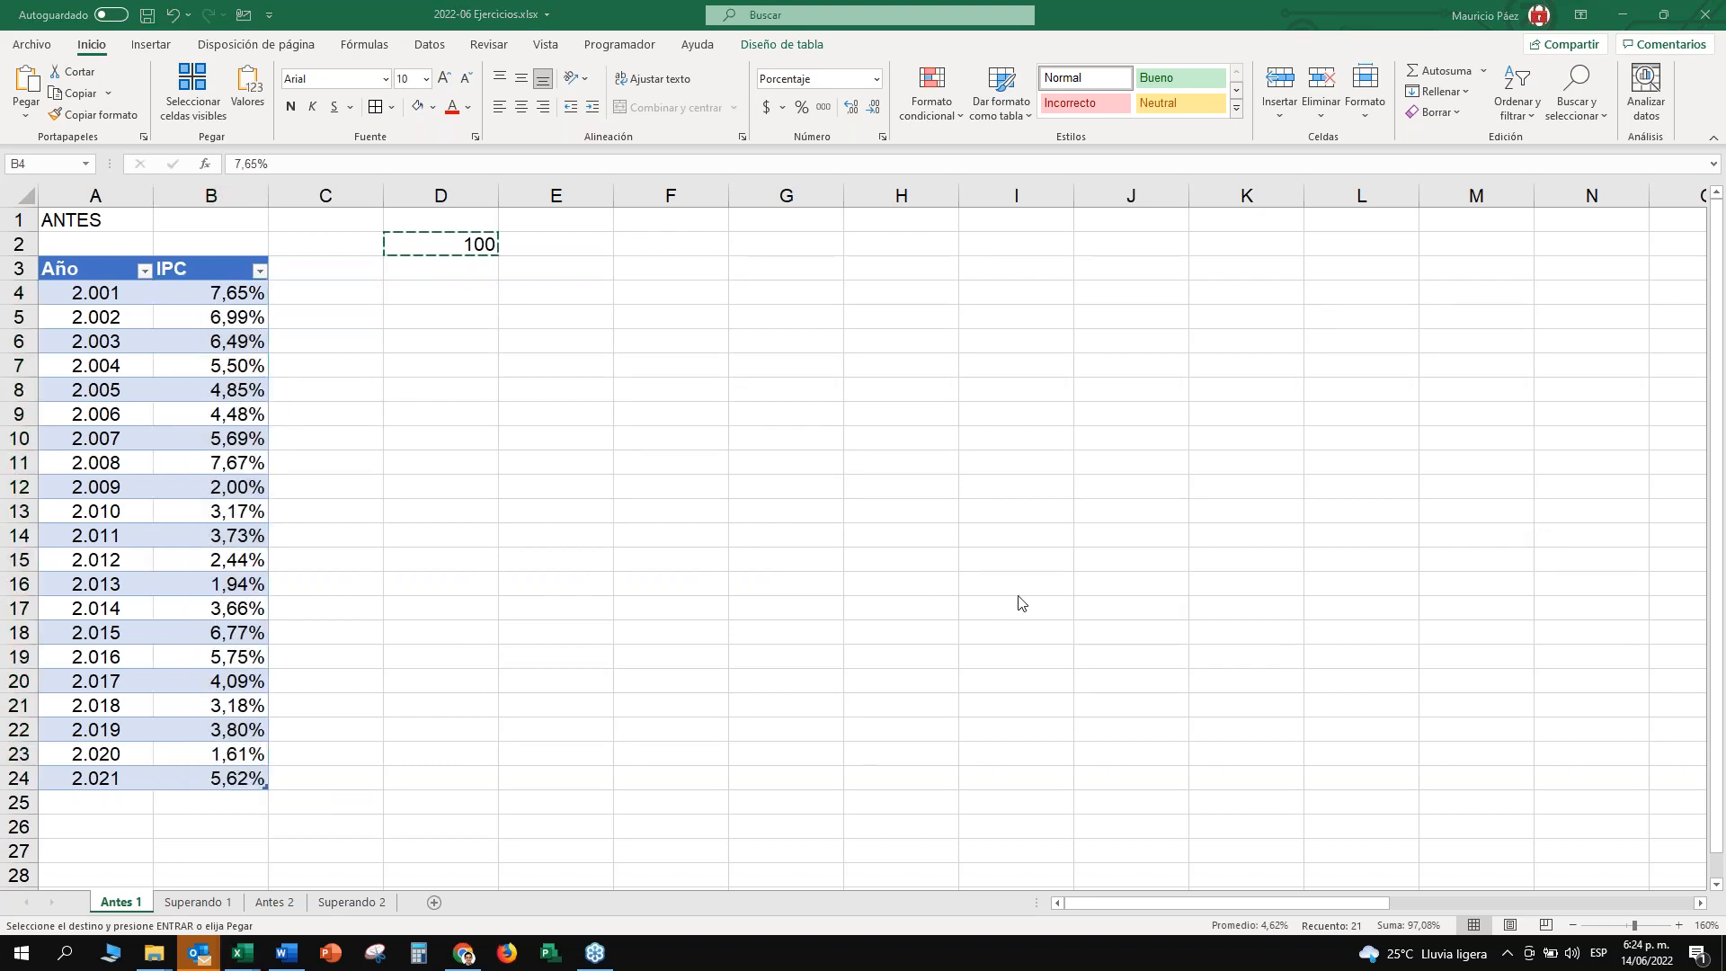
Undo the division of the IPC values and the entry of 100 in D2, and cancel the copy selection.
click(421, 325)
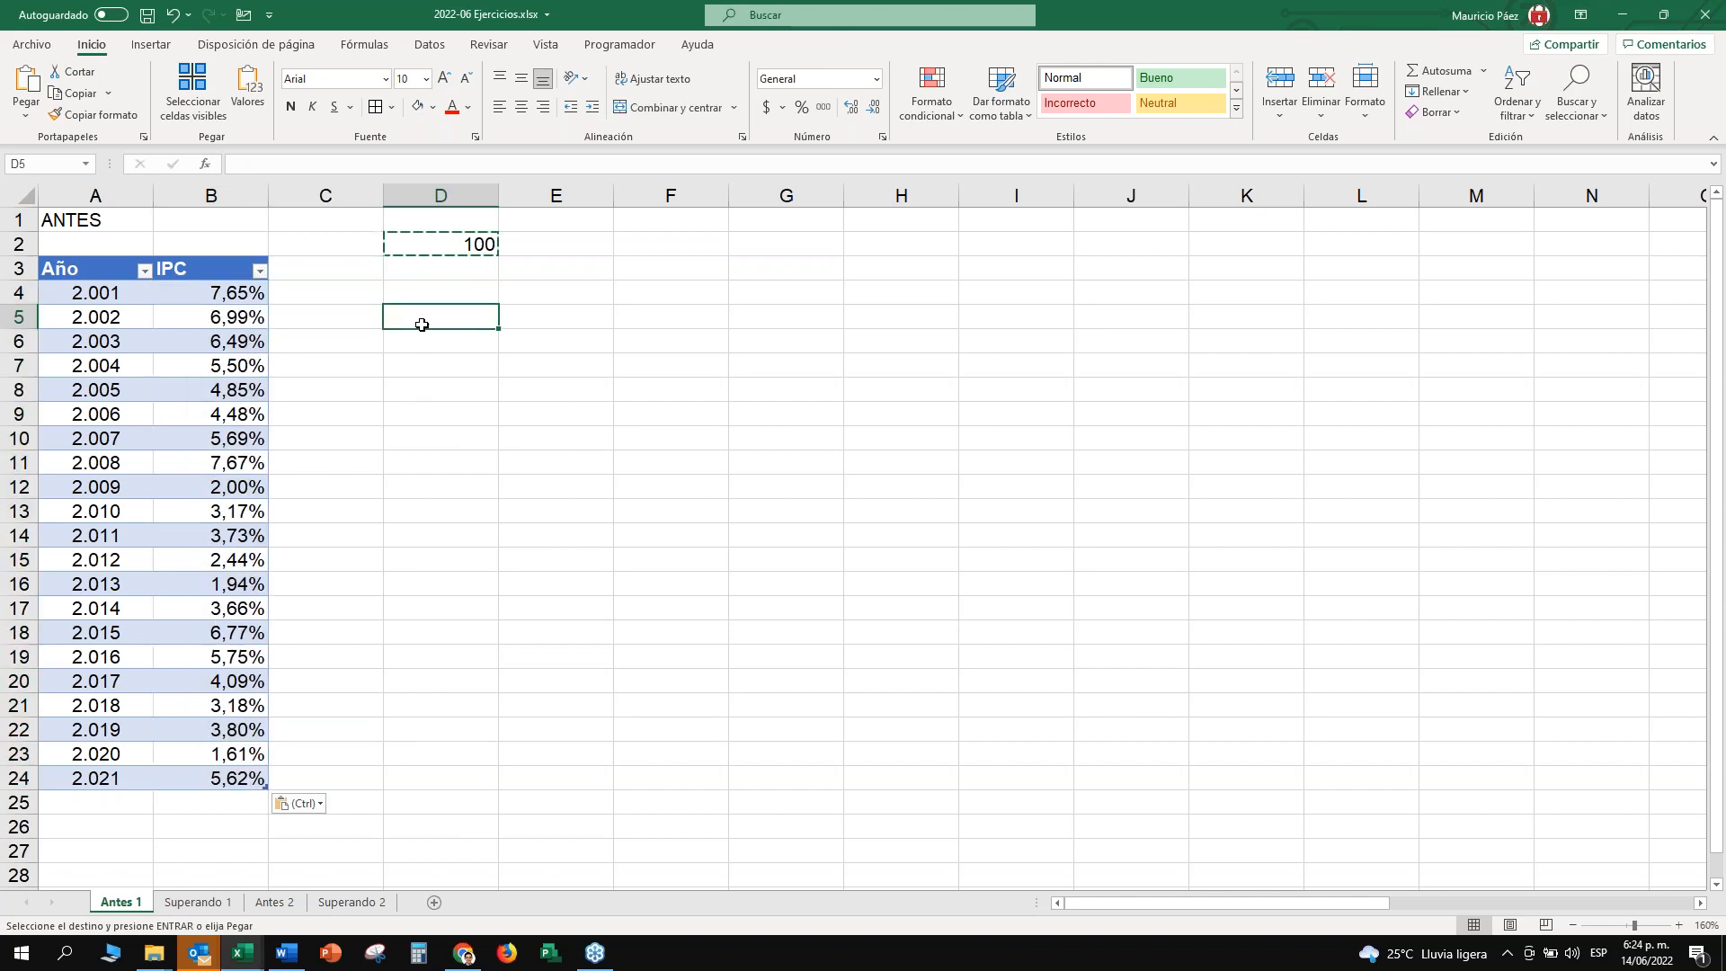
key(ctrl+z)
key(ctrl+z)
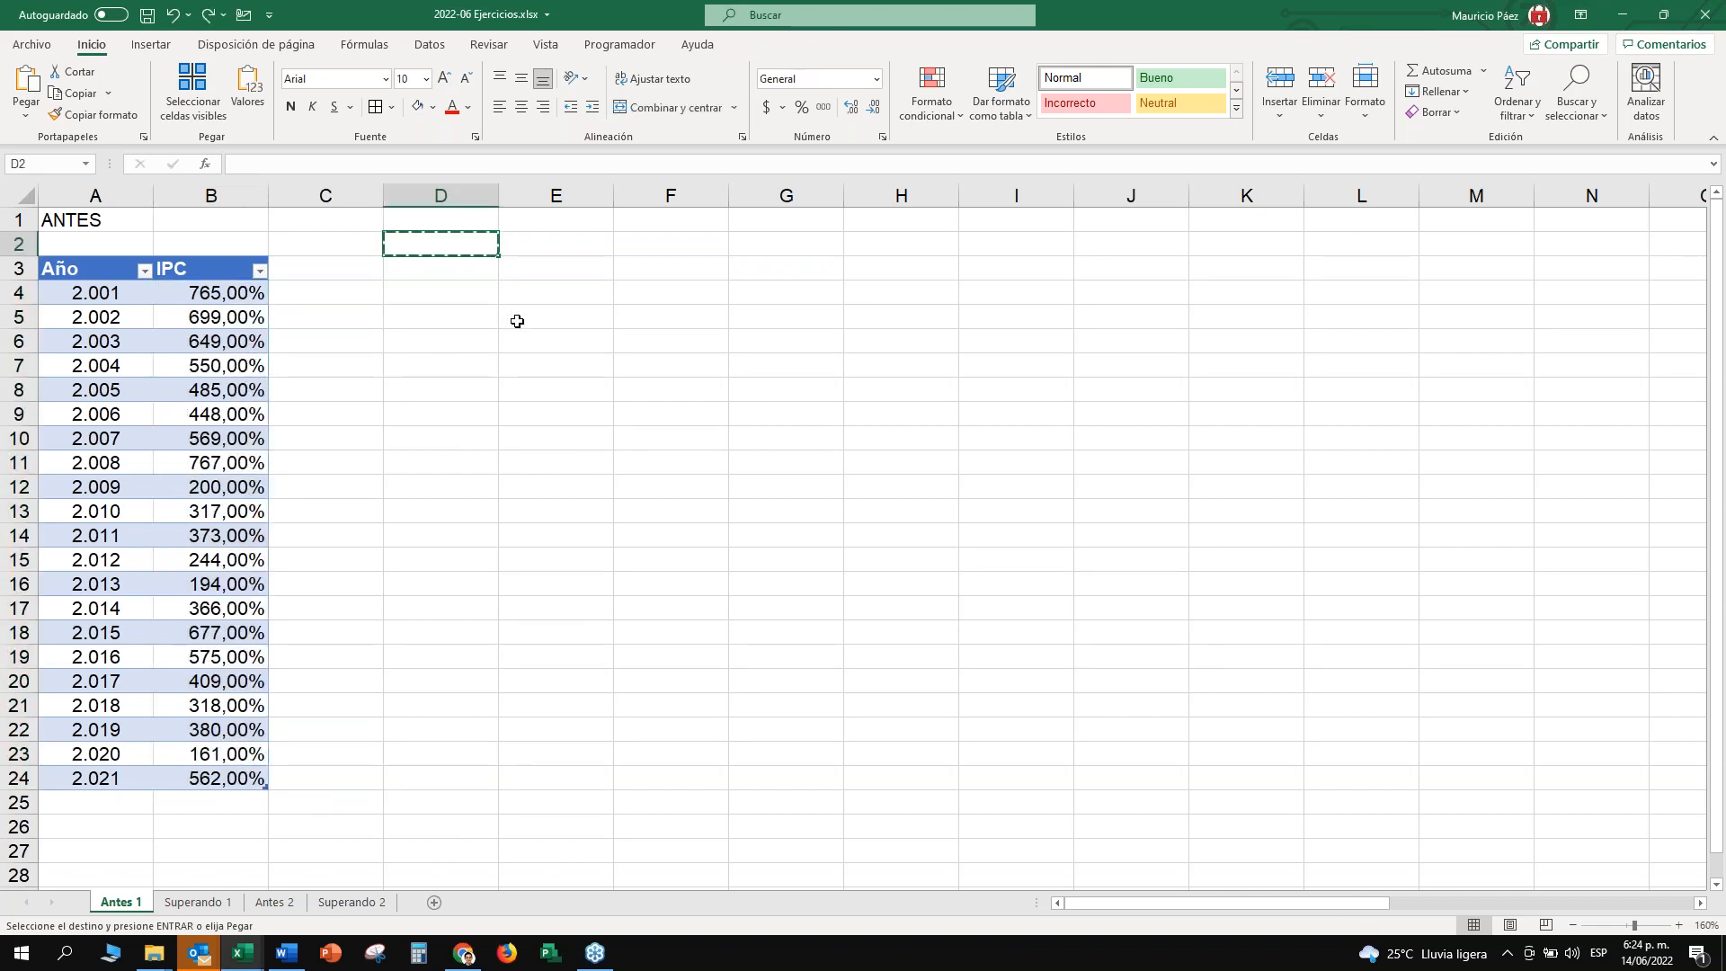
click(517, 321)
key(Escape)
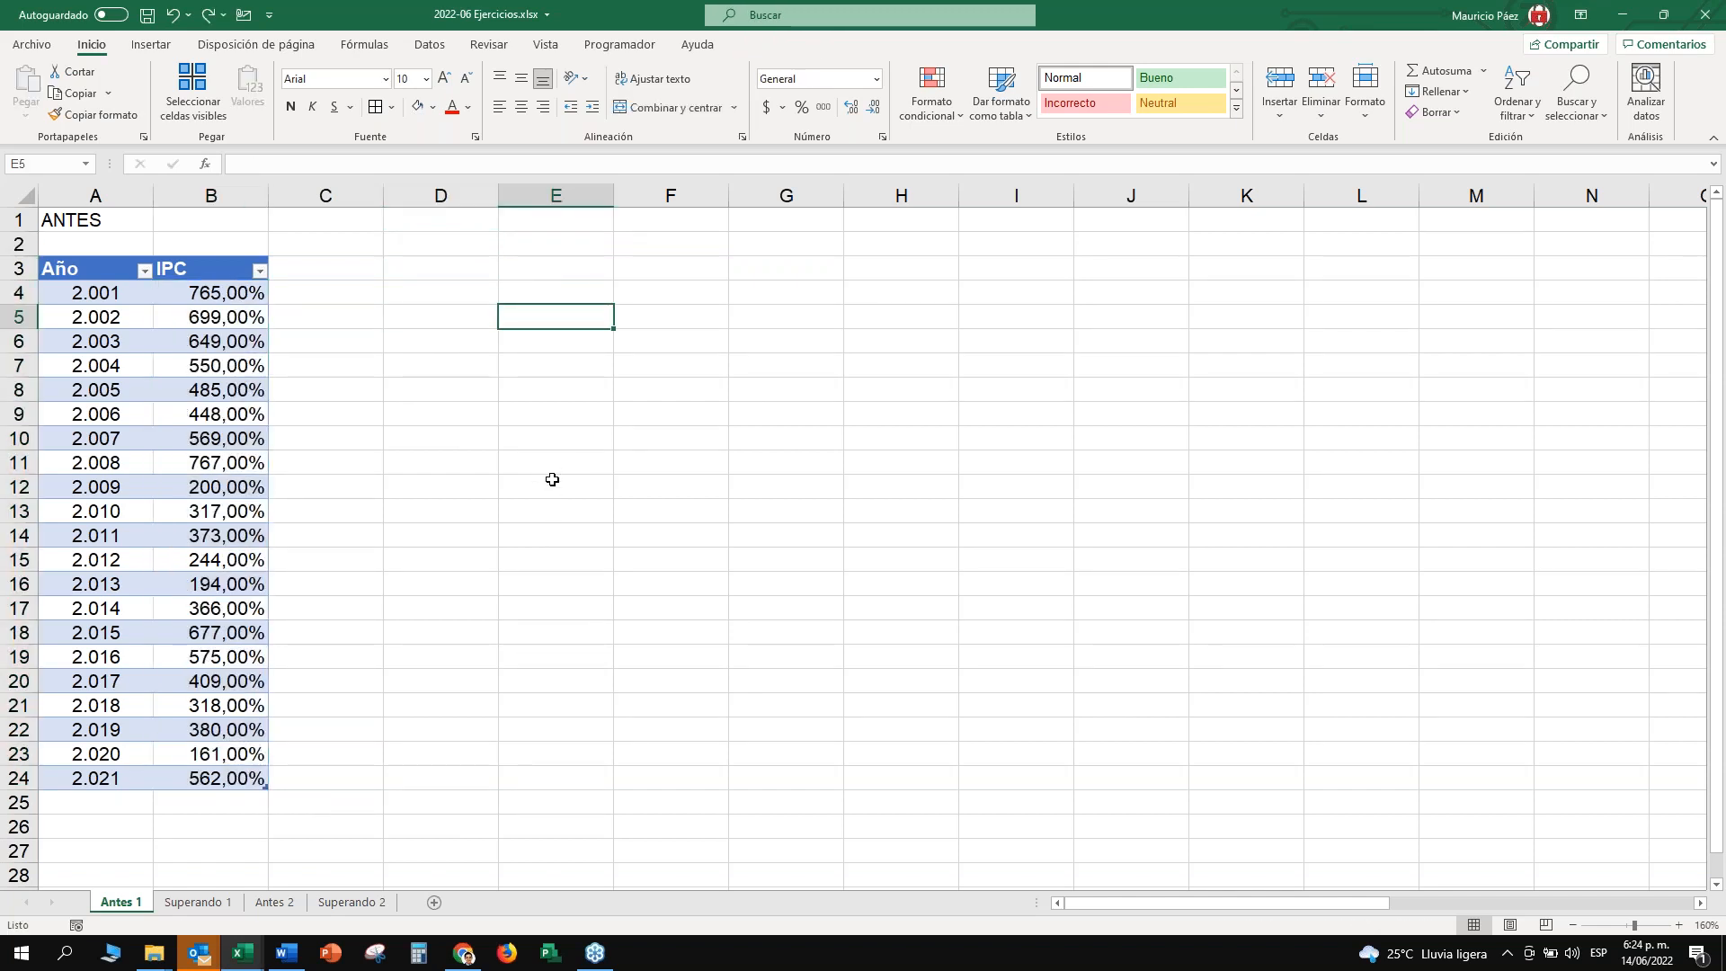
click(455, 318)
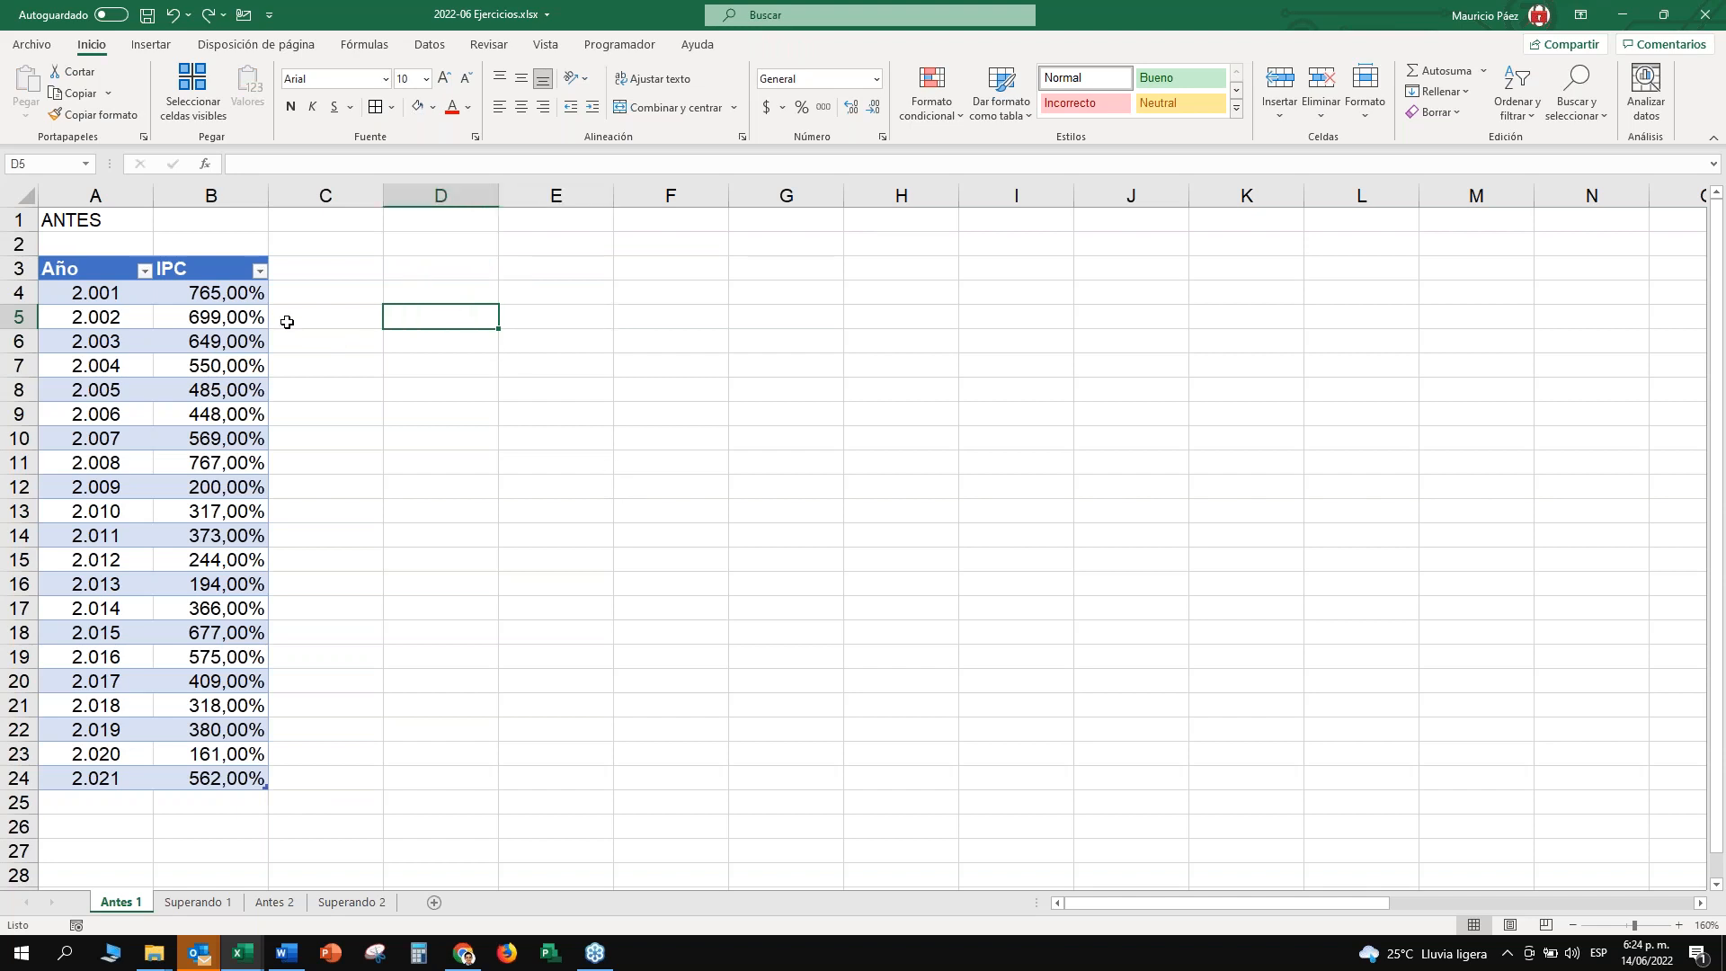
click(644, 222)
click(759, 315)
drag(764, 394, 755, 410)
click(584, 467)
click(454, 390)
click(430, 271)
Enter the divisor 100 again in the empty cell D2 and copy it.
click(435, 246)
text(100)
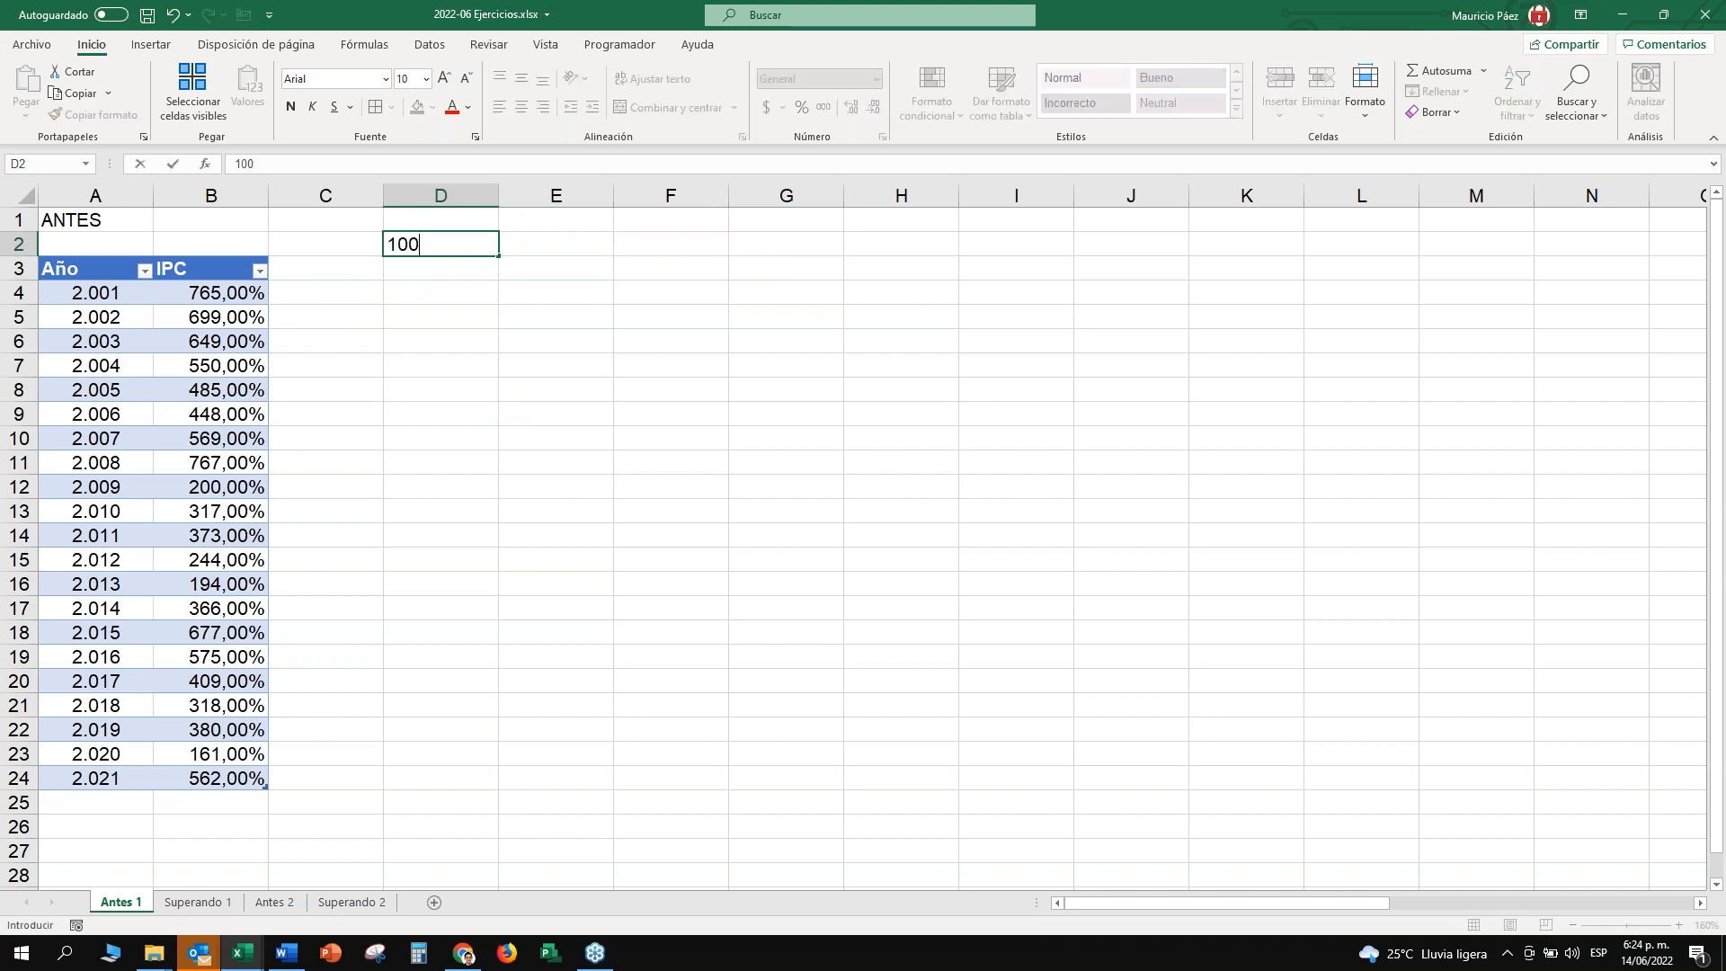
key(ctrl+Return)
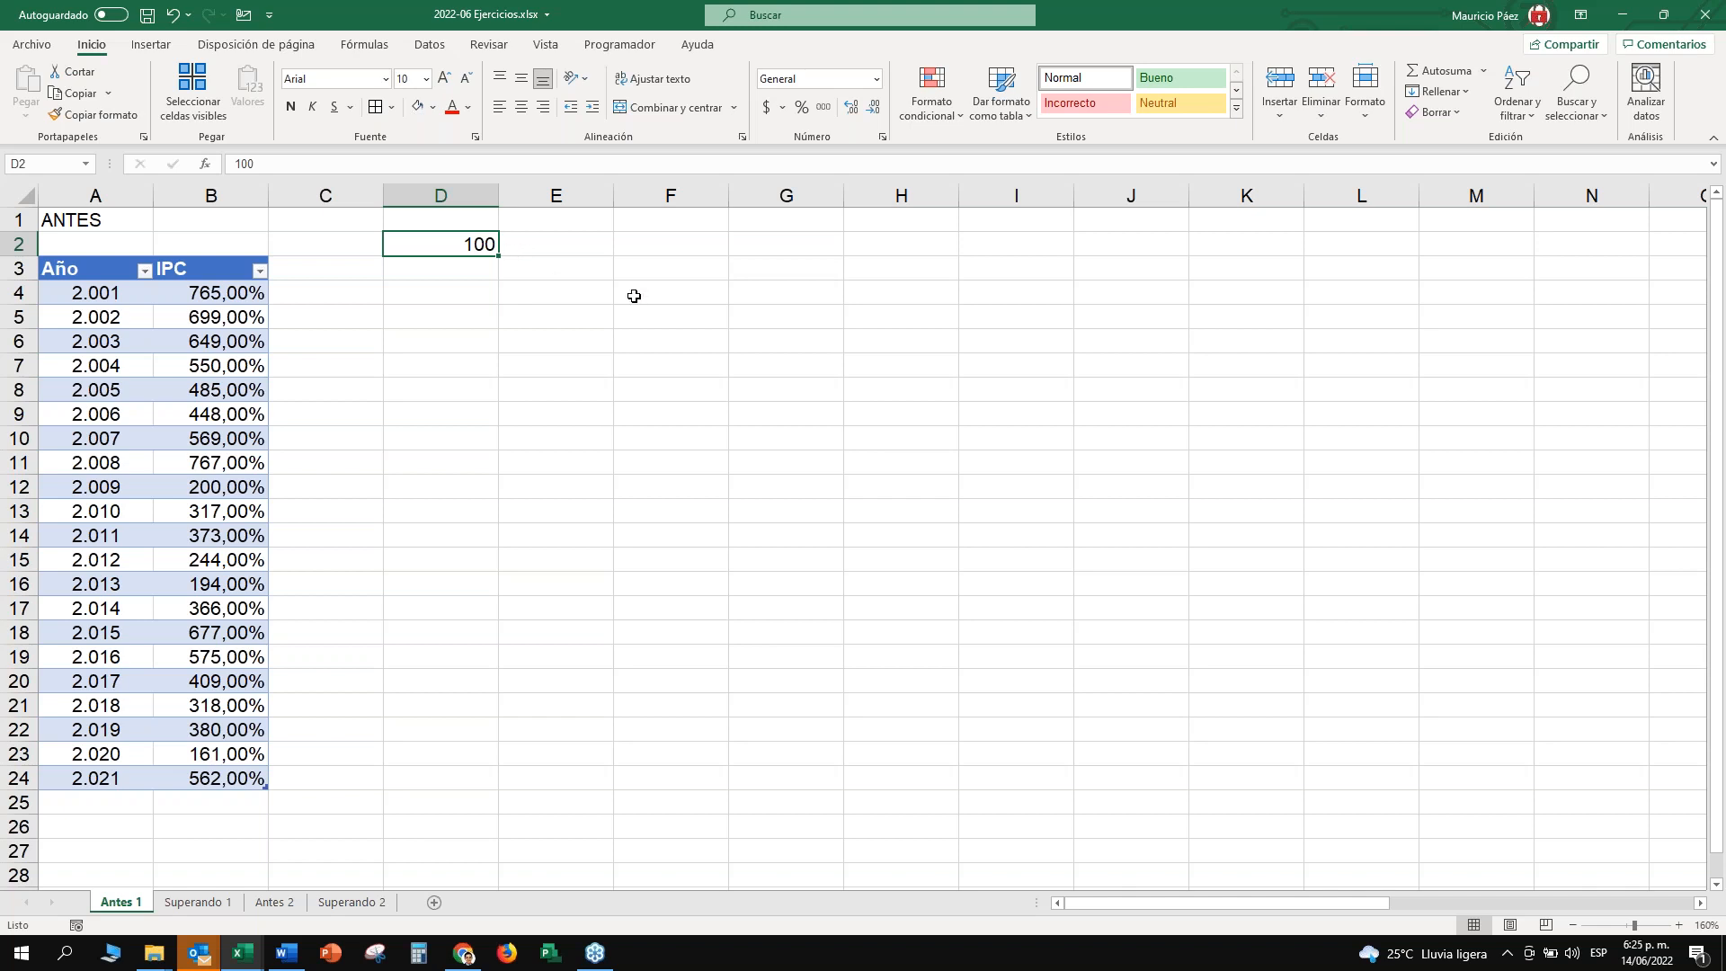
key(ctrl+c)
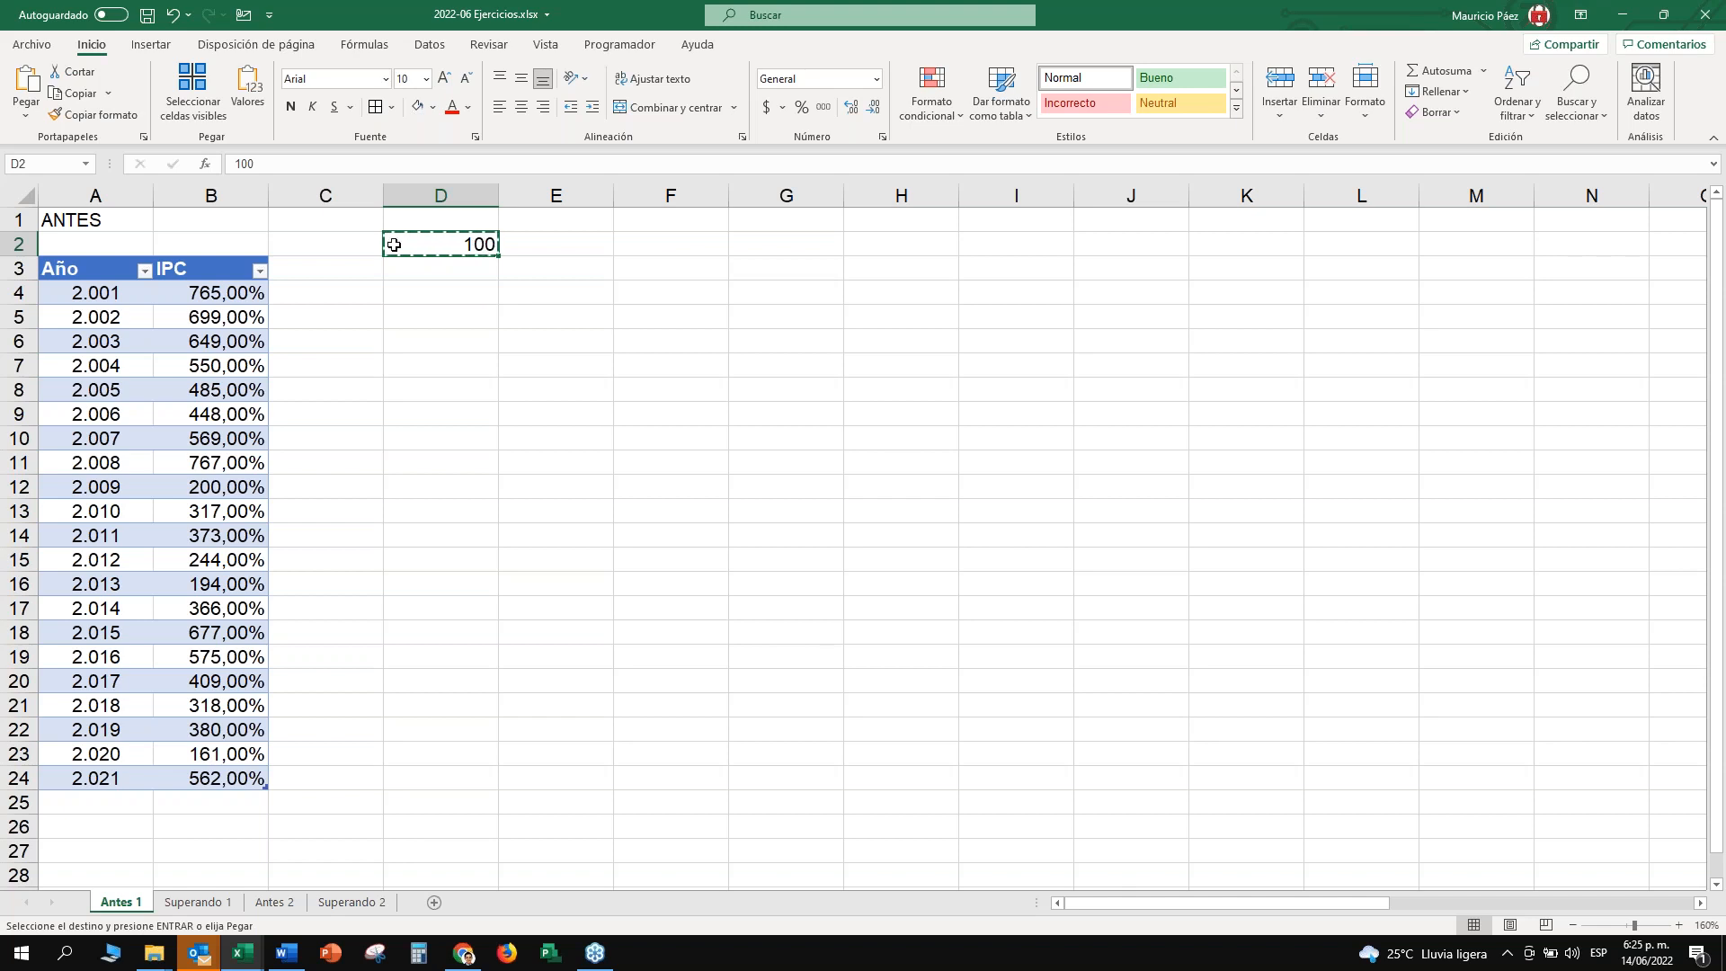
Apply Paste Special to all IPC values with Valores and Dividir so each is divided by the copied 100.
click(222, 256)
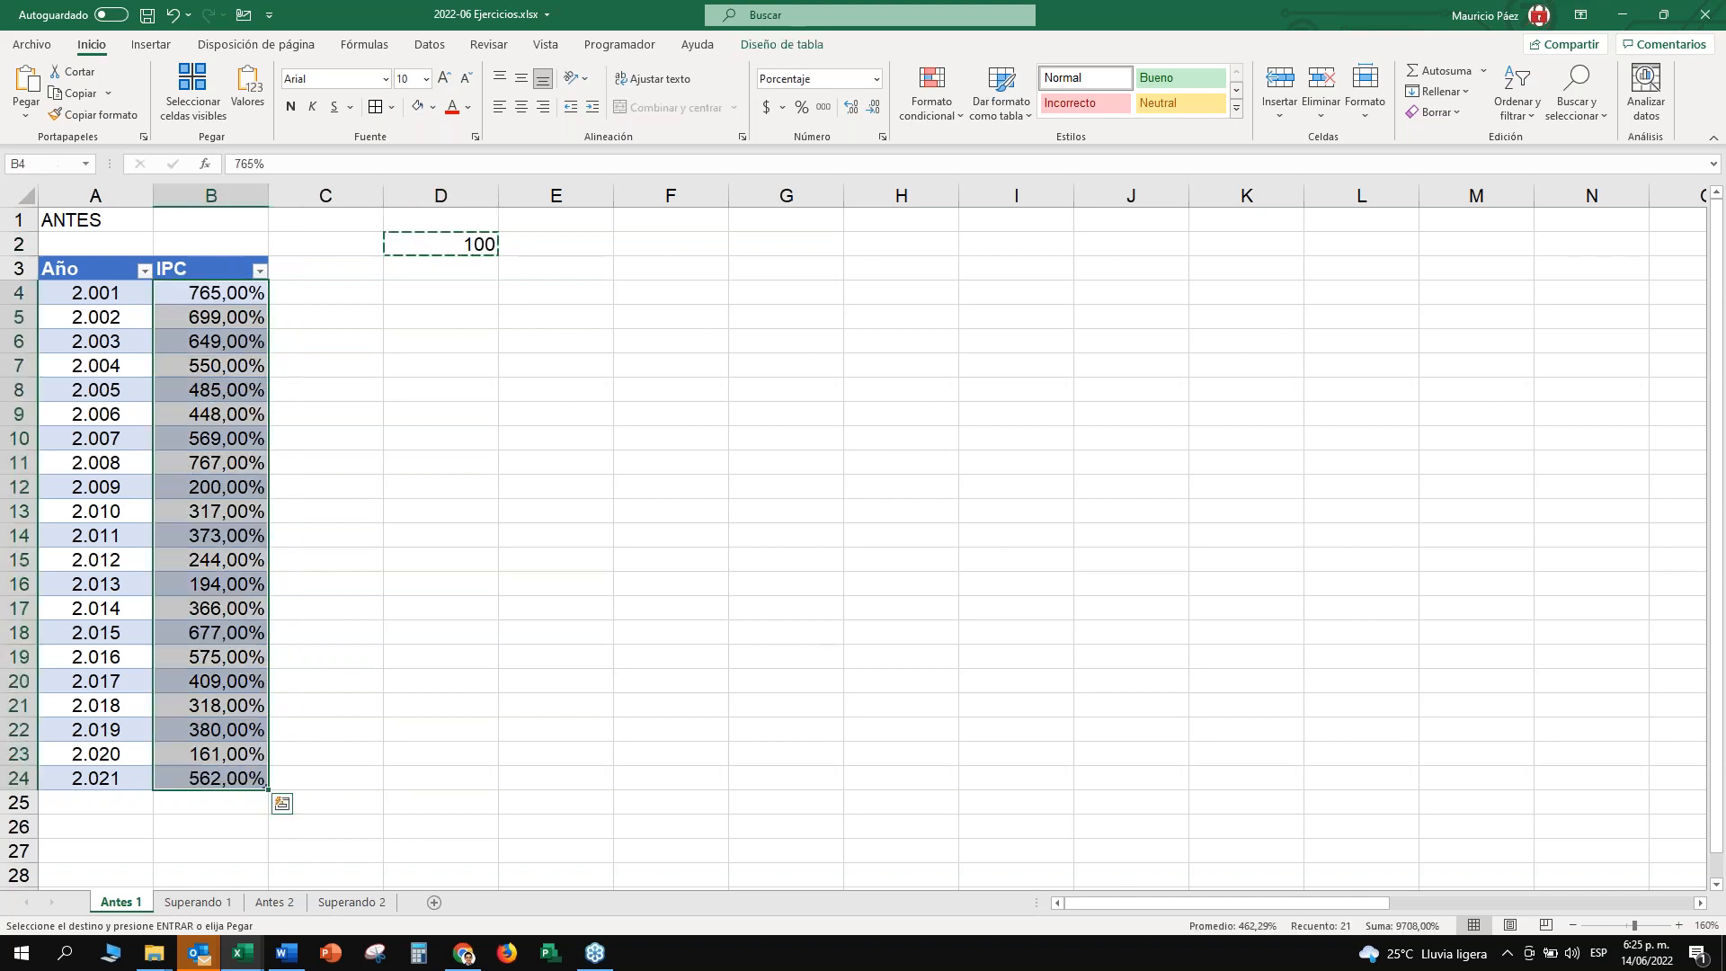
right_click(214, 321)
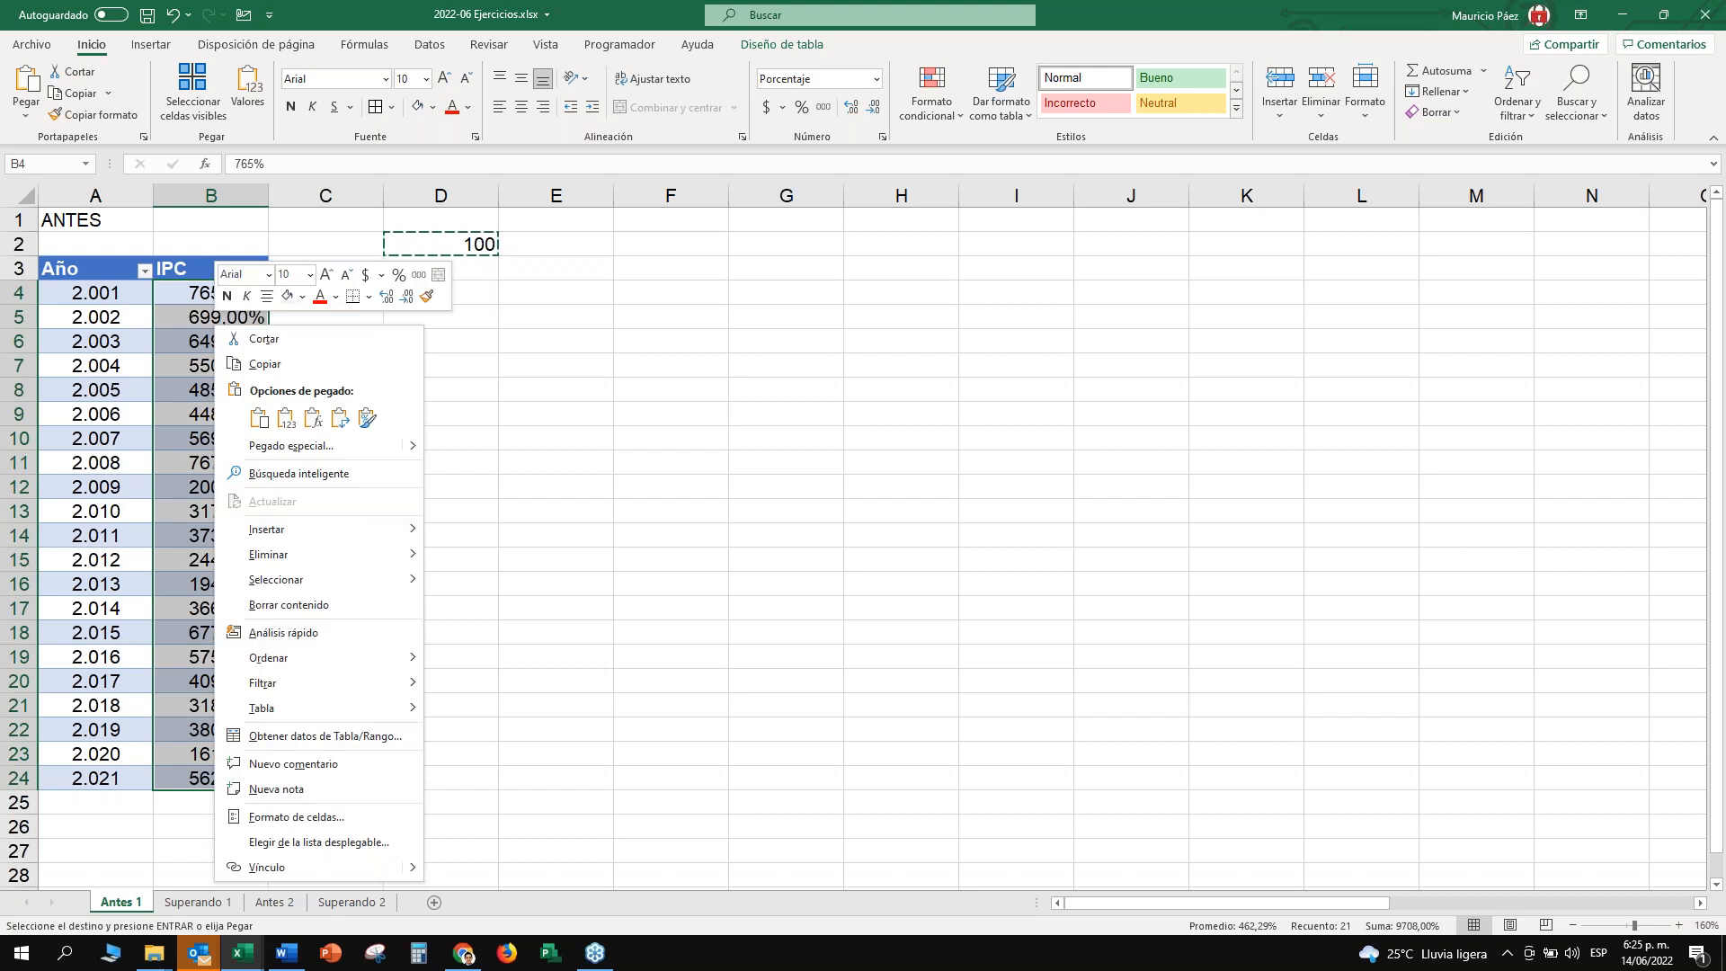
click(298, 449)
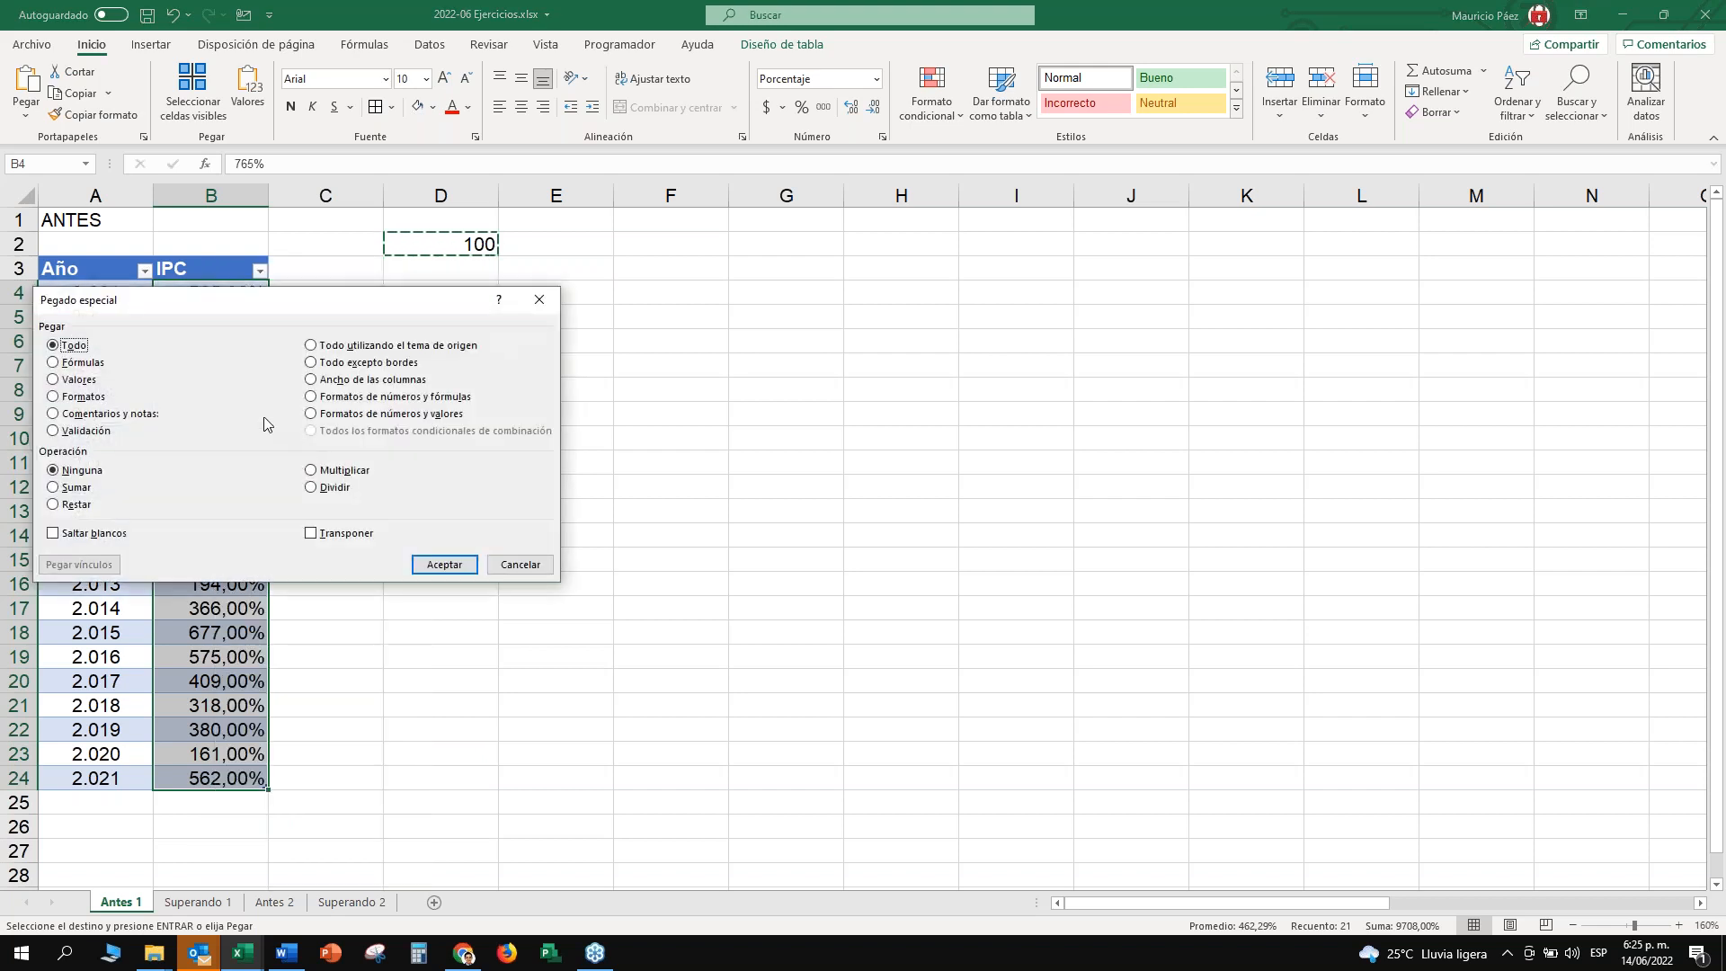
click(53, 380)
click(311, 487)
click(463, 566)
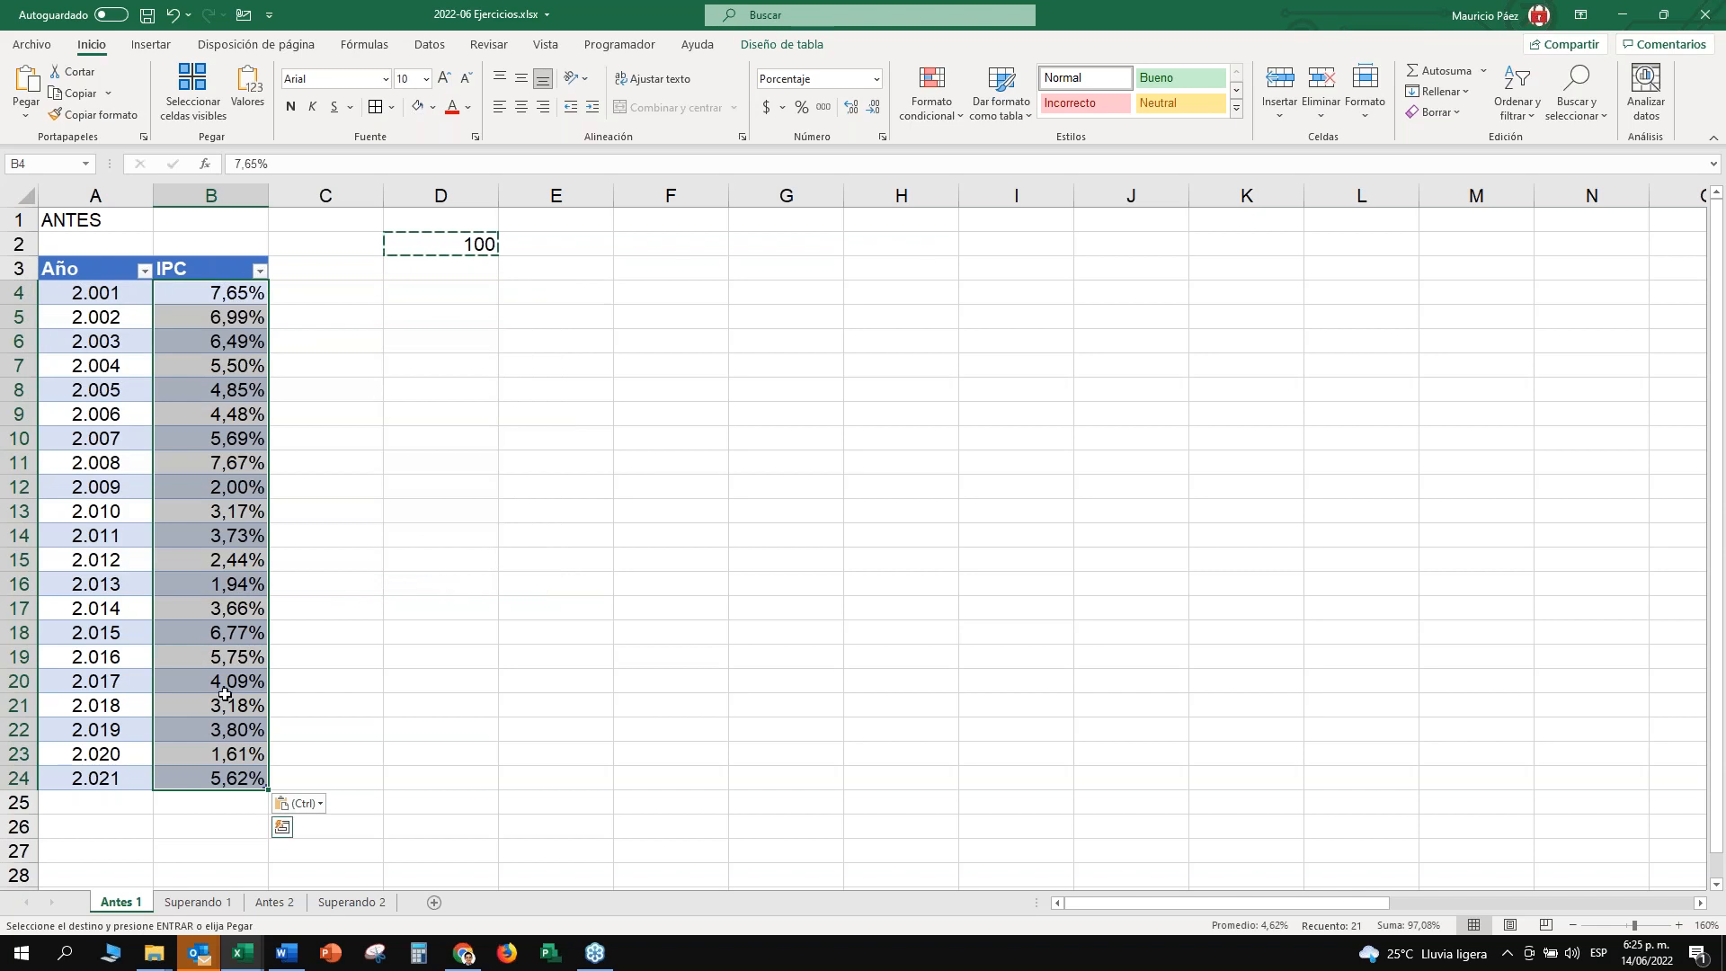
Clear the helper value 100 from cell D2.
click(474, 245)
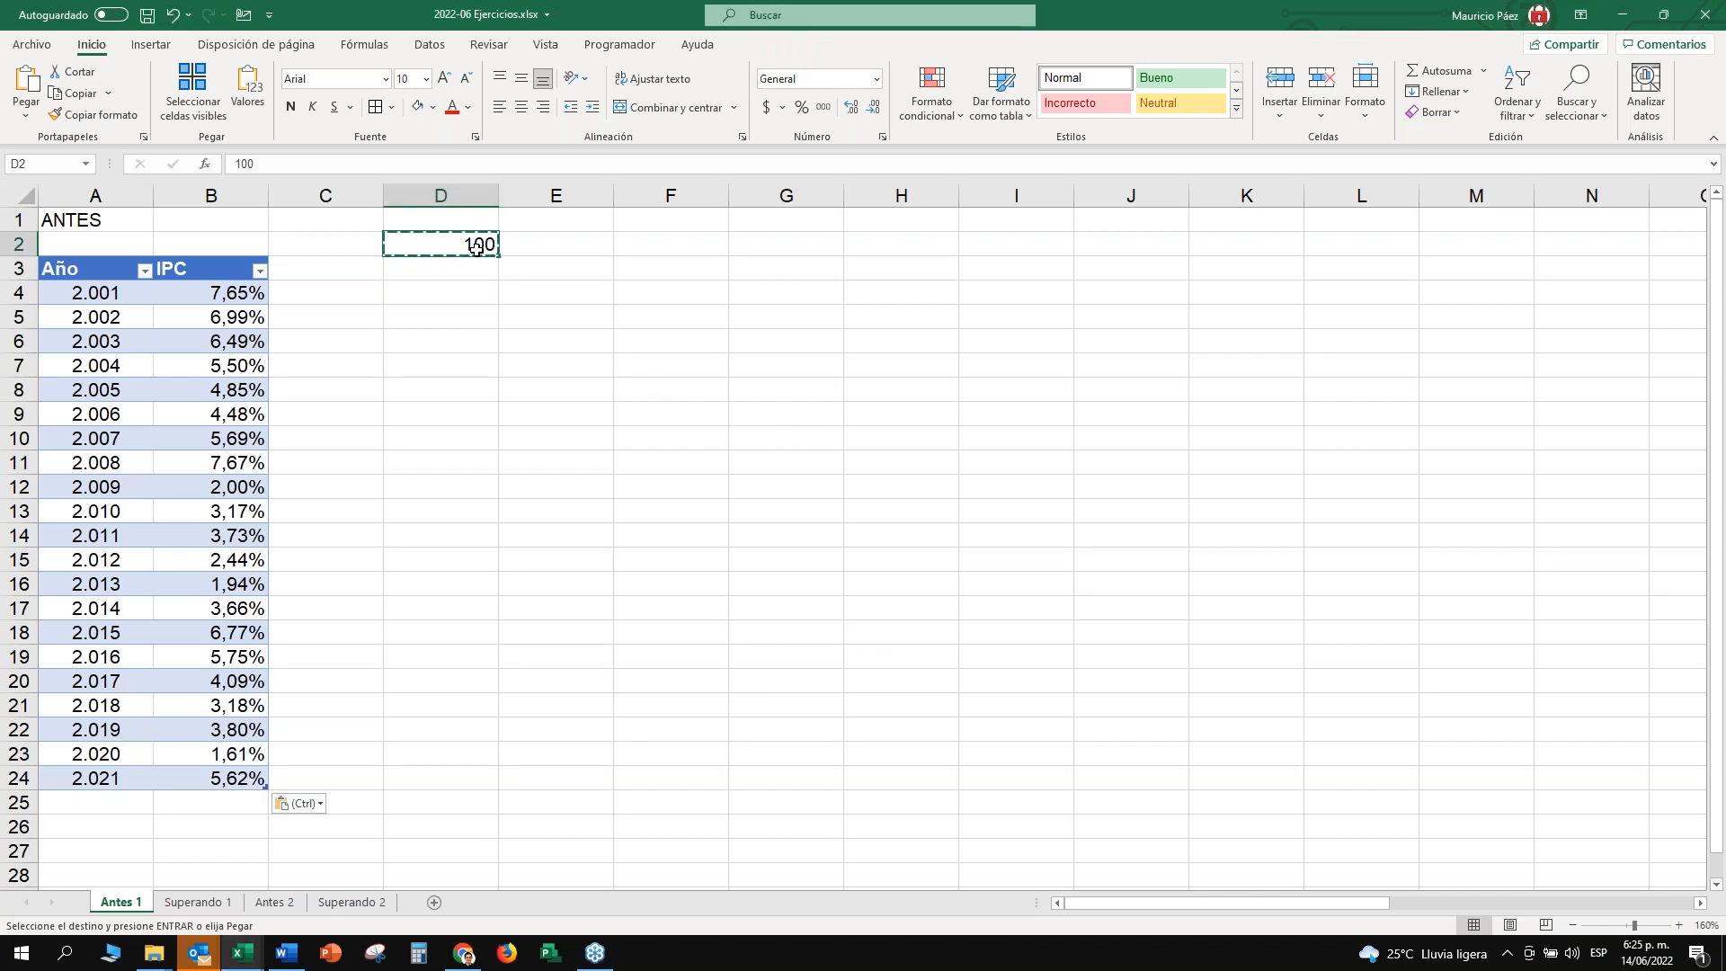
key(Delete)
click(545, 268)
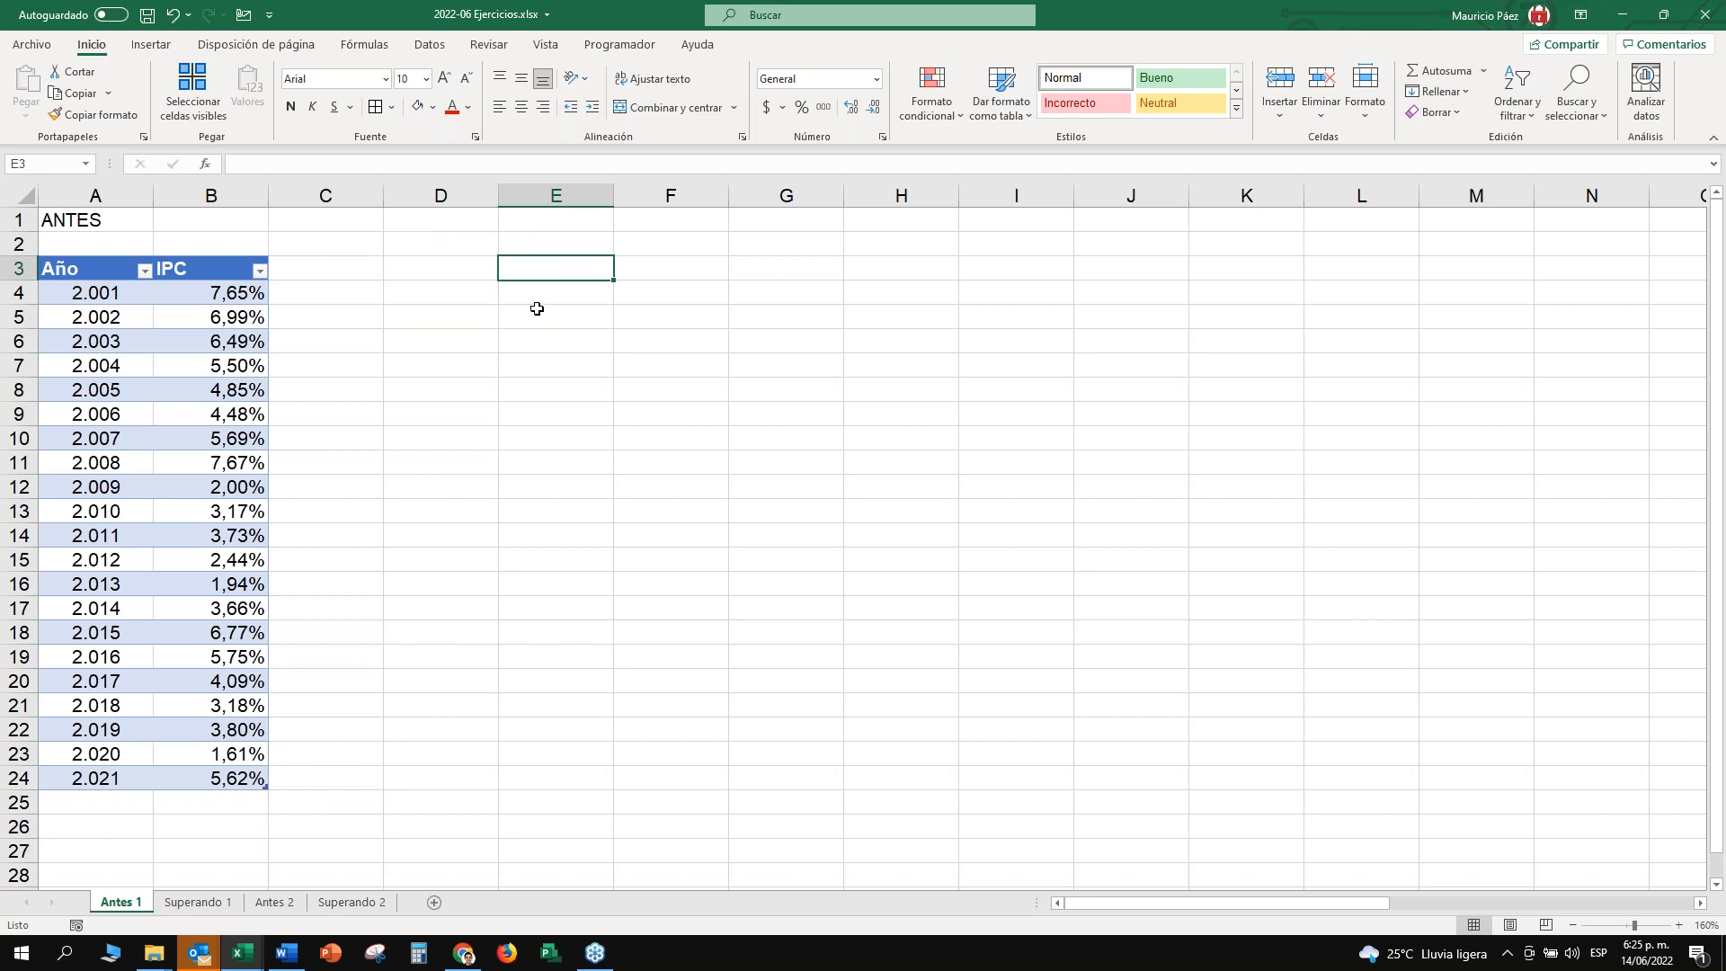
Enter 10 in cell D2 and copy that cell.
click(467, 241)
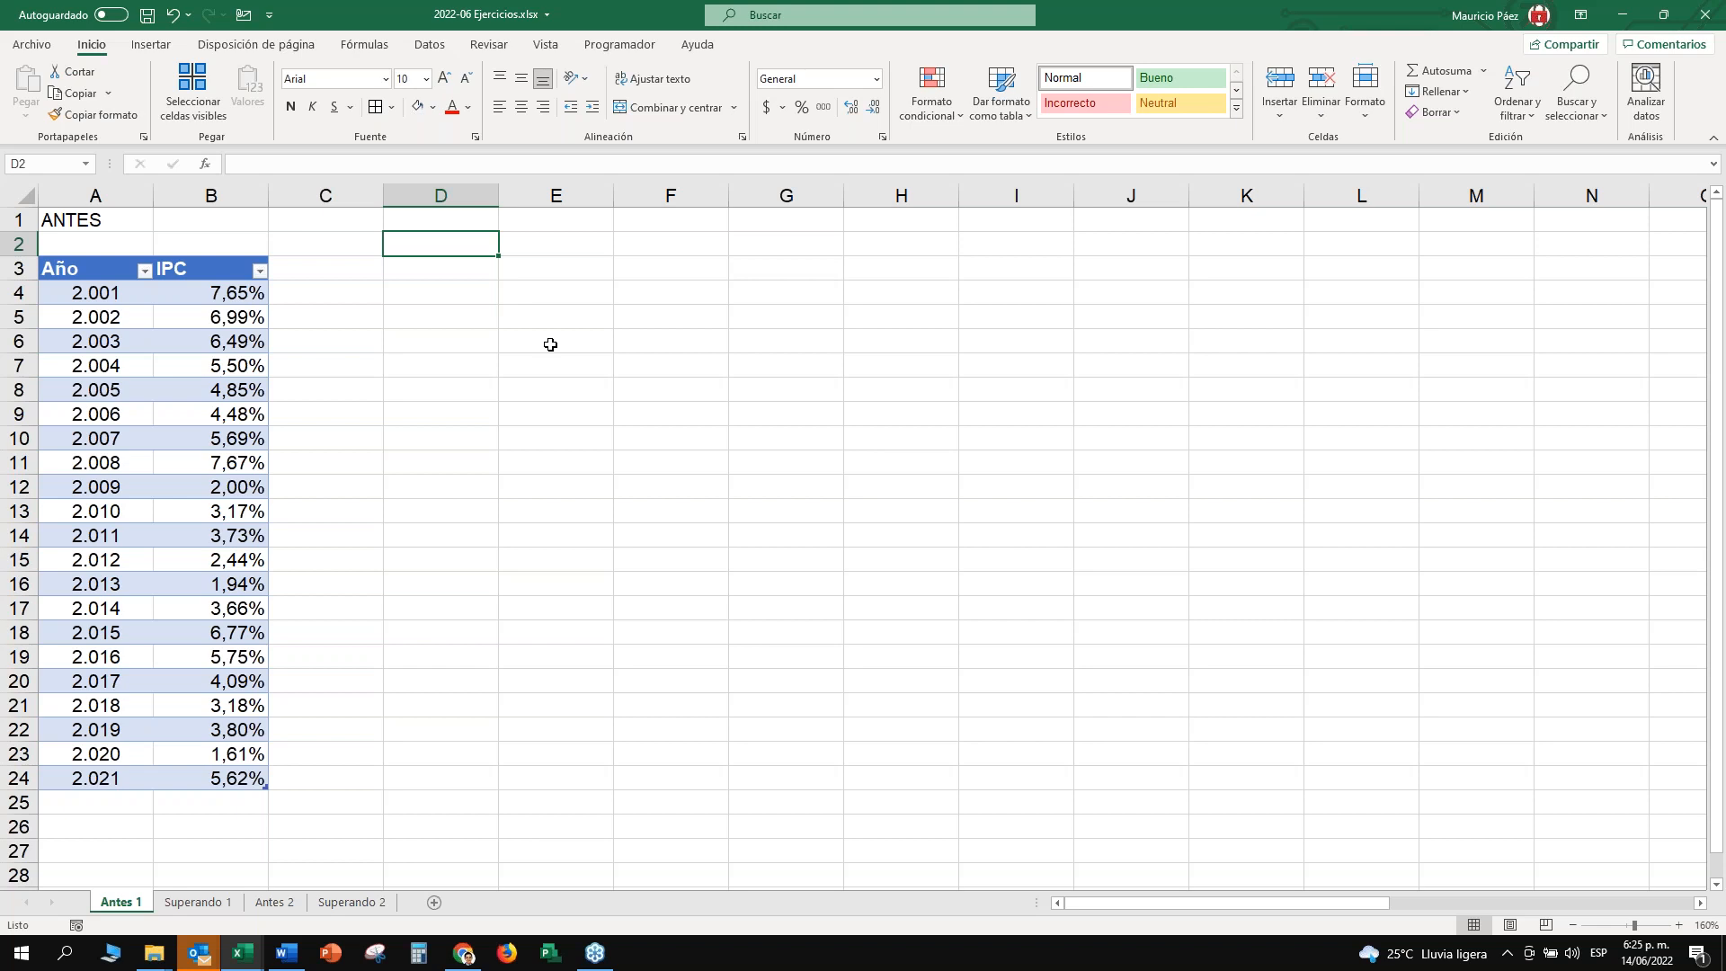
text(10)
key(Return)
key(Up)
key(ctrl+c)
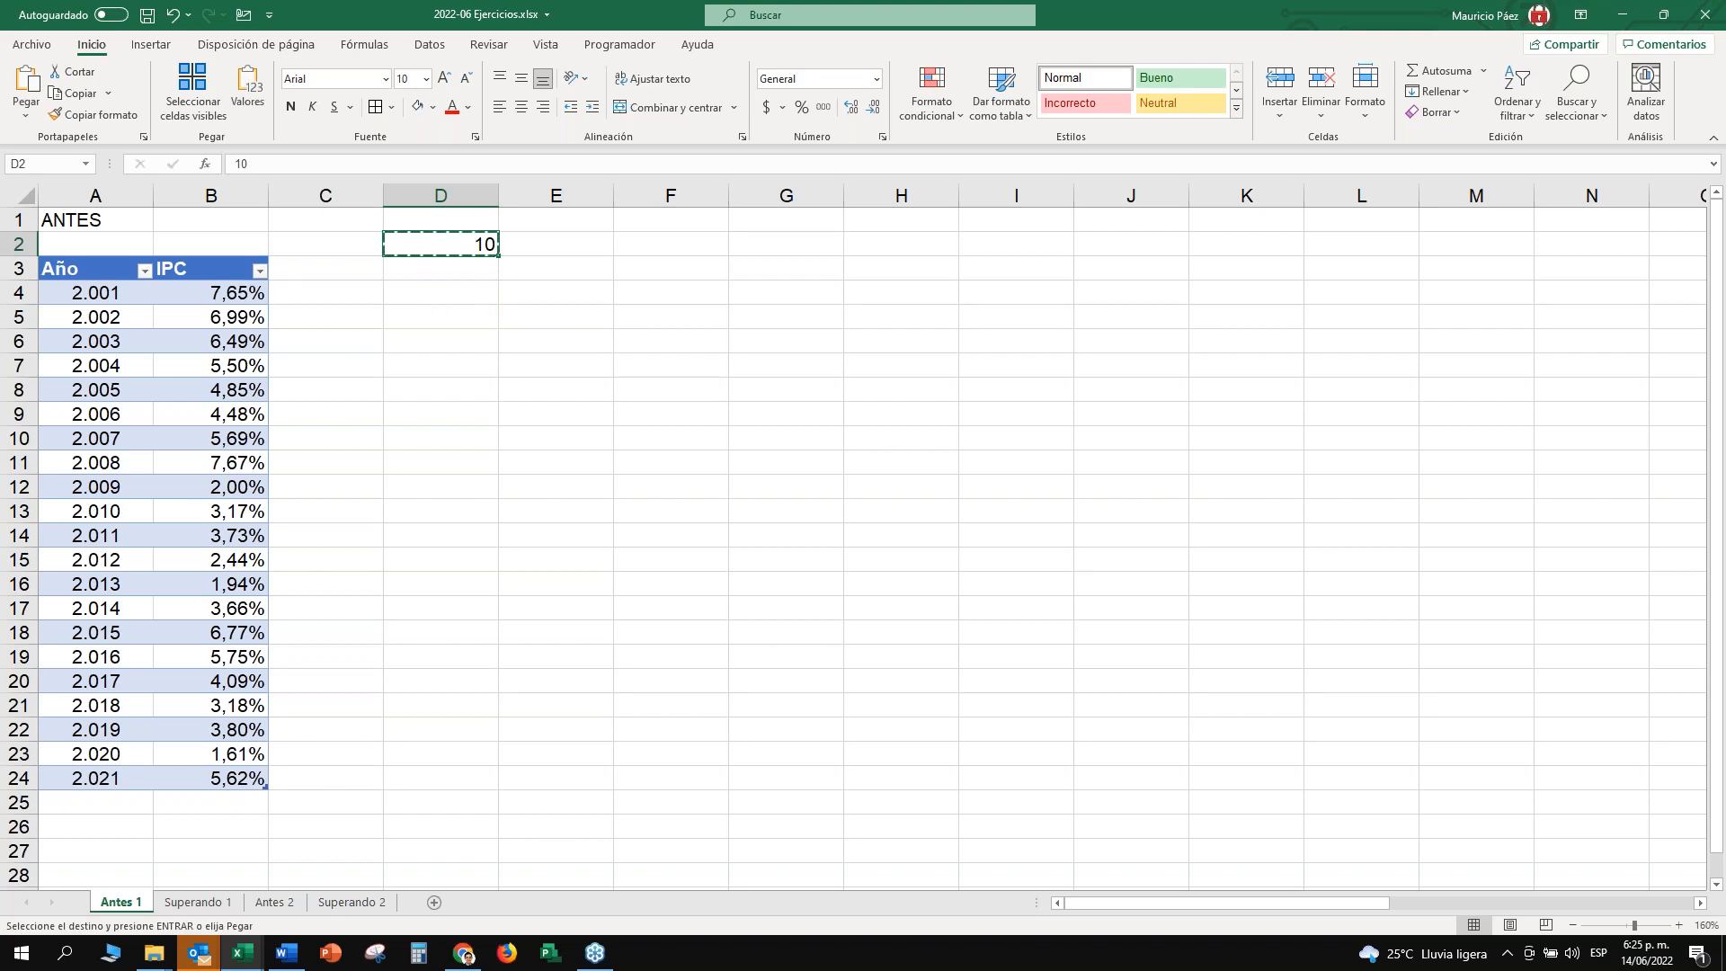
Add the copied 10 to all IPC values using Paste Special with the Valores and Sumar options.
click(213, 259)
right_click(214, 290)
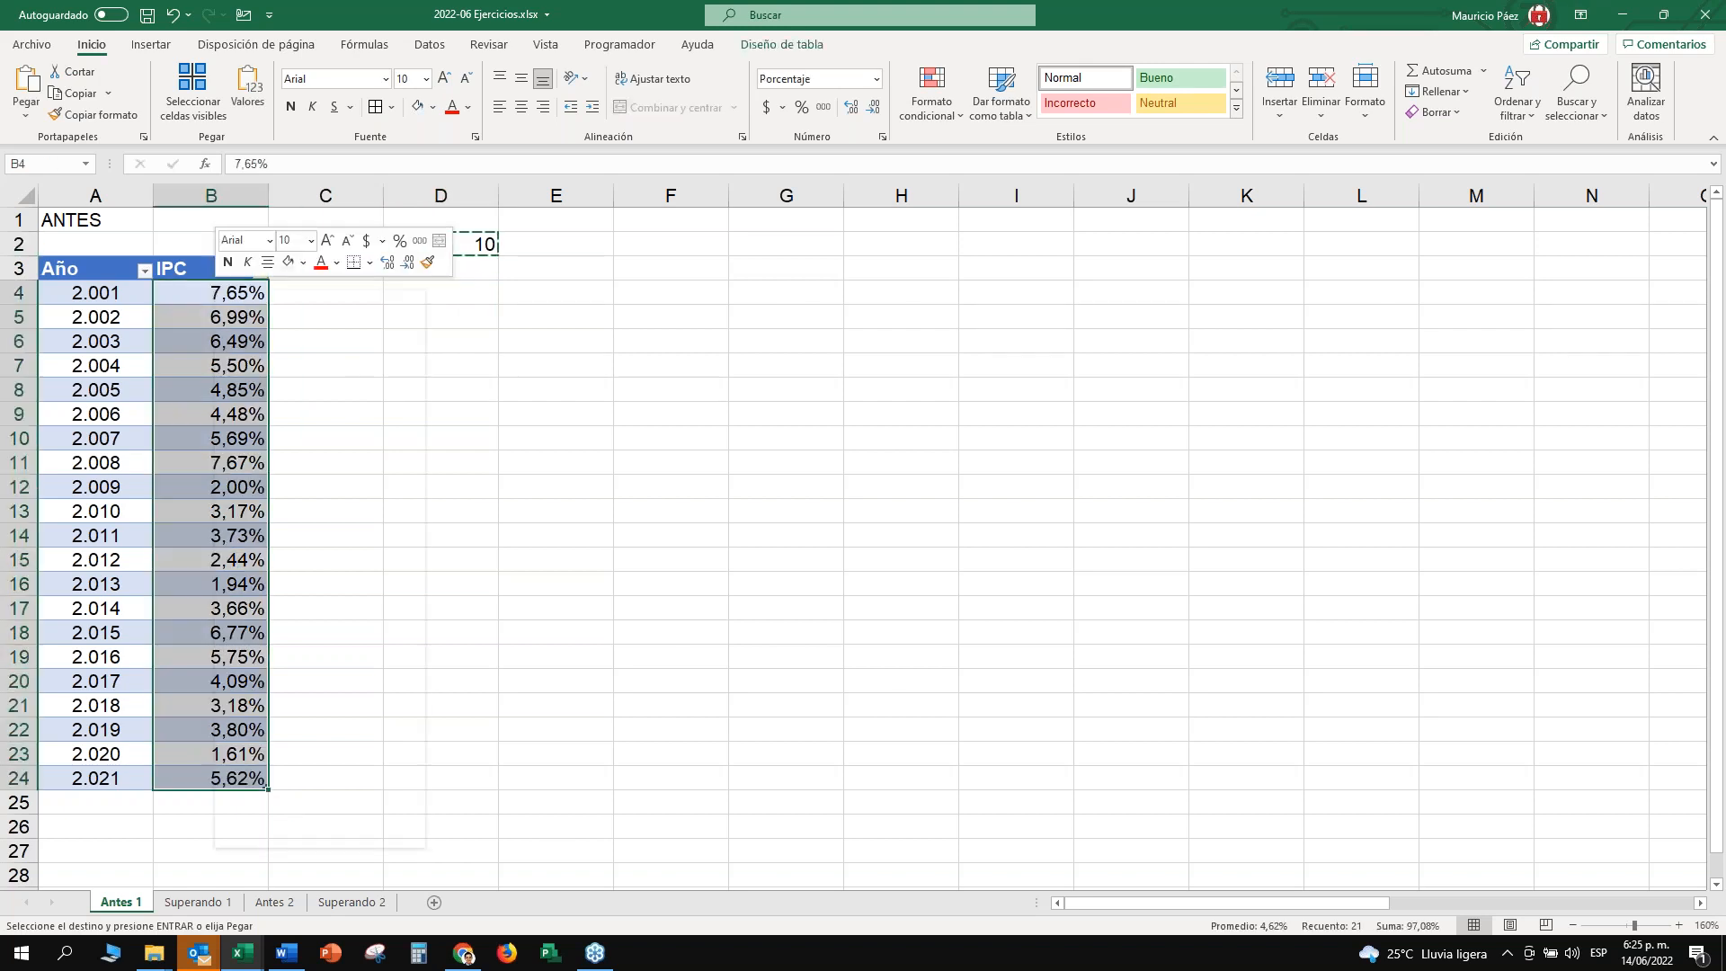
click(305, 412)
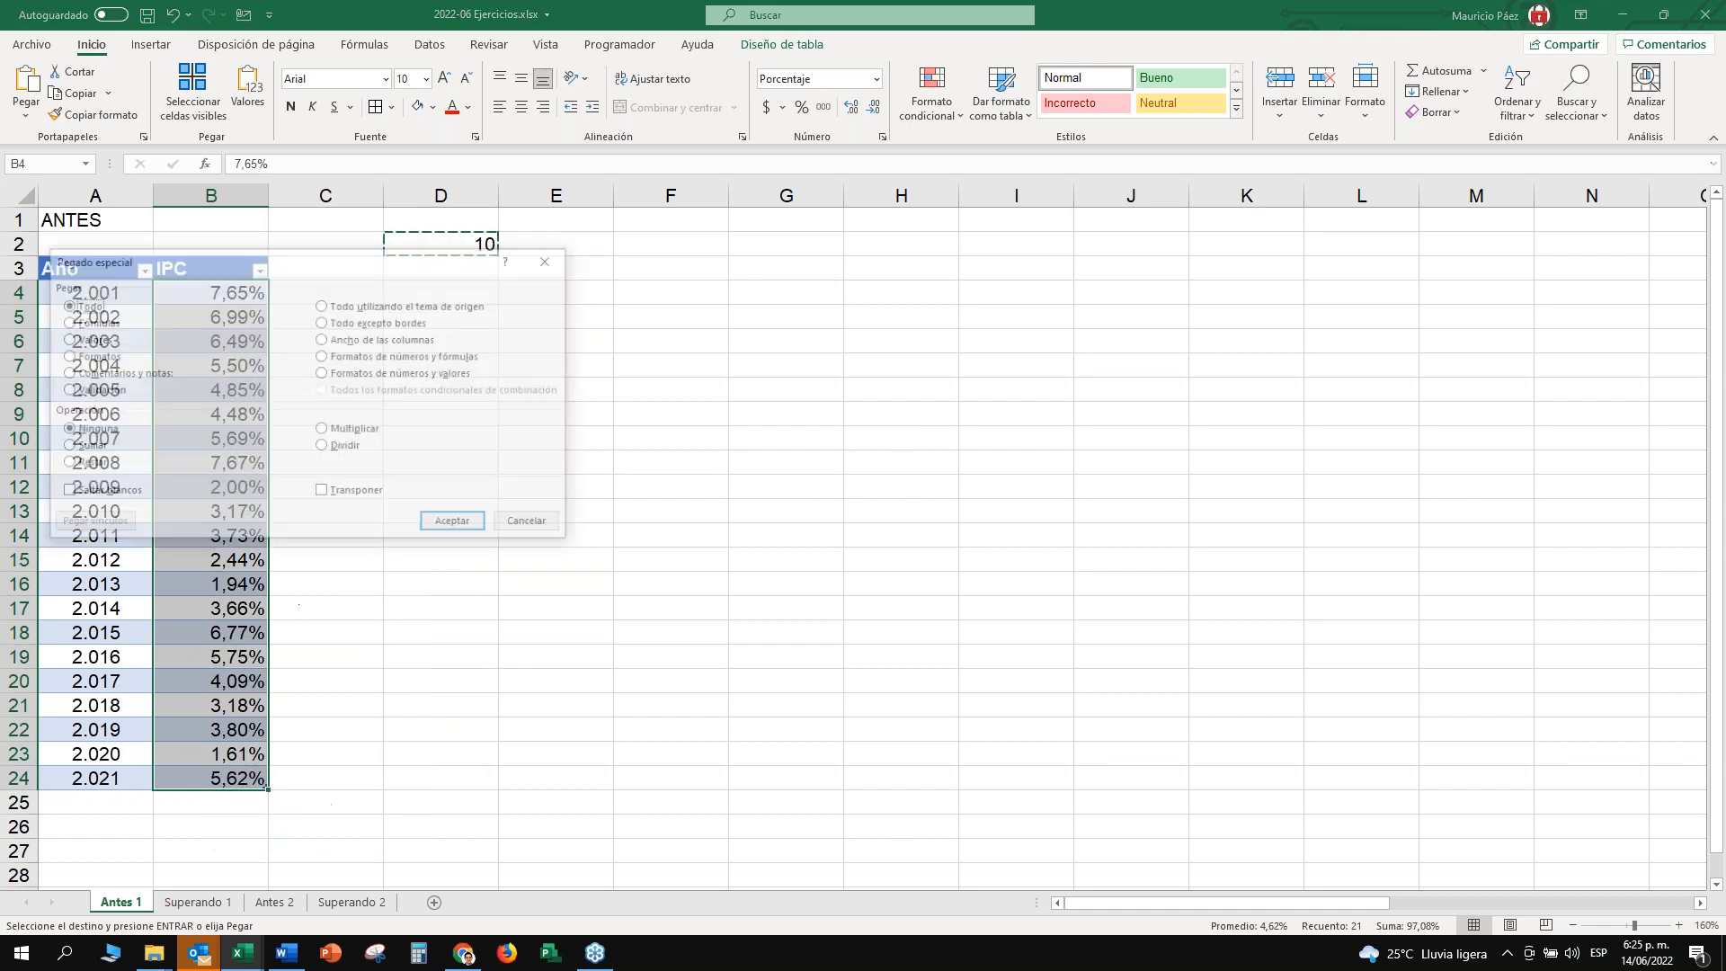
click(86, 448)
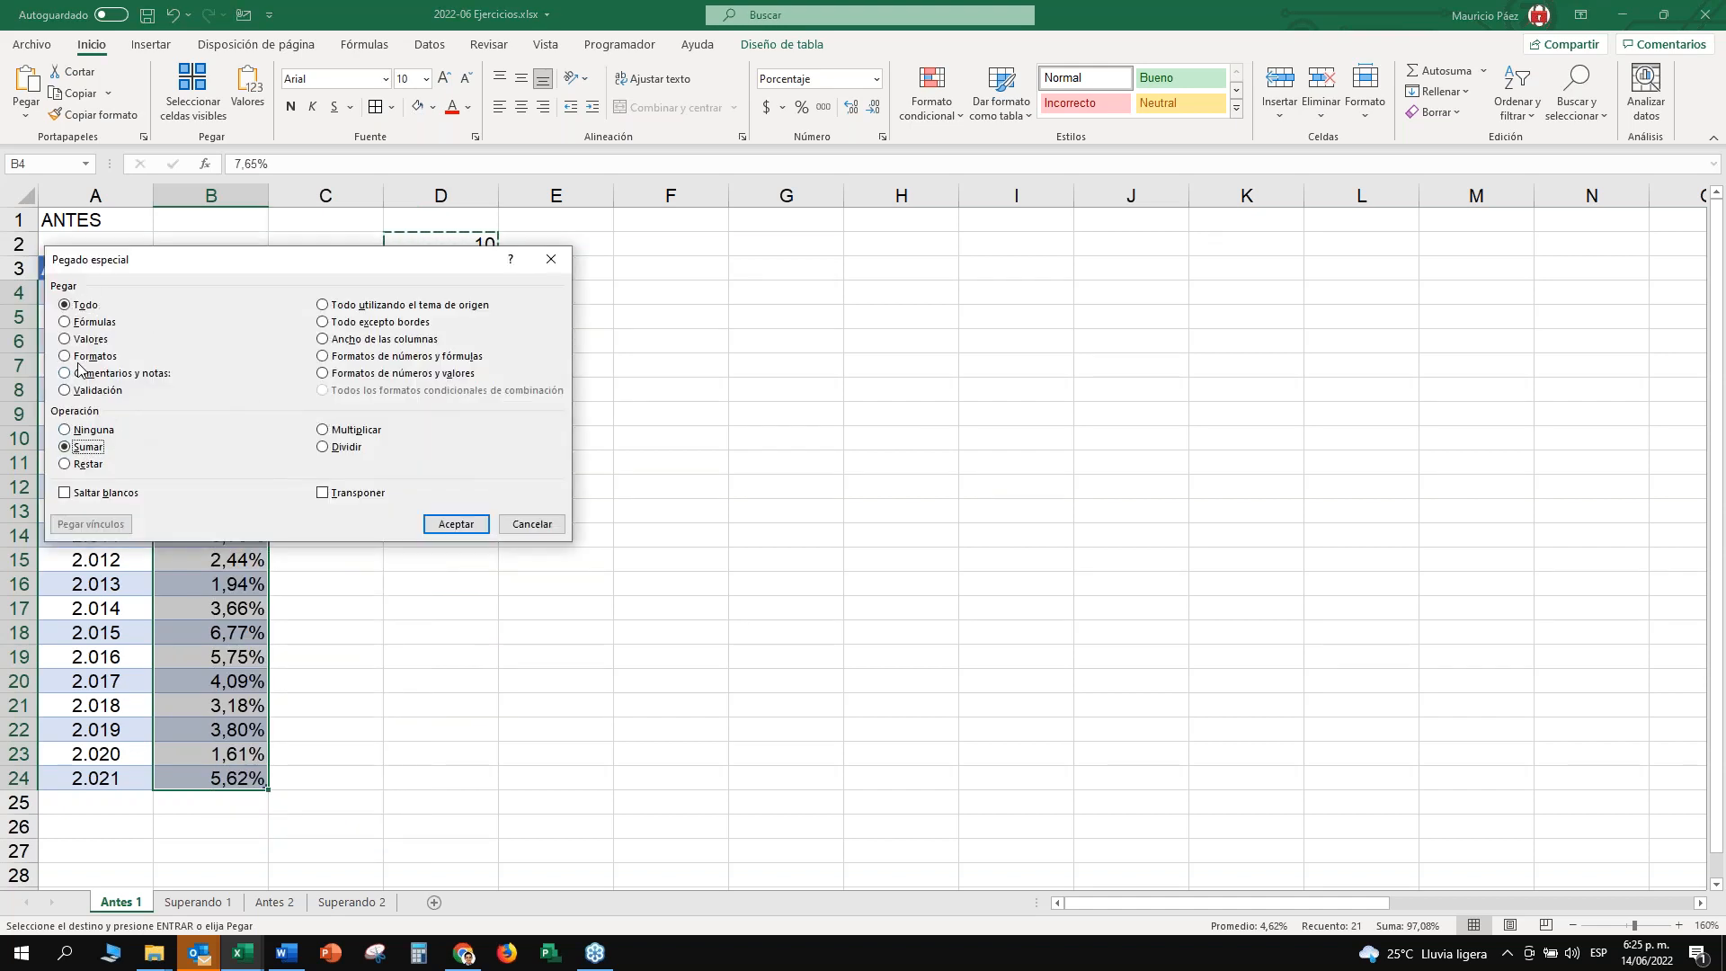
click(79, 341)
click(78, 450)
click(456, 525)
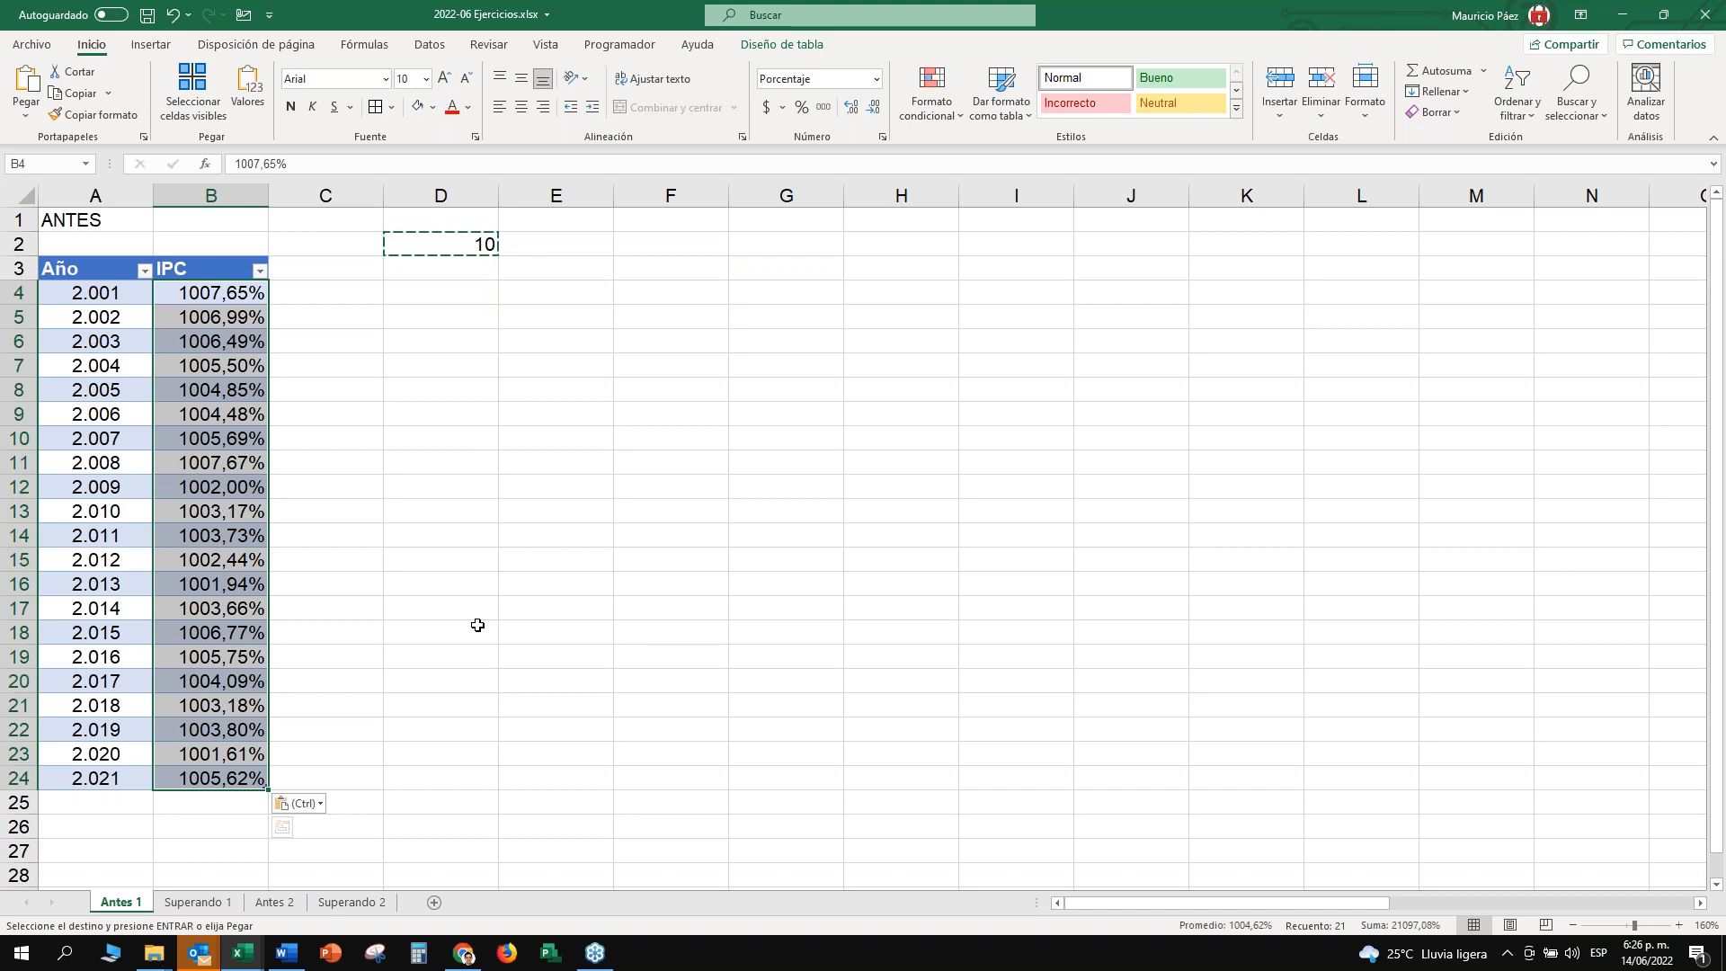
Undo the addition to the IPC values and clear the 10 from cell D2.
key(ctrl+z)
click(481, 242)
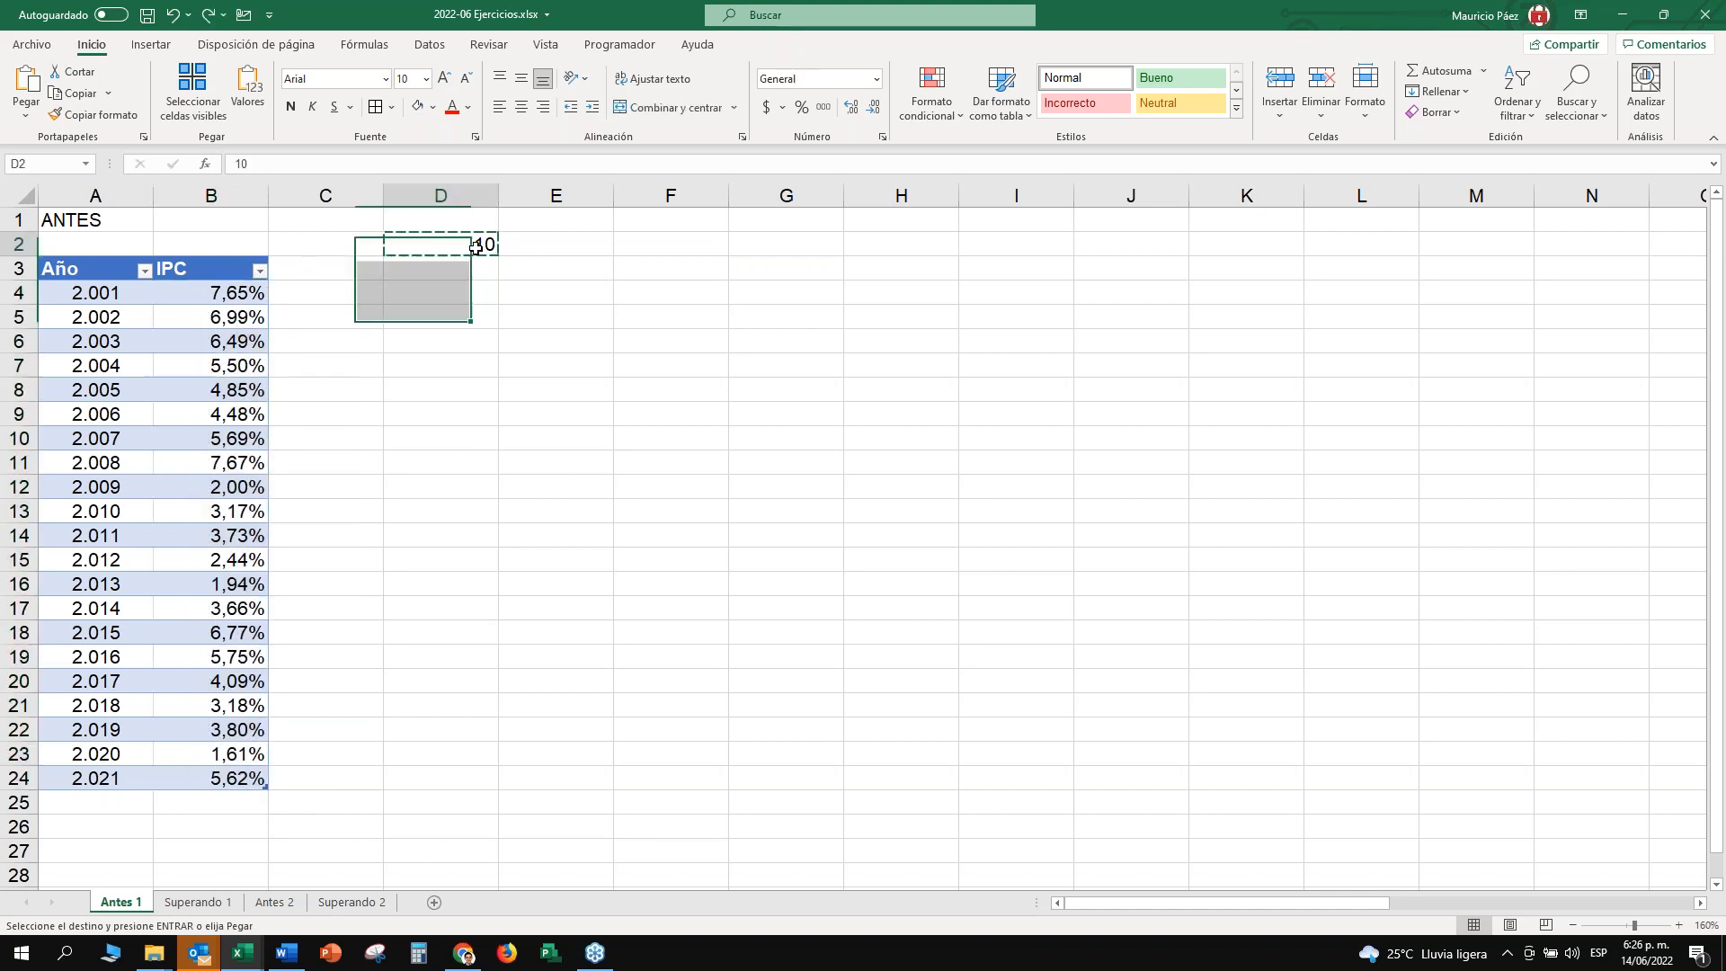
key(Delete)
click(605, 312)
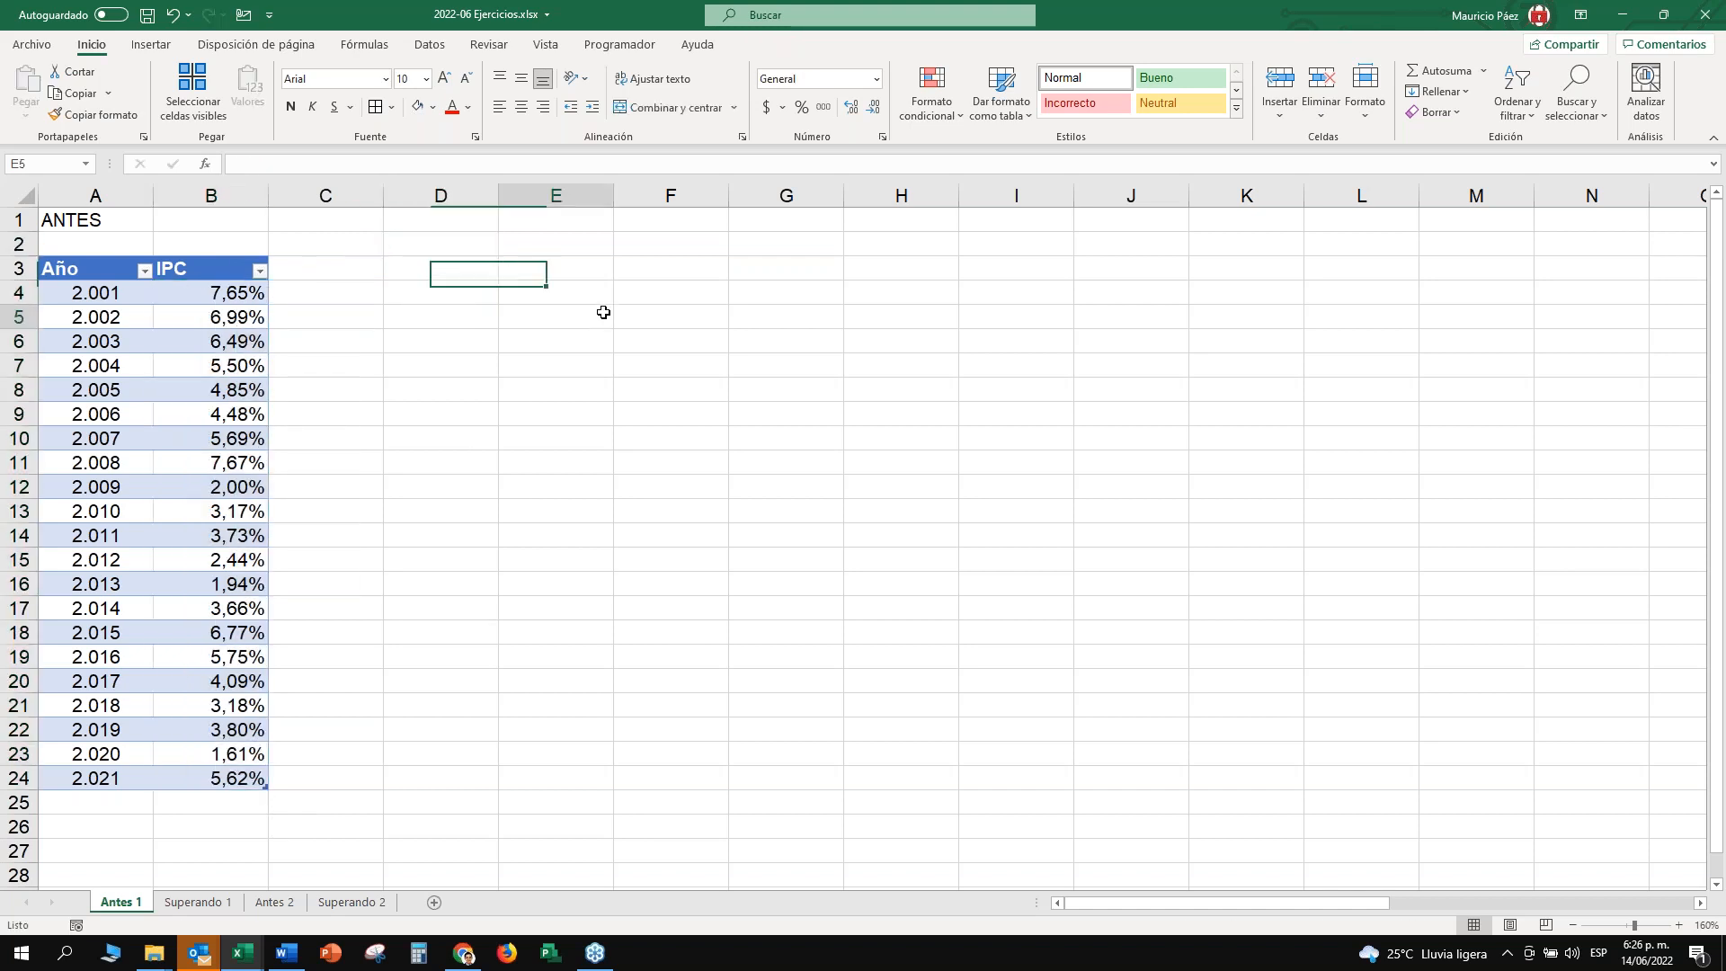
click(471, 245)
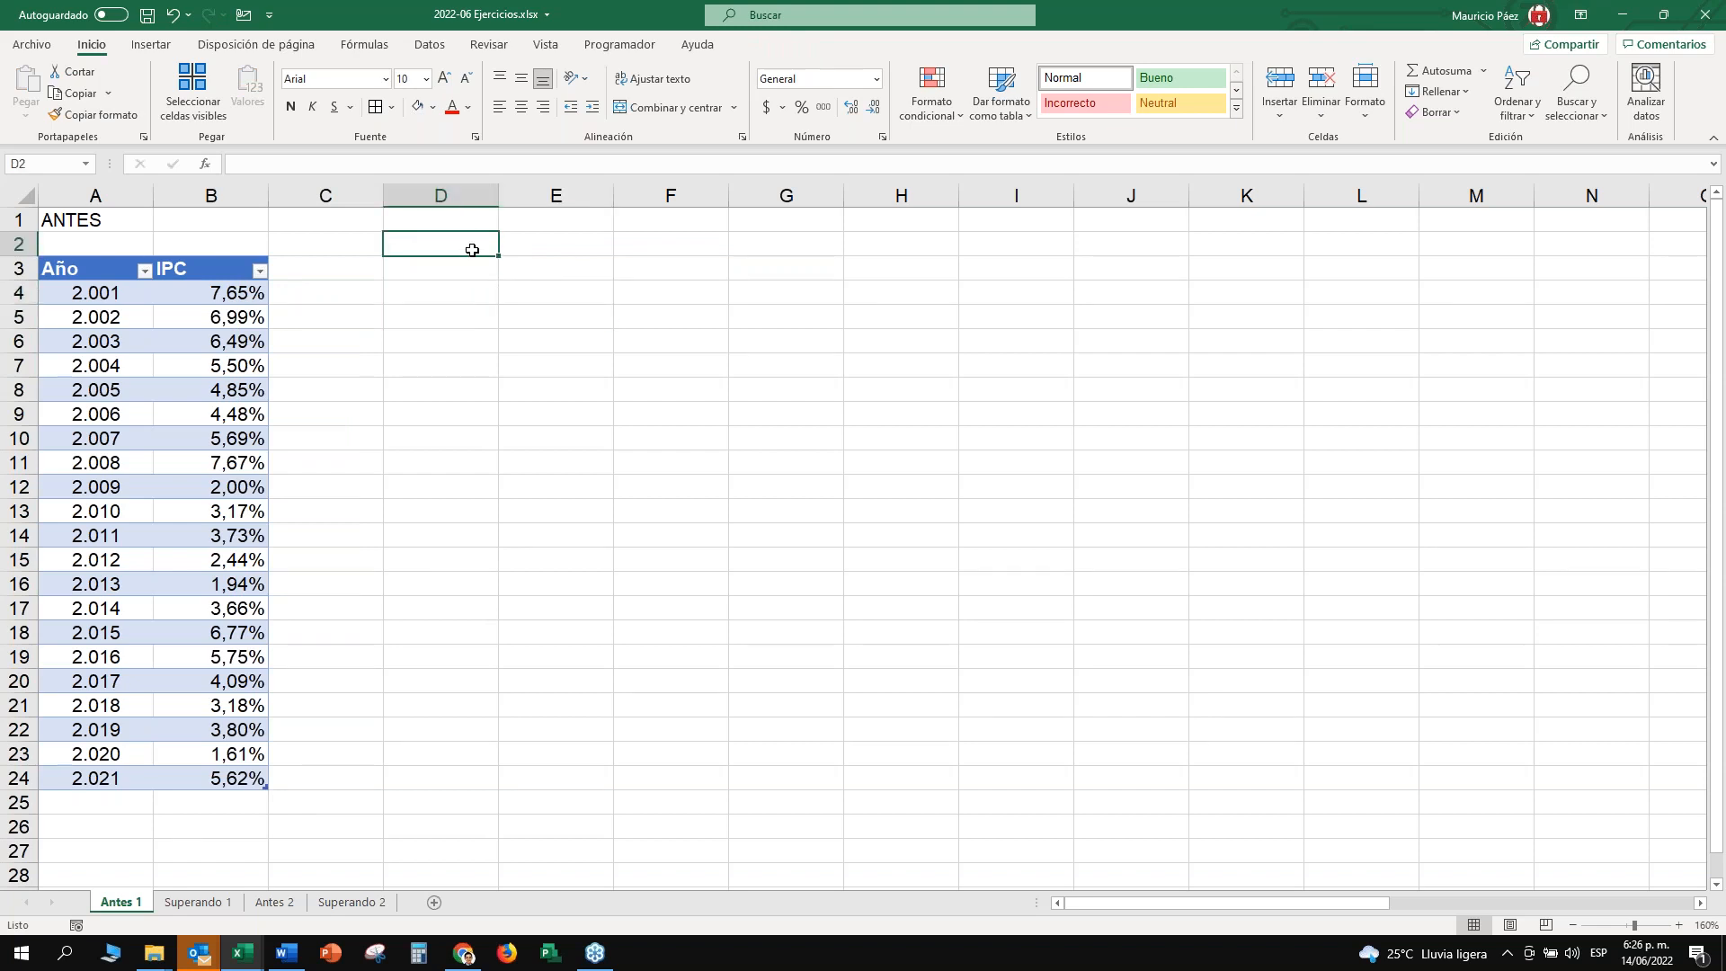
click(1167, 539)
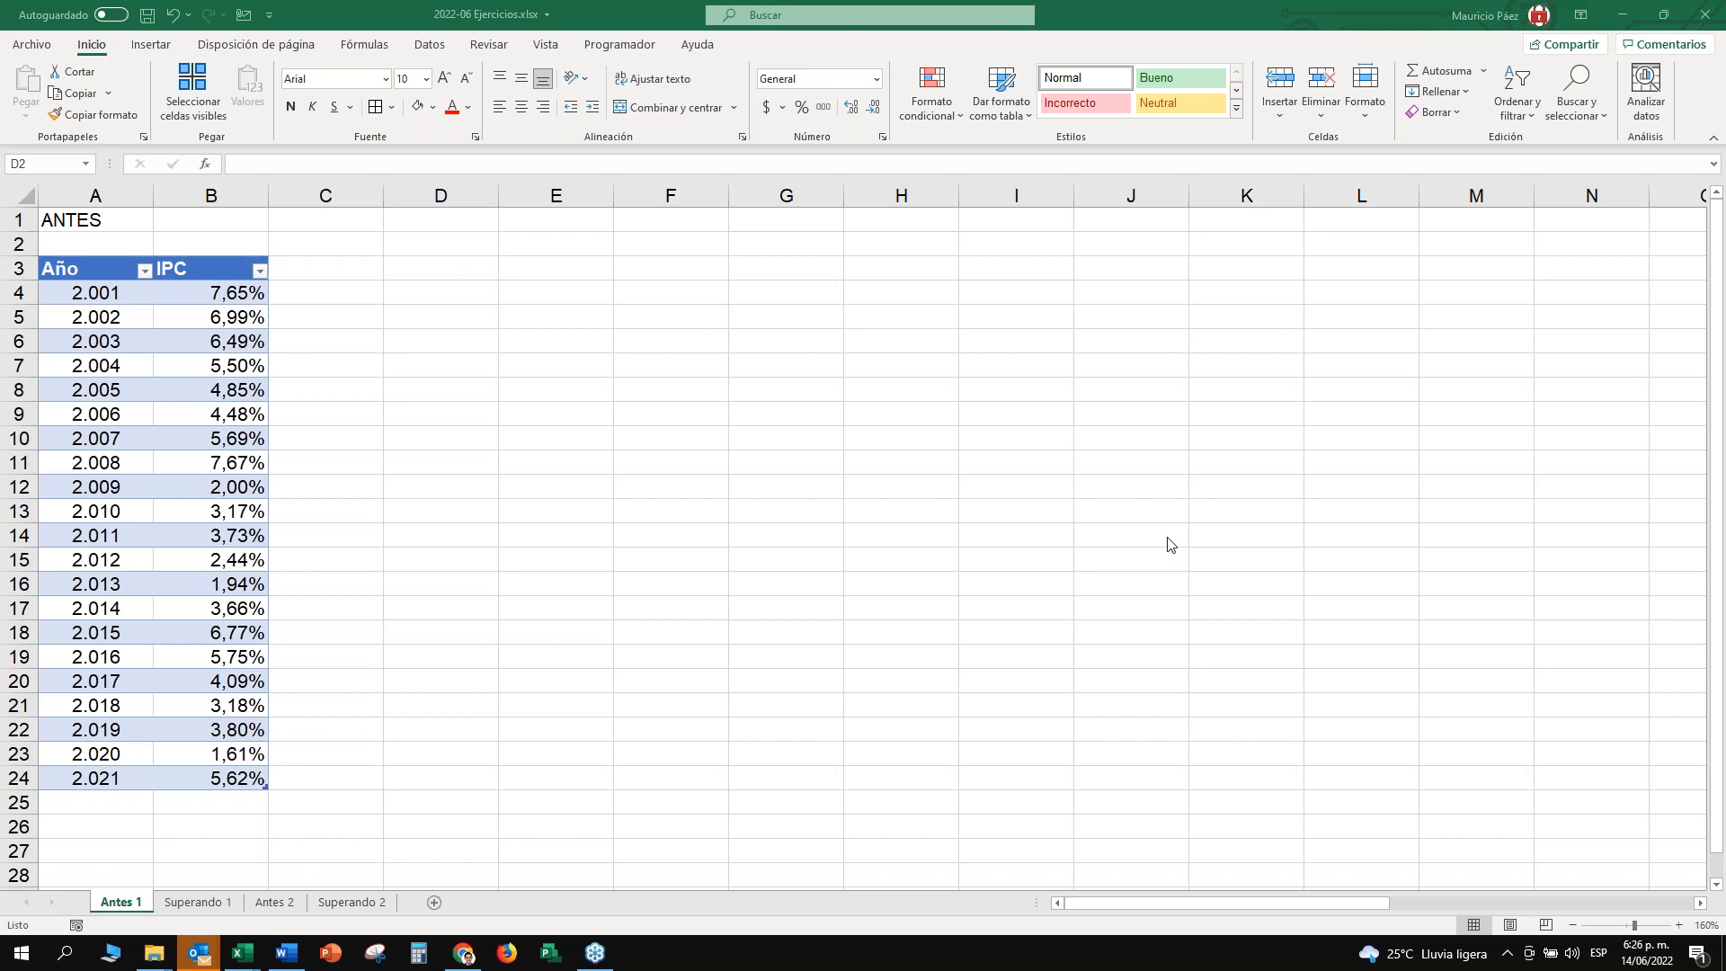
click(261, 310)
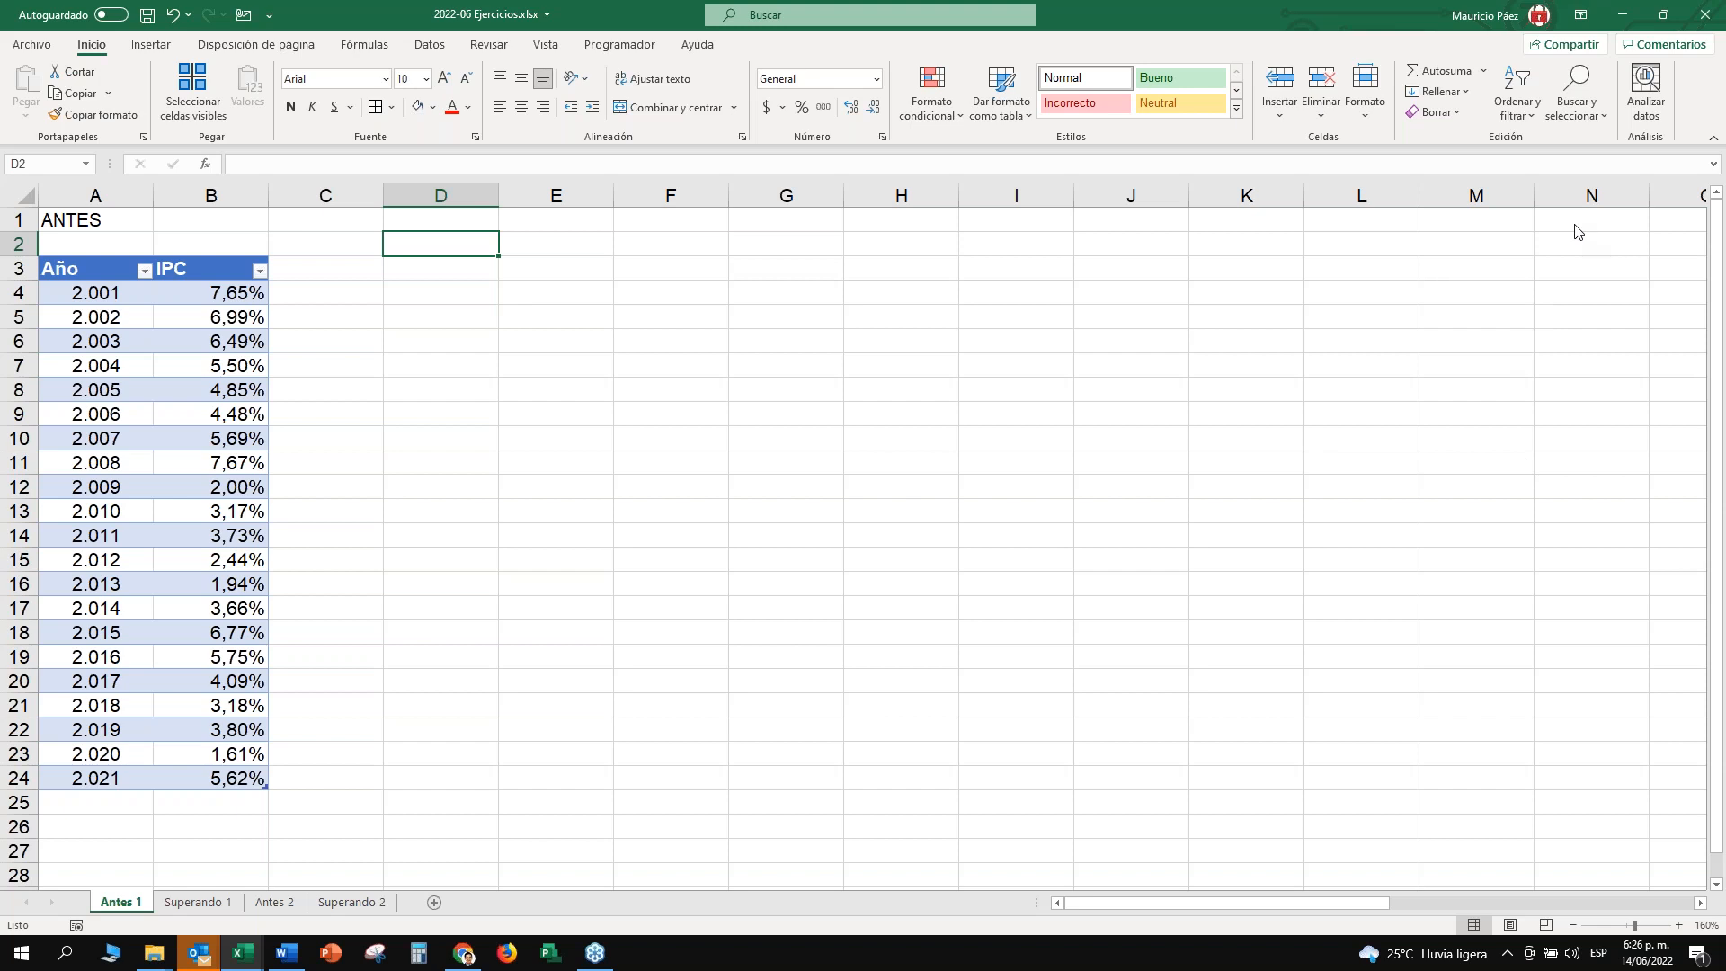
key(alt+Tab)
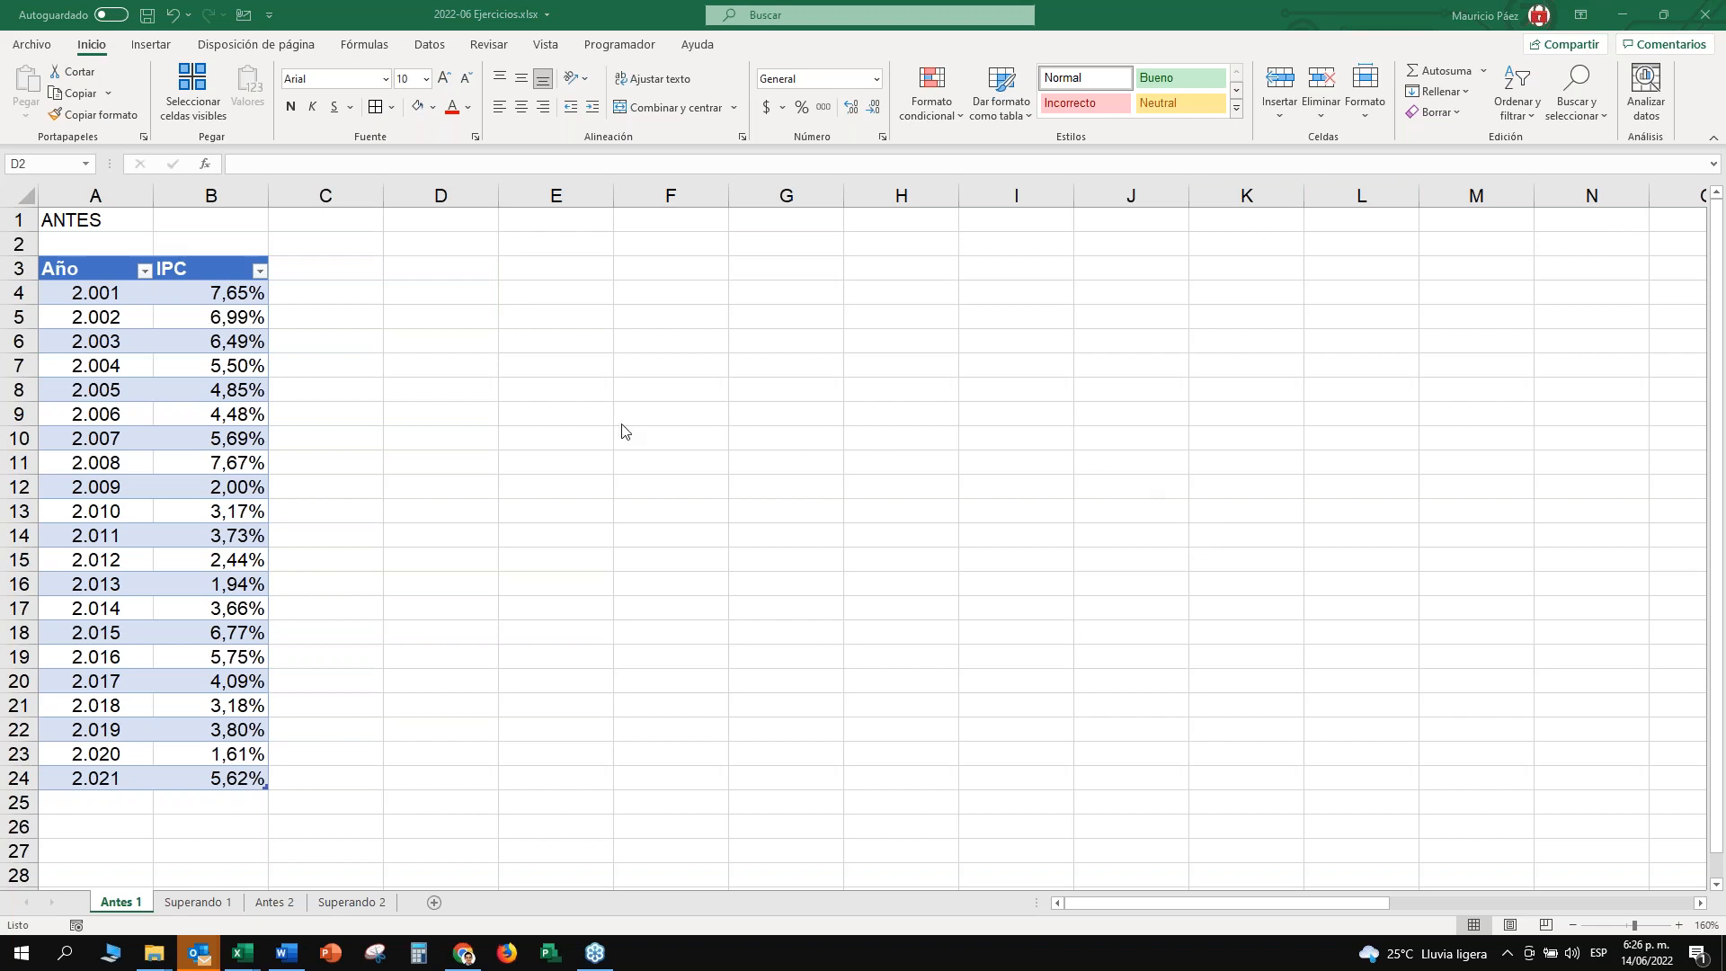
key(alt+Tab)
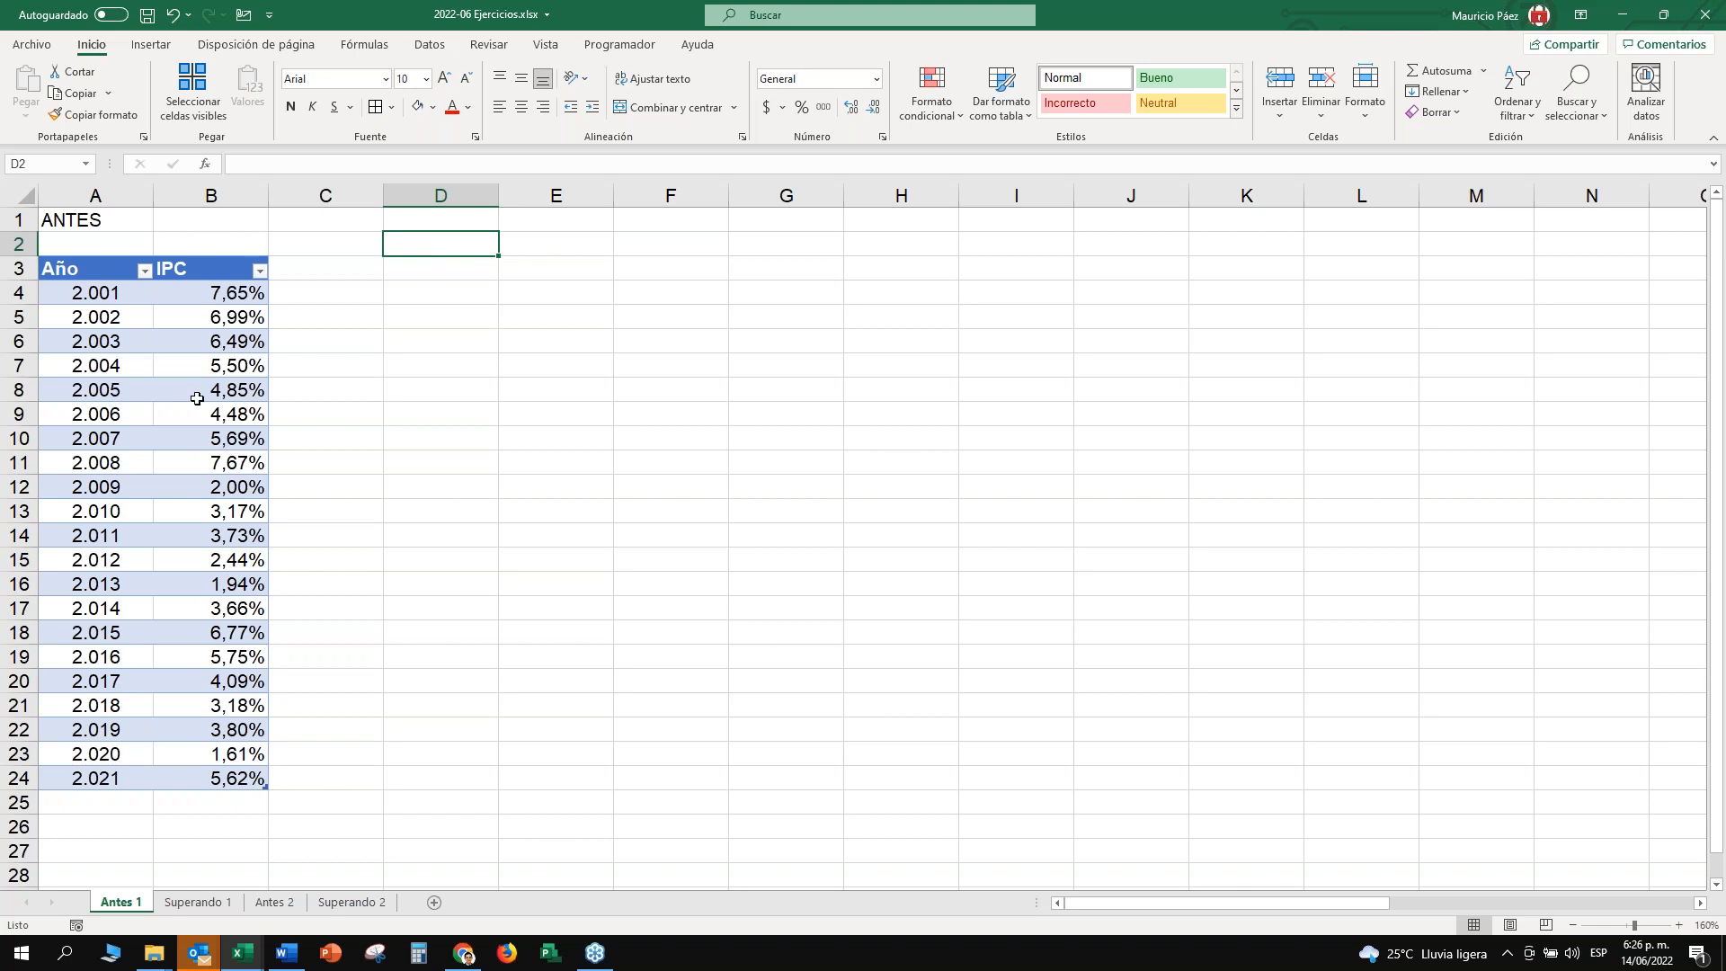
Examine the table's Año and IPC columns, from their headings down through the yearly values.
click(122, 271)
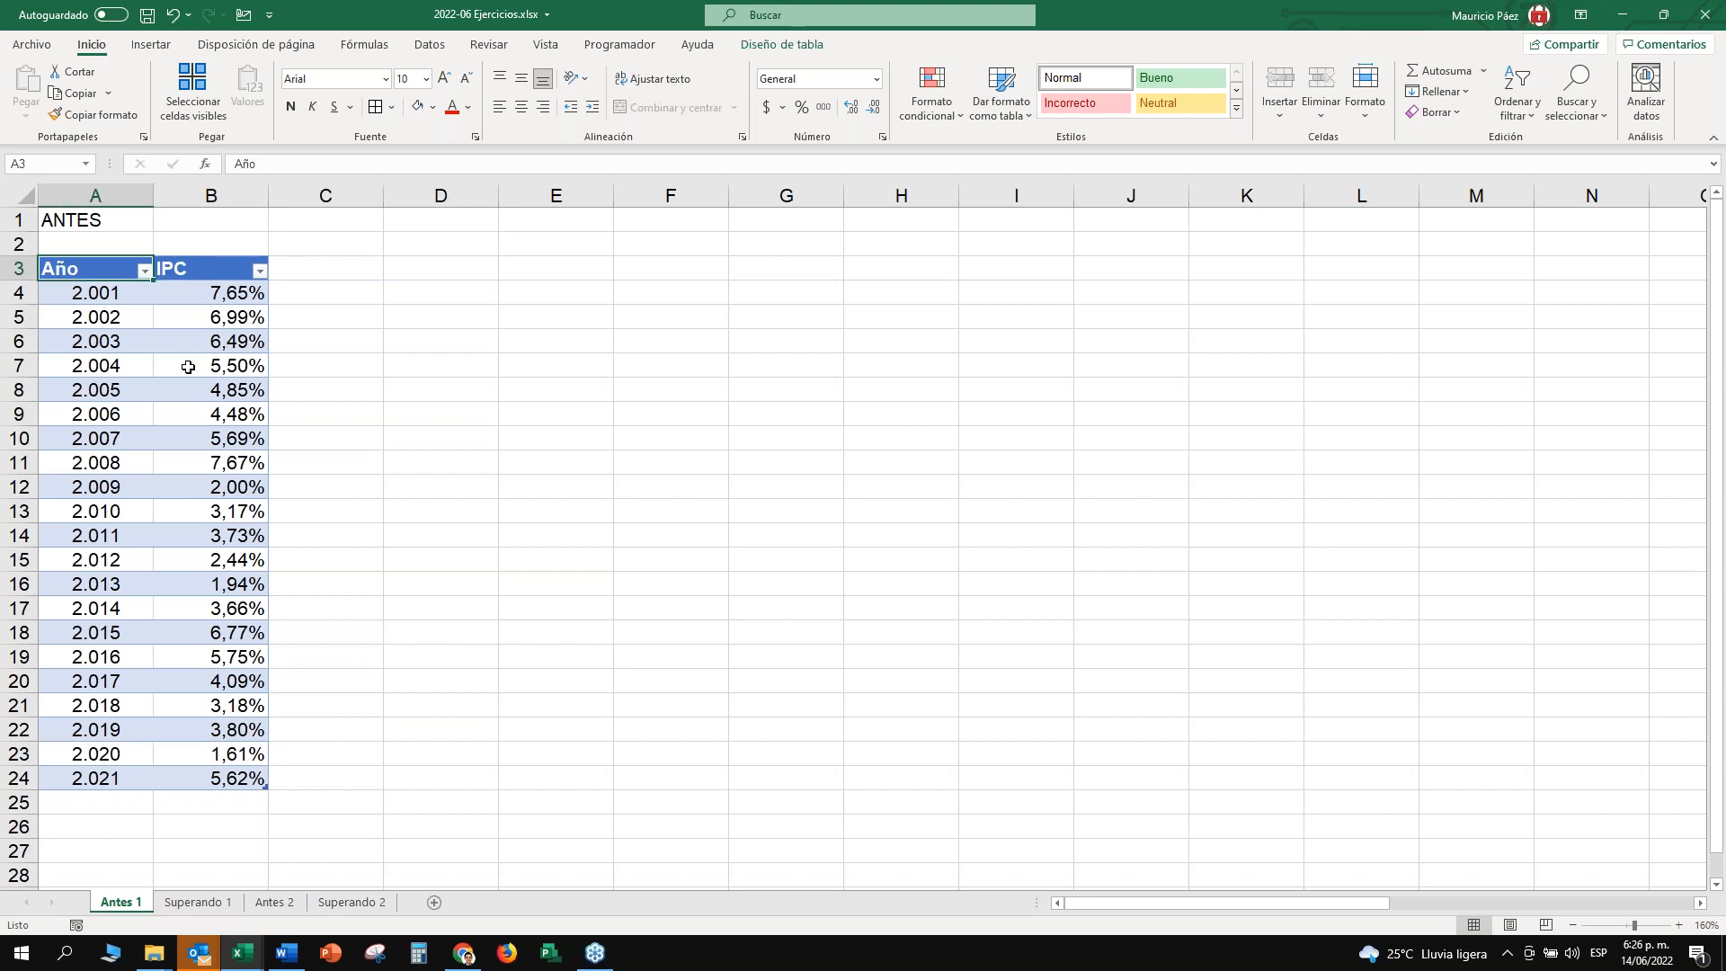
click(66, 291)
click(95, 268)
click(96, 292)
click(95, 269)
click(91, 259)
click(180, 257)
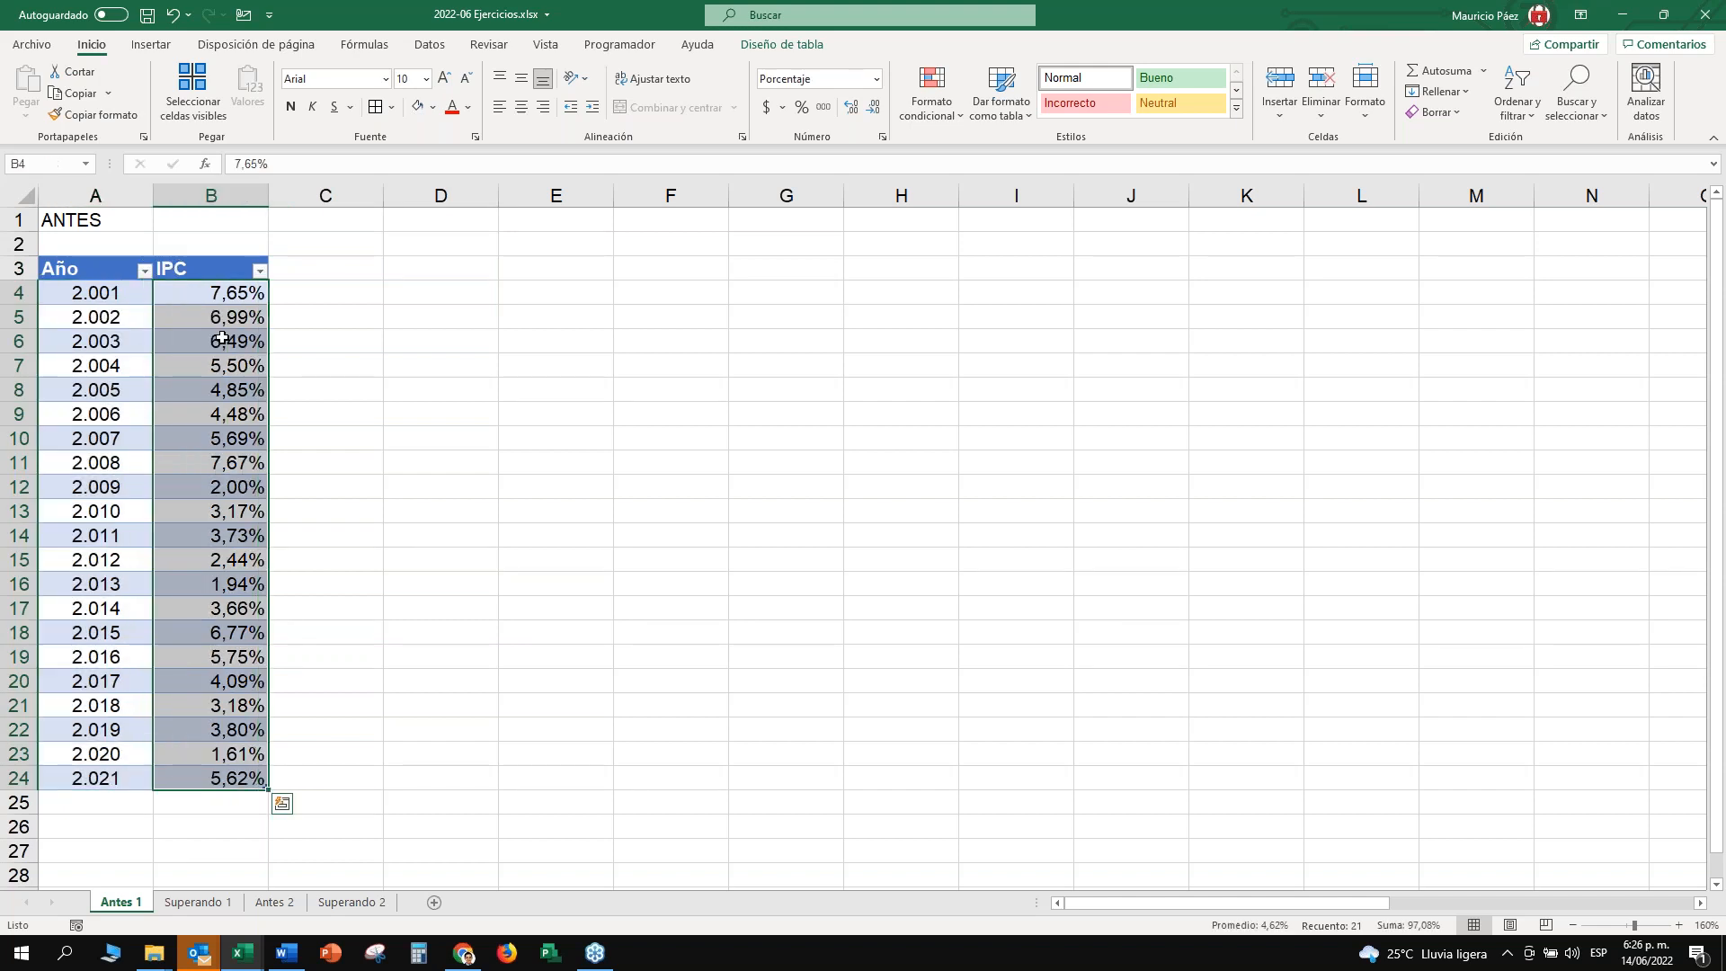
click(212, 464)
click(220, 299)
click(442, 245)
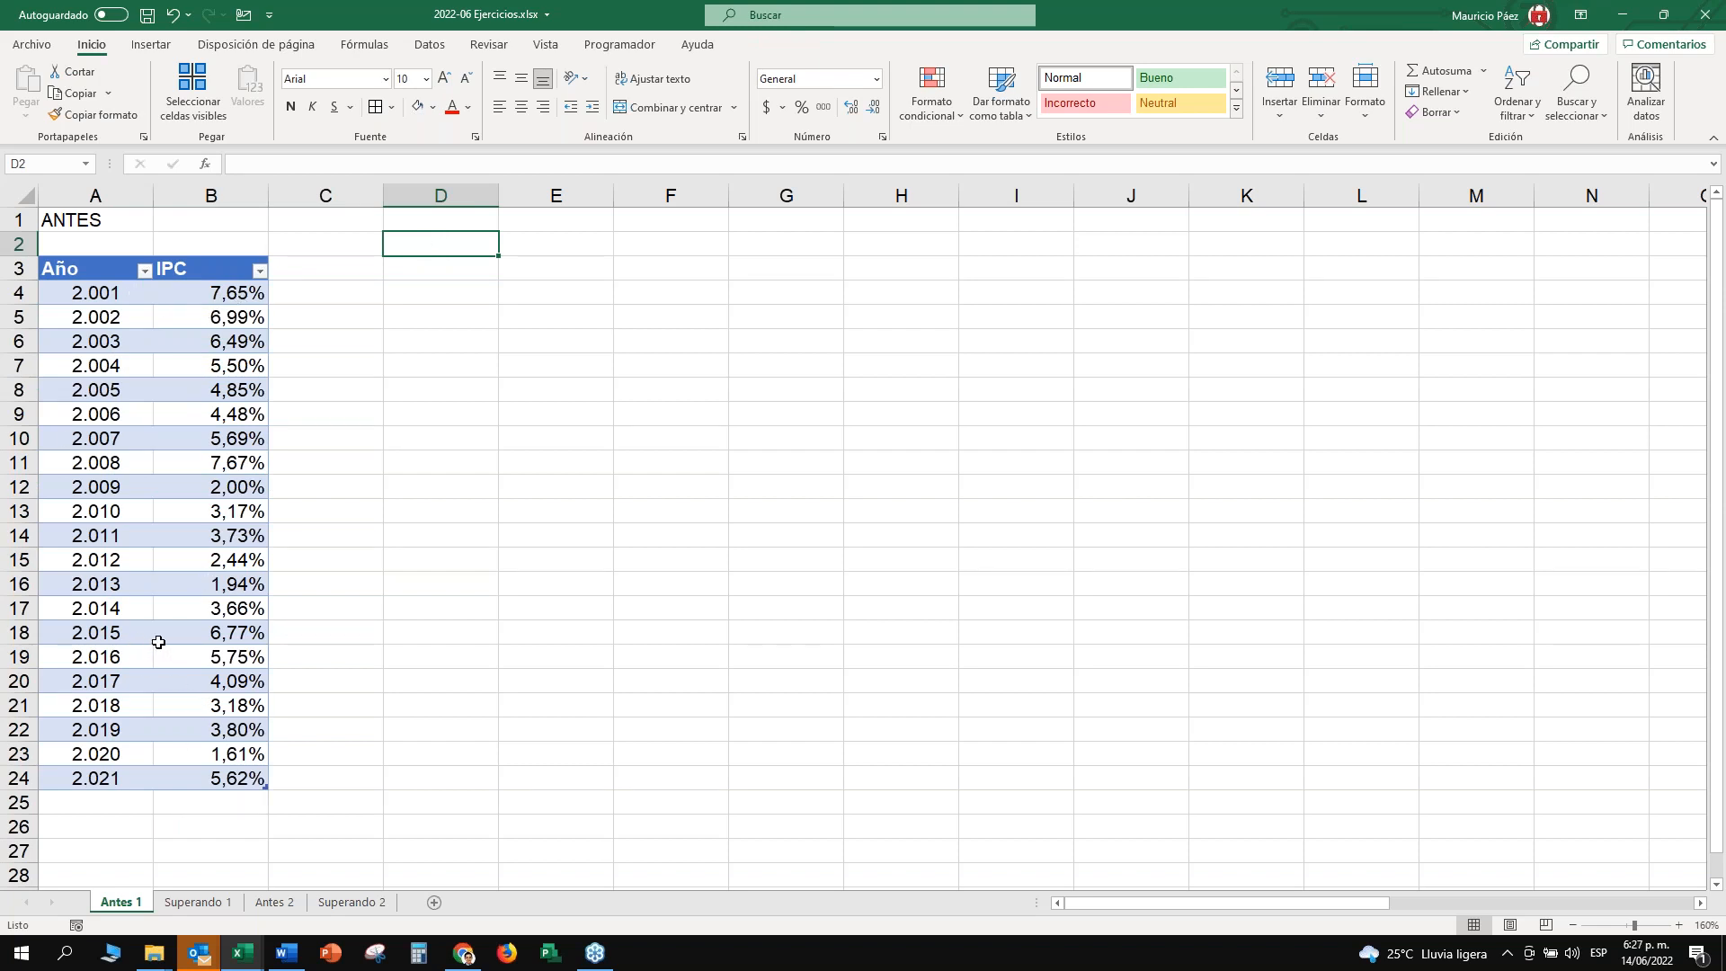
Add a third column to the table by entering the heading Variación in cell C3.
click(223, 295)
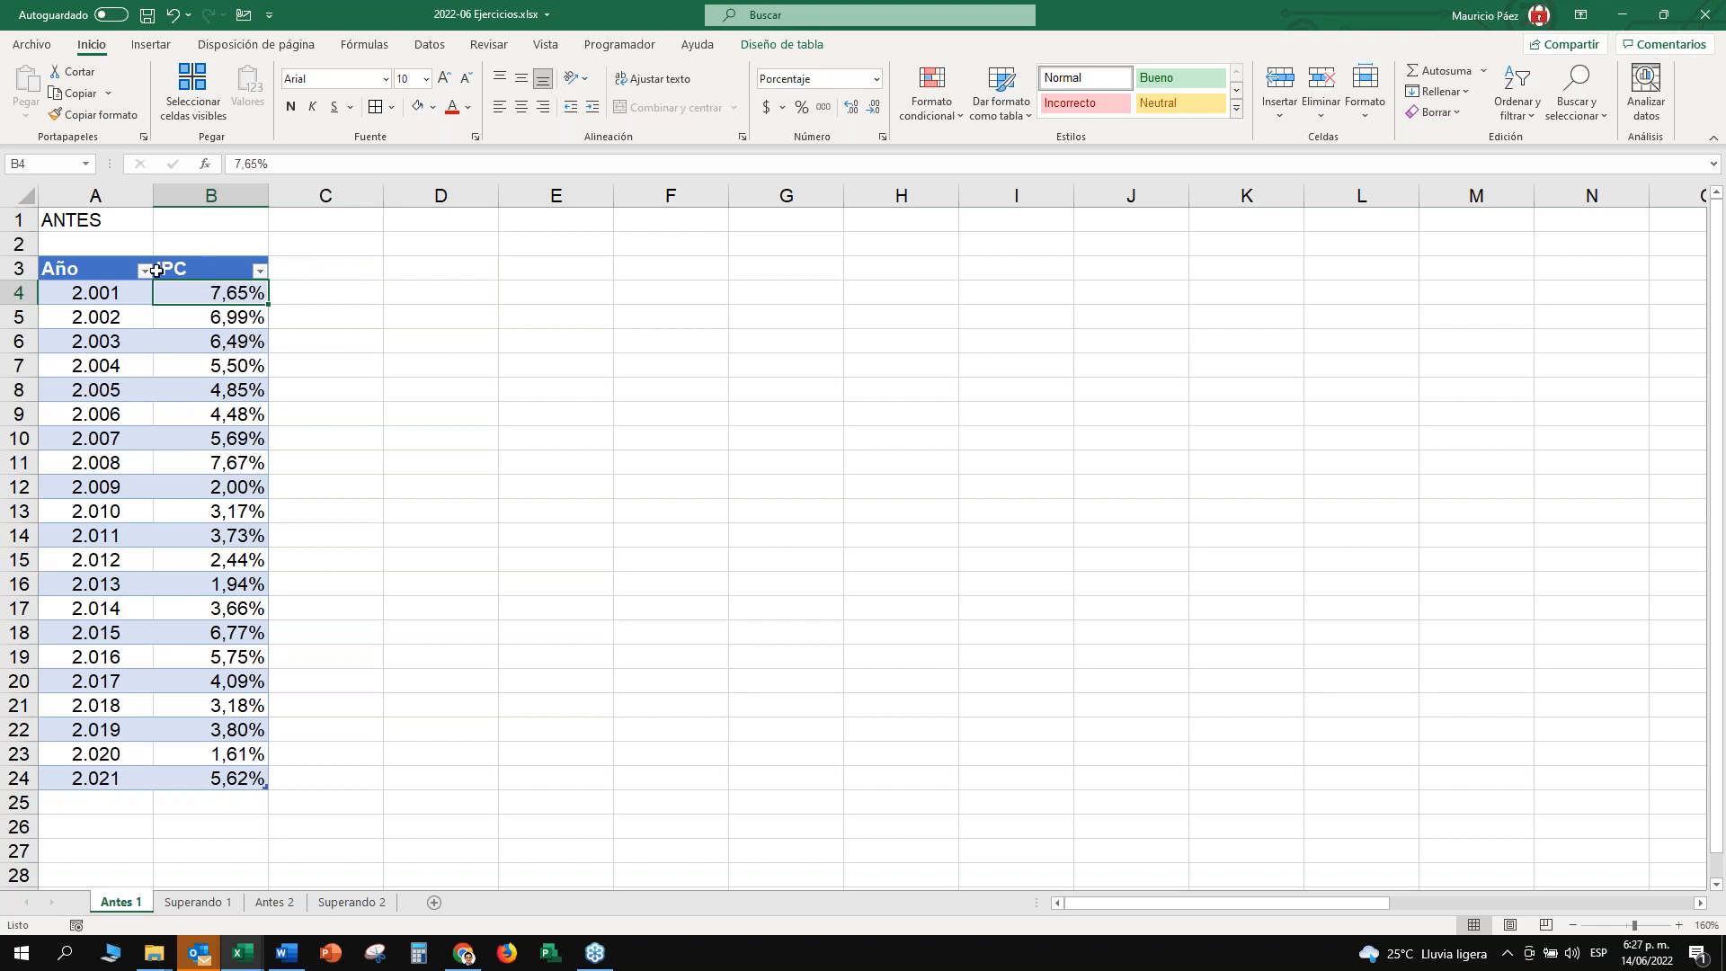
click(187, 267)
drag(313, 268, 306, 536)
drag(311, 284, 325, 268)
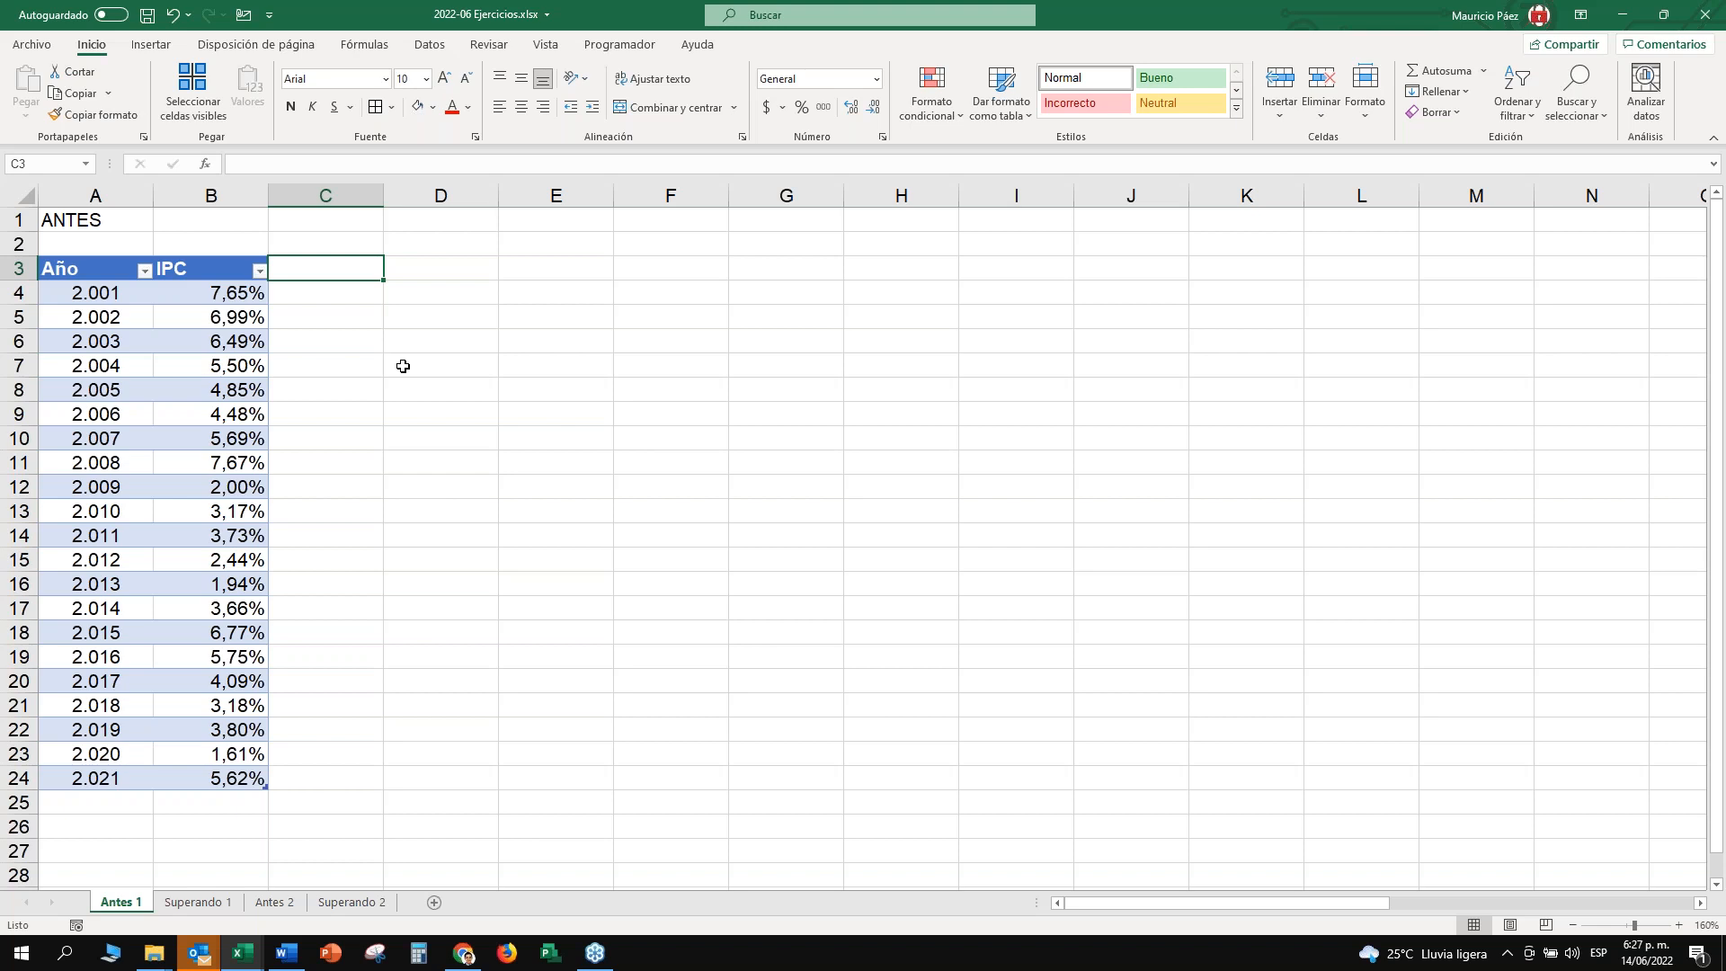
text(vARI)
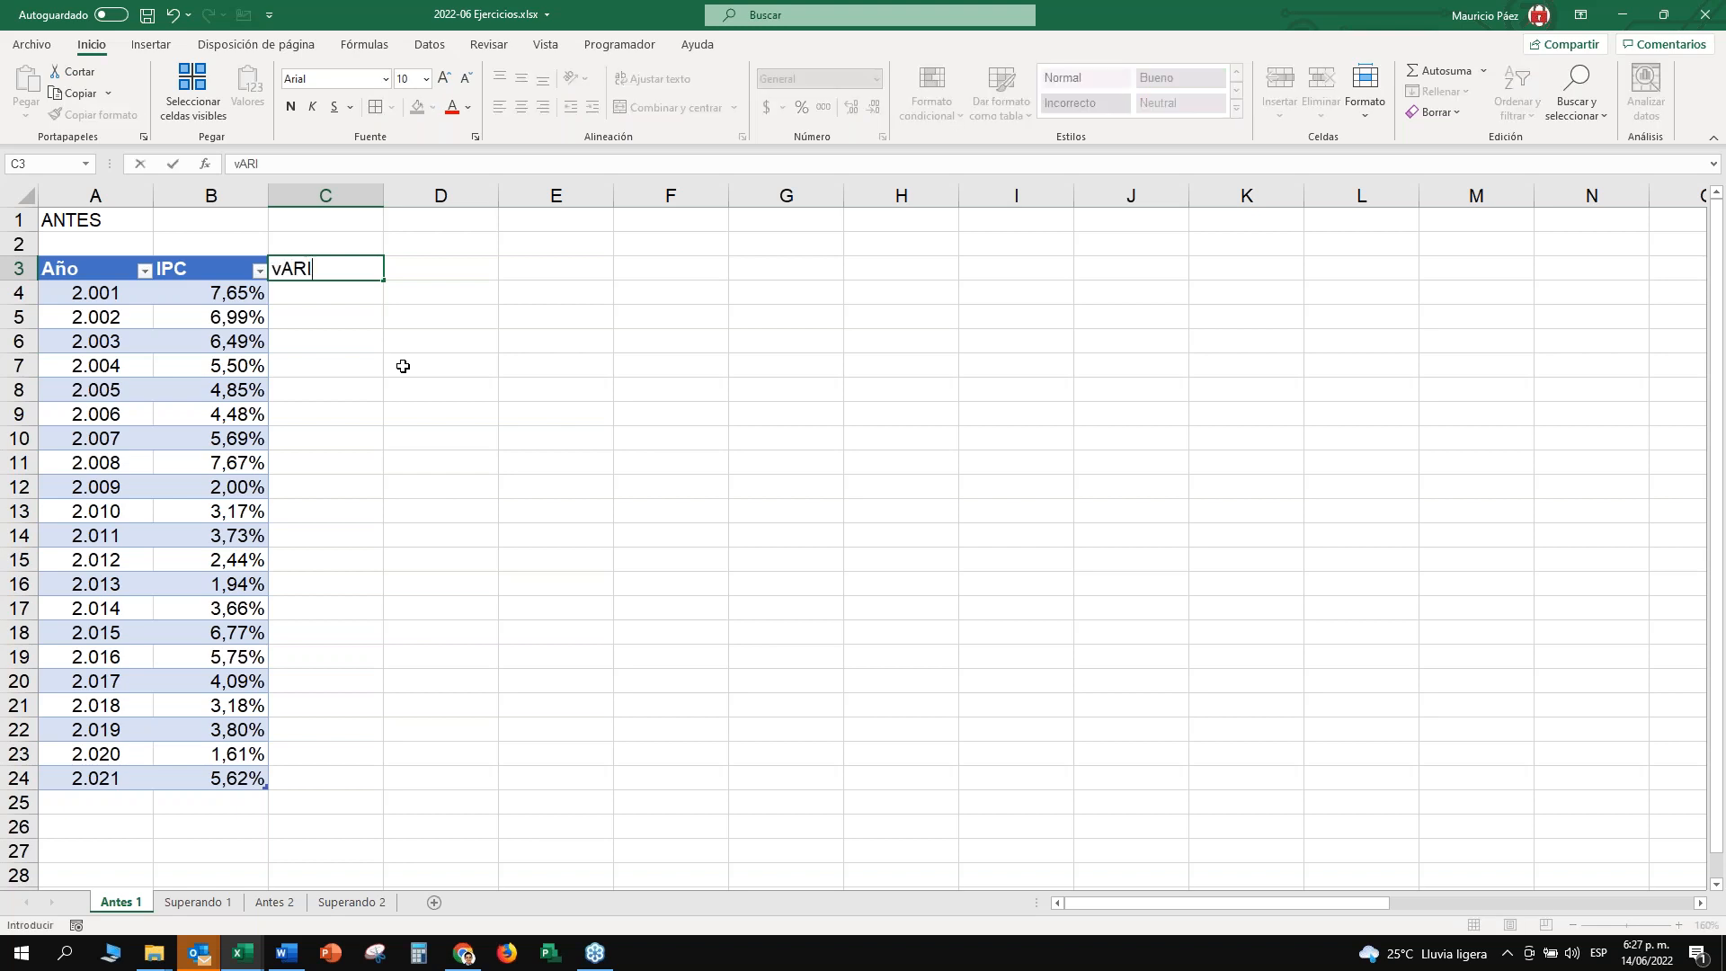
text(ACIÓN)
key(Escape)
text(Variación)
key(Return)
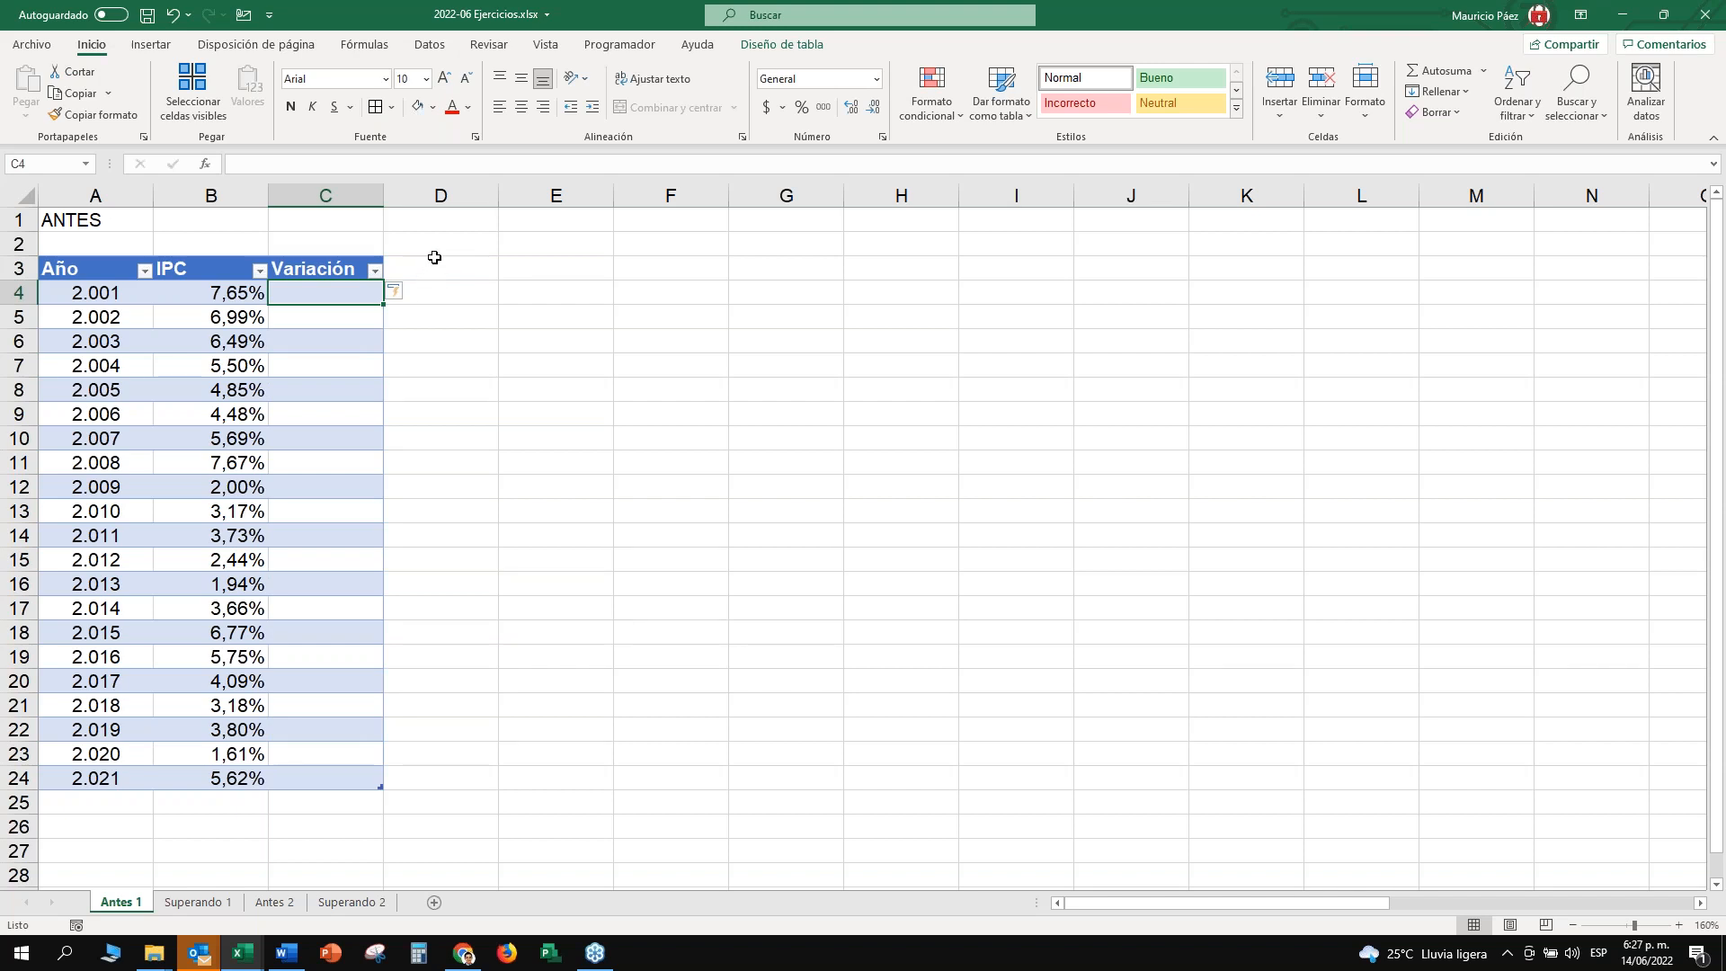
Check the table's design options and look over the new Variación column.
click(790, 46)
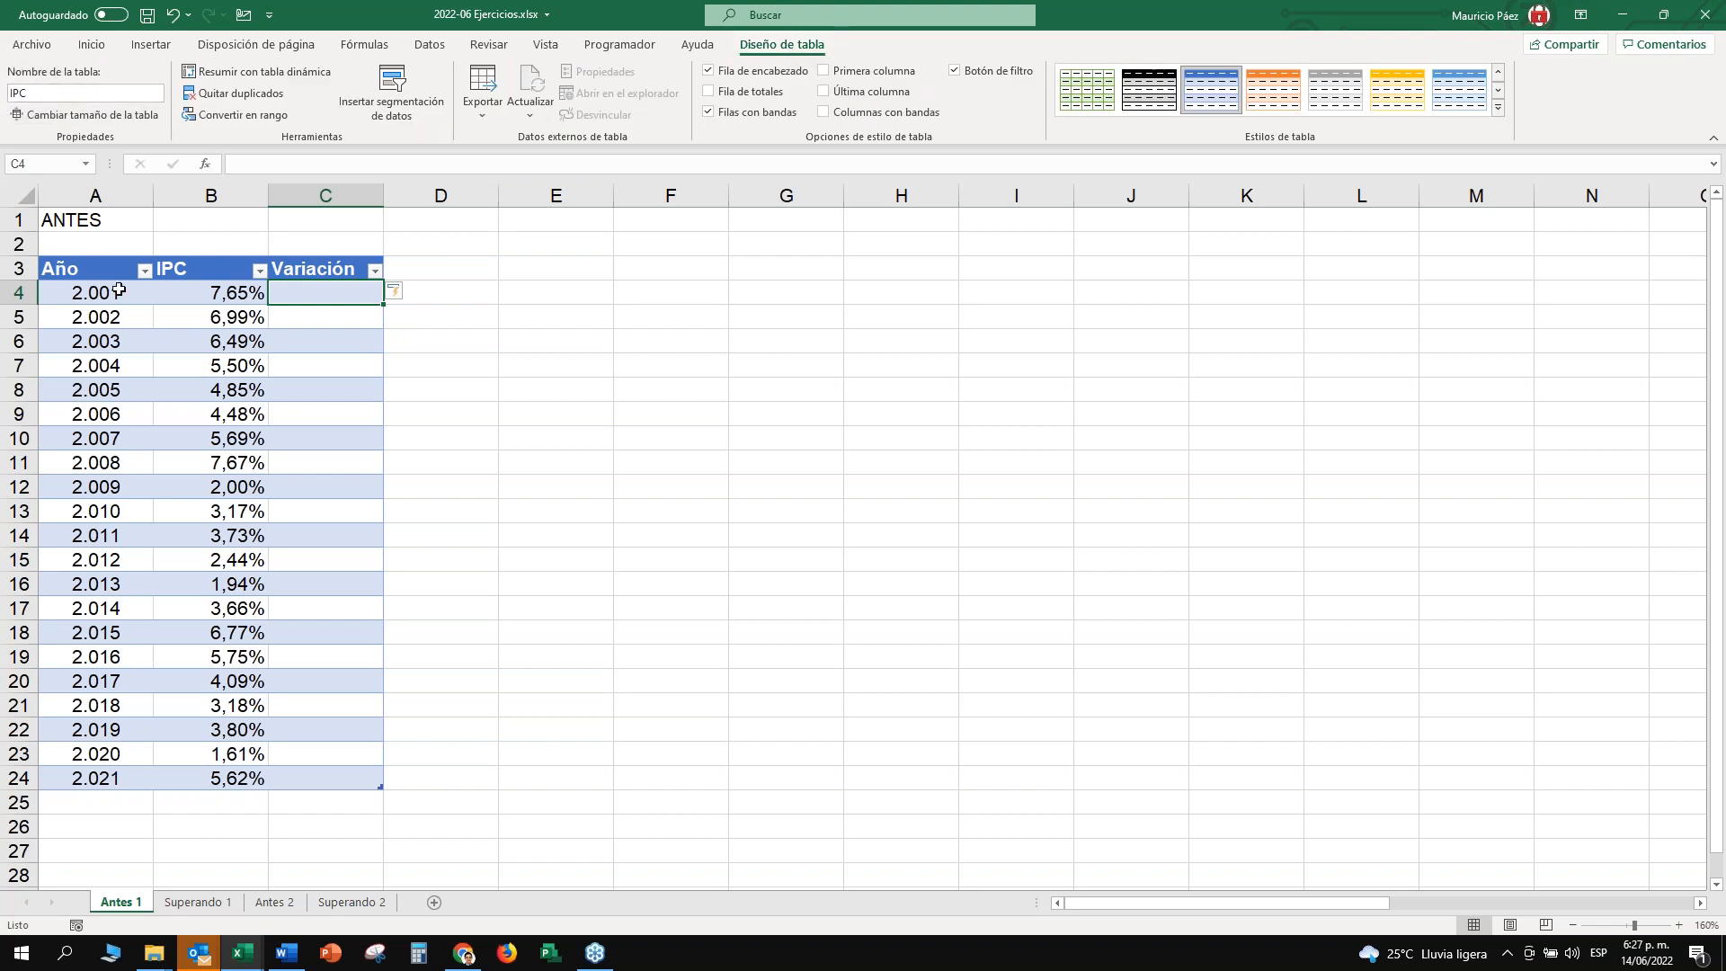
click(319, 264)
click(313, 298)
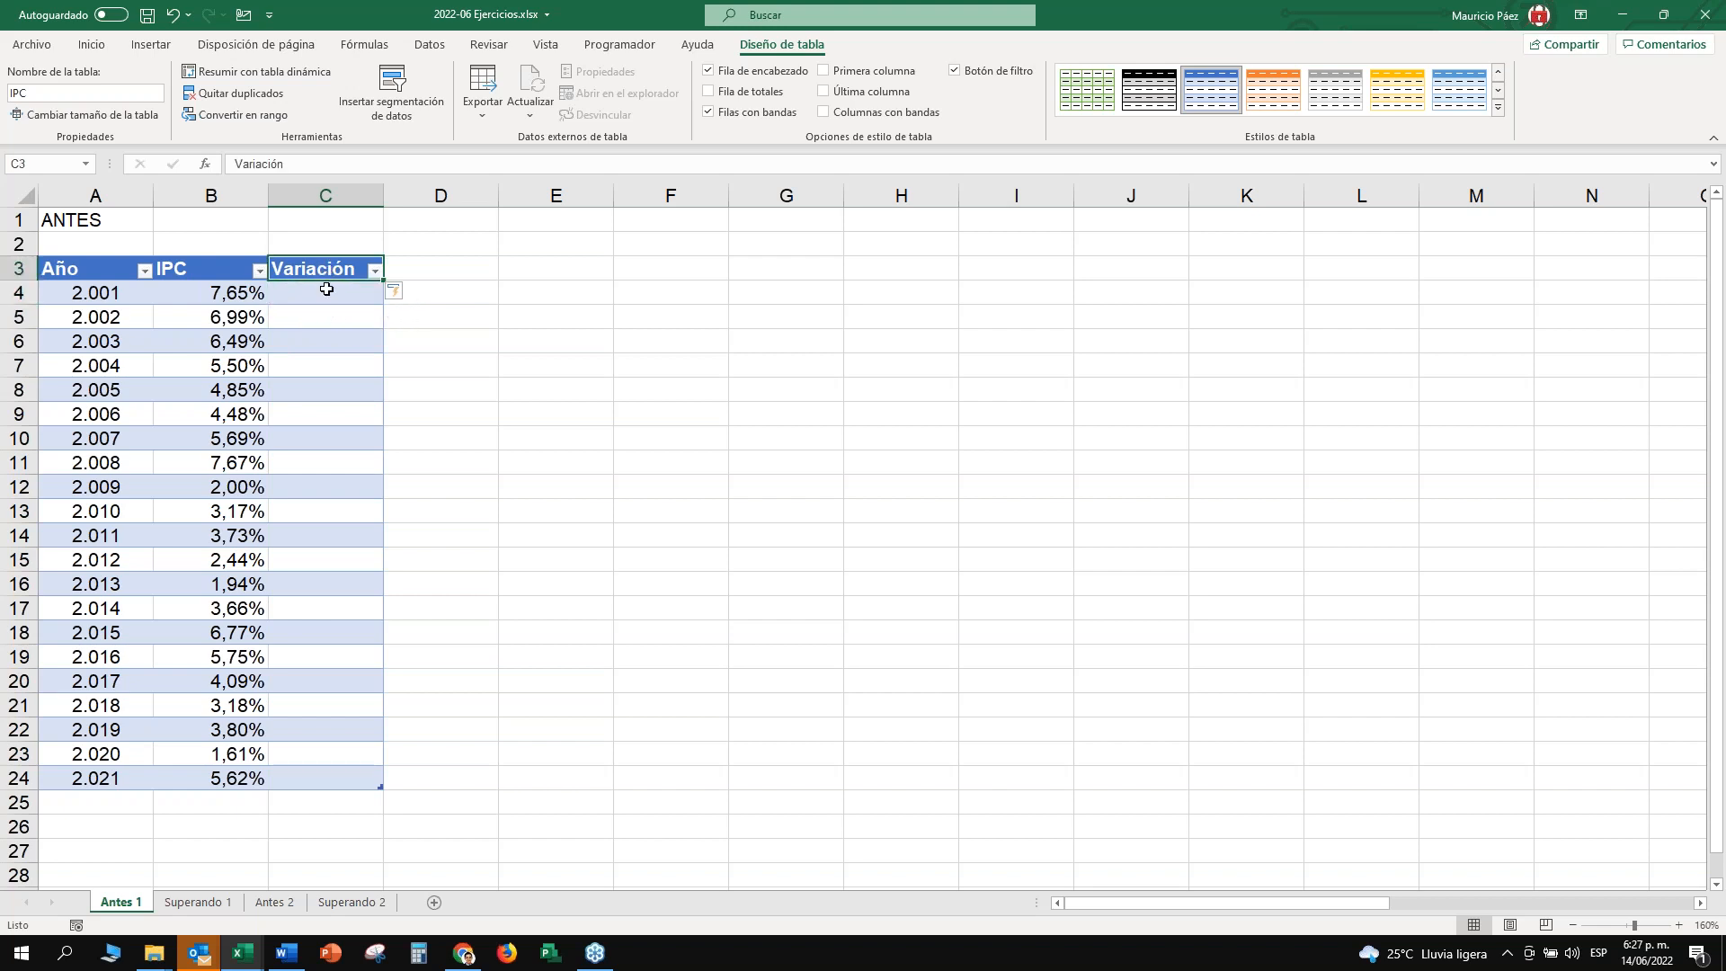
click(335, 320)
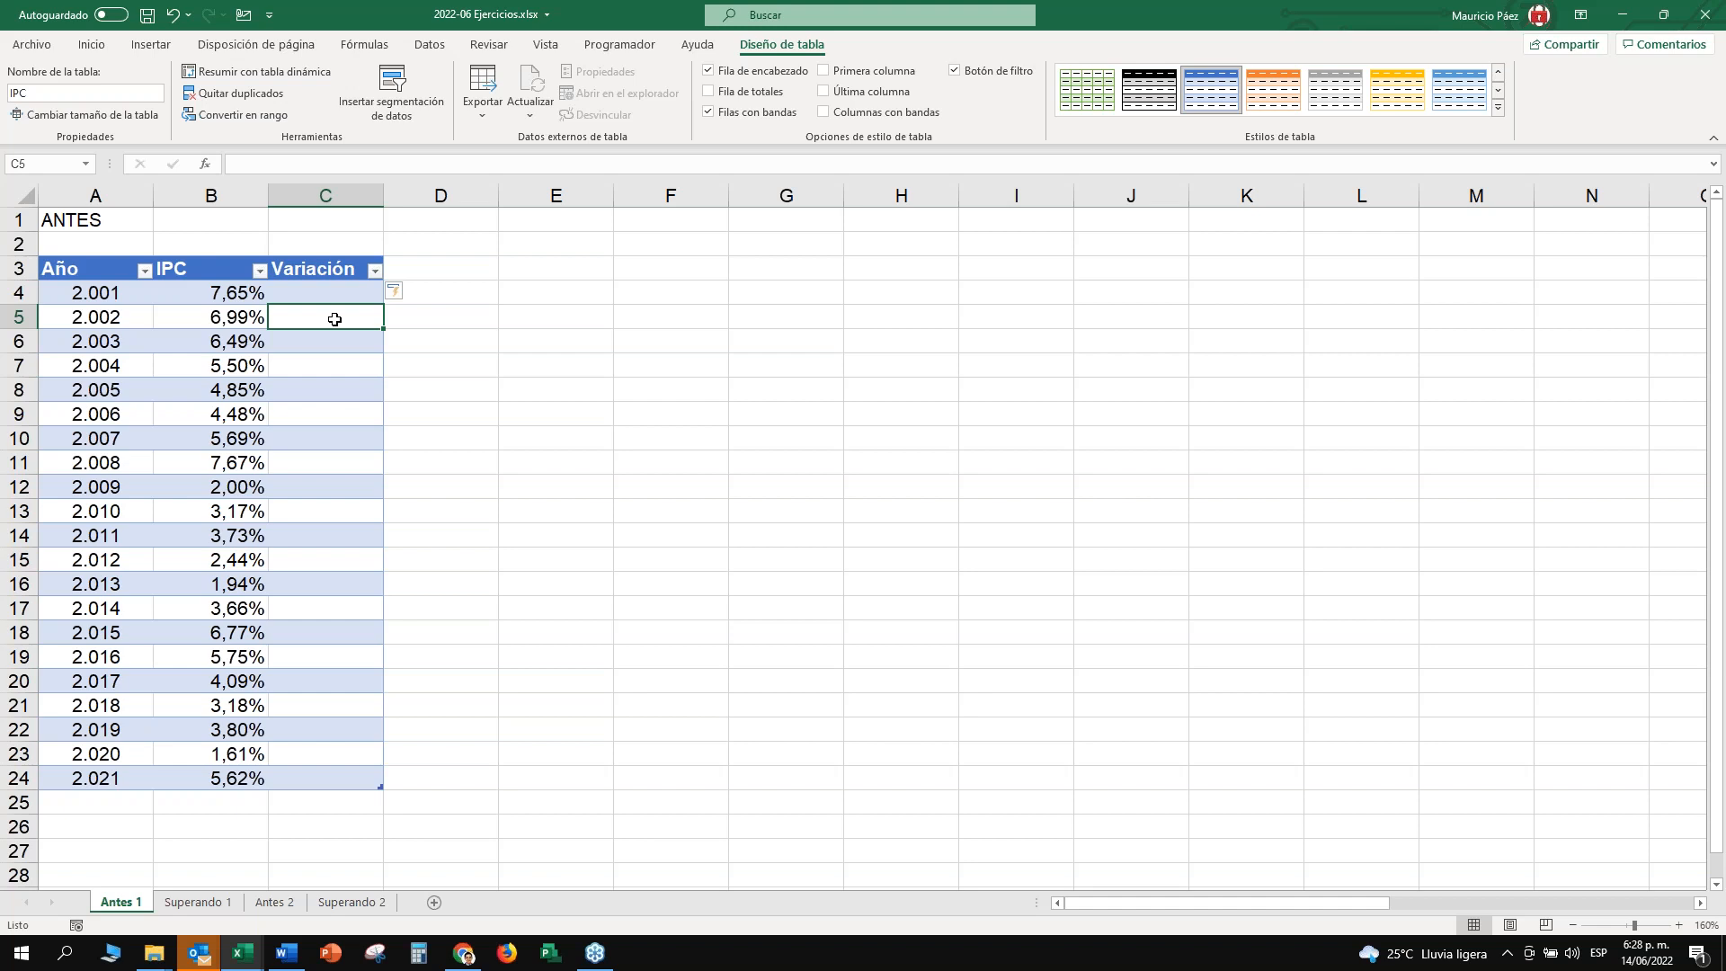
text(=()
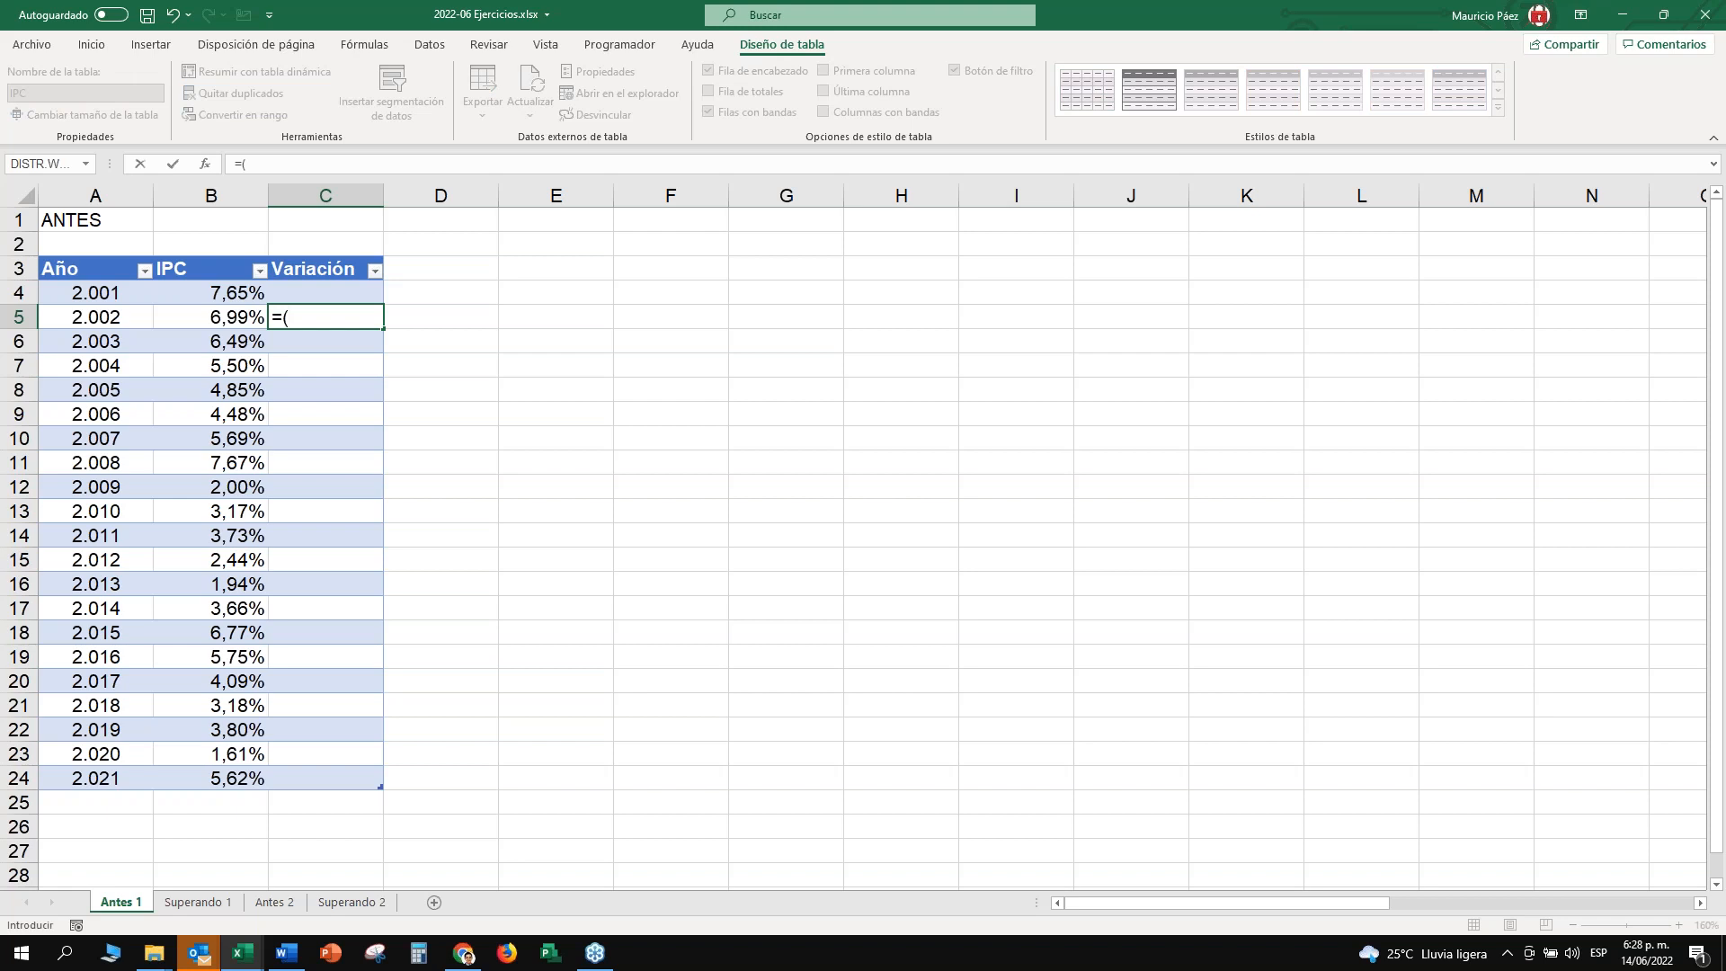
key(Left)
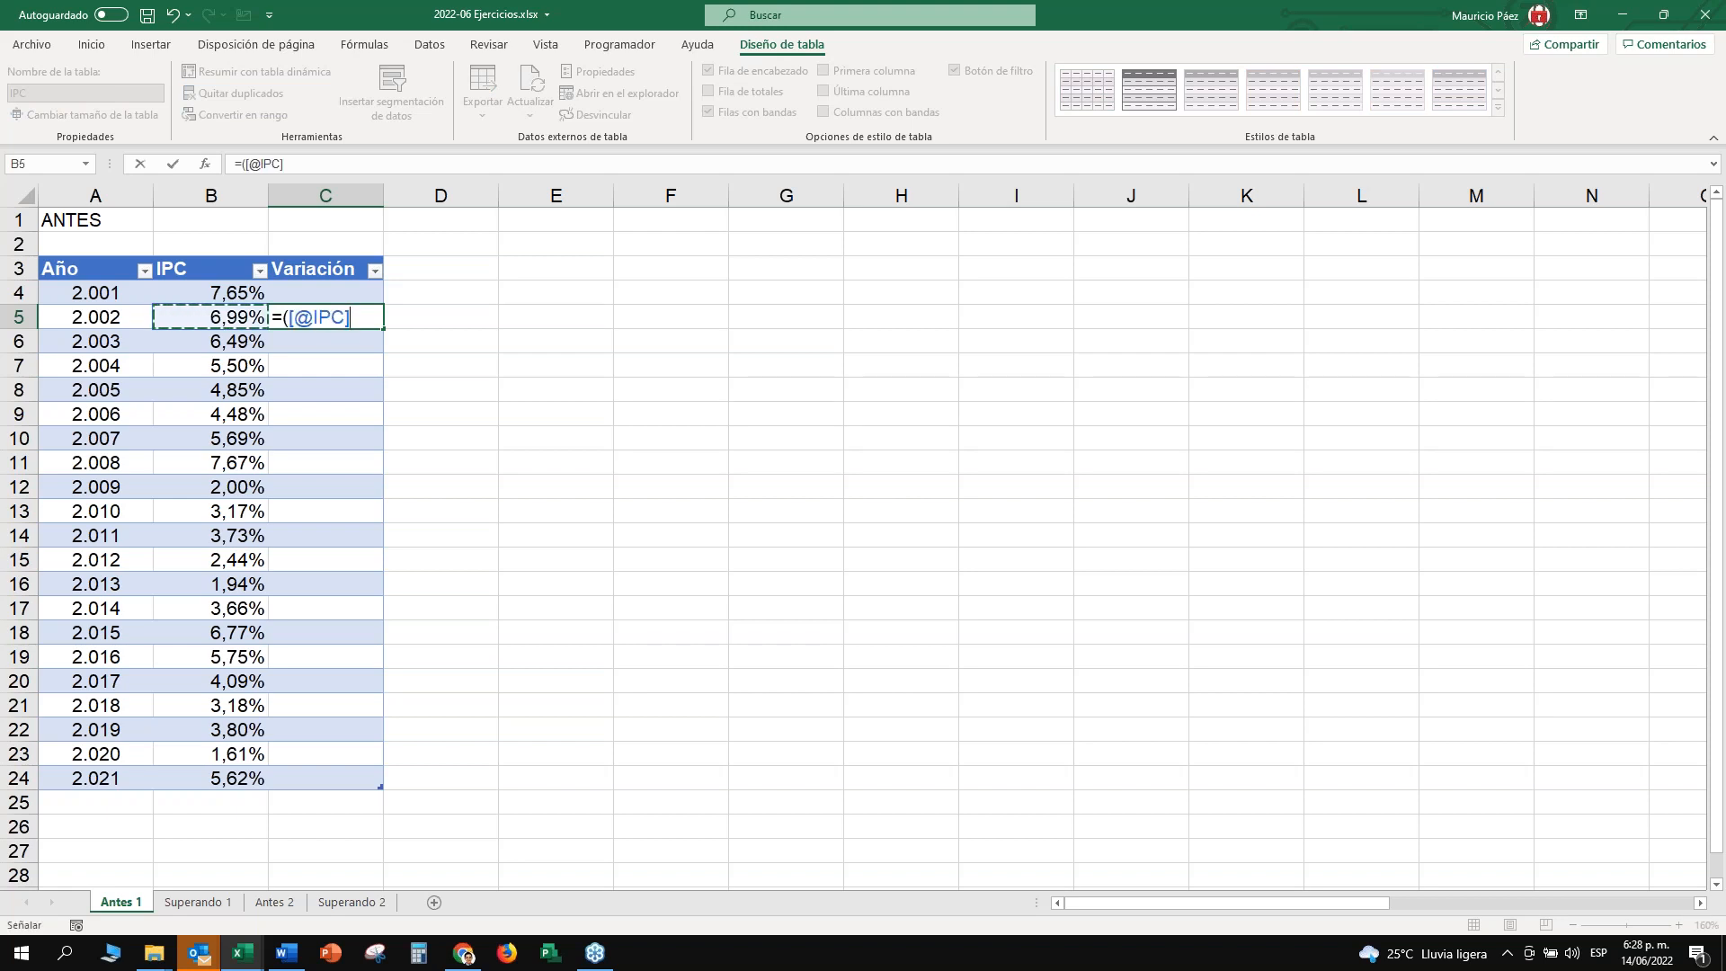
text(-)
key(Left)
key(Up)
text()/)
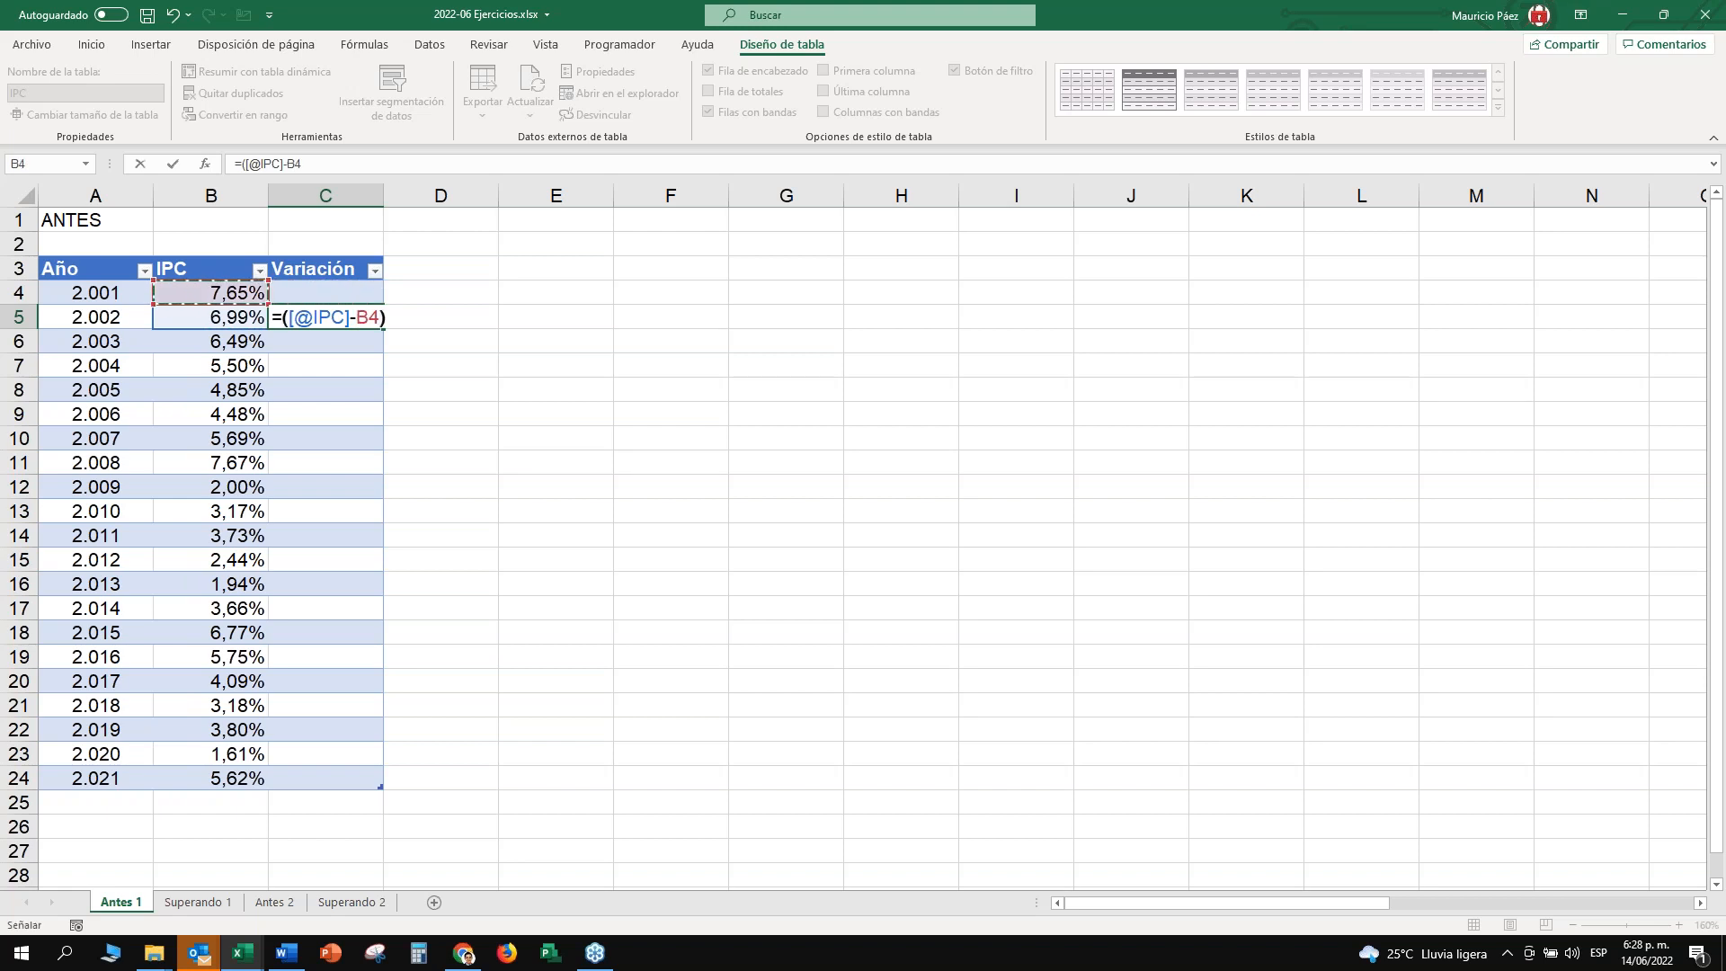
key(Left)
key(Up)
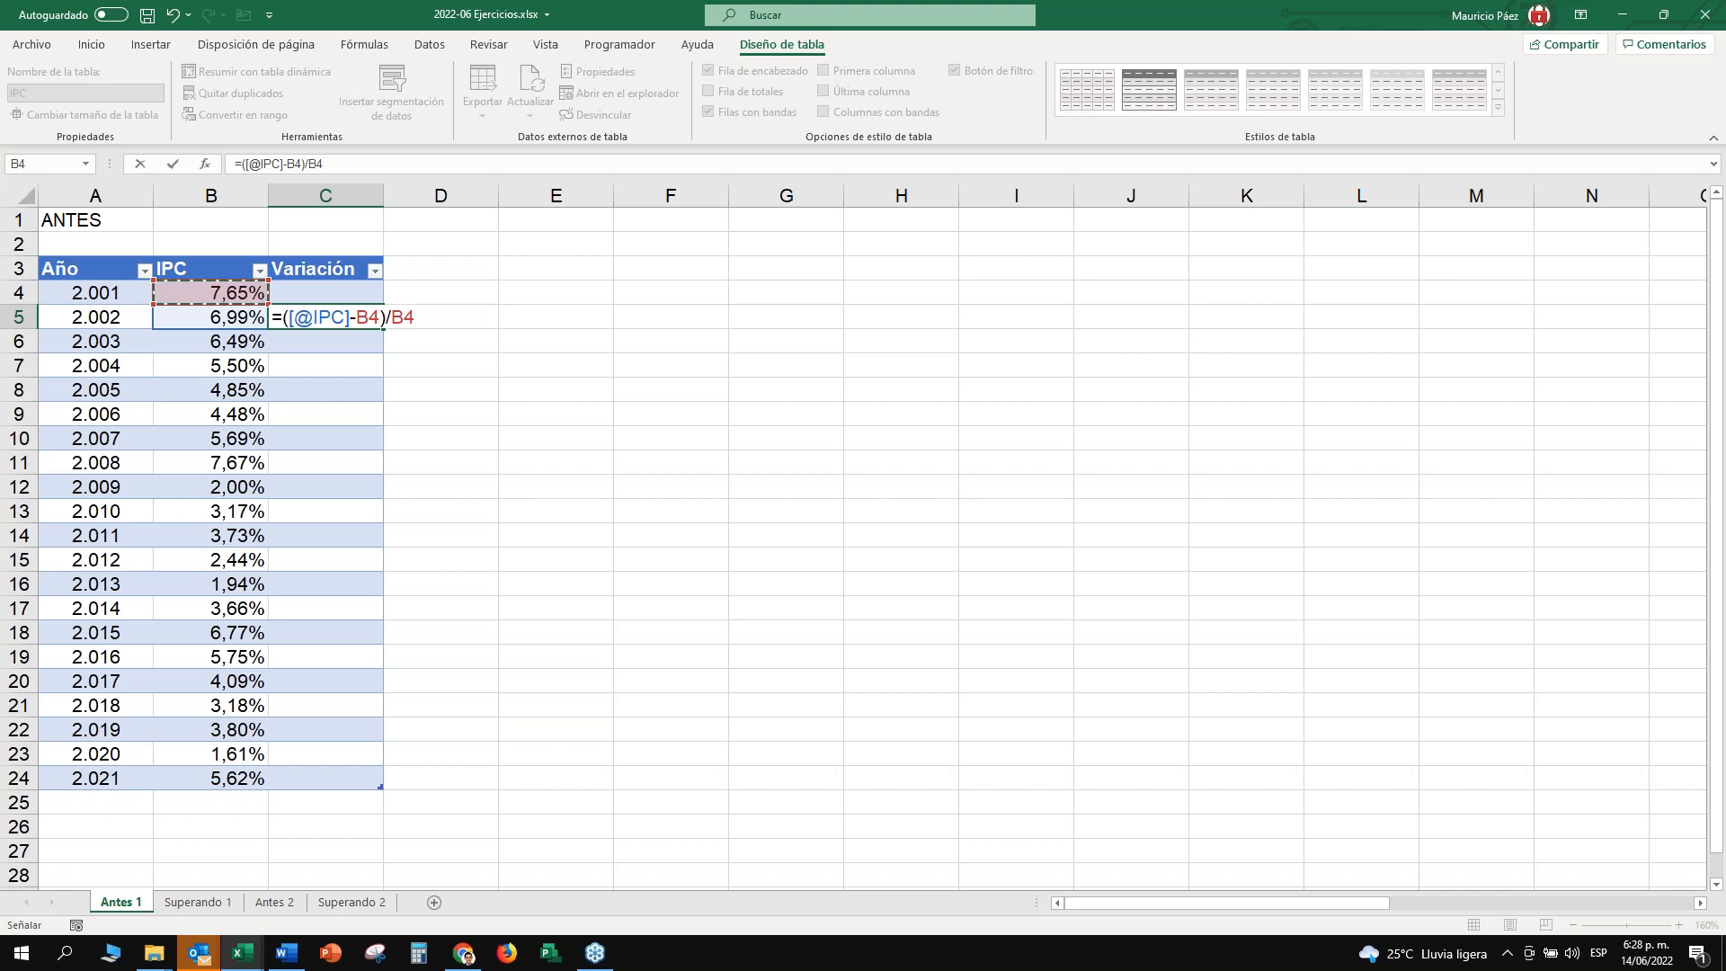
key(Return)
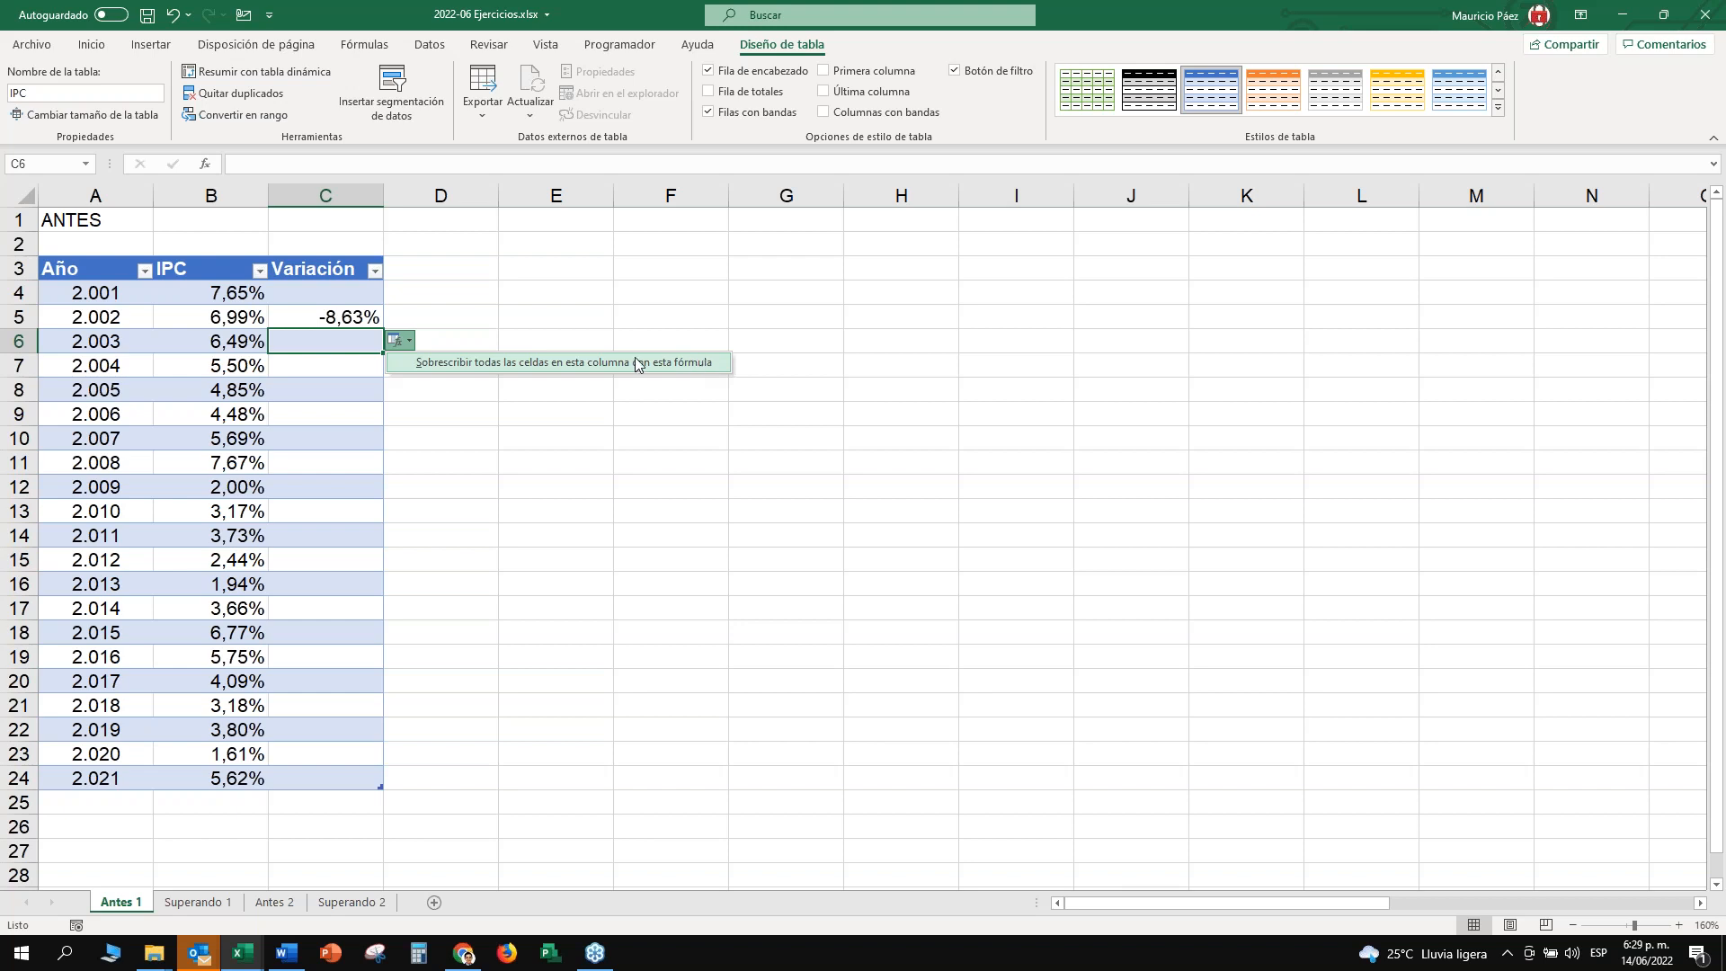
Overwrite all cells of the Variación column with the formula and inspect it row by row down to C12.
click(575, 362)
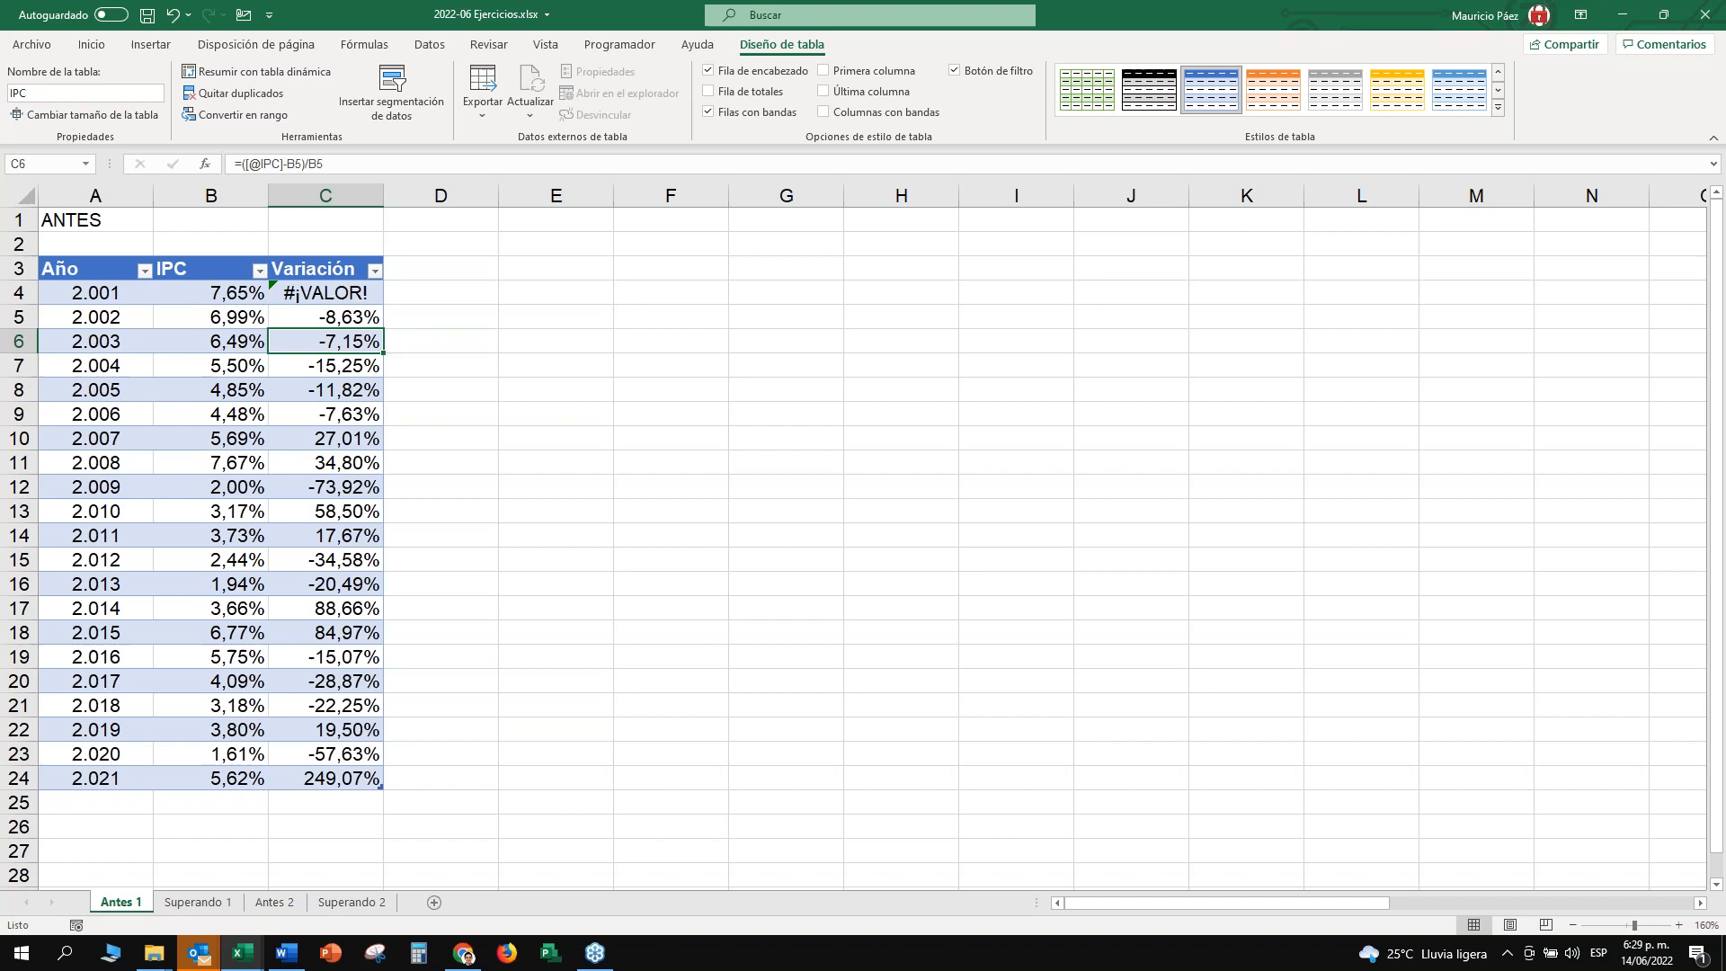
key(Down)
key(Down)
key(Down)
key(Down)
key(Down)
key(Down)
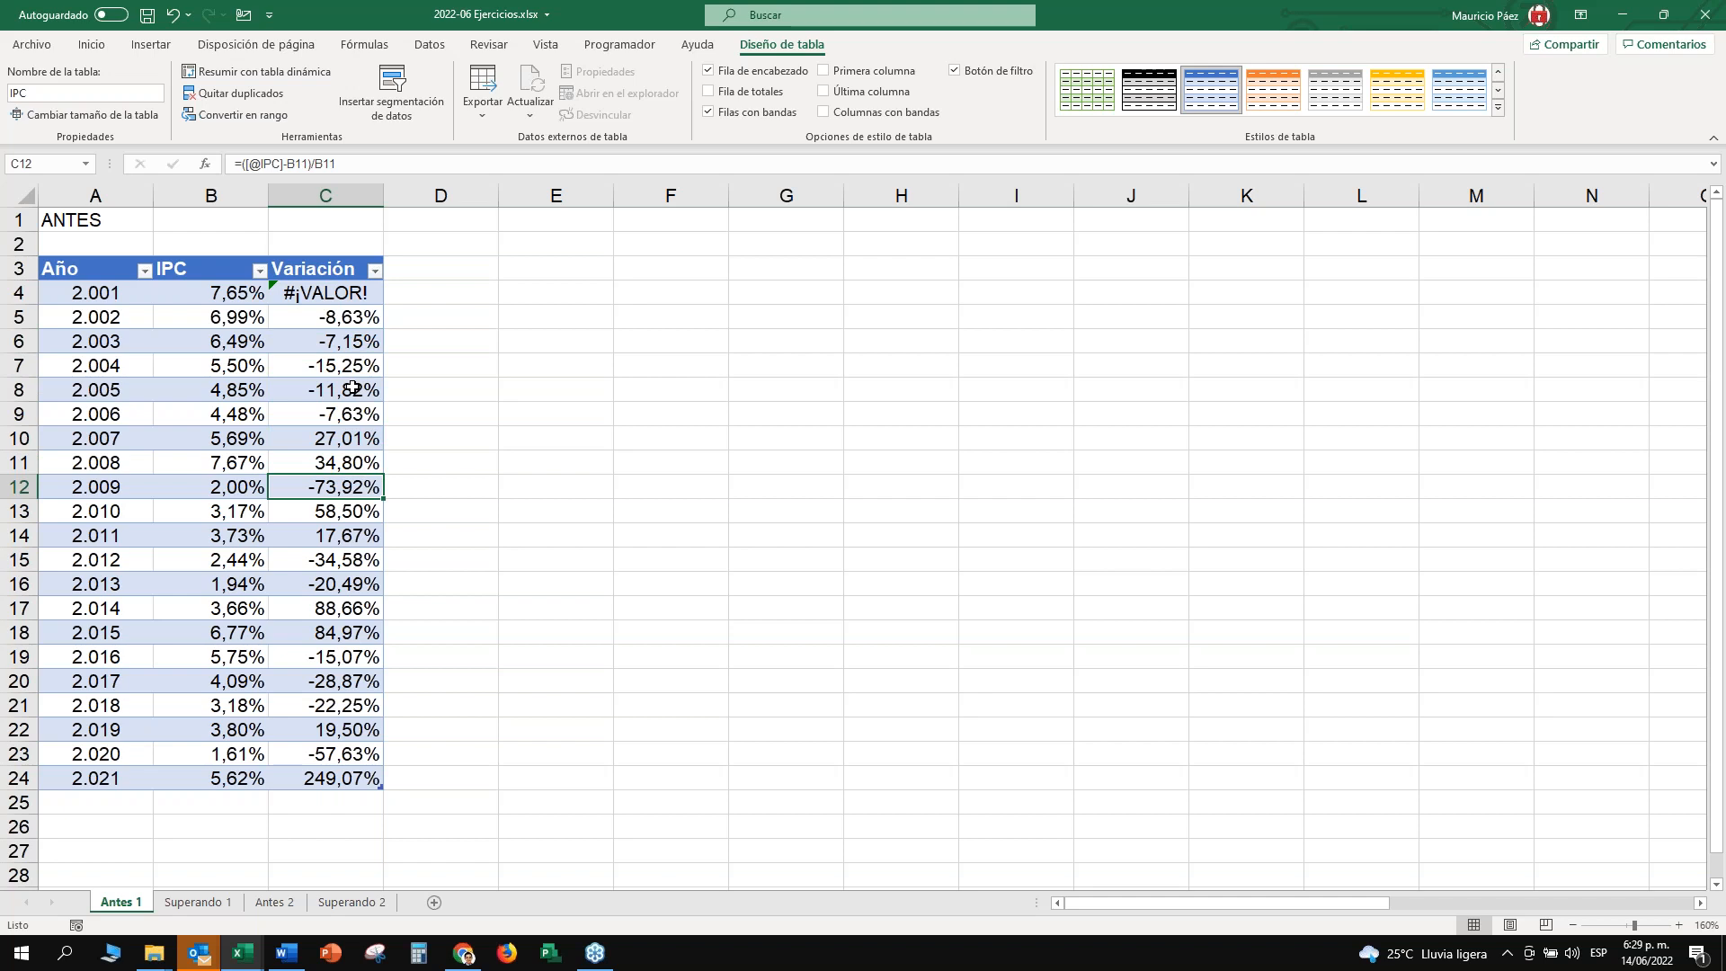
Undo the column-wide overwrite of Variación and the C5 formula, and redo only the formula entry.
key(ctrl+z)
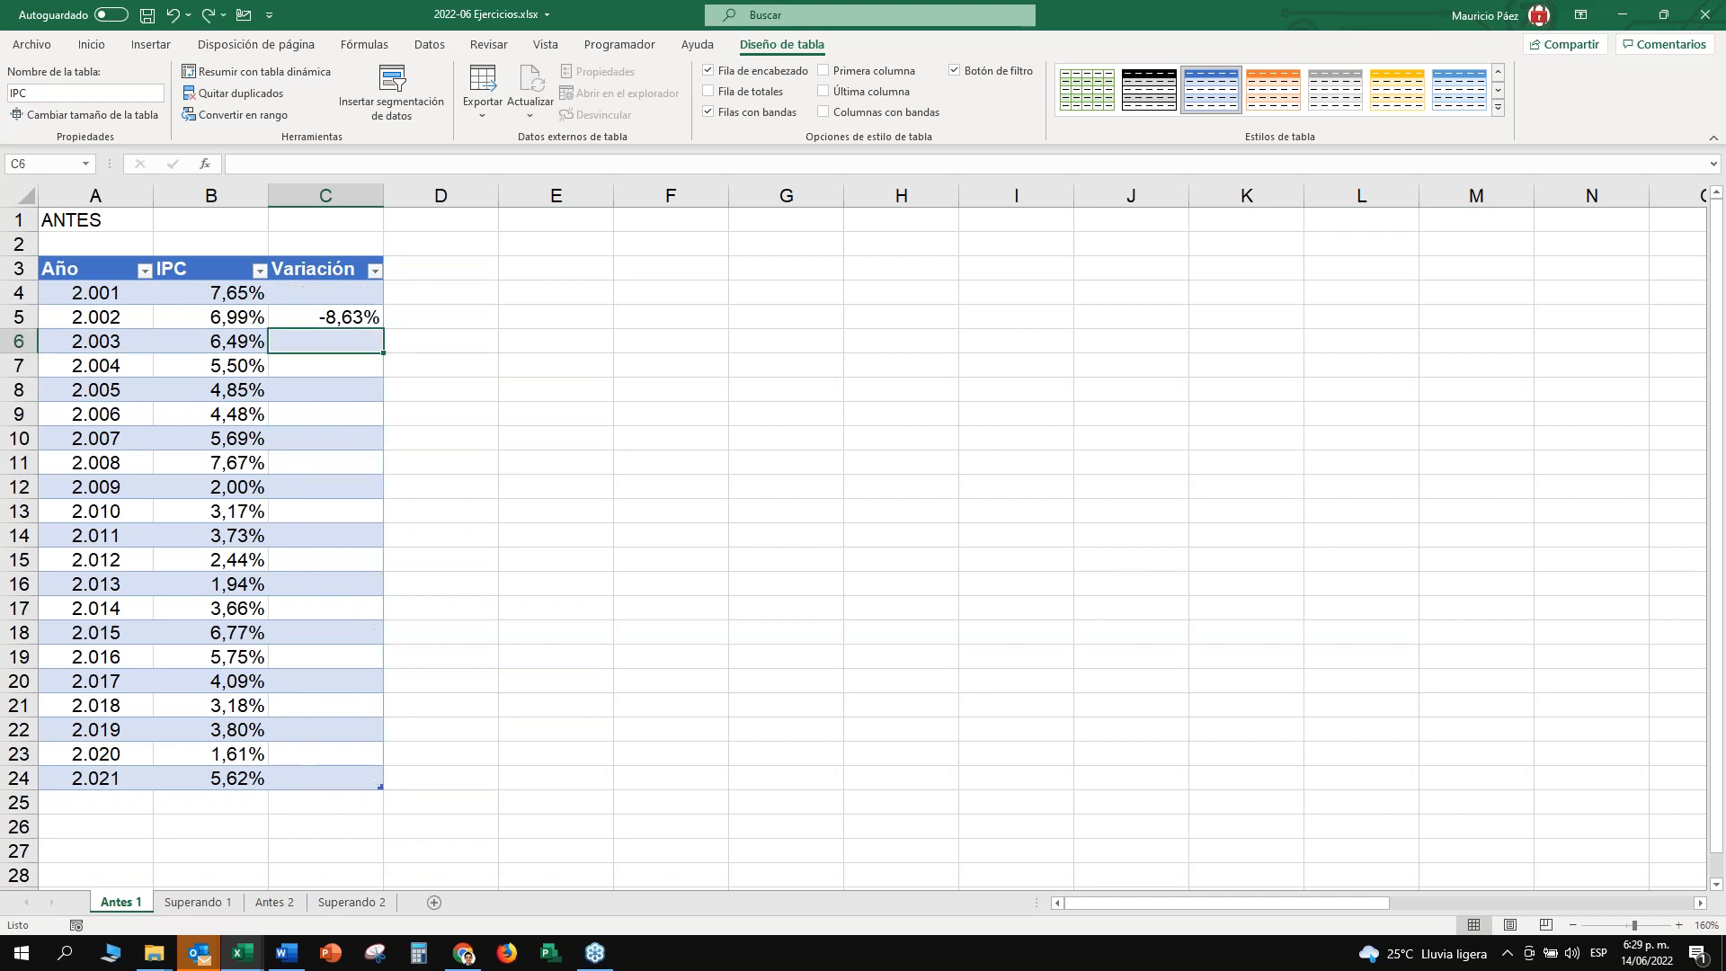
key(ctrl+z)
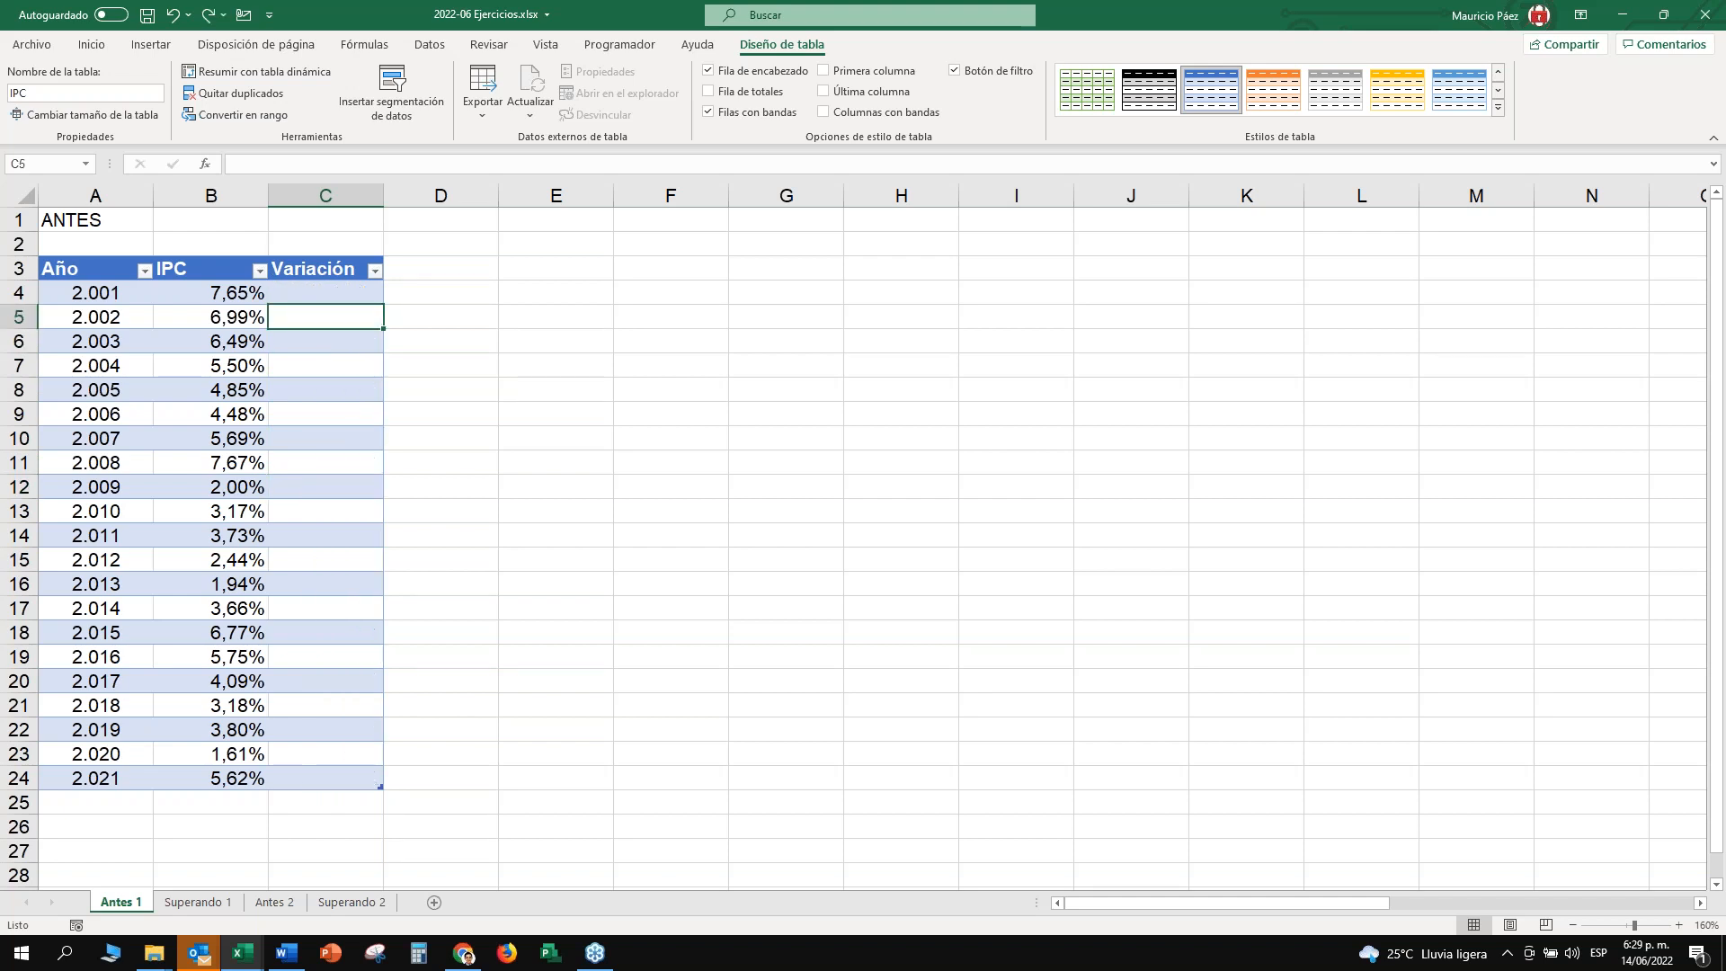
key(ctrl+y)
Fill the C5 formula down through C24 and undo that fill.
mouse_move(382, 329)
mouse_down()
mouse_move(378, 598)
mouse_move(372, 314)
mouse_move(383, 331)
mouse_up()
double_click(384, 328)
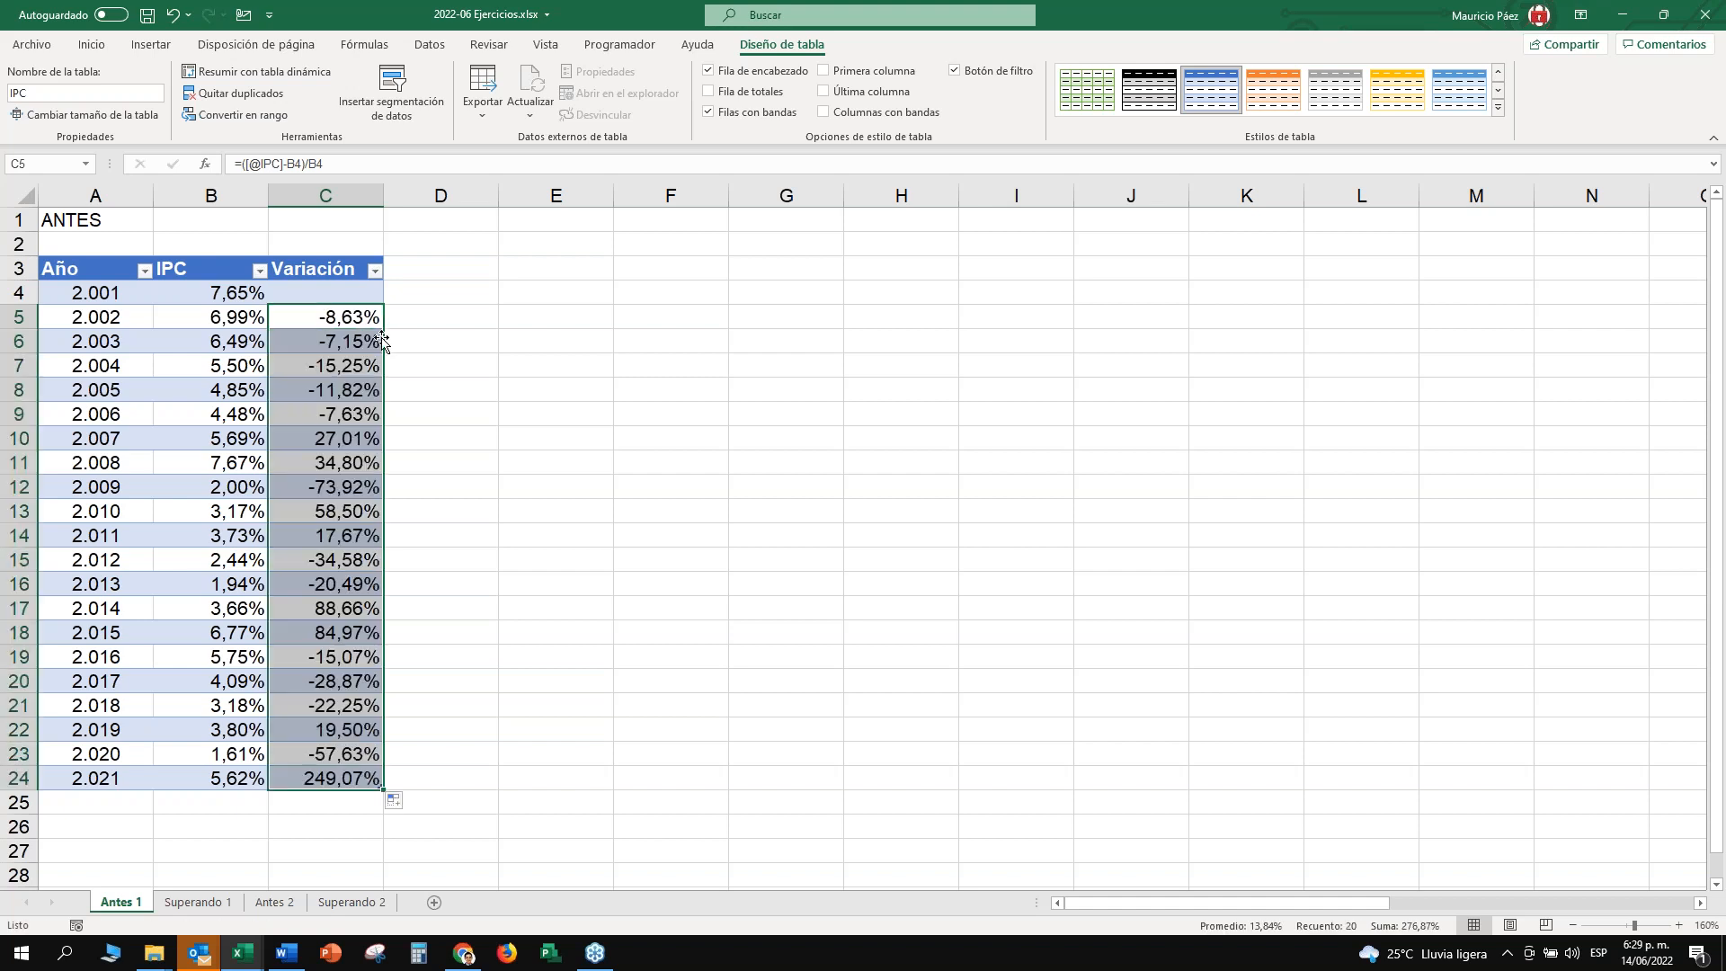
key(ctrl+z)
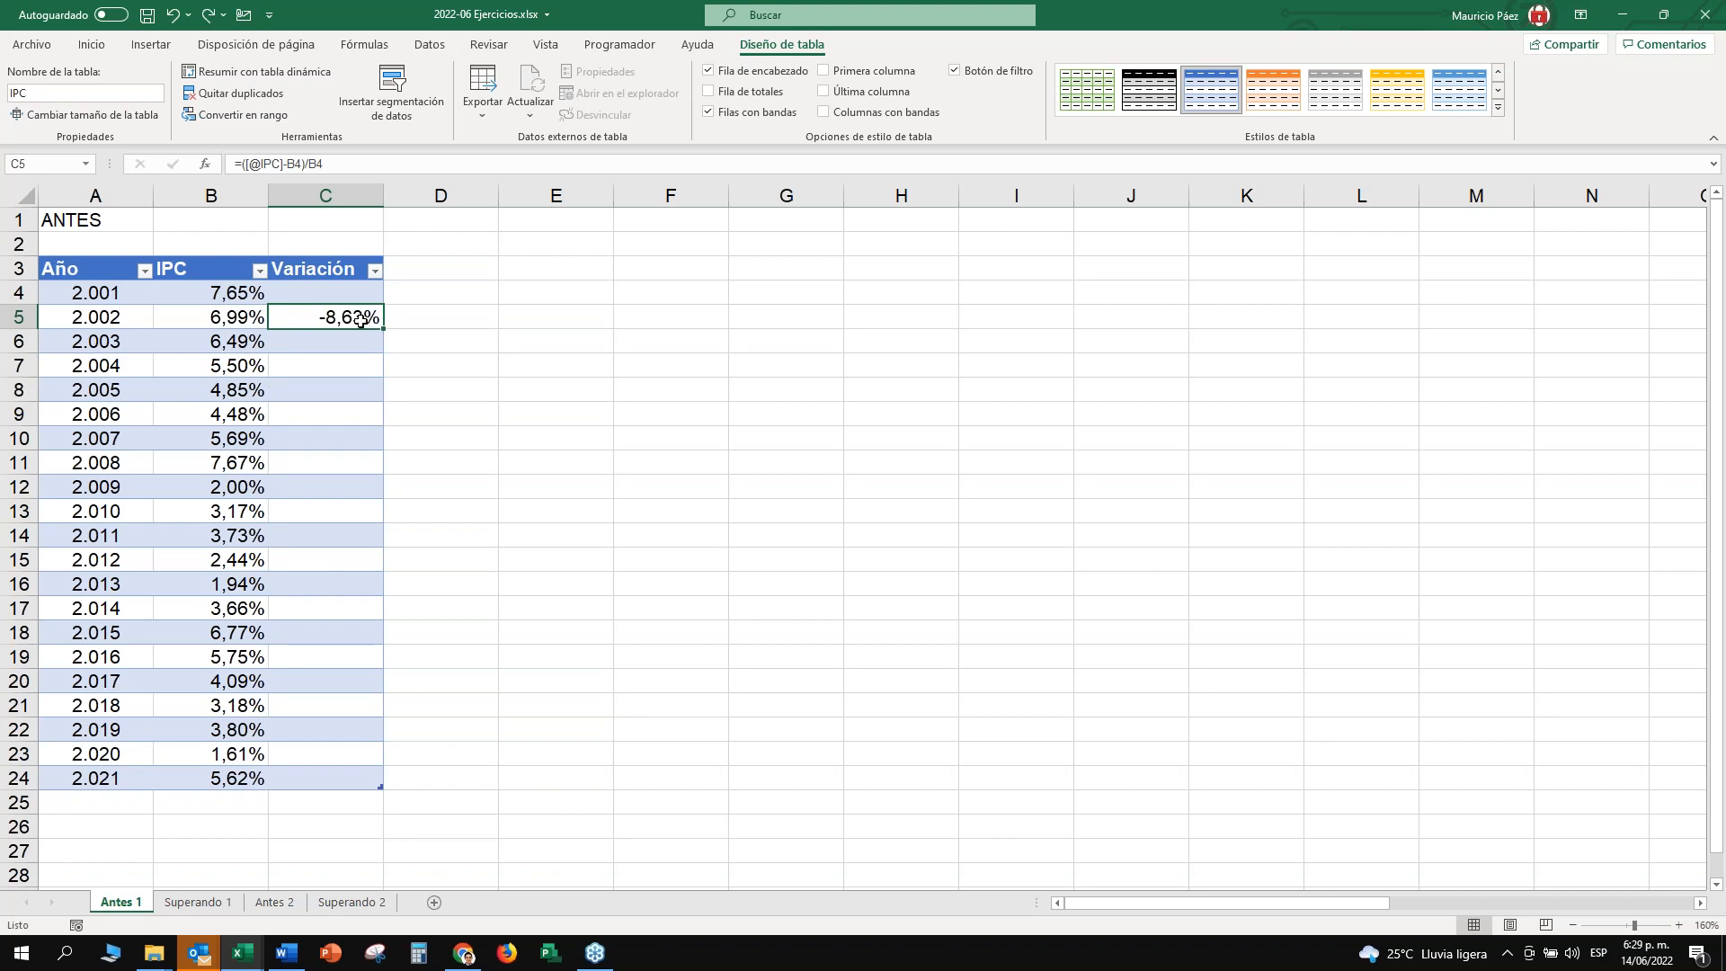
key(Delete)
text(=)
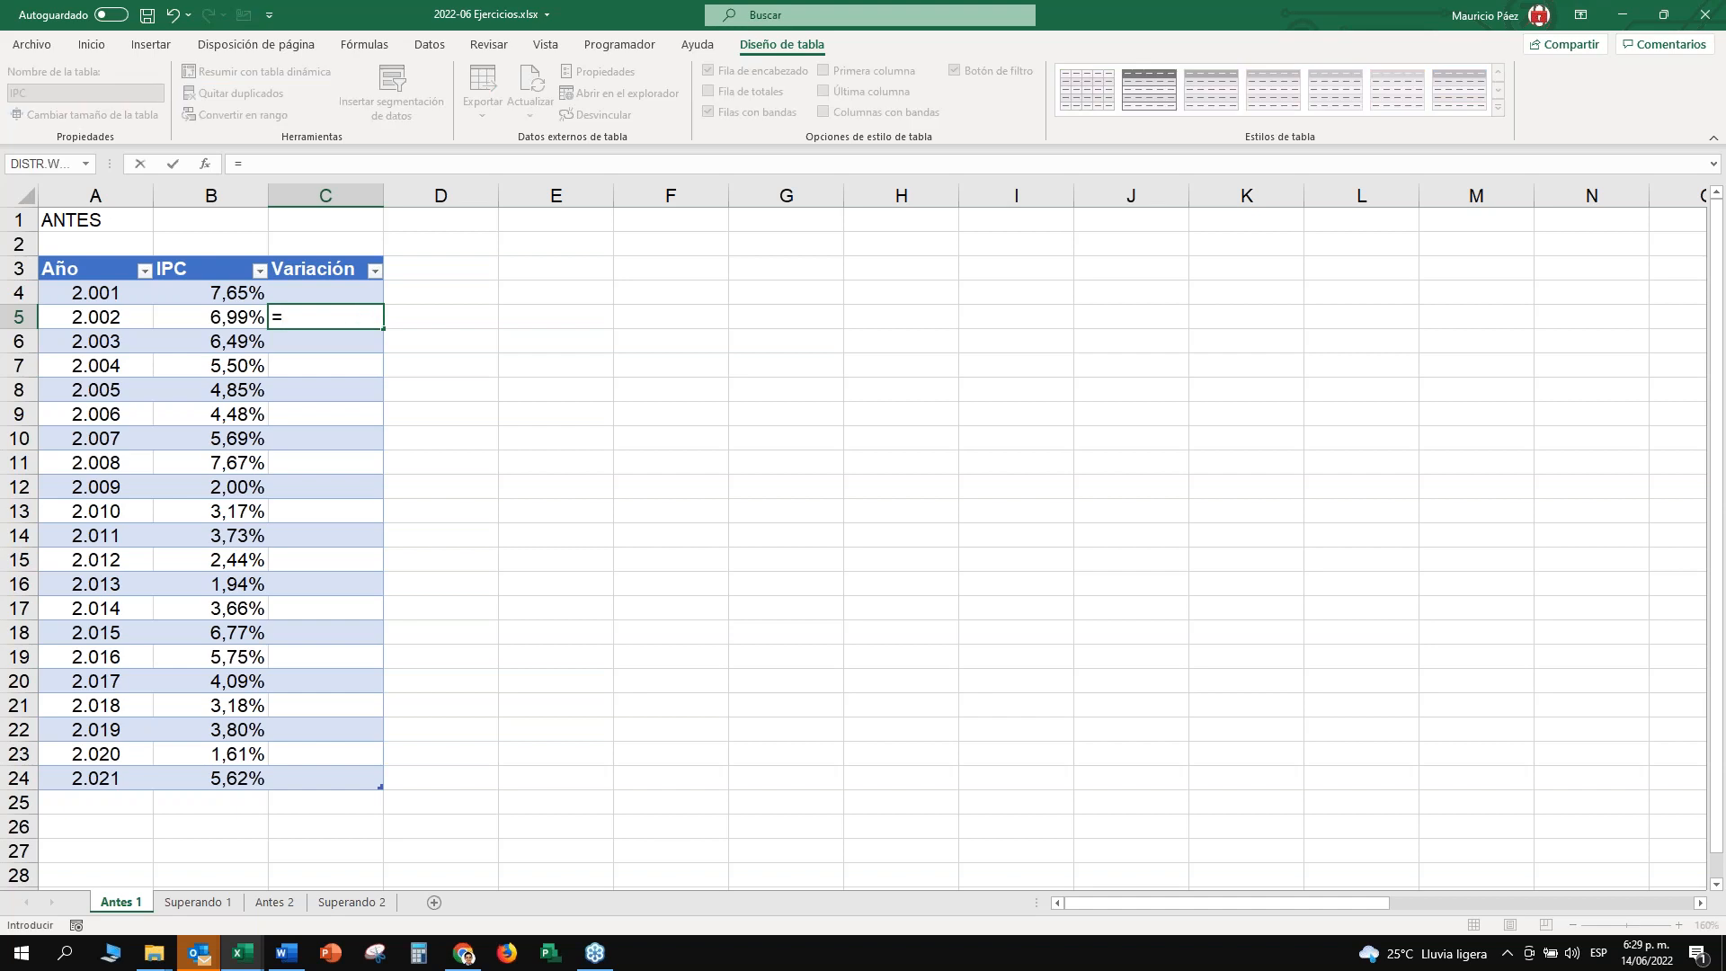
text(()
key(Left)
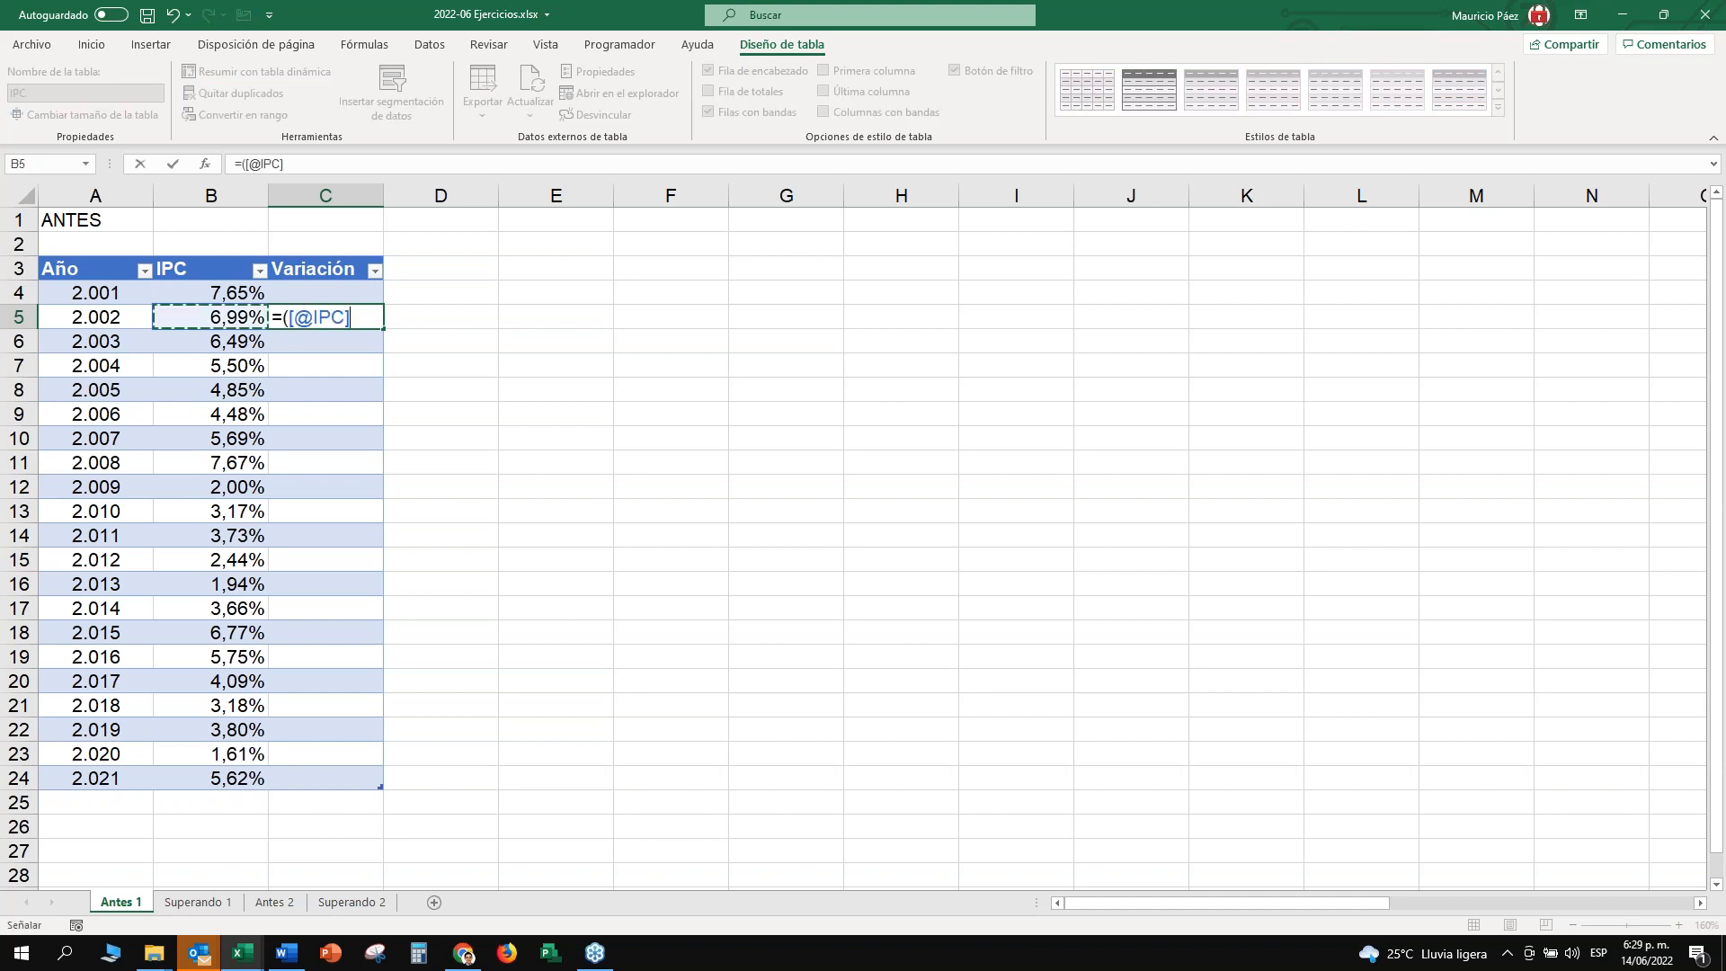
text(-)
key(Left)
key(Up)
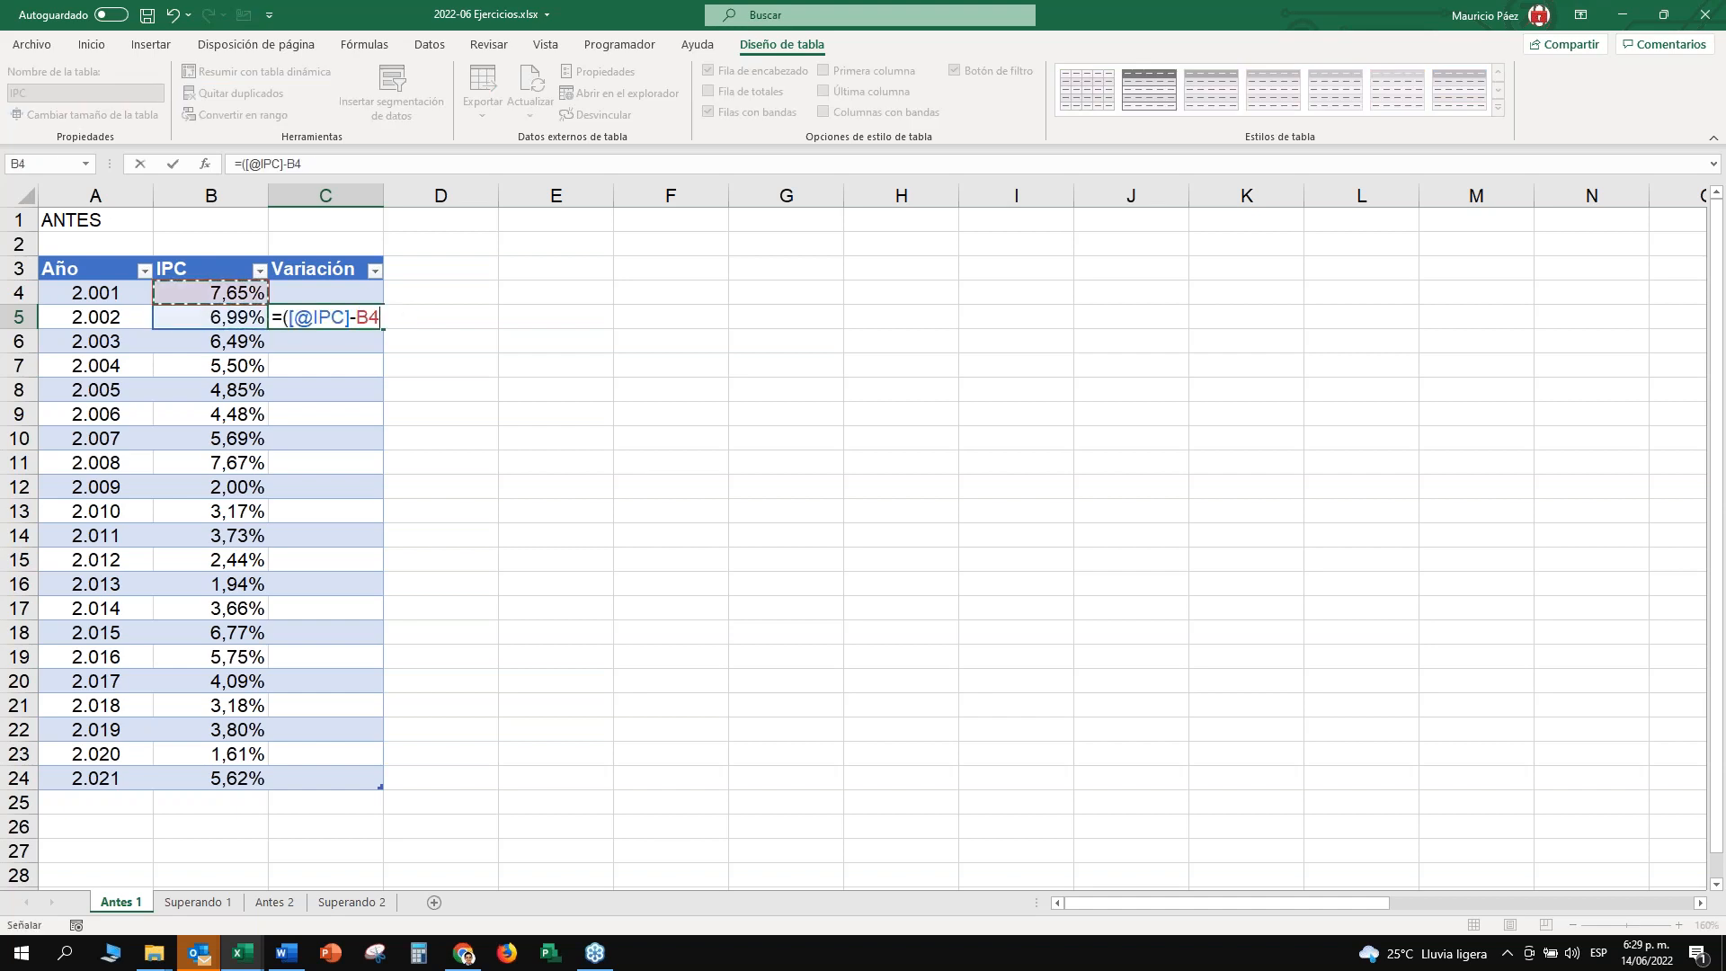
text()/)
key(Left)
key(Up)
key(Return)
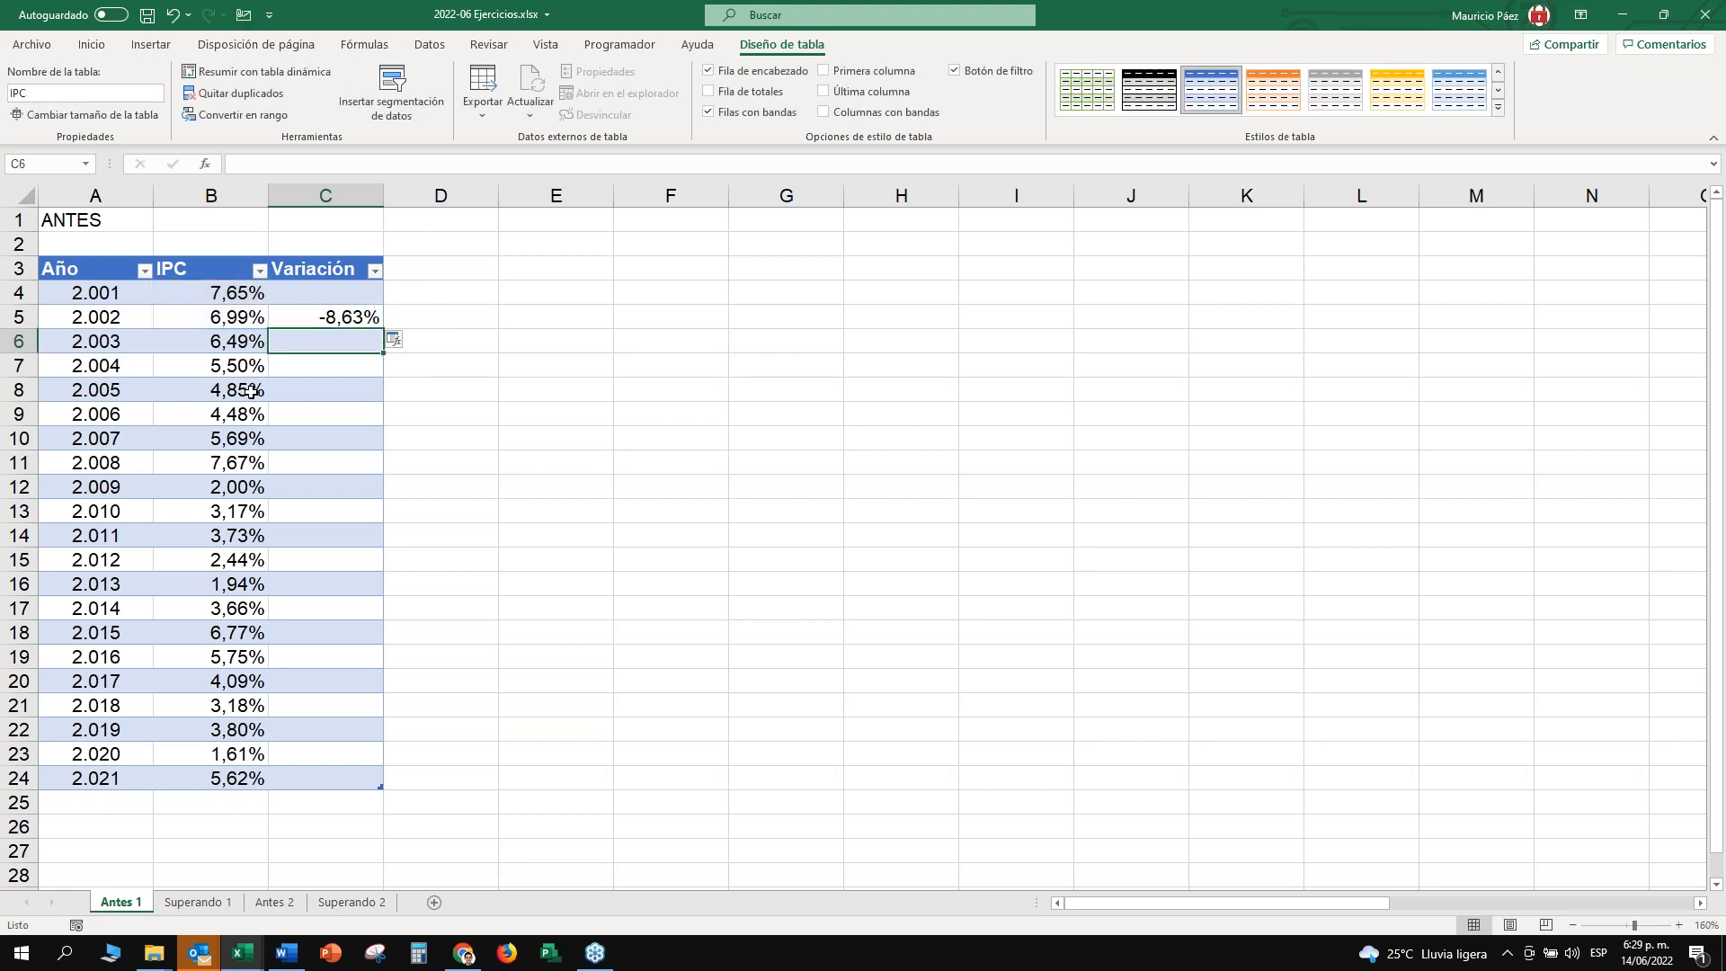
click(411, 341)
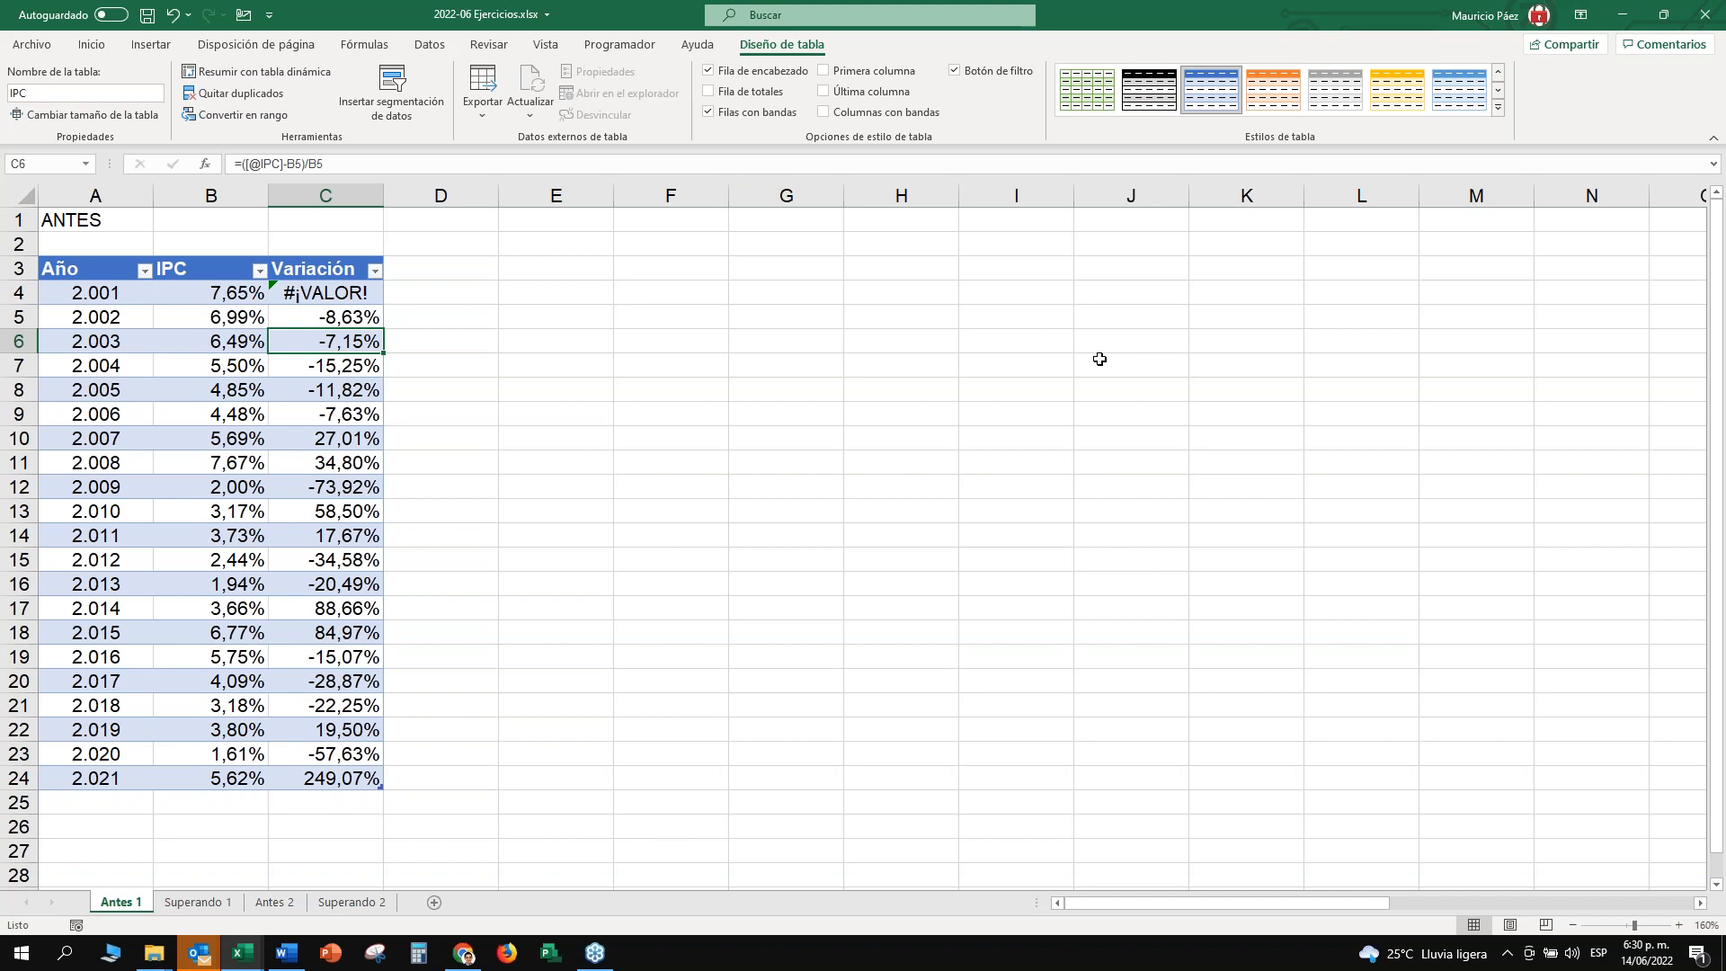
Examine the calculated Variación values from C5 downward and the formula in cell C4.
click(1664, 156)
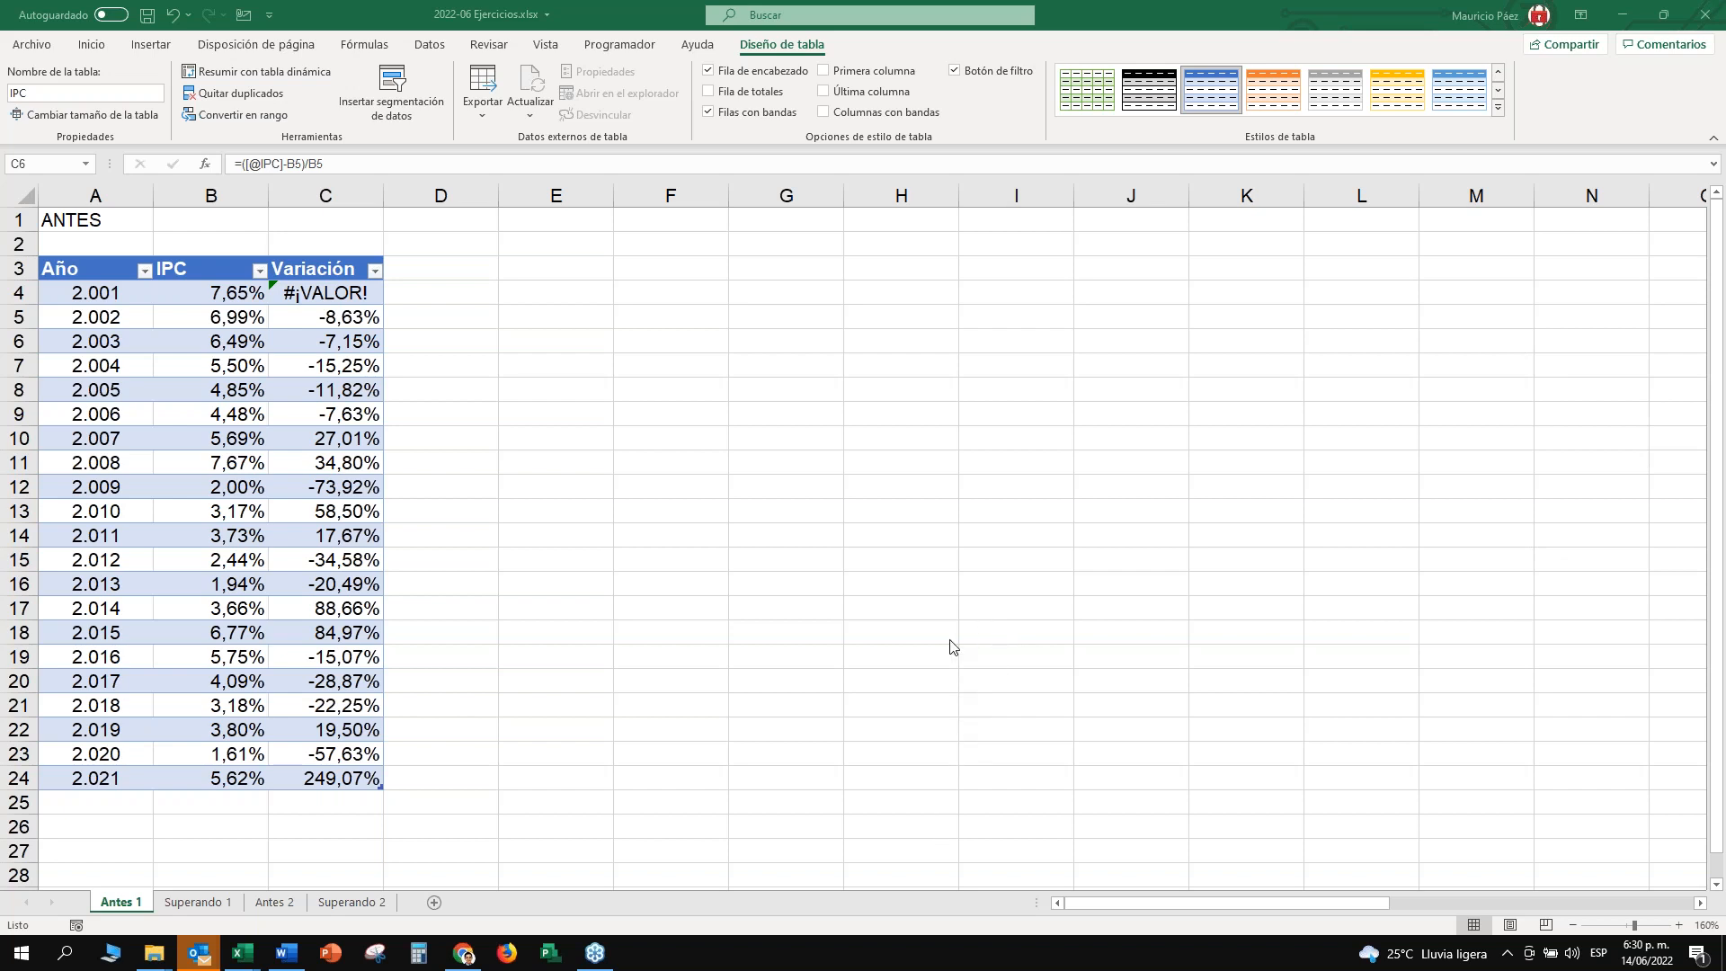
click(327, 338)
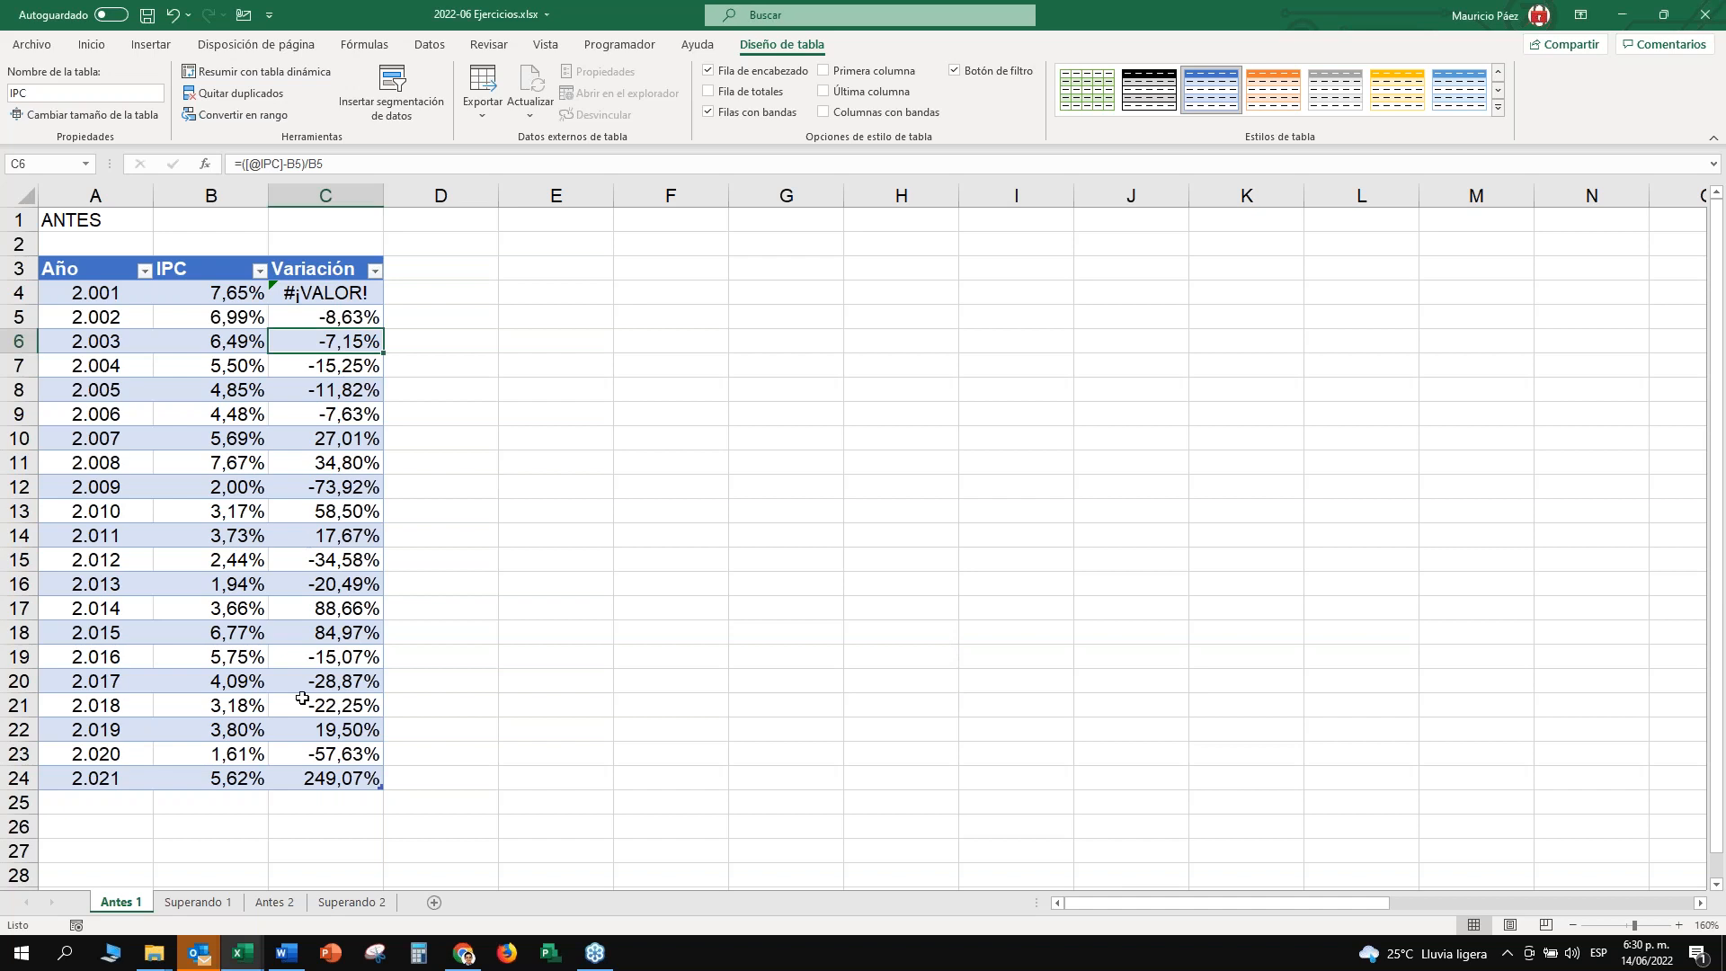
click(320, 320)
key(ctrl+shift+Down)
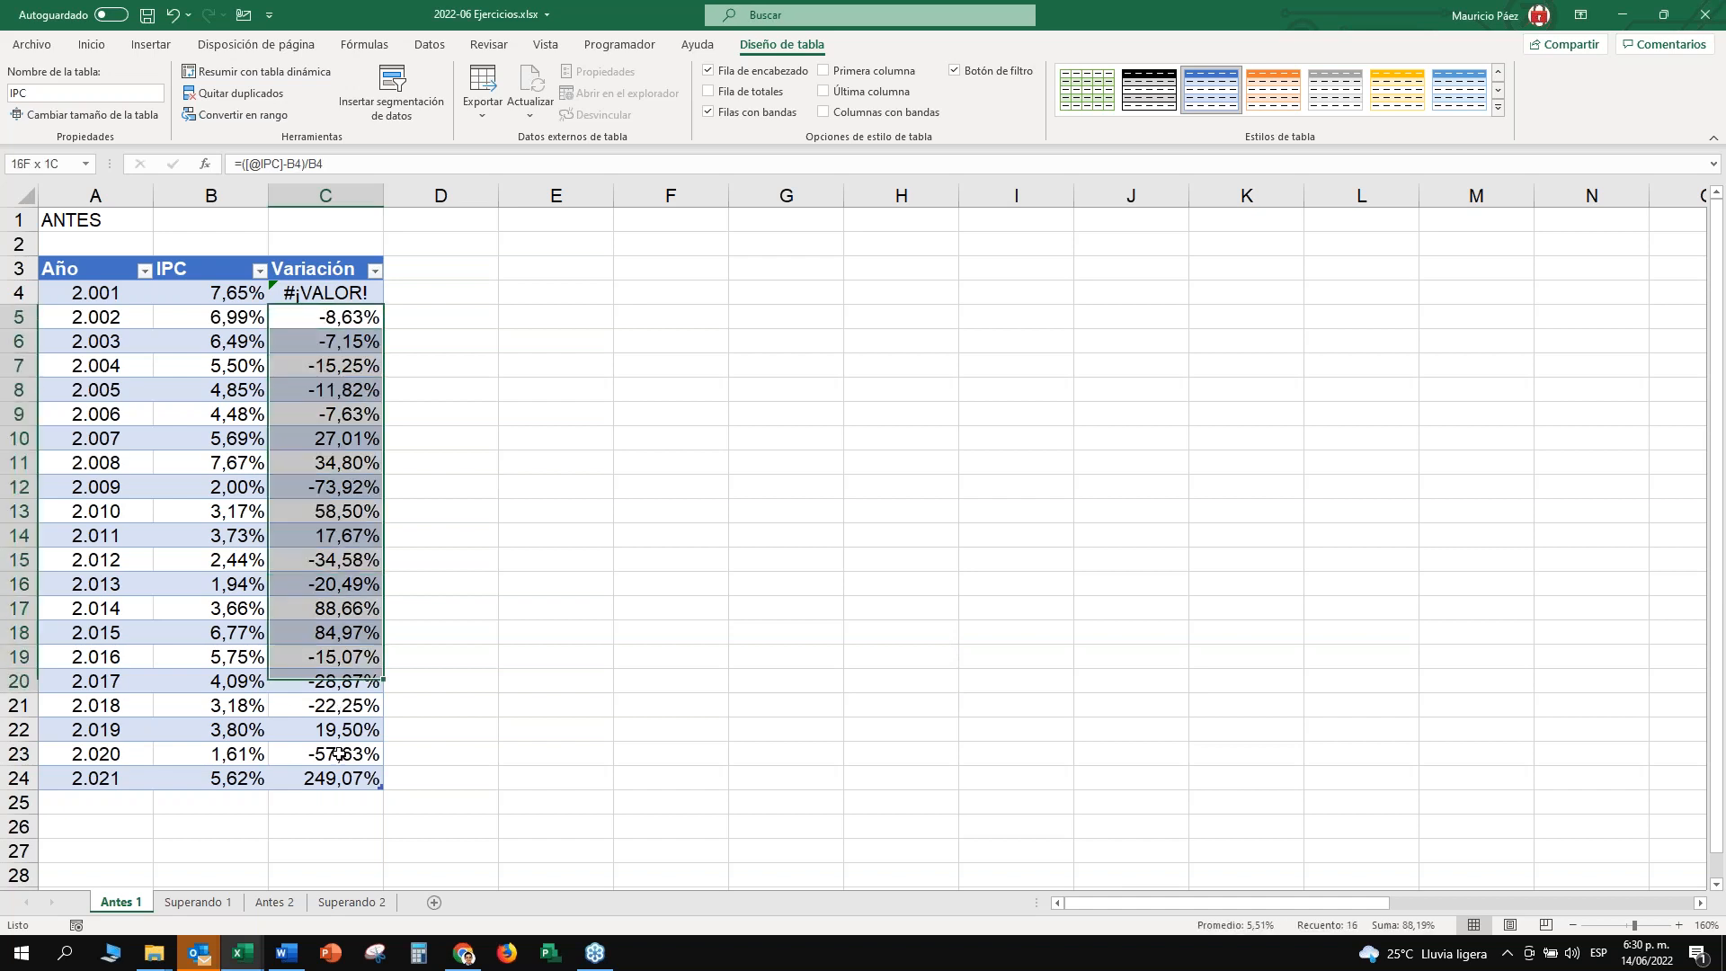
click(342, 293)
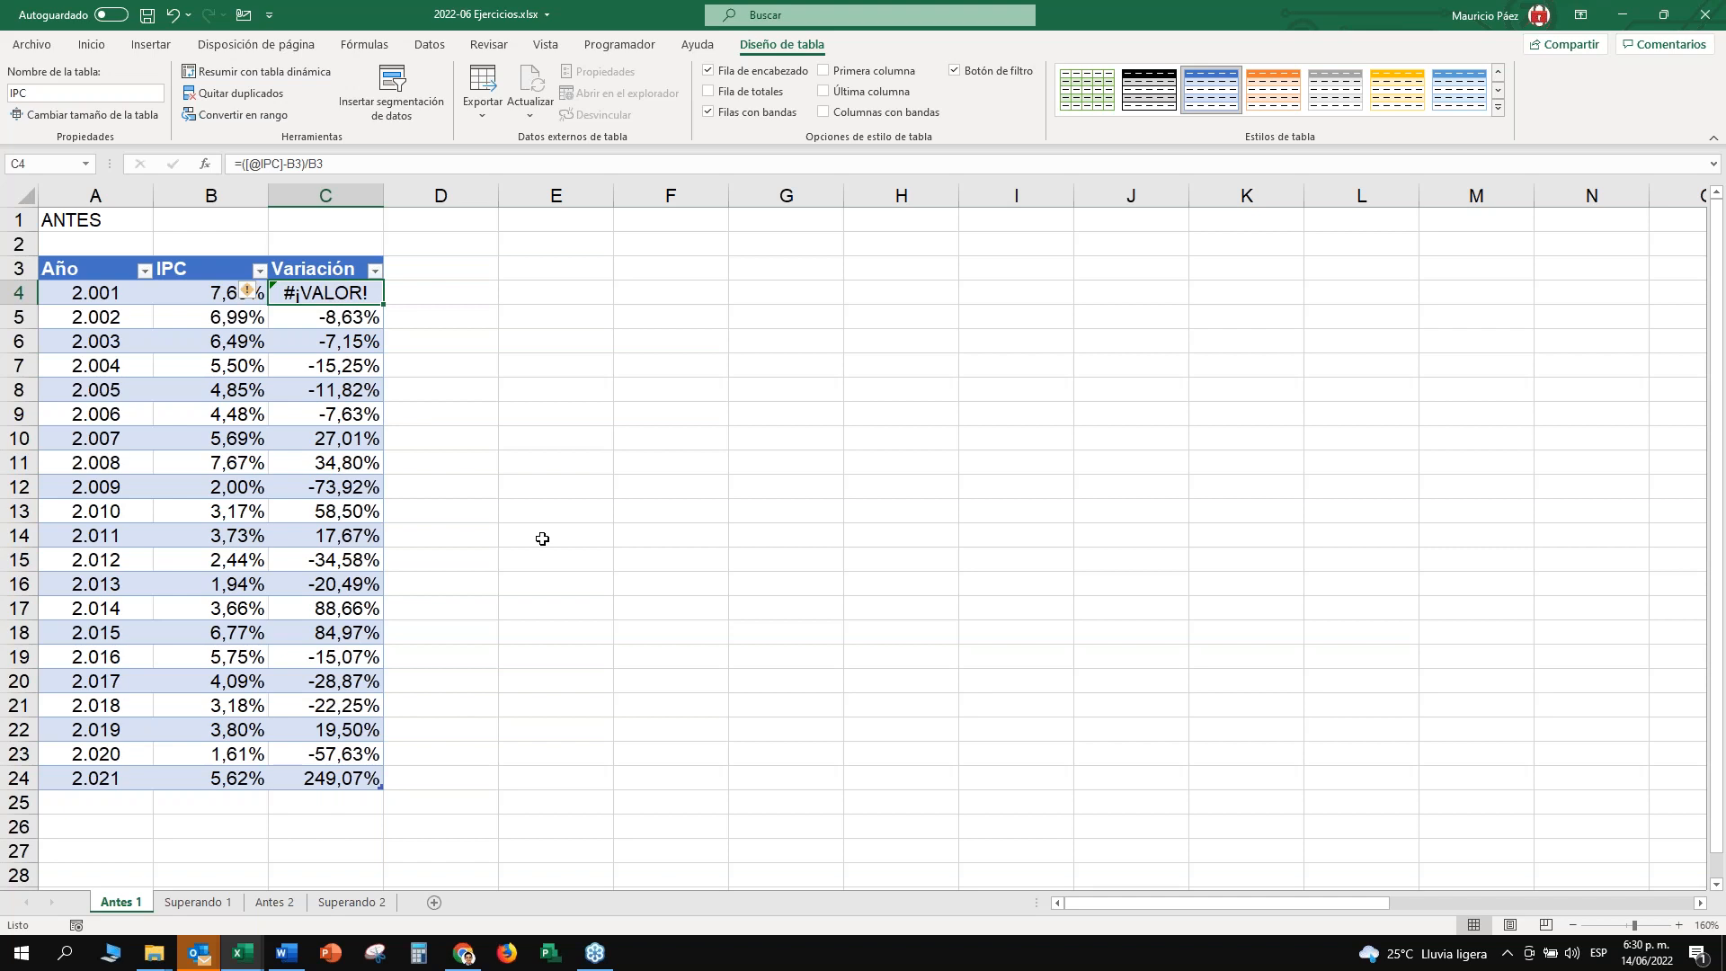
Clear the formula from C4, the first cell of the Variación column.
key(Delete)
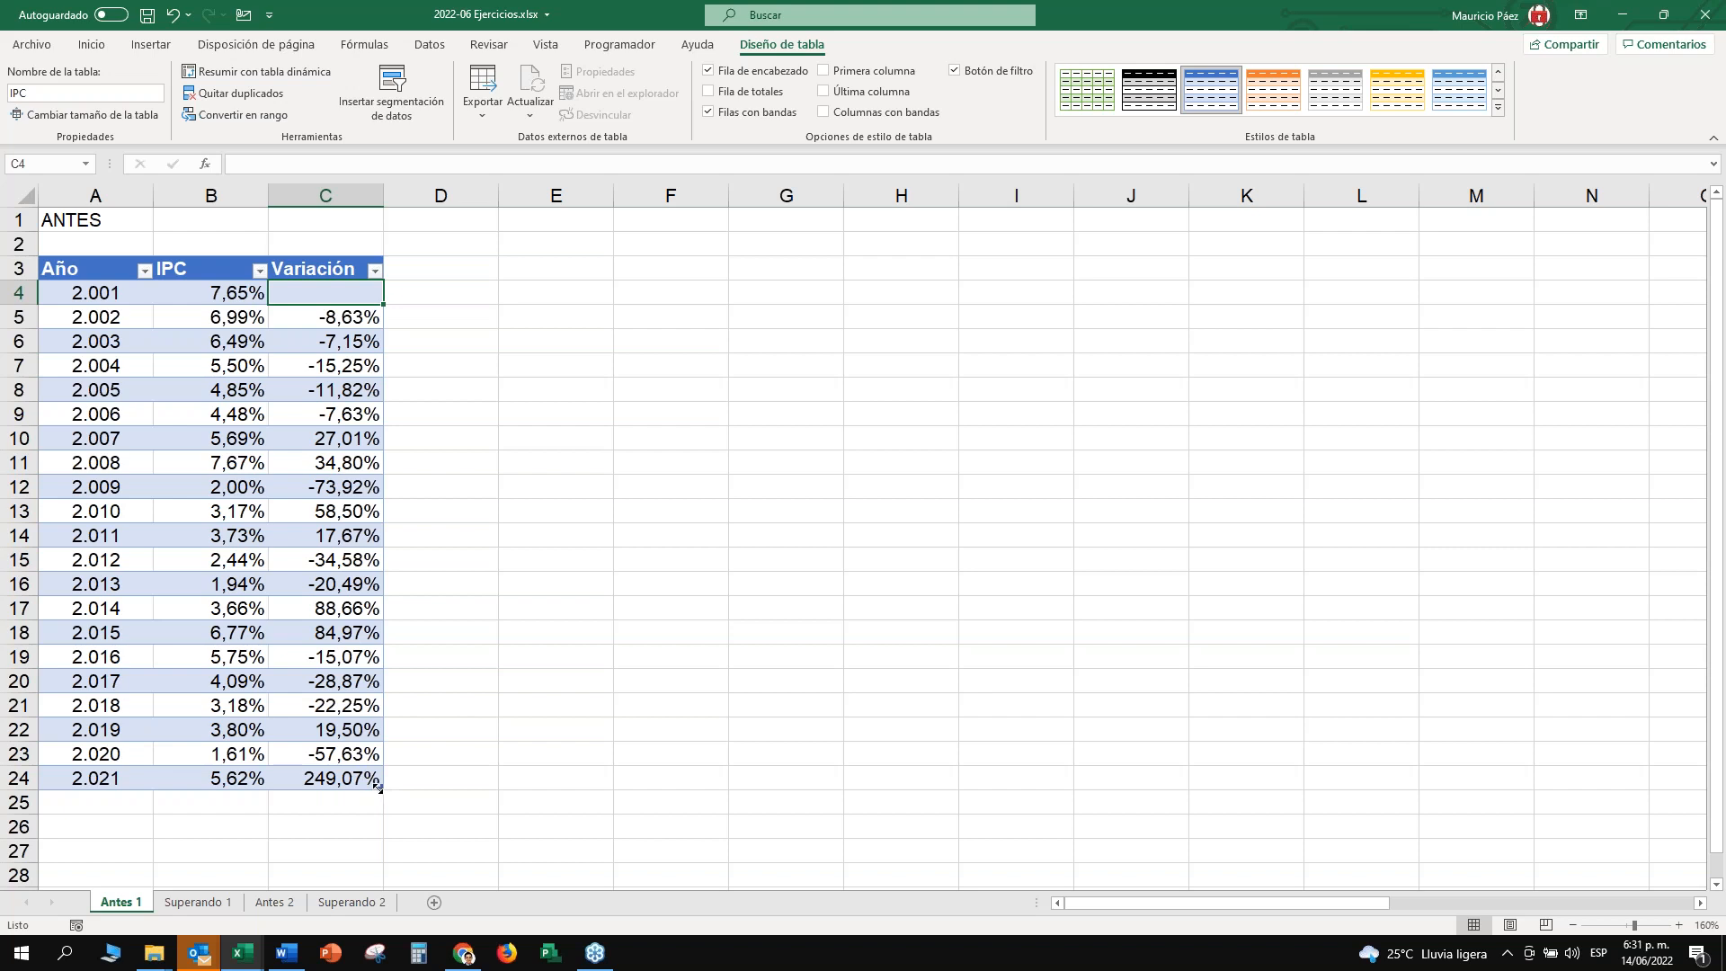
Try extending table IPC downward to row 29 by resizing it from its lower corner.
drag(434, 785, 349, 781)
drag(347, 853, 409, 739)
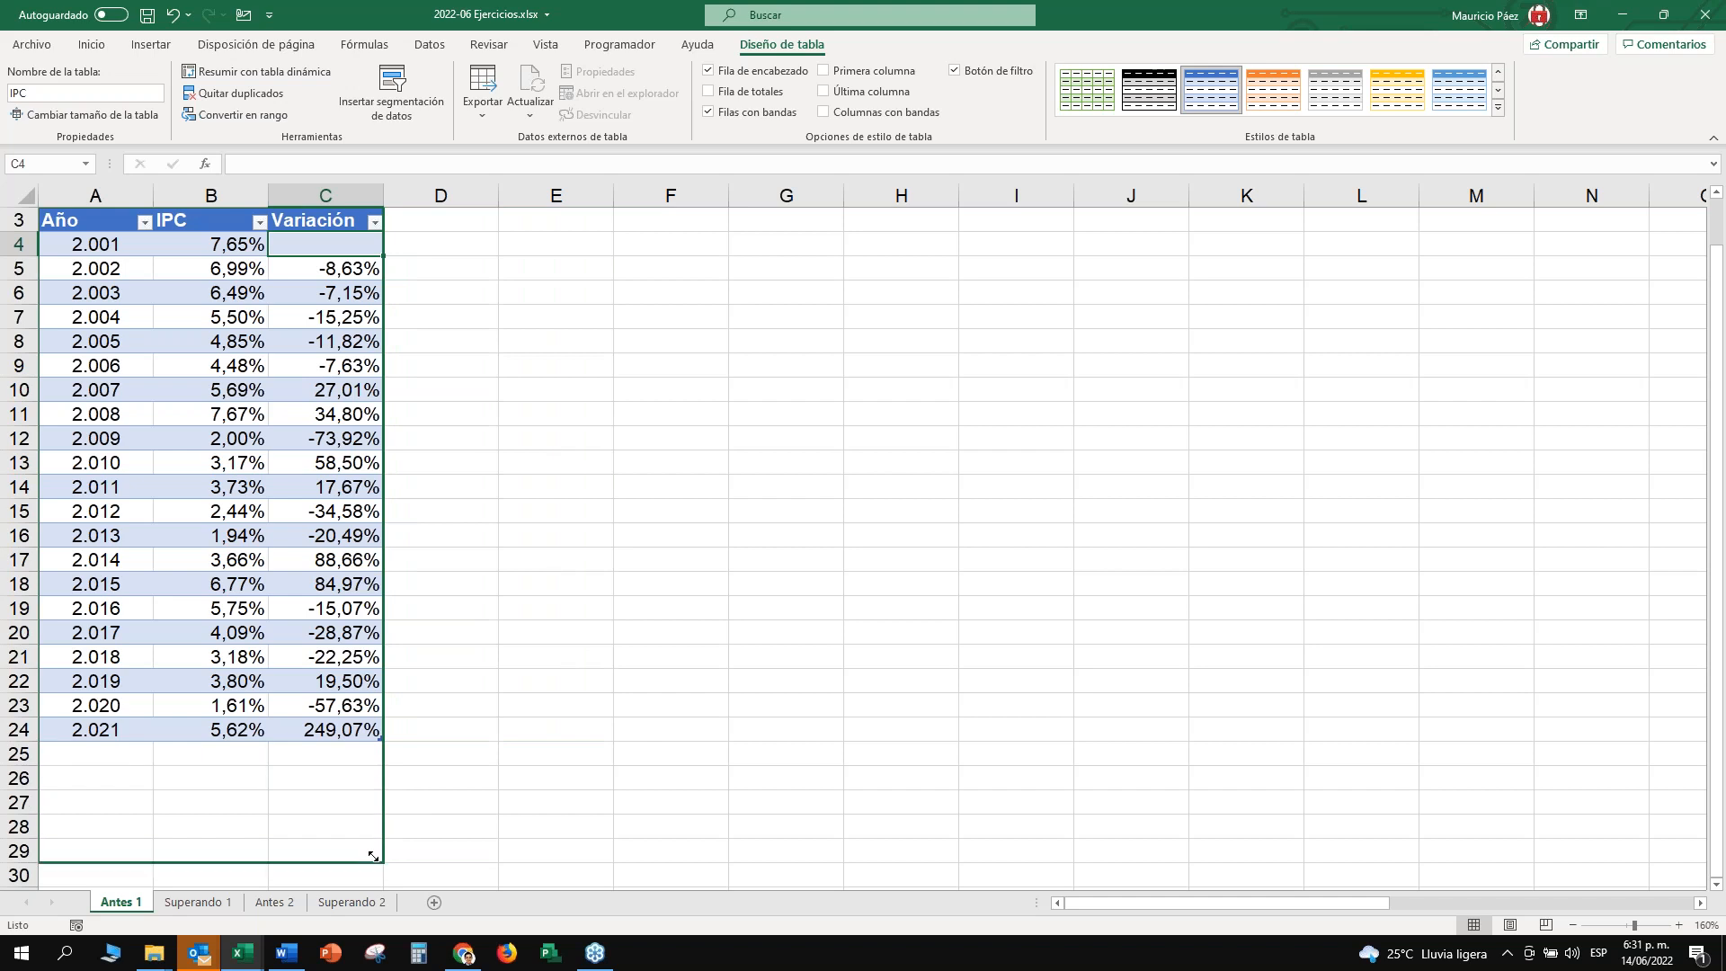
click(369, 730)
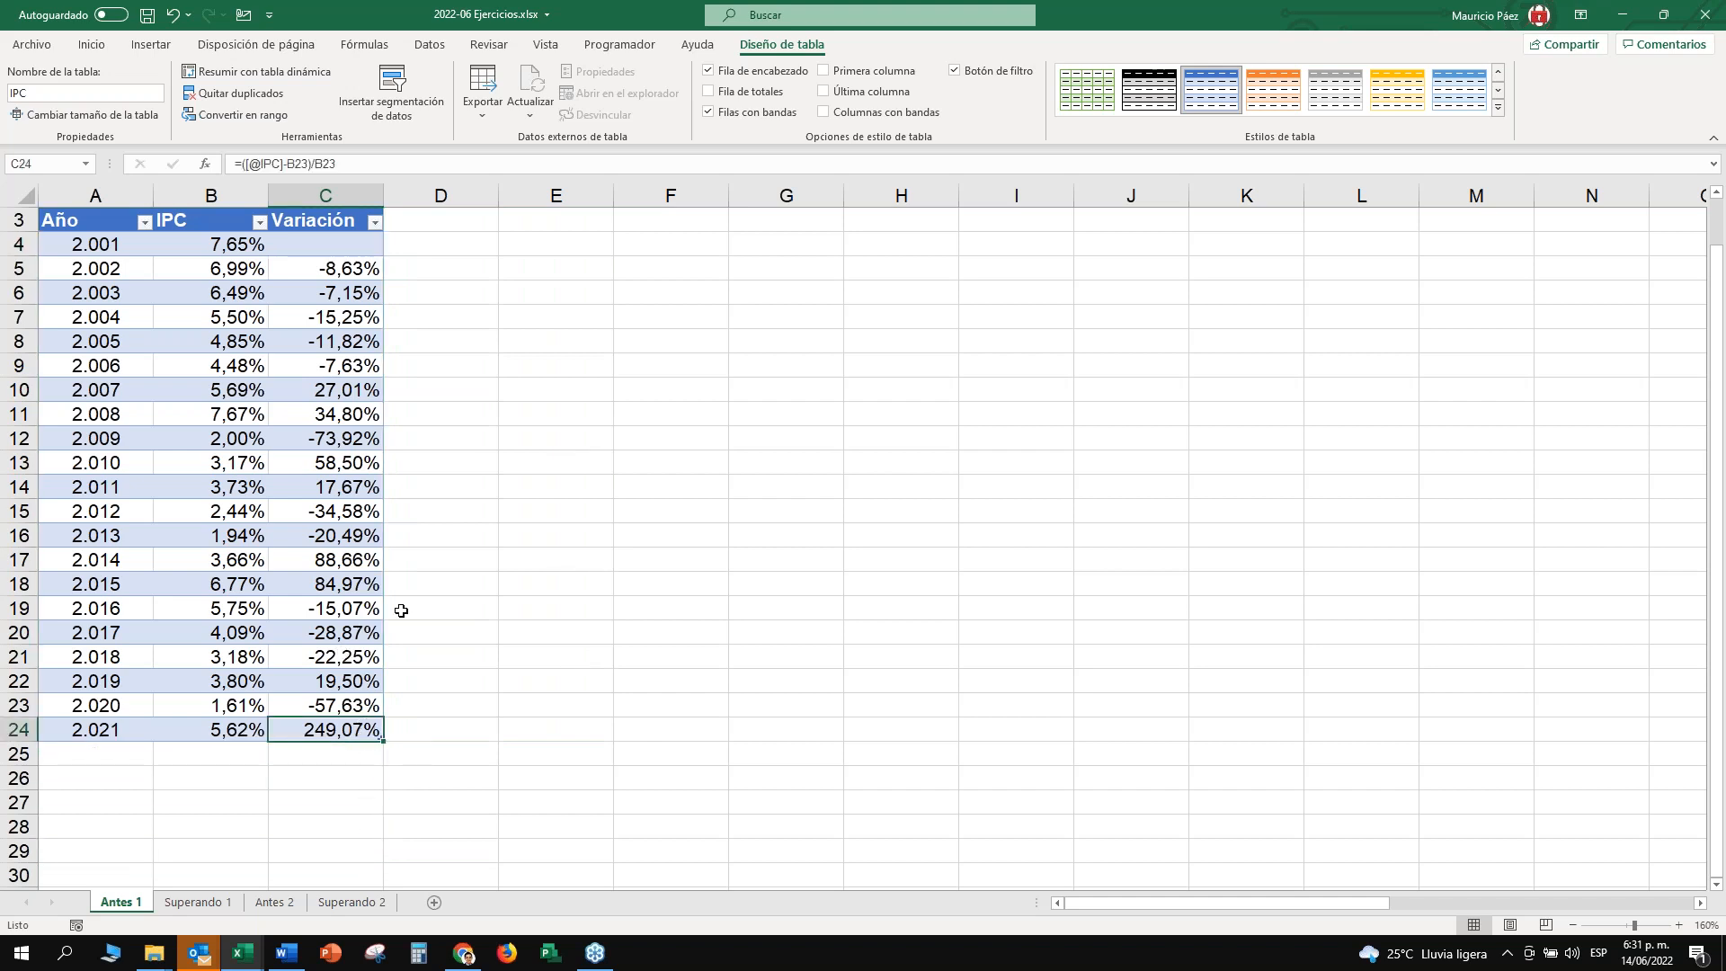
scroll(356, 581, up, 1)
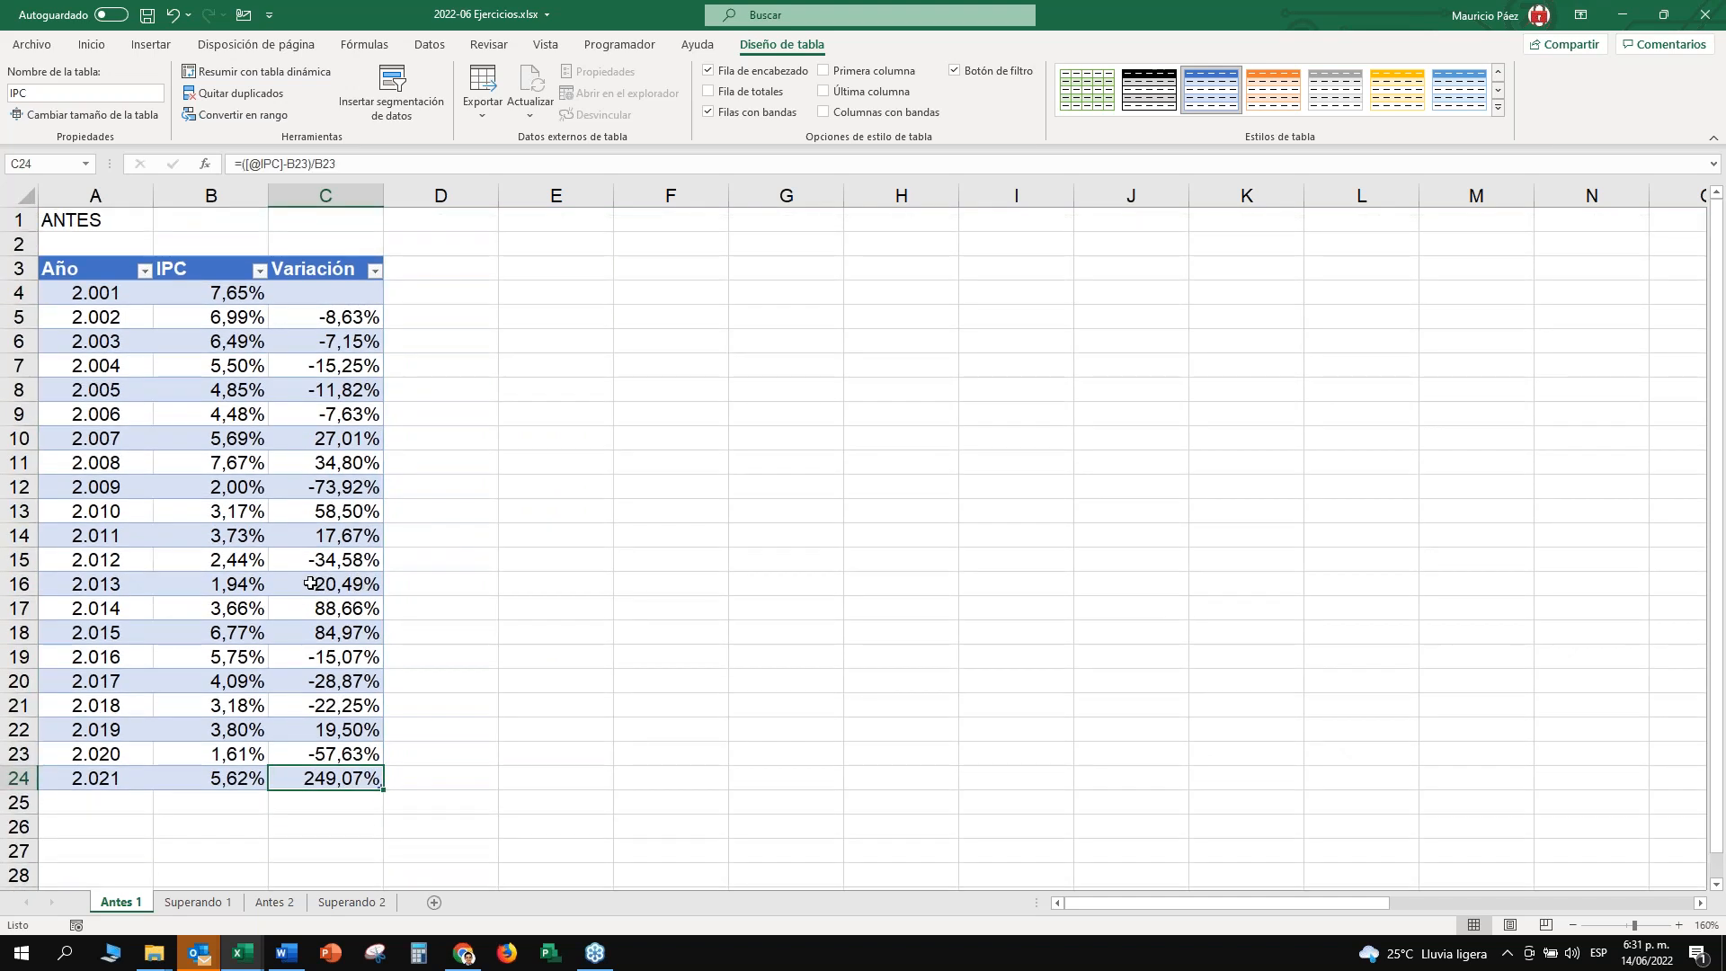
Move cell by cell through the rows of table IPC, from A4 to its last cell, C24.
click(148, 759)
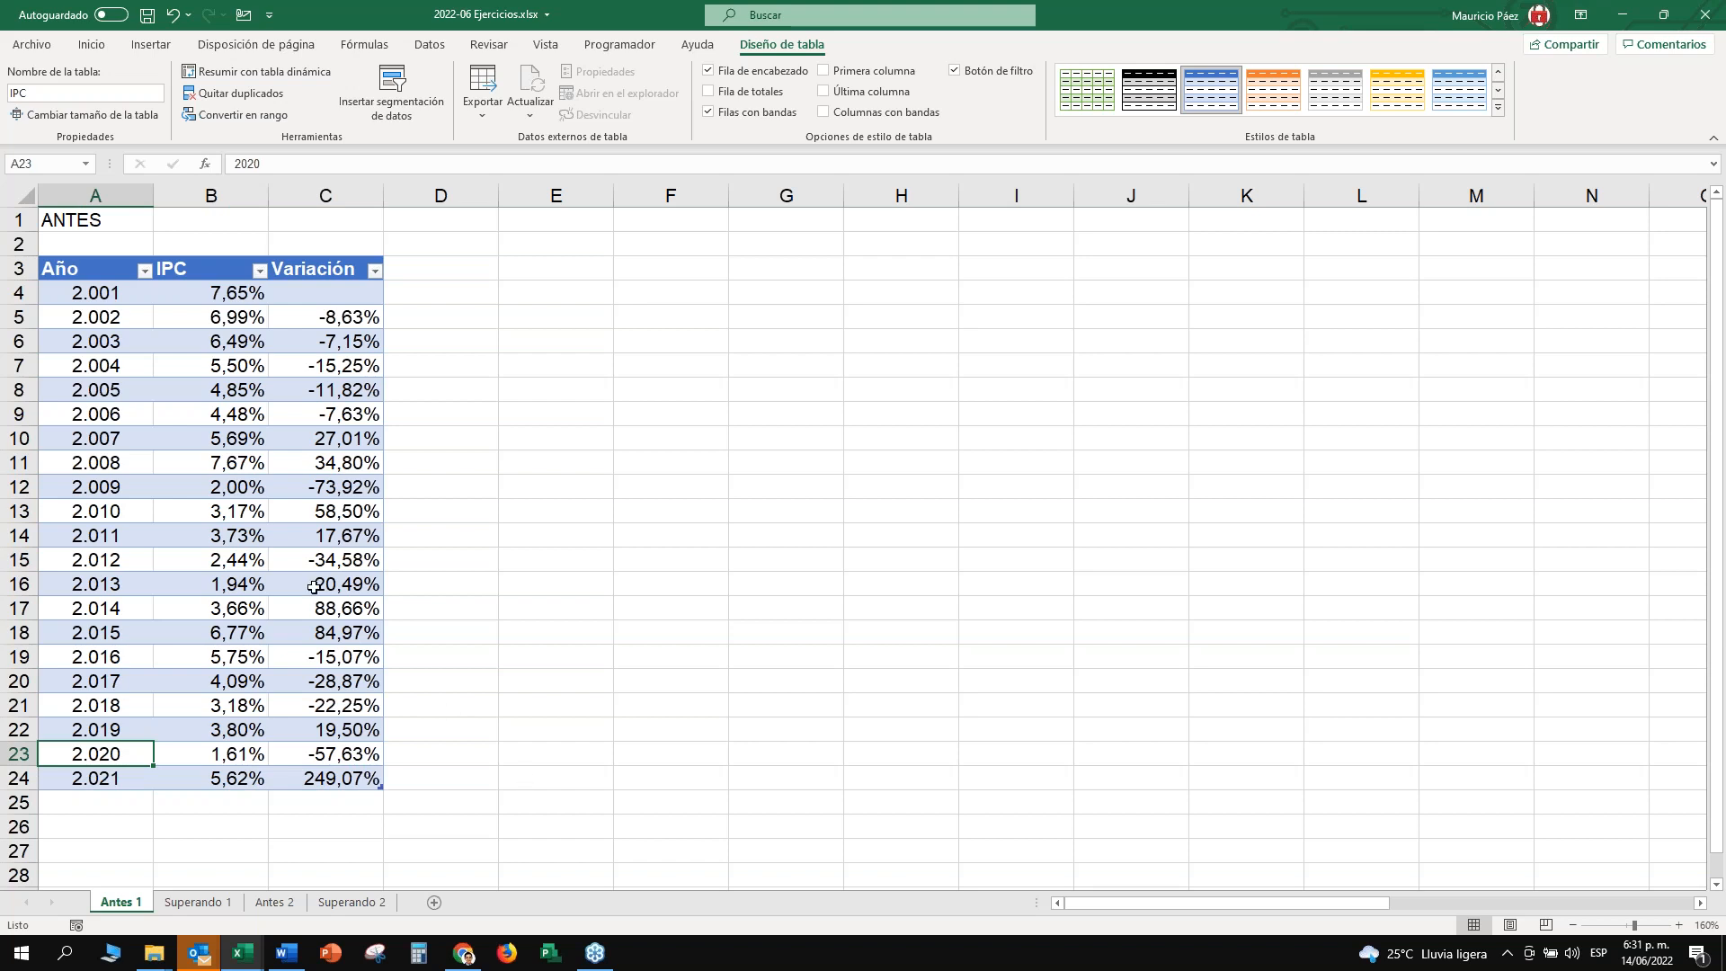
click(92, 294)
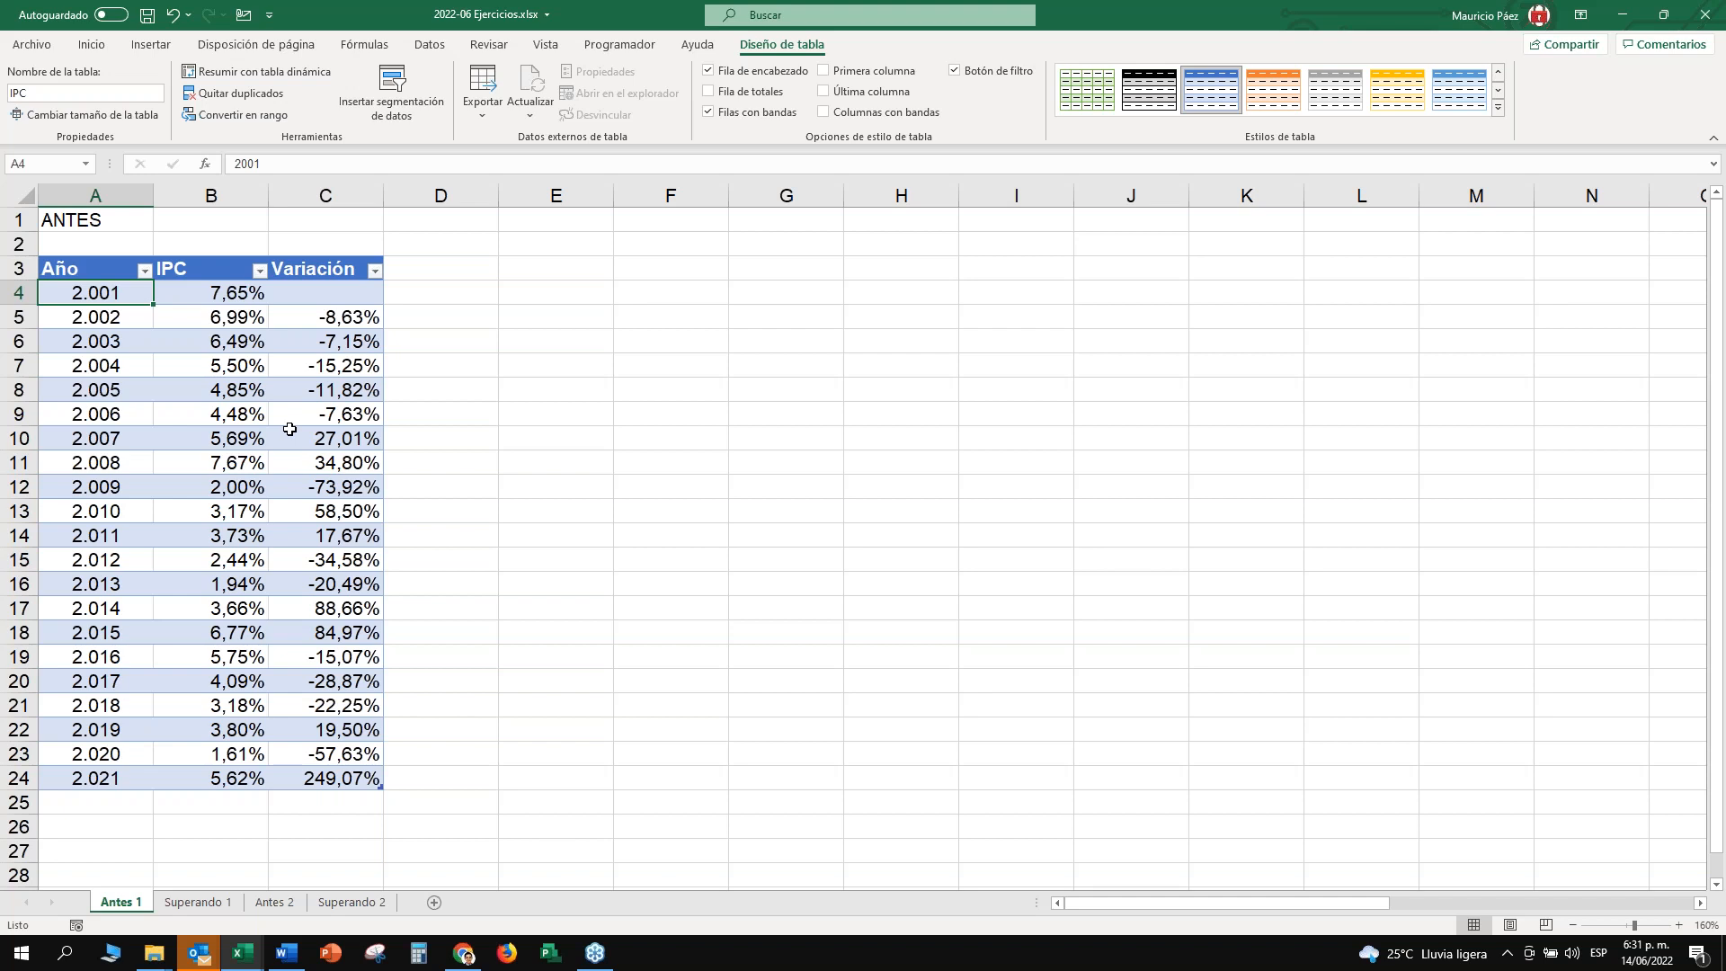
key(Down)
key(Up)
key(Right)
key(Right)
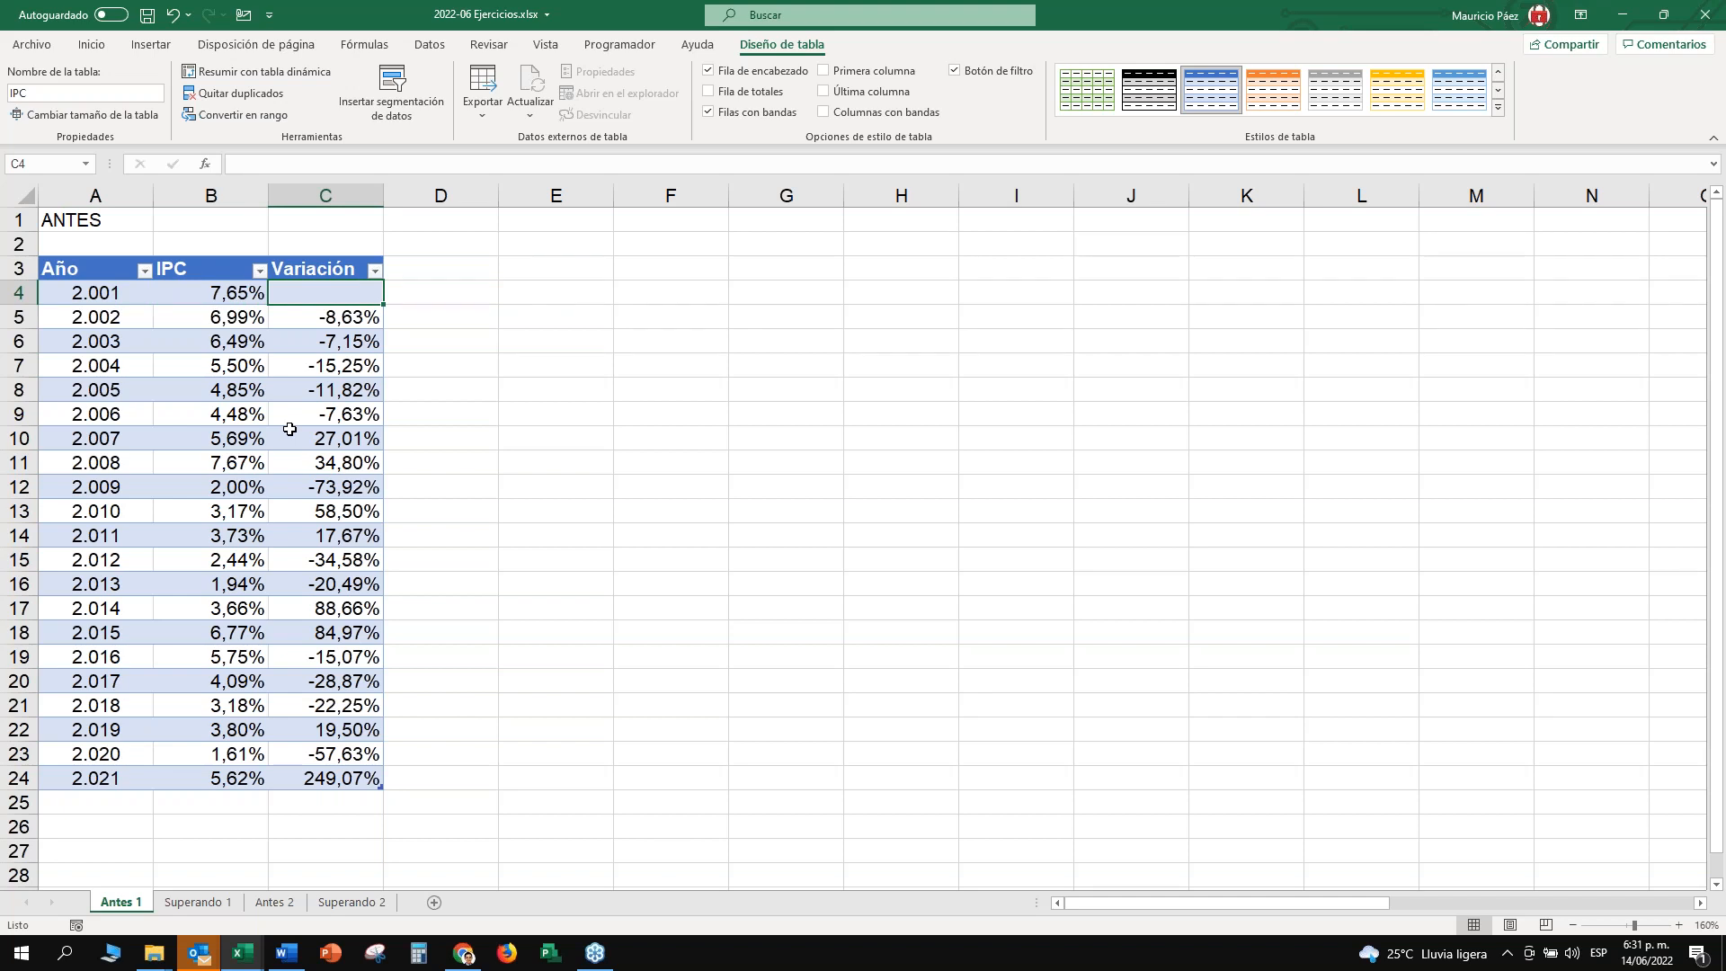
key(Tab)
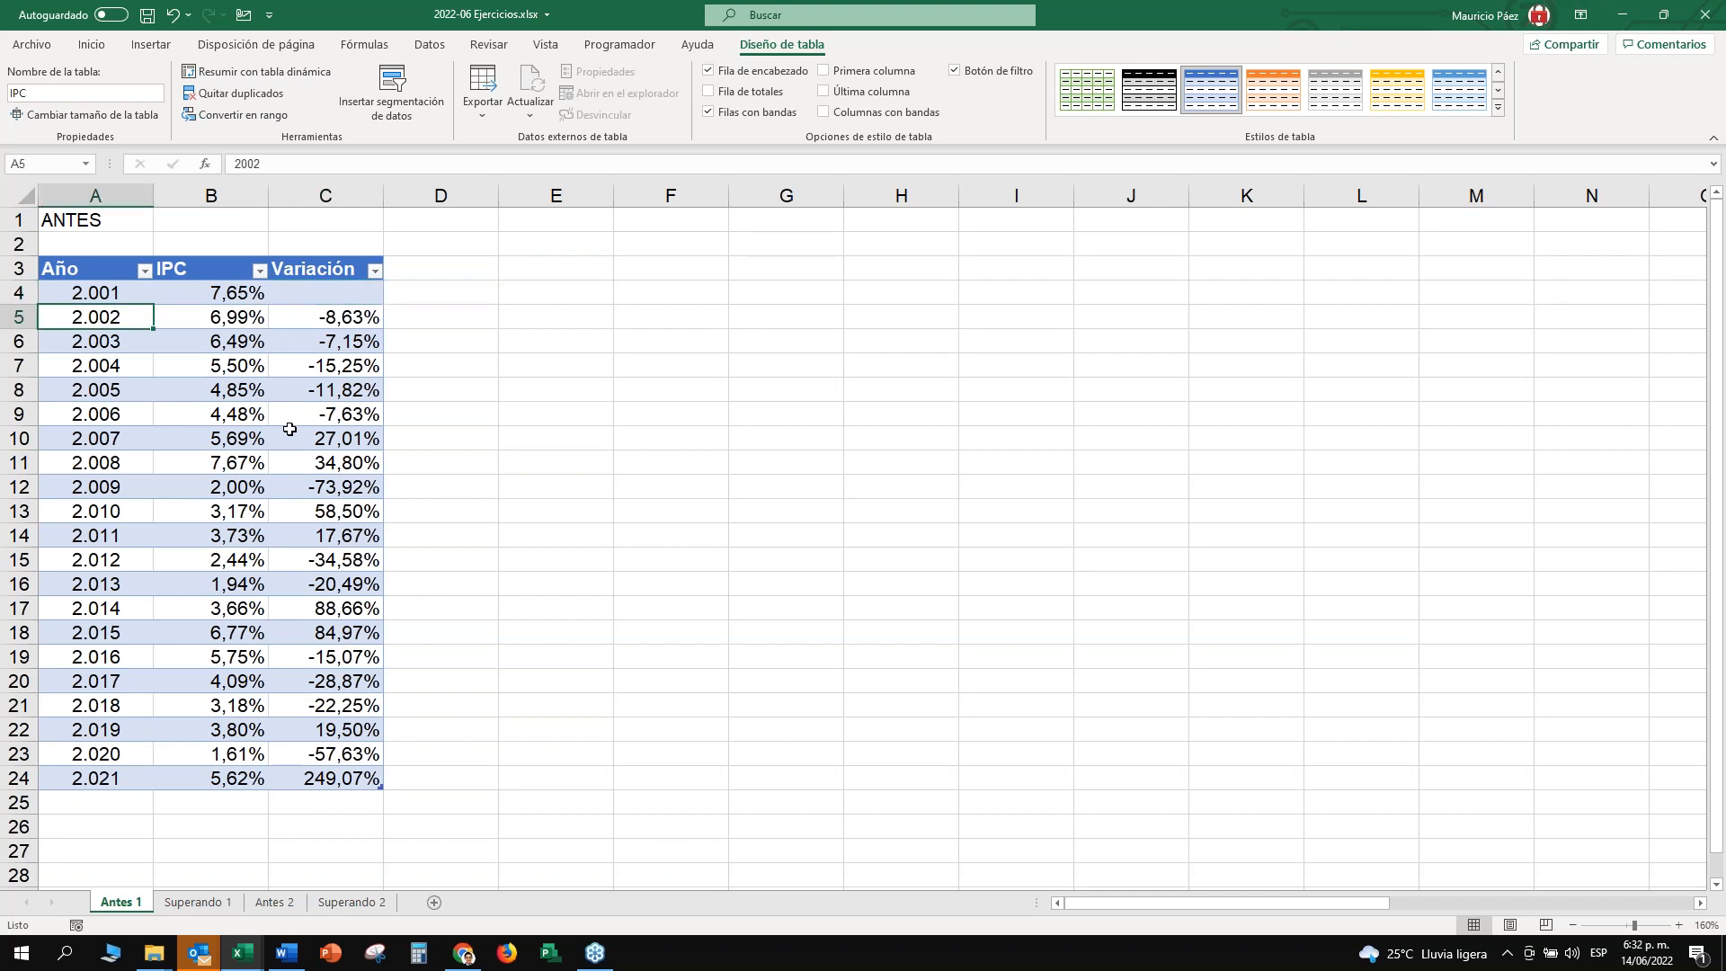
key(Down)
key(Tab)
key(Tab)
key(Tab)
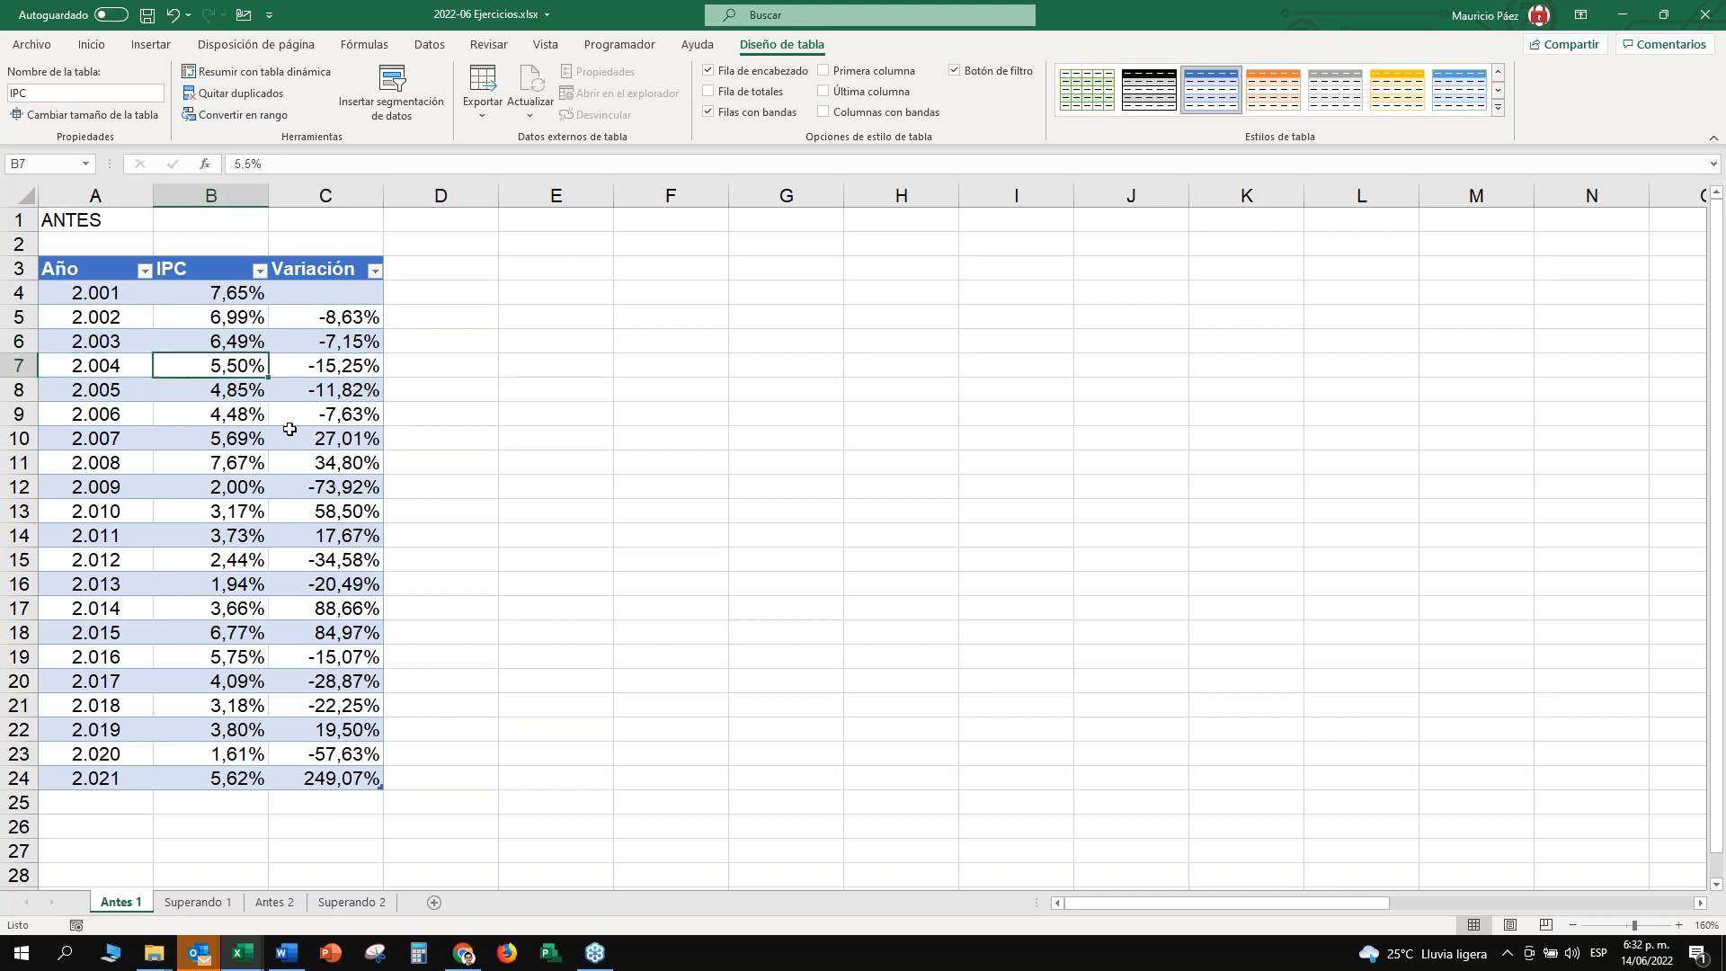
key(Tab)
key(Tab)
key(Tab)
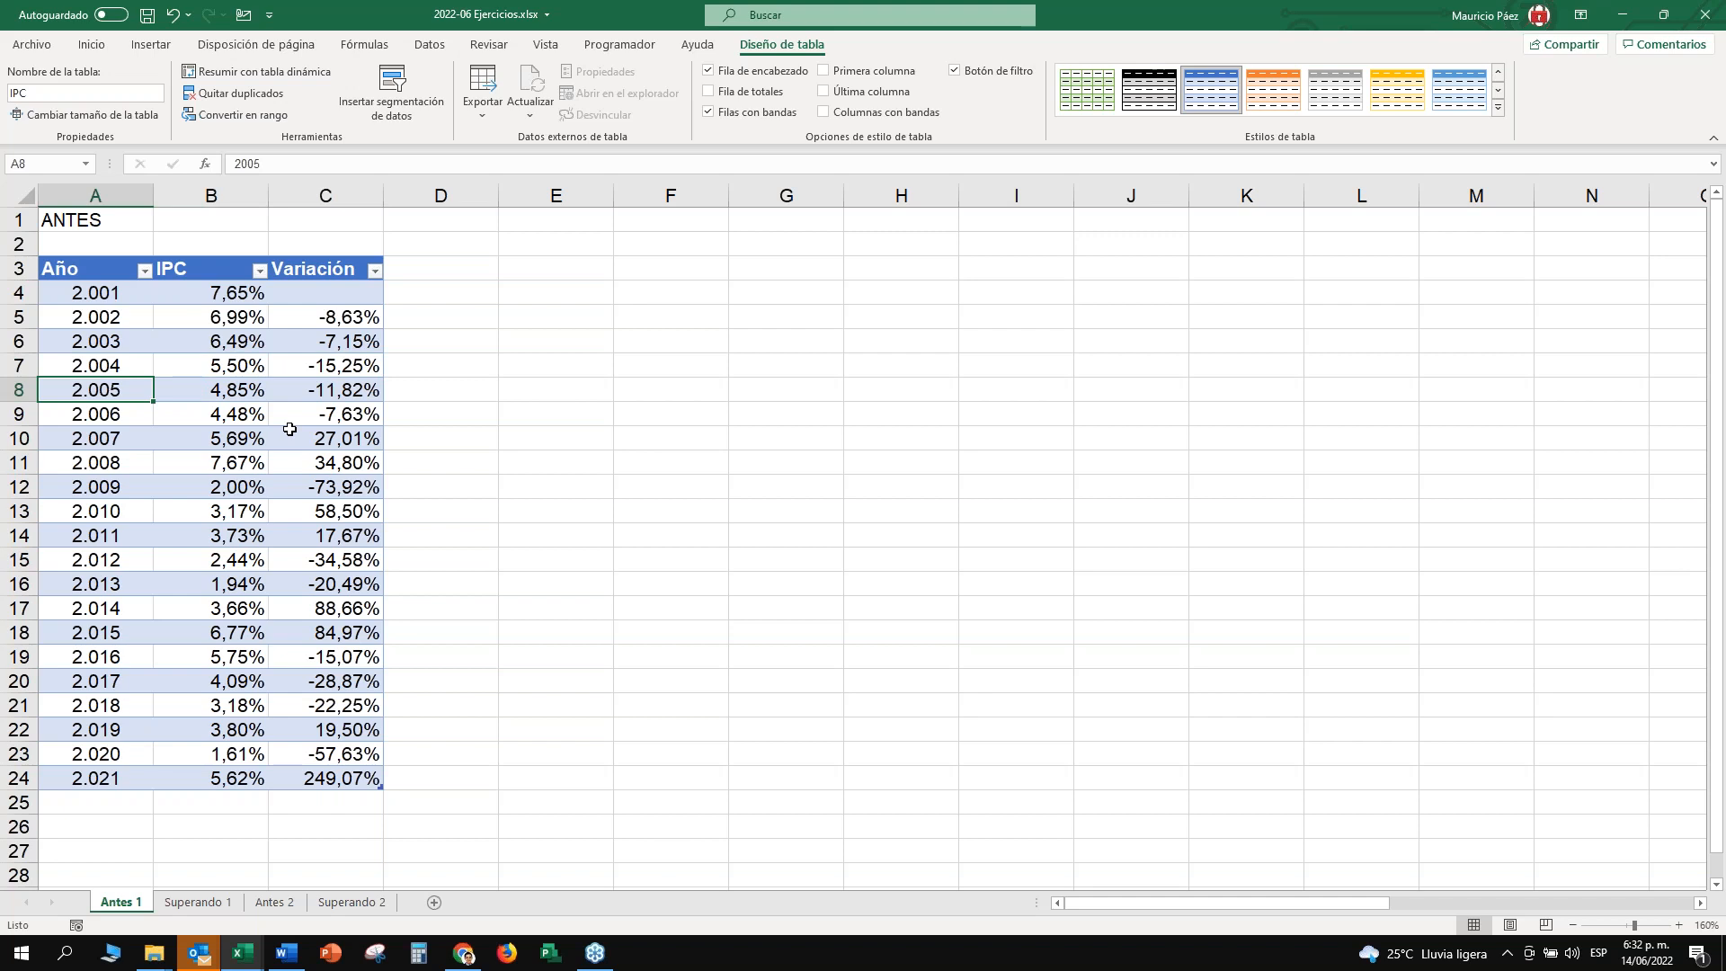
key(Tab)
key(Tab)
key(Tab)
key(Tab)
key(Tab)
key(Tab)
key(Tab)
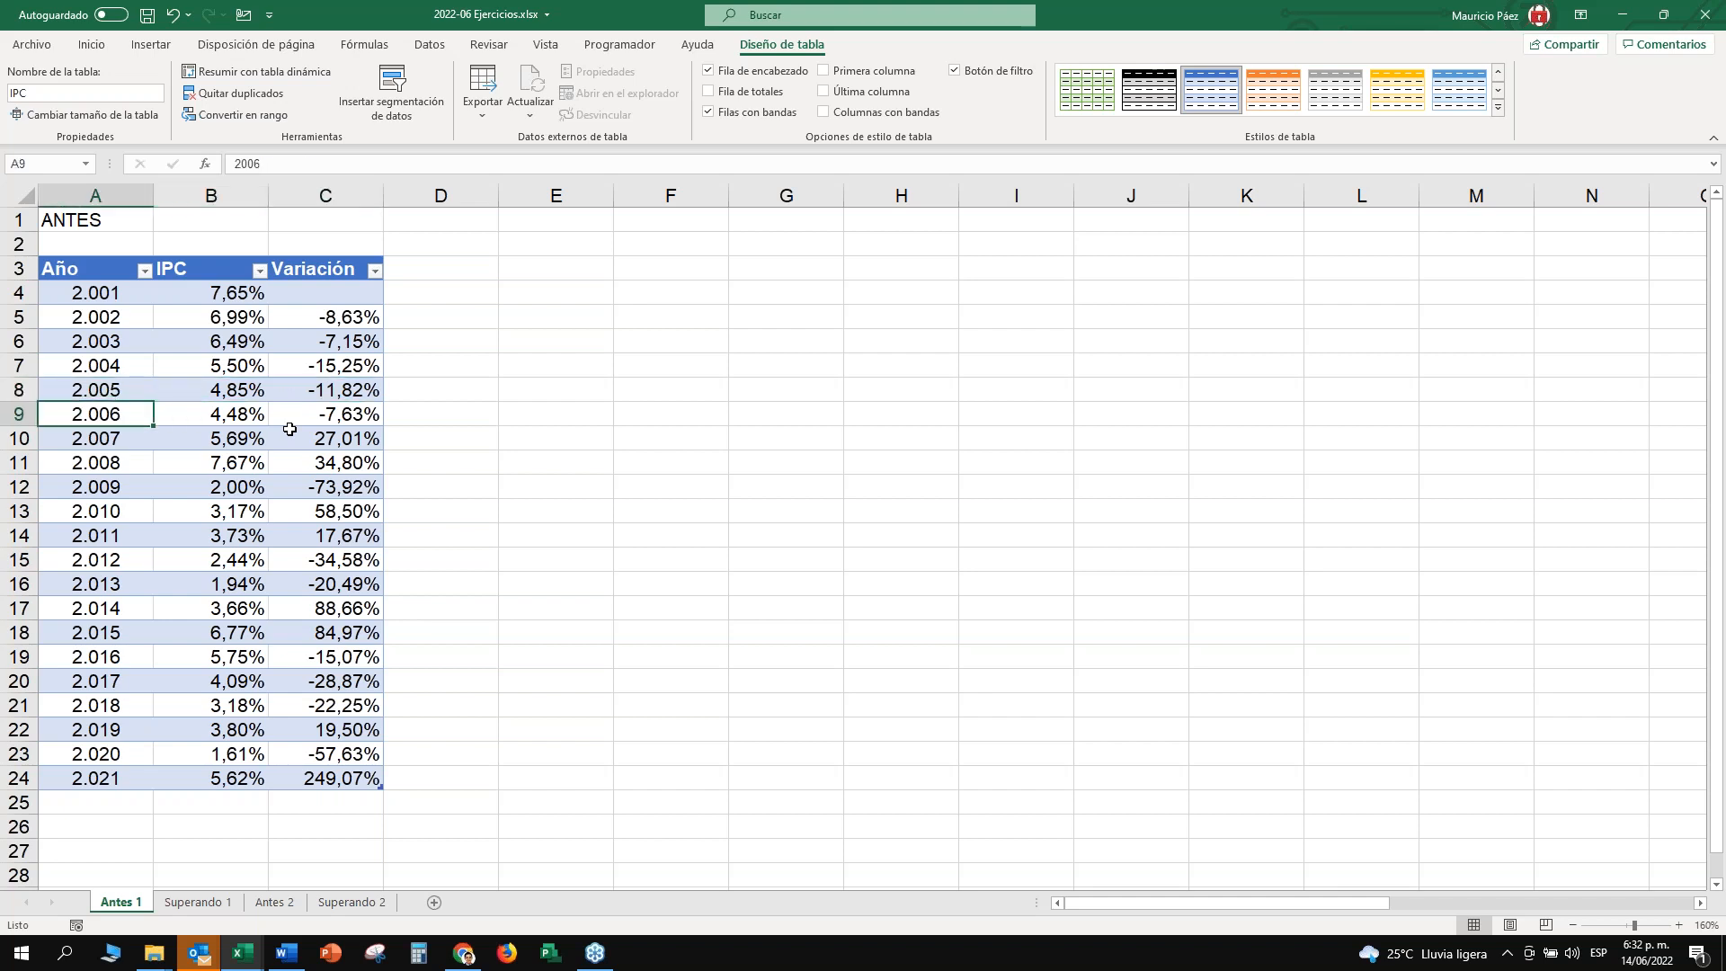
key(Tab)
key(Tab)
key(Tab)
key(Tab)
key(Tab)
key(Tab)
key(Tab)
key(Tab)
key(Tab)
key(Tab)
key(Tab)
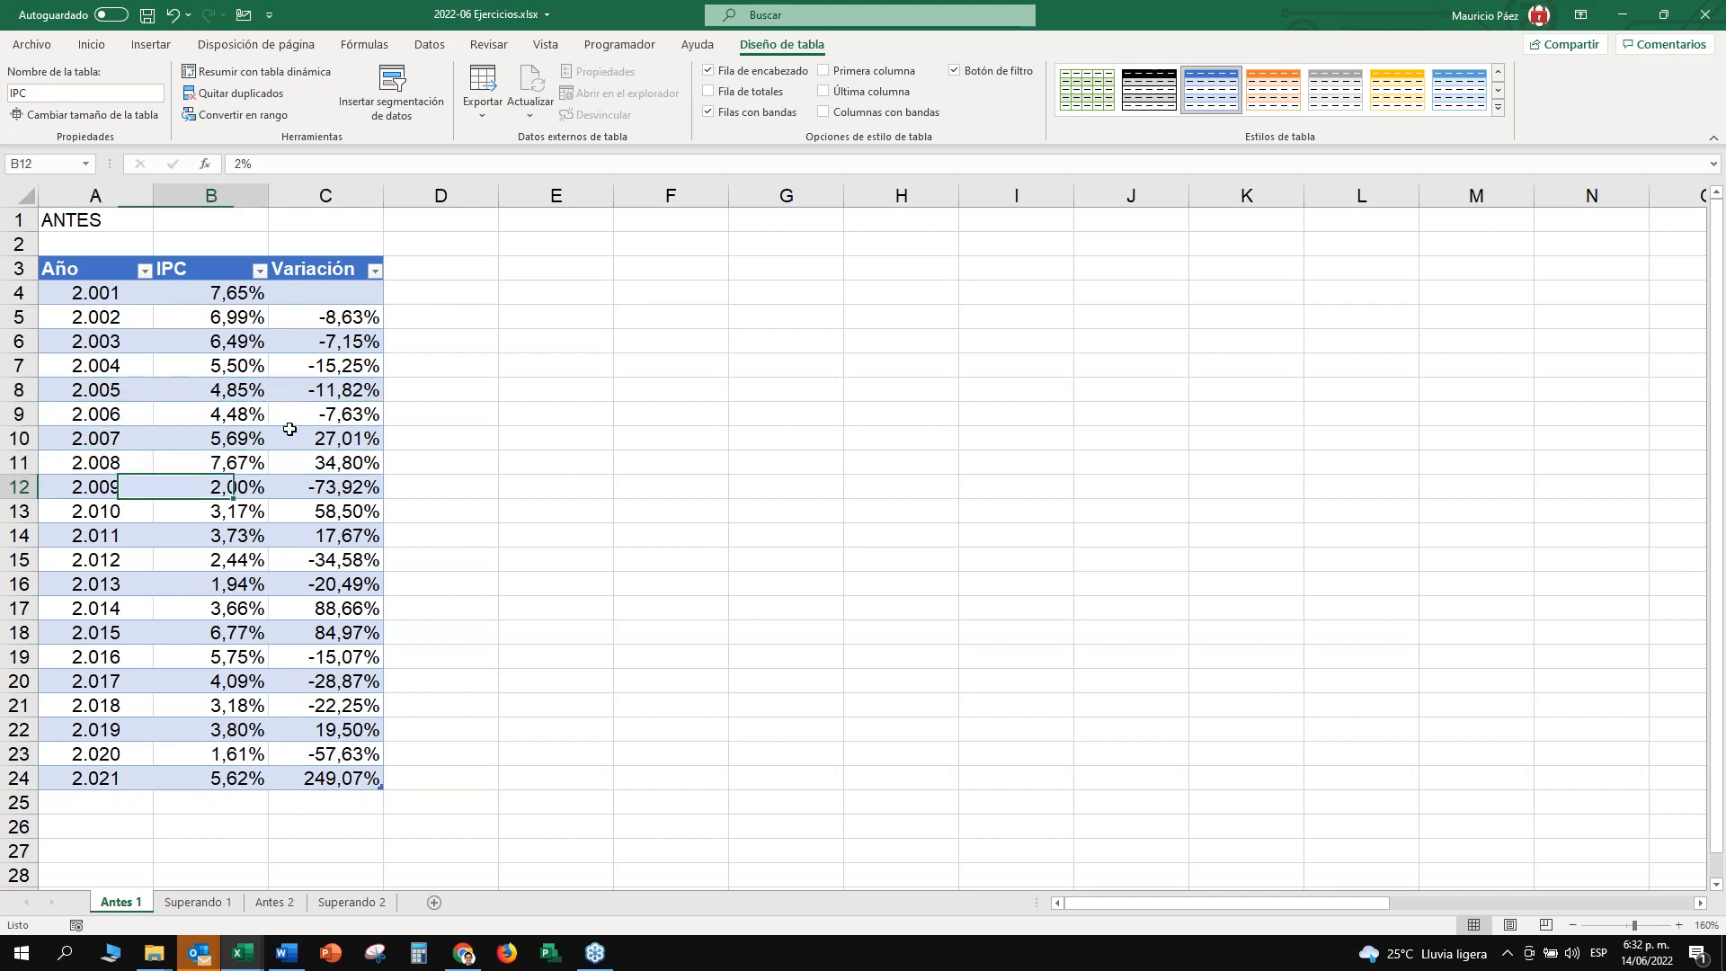
key(Tab)
key(Tab)
key(Tab)
key(Tab)
key(Tab)
key(Tab)
key(Tab)
key(Tab)
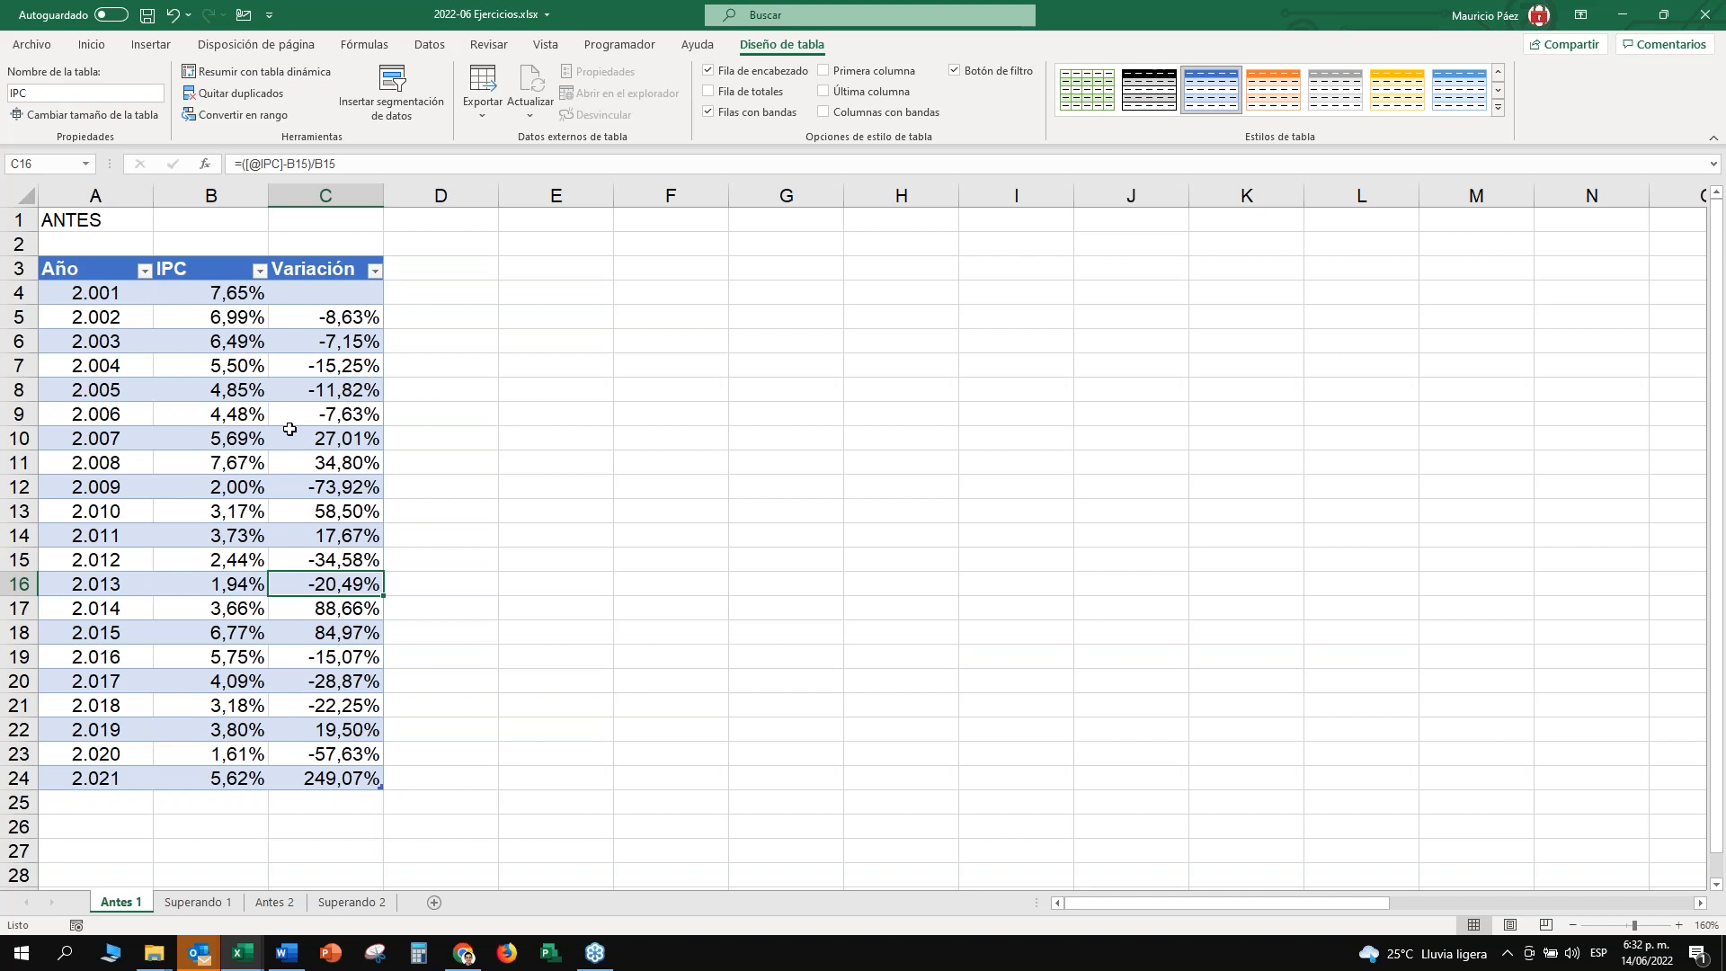
key(Tab)
key(Tab)
key(Tab)
key(Tab)
key(Tab)
key(Tab)
key(Tab)
key(Tab)
key(Tab)
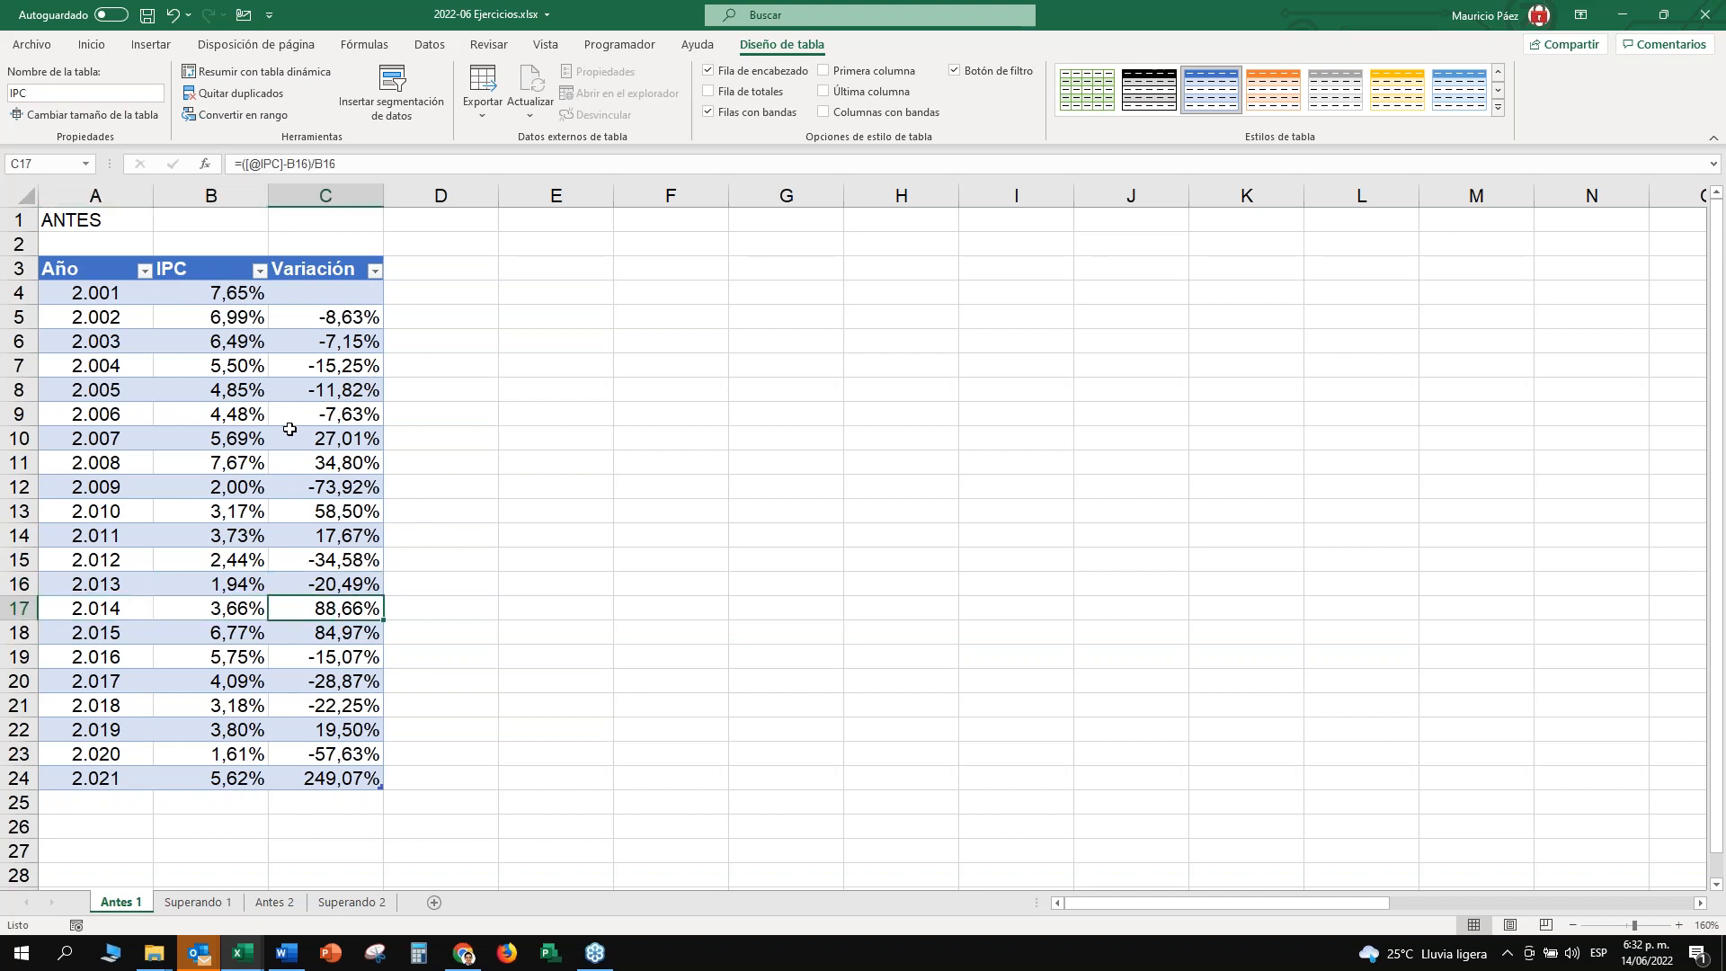
key(Tab)
key(Tab)
key(Tab)
key(Tab)
key(Tab)
key(Tab)
key(Tab)
key(Tab)
key(Tab)
key(Tab)
key(Tab)
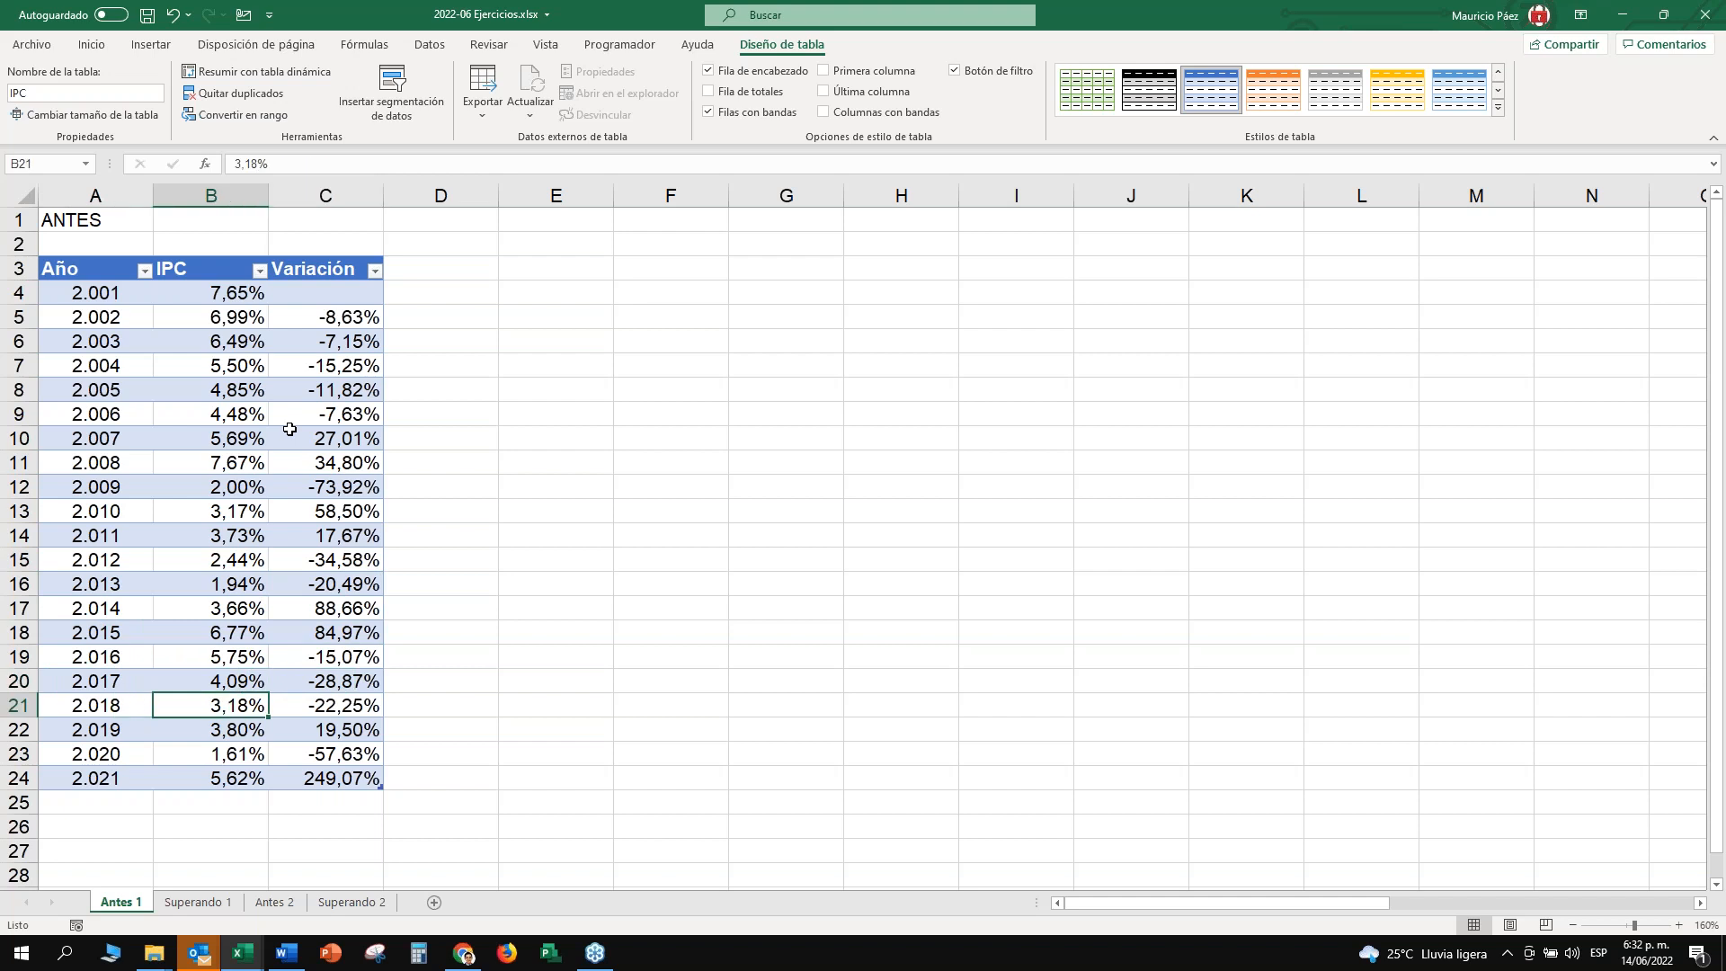
key(Tab)
key(Tab)
key(Tab)
key(Tab)
key(Tab)
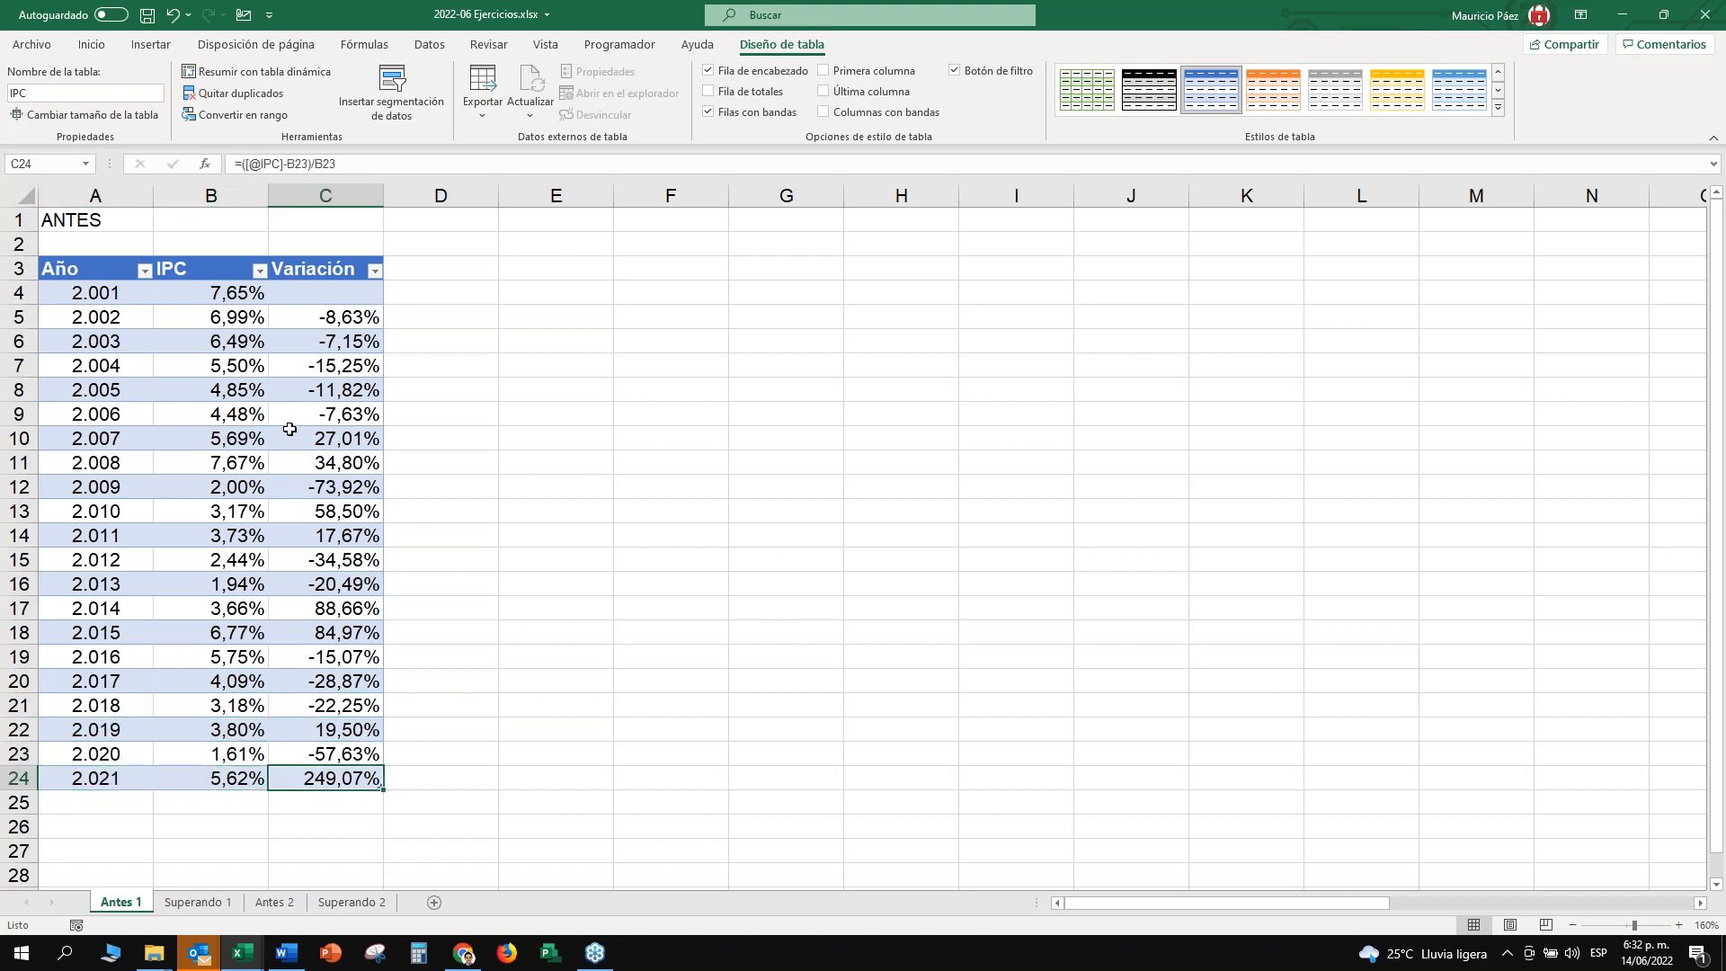
Append an empty row below the 2021 record of table IPC and undo that addition.
key(Return)
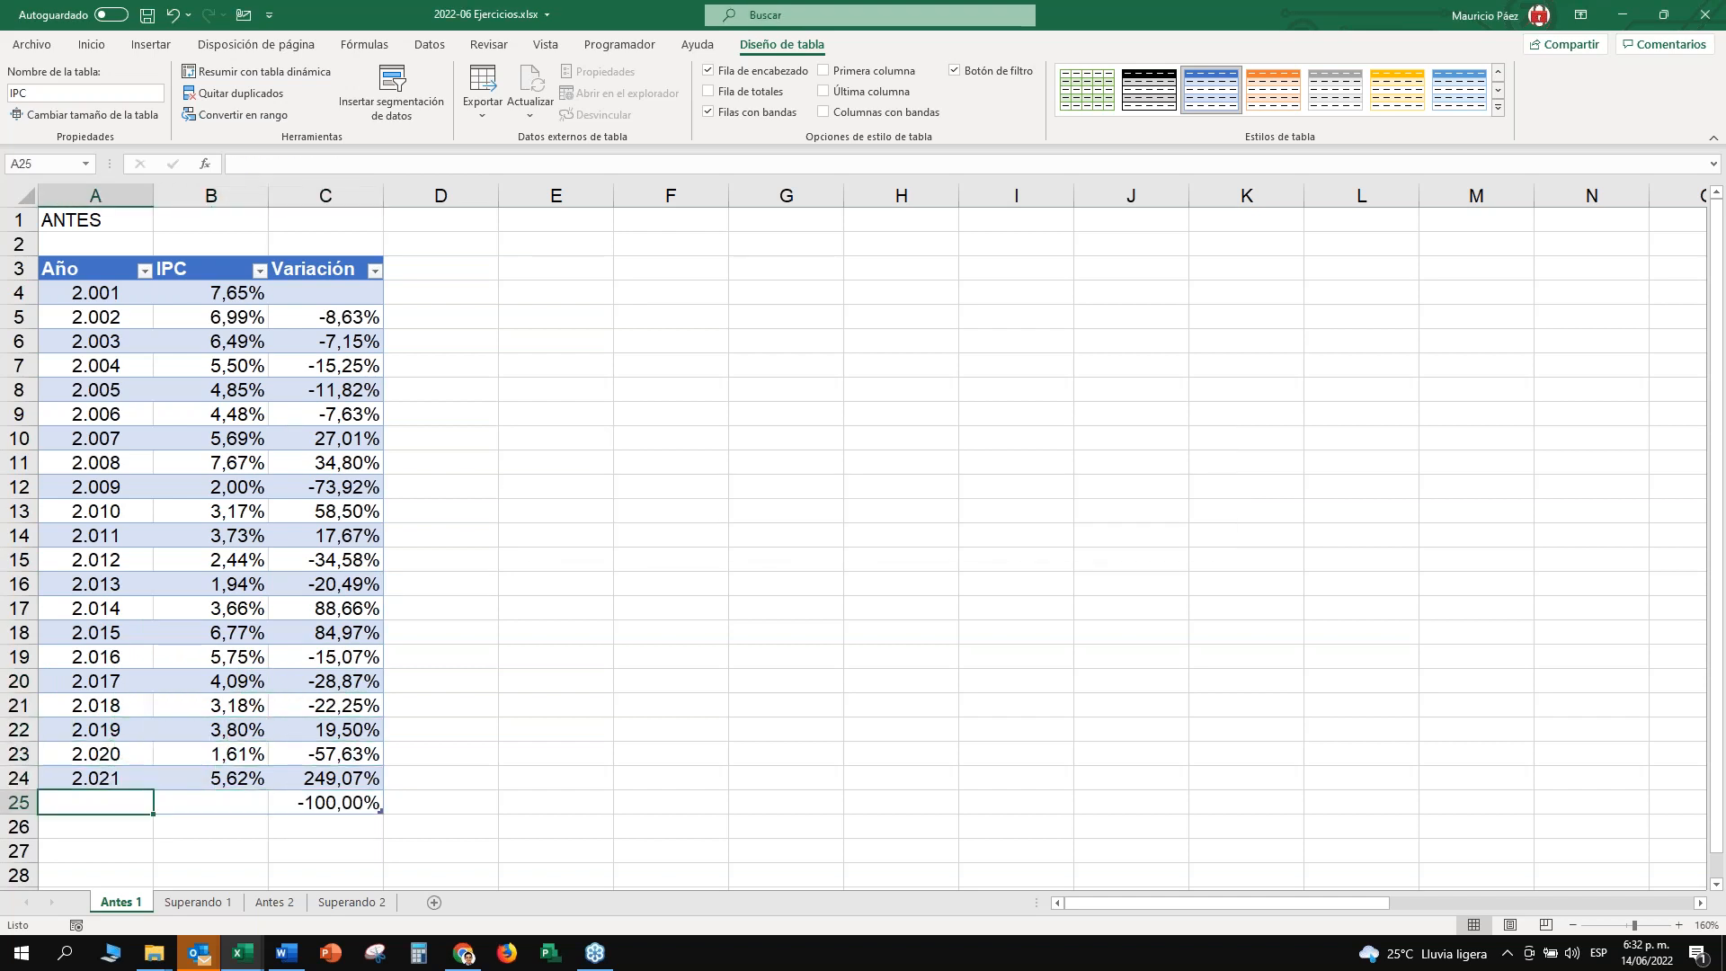
key(ctrl+z)
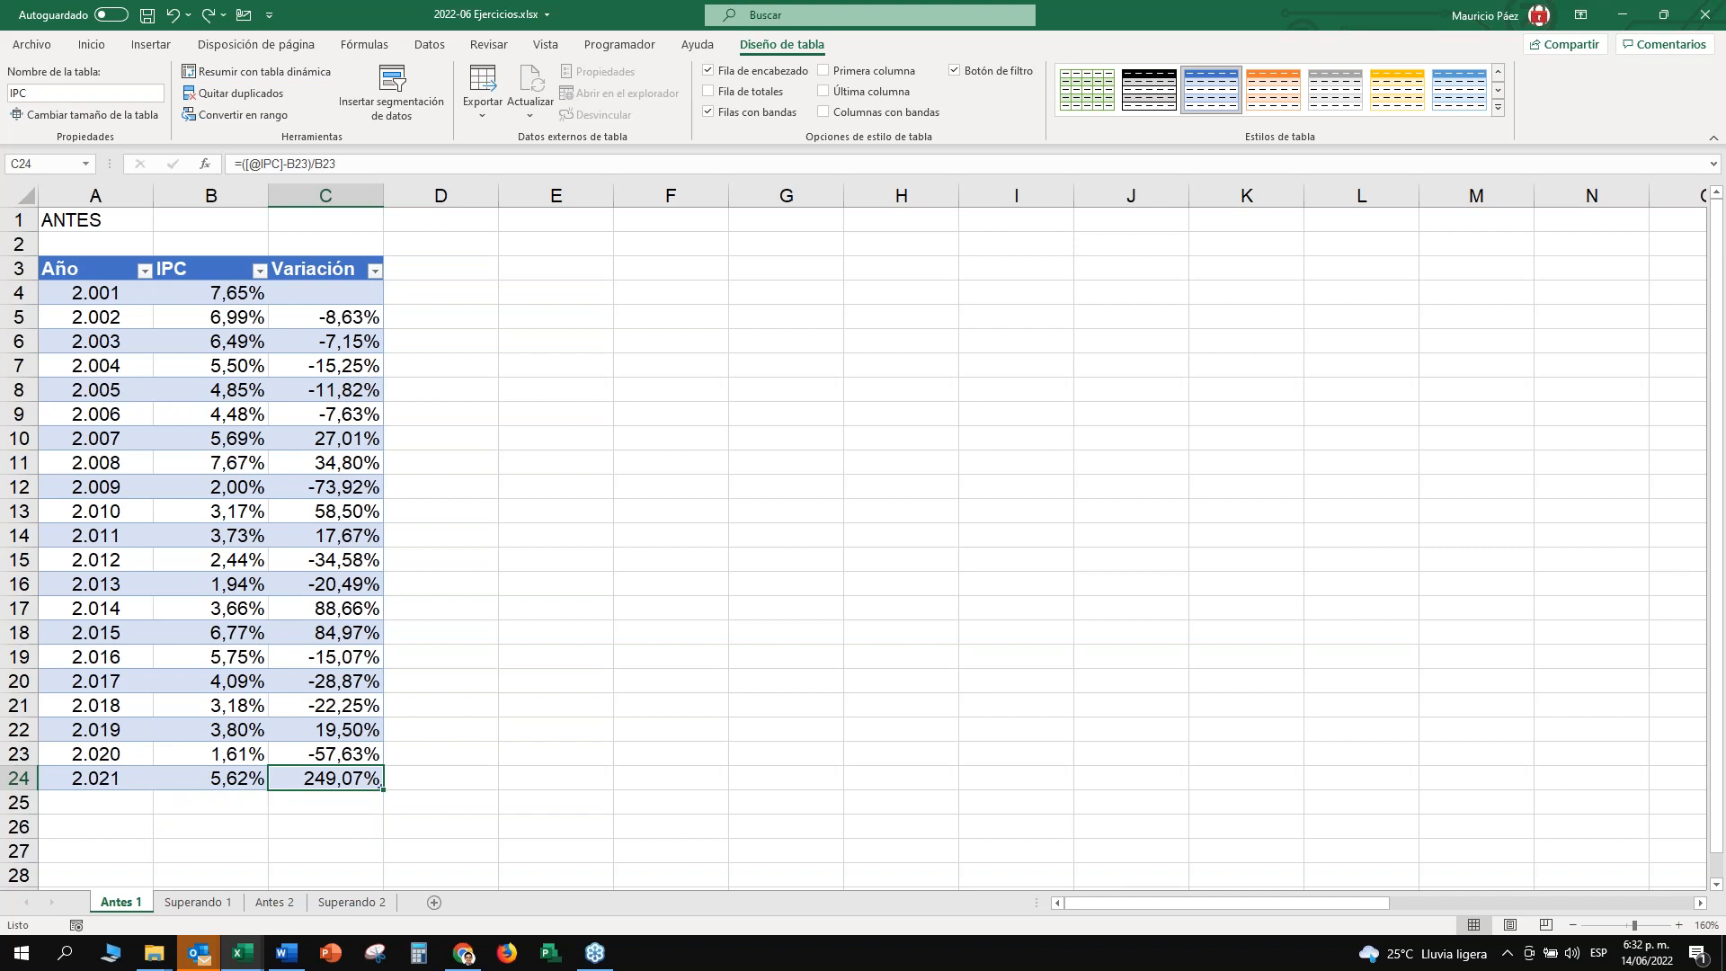
Append a new row 25 to table IPC from its last cell, C24, and dismiss the formula reference warning.
click(124, 780)
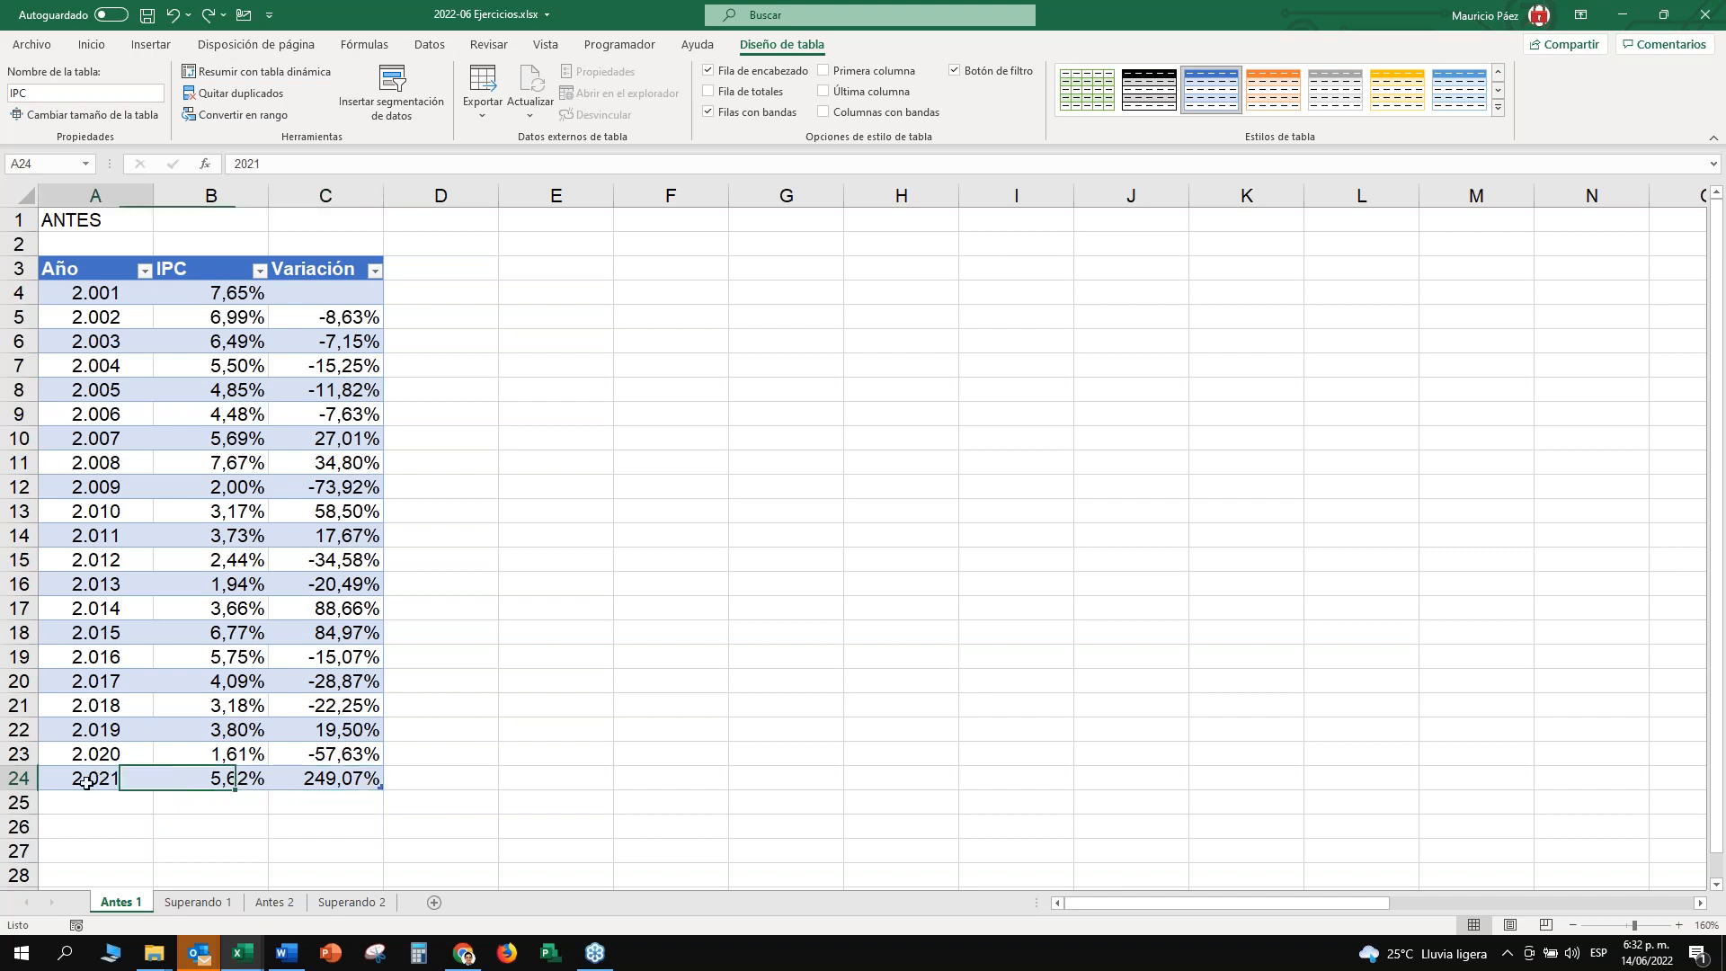
key(ctrl+asterisk)
click(96, 778)
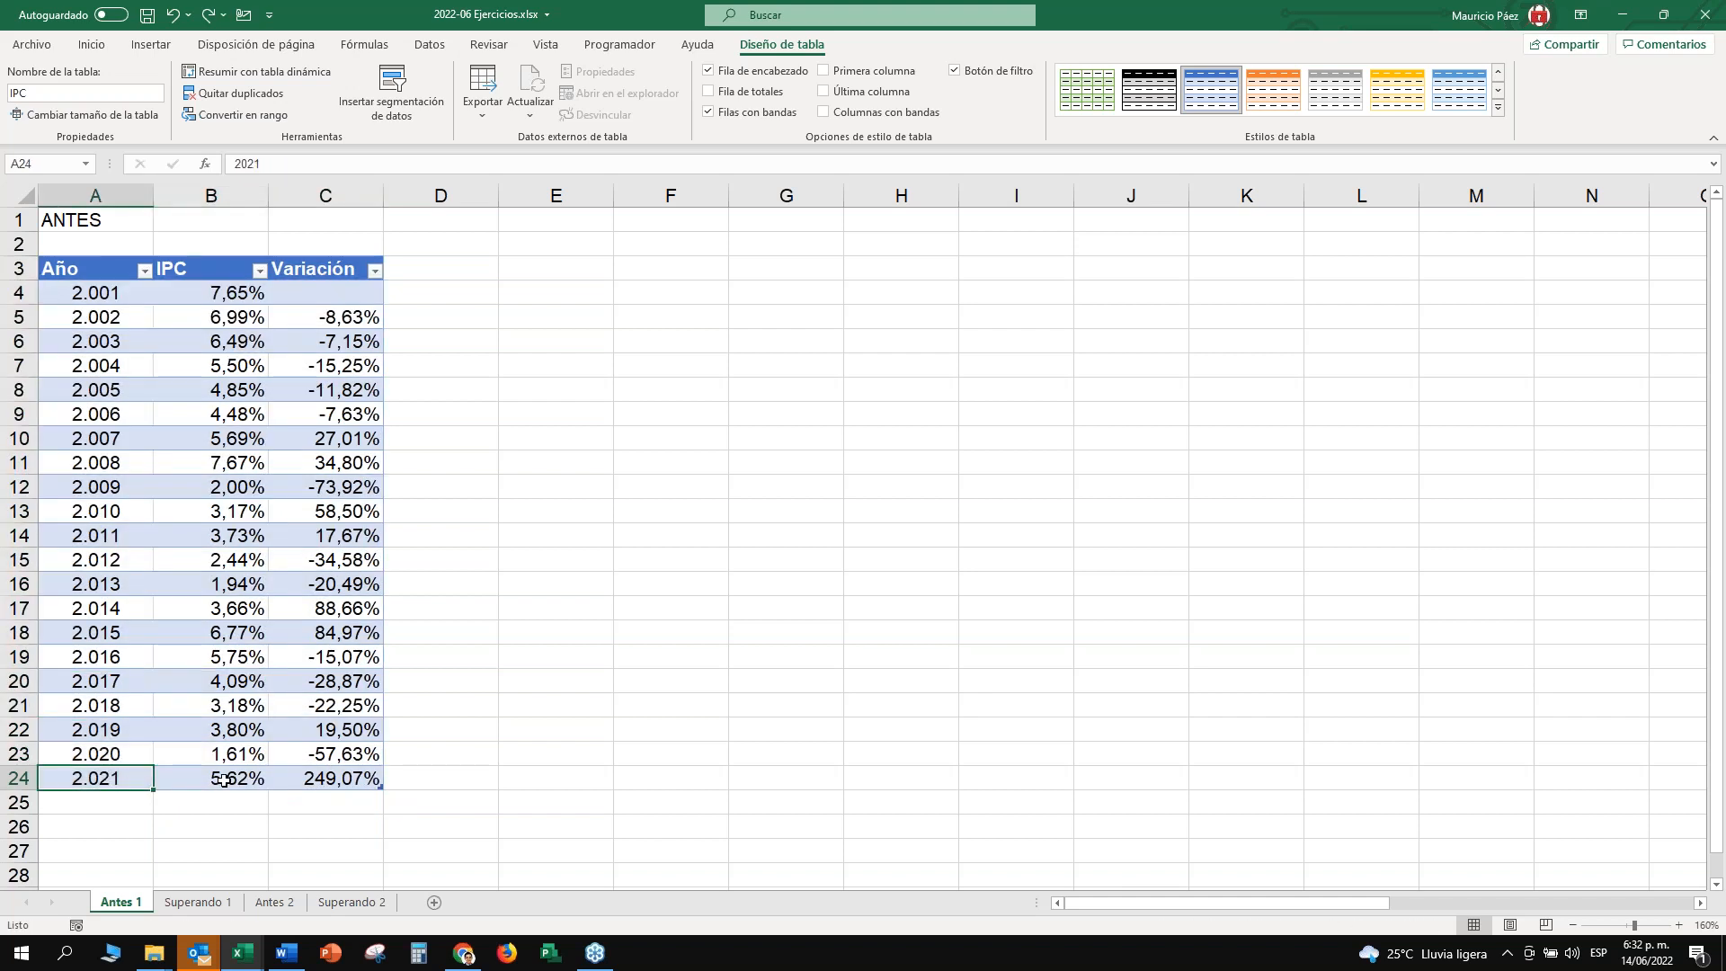
key(Right)
key(Right)
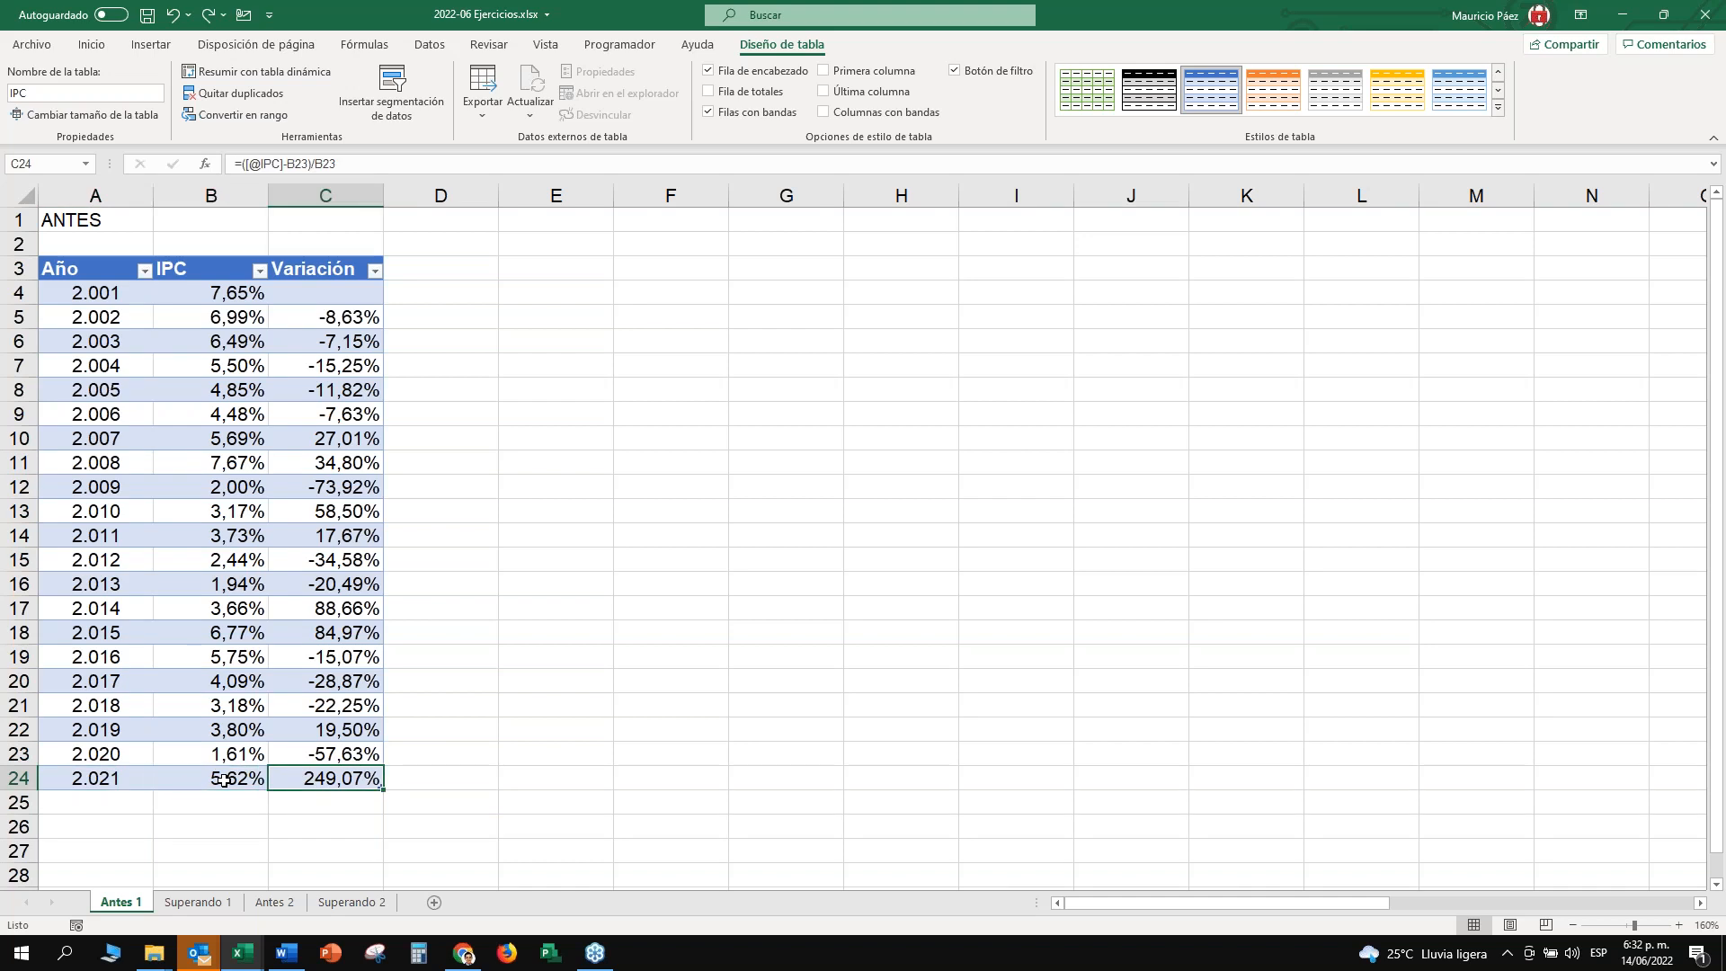
key(Tab)
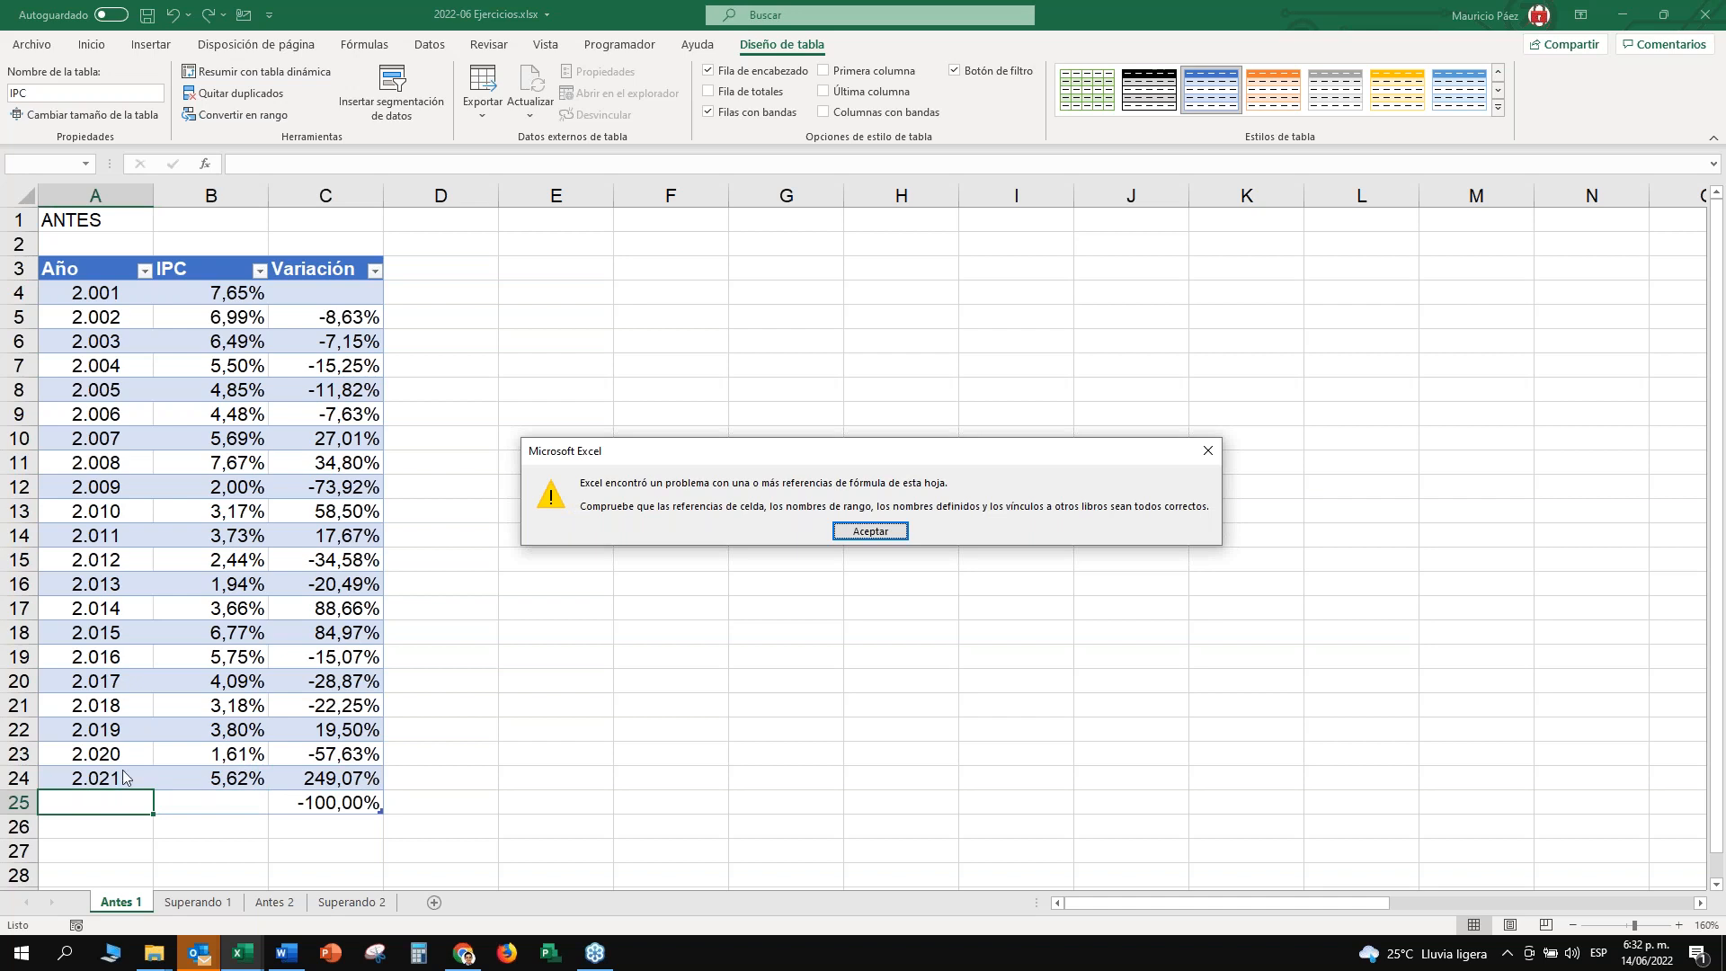
drag(871, 449, 872, 321)
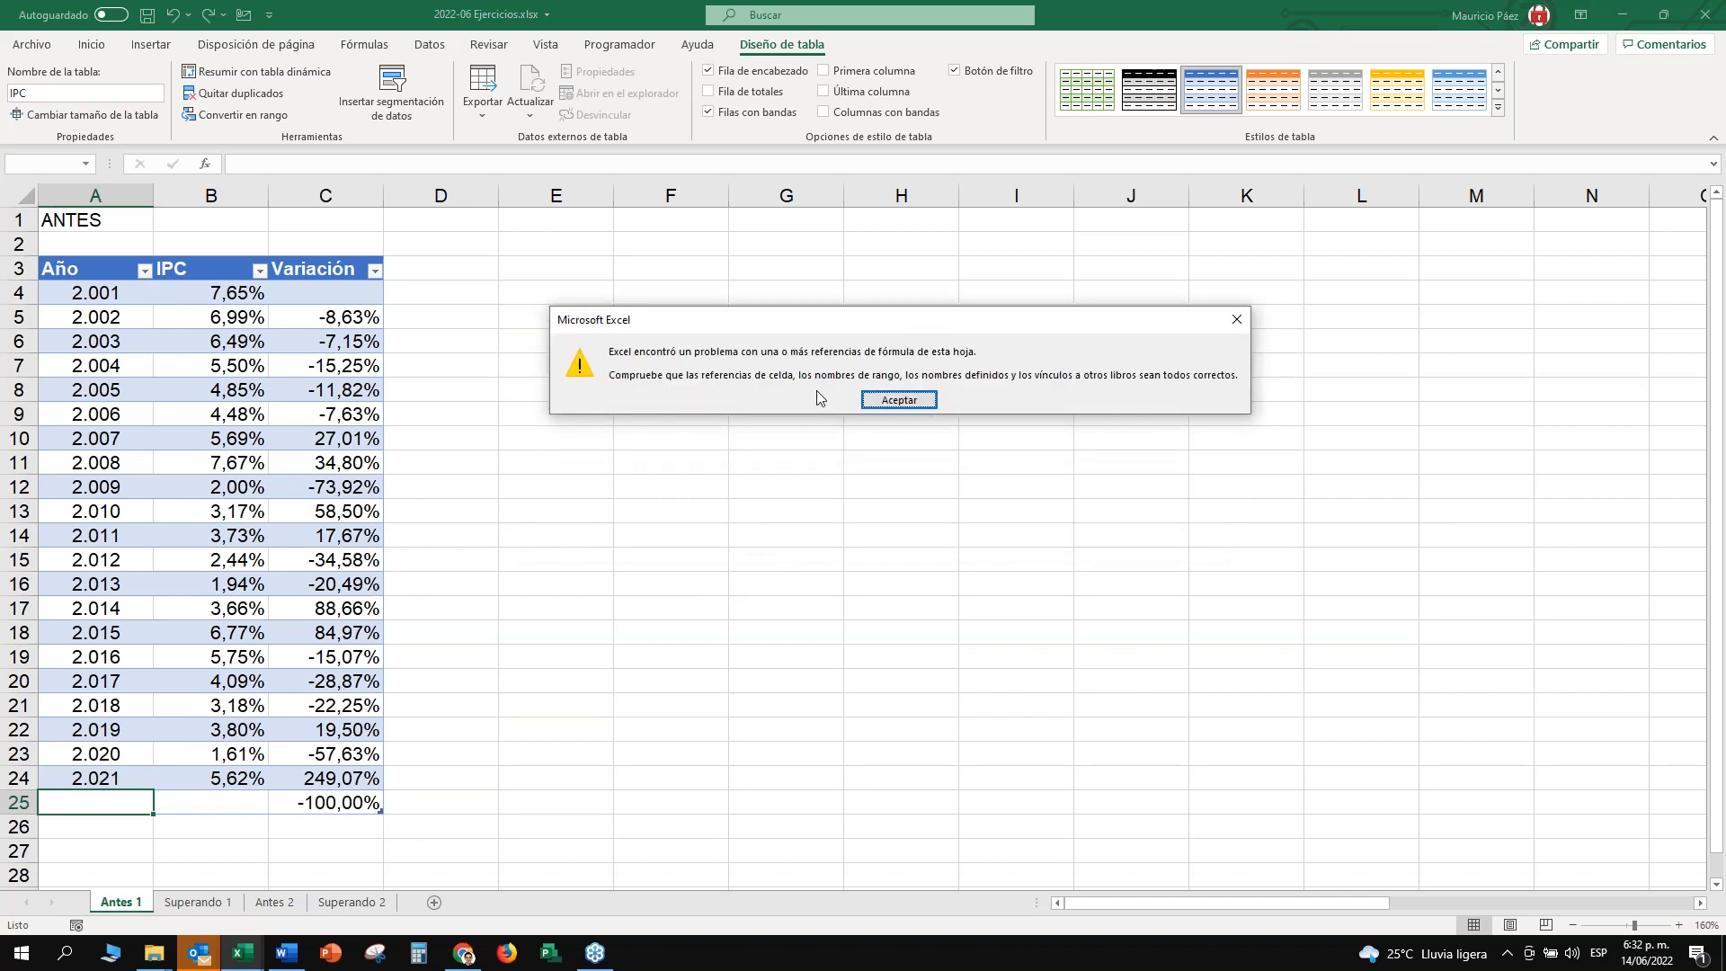
click(901, 402)
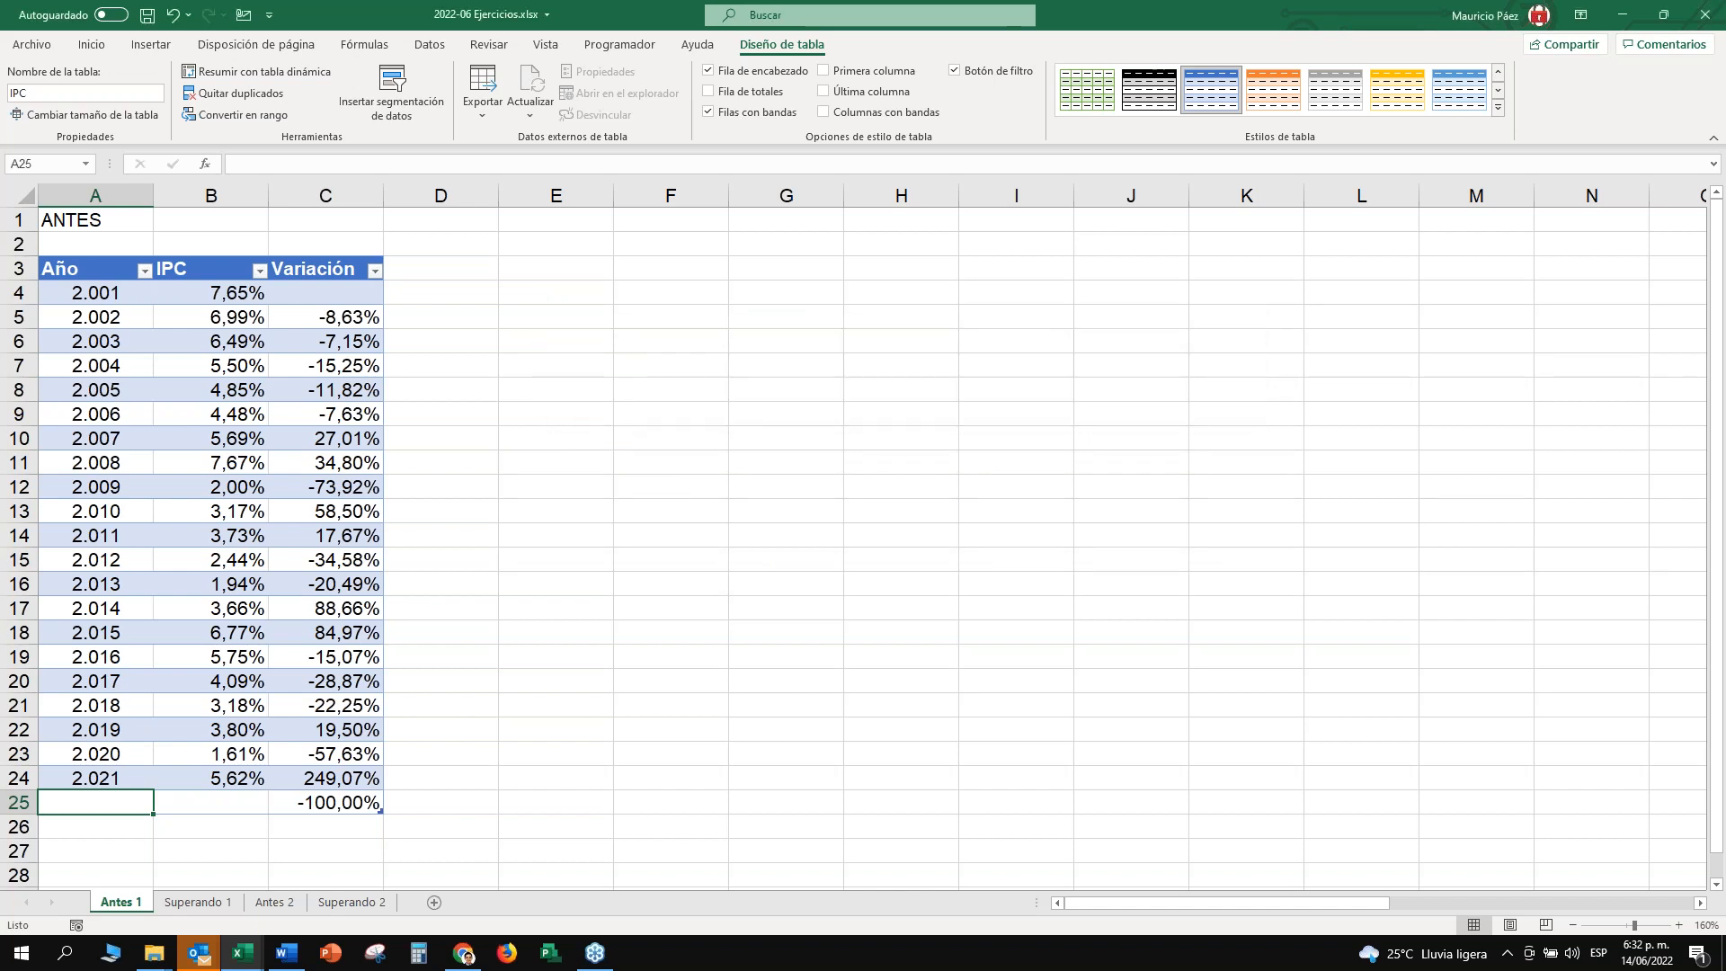
Fill row 25 of table IPC with year 2022 and an IPC of 7%.
text(2022)
key(Tab)
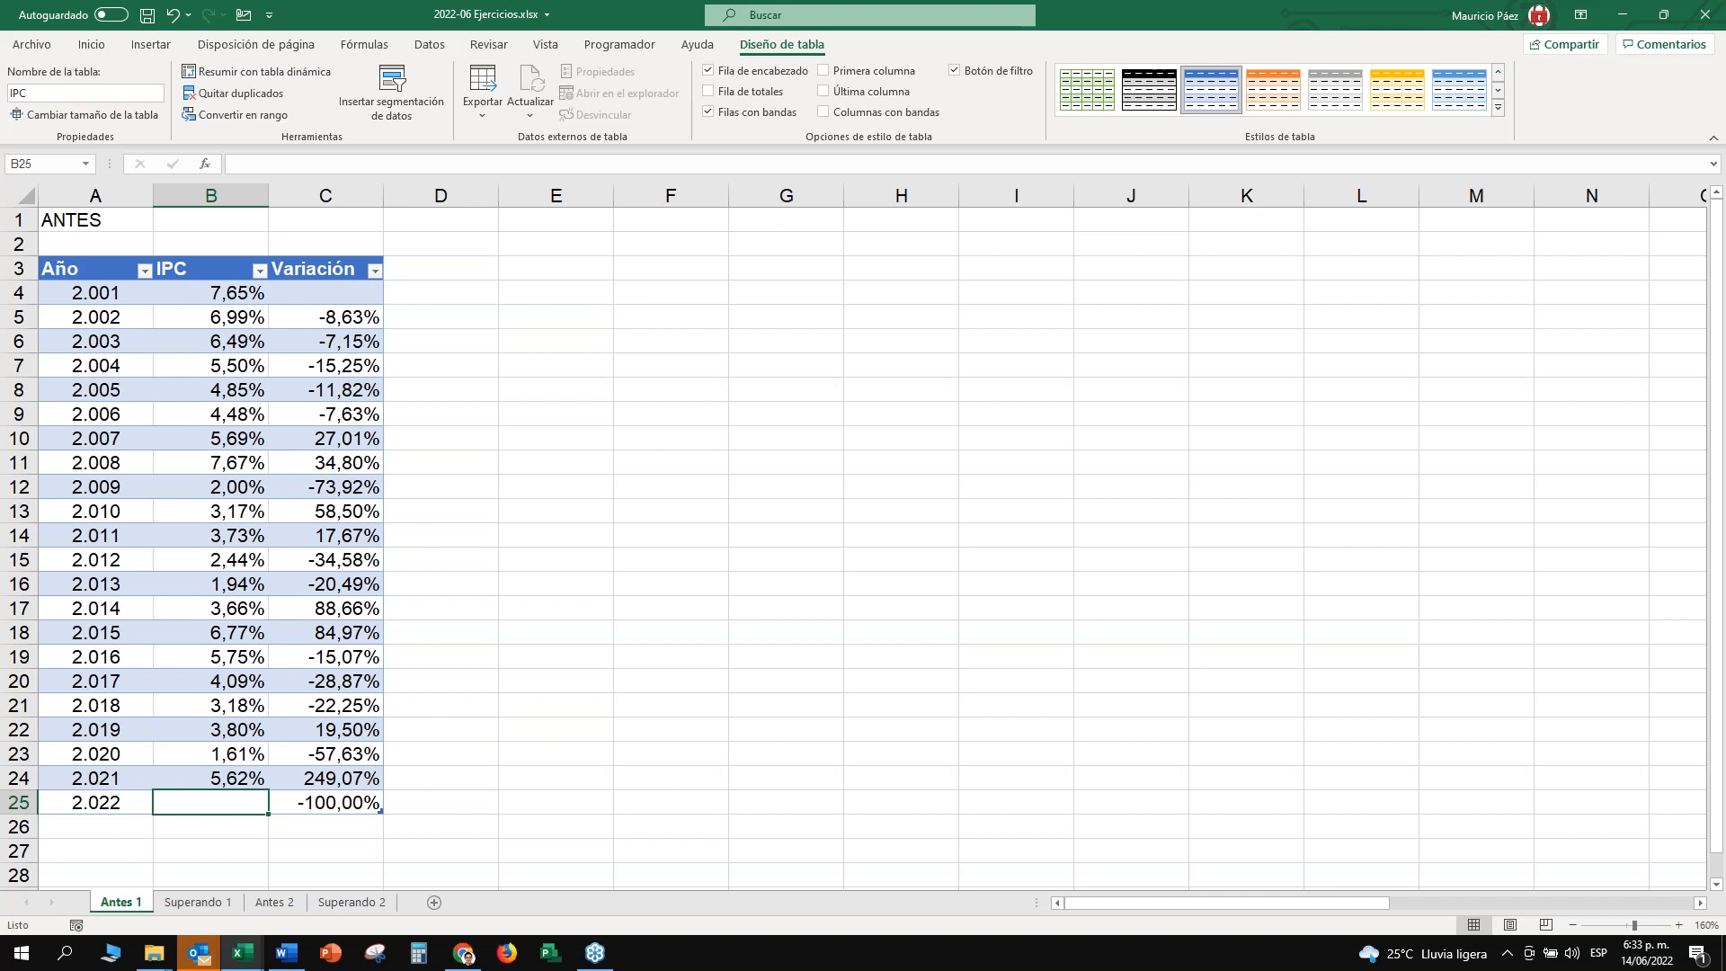
text(7)
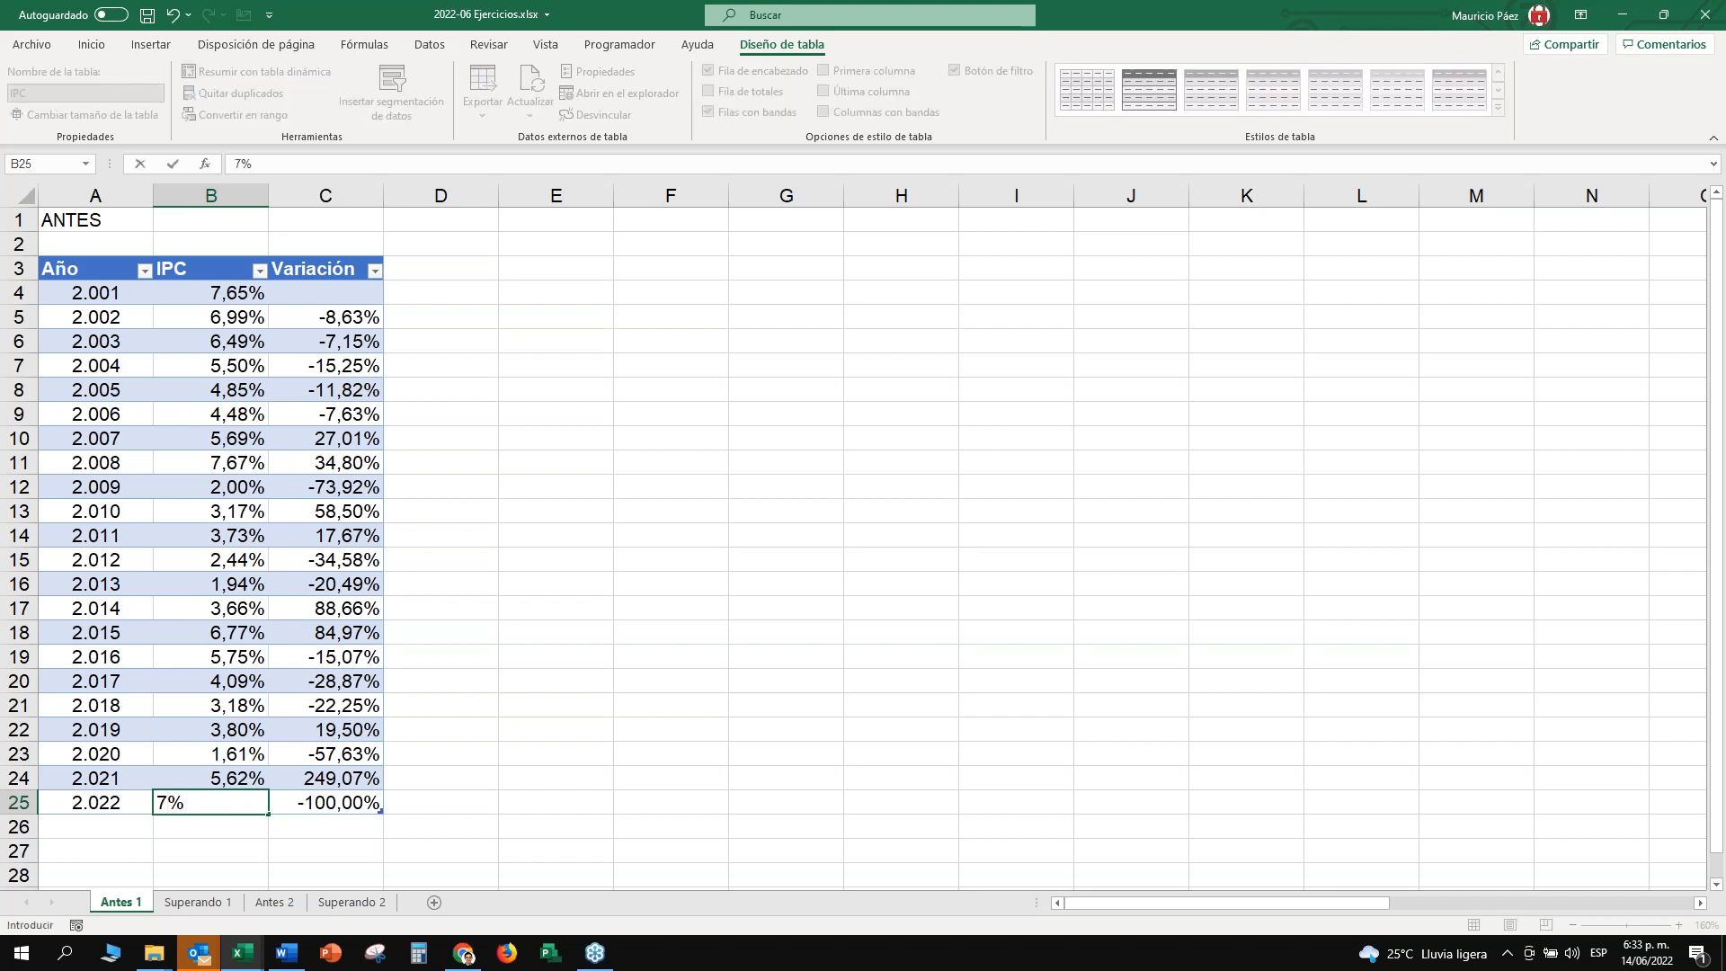
key(Tab)
key(Up)
key(Down)
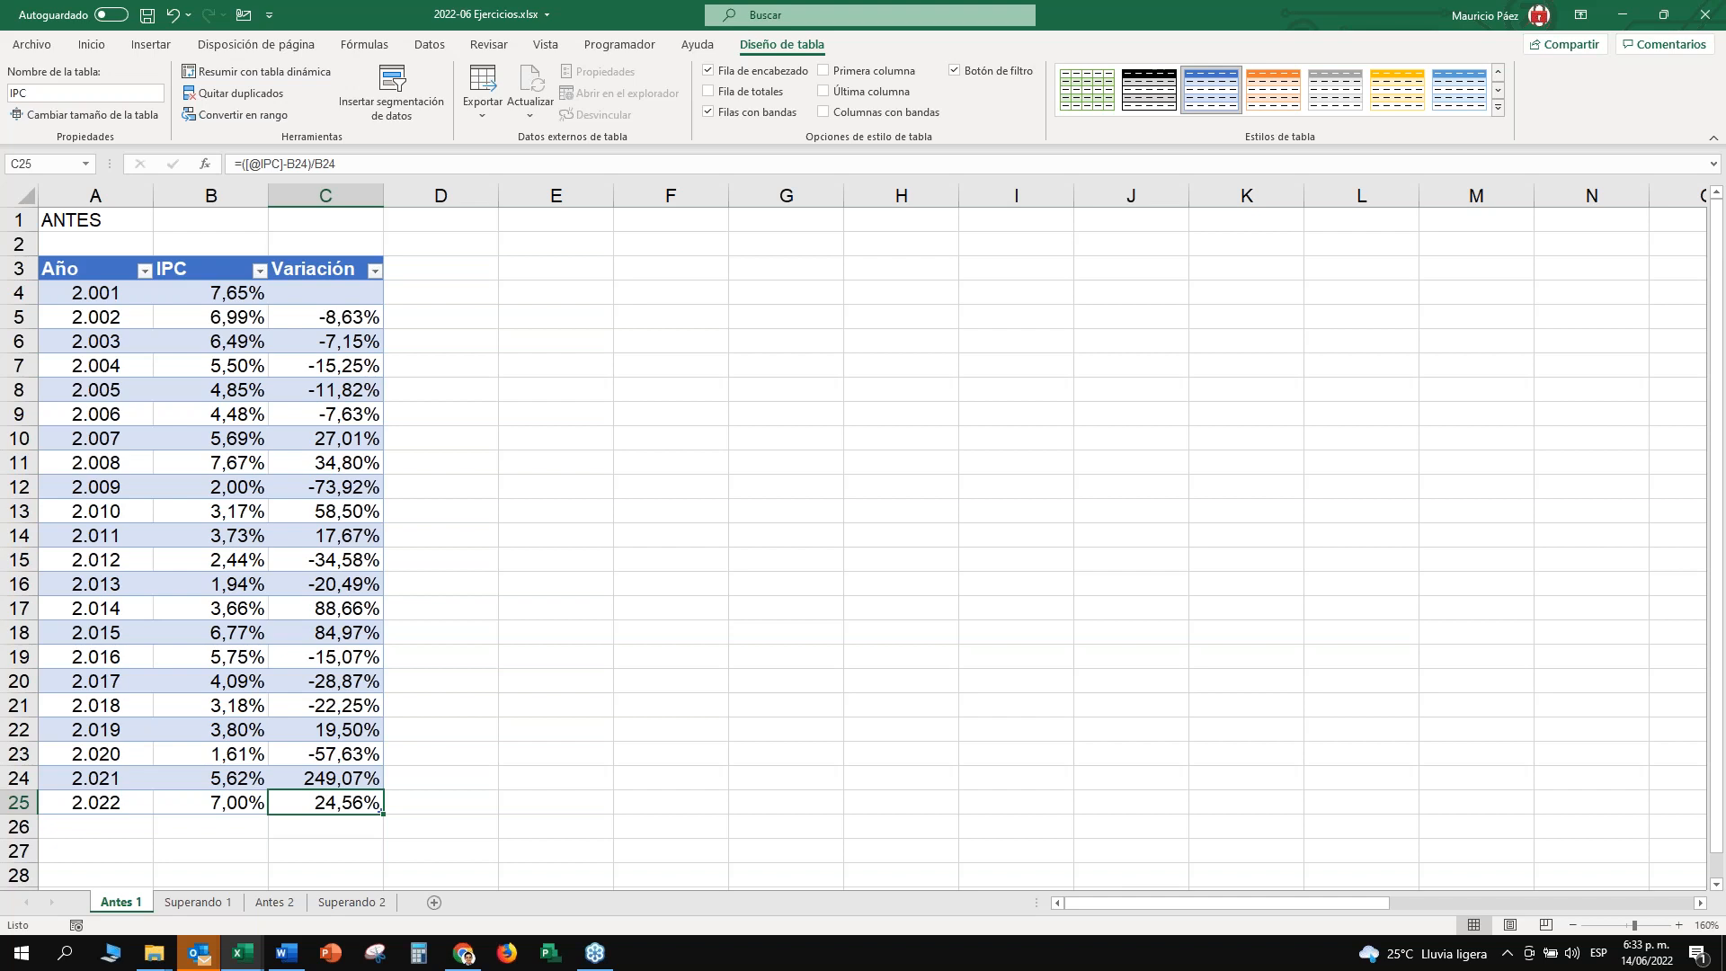
Append row 26 to table IPC with year 2023 and an IPC of 9%.
key(Tab)
key(Return)
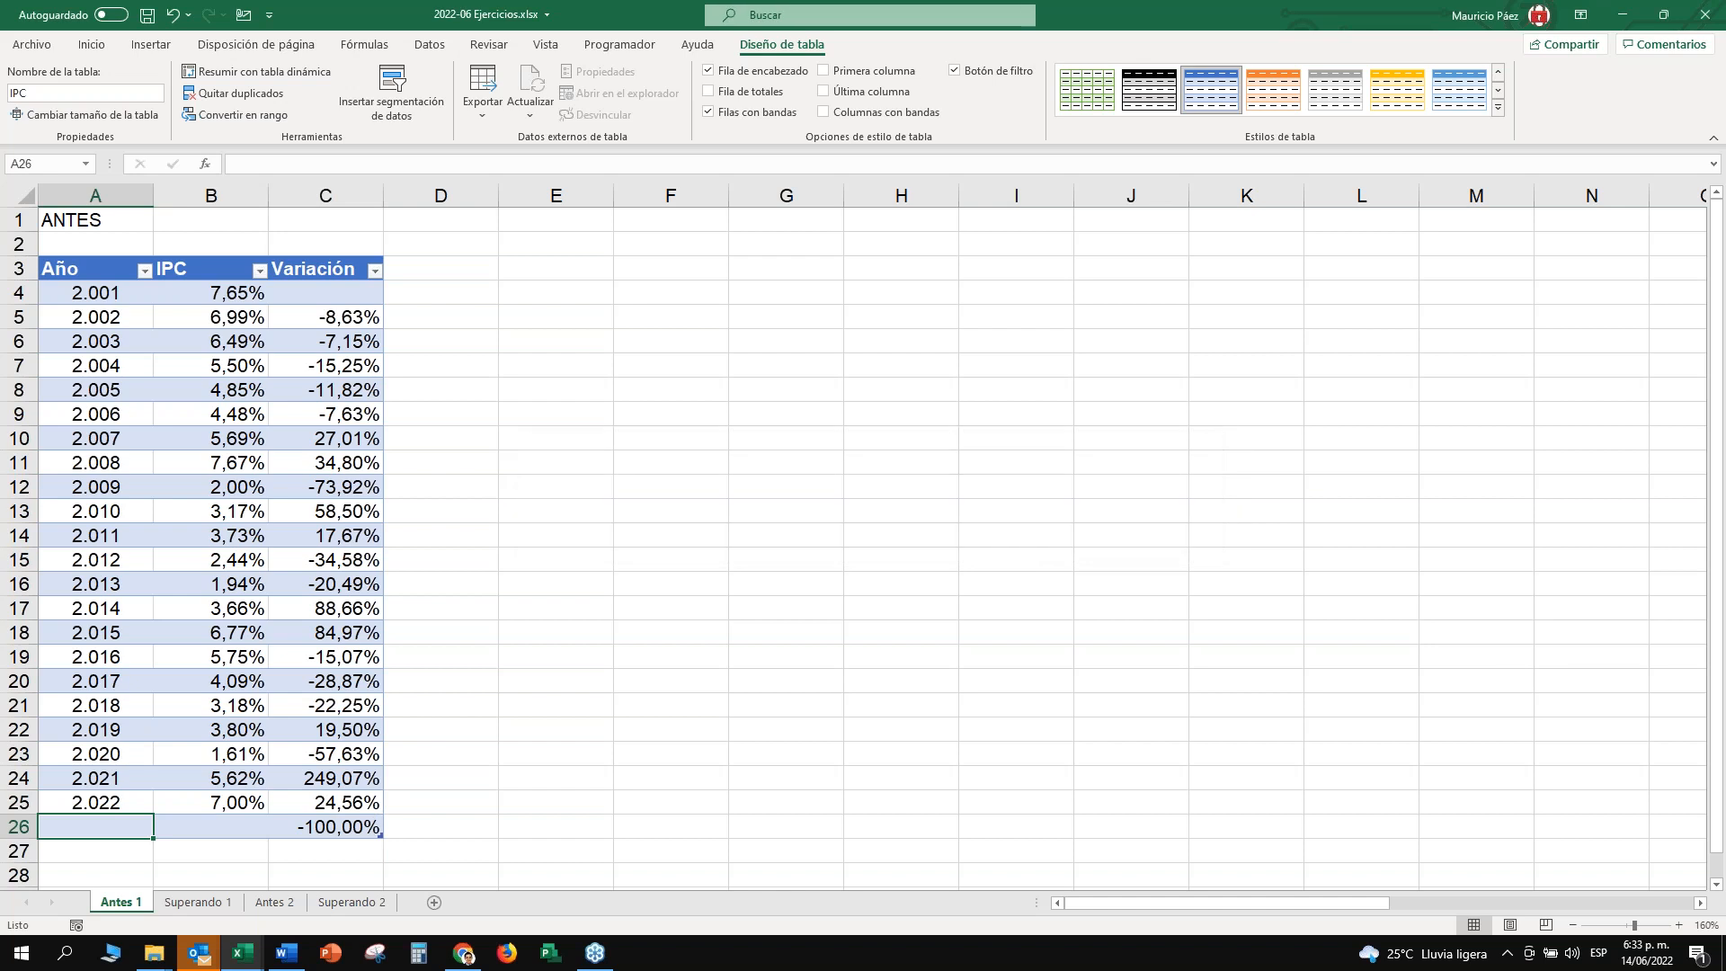
text(2023)
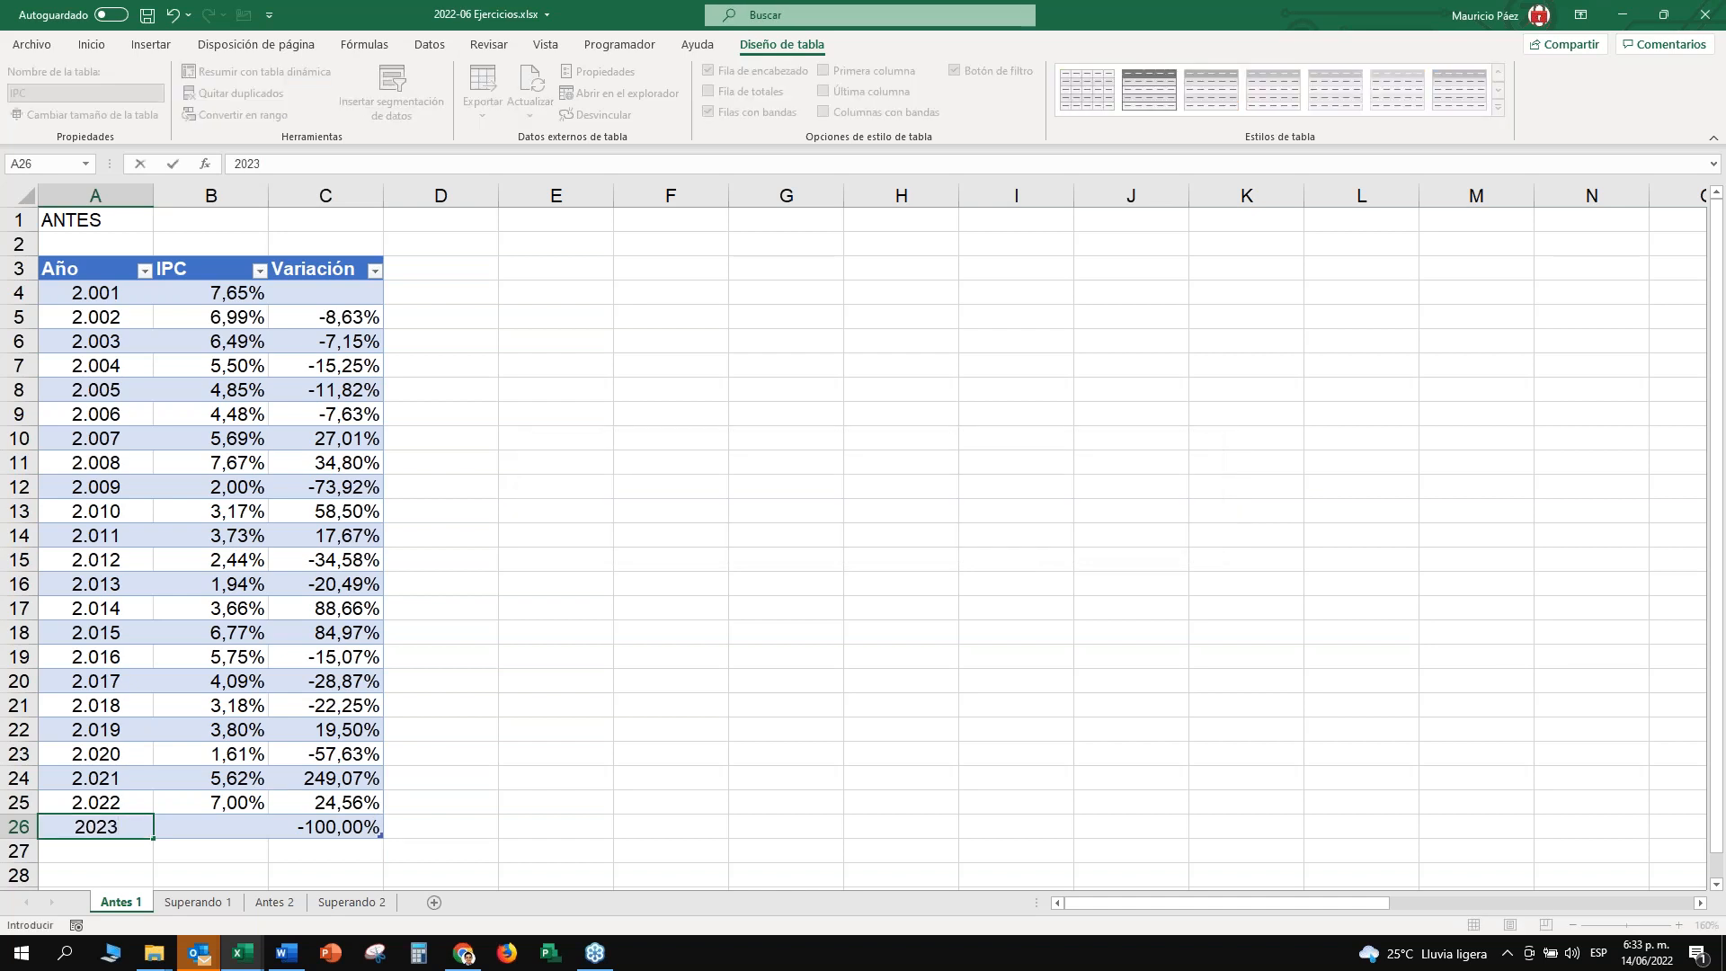
key(Tab)
text(9)
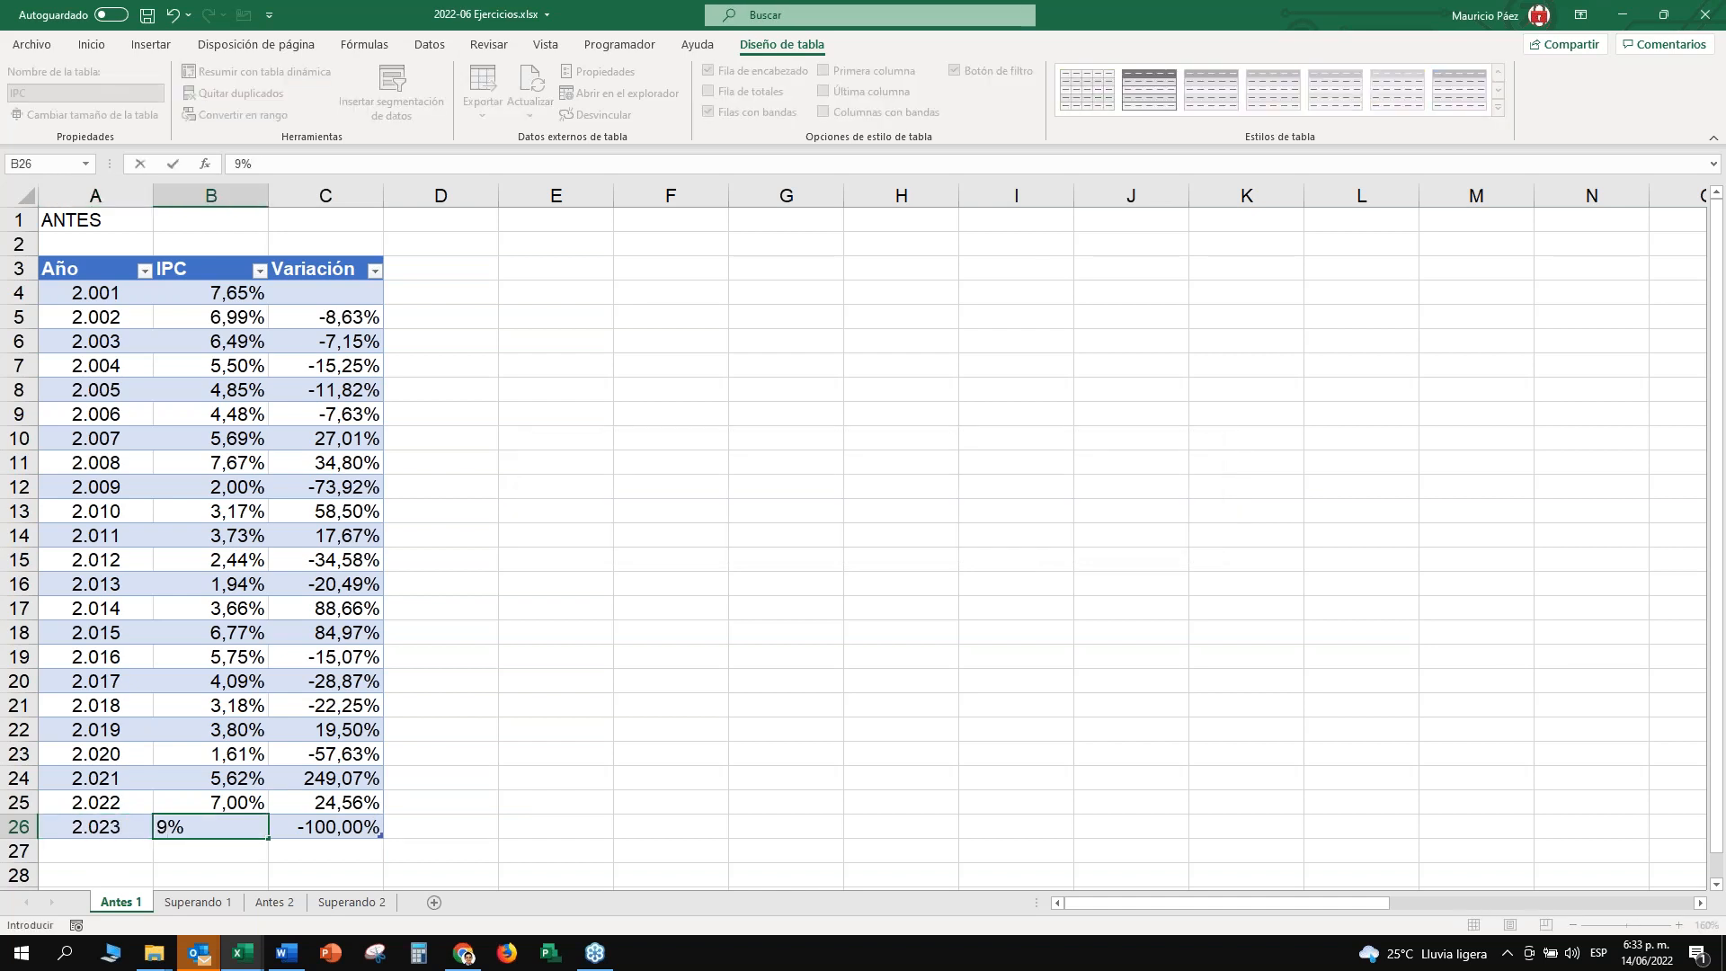
key(Tab)
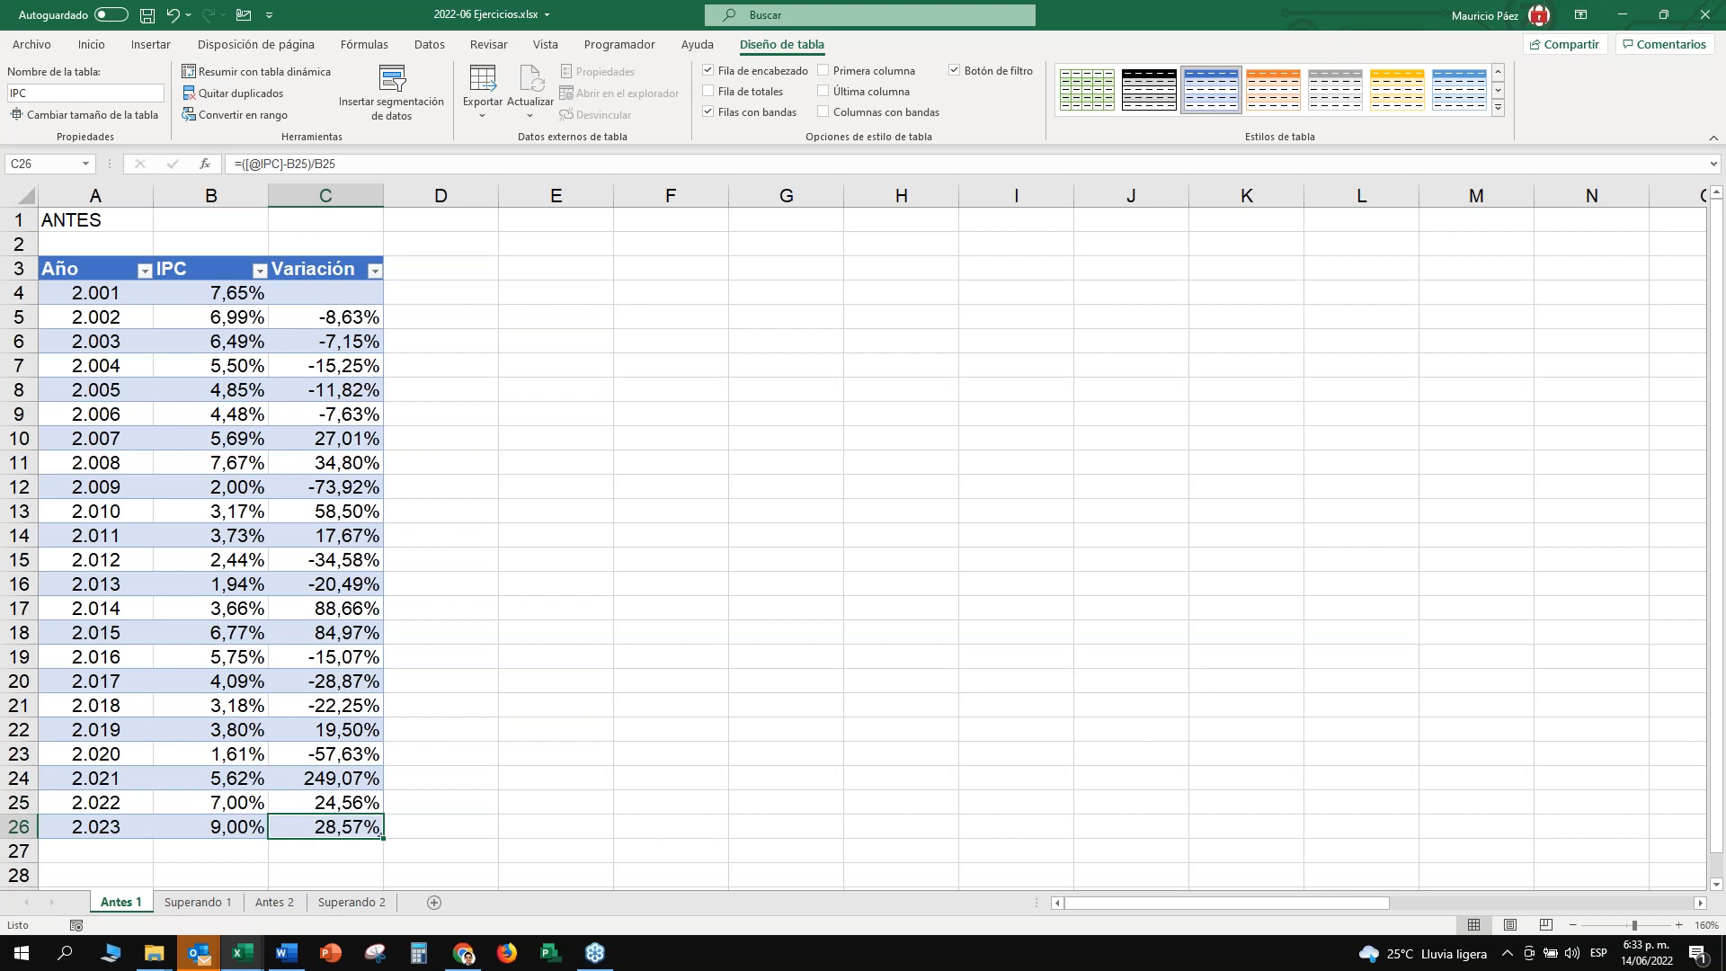
Examine the cell references in the Variación formulas from C26 upward to C22 without changing them.
key(F2)
key(Escape)
key(Up)
key(F2)
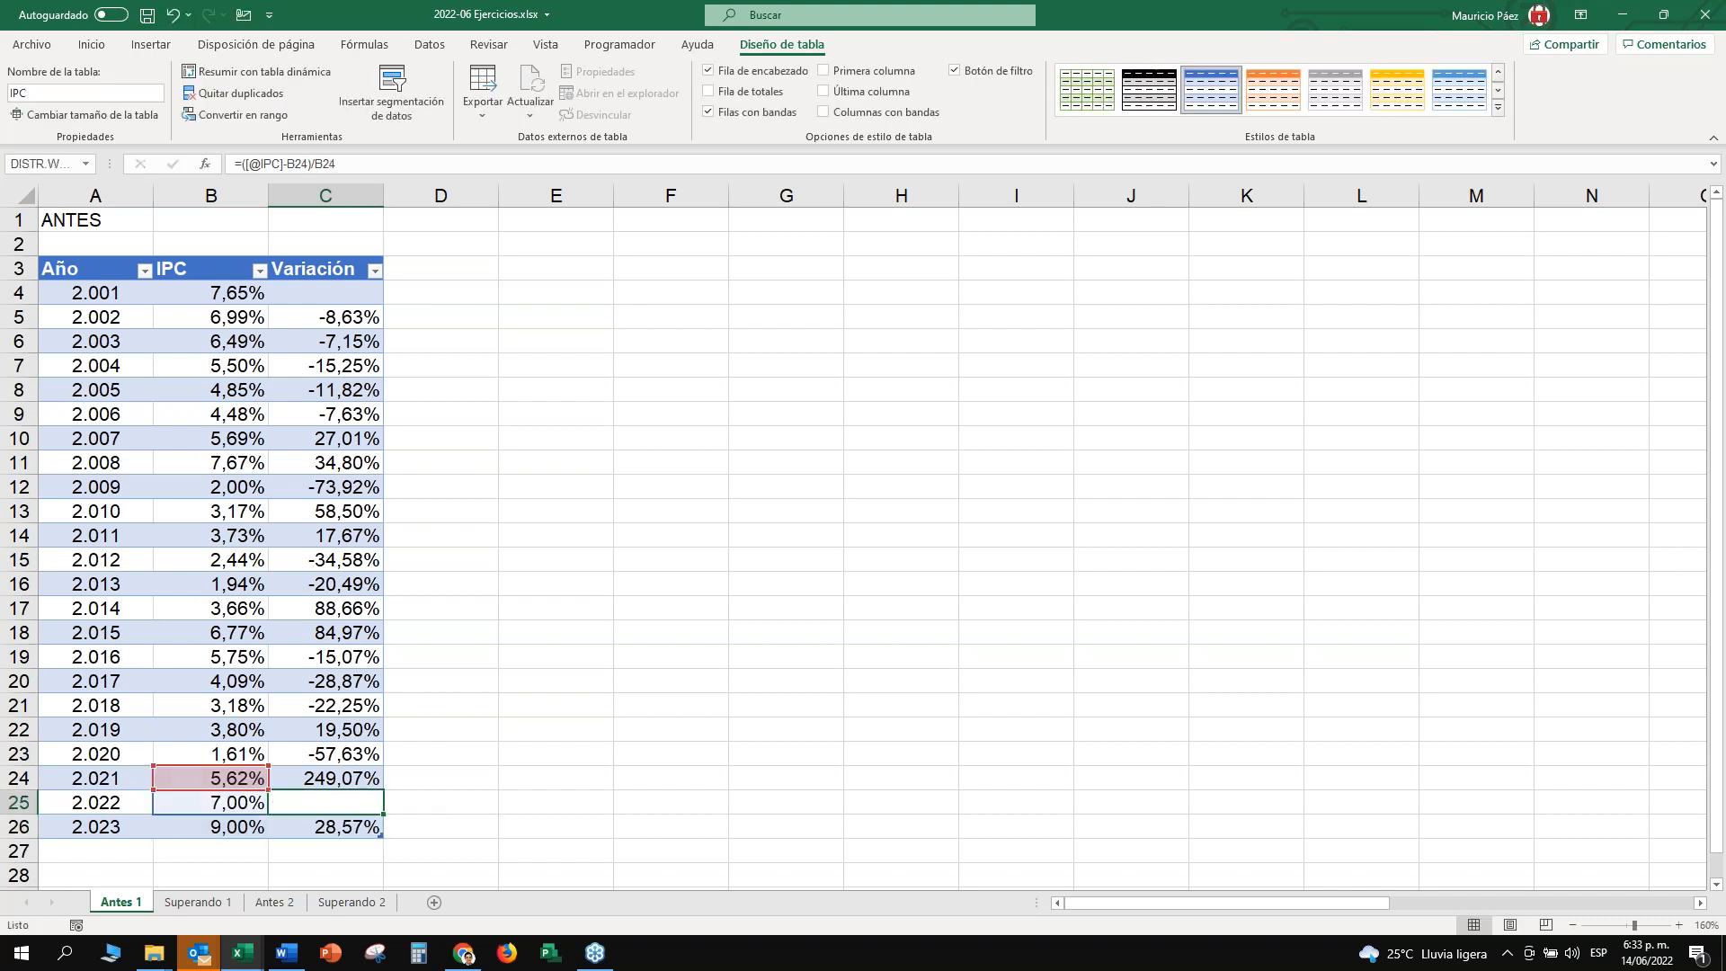
key(Escape)
key(Up)
key(F2)
key(Escape)
key(Up)
key(F2)
key(Escape)
key(Up)
key(F2)
key(Return)
key(Down)
key(Down)
key(Down)
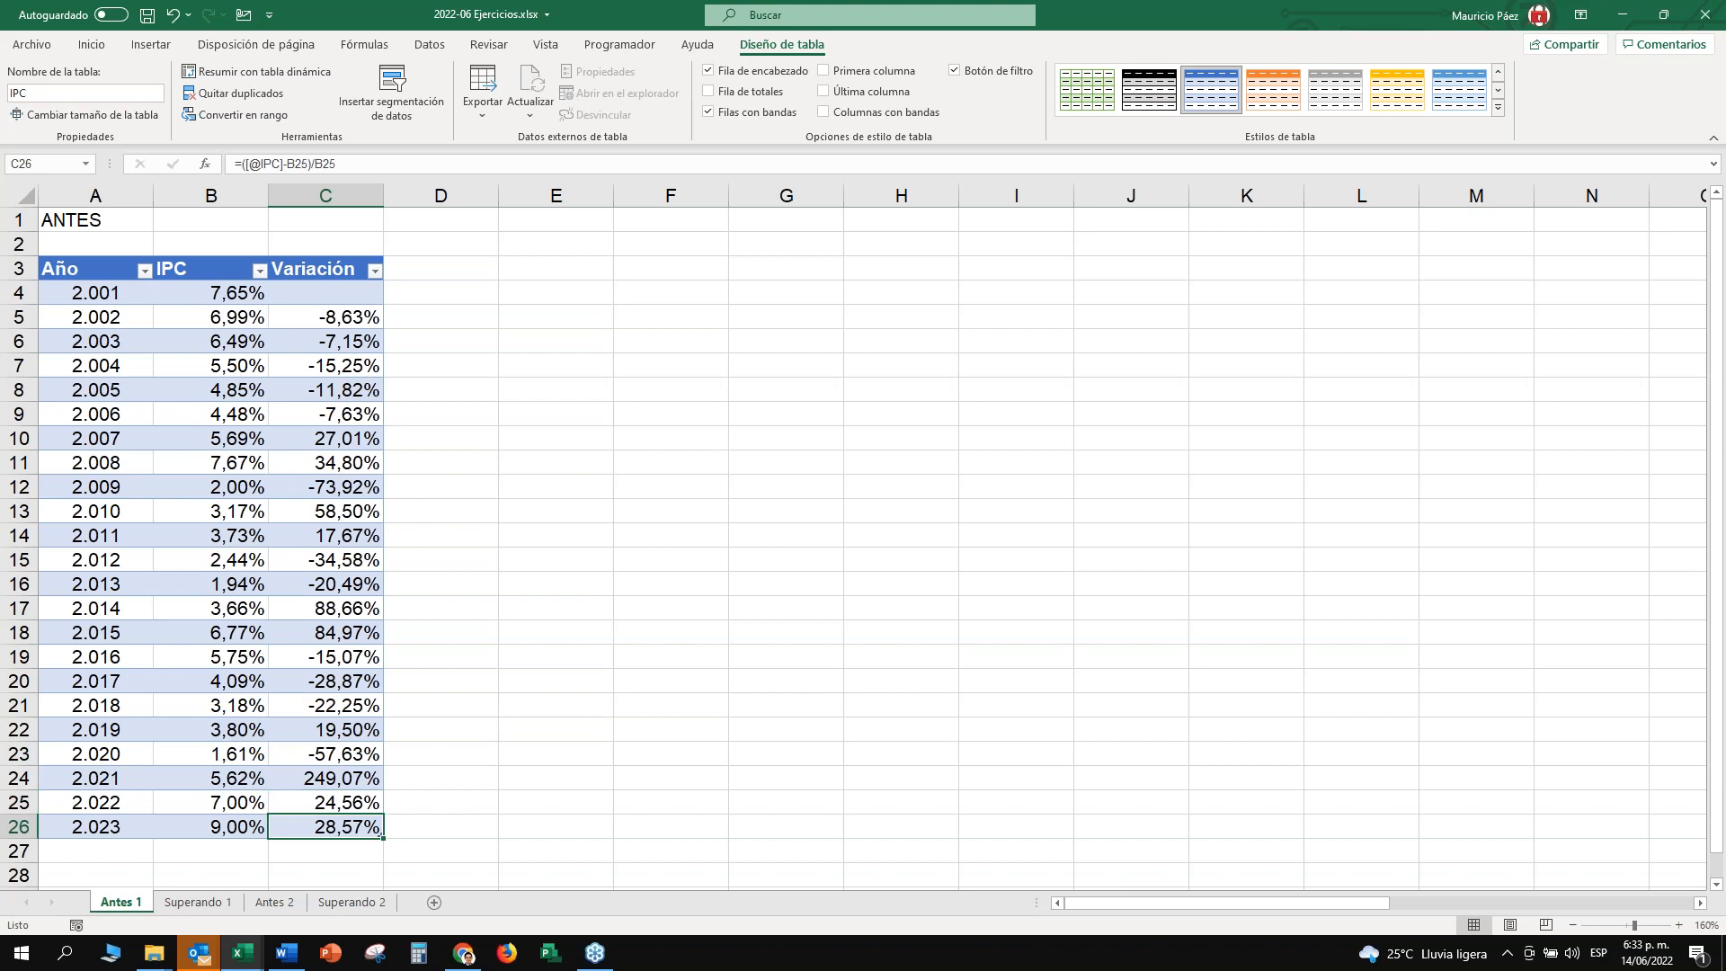
Highlight the IPC values for 2021 through 2023 in B24:B26.
key(Left)
key(Left)
key(Up)
key(Up)
key(shift+Down)
key(shift+Down)
key(shift+Up)
key(shift+Up)
key(shift+Down)
key(shift+Down)
key(shift+Up)
key(shift+Up)
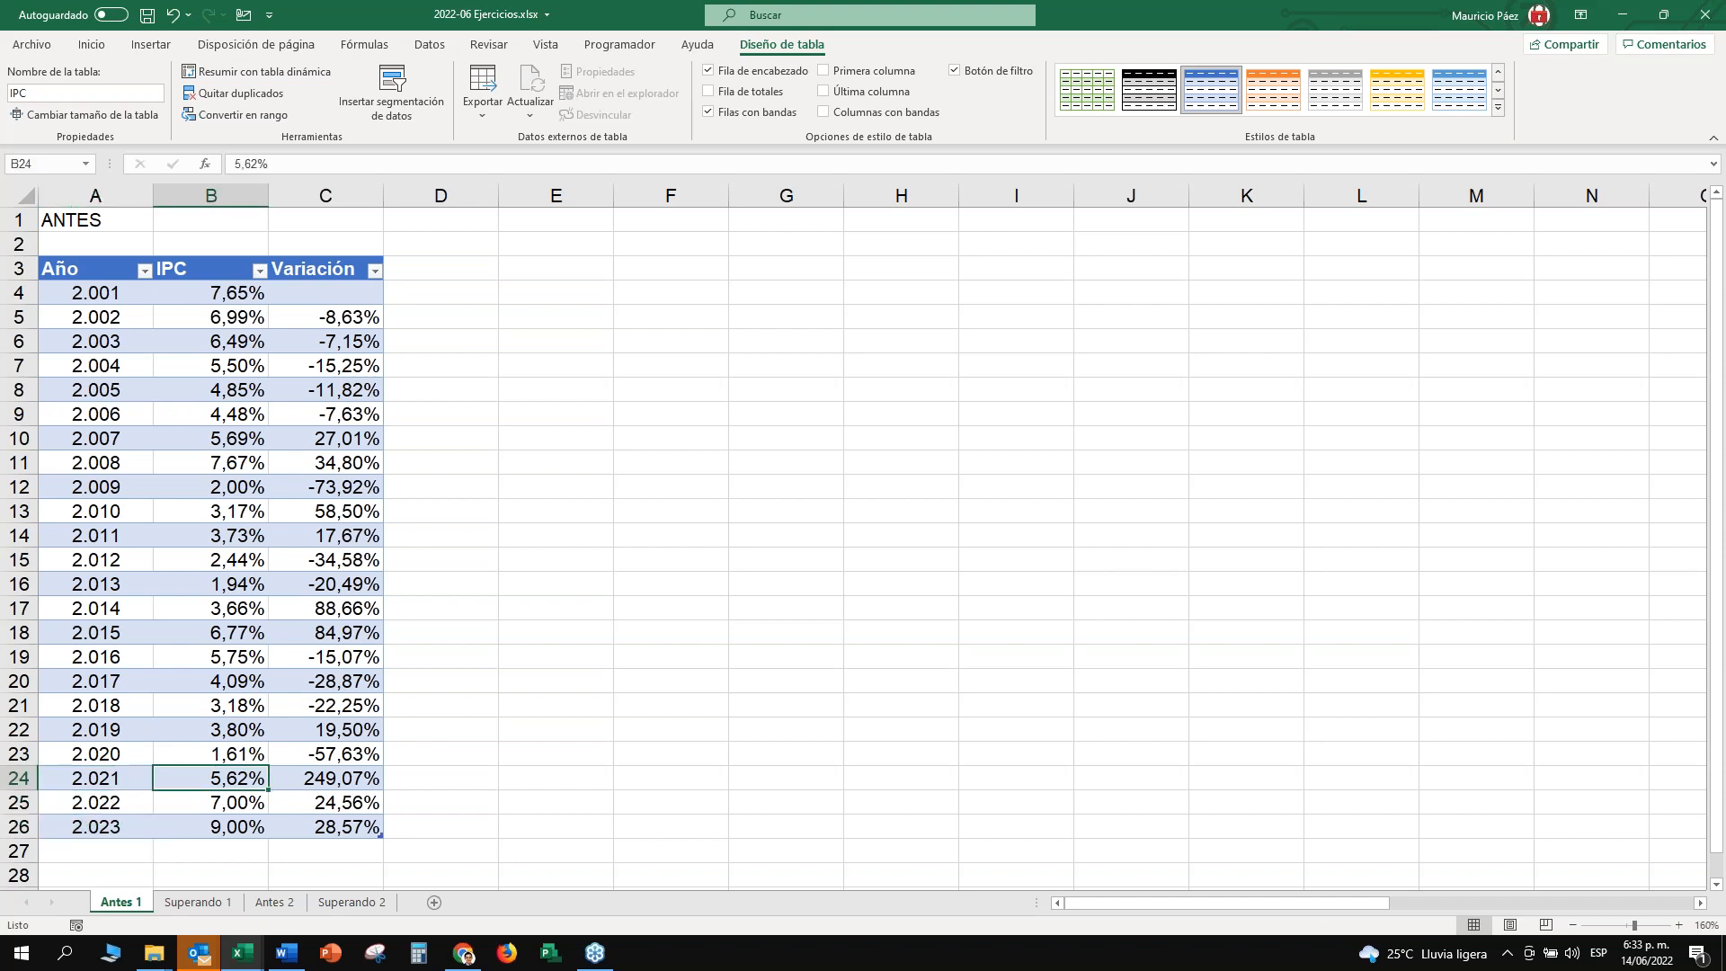
key(shift+Down)
key(shift+Down)
key(Right)
key(shift+Down)
key(shift+Down)
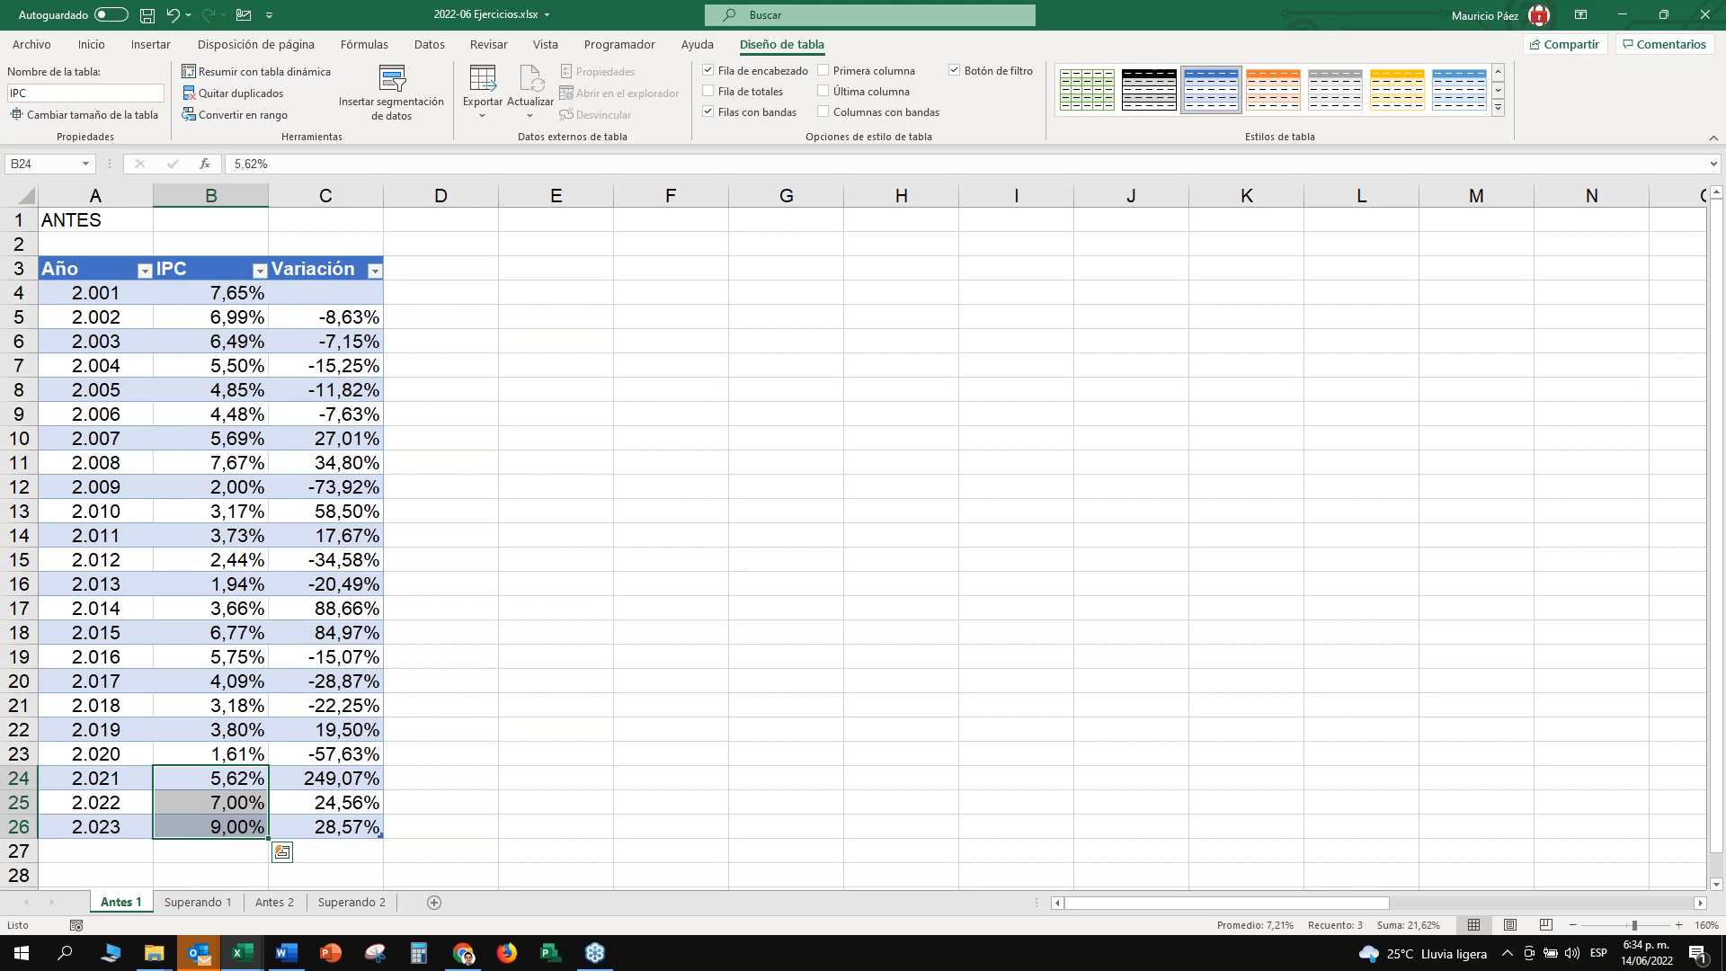
key(Left)
key(Right)
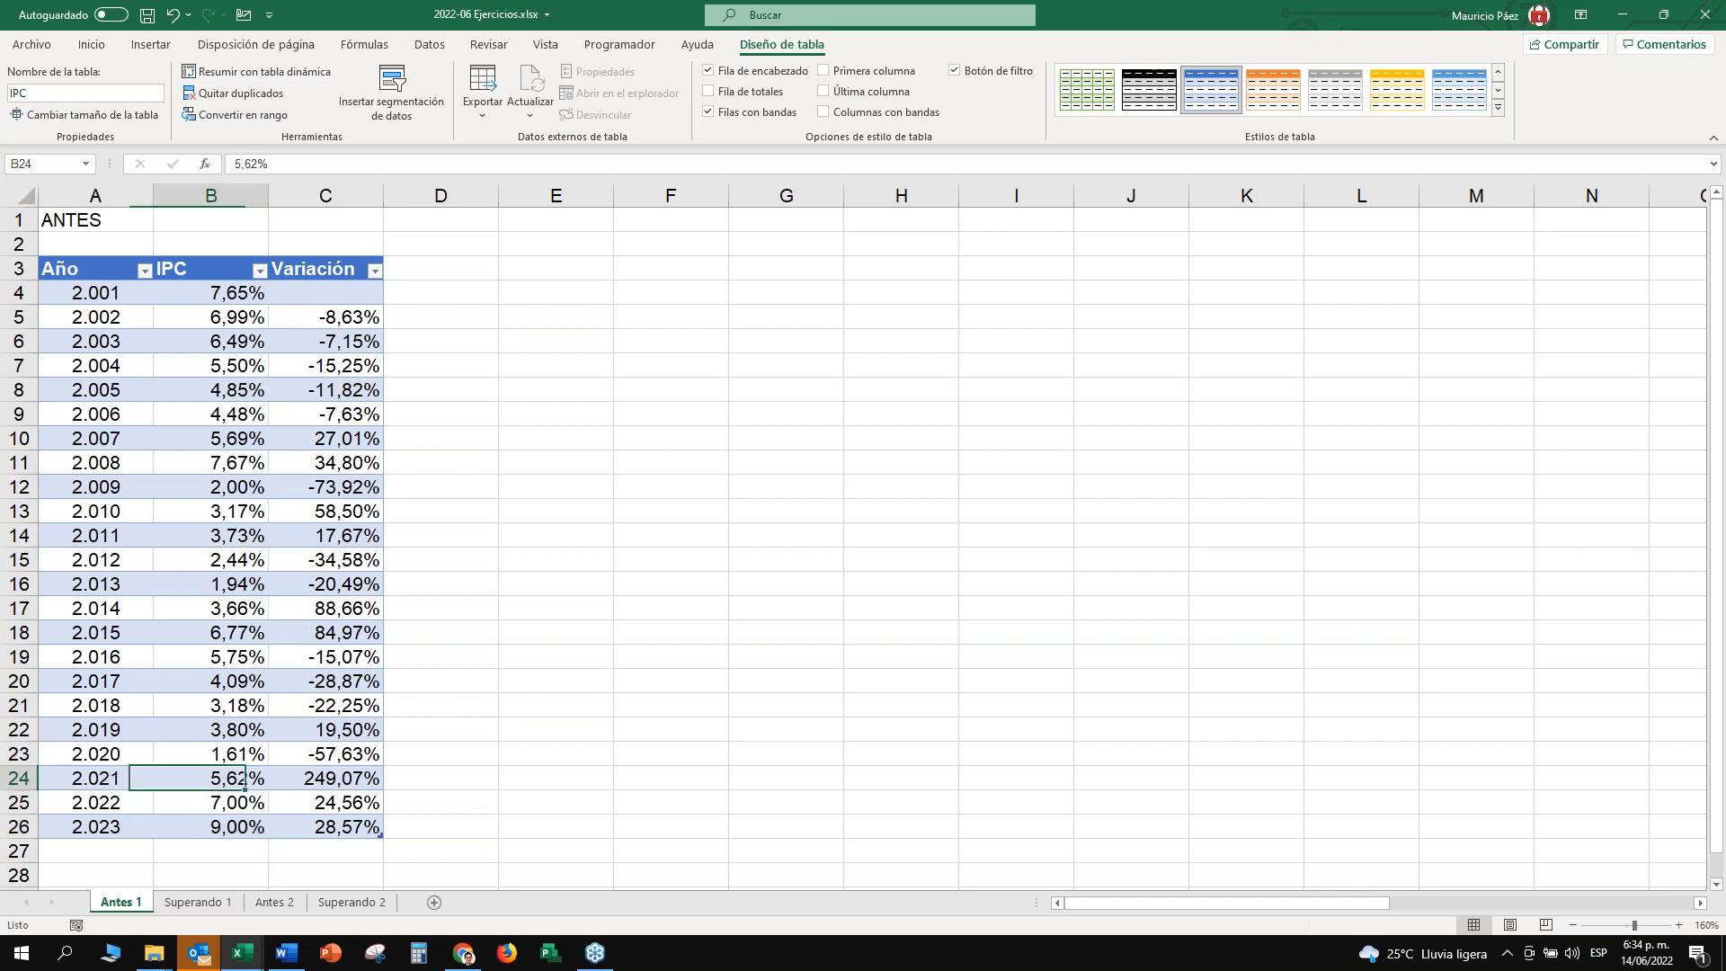
key(Left)
key(ctrl+Up)
key(ctrl+Down)
key(ctrl+Up)
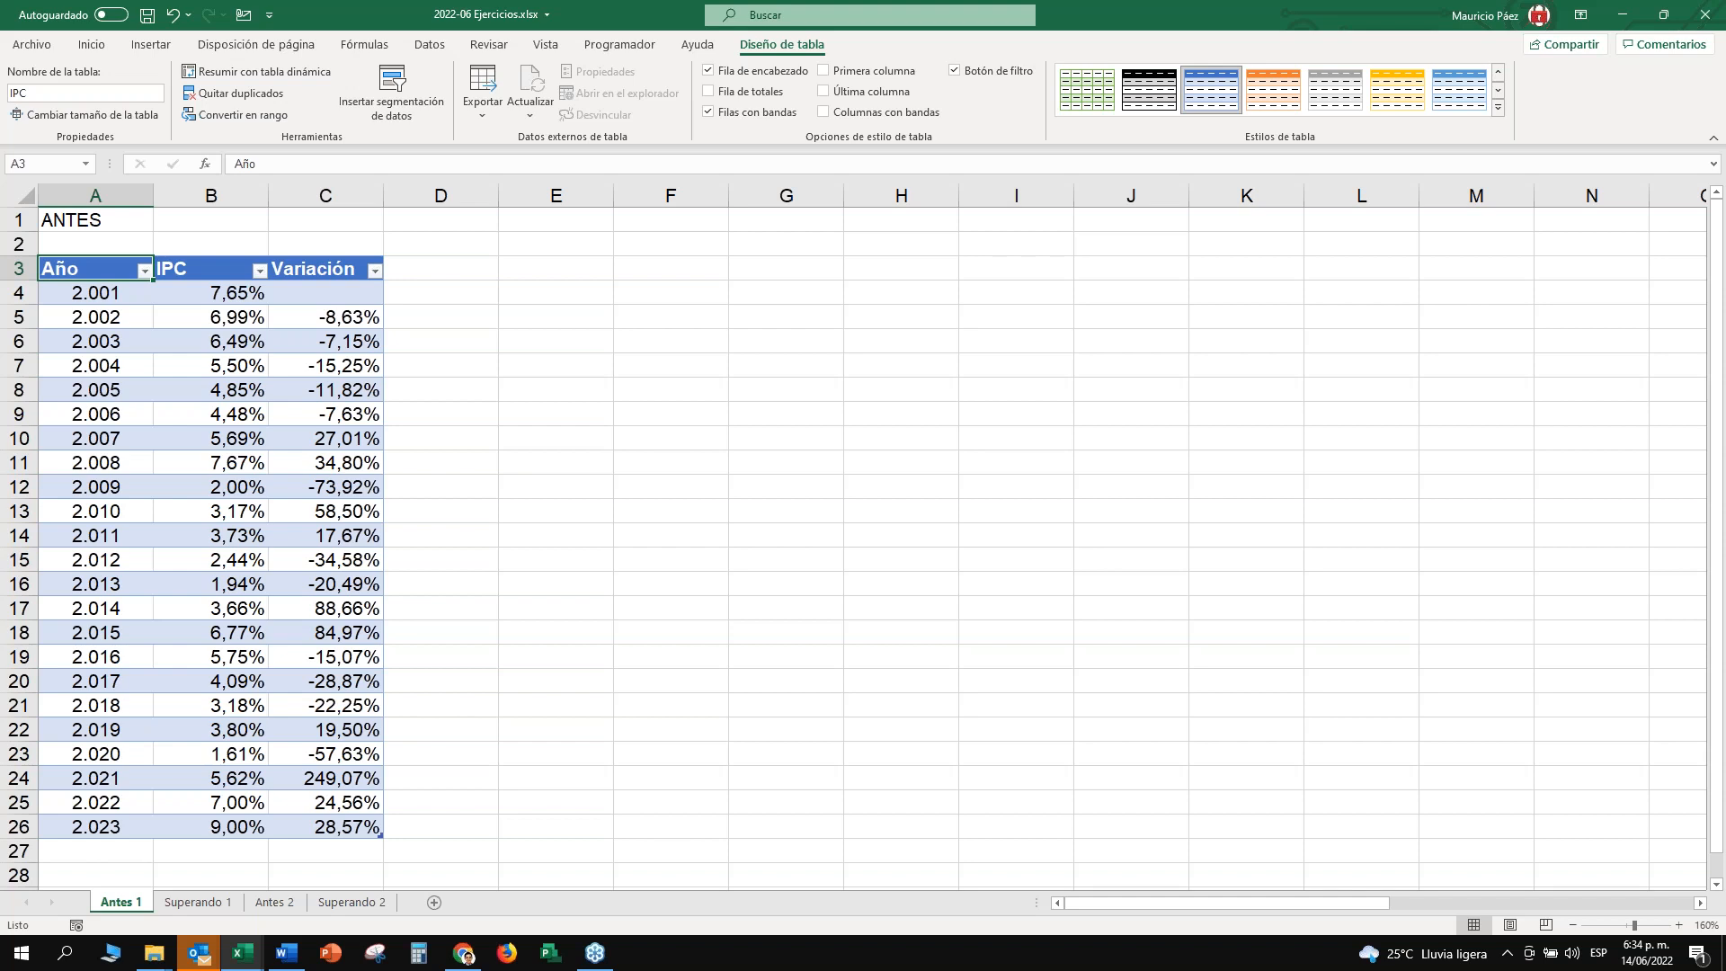
click(1002, 531)
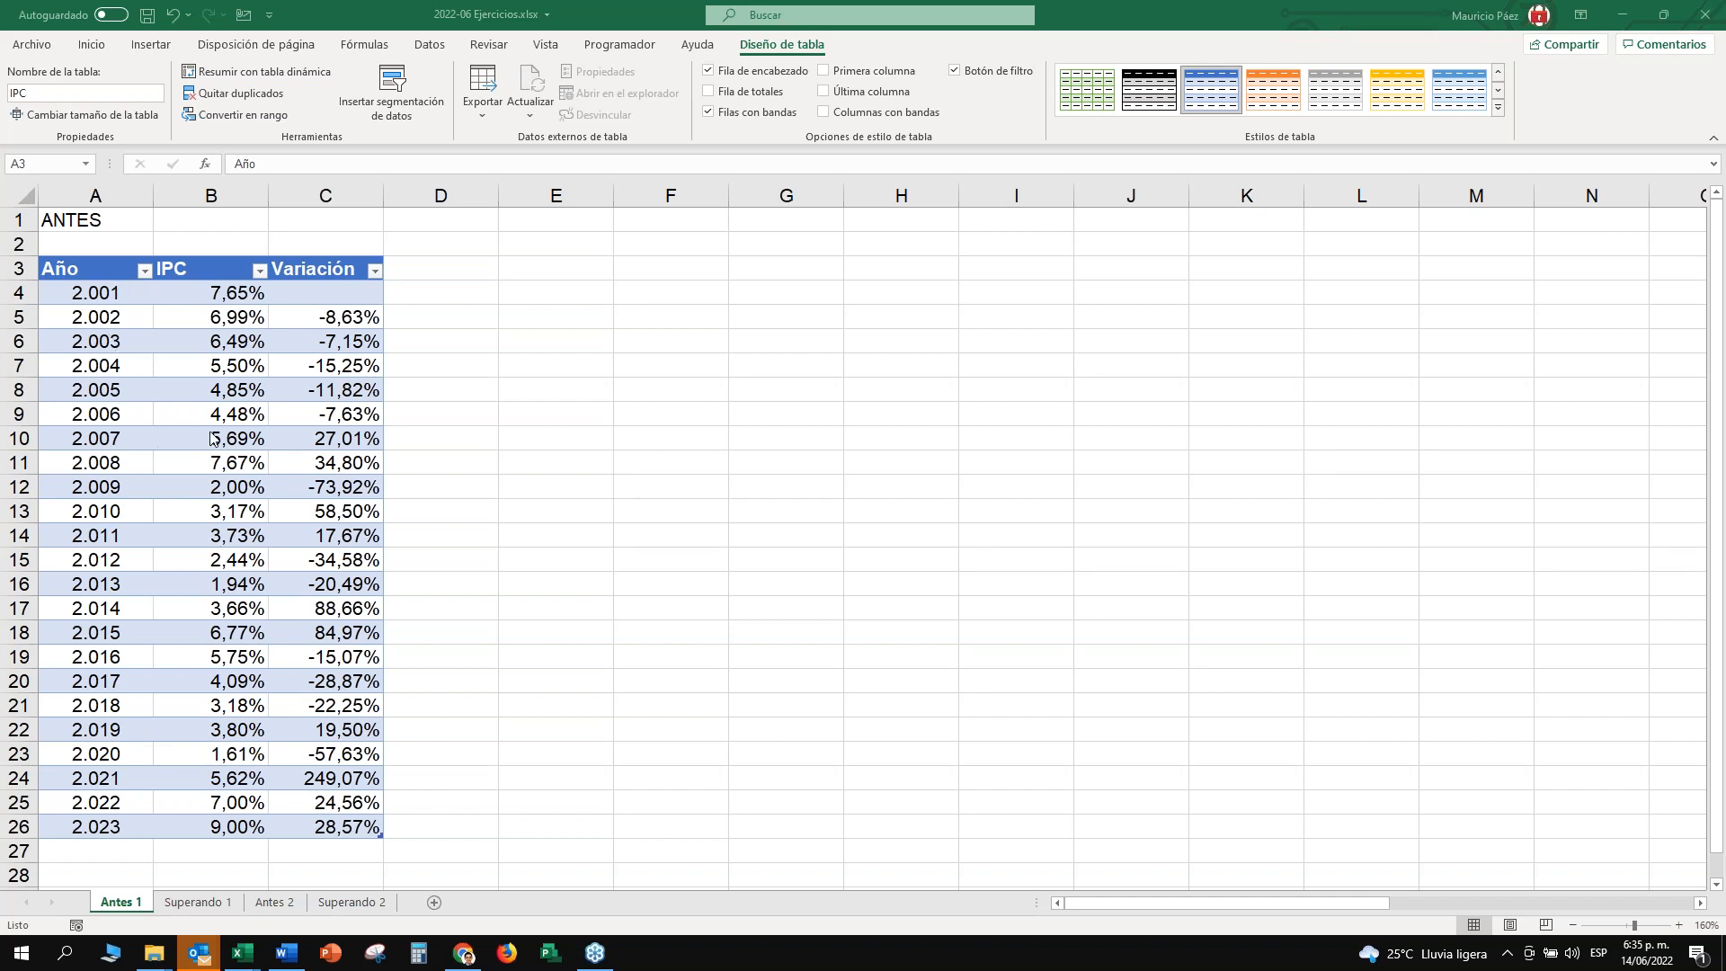
click(116, 833)
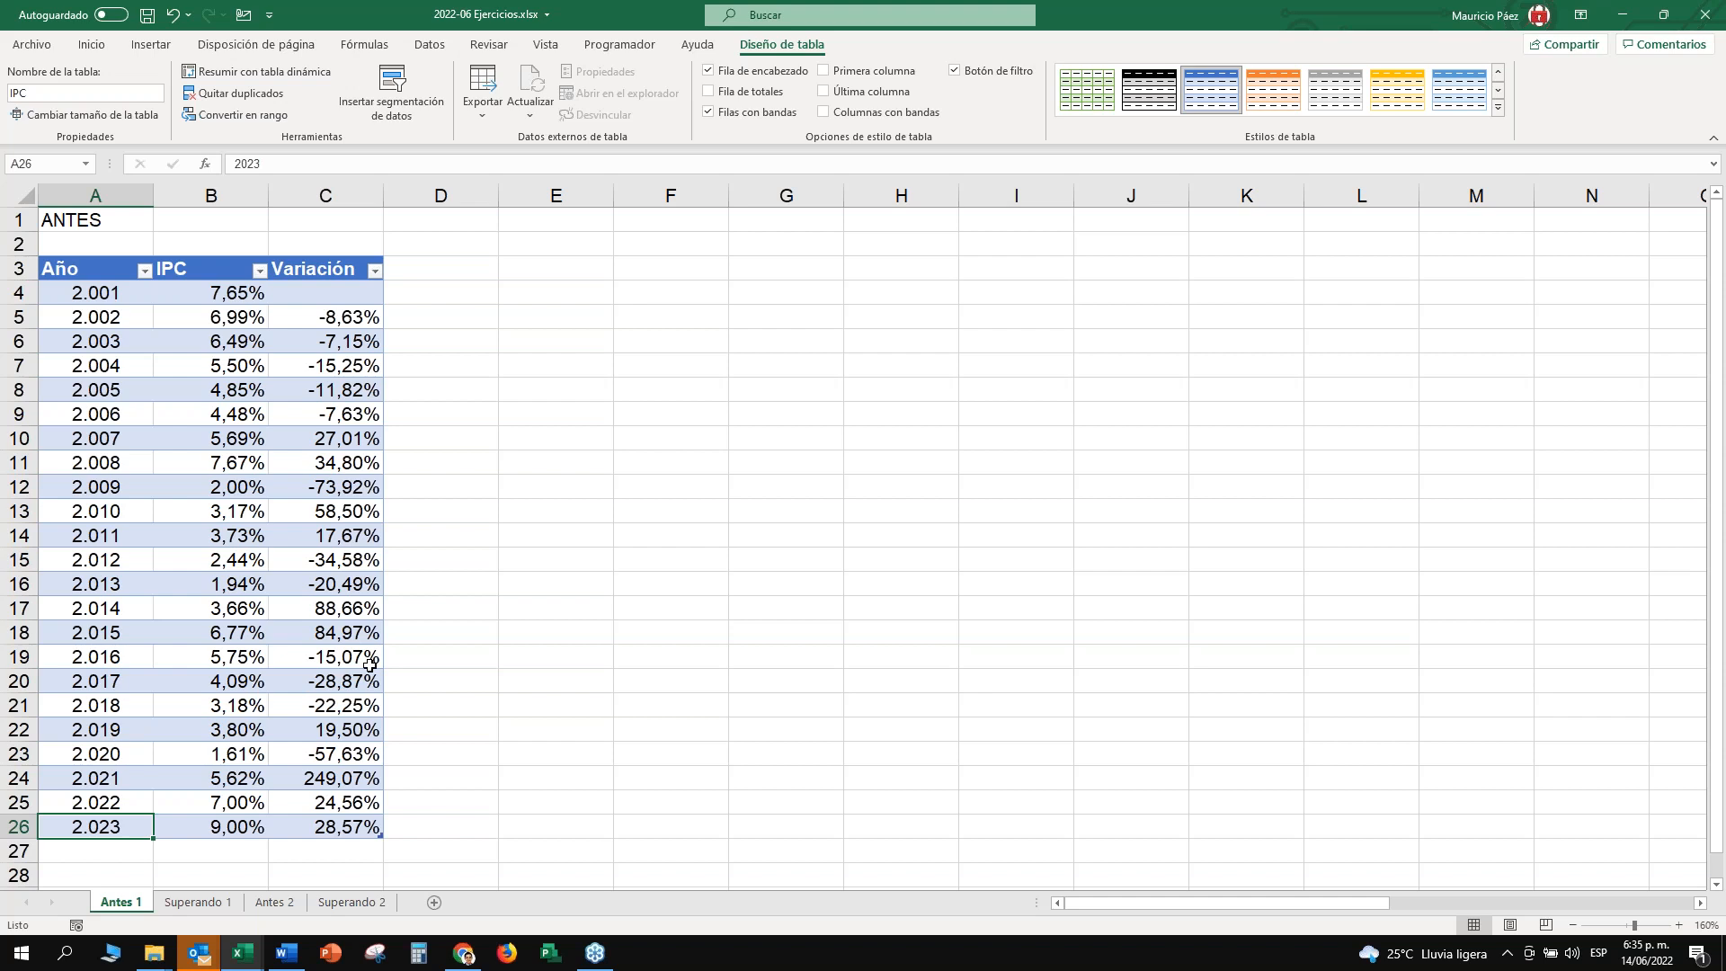
scroll(370, 665, down, 1)
scroll(369, 664, up, 1)
click(123, 294)
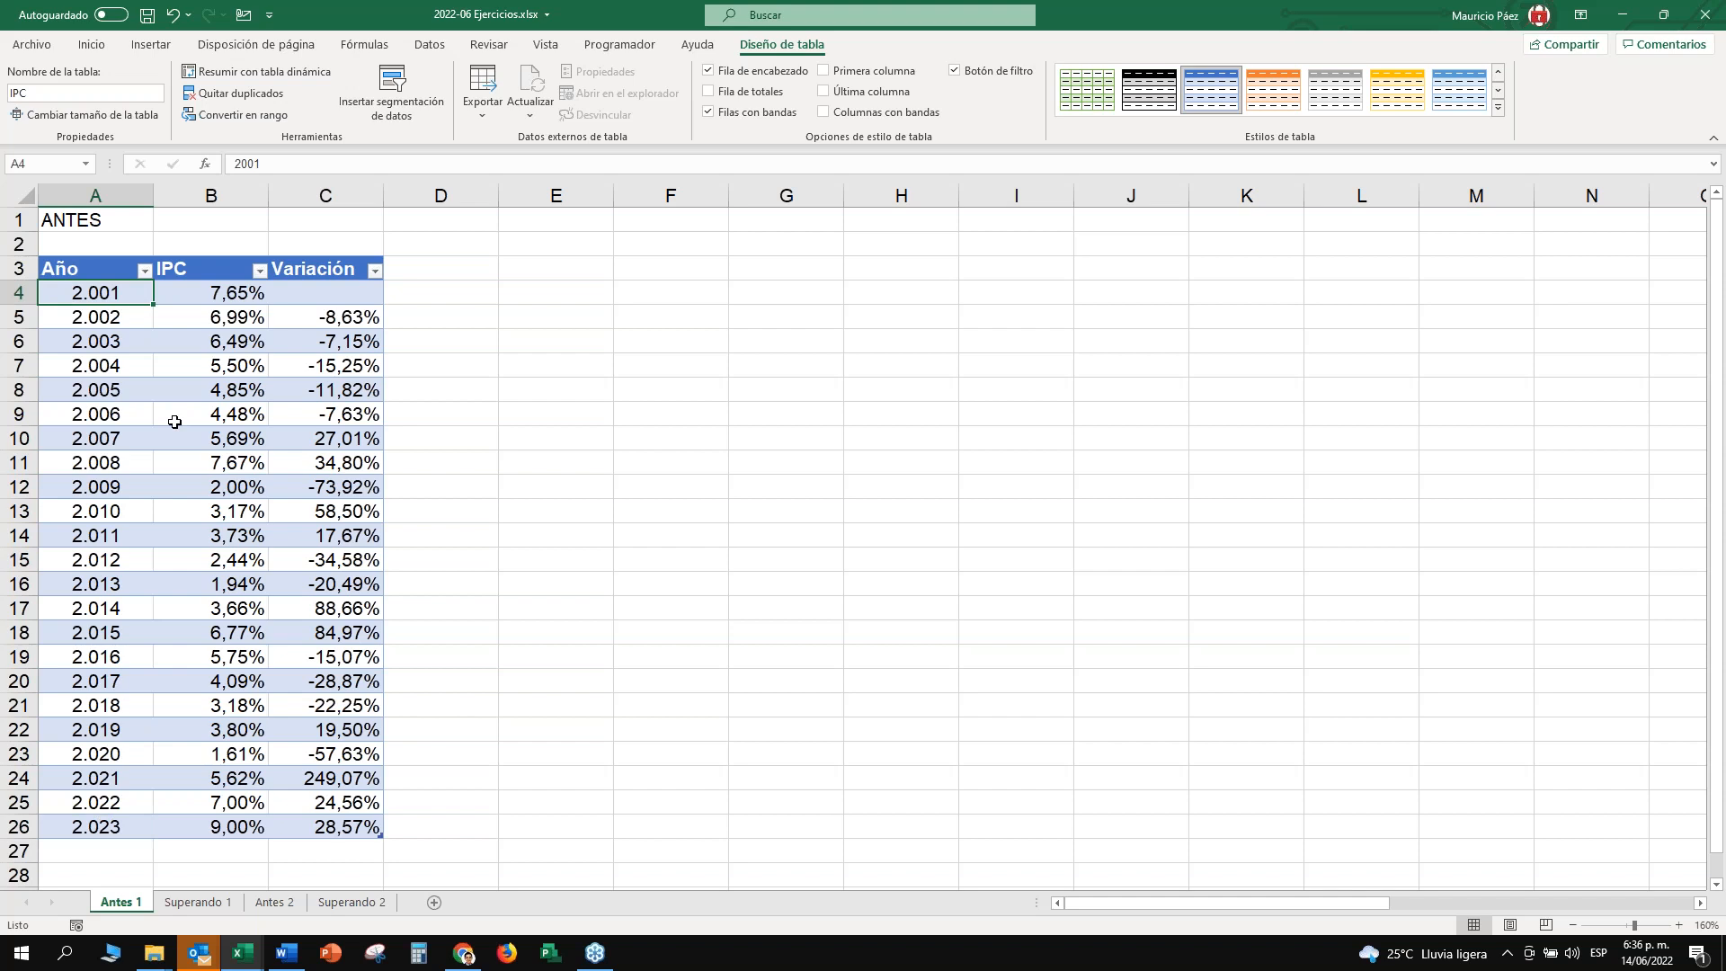
key(Down)
key(Down)
key(Down)
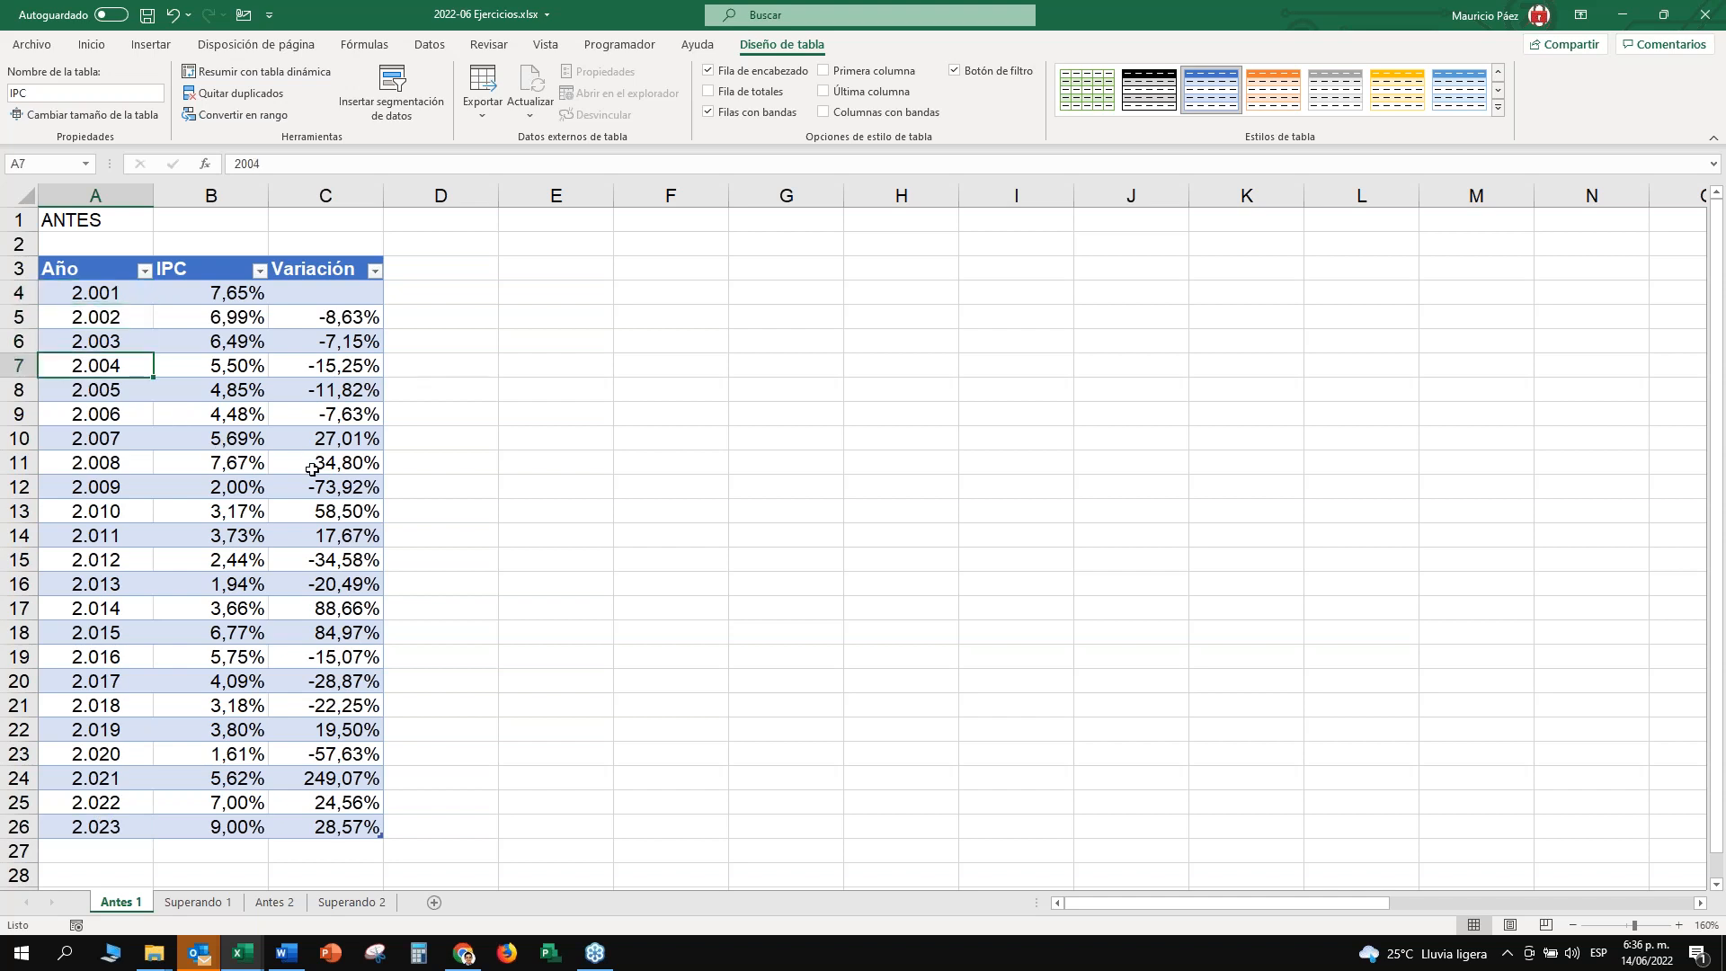
Extend table IPC down to row 34 and dismiss the formula reference warning.
scroll(315, 463, down, 3)
click(360, 608)
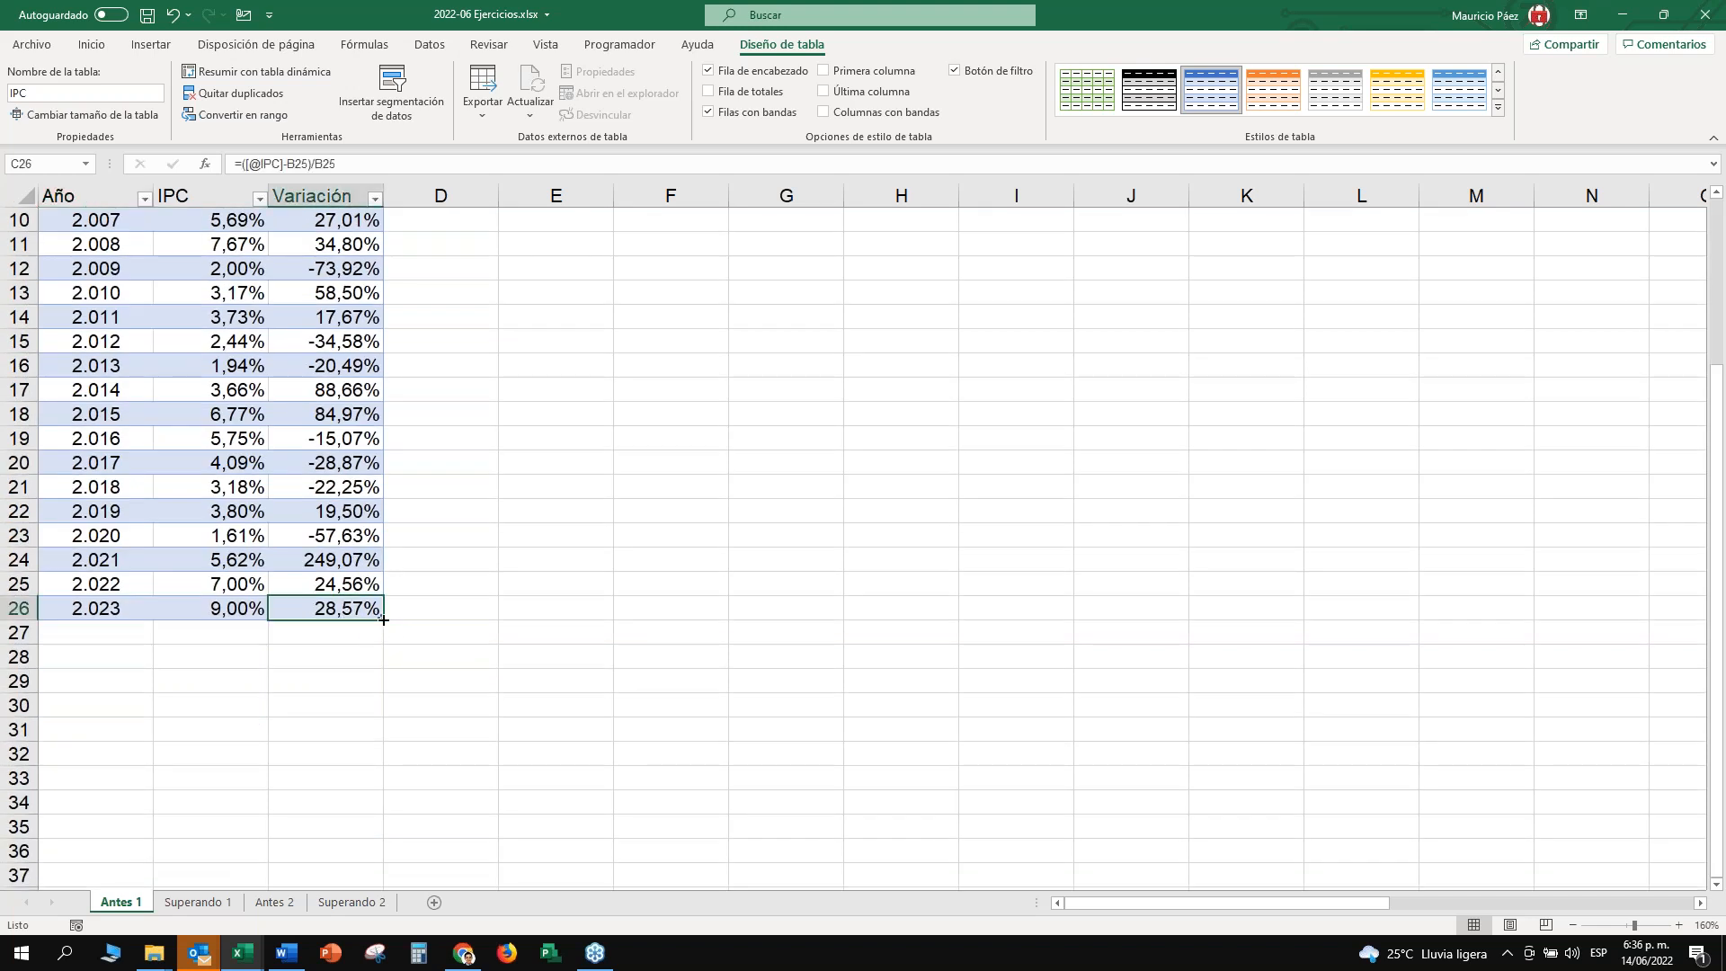
click(340, 468)
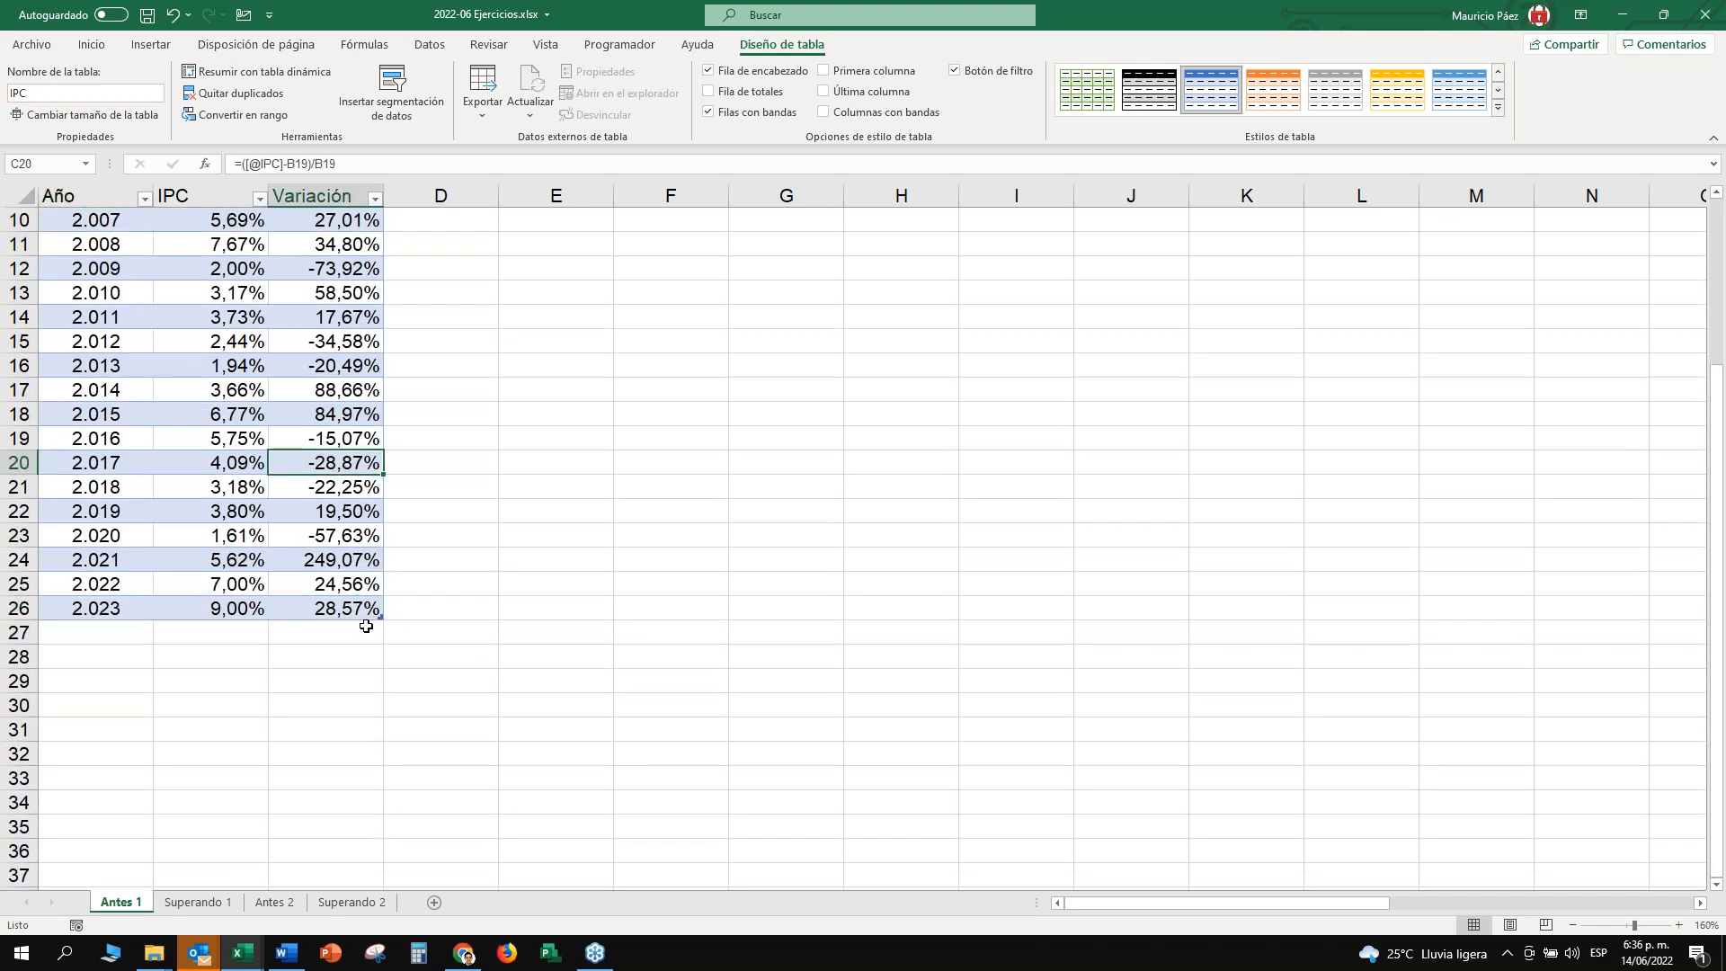
drag(380, 615, 368, 815)
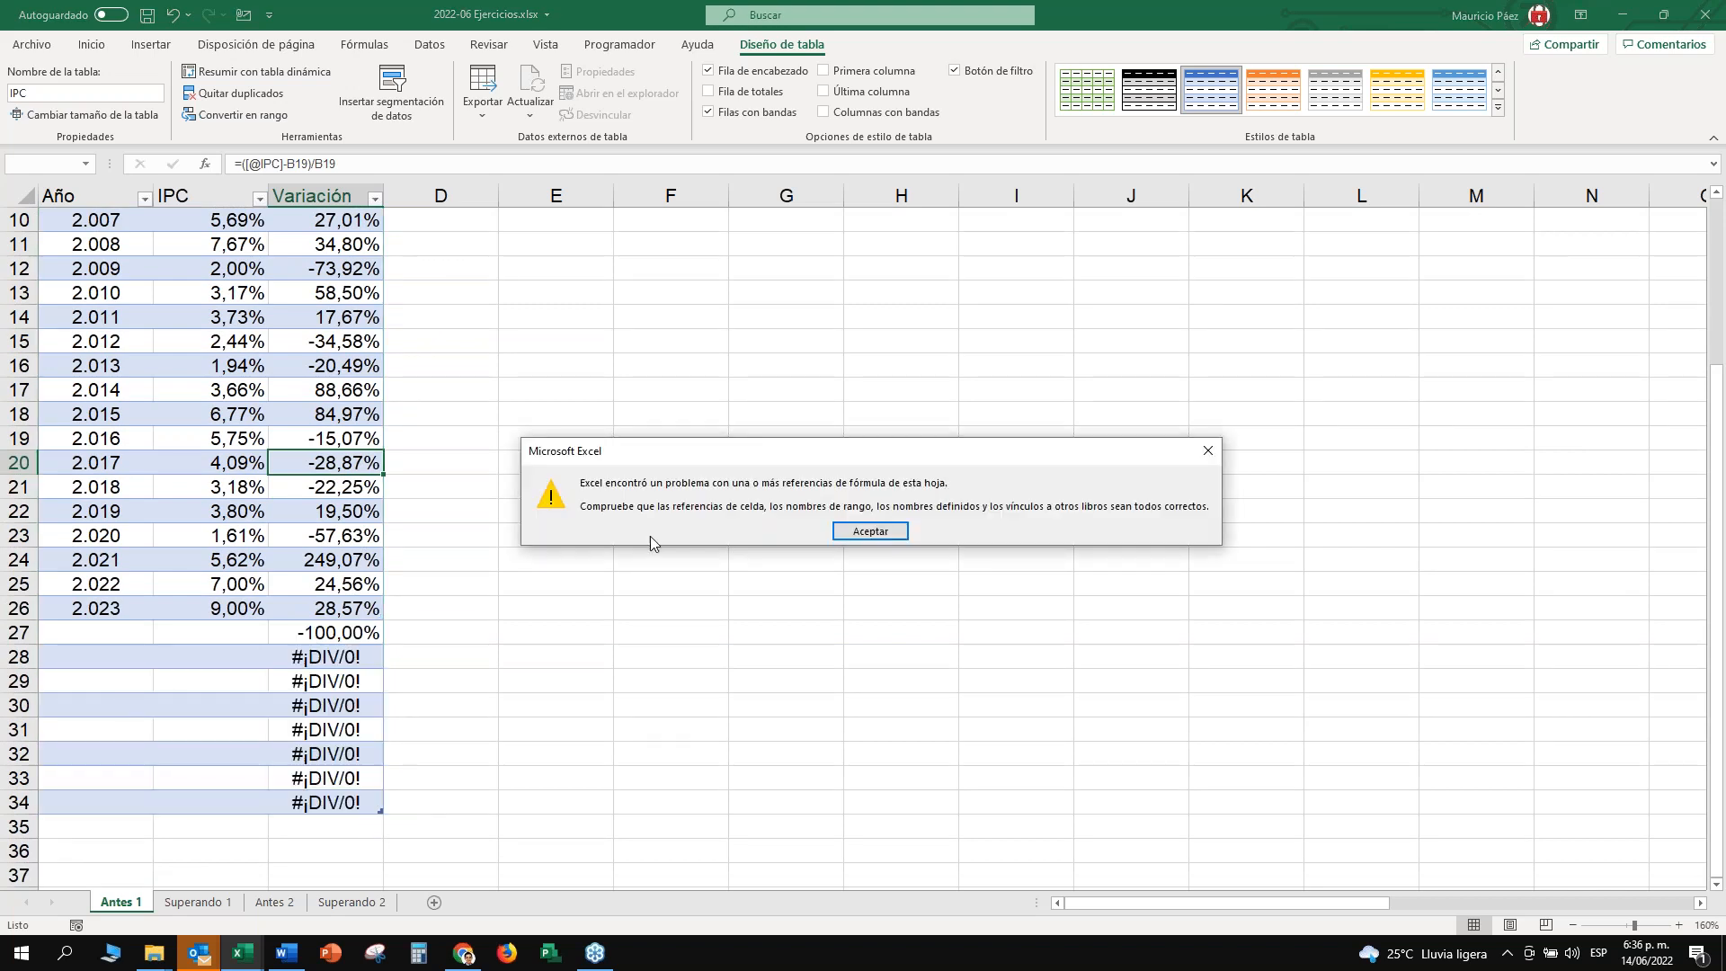
drag(869, 454, 987, 379)
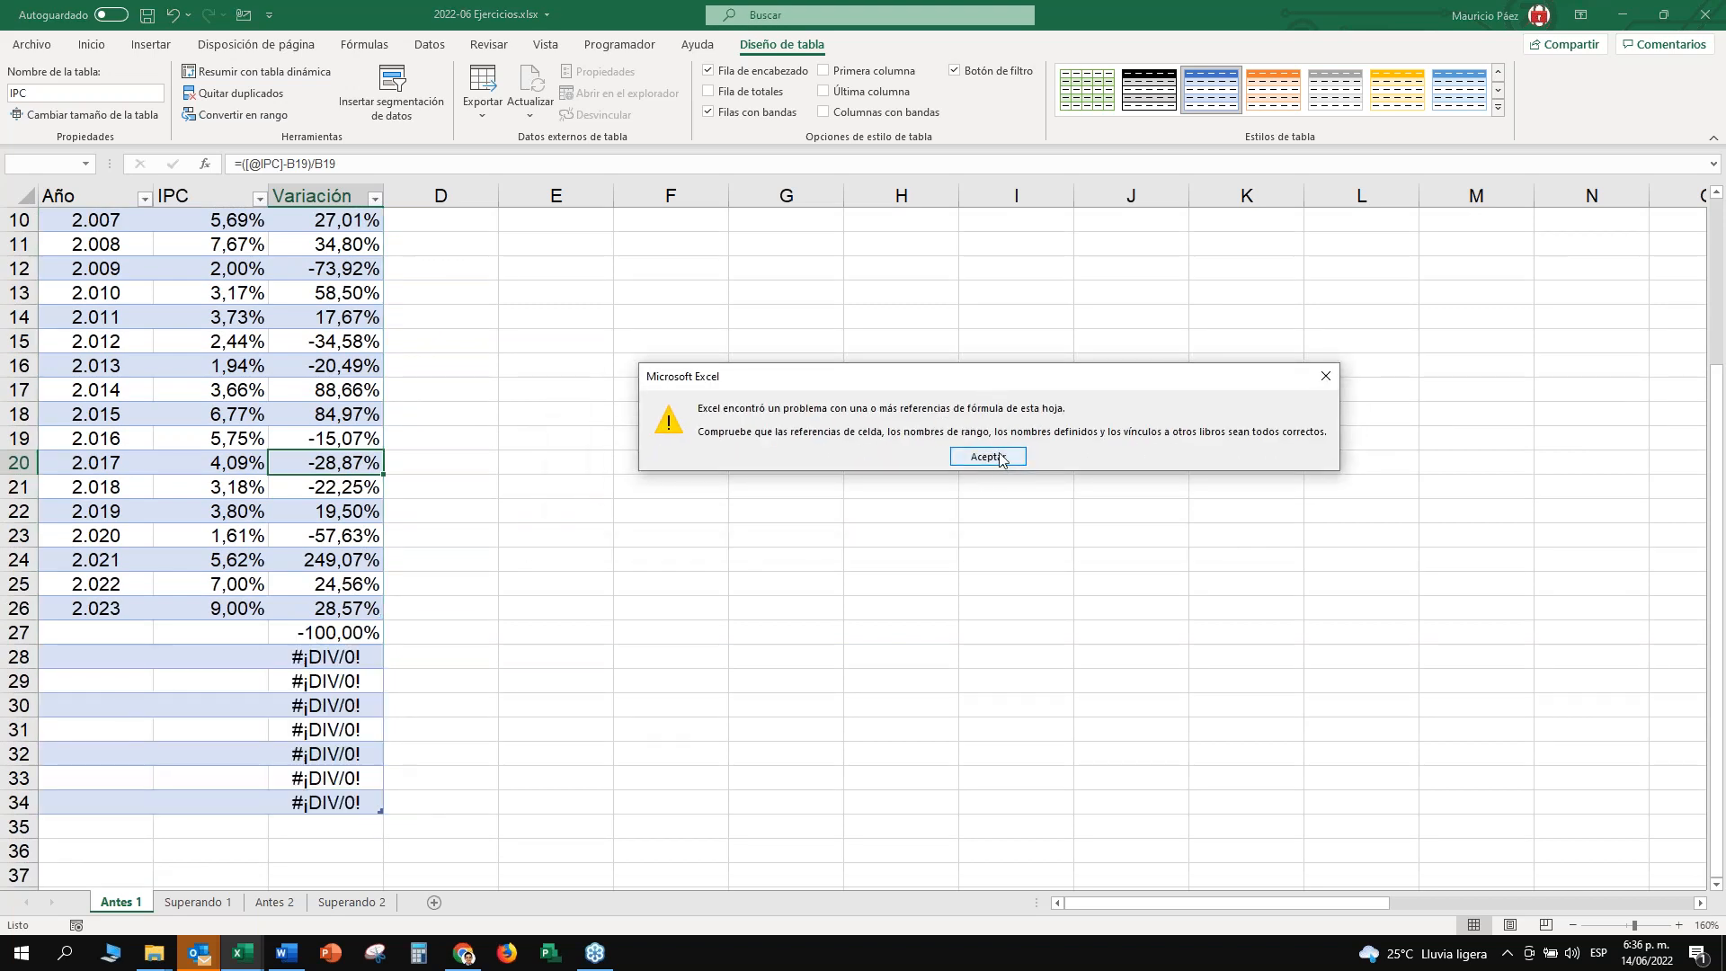
click(986, 457)
Examine the Variación formulas from C26 to C34 and the blank IPC cells in the added rows.
click(328, 486)
drag(332, 609, 356, 808)
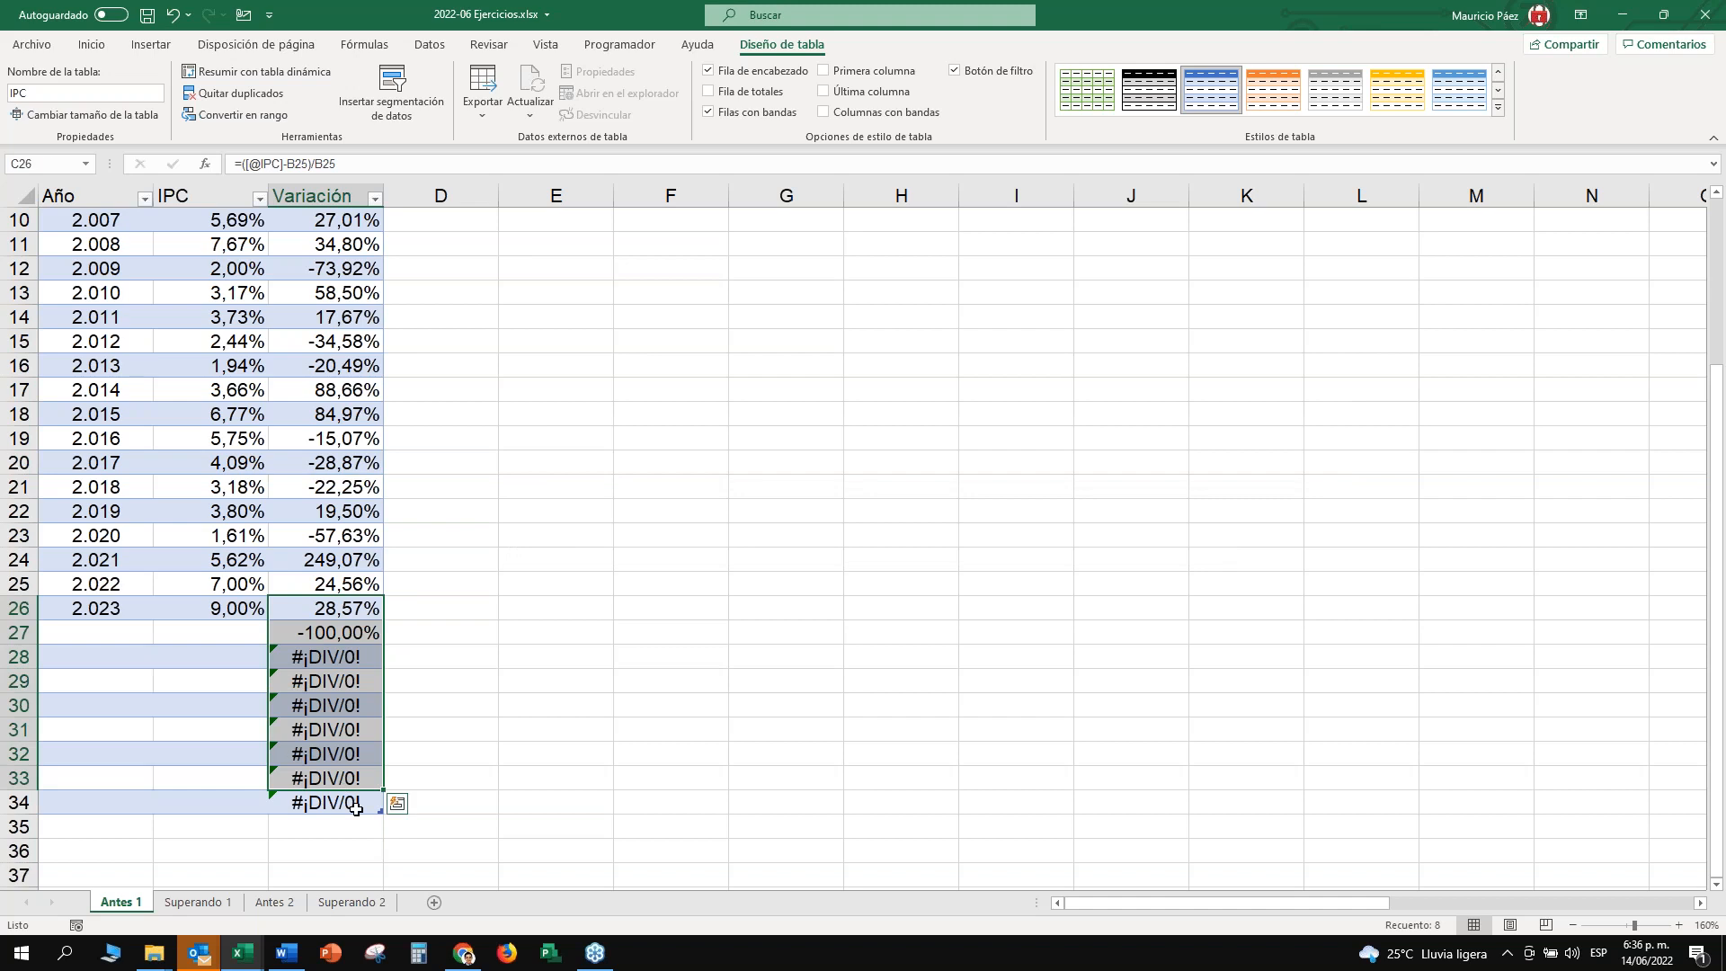
click(356, 803)
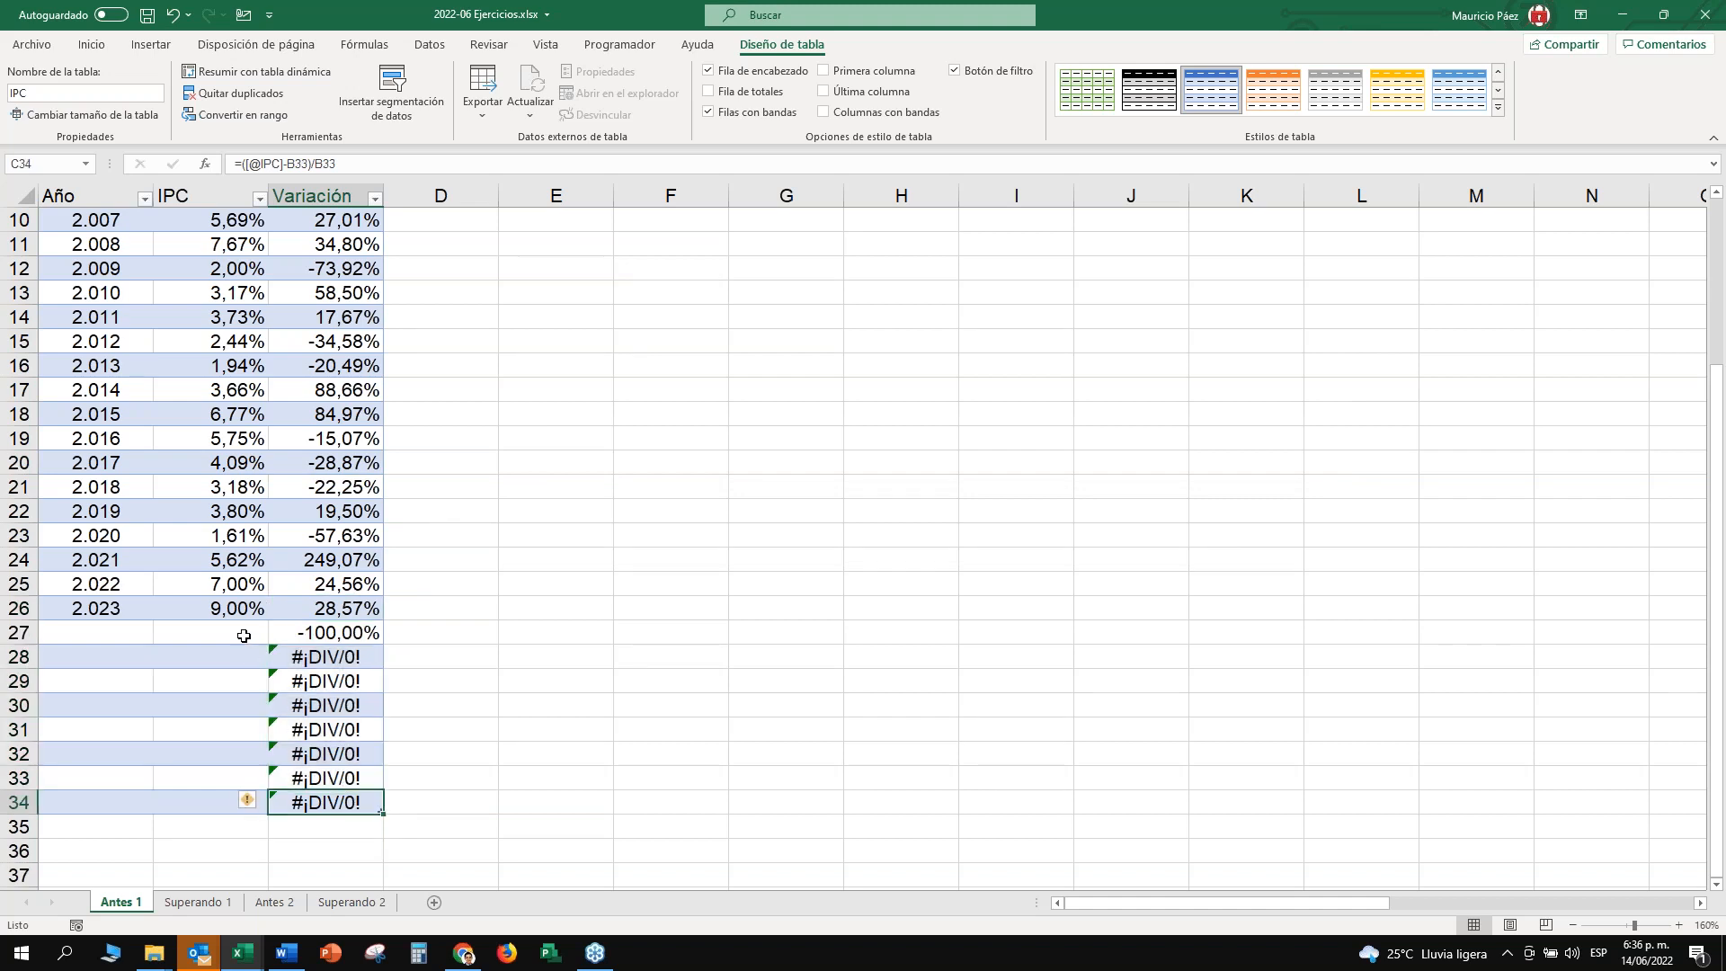
click(241, 681)
click(239, 708)
click(240, 731)
click(238, 778)
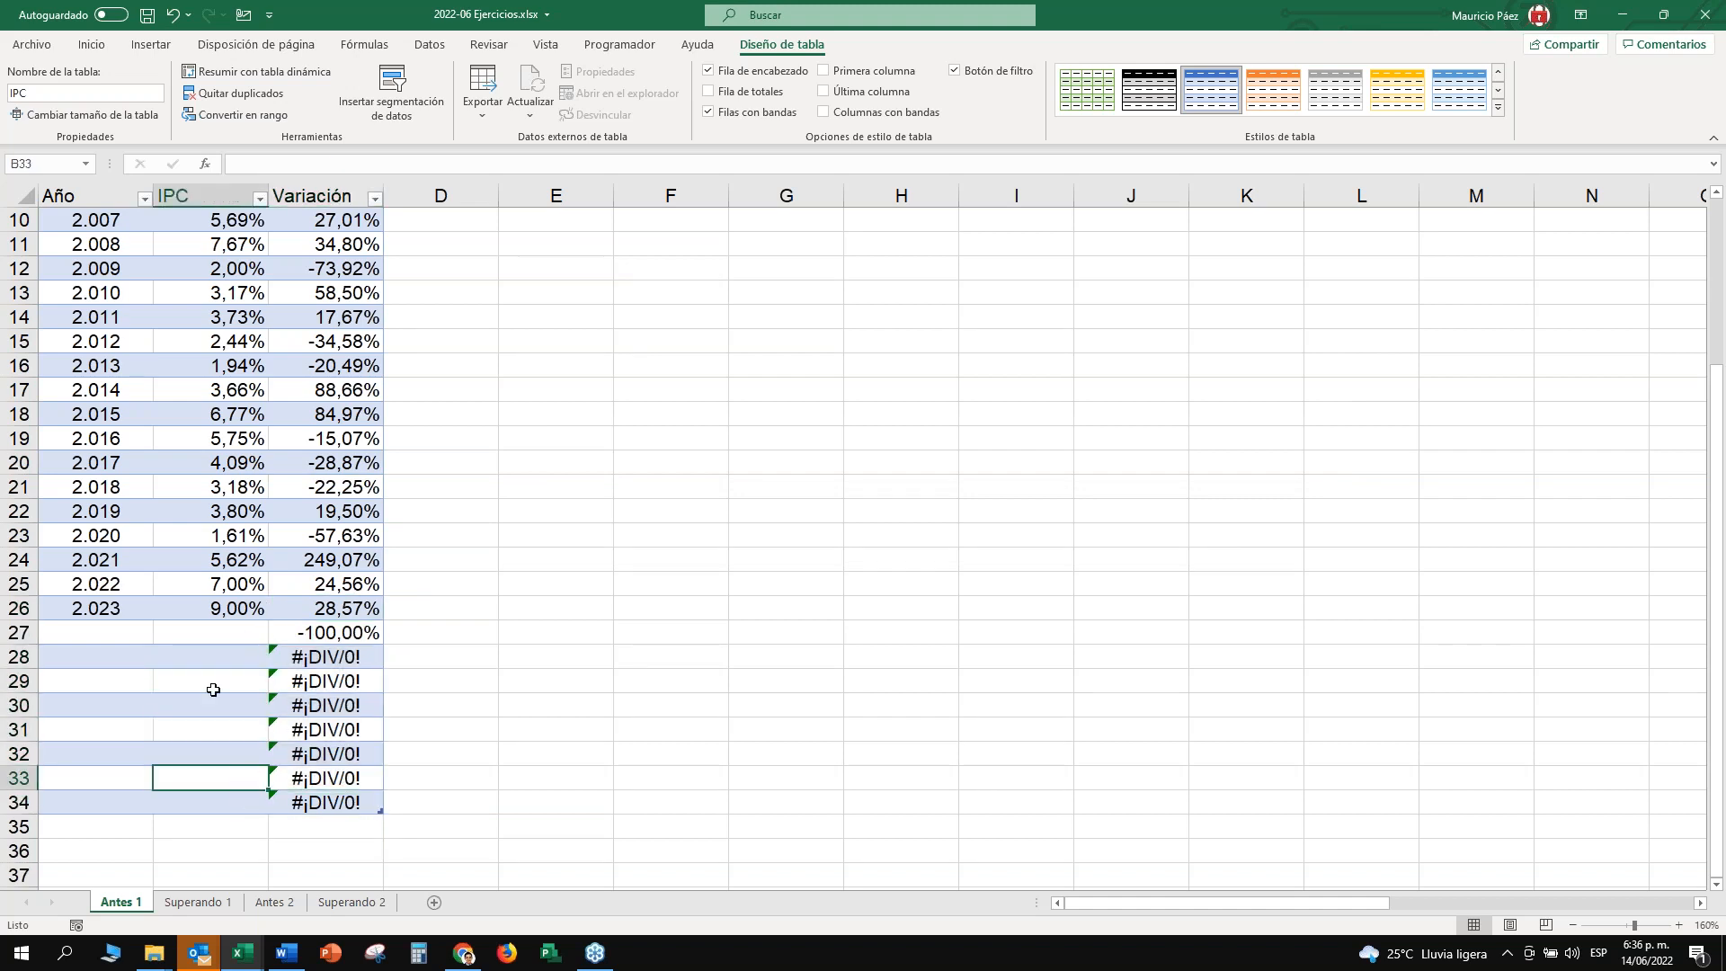
Continue the year series from A25:A26 down to A34, filling in 2024 through 2031.
click(127, 583)
shift+click(127, 612)
drag(153, 621, 153, 815)
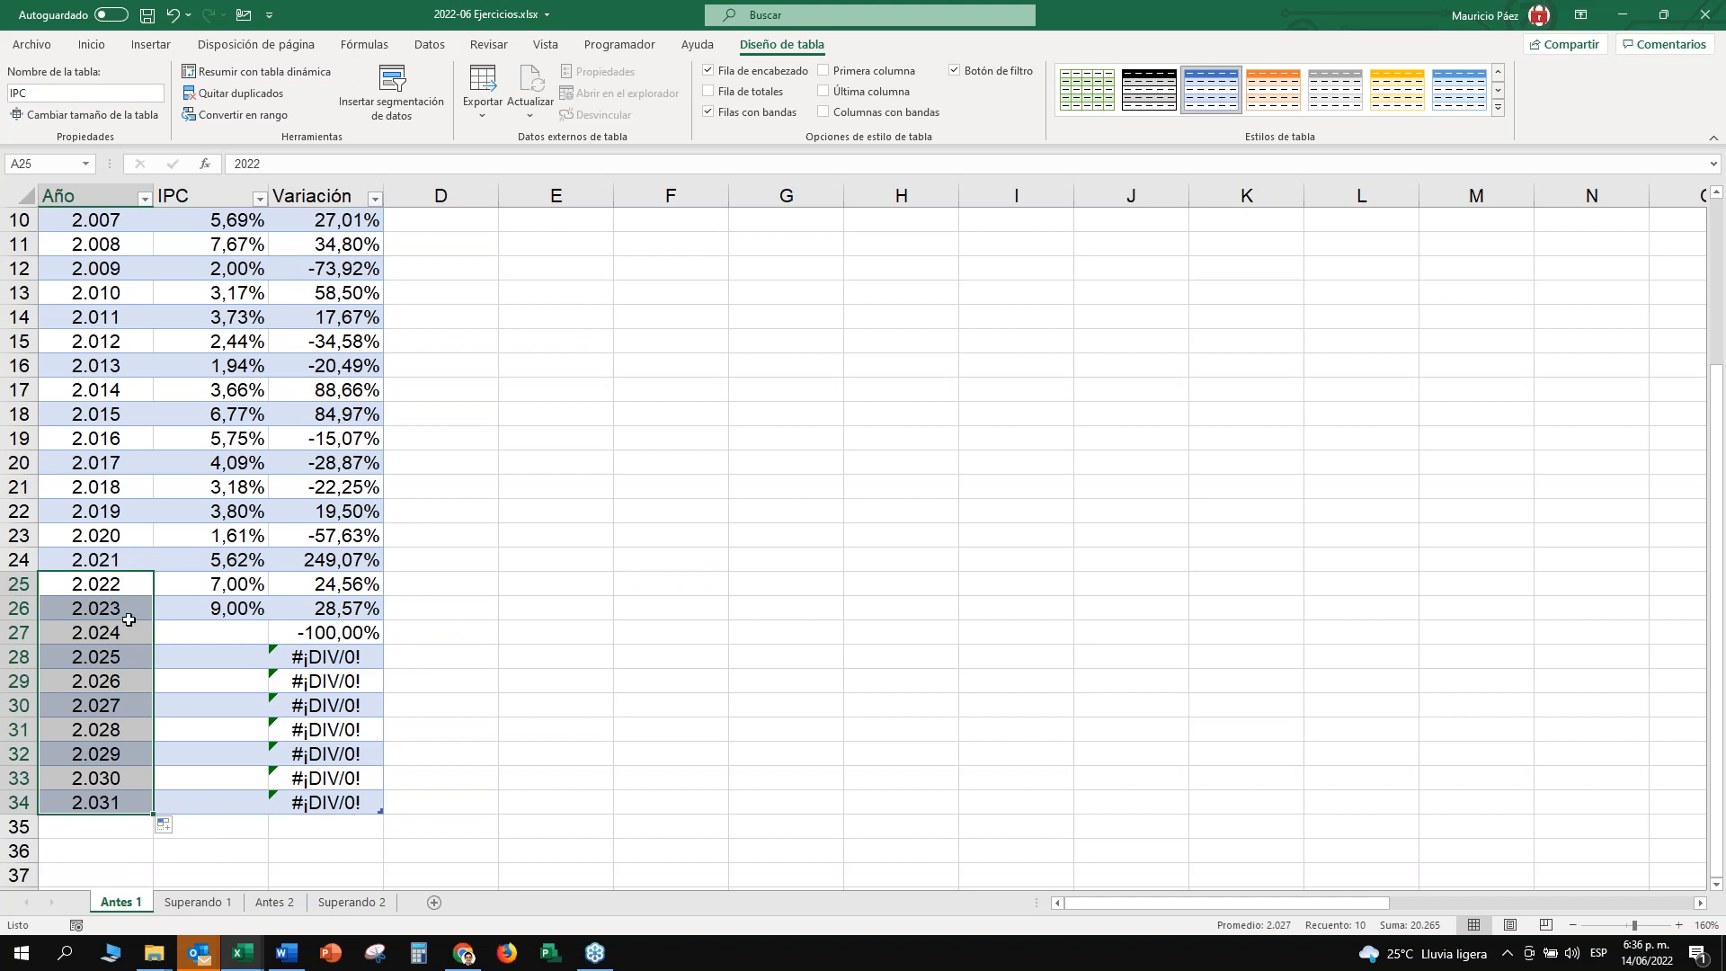
click(133, 584)
drag(127, 581, 135, 611)
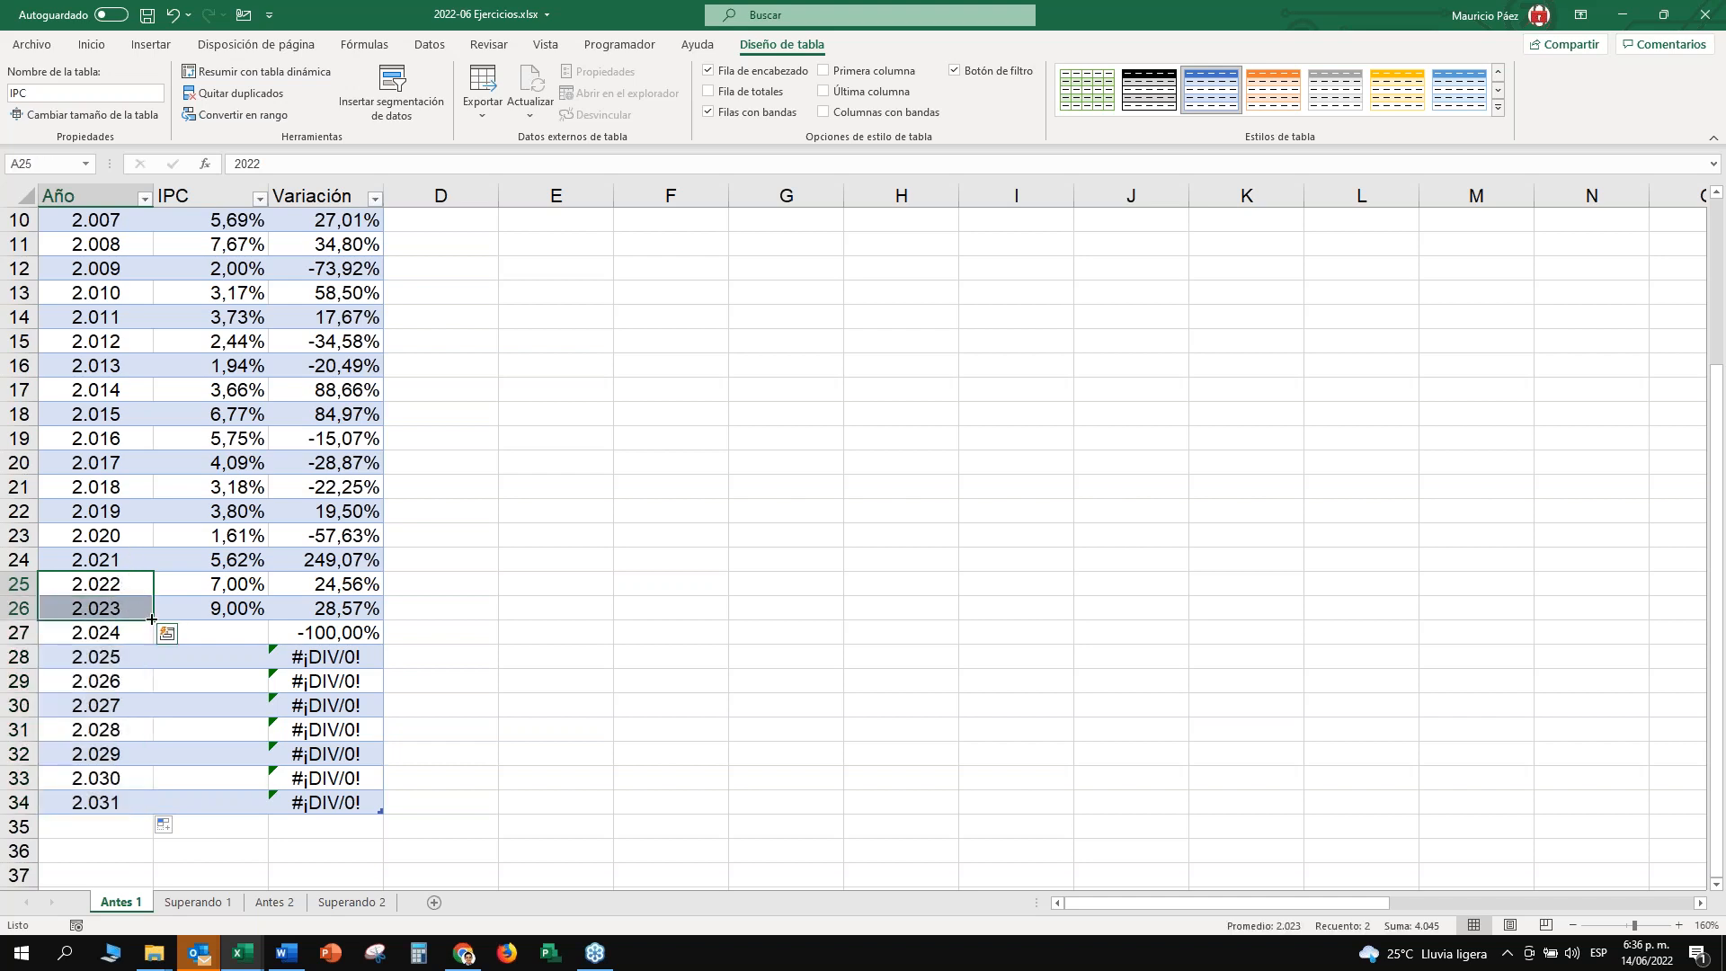
drag(151, 618, 148, 805)
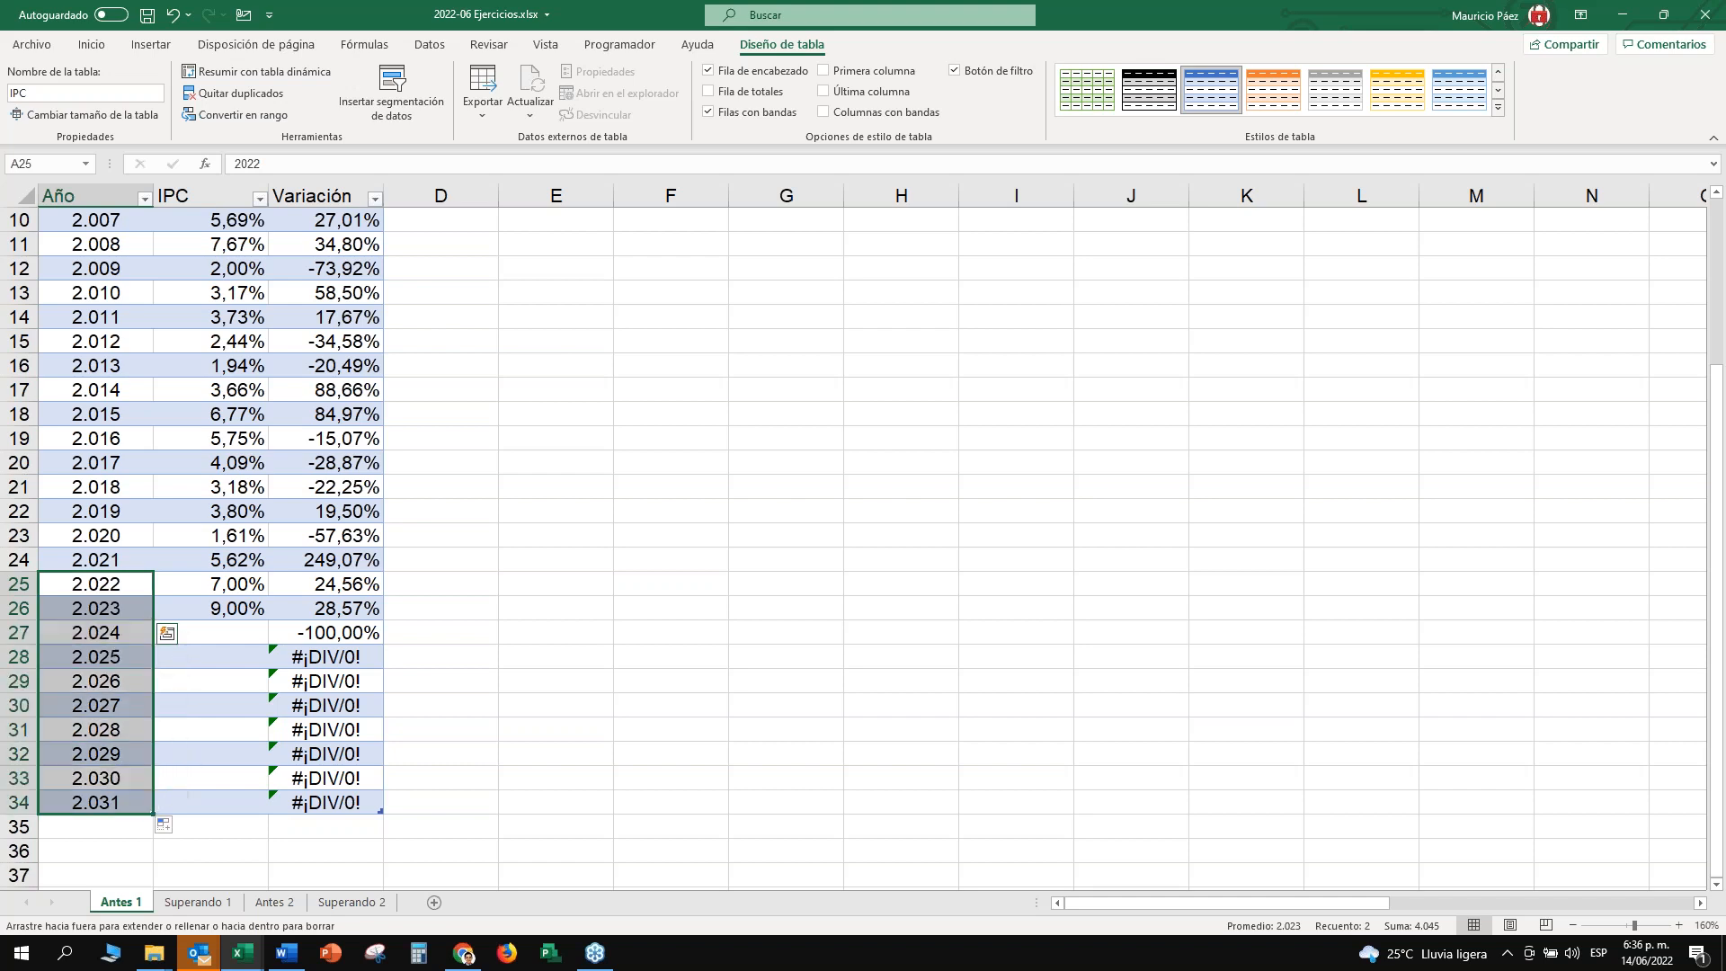
click(212, 631)
Replace the years in A24:A26 with 2020, 2022 and 2024.
scroll(168, 539, up, 1)
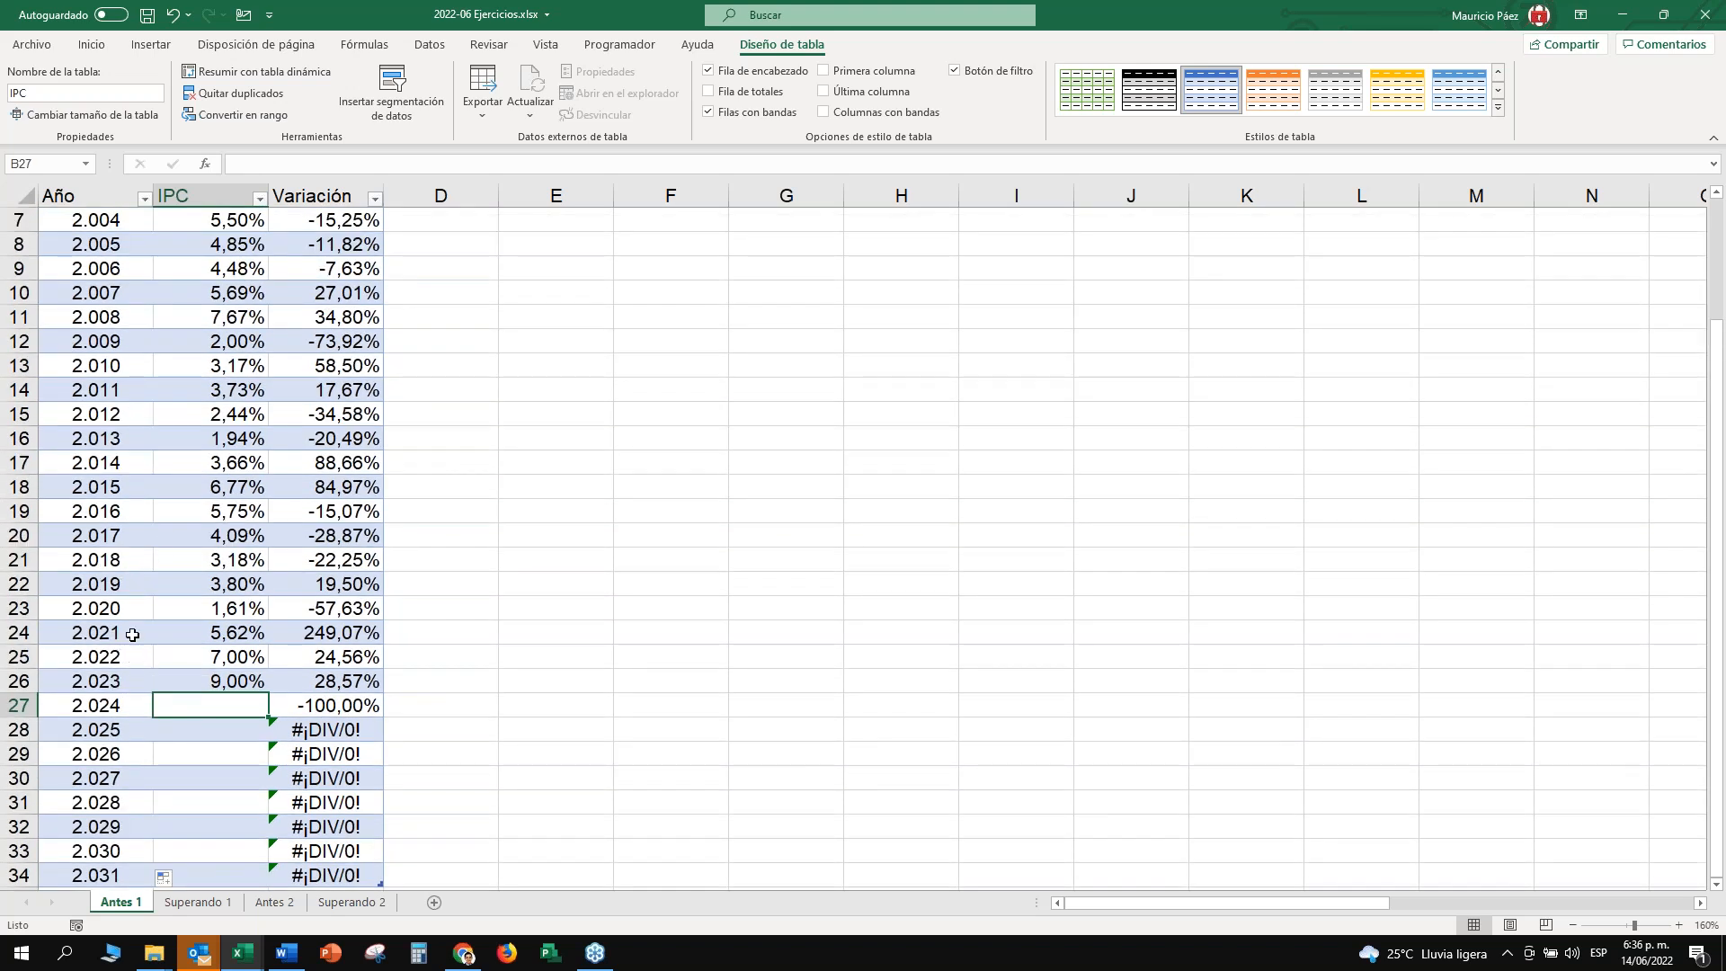
drag(132, 634, 132, 679)
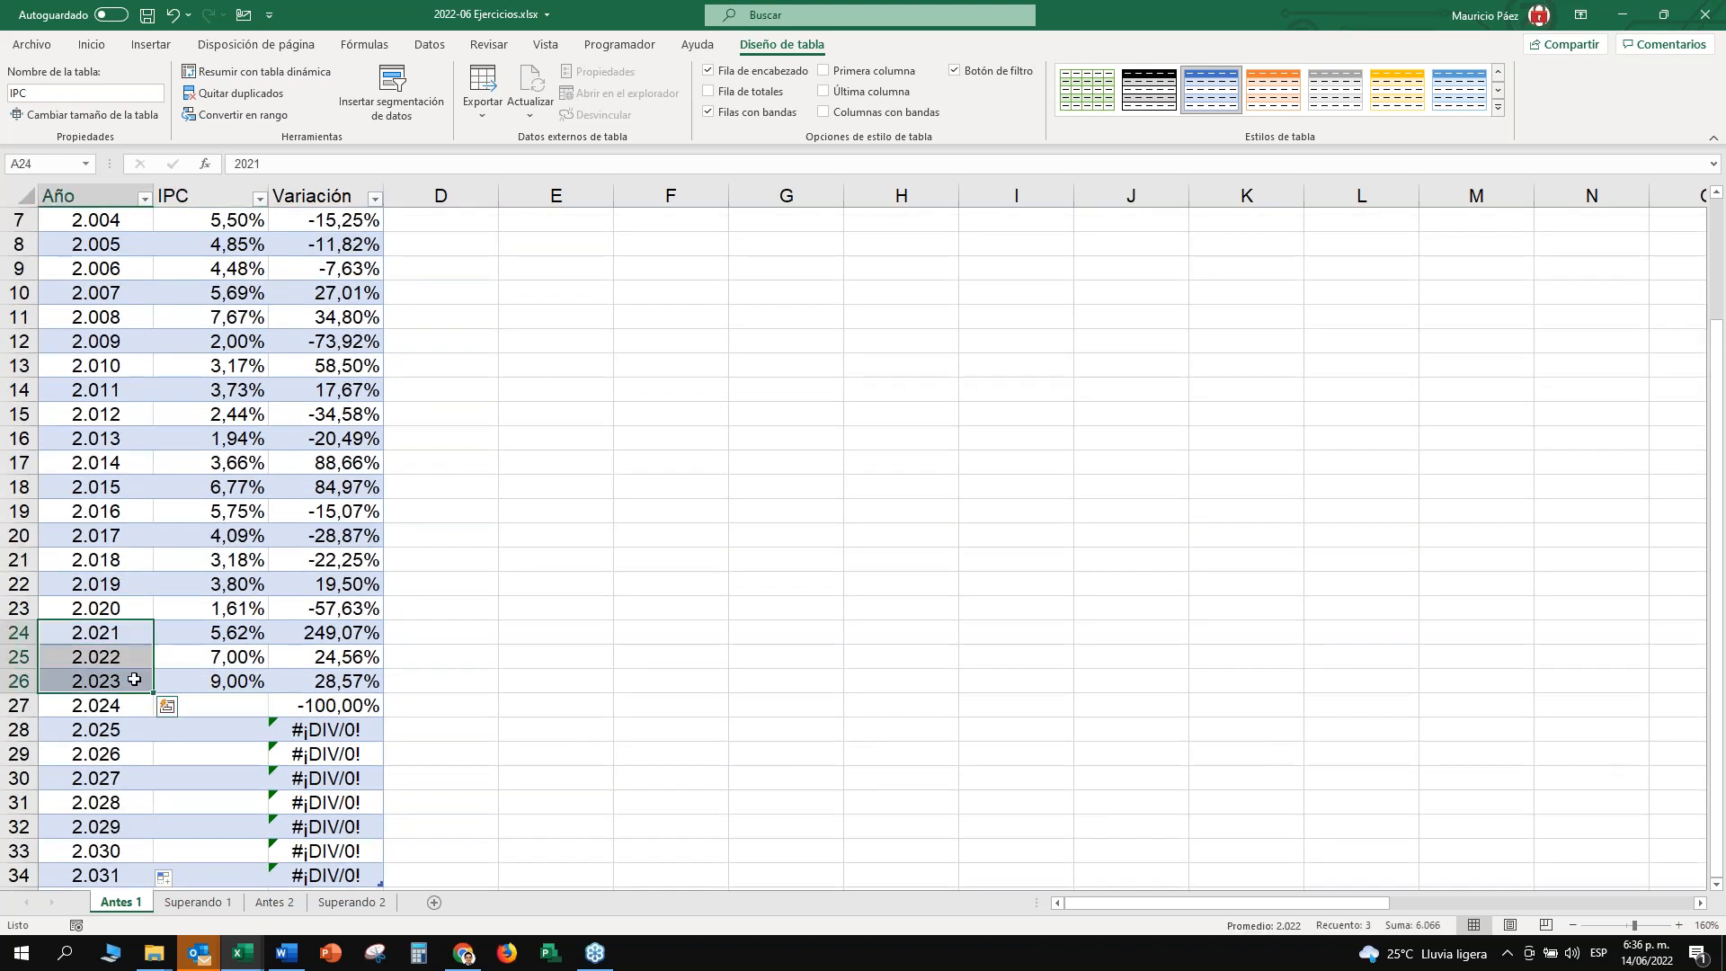
text(2020)
key(Return)
text(2.022)
key(Return)
text(2024)
key(Return)
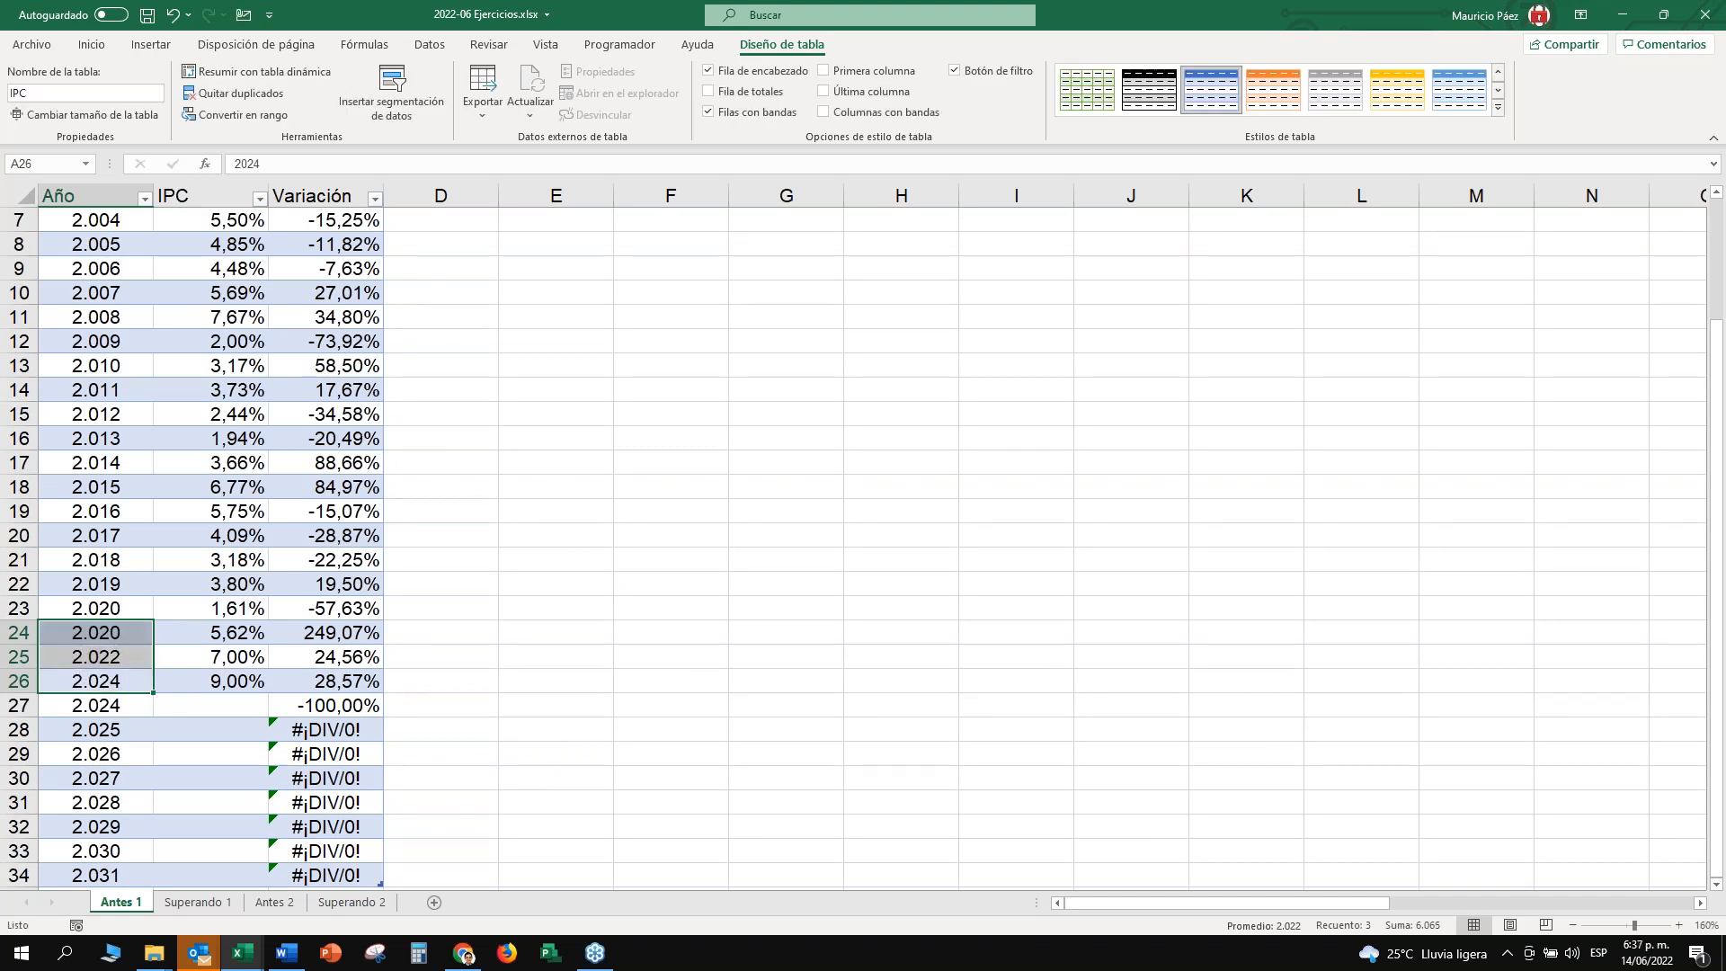
Continue the two-year interval from A24:A26 down to A34, filling in 2026 through 2040.
key(Up)
key(Down)
key(shift+Down)
key(shift+Down)
key(shift+Up)
key(shift+Down)
key(shift+Up)
key(shift+Down)
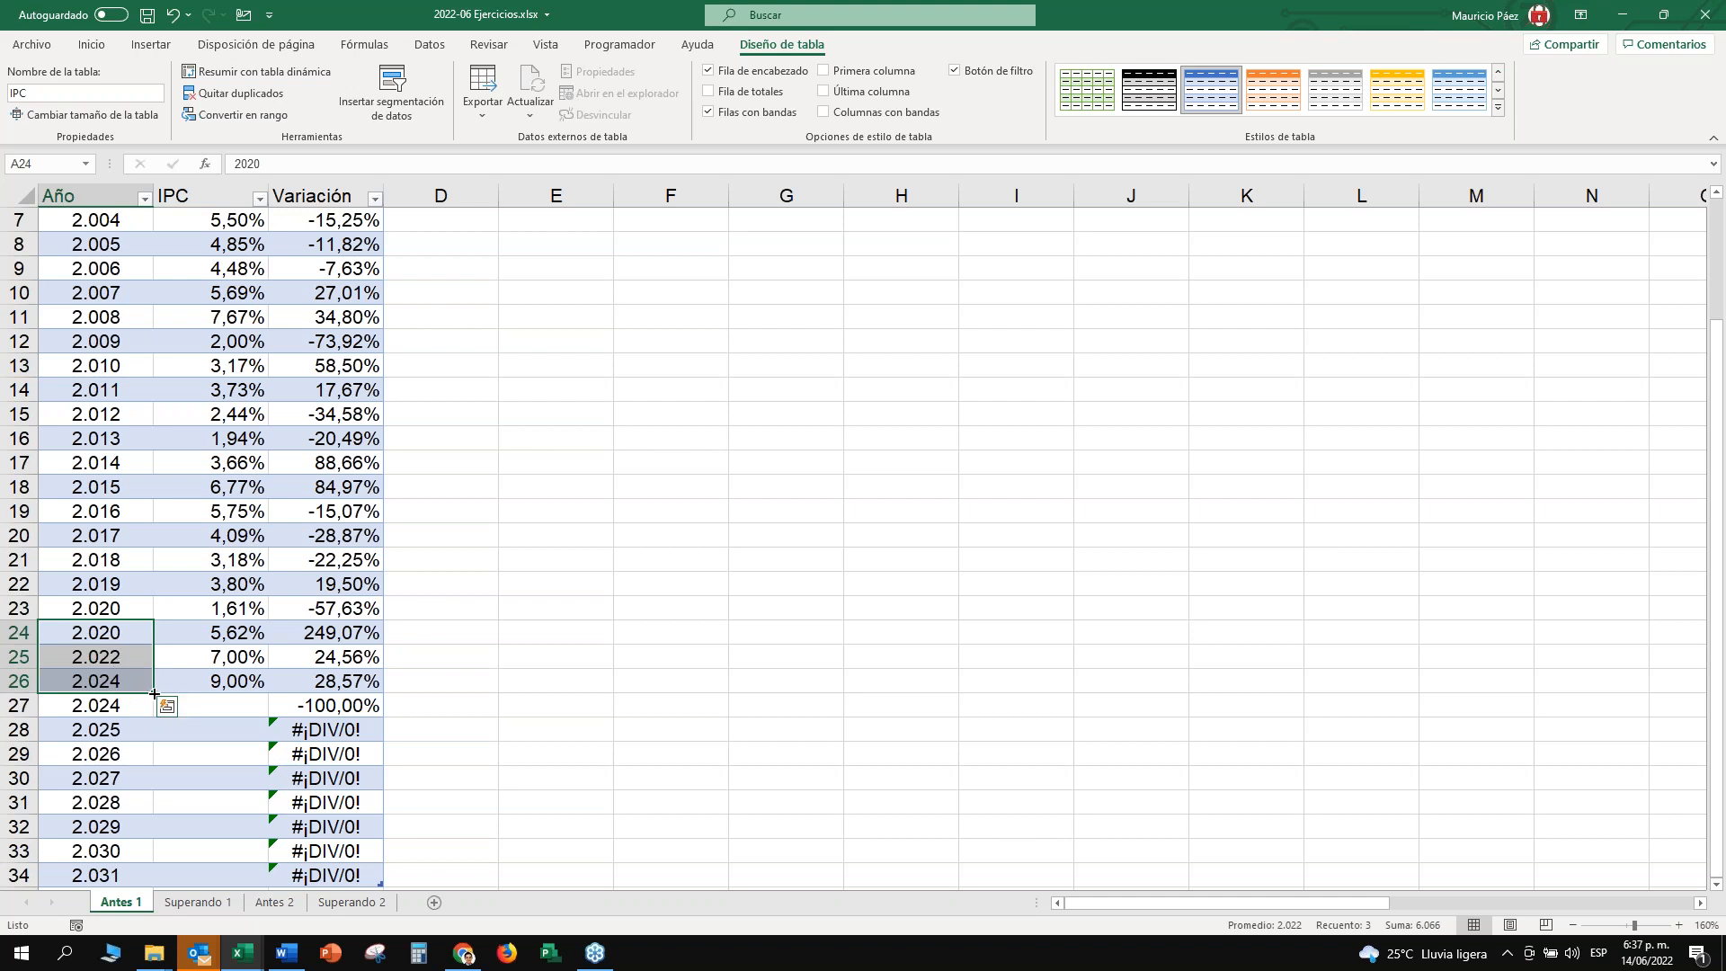
drag(152, 694, 142, 886)
scroll(246, 748, down, 1)
mouse_move(128, 560)
mouse_down()
mouse_move(107, 753)
mouse_move(104, 566)
mouse_move(111, 585)
mouse_up()
drag(115, 669, 117, 807)
ctrl+click(136, 796)
Undo the two-year series fill and the year replacements in A24:A26.
key(ctrl+z)
key(ctrl+z)
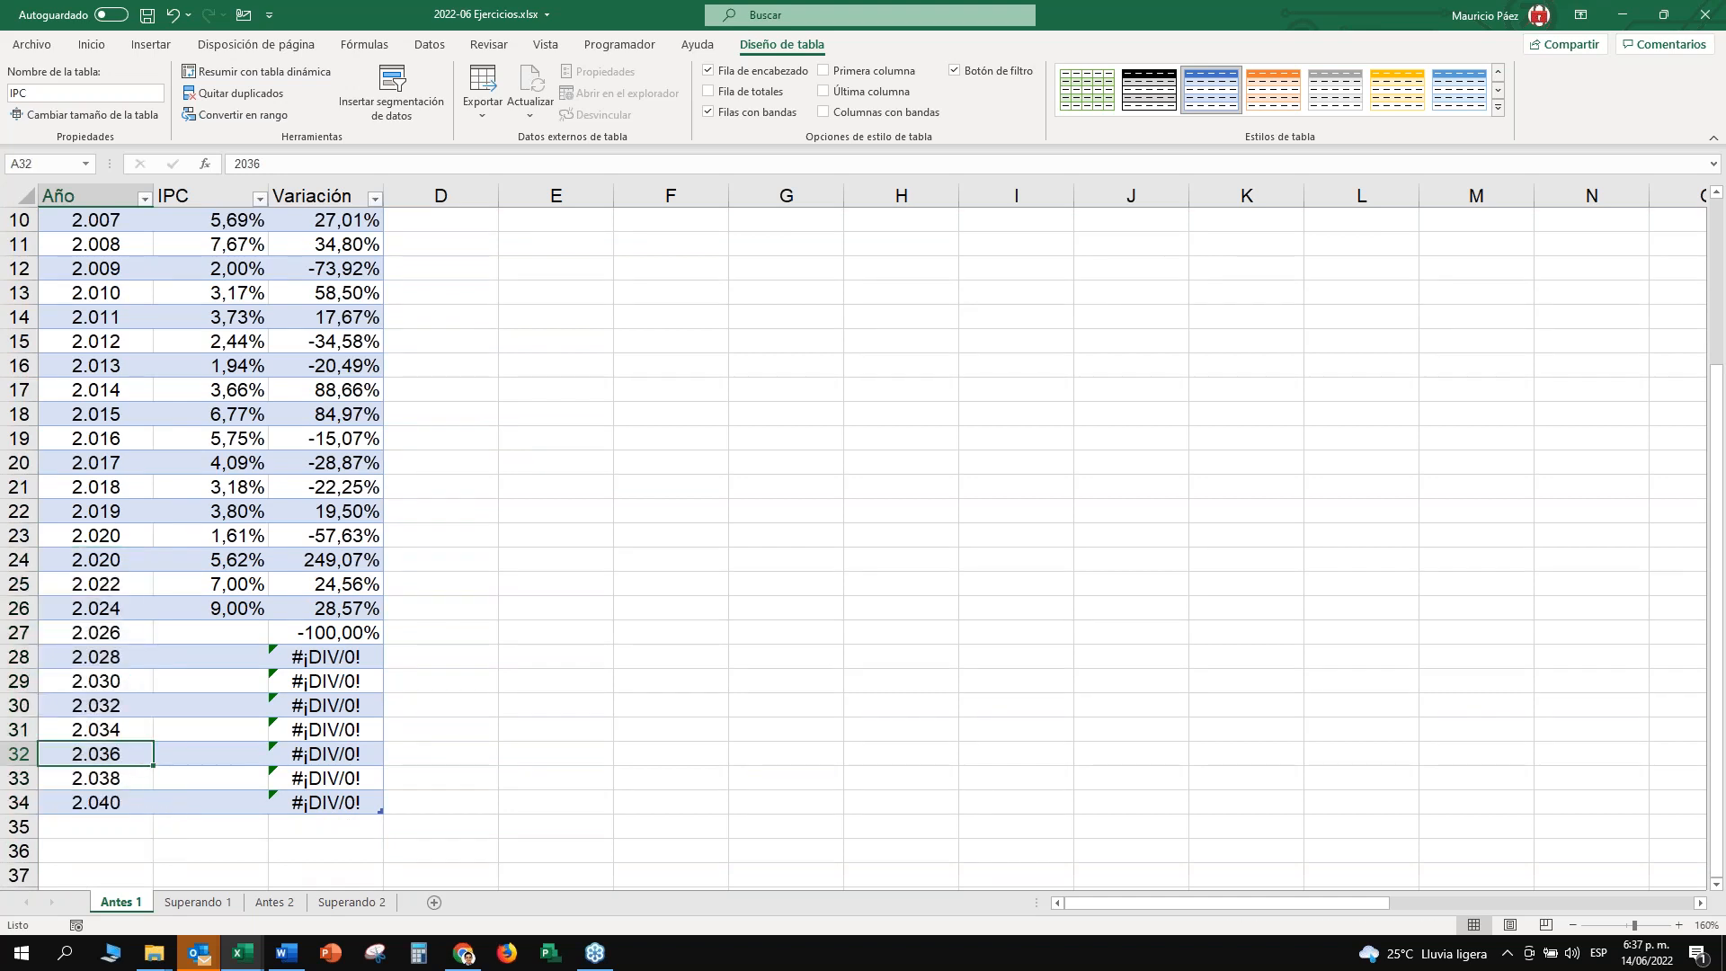
key(ctrl+z)
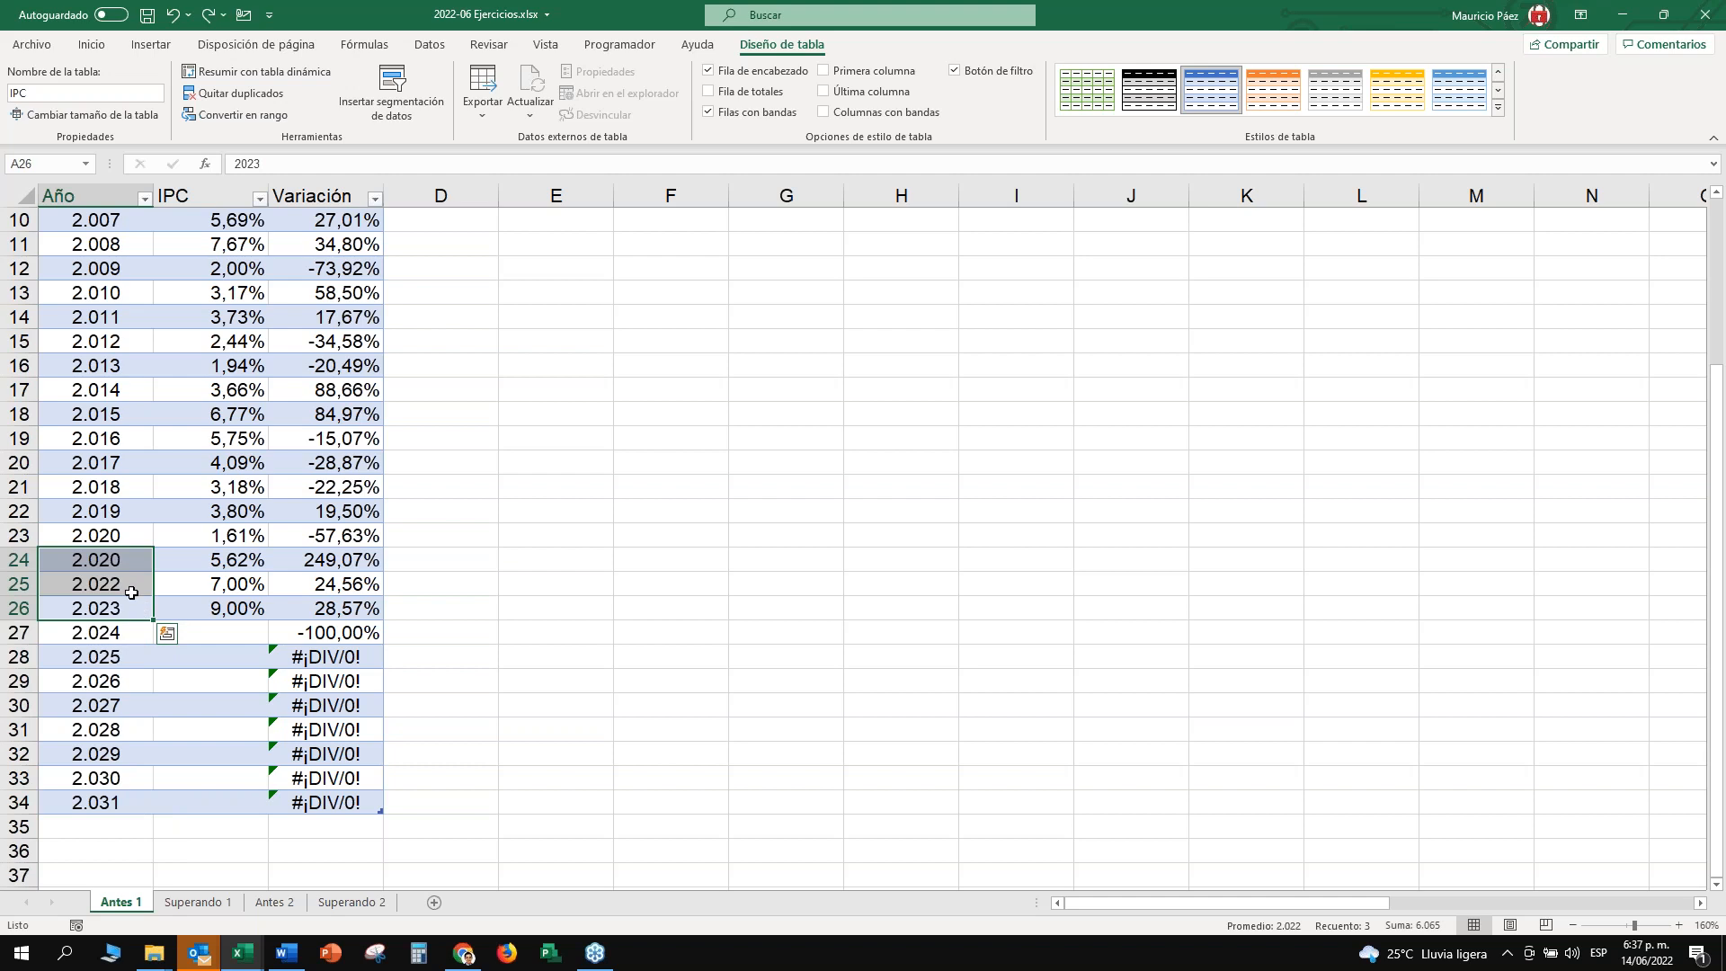
key(ctrl+z)
key(ctrl+z)
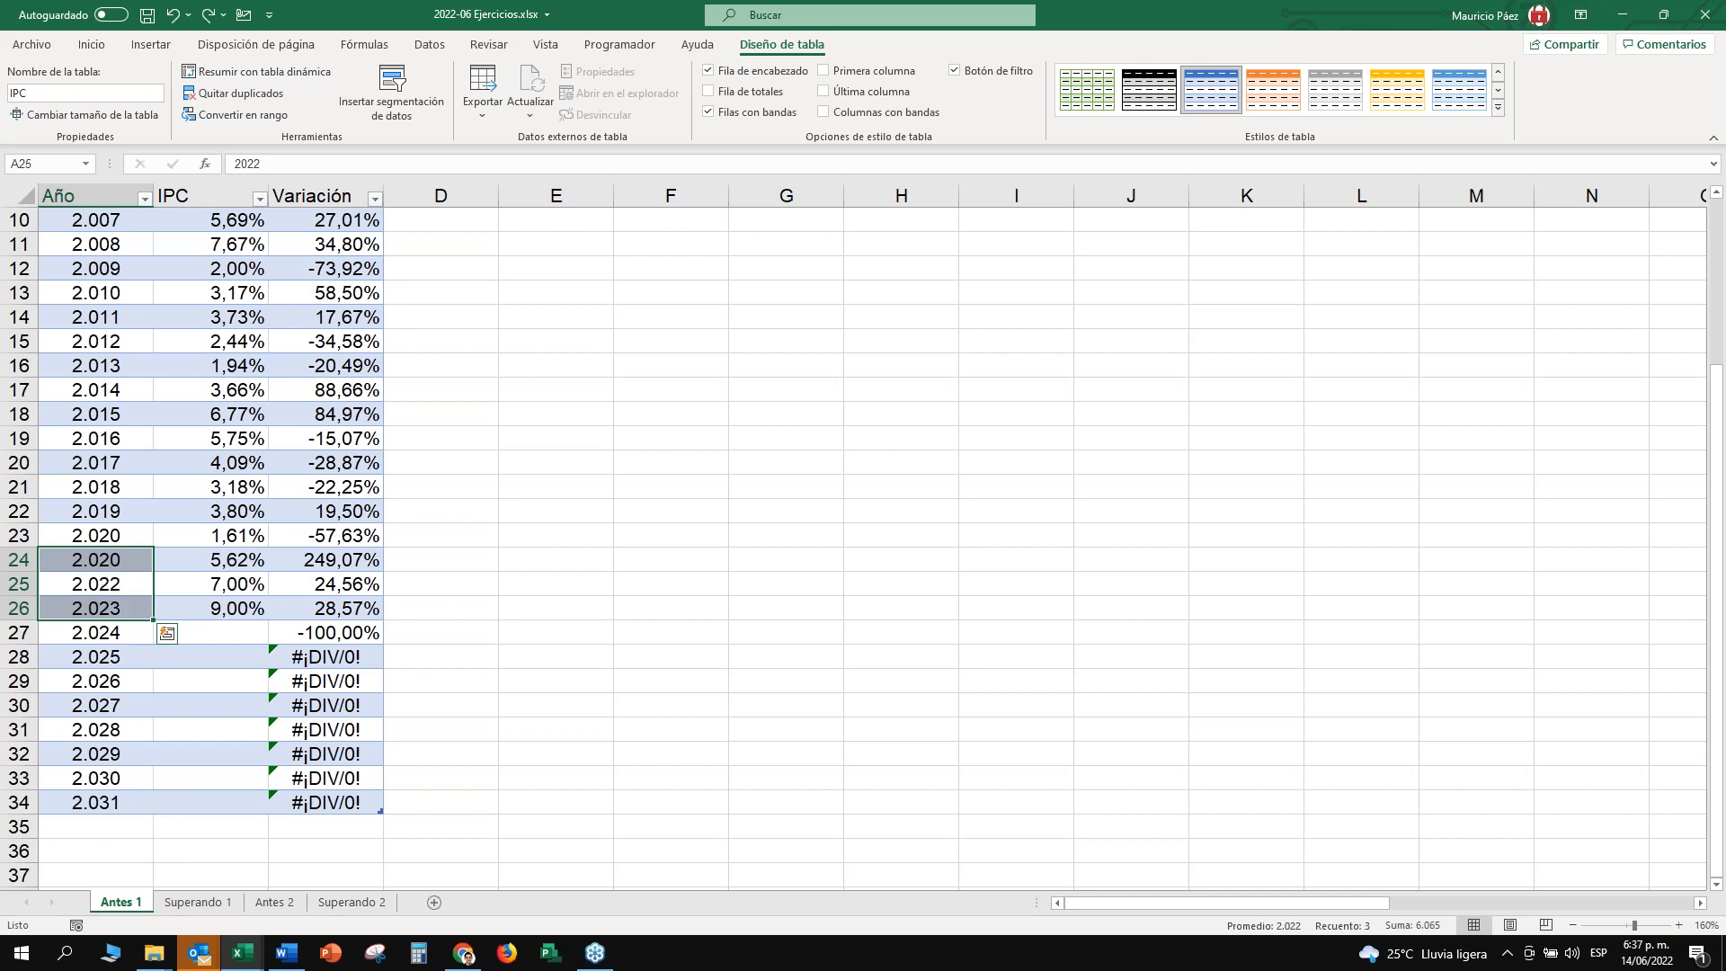
click(135, 589)
click(138, 604)
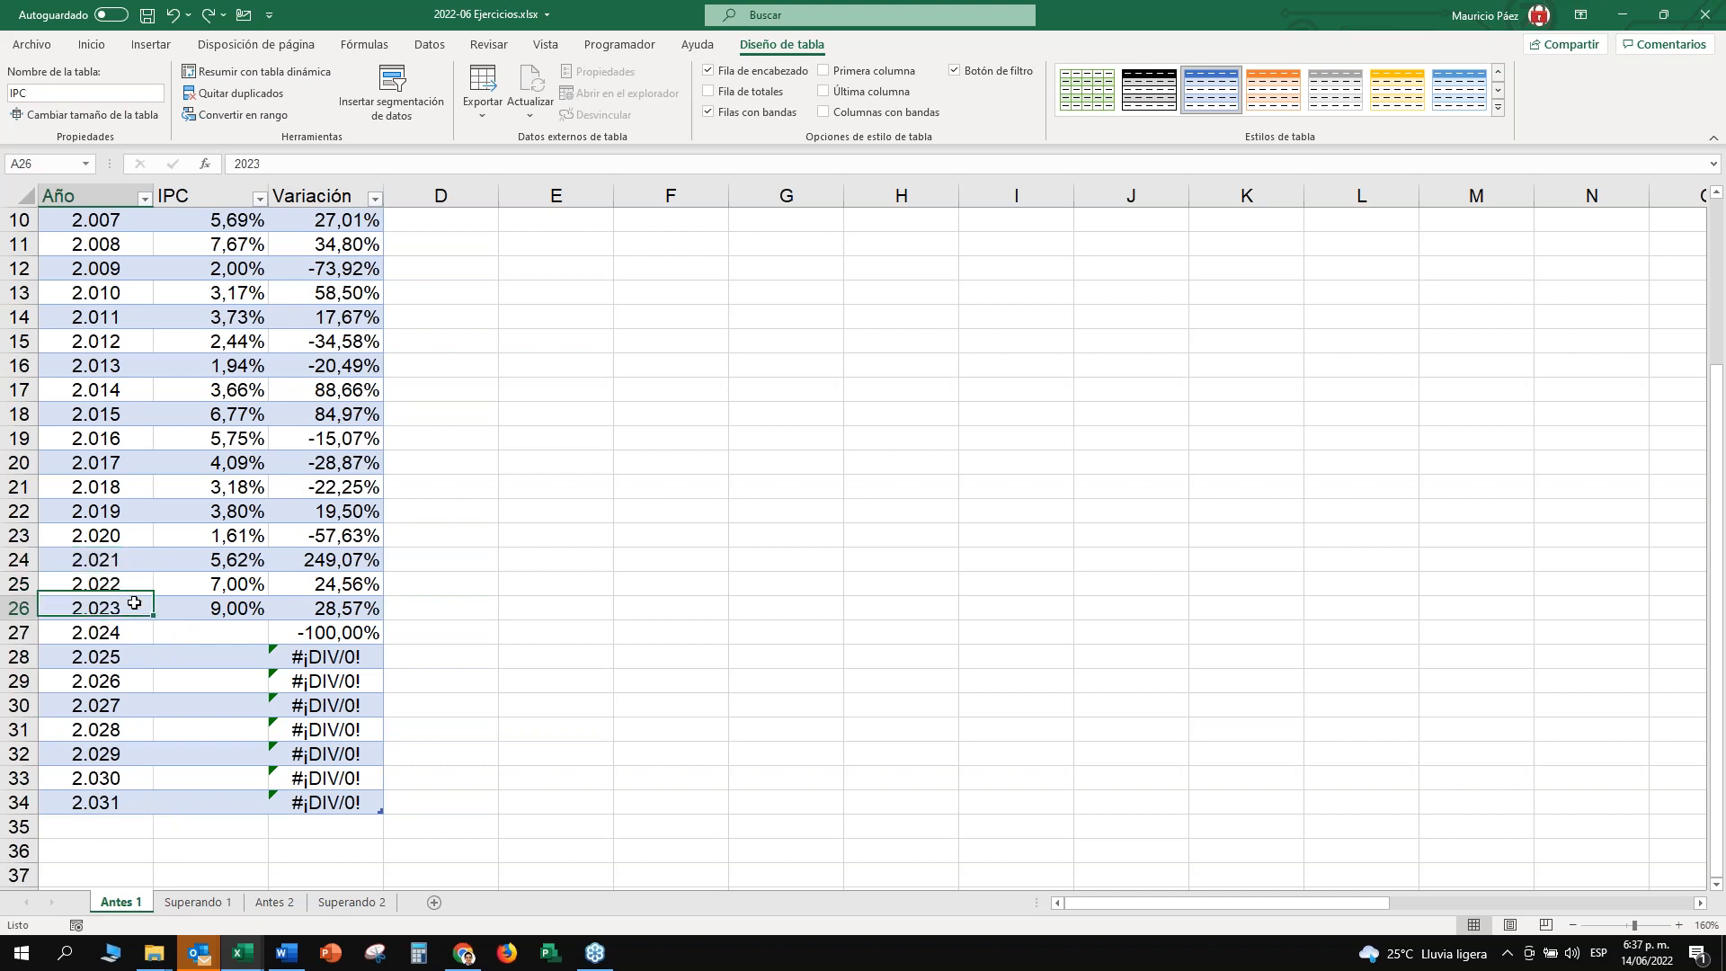
Check the consecutive years in the Año column, especially A27:A34 and the rows just above them.
click(134, 565)
scroll(135, 609, up, 3)
scroll(130, 594, down, 4)
drag(127, 553, 128, 733)
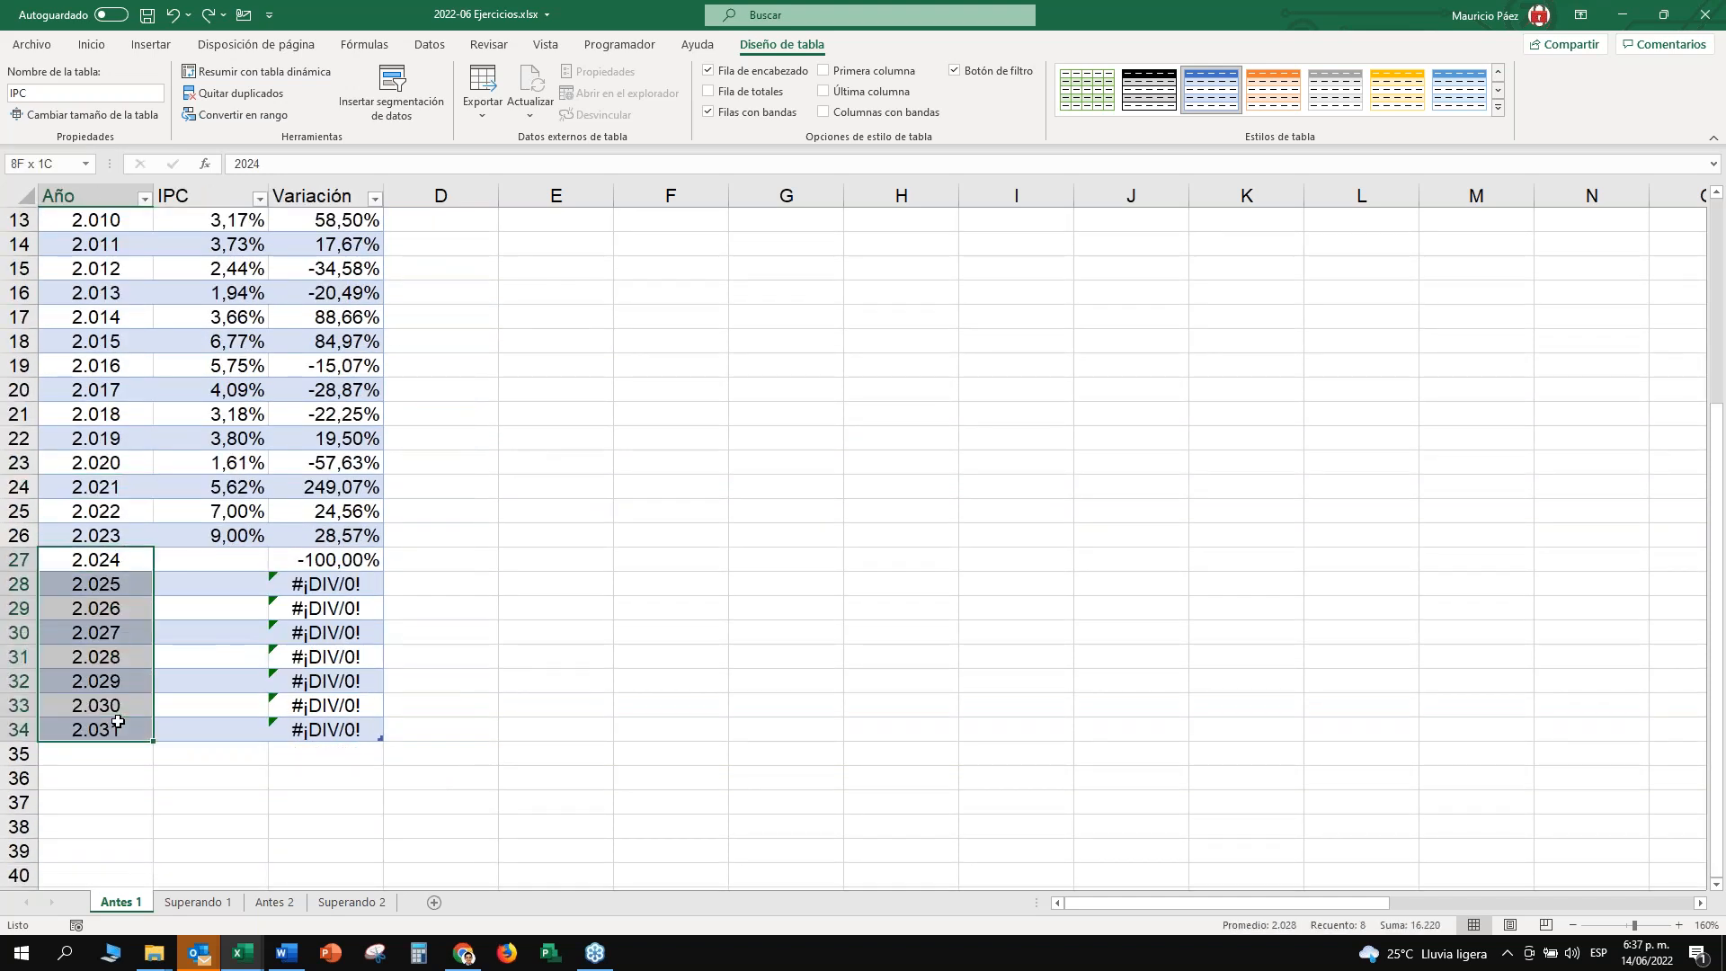
click(134, 559)
drag(135, 652, 132, 731)
click(131, 556)
click(128, 535)
click(127, 510)
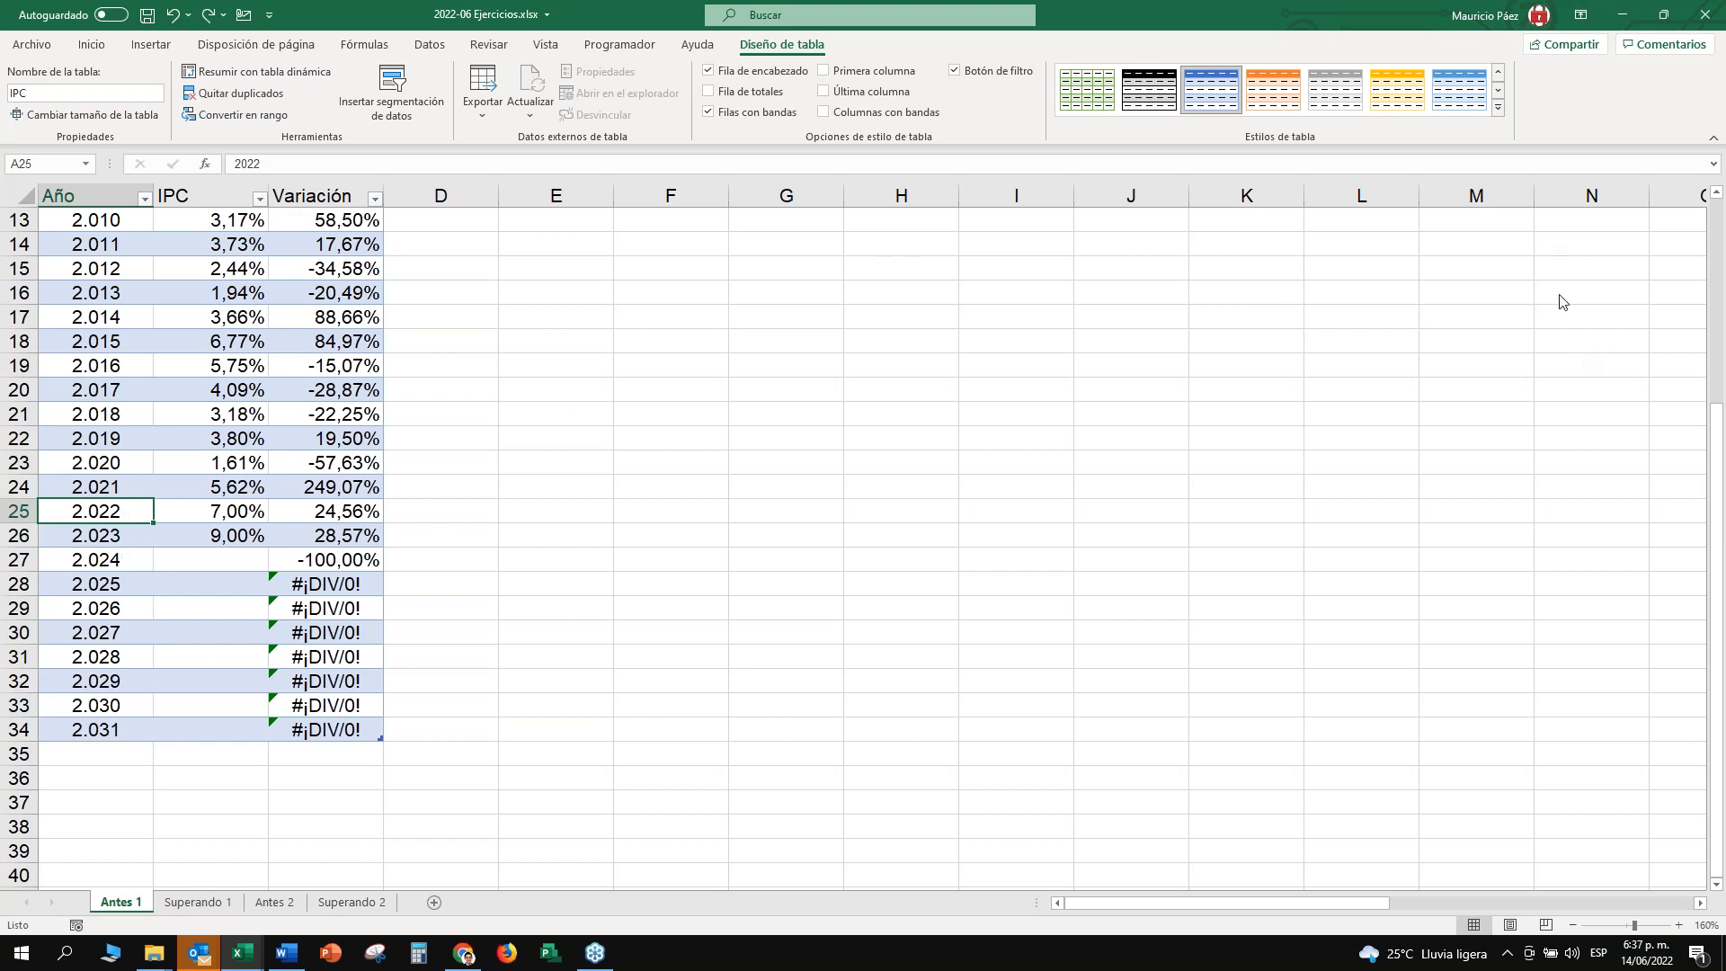
click(905, 685)
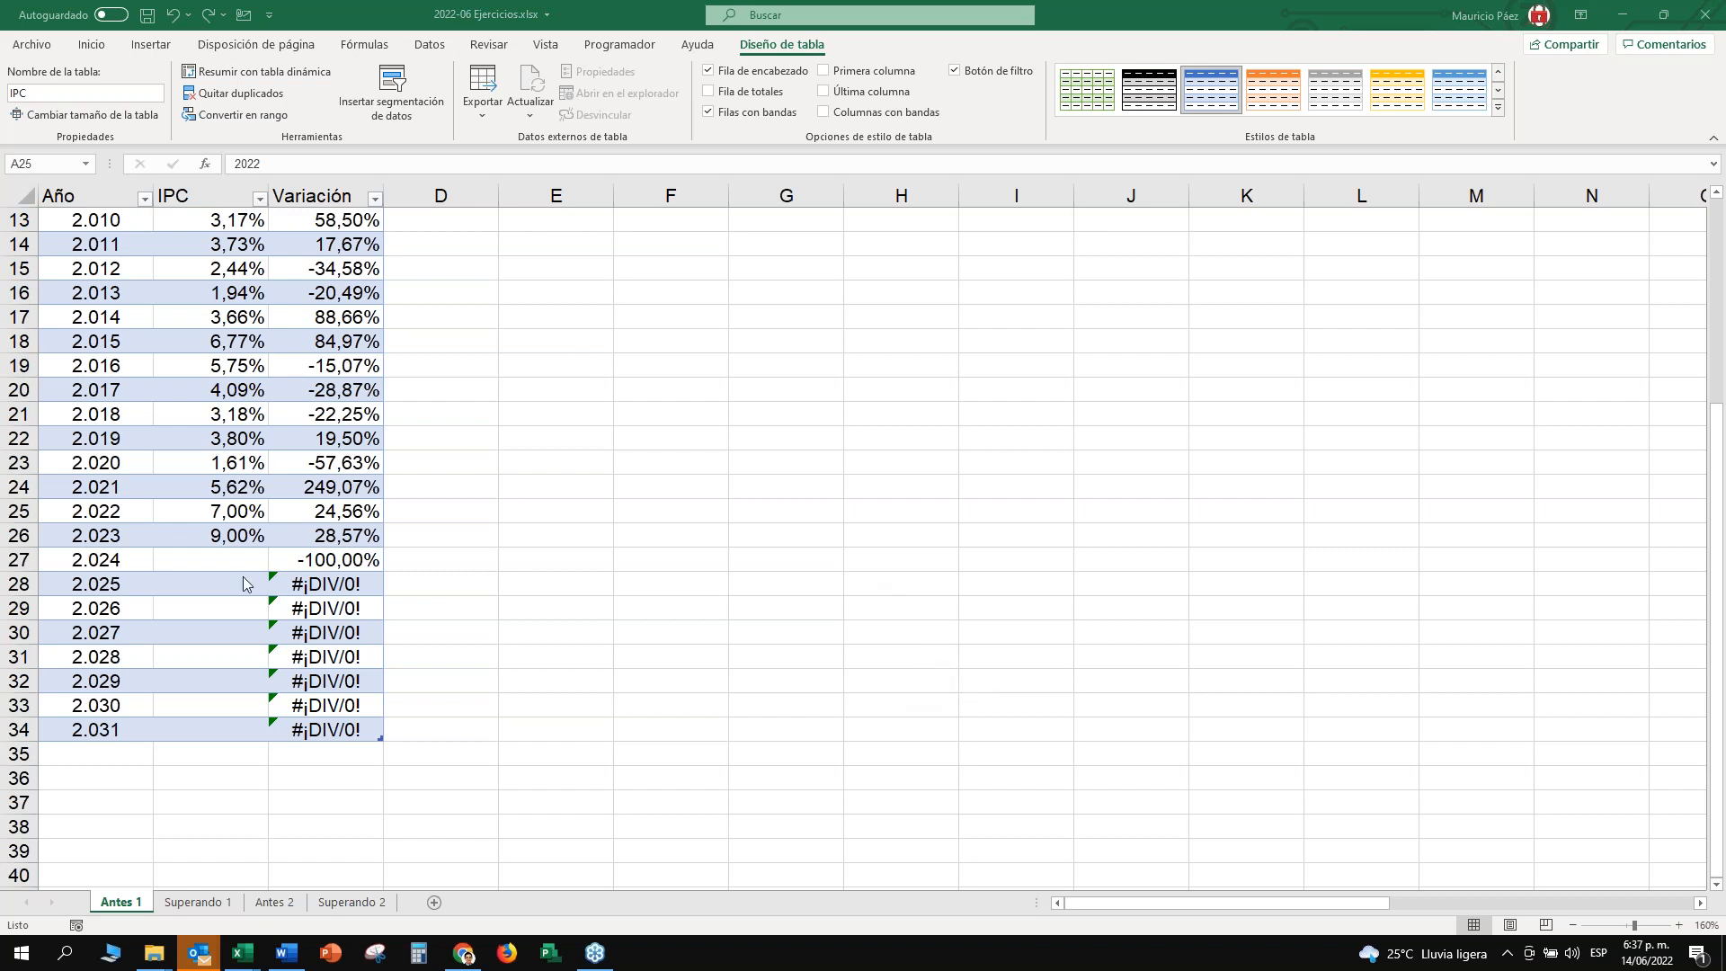
Enter IPC values of 7%, 8%, 9%, 8%, 7%, 8%, 9% and 10% for 2024 through 2031 in B27:B34.
drag(224, 559, 232, 732)
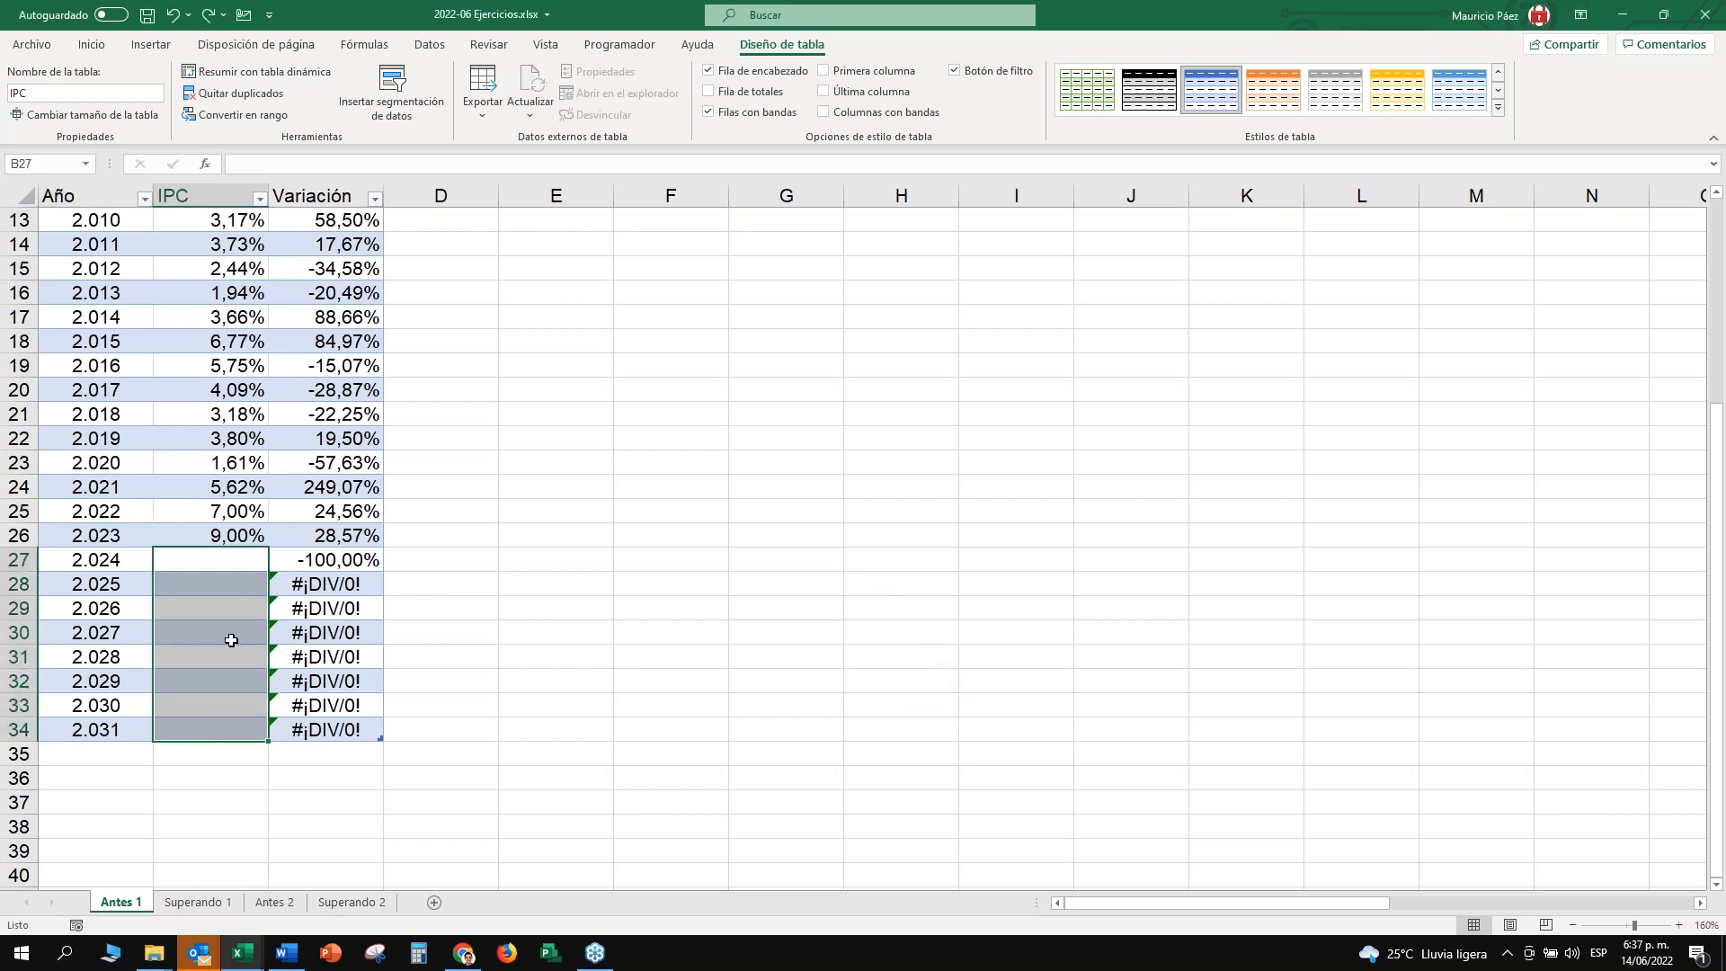
click(237, 560)
text(7)
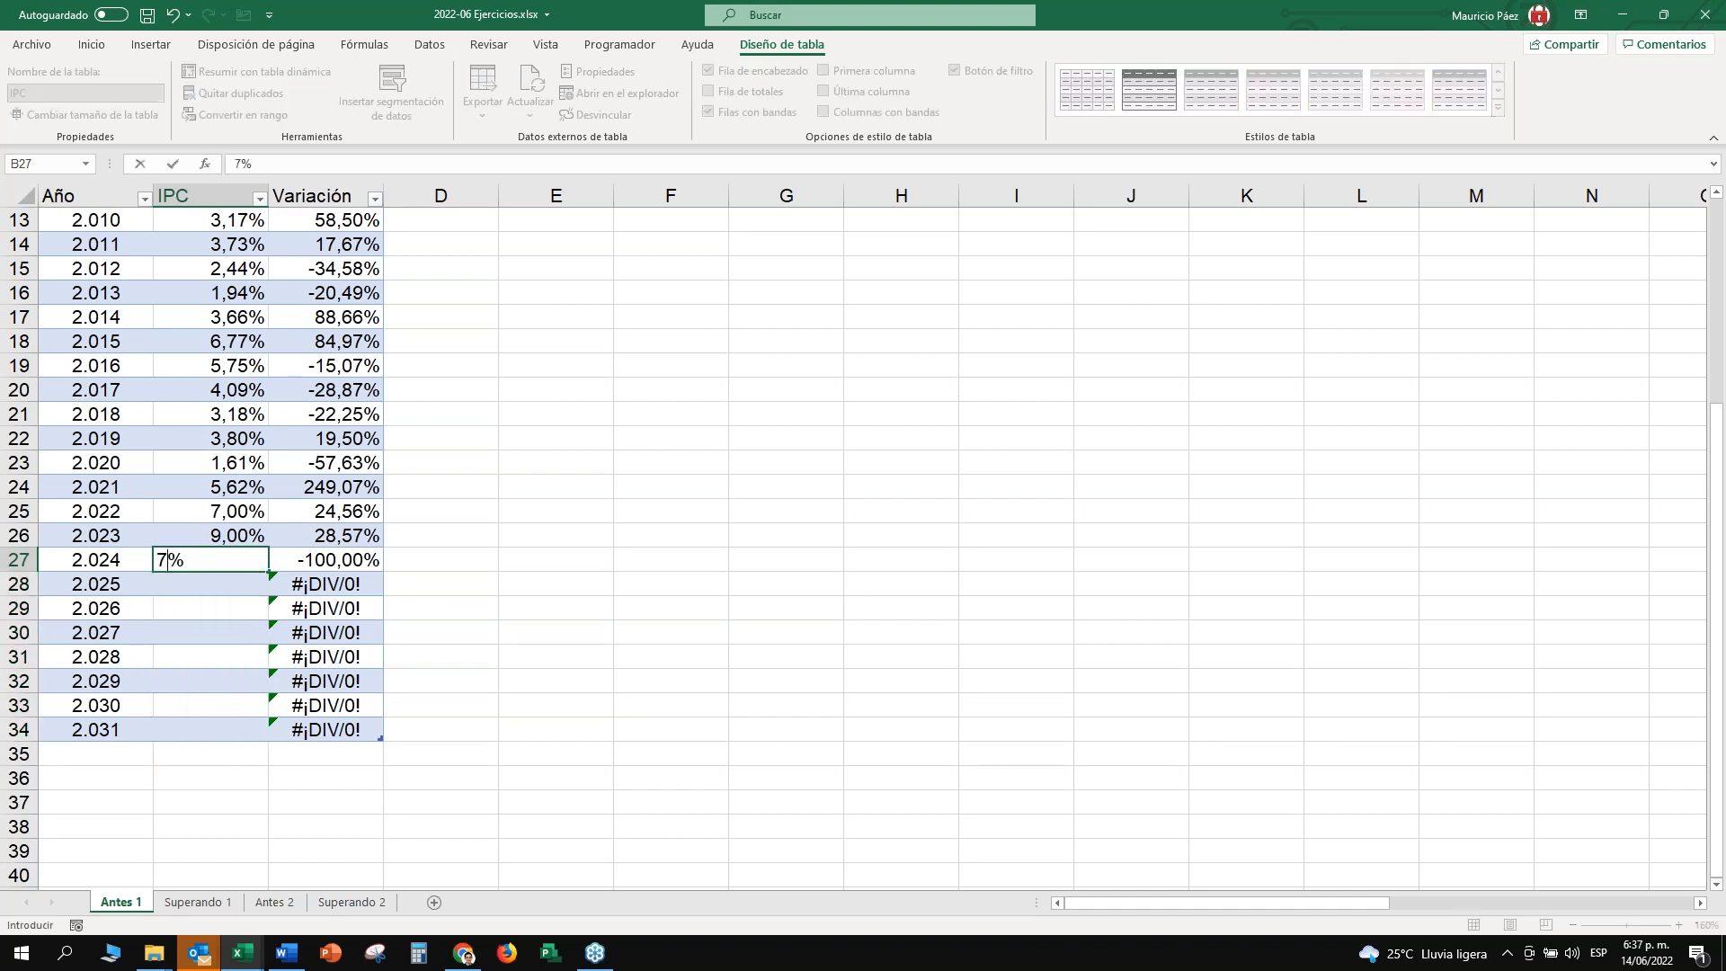
key(Return)
text(8)
key(ctrl+Return)
key(Return)
text(8)
key(Return)
text(7)
key(Return)
text(8)
key(Return)
text(9)
key(Return)
text(10)
key(Return)
key(Up)
Review the calculated Variación values in C24:C34 and look over the whole extended IPC table.
drag(369, 488, 354, 726)
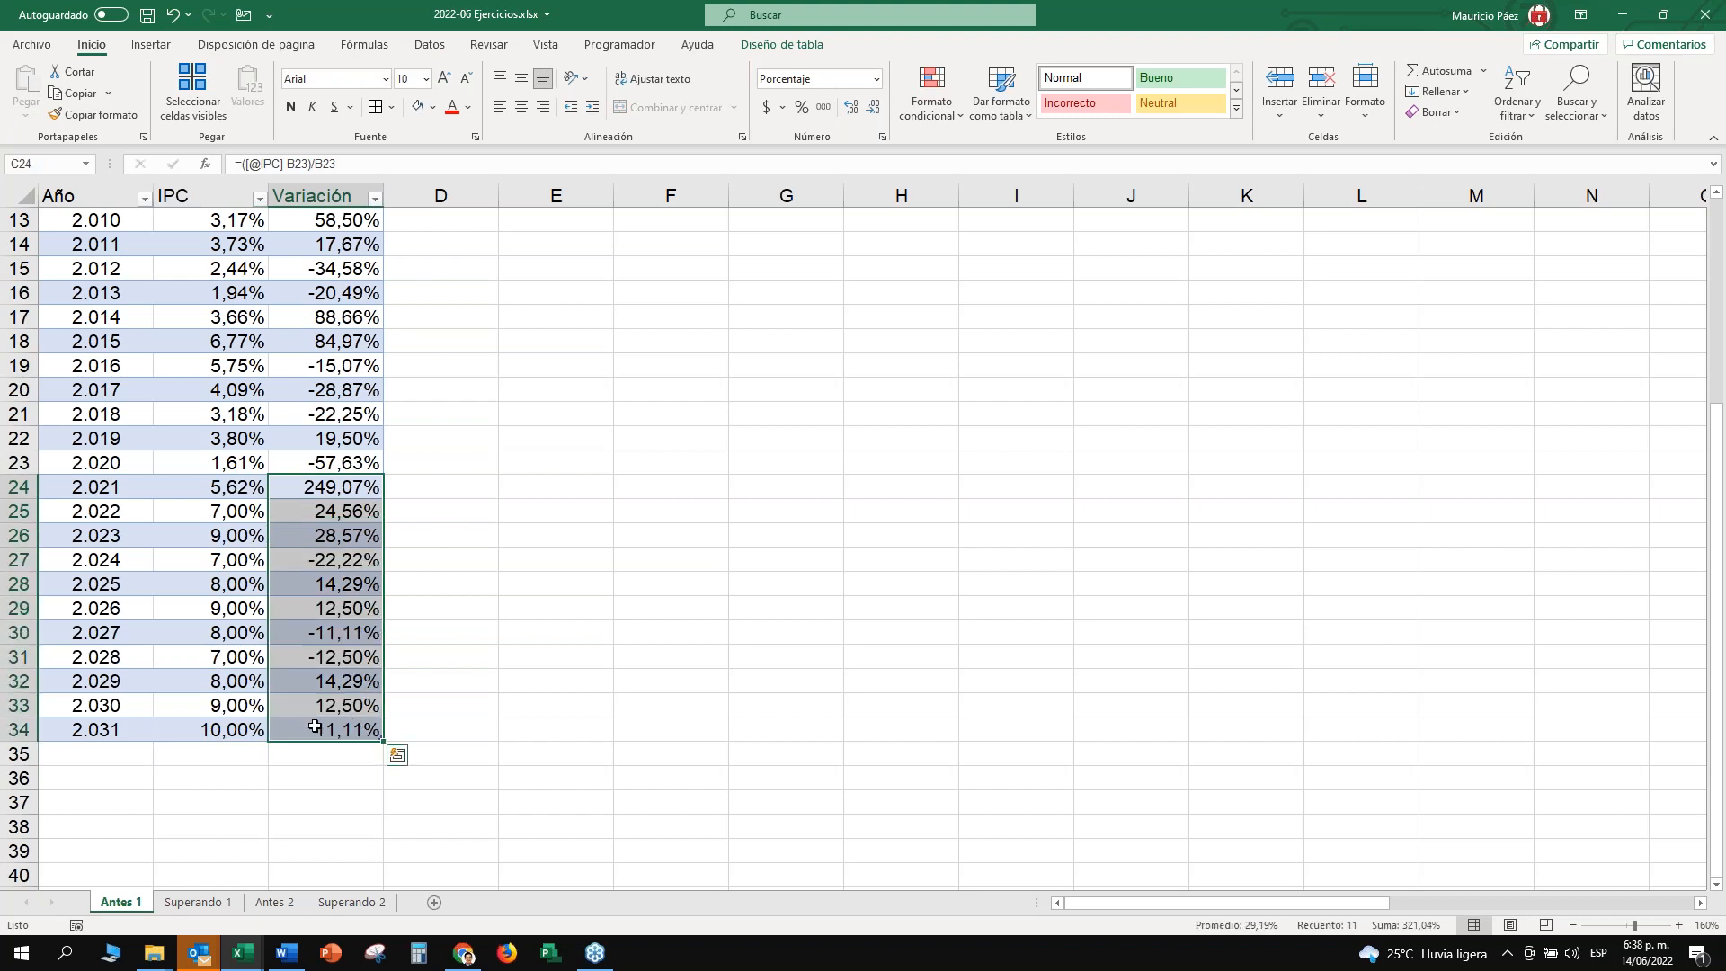
click(350, 731)
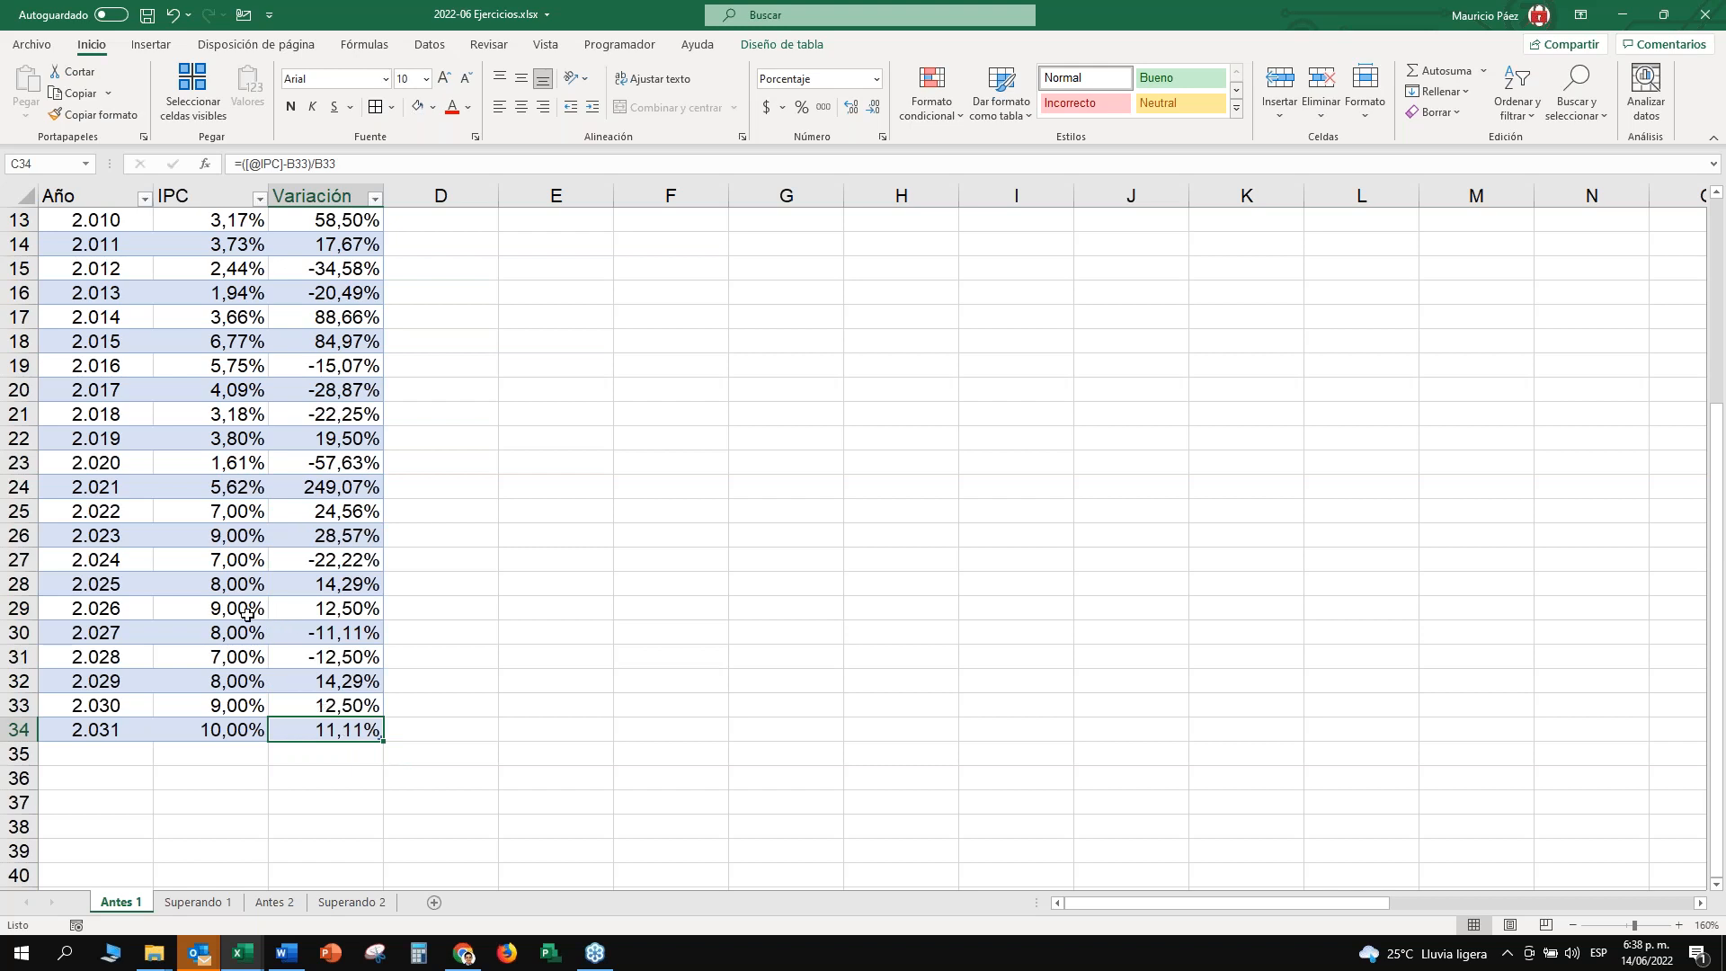
key(Left)
key(Left)
key(Right)
key(Right)
scroll(407, 627, up, 1)
scroll(406, 626, up, 4)
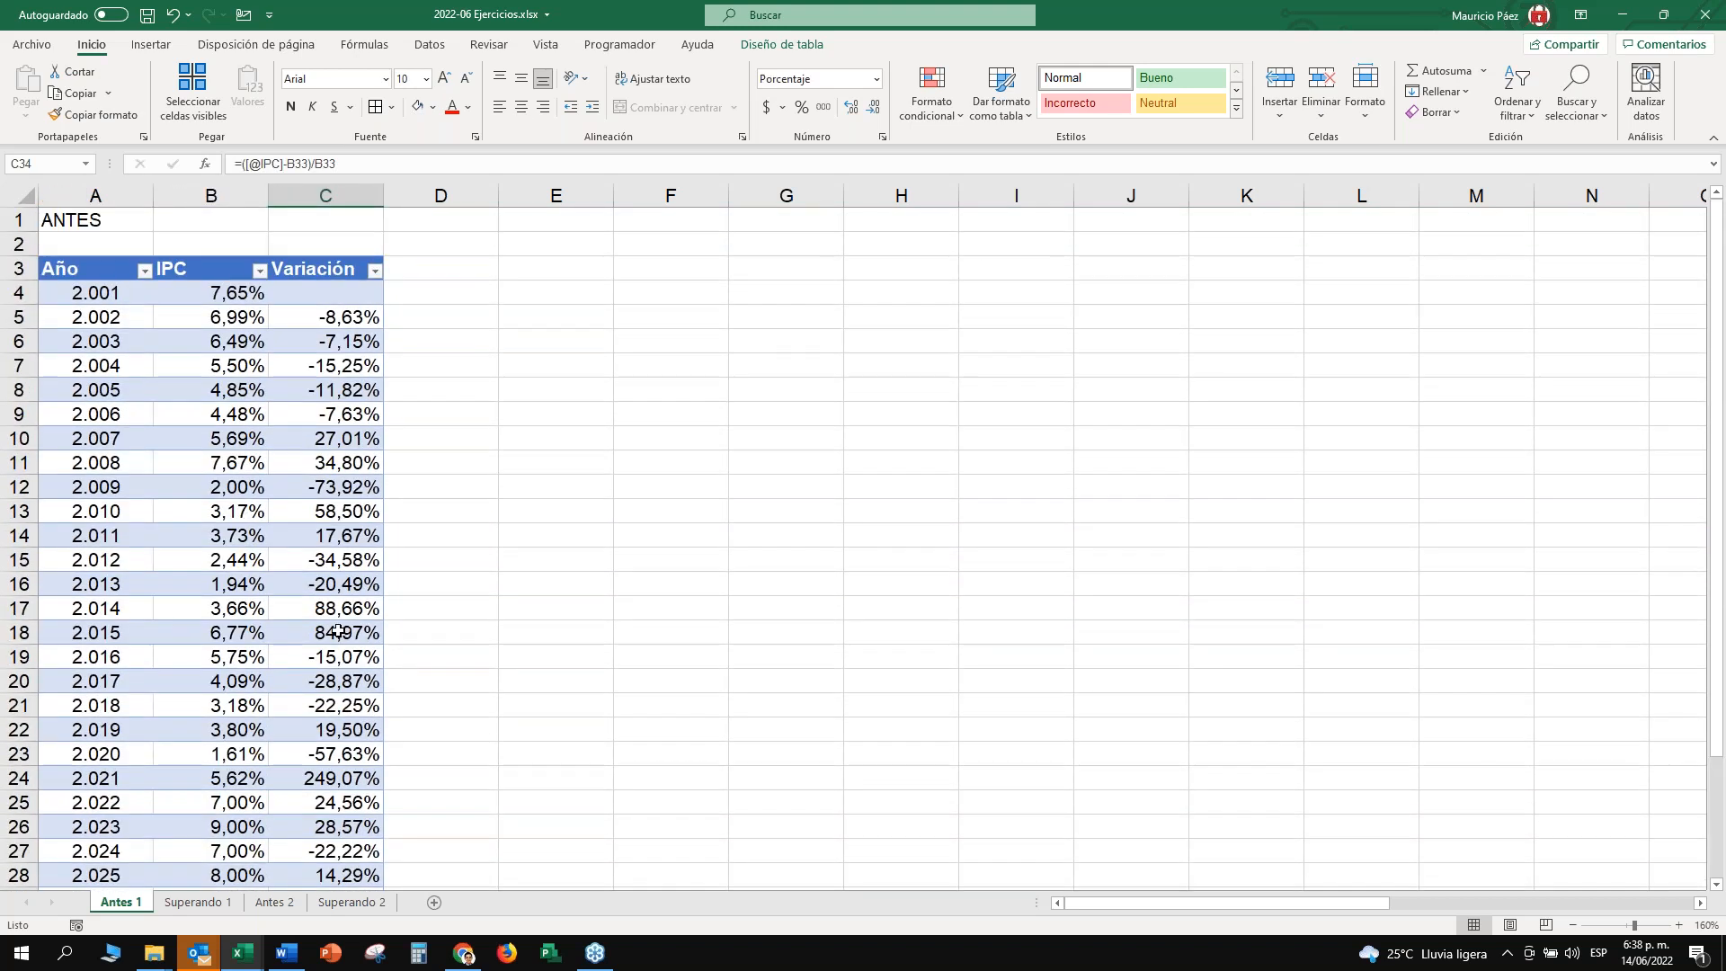
scroll(338, 633, down, 2)
scroll(332, 629, up, 2)
scroll(314, 620, down, 6)
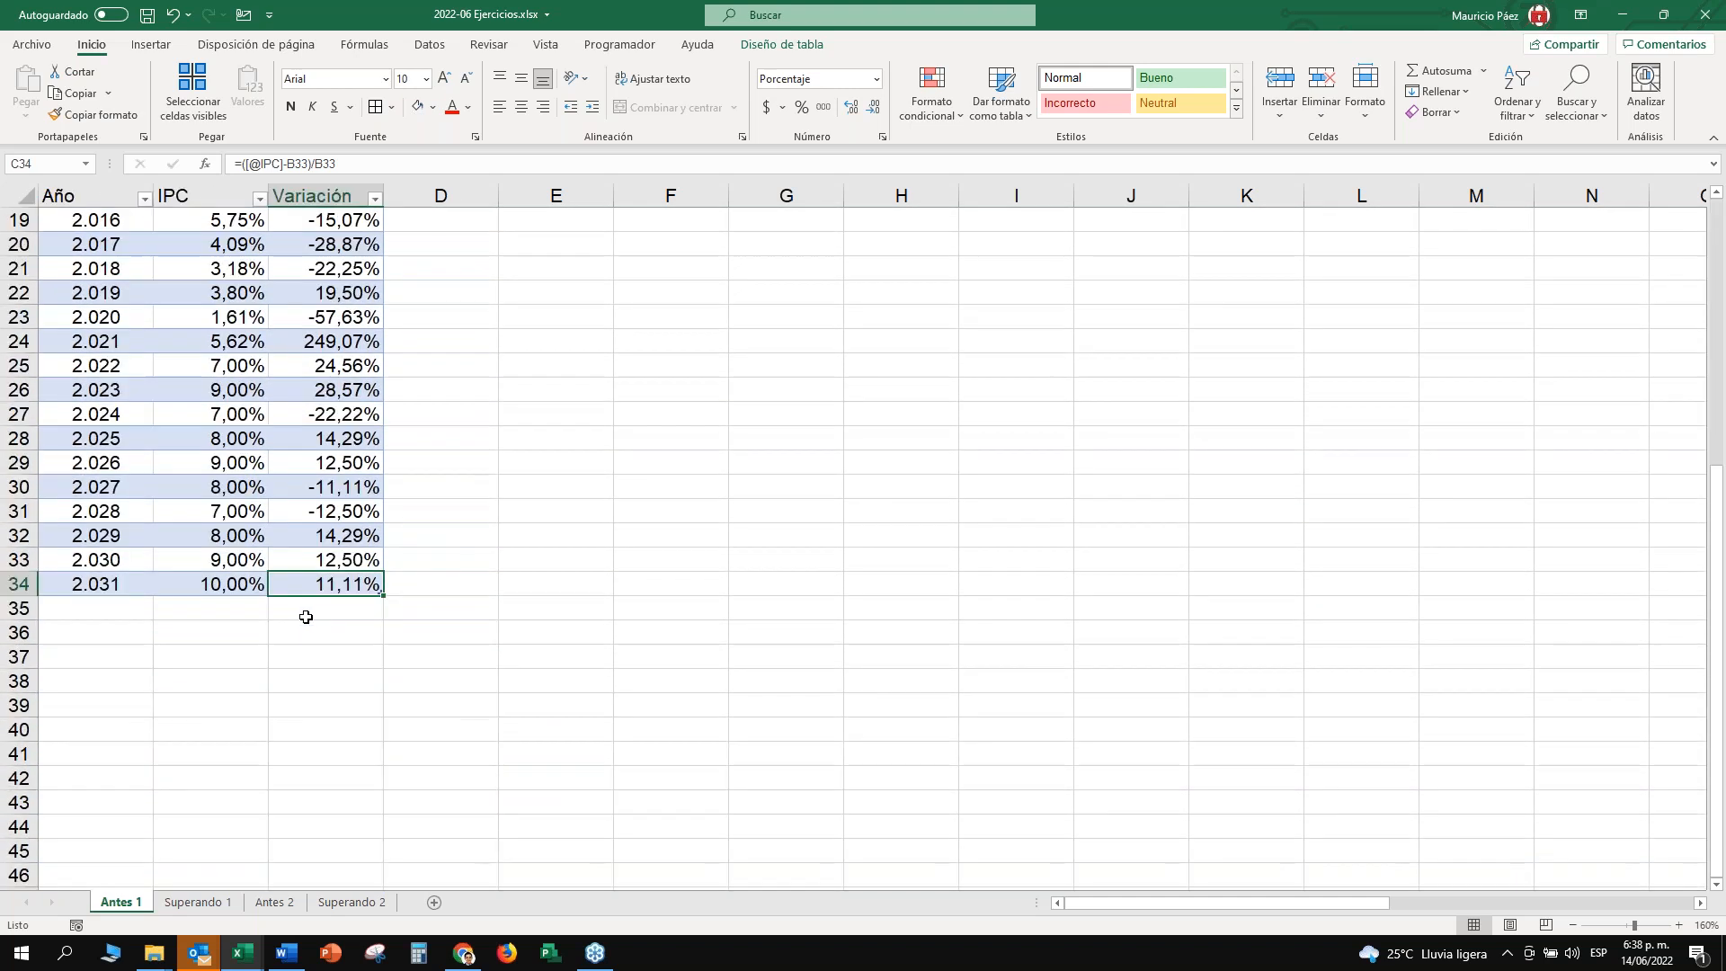
scroll(289, 617, up, 3)
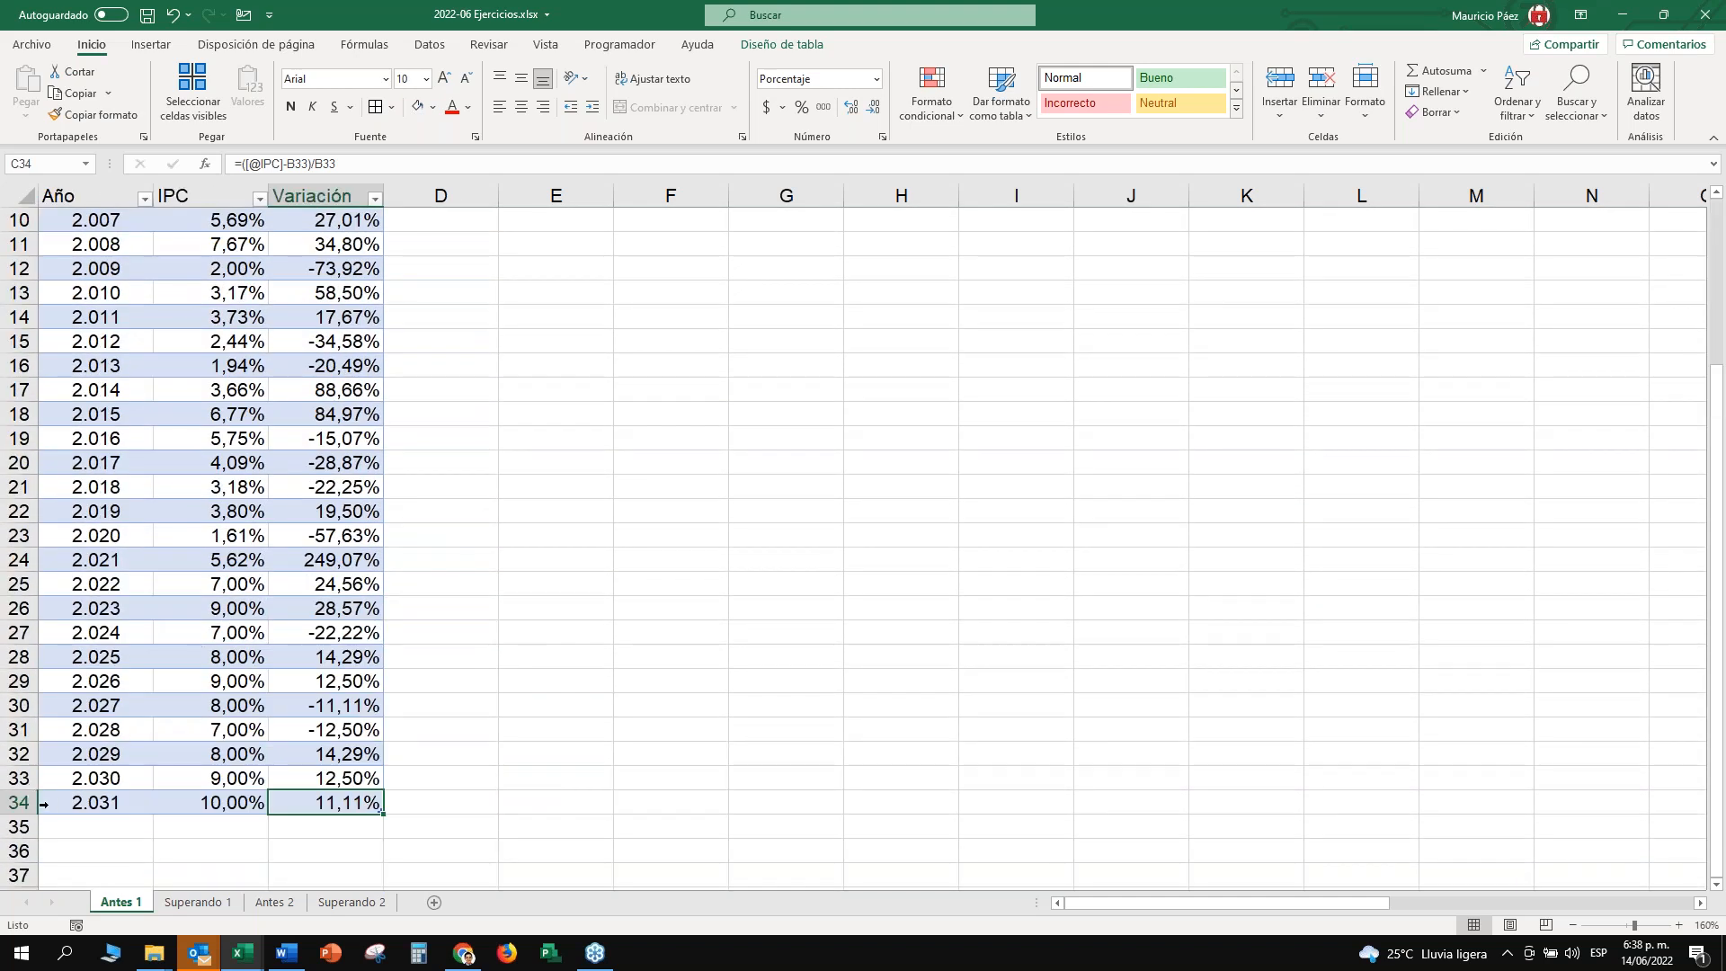
click(454, 726)
click(574, 795)
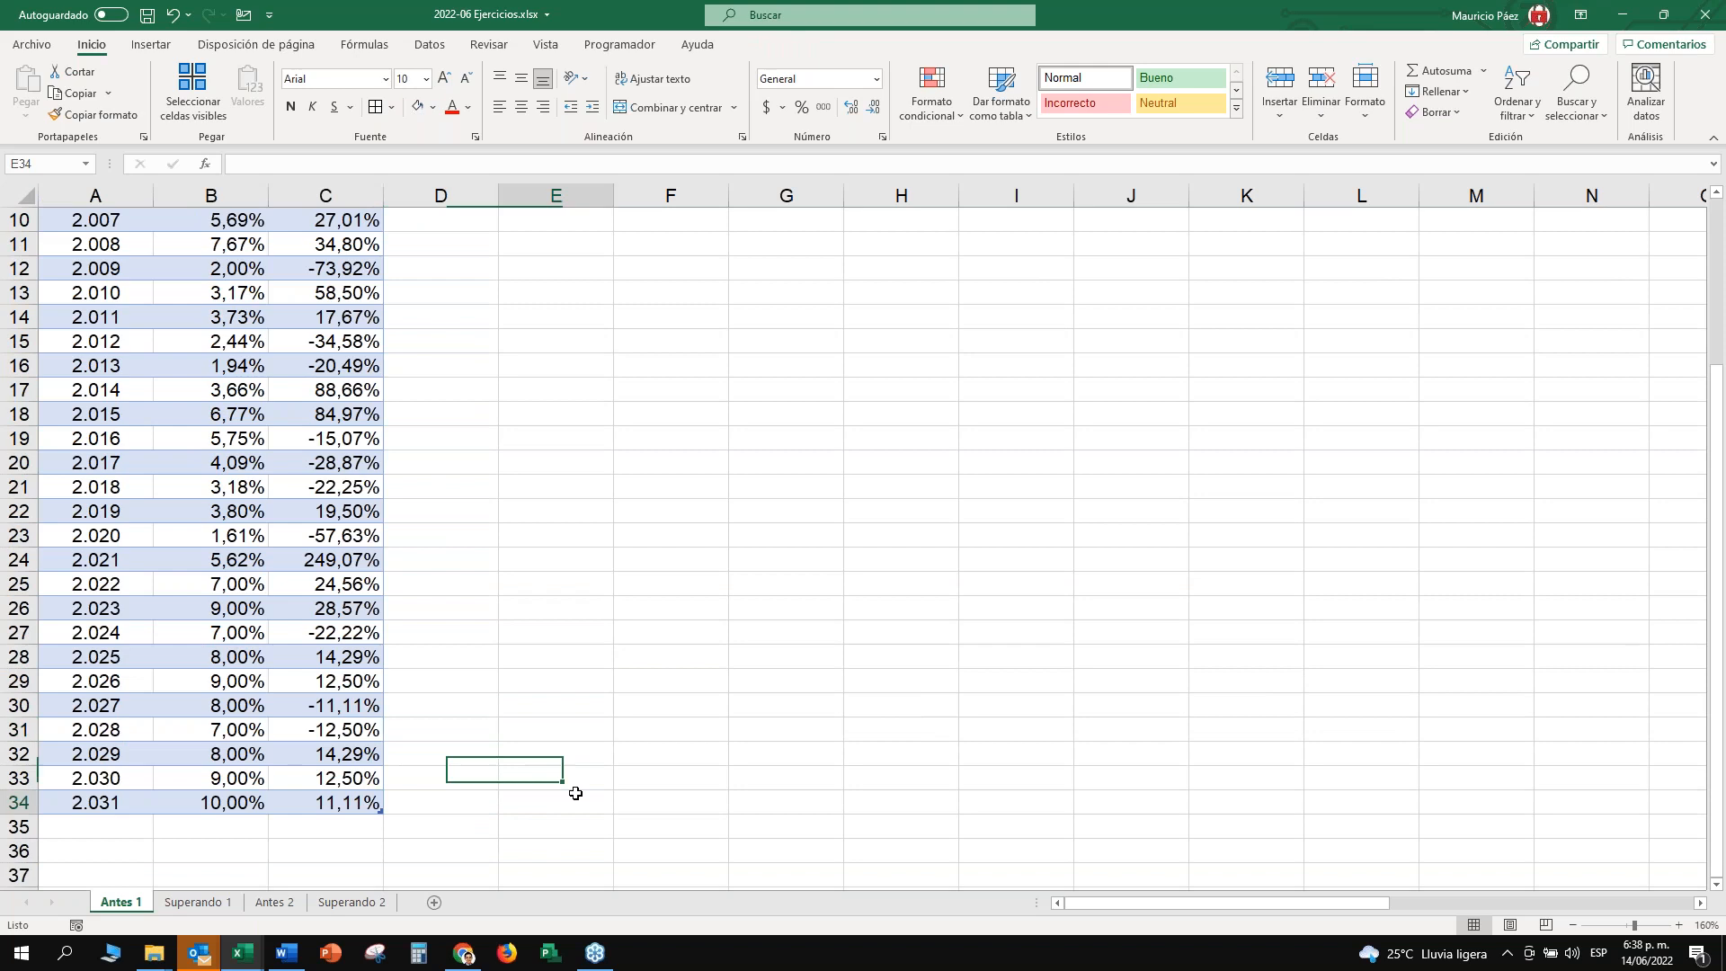
Select the data of the IPC table's Año, IPC and Variación columns, one whole table column at a time.
click(569, 782)
scroll(422, 587, up, 3)
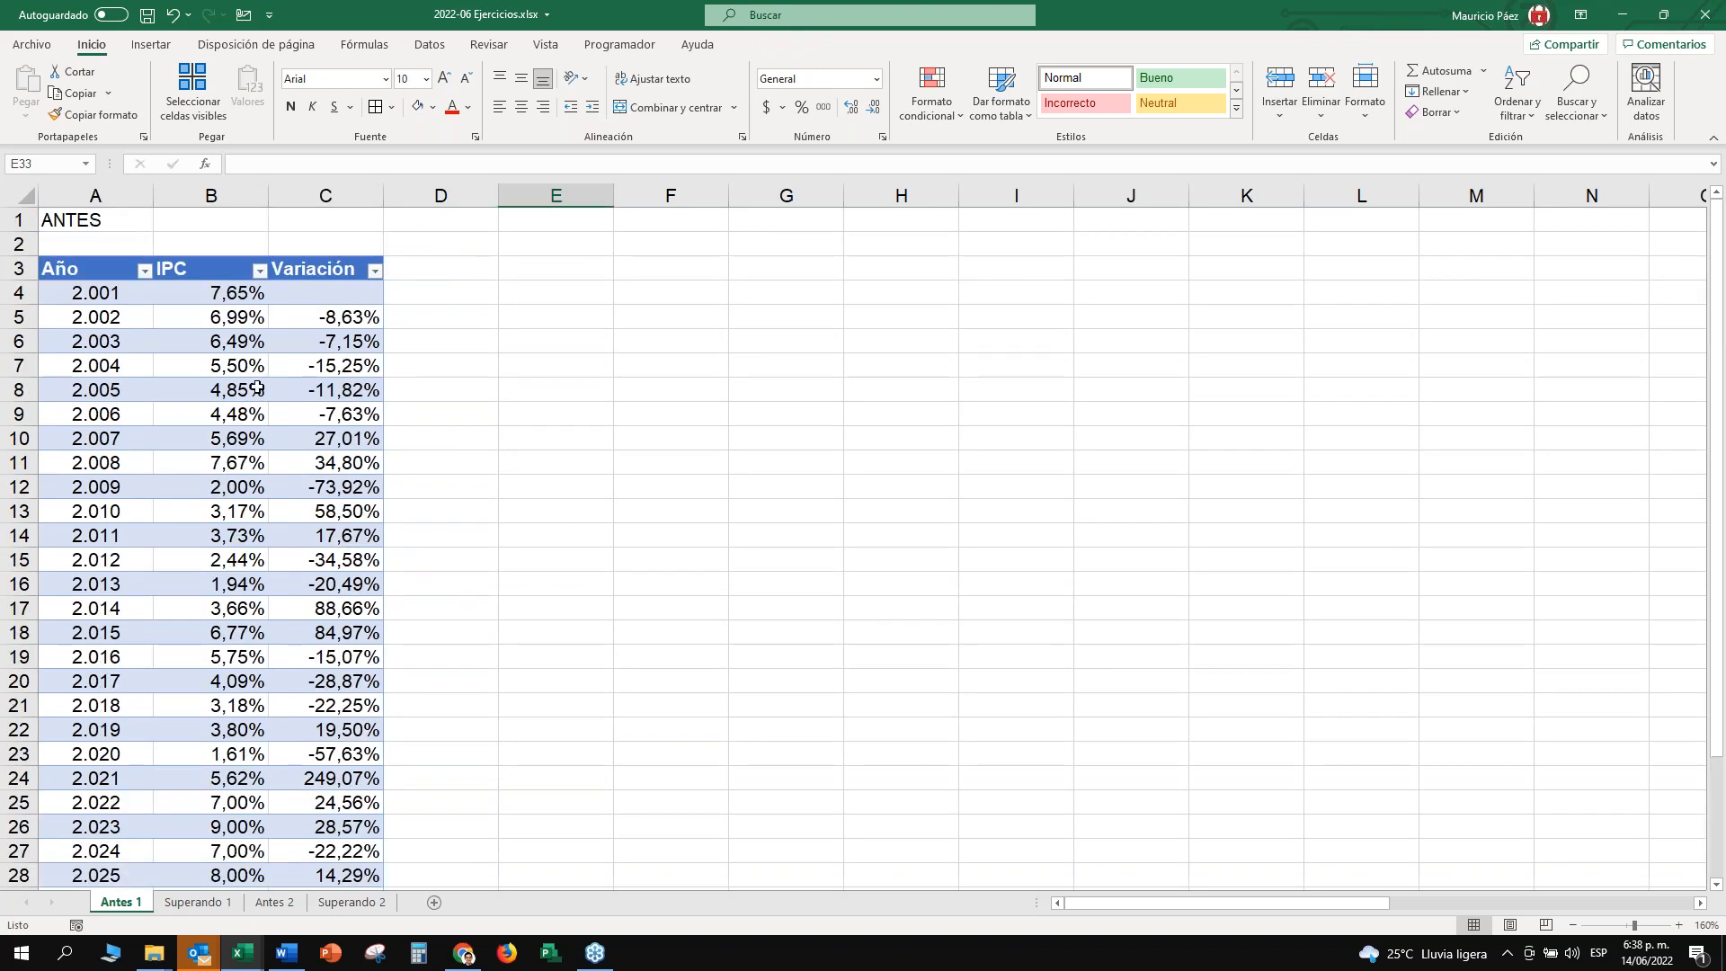
click(115, 266)
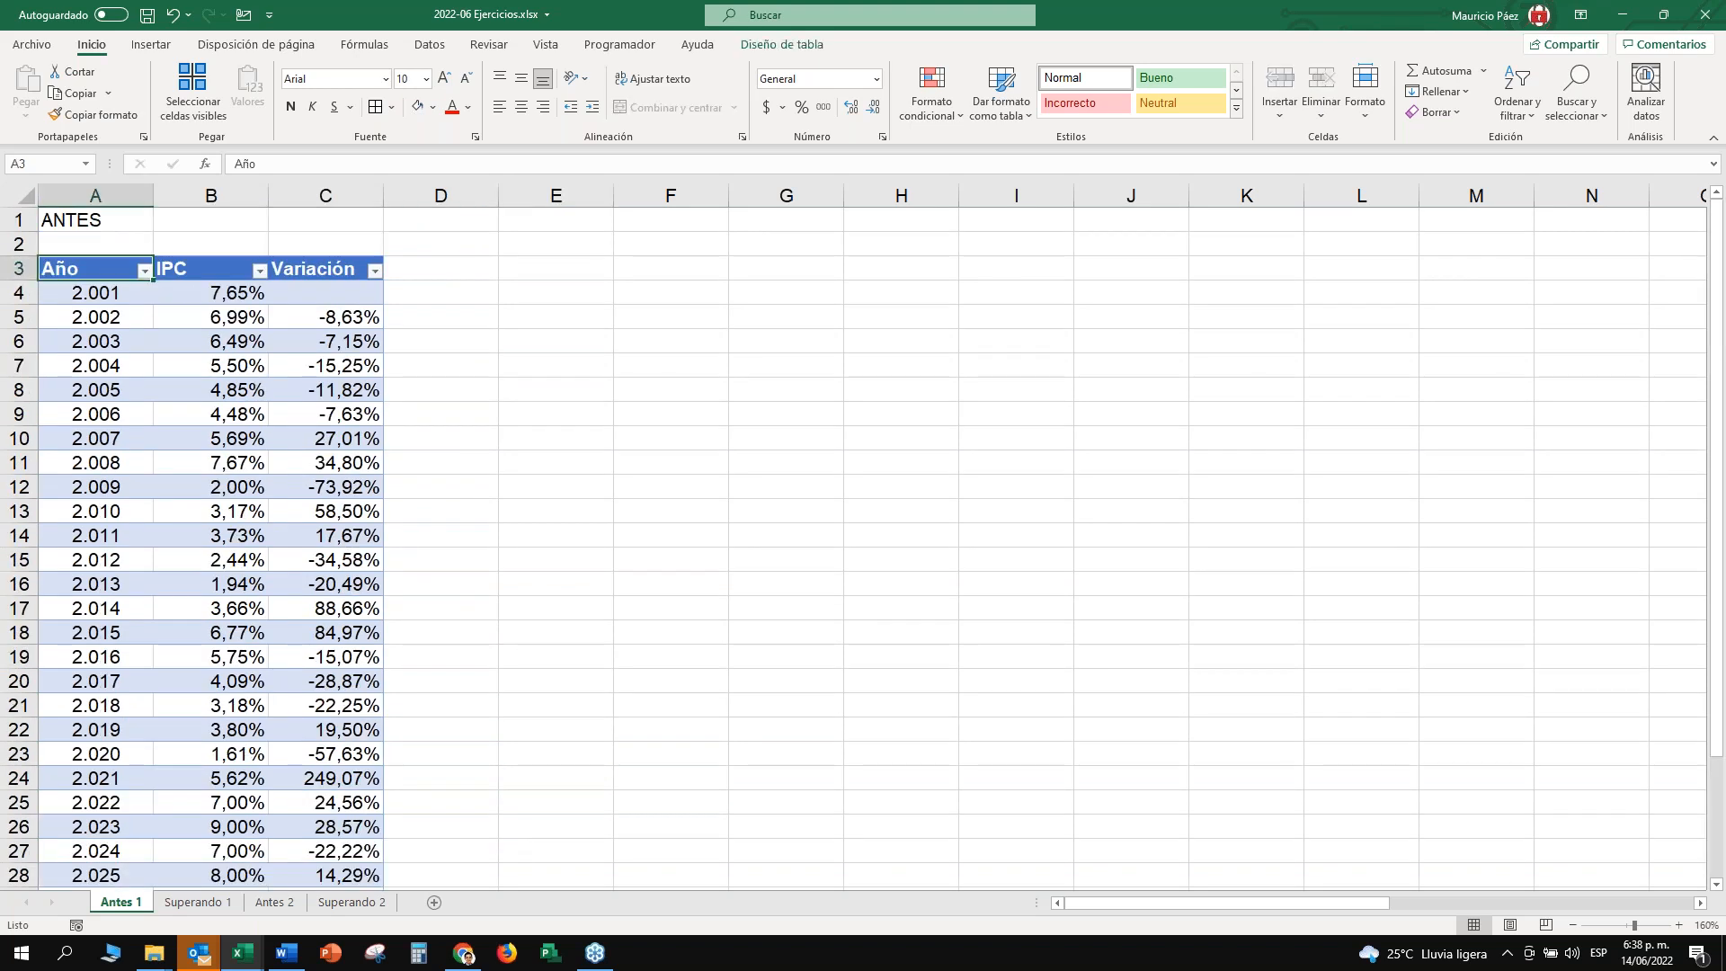
click(110, 256)
click(178, 286)
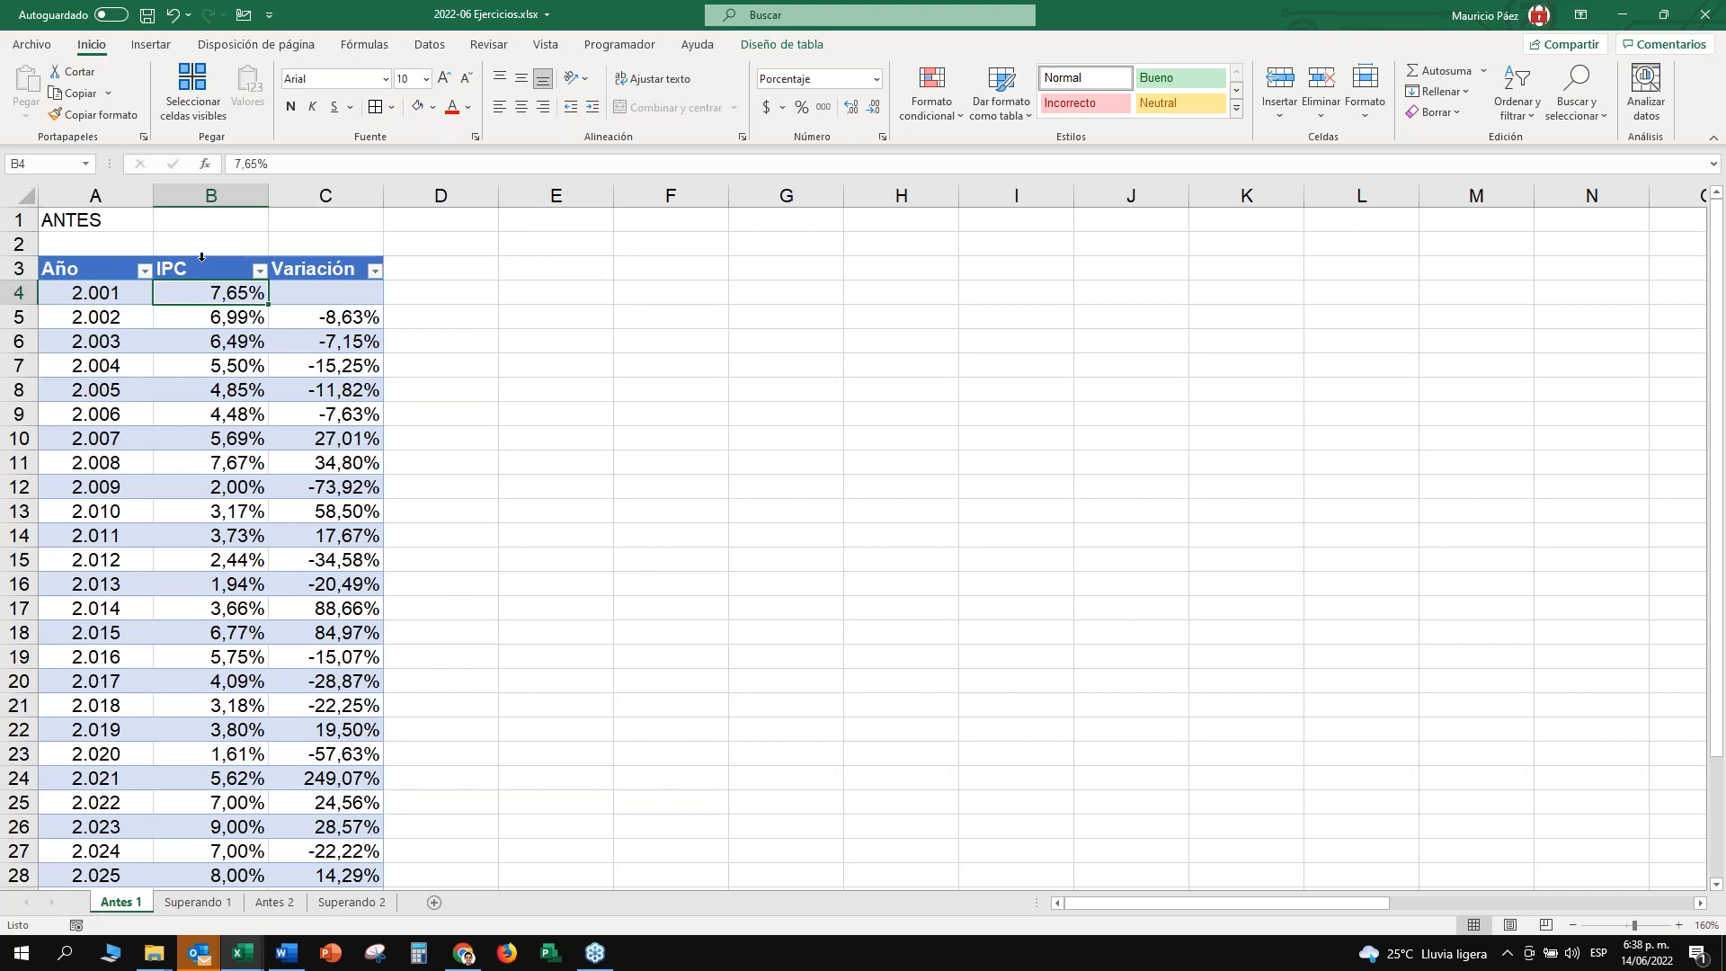
click(202, 258)
click(342, 291)
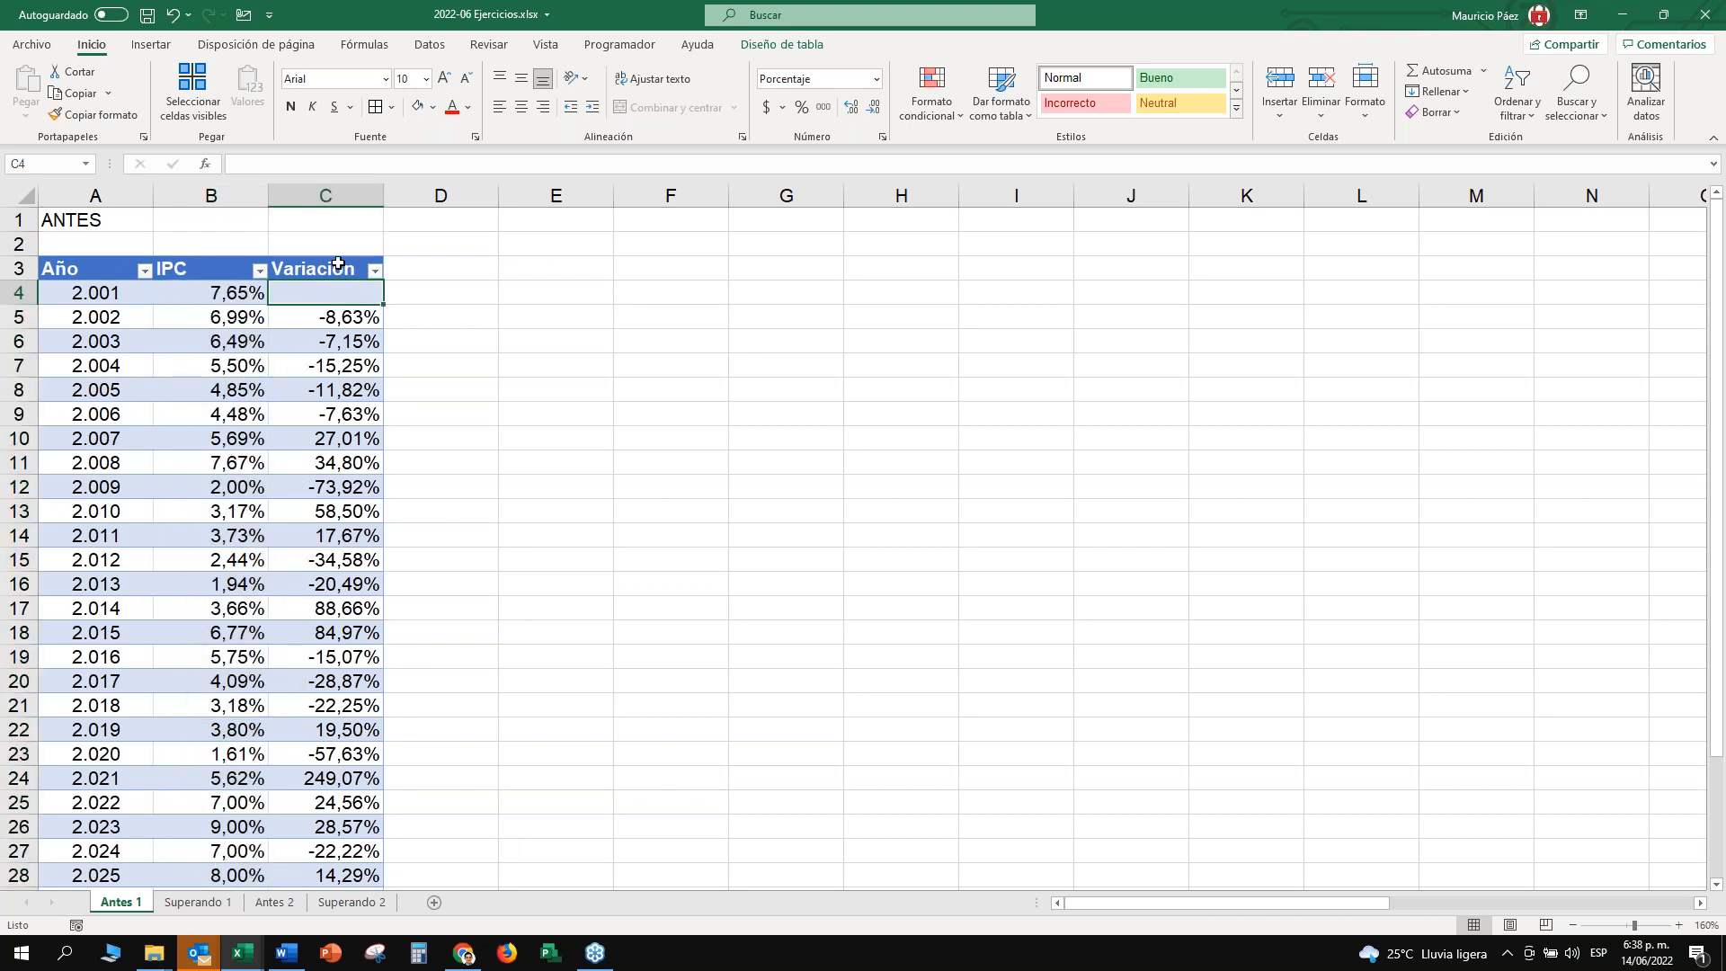
click(338, 263)
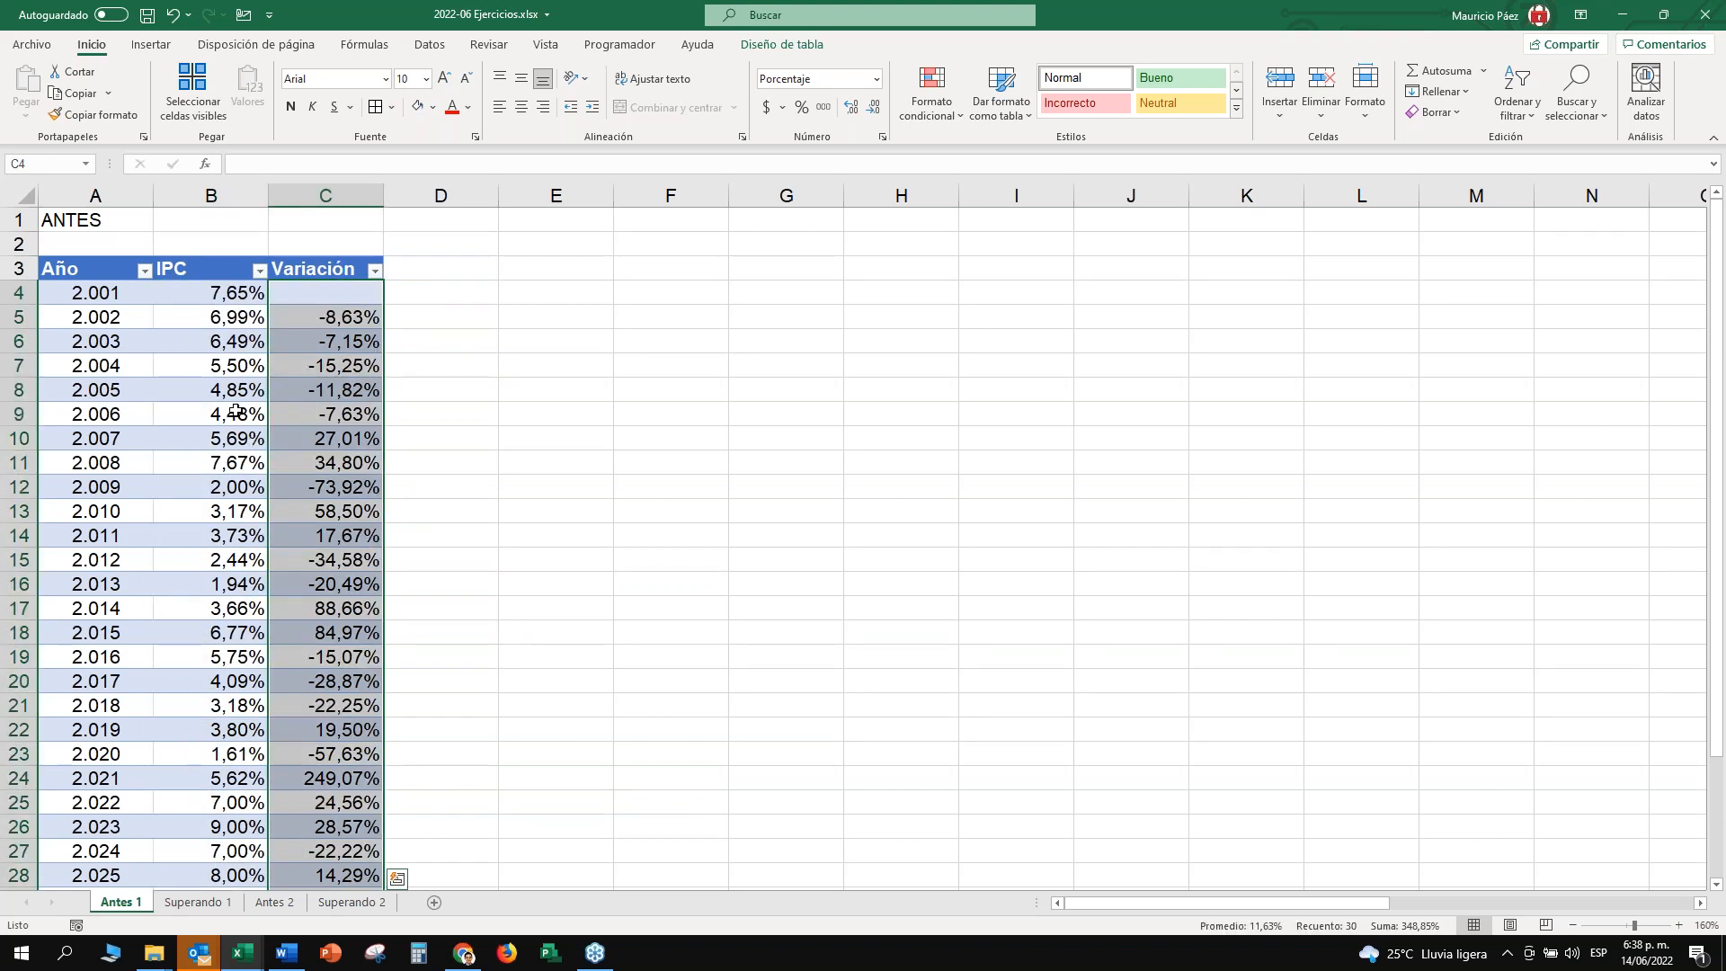
Select the table rows for 2004 through 2009 one at a time, without including the rest of each worksheet row.
click(234, 366)
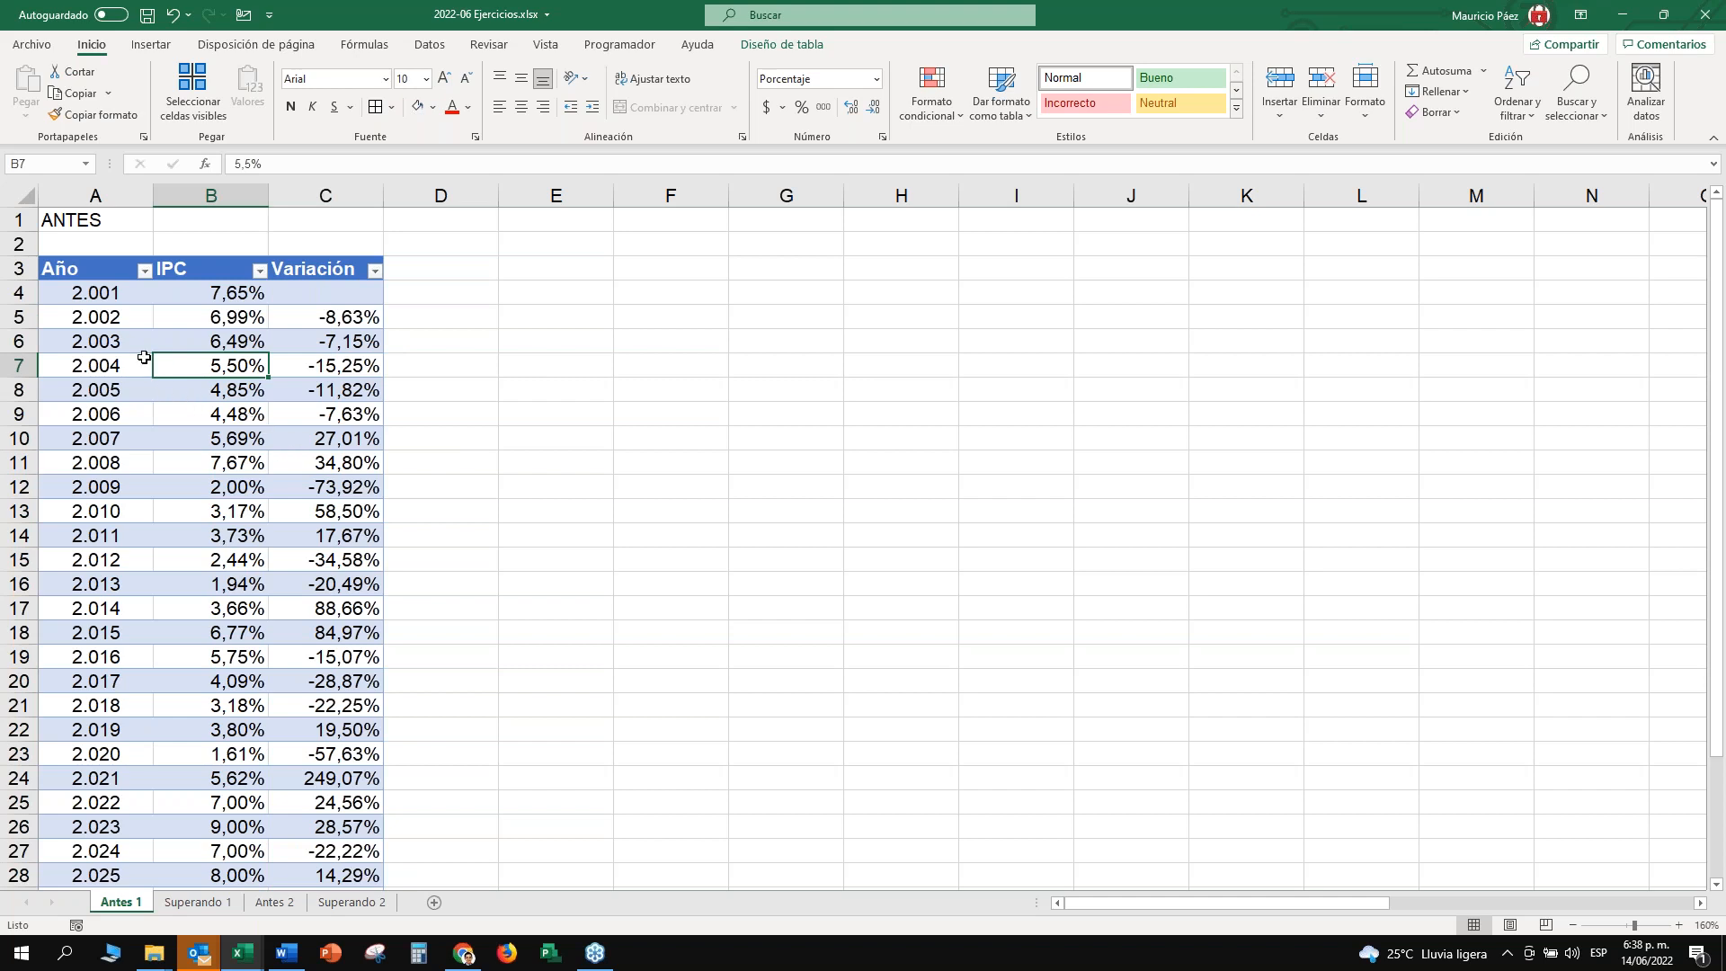
click(47, 362)
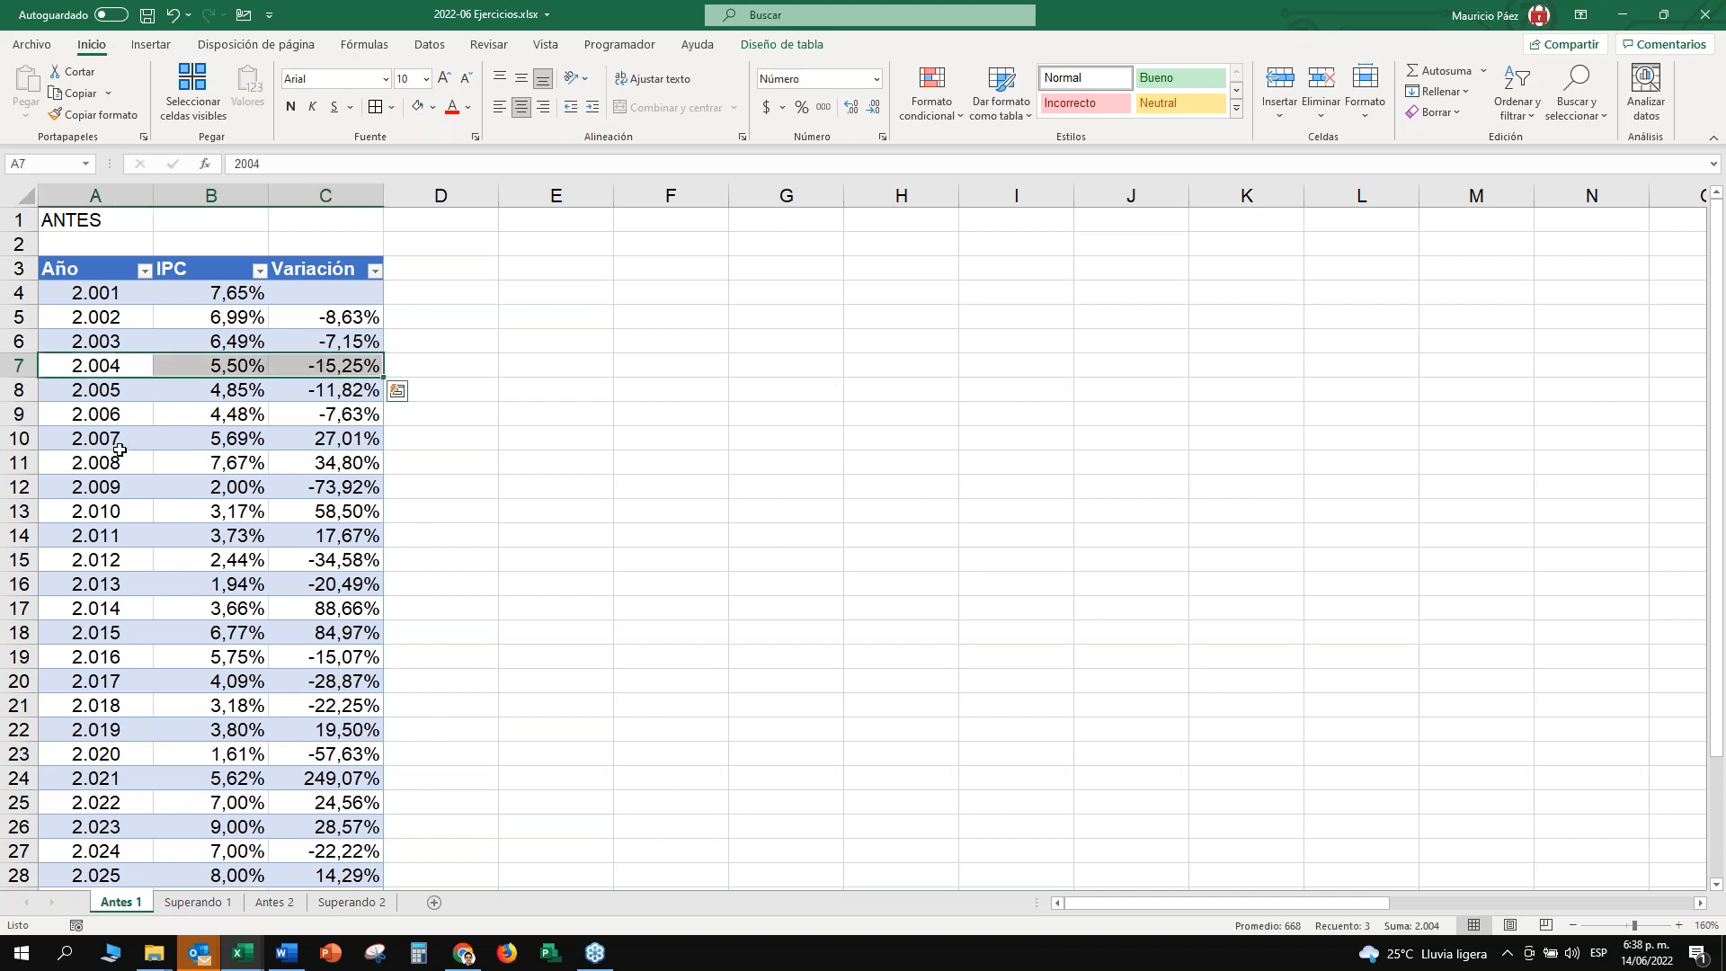
click(45, 390)
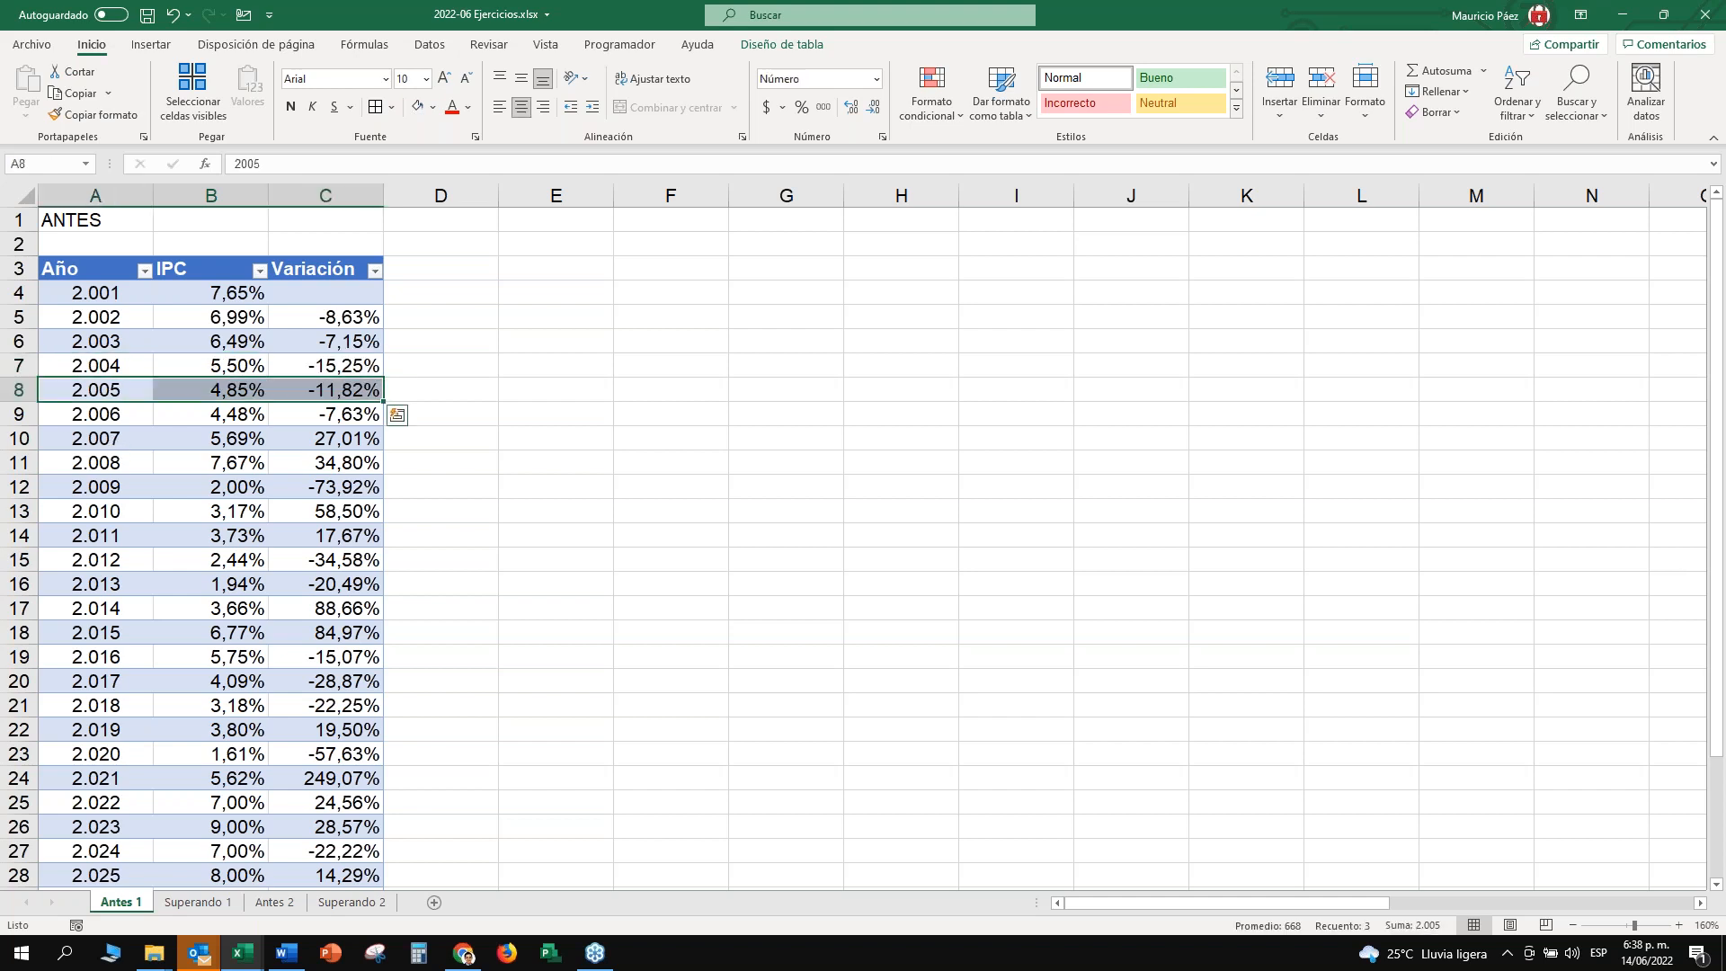
click(39, 414)
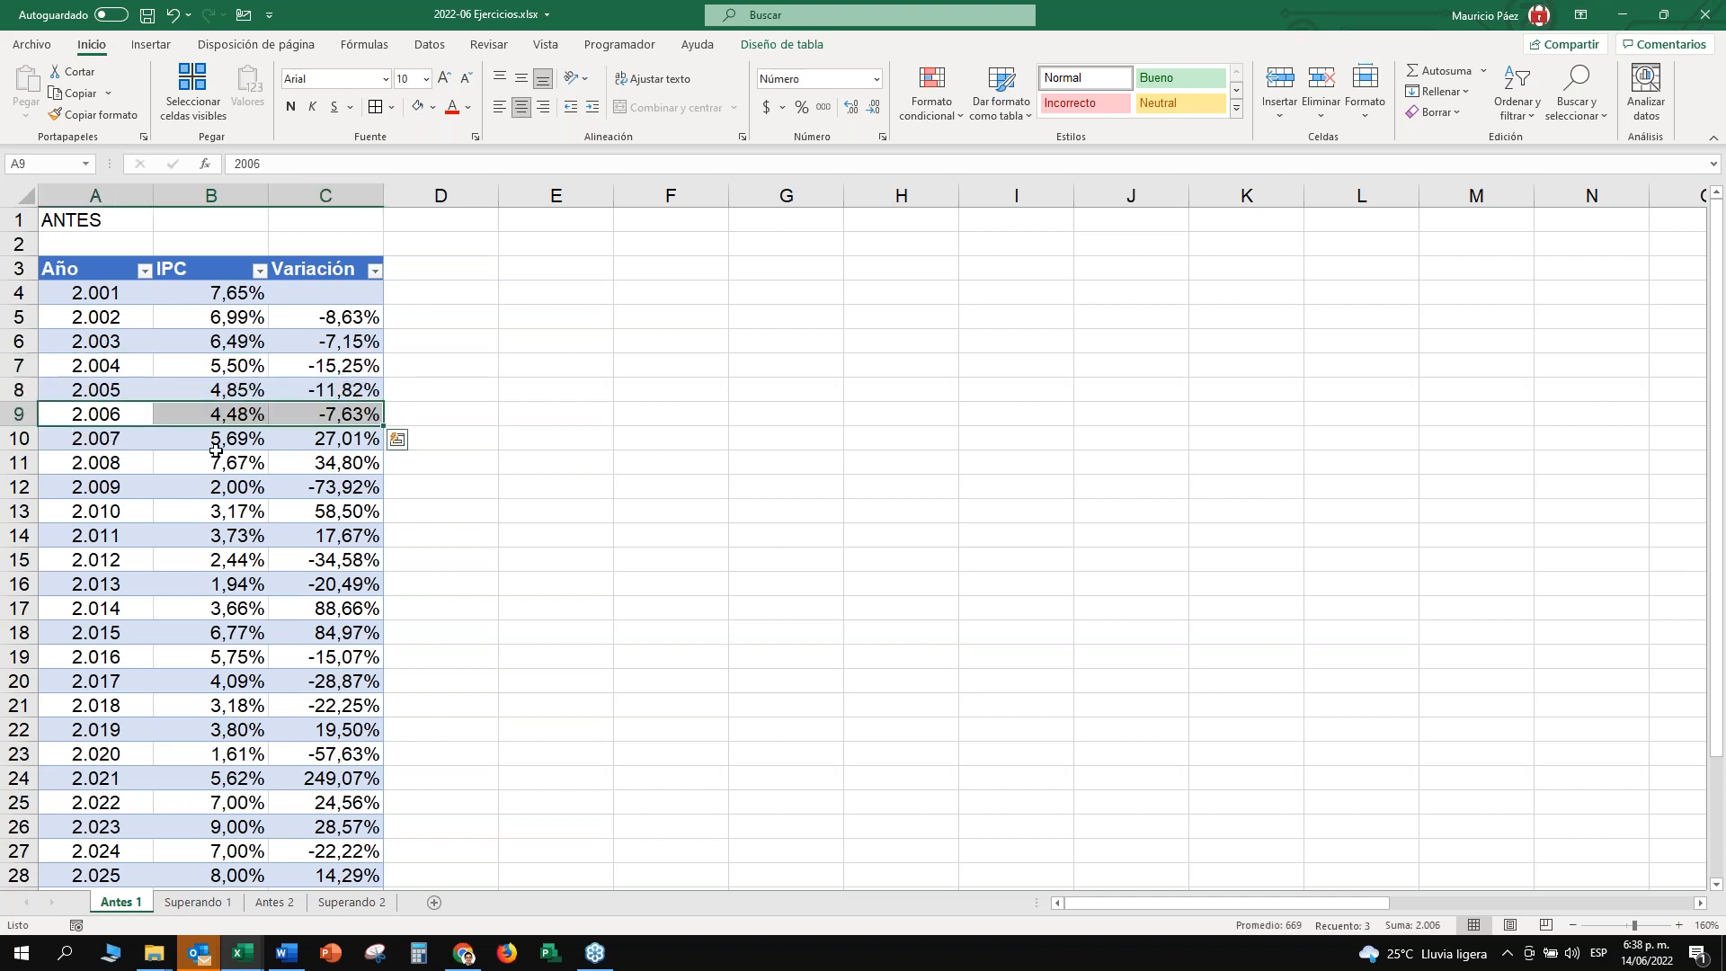
click(42, 438)
click(42, 463)
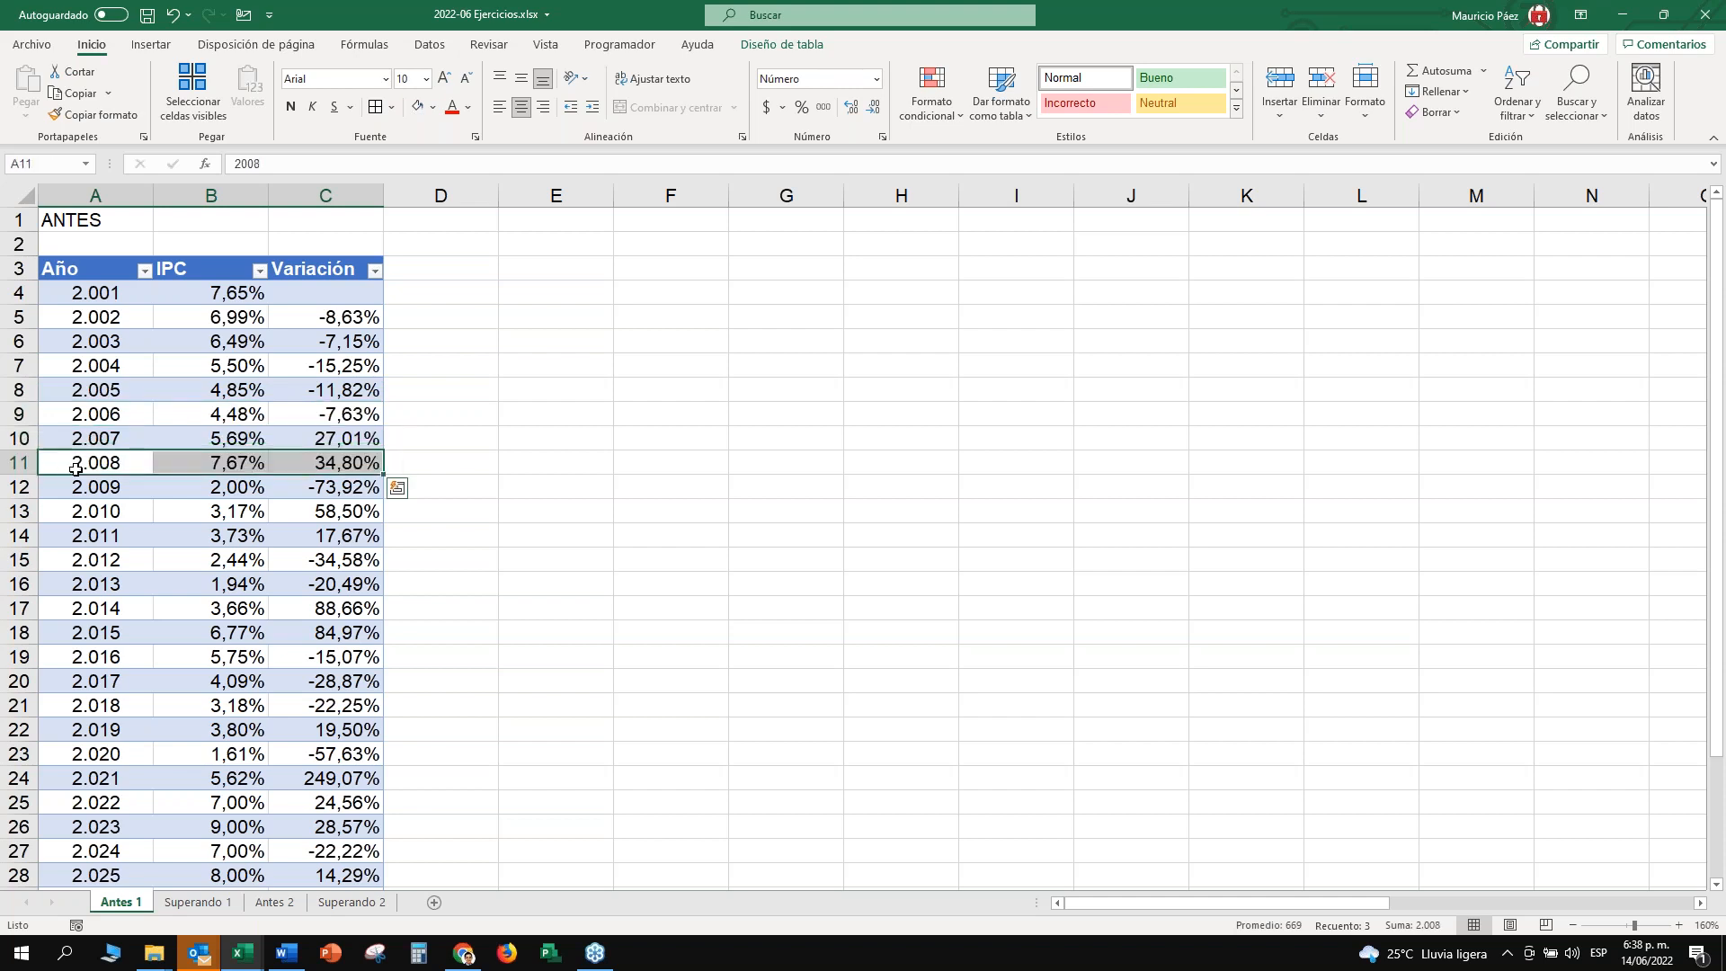
click(49, 482)
Delete the table rows for 2023 through 2031 from the end of the IPC table.
scroll(185, 423, down, 4)
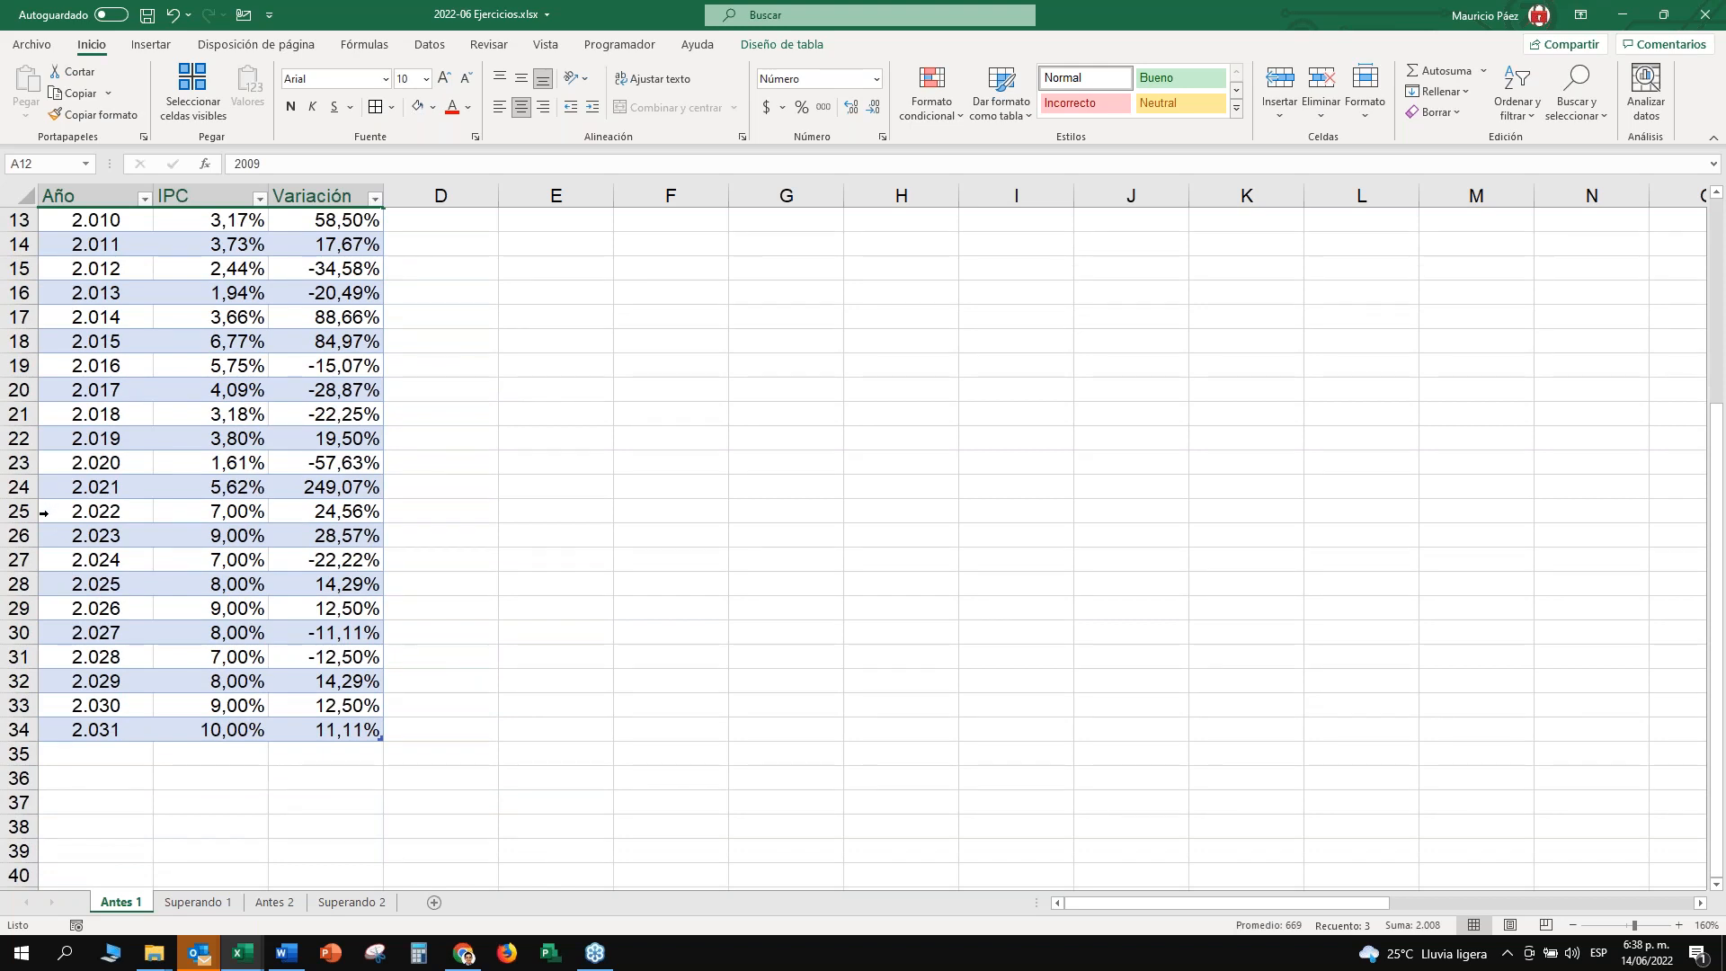
drag(43, 535, 45, 729)
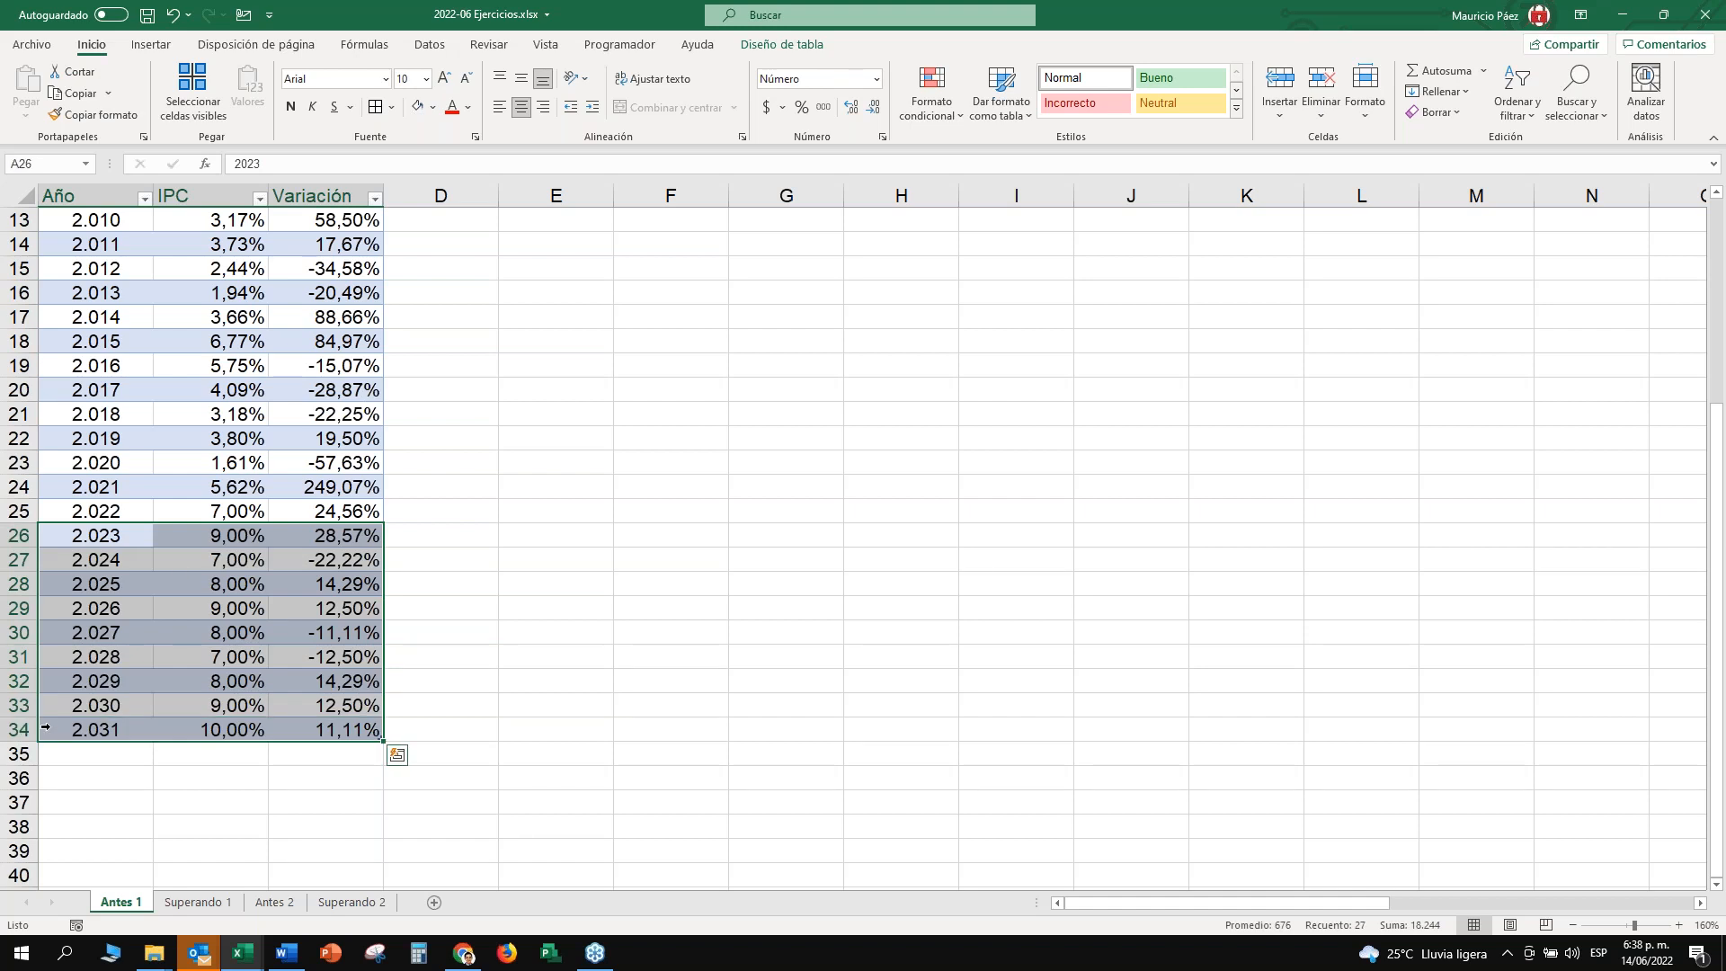
right_click(137, 536)
mouse_move(317, 605)
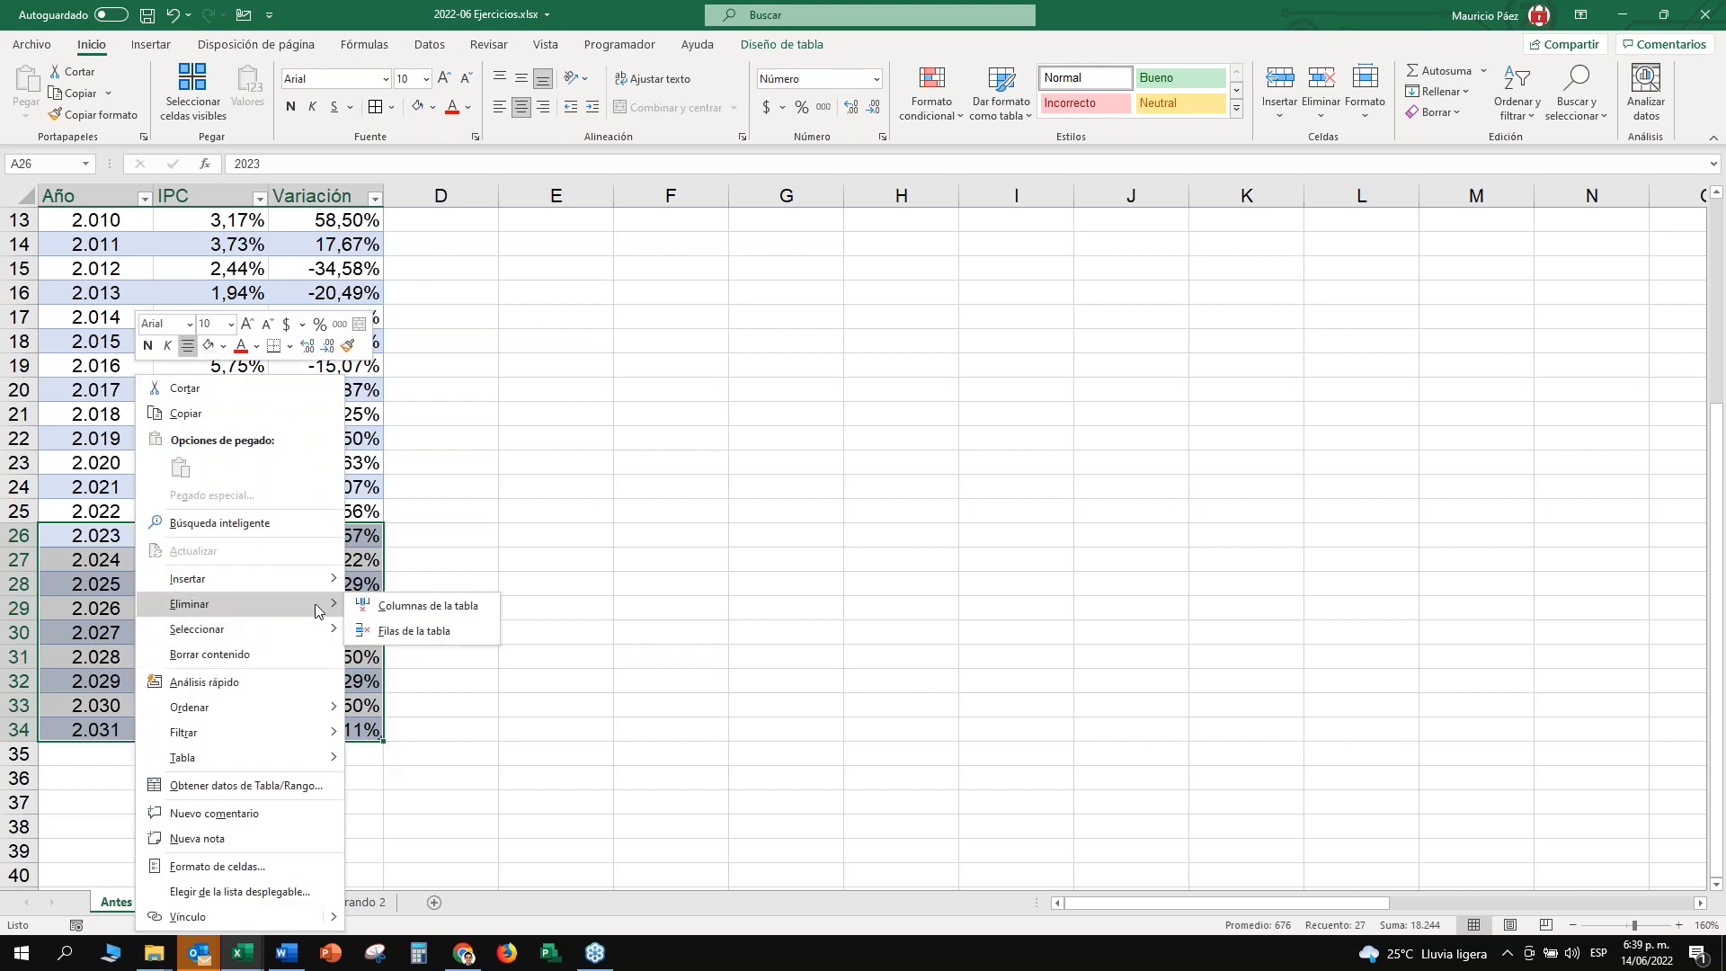
click(412, 633)
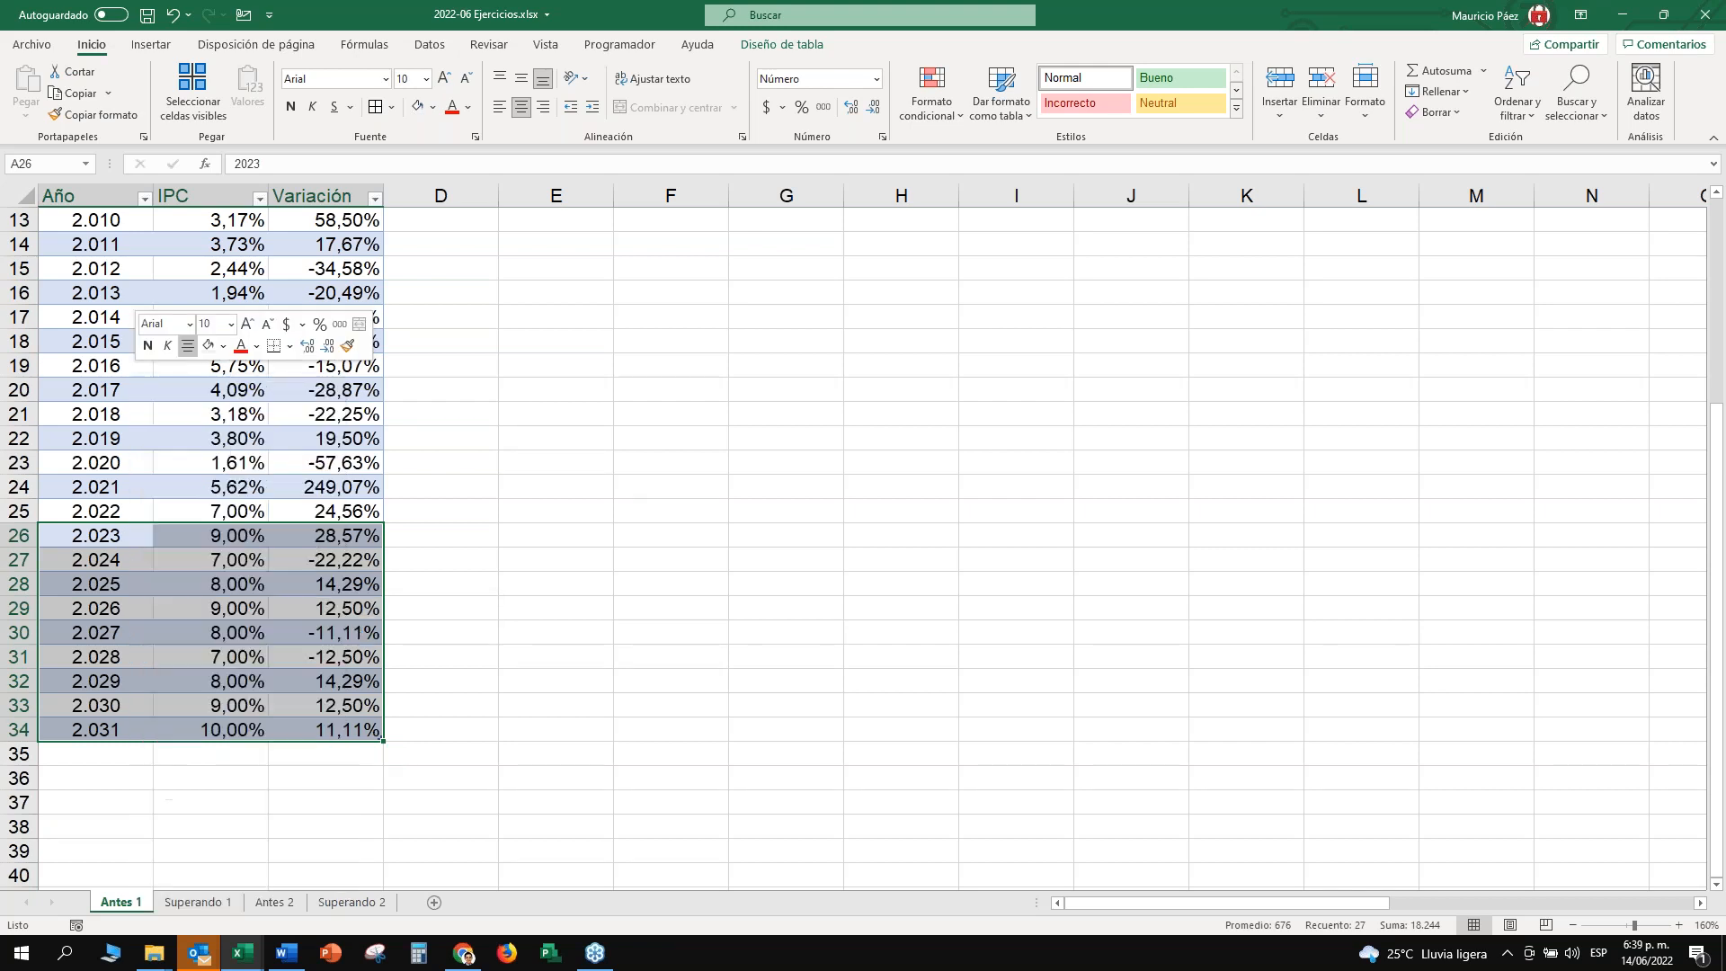
click(453, 537)
click(486, 662)
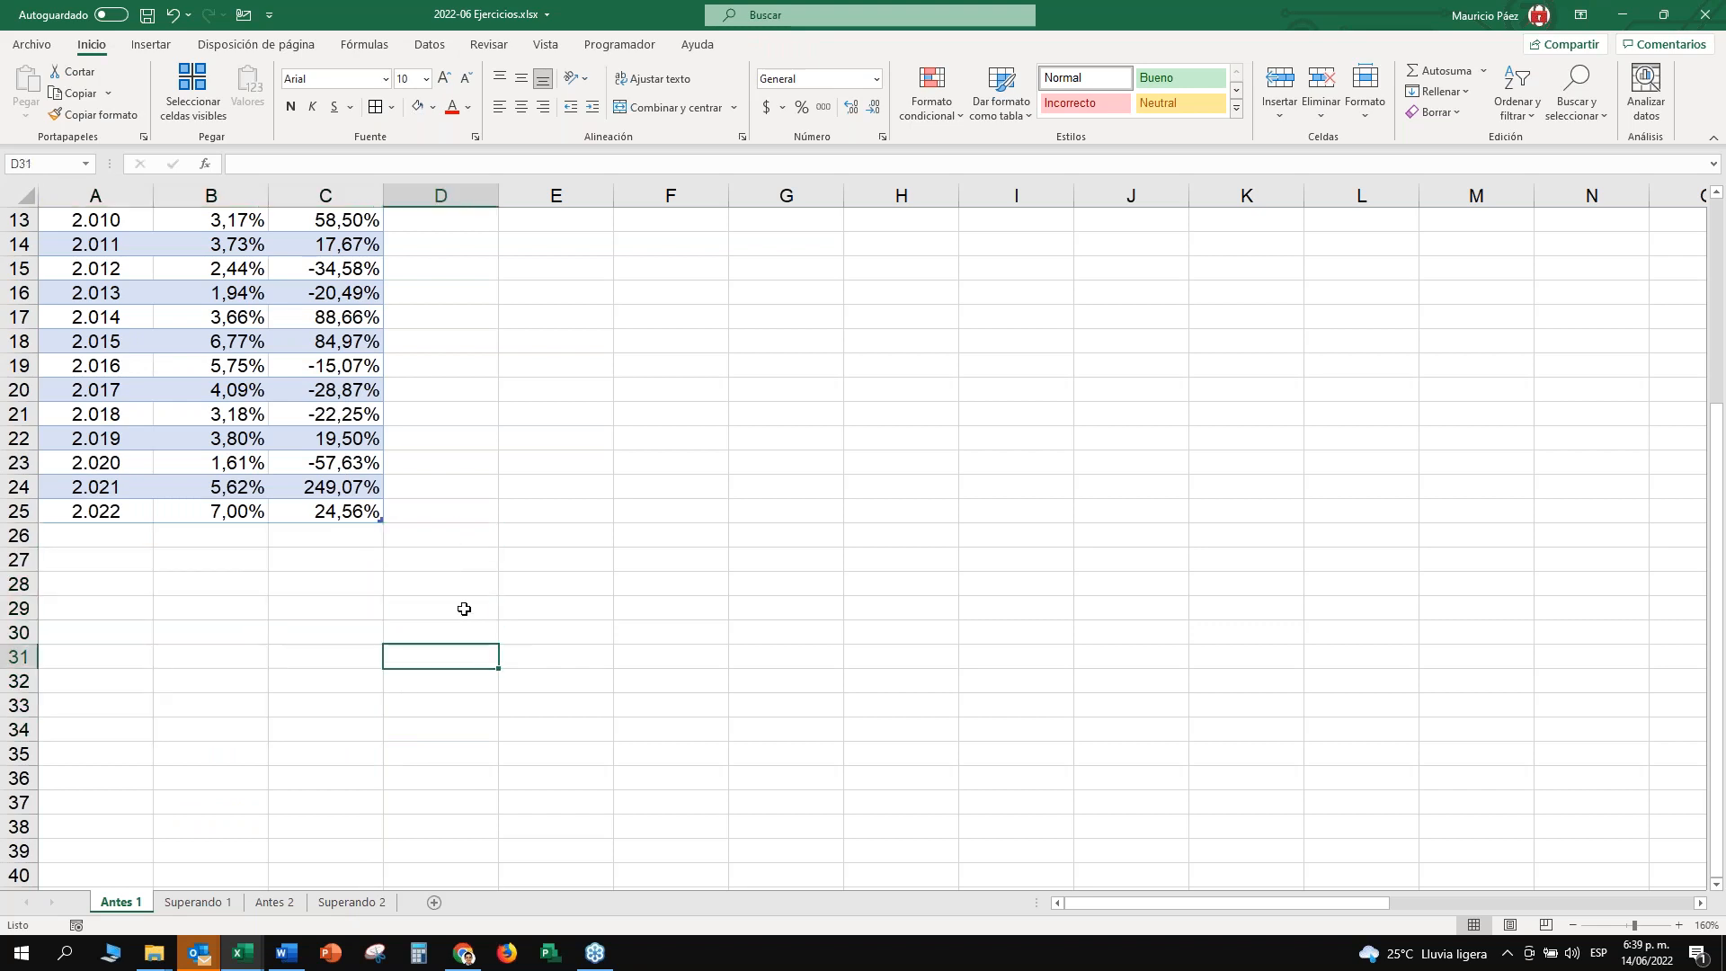
click(547, 636)
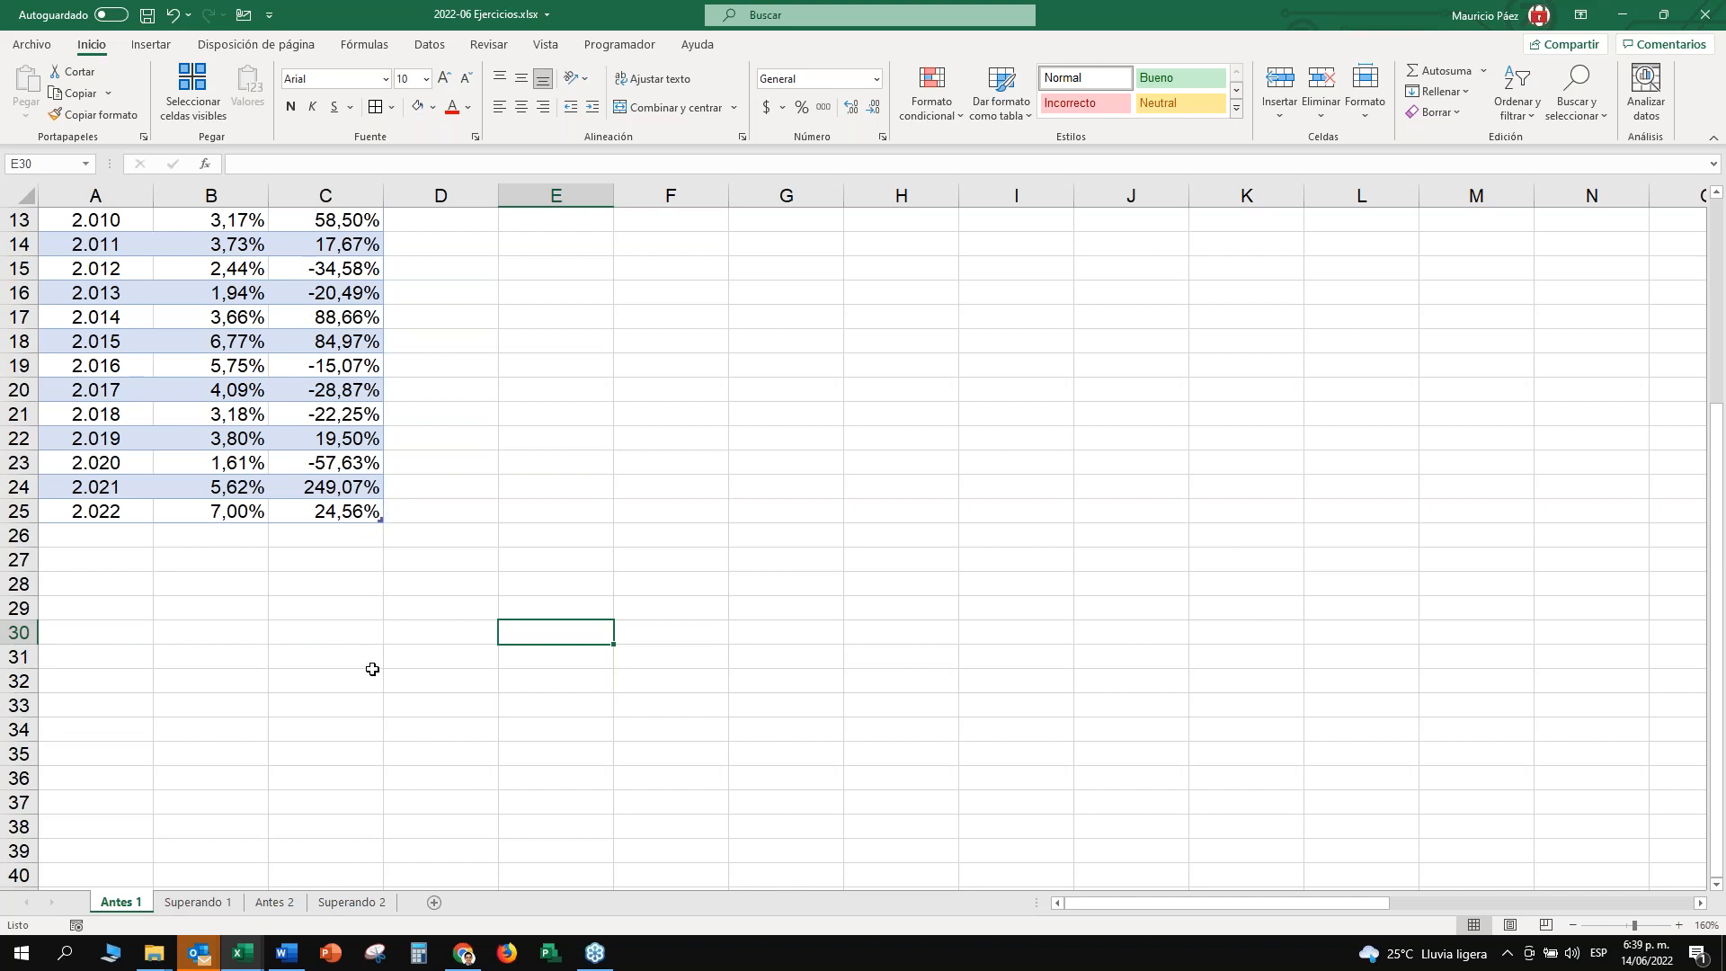
Delete the non-adjacent table rows for 2003, 2005 and 2007 together from the IPC table.
scroll(372, 669, up, 1)
scroll(528, 558, up, 3)
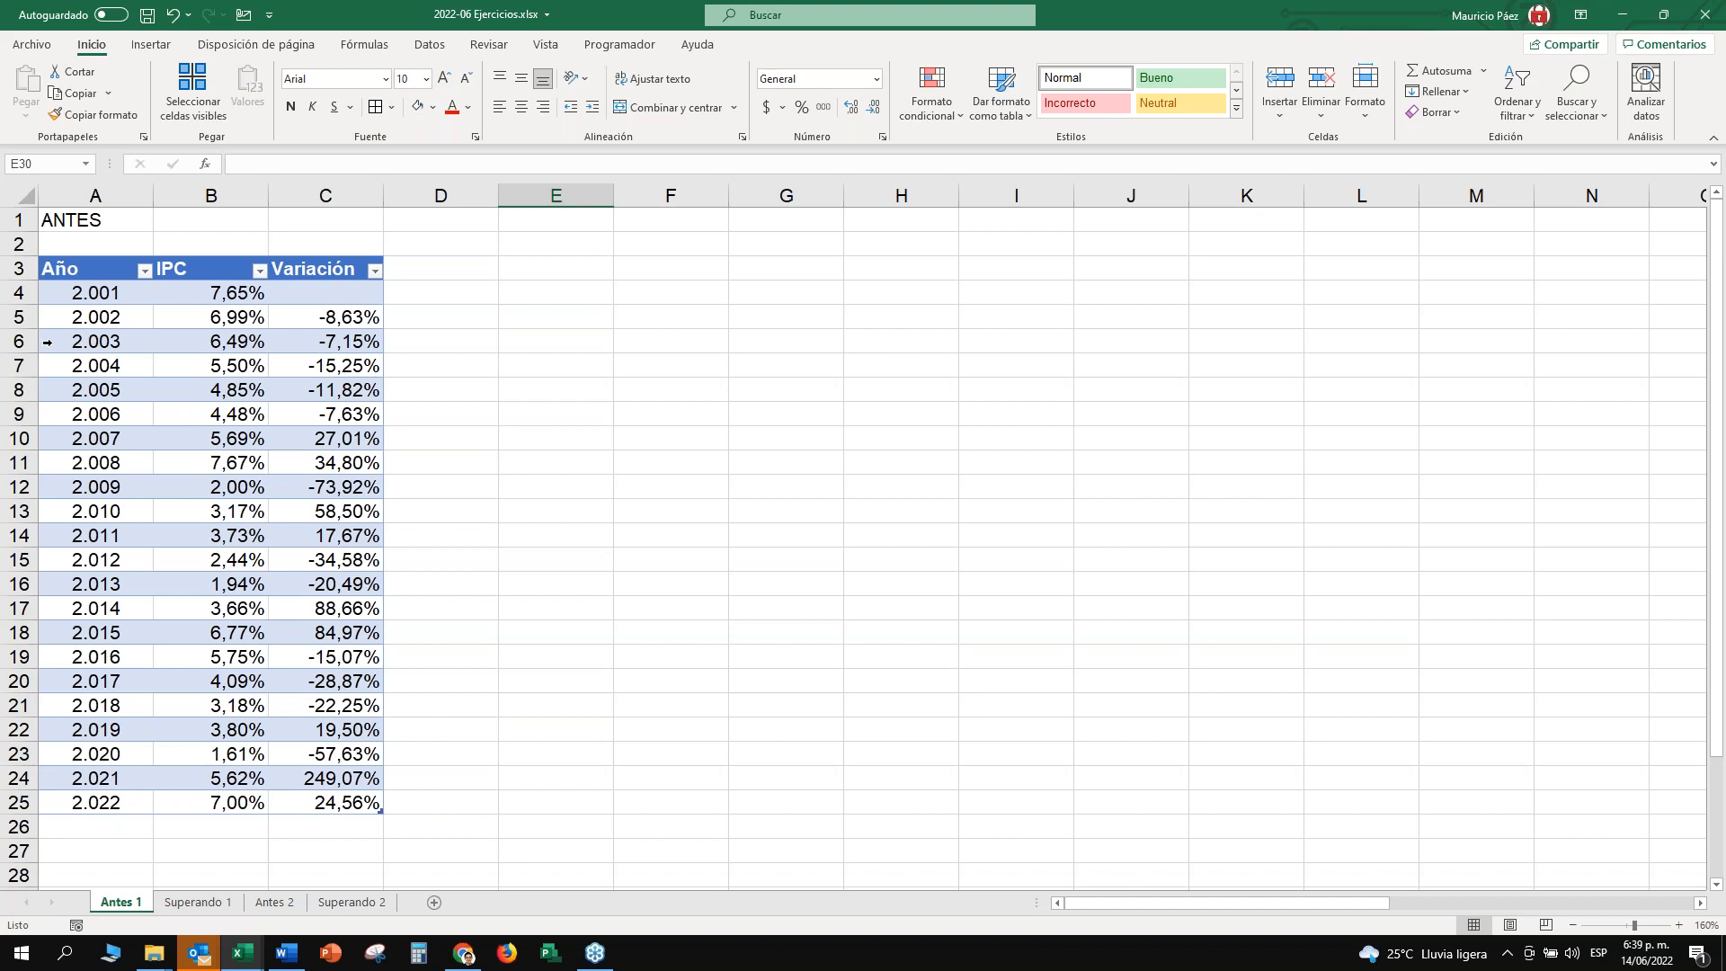
click(42, 343)
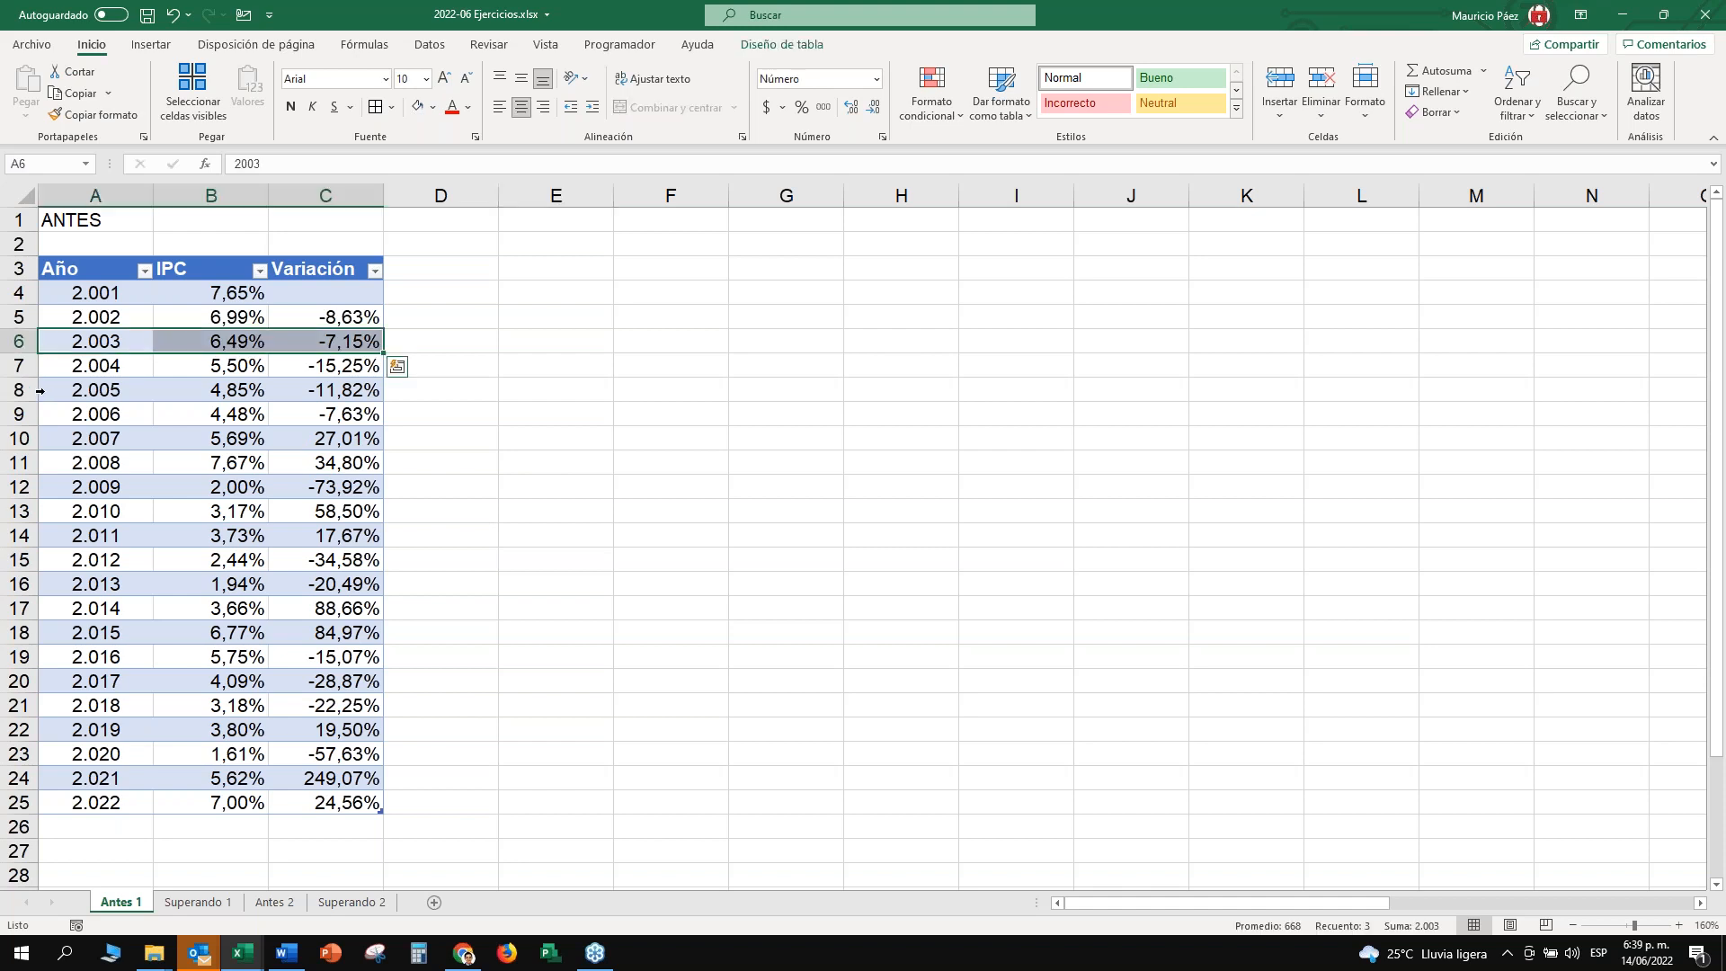
ctrl+click(41, 391)
ctrl+click(41, 439)
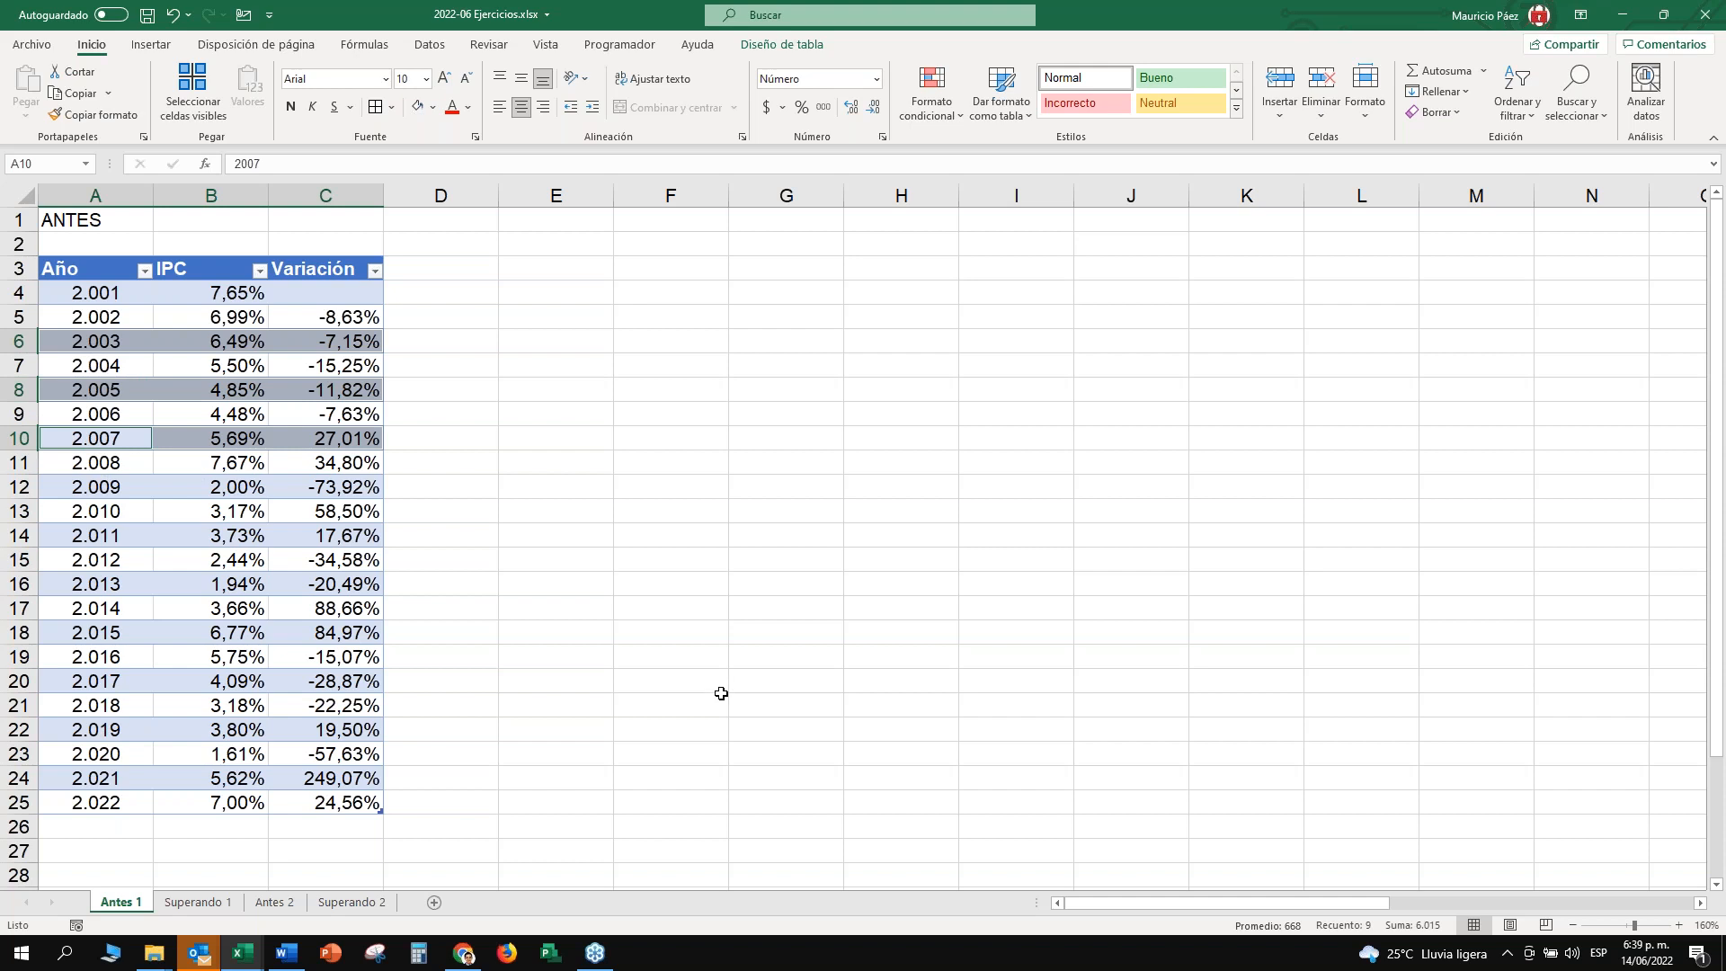
key(ctrl+minus)
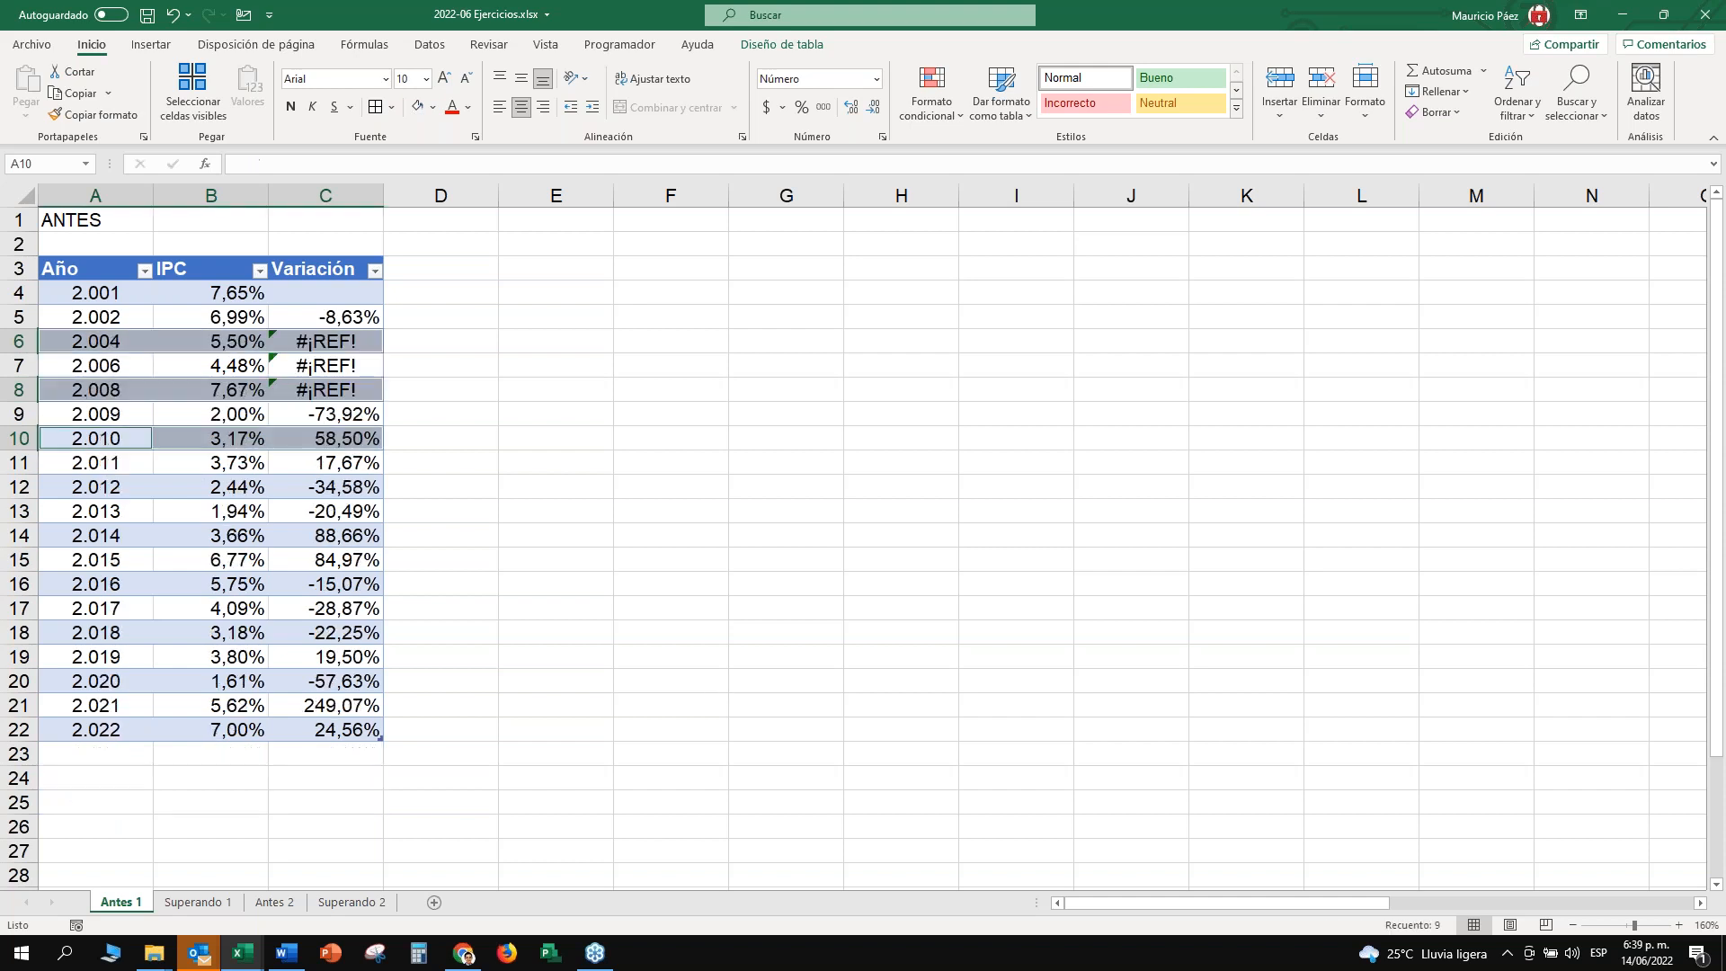
Examine the Variación formulas' results in C5:C17 and the remaining years in the Año column after the row deletion.
click(553, 487)
drag(345, 315, 352, 611)
click(580, 510)
click(585, 463)
click(570, 439)
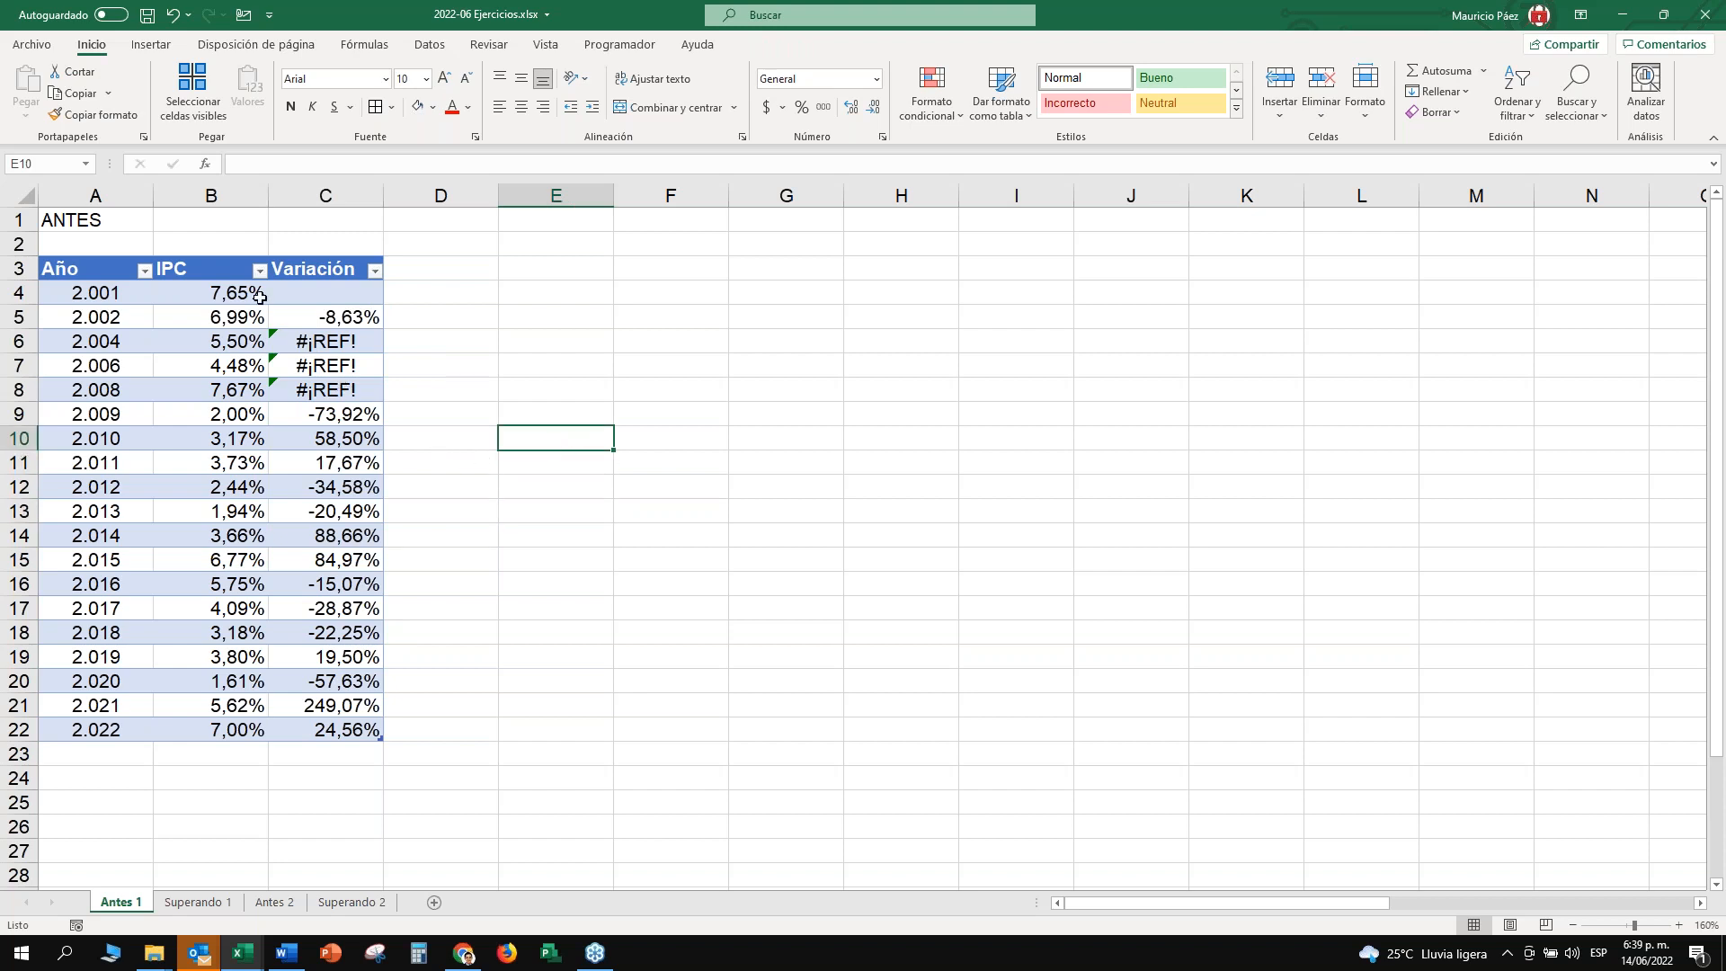
drag(79, 296, 321, 290)
drag(108, 294, 344, 294)
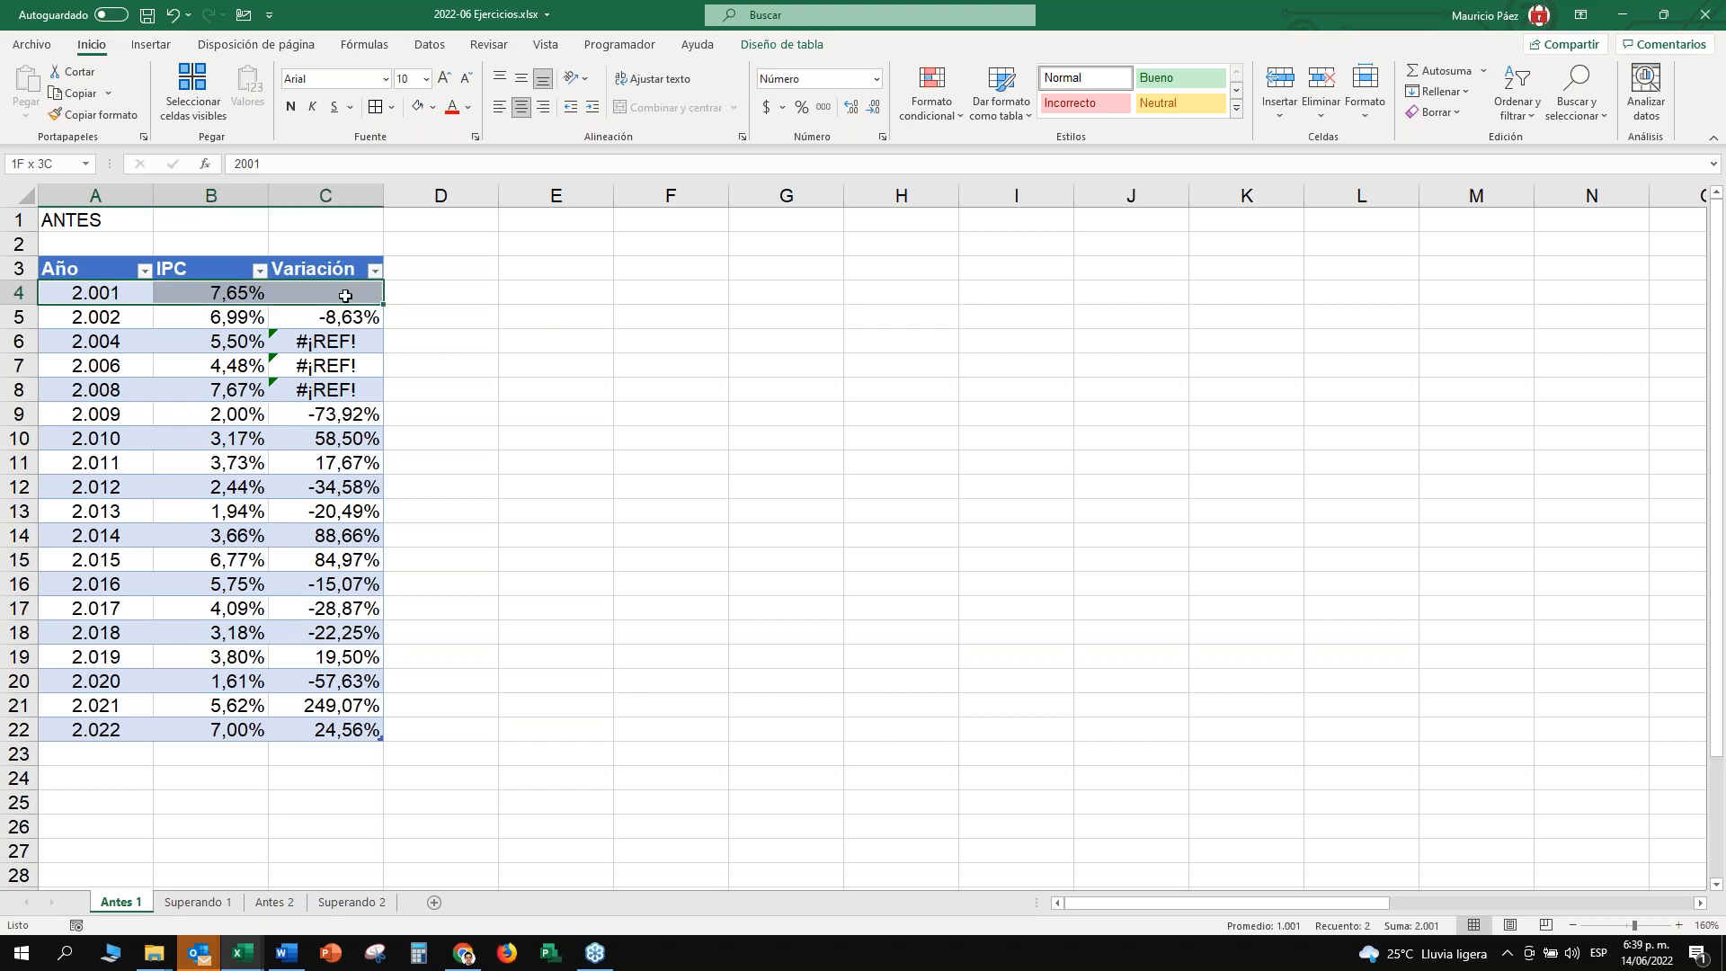
drag(125, 319, 359, 319)
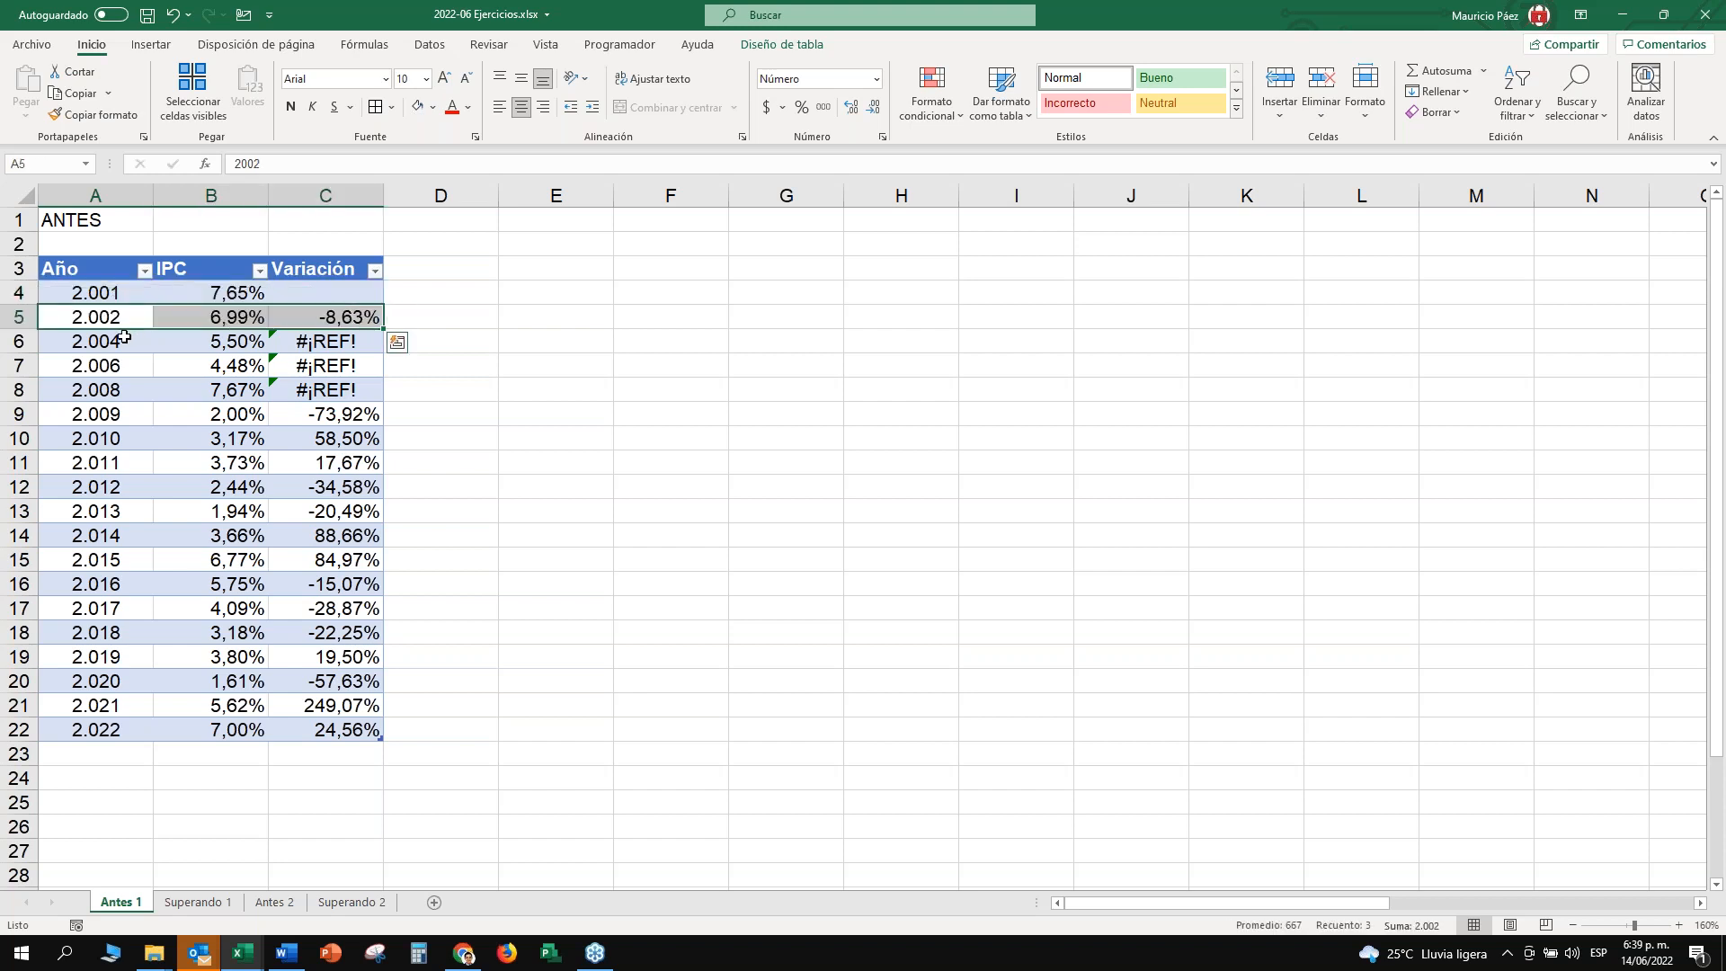
click(114, 292)
click(118, 319)
click(127, 349)
click(130, 365)
click(132, 389)
click(135, 439)
click(135, 462)
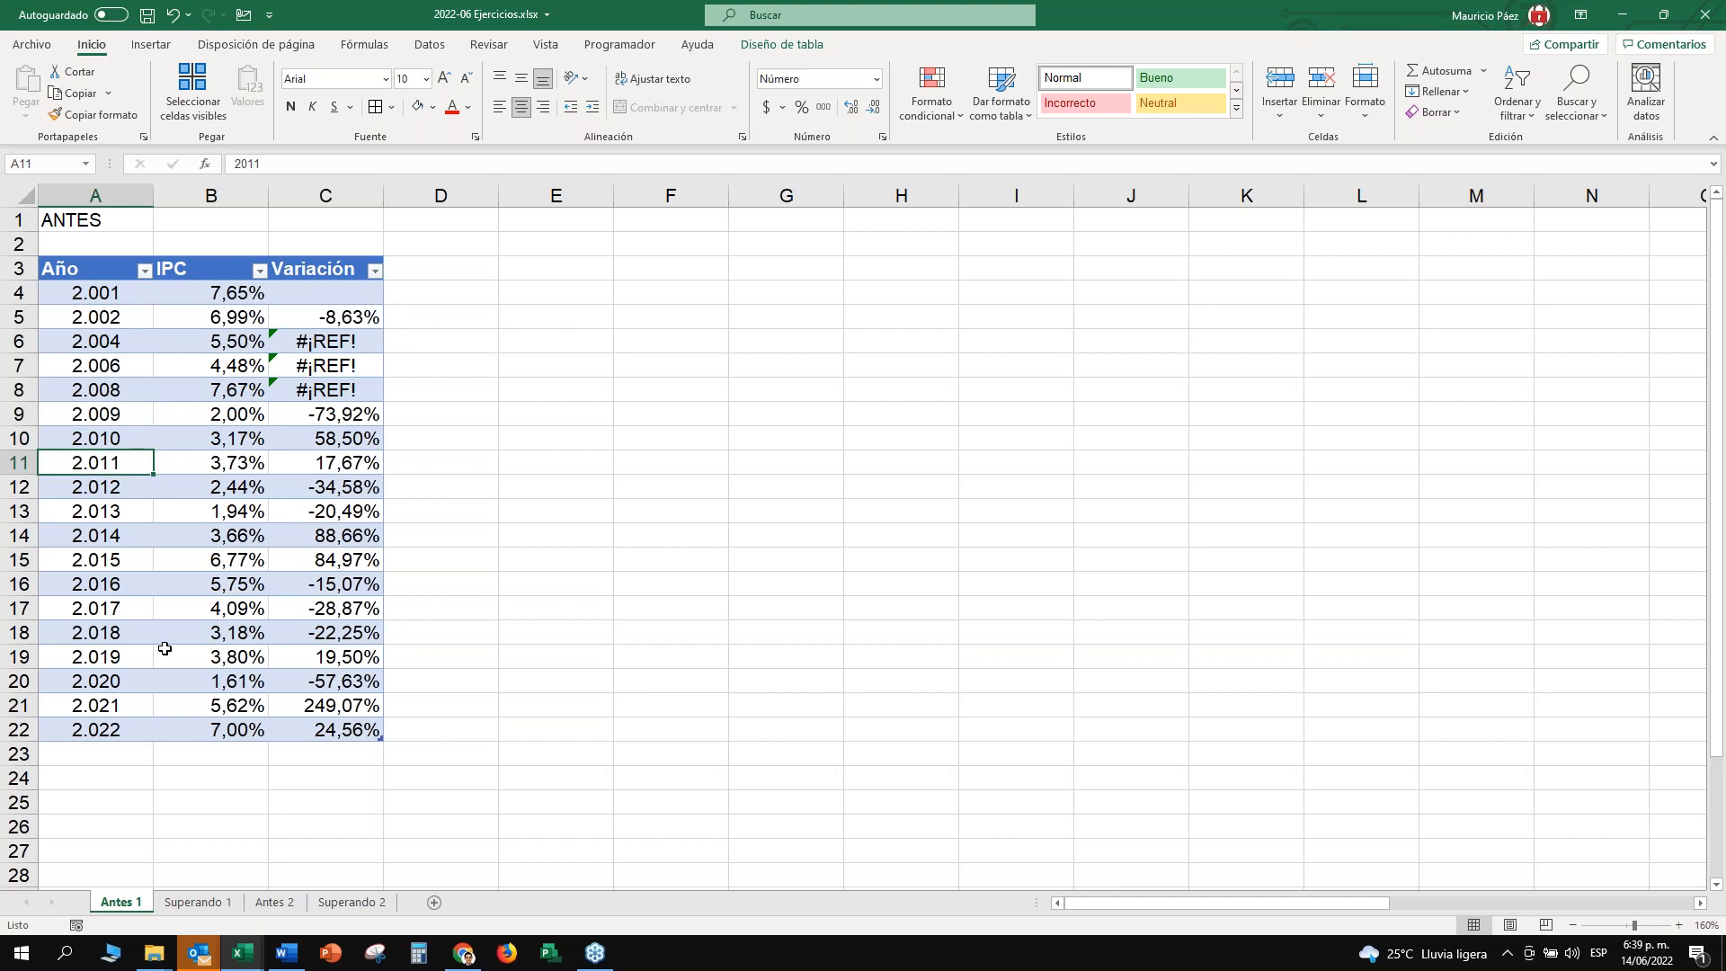
Undo the deletion of the table rows for 2003, 2005 and 2007.
key(ctrl+z)
key(ctrl+z)
key(ctrl+z)
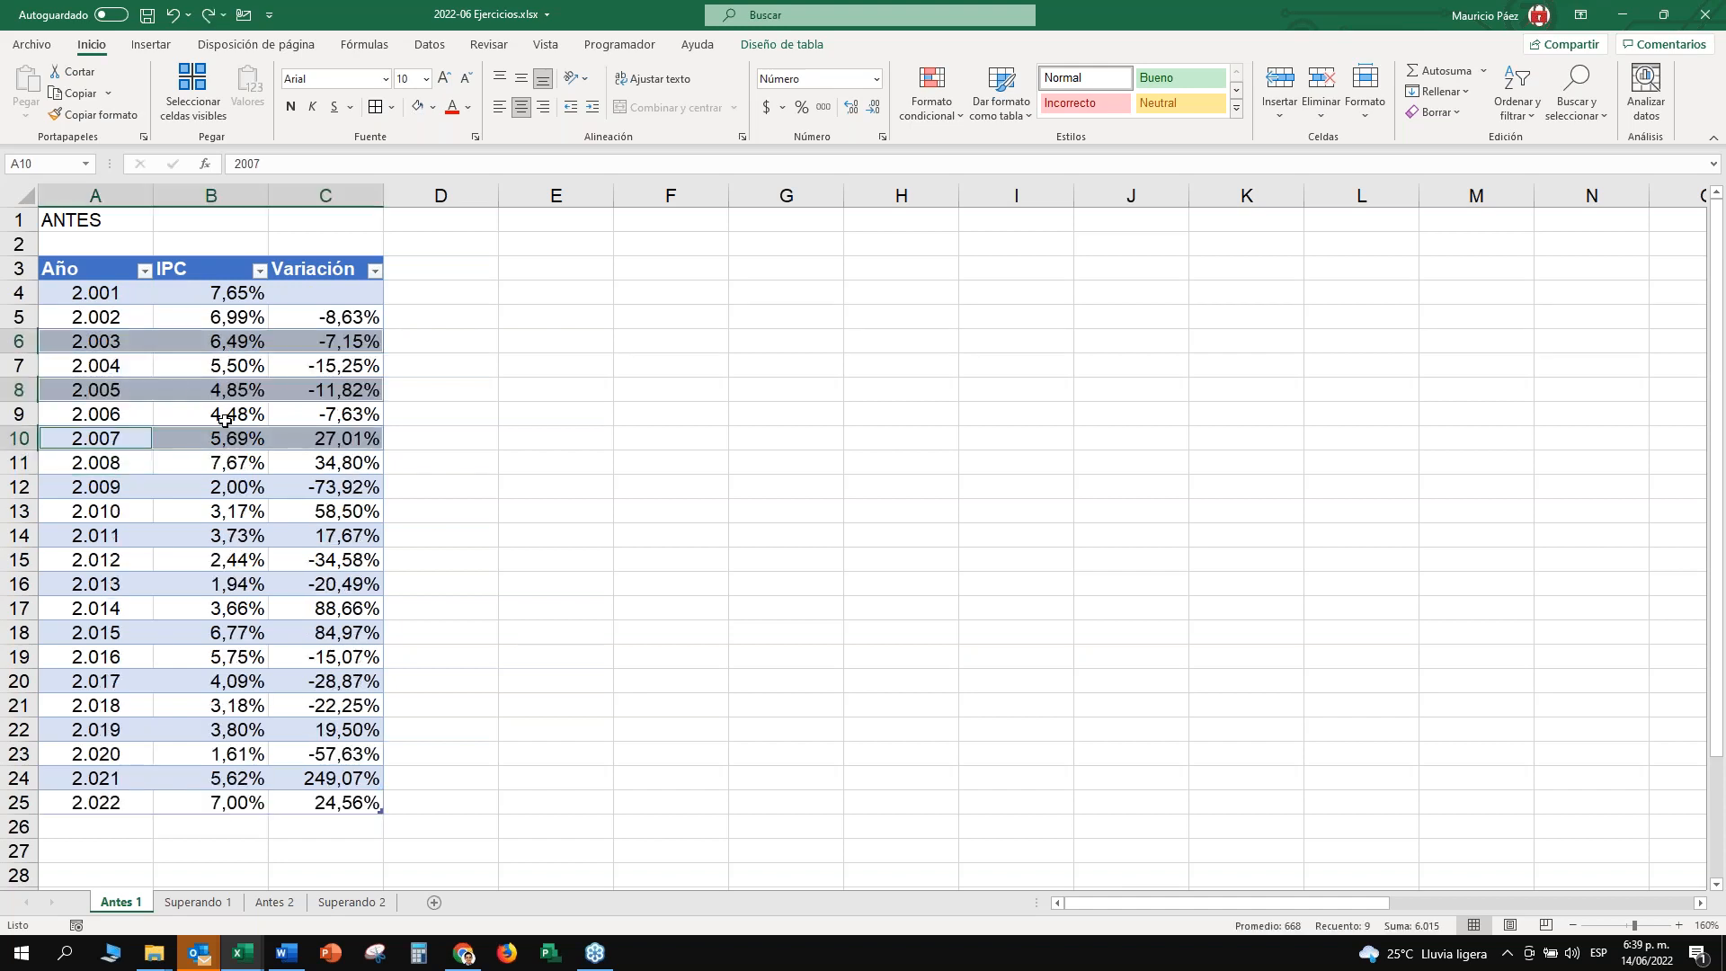
click(412, 482)
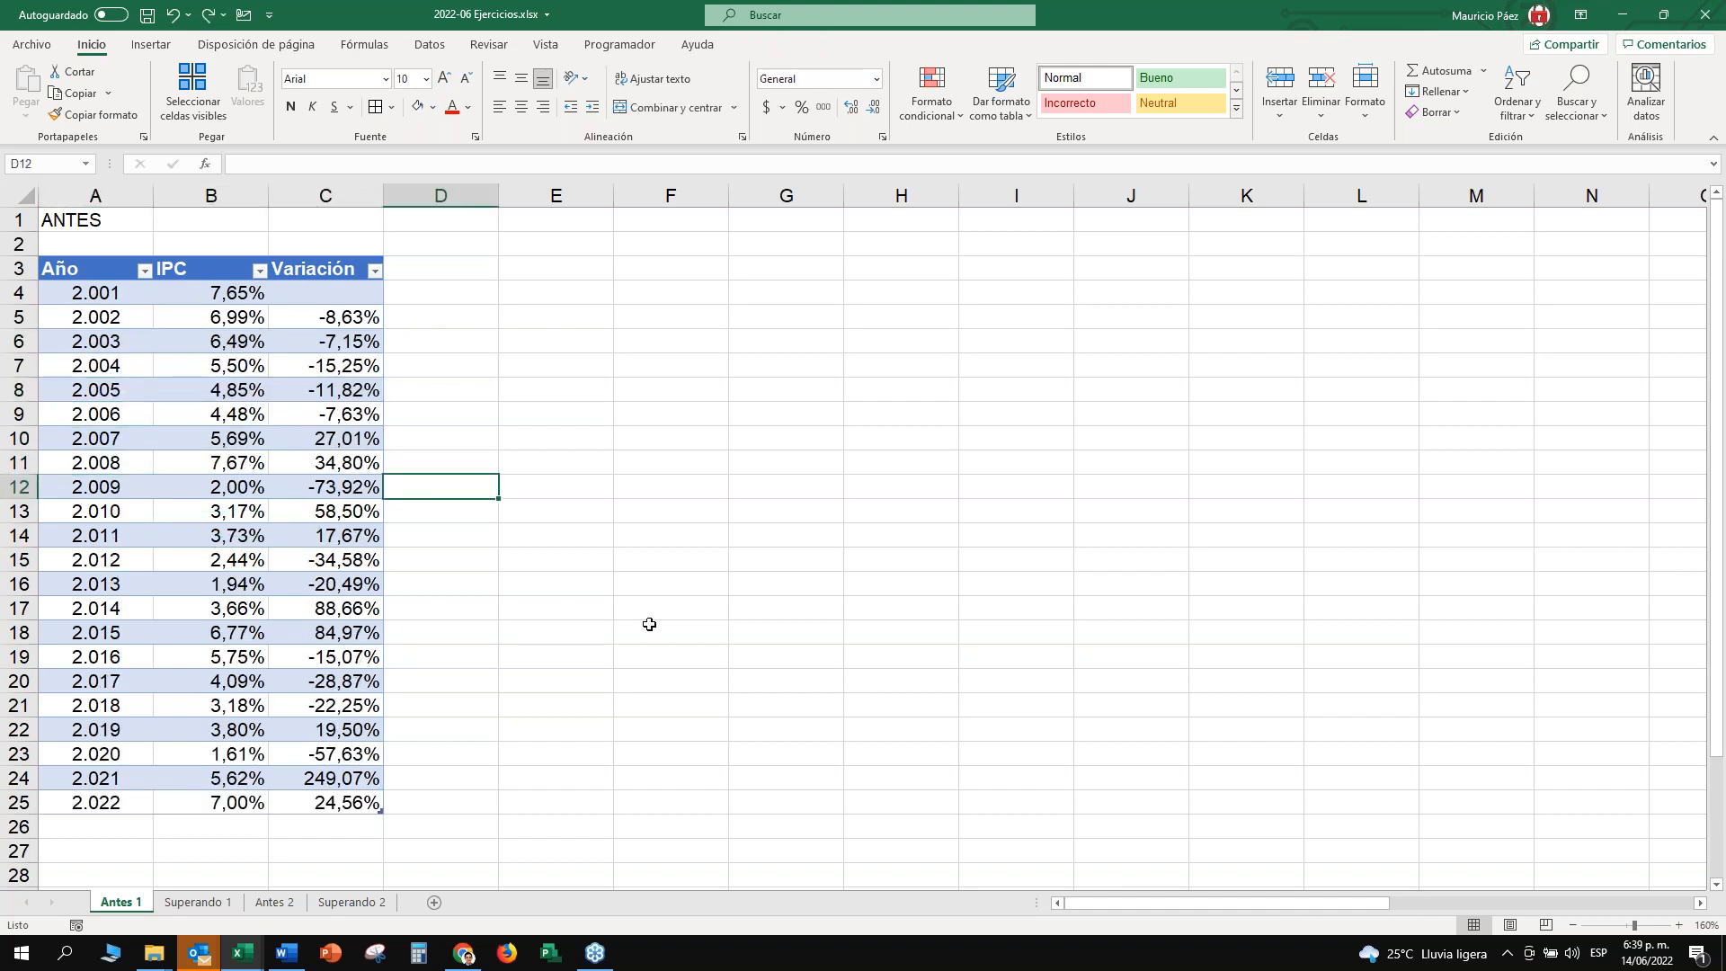
Compare selecting only the 2003 table row with selecting D6:K6 outside the table and the whole worksheet row 6.
click(43, 339)
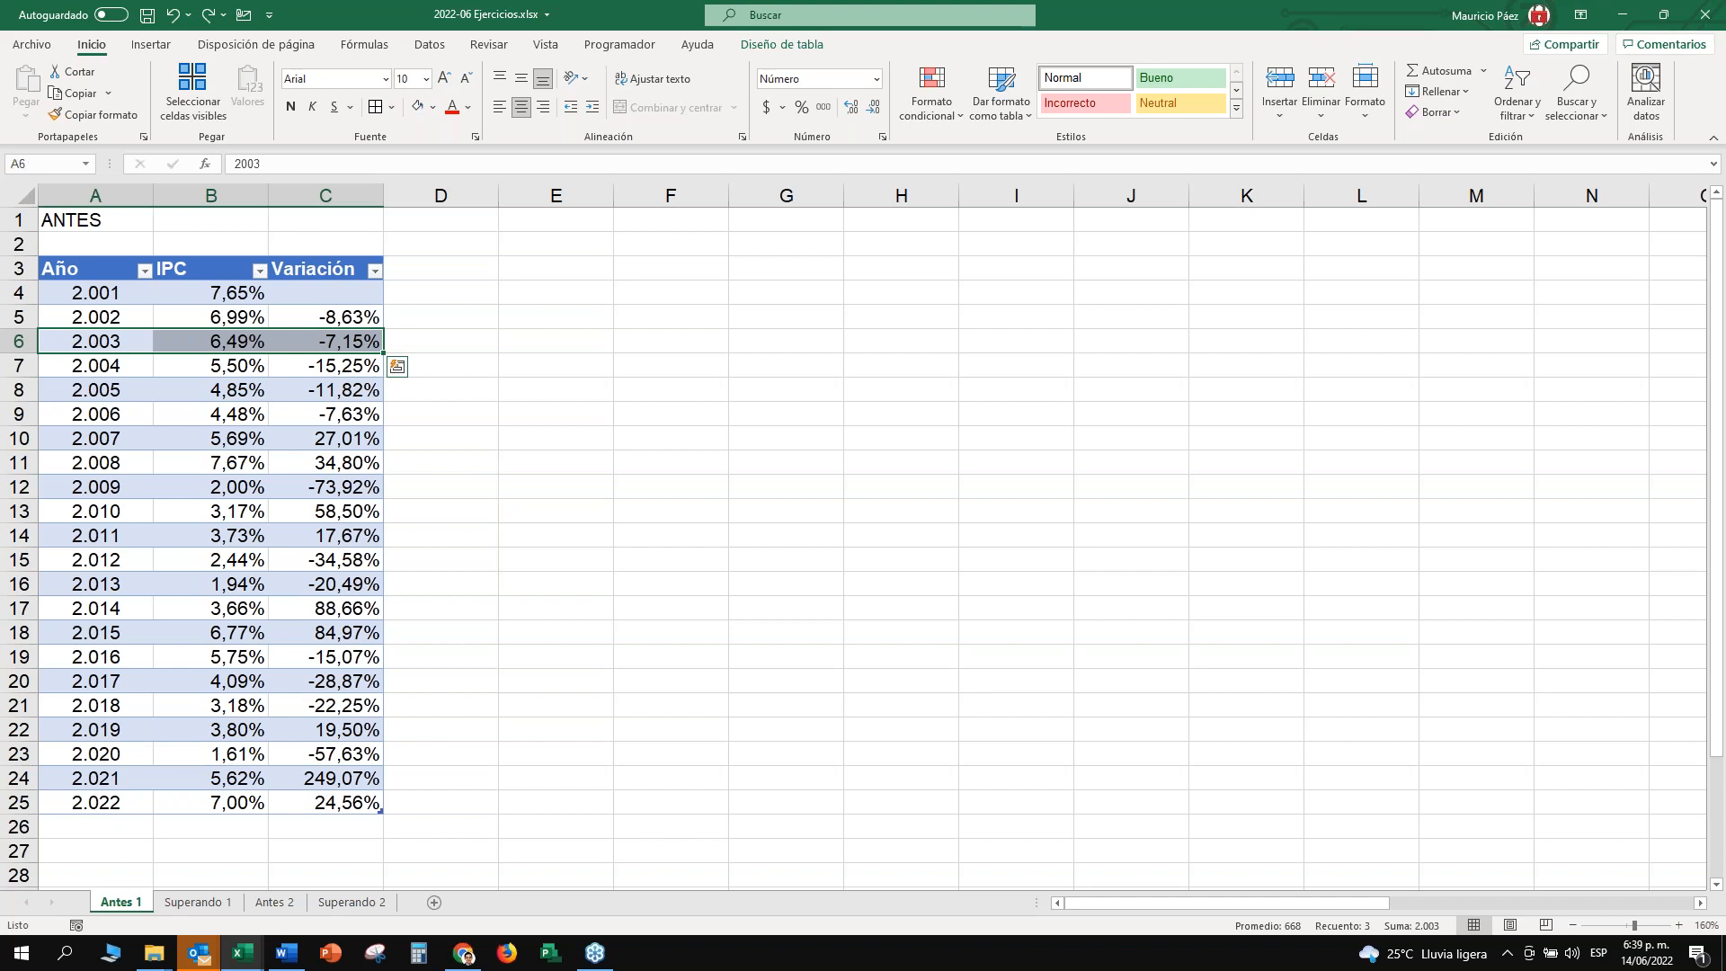
click(47, 363)
click(74, 340)
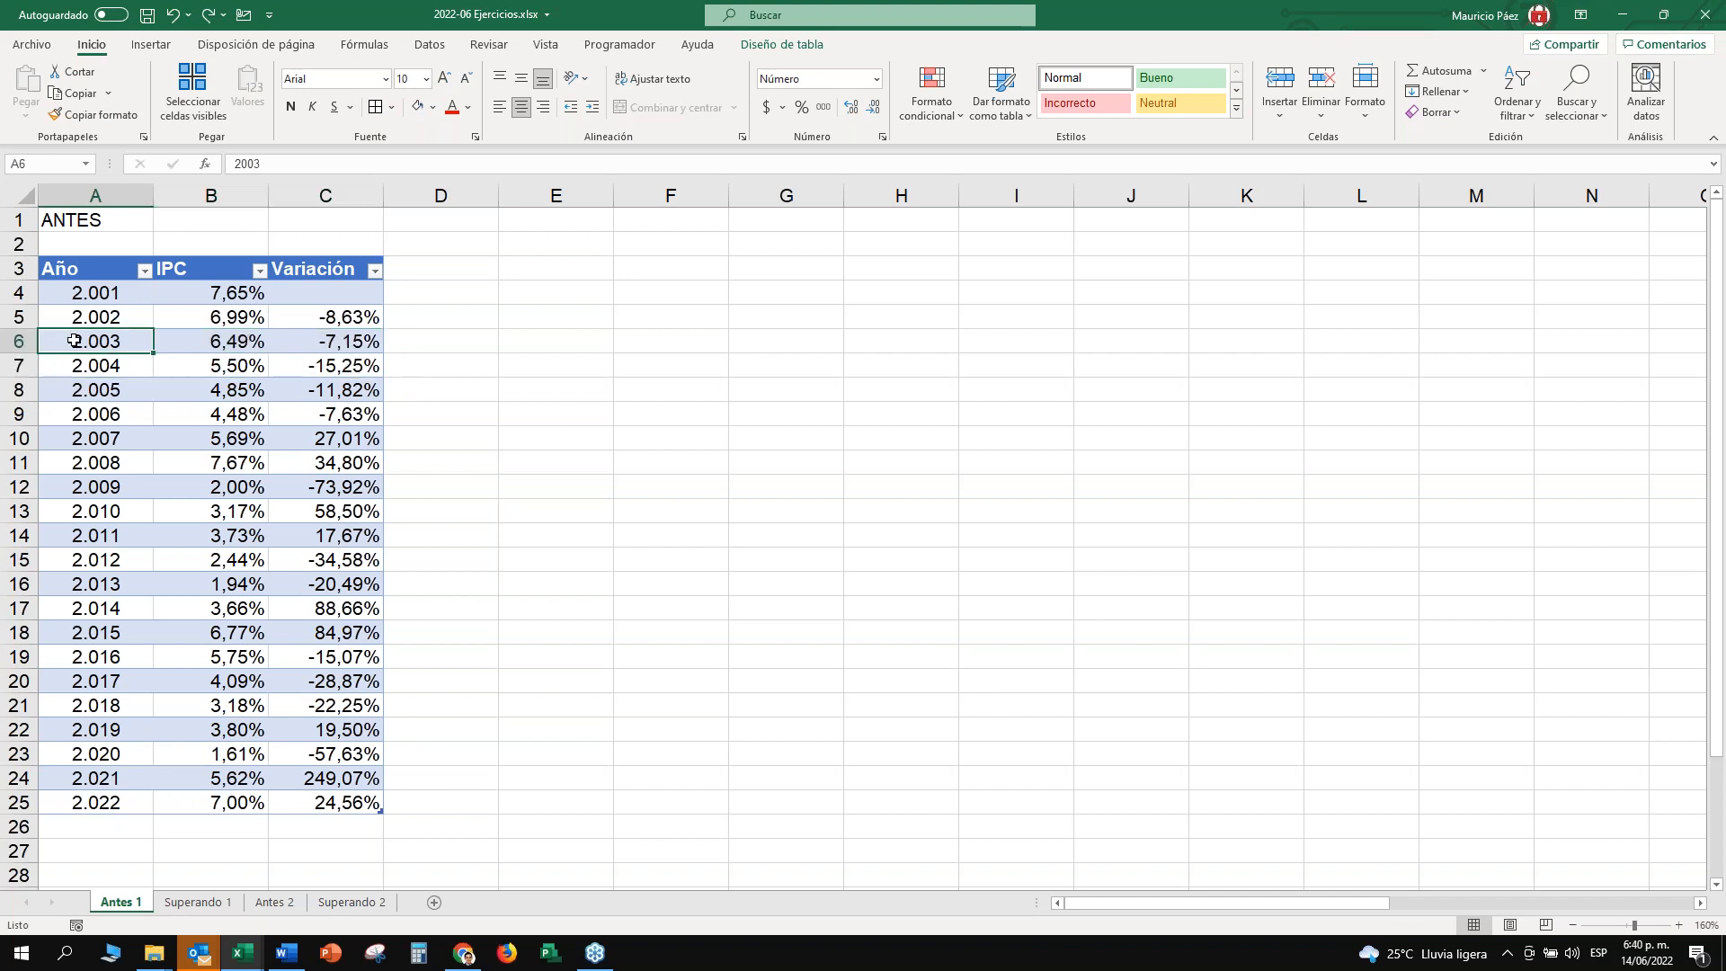
click(45, 341)
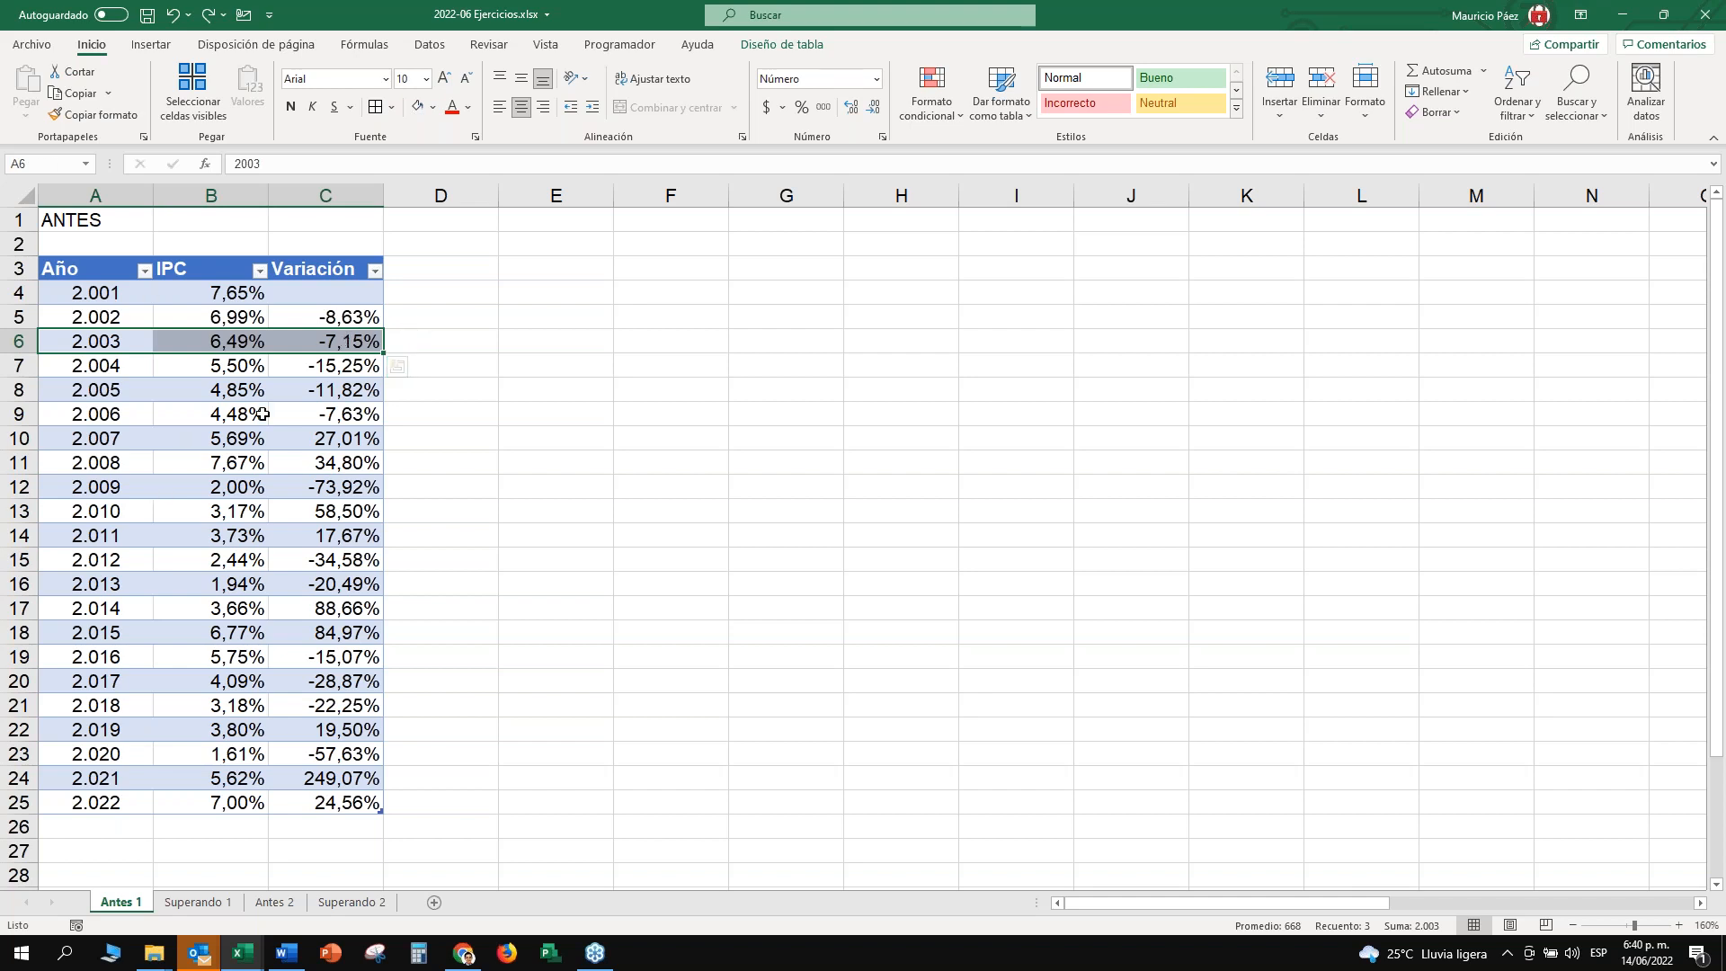
drag(444, 348, 1233, 340)
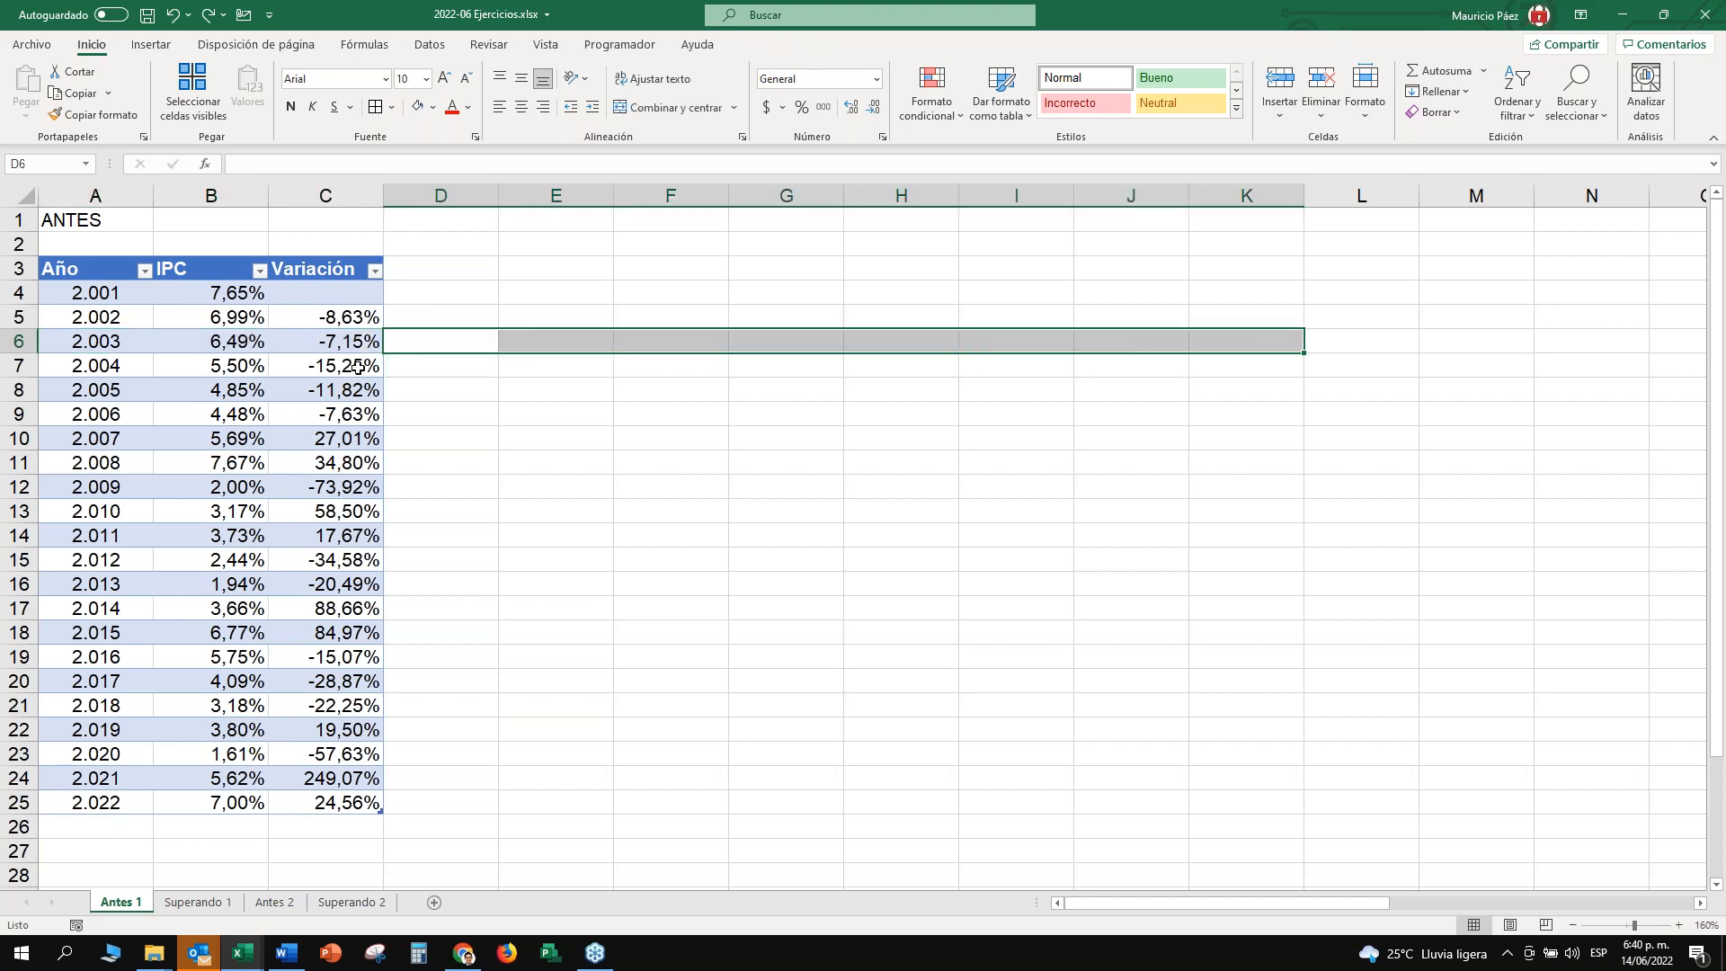
click(18, 341)
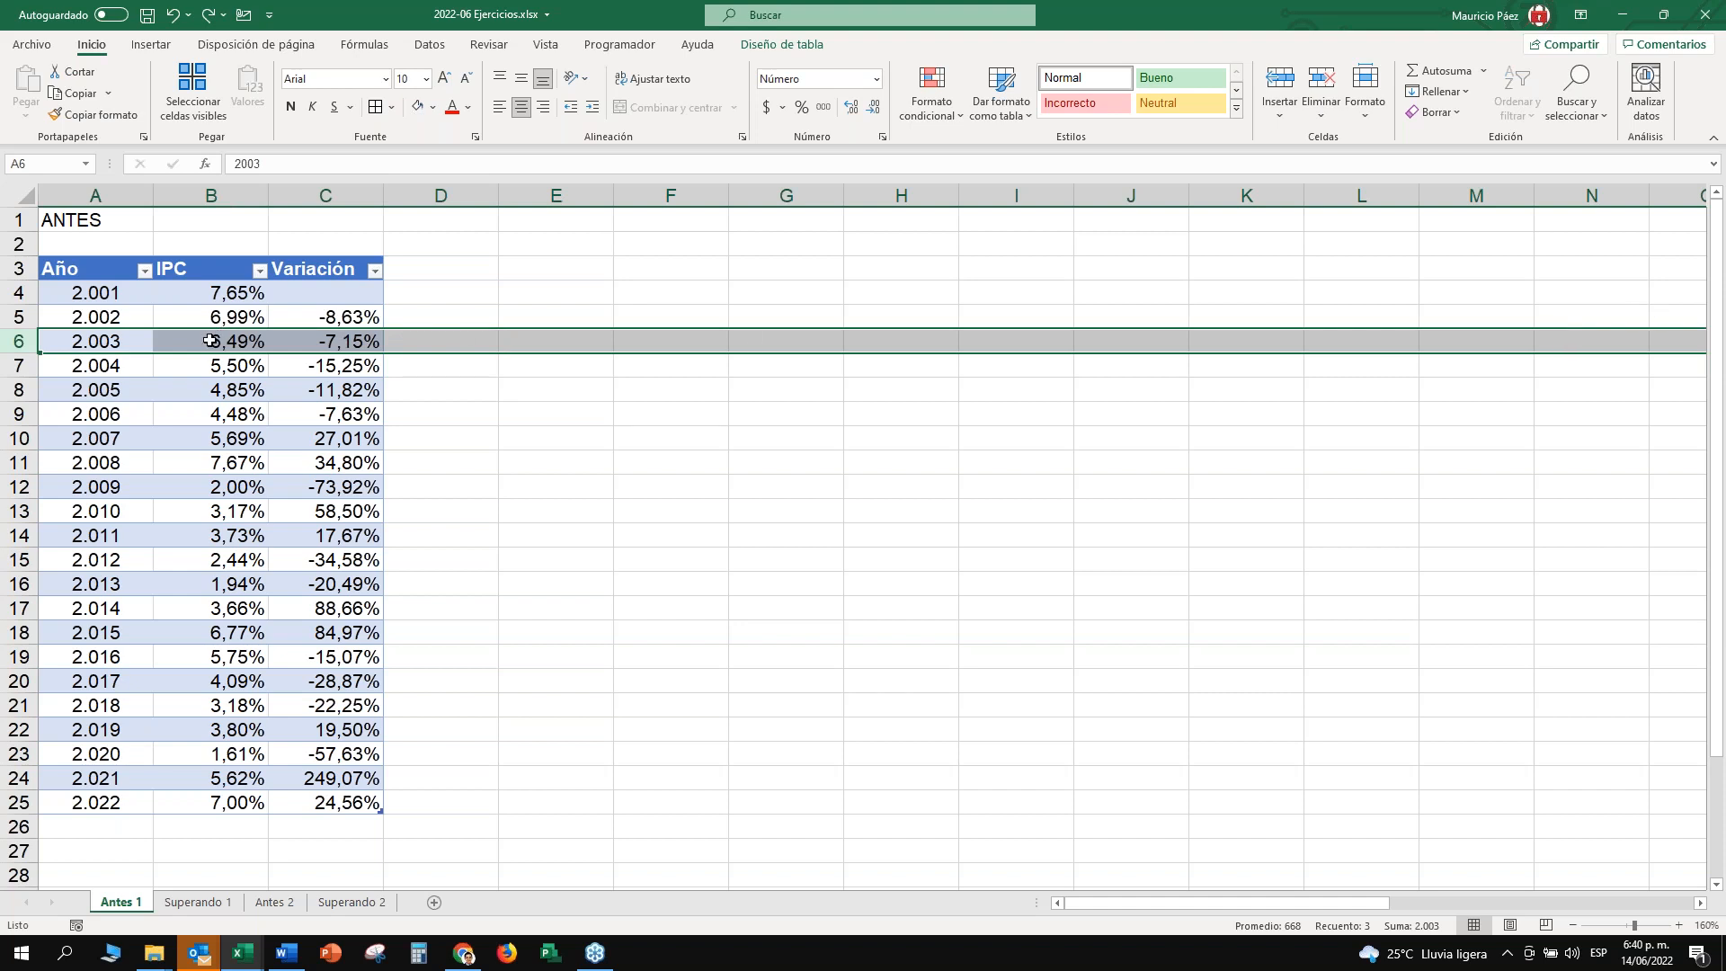
click(193, 395)
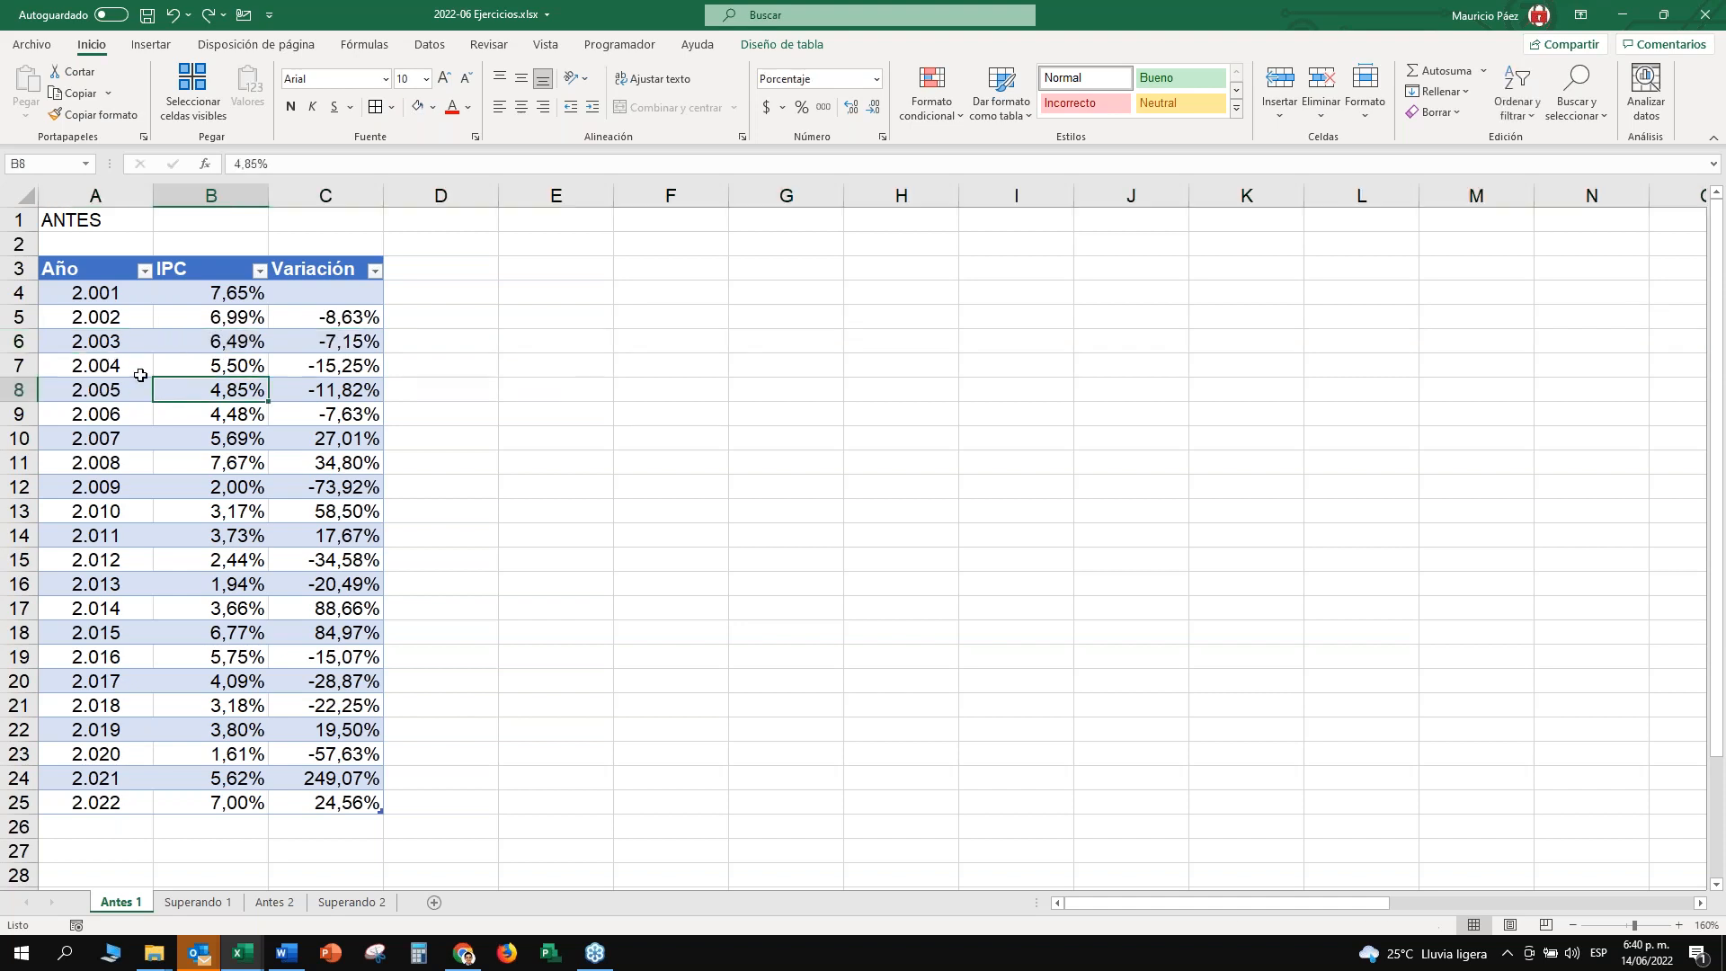
click(44, 338)
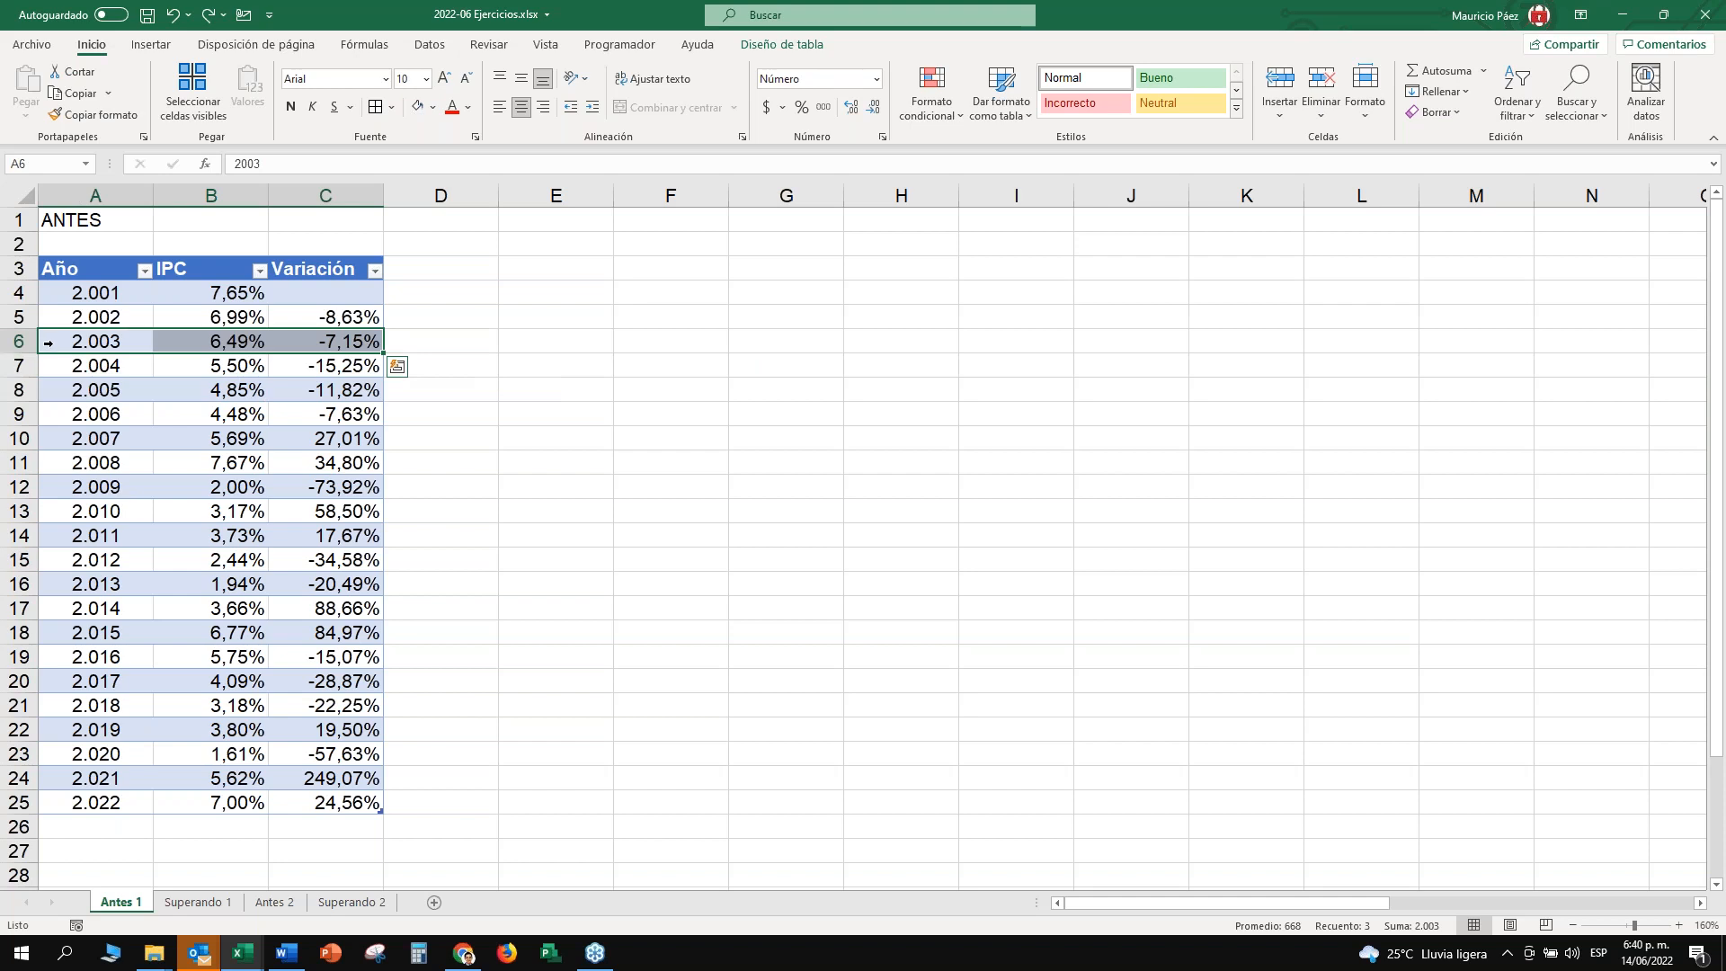
Check the Año column's last year, its first years and header, and the IPC value for 2004.
click(113, 802)
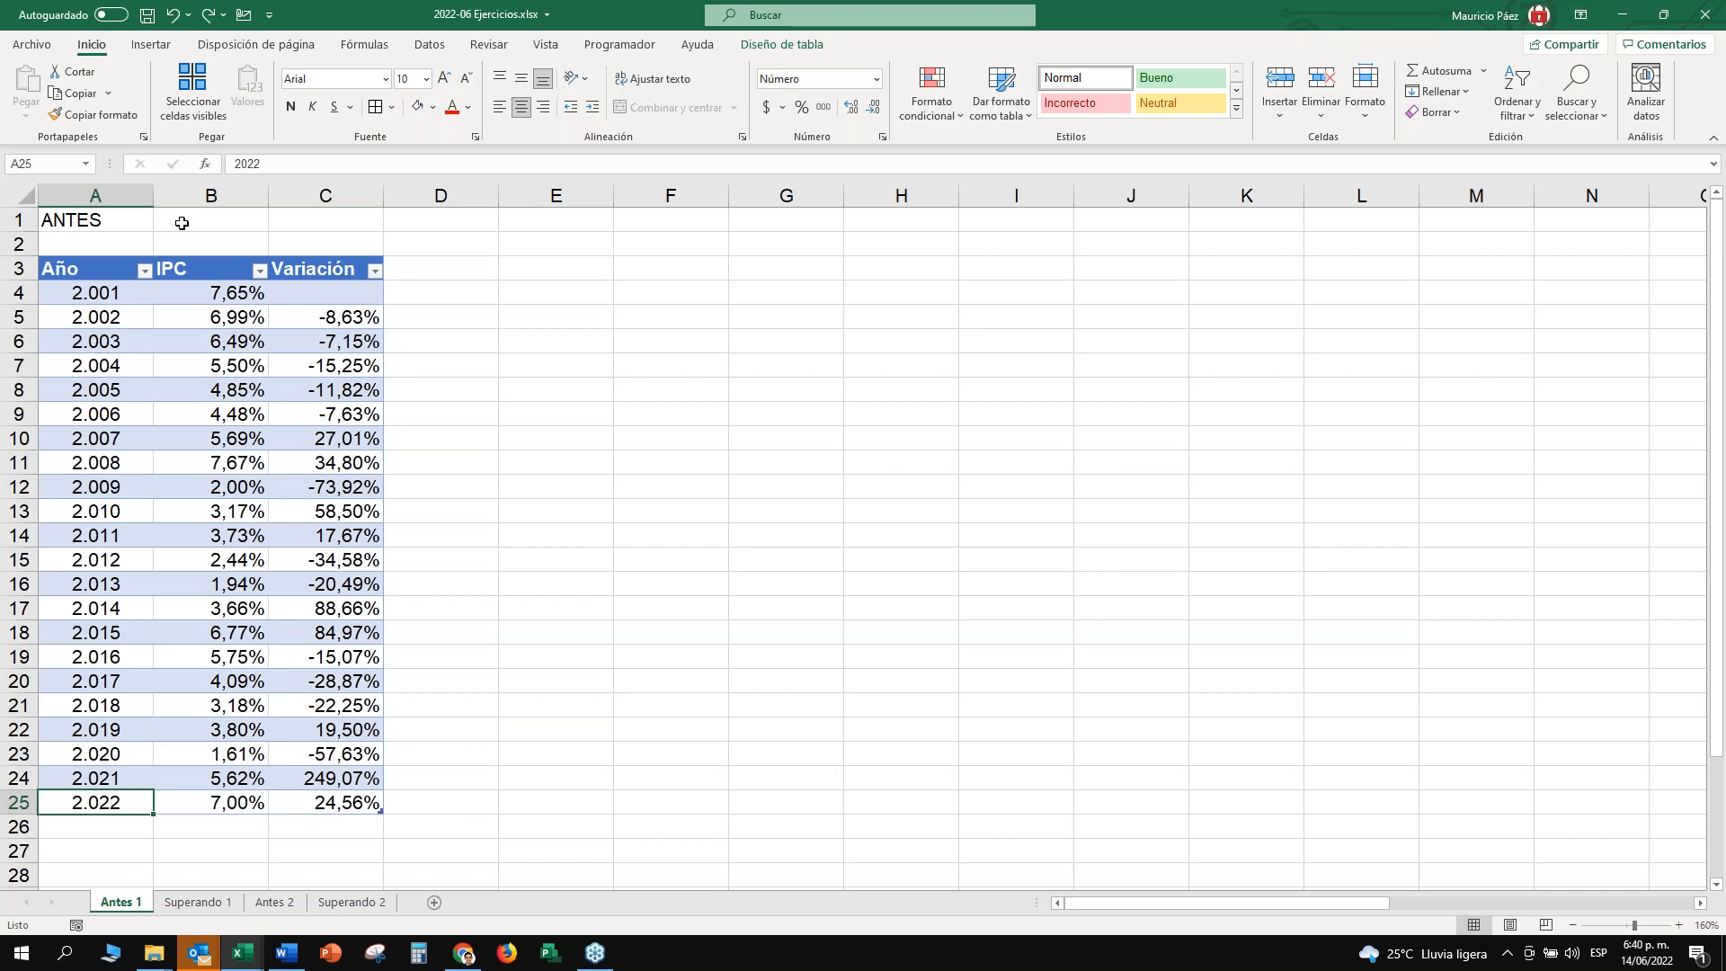
click(109, 289)
click(127, 337)
click(213, 370)
click(116, 313)
click(116, 292)
click(104, 272)
click(232, 370)
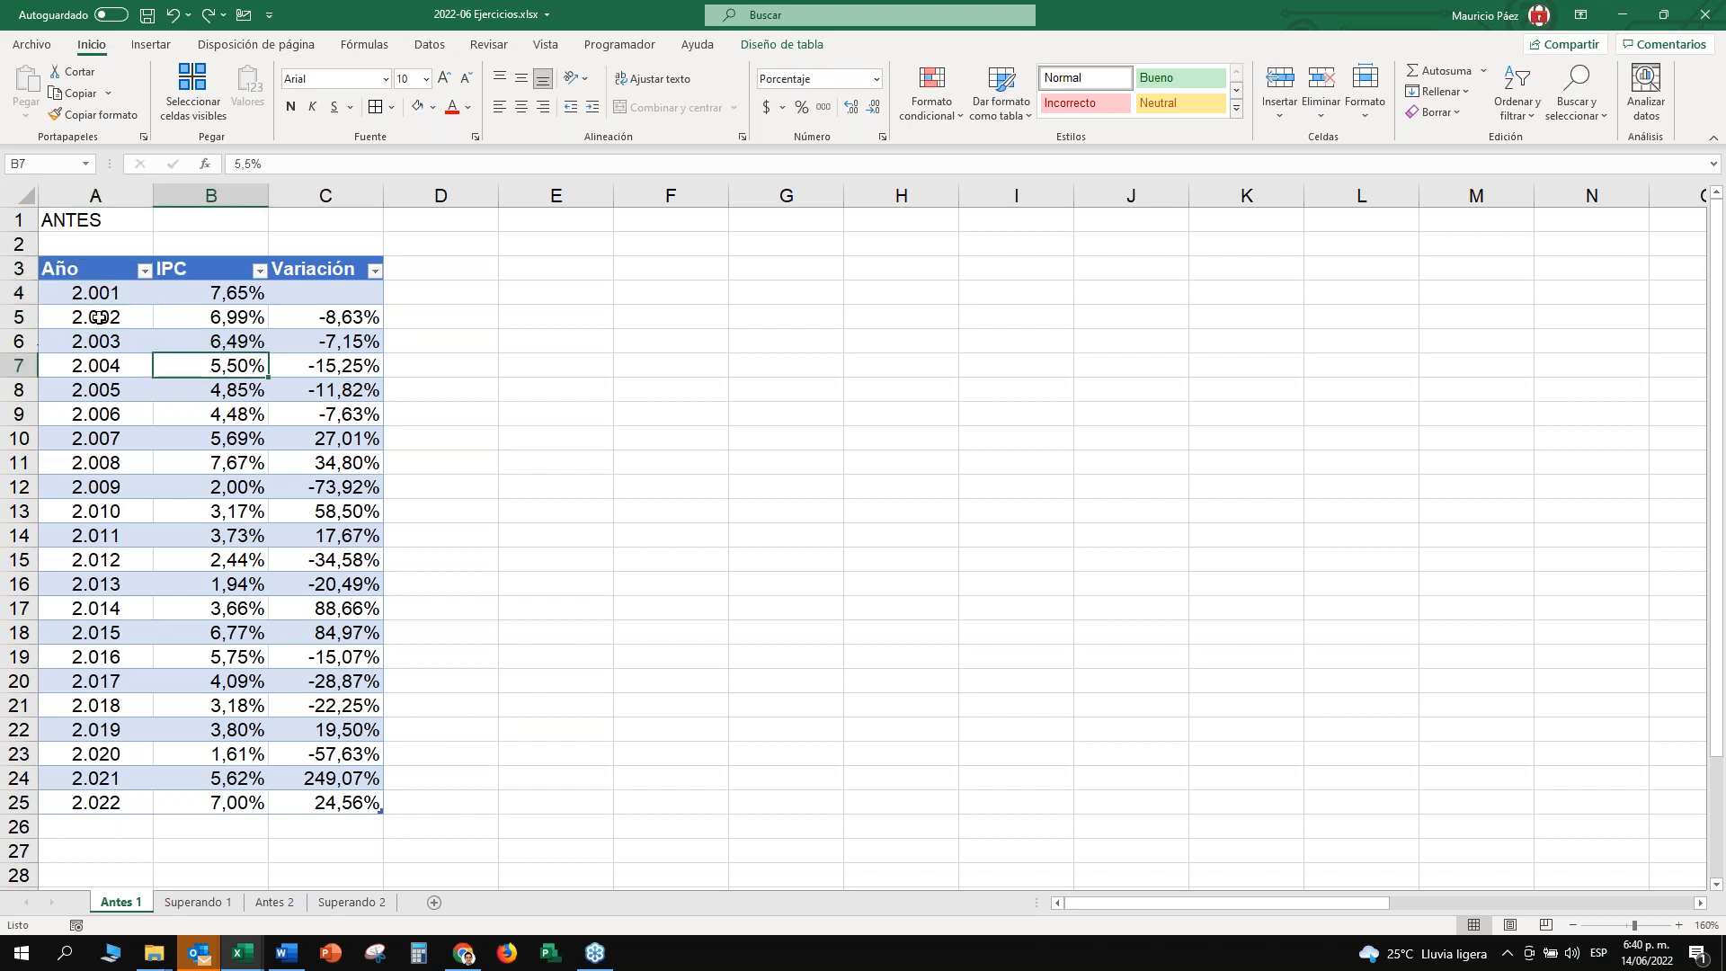
Display the table design options for the IPC table and check the first year's row.
click(278, 297)
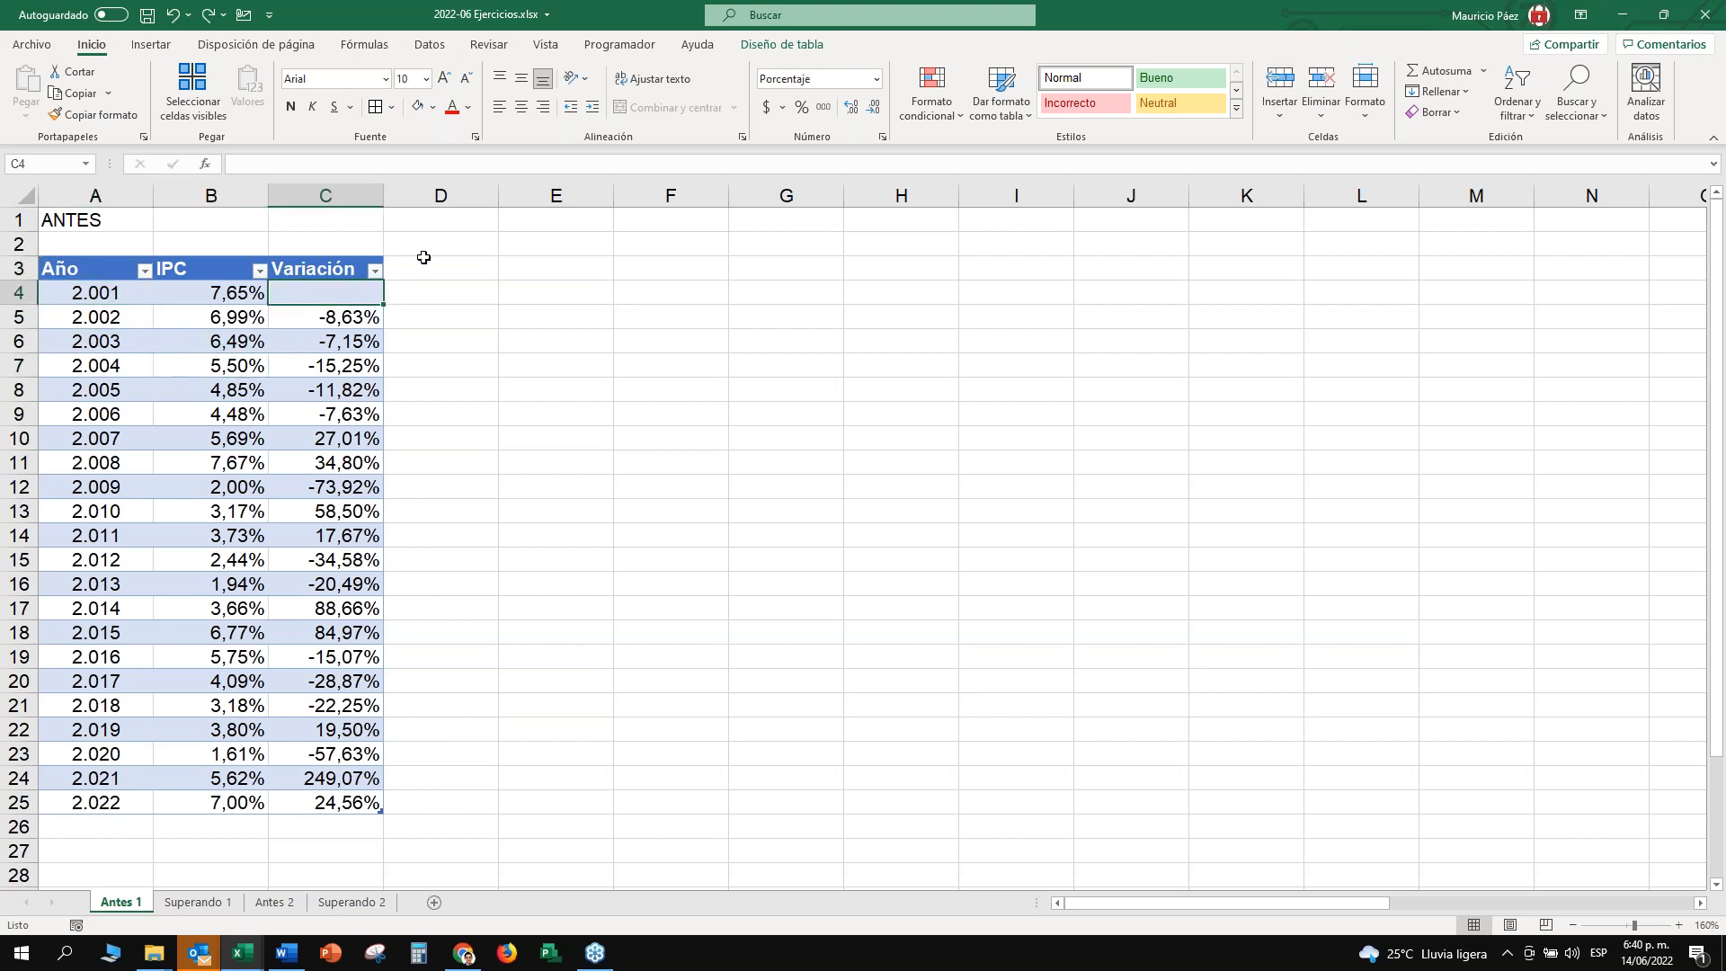
click(781, 45)
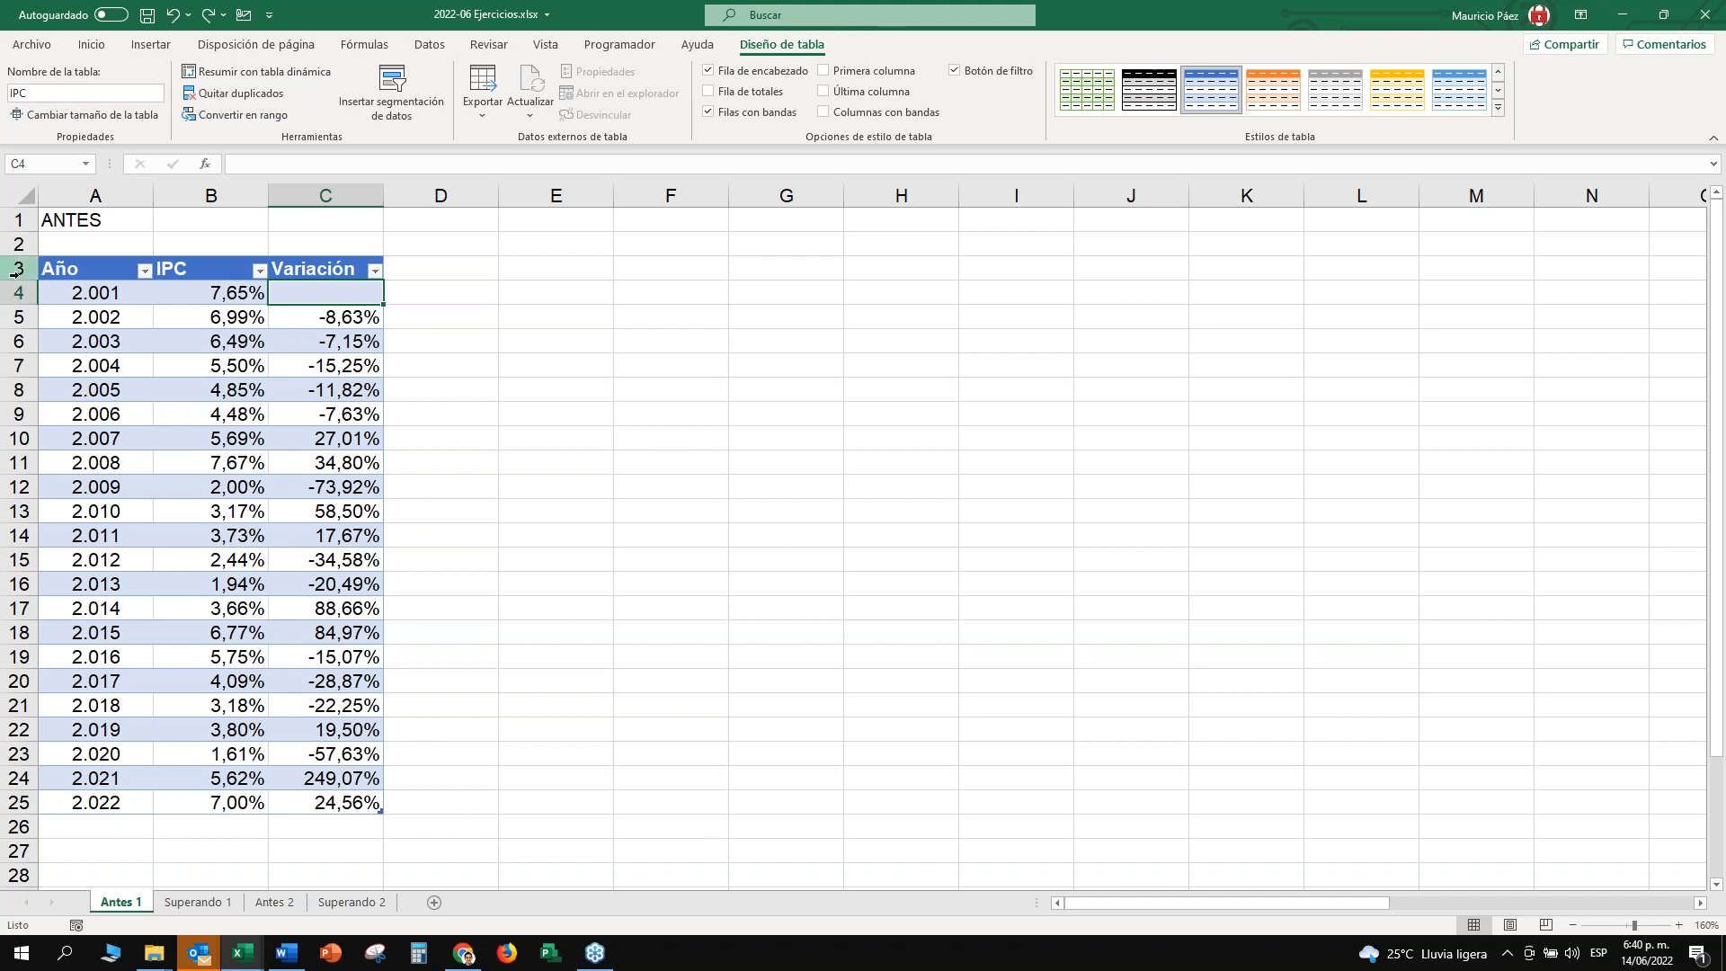
click(113, 296)
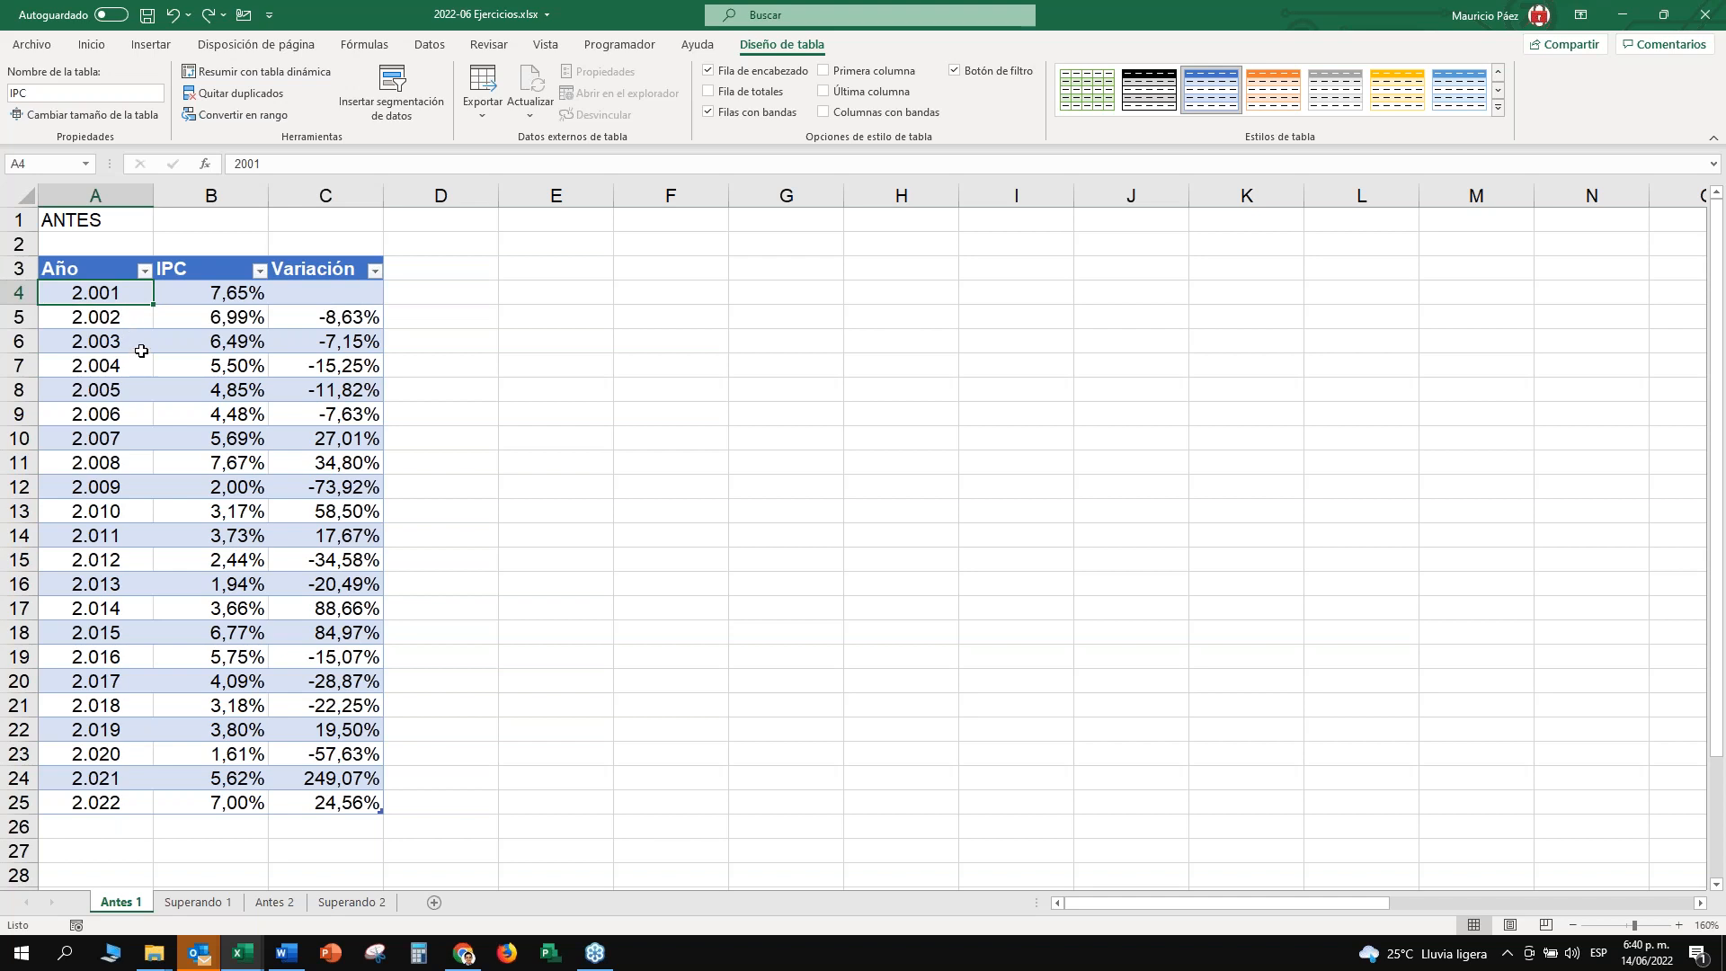
Examine the Año and Variación headers and the table's cells in the rows for 2002 to 2006.
click(117, 271)
click(321, 271)
click(274, 312)
click(133, 311)
click(136, 340)
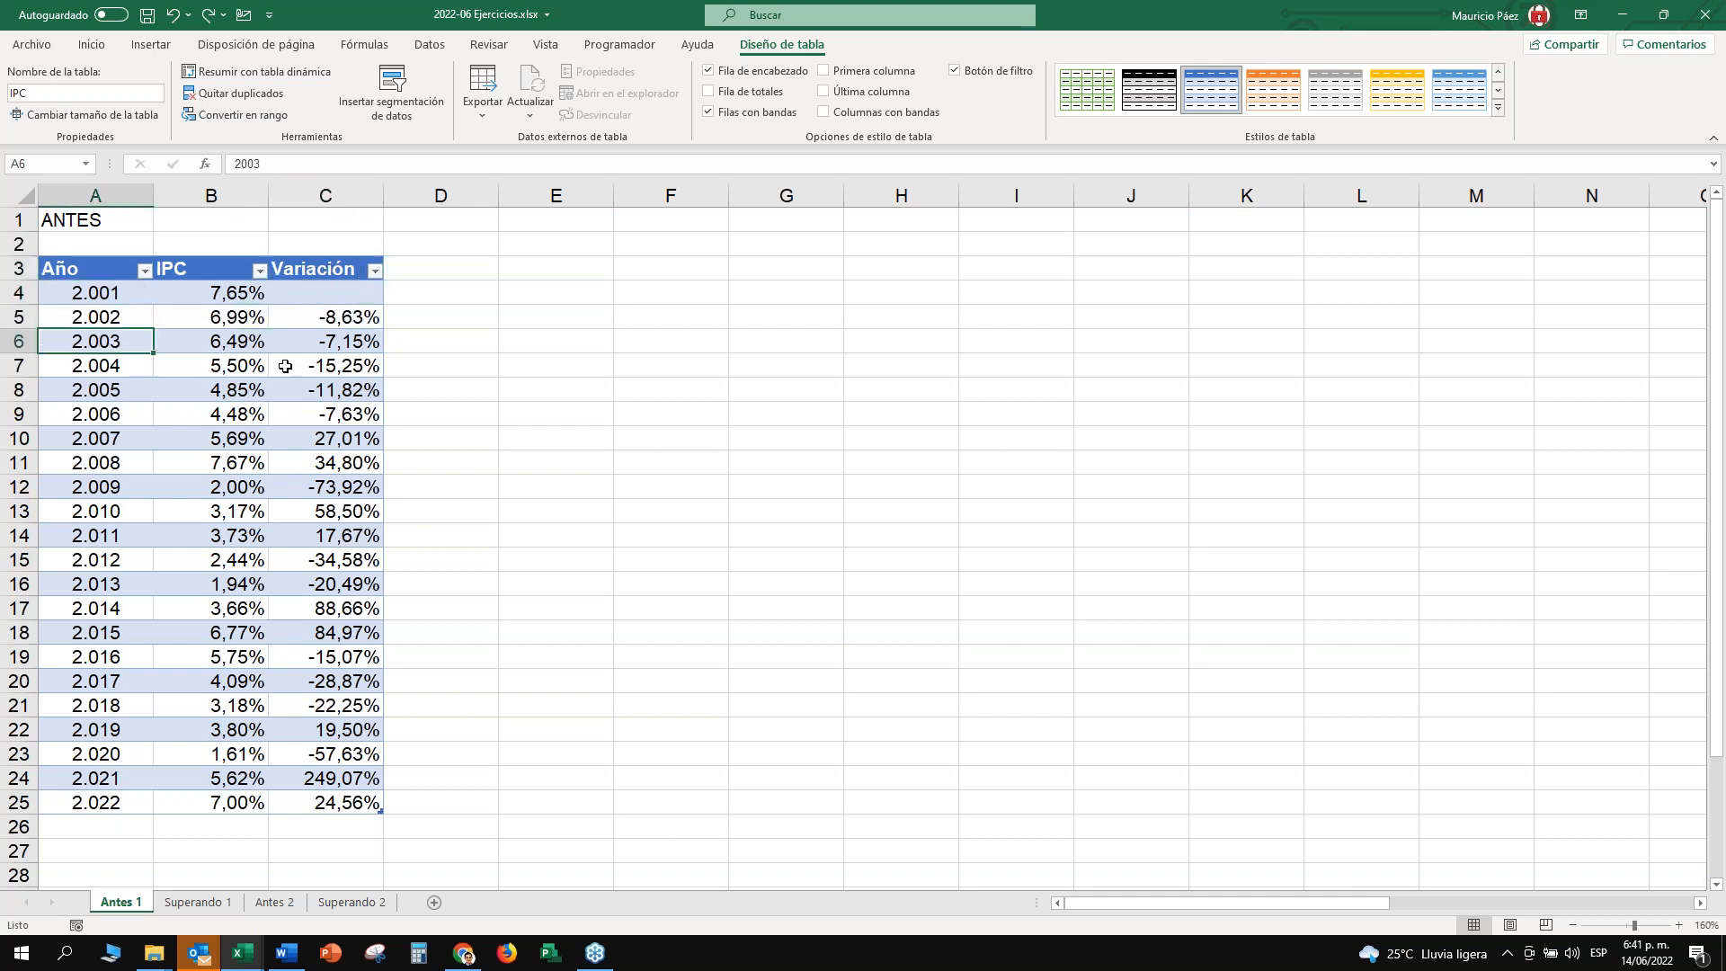
click(306, 368)
click(294, 409)
click(176, 420)
click(75, 417)
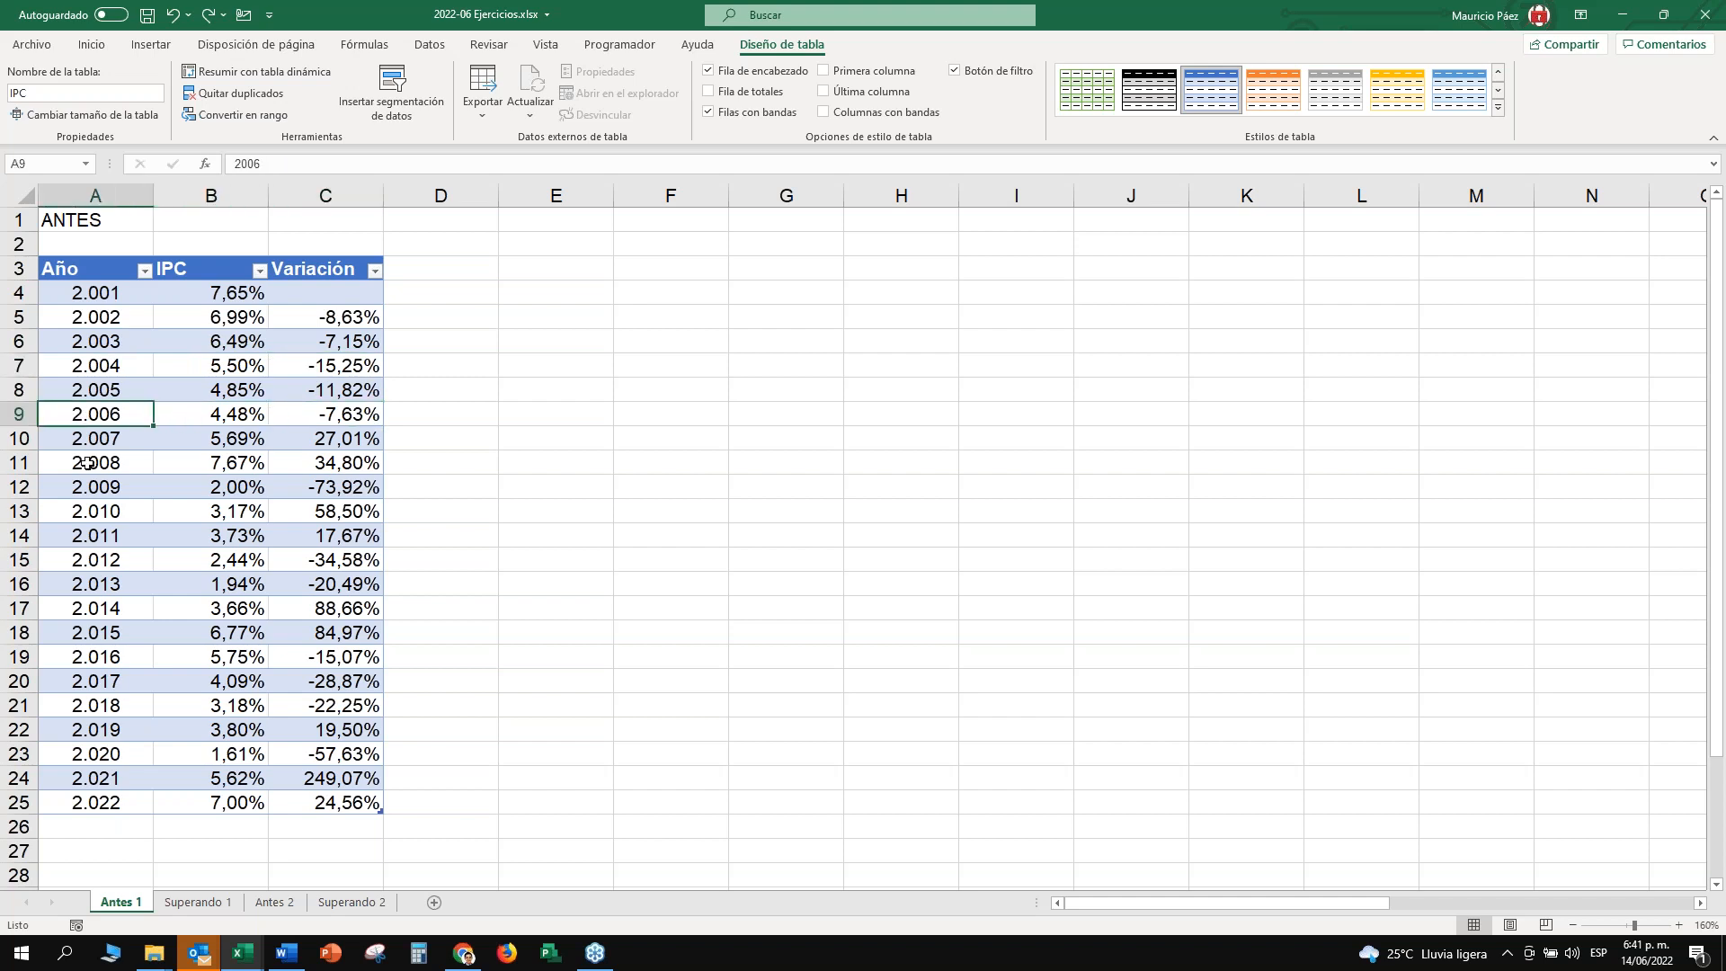
Select the whole table including headers, and select the data of the Año, IPC and Variación columns one at a time.
click(126, 318)
click(116, 289)
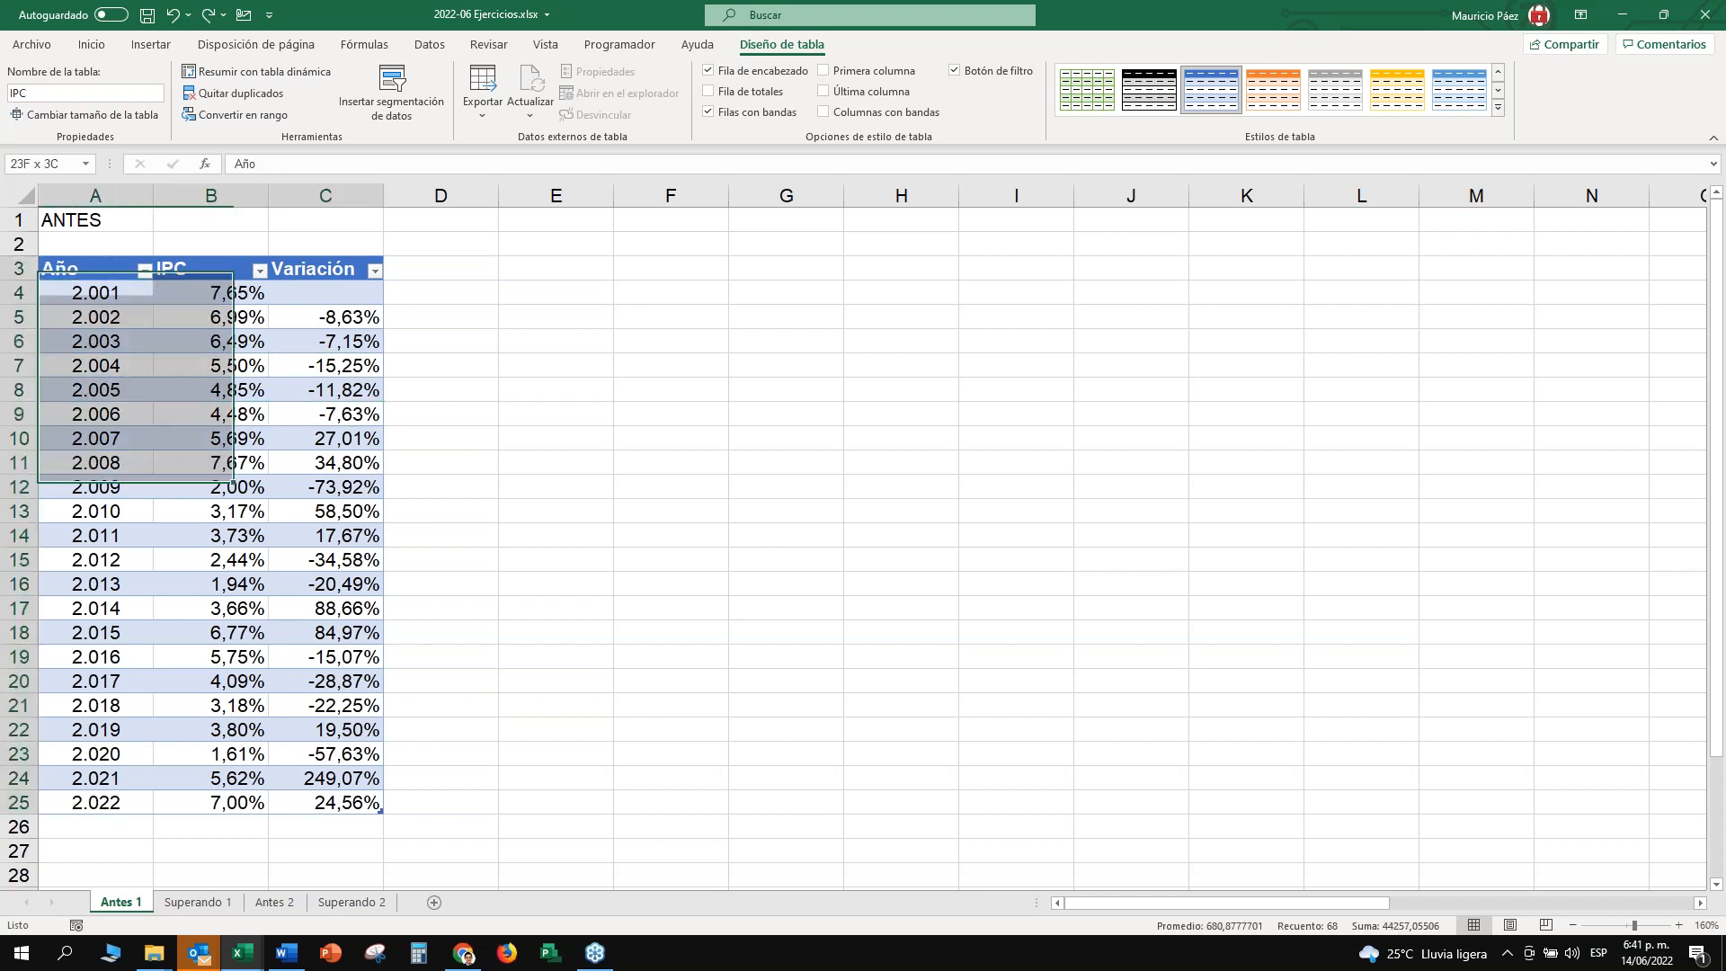
click(111, 270)
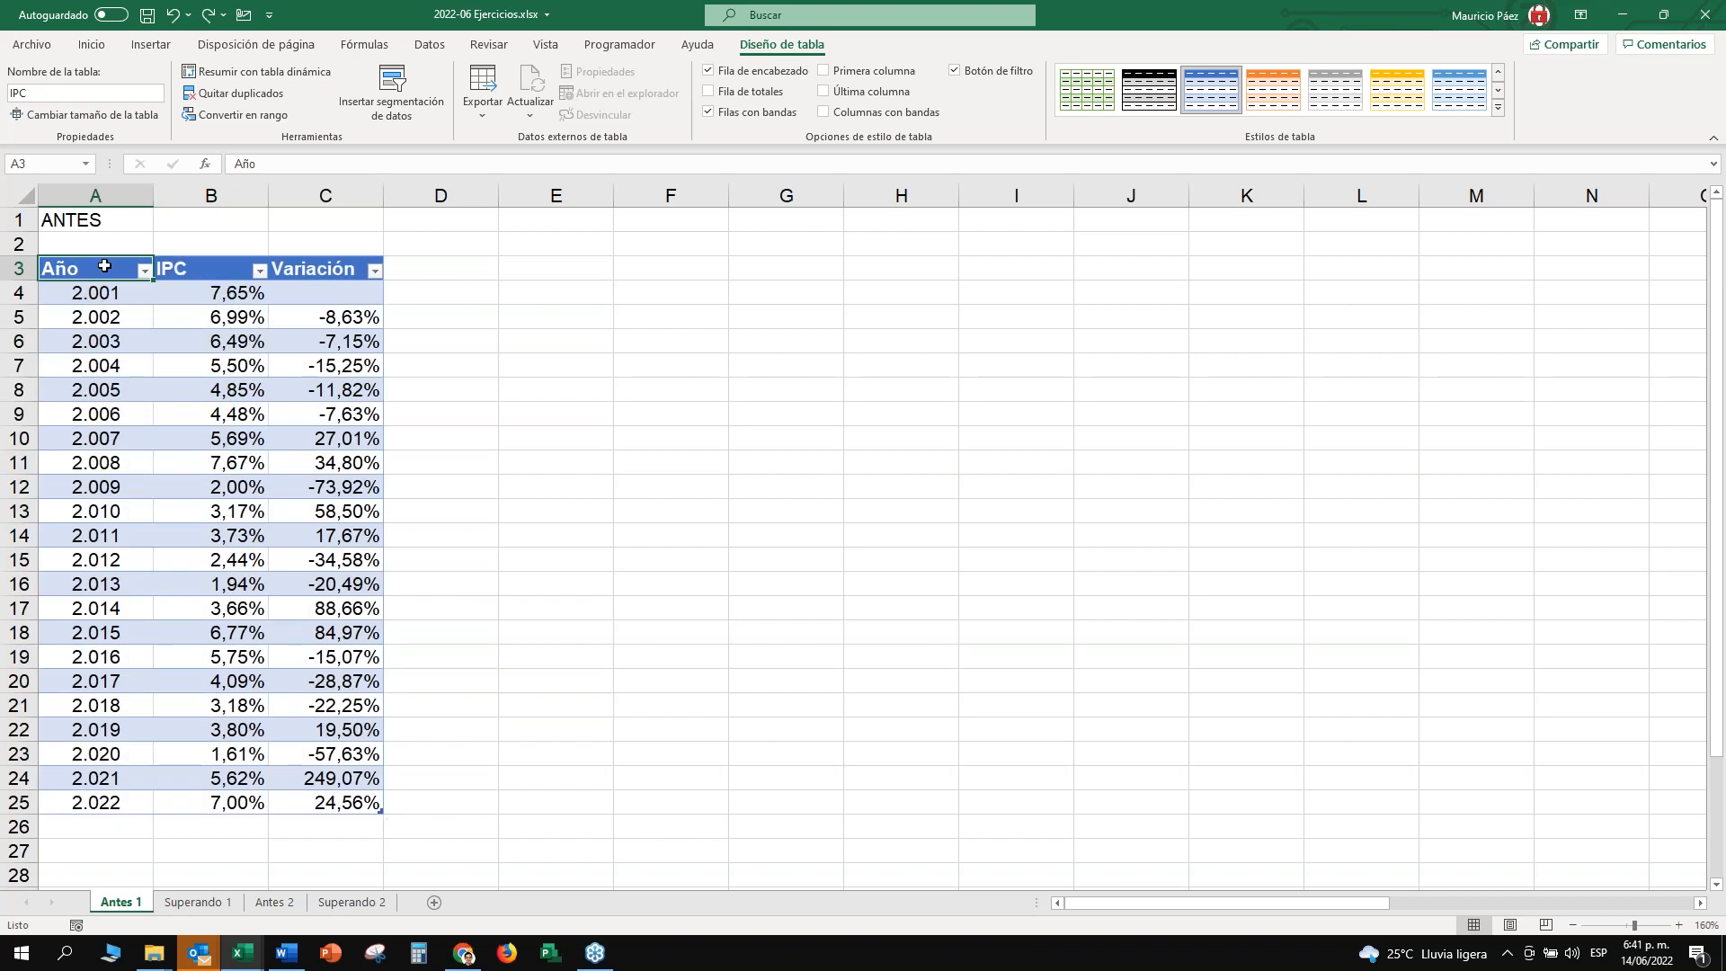
click(104, 256)
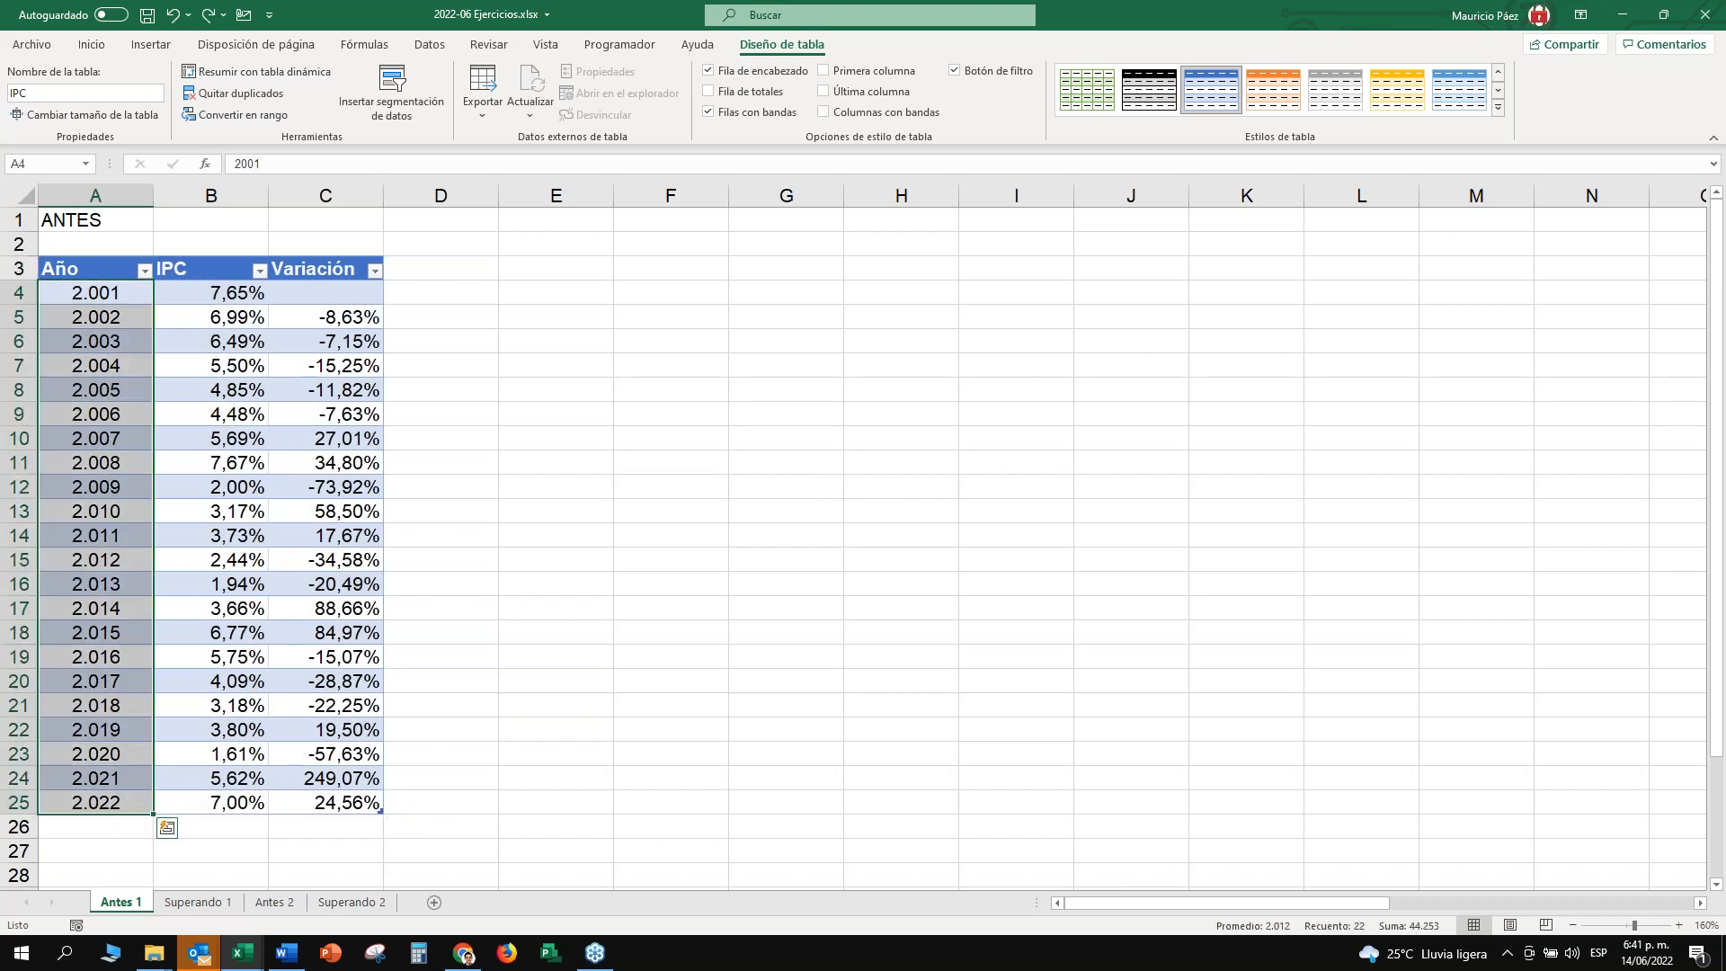
click(210, 264)
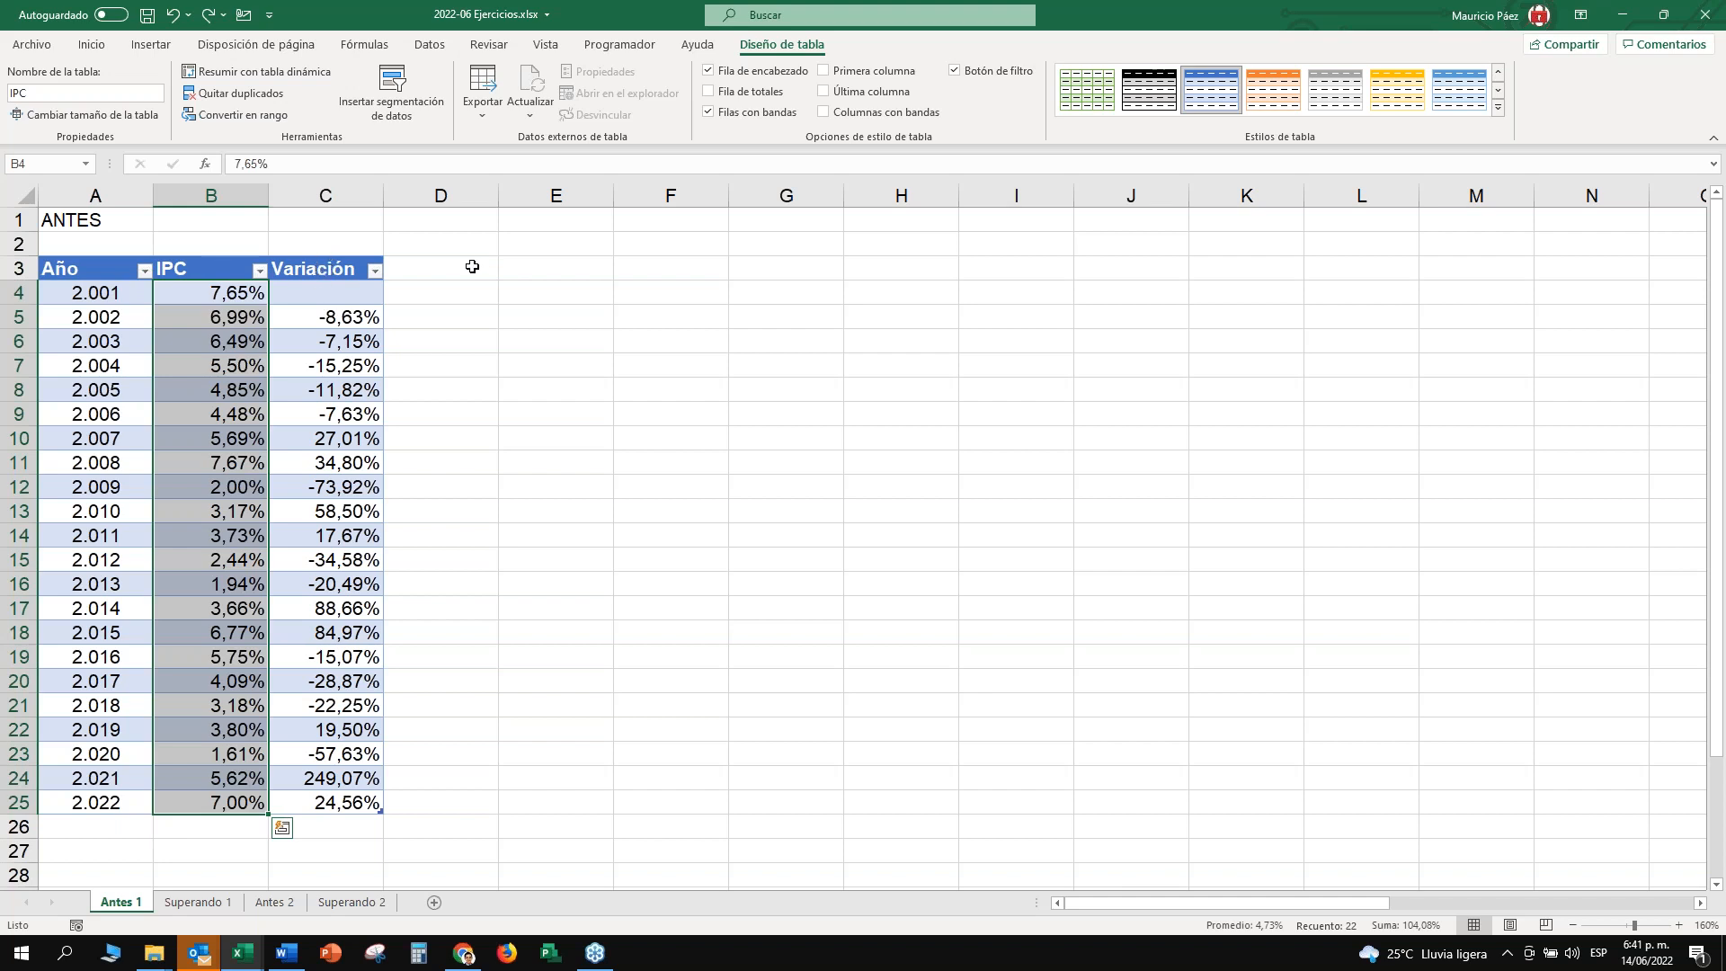
click(331, 262)
Compare the Variación header in C3 with the empty cell D3 directly beside the table.
click(339, 299)
click(429, 267)
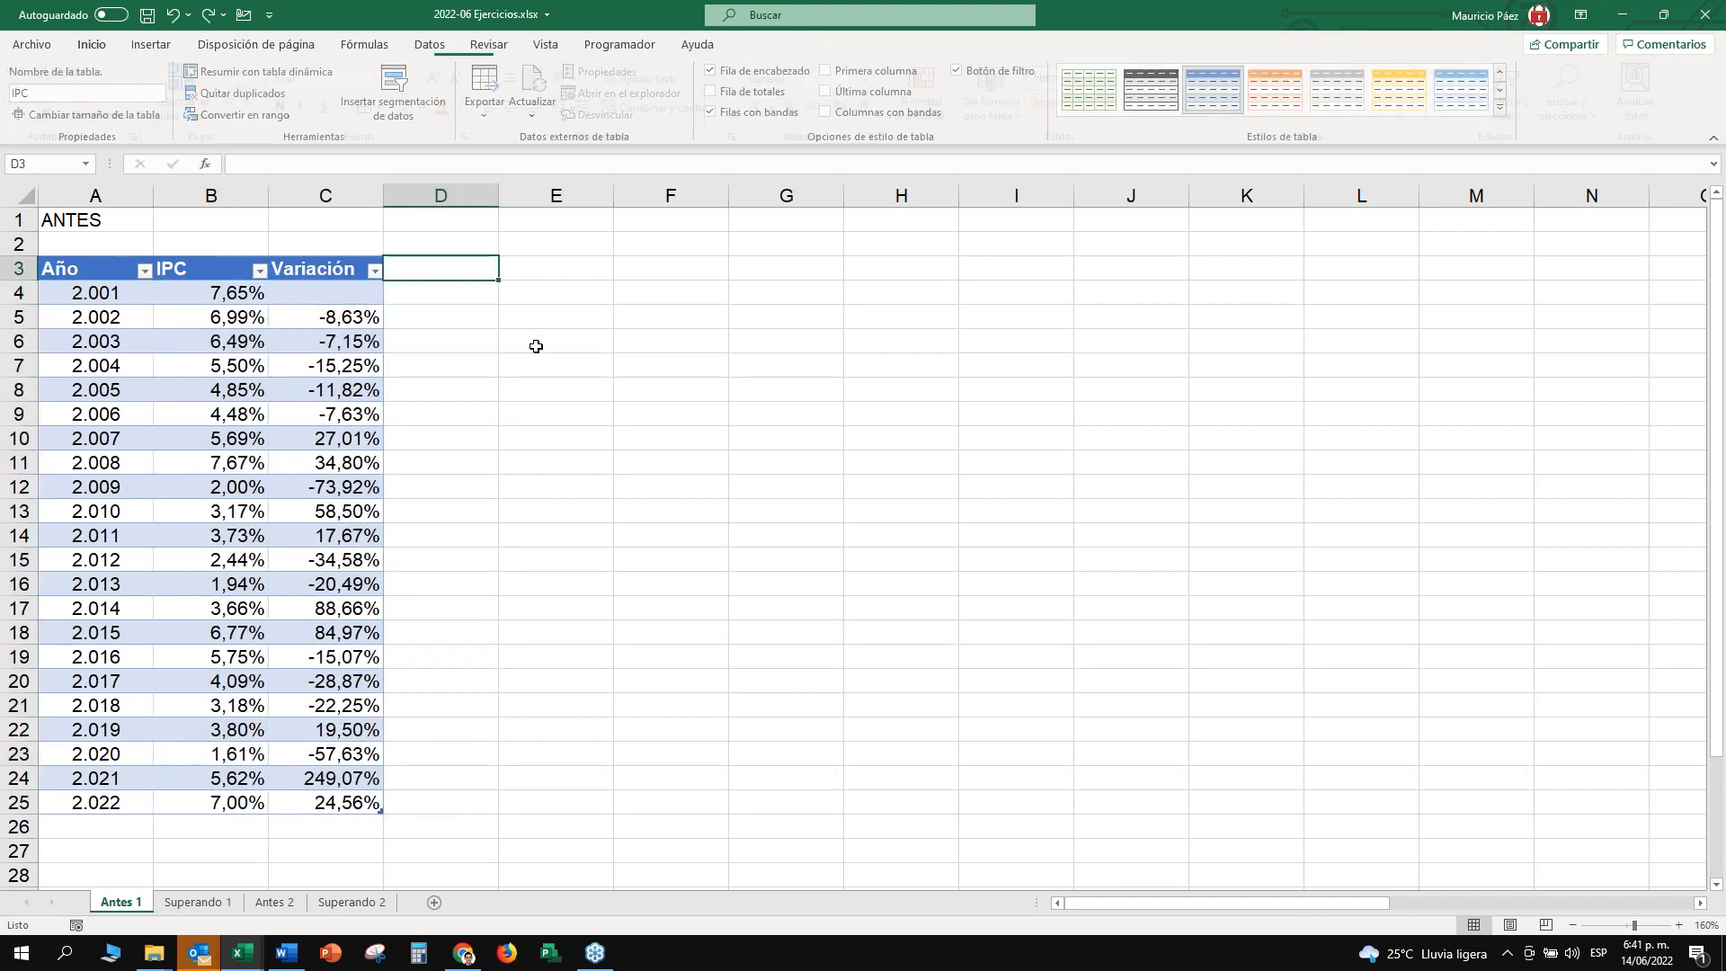
key(Down)
key(Down)
key(Down)
click(452, 241)
click(412, 260)
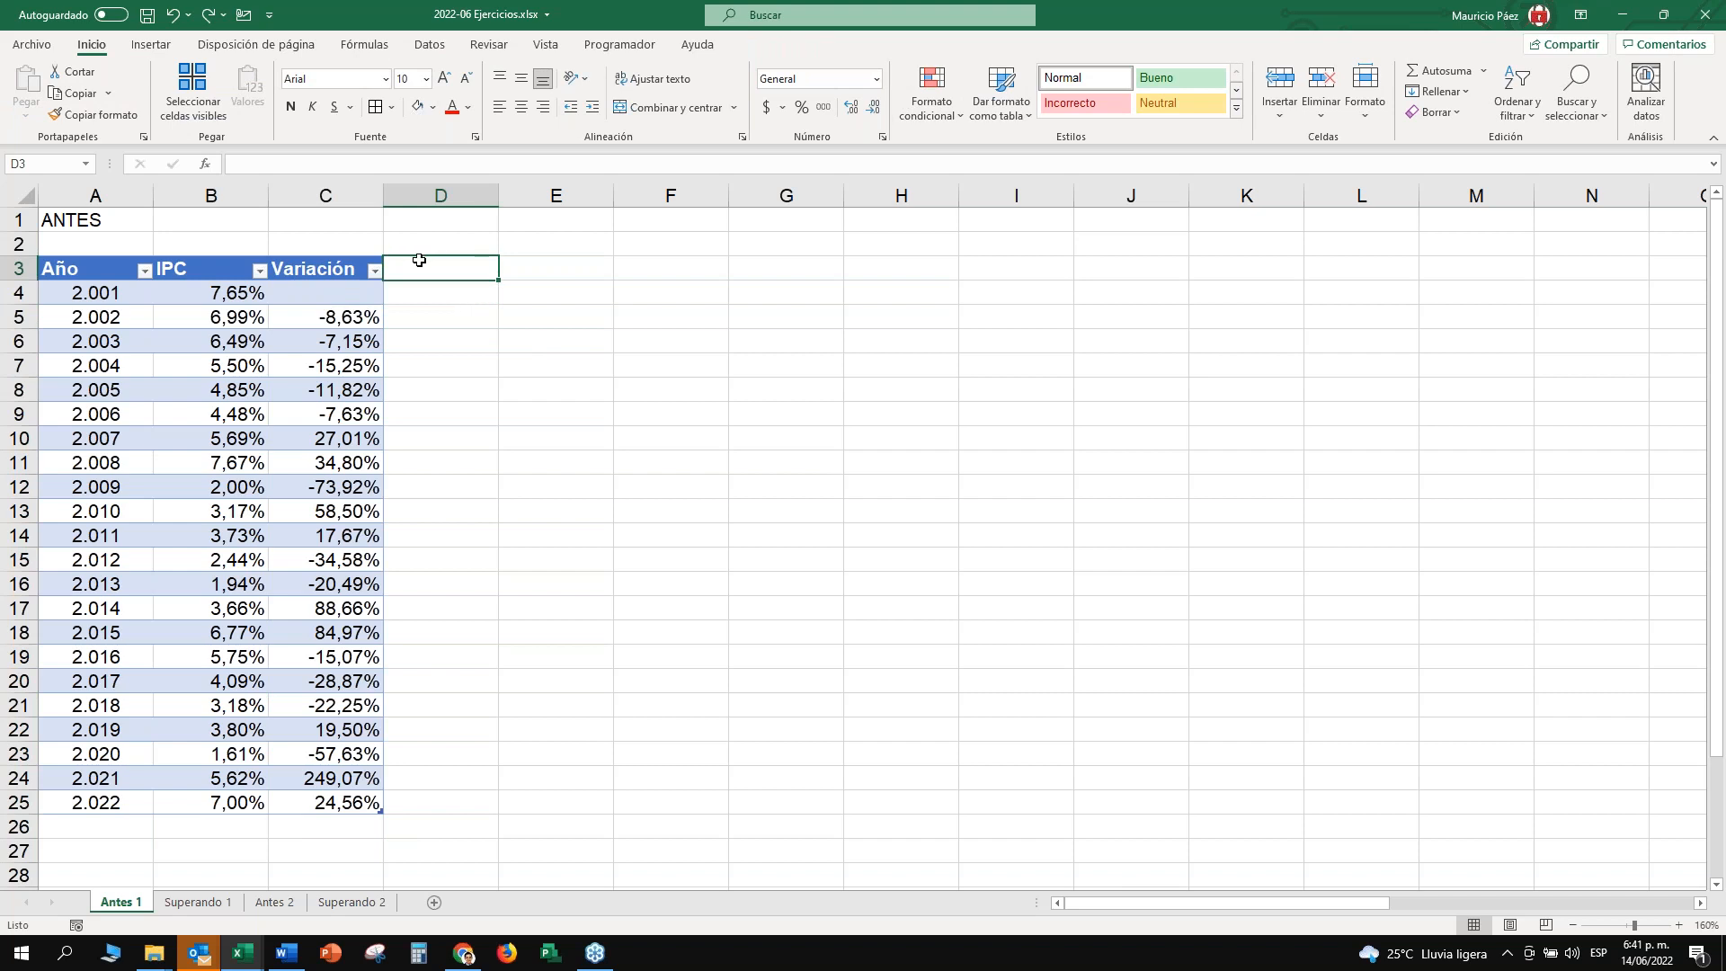
click(368, 270)
click(391, 270)
click(332, 270)
click(393, 264)
click(370, 261)
click(422, 267)
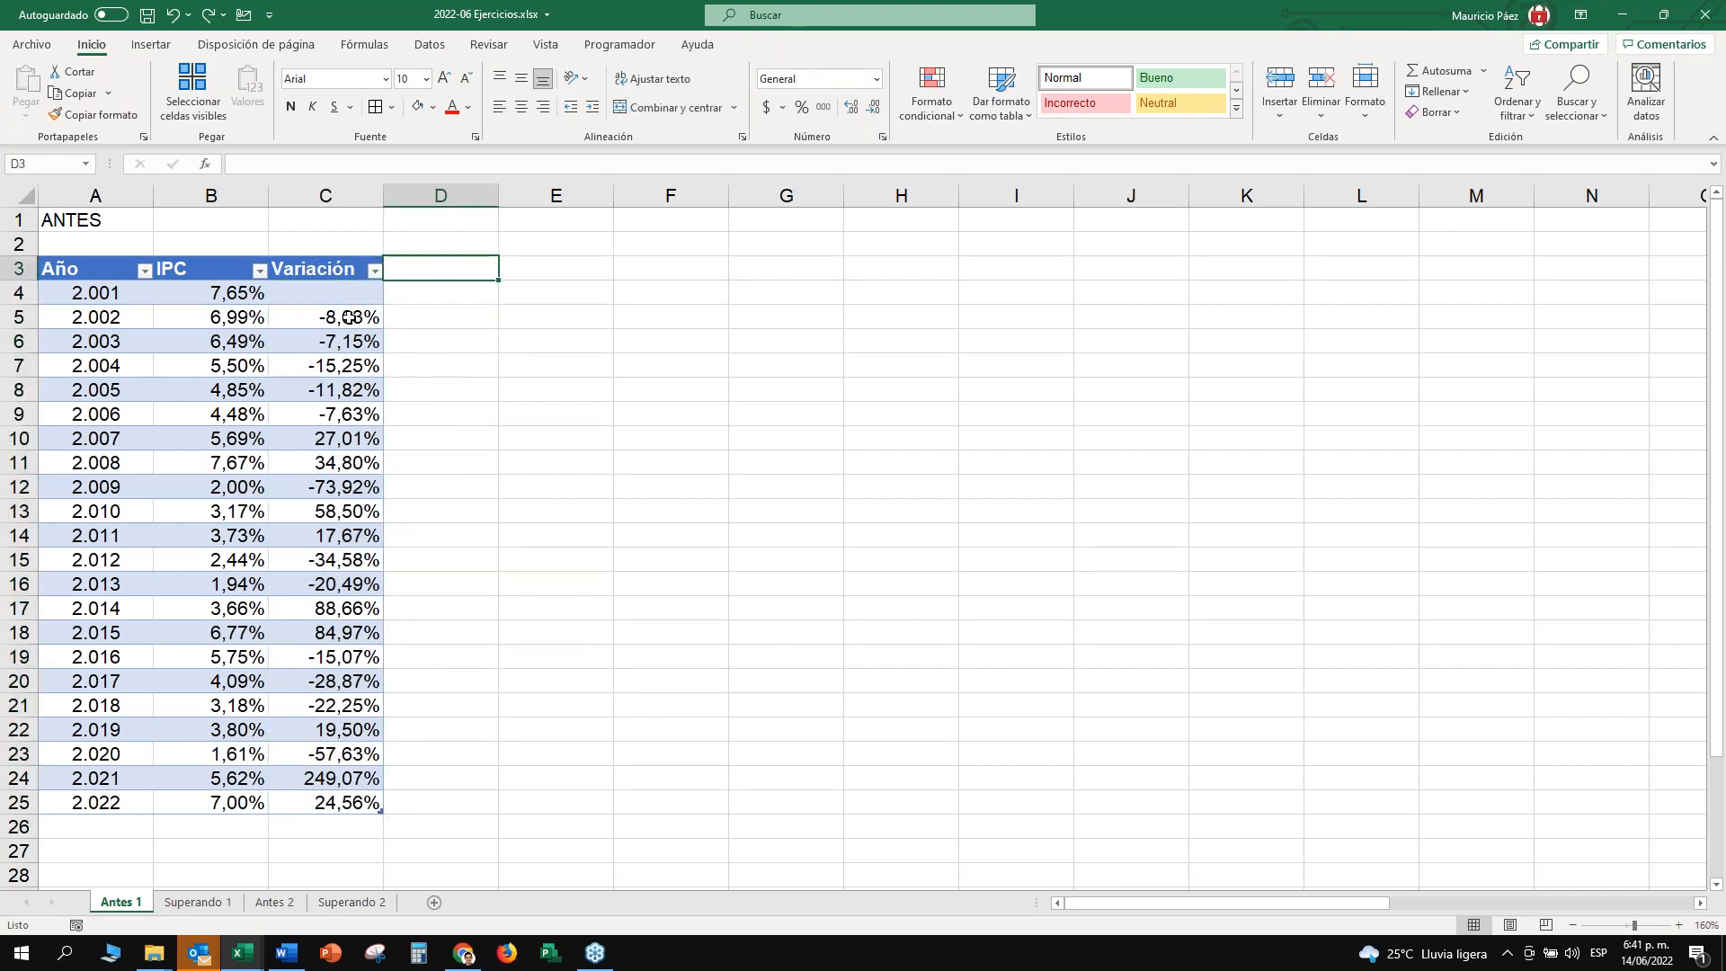
Try the text columna in E3, one column away from the table, and clear it.
click(571, 264)
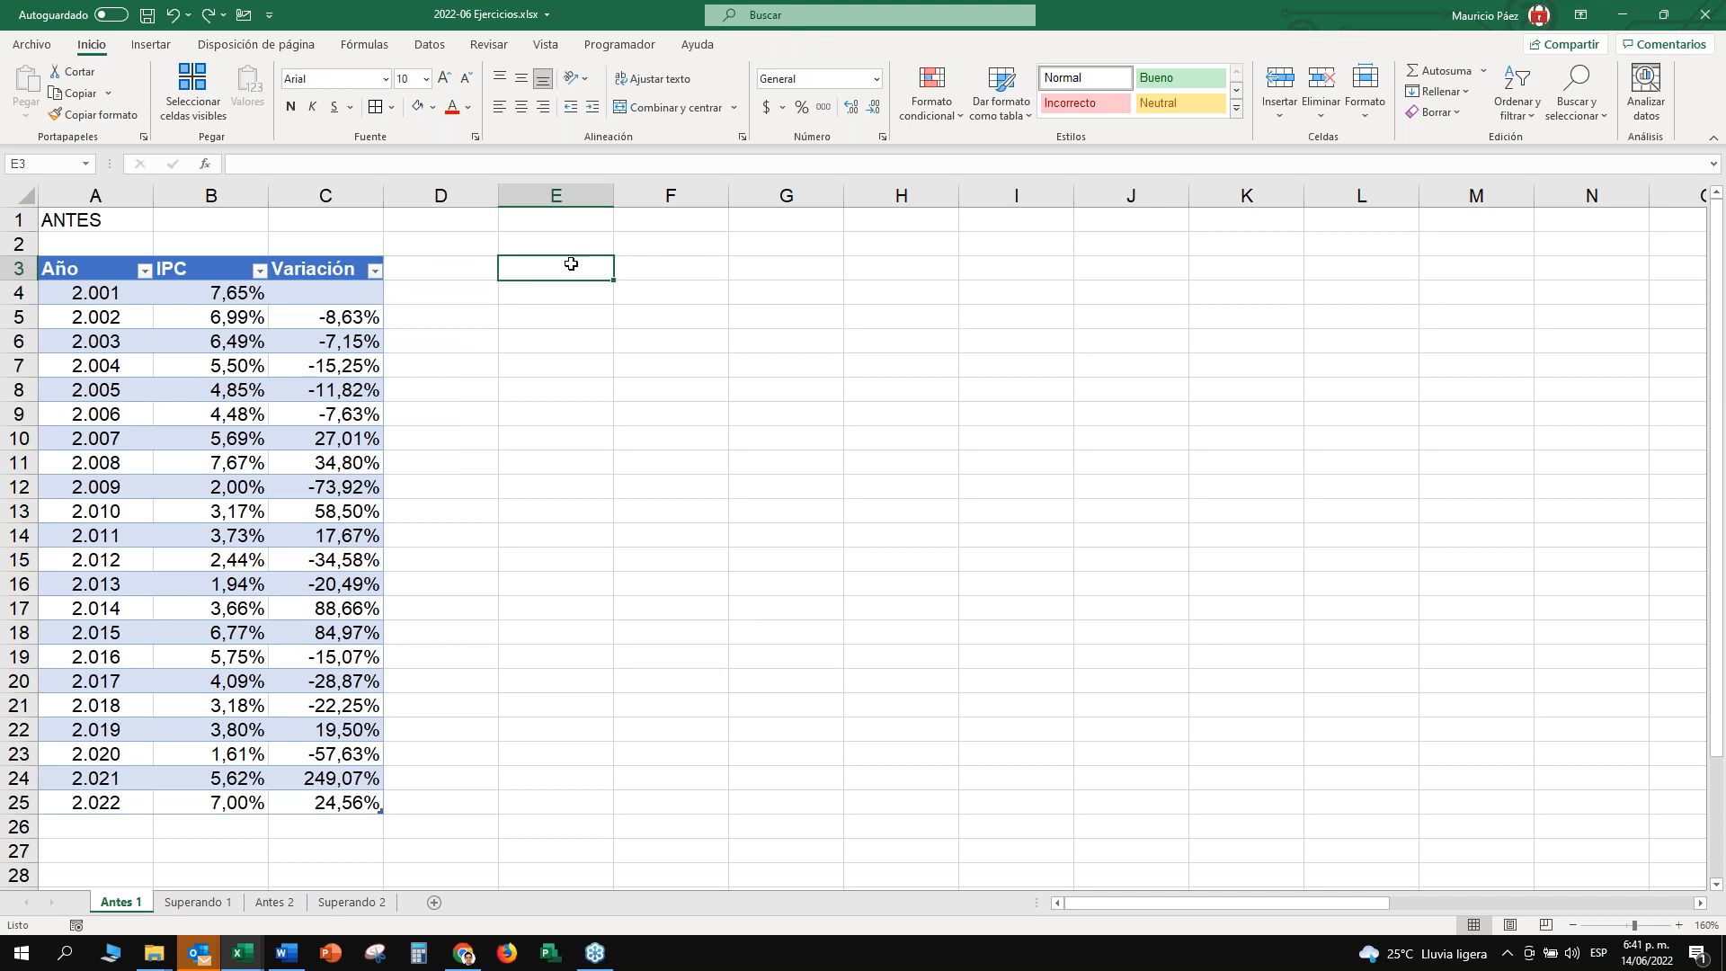
text(columna)
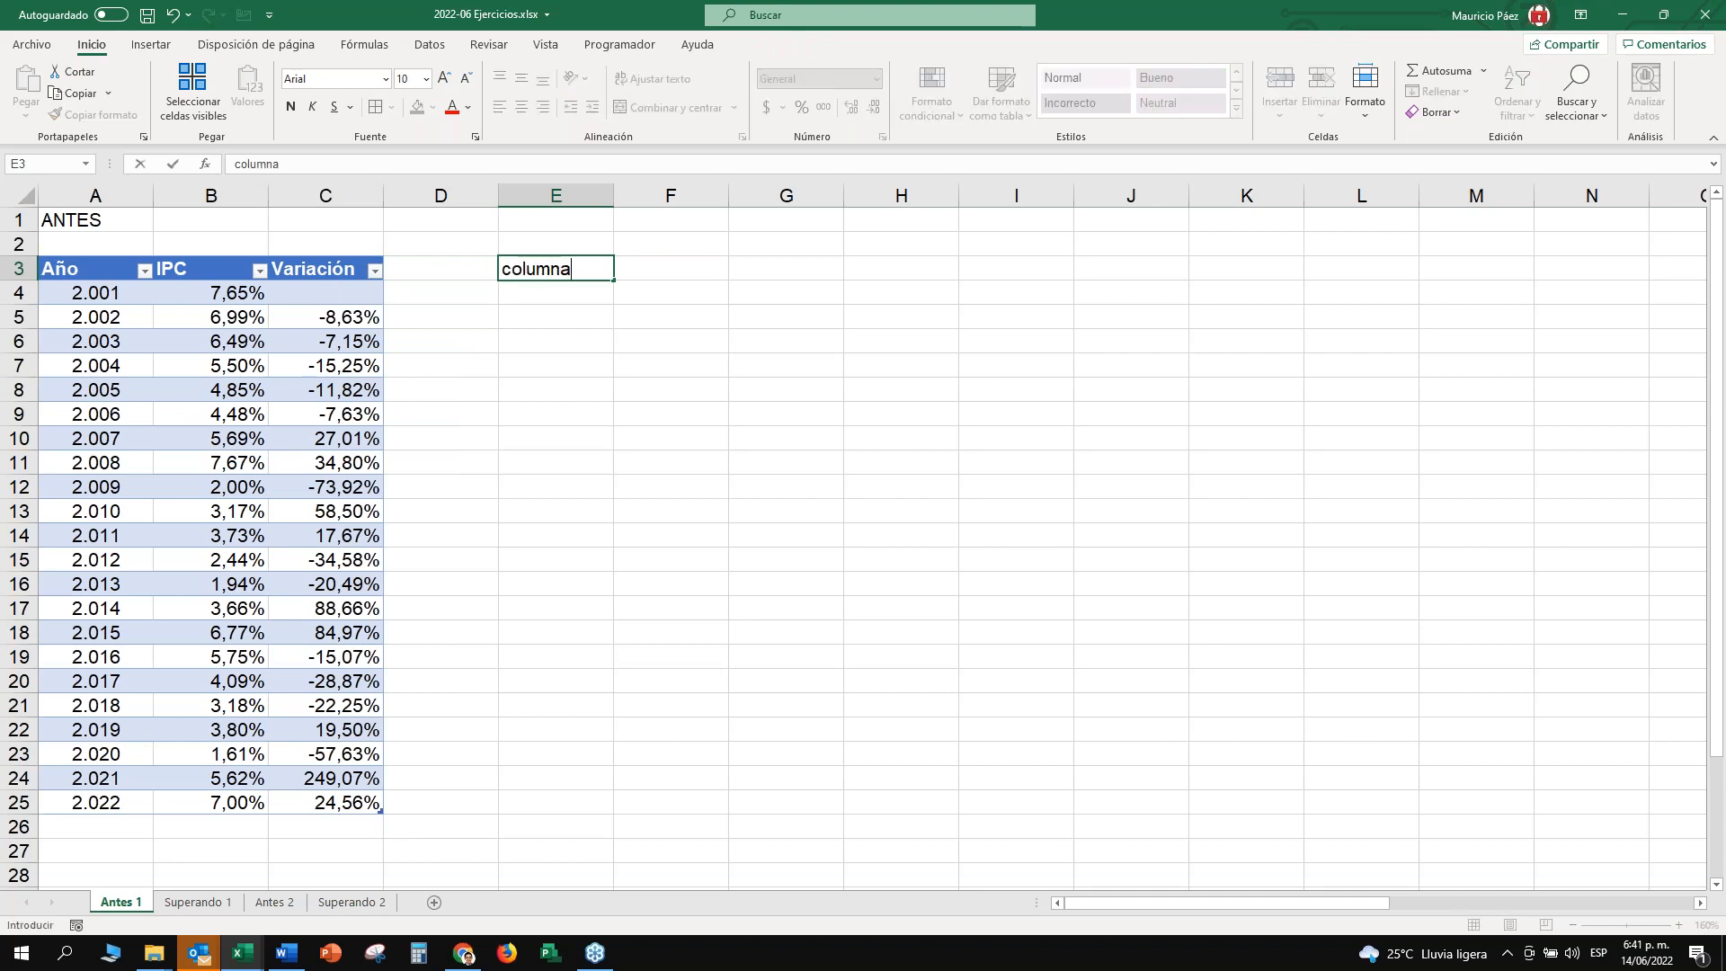
key(Return)
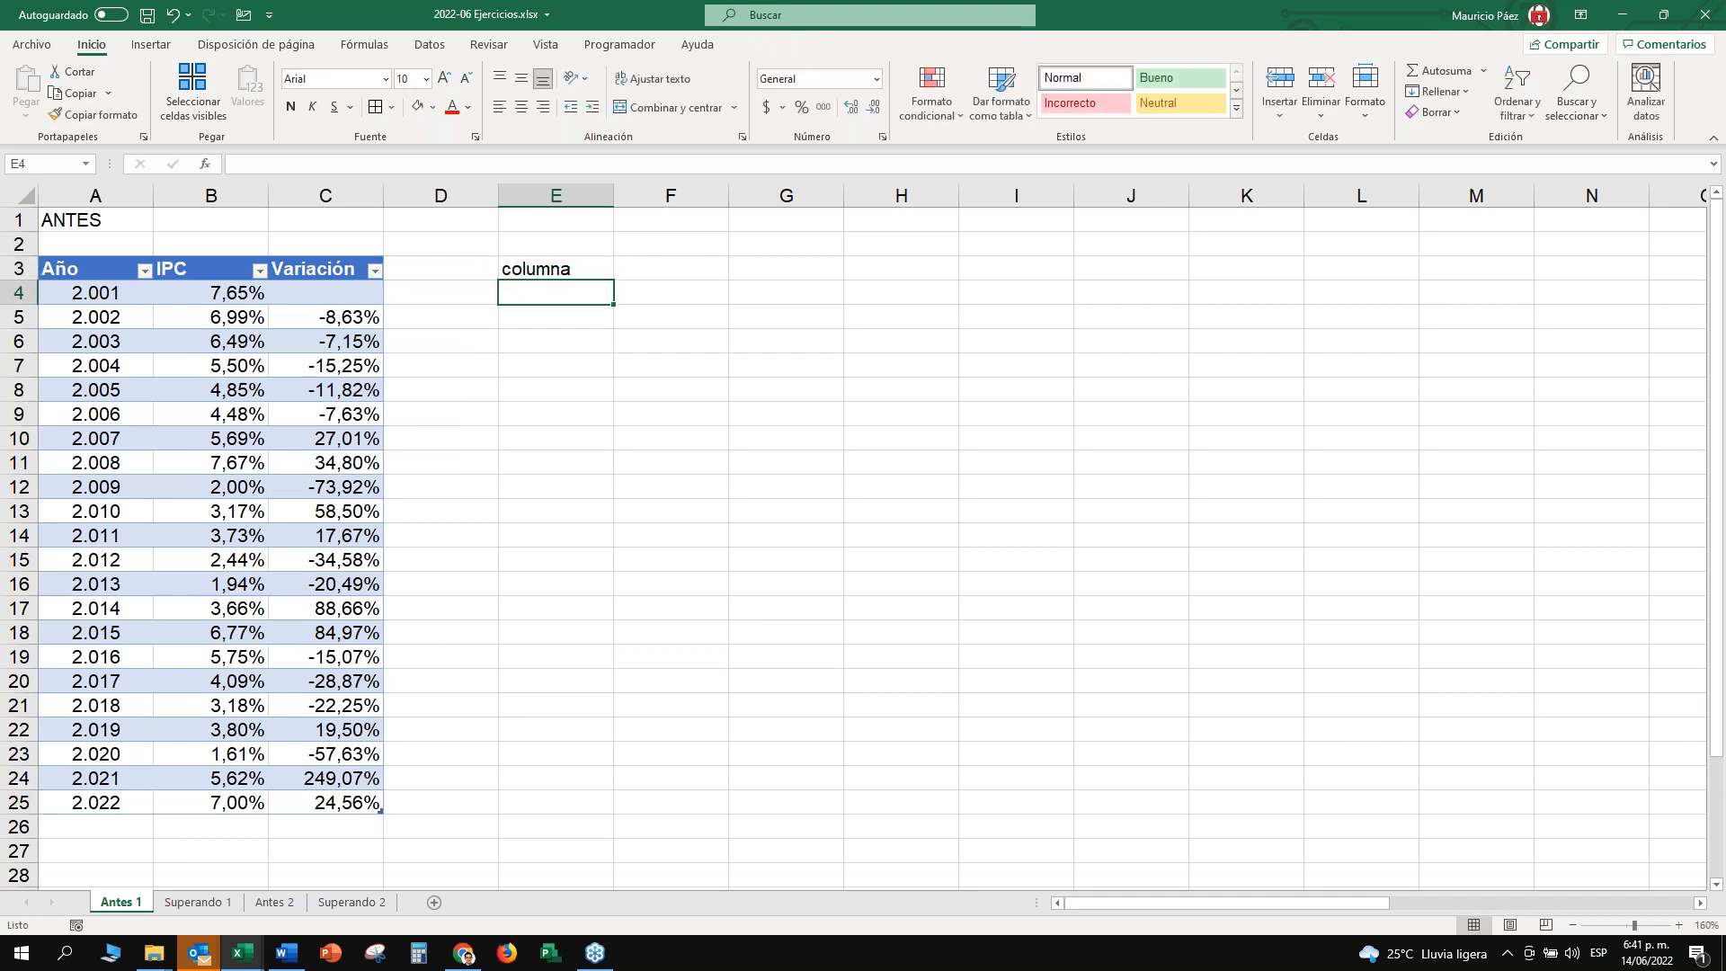
key(Up)
key(Delete)
Try adding a table column headed columna in D3, undo the table expansion and clear the text.
key(Left)
text(columna)
key(Return)
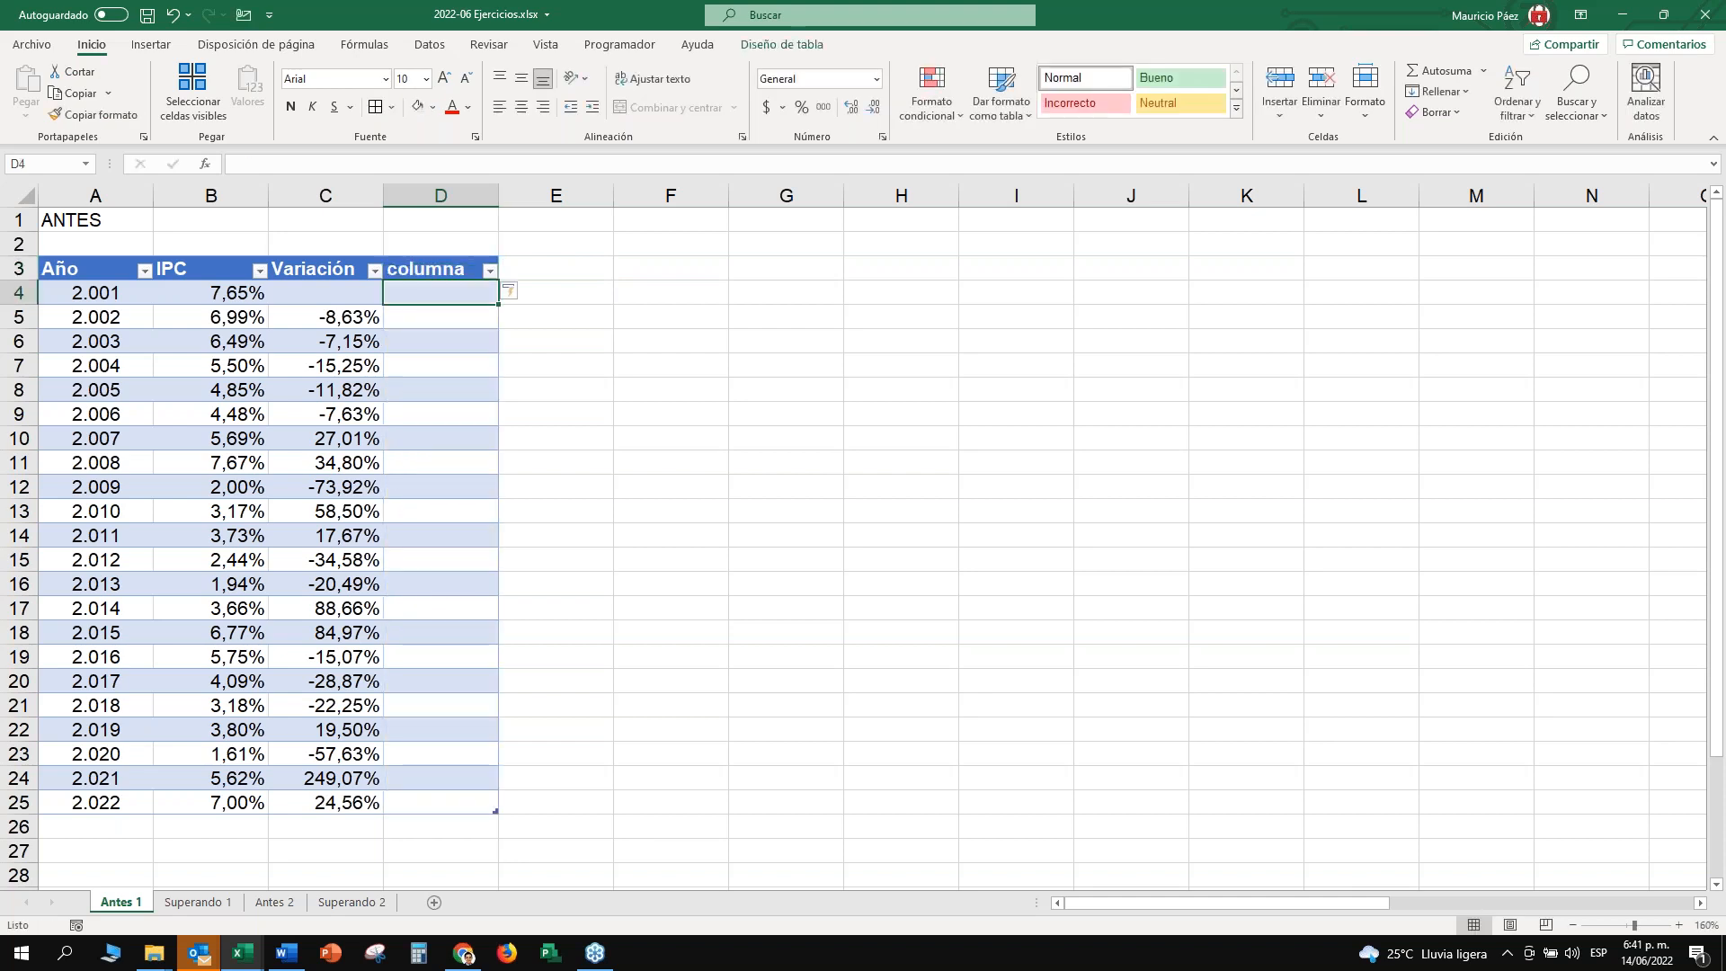
key(ctrl+z)
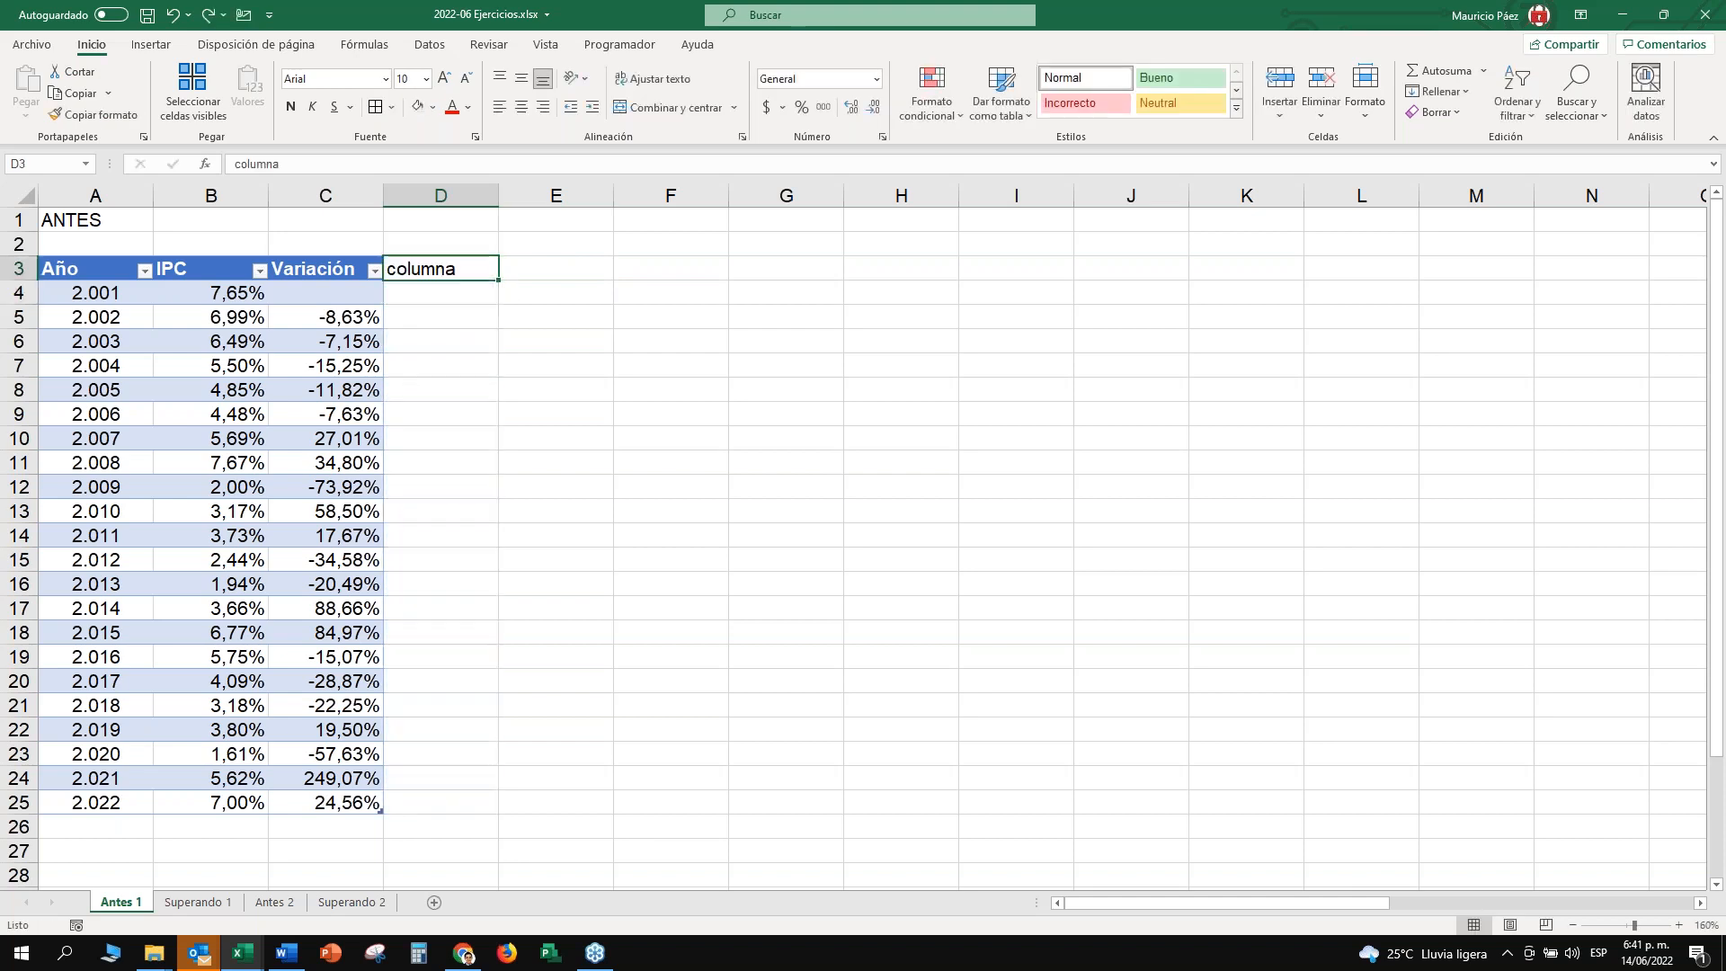
key(Delete)
Check the empty Variación cell for 2001, the cell D3 beside the headers and the table's last row for 2022.
click(296, 295)
click(418, 268)
click(97, 803)
click(359, 802)
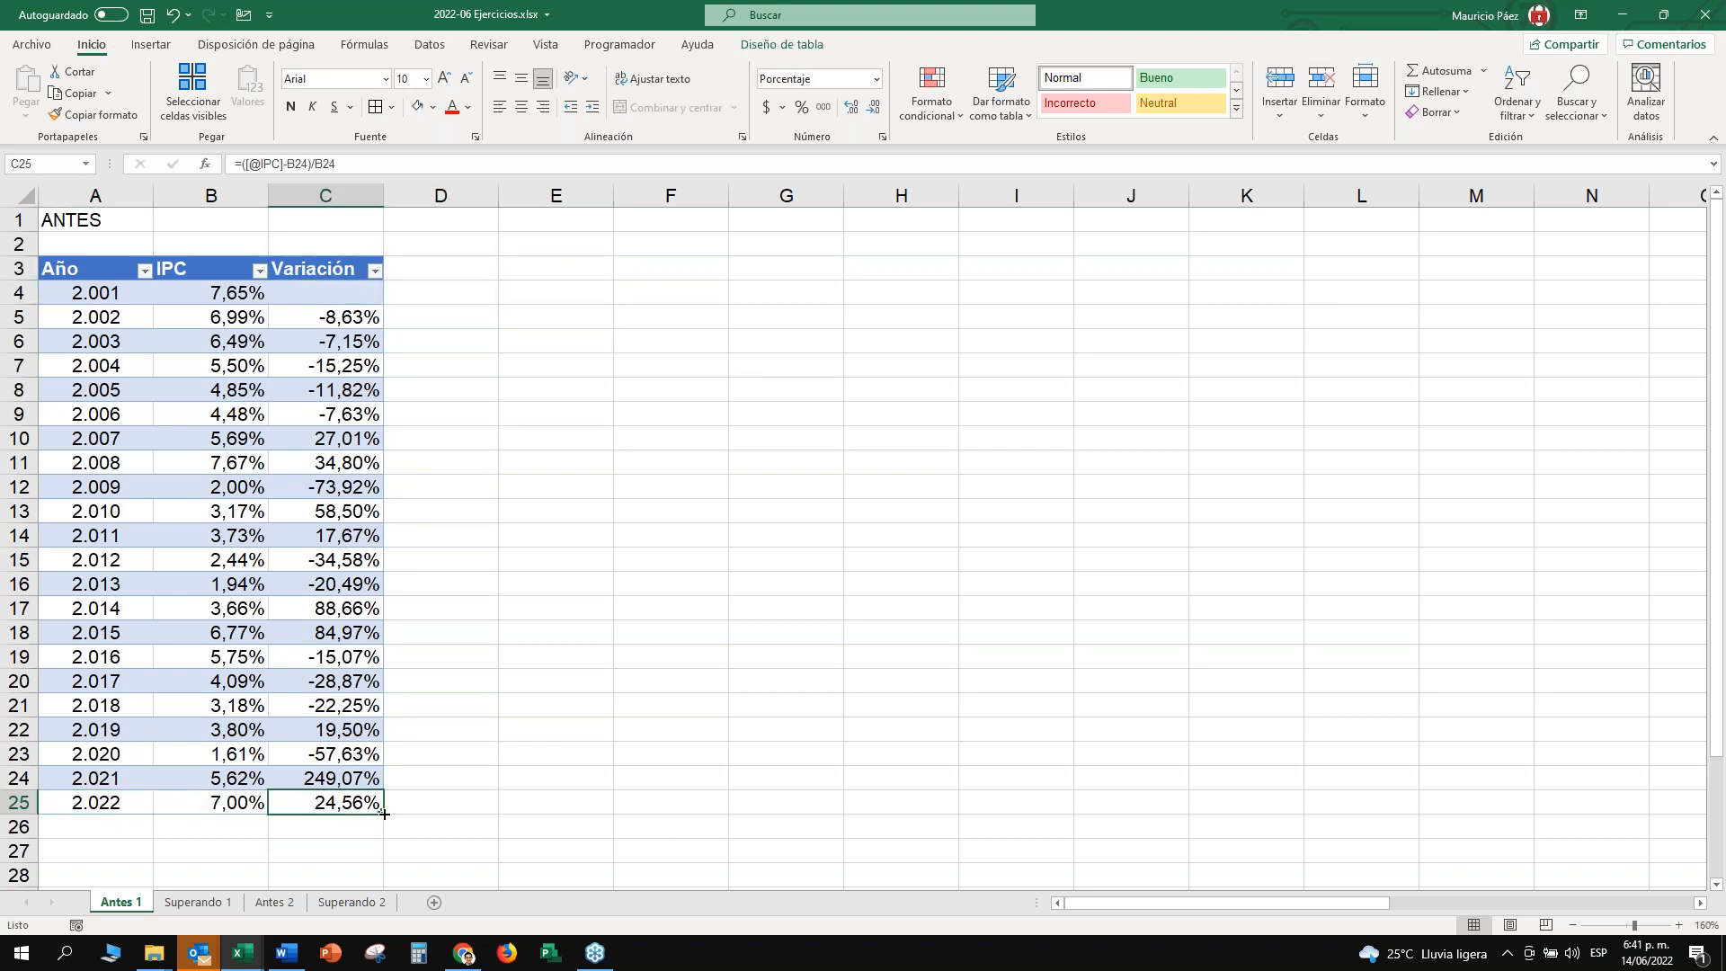
Try adding a new table row below 2022 from the last Variación cell, and undo the added row.
click(324, 671)
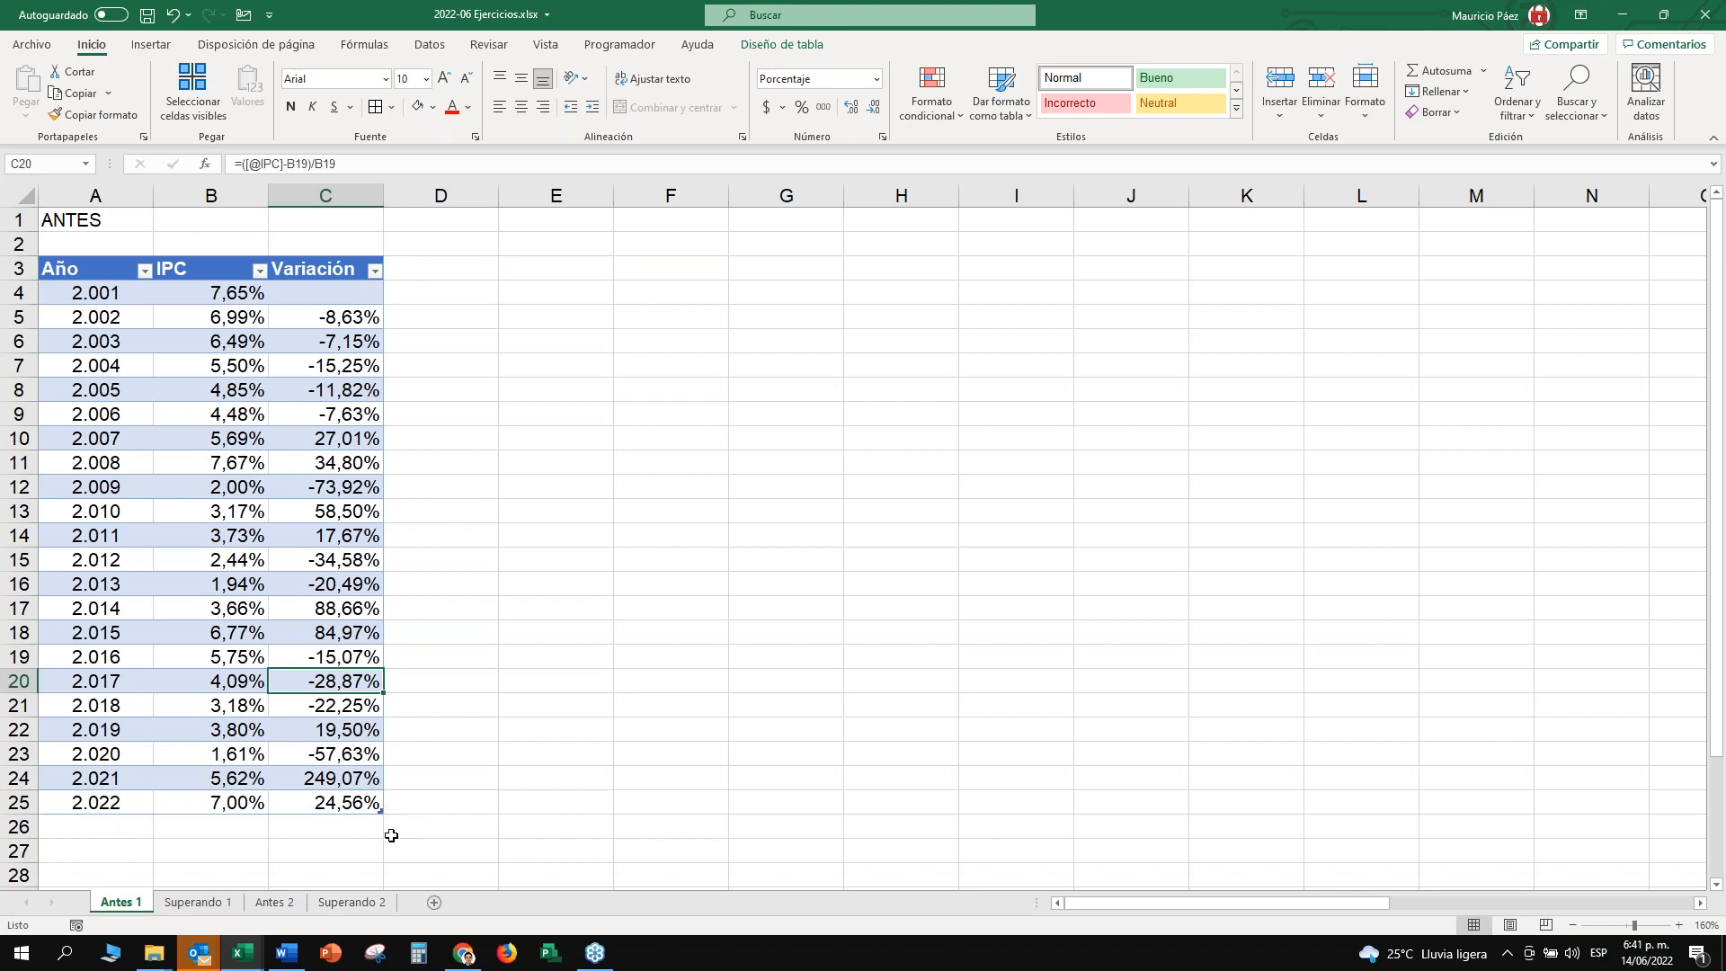
mouse_move(380, 814)
mouse_down()
mouse_move(381, 858)
mouse_move(378, 807)
mouse_up()
click(355, 806)
key(Tab)
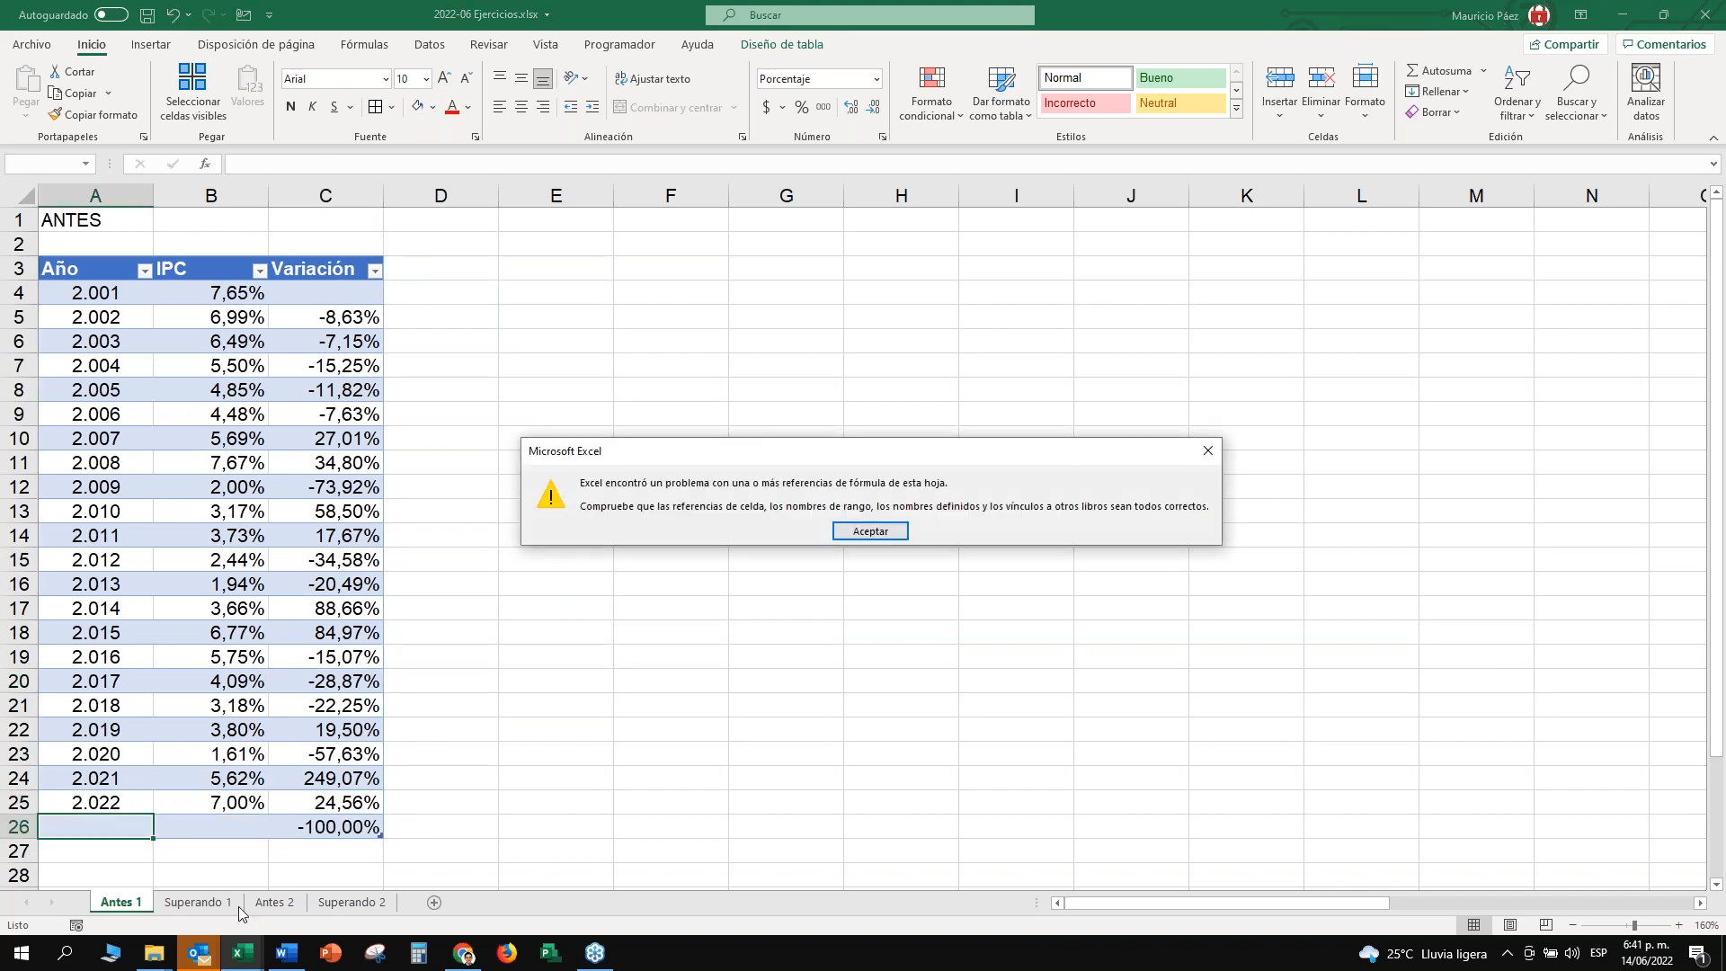
key(Return)
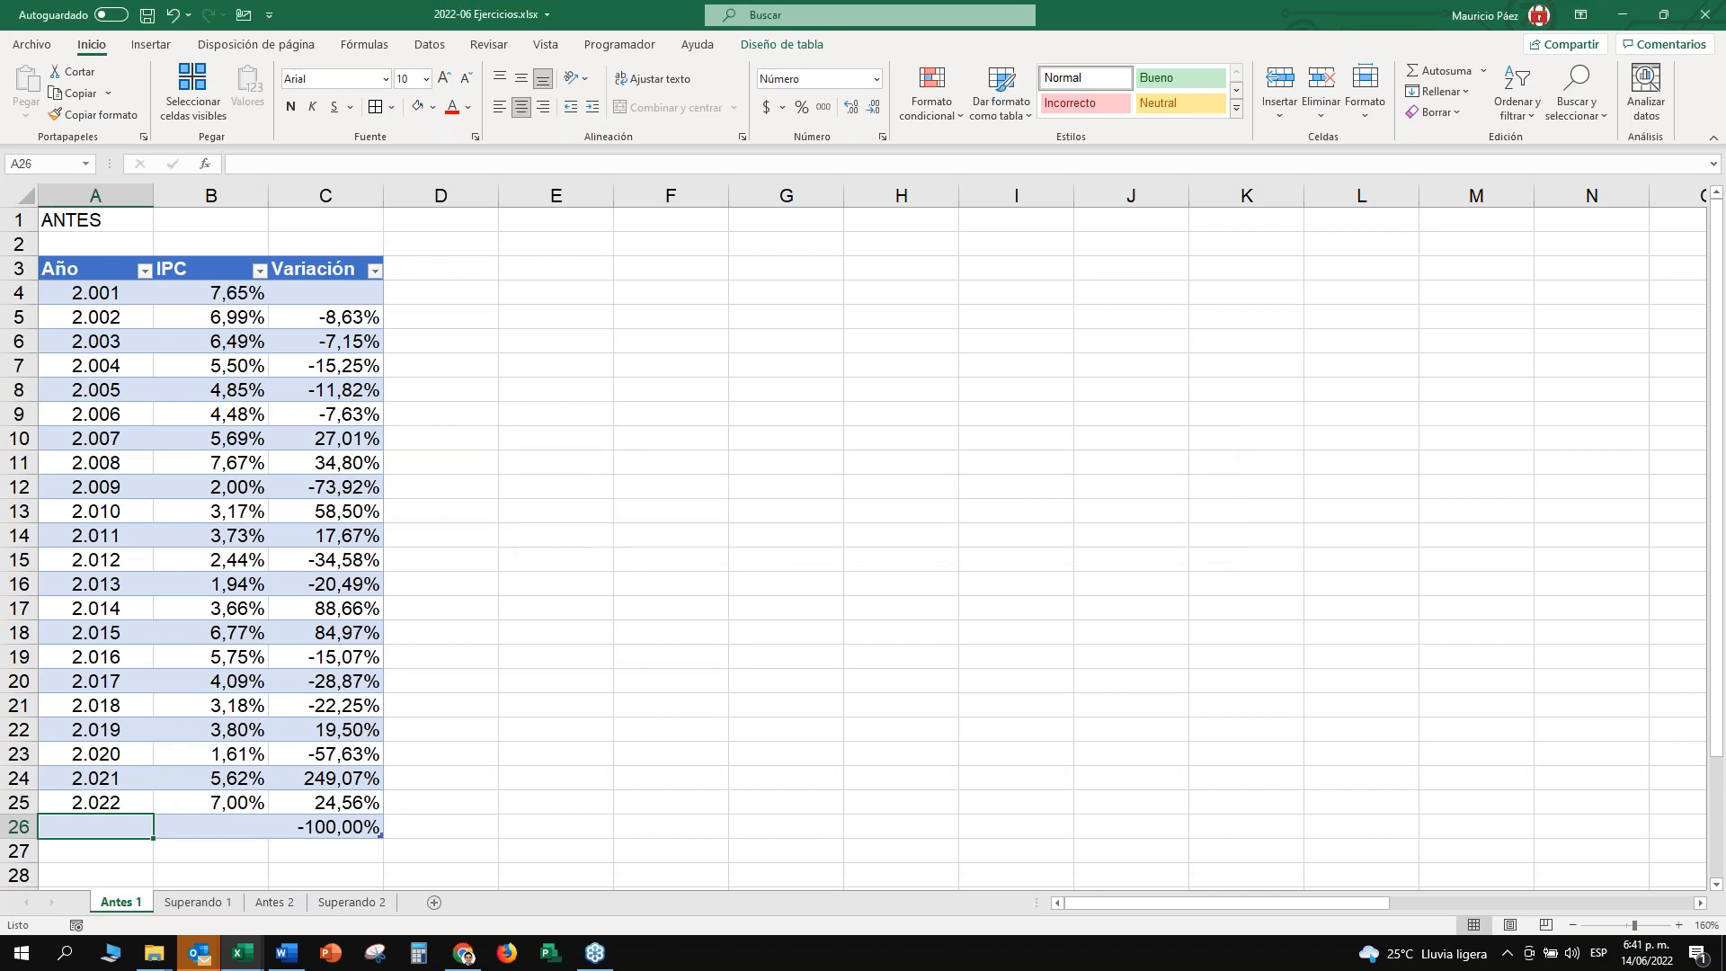
key(ctrl+z)
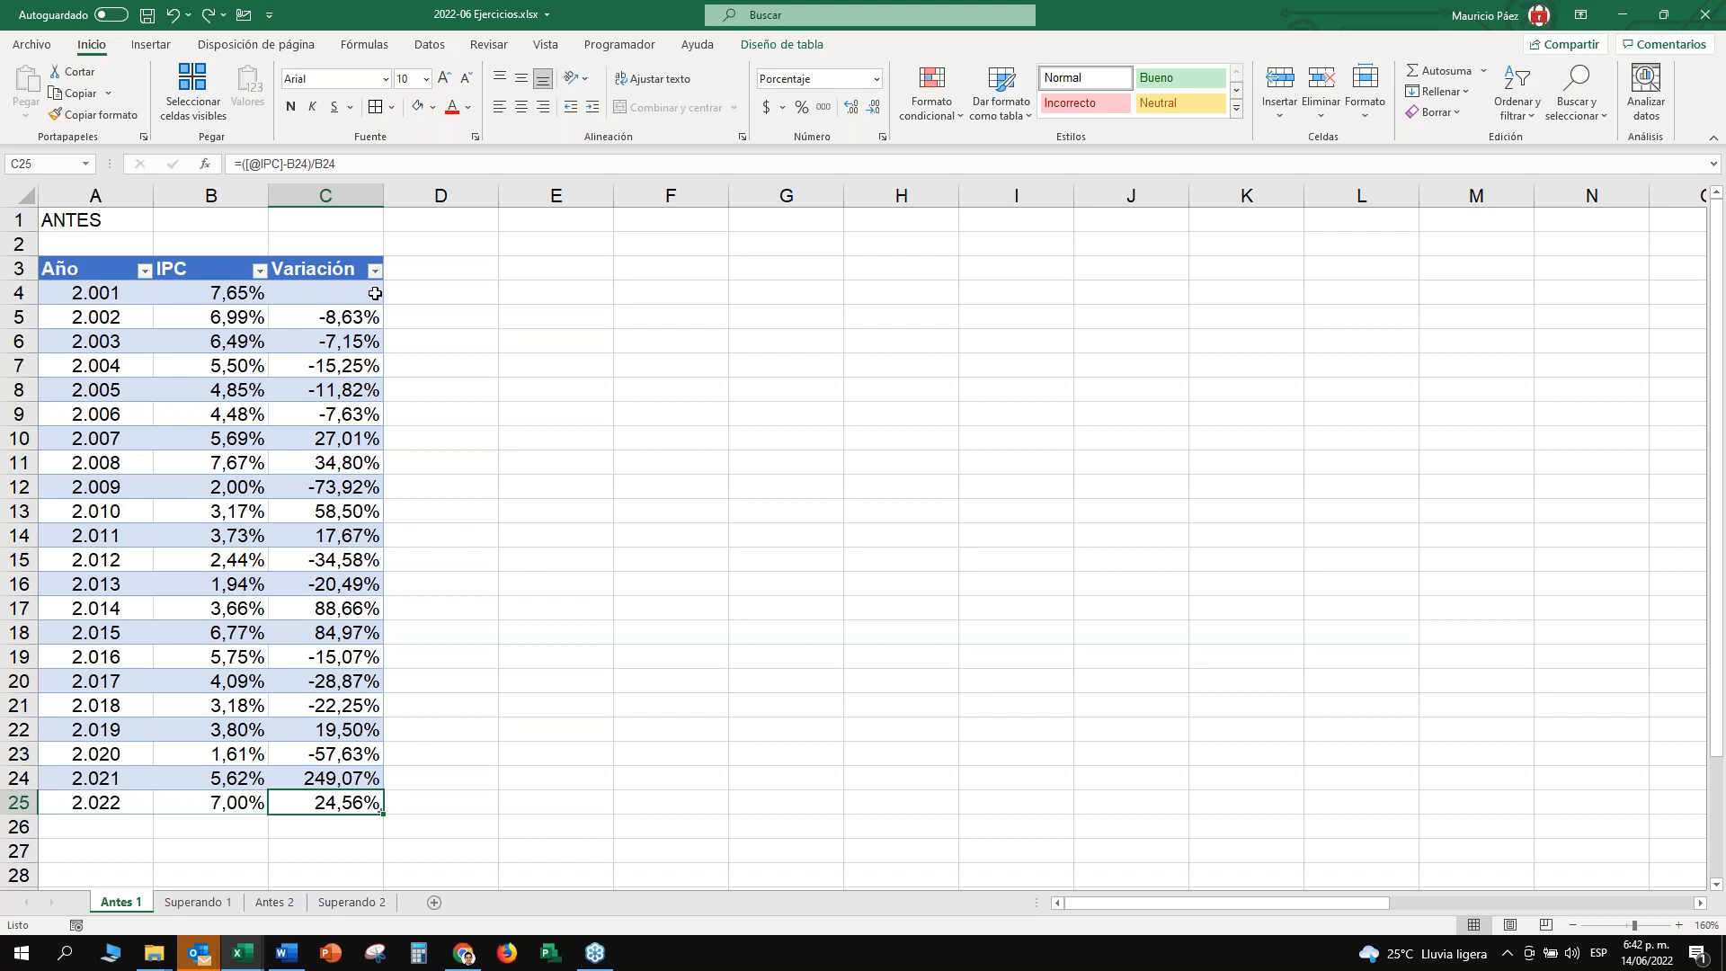
Add a new table column headed Tipo in D3, directly beside the Variación header.
click(337, 266)
click(328, 316)
click(332, 293)
key(Up)
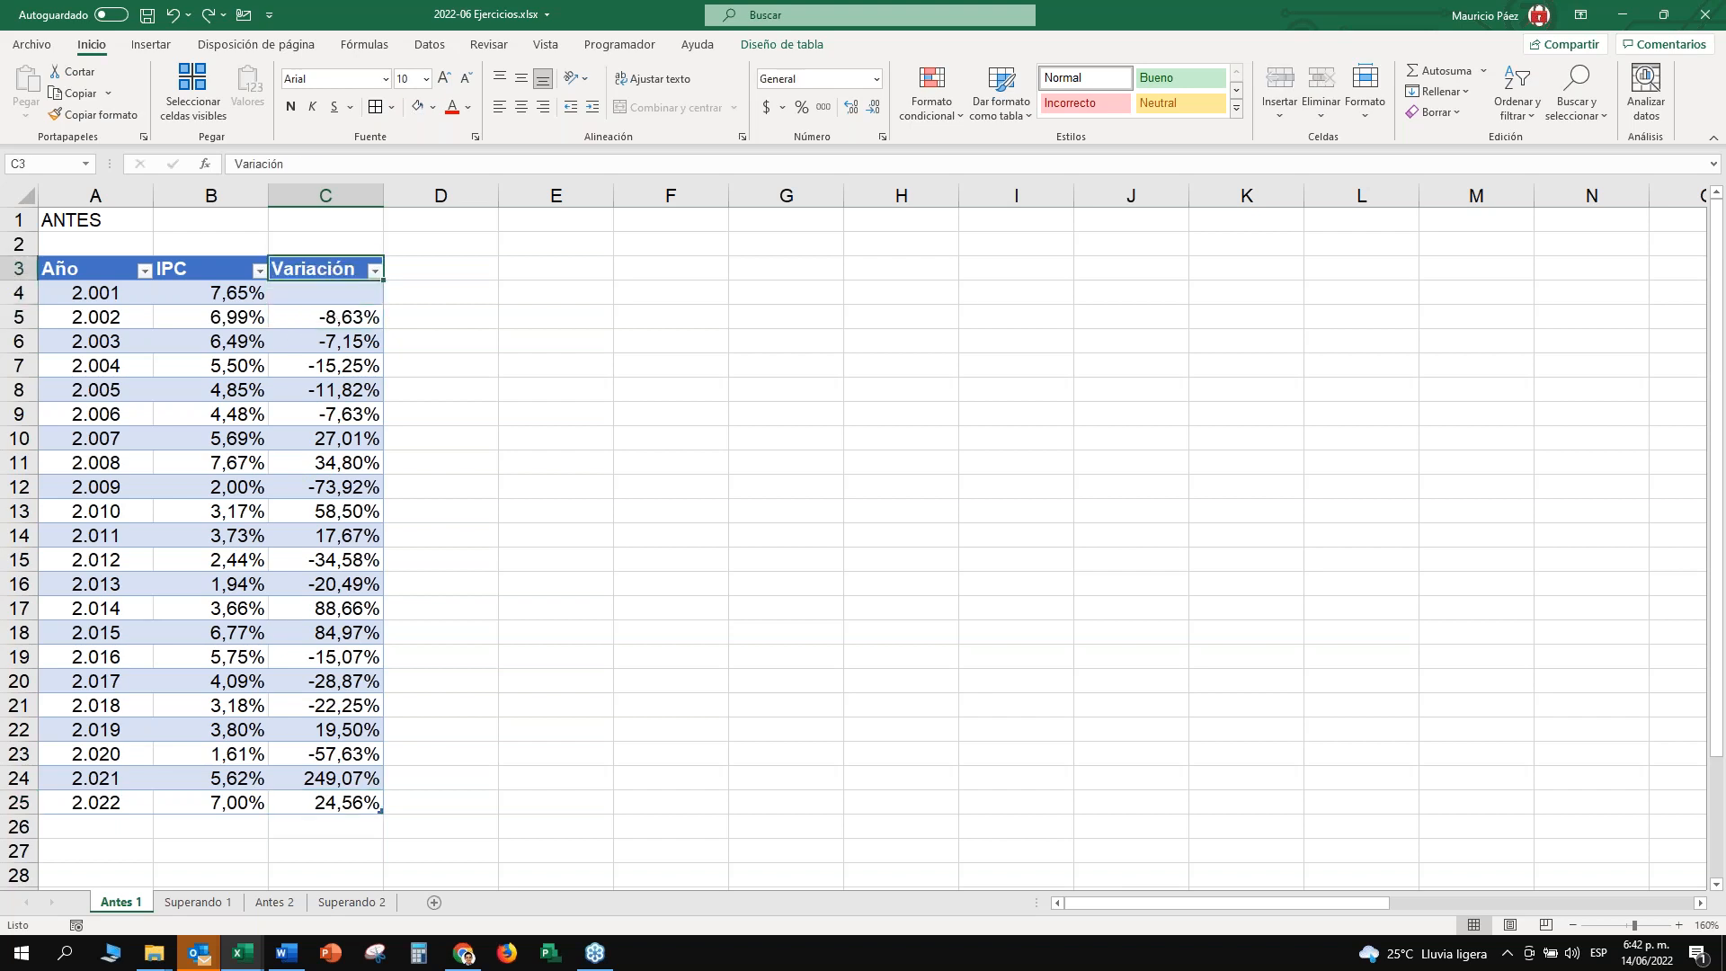
click(452, 270)
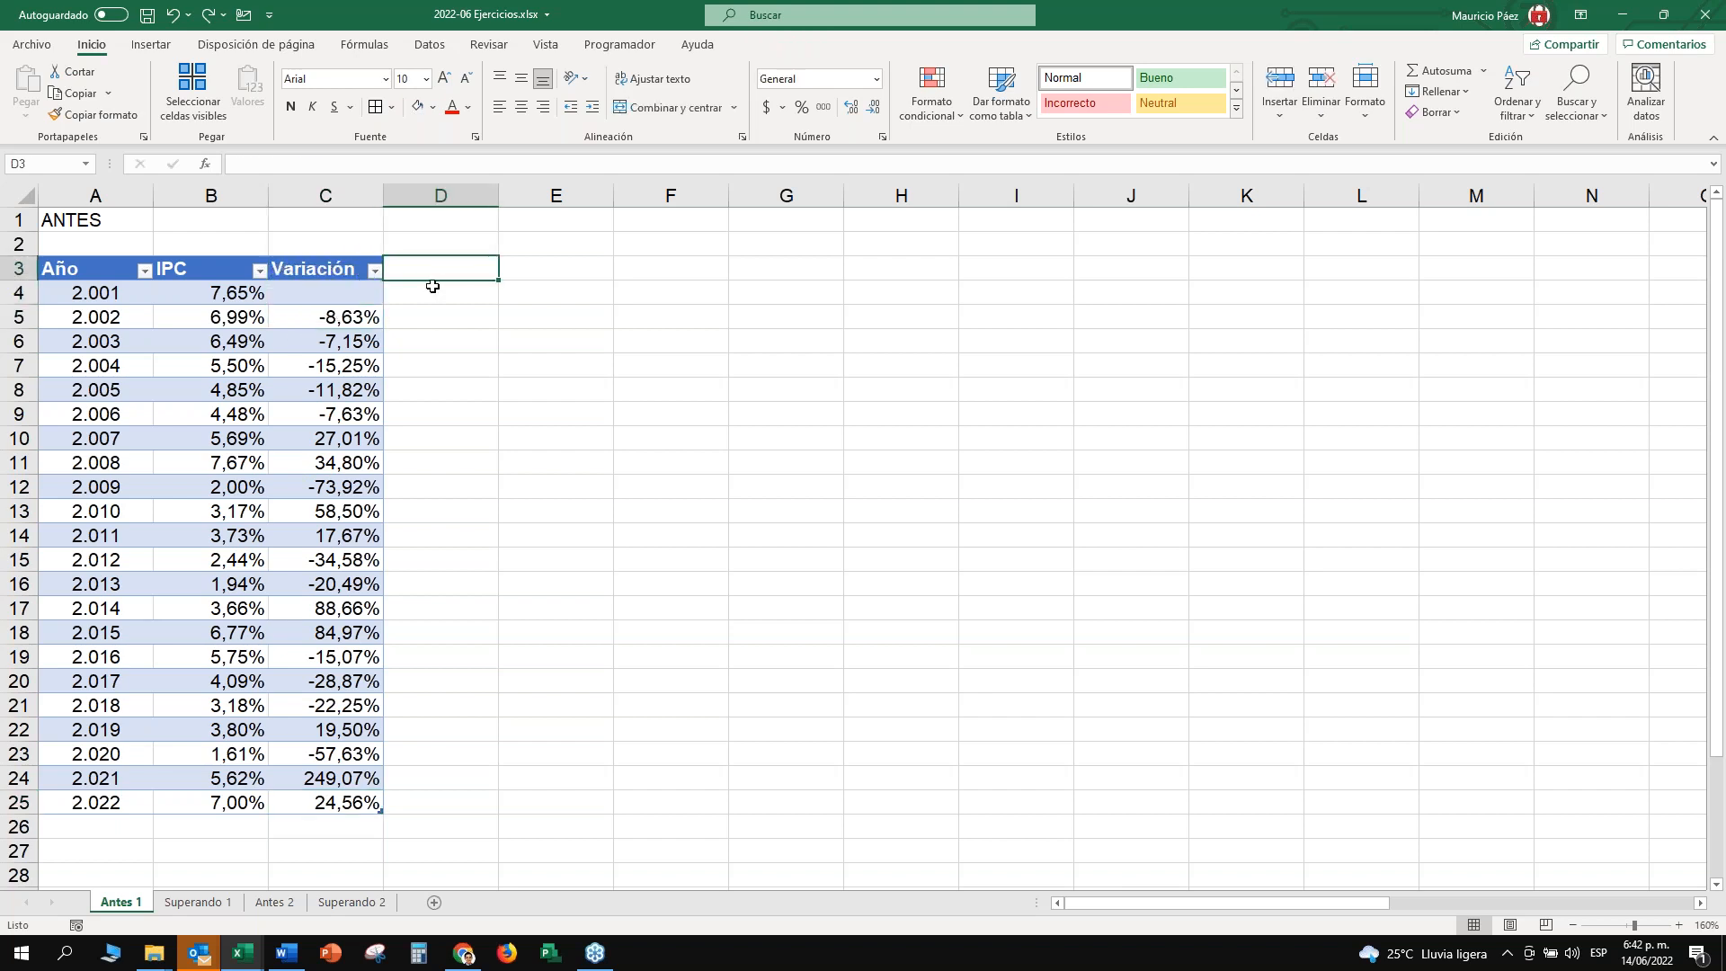
click(317, 264)
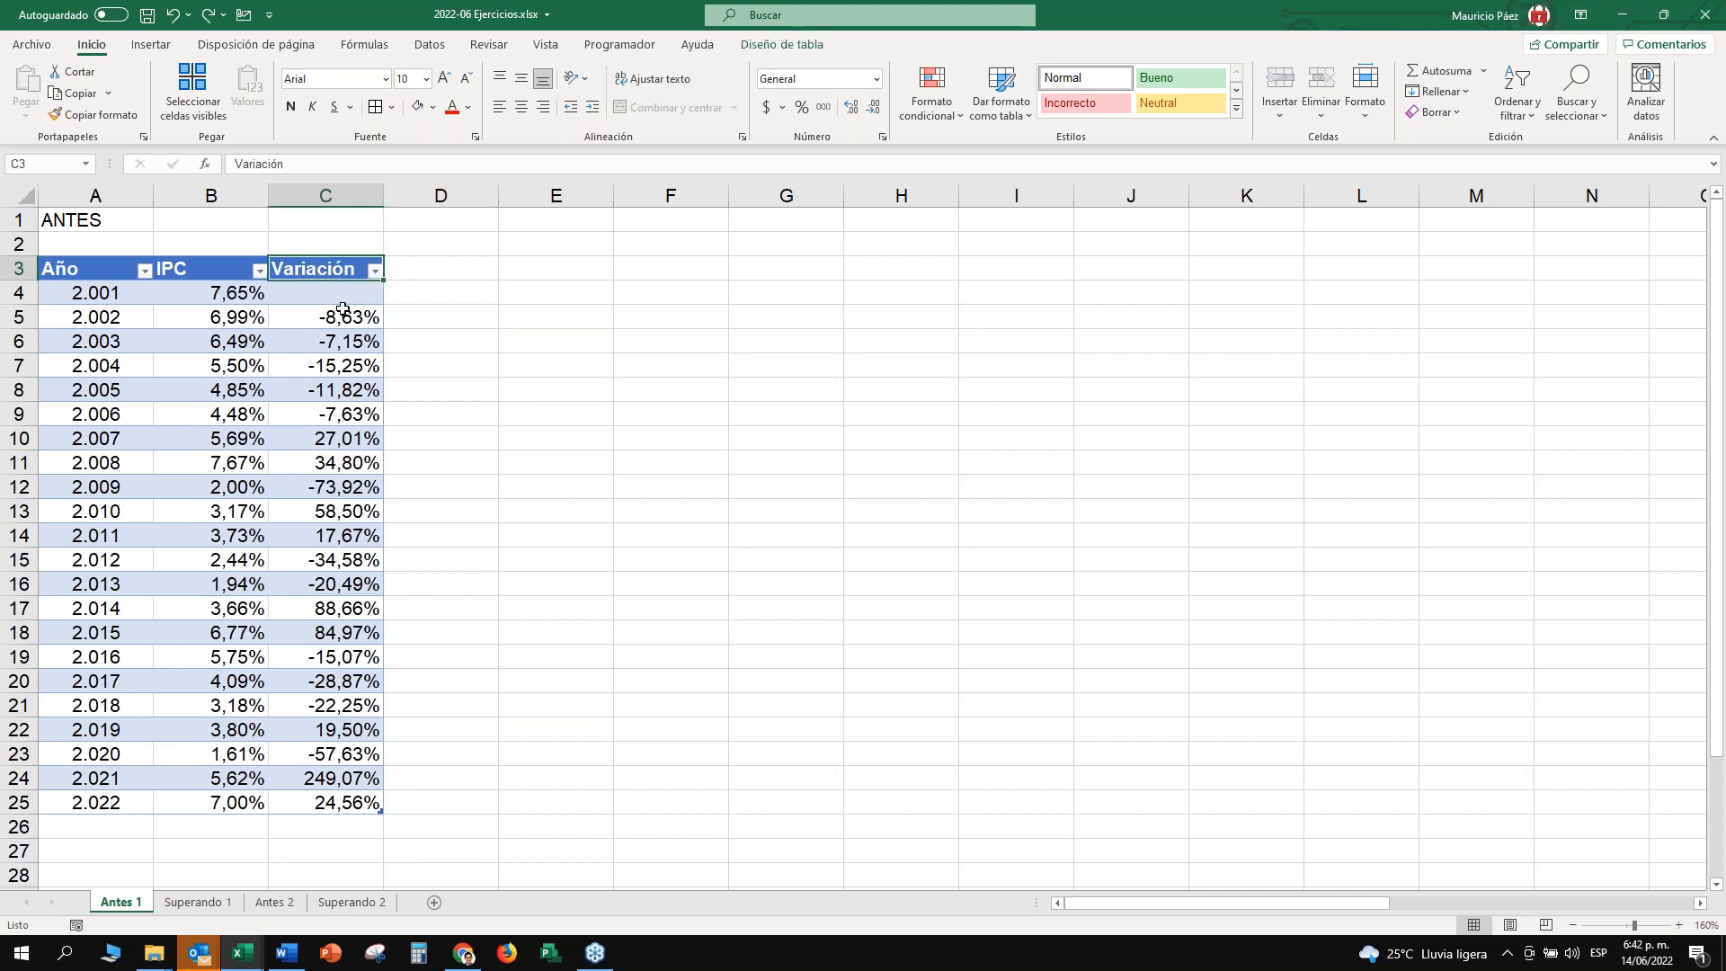
click(432, 270)
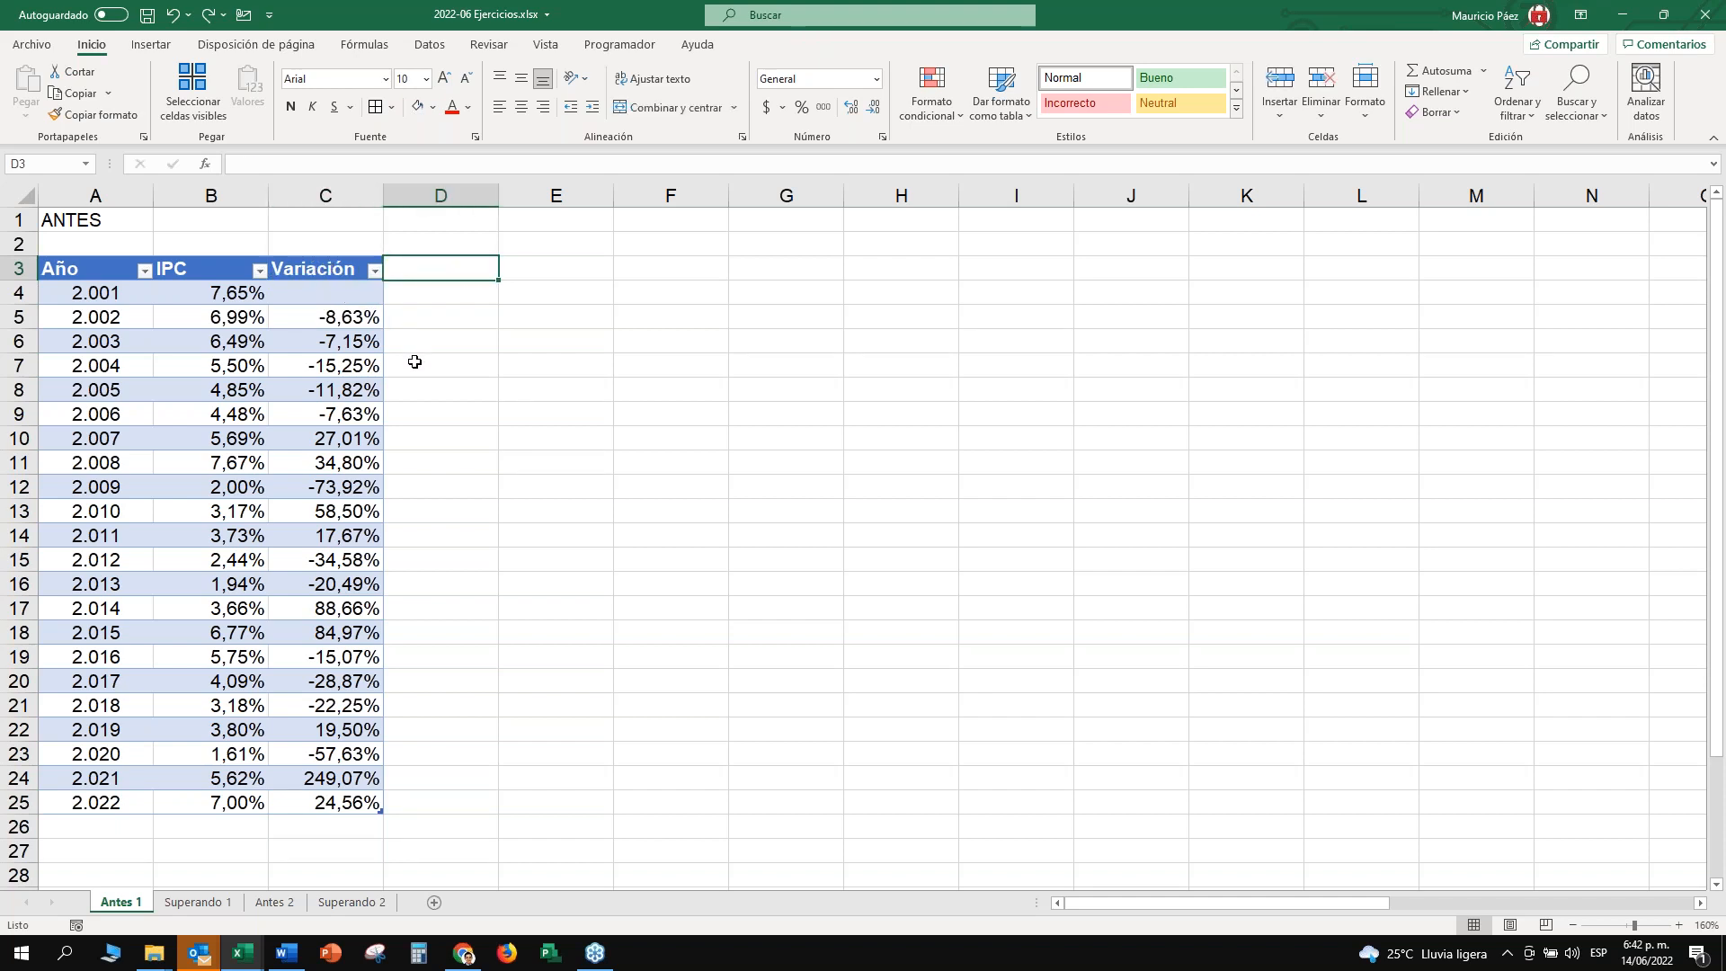
text(Tipo)
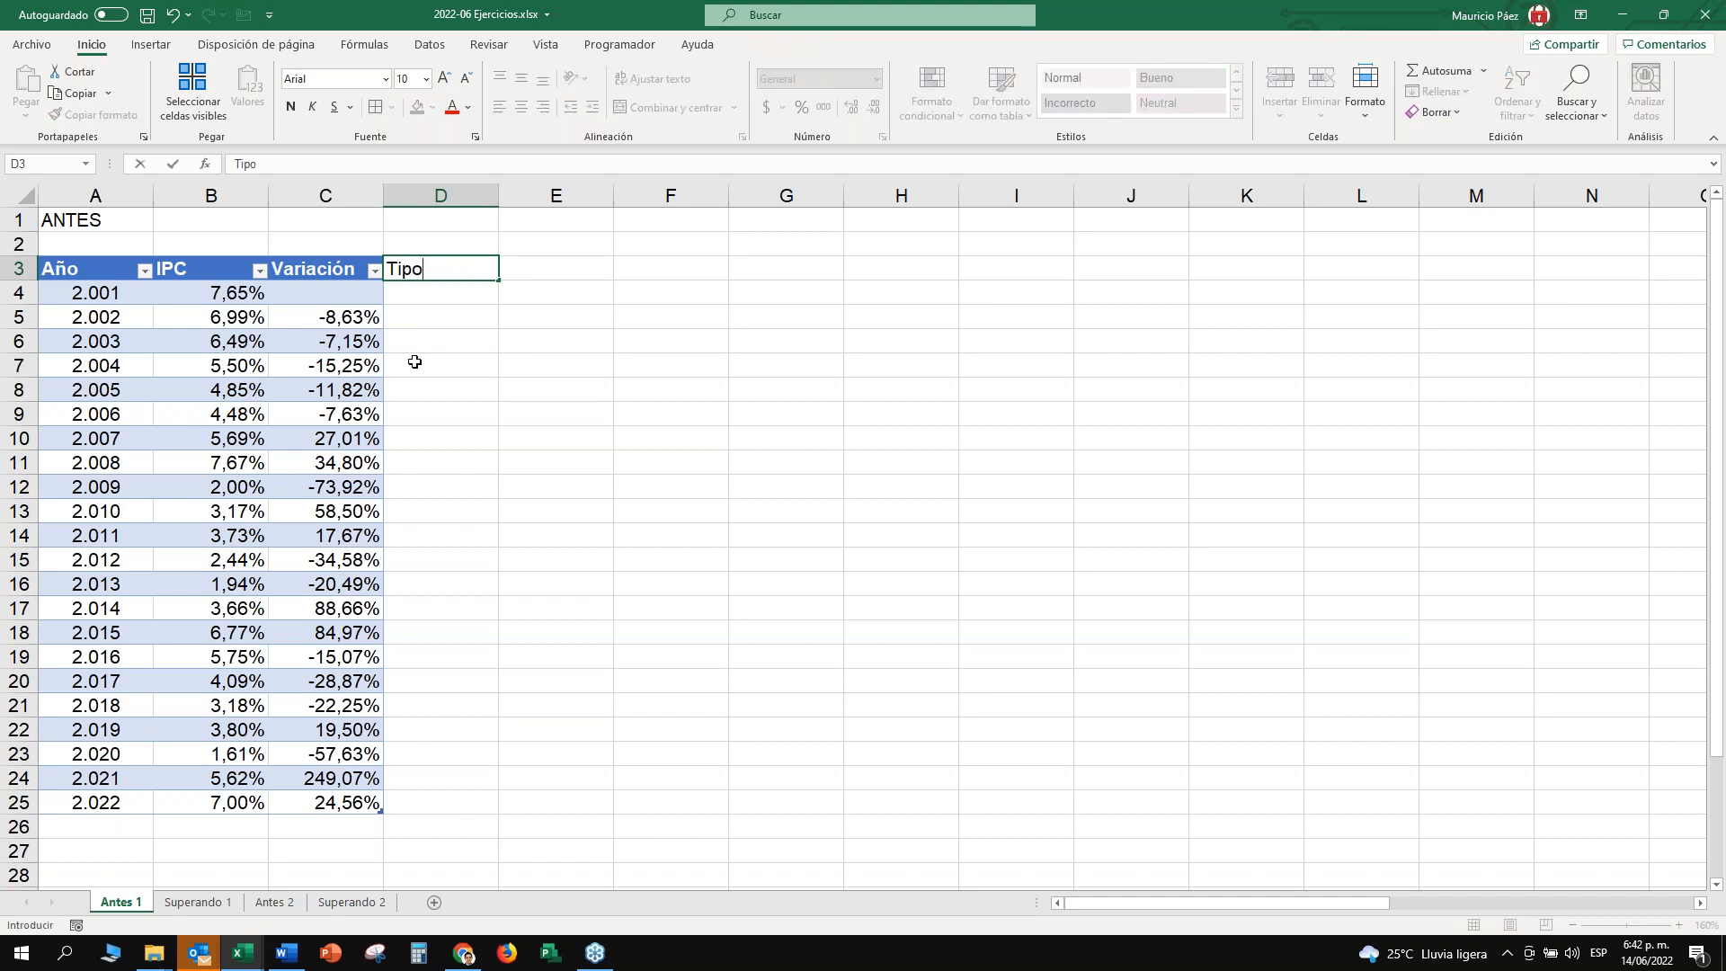
key(Return)
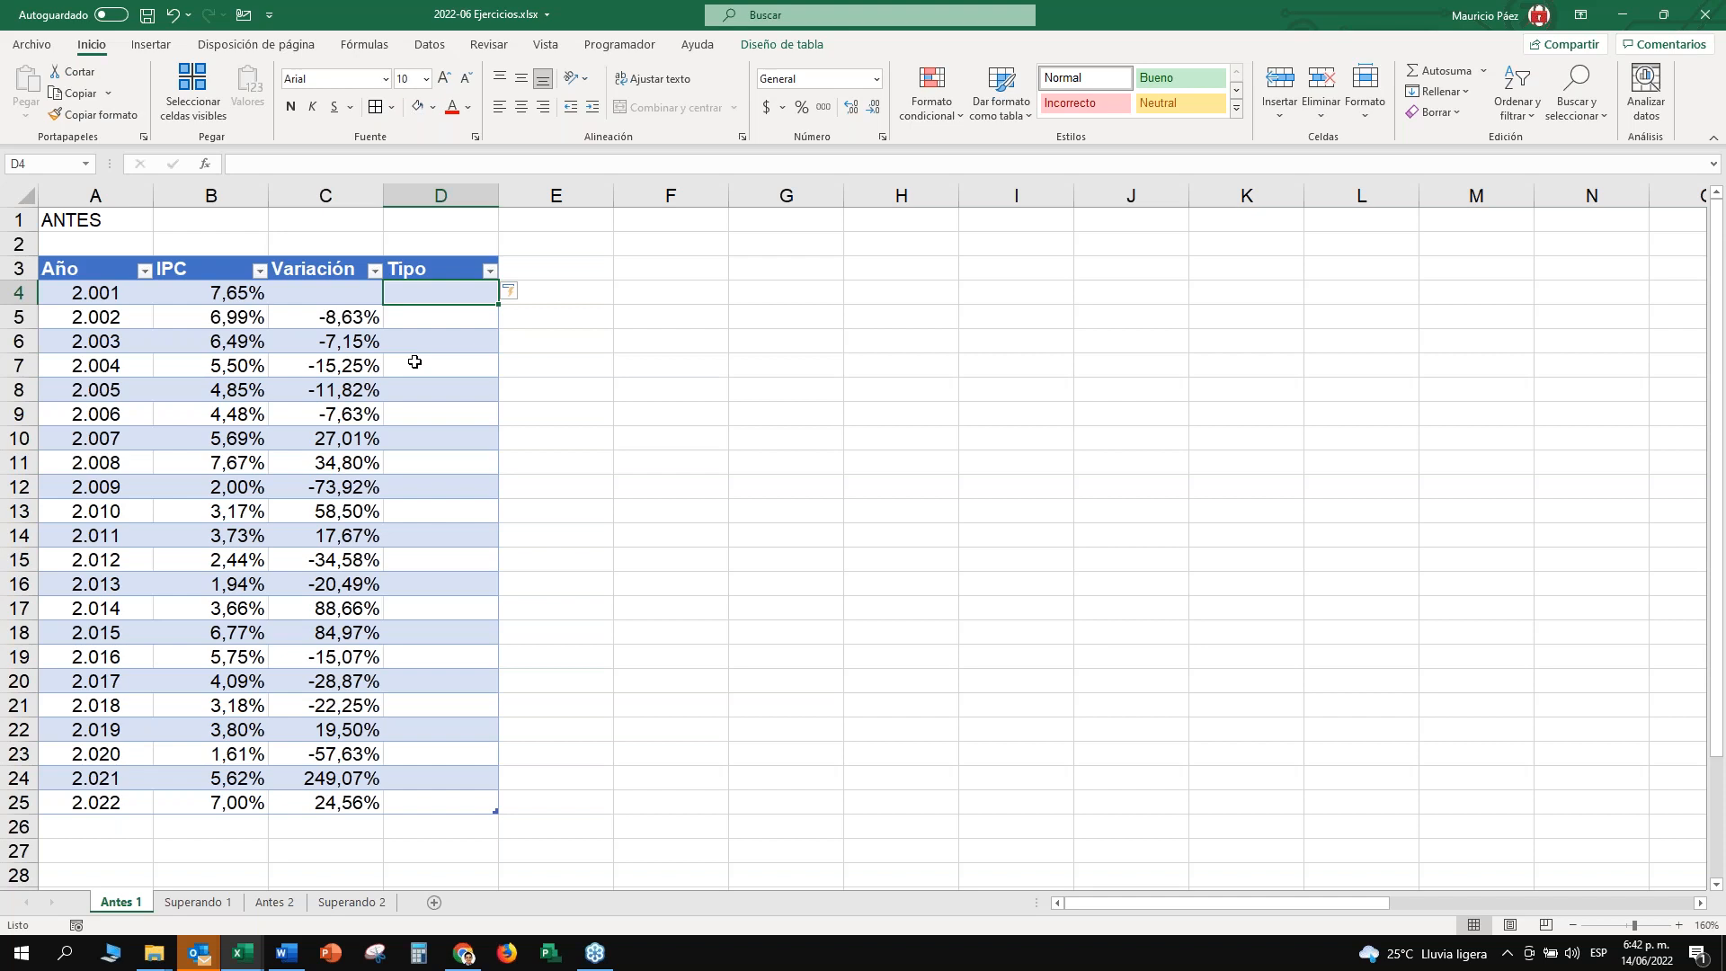
Compare the empty Variación cell C4 with the neighbouring Tipo cells D4 and D5 in the table's first rows.
click(420, 314)
click(358, 290)
click(446, 293)
click(362, 293)
click(413, 292)
click(372, 294)
click(405, 293)
click(367, 293)
click(423, 294)
click(367, 292)
click(442, 291)
click(367, 290)
click(419, 294)
click(445, 315)
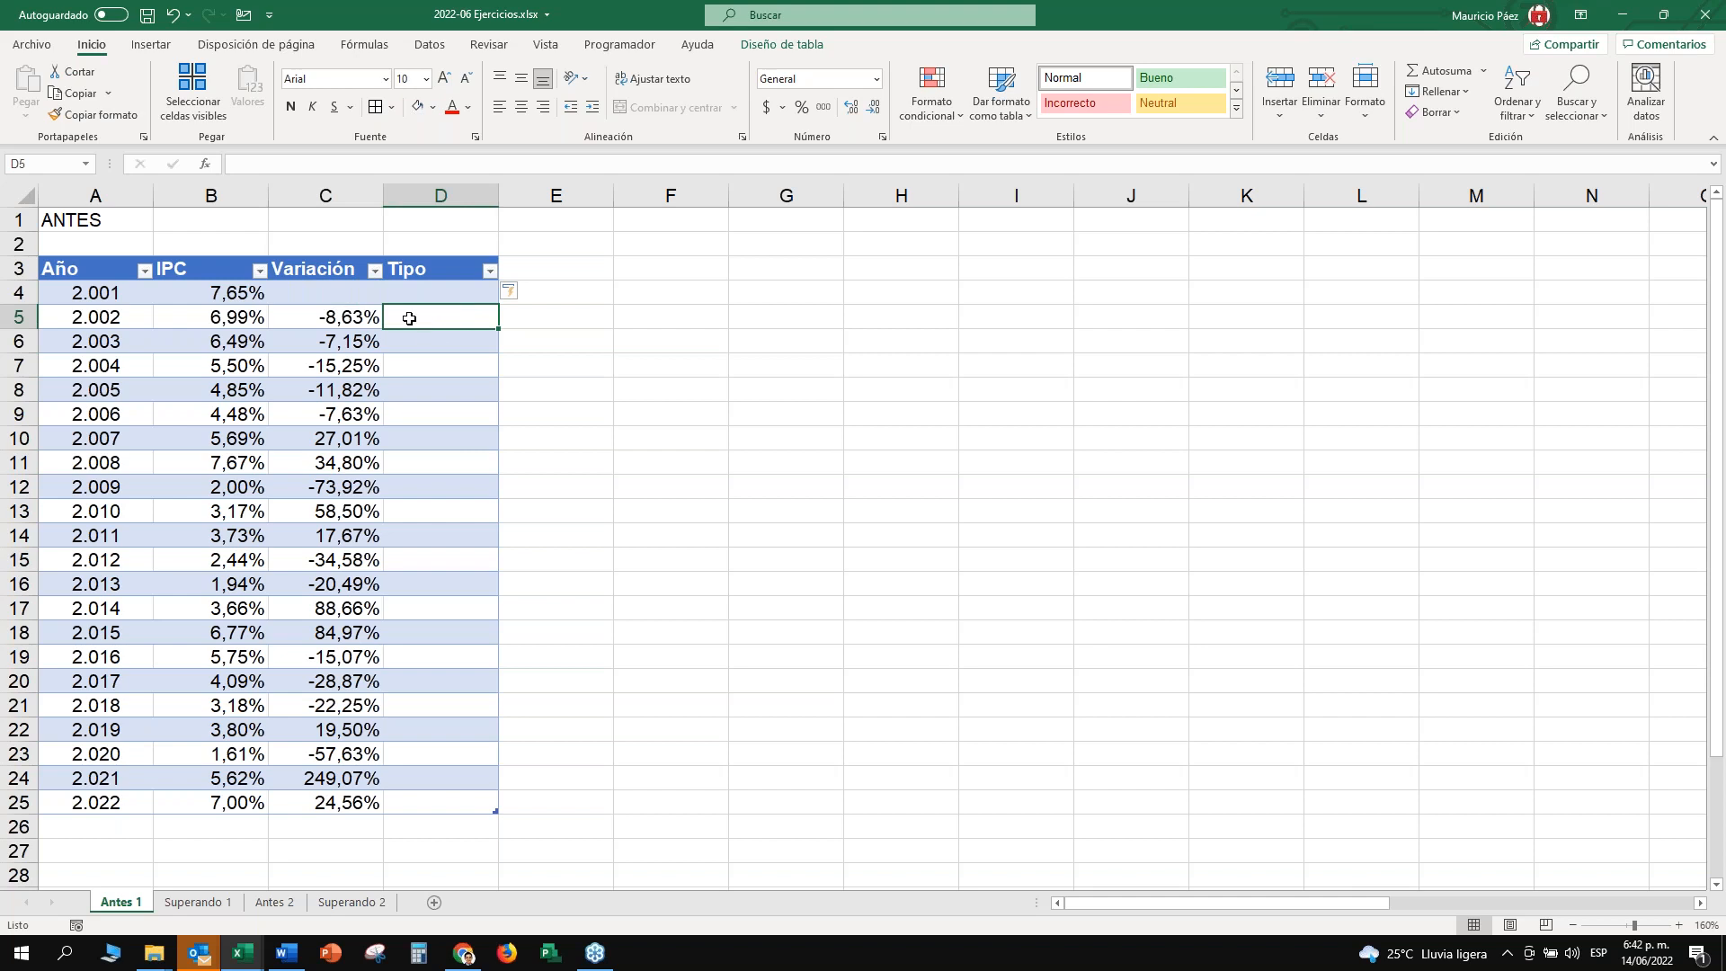
click(370, 289)
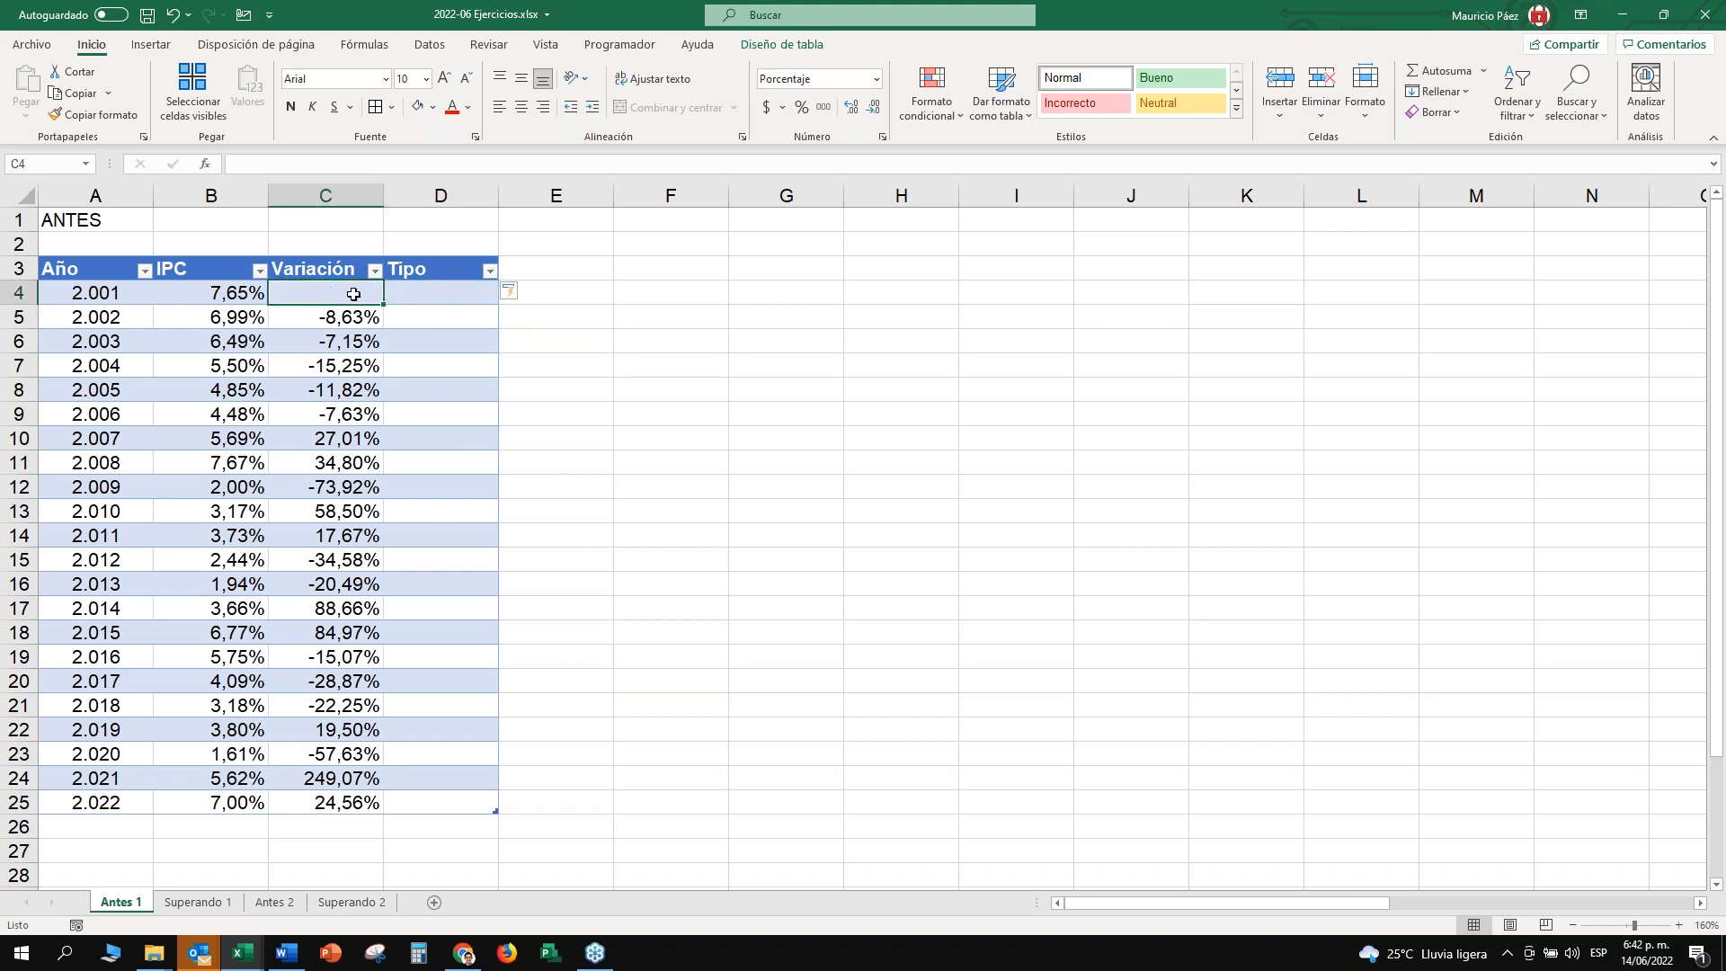
mouse_move(410, 293)
mouse_down()
mouse_move(427, 277)
mouse_move(421, 297)
mouse_up()
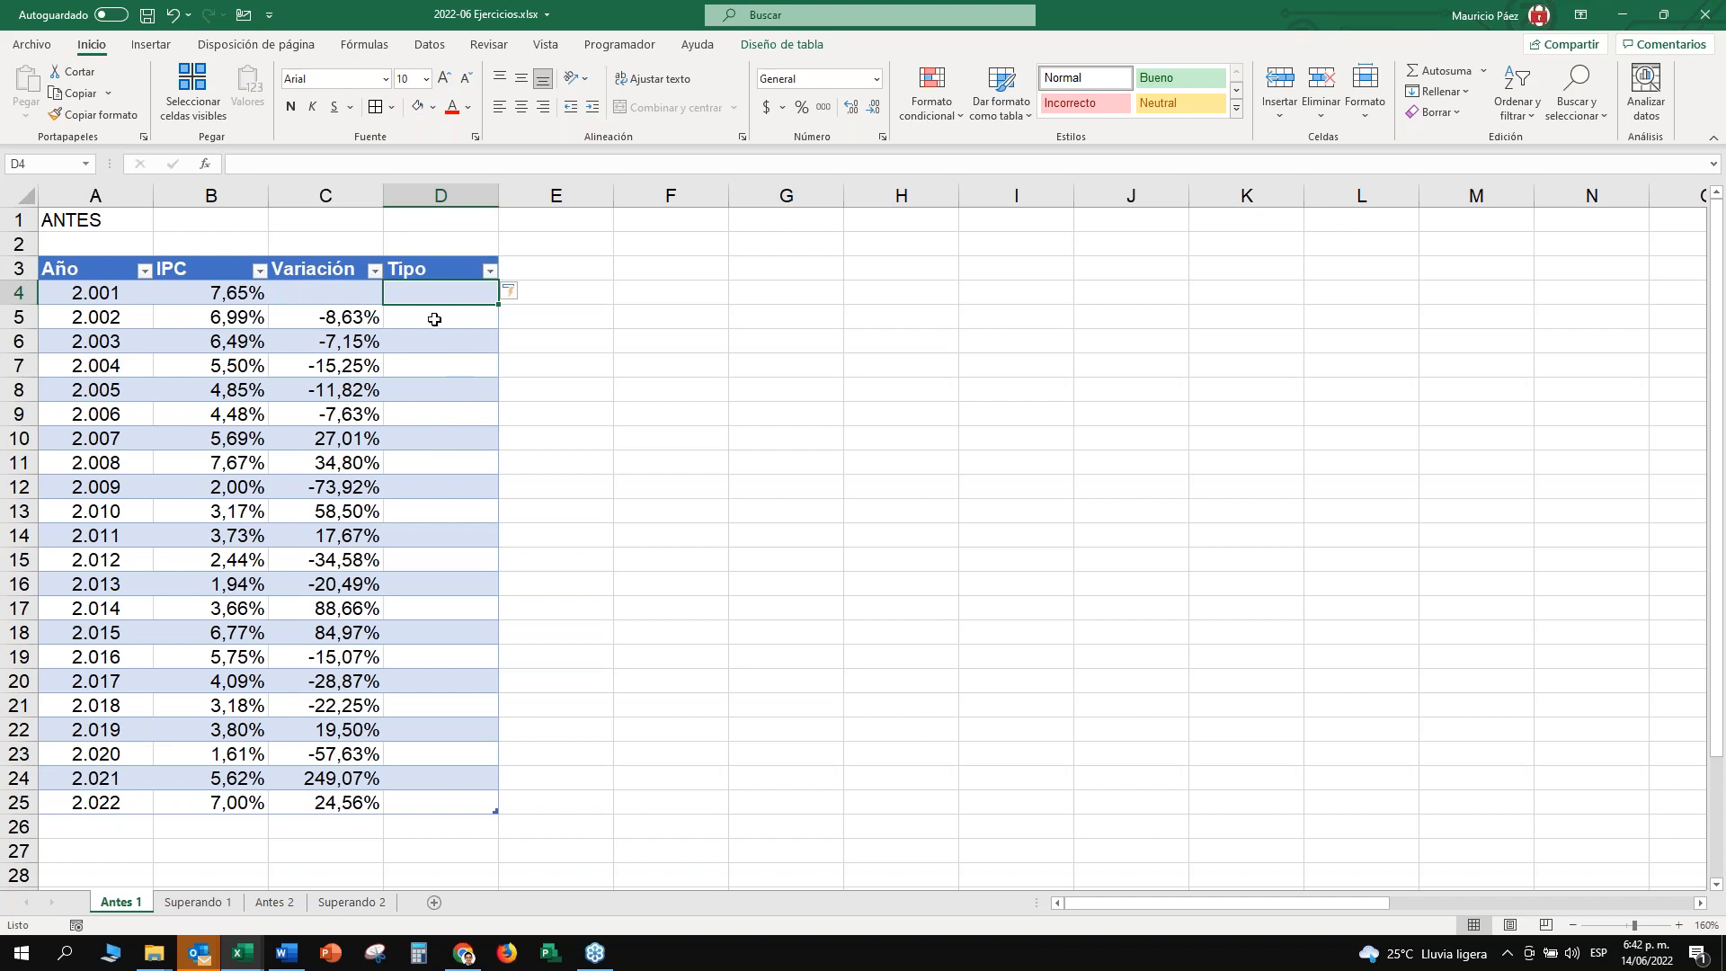
click(457, 320)
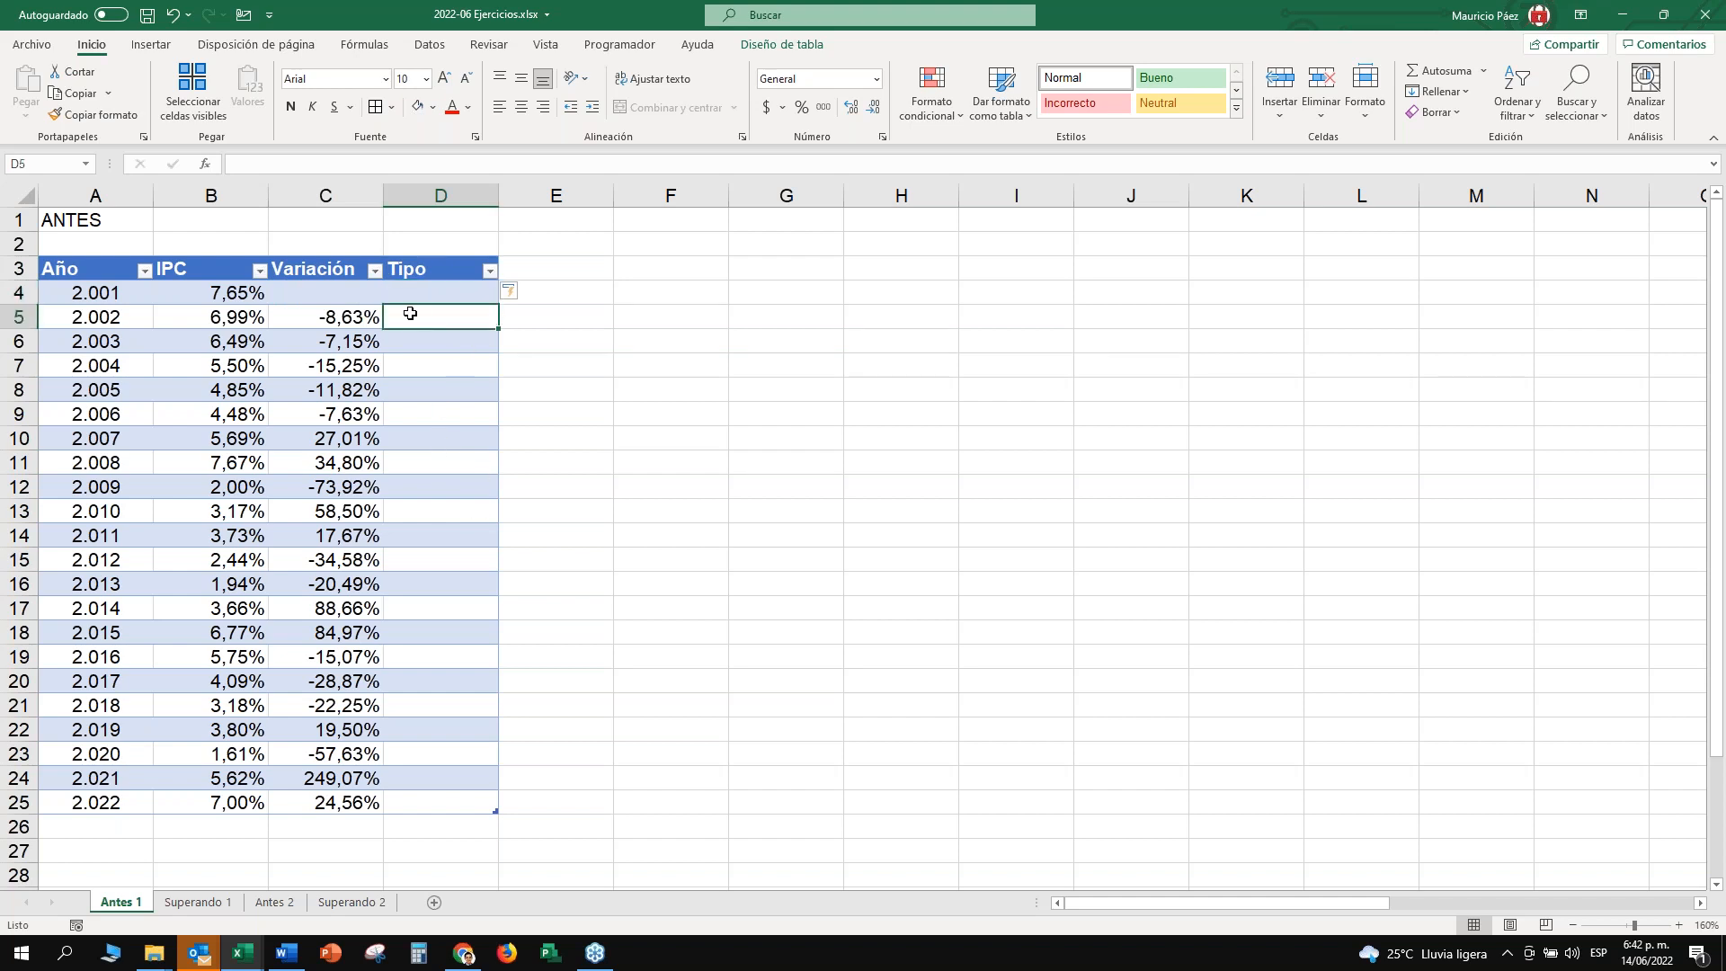
click(45, 317)
click(431, 318)
text(=si()
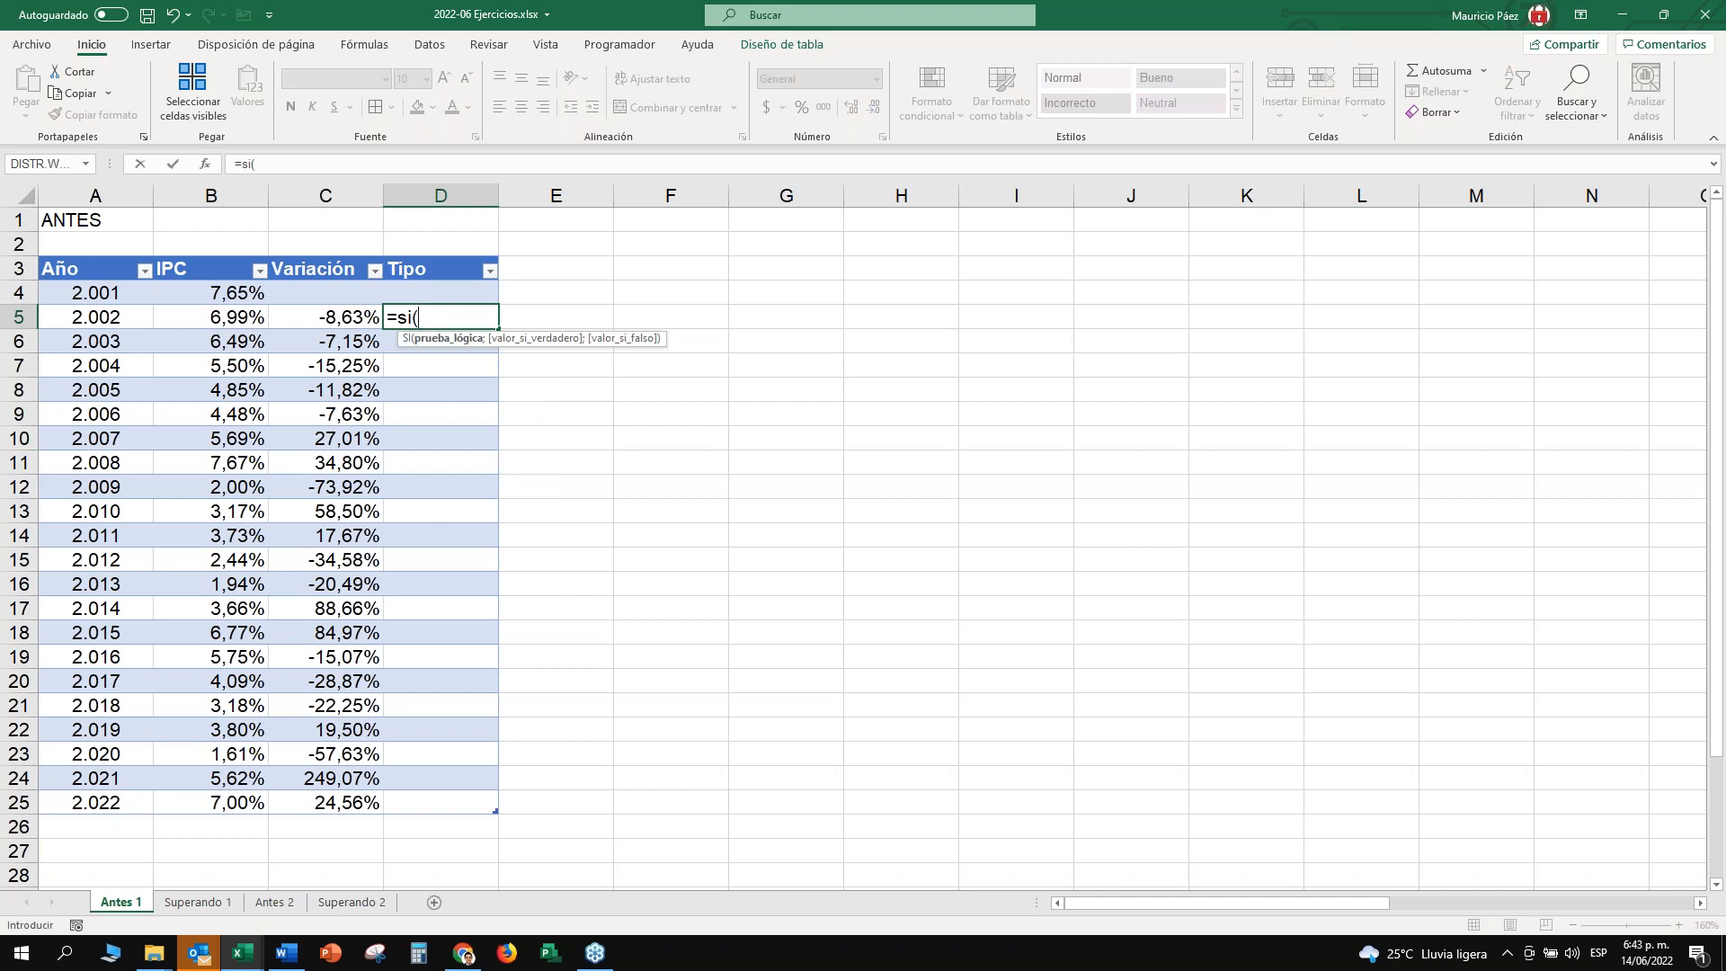
key(Left)
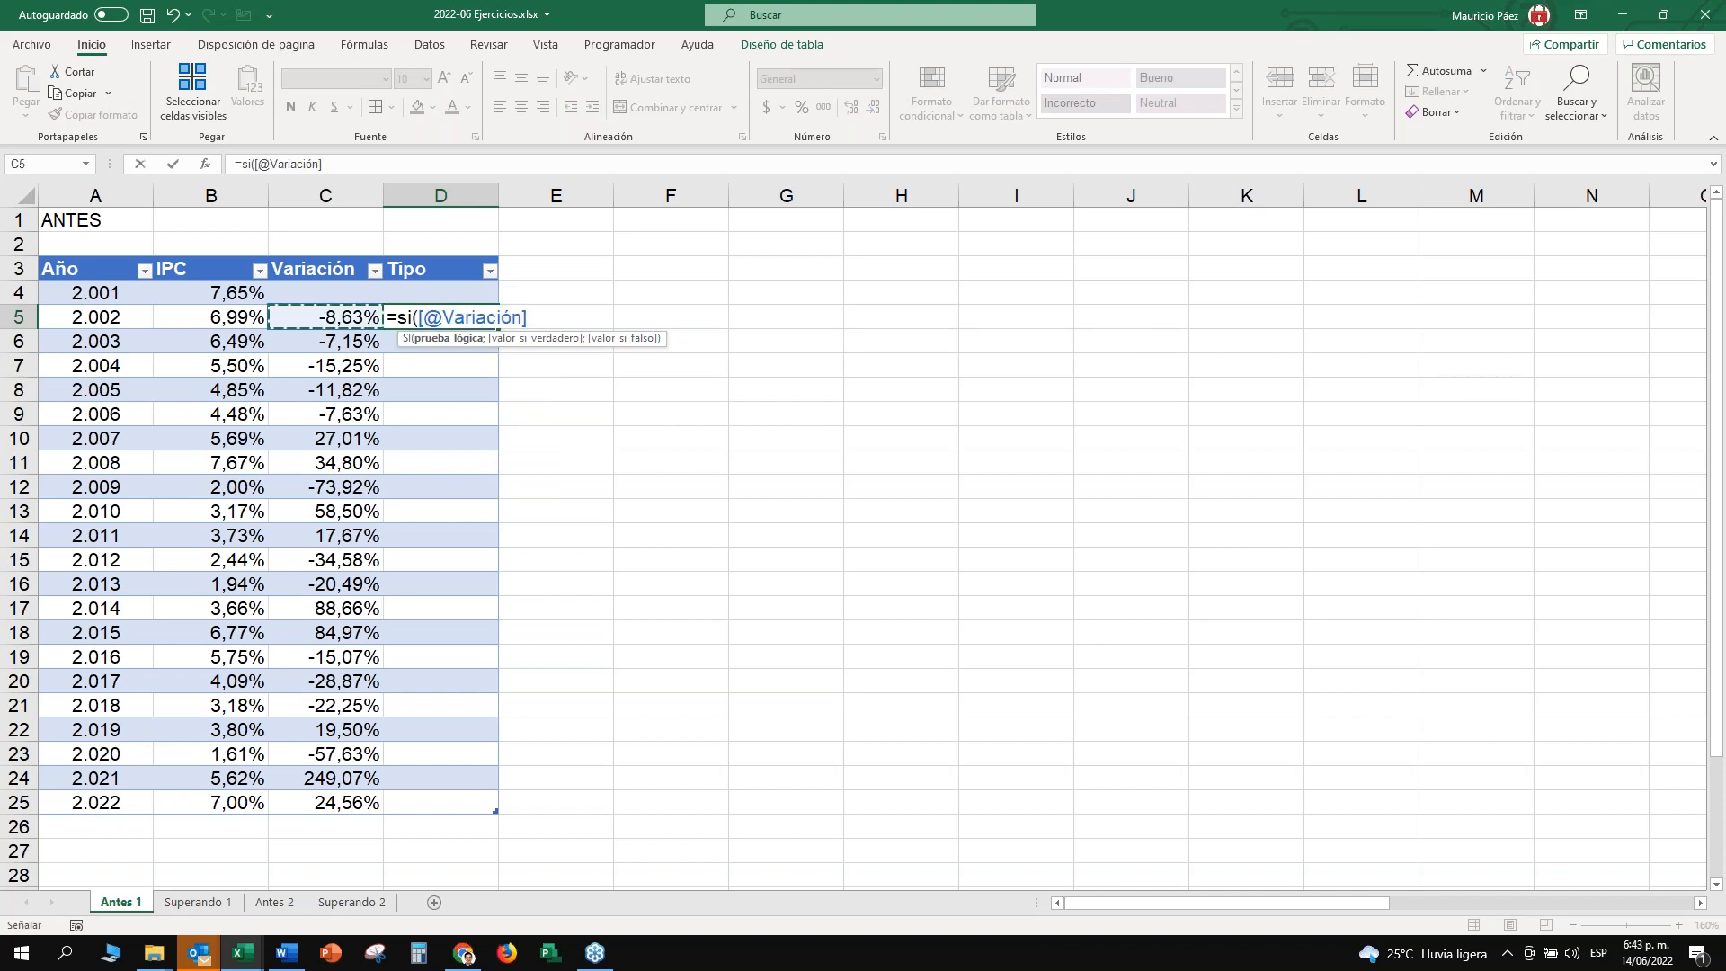
text(<)
key(BackSpace)
text(>=0;"Subió)
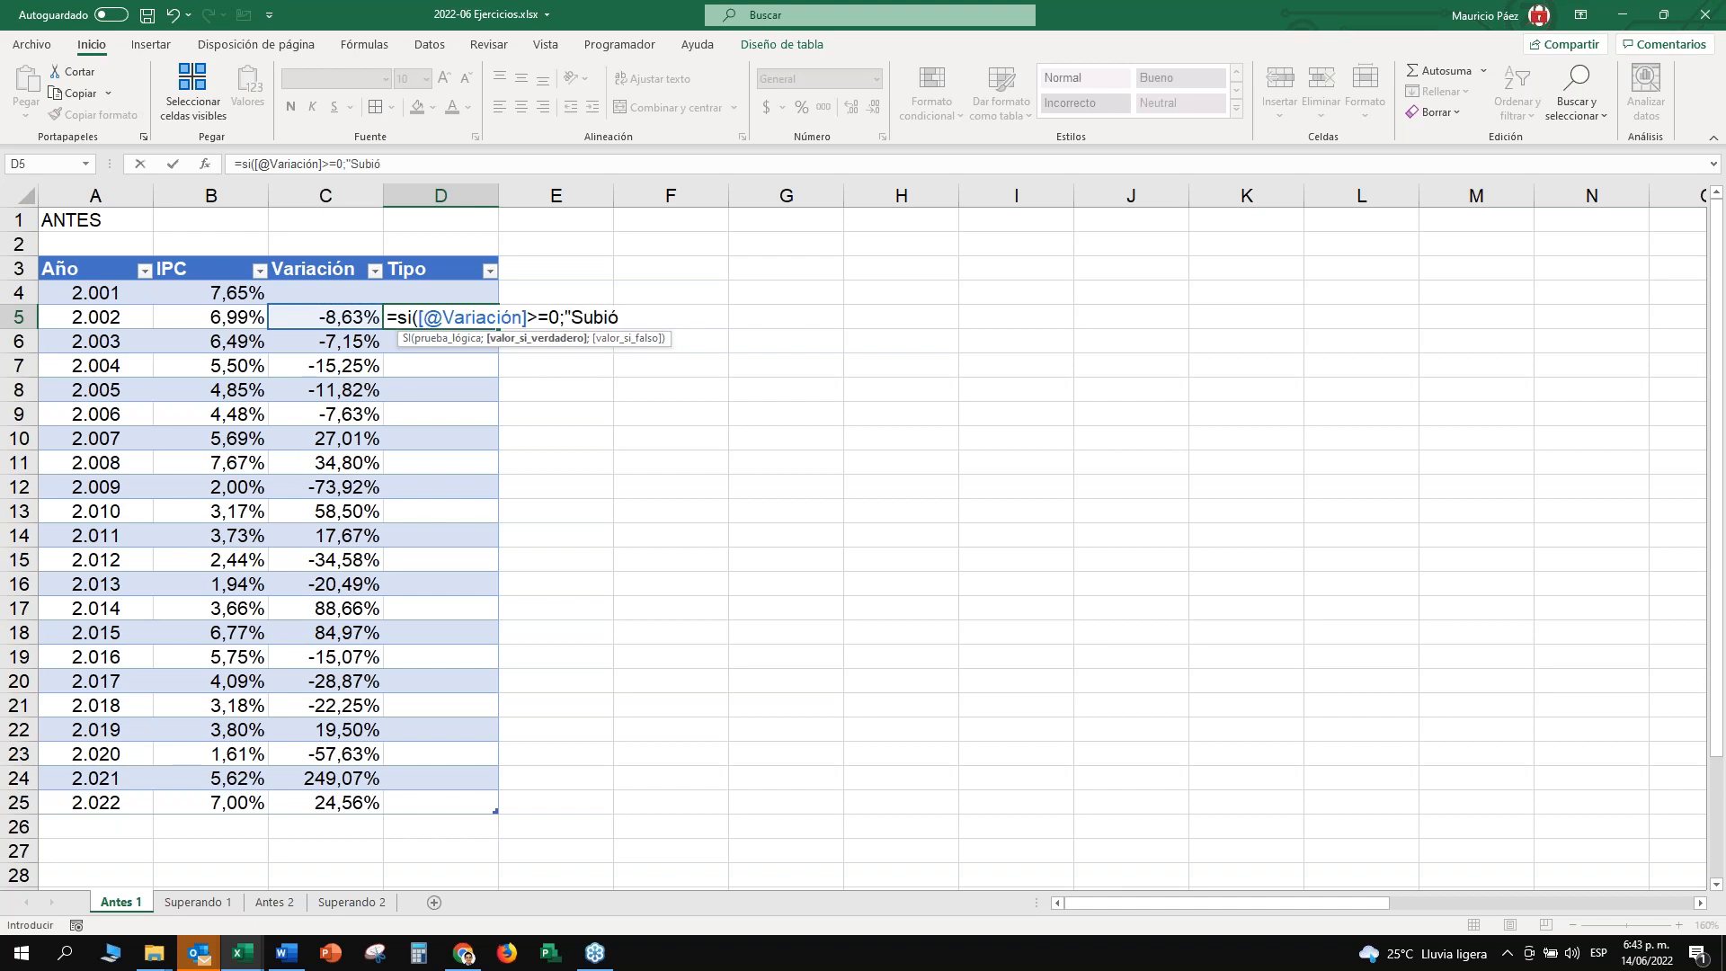
text(";)
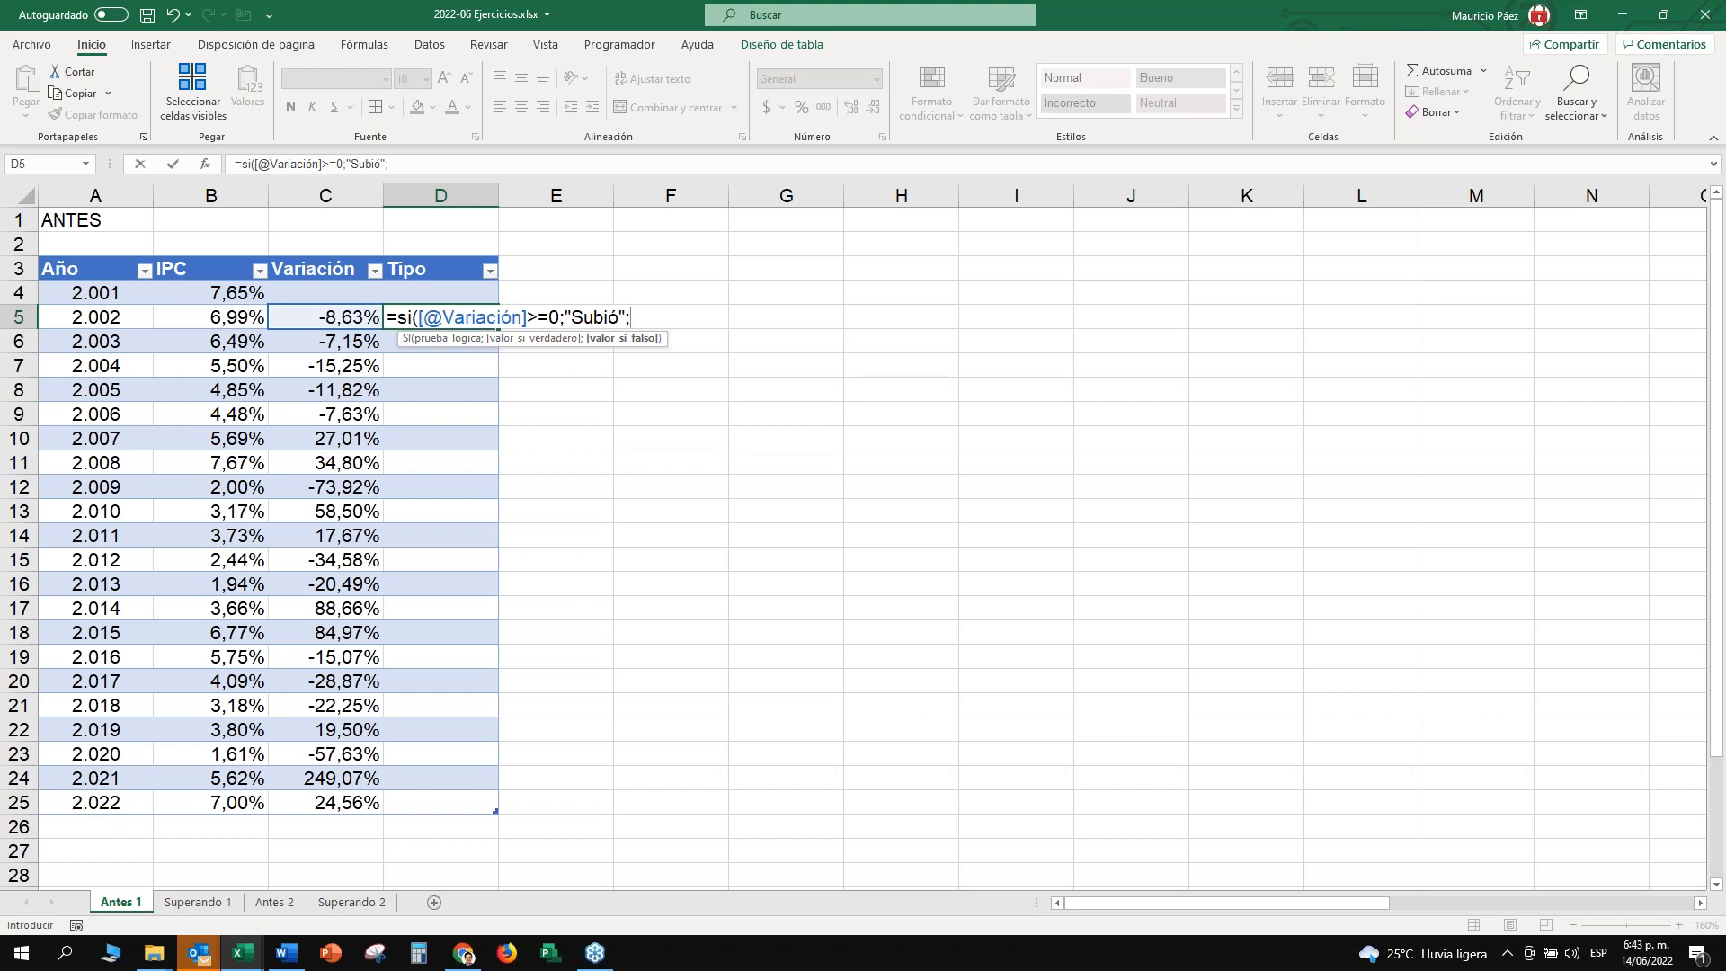
text("Bajó"))
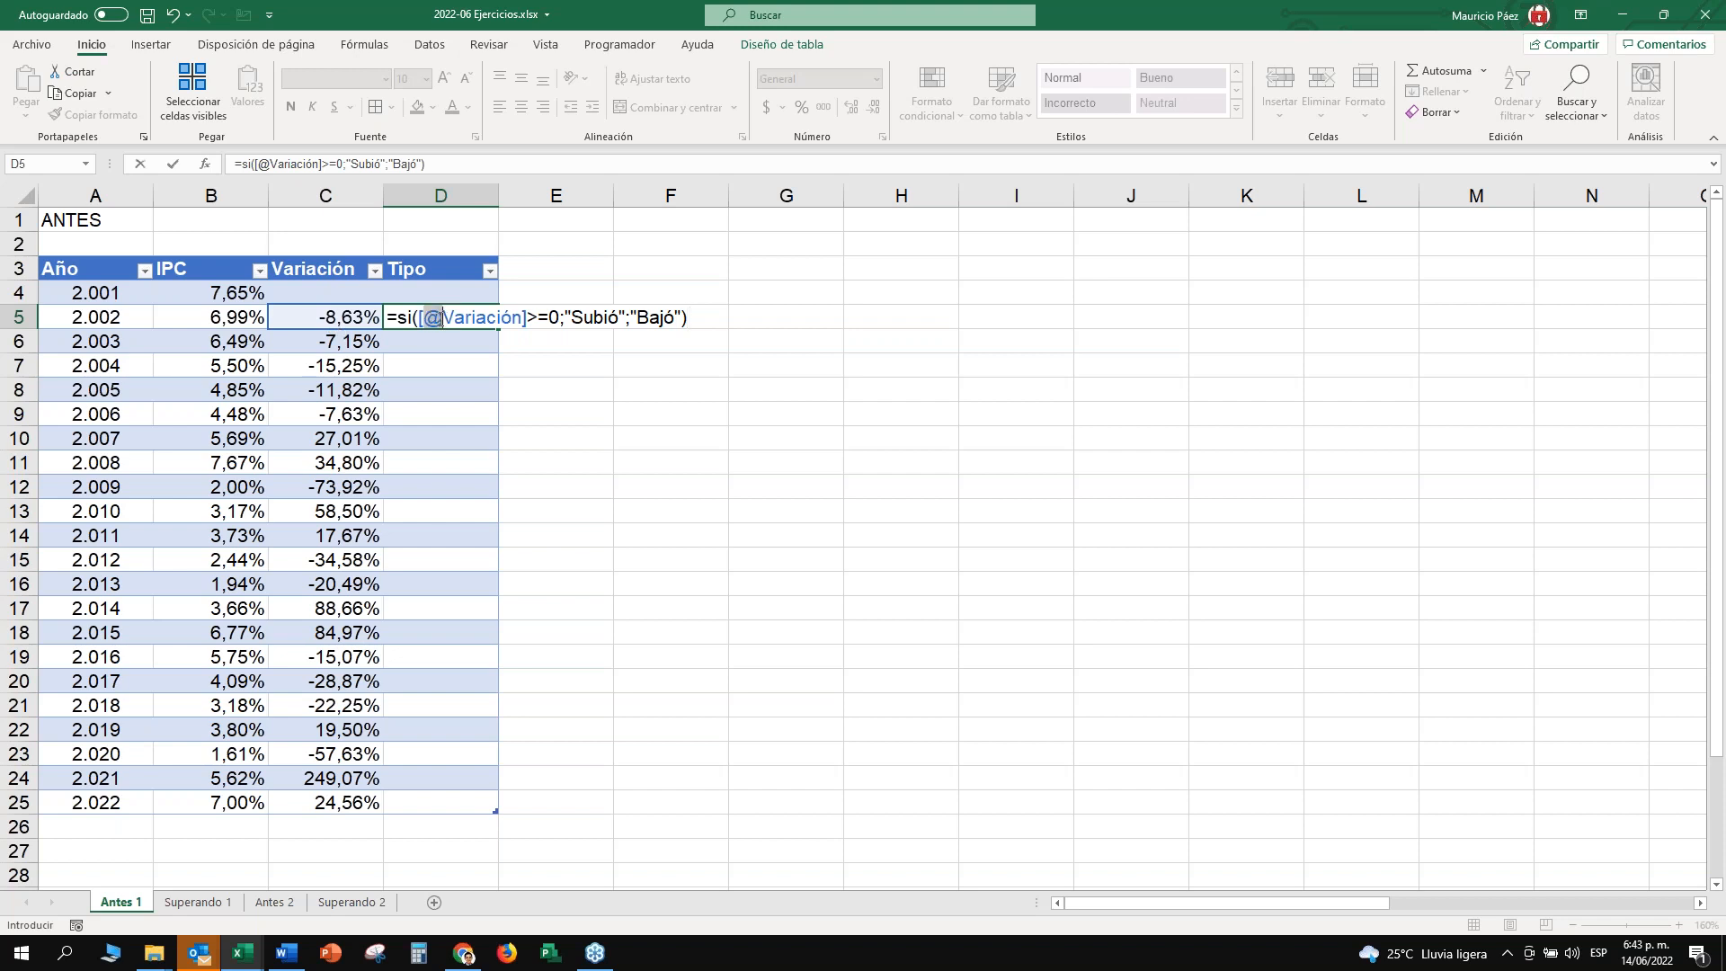
click(446, 318)
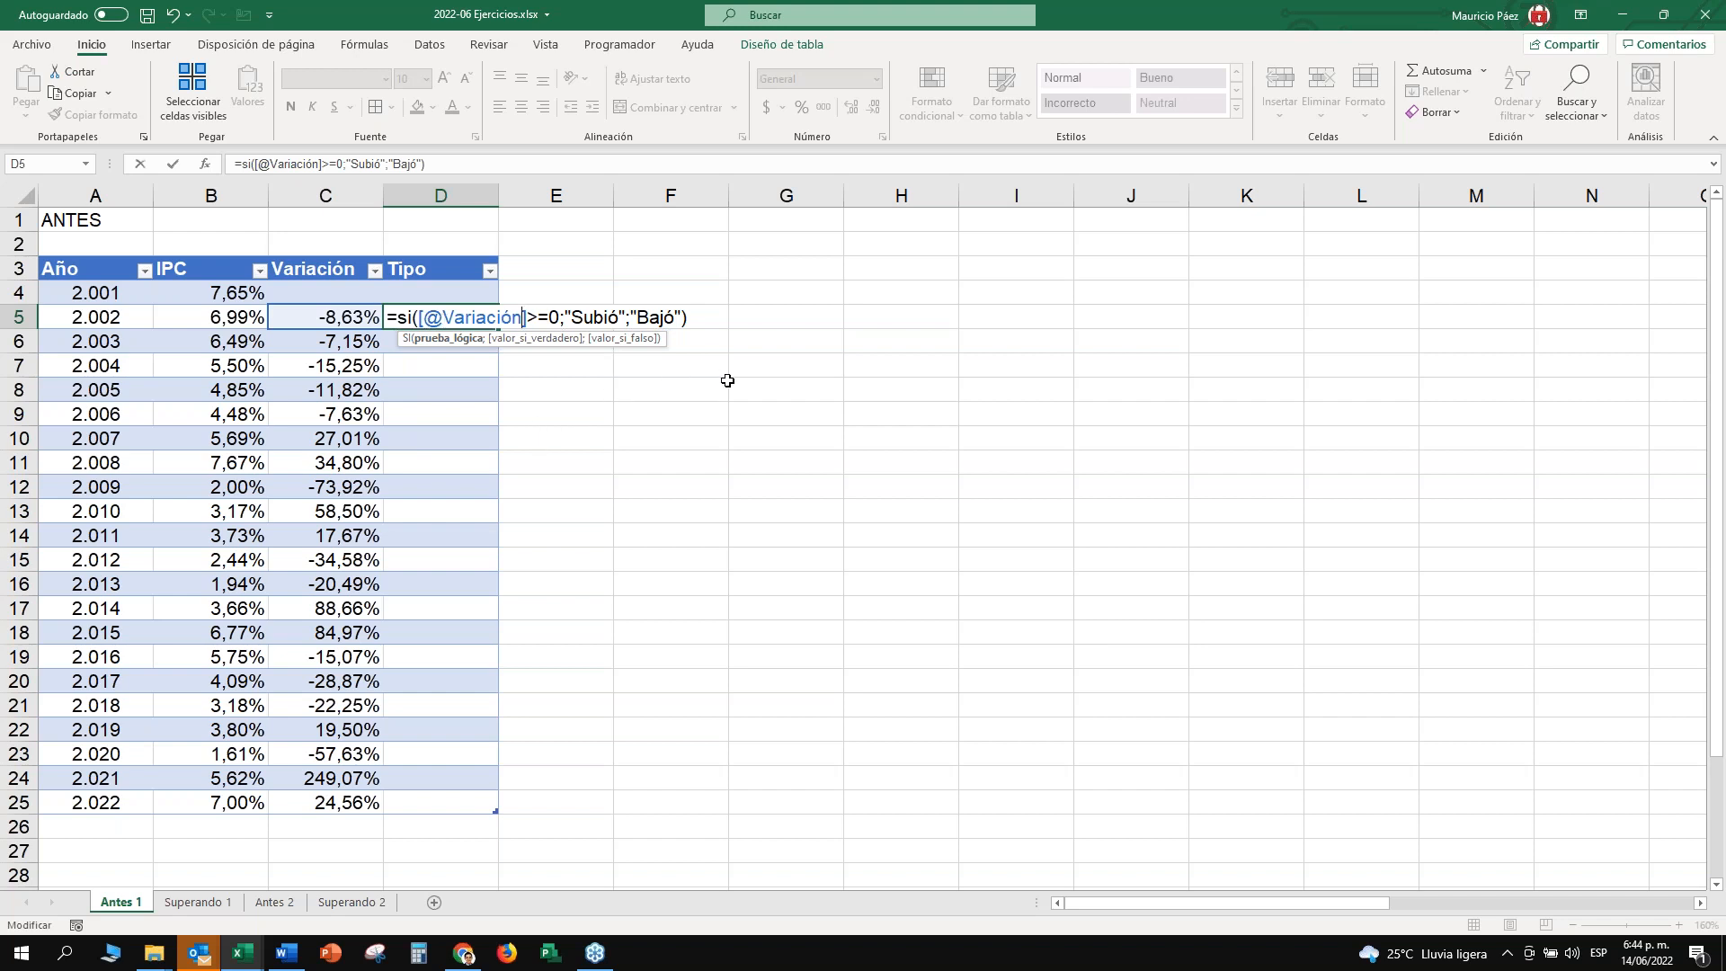
key(Return)
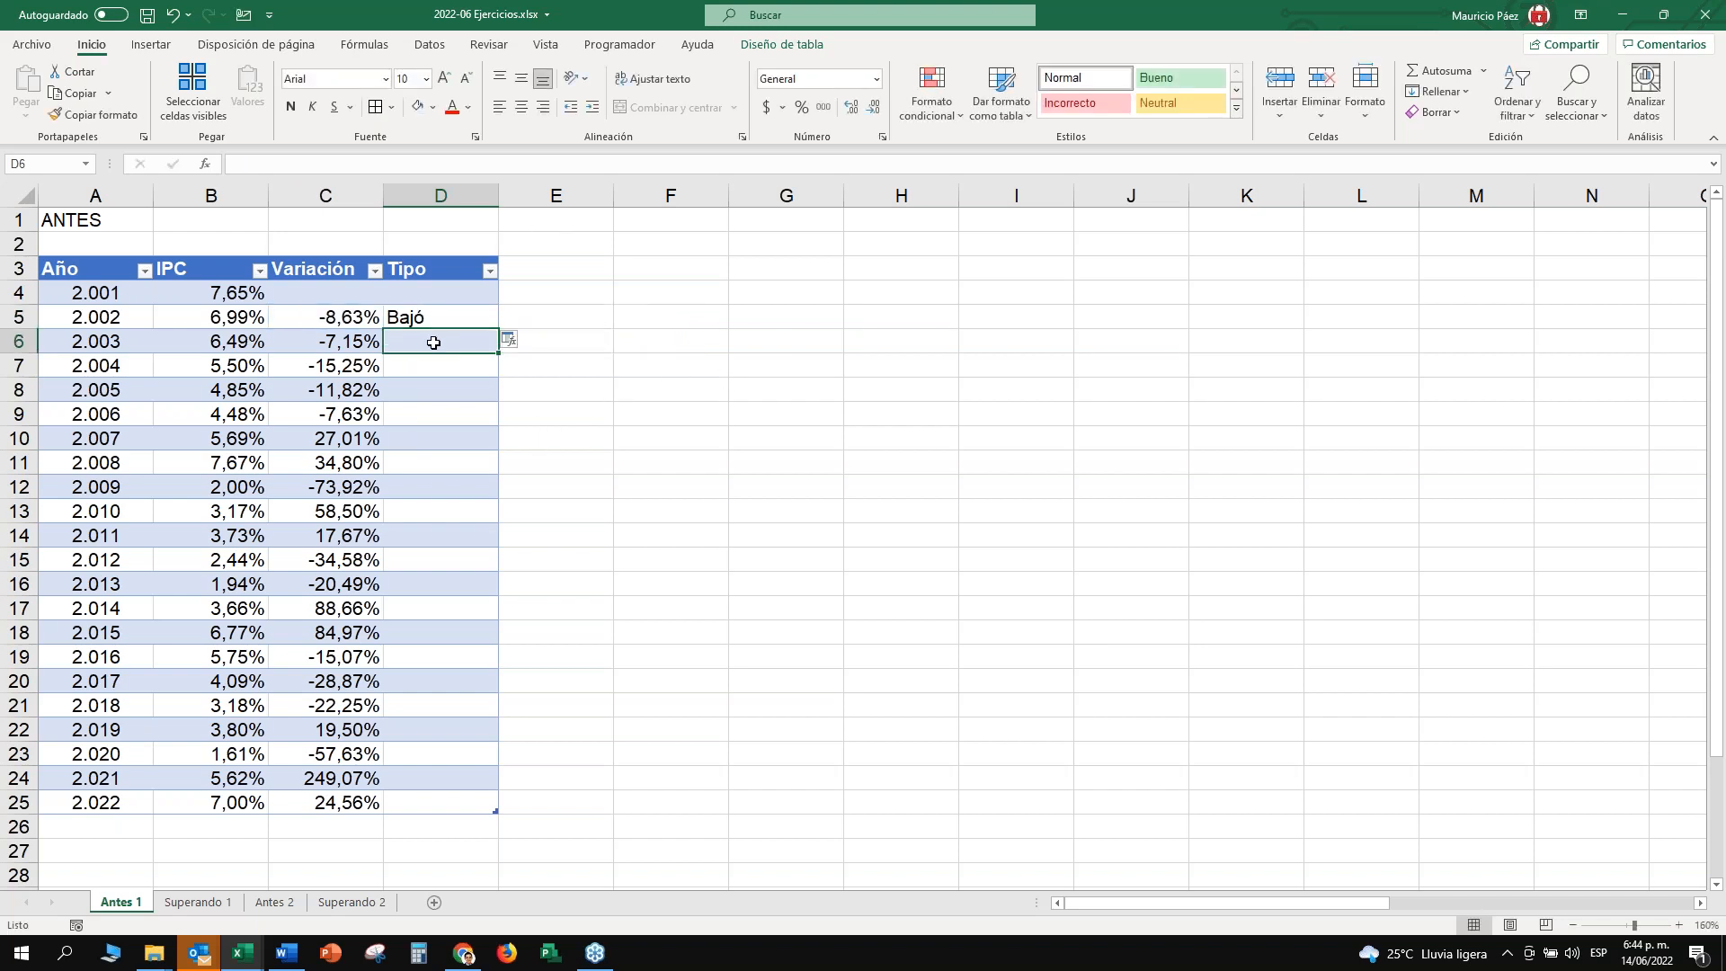
click(513, 340)
click(551, 361)
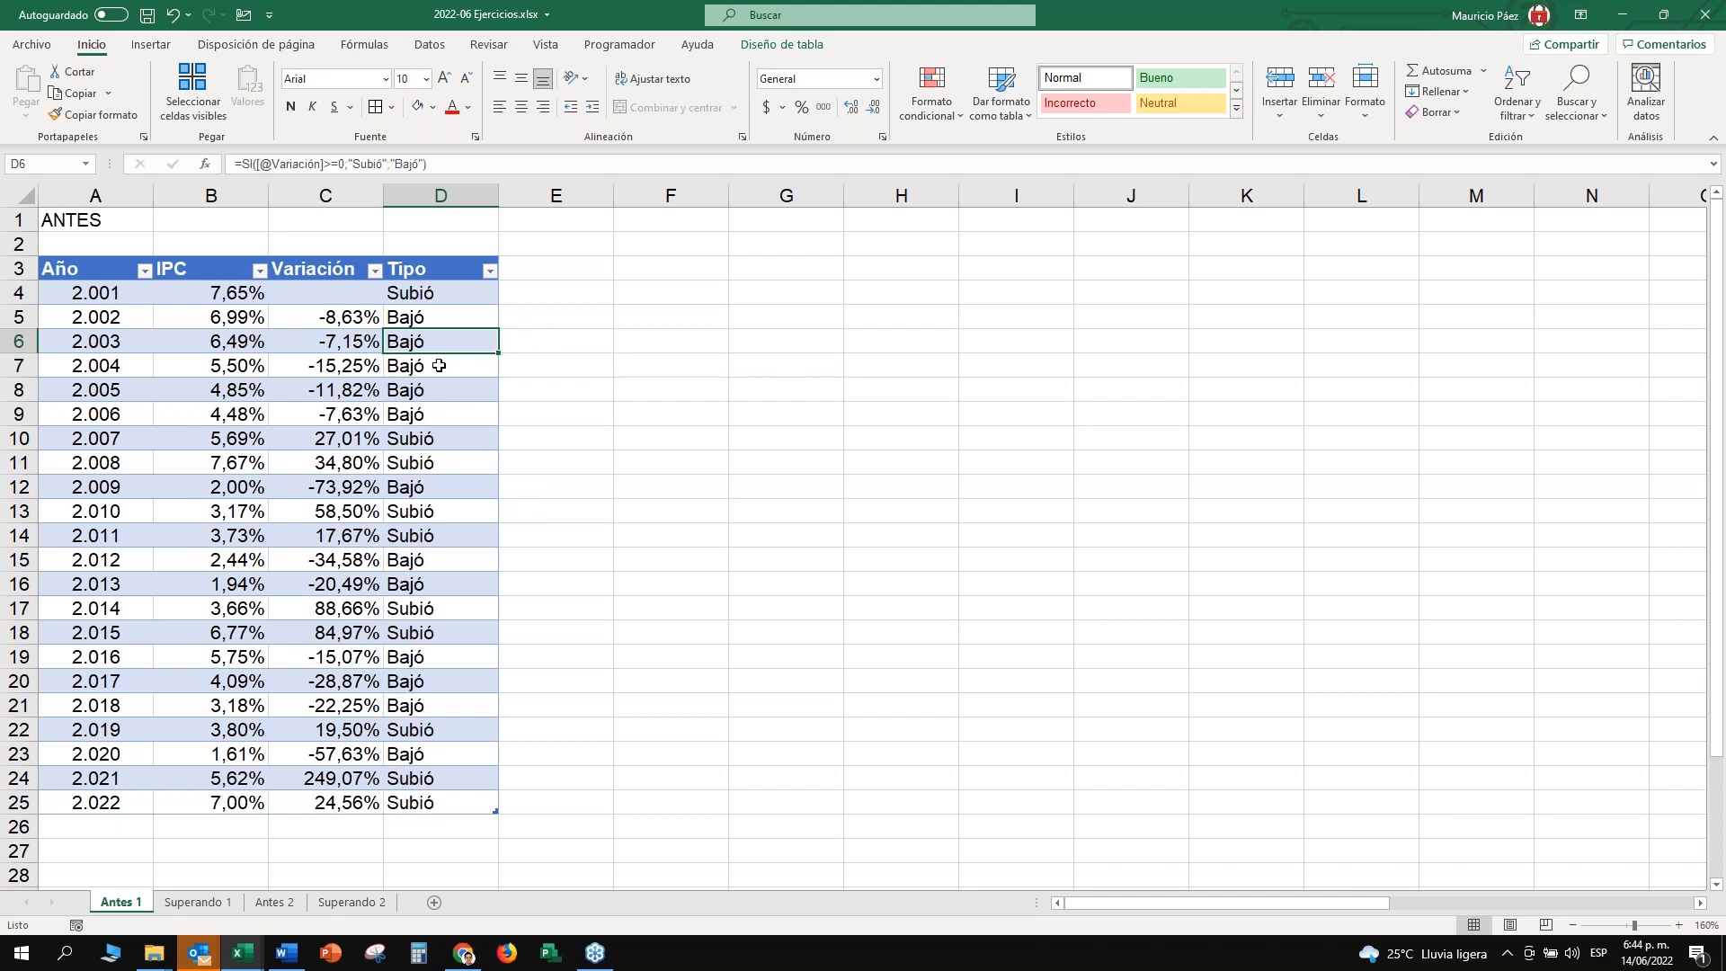
Check the Tipo labels down the column against the sign of the Variación values in the same rows.
drag(330, 316, 419, 319)
click(418, 387)
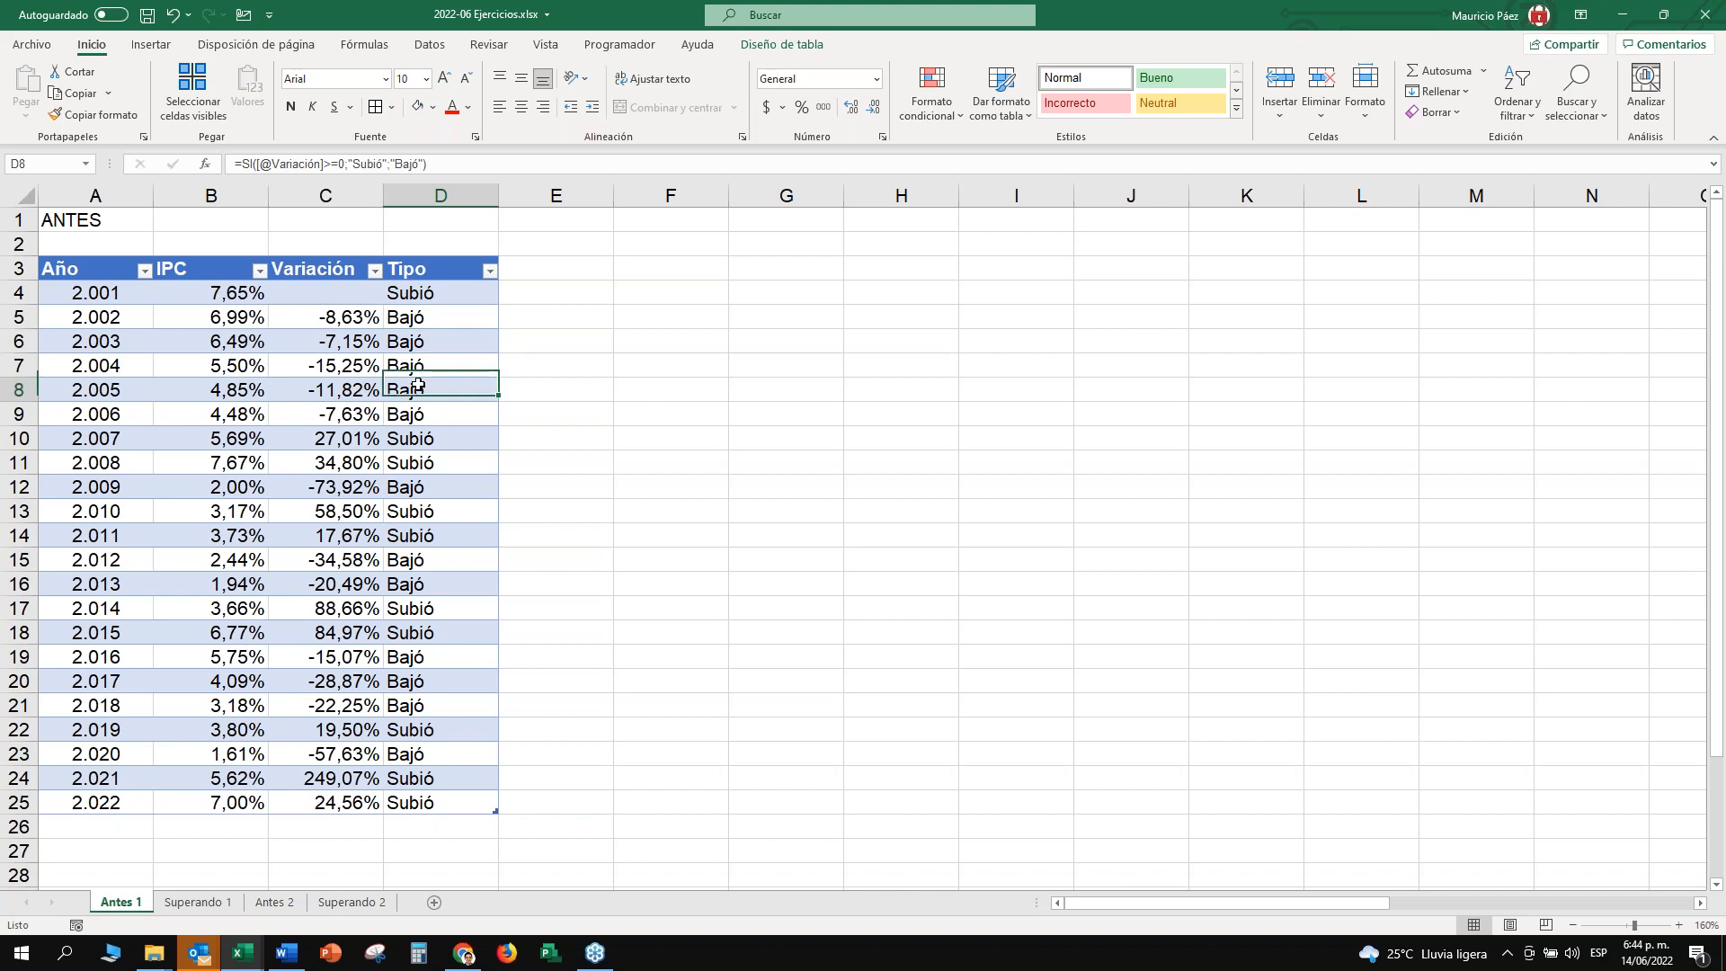
click(427, 439)
click(432, 462)
click(435, 490)
click(437, 512)
click(440, 559)
click(440, 589)
click(443, 633)
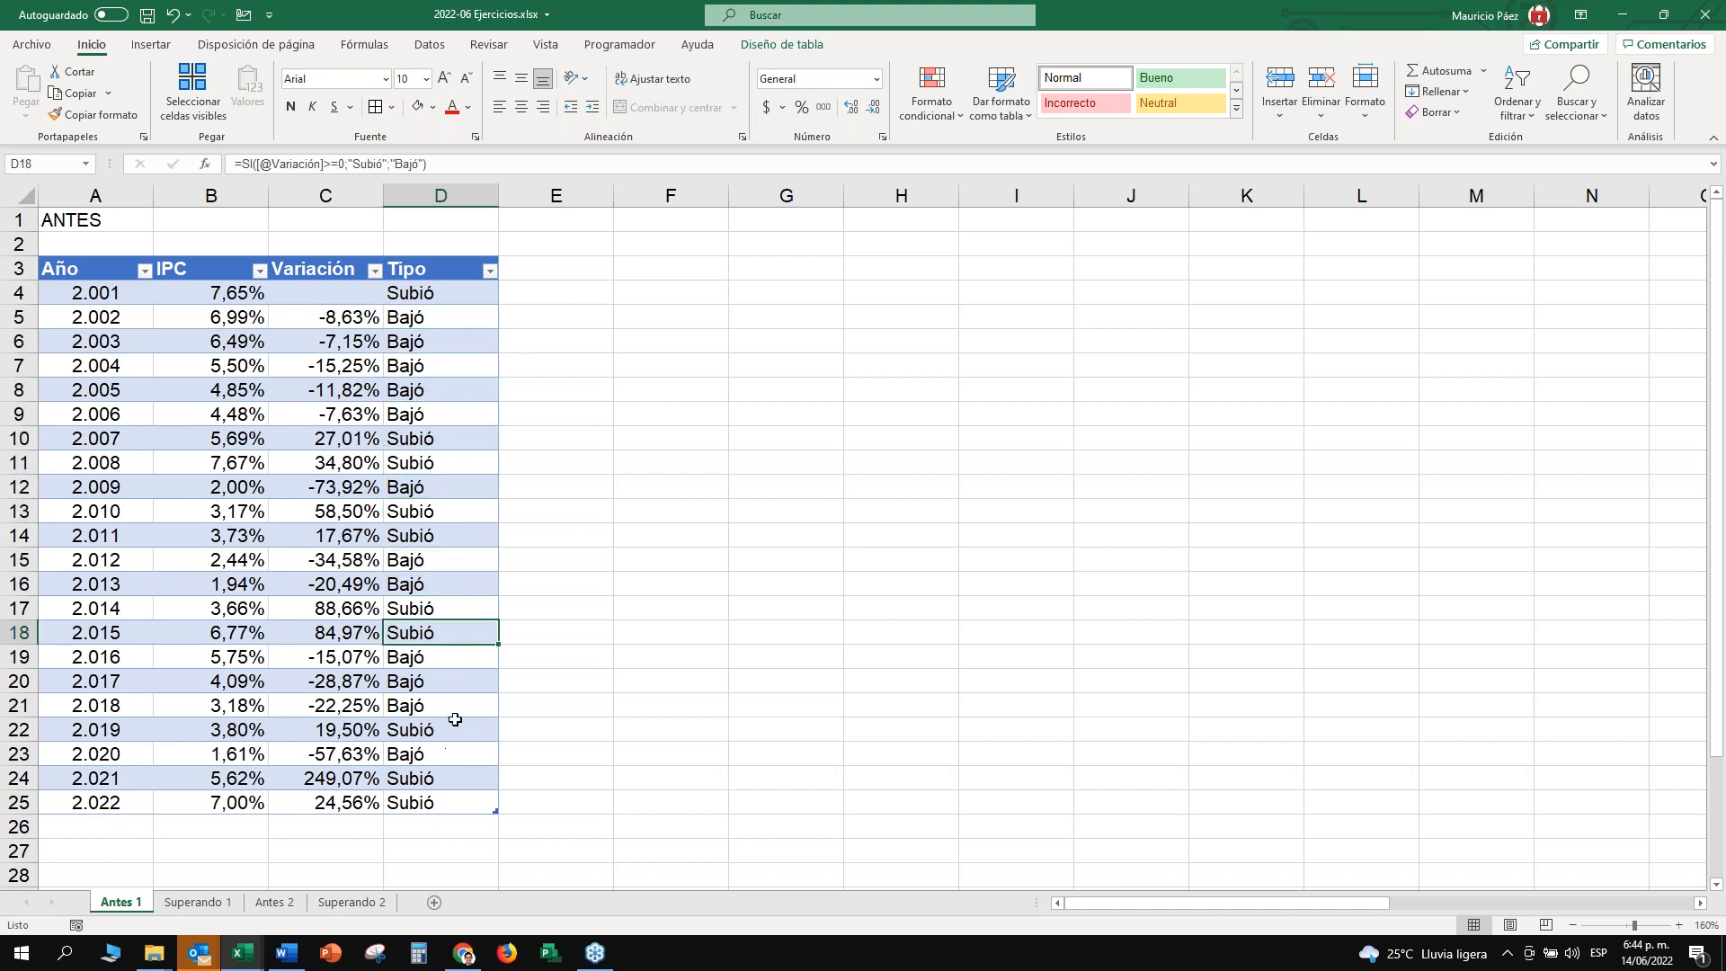
click(324, 539)
drag(324, 539, 443, 540)
drag(349, 514, 457, 516)
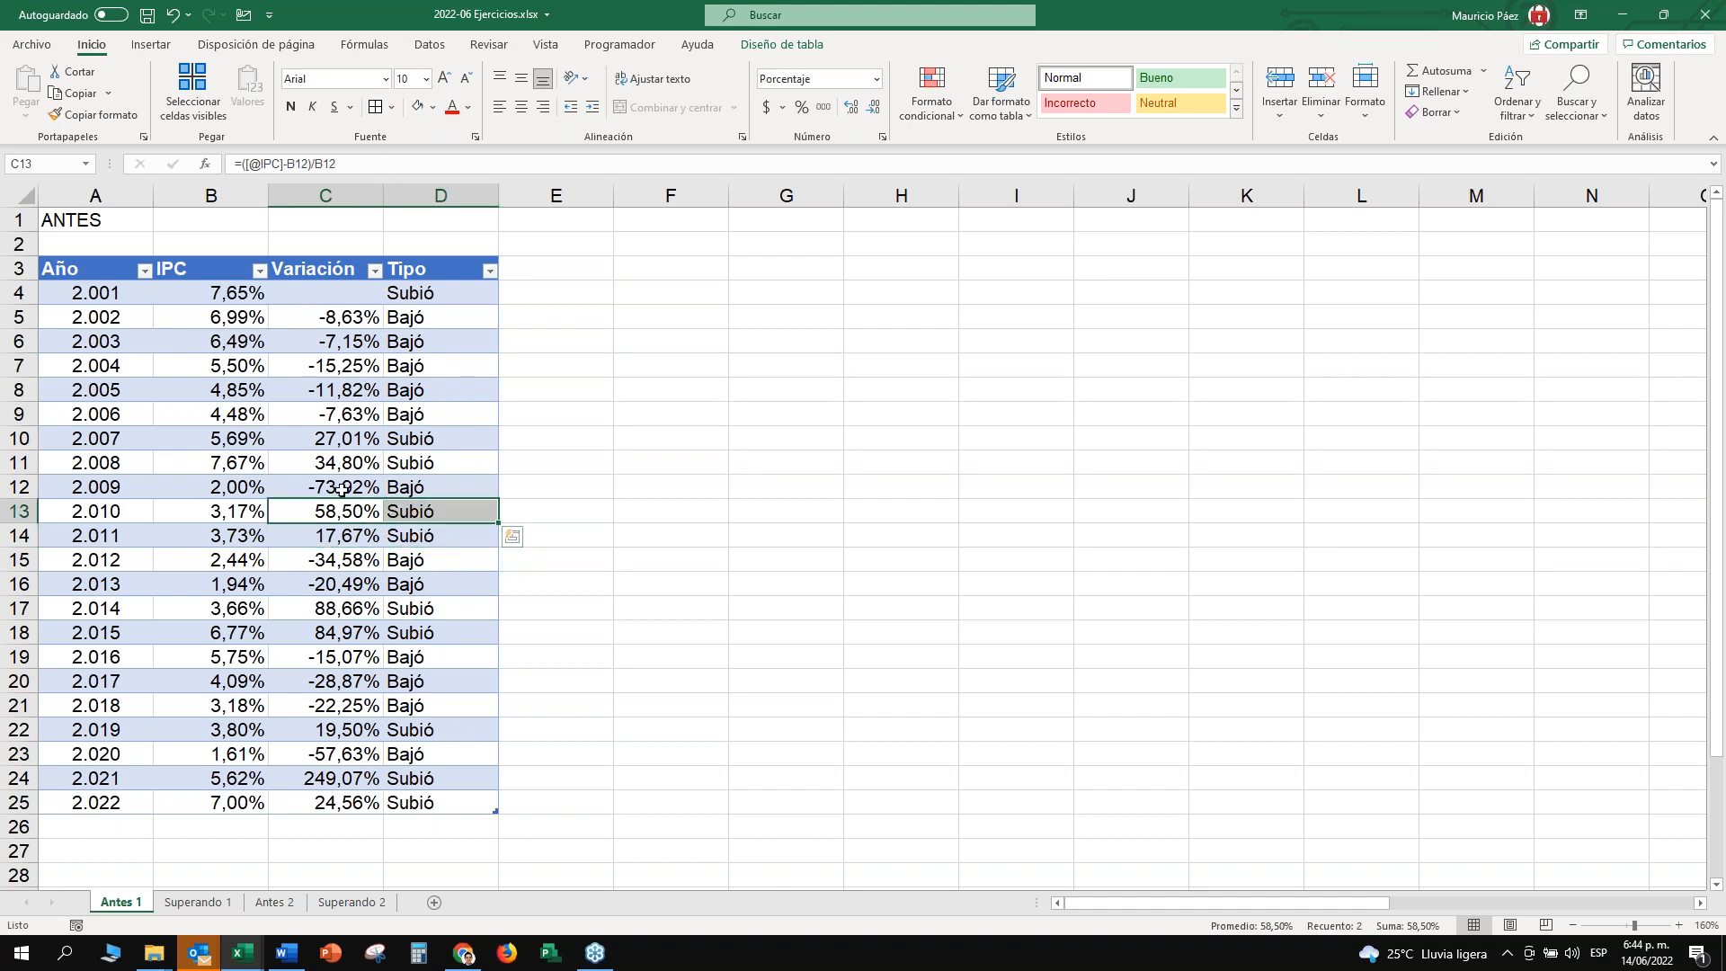
drag(335, 487, 476, 513)
click(346, 488)
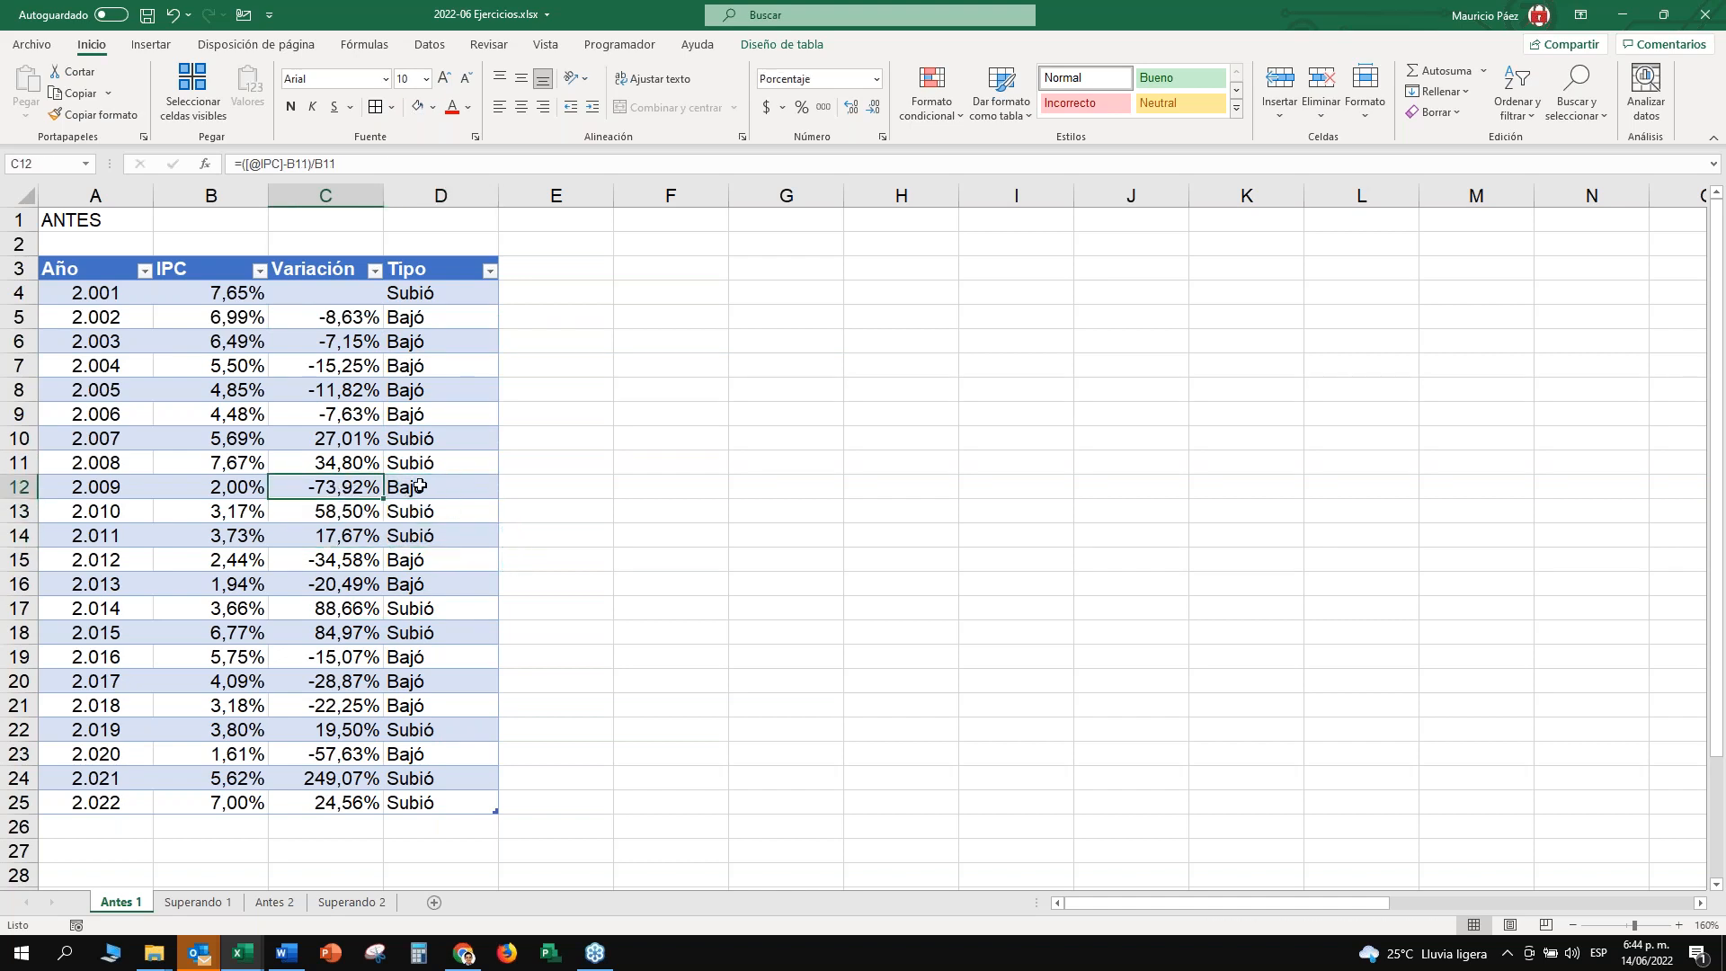
click(445, 462)
click(440, 438)
Examine the SI formula in cell D5 of the Tipo column at an enlarged zoom, leaving it unedited.
key(Up)
key(Up)
key(Up)
key(Up)
key(Up)
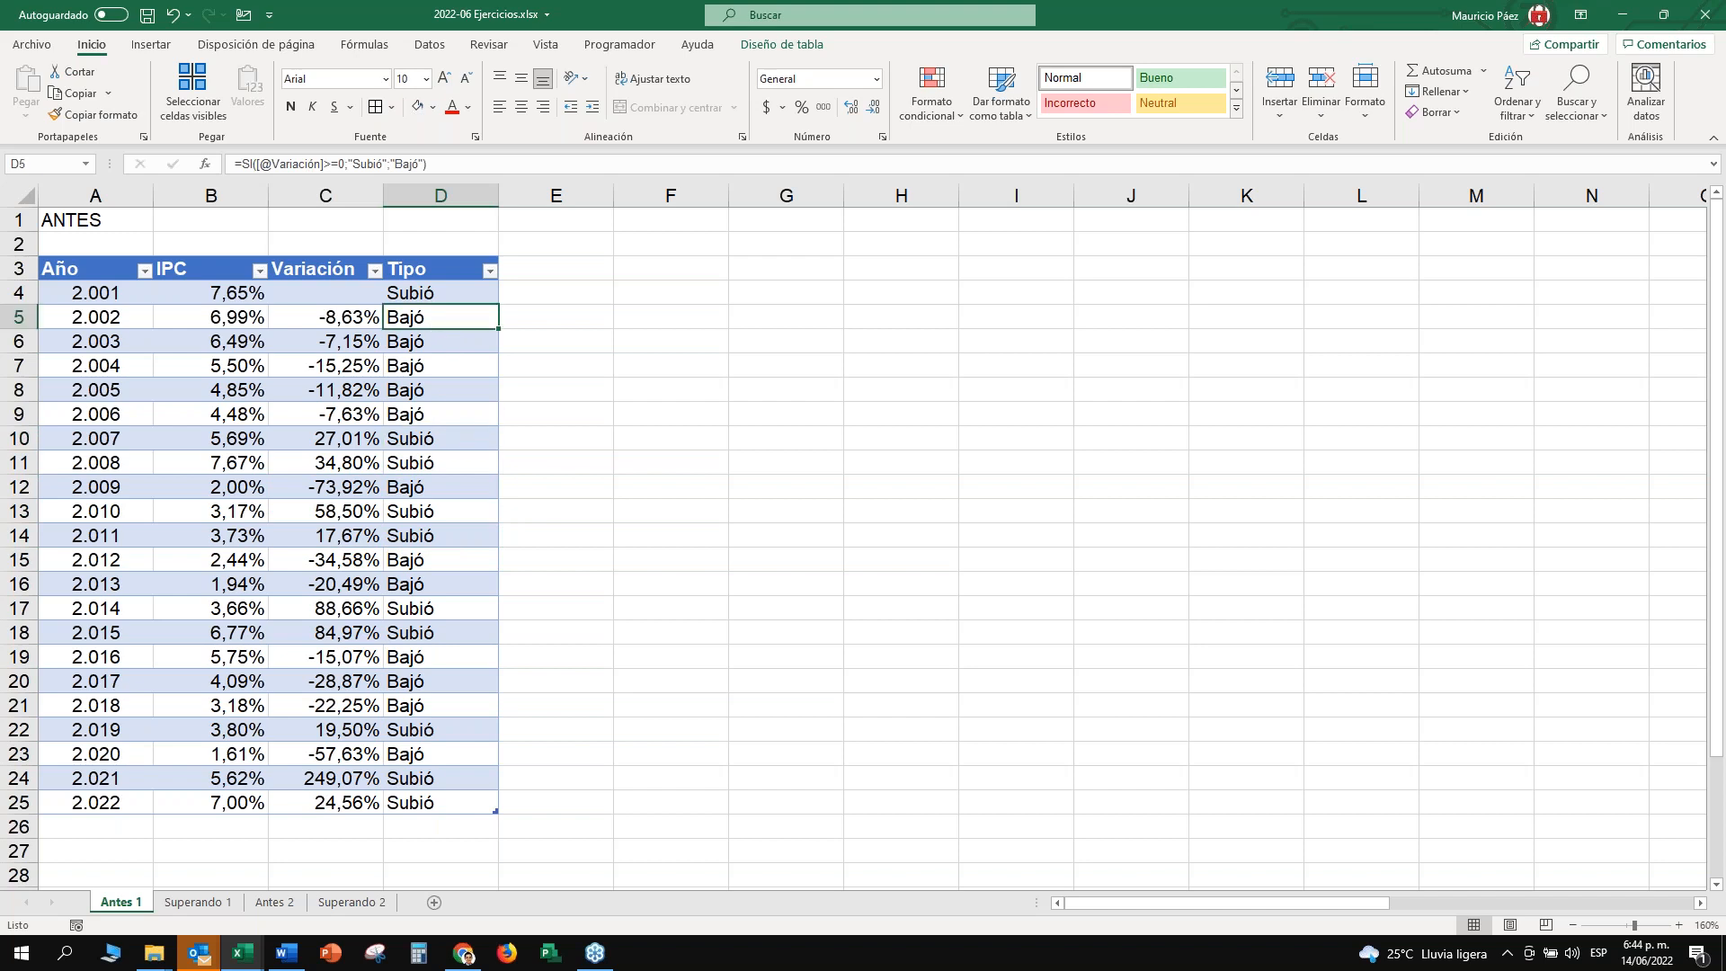
key(F2)
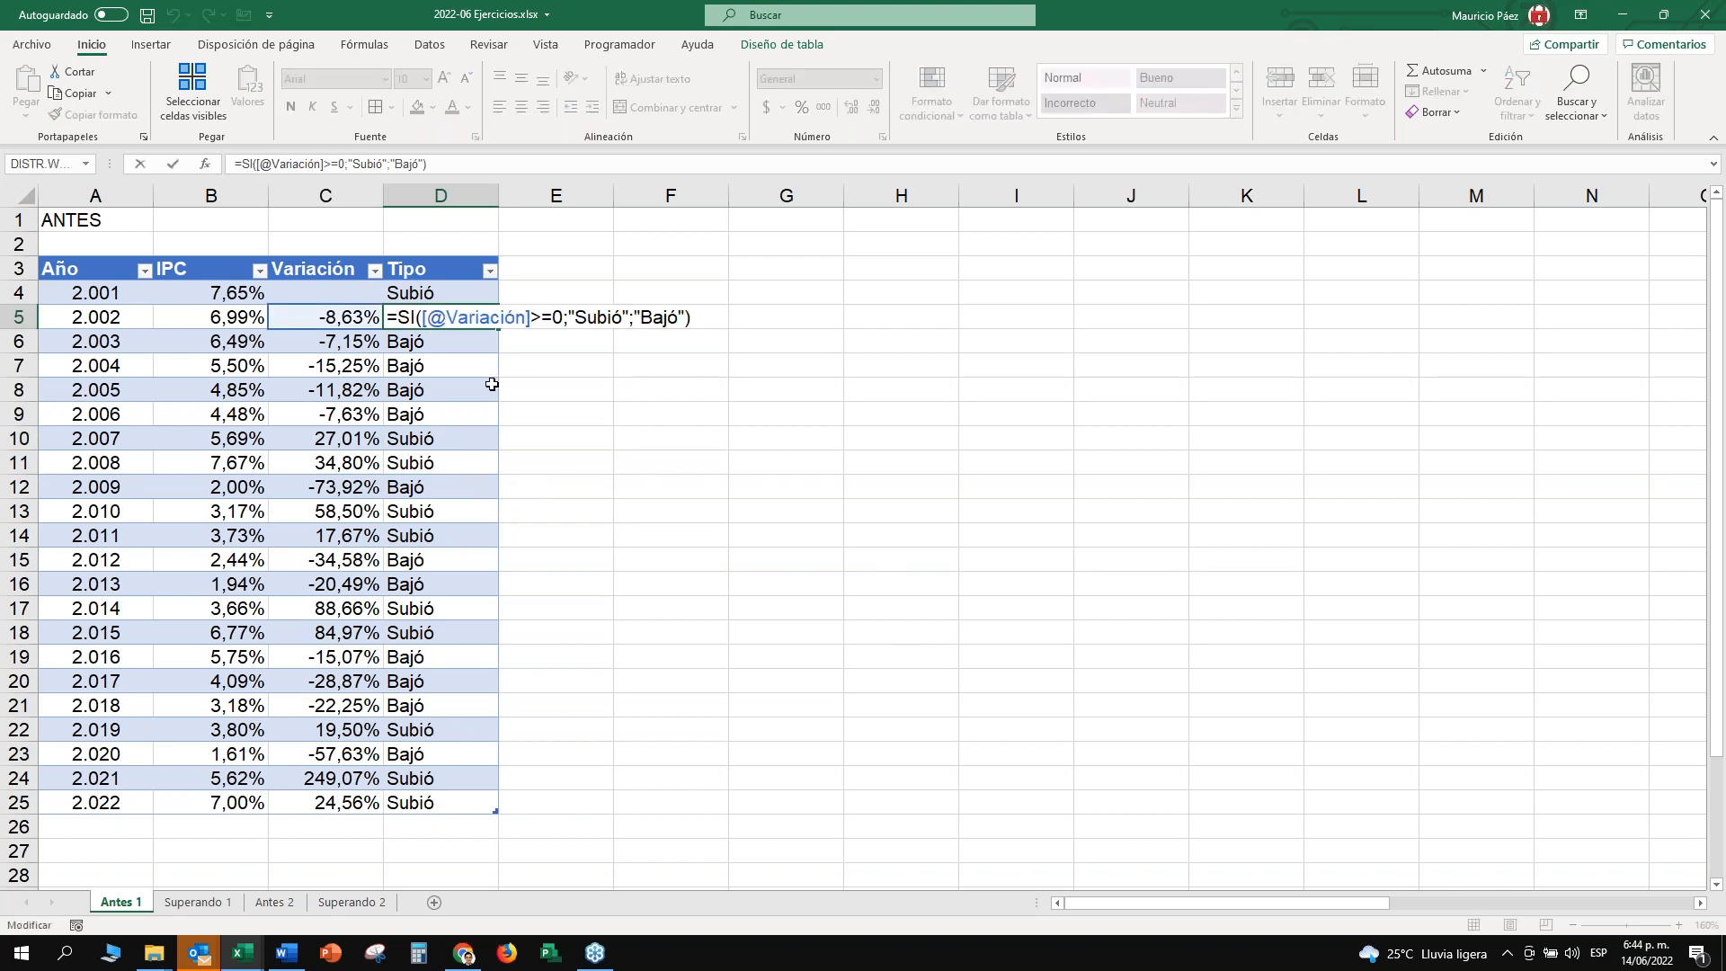
key(Escape)
scroll(417, 437, up, 4)
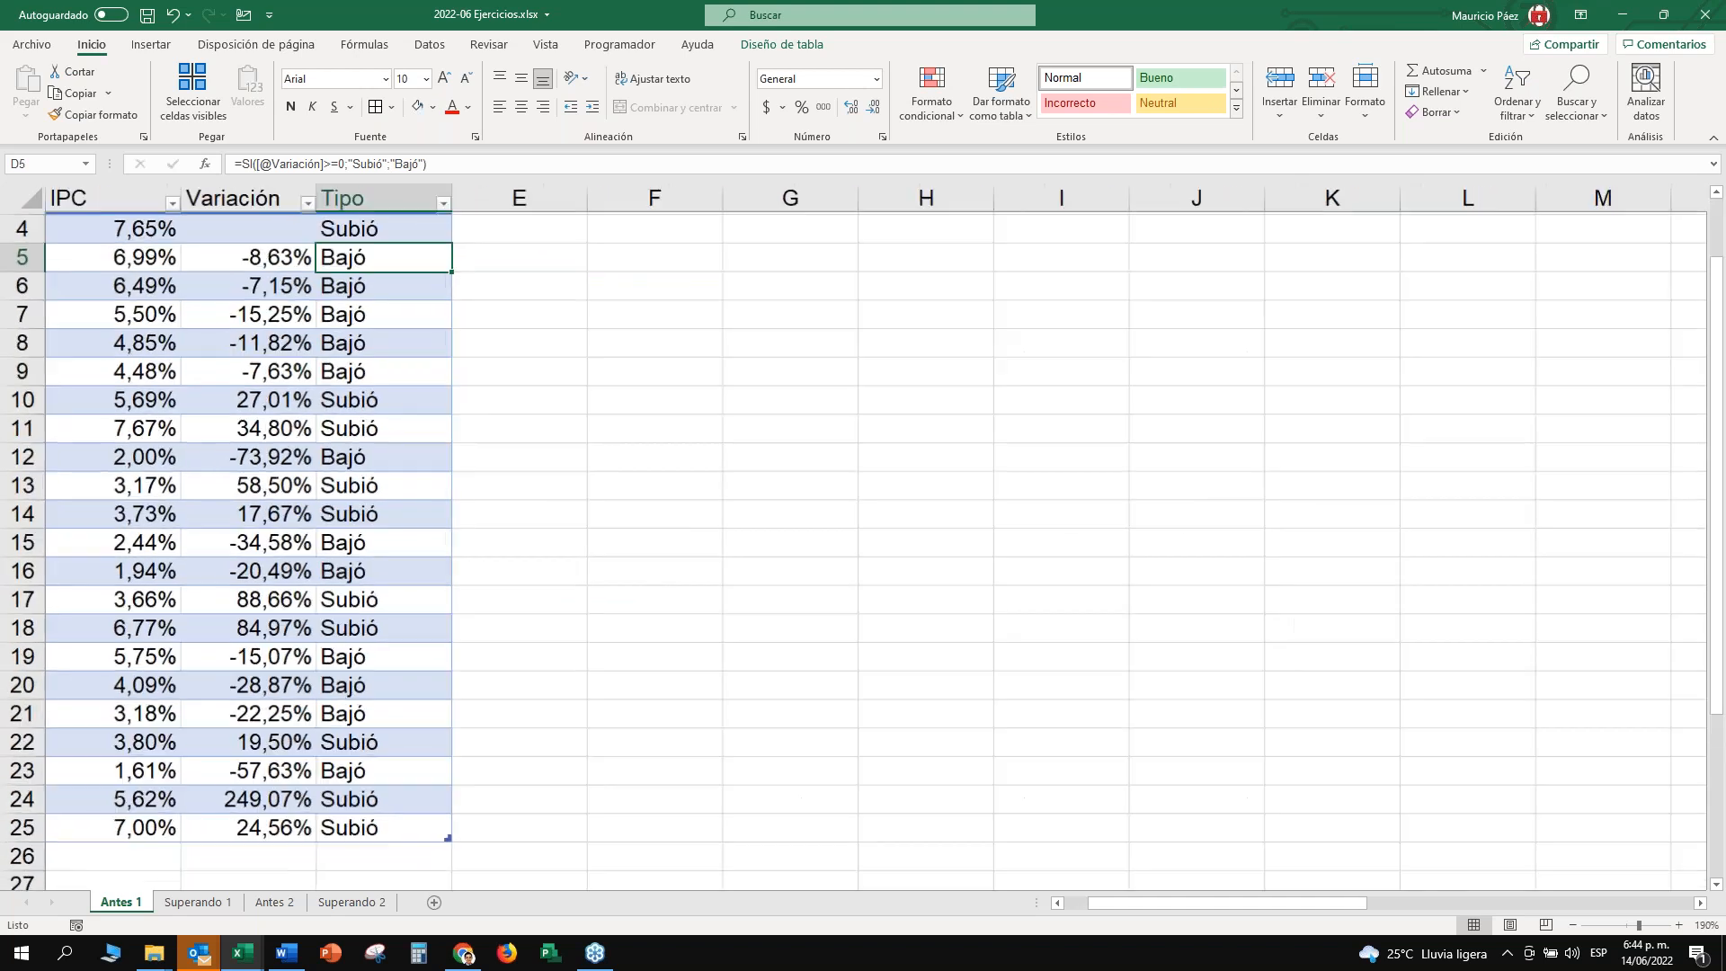
key(ctrl+Home)
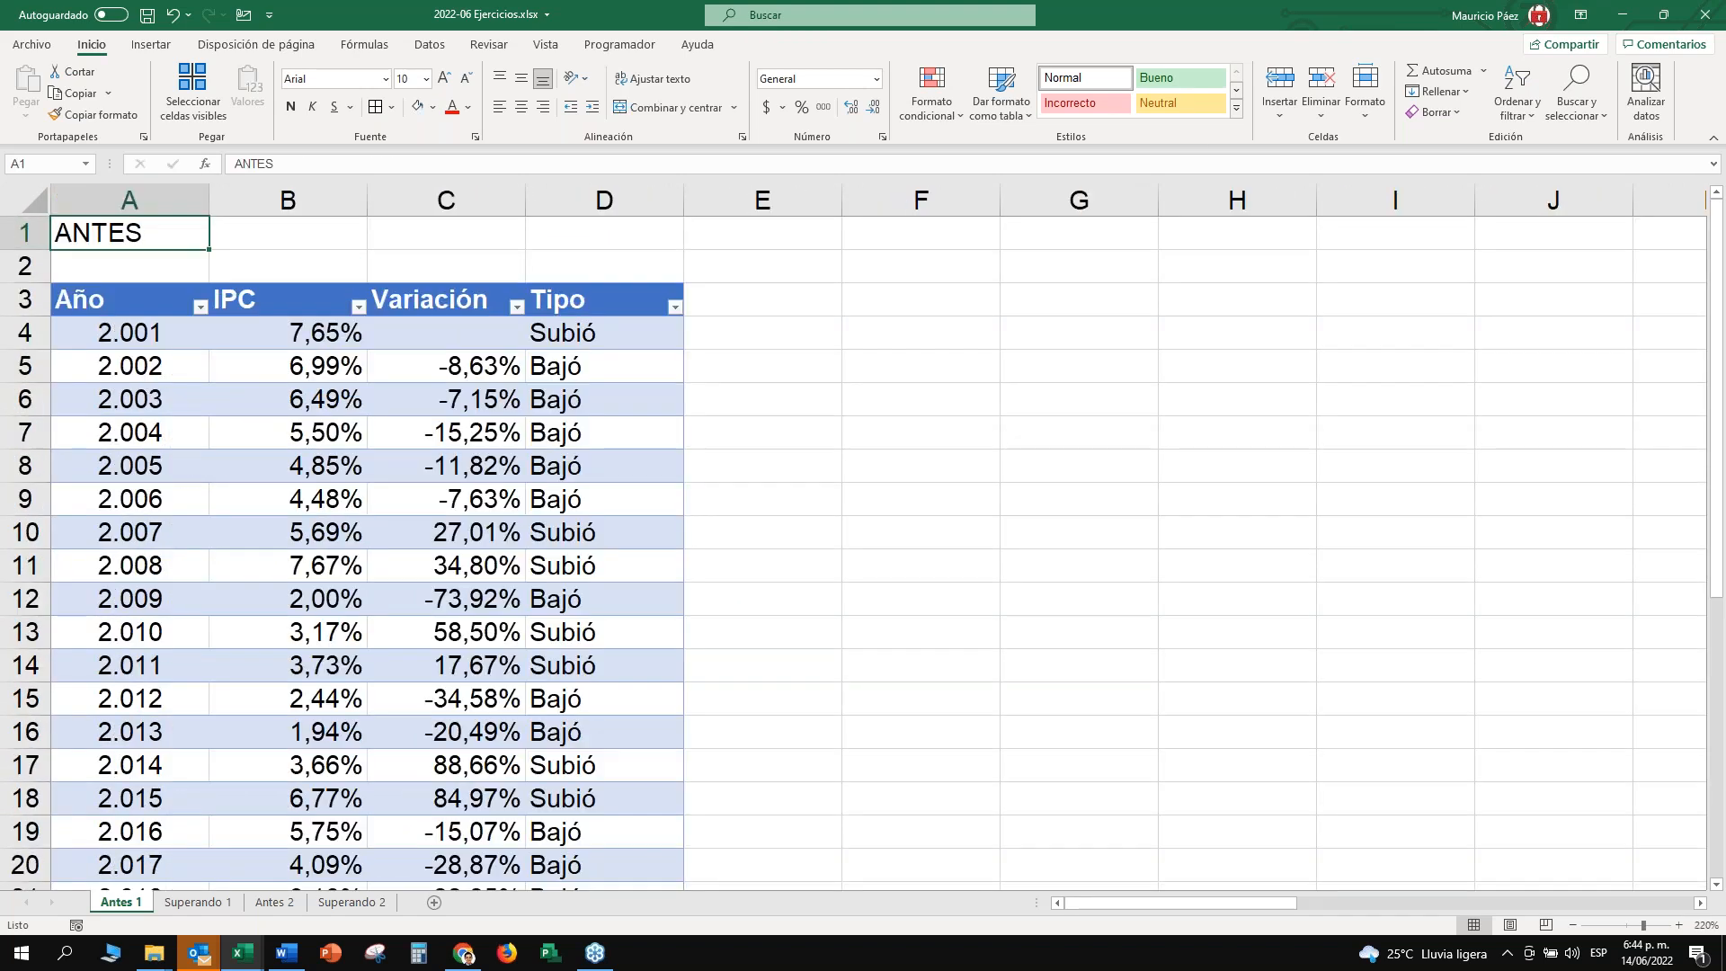
scroll(737, 423, up, 4)
click(738, 380)
click(737, 417)
key(F2)
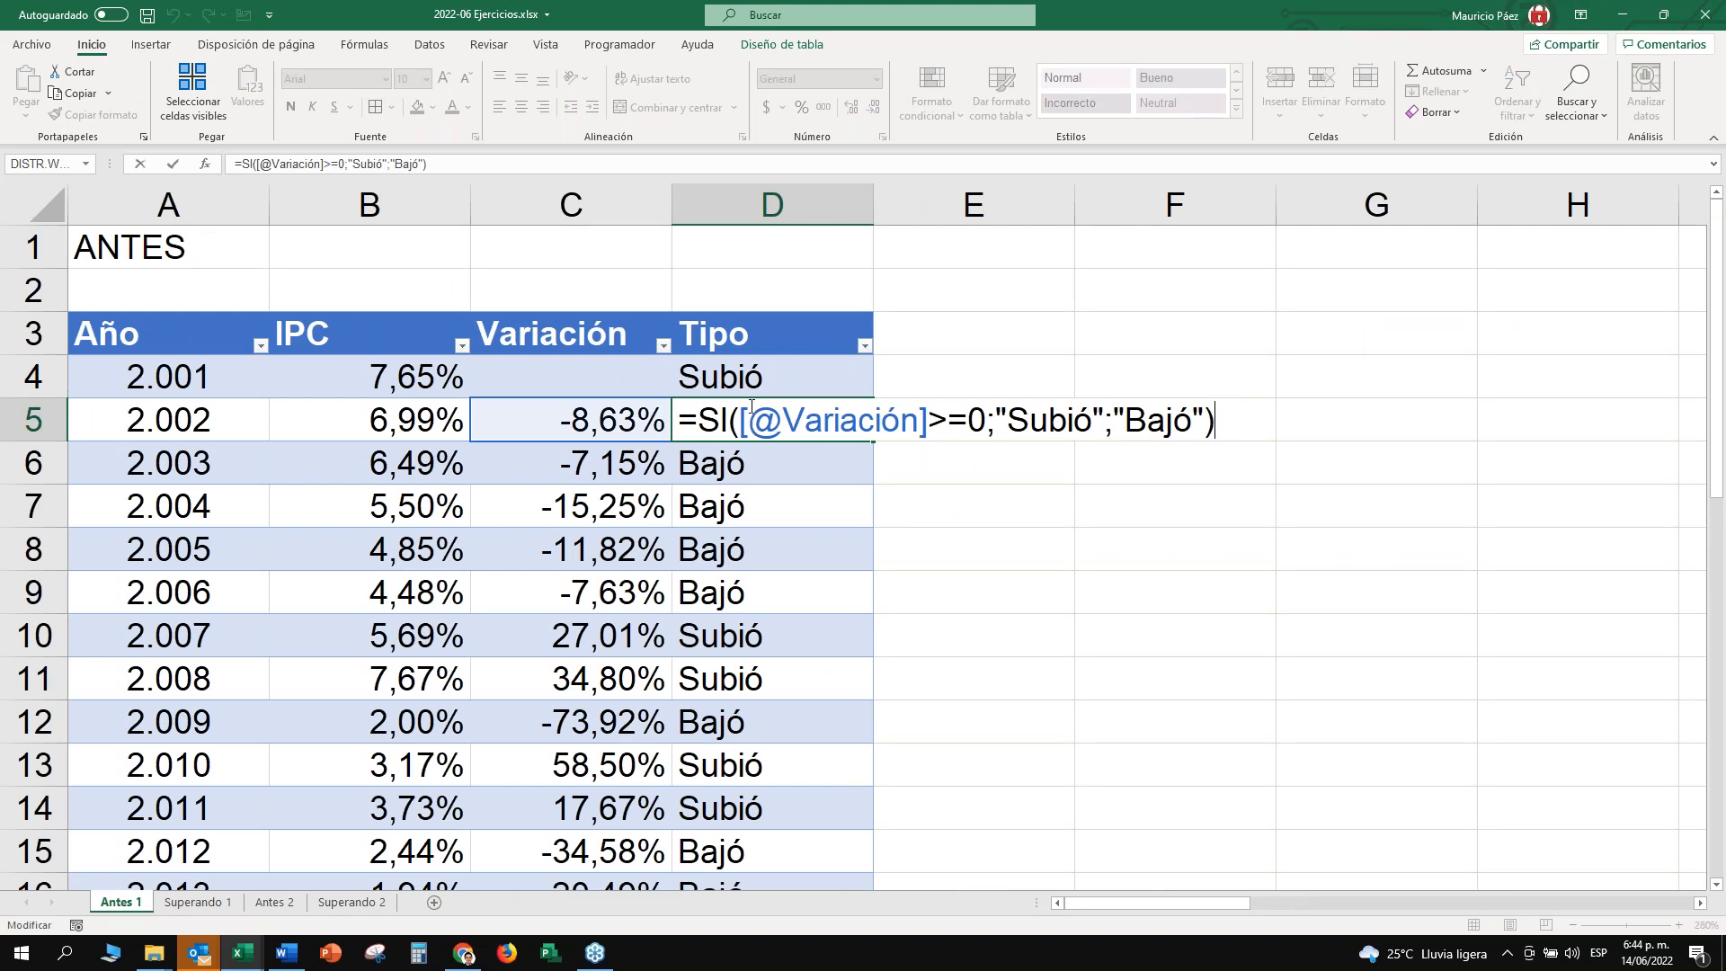
key(Escape)
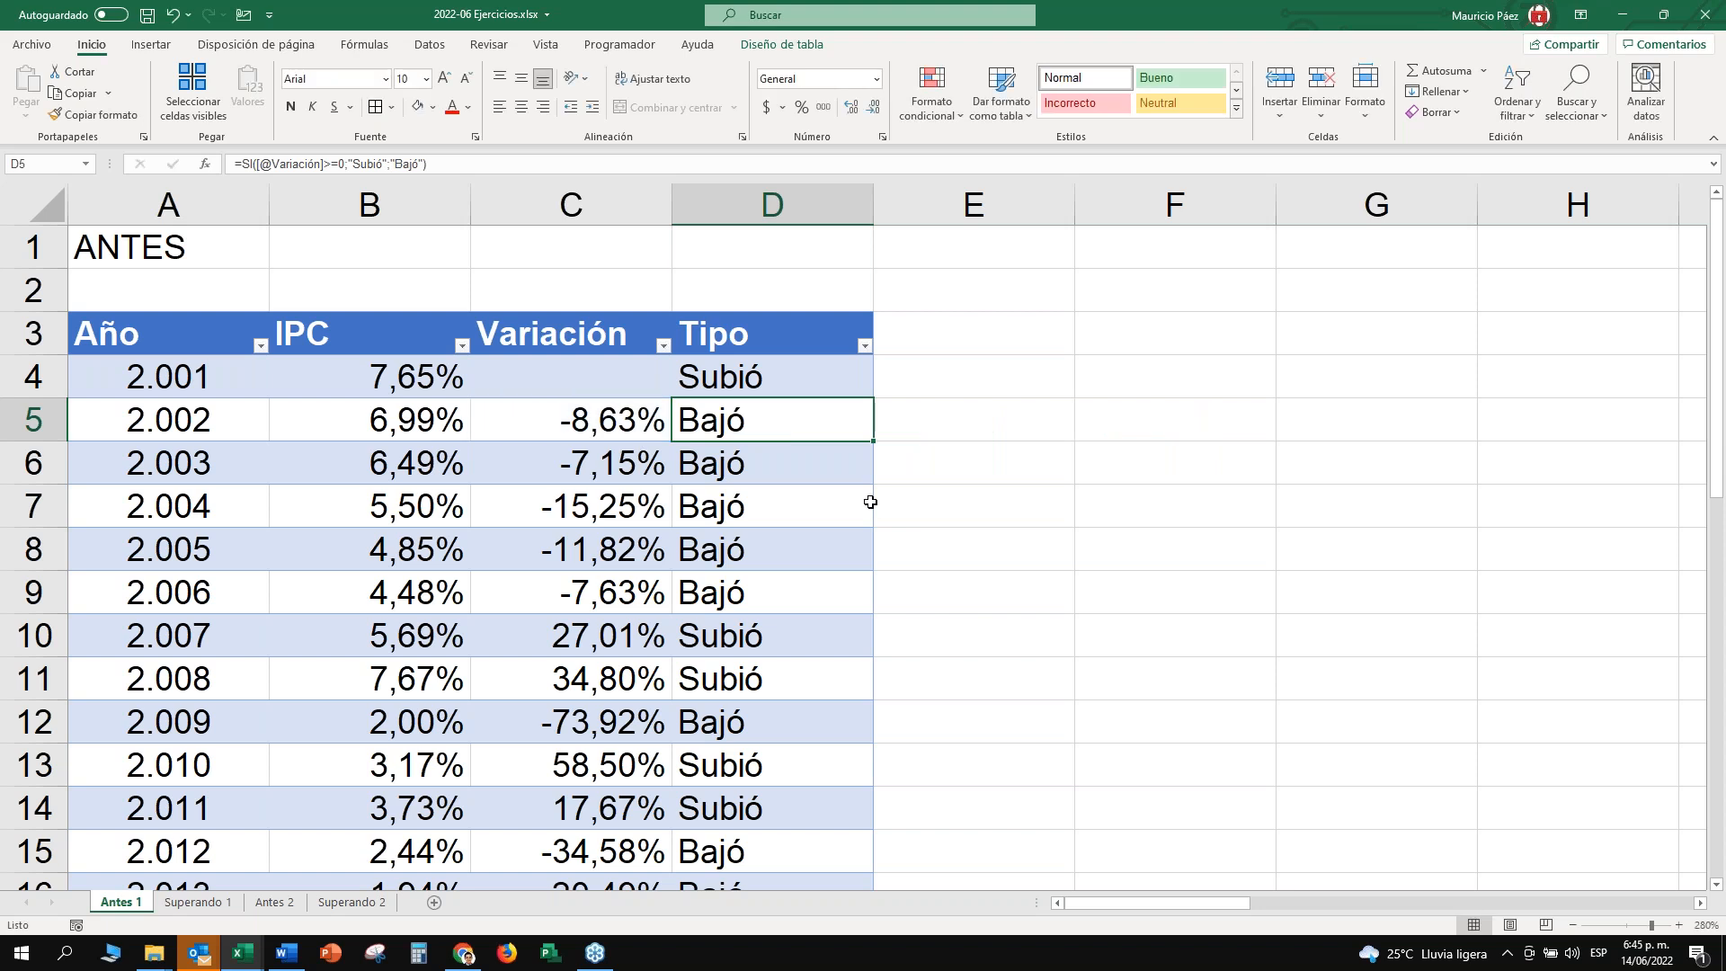
text(=si()
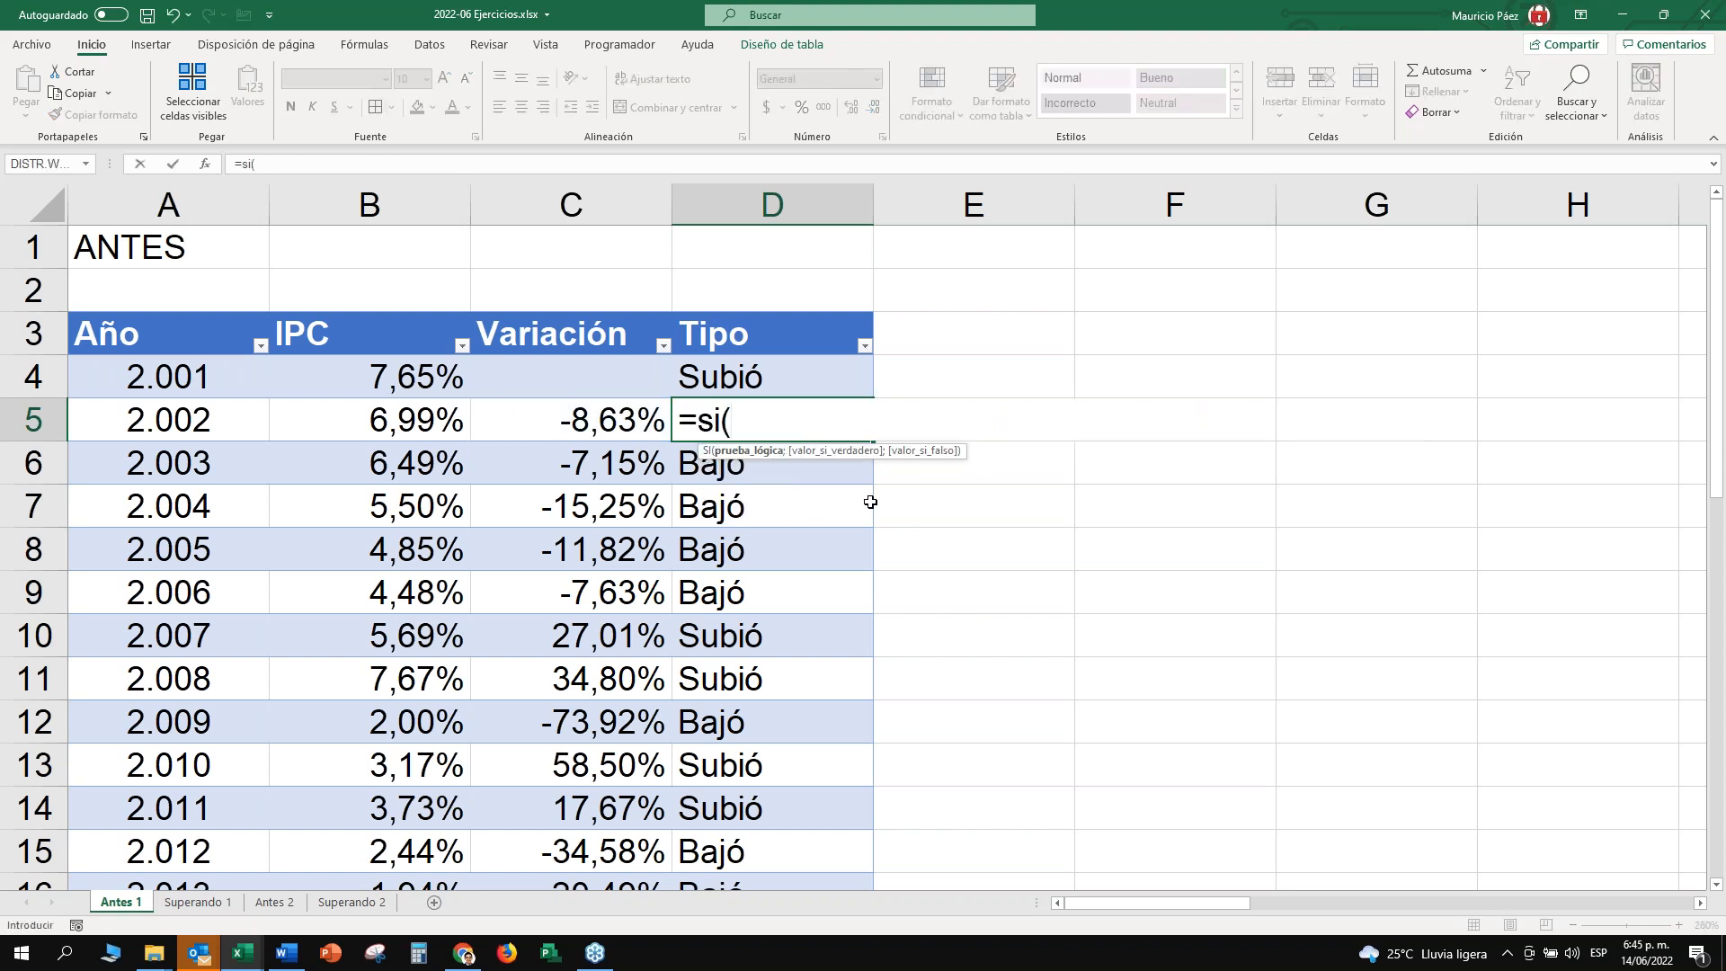
click(598, 414)
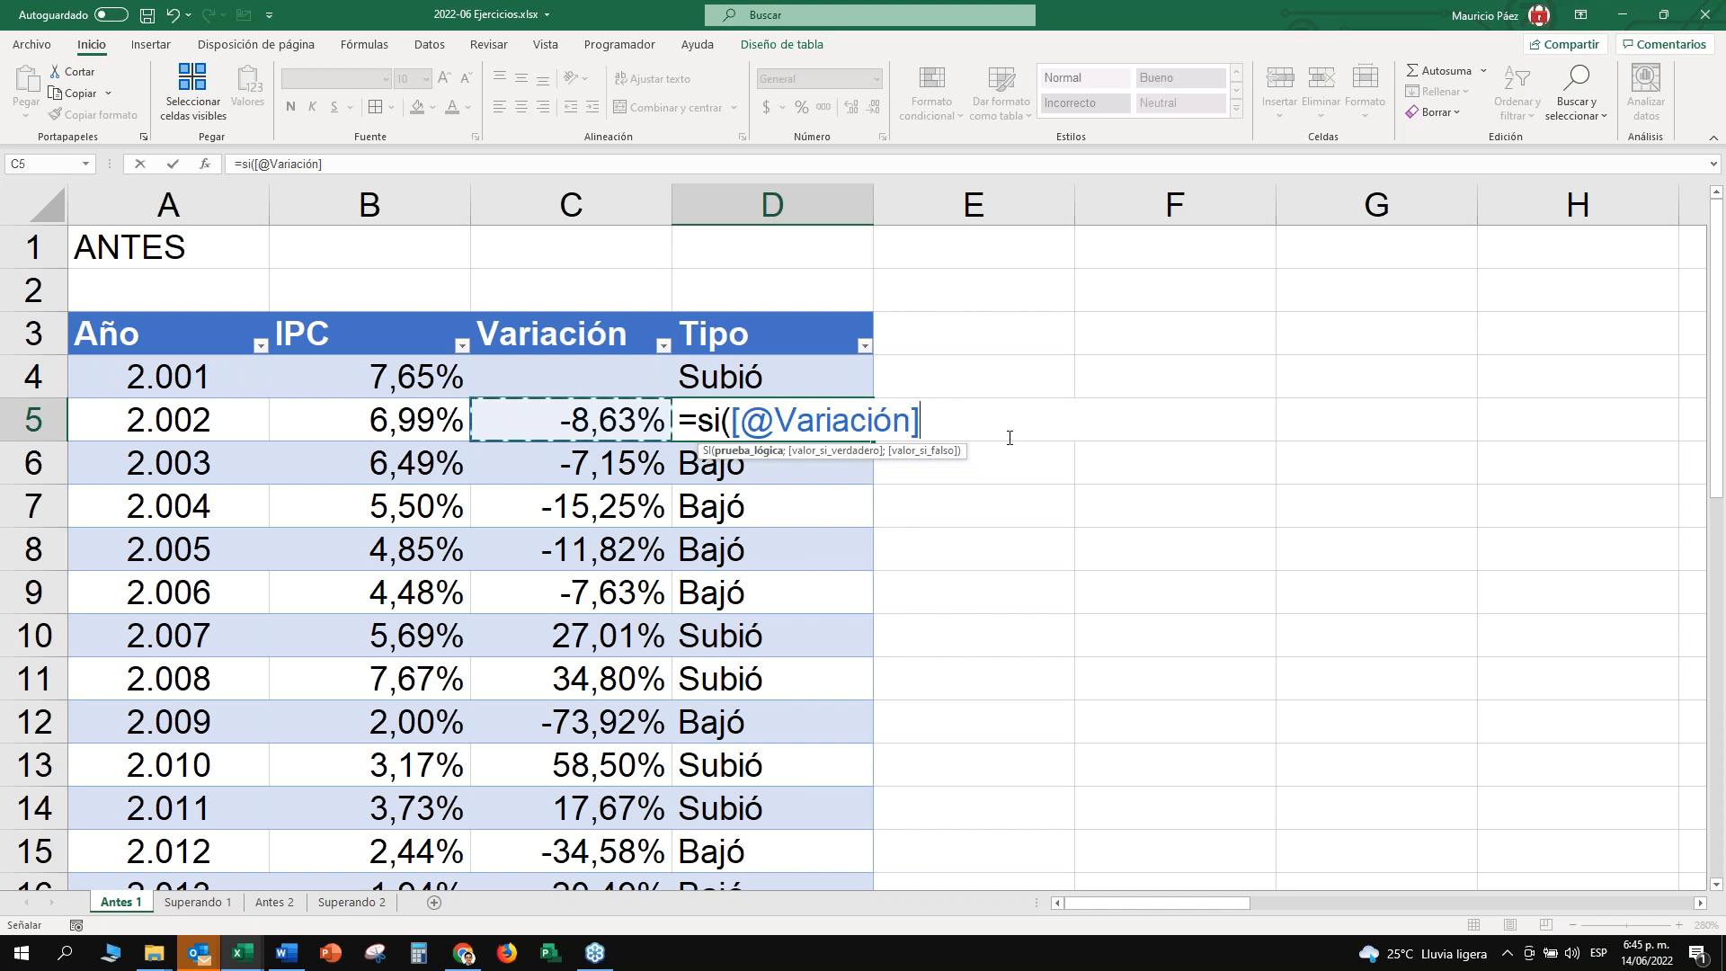
text(>=)
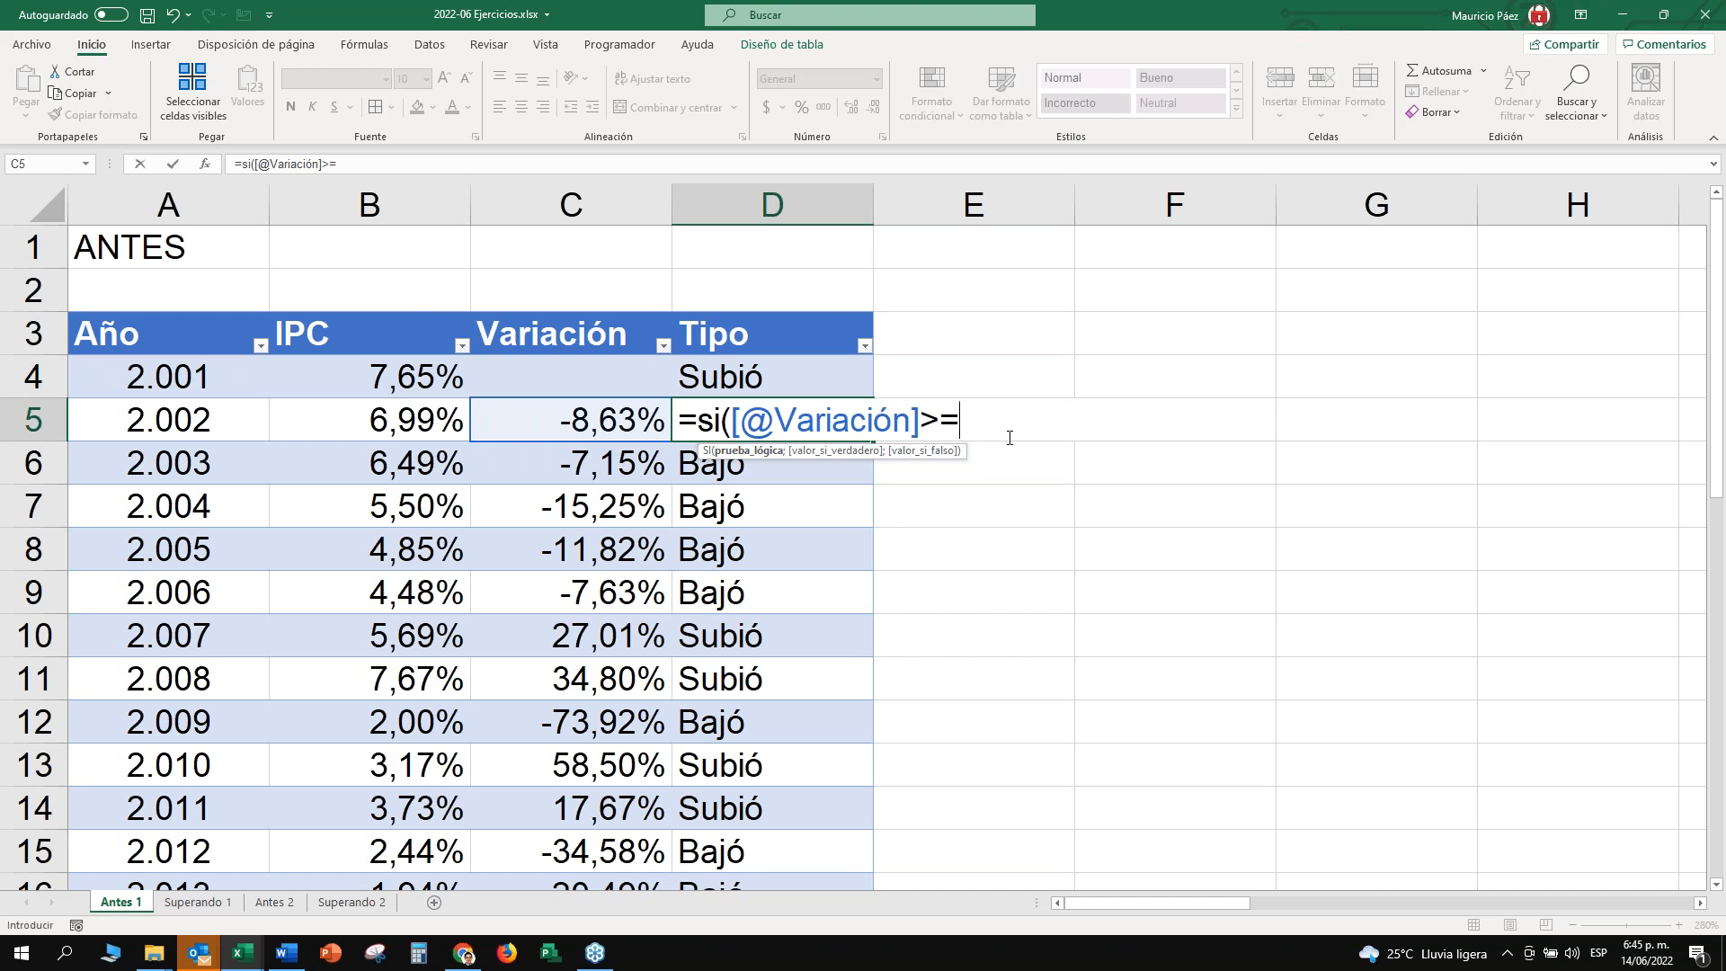
text(0;"S)
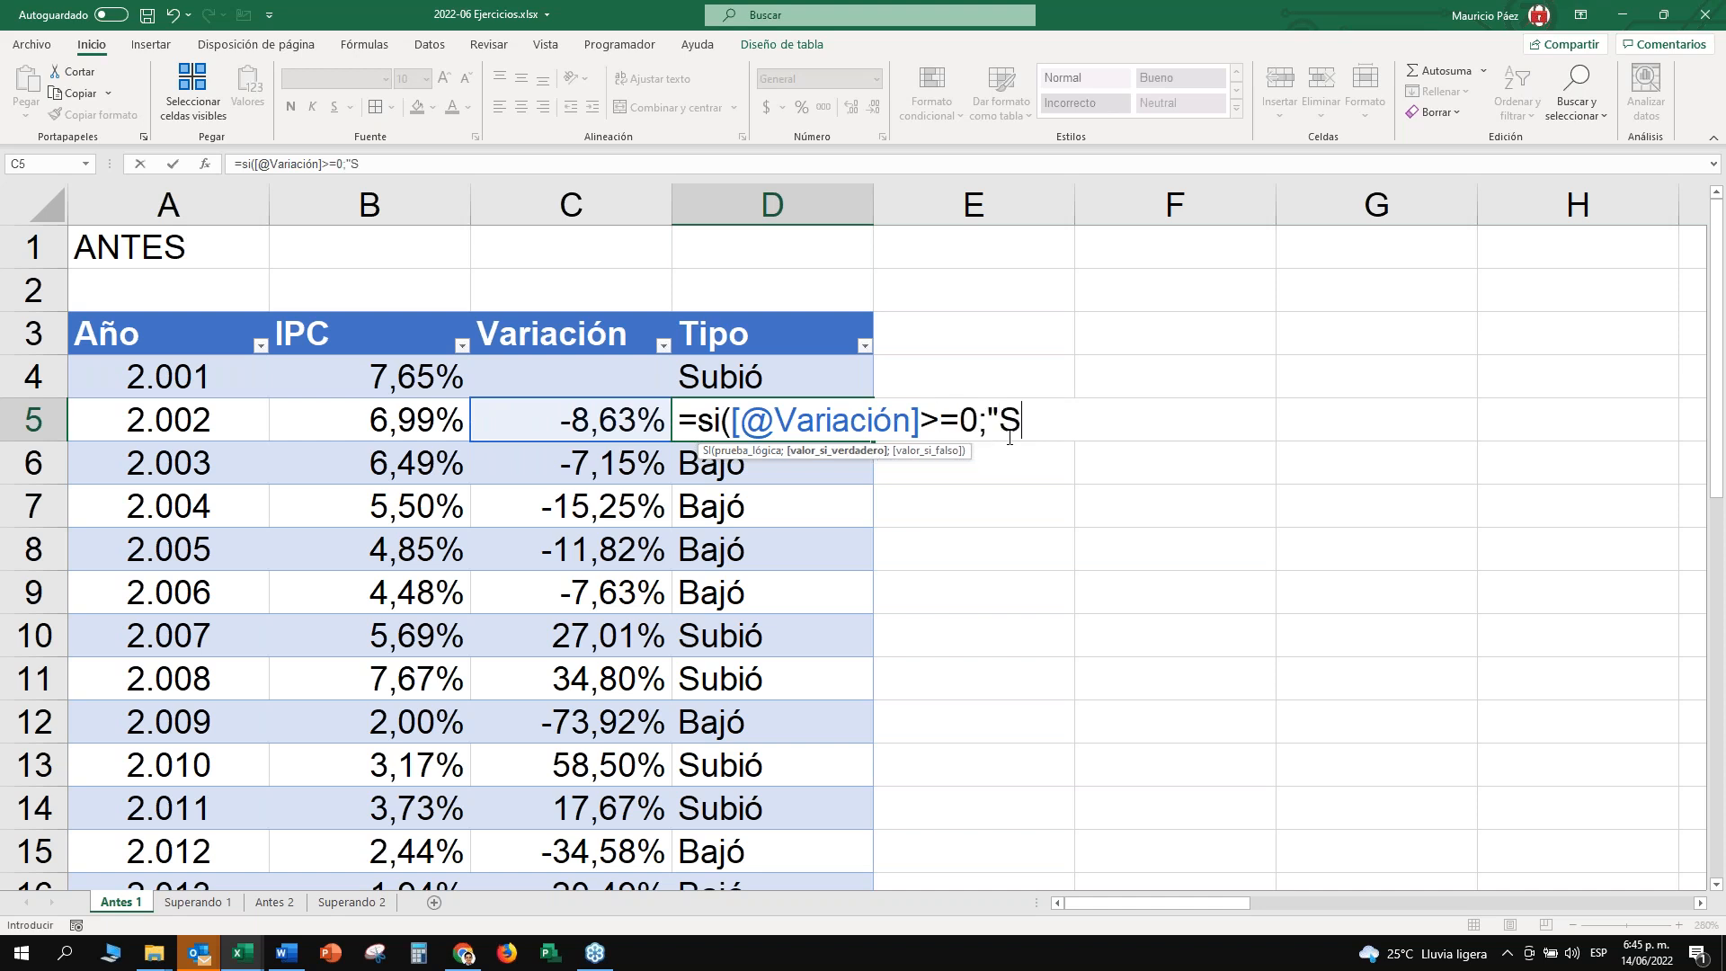
text(ubió";)
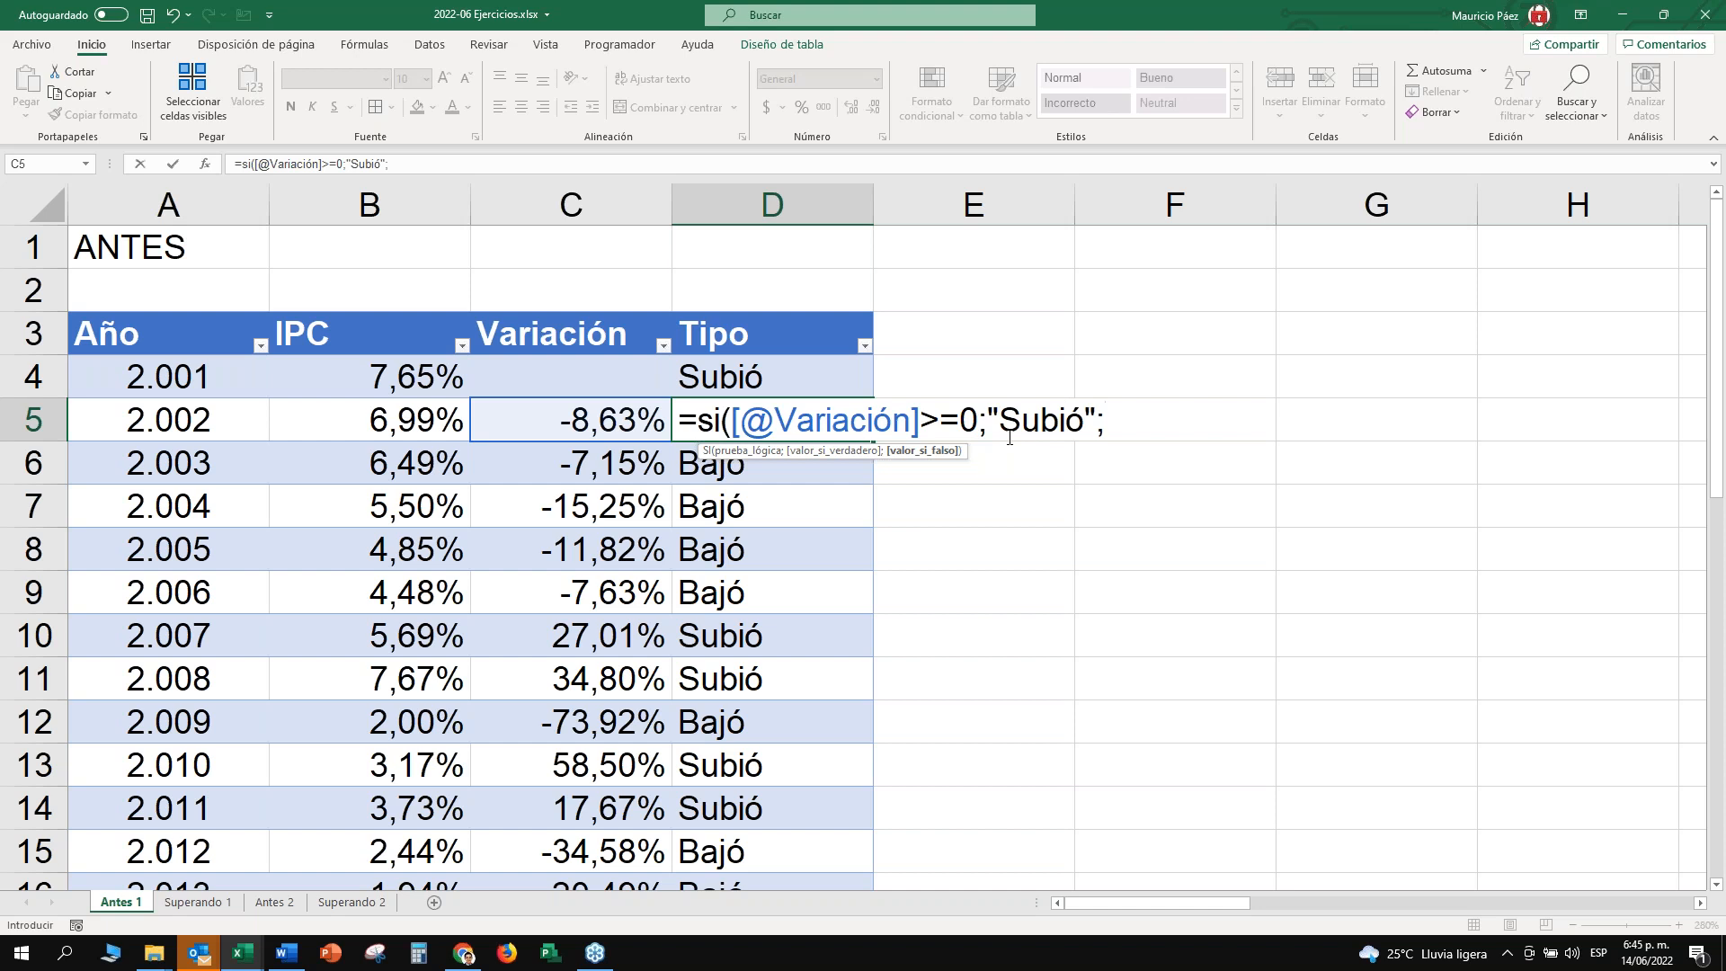
text("Bajó"))
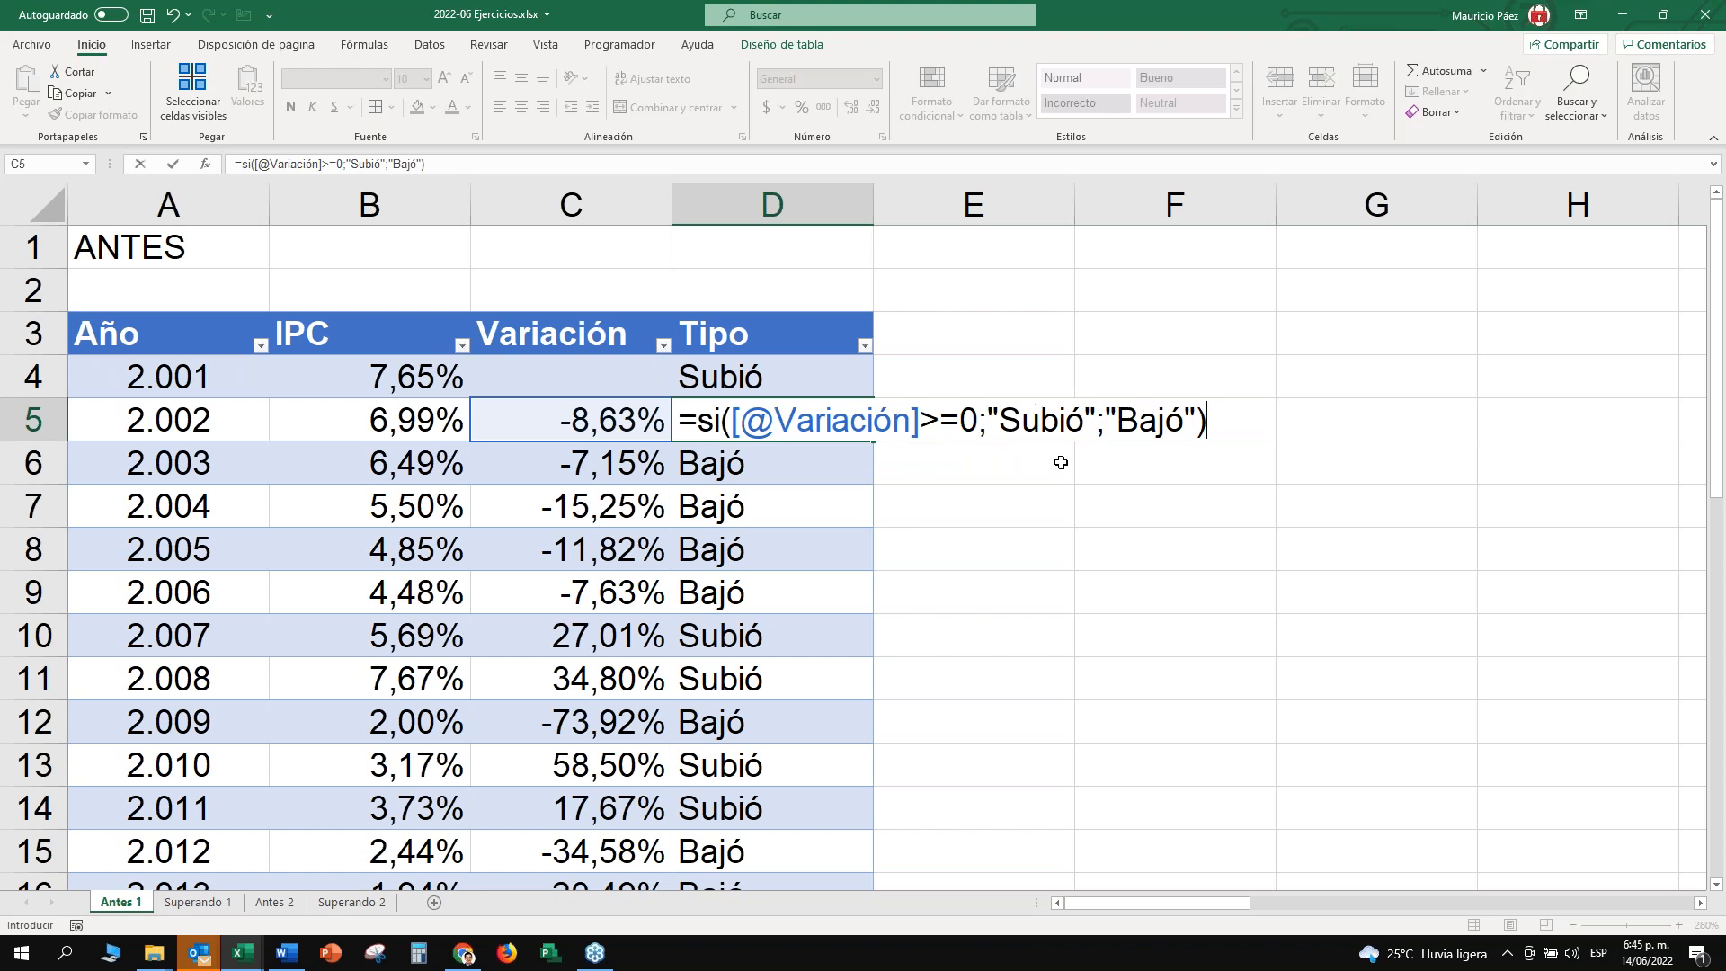
key(Return)
key(Up)
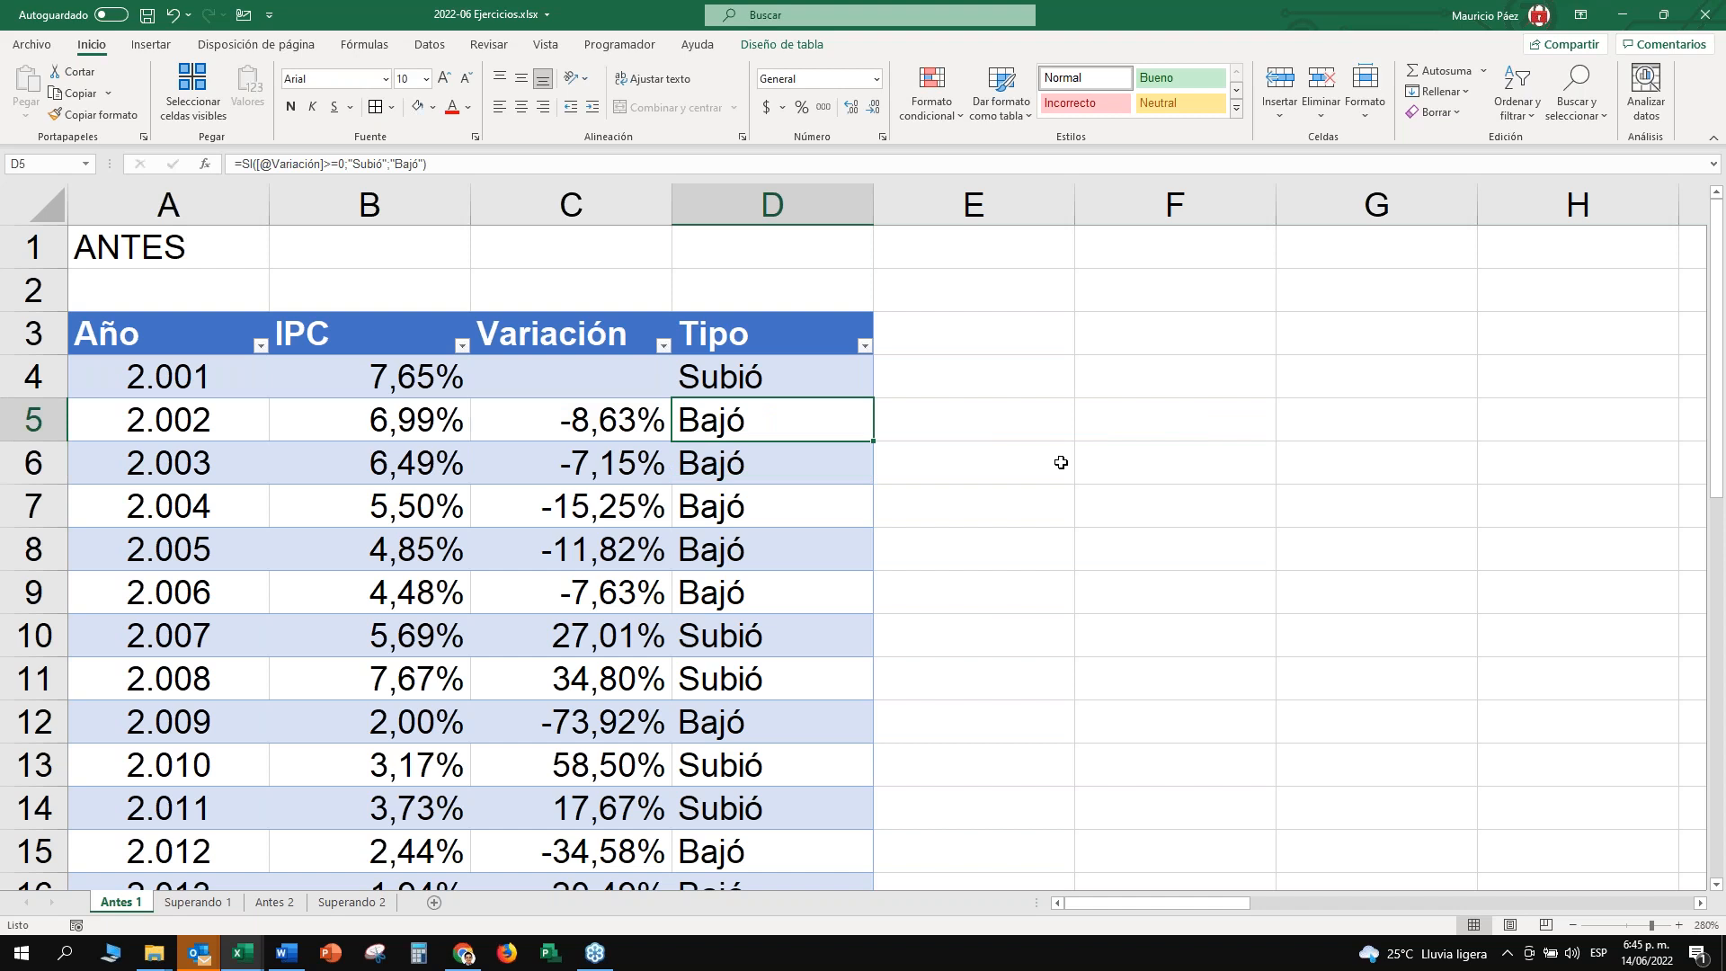
Compare the Variación and Tipo cells of the first table rows, including the blank variation for 2001.
click(549, 336)
click(758, 380)
click(622, 382)
click(620, 421)
click(721, 423)
click(644, 424)
click(640, 385)
click(709, 379)
click(628, 387)
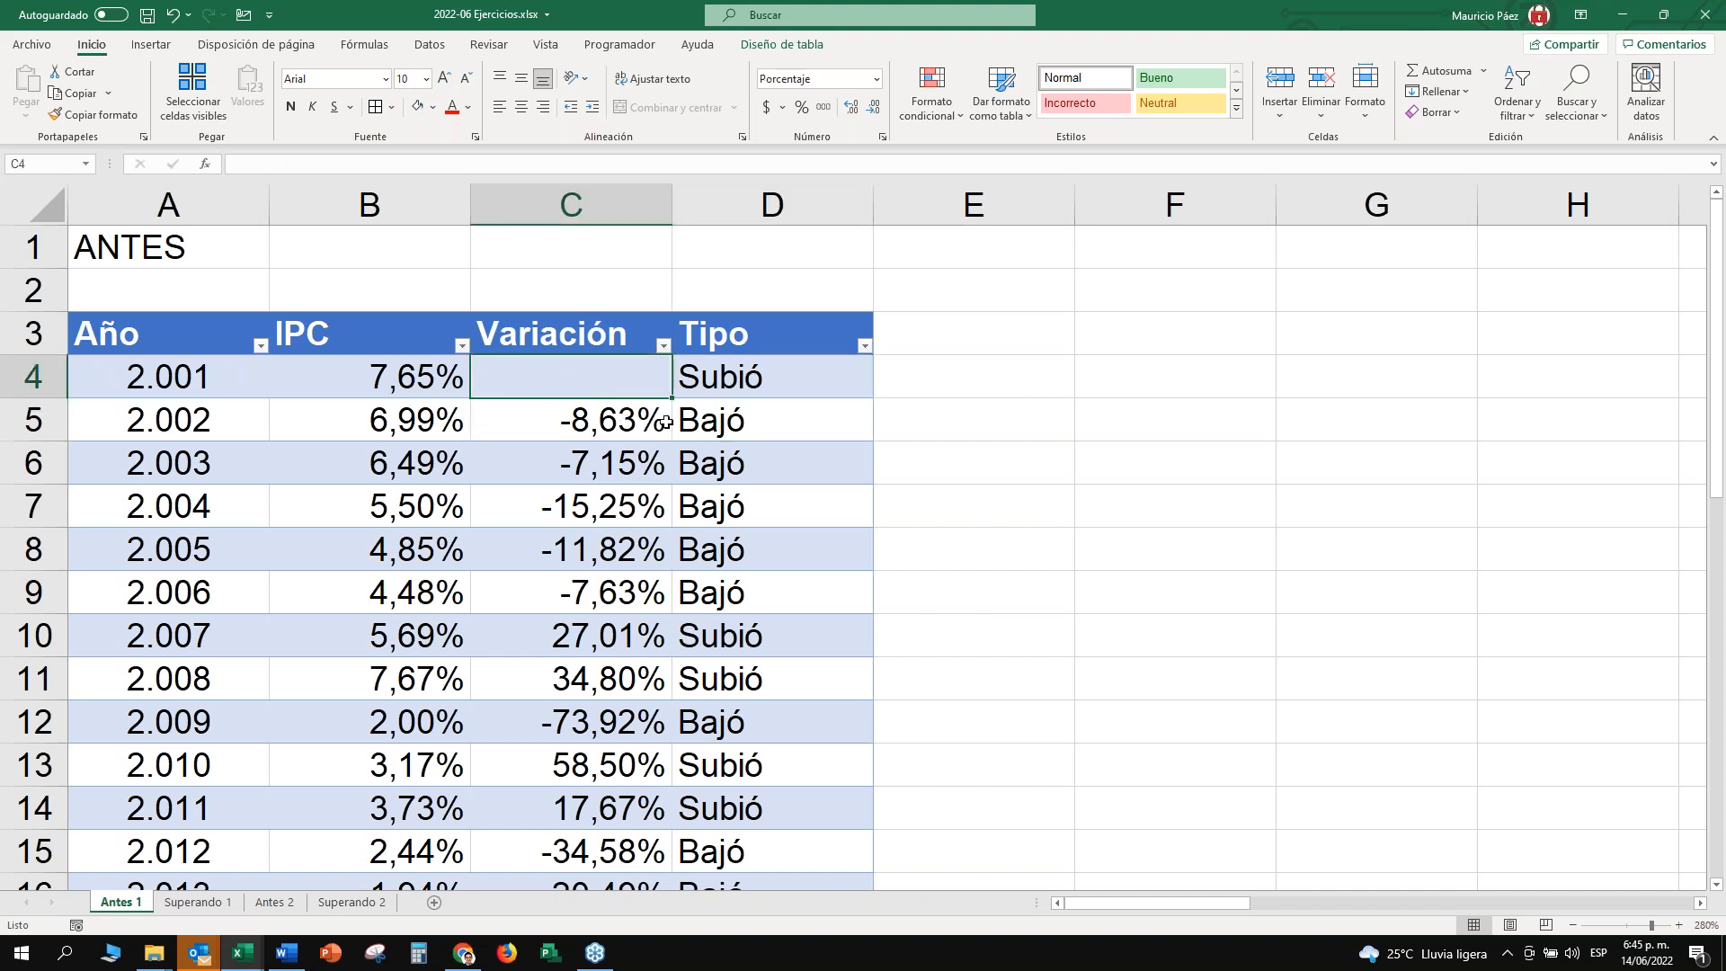
drag(736, 418, 755, 507)
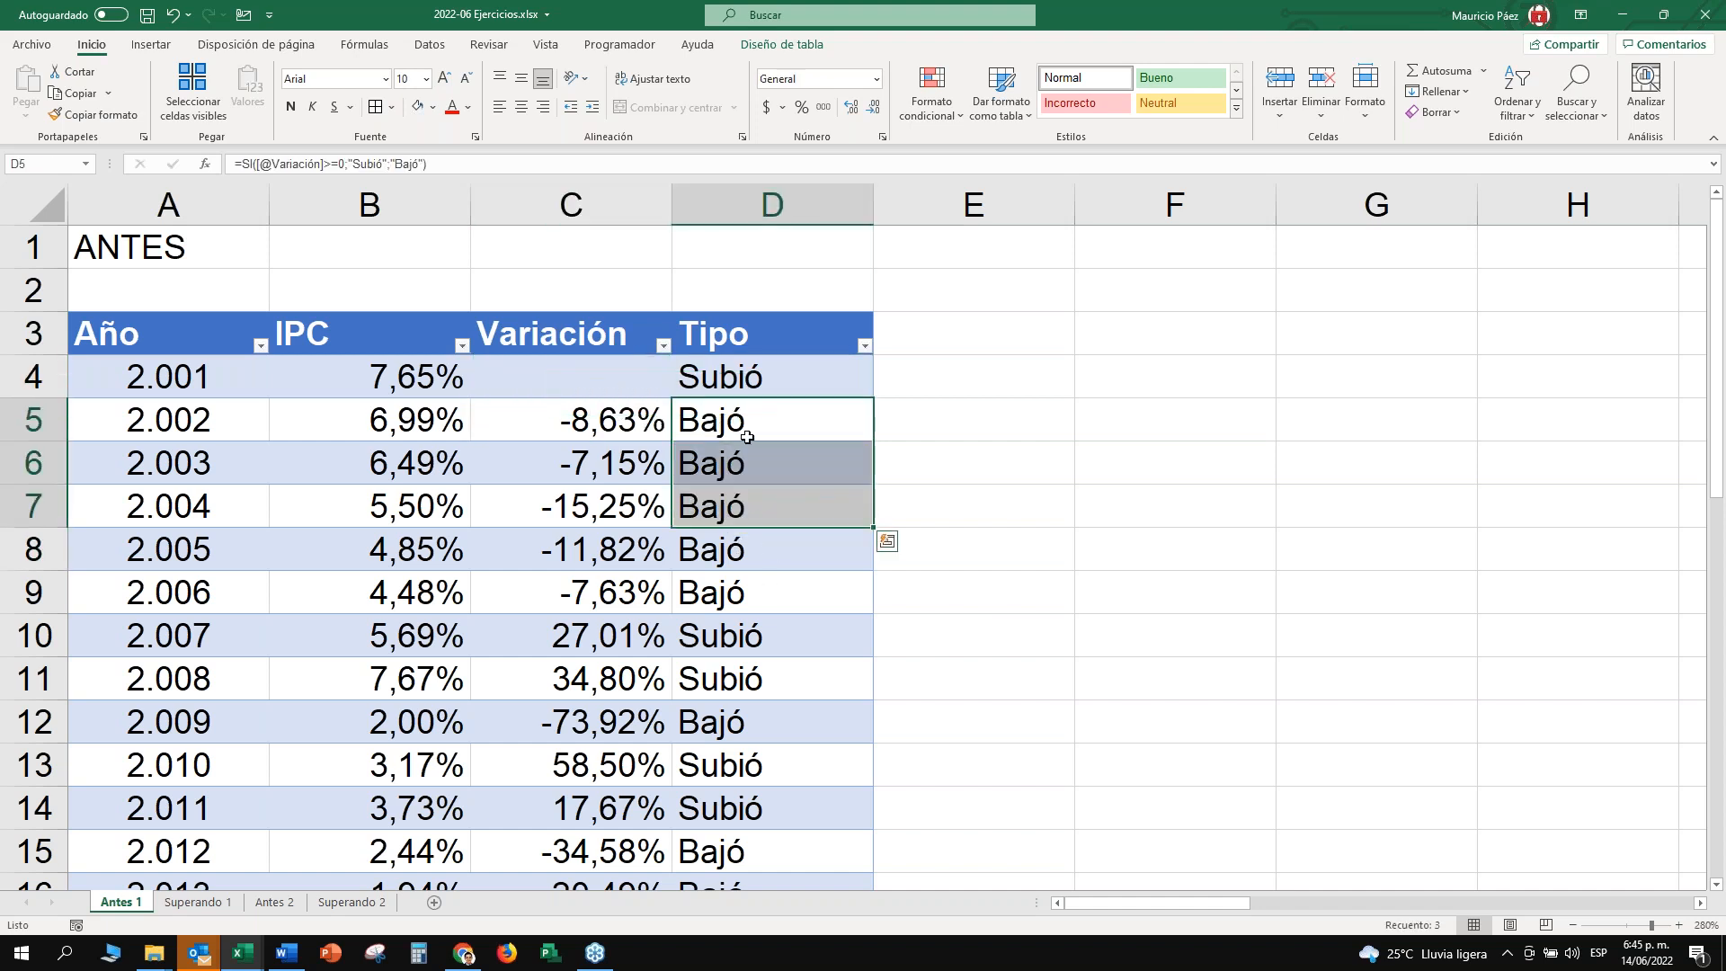
click(753, 424)
click(629, 420)
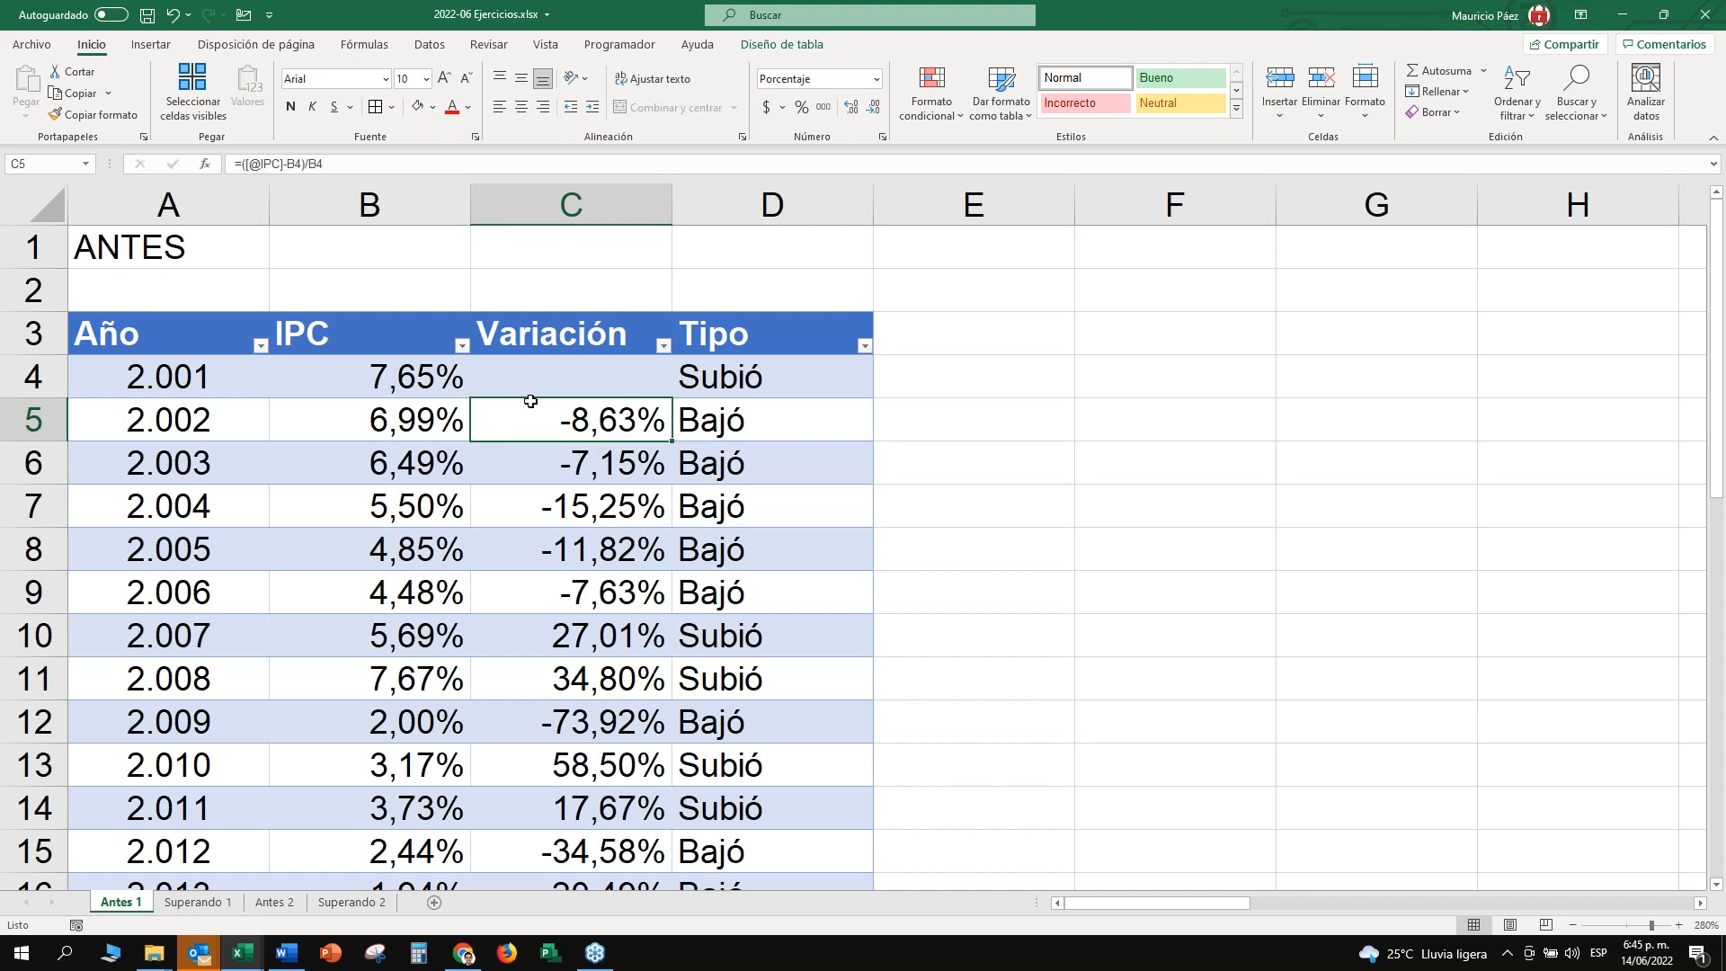
Apply the 3 flechas (de color) icon set as conditional formatting to the Variación column's data cells and review the arrows down the column.
click(575, 315)
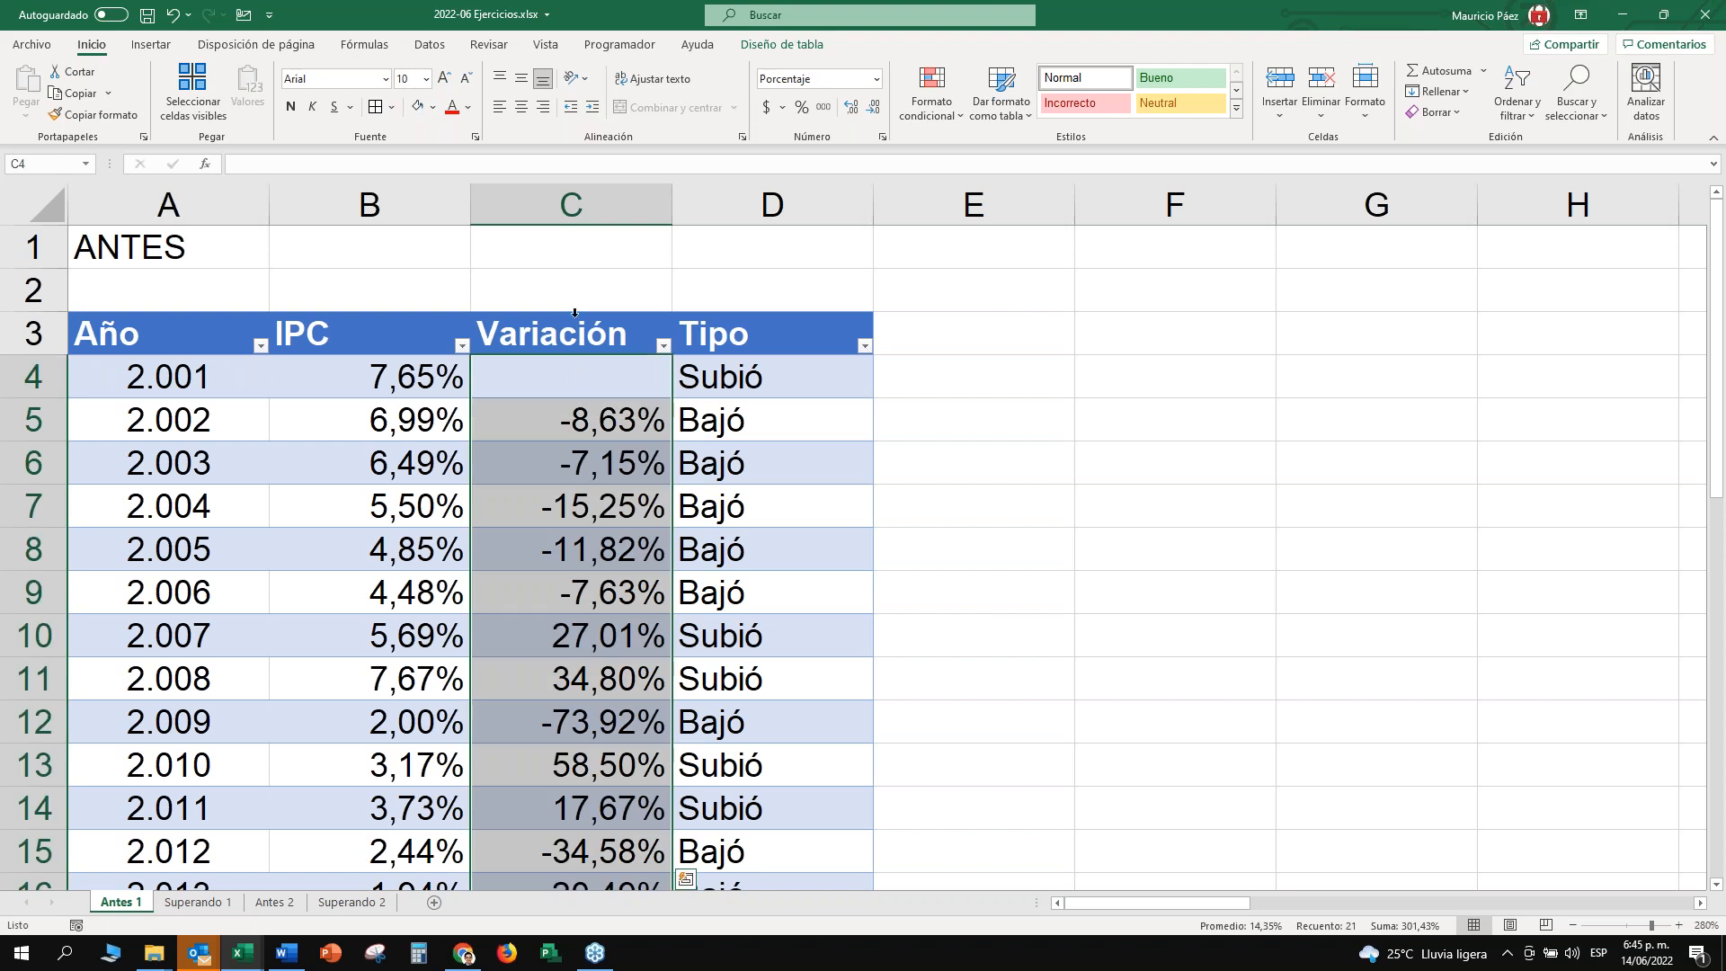
click(942, 109)
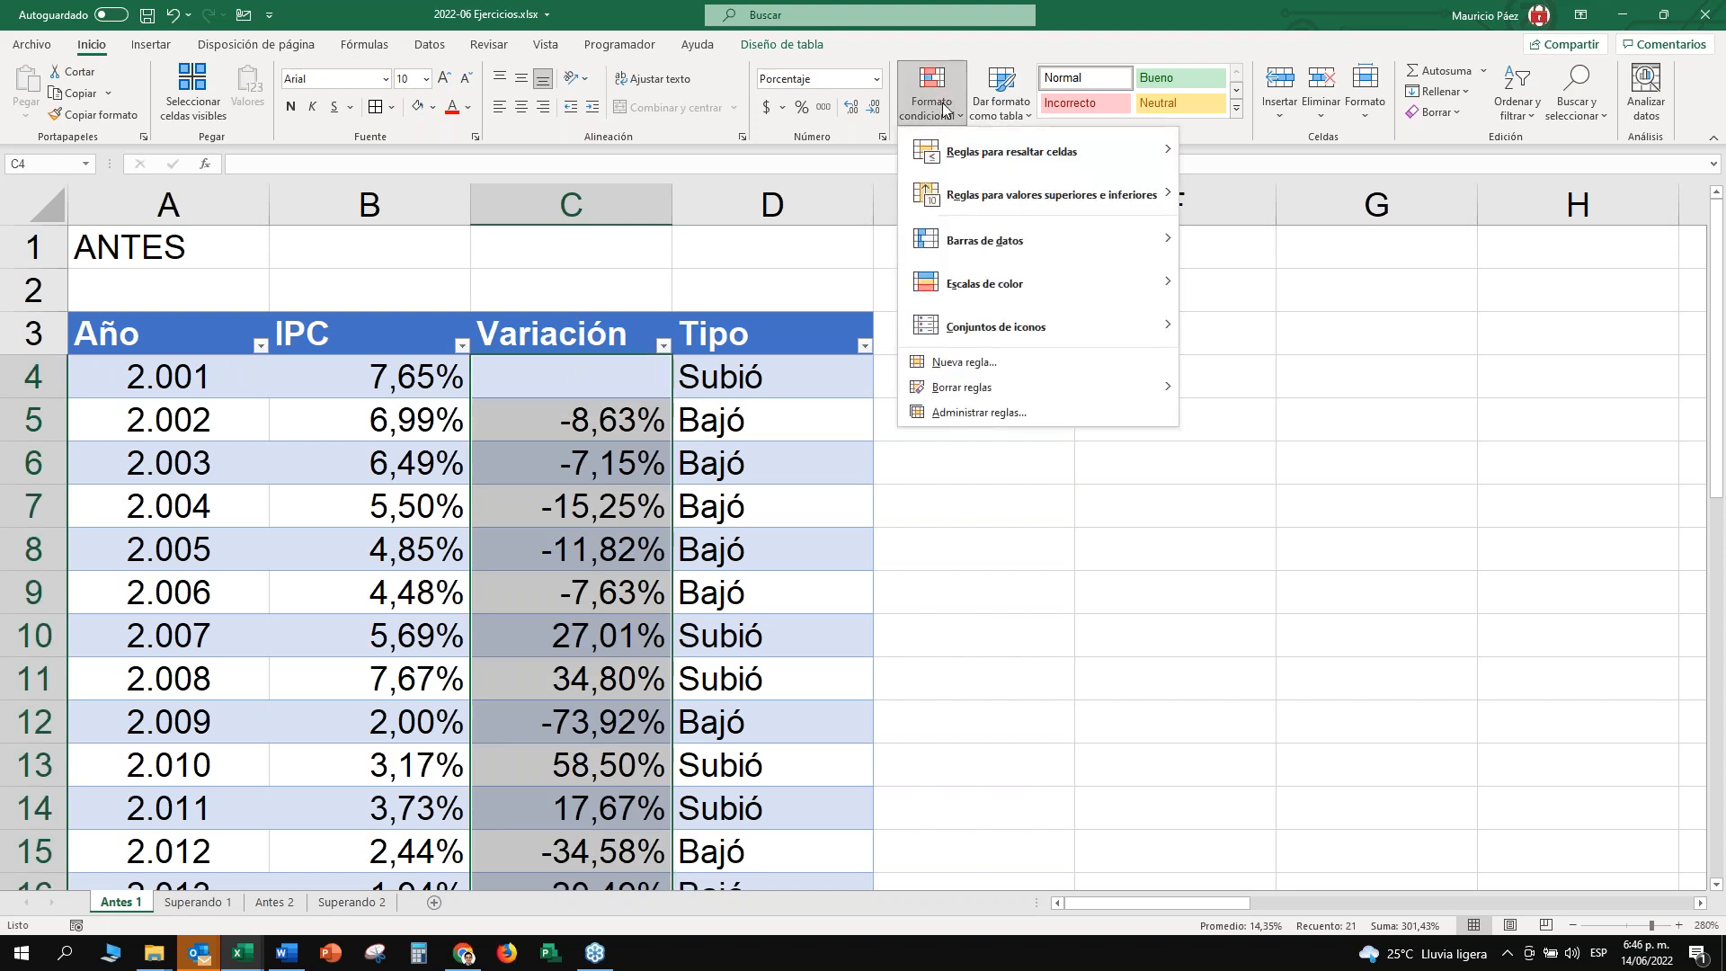
click(944, 109)
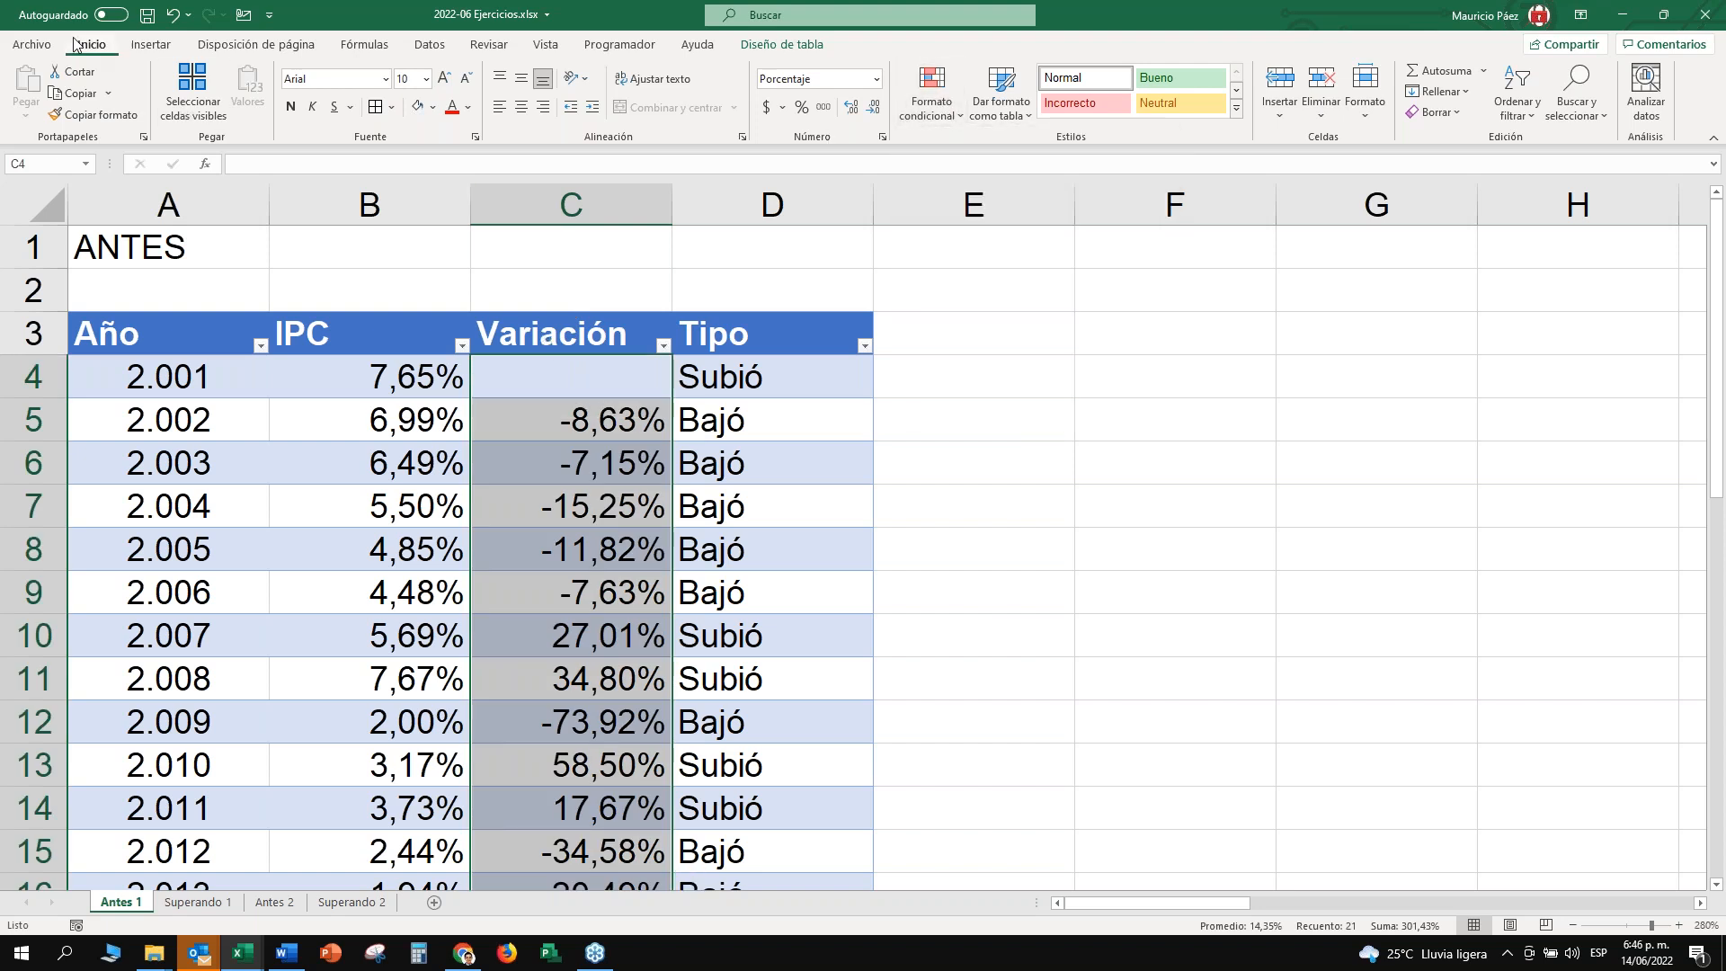
click(939, 115)
mouse_move(1025, 159)
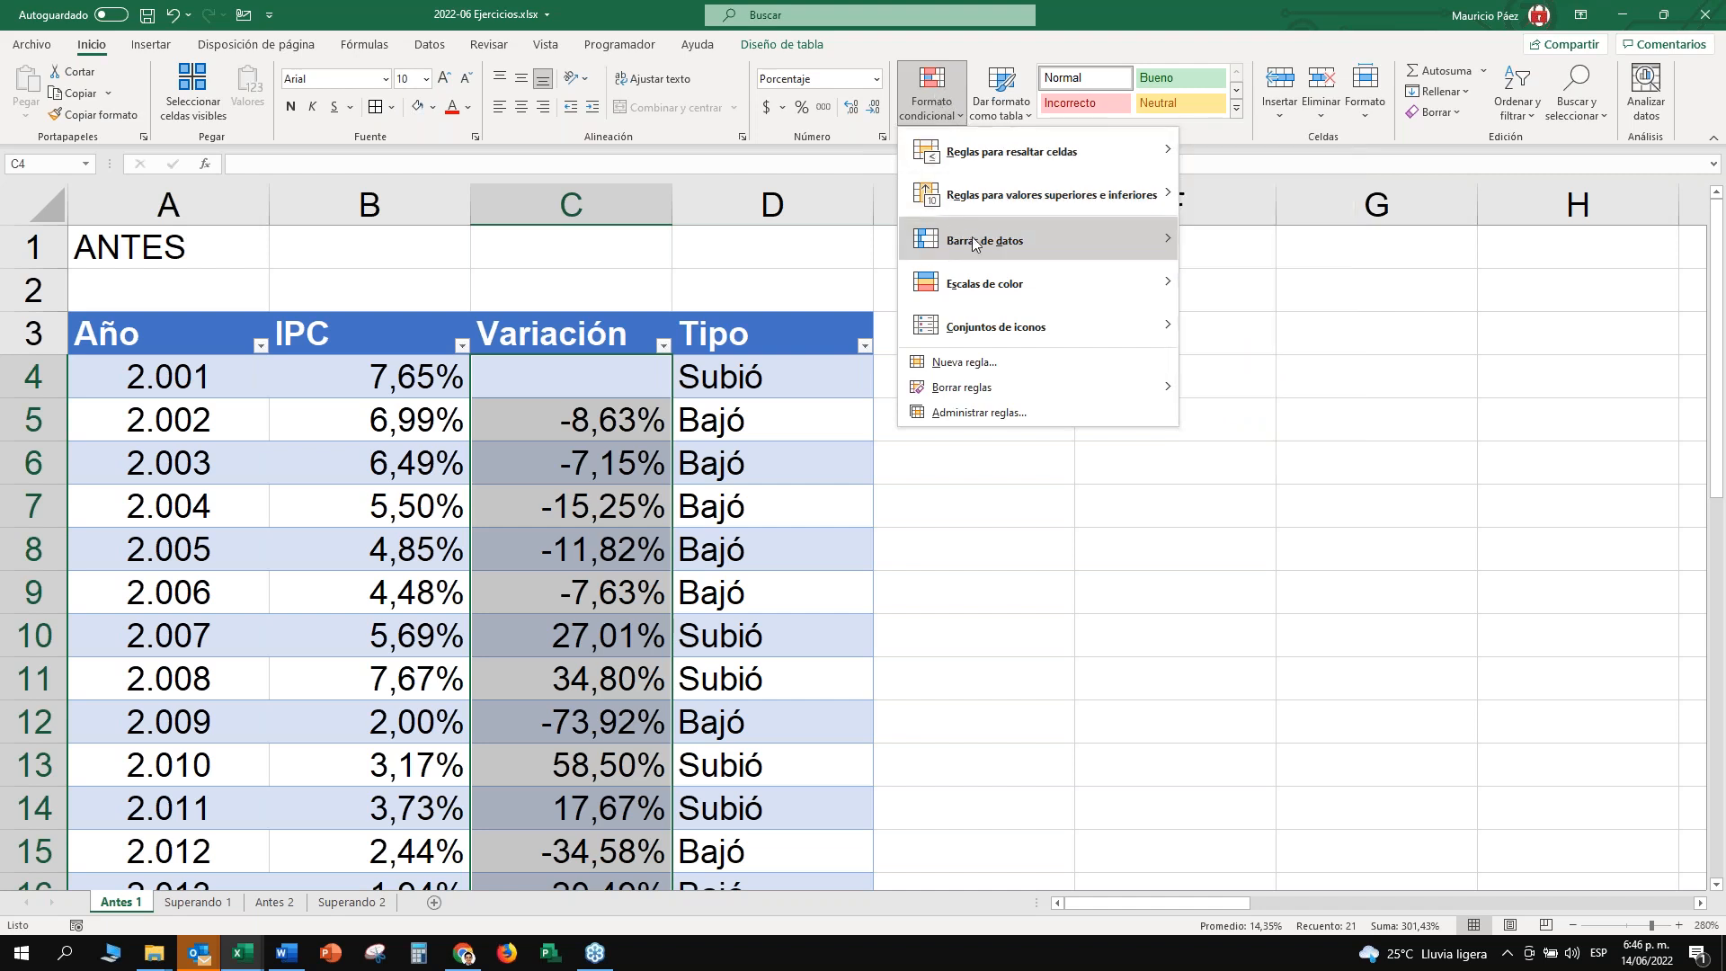
mouse_move(981, 286)
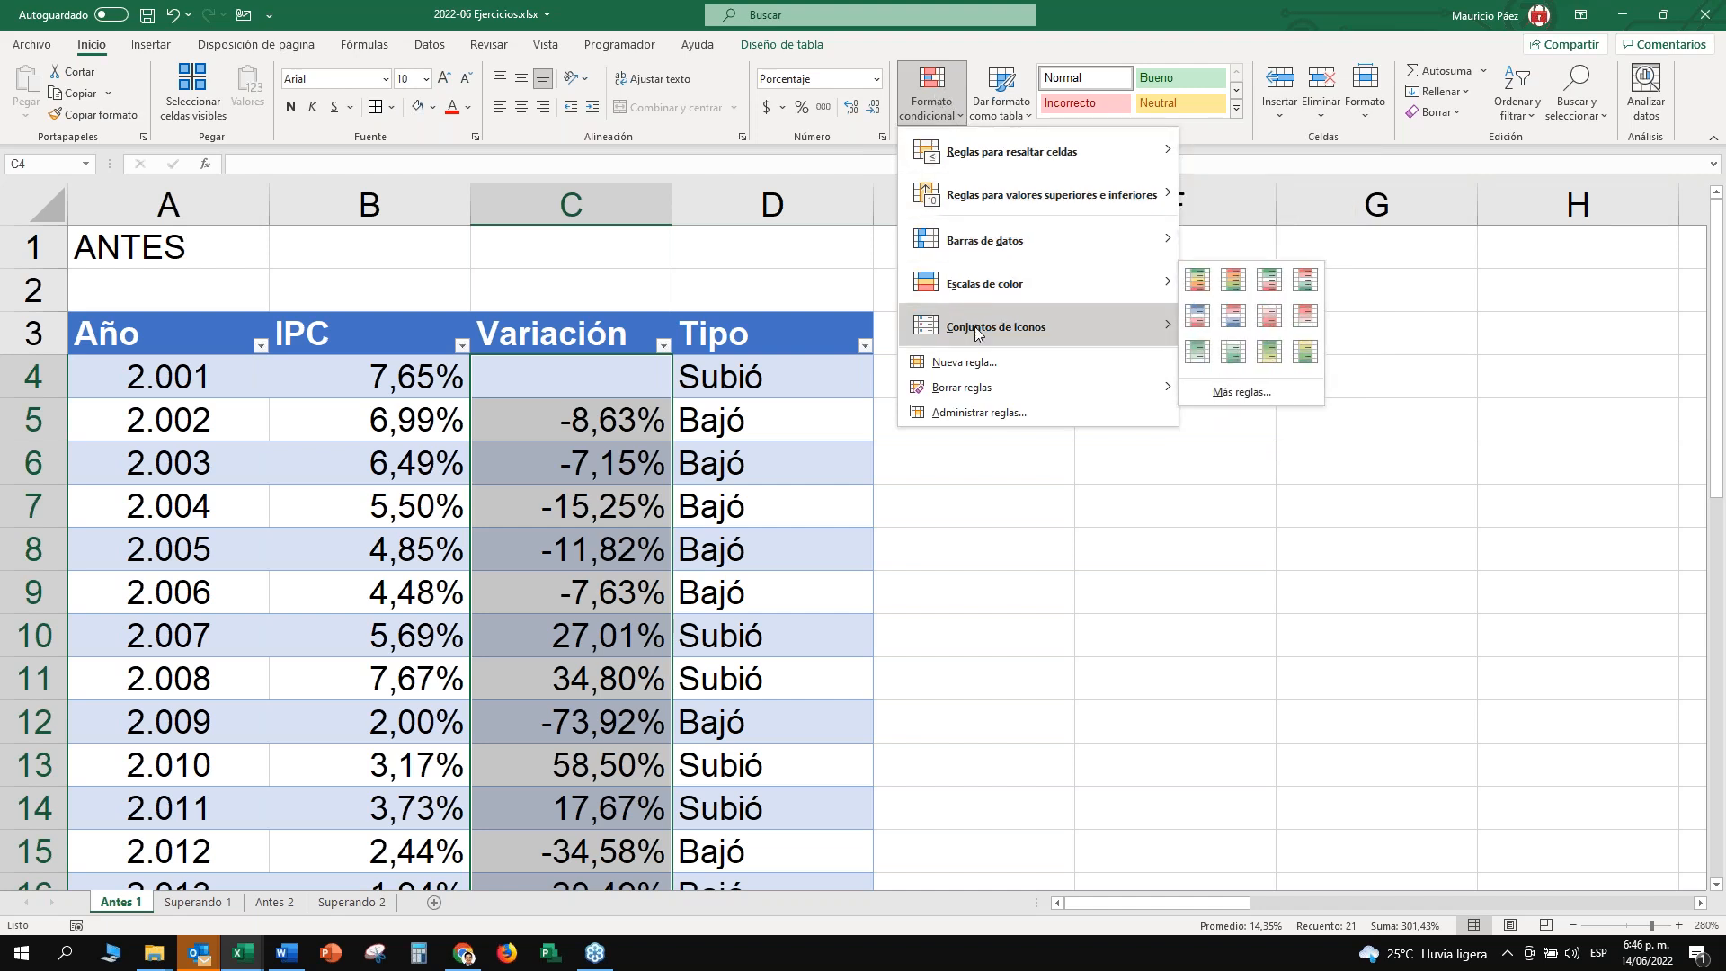
mouse_move(976, 333)
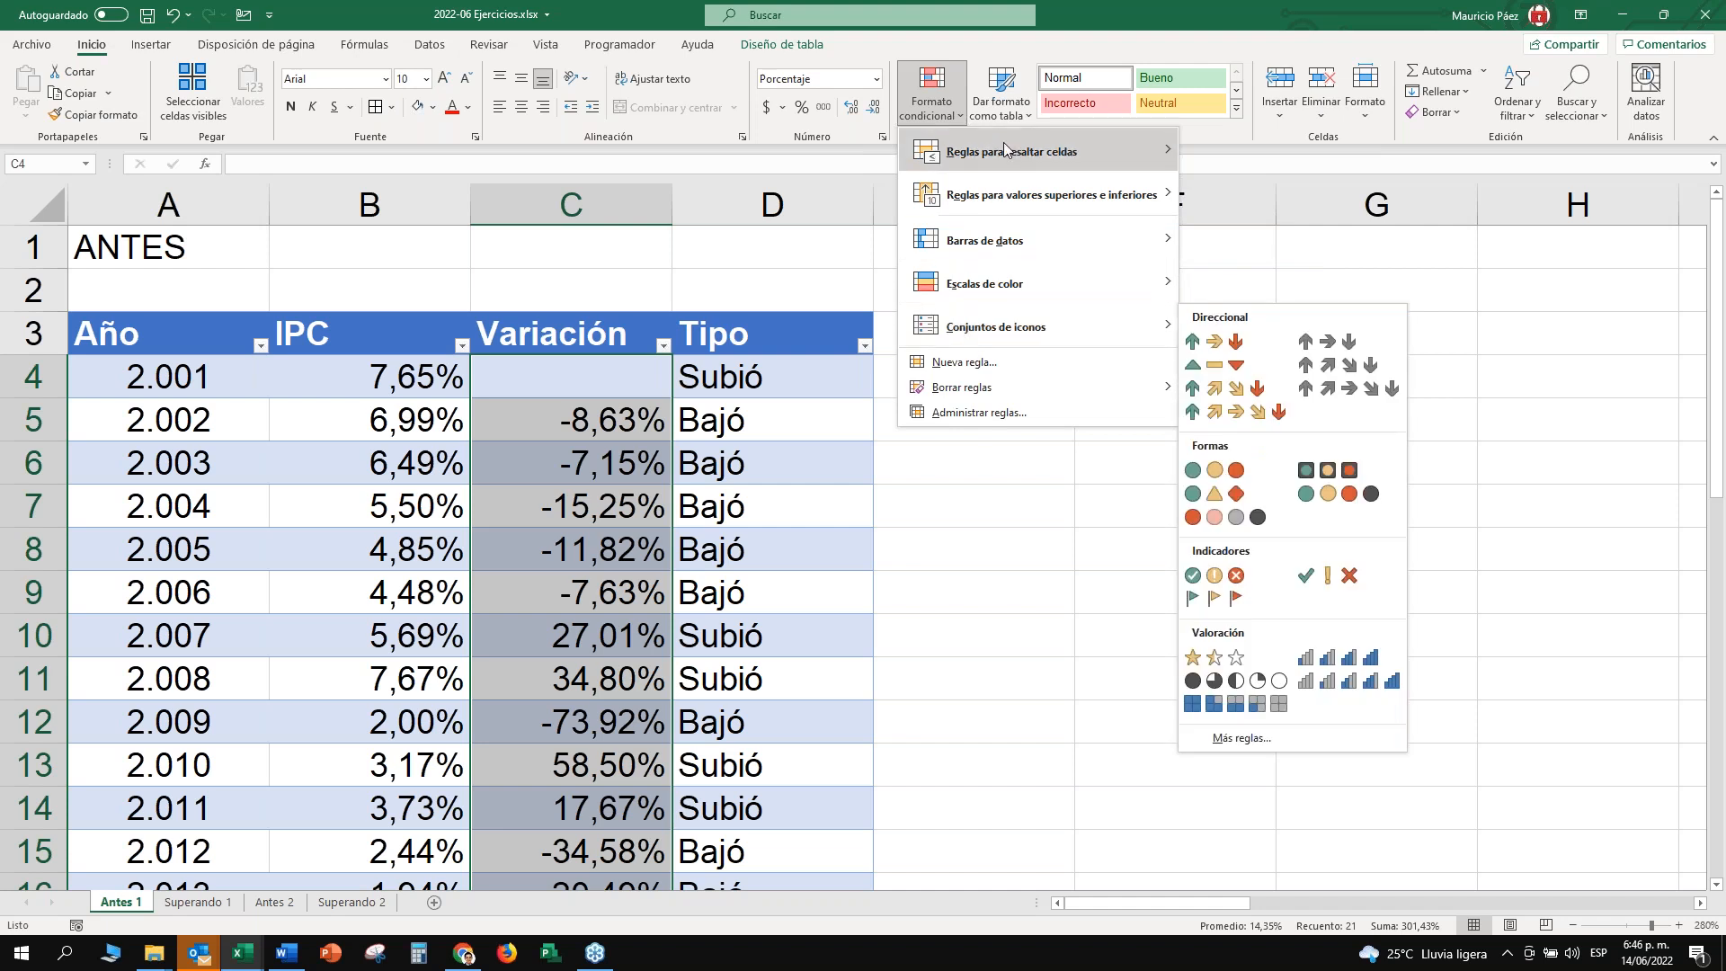
mouse_move(1084, 205)
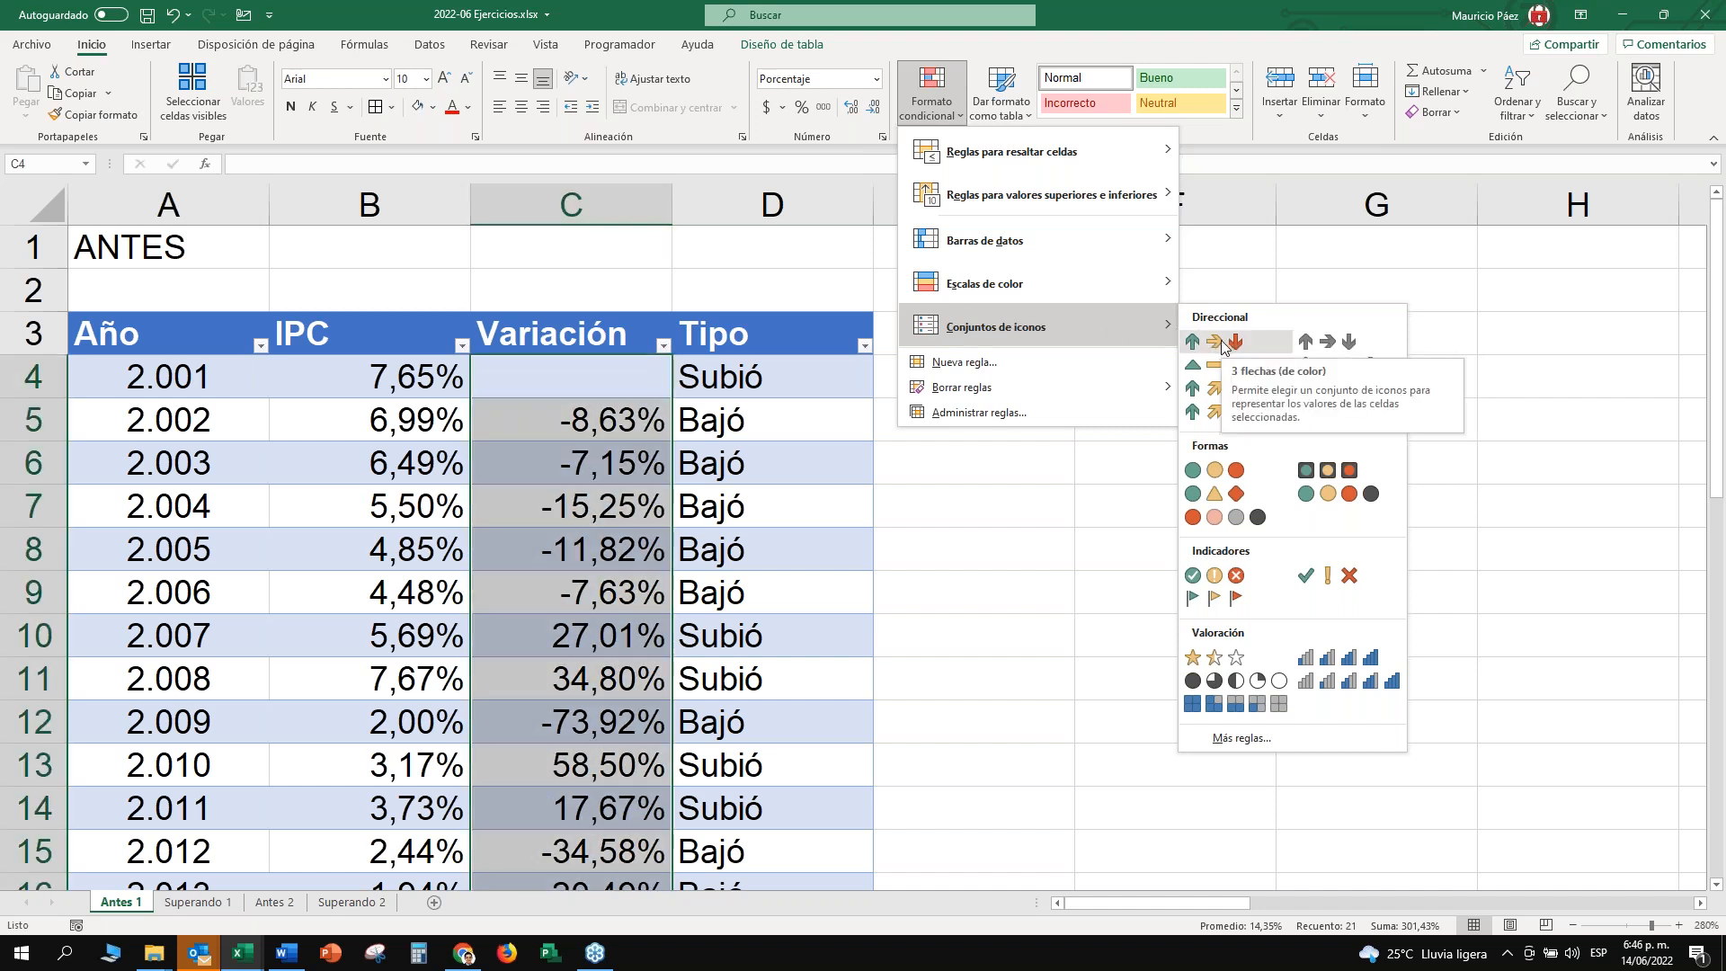
click(1223, 347)
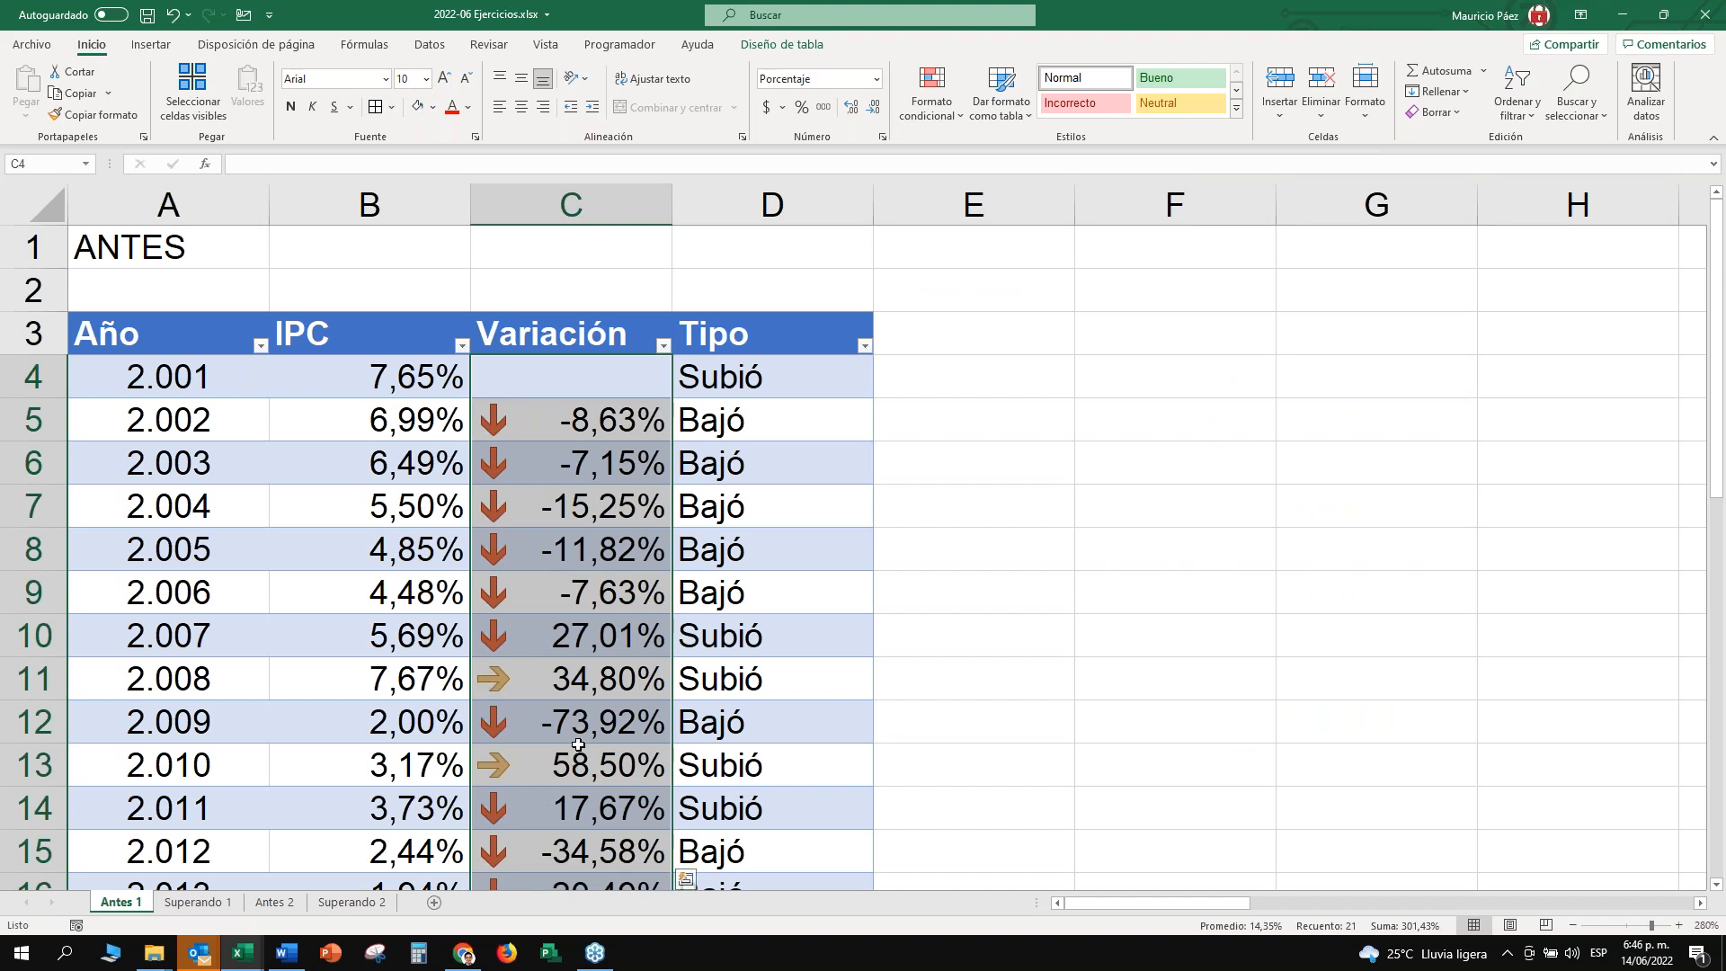
scroll(578, 744, down, 4)
scroll(584, 674, up, 1)
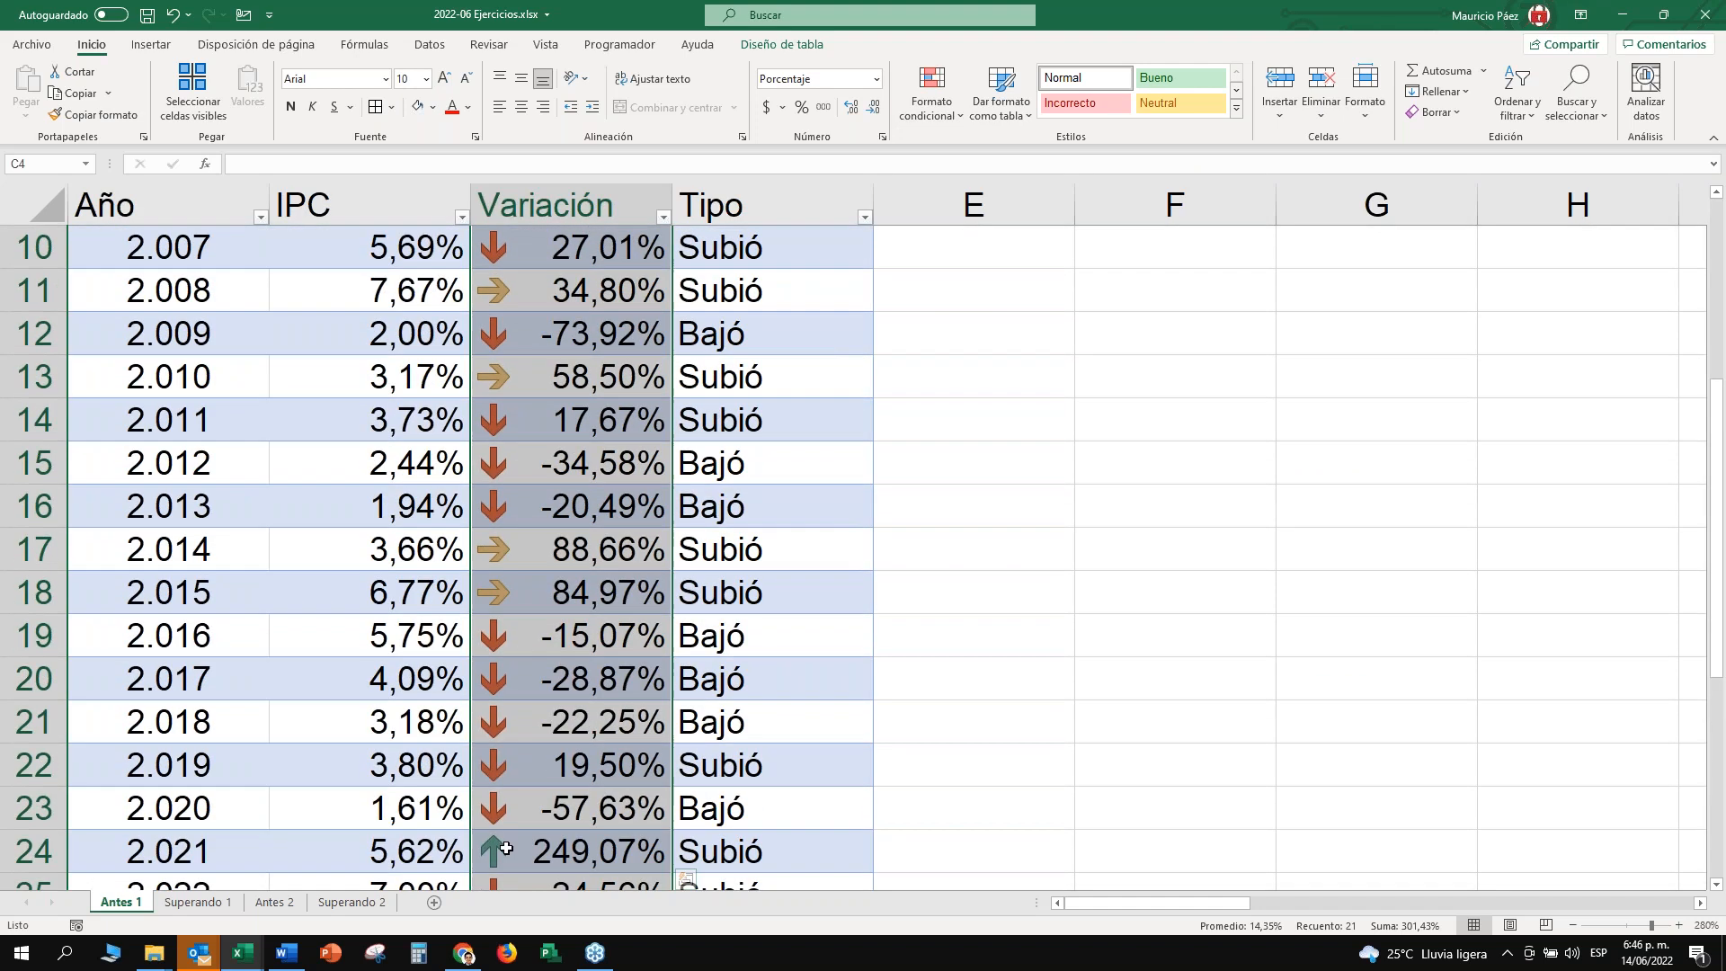
scroll(591, 597, up, 3)
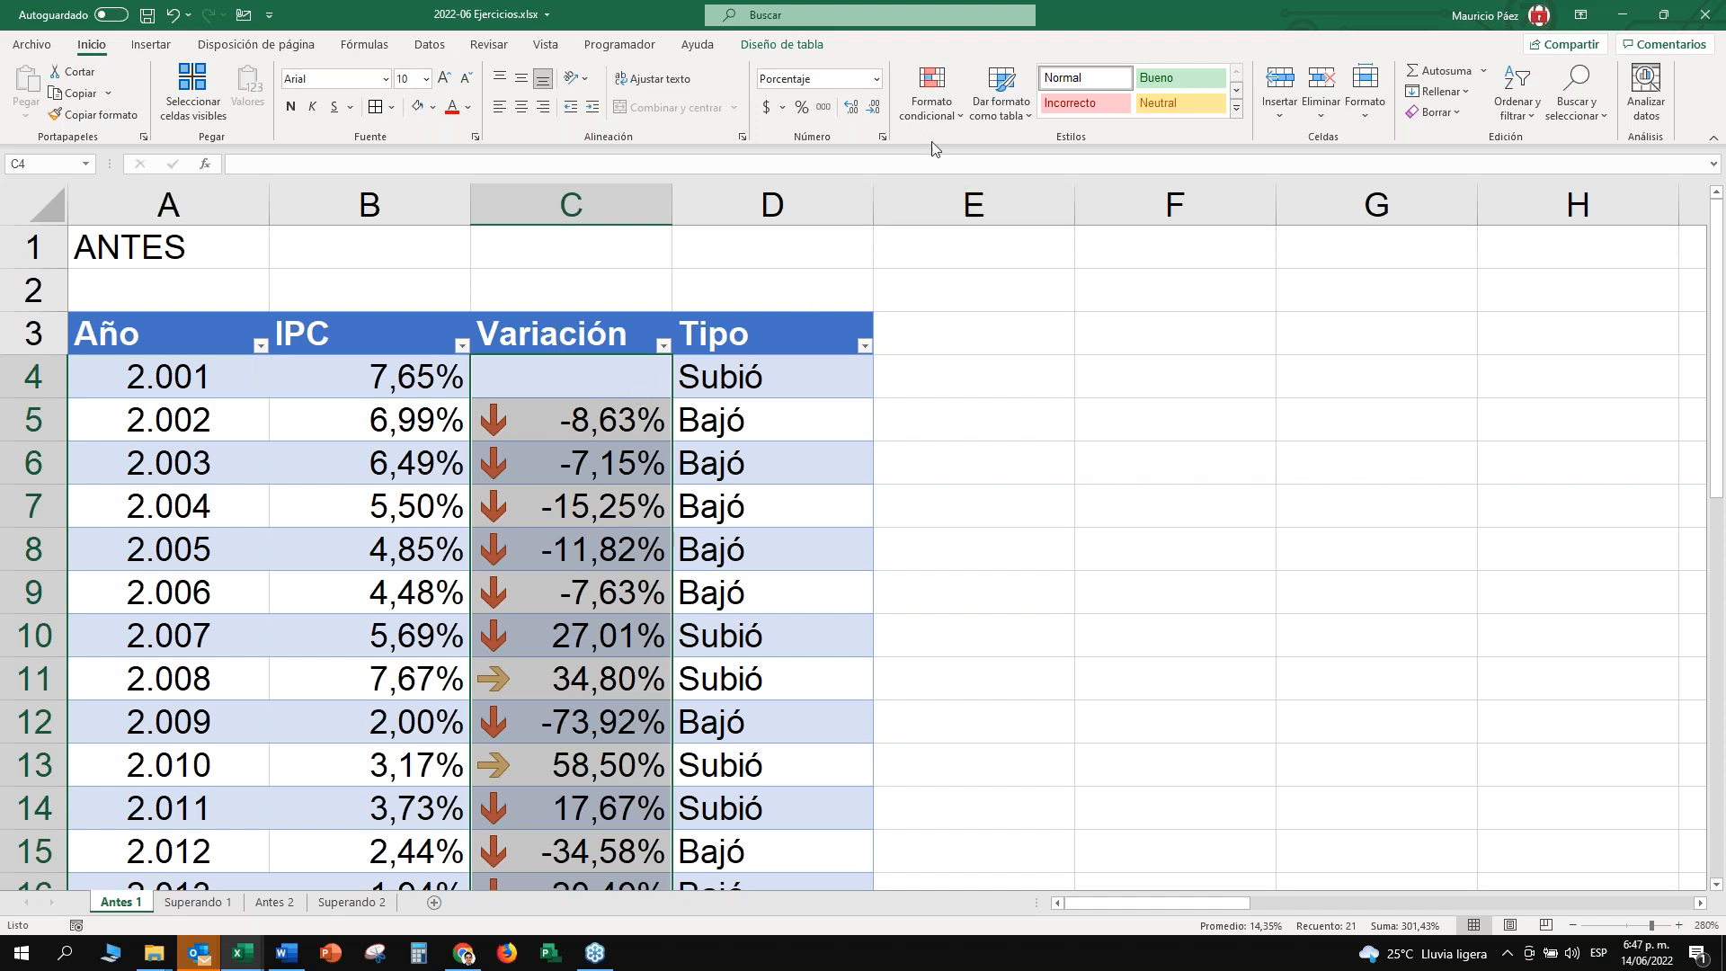
Open the Variación icon-set rule for editing and examine its format styles, icon styles and icon choices without altering them.
click(935, 115)
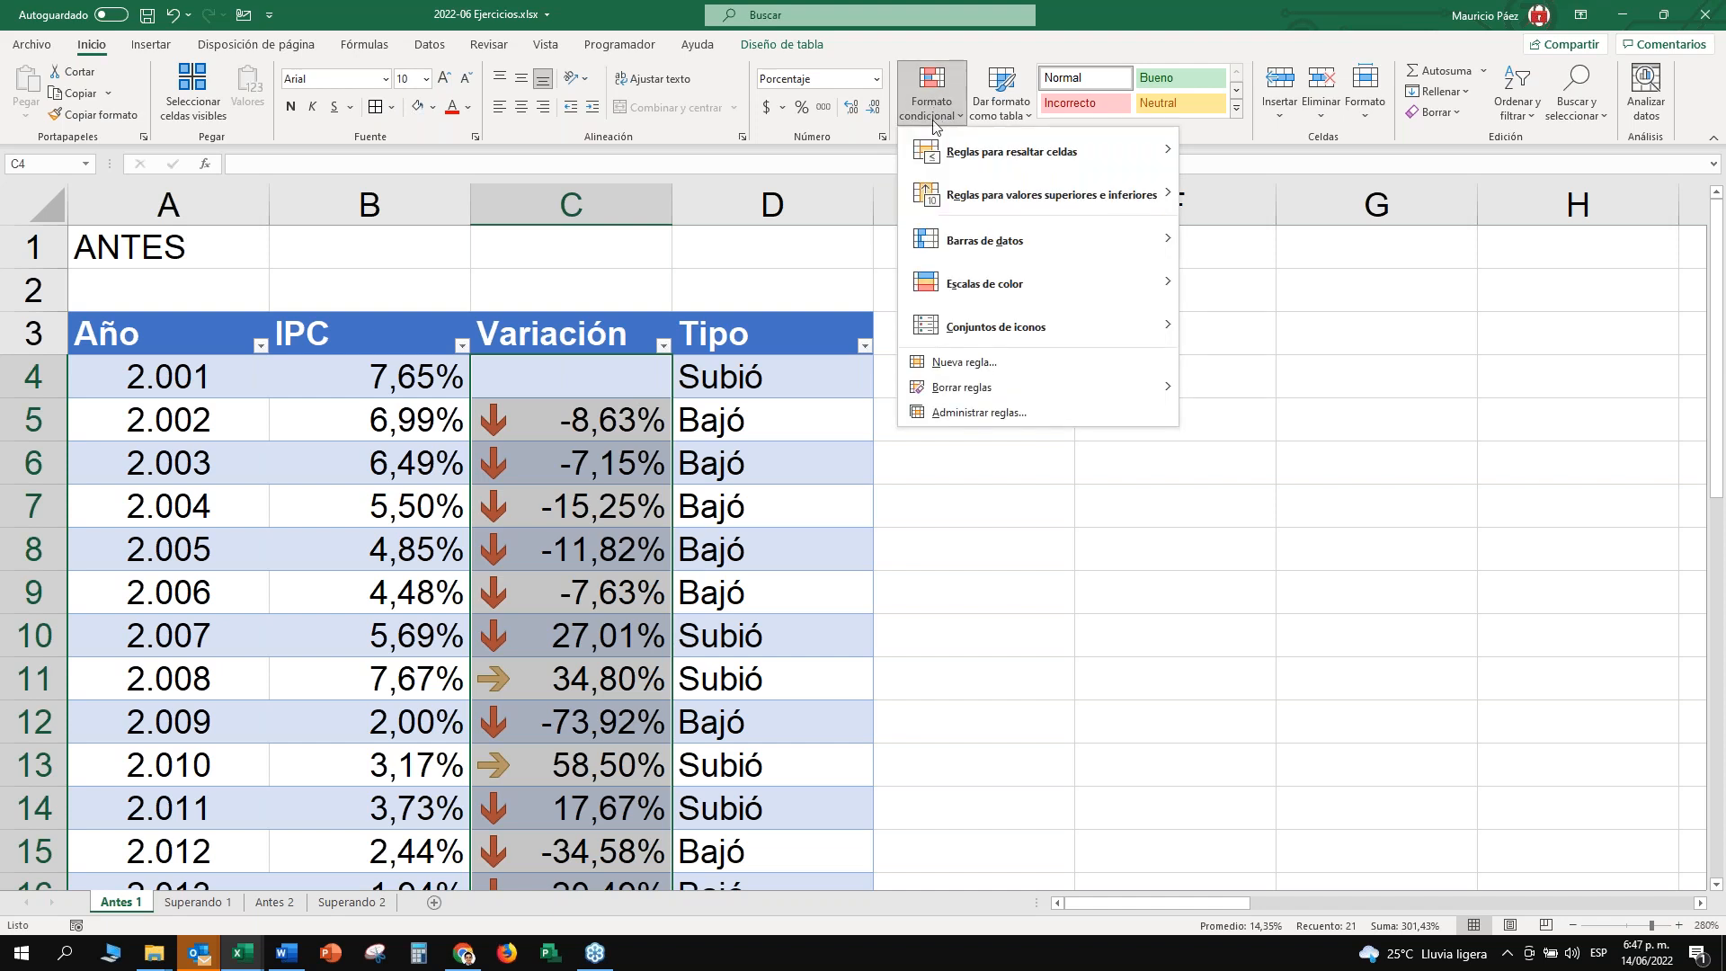
click(984, 419)
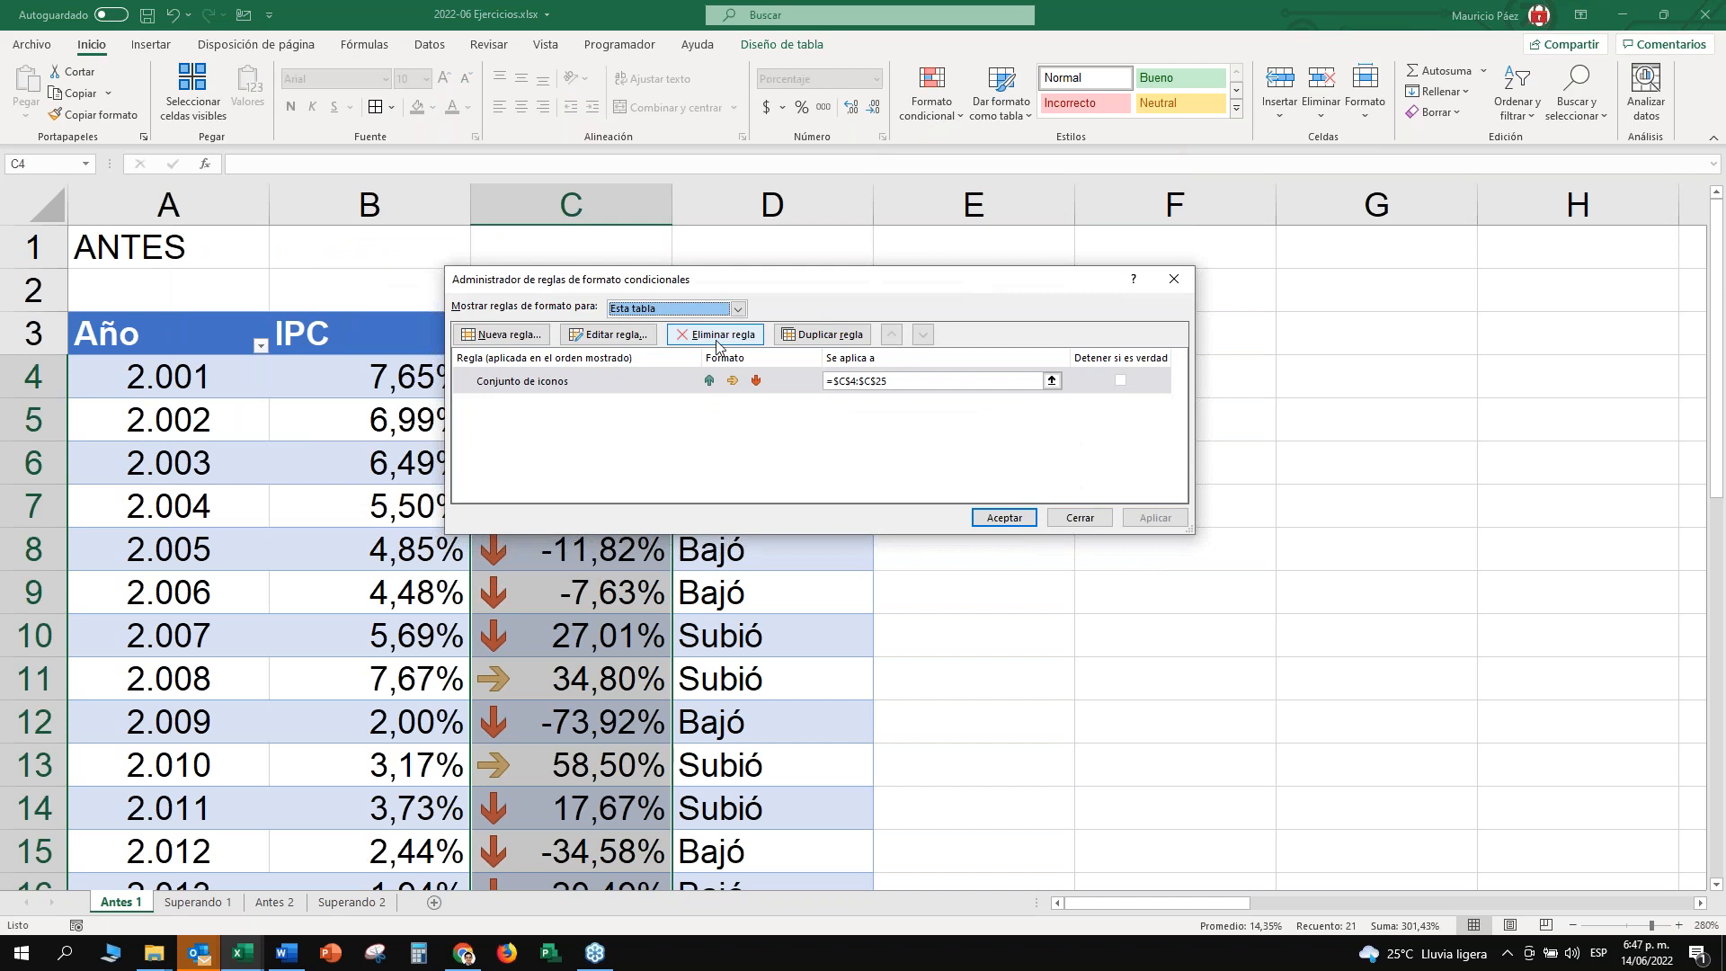
click(528, 383)
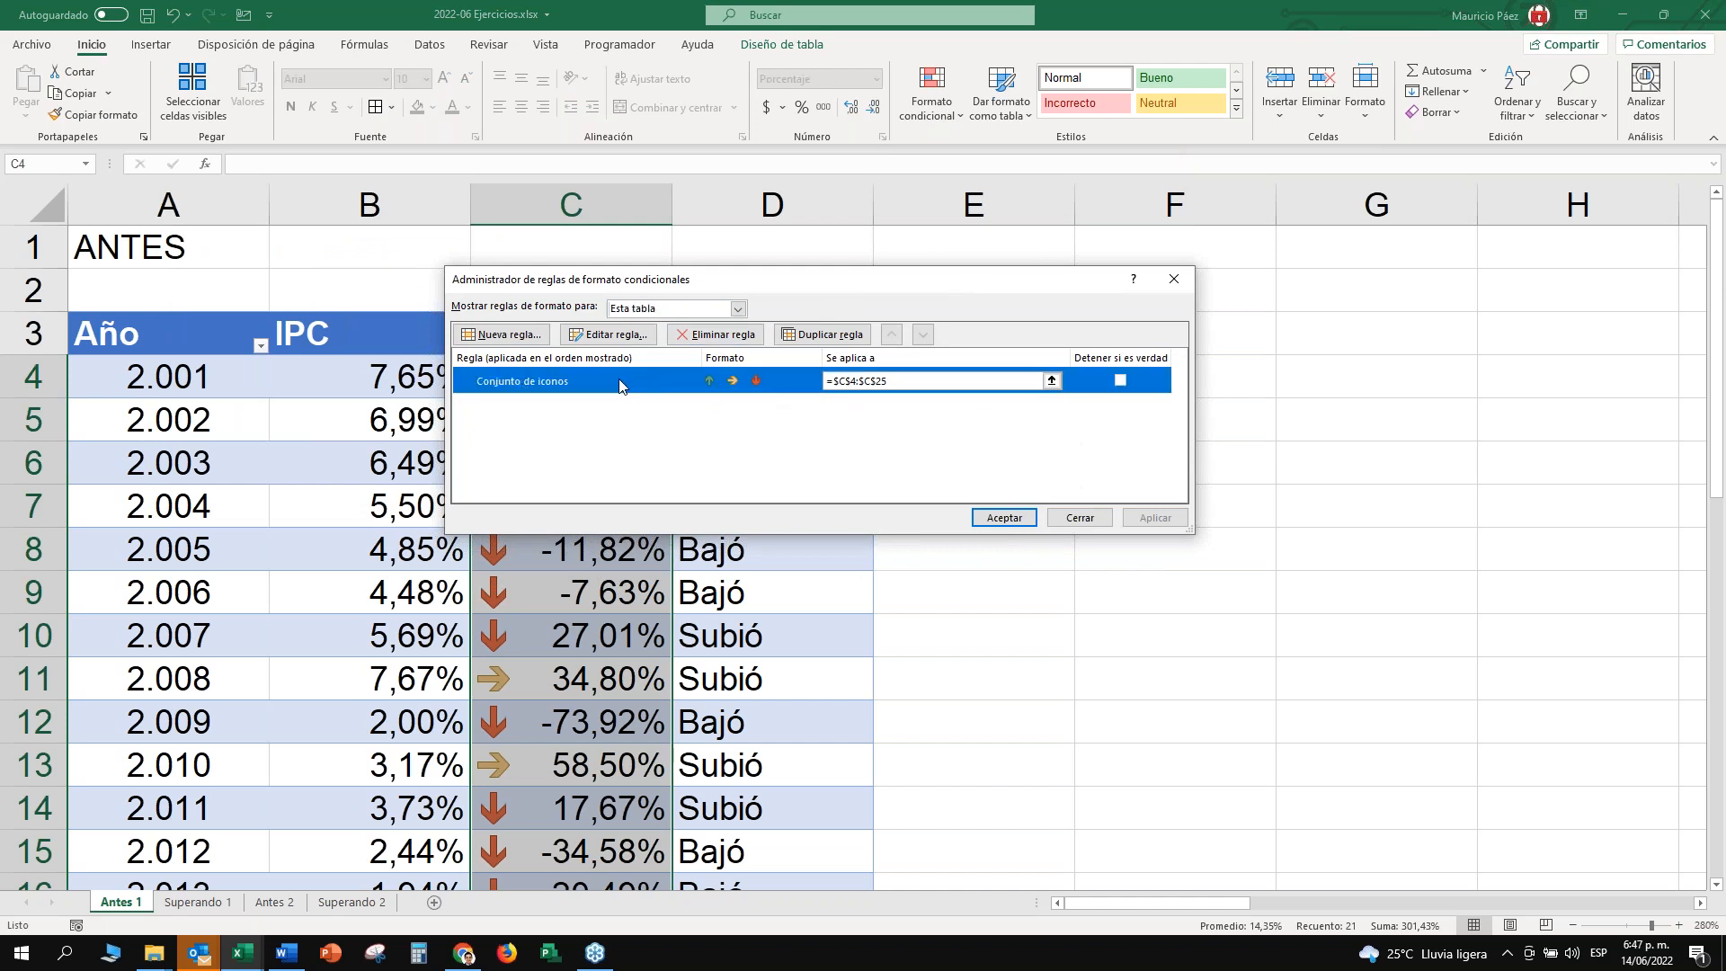
click(611, 335)
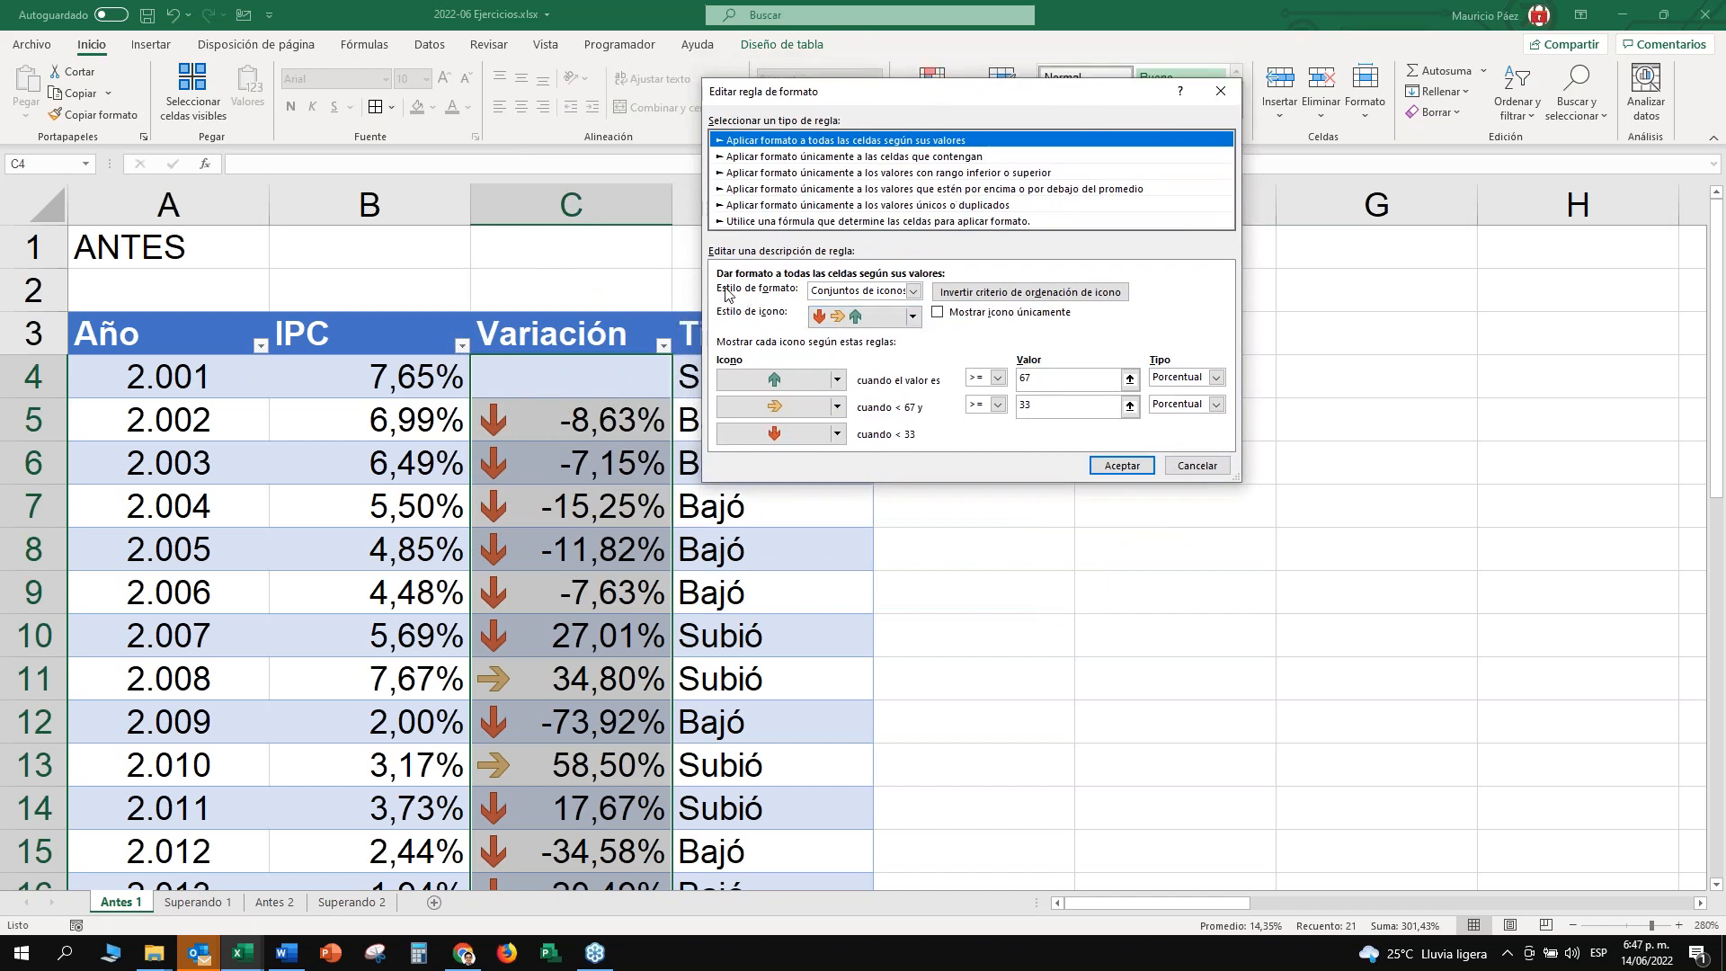
click(914, 291)
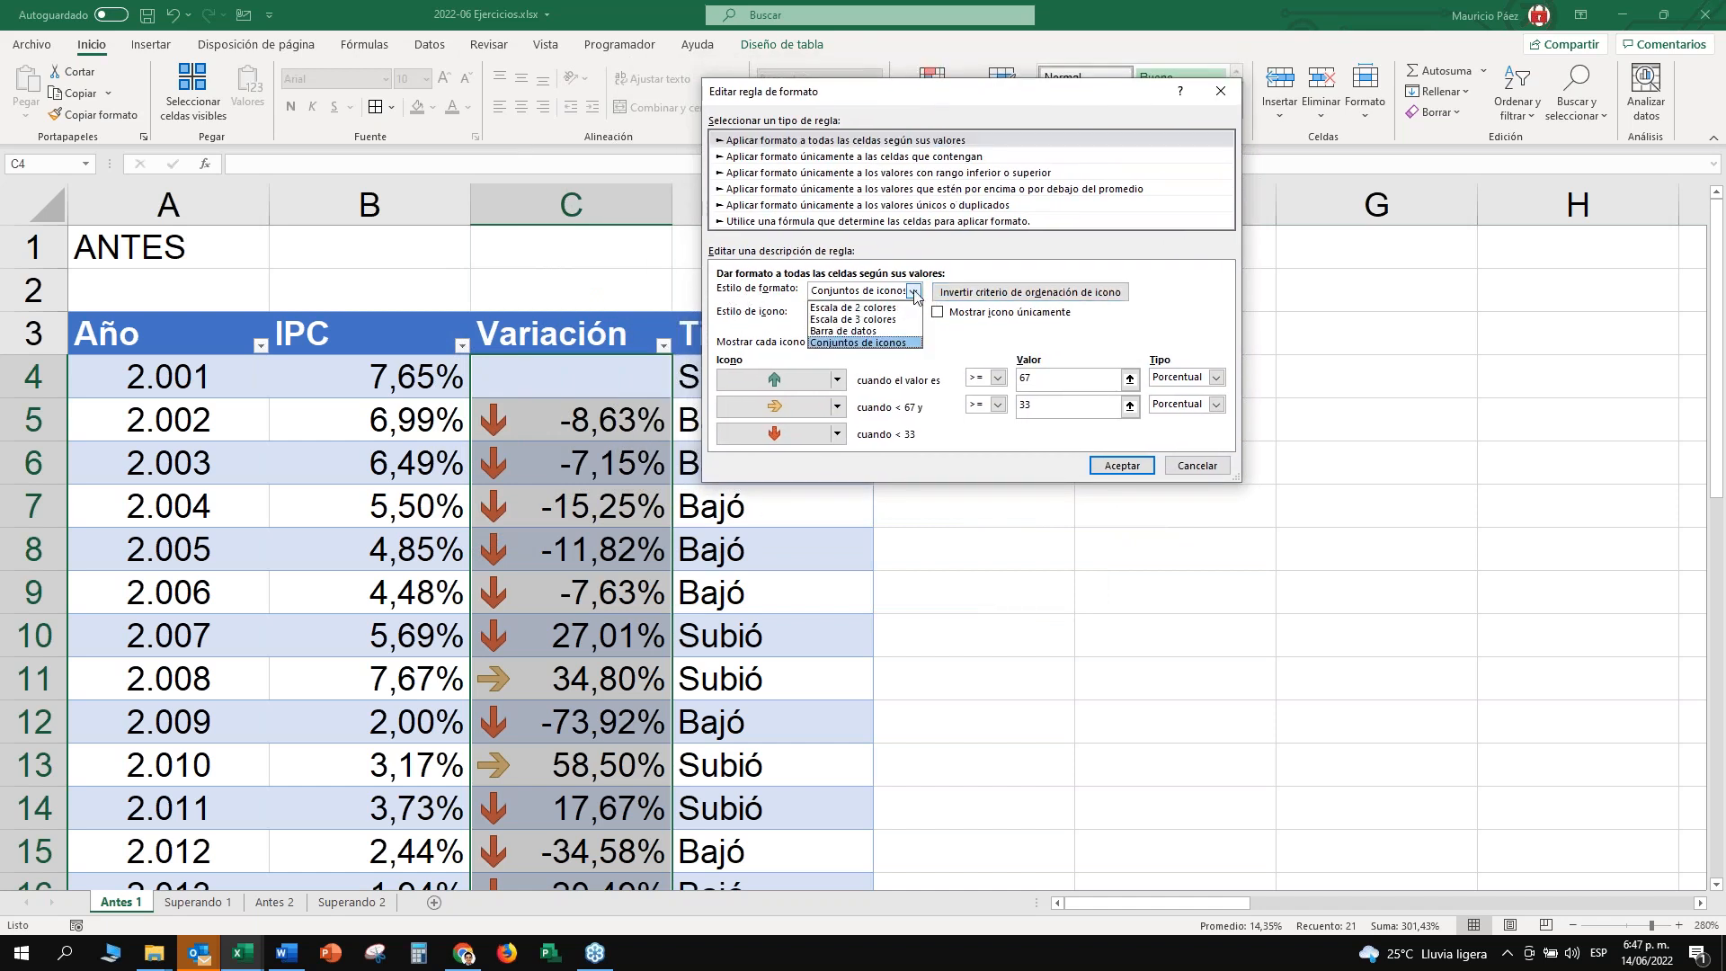
click(914, 292)
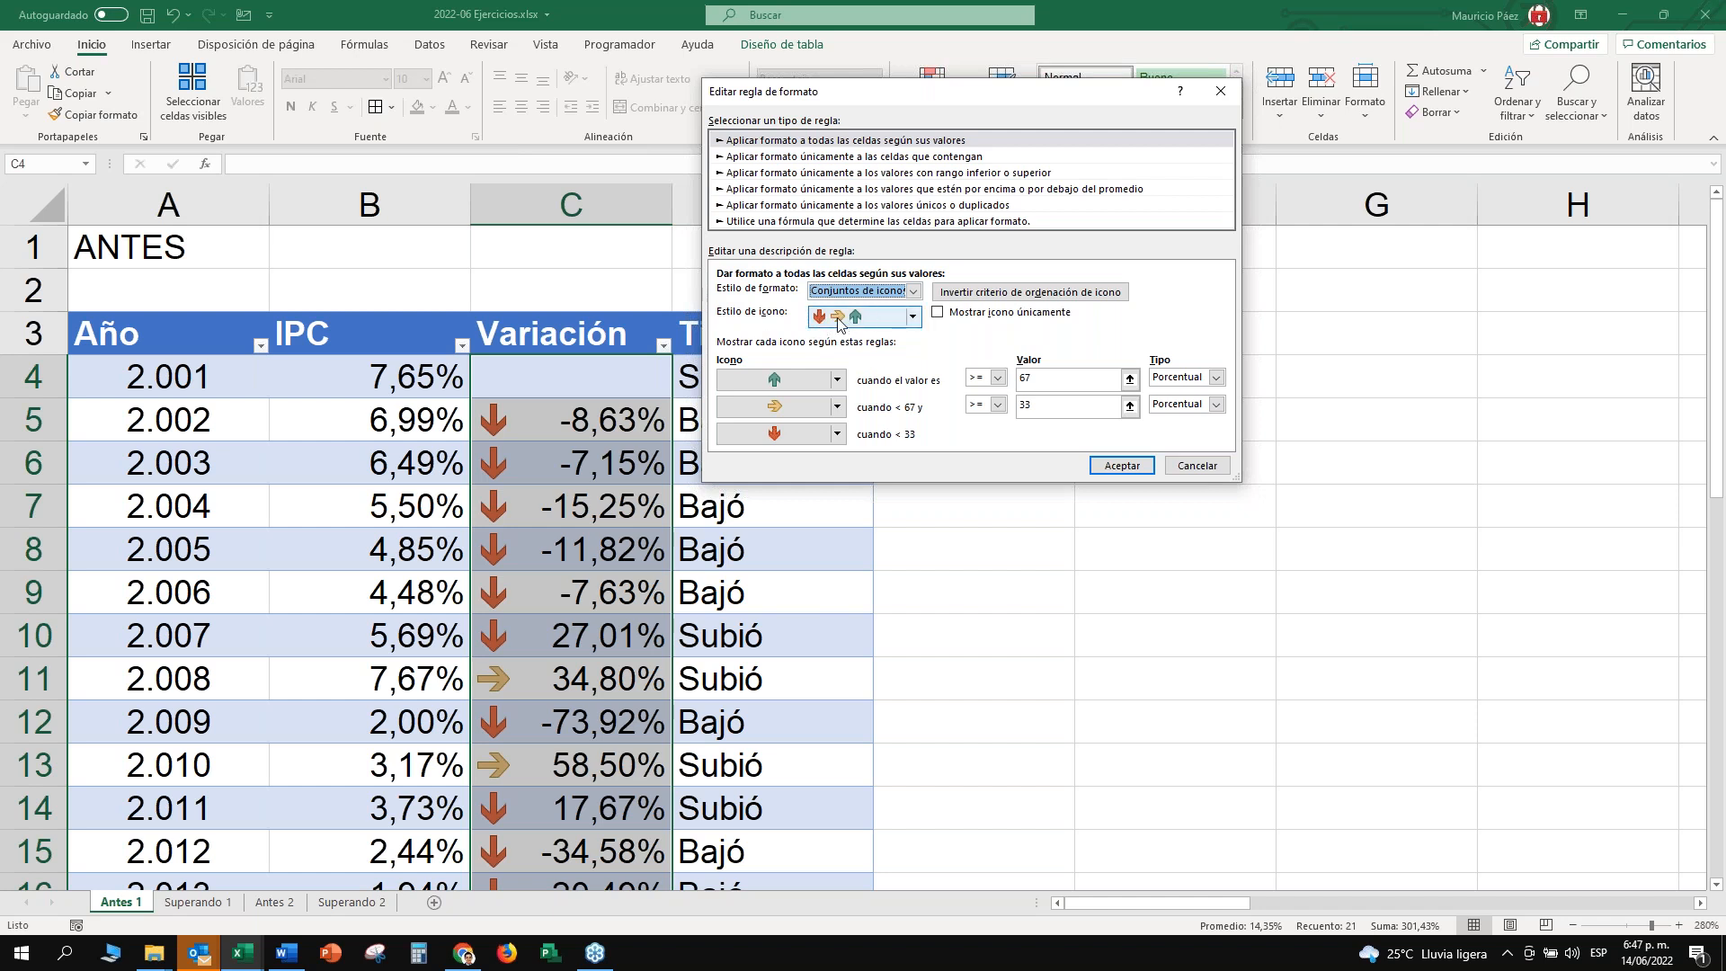
click(913, 316)
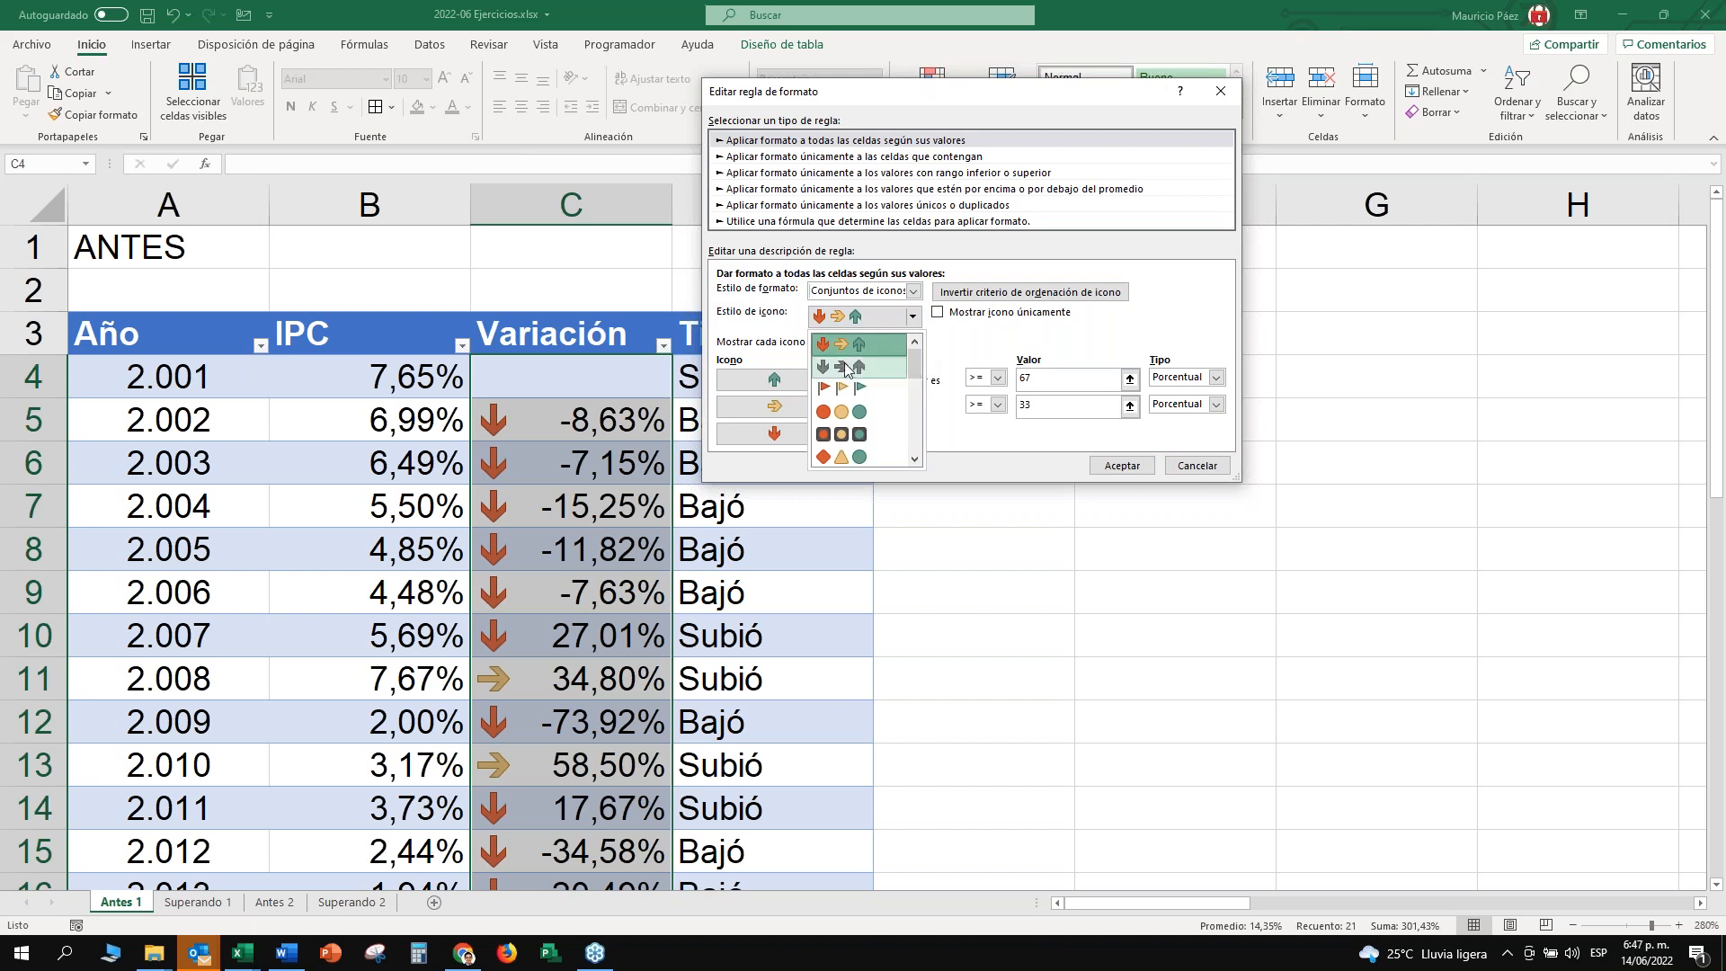
mouse_move(919, 371)
mouse_down()
mouse_move(919, 459)
mouse_move(917, 342)
mouse_up()
click(913, 291)
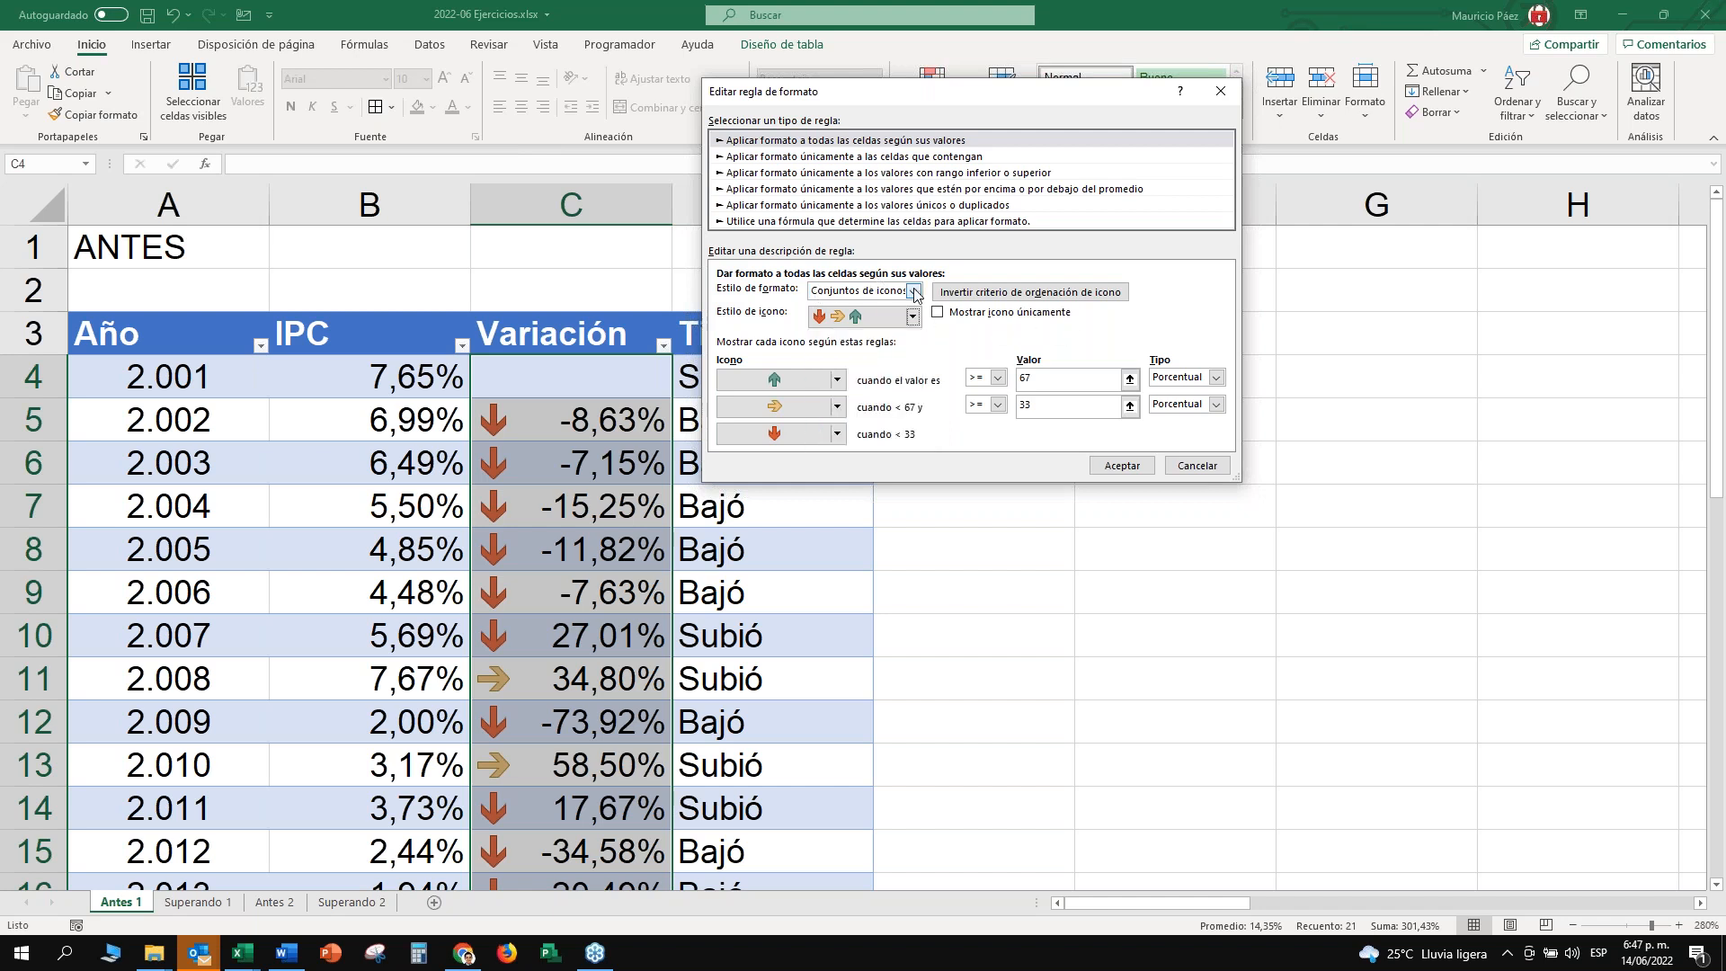
click(912, 291)
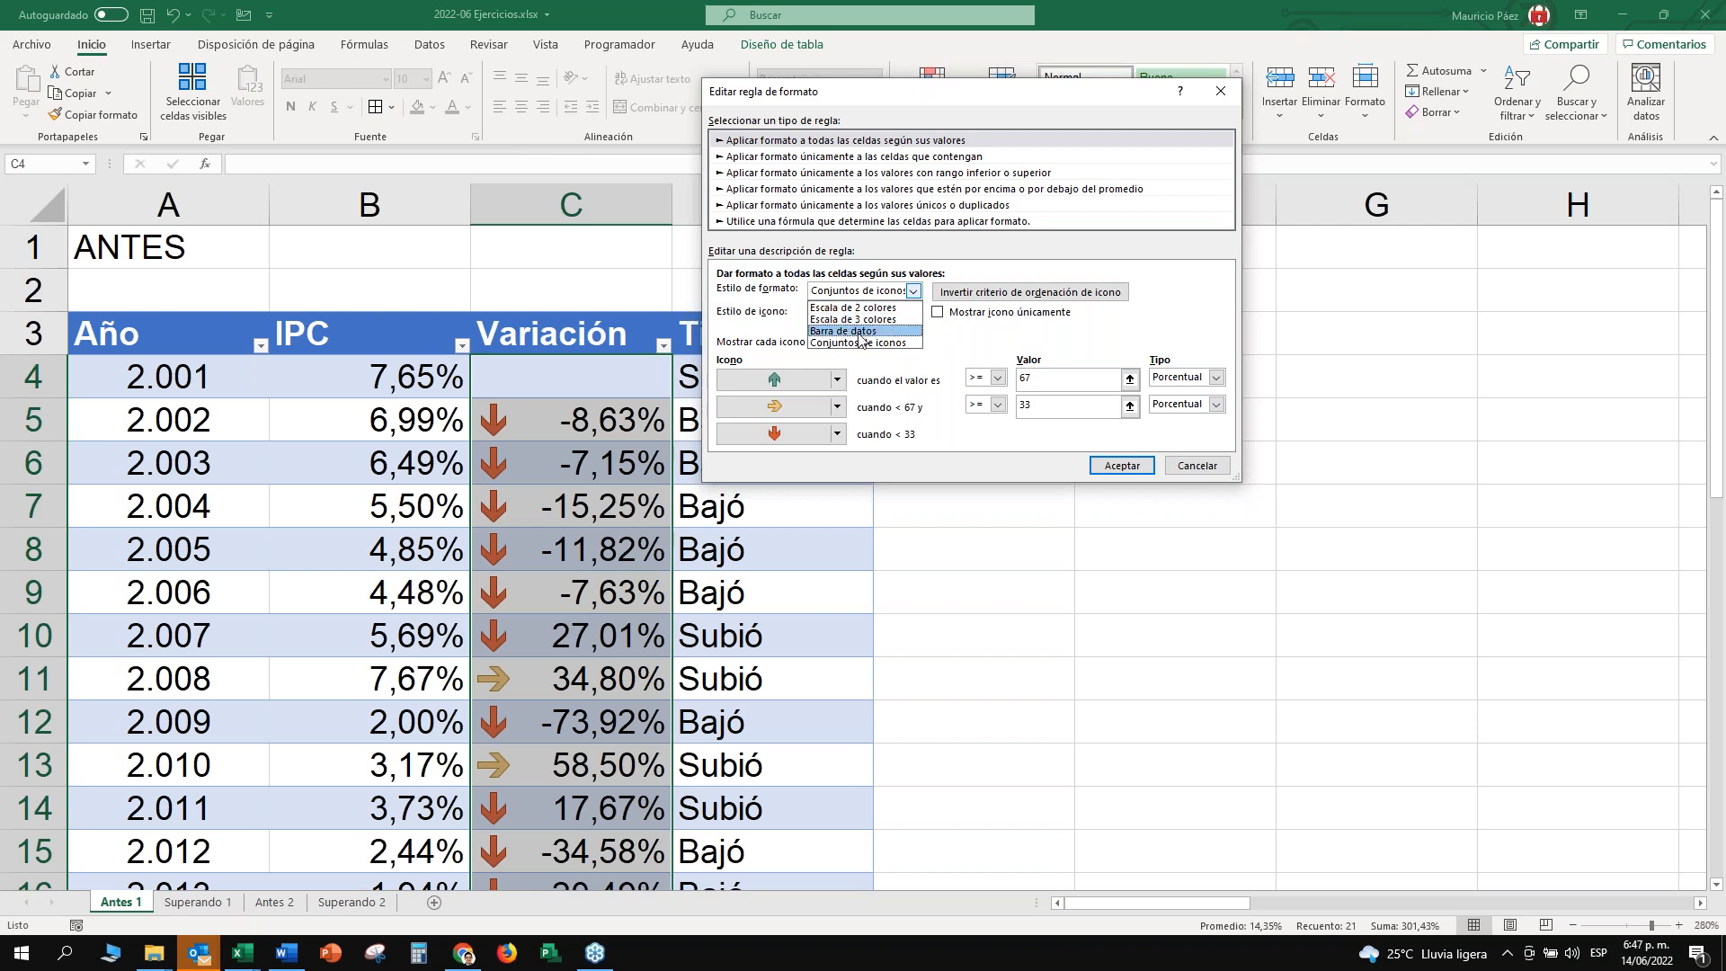
click(850, 342)
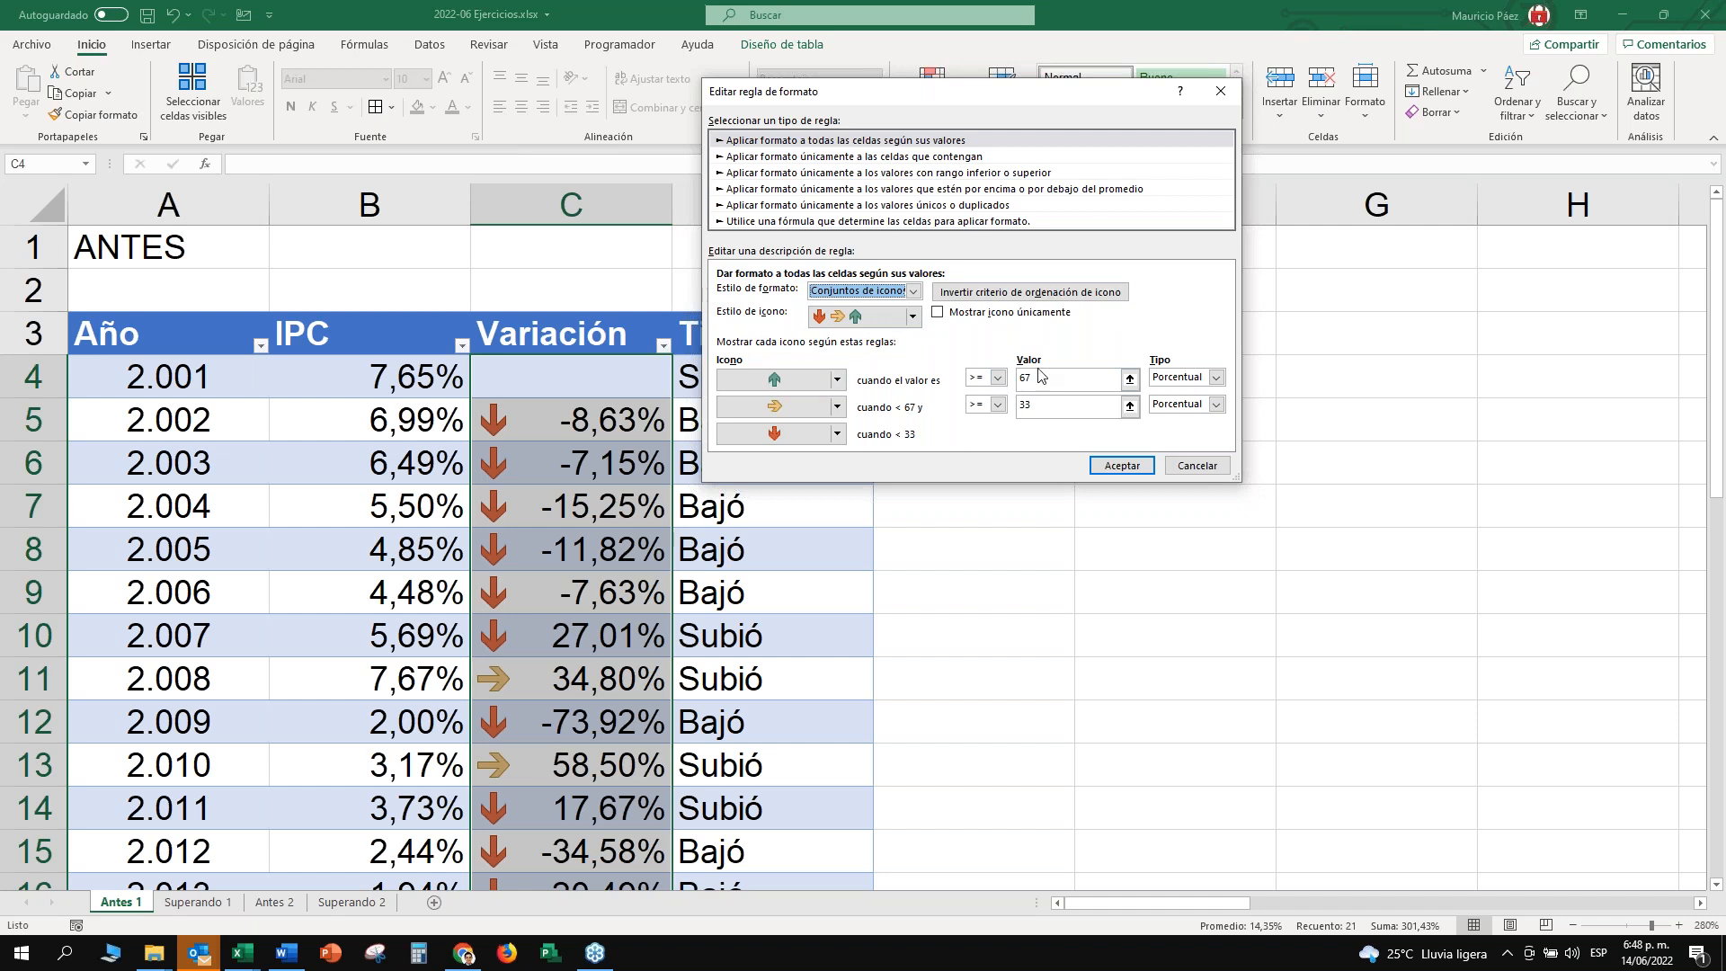
drag(983, 99, 998, 96)
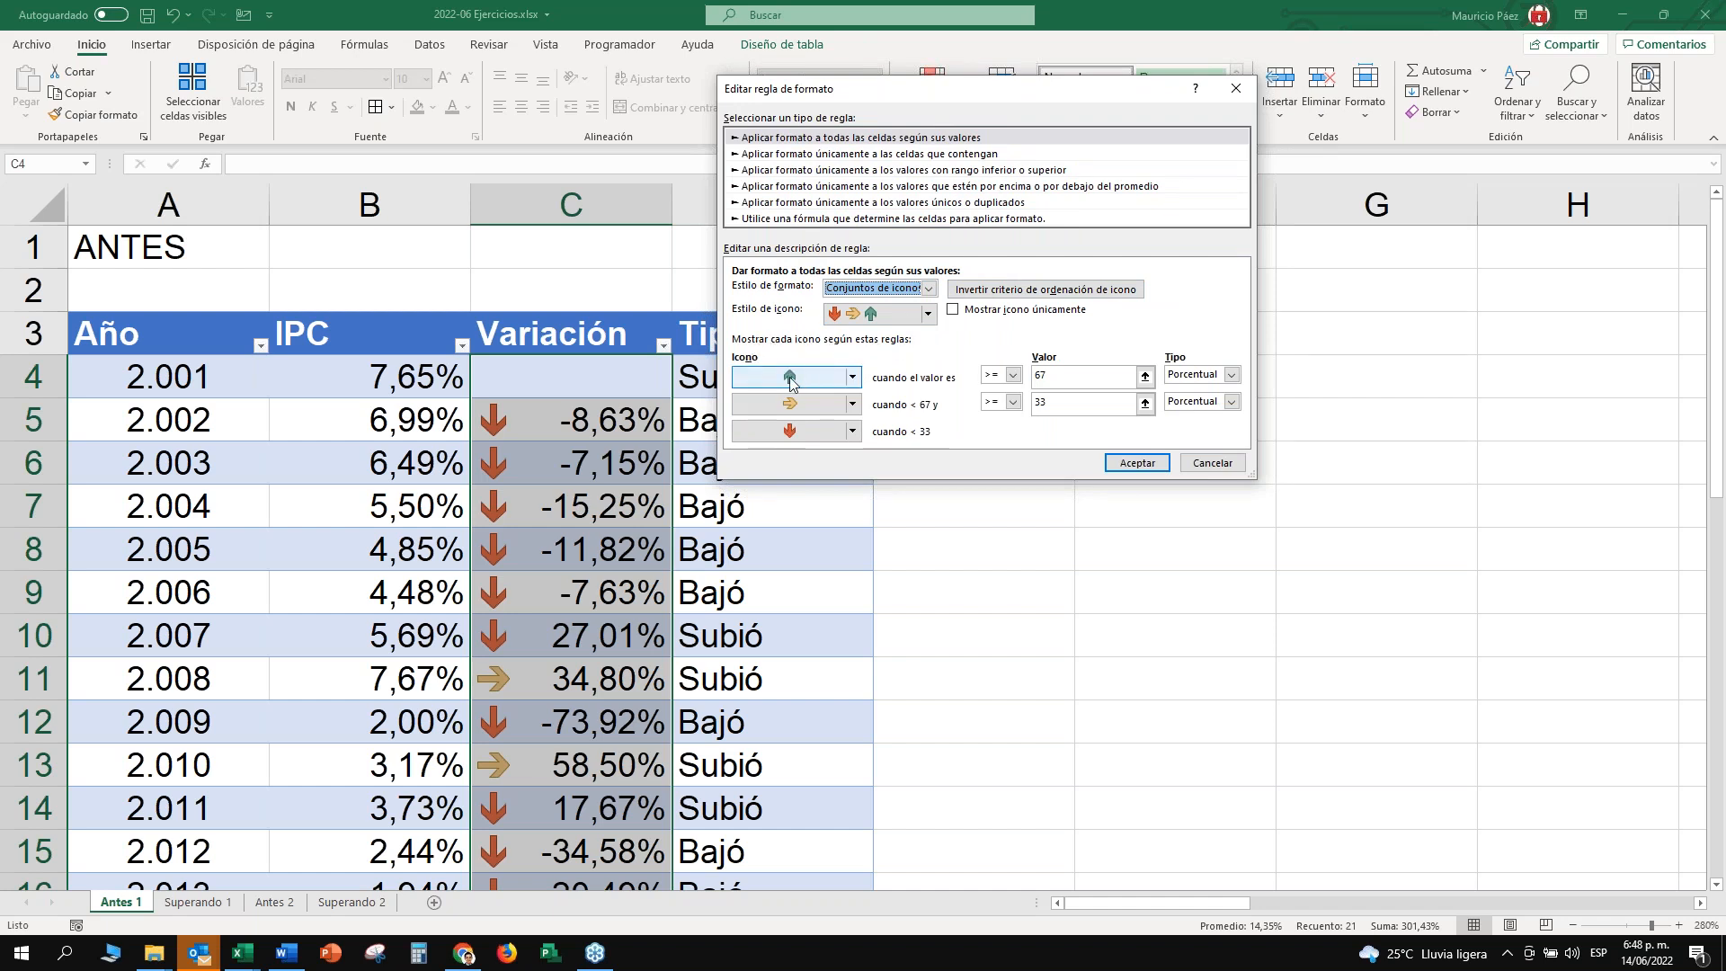
click(852, 379)
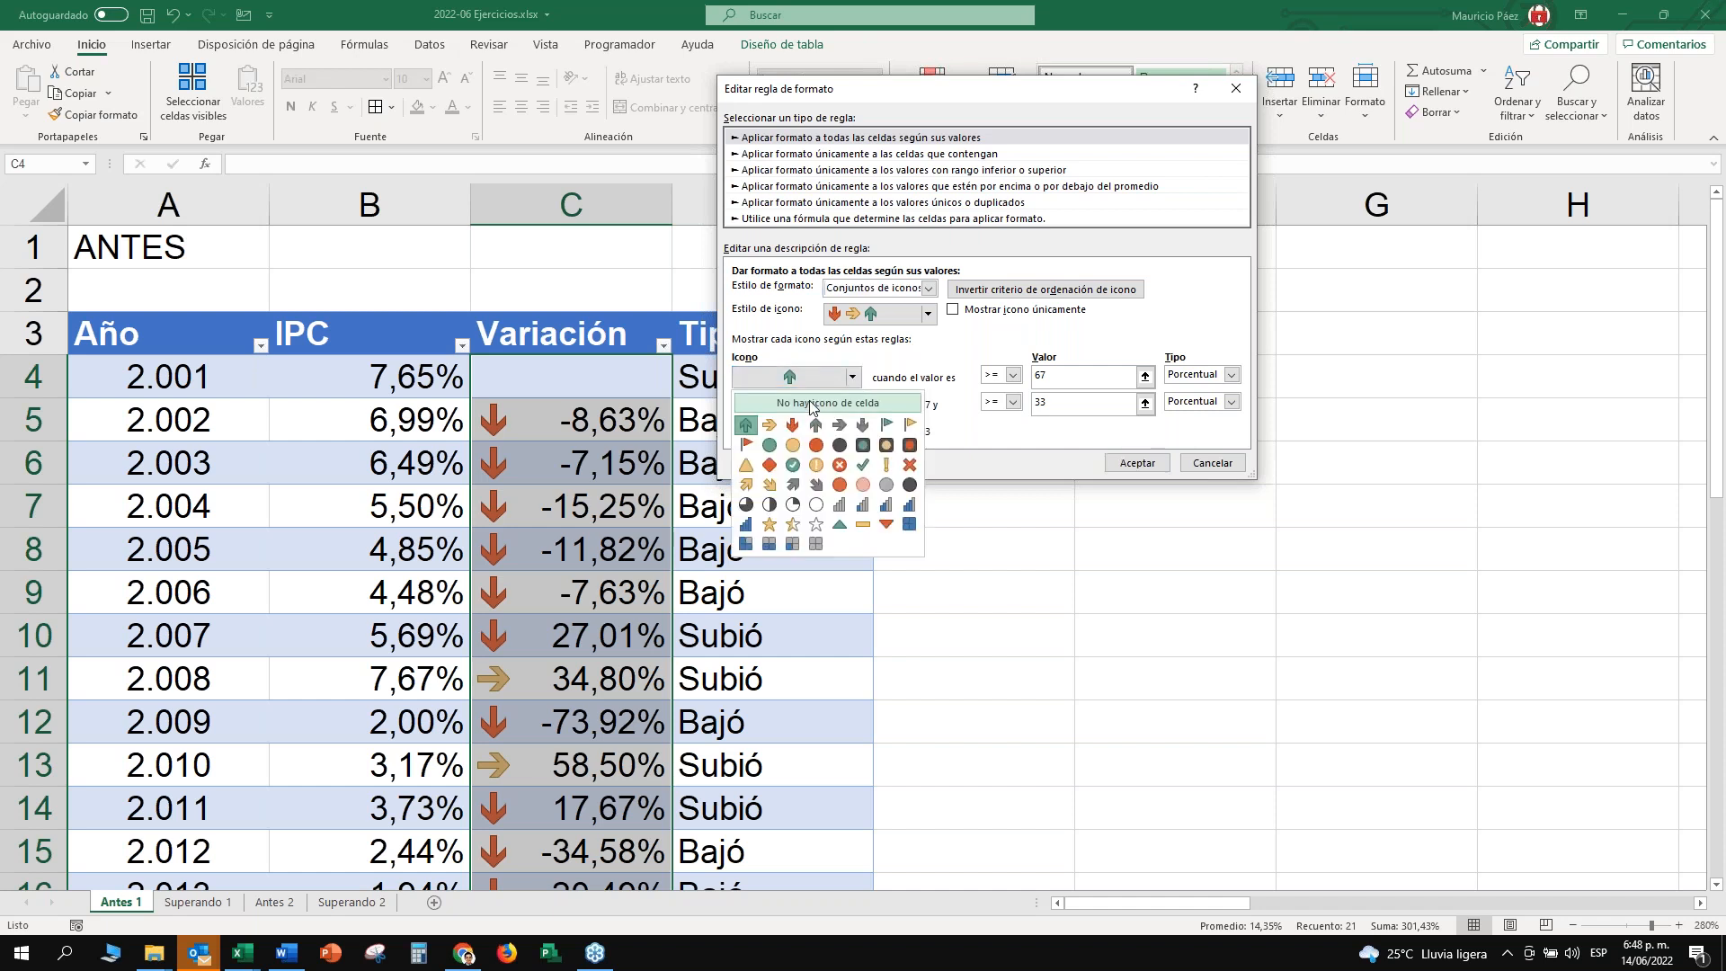
click(852, 380)
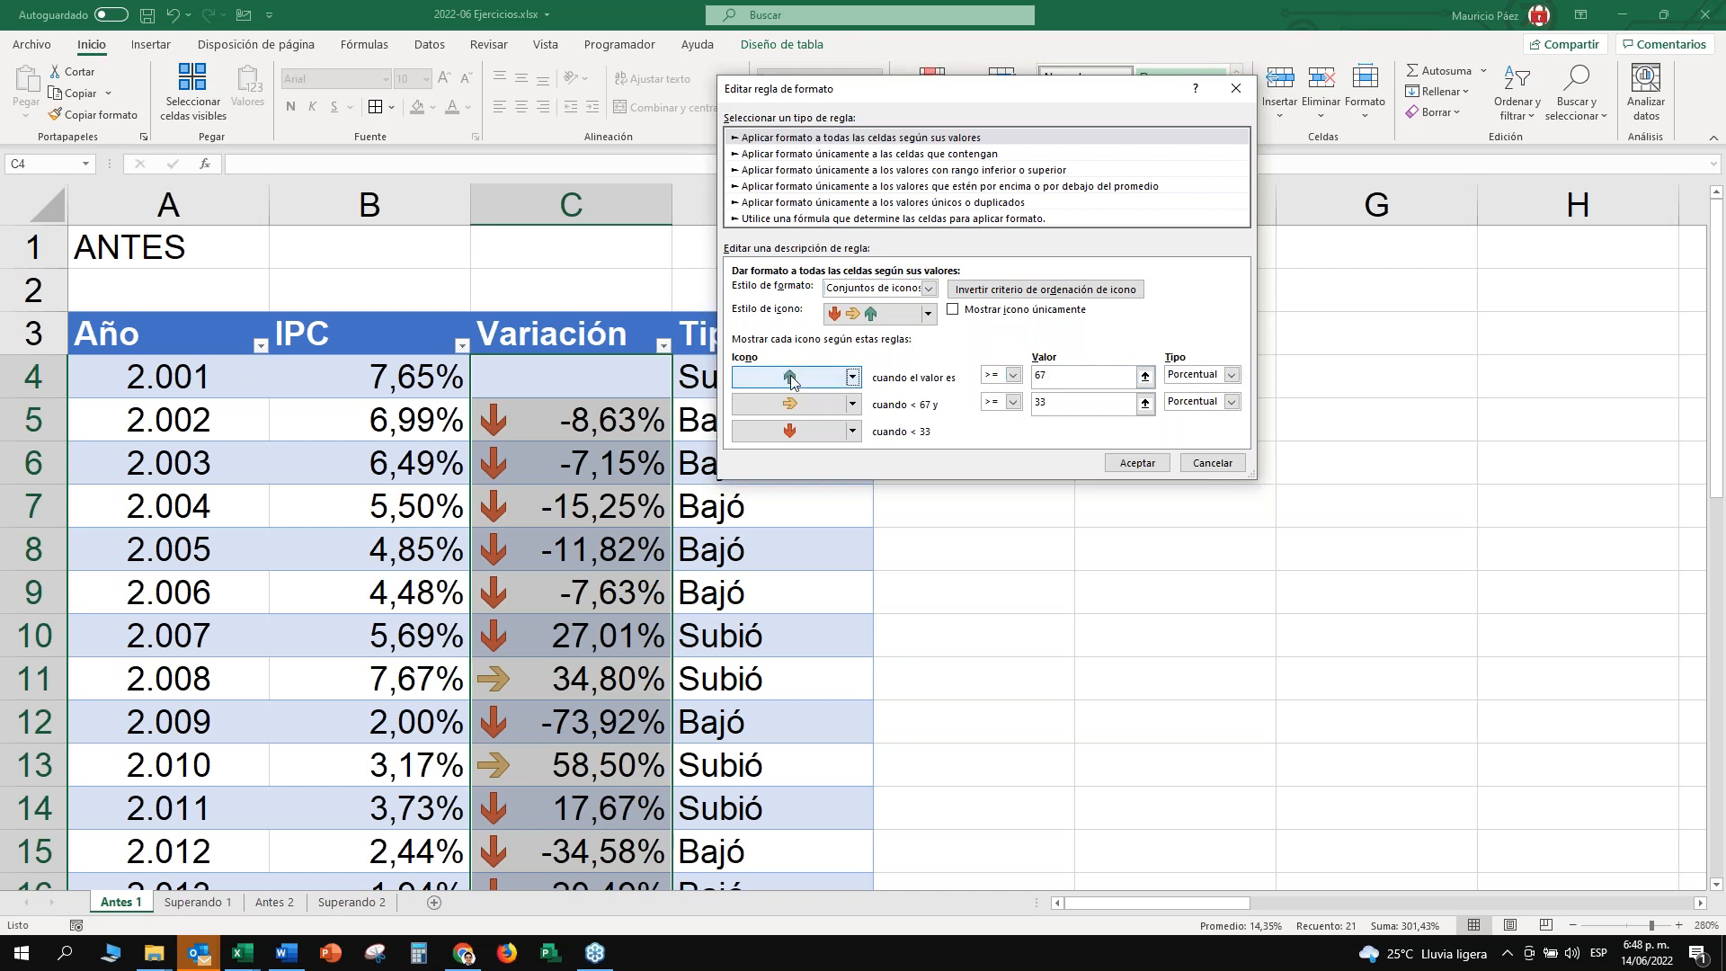
Make the green up arrow of the icon rule appear for values > 0, with the type set to Número.
click(1231, 375)
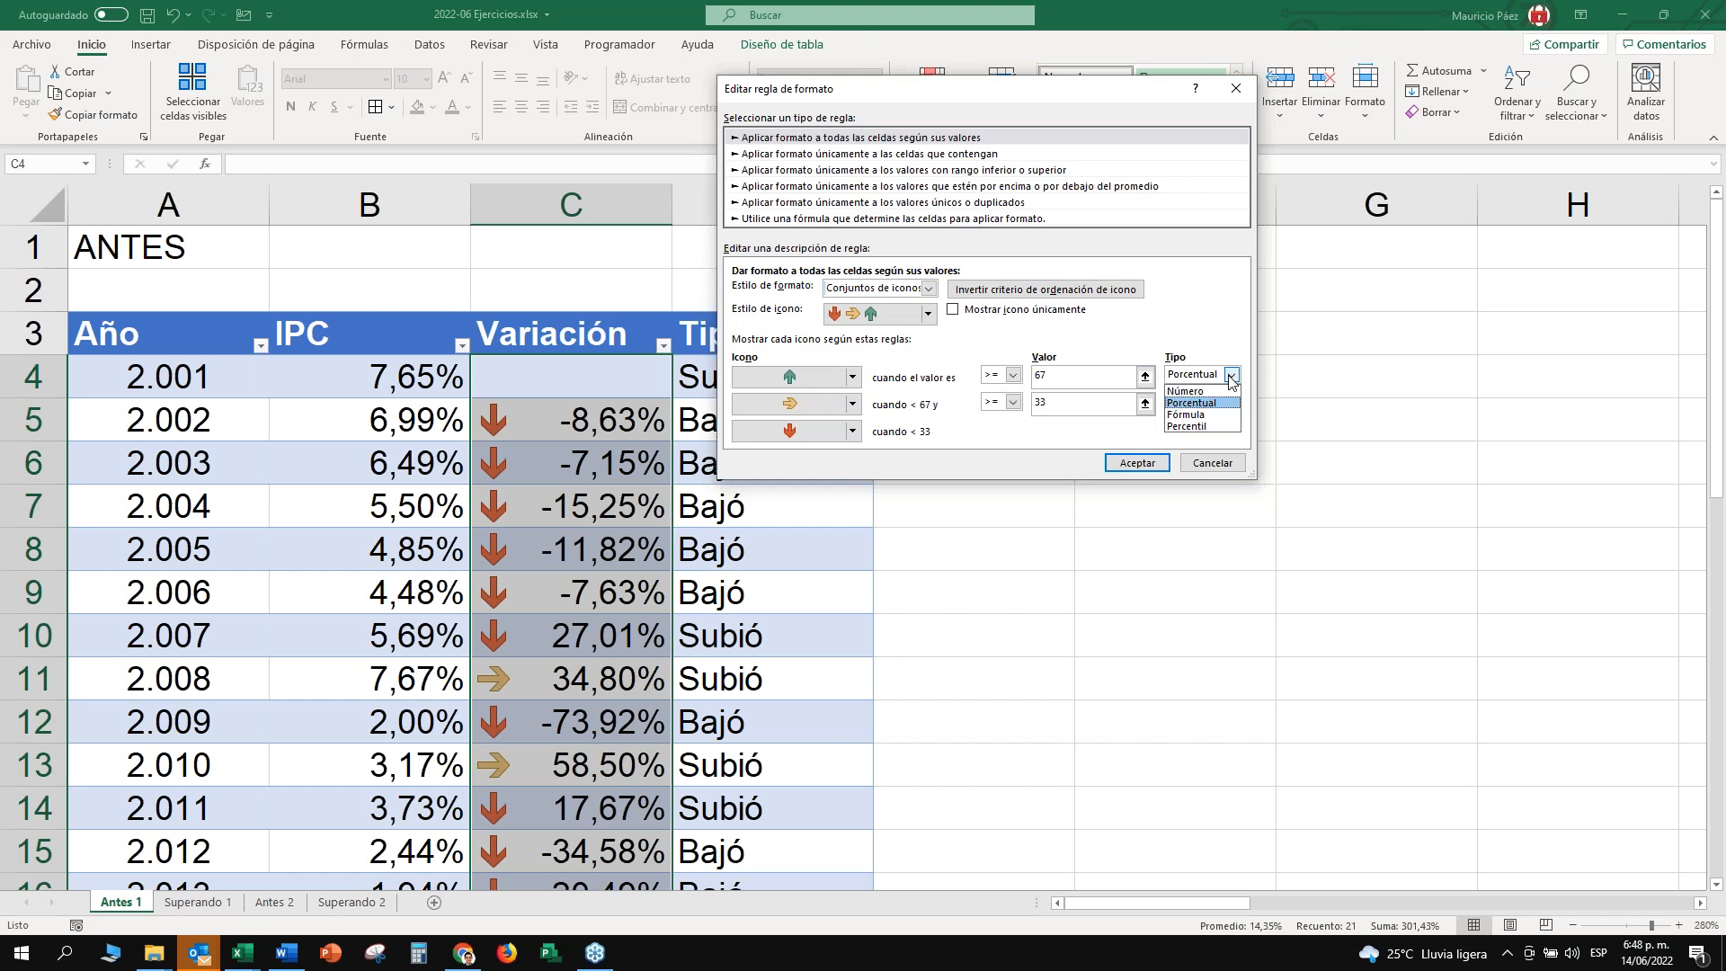
click(1195, 393)
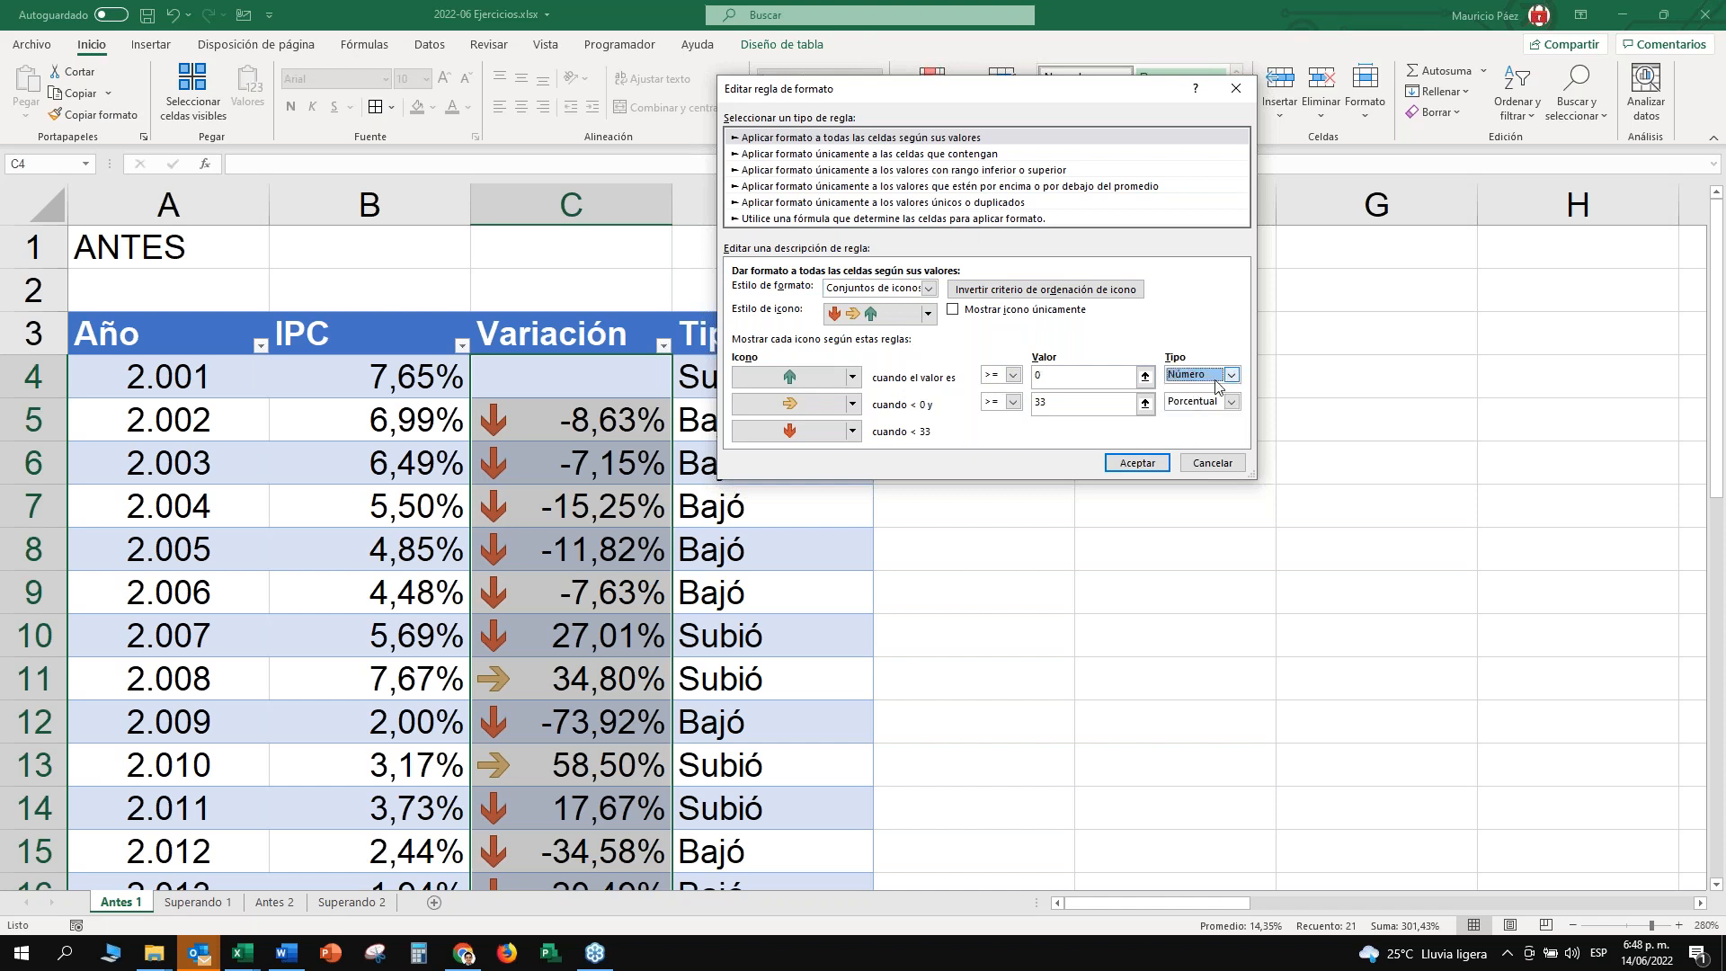
click(1050, 375)
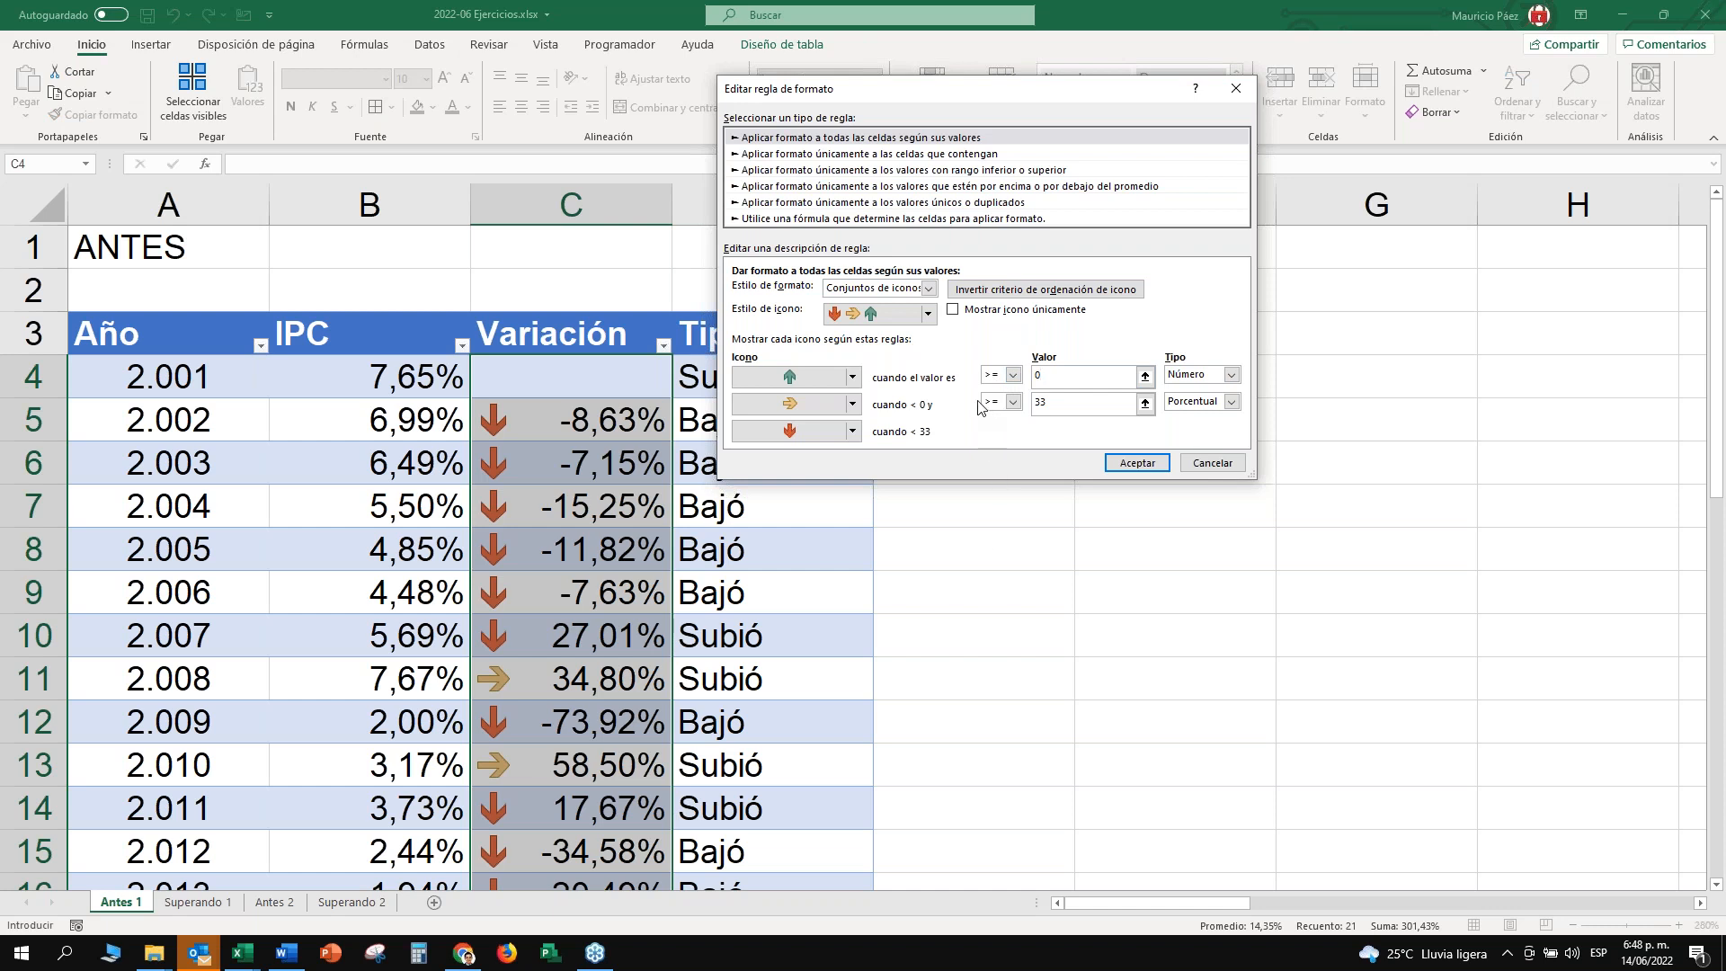
click(1013, 375)
click(992, 403)
Set the yellow arrow's condition to >= 0 with type Número, and apply the edited icon rule to the Variación column.
click(1014, 405)
click(996, 418)
key(Tab)
click(1192, 401)
click(1194, 419)
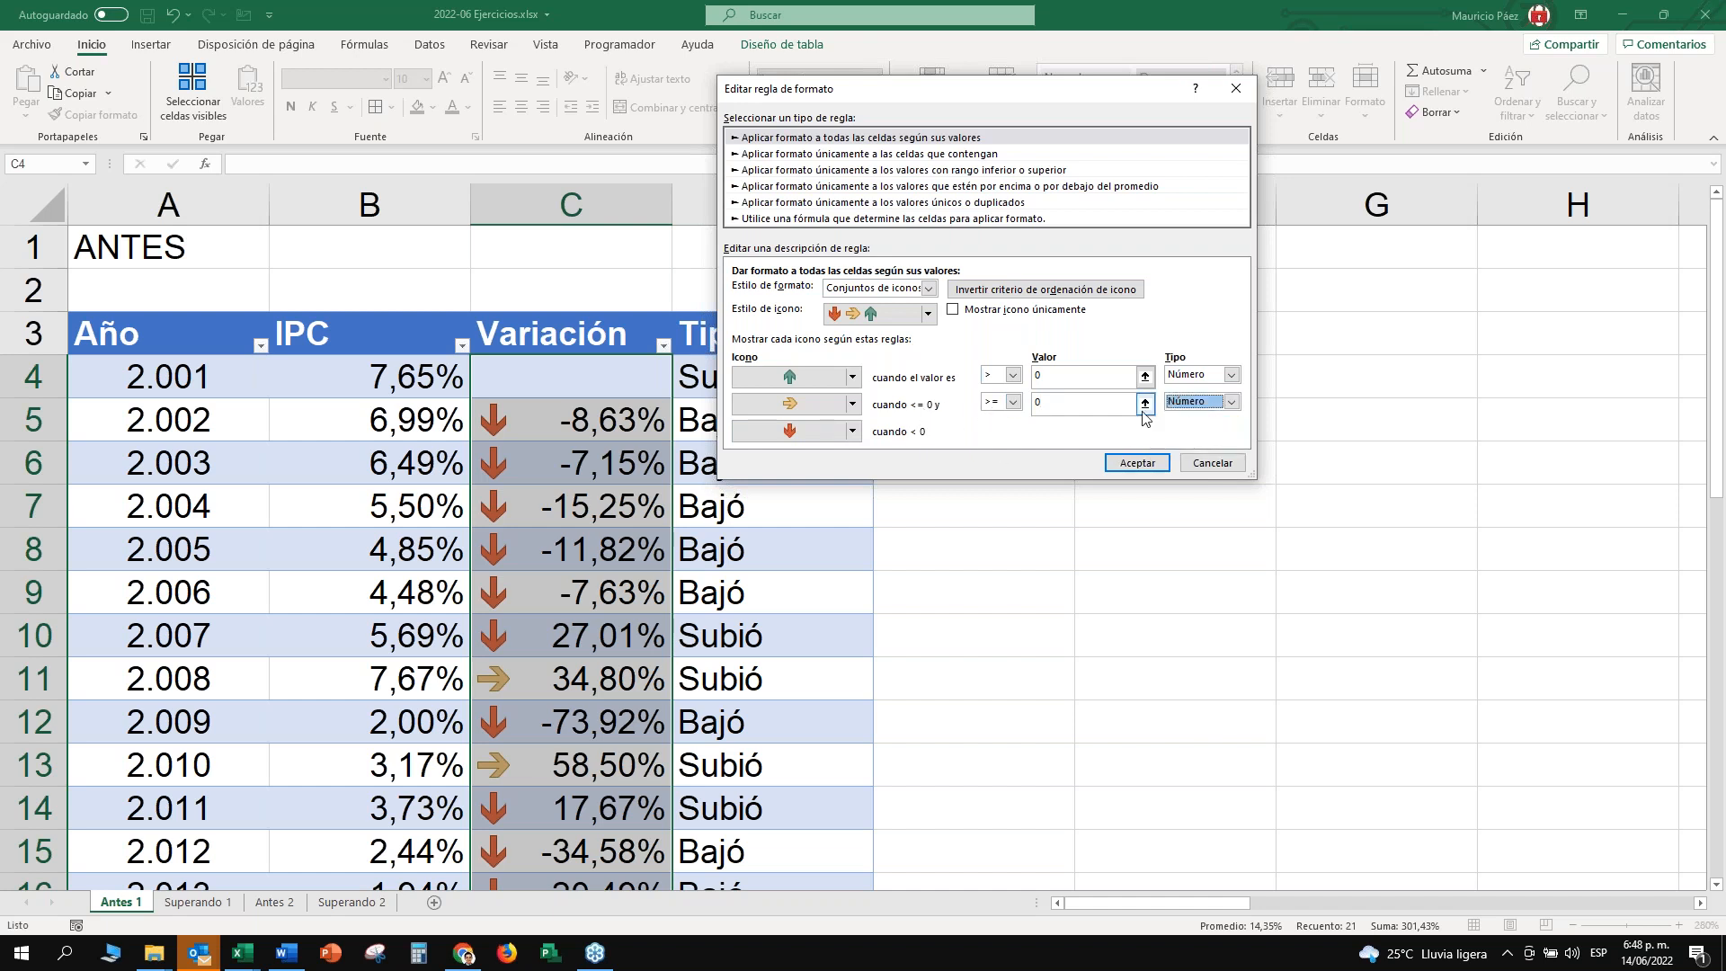
click(1013, 403)
click(998, 417)
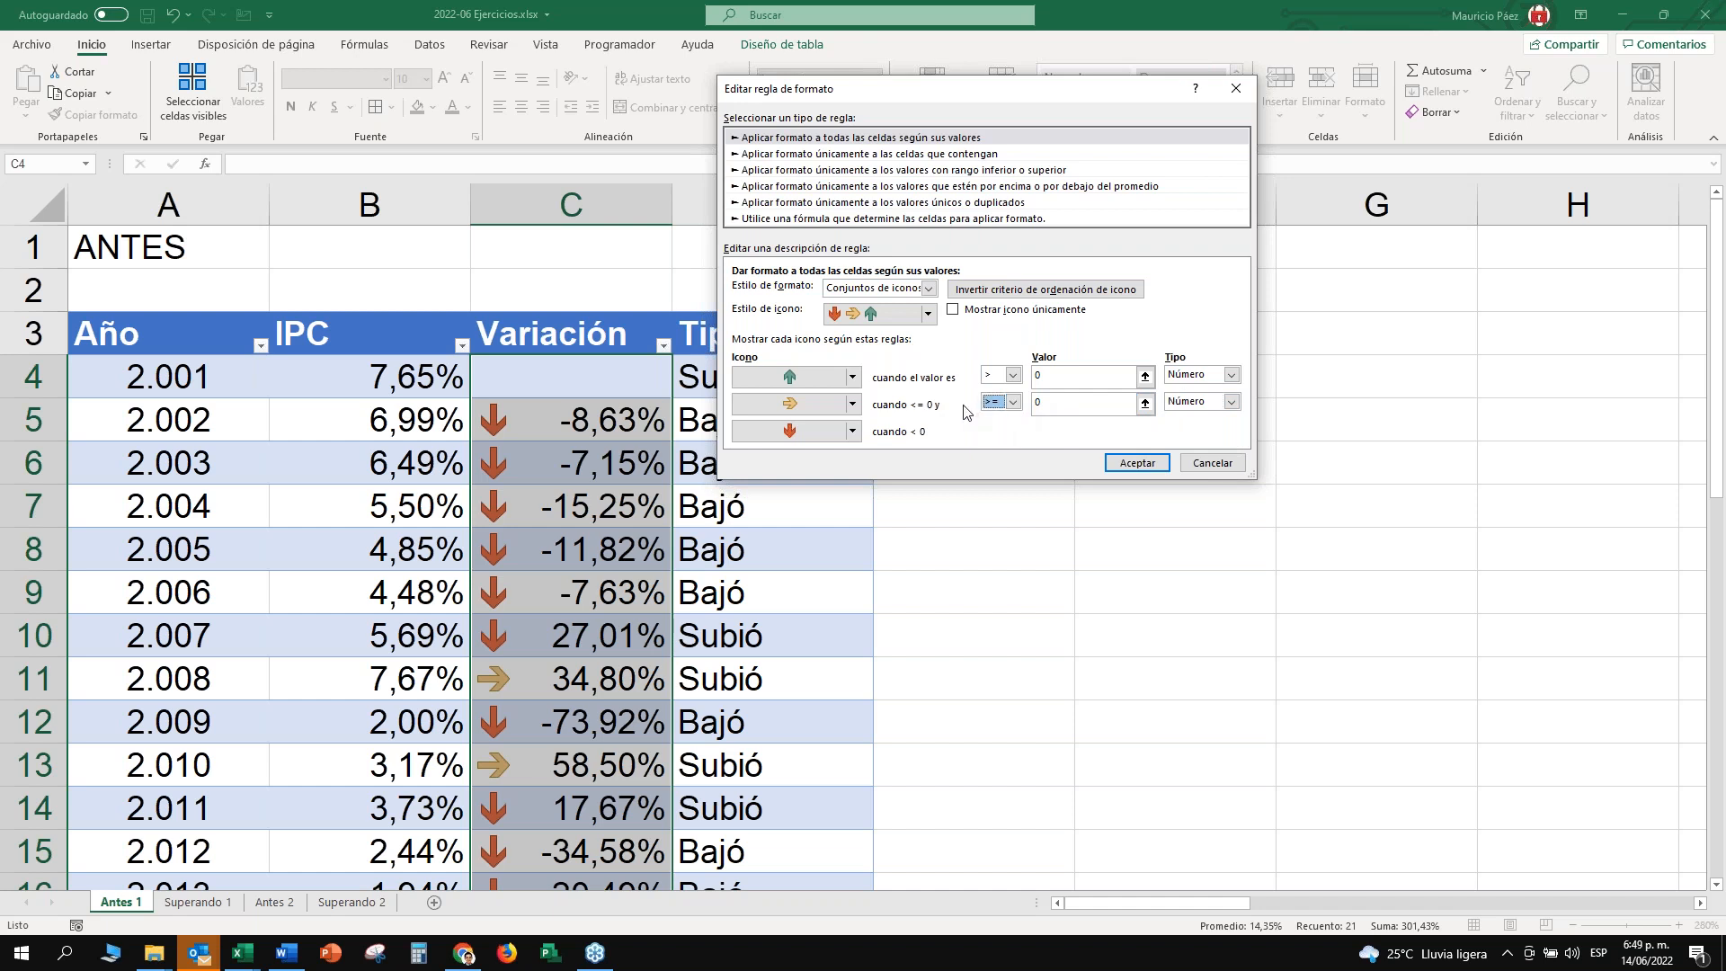
click(1137, 463)
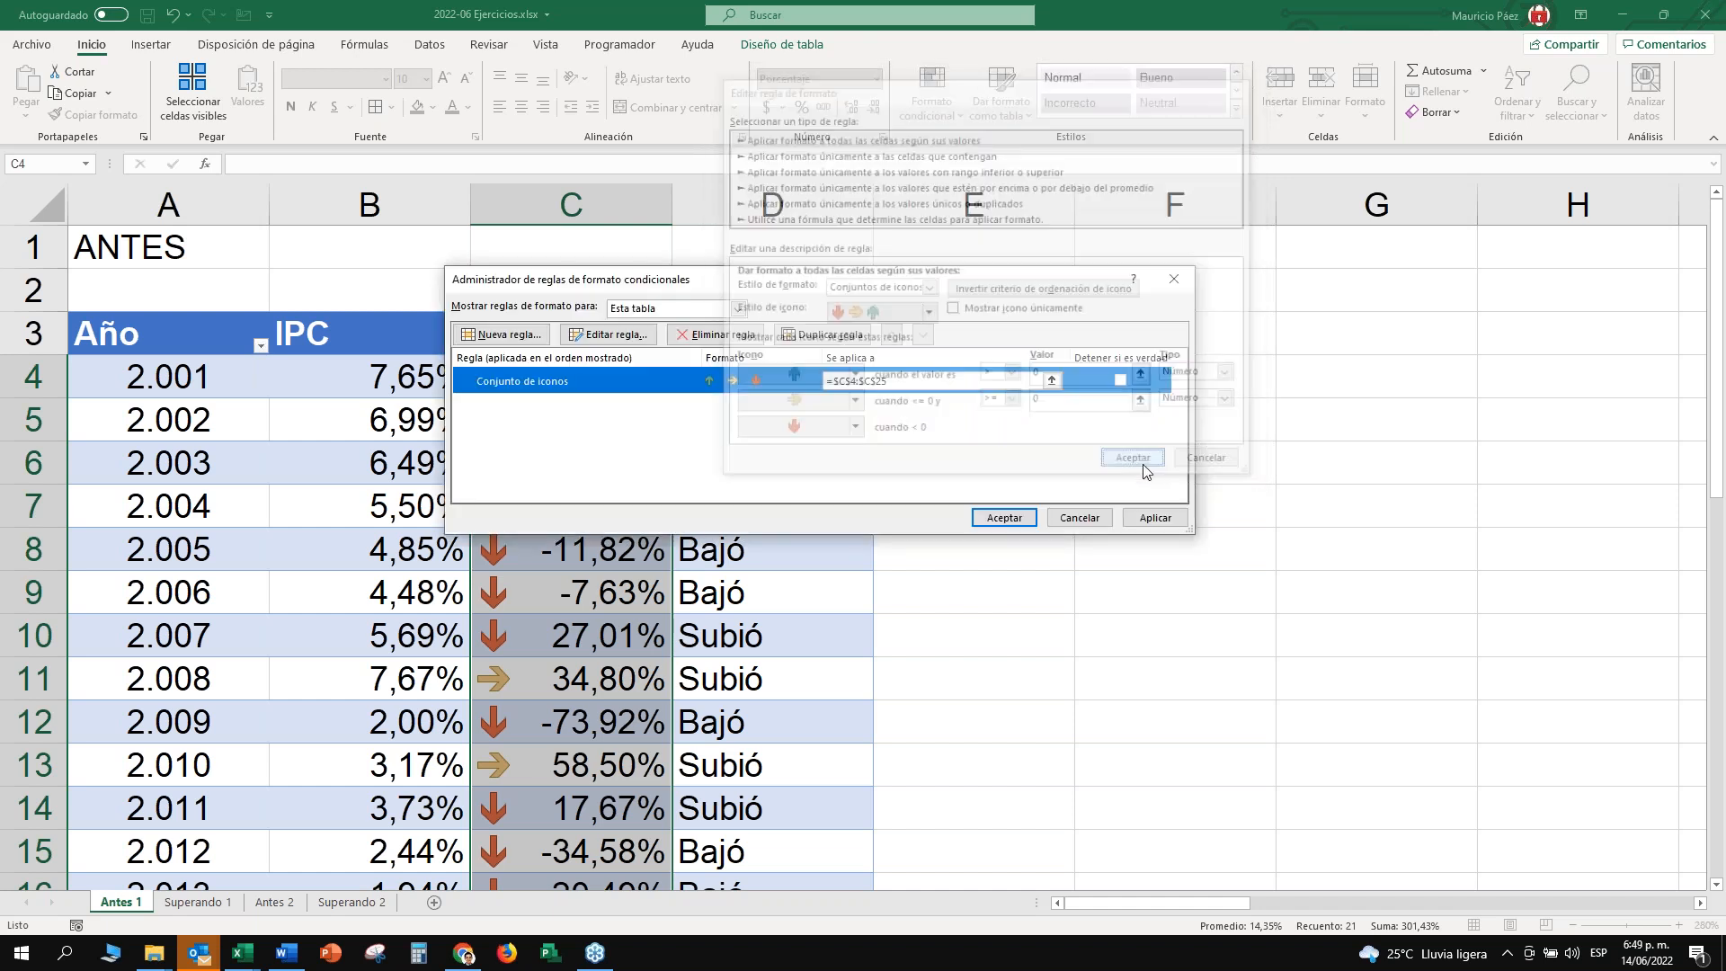
click(1153, 519)
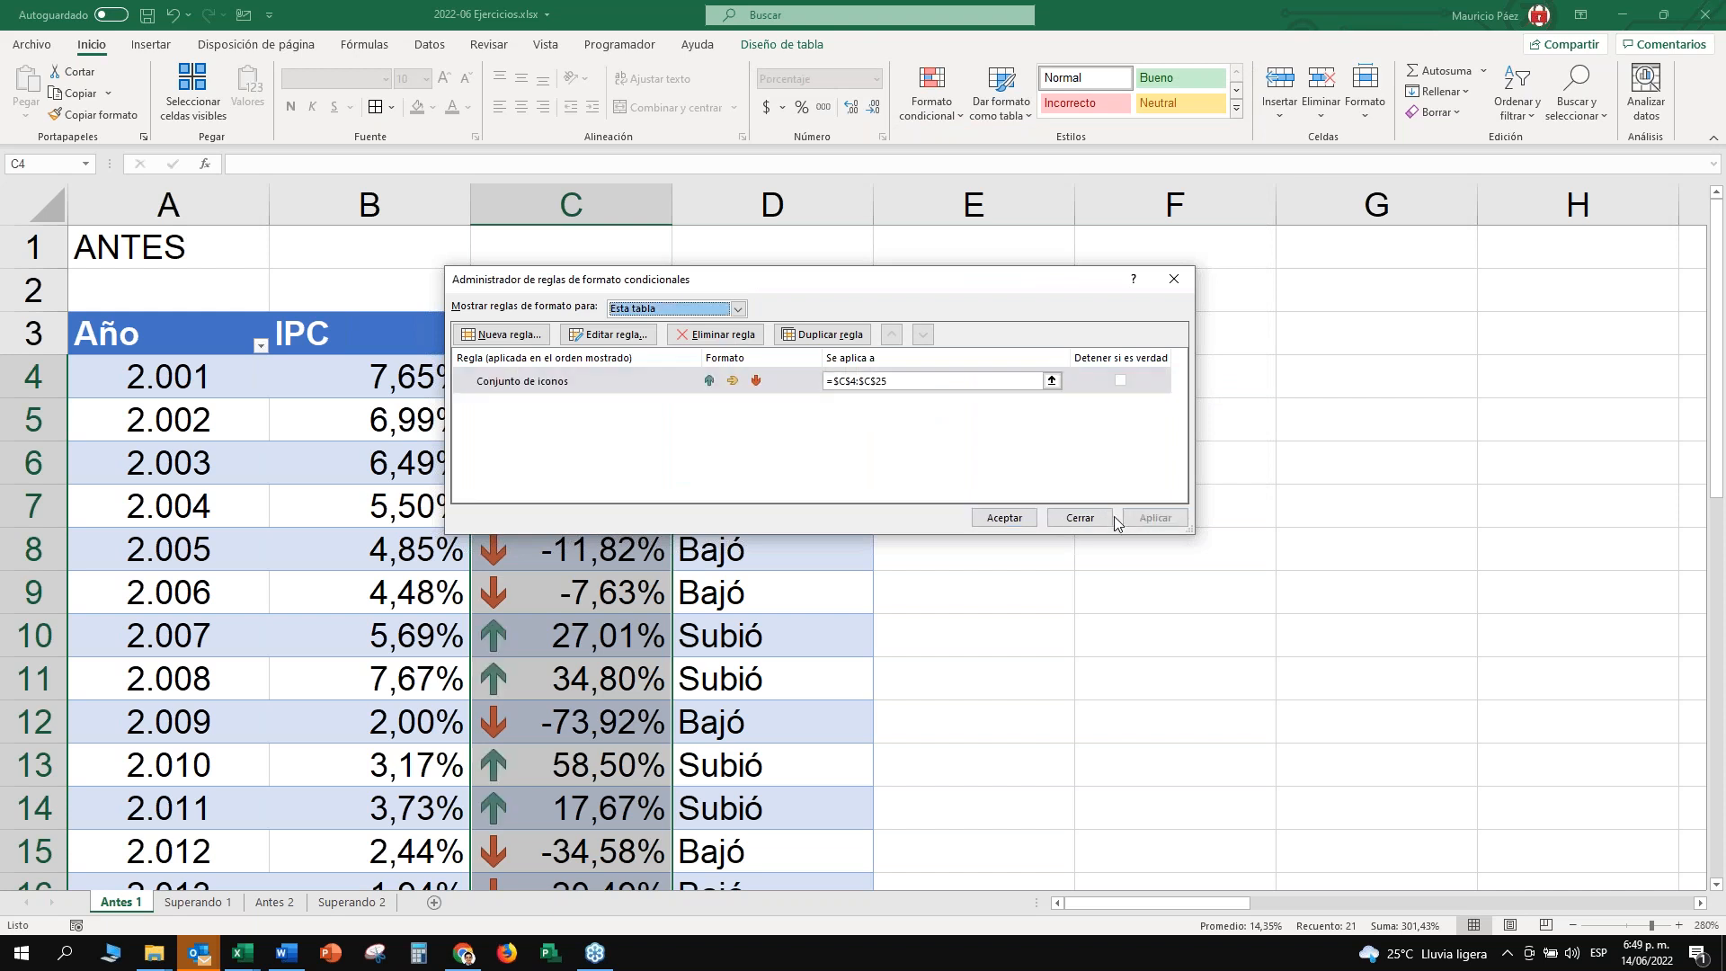
Review the edited icon rule's conditions, close the rule manager and undo the rule change.
drag(1086, 286, 1174, 220)
click(688, 317)
click(698, 267)
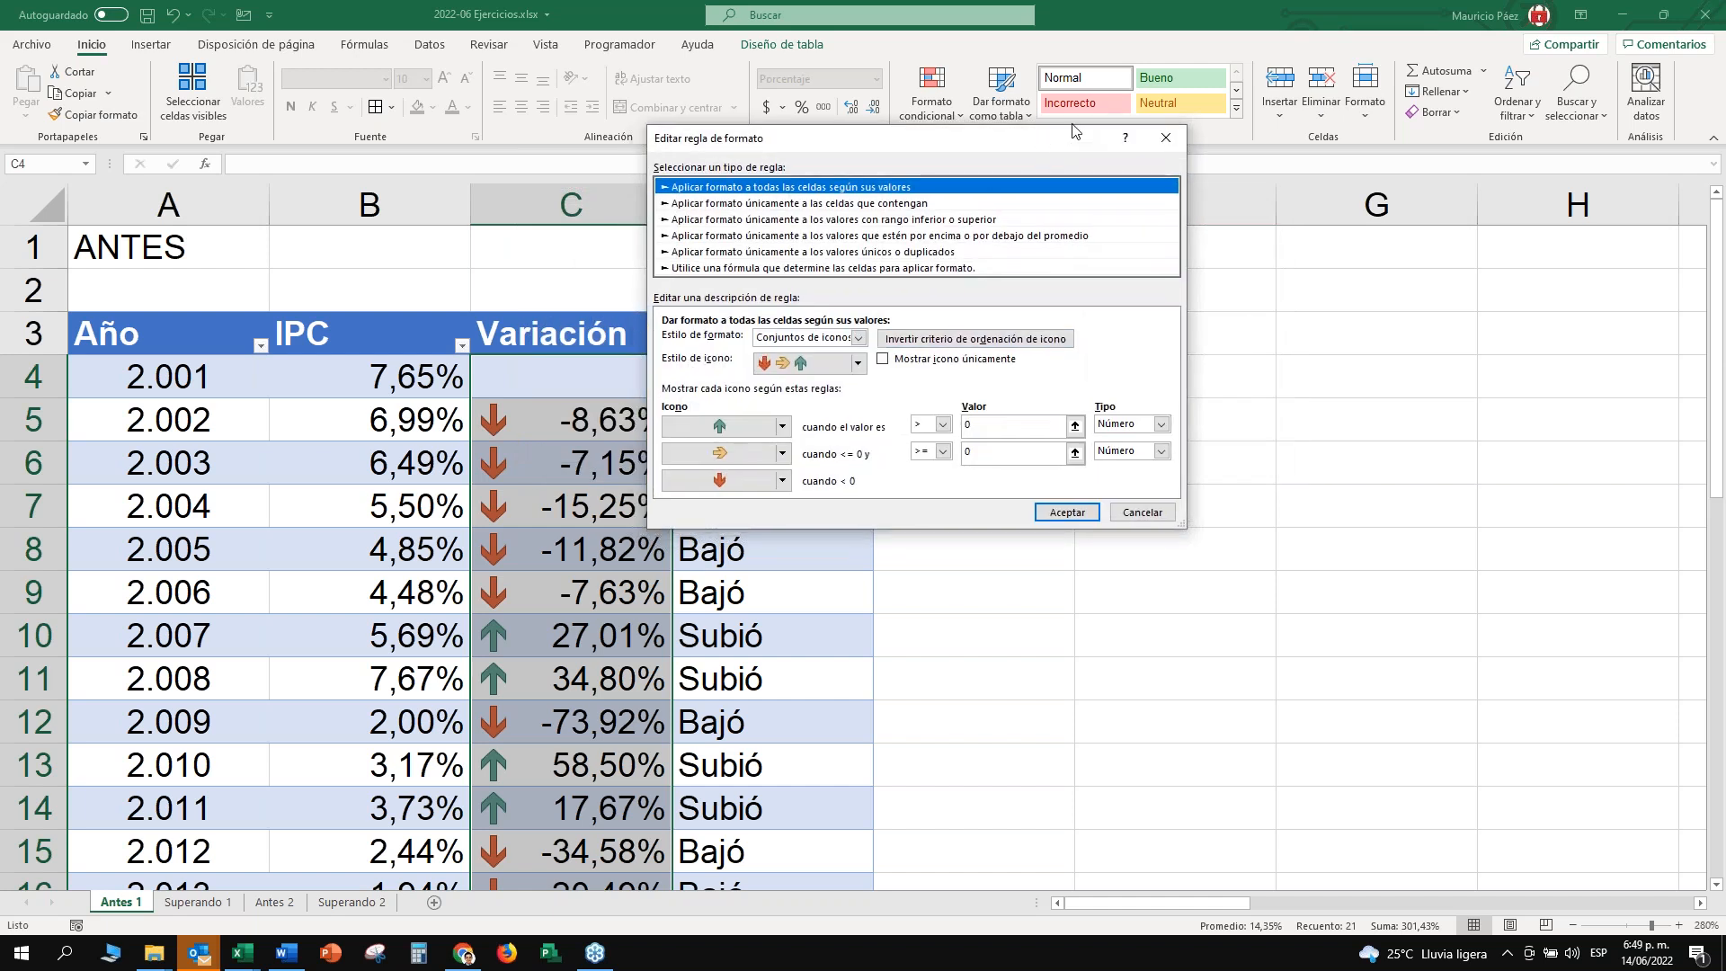
drag(1034, 150, 1110, 84)
click(1135, 454)
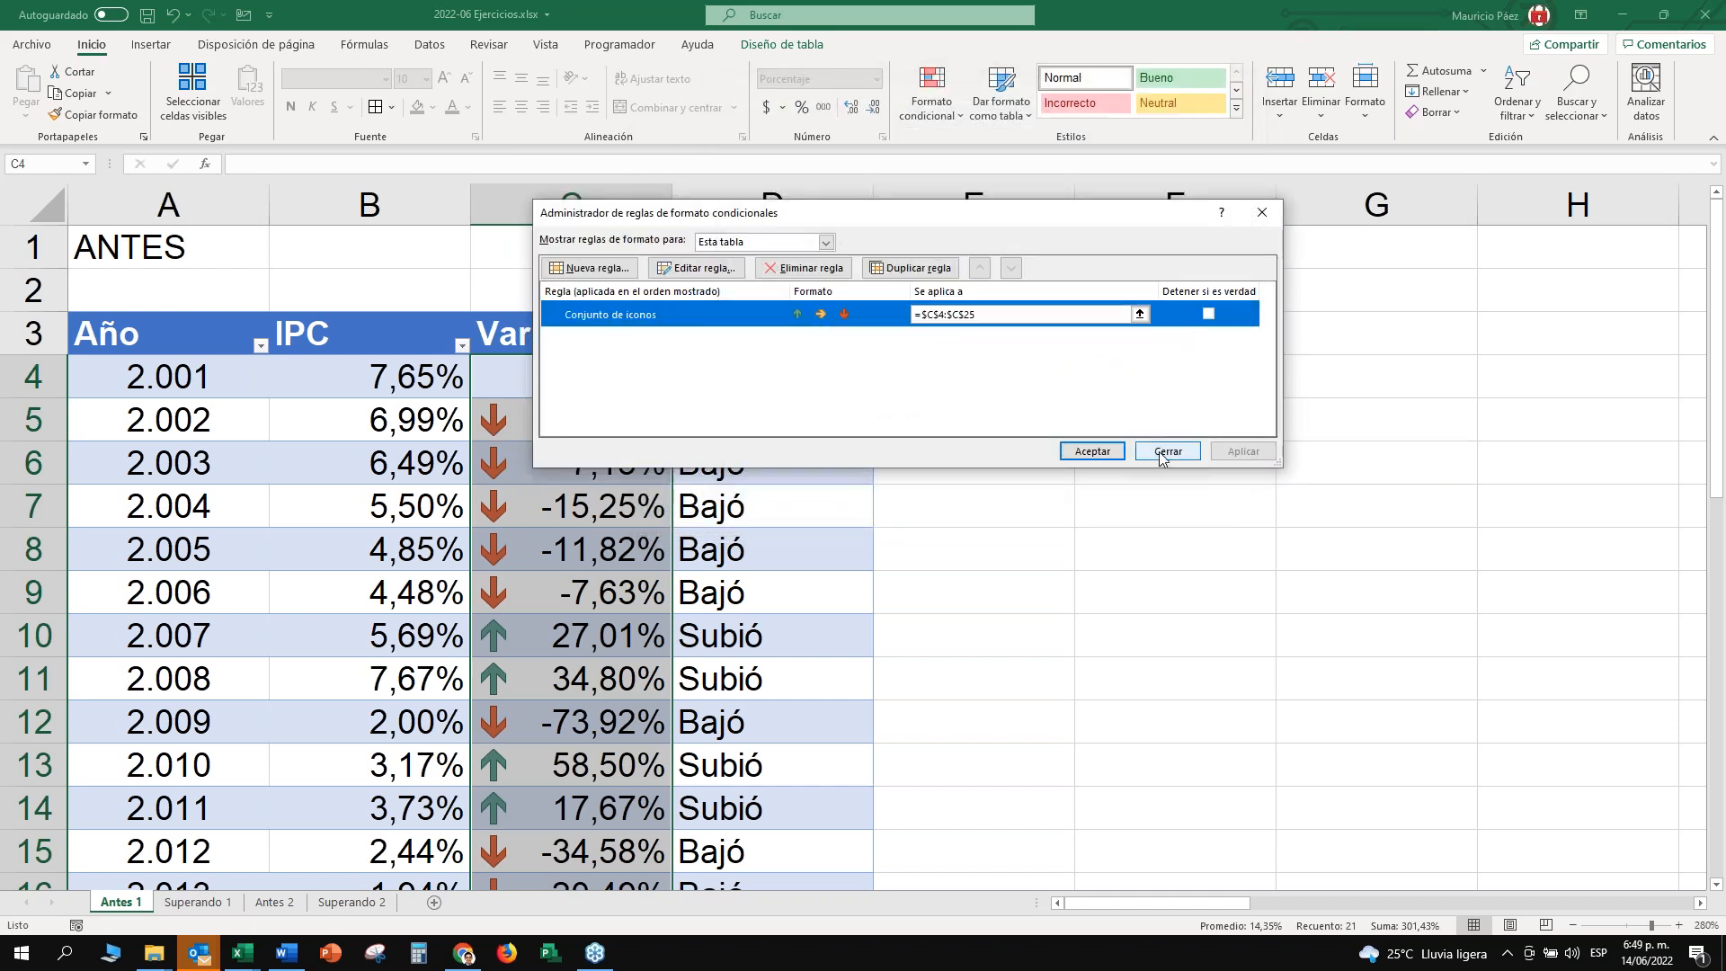
click(1092, 452)
key(ctrl+z)
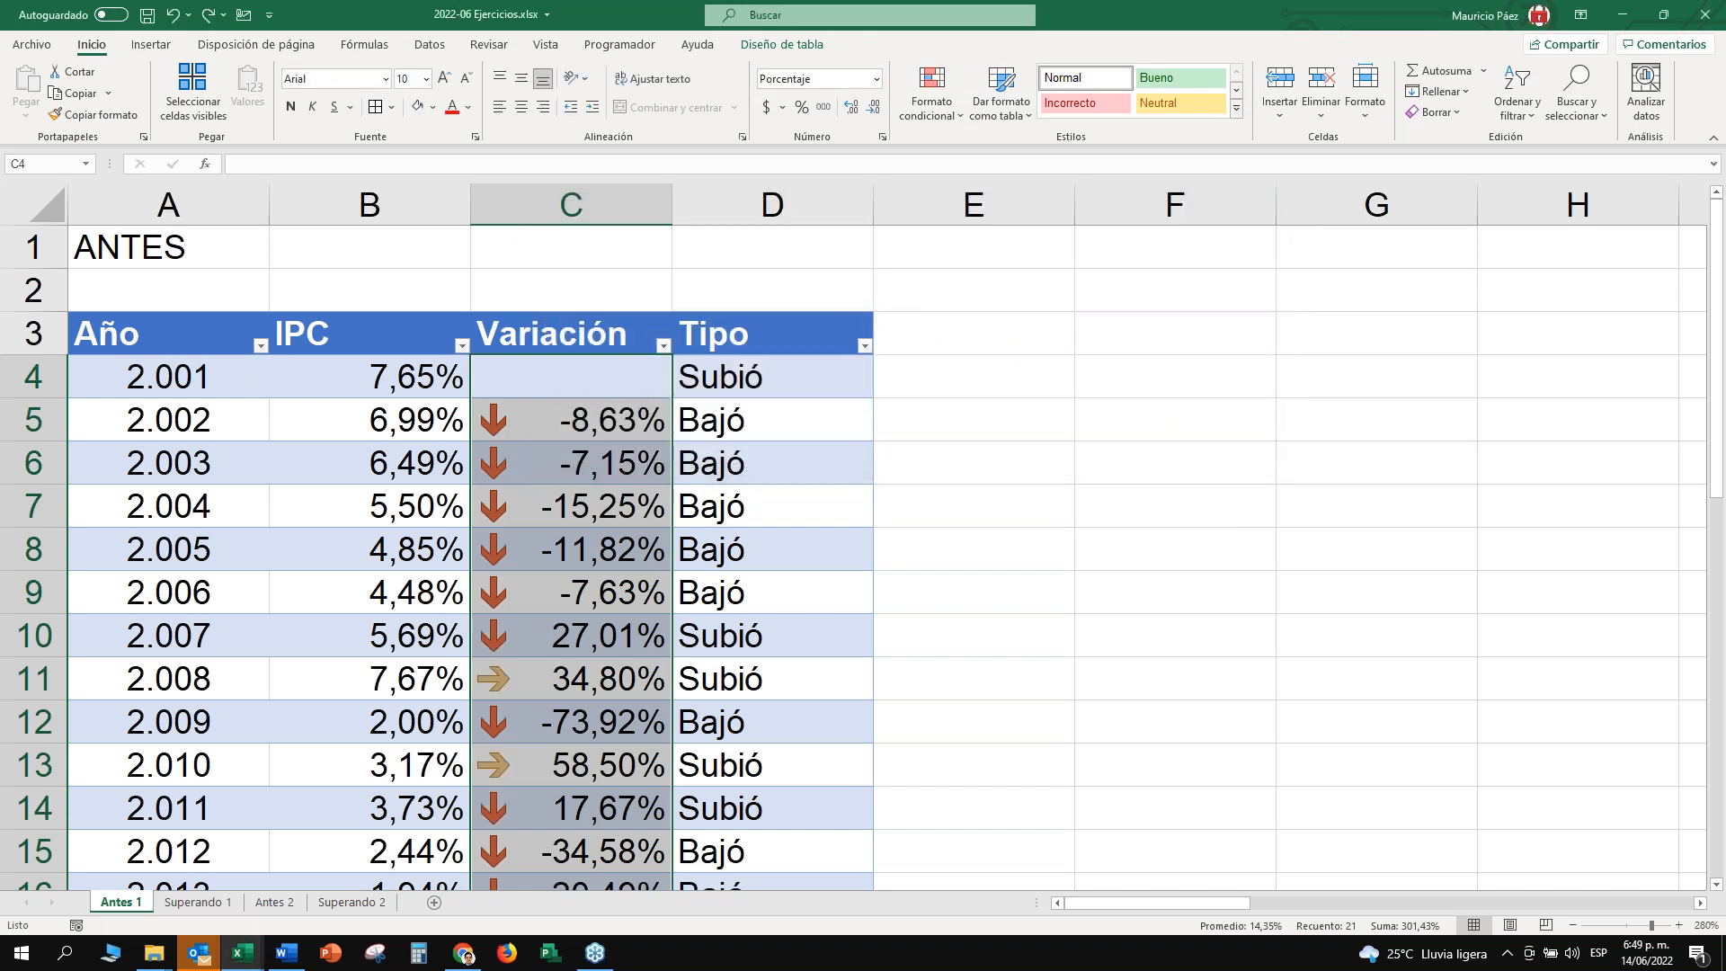
Open the Variación icon-set rule for editing and set both the green and yellow arrow thresholds to 0 with type Número.
click(931, 101)
click(980, 414)
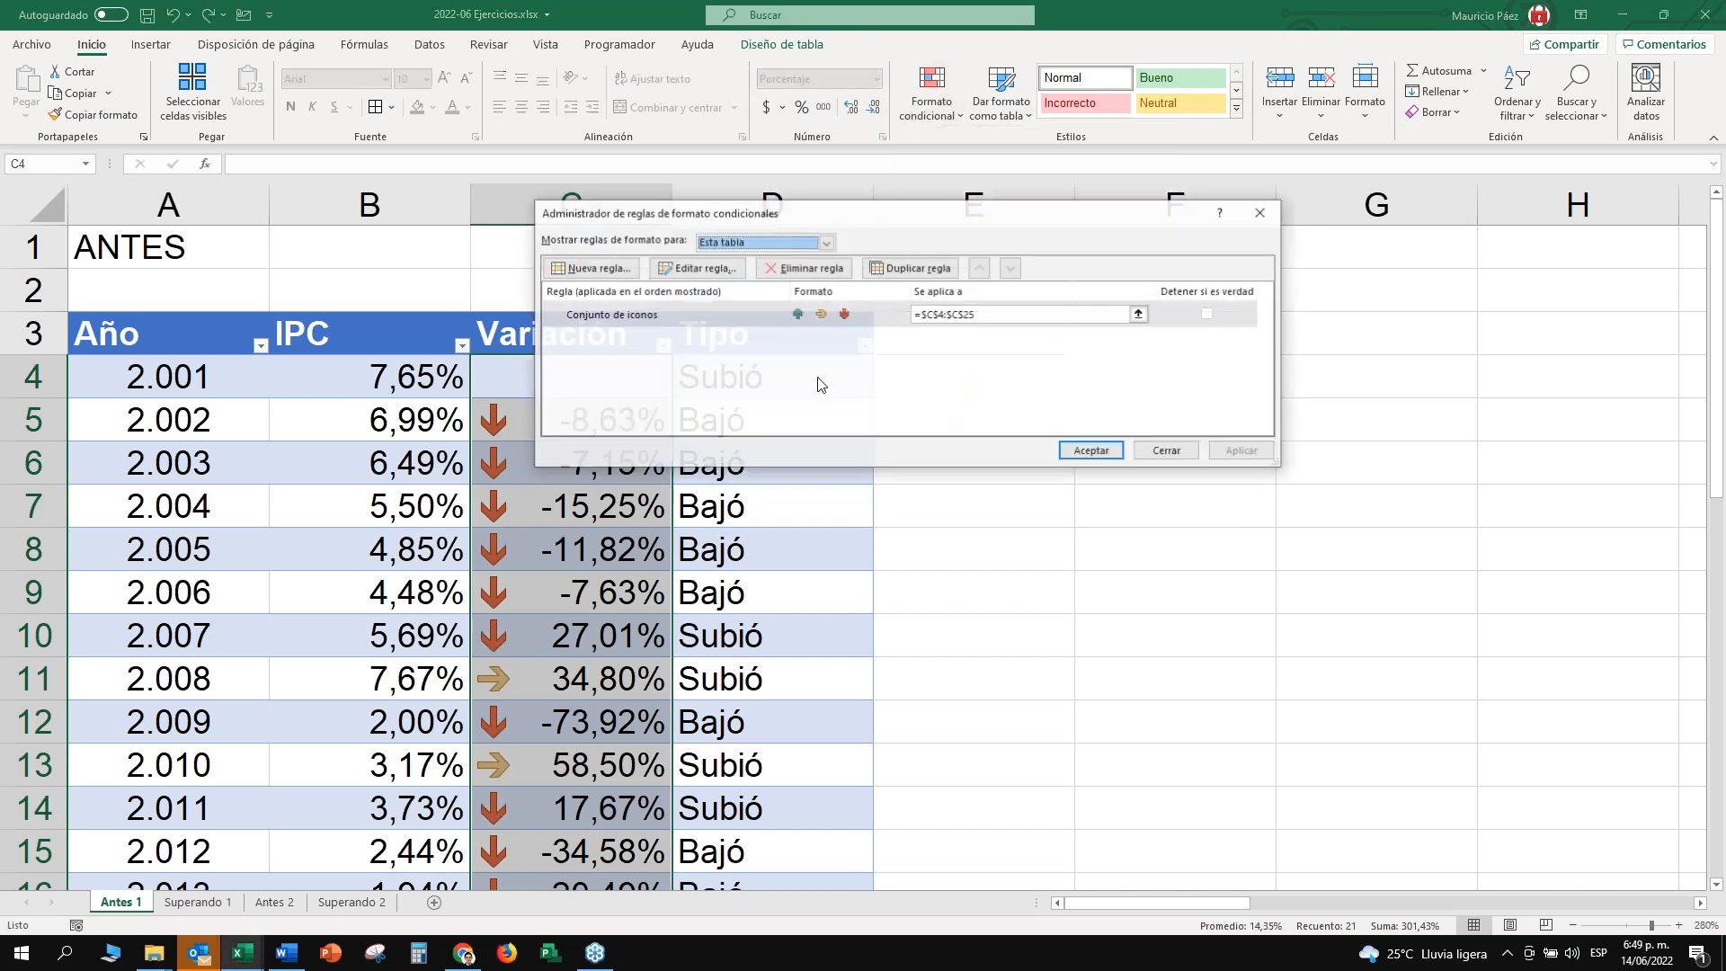
click(698, 315)
click(697, 268)
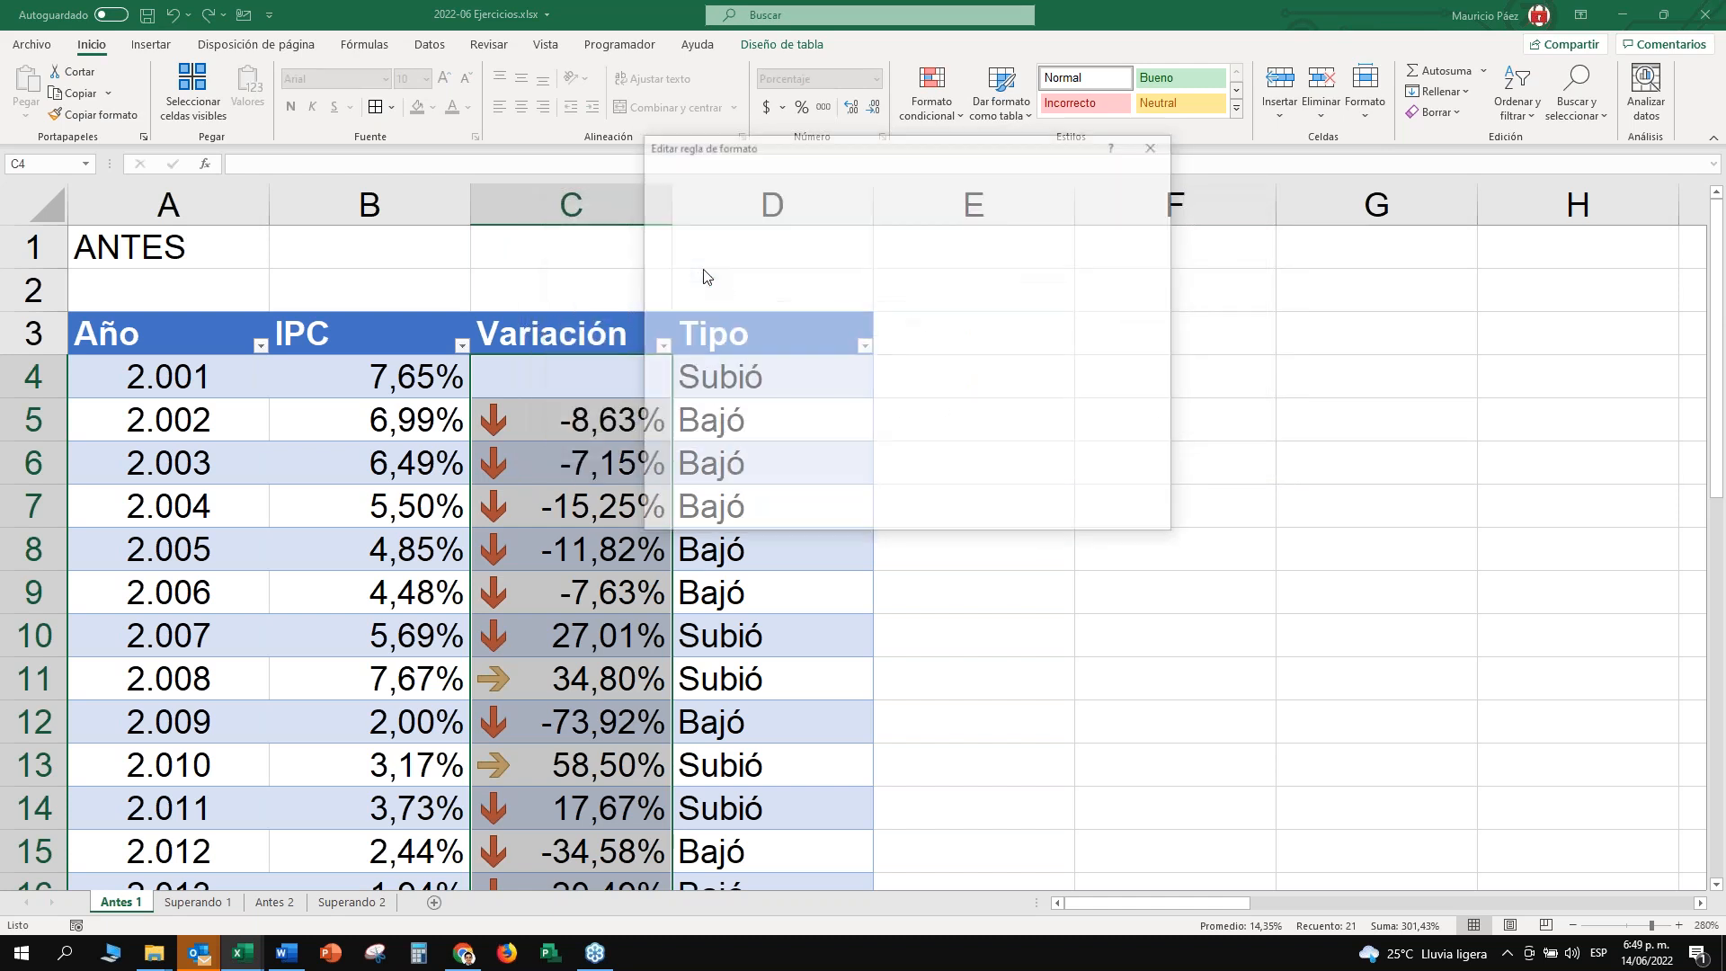
drag(1017, 144, 1148, 75)
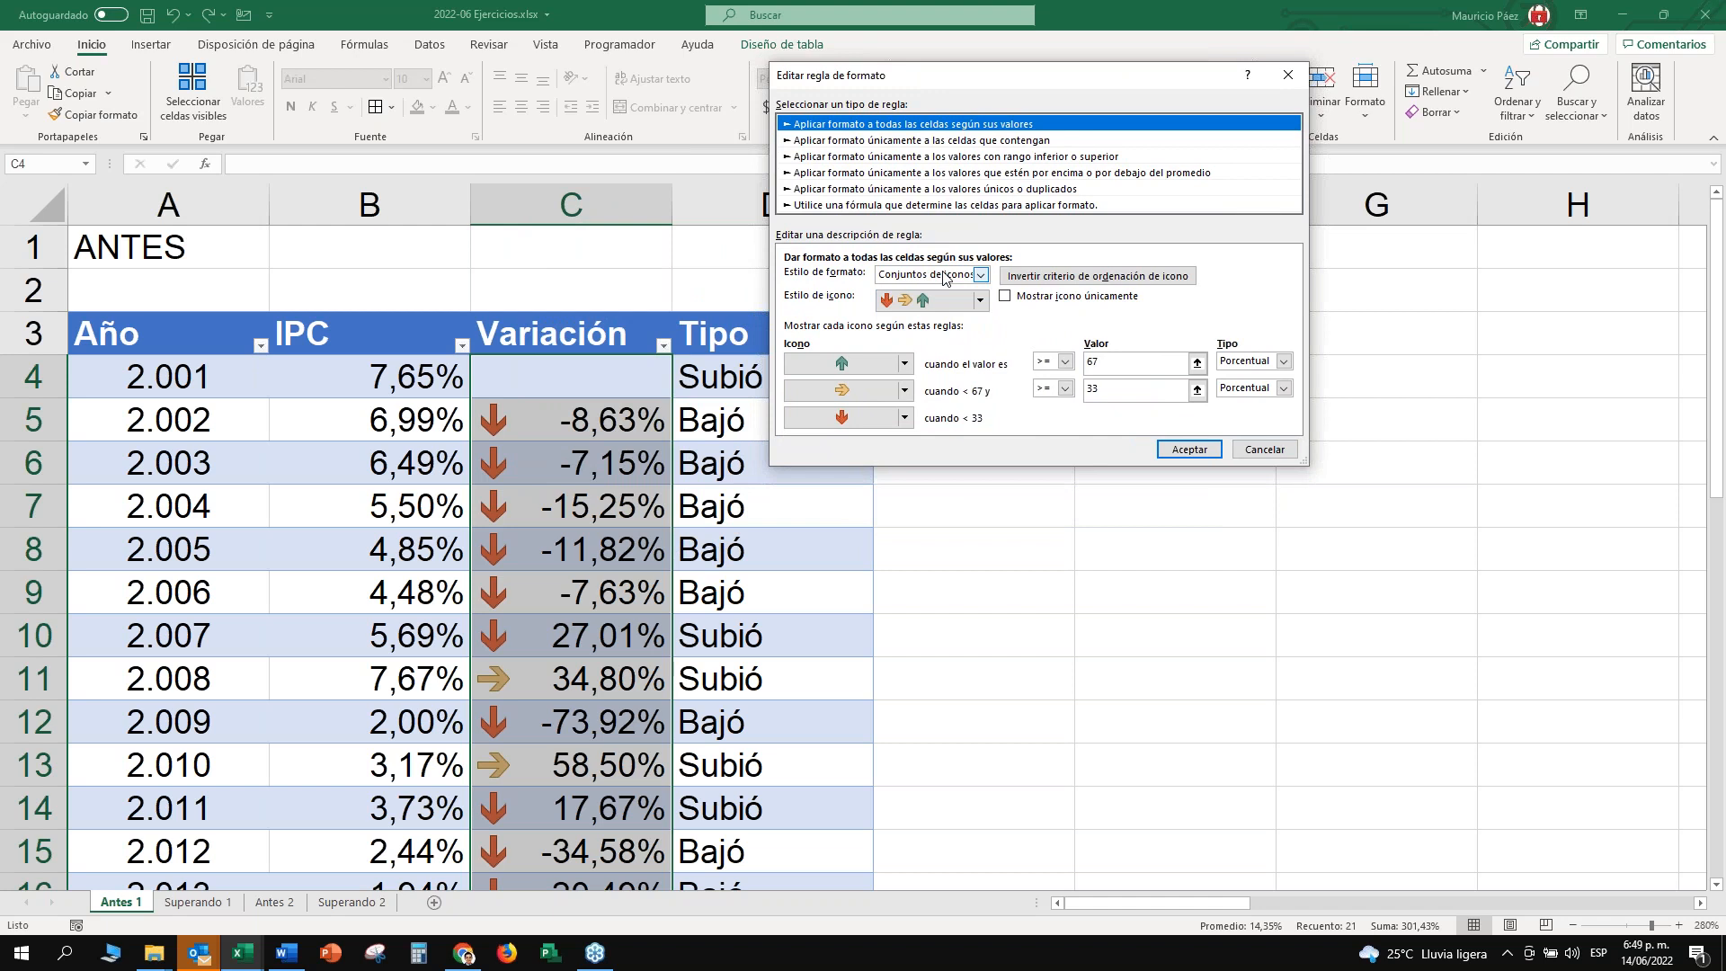
click(986, 307)
click(919, 337)
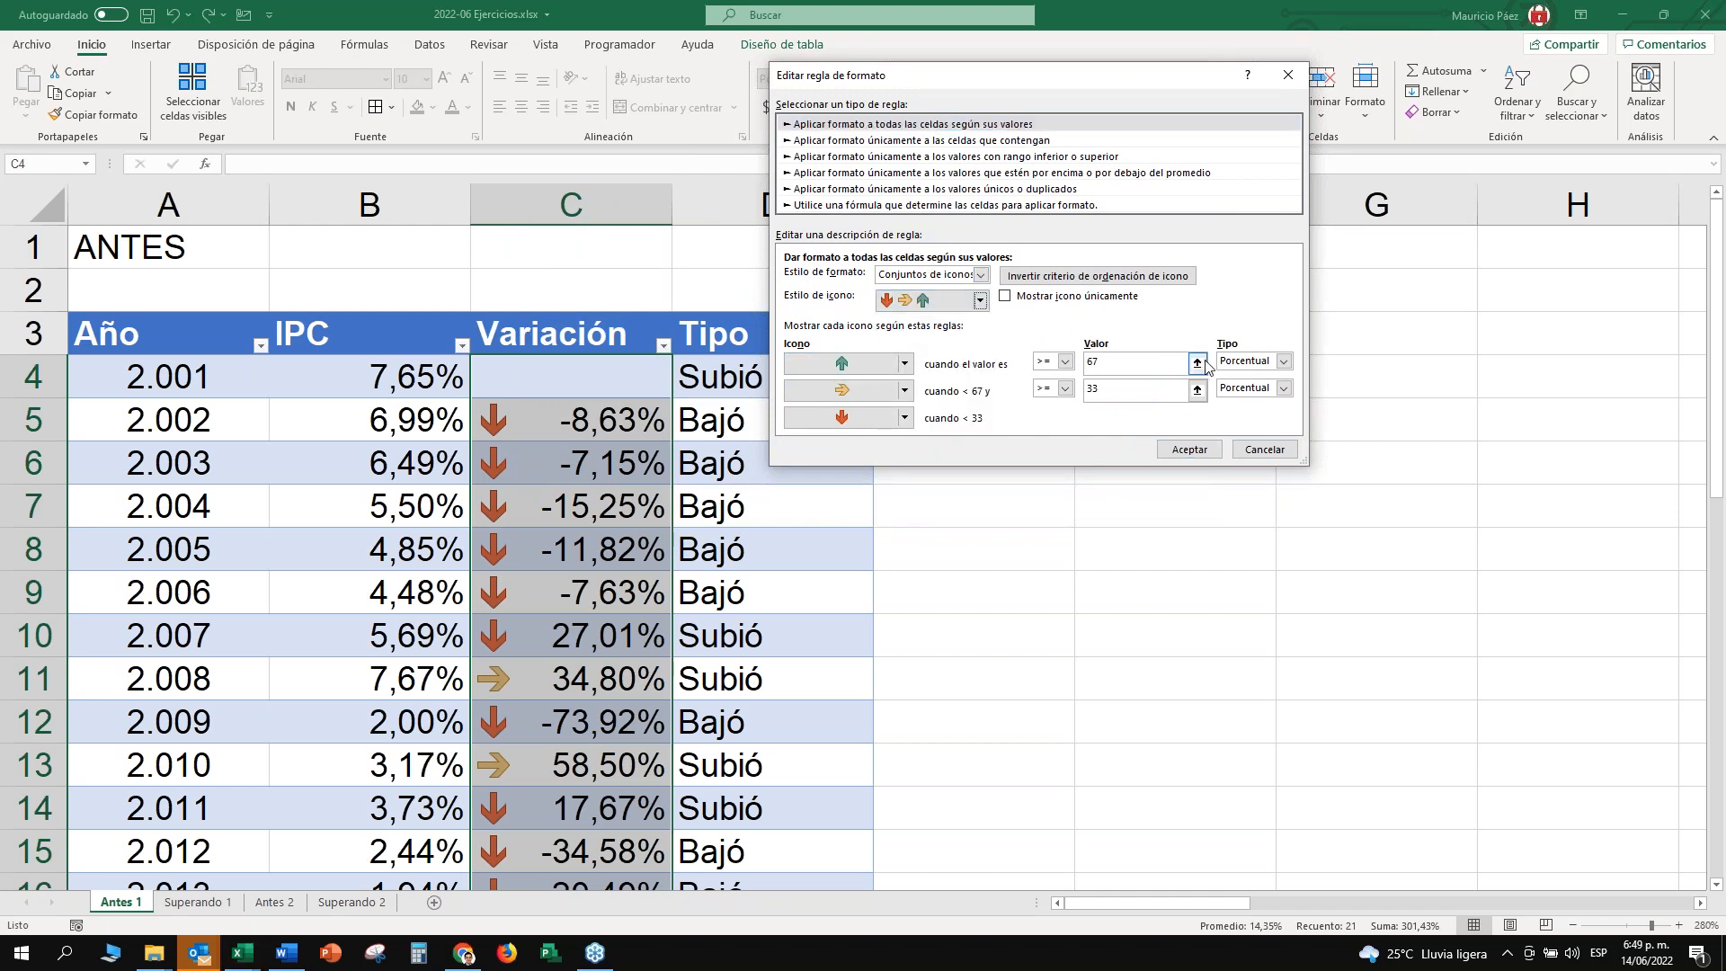
click(1246, 364)
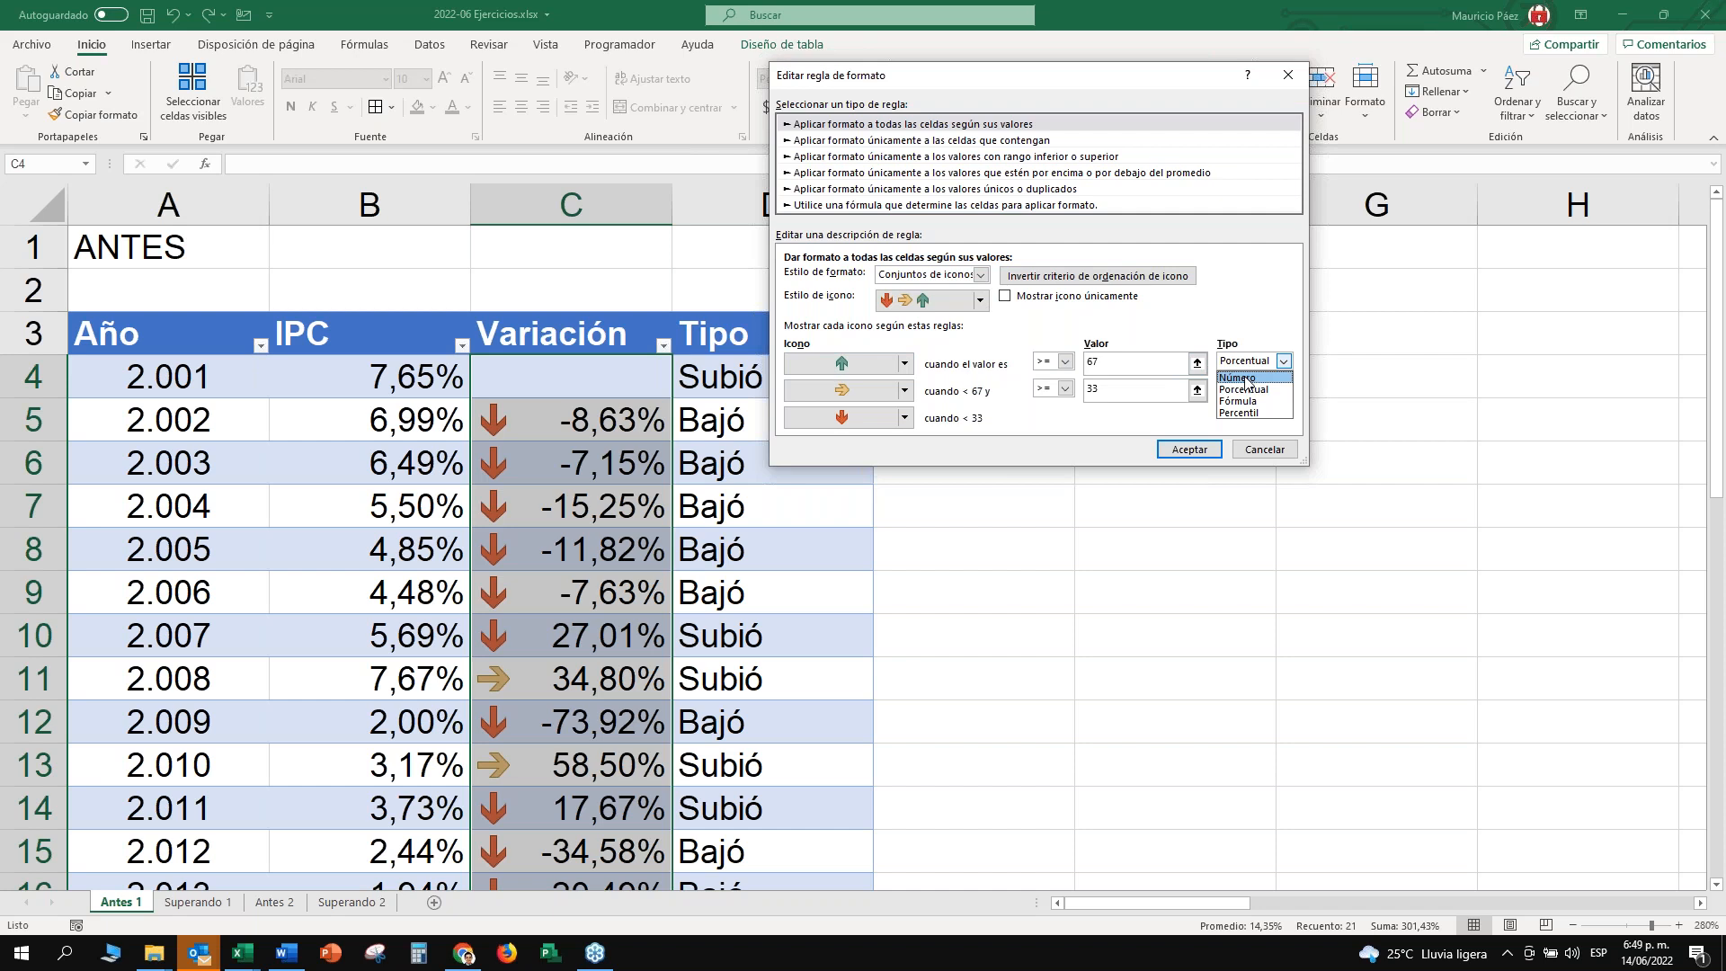
click(1248, 379)
click(1248, 388)
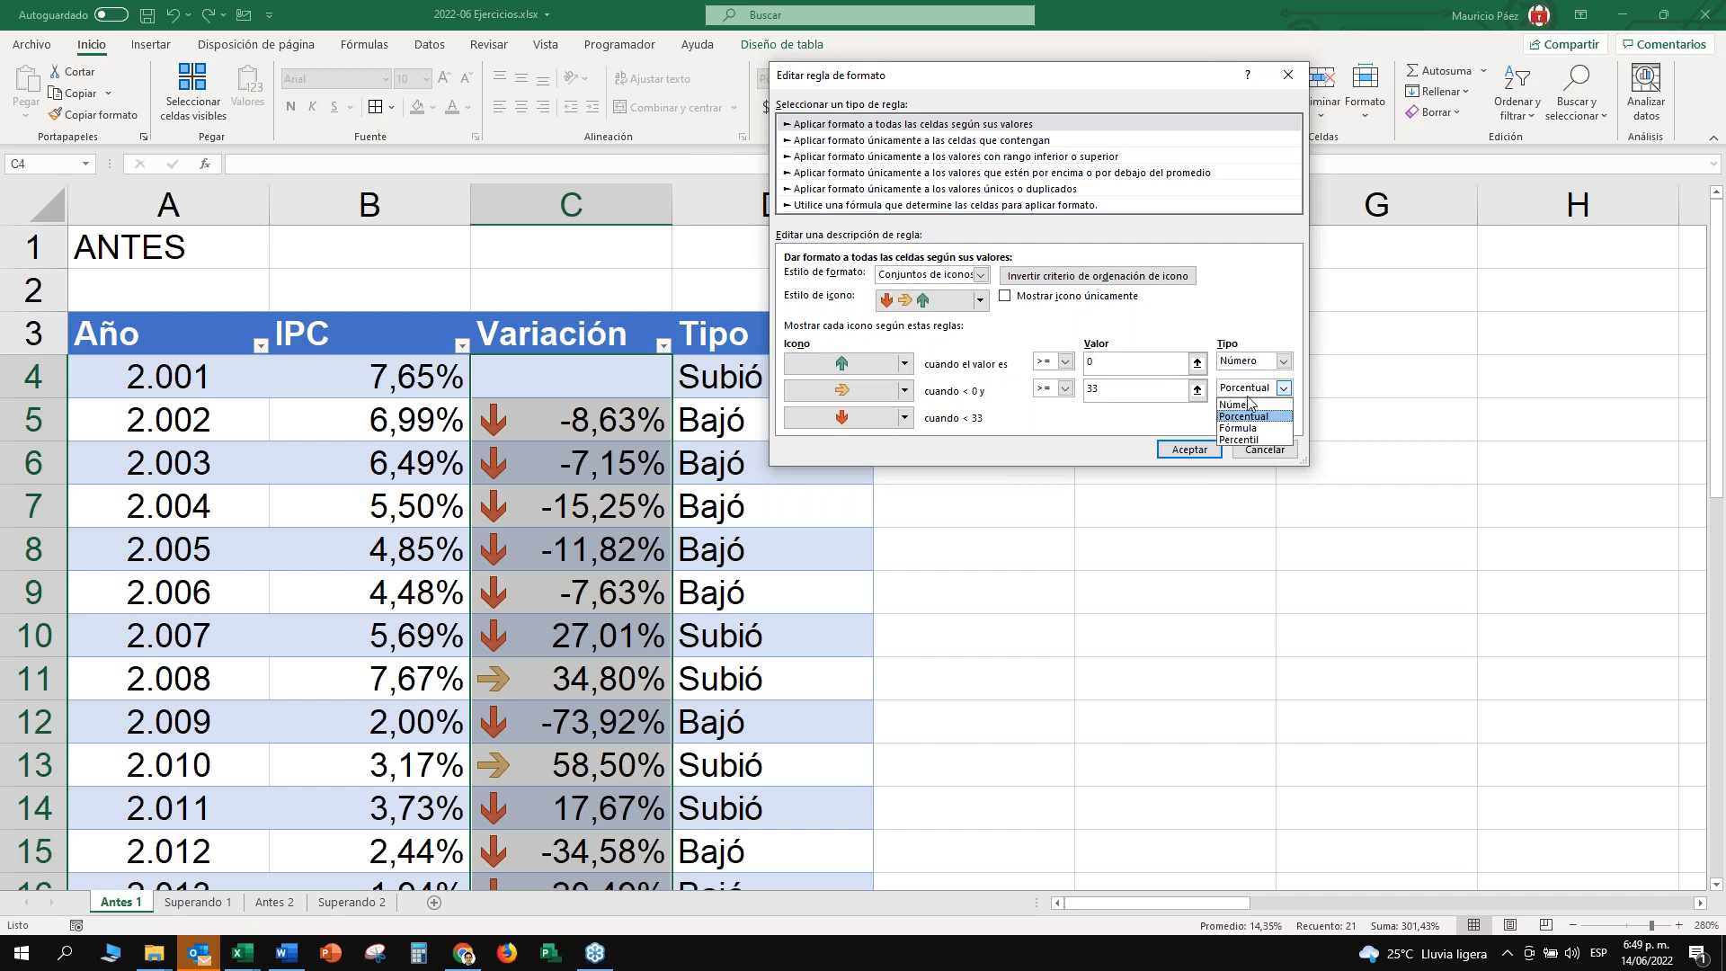
click(1248, 404)
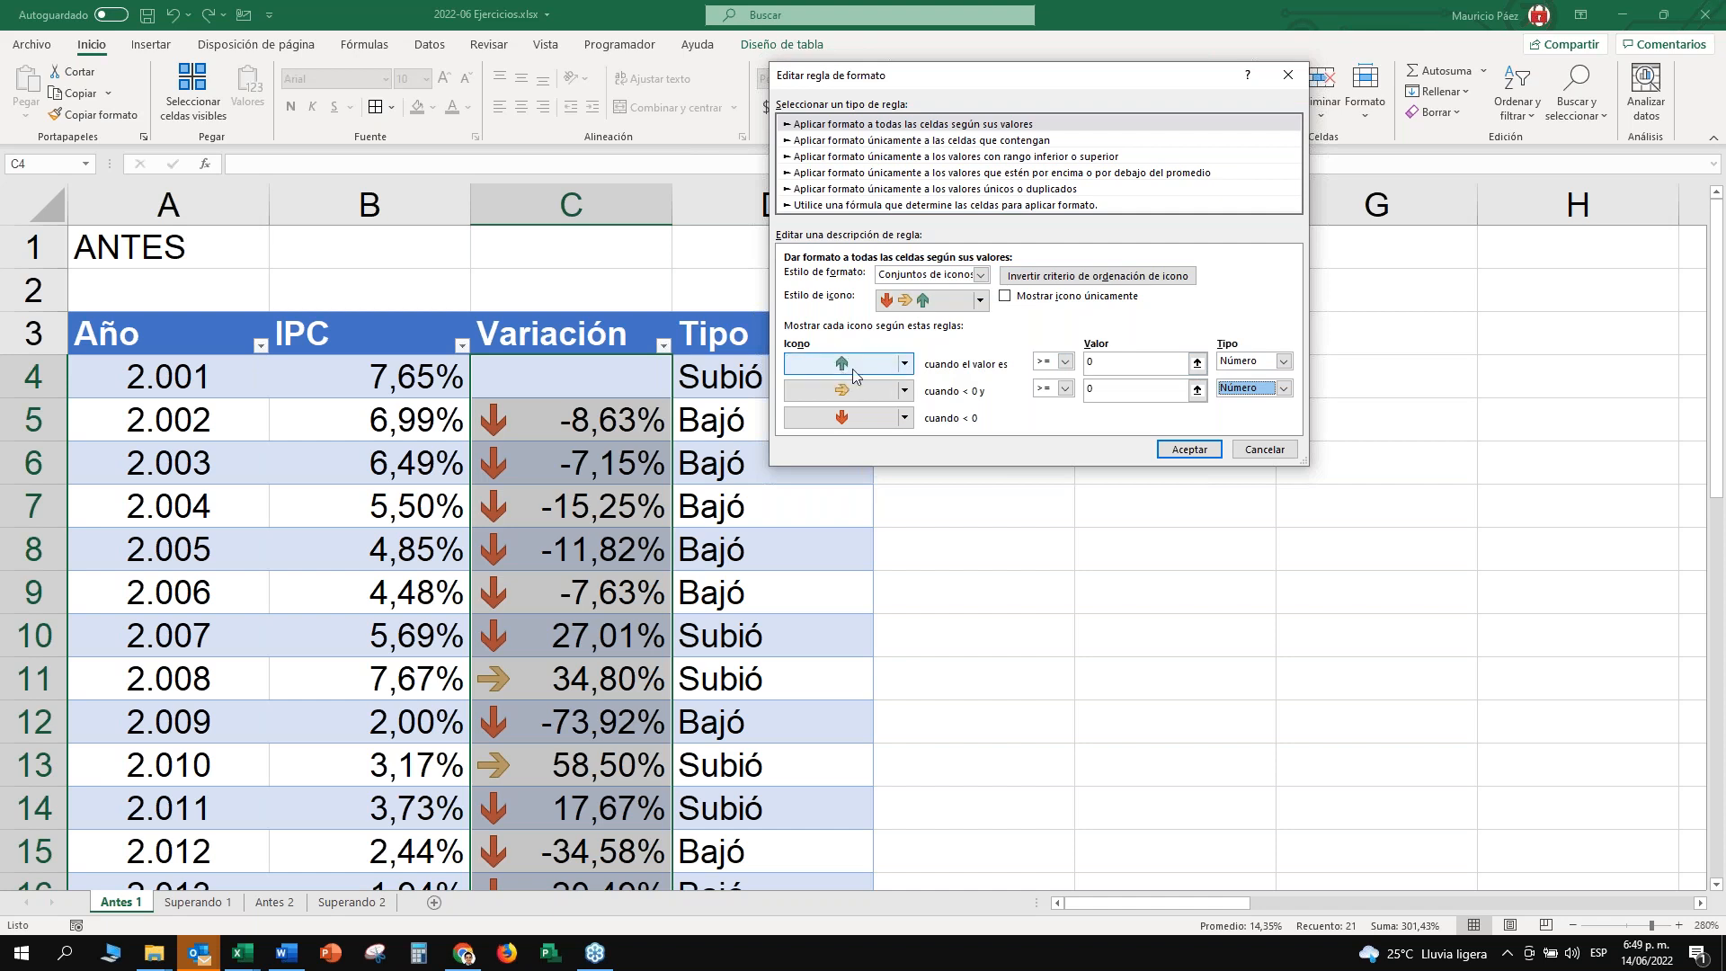
Set the green arrow's operator to > and keep >= for the yellow arrow, and apply the rule to the Variación column.
click(1066, 363)
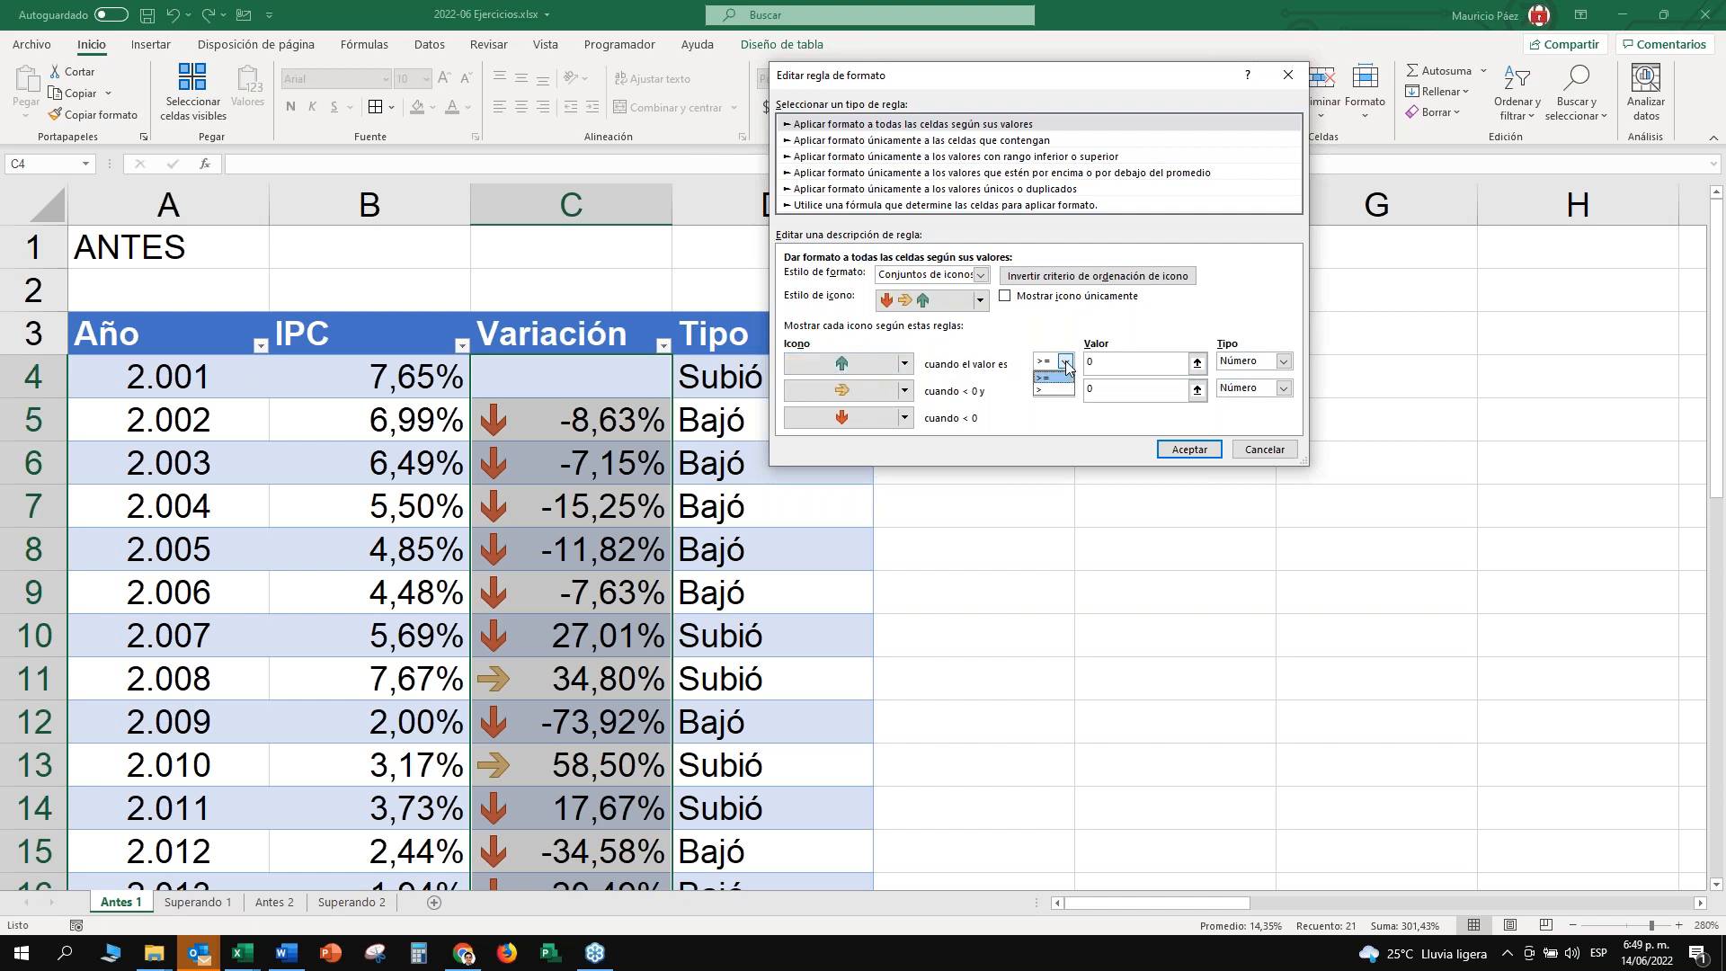
click(1048, 390)
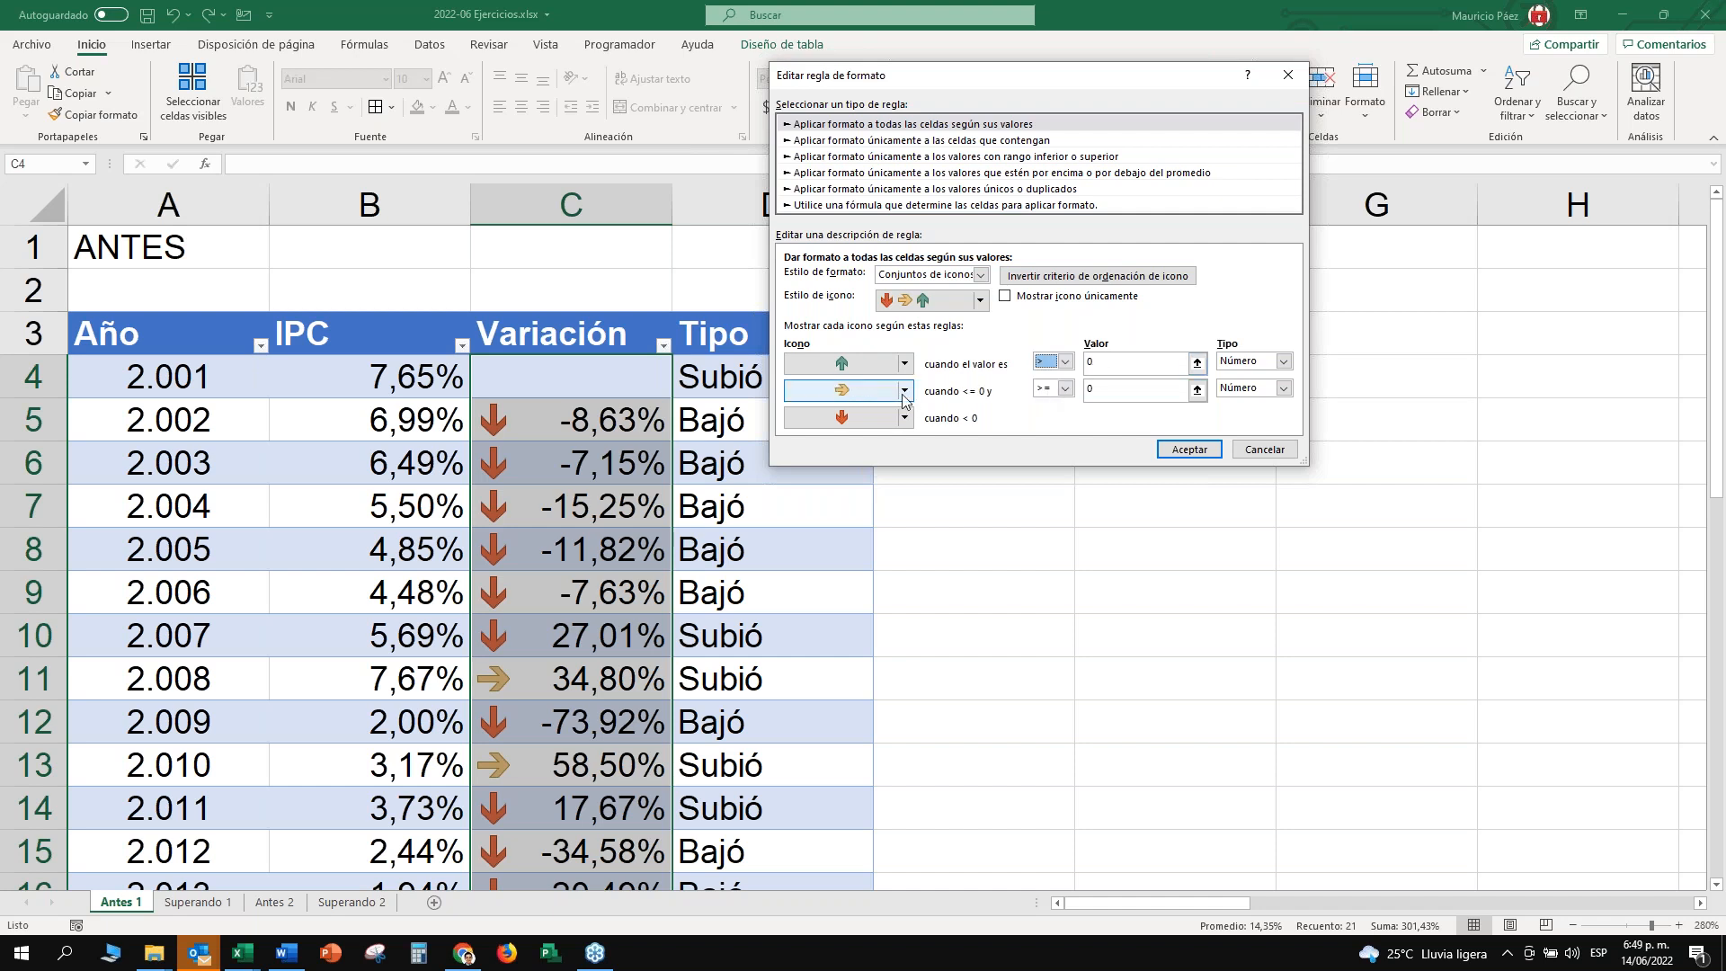
click(1066, 388)
click(1050, 404)
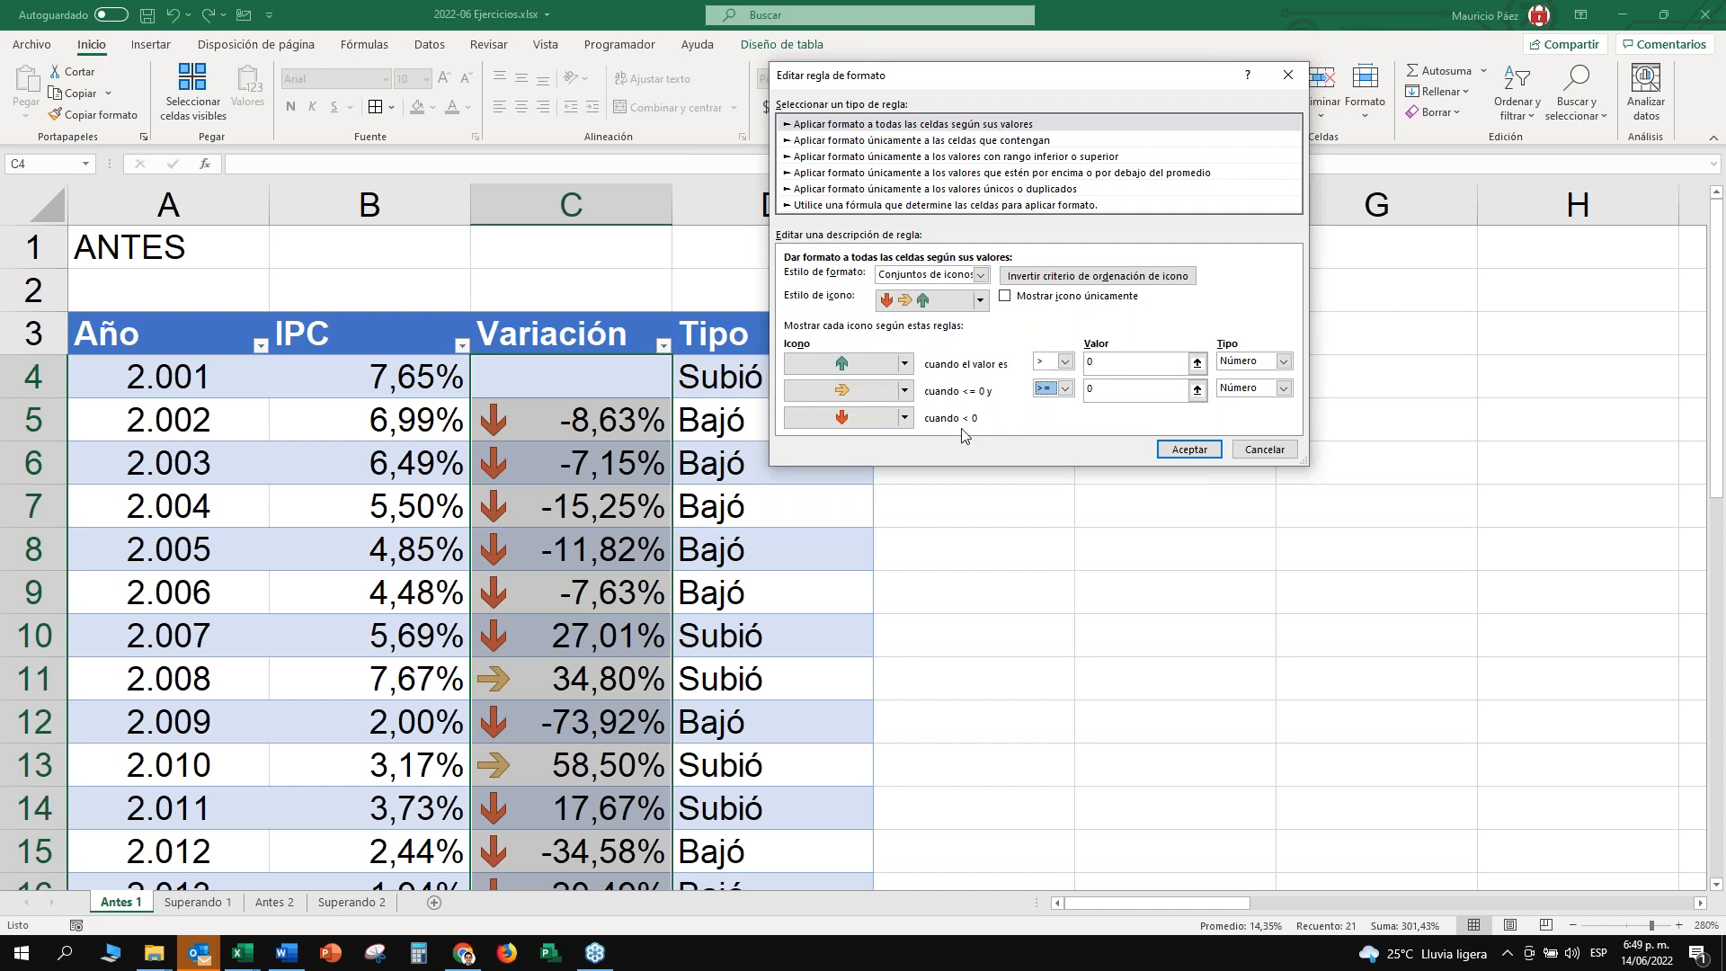
click(1189, 450)
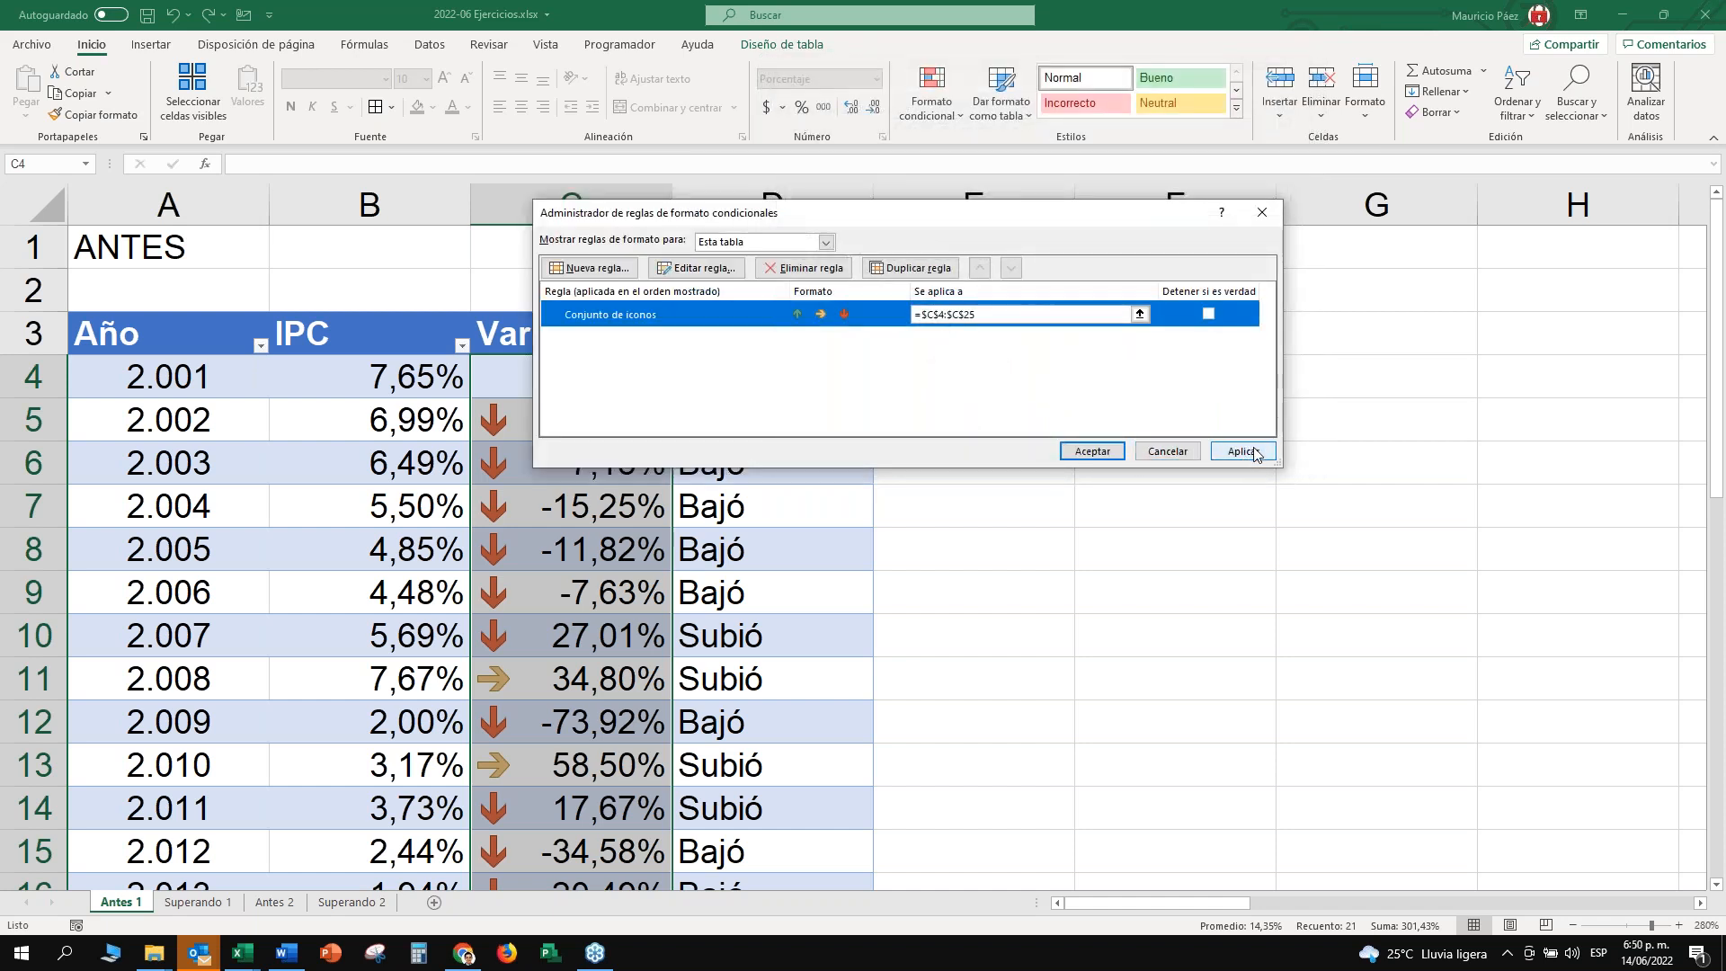
click(1250, 453)
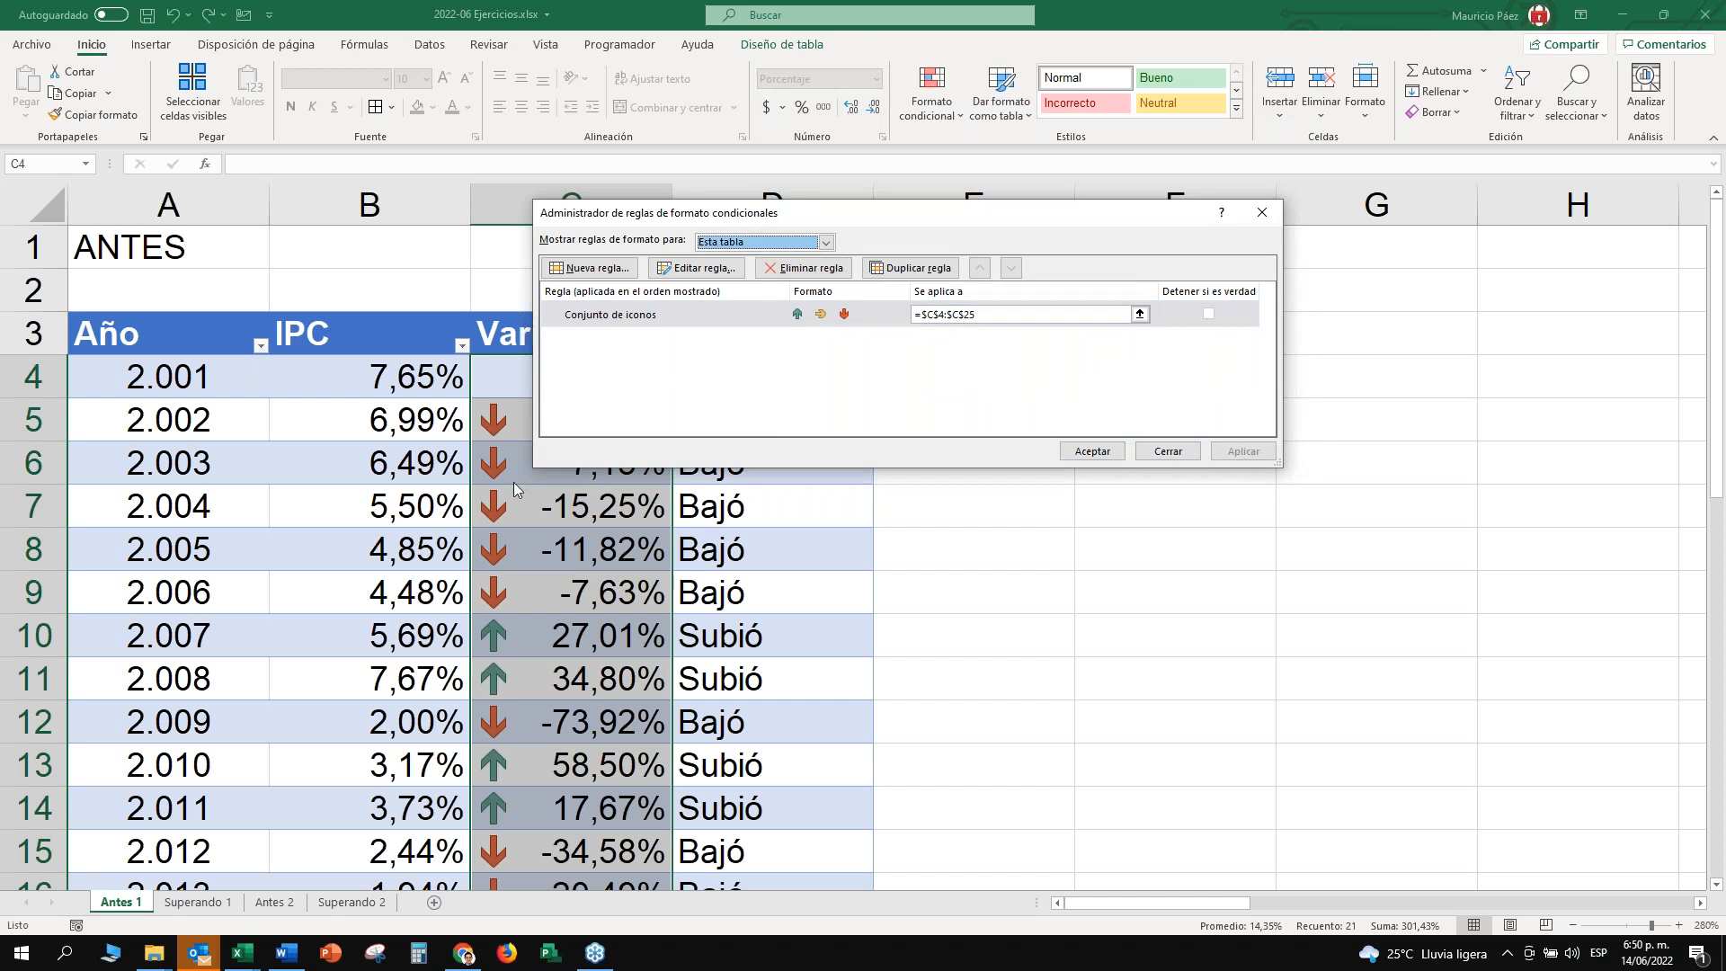
click(1093, 451)
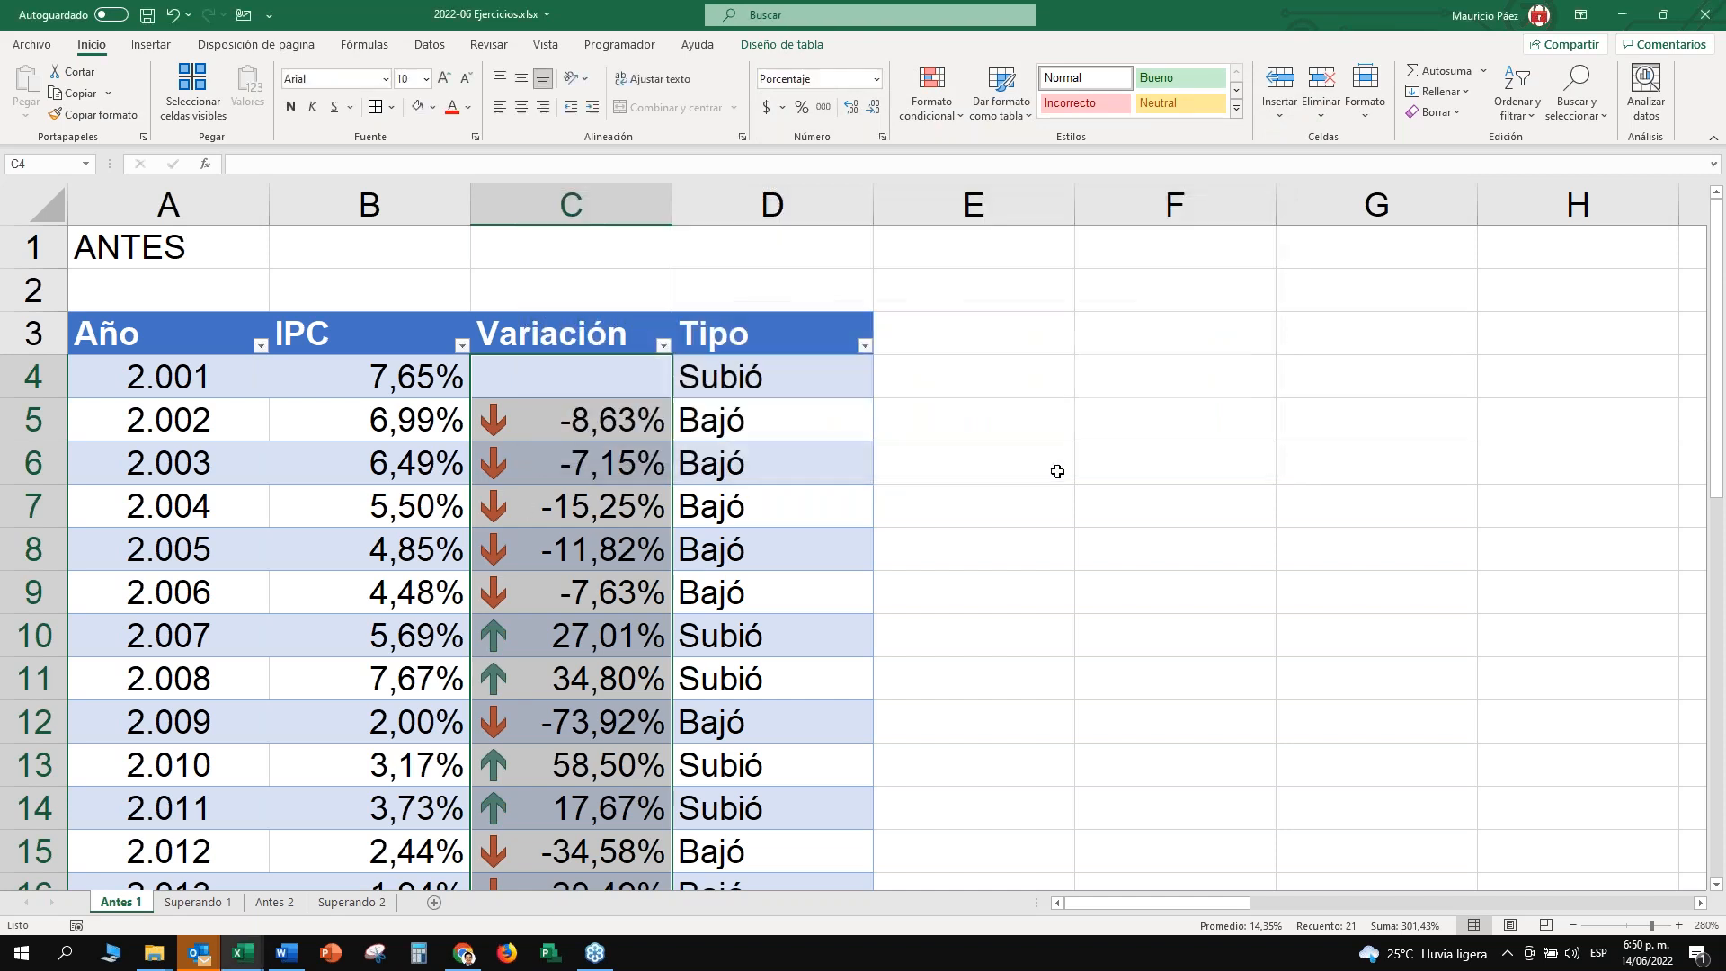
Try multiplying the 2.018 Variación formula by 0 to test the icon for a zero value, and undo the change.
scroll(692, 427, down, 4)
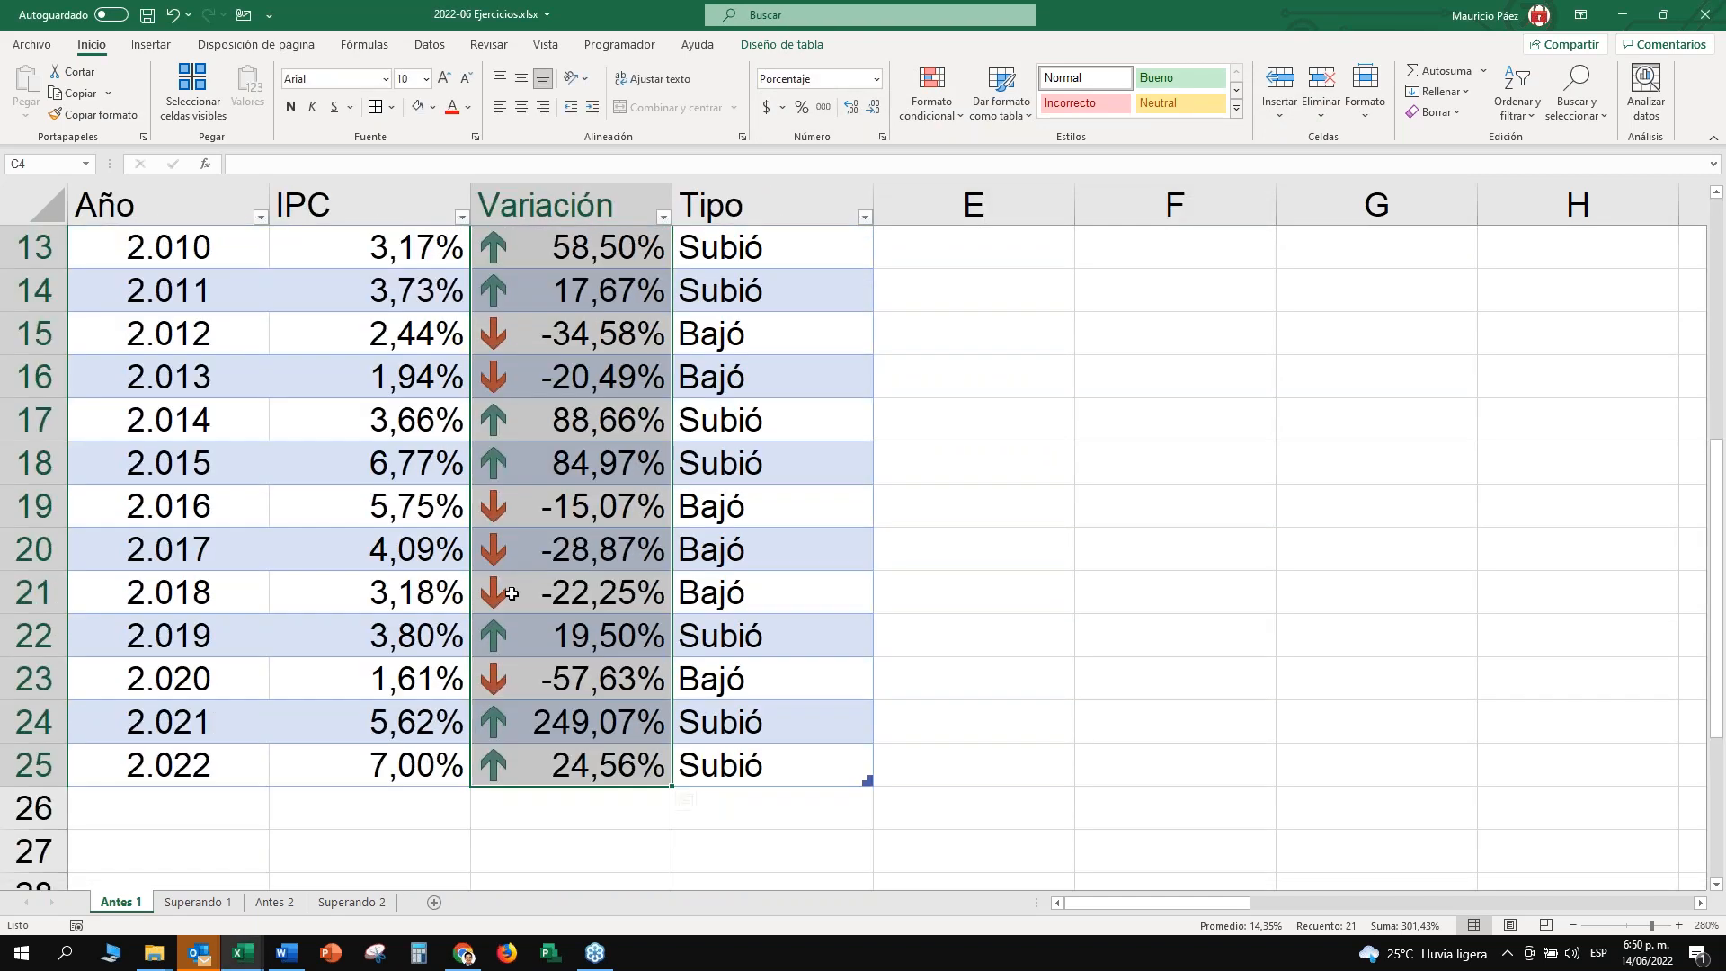
click(490, 680)
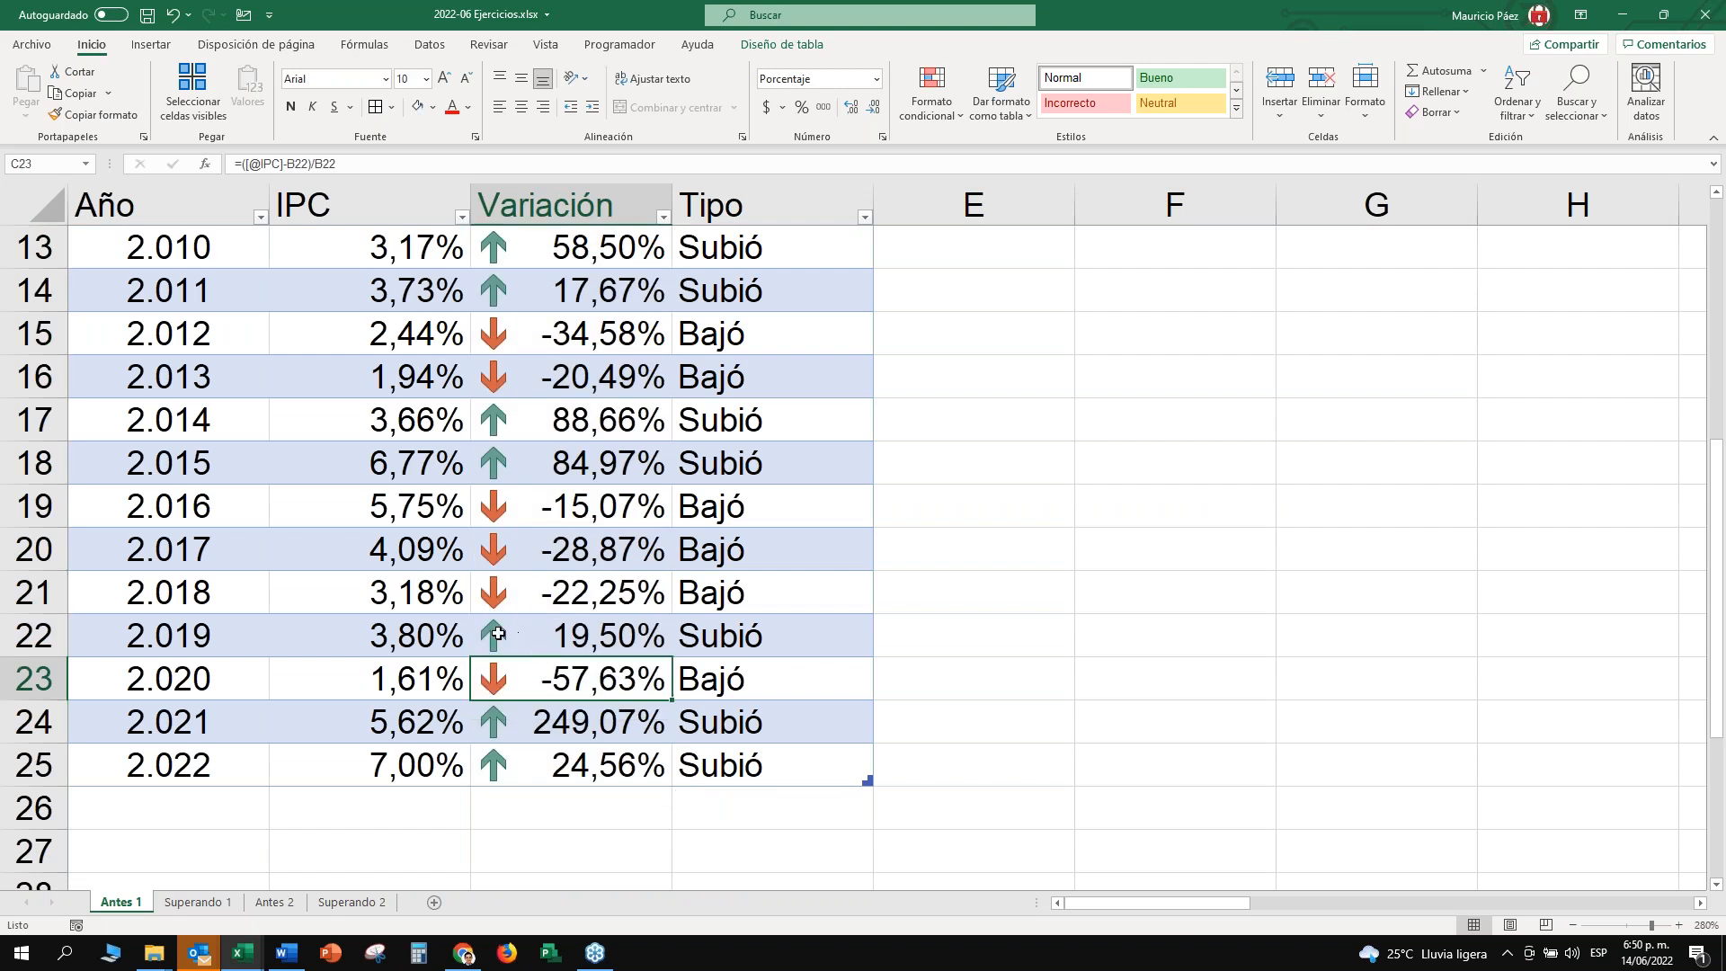
click(586, 633)
click(580, 598)
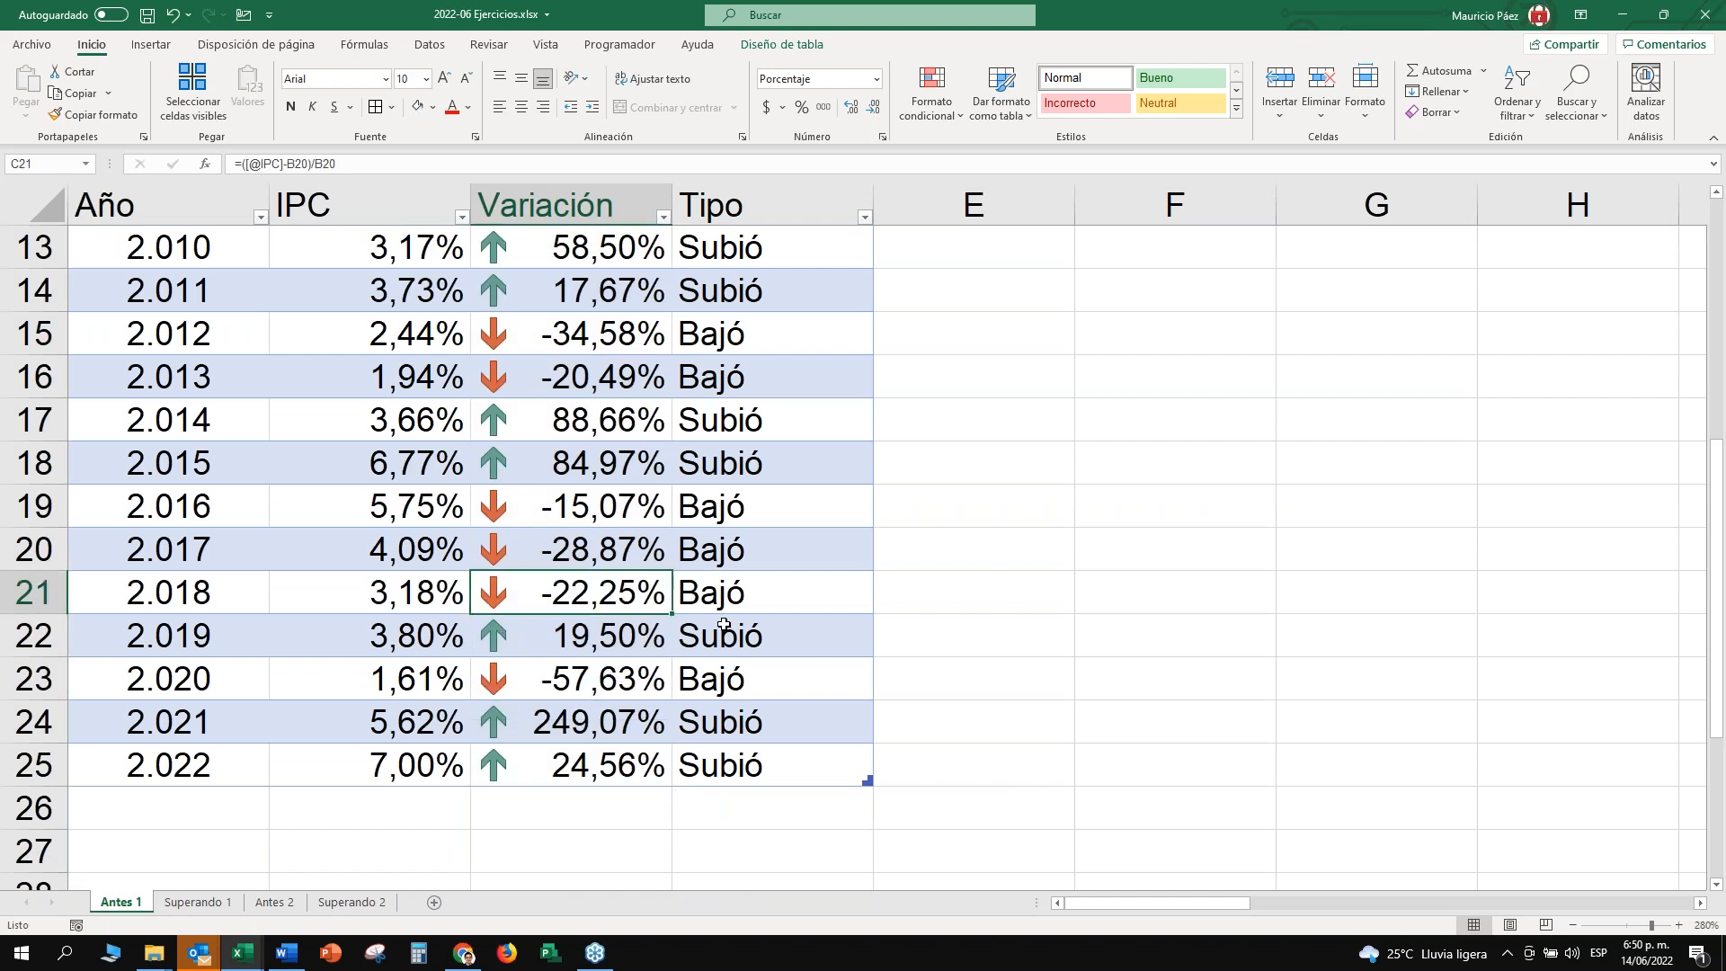
key(F2)
text(*0)
key(Return)
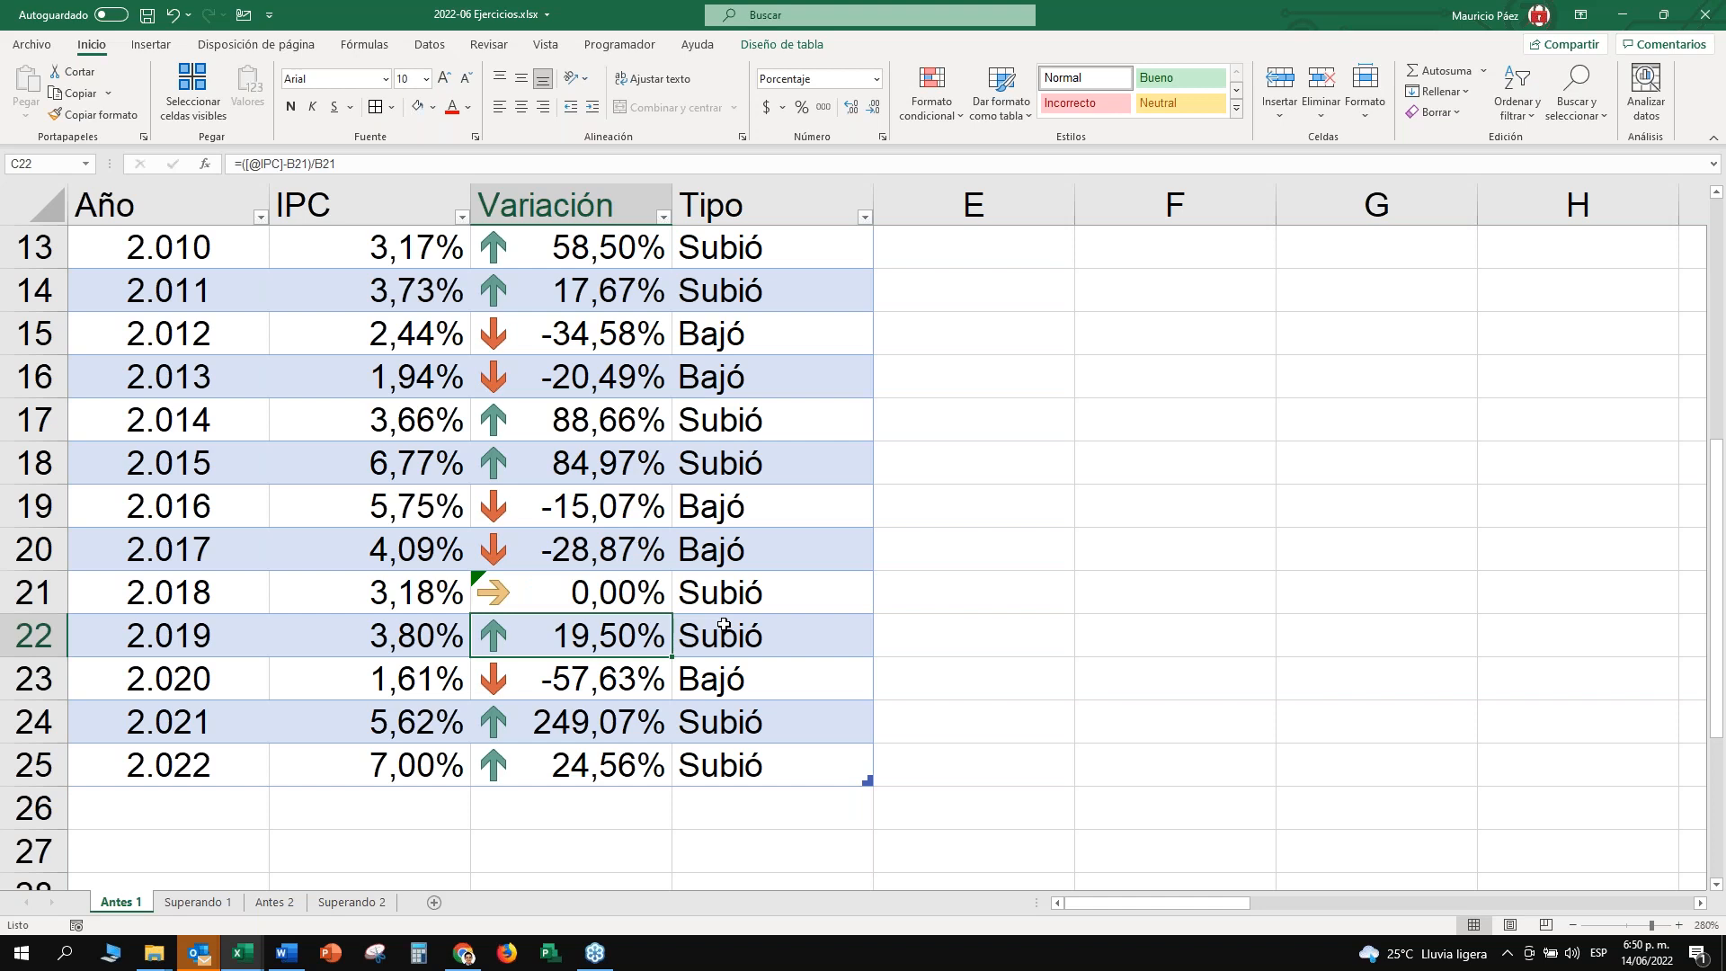
key(ctrl+z)
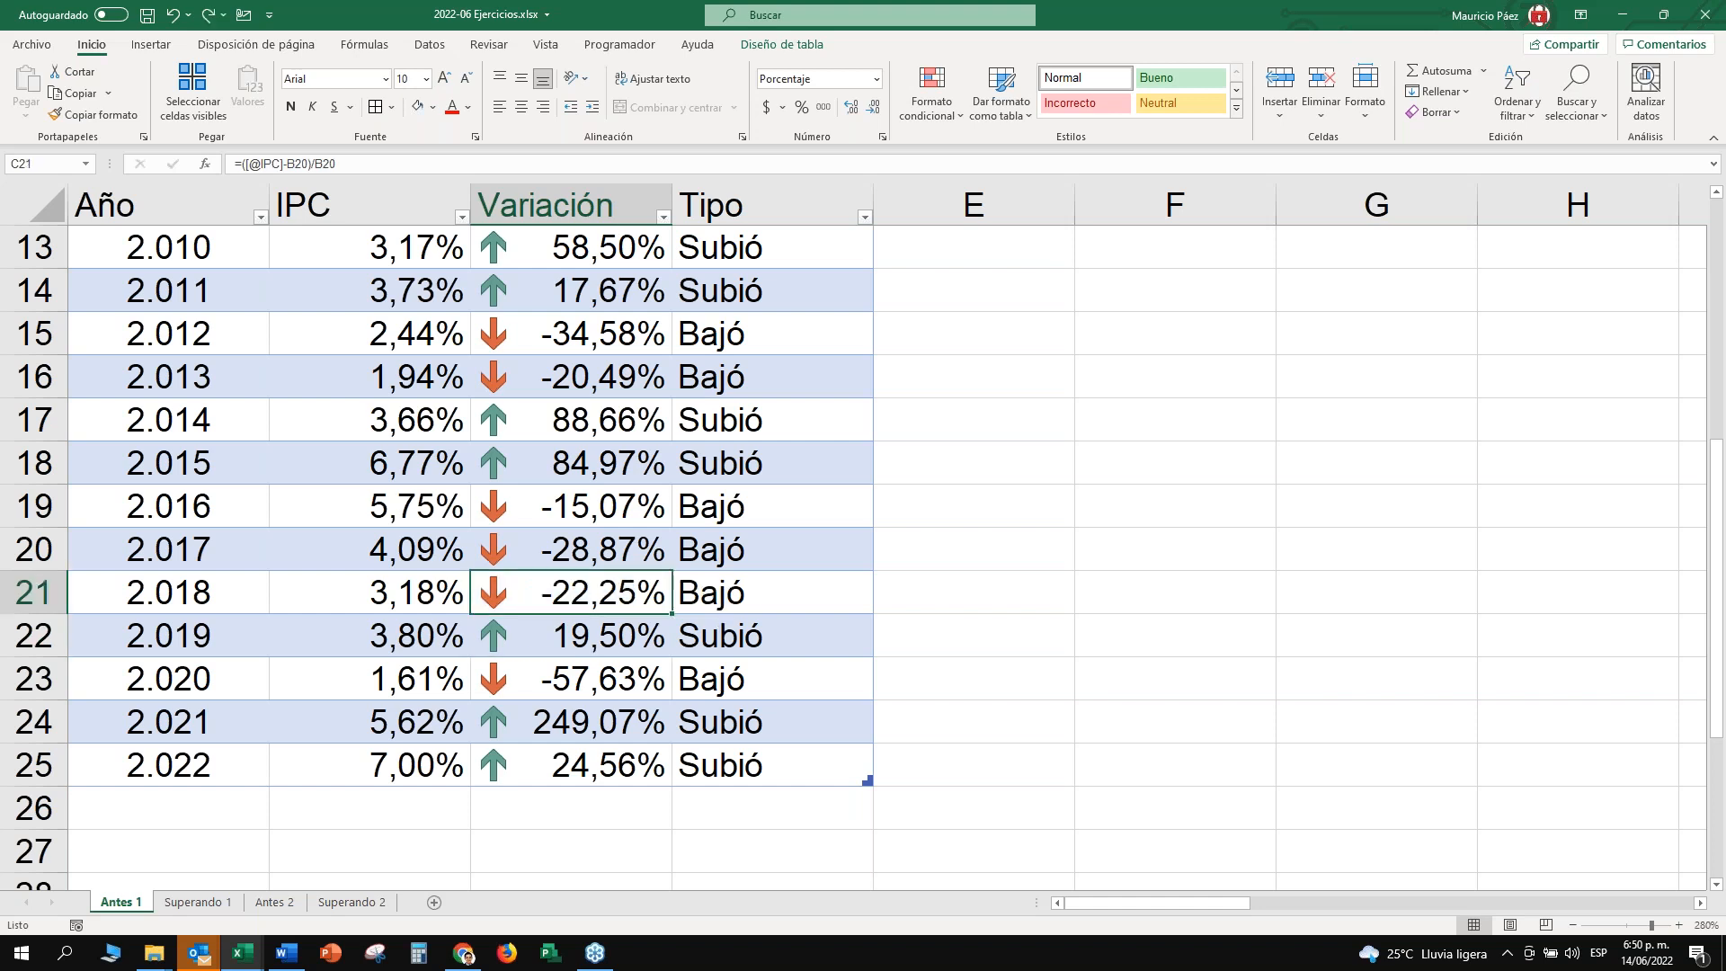
Examine the Variación arrows and the end of the table, including the Tipo formula in the 2.022 row.
scroll(619, 656, up, 2)
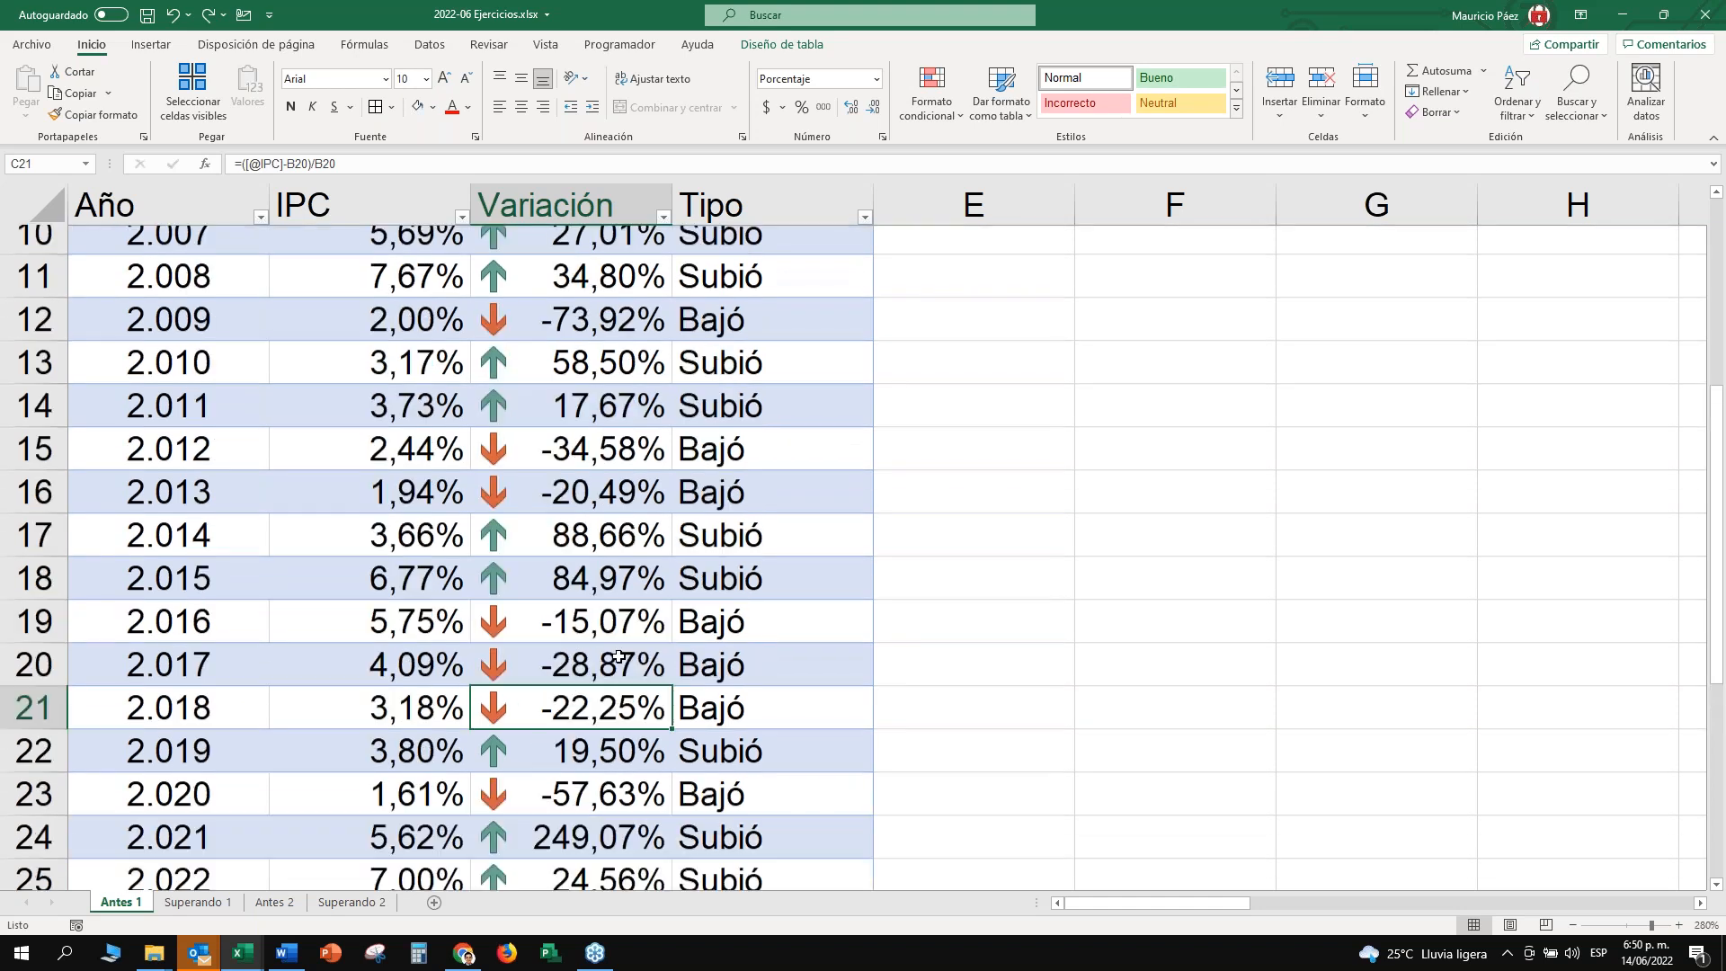
click(1384, 532)
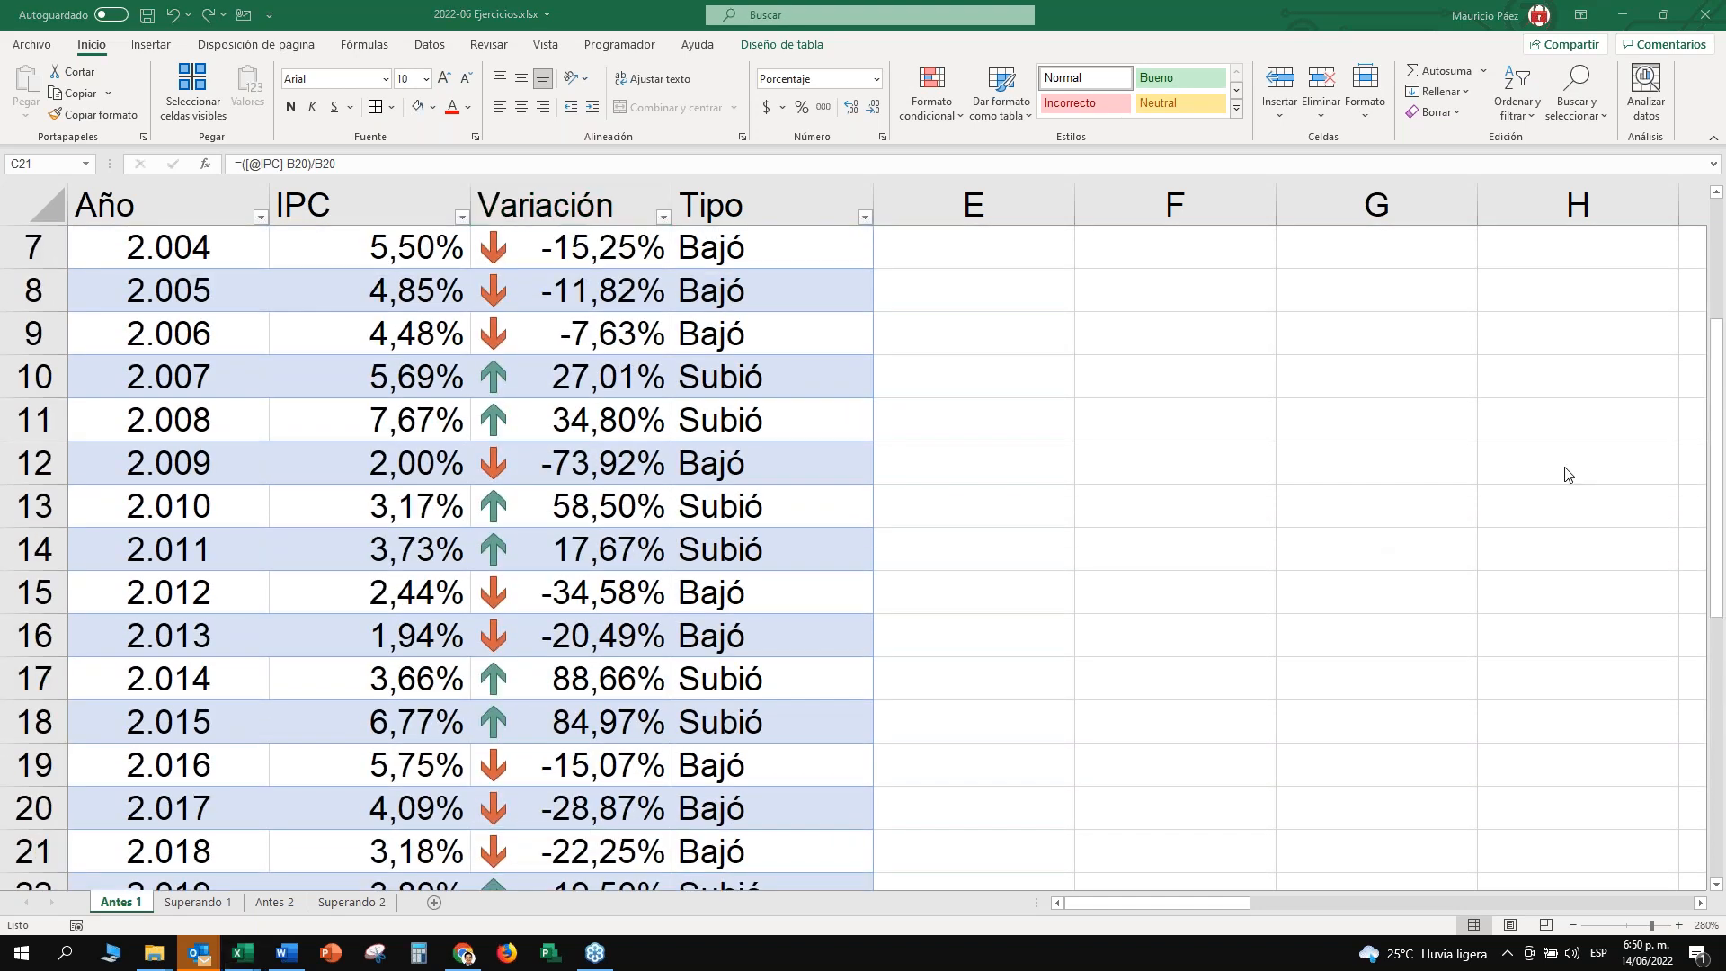
scroll(751, 515, down, 5)
click(792, 377)
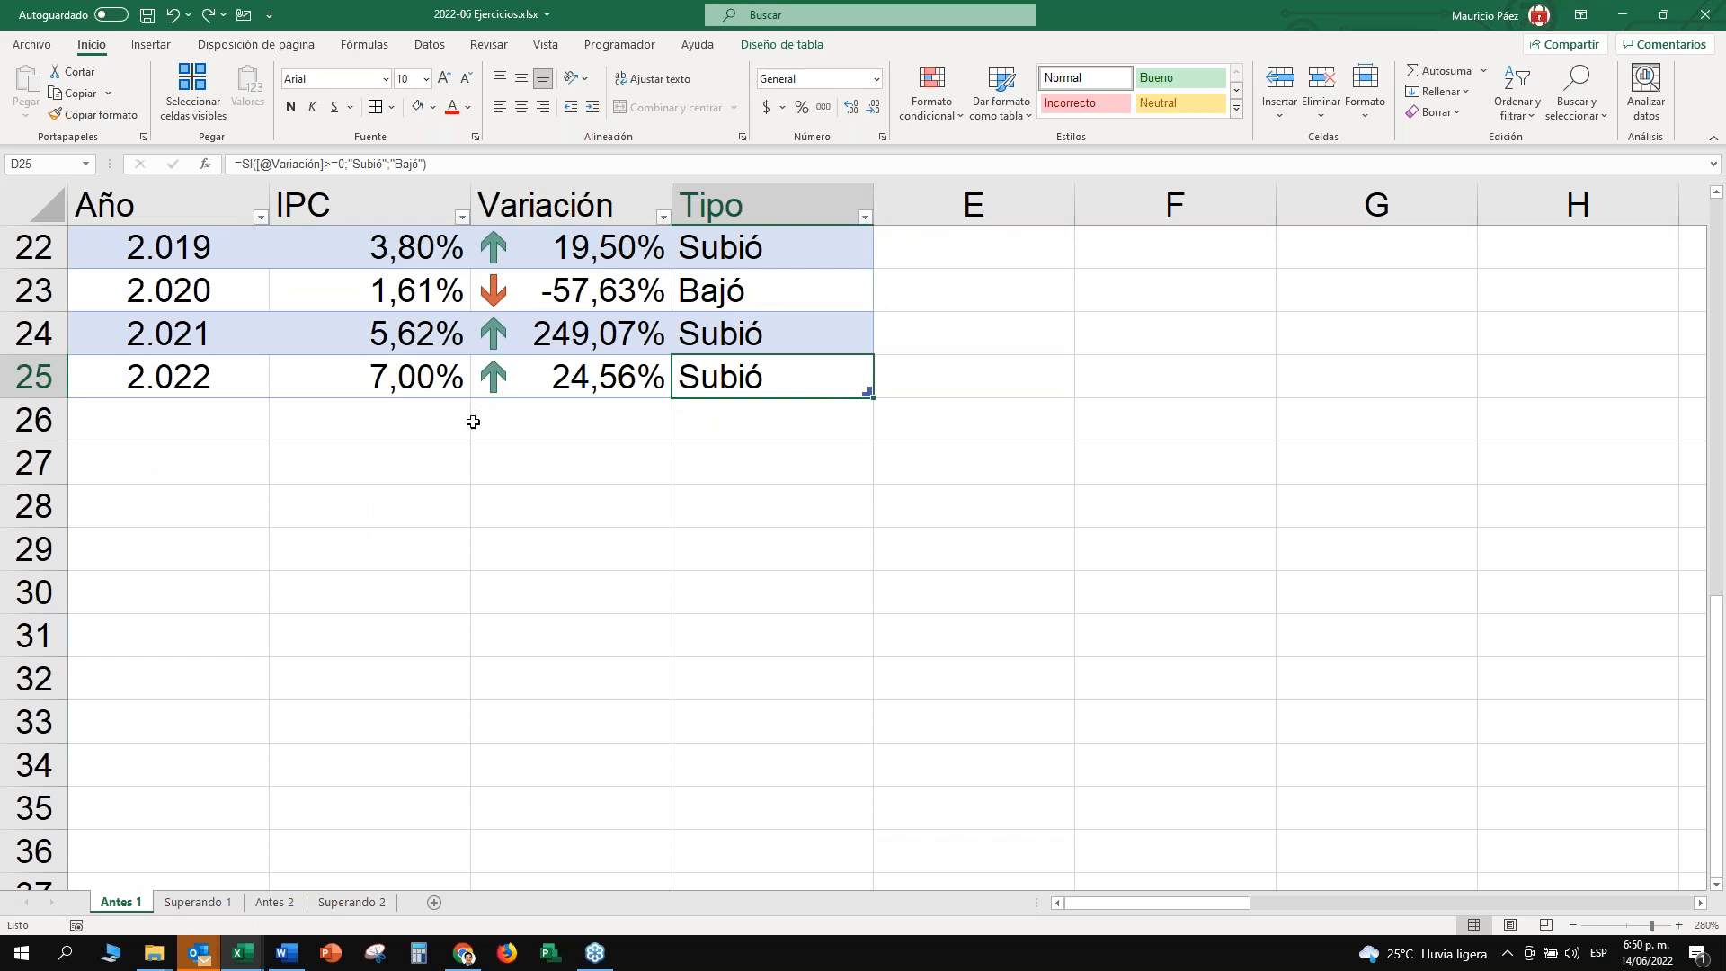
click(189, 447)
click(253, 383)
click(1005, 431)
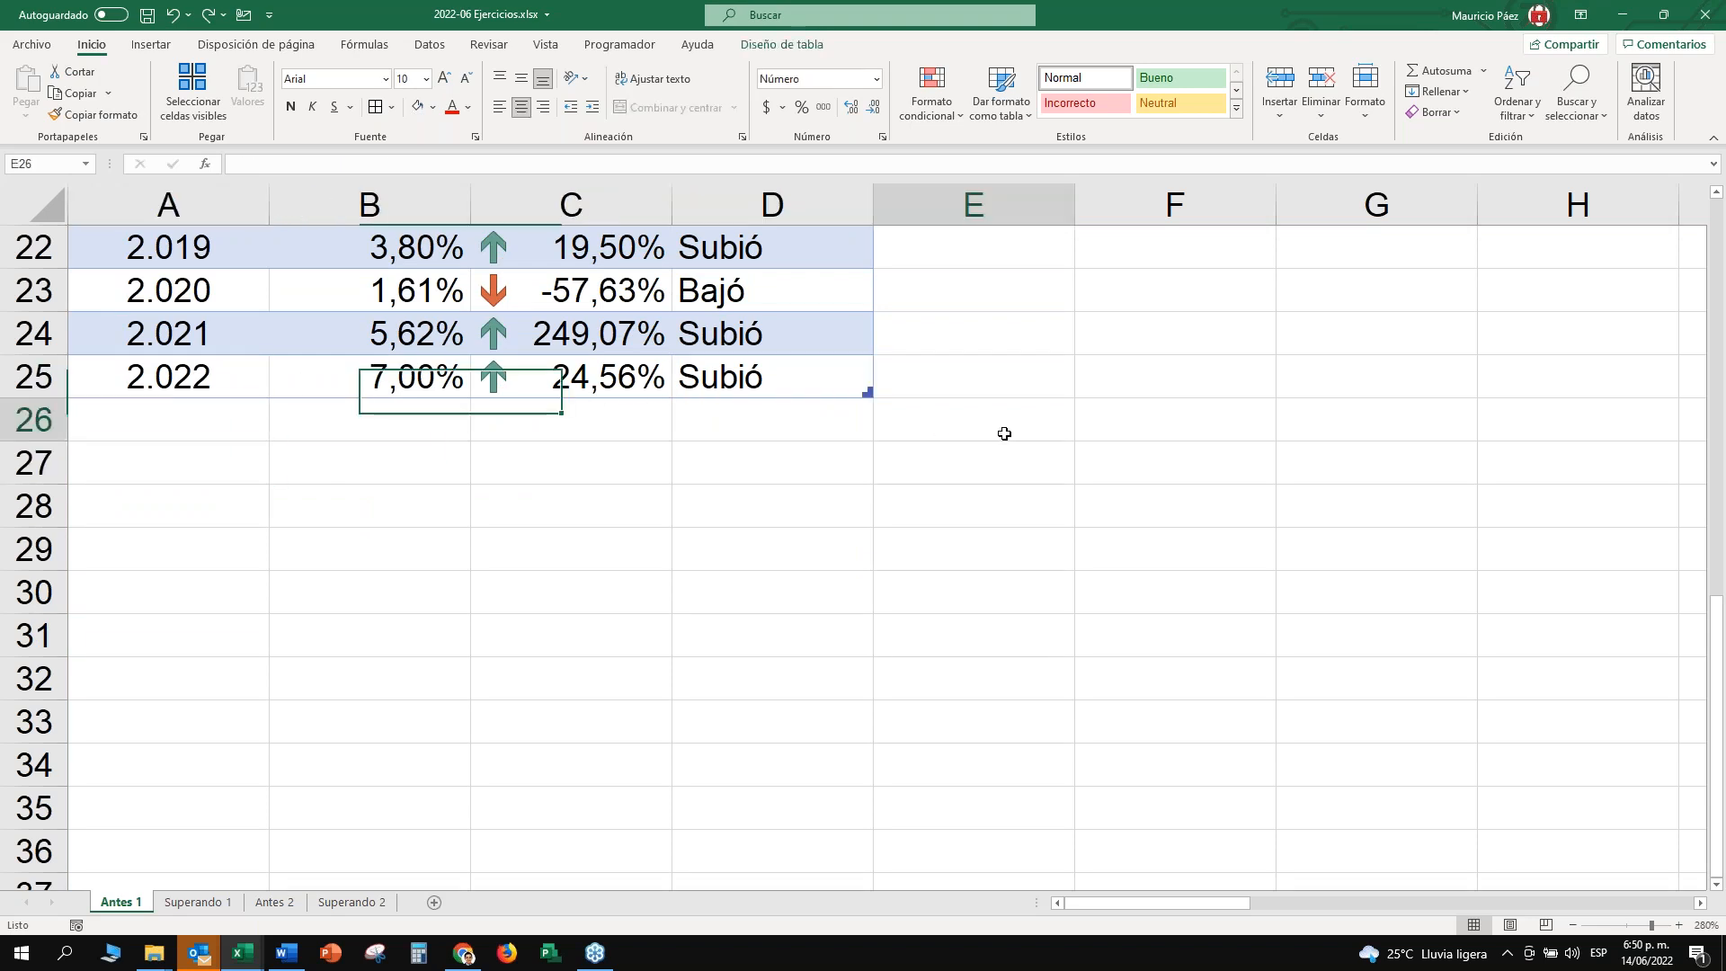
click(775, 383)
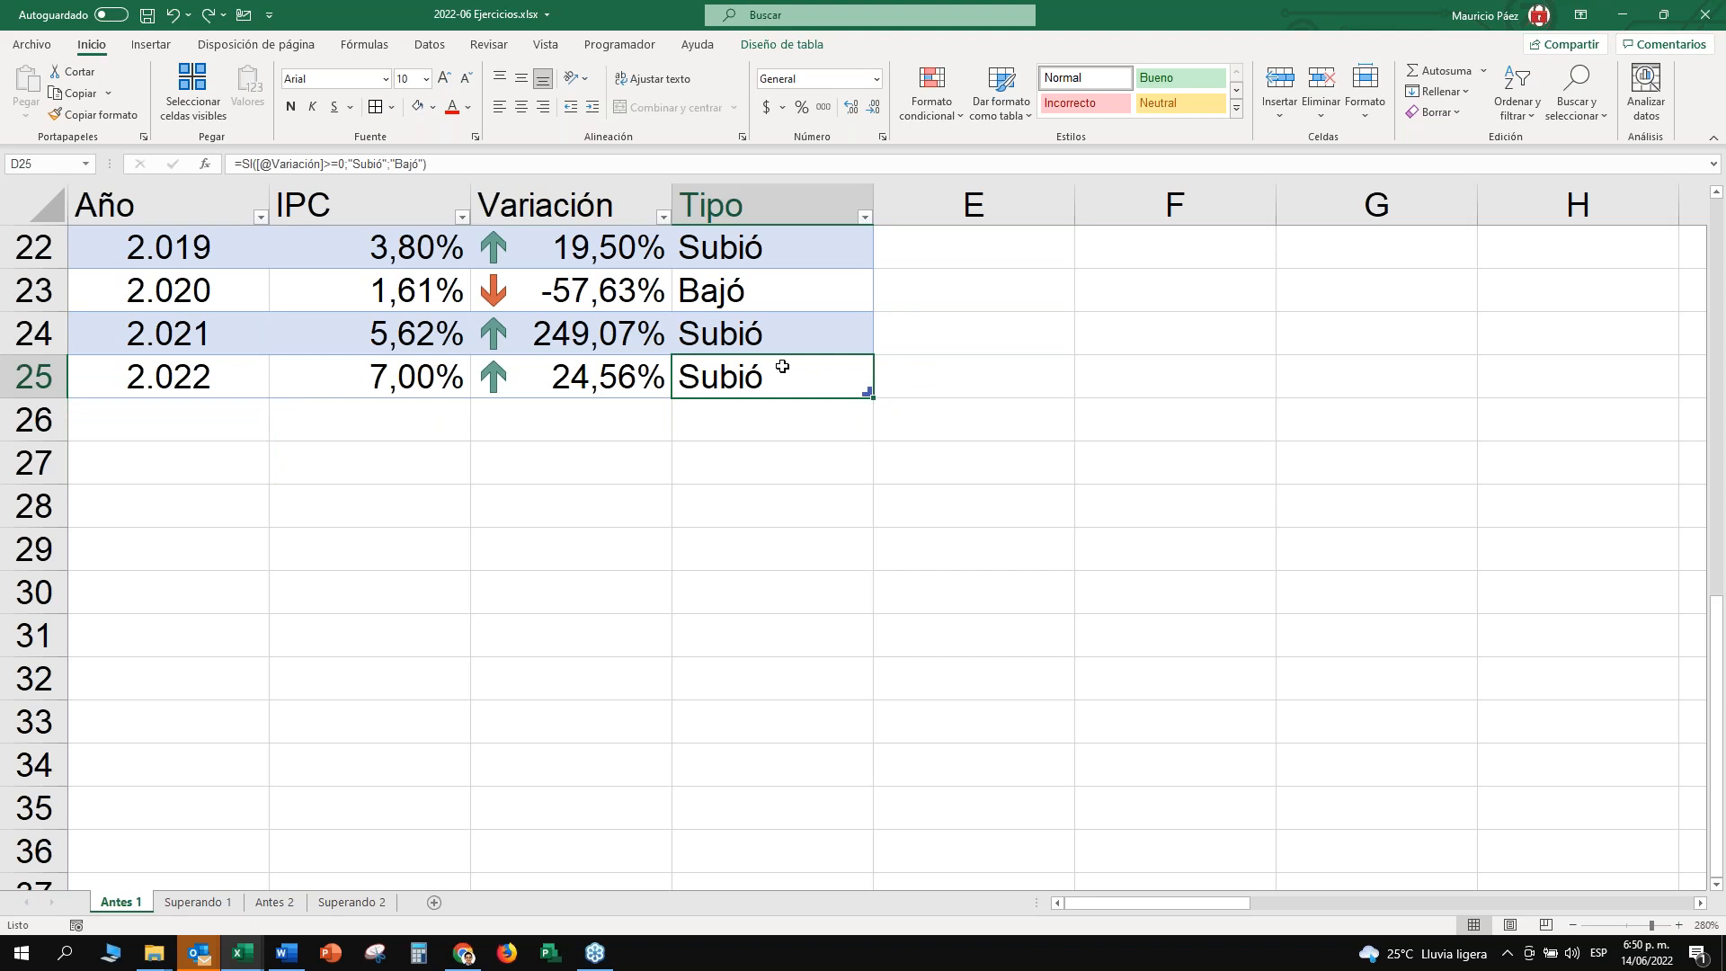
click(891, 537)
click(756, 376)
click(831, 460)
click(758, 385)
Add a new row directly below the table's last record with 2023 as its Año.
click(166, 419)
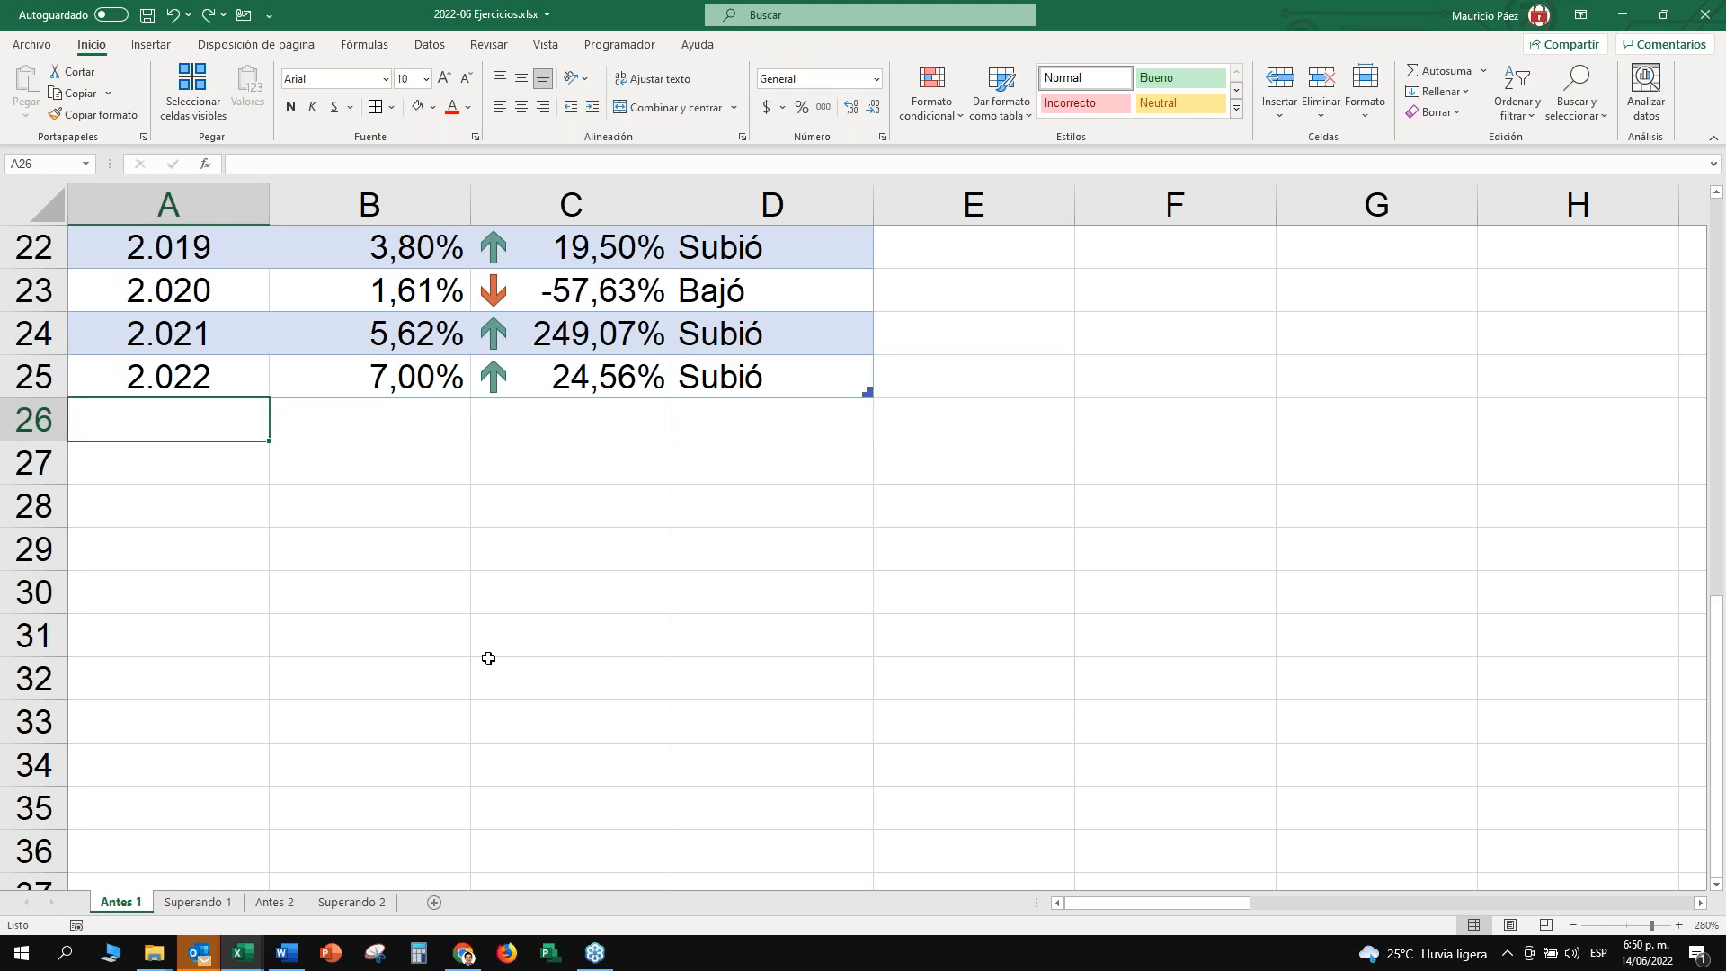
text(2023)
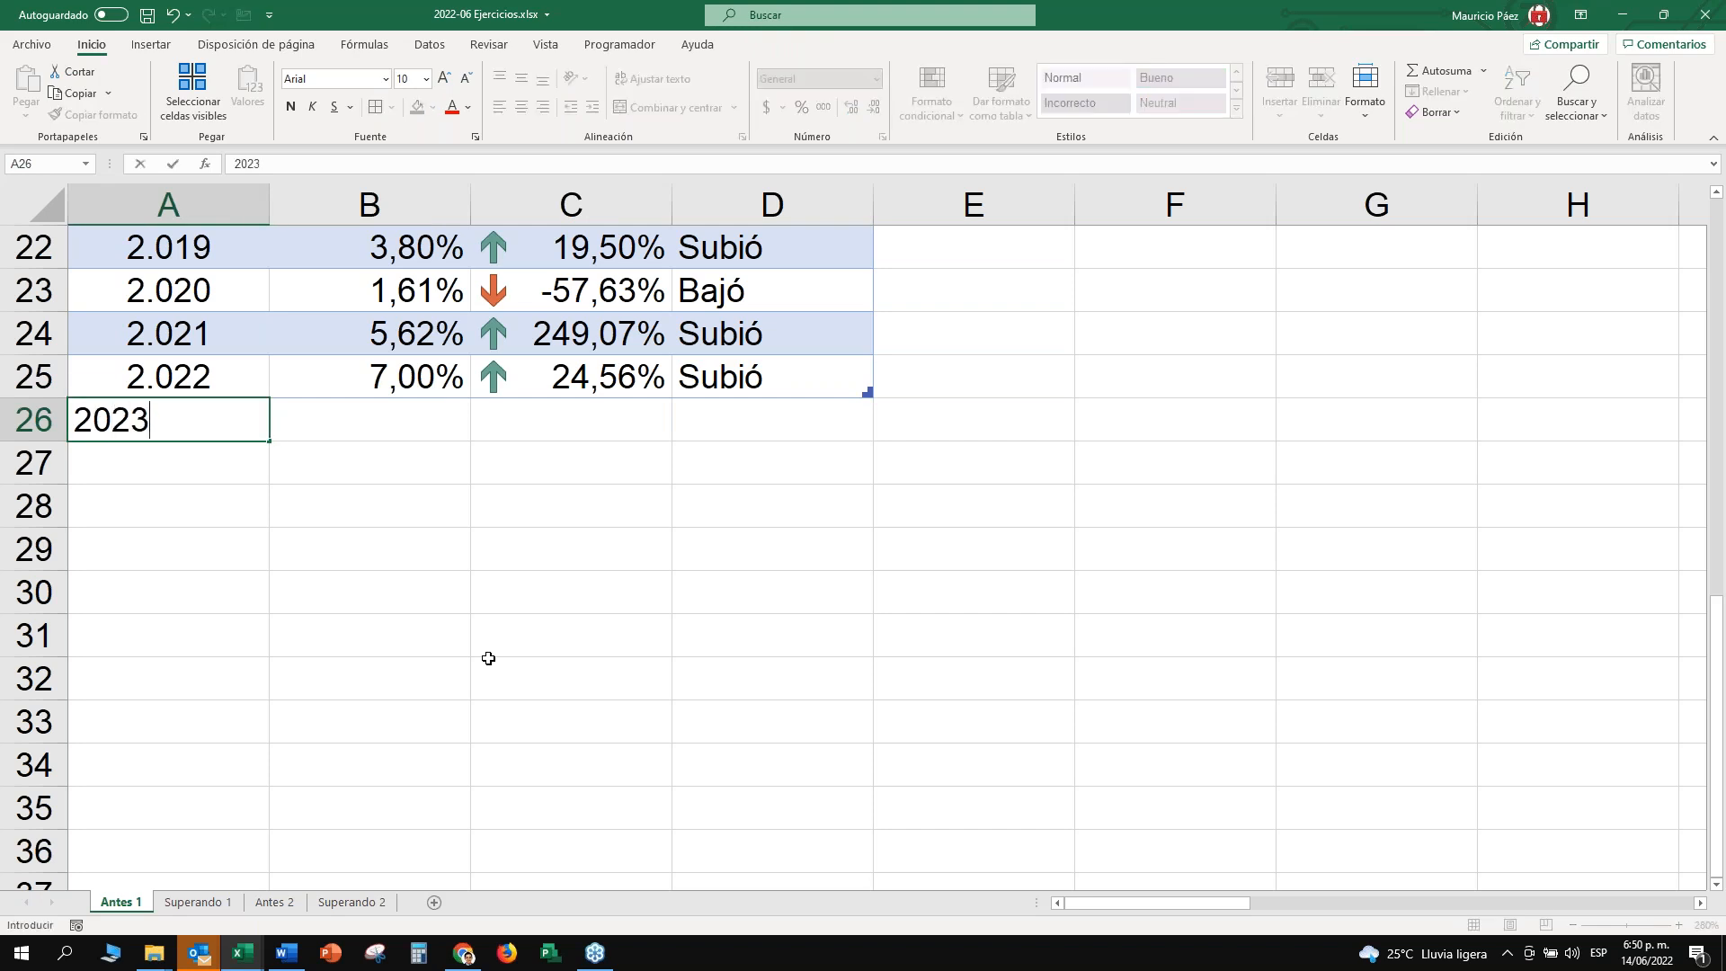
key(Tab)
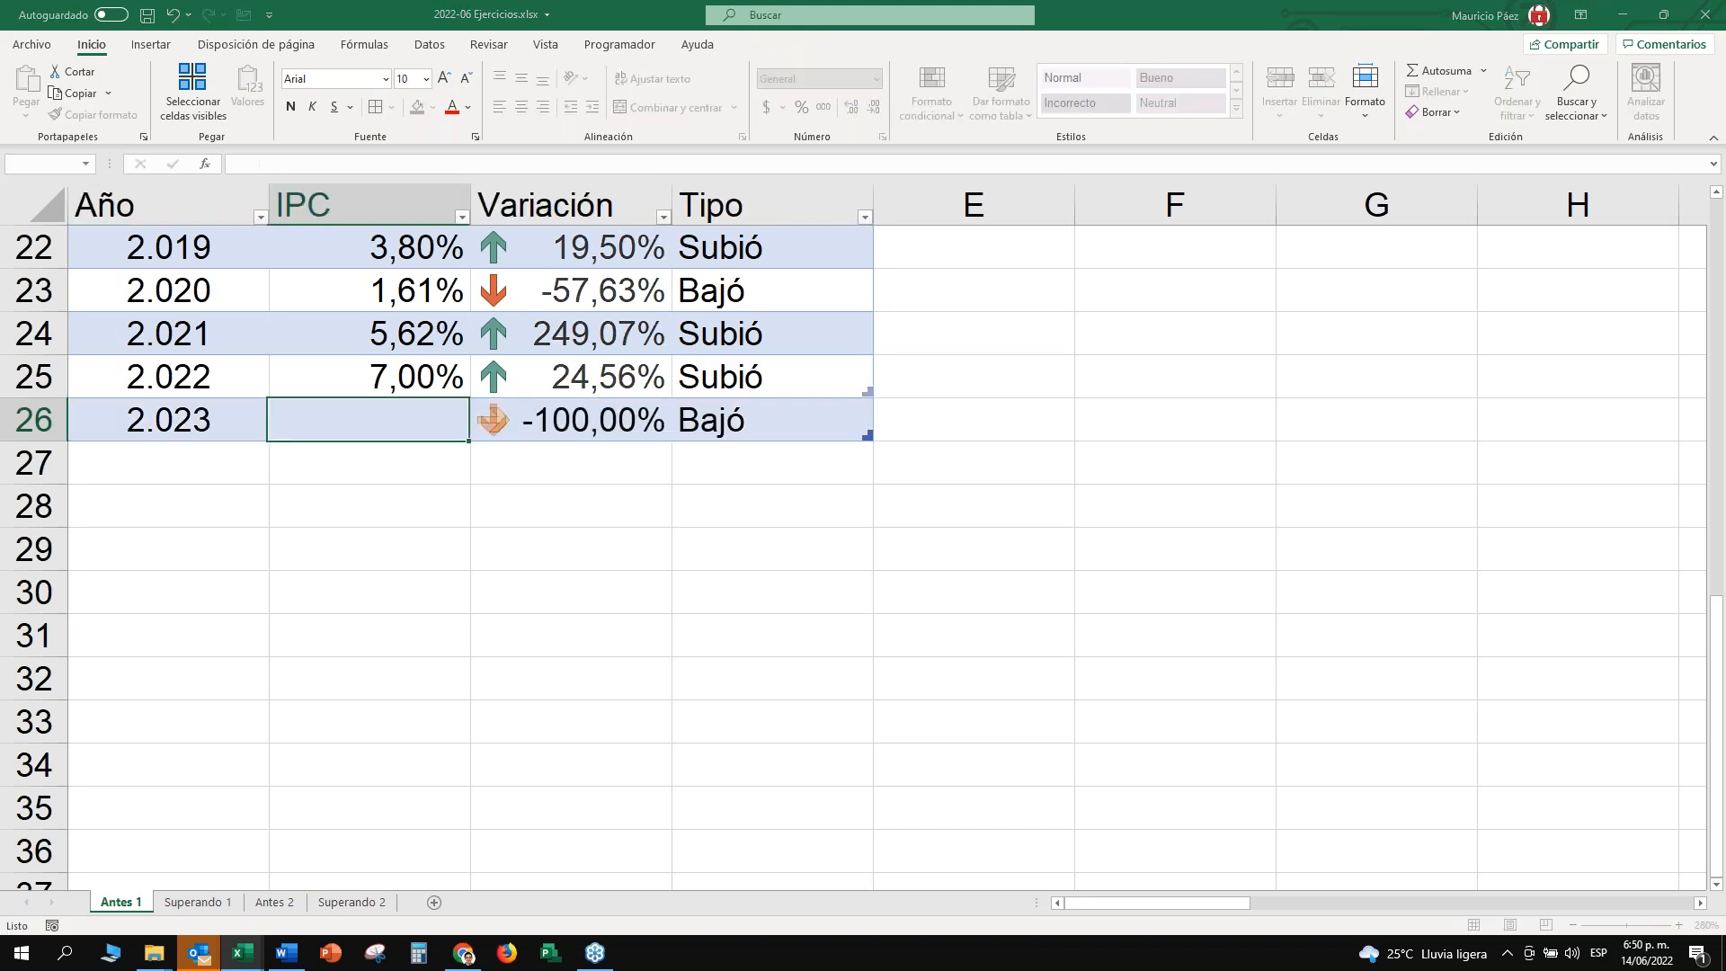
key(Return)
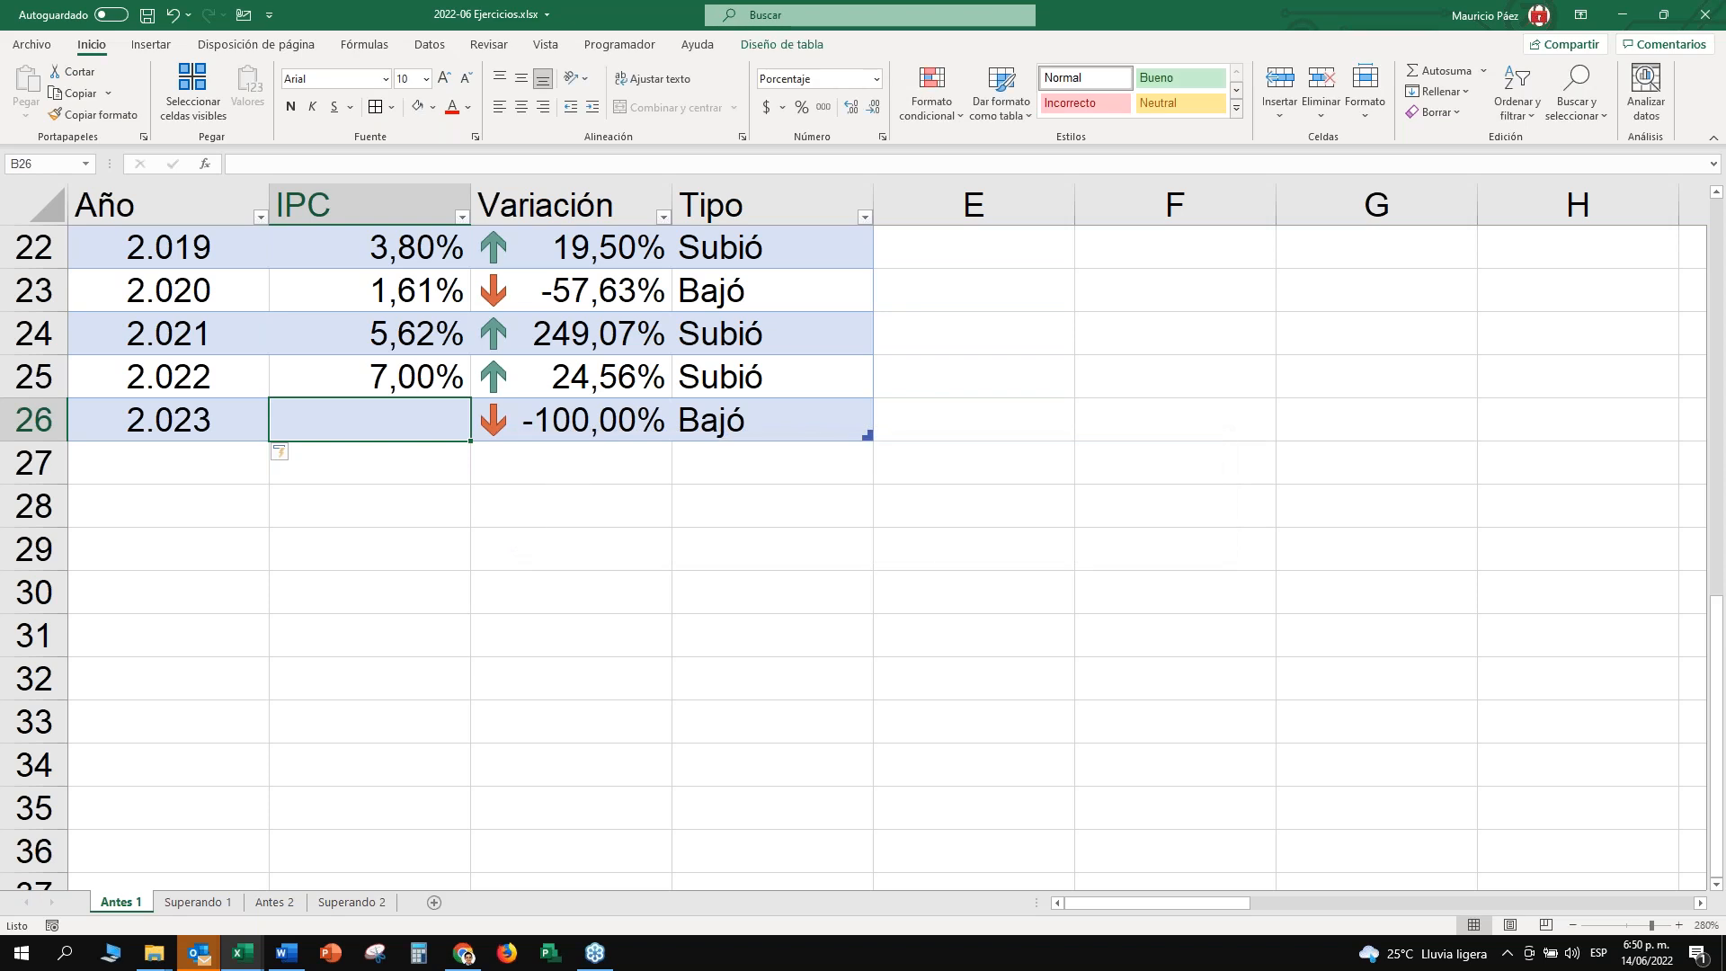
Check the new 2.023 row's cells and set its IPC to 8%.
click(239, 424)
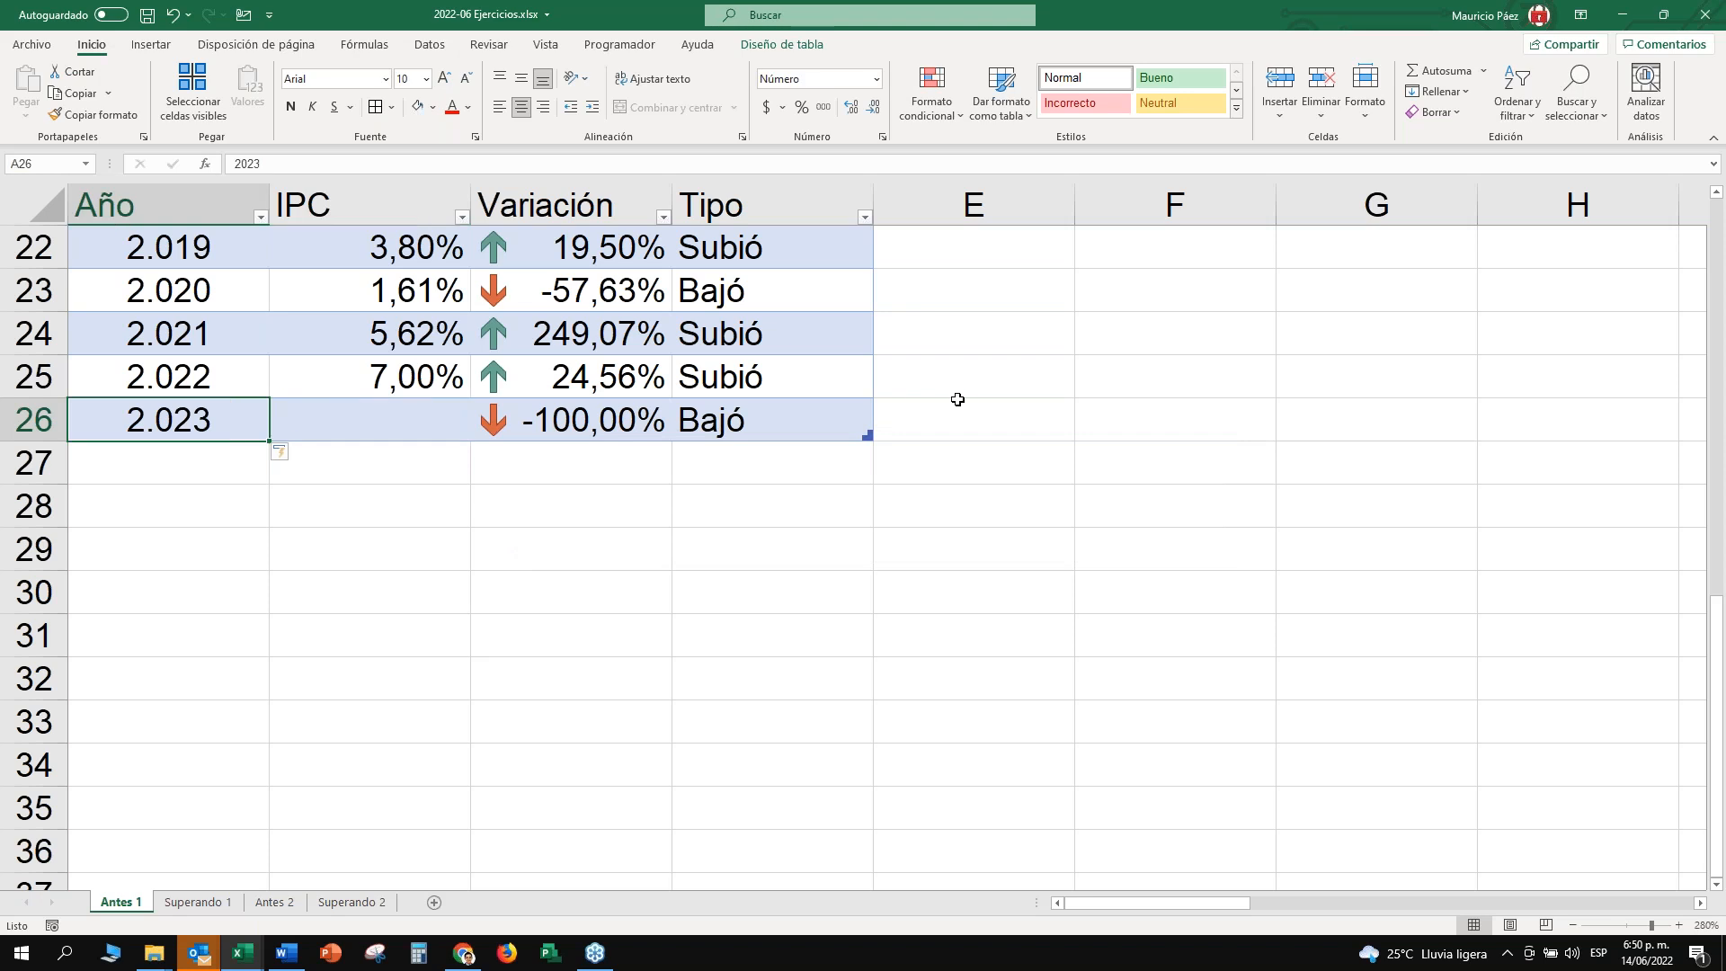
click(766, 379)
click(781, 420)
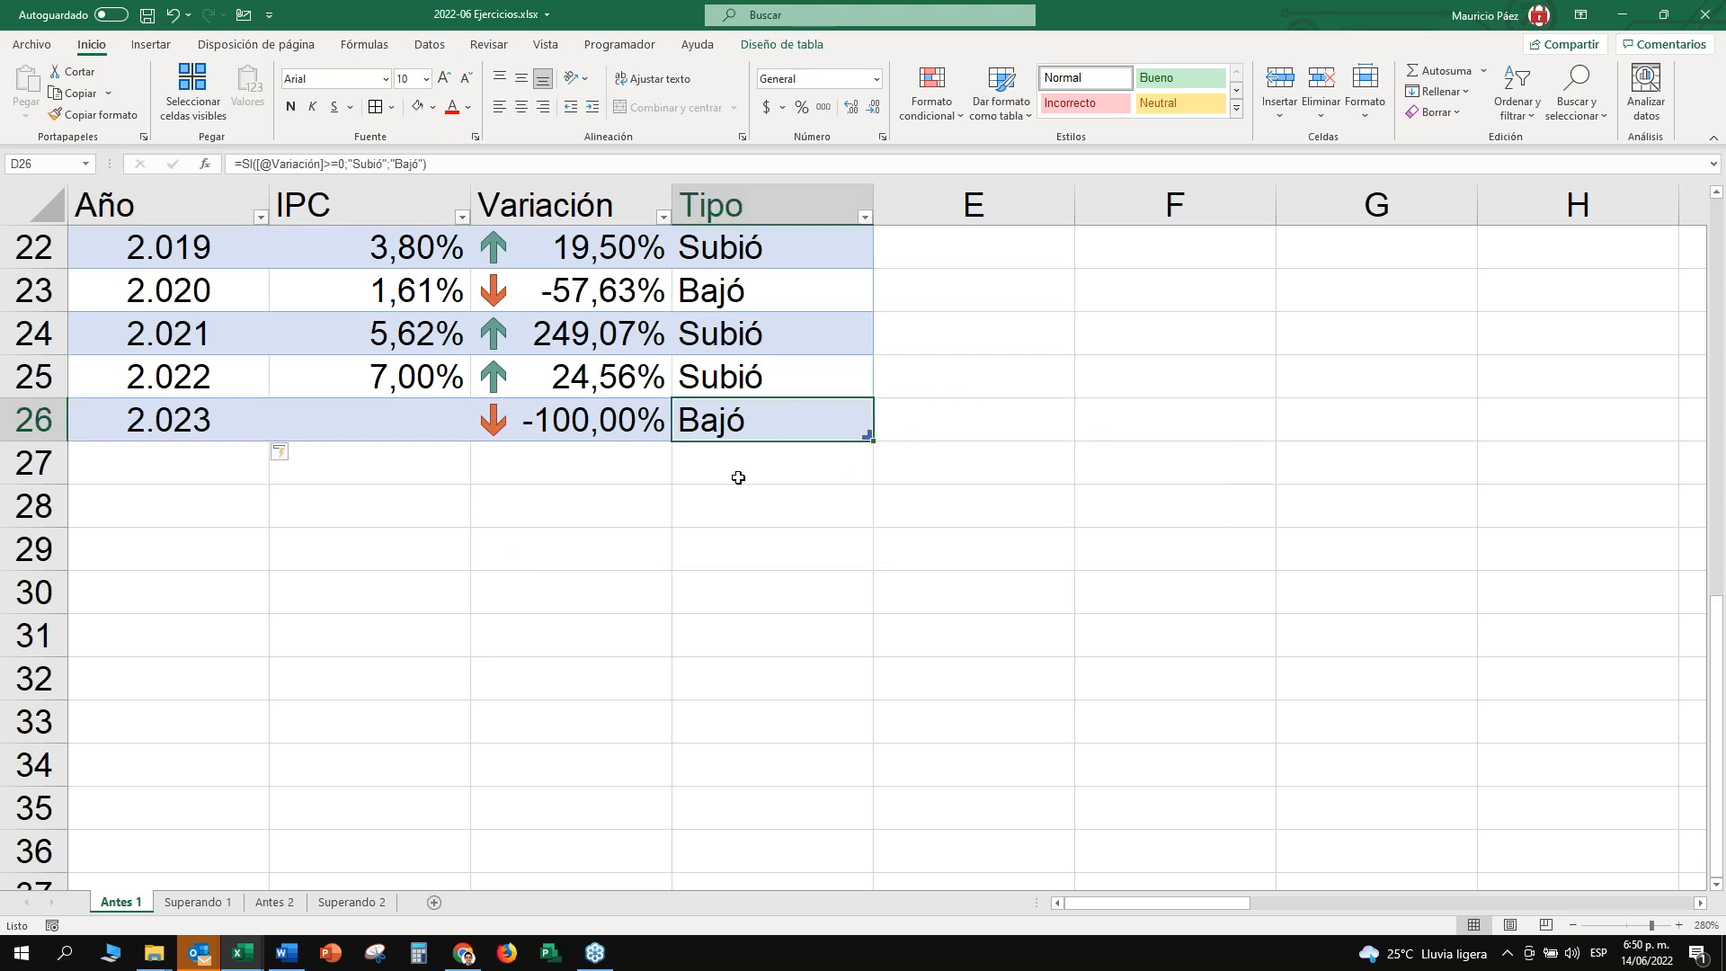
click(216, 421)
drag(174, 382, 191, 414)
click(191, 414)
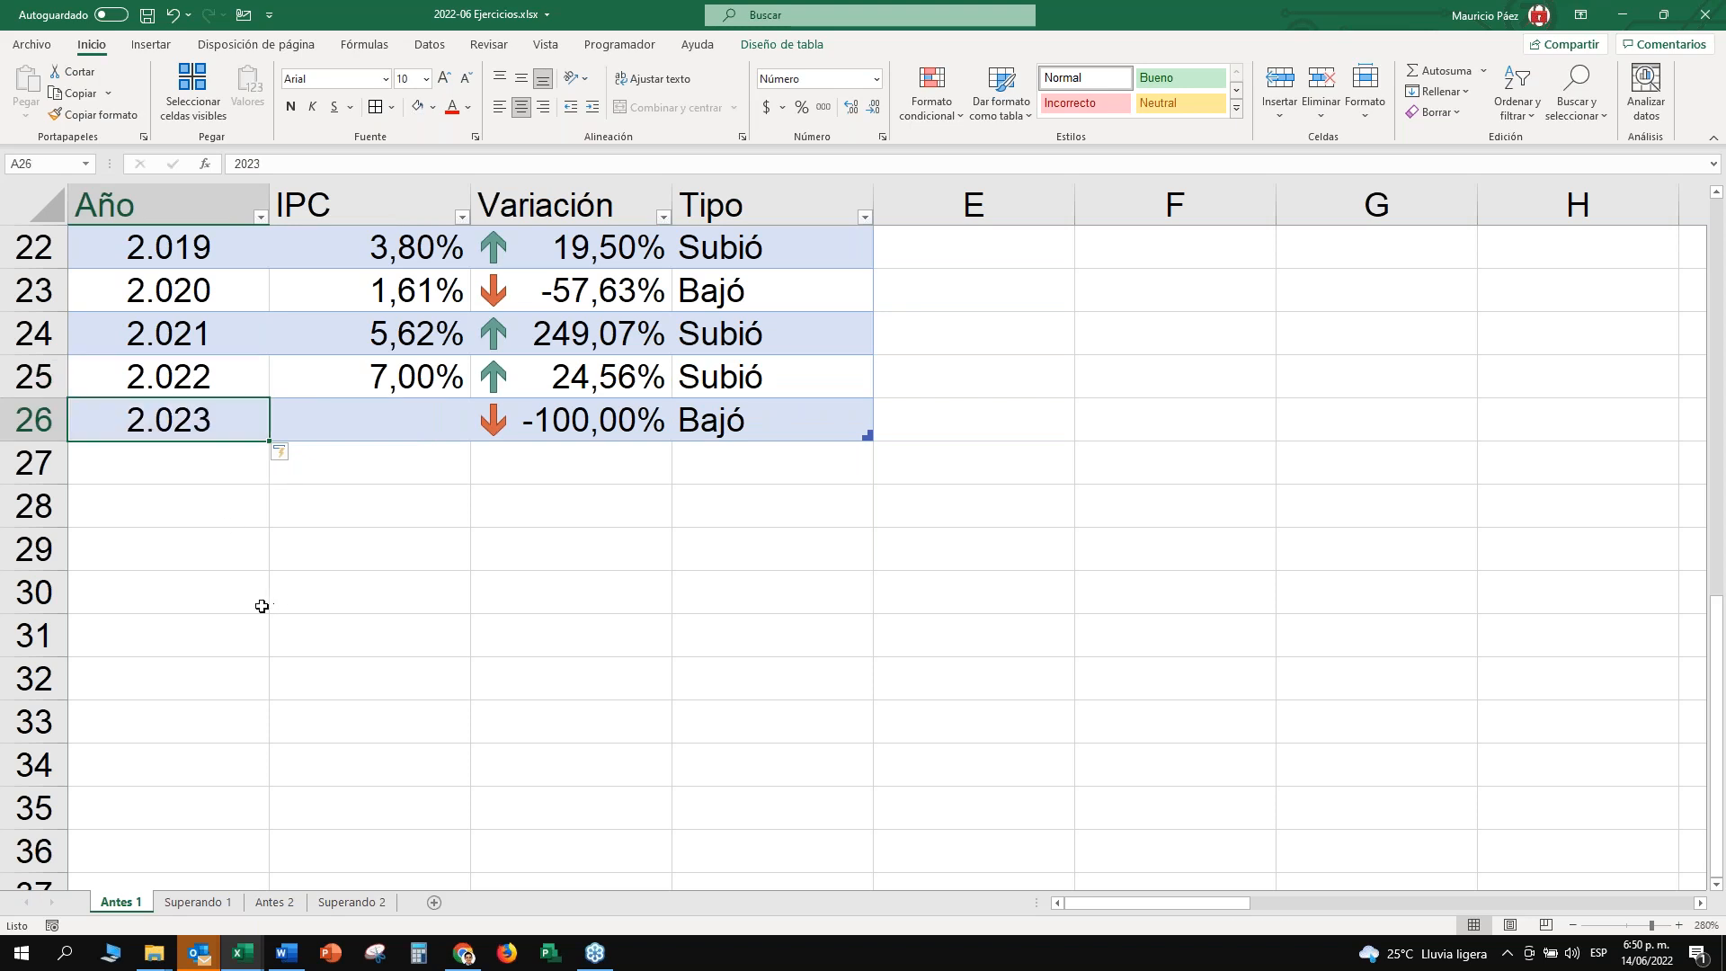
key(Right)
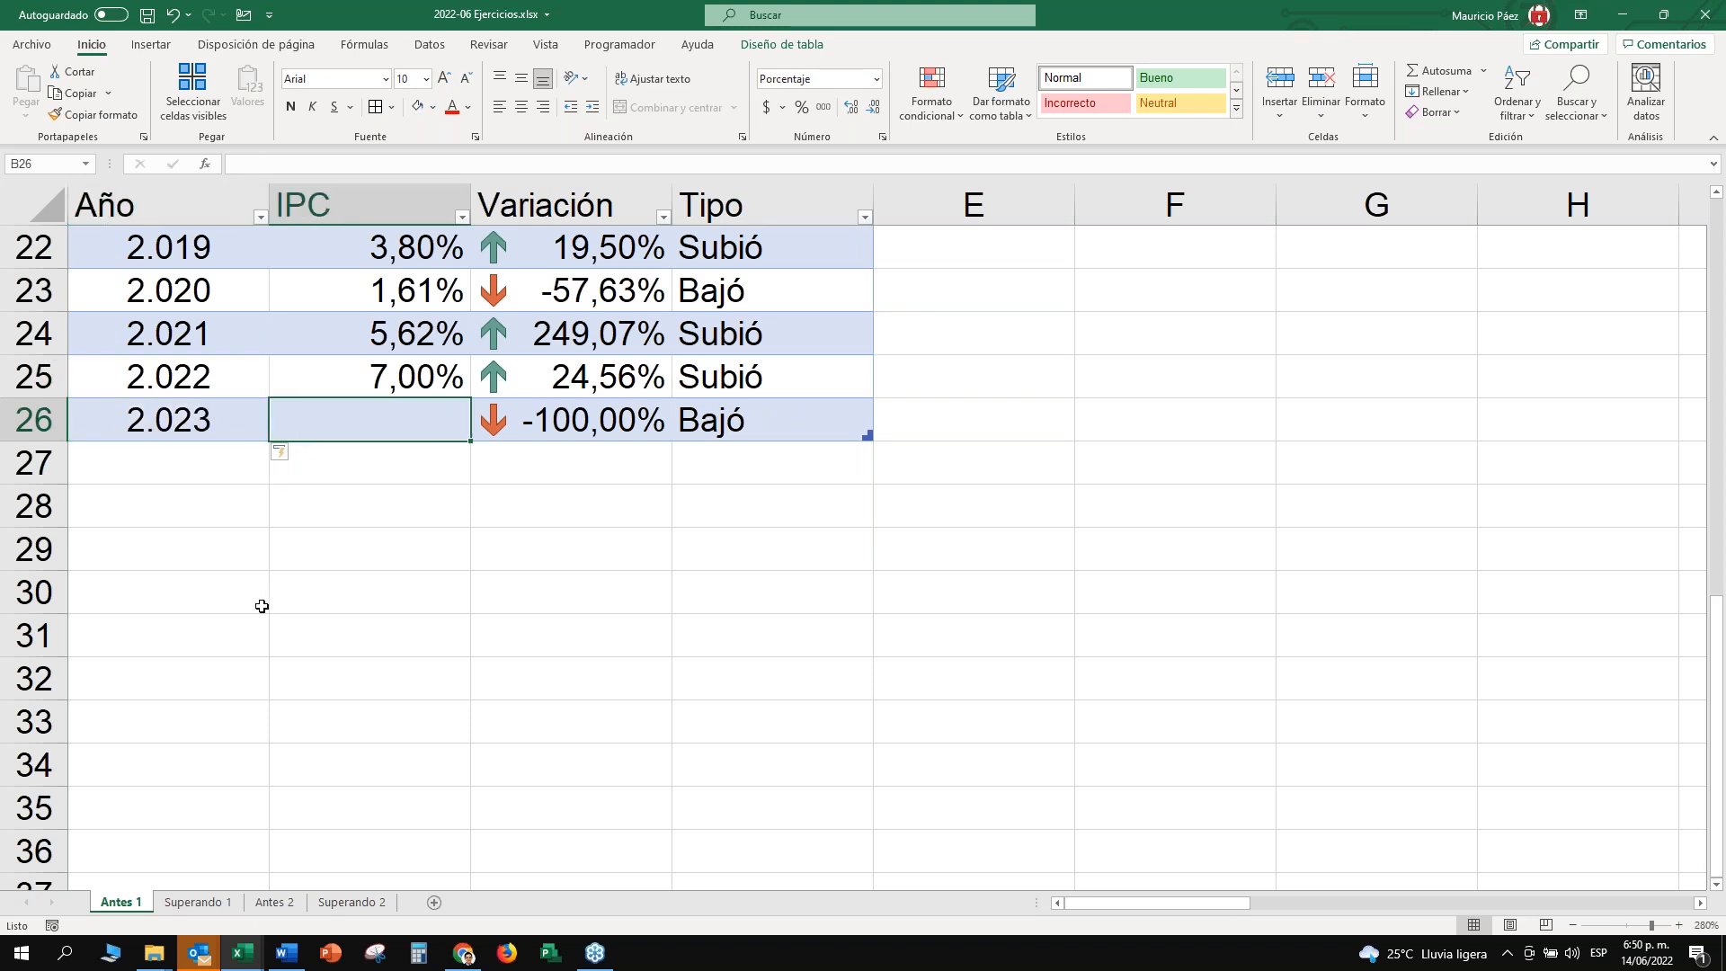
text(8)
key(Left)
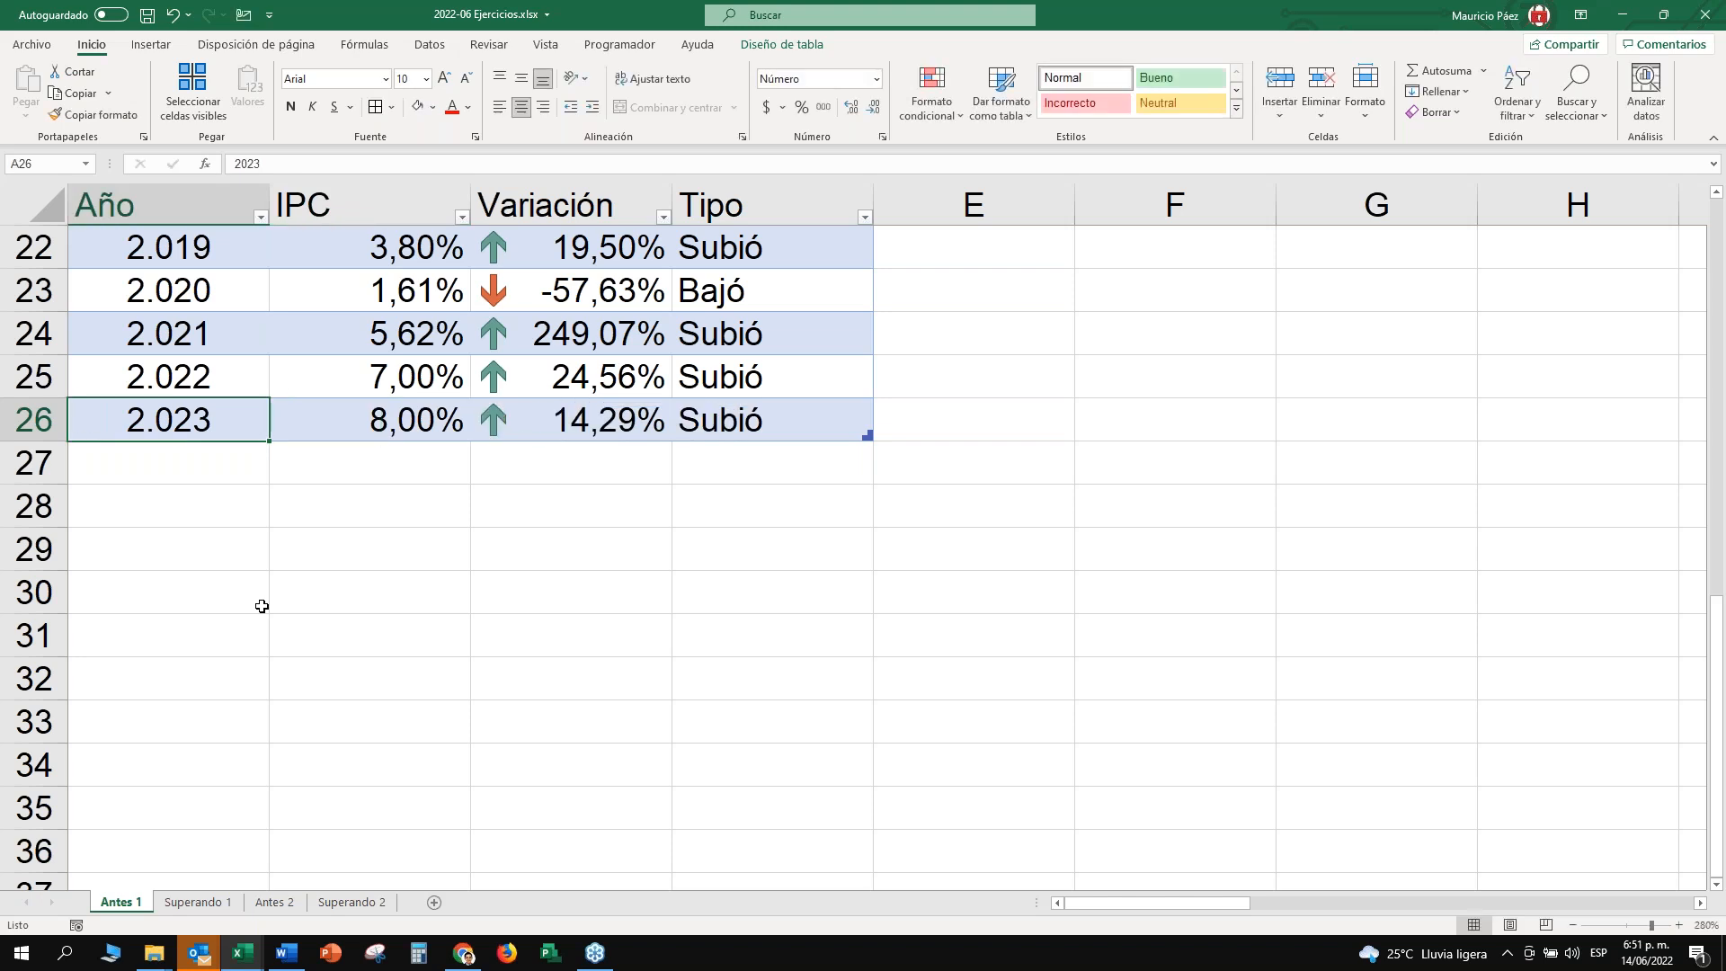
Examine how the Variación formula, arrow icon and Tipo formula carry over from the 2.022 row to the 2.023 row.
key(Right)
key(Right)
key(Up)
key(shift+Down)
key(shift+Up)
key(shift+Down)
key(Right)
key(shift+Down)
key(shift+Down)
key(shift+Up)
key(Left)
key(Down)
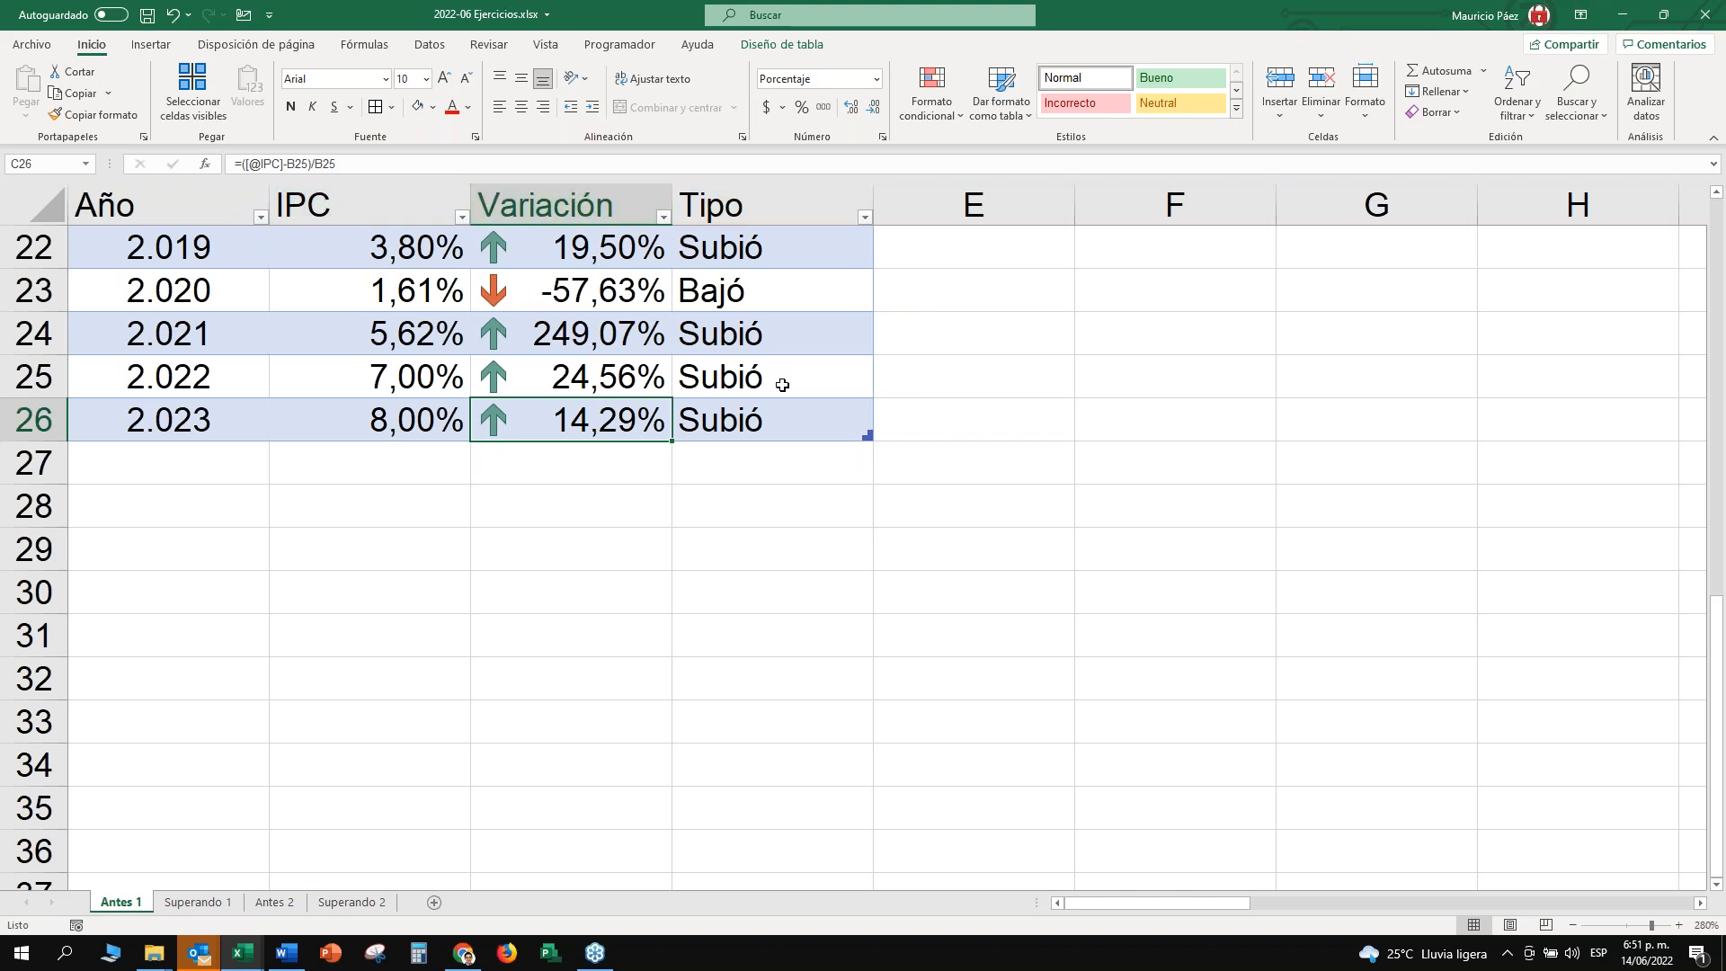
click(804, 506)
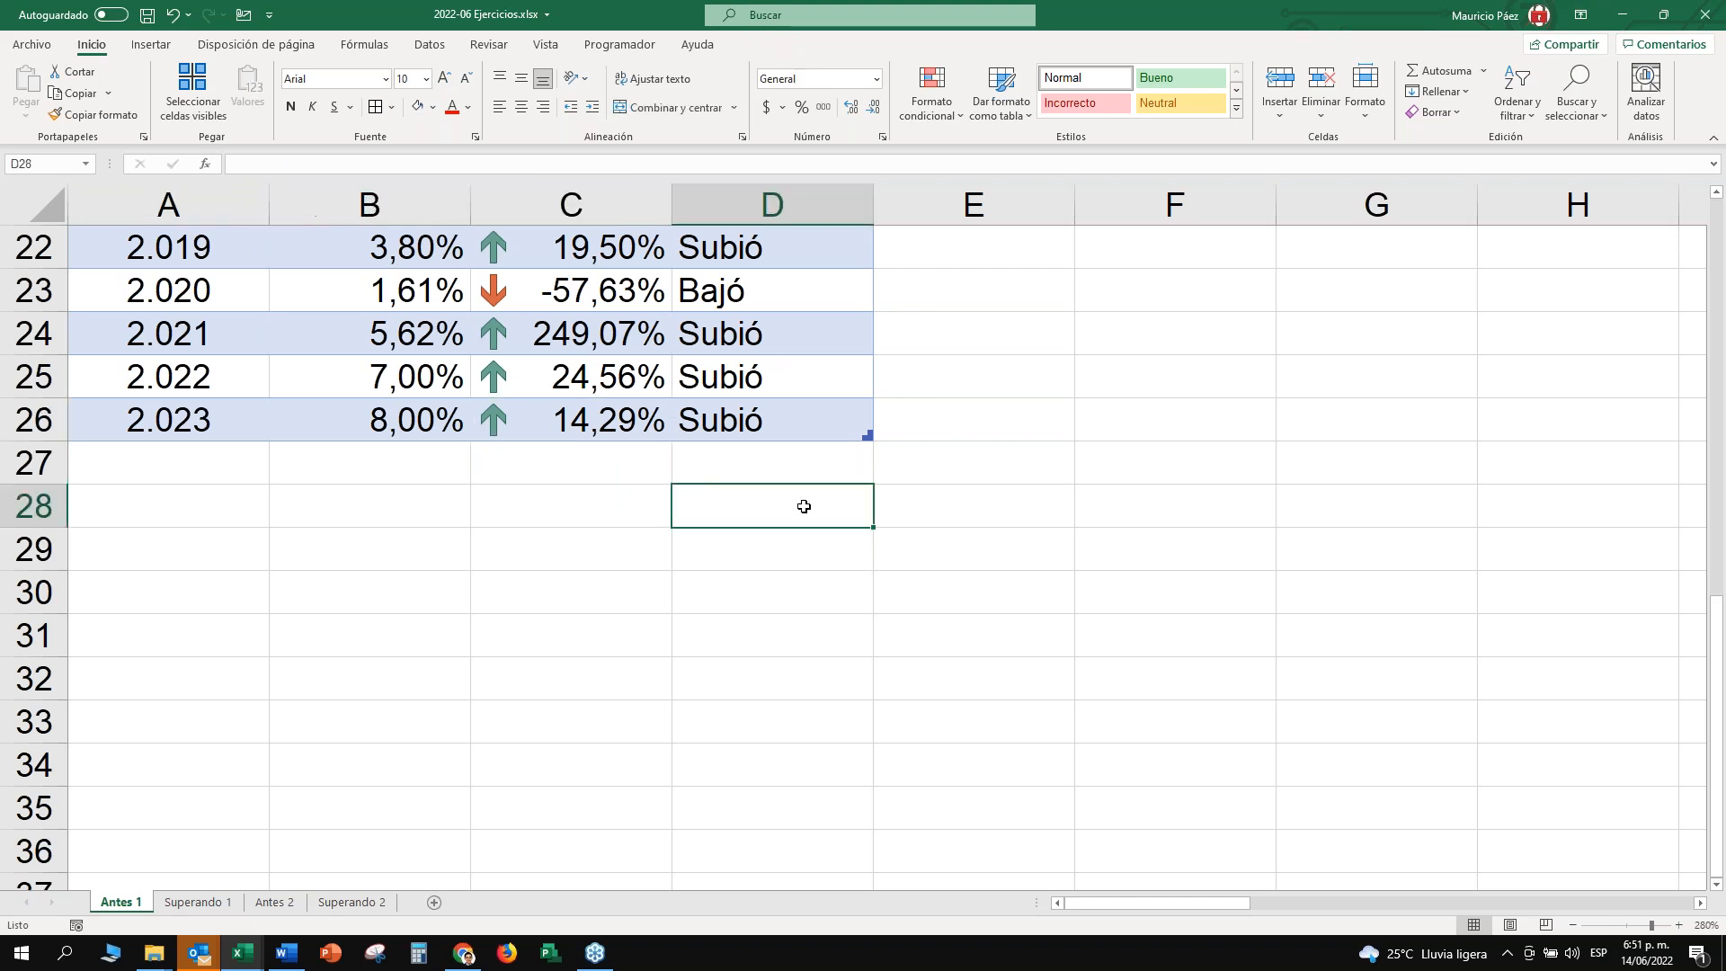
click(788, 423)
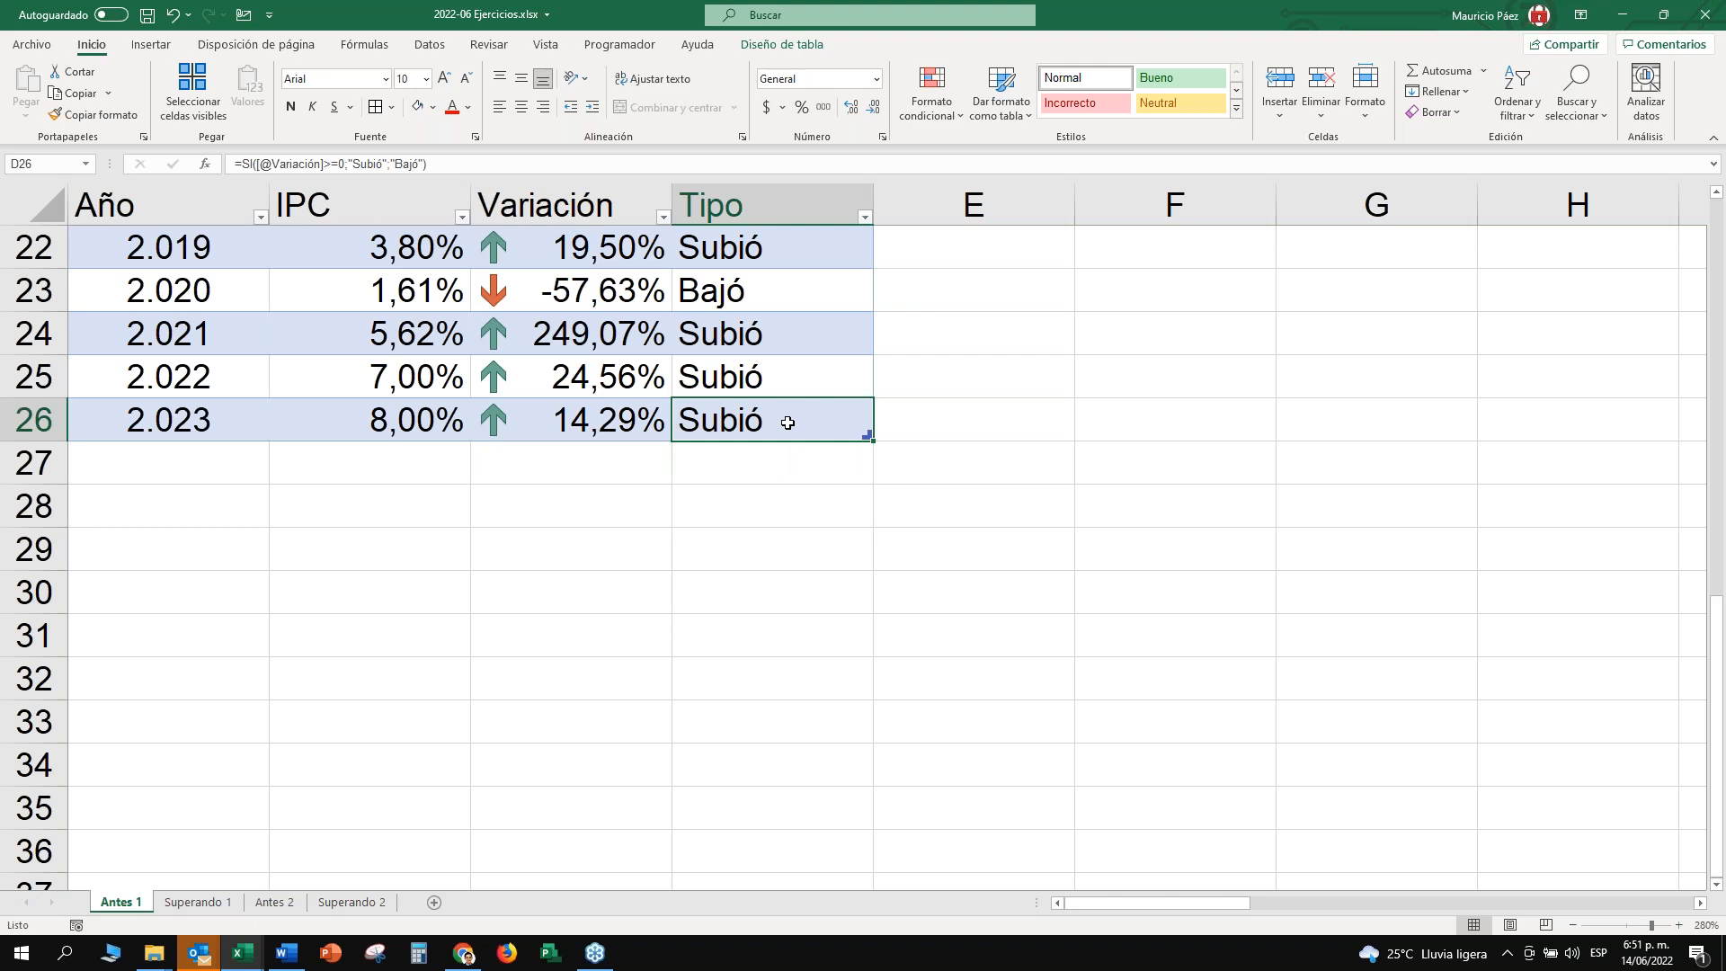
Examine the table's headers and upper records, comparing the Tipo and Variación formulas across several rows.
scroll(788, 422, up, 7)
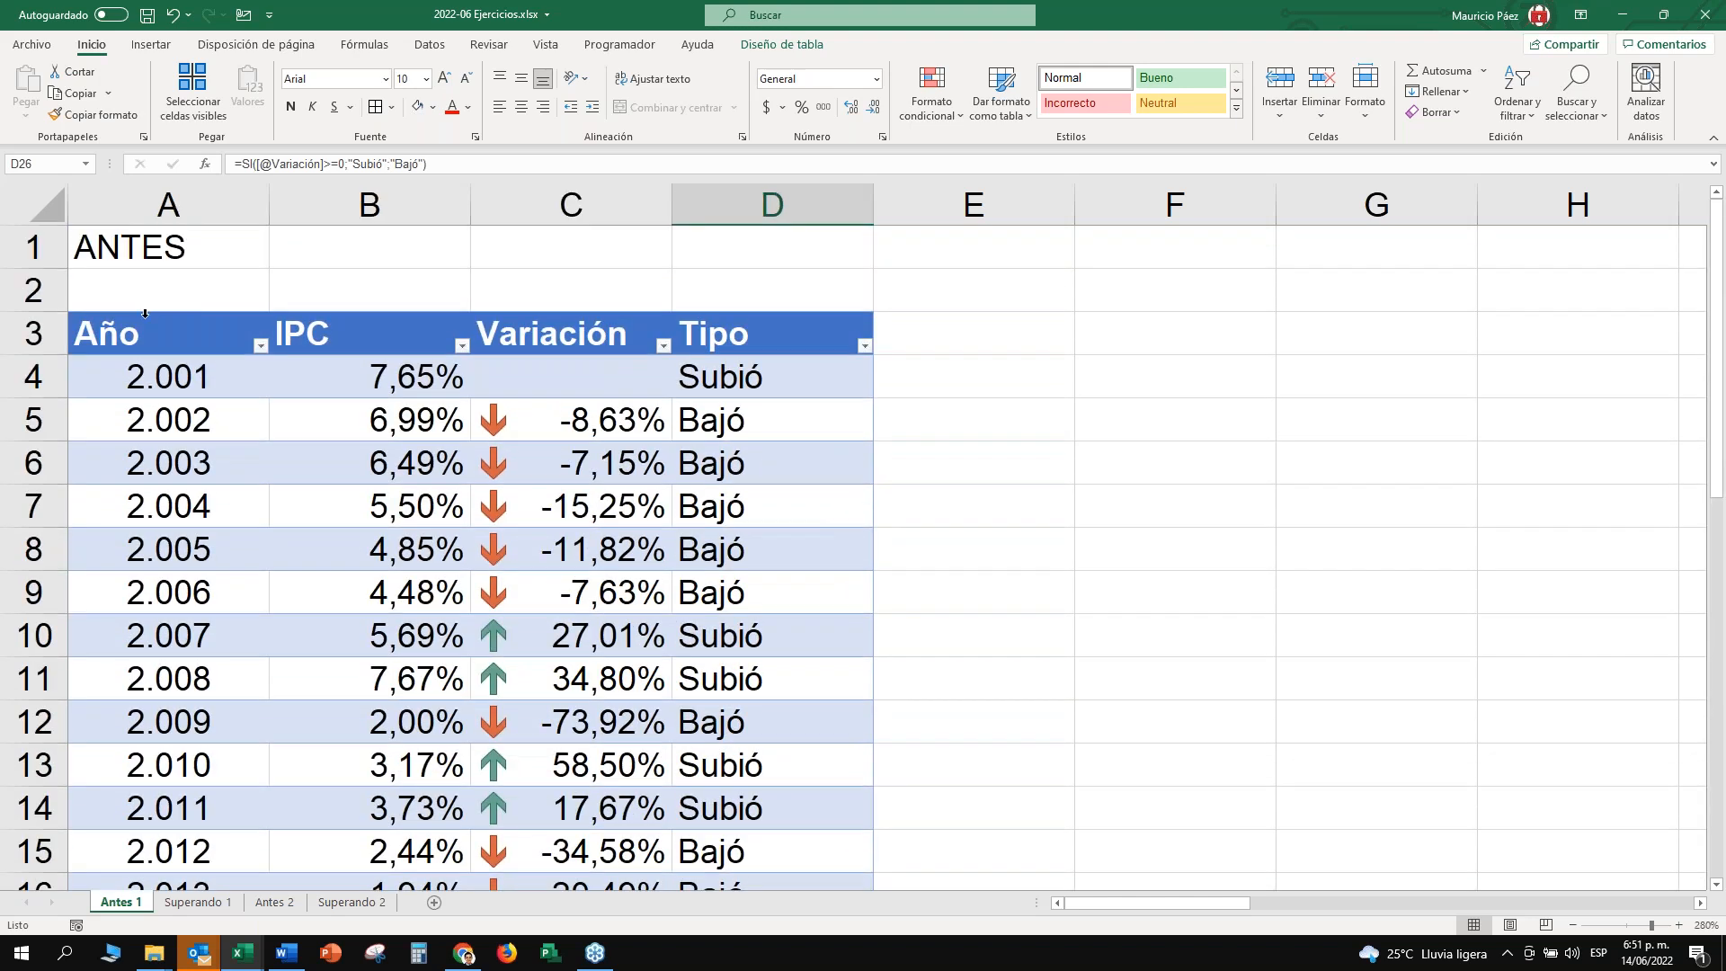
drag(127, 329, 764, 334)
click(779, 384)
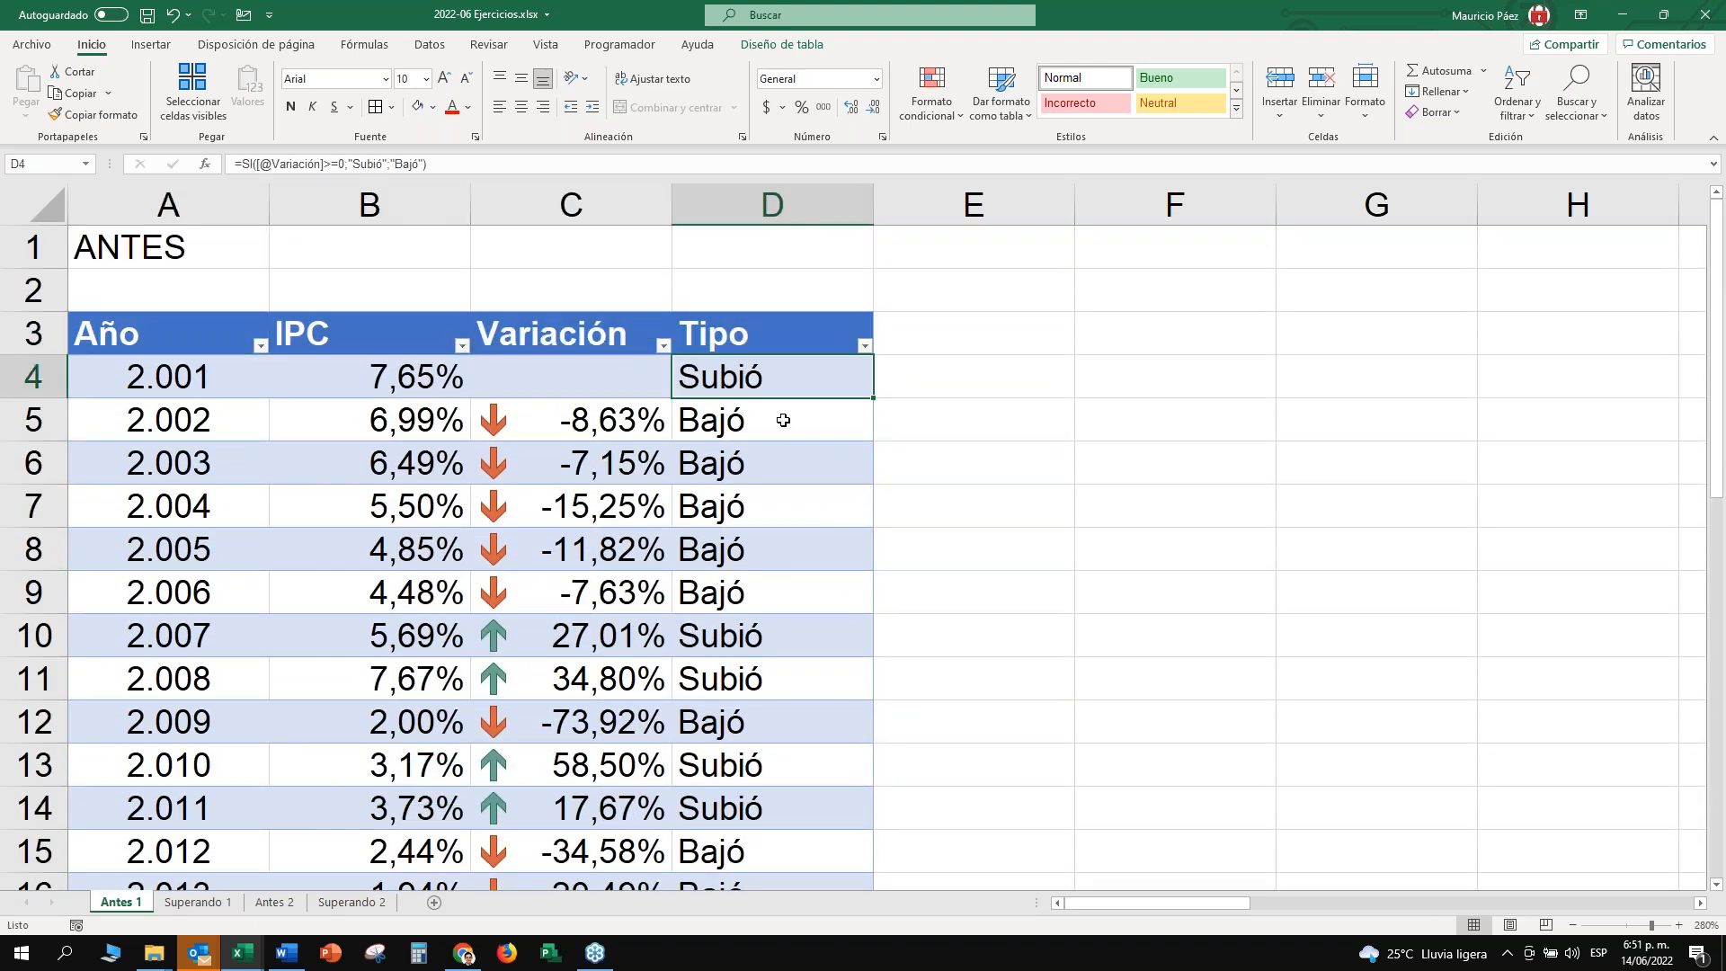
scroll(783, 421, down, 2)
click(756, 416)
click(734, 557)
click(661, 576)
click(531, 420)
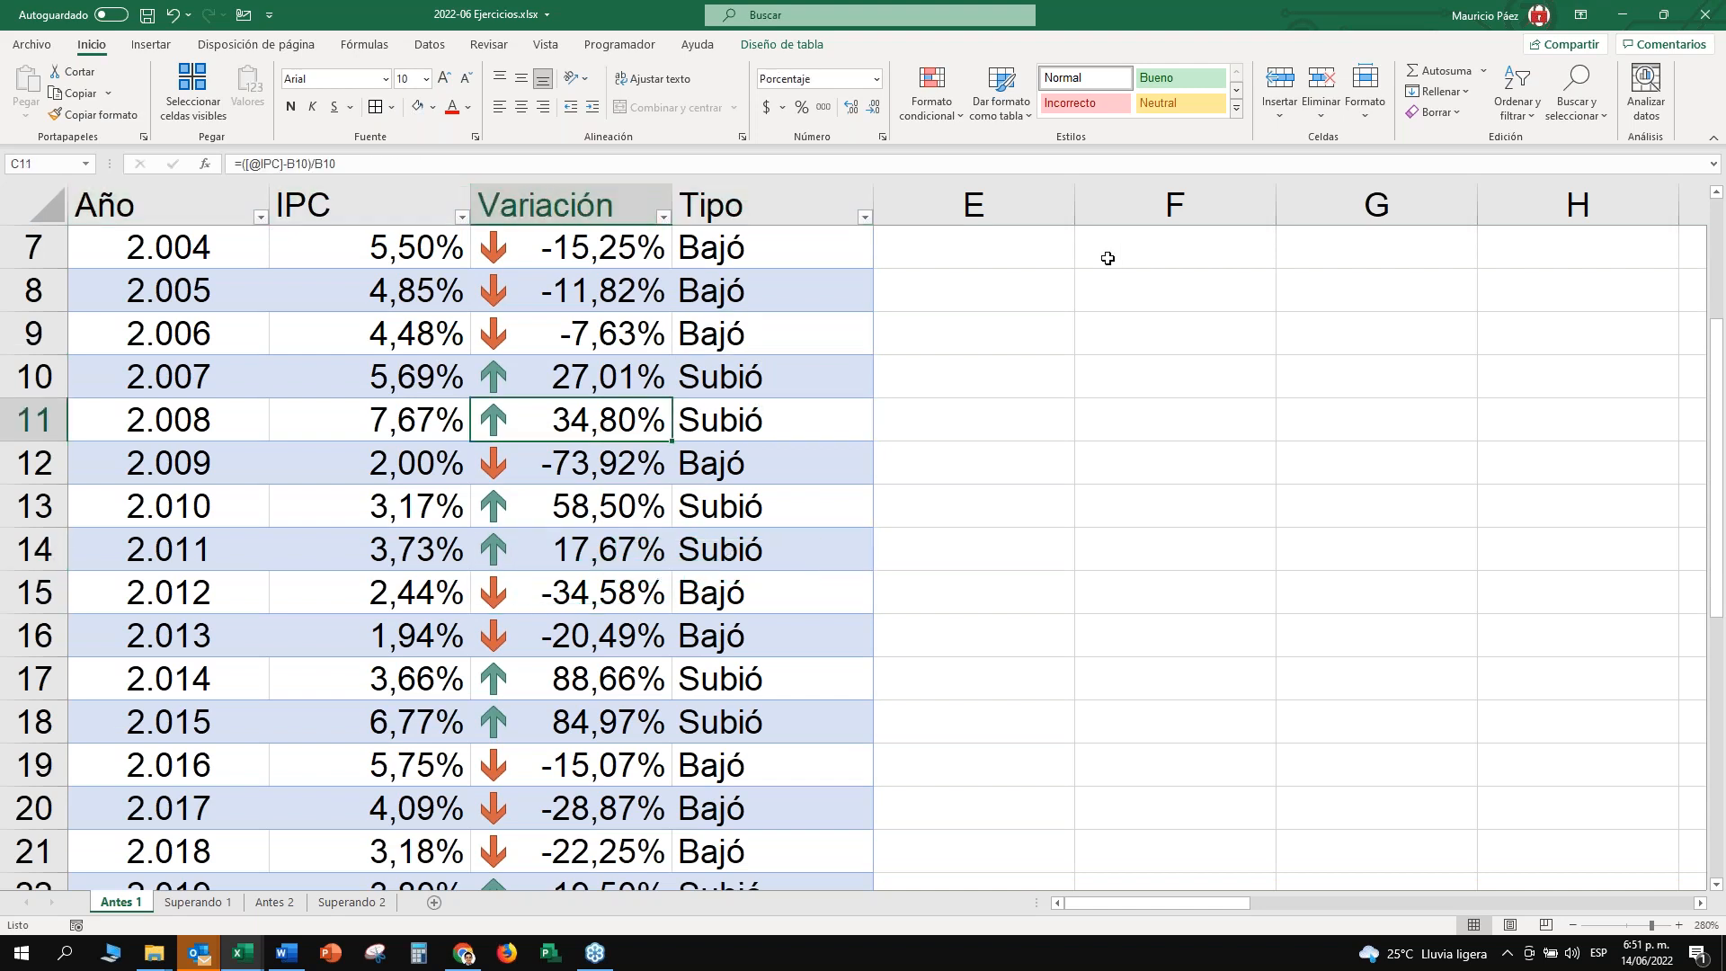
click(1153, 286)
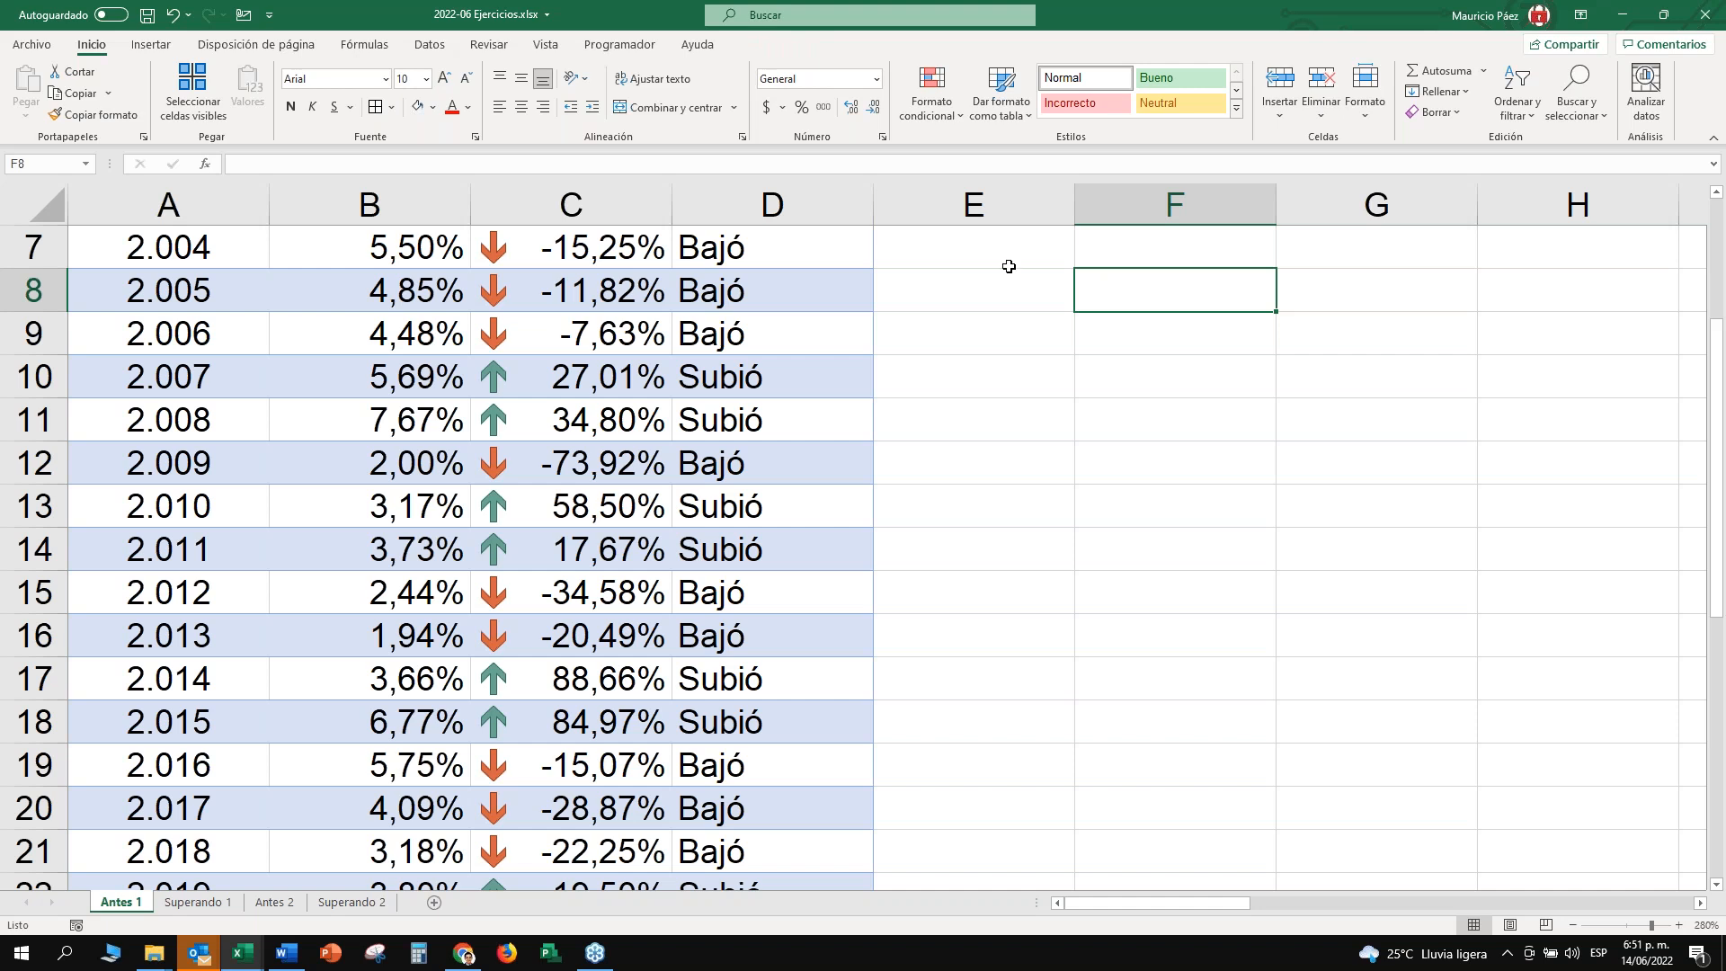
click(764, 328)
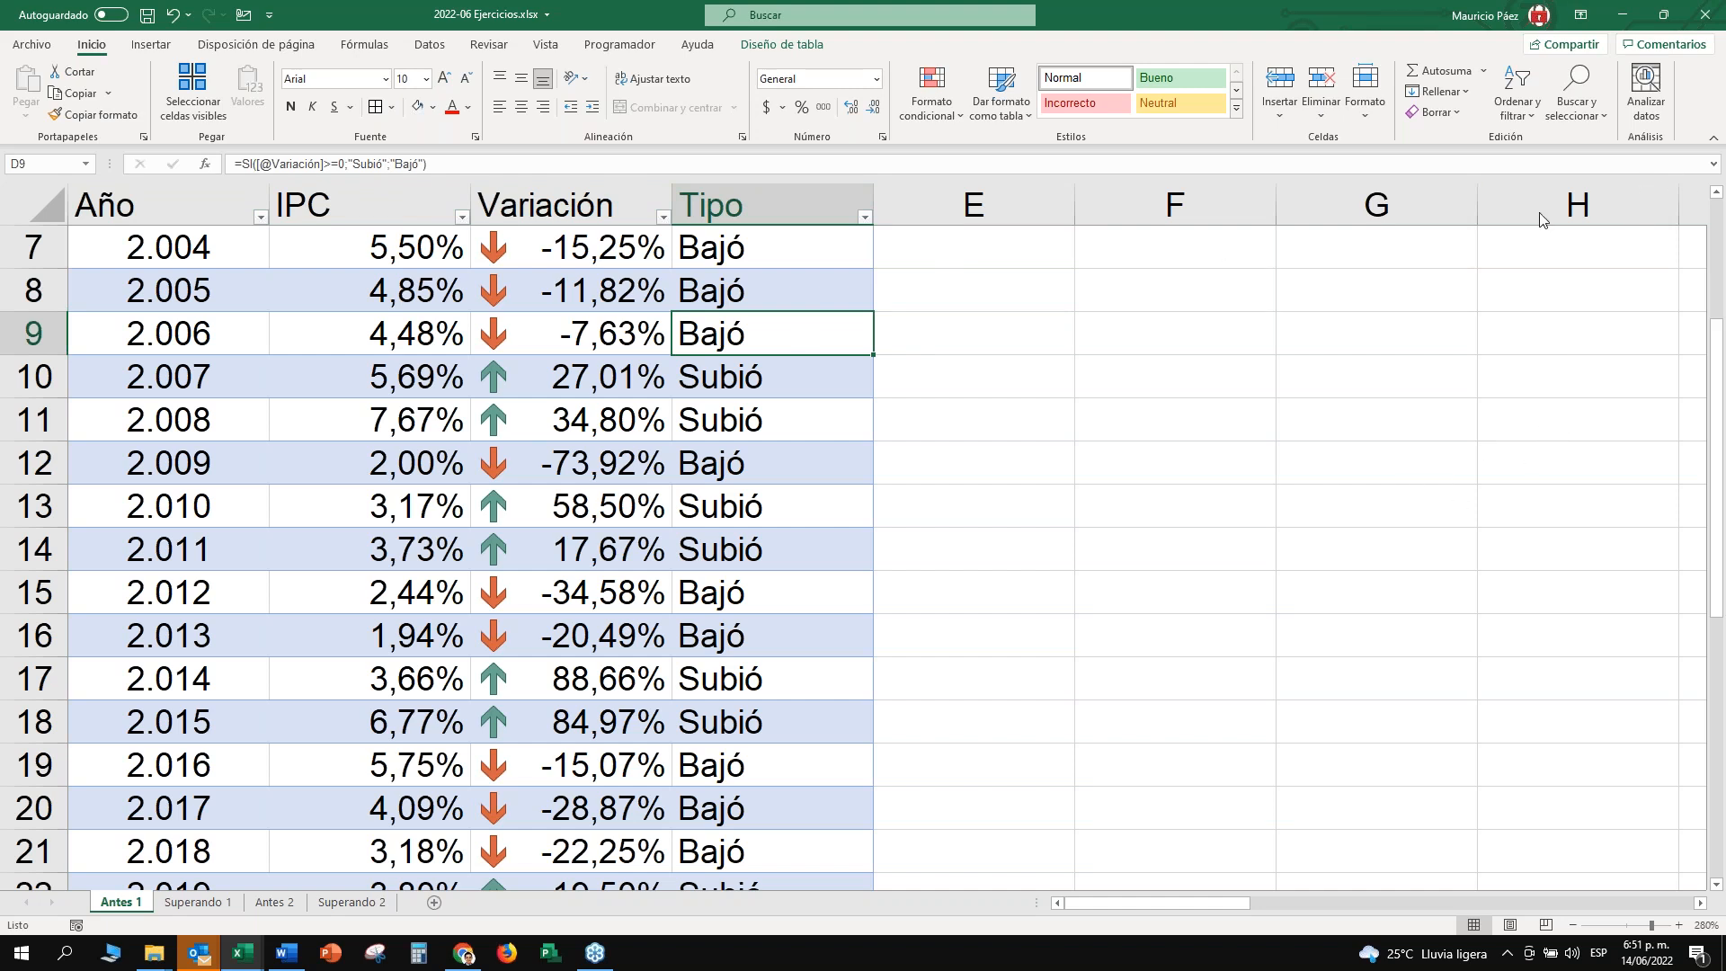
click(1710, 160)
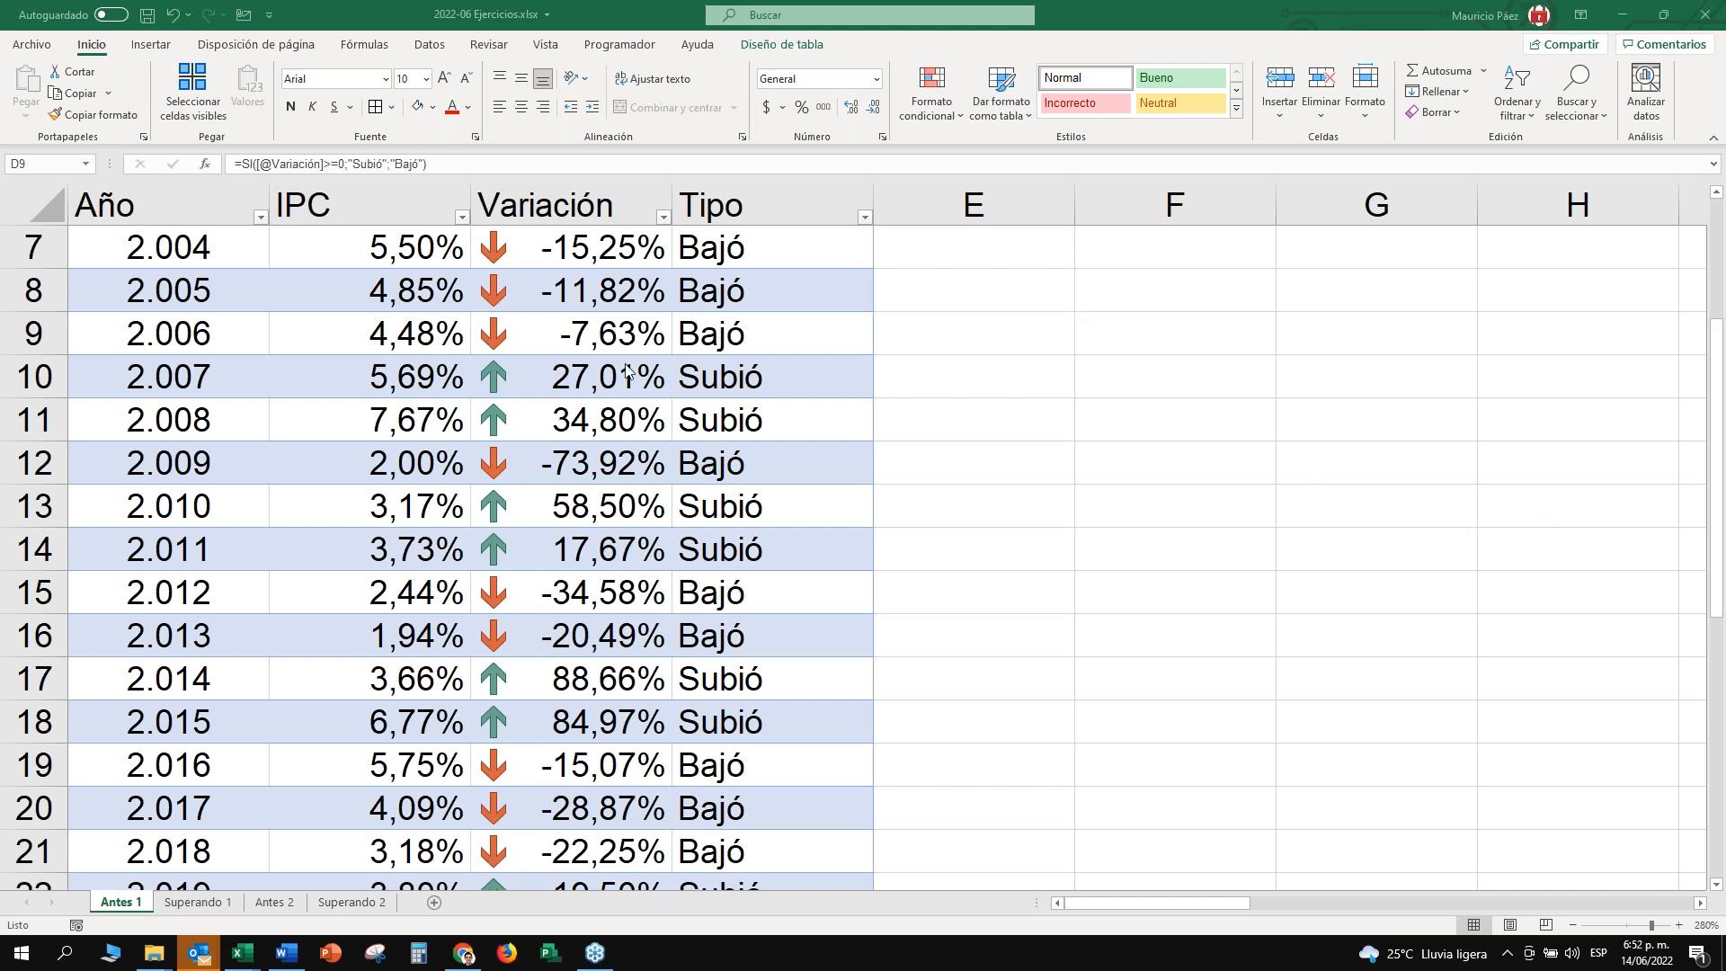
Examine the Variación column from its header and first record down through the last years.
scroll(628, 369, up, 2)
key(ctrl+Up)
key(Left)
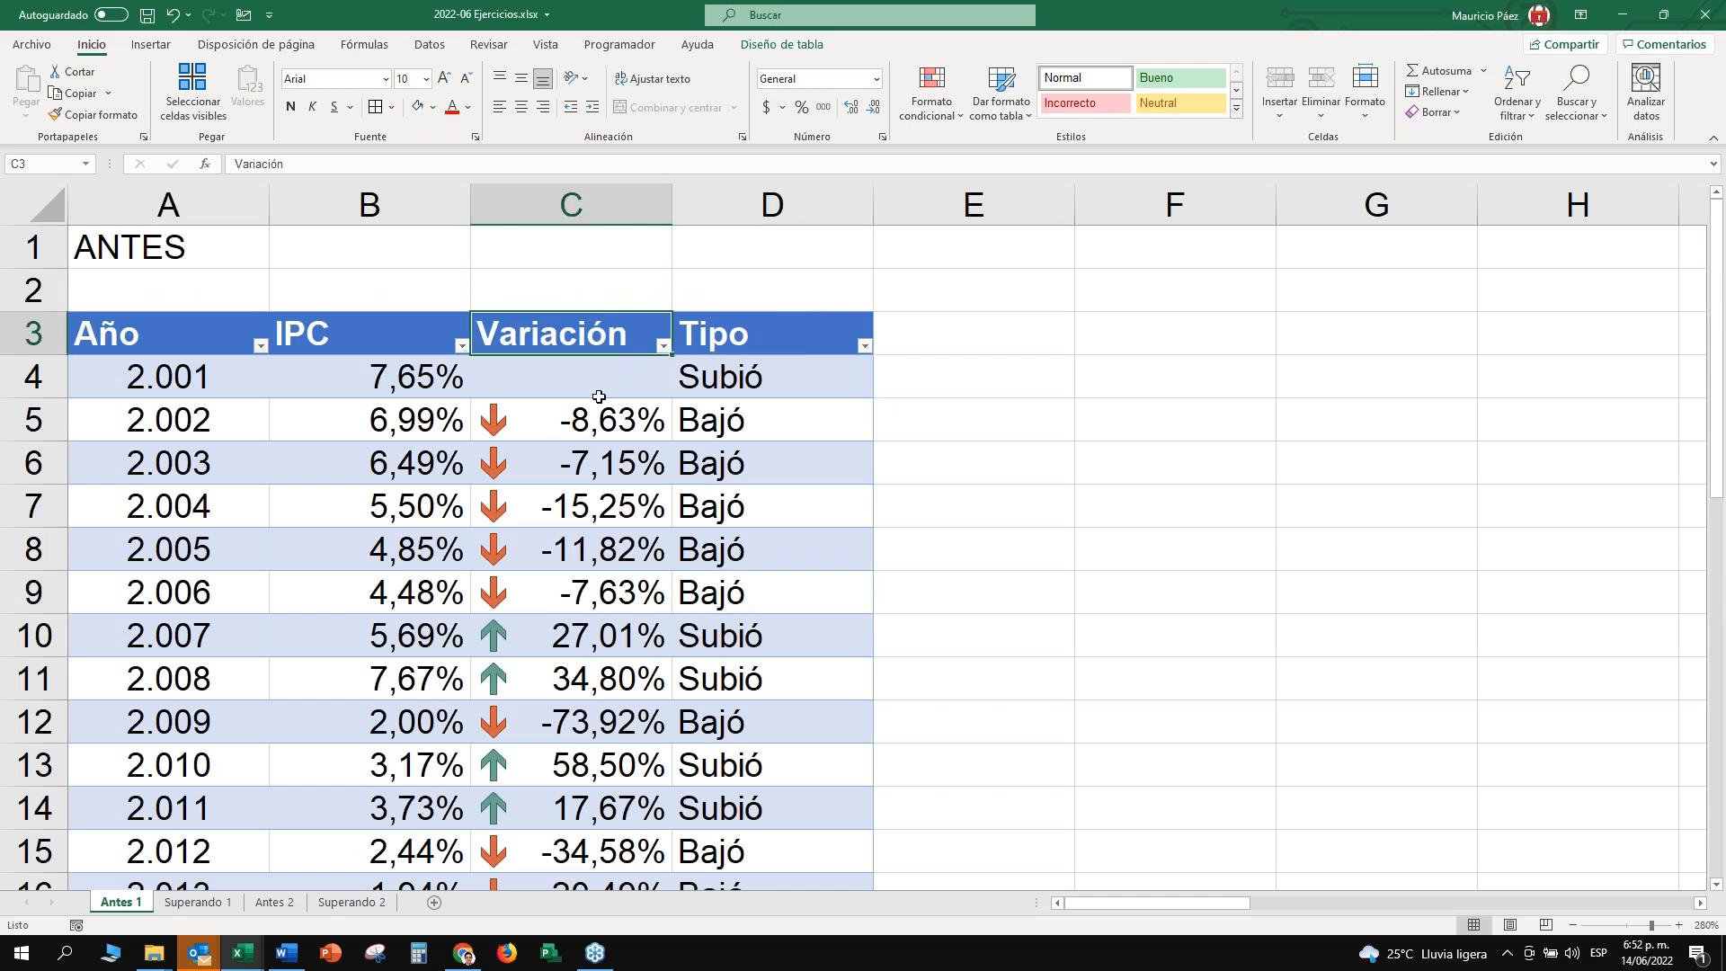
click(592, 383)
click(561, 343)
scroll(599, 391, down, 4)
scroll(582, 391, down, 1)
scroll(570, 374, up, 3)
scroll(360, 269, down, 2)
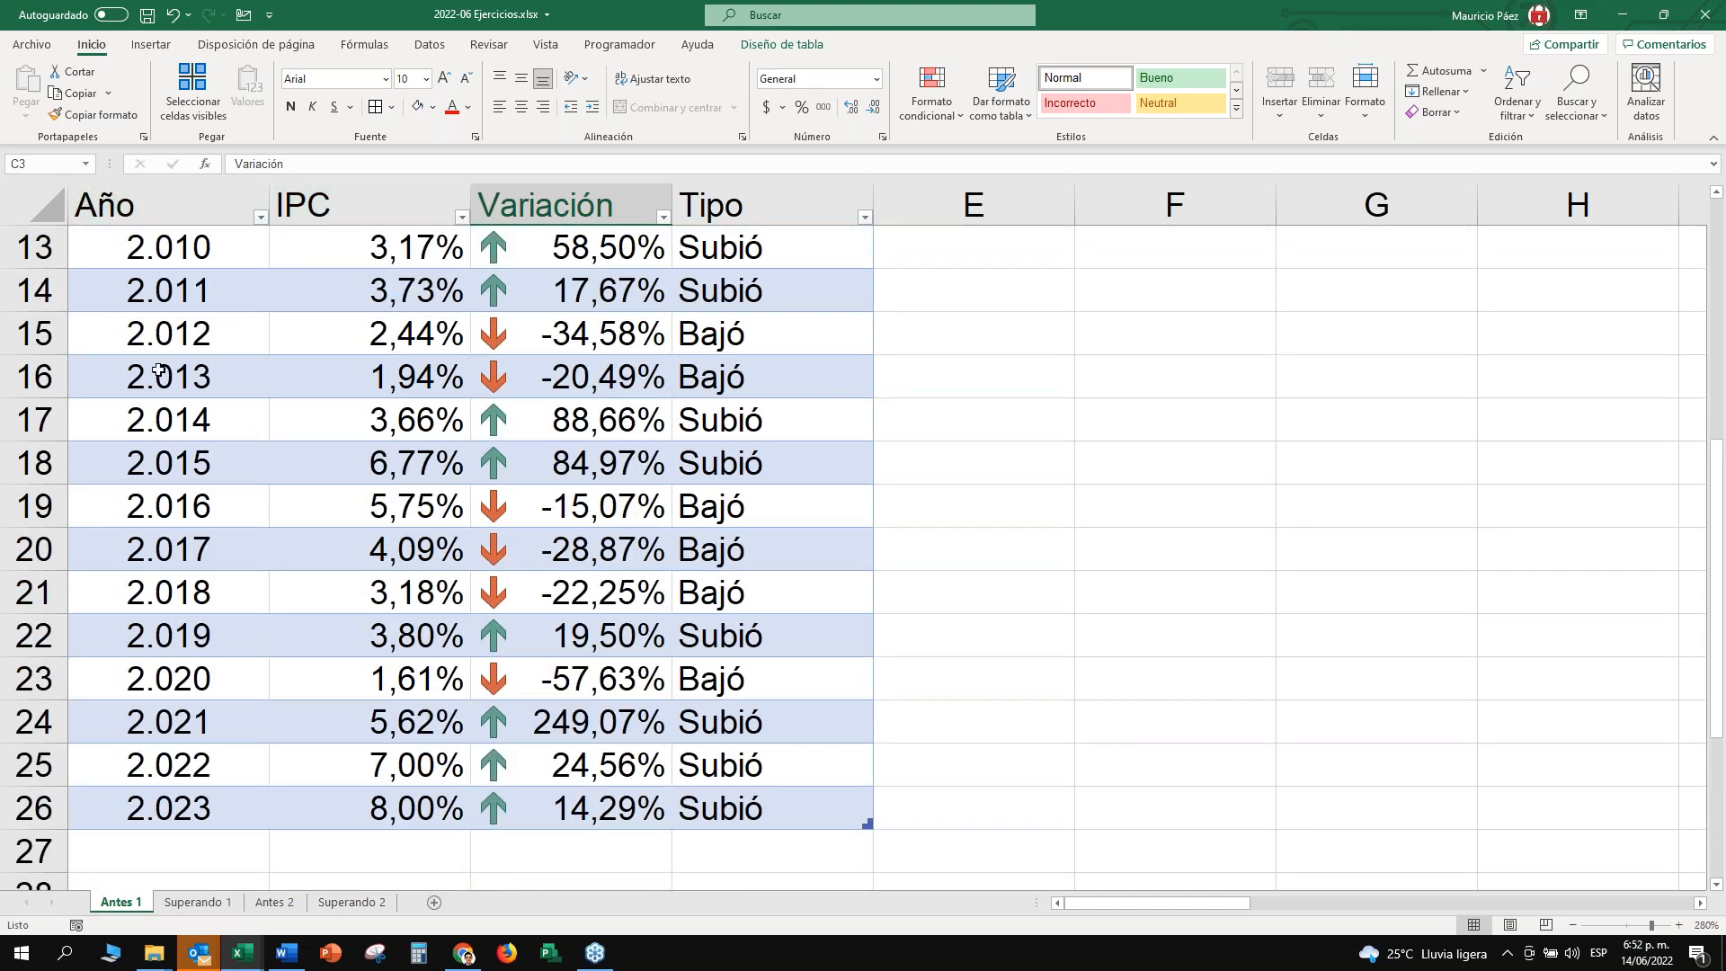
Review Año, IPC and Tipo cells between the 2.010 and 2.018 records, including the Tipo formula for 2.013.
click(185, 249)
click(345, 466)
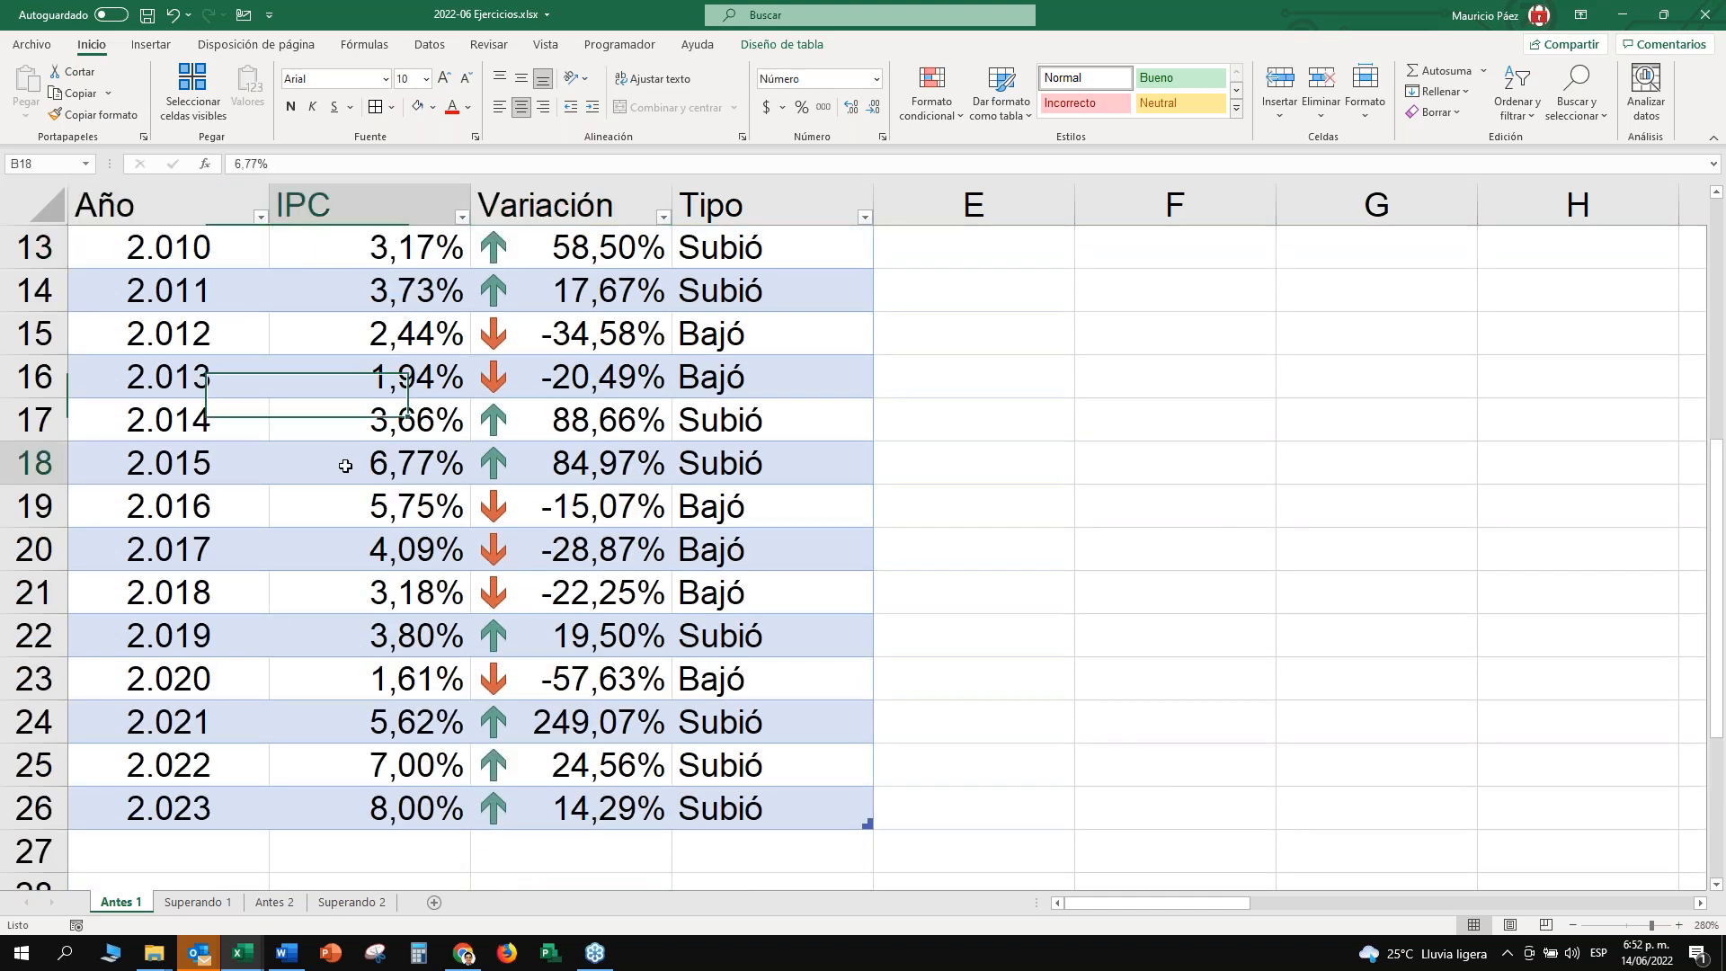
click(724, 593)
click(351, 463)
click(184, 376)
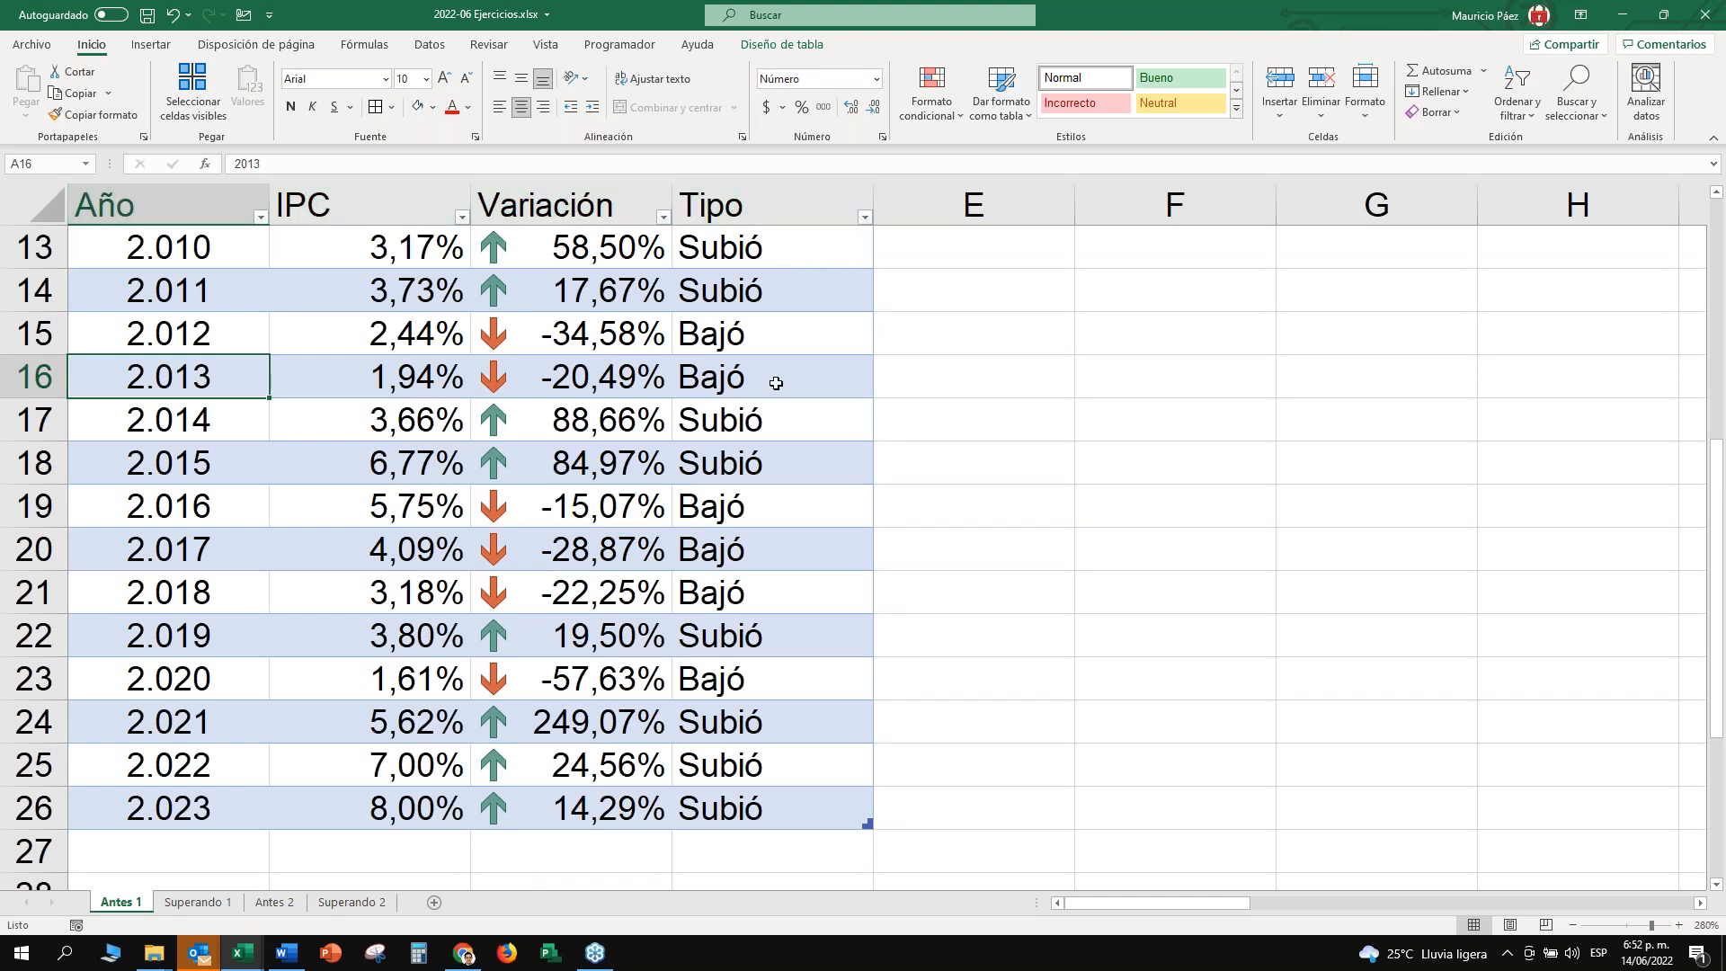
click(766, 304)
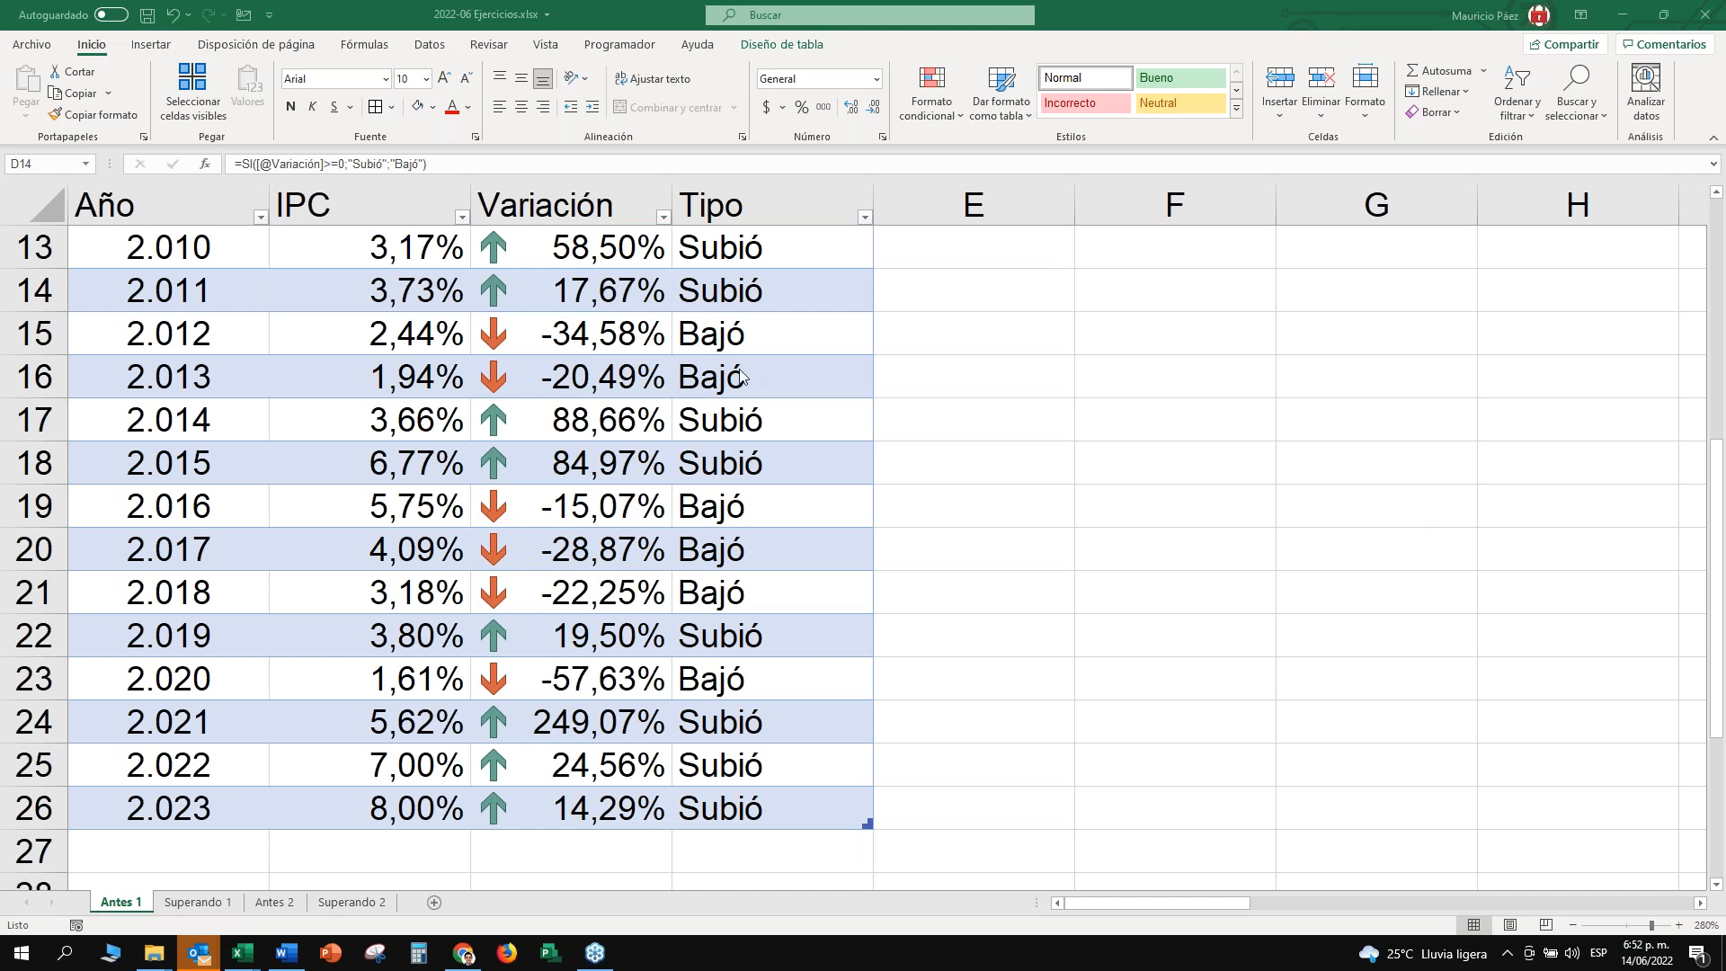
click(778, 378)
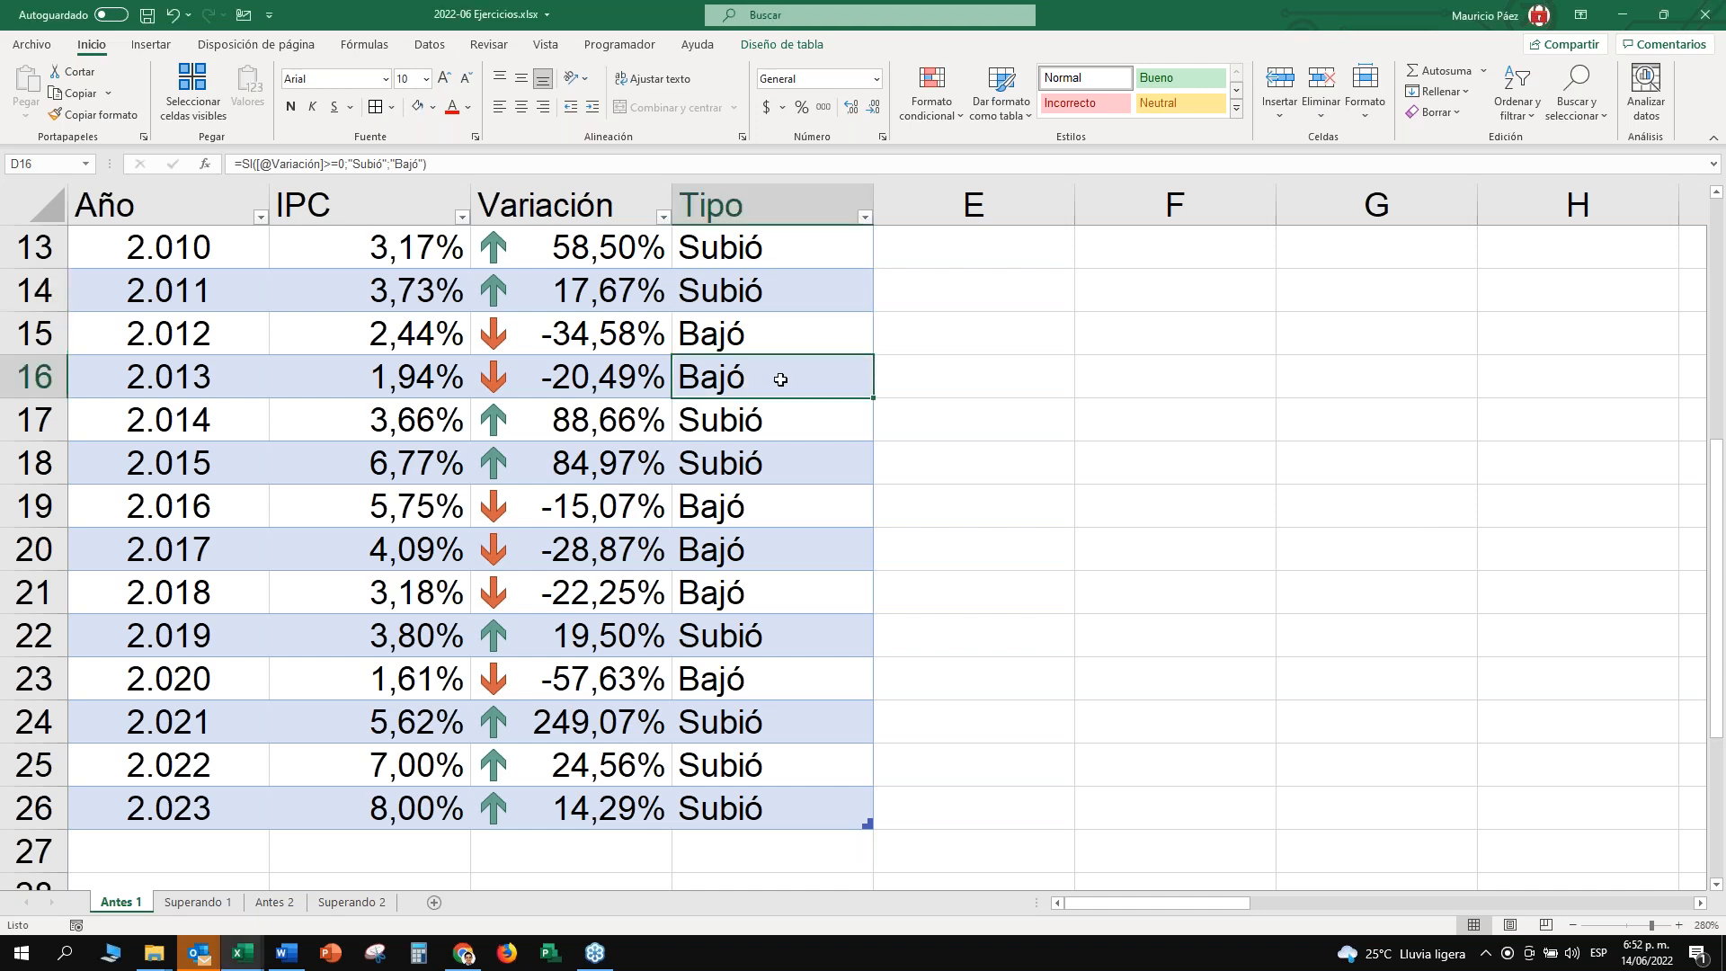
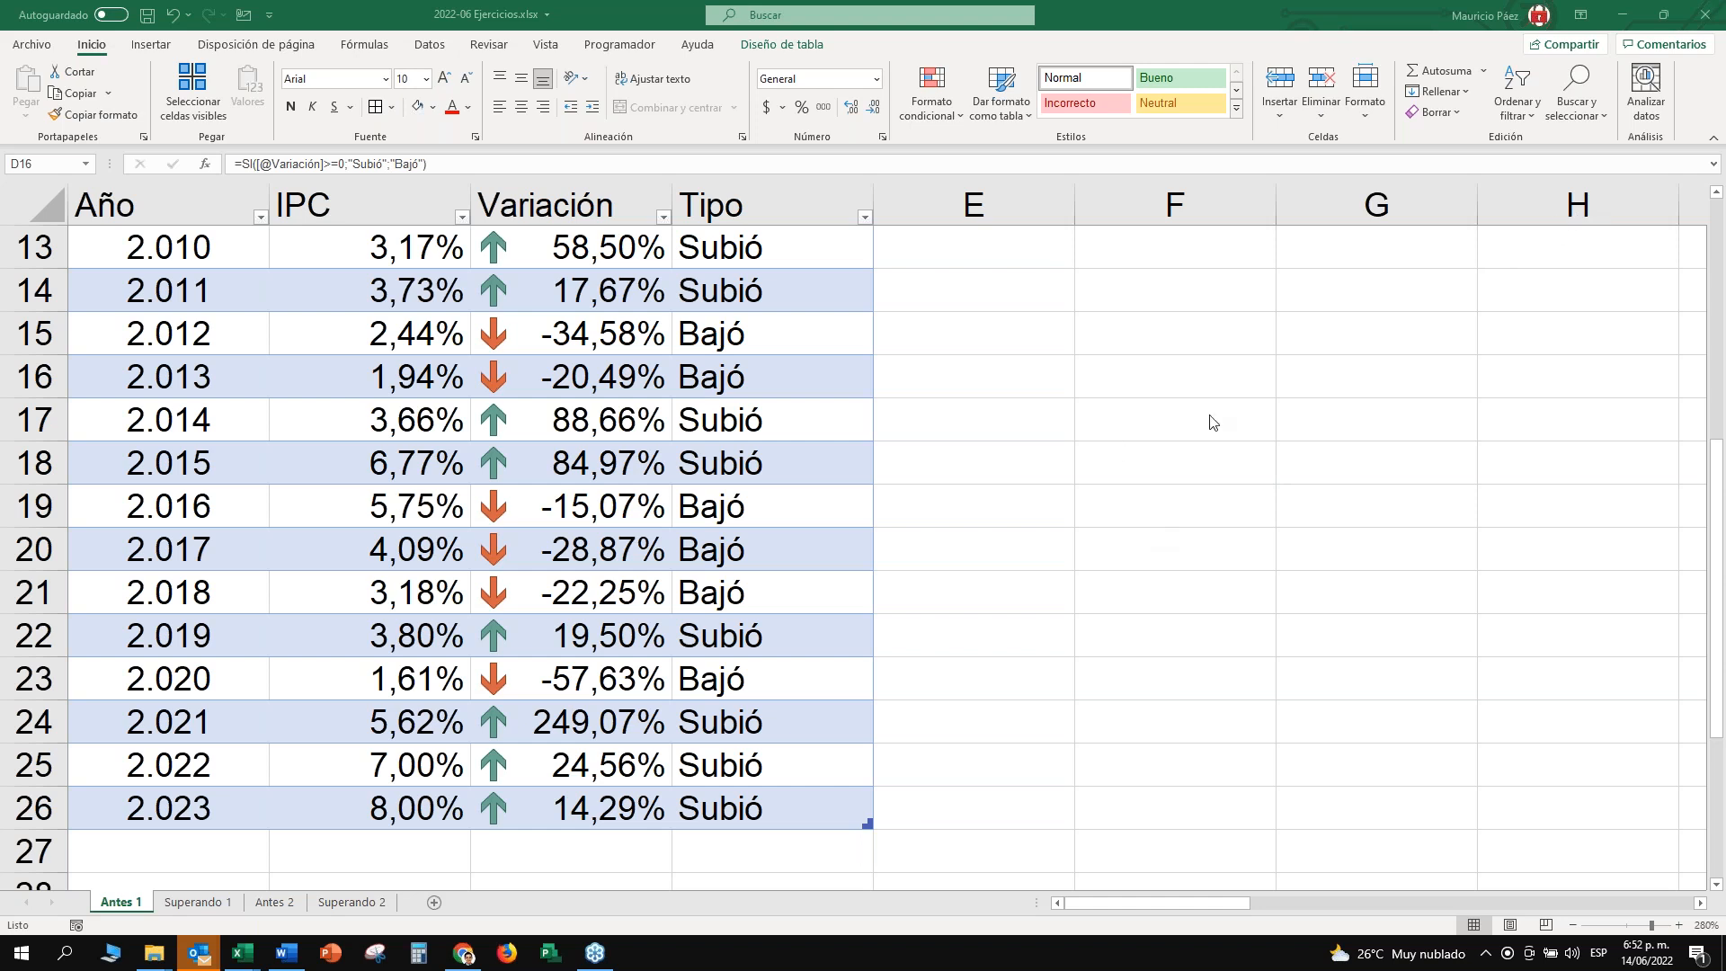
click(704, 387)
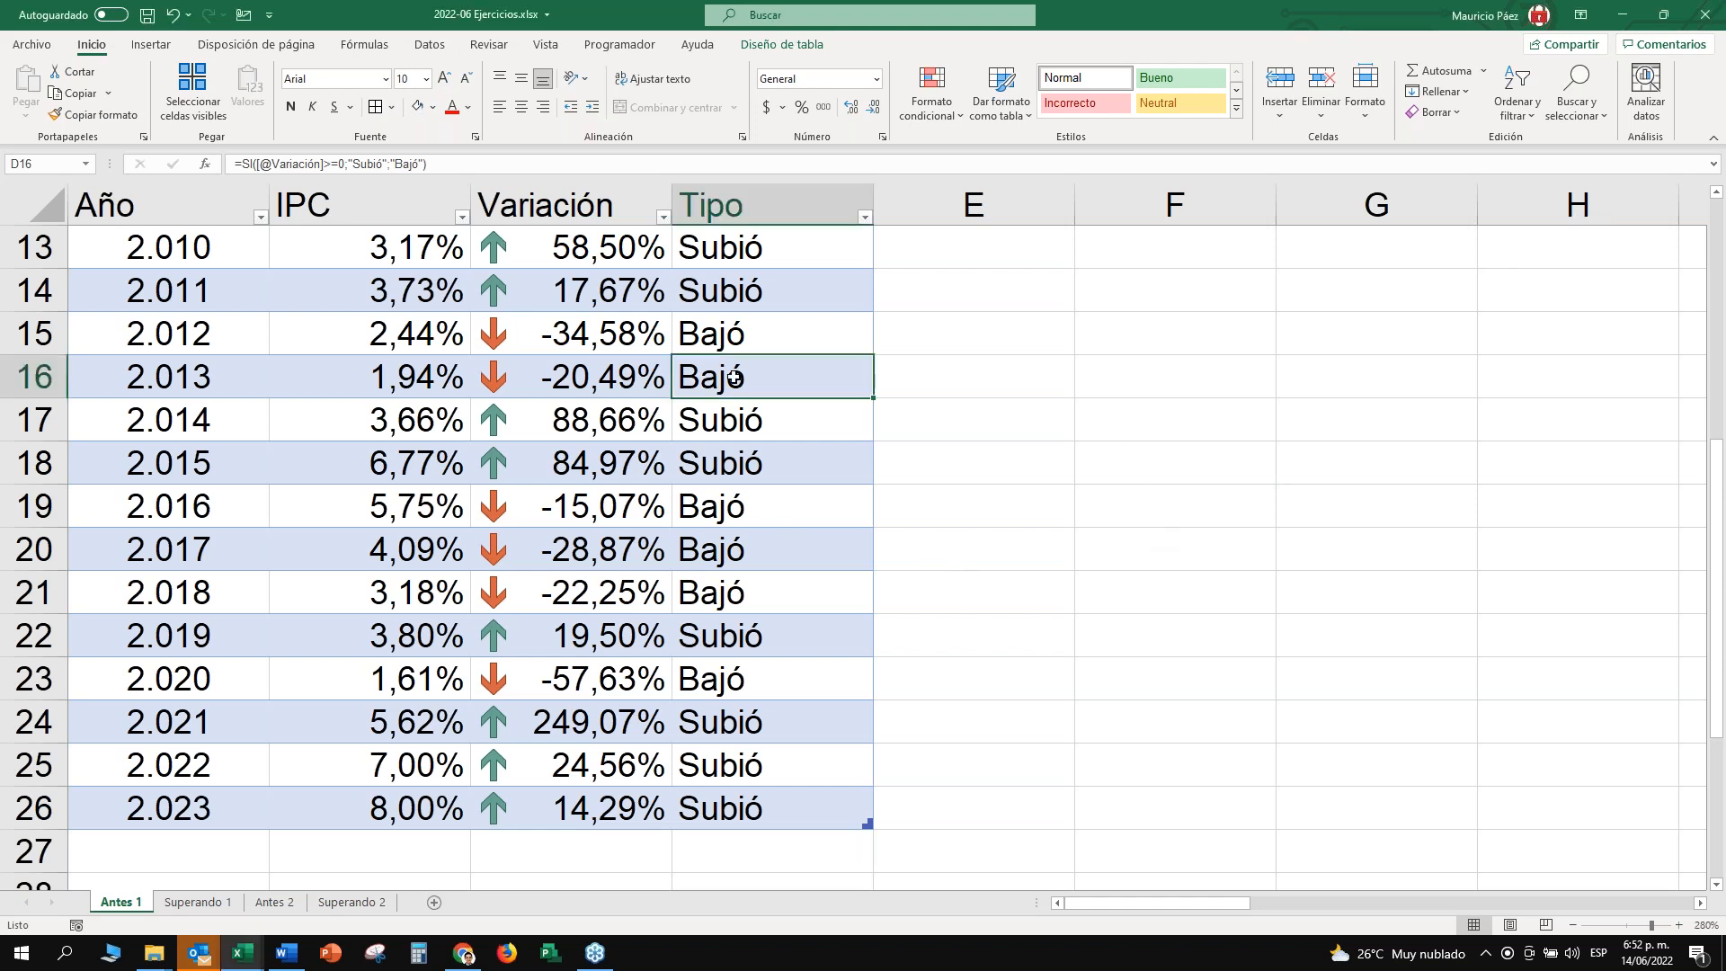
Review the Año, IPC, Variación and Tipo headers together with the Año and IPC of the 2.001 record.
scroll(735, 378, up, 4)
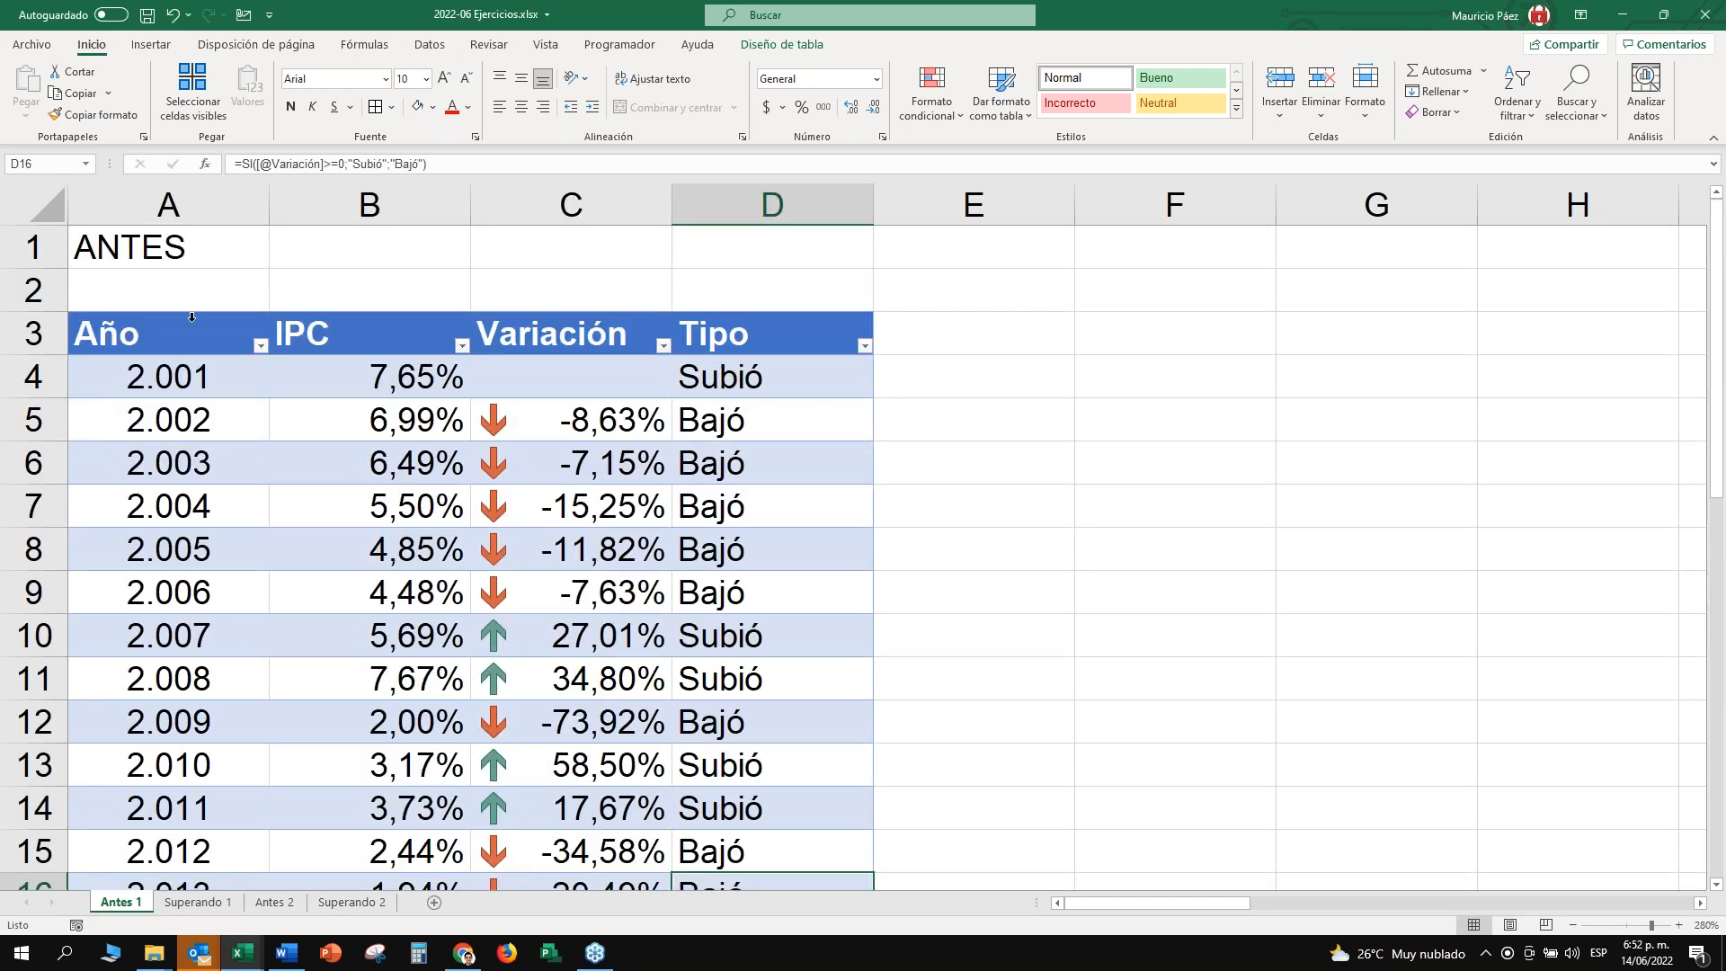
click(191, 326)
click(319, 334)
click(603, 338)
click(744, 333)
click(394, 340)
click(206, 337)
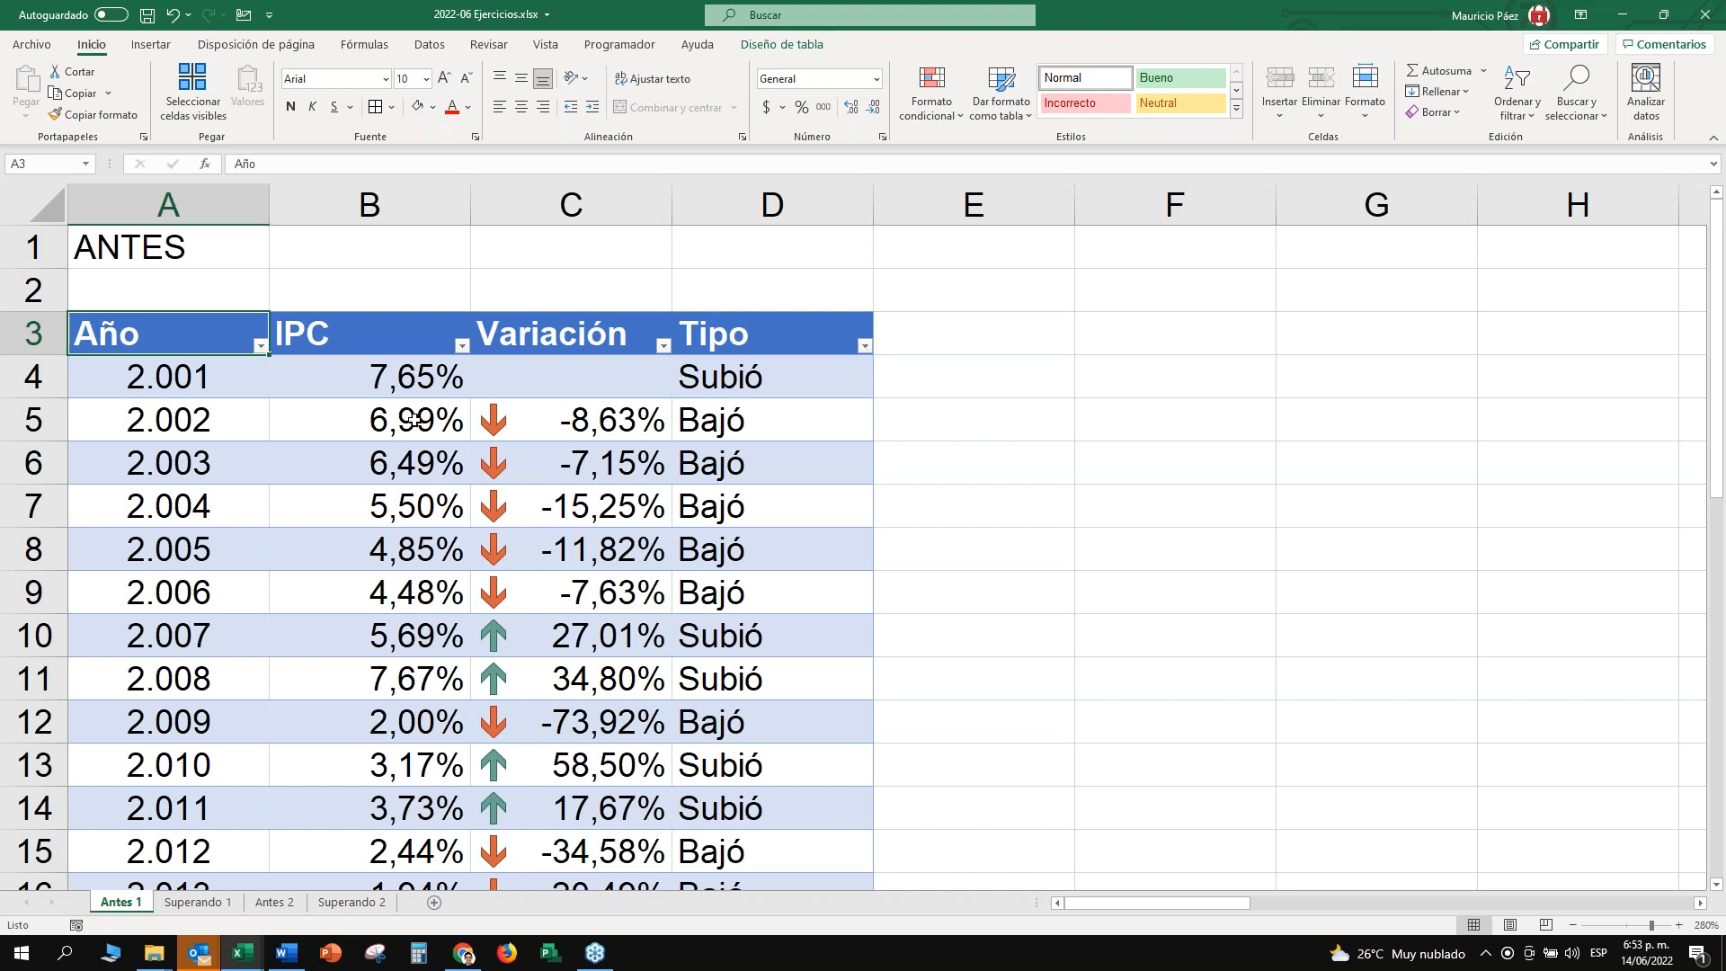
click(410, 382)
click(382, 330)
click(236, 340)
click(208, 368)
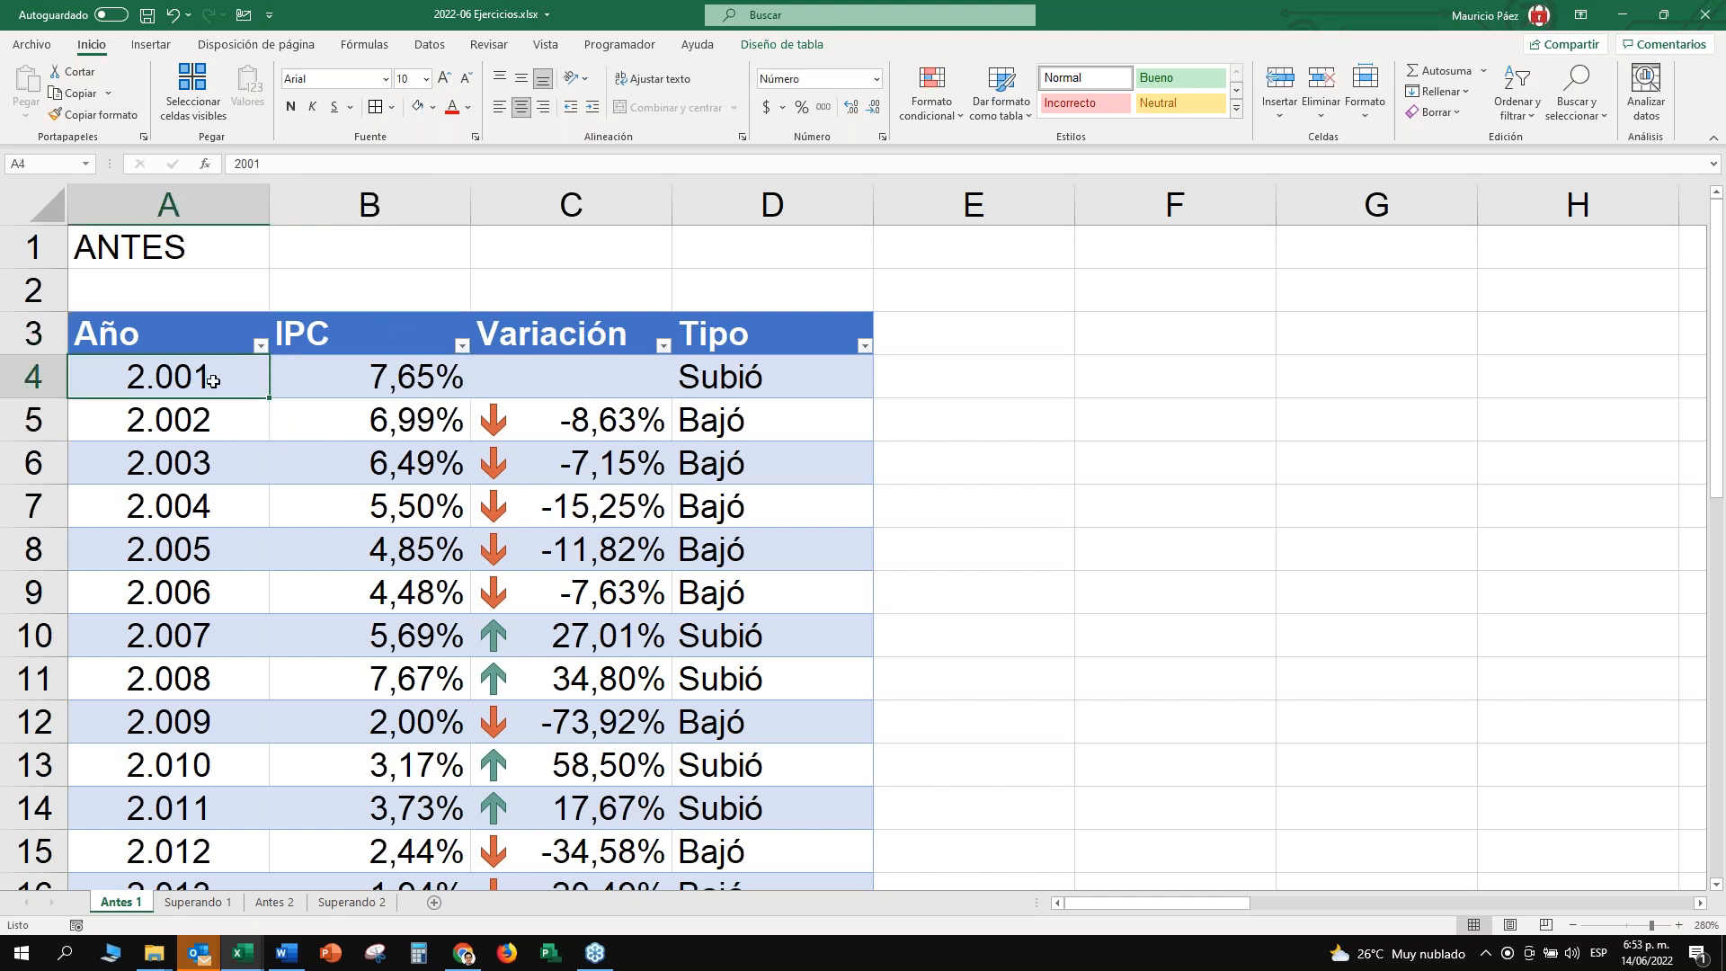
Examine the 2.023 record cell by cell, from Año and IPC to the Variación and Tipo formulas.
drag(202, 394, 789, 551)
scroll(135, 558, down, 6)
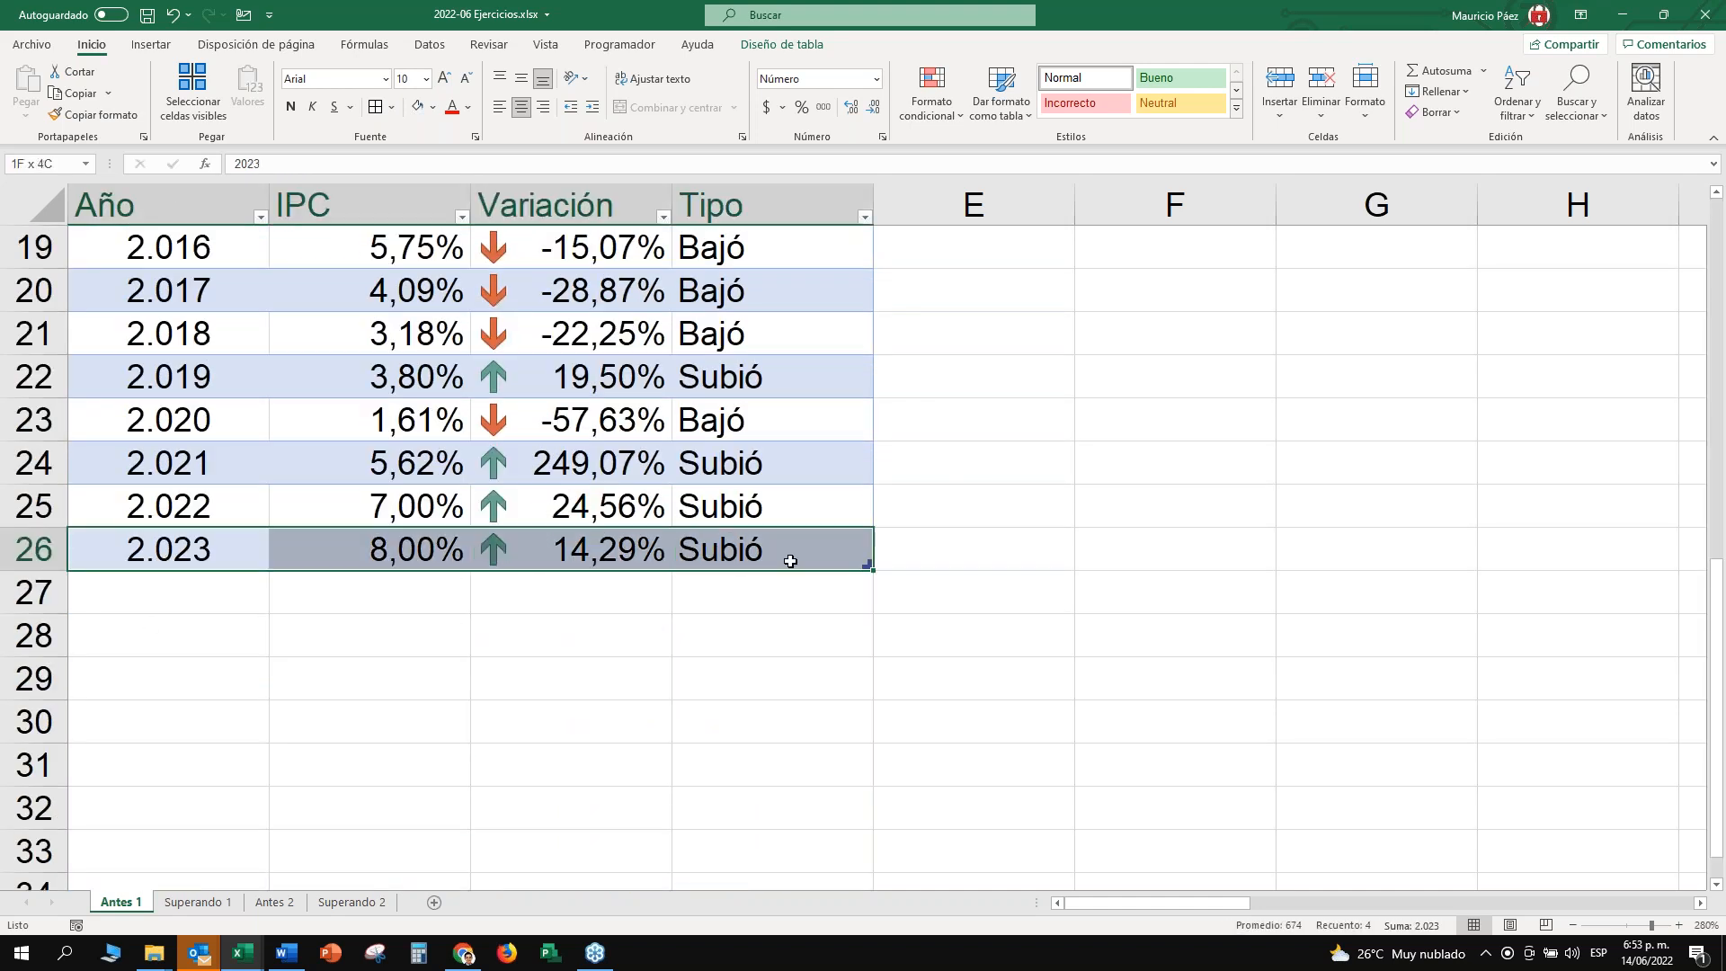
click(180, 553)
drag(183, 543, 764, 552)
click(229, 547)
key(Right)
key(Right)
key(Right)
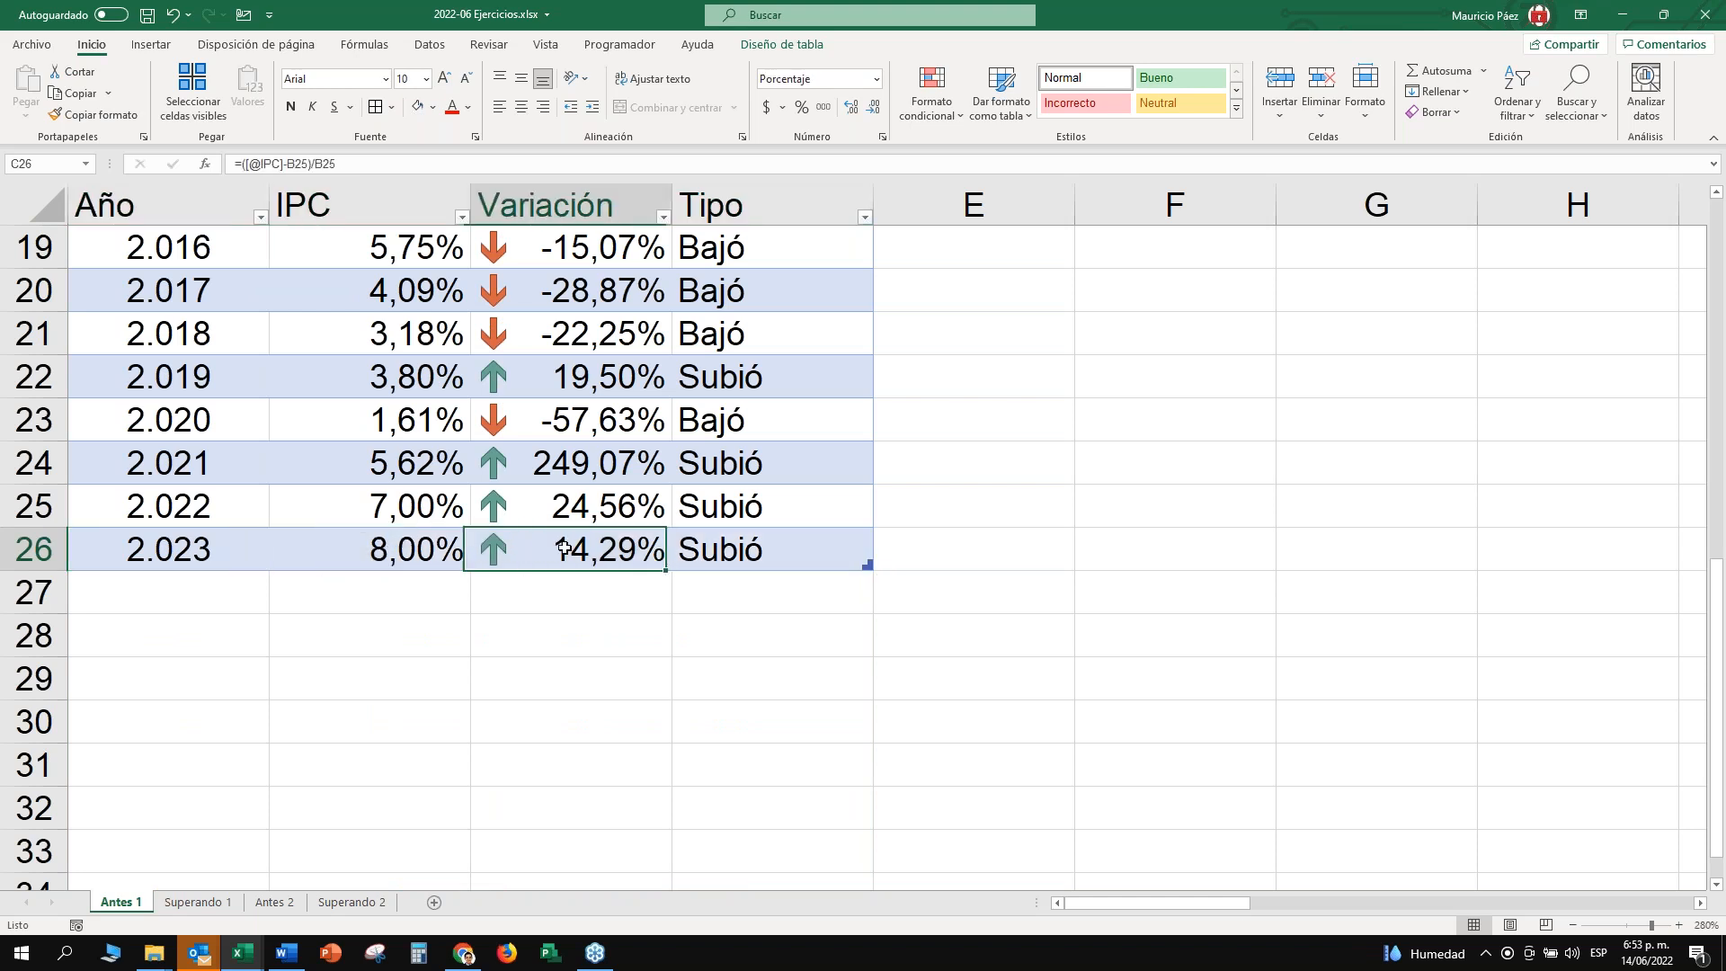
drag(589, 553, 183, 552)
click(184, 551)
click(652, 552)
drag(779, 550, 584, 549)
drag(409, 545, 690, 546)
click(607, 550)
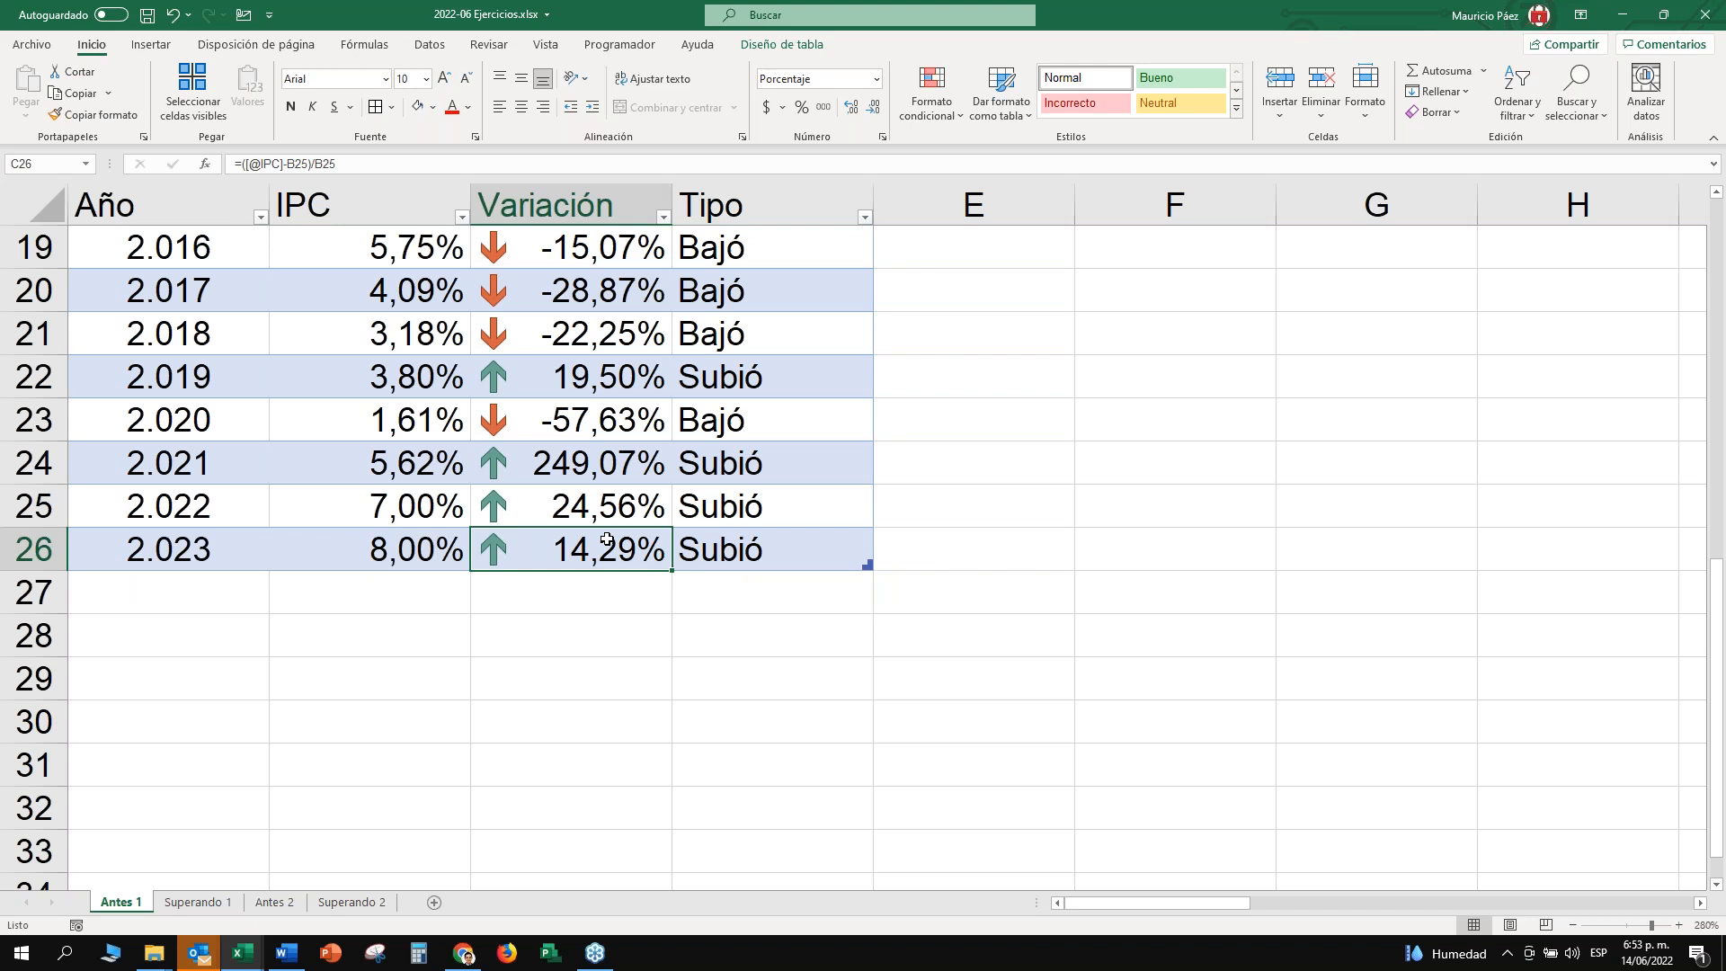
Inspect the table's conditional formatting rules, checking the range covered by the icon set rule, and leave them as they are.
click(932, 99)
click(981, 413)
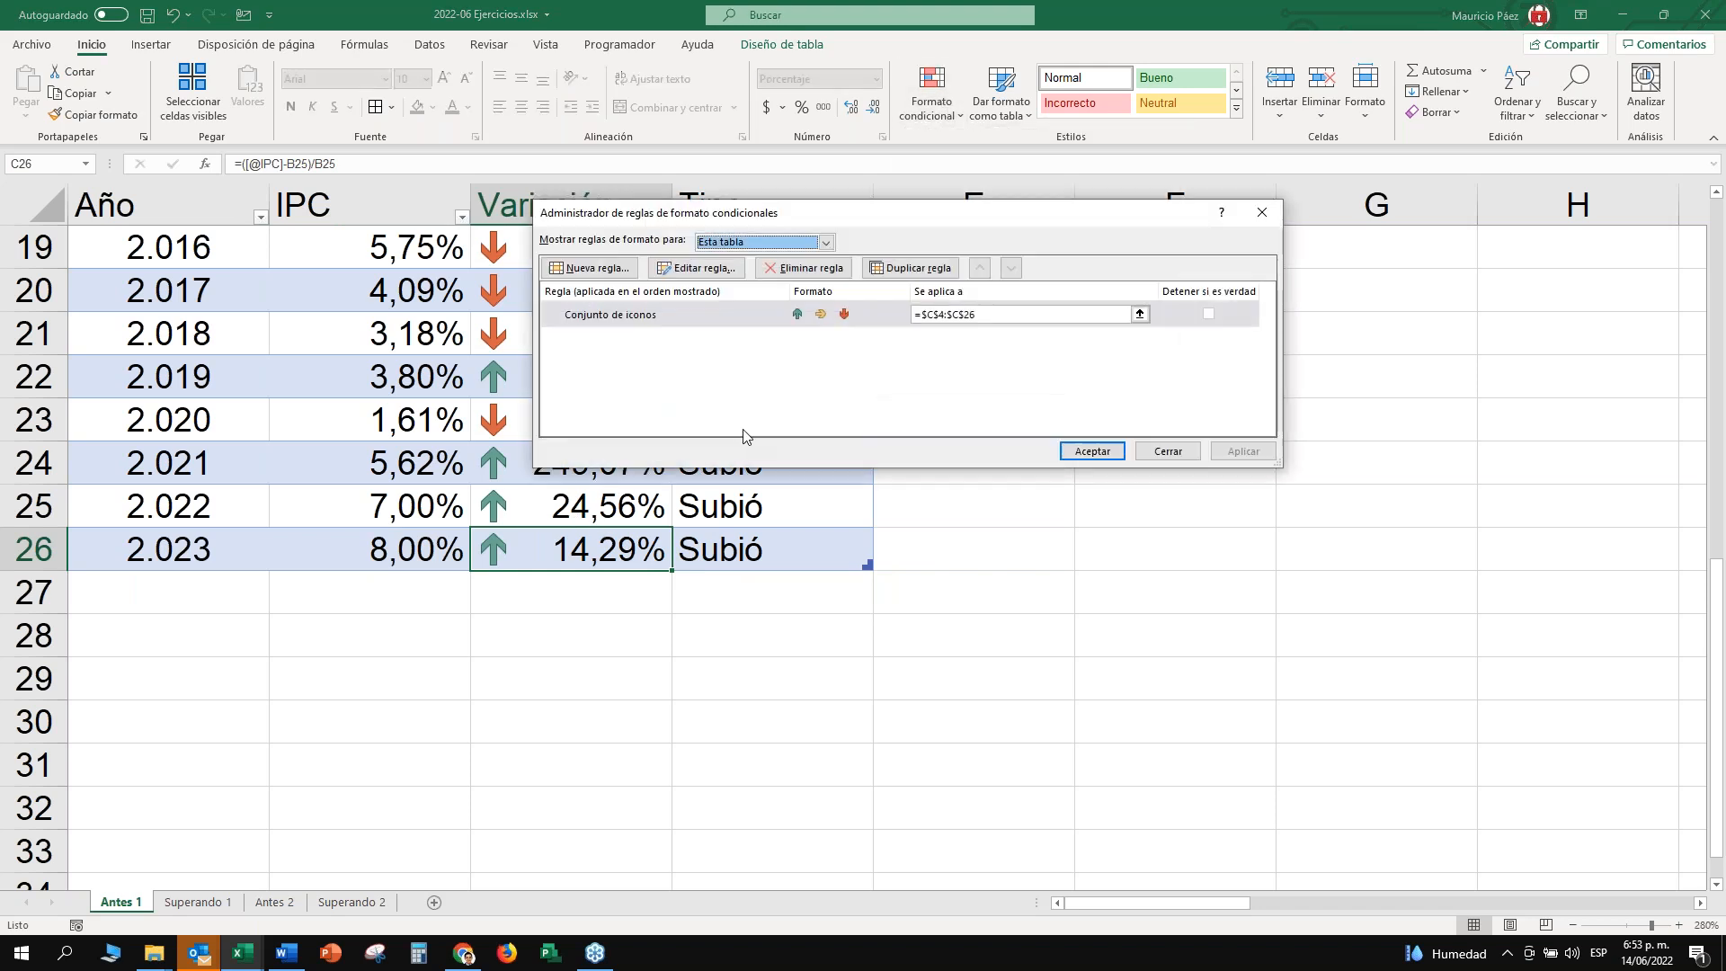
click(691, 317)
drag(822, 216, 924, 236)
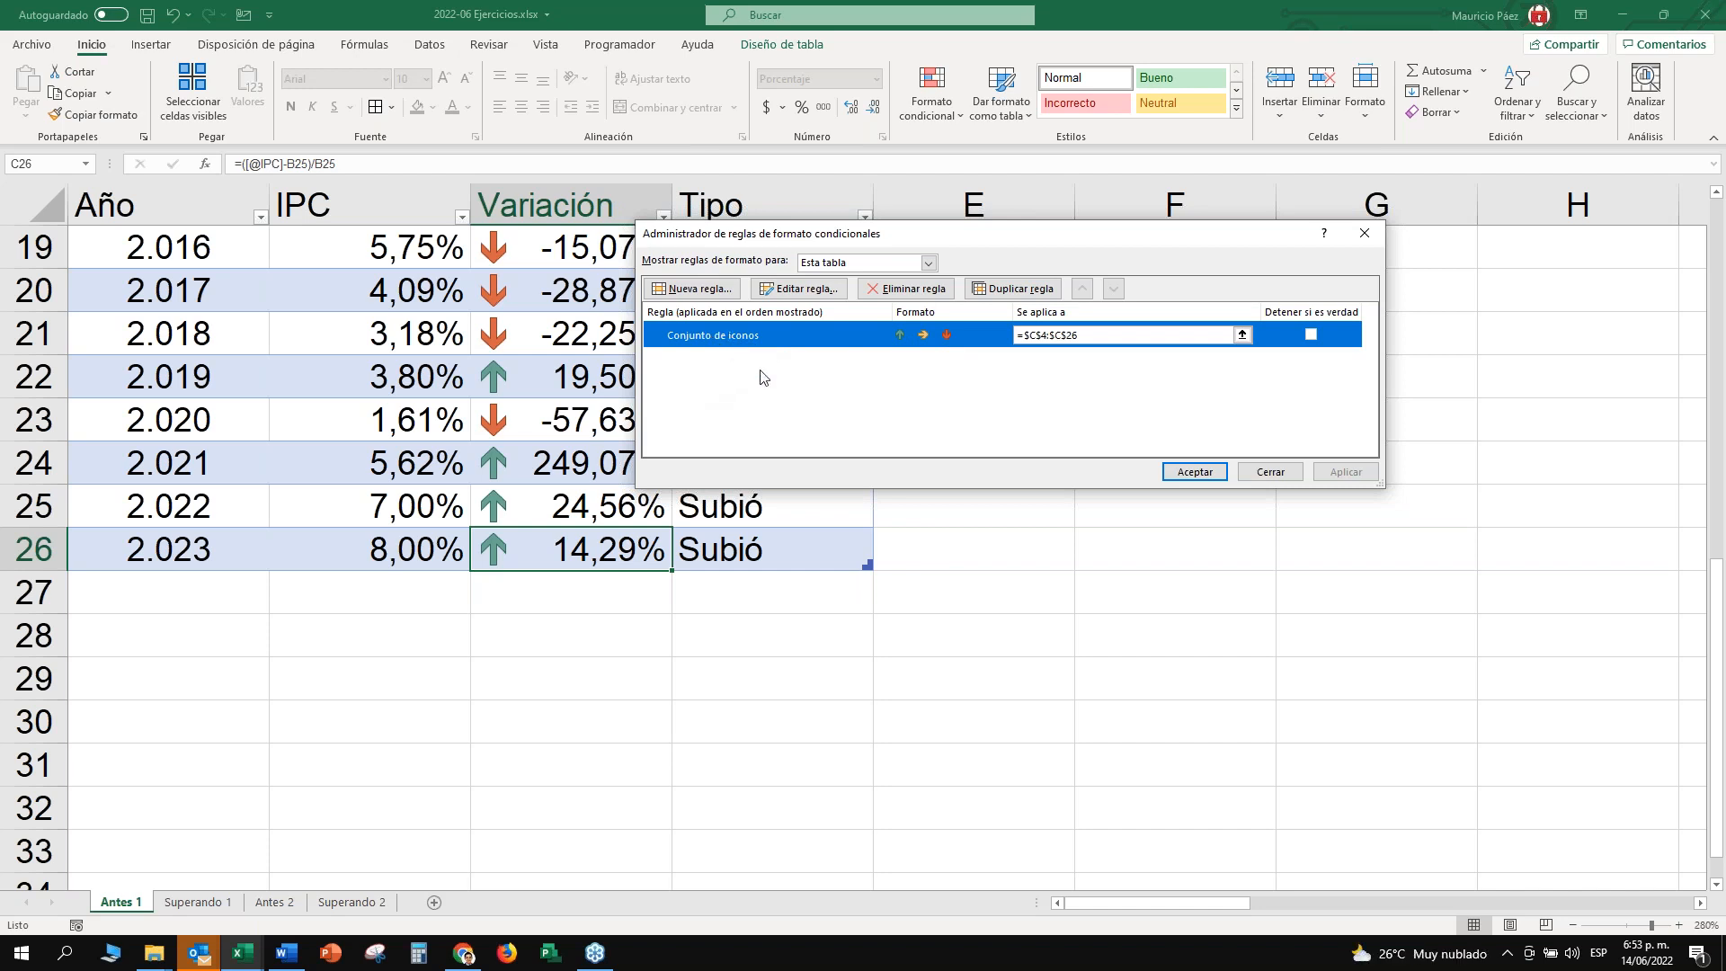
drag(973, 244, 986, 247)
click(1284, 471)
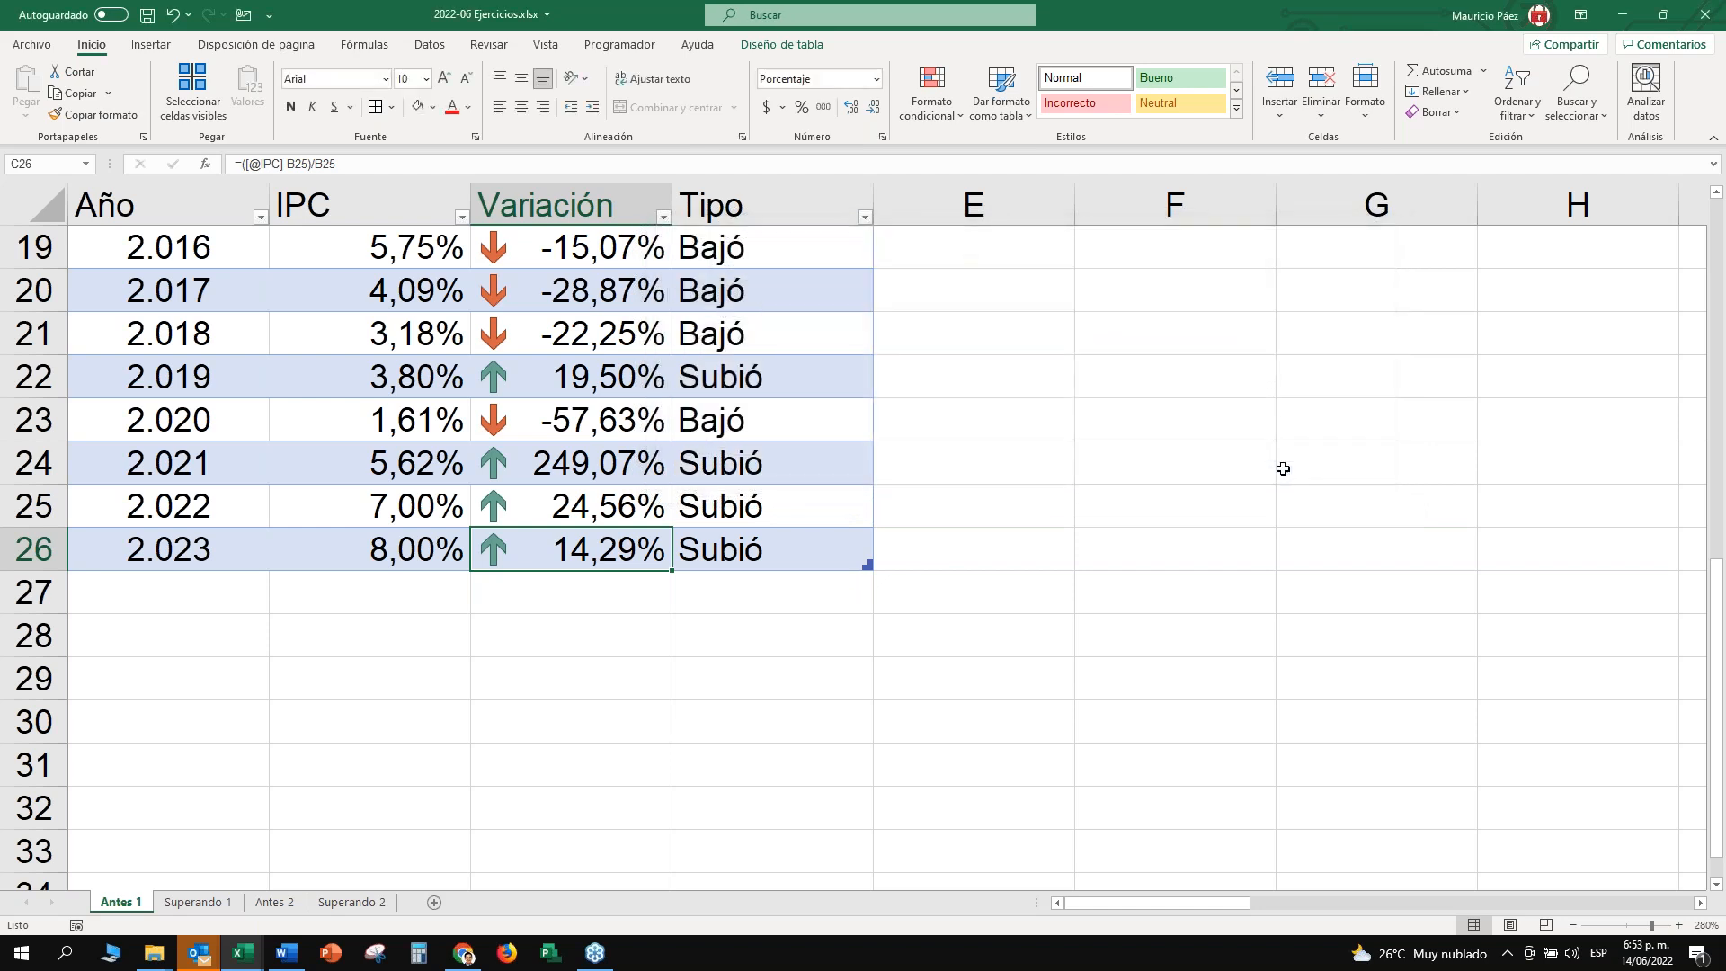
Recheck the Año, Variación and Tipo cells of the 2.023 record, and return to the IPC values of the first years.
click(758, 550)
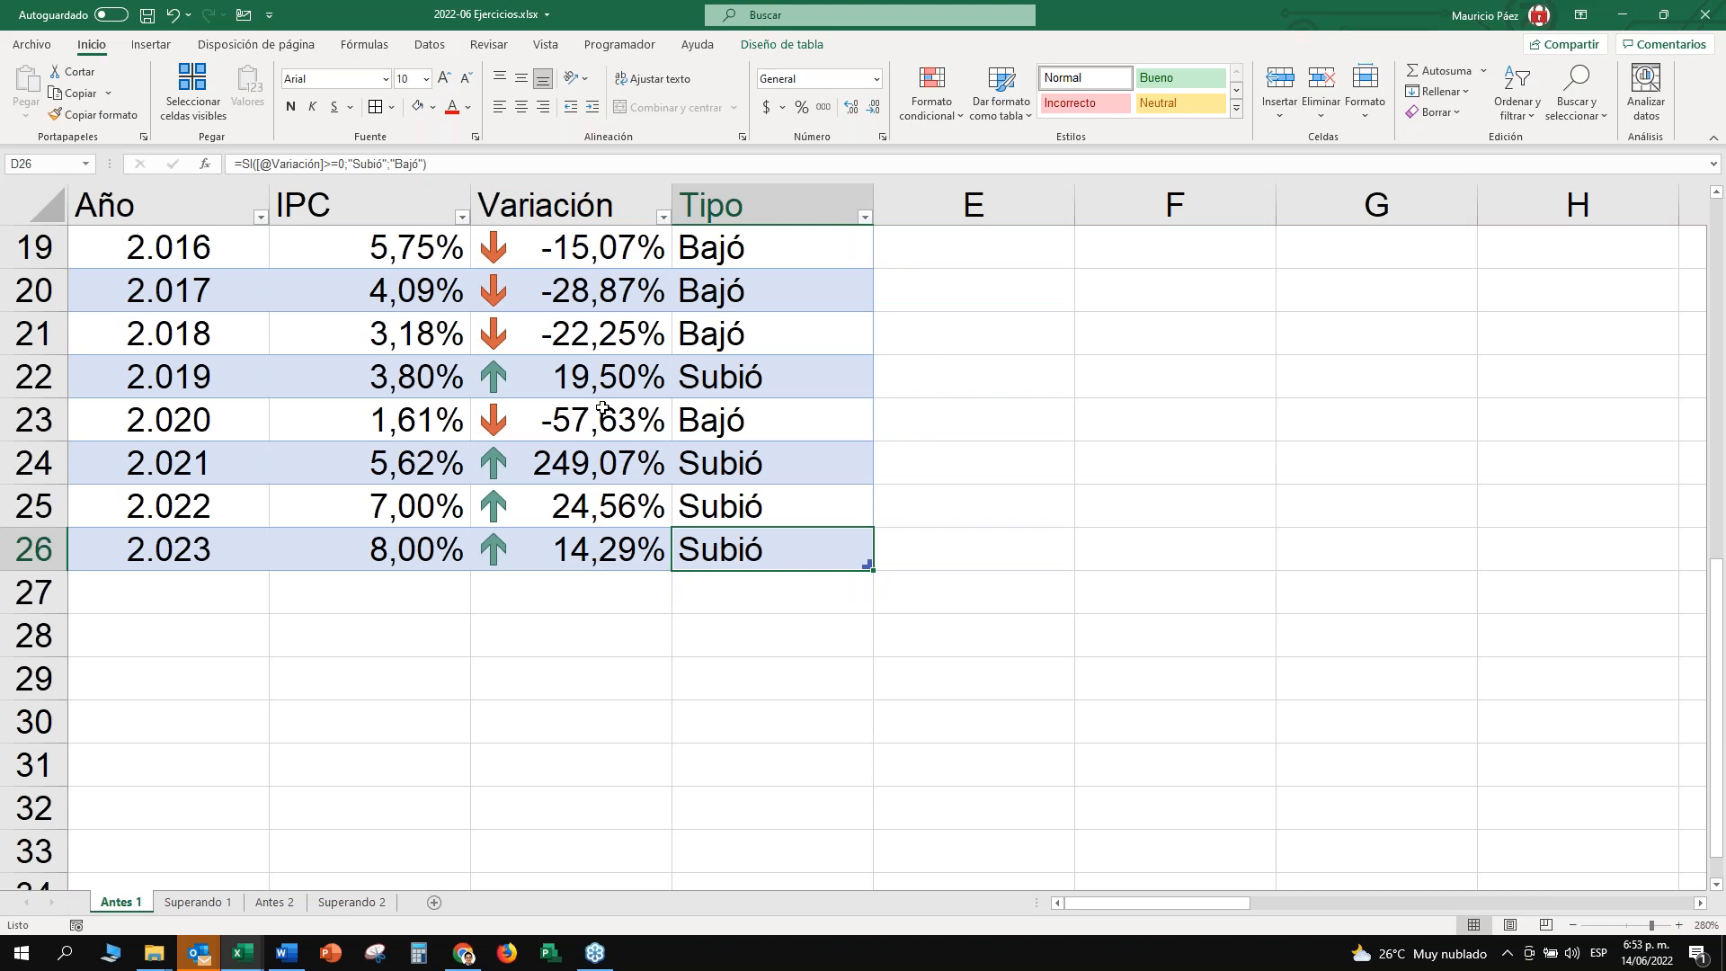
click(178, 545)
click(480, 544)
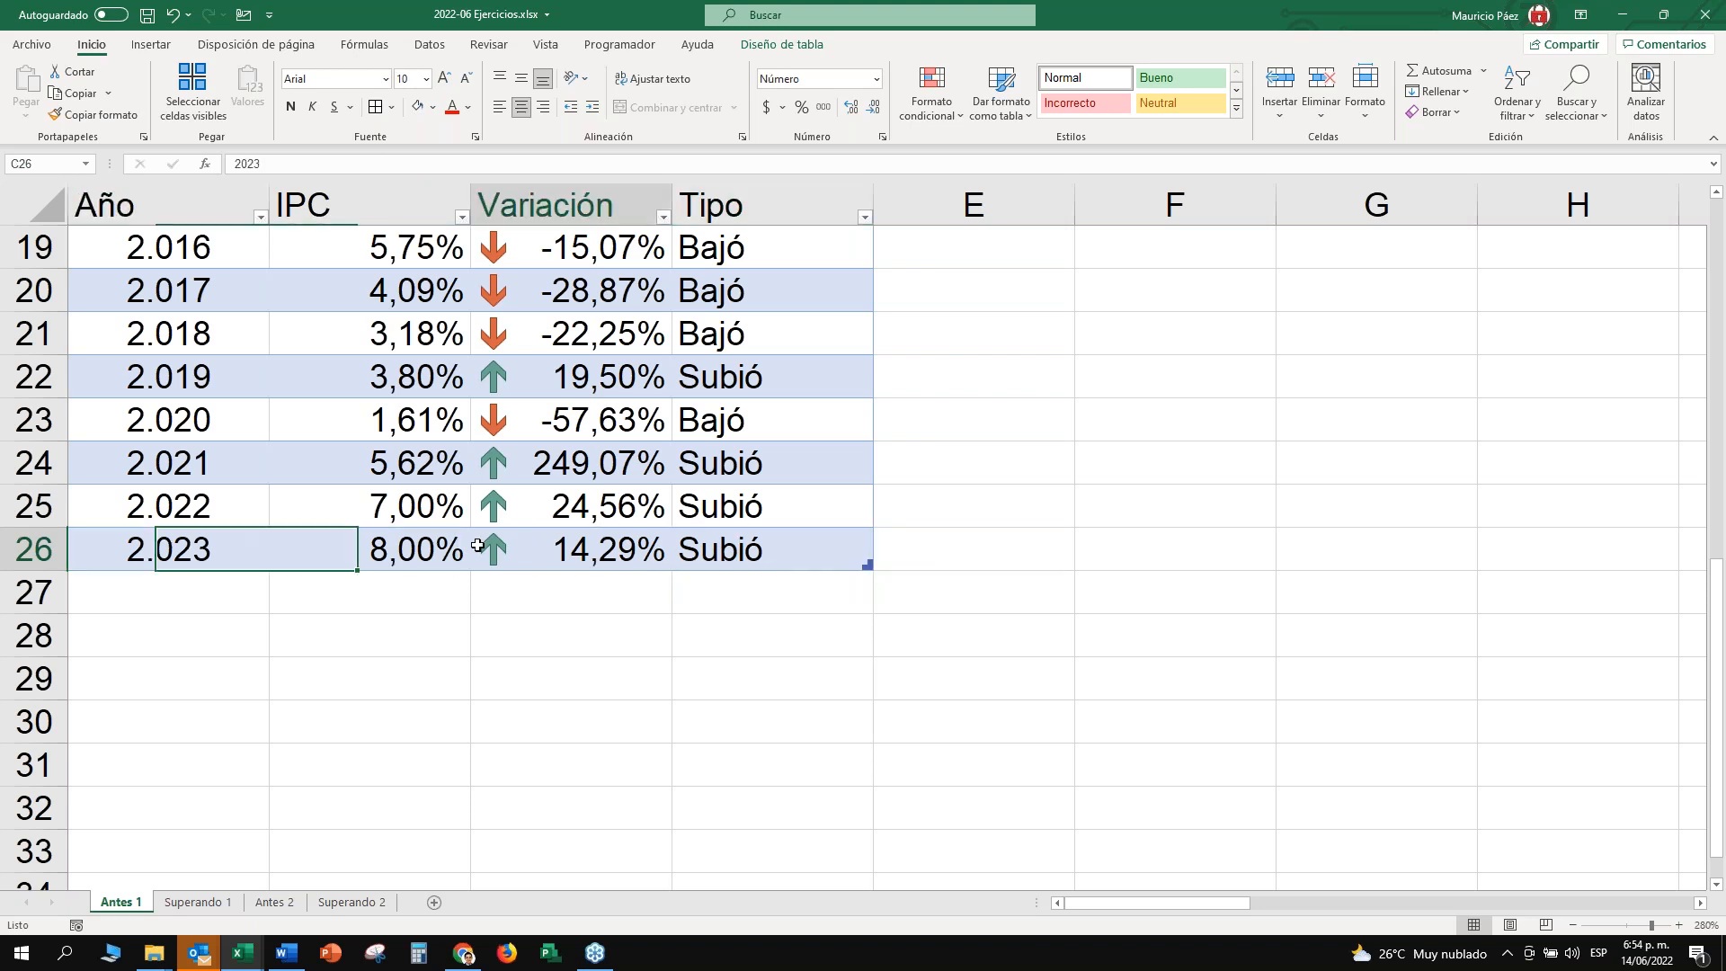
click(781, 550)
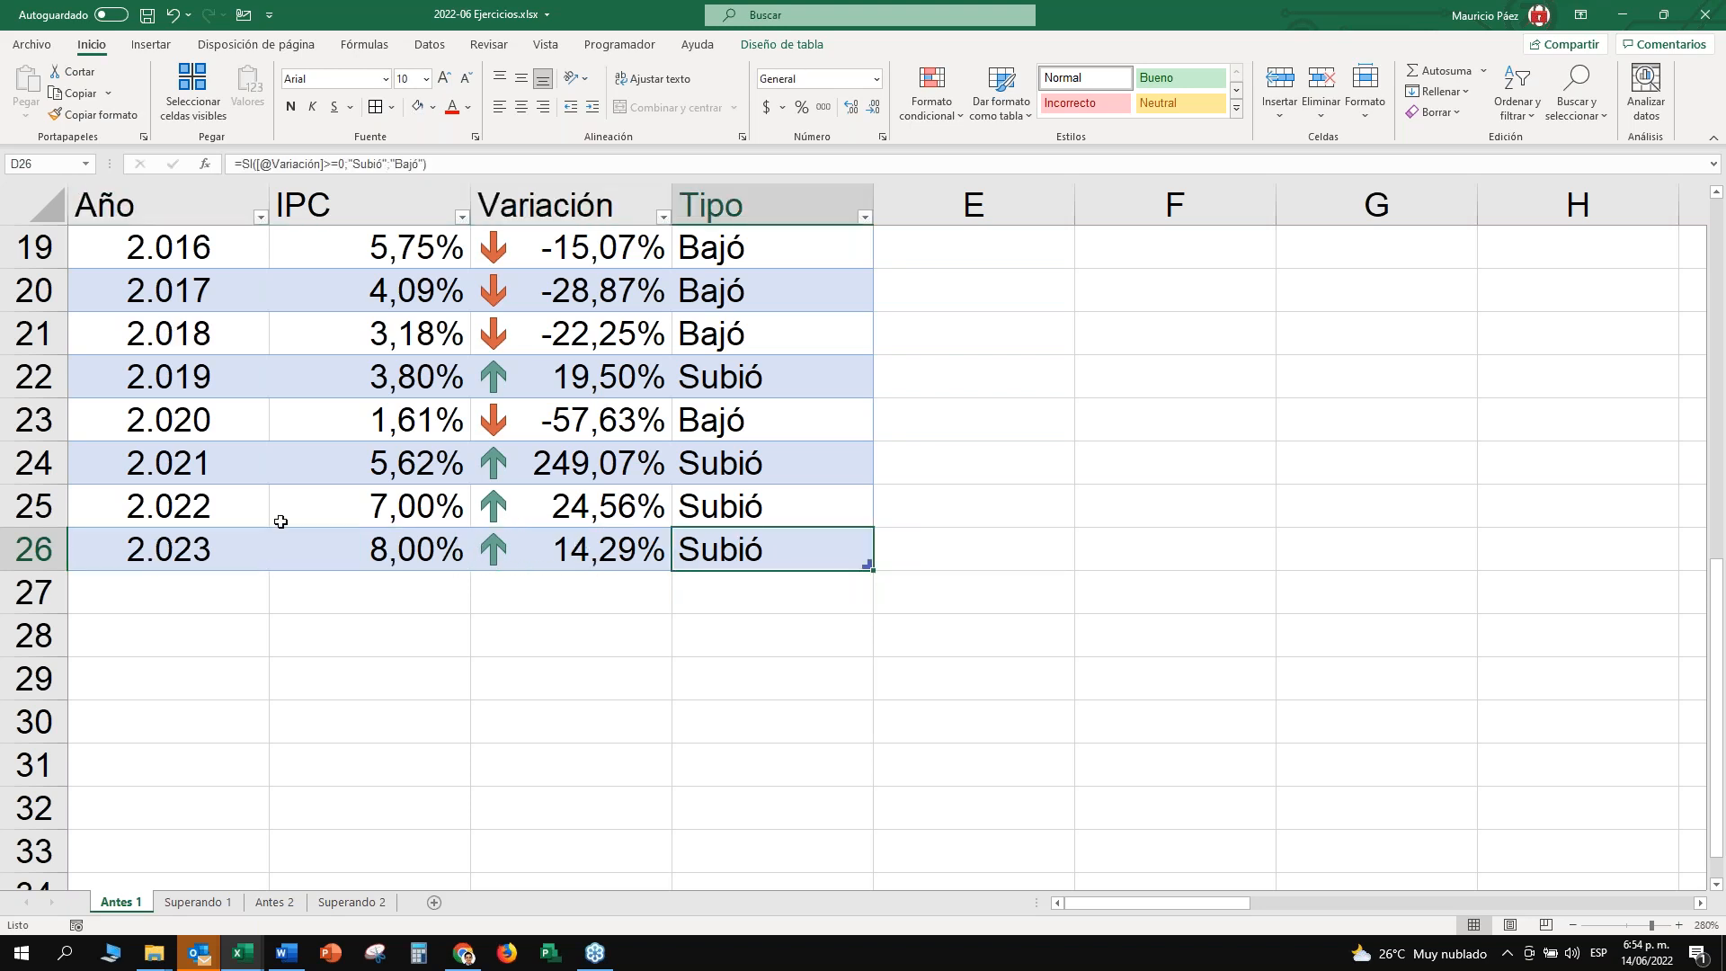
scroll(622, 420, up, 6)
click(369, 421)
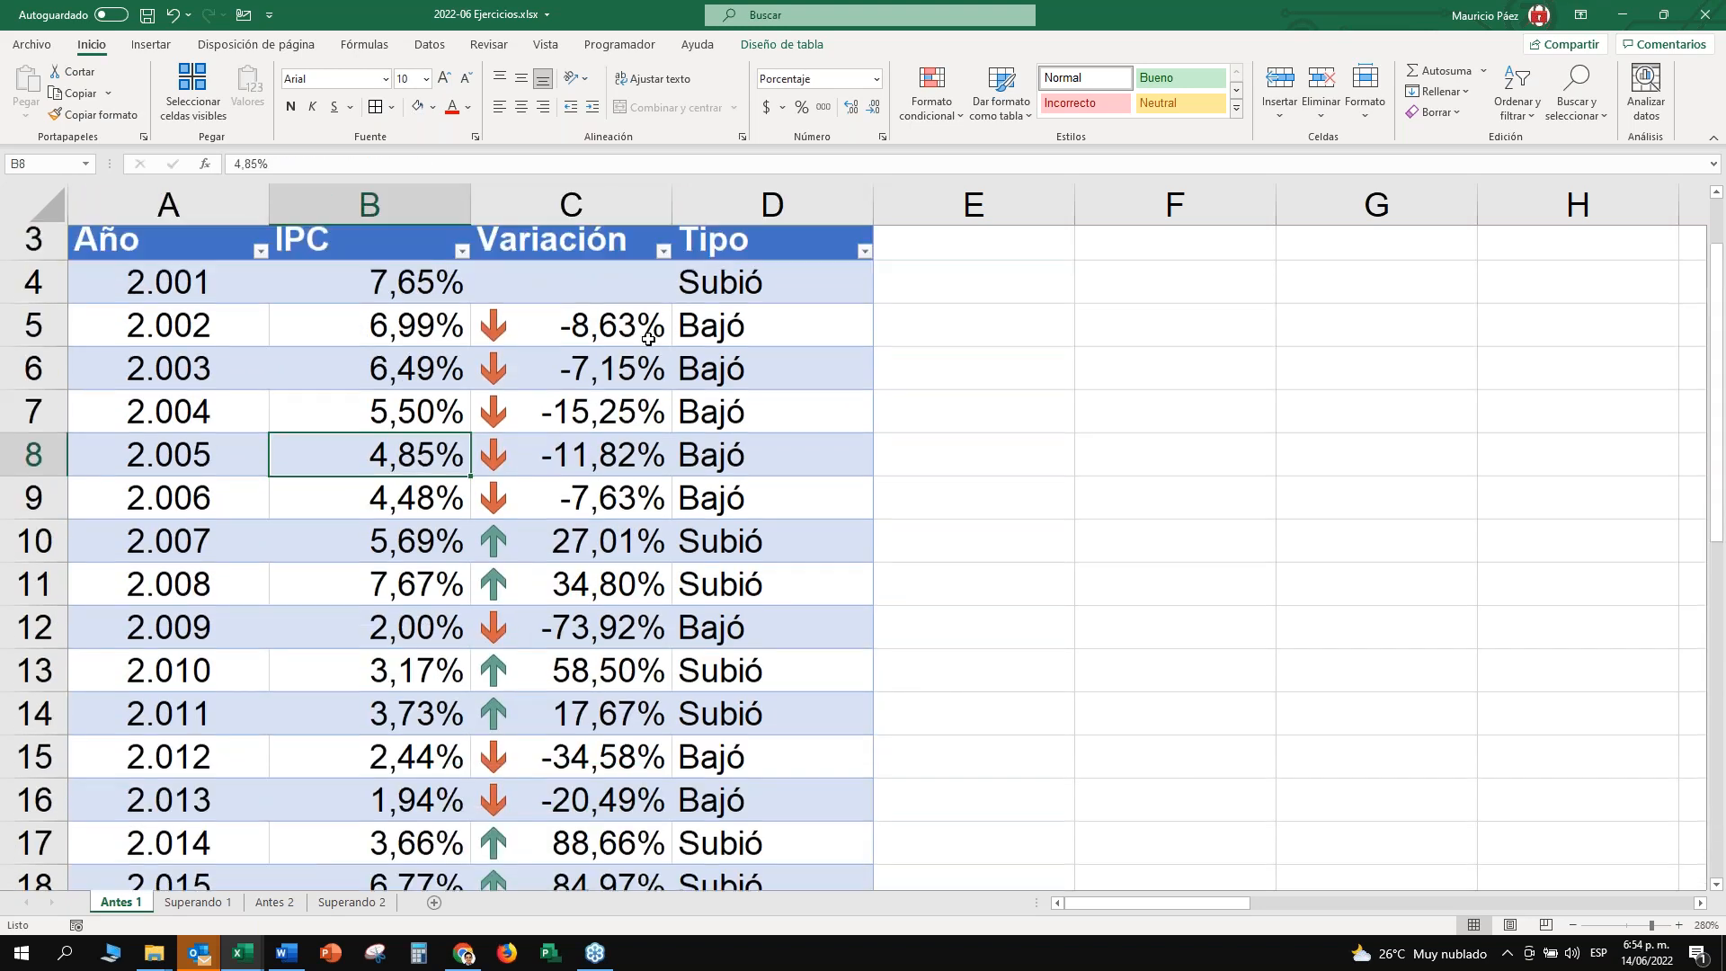
Select the Variación header and display the table's design options.
scroll(599, 375, down, 4)
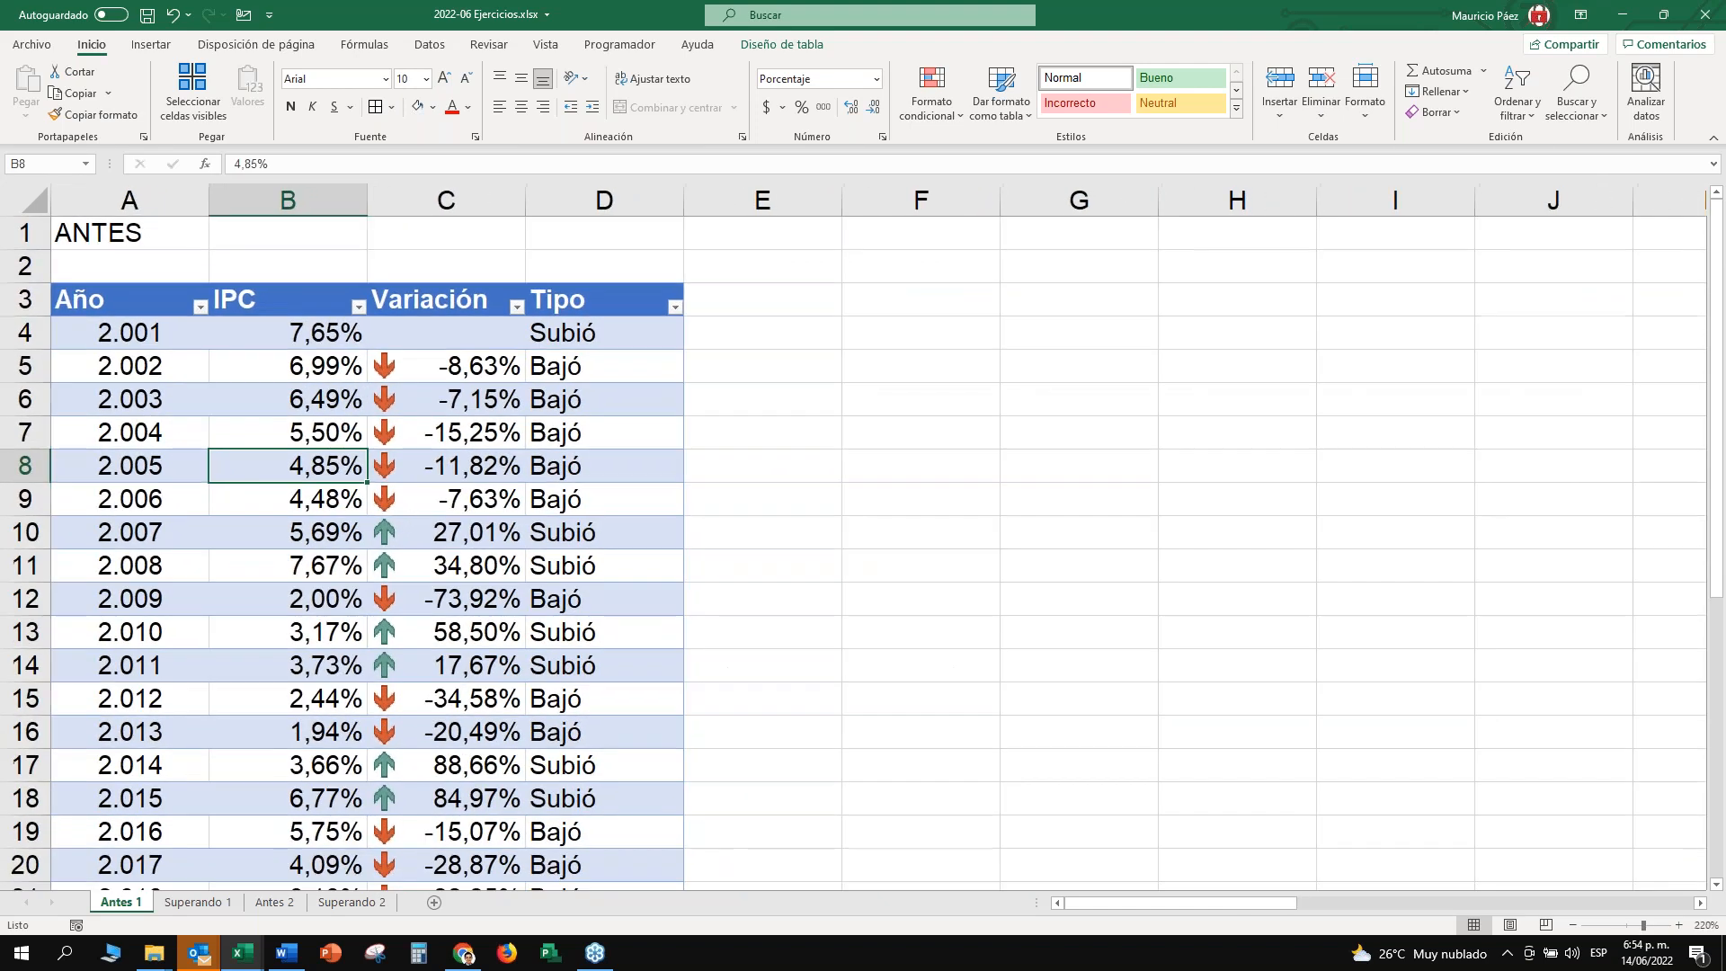
scroll(920, 421, down, 1)
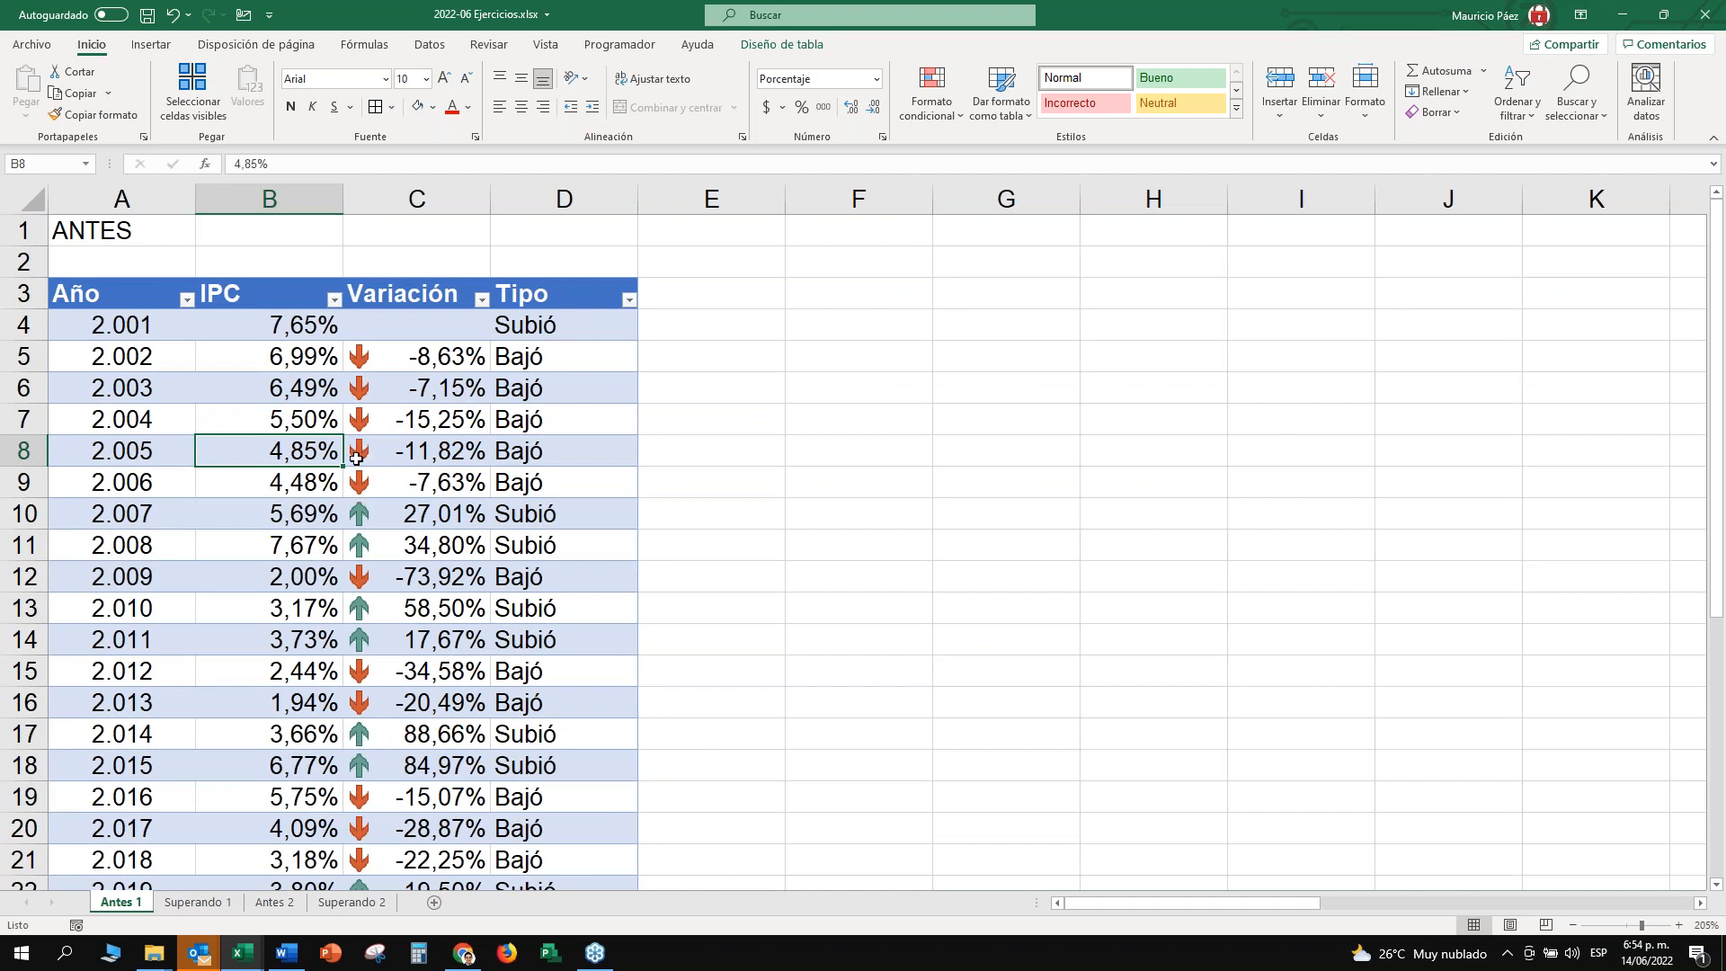
scroll(355, 466, down, 1)
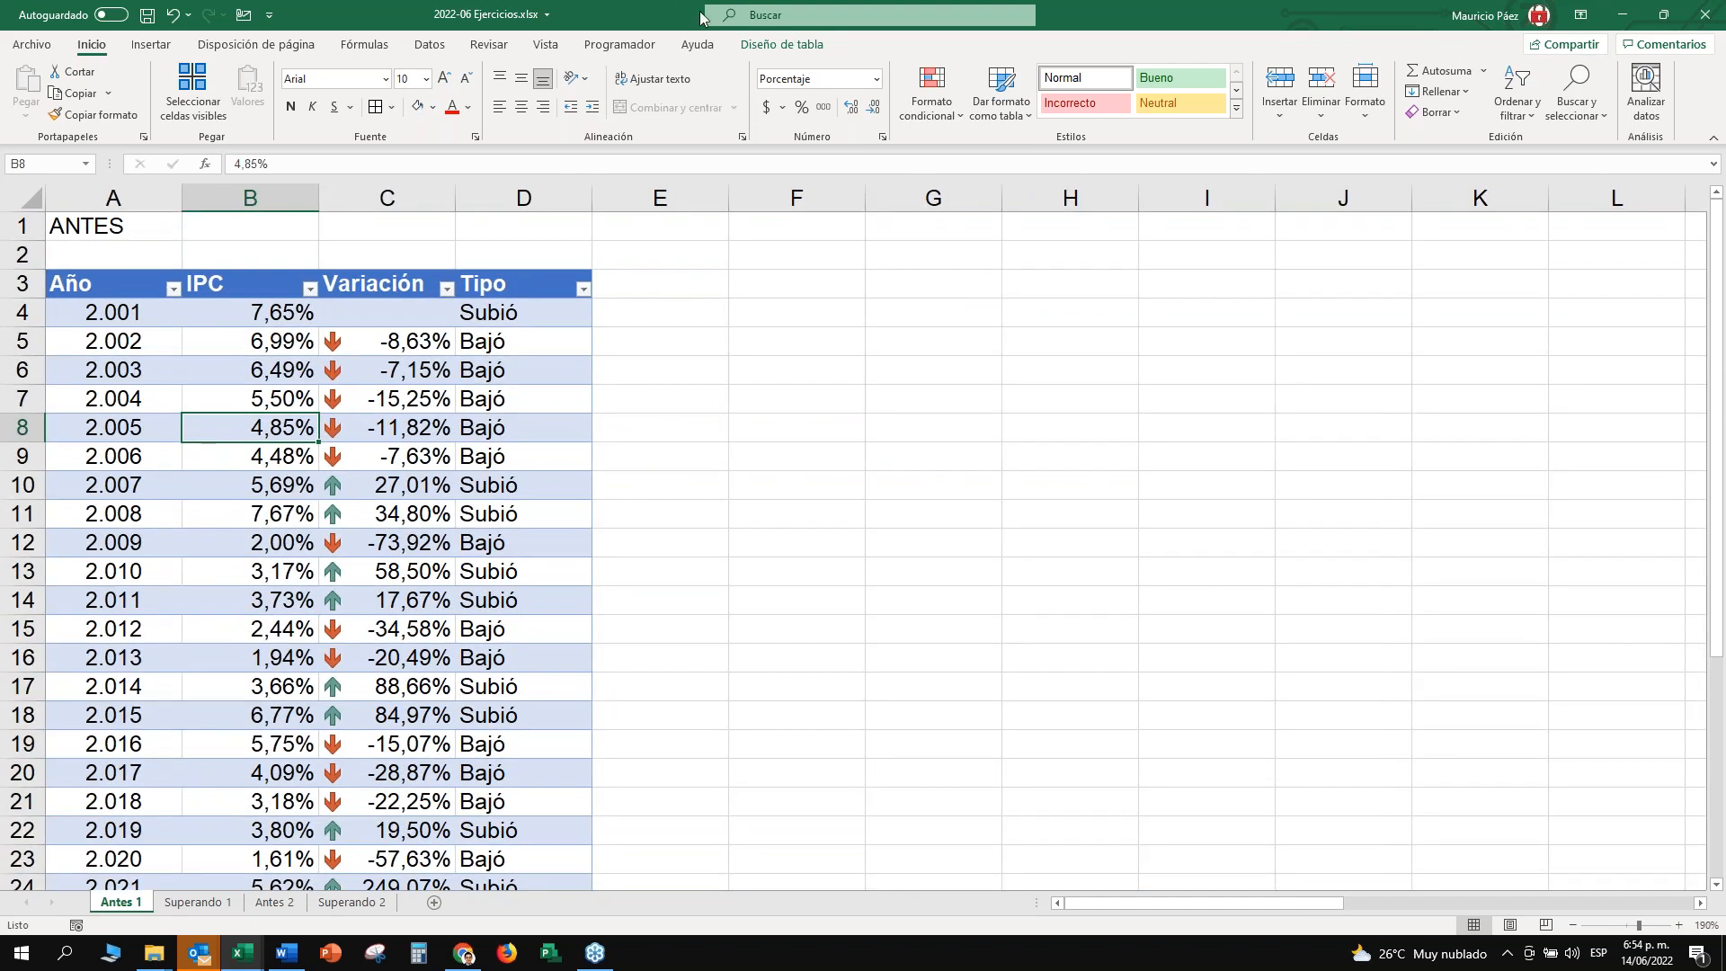
click(401, 337)
click(395, 283)
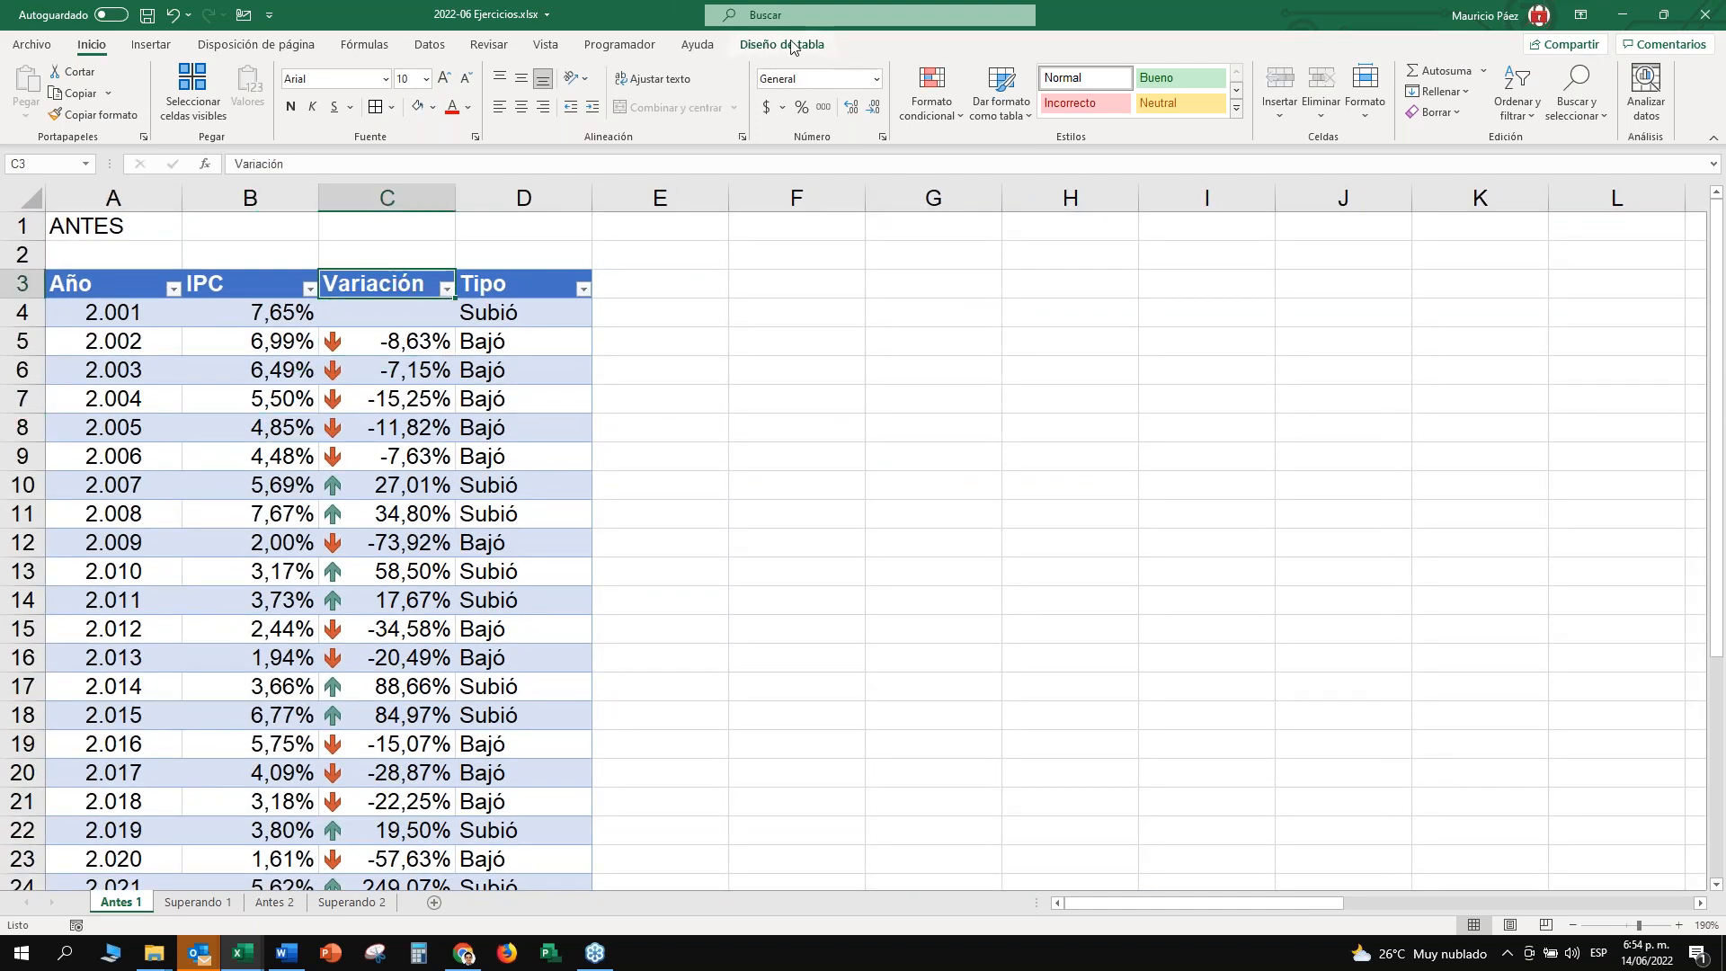
click(791, 46)
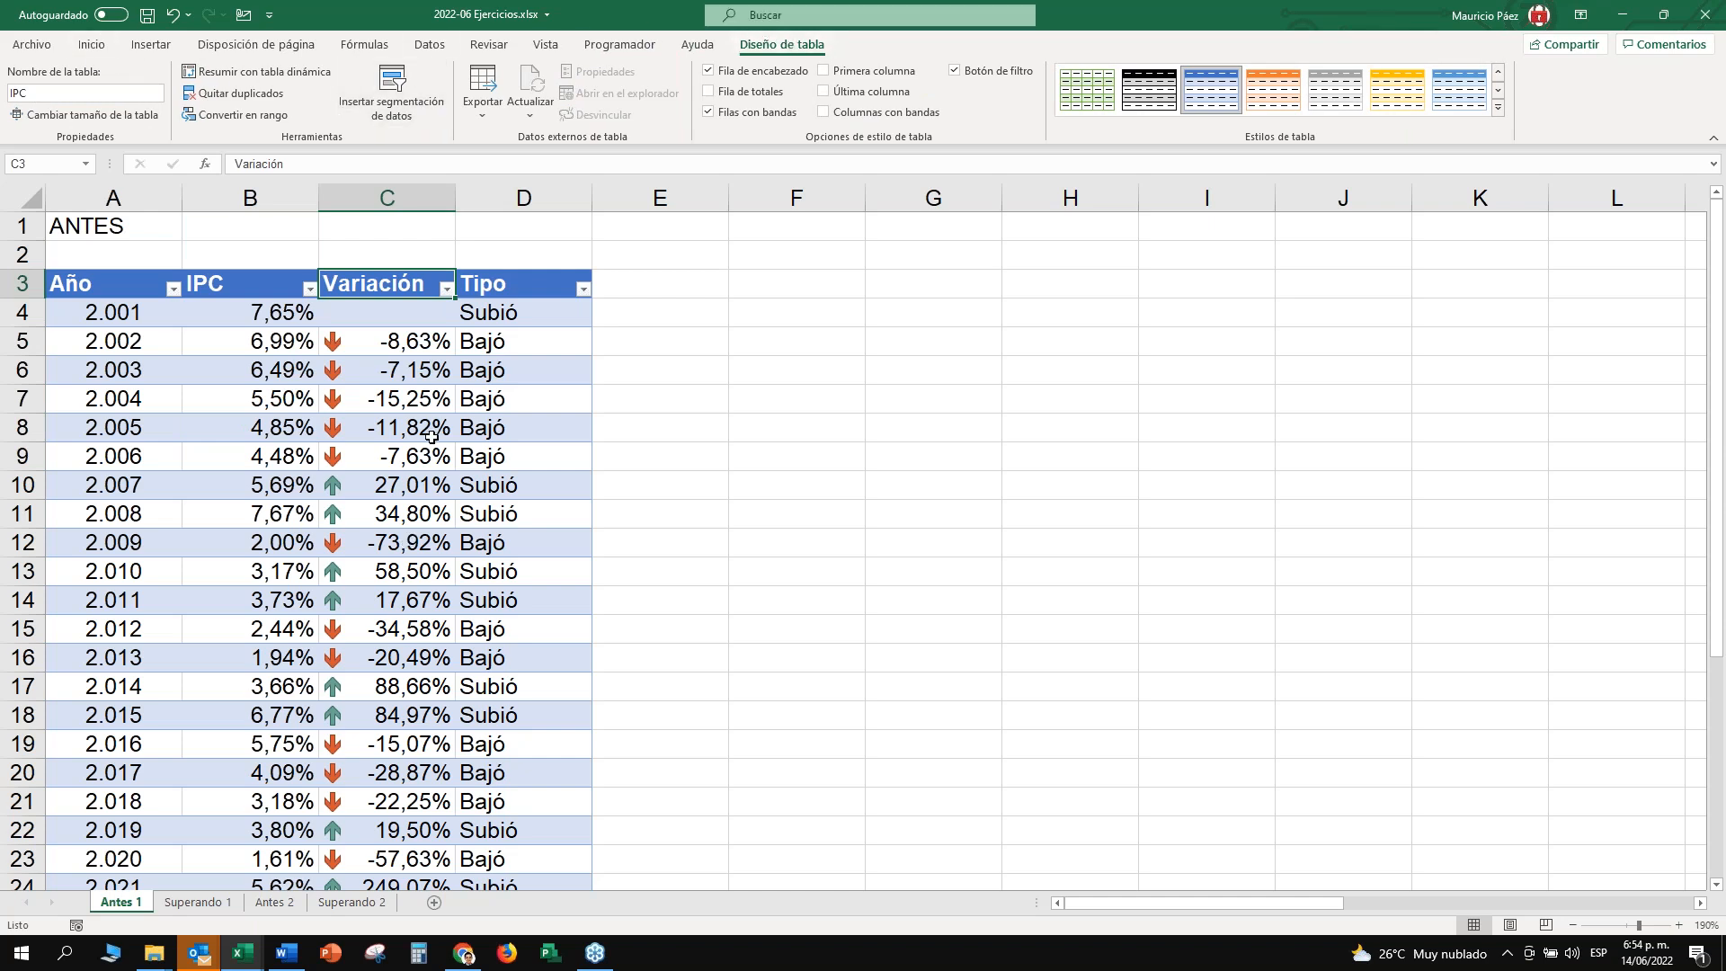
Examine the cells in the table's final records down to 2.023, and bring up the table style options again.
scroll(442, 438, down, 4)
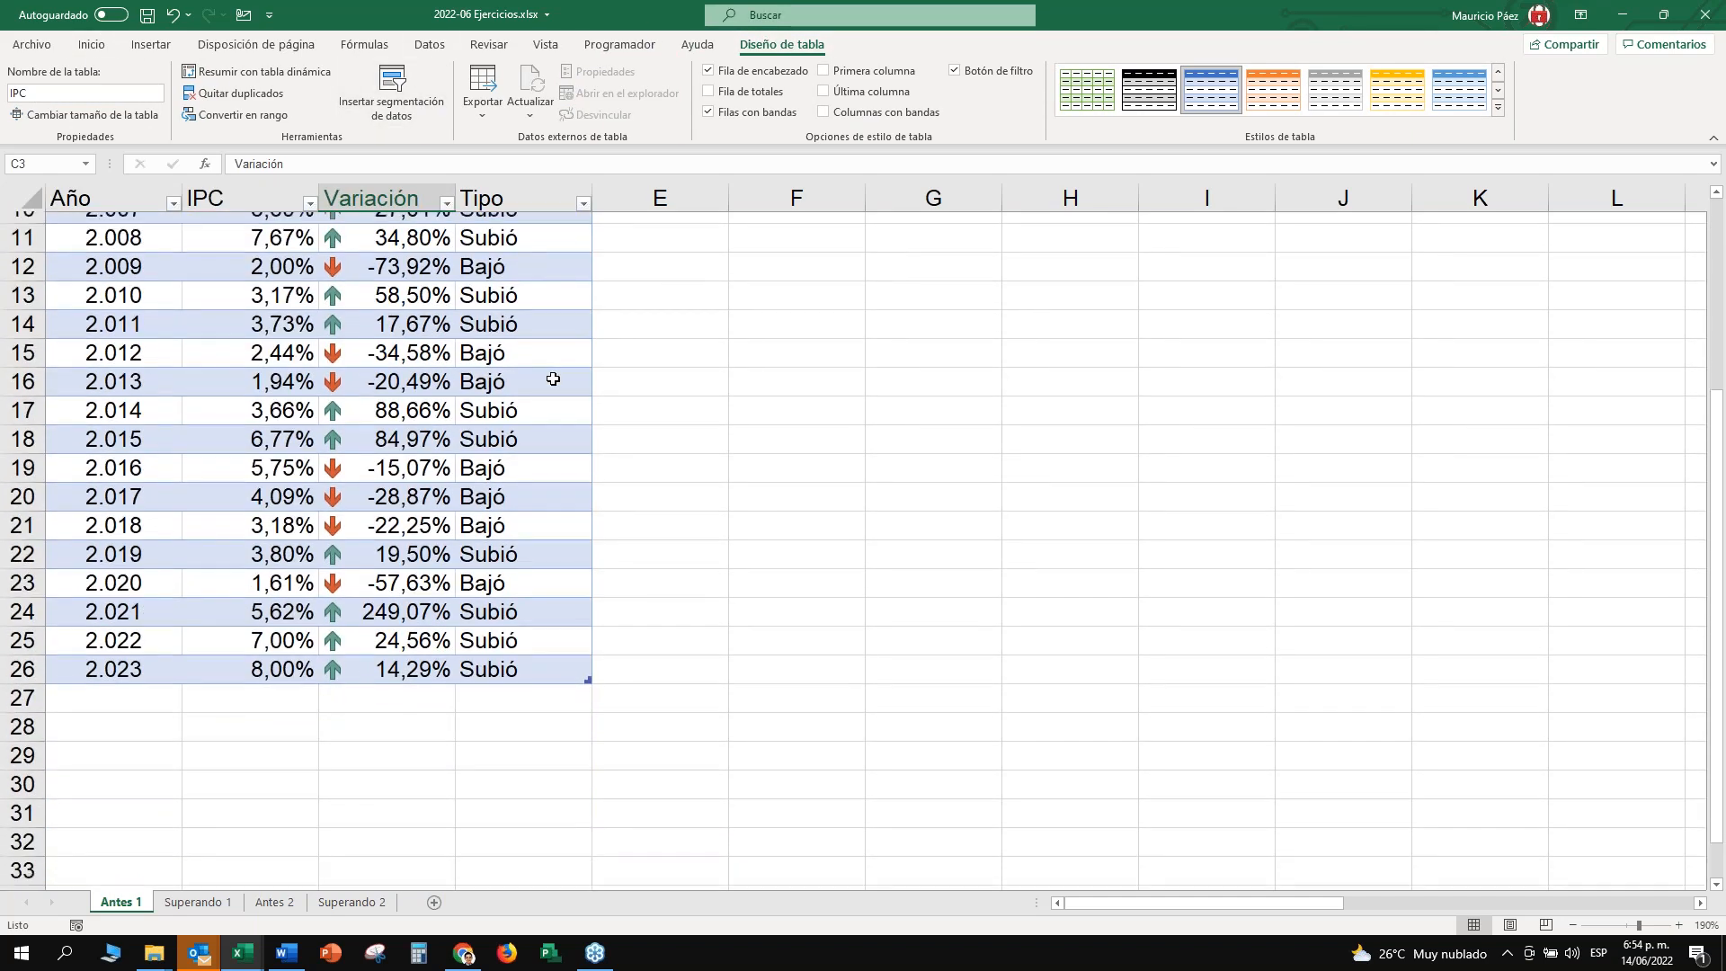
click(153, 628)
click(274, 625)
click(364, 628)
click(510, 628)
click(280, 640)
click(116, 636)
click(166, 576)
click(149, 600)
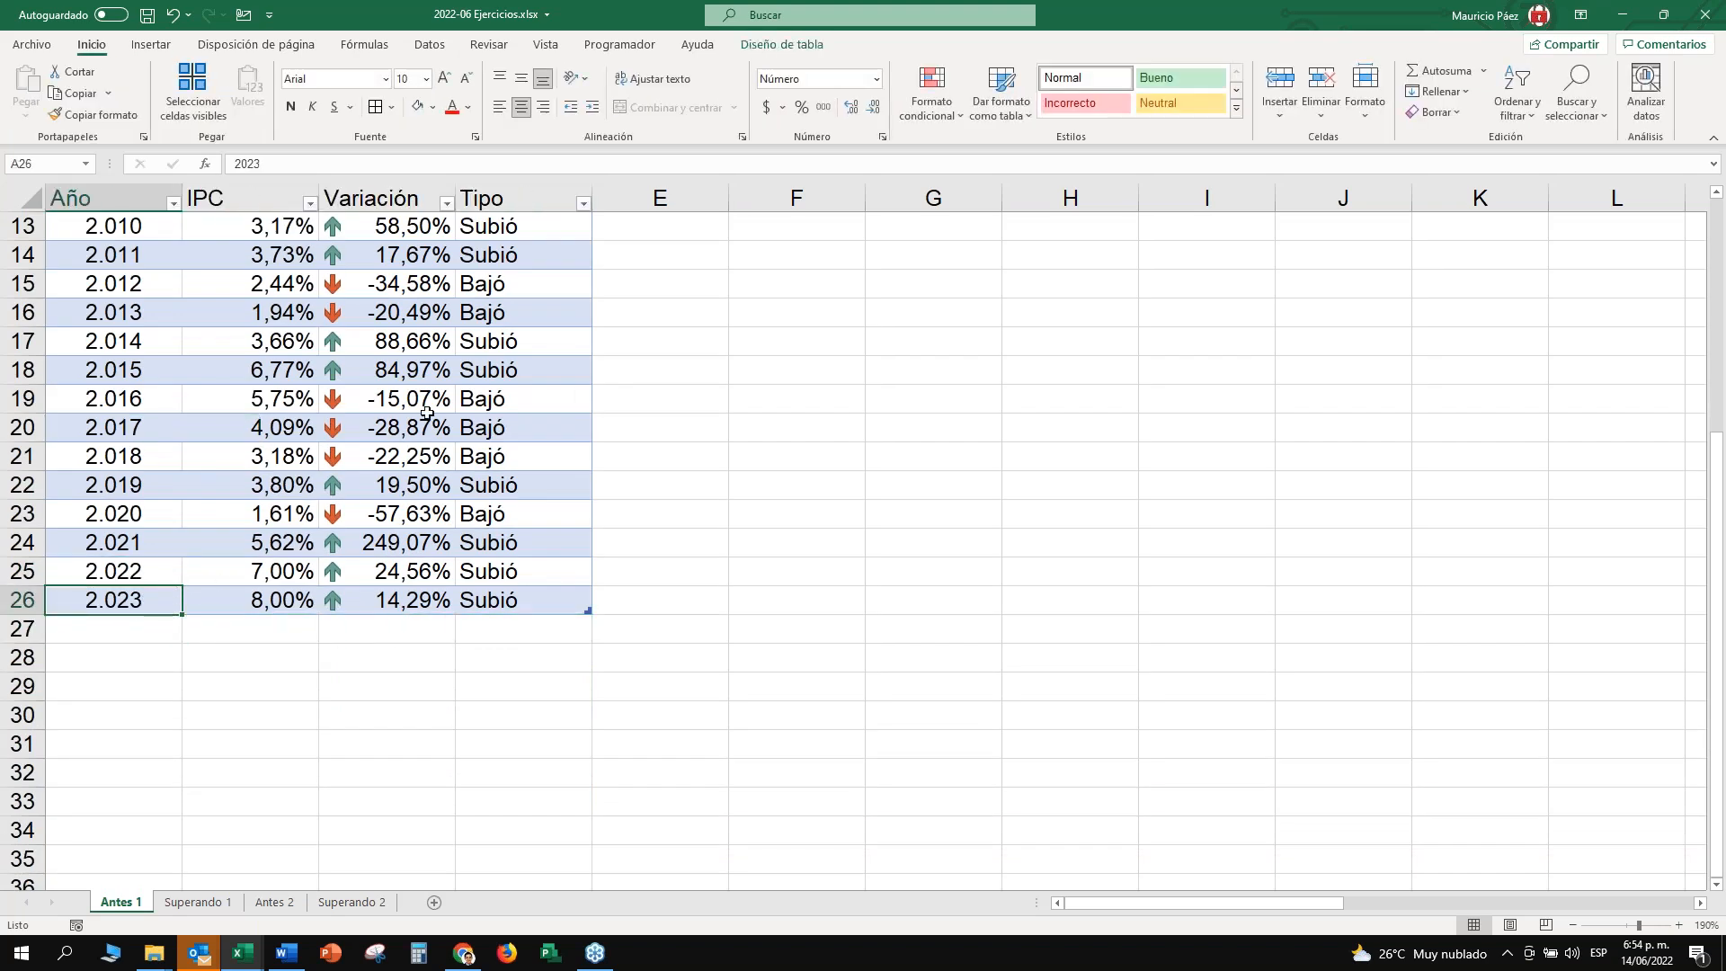
click(791, 42)
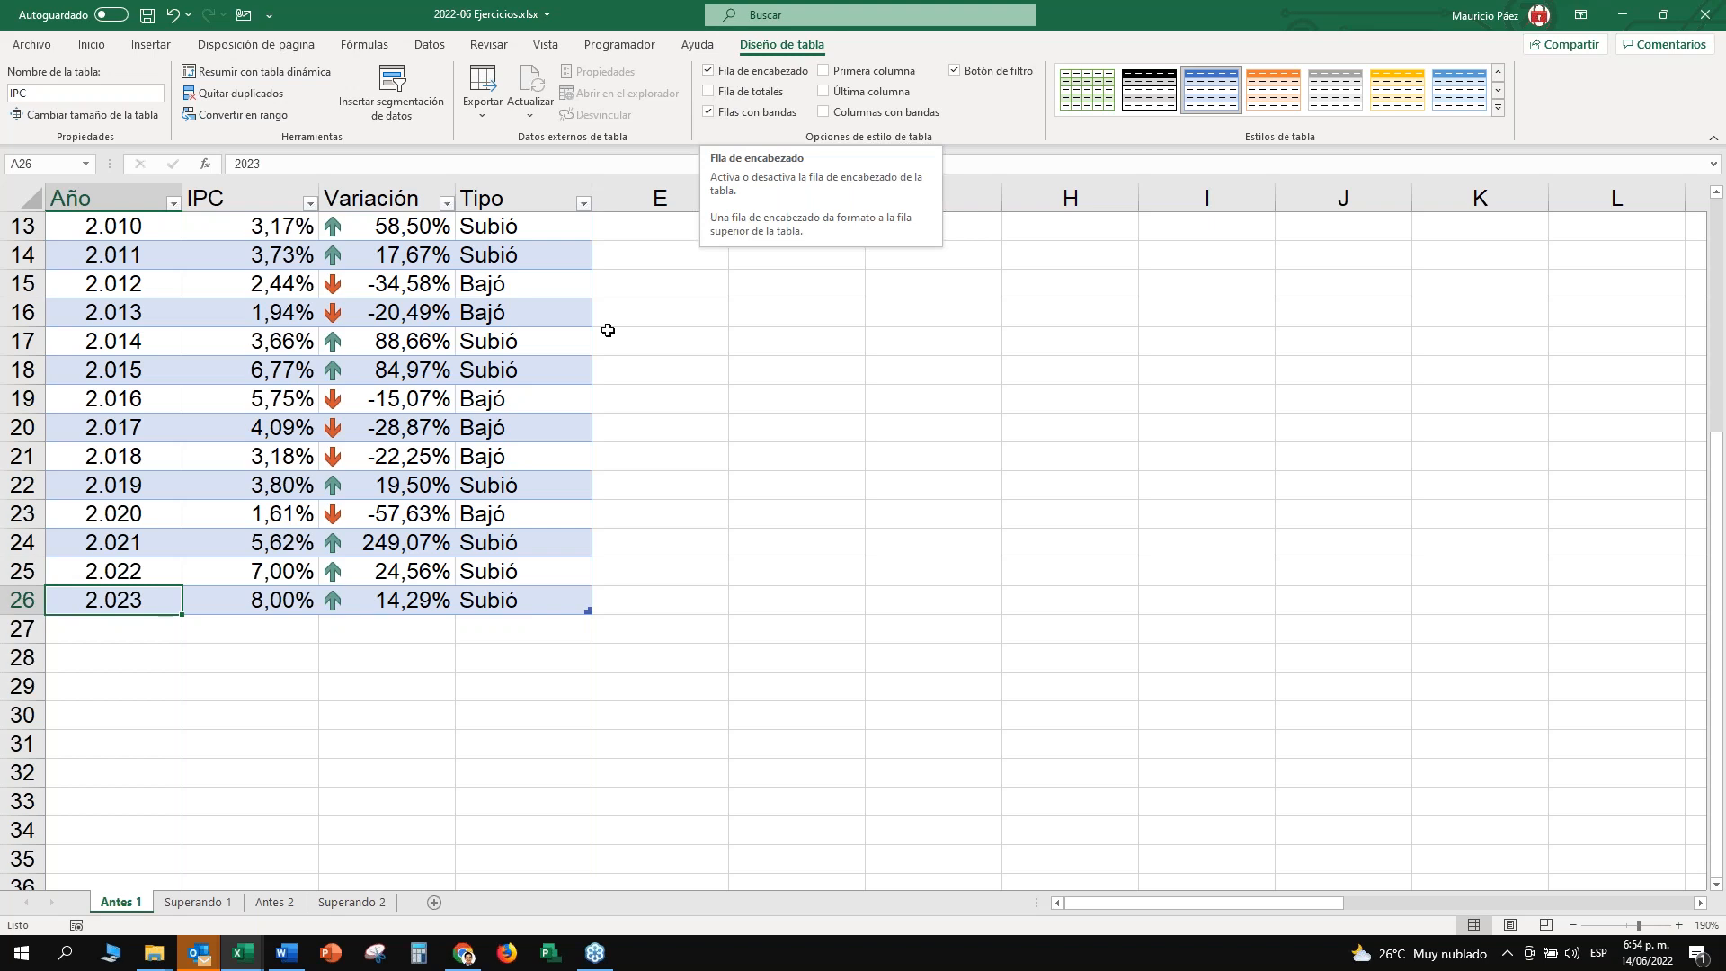
Return to the first records of the IPC table, hide its header row, and show it again.
scroll(557, 345, up, 1)
key(ctrl+Up)
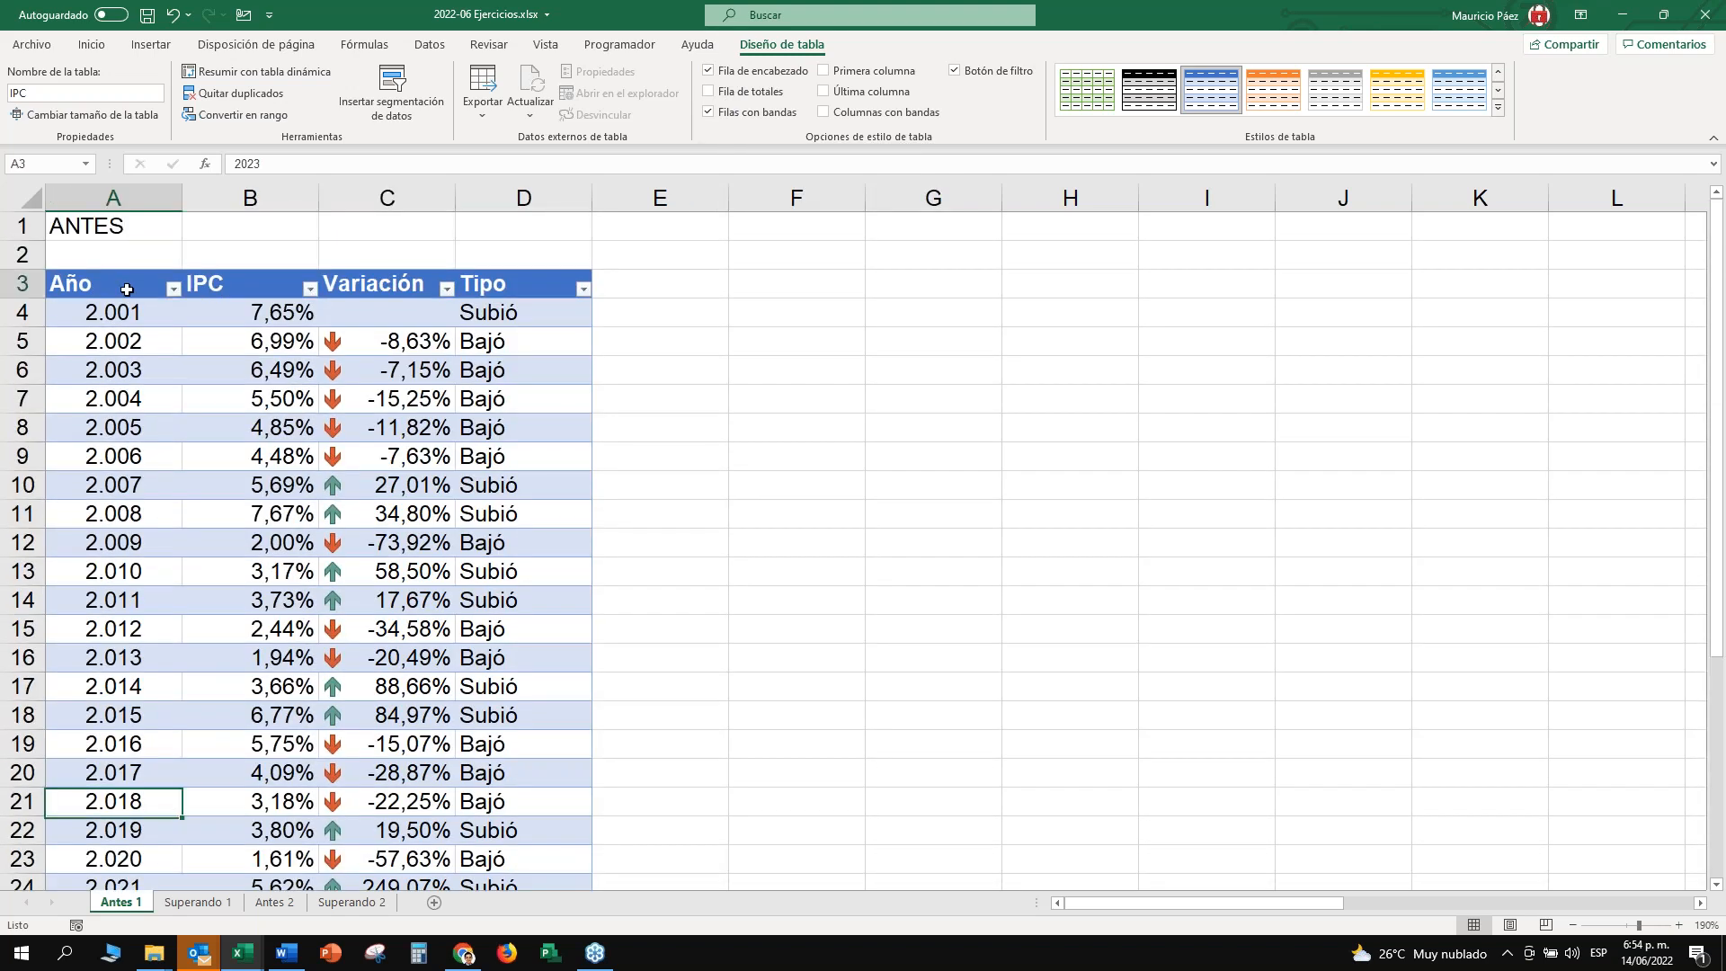
click(711, 76)
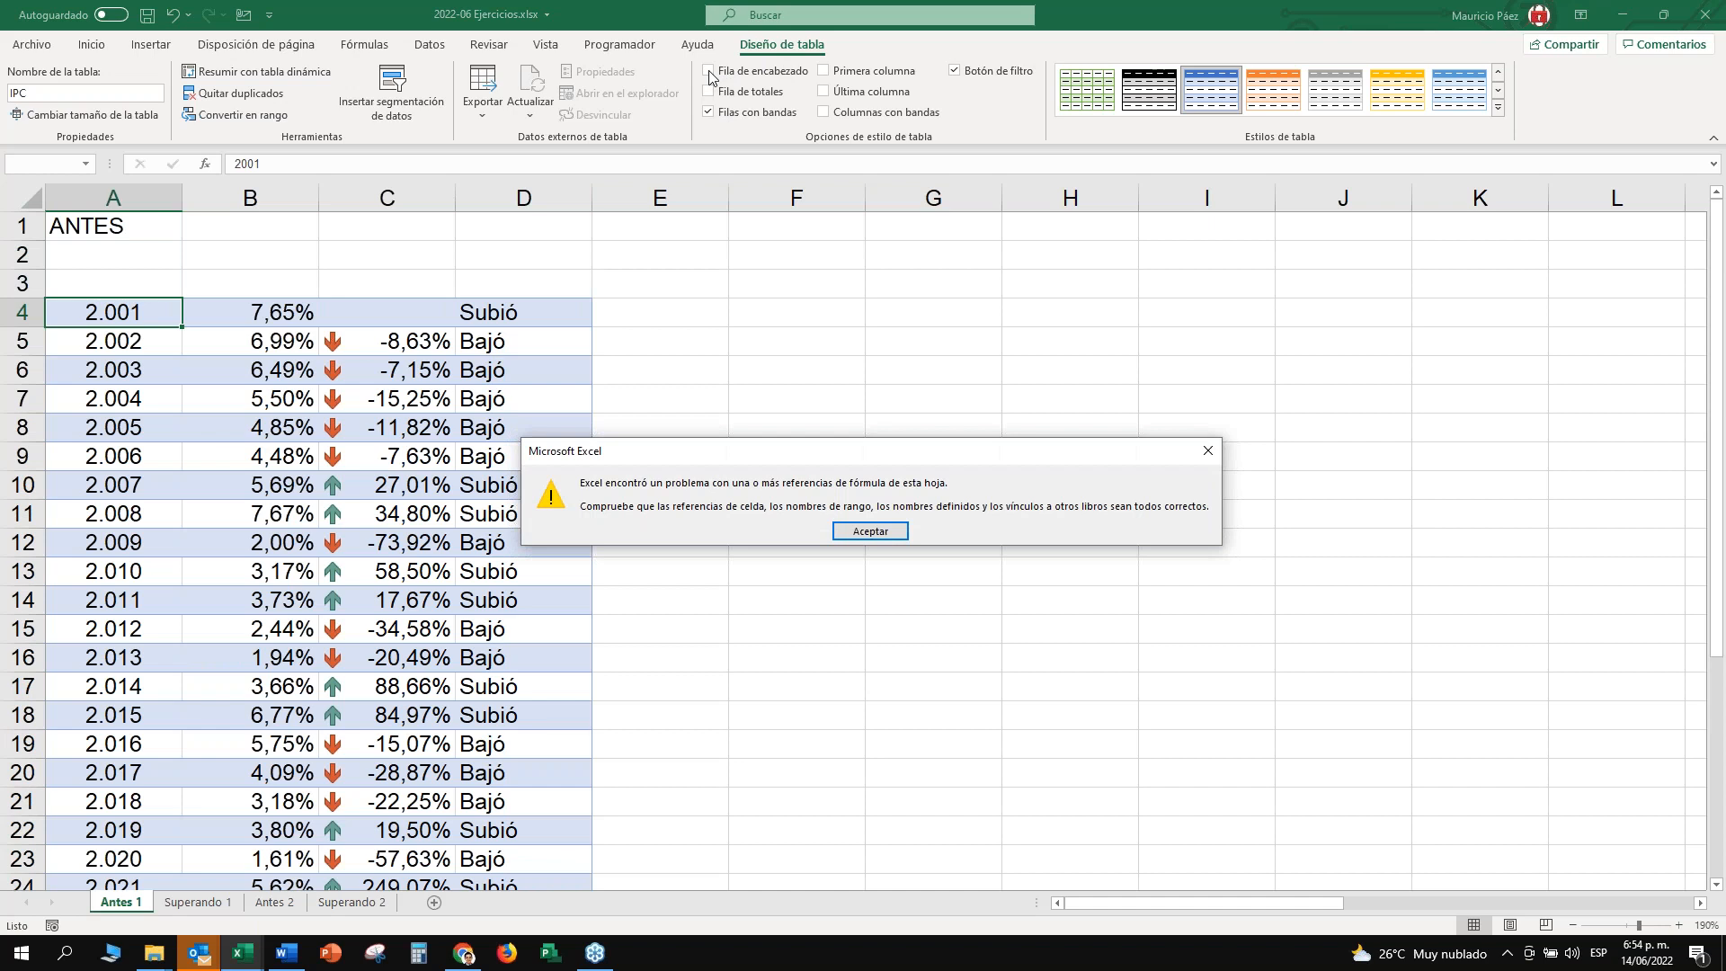
key(Return)
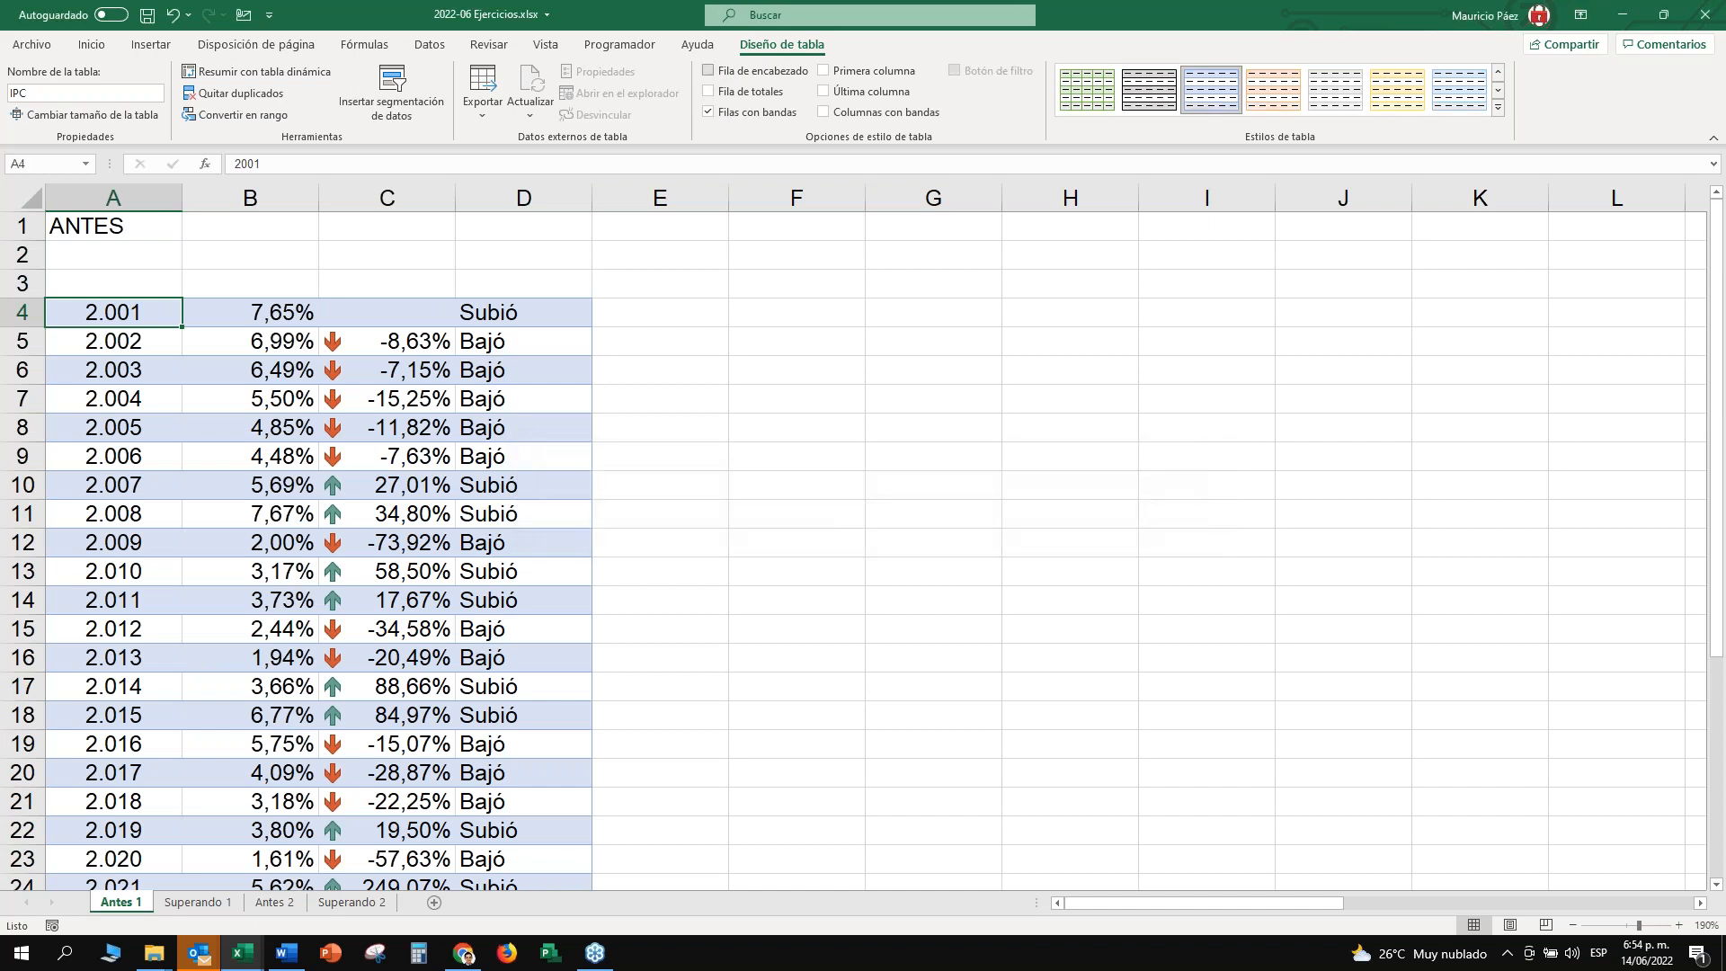
click(710, 71)
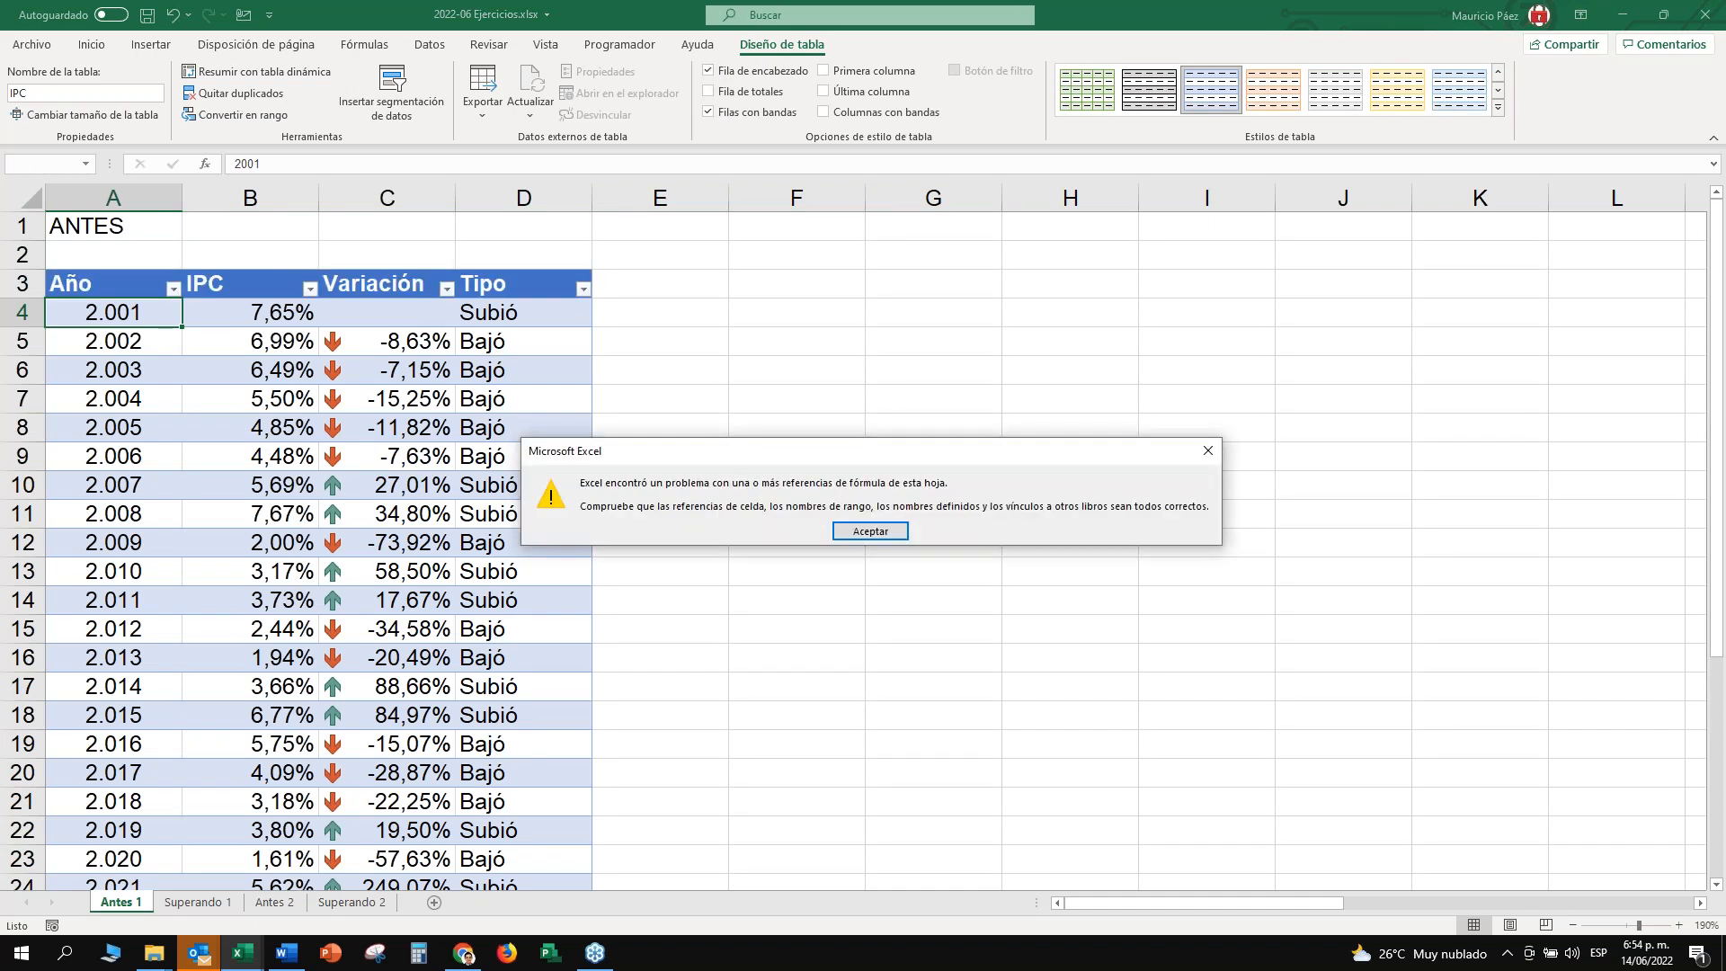
key(Return)
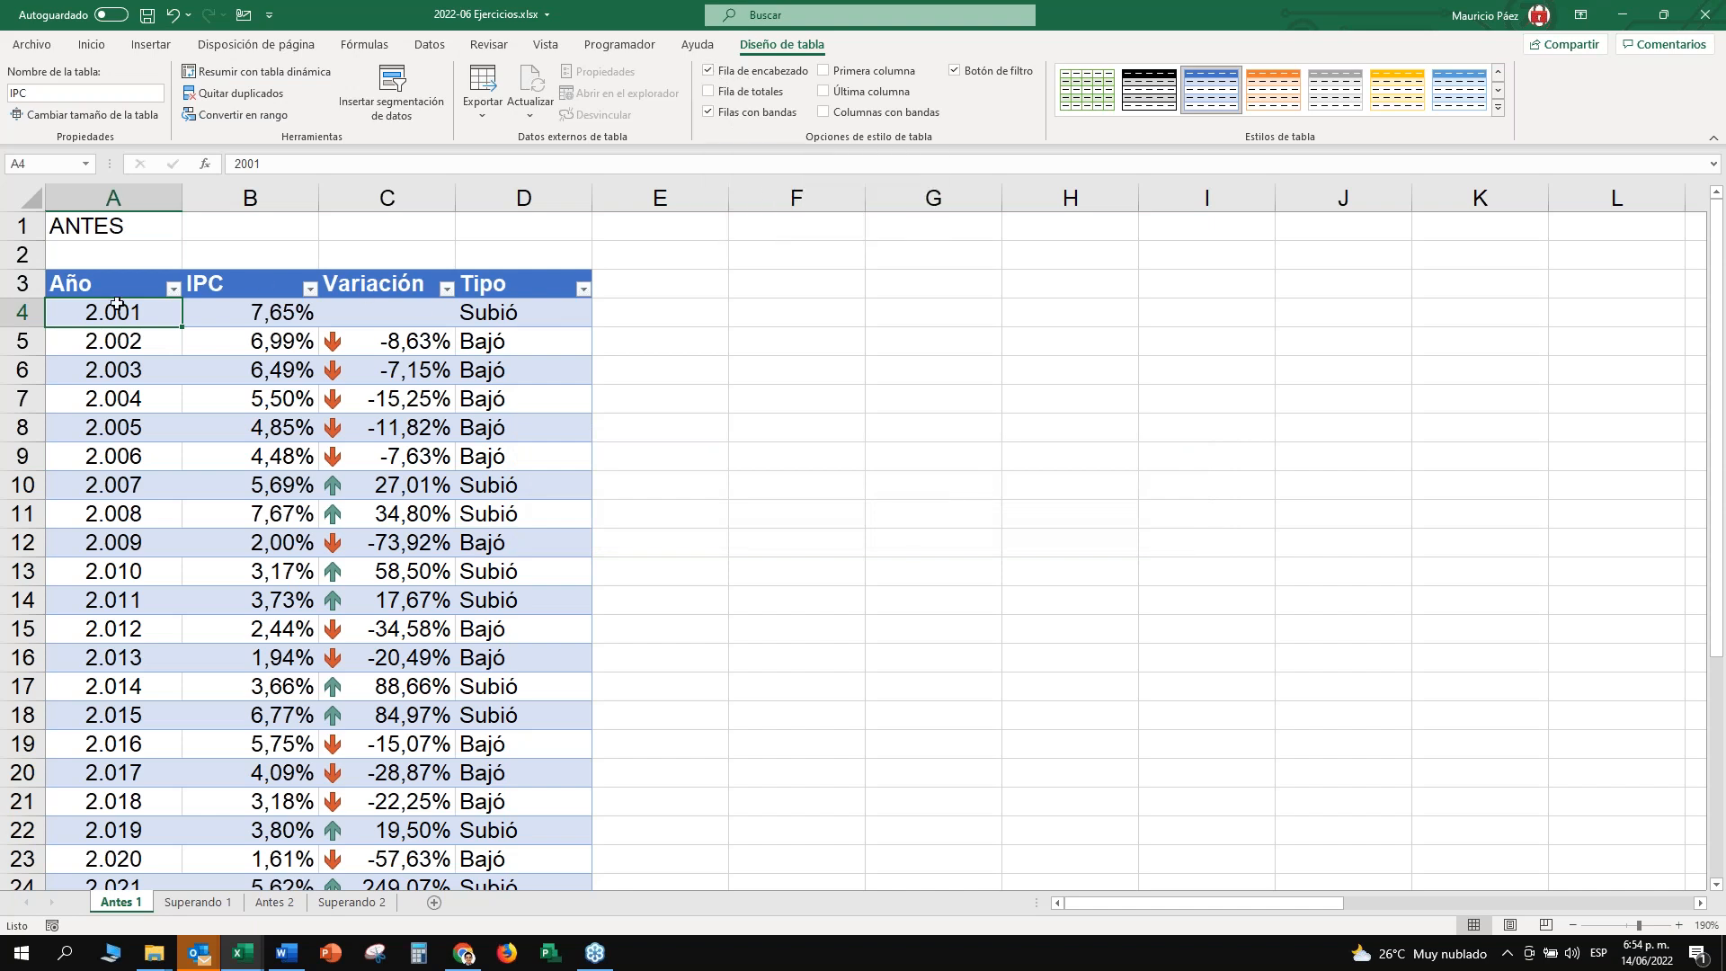
Go over the header cells from Año to Tipo and hide the table's header row again.
drag(108, 288, 539, 285)
drag(305, 286, 533, 304)
click(522, 286)
click(532, 312)
click(511, 285)
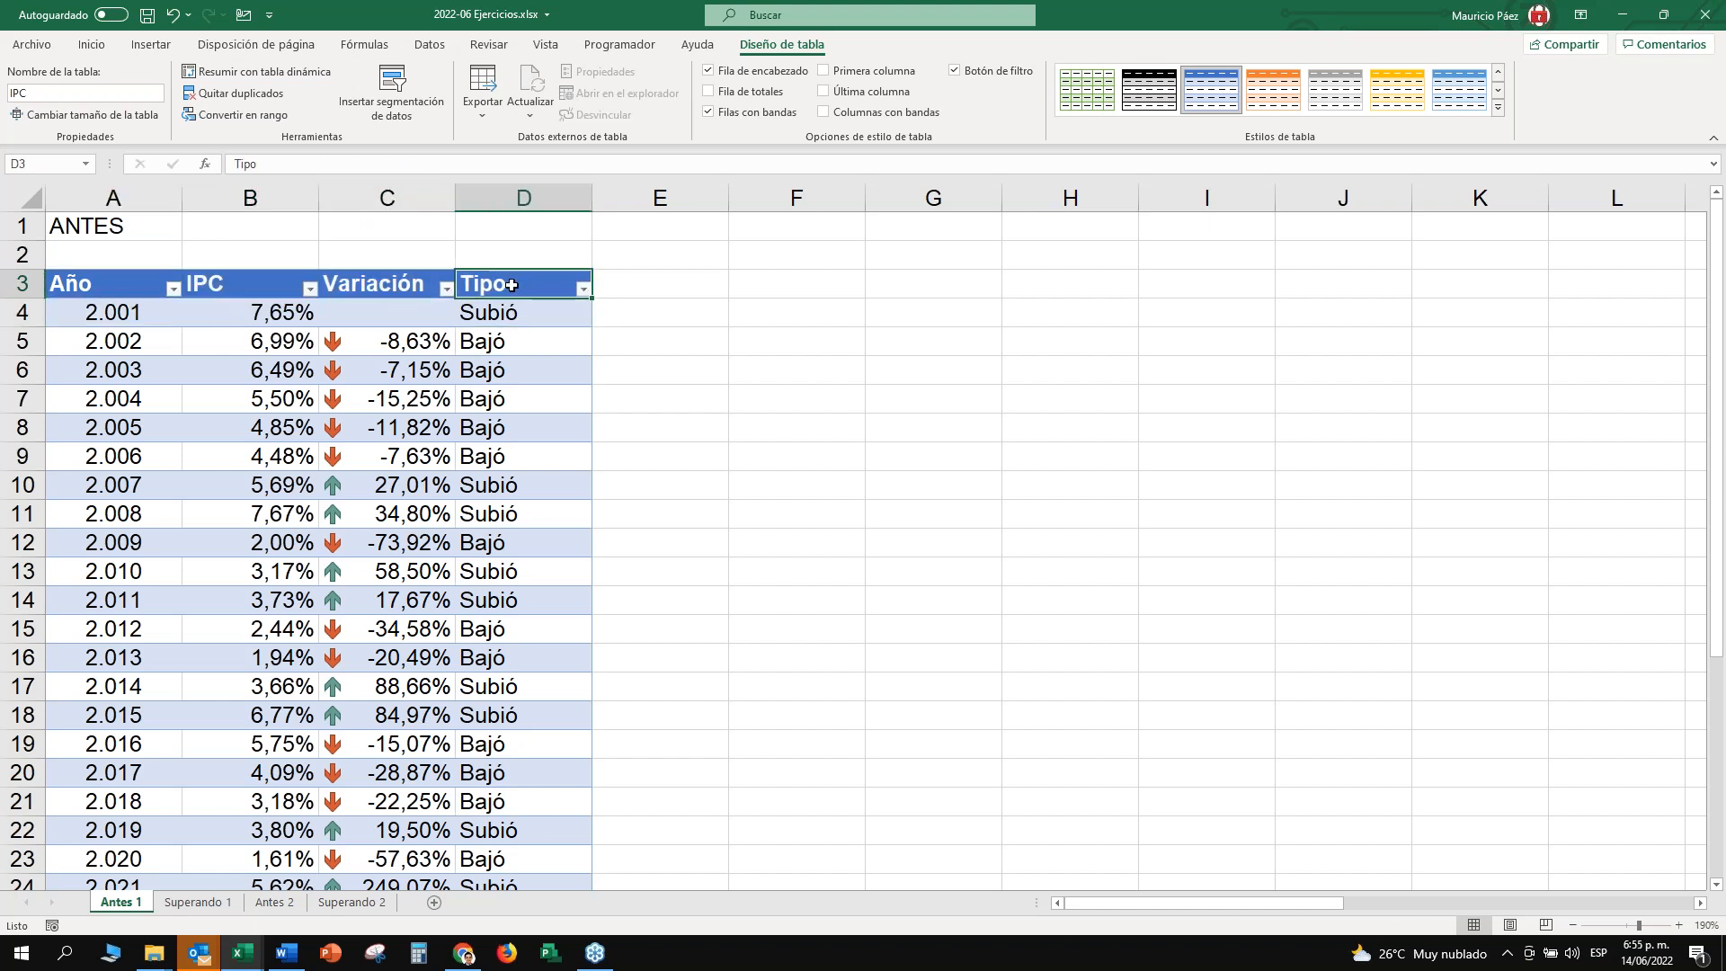
click(709, 71)
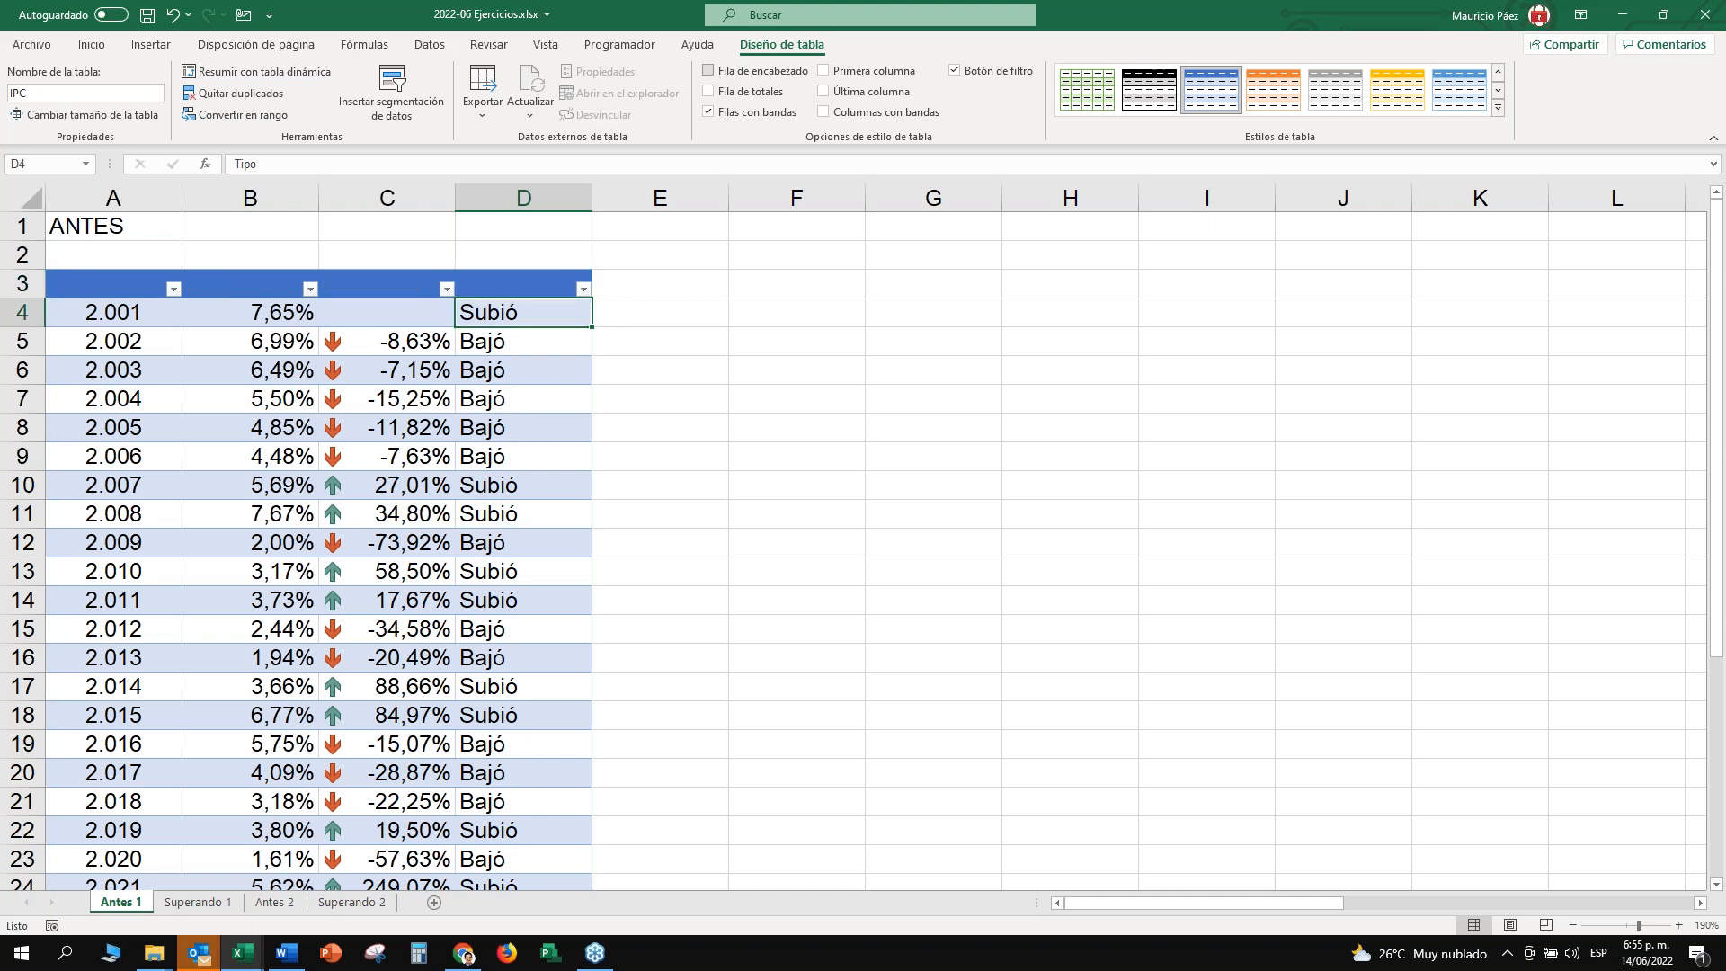
key(Return)
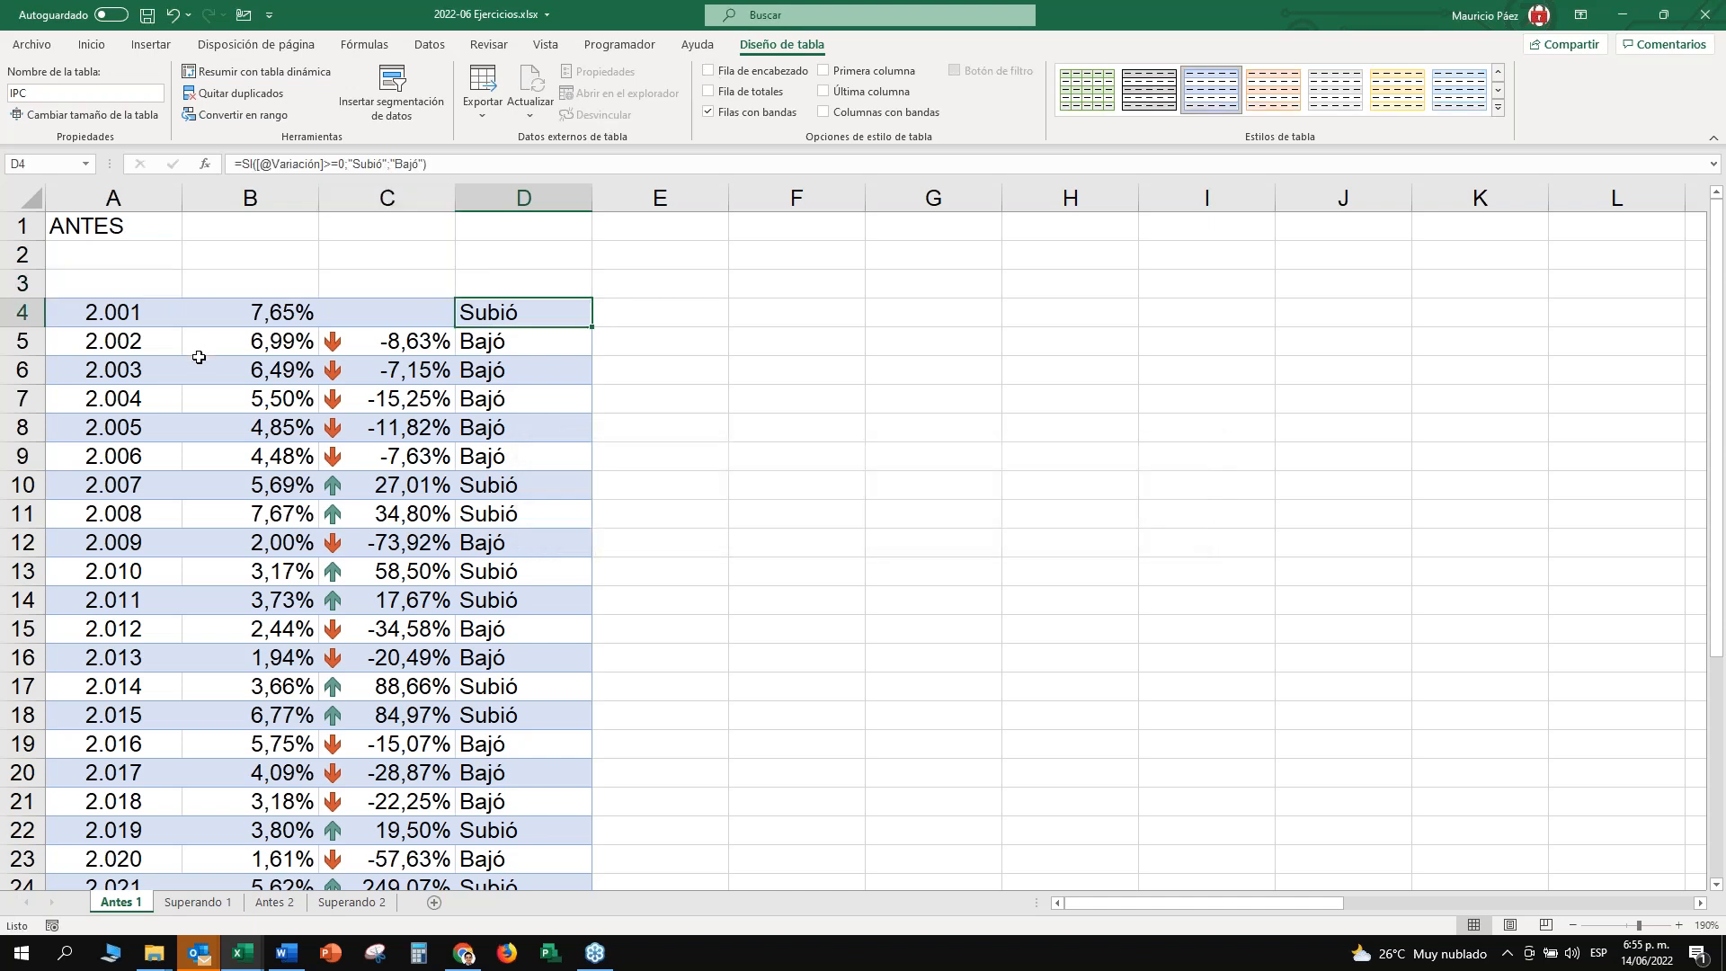
Set the font color of empty cells A3:D3 to Automatic, check them, and undo both this and the hiding of the header row.
drag(130, 286, 575, 284)
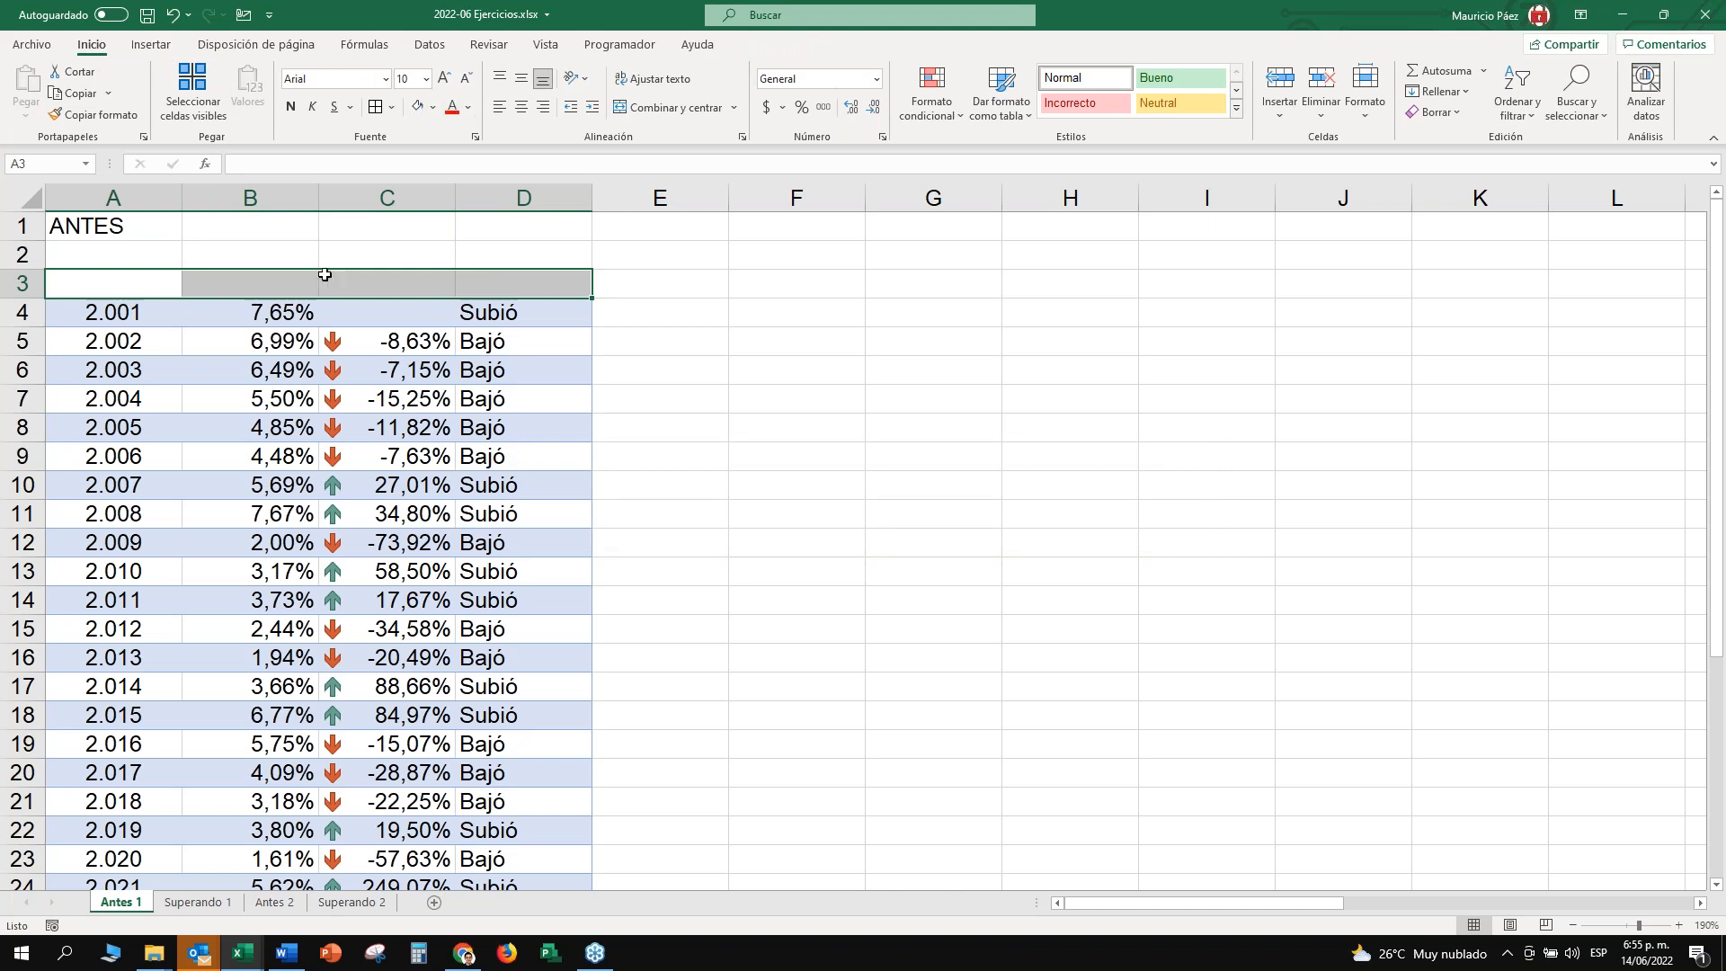
click(469, 106)
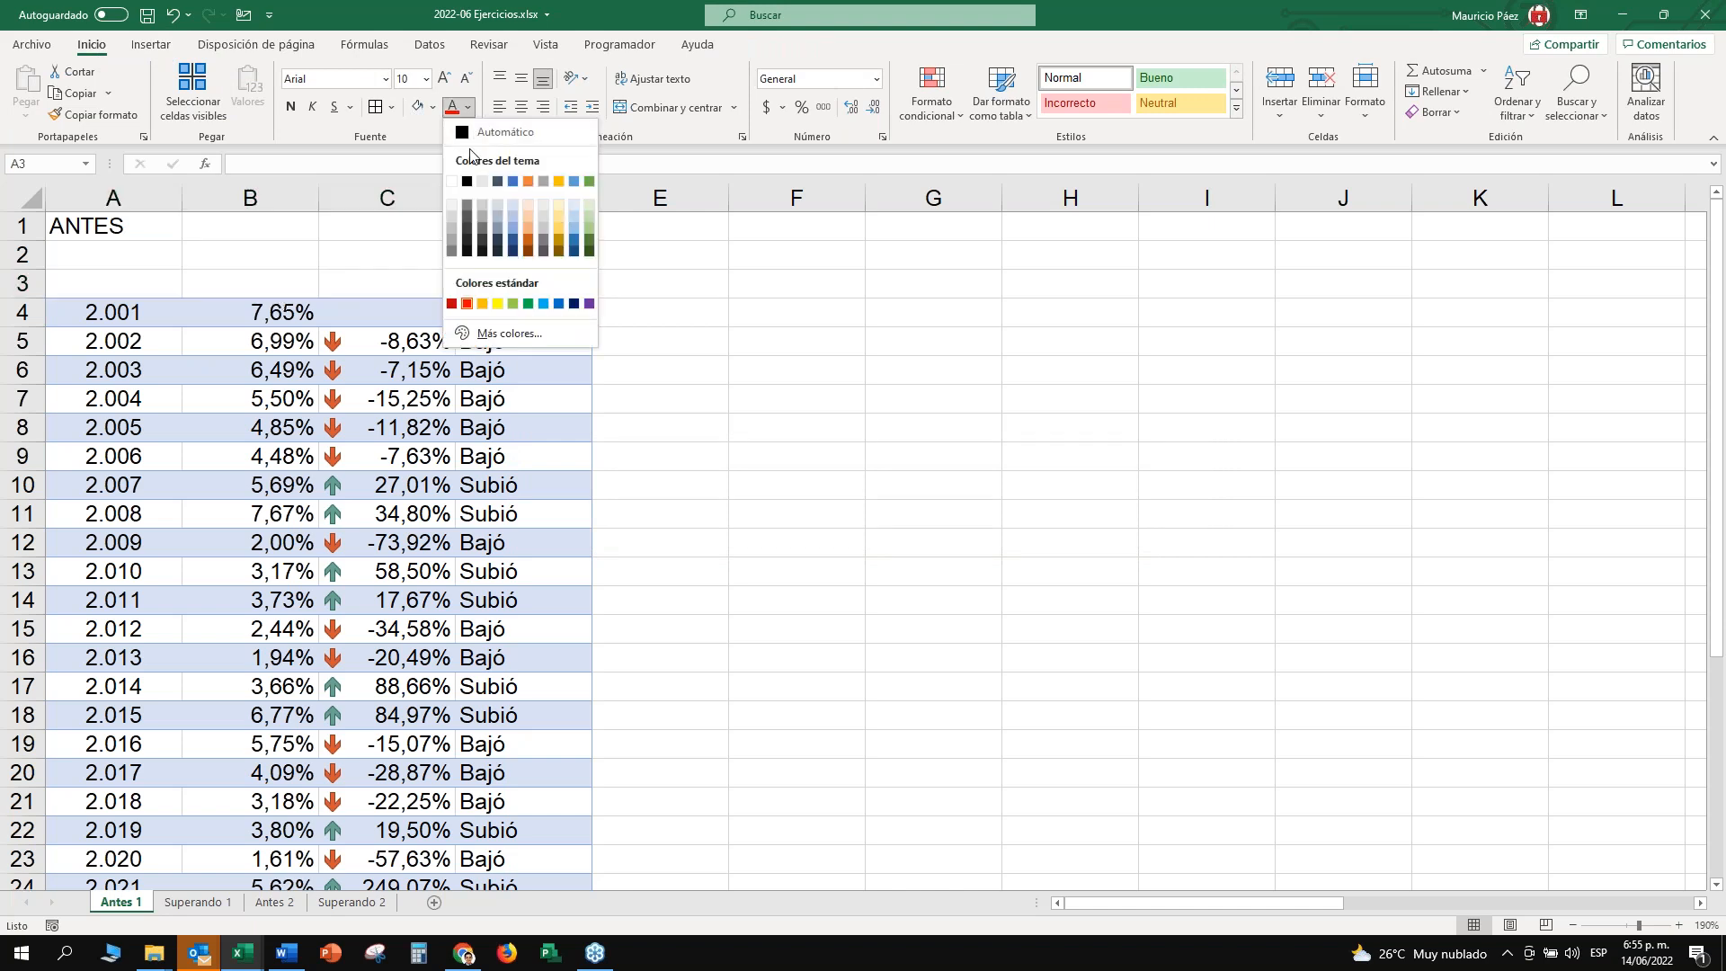
click(458, 132)
click(400, 285)
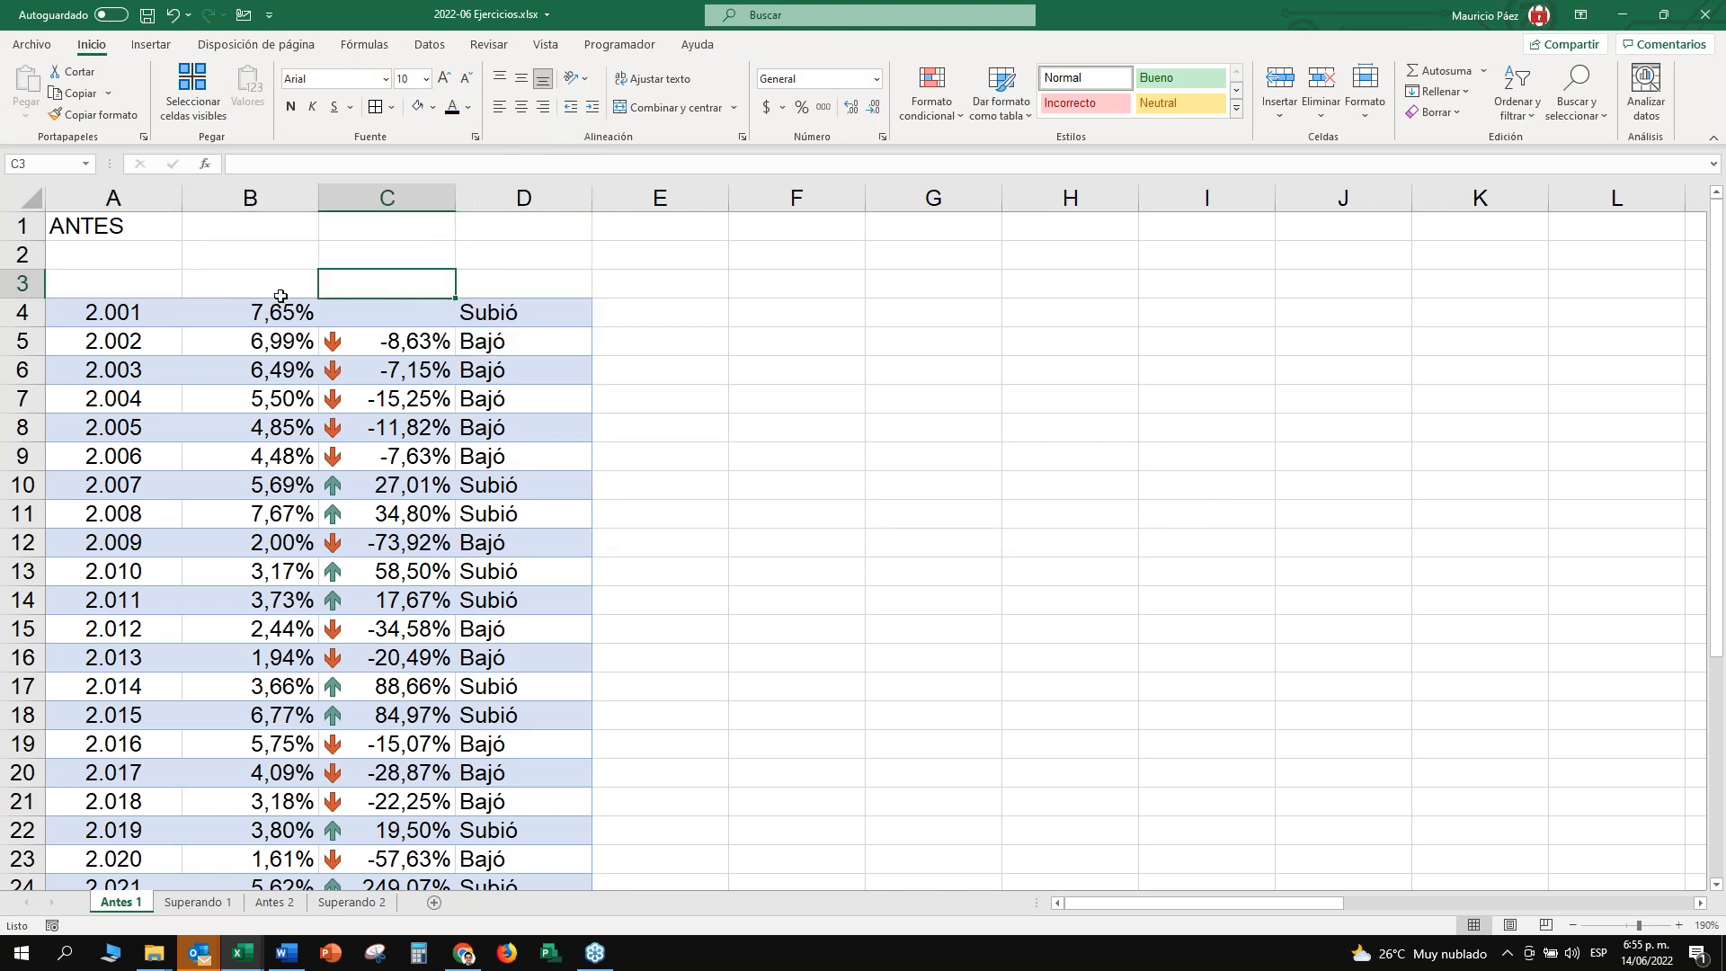
click(119, 285)
key(ctrl+z)
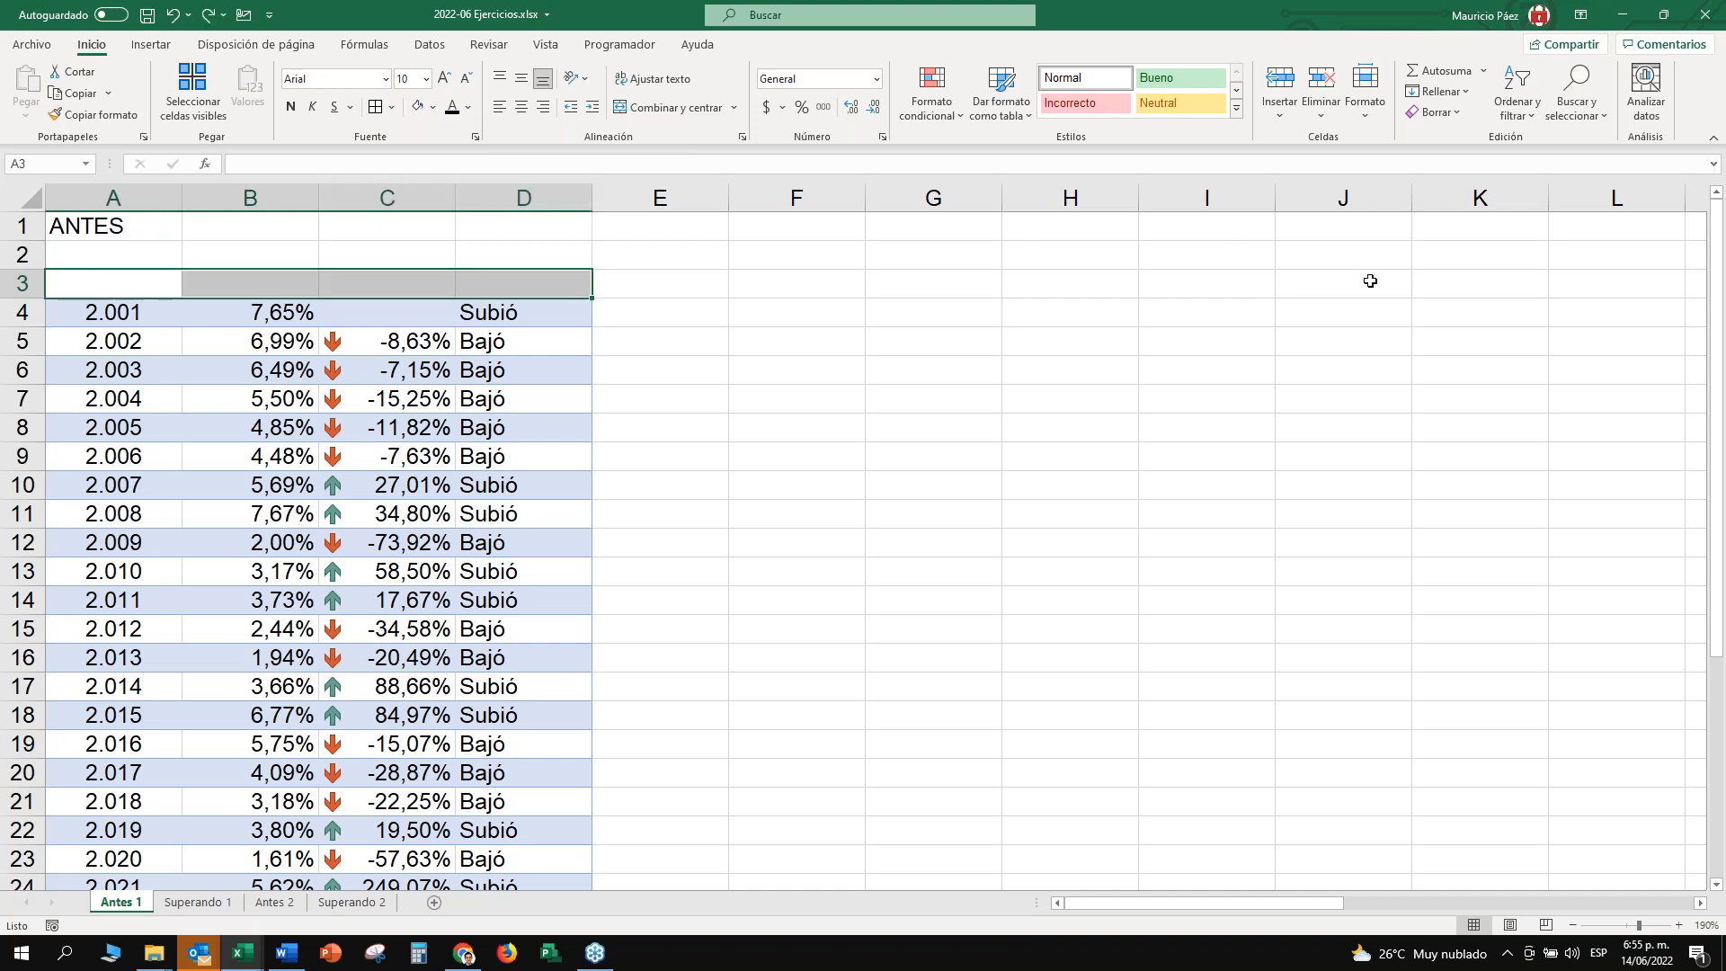
key(ctrl+z)
Check the header and first Tipo cells, and switch the table's banded rows off and back on twice.
click(539, 322)
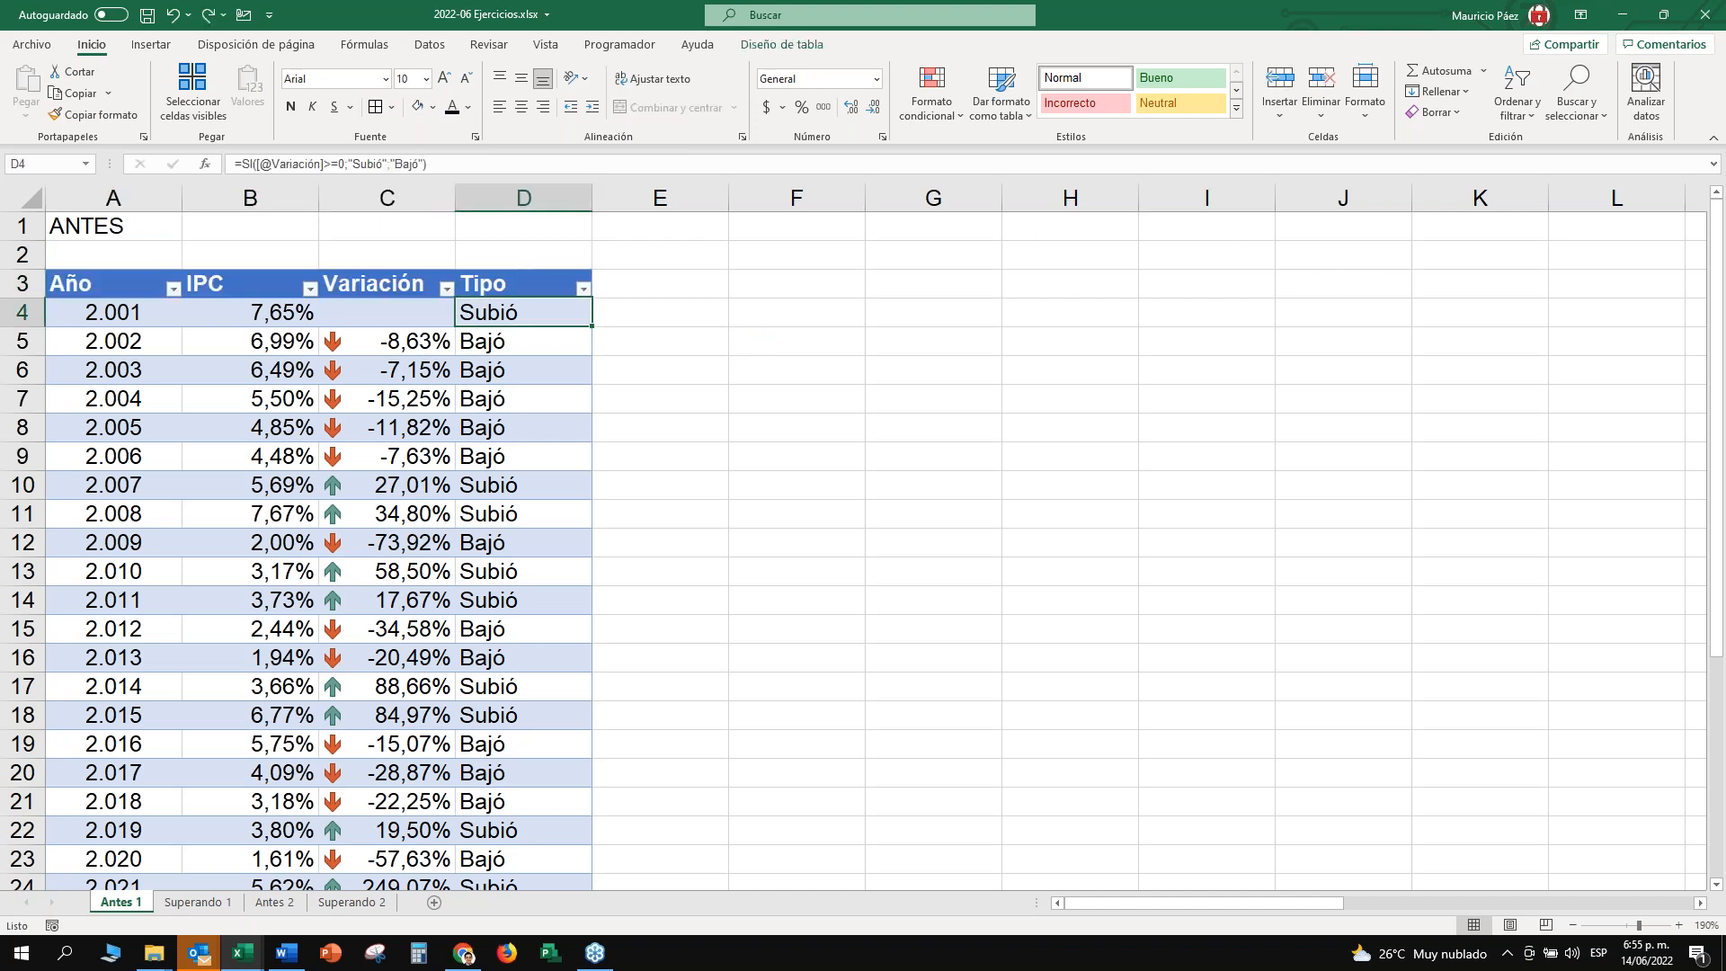
click(531, 273)
click(394, 291)
click(533, 315)
click(775, 45)
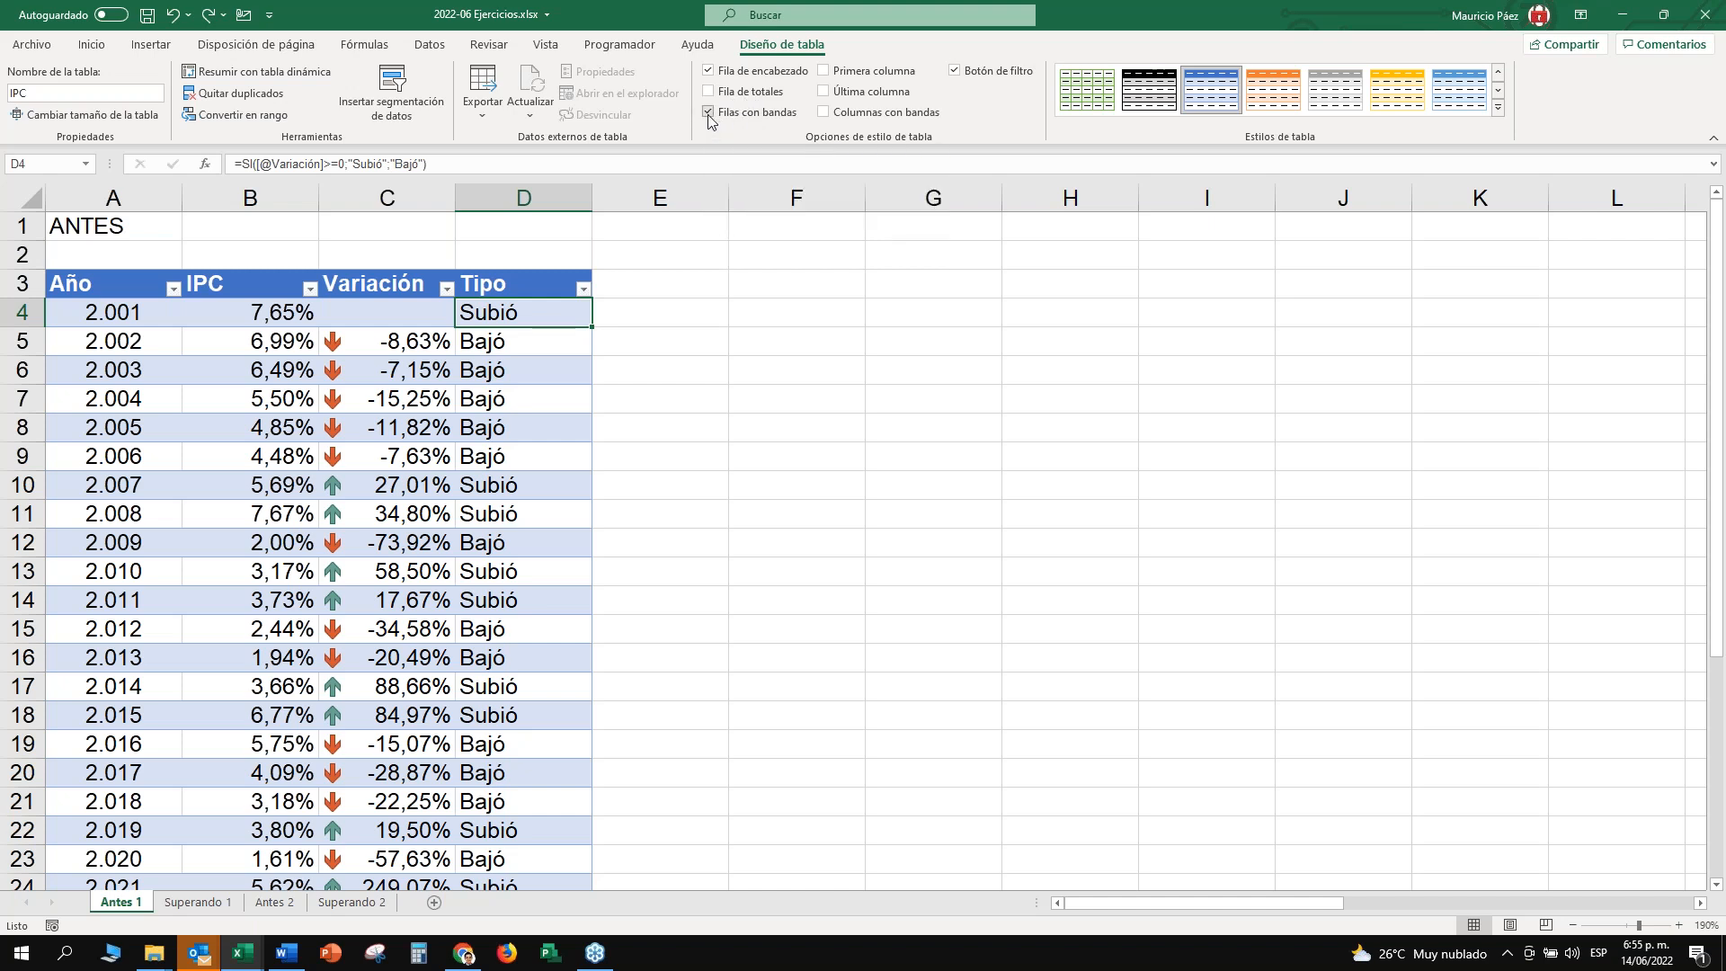
click(709, 112)
click(709, 112)
mouse_move(440, 316)
mouse_down()
mouse_move(492, 313)
mouse_move(483, 343)
mouse_up()
click(491, 312)
click(708, 113)
click(709, 113)
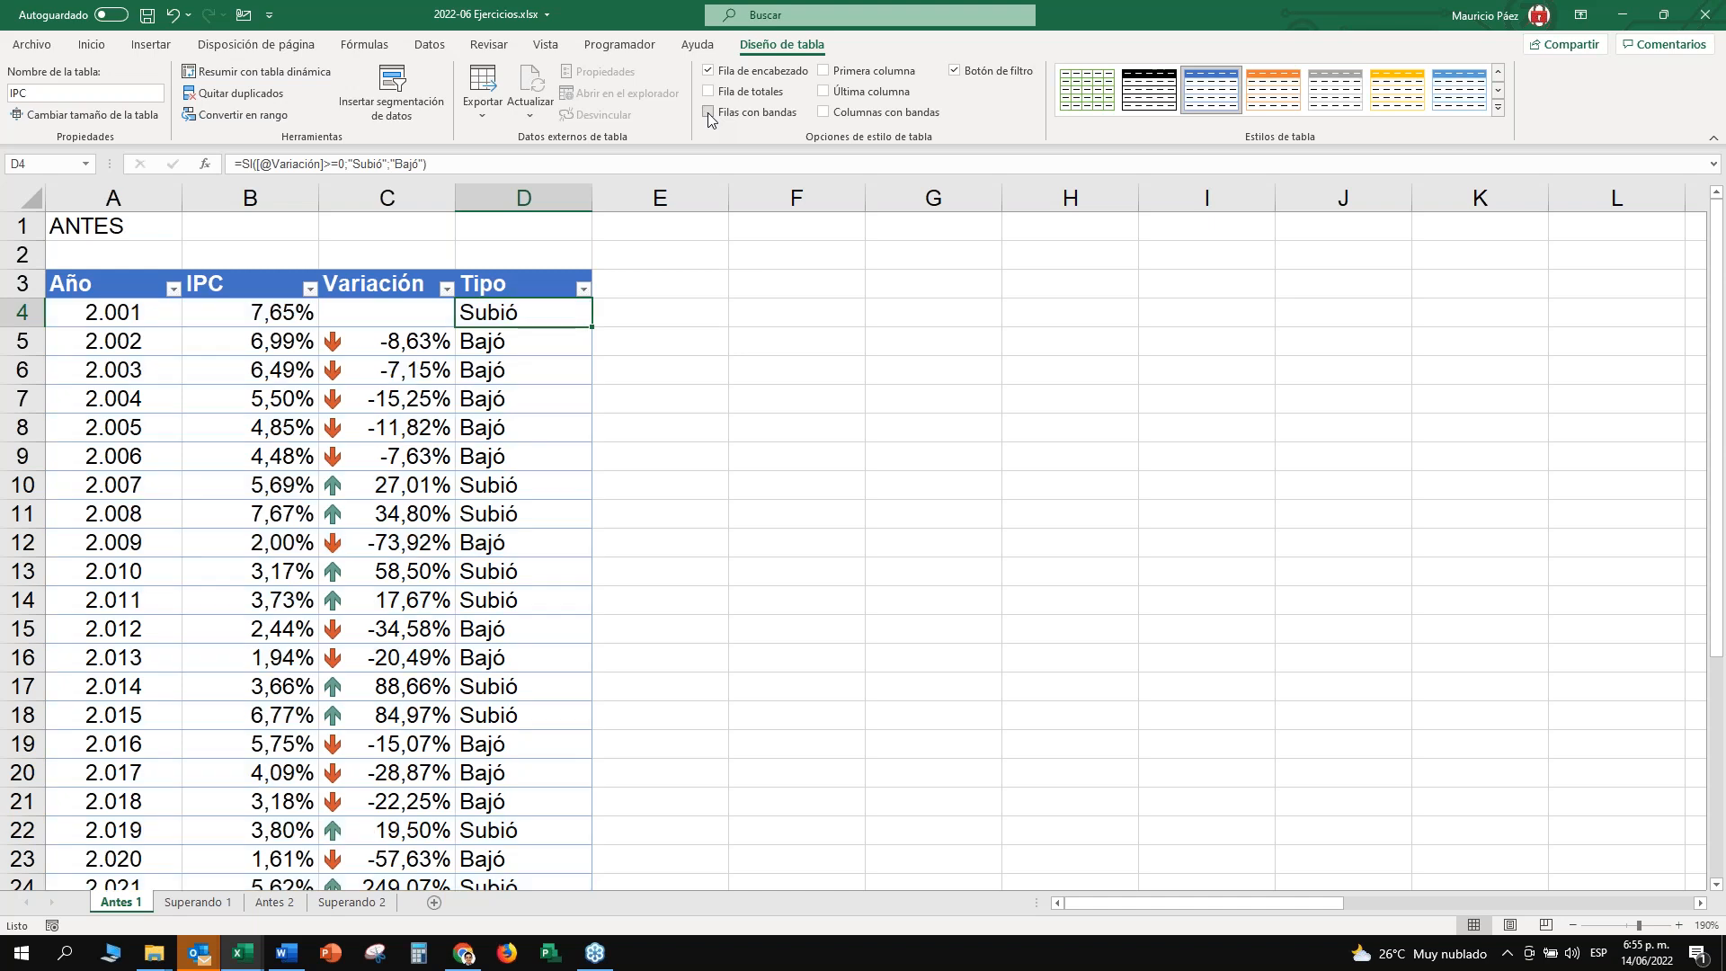
Insert a blank table row above the 2.008 record and undo the insertion.
click(492, 513)
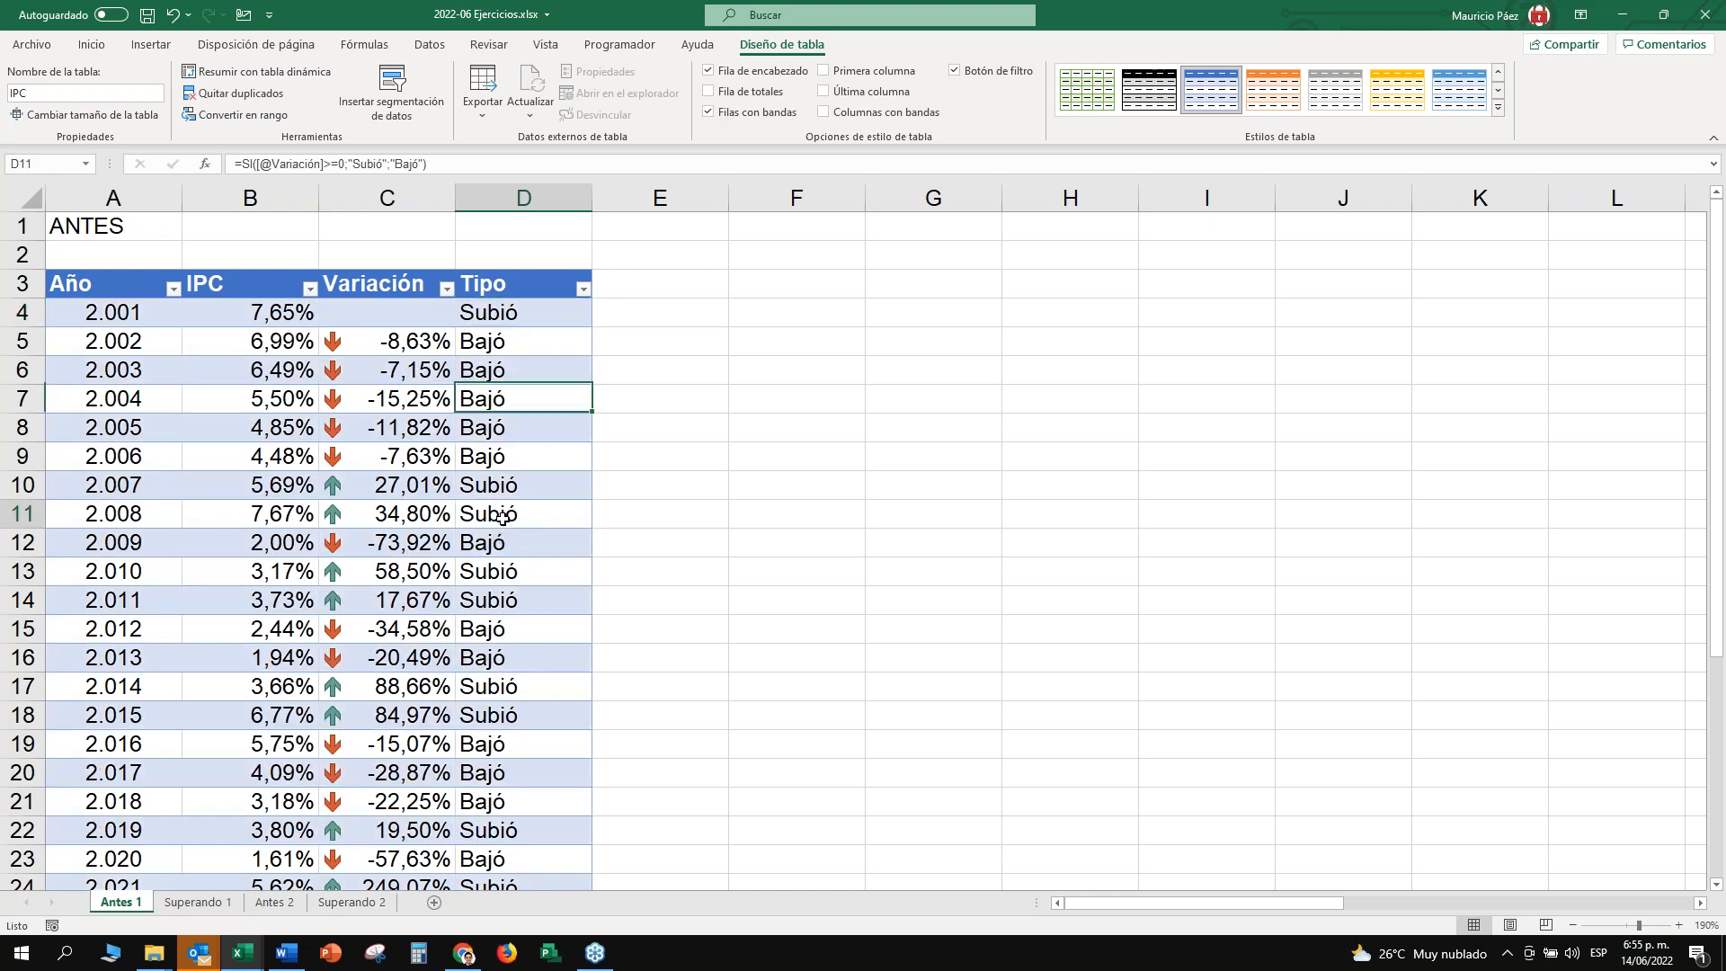
click(49, 518)
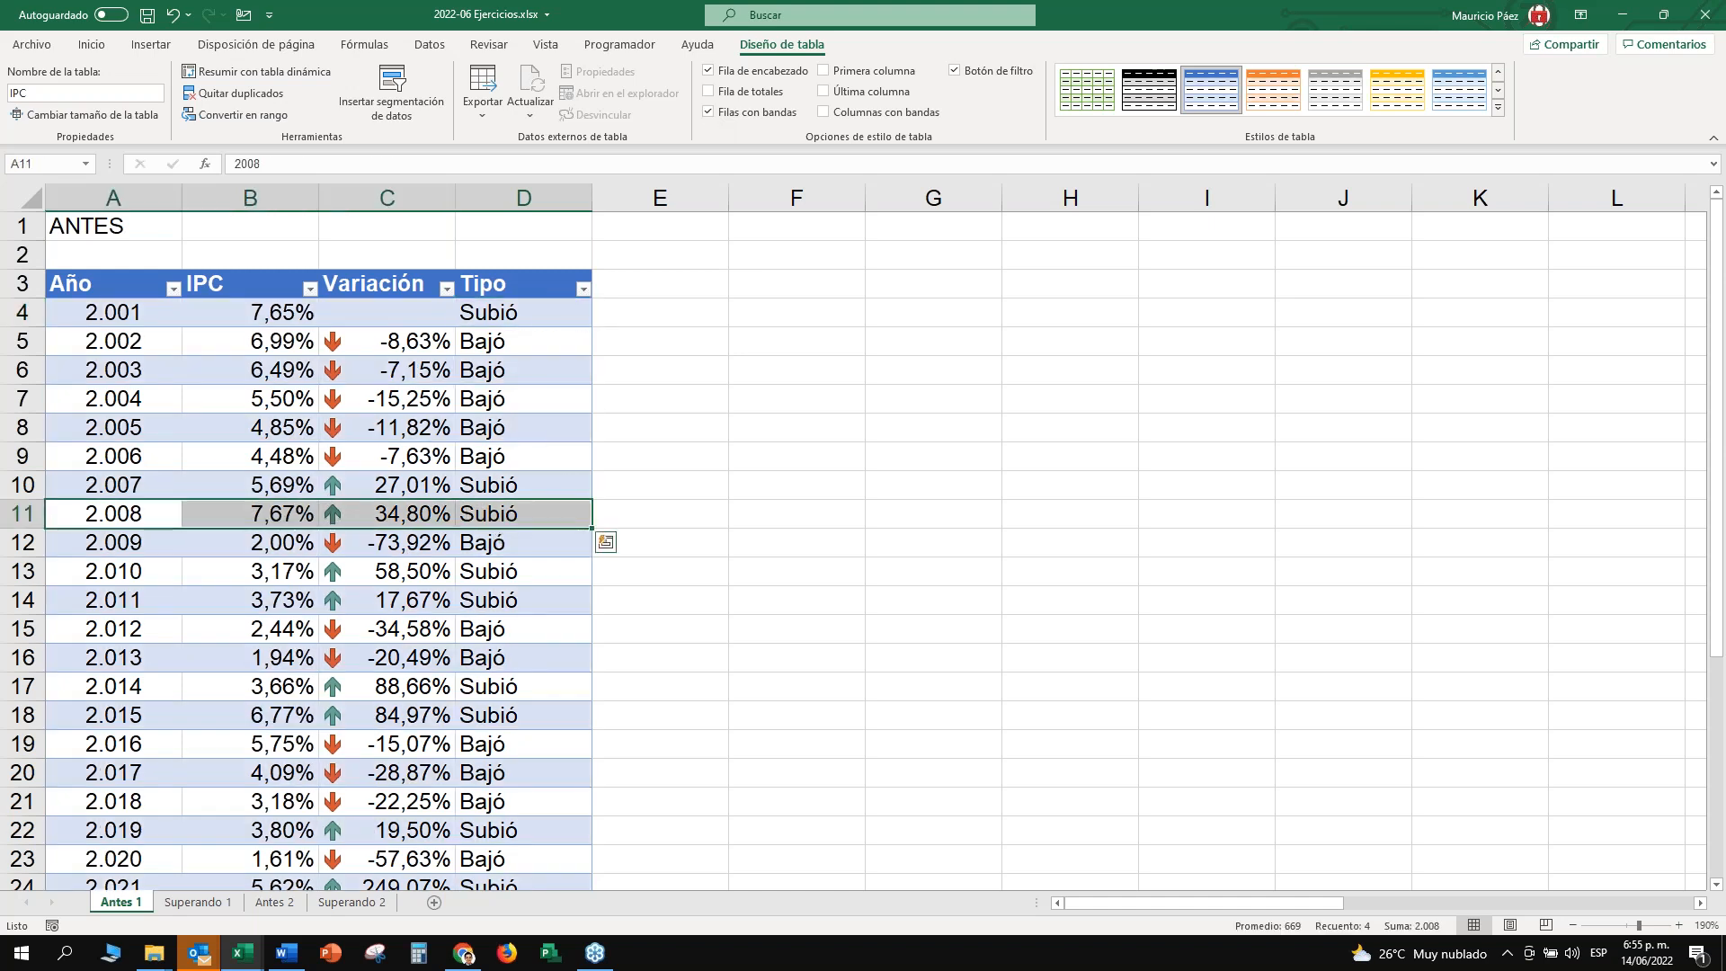
key(ctrl+plus)
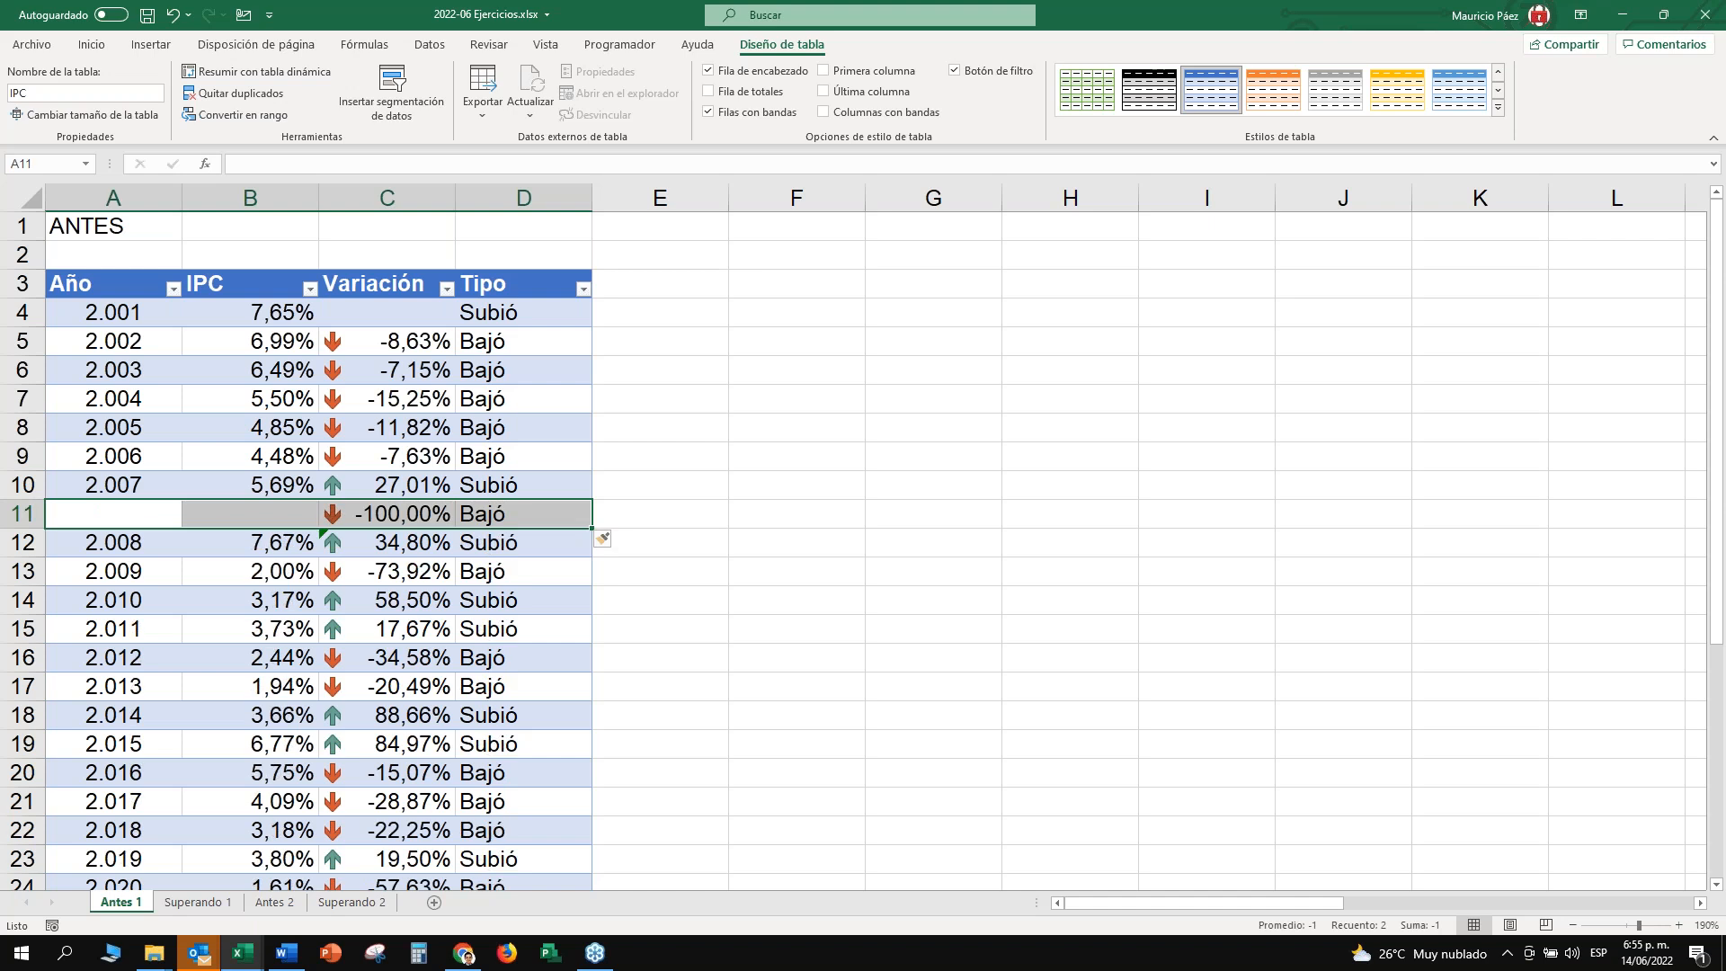
key(ctrl+z)
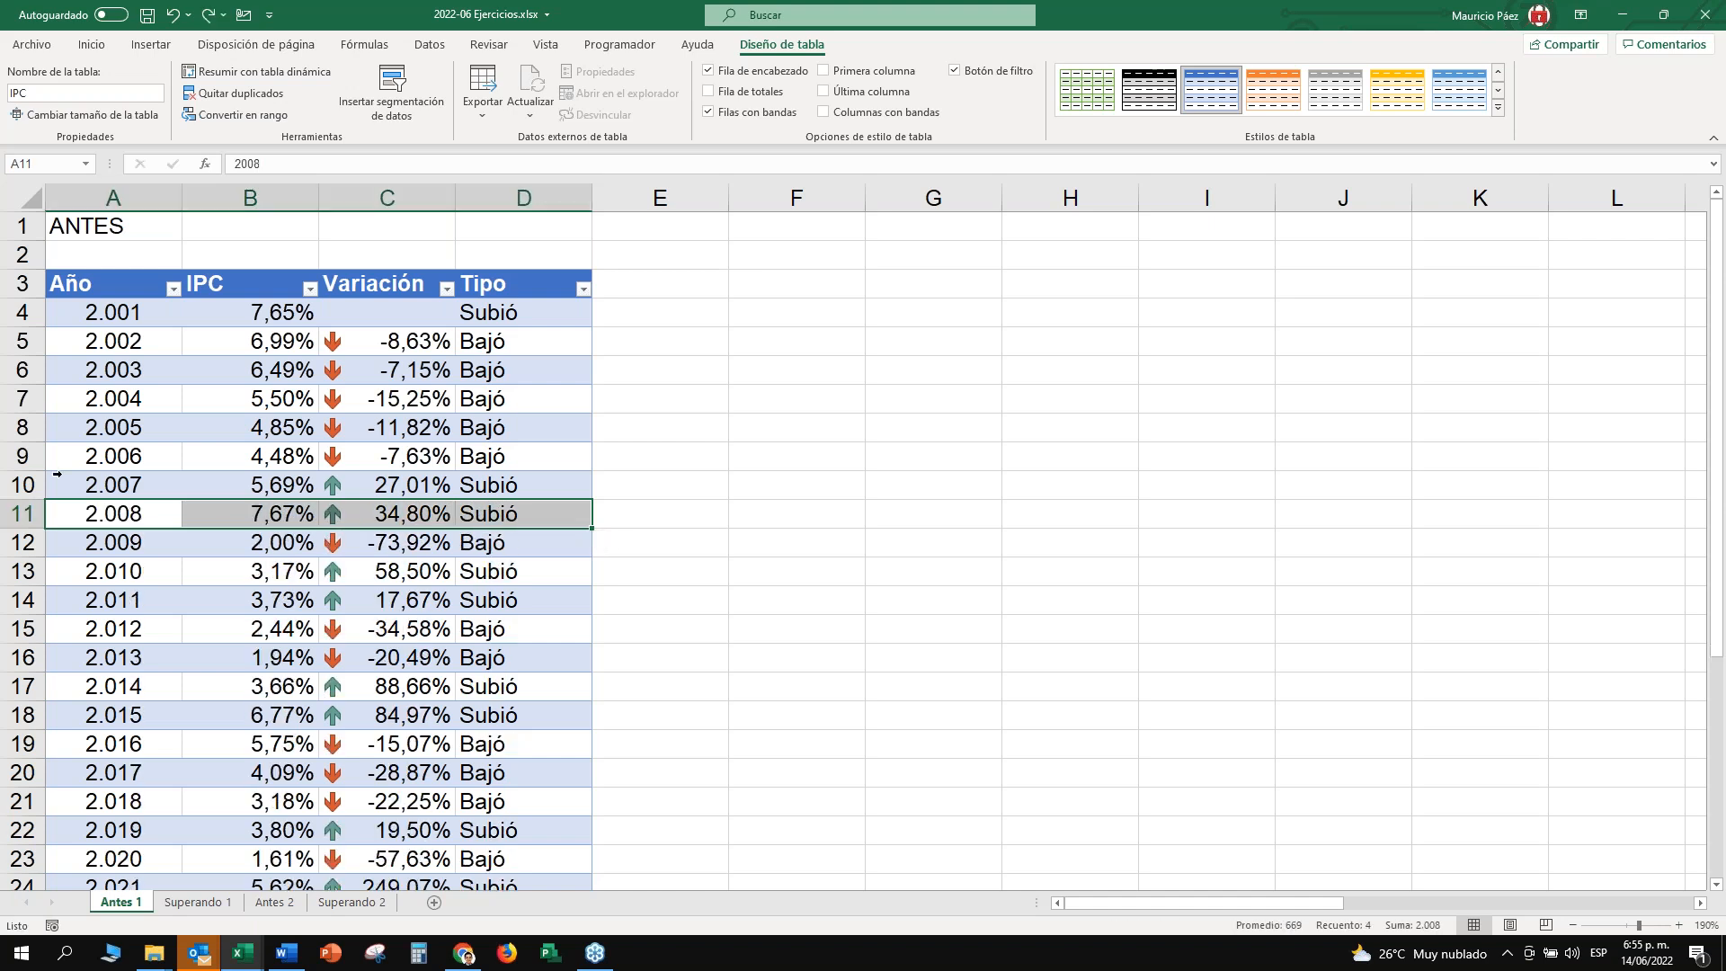
Compare the records around 2.007, try banded columns in place of banded rows, and switch back to banded rows.
click(536, 481)
drag(537, 485, 539, 516)
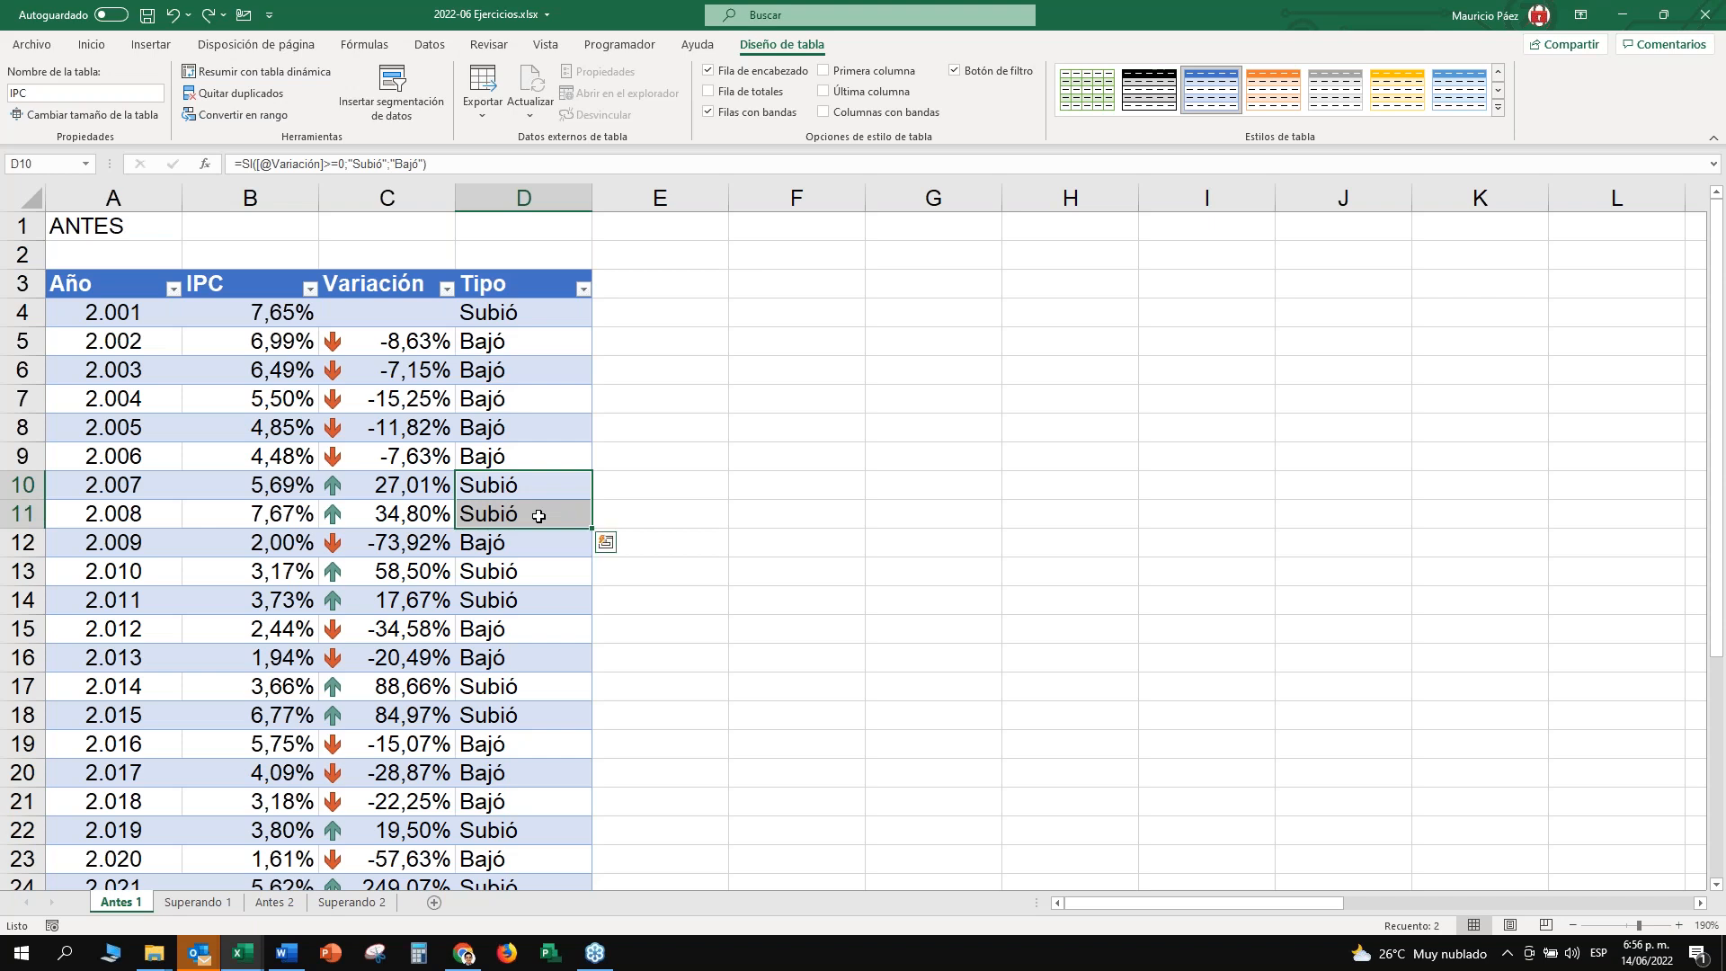
click(524, 460)
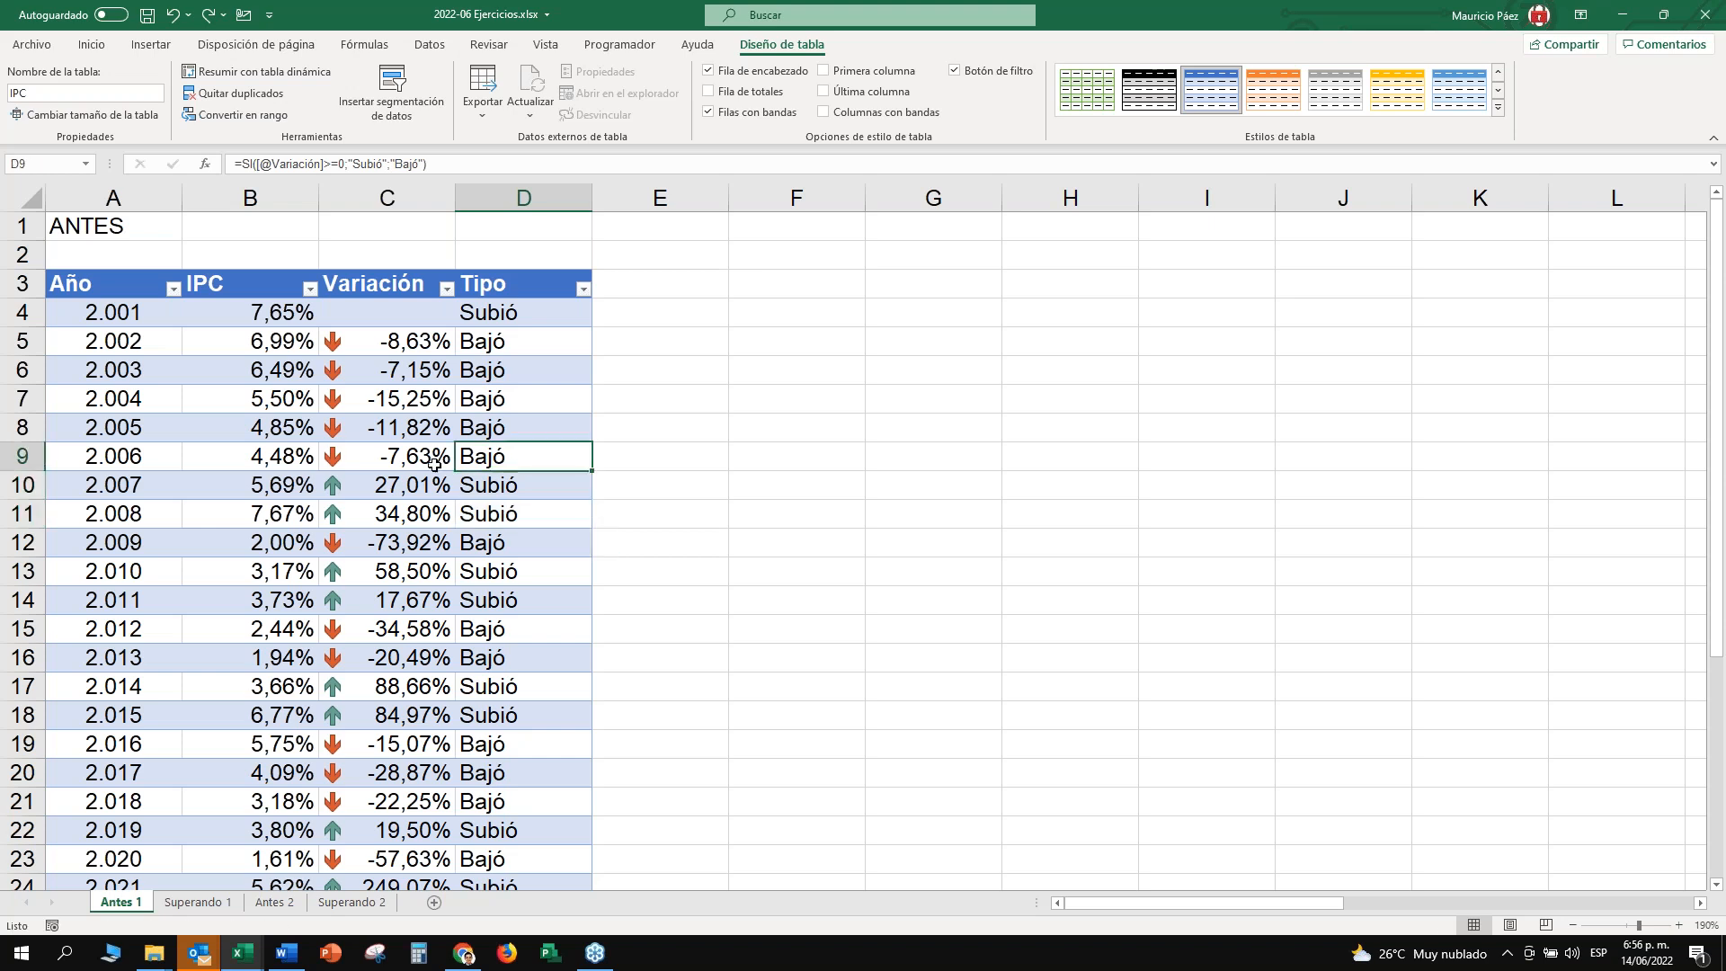
drag(89, 488, 520, 566)
click(520, 489)
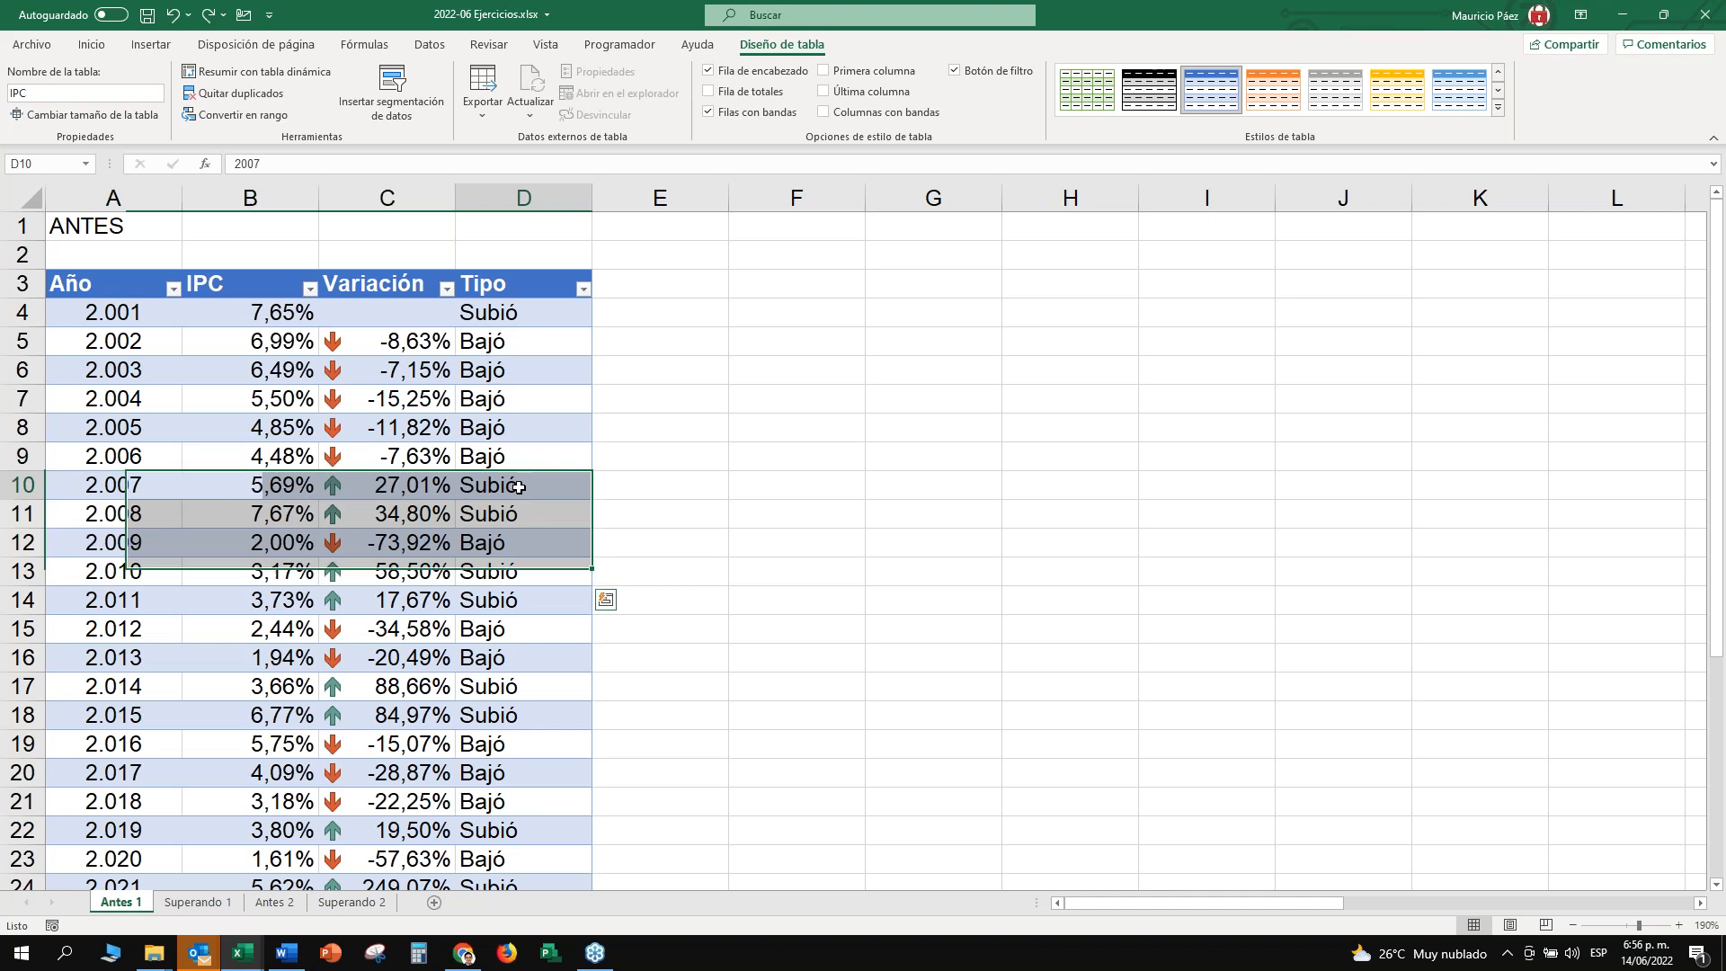
click(708, 112)
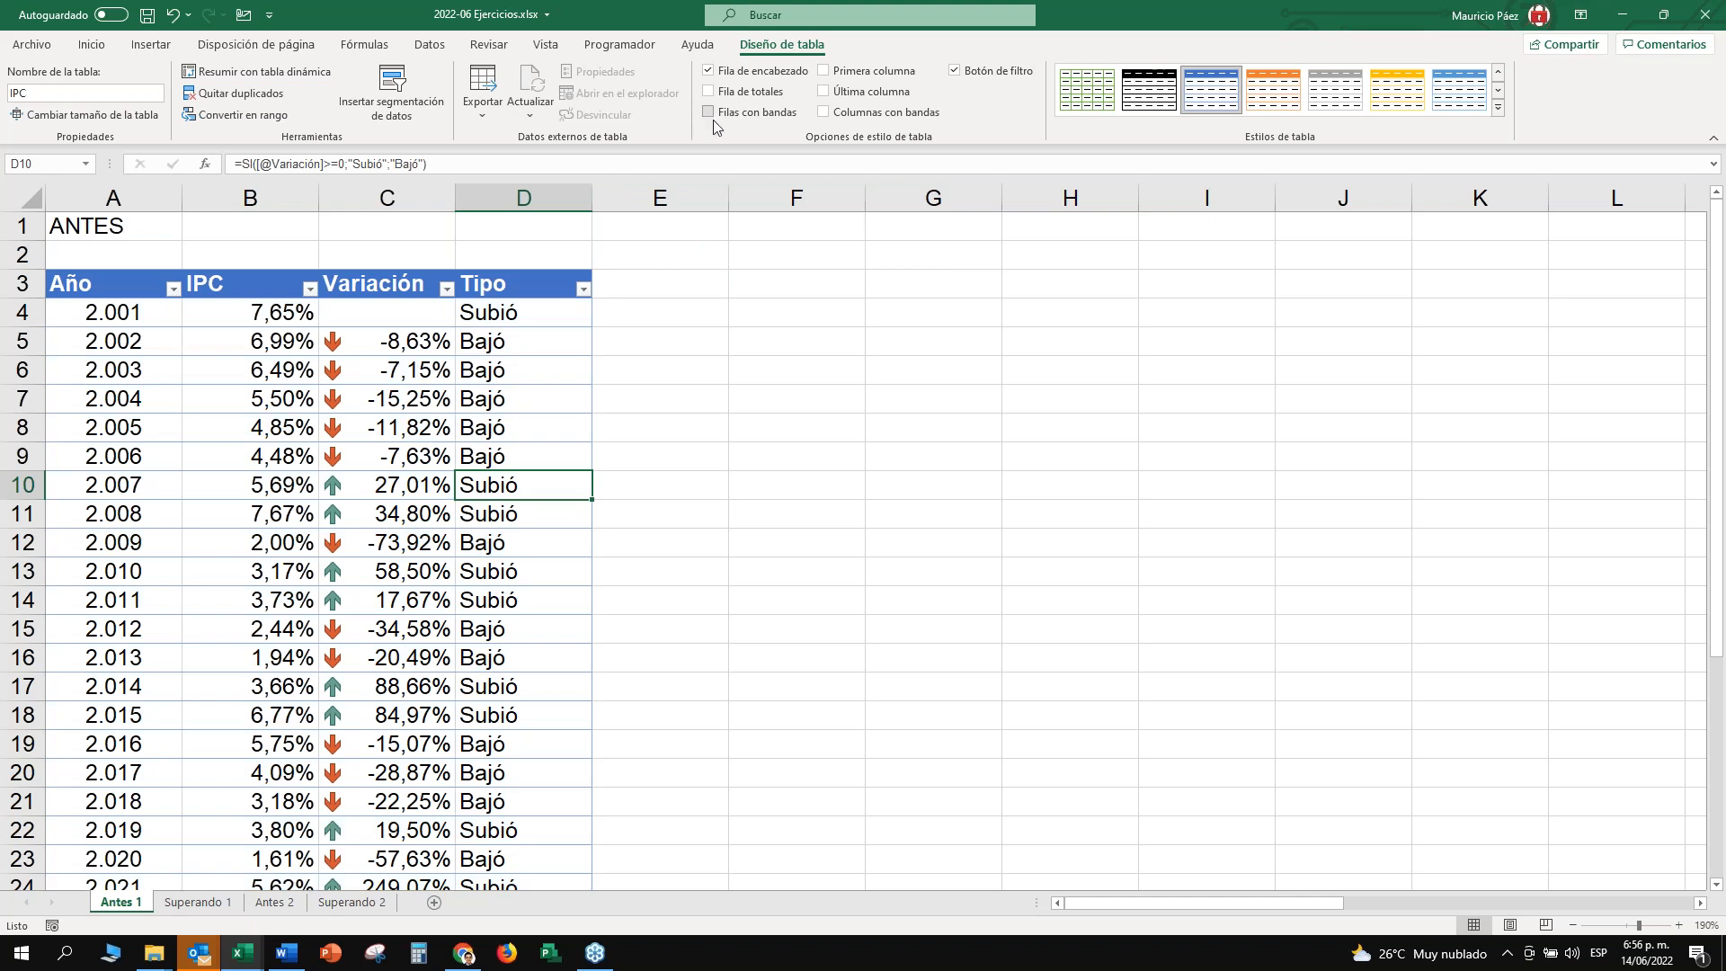
click(823, 113)
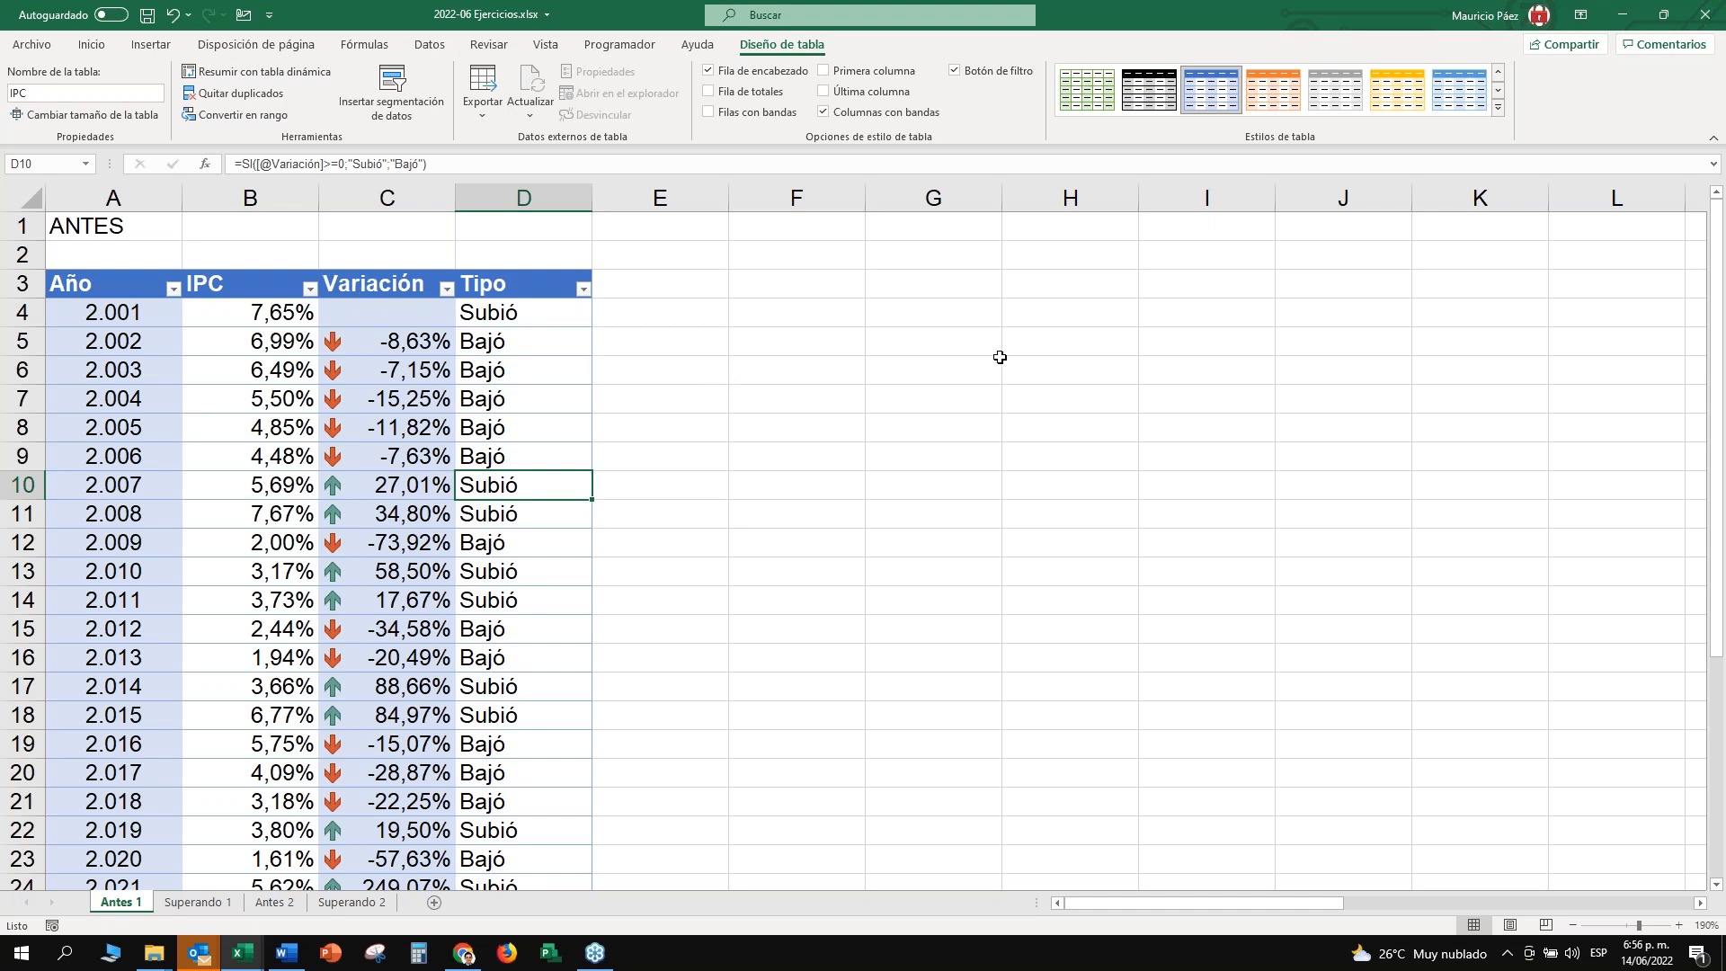
click(824, 112)
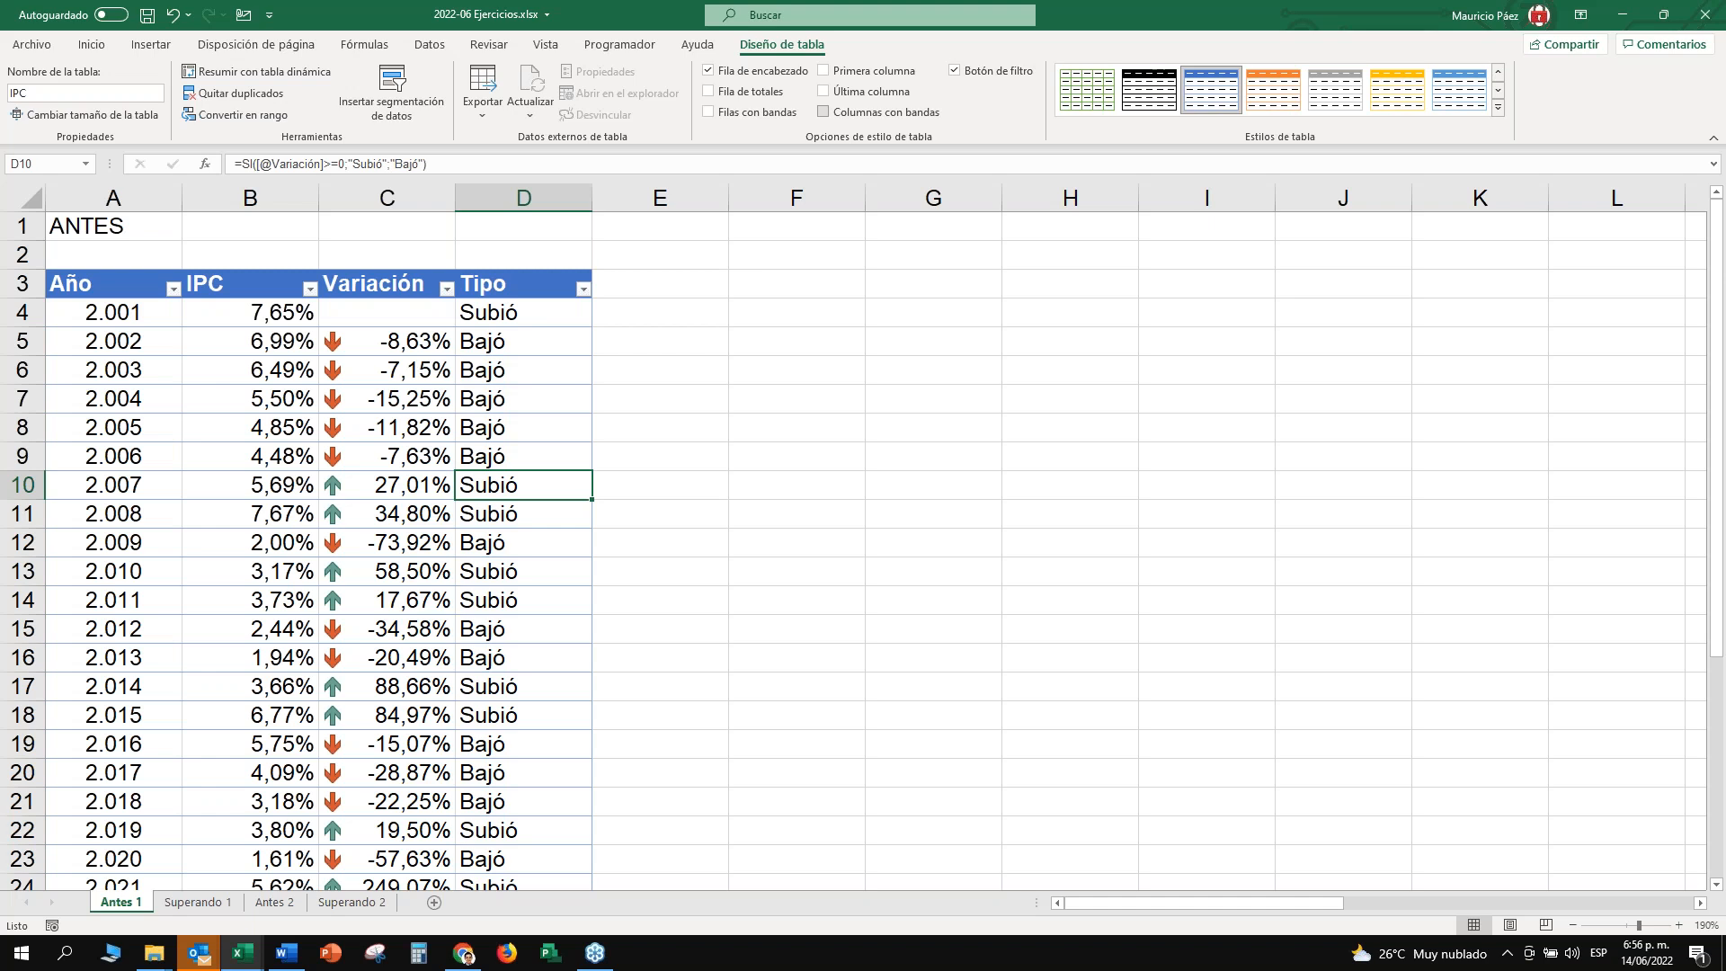
click(707, 115)
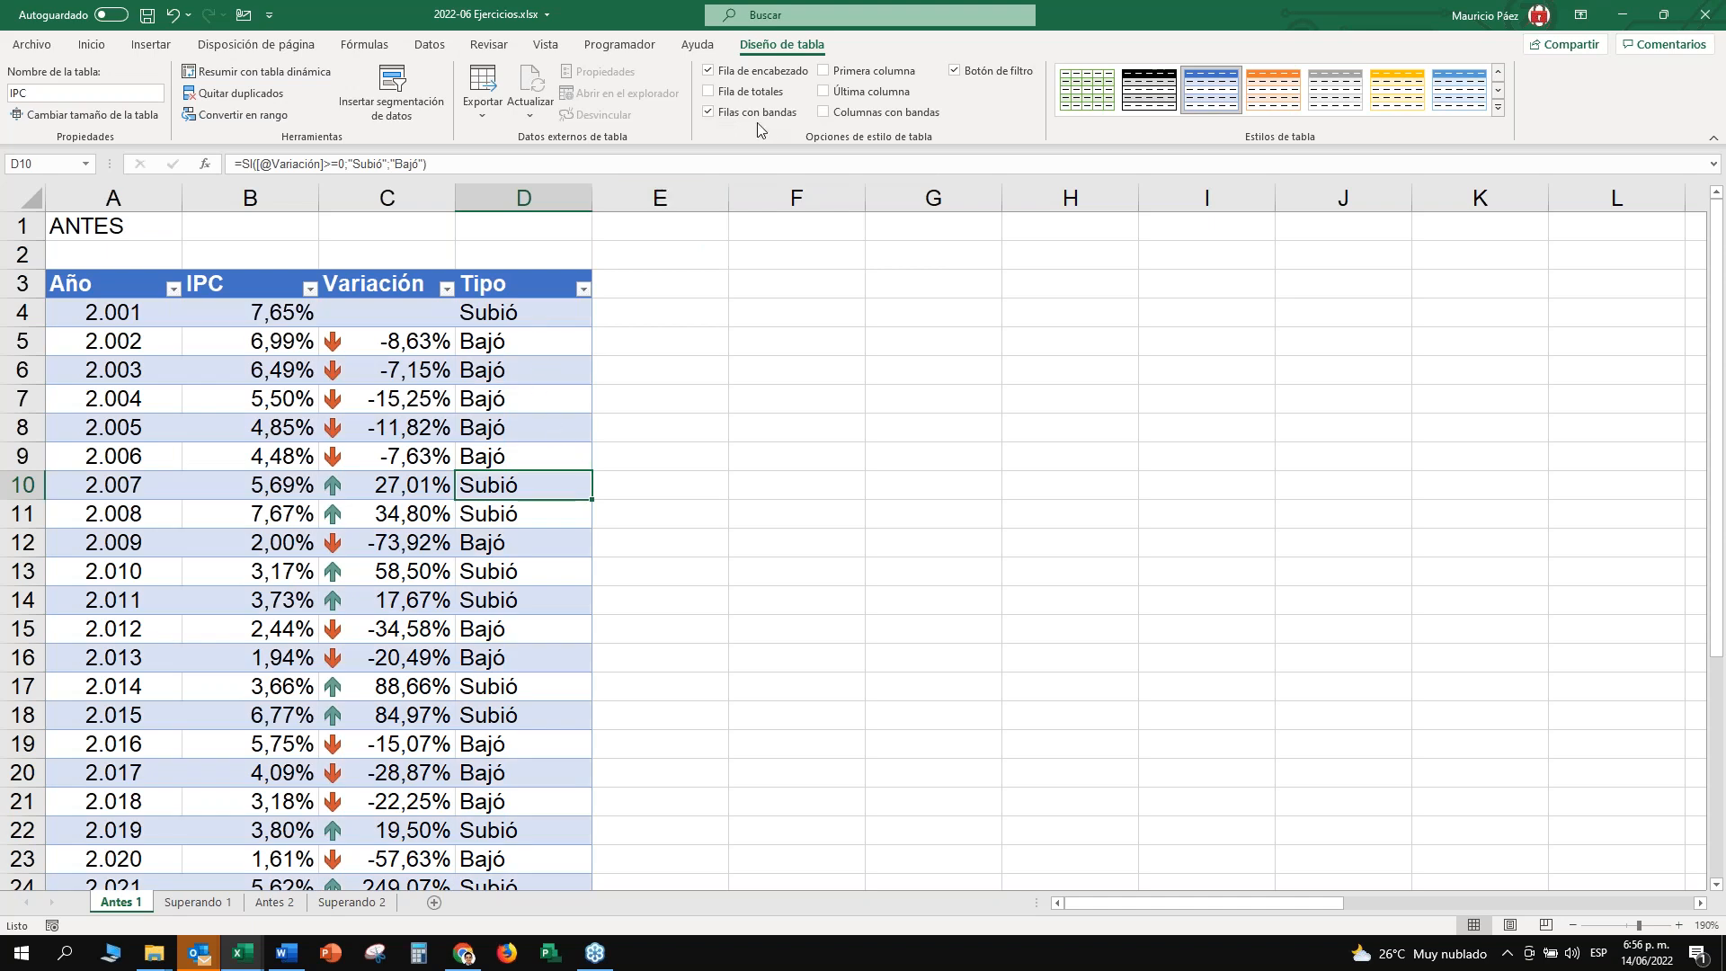
Turn off banded rows and try the first column emphasis, alone and combined with banded columns.
click(711, 114)
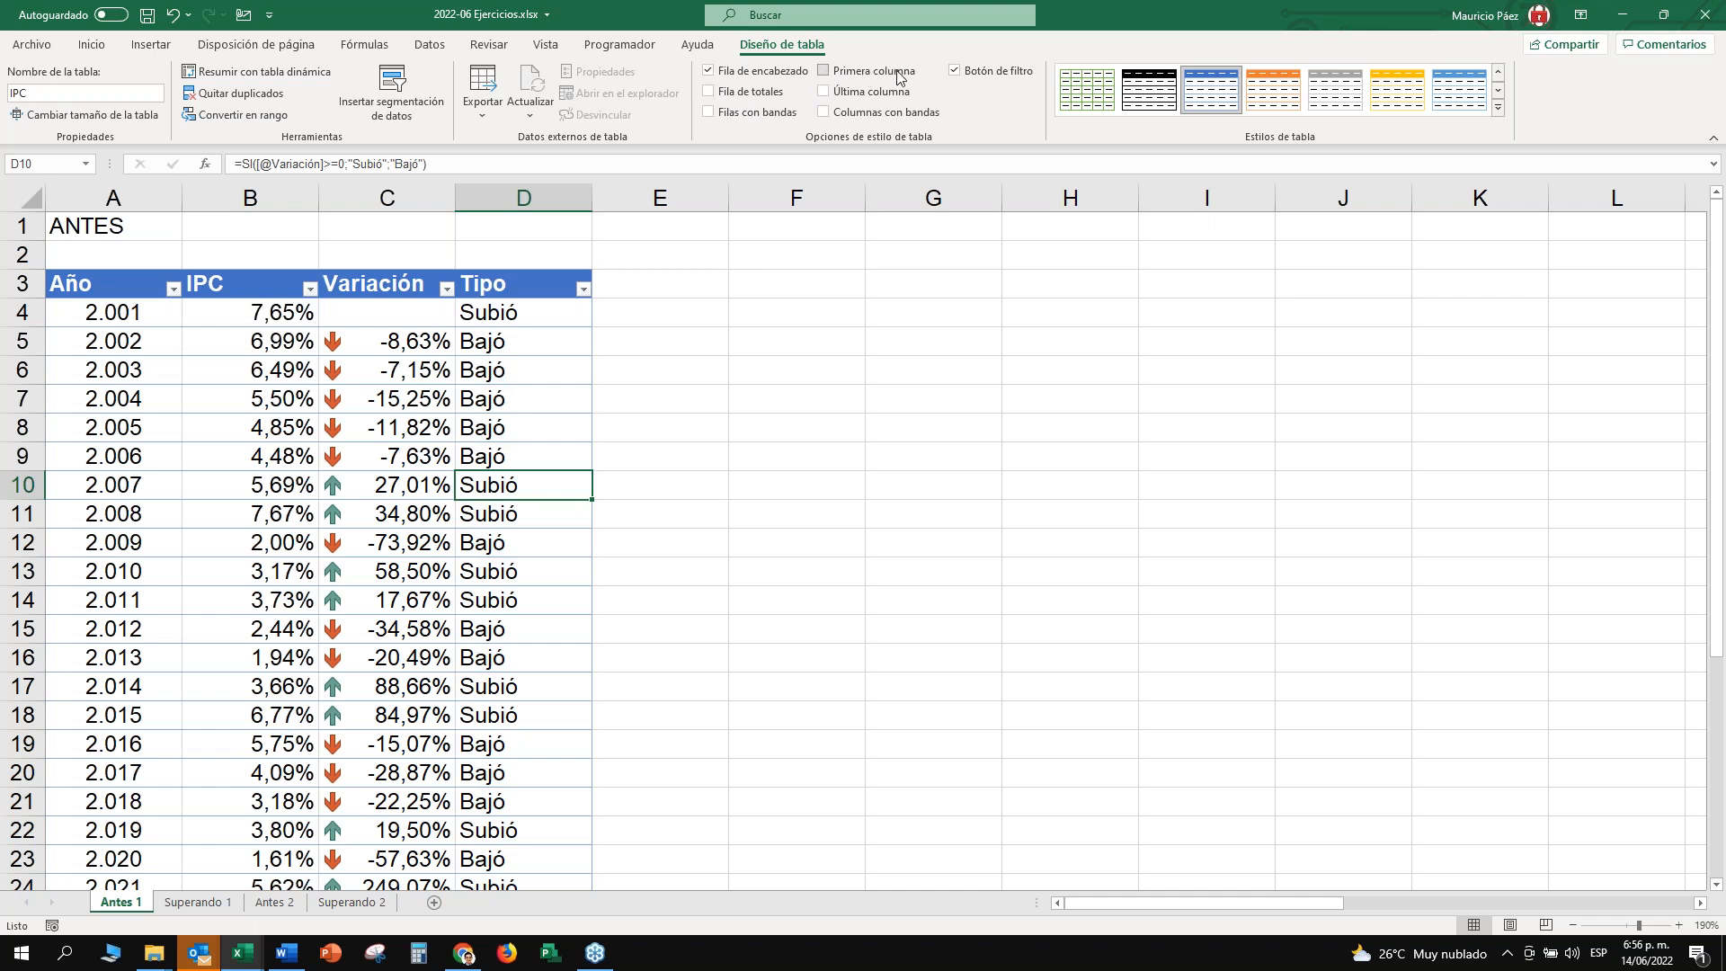
click(823, 70)
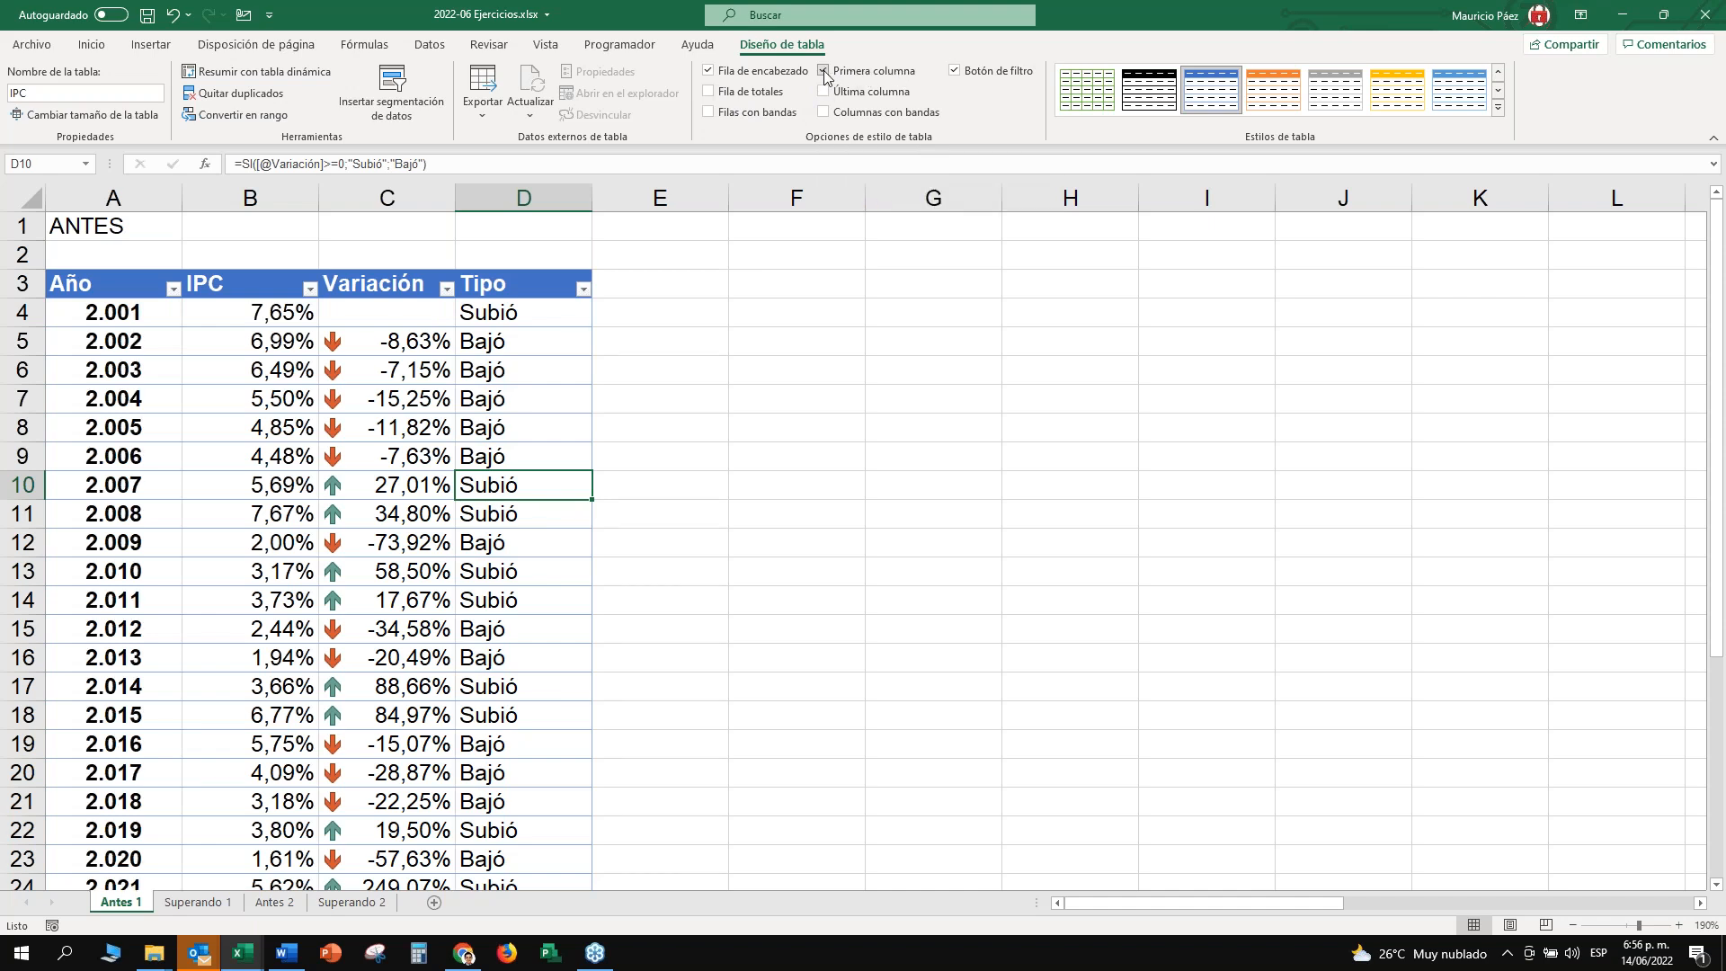
click(825, 112)
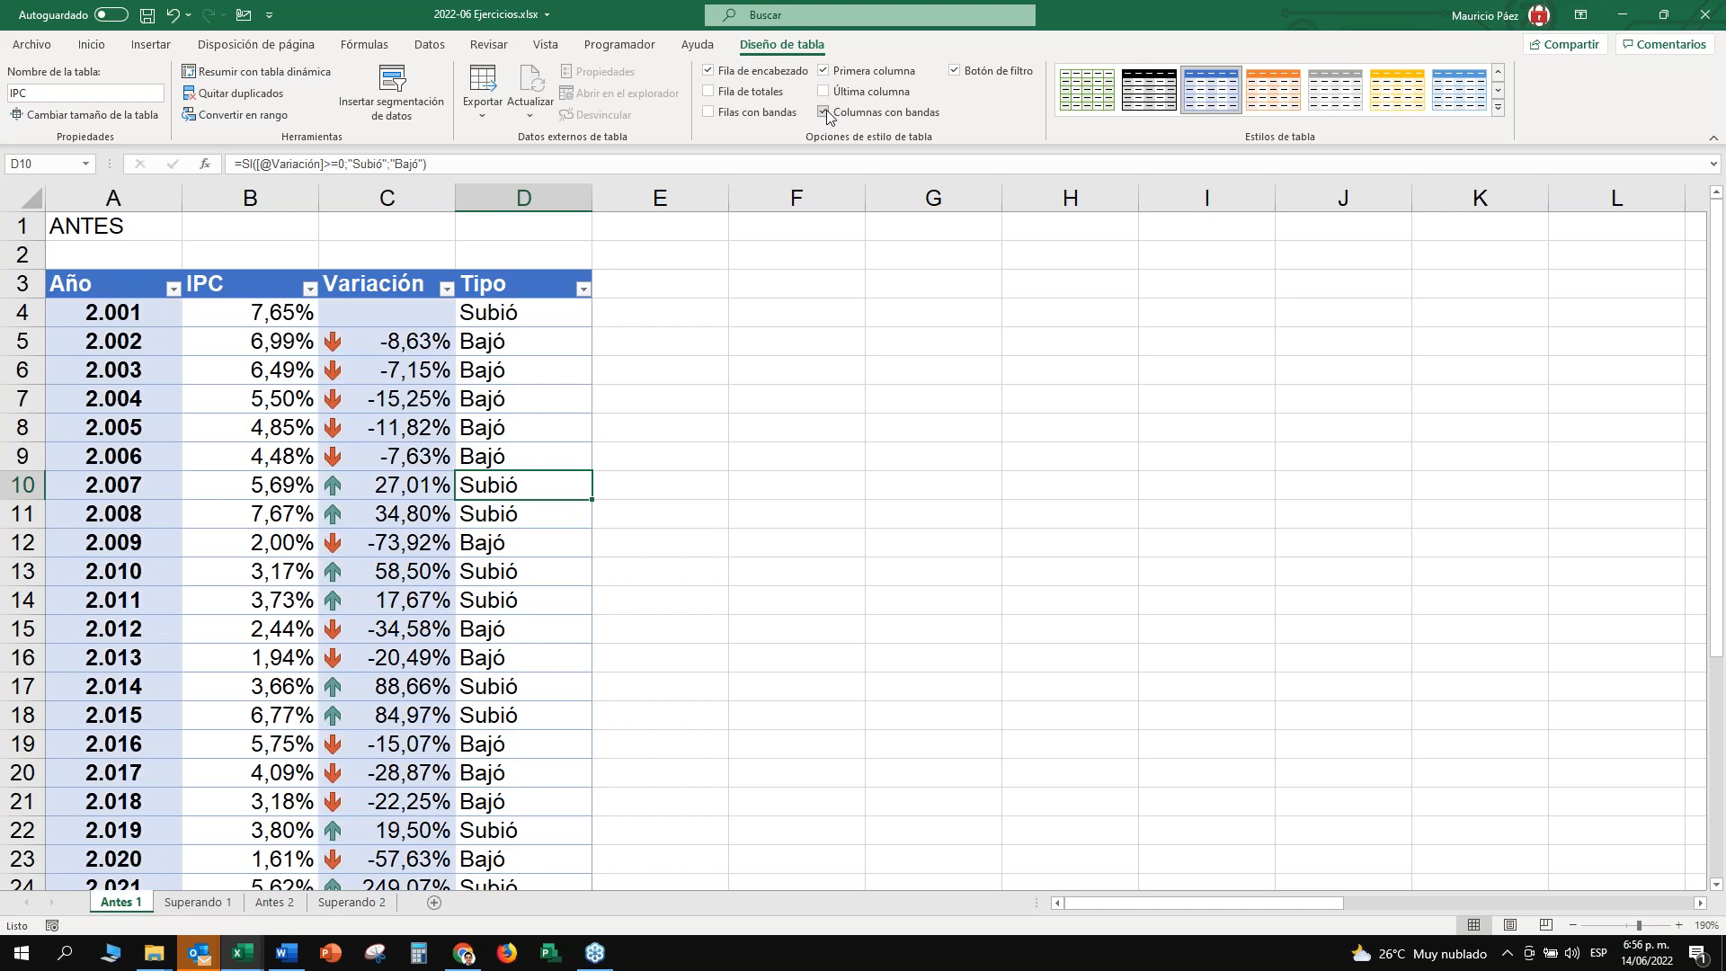
click(826, 112)
click(825, 71)
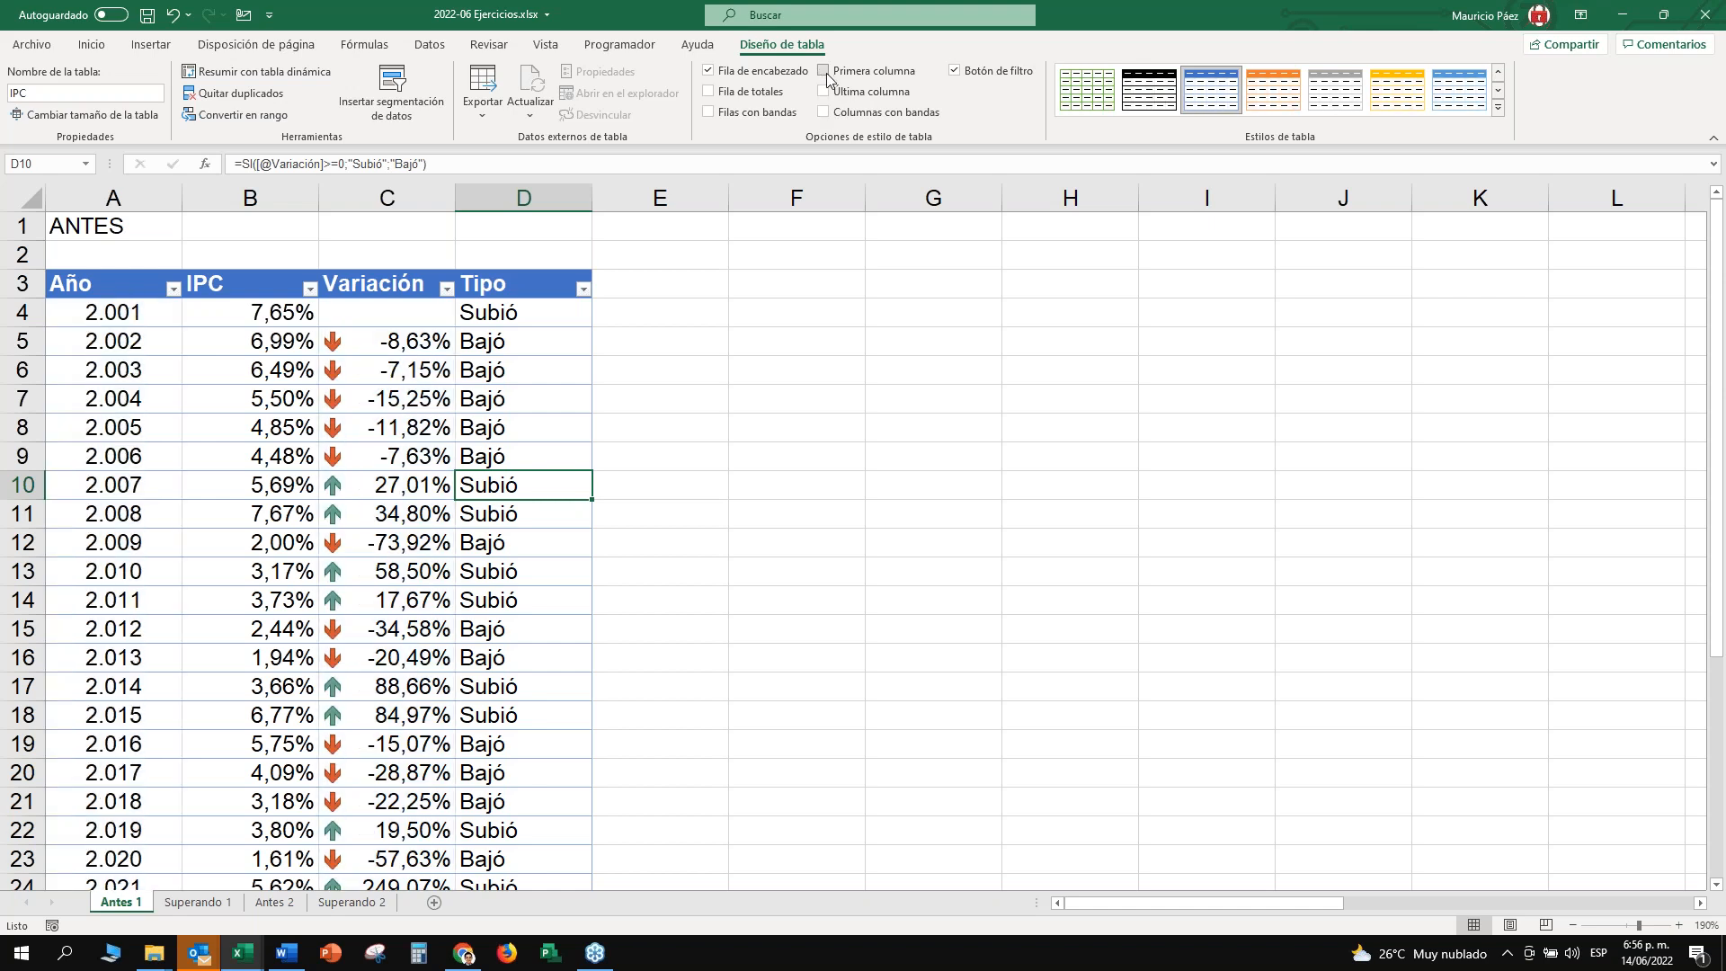
click(827, 77)
click(824, 72)
click(825, 72)
Switch the header filter buttons off and on twice, and turn the banded rows back on.
click(955, 72)
click(955, 72)
click(955, 72)
click(955, 72)
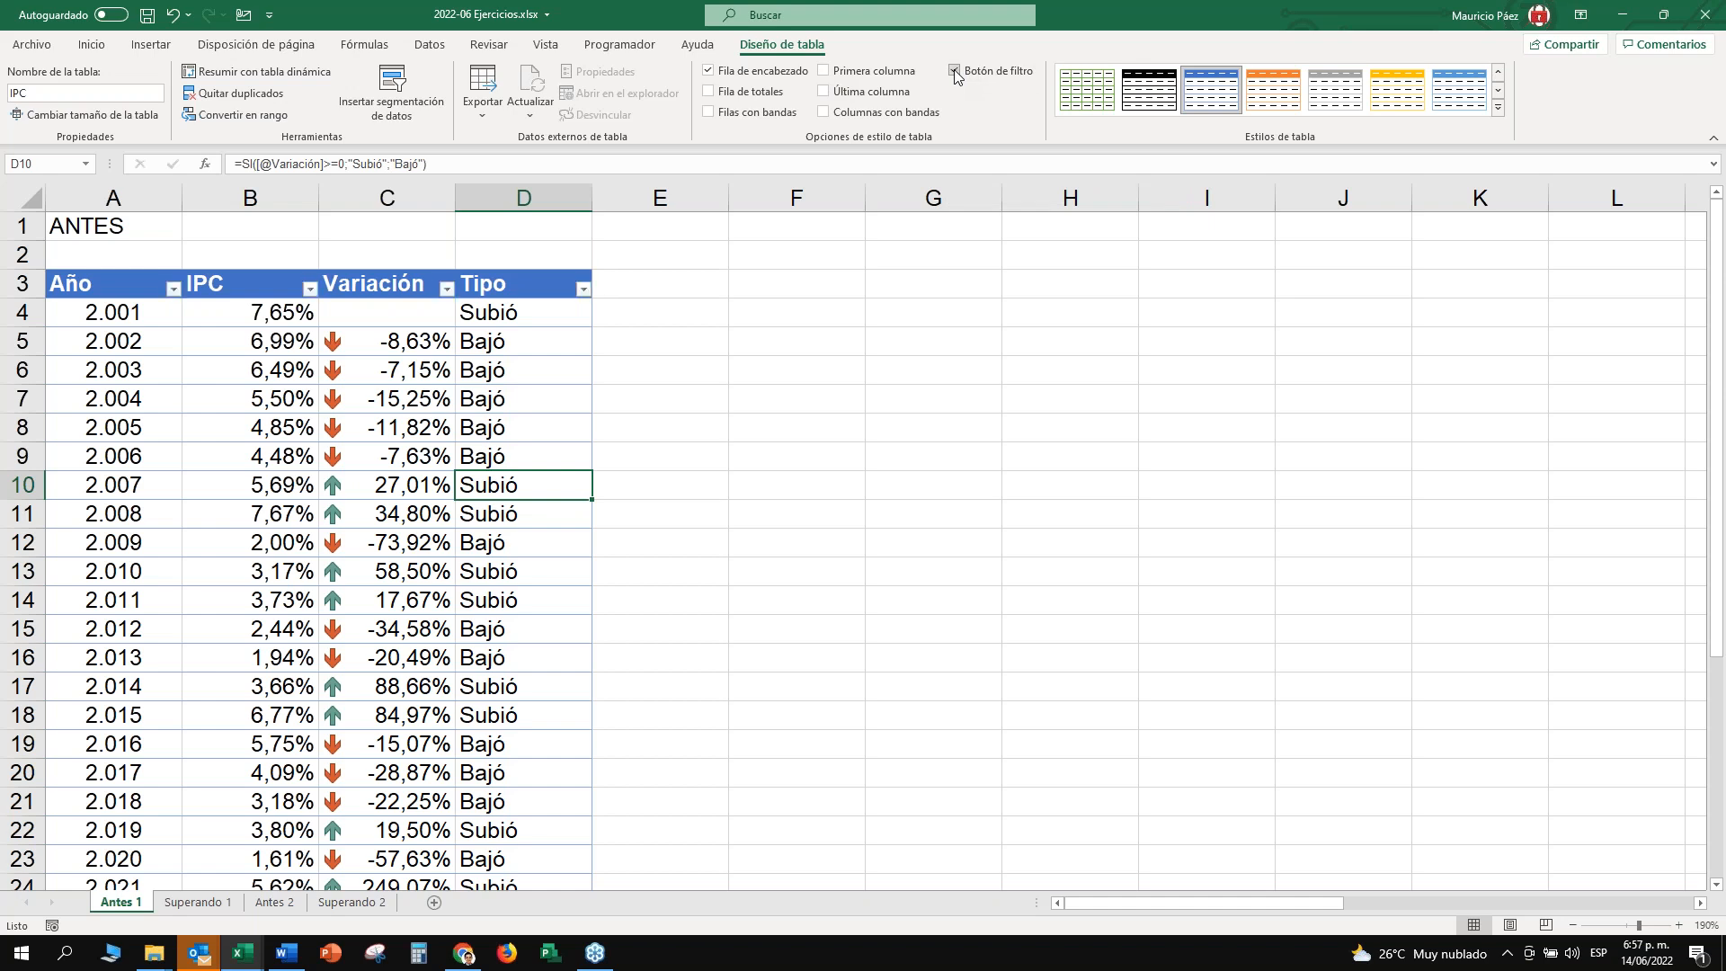
click(717, 115)
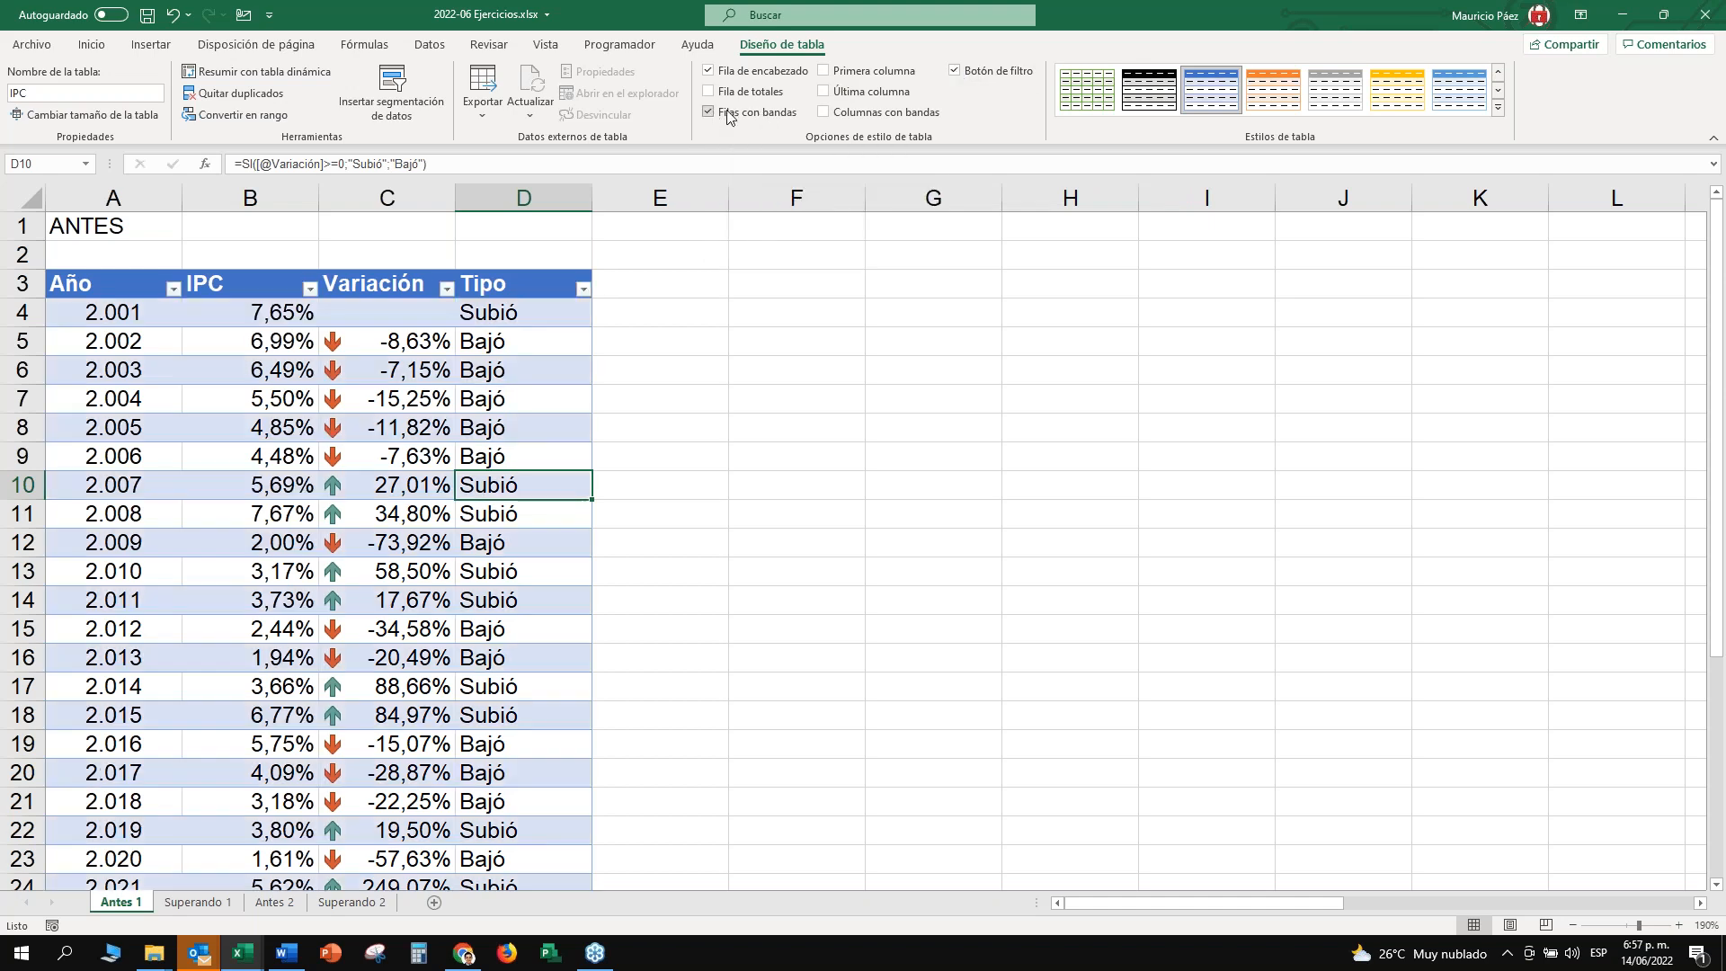
Go to the table's last records, select the Tipo cell of 2.023, and add a total row to the table.
scroll(539, 435, down, 4)
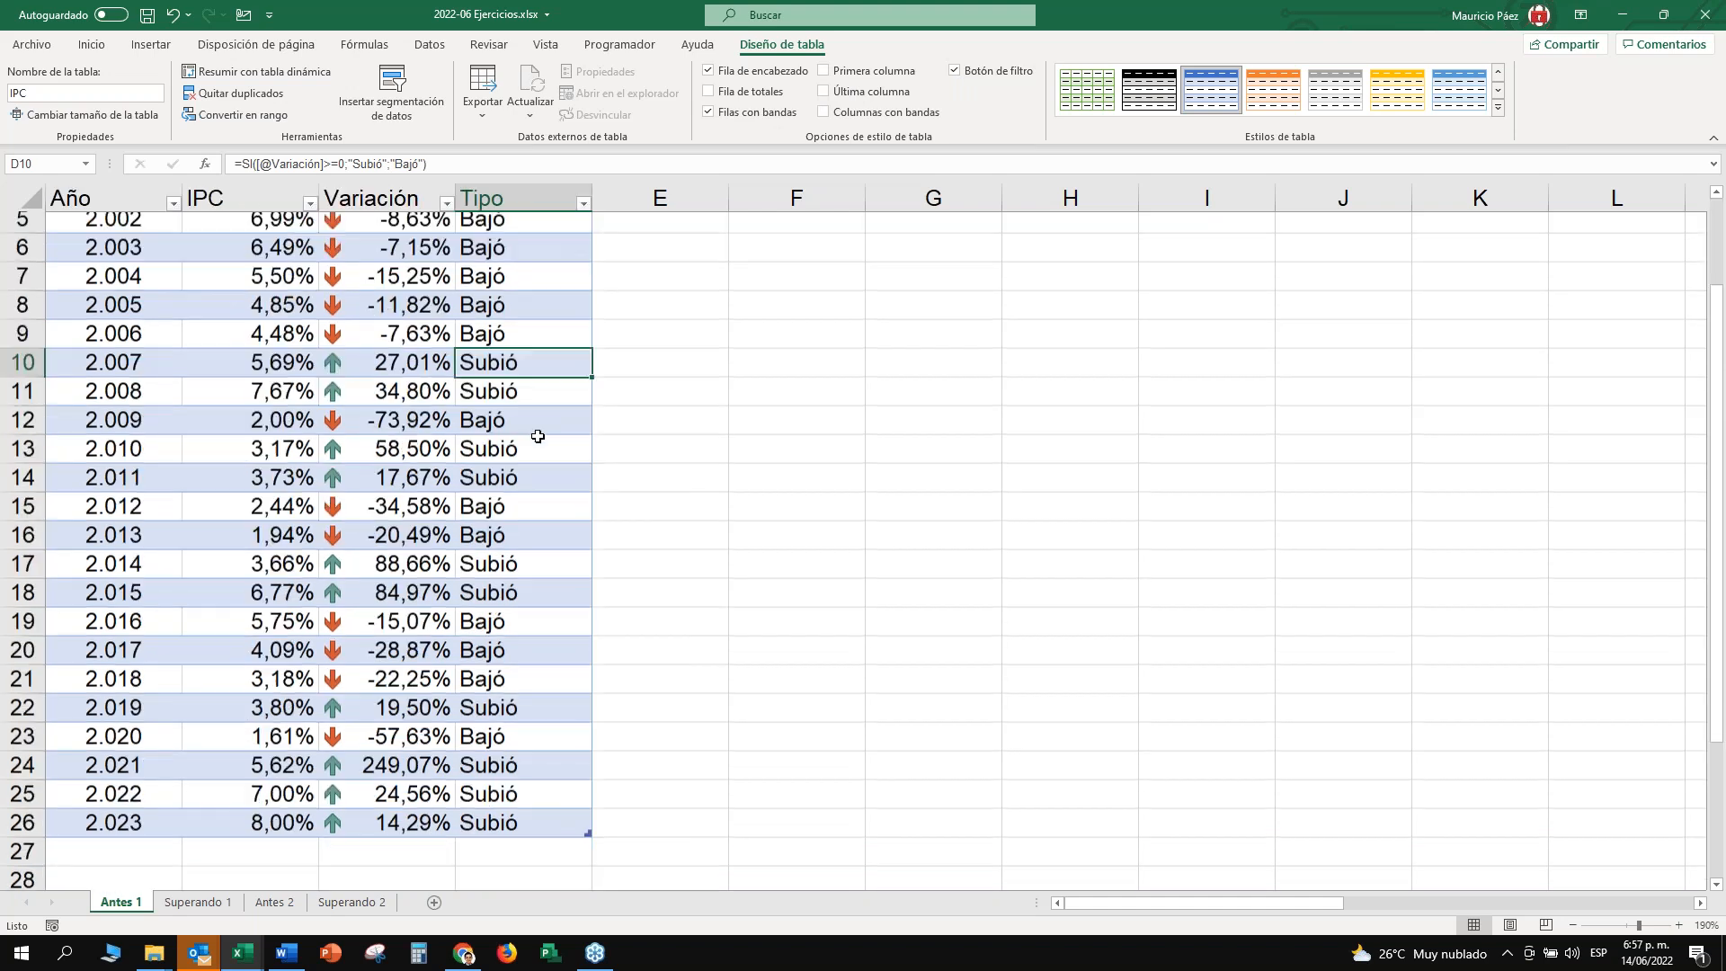
scroll(538, 440, down, 1)
click(118, 513)
click(117, 457)
click(117, 376)
click(528, 510)
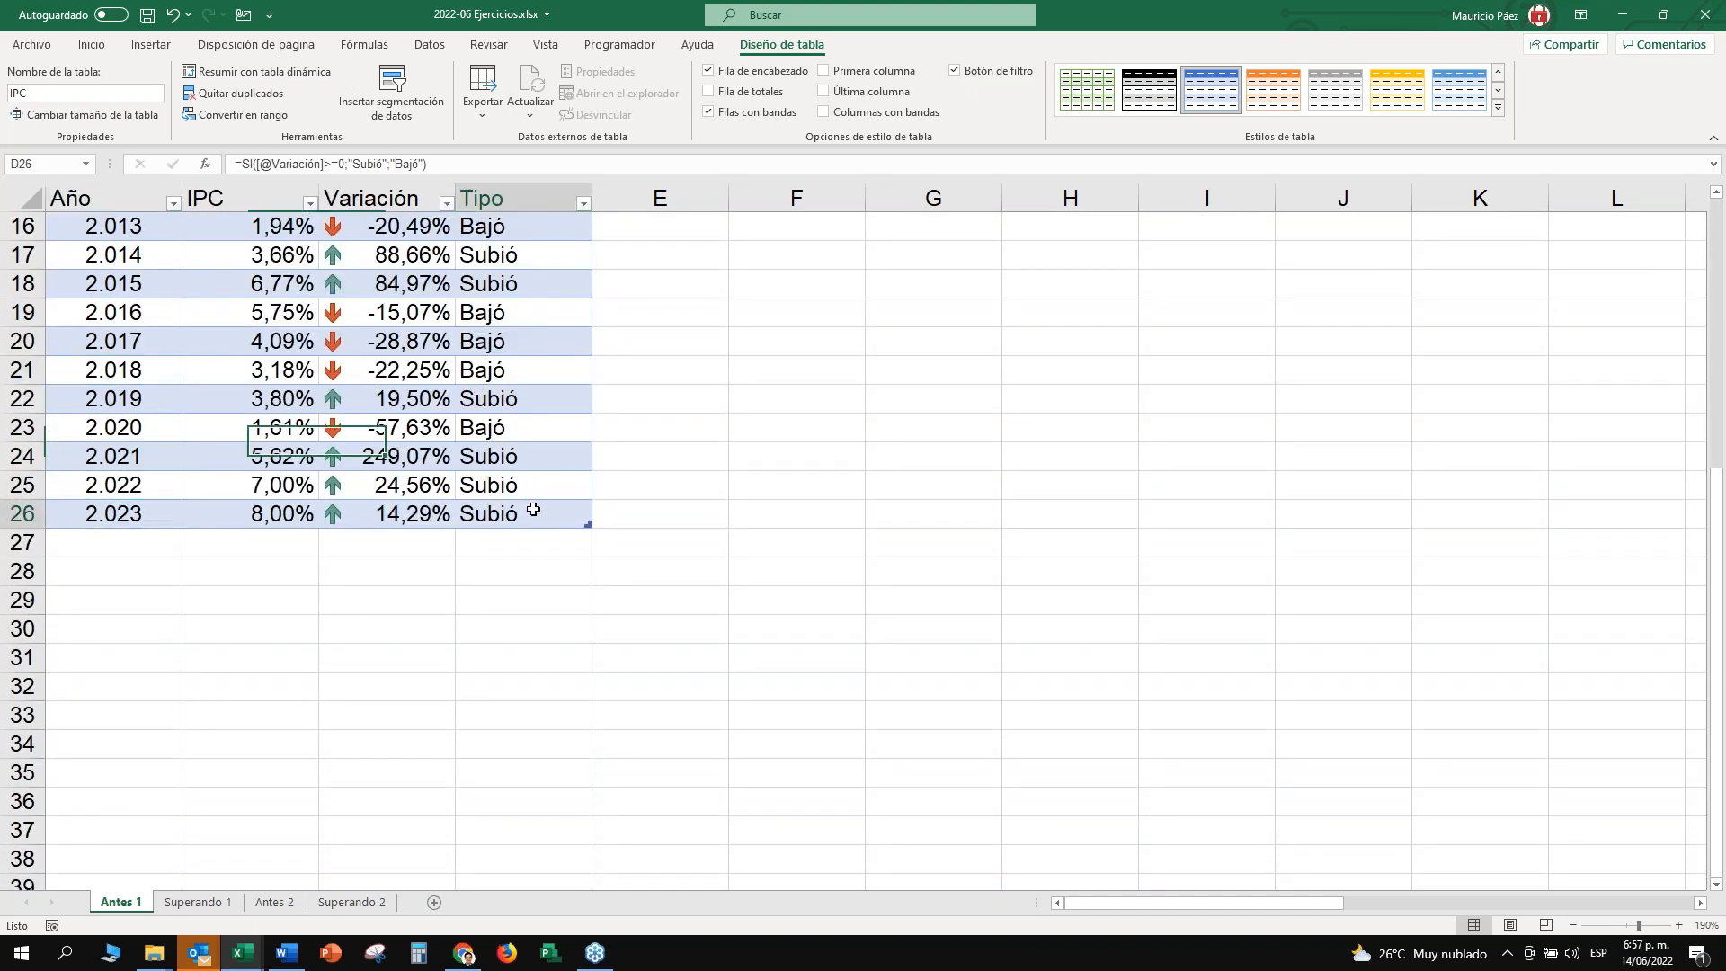
click(710, 93)
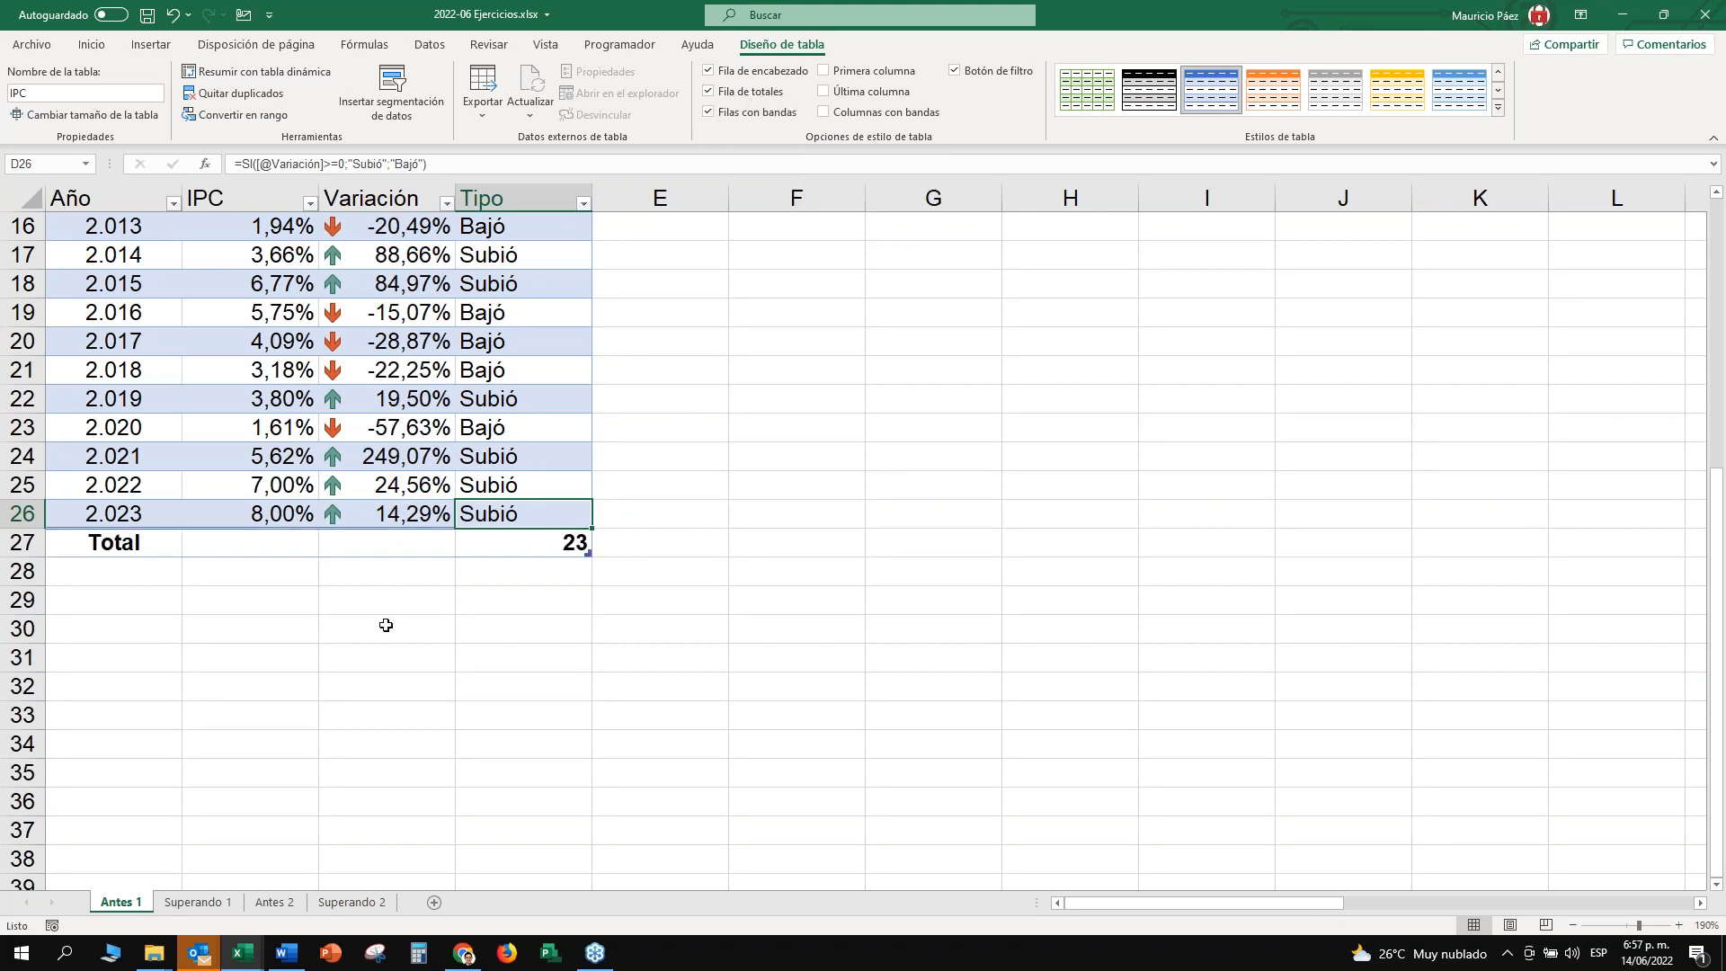
View the total functions offered for the Año column, try Resultado as the total row label, and undo the label change.
drag(98, 544, 557, 549)
click(135, 547)
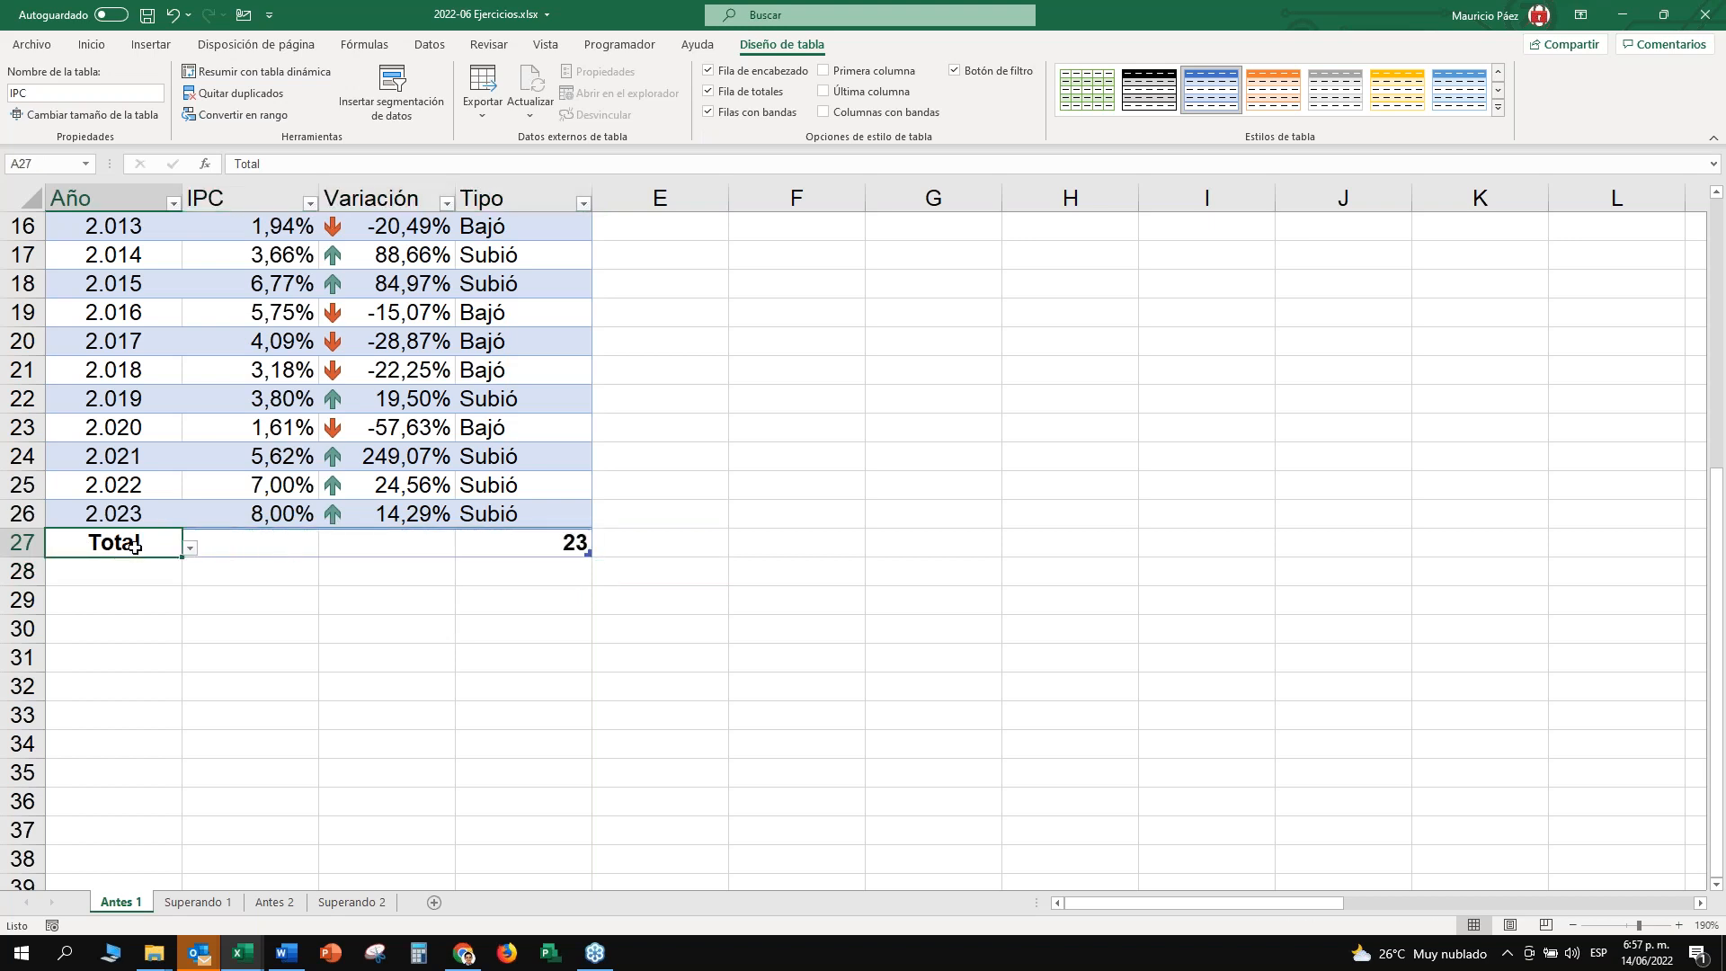
click(190, 548)
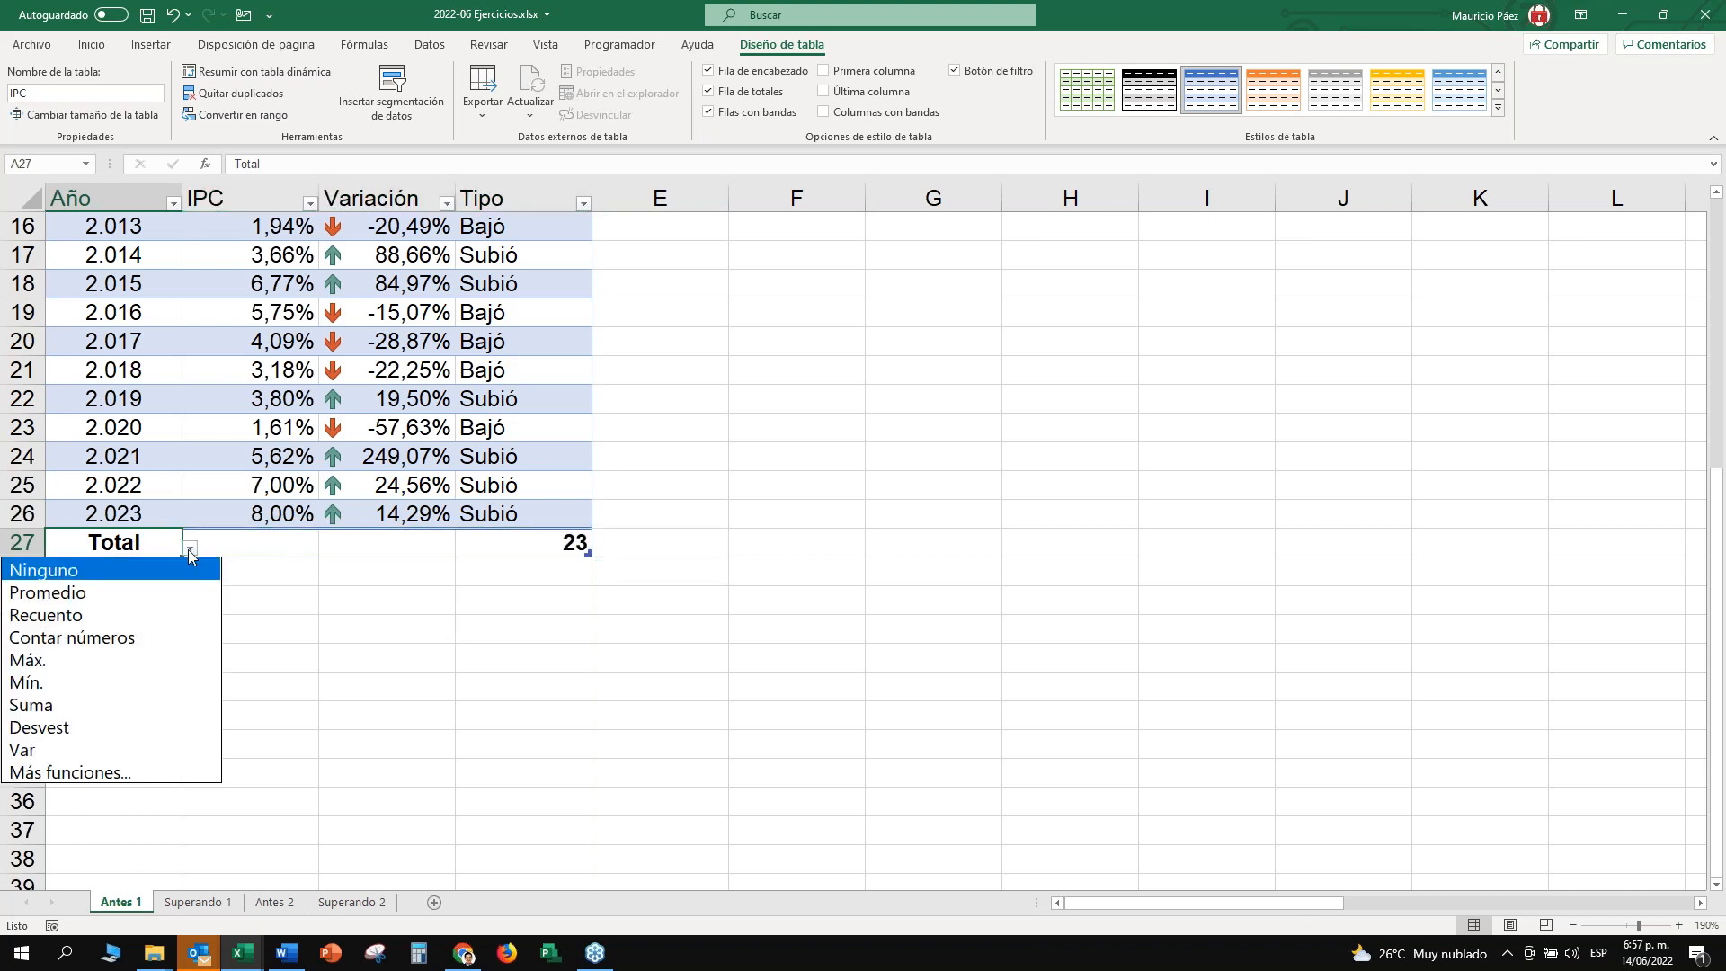
click(221, 551)
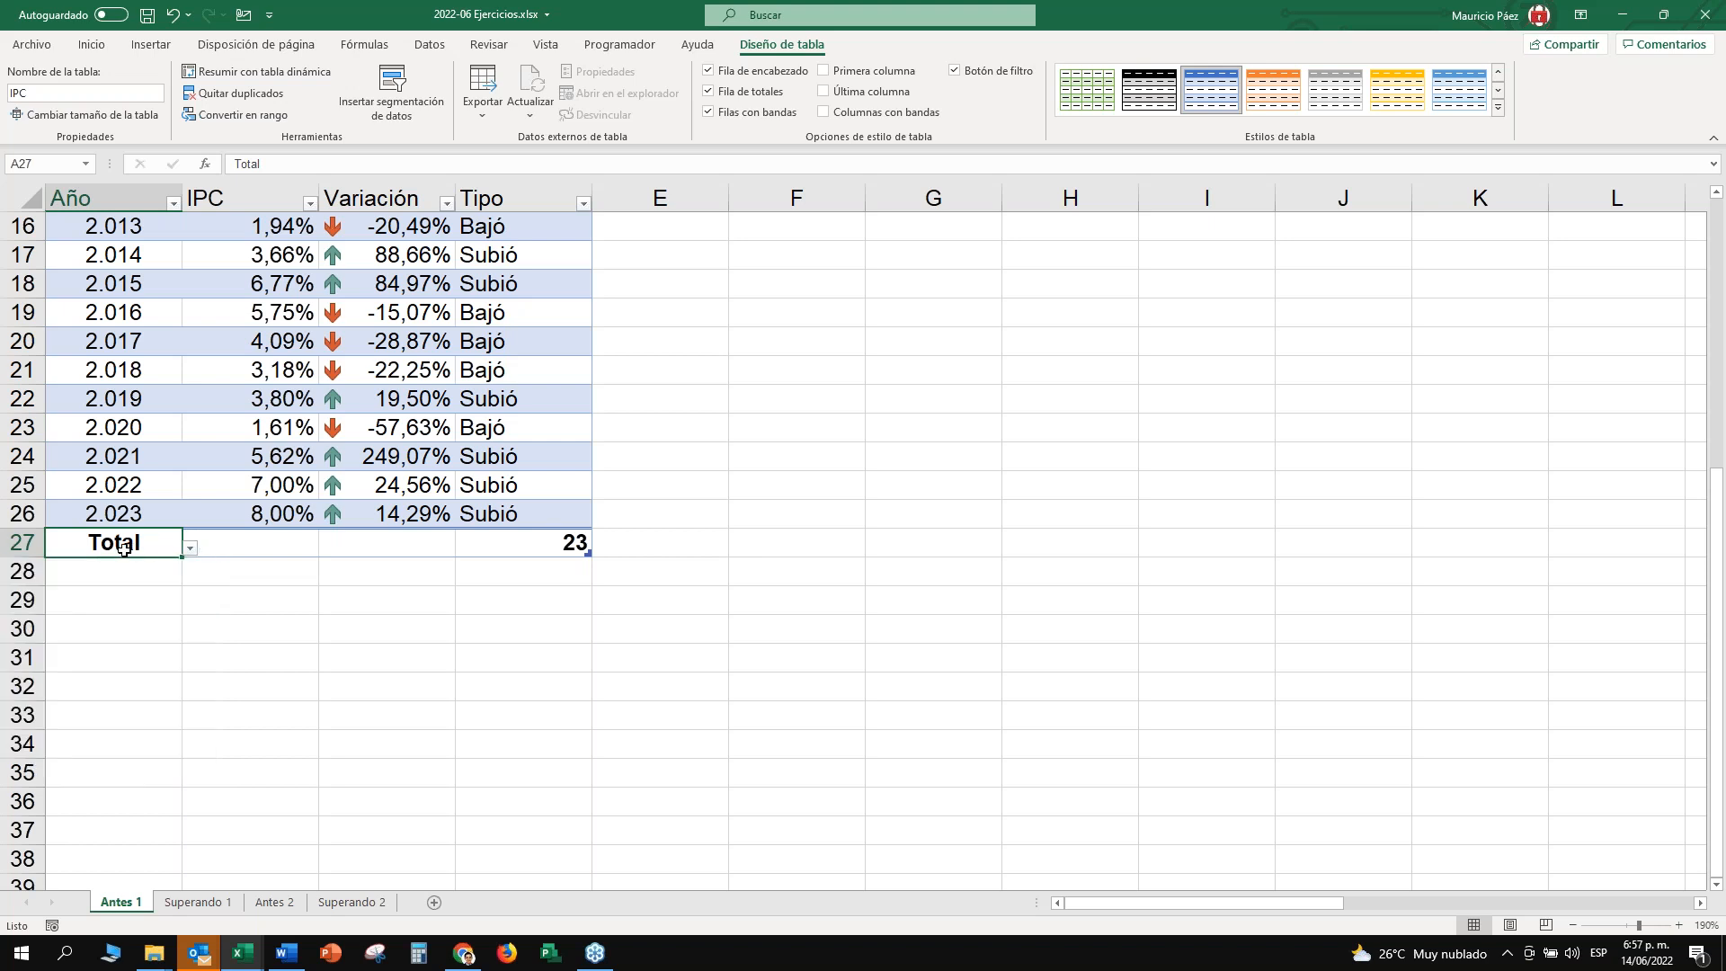
text(Resultado)
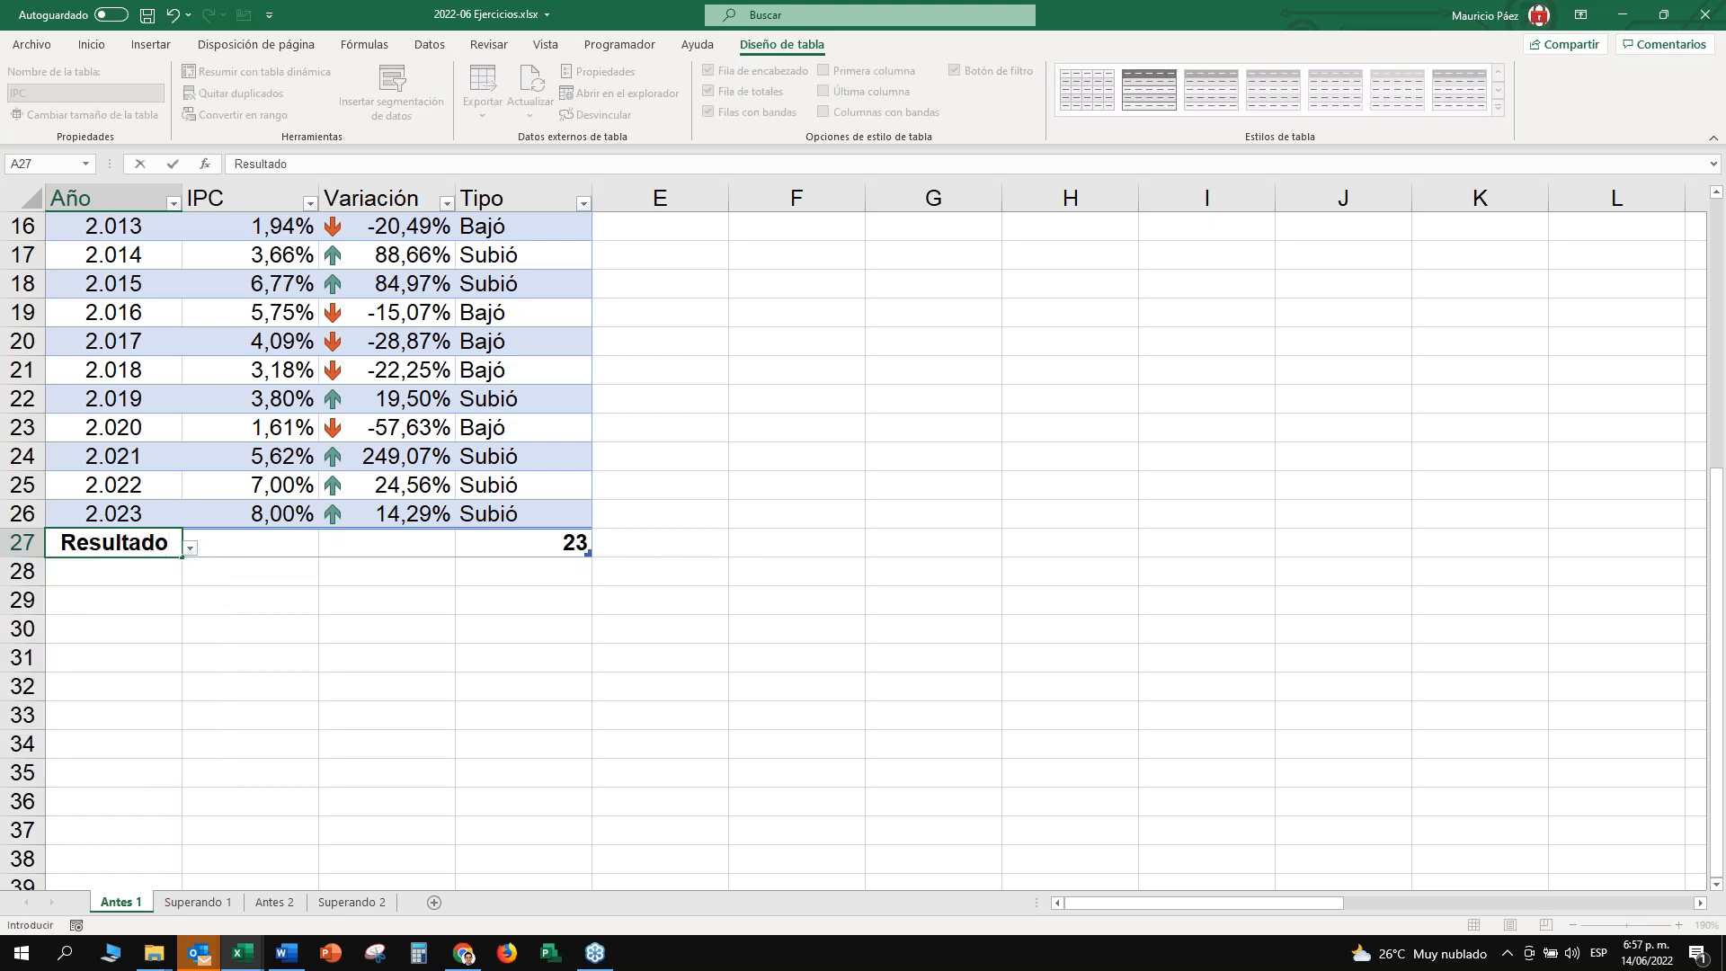
key(Return)
key(Up)
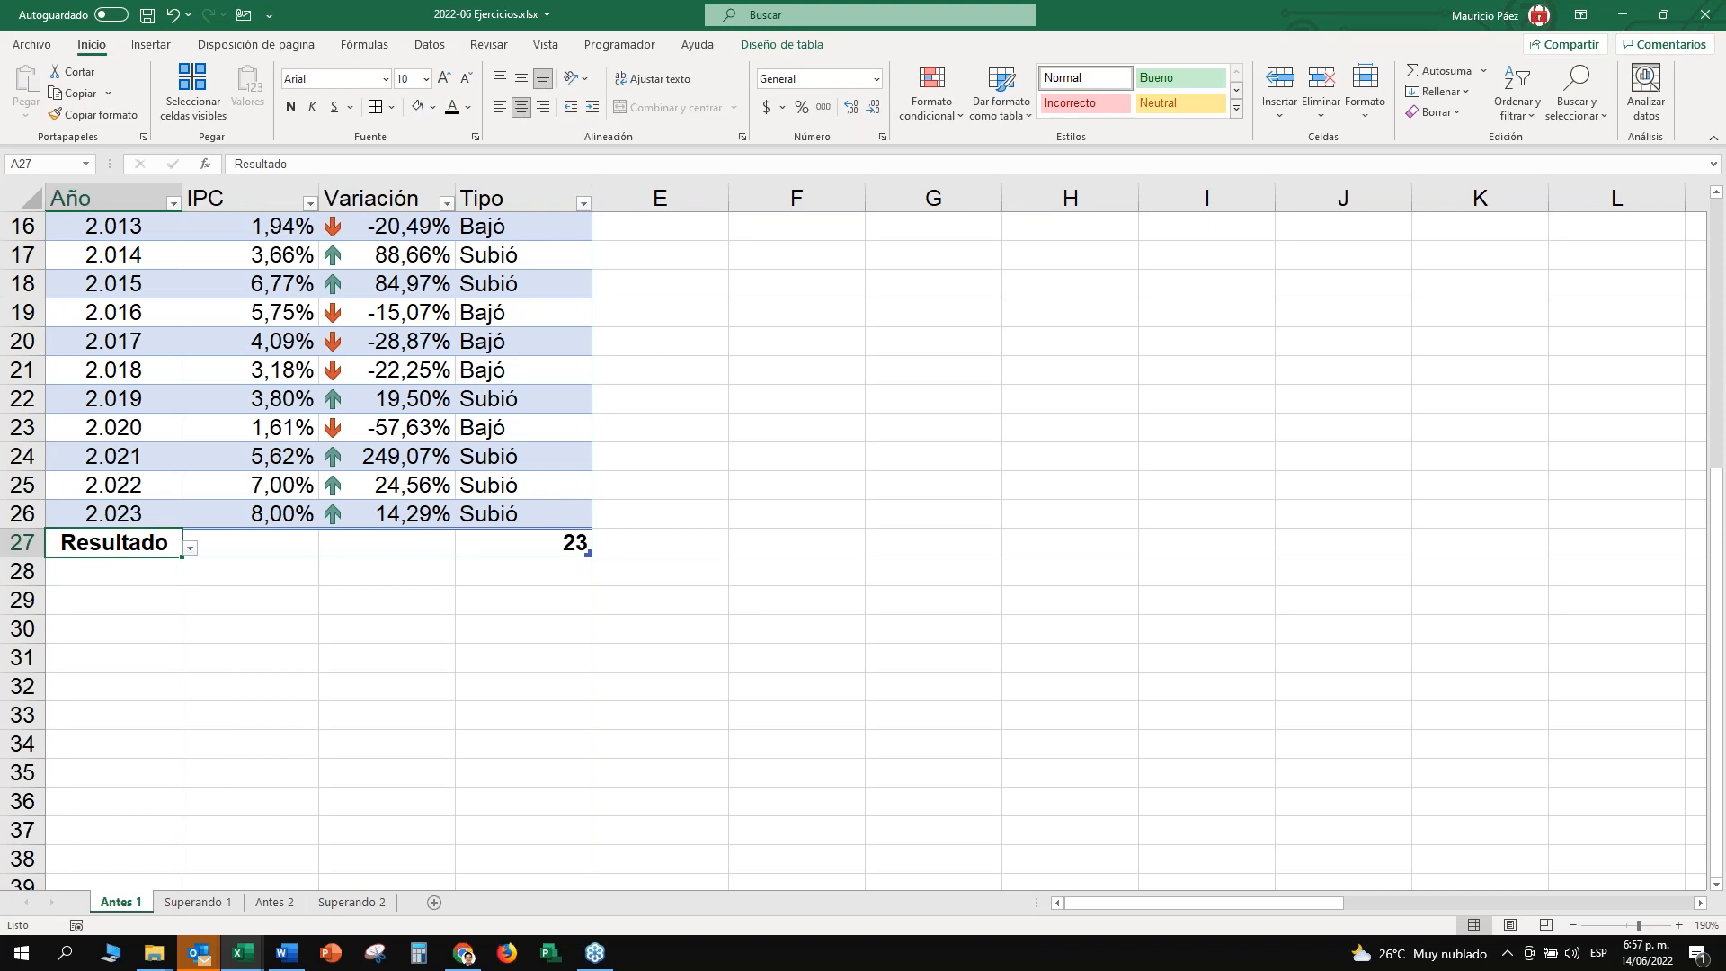
key(ctrl+z)
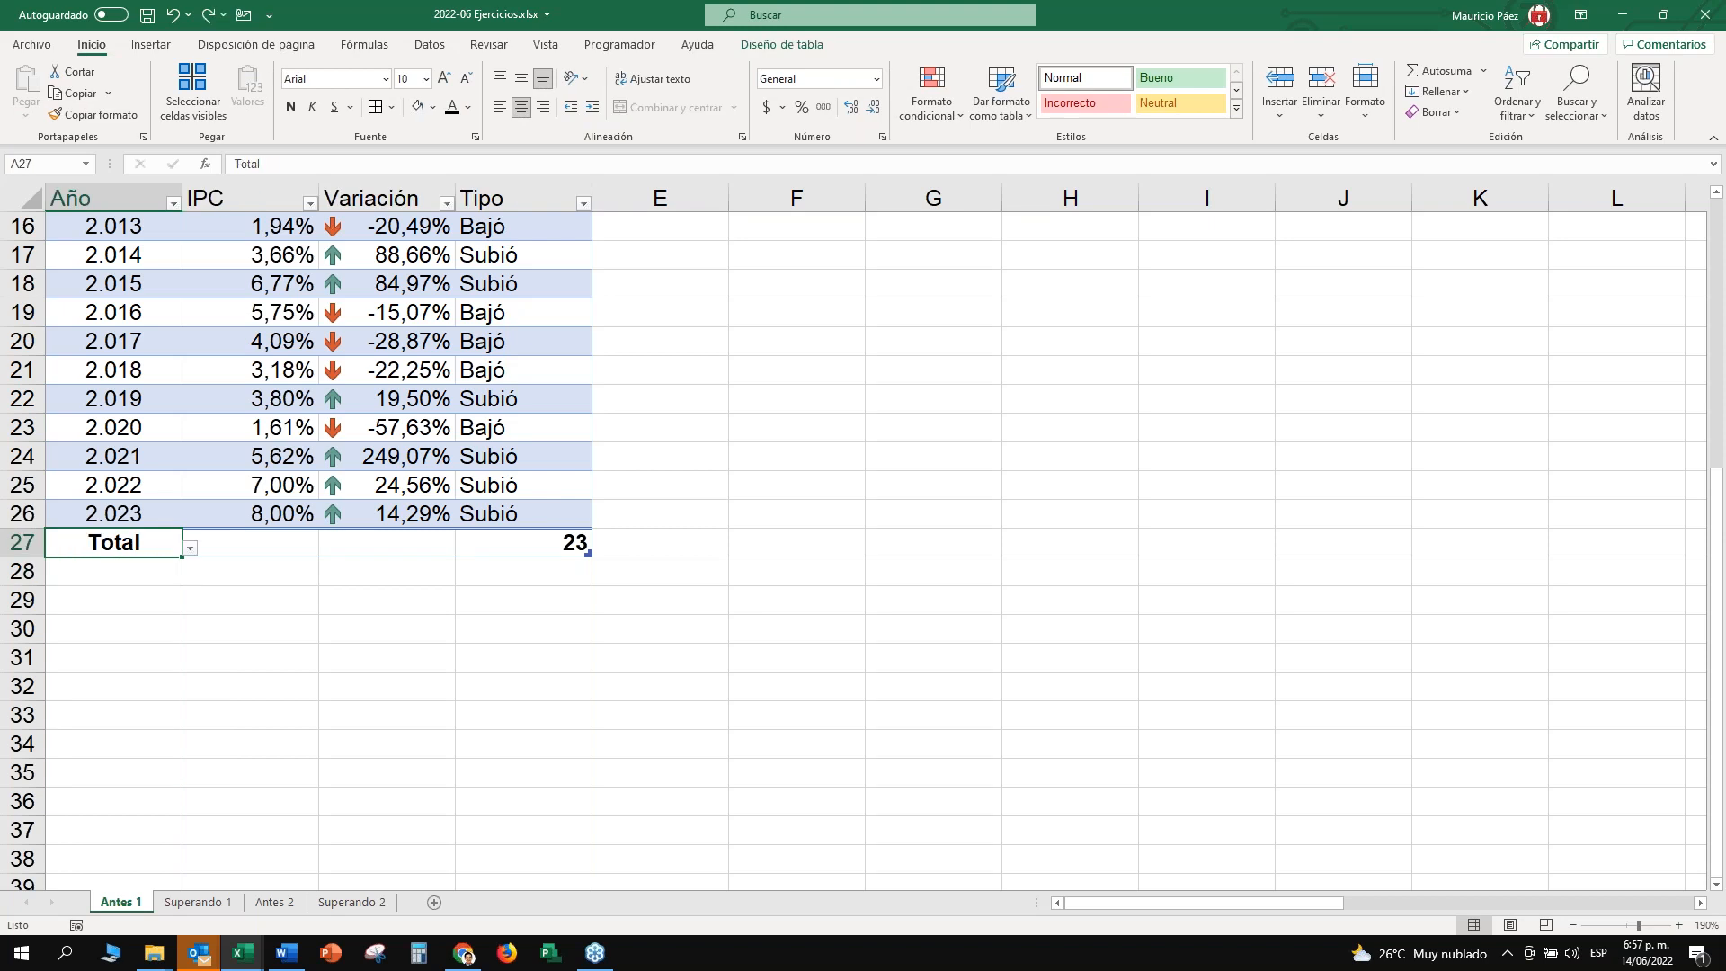
Try the labels Resultado and SubTotal in the Año cell of the total row, and clear that cell.
text(Resultado)
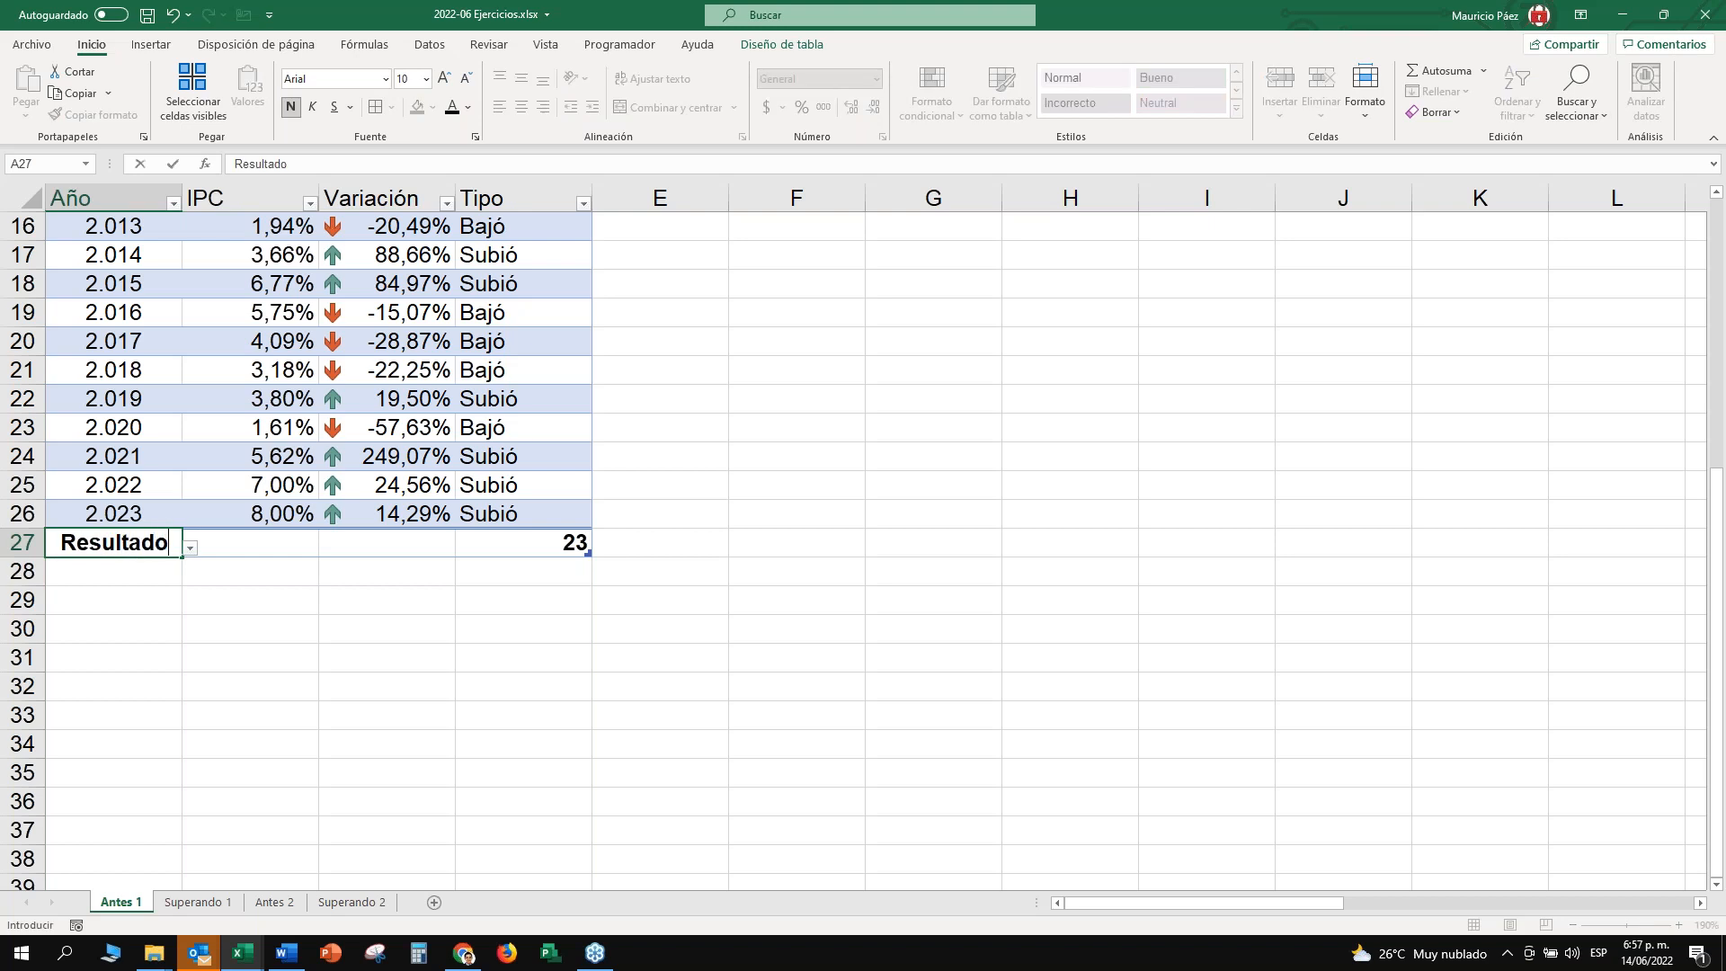
key(Return)
key(Up)
text(SubTotal)
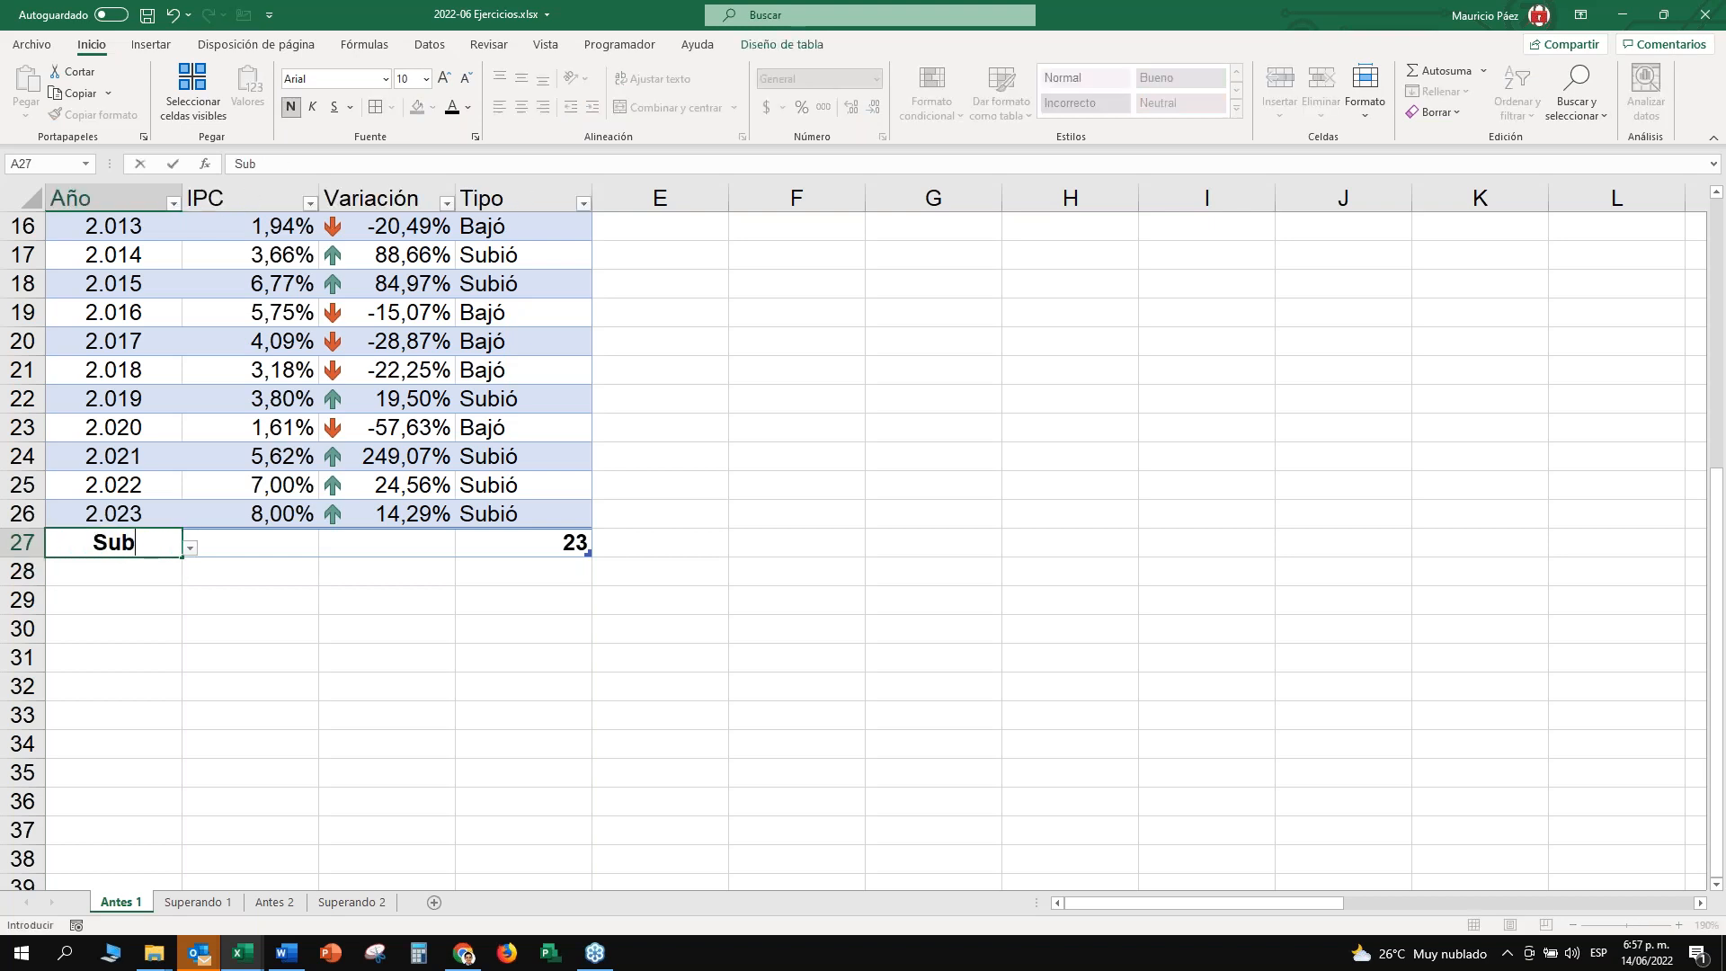
key(Return)
key(Up)
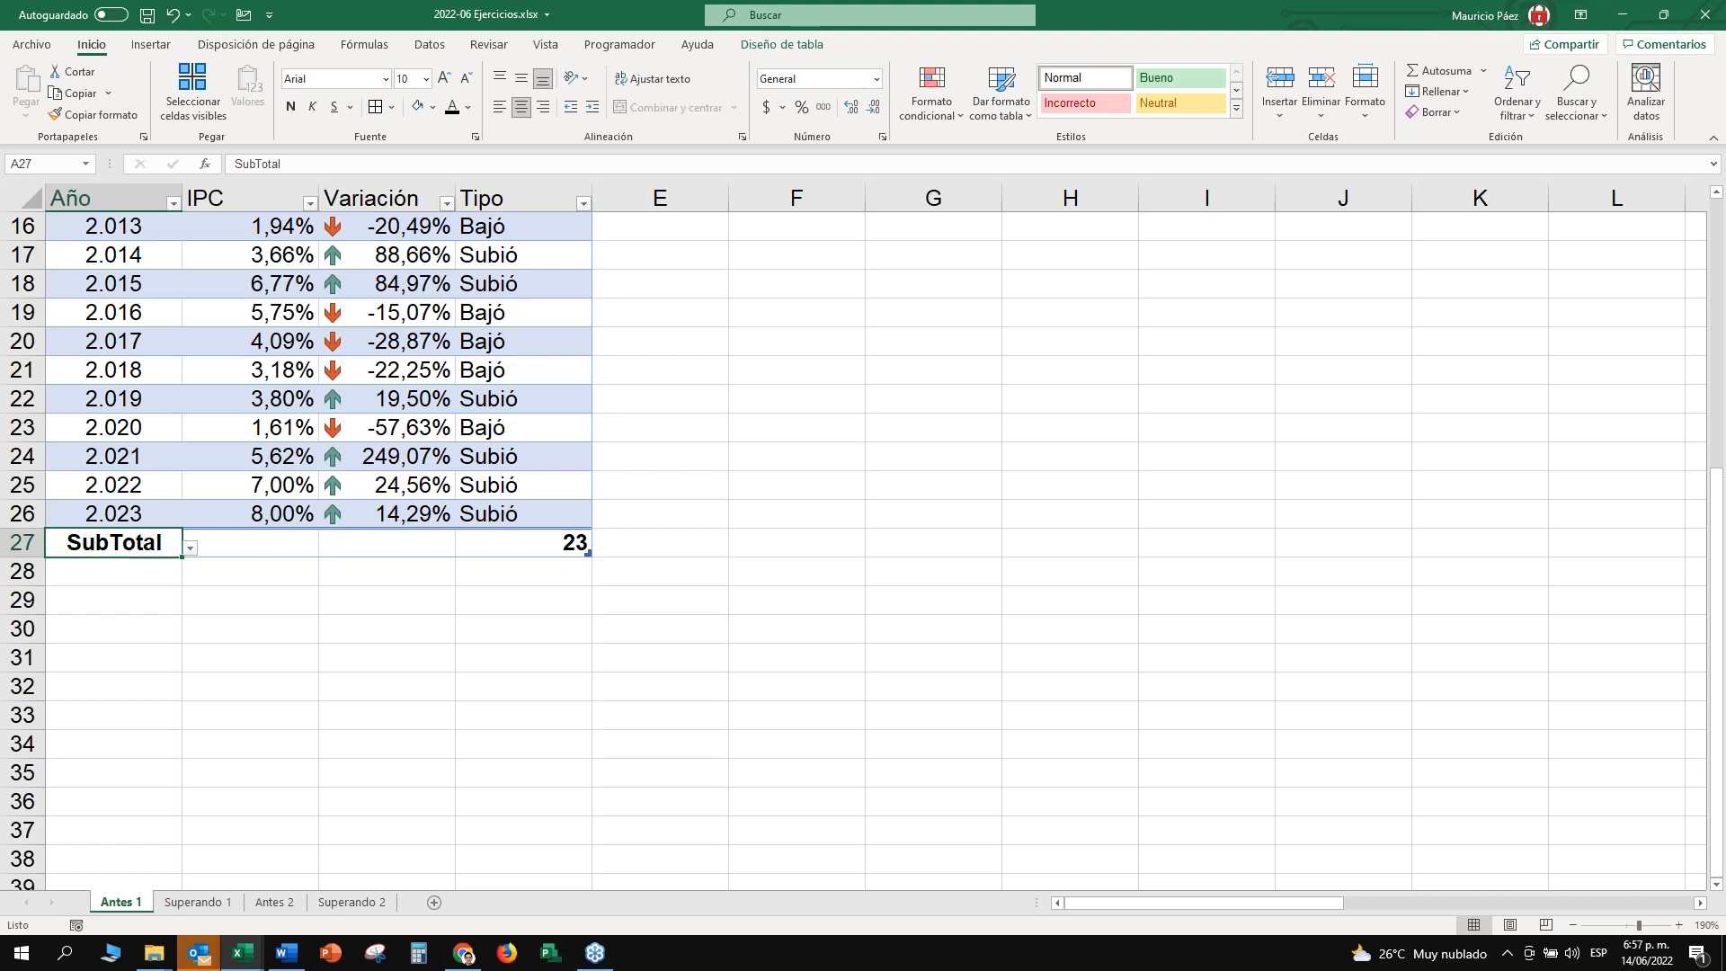
key(Delete)
Try the sample texts asldfjhasd and asdfasdf in the total row's IPC and Variación cells, and clear both cells.
key(Right)
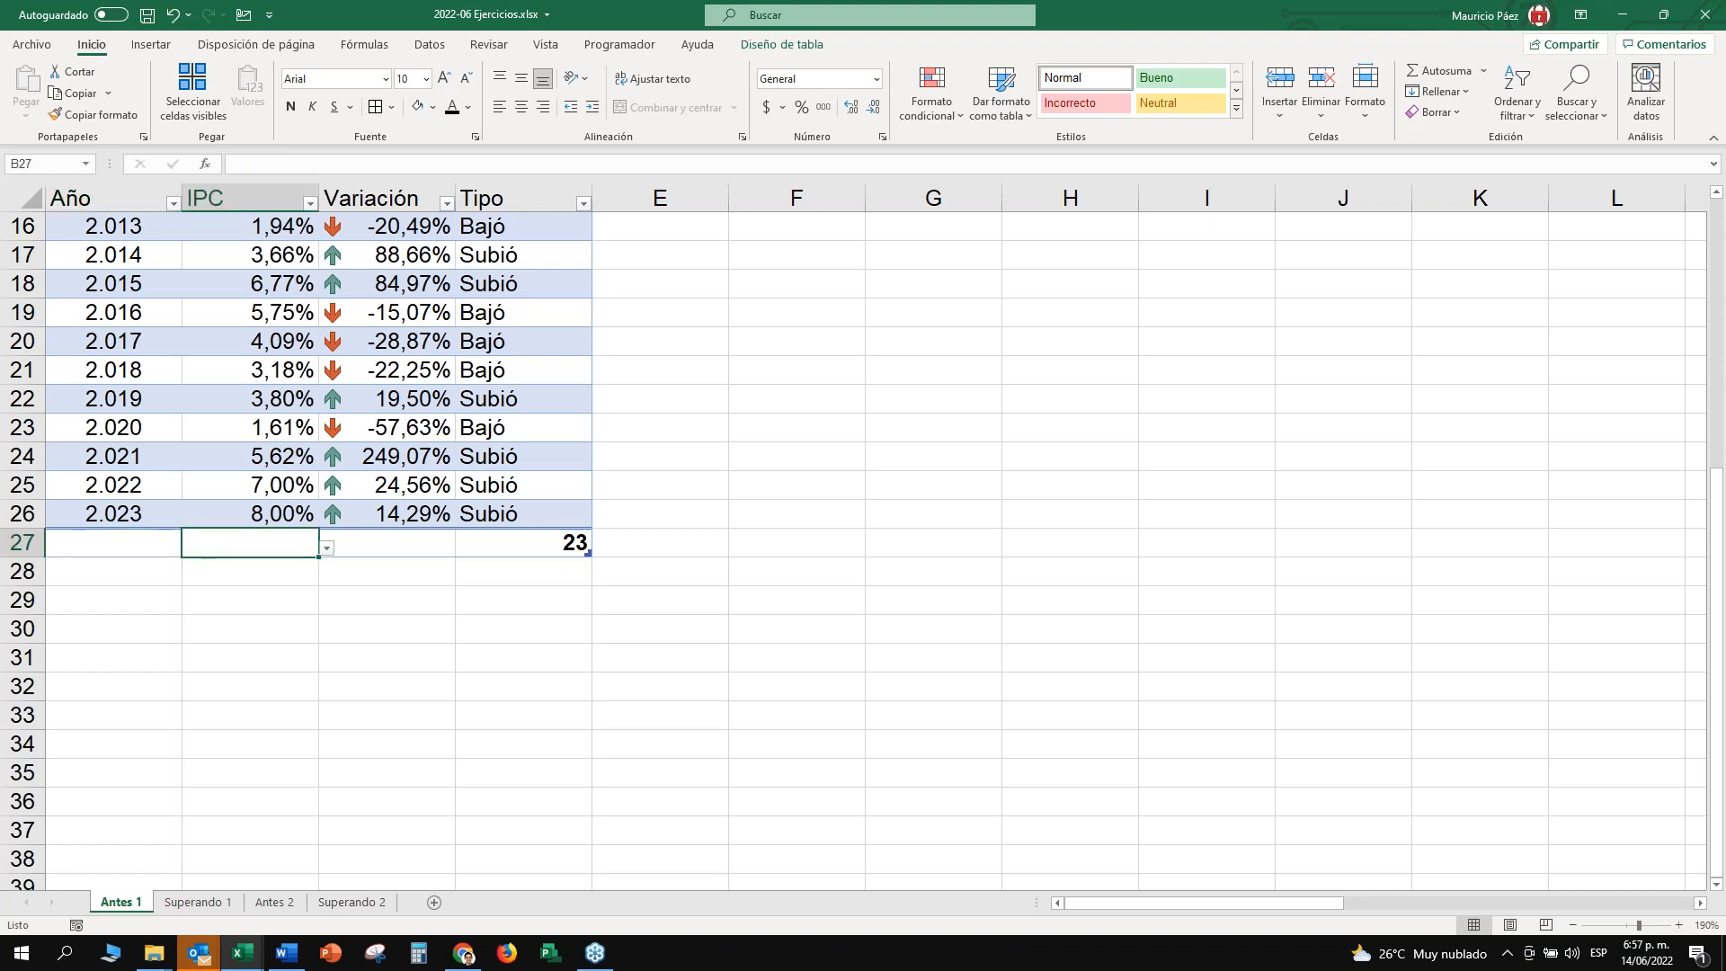
text(asldfjhasd)
key(Return)
key(Up)
key(Right)
text(asdfasdf)
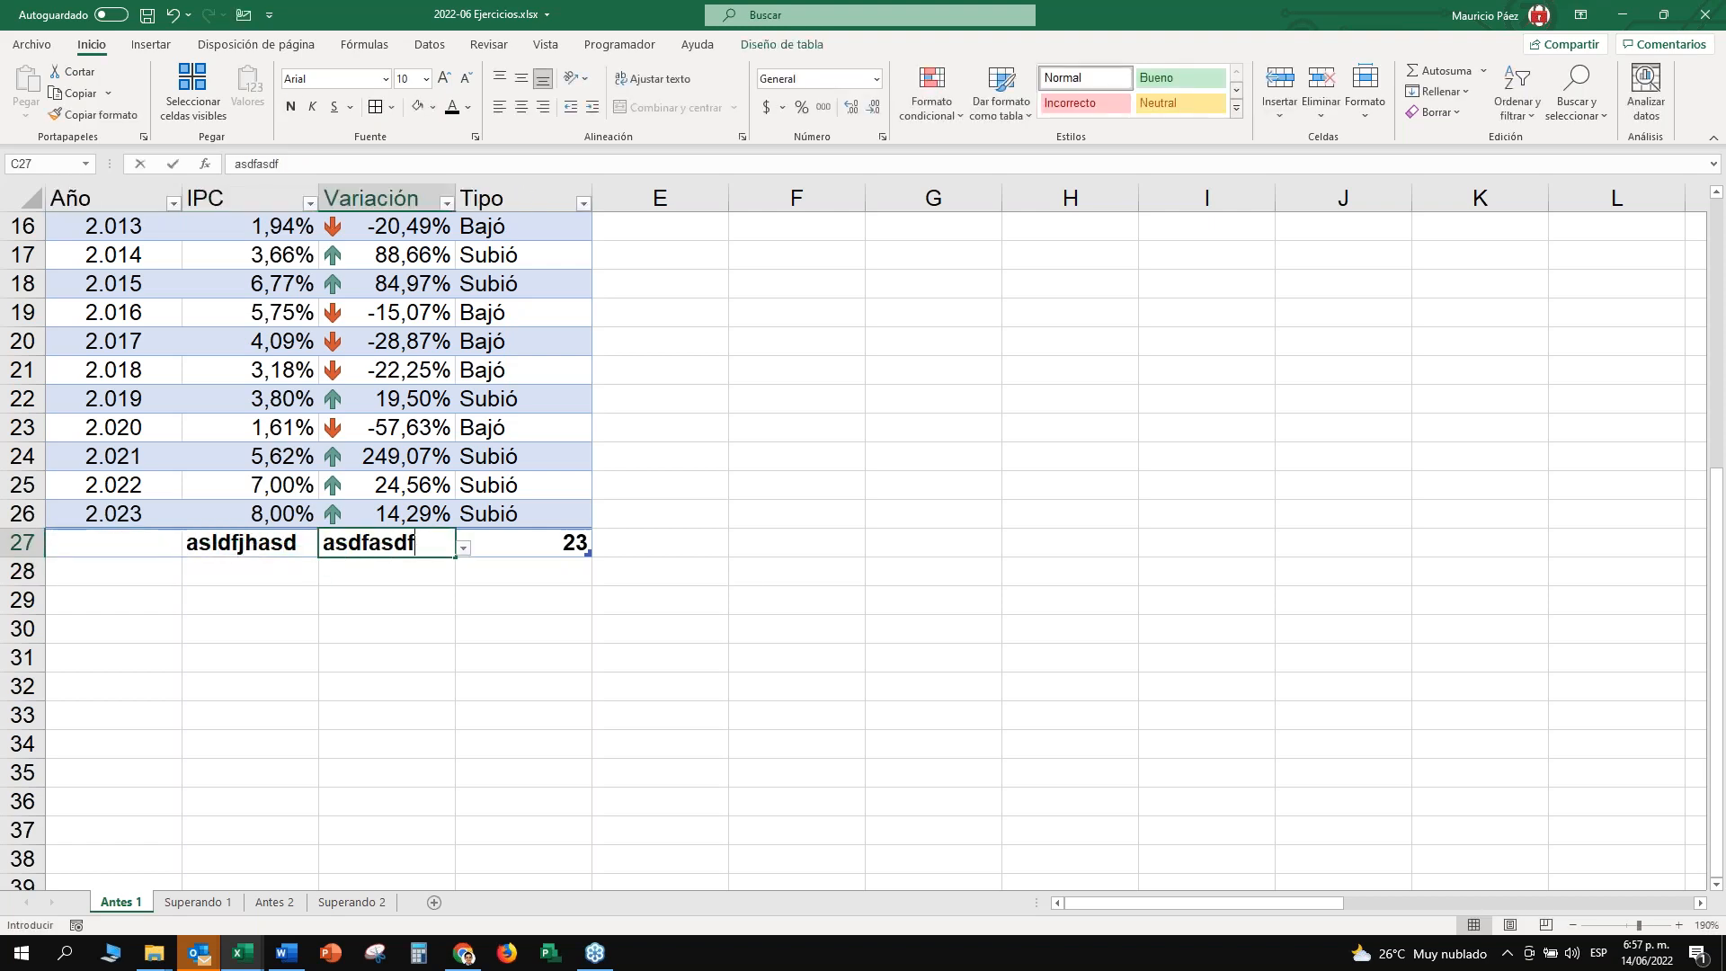
key(Right)
key(Left)
key(Delete)
key(Left)
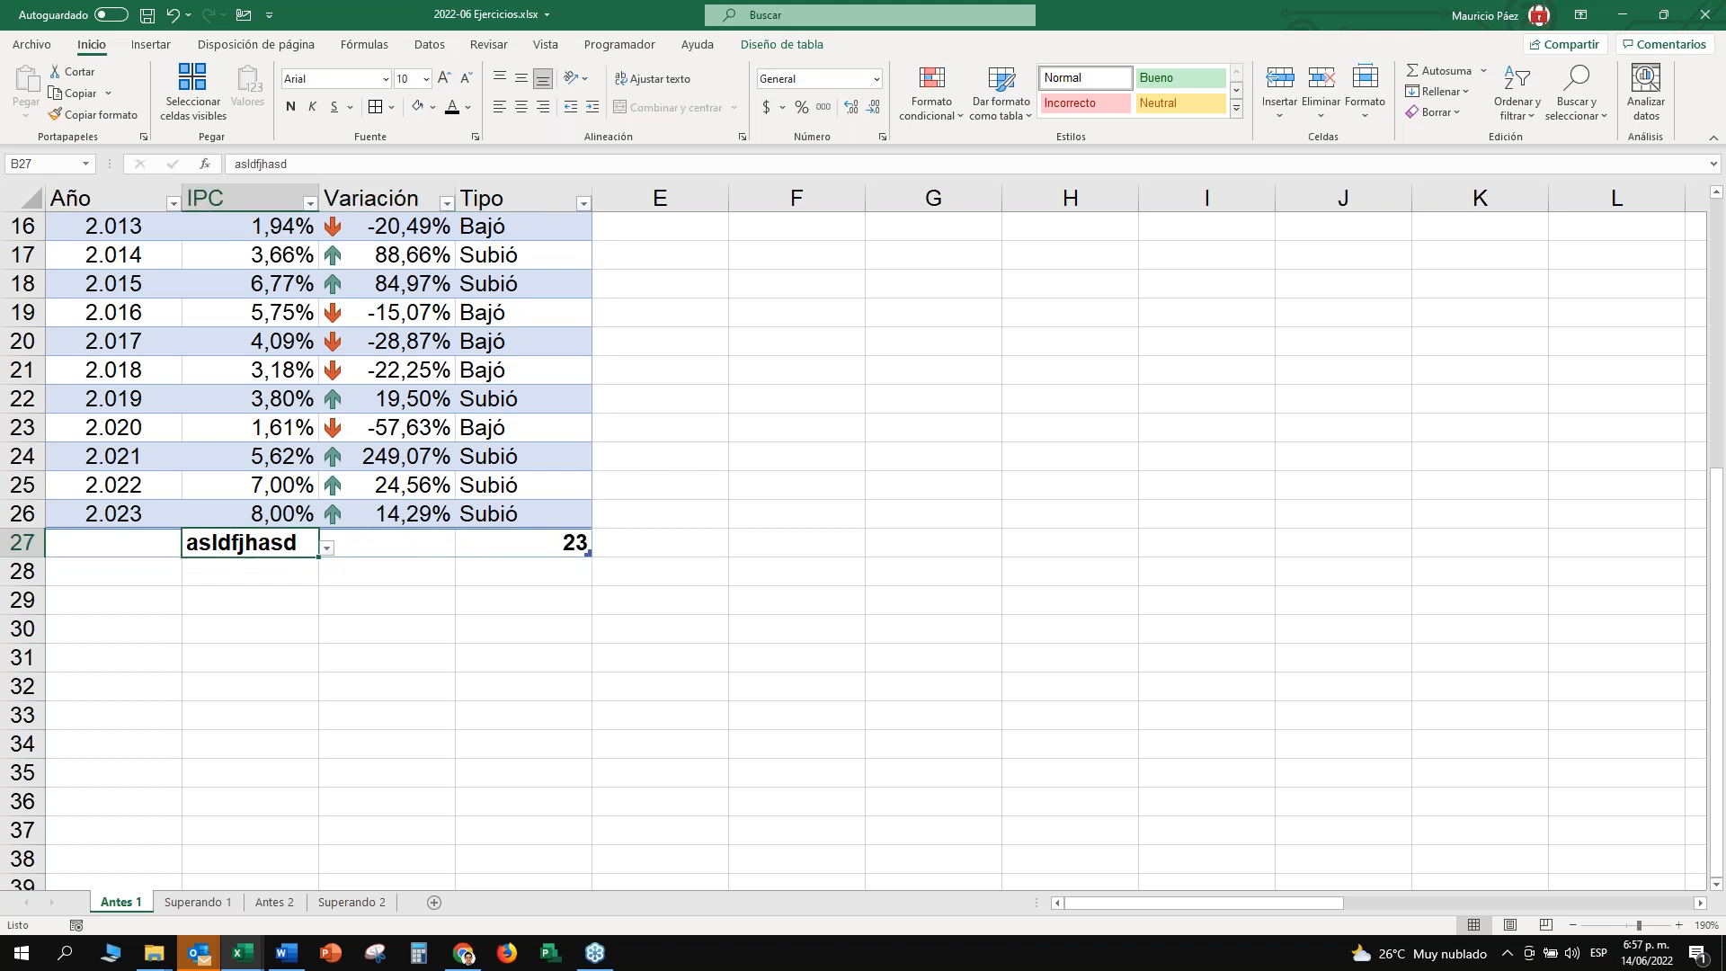
key(Delete)
key(Left)
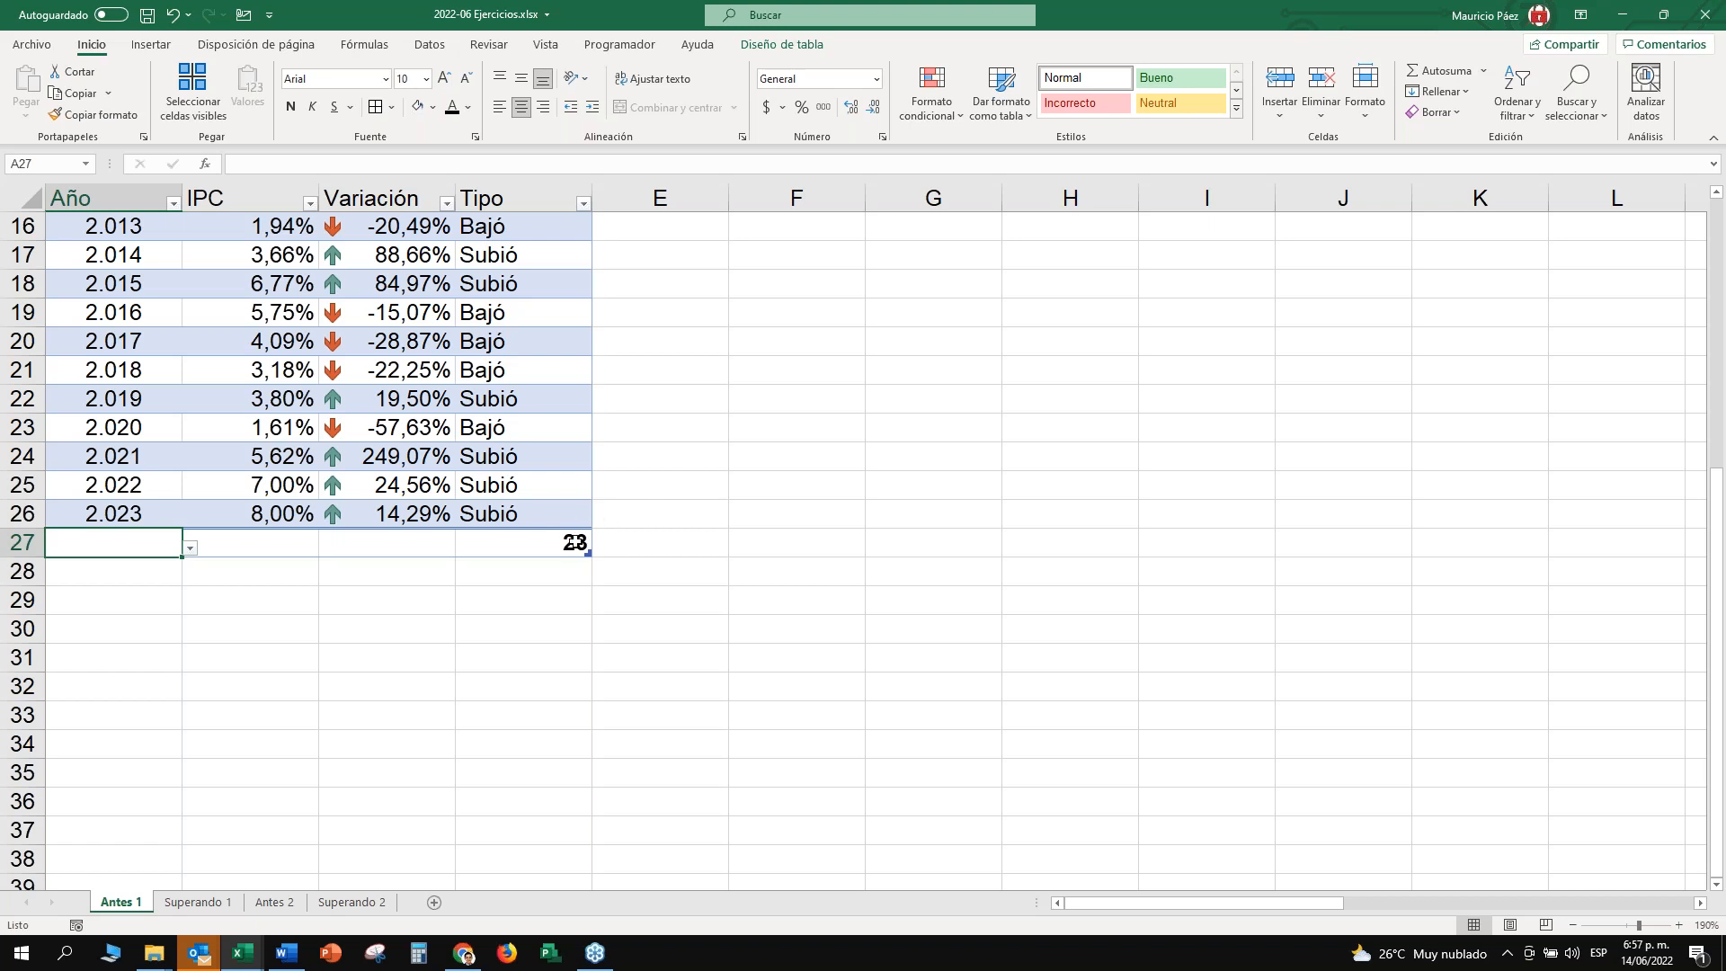
Inspect the SUBTOTALES formula in the Tipo cell of the total row and choose Recuento as its function again.
click(561, 536)
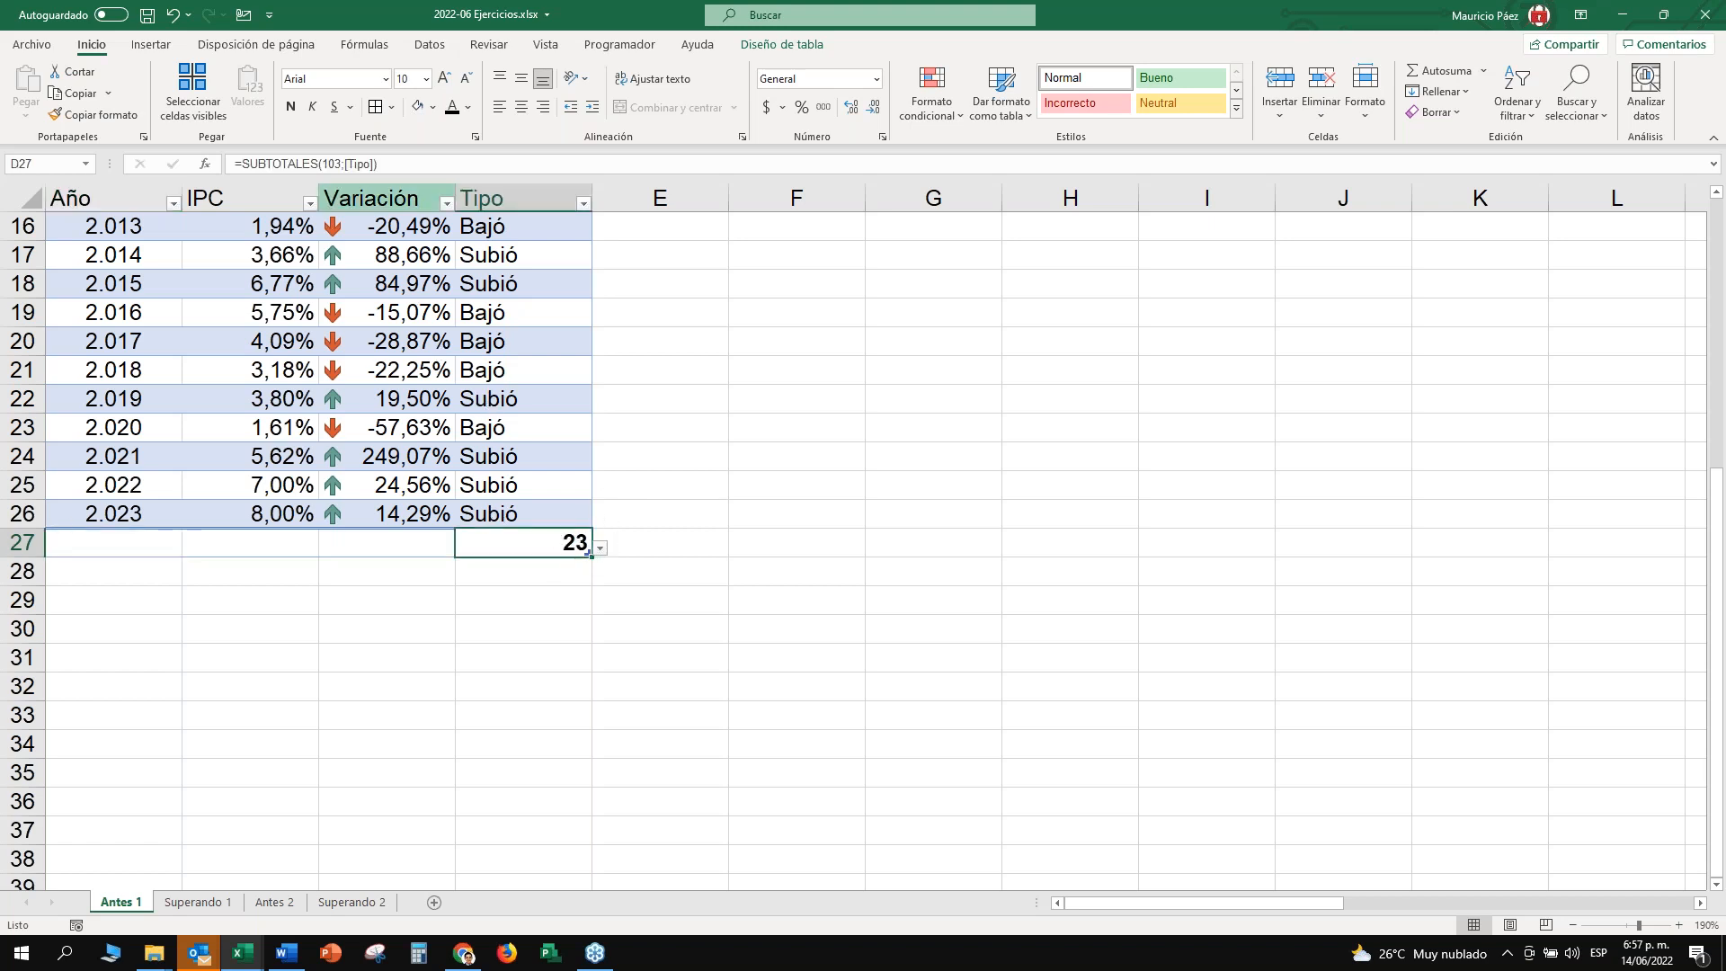
double_click(558, 550)
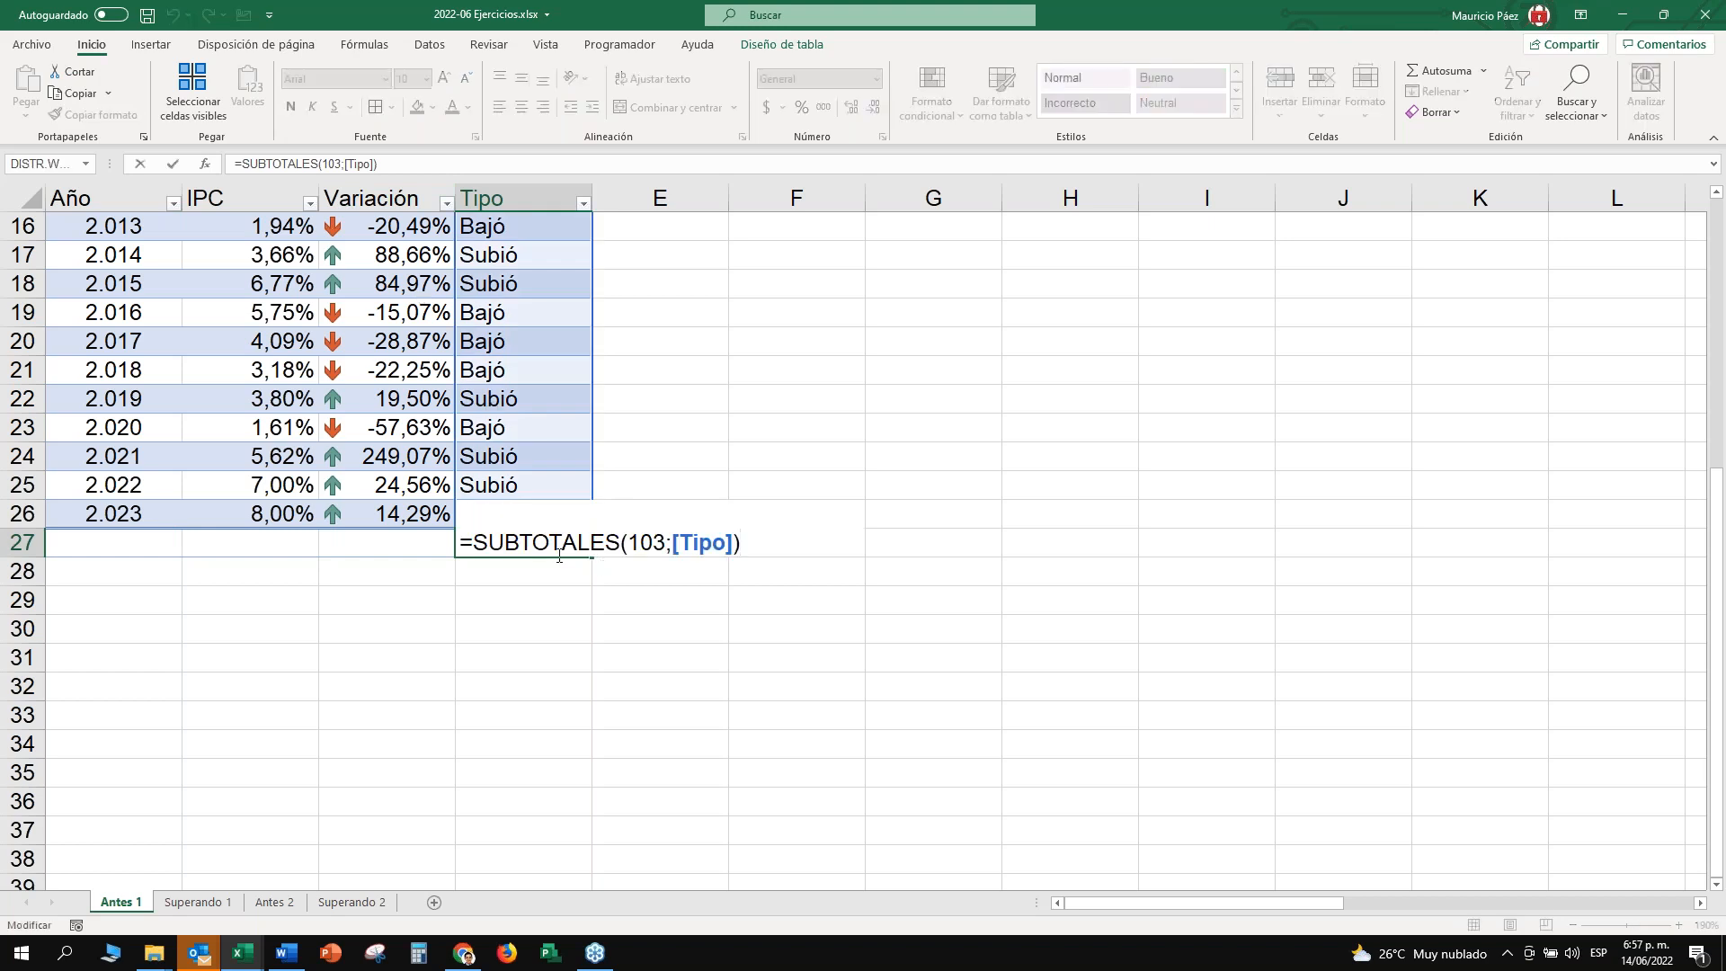
drag(629, 542, 667, 542)
click(699, 543)
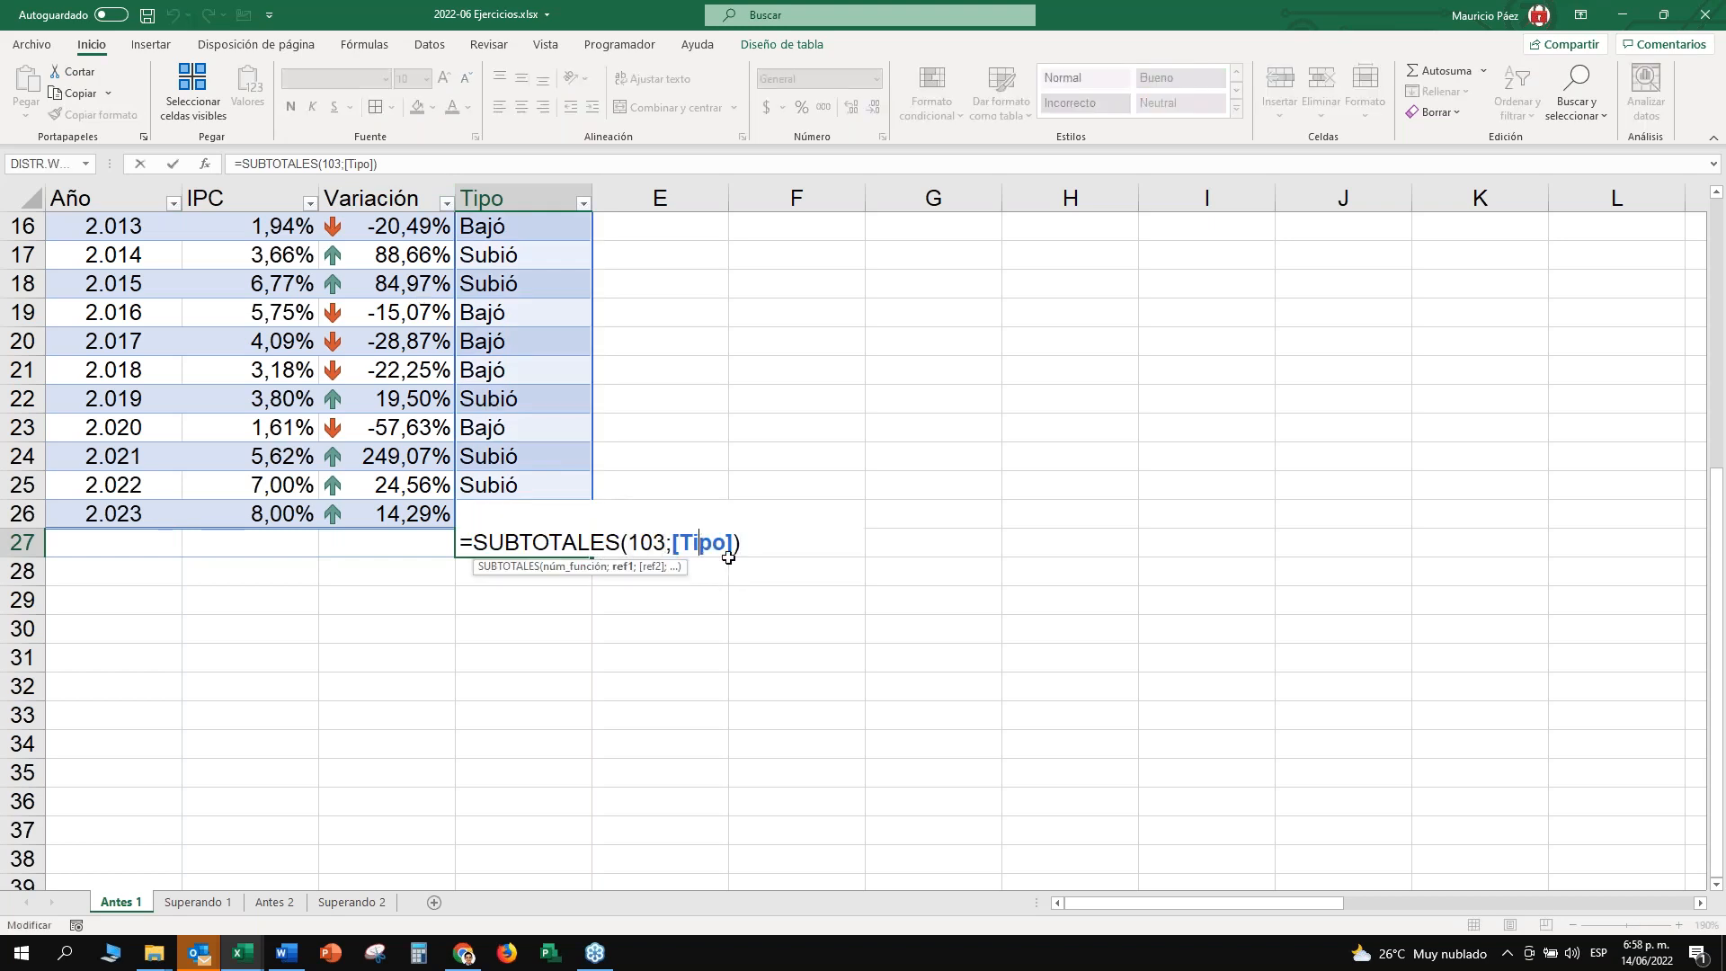
key(ctrl+Return)
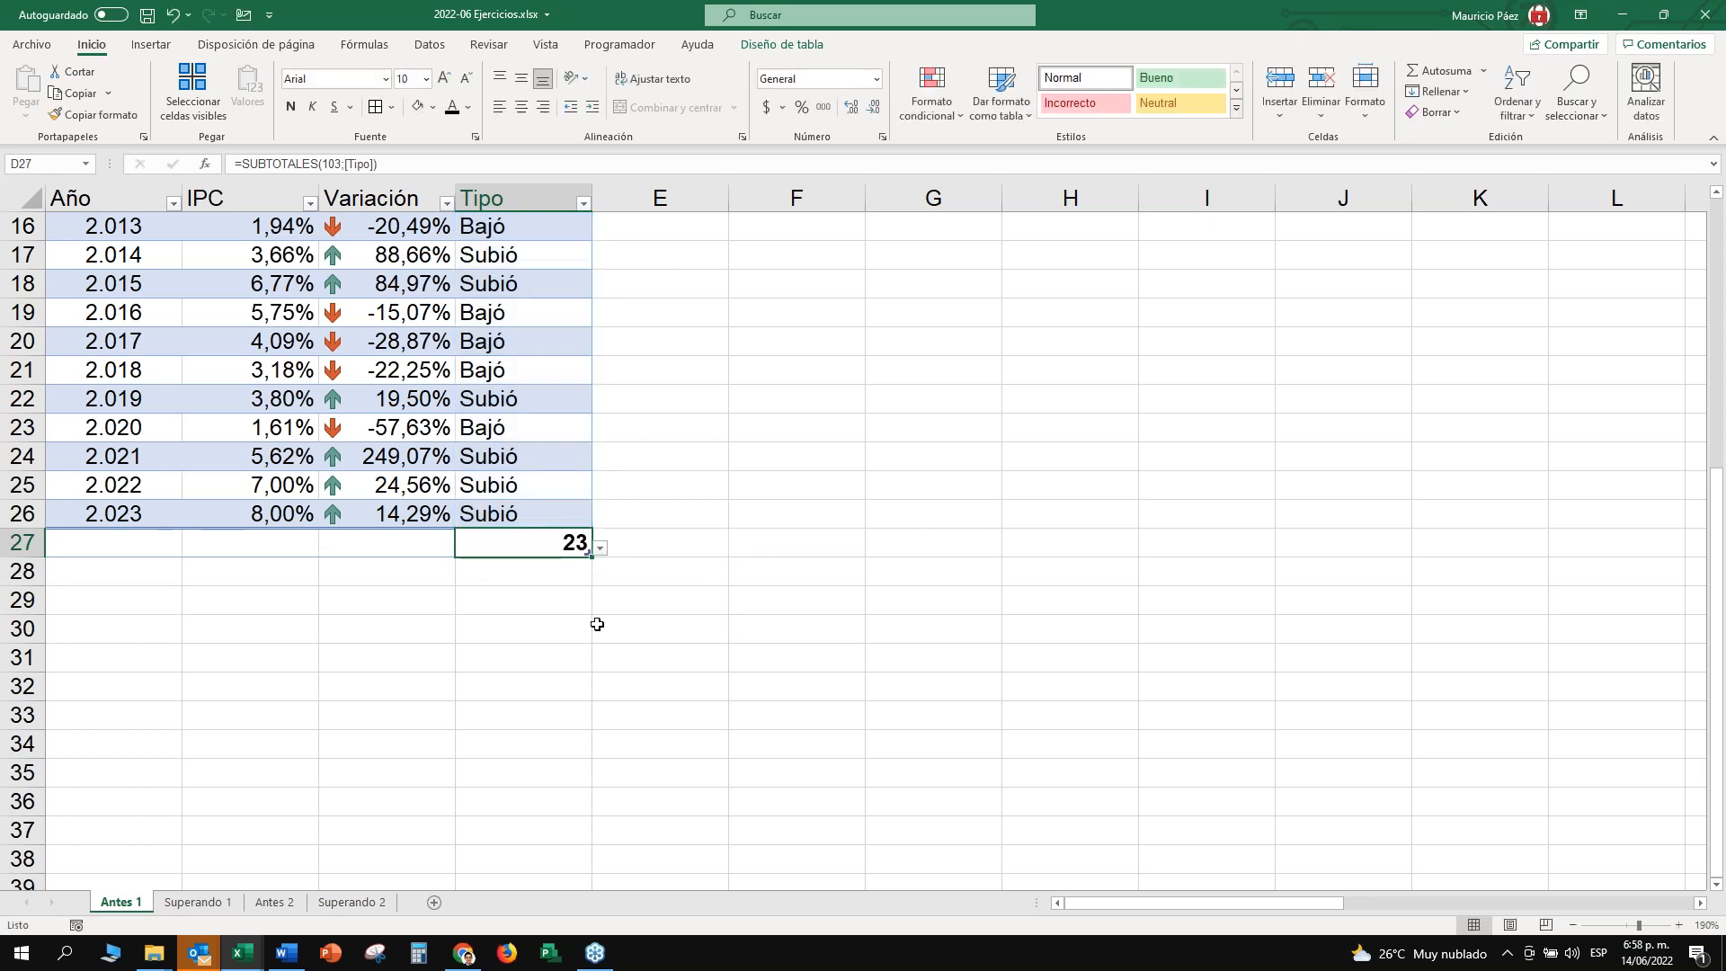
click(600, 550)
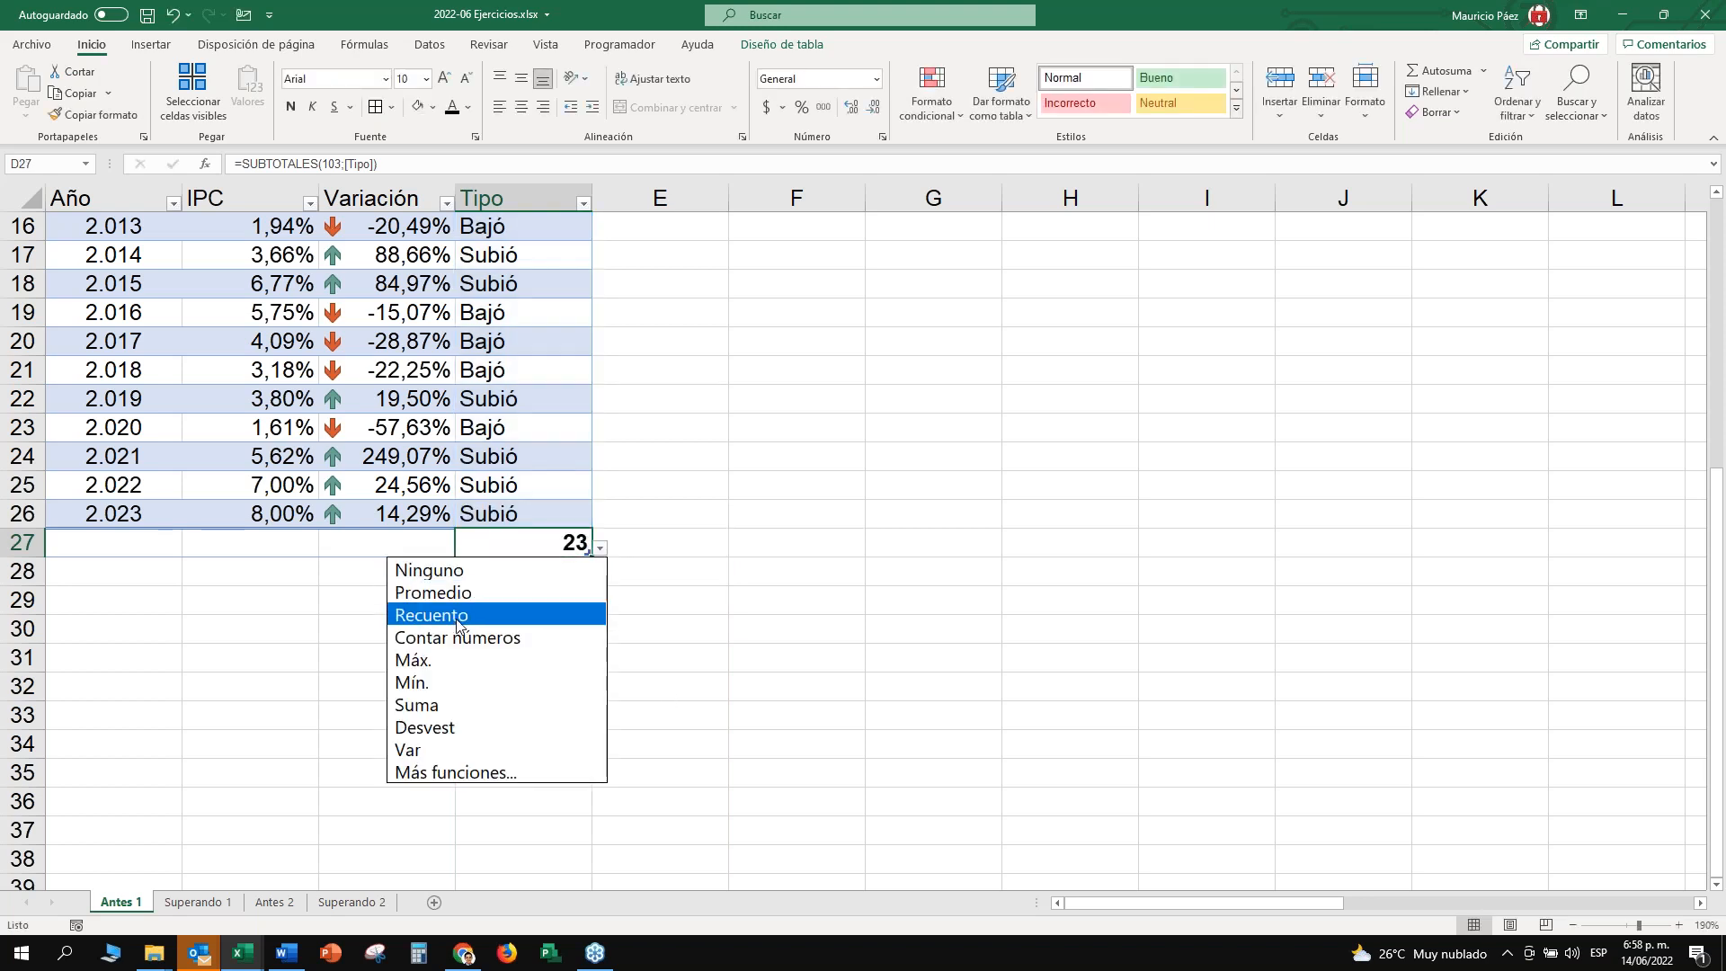
click(452, 619)
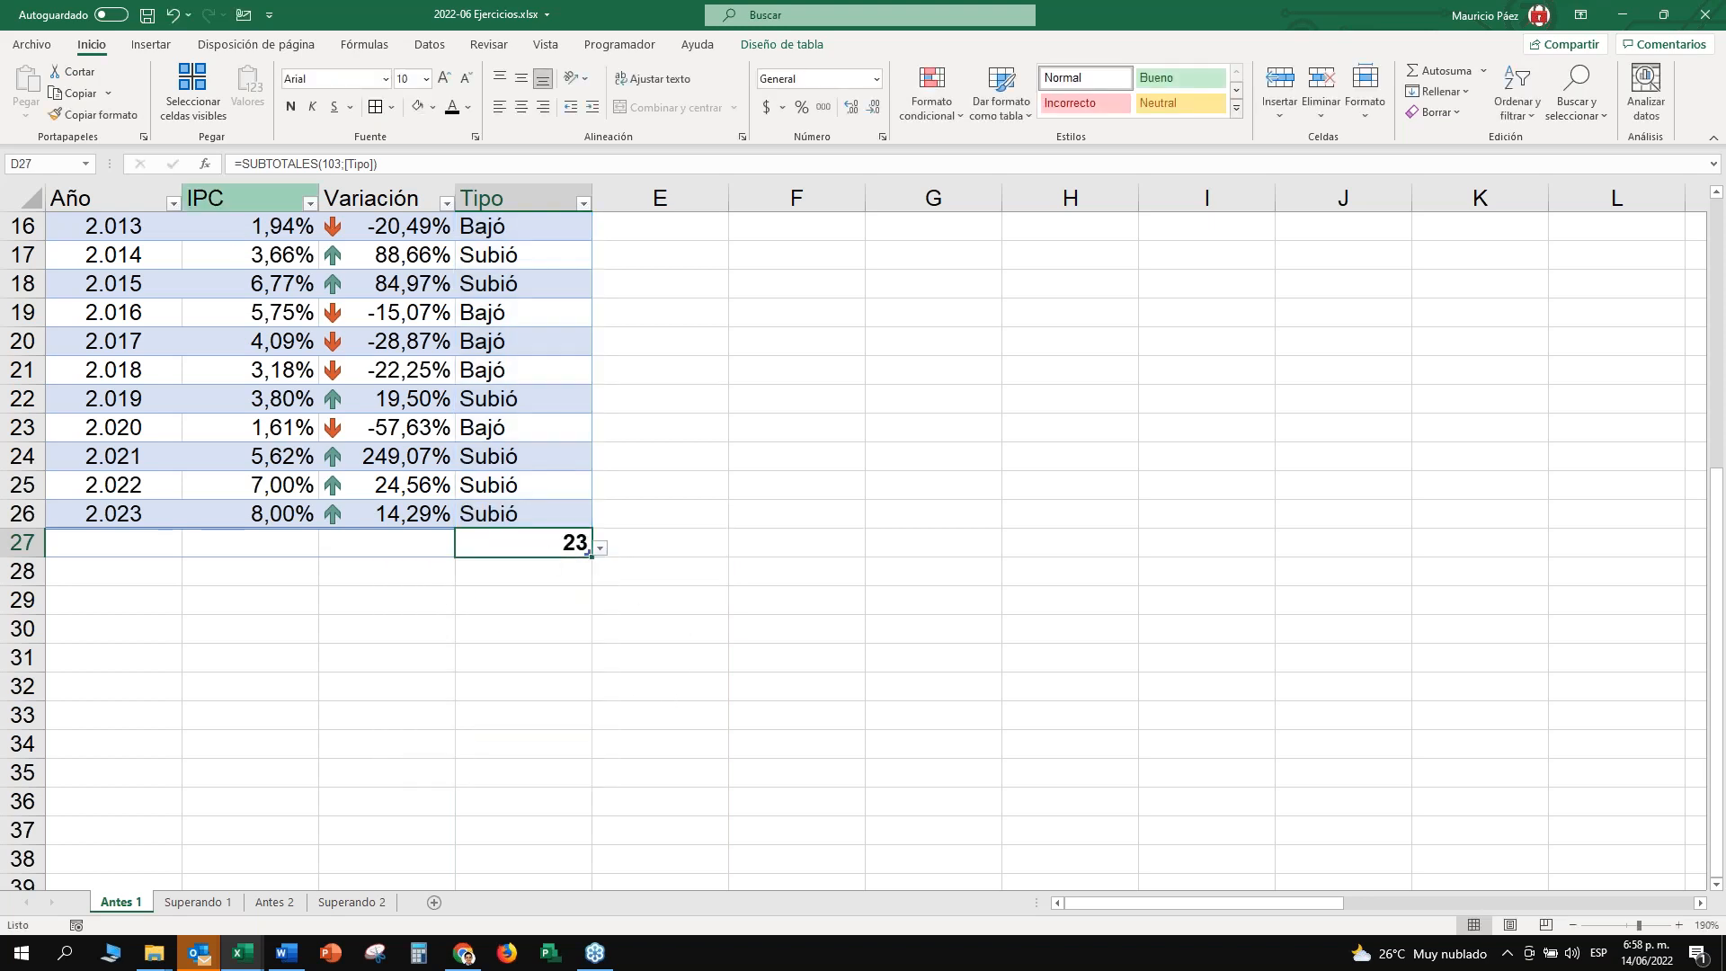
Review the arguments of the Tipo total's SUBTOTALES formula without changing them, and clear the cell.
click(318, 163)
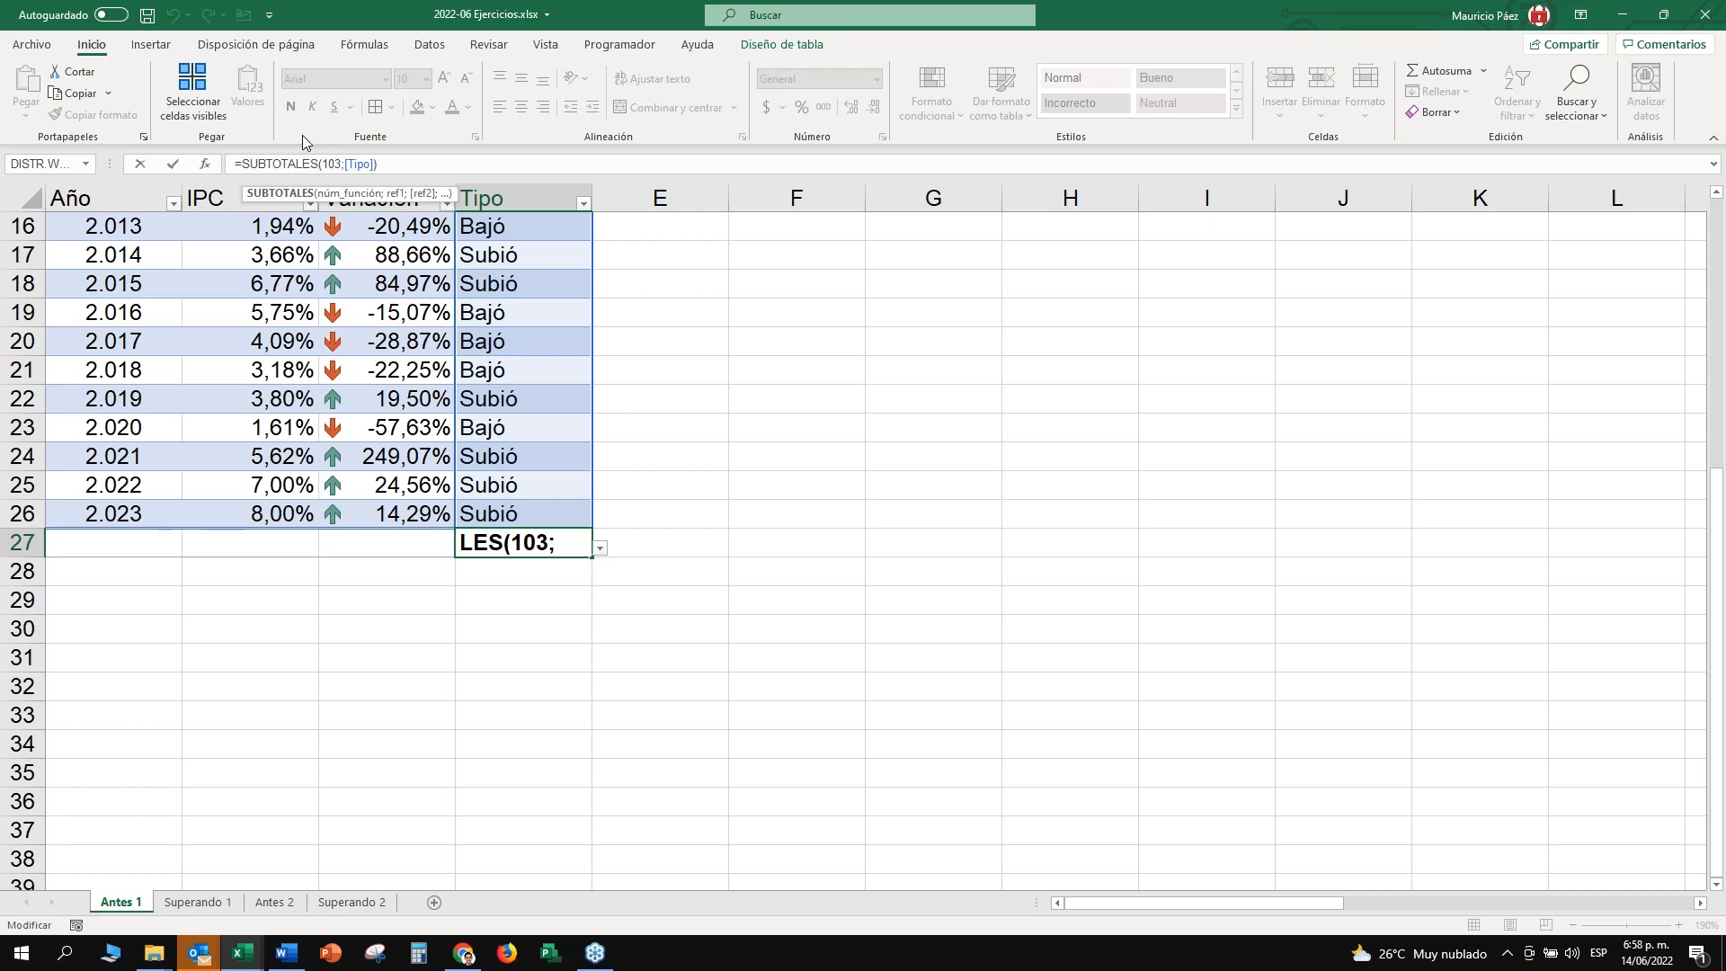
click(325, 164)
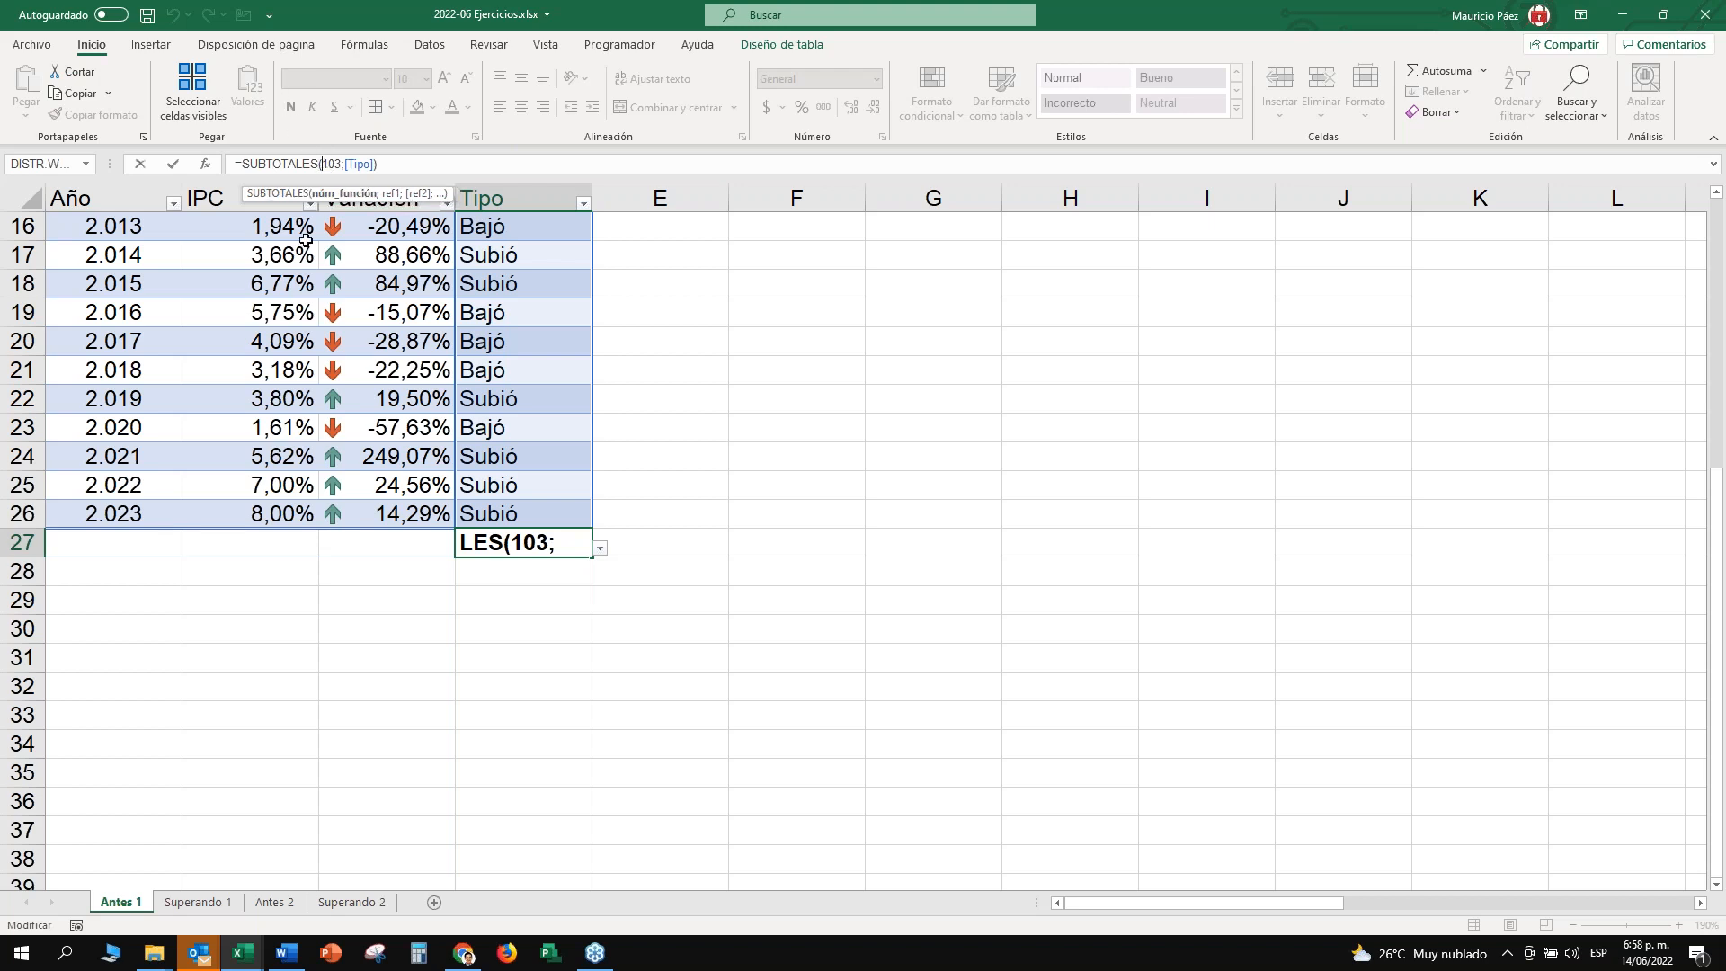
click(285, 163)
click(329, 163)
click(365, 164)
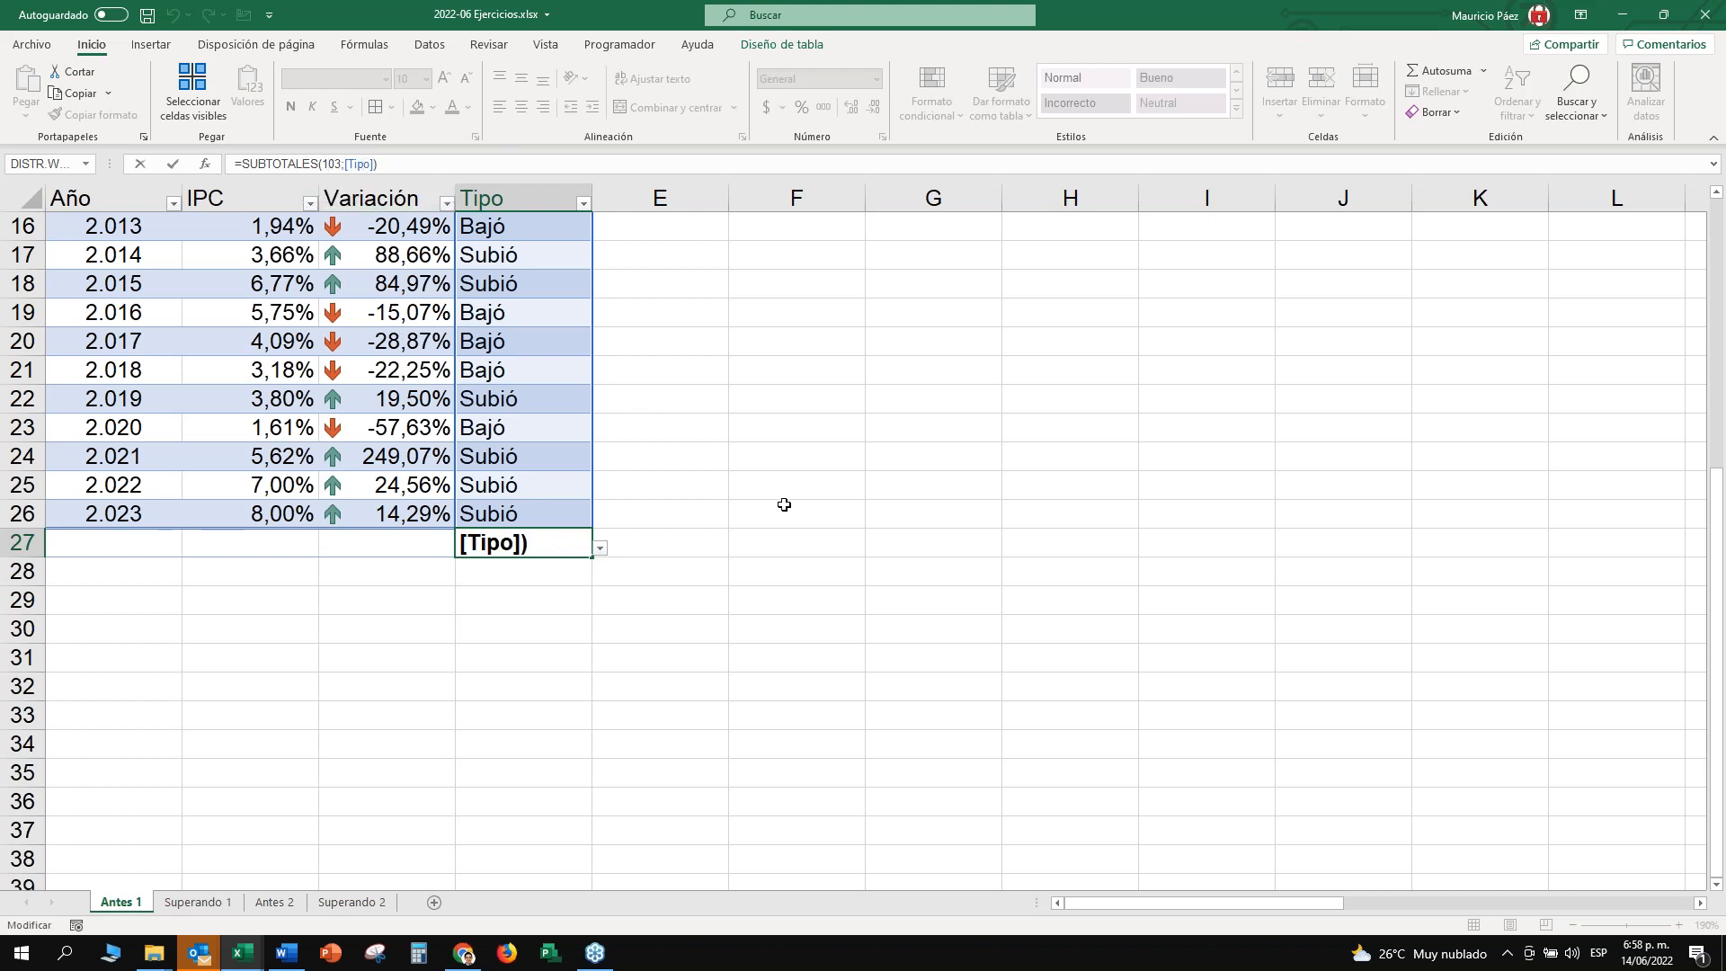
key(Escape)
key(Delete)
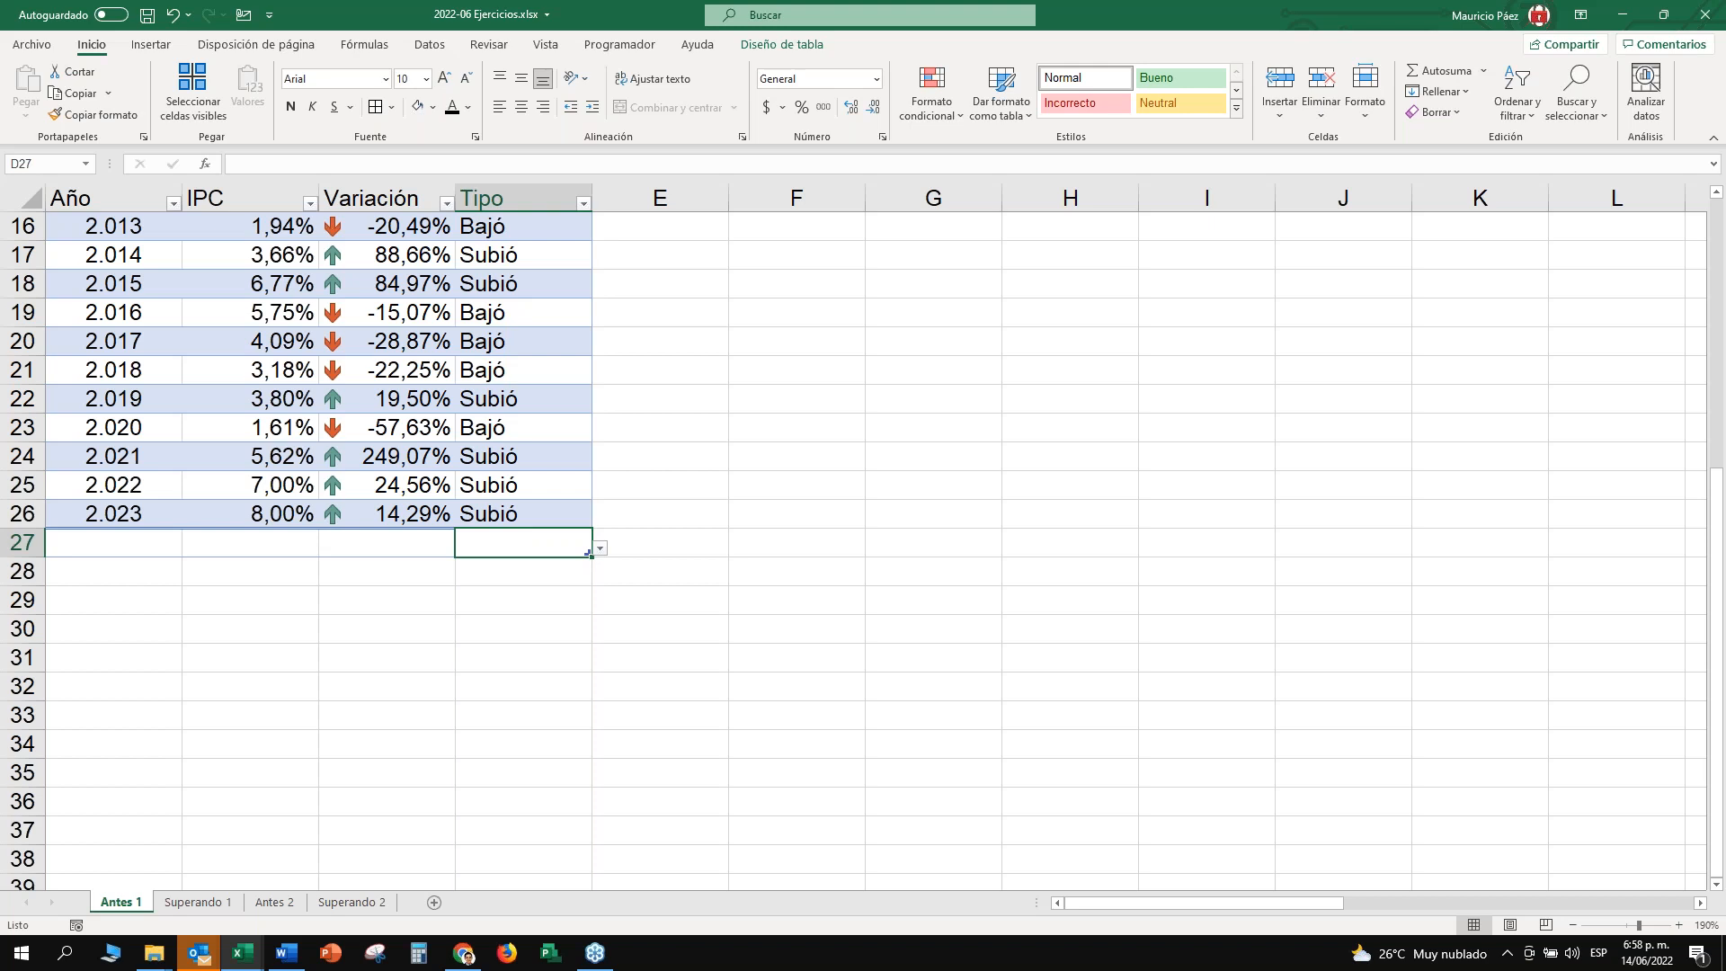
Check which summary functions are offered for the empty Tipo cell of the total row, without choosing one.
click(369, 542)
click(507, 555)
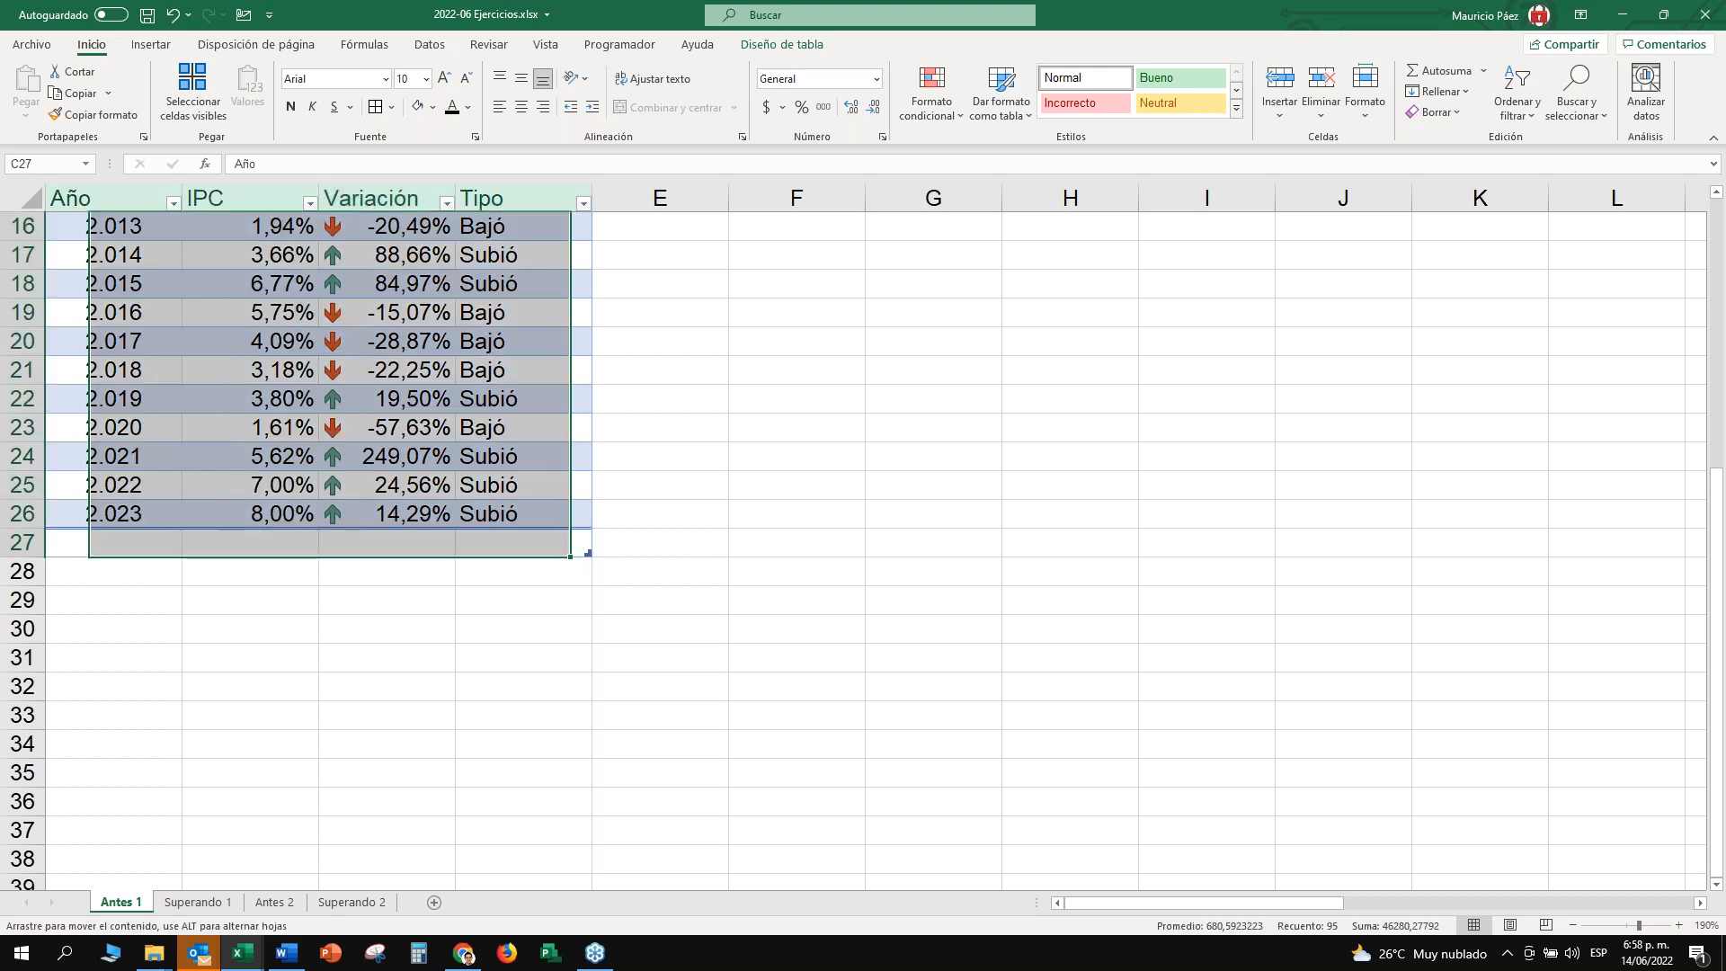
click(507, 544)
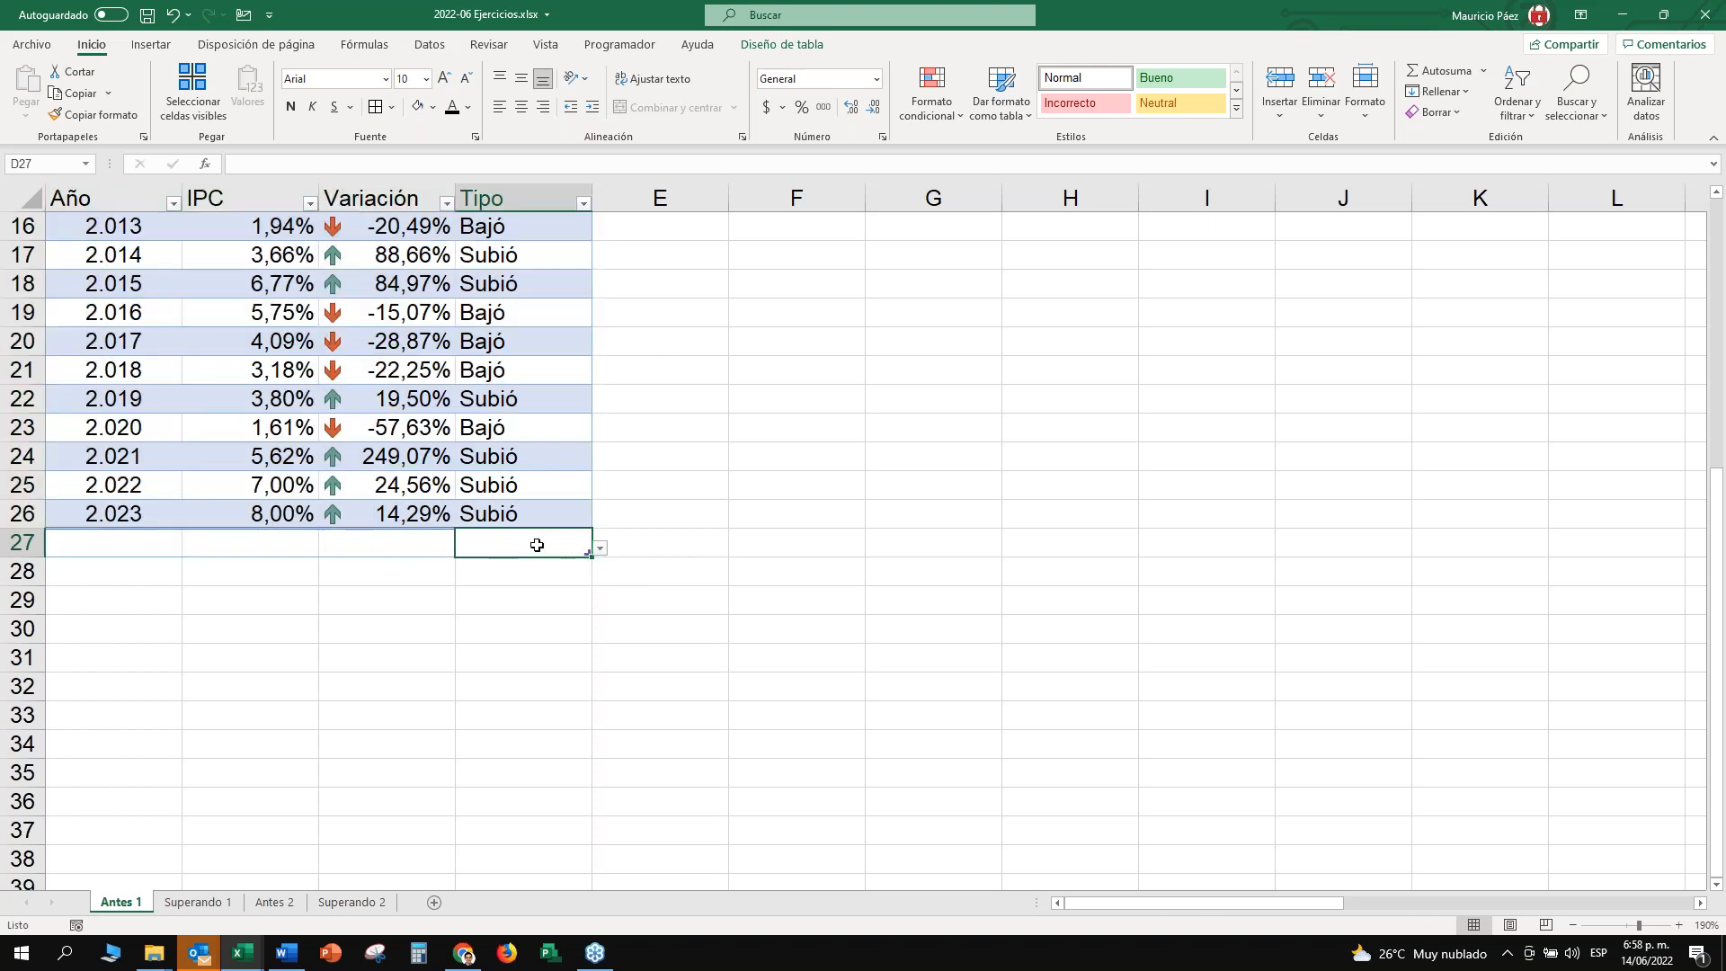
click(600, 549)
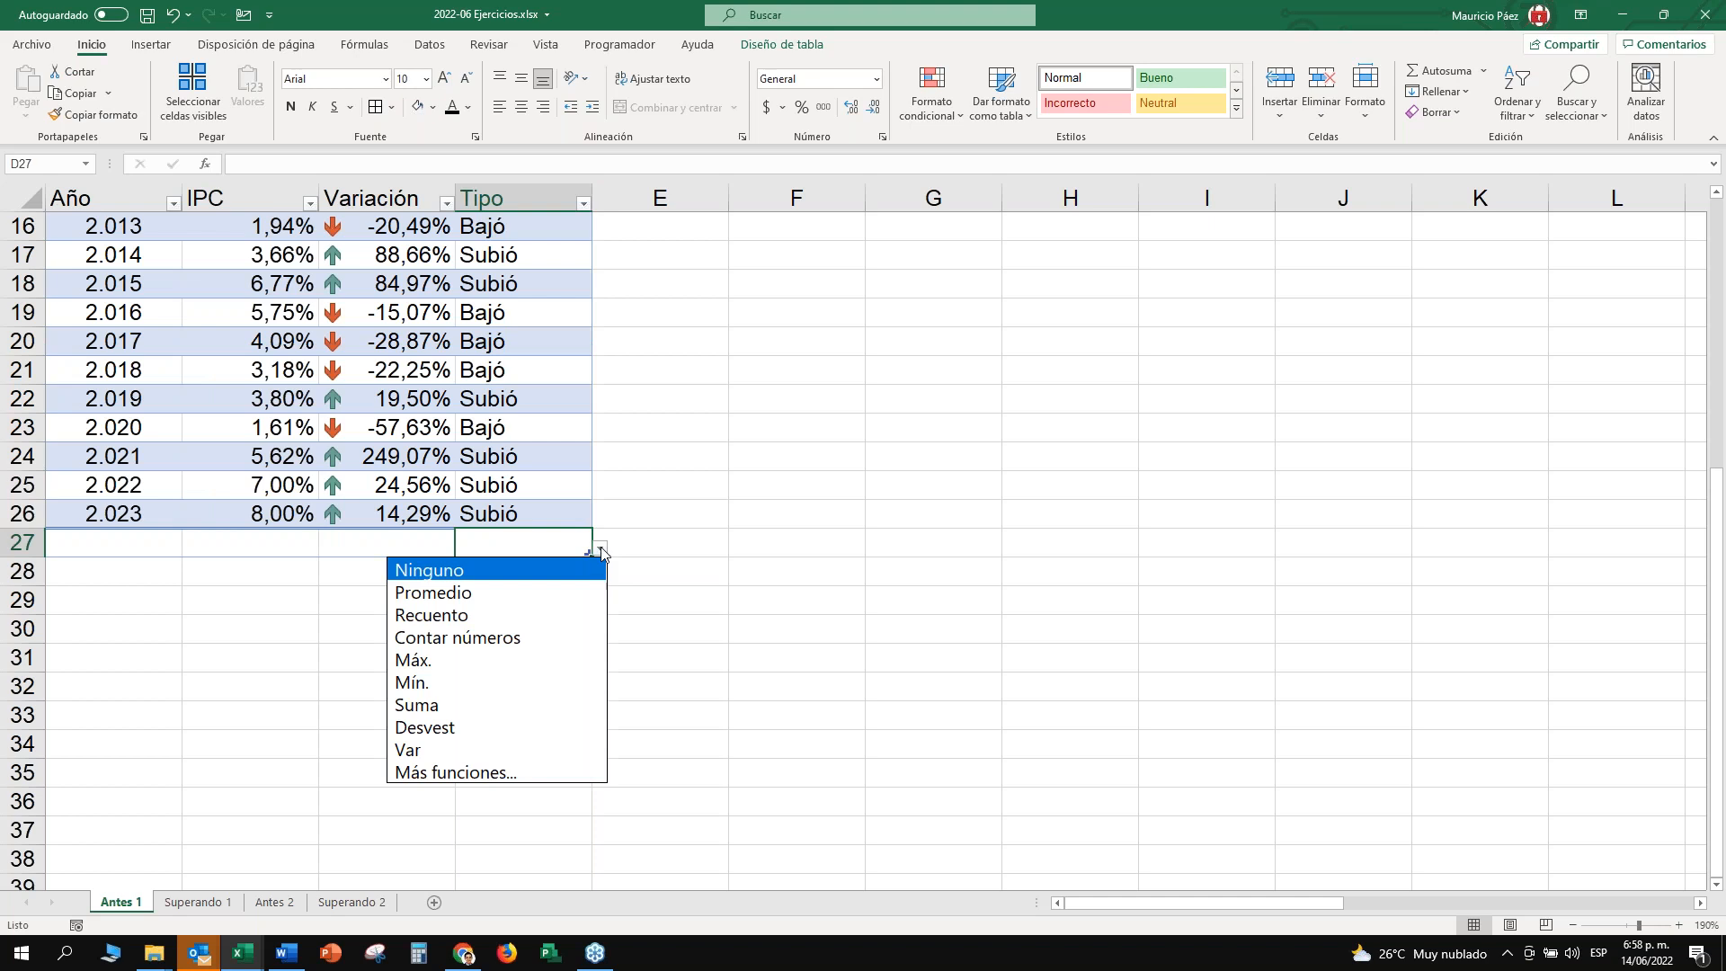
click(600, 550)
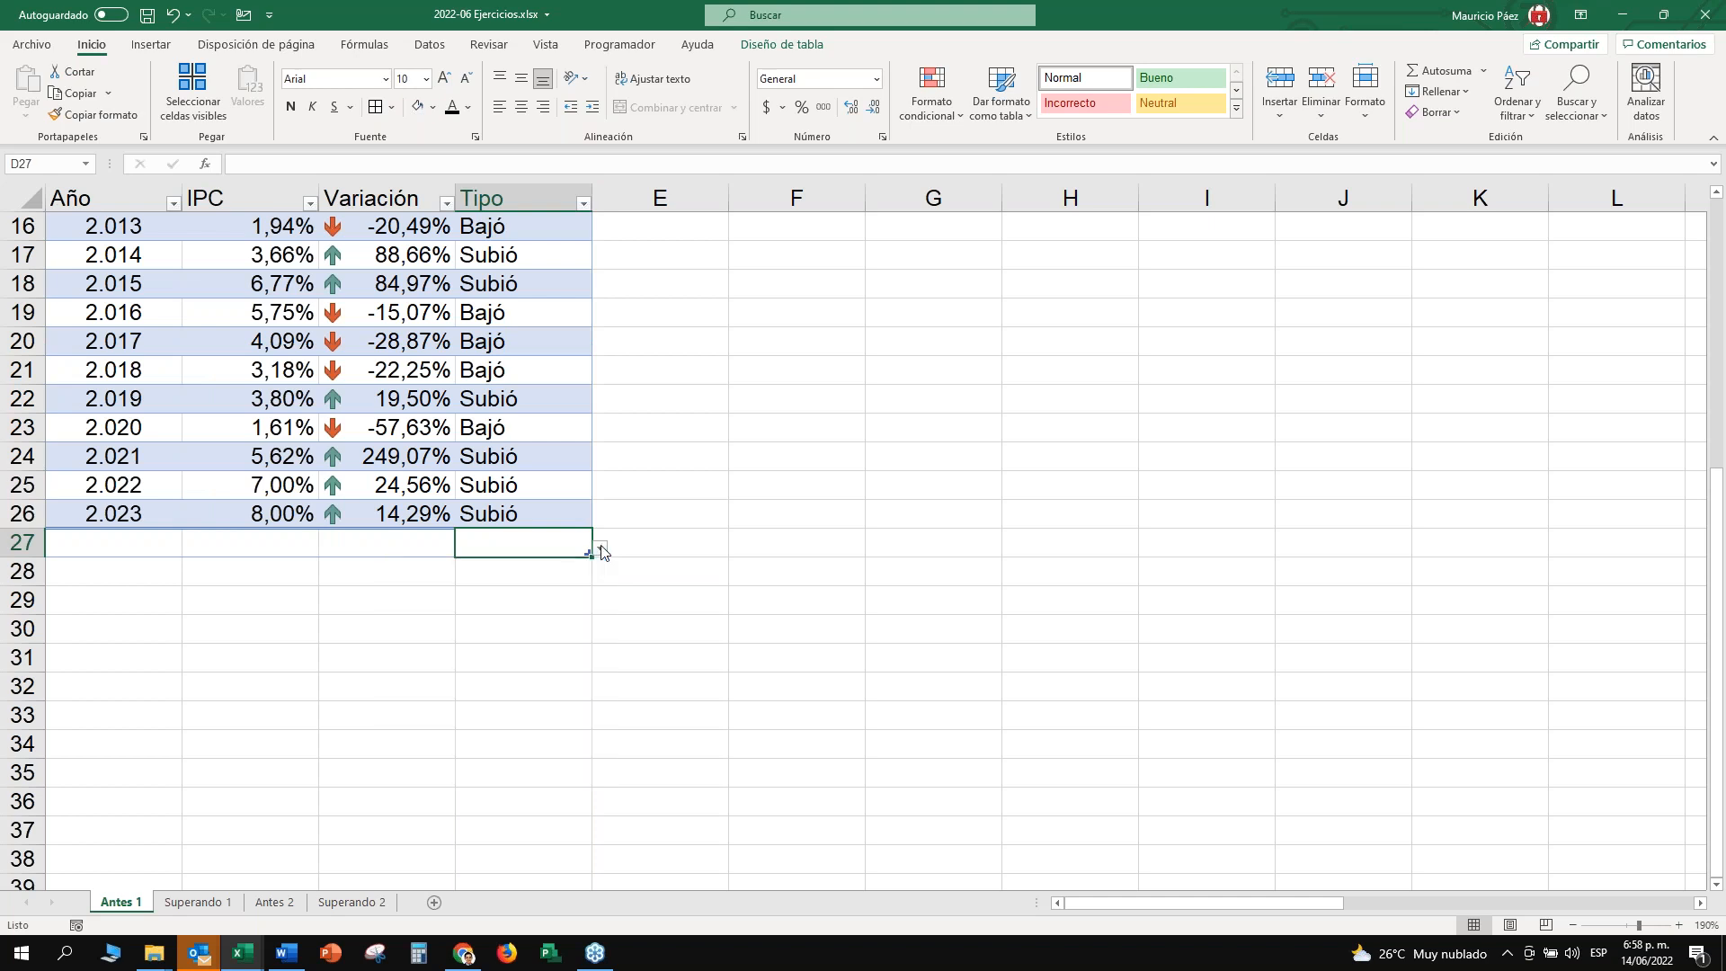
Set the Variación cell of the total row to Promedio and look over the column's values.
click(409, 552)
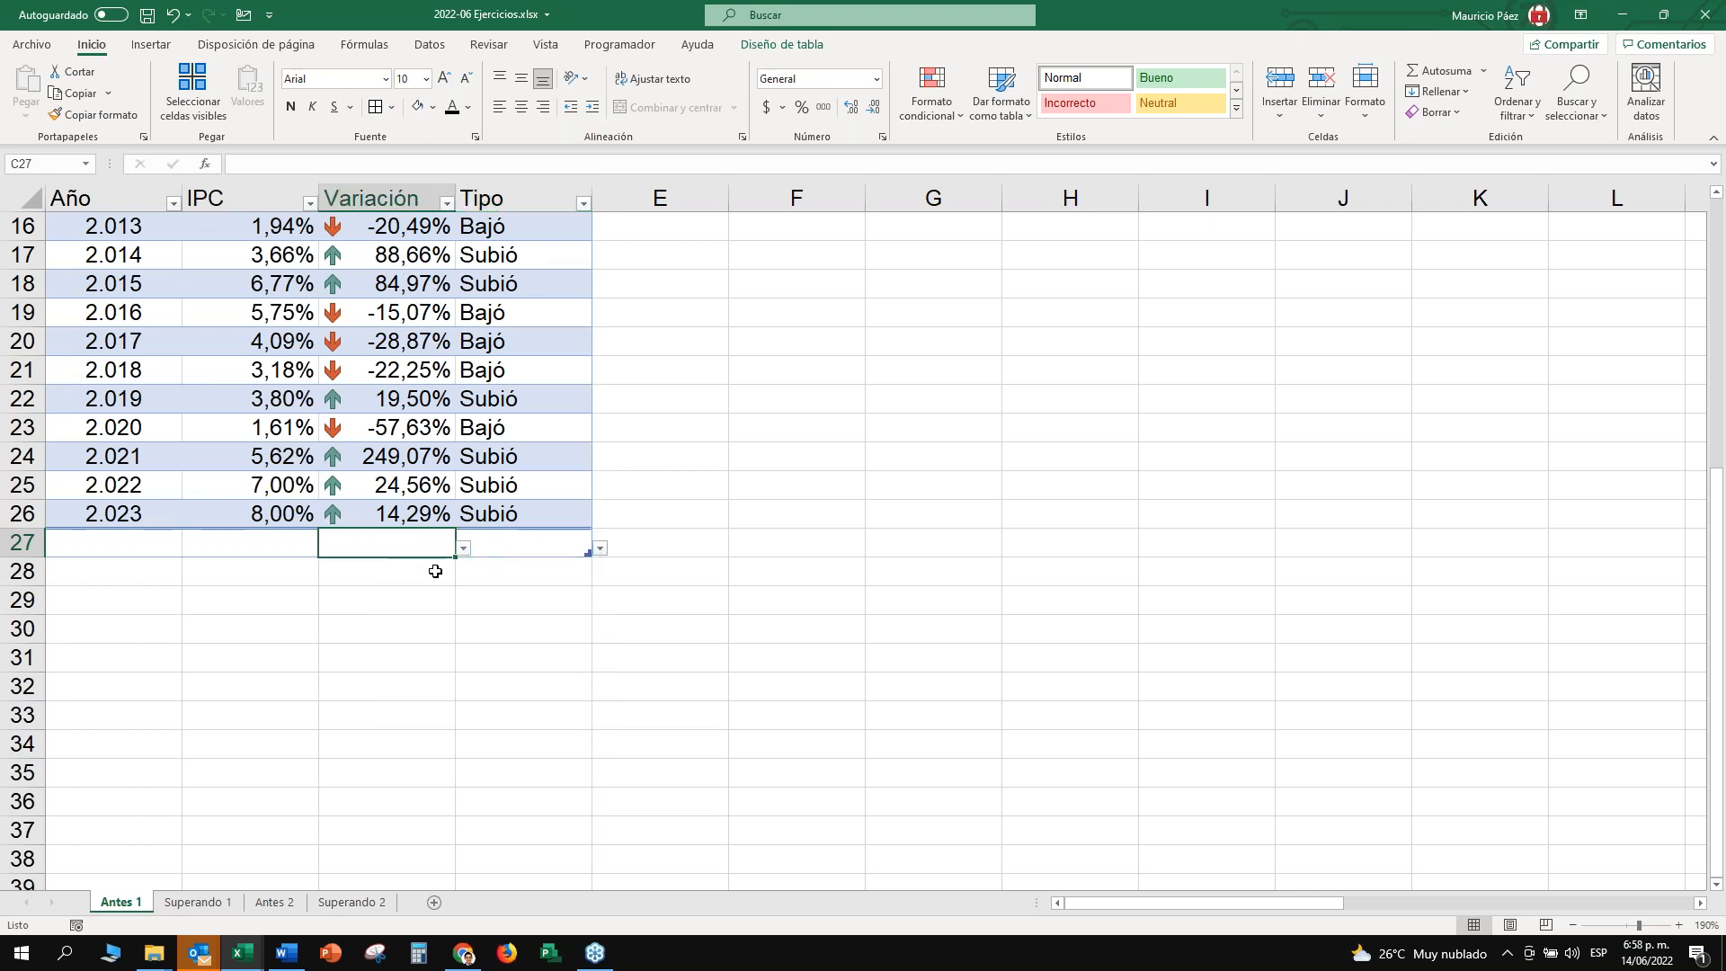
click(464, 549)
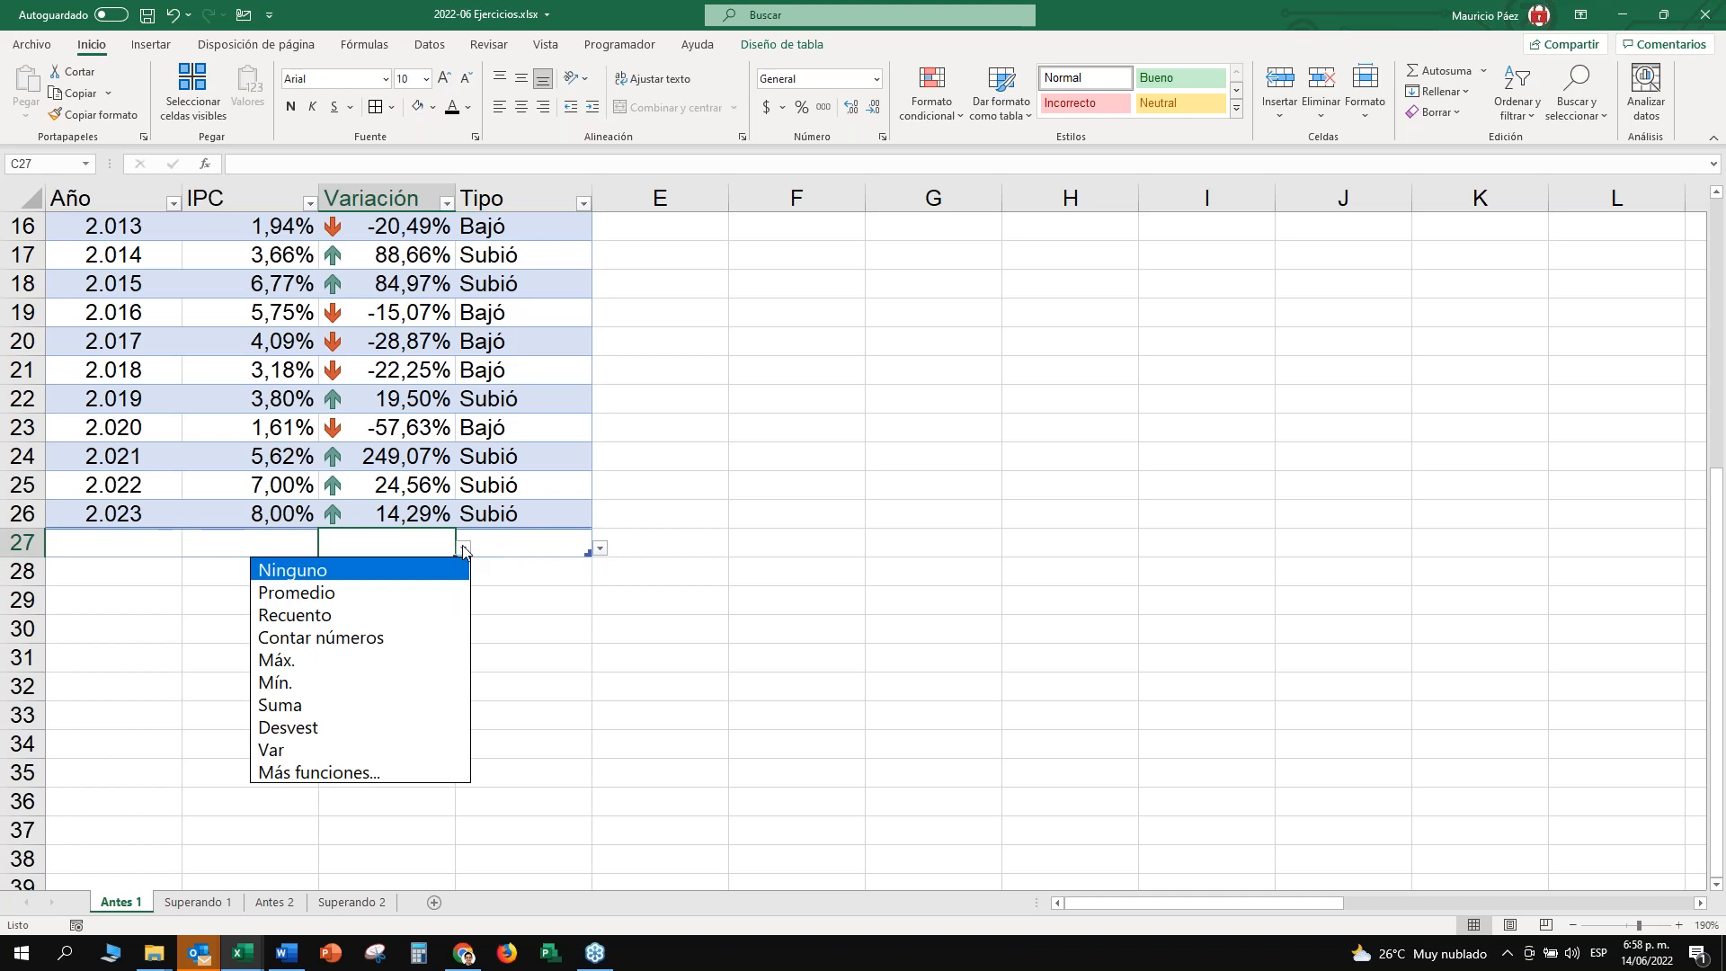
click(299, 597)
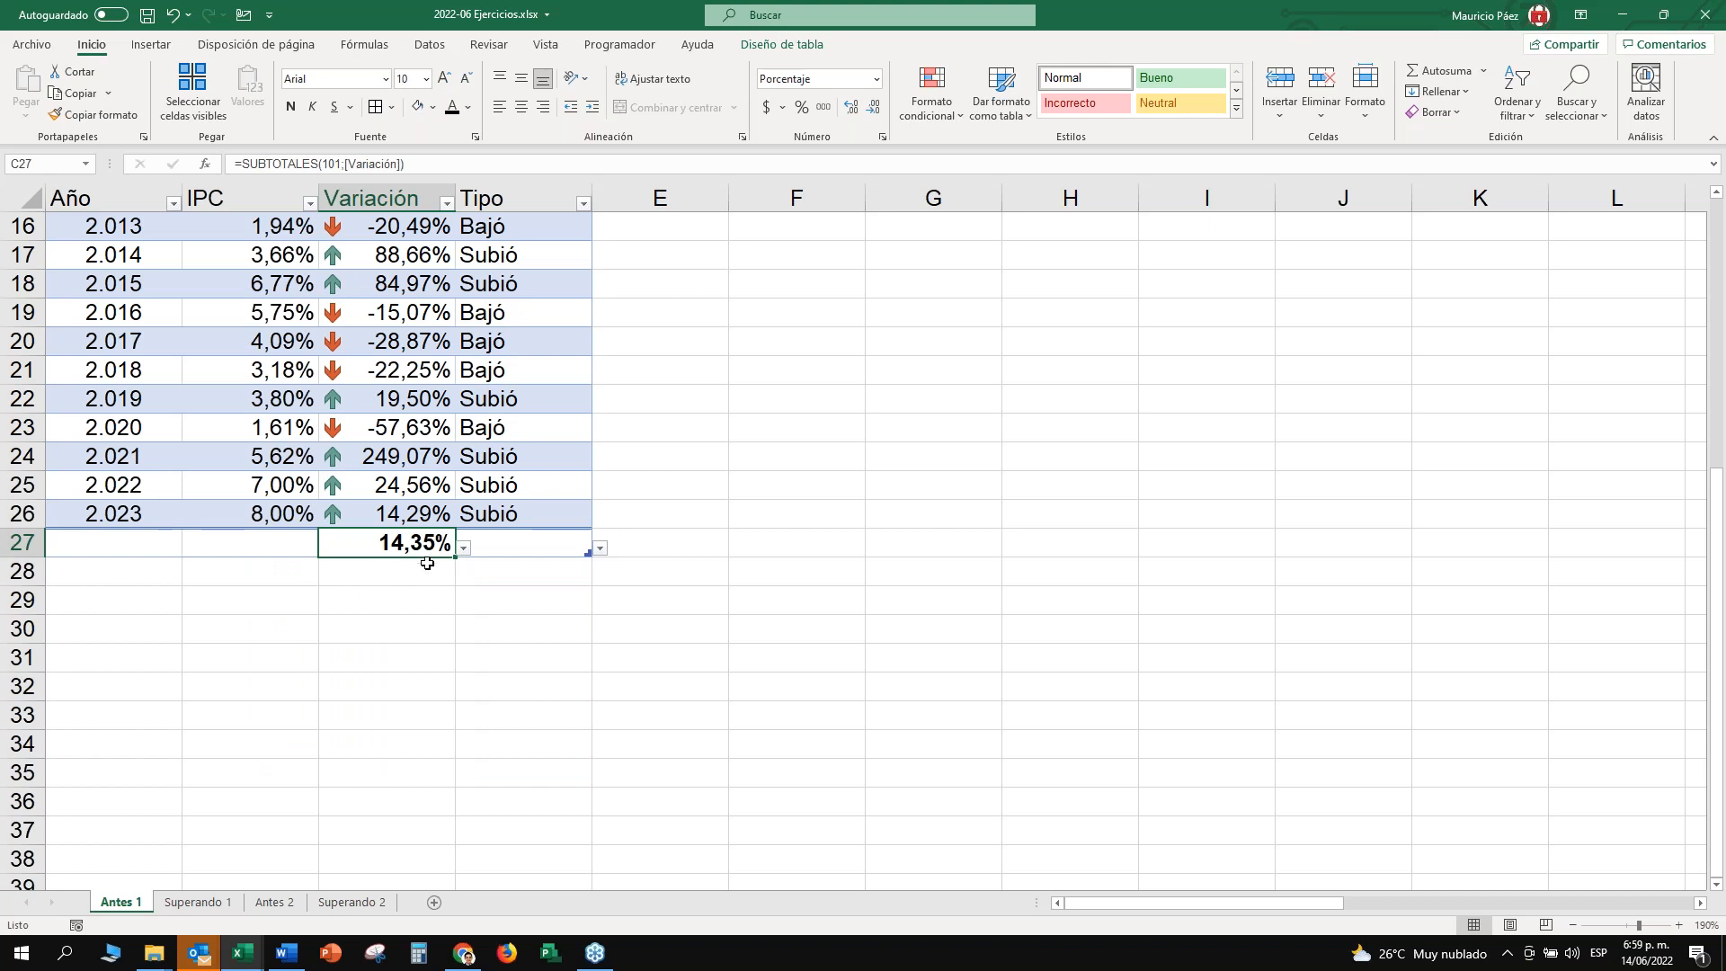
scroll(407, 538, up, 5)
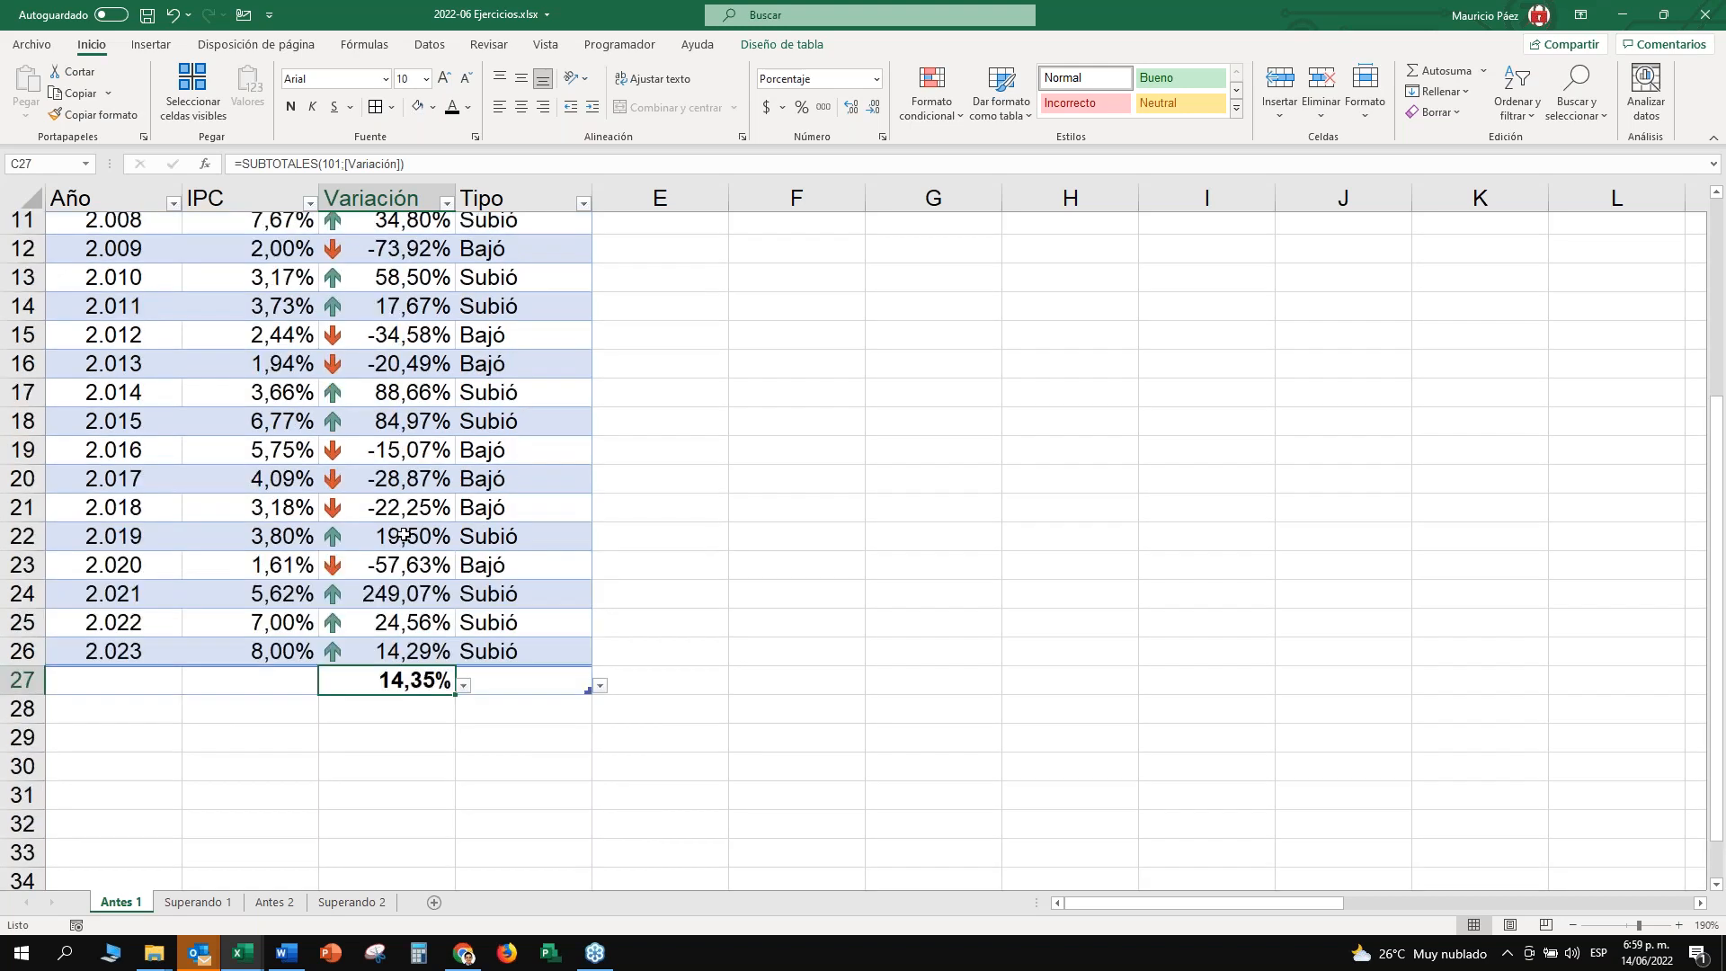
scroll(413, 498, down, 5)
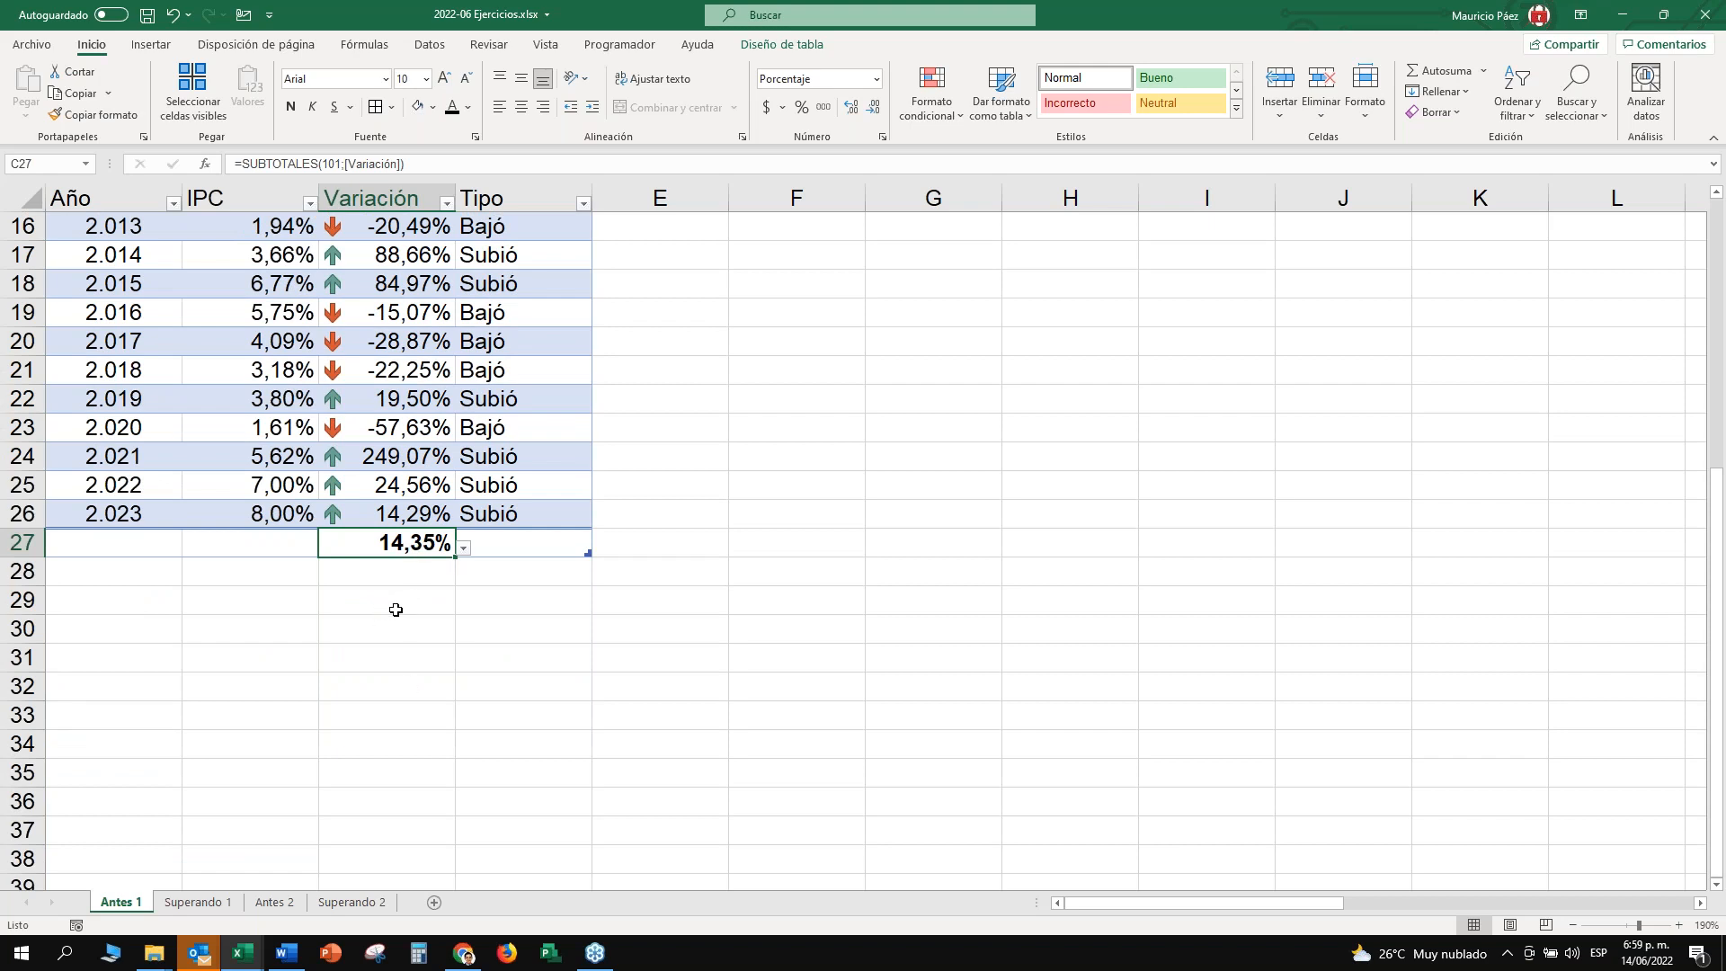
Enter =PROMEDIO(C5:C26) in cell C29 to average the Variación values independently of the total row.
click(406, 608)
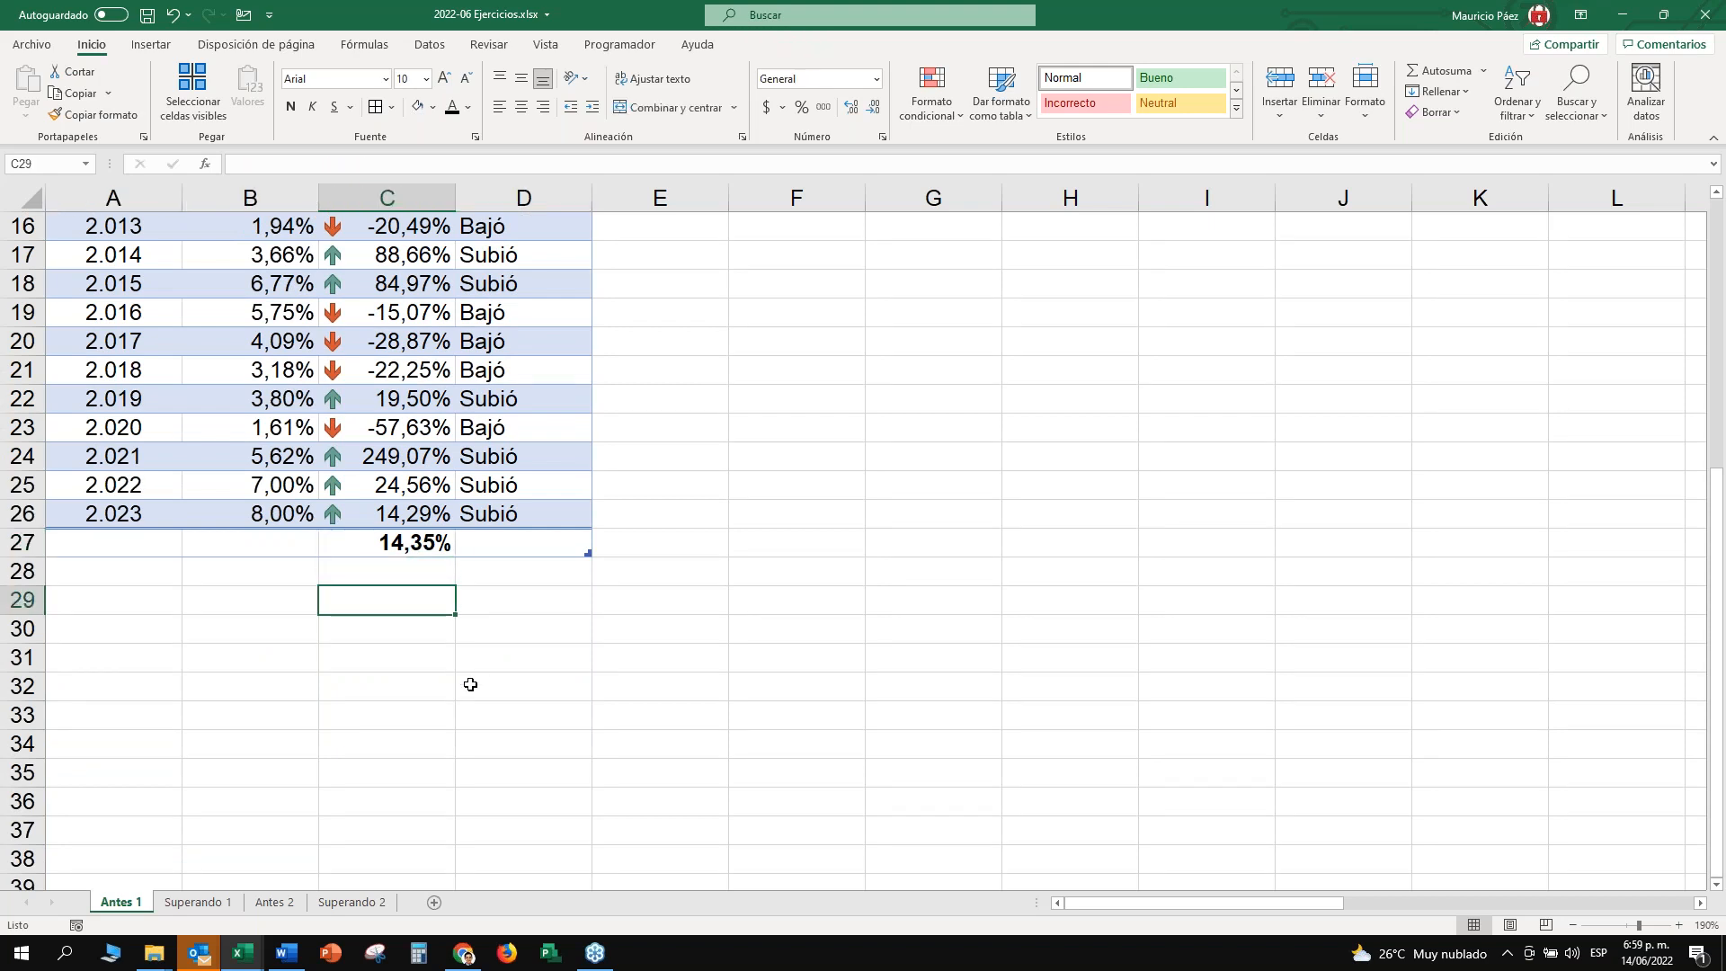
text(=promedio)
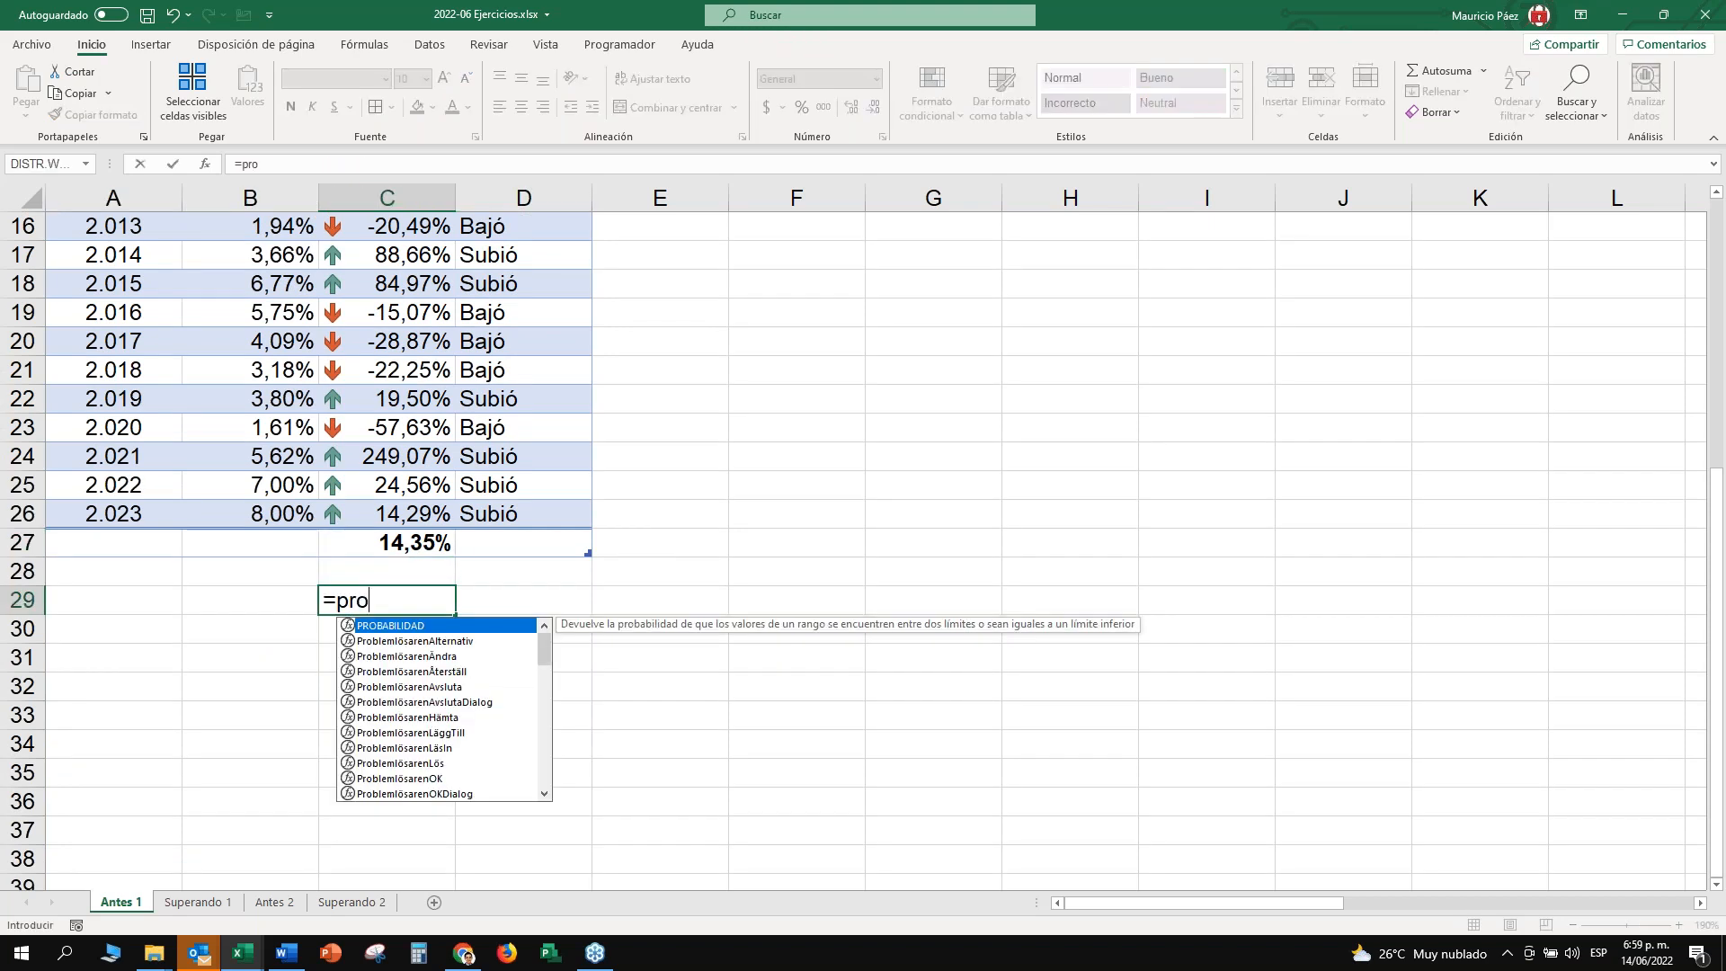
key(Tab)
key(Up)
key(Up)
key(Up)
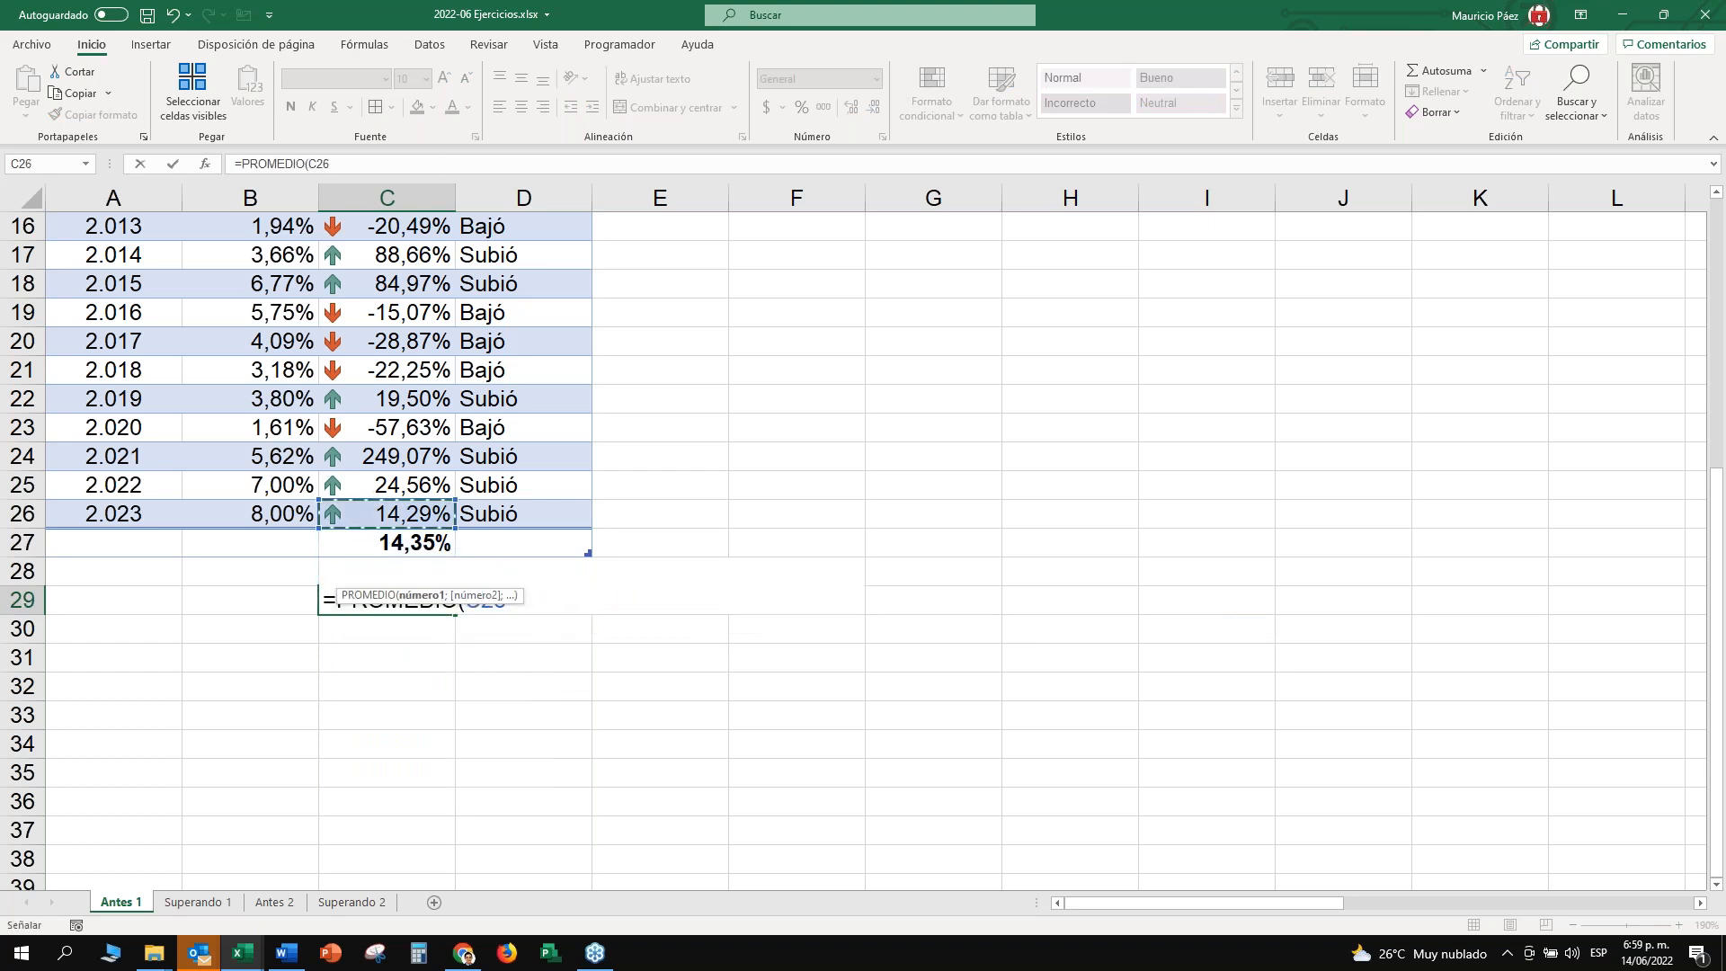
key(ctrl+shift+Up)
key(shift+Up)
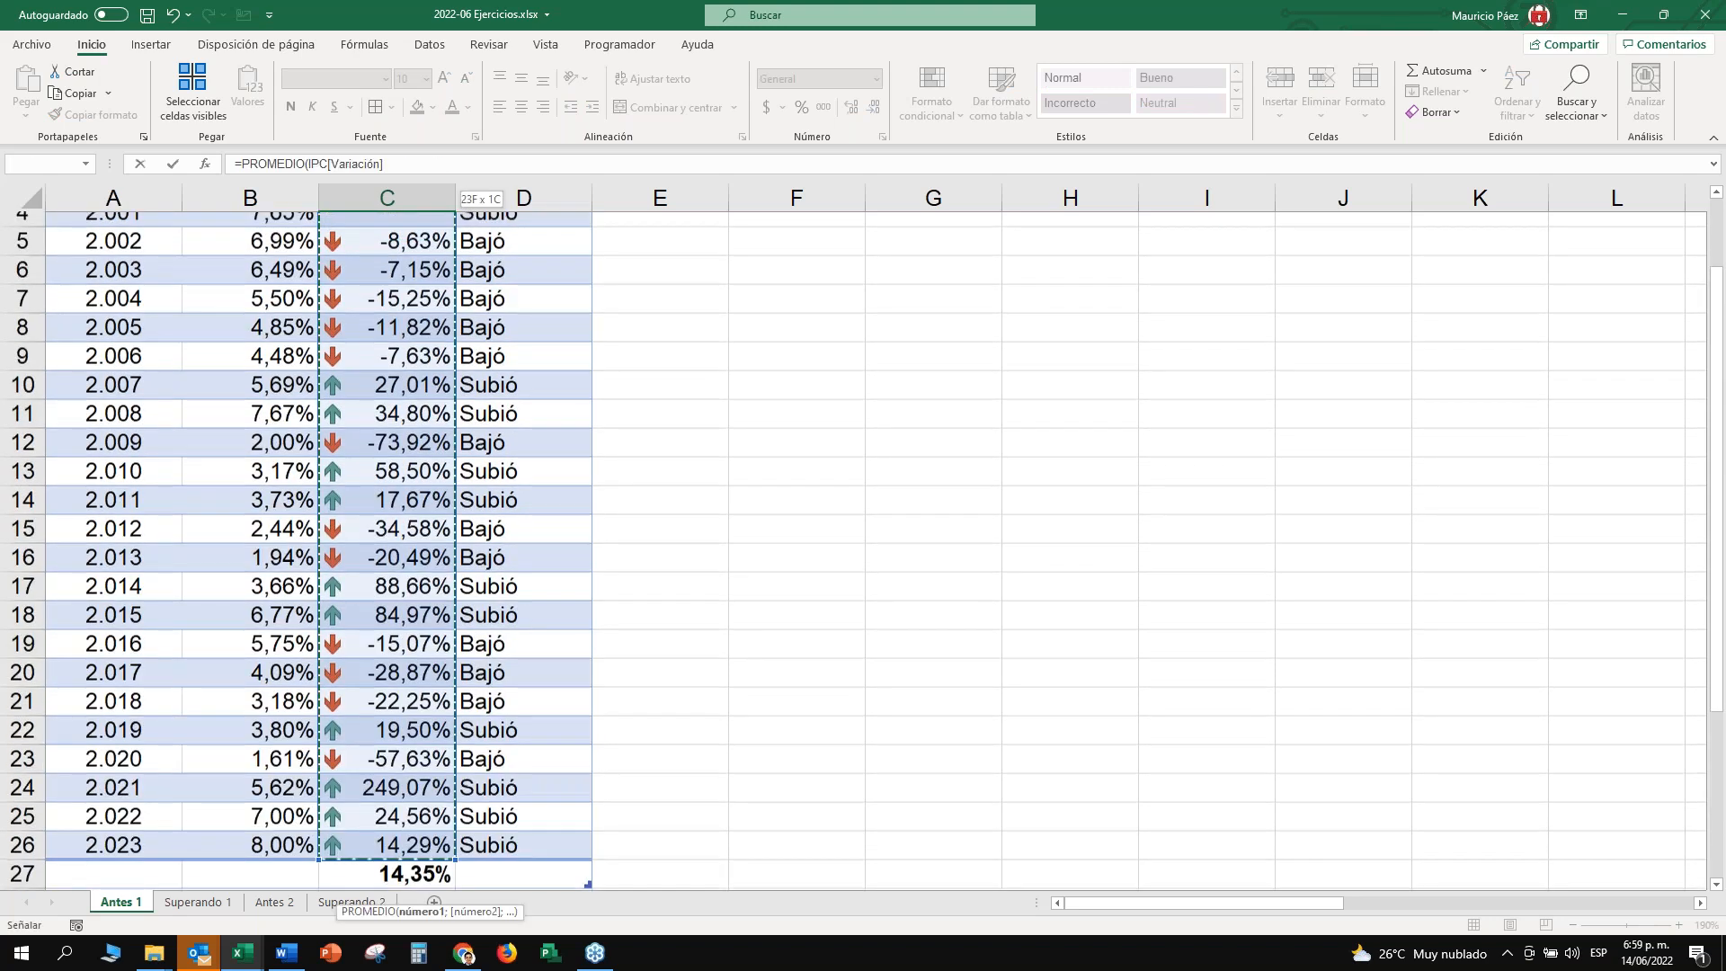
key(shift+Down)
key(Return)
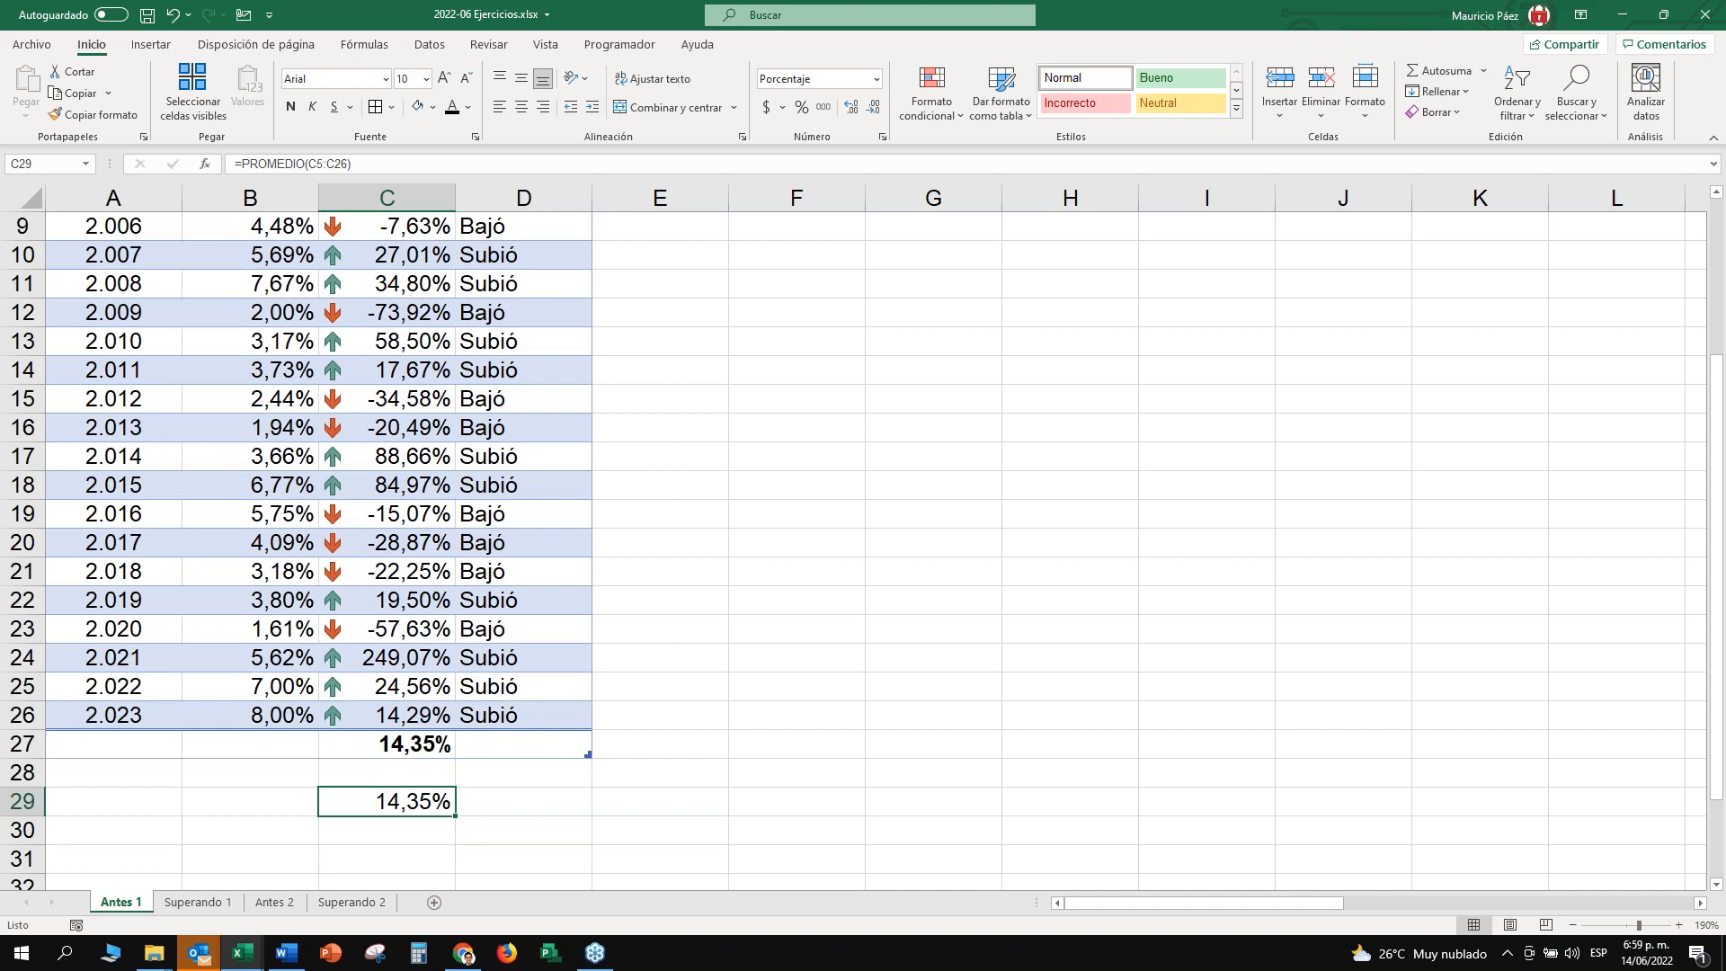
Delete the check formula in C29 and return to the Variación total in C27.
key(Delete)
key(Up)
key(Up)
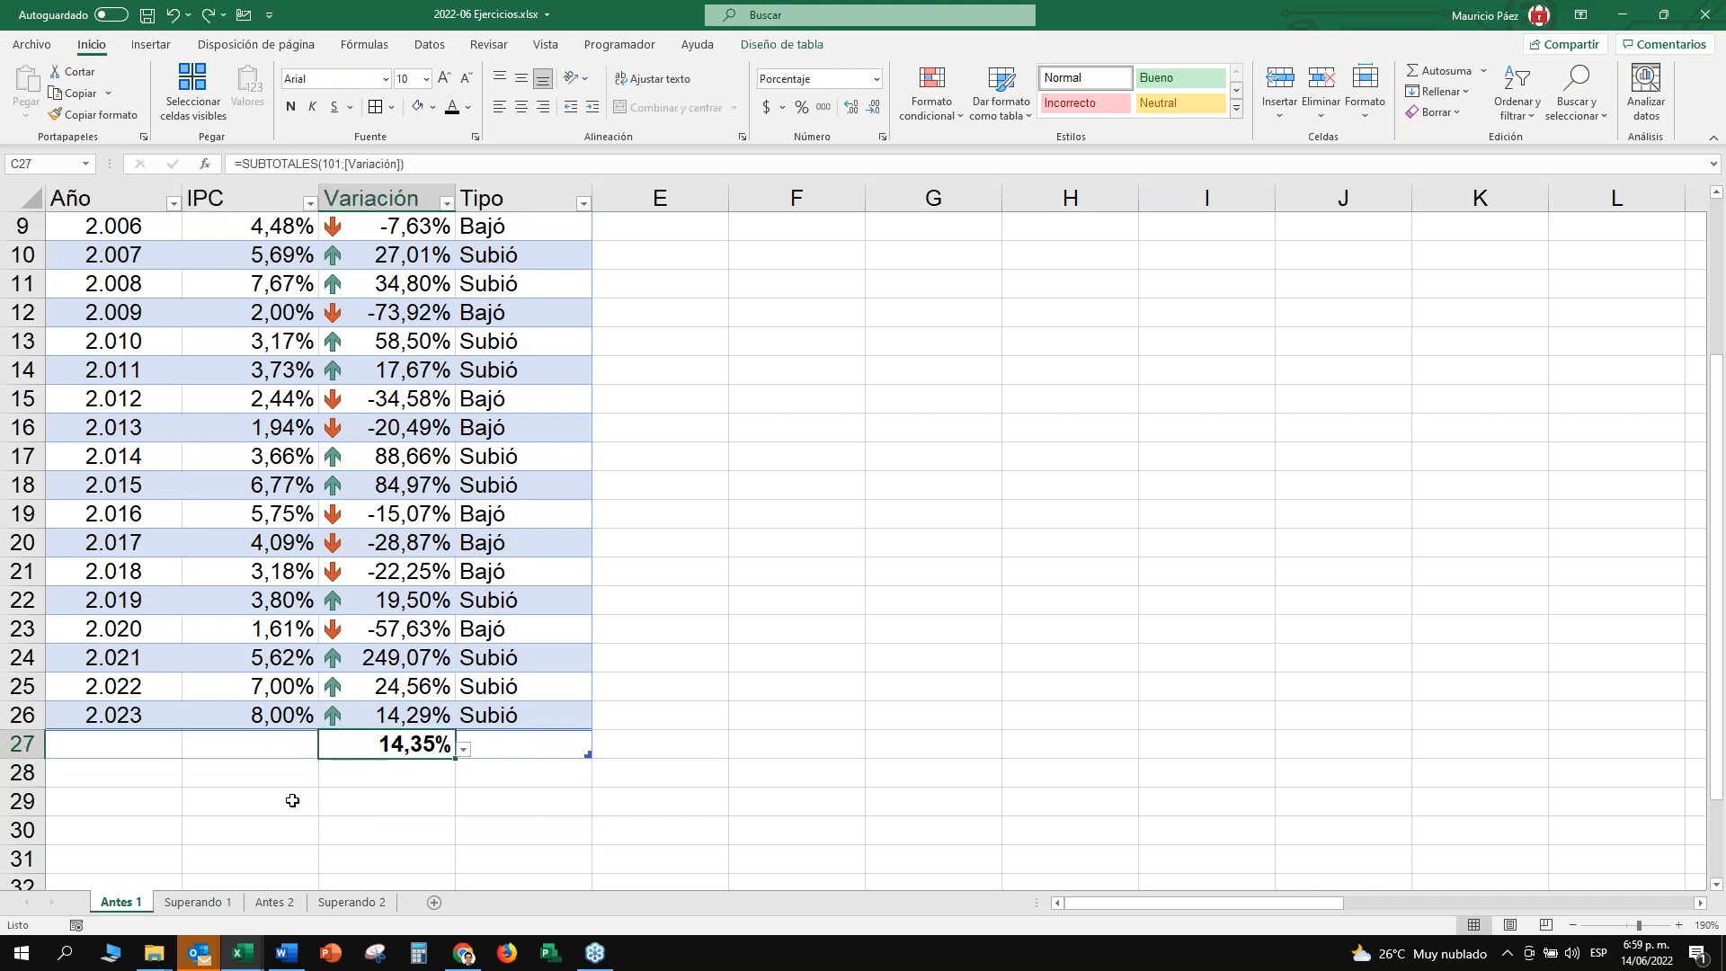
Set the IPC cell of the total row to Suma.
click(308, 744)
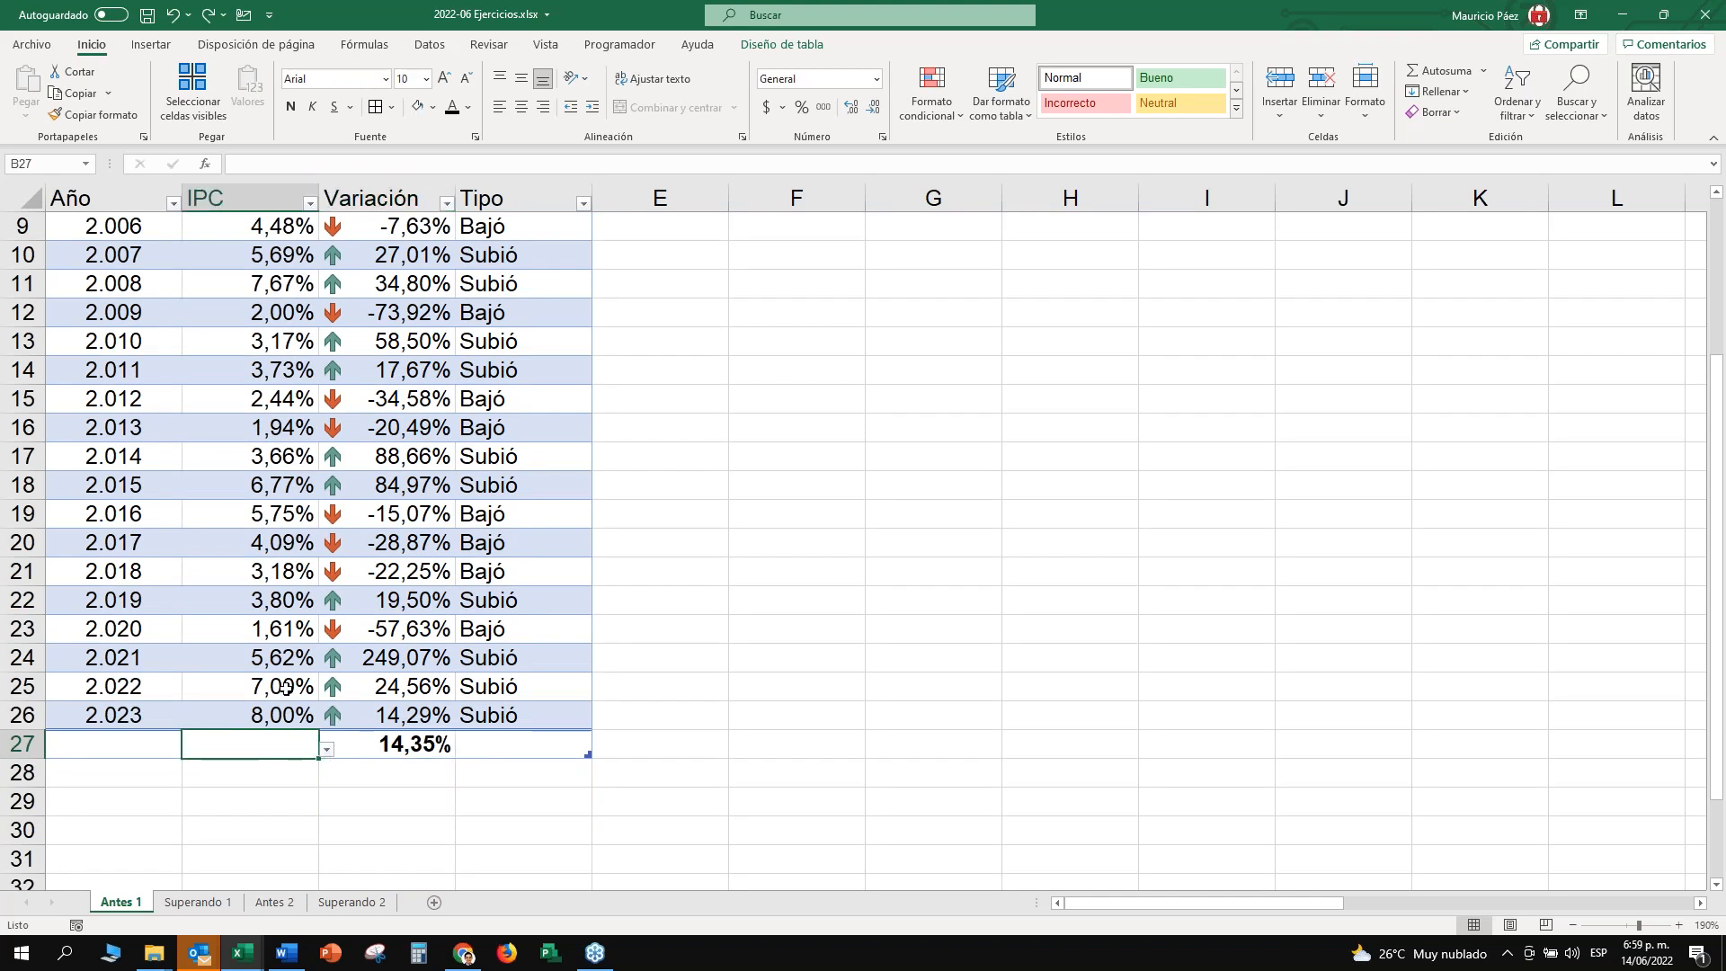
drag(269, 684, 270, 600)
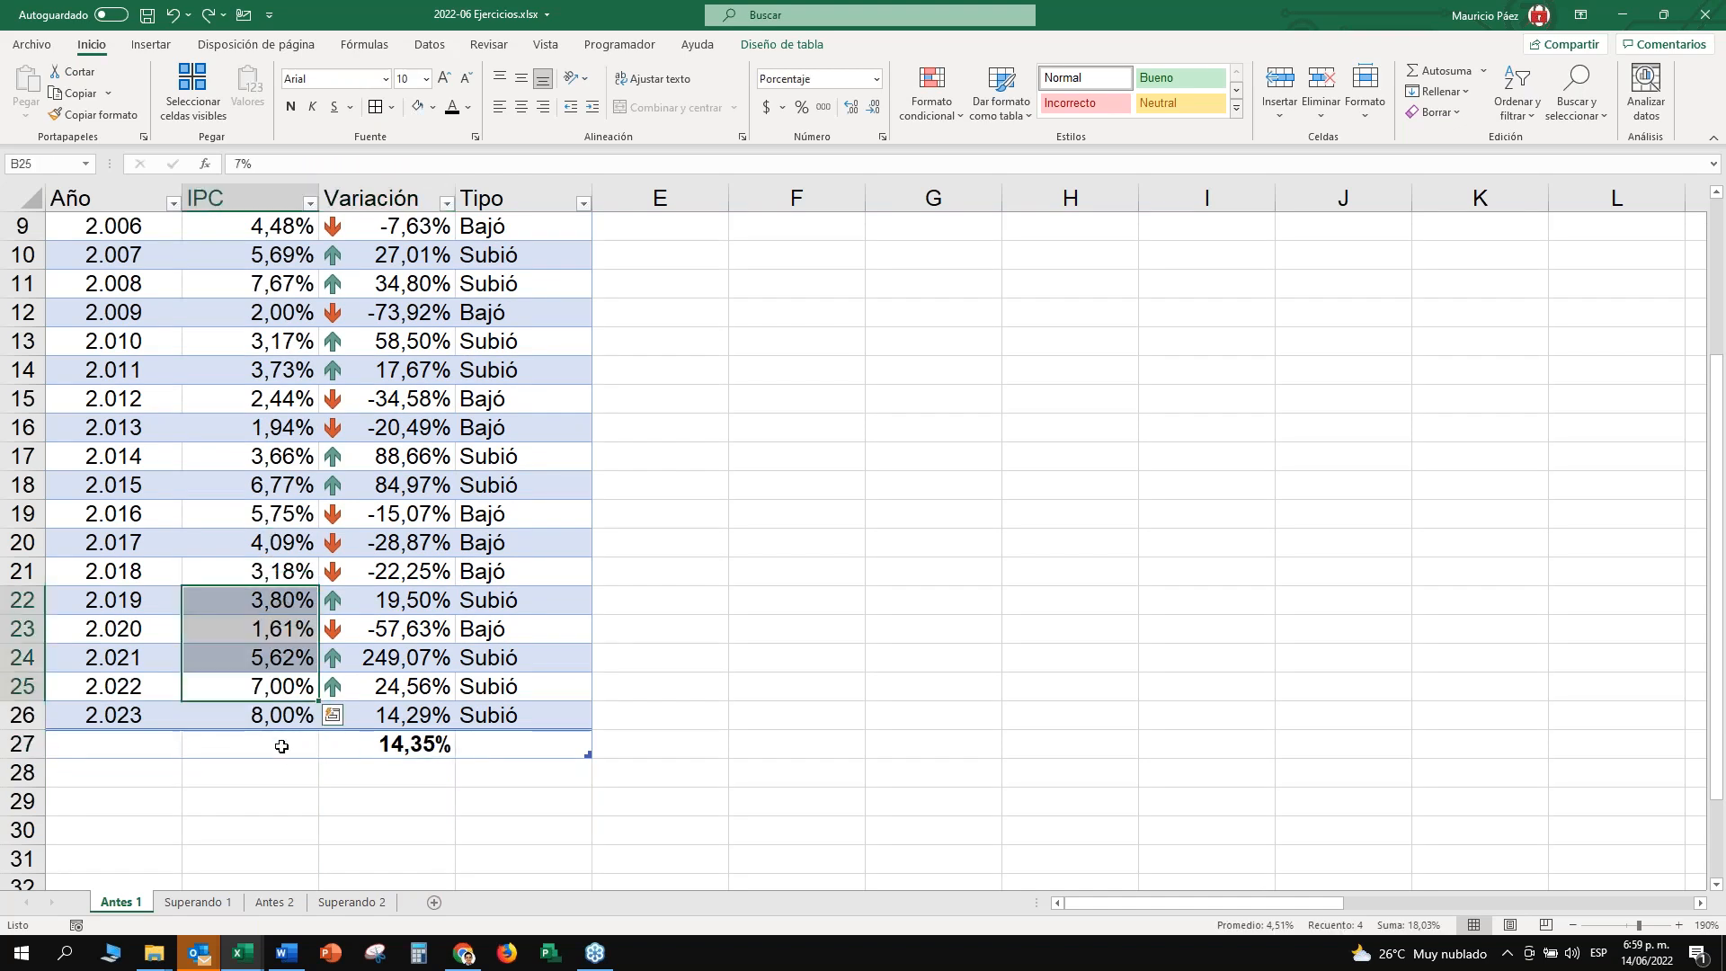
click(281, 746)
click(327, 749)
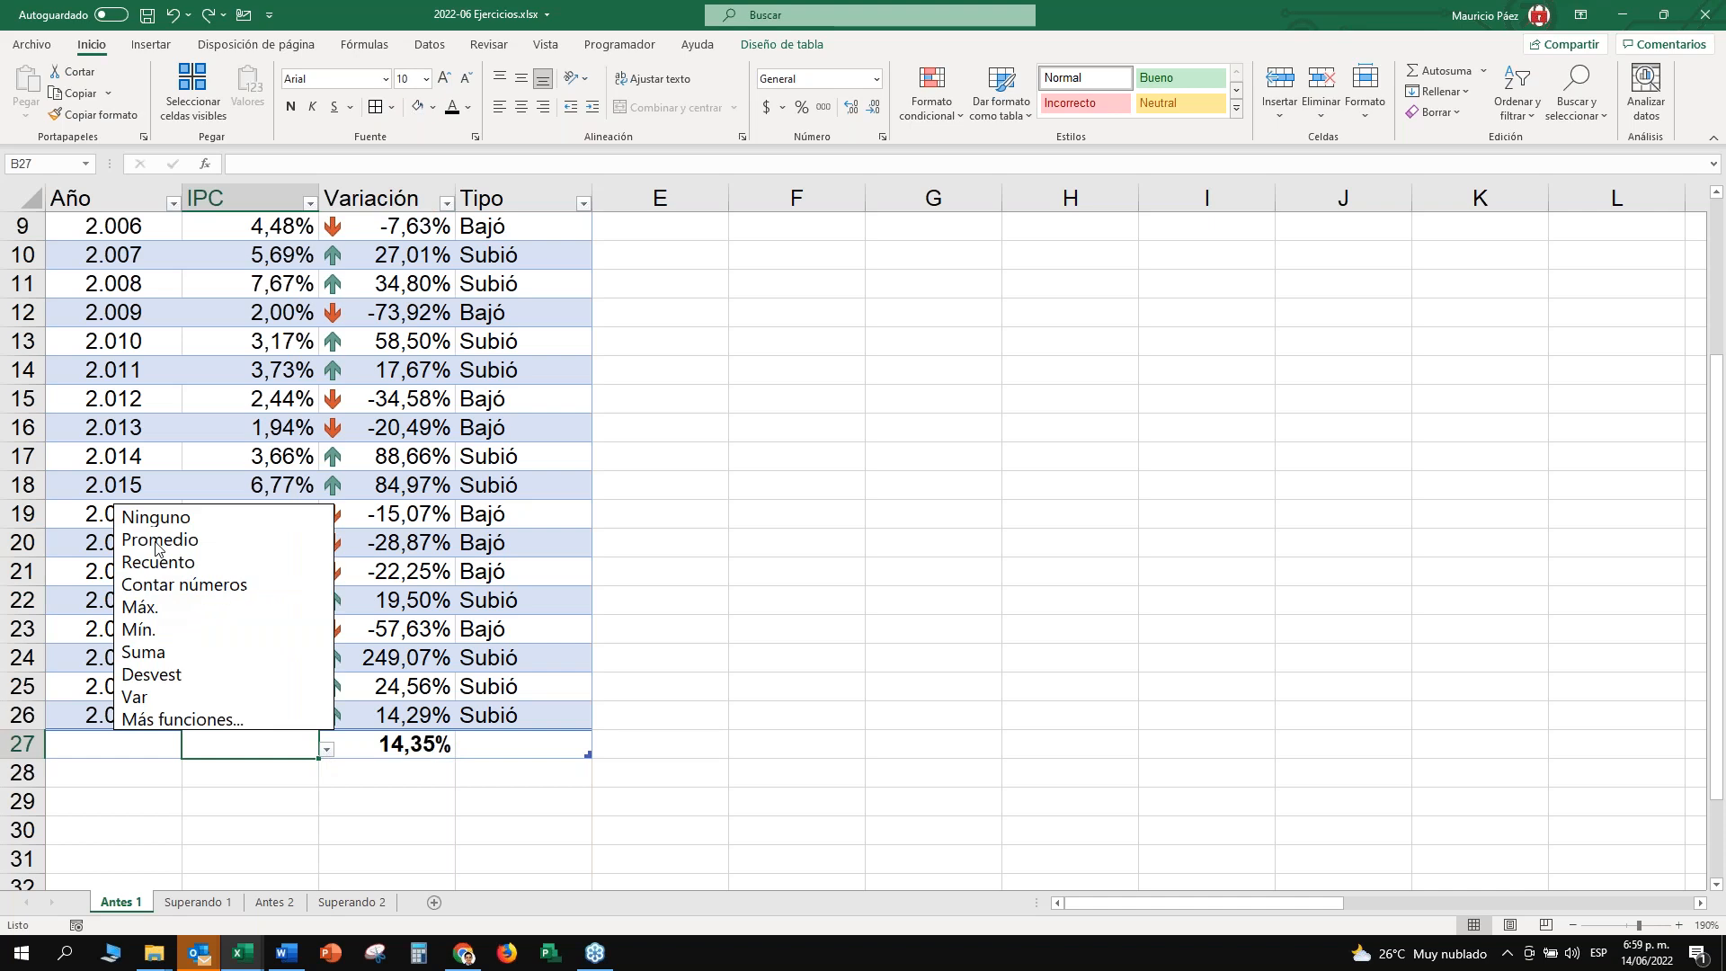
click(147, 653)
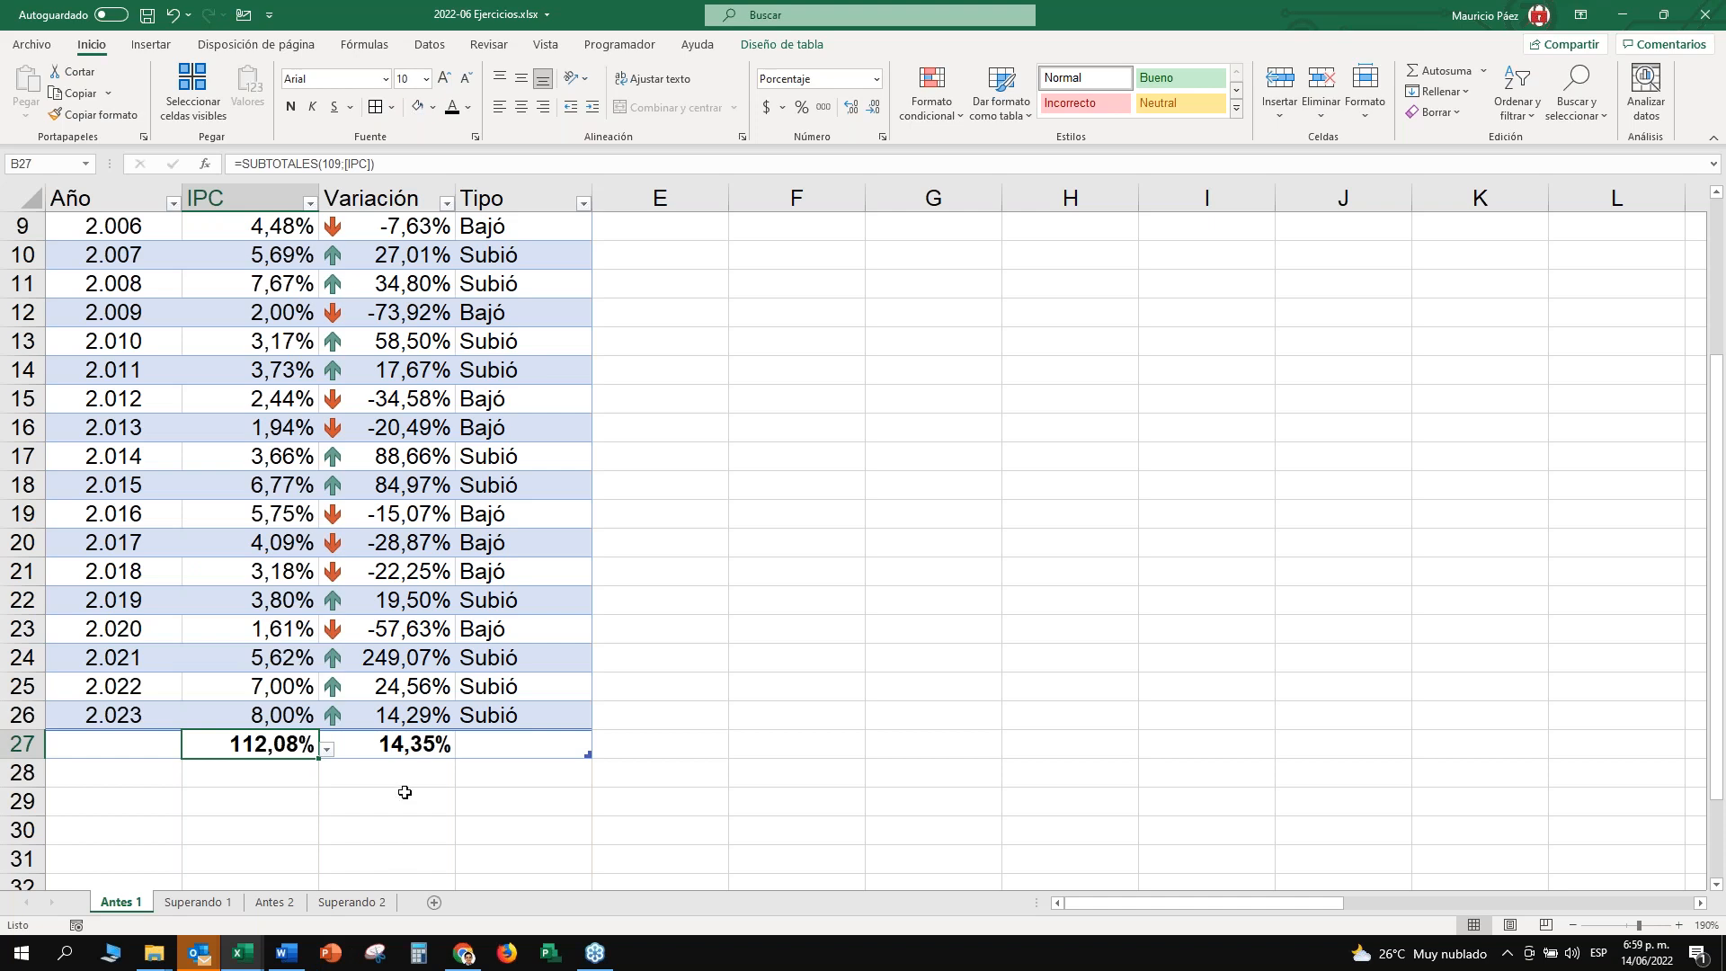
Turn the table's total row off and on again, and select the whole table including its headers.
scroll(405, 792, up, 3)
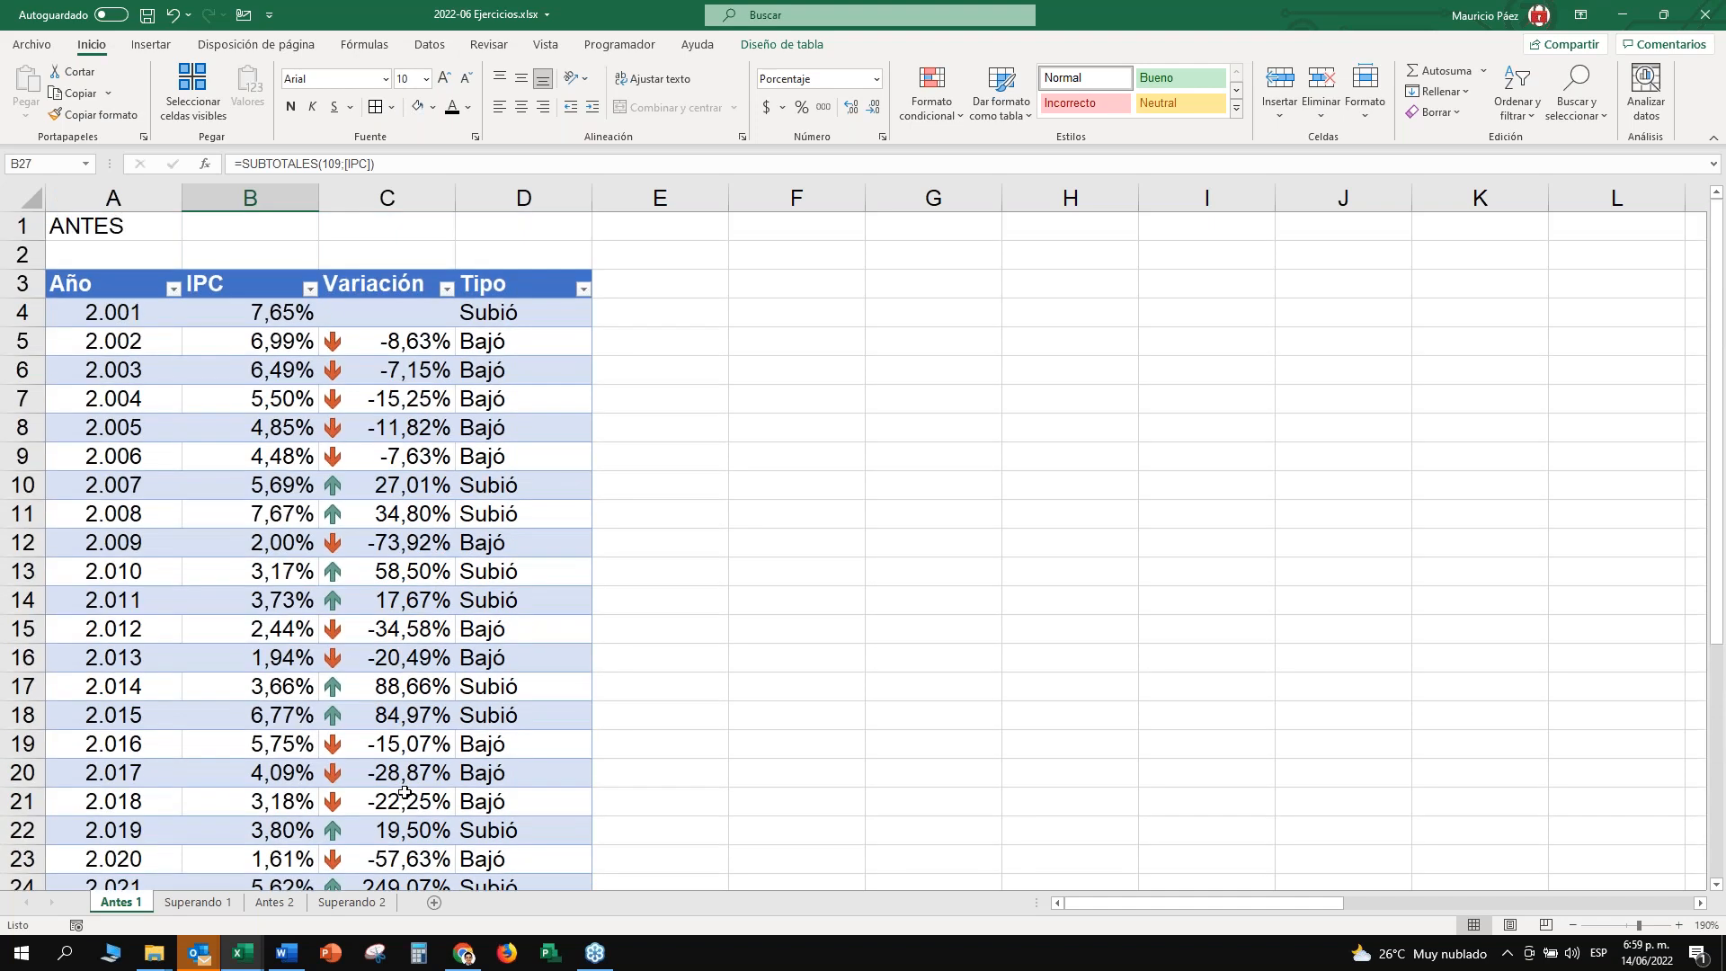
scroll(404, 792, down, 4)
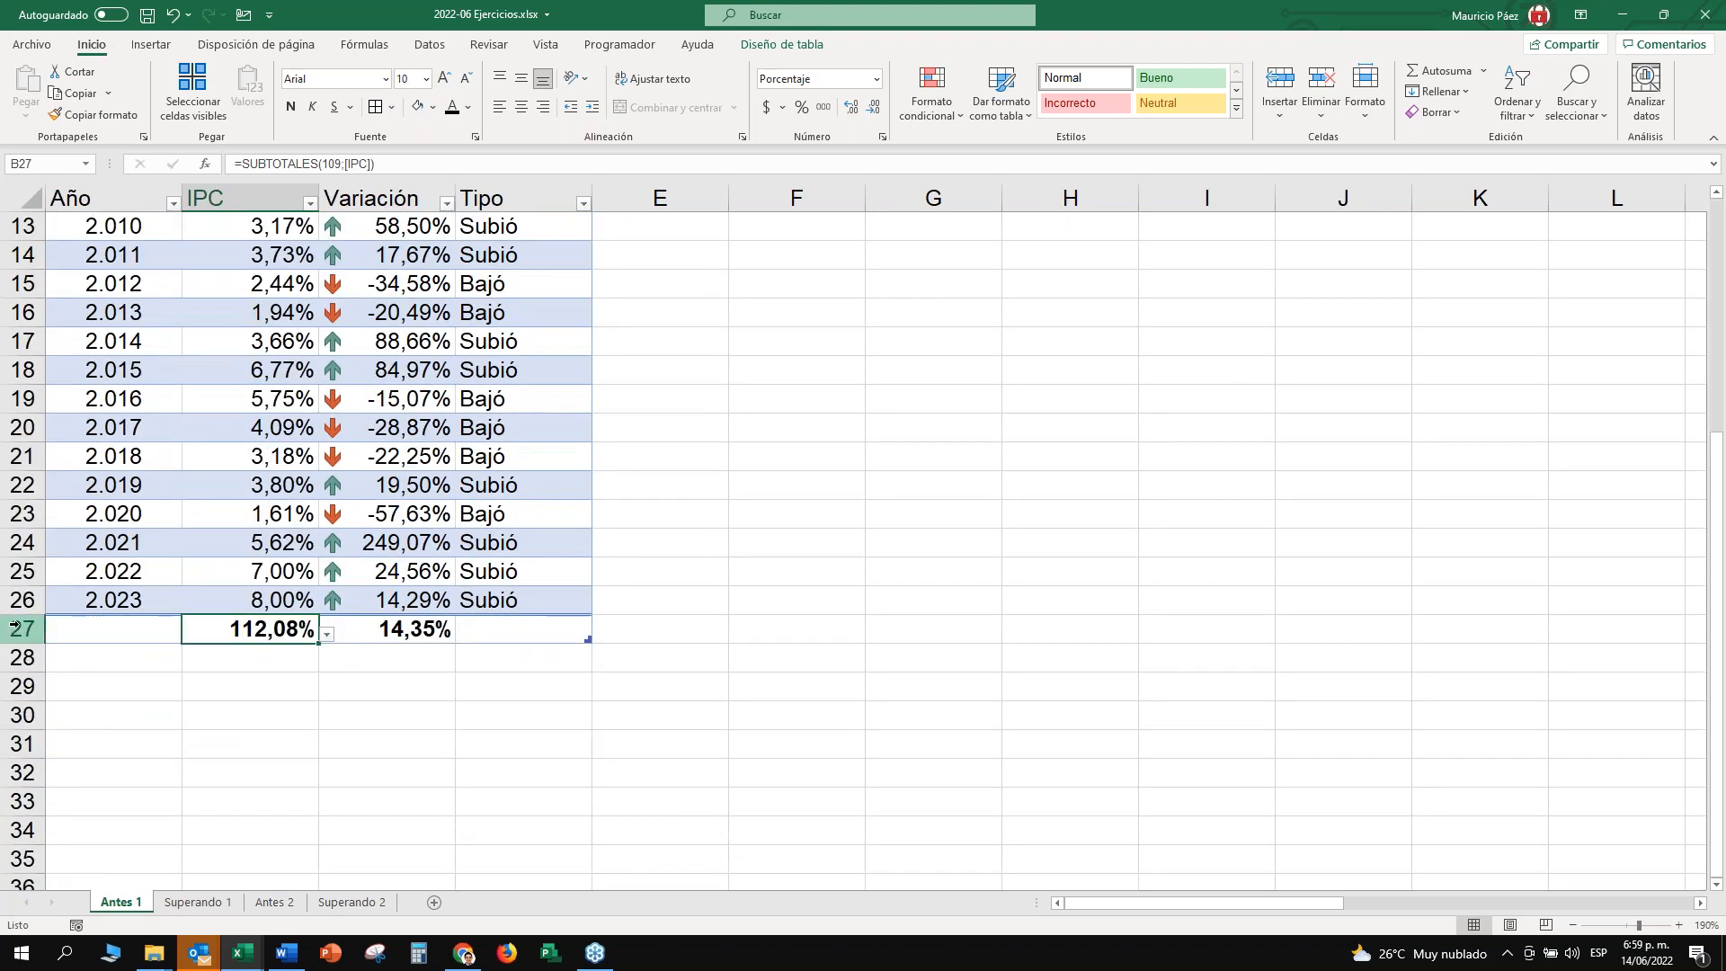
click(15, 625)
click(87, 625)
click(17, 627)
click(99, 627)
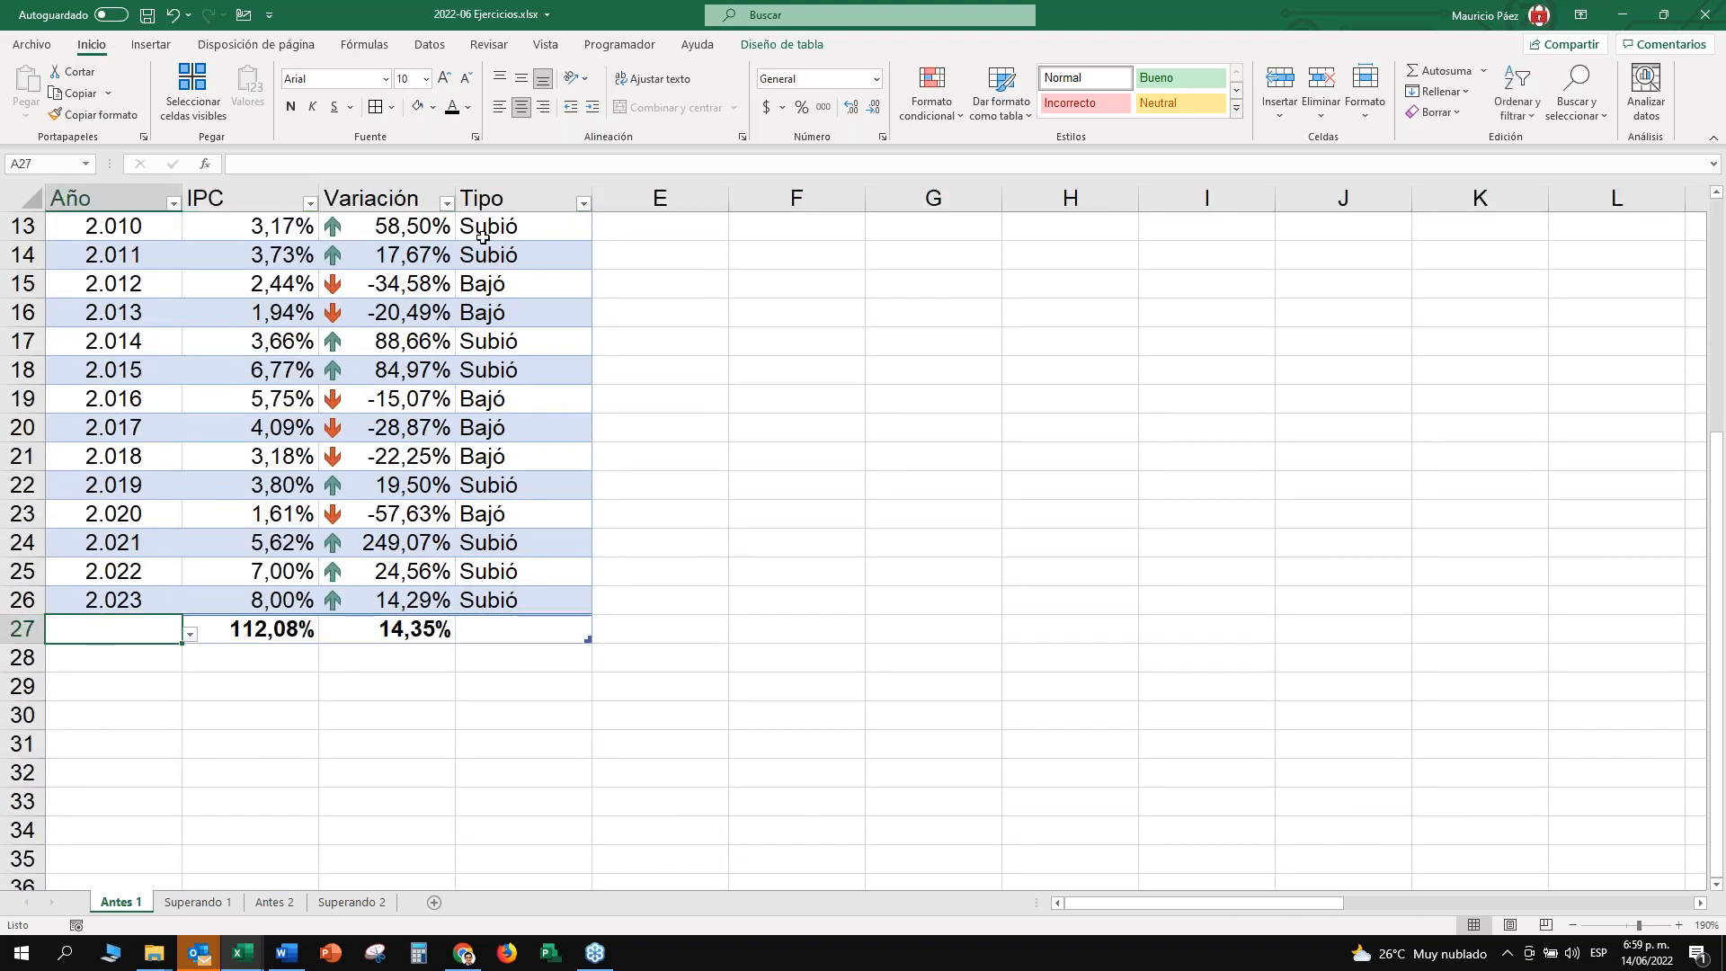
click(782, 44)
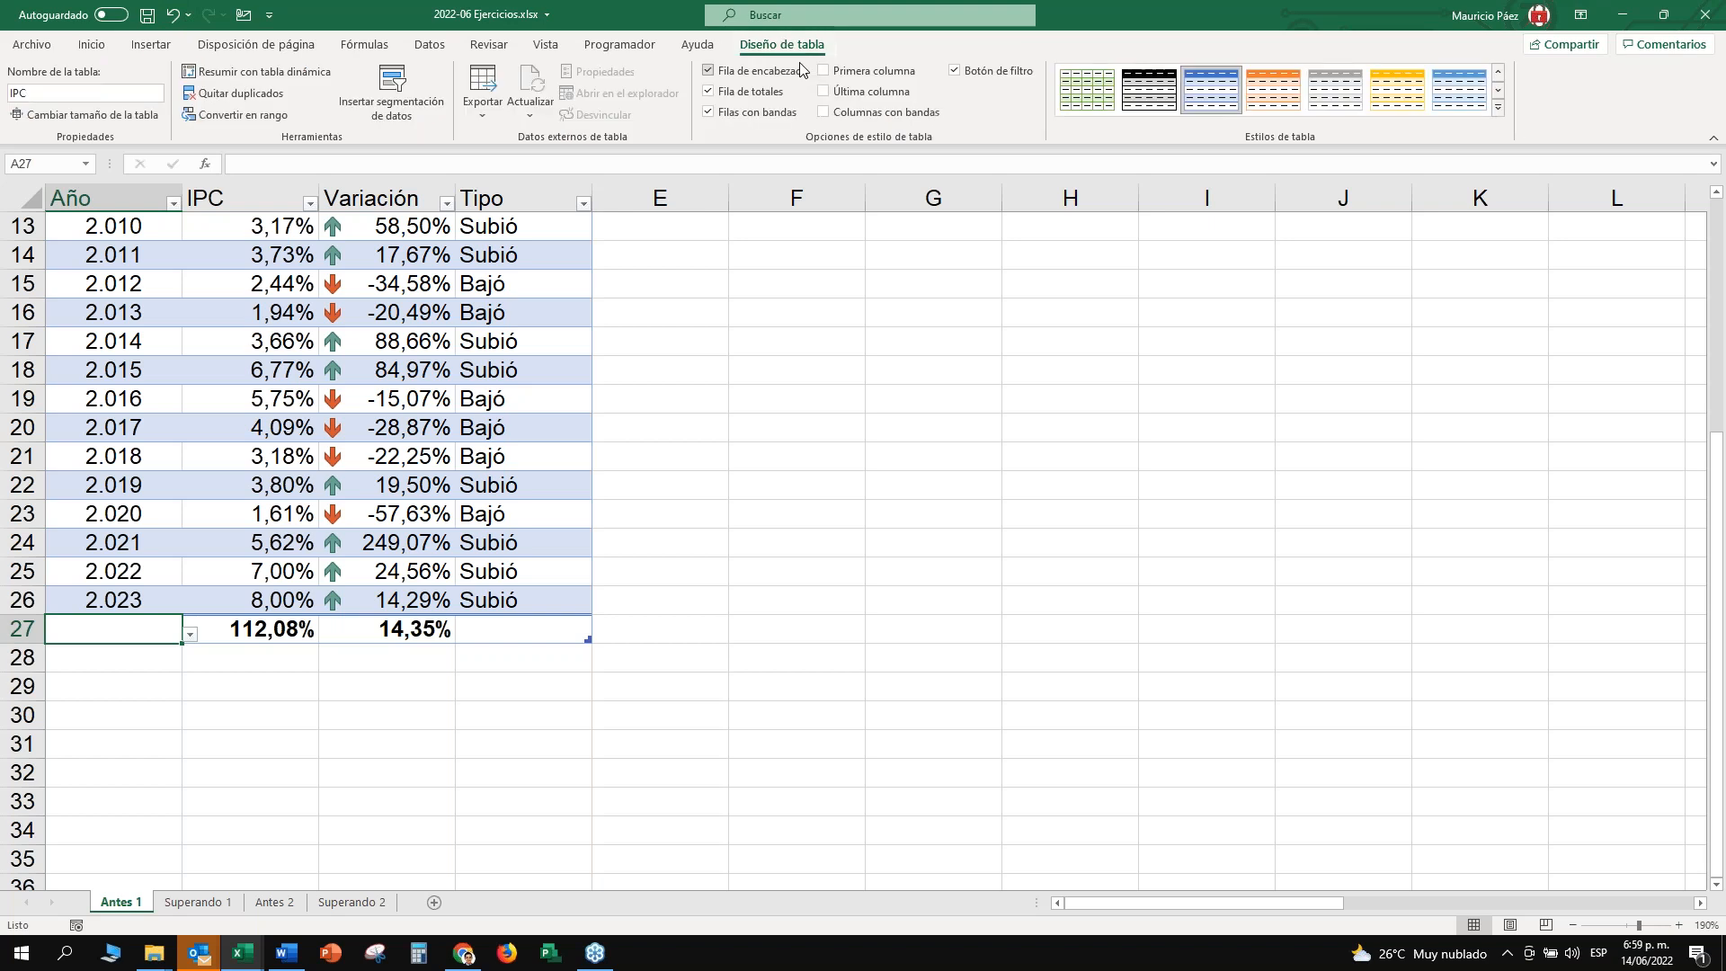
click(709, 92)
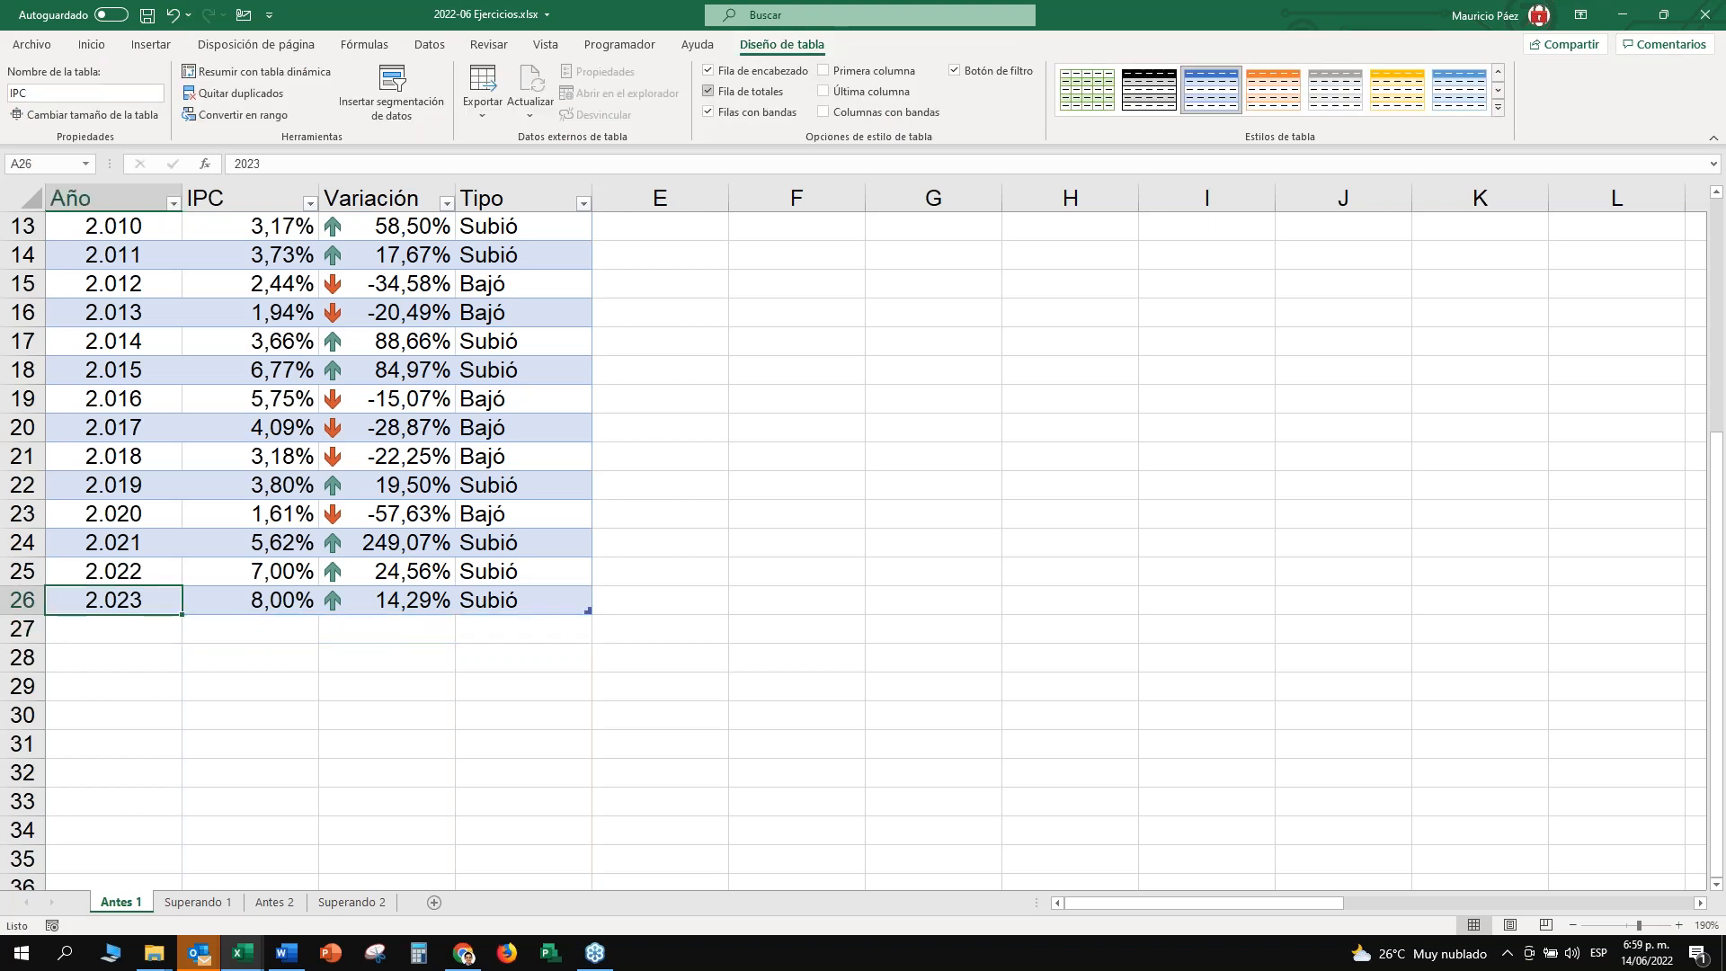
key(ctrl+a)
key(ctrl+a)
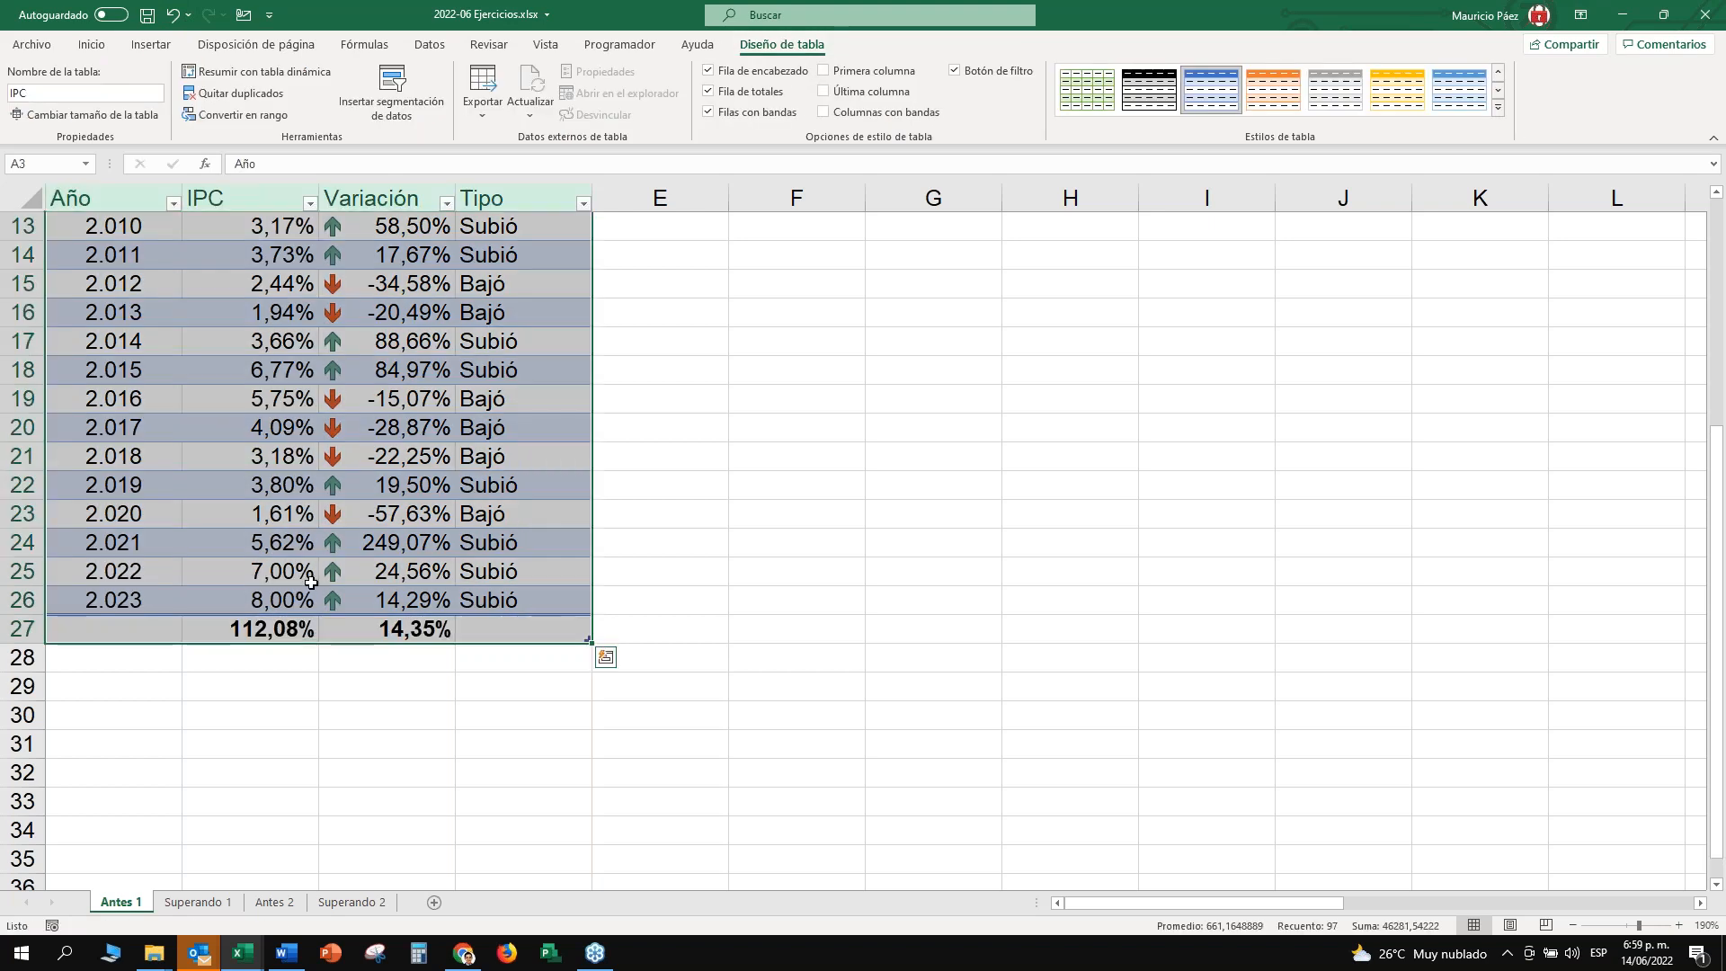
Examine the SUBTOTALES formulas in the IPC and Variación cells of the total row and compare them with the cells above.
click(287, 630)
click(386, 634)
key(Up)
key(Down)
key(Left)
key(Up)
key(Down)
key(Right)
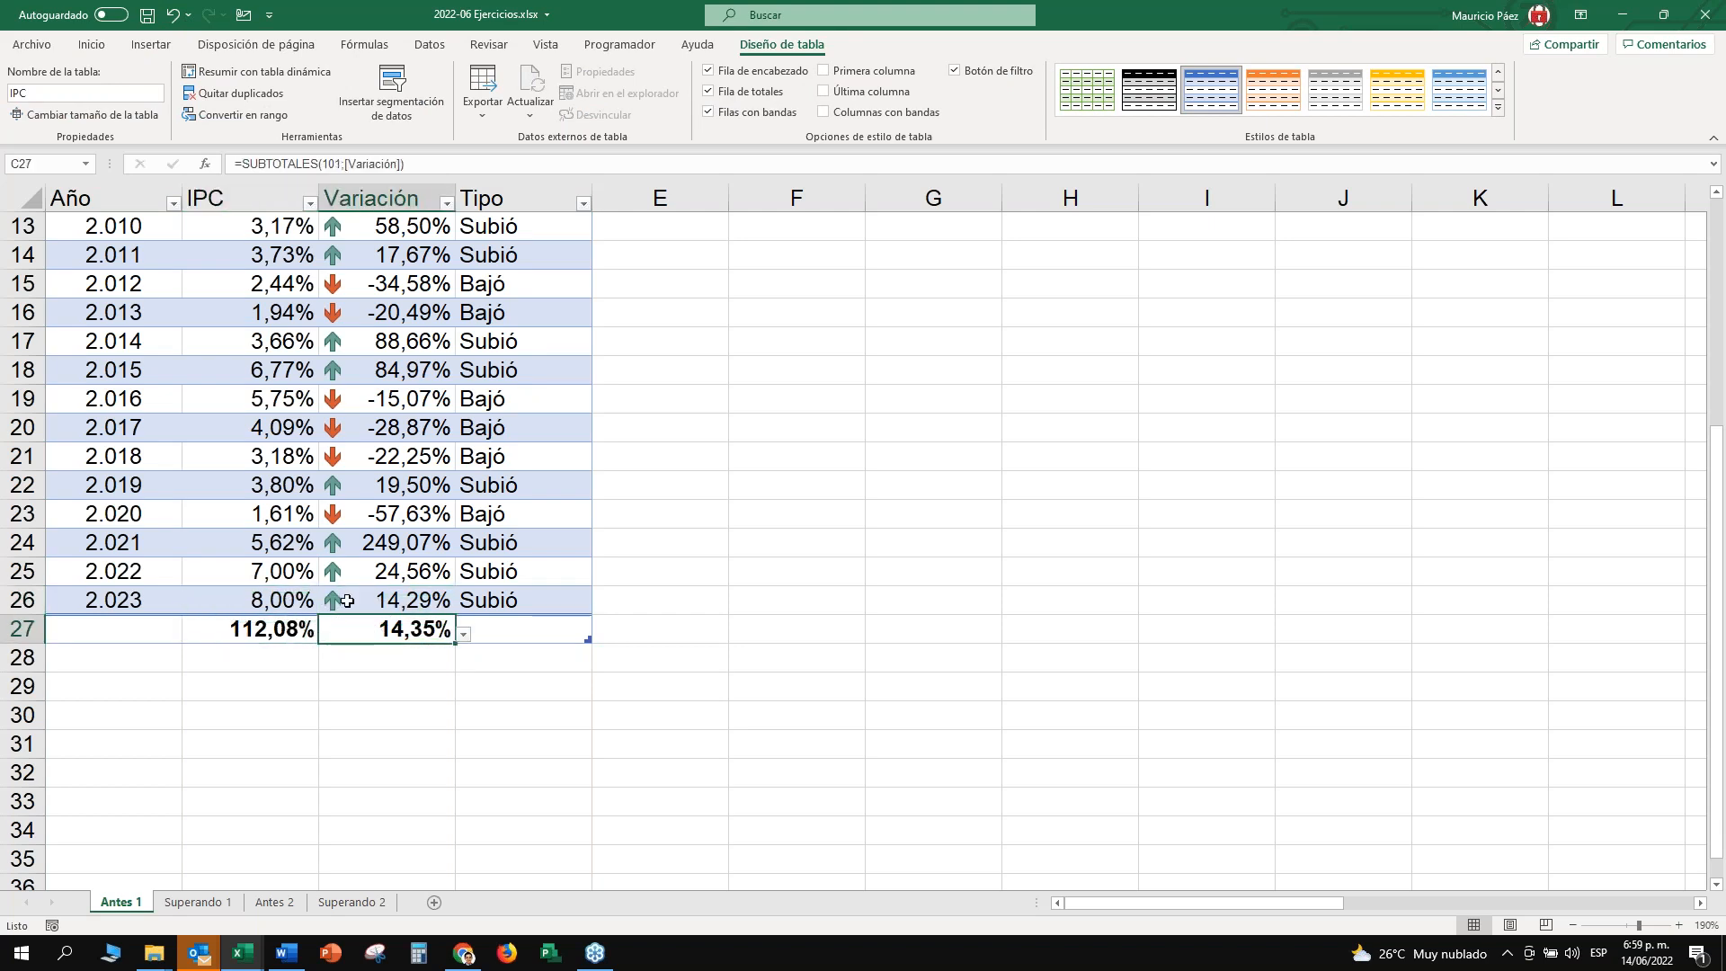
drag(264, 629, 284, 598)
mouse_move(400, 631)
mouse_down()
mouse_move(394, 595)
mouse_move(390, 618)
mouse_up()
click(246, 622)
key(ctrl+e)
click(296, 631)
click(352, 632)
click(301, 629)
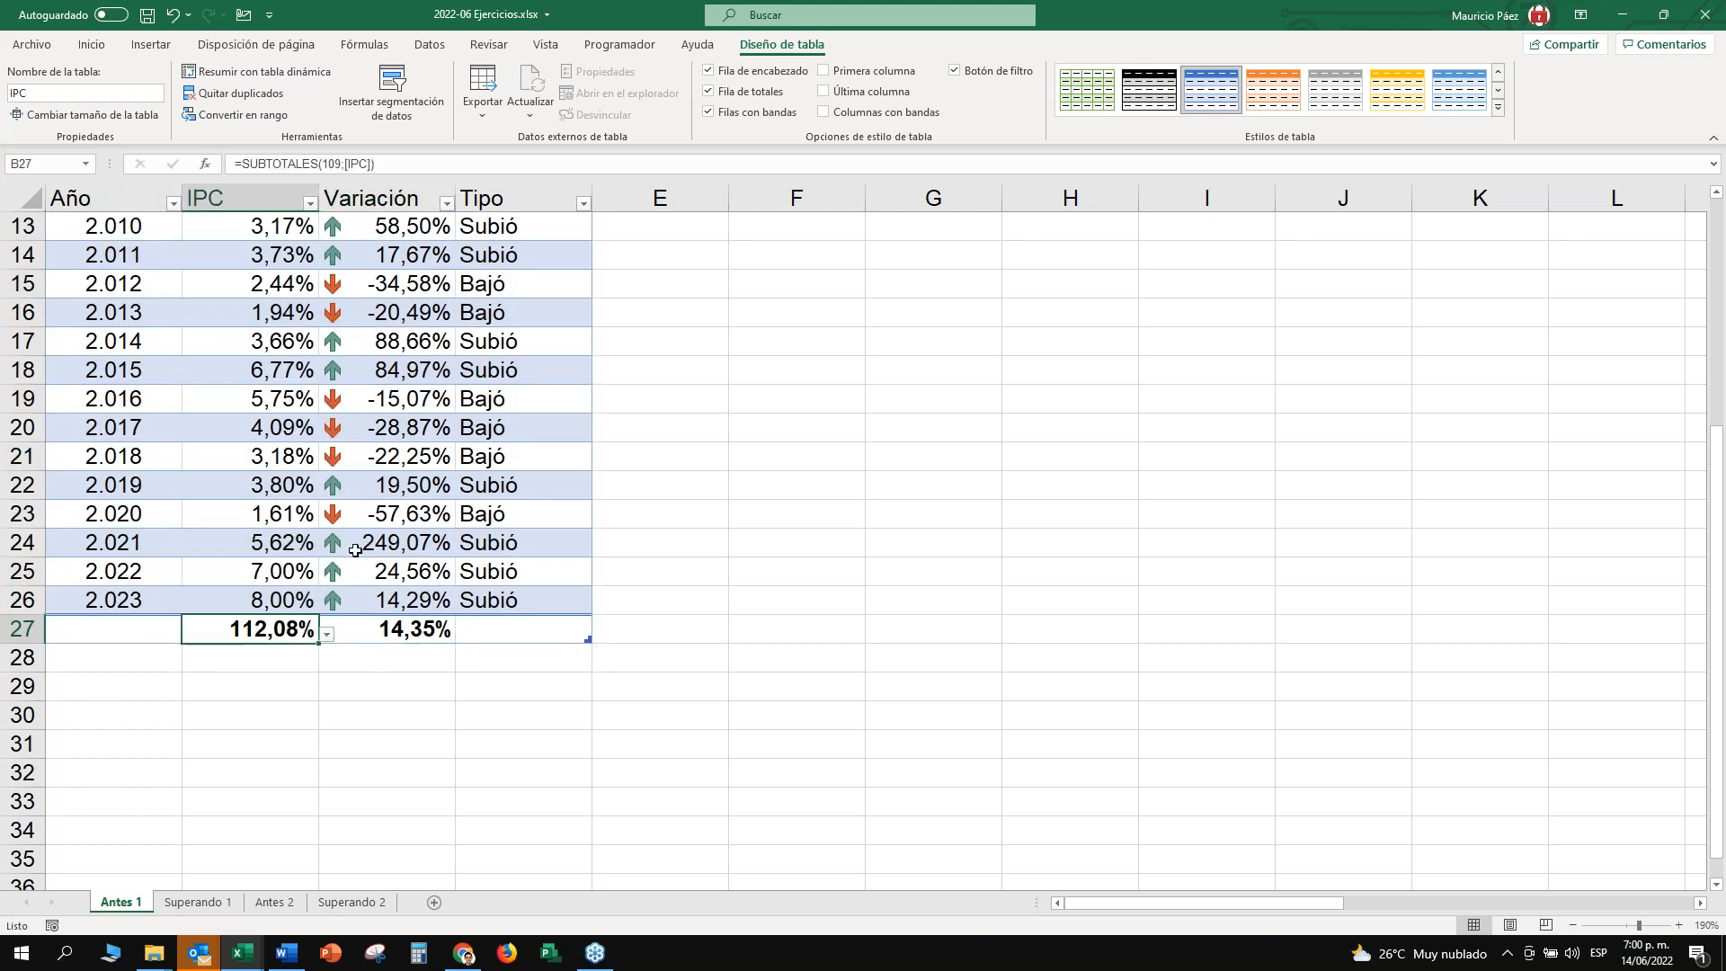
Select the total row from Año to Tipo, and hide and show that row once more.
click(531, 598)
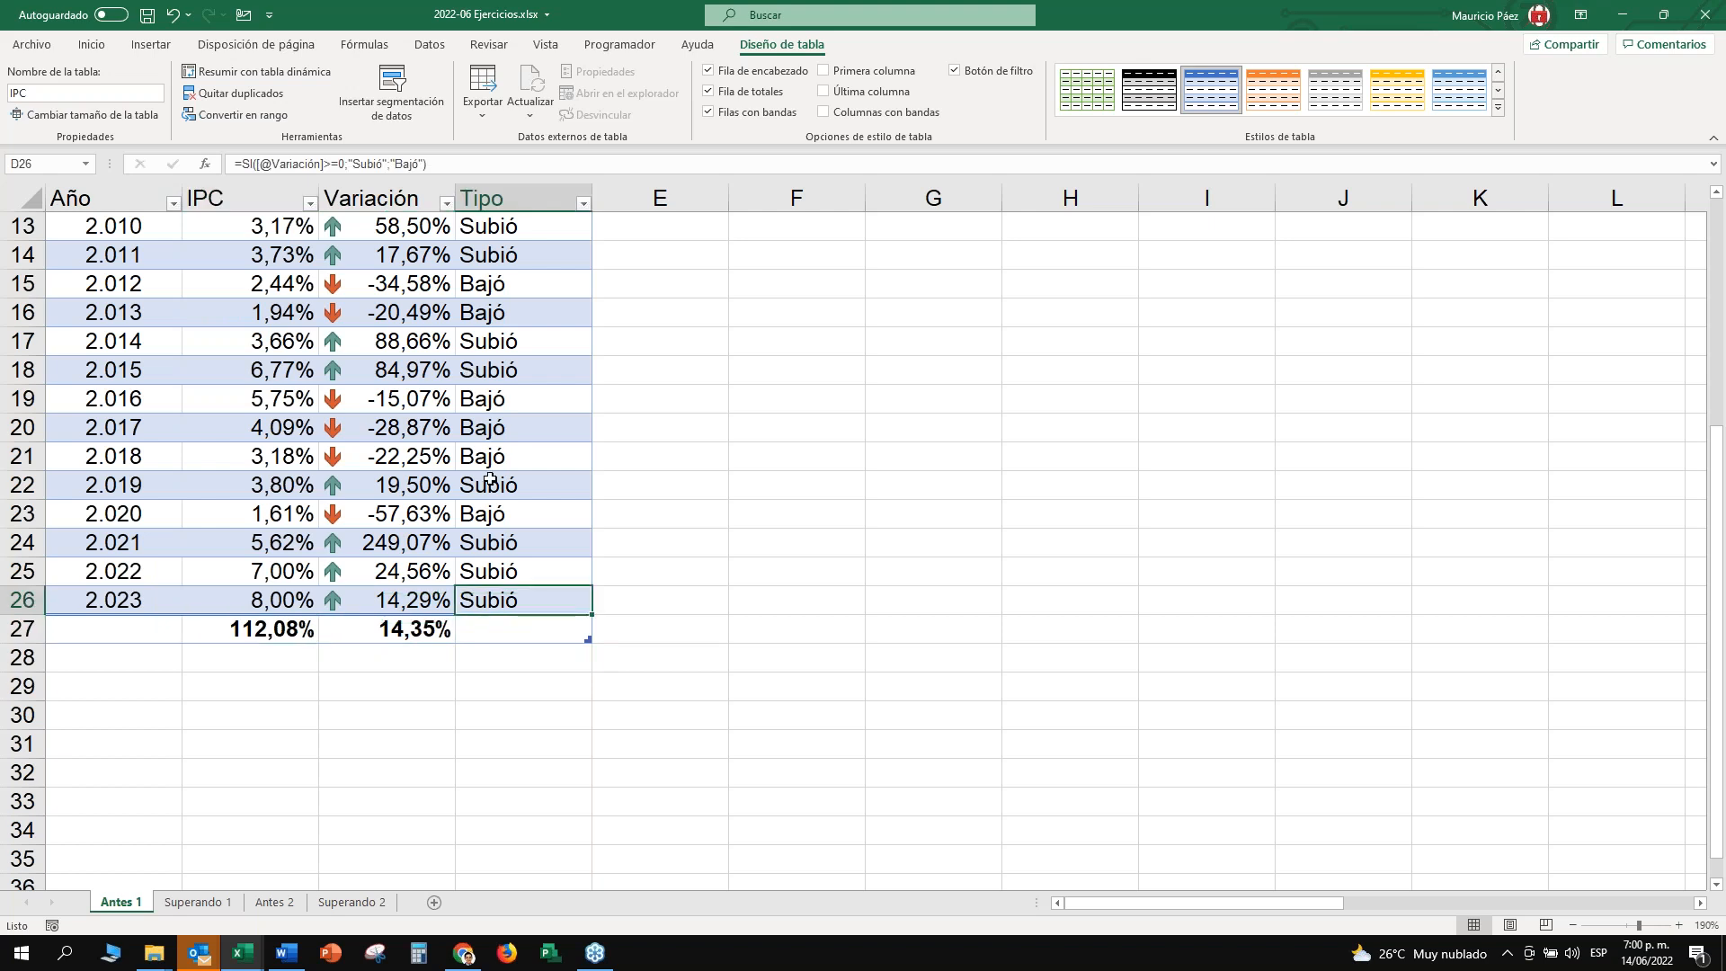
scroll(493, 481, up, 1)
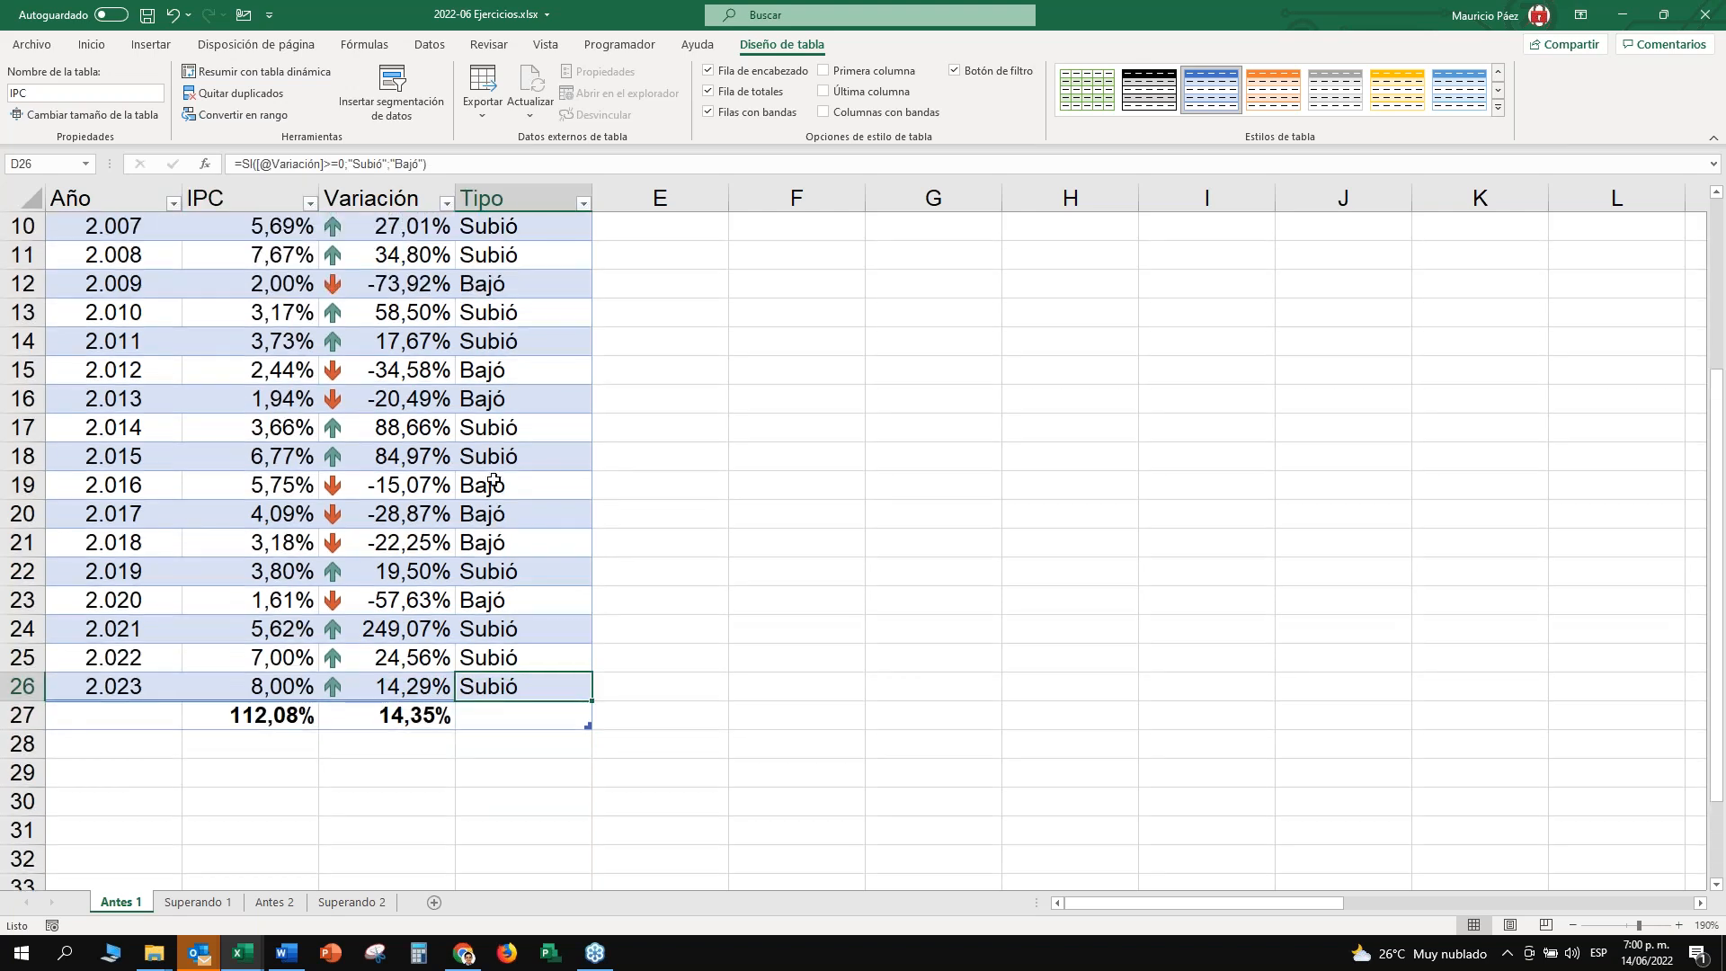
scroll(476, 491, down, 1)
click(148, 630)
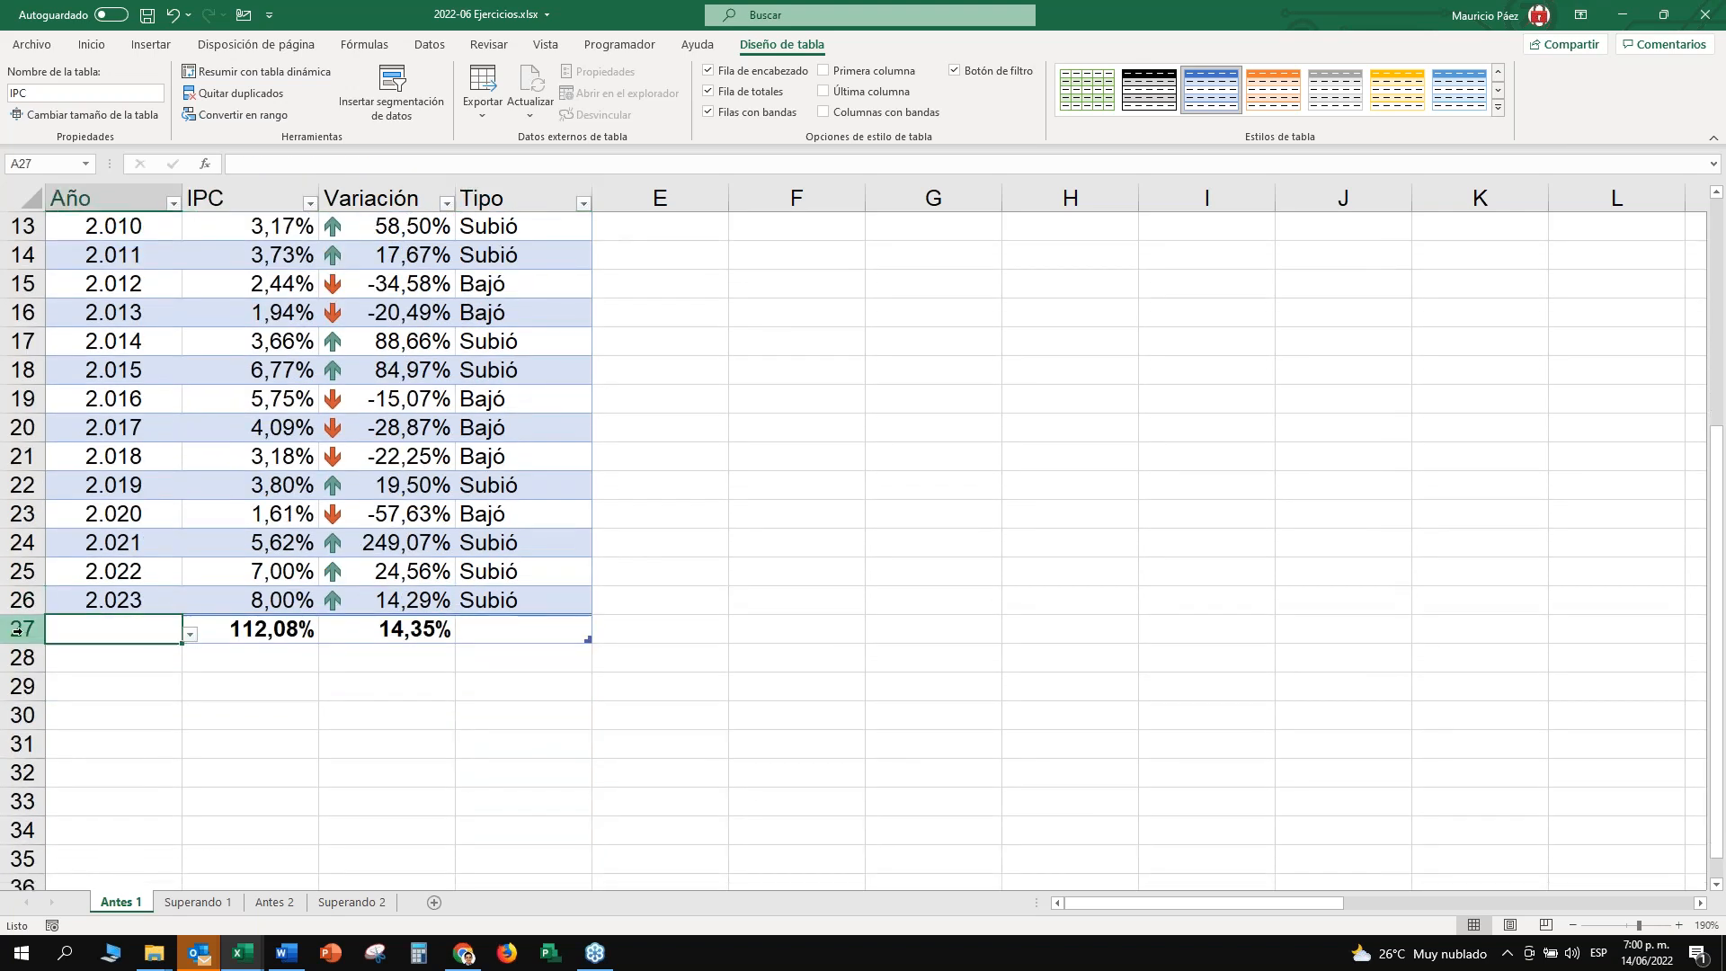
drag(47, 633, 513, 630)
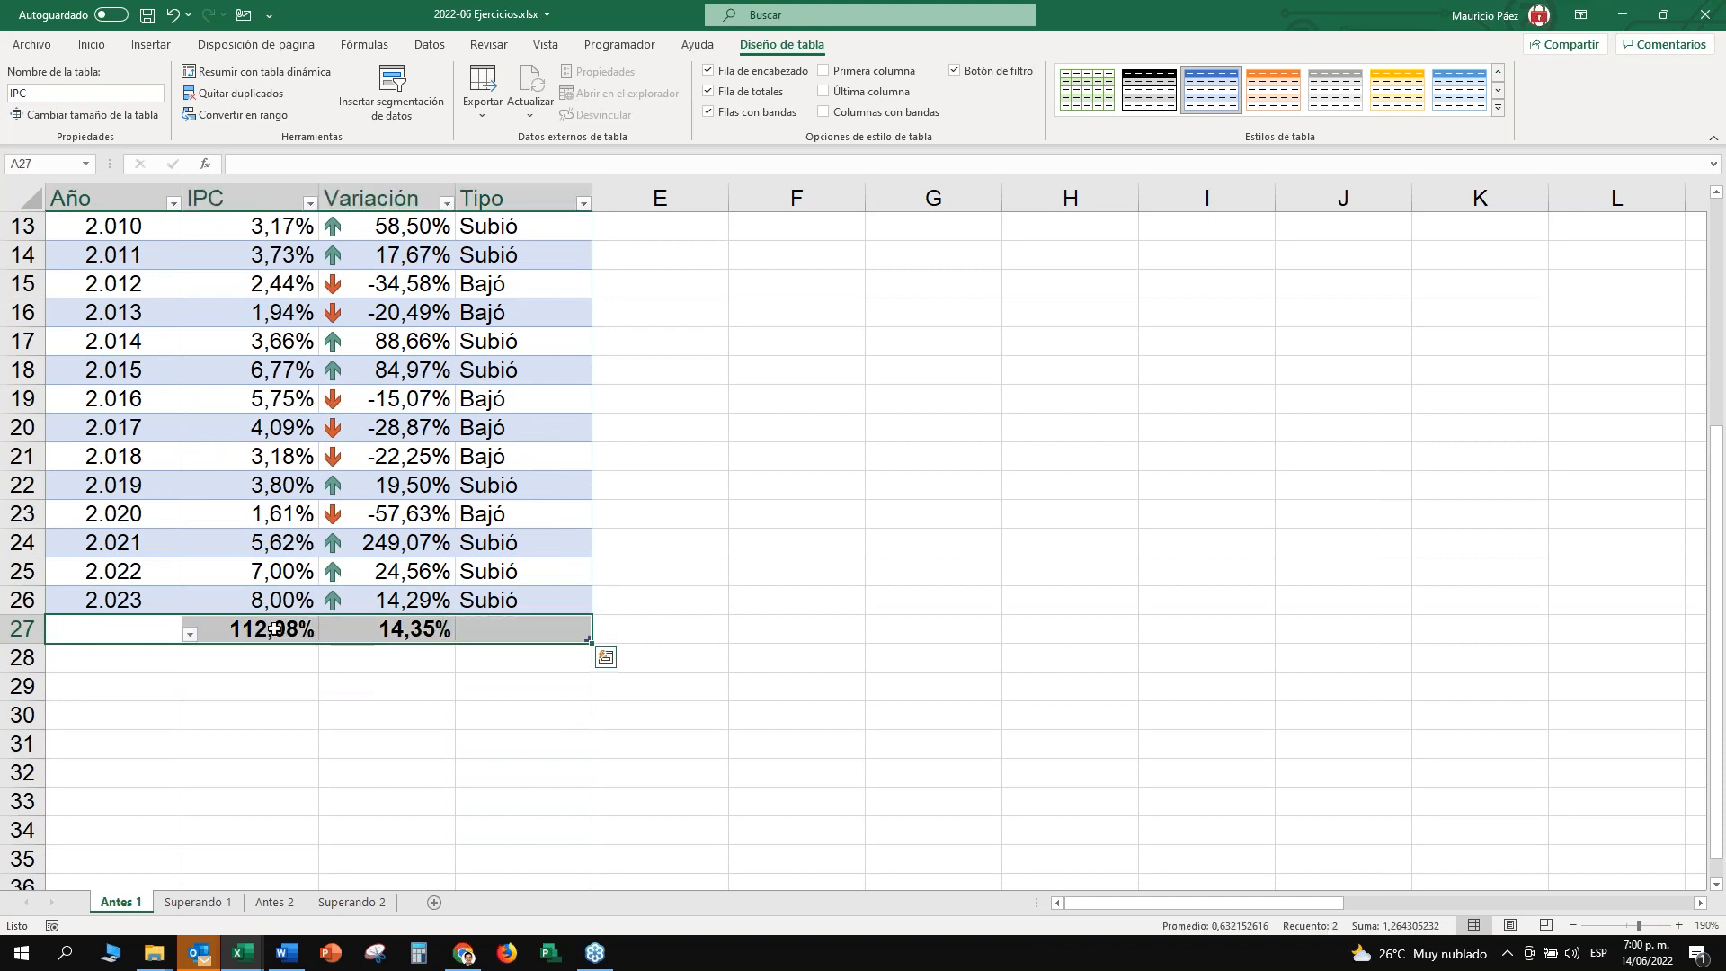
click(268, 629)
click(81, 629)
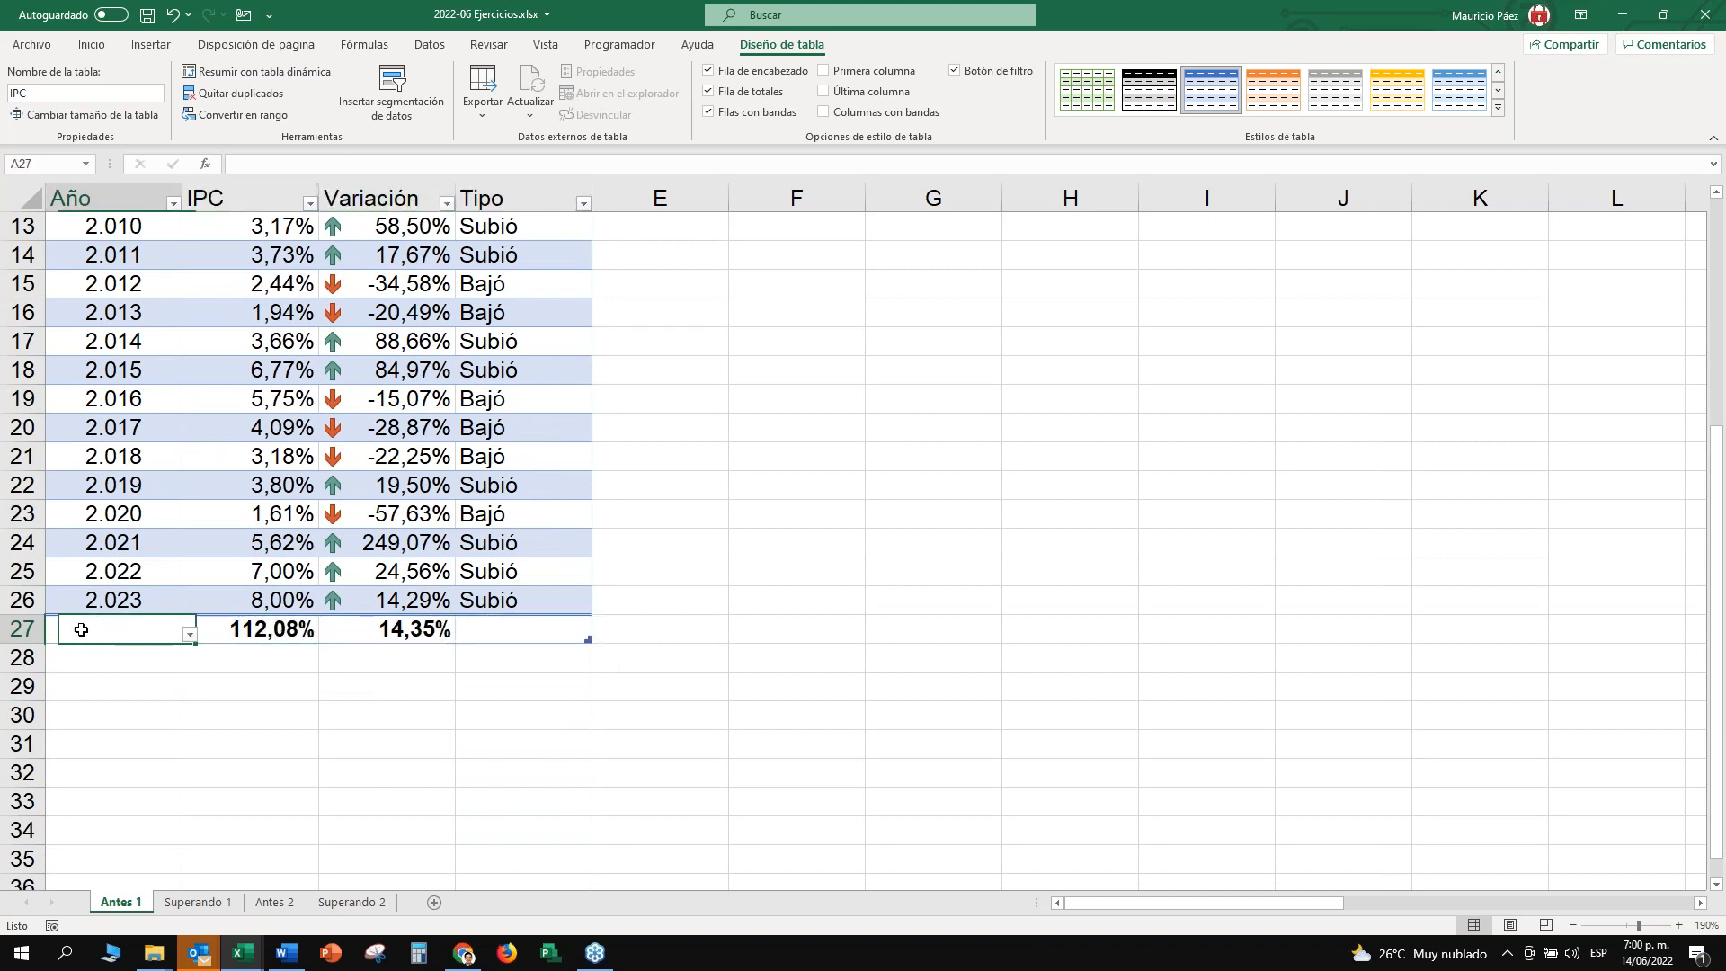
click(708, 93)
click(709, 93)
Check the total row's cell in each column against the last record, 2023.
click(543, 627)
click(409, 628)
click(270, 629)
click(148, 630)
click(425, 630)
click(509, 602)
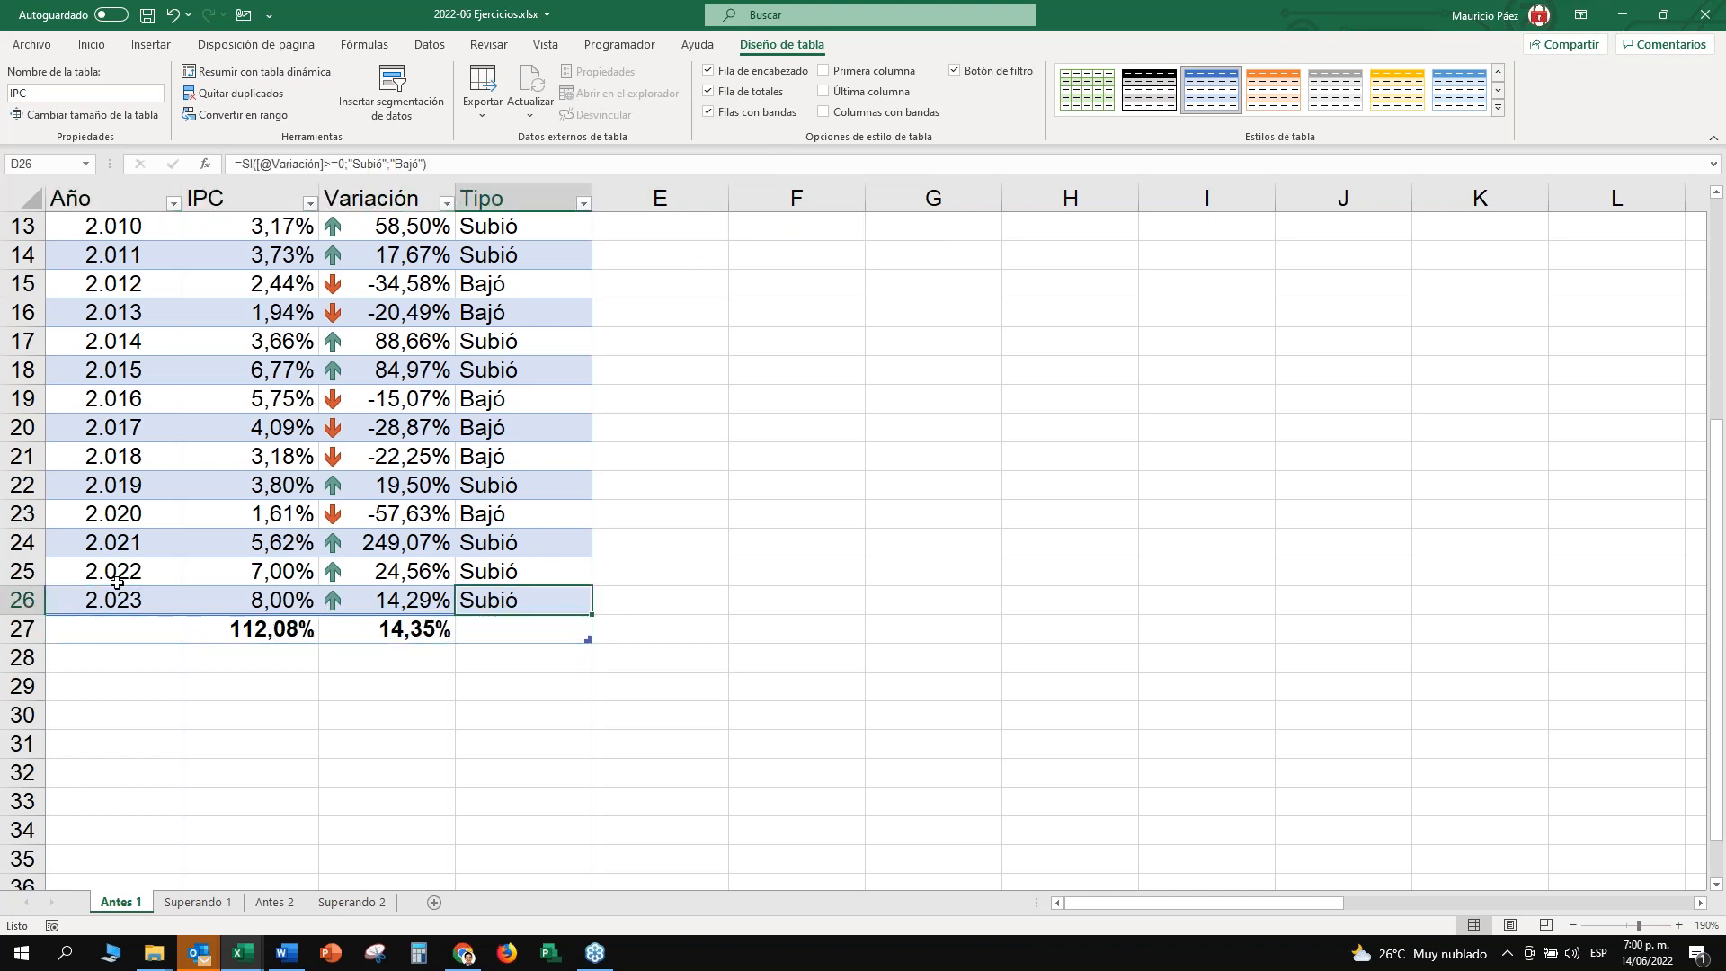
drag(154, 628, 580, 629)
click(548, 598)
drag(451, 601, 556, 608)
click(489, 632)
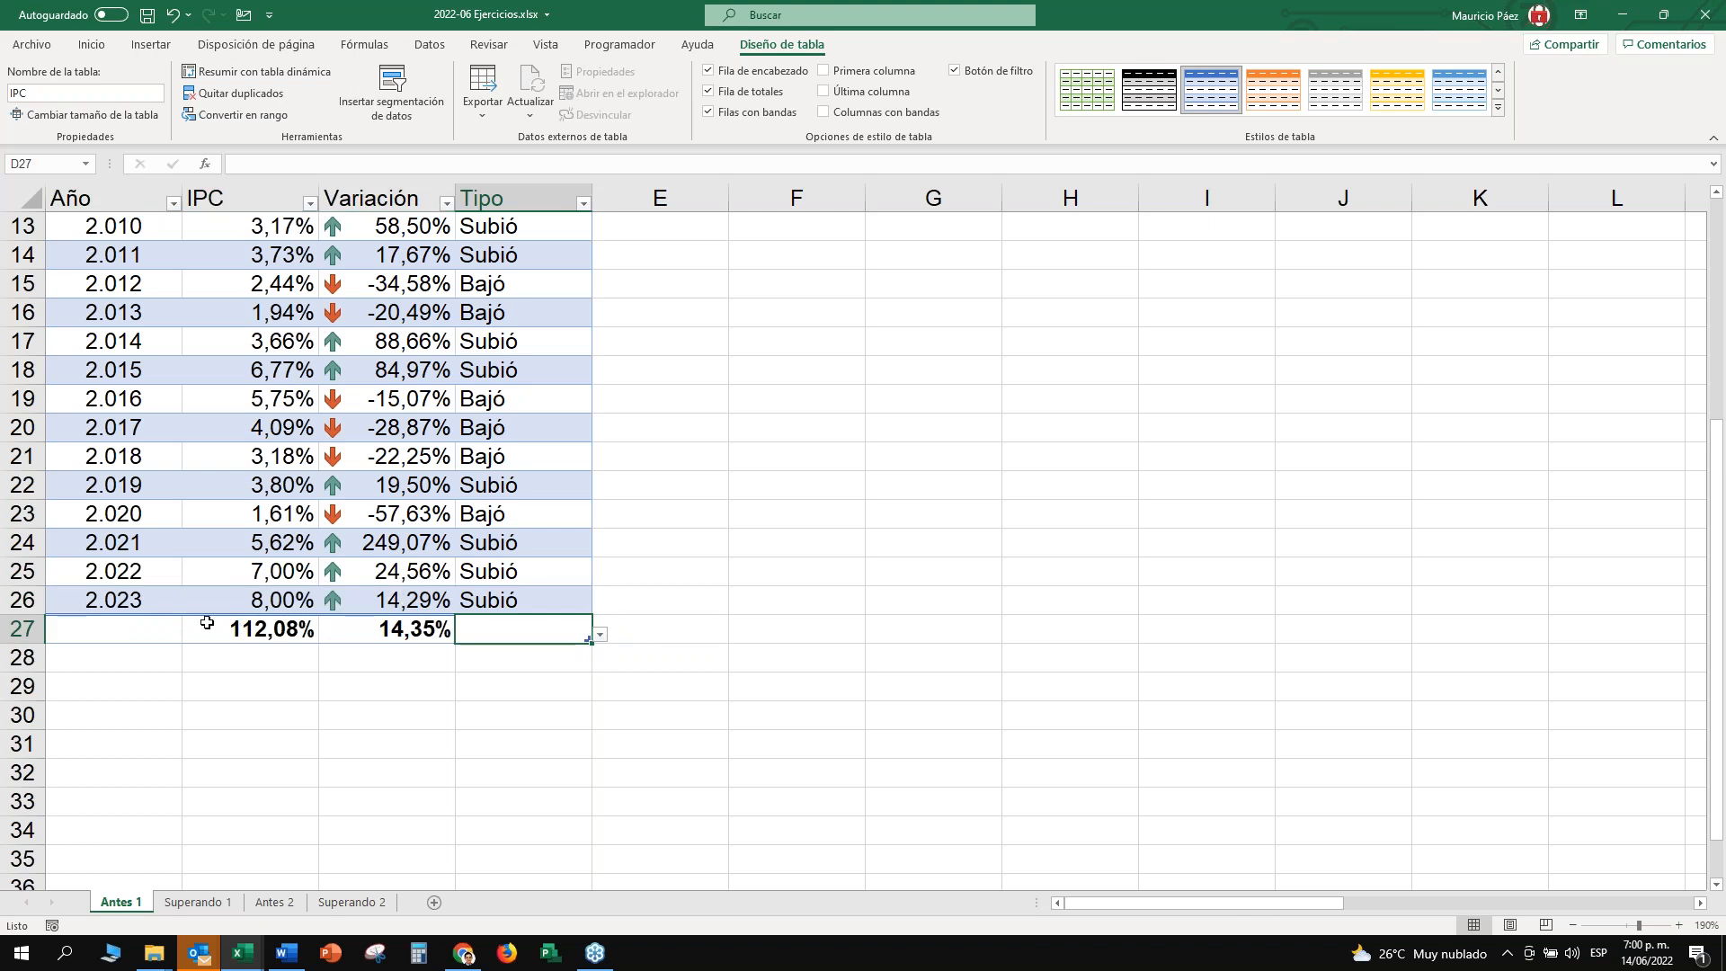
Try inserting a blank table row above the total row, and undo the insertion.
click(46, 628)
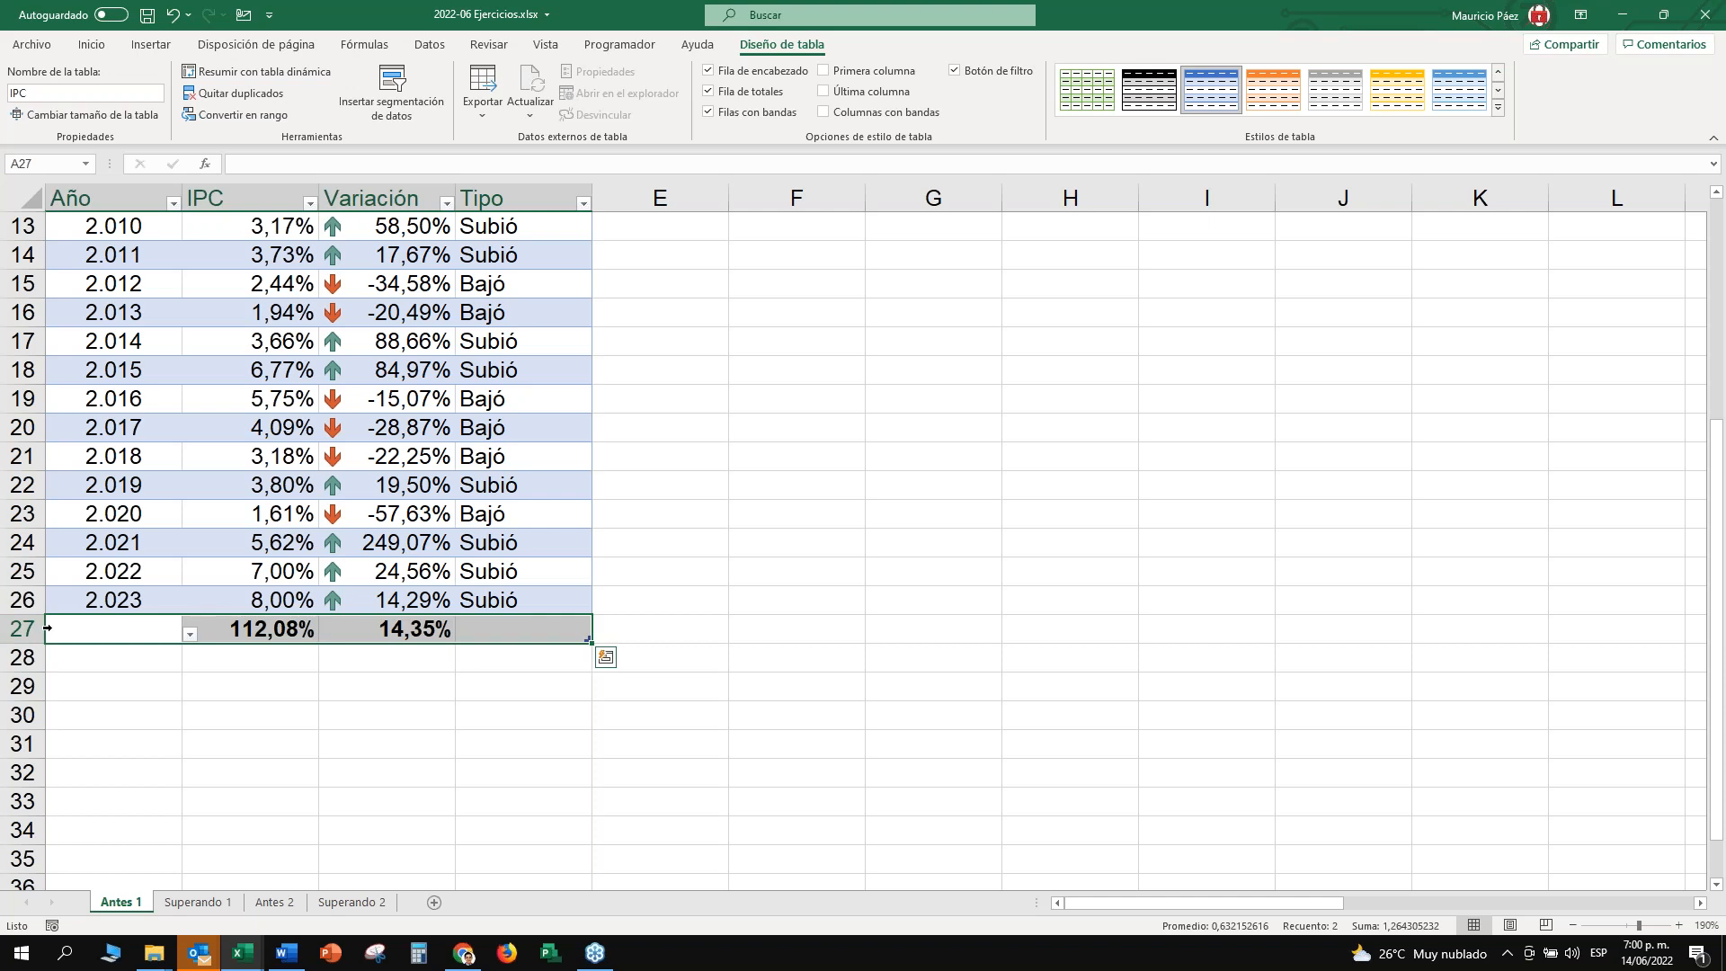
key(ctrl+plus)
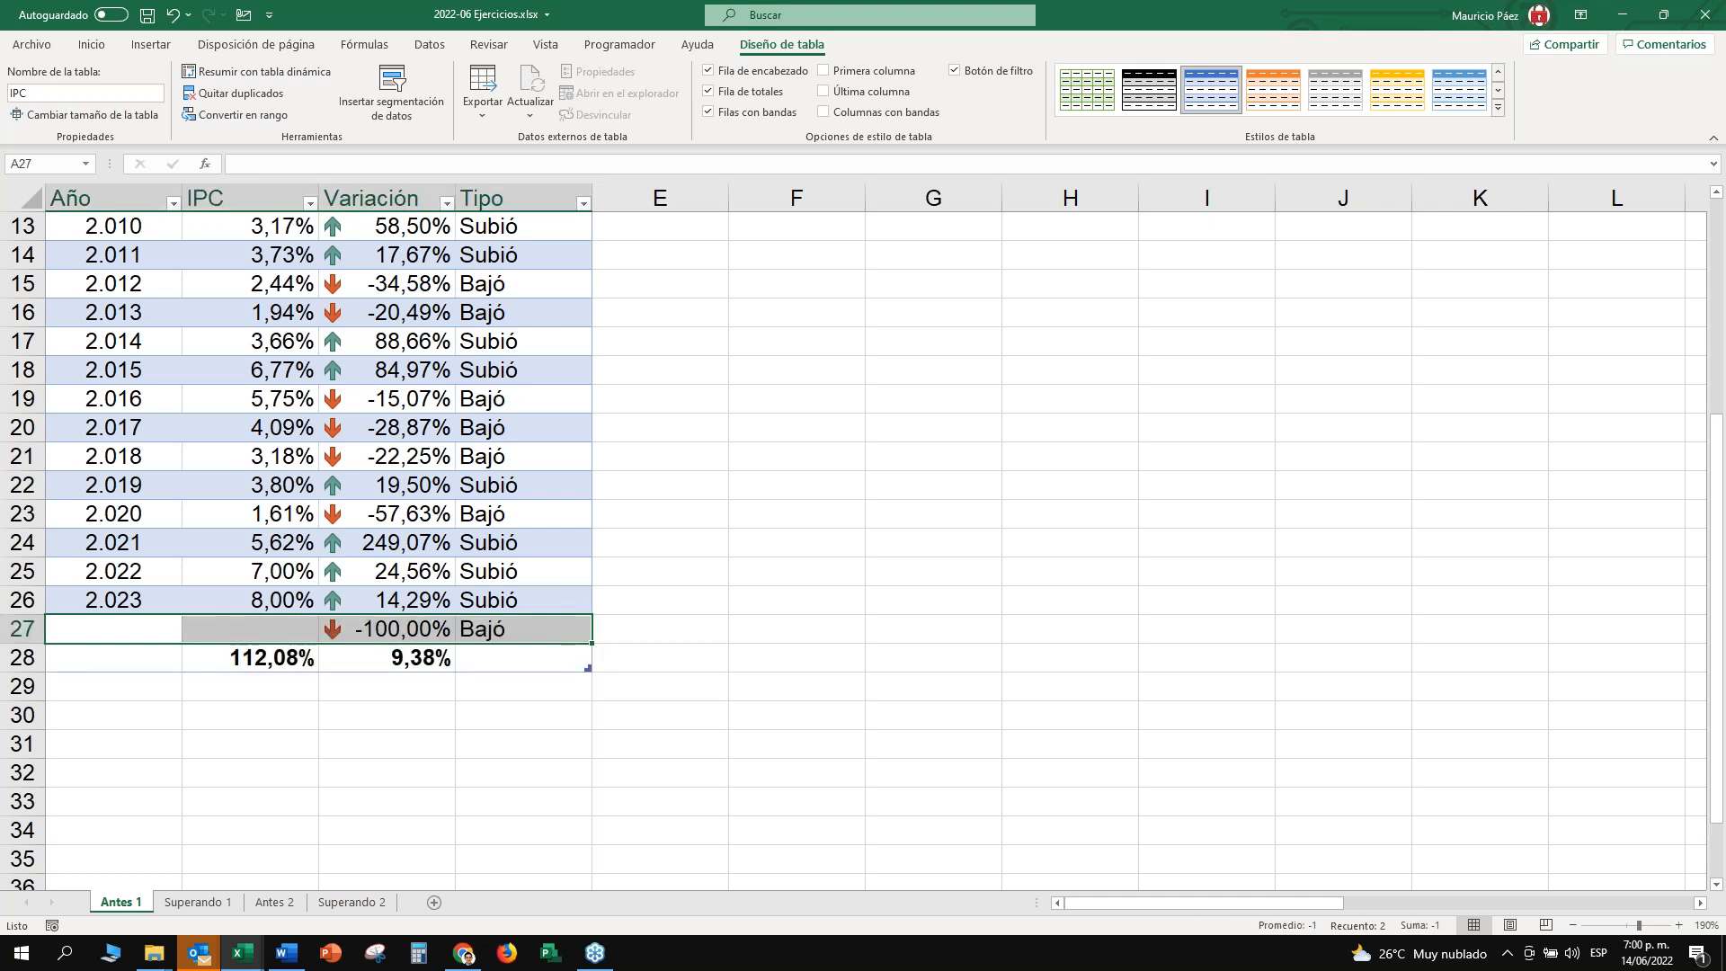
key(ctrl+z)
click(88, 660)
click(135, 745)
click(141, 714)
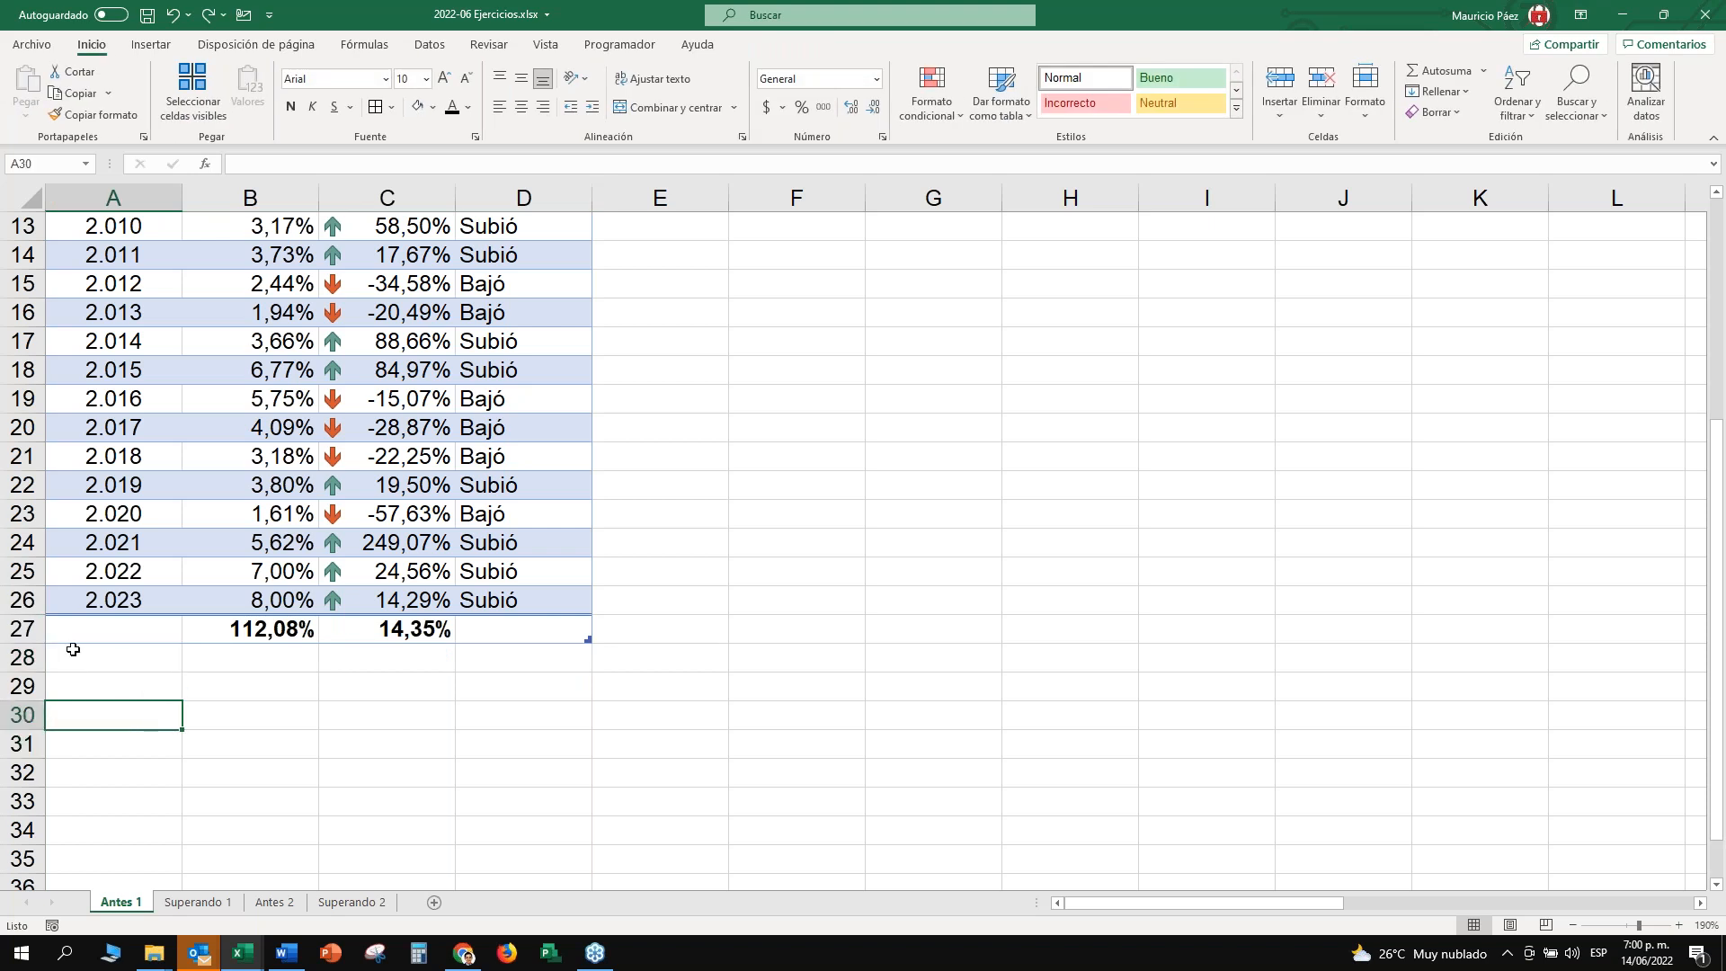
Repeat the row insertion above the total row two more times, undoing it each time.
click(50, 630)
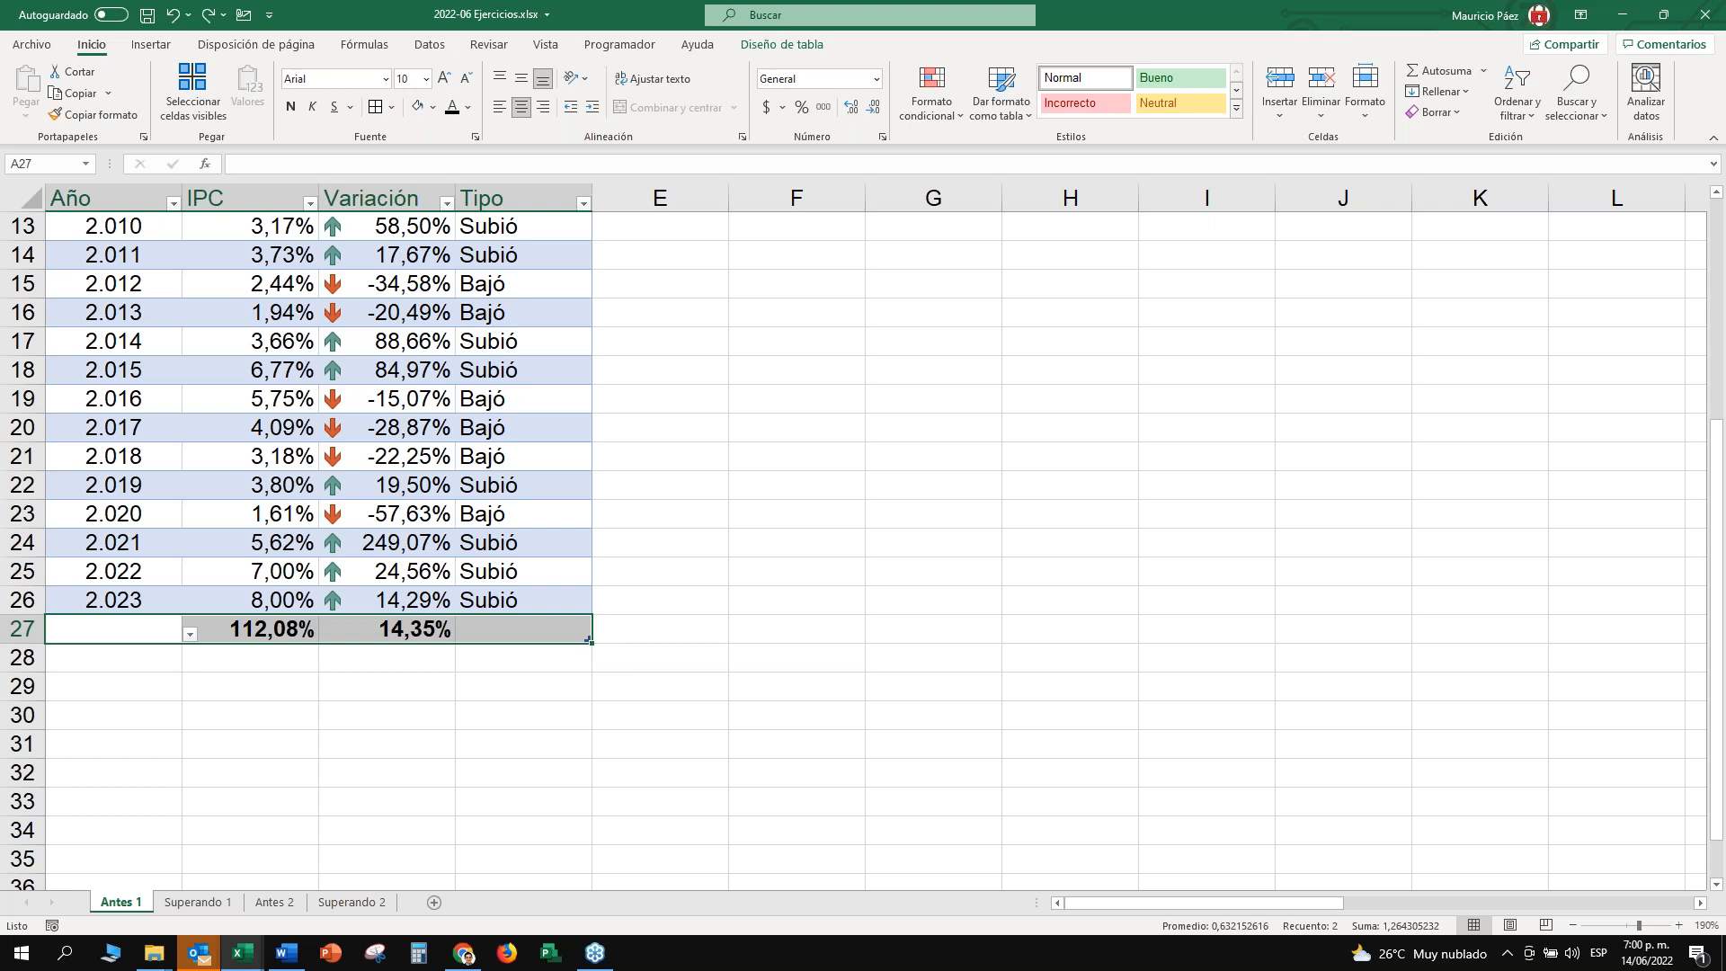
key(ctrl+plus)
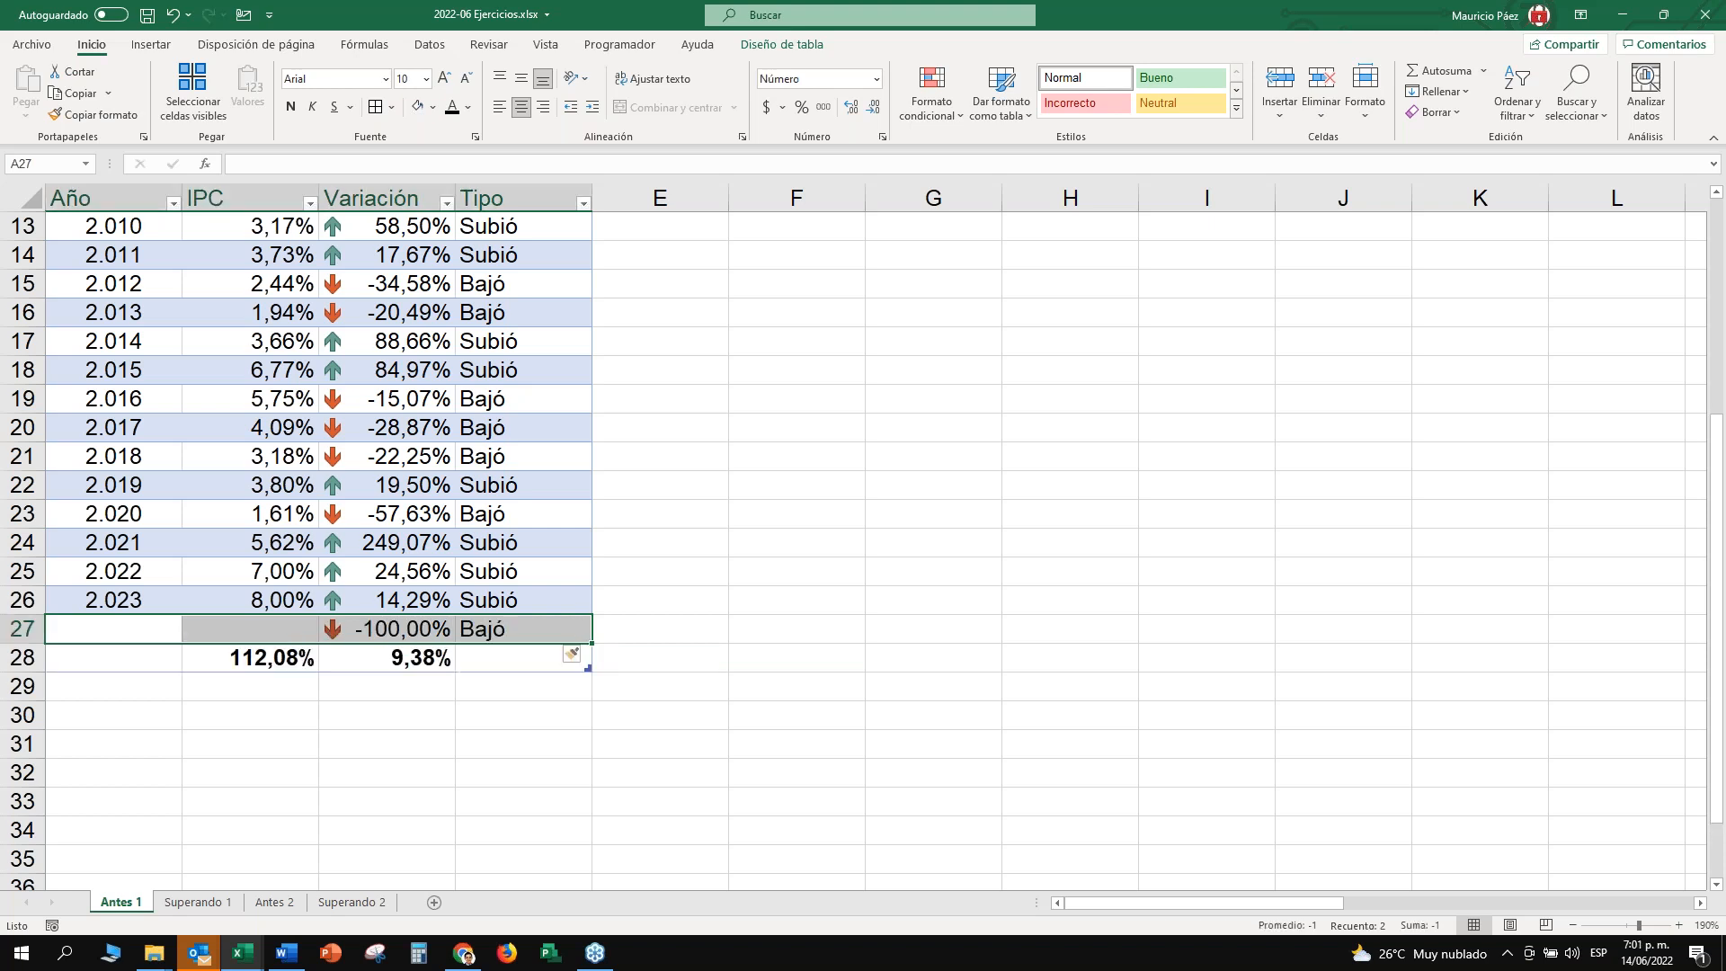
key(ctrl+z)
key(ctrl+z)
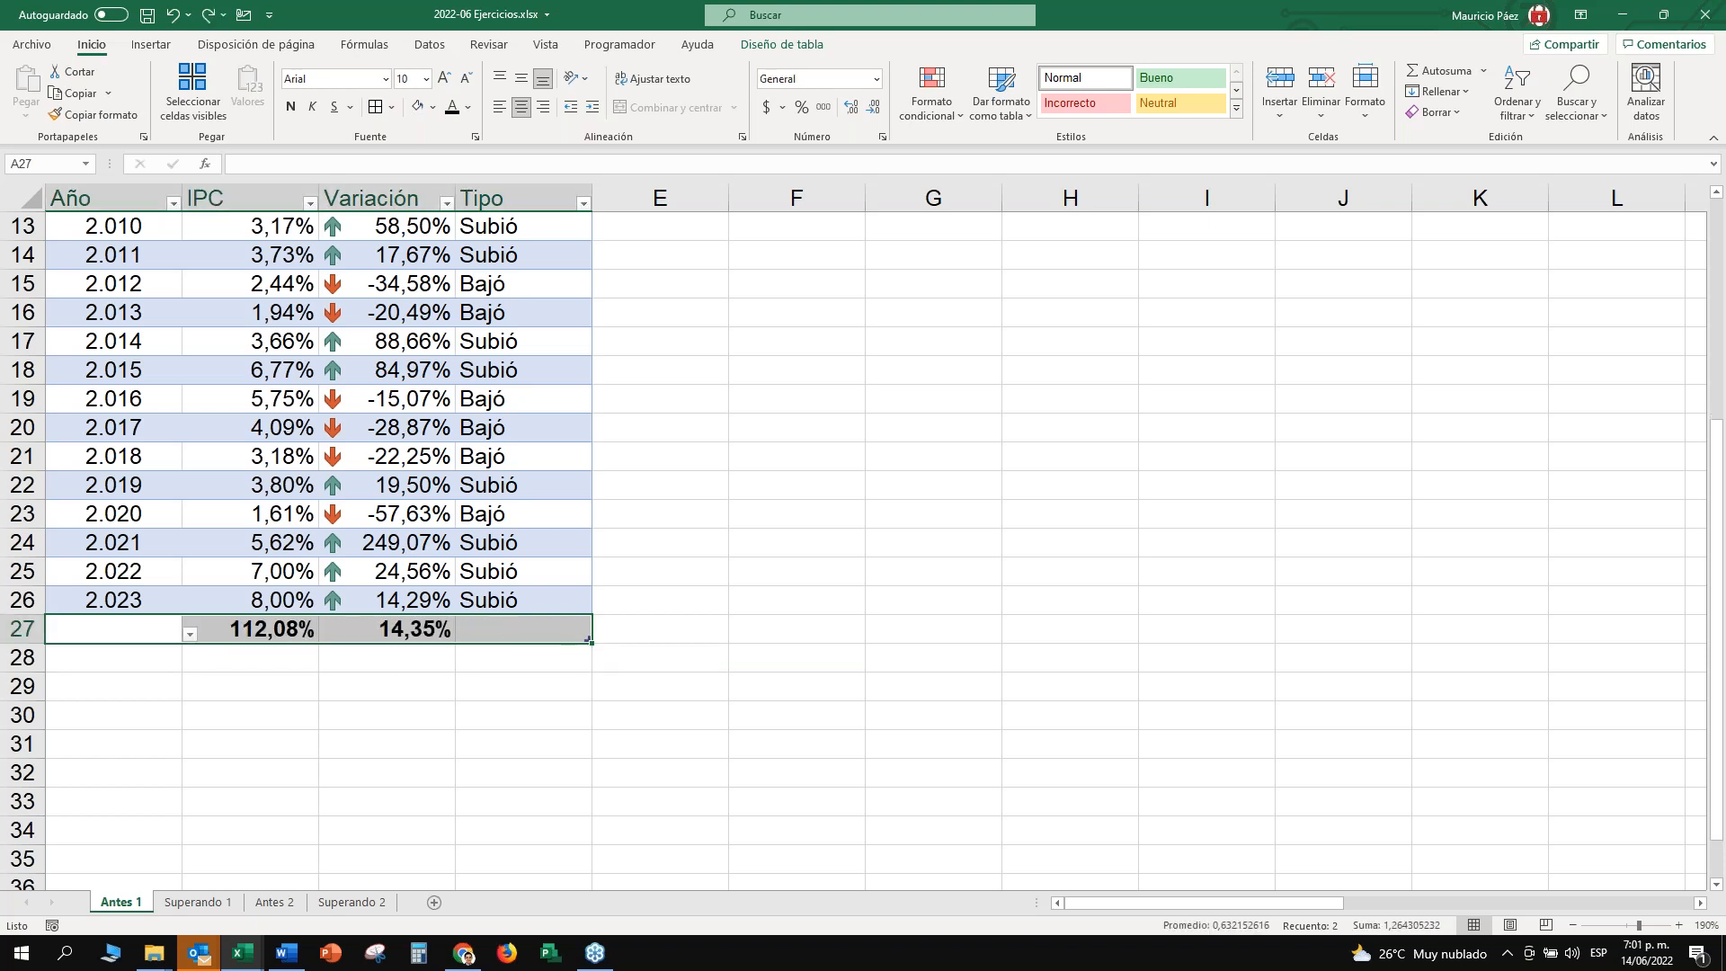
key(ctrl+plus)
key(ctrl+z)
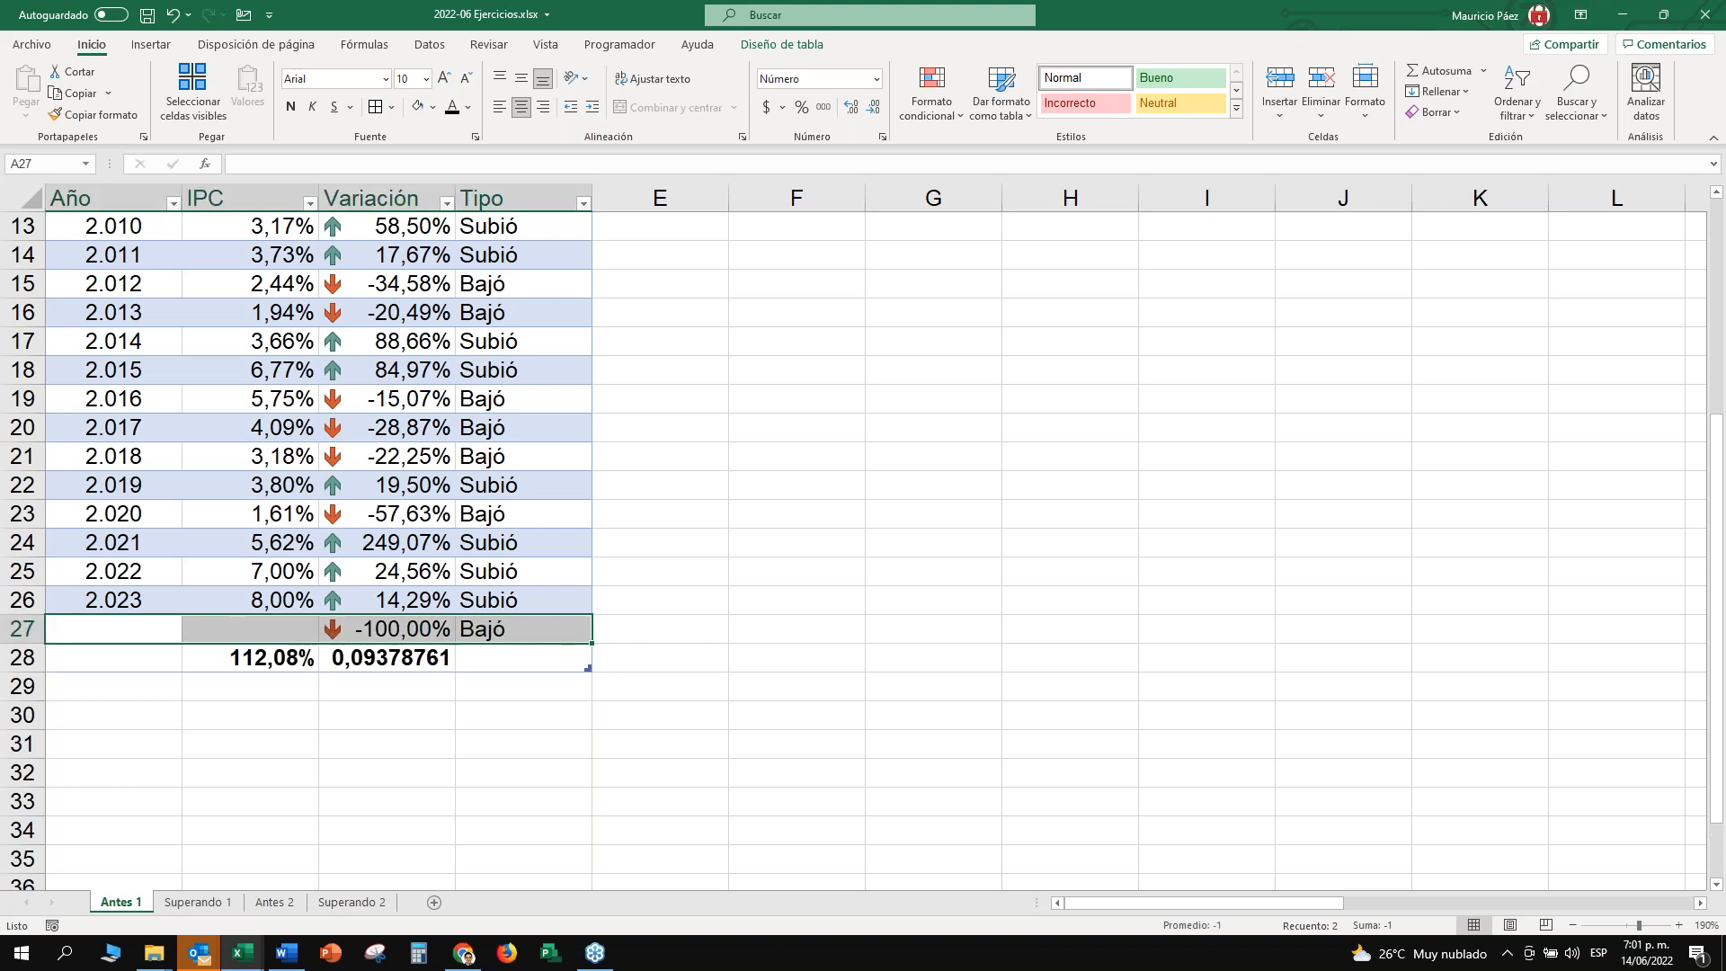
key(ctrl+z)
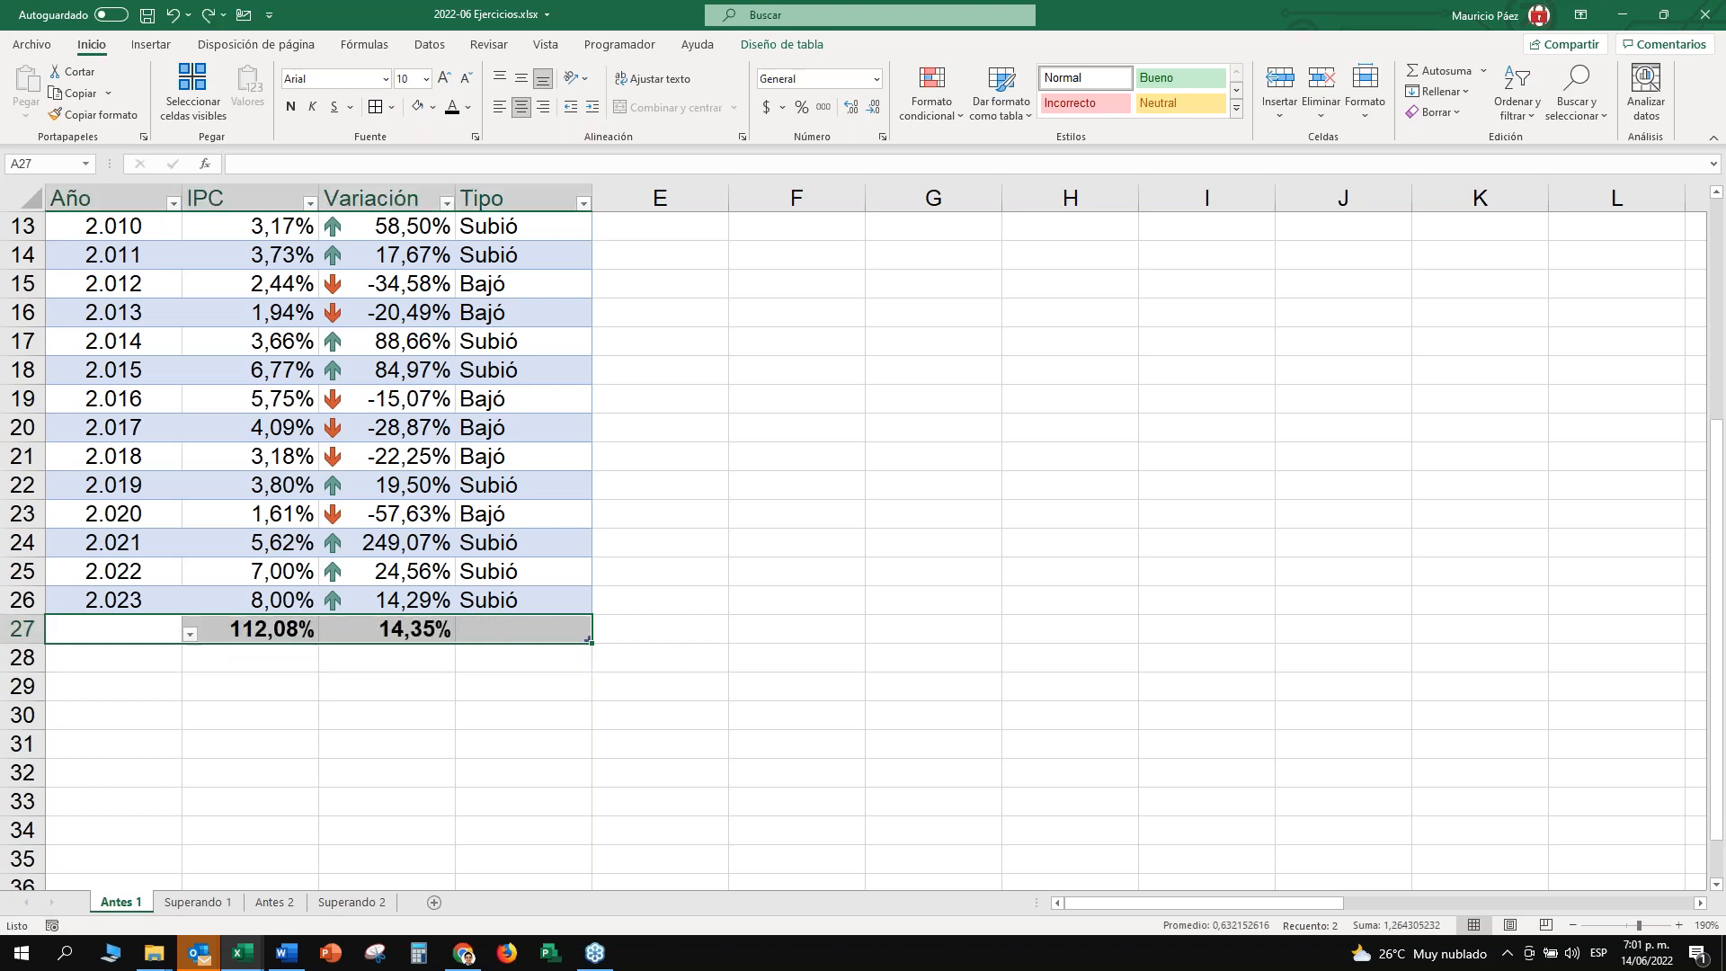
Add a new record row above the total row by advancing from the Tipo cell of the 2023 record.
click(112, 600)
click(530, 602)
drag(535, 560, 531, 540)
click(570, 599)
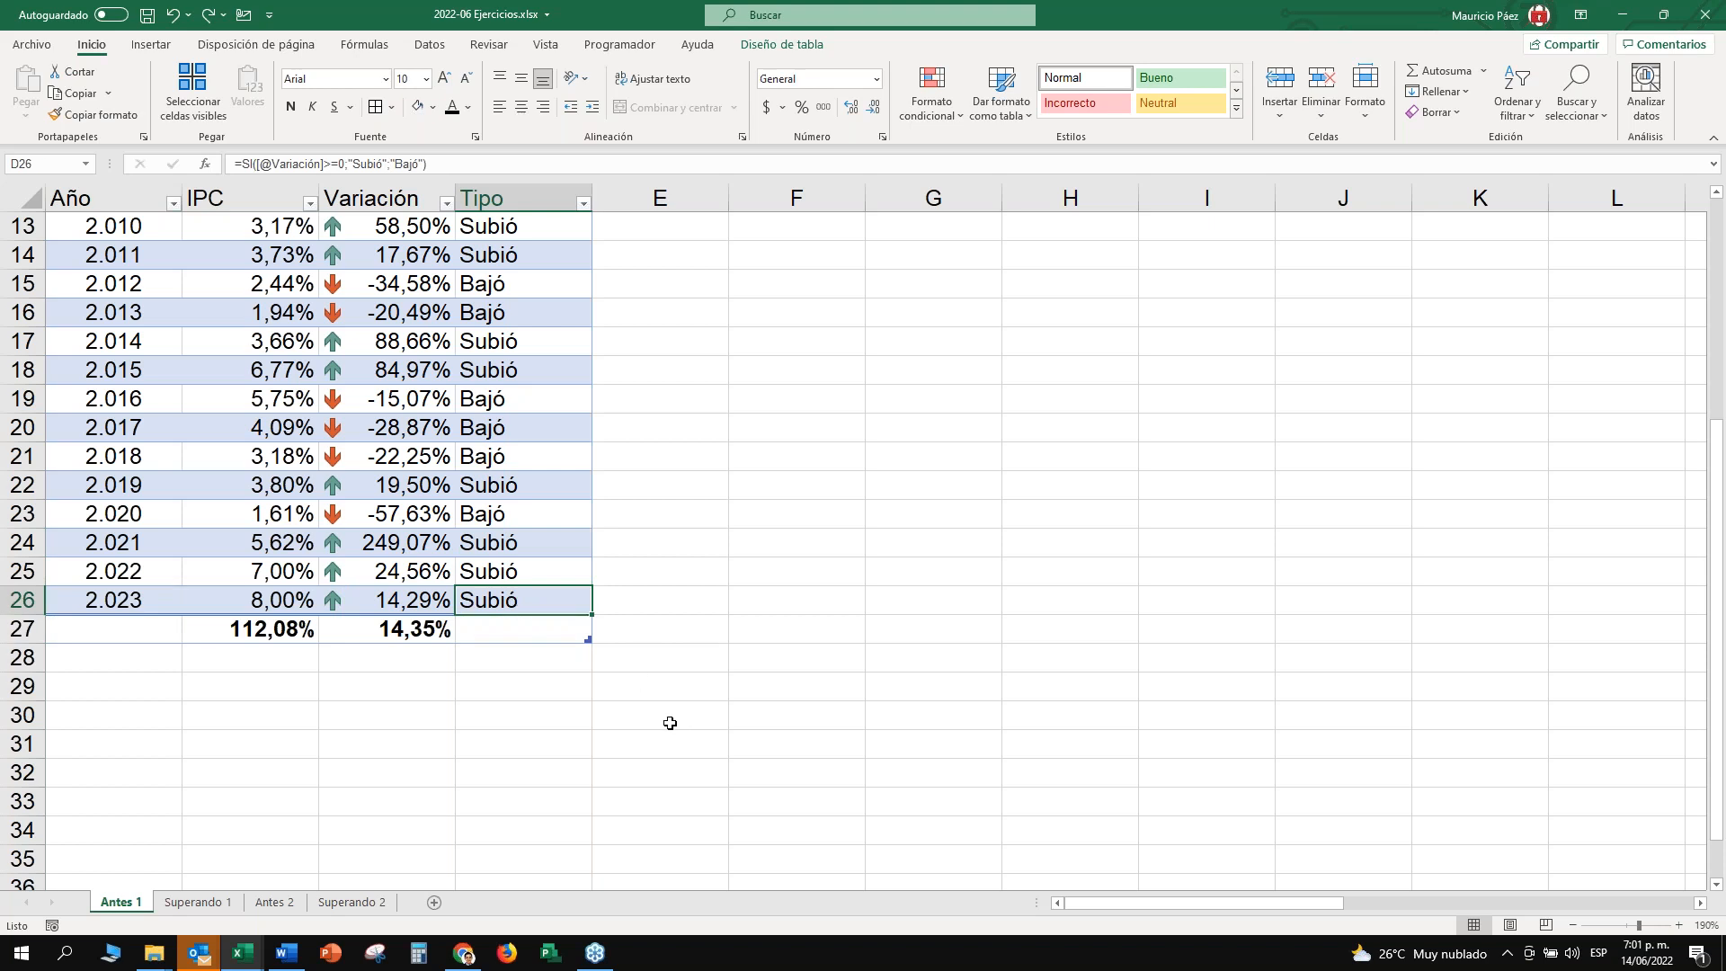
key(Tab)
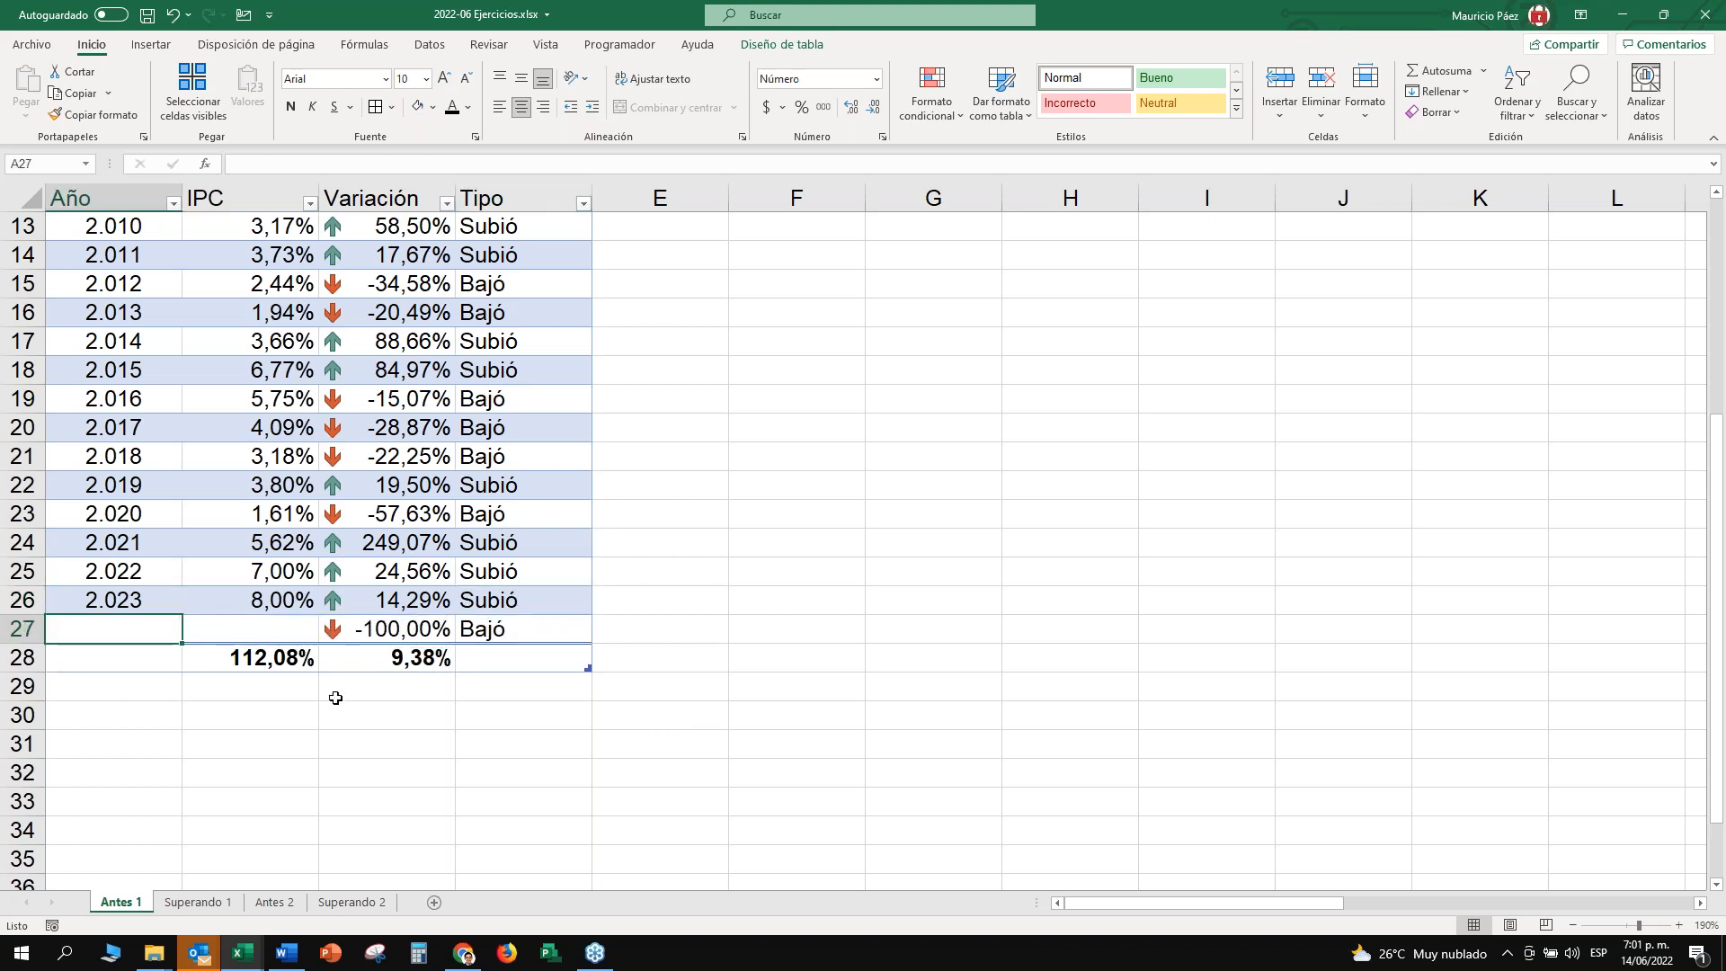
Examine the total row cells and compare the IPC total with the IPC values above it.
click(125, 659)
drag(125, 659, 525, 666)
drag(114, 657, 493, 664)
click(513, 659)
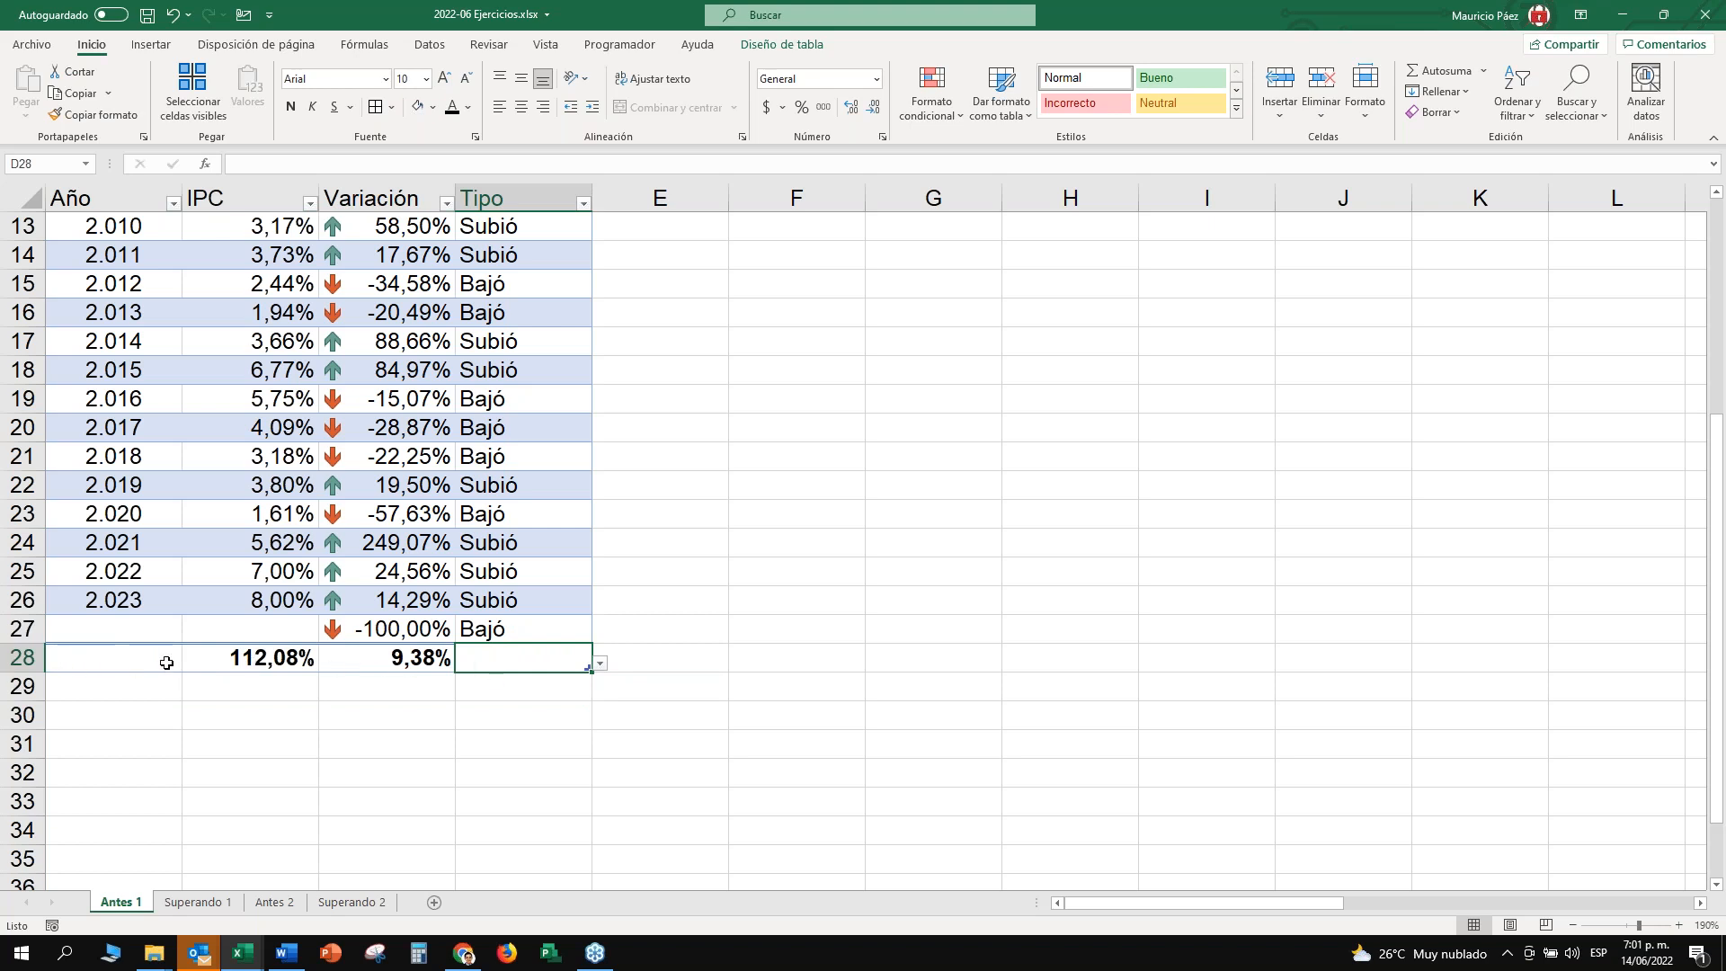
click(264, 659)
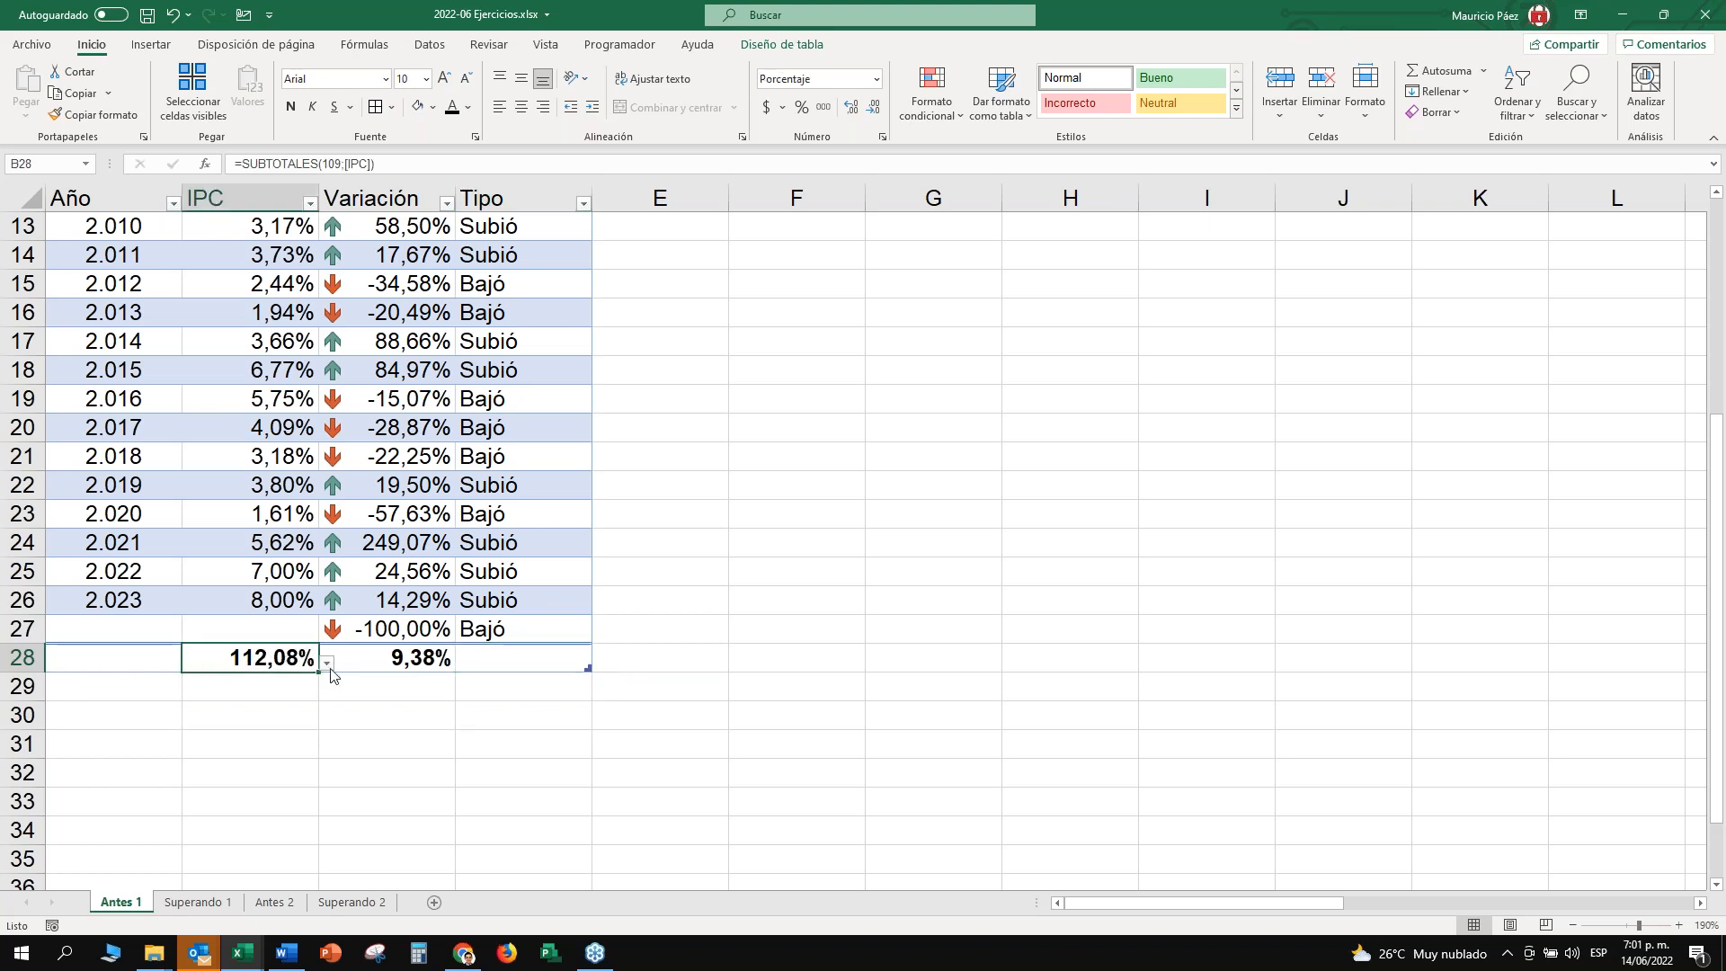
click(284, 604)
drag(289, 447, 286, 486)
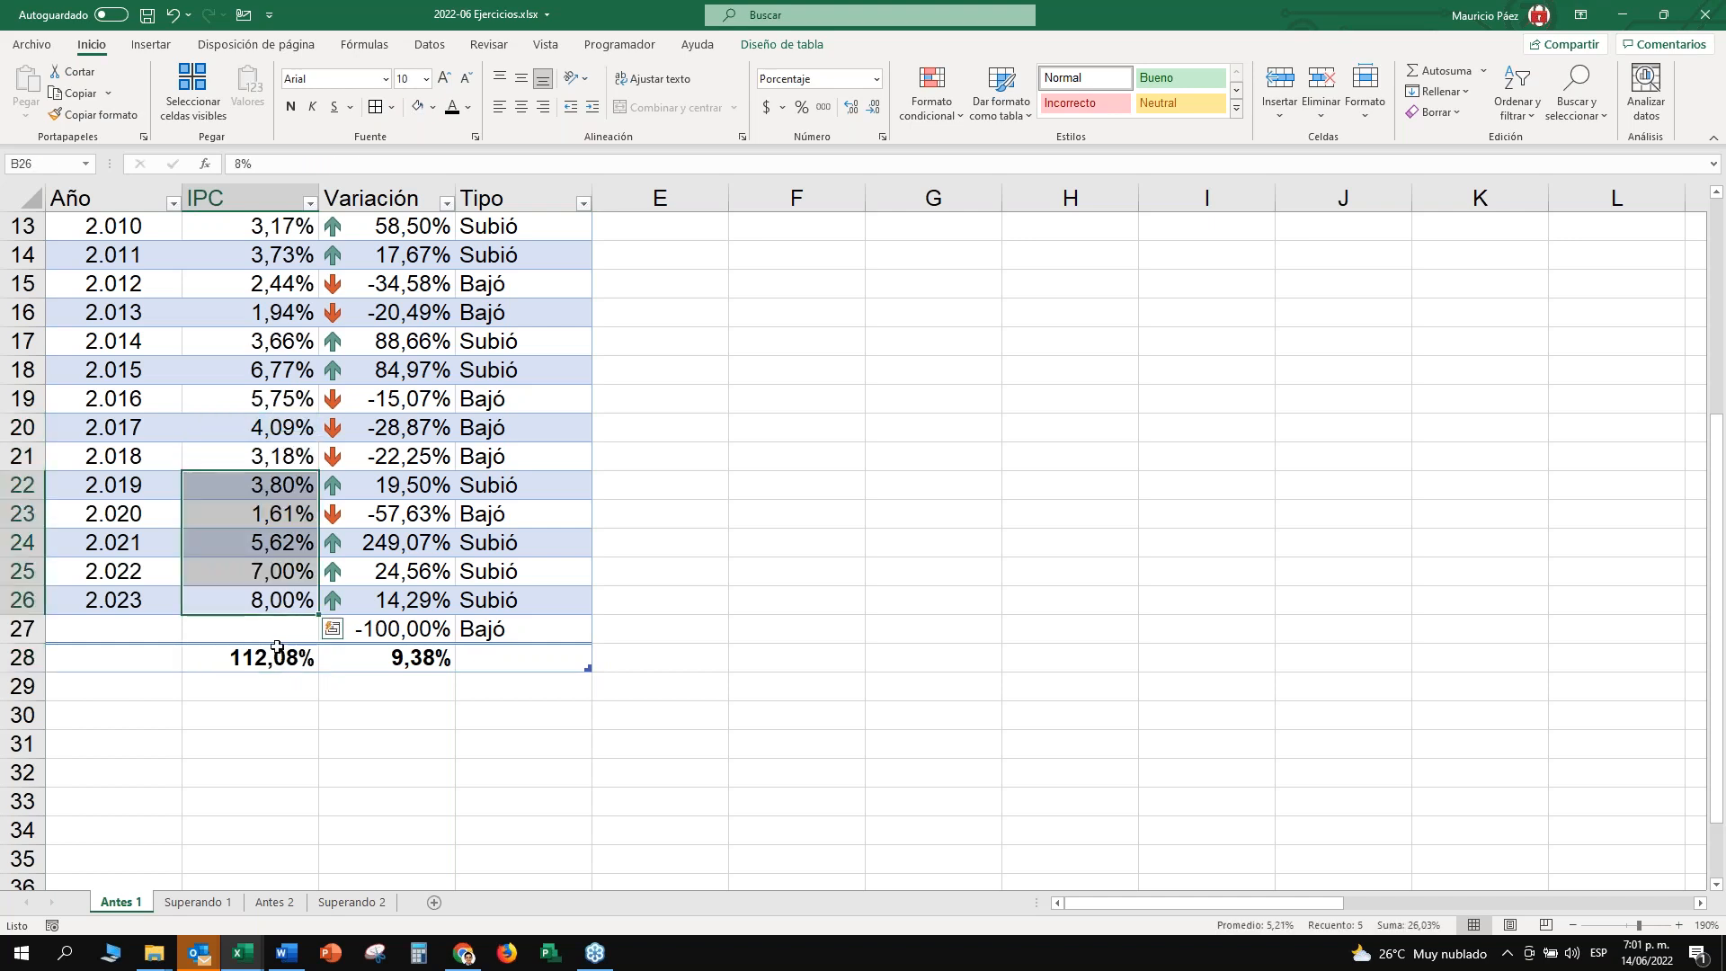
click(276, 657)
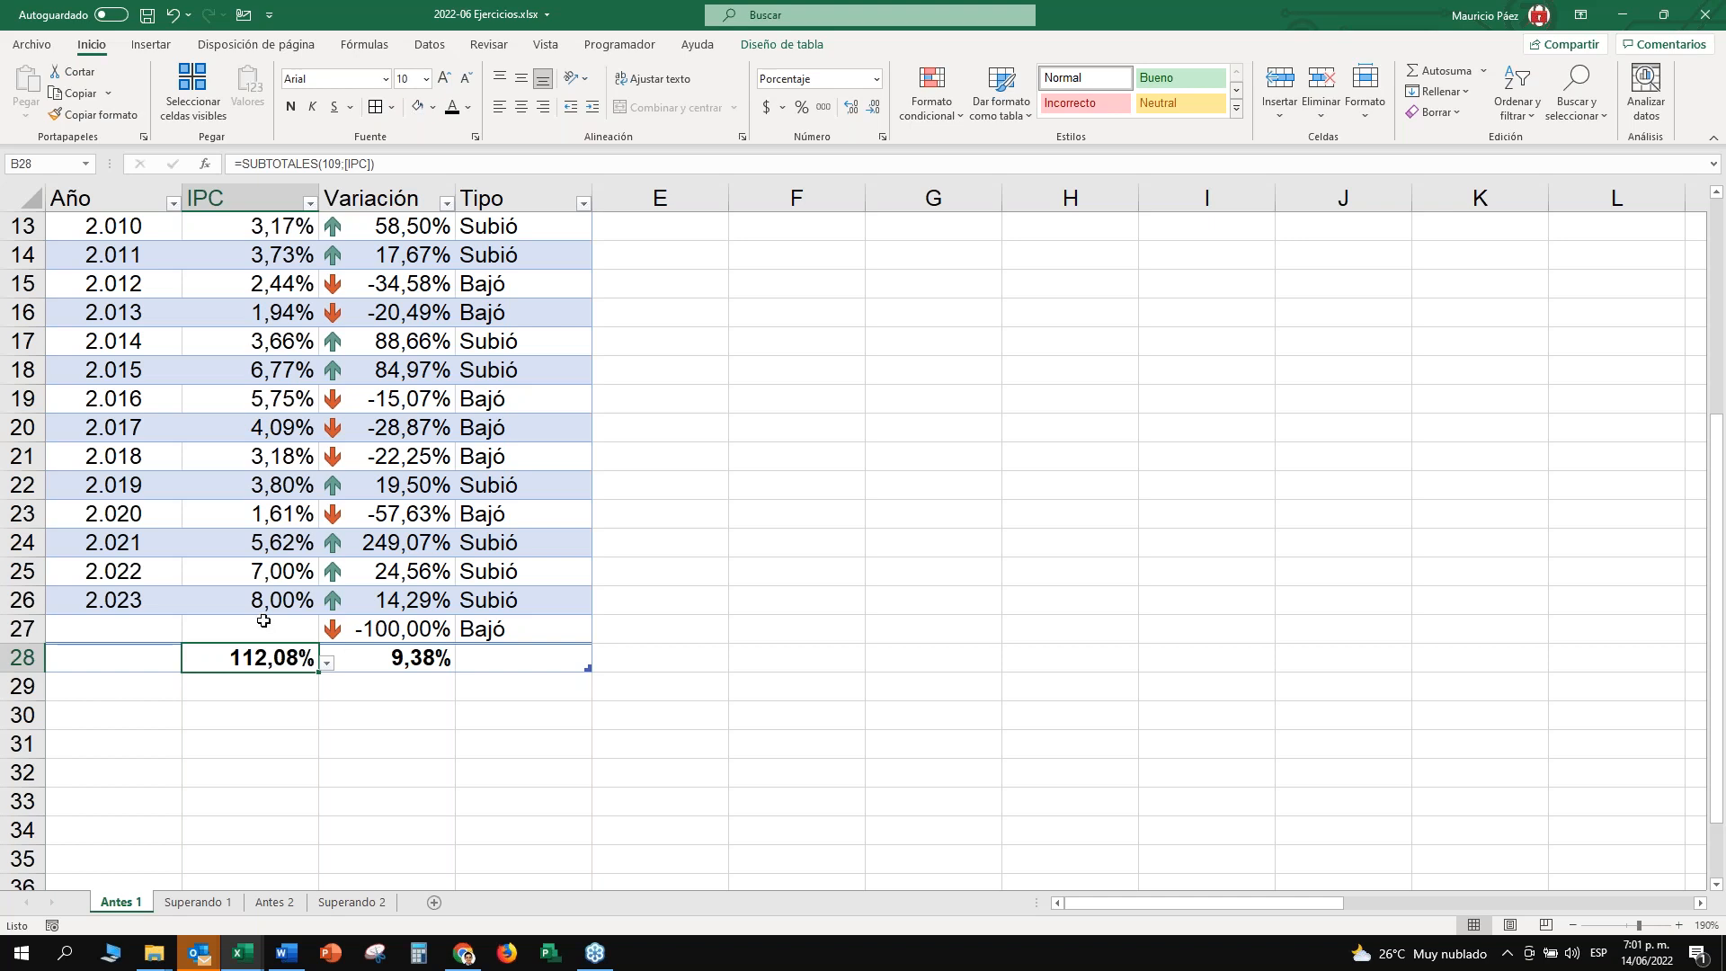
click(275, 605)
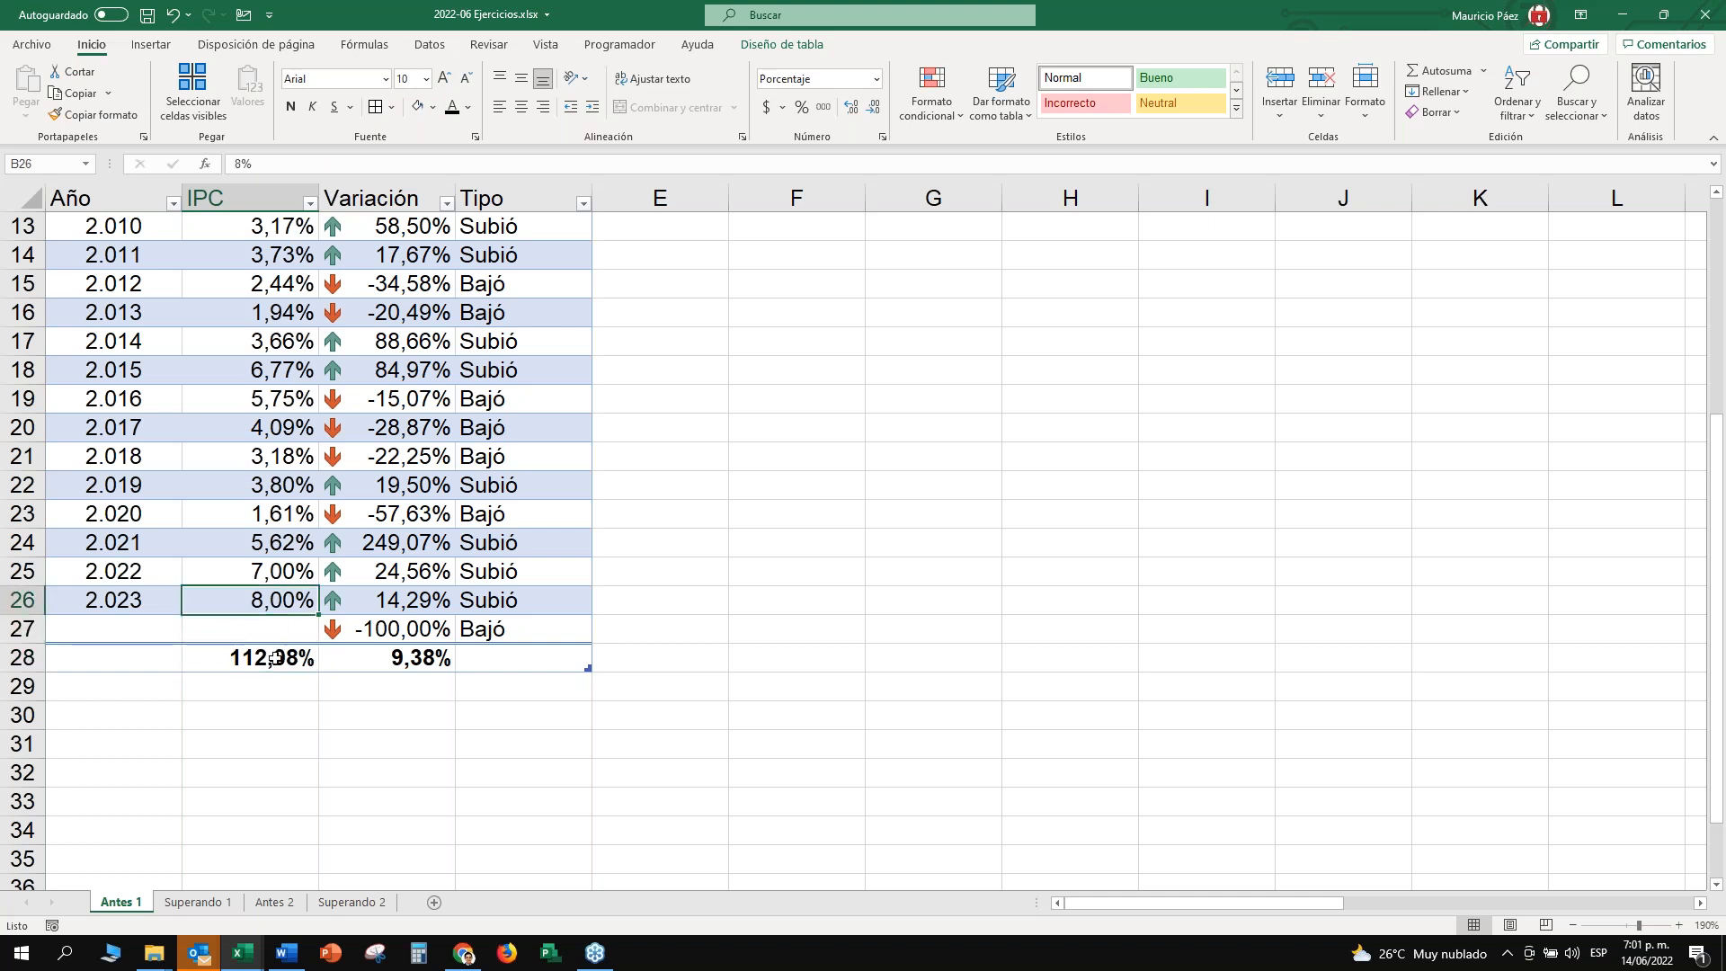
click(275, 657)
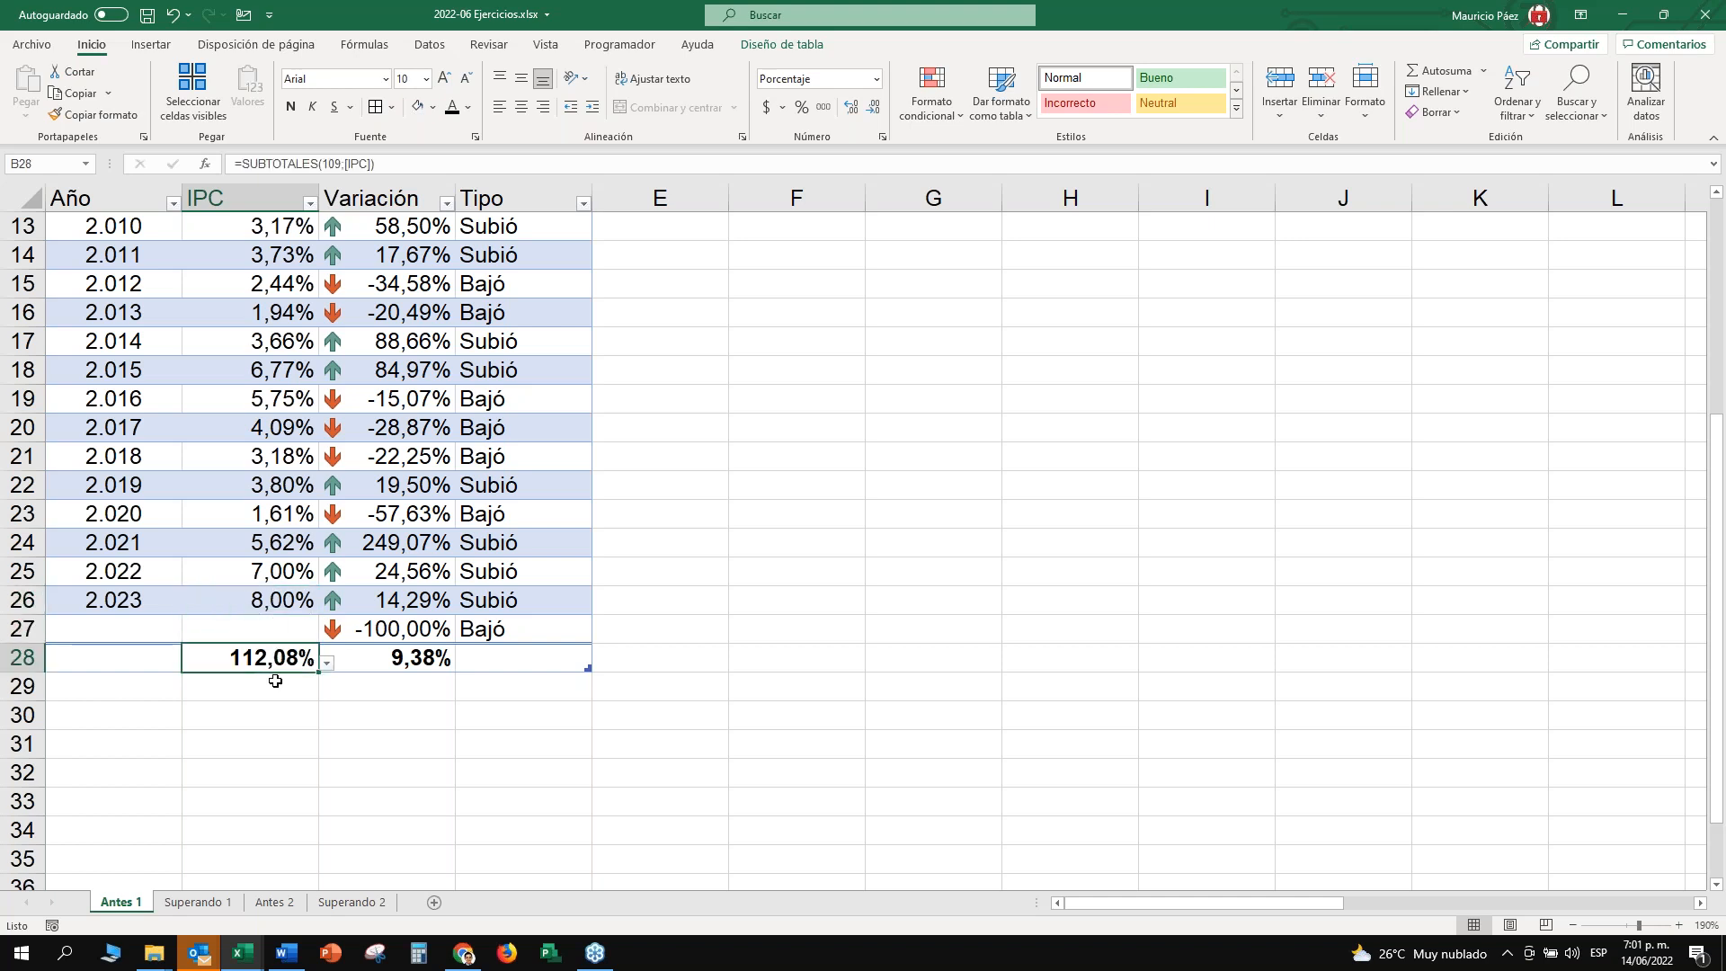
Fill in the new record above the total row with Año 2024 and IPC 10%.
click(140, 631)
text(2024)
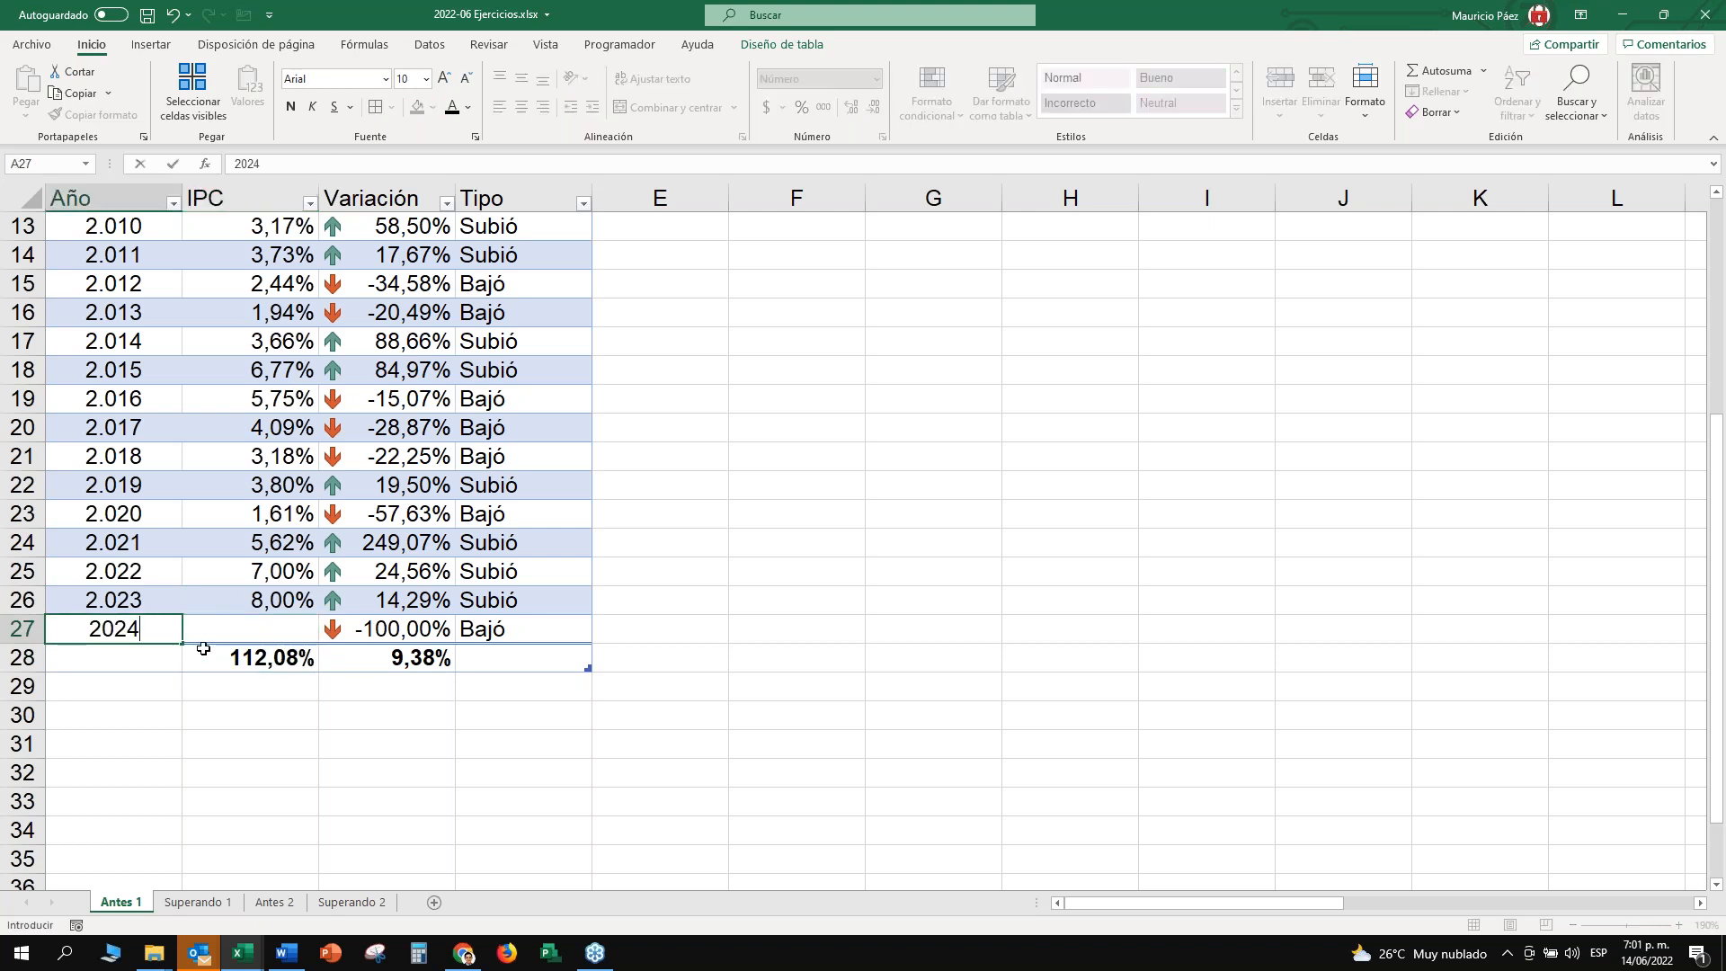
key(Tab)
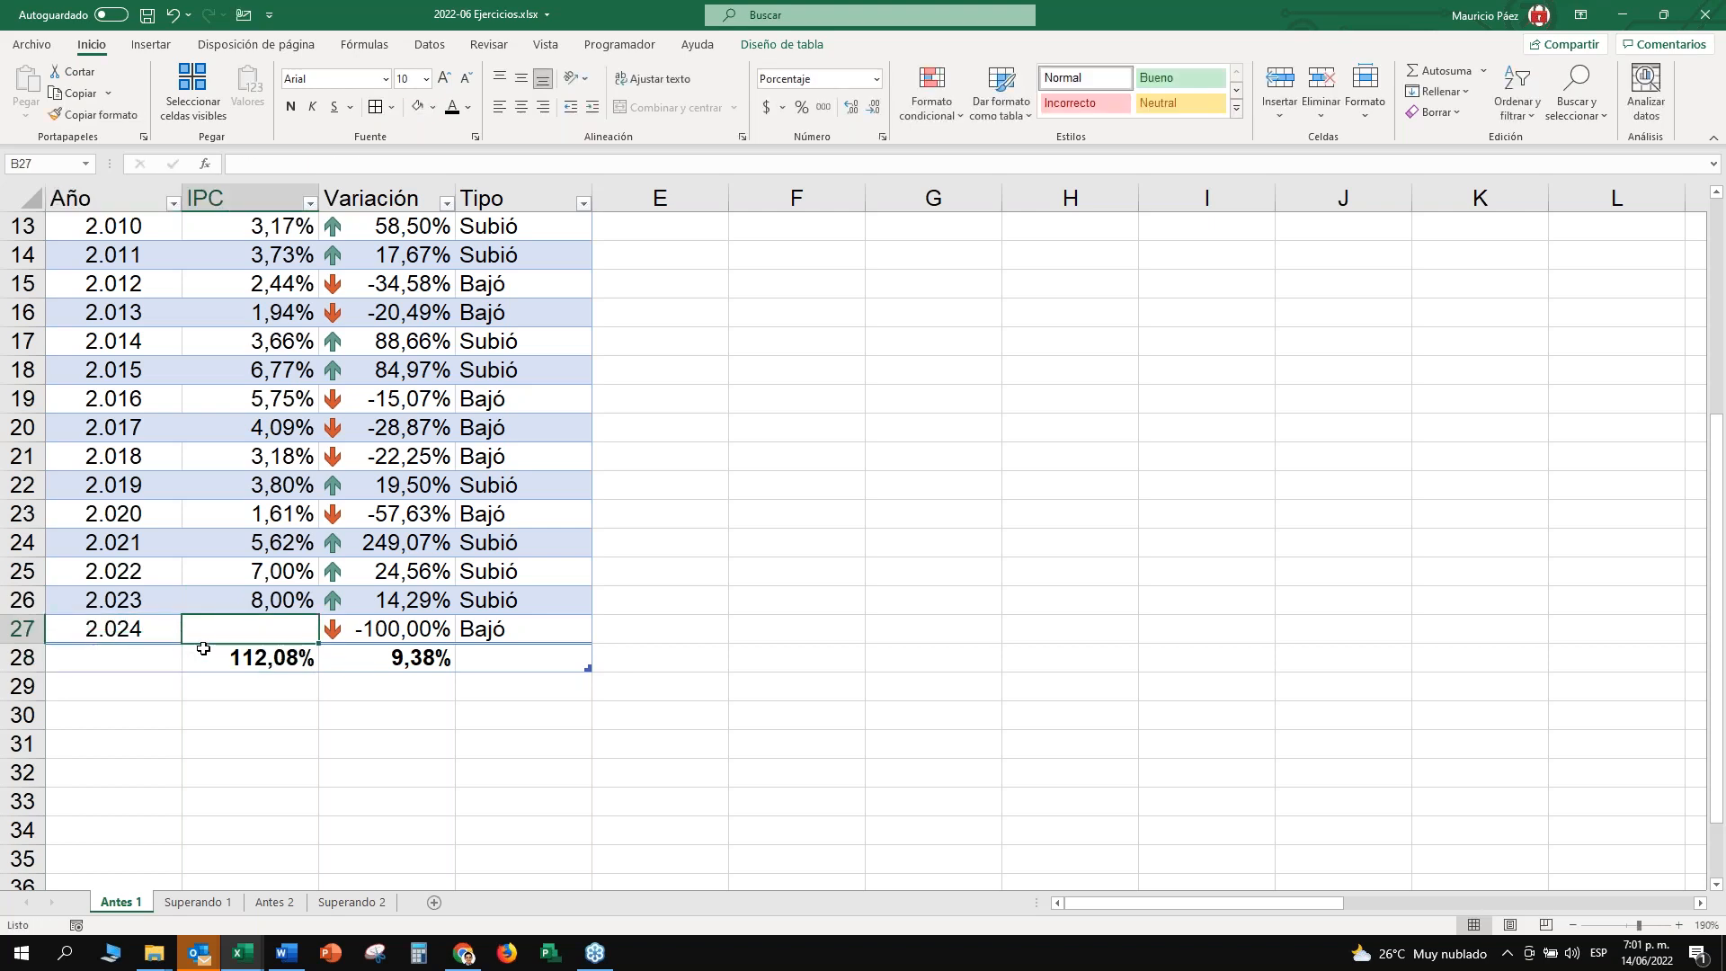
text(10)
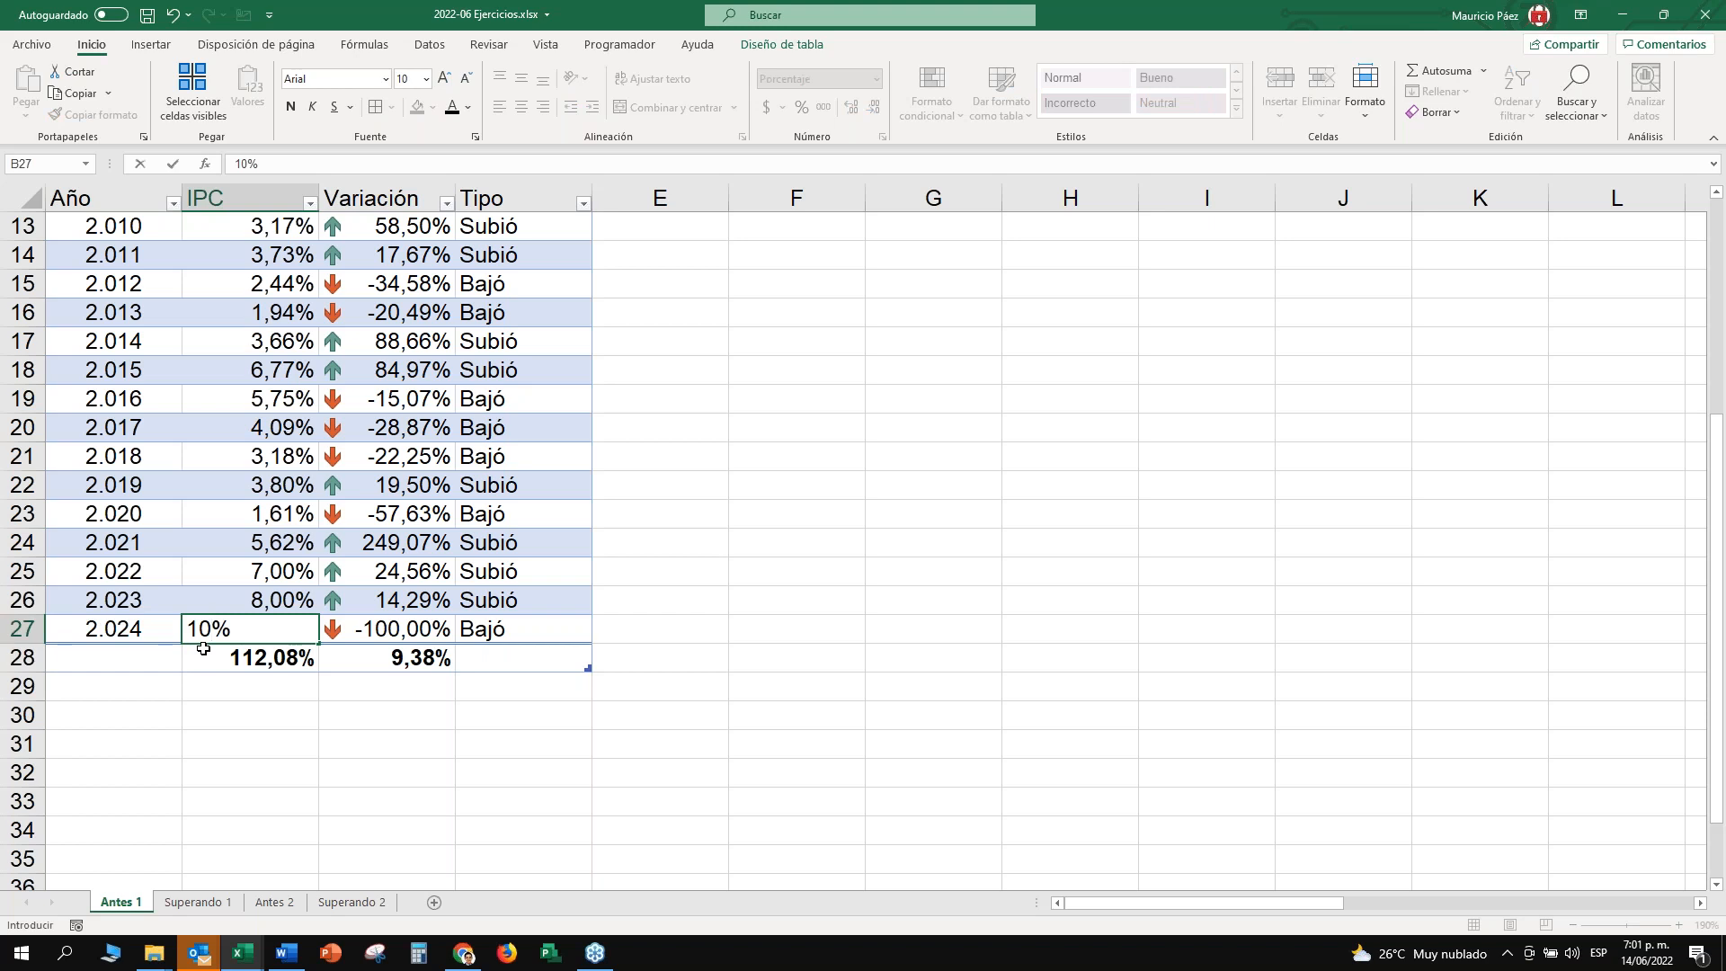
key(ctrl+Return)
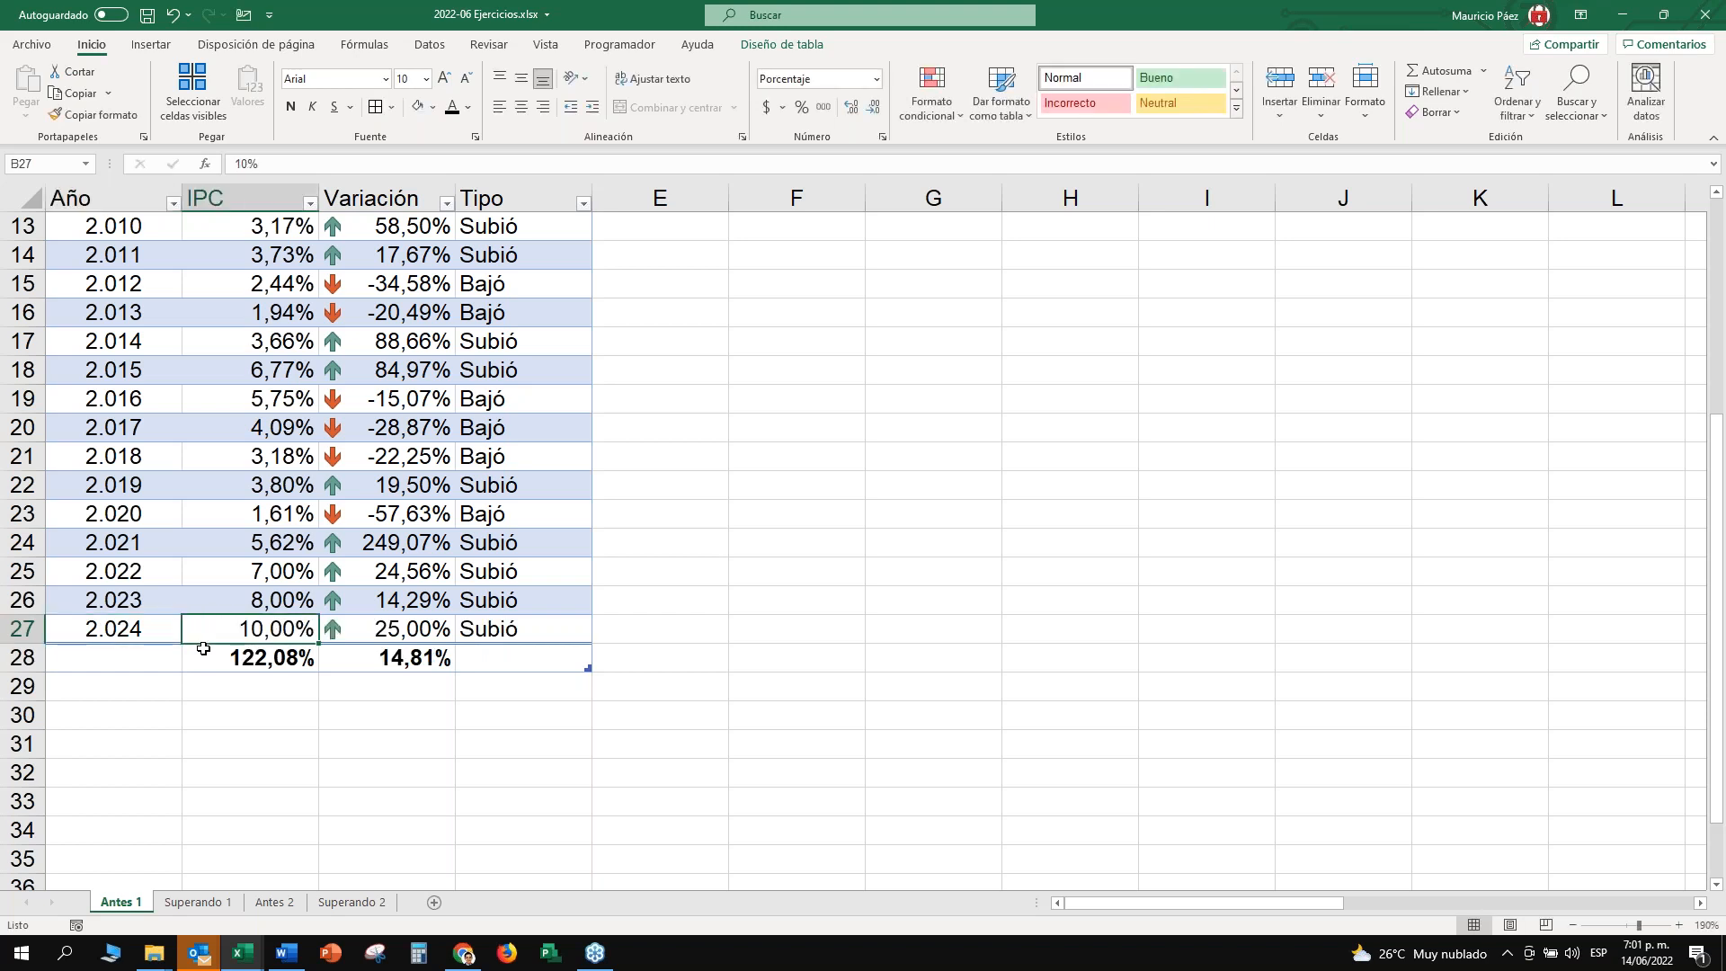
Undo the 2024 record's IPC entry, check the IPC total cell, and enter 10% again.
key(ctrl+z)
key(Left)
key(Down)
key(Right)
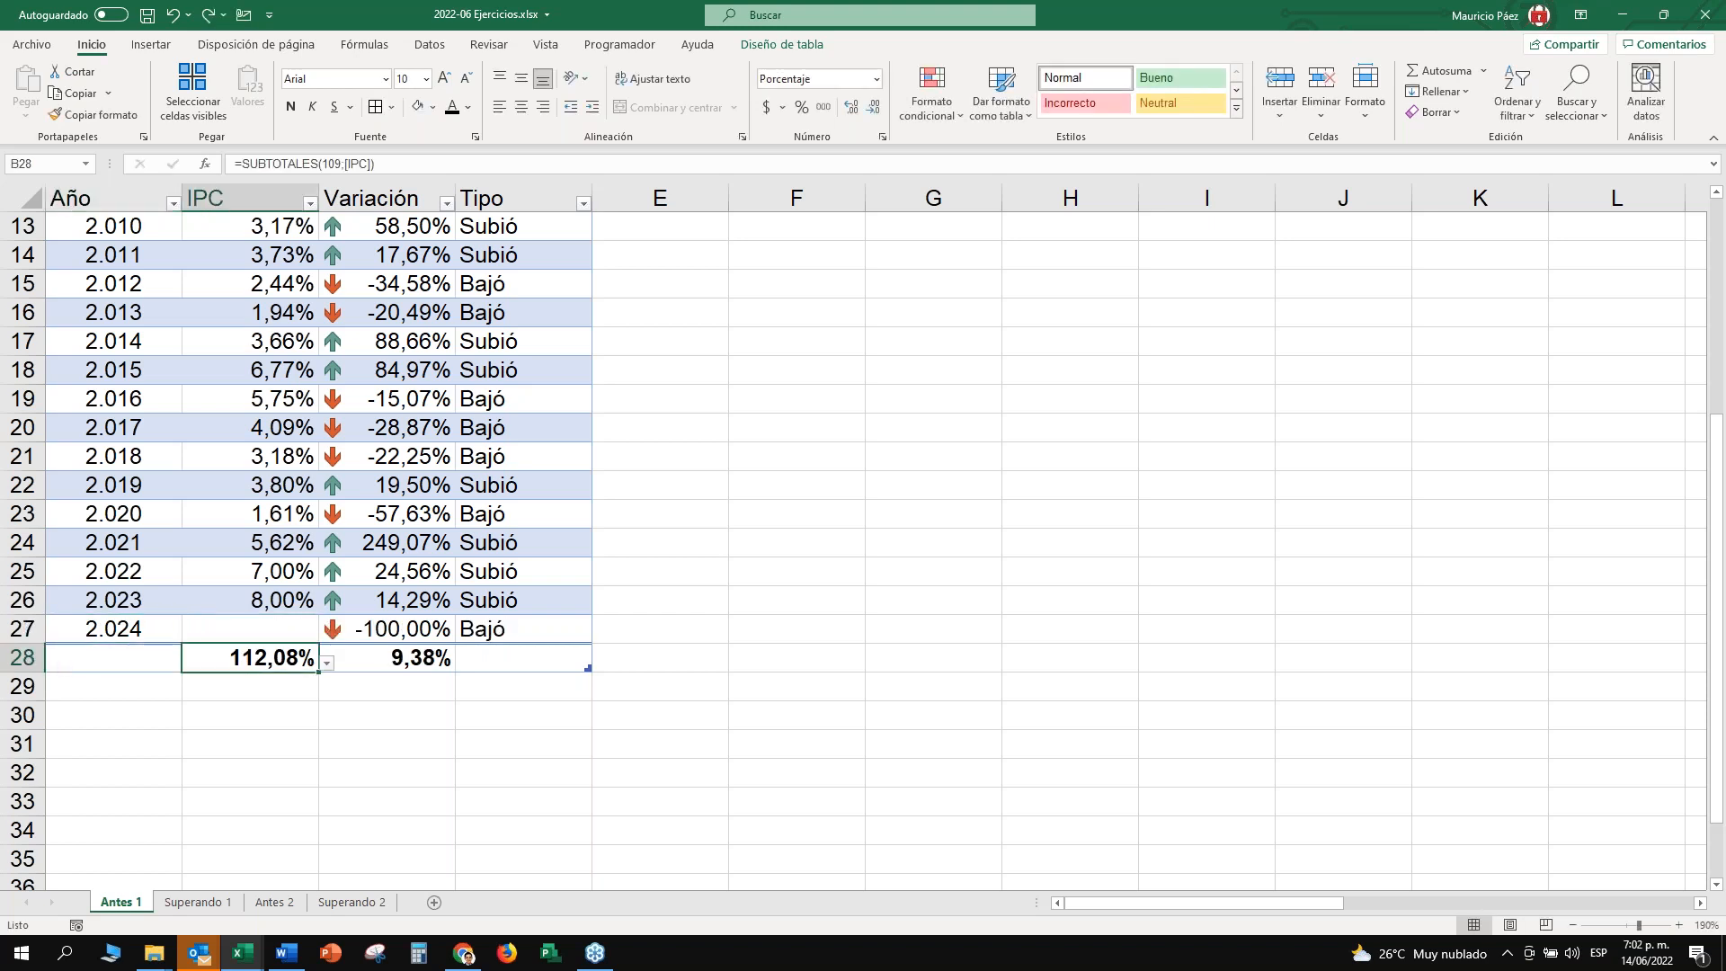
key(Up)
text(10)
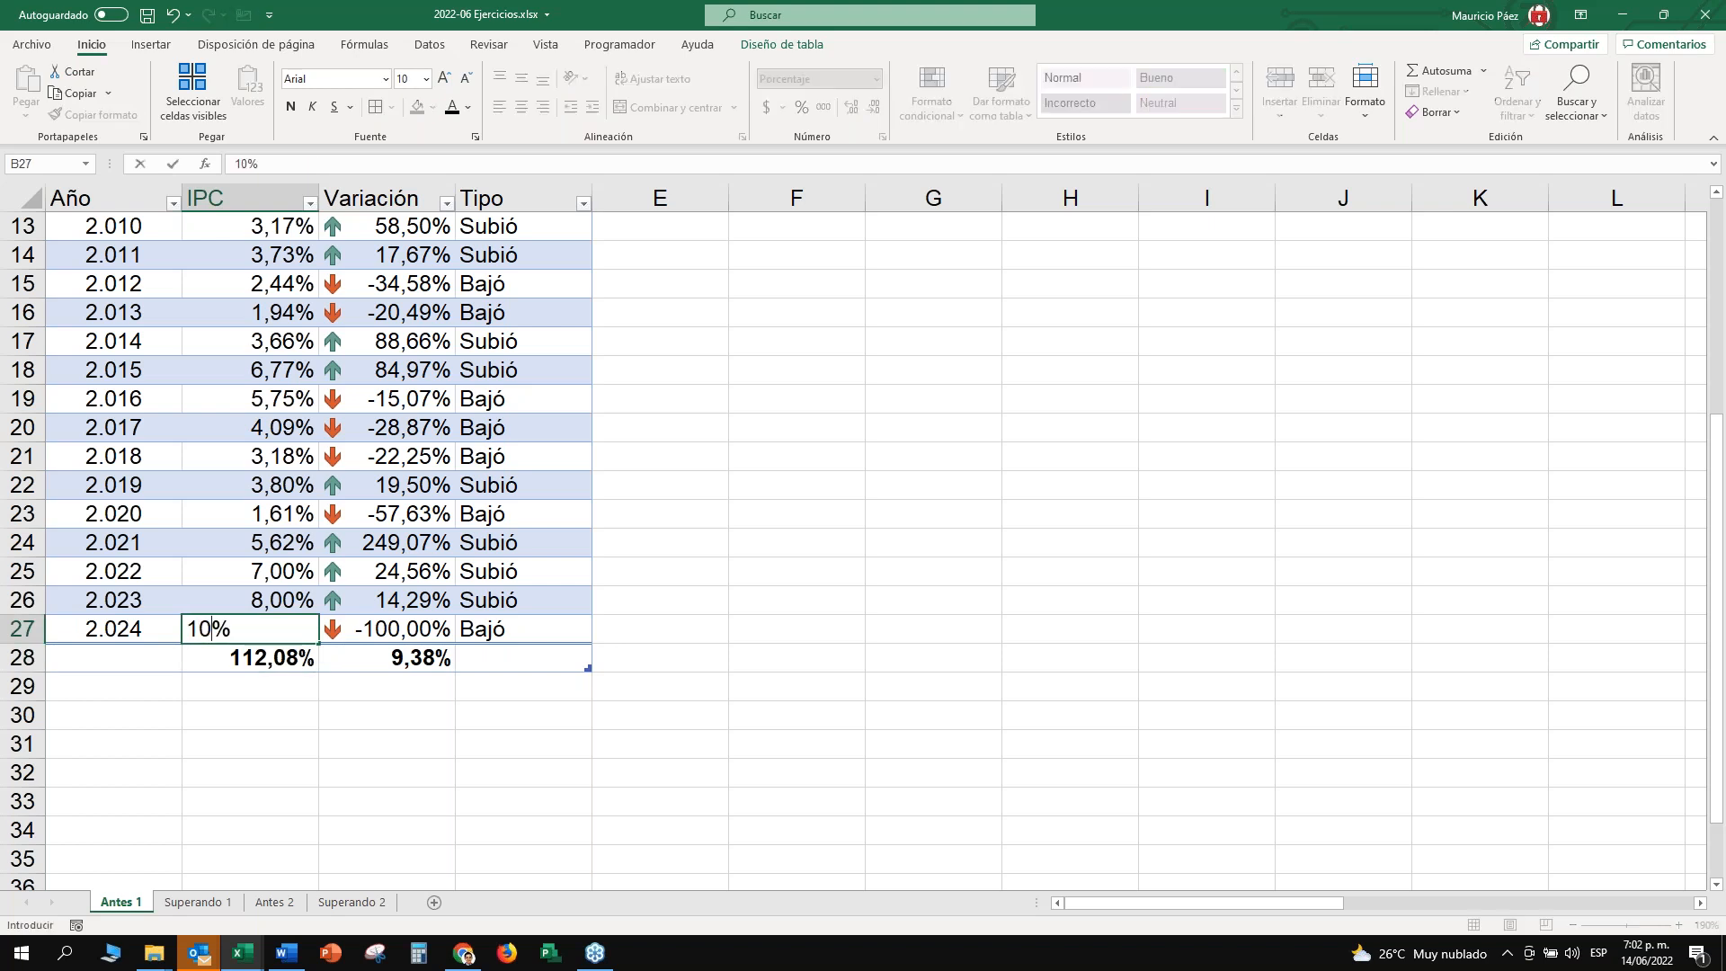
key(ctrl+Return)
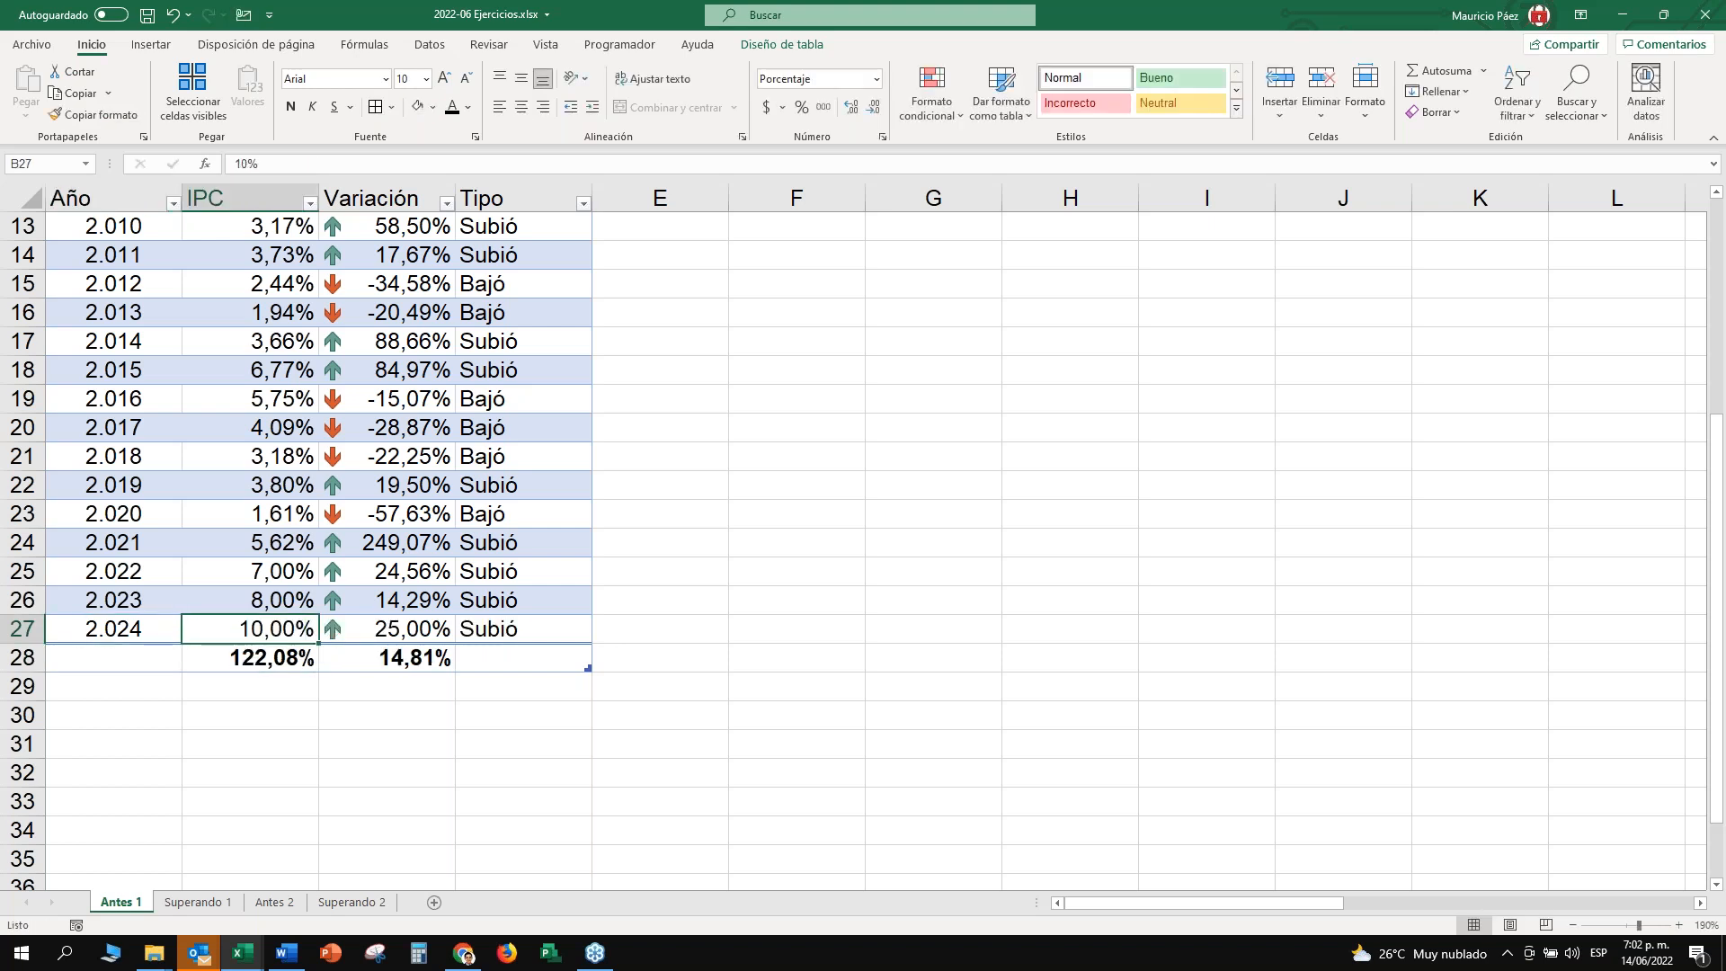
Examine the Variación formulas of the last records and the function in that column's total cell.
key(Right)
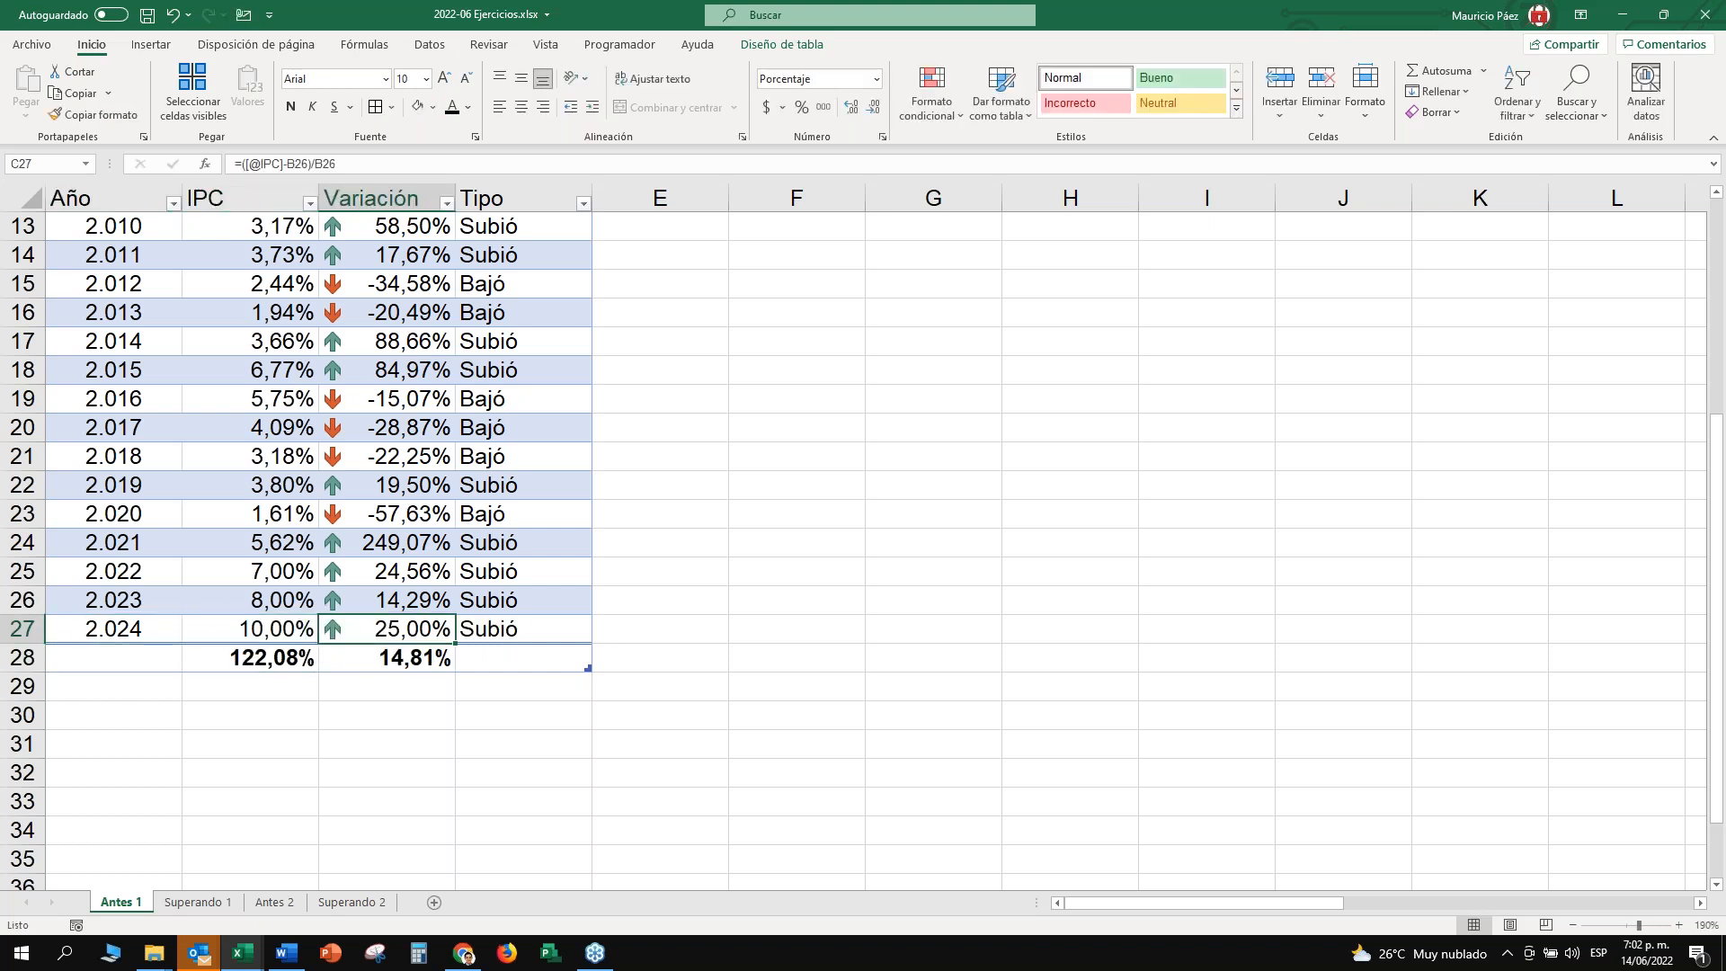
key(Down)
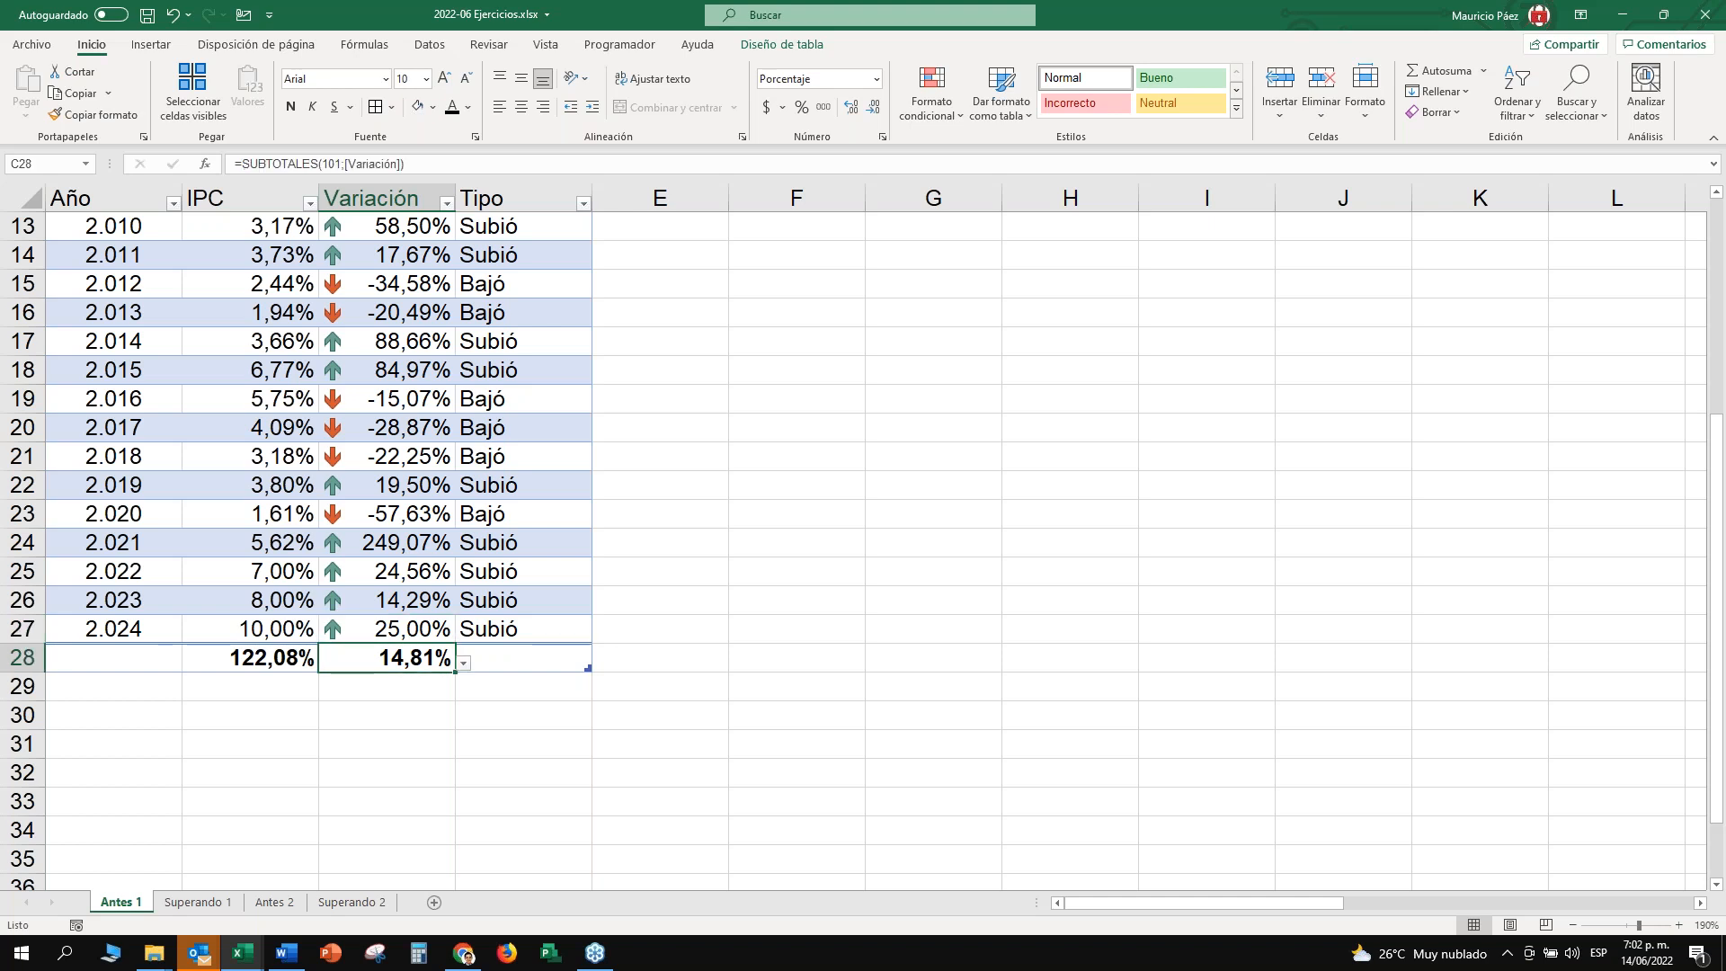
key(Up)
key(Left)
key(Right)
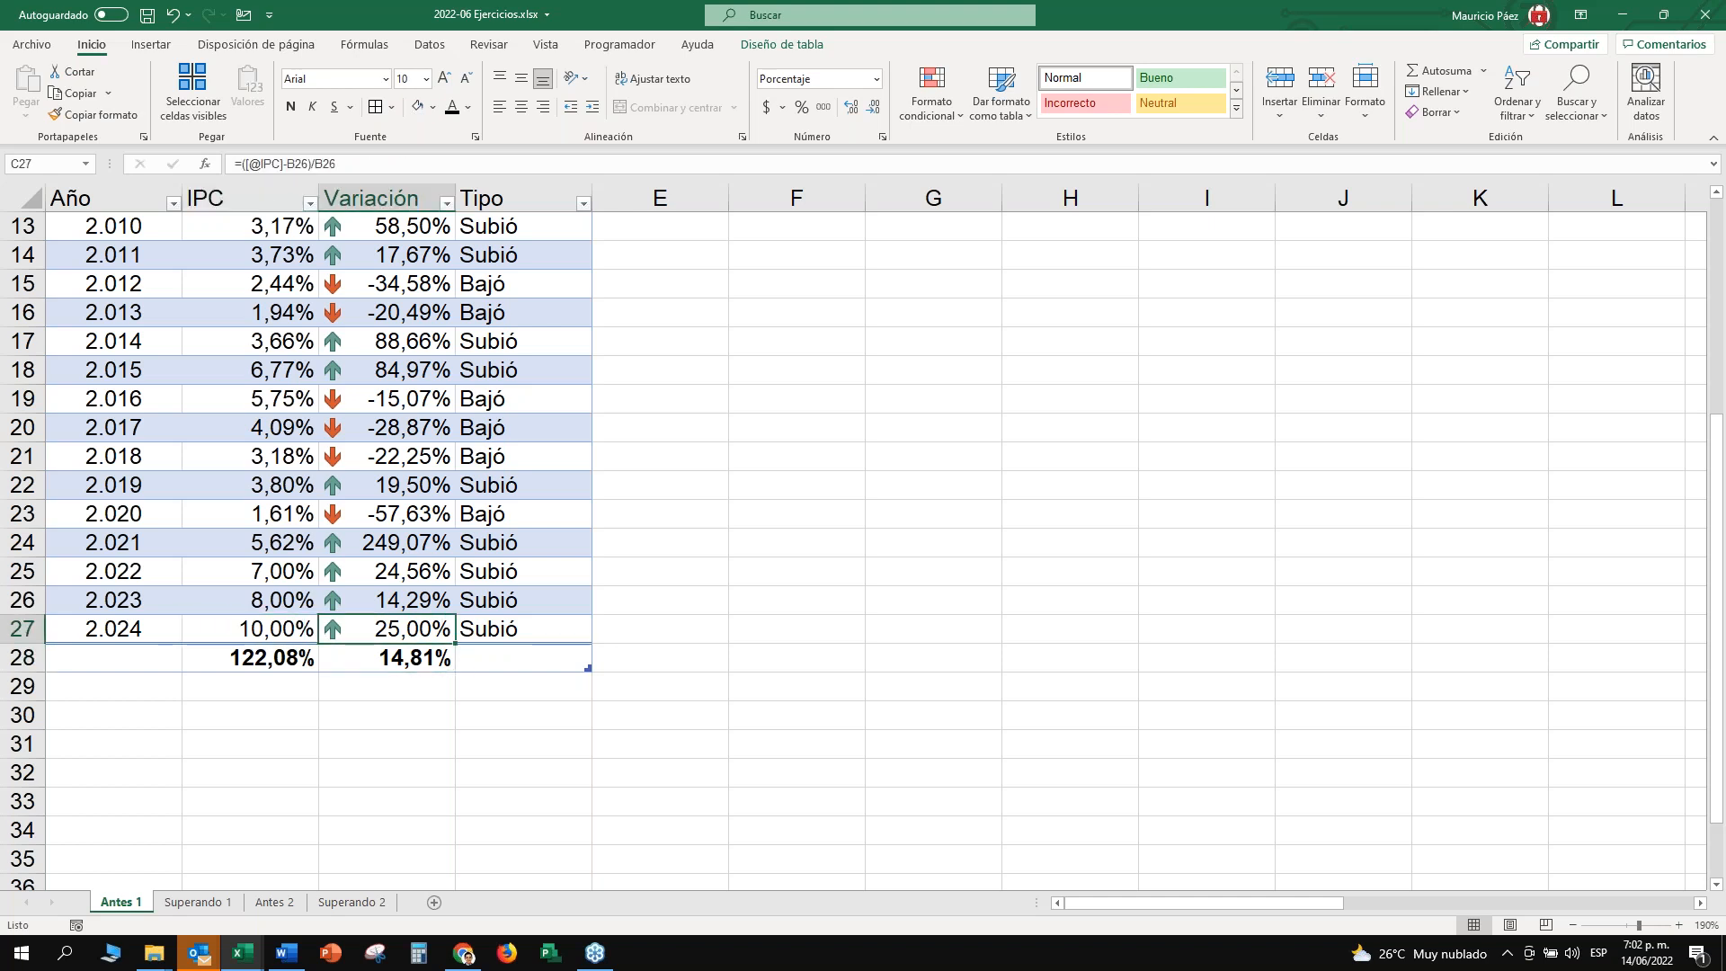
key(Down)
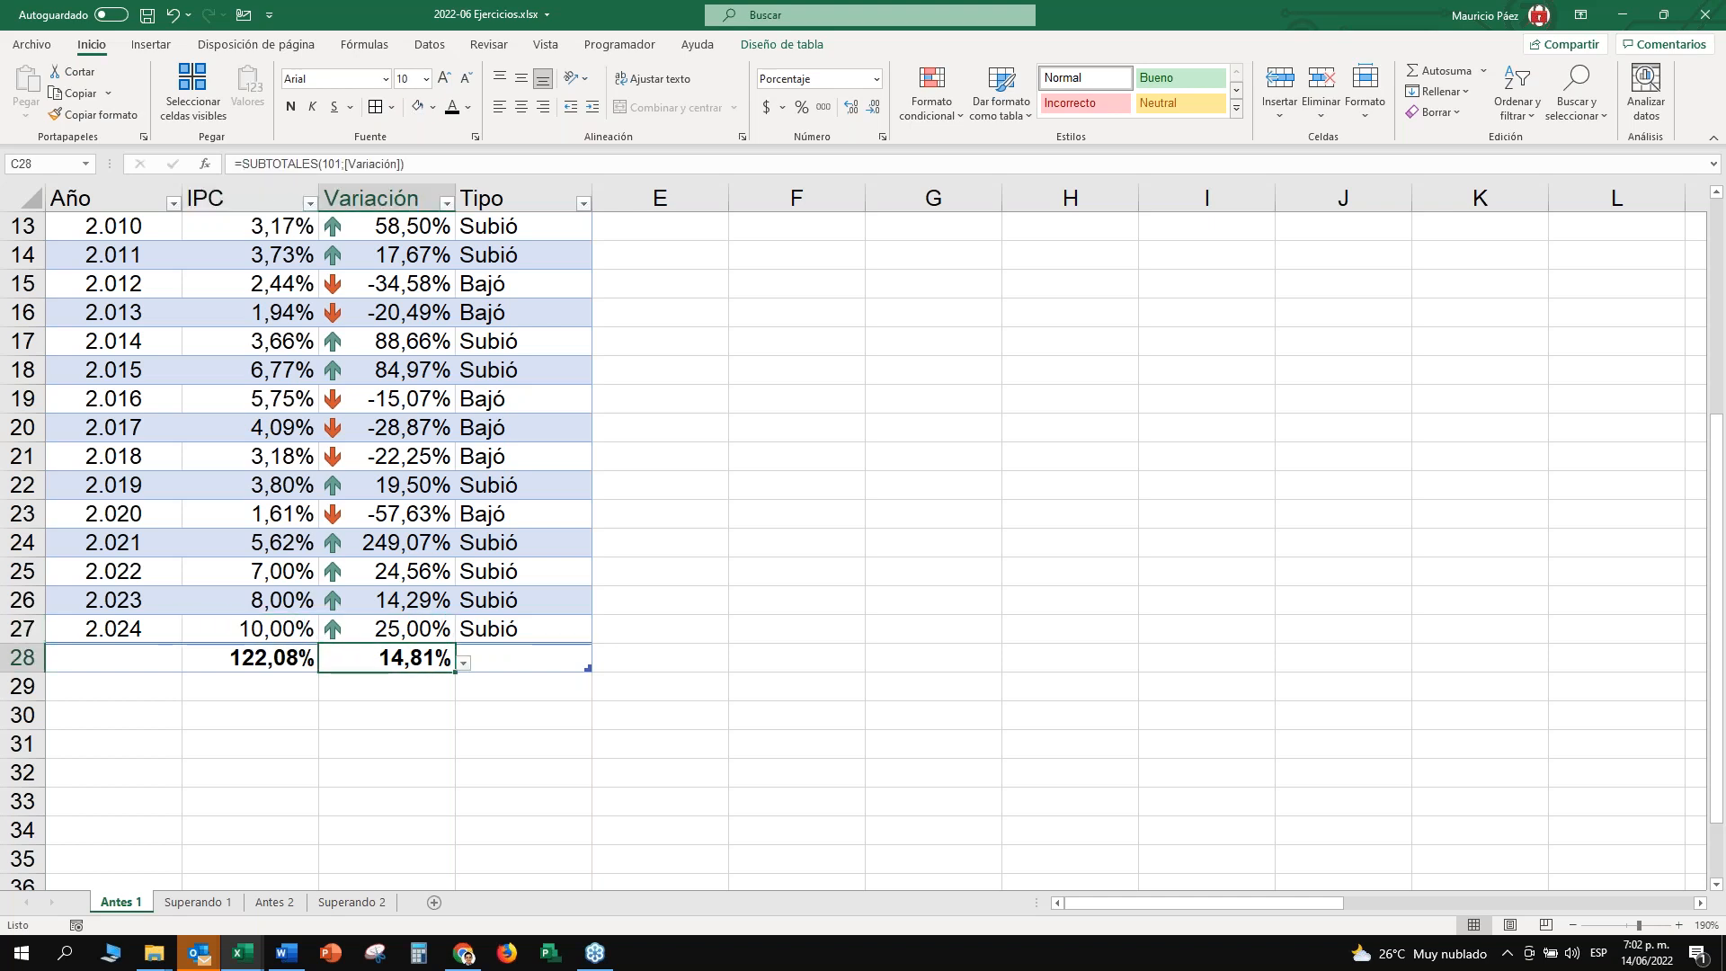
key(Up)
key(Right)
key(Left)
key(Up)
key(Down)
key(Up)
key(Down)
key(Up)
key(Up)
key(Up)
key(Down)
key(Down)
key(Down)
key(Up)
key(Up)
key(Up)
key(Down)
key(Down)
key(Down)
key(Up)
key(Down)
Check the Tipo formulas in the last records and return to the 2024 record's Año cell.
key(Right)
key(Up)
key(Down)
key(Up)
key(Up)
key(Down)
key(Down)
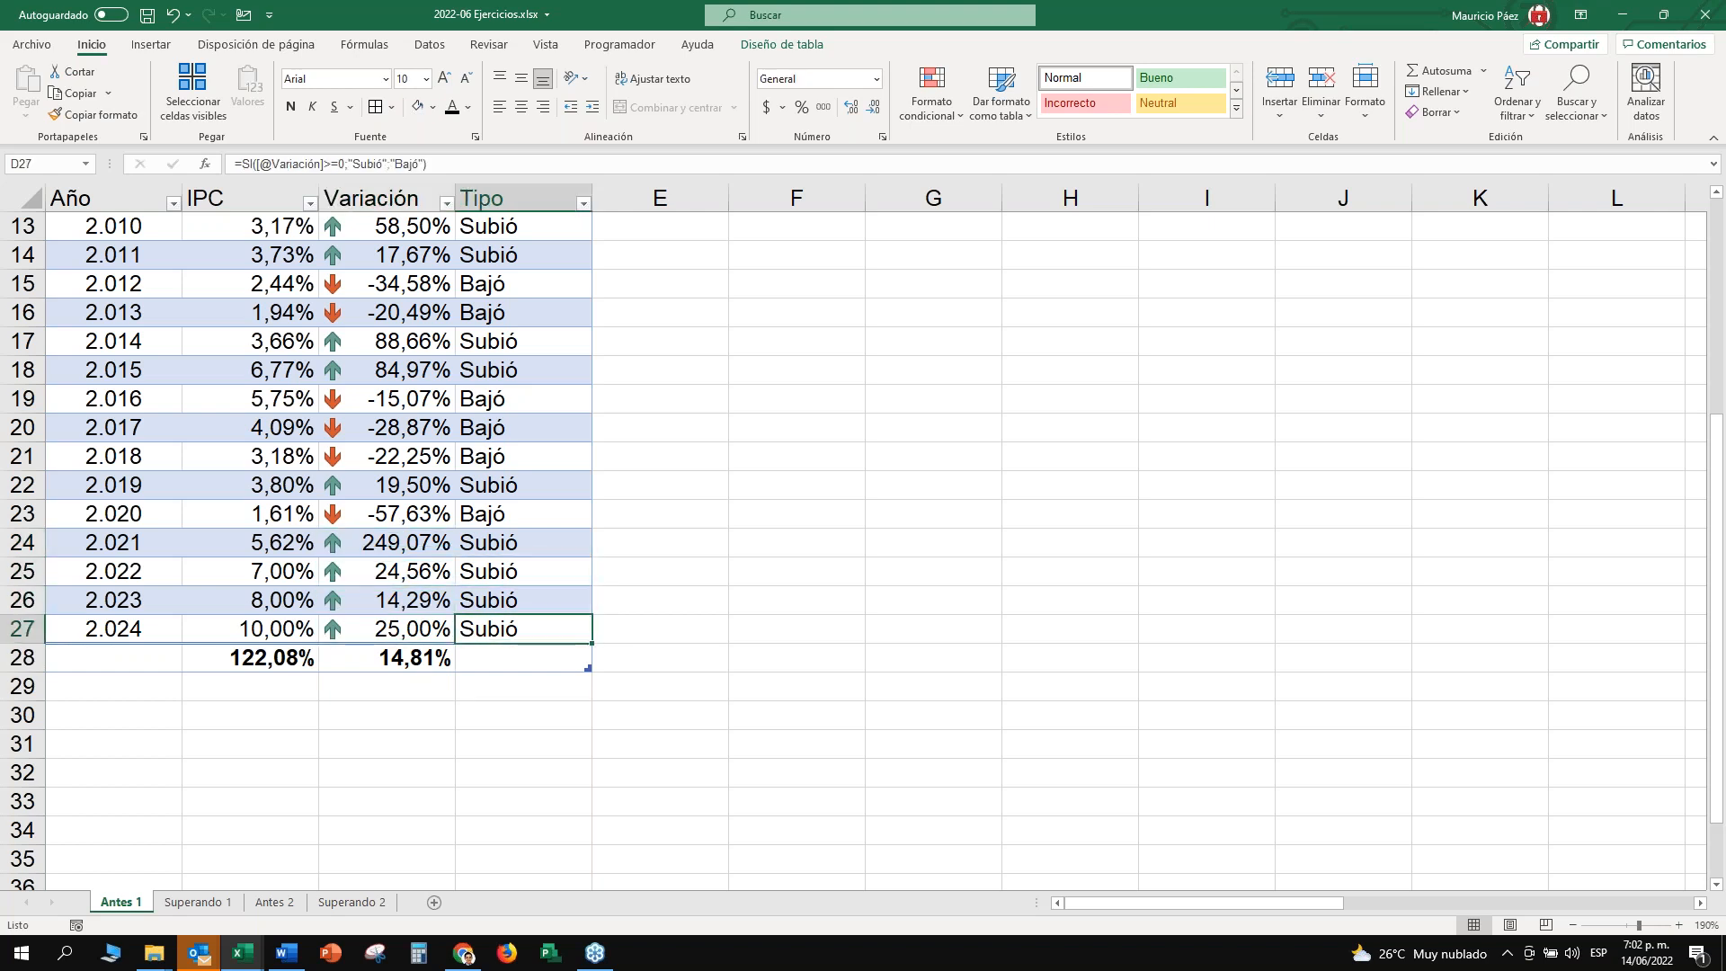
key(Left)
key(Left)
key(Left)
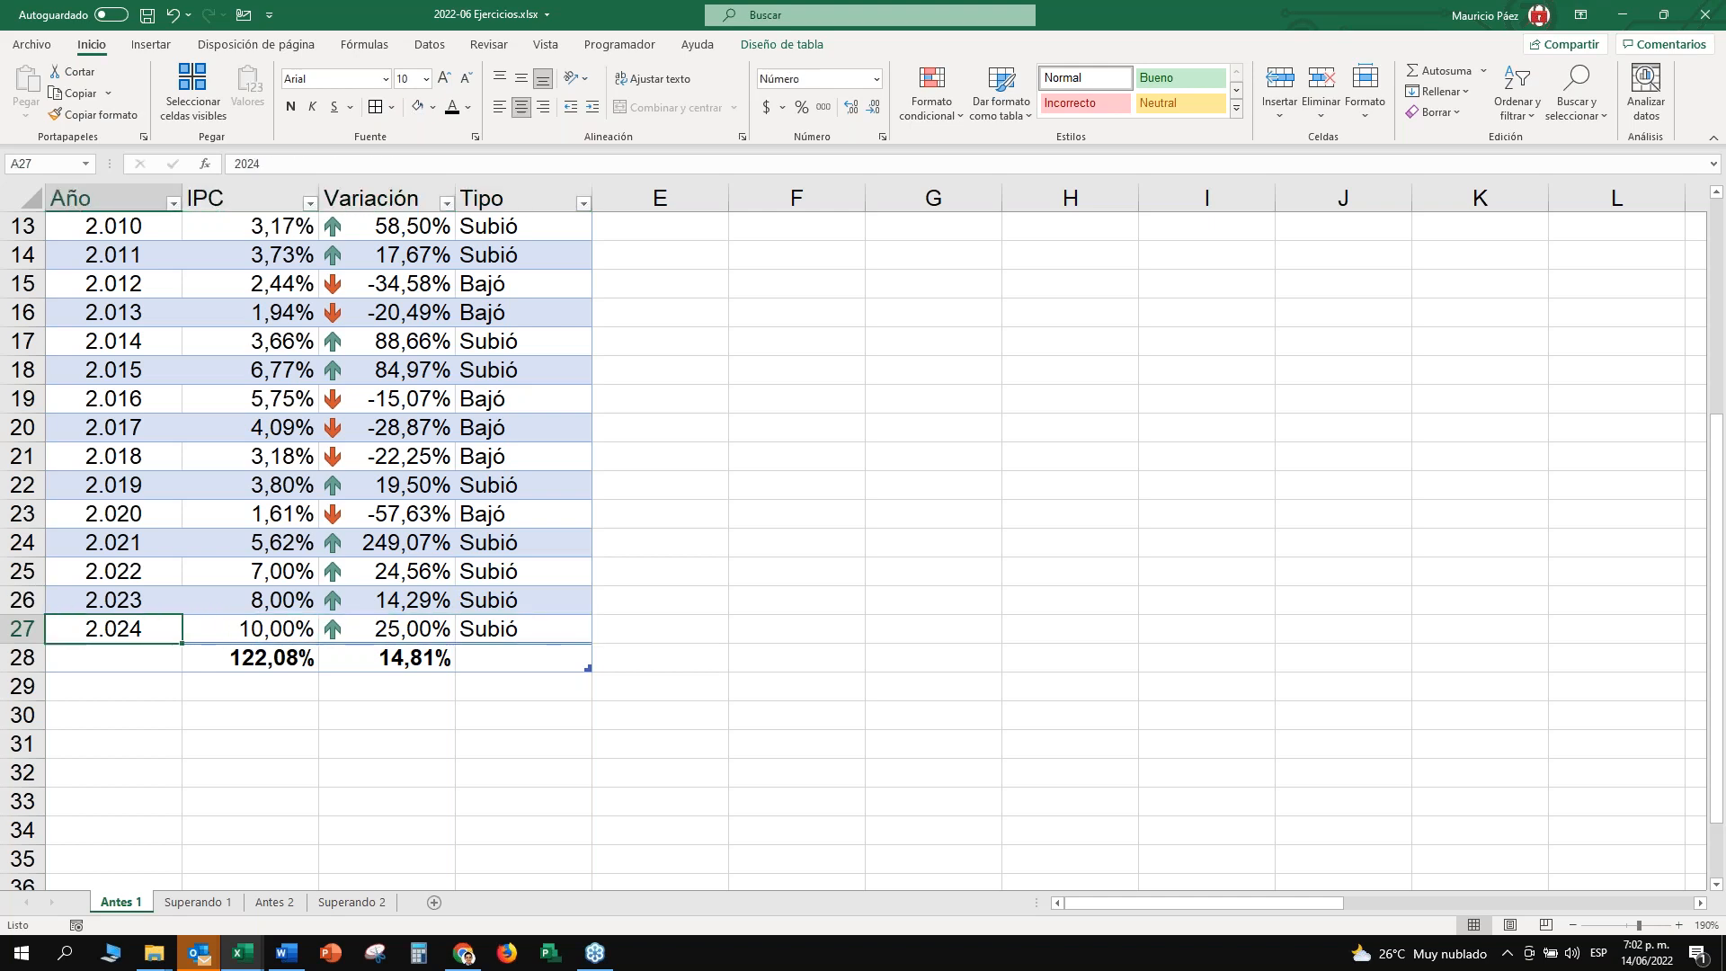
Review the table's header row and the empty Variación cell of the 2001 record.
key(ctrl+Up)
key(ctrl+Up)
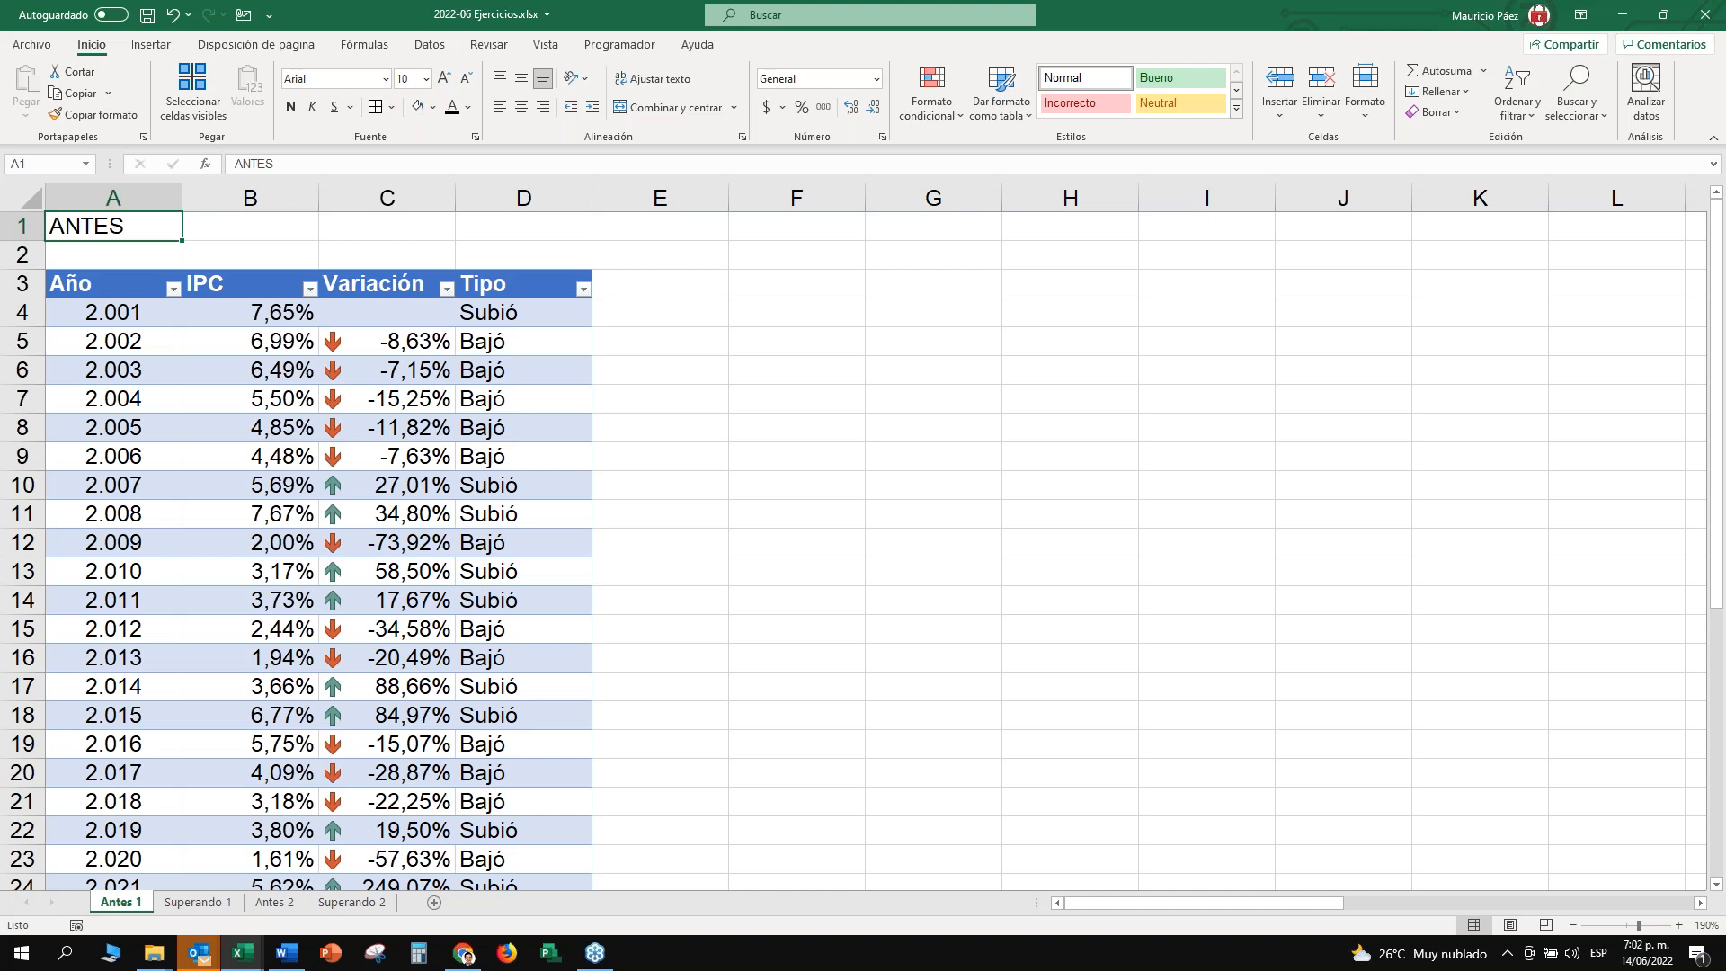
click(418, 313)
click(404, 284)
click(145, 286)
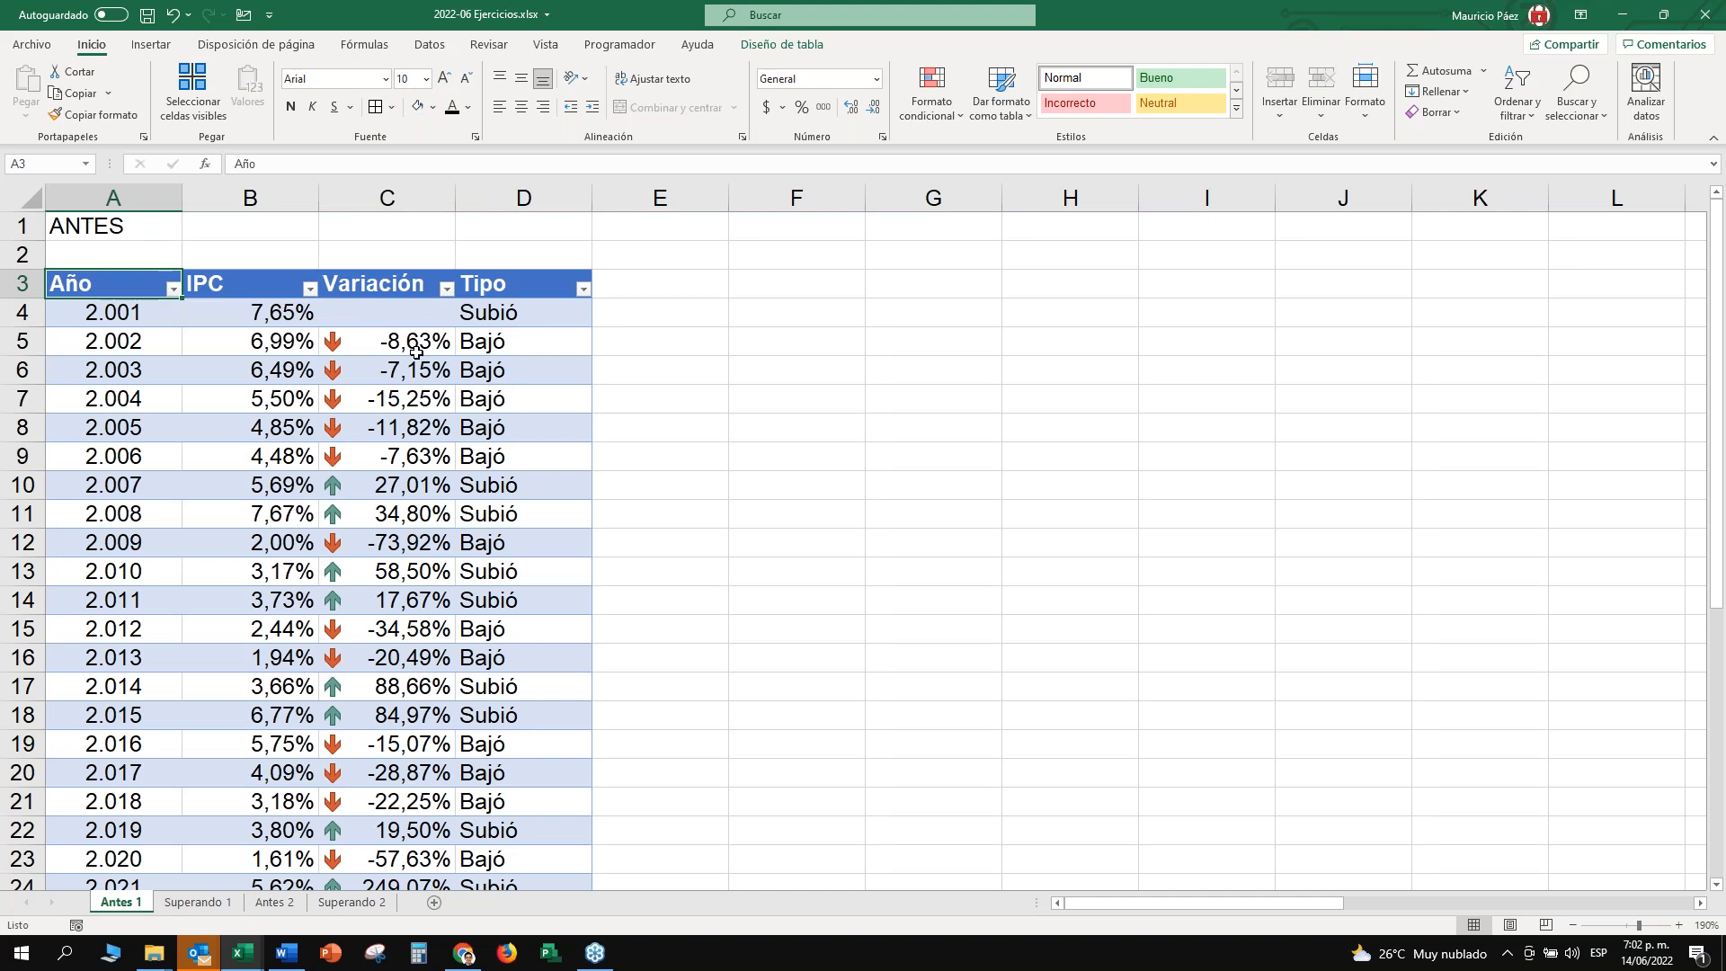
click(962, 596)
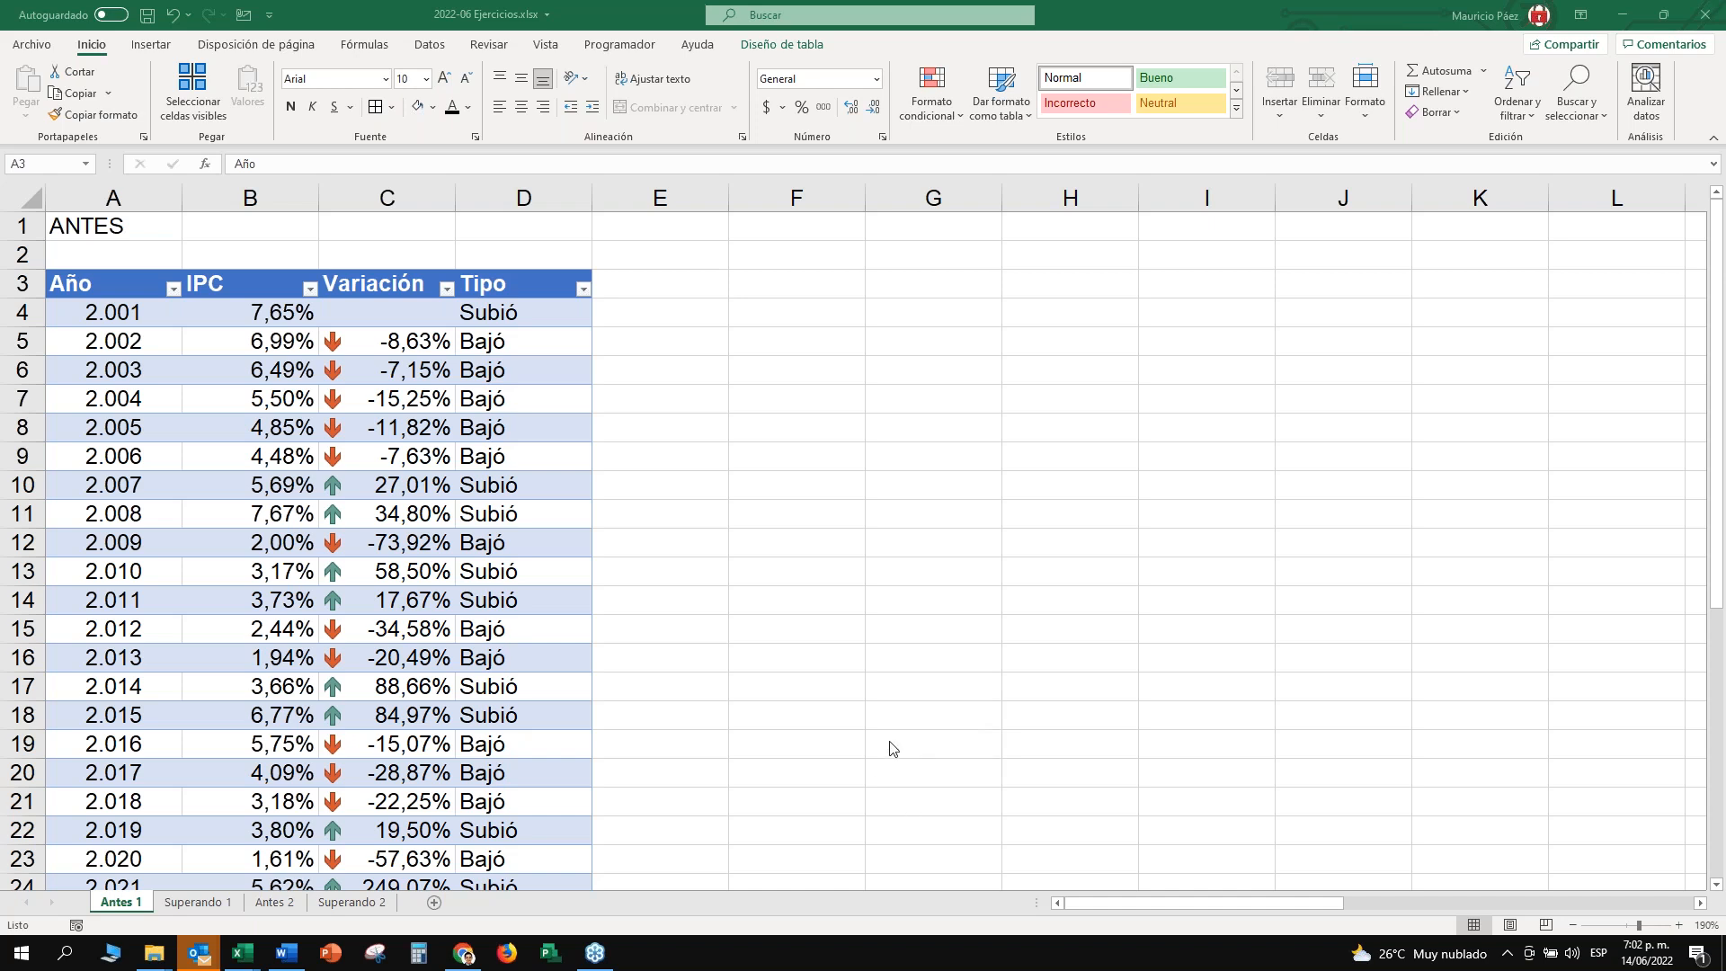
click(513, 747)
click(514, 747)
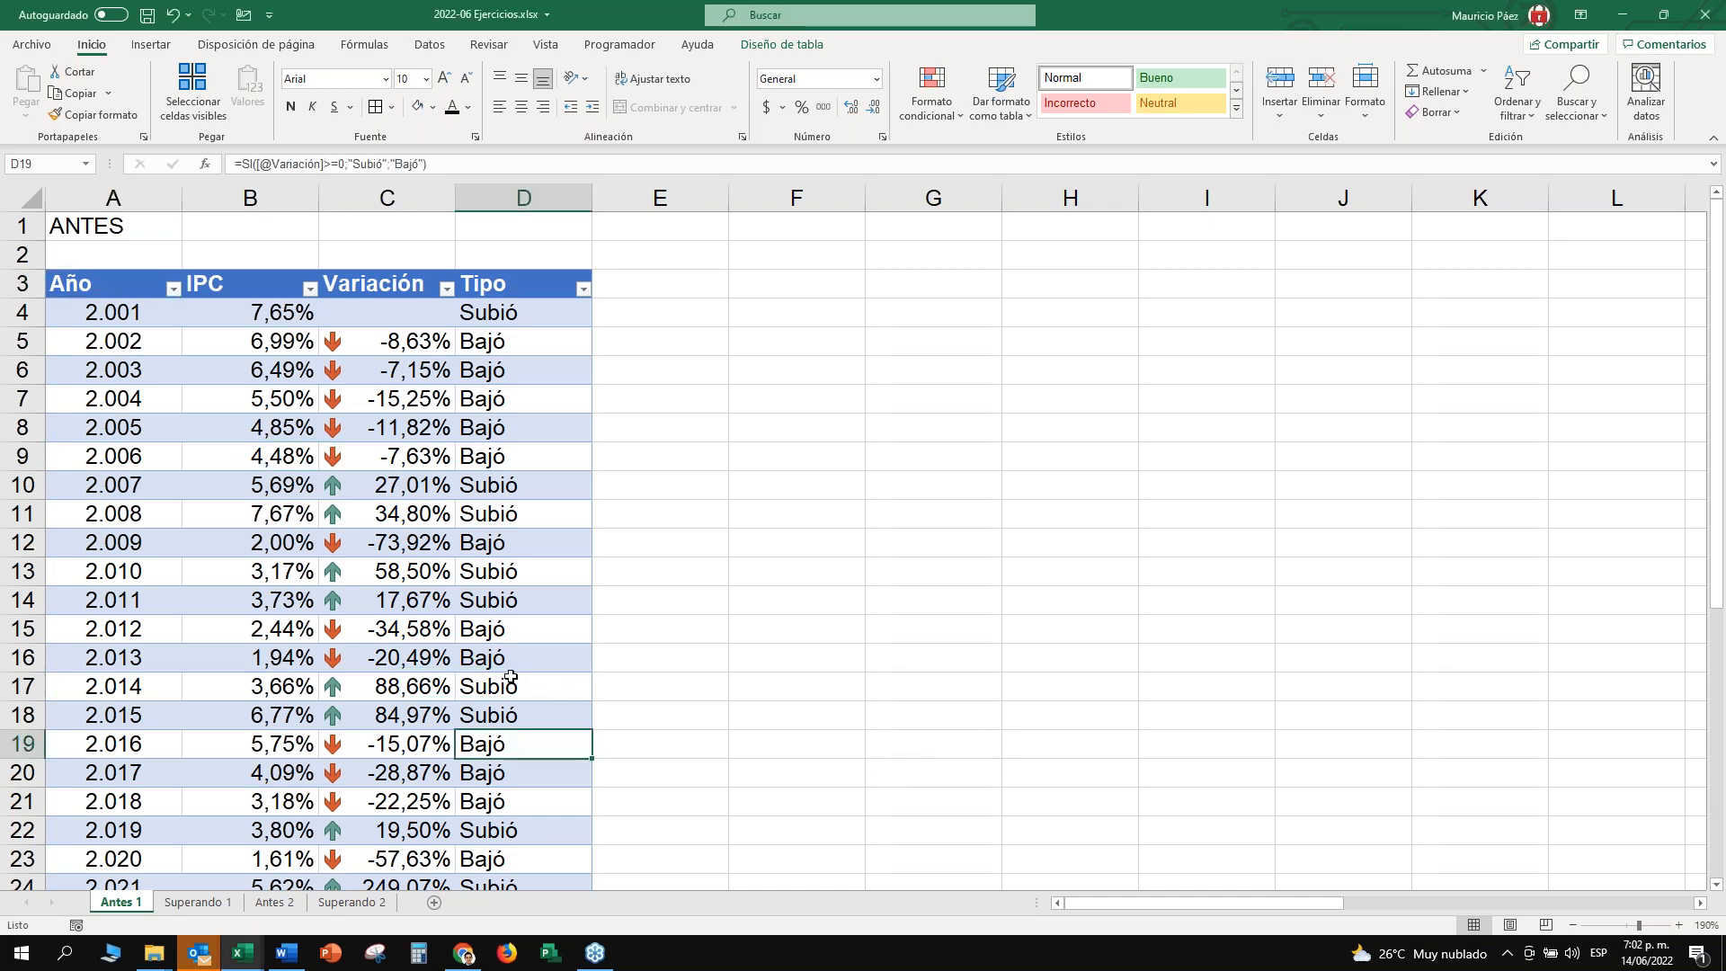
scroll(513, 747, down, 3)
click(511, 737)
click(516, 716)
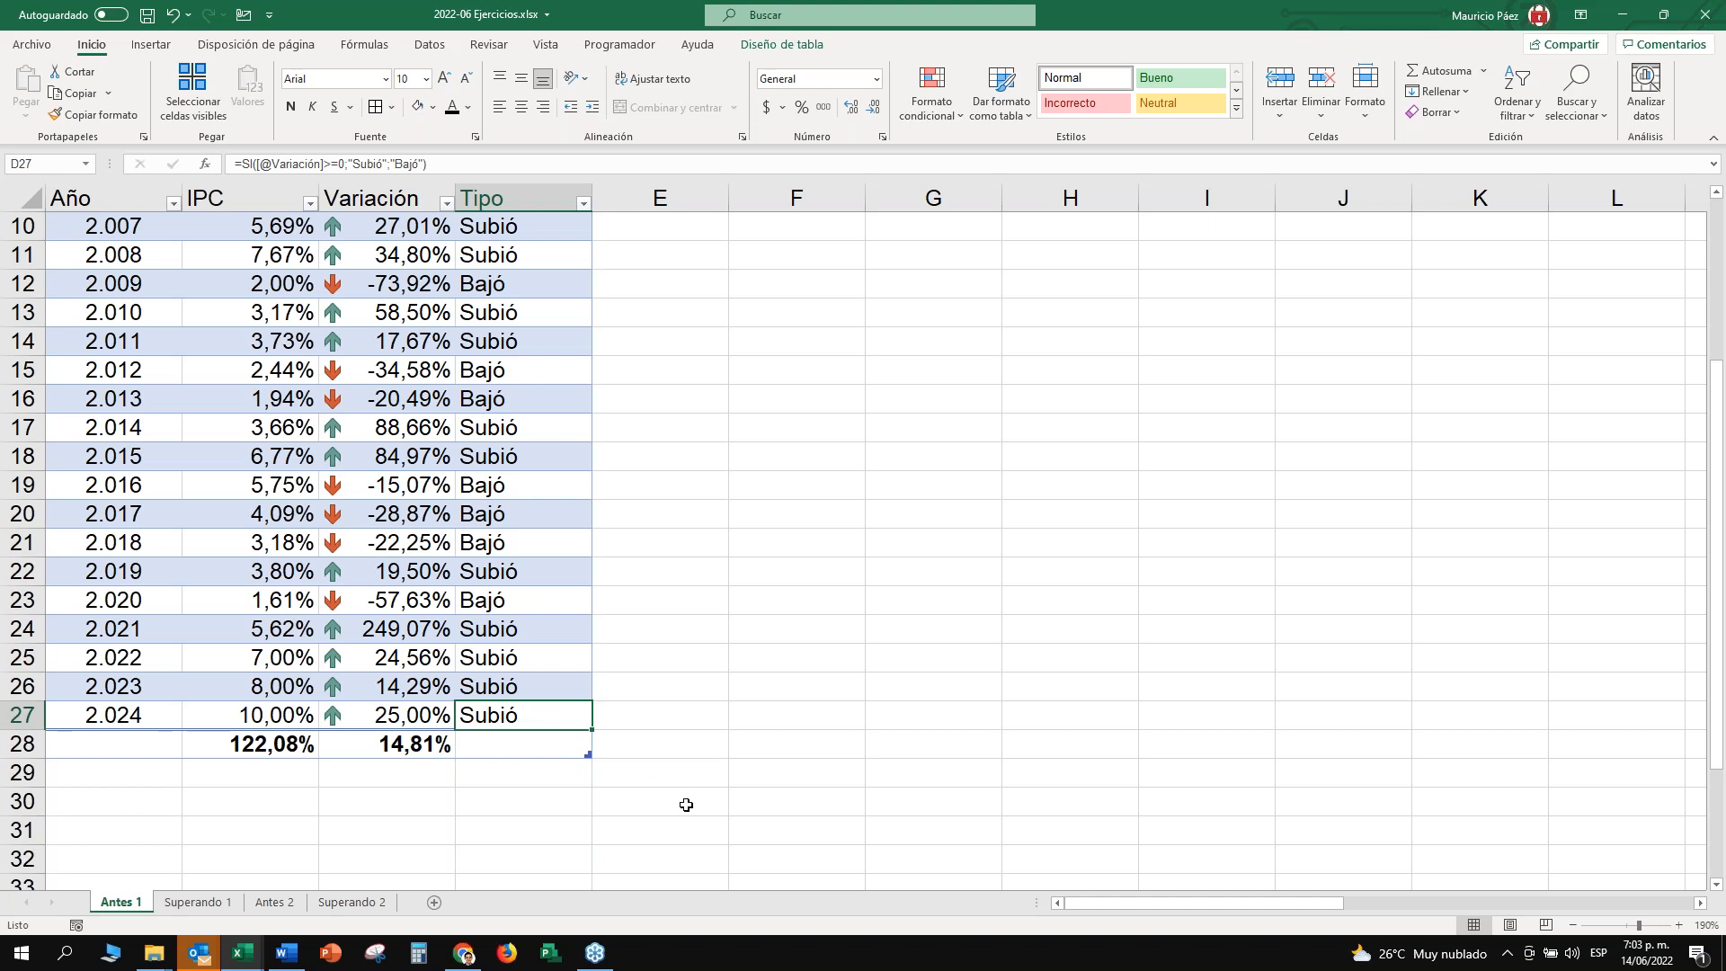
click(1046, 742)
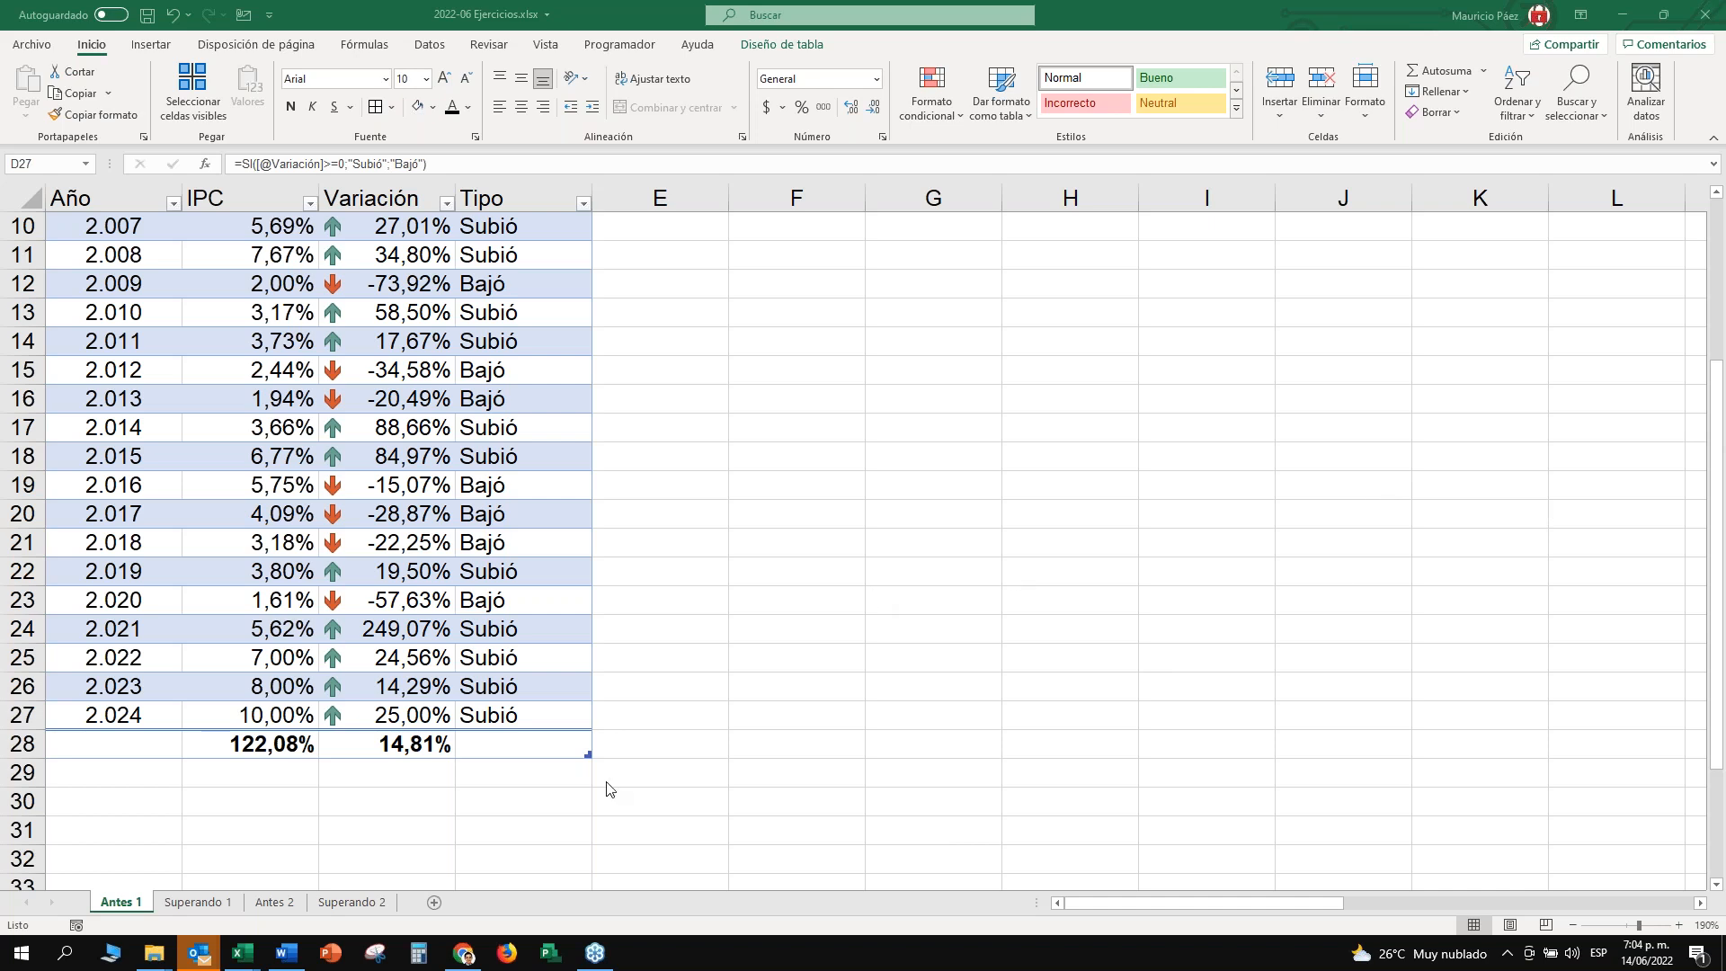
click(396, 661)
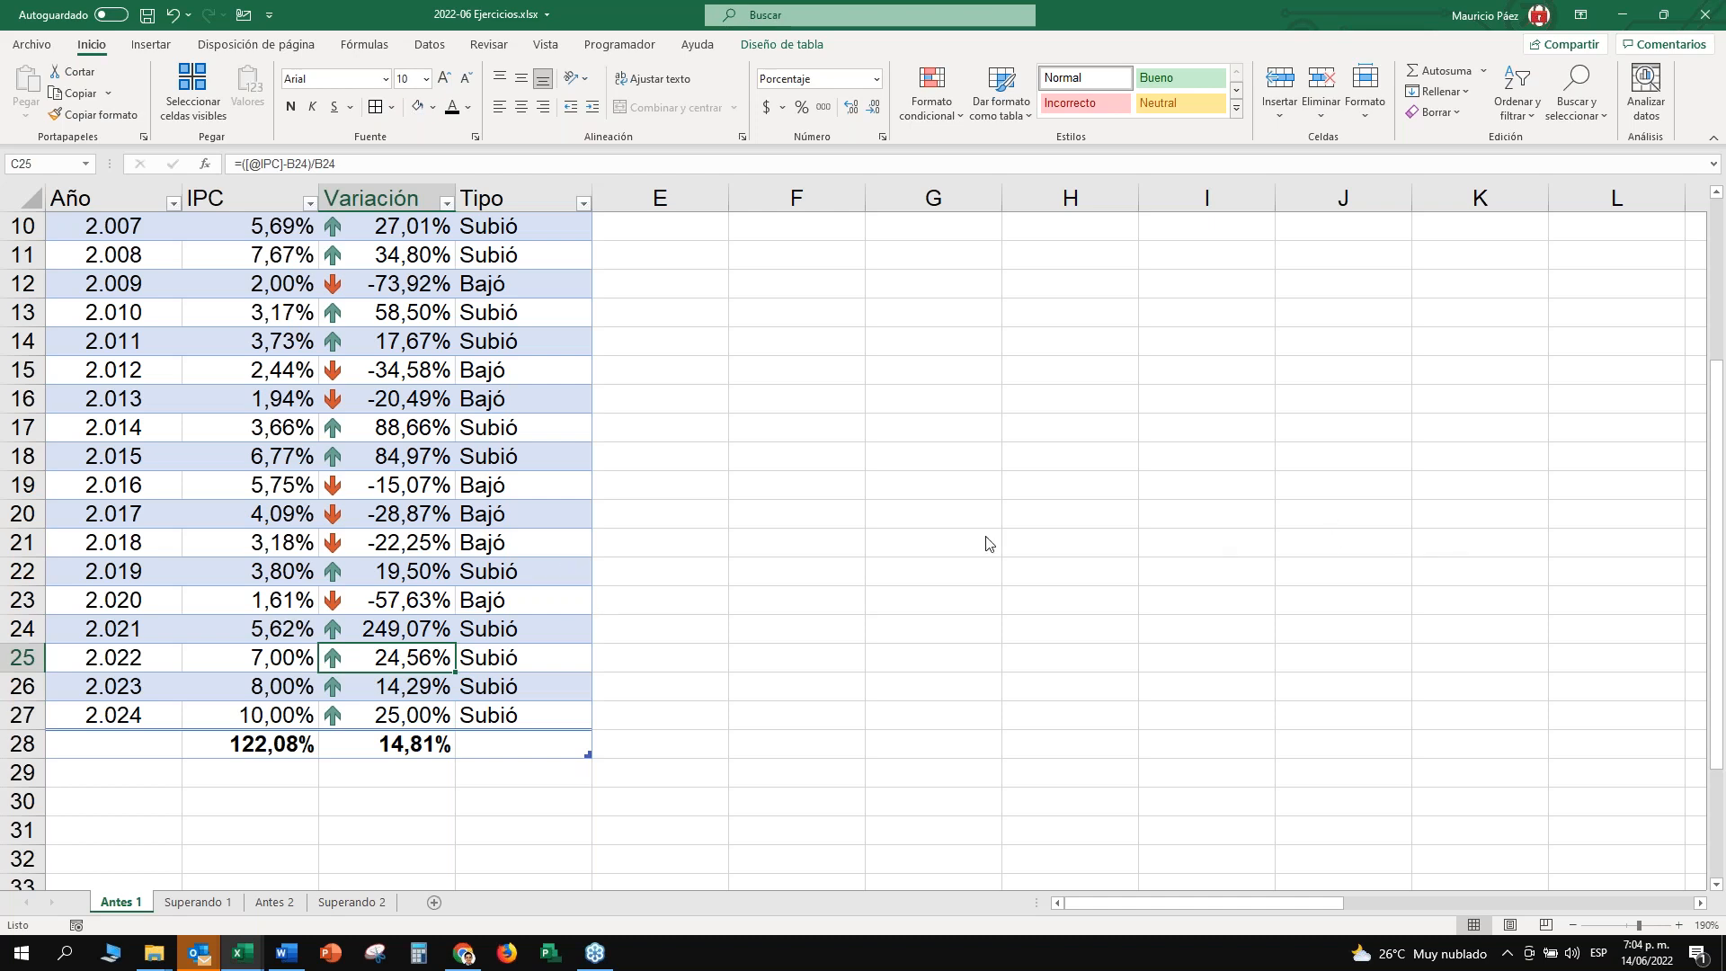
Remove the IPC table's blue design by applying the plain, unformatted first style of the Claro group.
scroll(597, 586, up, 3)
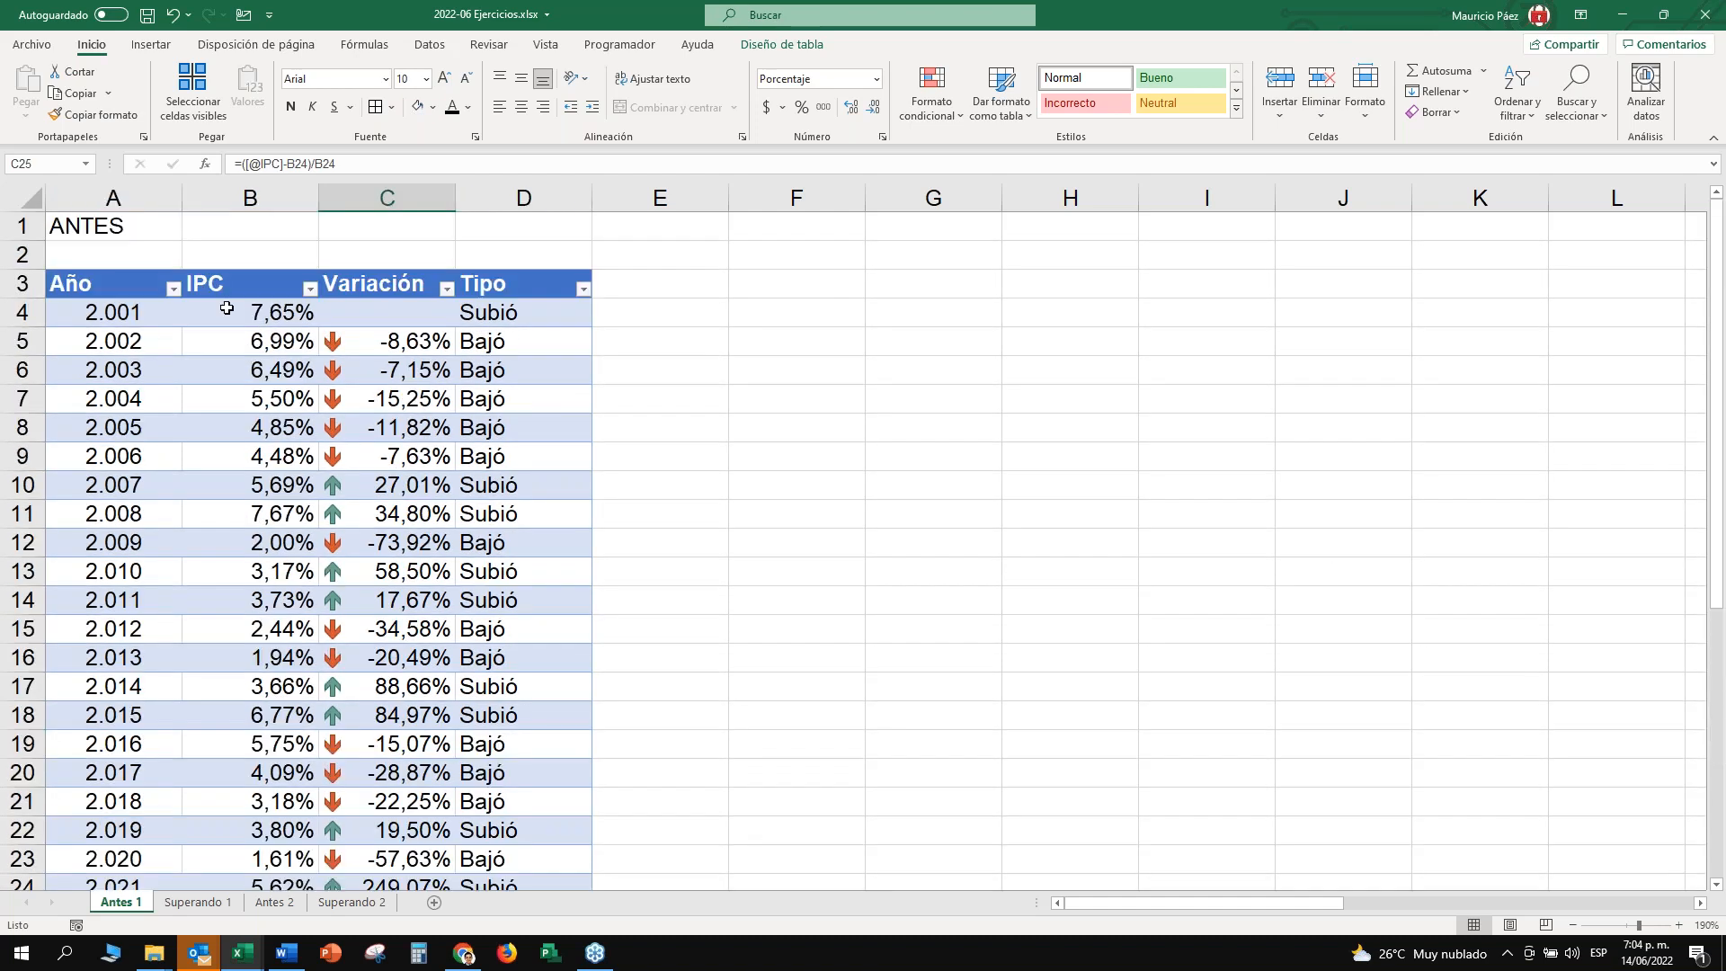
click(129, 285)
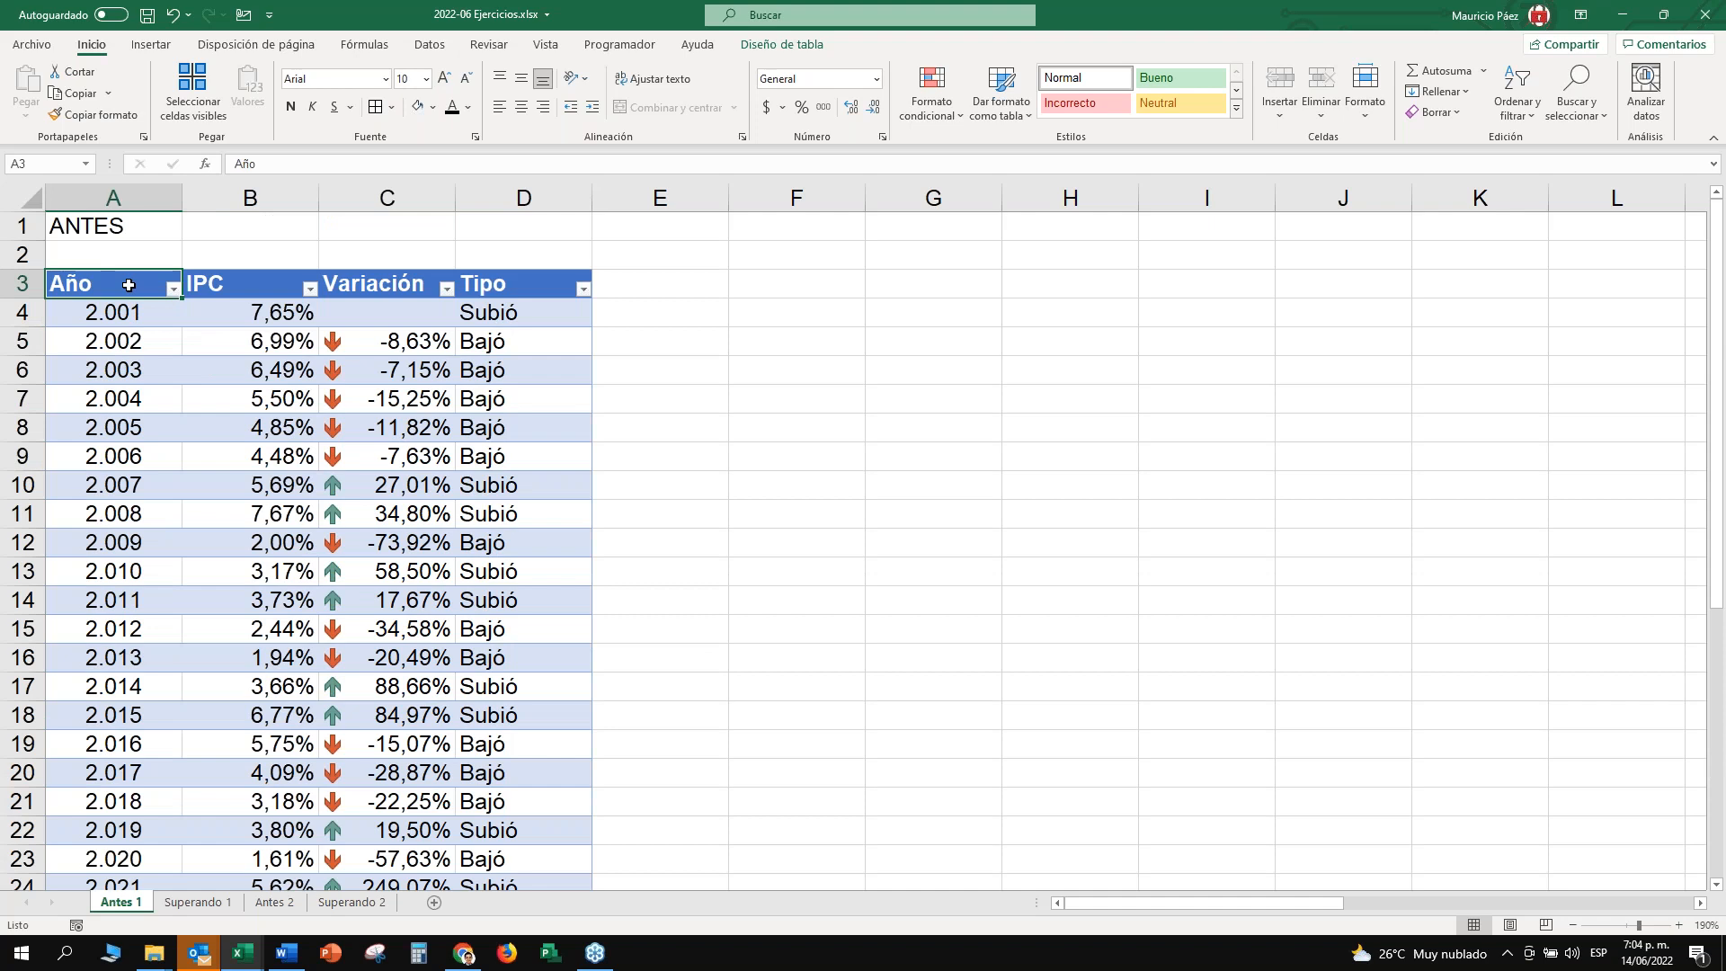
click(801, 46)
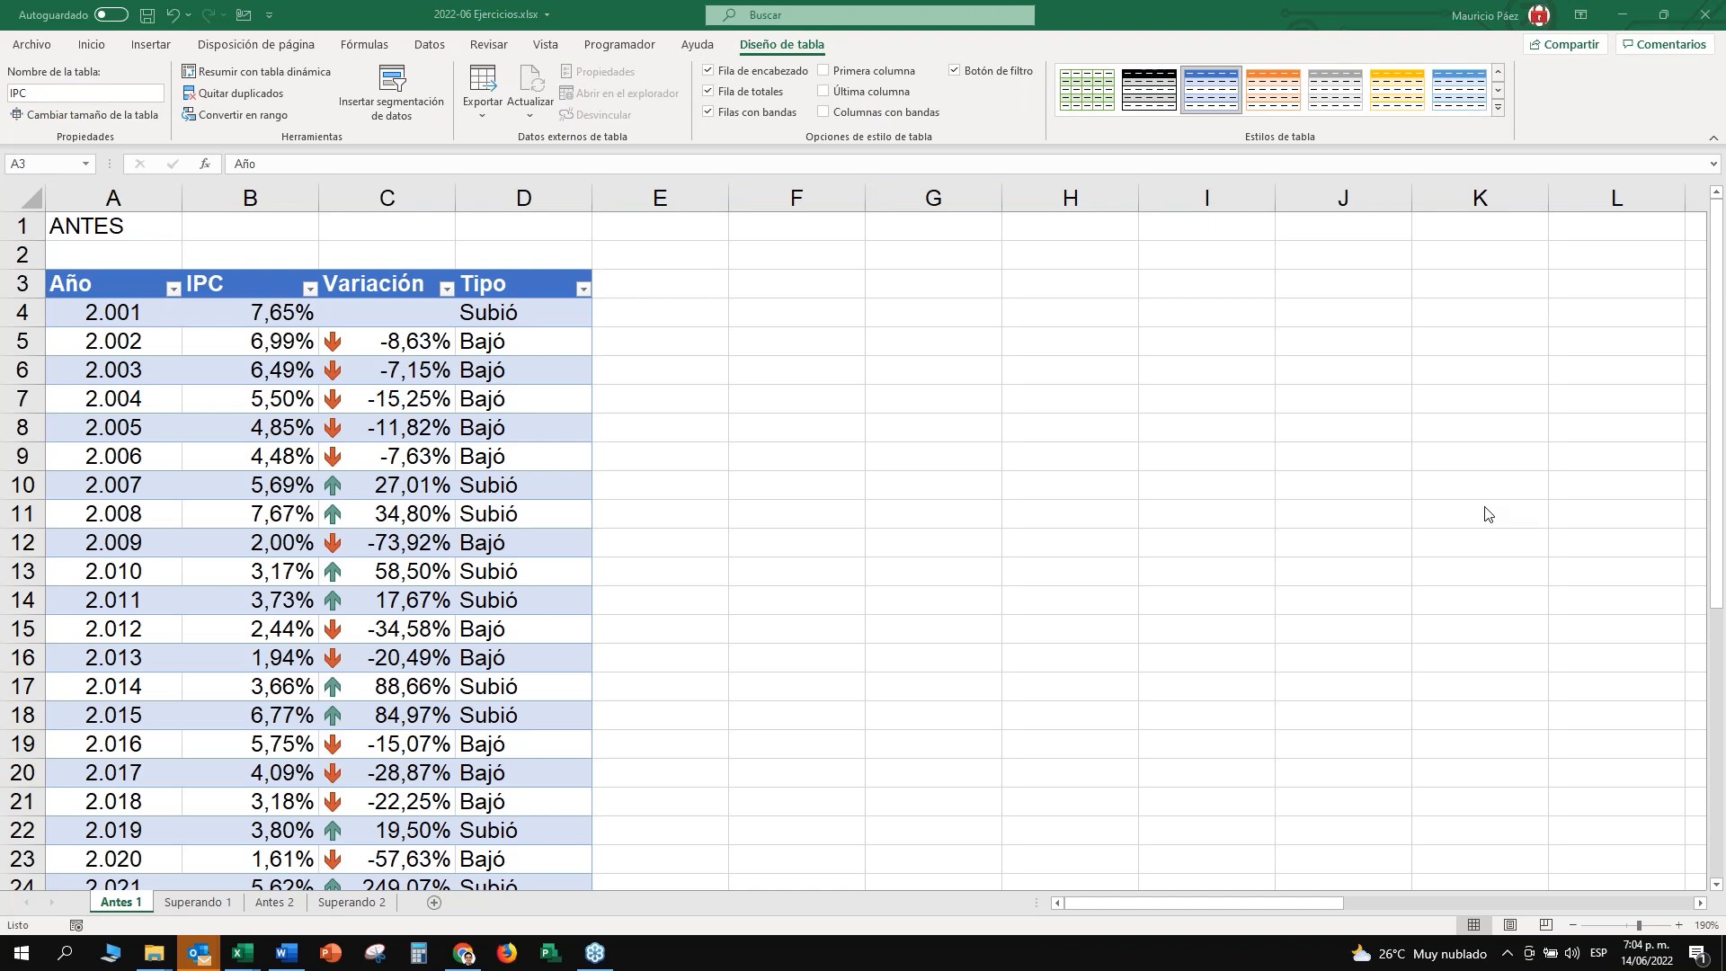
click(510, 343)
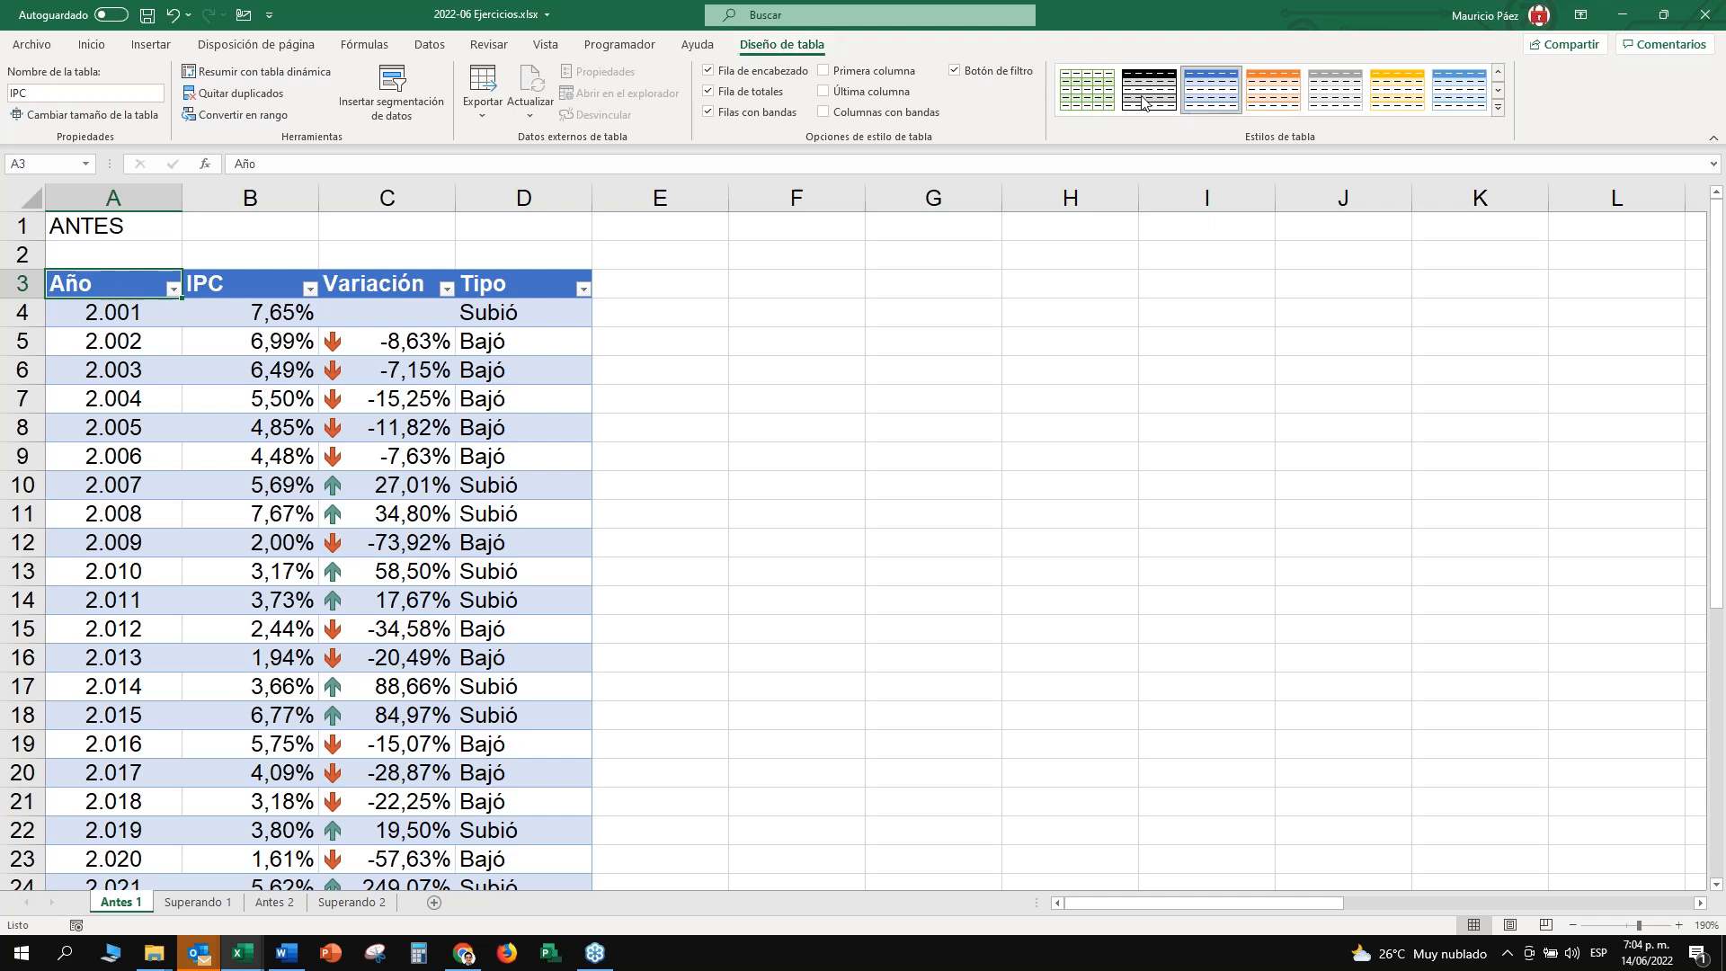
click(1498, 108)
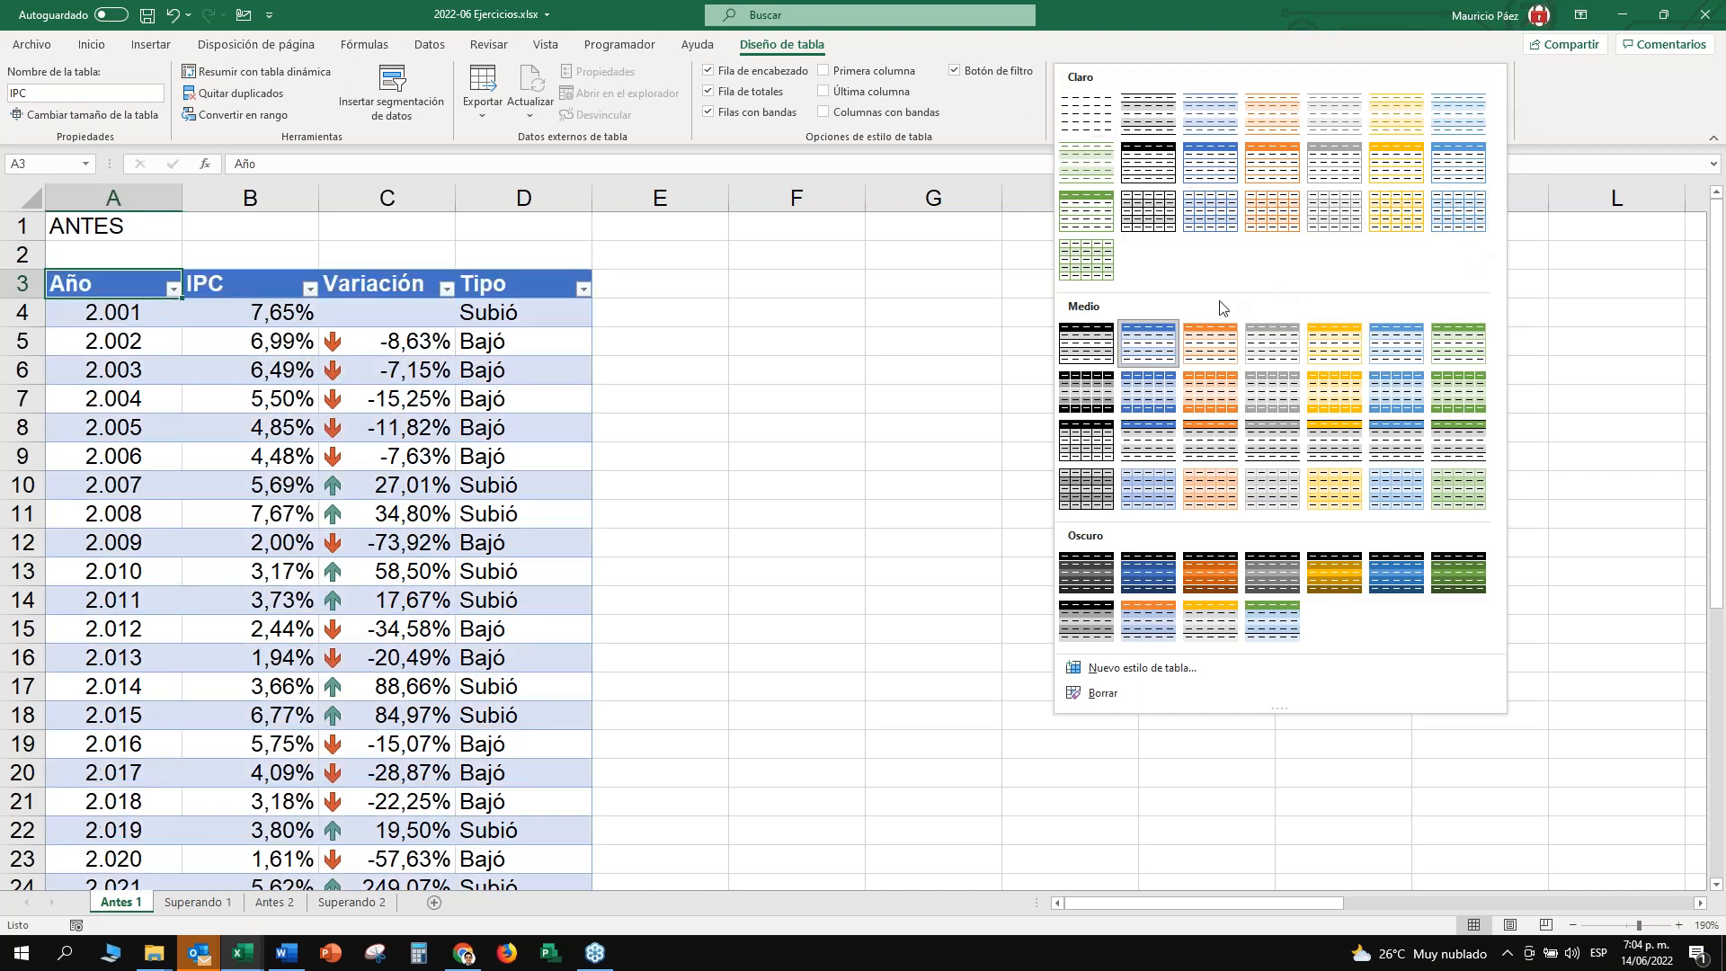
click(1086, 114)
Look over the headers and first records of the table without its style formatting.
click(508, 317)
click(503, 399)
click(193, 455)
drag(114, 399, 113, 370)
key(Up)
key(Up)
key(Up)
key(Up)
key(Right)
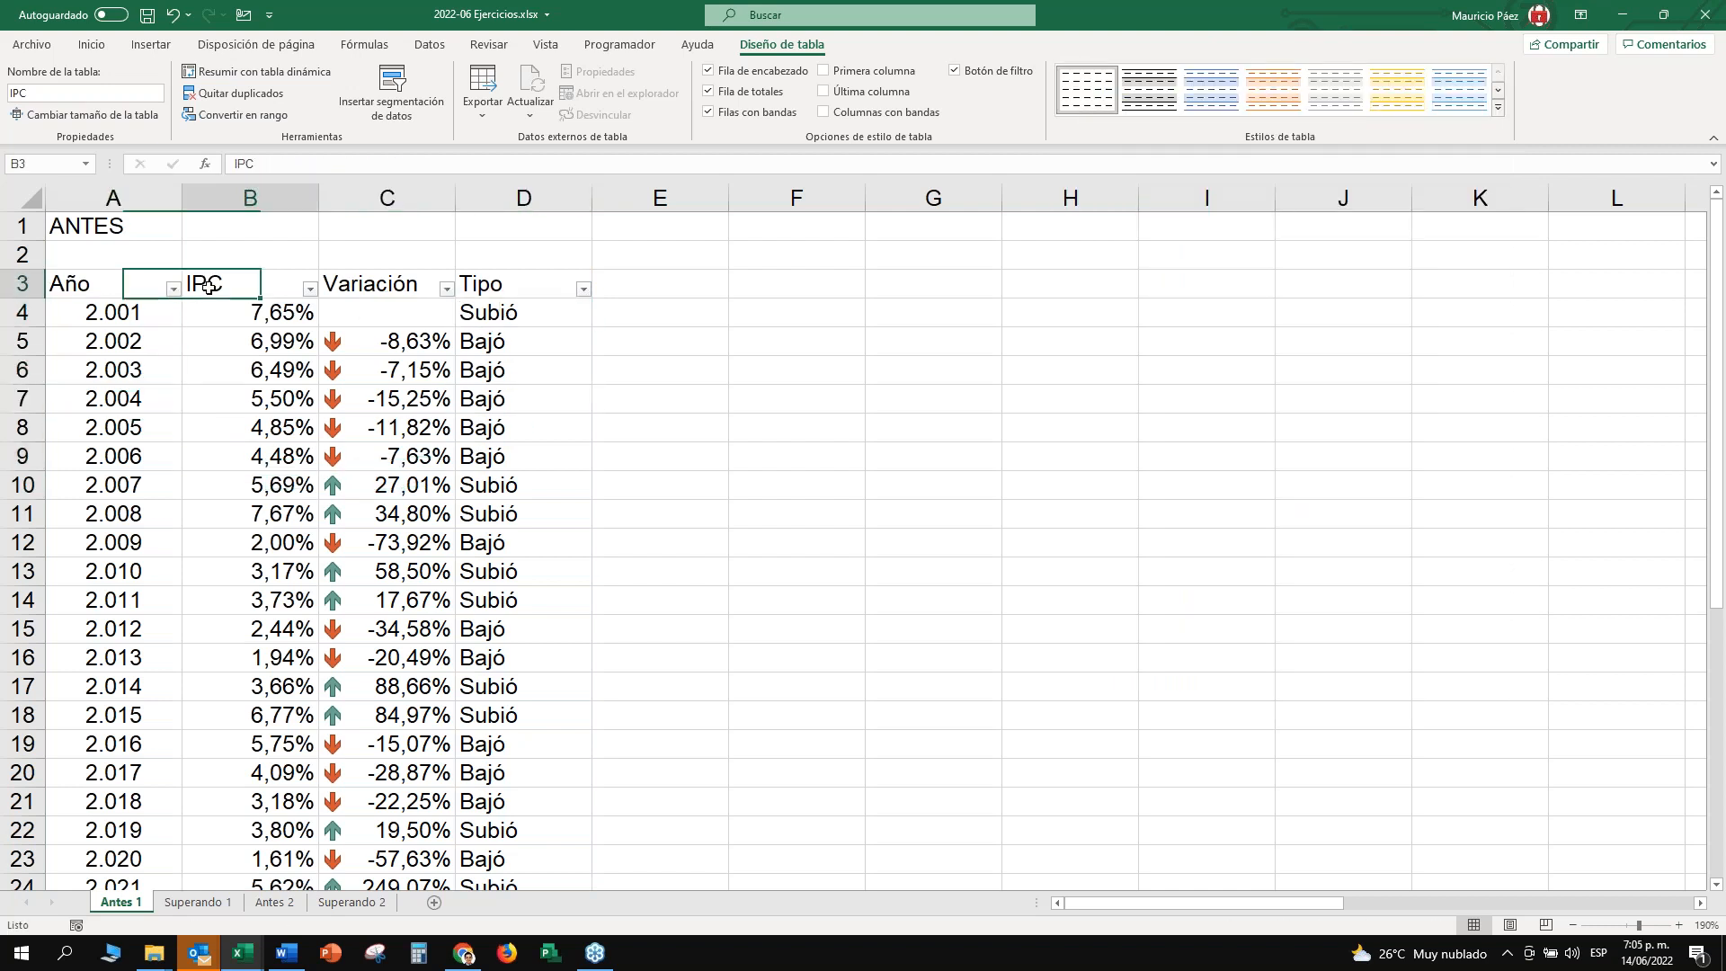
key(Right)
key(Right)
key(Down)
key(Down)
key(Down)
click(184, 350)
click(210, 310)
Apply borders to every cell from the Año header through the Tipo cell of the 2024 record.
click(137, 289)
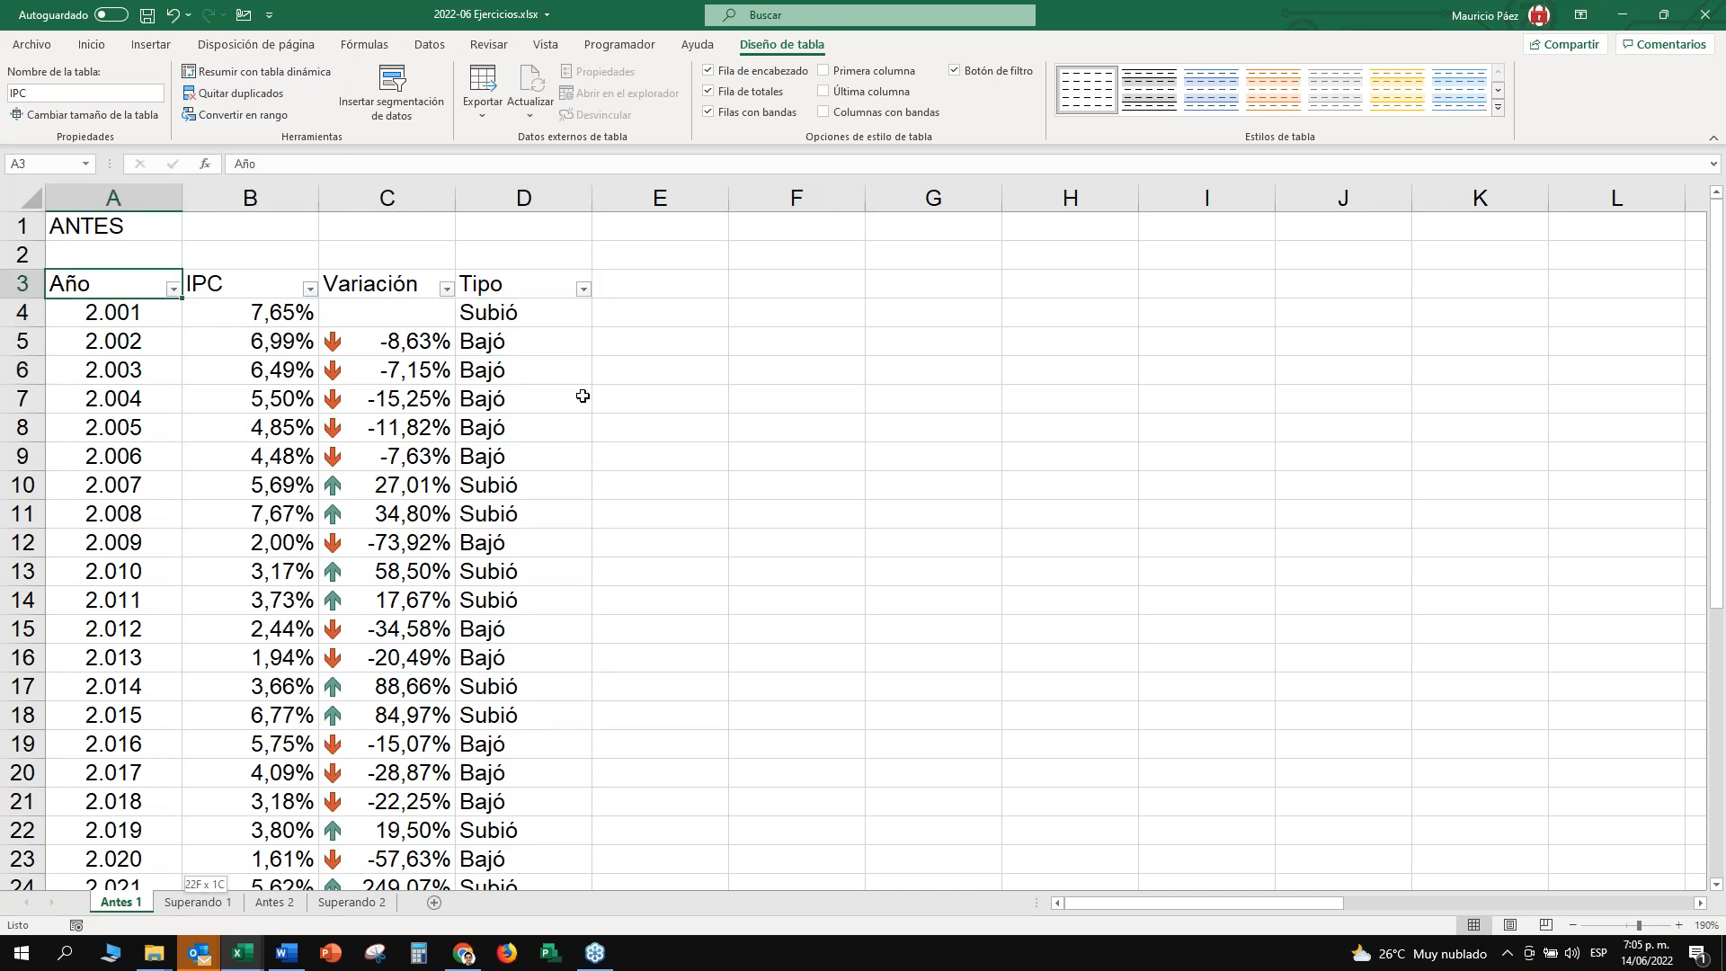
key(ctrl+shift+Down)
key(ctrl+shift+Right)
click(91, 44)
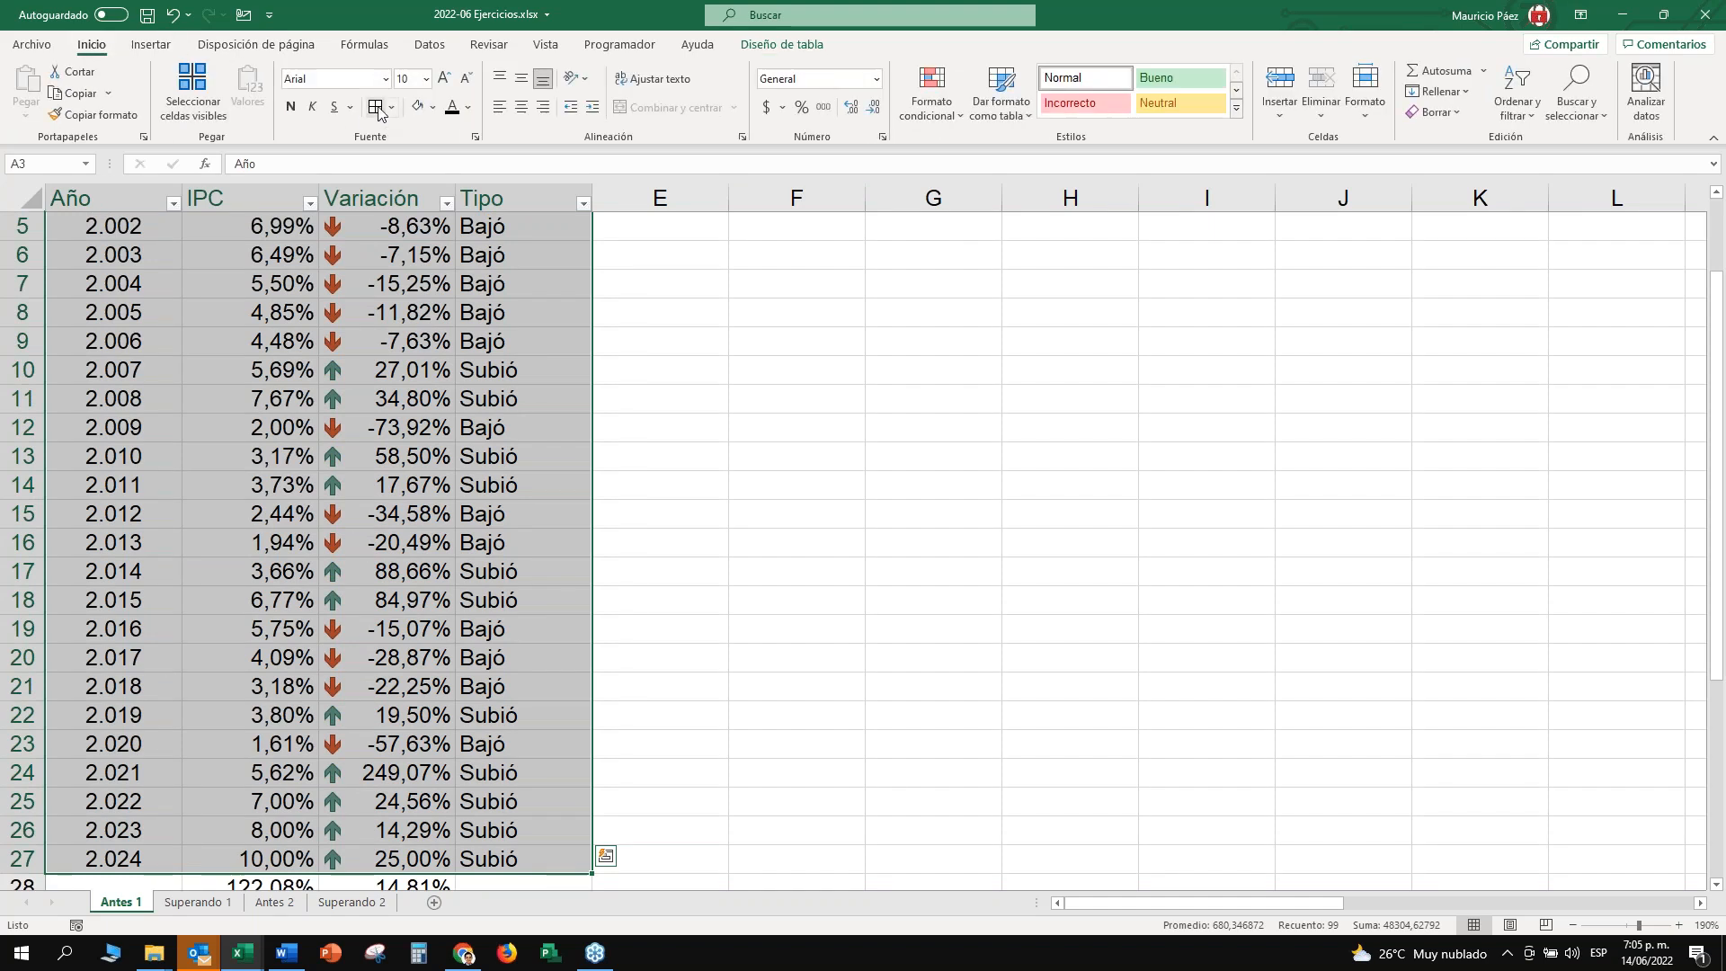
click(374, 106)
Center the headers from Año through Tipo and shade their cells with a fill color.
key(ctrl+shift+Up)
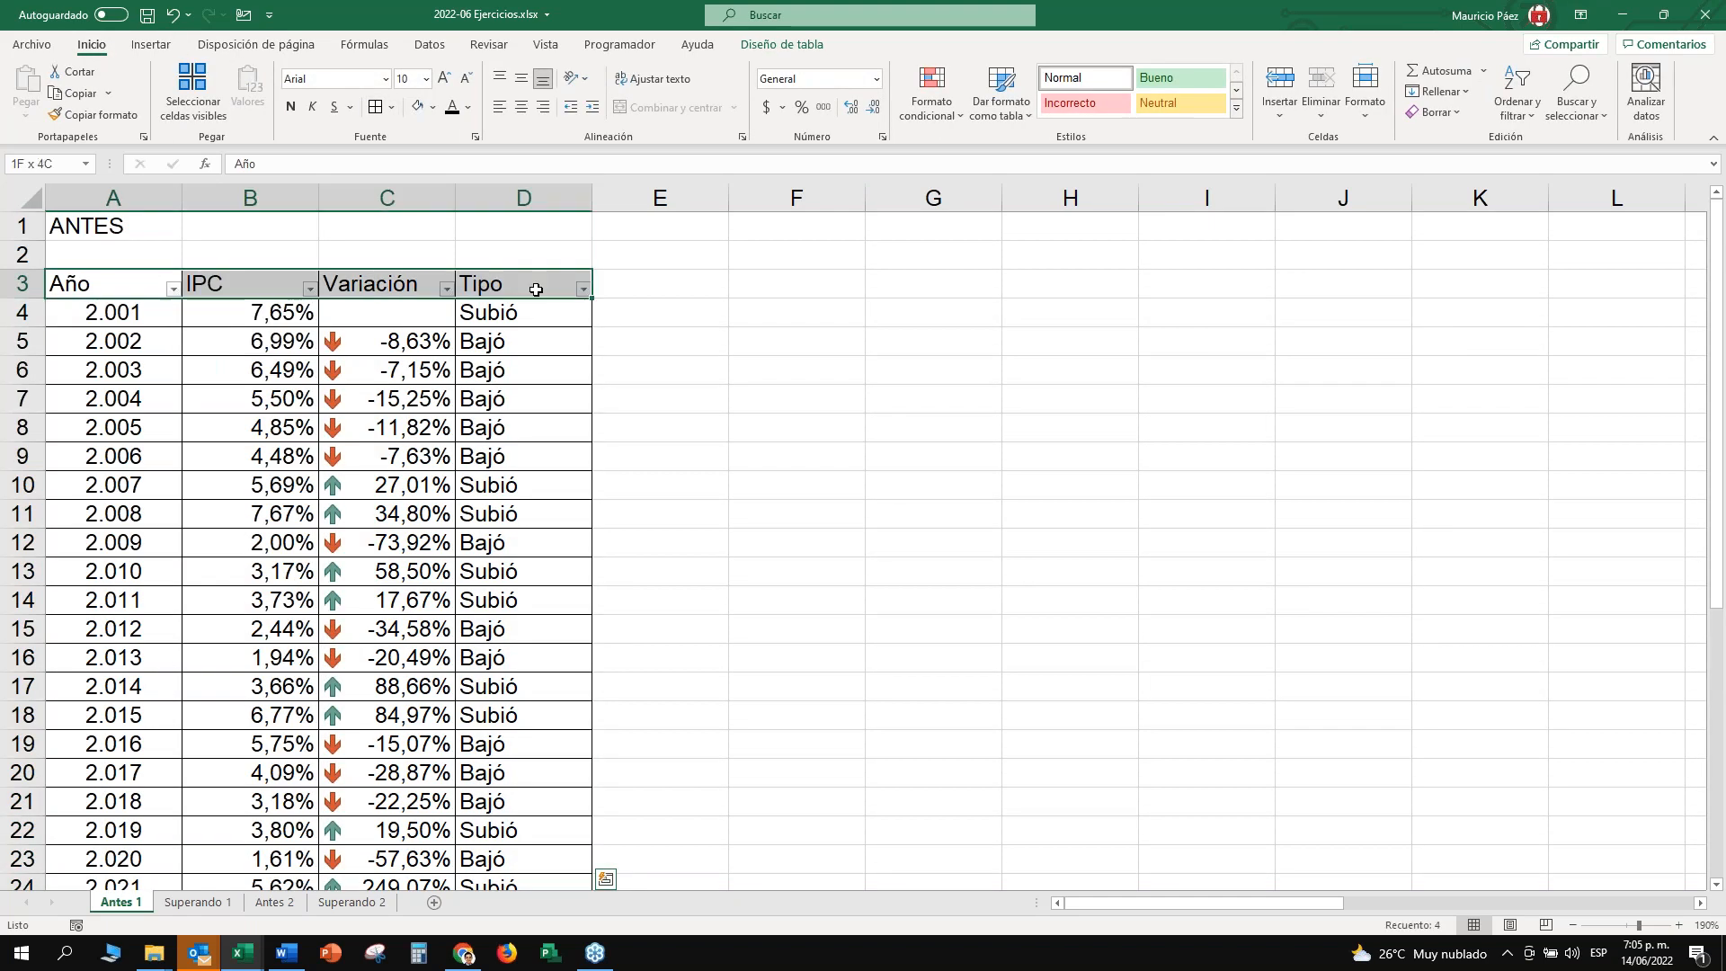
click(521, 107)
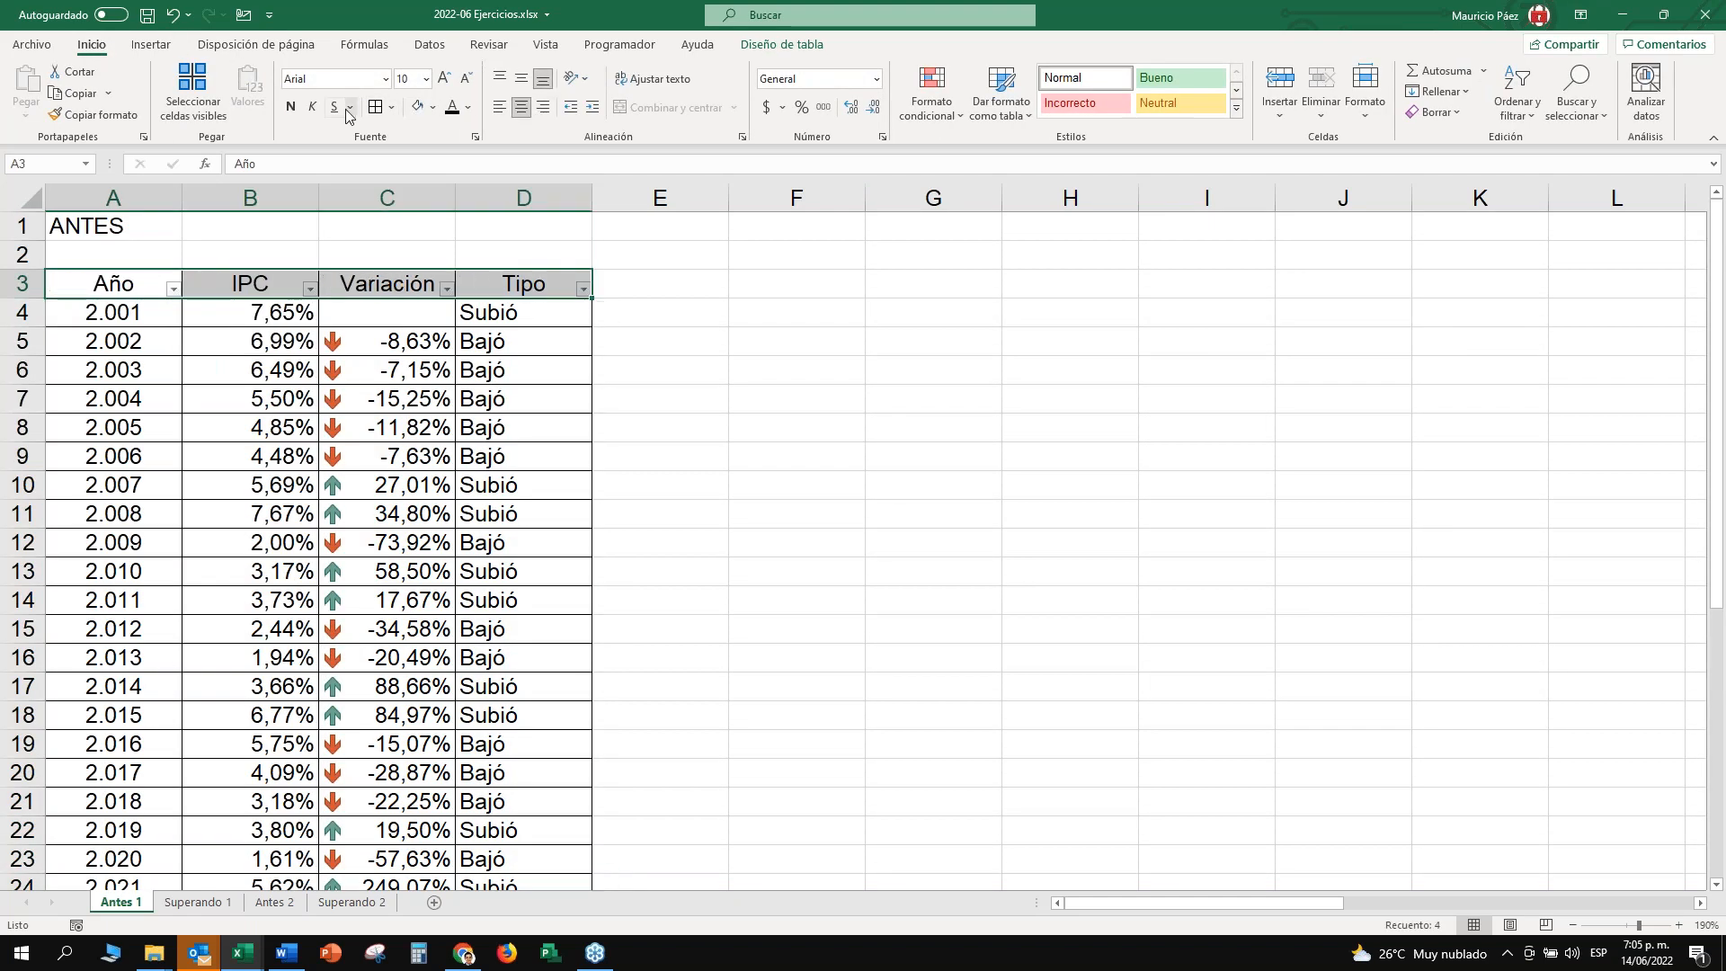
click(418, 107)
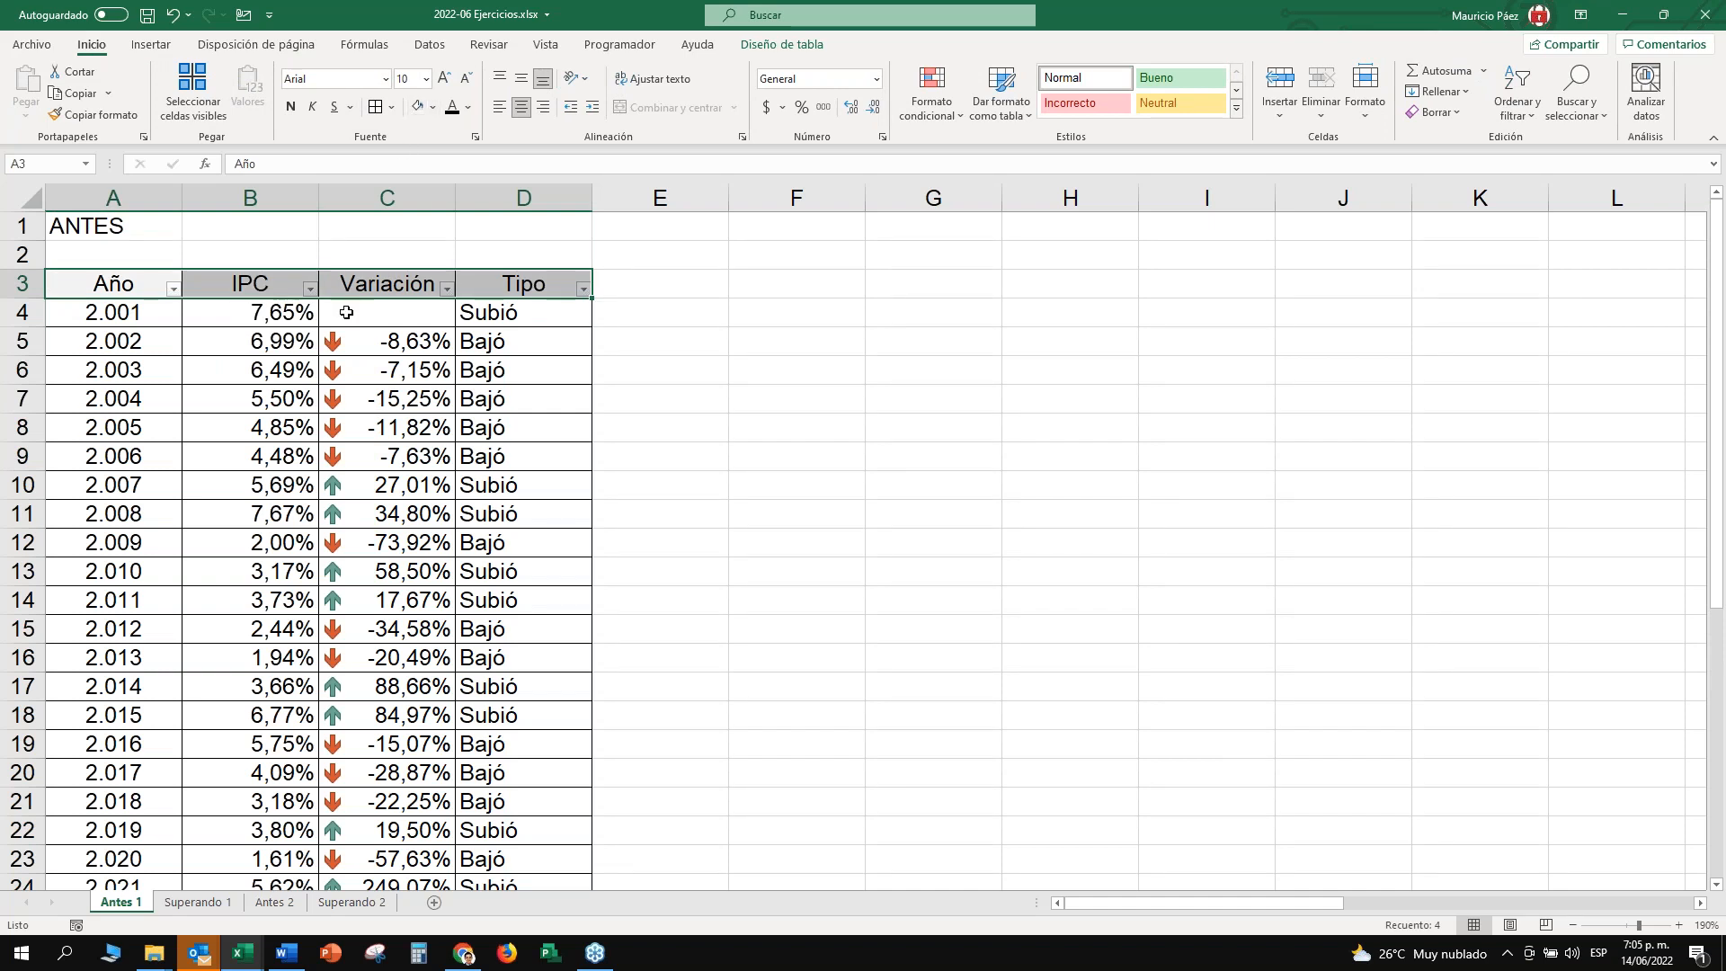
Undo the header fill, the header centering and the borders applied to the table cells.
key(ctrl+z)
key(ctrl+z)
key(ctrl+z)
key(ctrl+z)
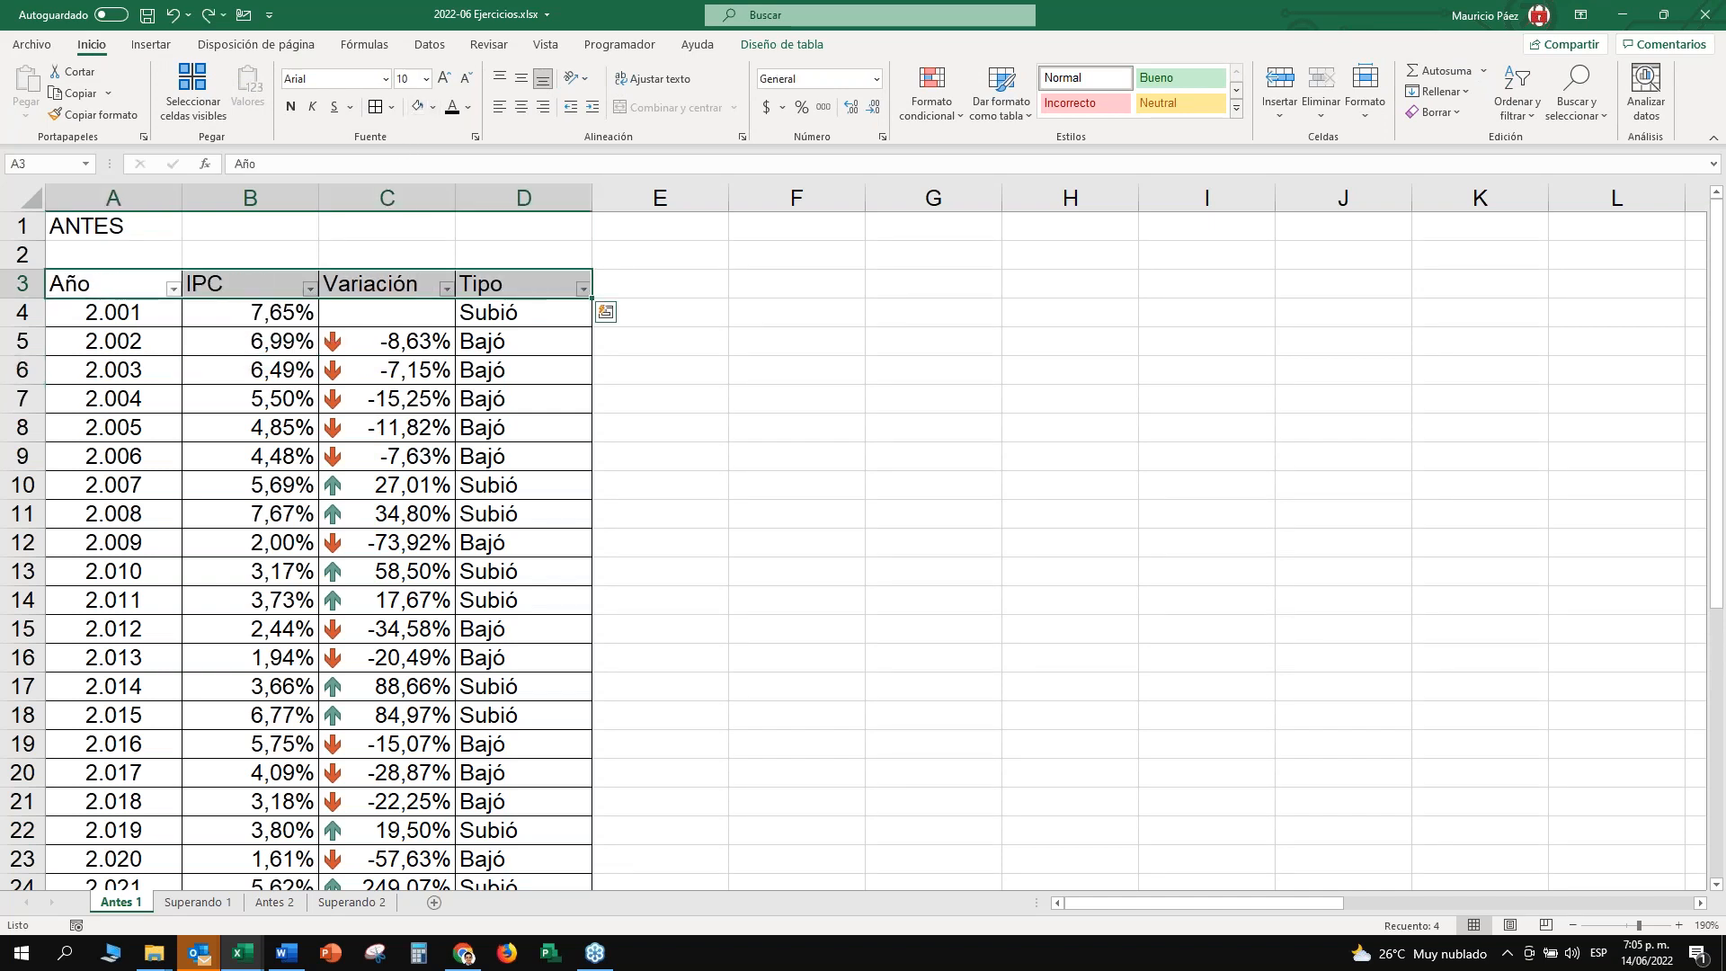
click(525, 317)
click(527, 295)
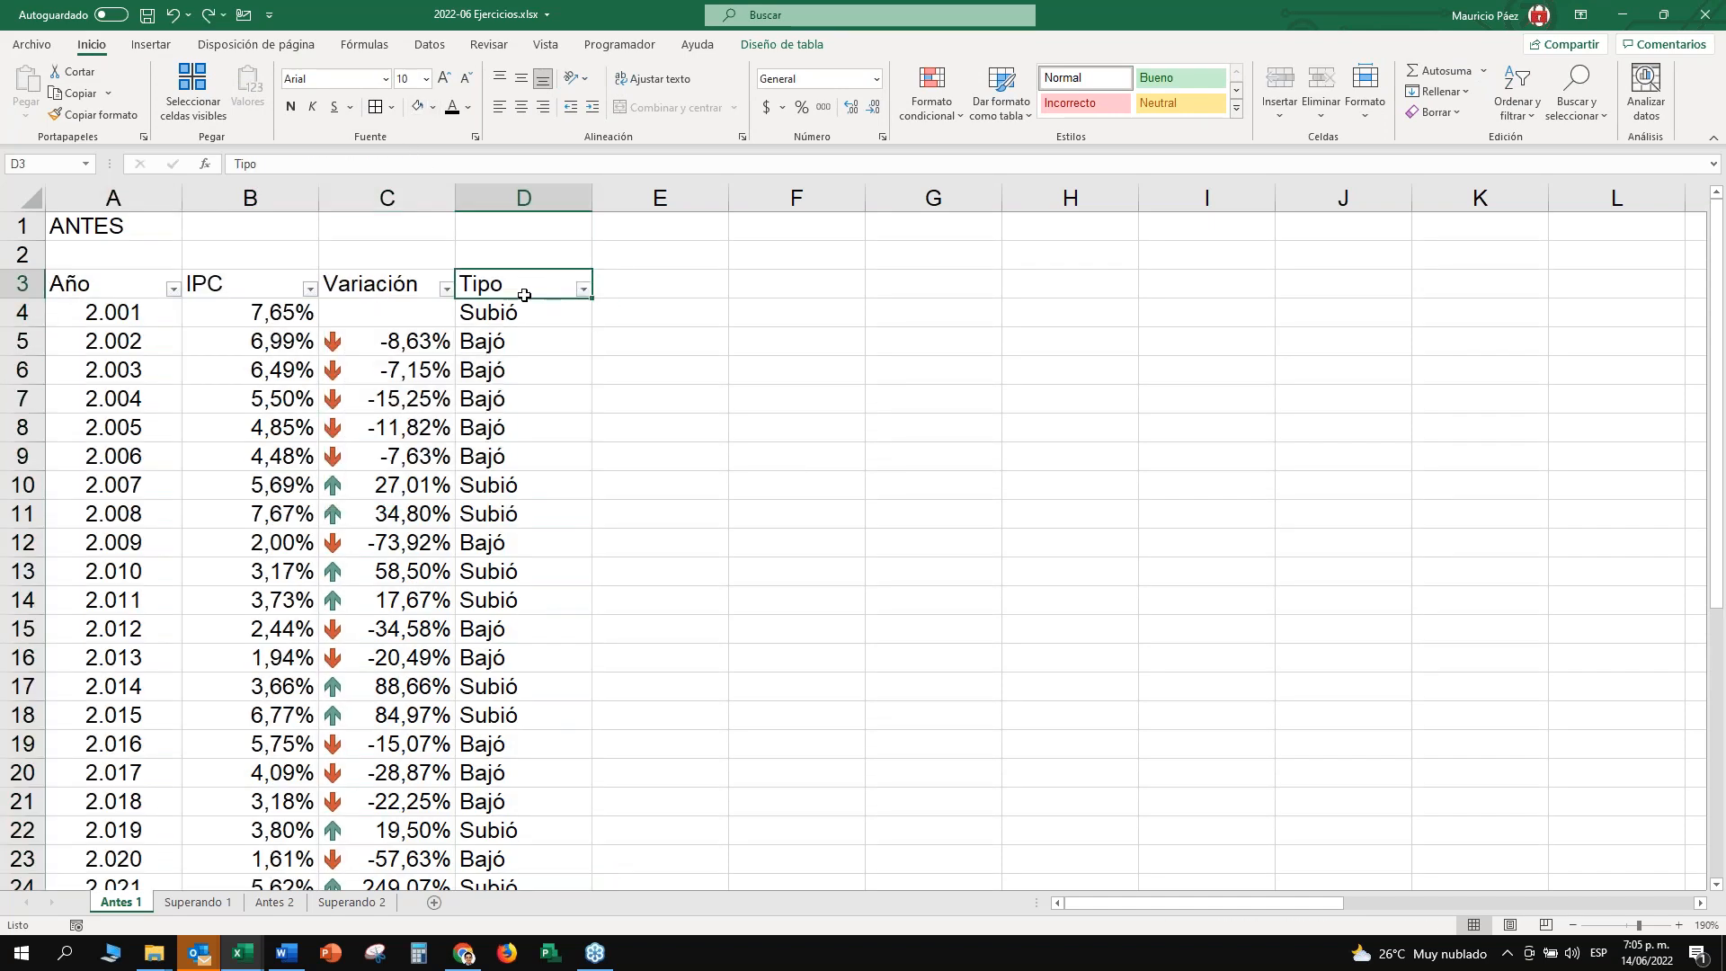
Apply the Claro table style with black text and gray banded rows to the IPC table.
click(153, 320)
click(262, 310)
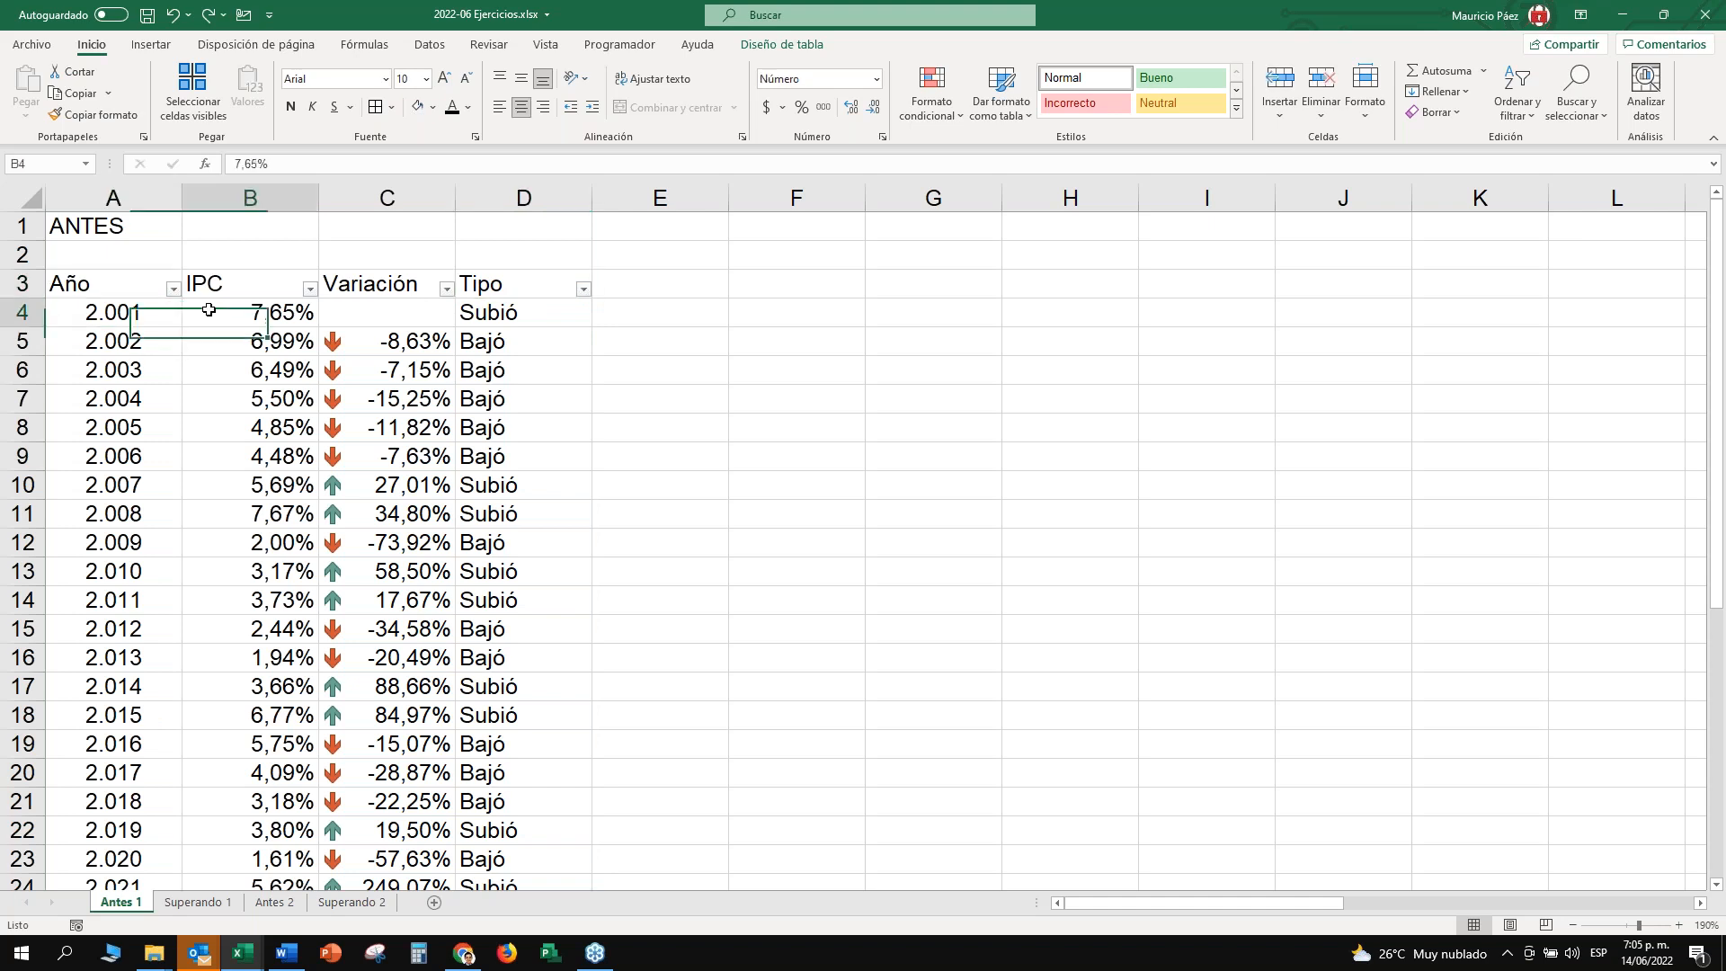
click(783, 45)
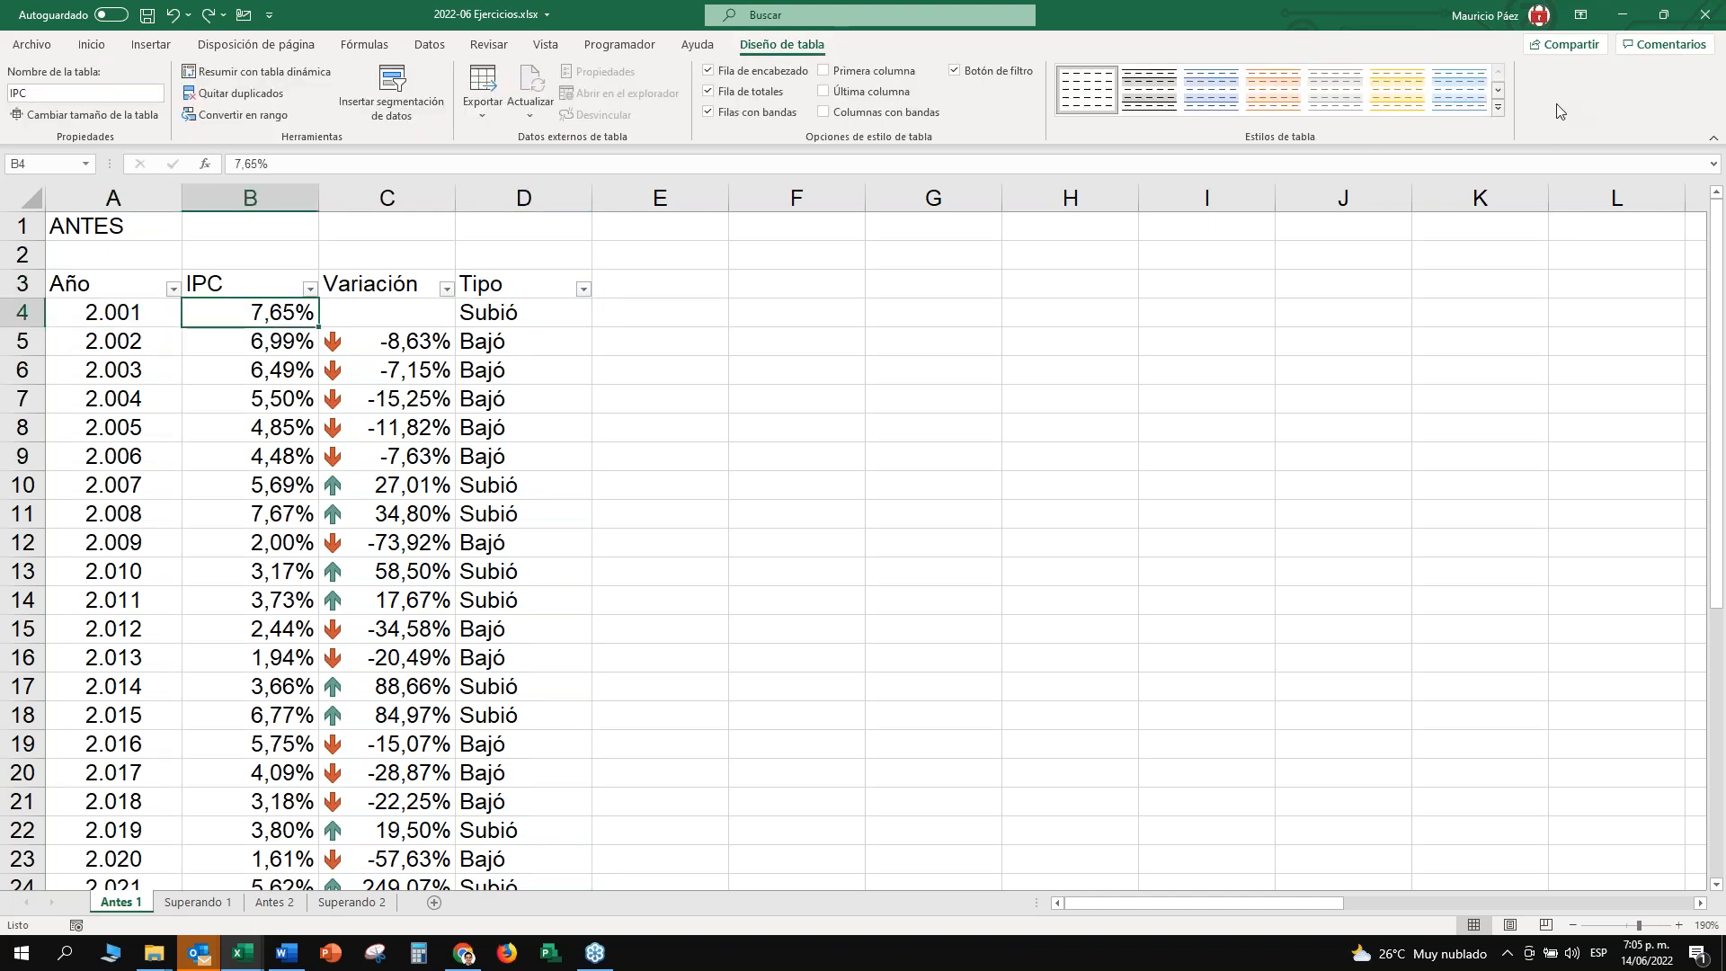
click(1500, 110)
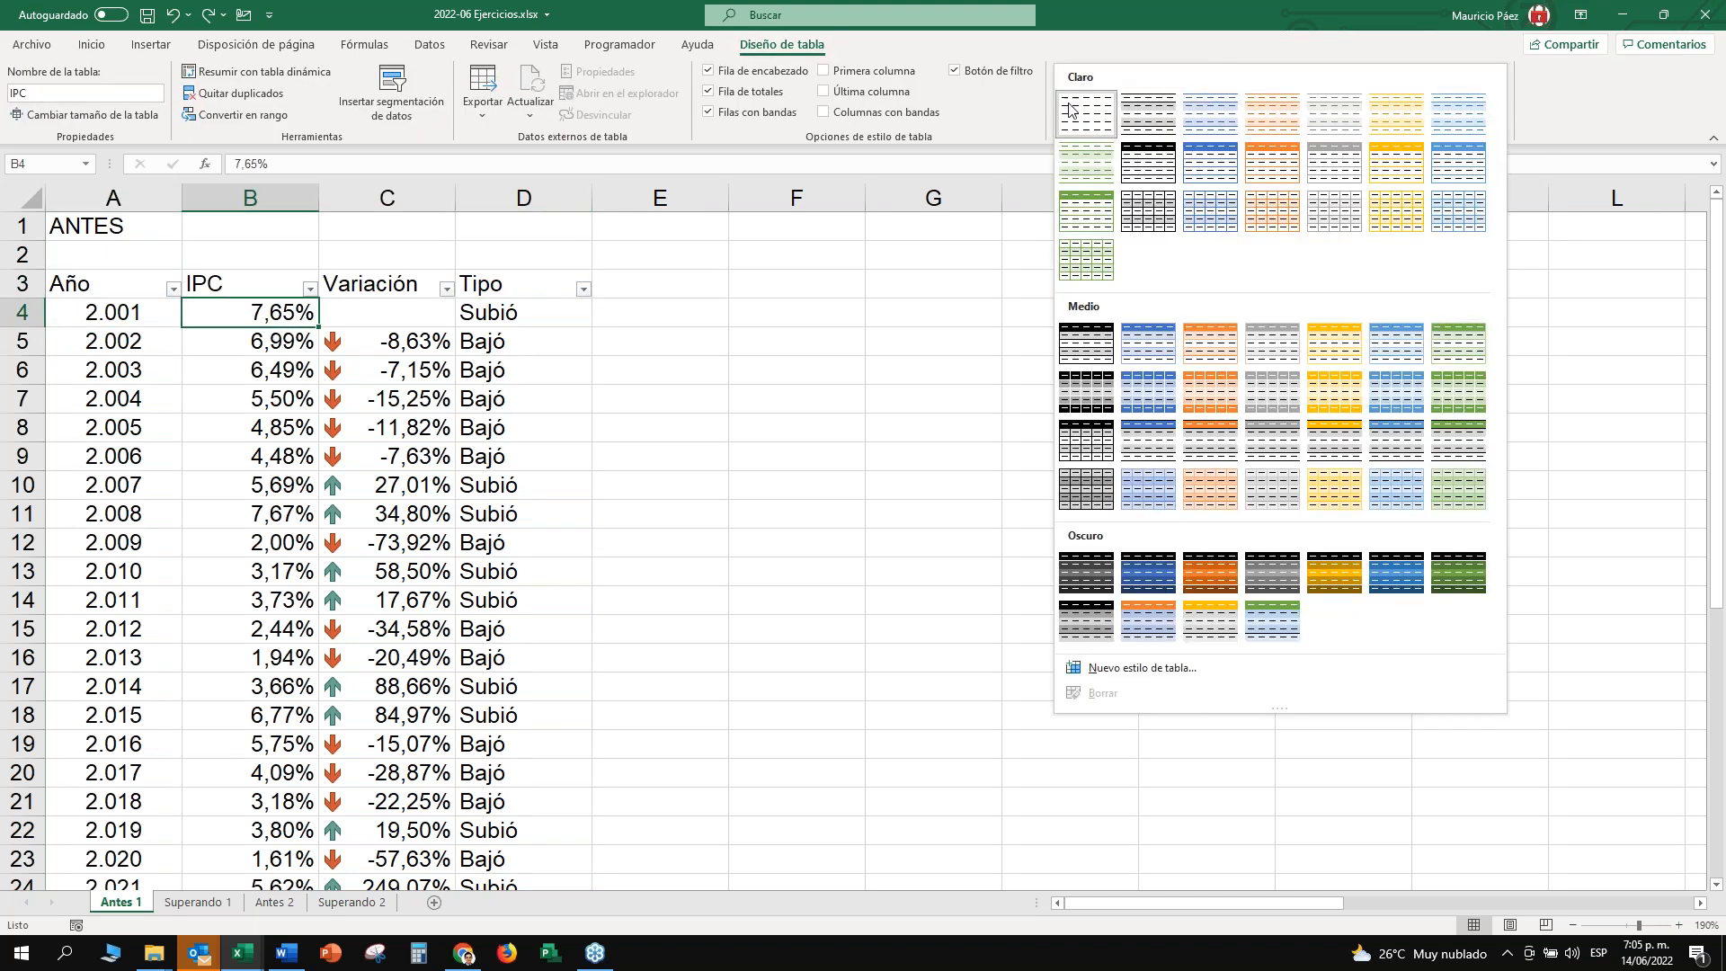
click(1142, 124)
Look over the headers and first records of the table with the gray banded style.
click(527, 339)
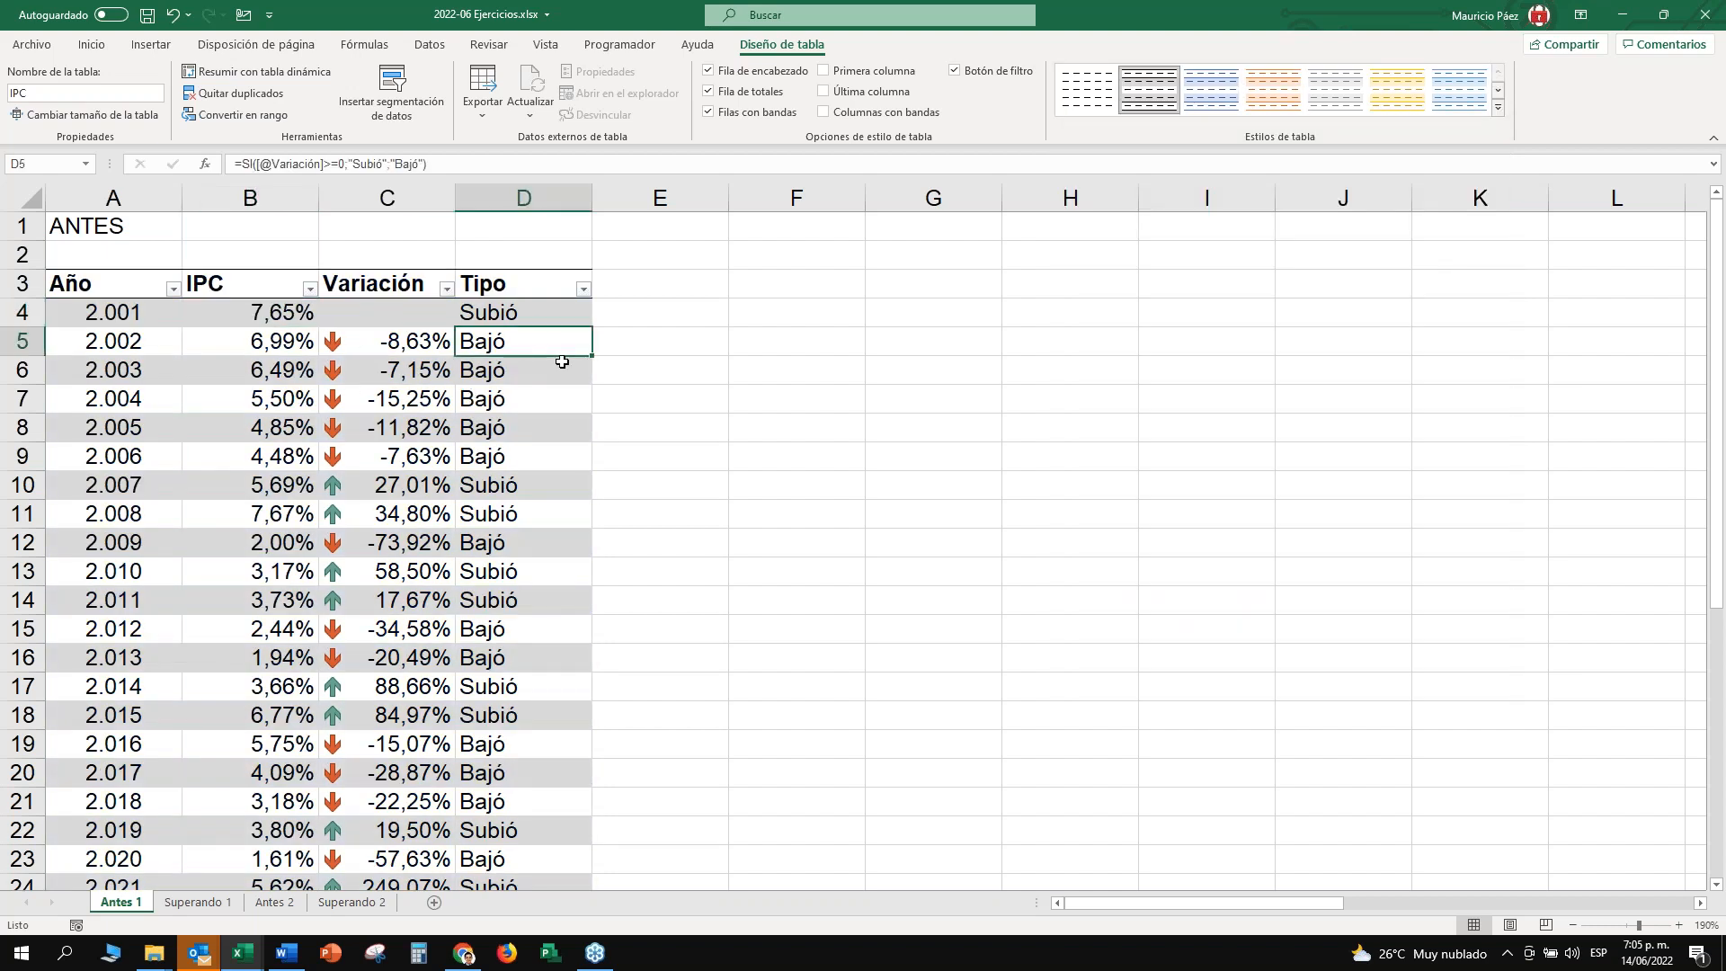
drag(119, 294, 531, 291)
click(526, 342)
click(503, 399)
click(146, 459)
click(159, 428)
click(135, 365)
click(159, 318)
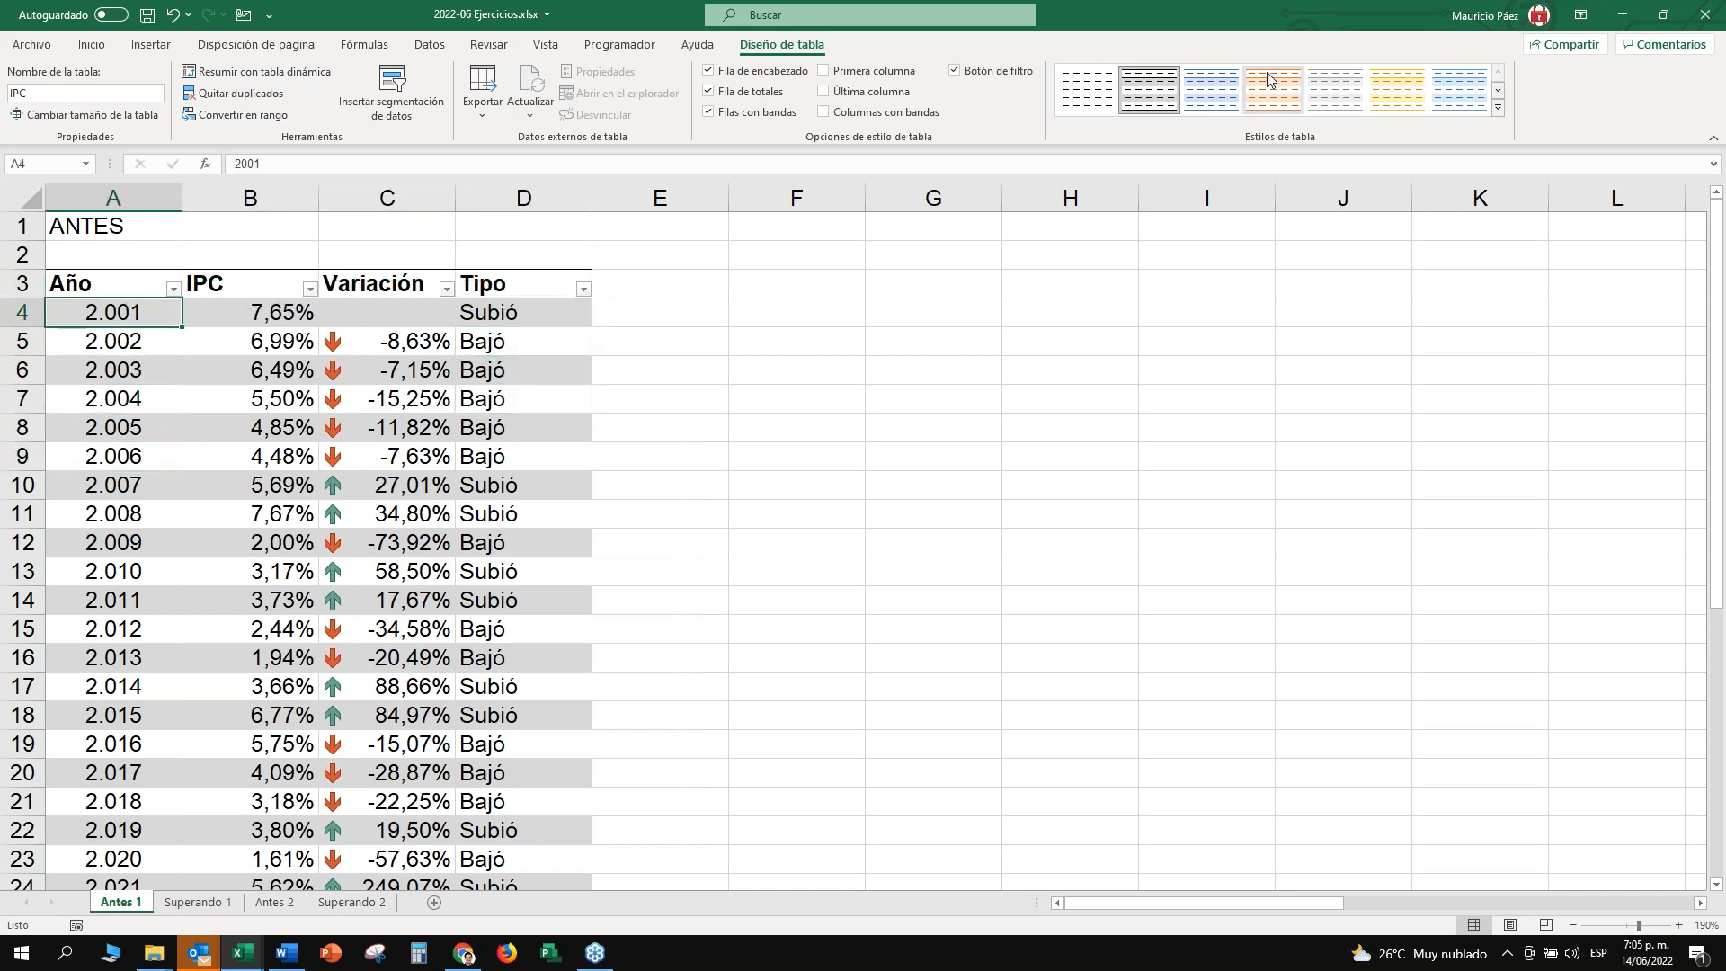
Try the blue, orange, gray, gold and green banded Claro styles on the IPC table in turn.
click(1224, 93)
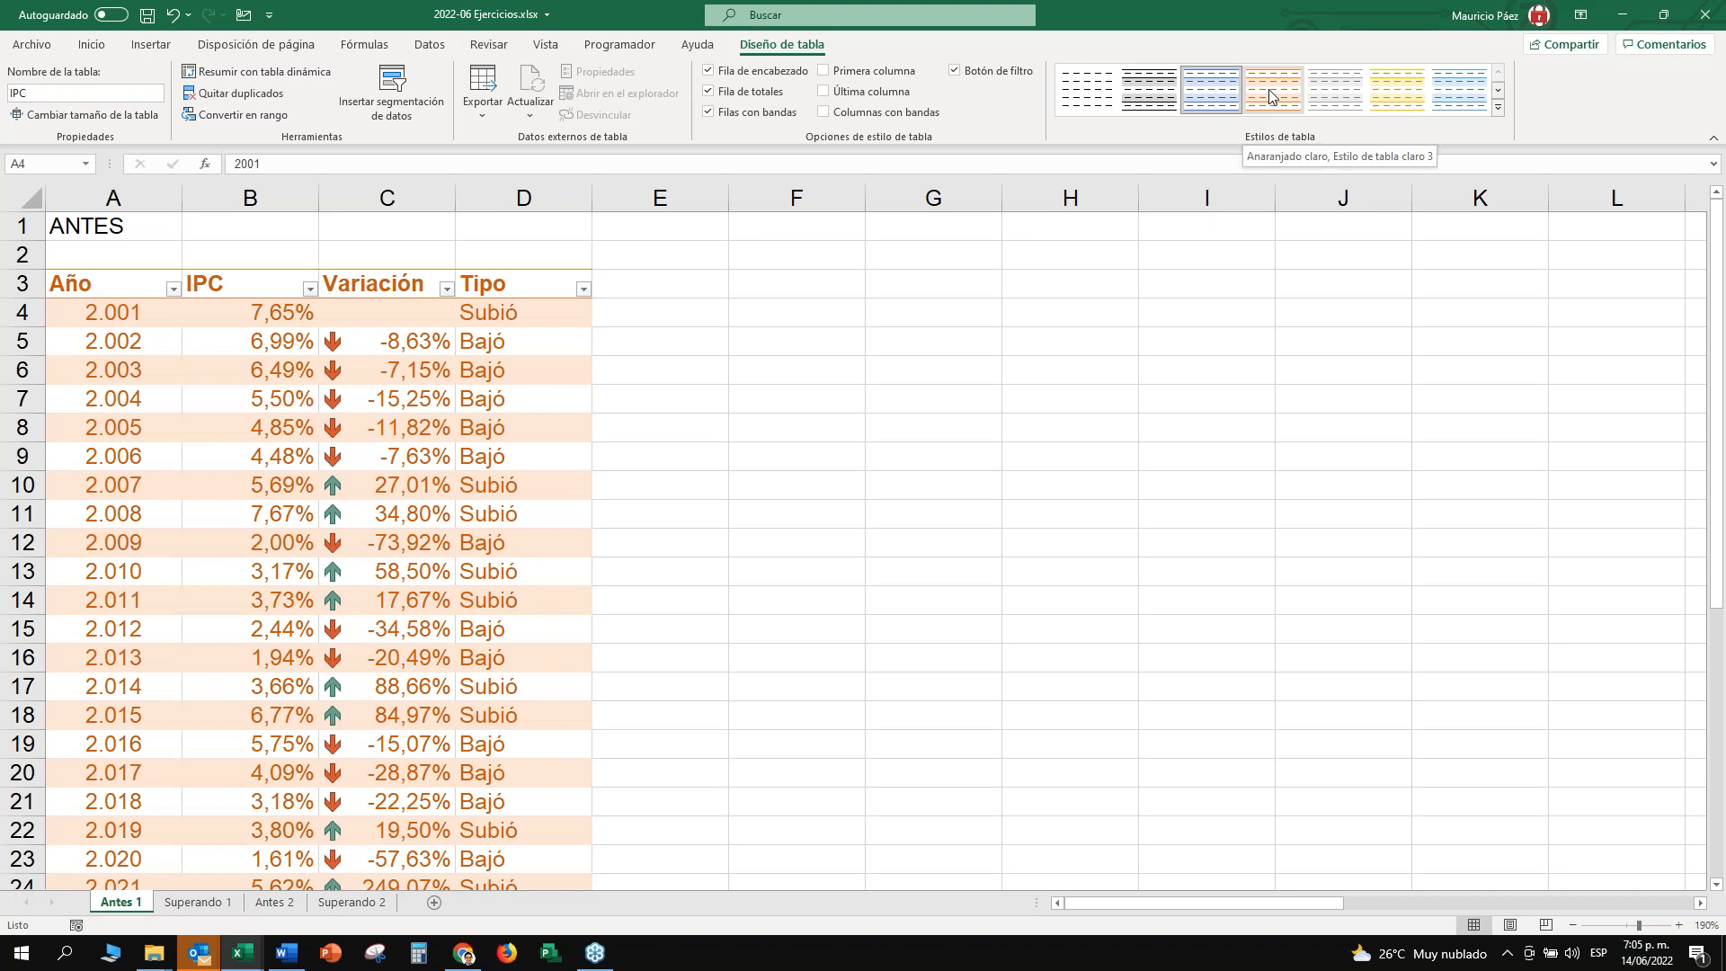
click(1277, 93)
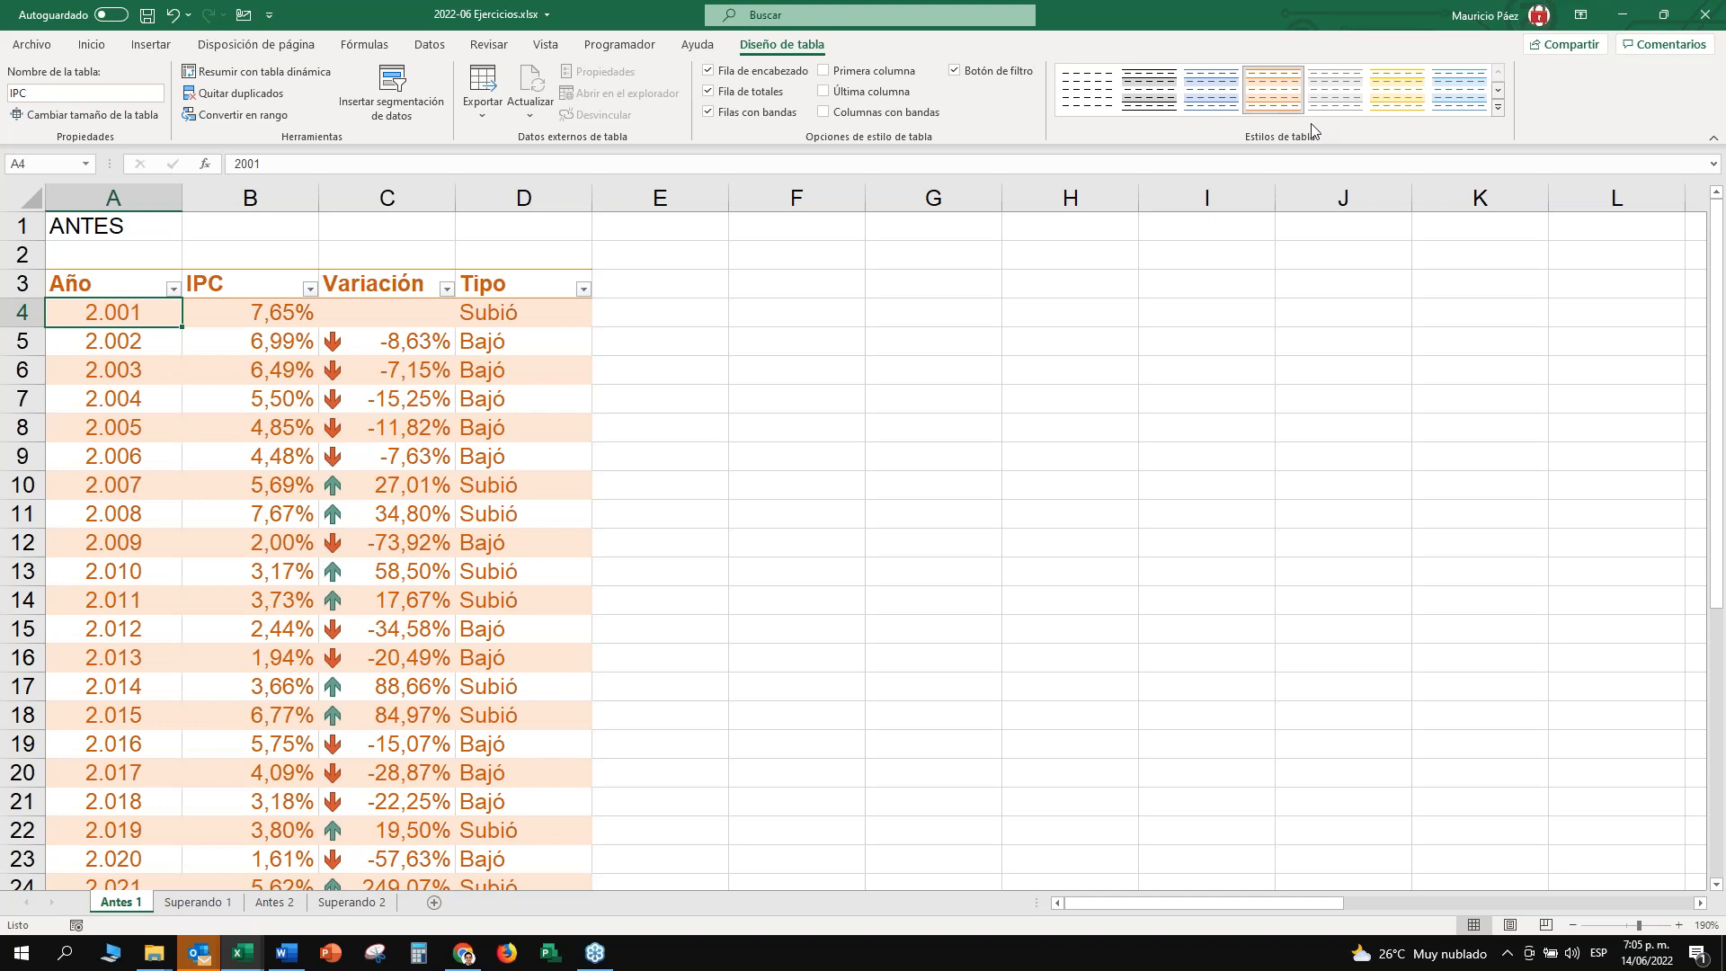
click(1331, 91)
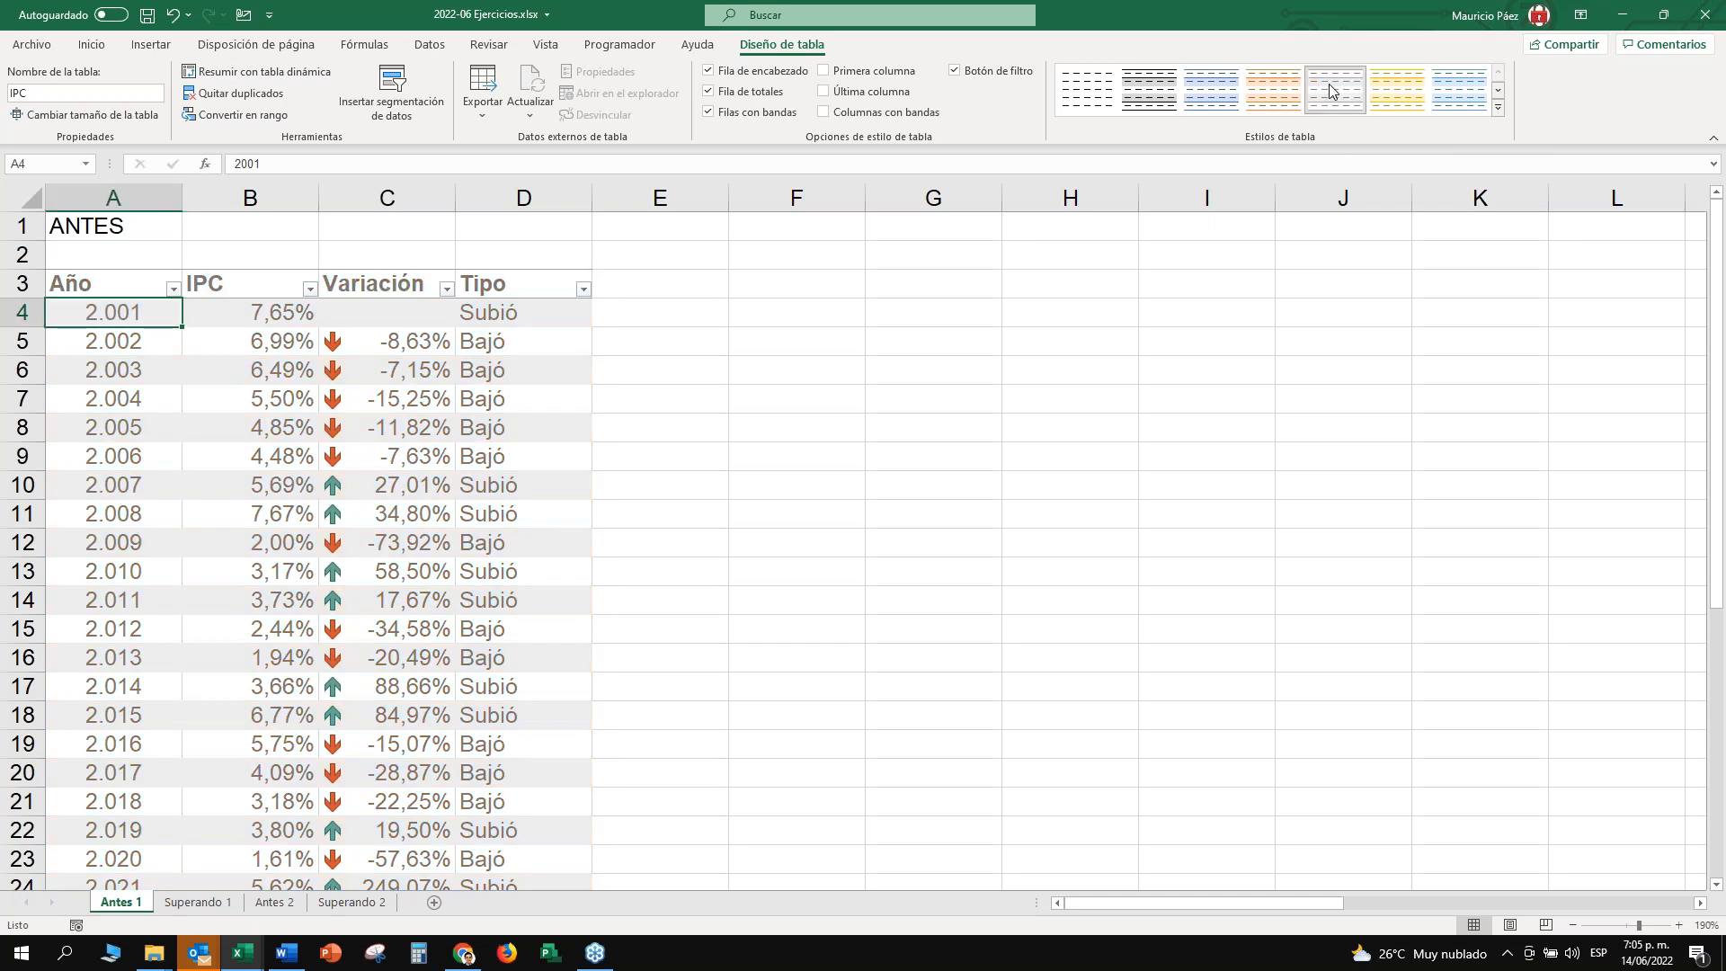
click(1399, 97)
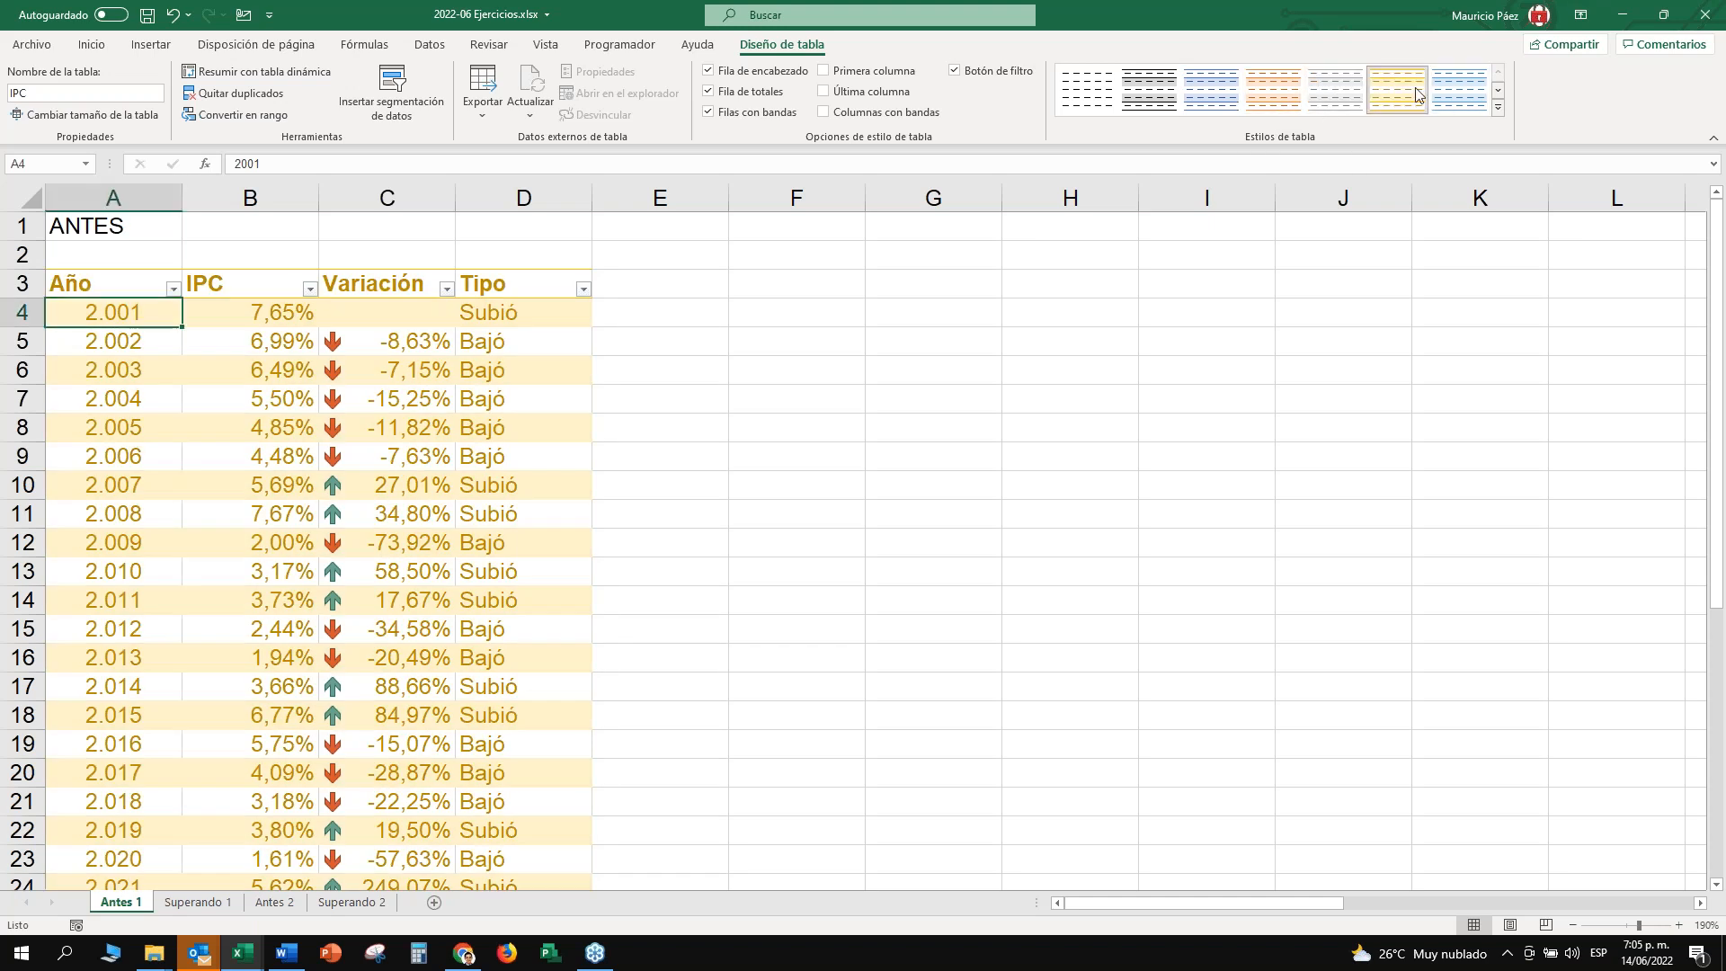
click(1499, 90)
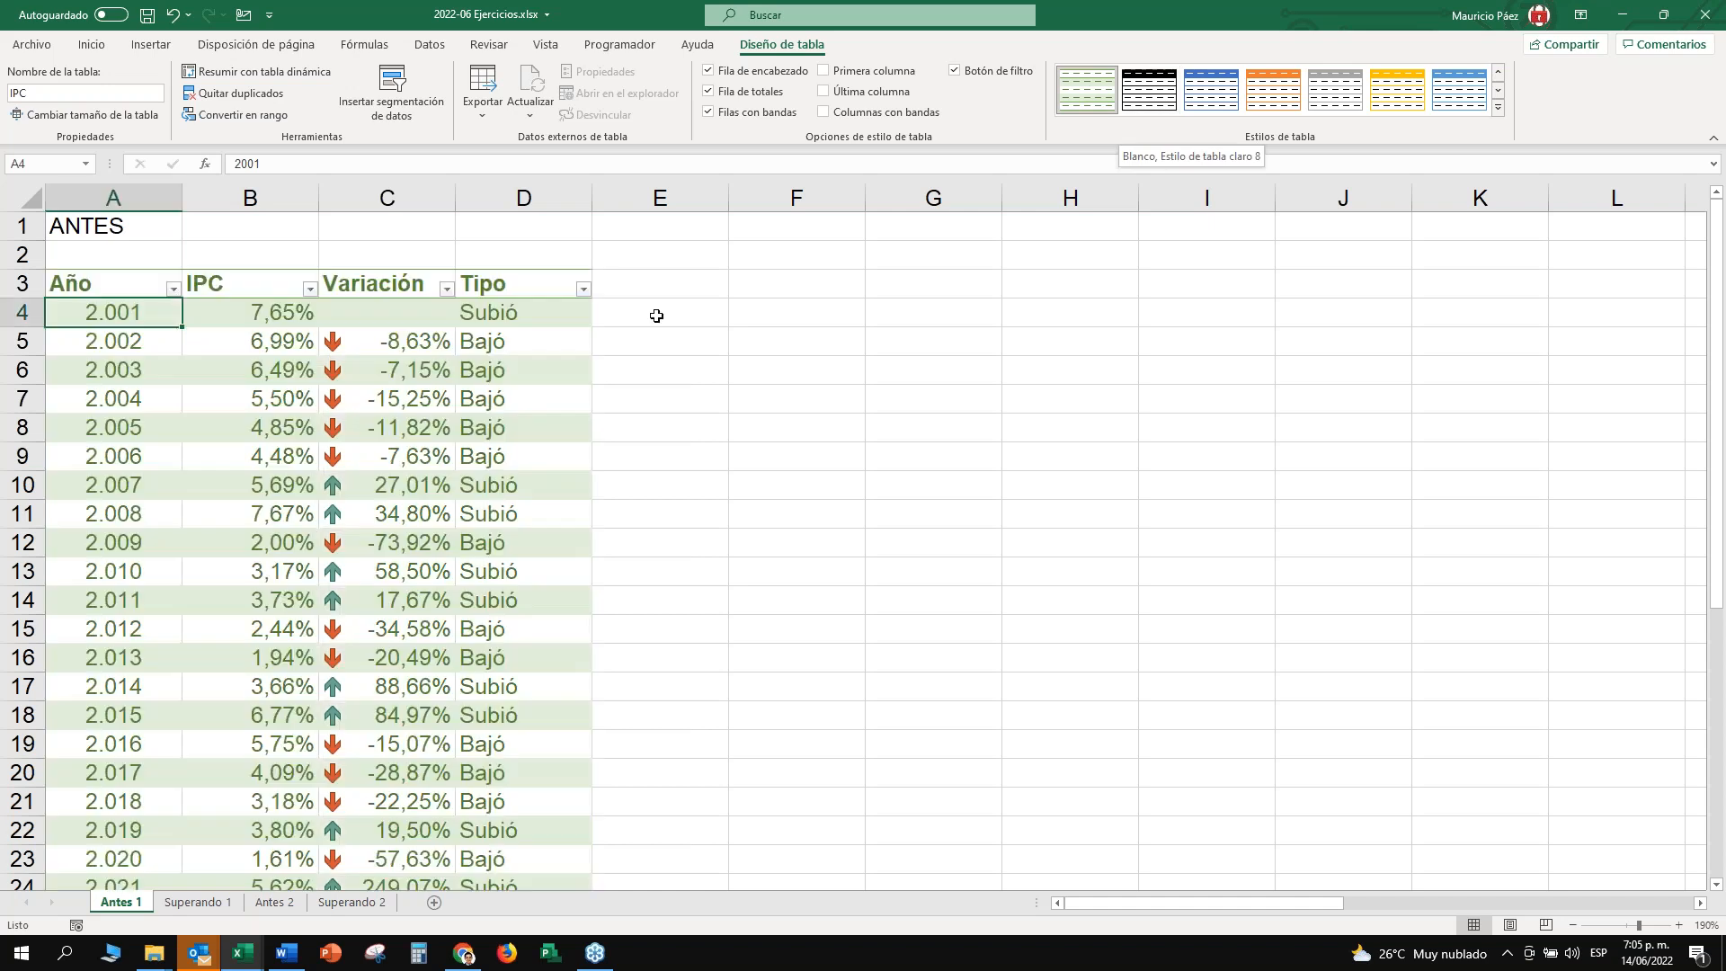
Try the Claro styles with solid black, blue and light blue header rows on the IPC table.
click(1155, 95)
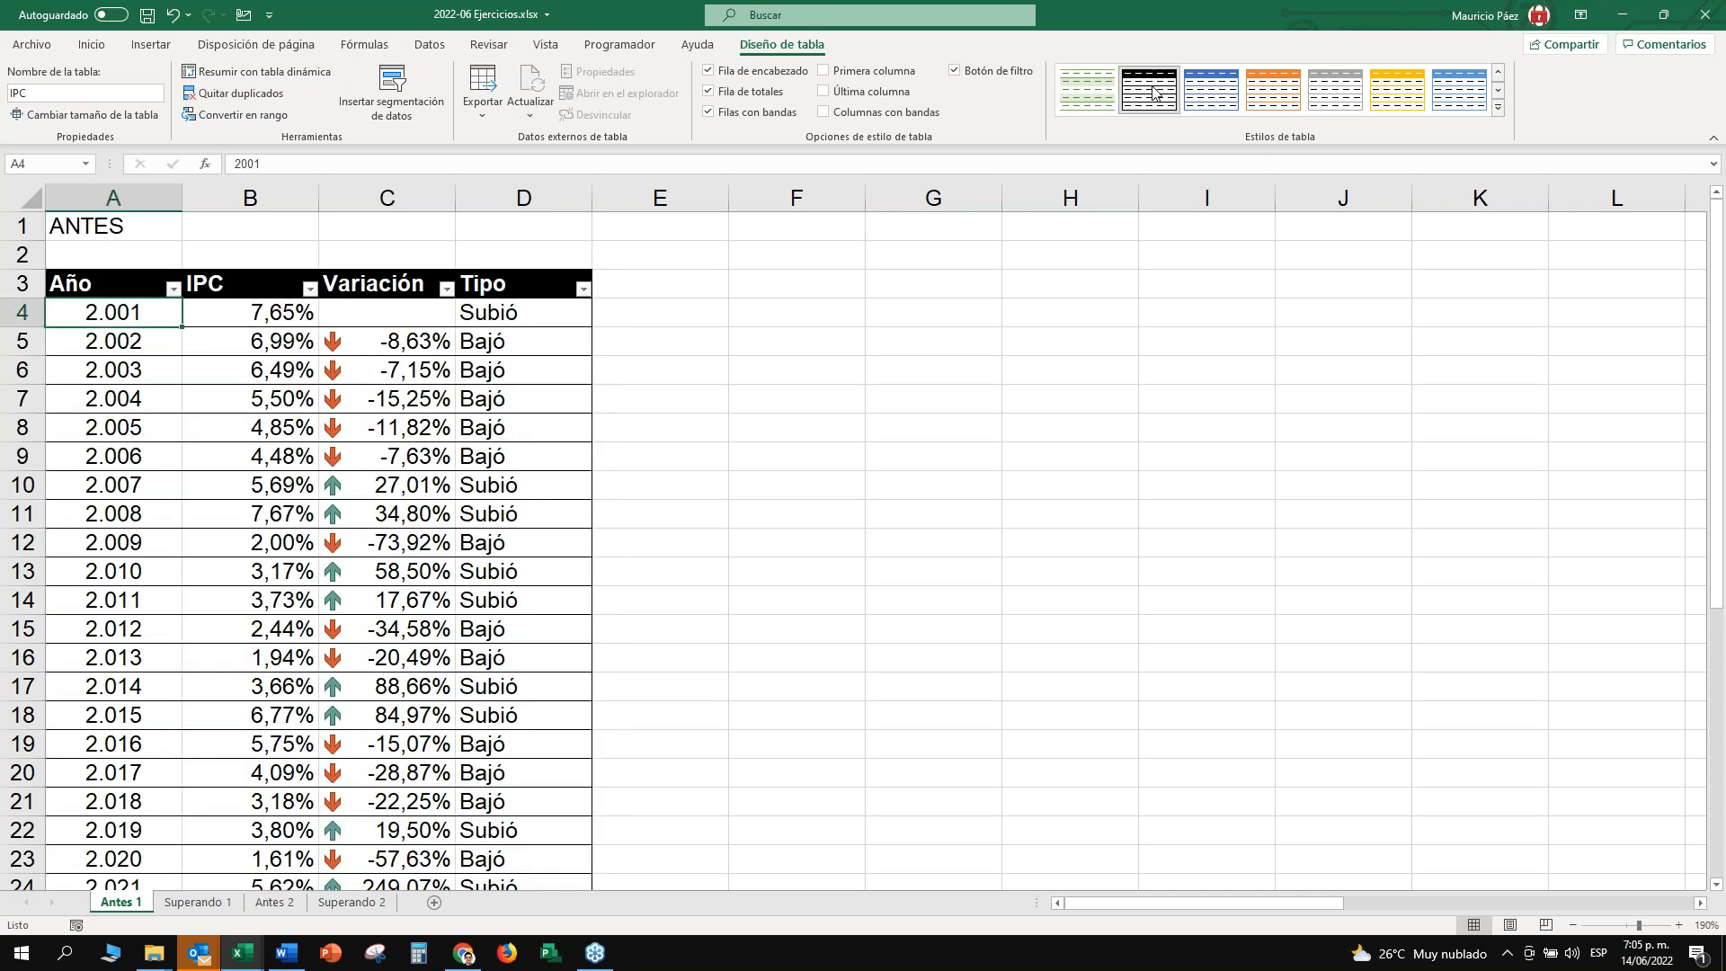
click(1207, 93)
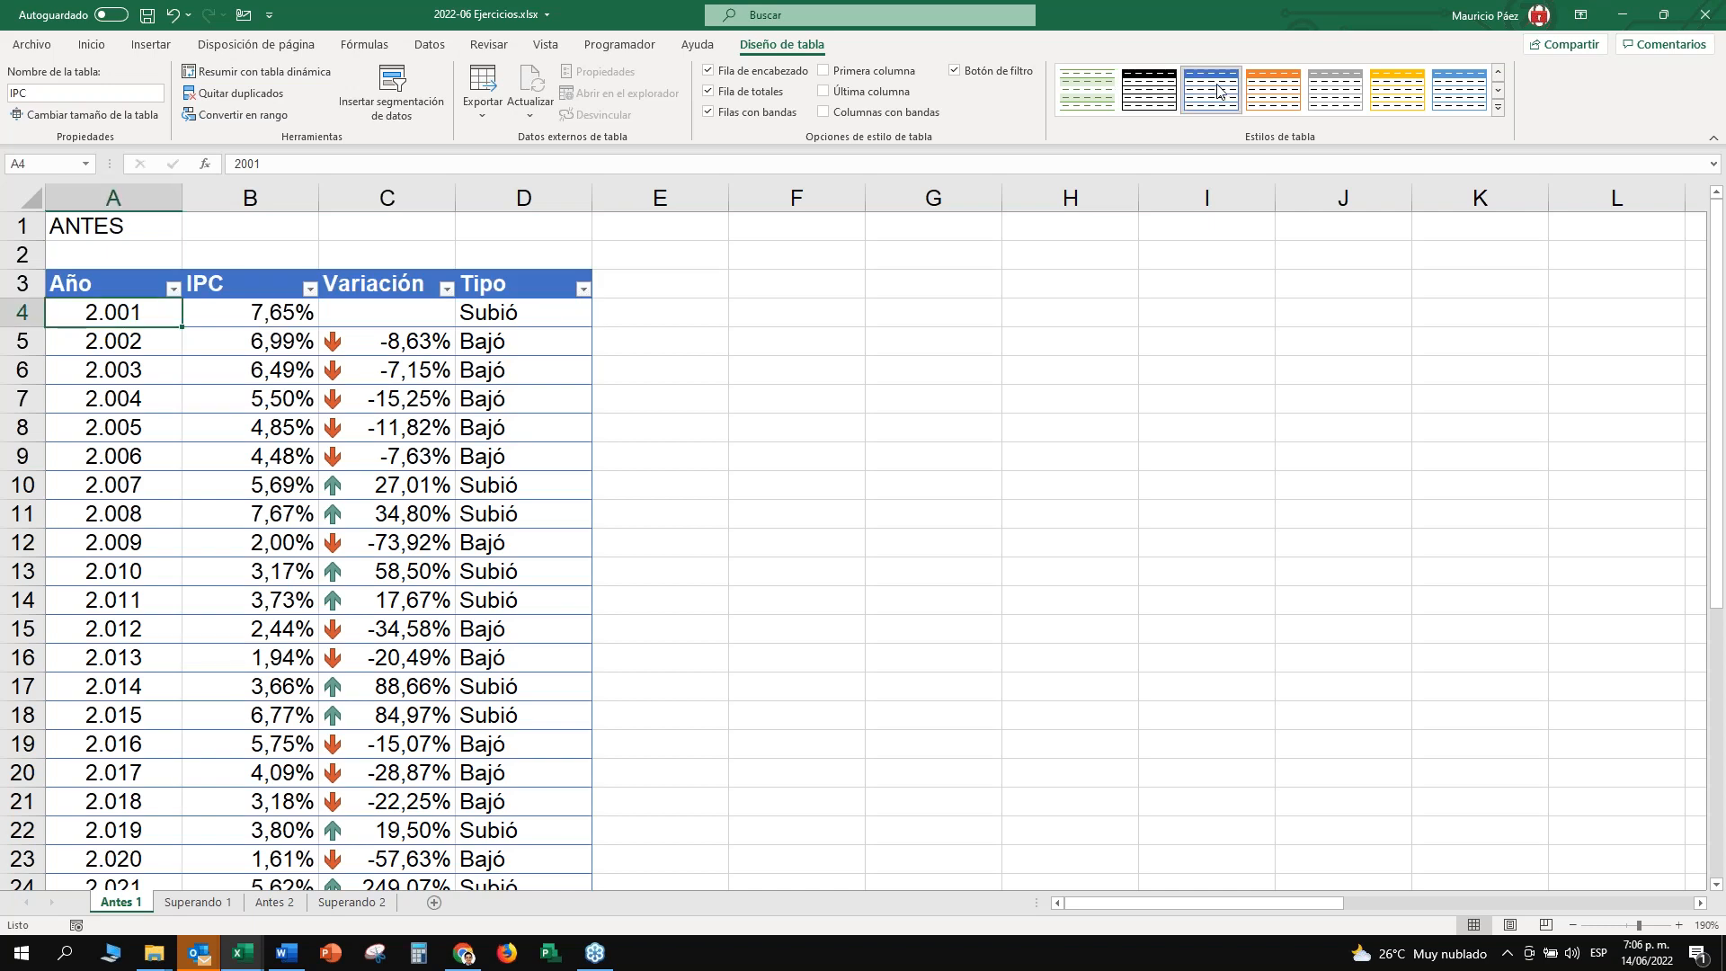
click(1458, 93)
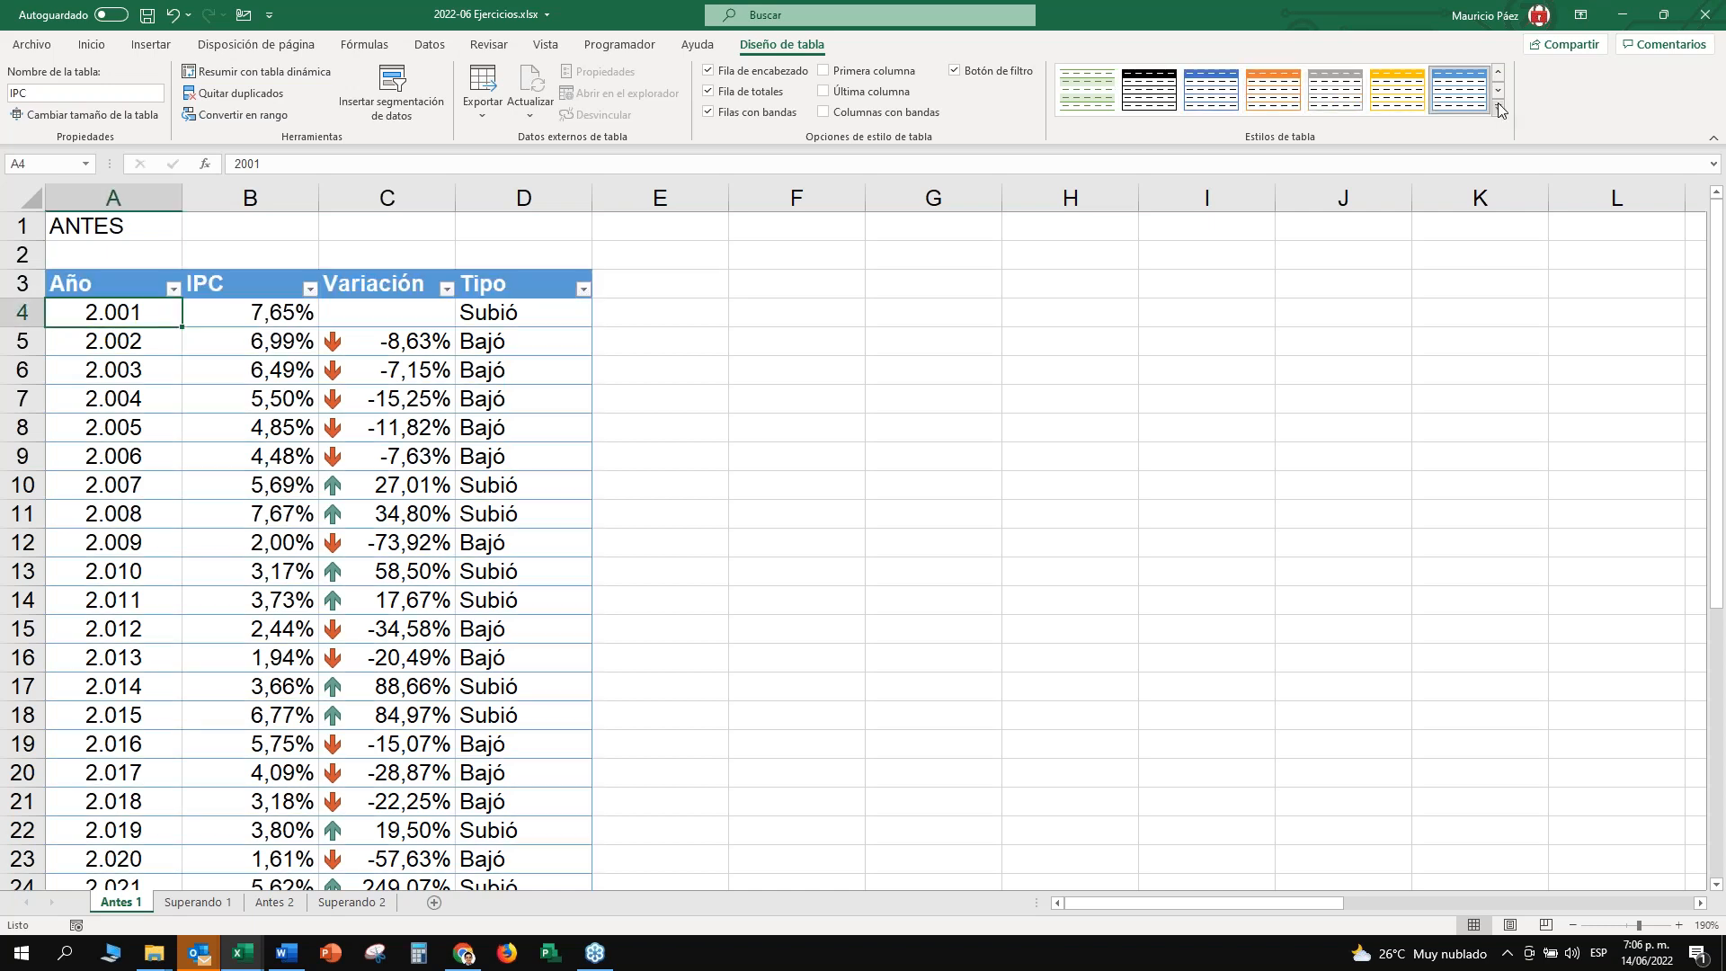
Examine how the records from 2001 to 2010 look under the light blue header style.
click(1498, 107)
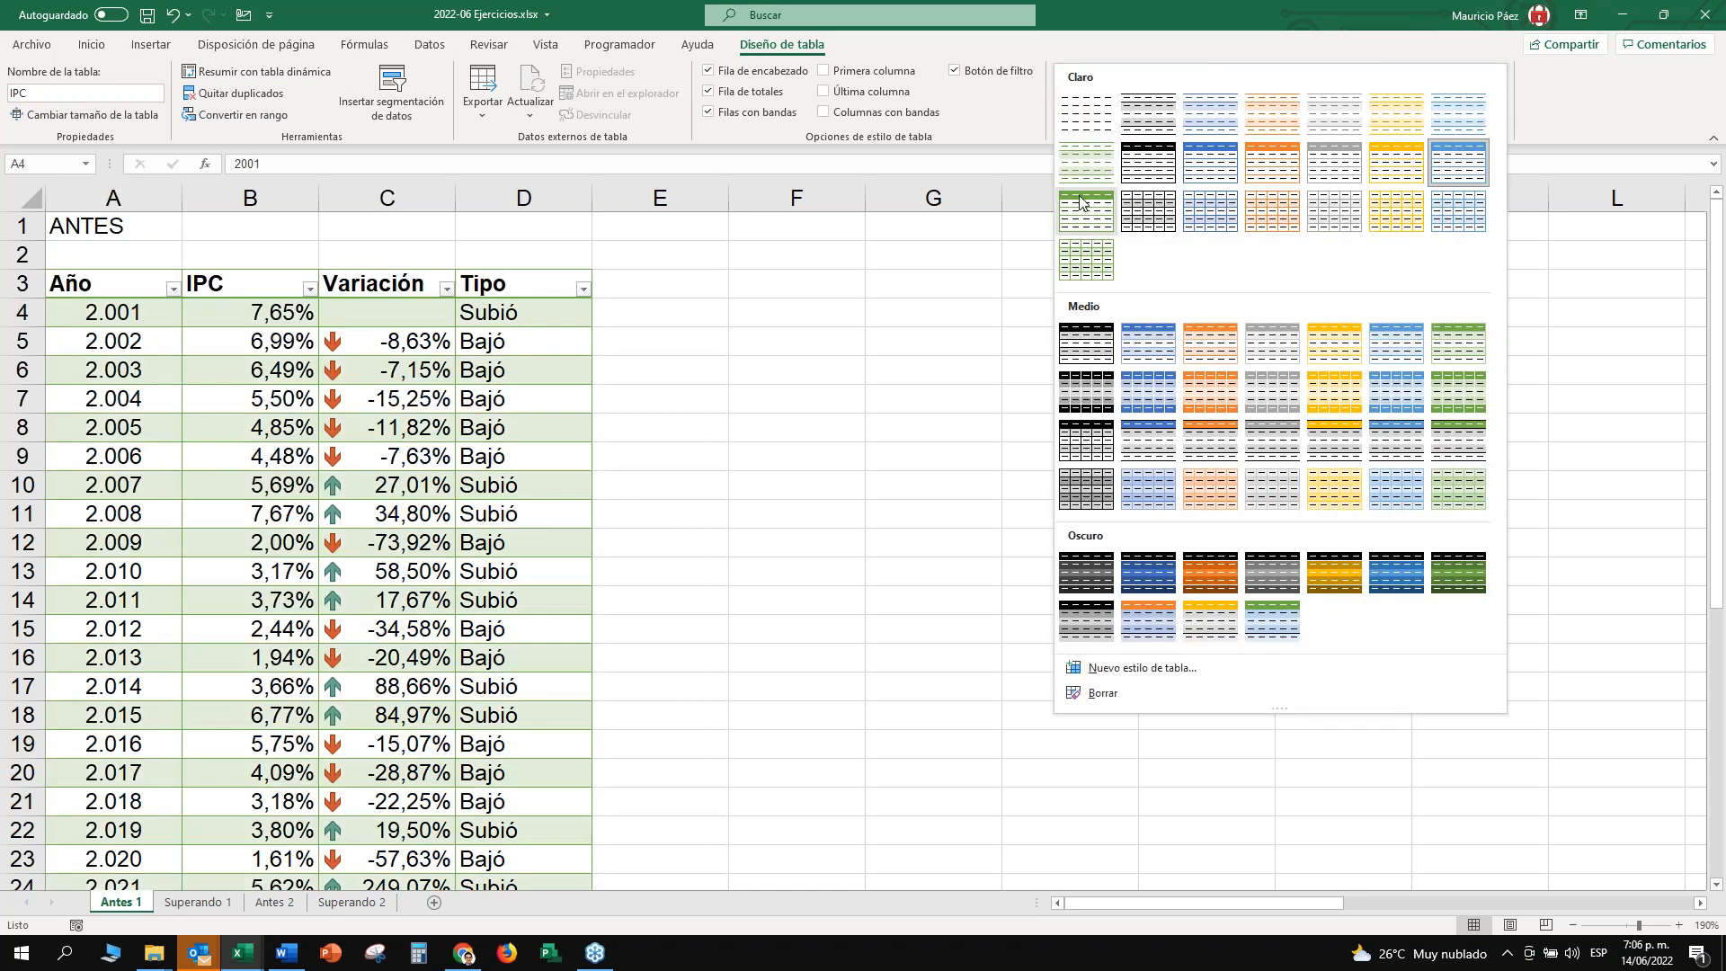
click(410, 349)
drag(137, 343, 424, 345)
drag(288, 400, 144, 401)
drag(126, 455, 404, 457)
drag(125, 542, 396, 543)
drag(131, 310, 386, 575)
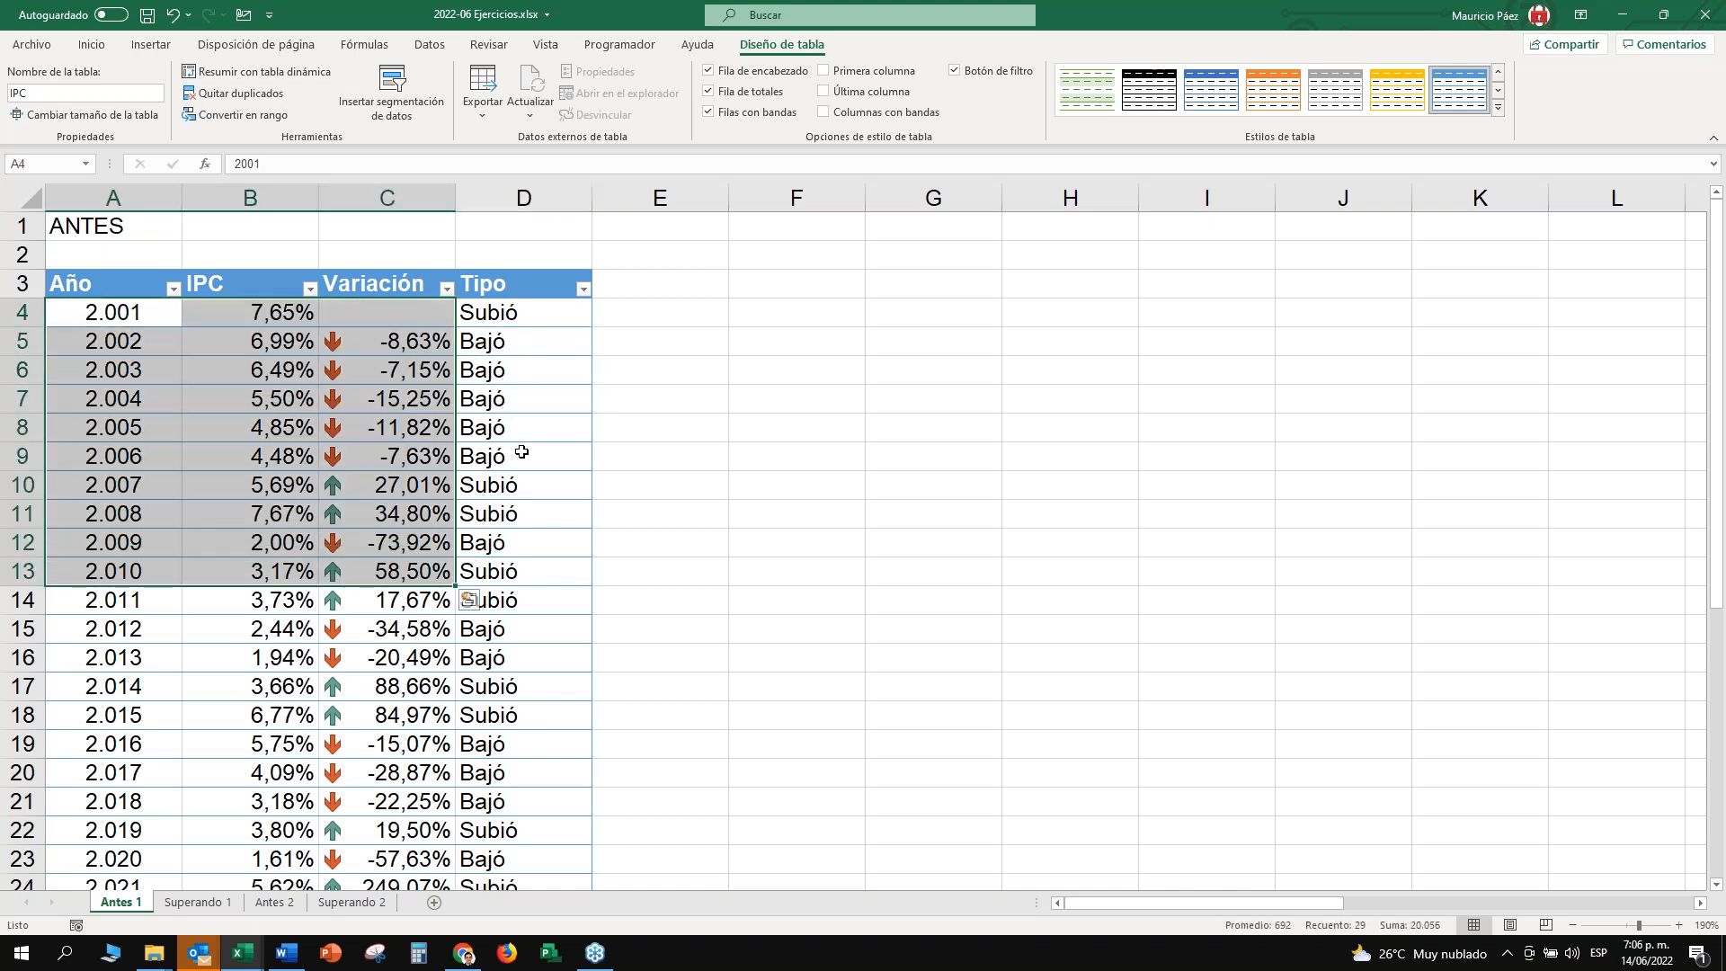
Apply the black Claro style with full gridlines and gray bands, and review its headers and records.
click(570, 451)
click(1497, 107)
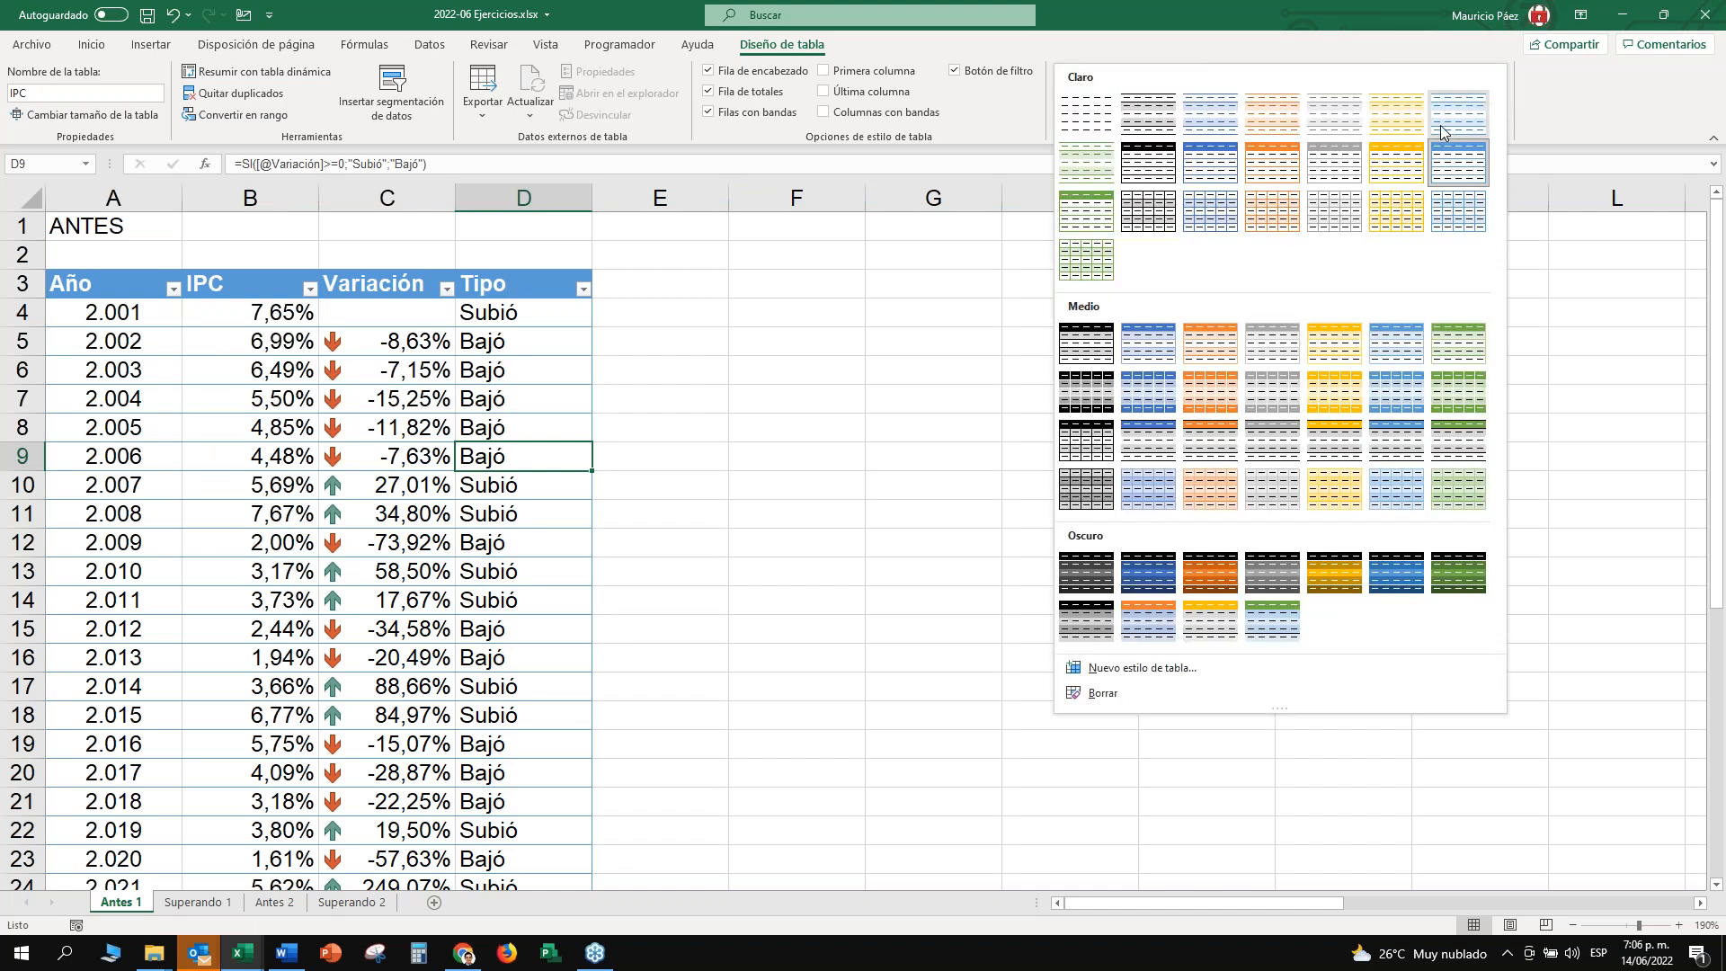
click(1148, 210)
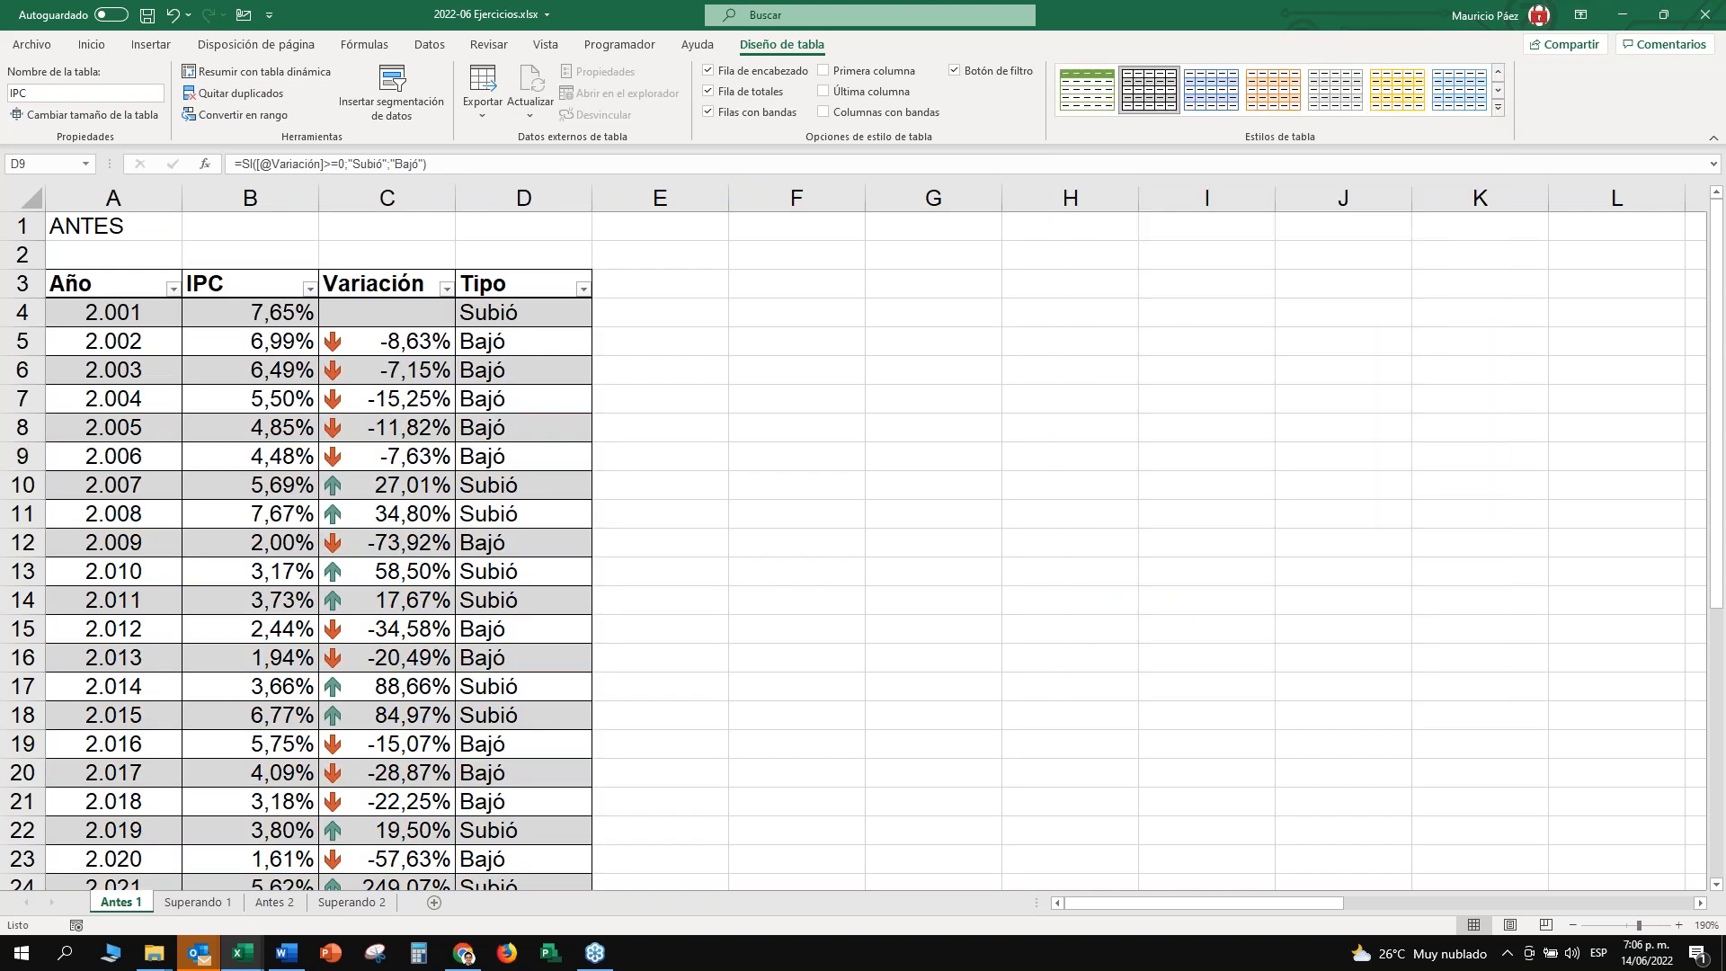
drag(124, 280, 504, 283)
click(570, 370)
drag(59, 375, 269, 400)
click(153, 514)
drag(144, 572, 225, 573)
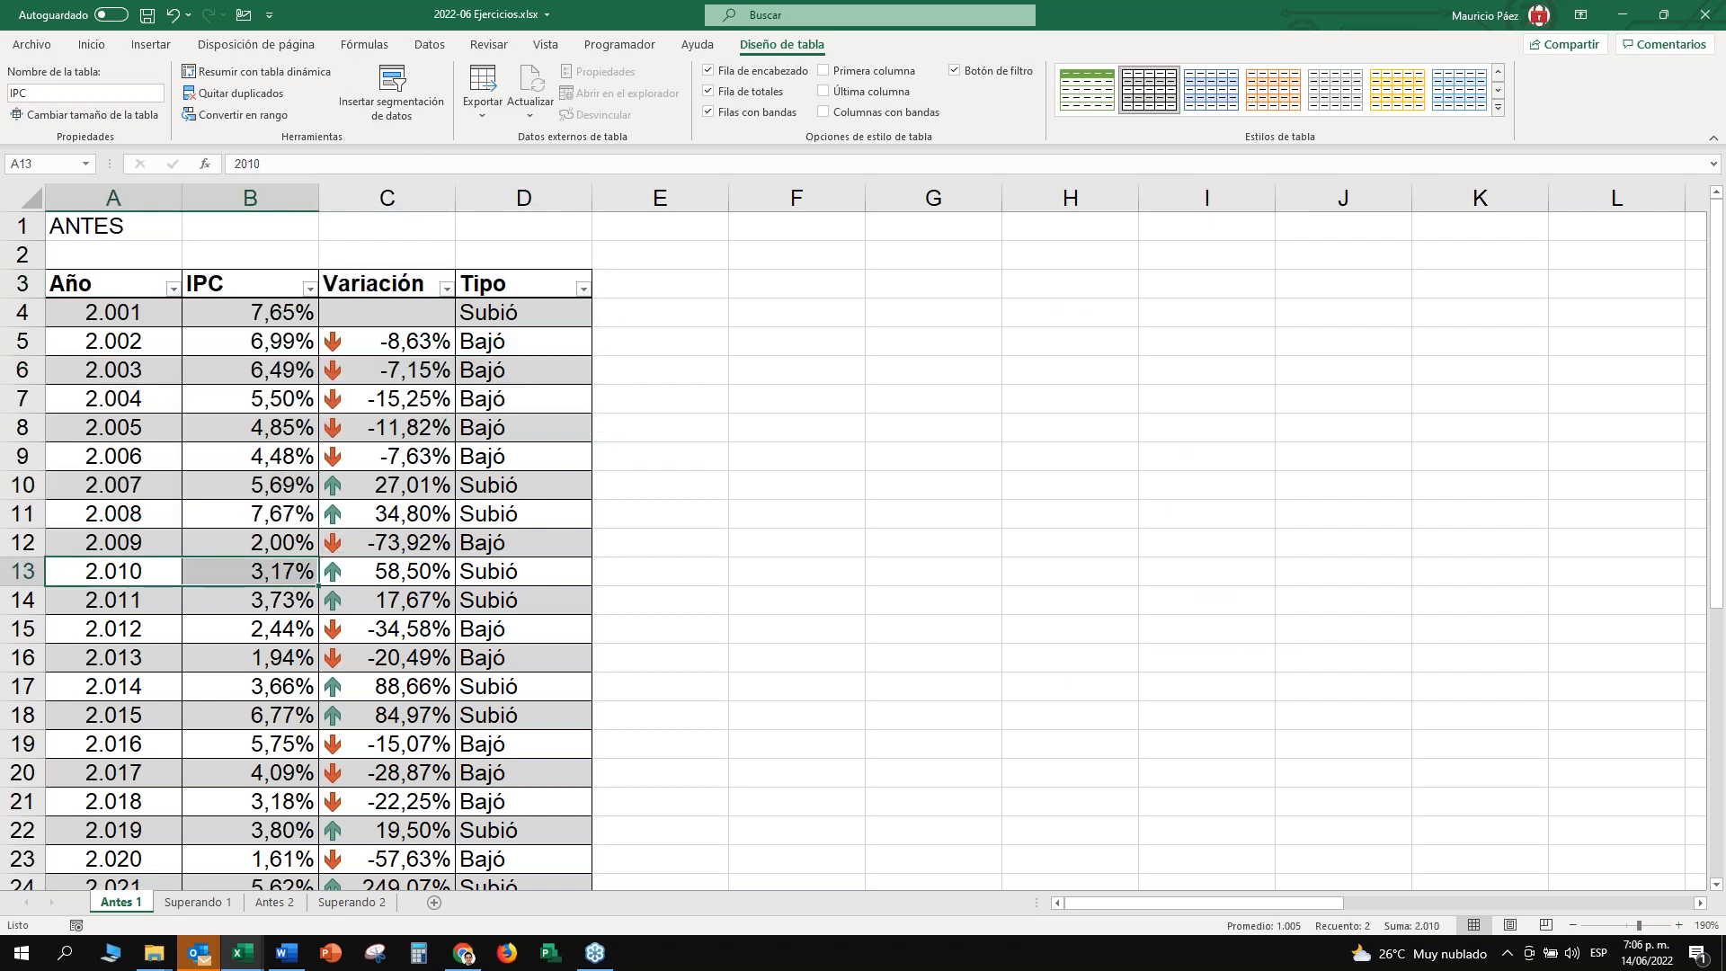
Apply the Medio style with black header and gray bands in the group's second row, and inspect its header and total rows.
click(1498, 107)
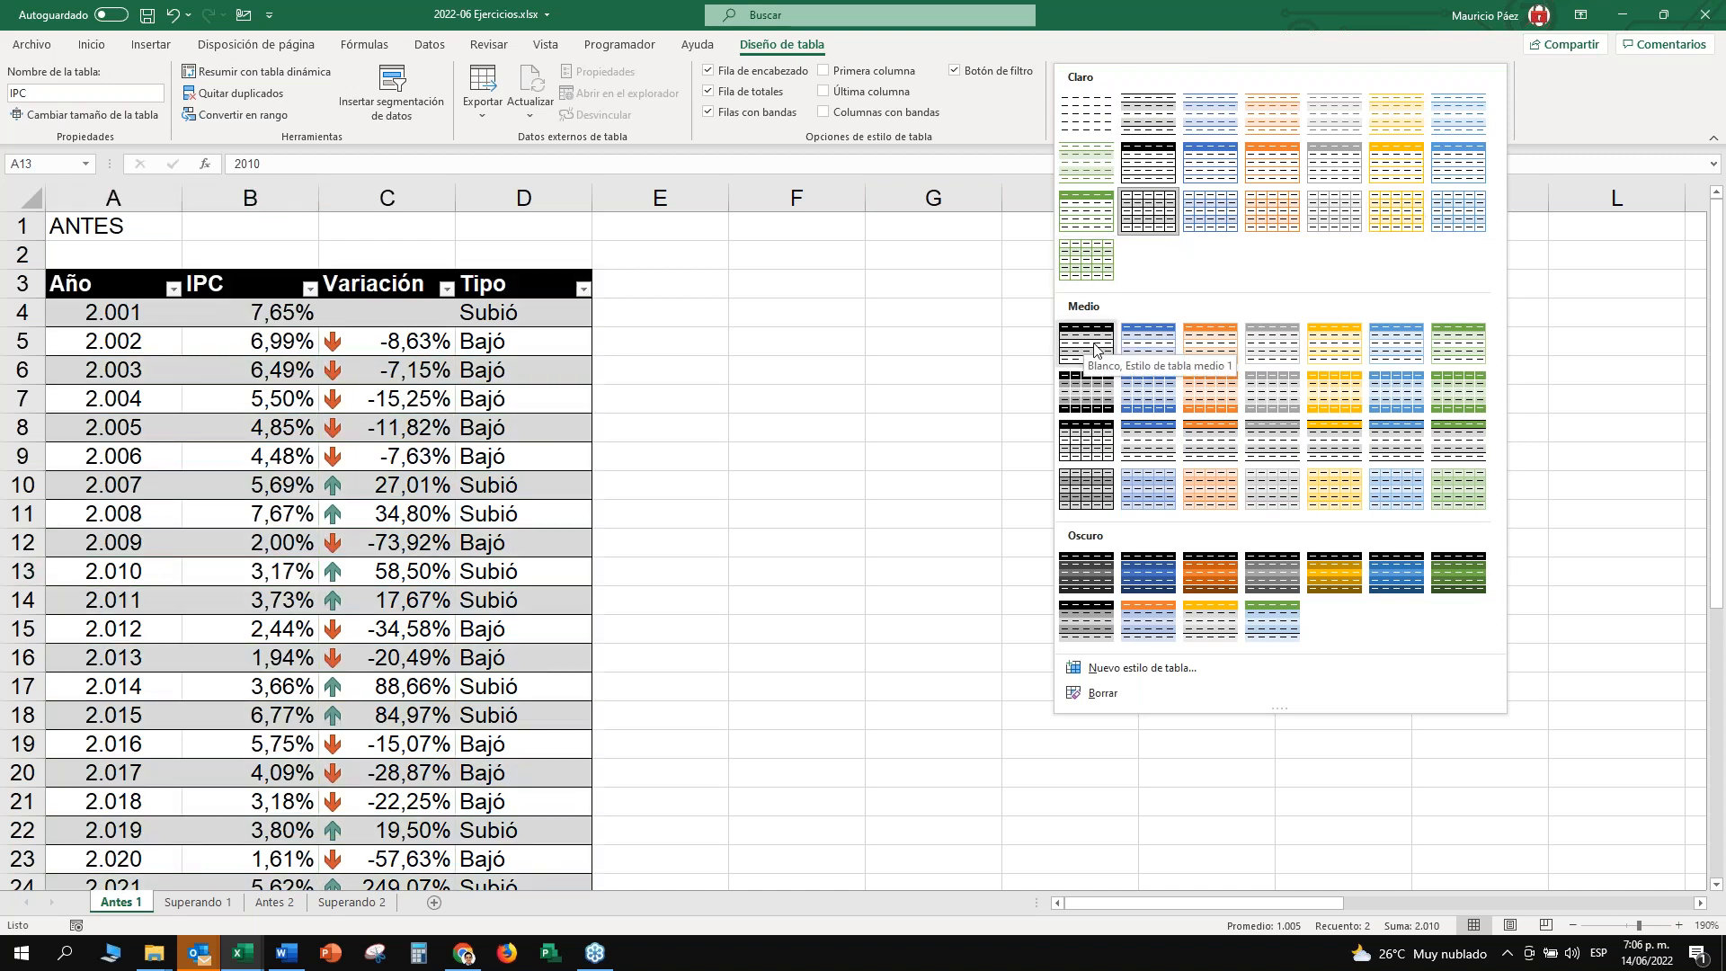
click(1088, 398)
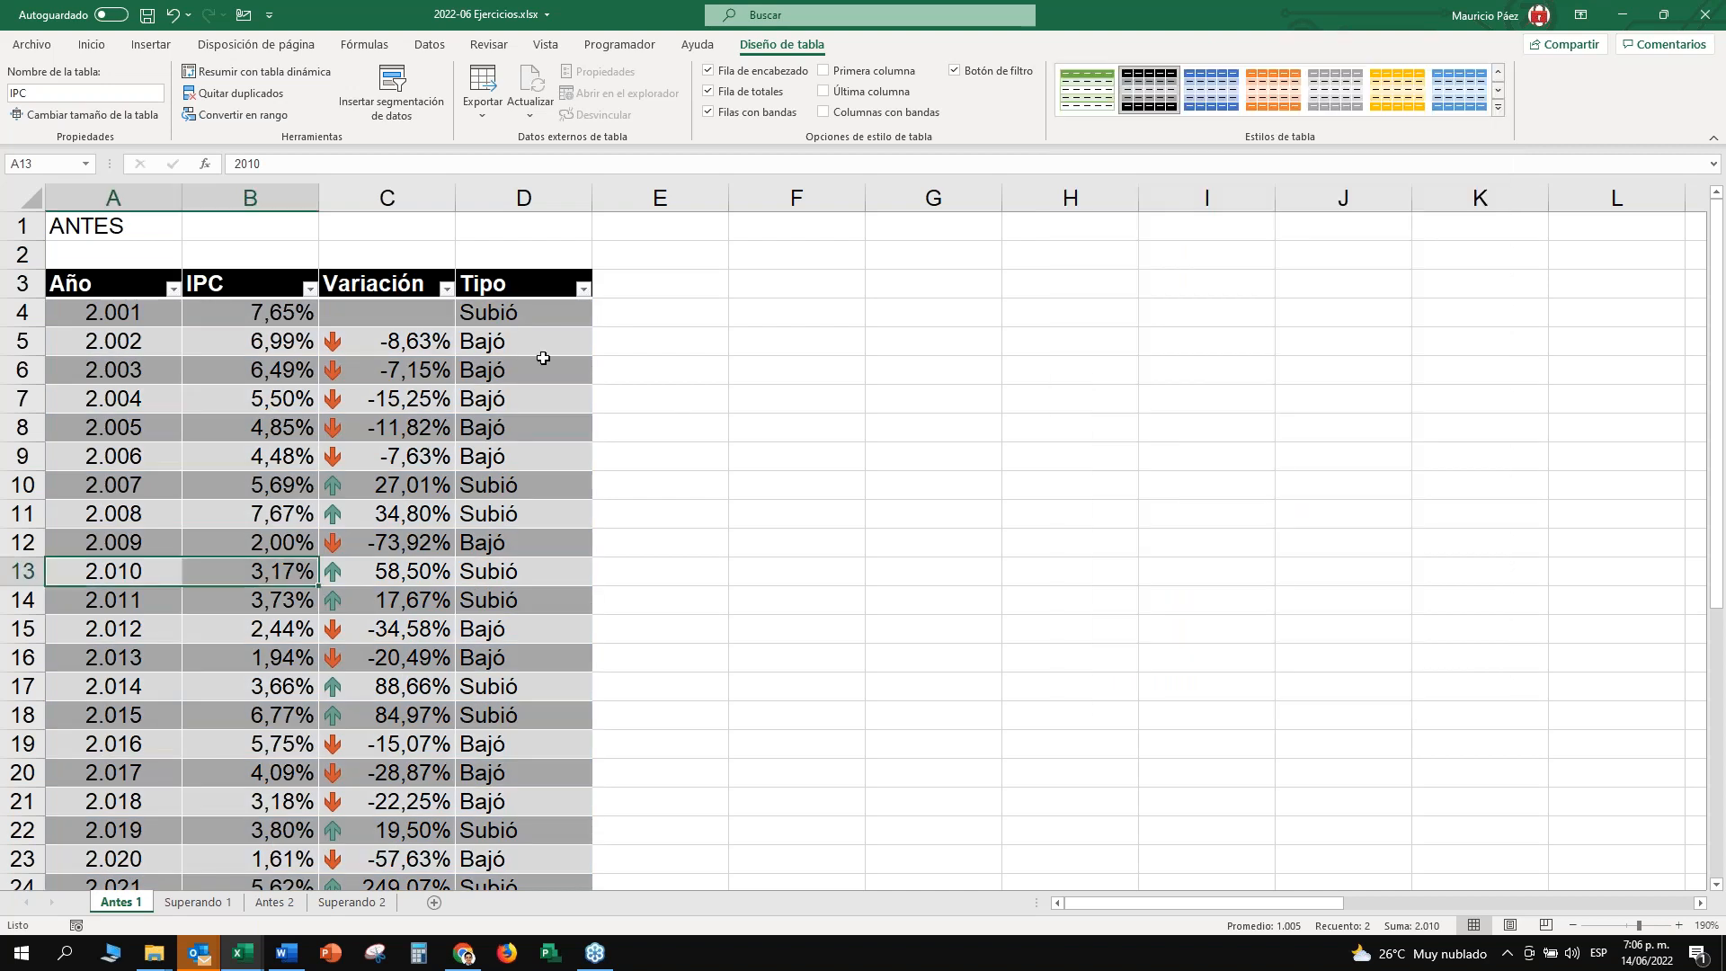
click(519, 318)
drag(387, 284, 521, 284)
scroll(479, 411, down, 3)
scroll(479, 412, down, 3)
drag(165, 482, 521, 486)
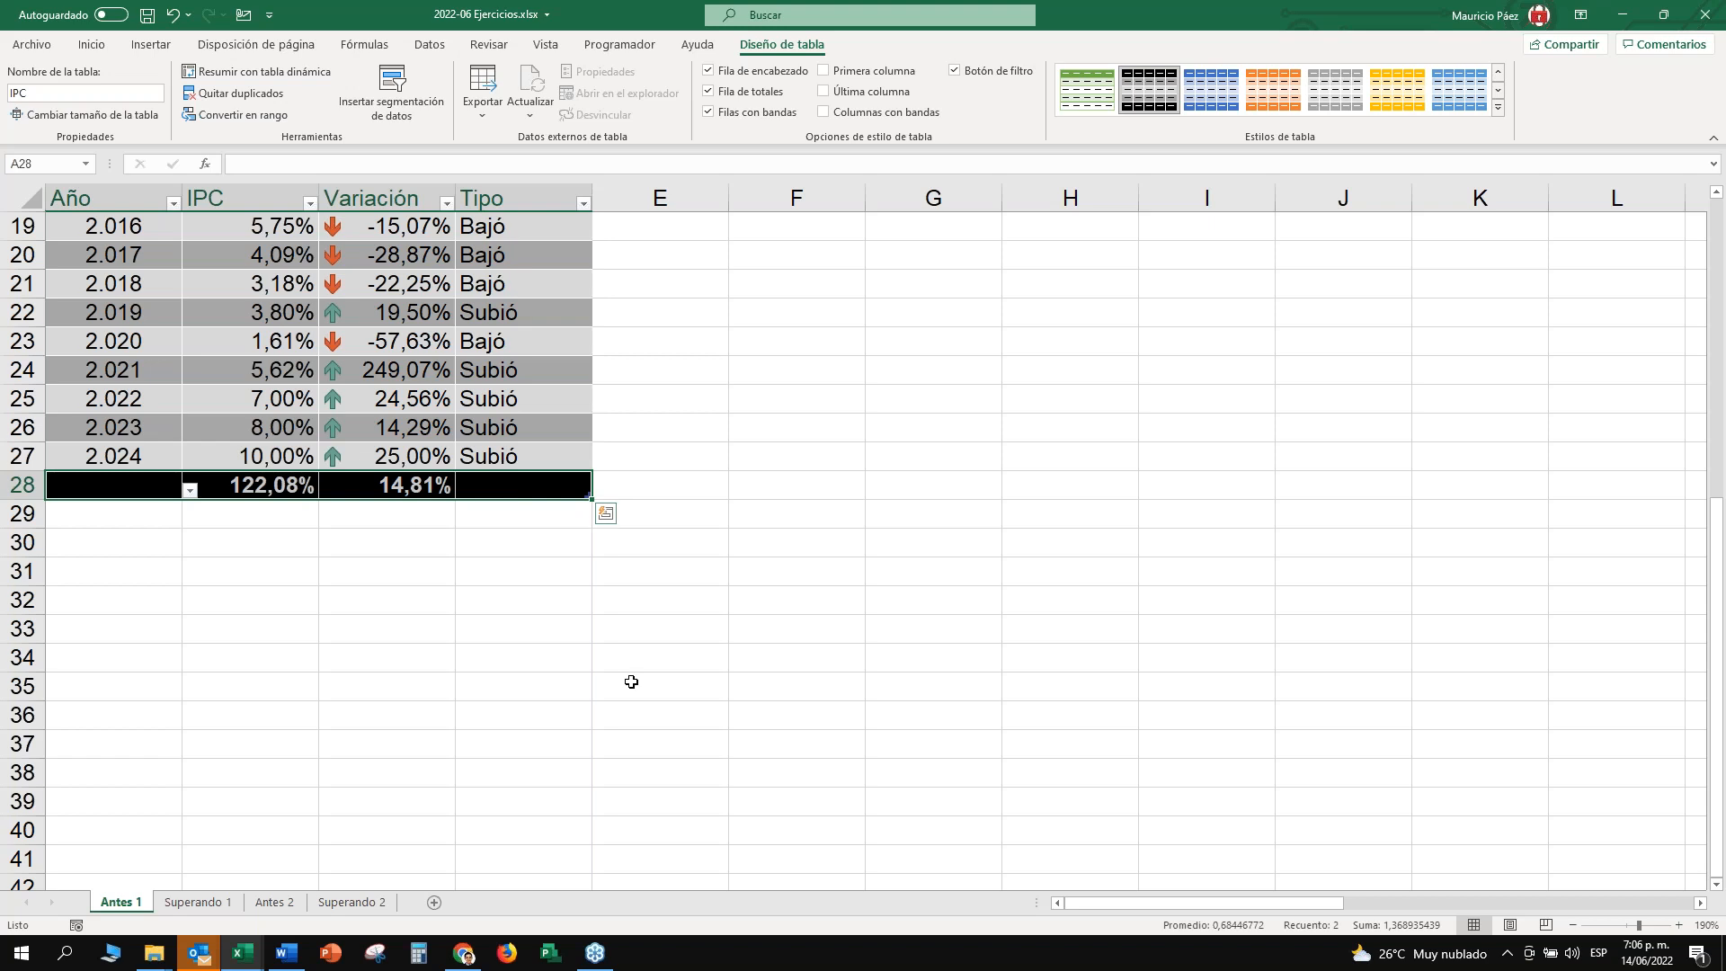
Try the blue, gray and light blue Medio styles and the orange Oscuro style on the IPC table.
click(1214, 90)
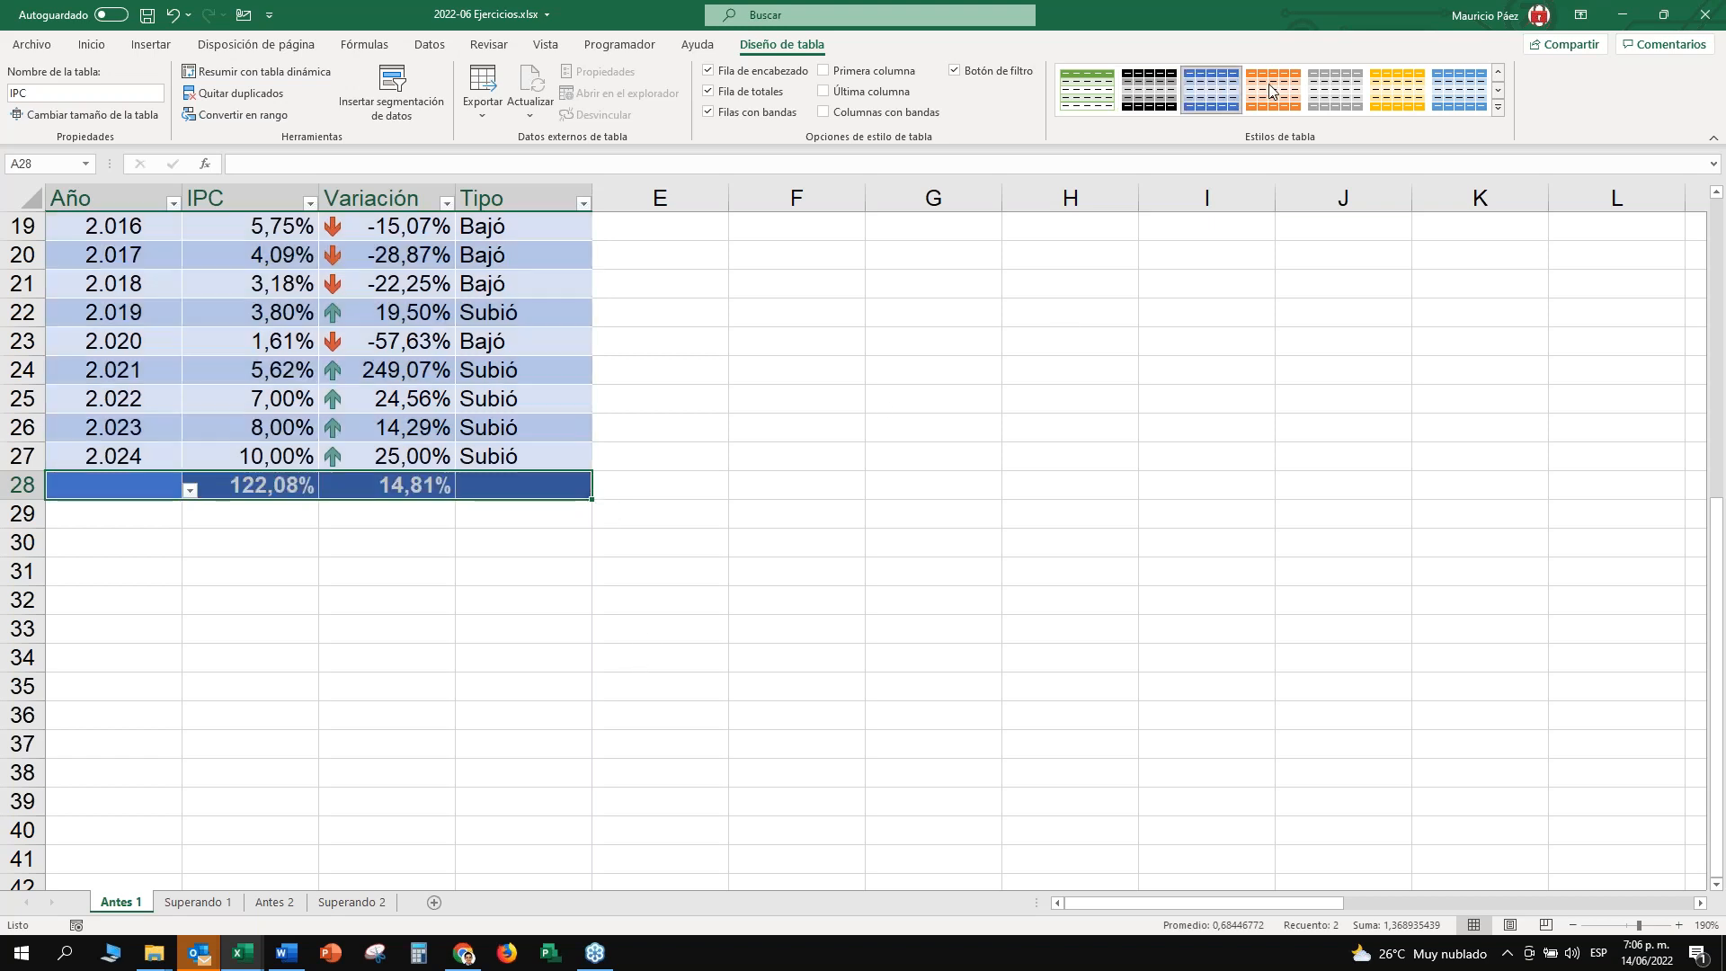
click(1340, 98)
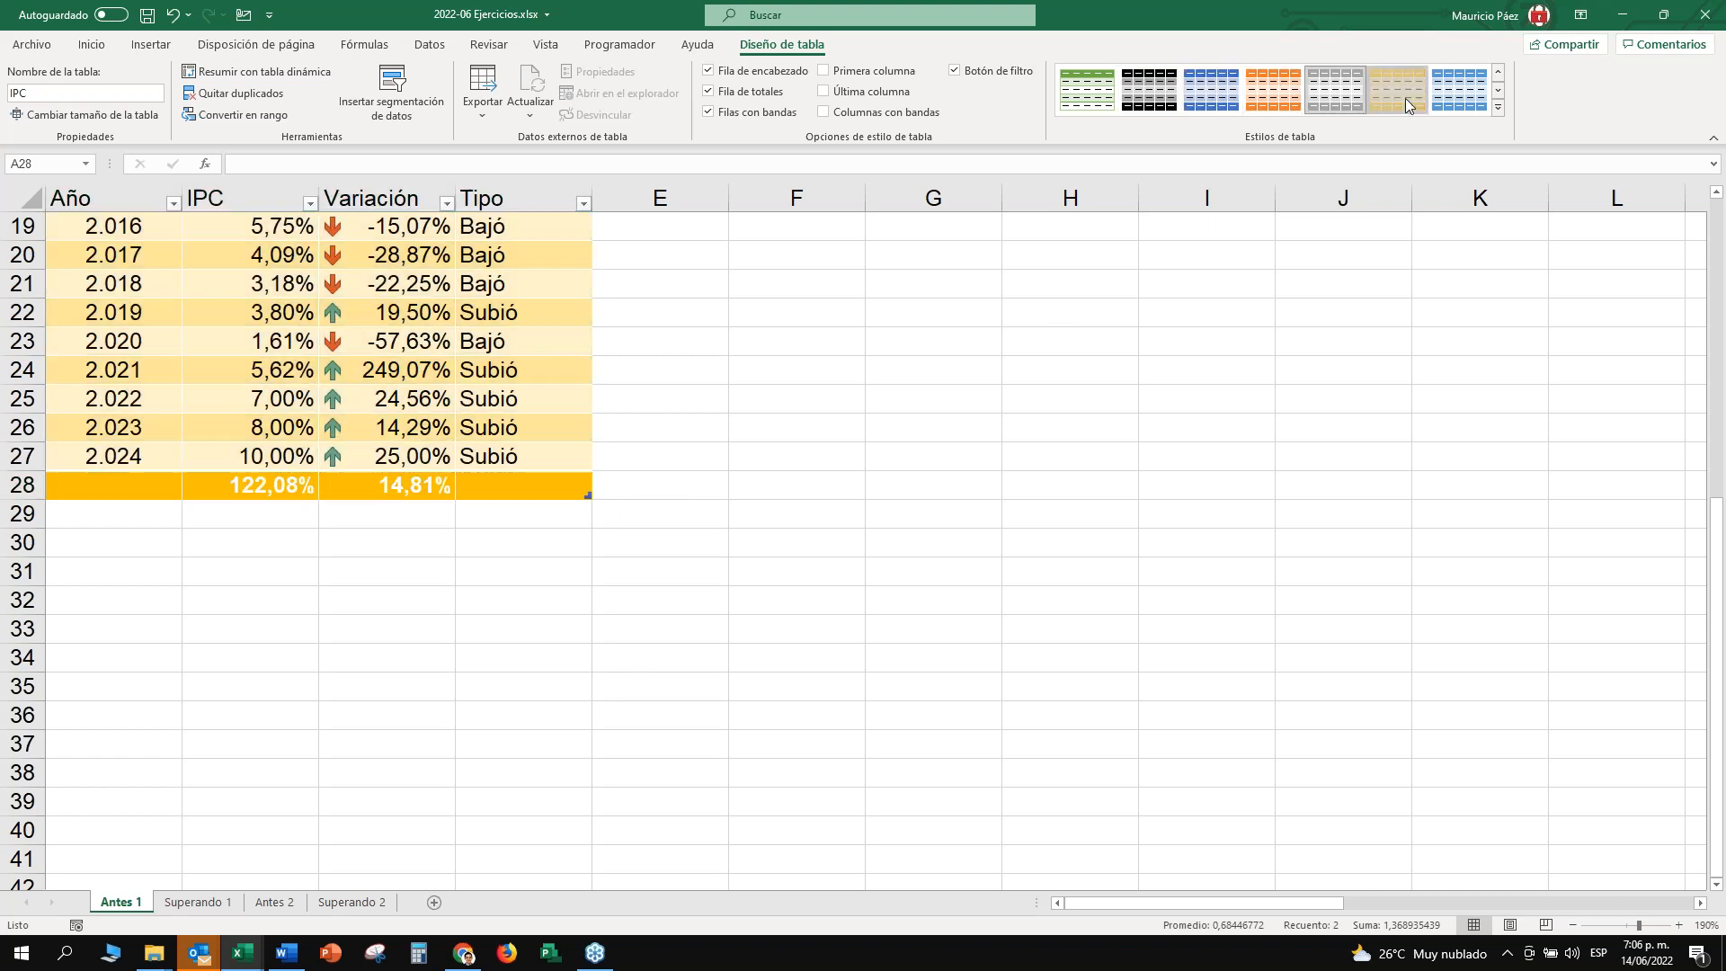
click(1458, 95)
click(1498, 109)
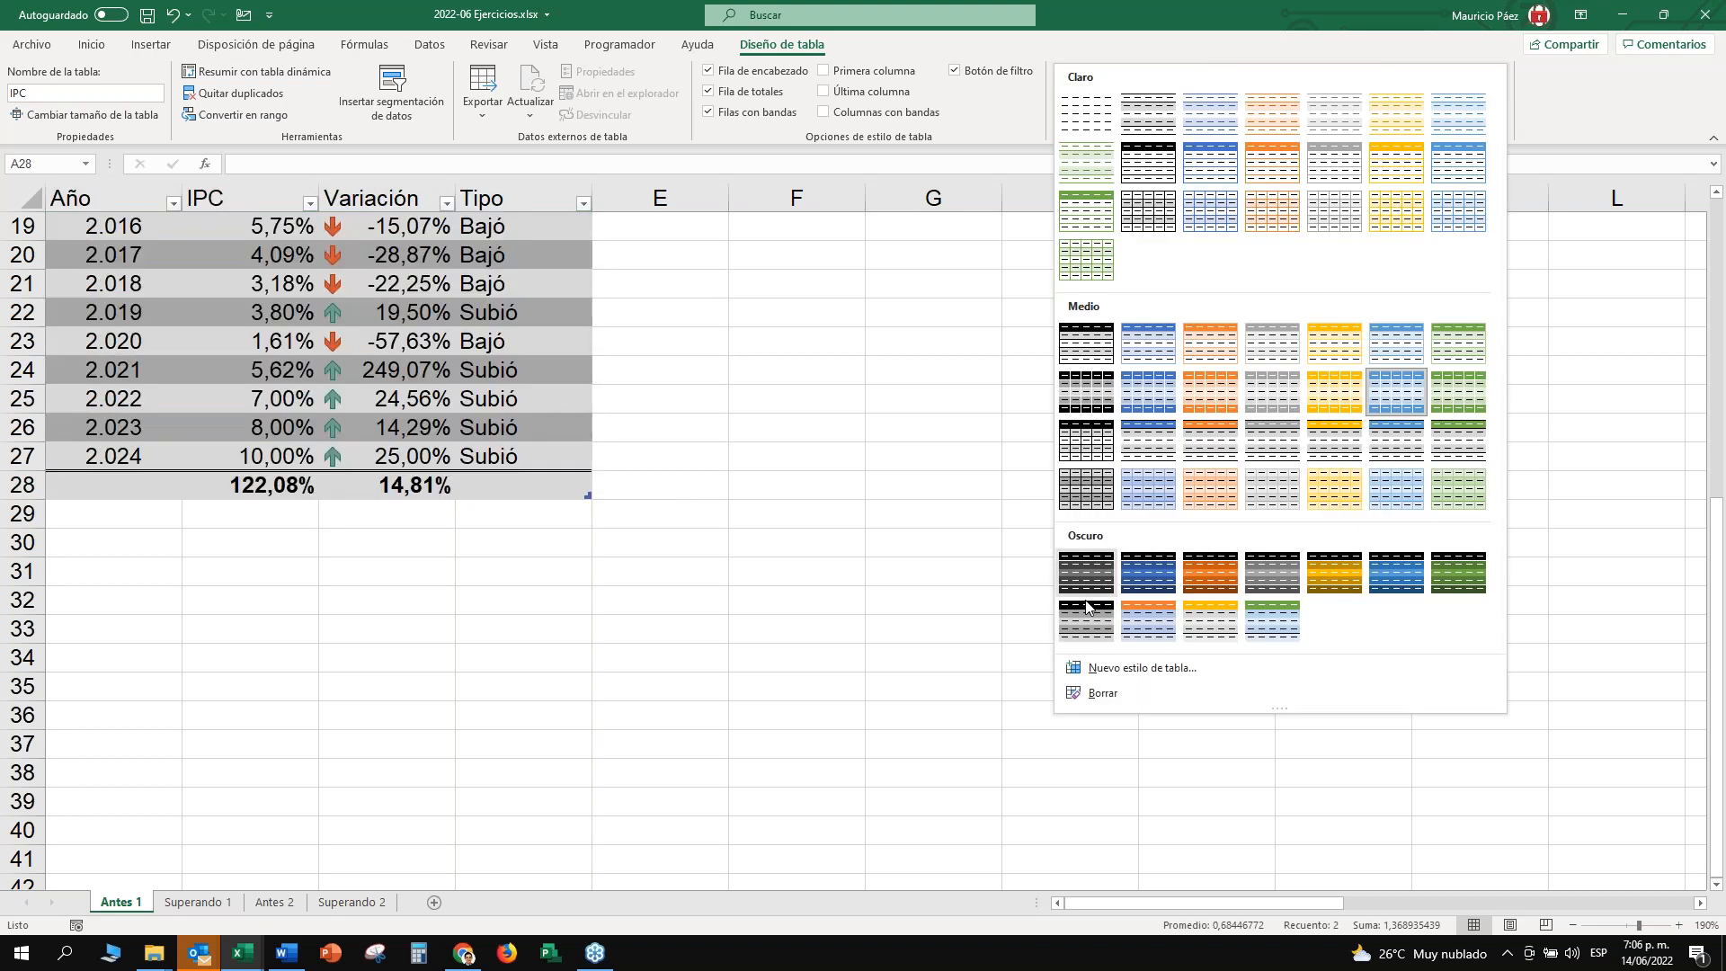
click(1210, 572)
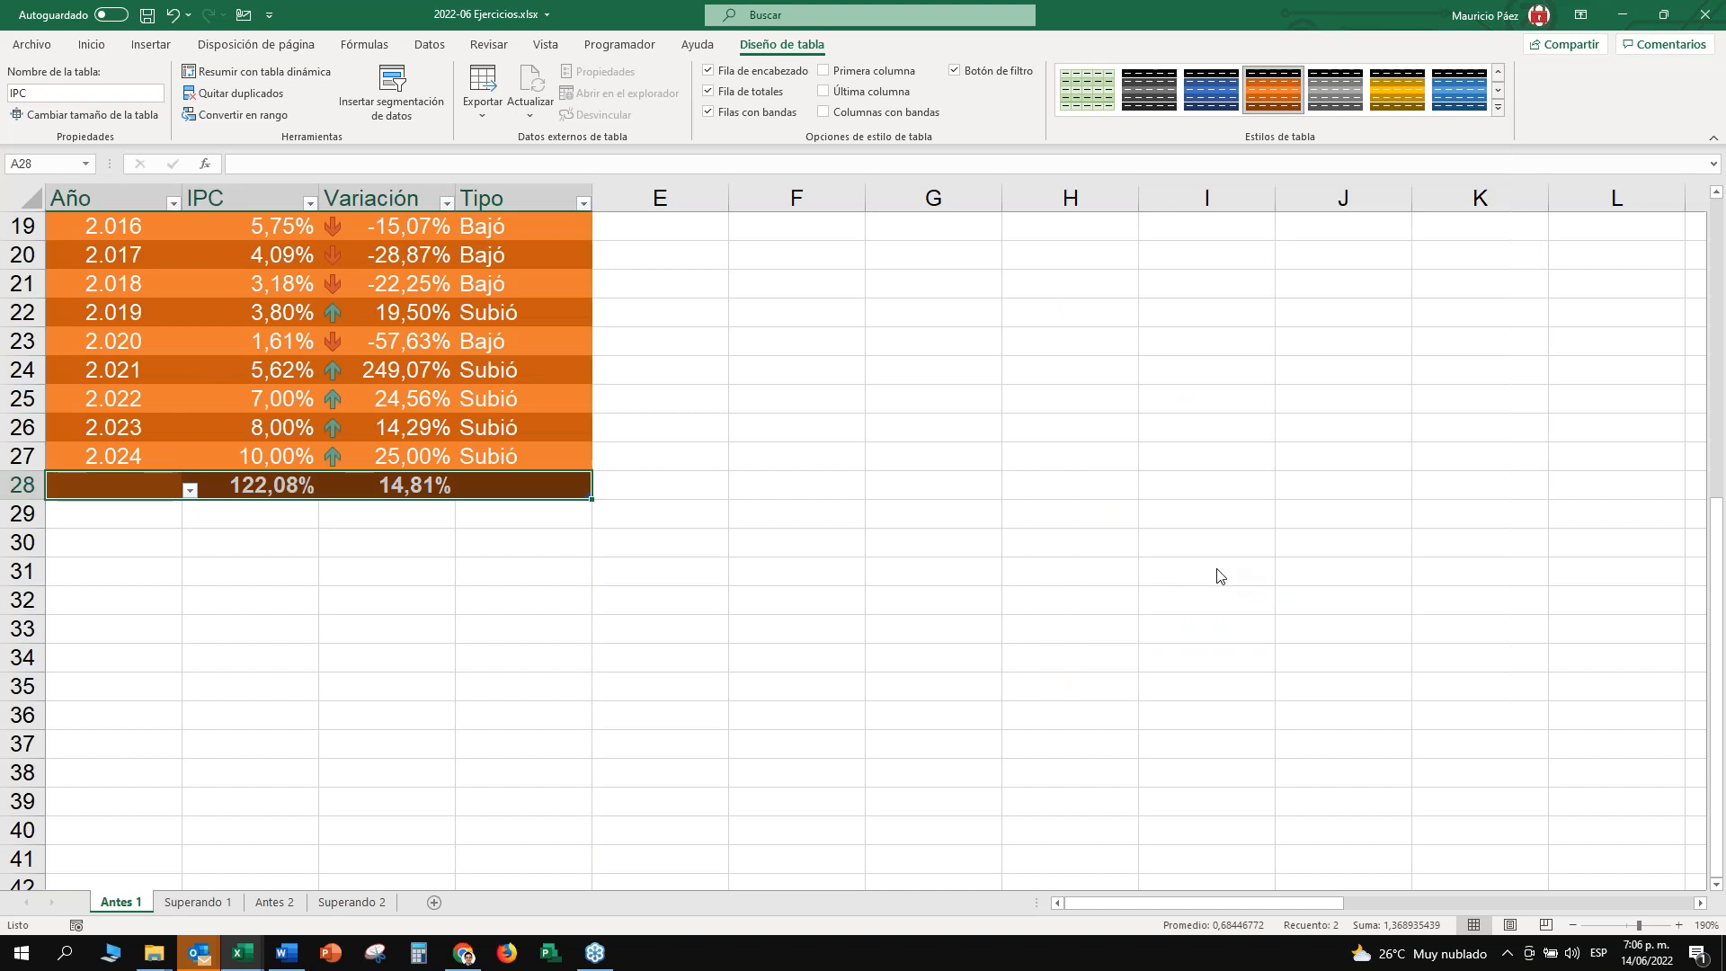
Examine the headers, first records and total row of the table under the orange Oscuro style.
scroll(470, 533, up, 6)
click(251, 337)
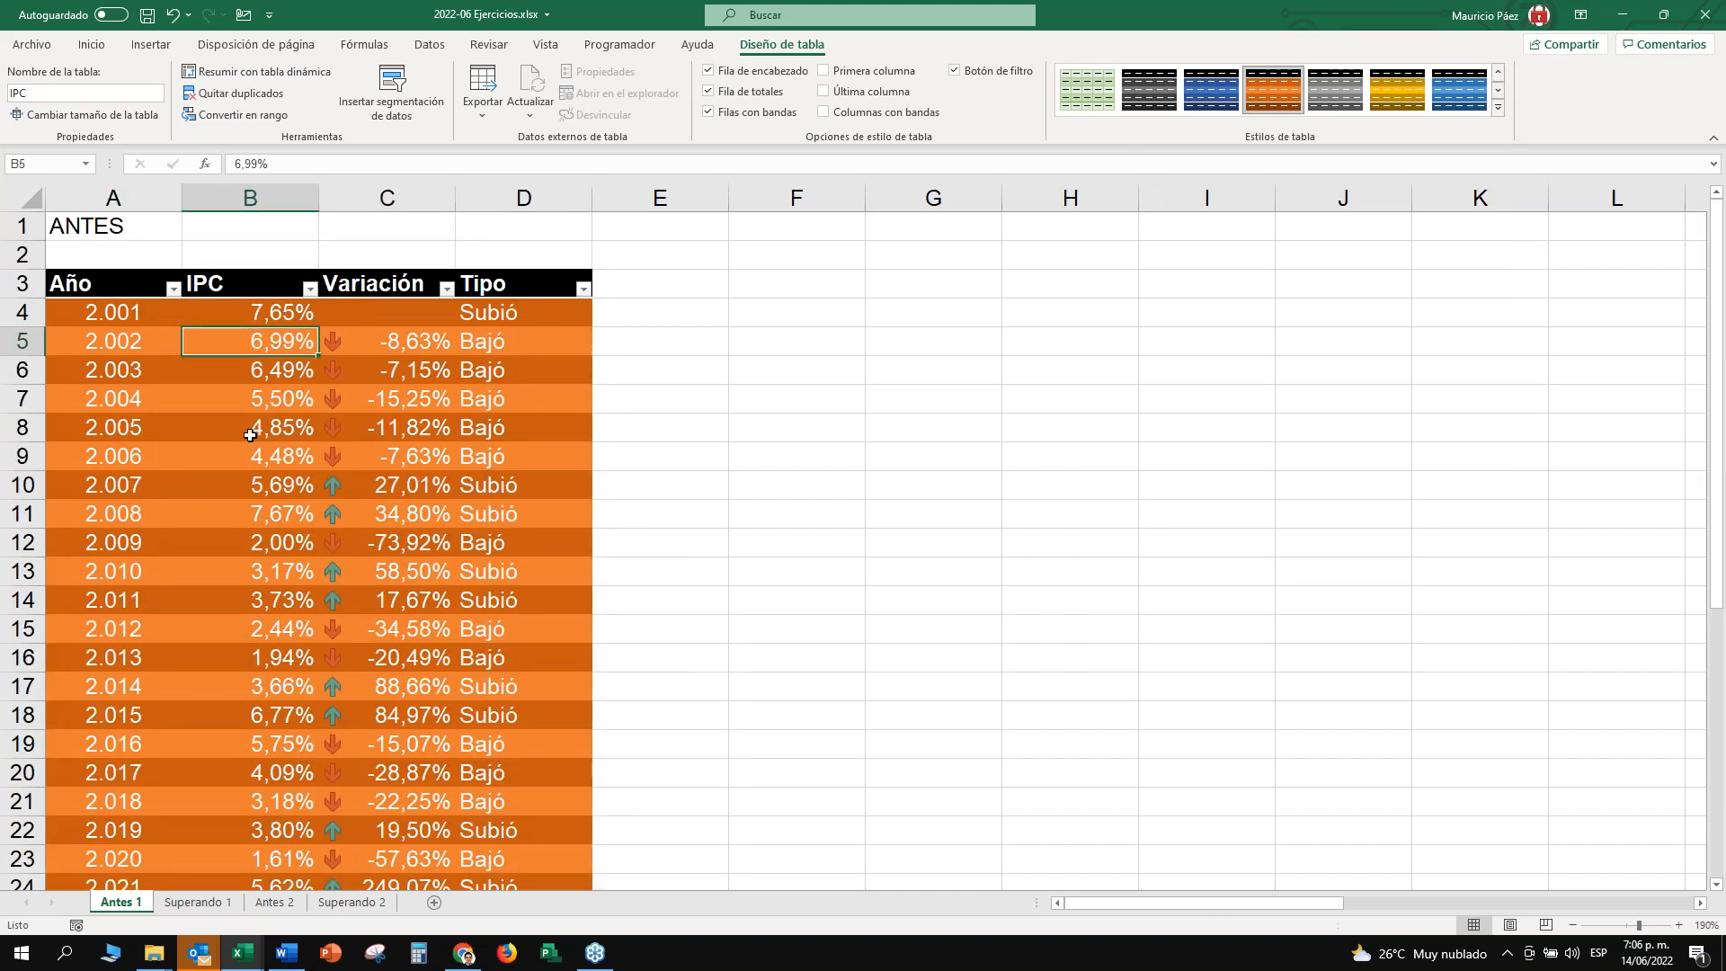
drag(92, 320, 531, 400)
click(525, 284)
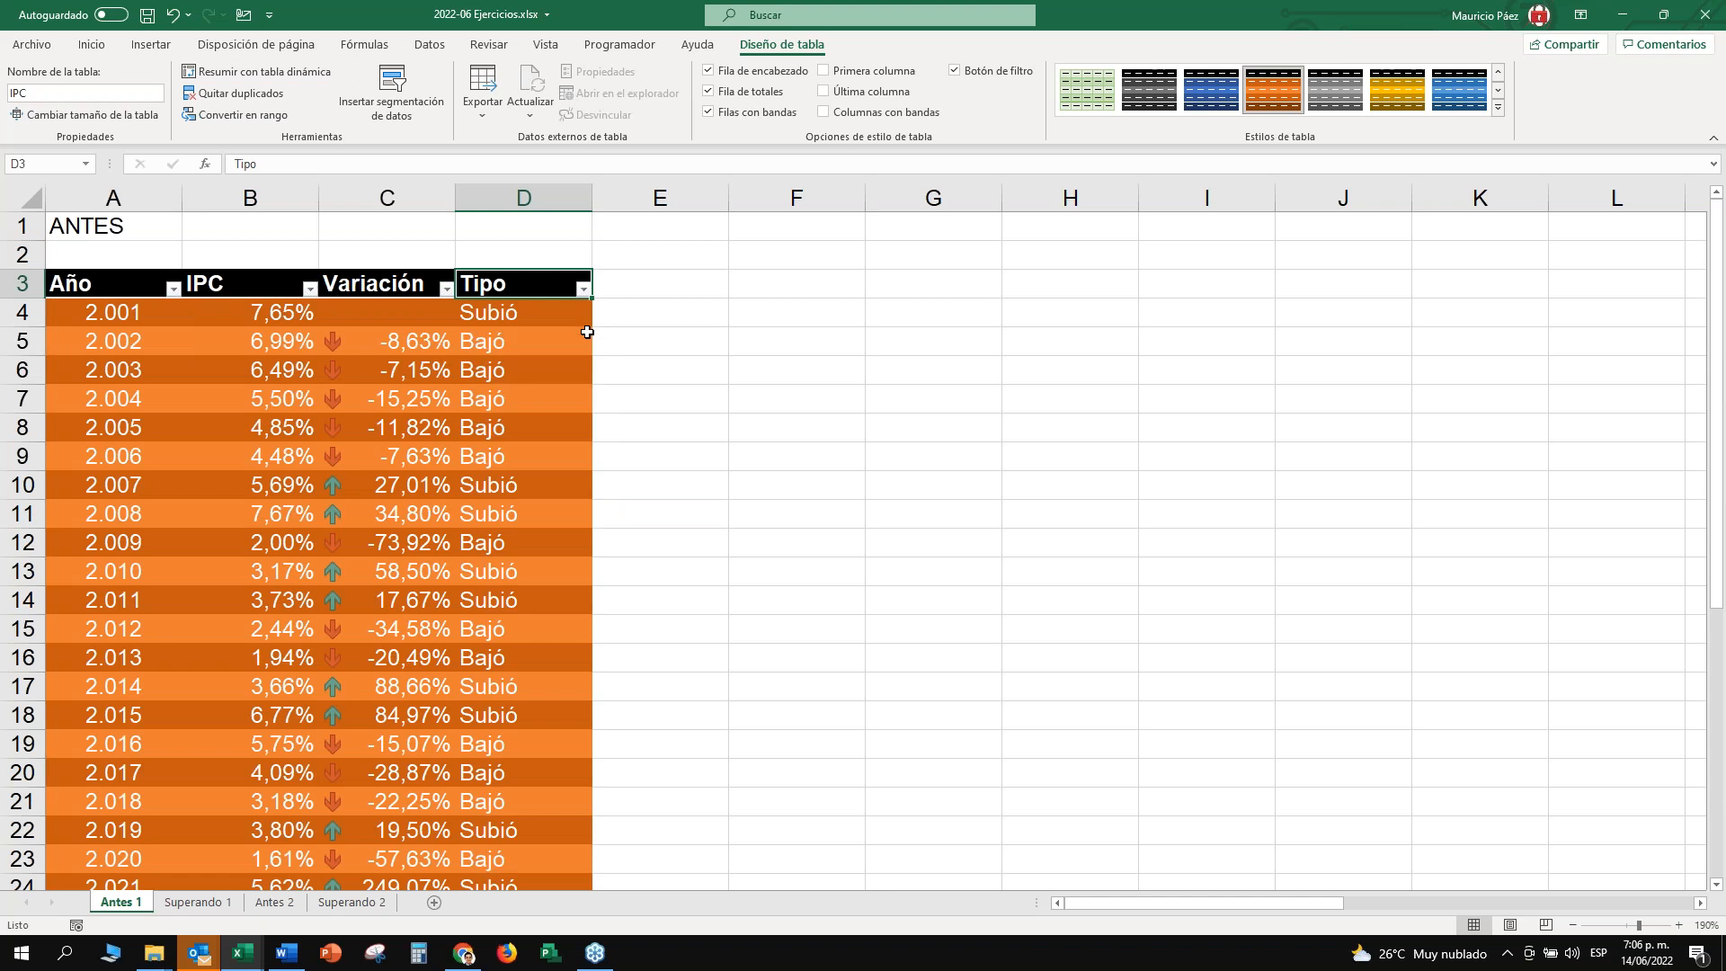
scroll(566, 397, down, 5)
drag(156, 560, 511, 567)
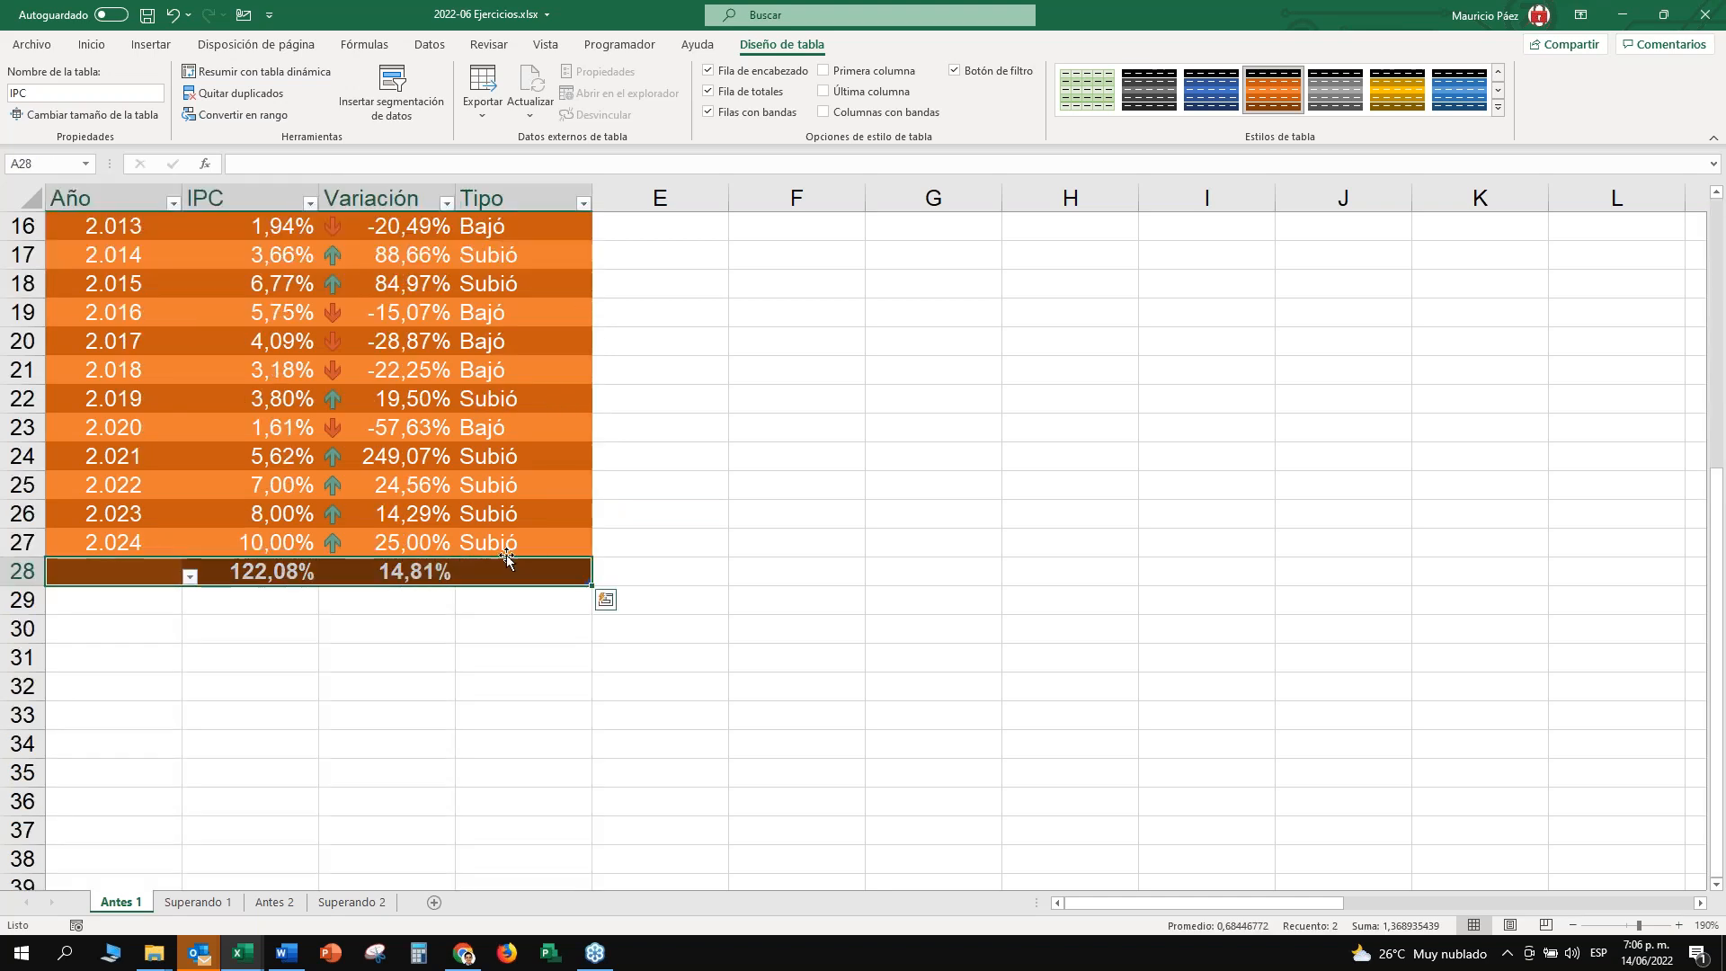
scroll(490, 449, up, 4)
scroll(490, 425, up, 1)
Apply the green banded style from the first row of the Medio group to the IPC table.
click(524, 312)
click(1497, 108)
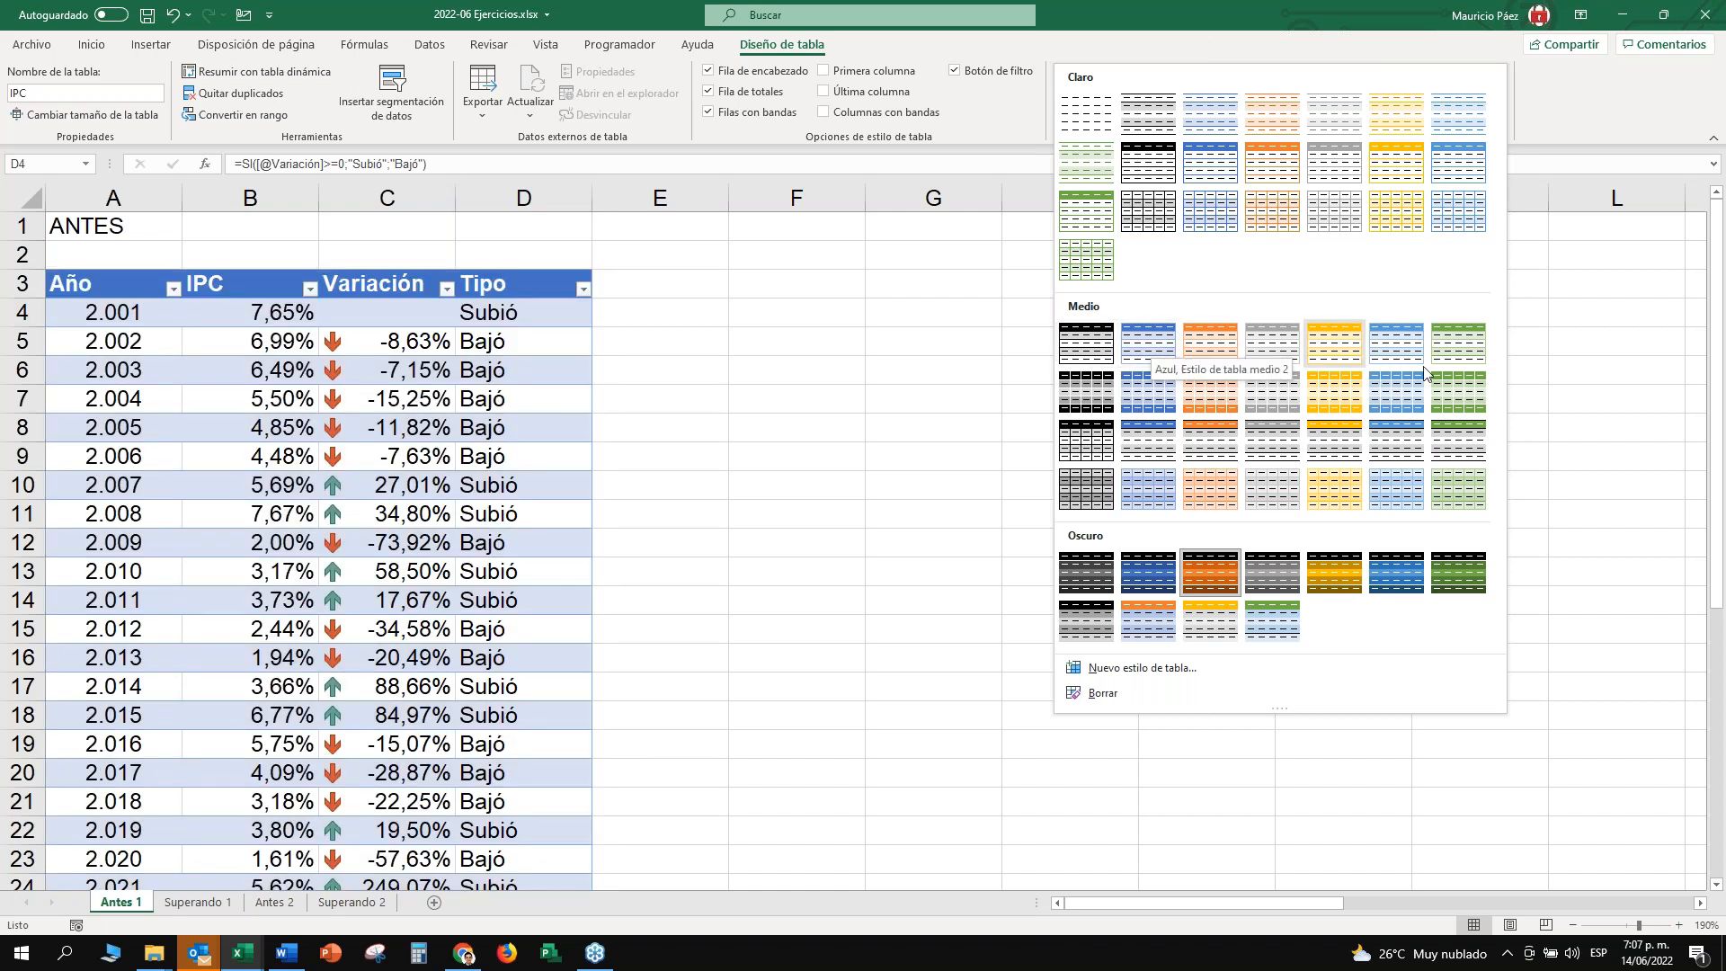
click(1458, 349)
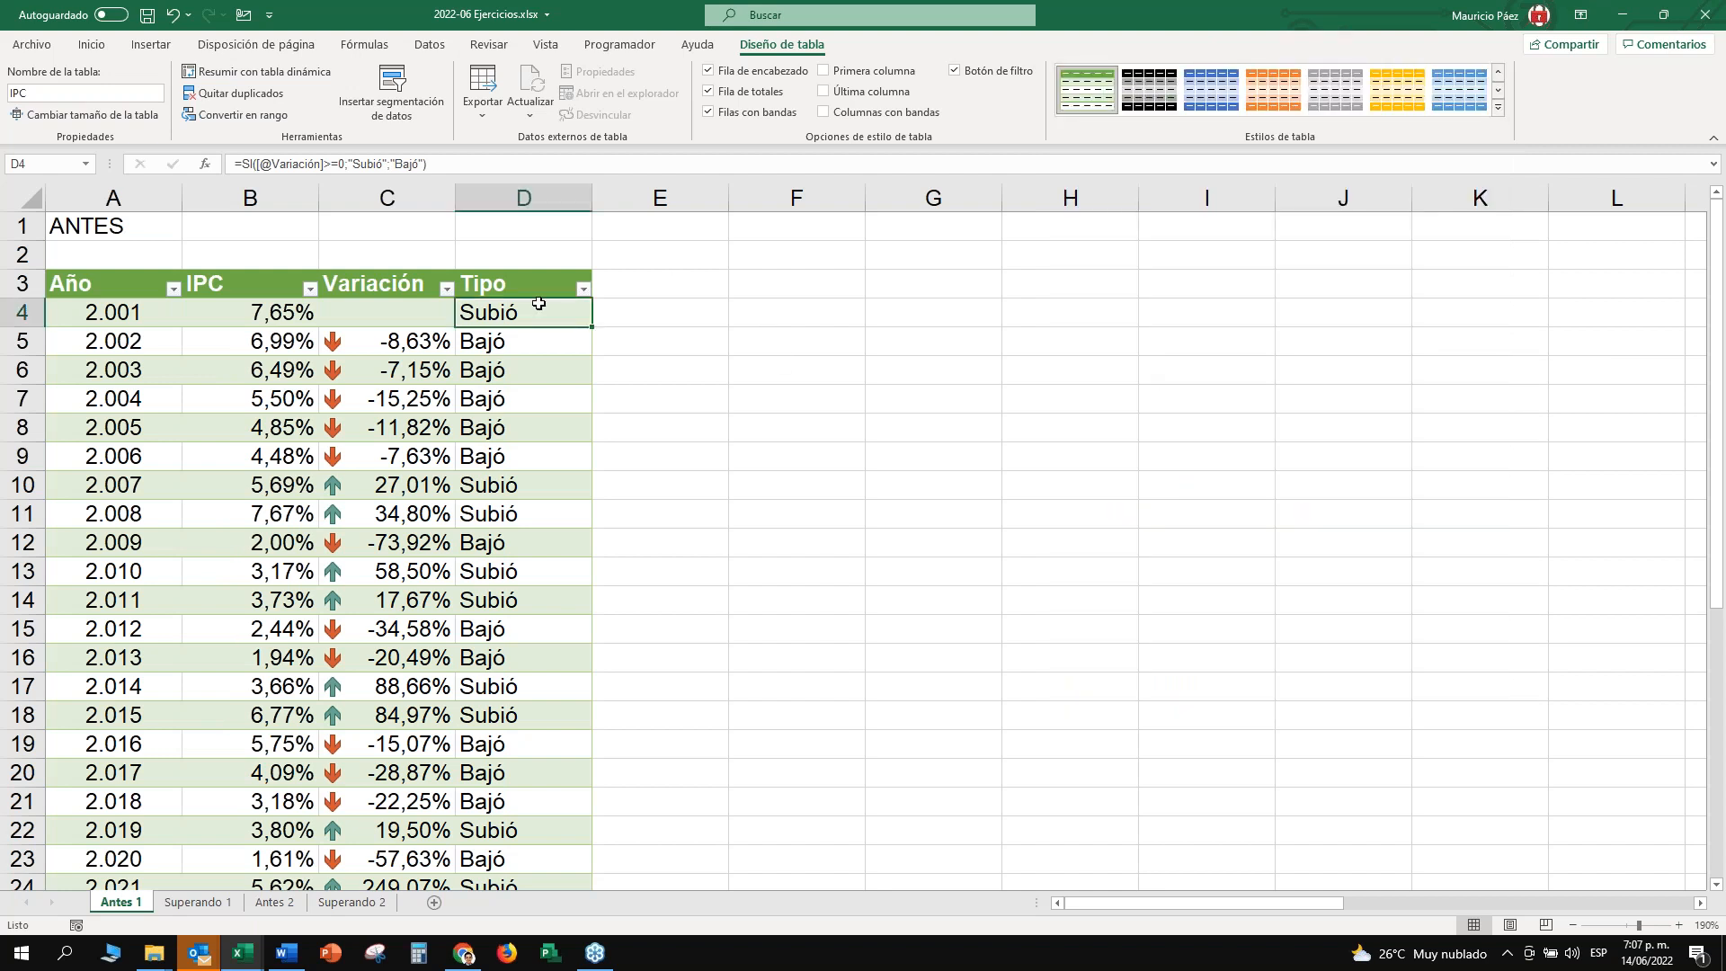
Examine the IPC table's headers, records, total row and Variación and Tipo formulas under the green banded style.
click(515, 285)
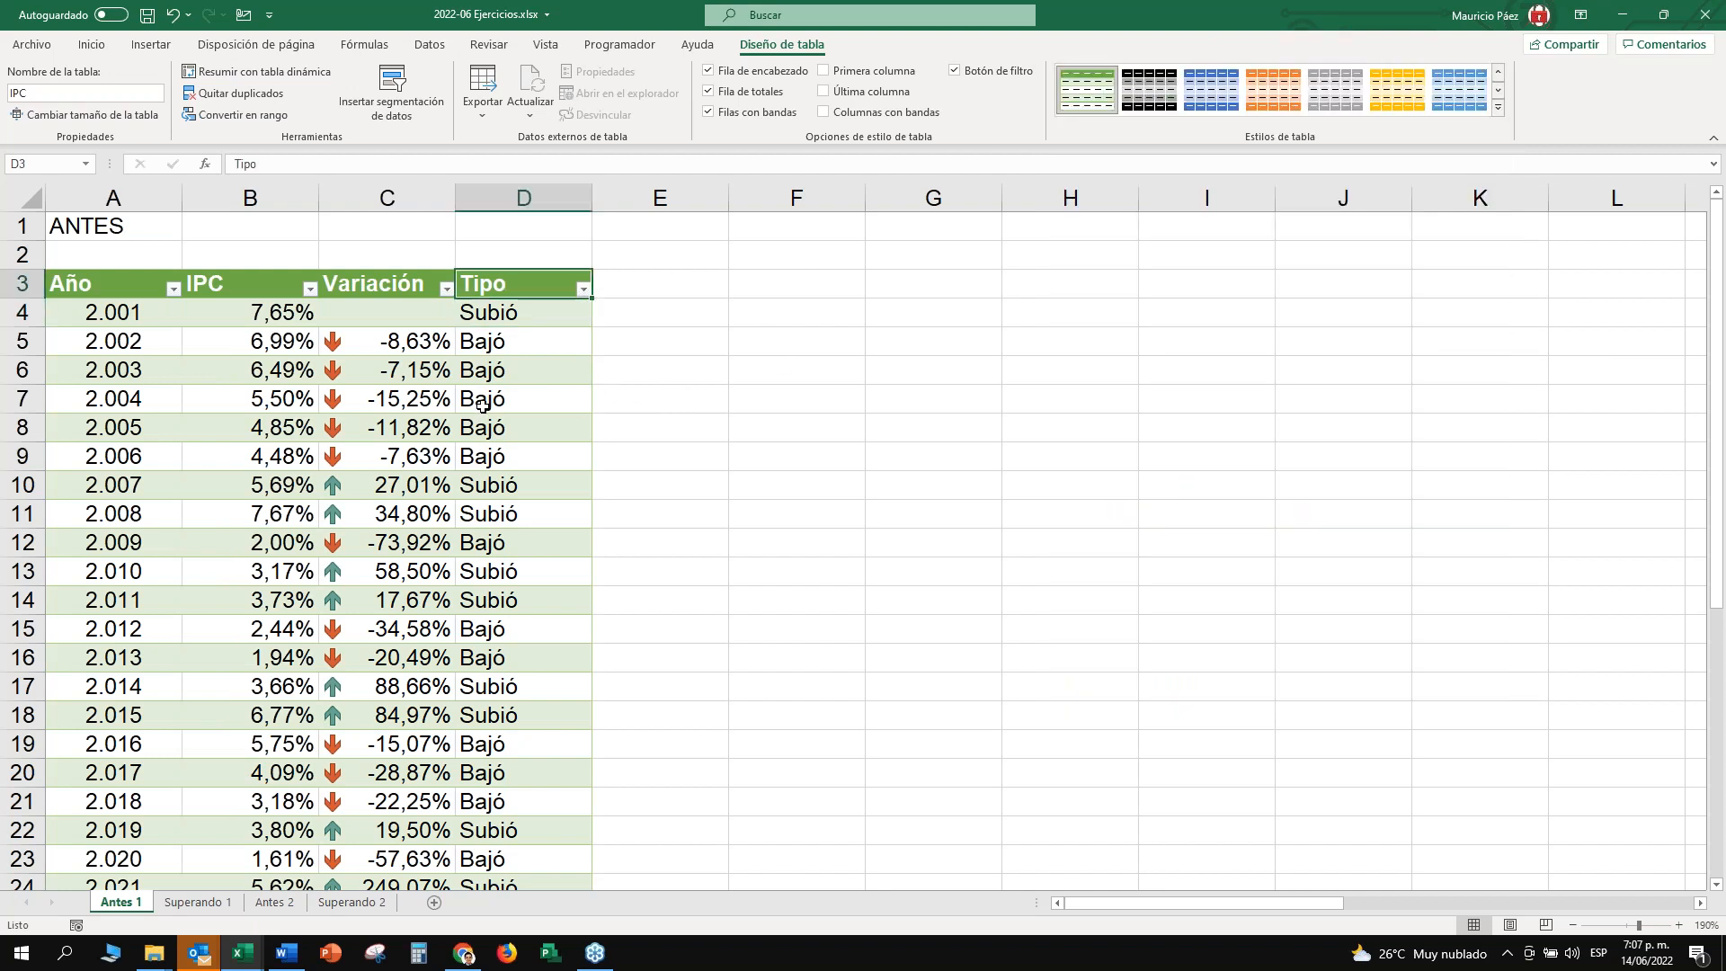
scroll(470, 417, down, 6)
scroll(477, 417, up, 4)
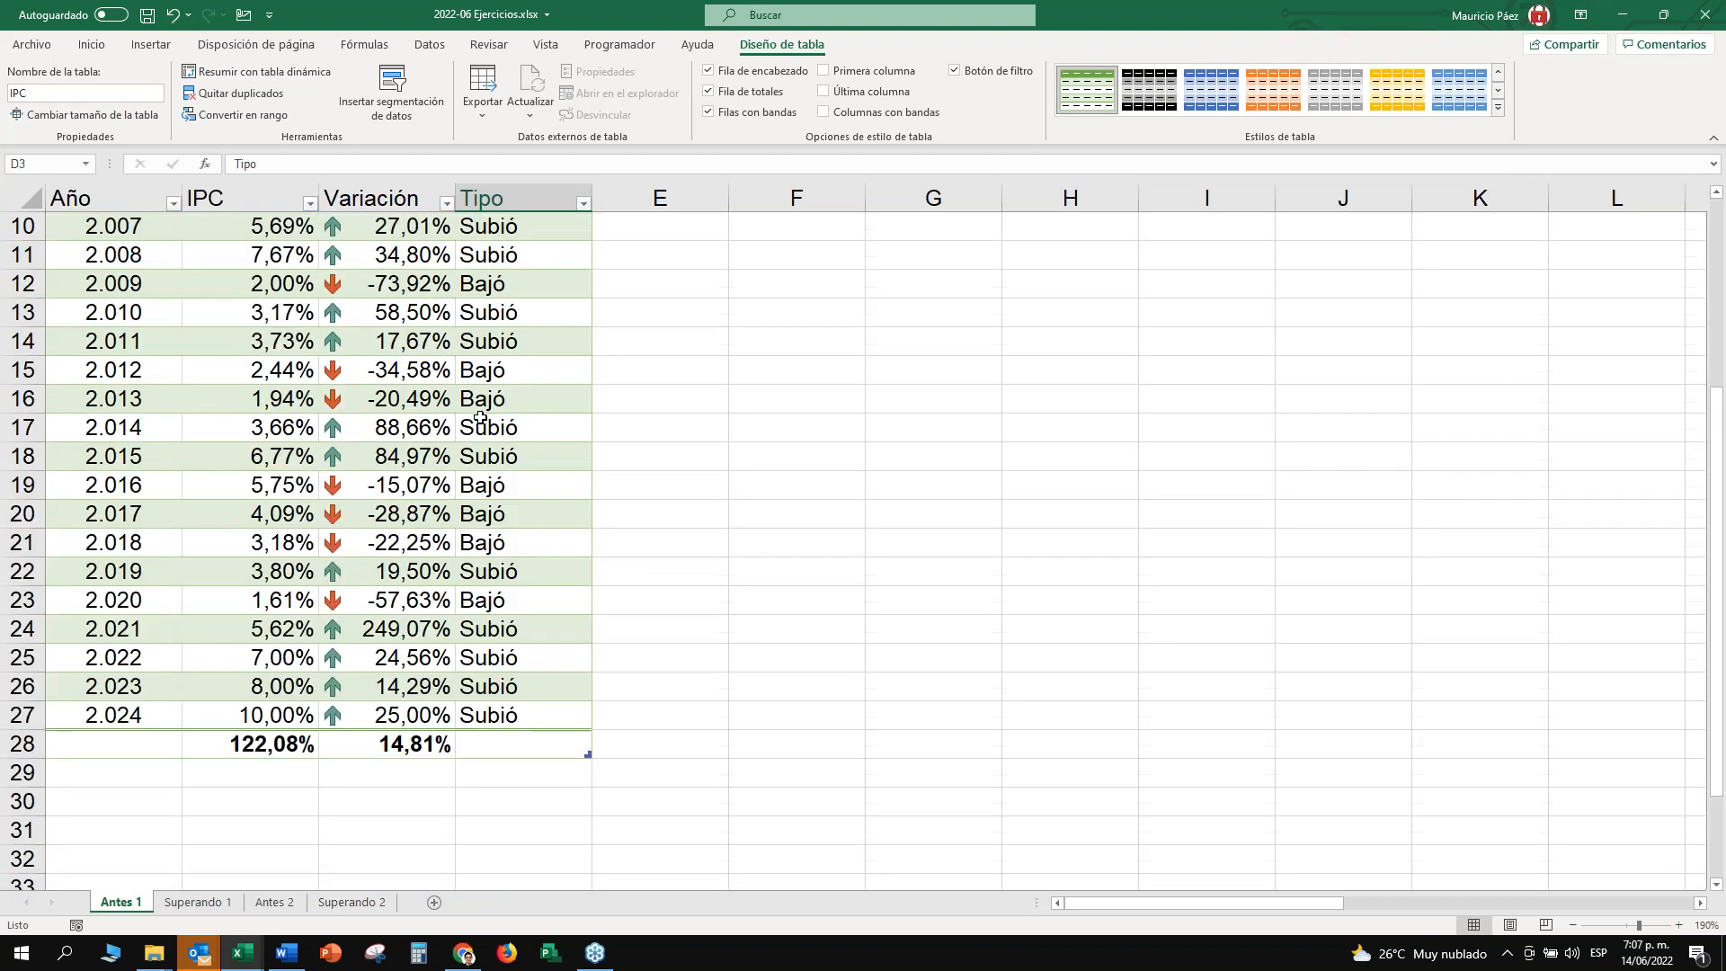
scroll(479, 416, up, 2)
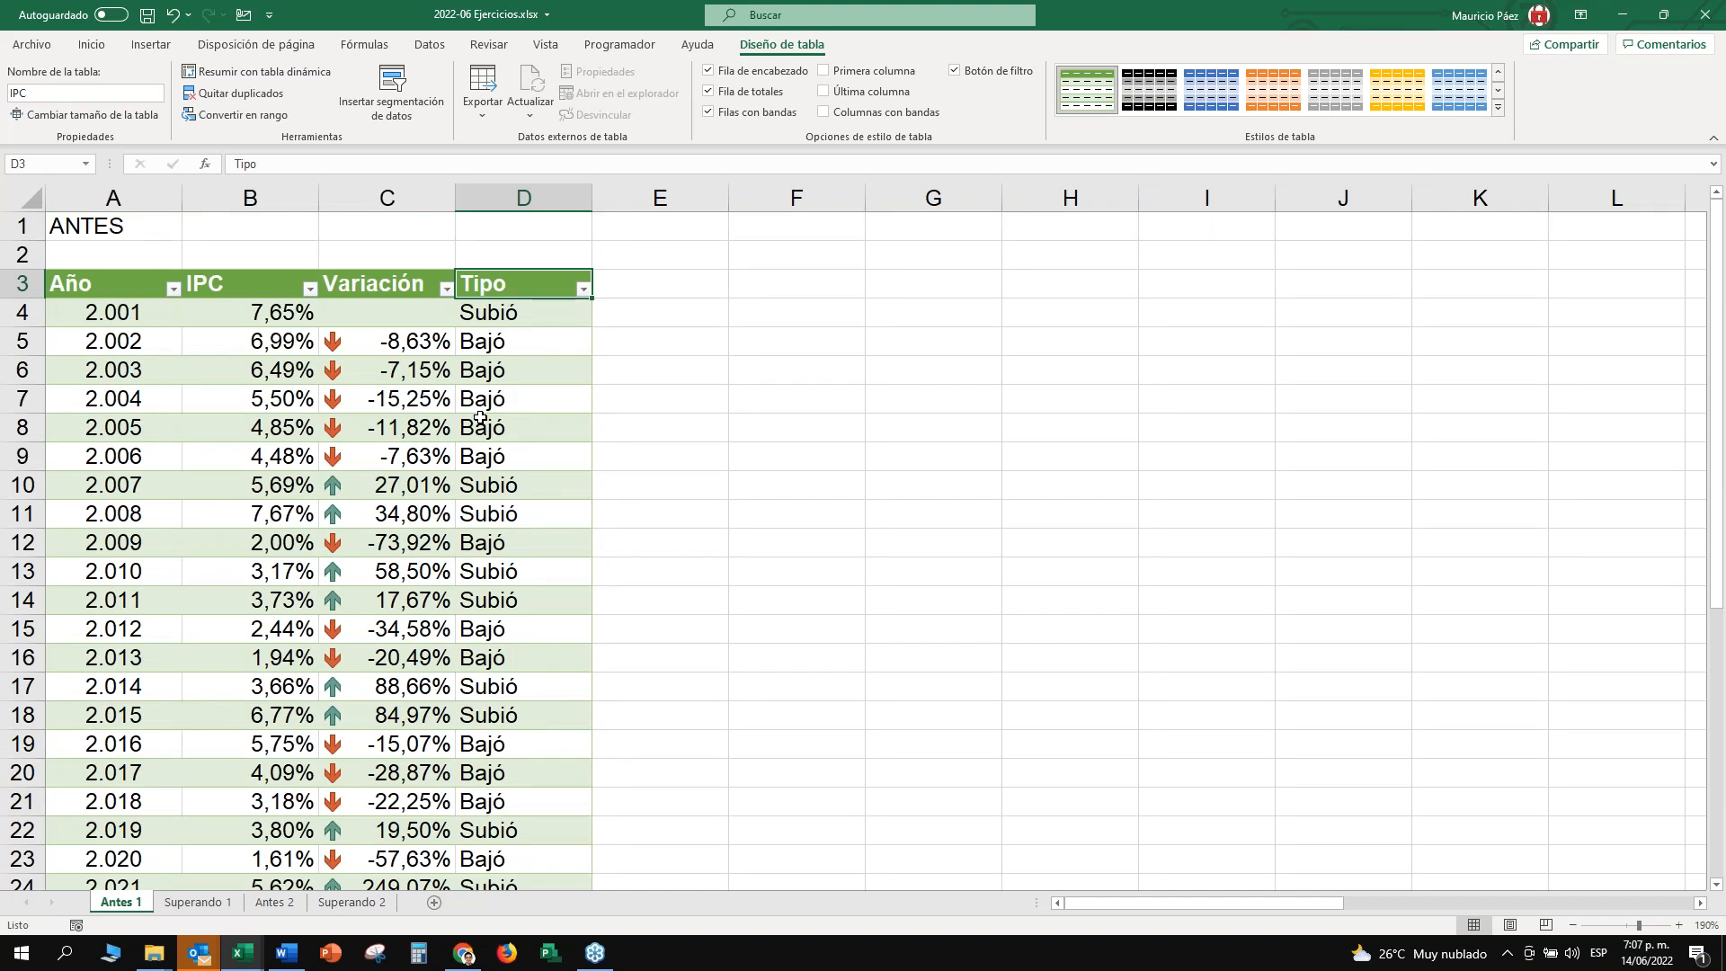
click(511, 319)
click(519, 367)
click(505, 308)
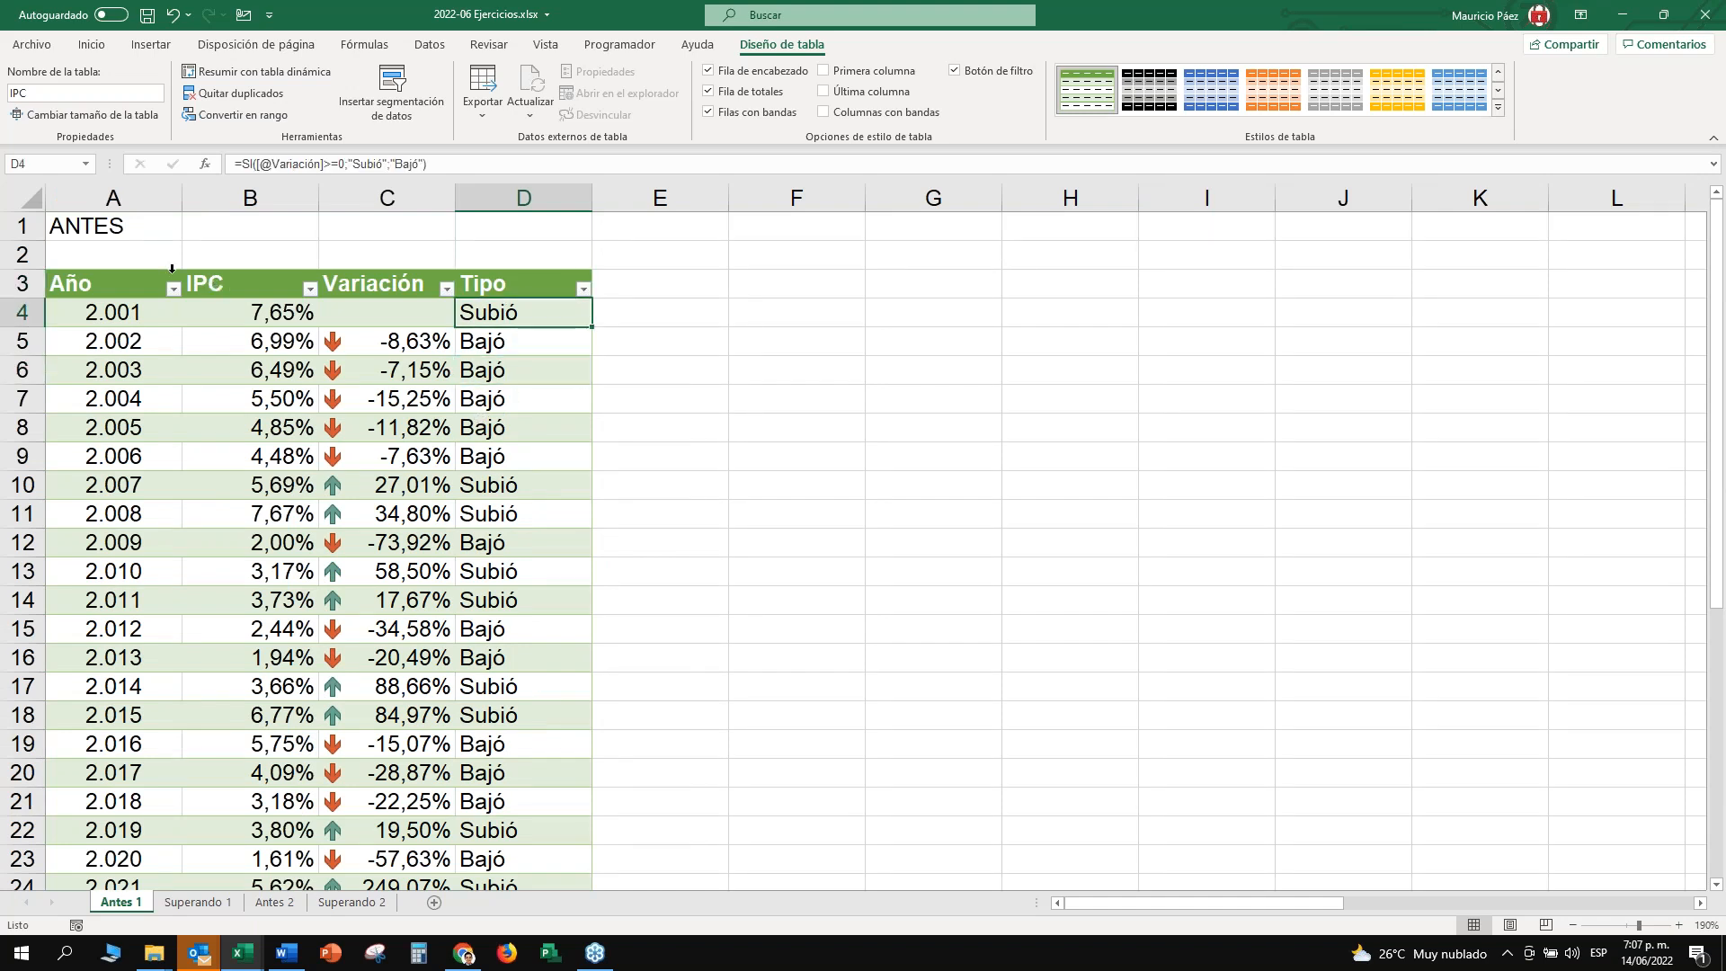
click(104, 281)
click(261, 304)
click(383, 346)
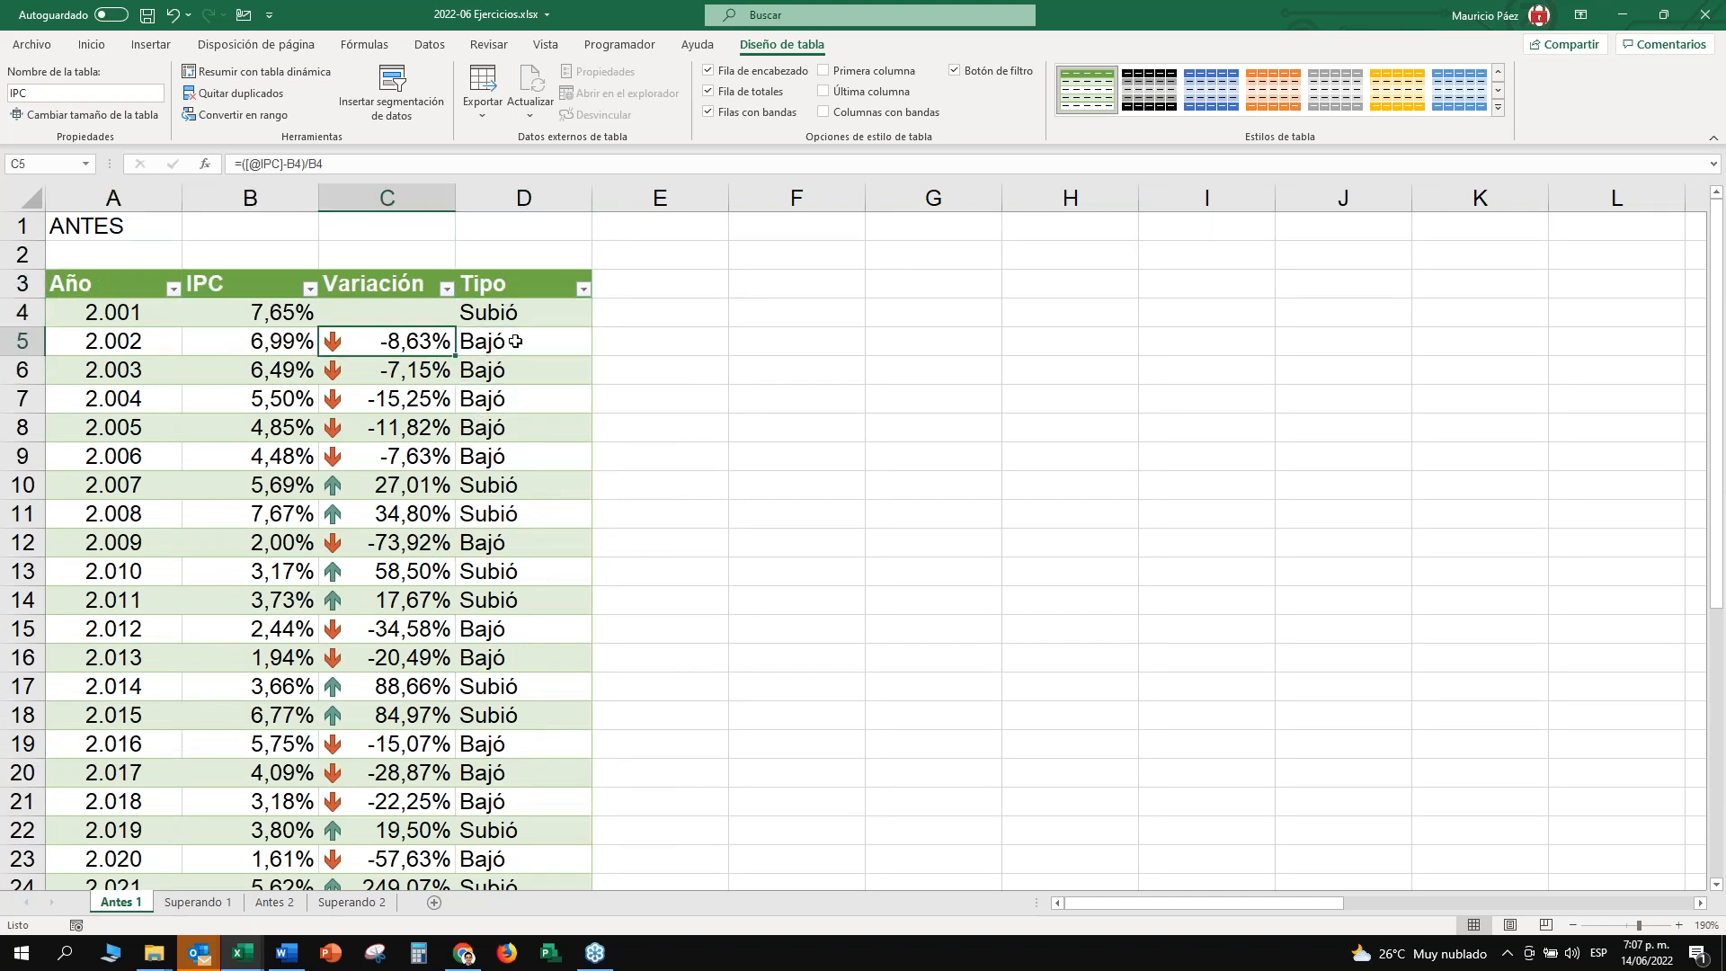
click(515, 342)
click(522, 375)
click(516, 397)
click(387, 342)
click(262, 313)
click(105, 283)
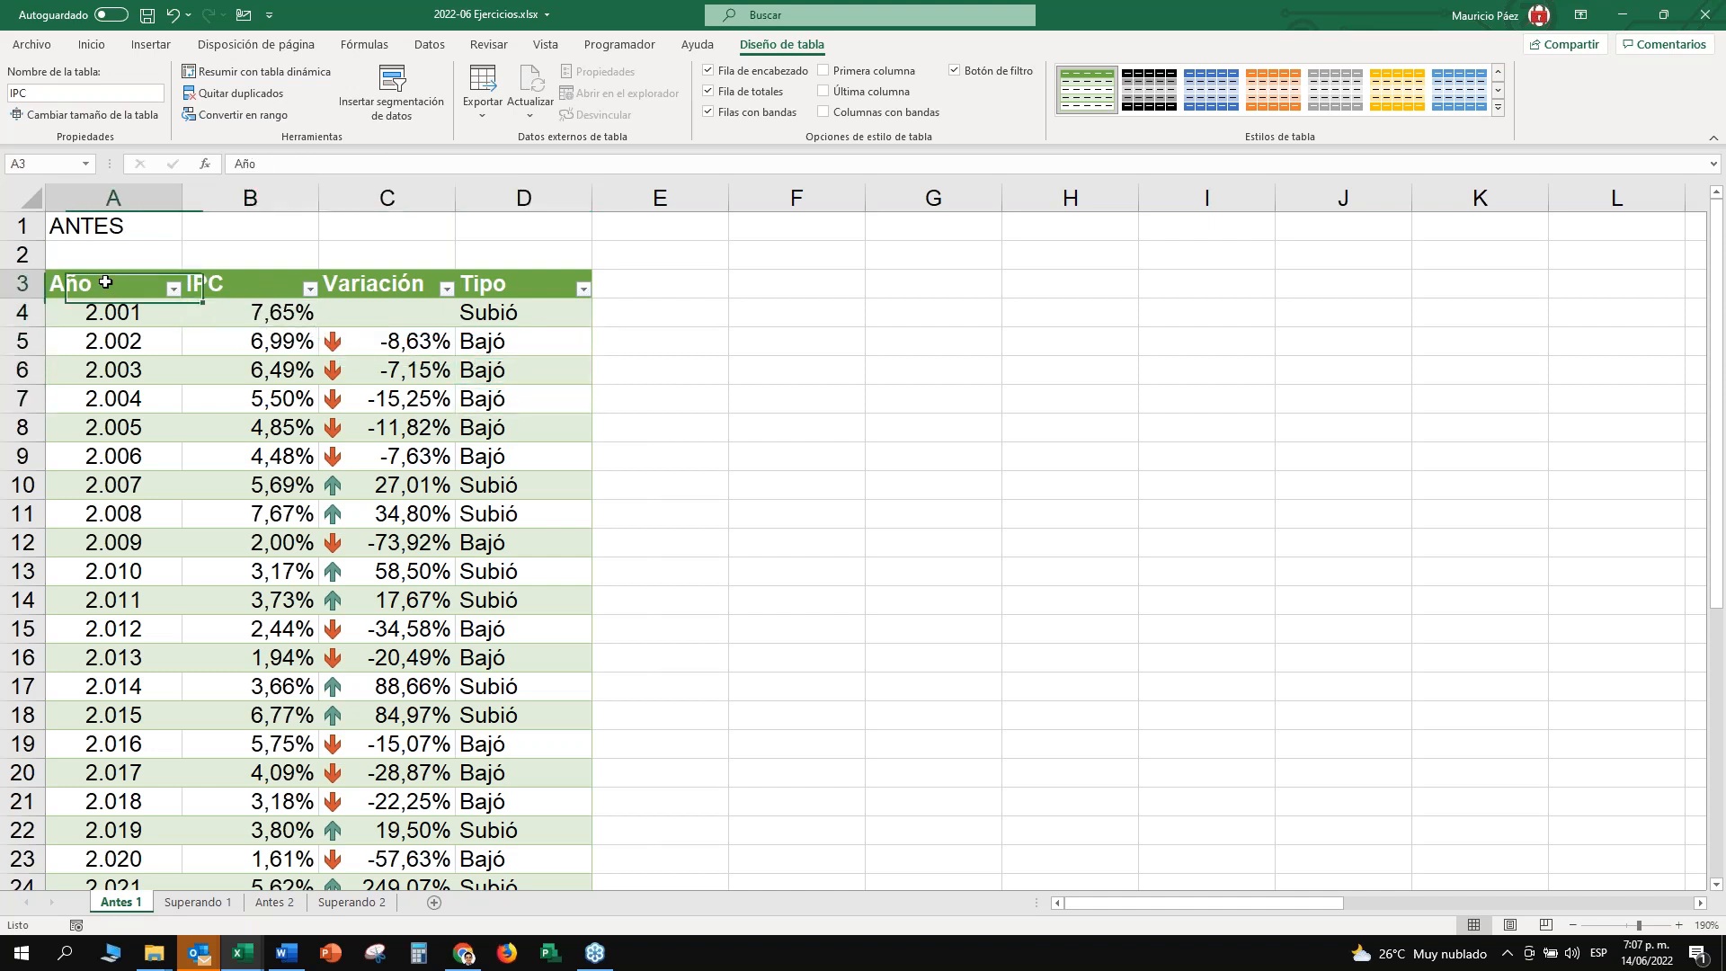
Clear the Tipo cell of the 2001 record, whose Variación cell is empty.
click(502, 370)
click(454, 312)
click(503, 313)
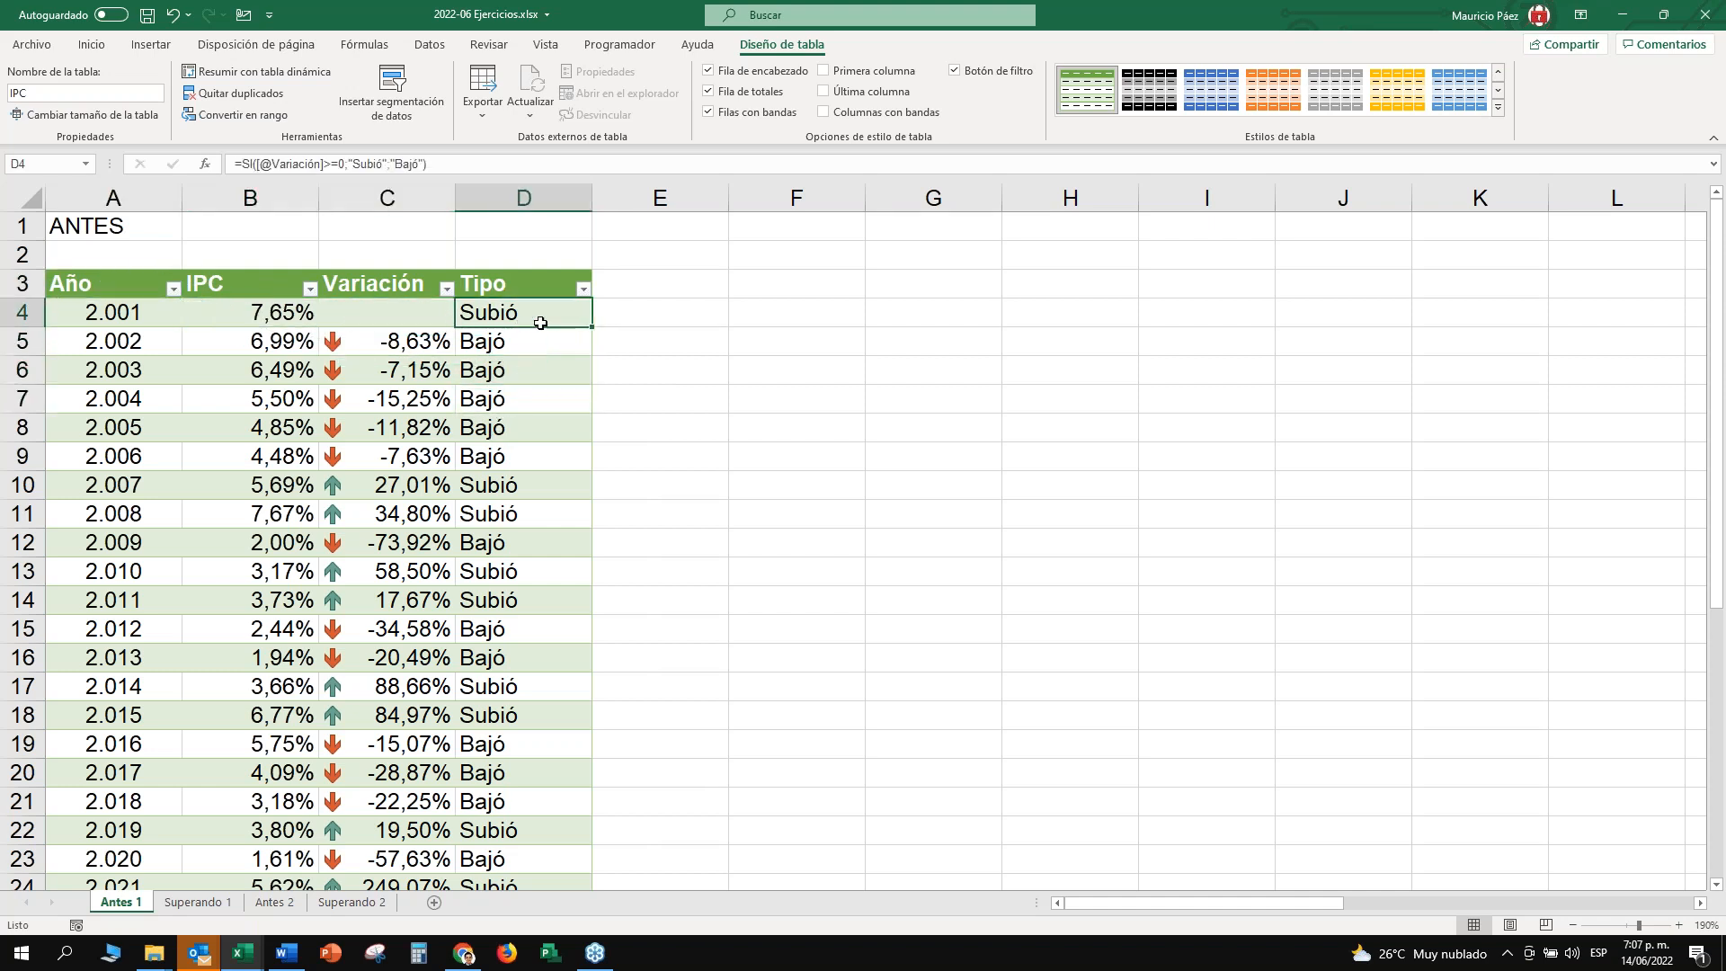
click(395, 312)
click(522, 312)
click(400, 313)
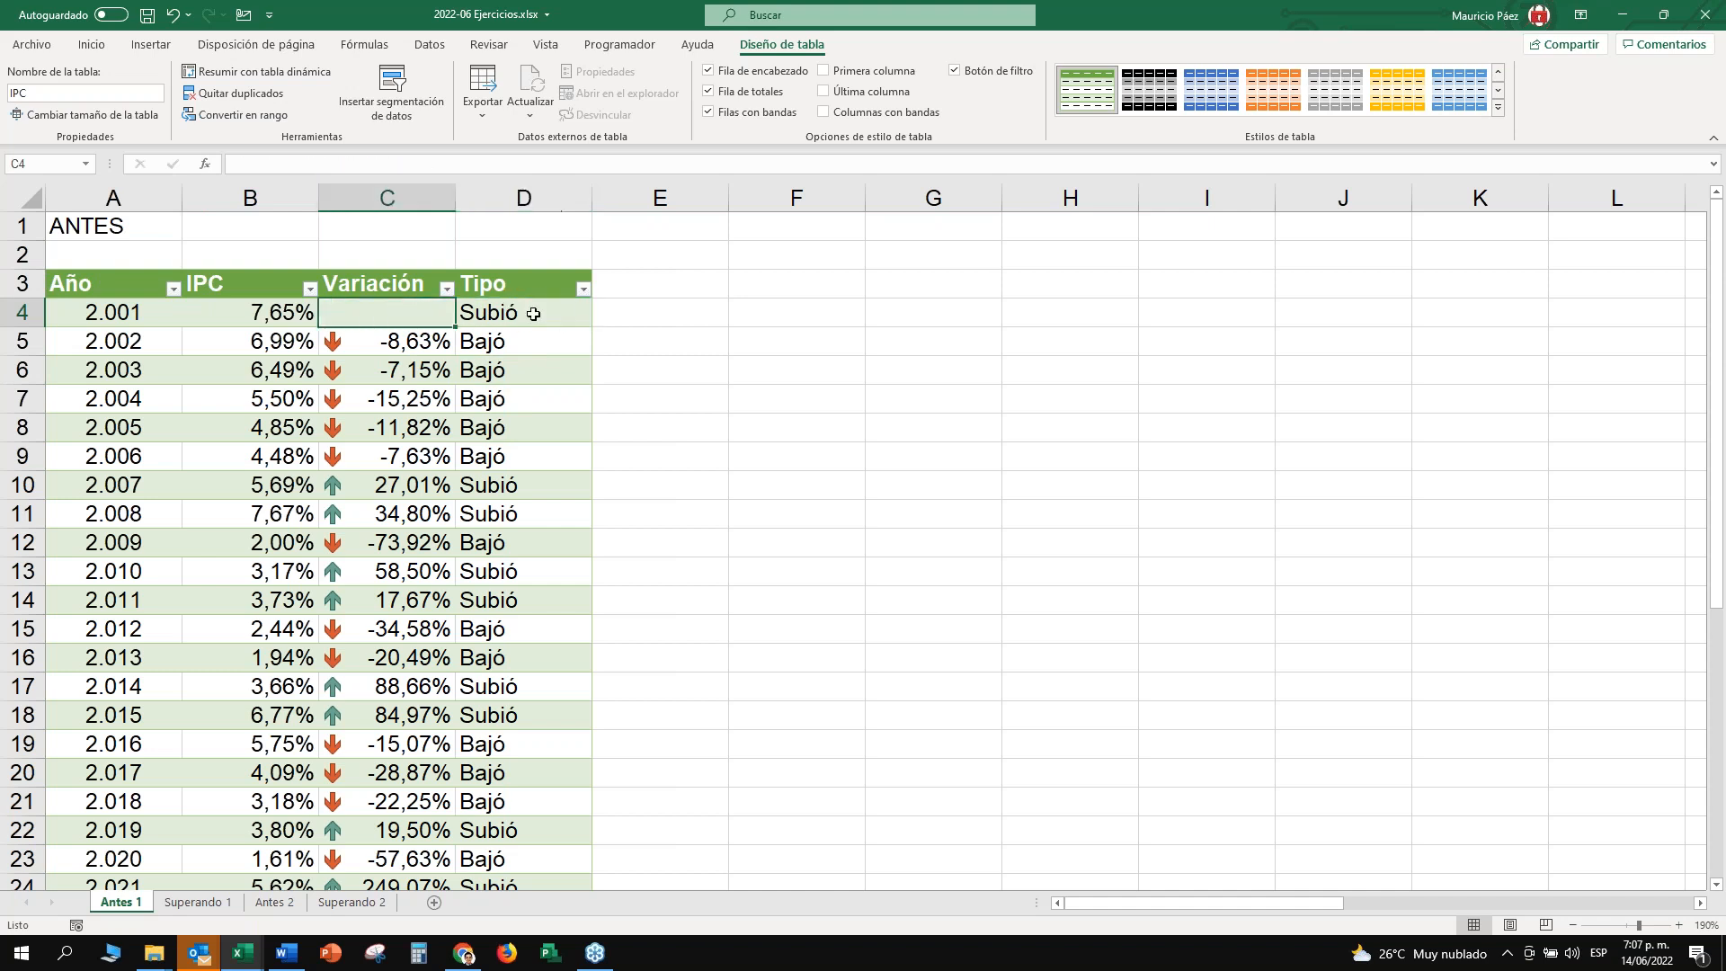
click(481, 313)
key(Delete)
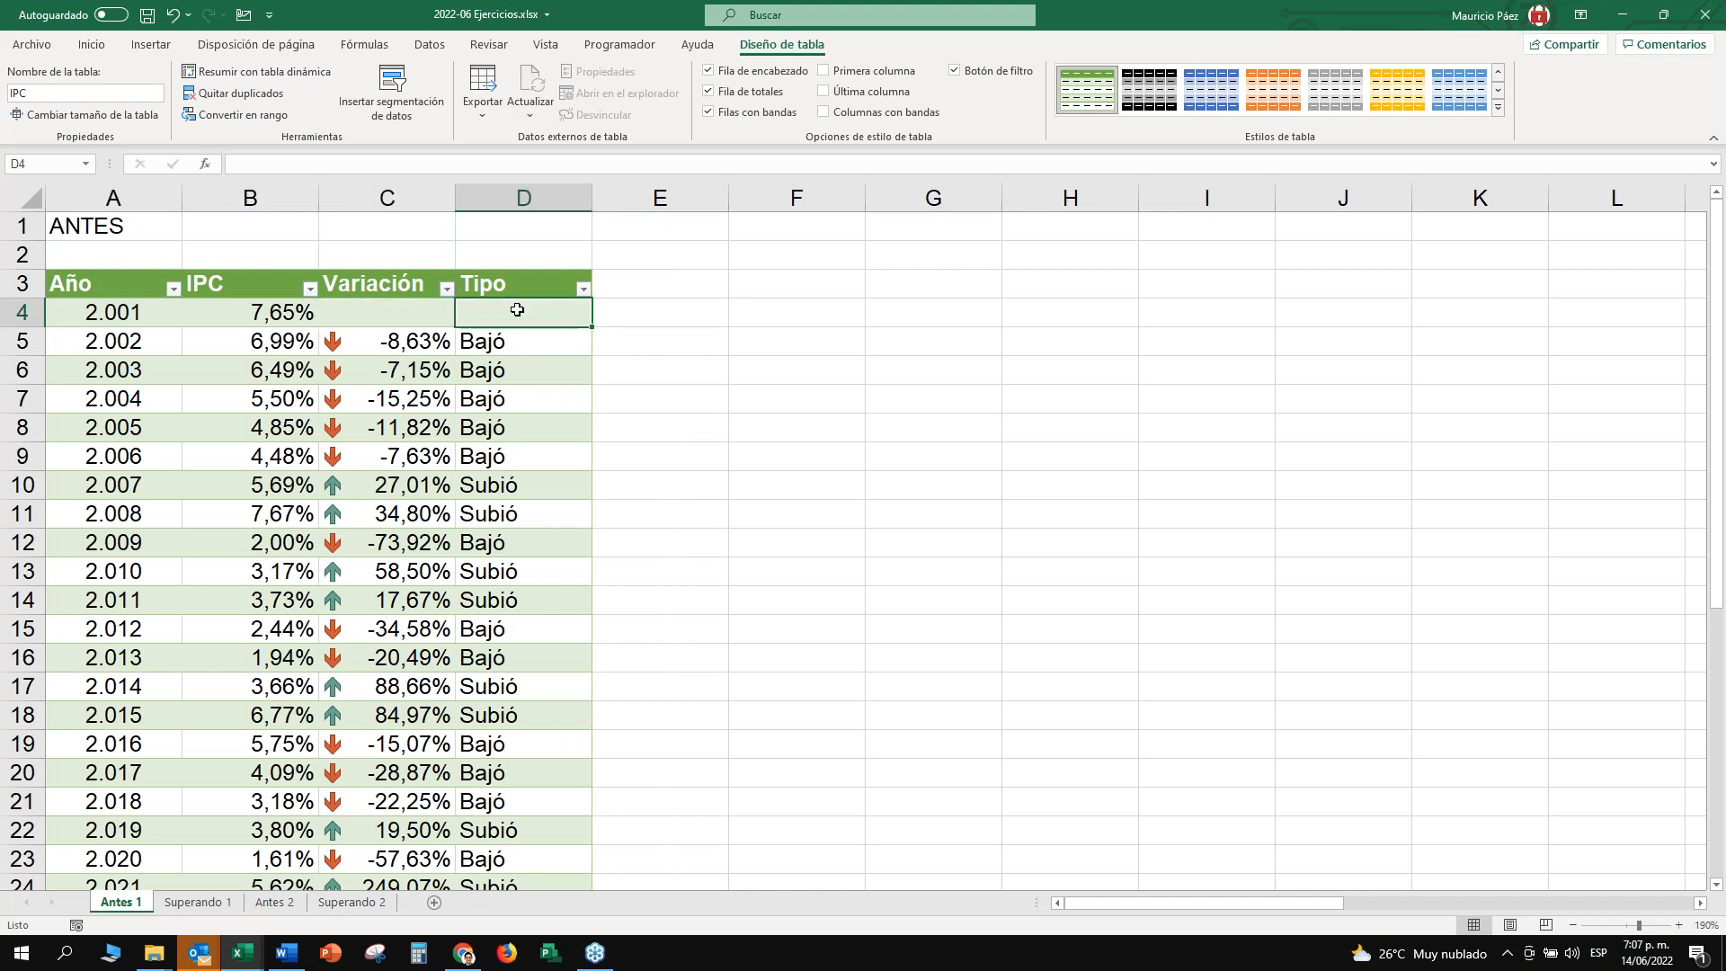
click(383, 362)
click(401, 312)
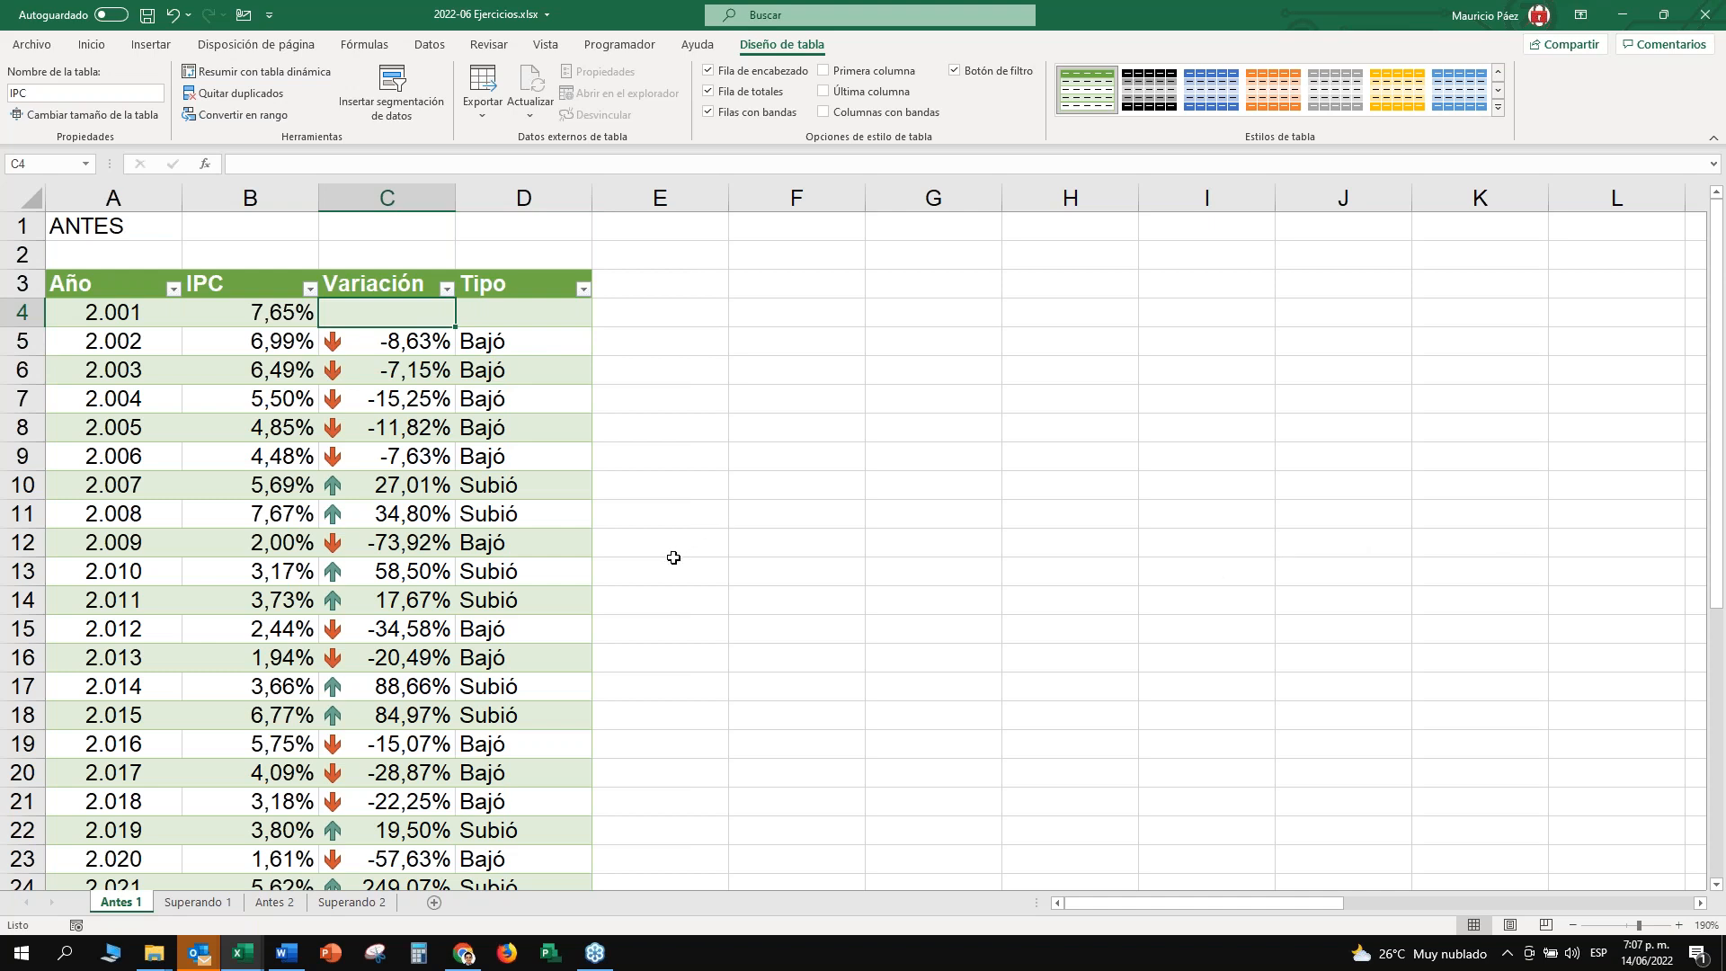
Review the IPC values and the Año, IPC, Variación and Tipo columns of the table.
click(237, 367)
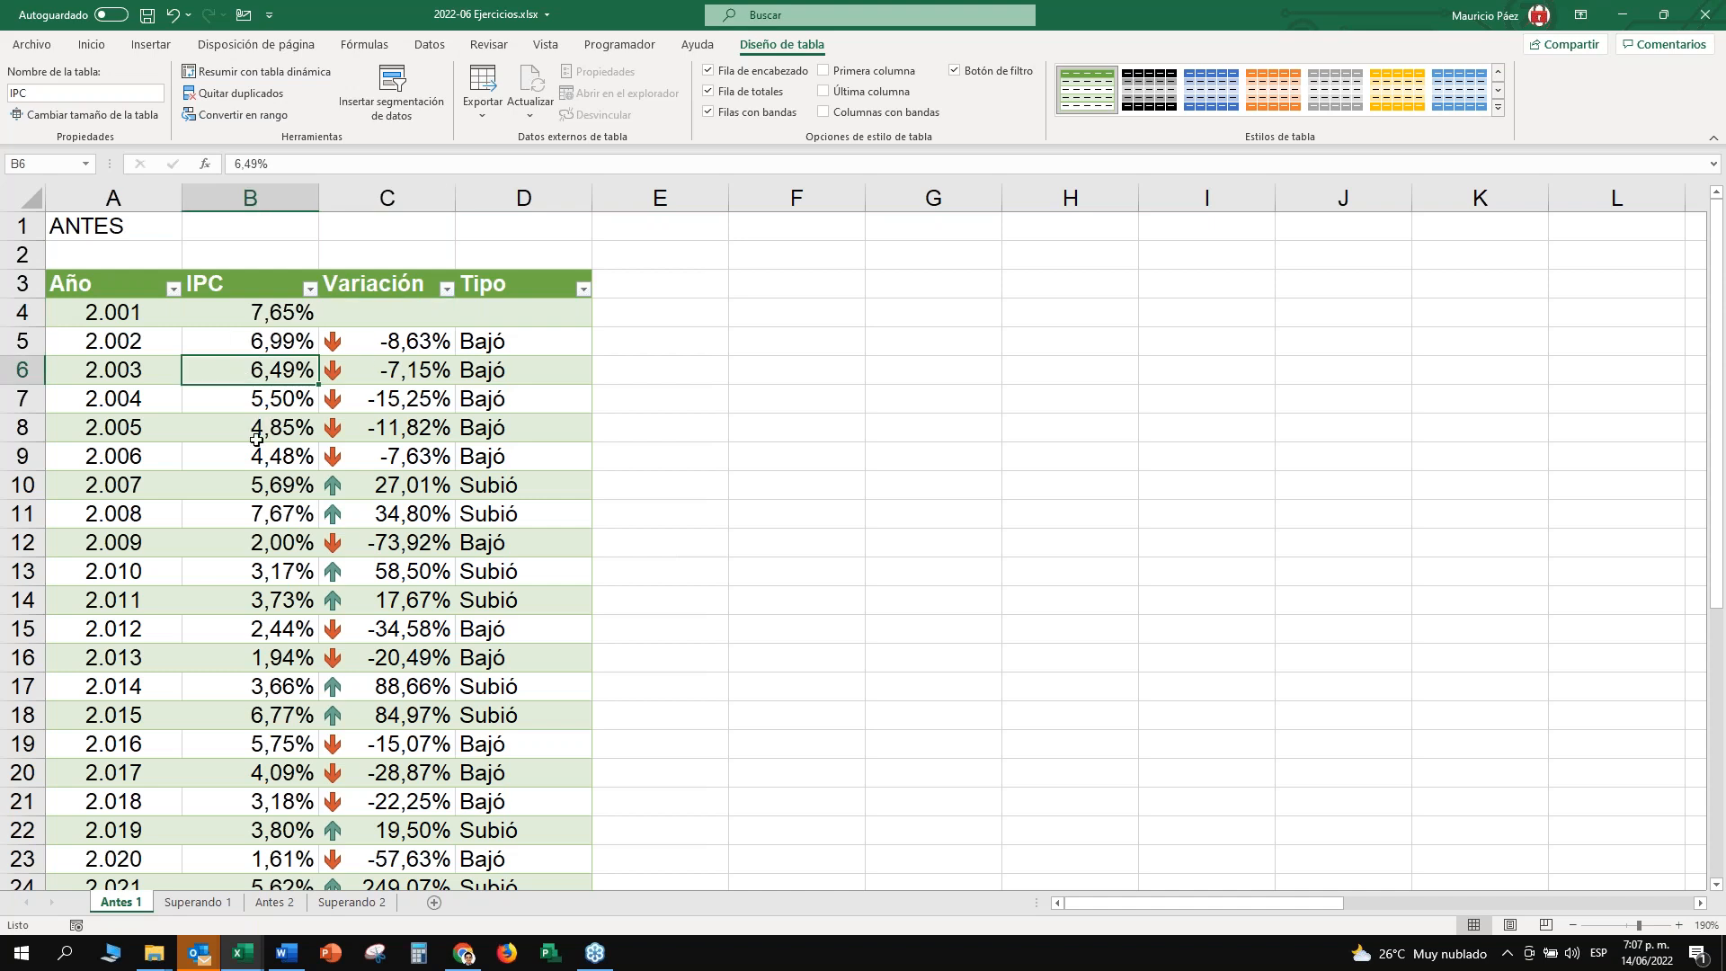
key(Up)
key(Up)
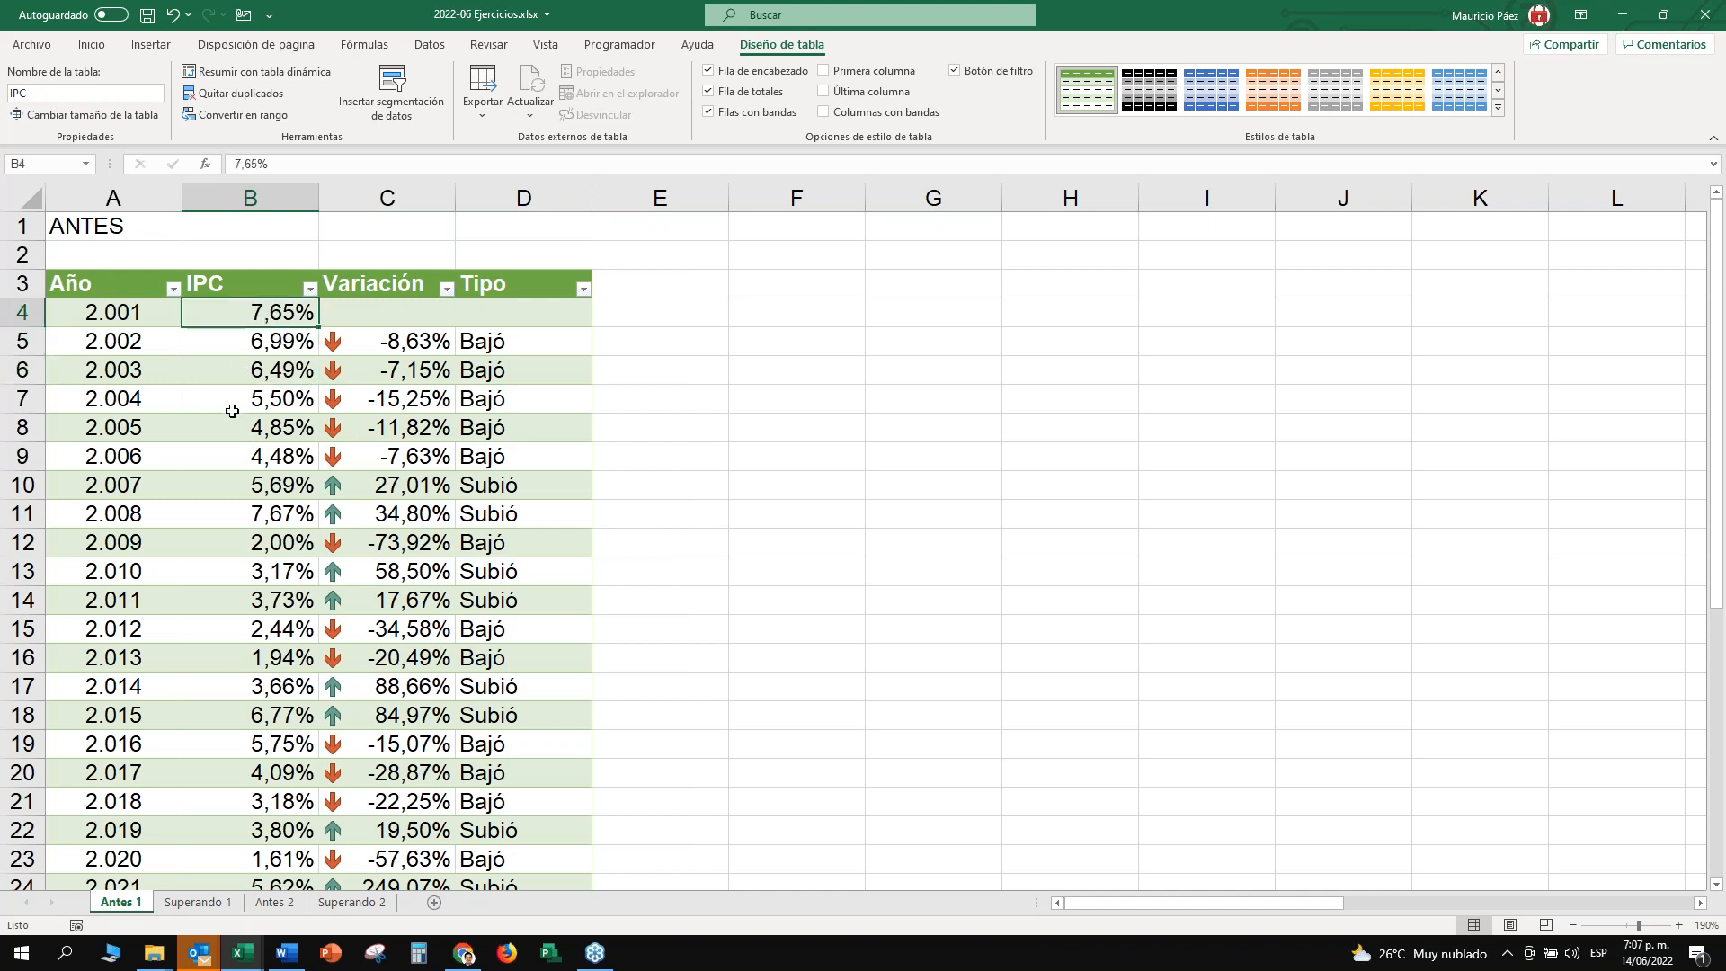
click(117, 318)
click(138, 306)
click(140, 286)
click(221, 347)
click(374, 486)
click(530, 401)
click(445, 342)
drag(119, 281, 575, 663)
key(Up)
key(Right)
key(Down)
key(Left)
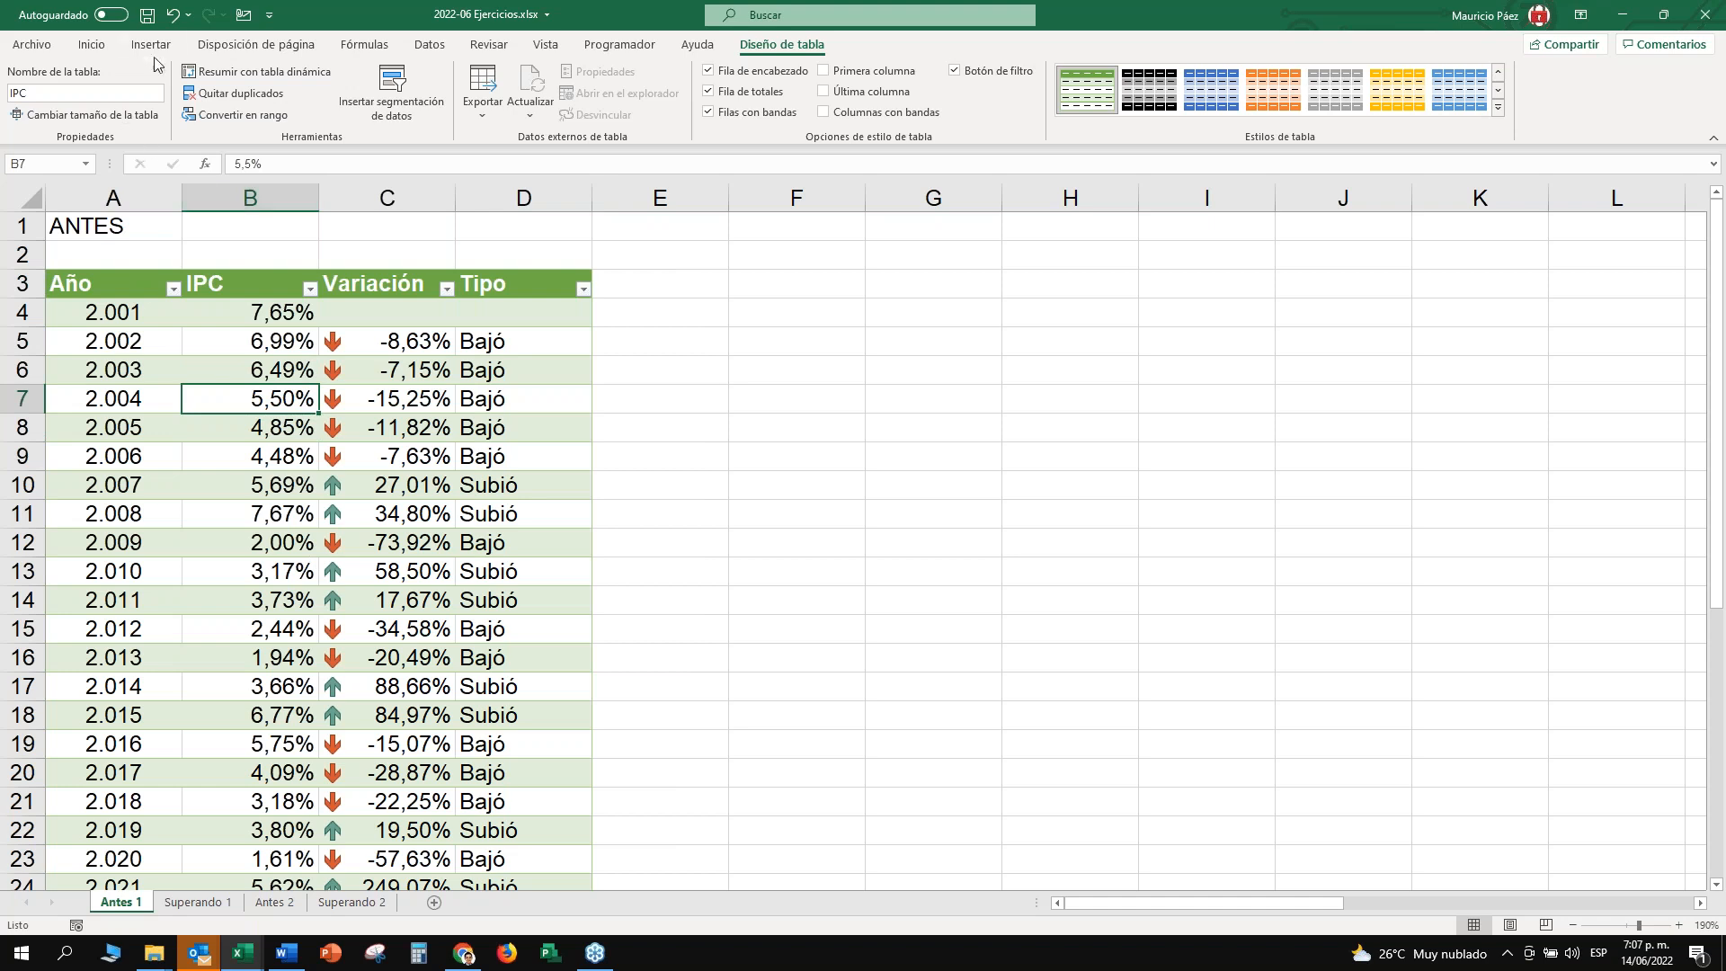
Insert a 2D line chart with markers from the IPC table and place it beside the table, from column E.
click(151, 47)
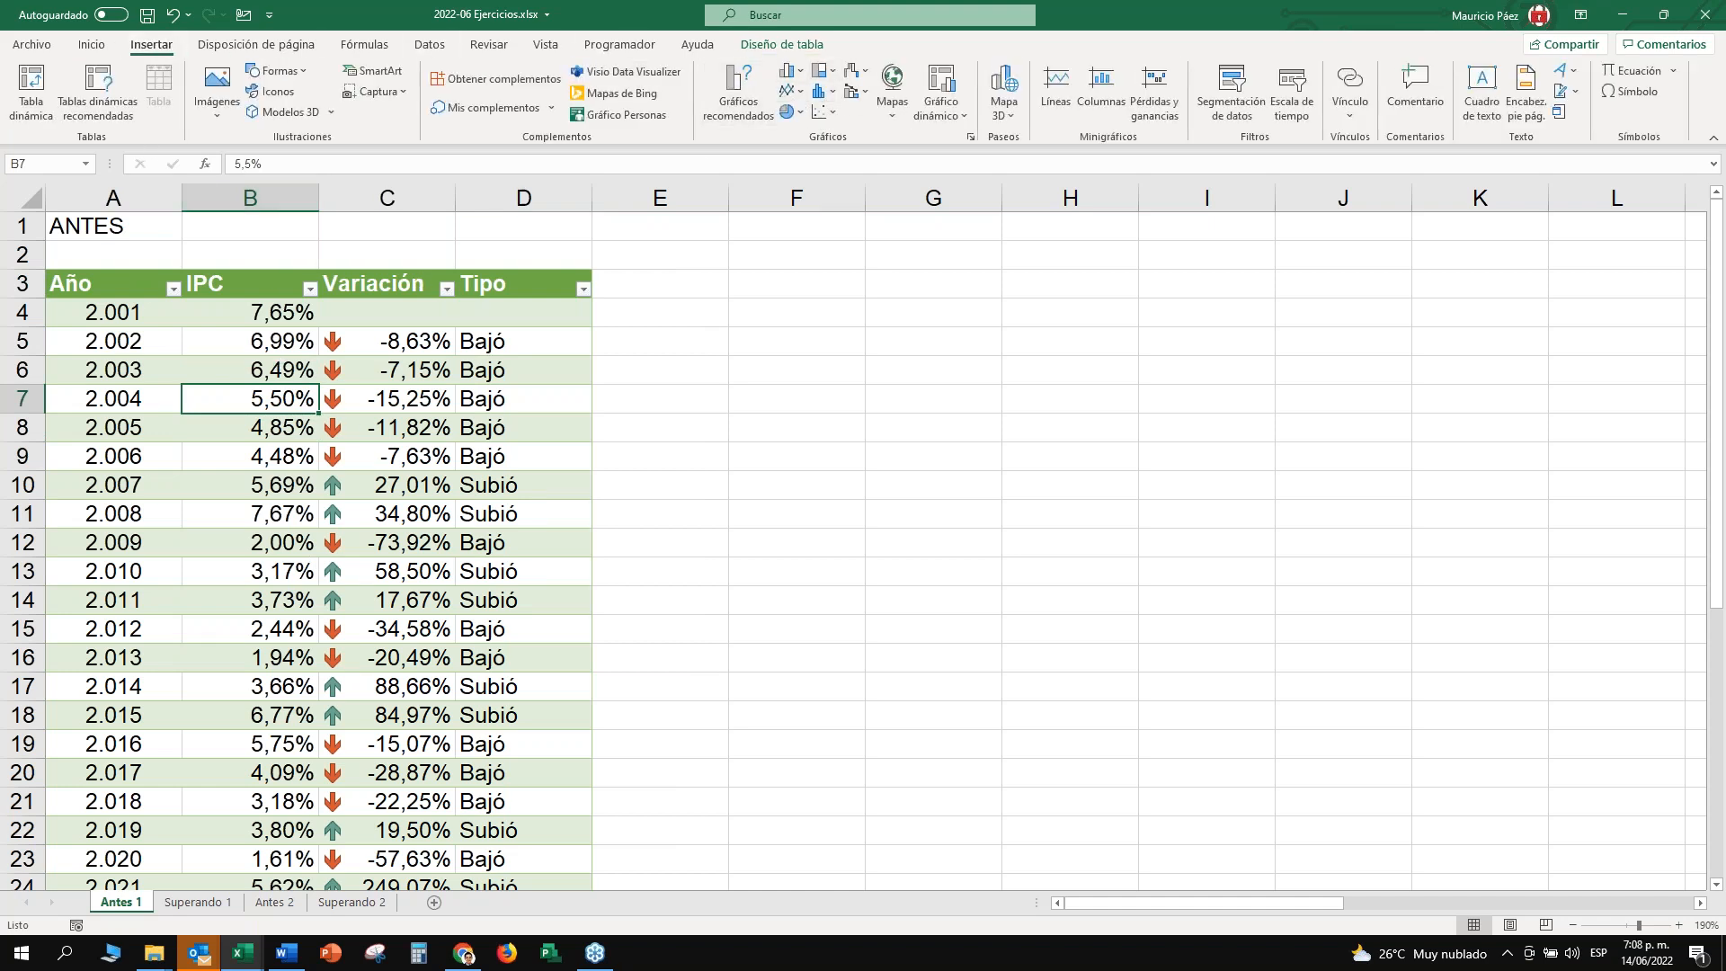
click(802, 94)
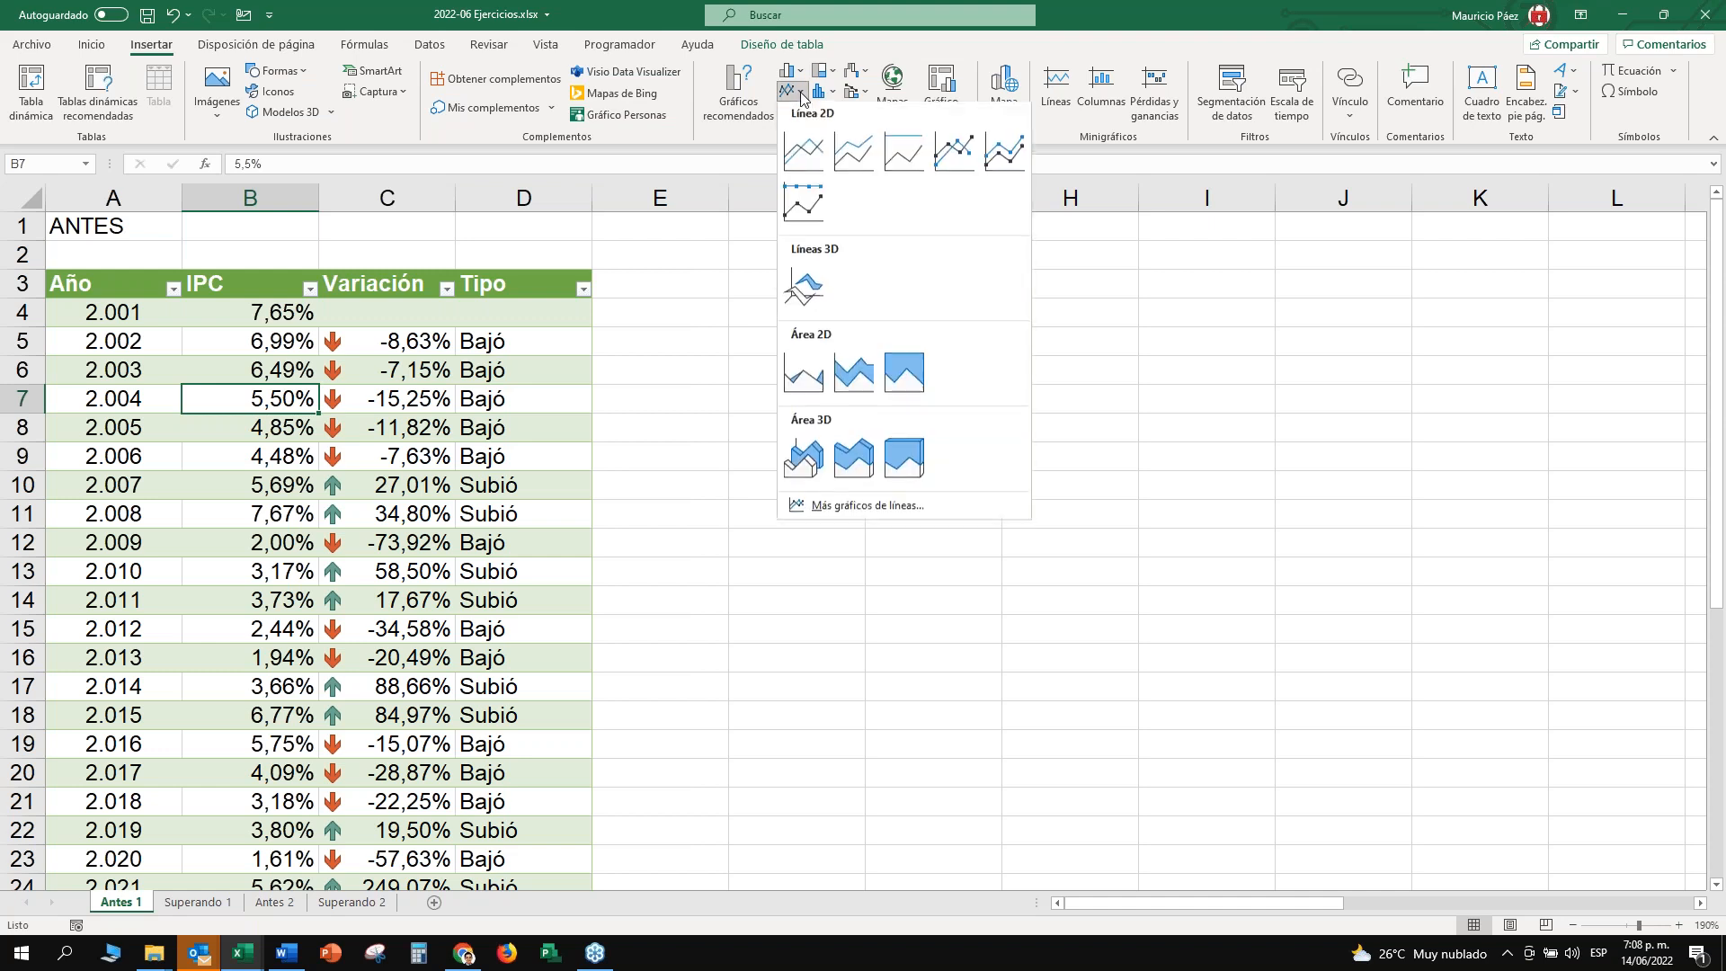
click(792, 70)
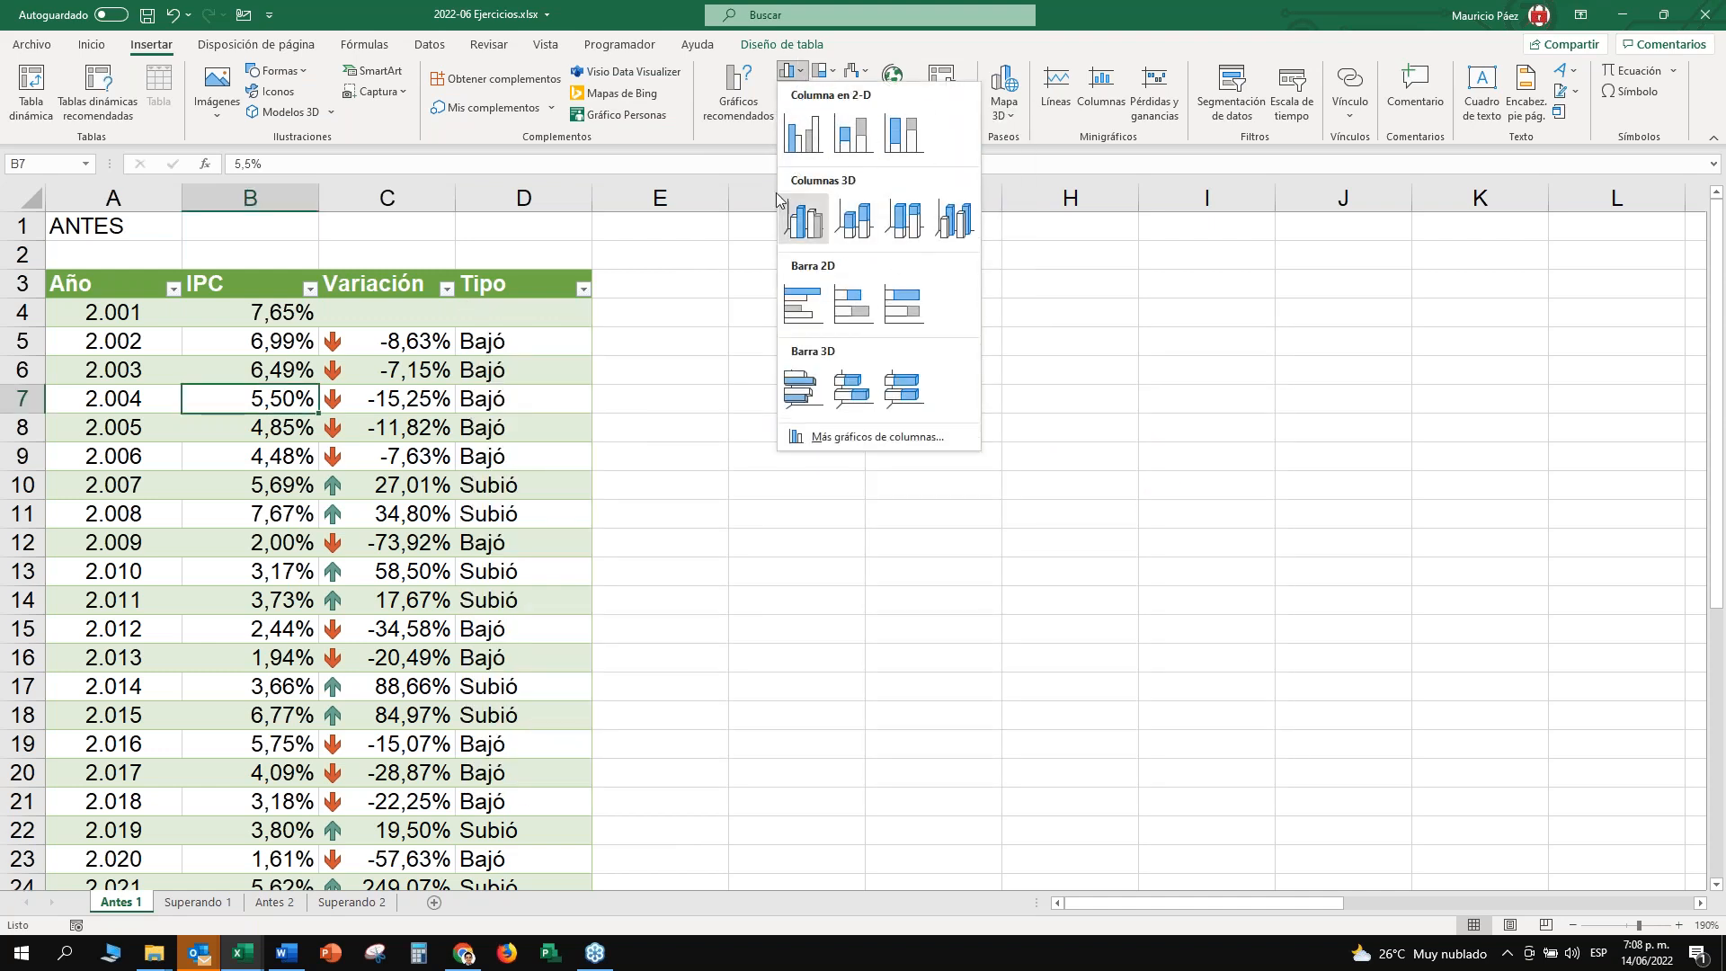
click(804, 71)
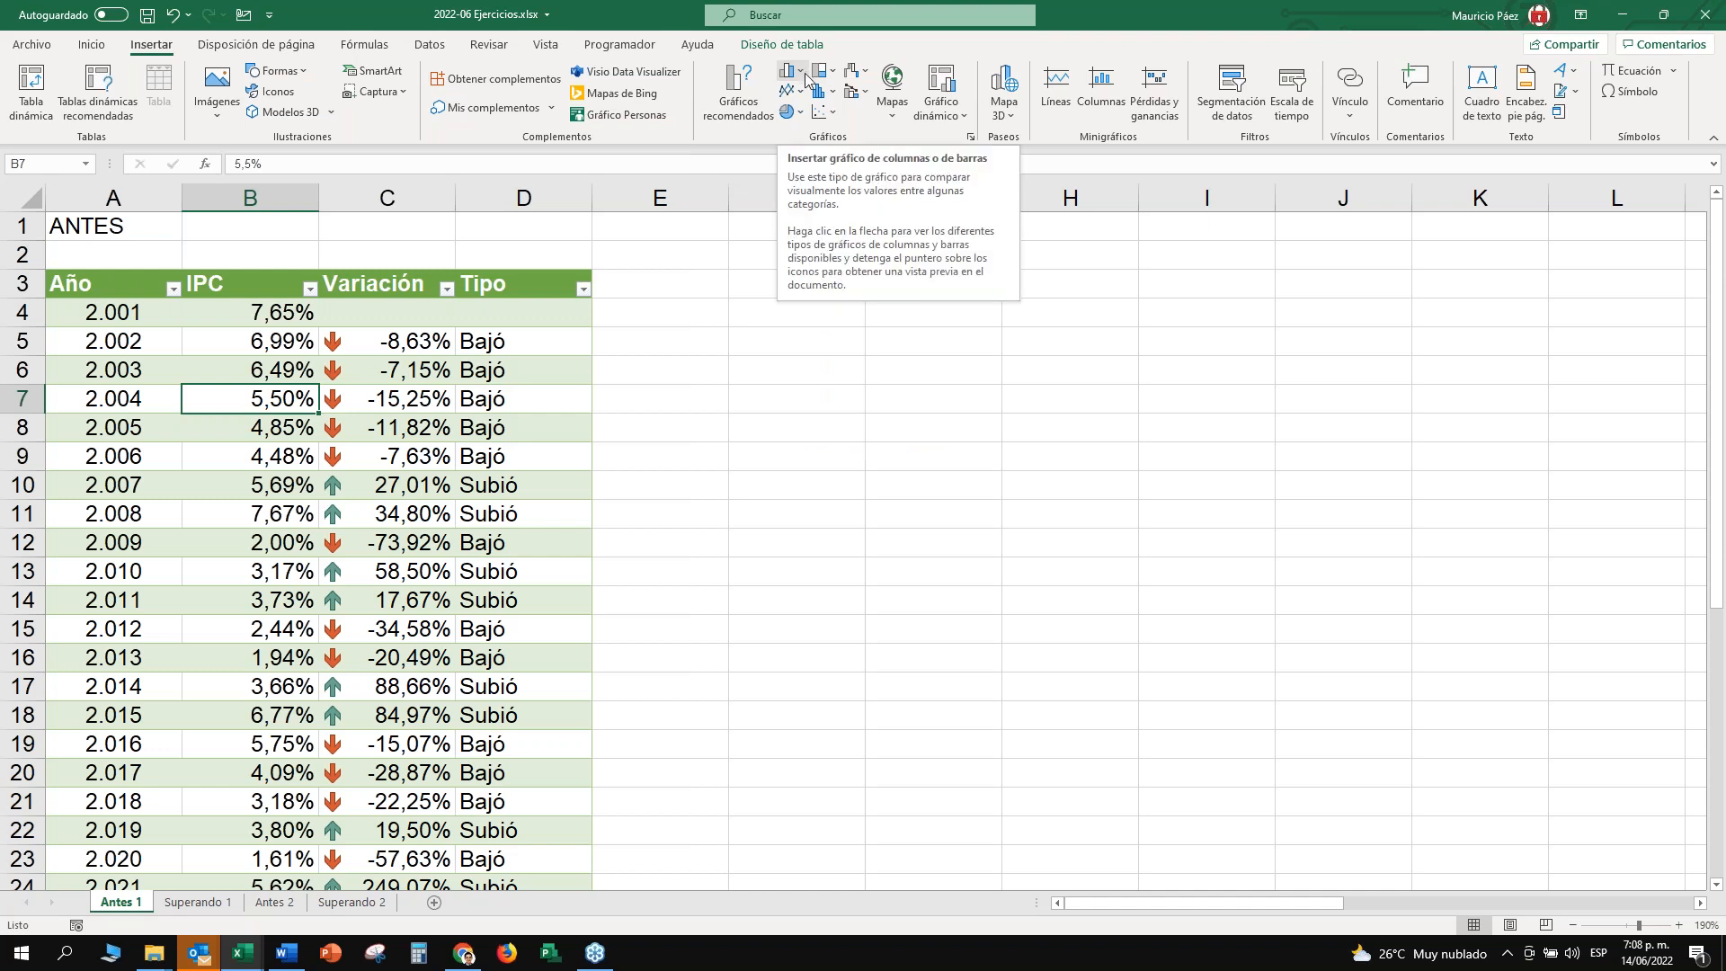
click(804, 93)
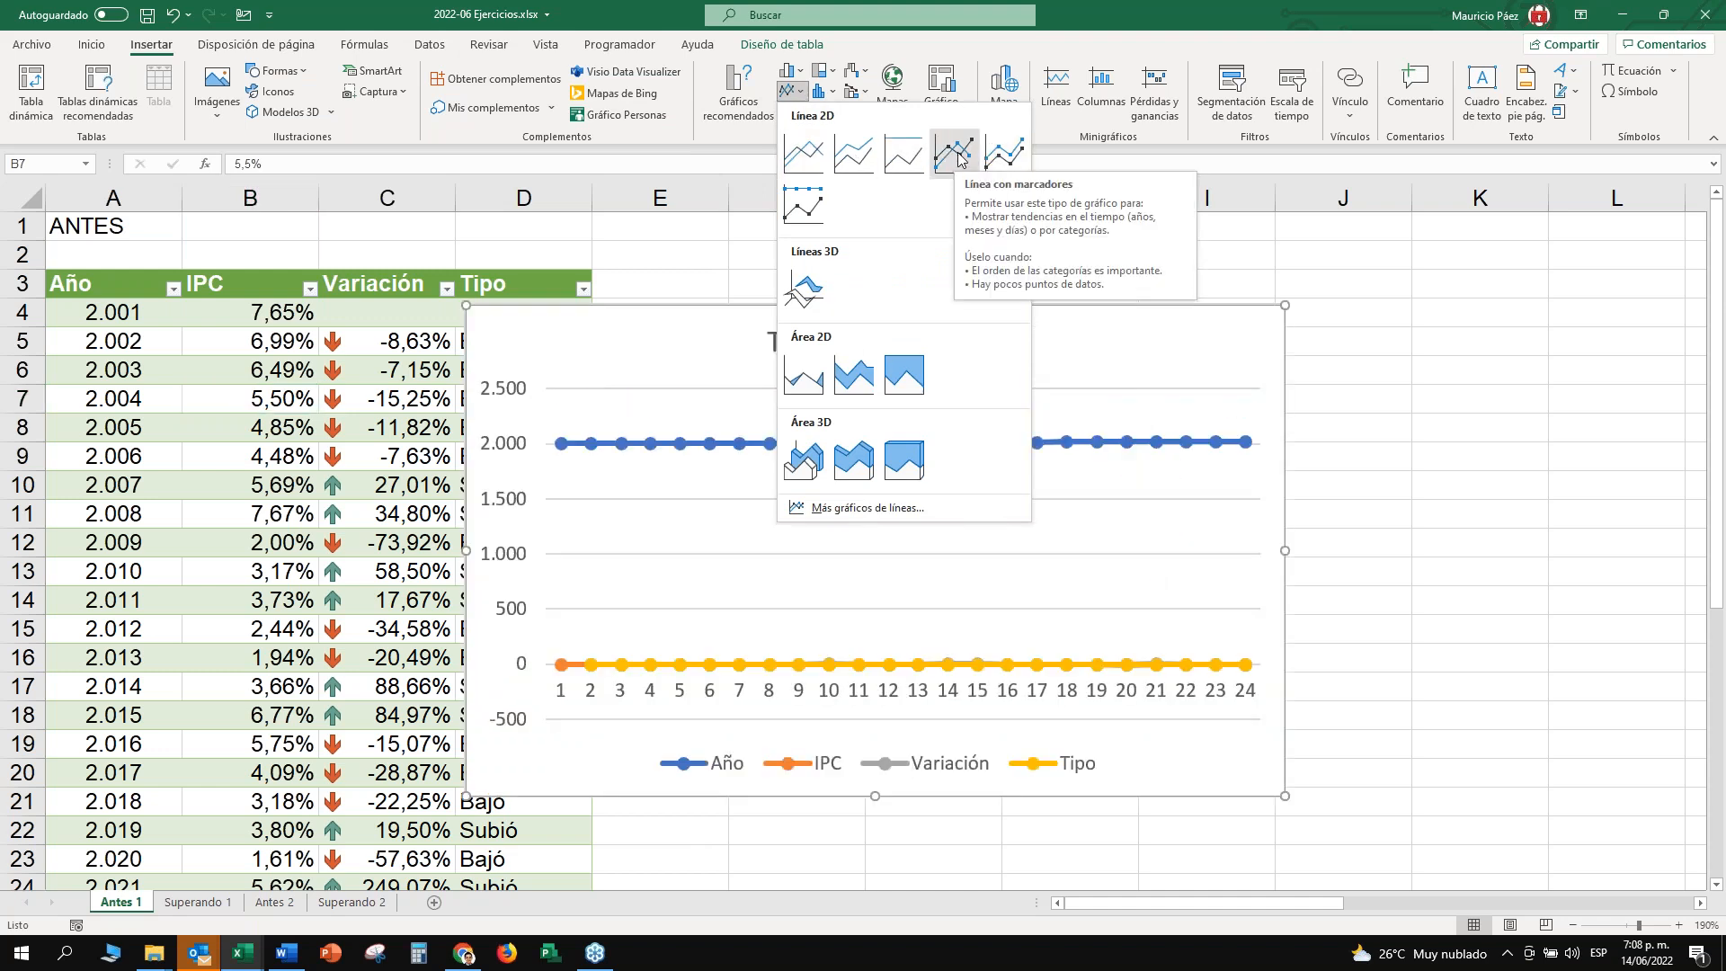
click(958, 155)
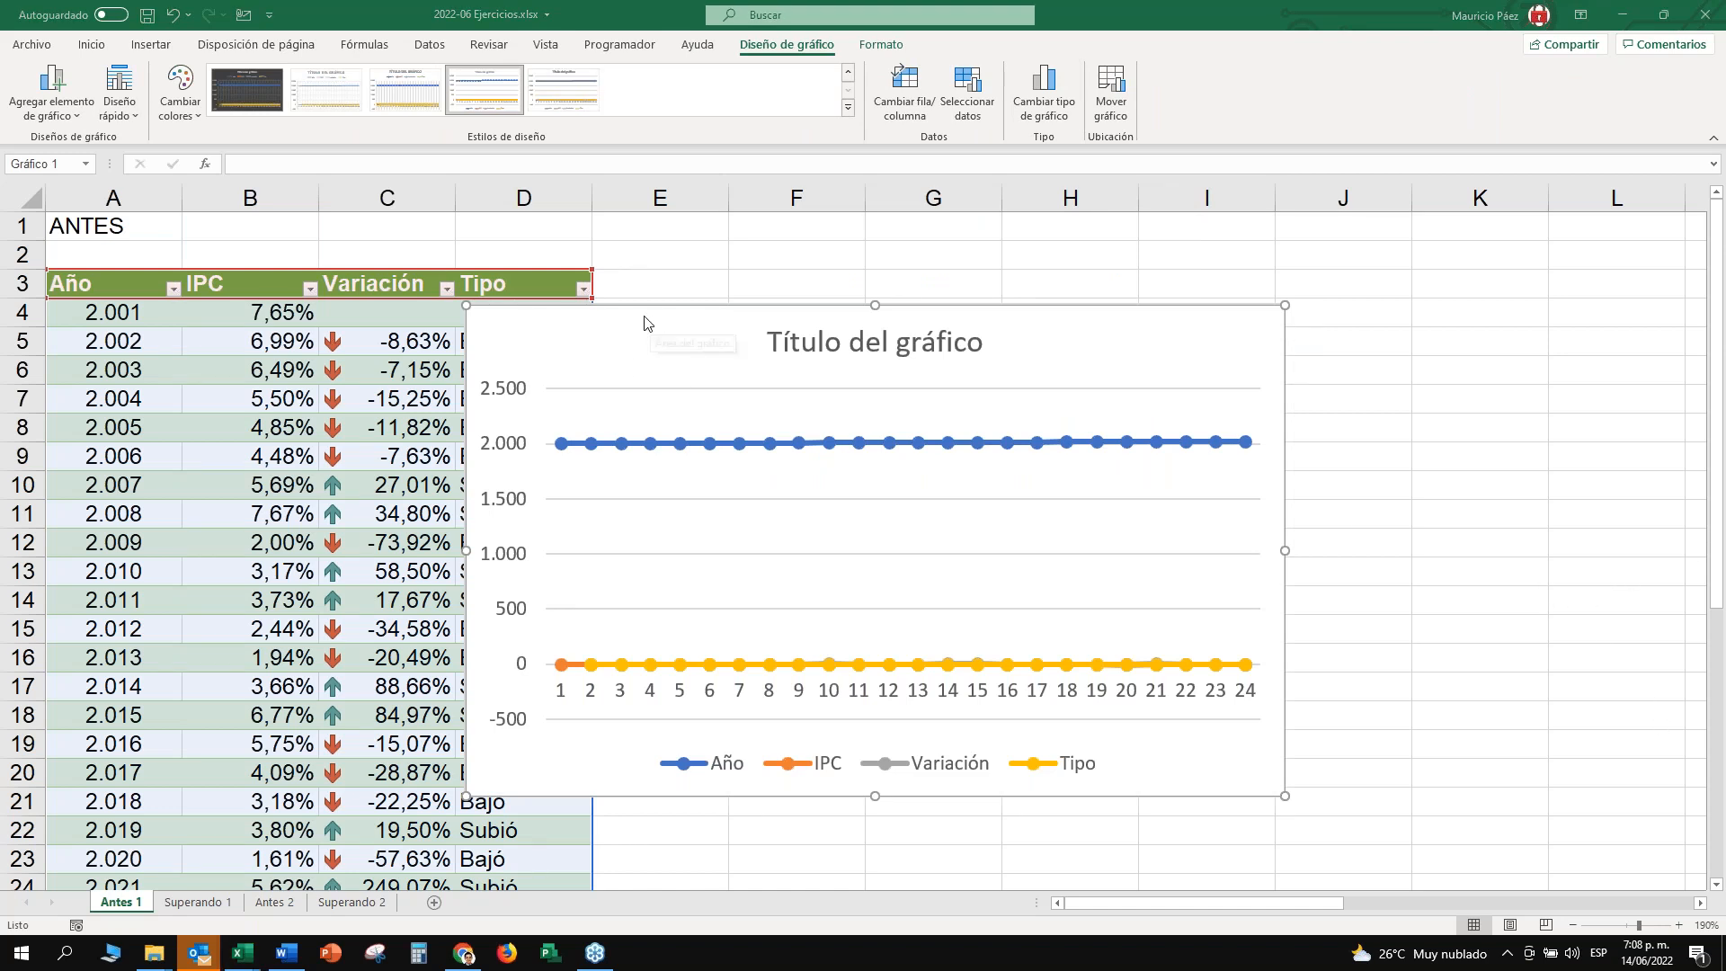
drag(655, 325, 788, 228)
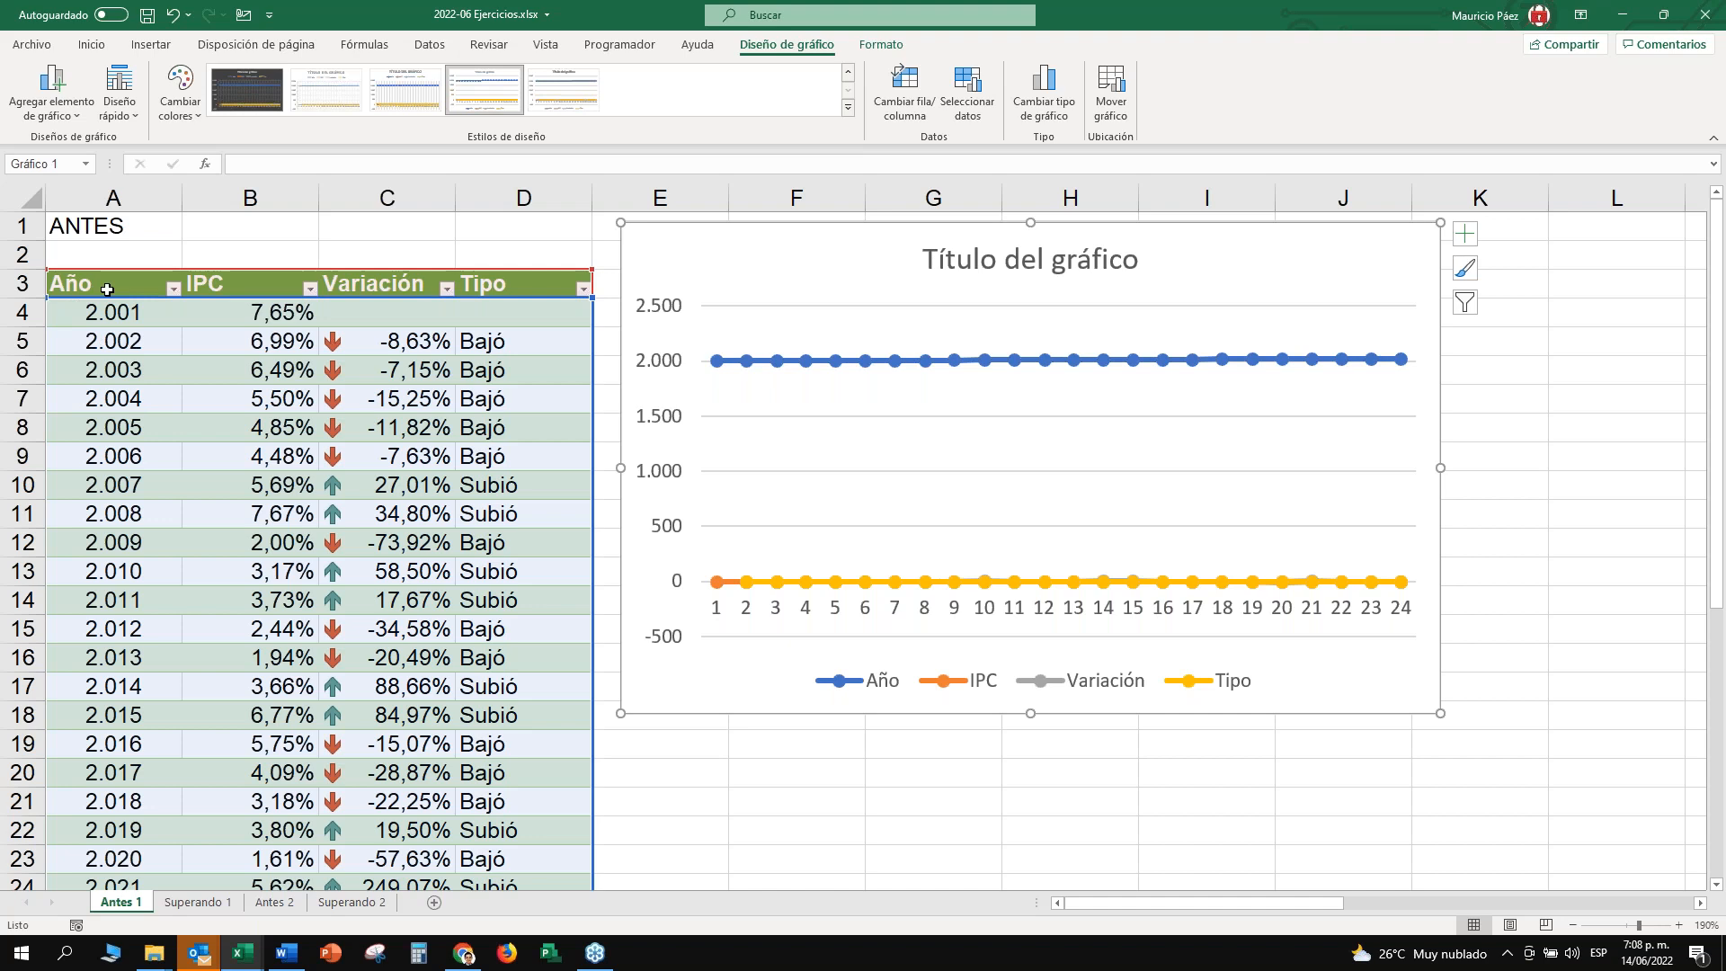
Compare the years in the Año column with the Año series plotted in the line chart.
drag(99, 313, 90, 575)
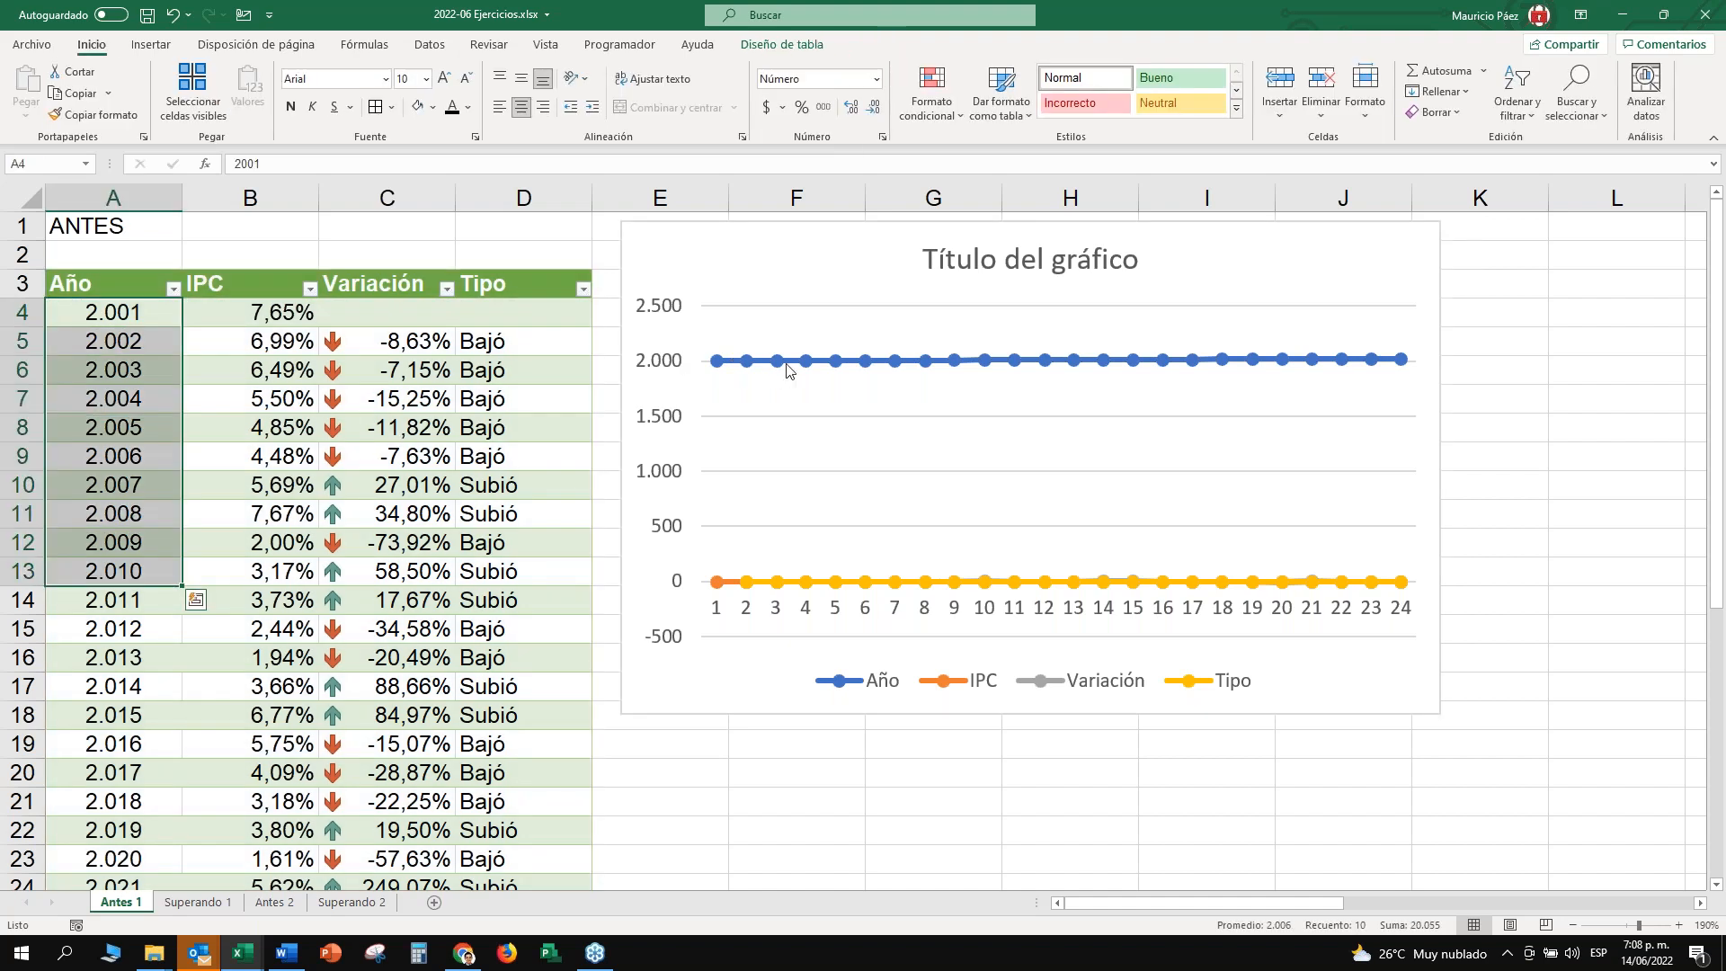
click(971, 361)
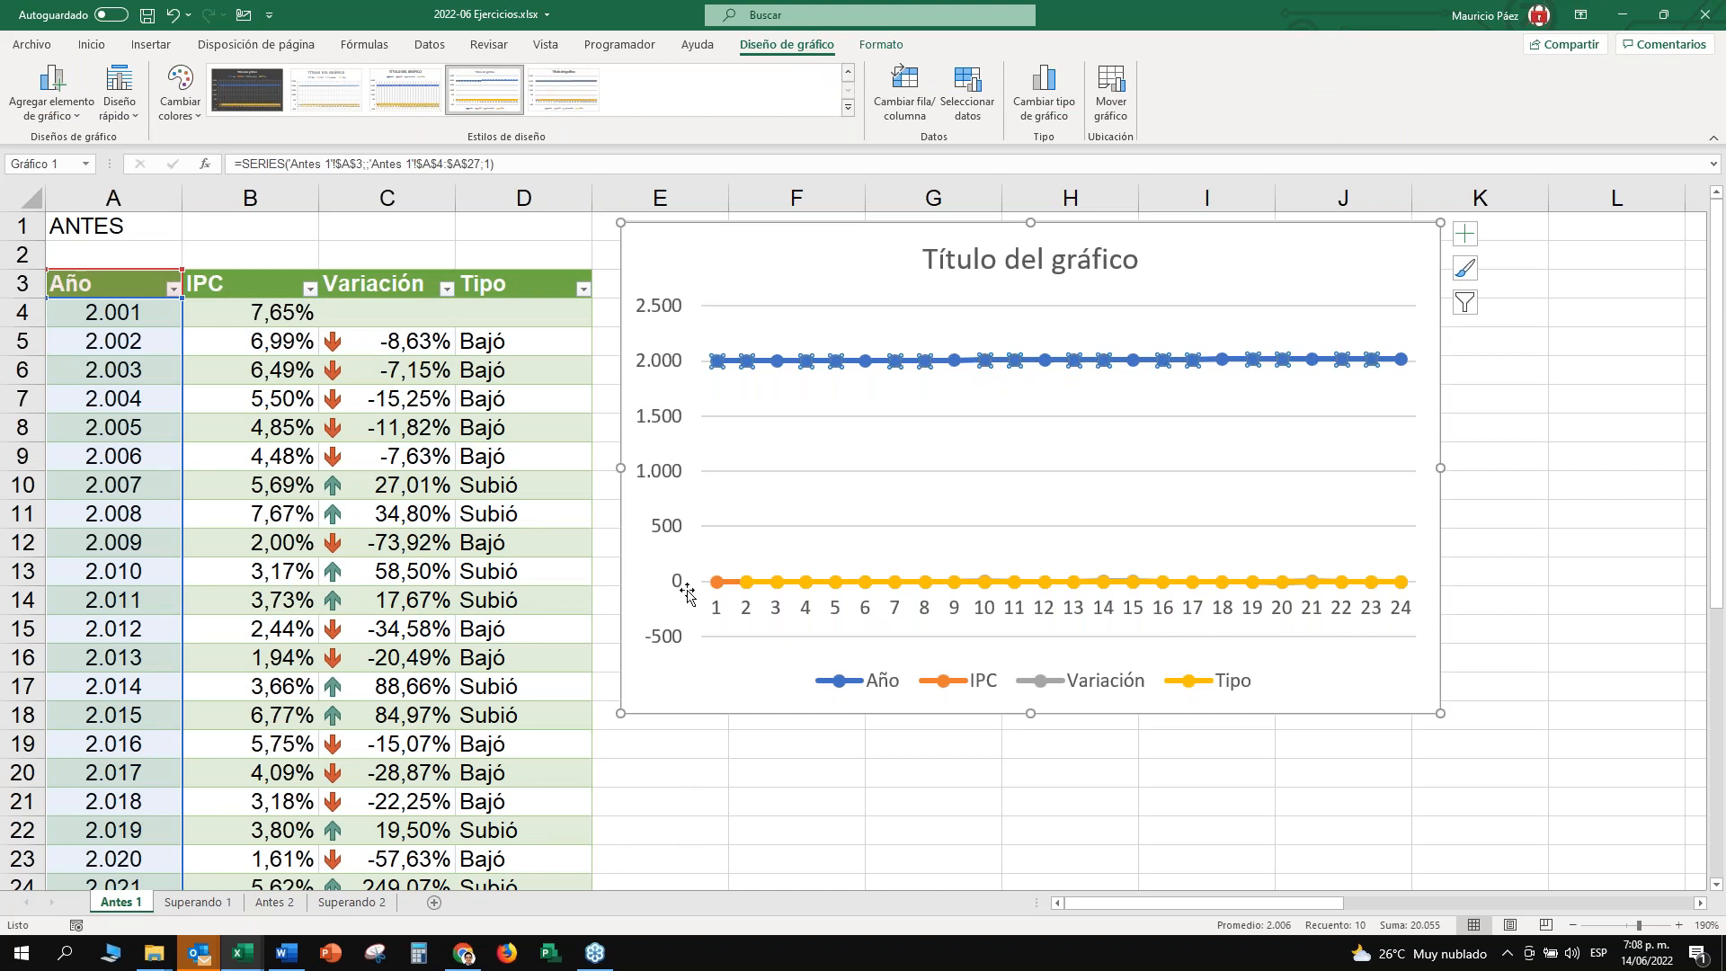
click(775, 252)
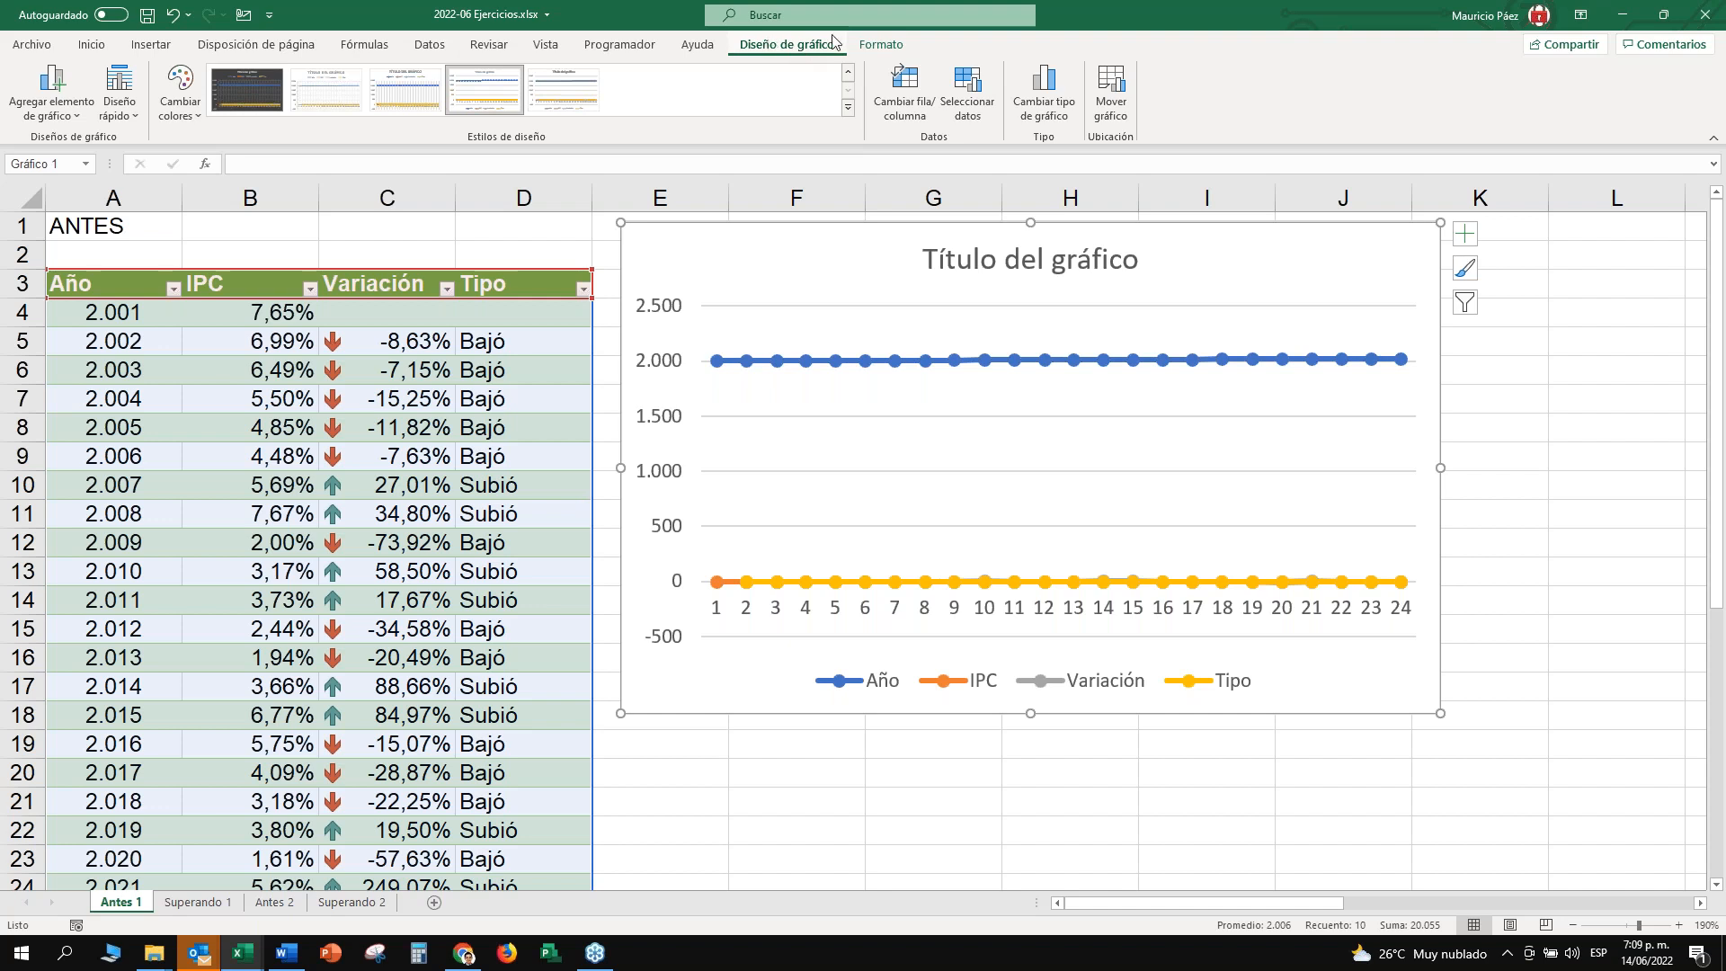
click(537, 223)
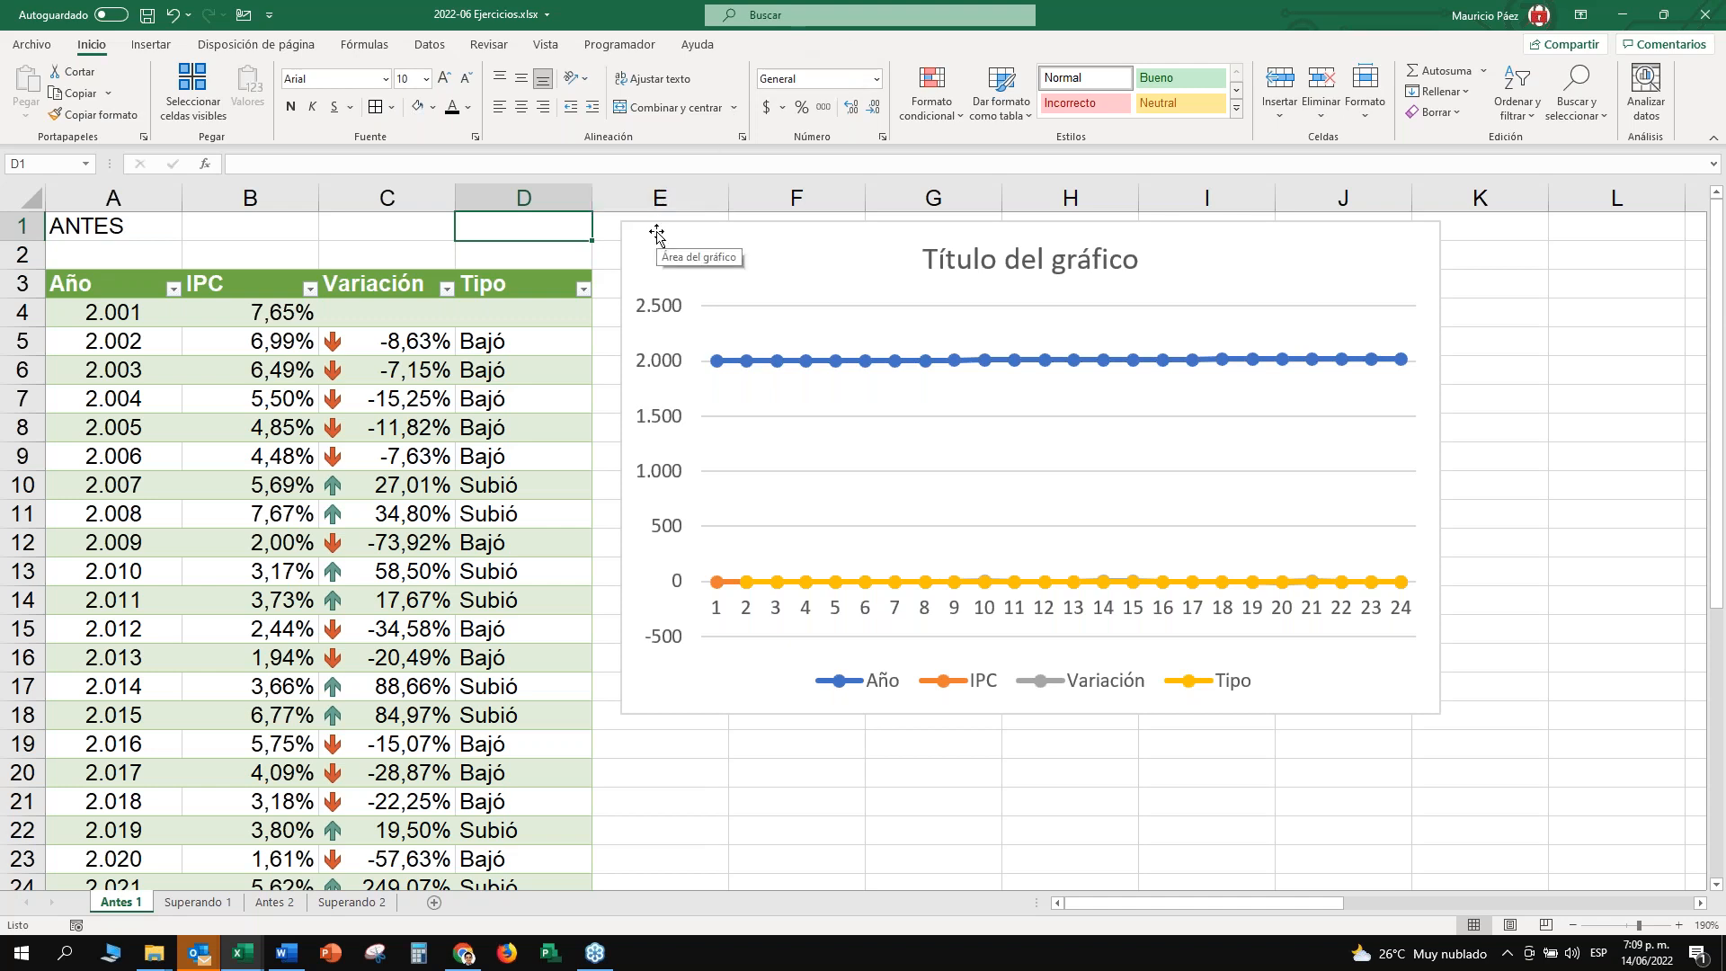
click(530, 283)
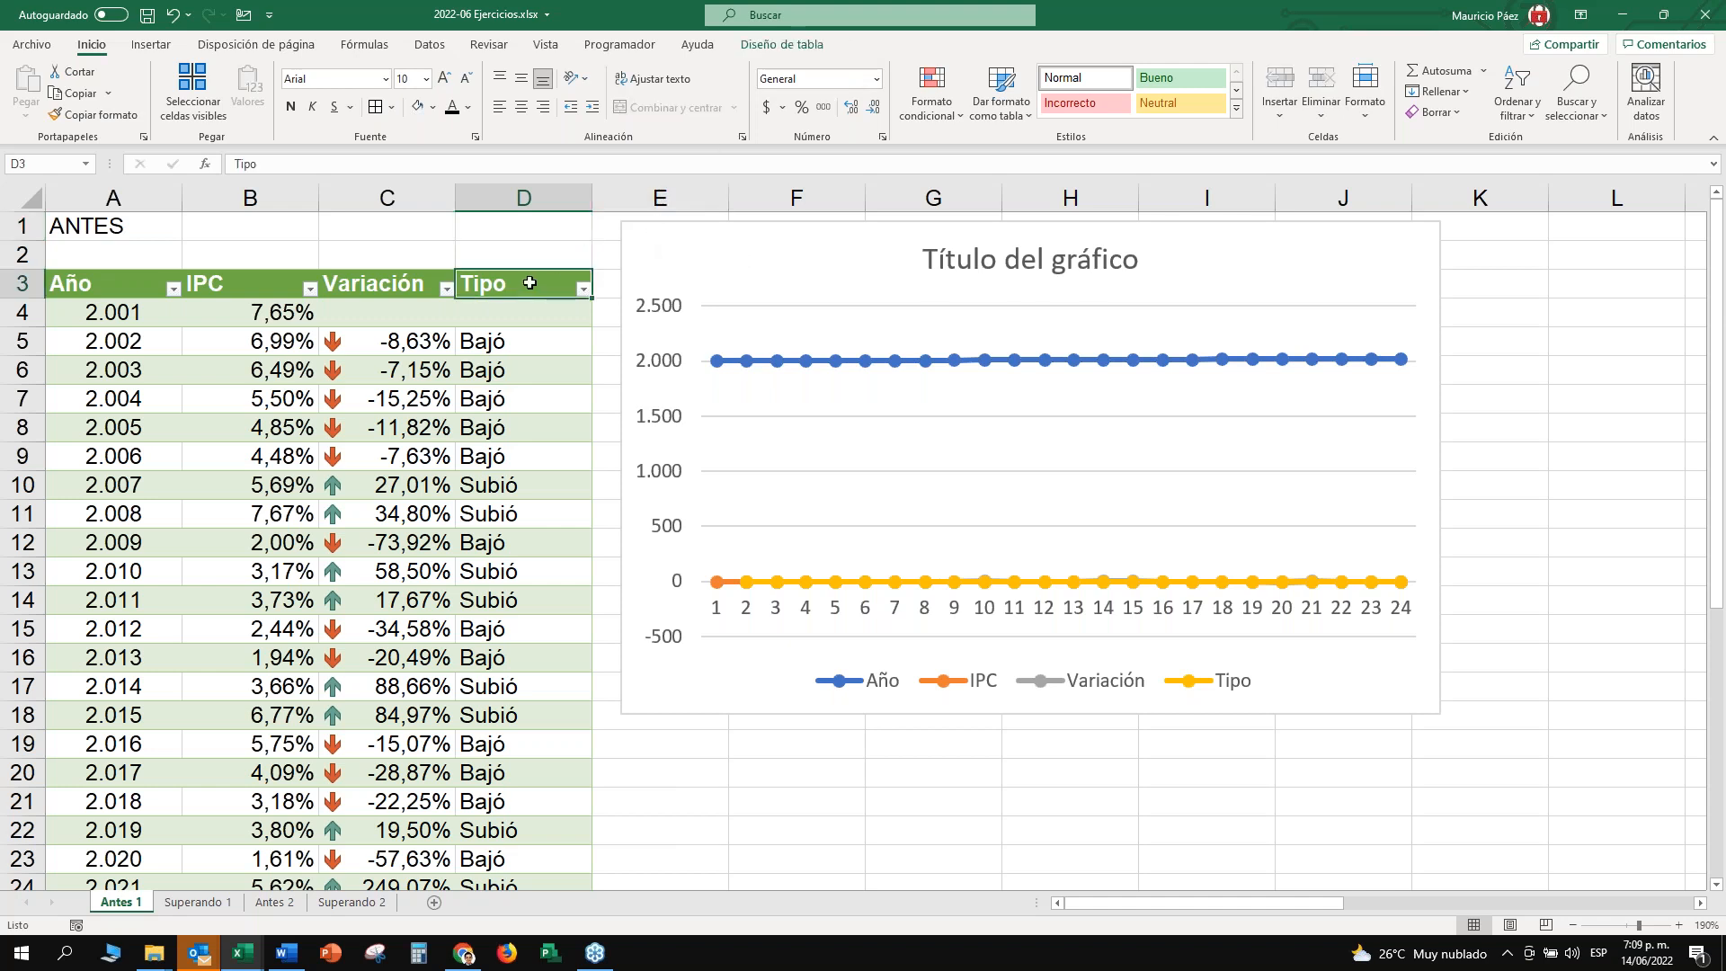
Remove the Año series from the line chart's data source.
click(705, 232)
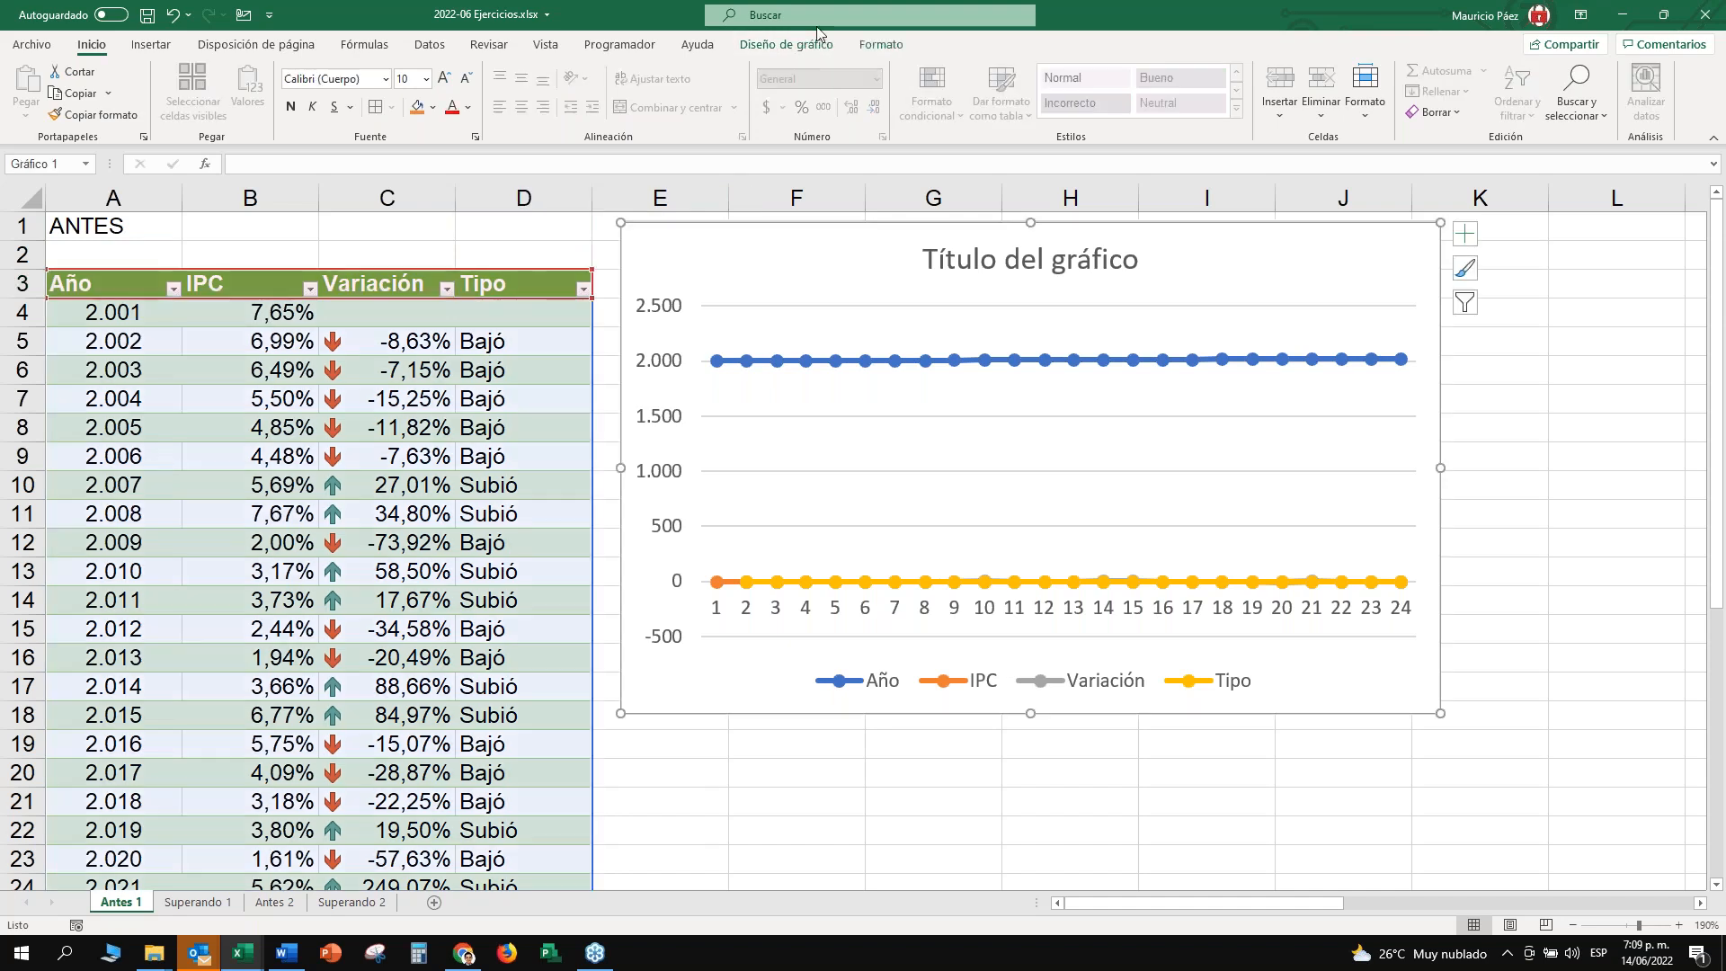
click(791, 45)
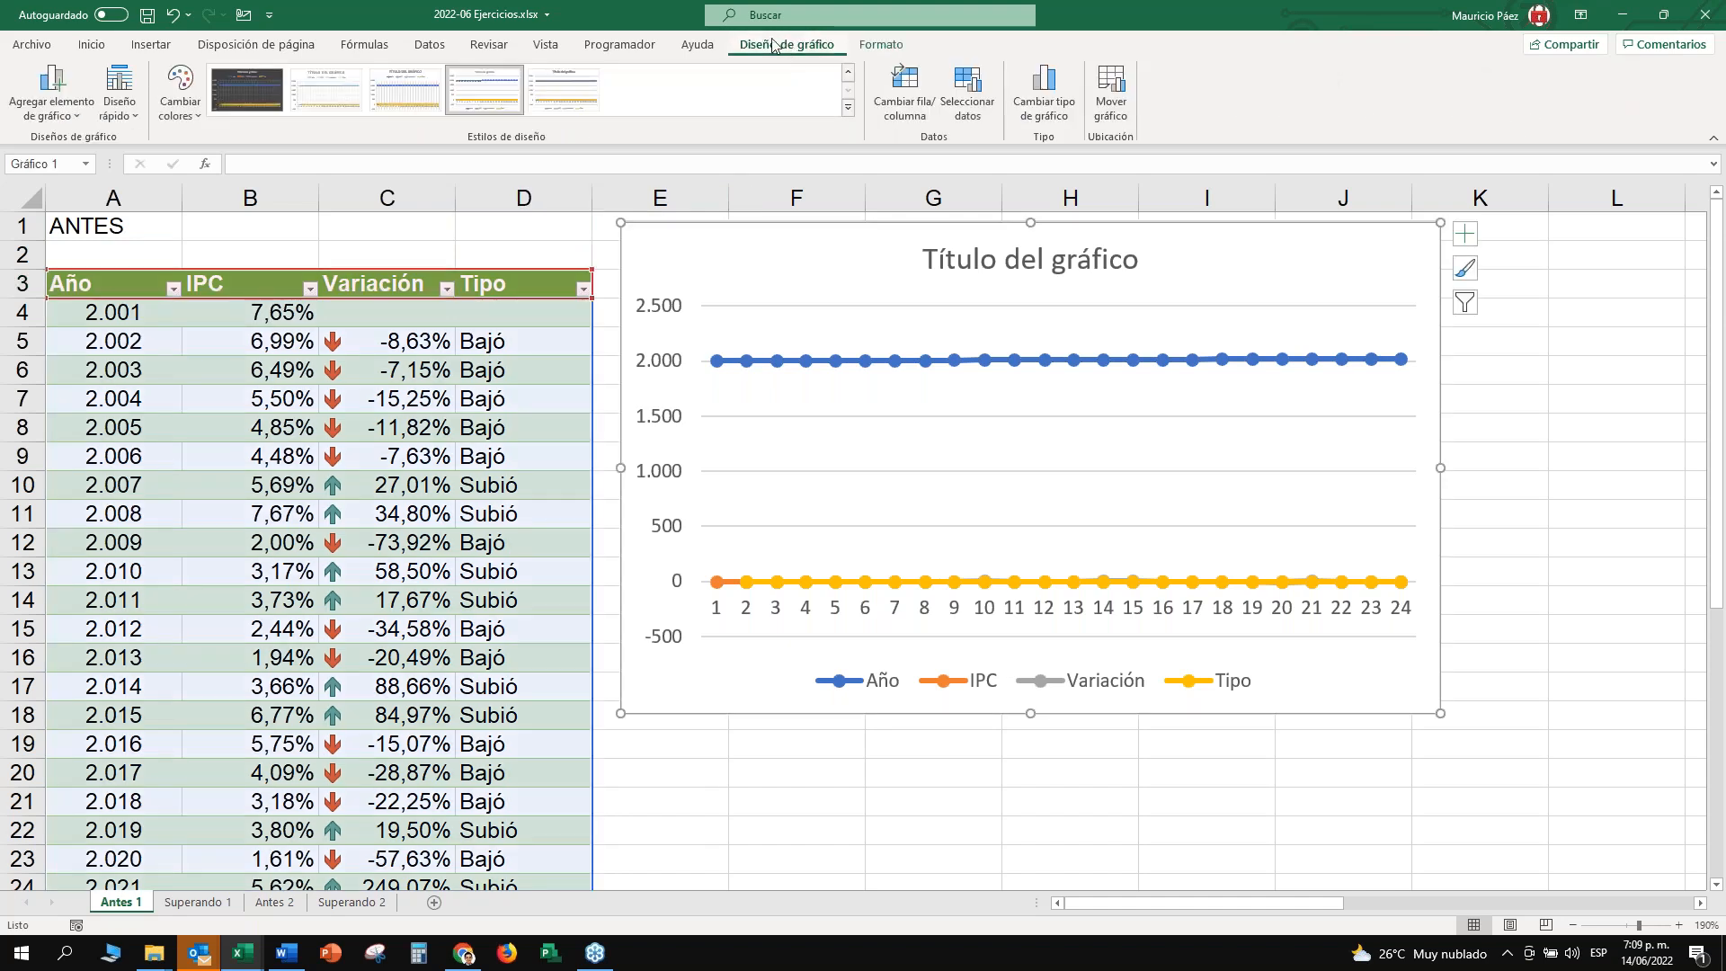
click(956, 111)
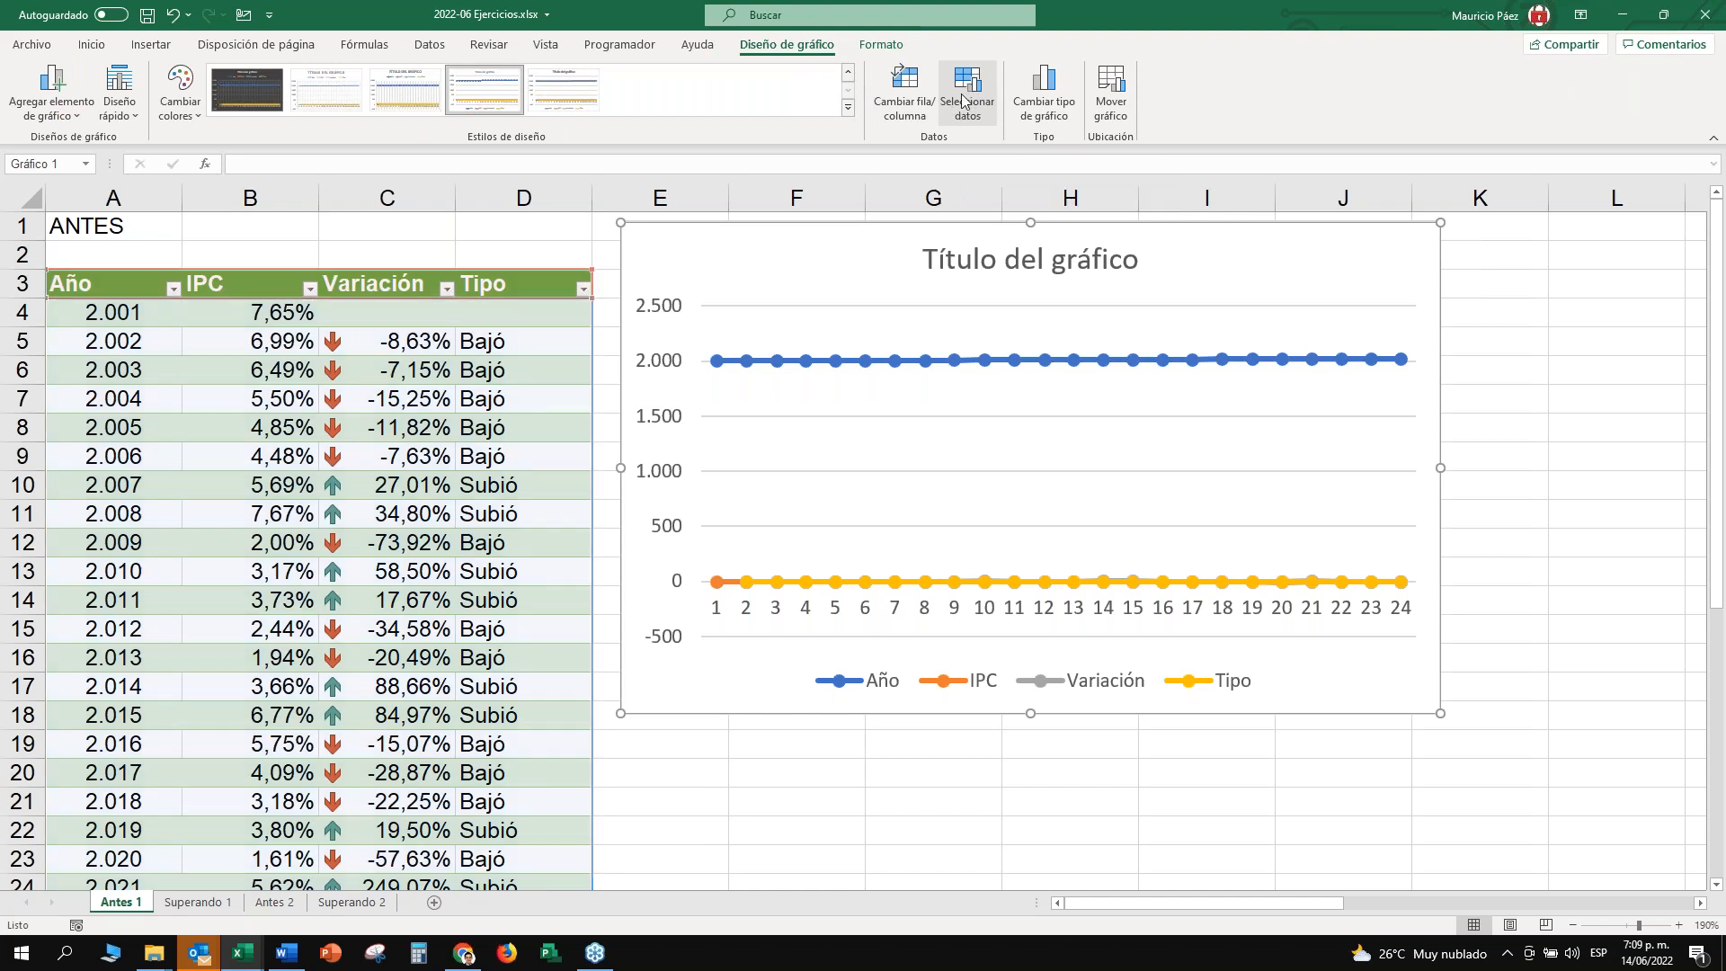
drag(998, 226, 1065, 261)
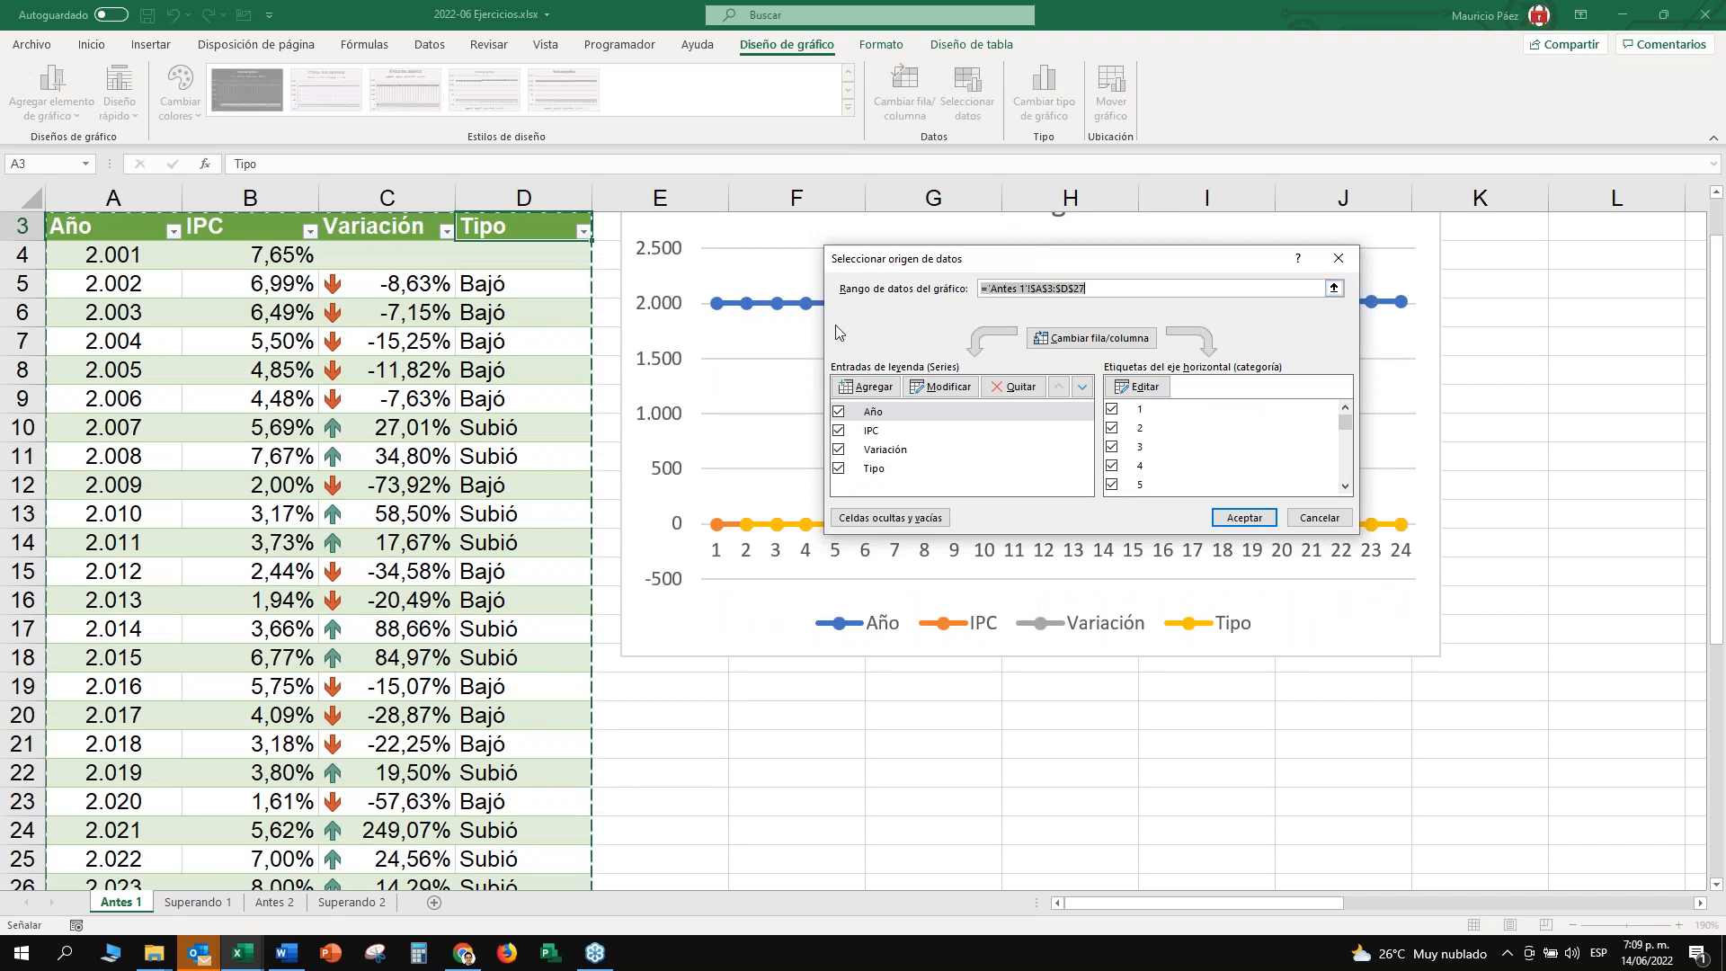
click(907, 410)
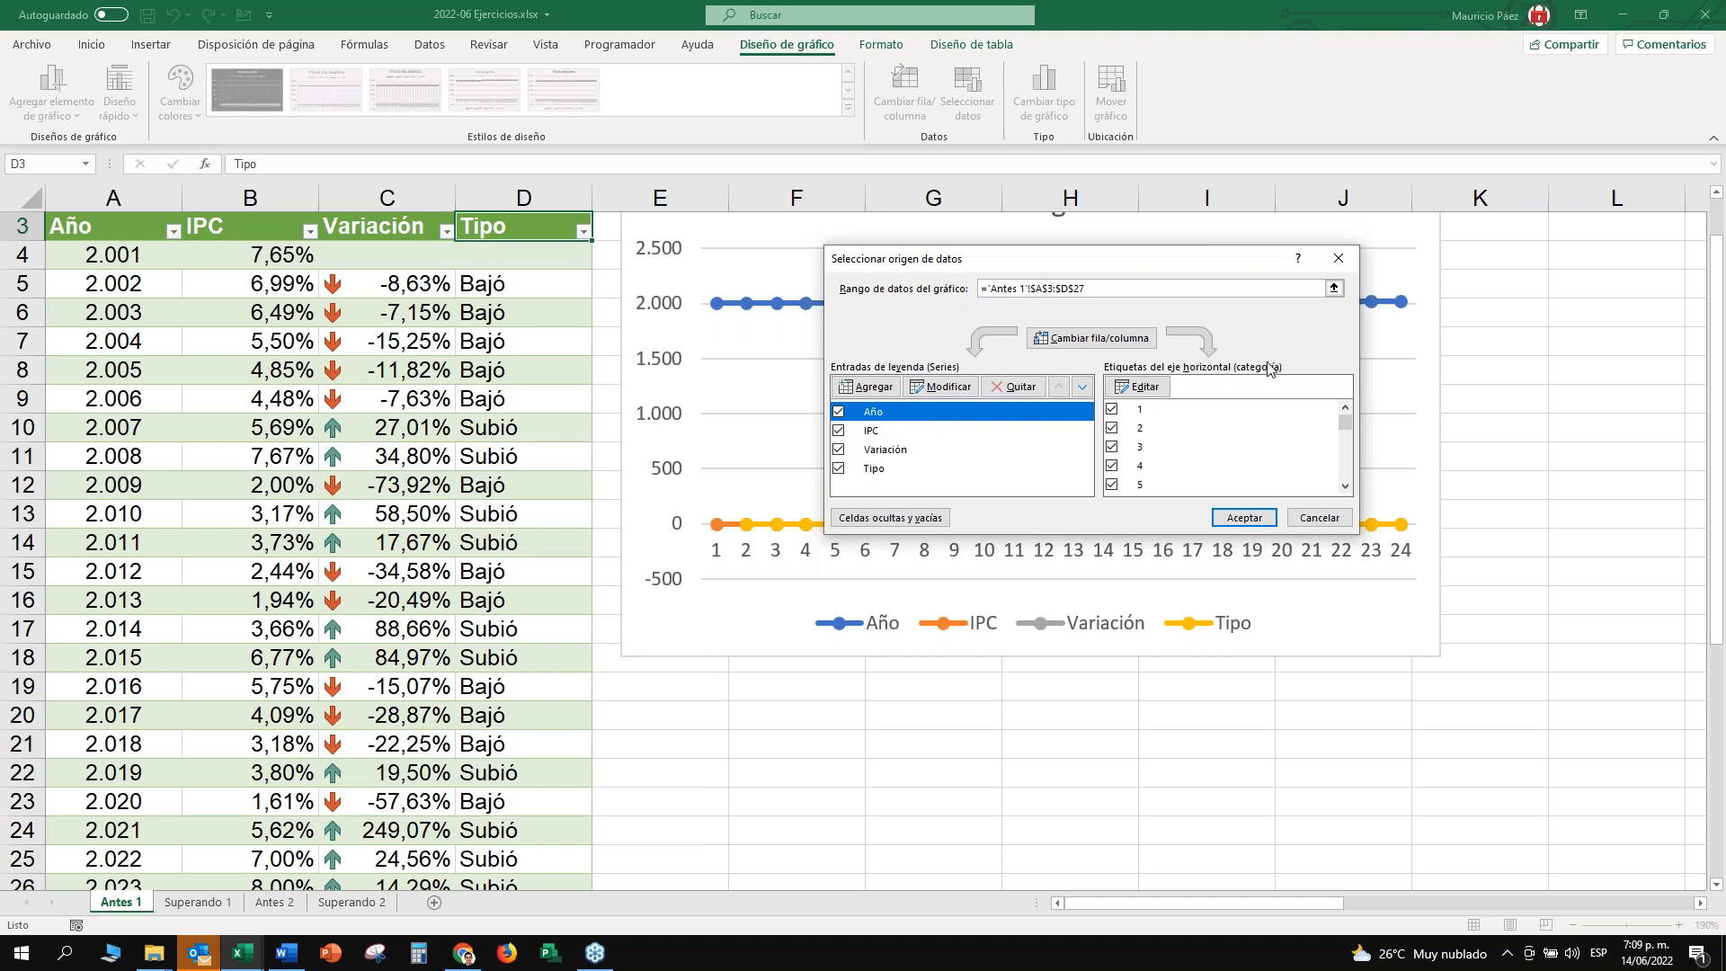
click(1011, 394)
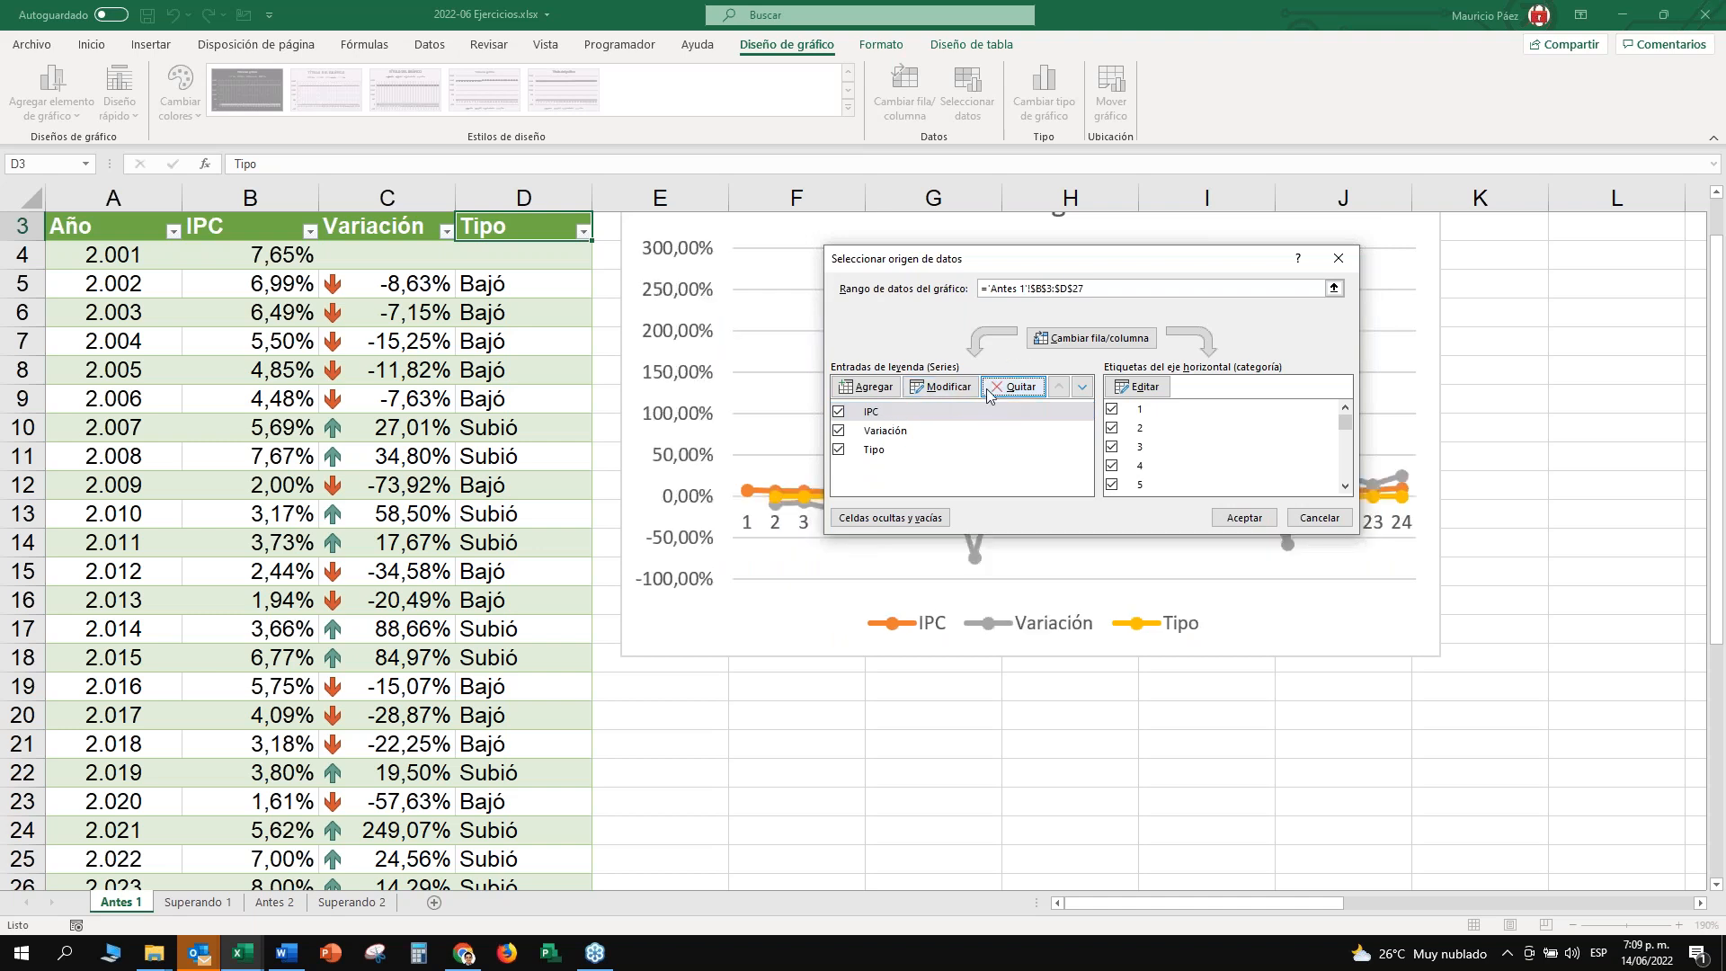
Set the chart's horizontal axis labels to the years in range A4:A27 of sheet Antes 1.
click(1143, 392)
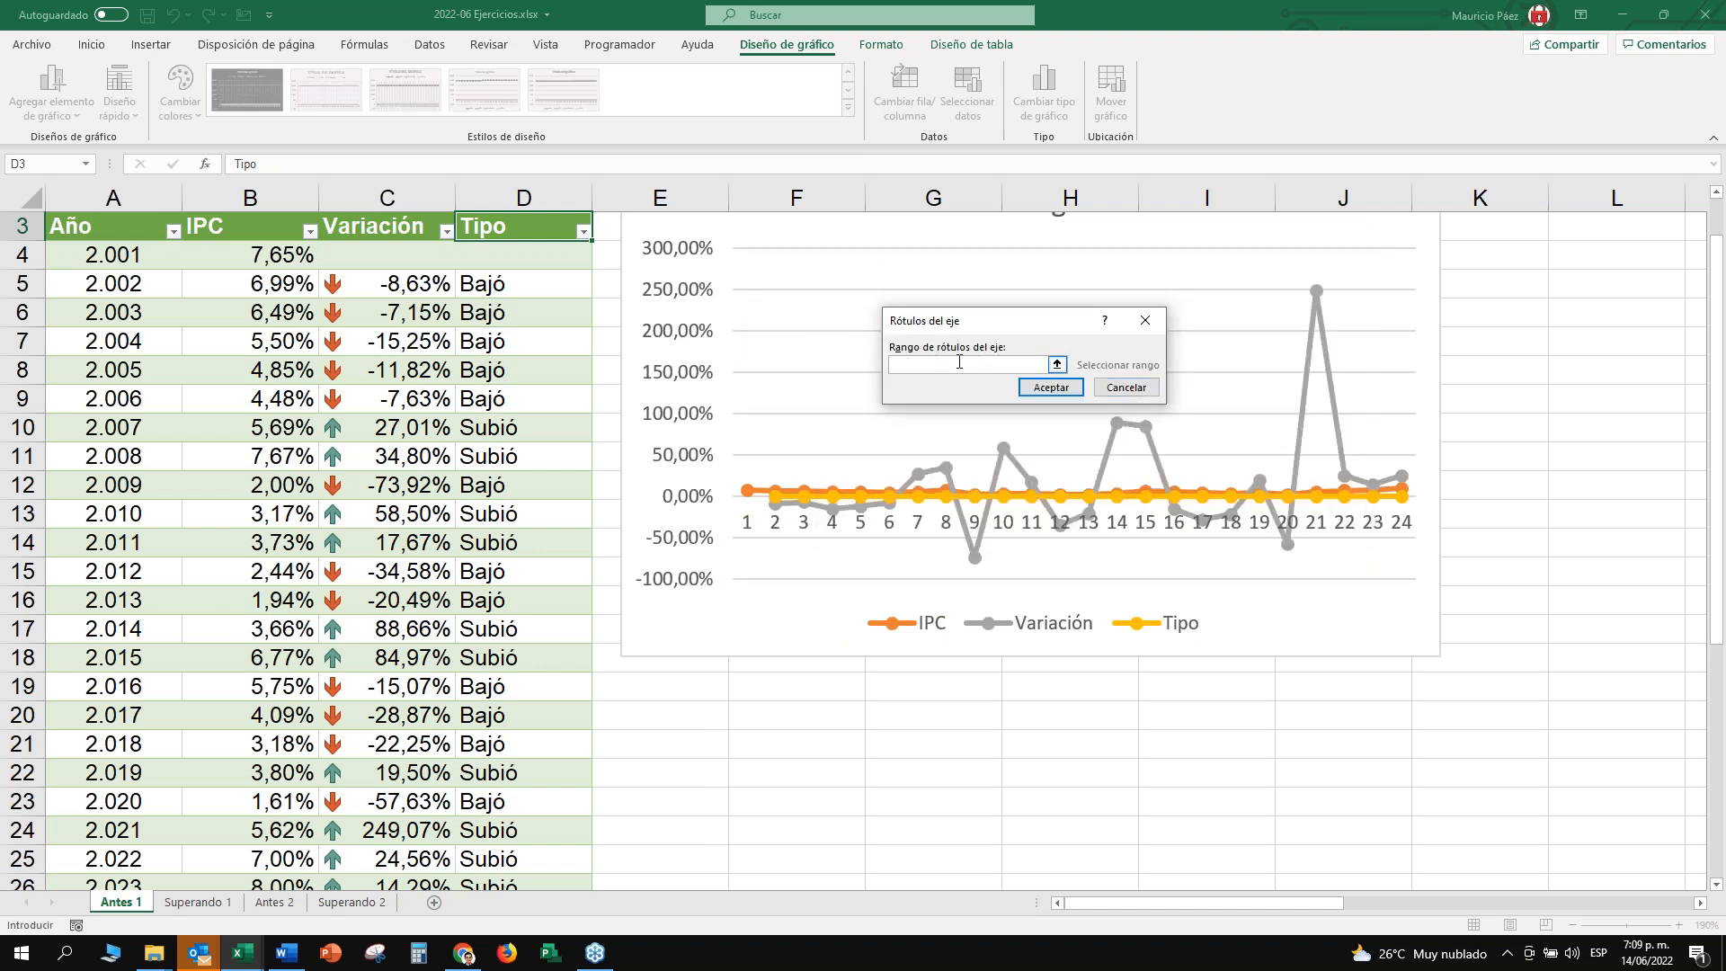
click(117, 214)
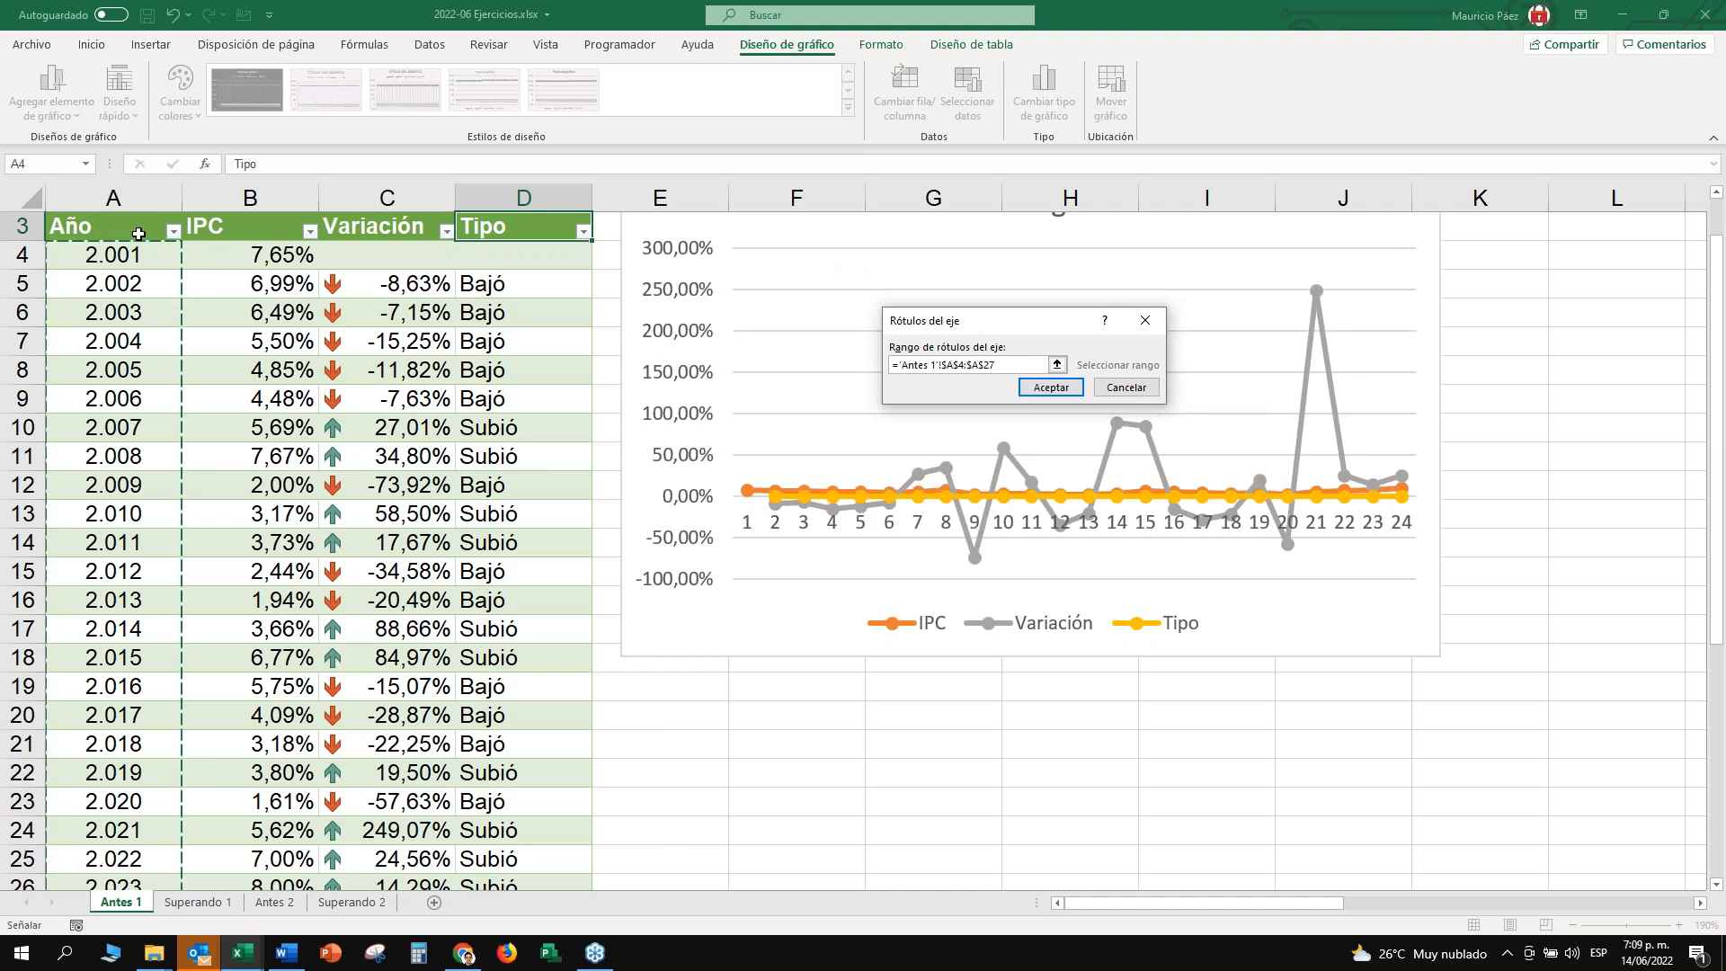
drag(134, 258, 138, 360)
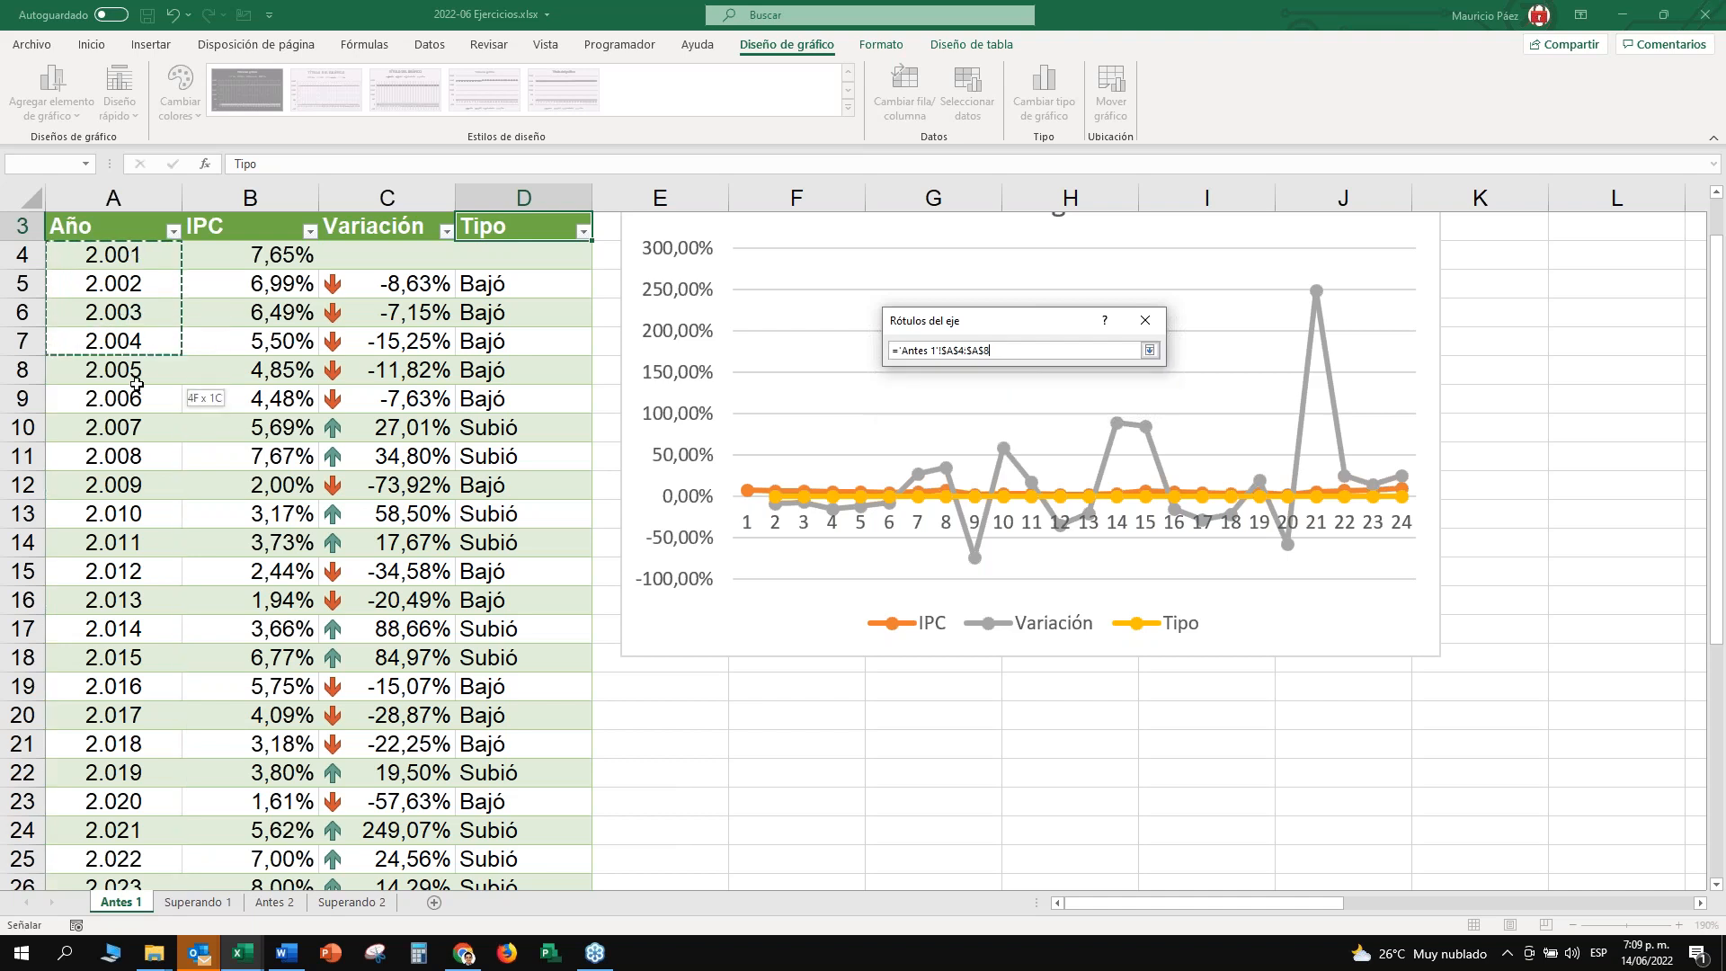
drag(155, 891, 142, 801)
scroll(256, 519, up, 2)
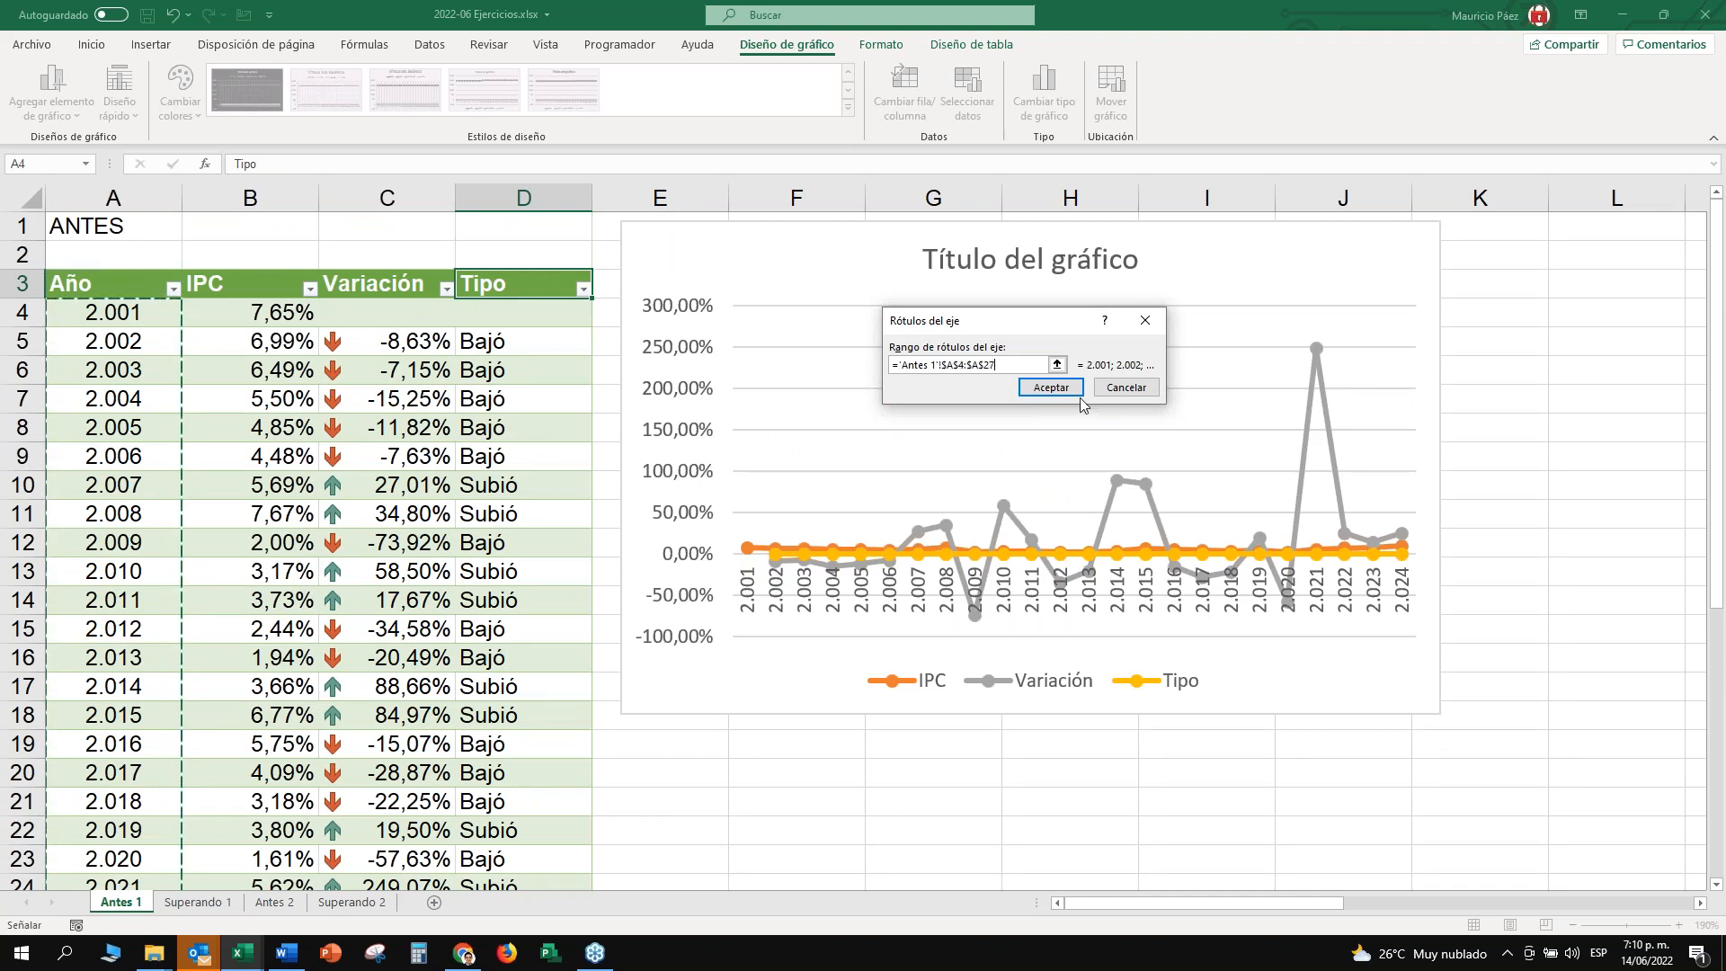
Apply 'Antes 1'!$A$4:$A$27 as the chart's horizontal axis label range and accept the data source settings.
click(1054, 388)
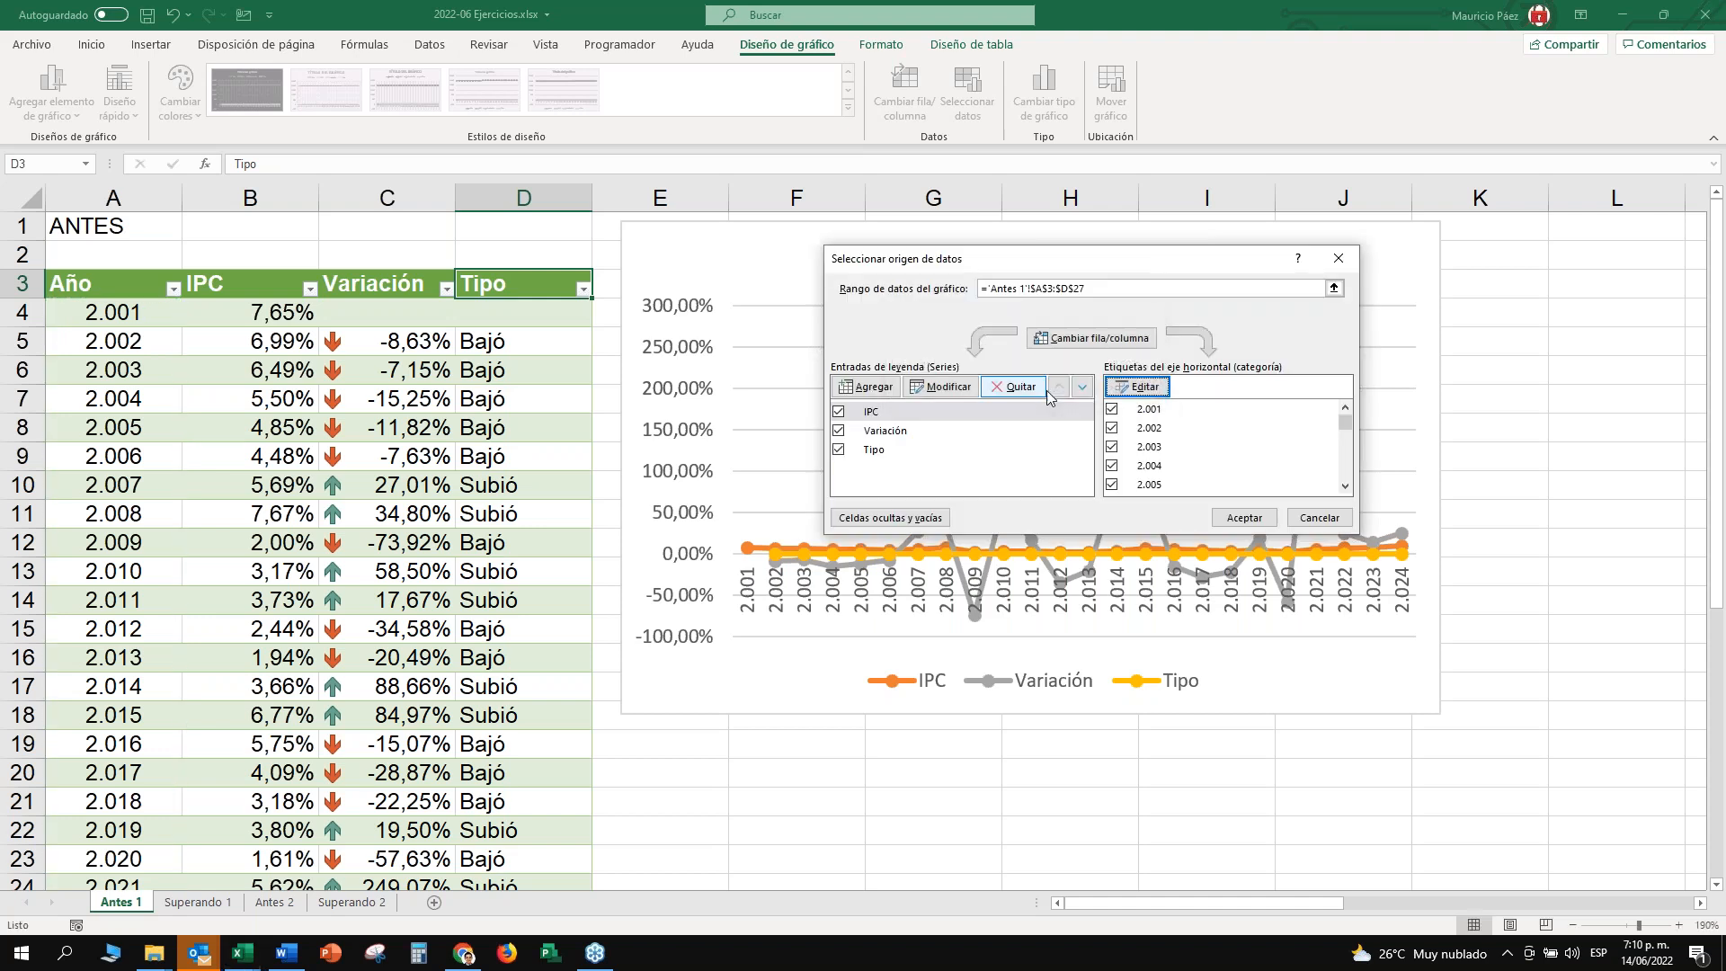
click(1245, 518)
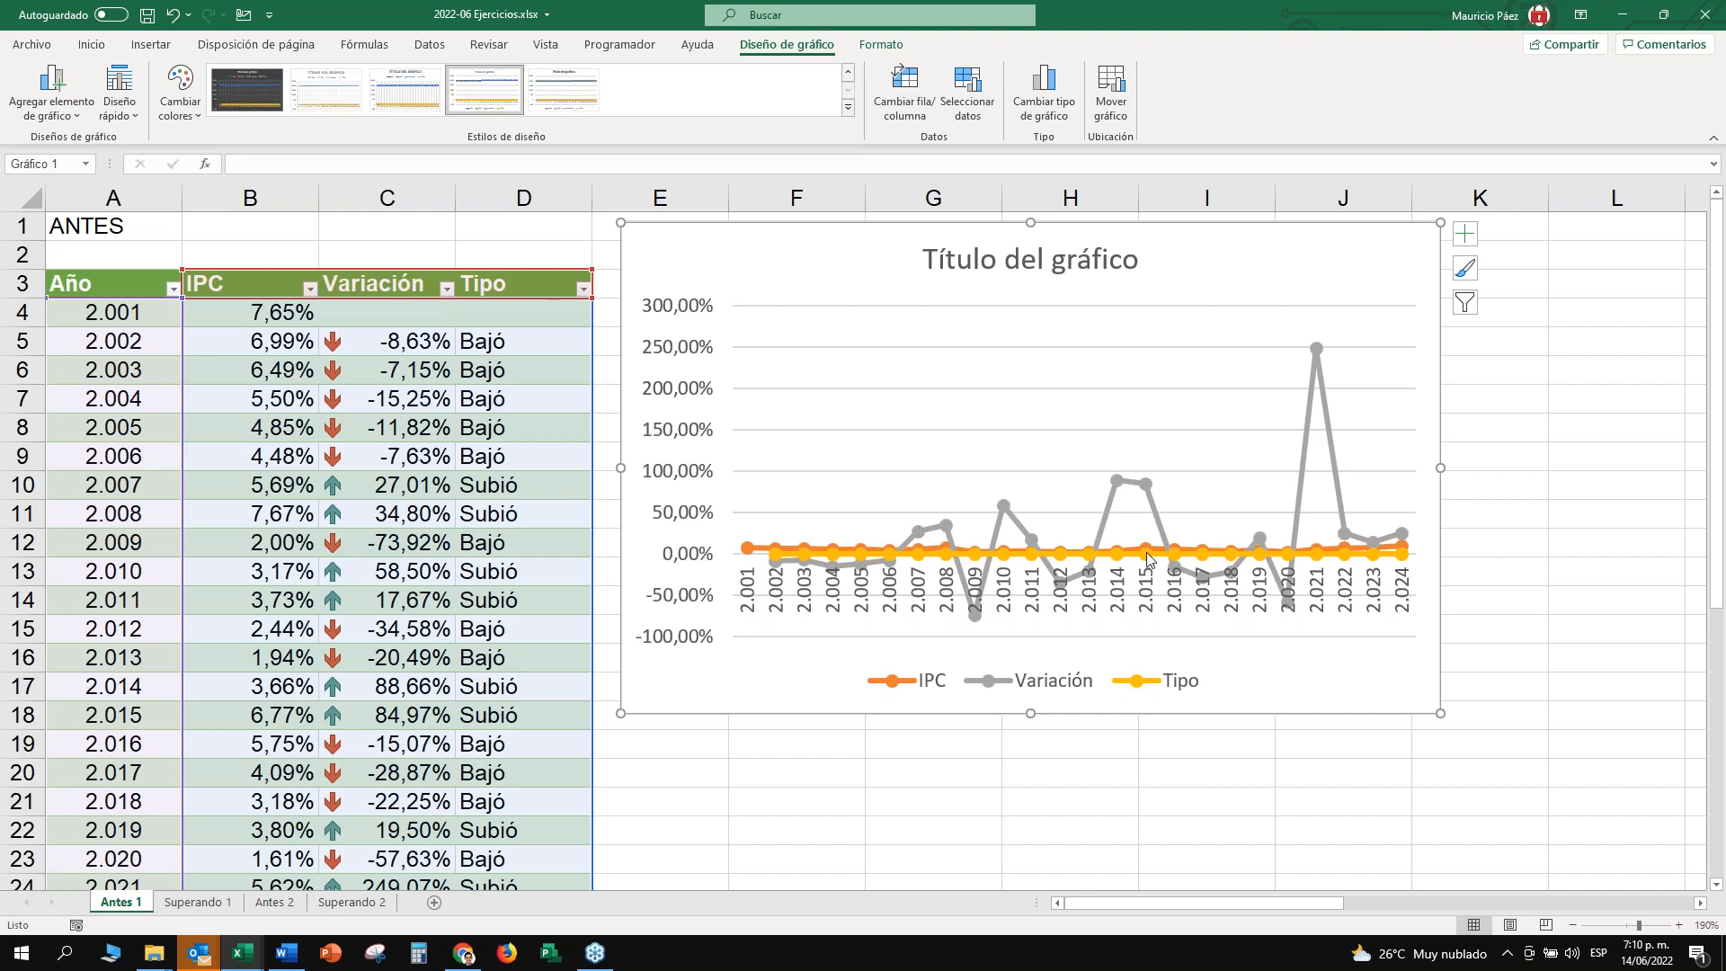
mouse_move(1143, 556)
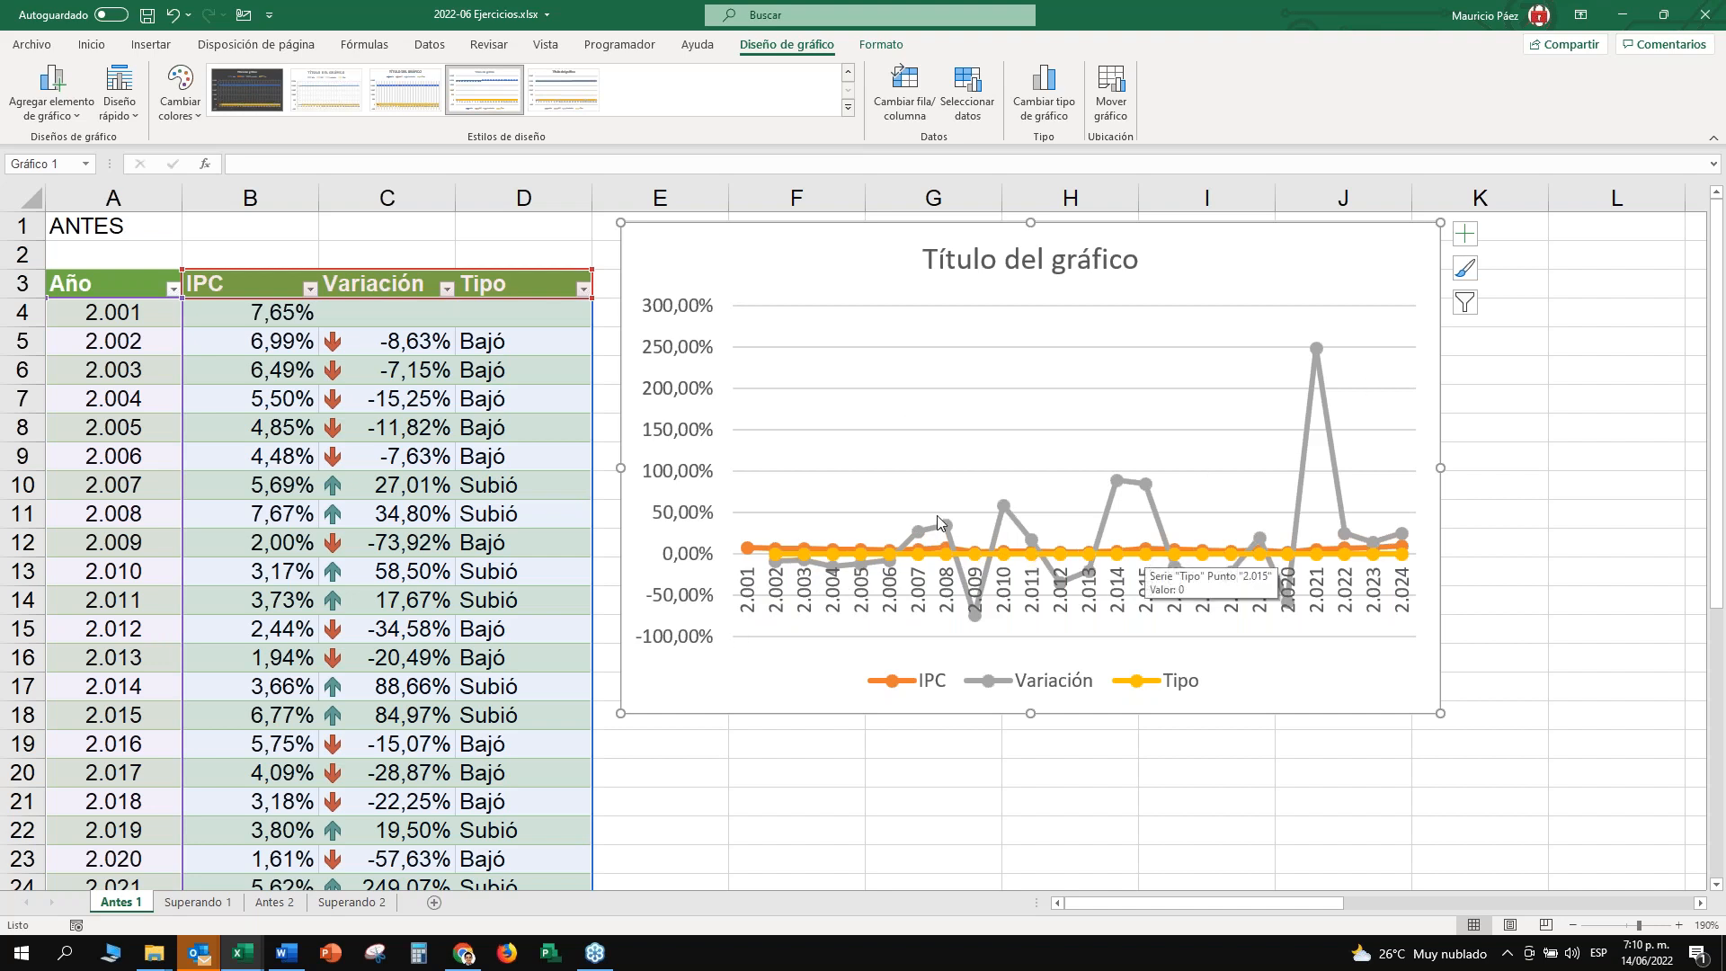
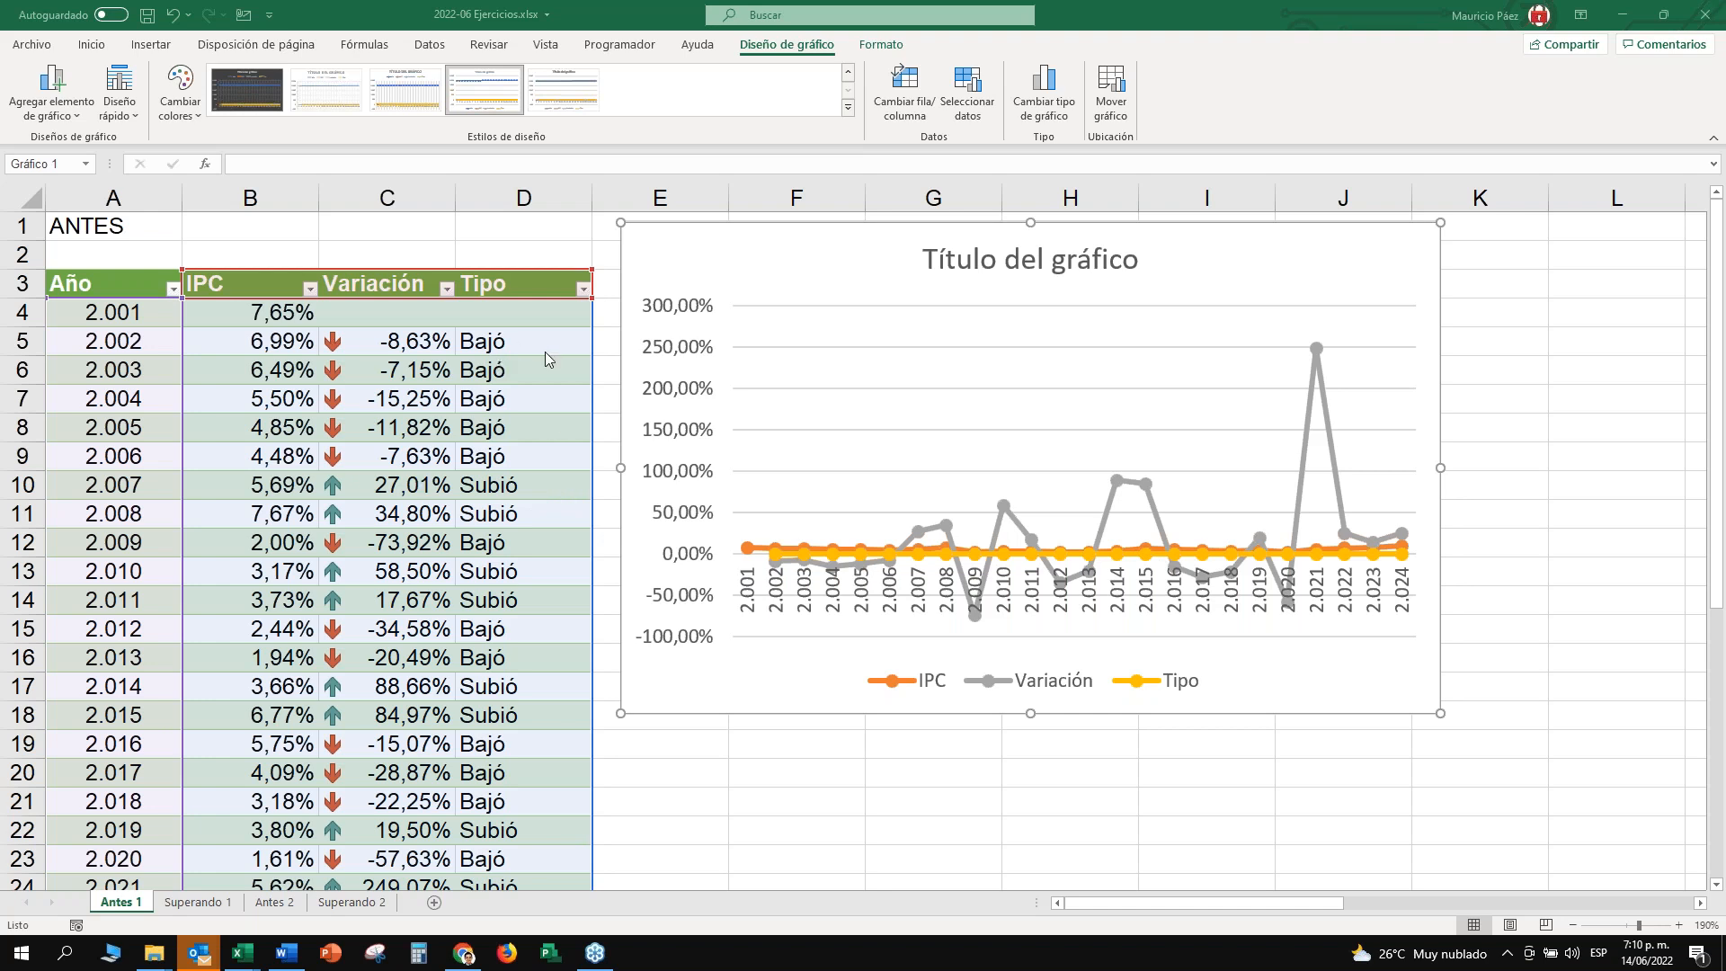
Try shrinking the chart's data range from its lower end at row 27 to exclude the Tipo column, and undo it.
scroll(547, 454, down, 3)
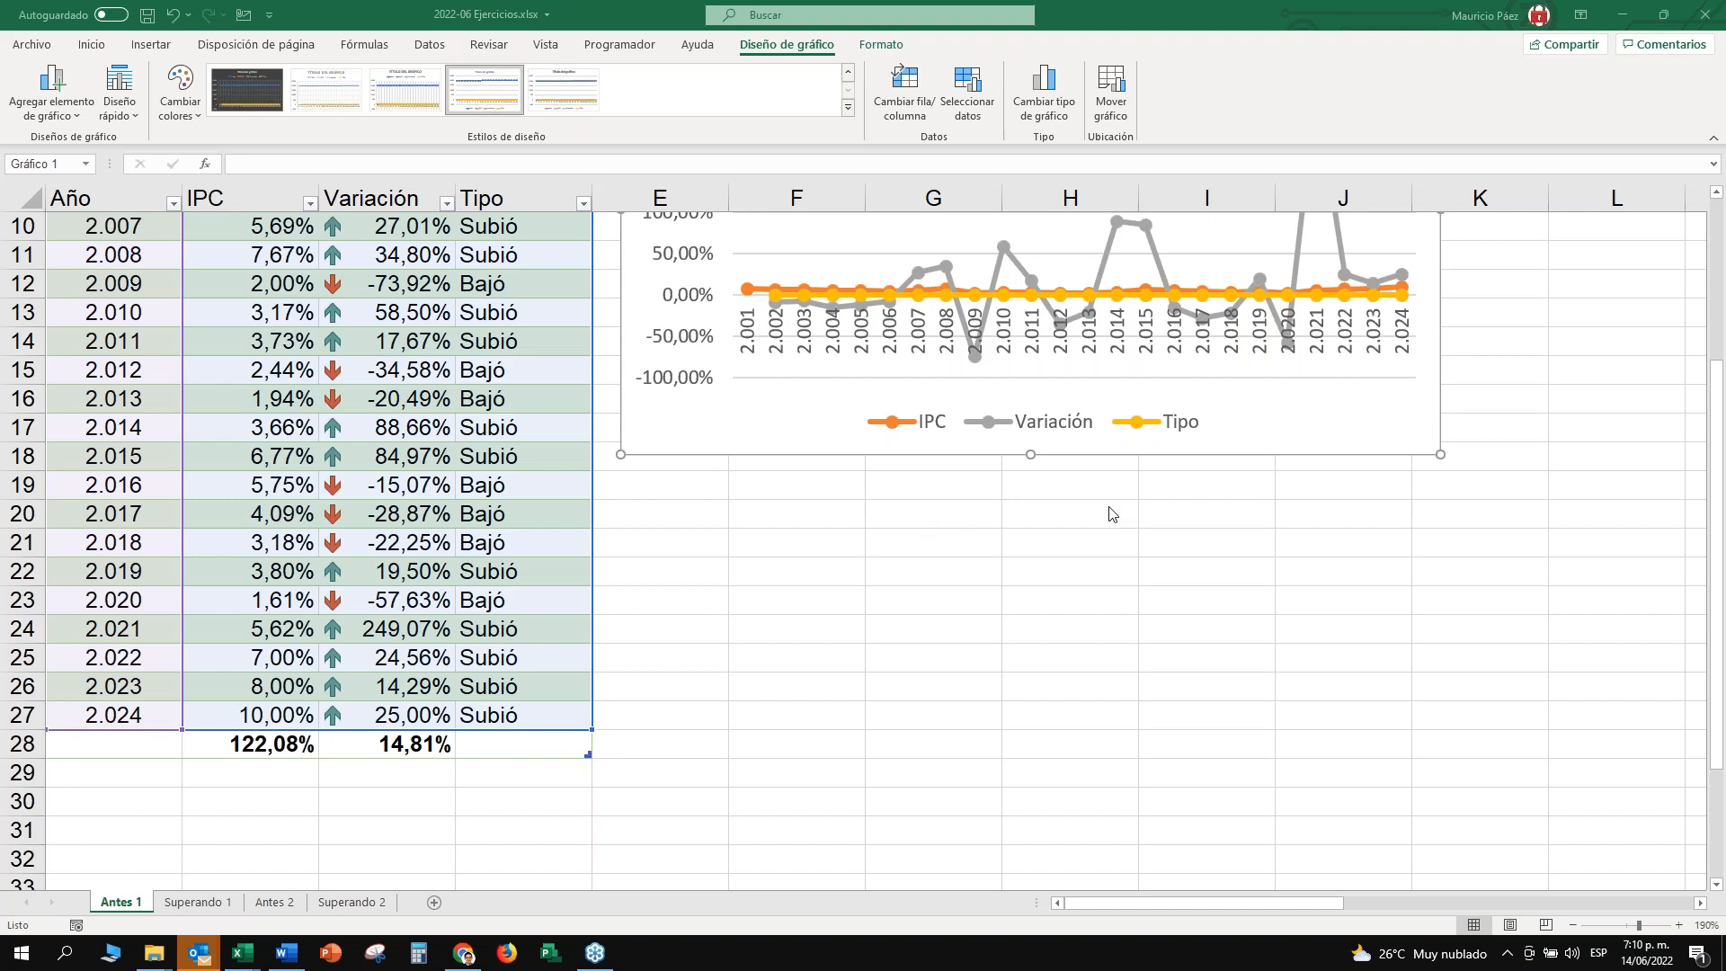
scroll(1113, 514, up, 2)
scroll(733, 391, up, 1)
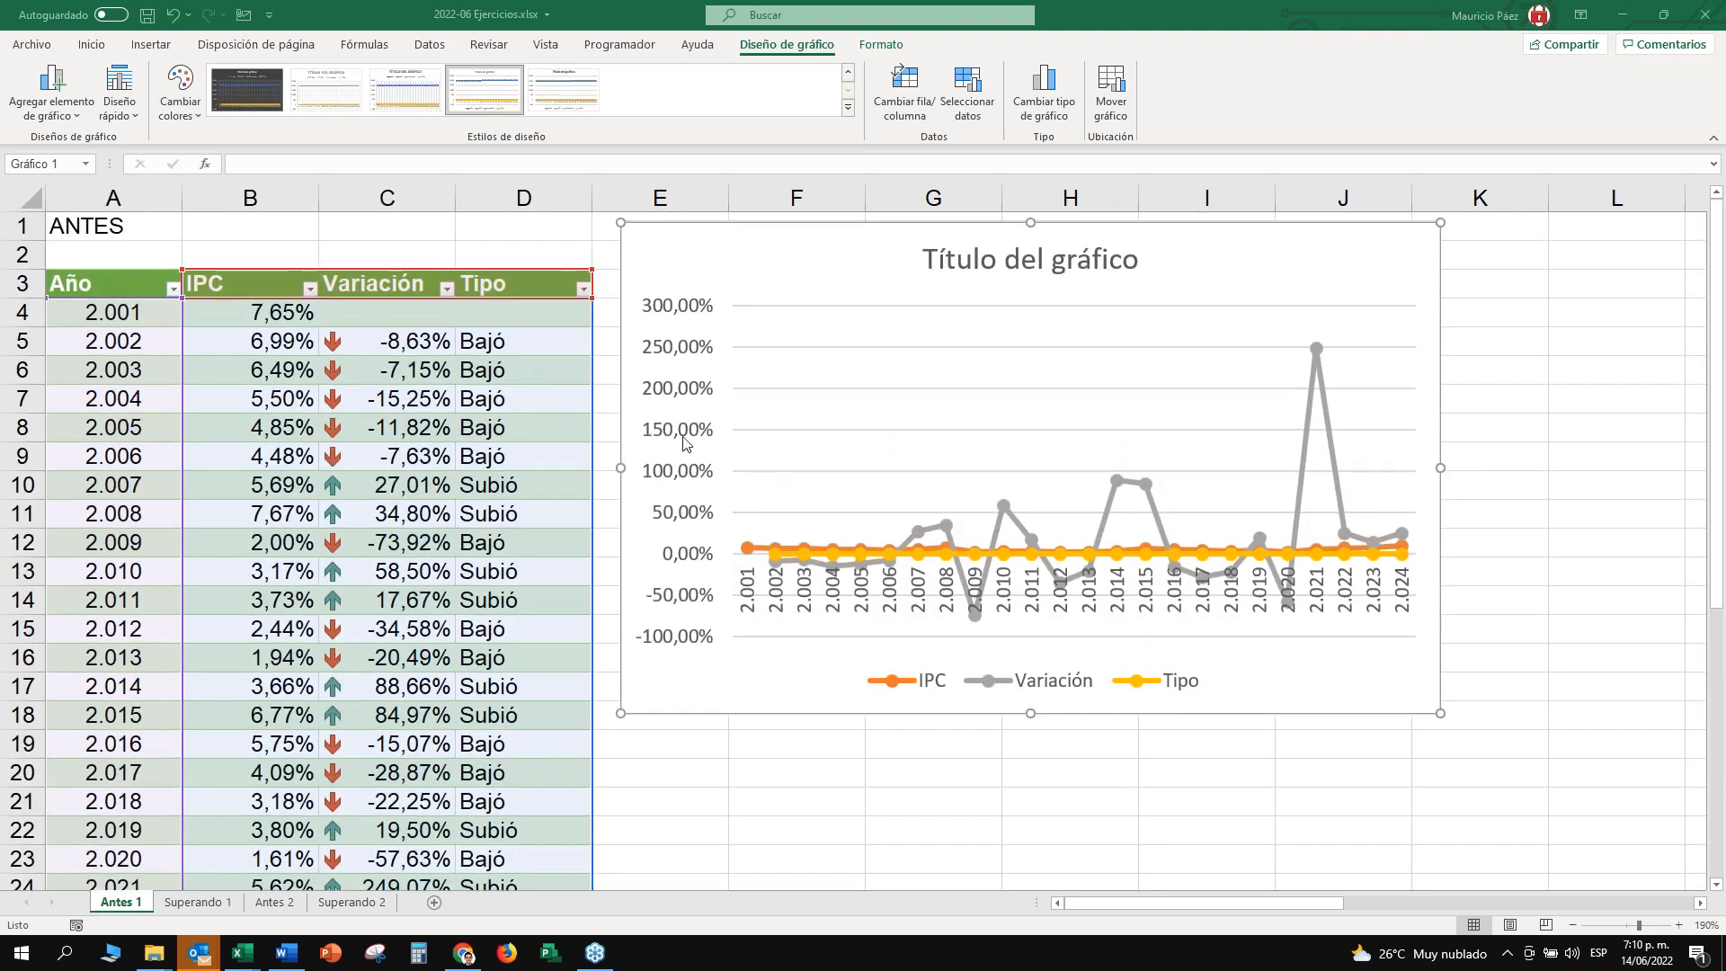
scroll(686, 444, down, 5)
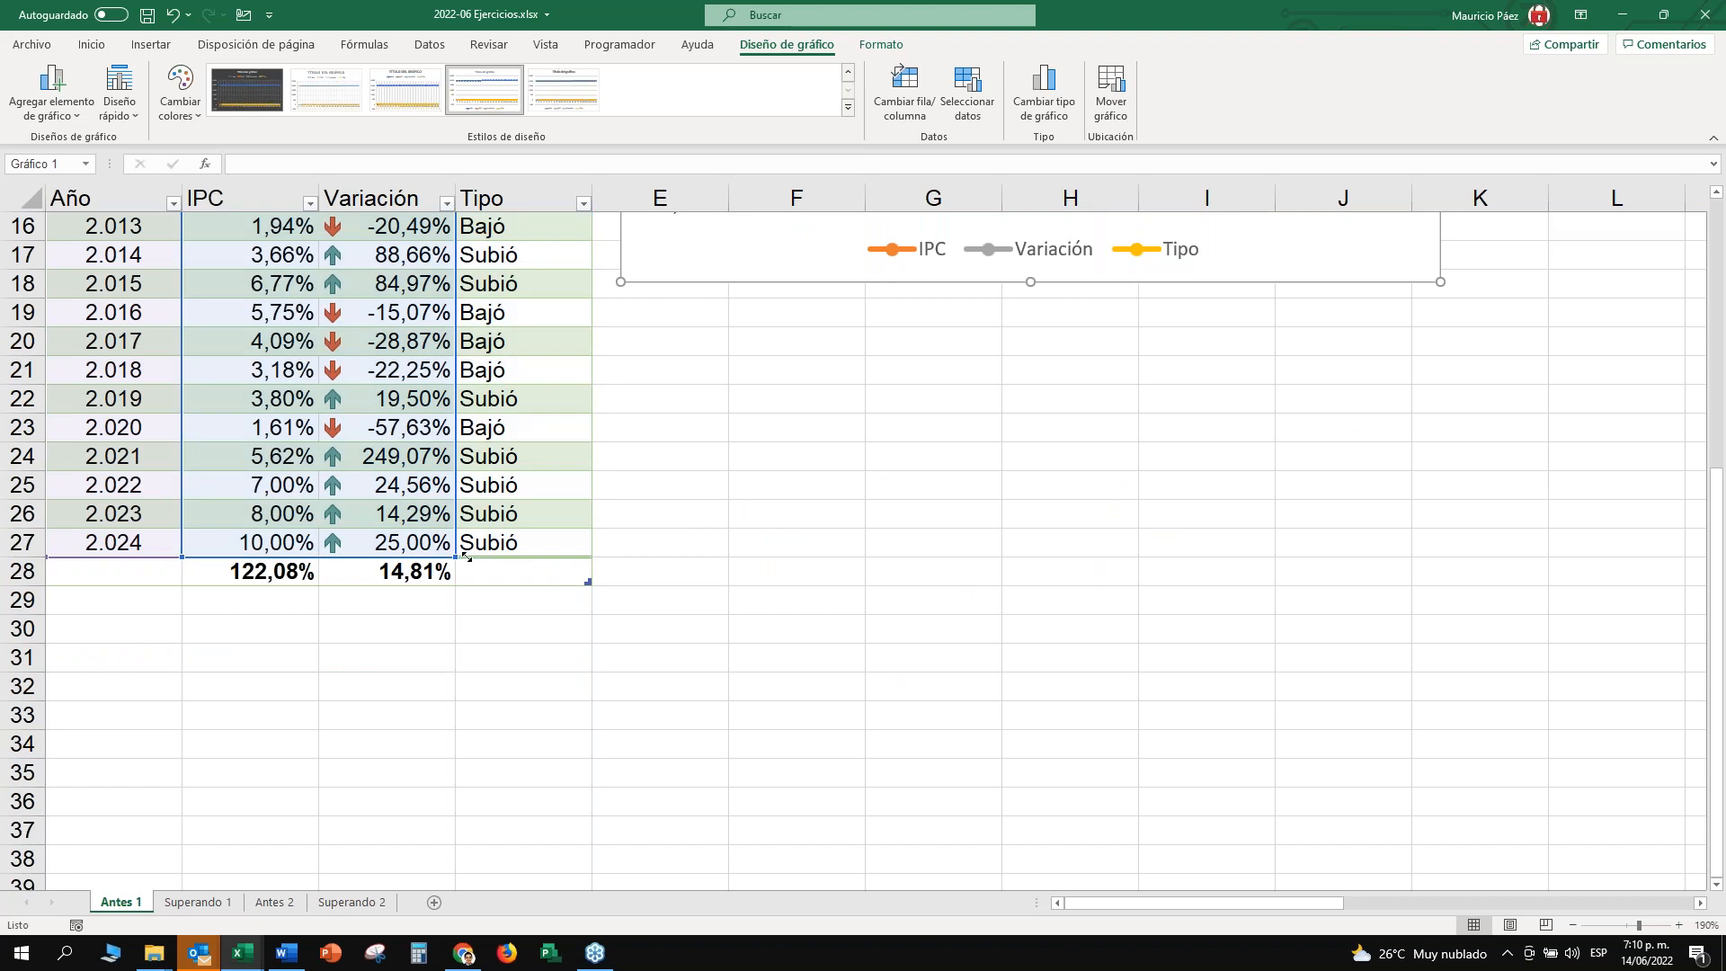
drag(591, 552, 456, 556)
scroll(540, 549, up, 5)
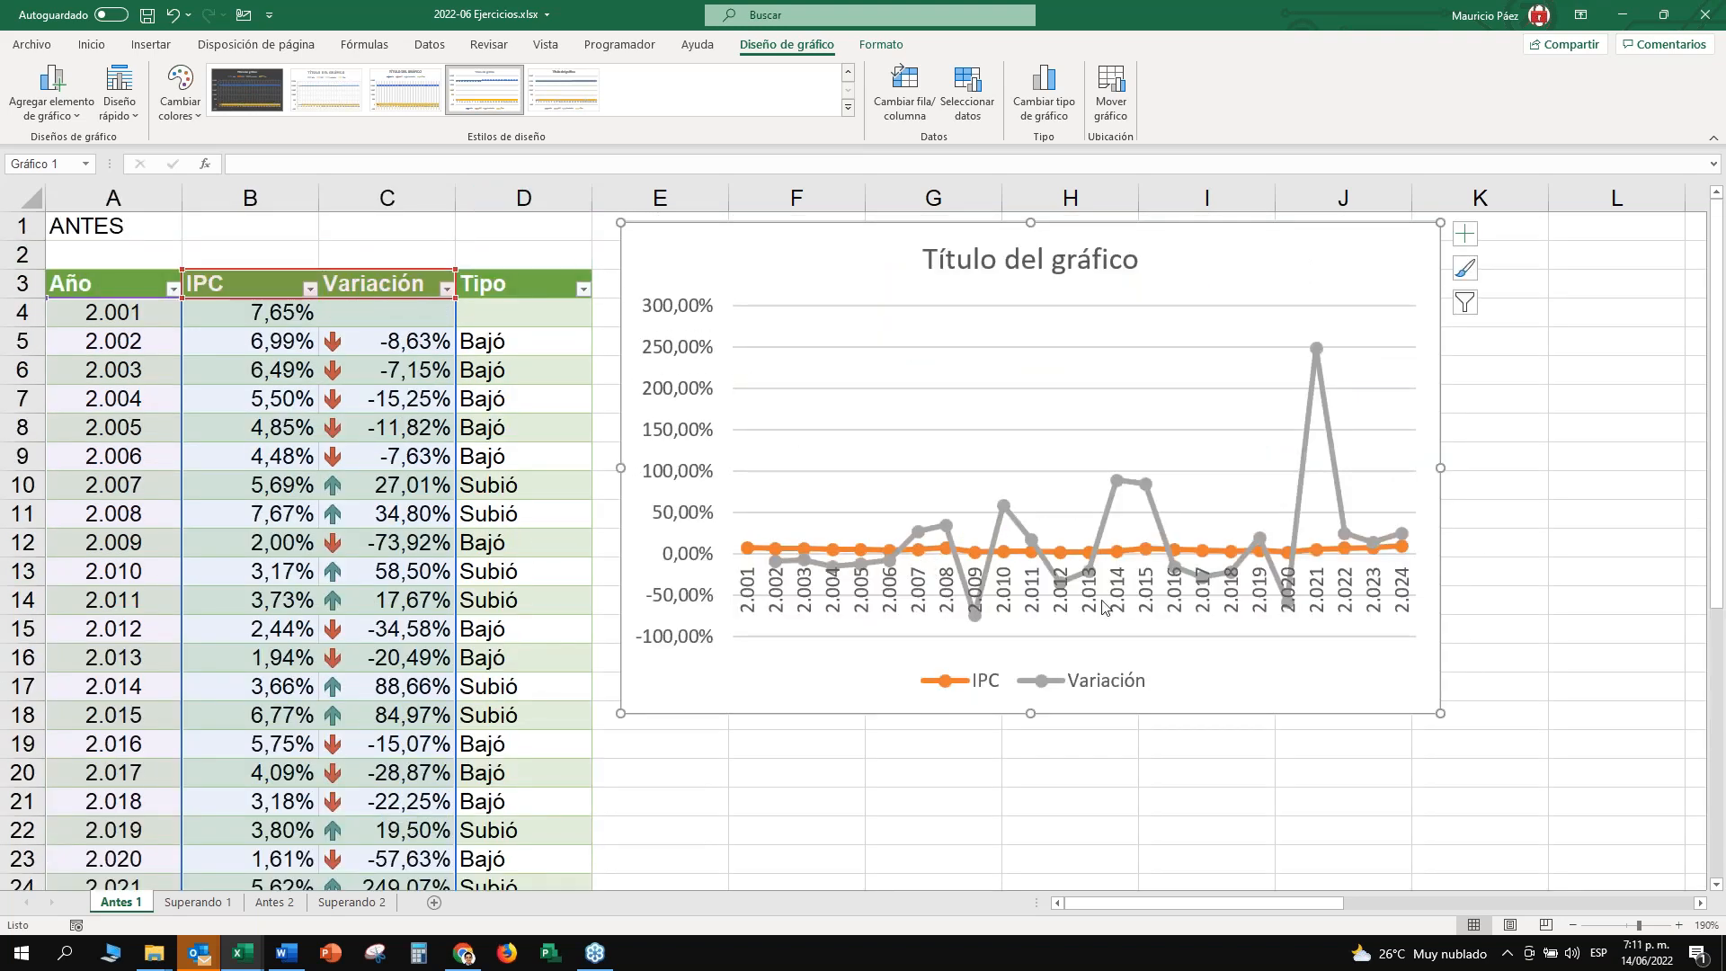
key(ctrl+z)
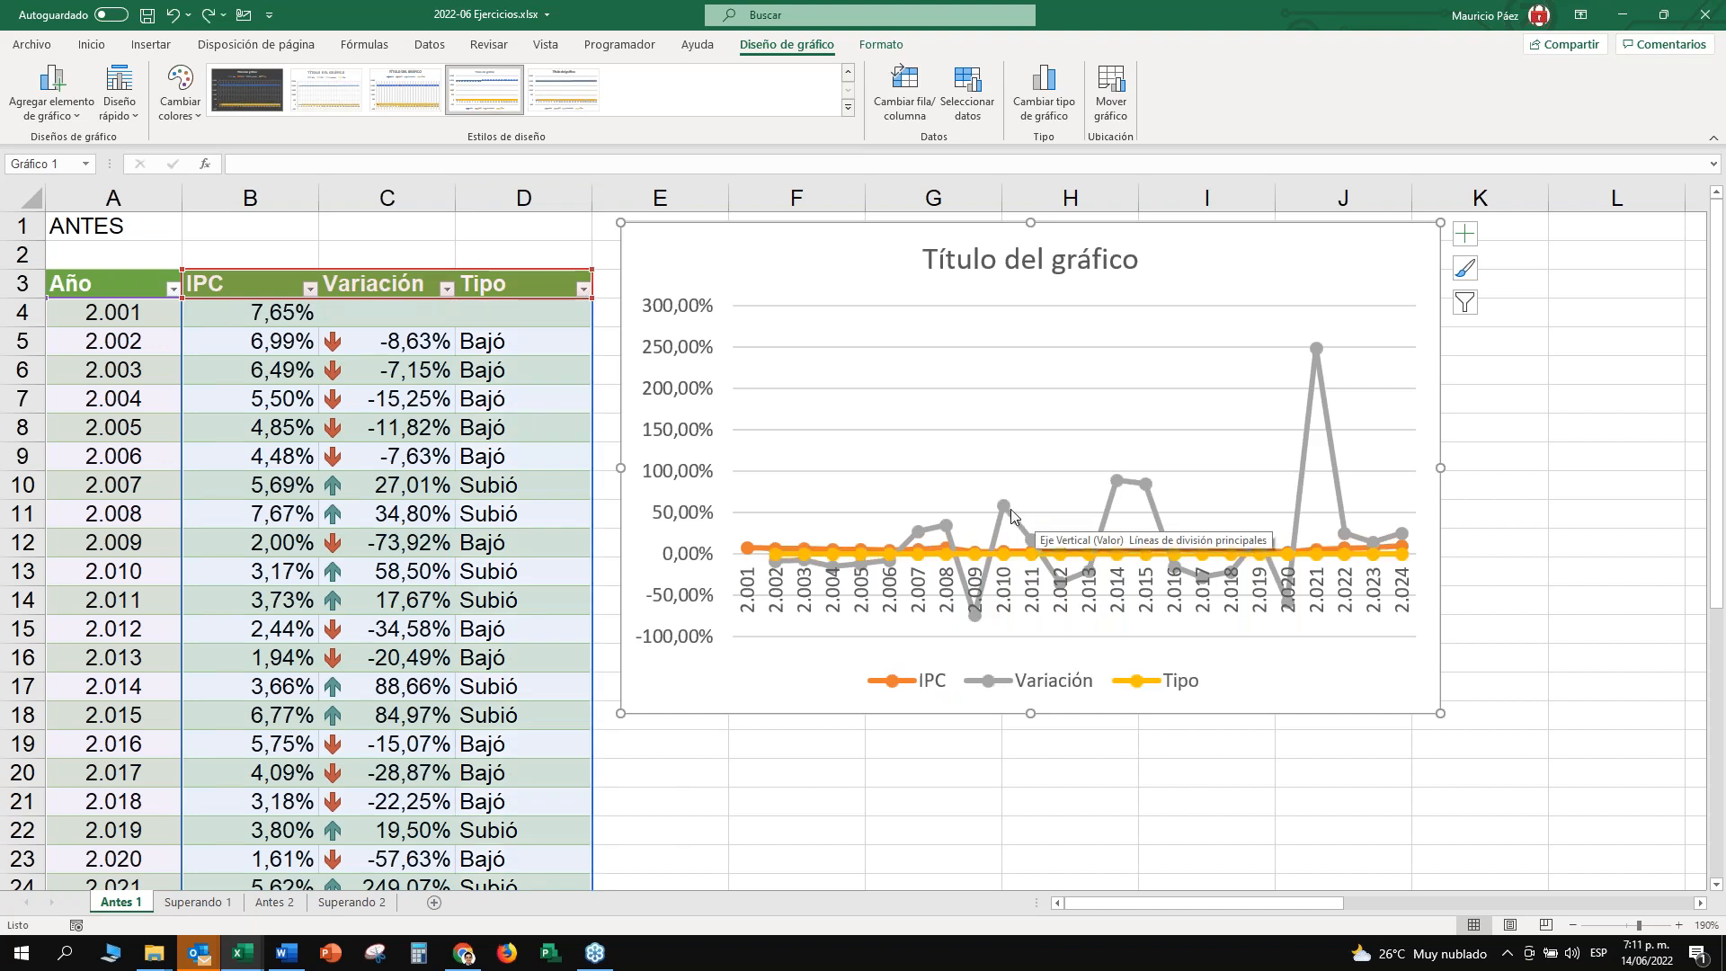
Try excluding the Tipo column from the chart by shrinking the series range at the header row, and undo it.
scroll(515, 638, down, 4)
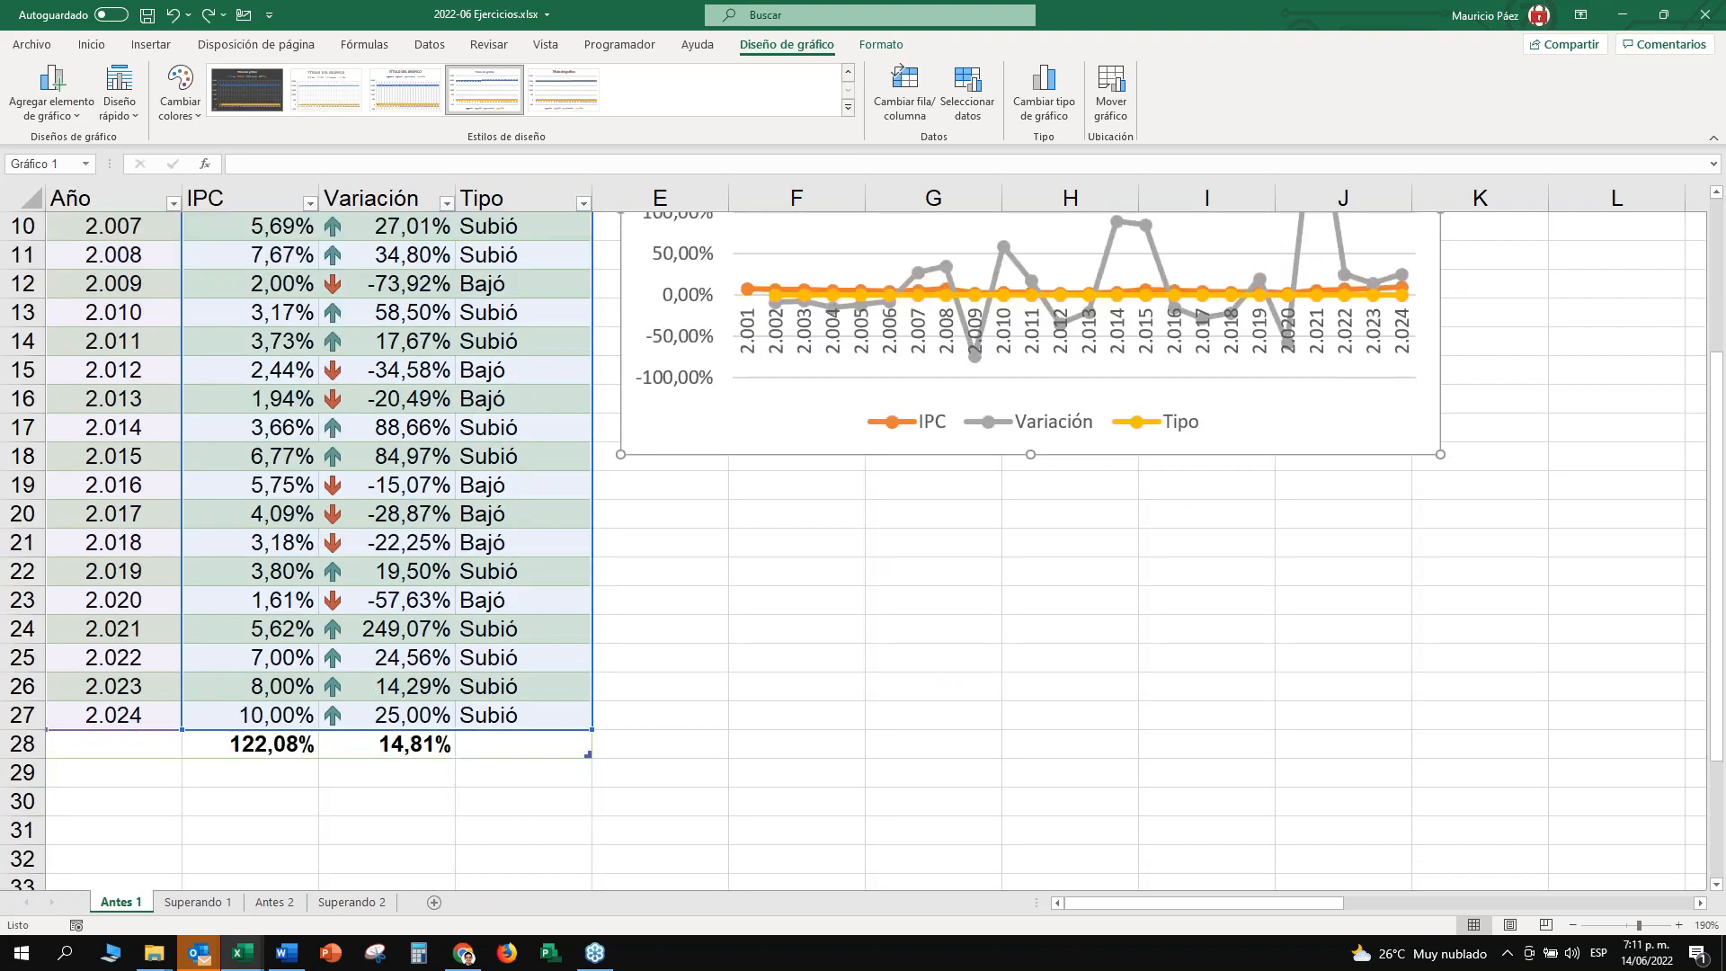
scroll(519, 500, up, 4)
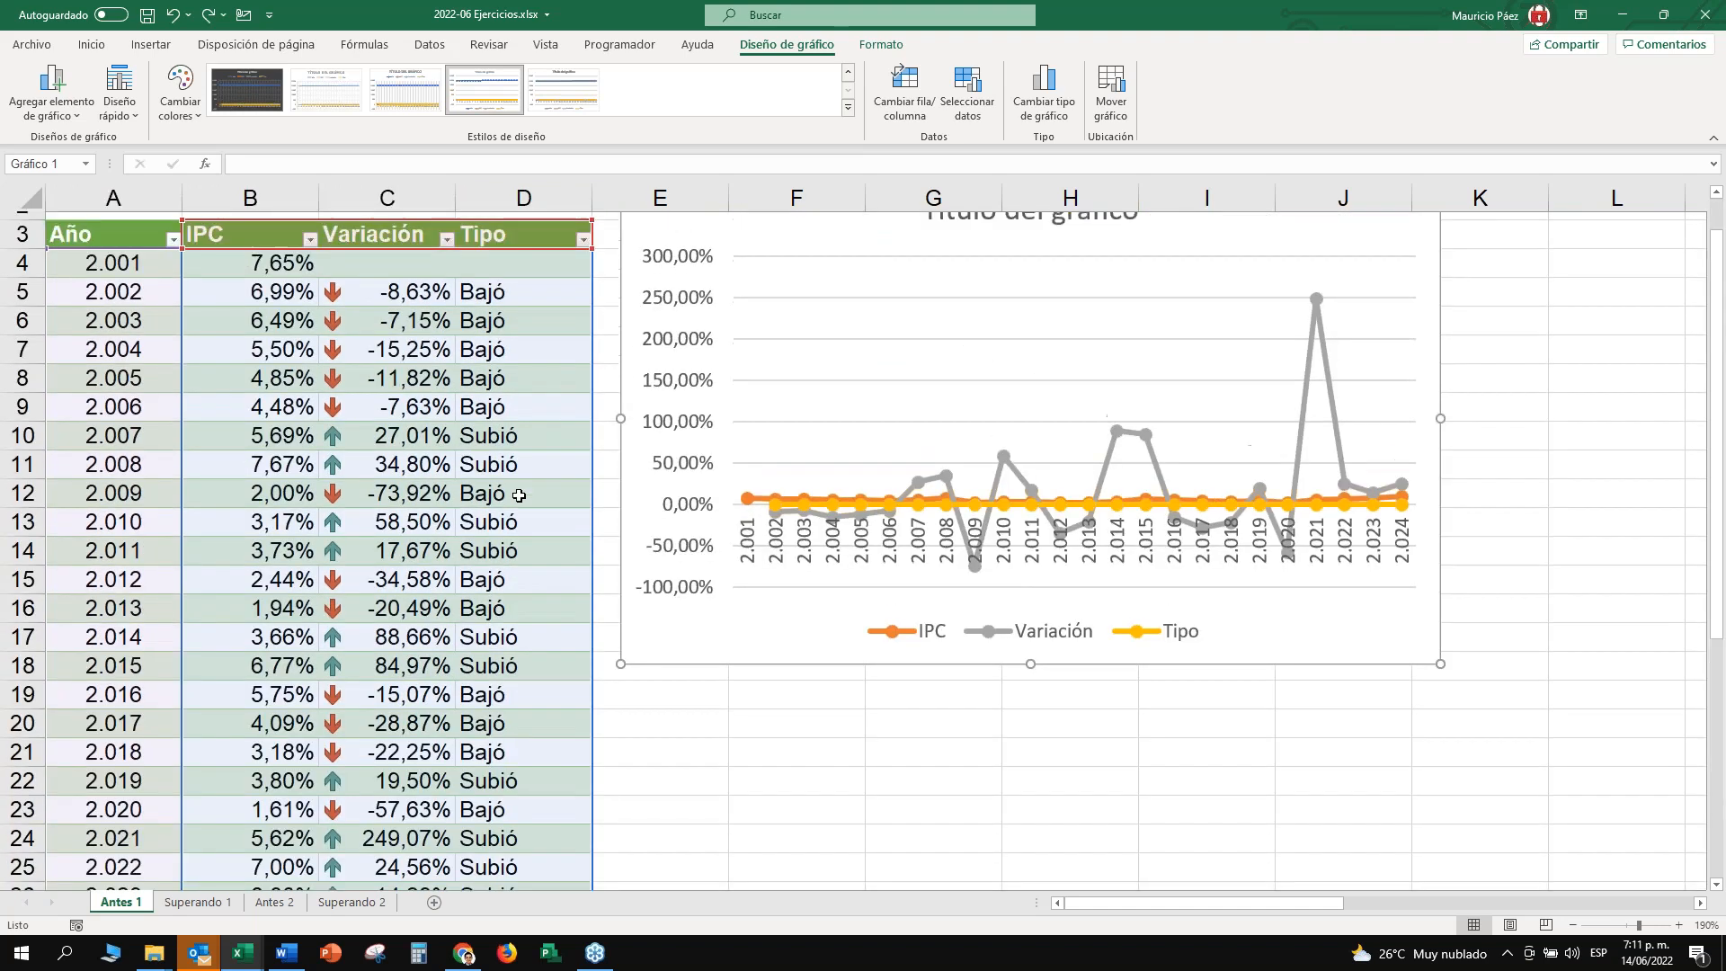
drag(580, 300, 440, 298)
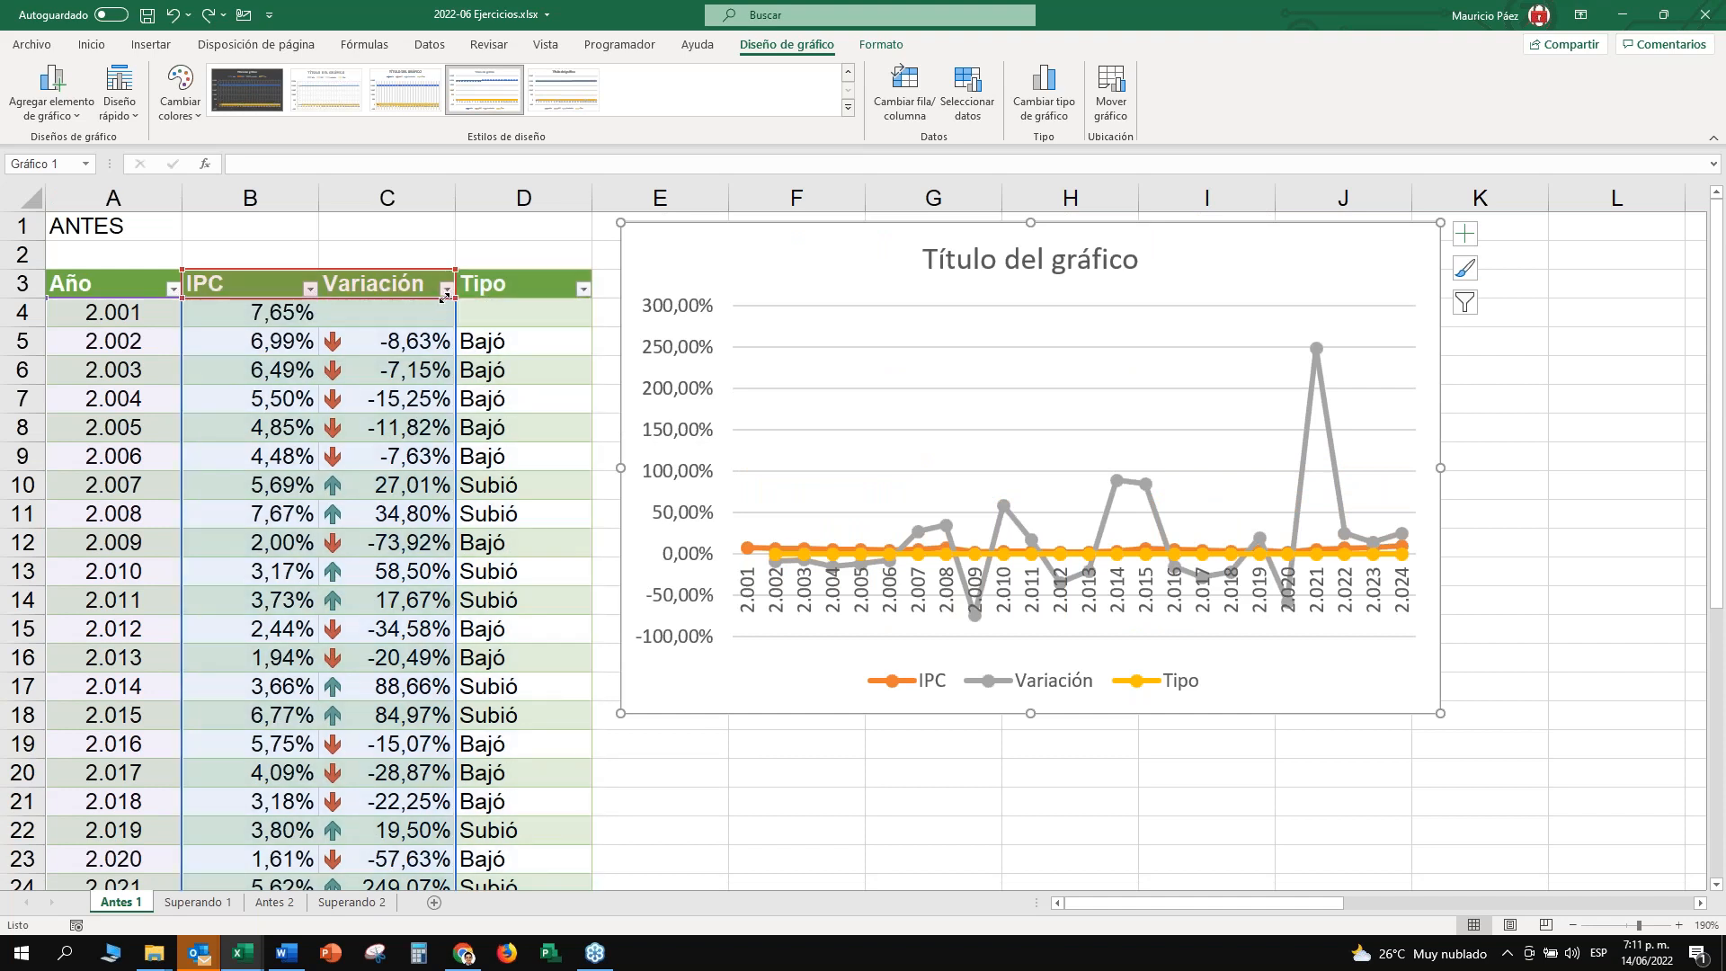
drag(557, 292, 459, 293)
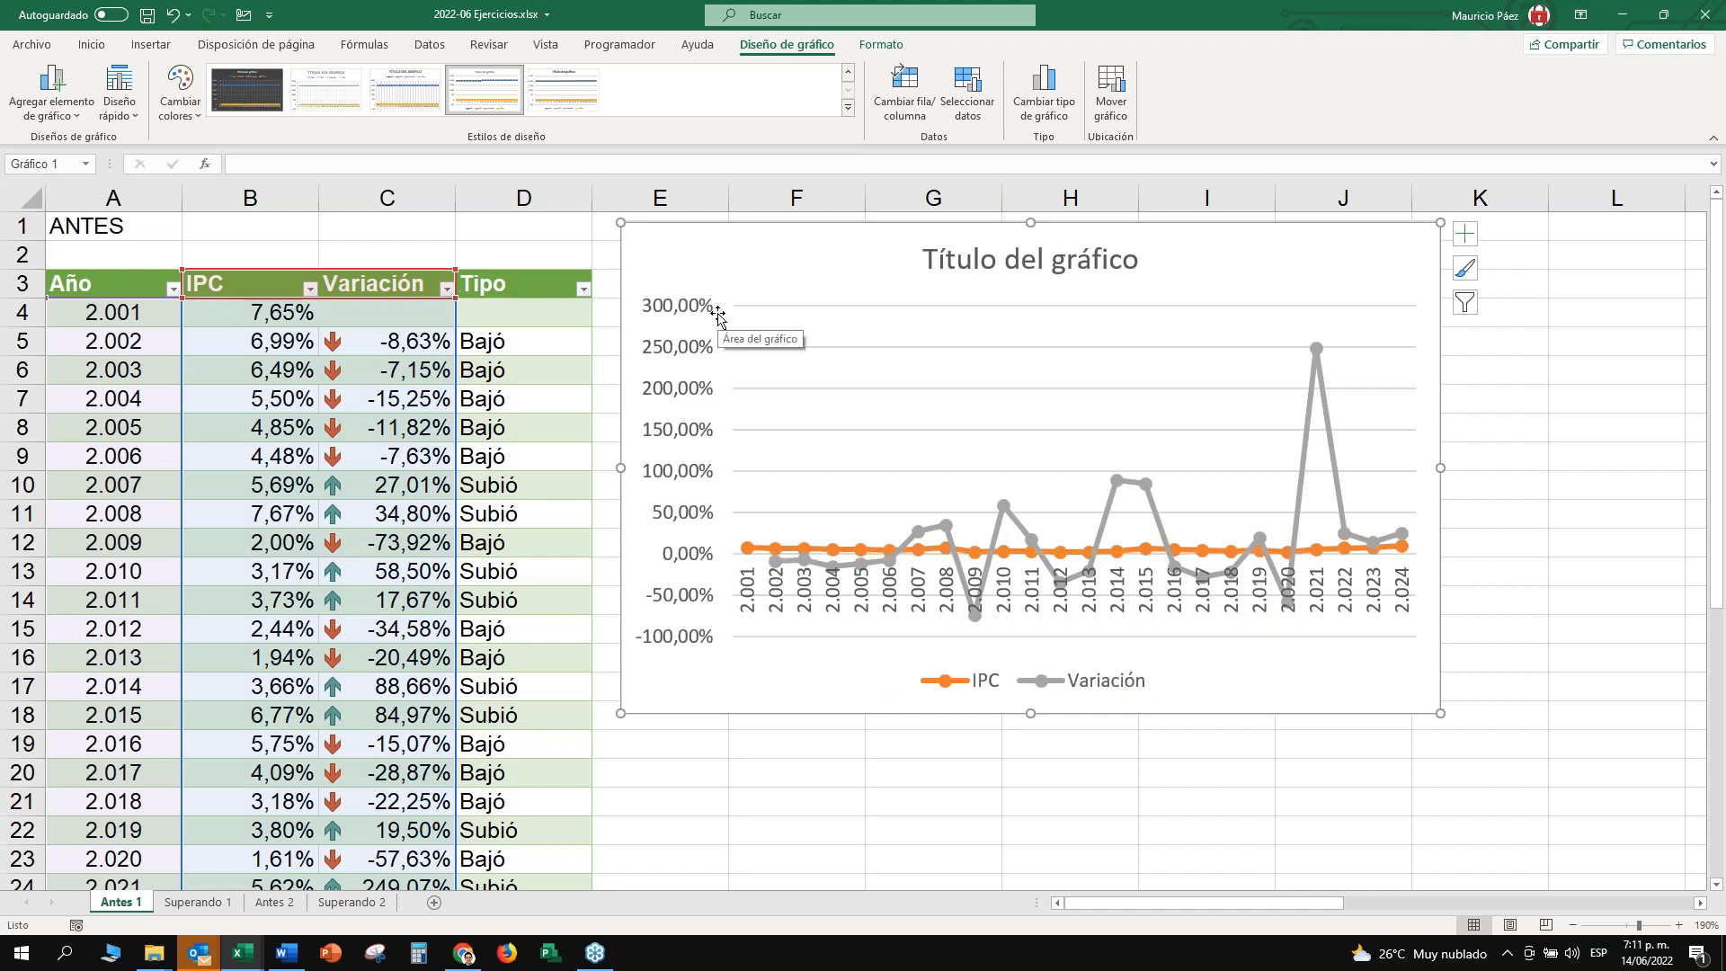
key(ctrl+z)
Remove the Tipo series from the chart's data source, leaving the IPC and Variación series.
click(971, 90)
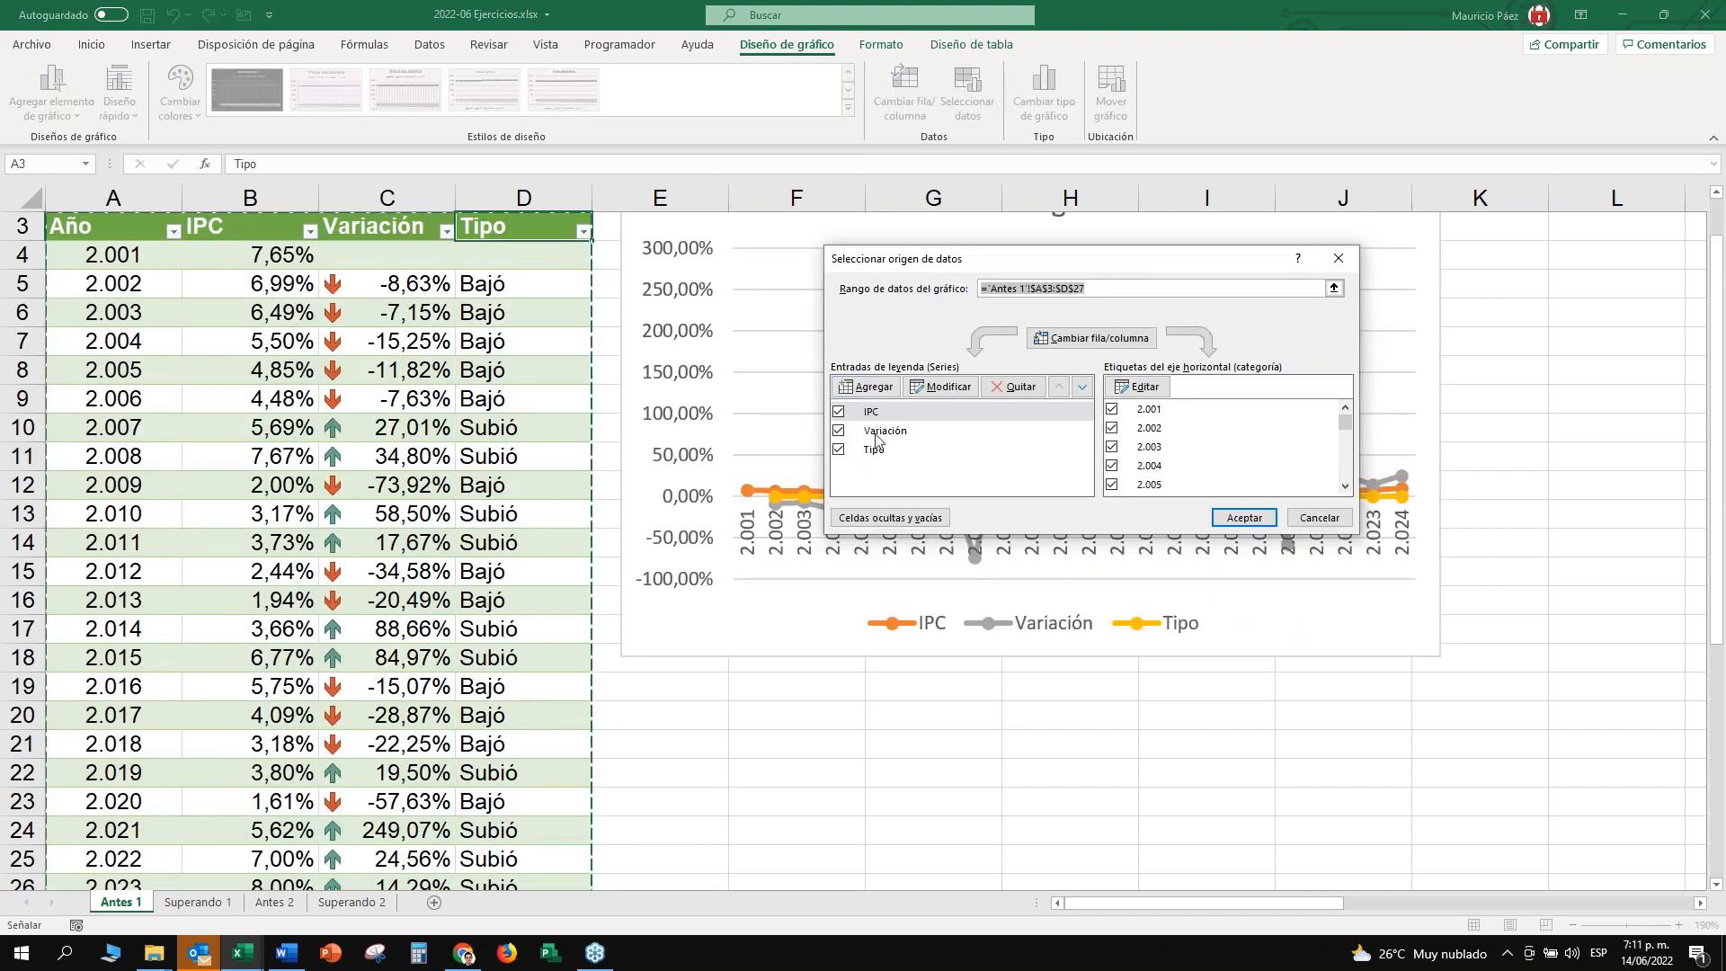
click(878, 451)
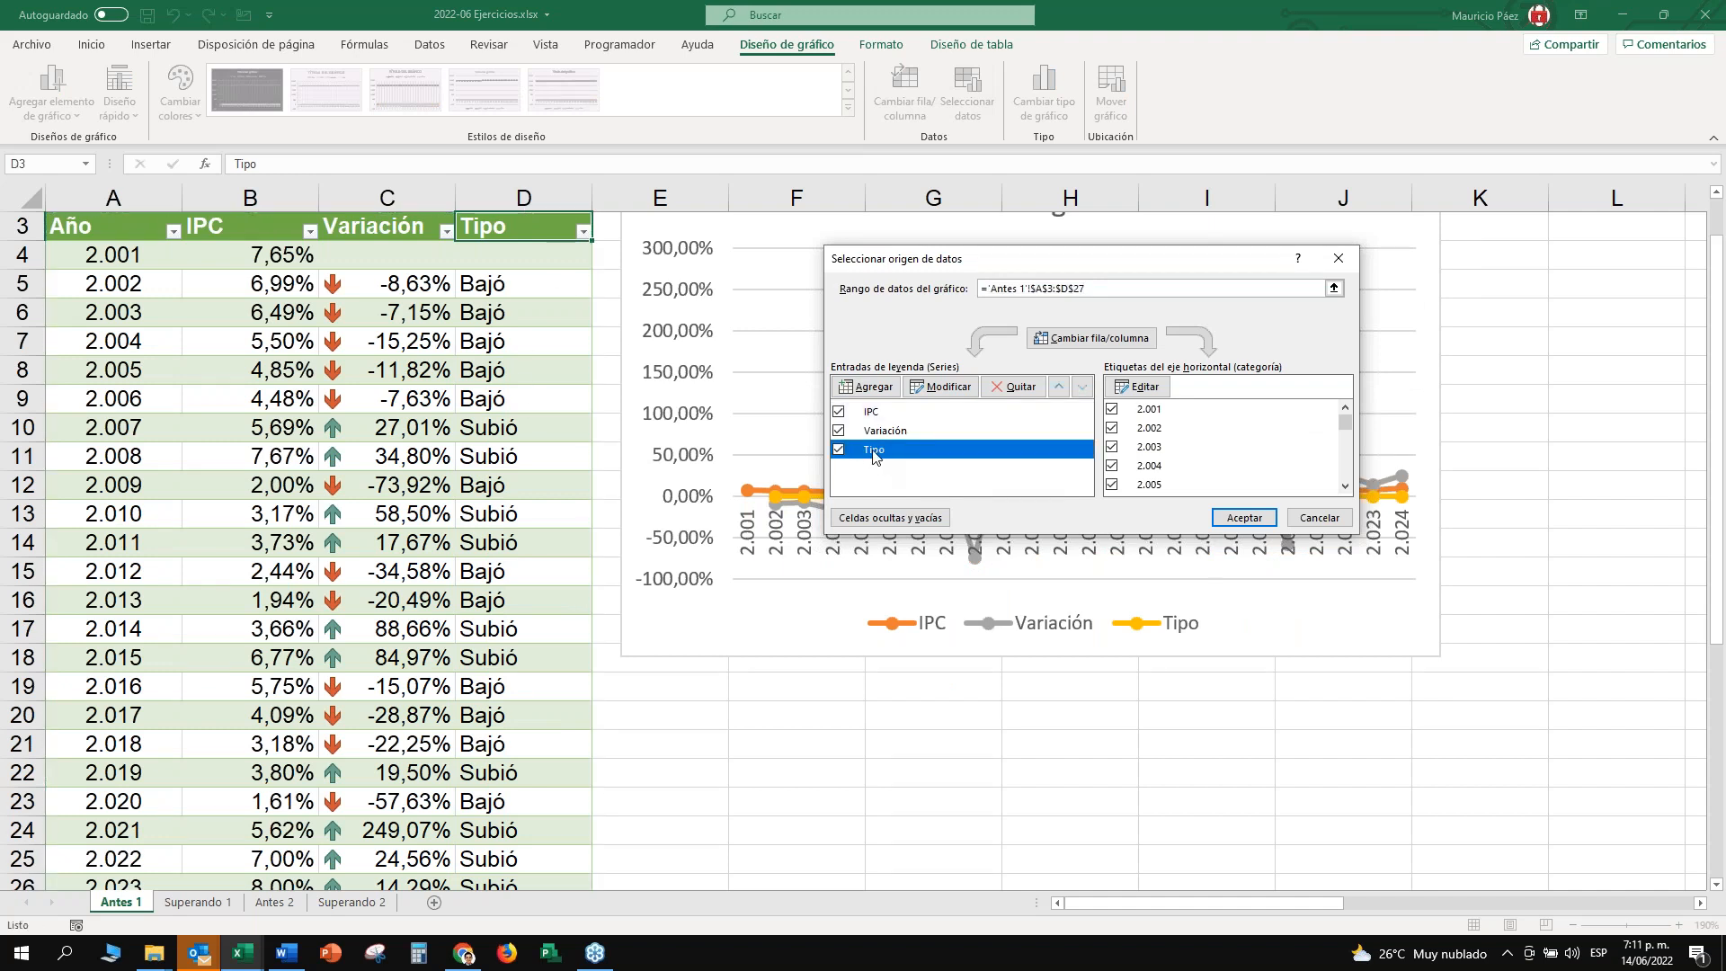
click(1014, 387)
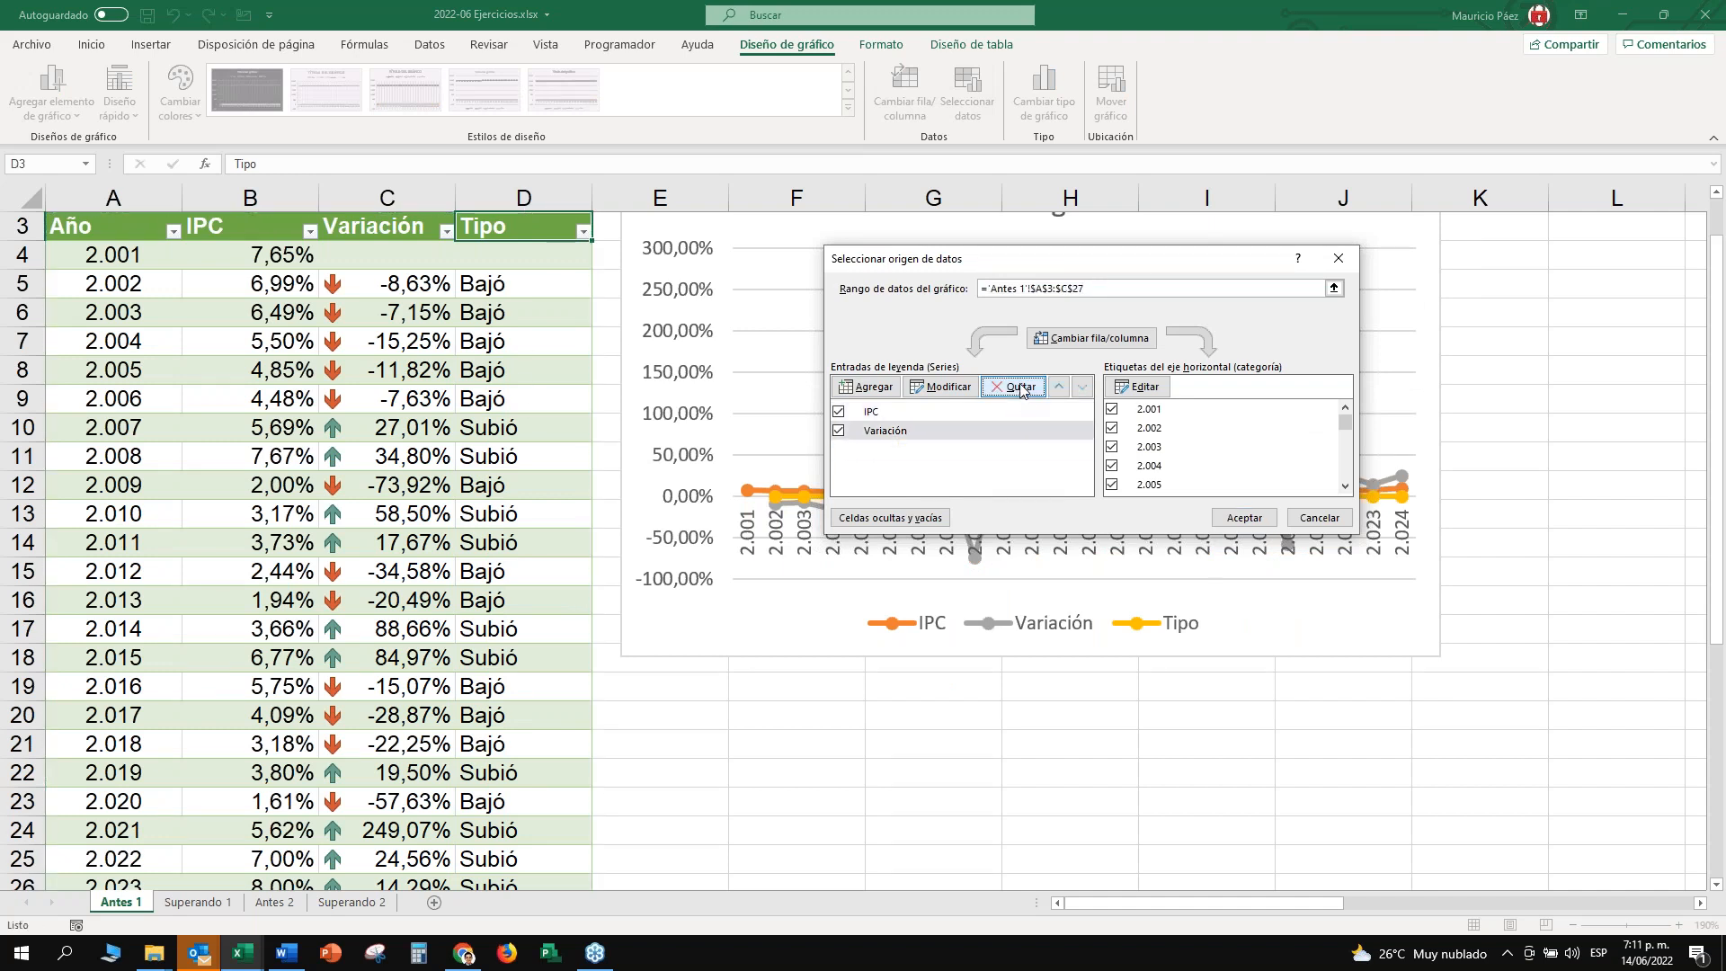
click(1243, 518)
scroll(816, 710, up, 1)
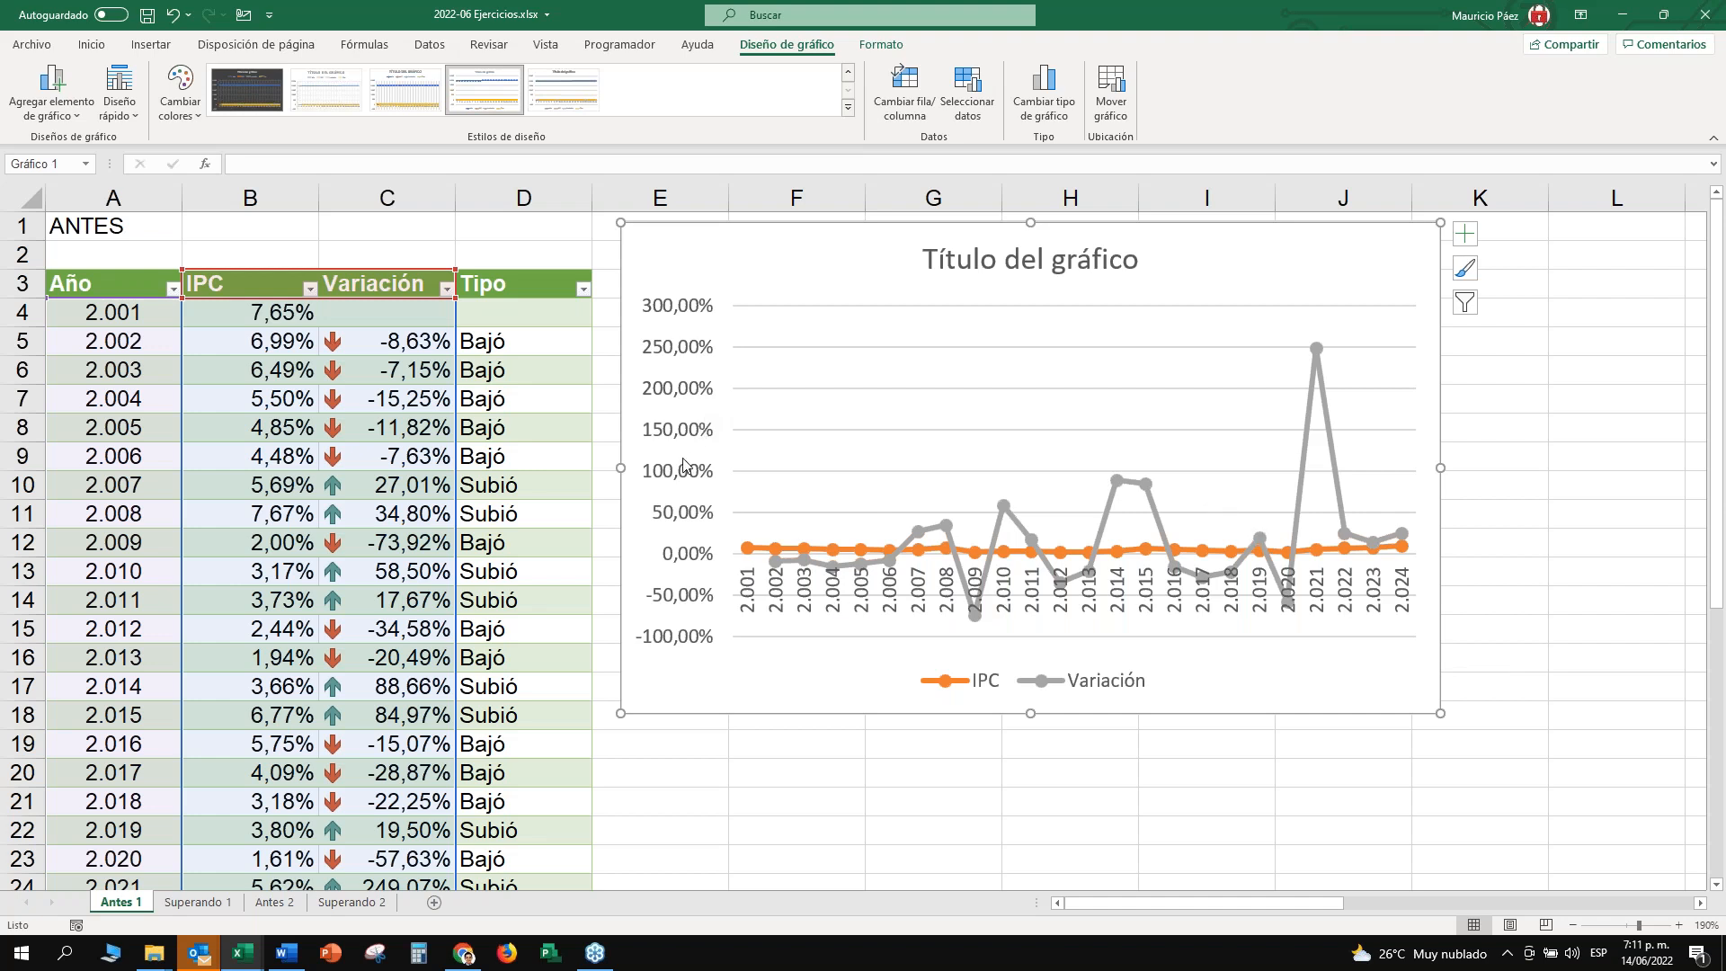
Examine the IPC values against the Variación percentages in the table to compare the scale of both columns.
click(279, 313)
click(279, 342)
click(278, 456)
click(279, 513)
click(434, 369)
click(423, 456)
click(423, 427)
click(422, 342)
click(264, 313)
drag(265, 383, 265, 407)
drag(406, 342, 422, 551)
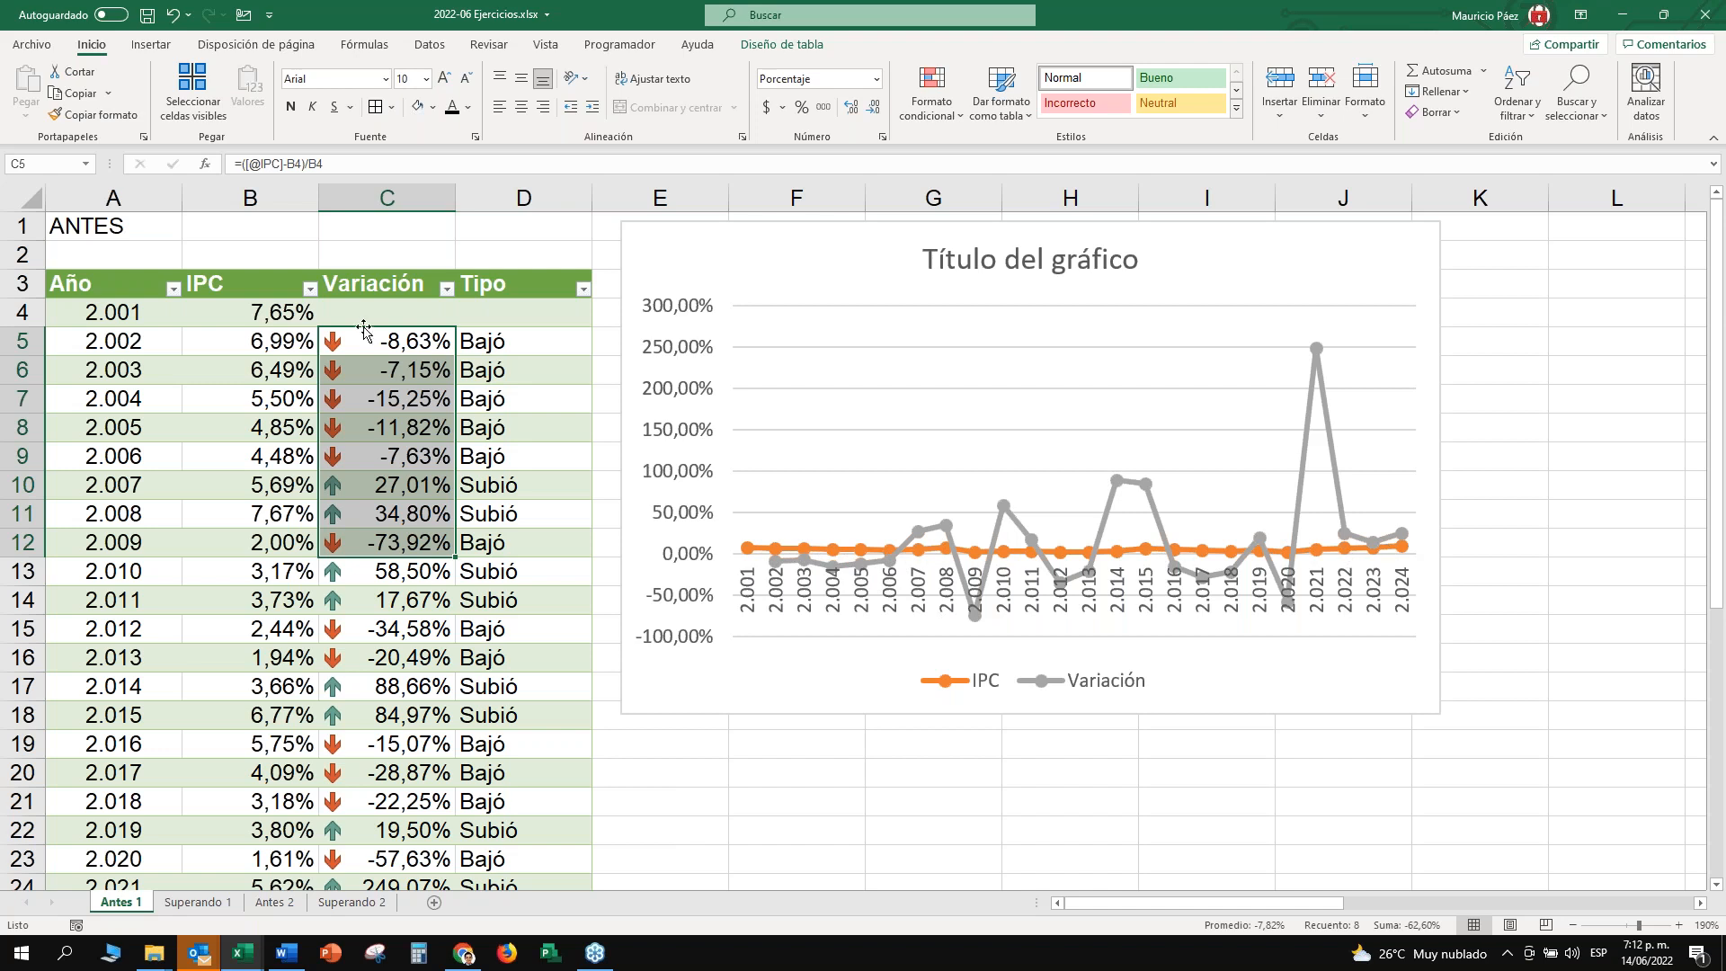
click(271, 311)
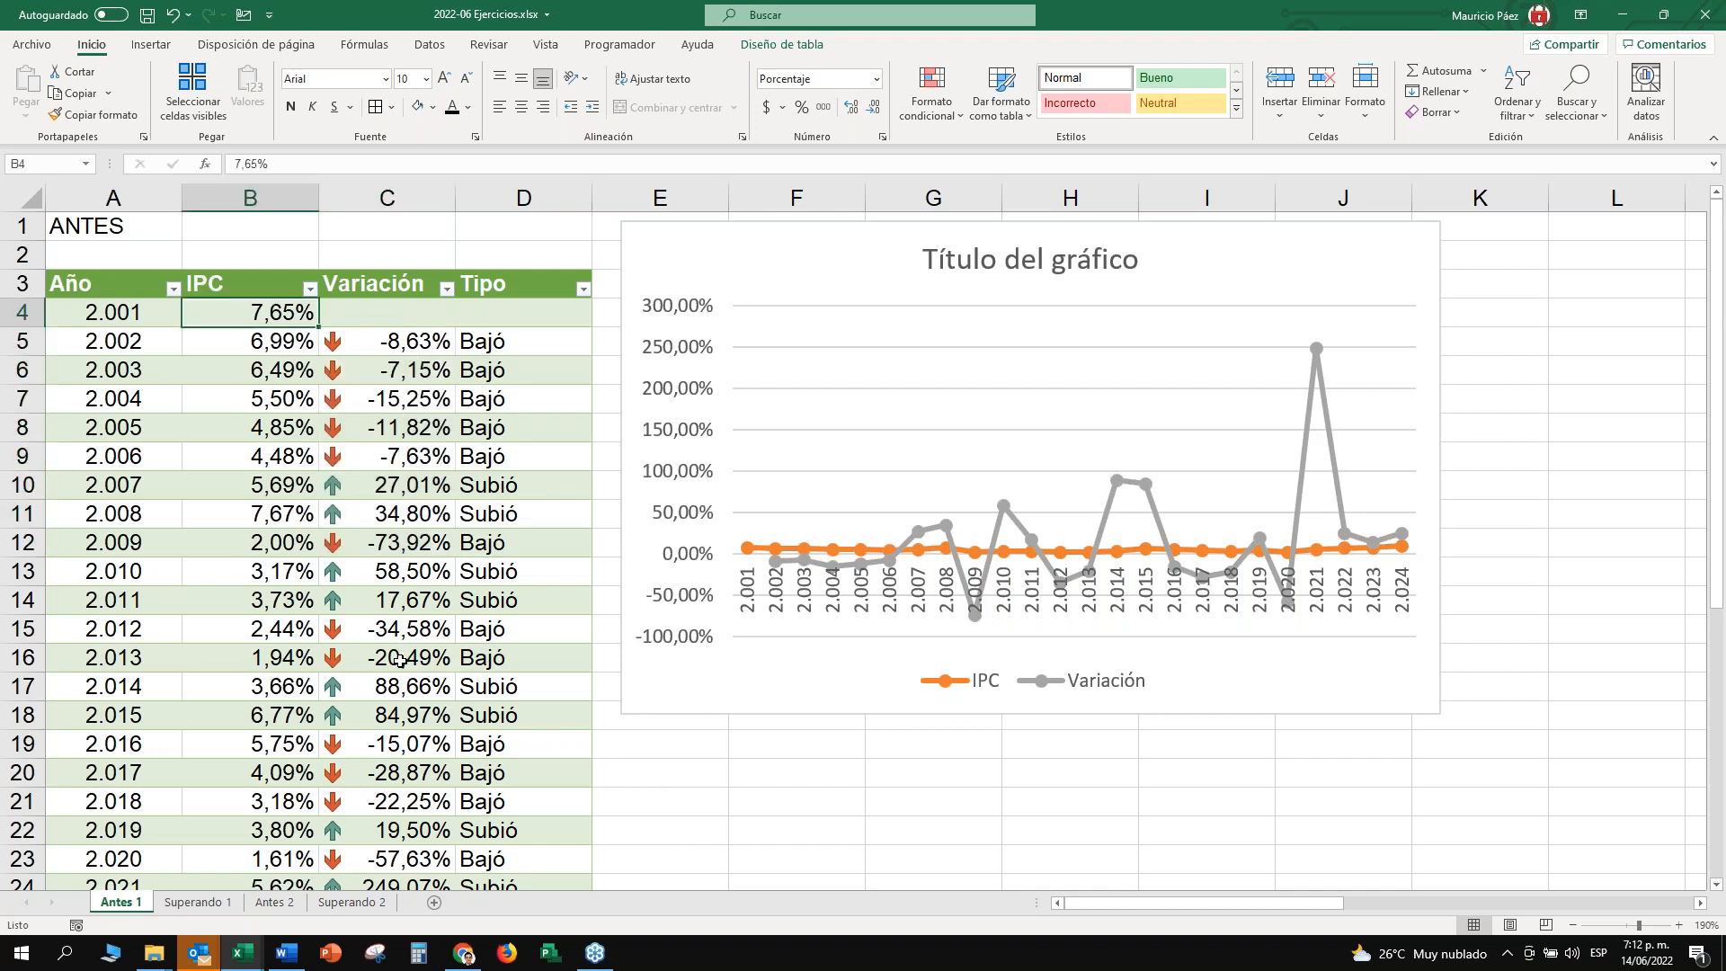
Switch the chart type to the combined Columna agrupada - Línea, with IPC as clustered columns and Variación as a line.
click(798, 255)
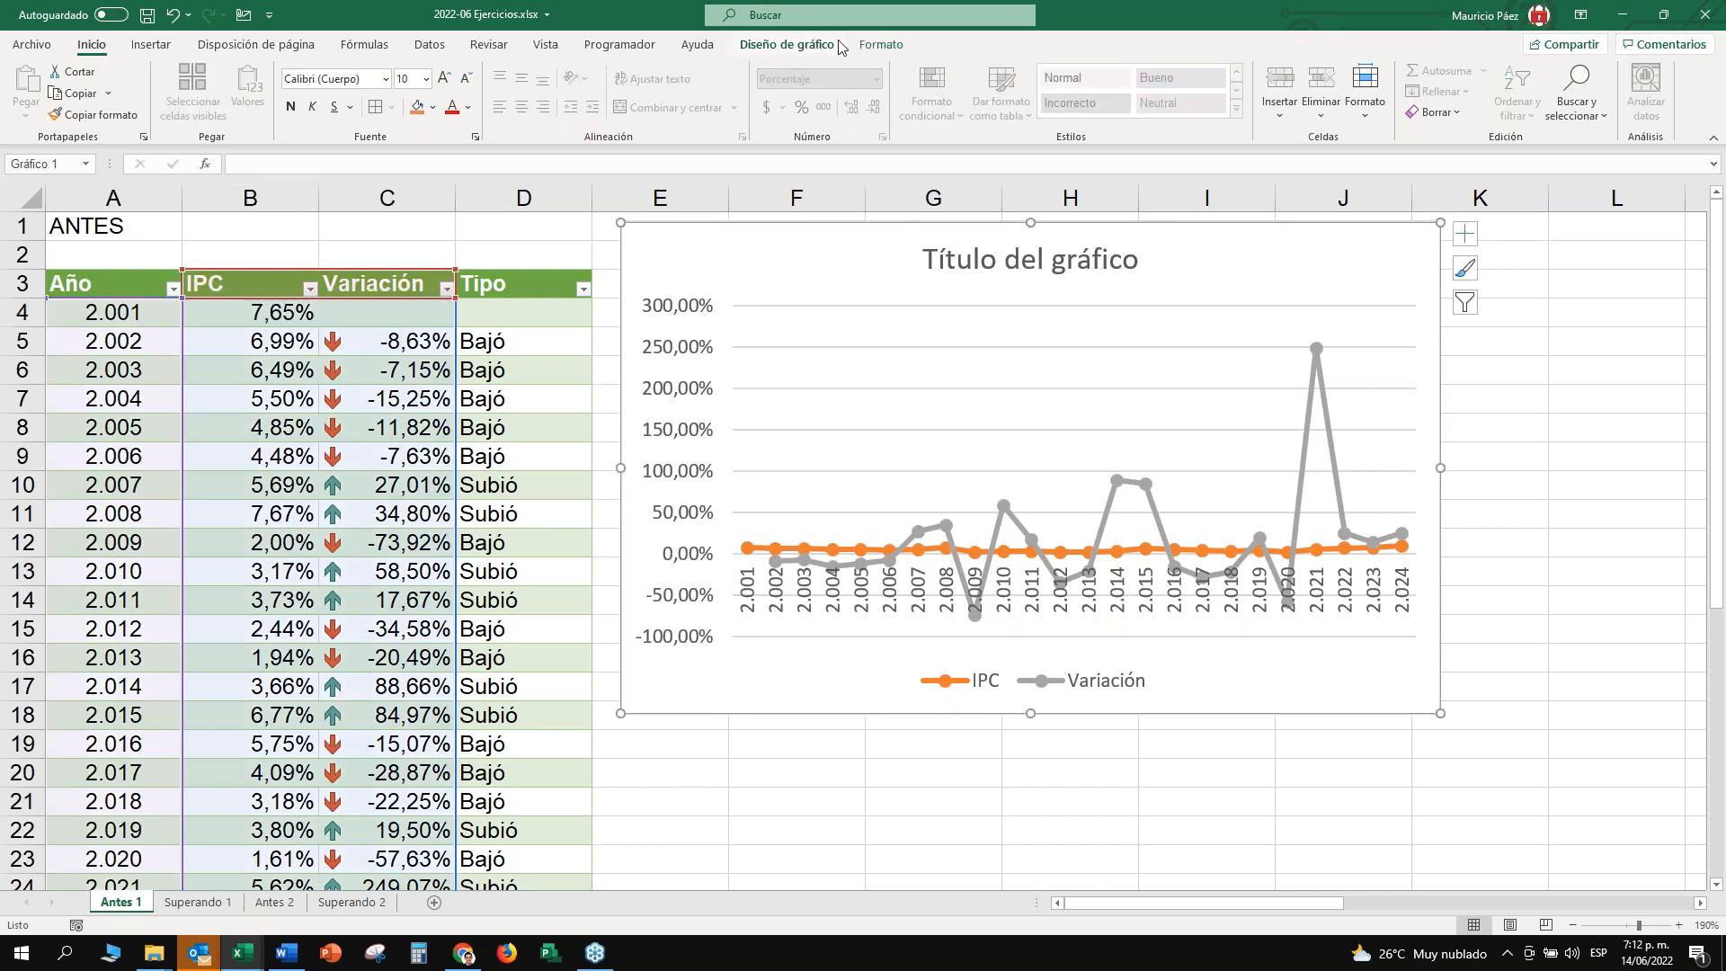
click(790, 46)
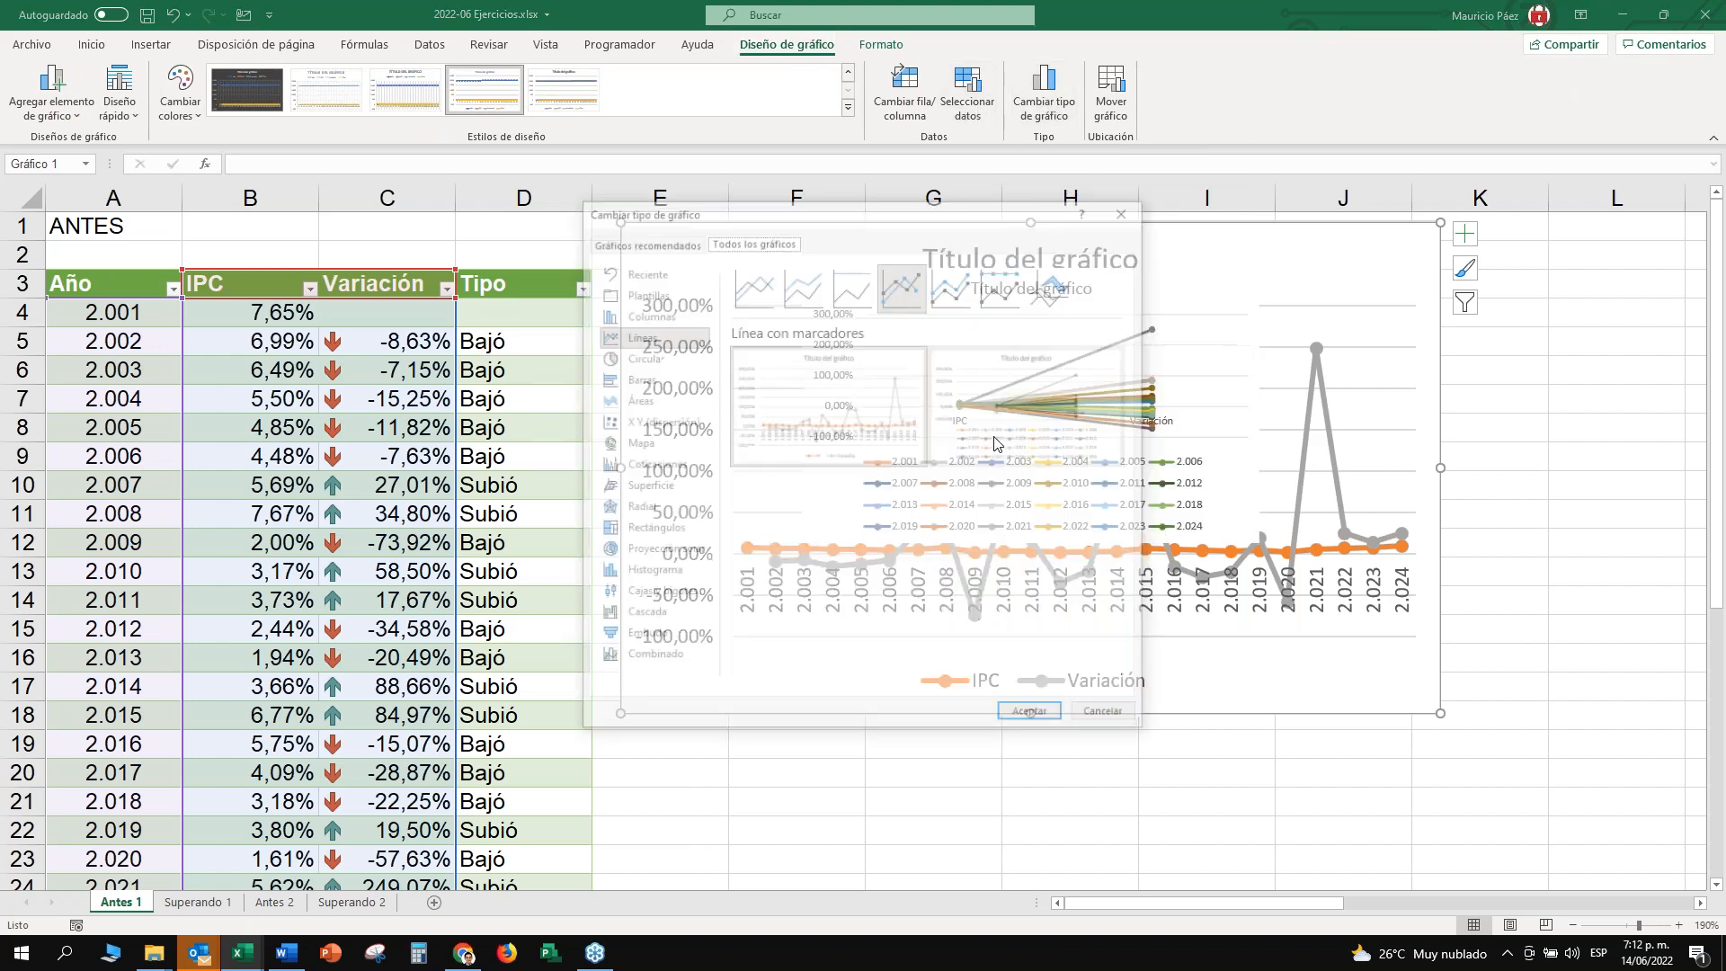
drag(972, 207, 447, 244)
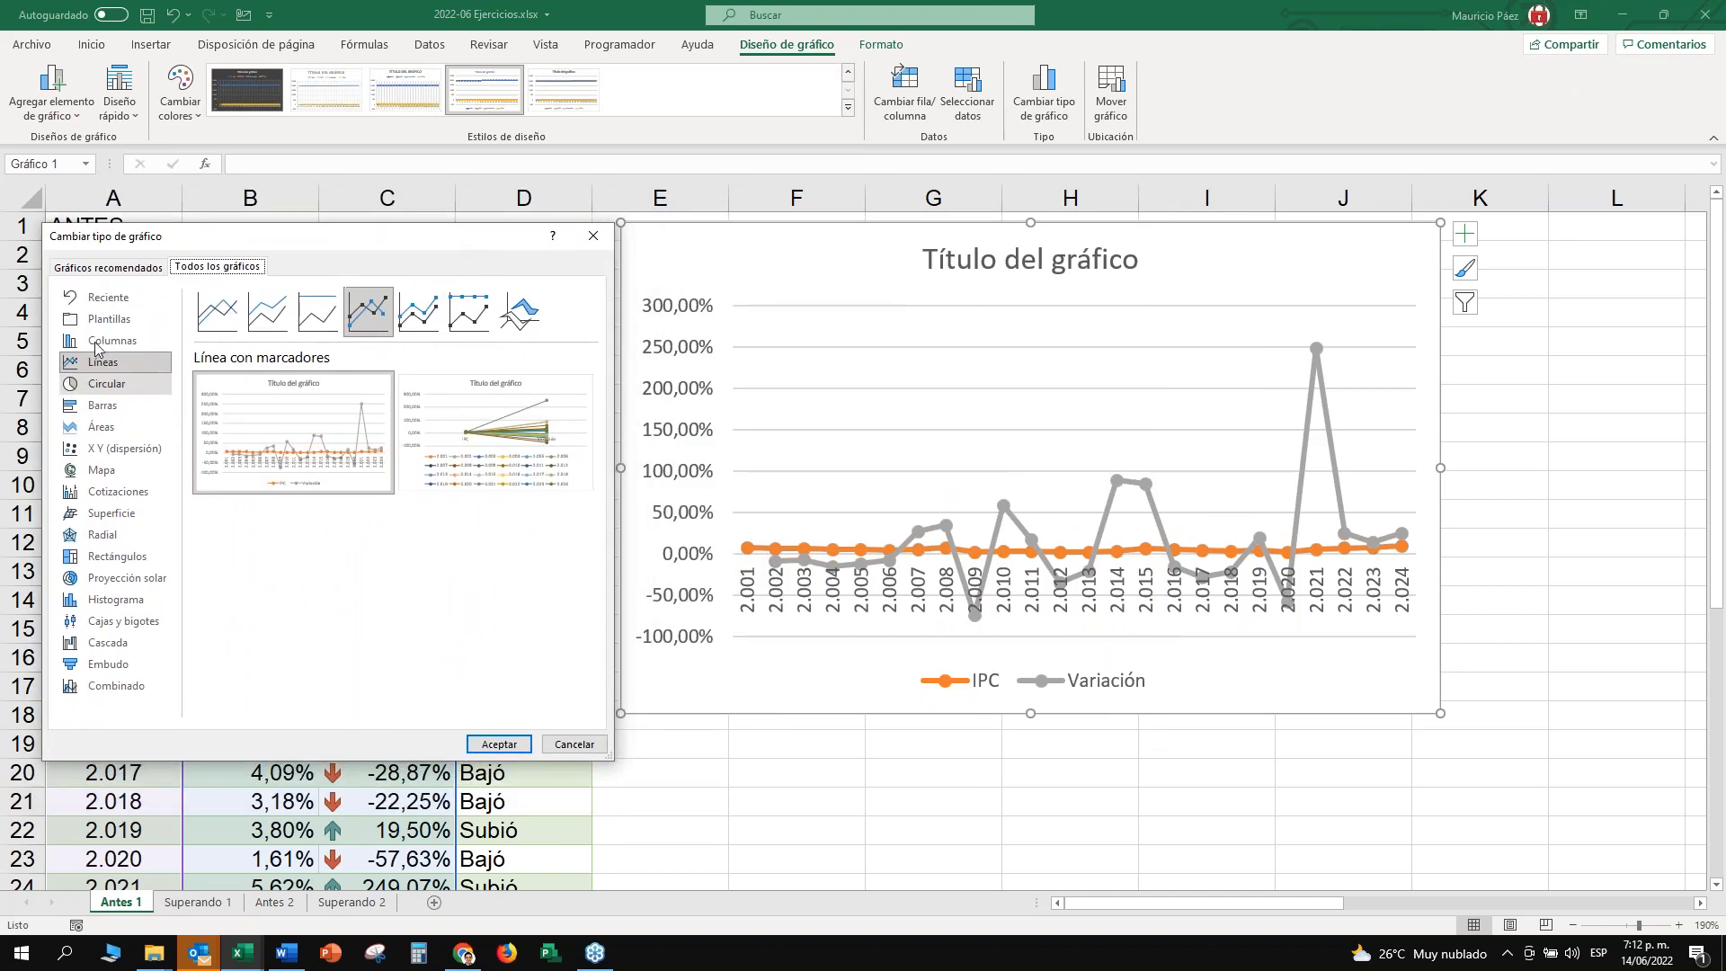
click(117, 688)
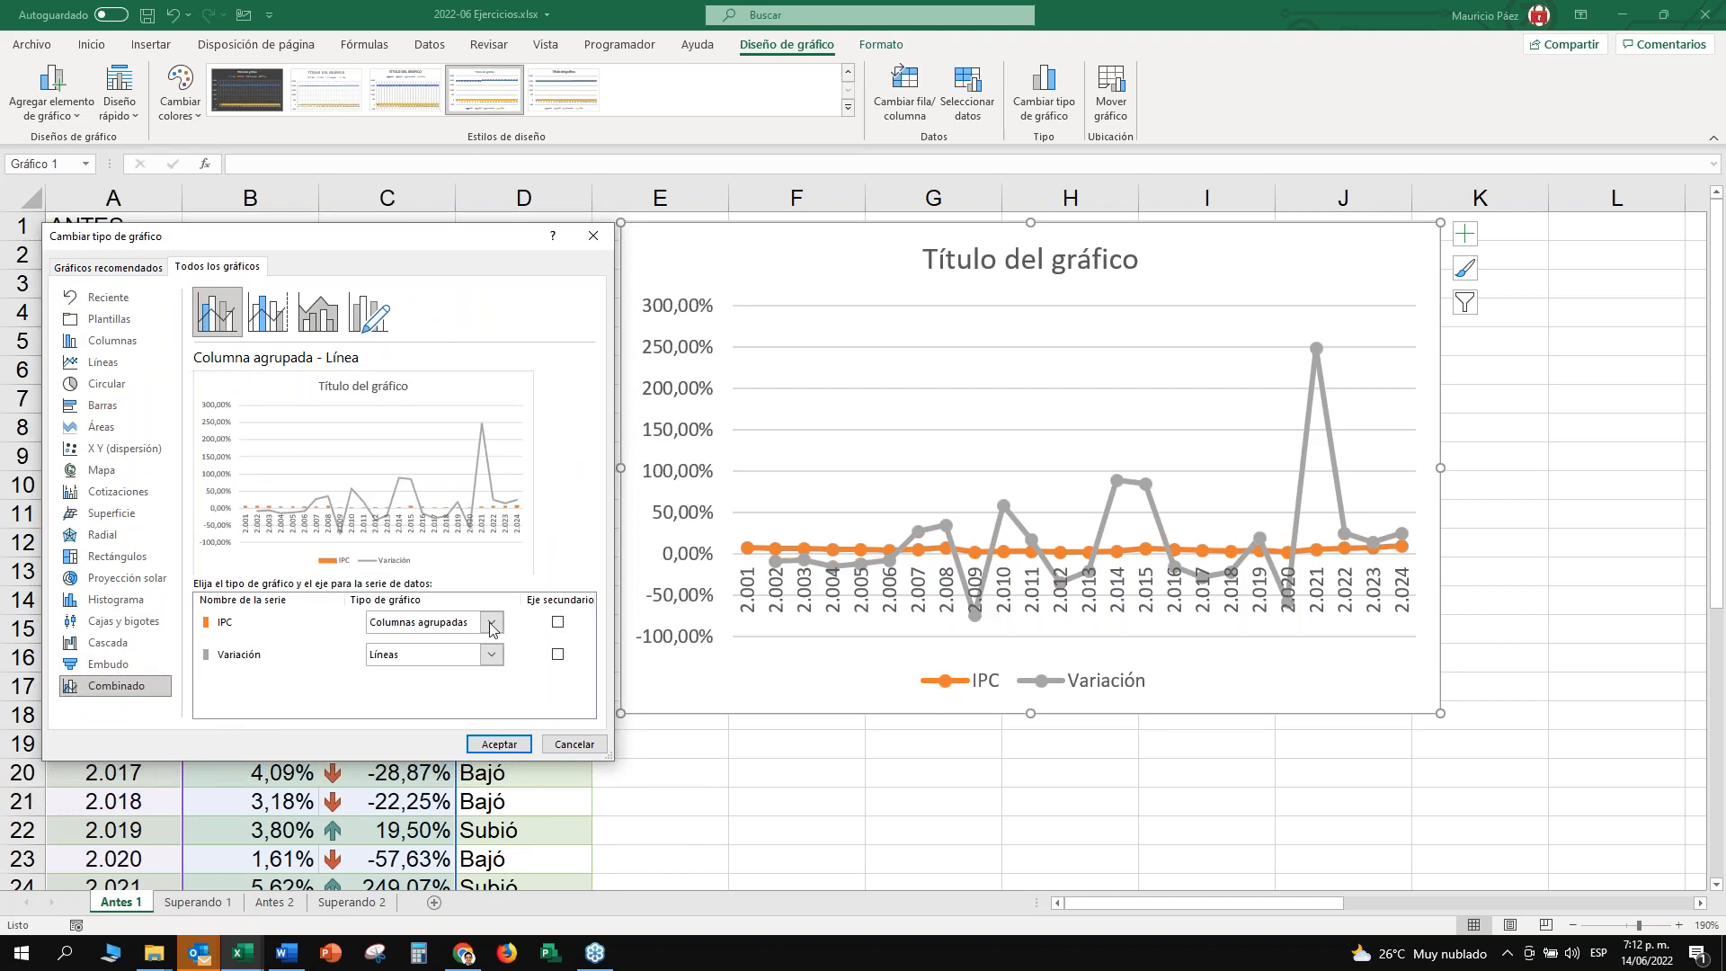
click(491, 622)
click(492, 622)
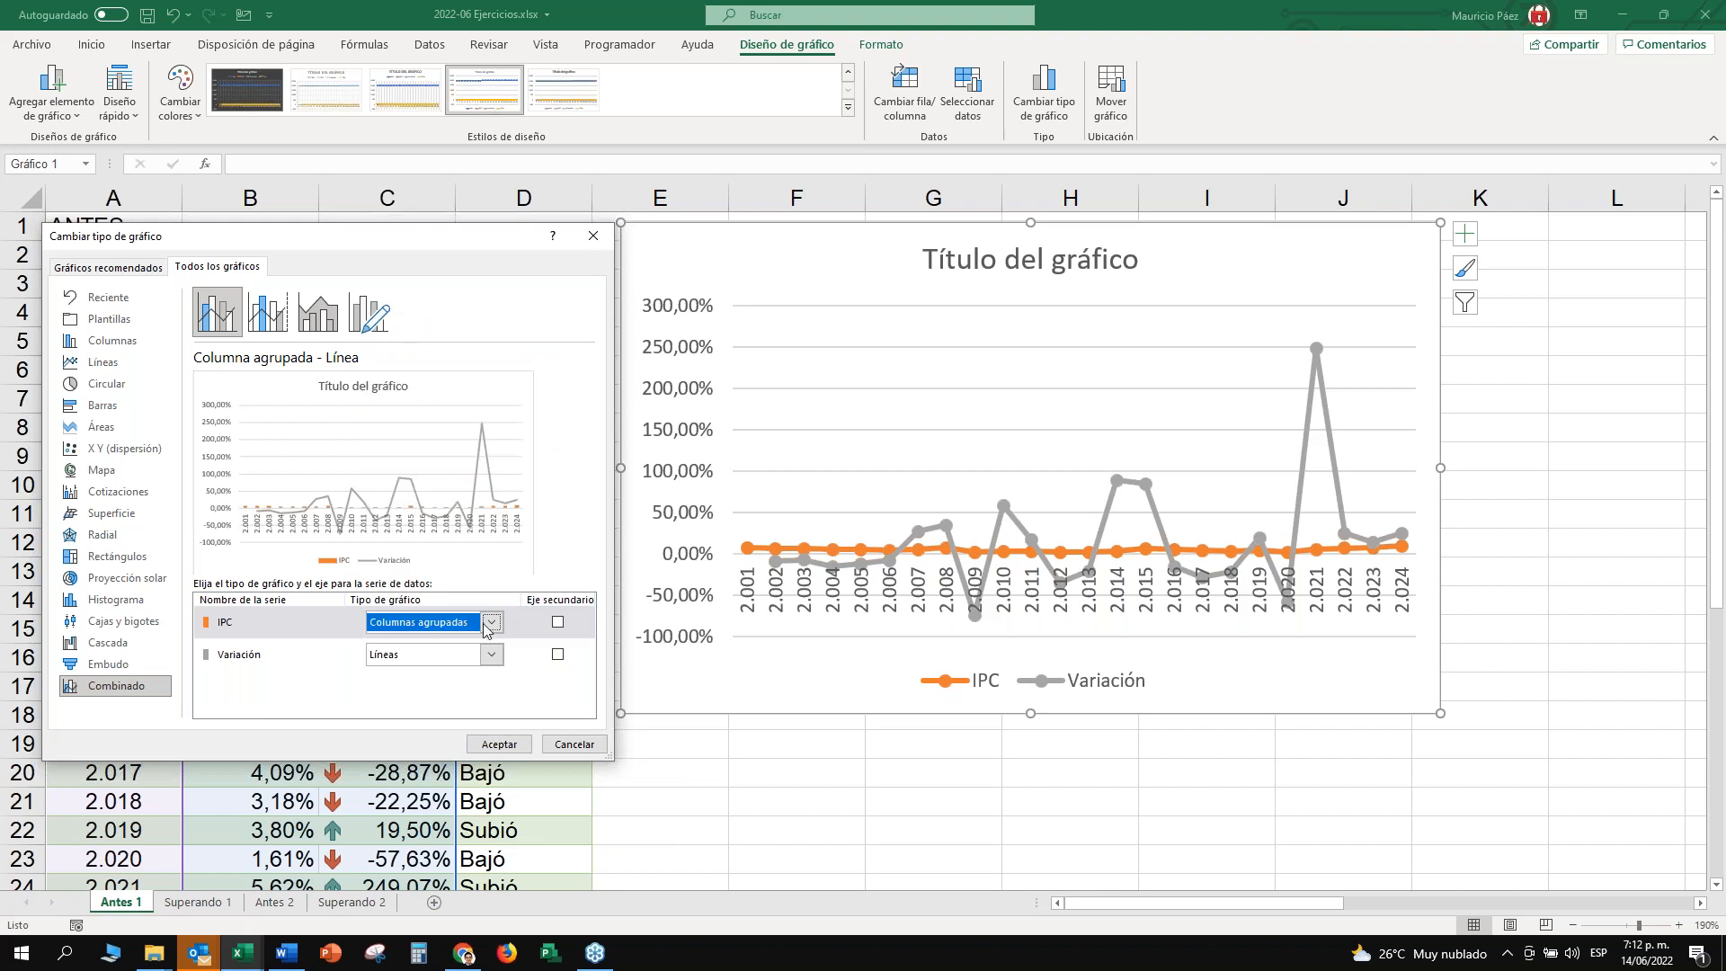
Plot the Variación line on the secondary axis, keep IPC on the primary axis, and apply the custom combination.
click(205, 629)
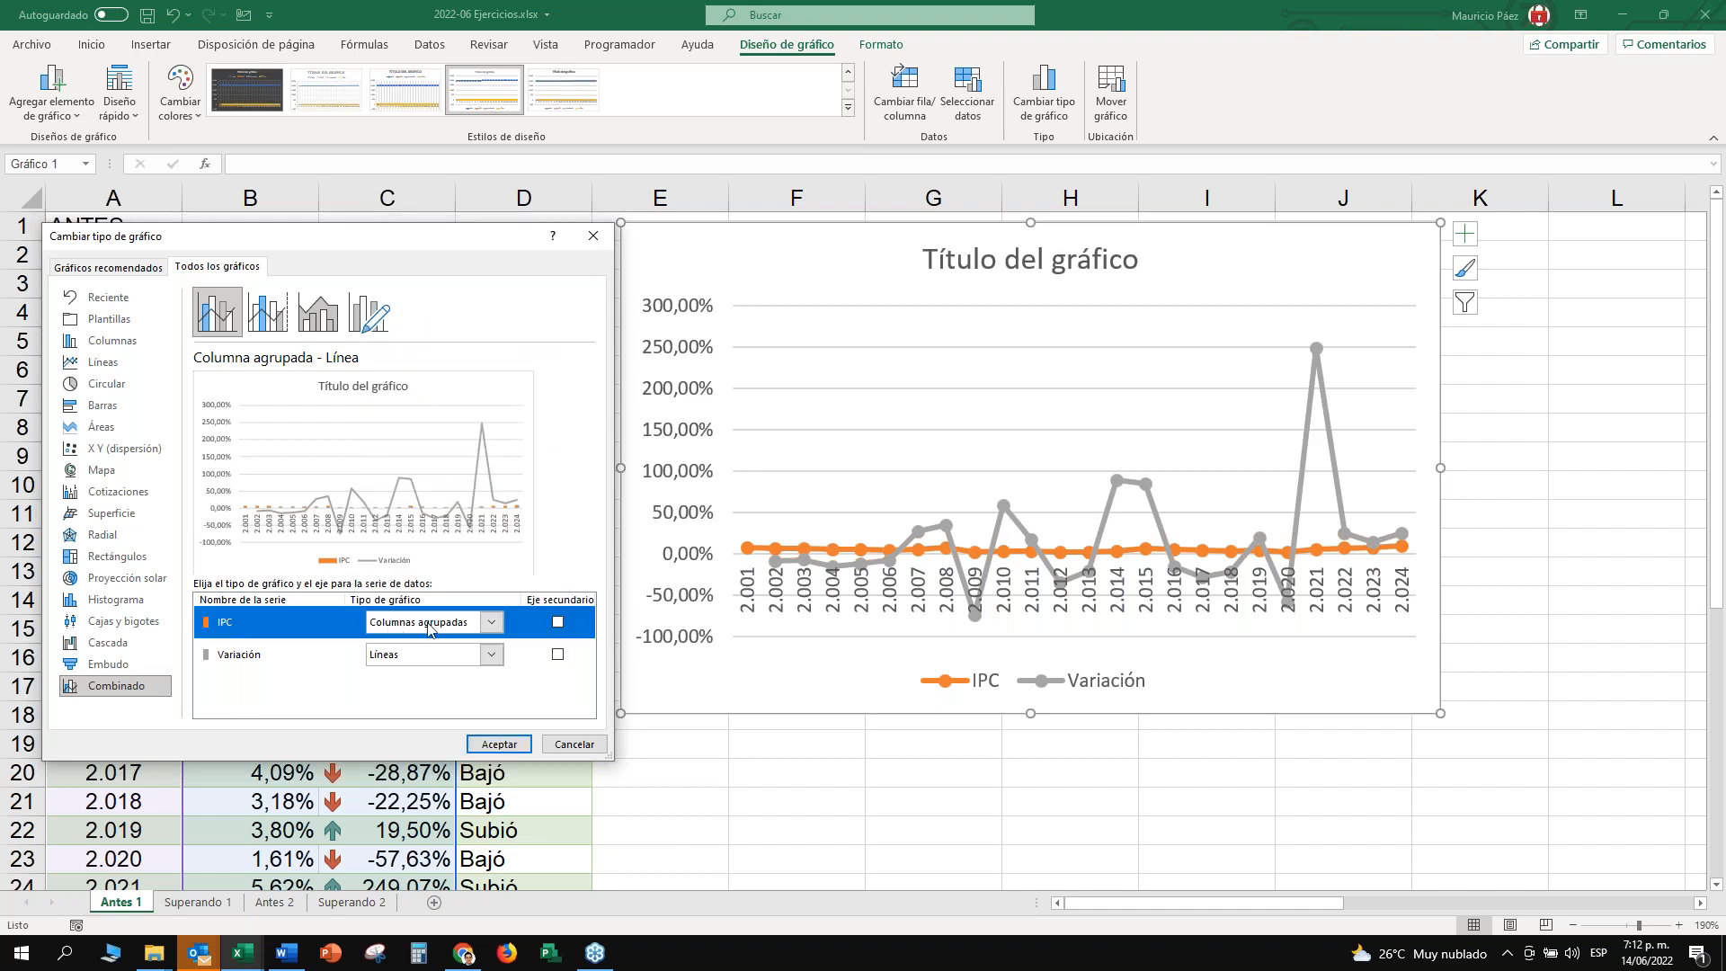
click(235, 659)
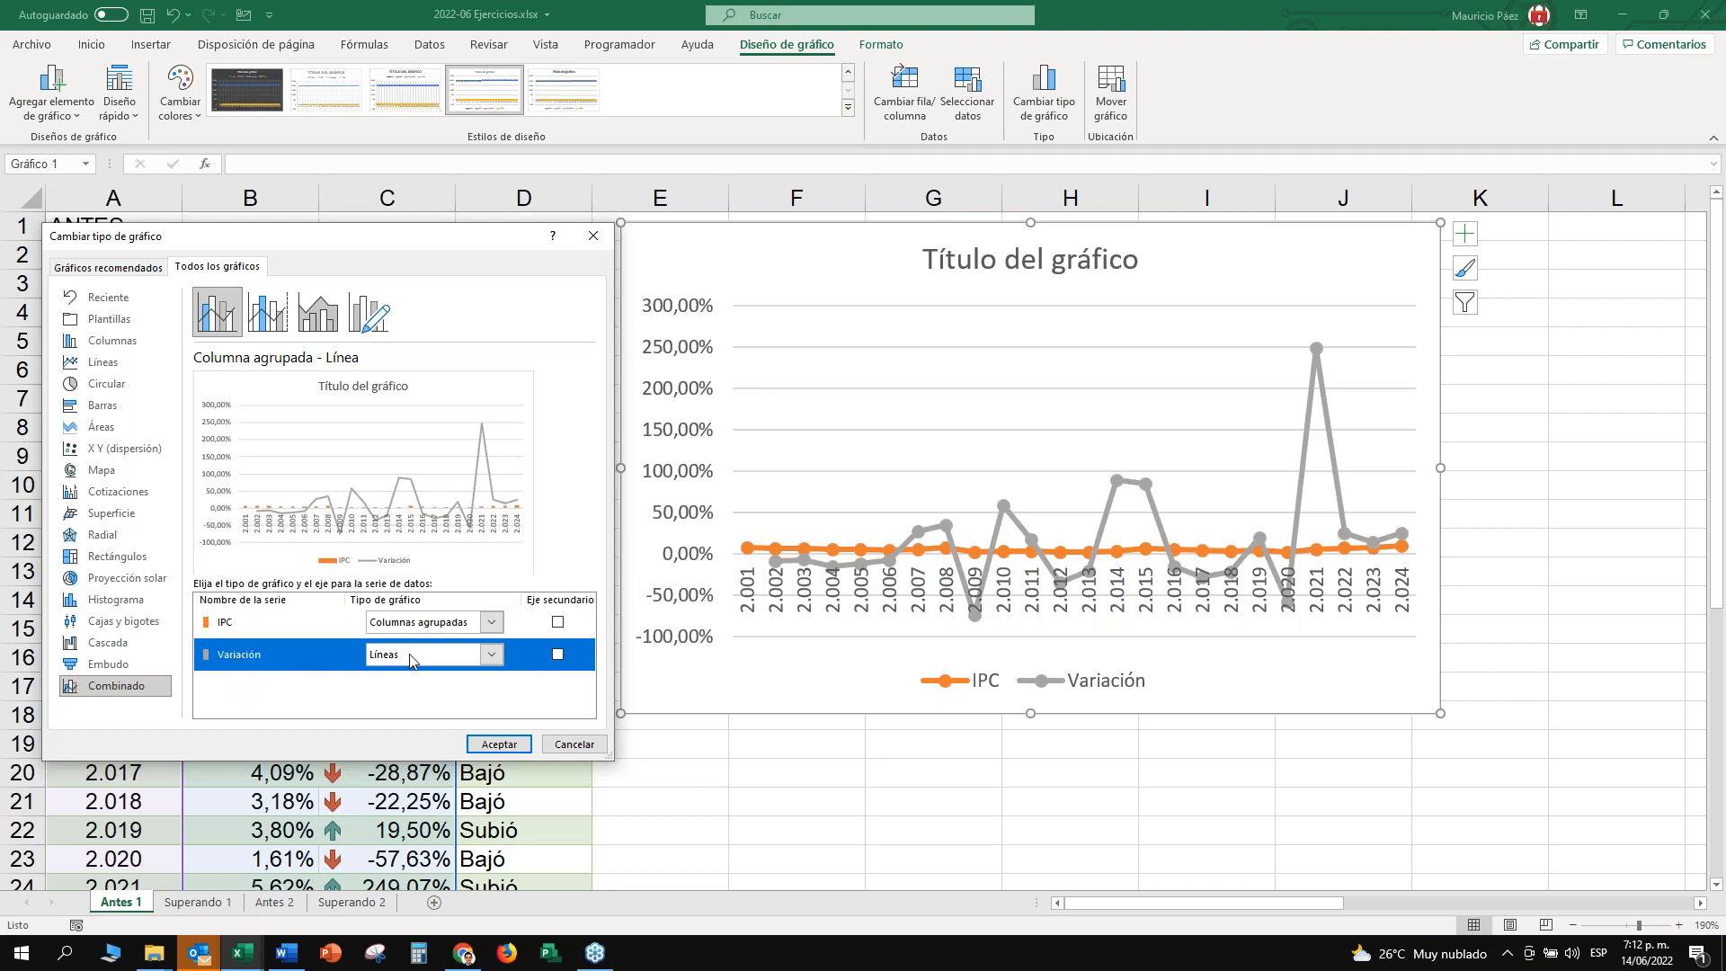
click(230, 625)
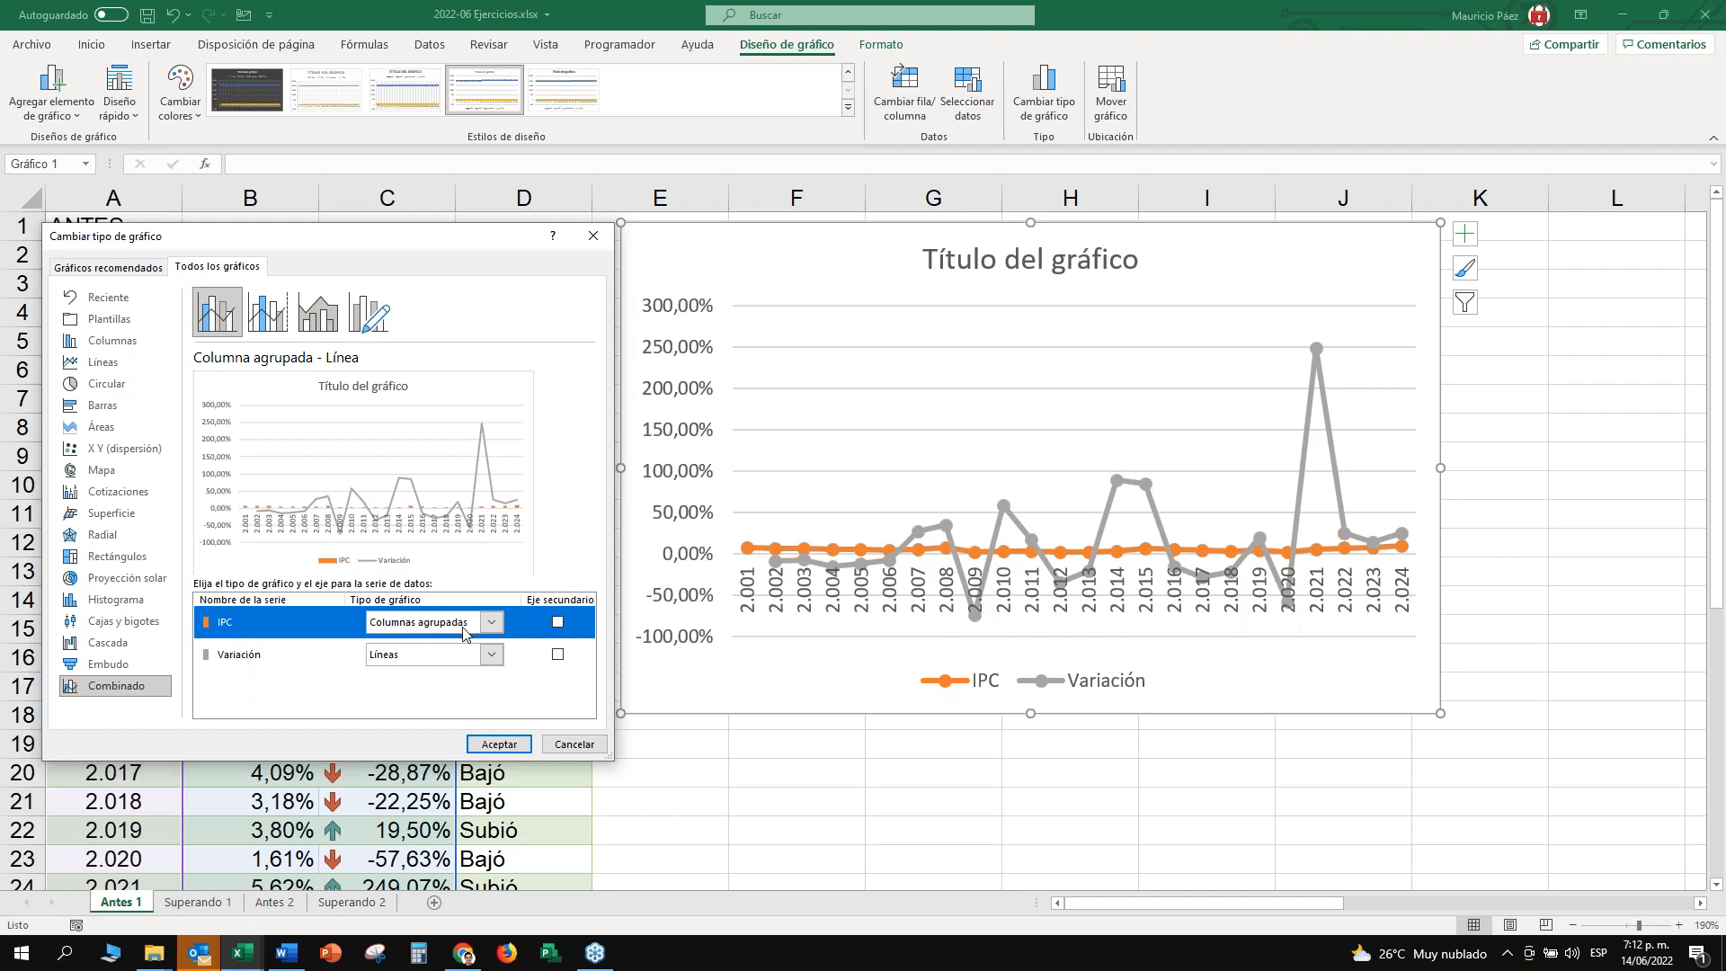
click(240, 661)
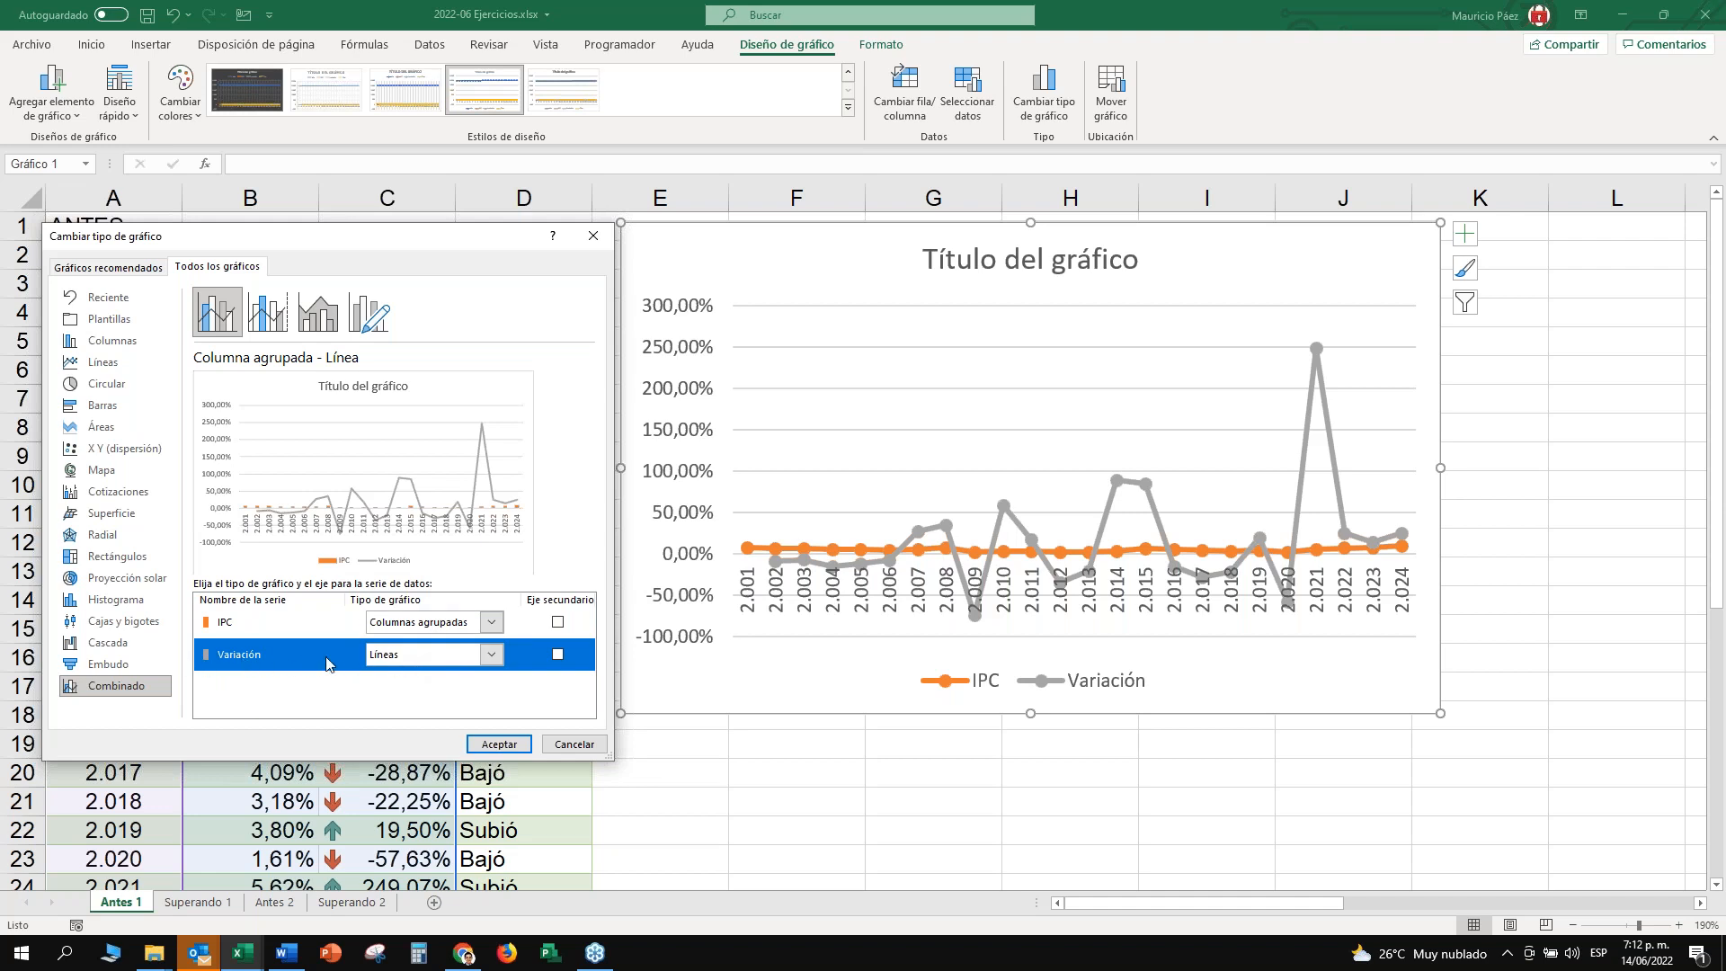
click(558, 656)
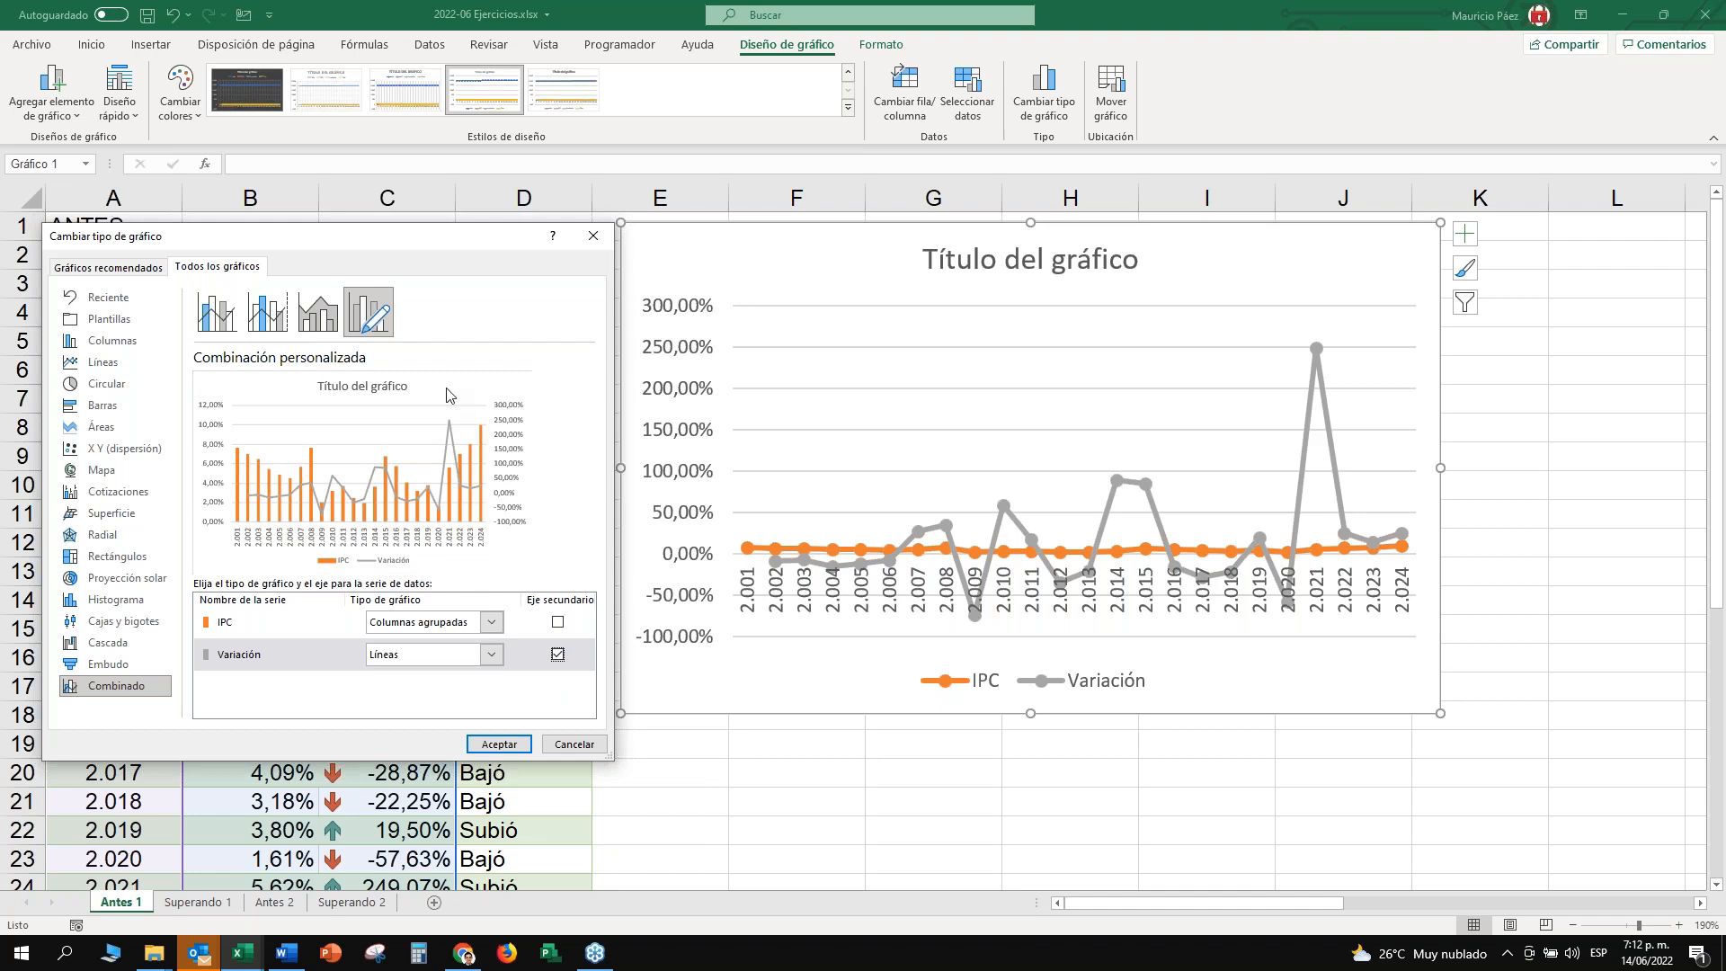
click(557, 654)
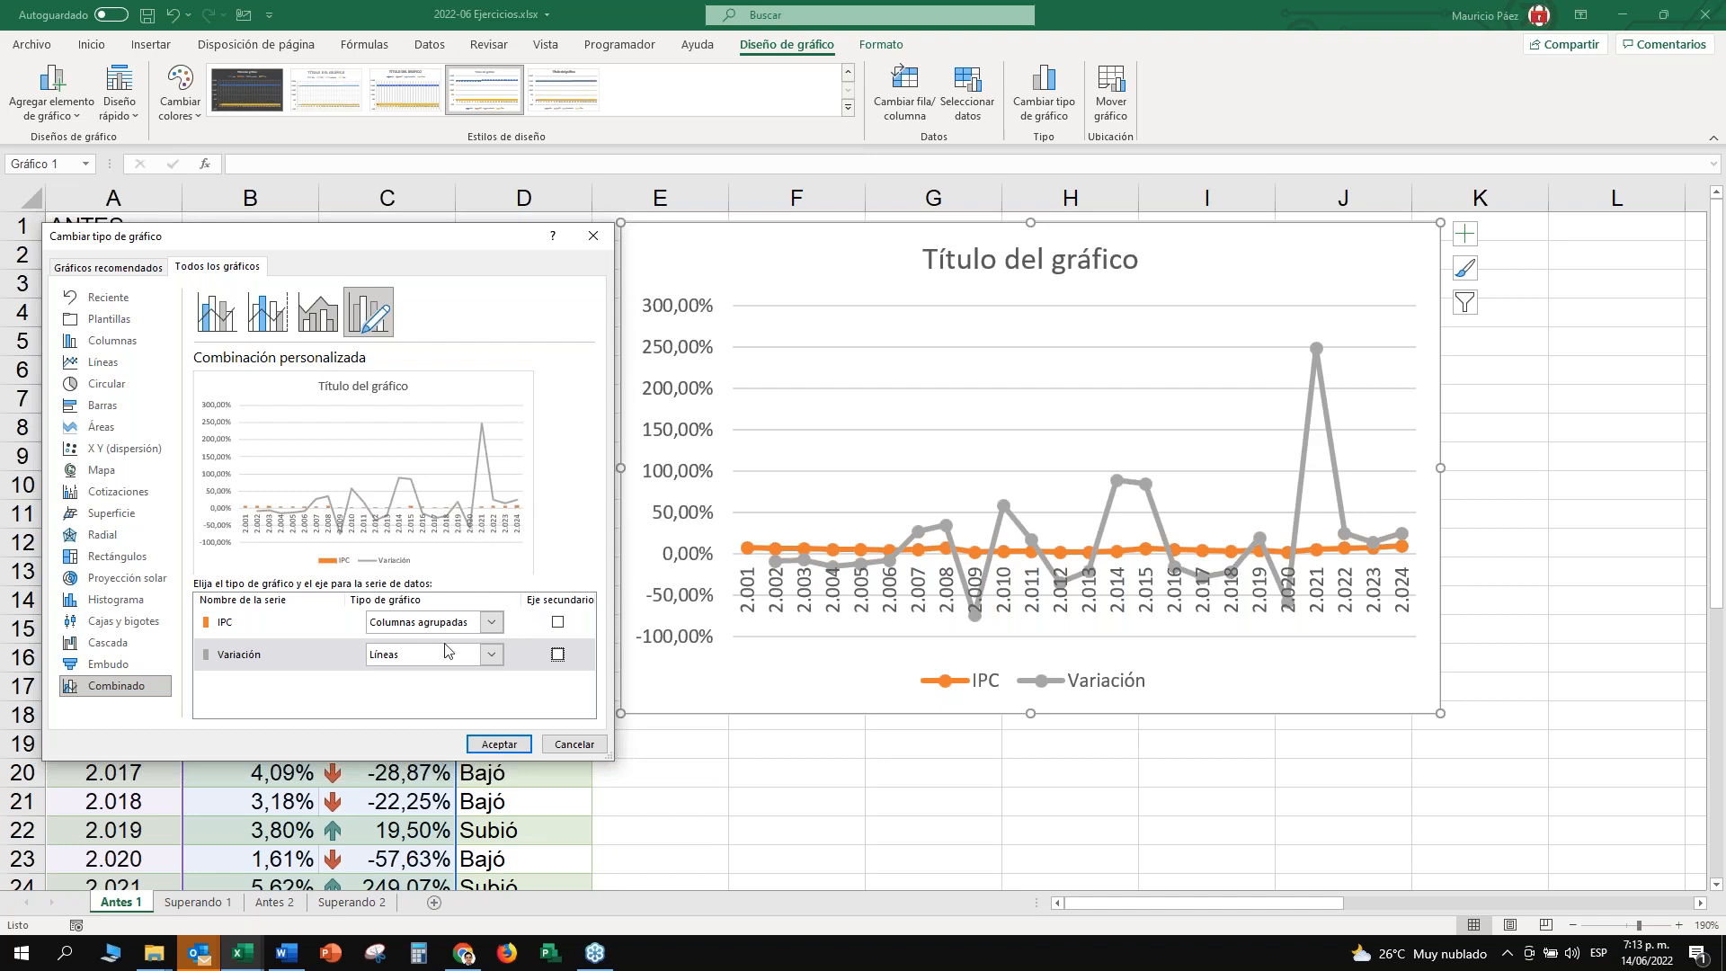
click(558, 656)
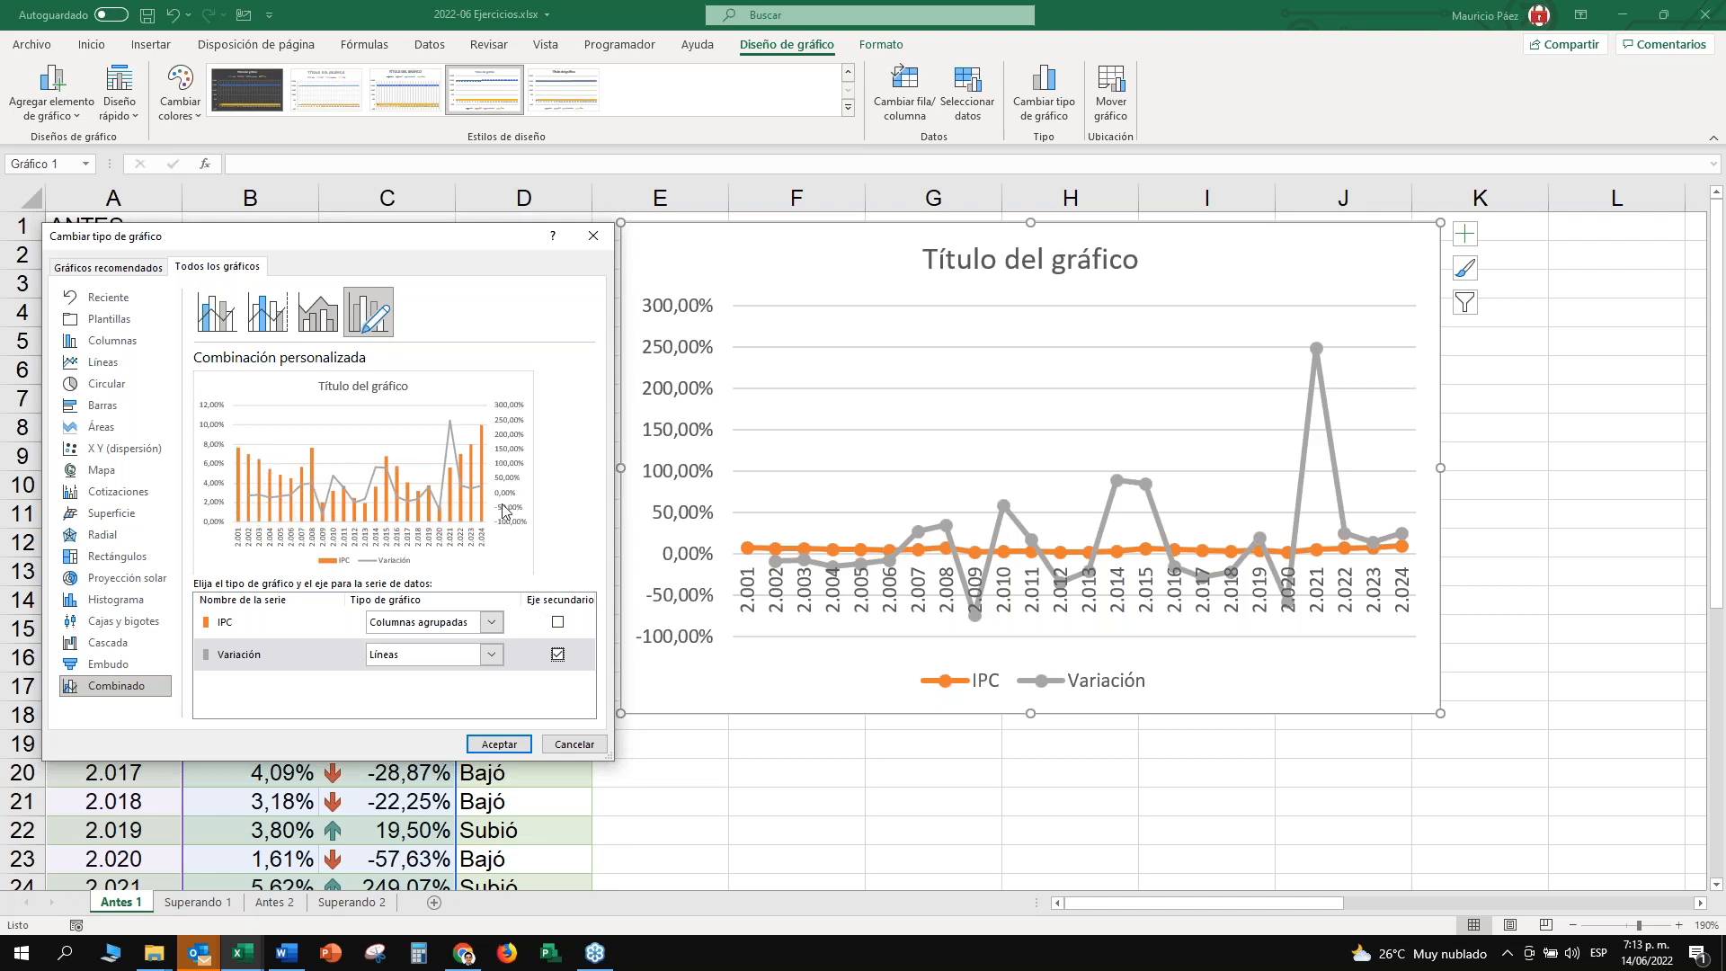
click(510, 747)
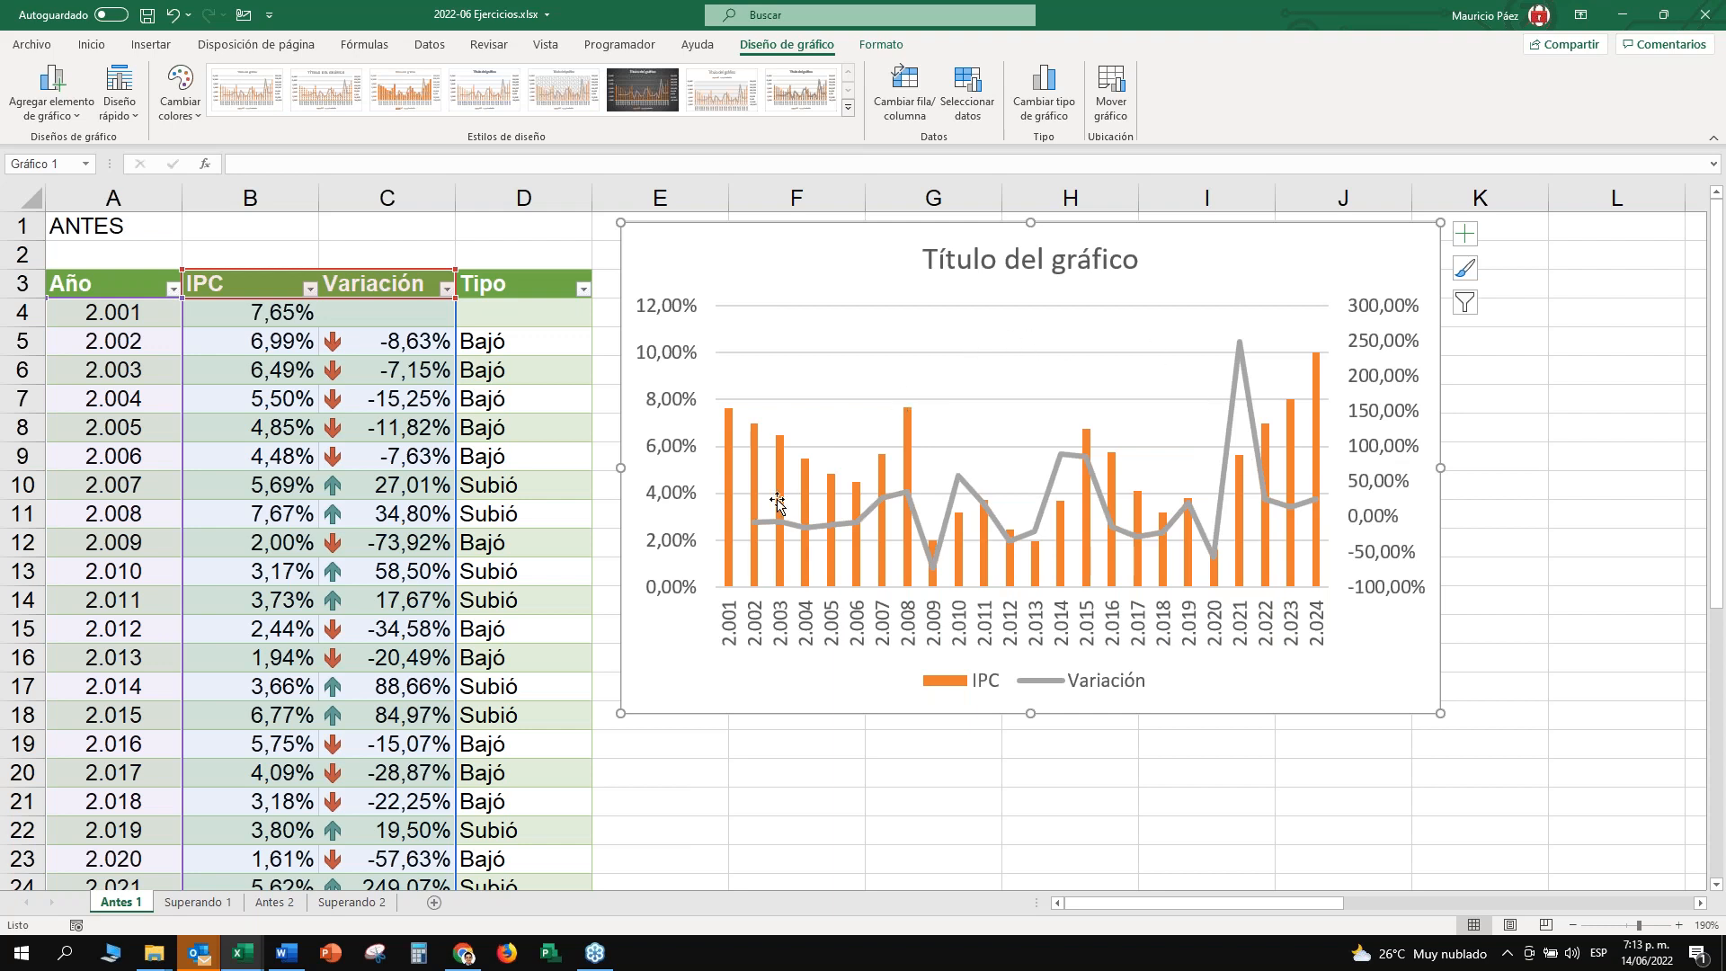
Add data labels showing the values to the IPC column series in the combined chart.
click(729, 500)
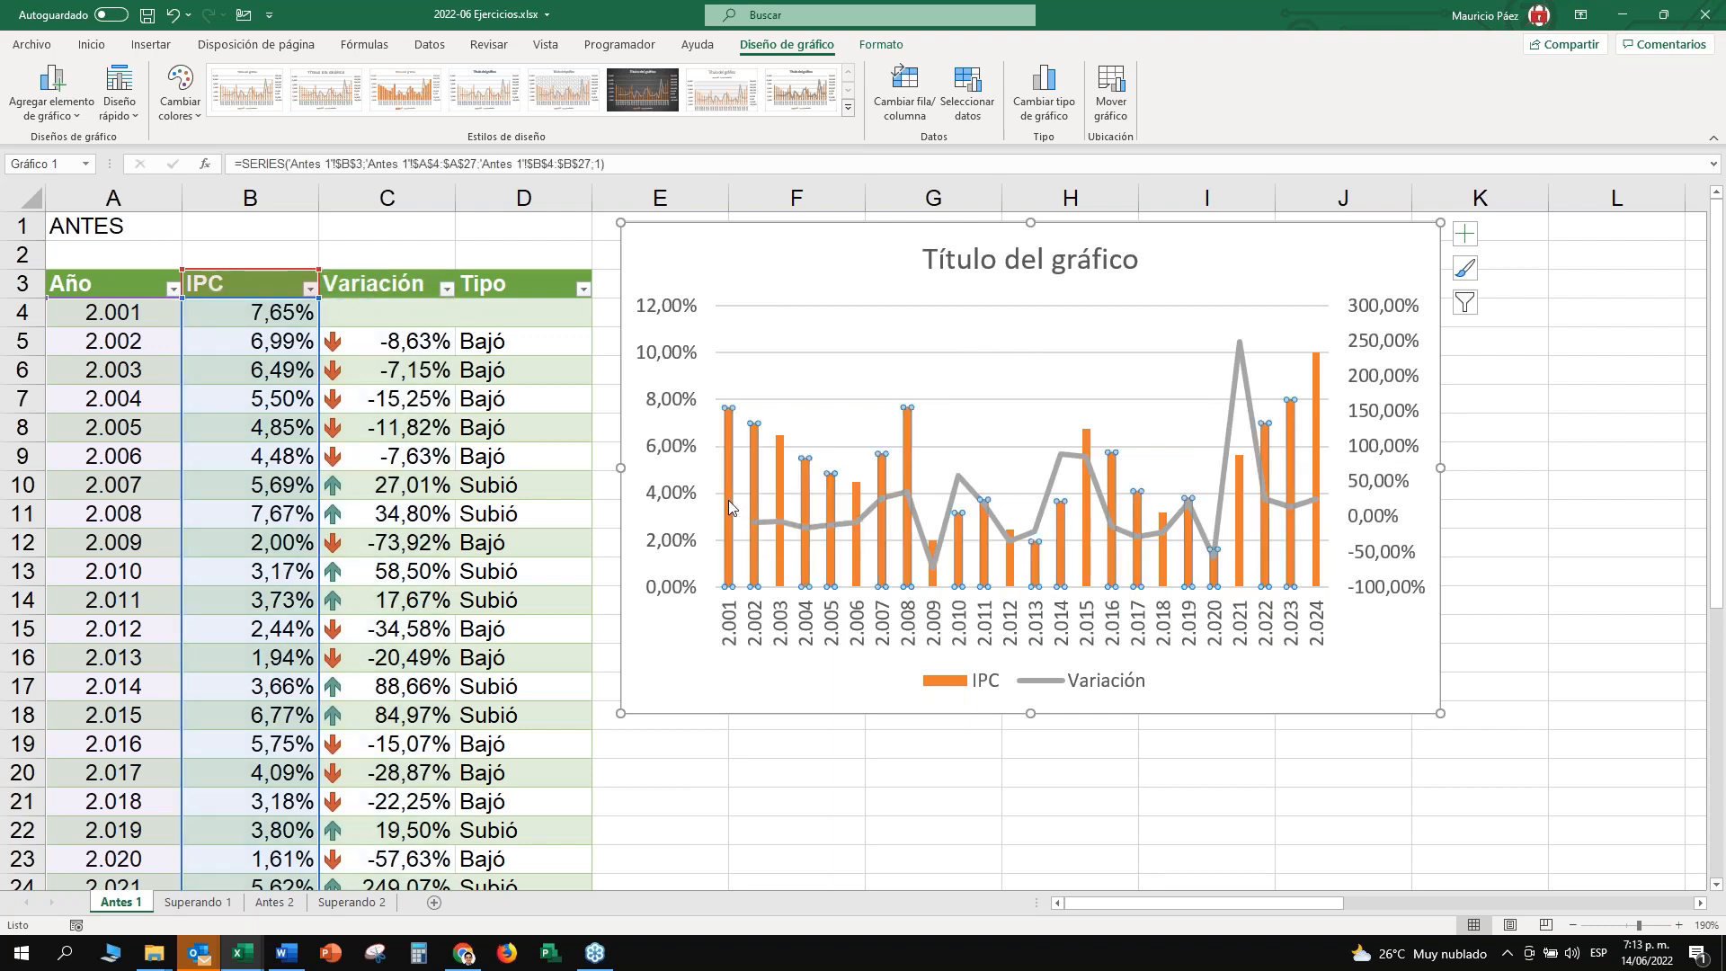
click(812, 256)
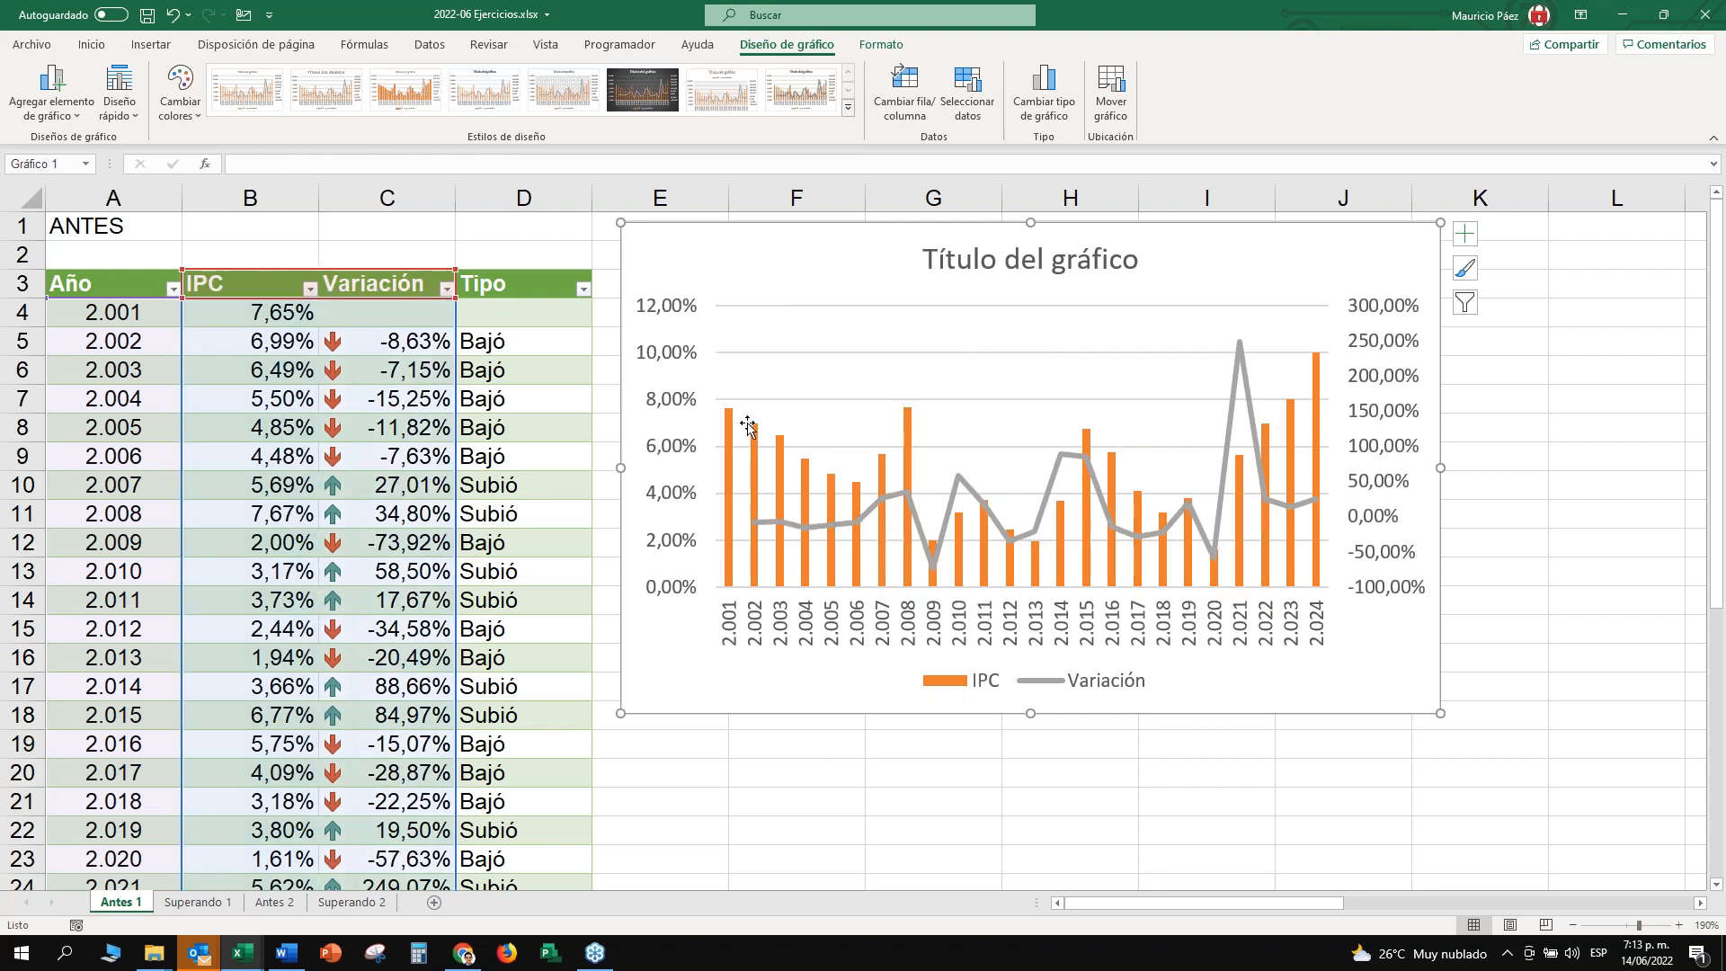
click(728, 473)
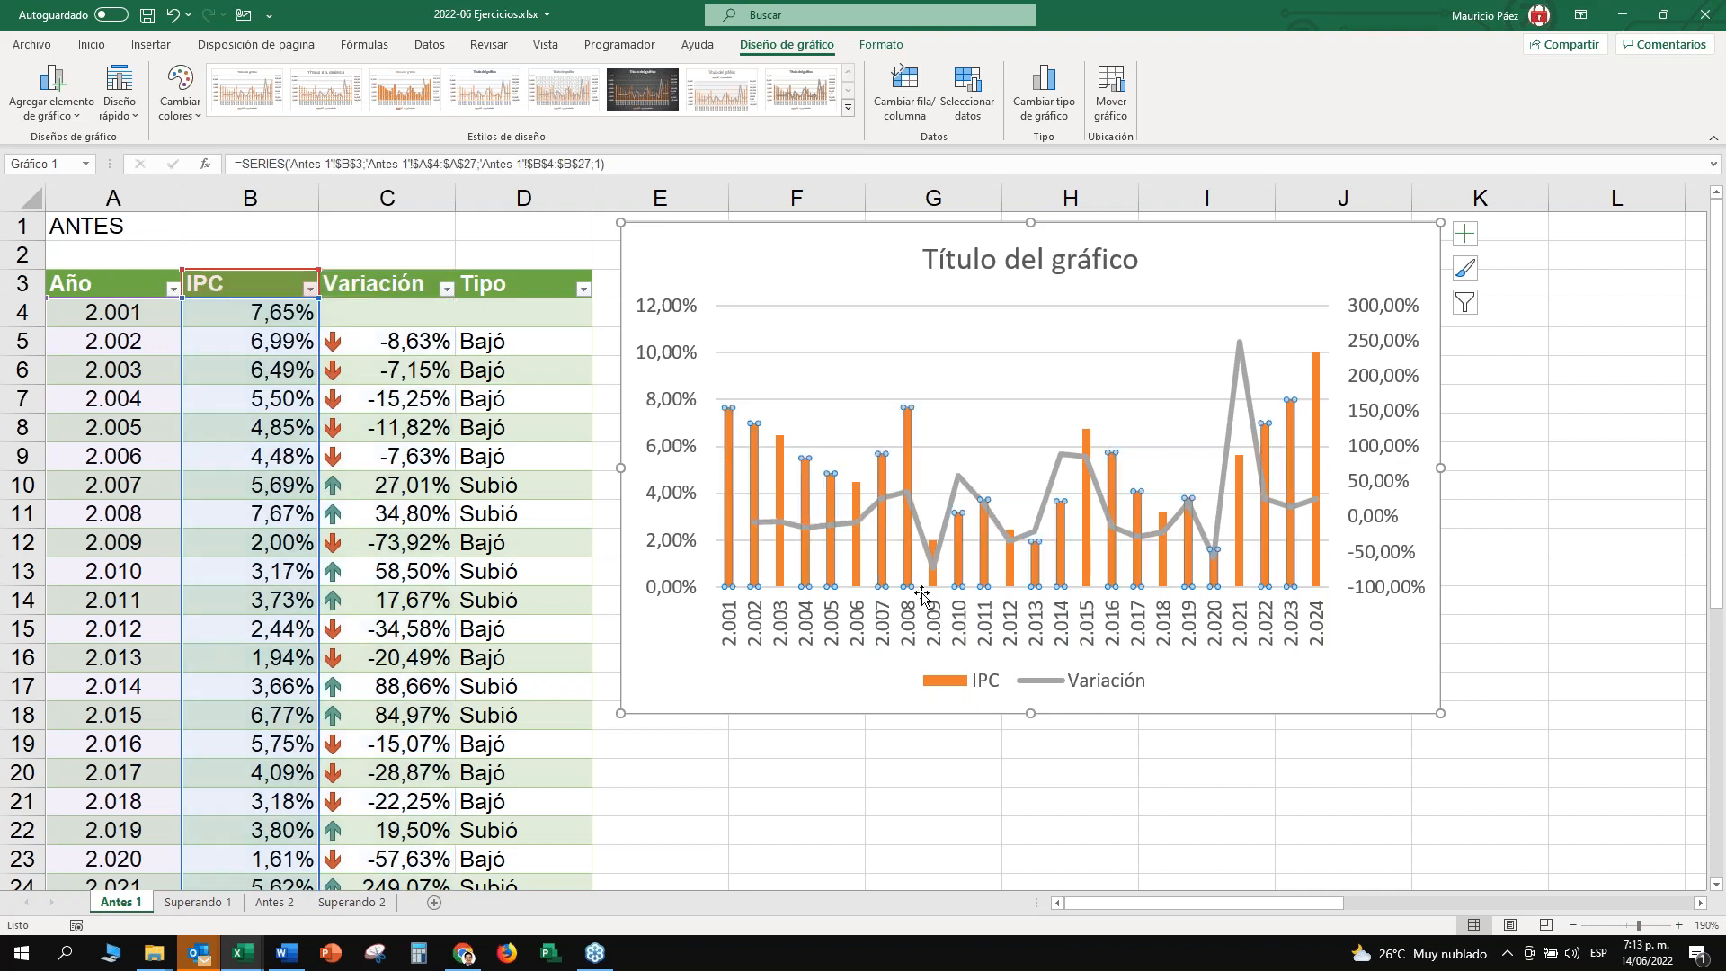
right_click(730, 504)
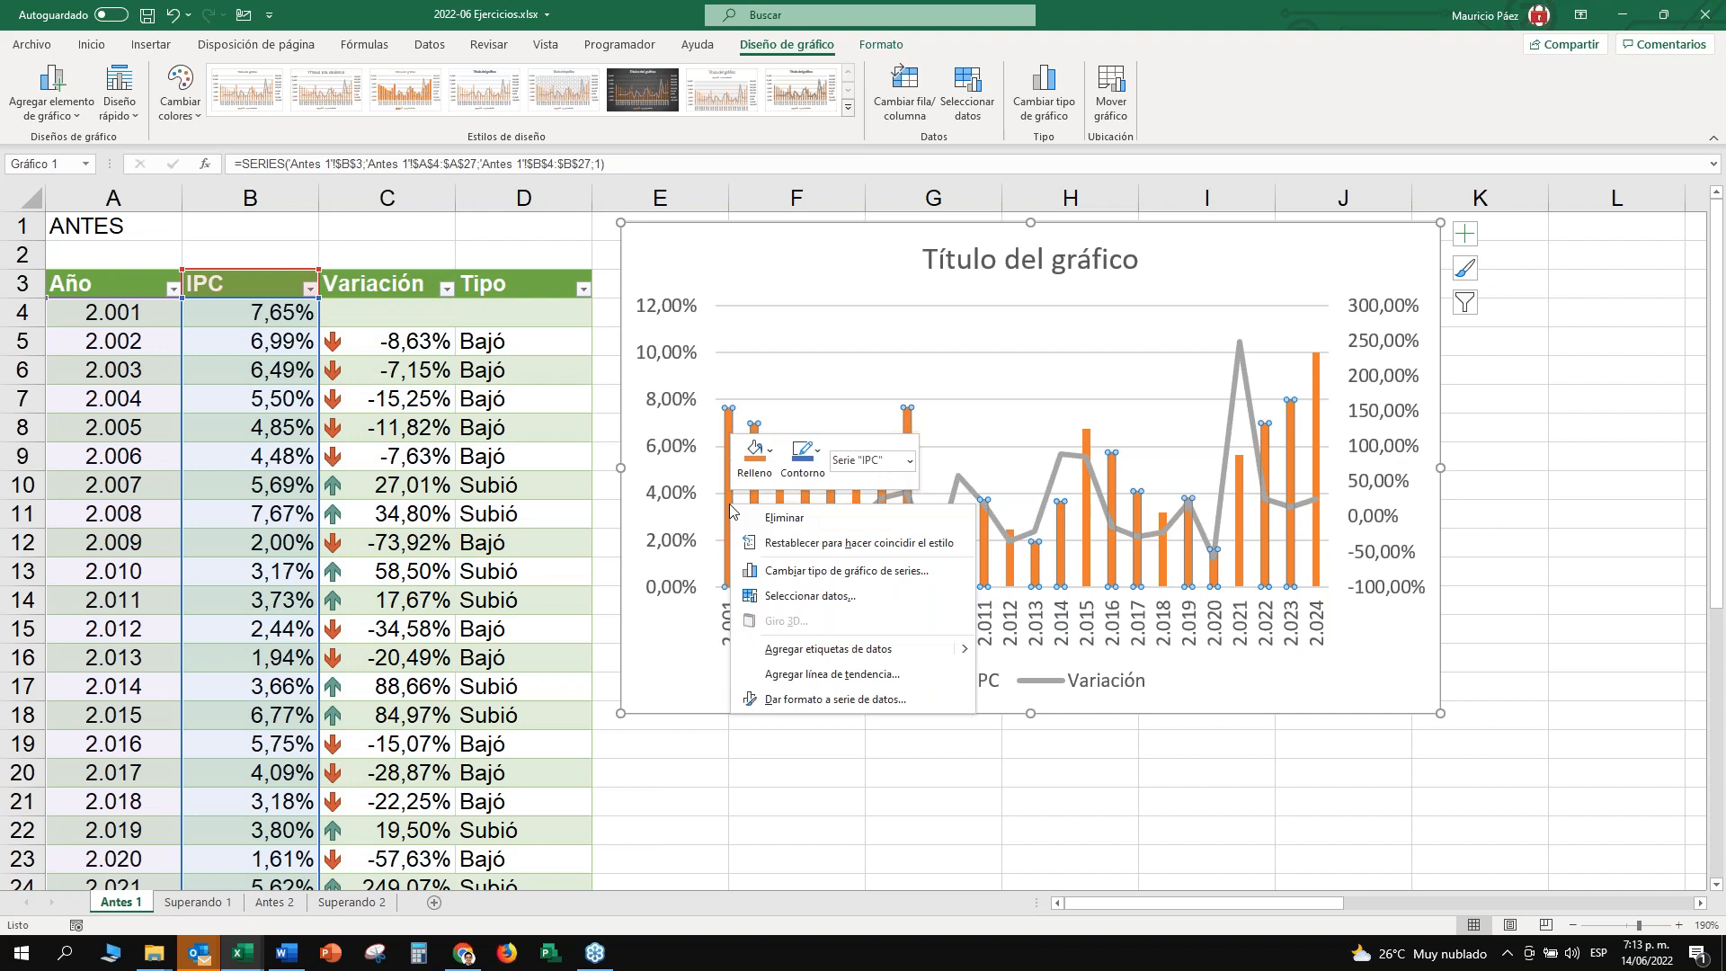
key(Escape)
right_click(733, 449)
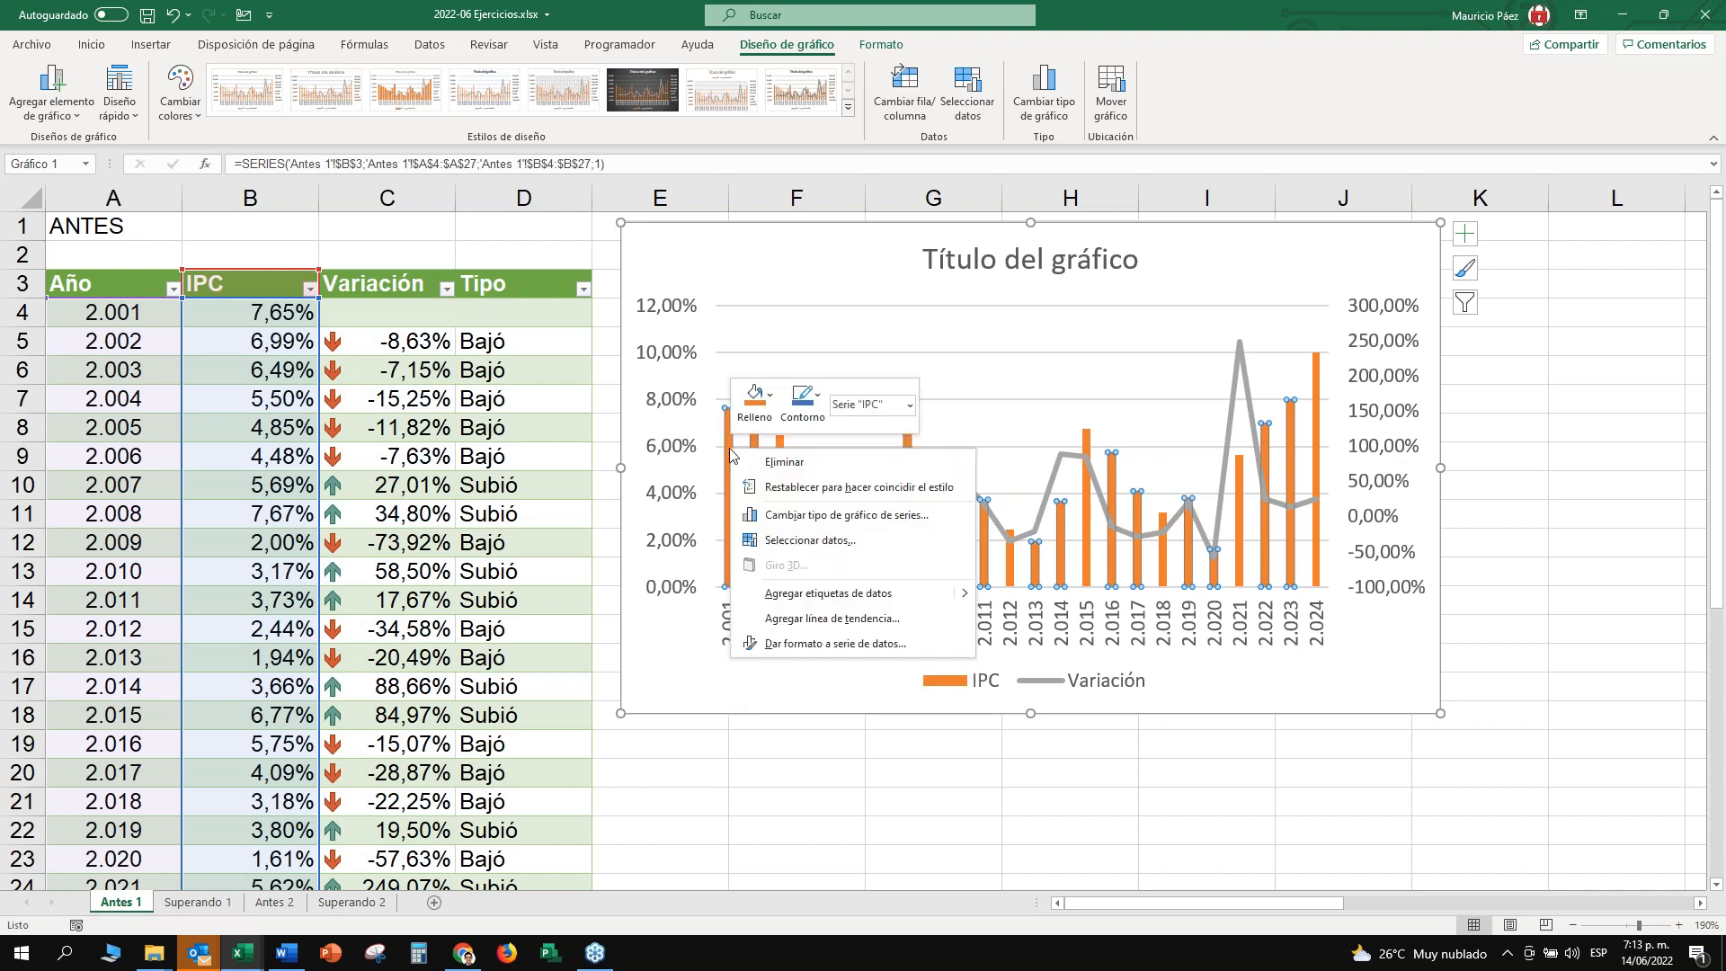
click(858, 594)
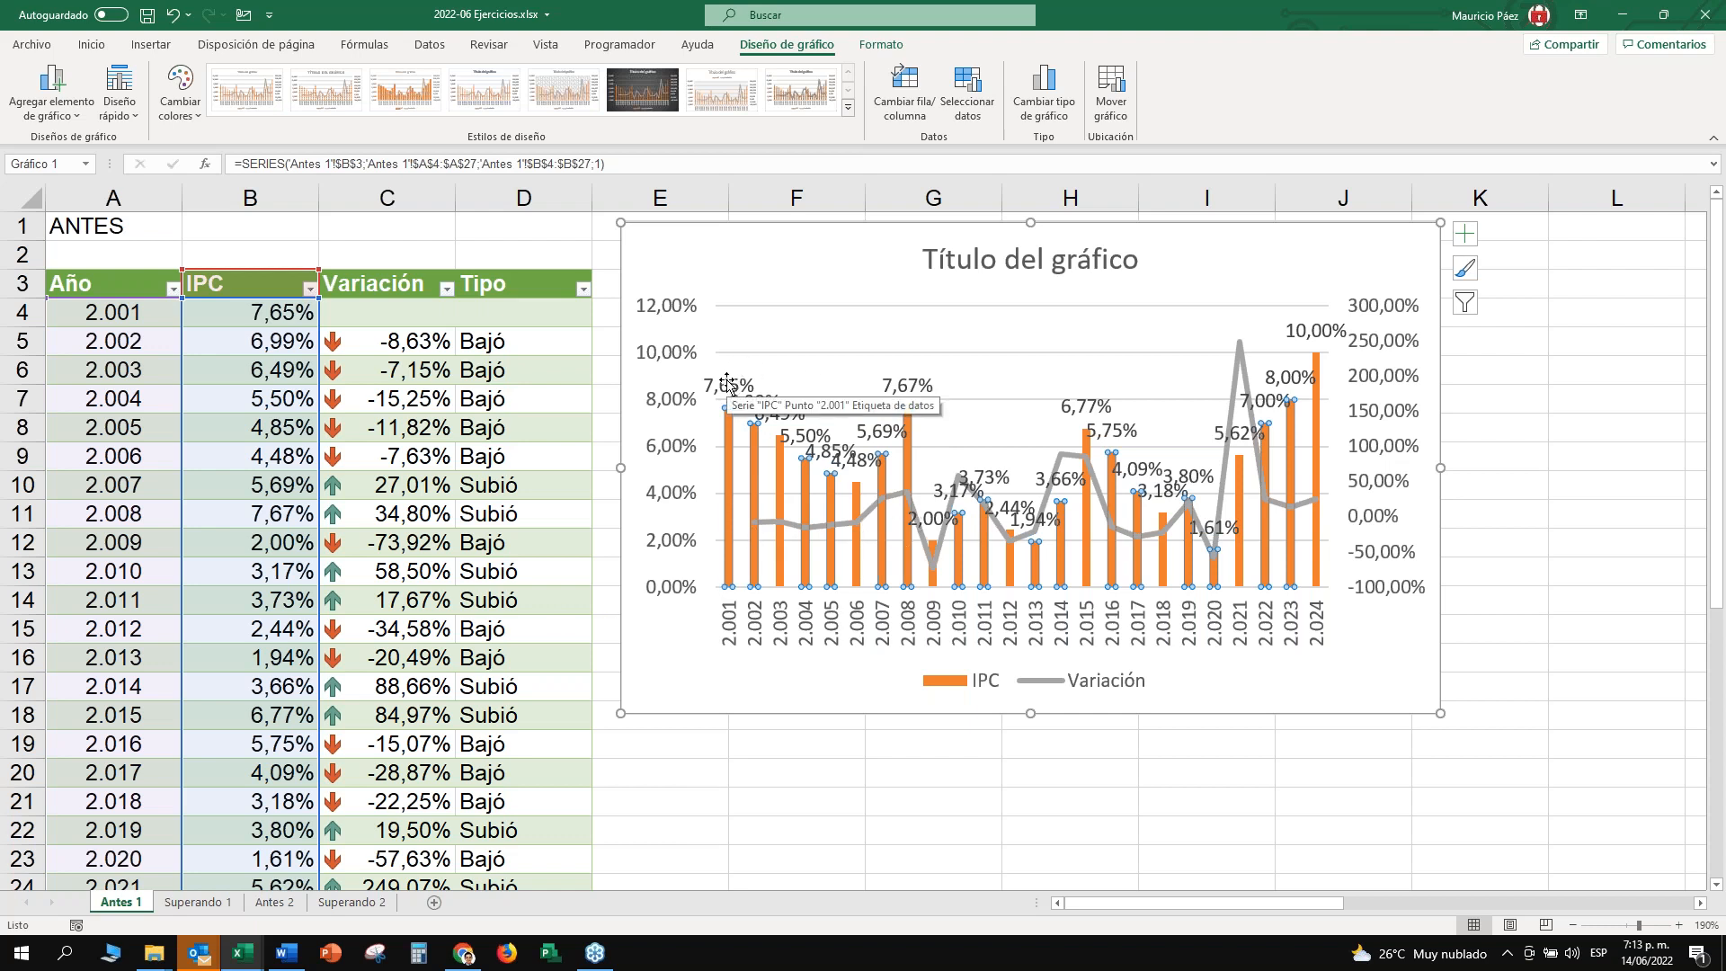
Open the IPC series formatting options and set the columns' gap width (Ancho del rango) to 10%.
right_click(728, 435)
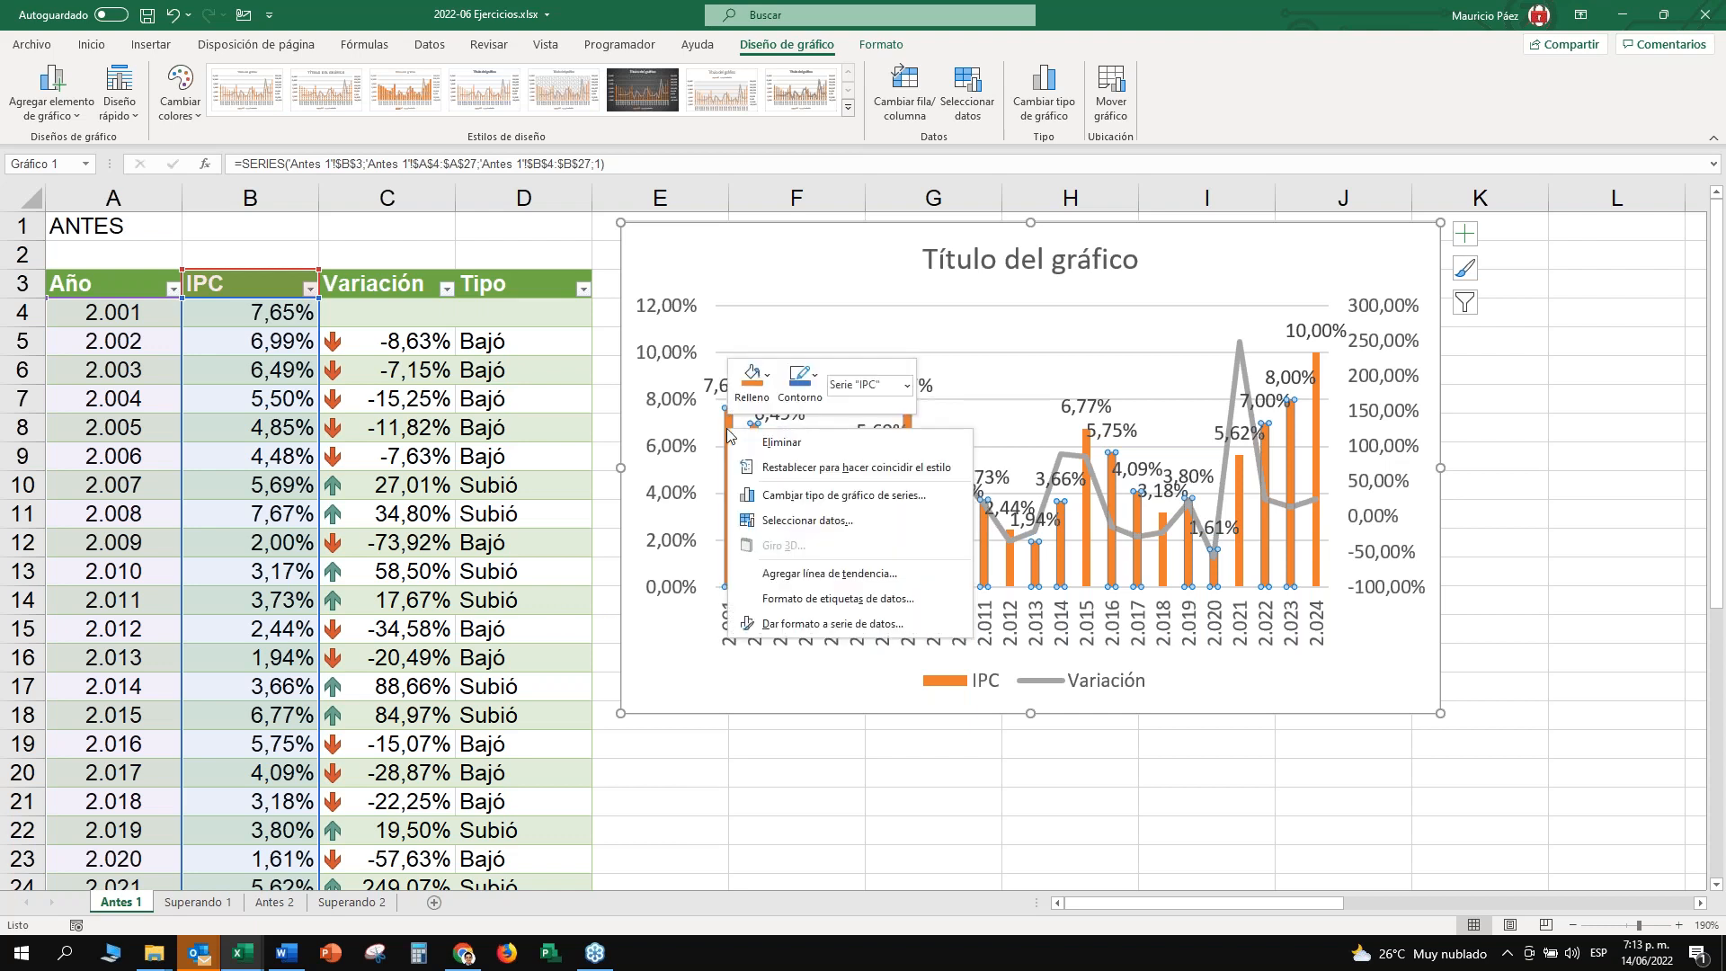
click(692, 614)
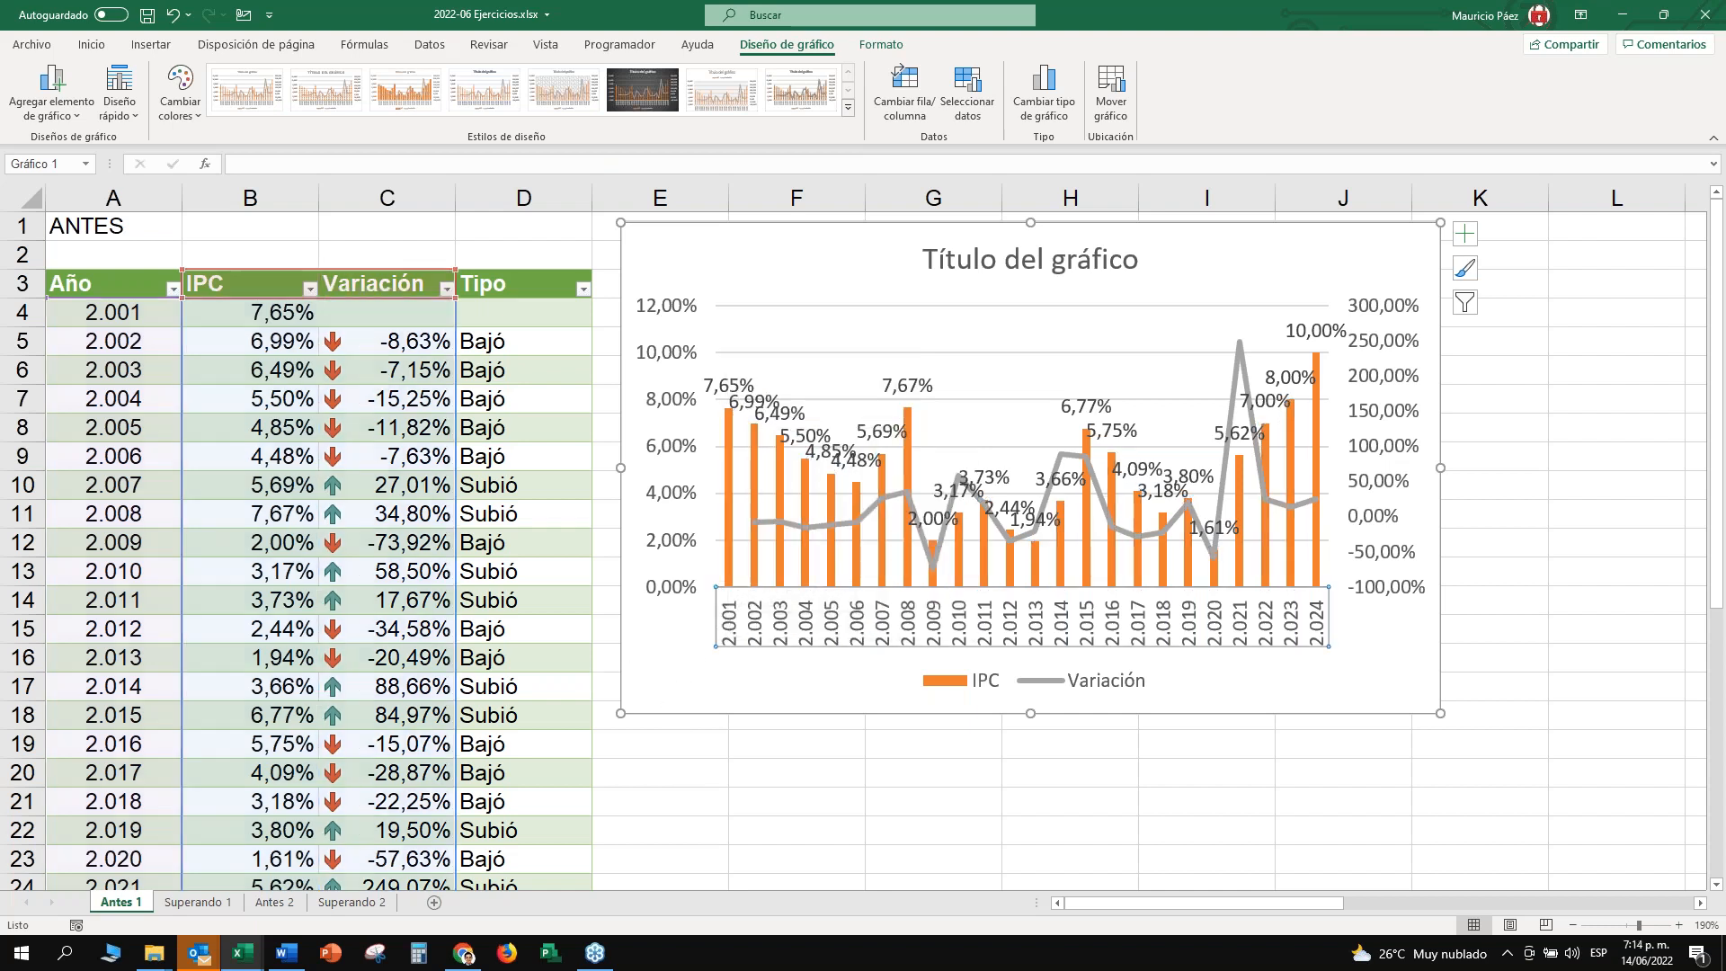
right_click(726, 546)
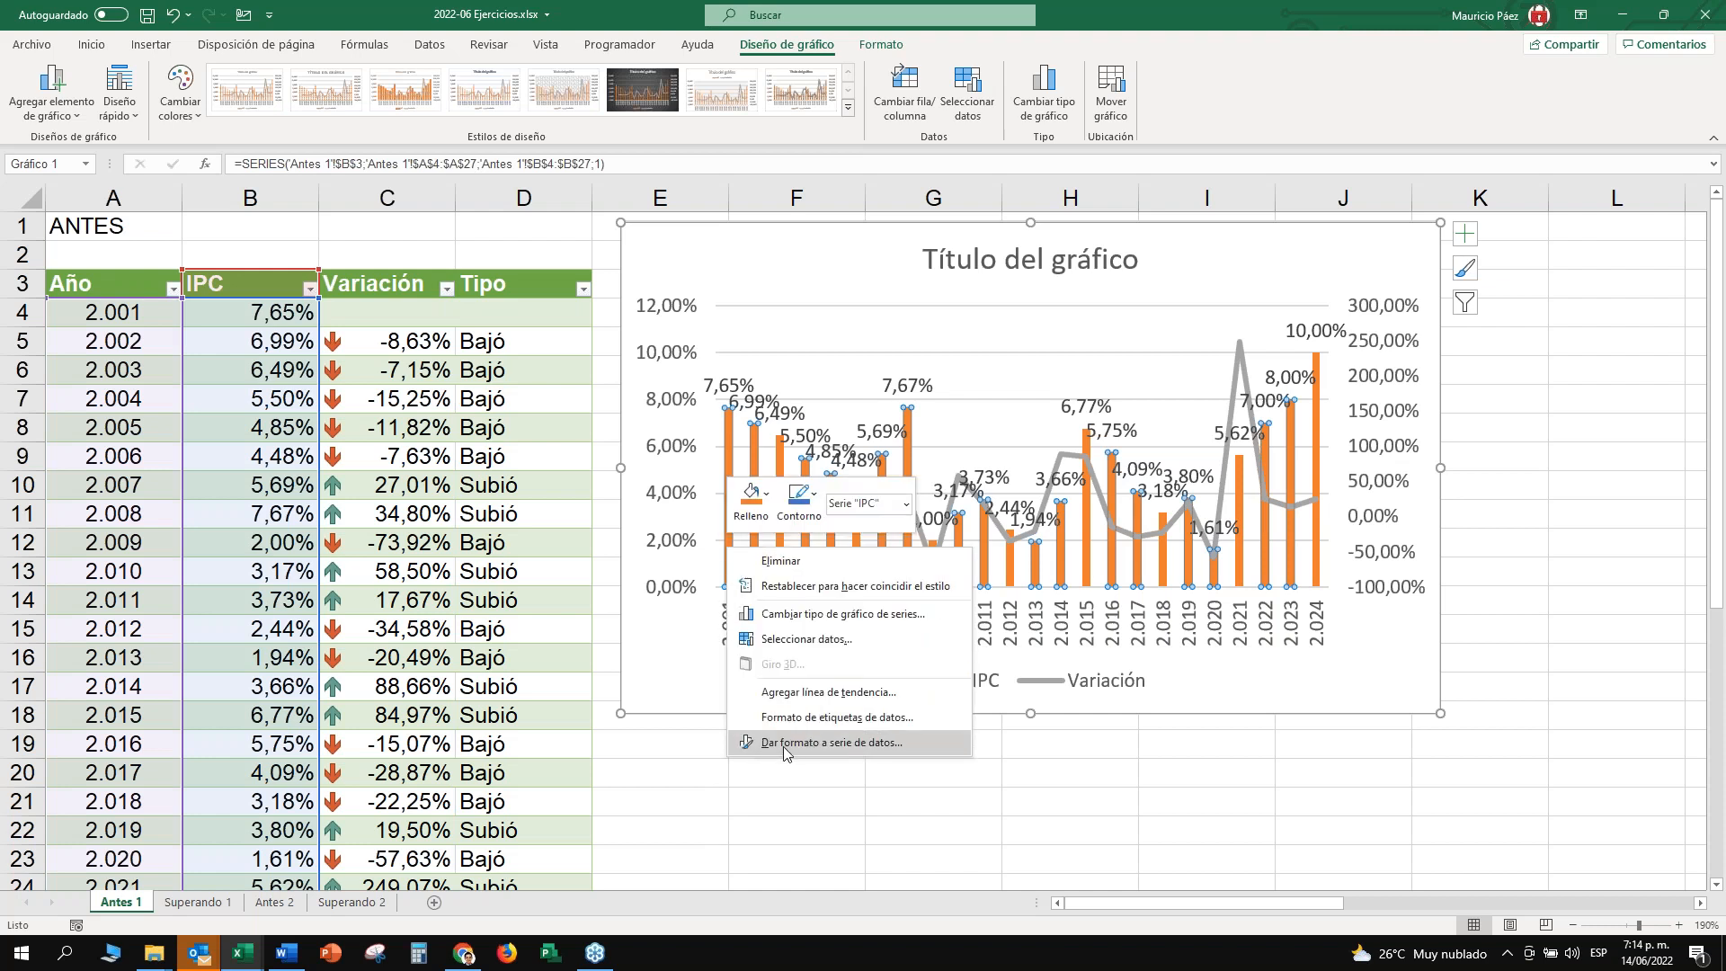
click(822, 742)
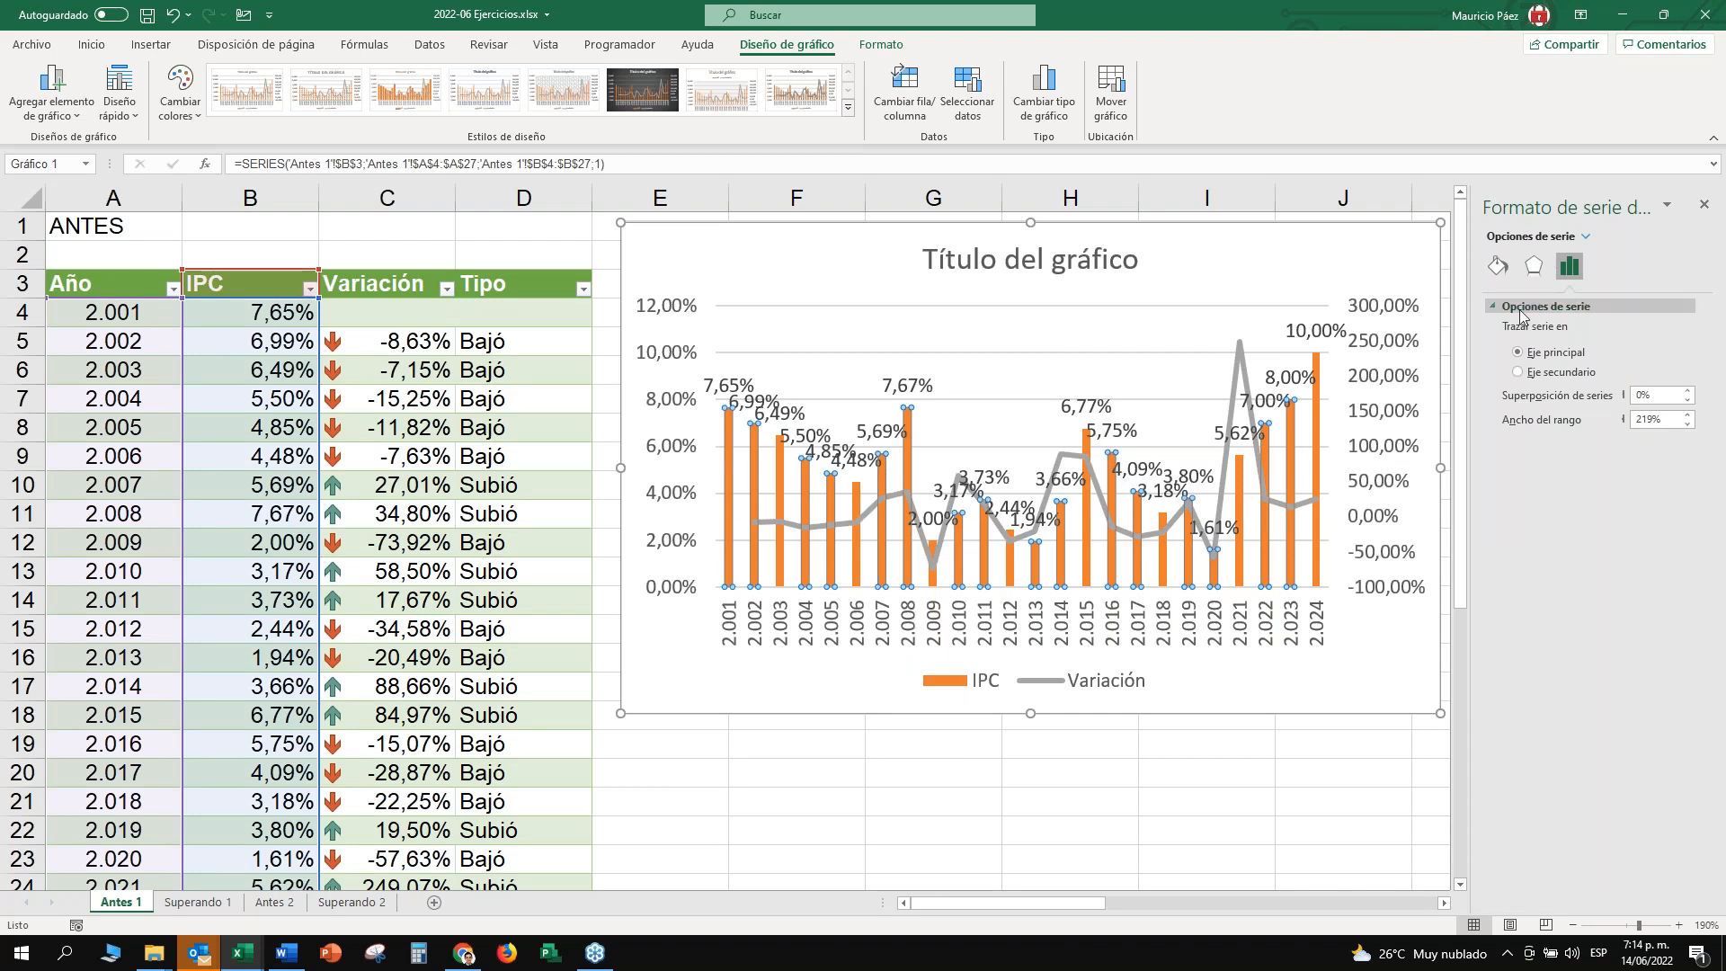
drag(1672, 421, 1597, 432)
text(10)
click(1688, 416)
click(1687, 423)
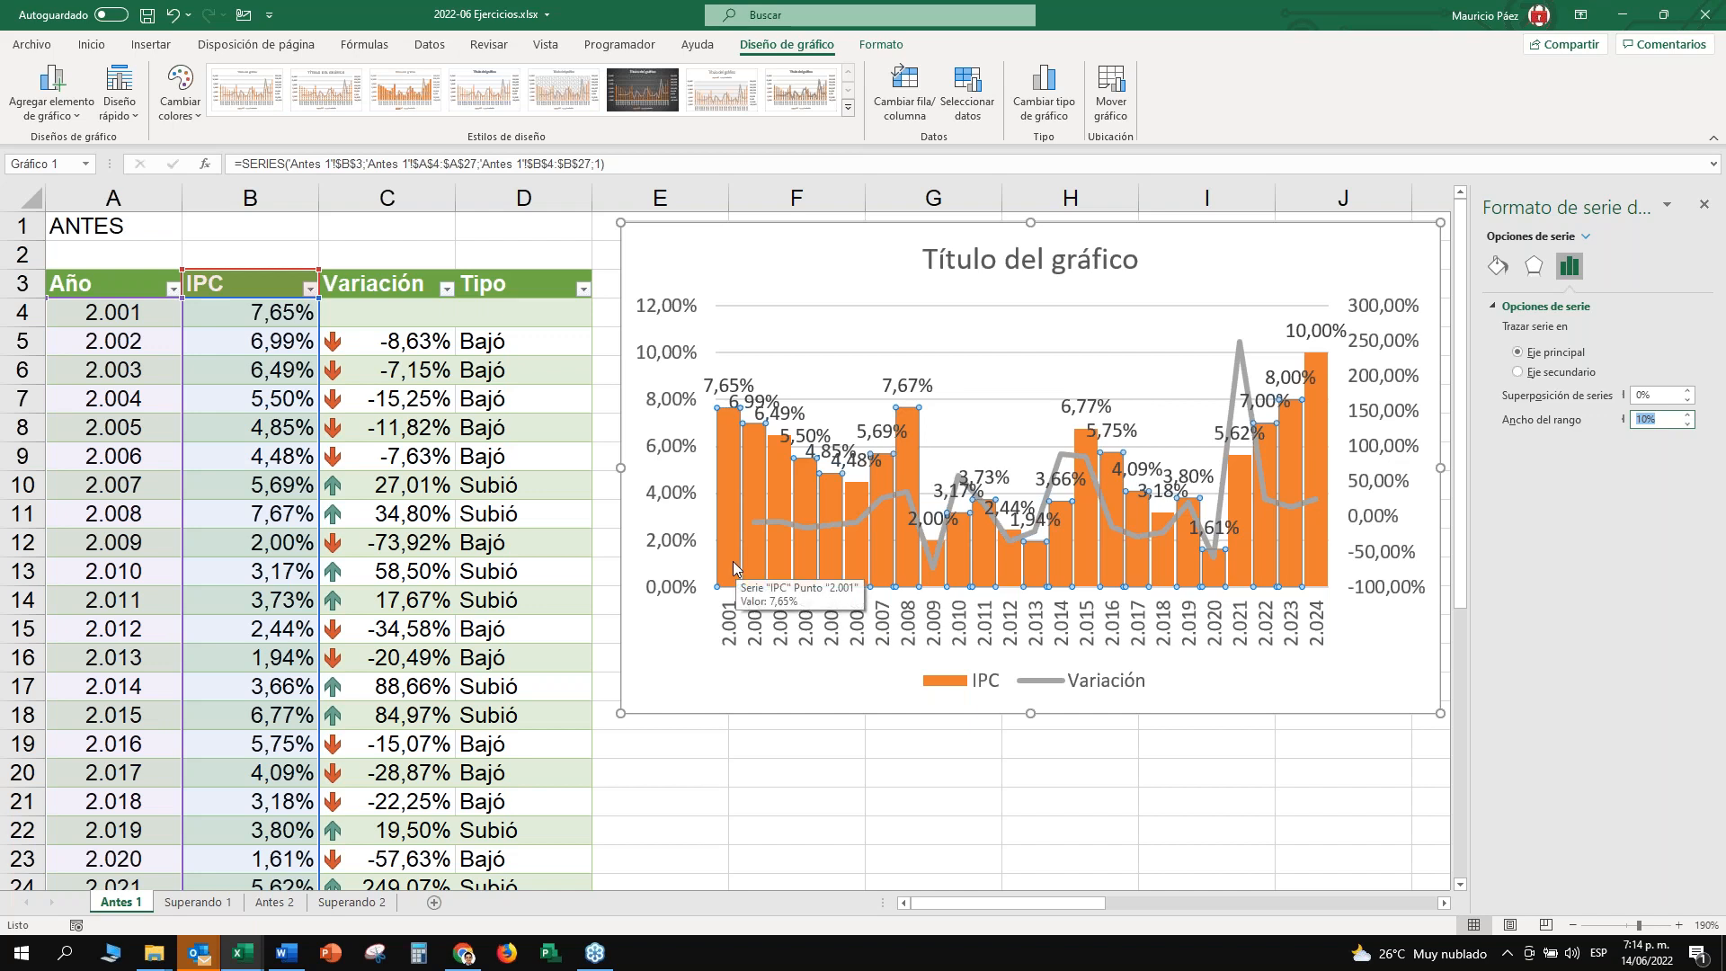
Set the IPC columns' gap width to 24% and raise it in small increments to 65%.
text(24)
key(Return)
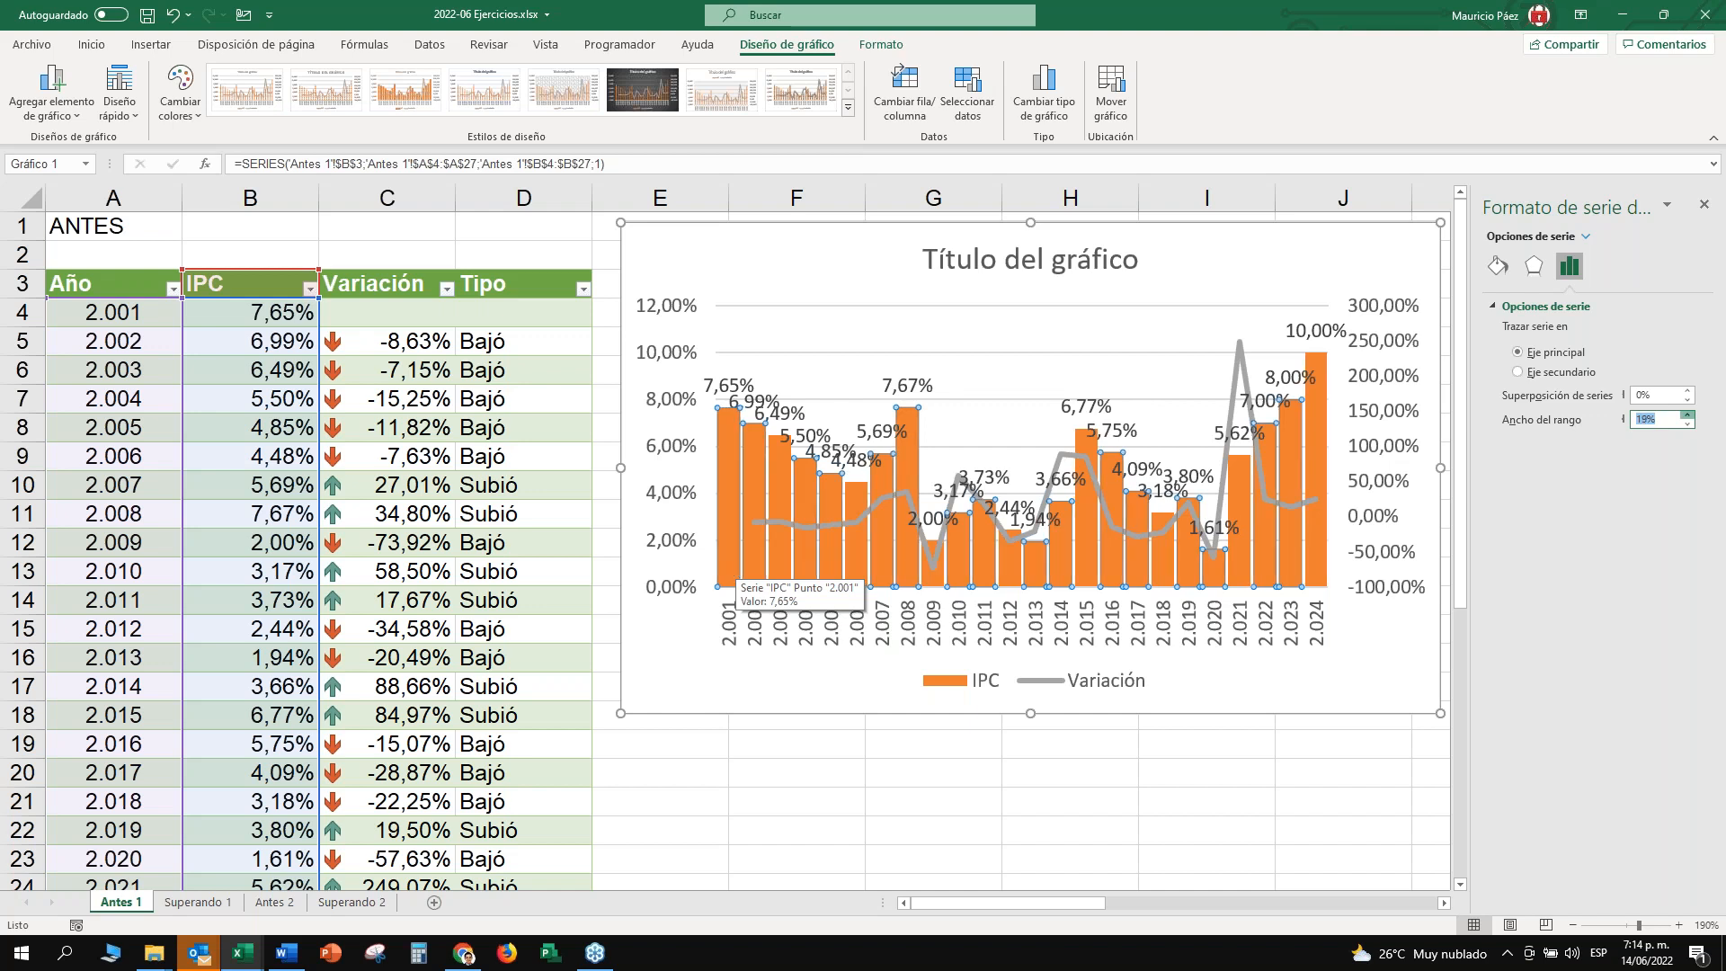
click(1622, 420)
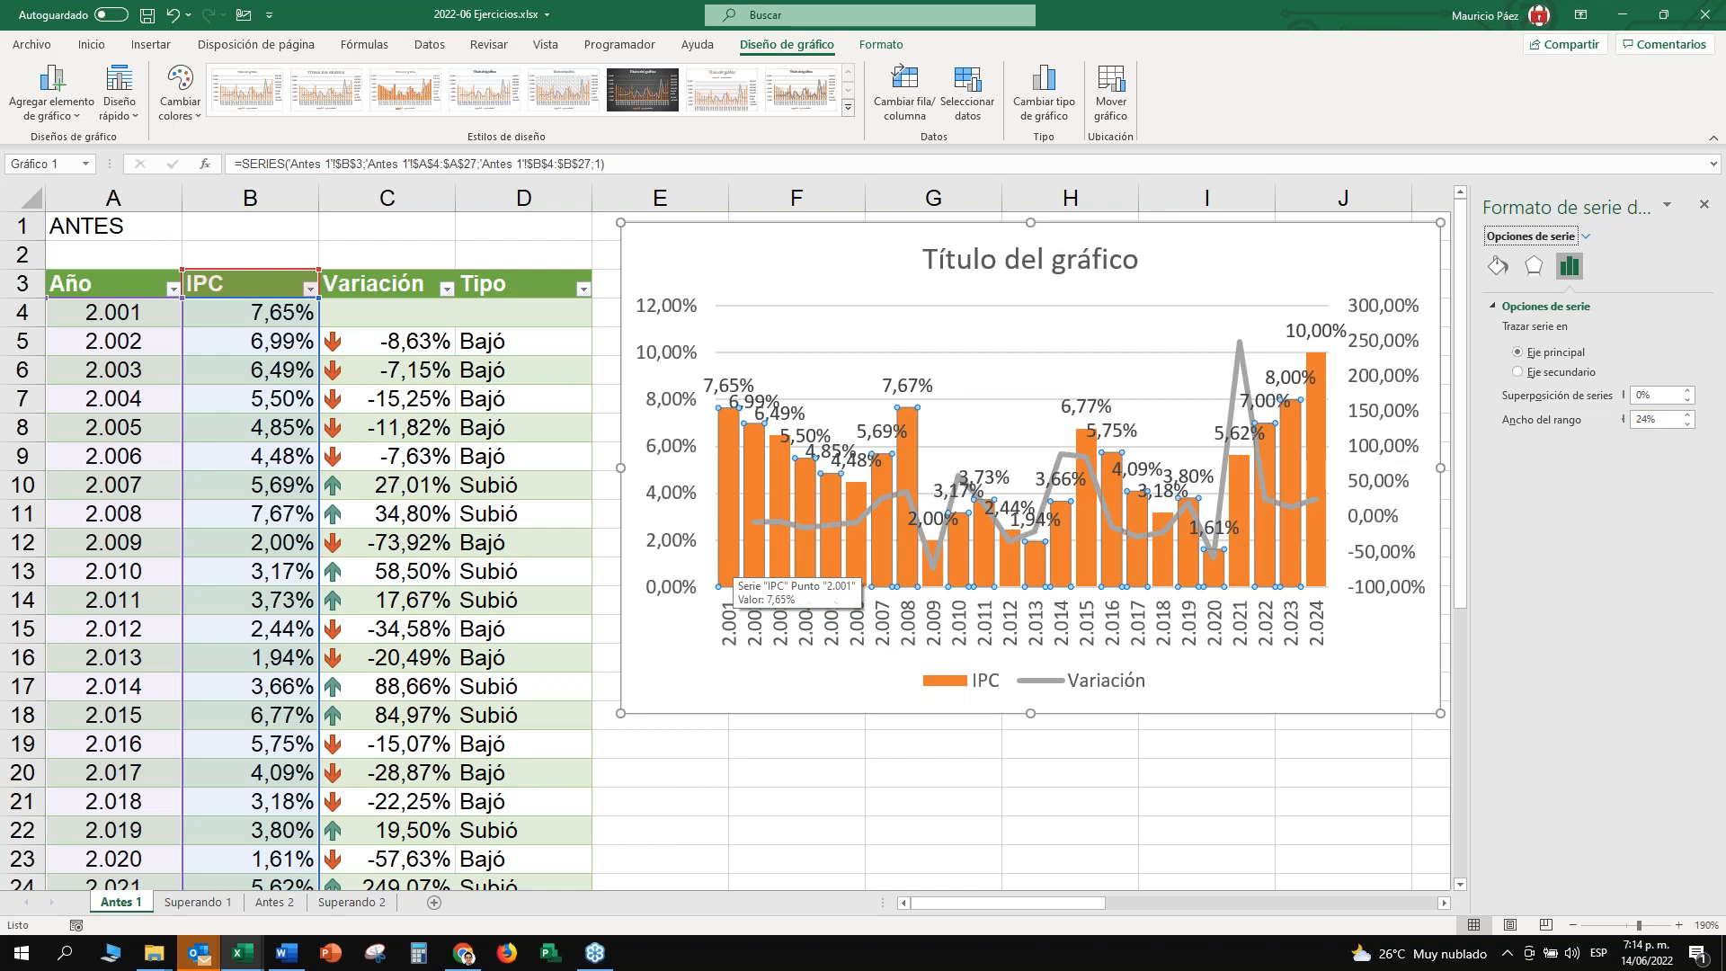
click(1688, 415)
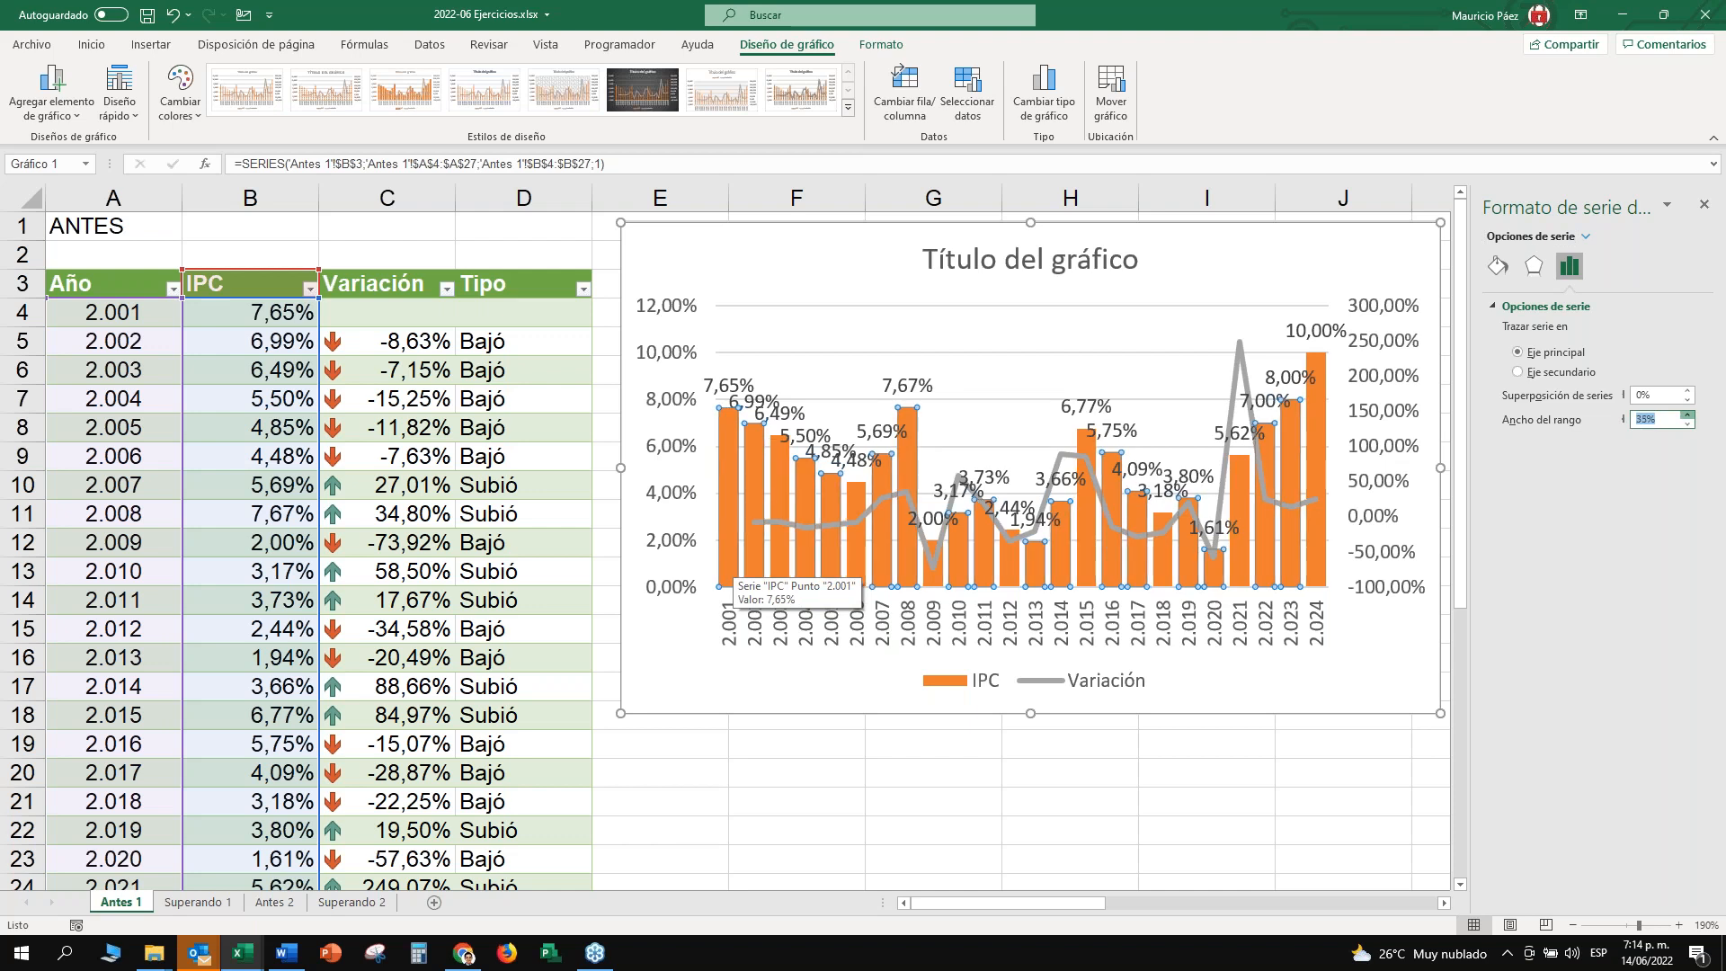
drag(1688, 416, 1688, 423)
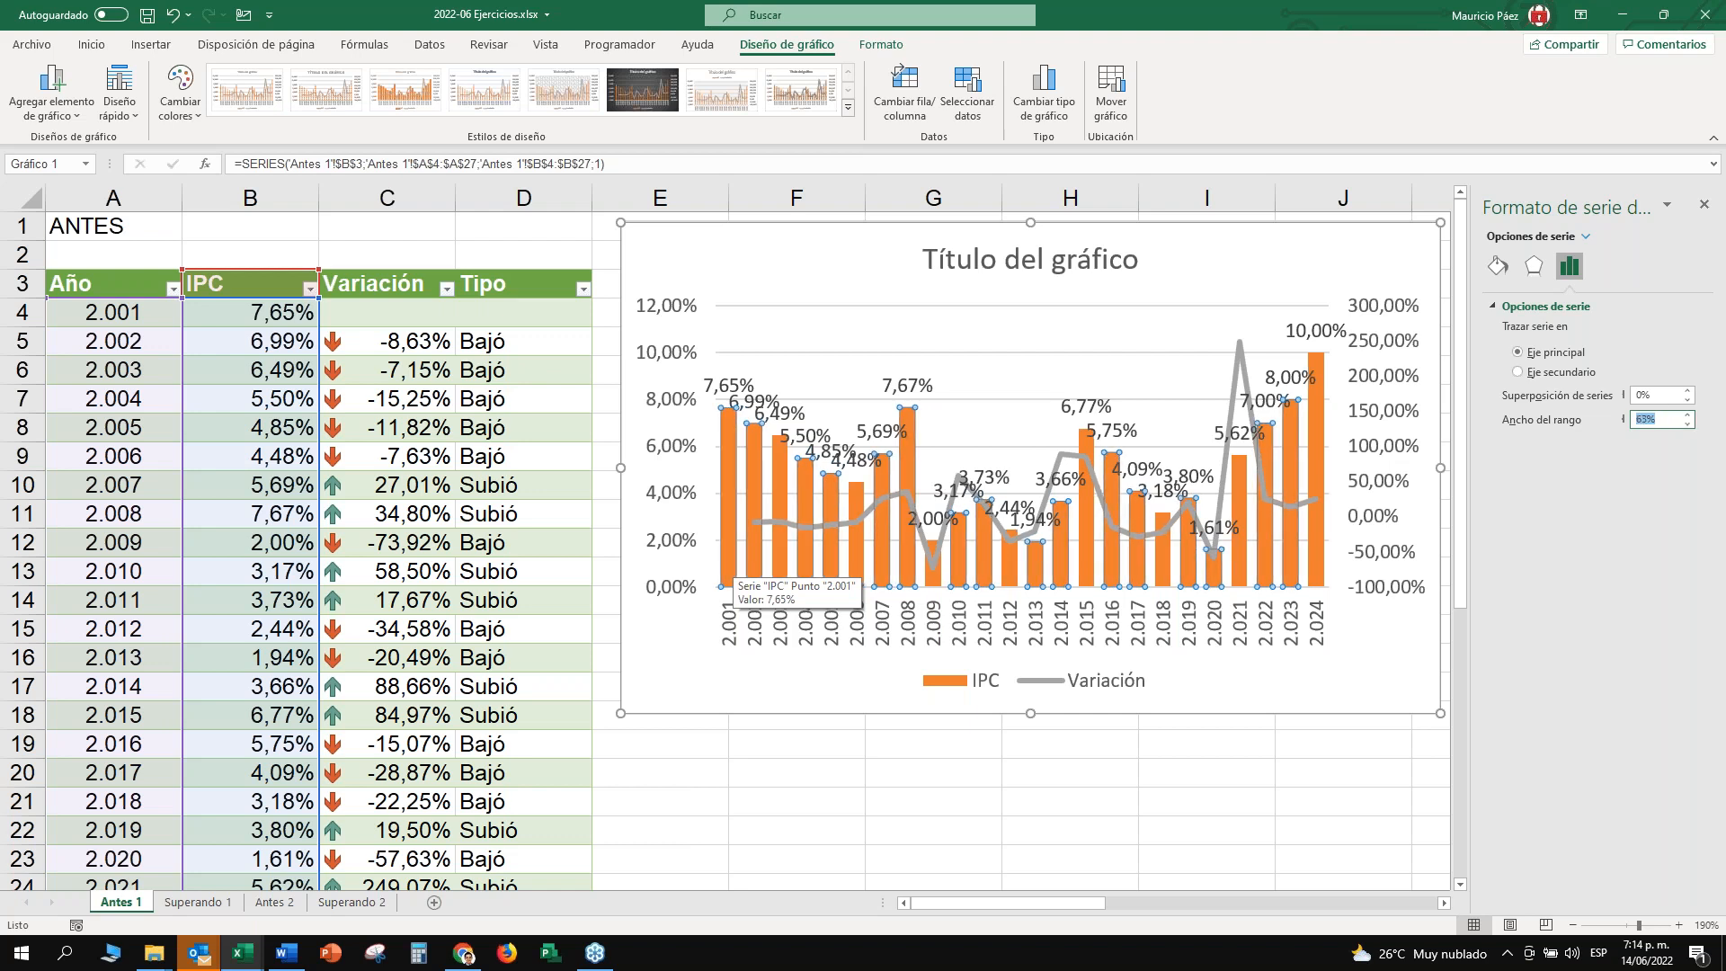
Set the gap width of the IPC columns to 20%.
key(Return)
text(20)
key(Return)
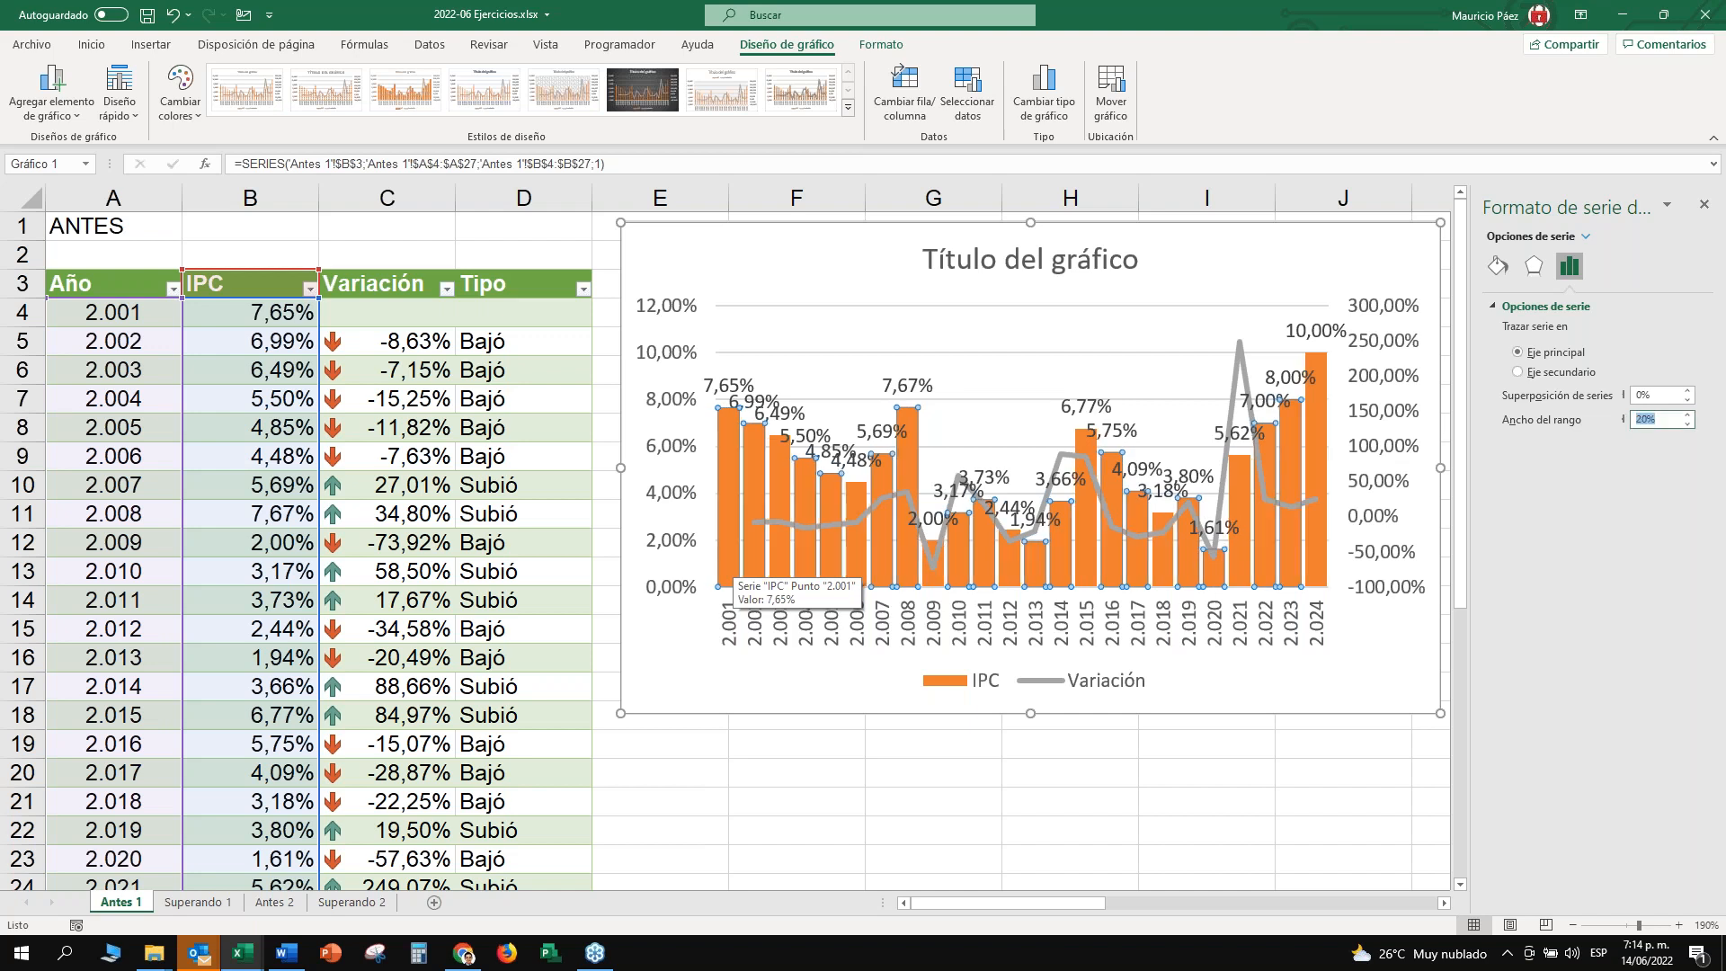
text(20)
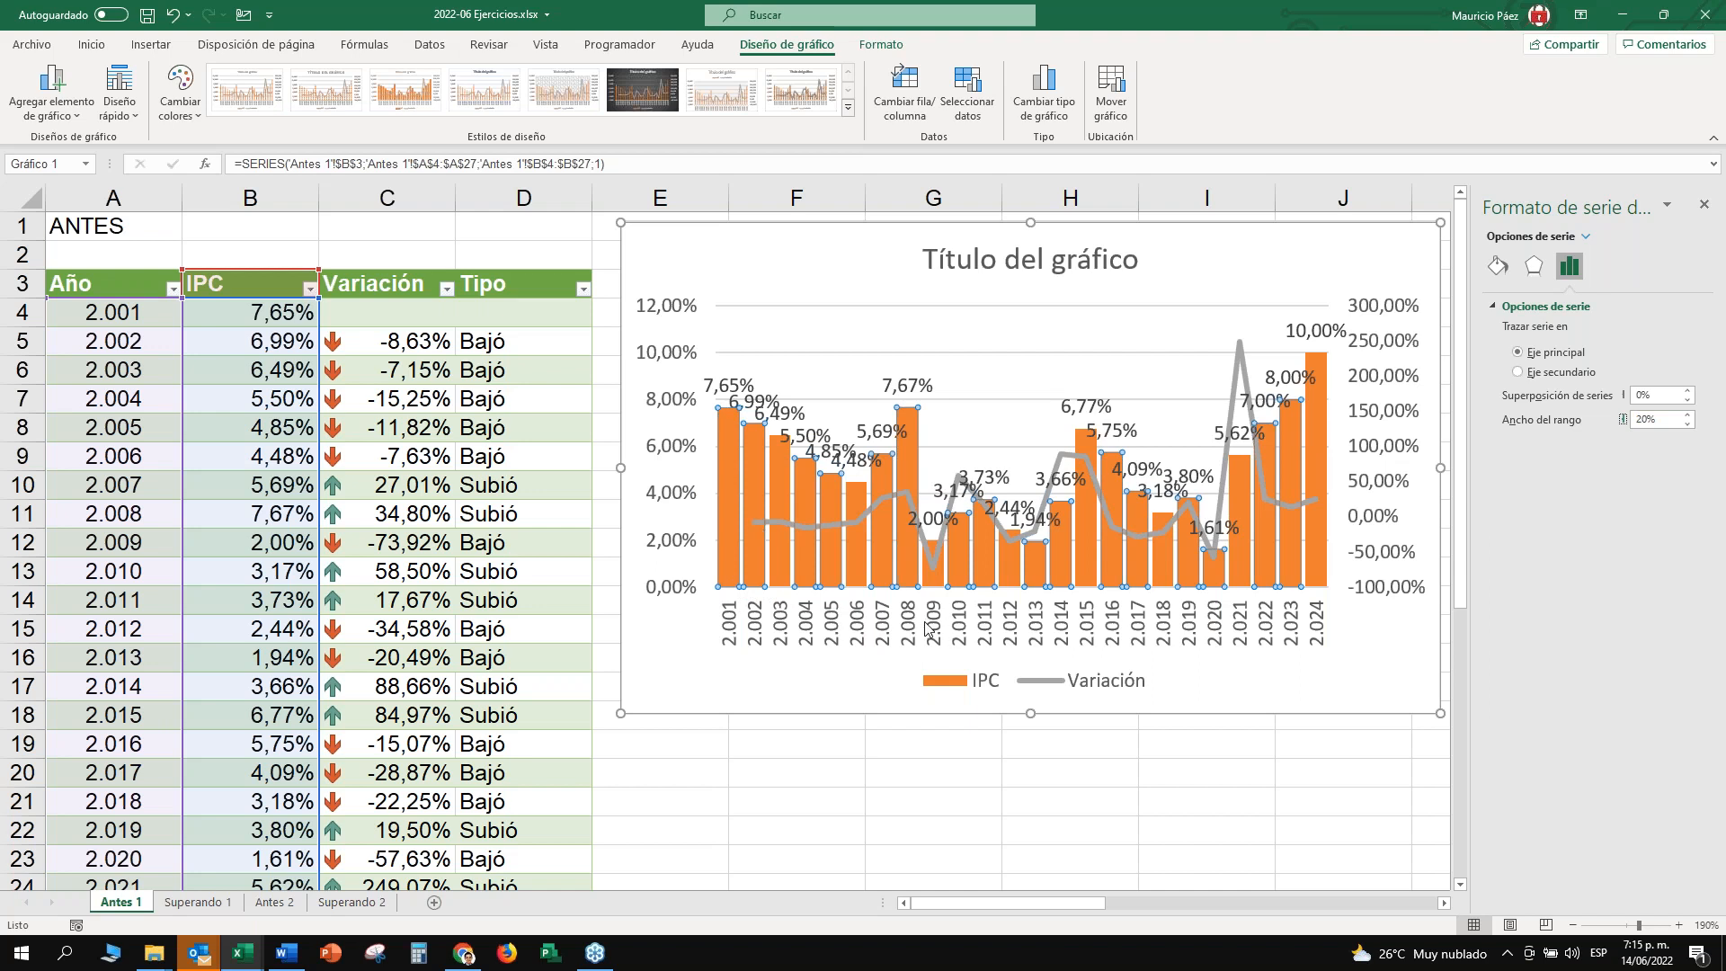
Try the Extremo interno position for the IPC data labels and return them to Extremo externo.
click(728, 387)
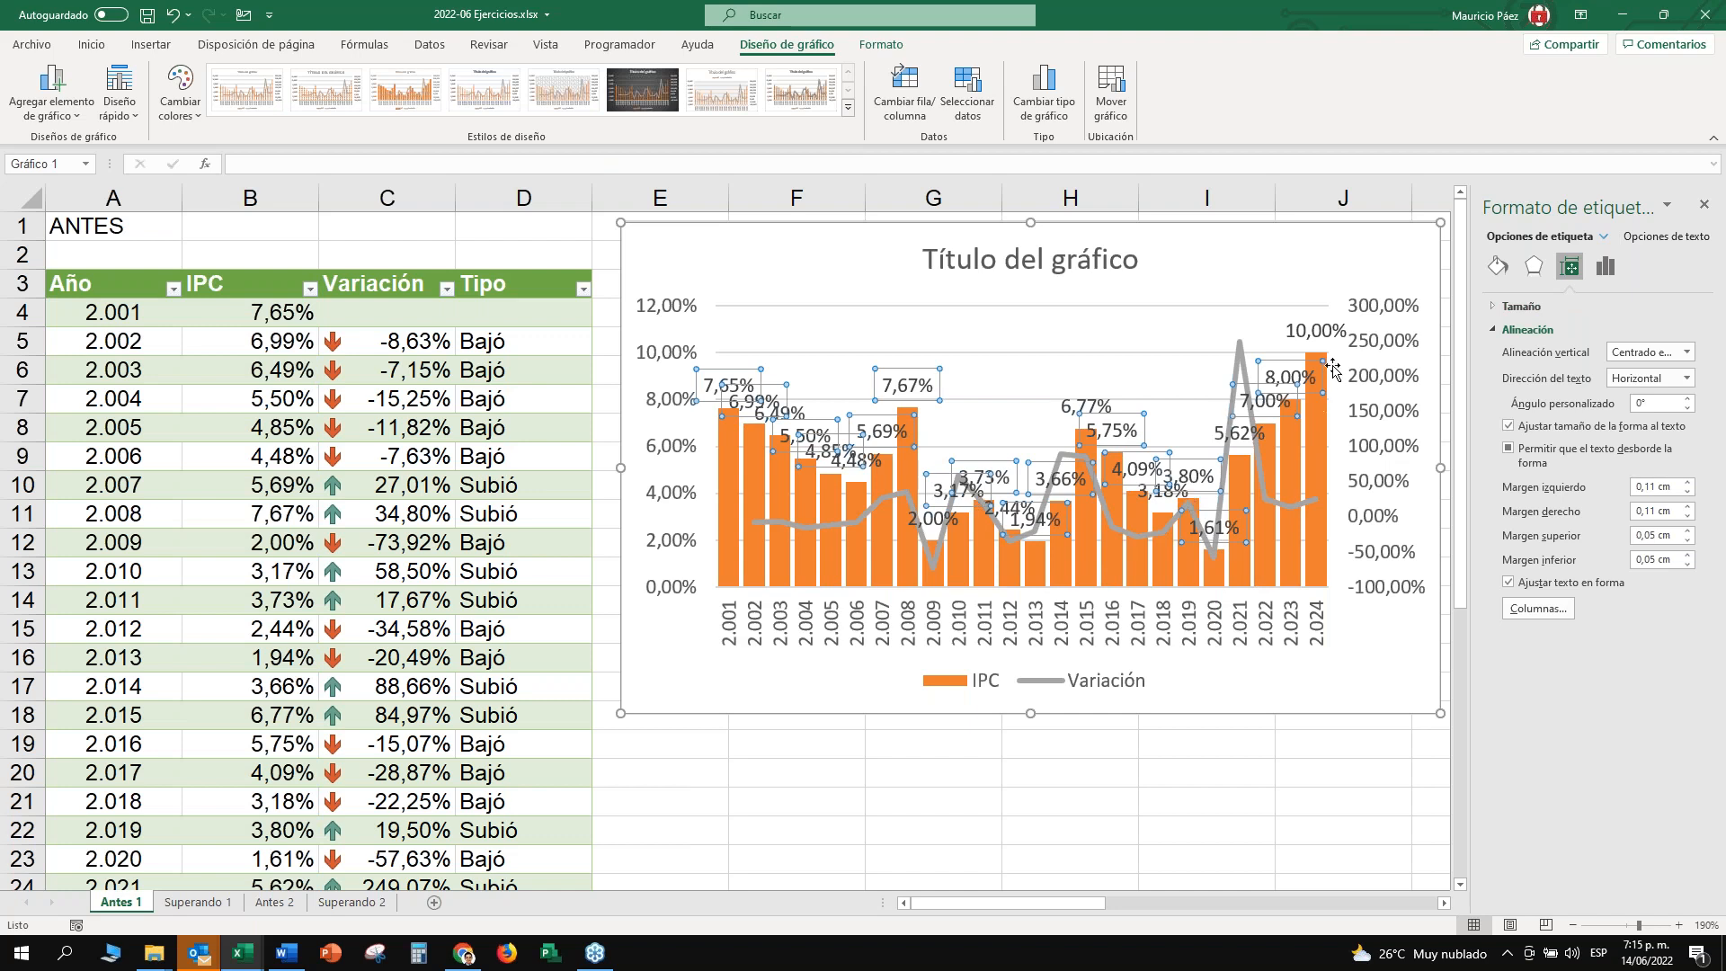
click(653, 661)
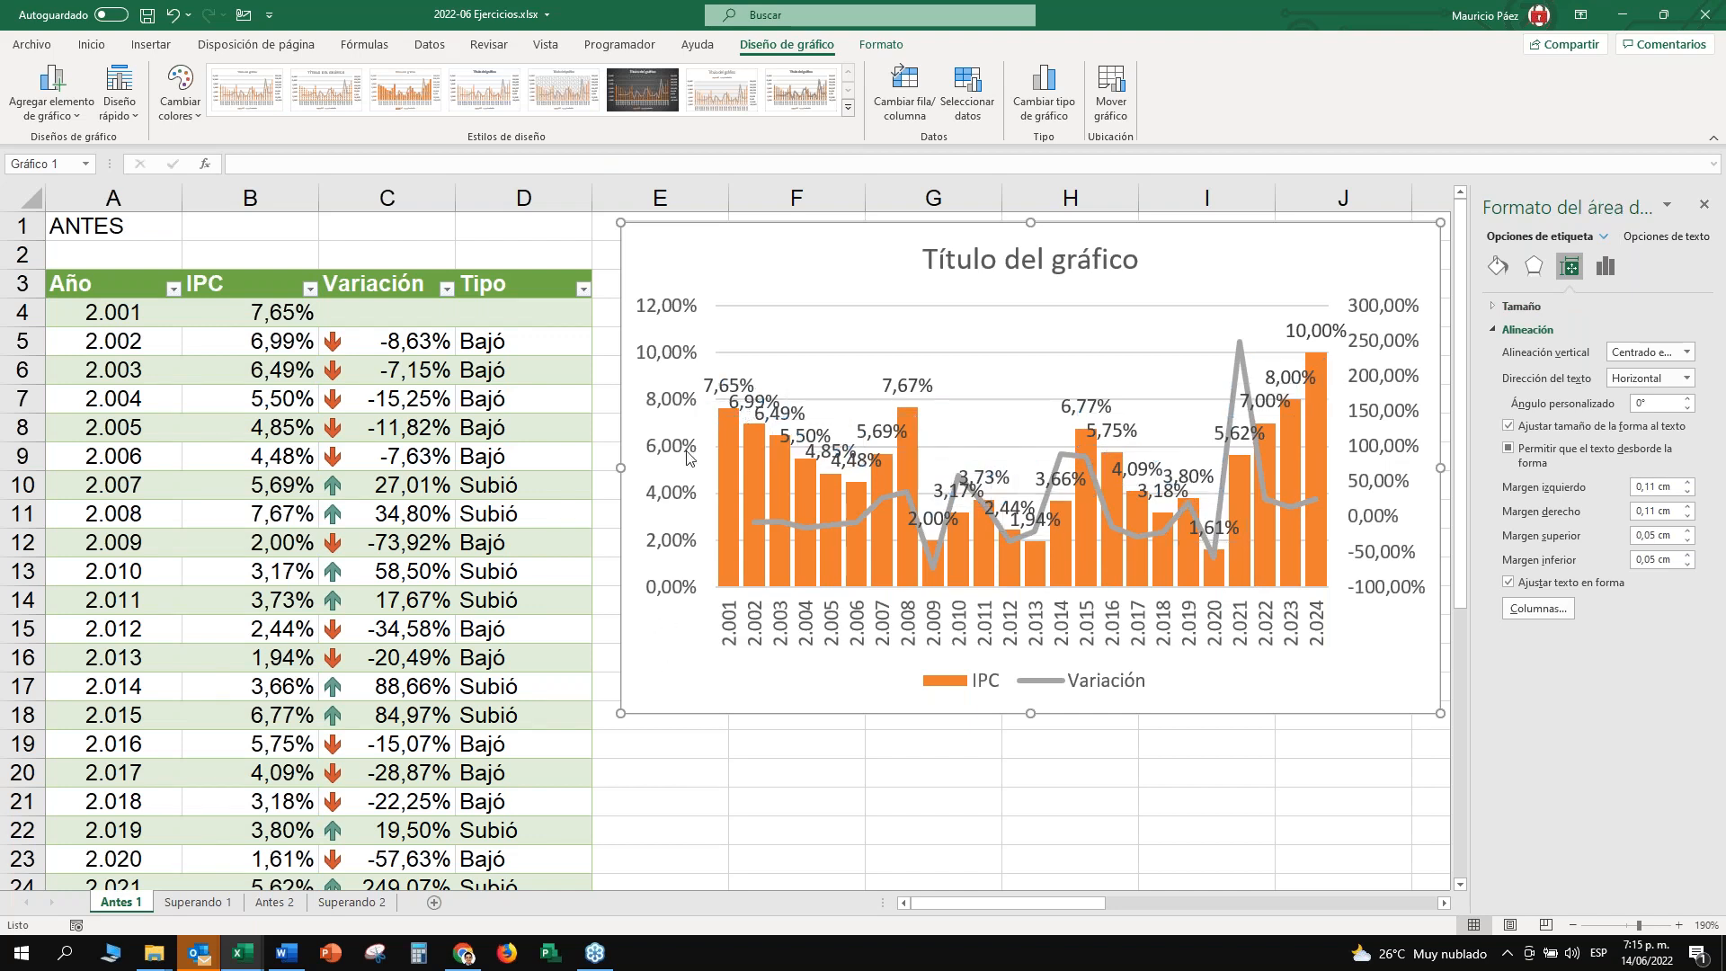
click(729, 386)
right_click(727, 376)
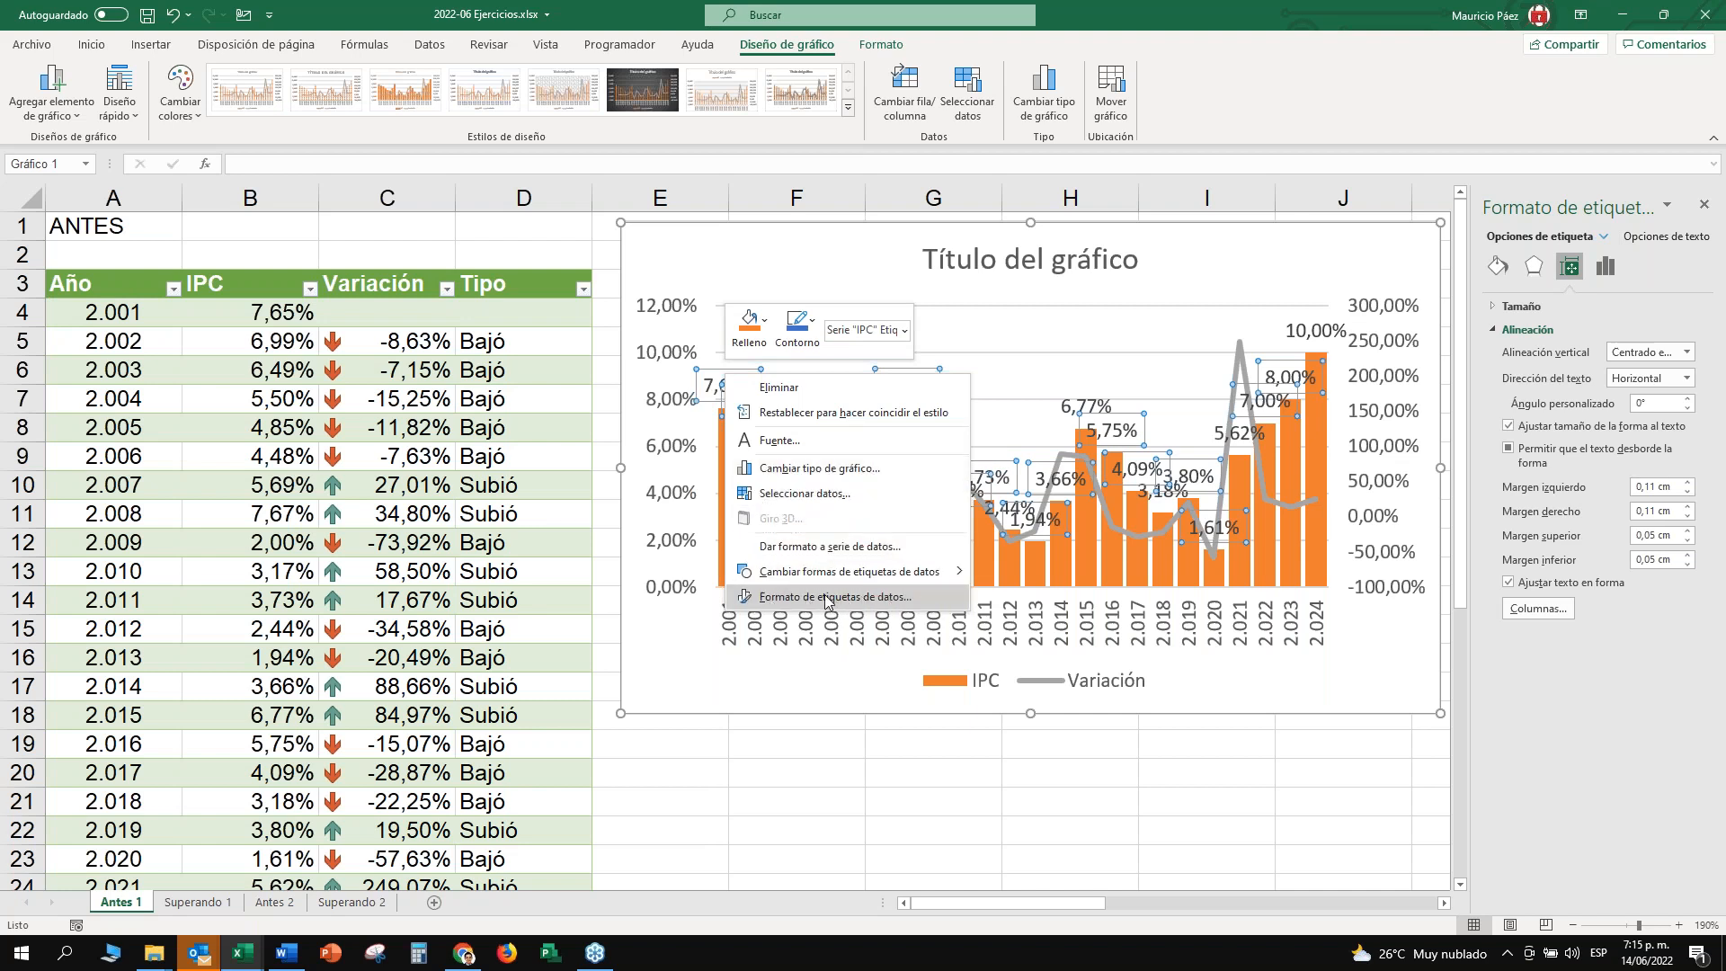
click(832, 597)
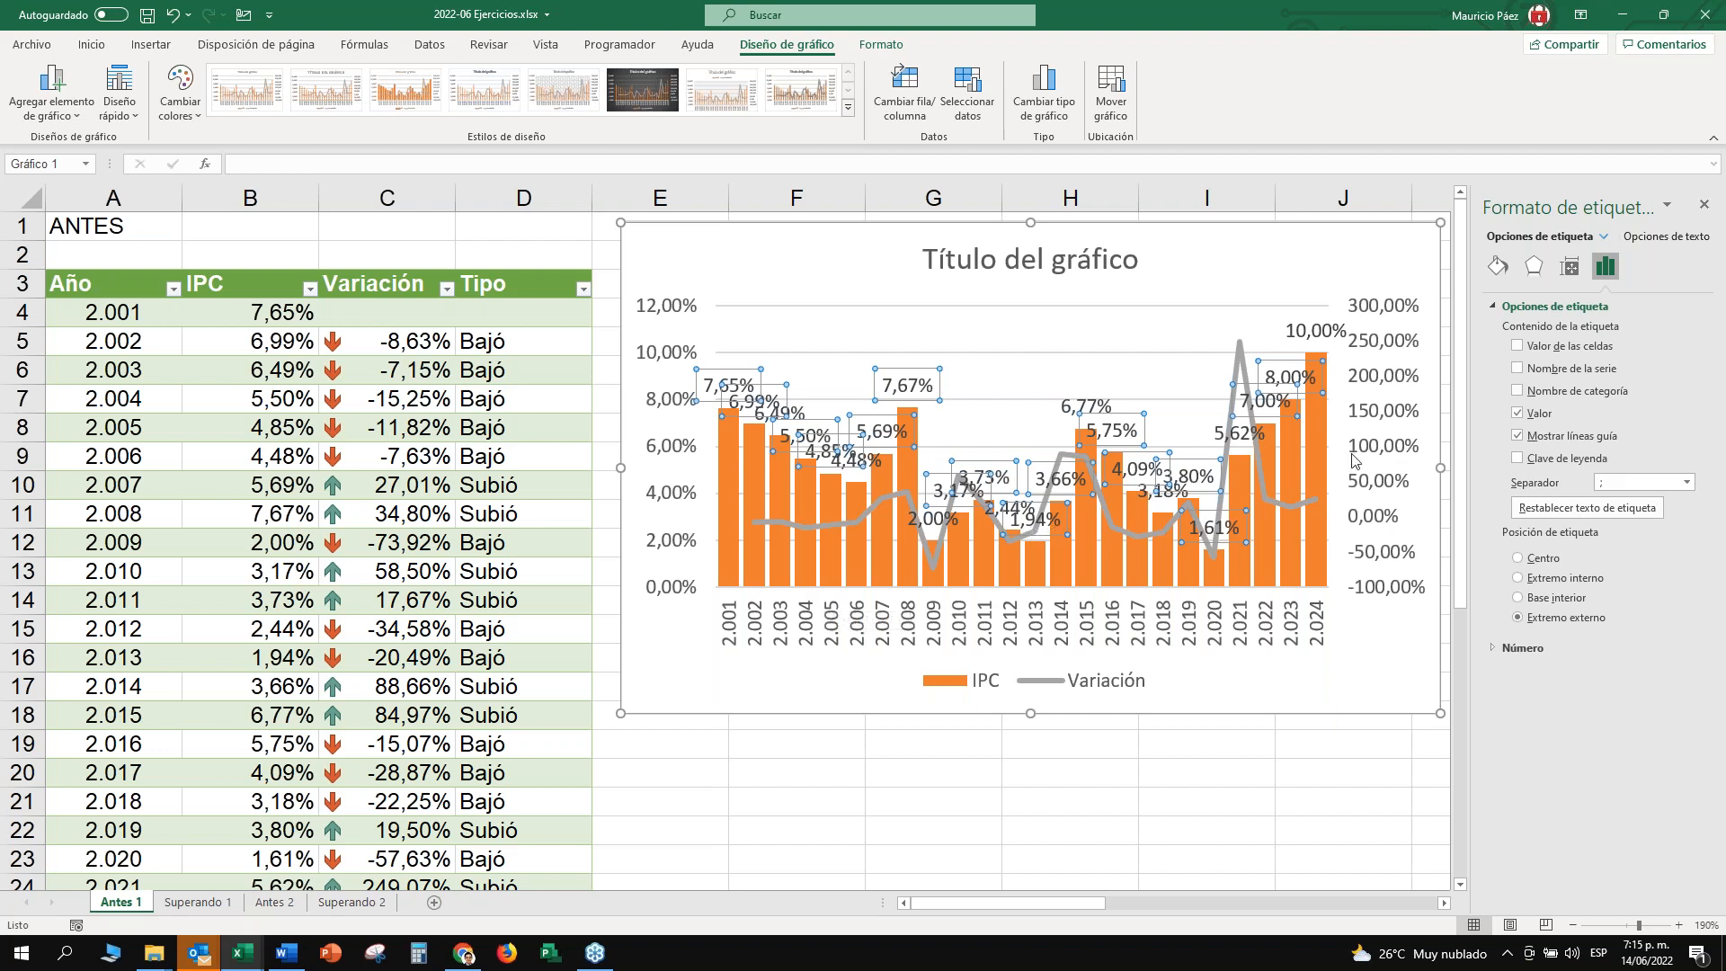
click(1519, 579)
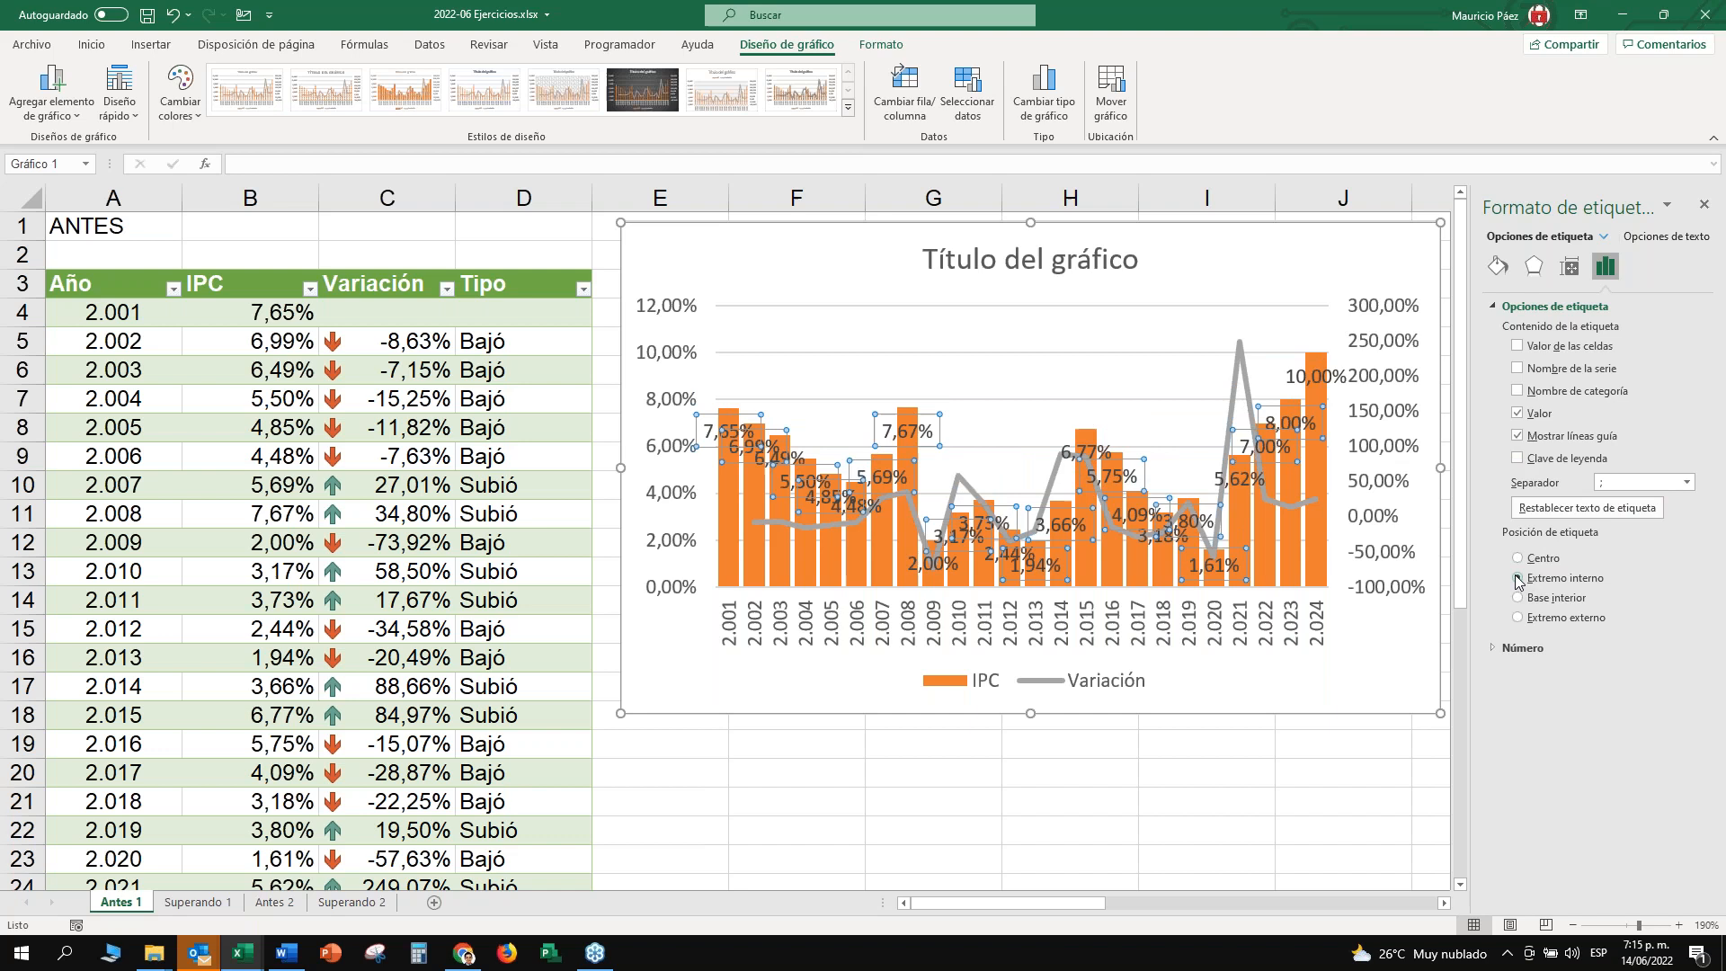
click(1518, 618)
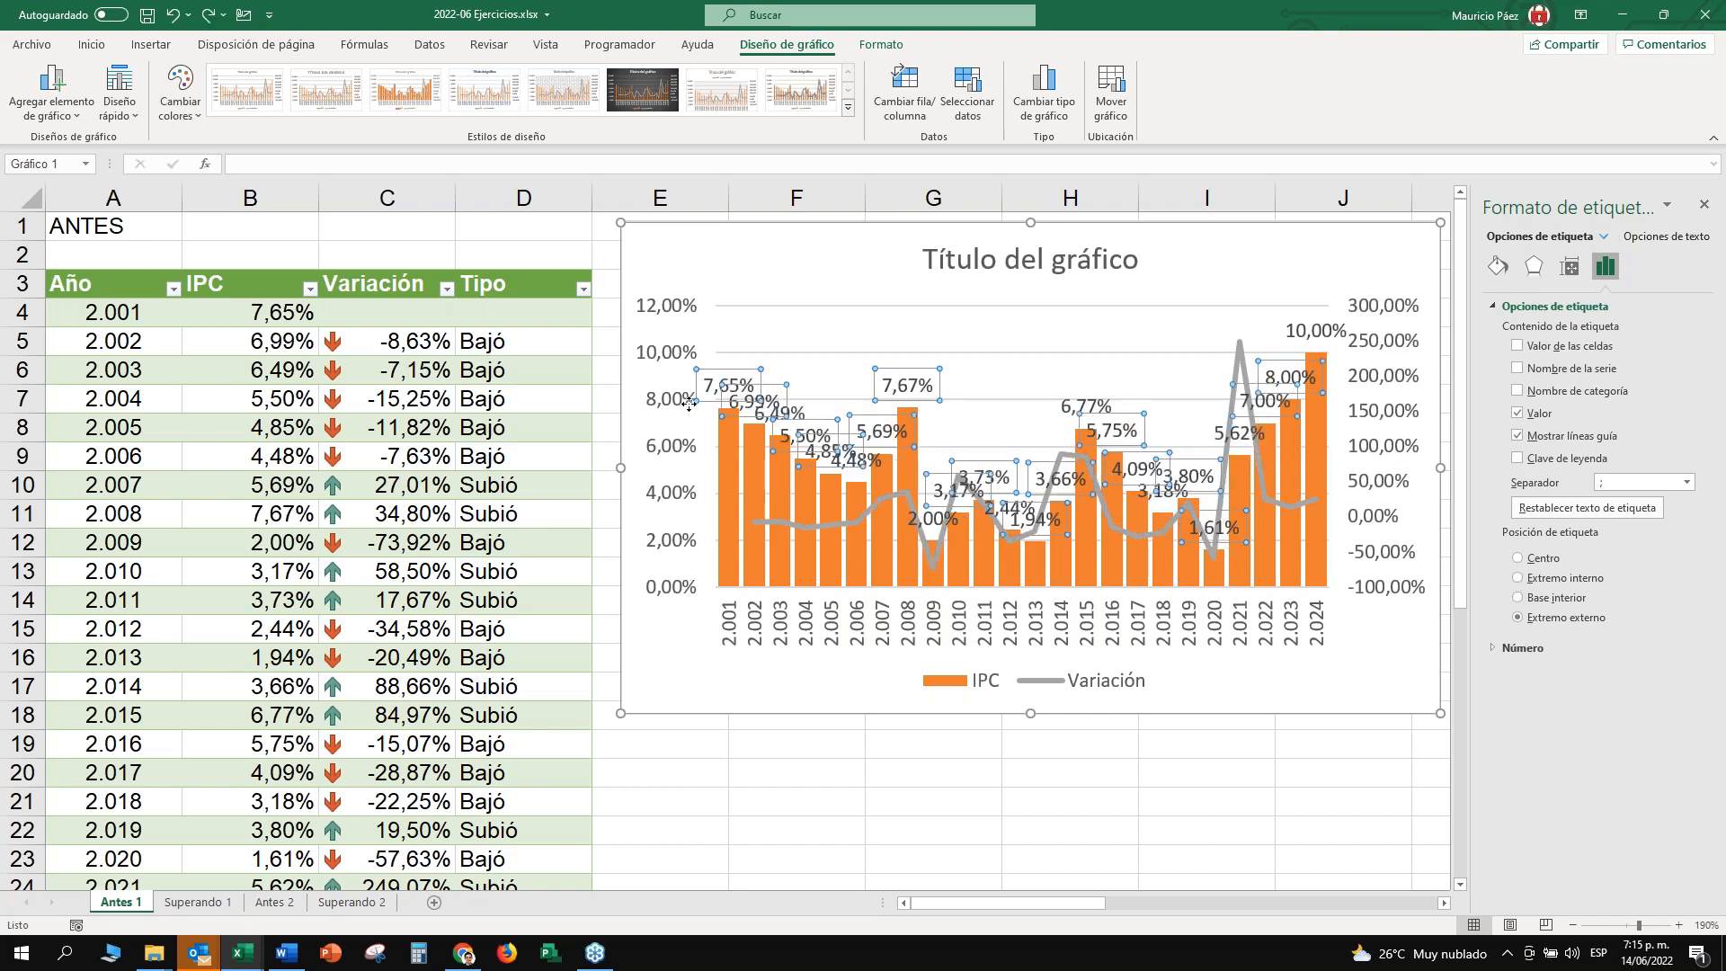
Set the position of the IPC data labels to Extremo interno.
click(683, 654)
click(724, 386)
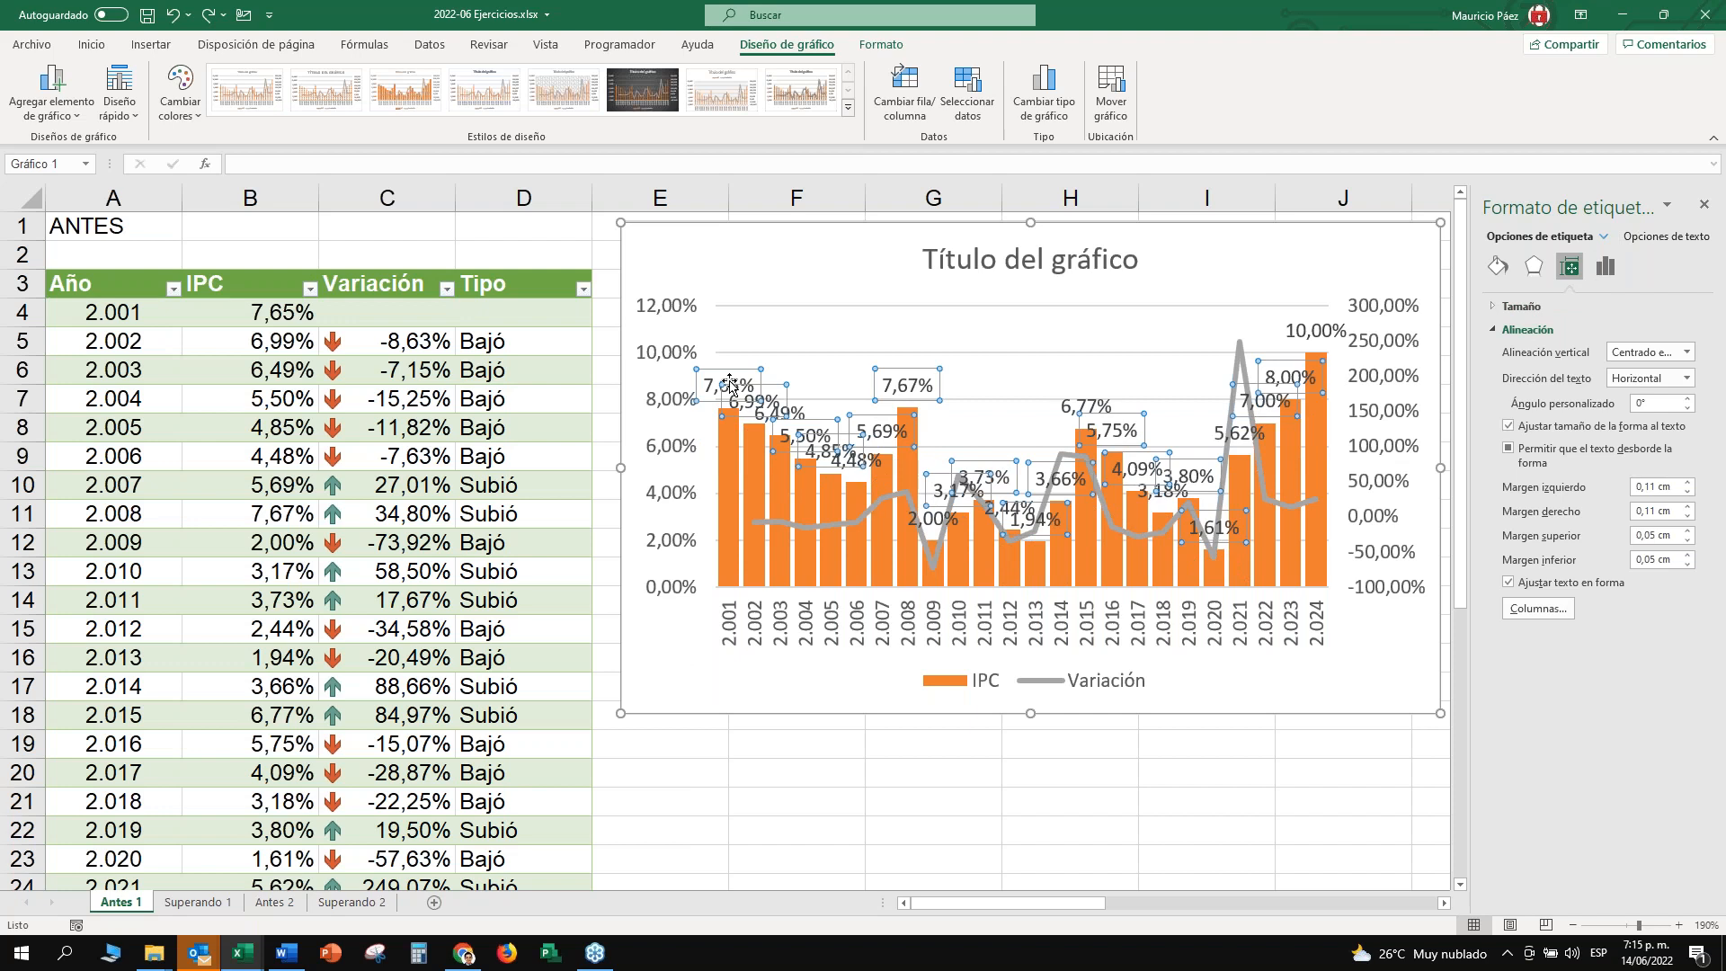
right_click(729, 384)
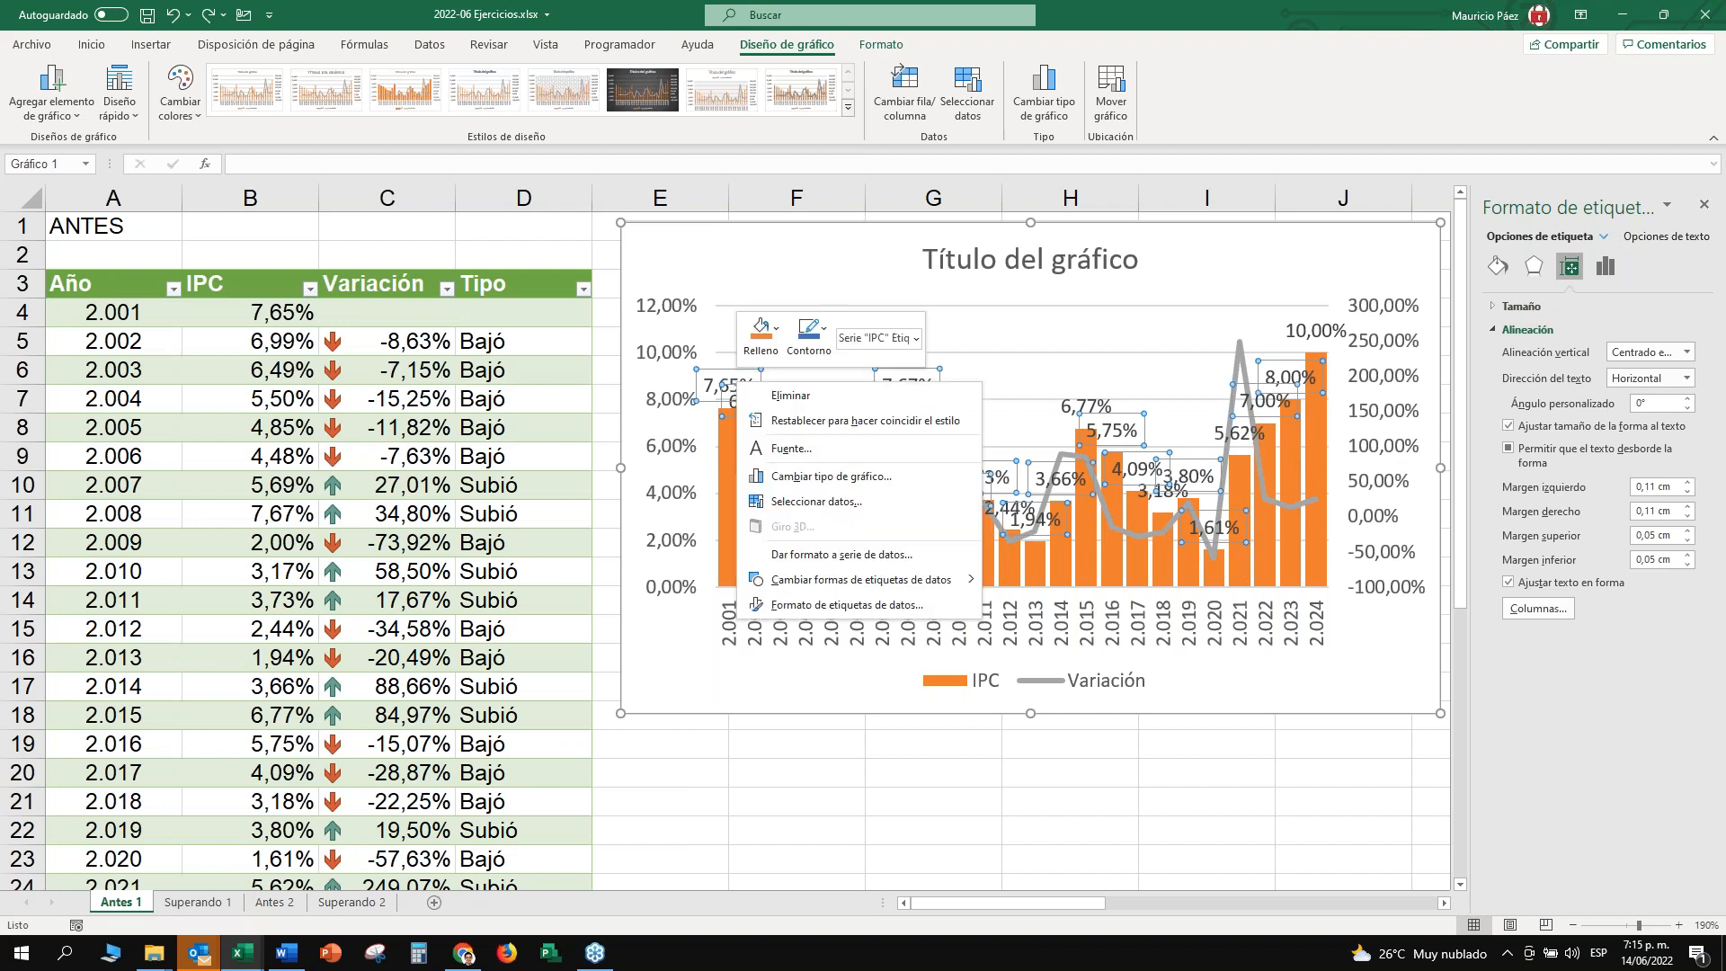
click(848, 605)
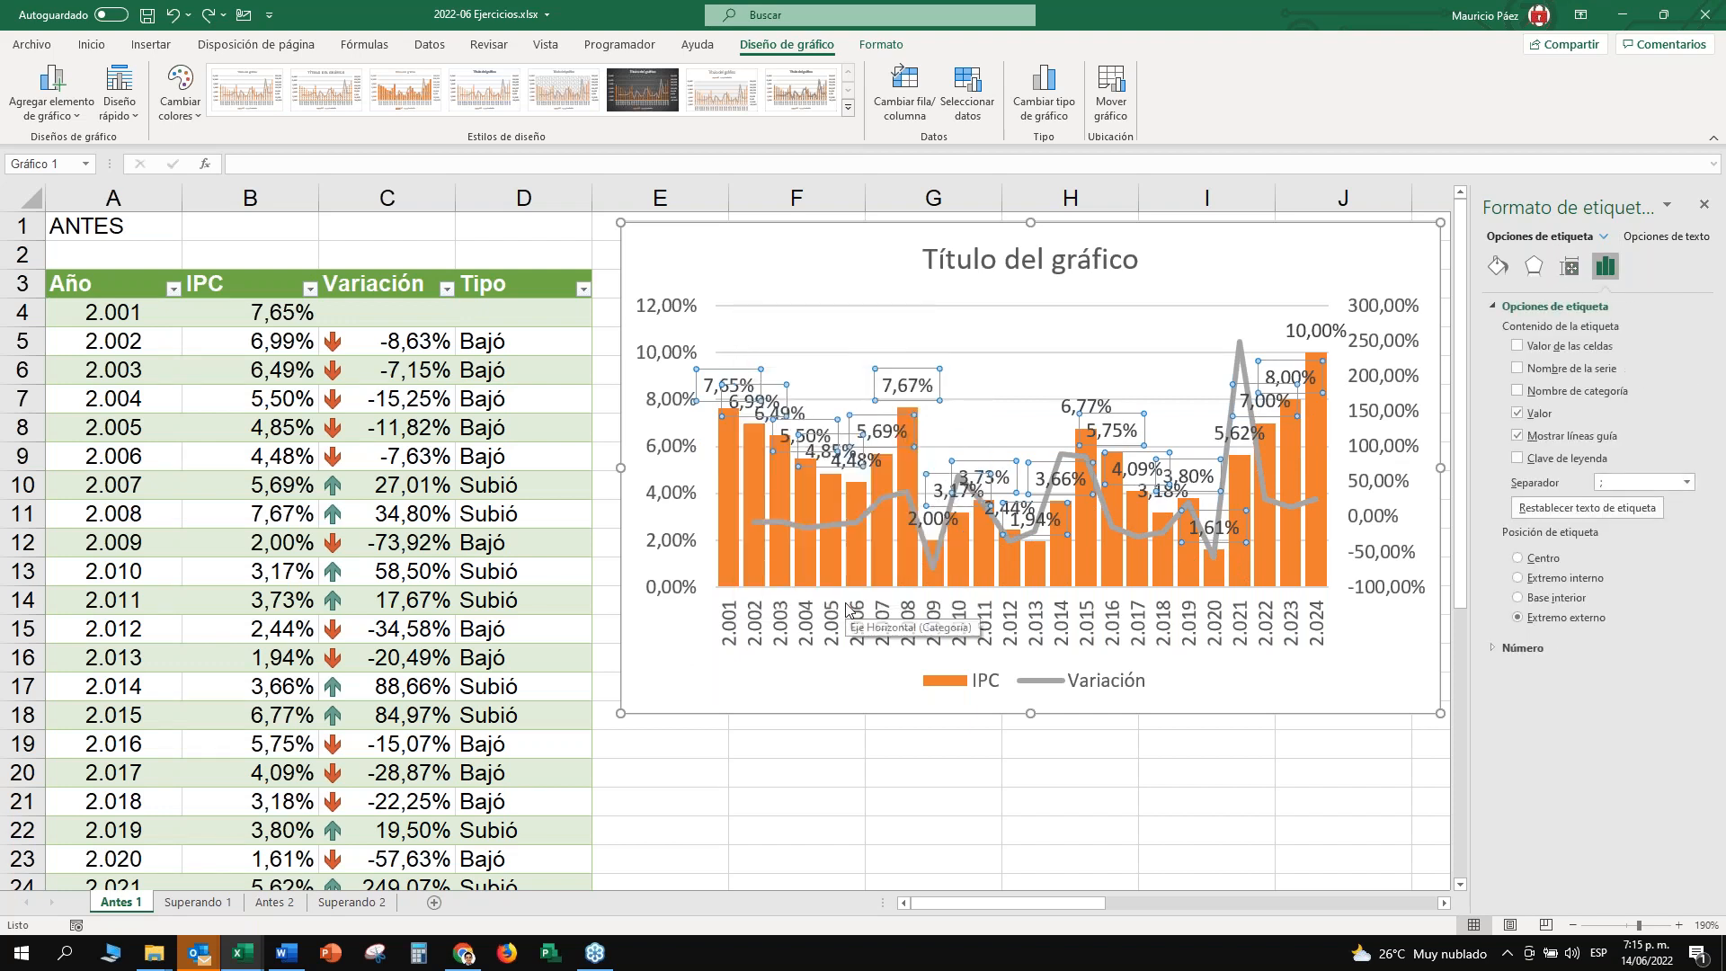
click(1548, 582)
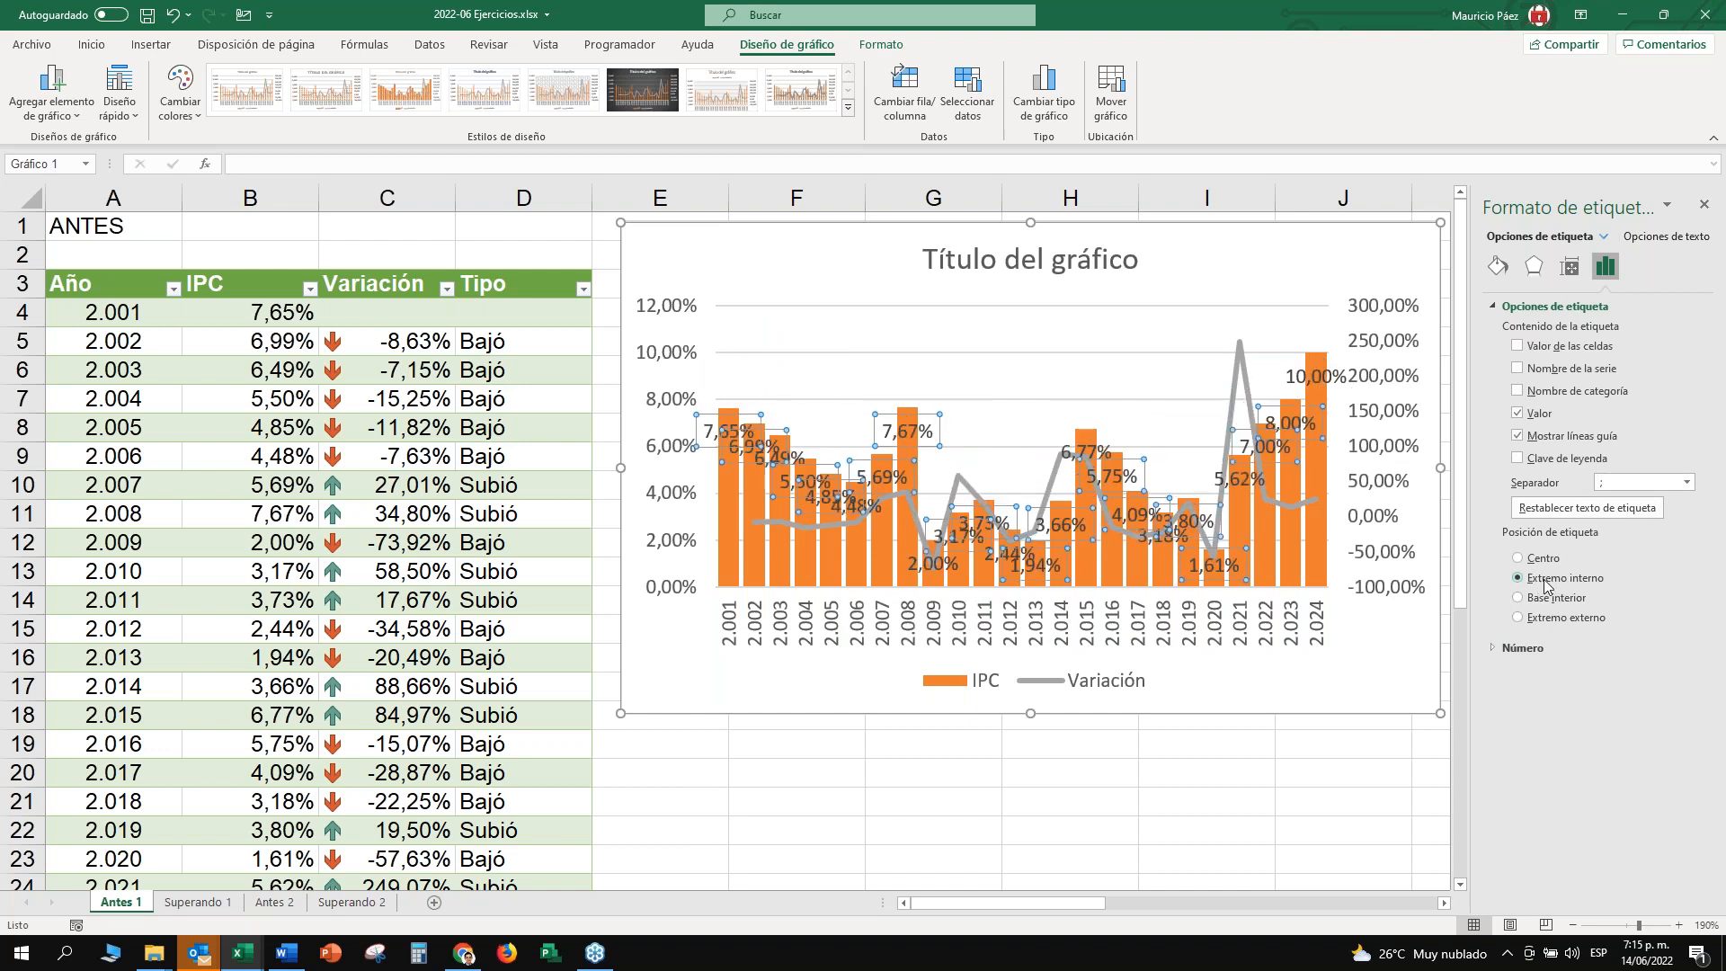
Set the IPC data labels' text direction to Girar texto 270° and deselect the chart.
click(1651, 238)
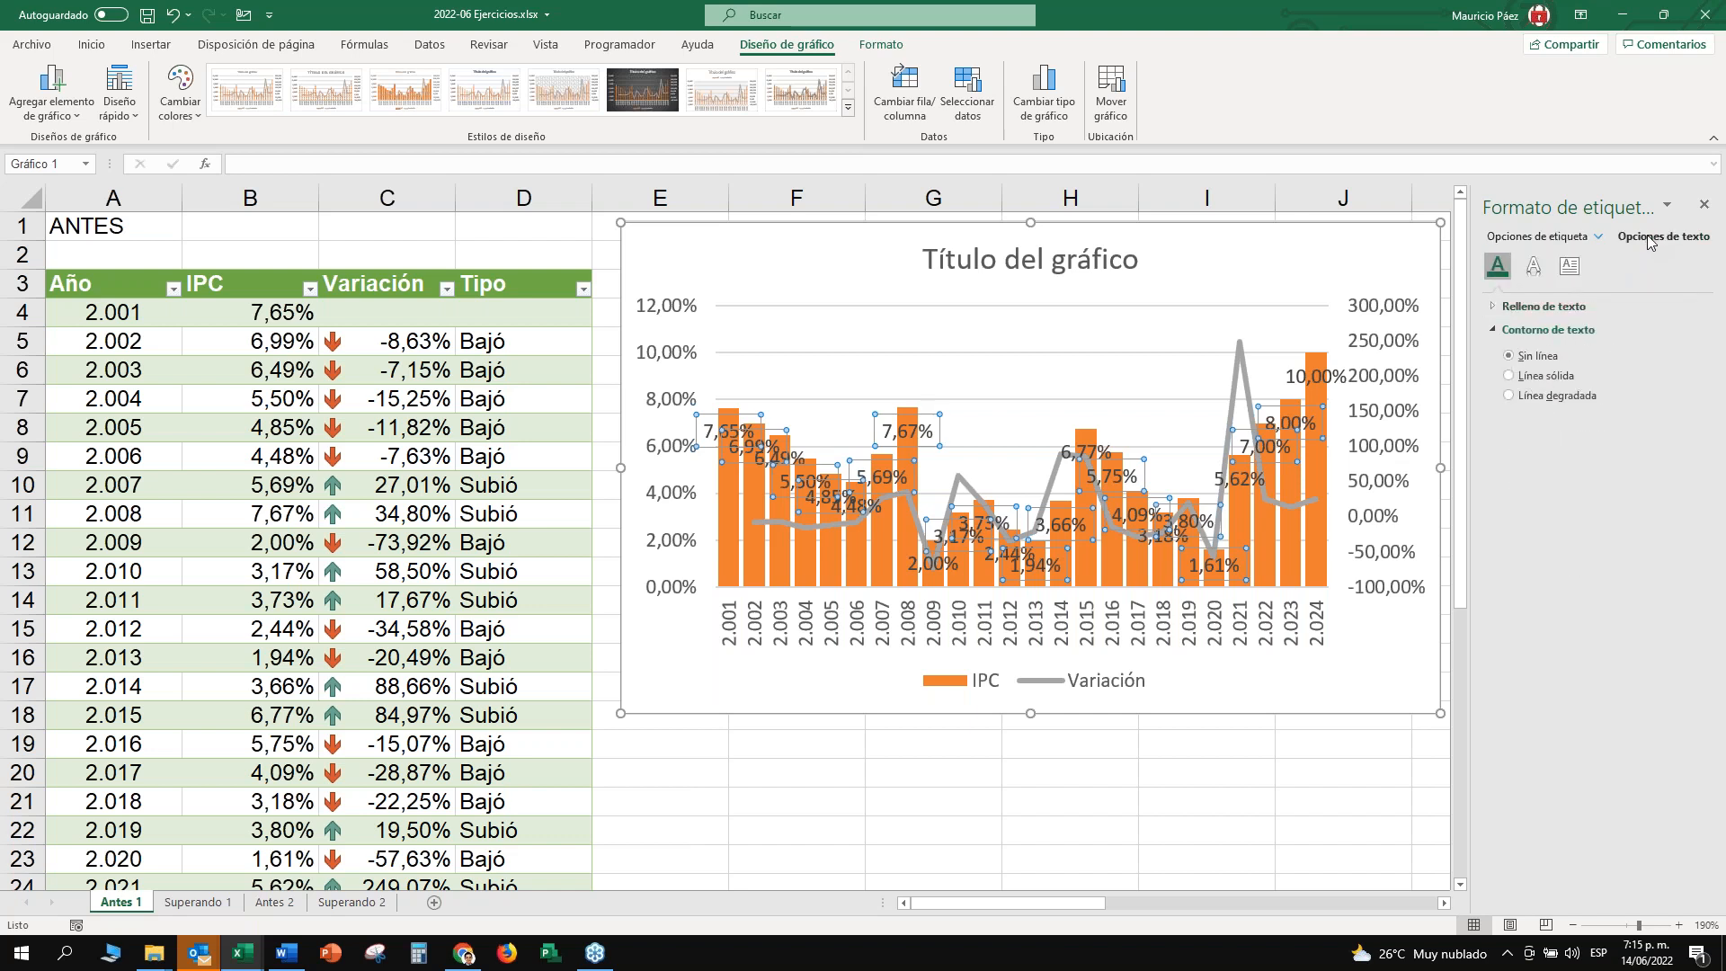
click(1570, 268)
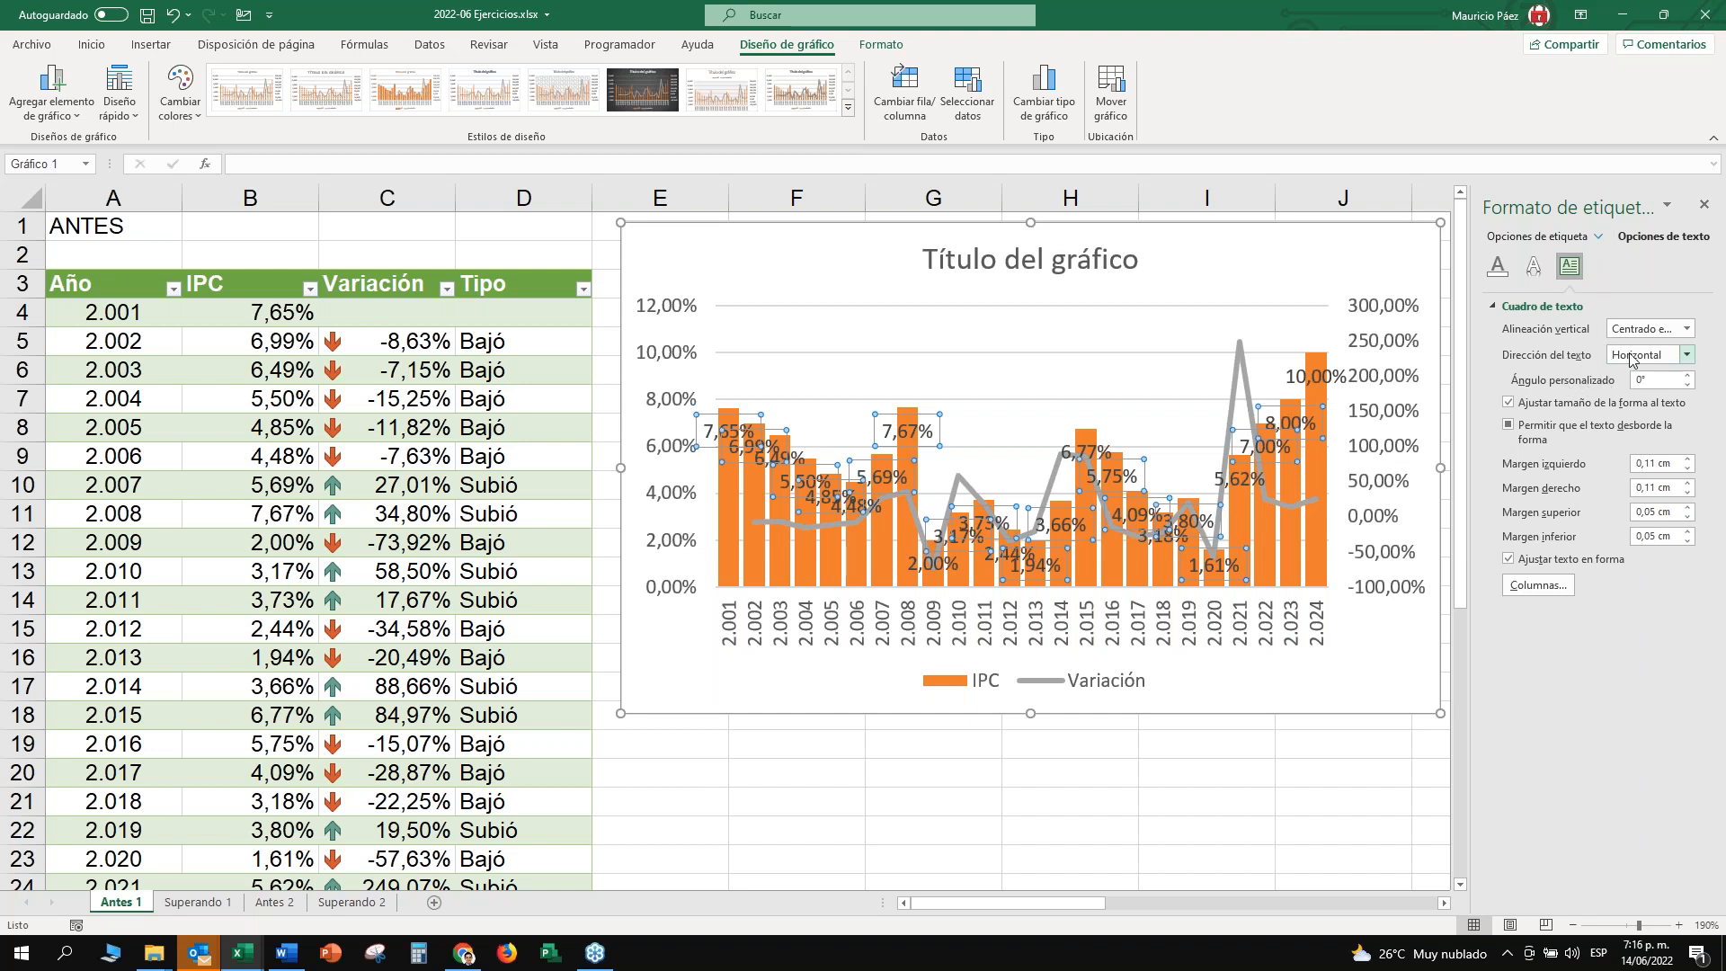
click(1632, 358)
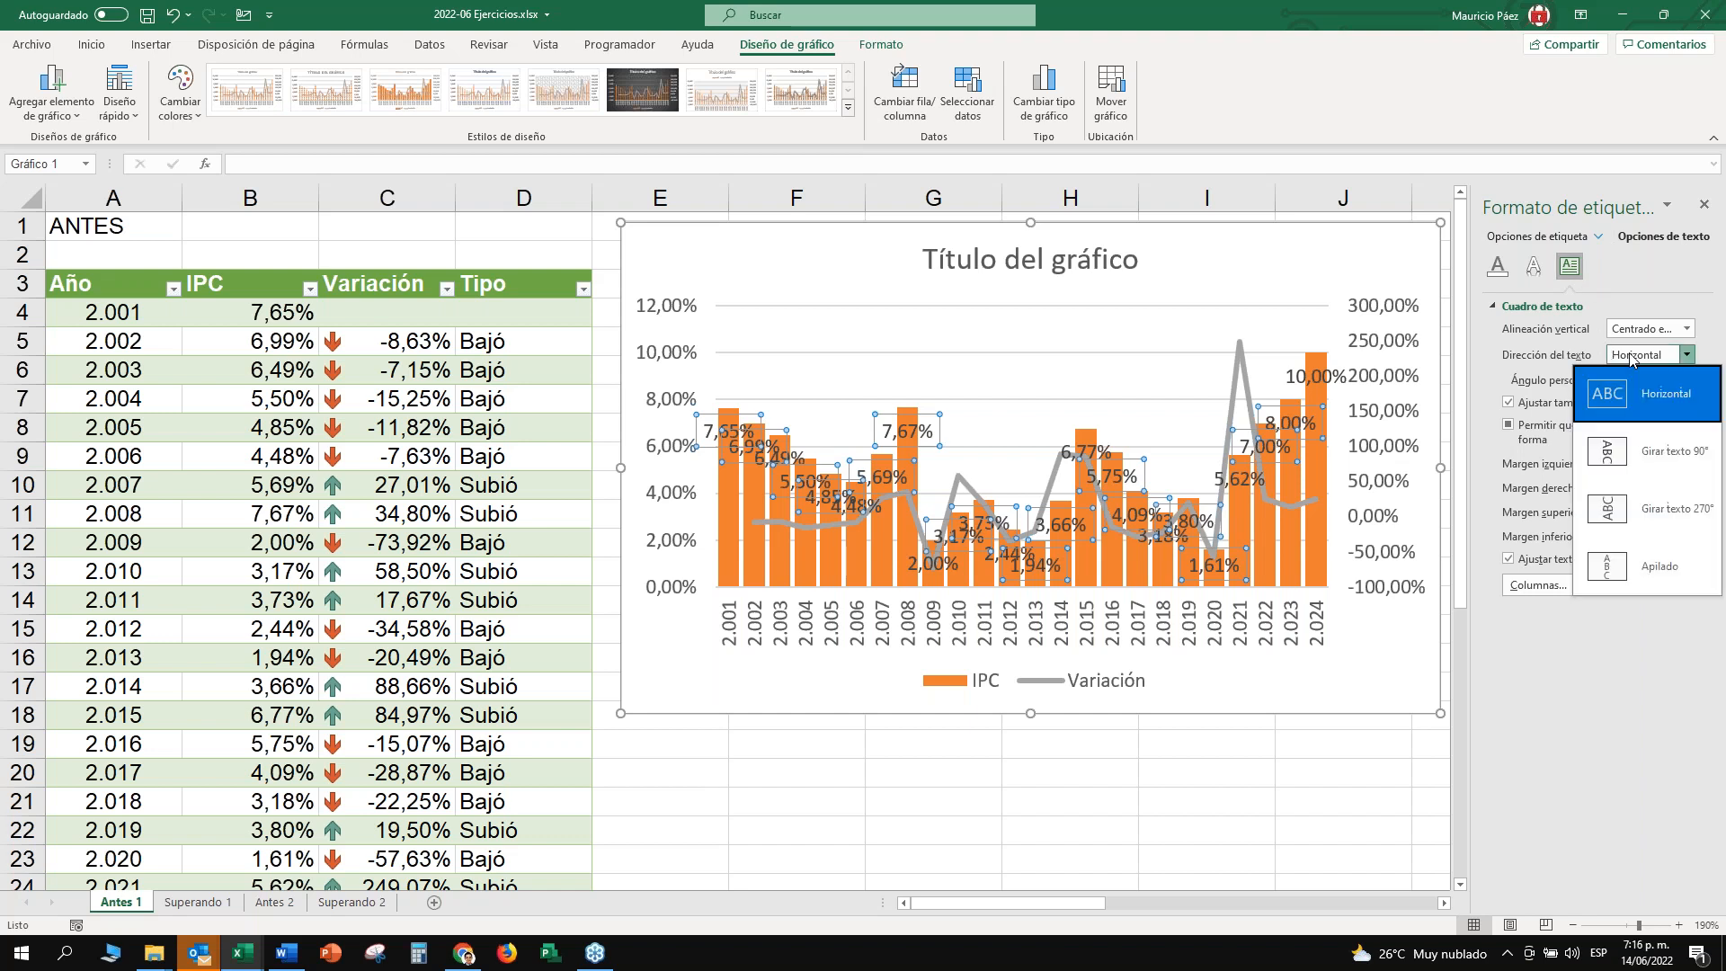
click(1605, 520)
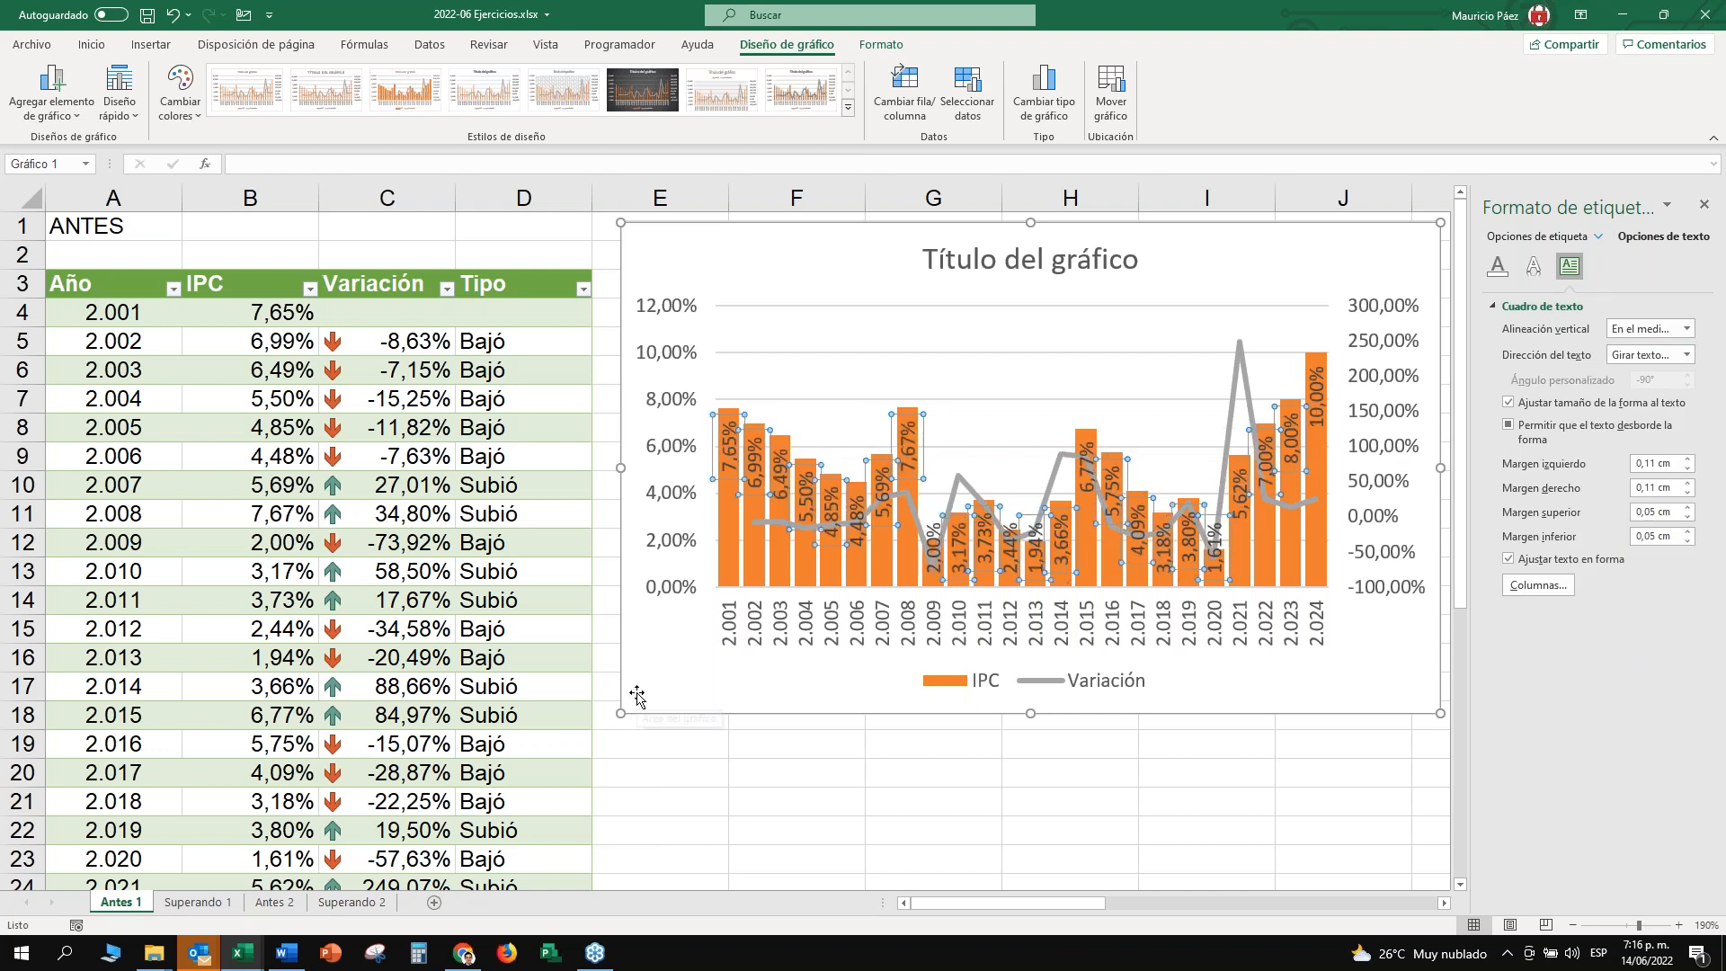
click(813, 692)
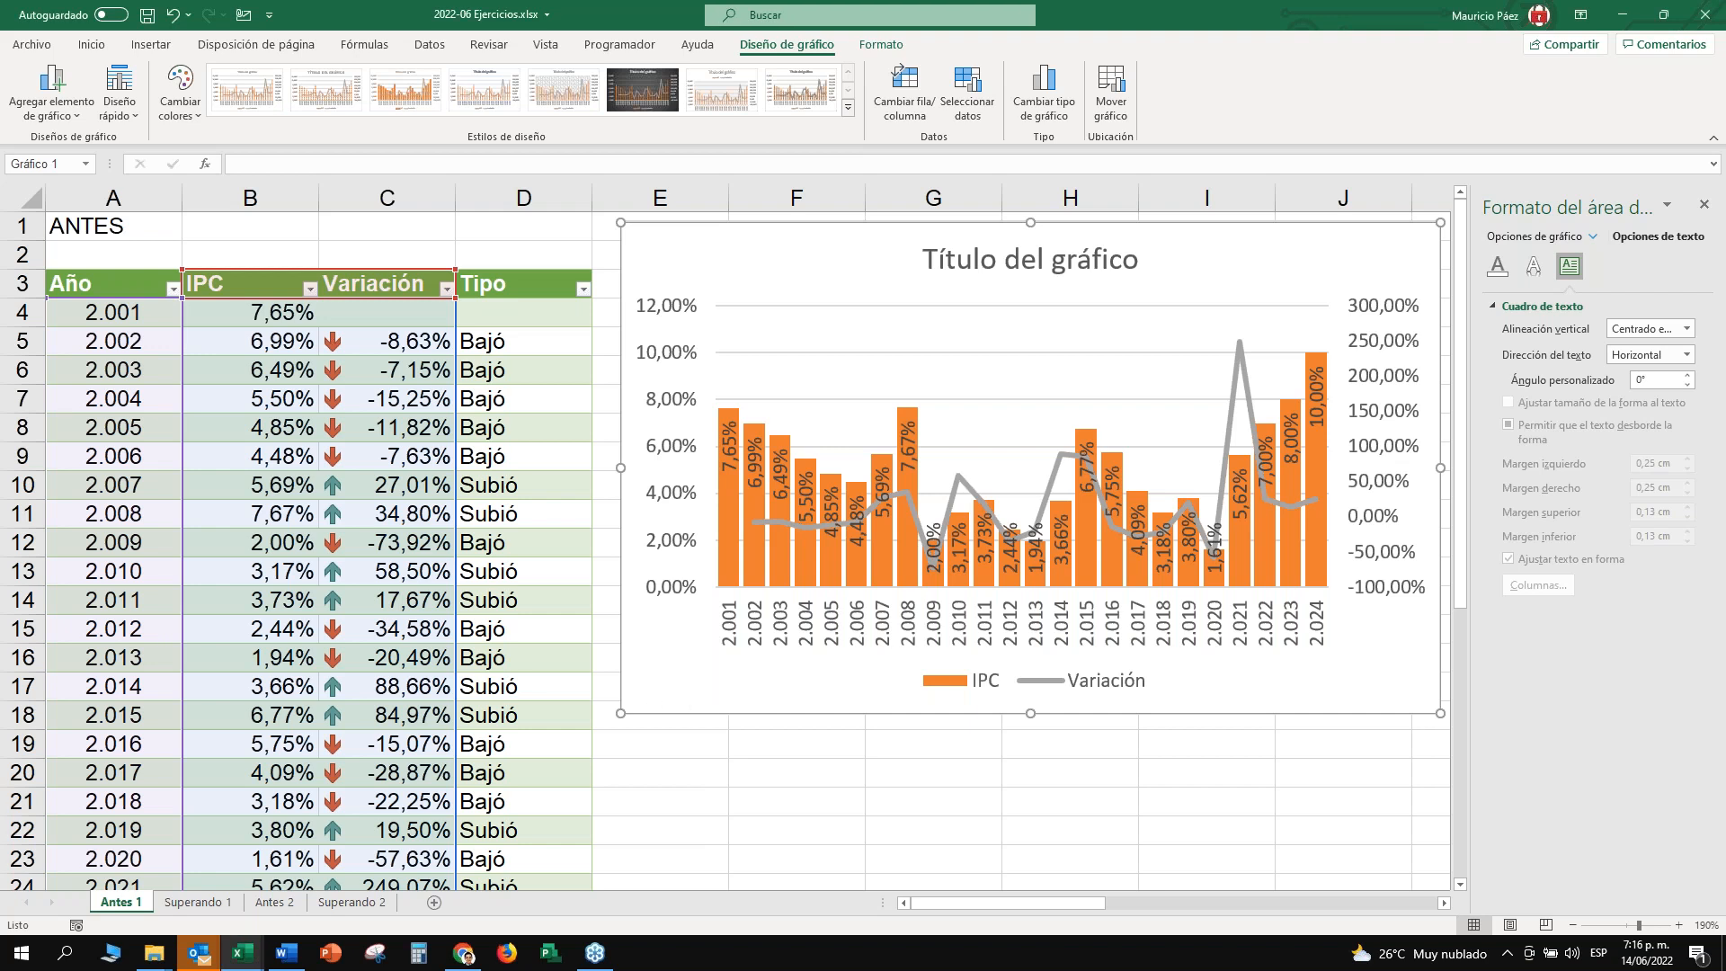
click(655, 746)
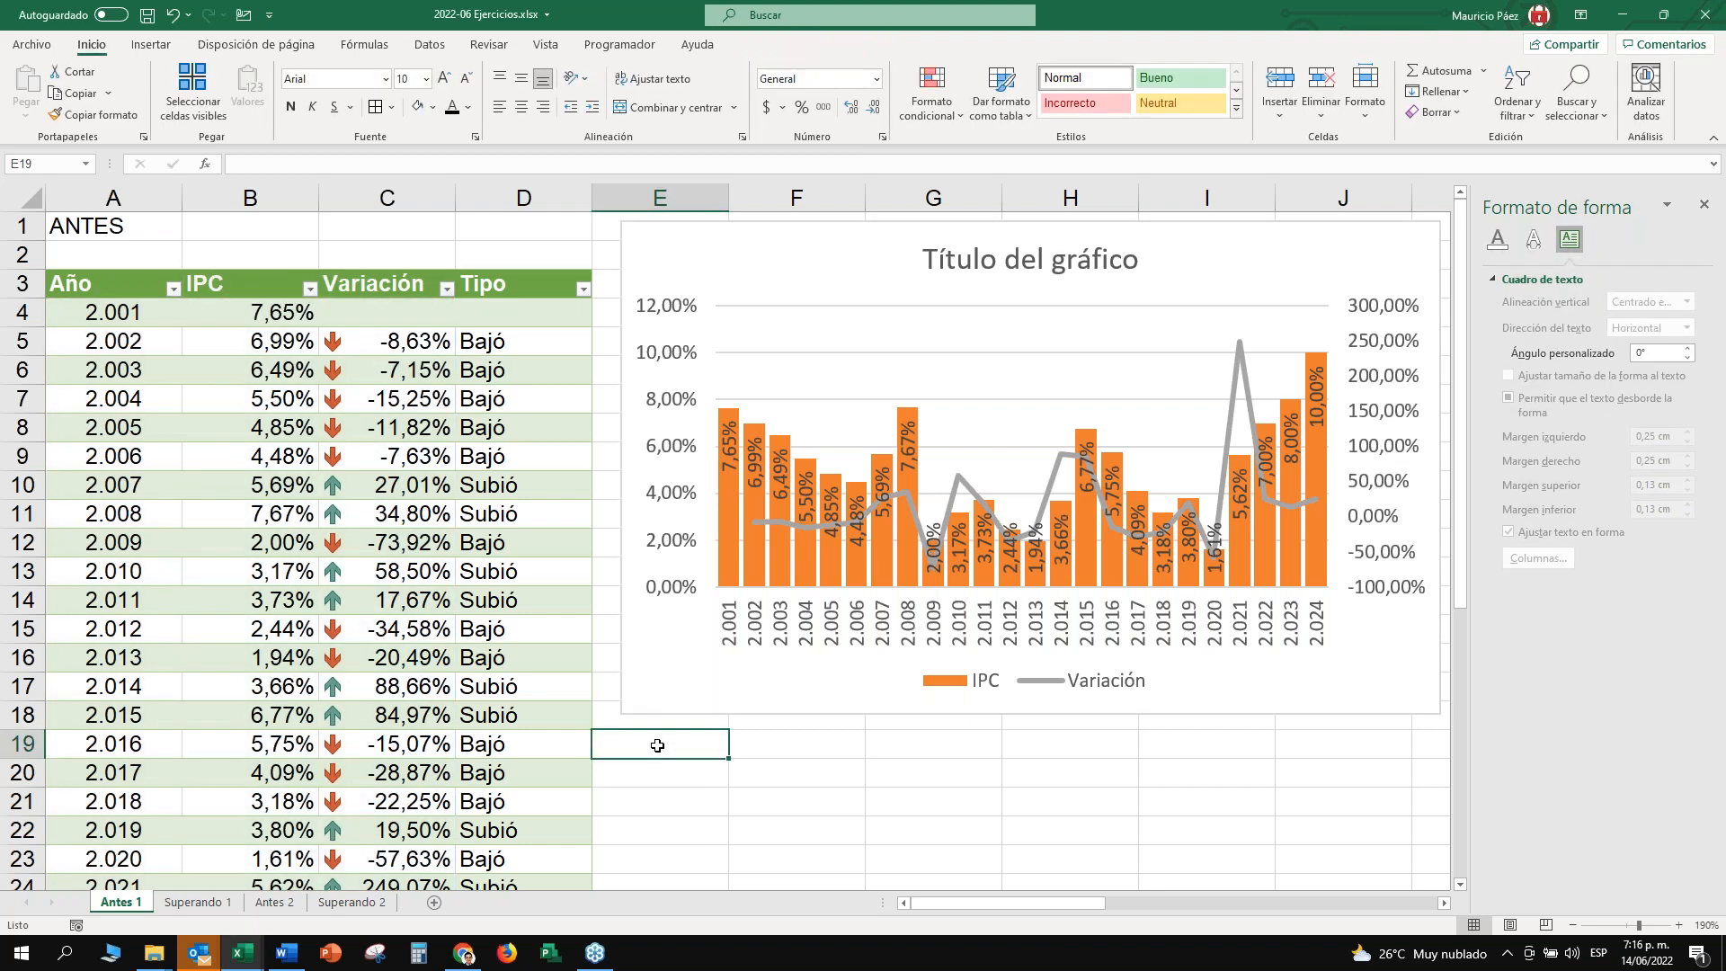
Undo the label rotation, the inner label position and the 20% gap width of the IPC columns.
key(ctrl+z)
key(ctrl+z)
key(ctrl+z)
key(ctrl+z)
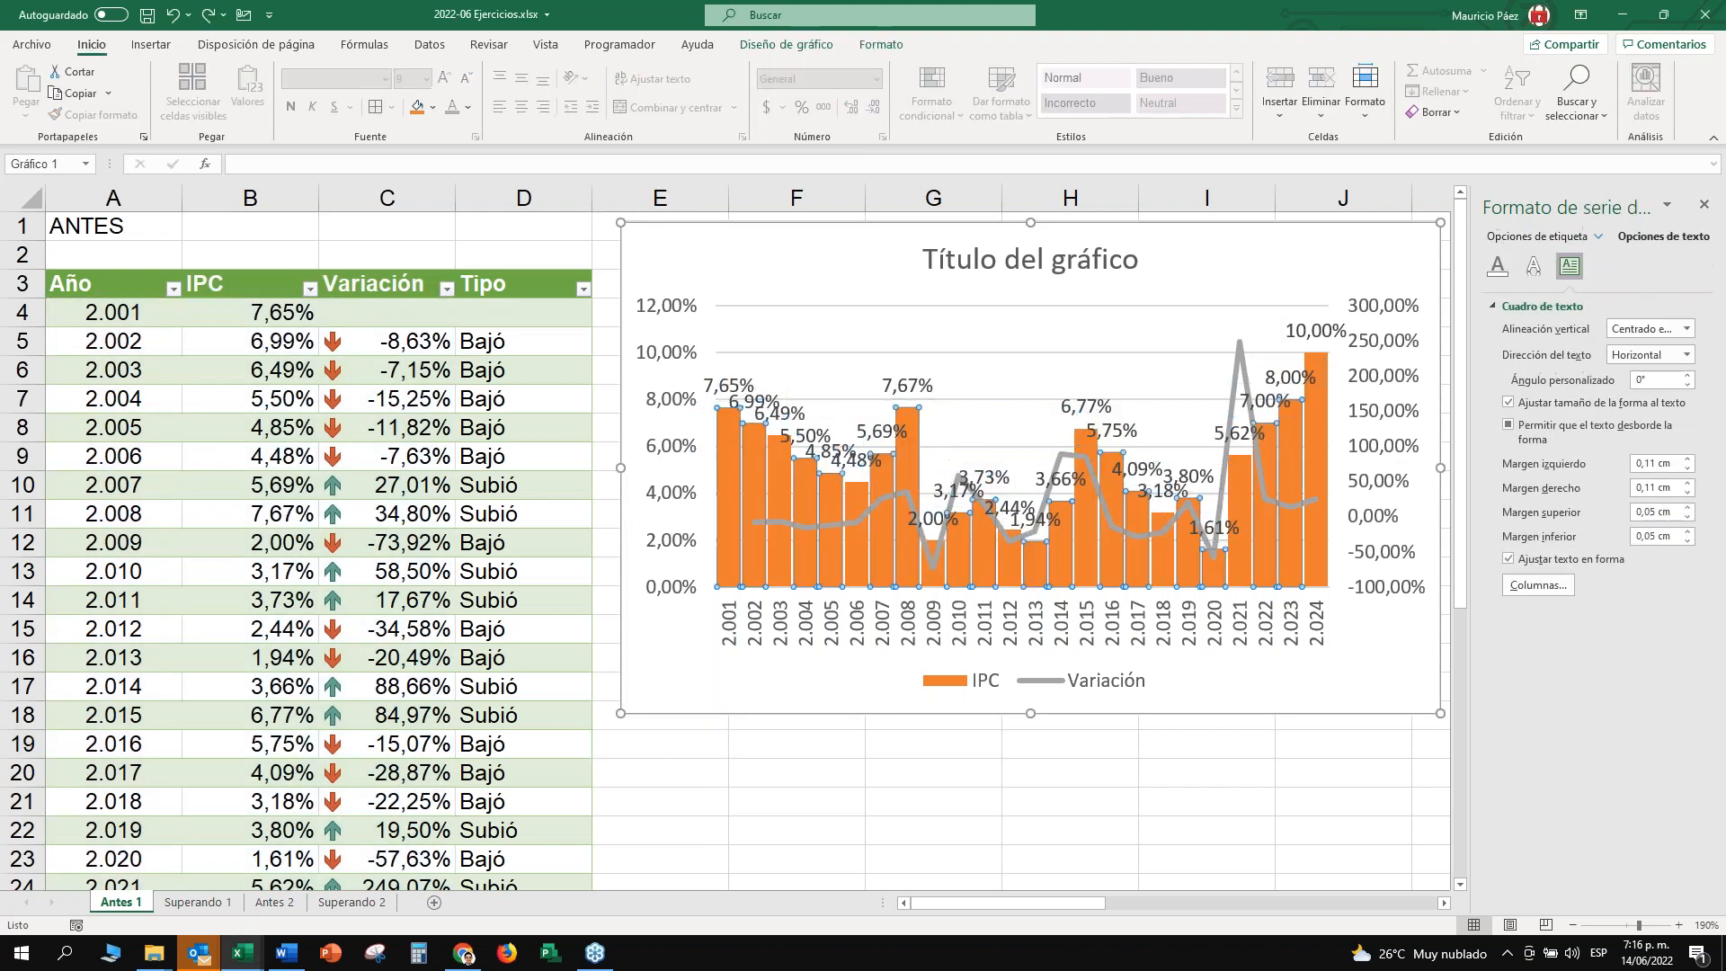
key(ctrl+z)
key(ctrl+z)
key(ctrl+z)
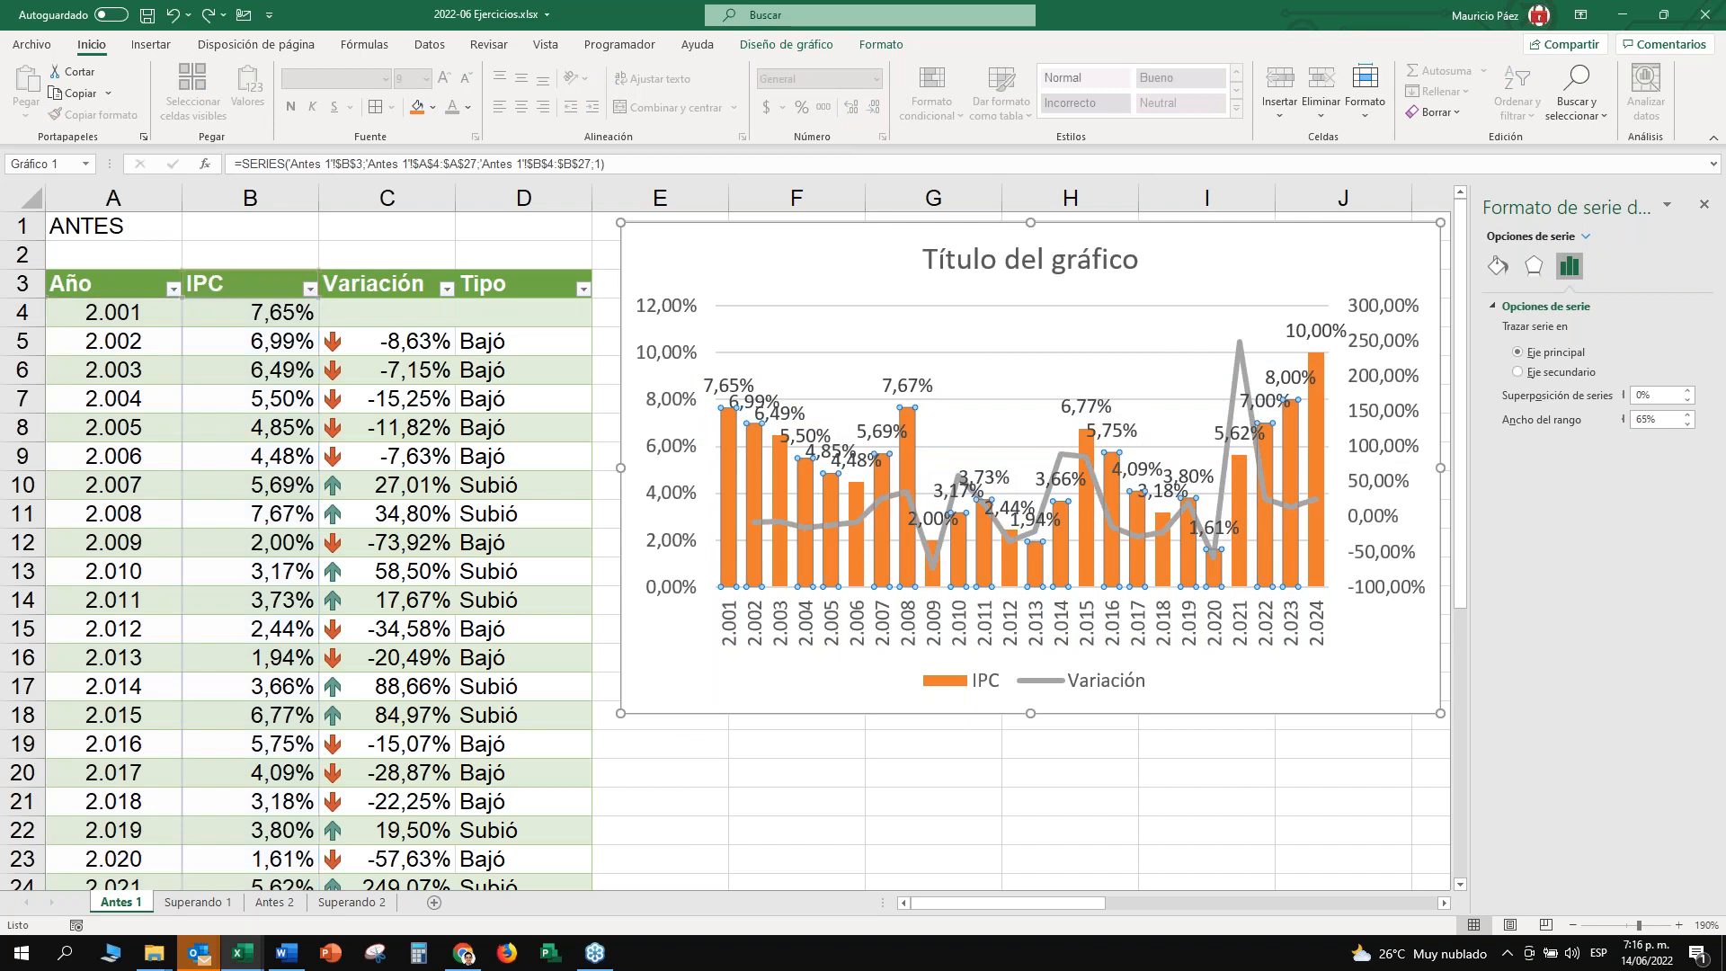
Undo the remaining run of gap width changes on the IPC columns.
key(ctrl+z)
key(ctrl+z)
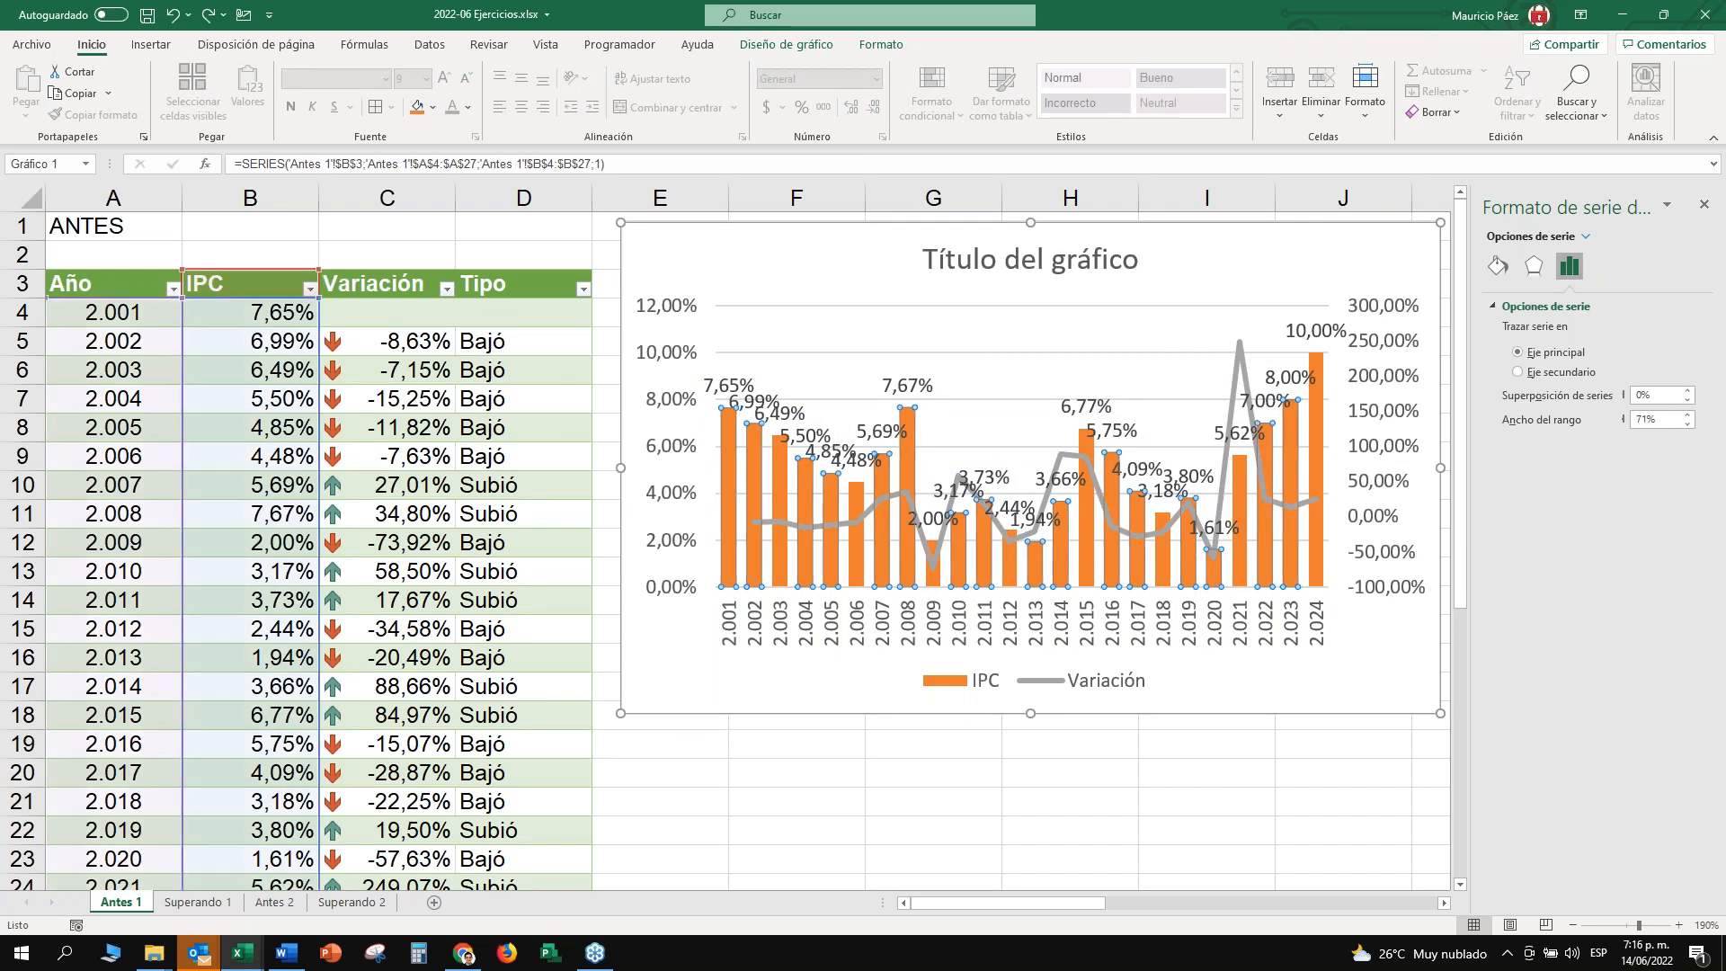
key(ctrl+z)
key(ctrl+z)
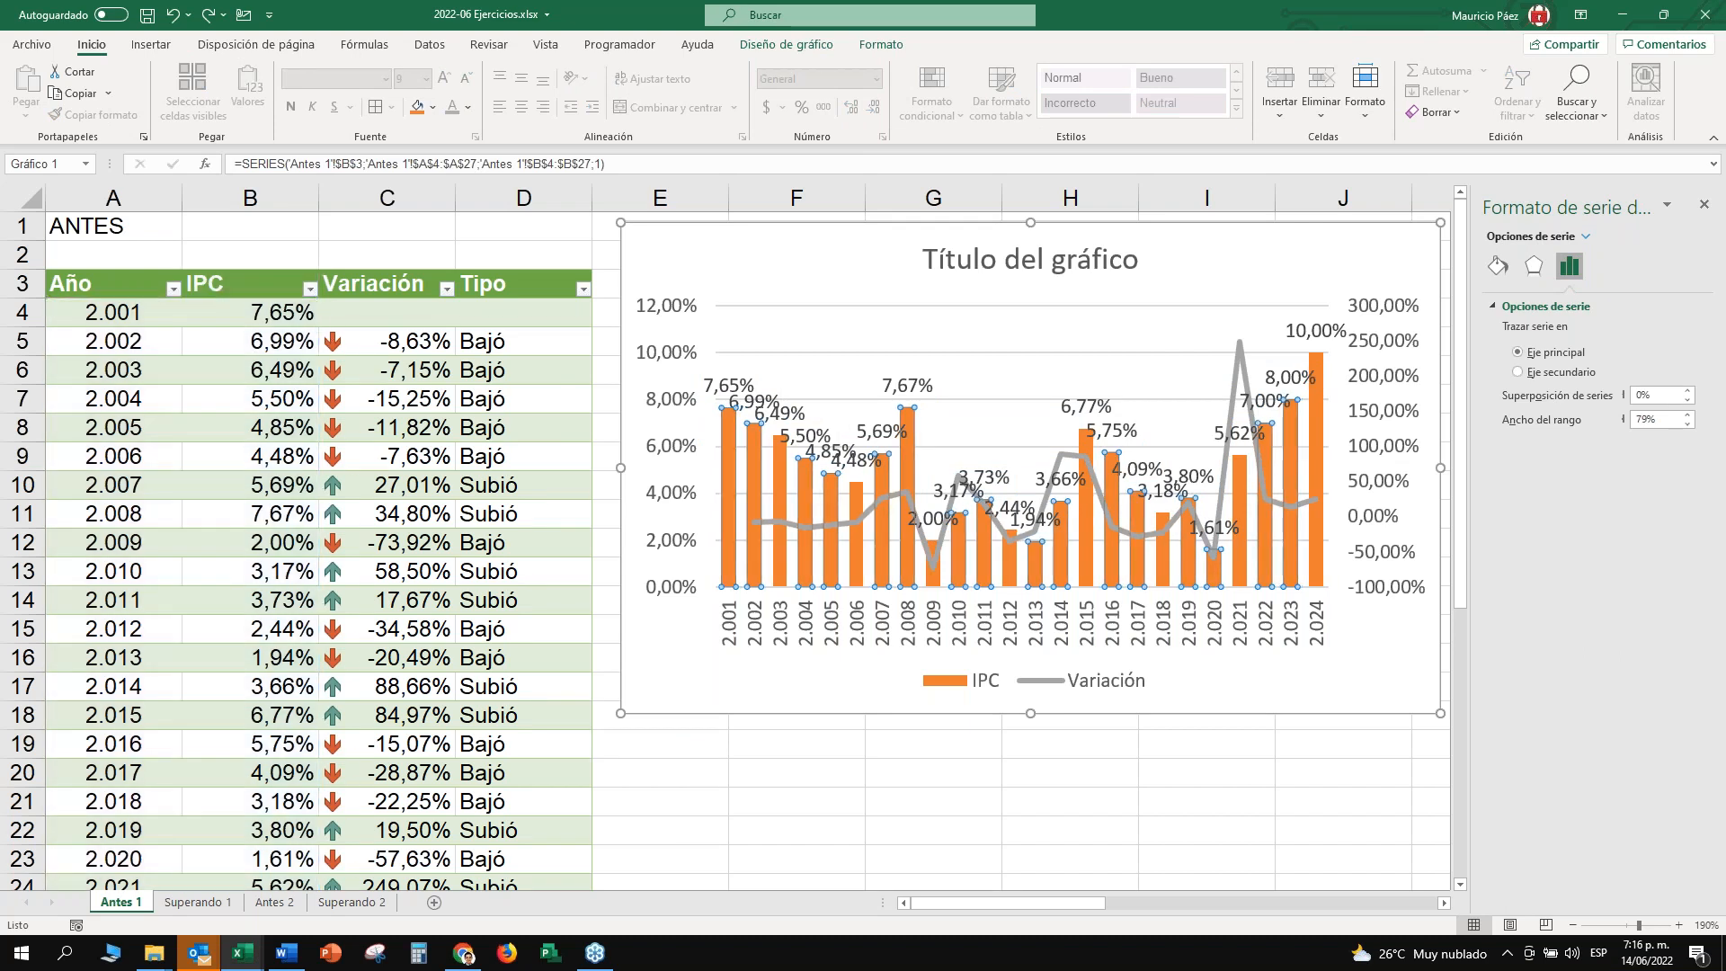
key(ctrl+z)
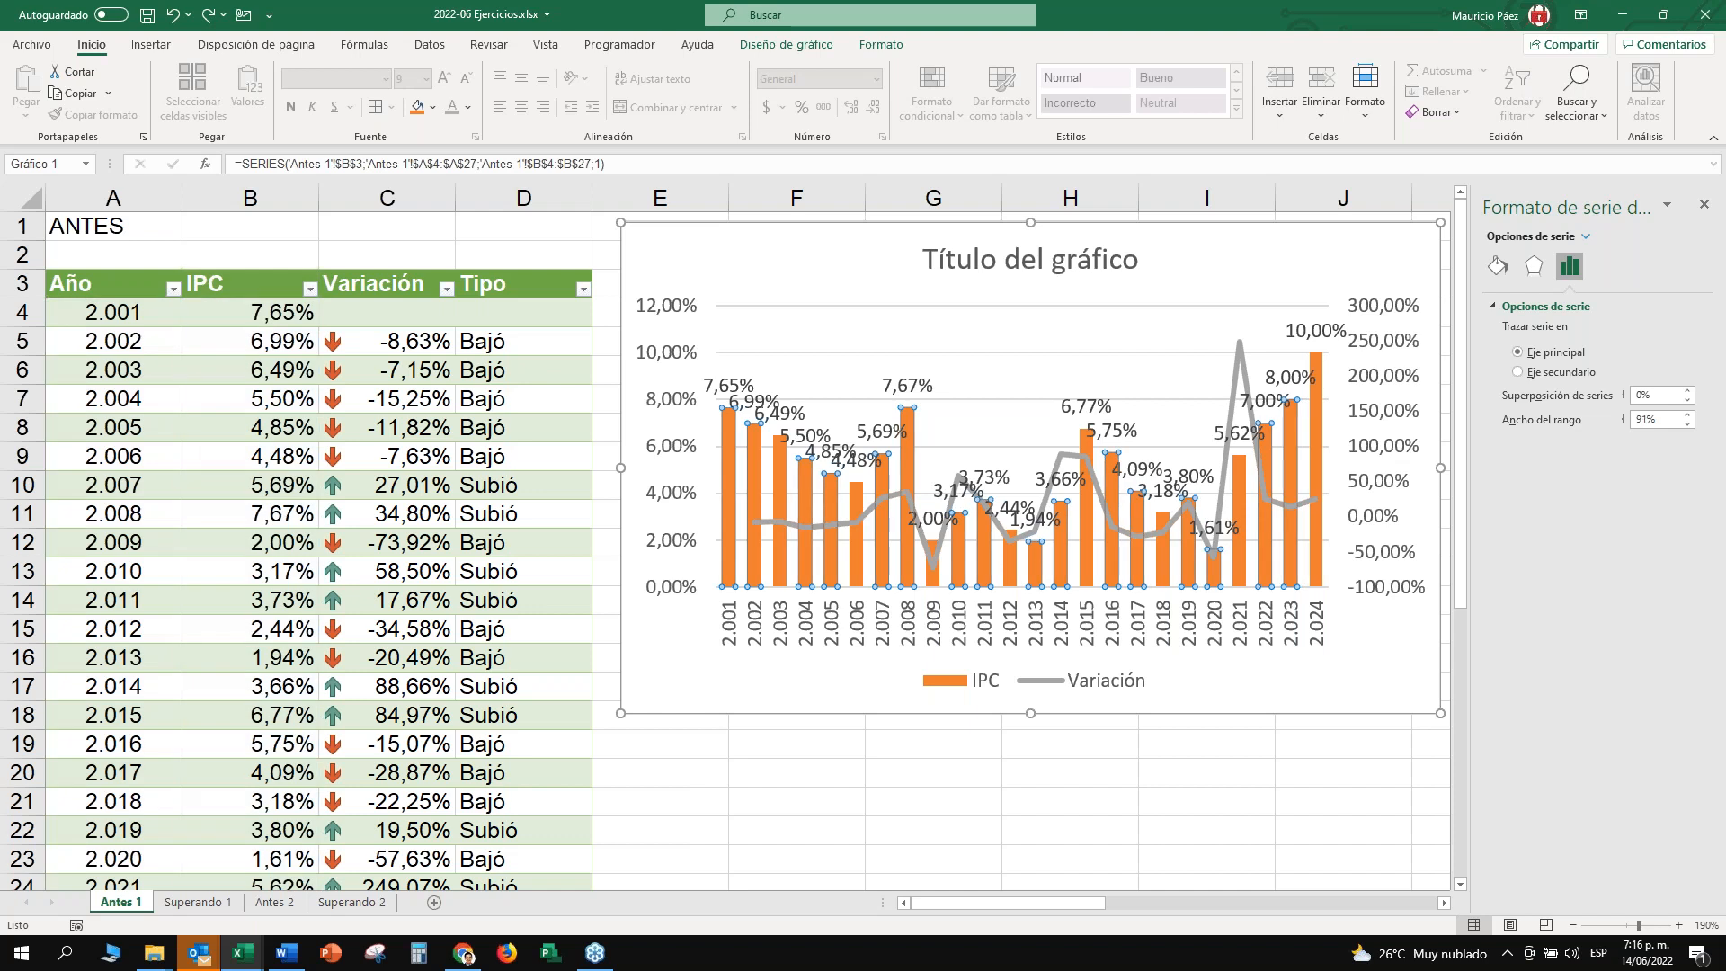
key(ctrl+z)
key(ctrl+z)
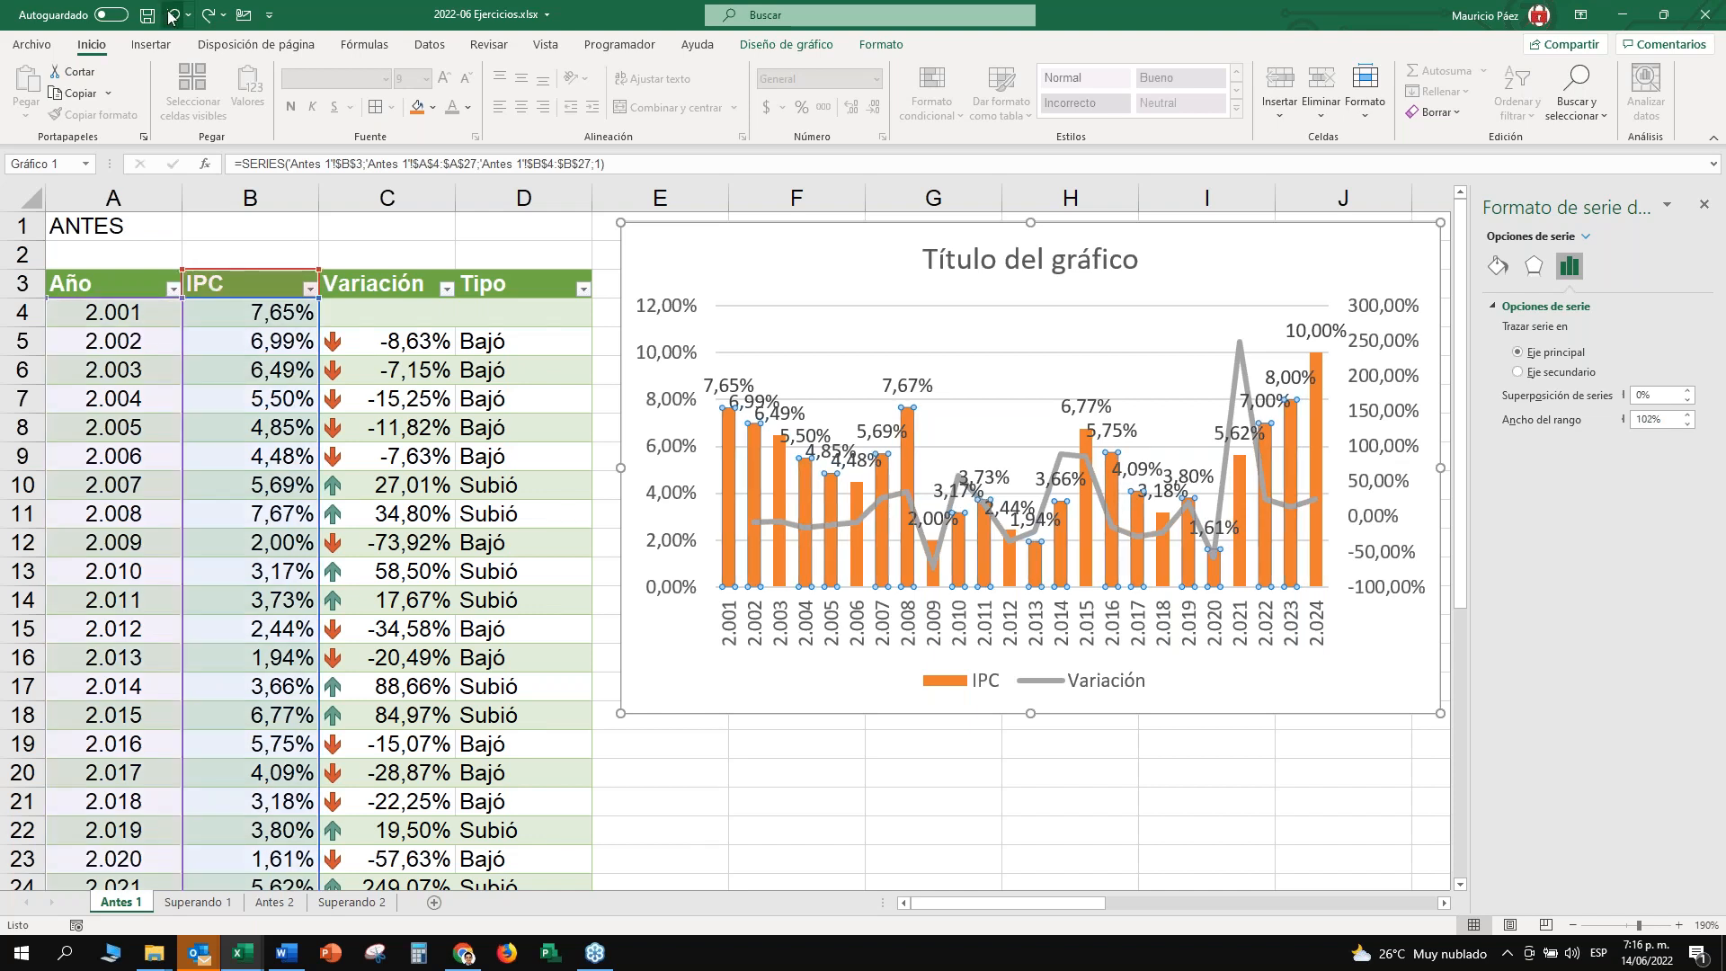
key(ctrl+z)
key(ctrl+z)
key(ctrl+z)
key(ctrl+z)
key(ctrl+z)
key(ctrl+z)
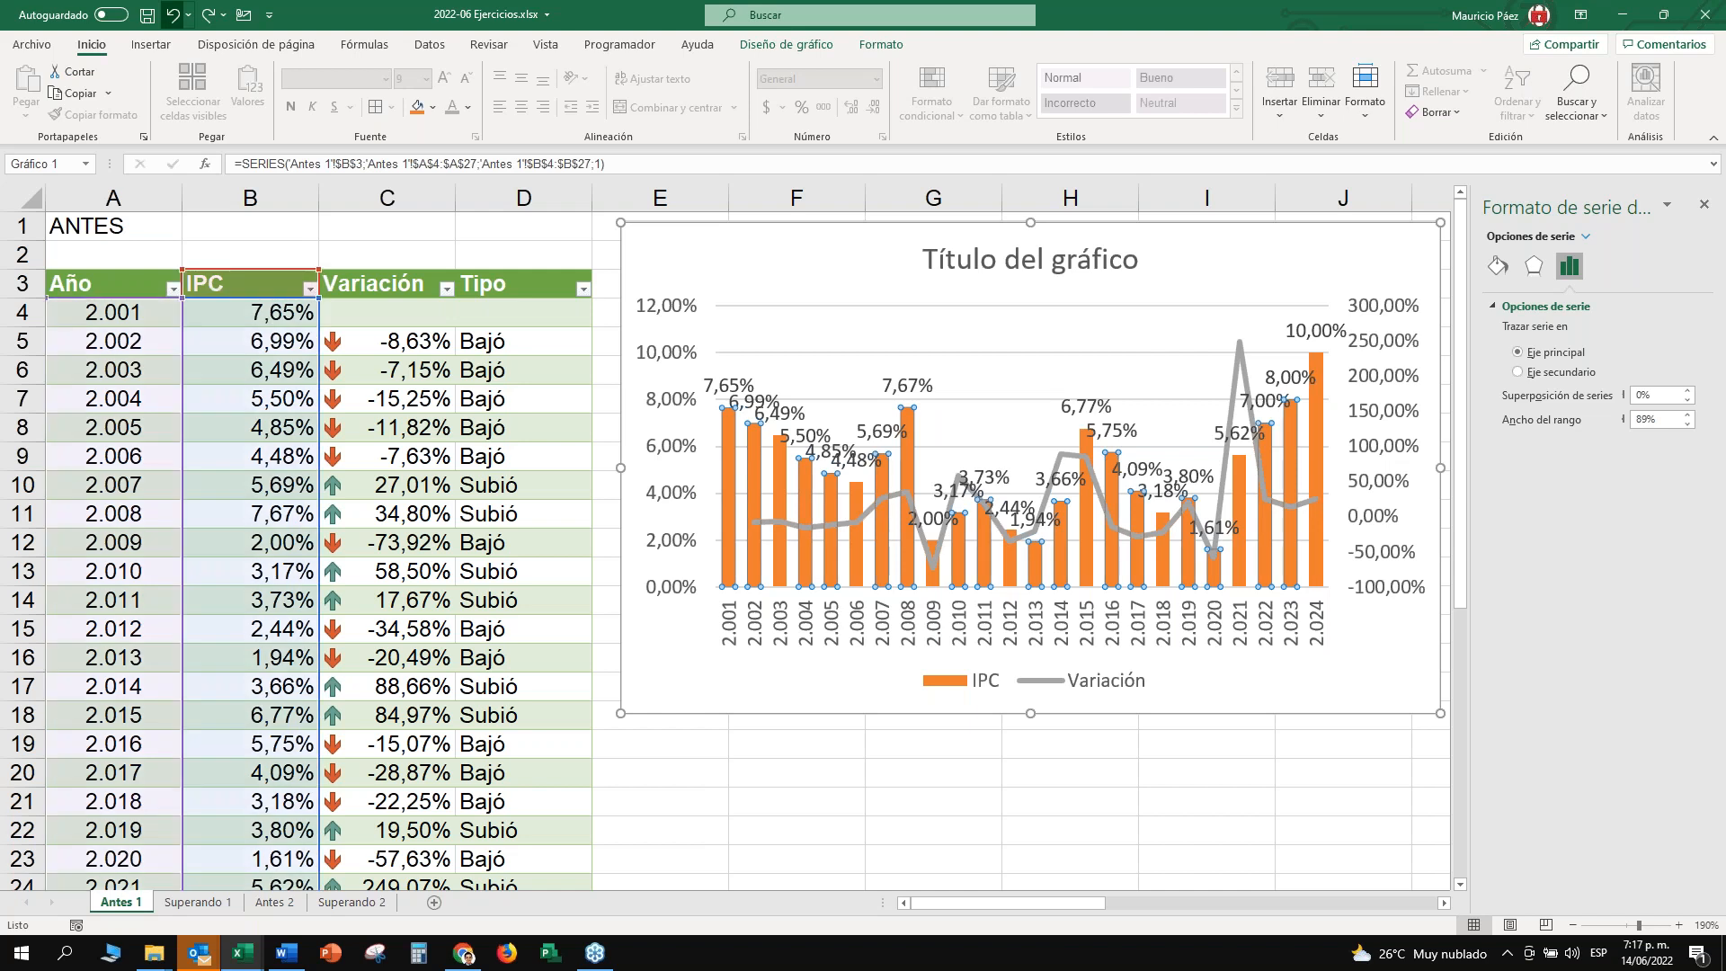
click(188, 15)
click(210, 517)
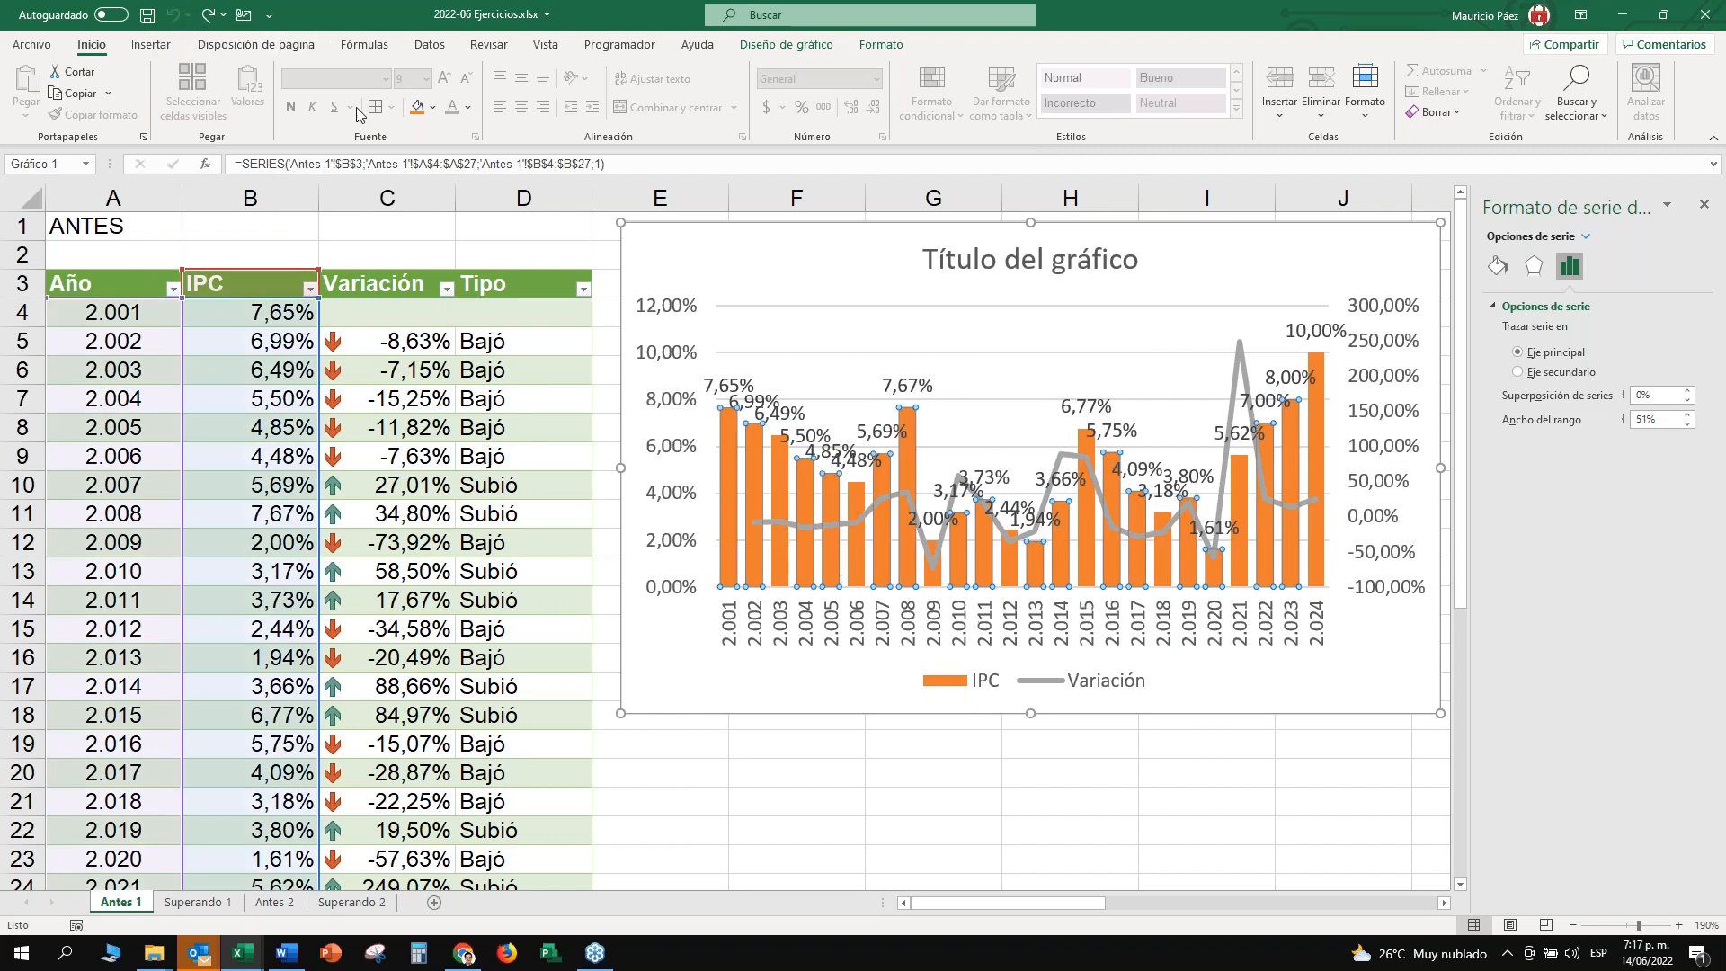
Redo the whole list of undone series changes through the last entry, Acción de gráfico, and select cell E19.
click(223, 15)
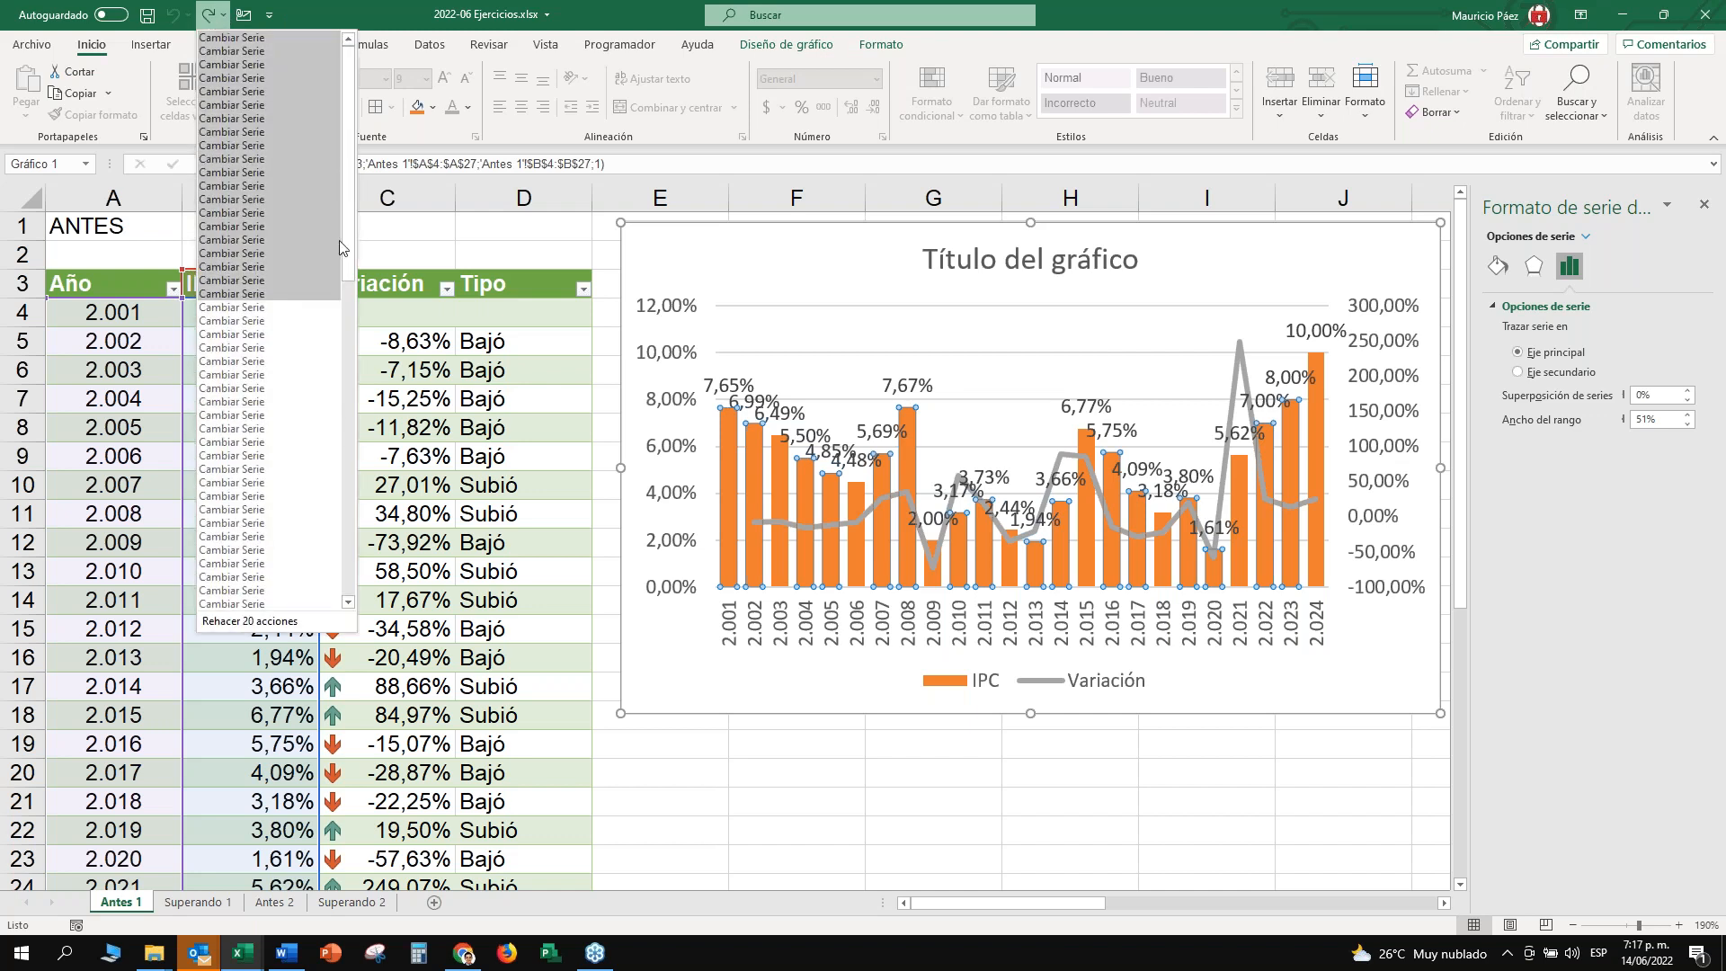
drag(349, 269, 355, 631)
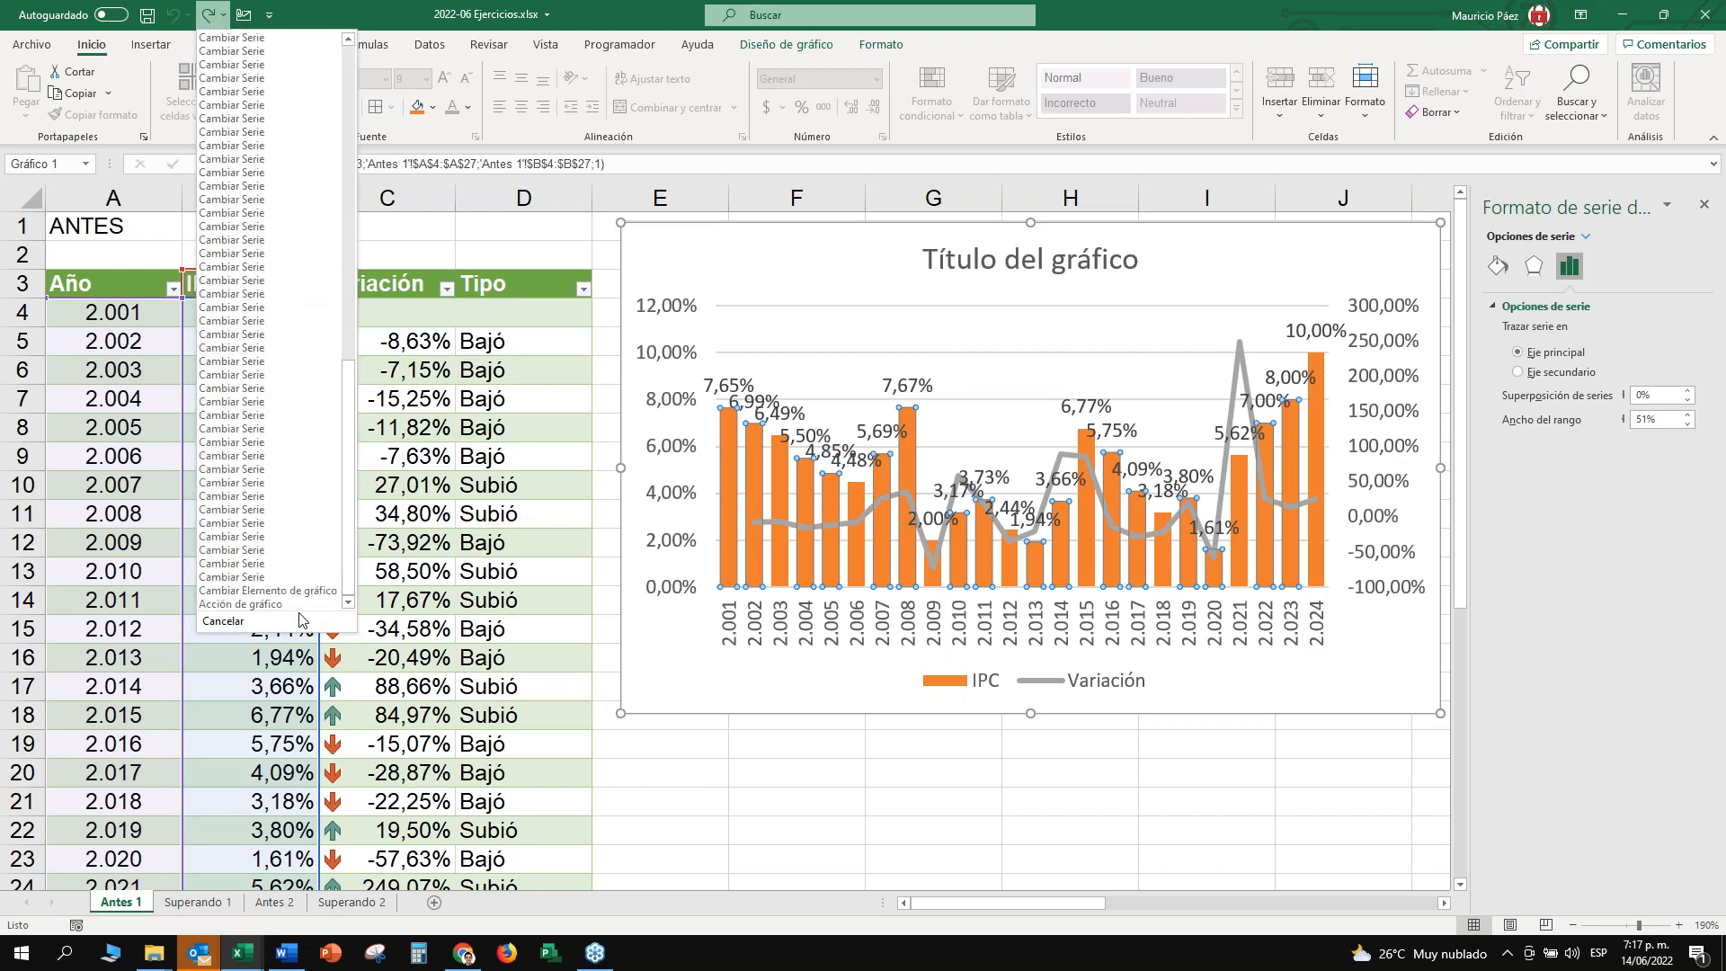
click(282, 603)
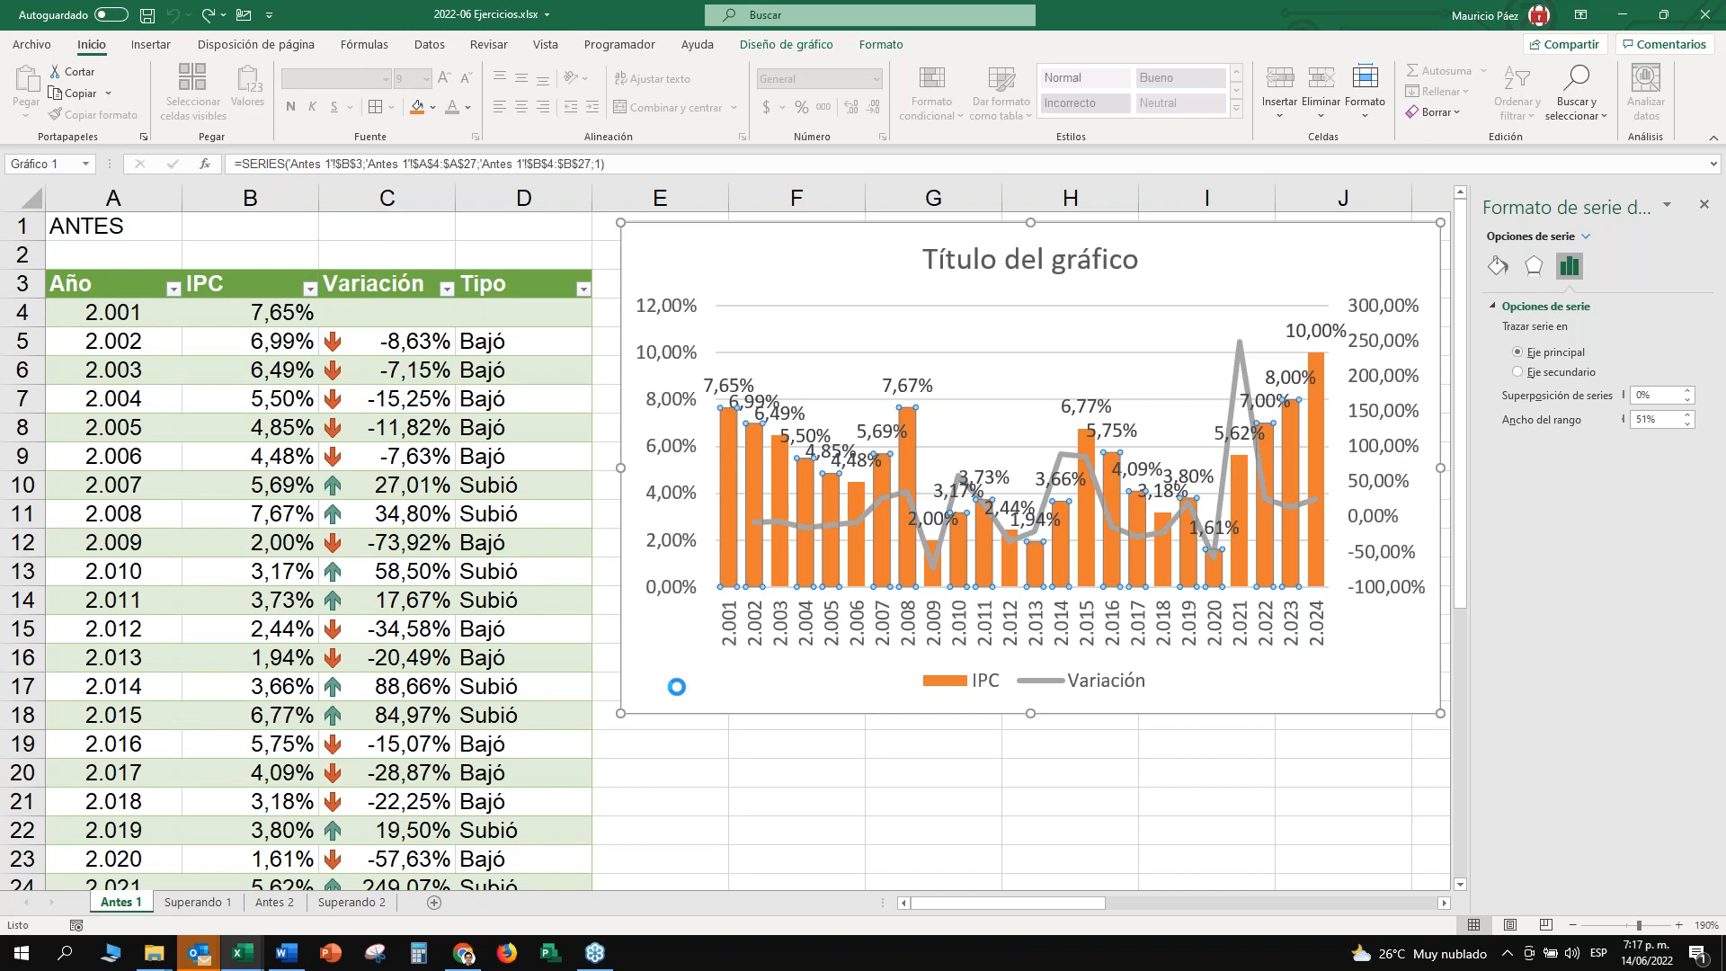
click(666, 755)
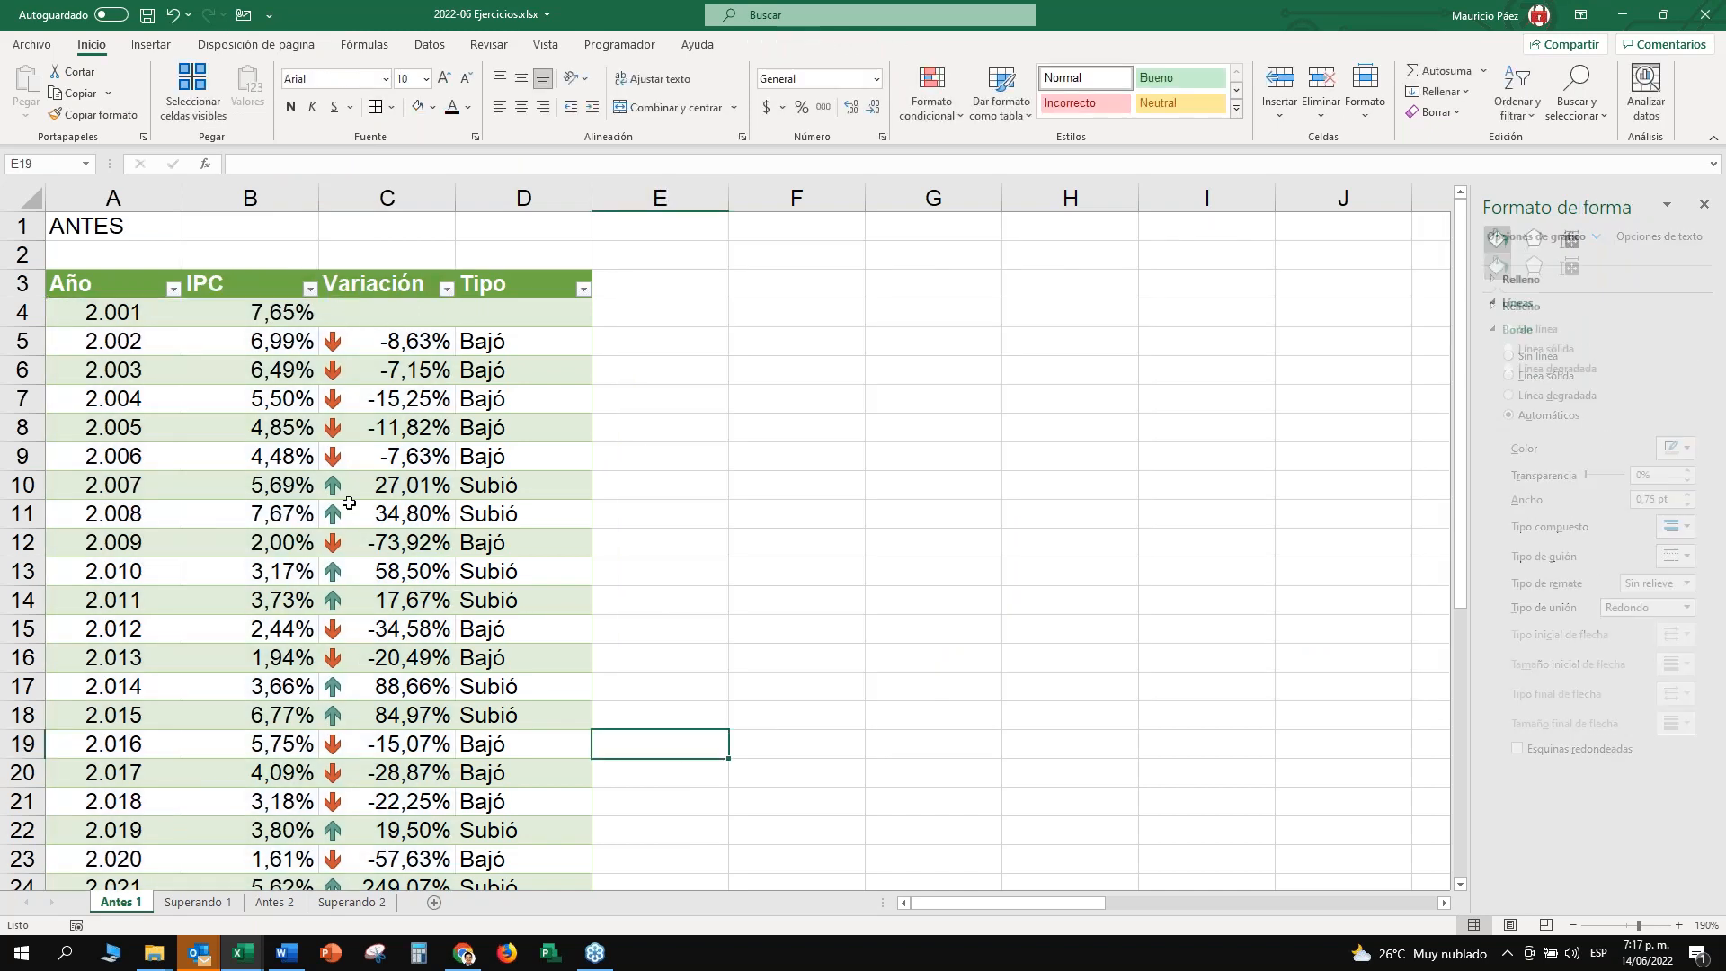
click(411, 433)
click(375, 331)
click(294, 310)
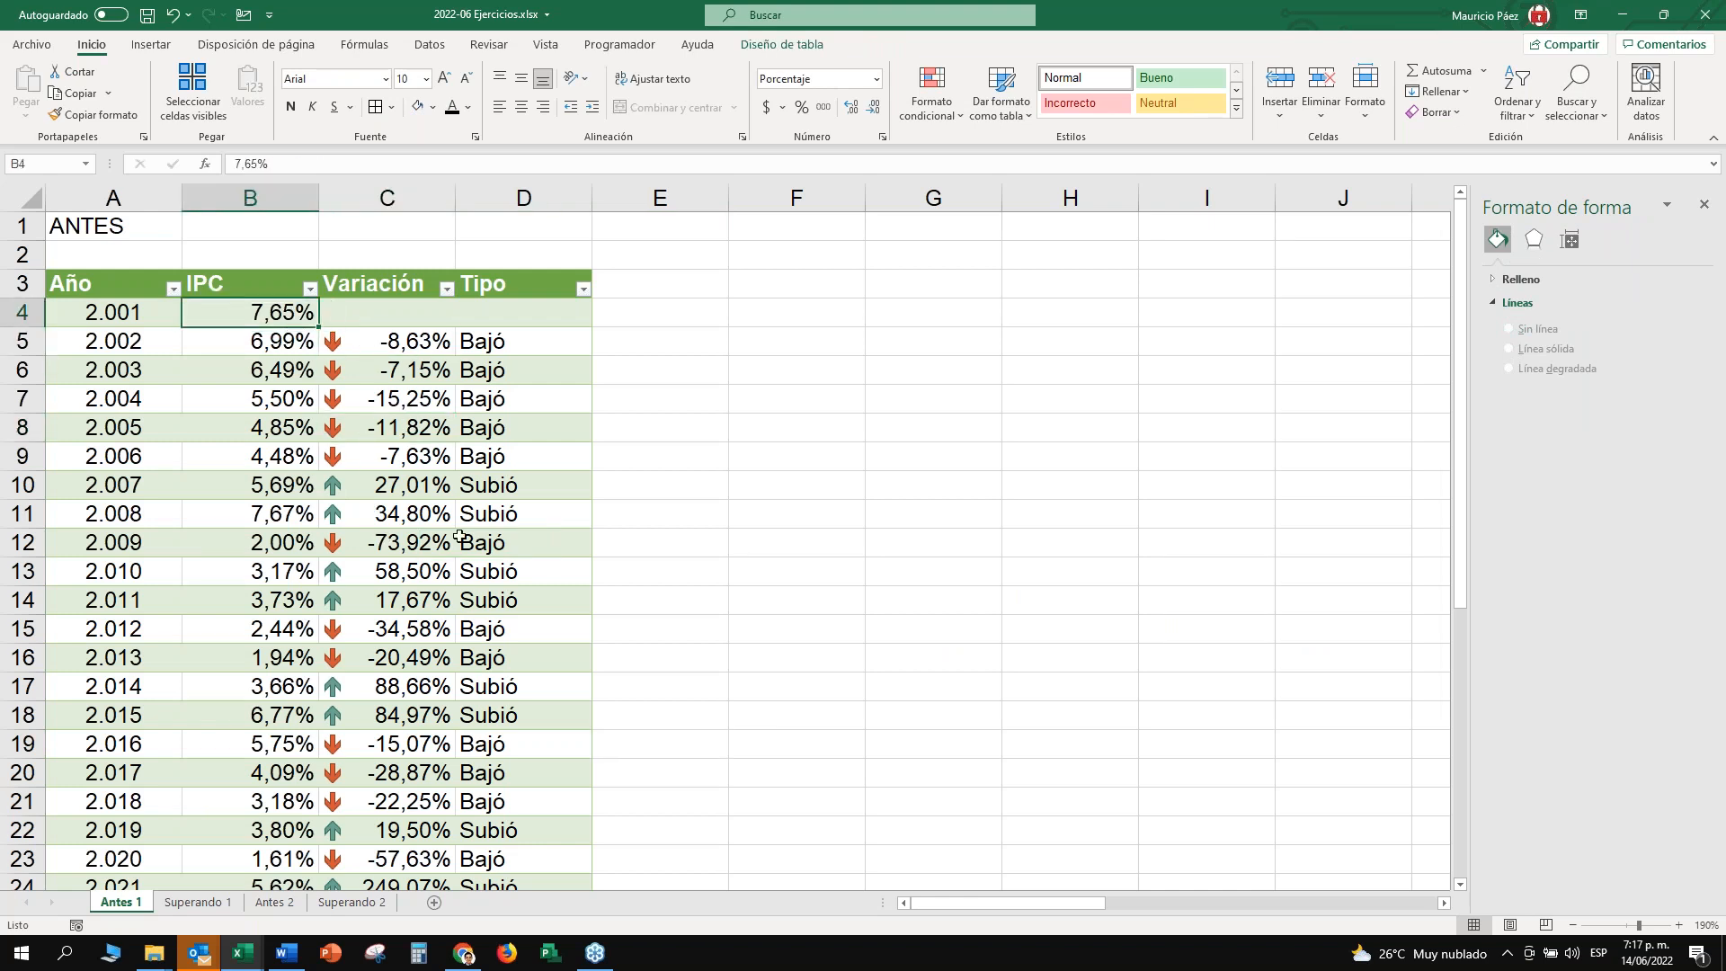
click(497, 553)
click(113, 514)
click(523, 772)
Insert a basic 2D line chart from the IPC table and place it beside the table over columns E to J.
click(250, 484)
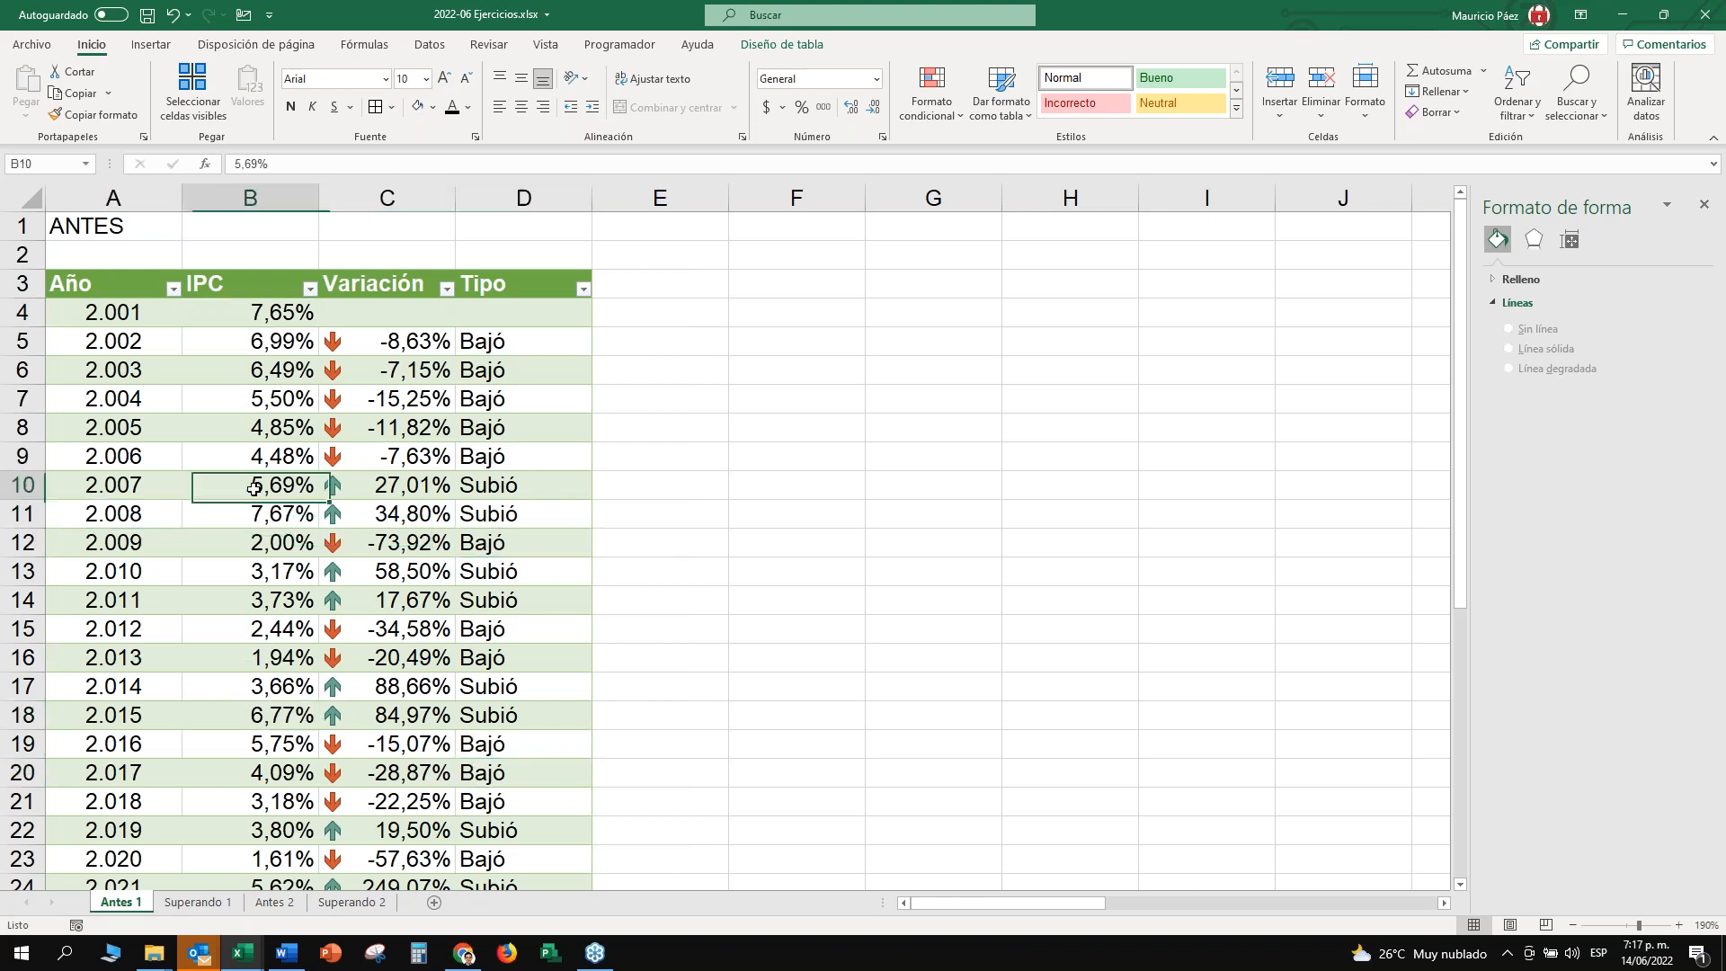
click(151, 44)
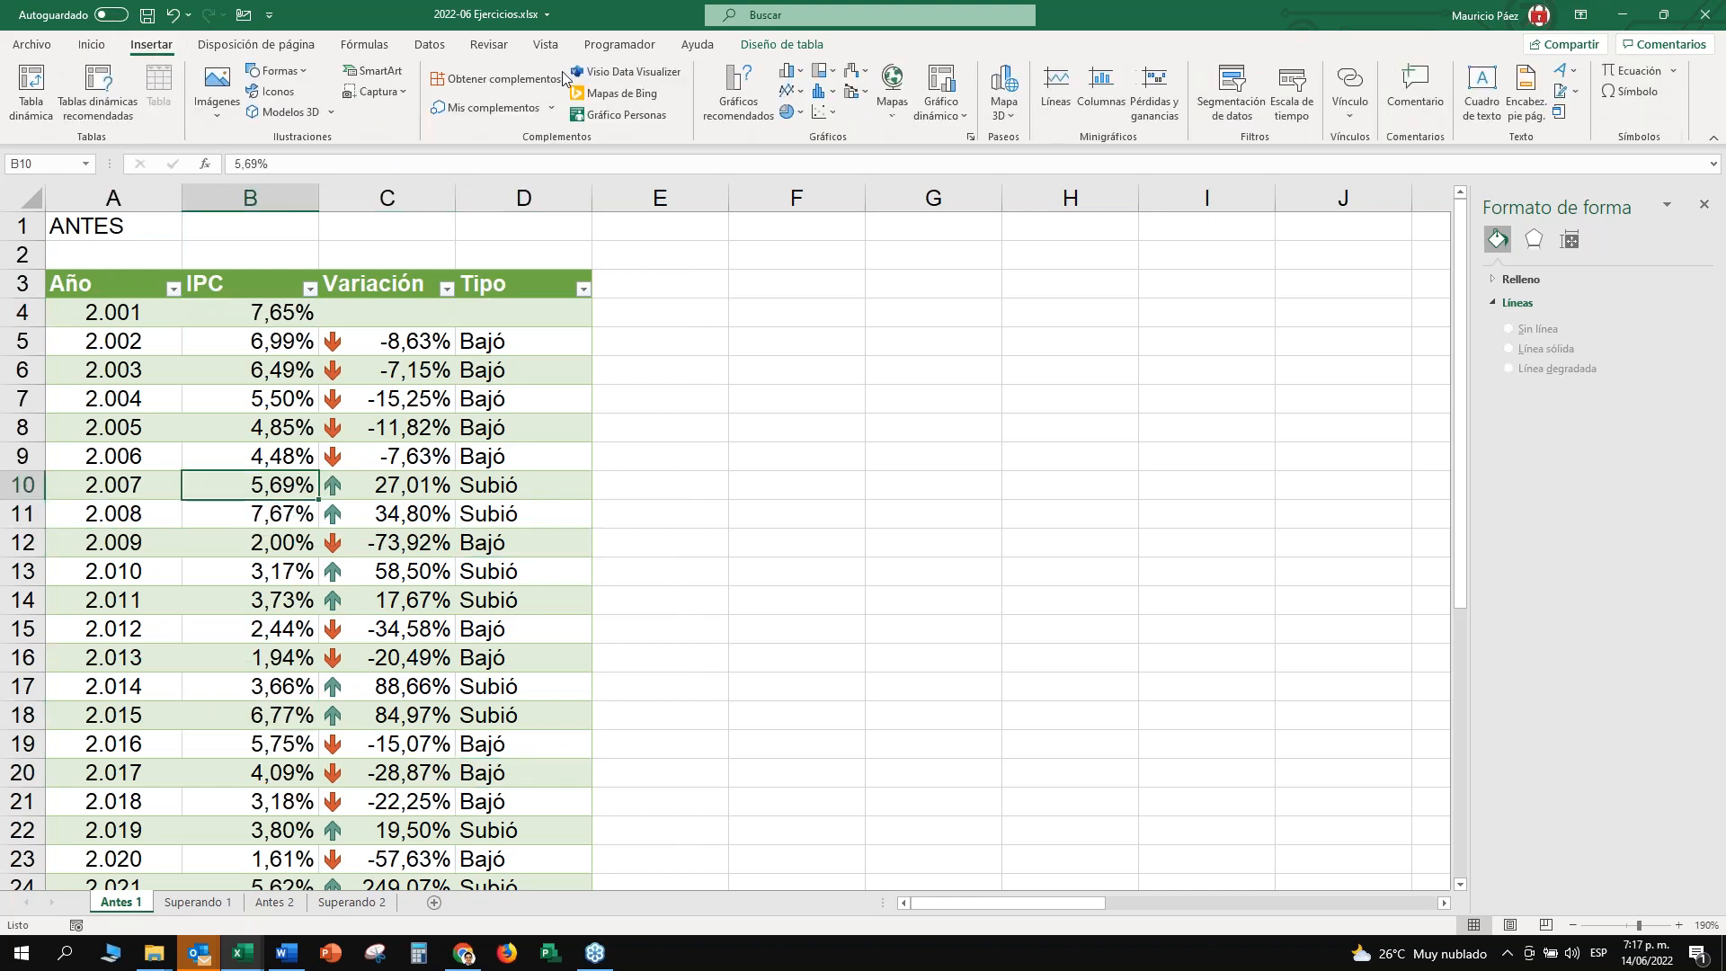
click(791, 91)
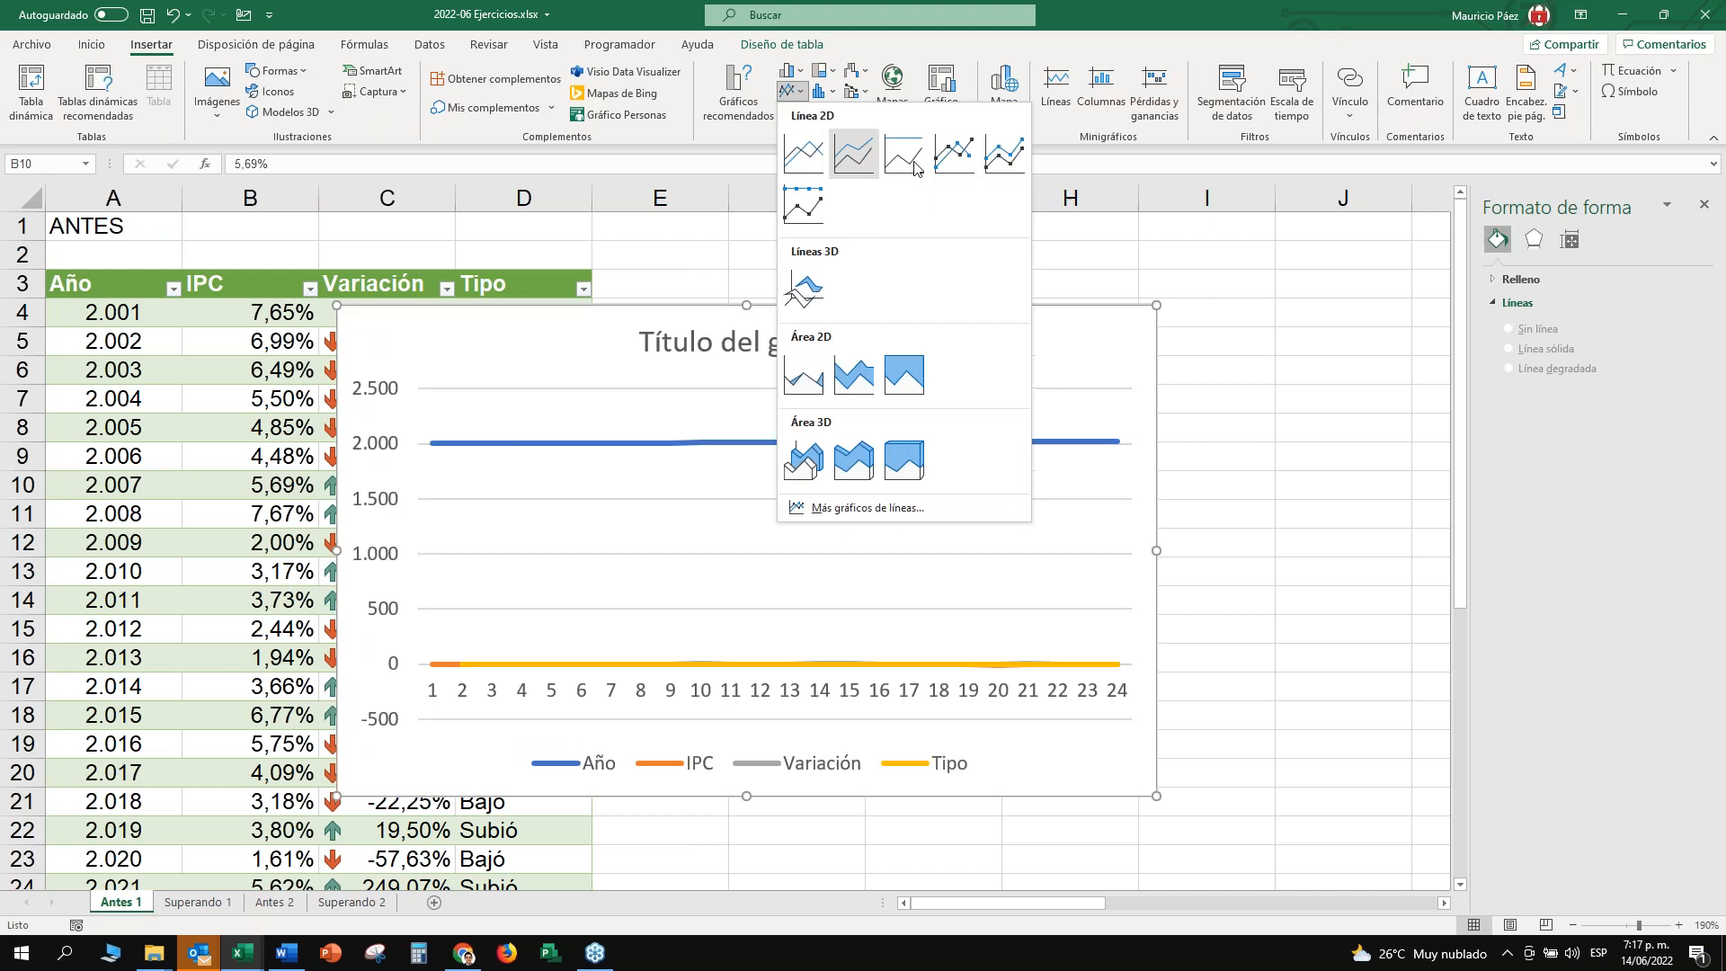
click(803, 154)
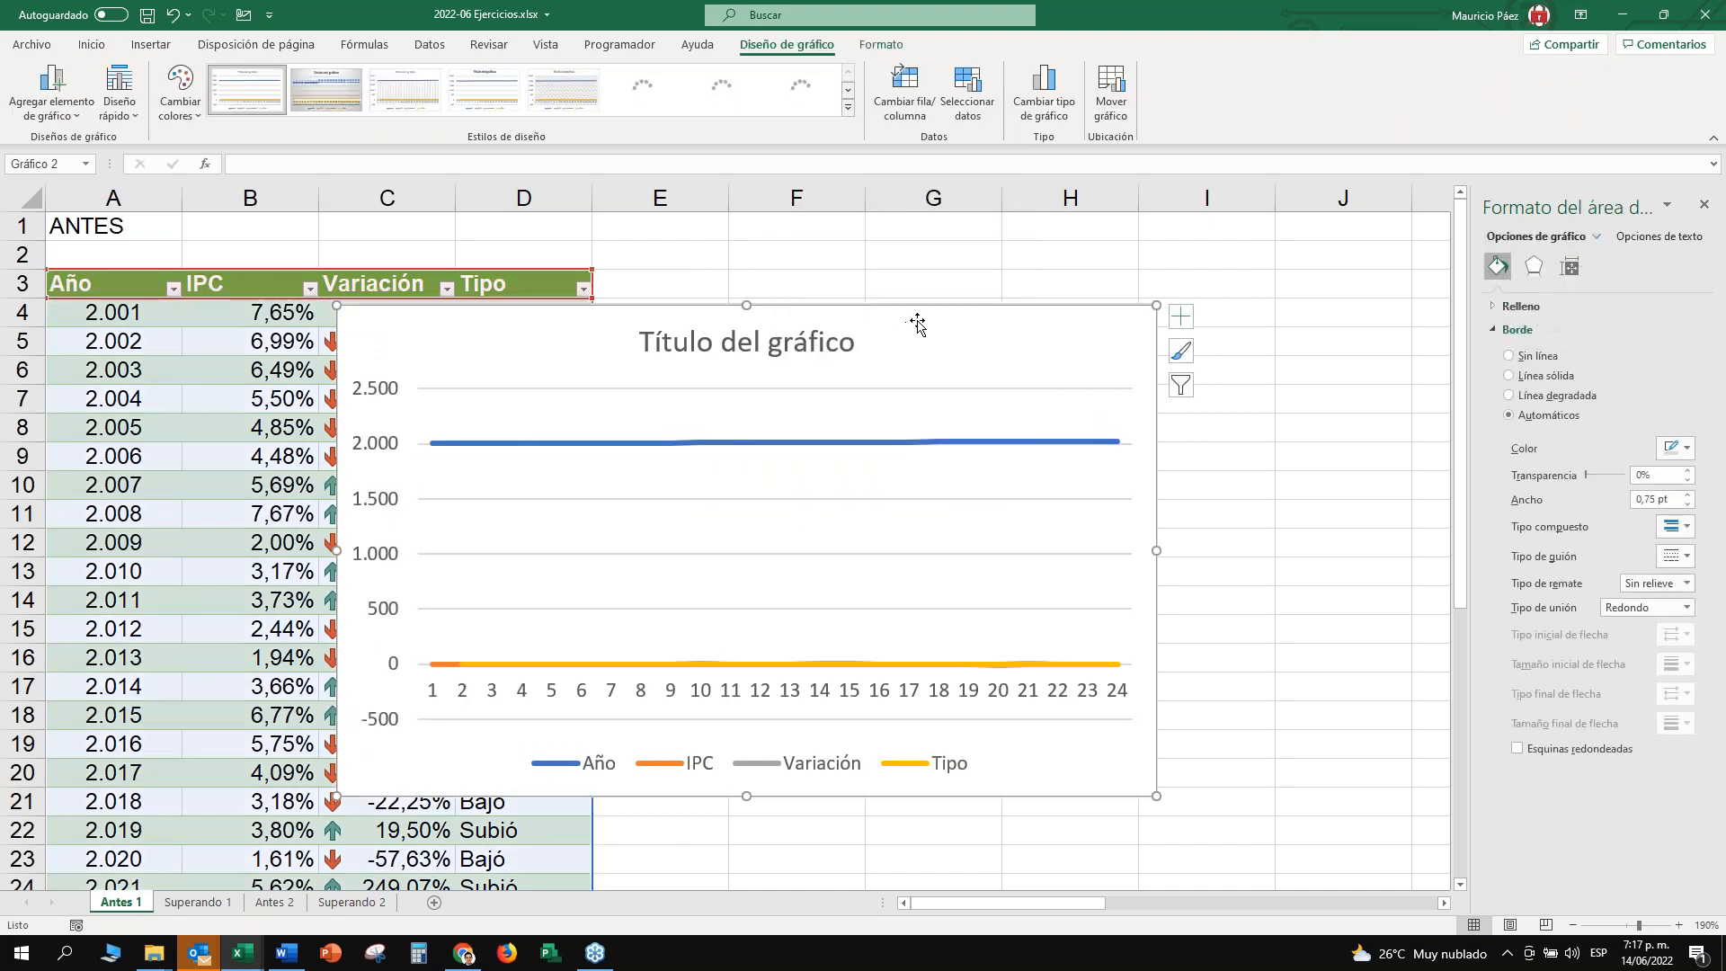
drag(913, 324, 1292, 229)
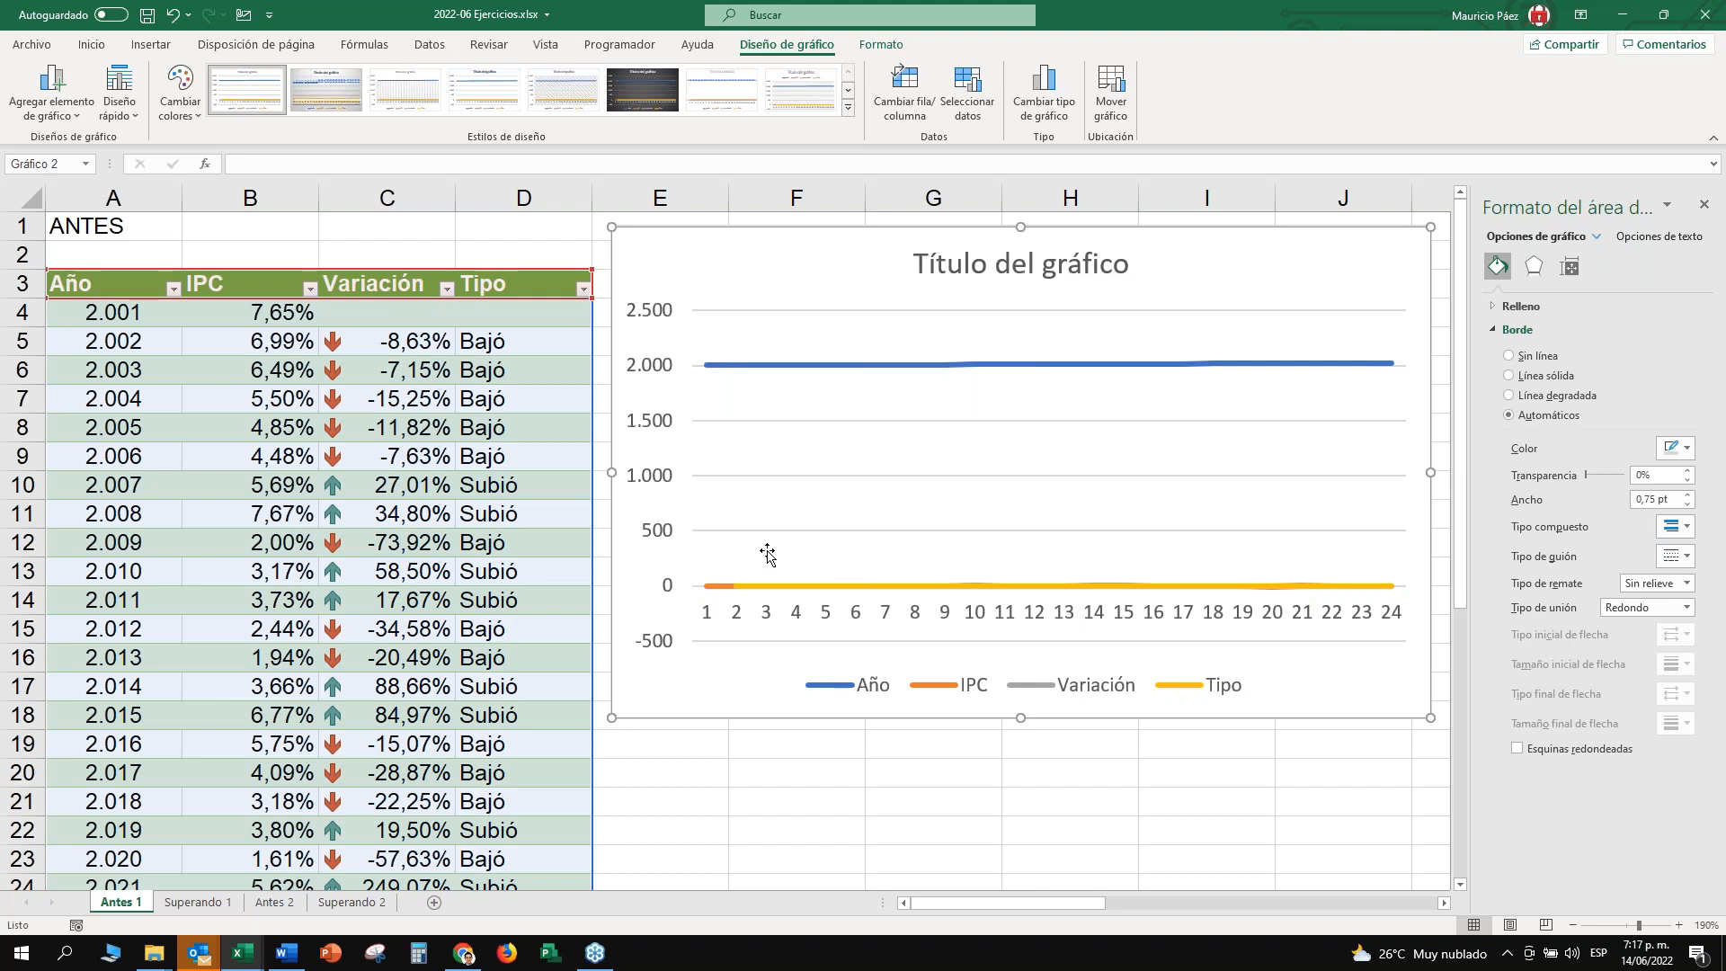
Remove the Tipo and Año series from the chart's data source.
right_click(685, 263)
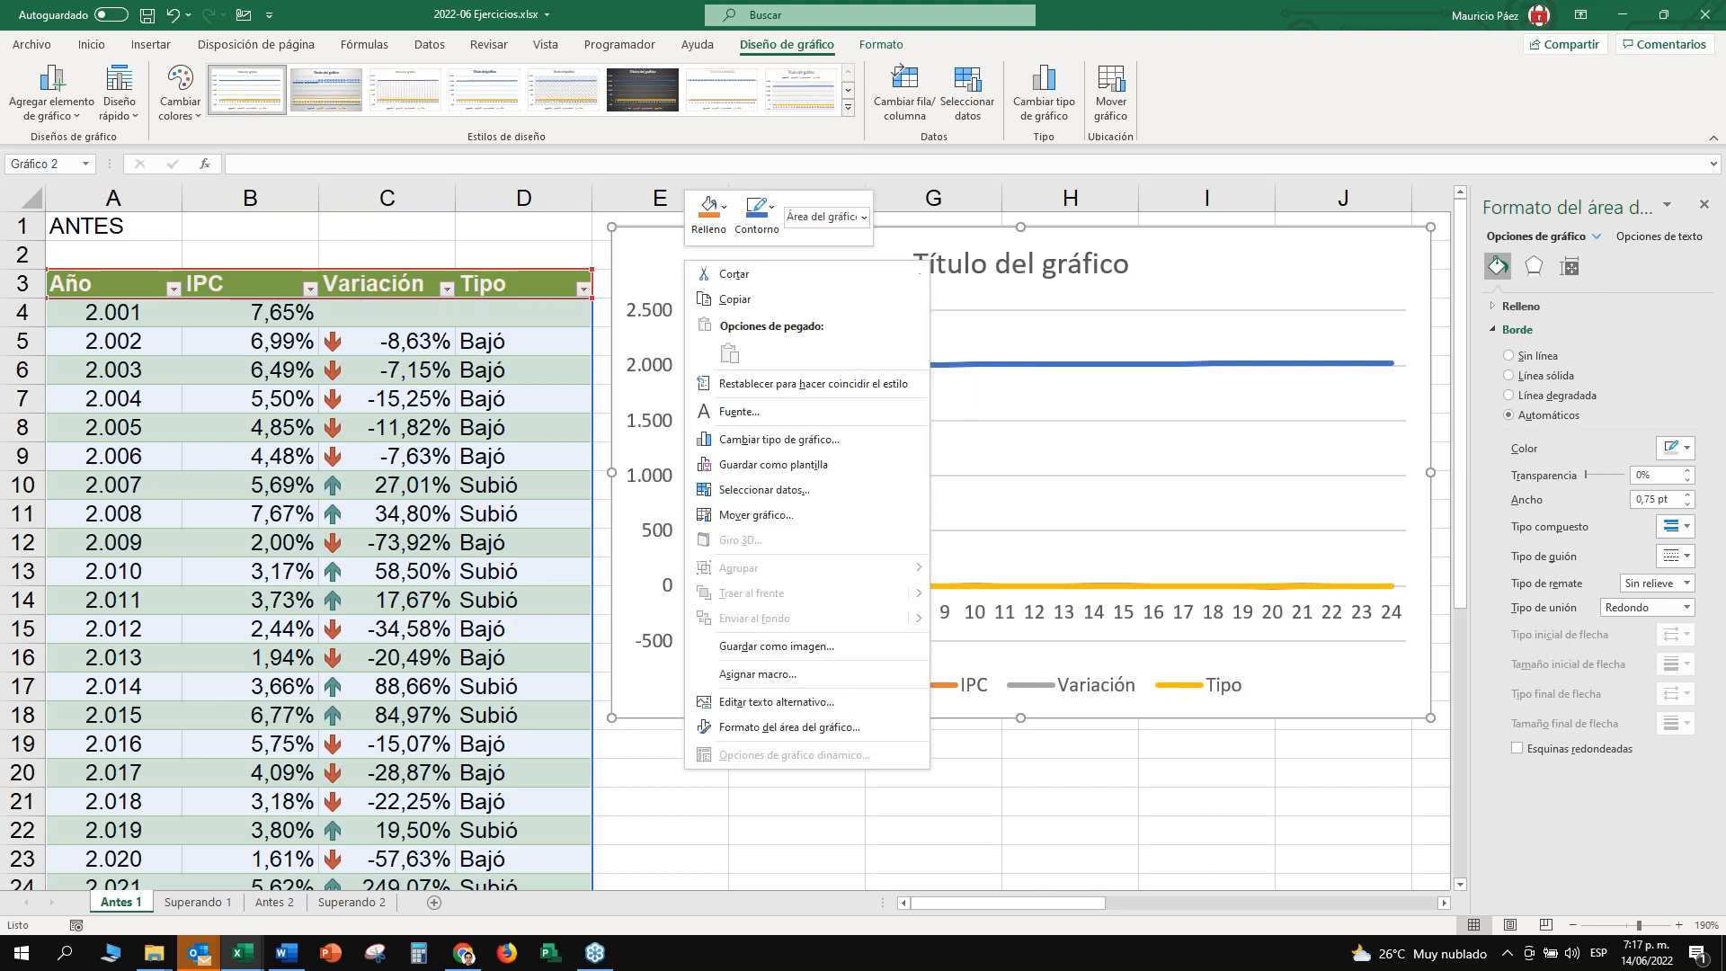
click(965, 90)
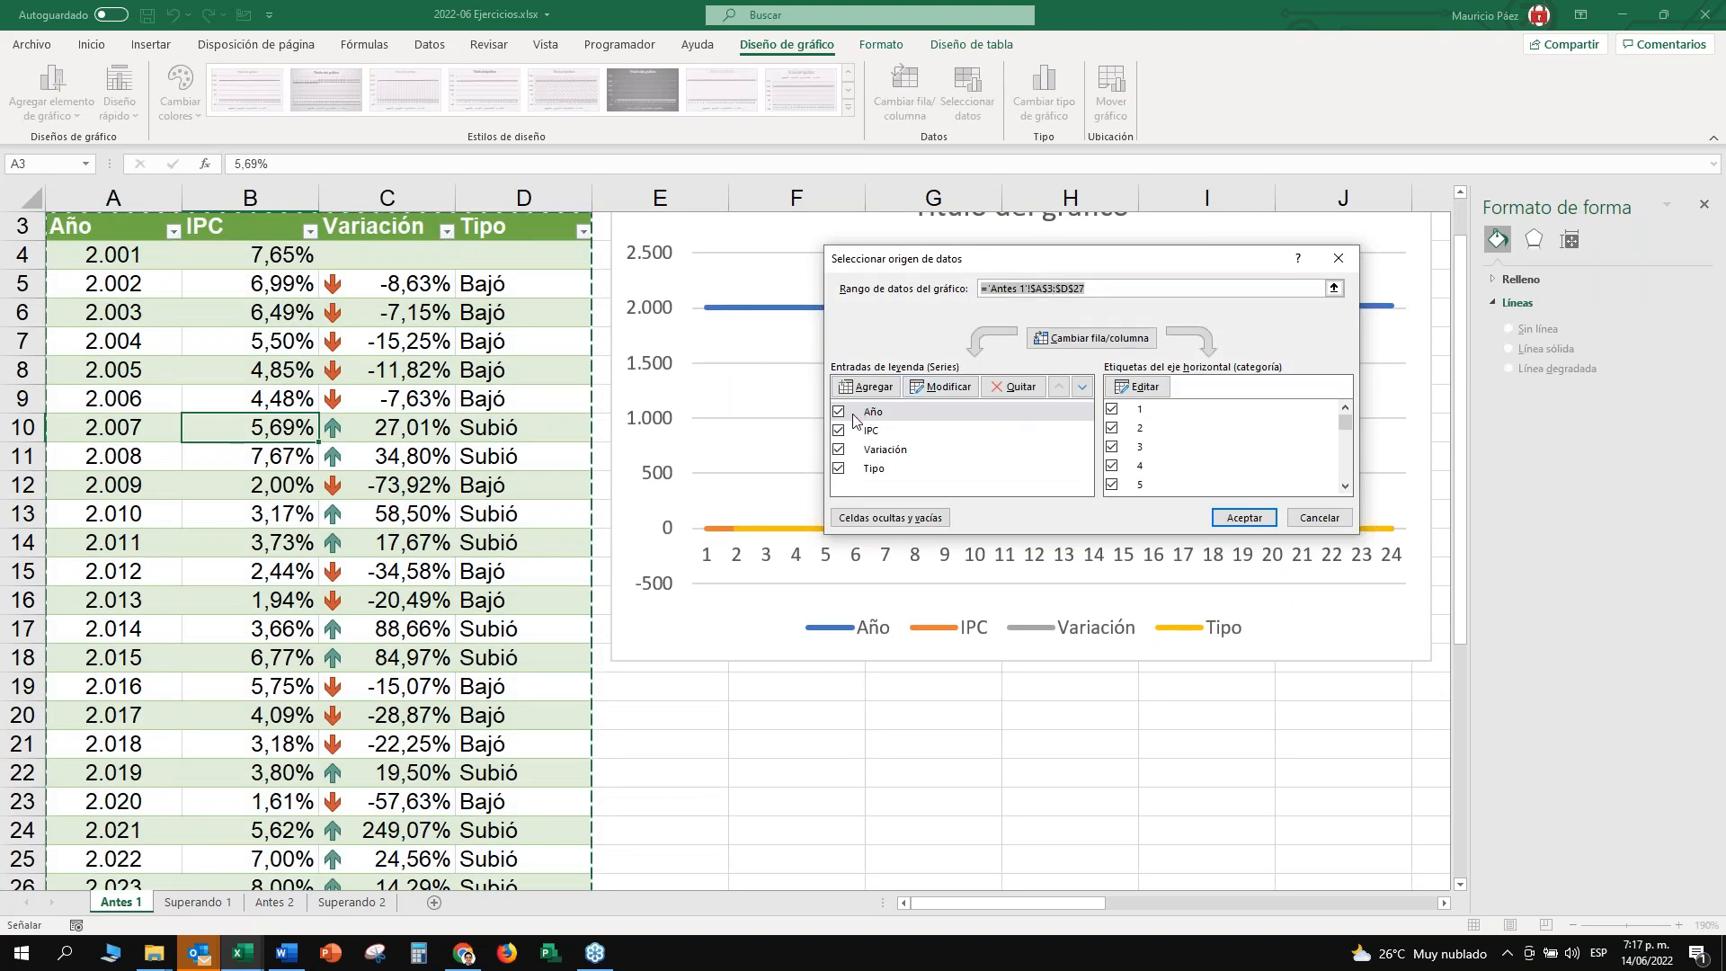
click(872, 469)
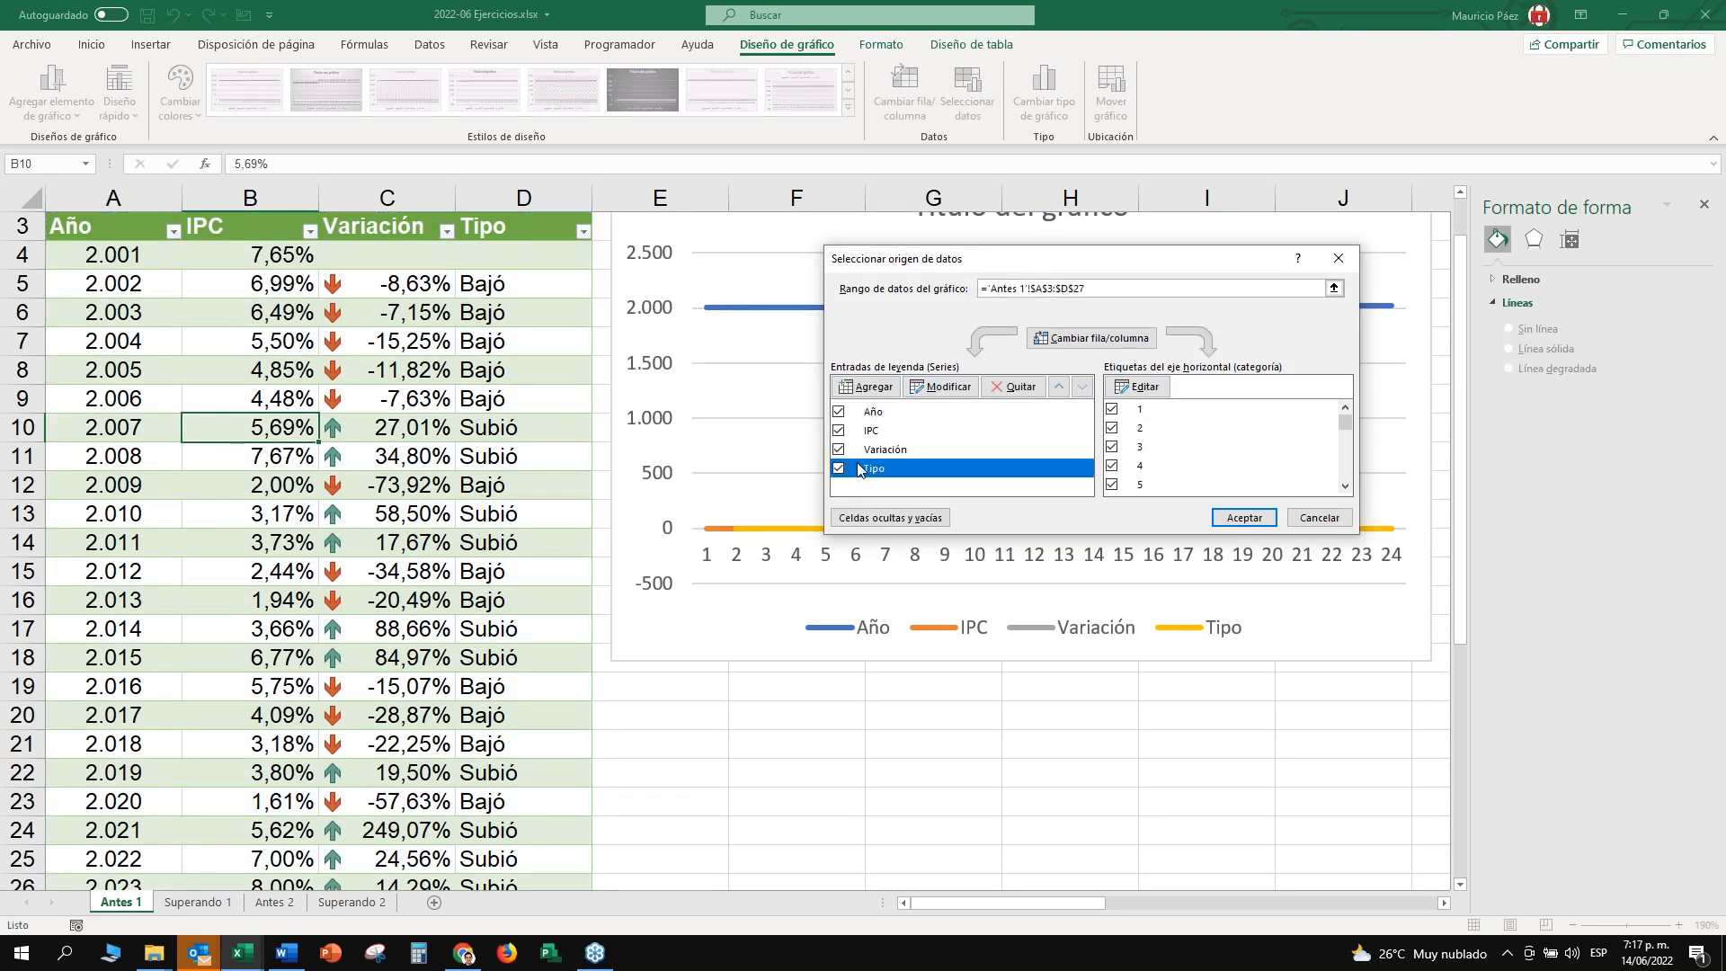
click(1016, 387)
click(879, 413)
click(1017, 389)
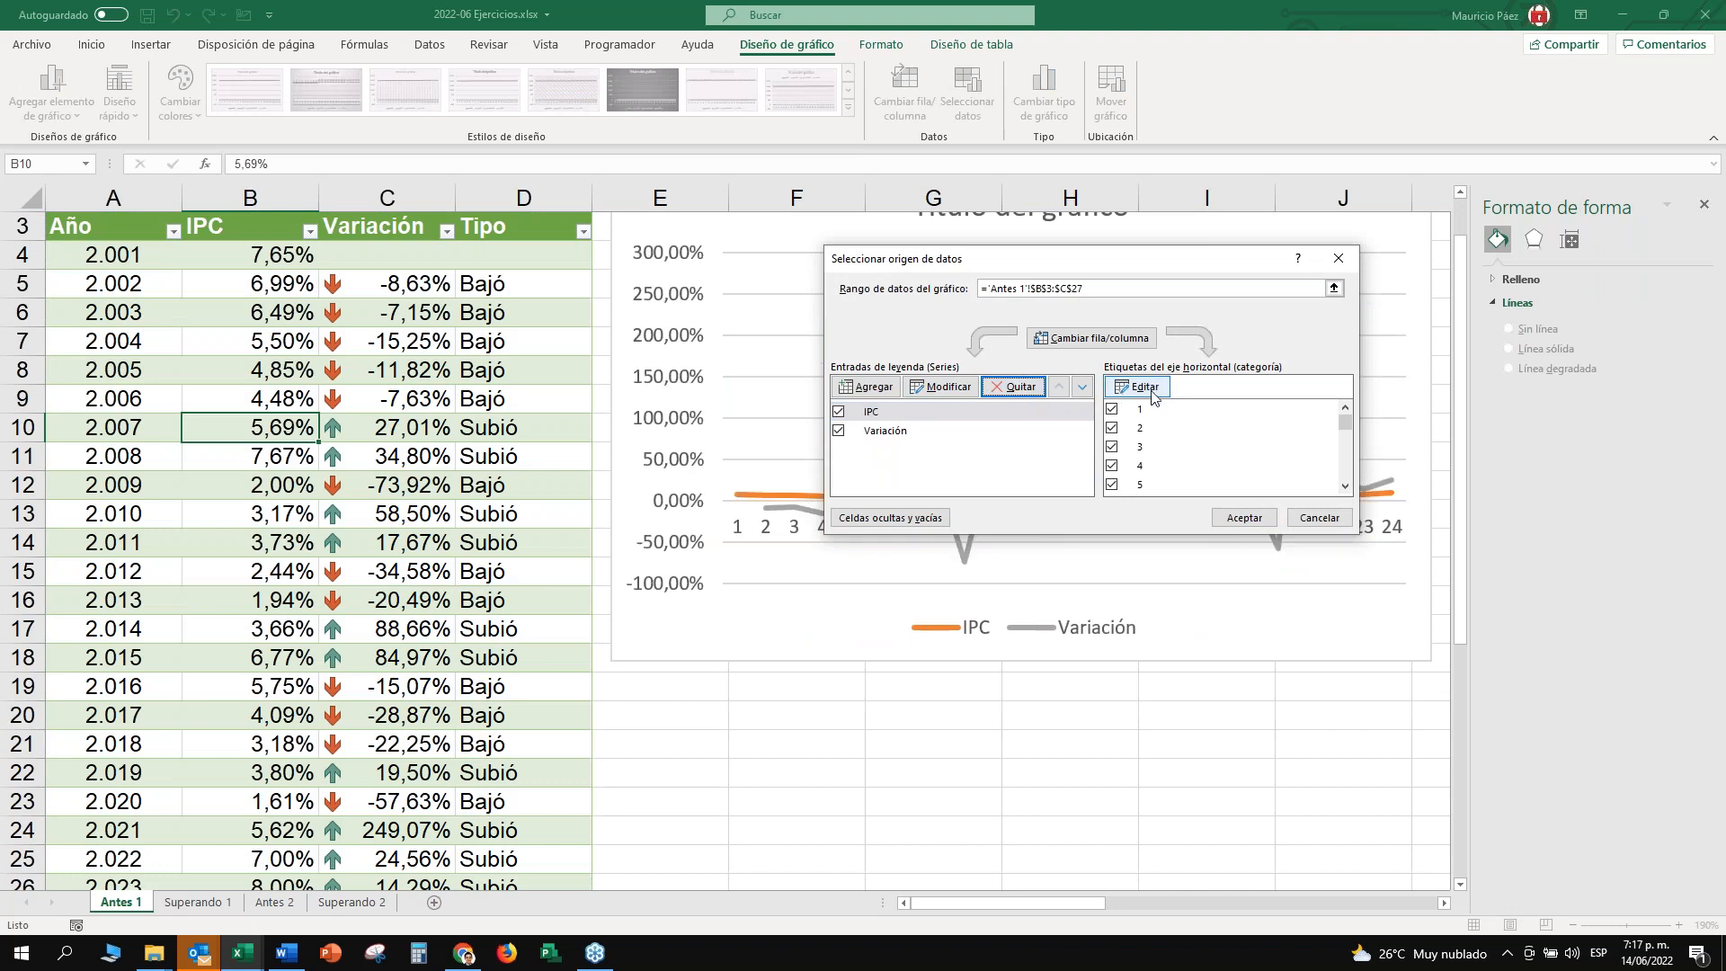
Set the horizontal axis labels to the years in A4:A27 and accept the data source changes.
click(1144, 389)
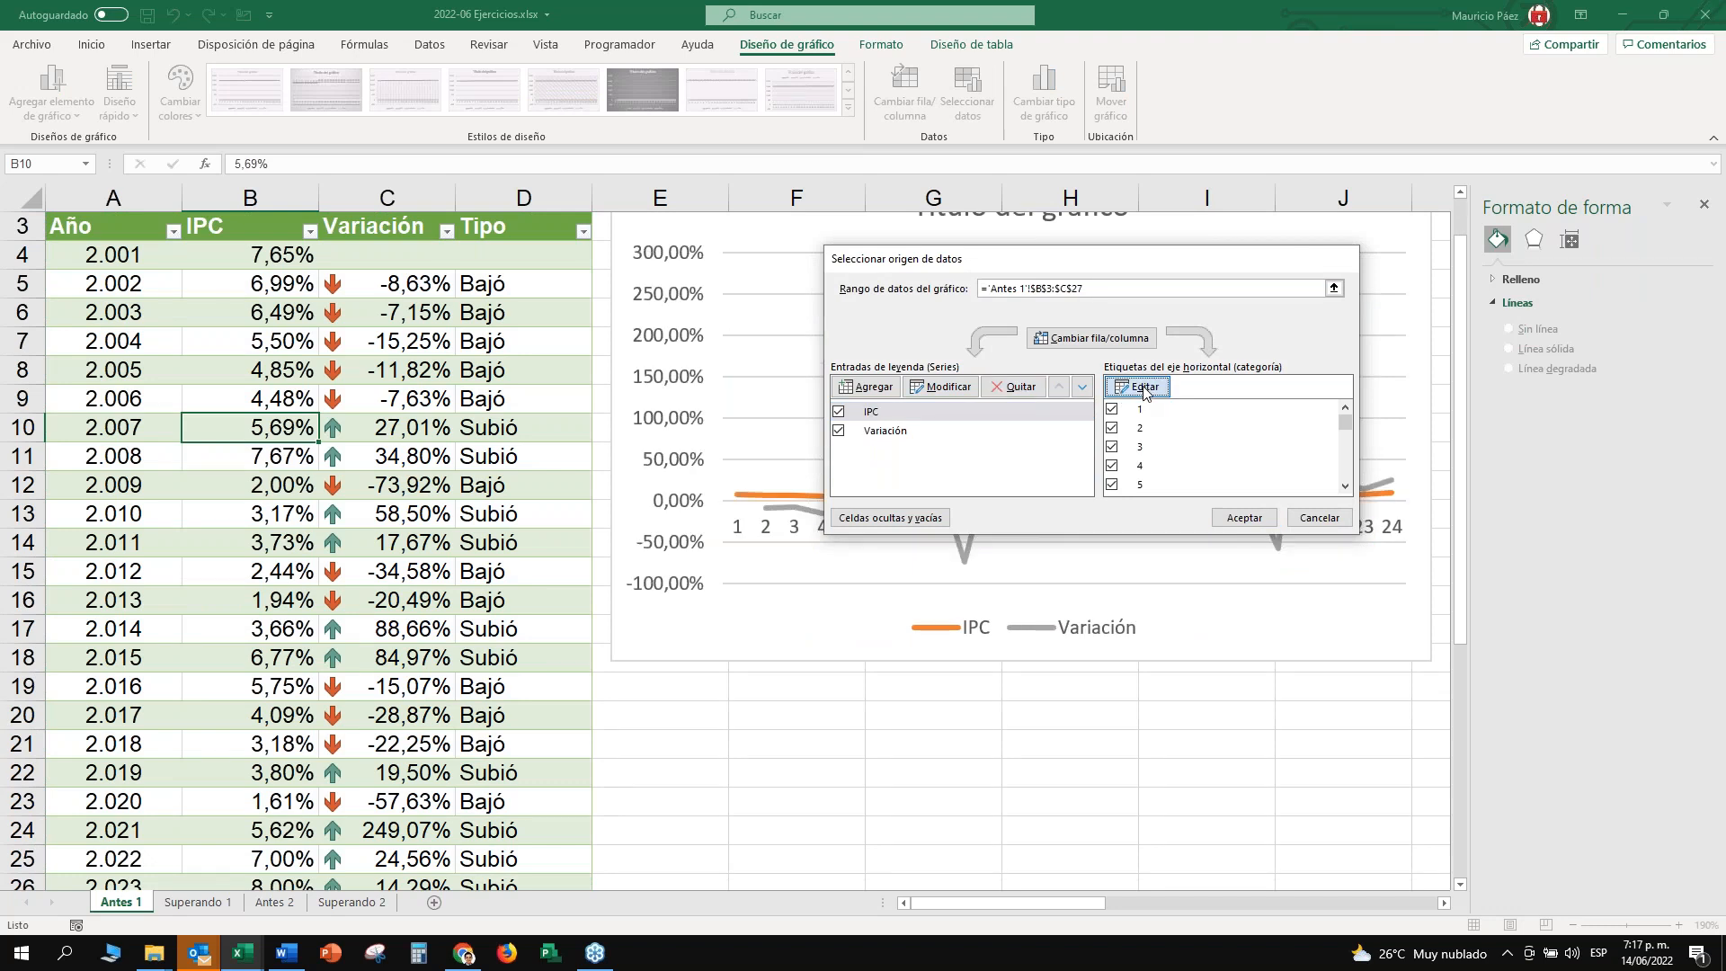
click(116, 211)
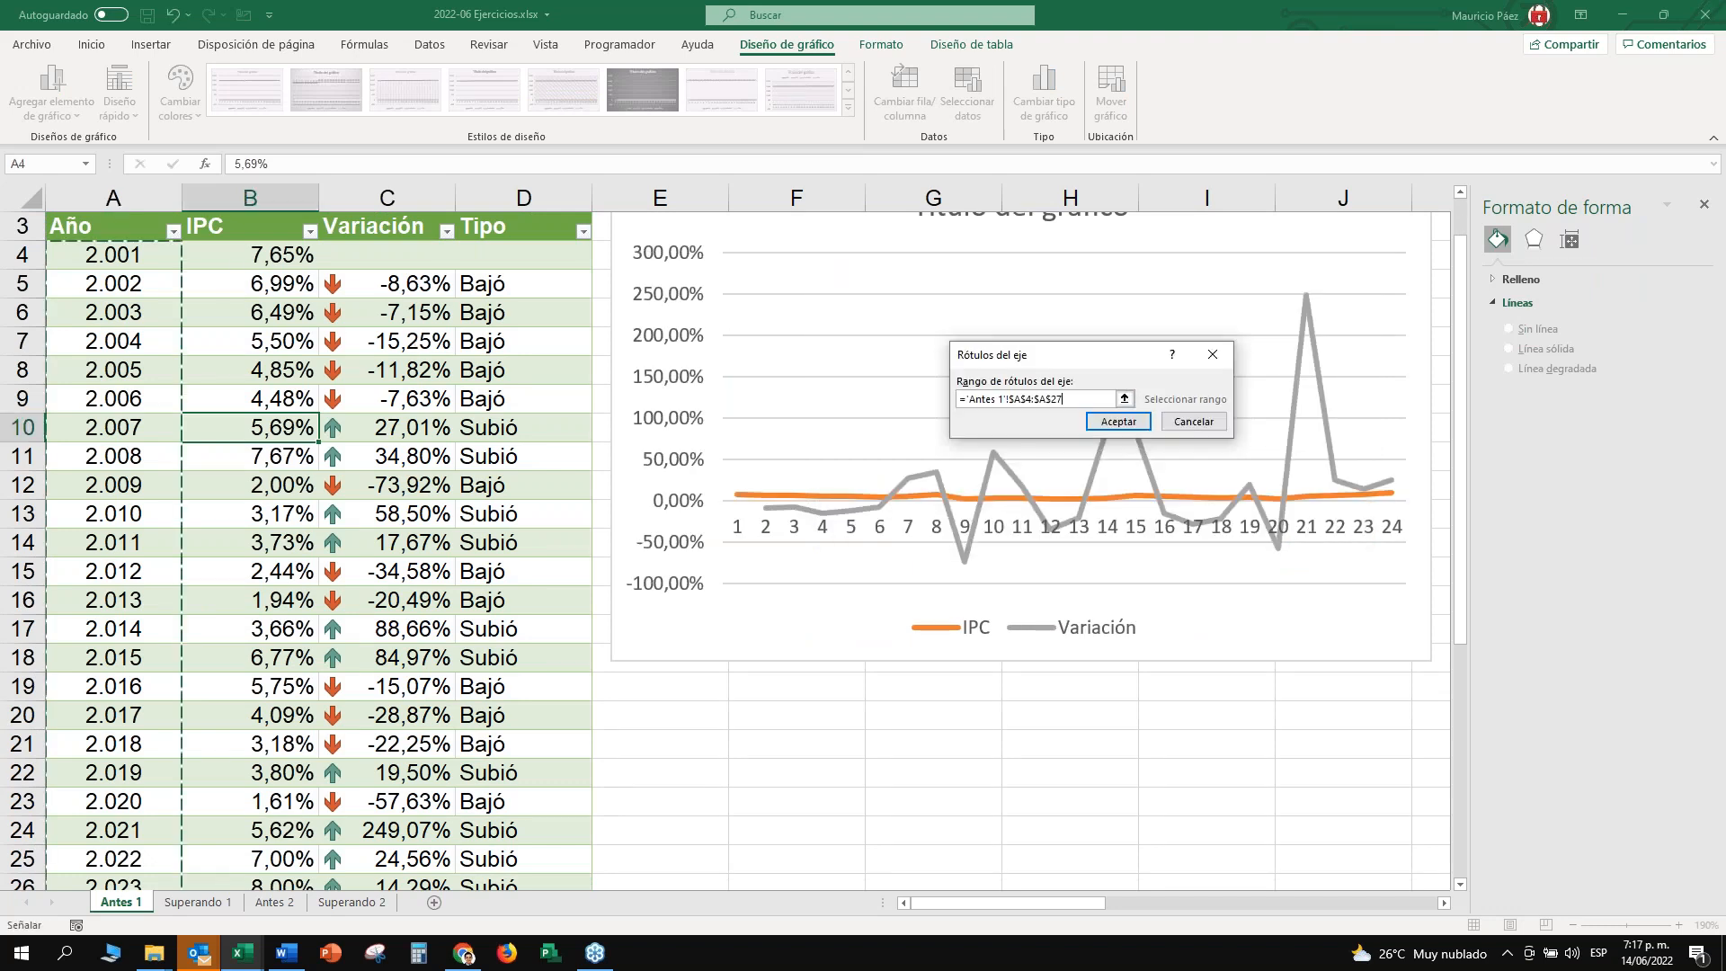
click(1119, 421)
click(1248, 519)
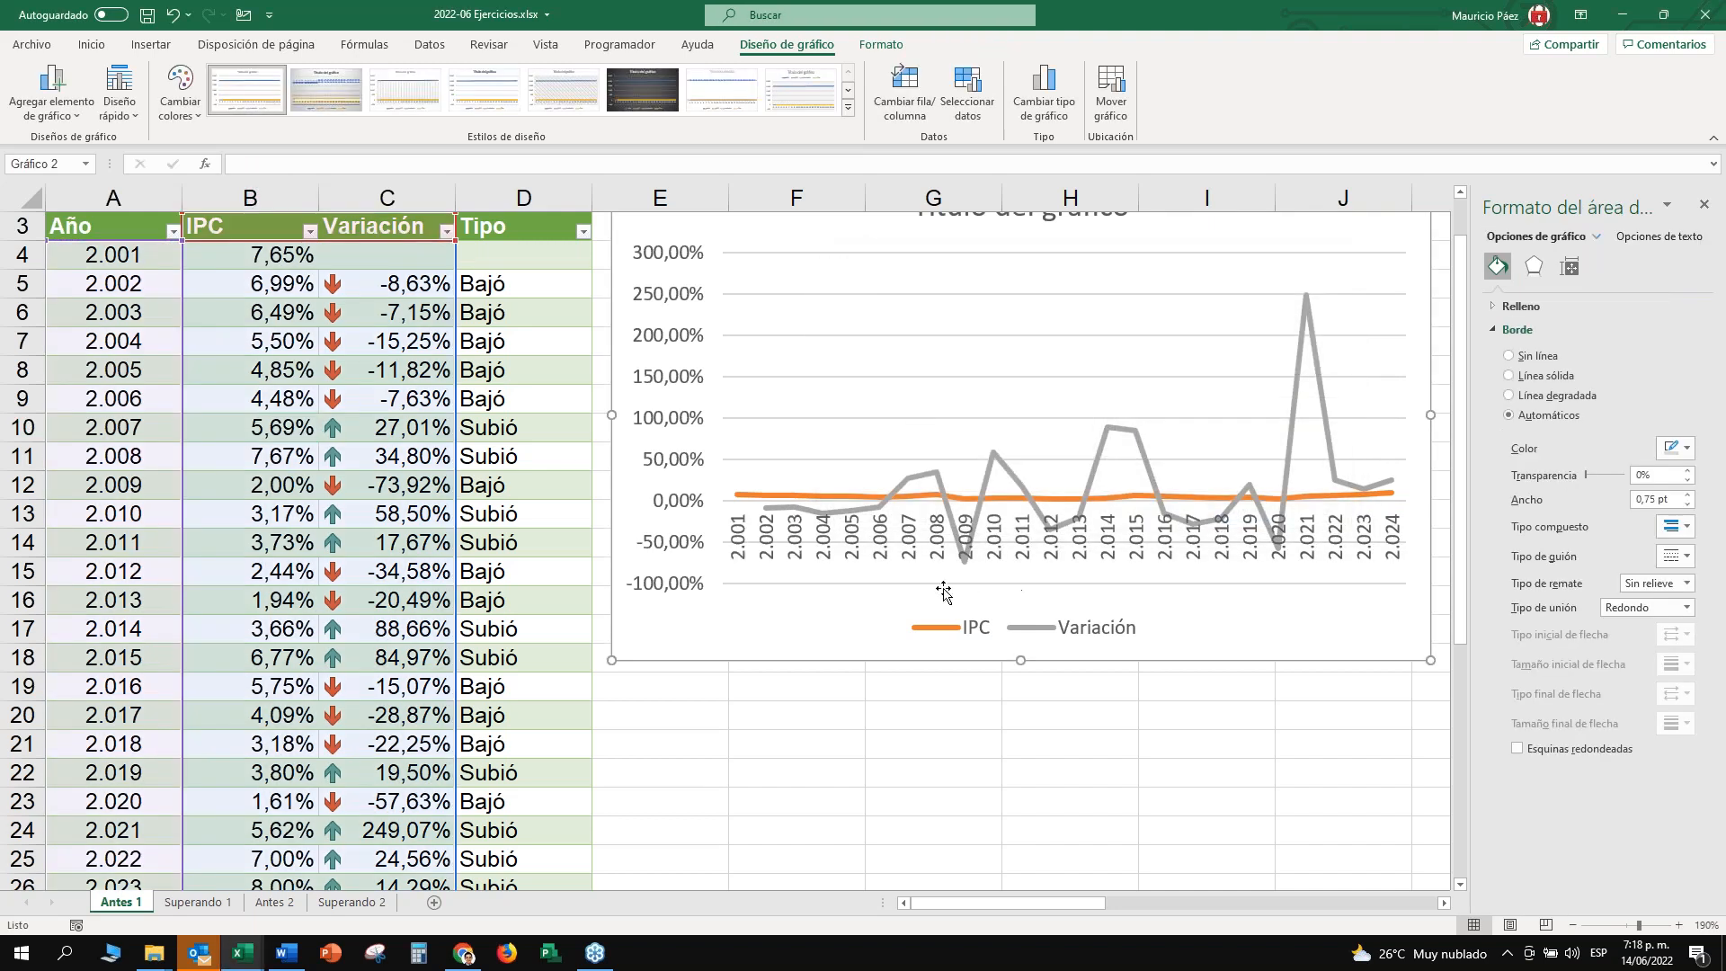
click(755, 493)
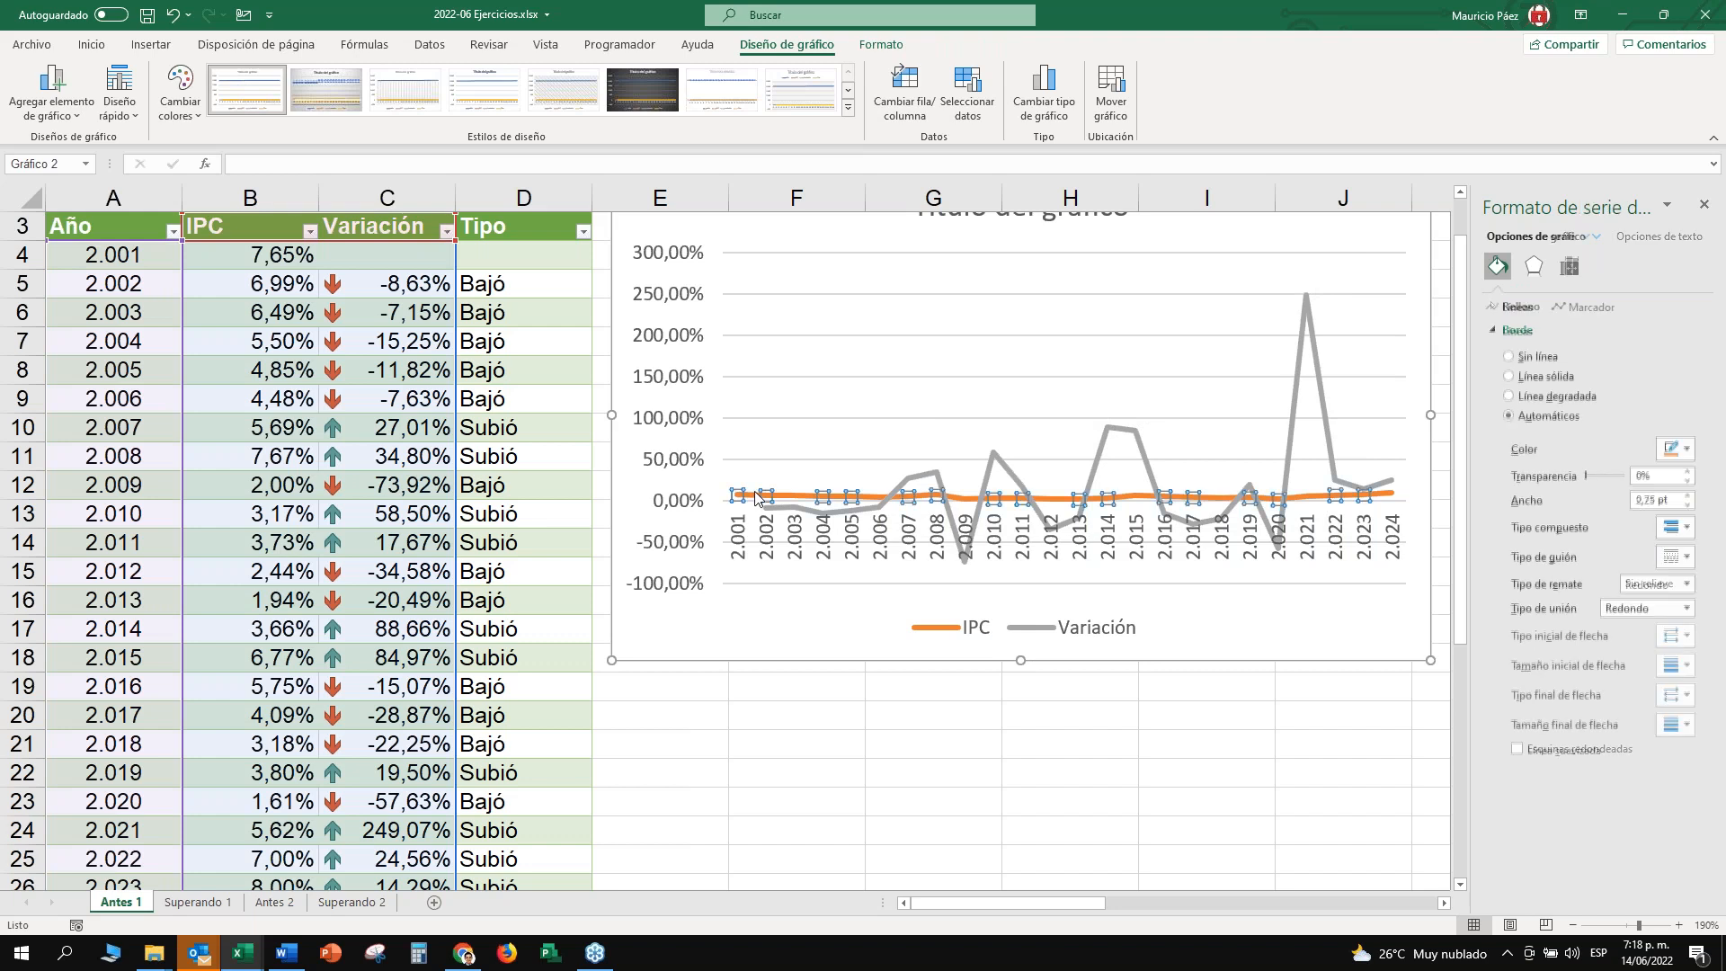
right_click(756, 494)
click(651, 652)
right_click(651, 652)
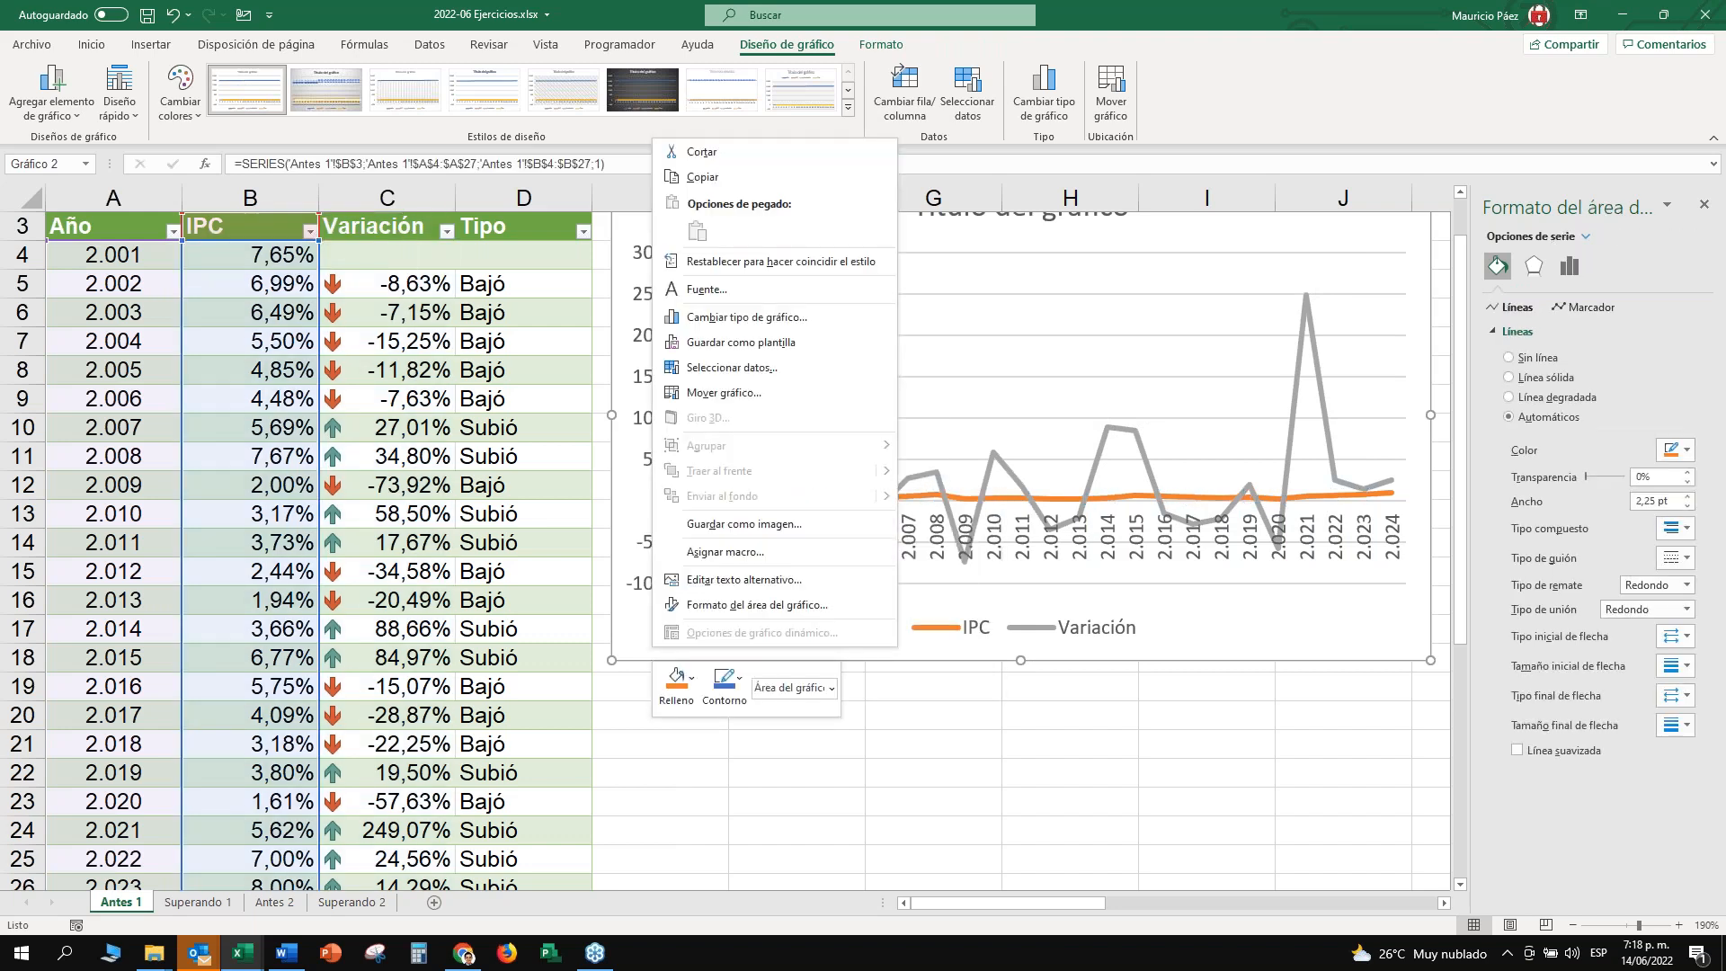
key(Escape)
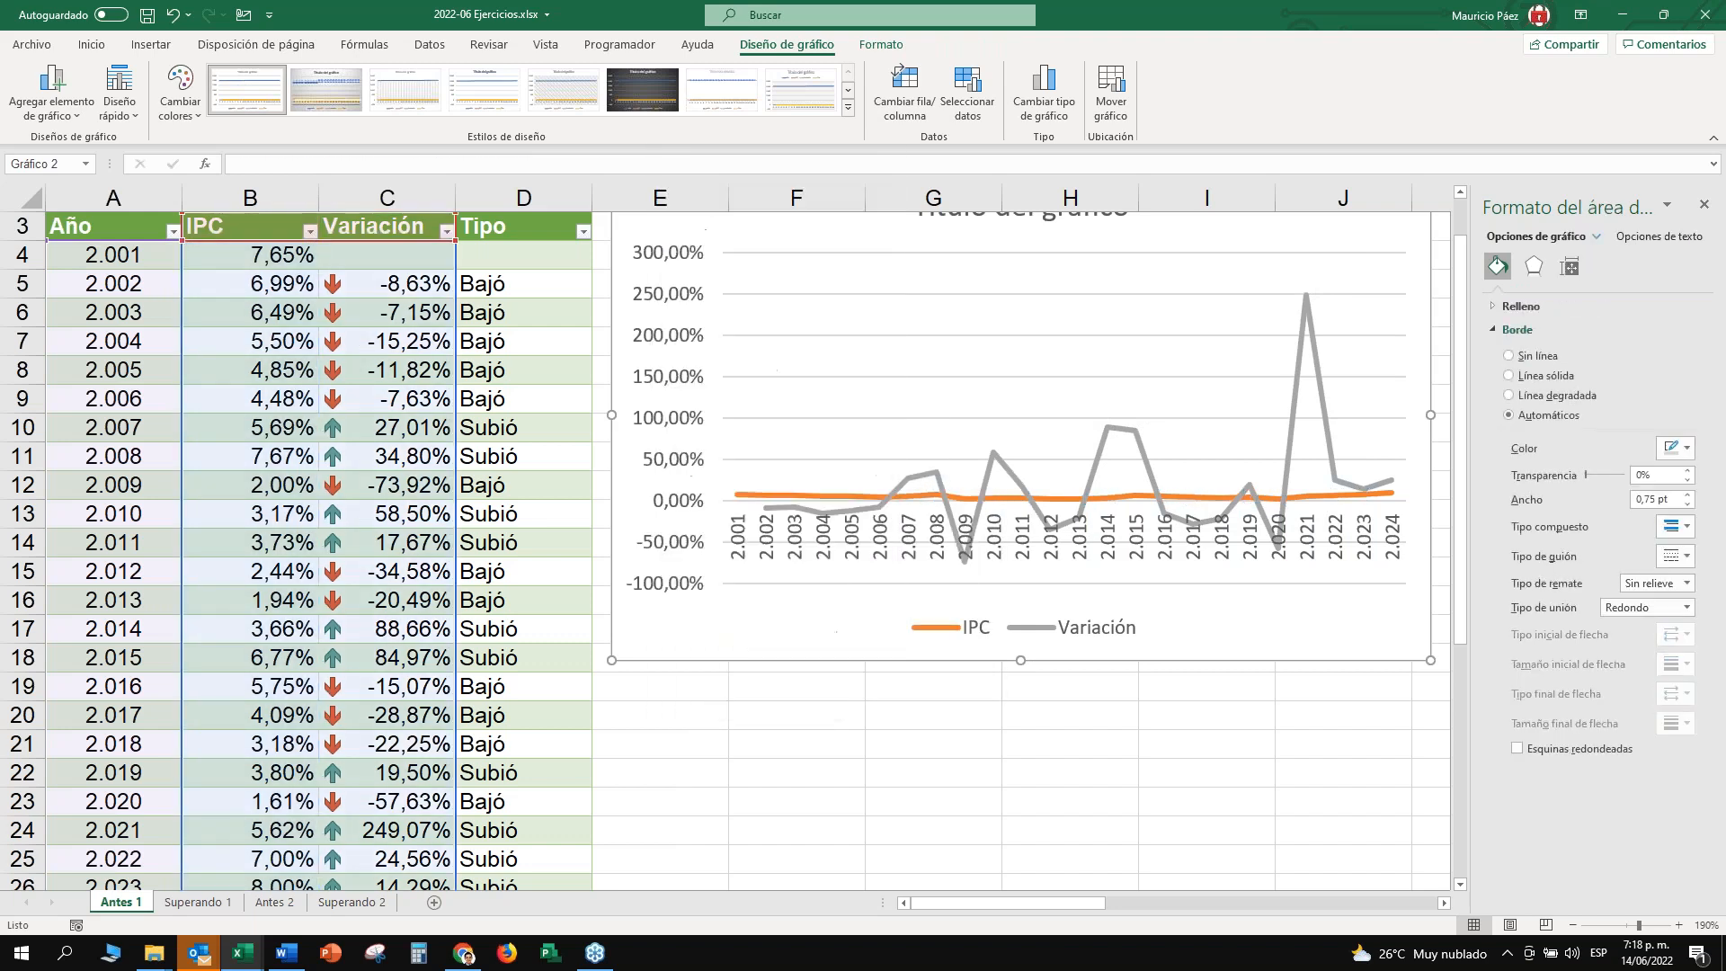
Change the chart type to Combinado, with IPC as Columnas agrupadas and Variación as Líneas on the secondary axis.
click(1043, 97)
click(651, 659)
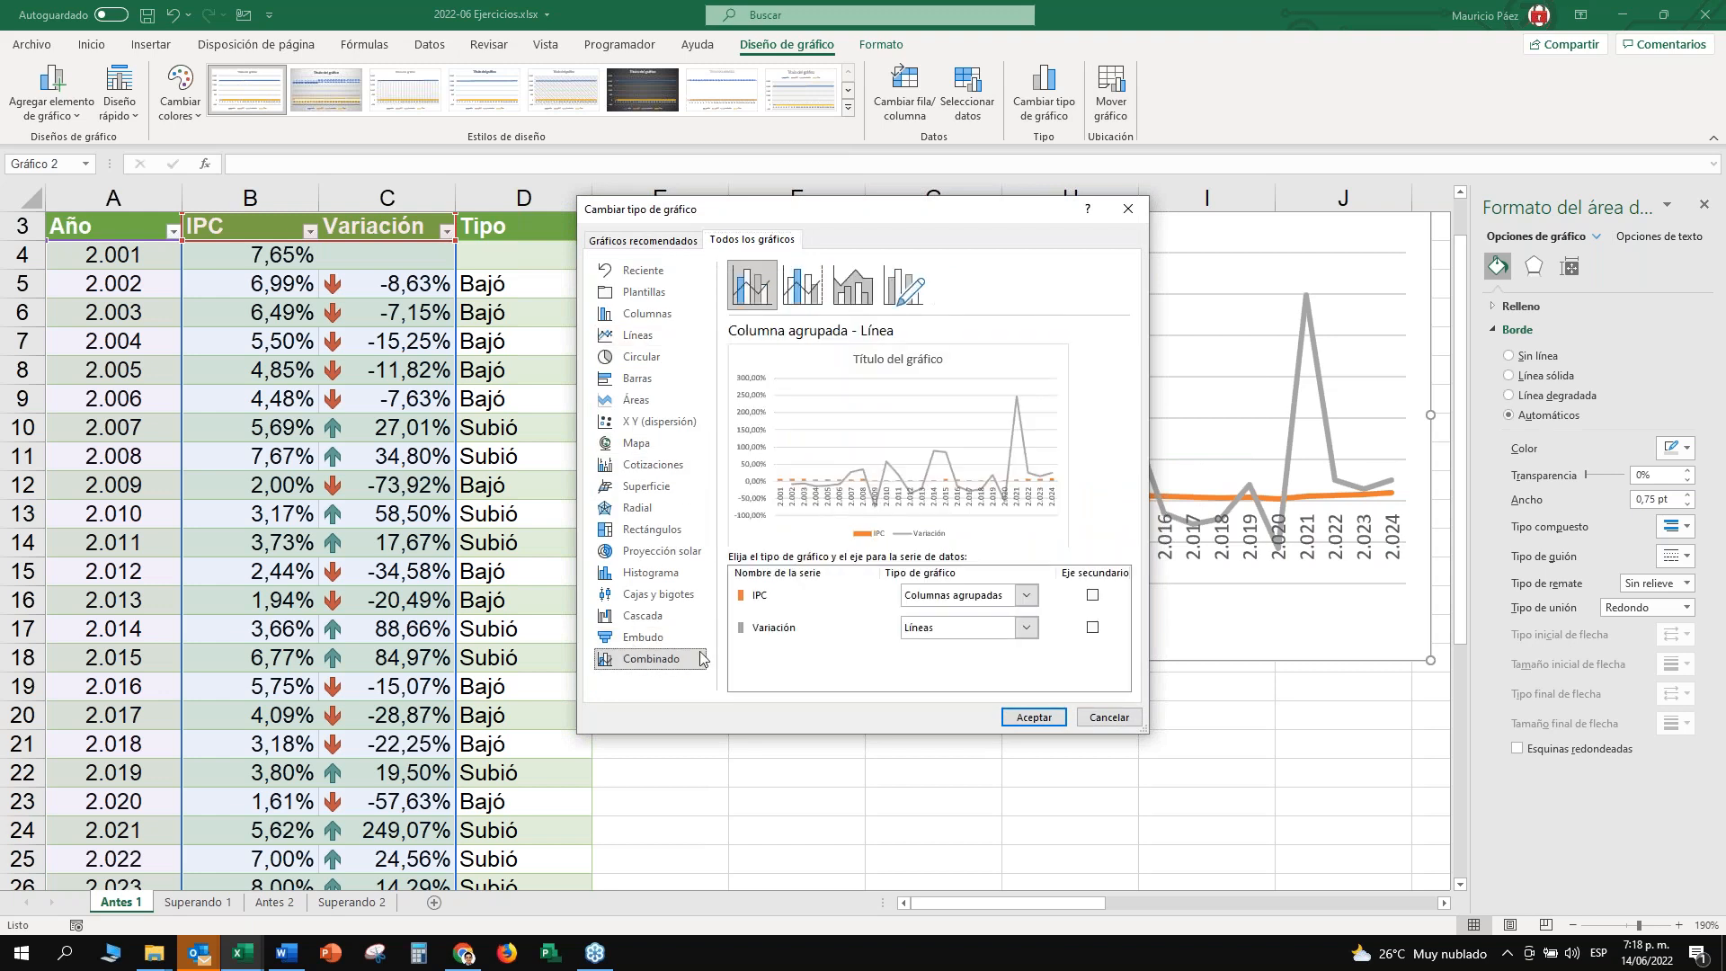
click(963, 597)
click(771, 635)
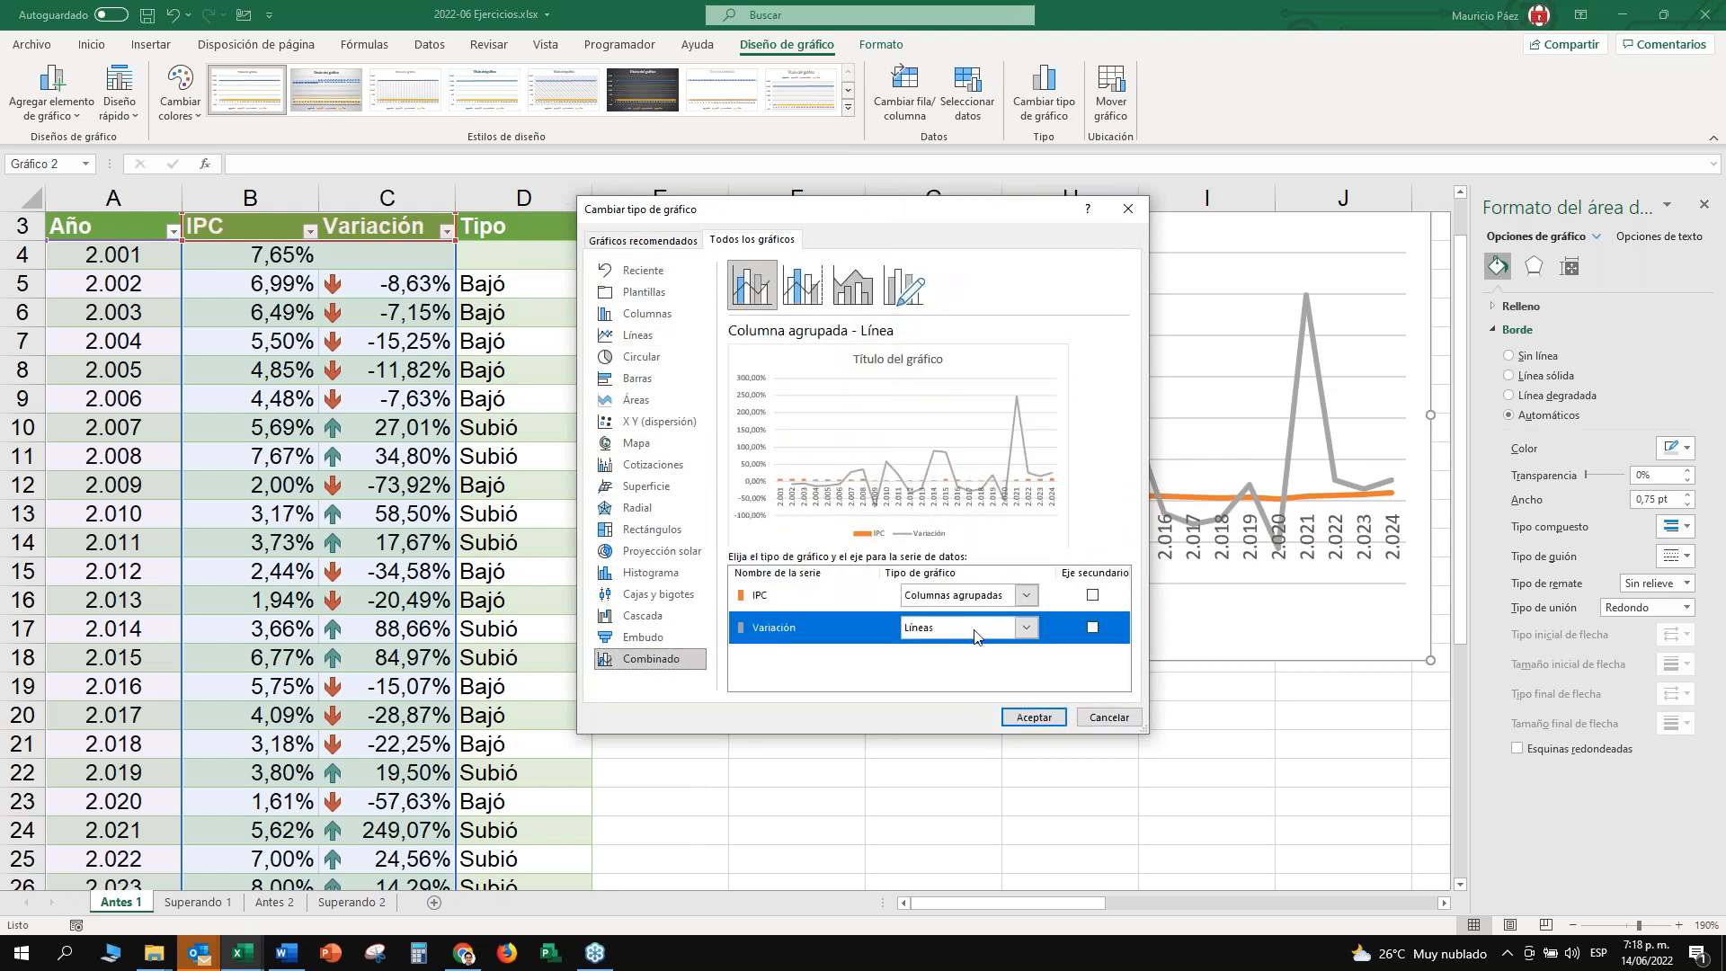
click(1093, 627)
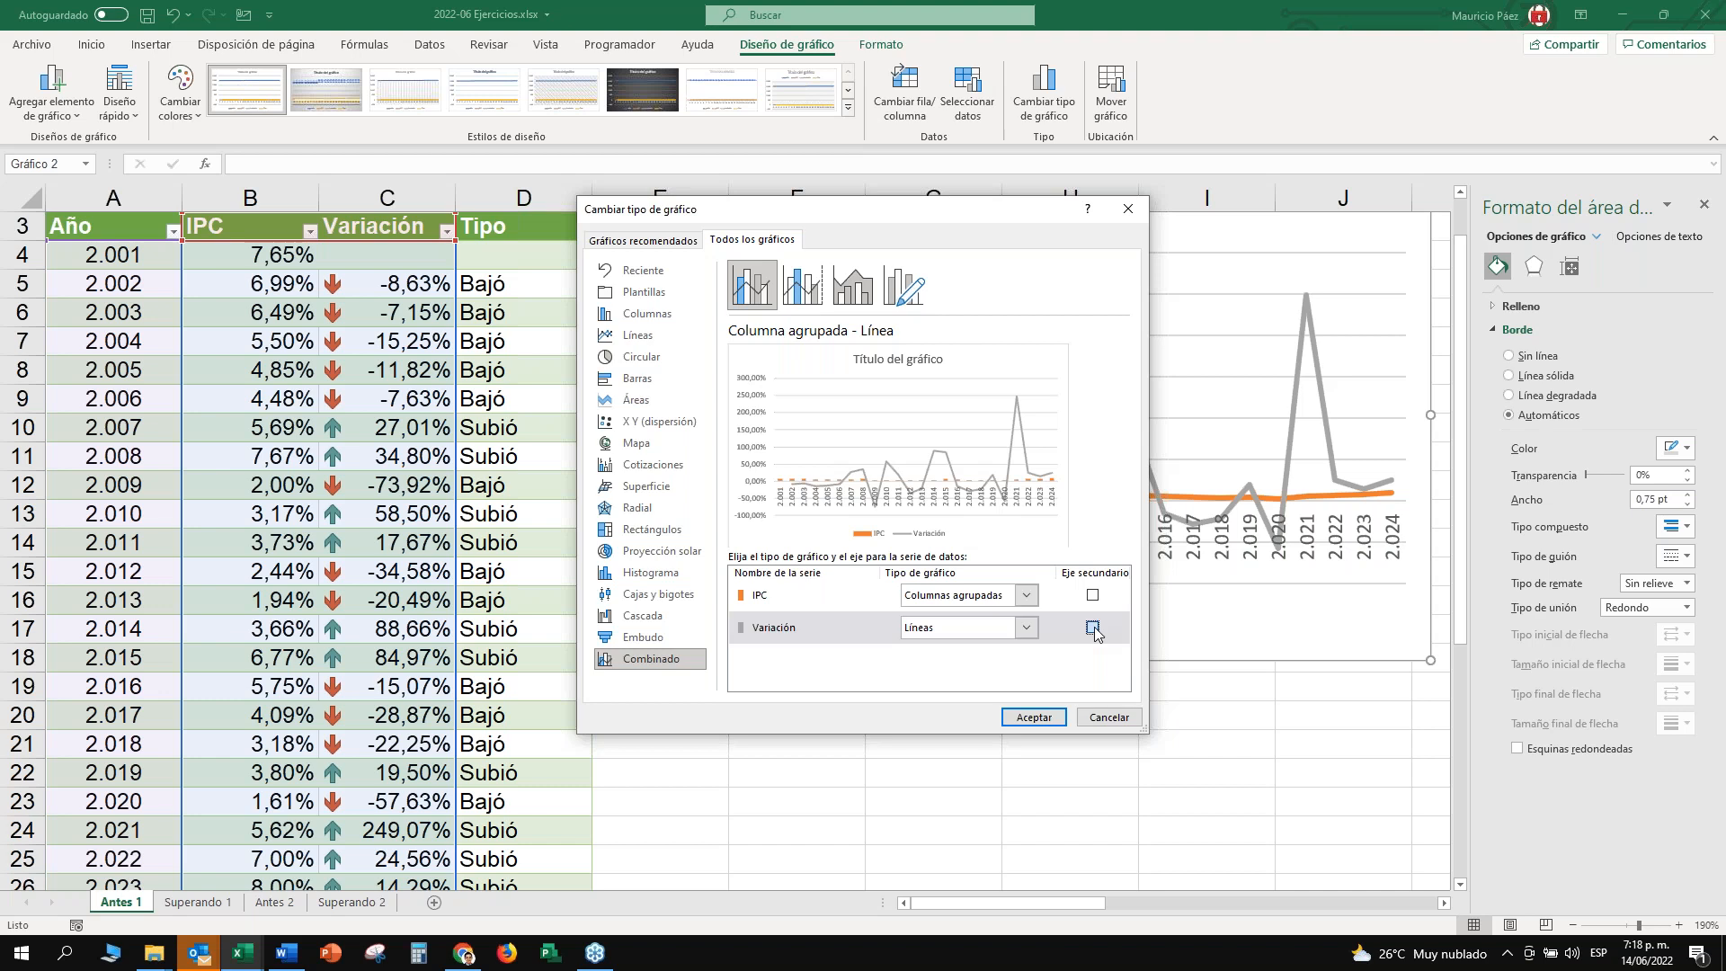
click(1016, 720)
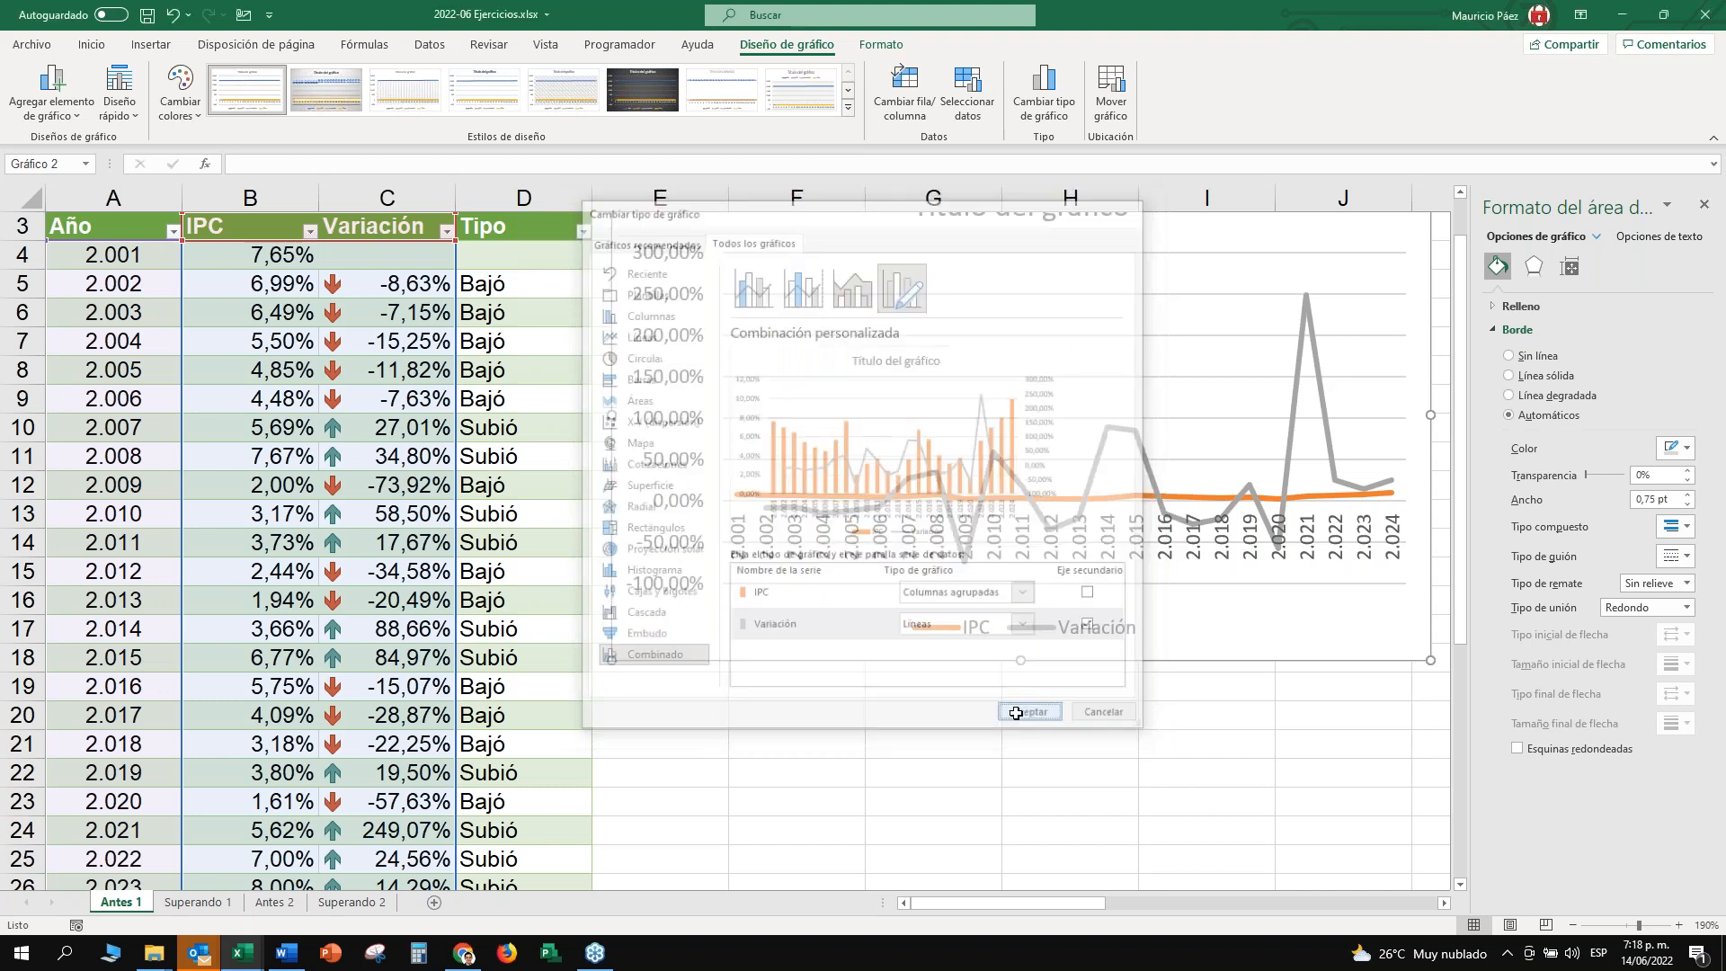
Add data labels to the IPC columns.
click(720, 388)
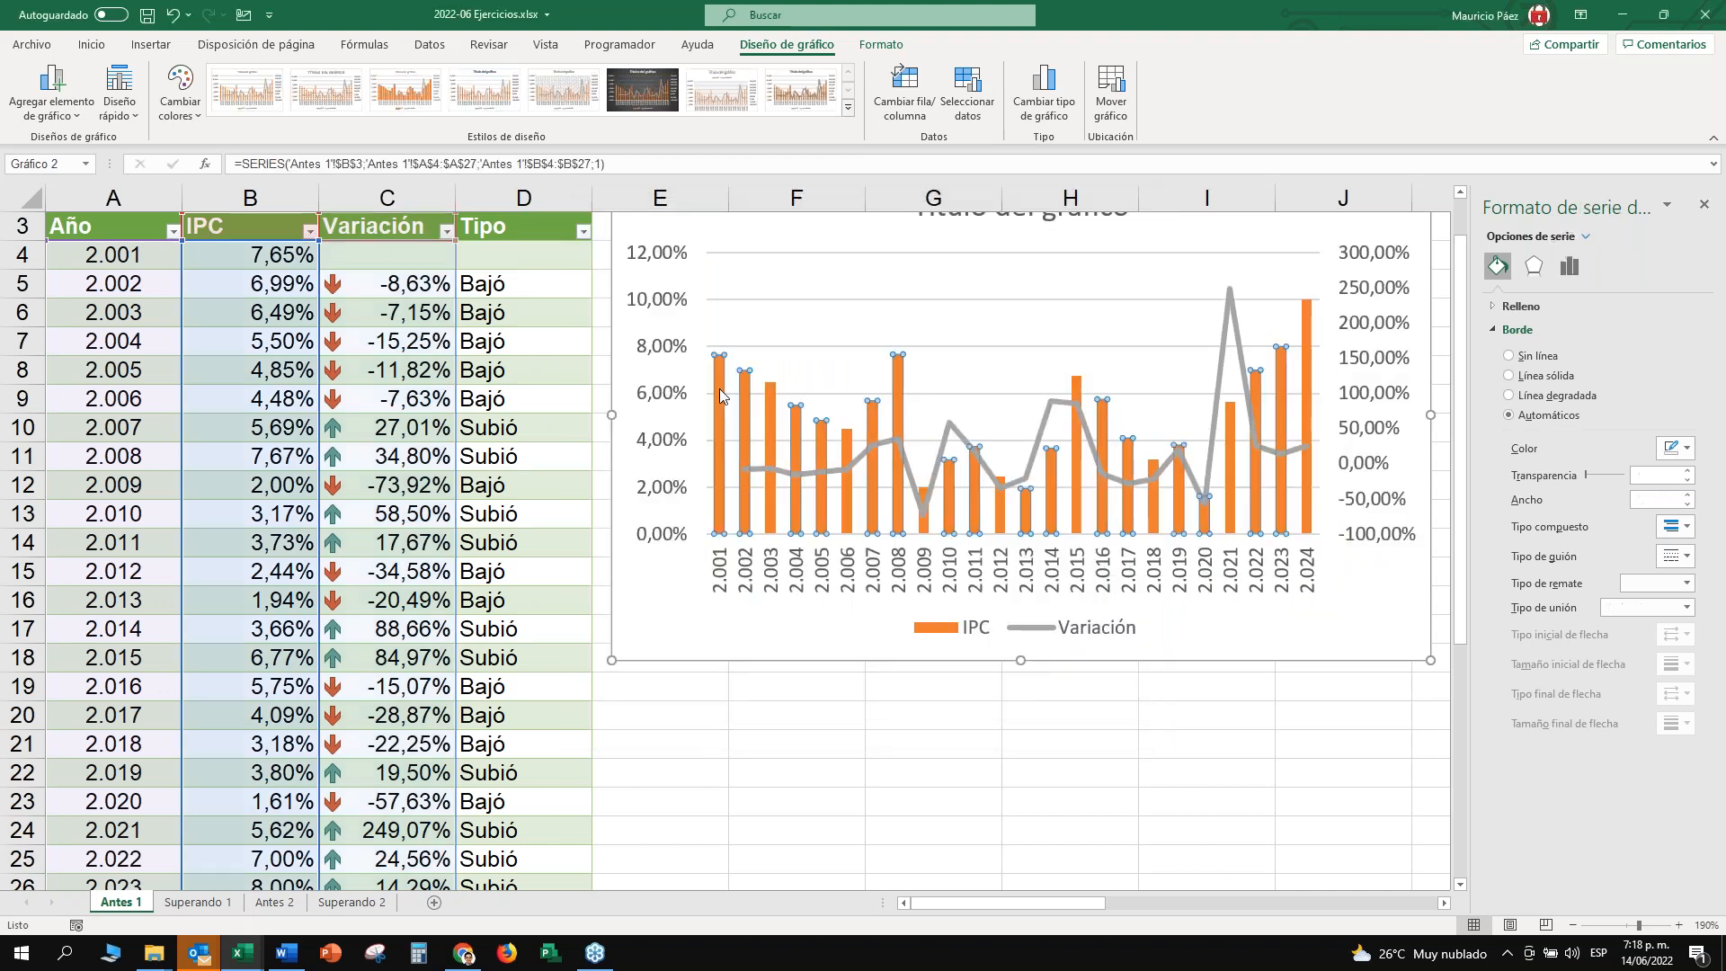
right_click(719, 388)
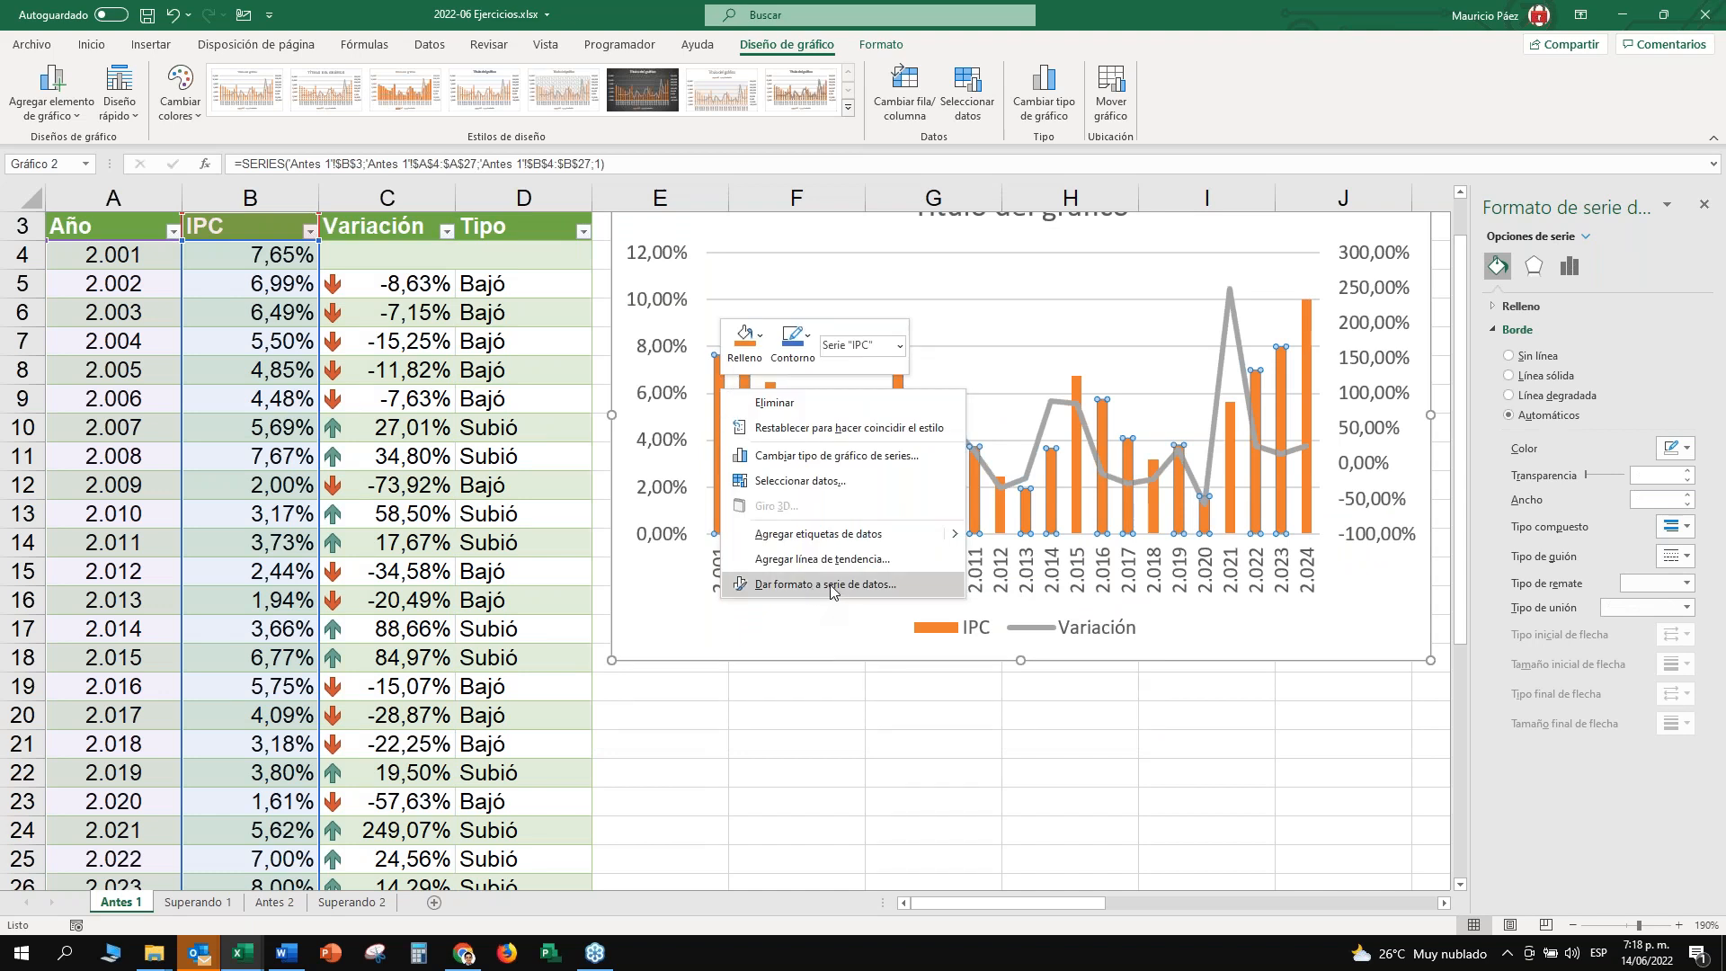
click(841, 534)
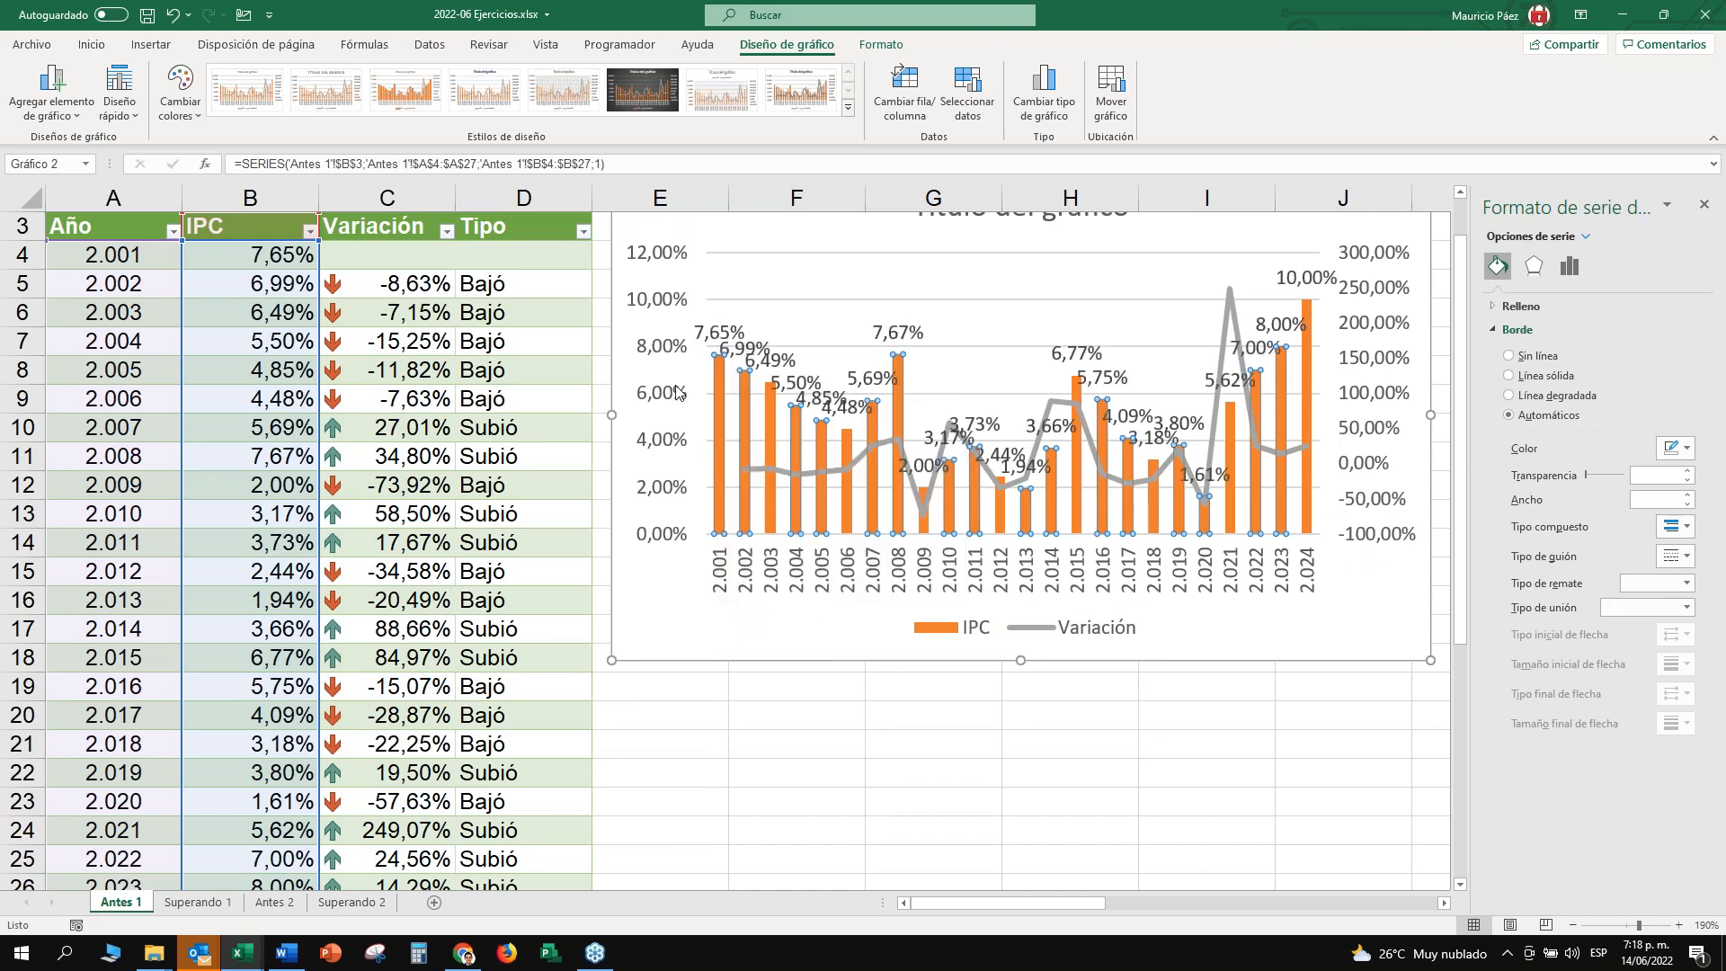
Set the gap width (Ancho del rango) of the IPC columns to 20%.
right_click(720, 392)
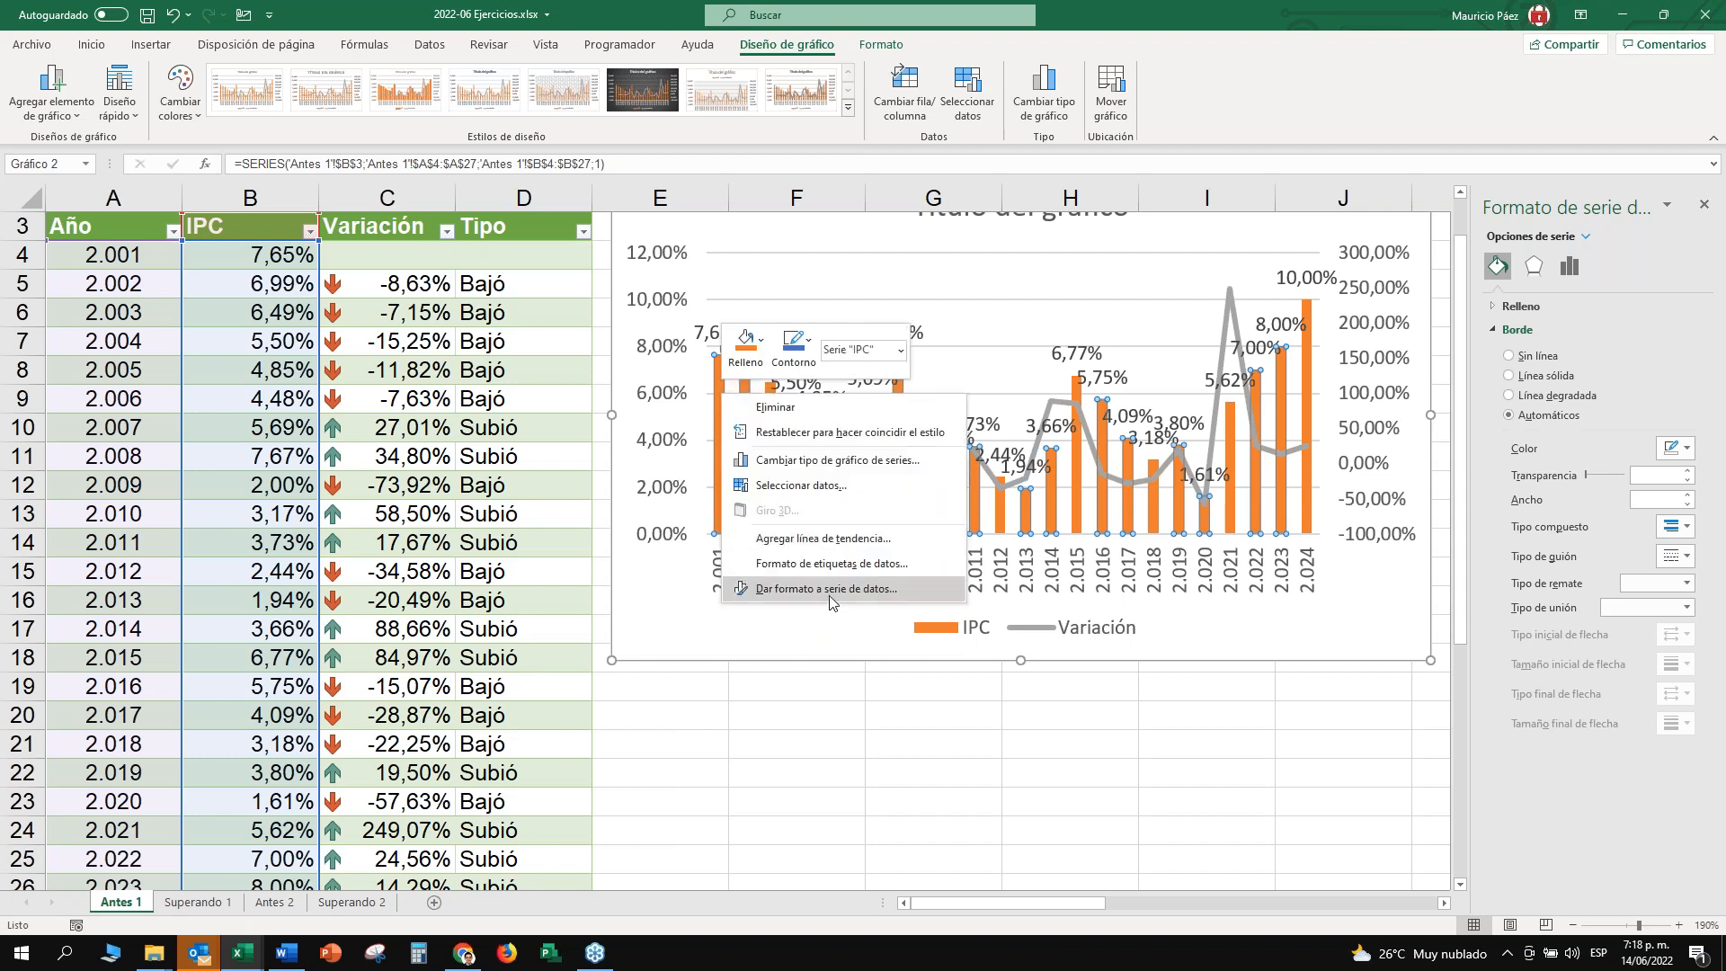
click(828, 589)
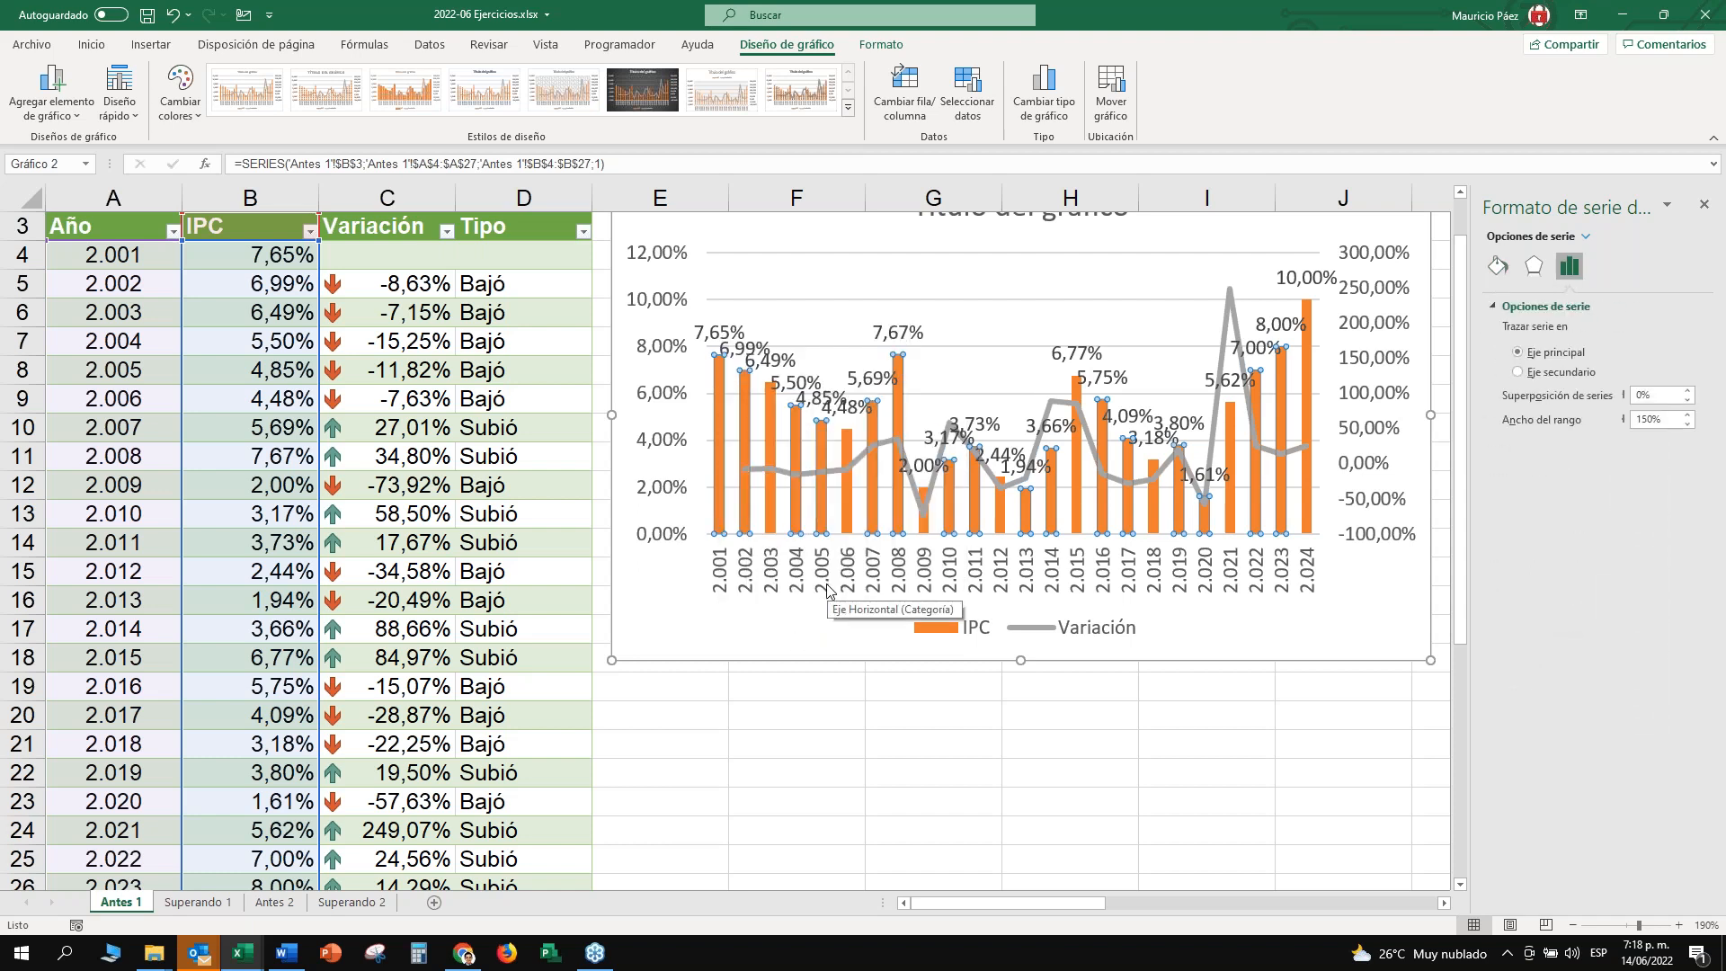
click(1561, 428)
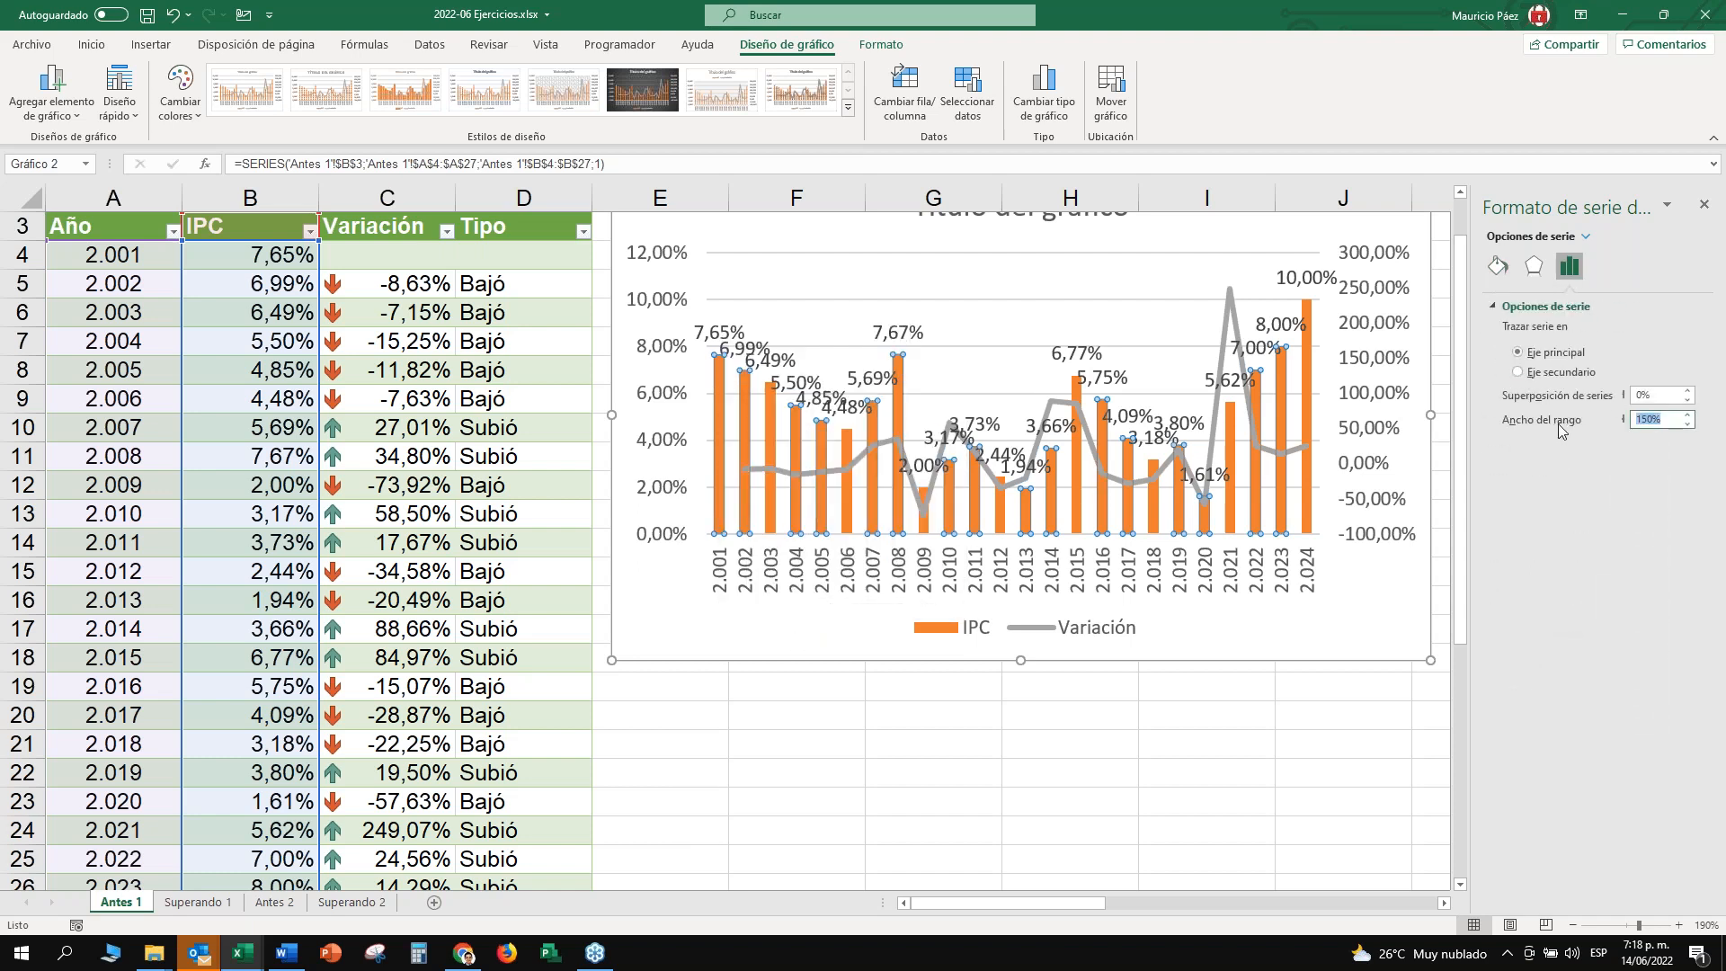
text(20)
click(1659, 394)
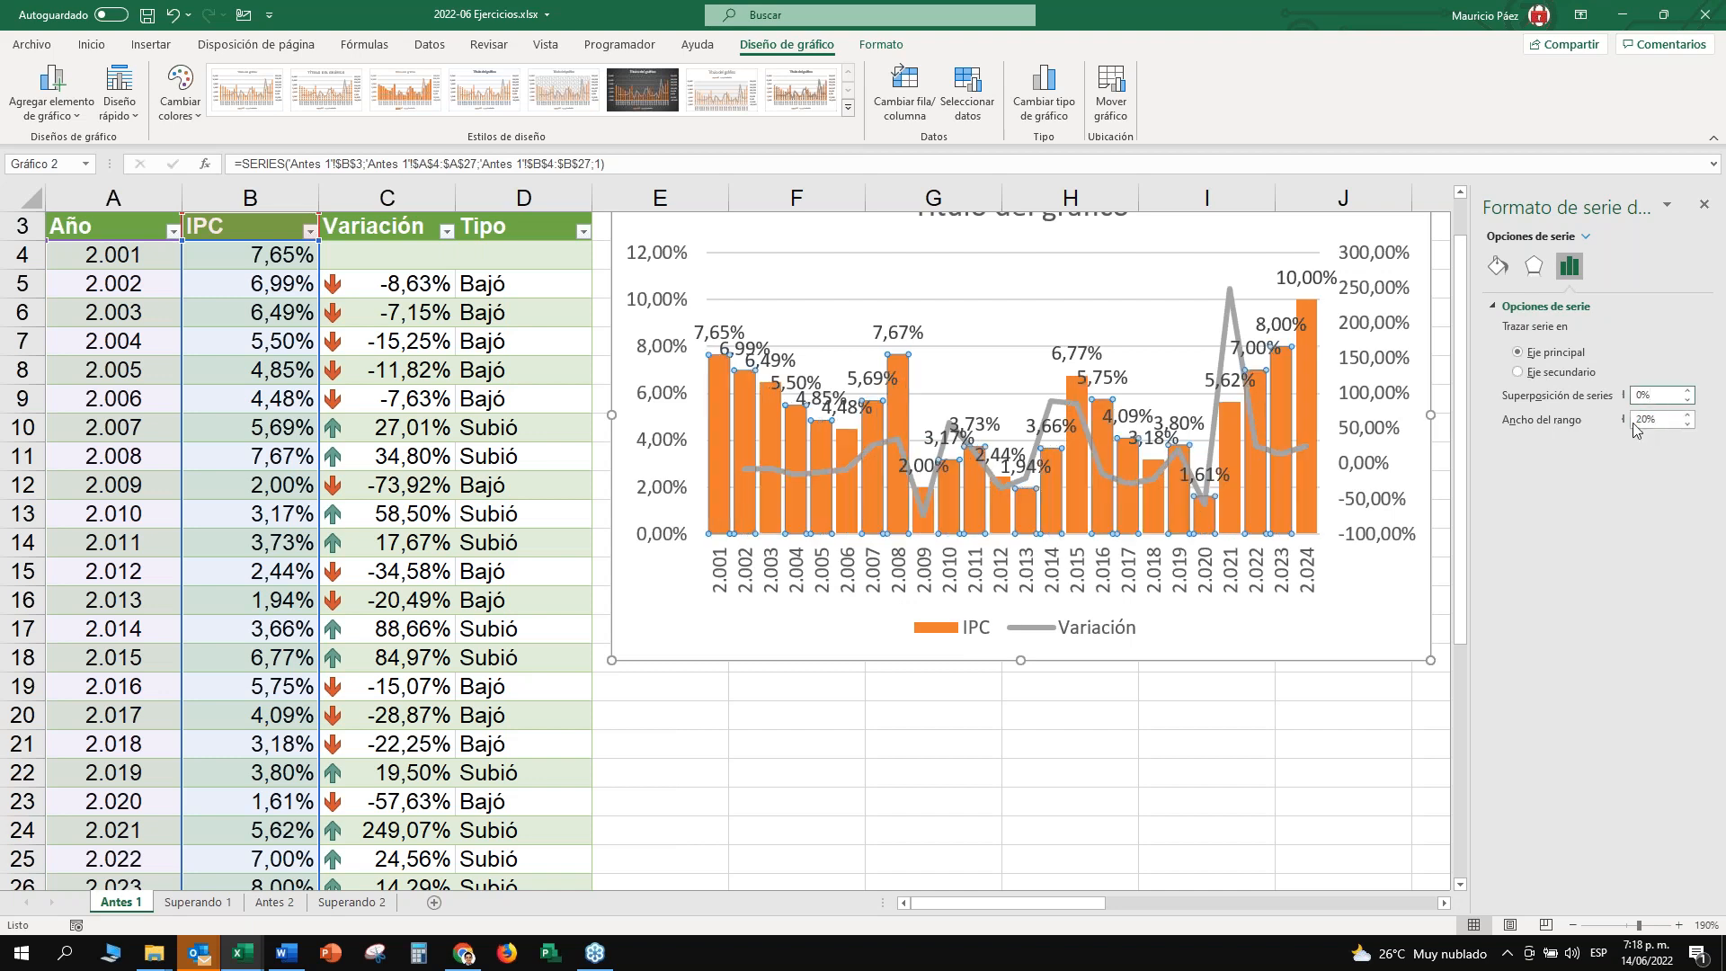
click(1665, 419)
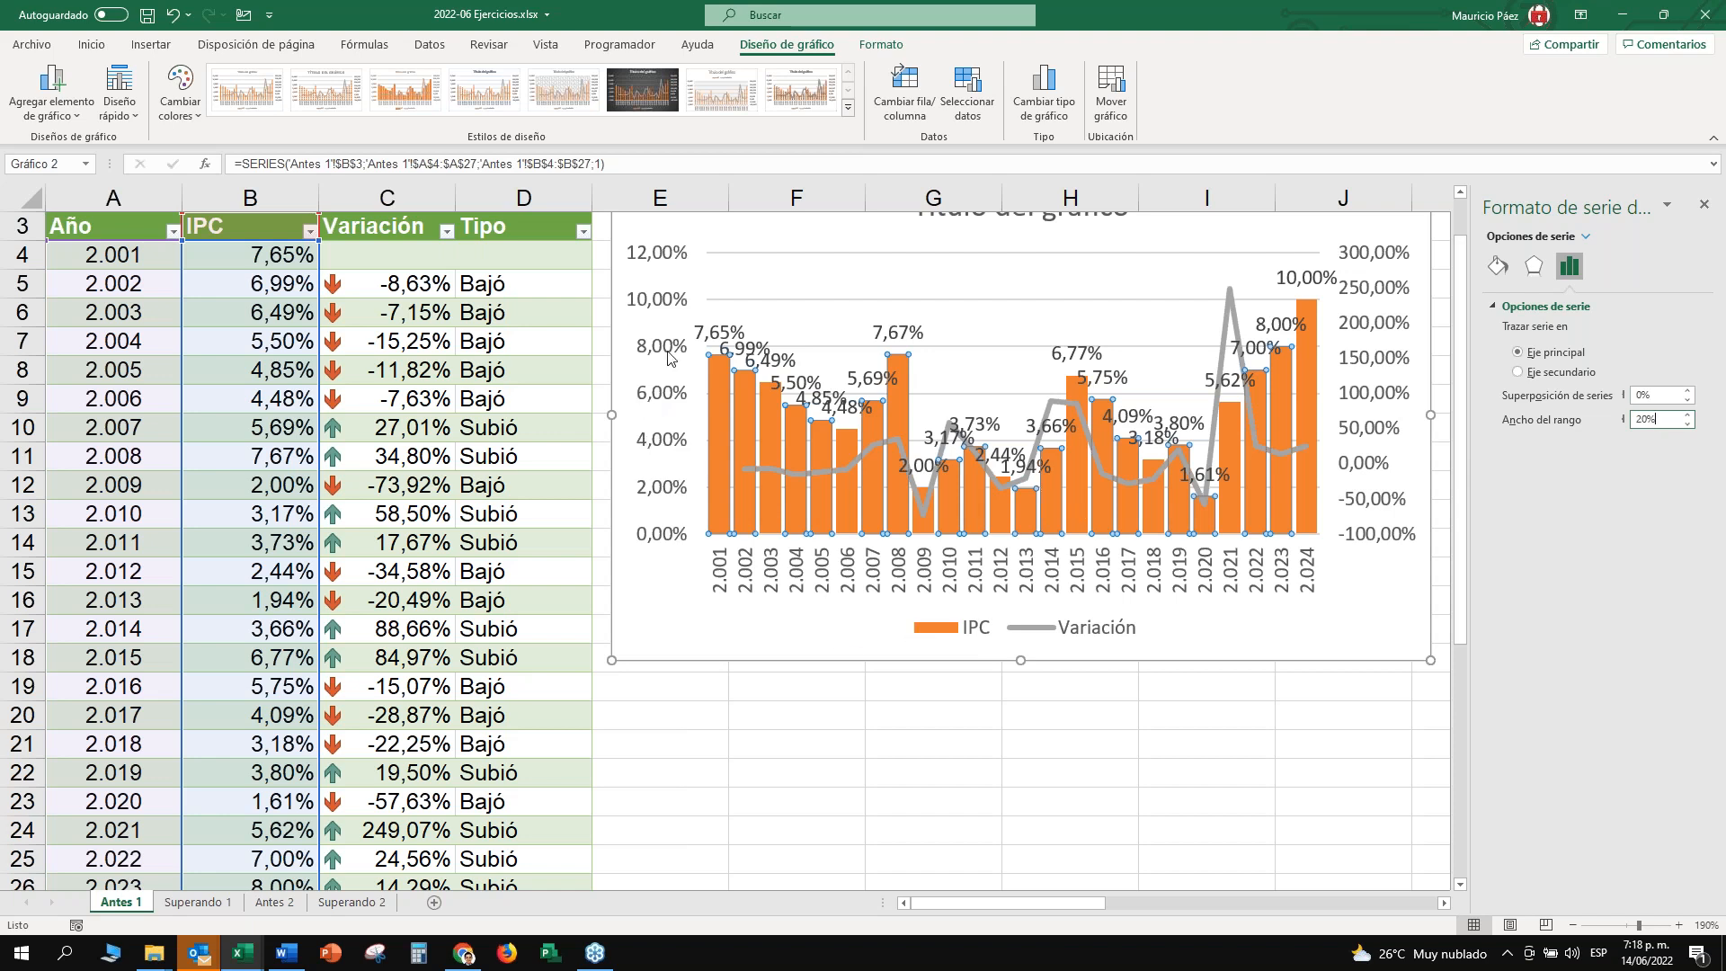
Position the IPC data labels at Extremo interno and rotate their text 270°.
click(720, 335)
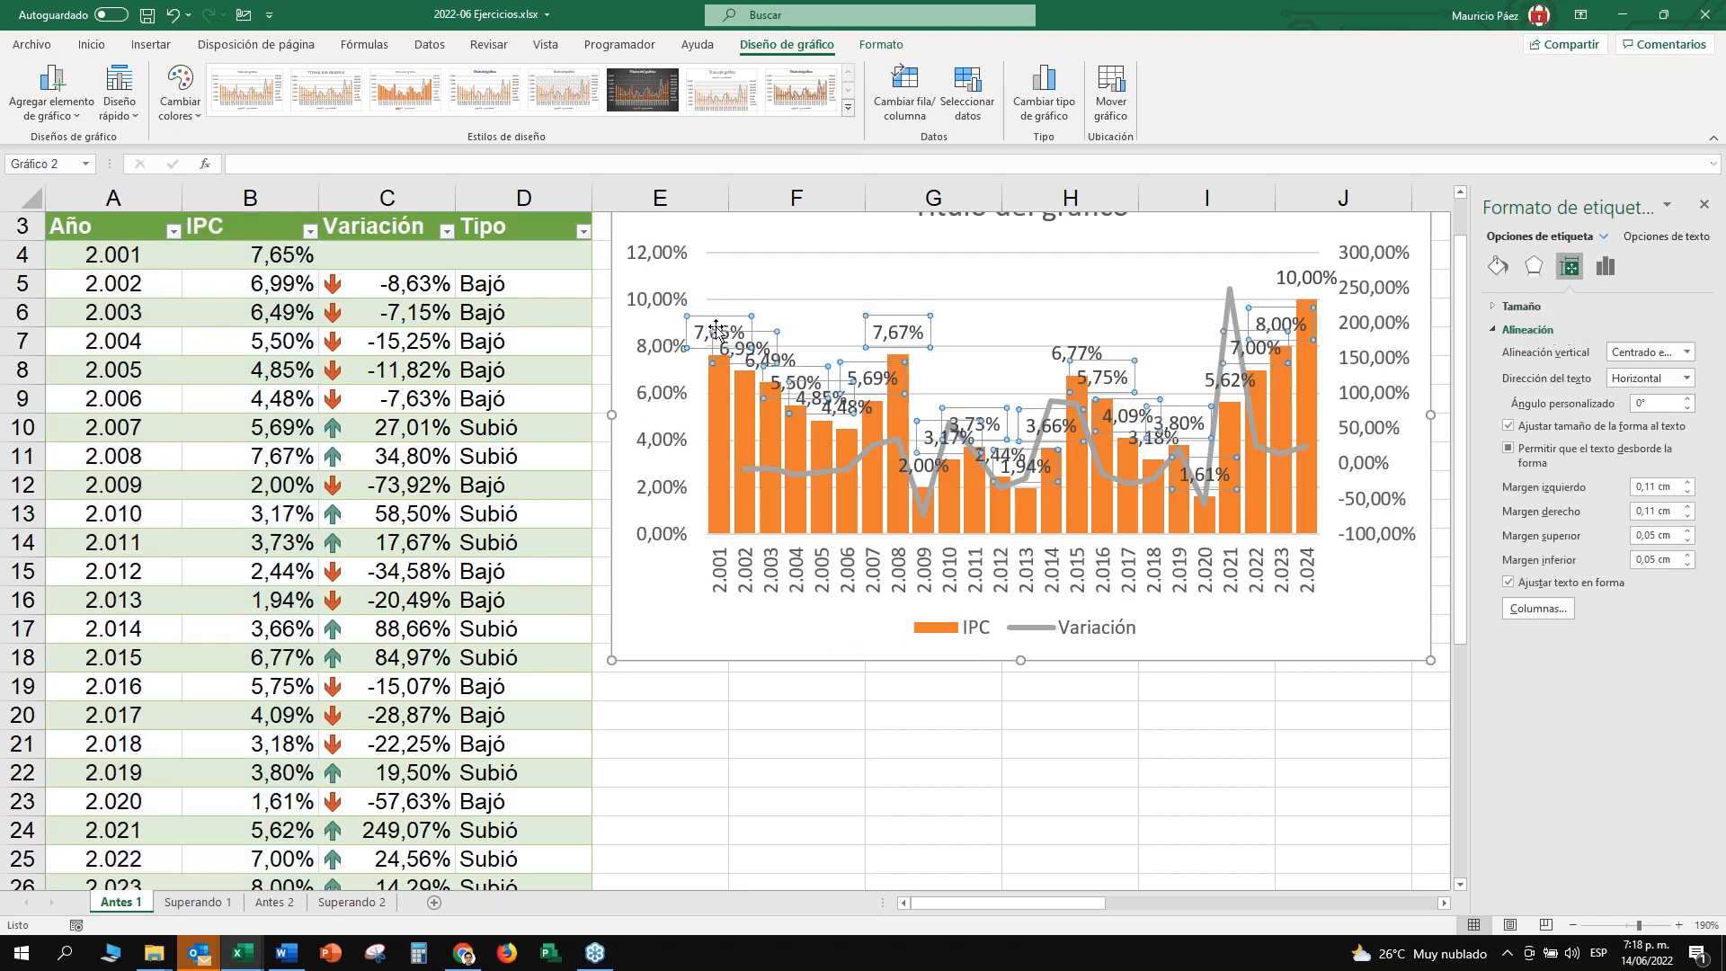
right_click(716, 329)
click(827, 550)
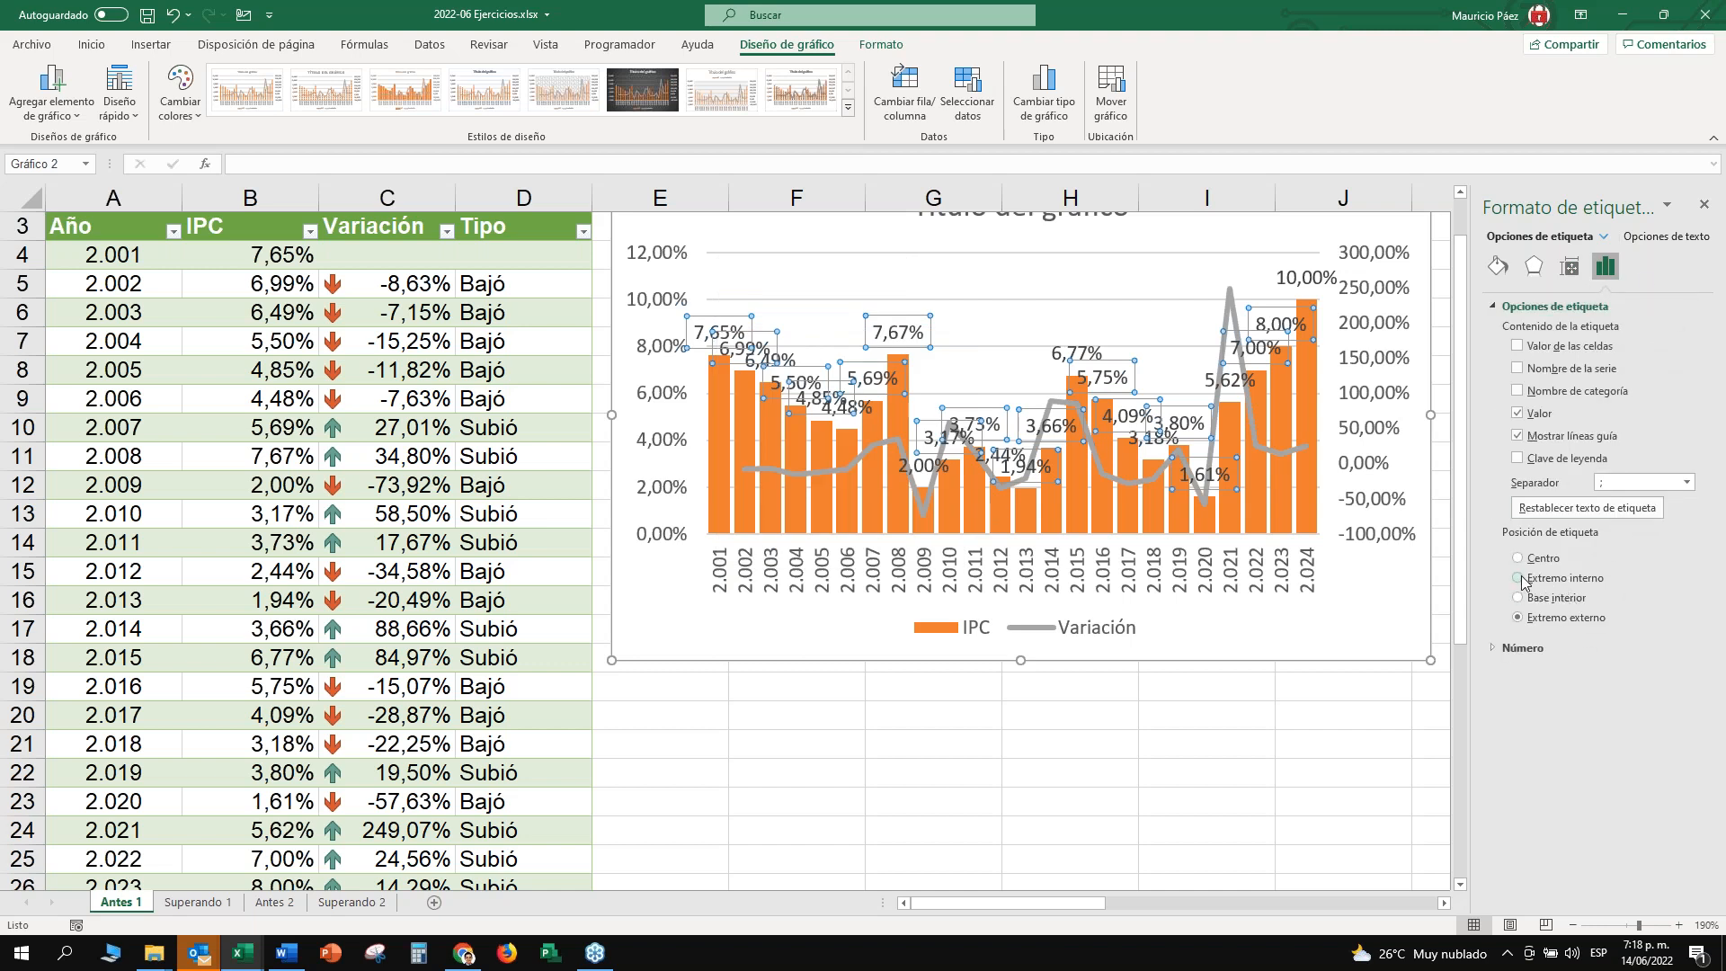
click(1519, 579)
click(1664, 237)
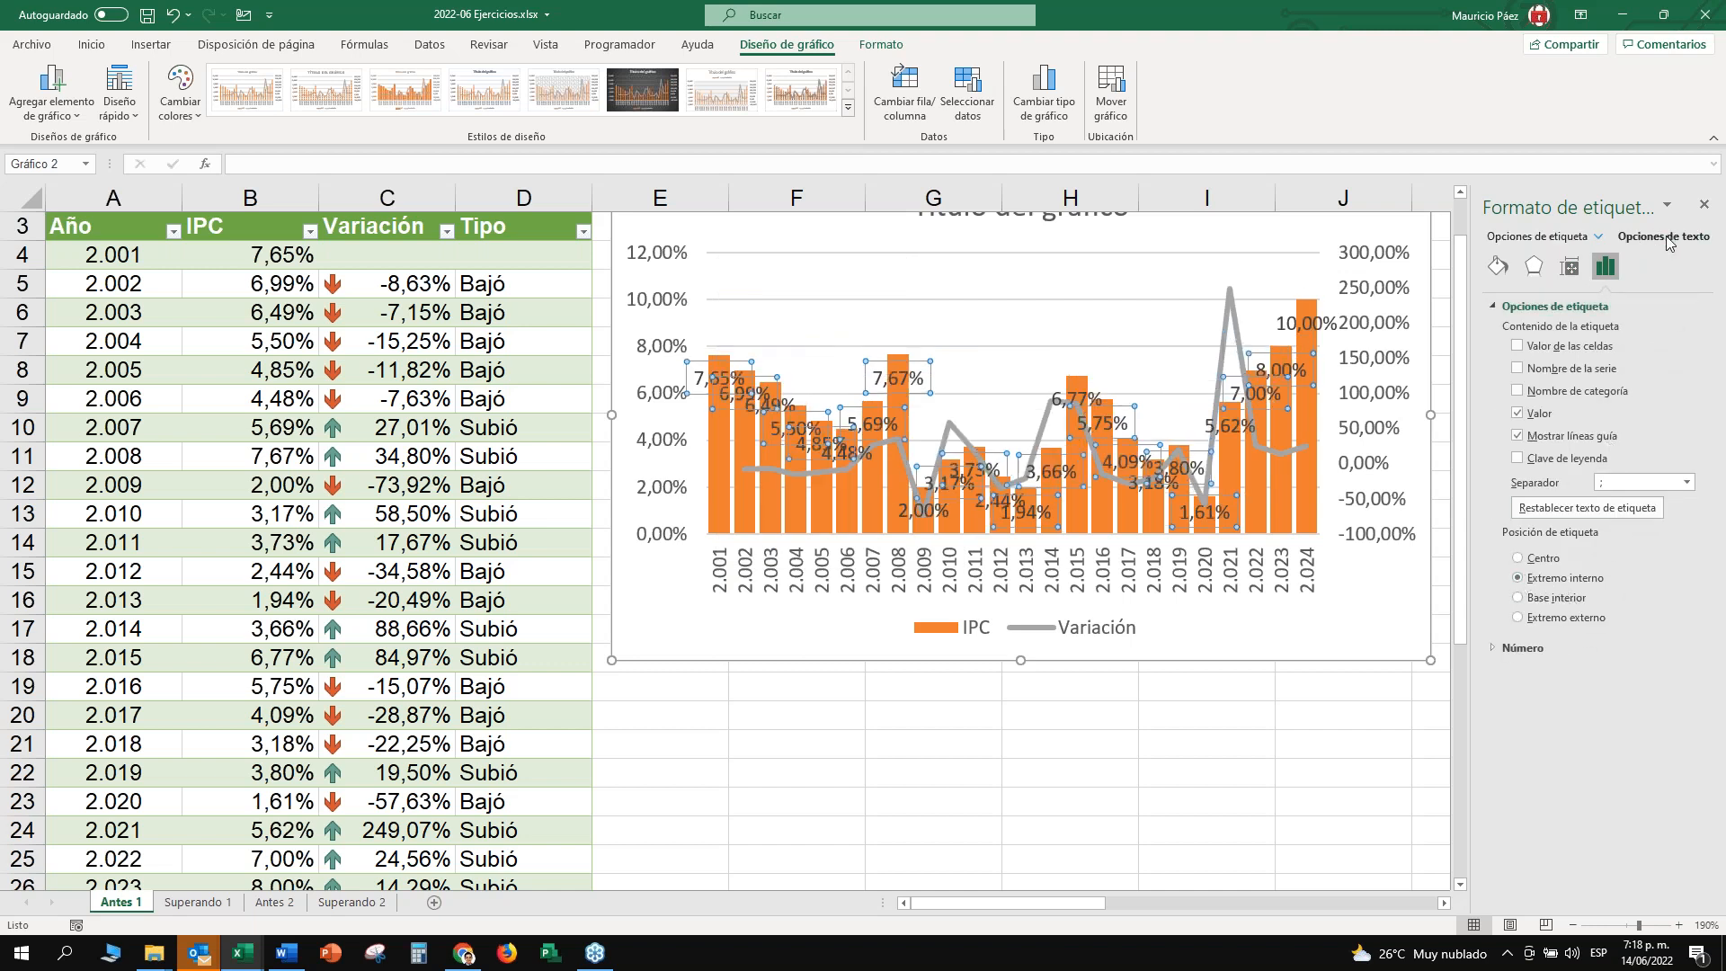
click(1570, 266)
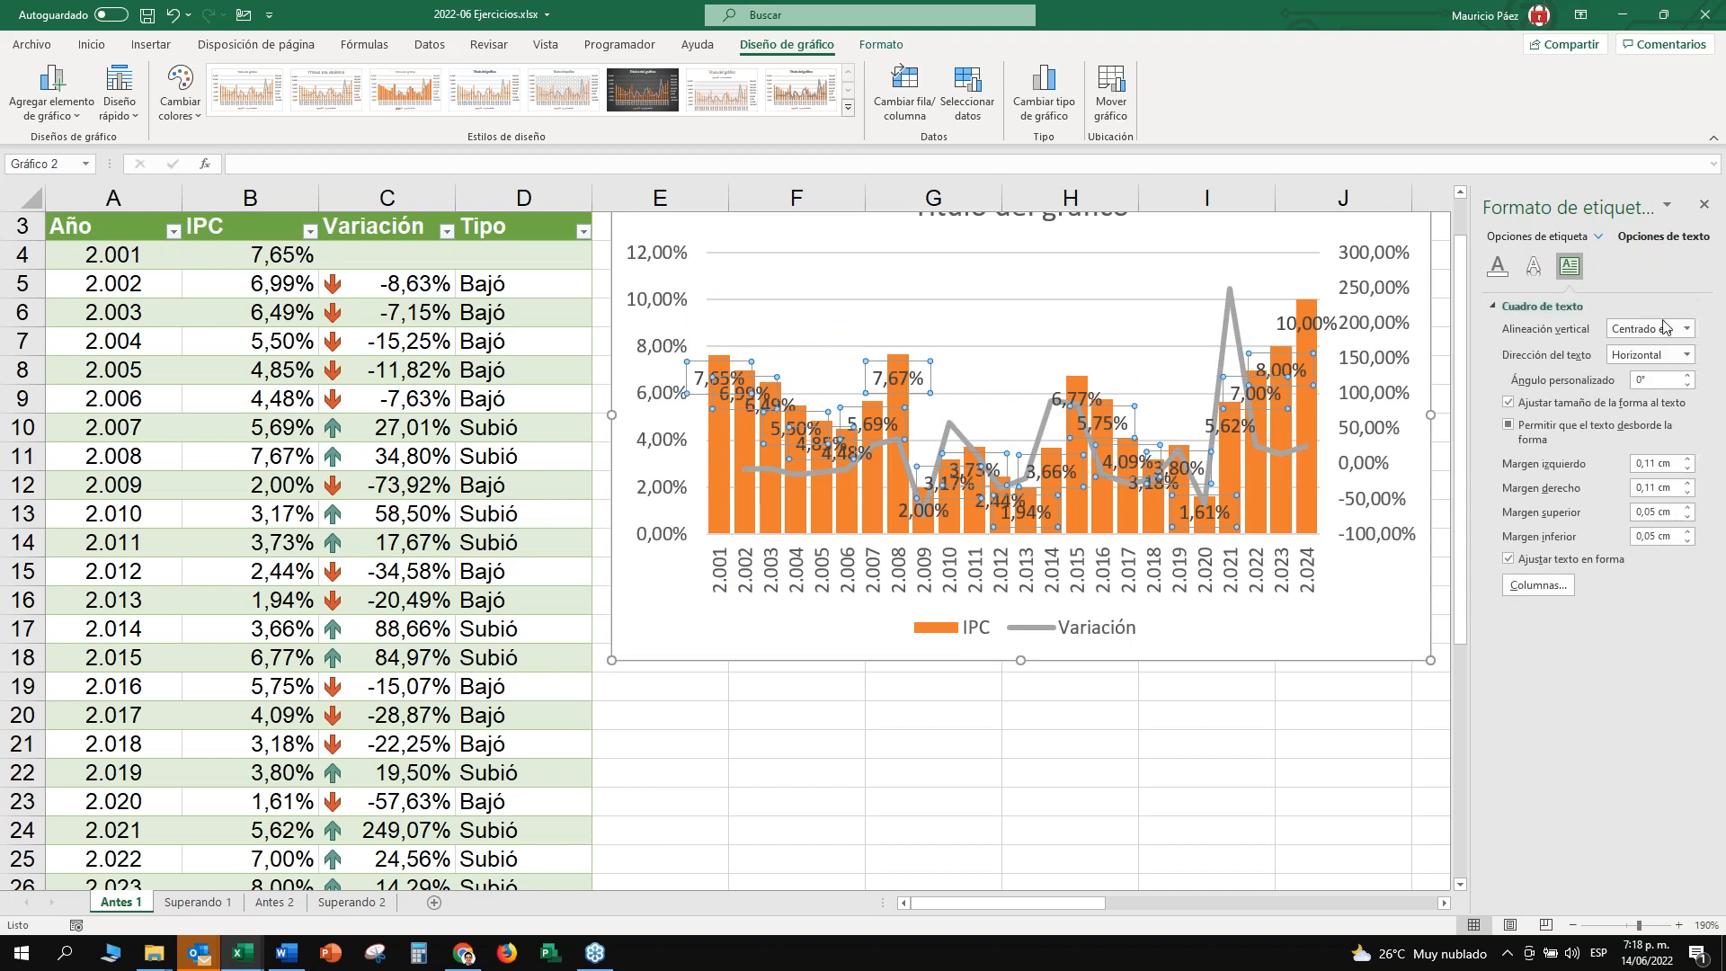
click(1687, 355)
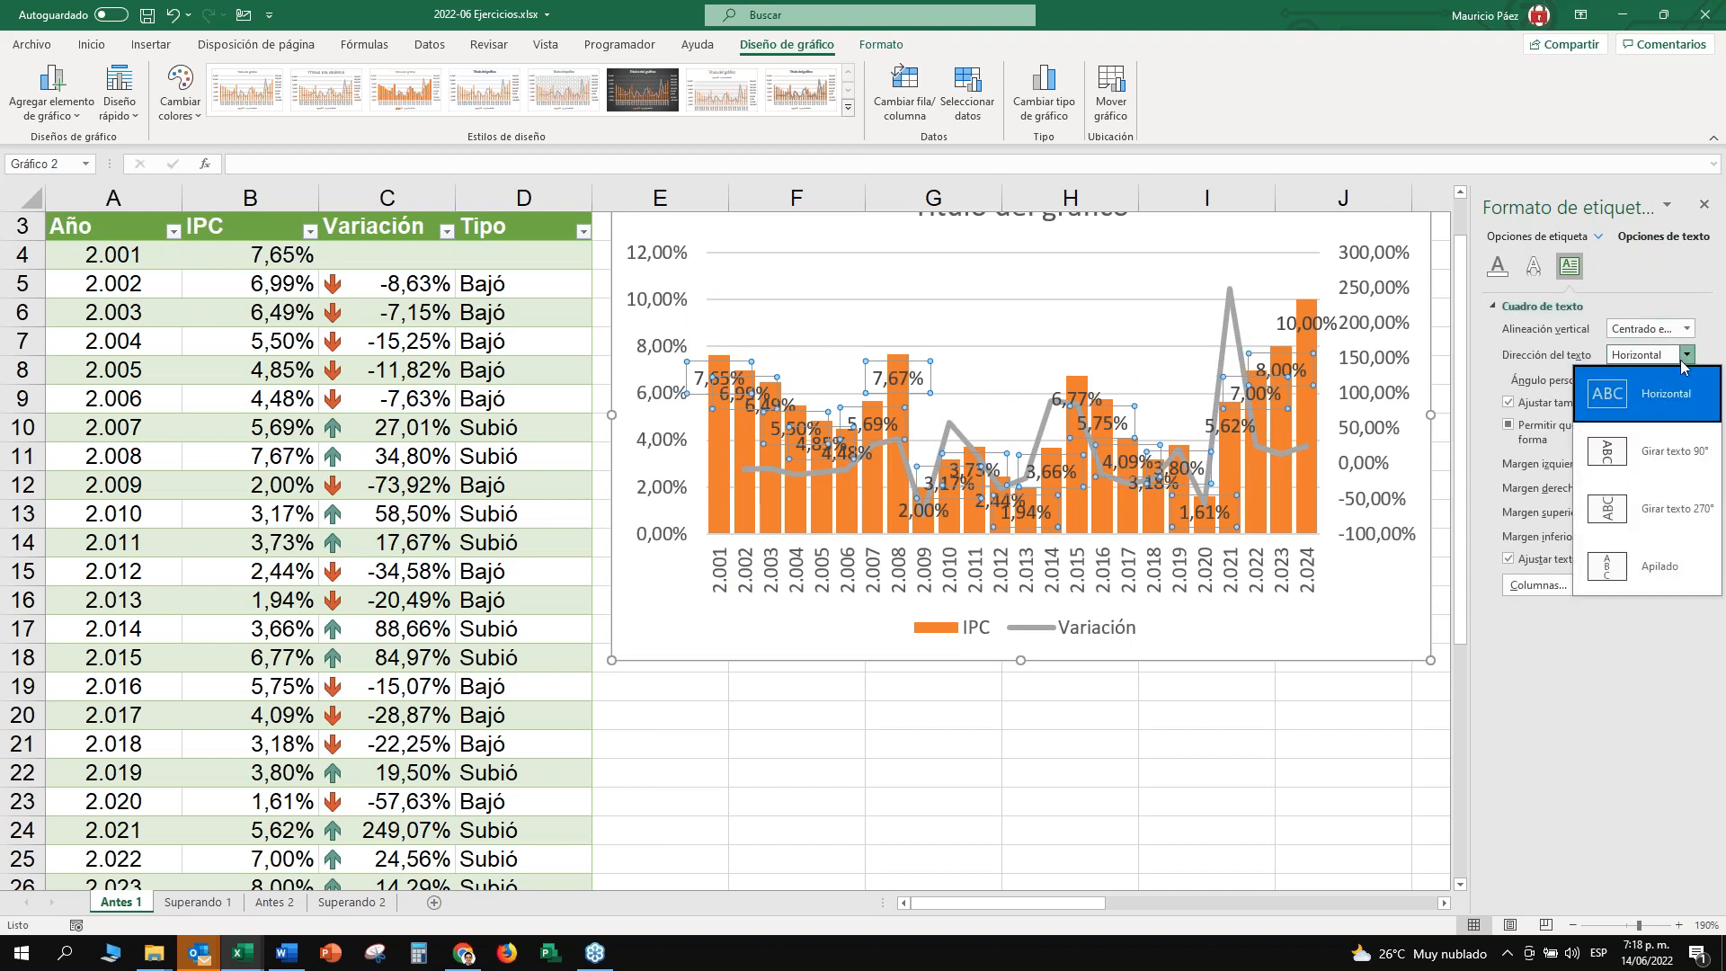
click(1630, 509)
click(665, 642)
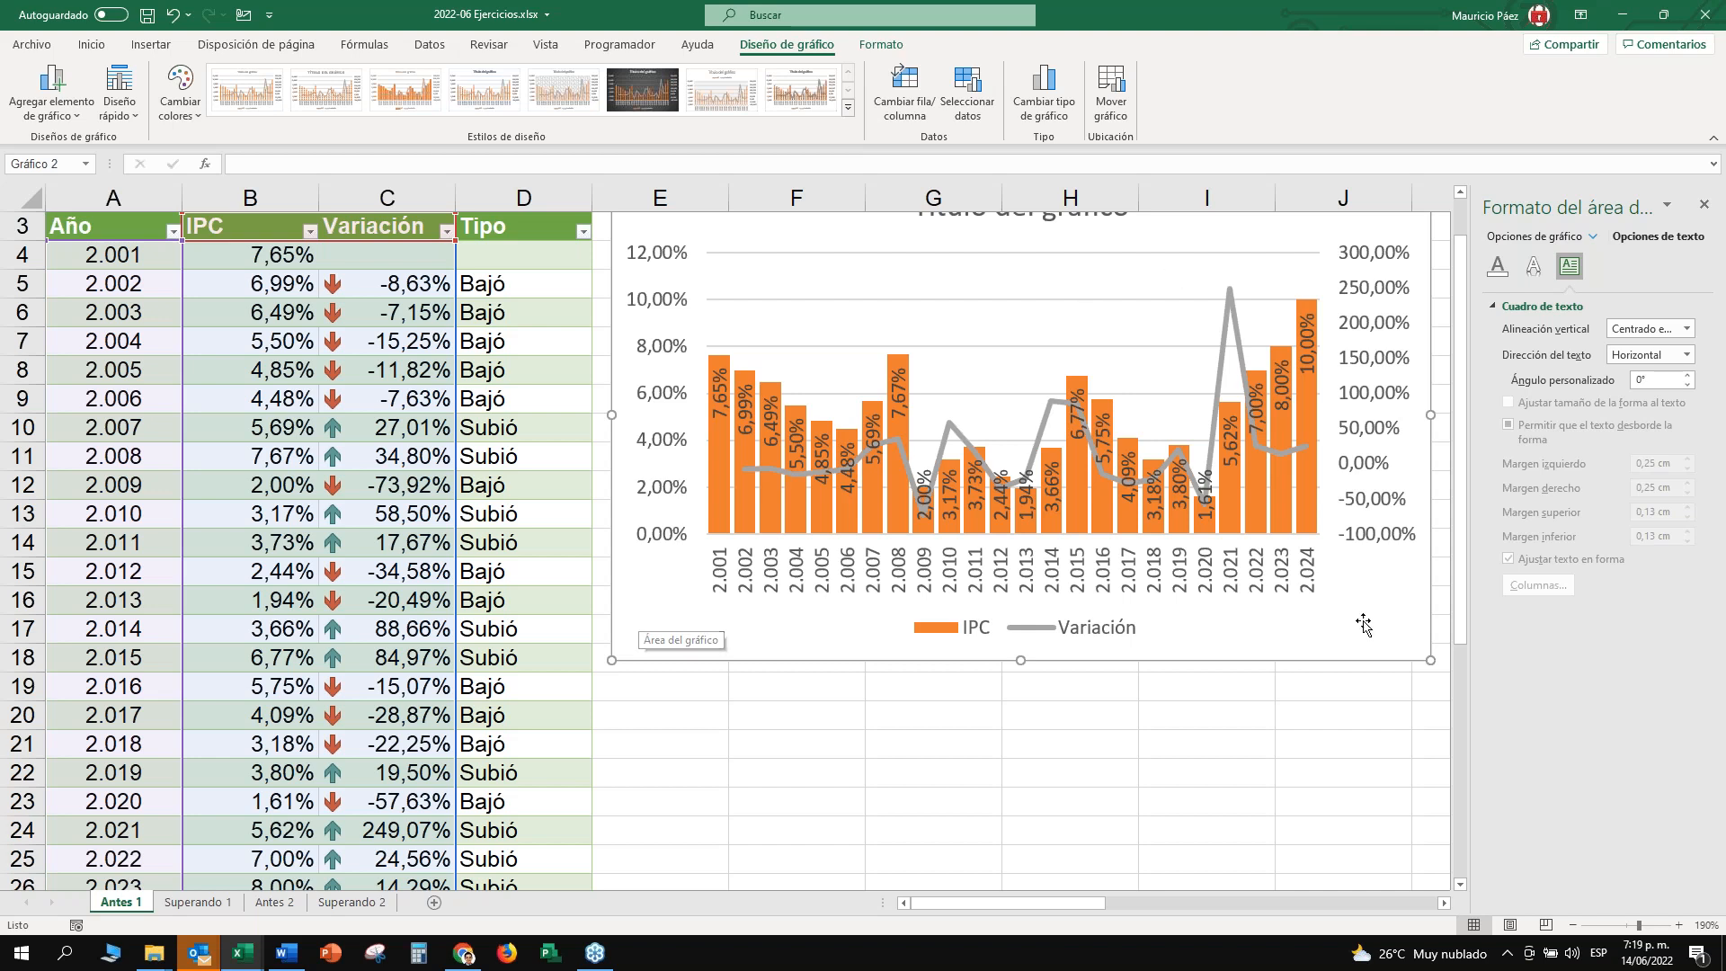
Add data labels to the Variación line.
scroll(1057, 271, up, 1)
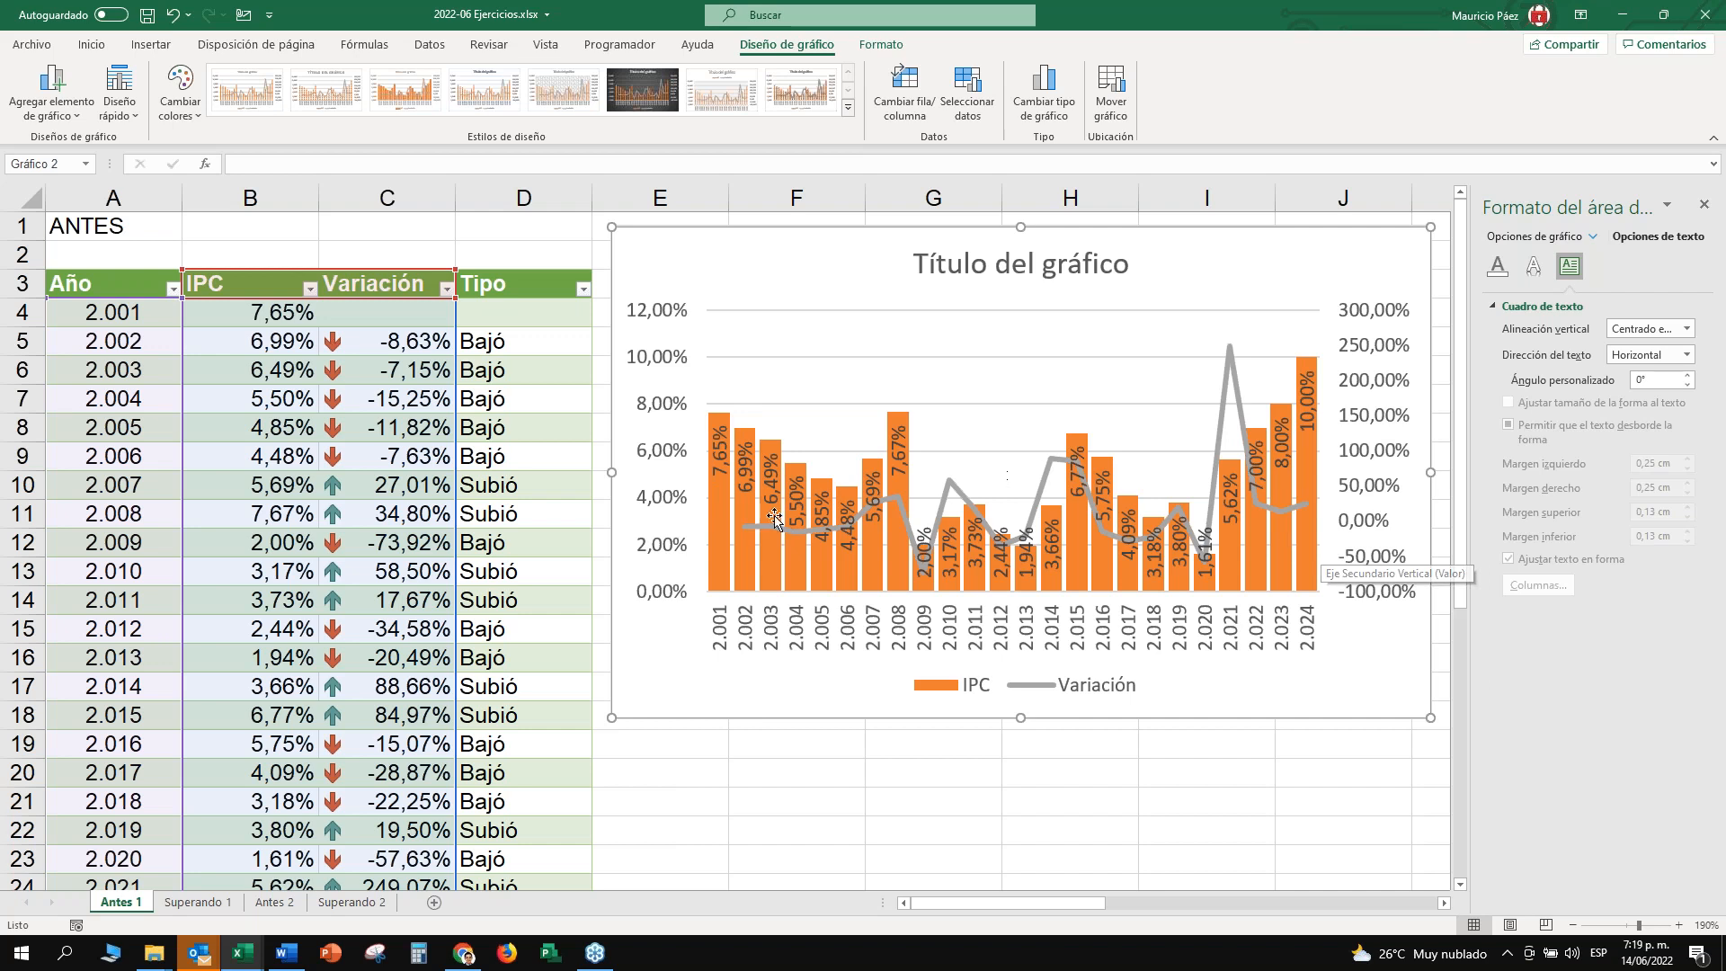
click(753, 530)
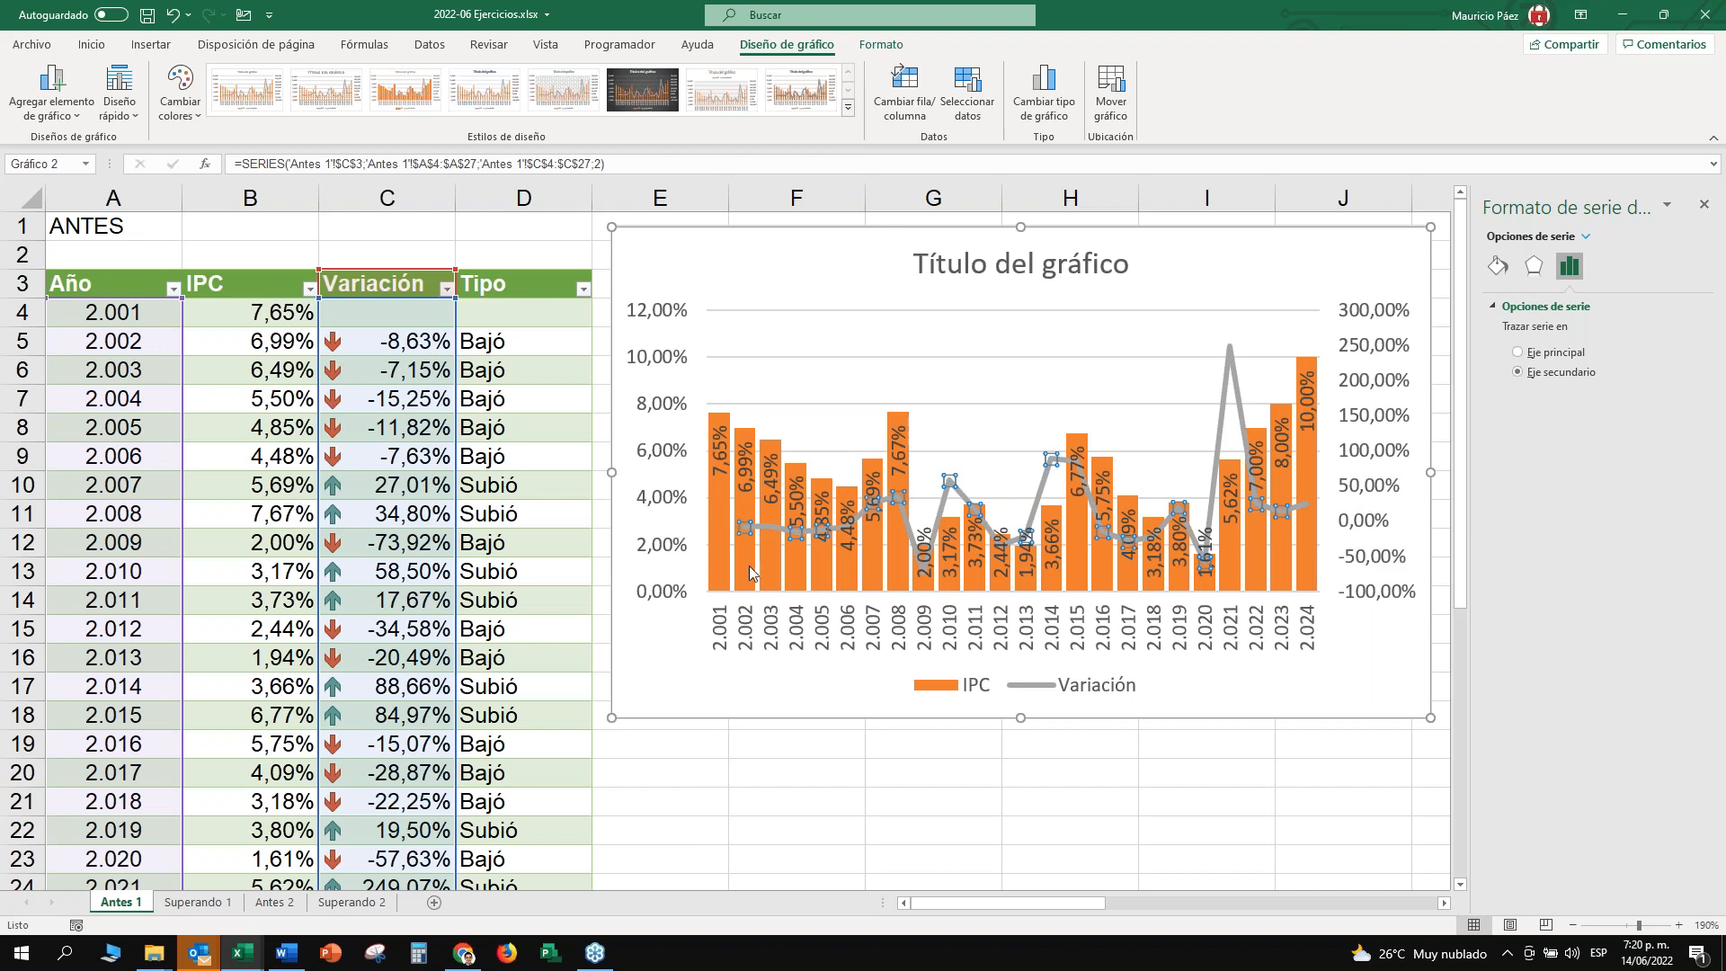
right_click(750, 542)
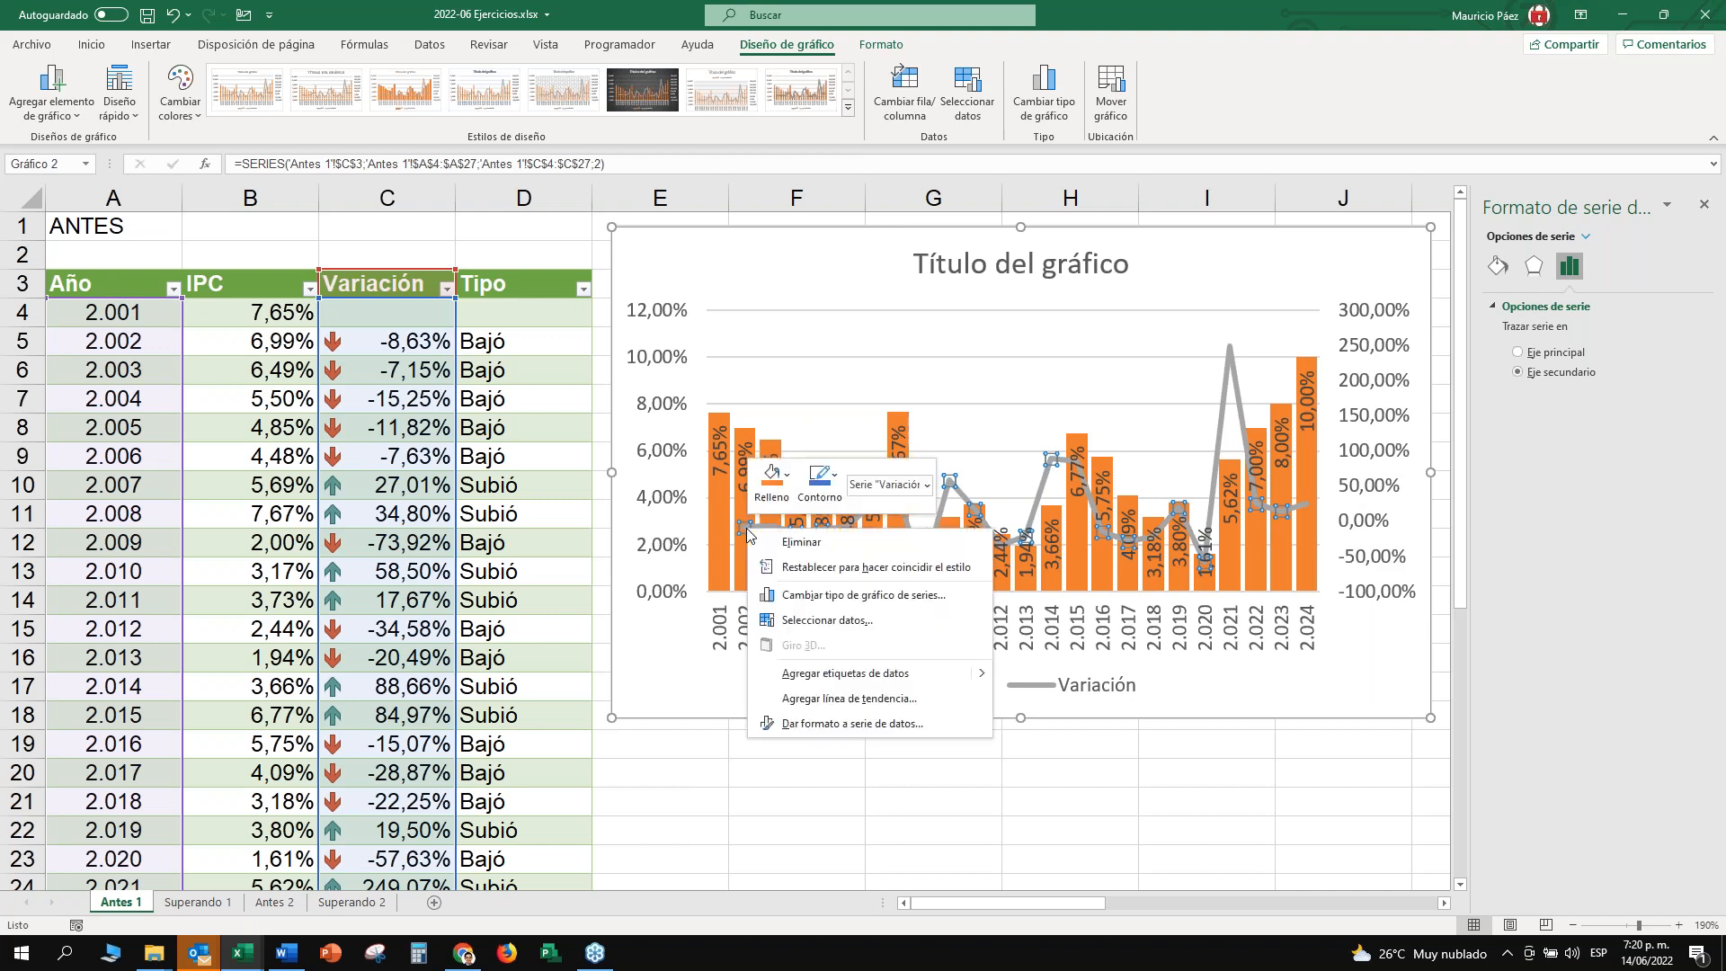
click(860, 681)
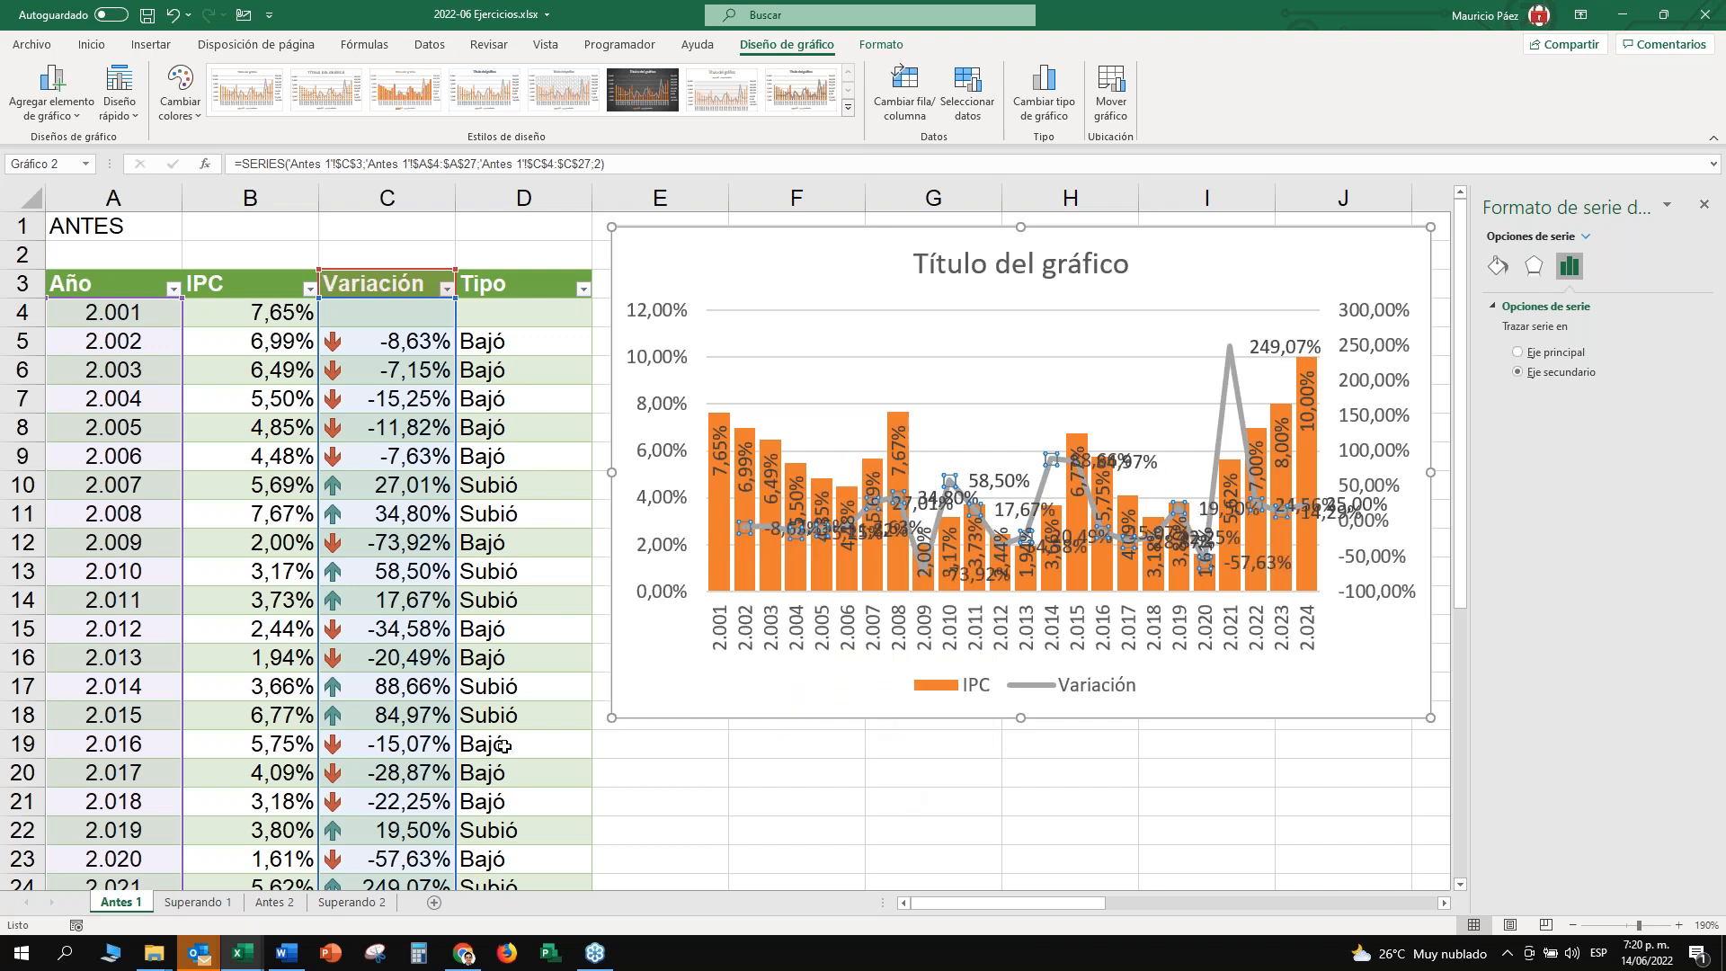
Set the position of the Variación data labels to Encima.
right_click(1276, 350)
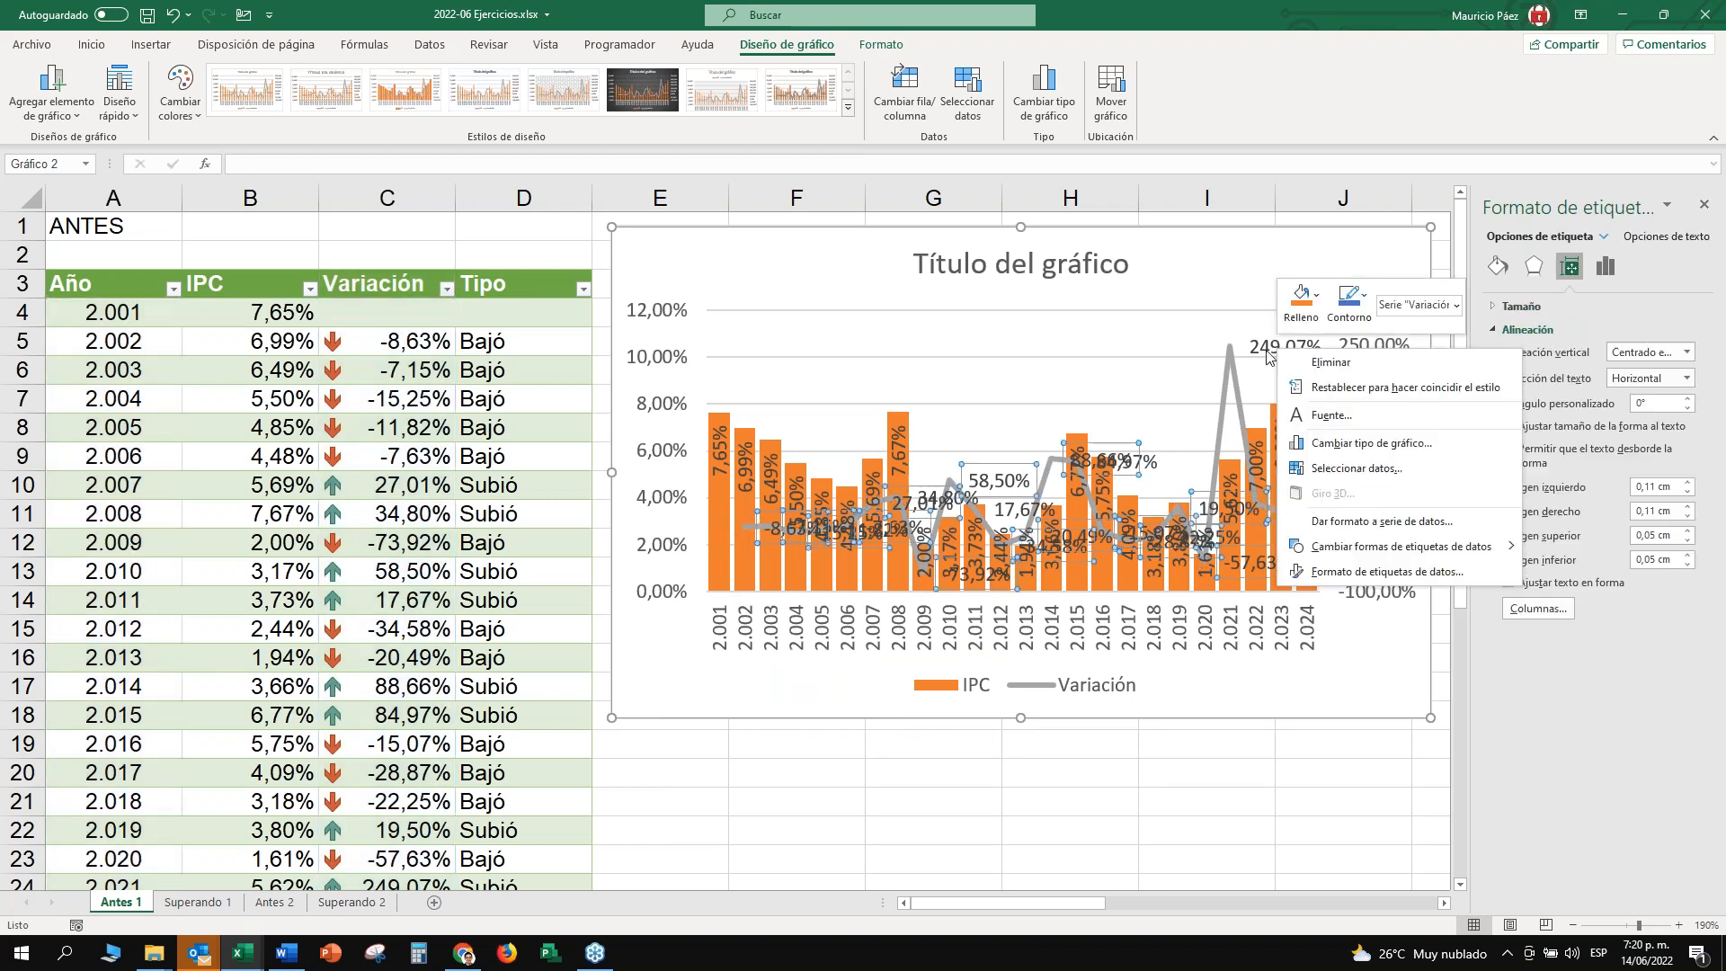
click(1388, 580)
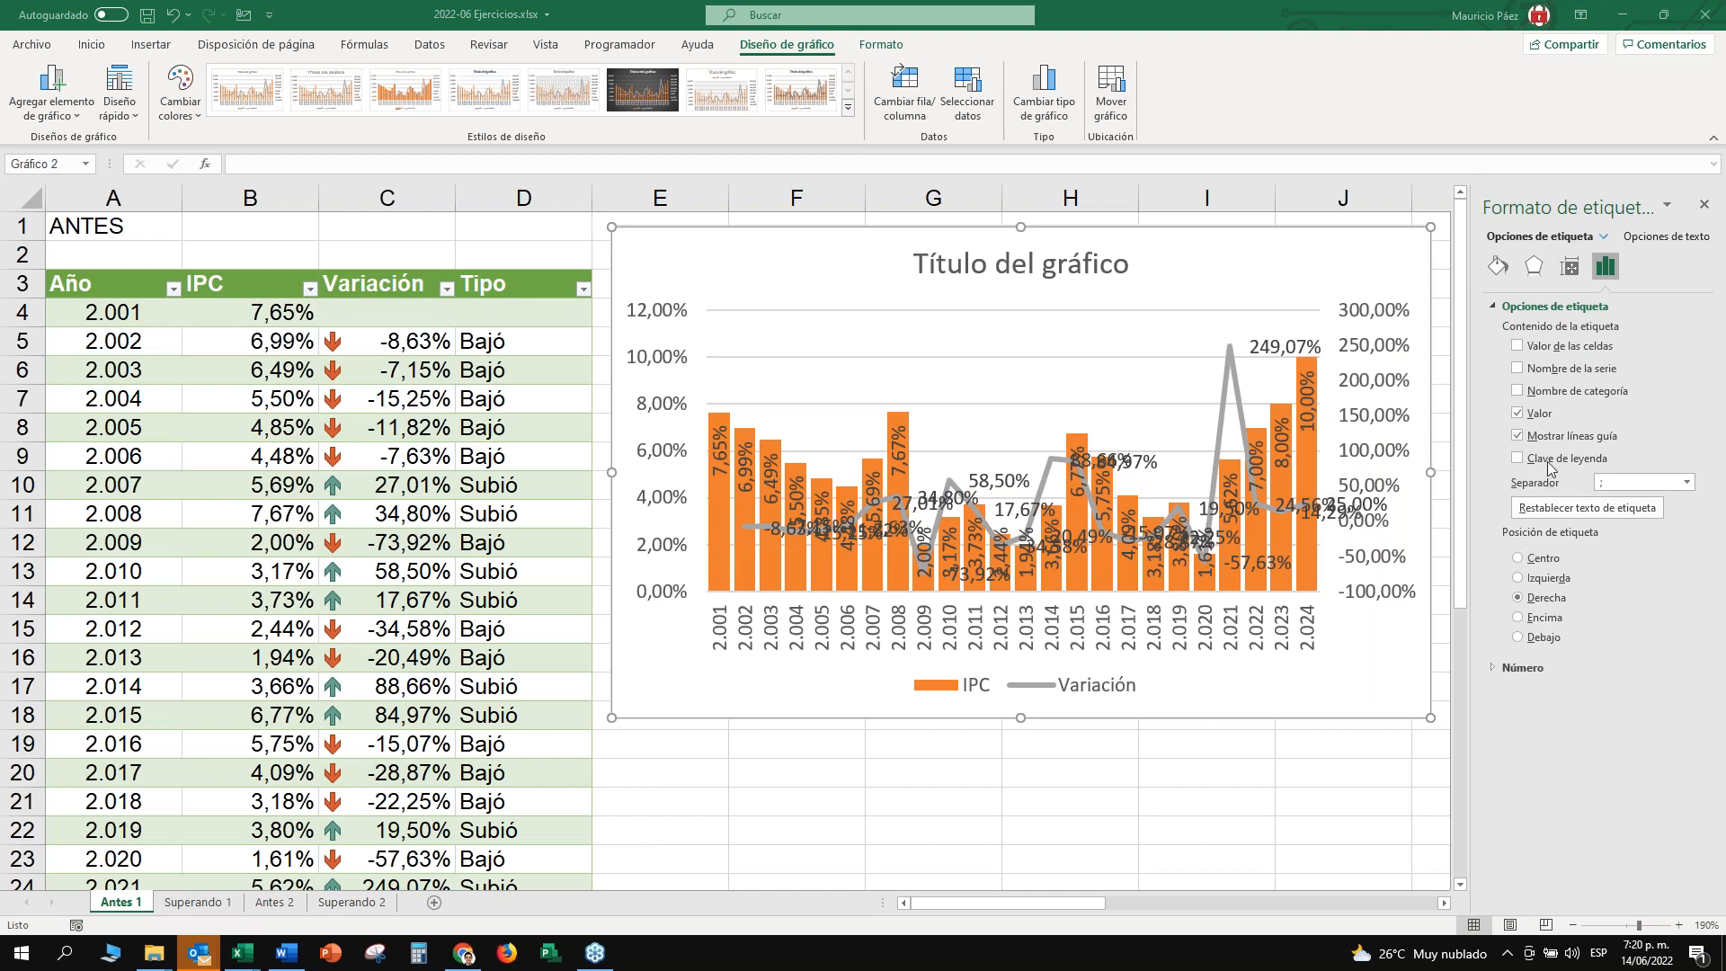
click(1519, 619)
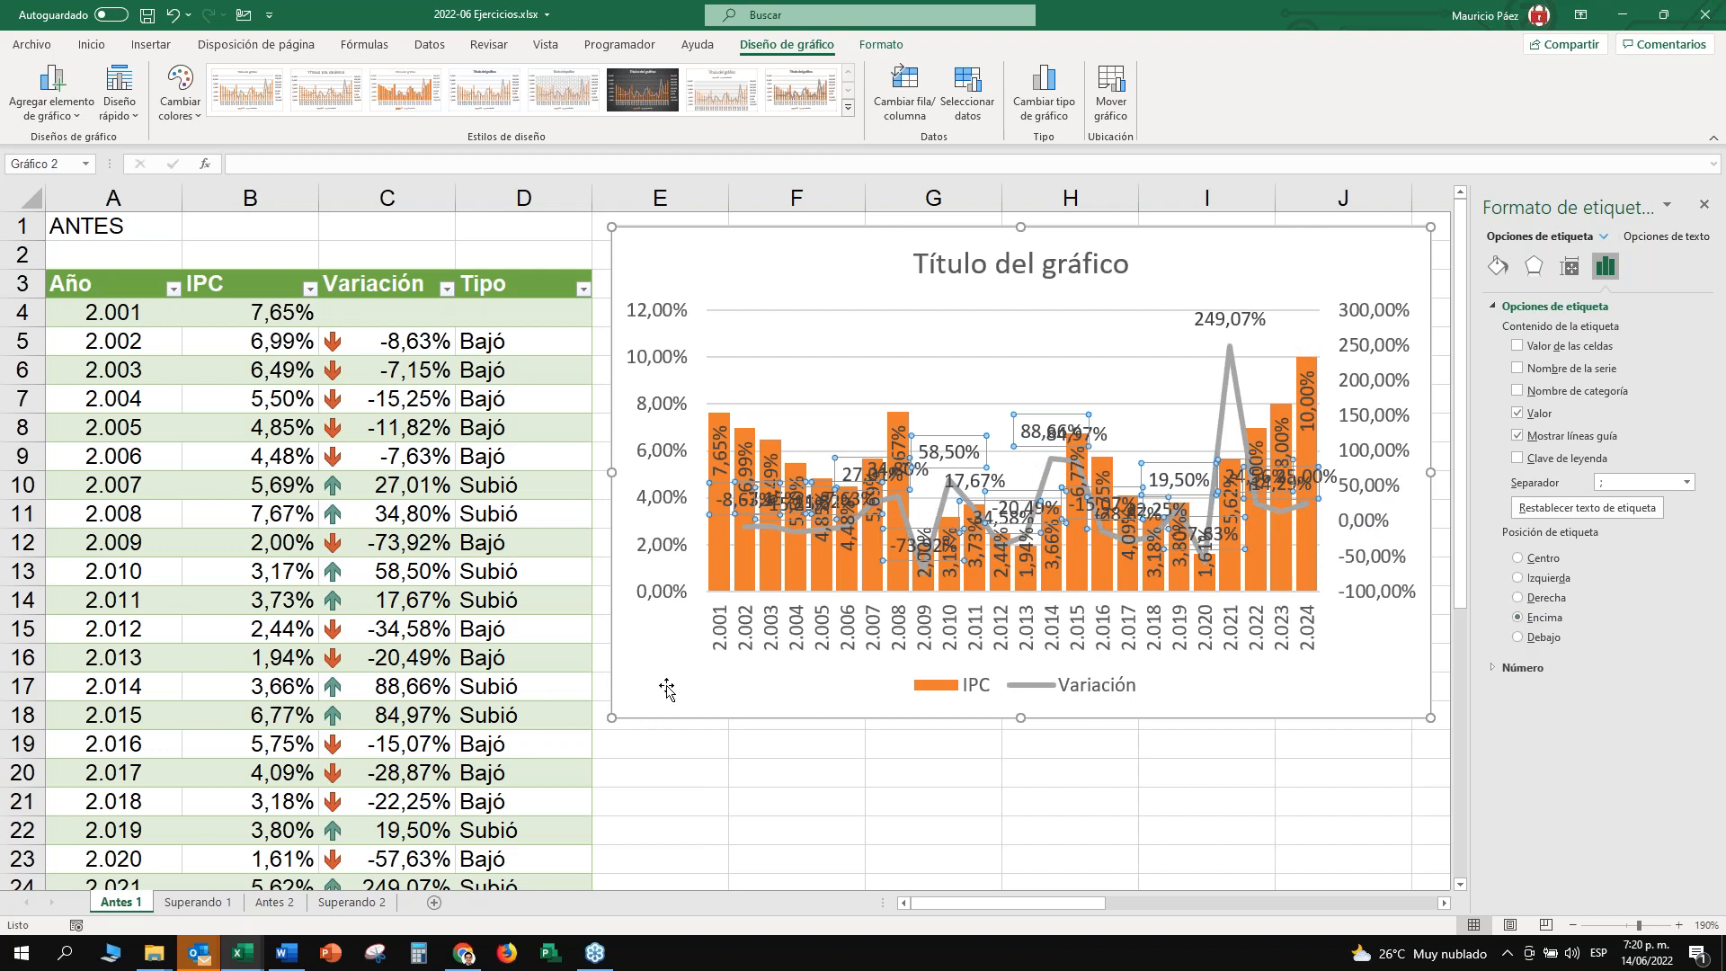
Reduce the font size of the Variación data labels.
right_click(742, 504)
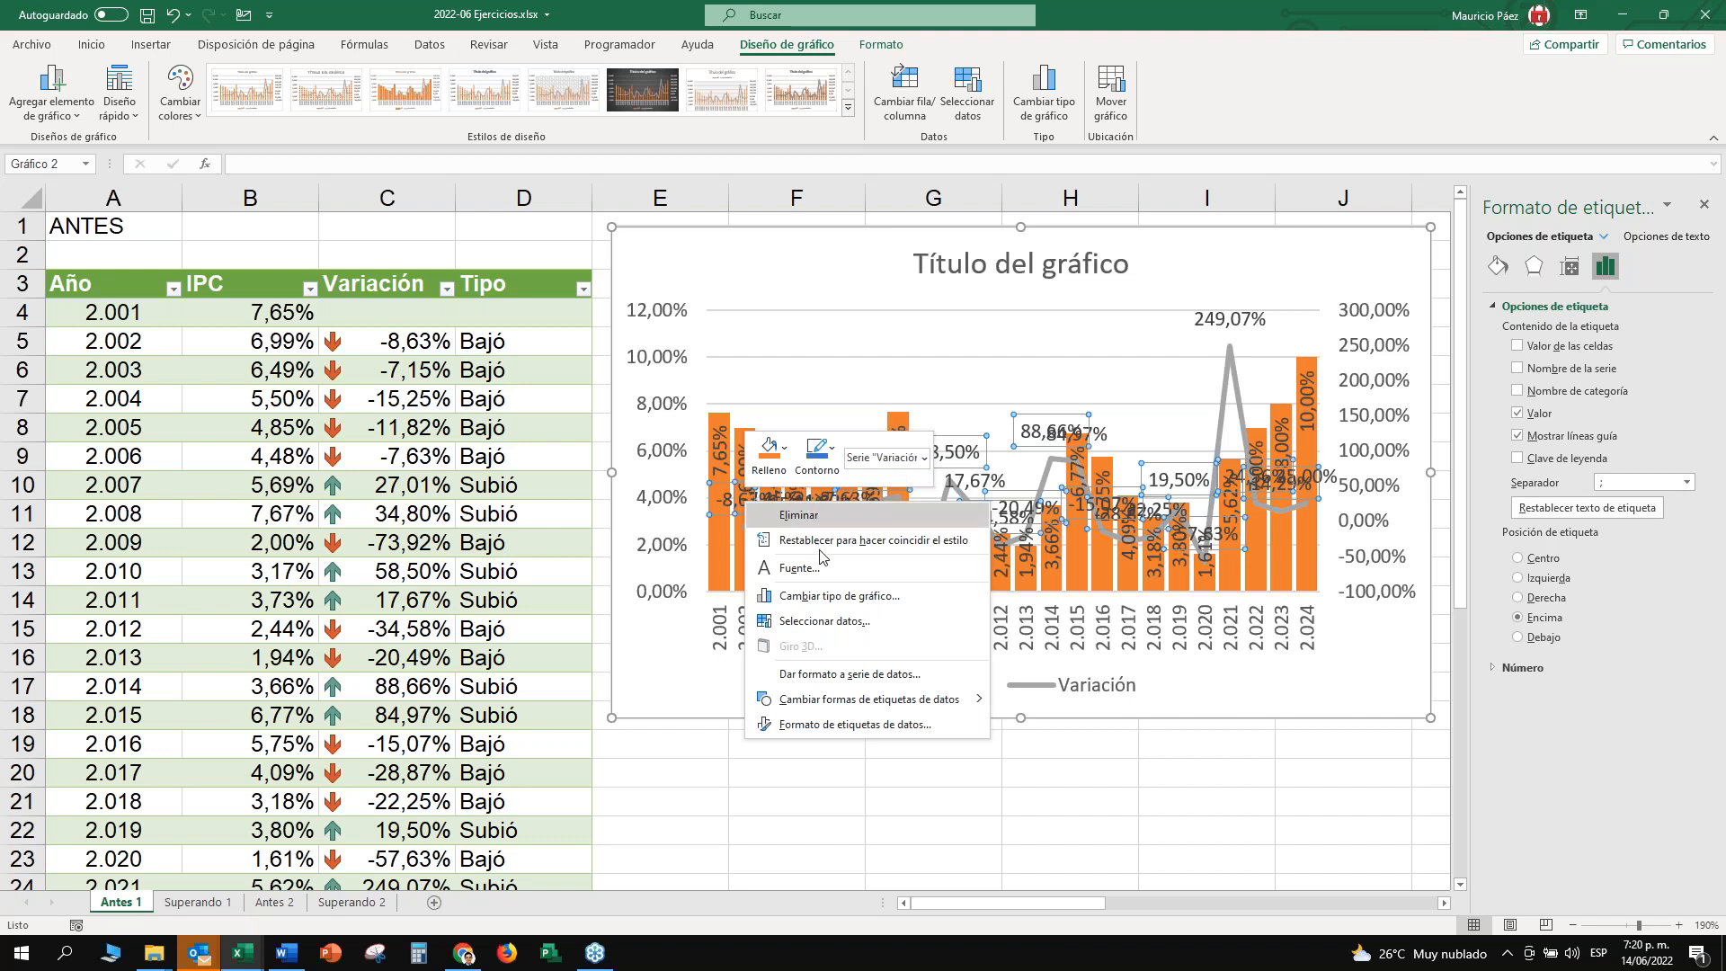
click(799, 567)
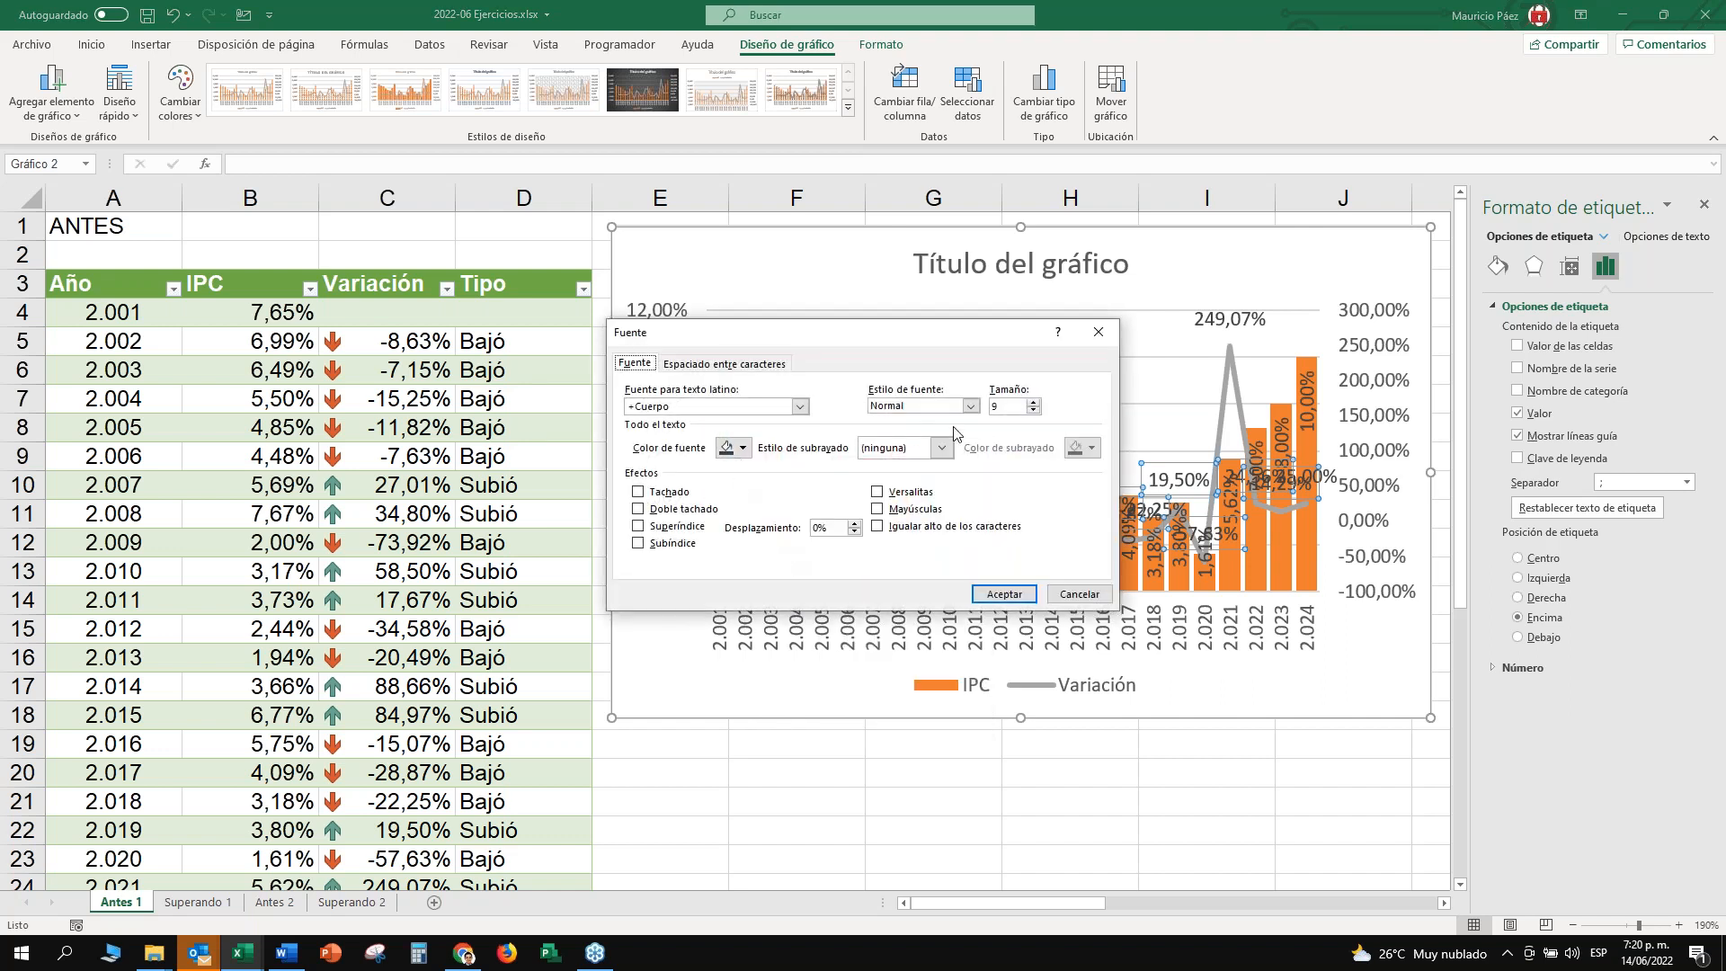
double_click(1011, 409)
click(938, 407)
click(1016, 409)
click(1004, 594)
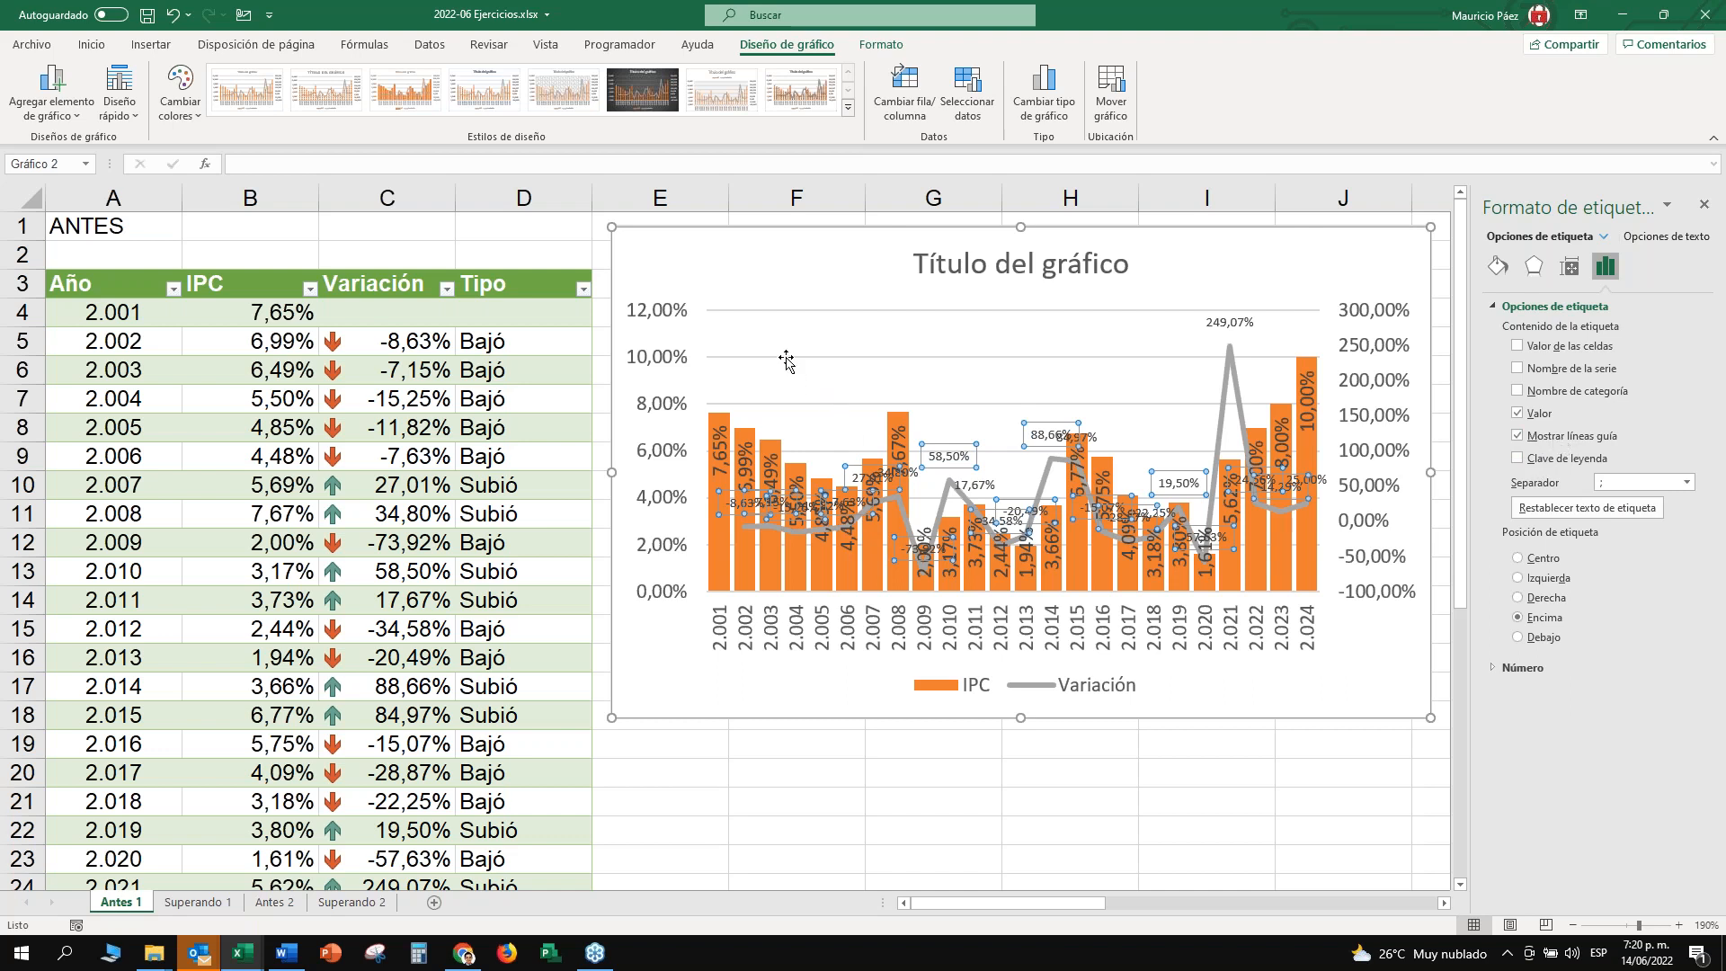
click(759, 279)
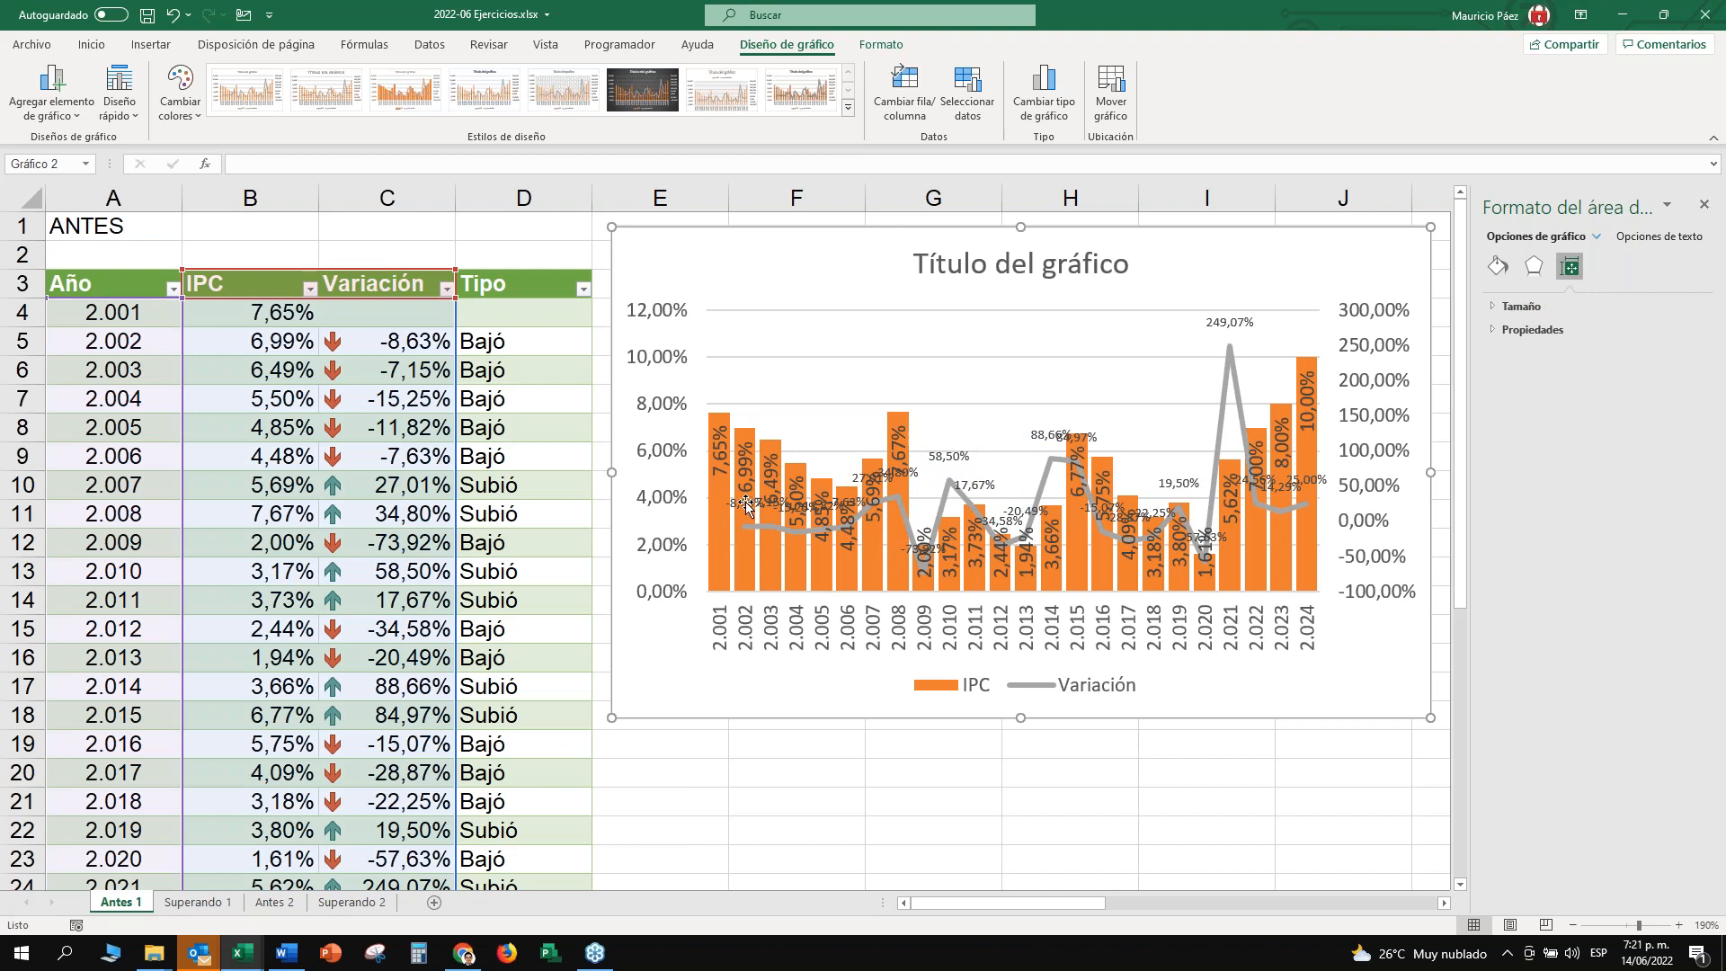
Set the position of the Variación data labels to Debajo.
click(744, 504)
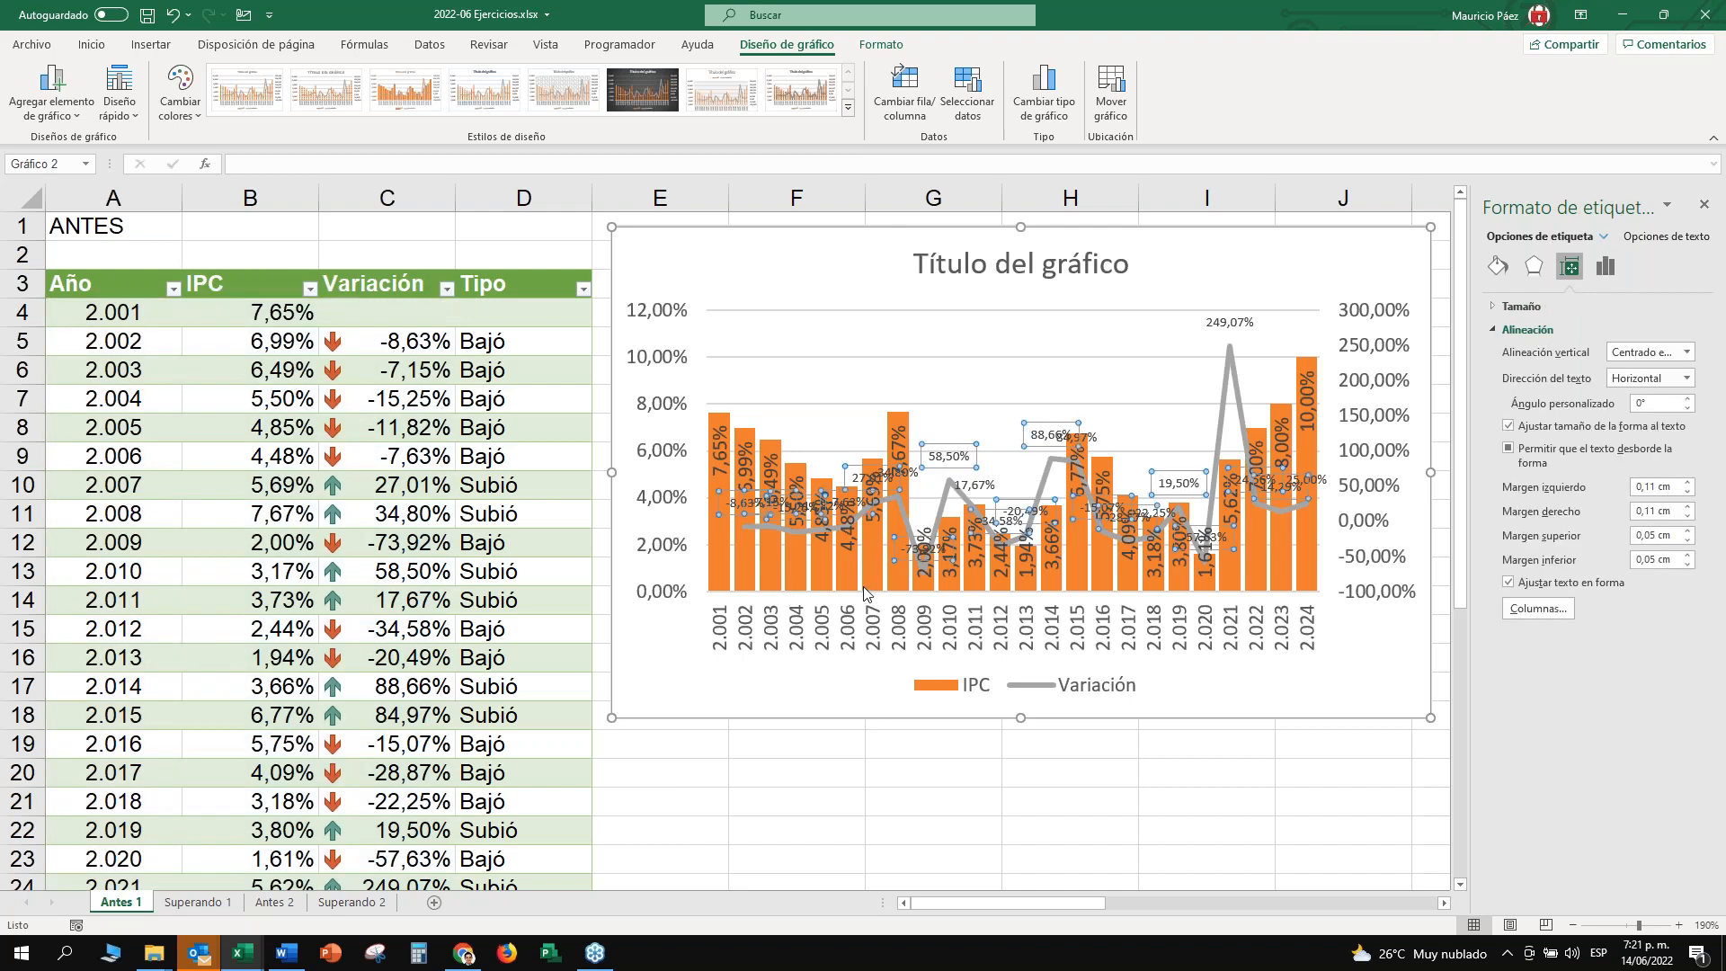
click(817, 574)
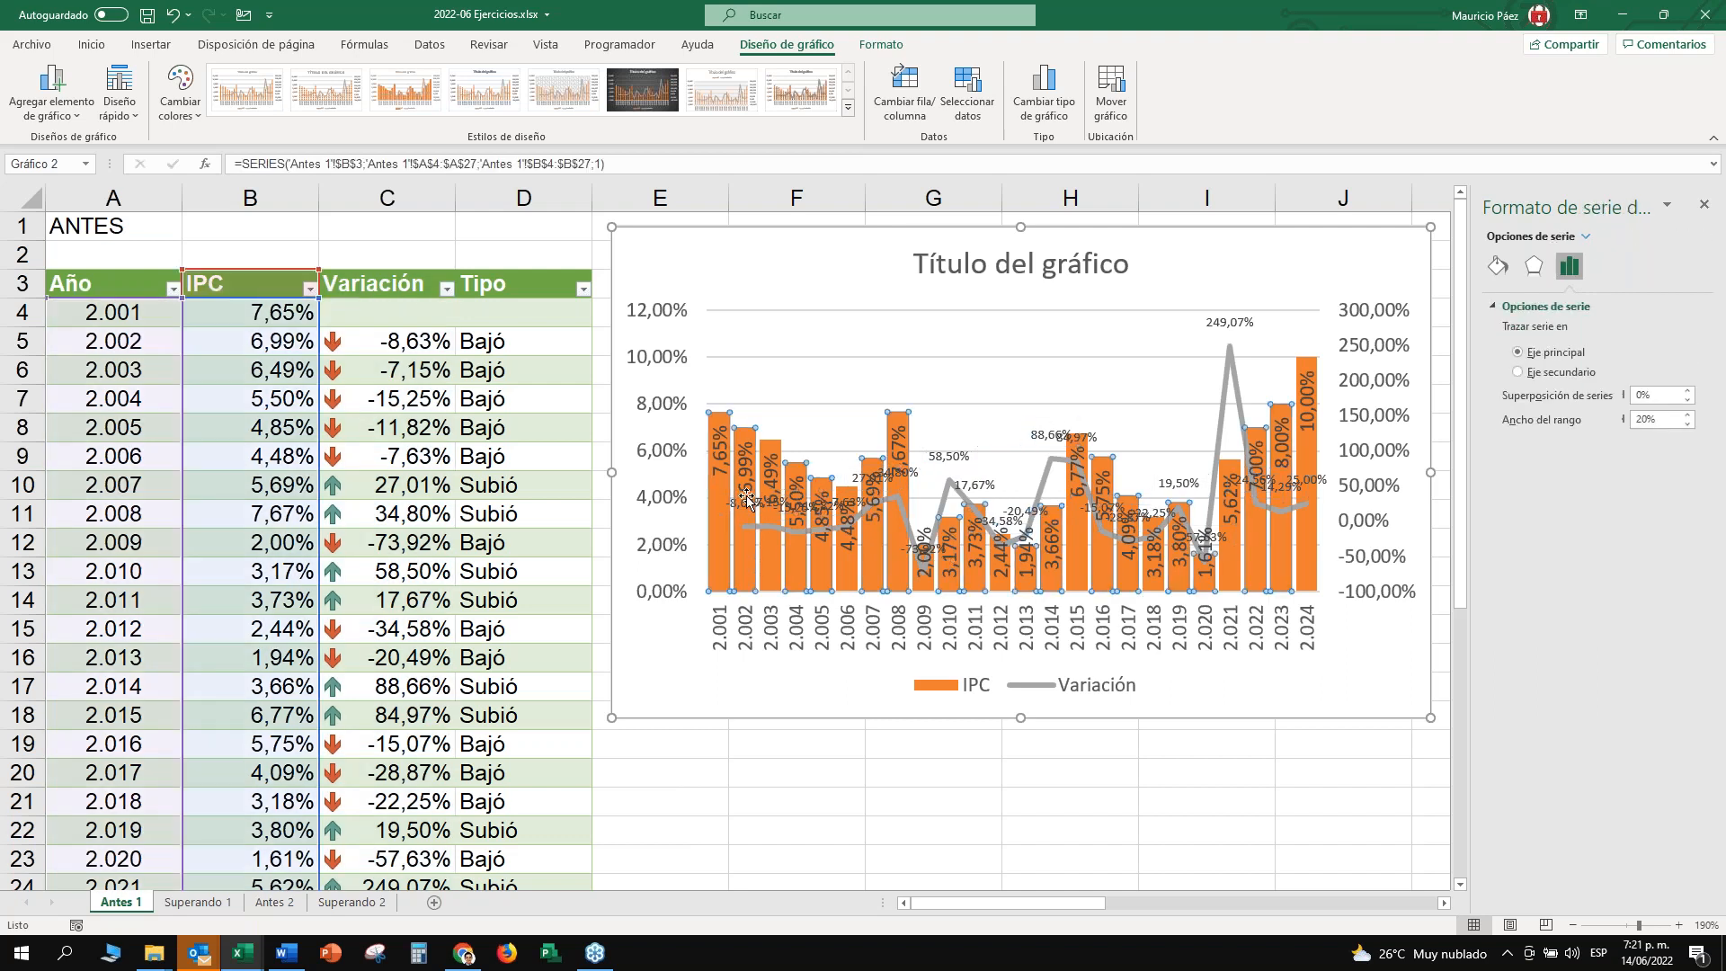
click(746, 500)
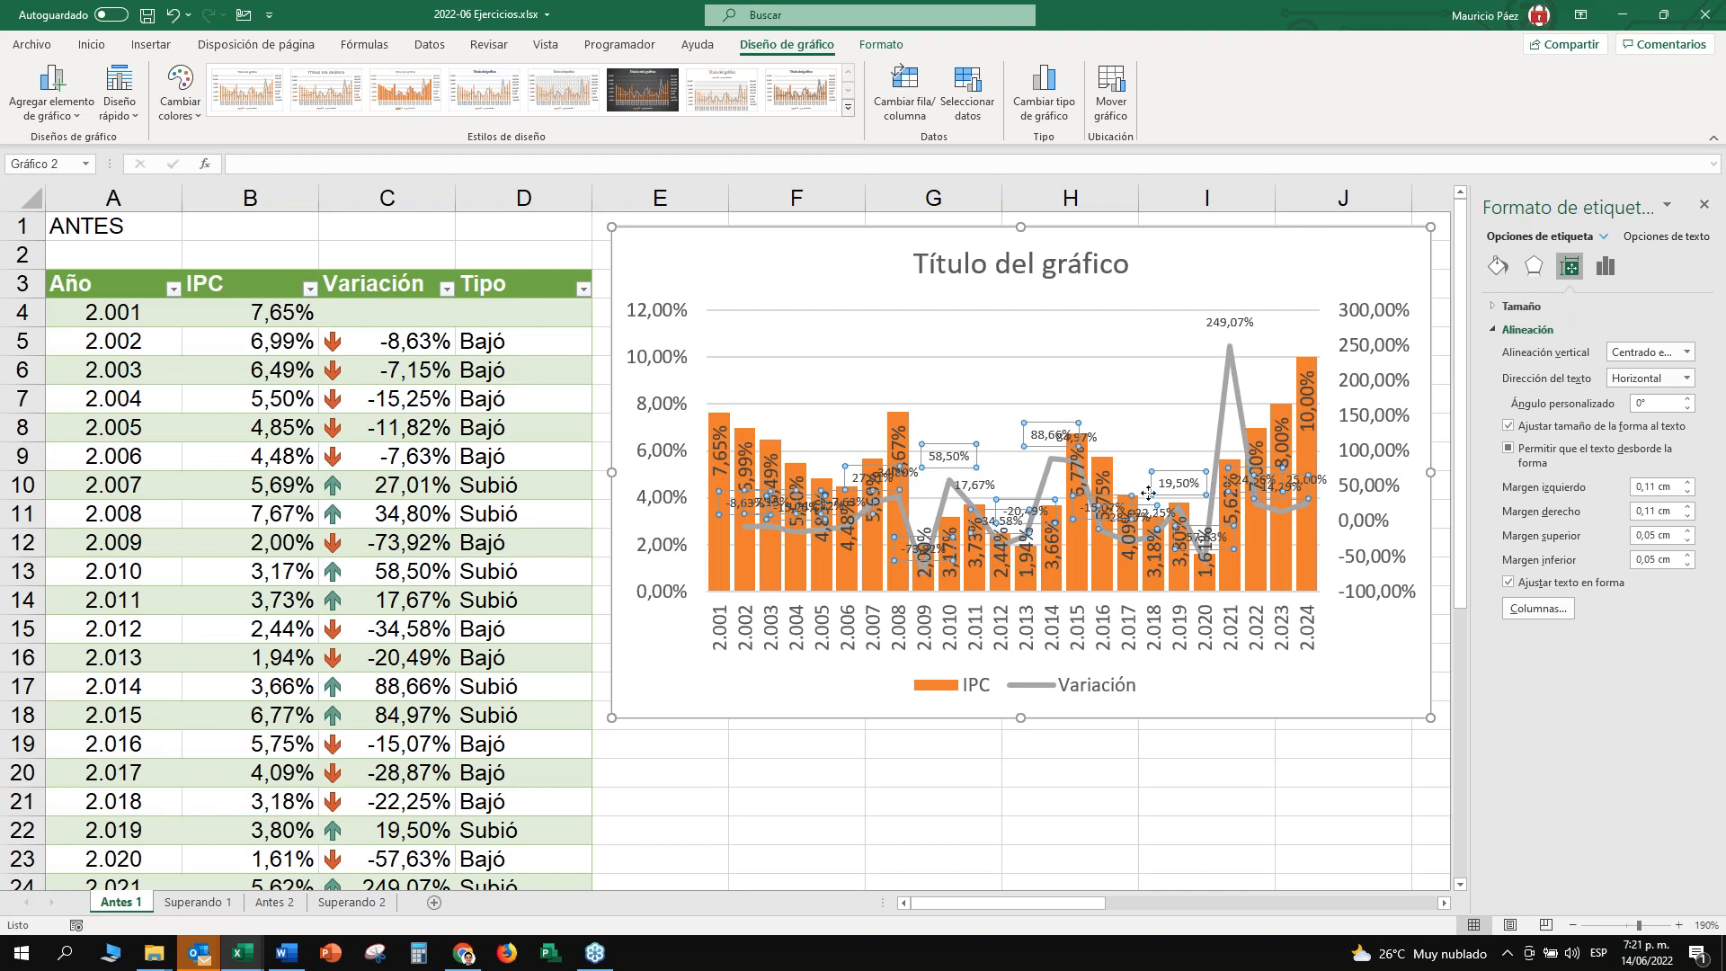
right_click(754, 509)
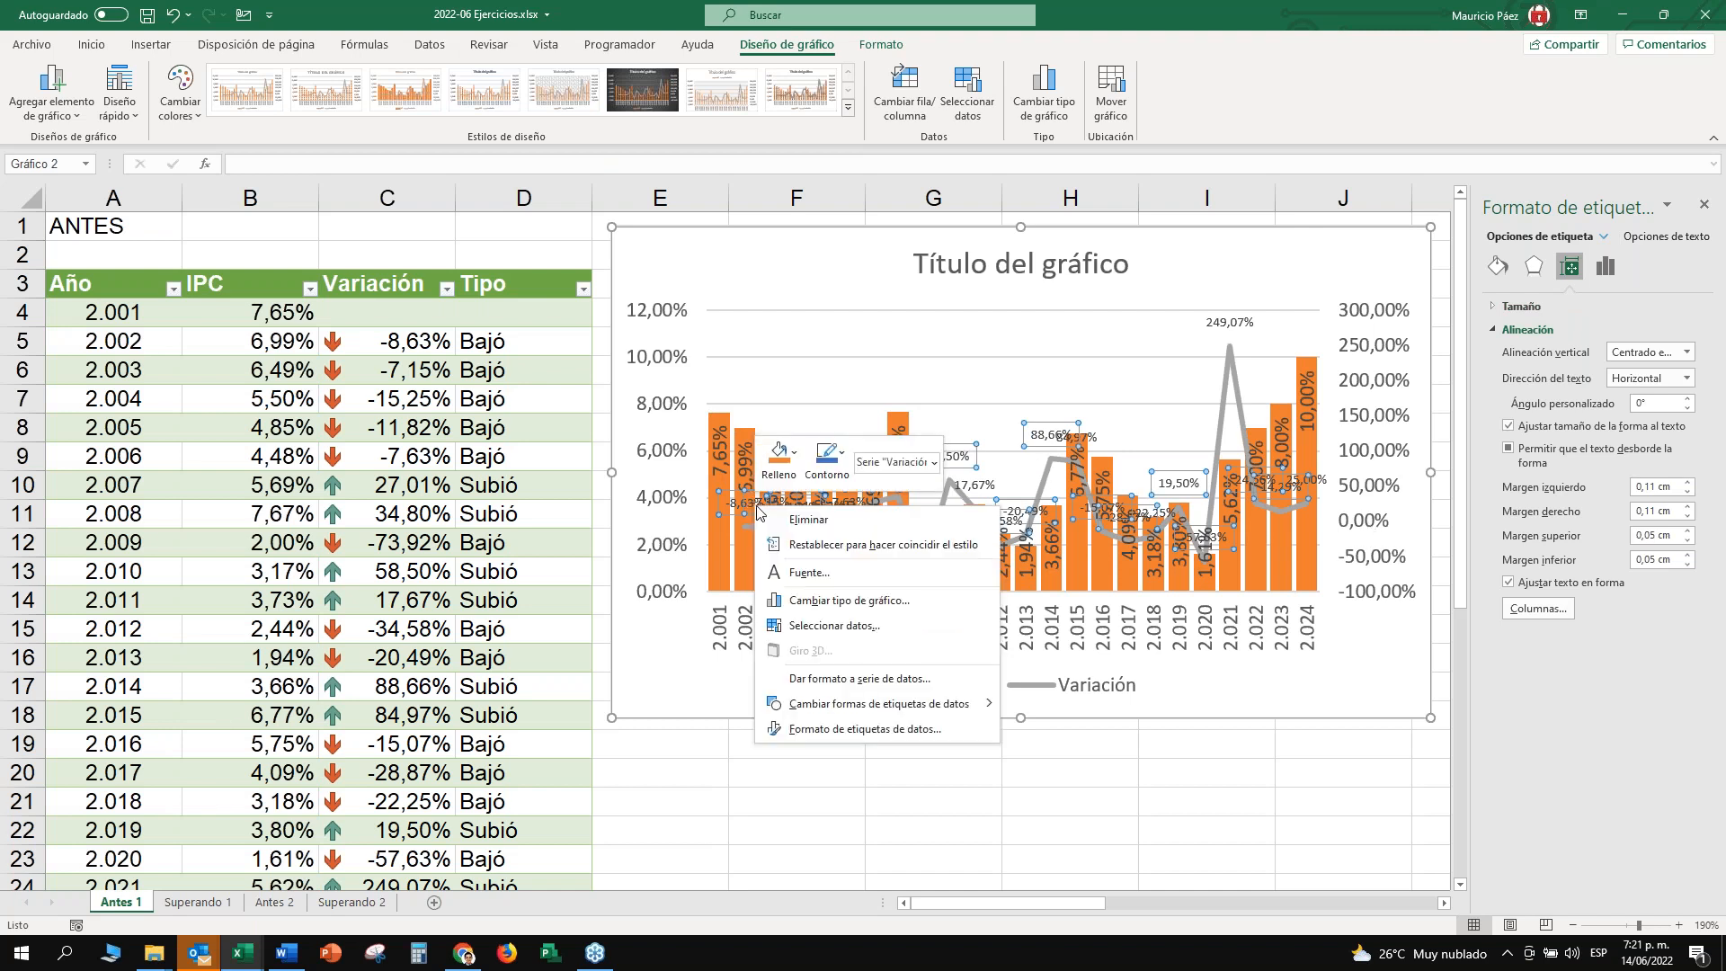
click(865, 730)
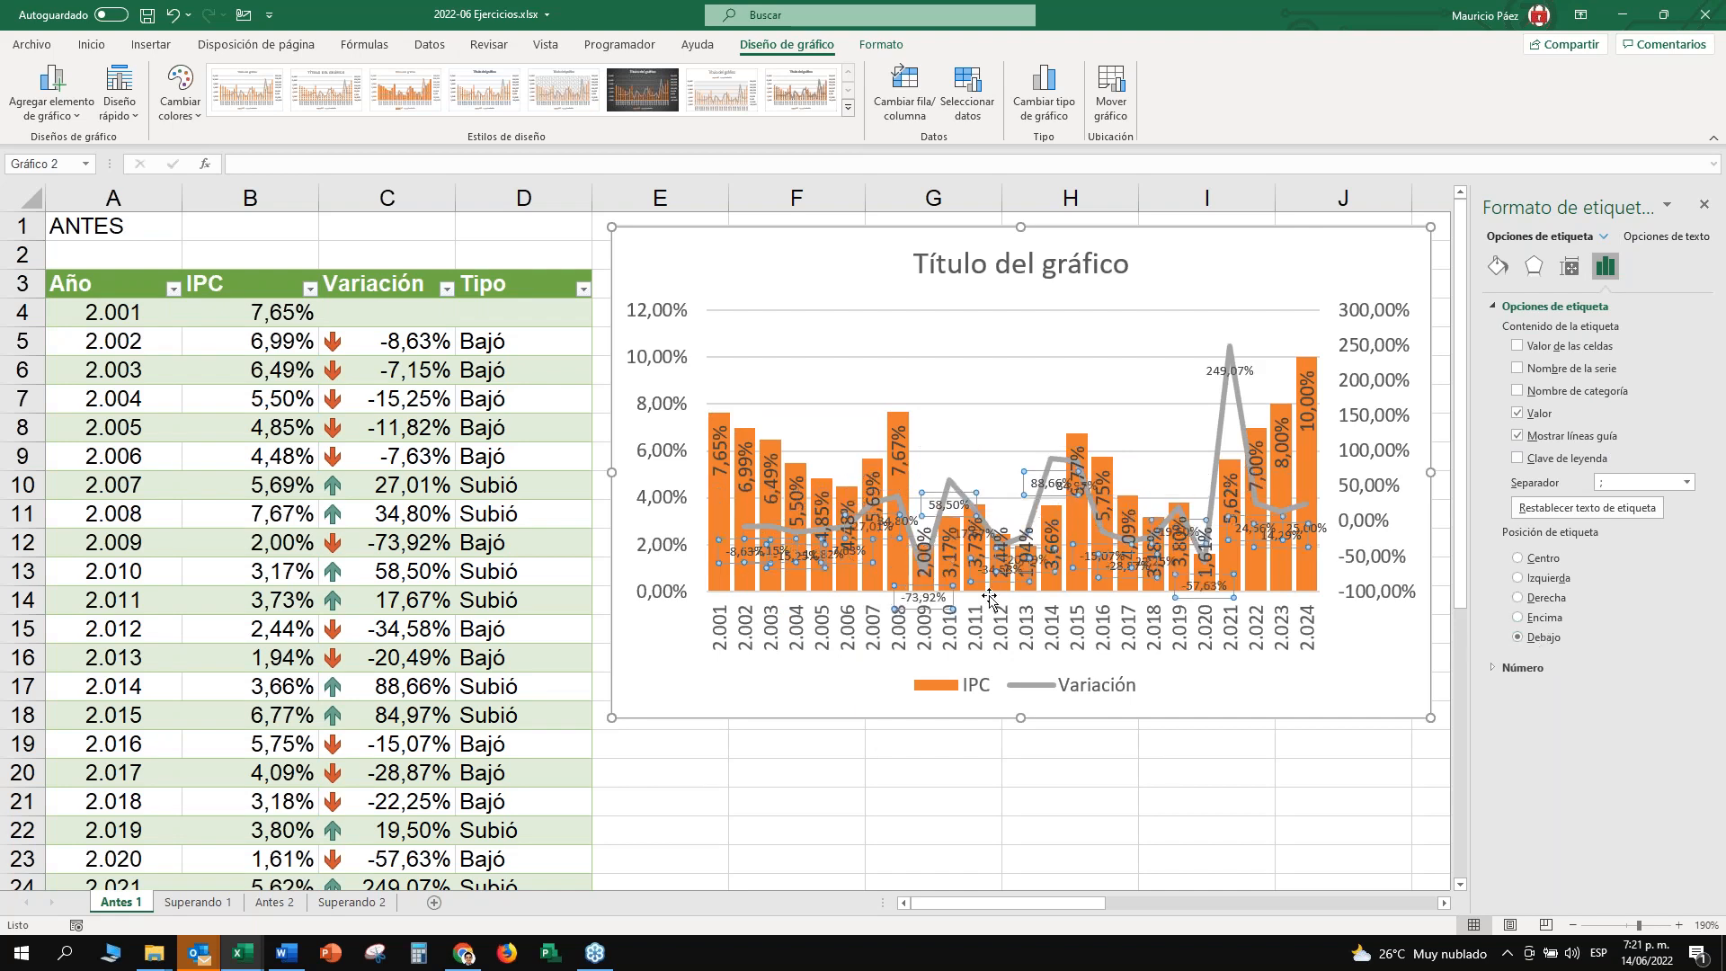
click(833, 281)
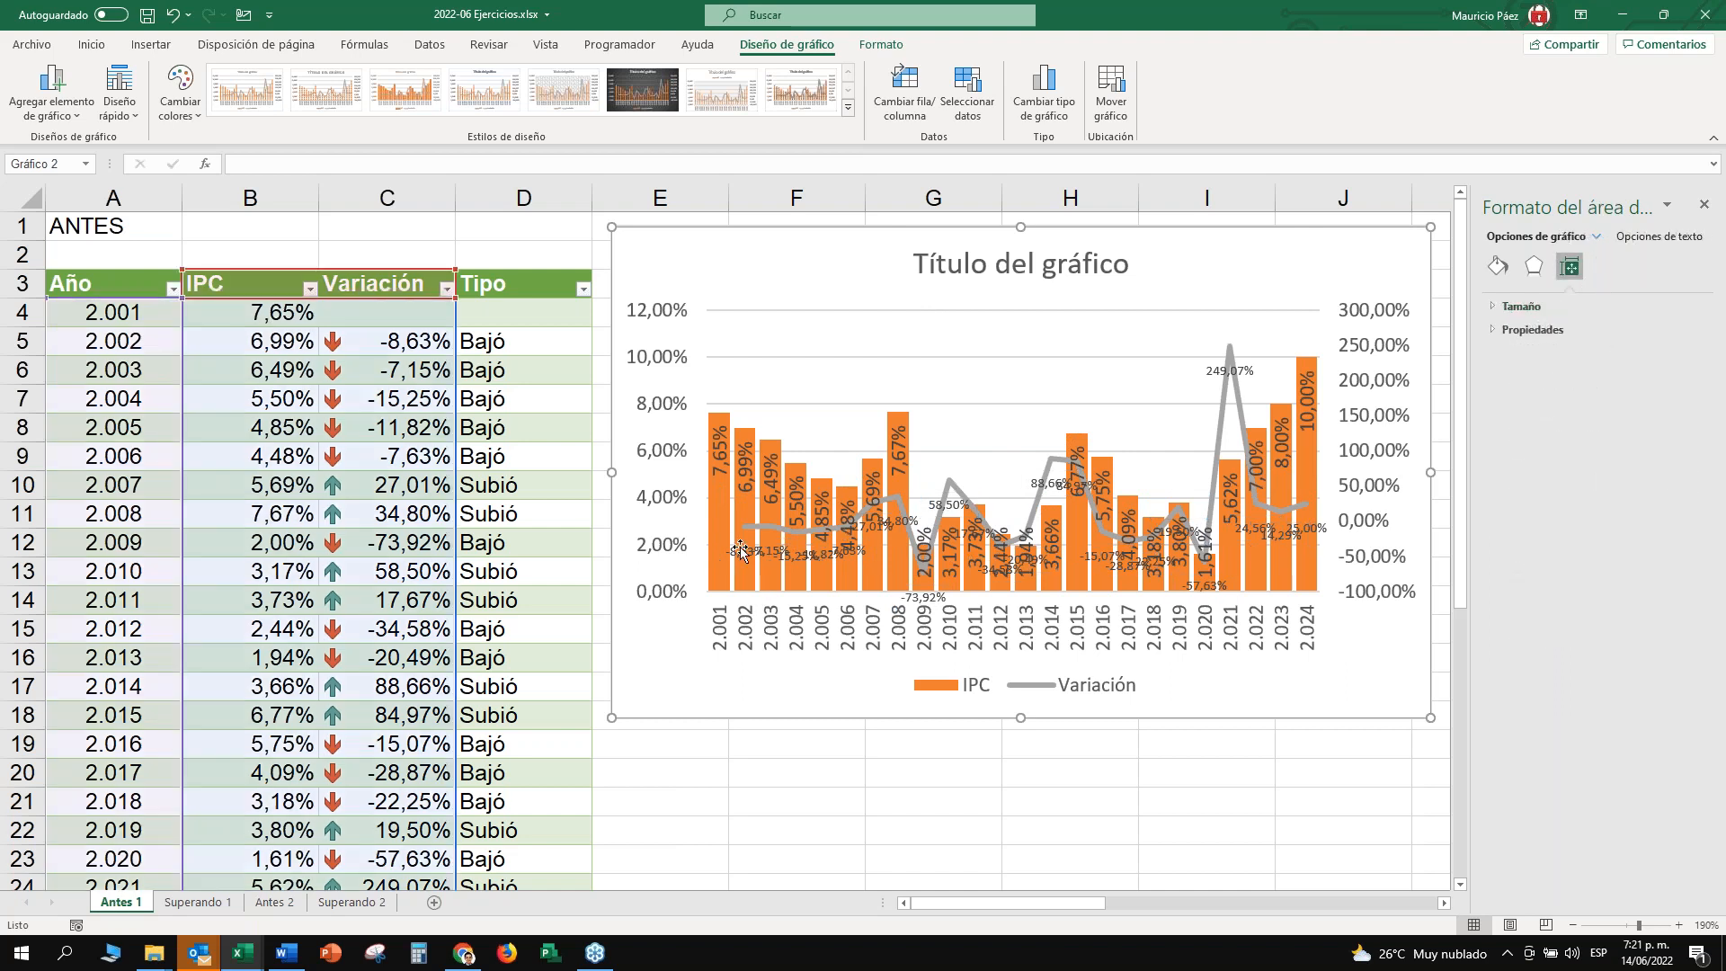
Rotate the text of the Variación data labels 270°.
click(743, 551)
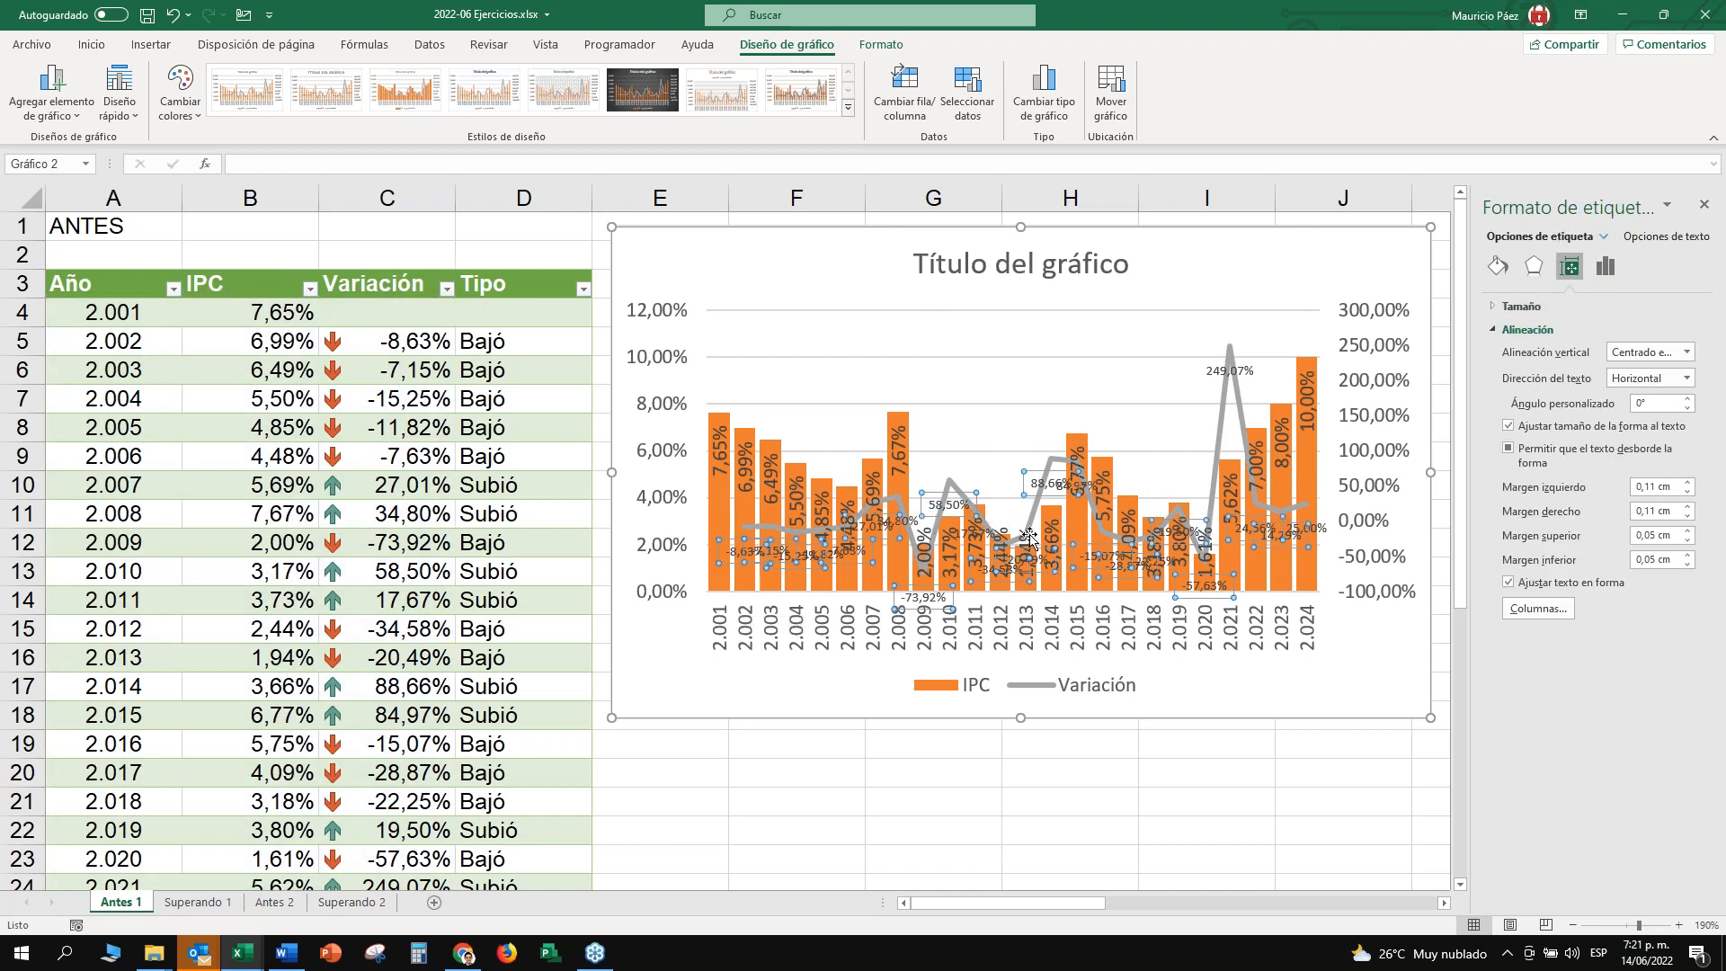
click(1648, 385)
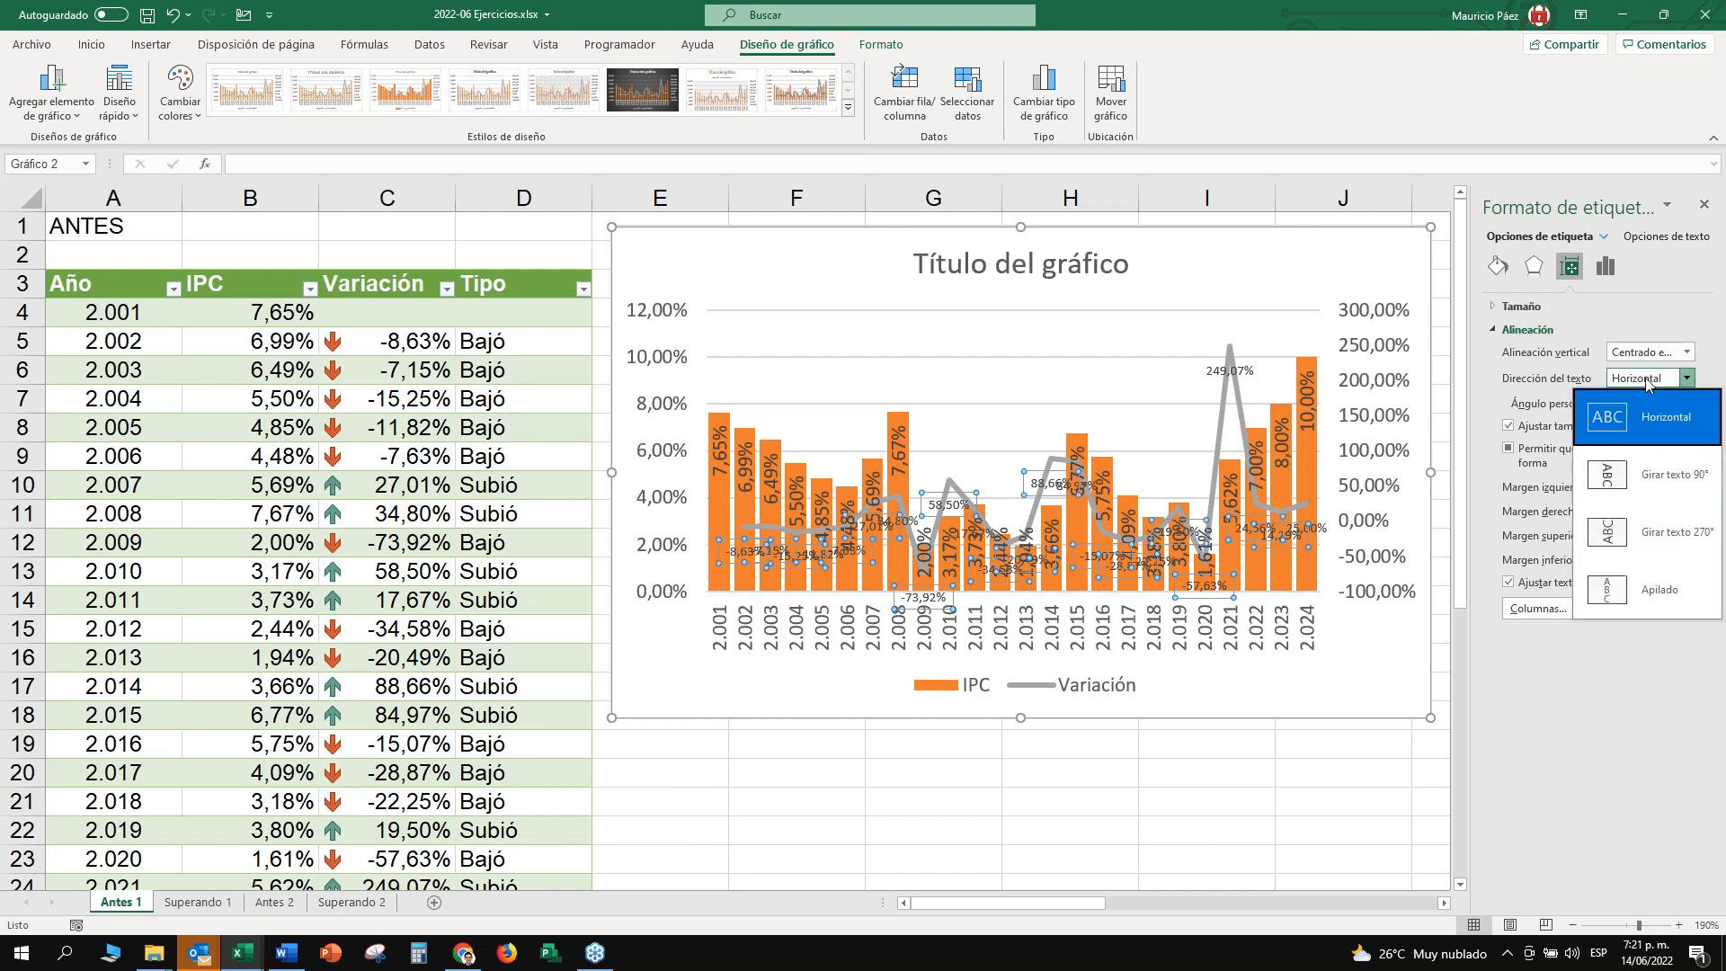
click(1609, 536)
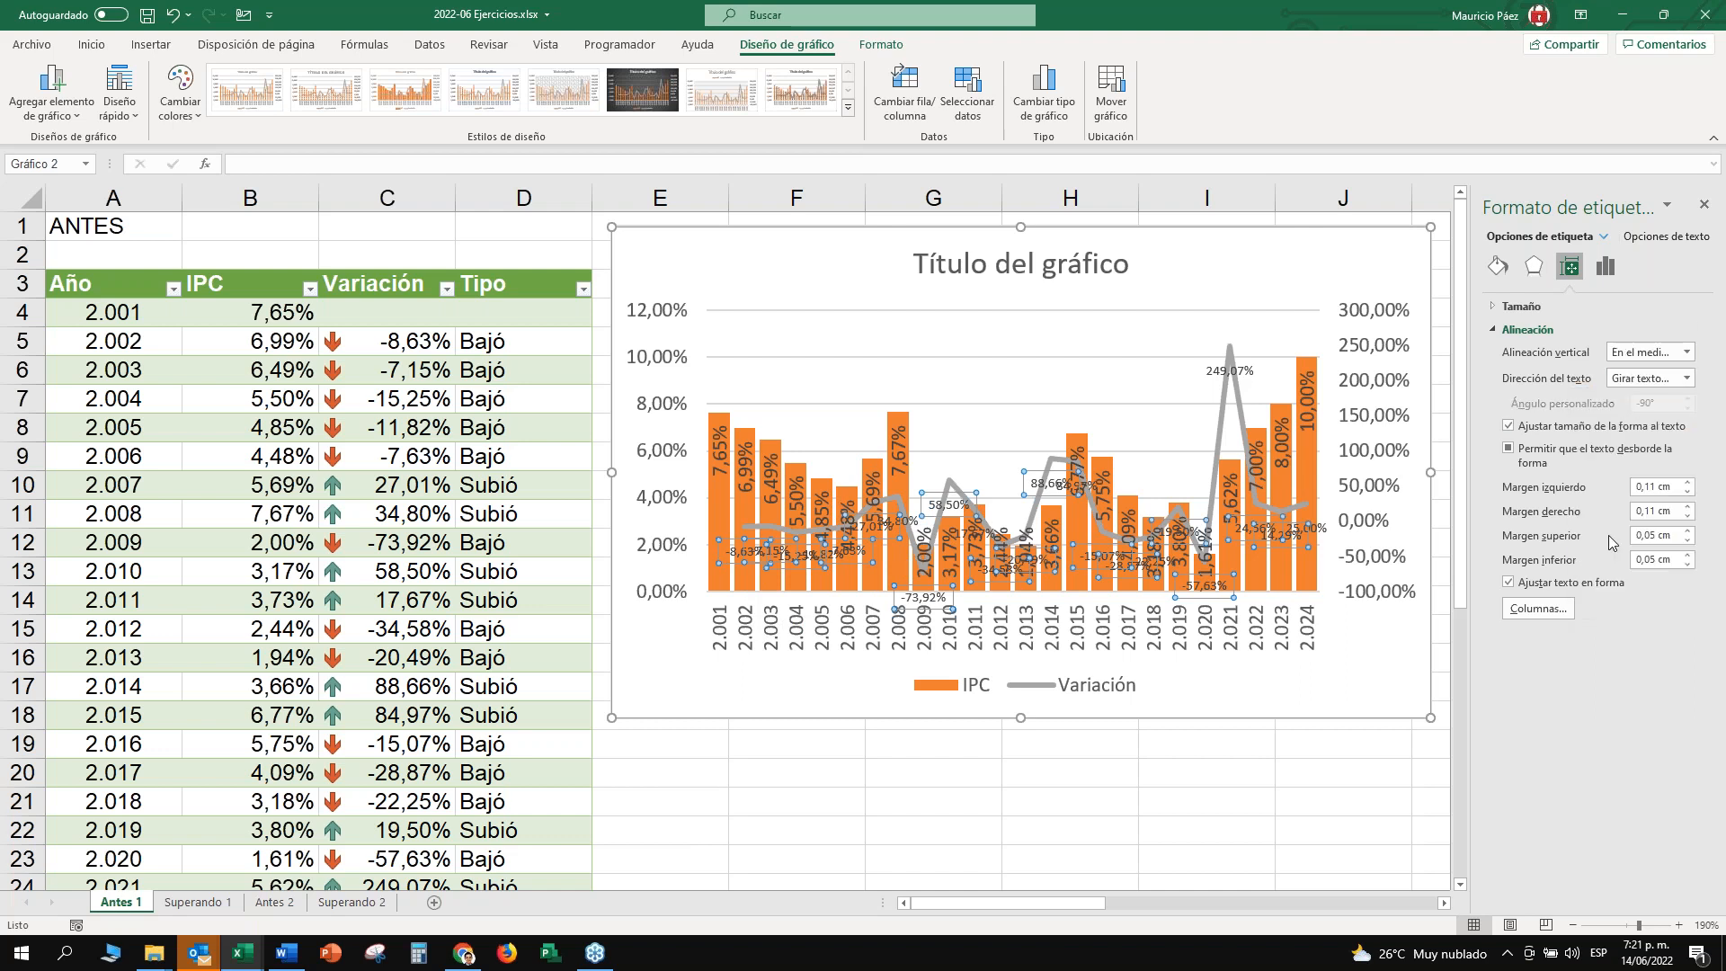
click(1303, 260)
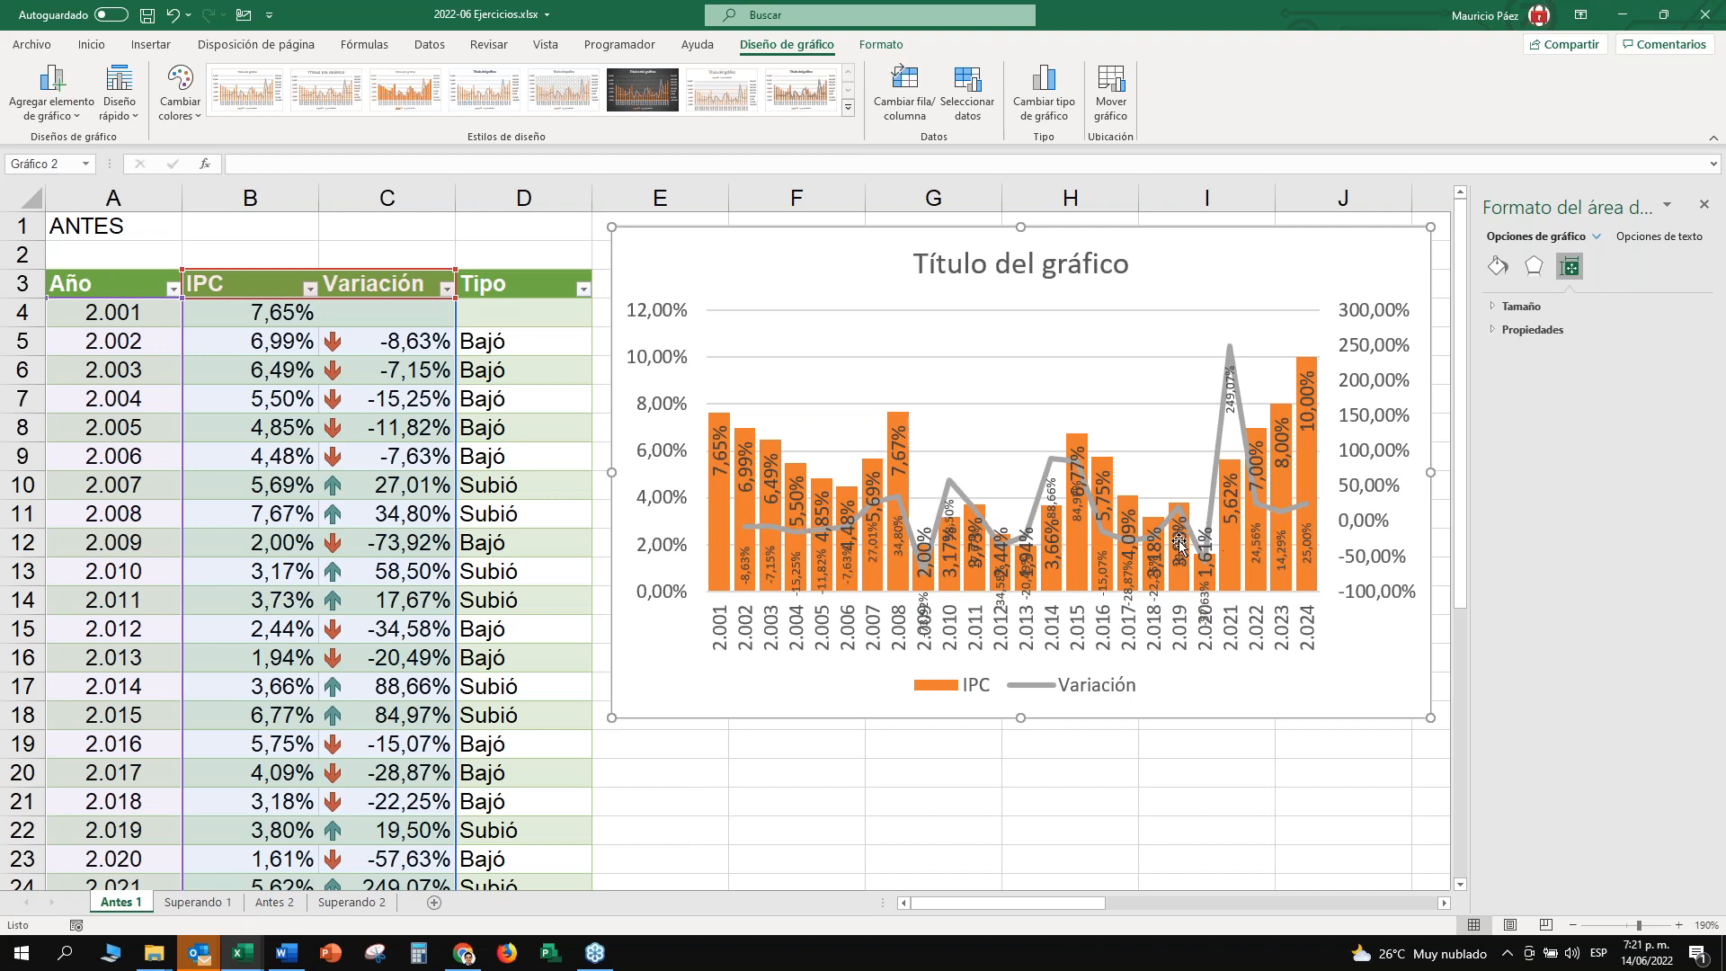
Move the single Variación label for 2.009 off the year axis to the free space above its IPC column.
click(924, 615)
click(925, 598)
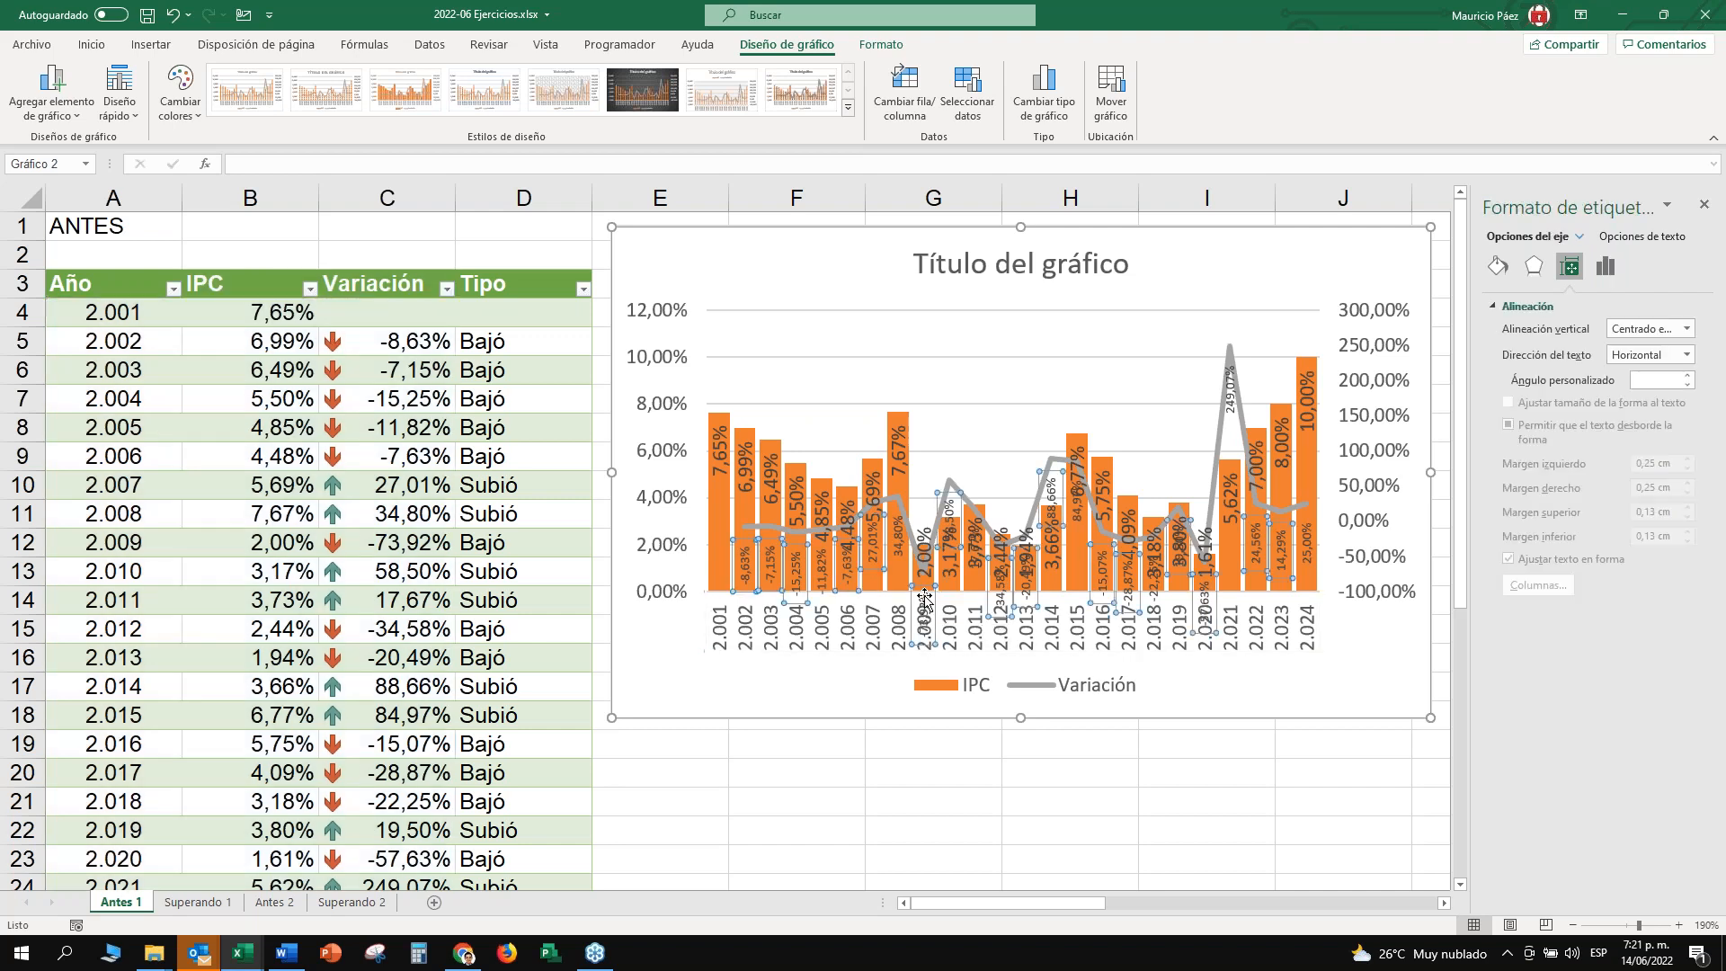
click(925, 596)
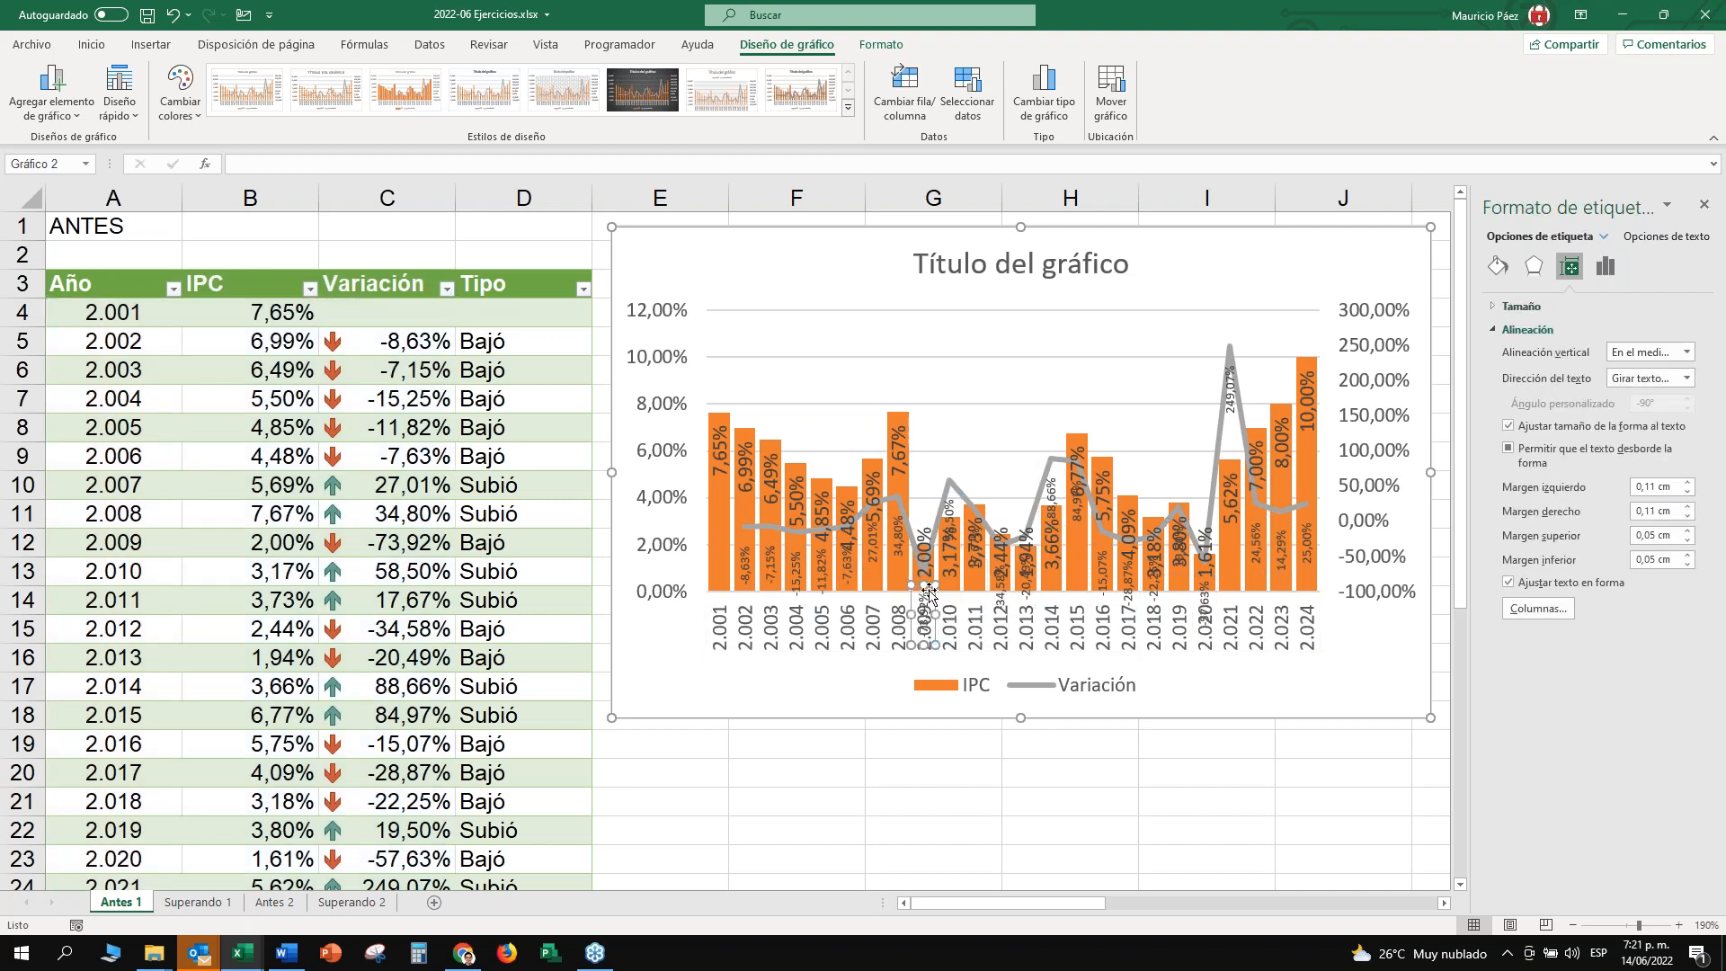
drag(929, 593, 950, 426)
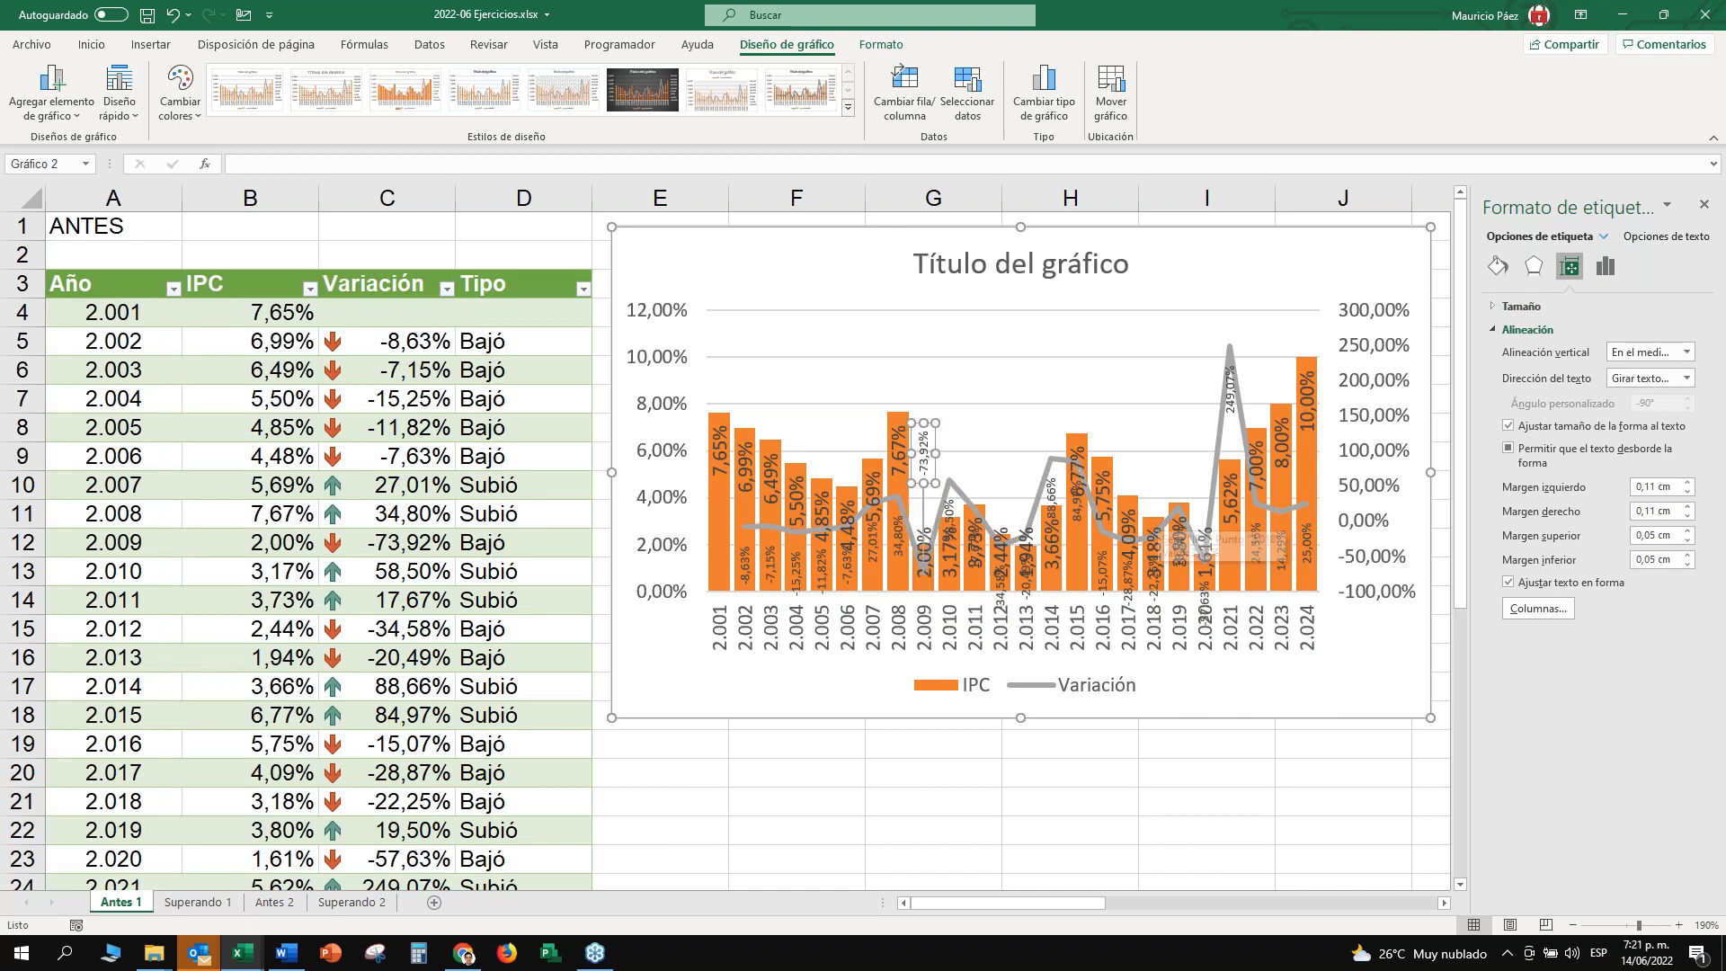
Move the Variación labels for 2.010, 2.011, 2.012 and 2.013 off their IPC columns into the free space above.
click(950, 519)
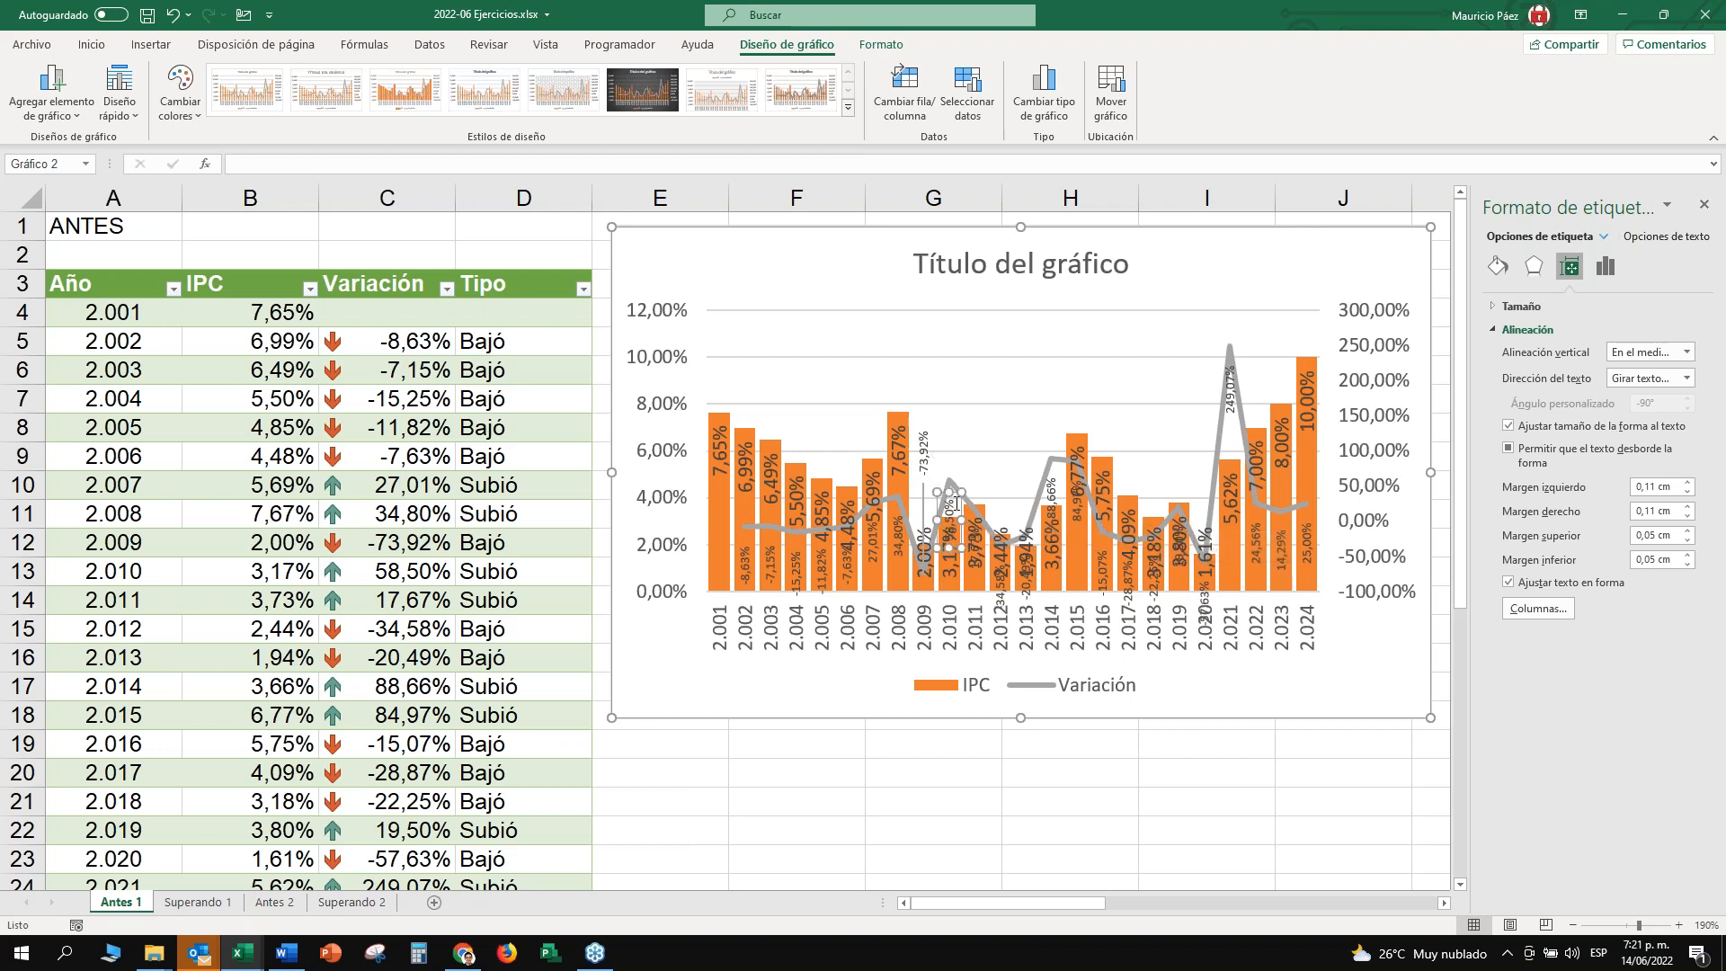
drag(962, 503, 990, 413)
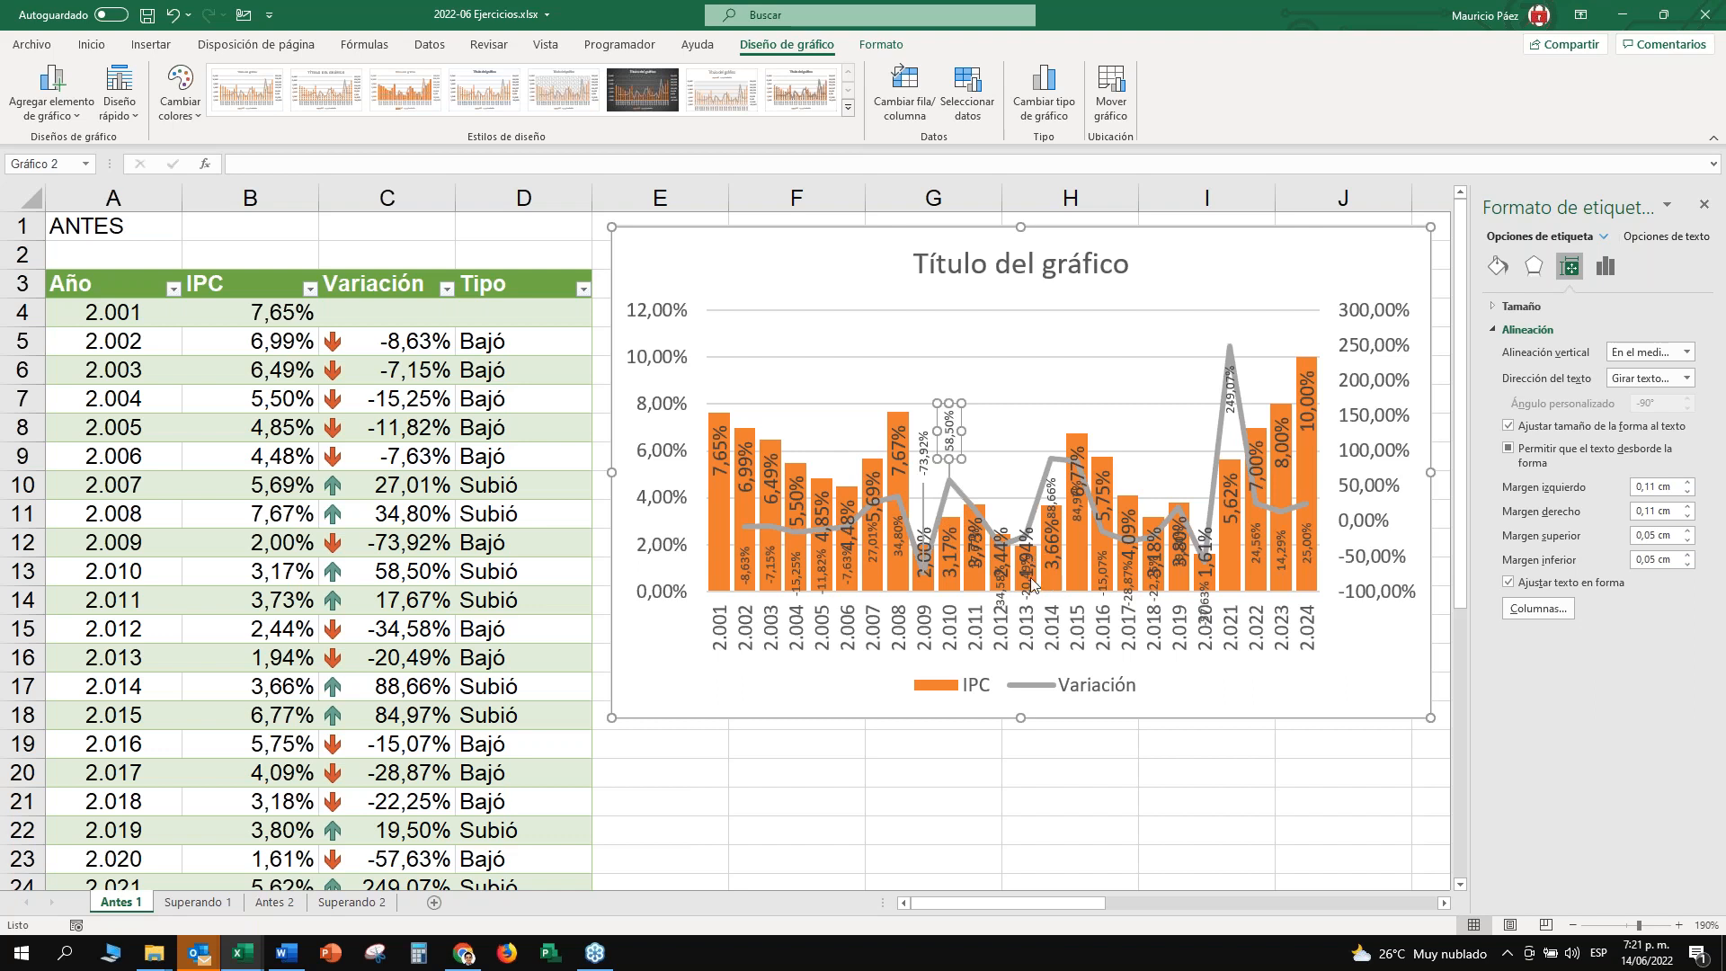
click(980, 551)
drag(984, 537, 1004, 454)
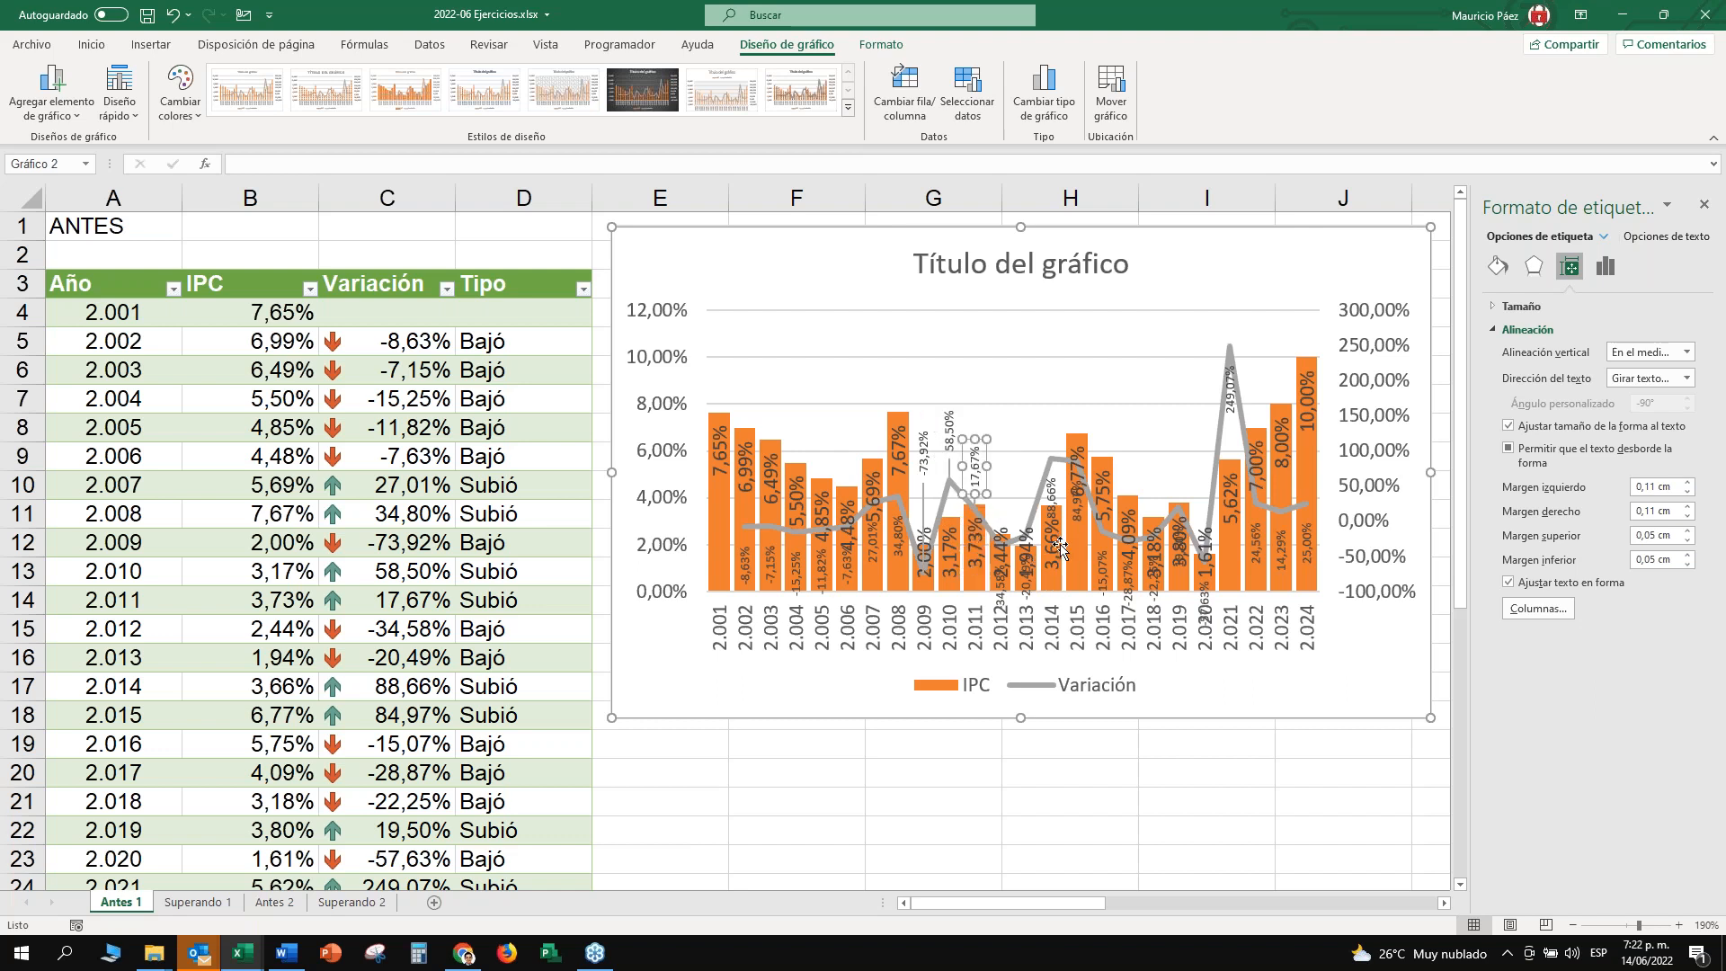
click(1000, 584)
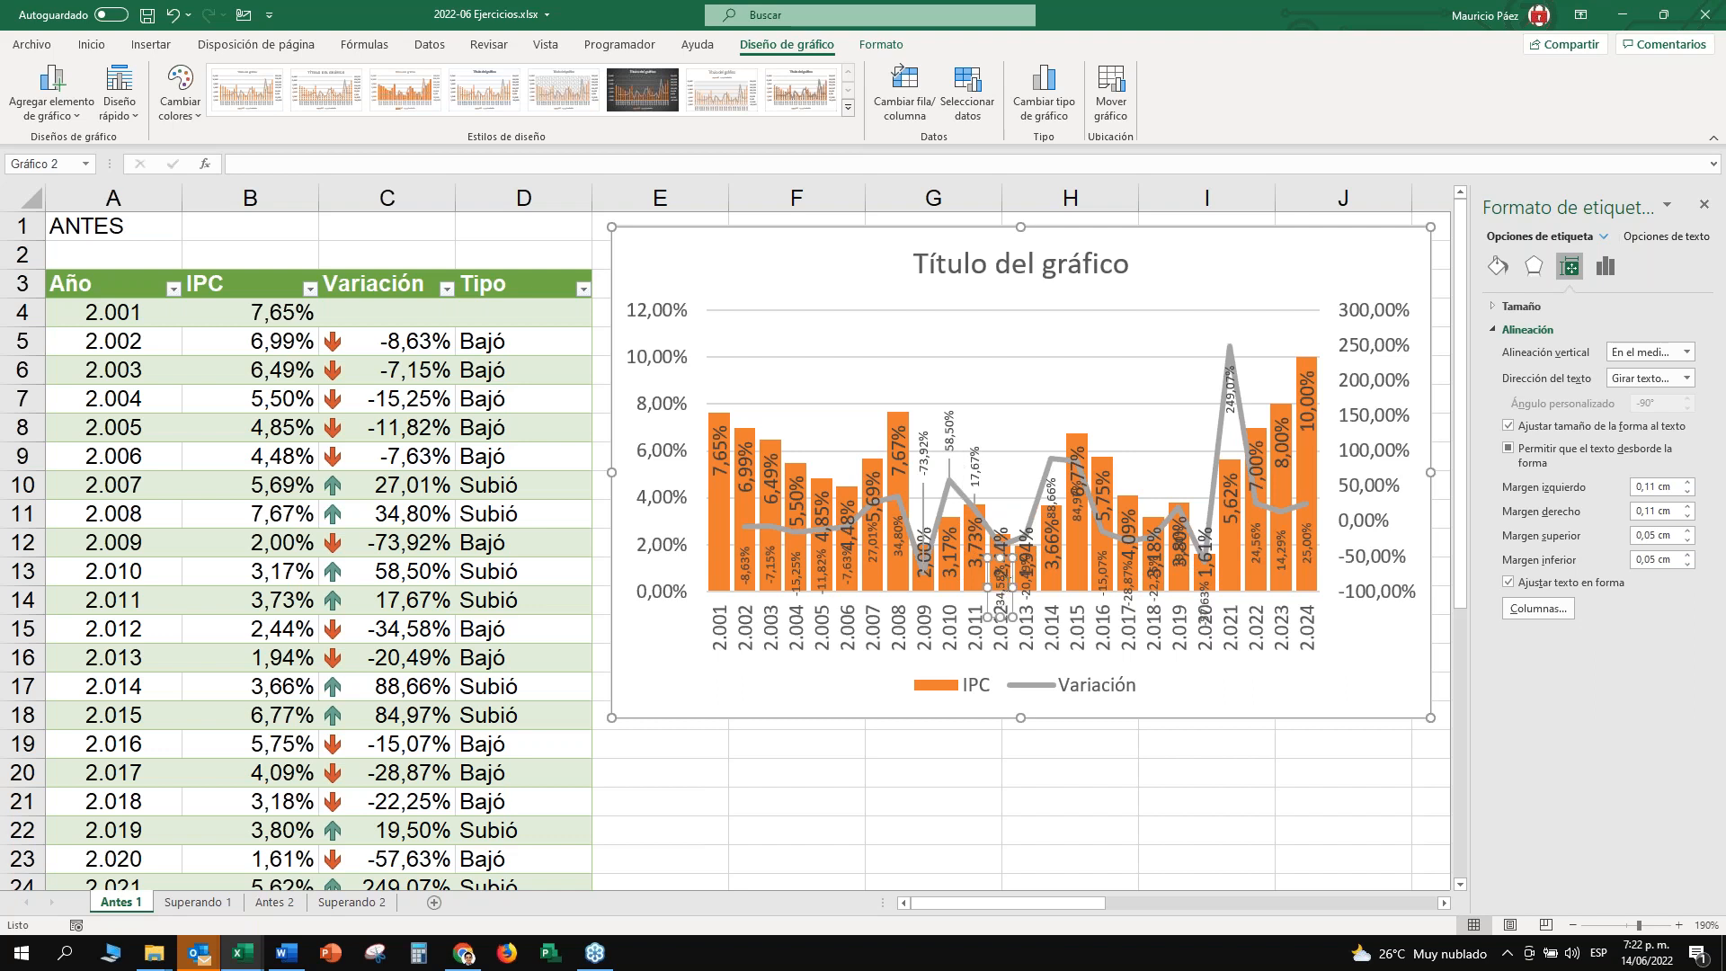
drag(1009, 575, 1034, 490)
click(1034, 580)
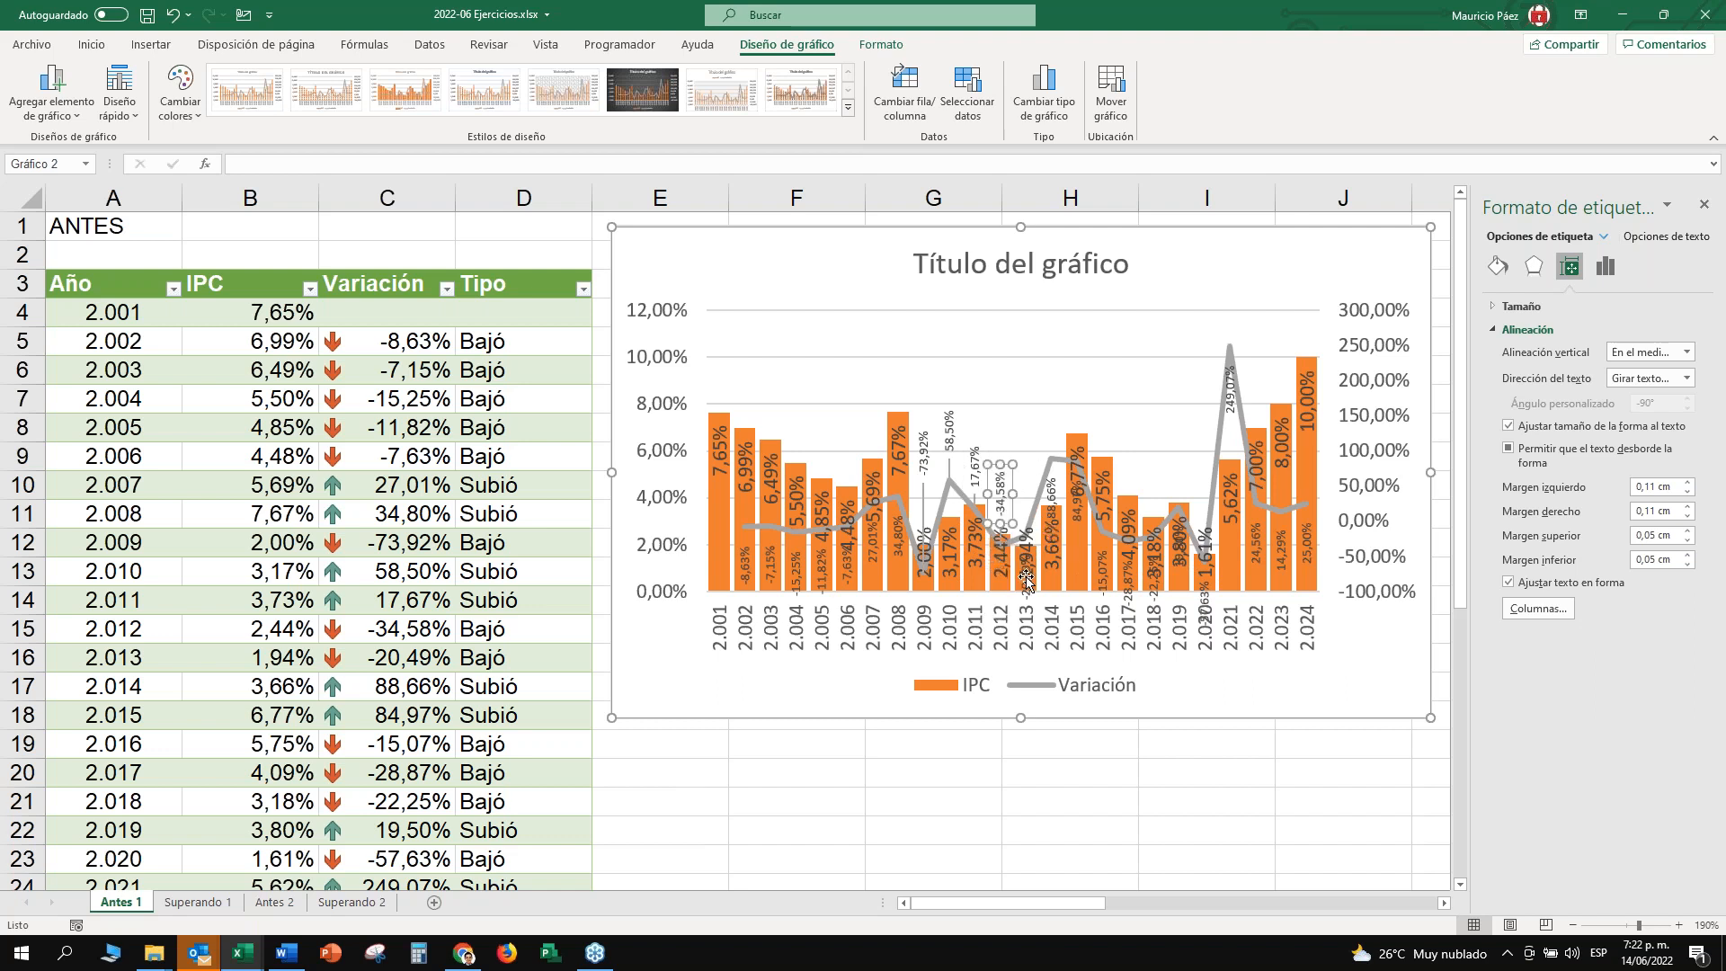
drag(1034, 564, 1078, 406)
Move the Variación labels for 2.014, 2.015, 2.018 and 2.020 into the free space above their IPC columns.
click(1059, 488)
click(1077, 500)
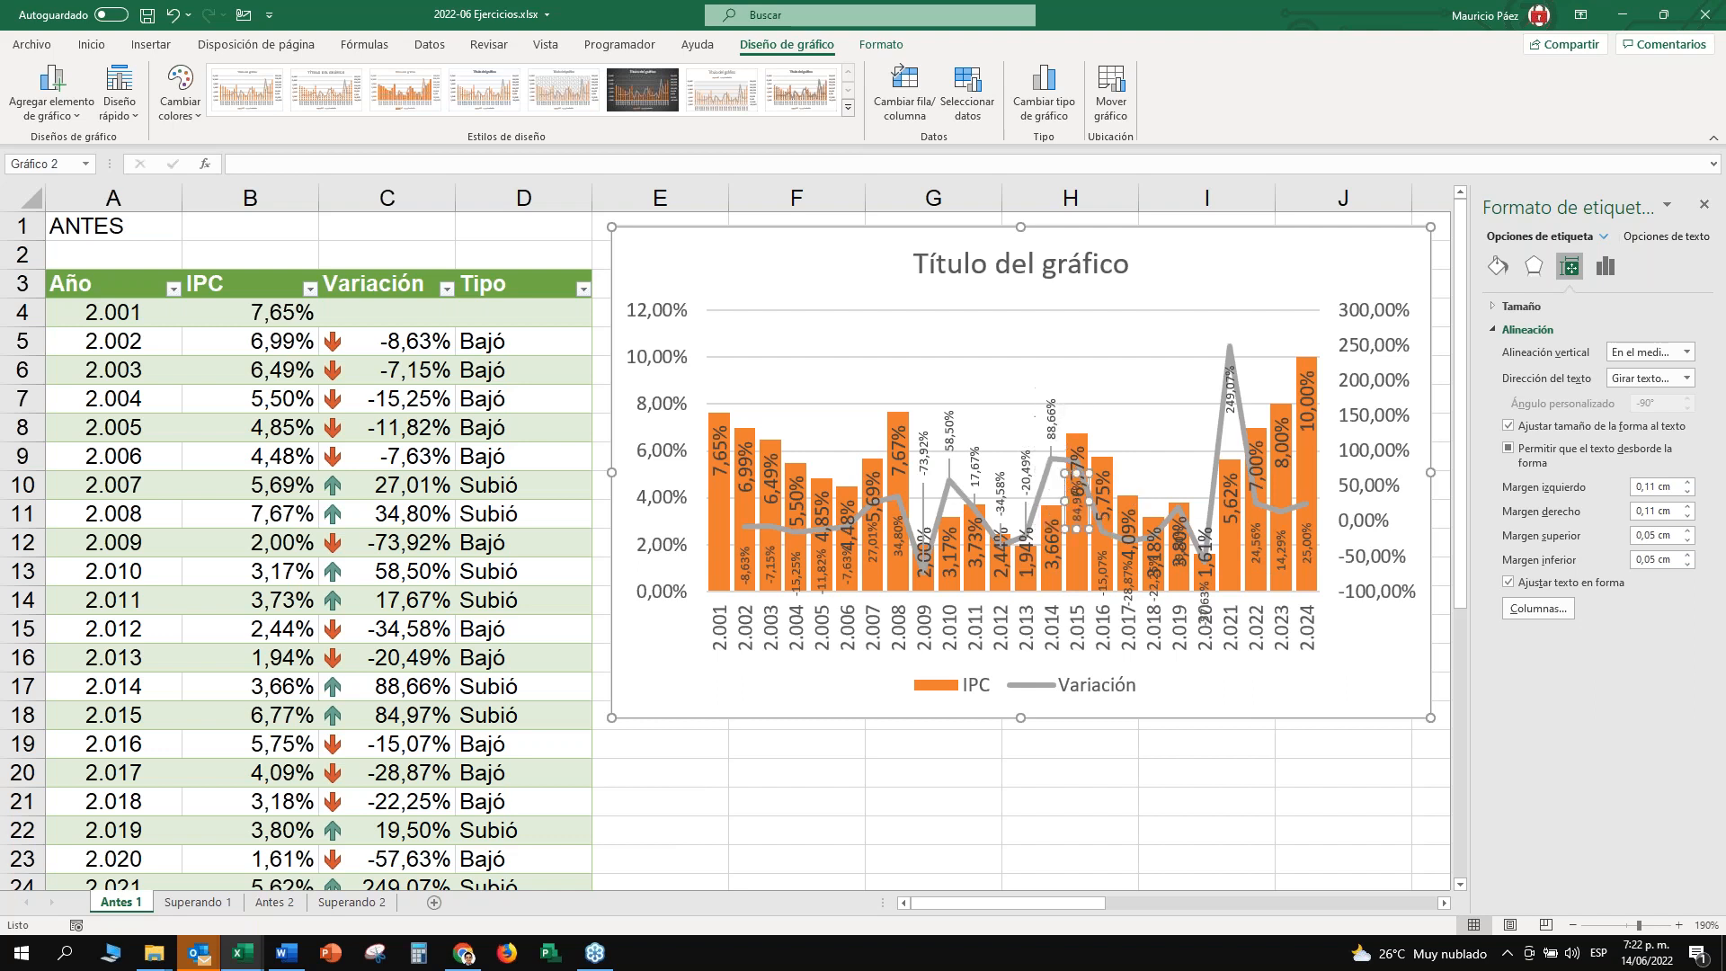
drag(1091, 514, 1112, 413)
click(1154, 585)
drag(1165, 594, 1188, 499)
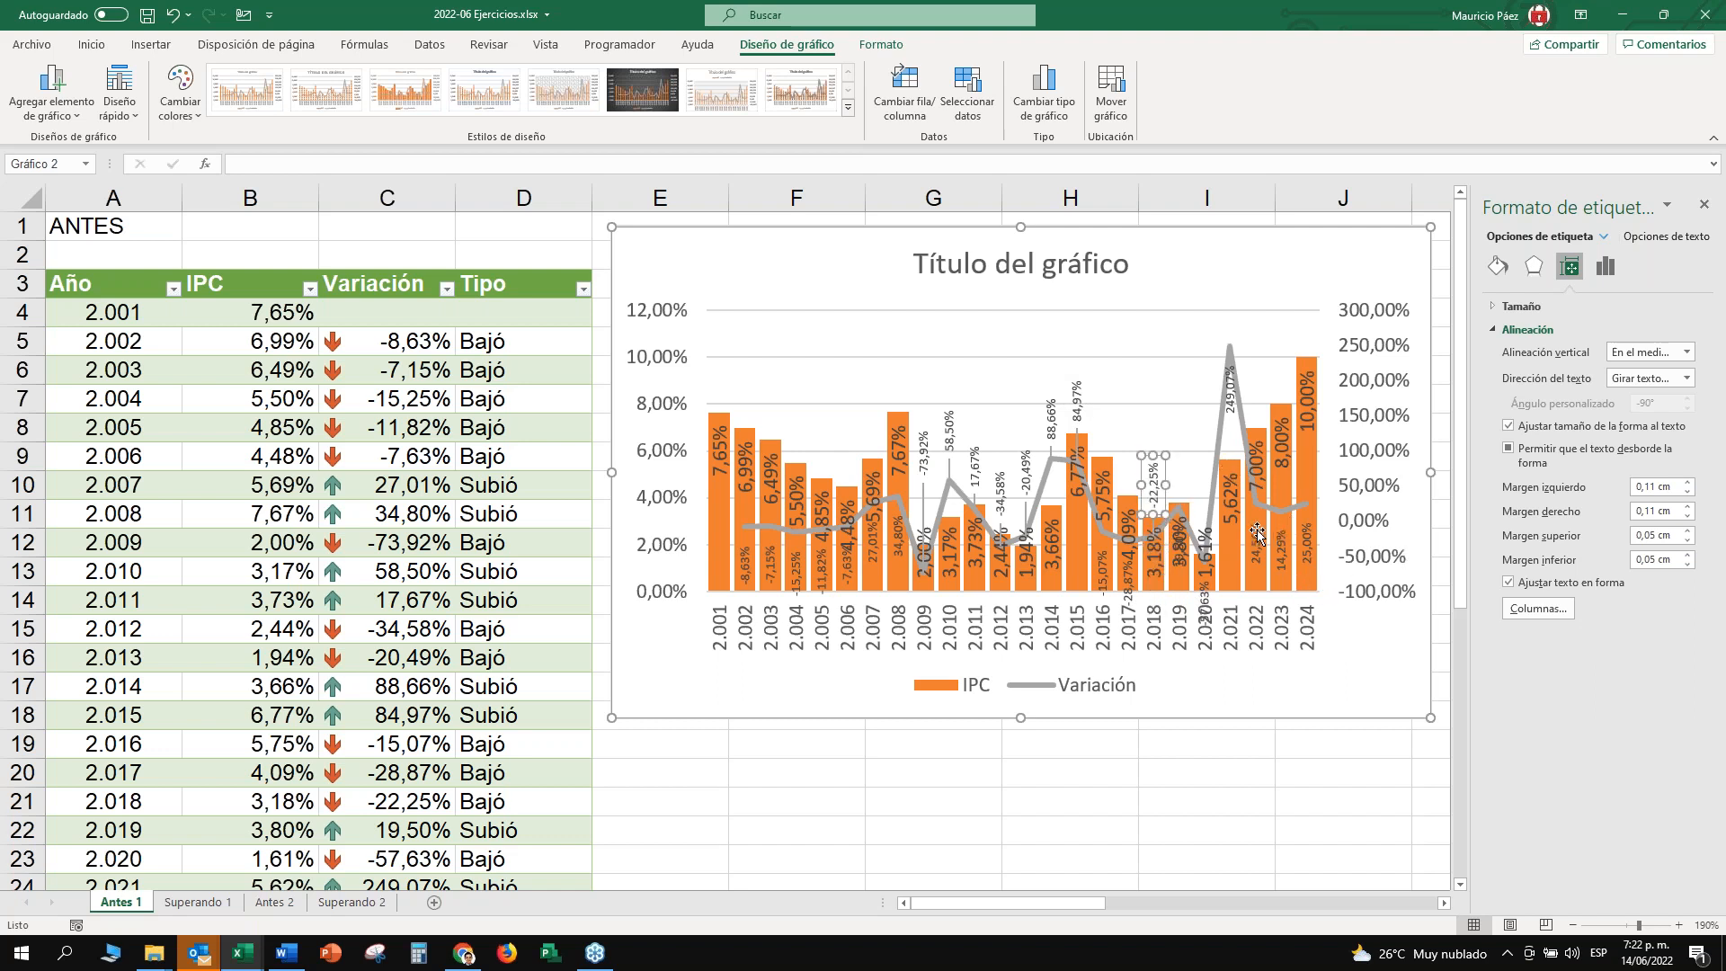
click(1203, 604)
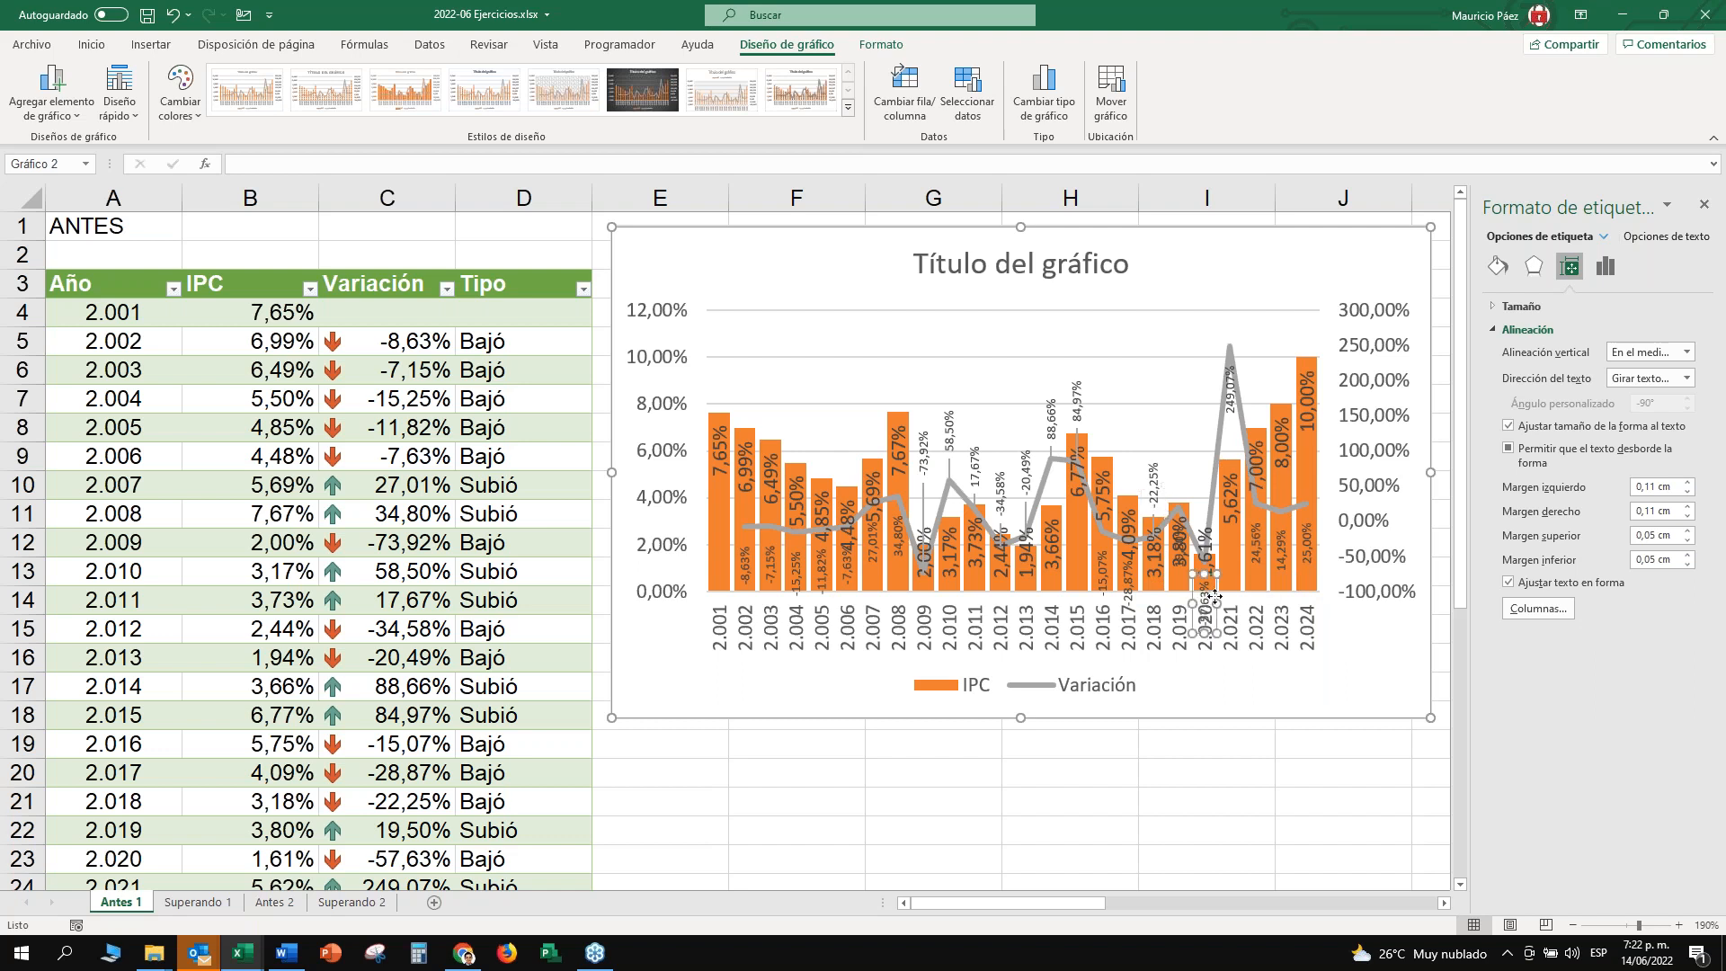
drag(1214, 595, 1216, 448)
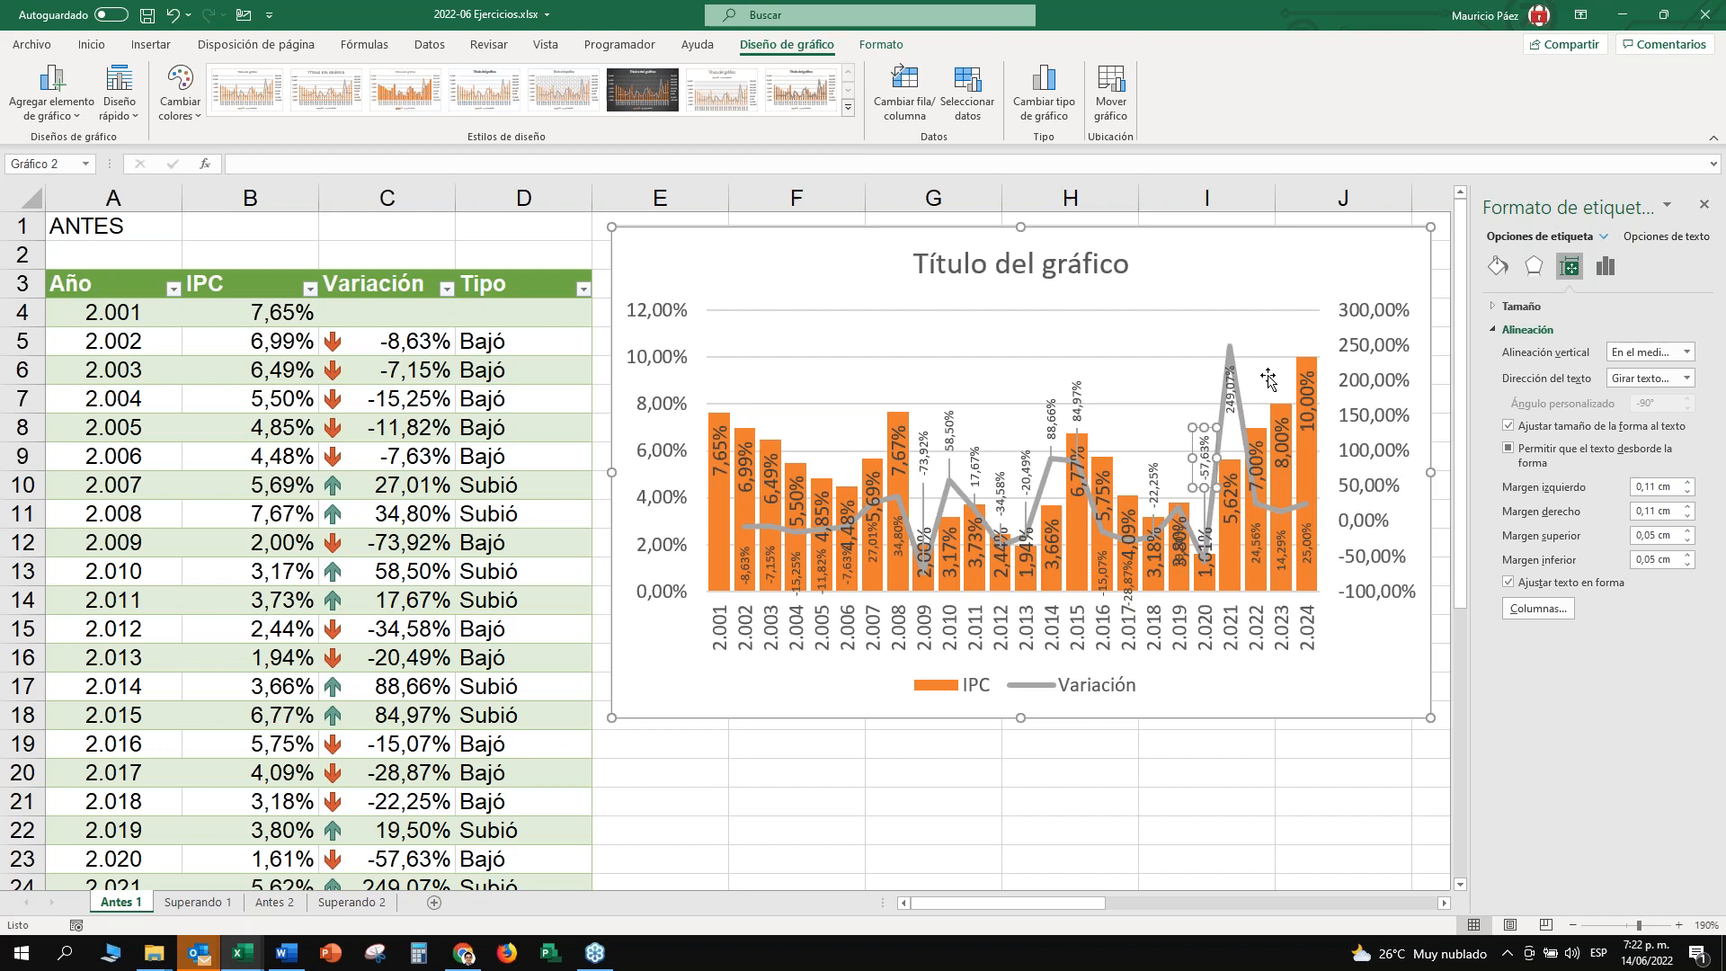
click(1378, 642)
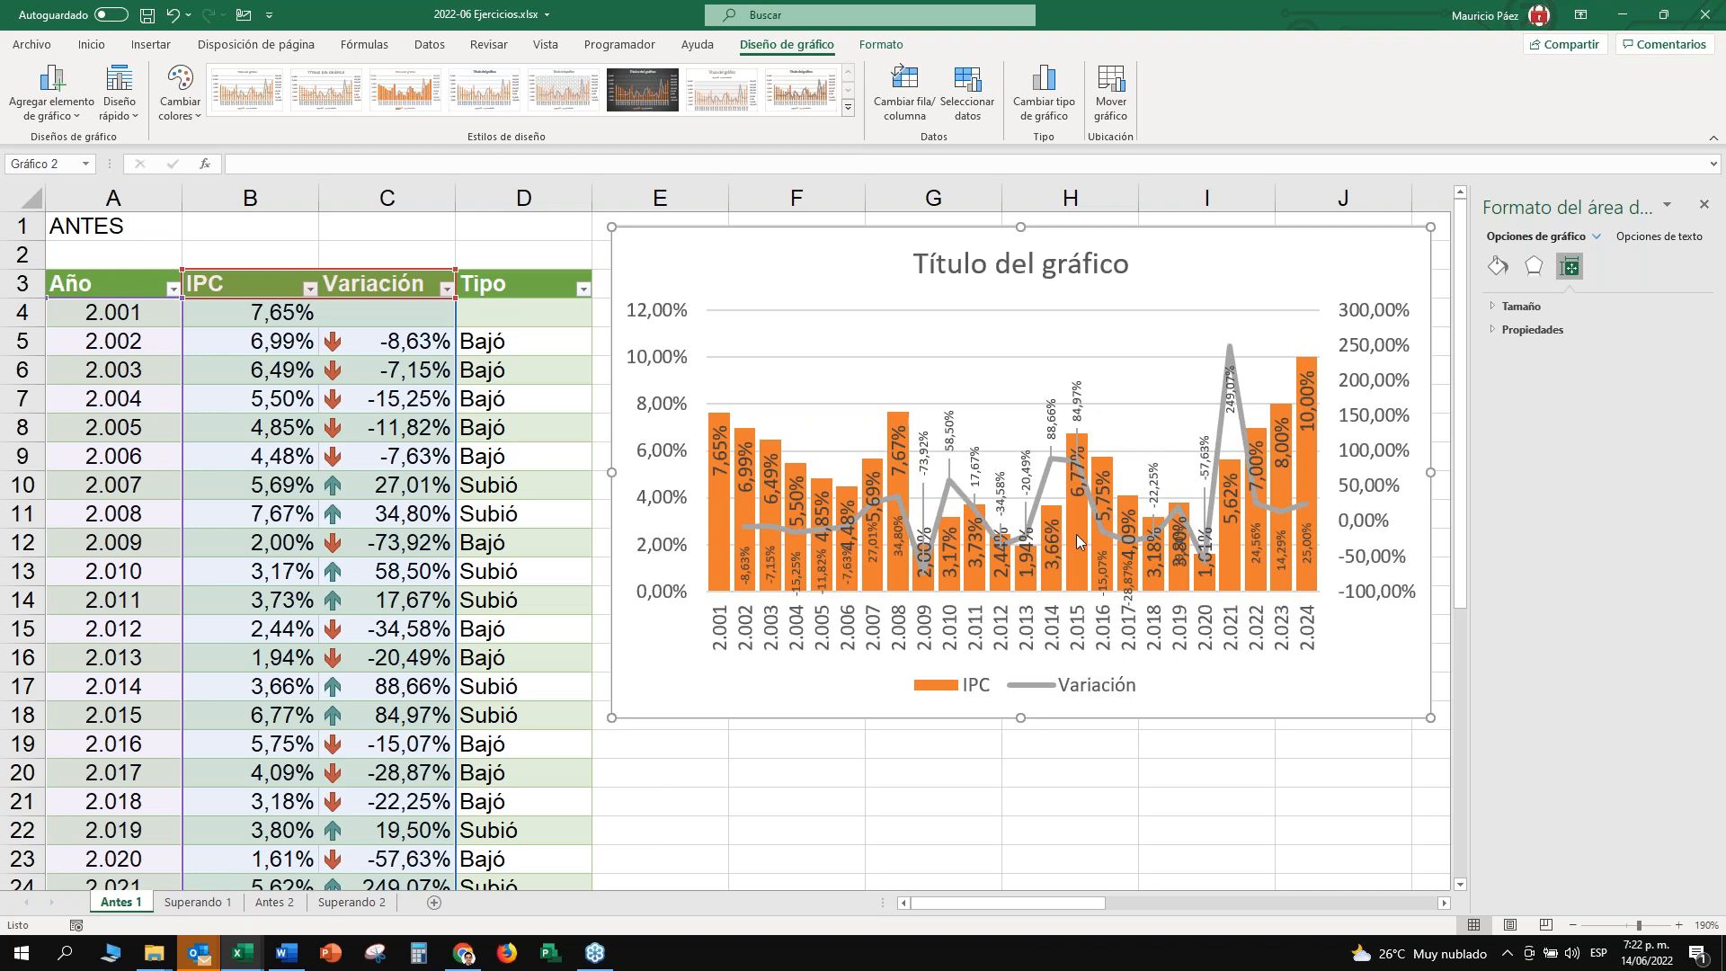
Fill only the Variación data label for 2.015 with red.
click(1078, 403)
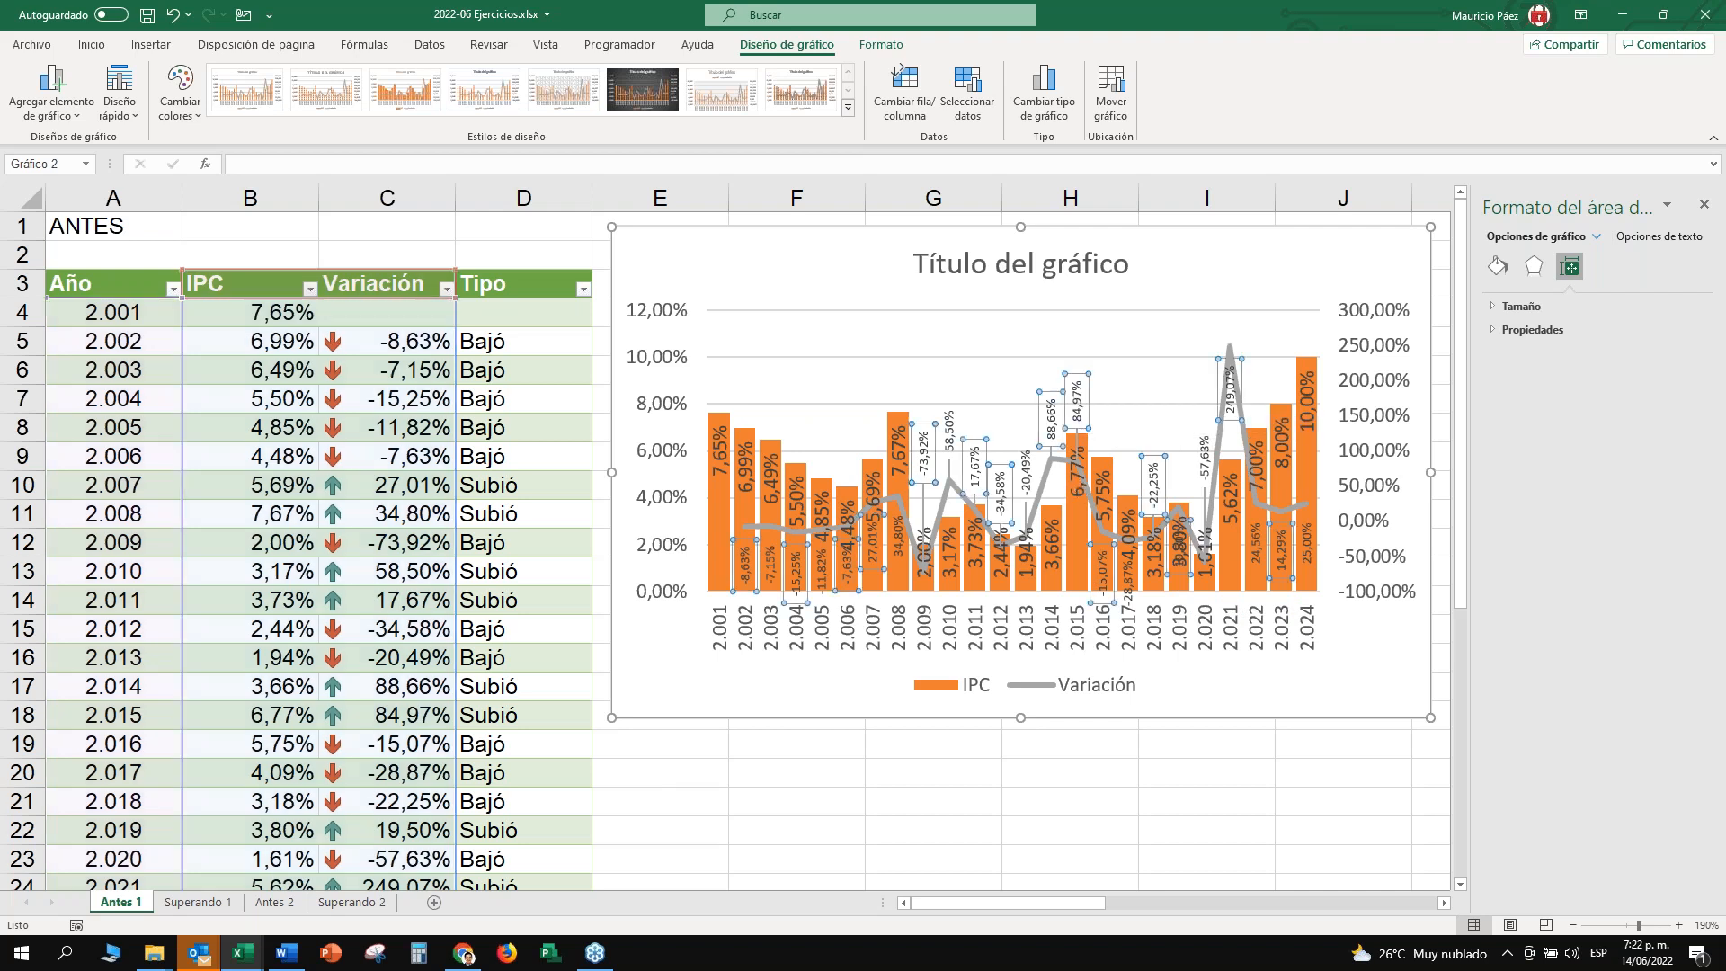
click(1077, 401)
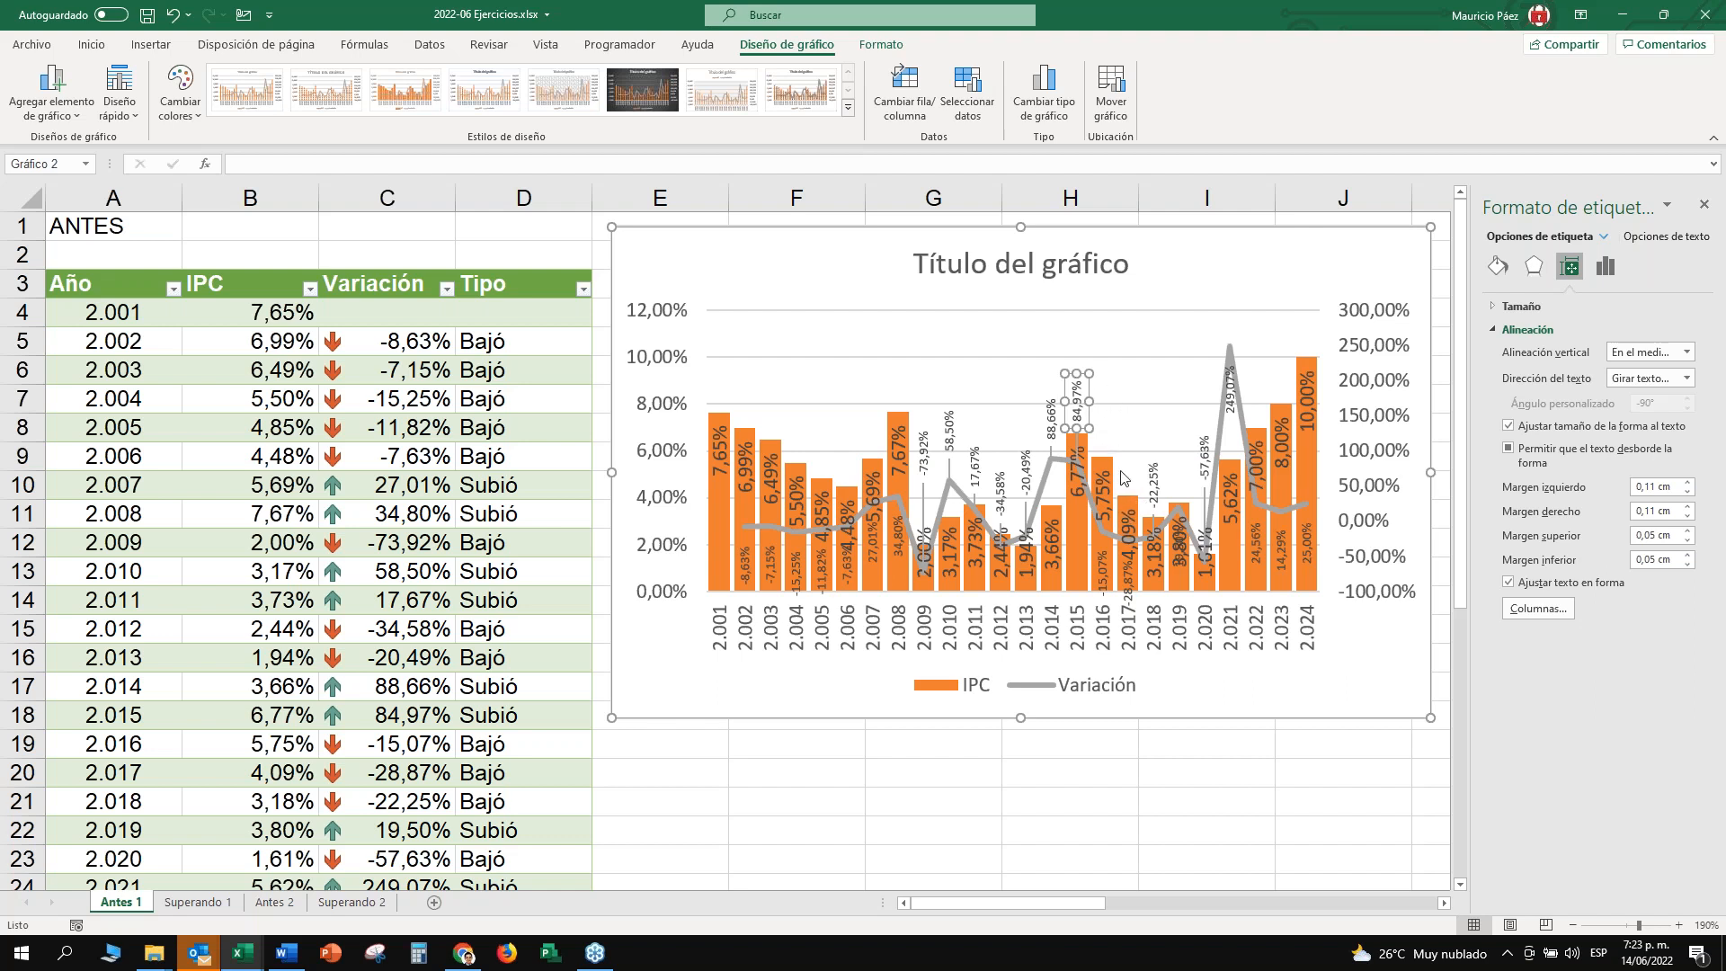
click(878, 47)
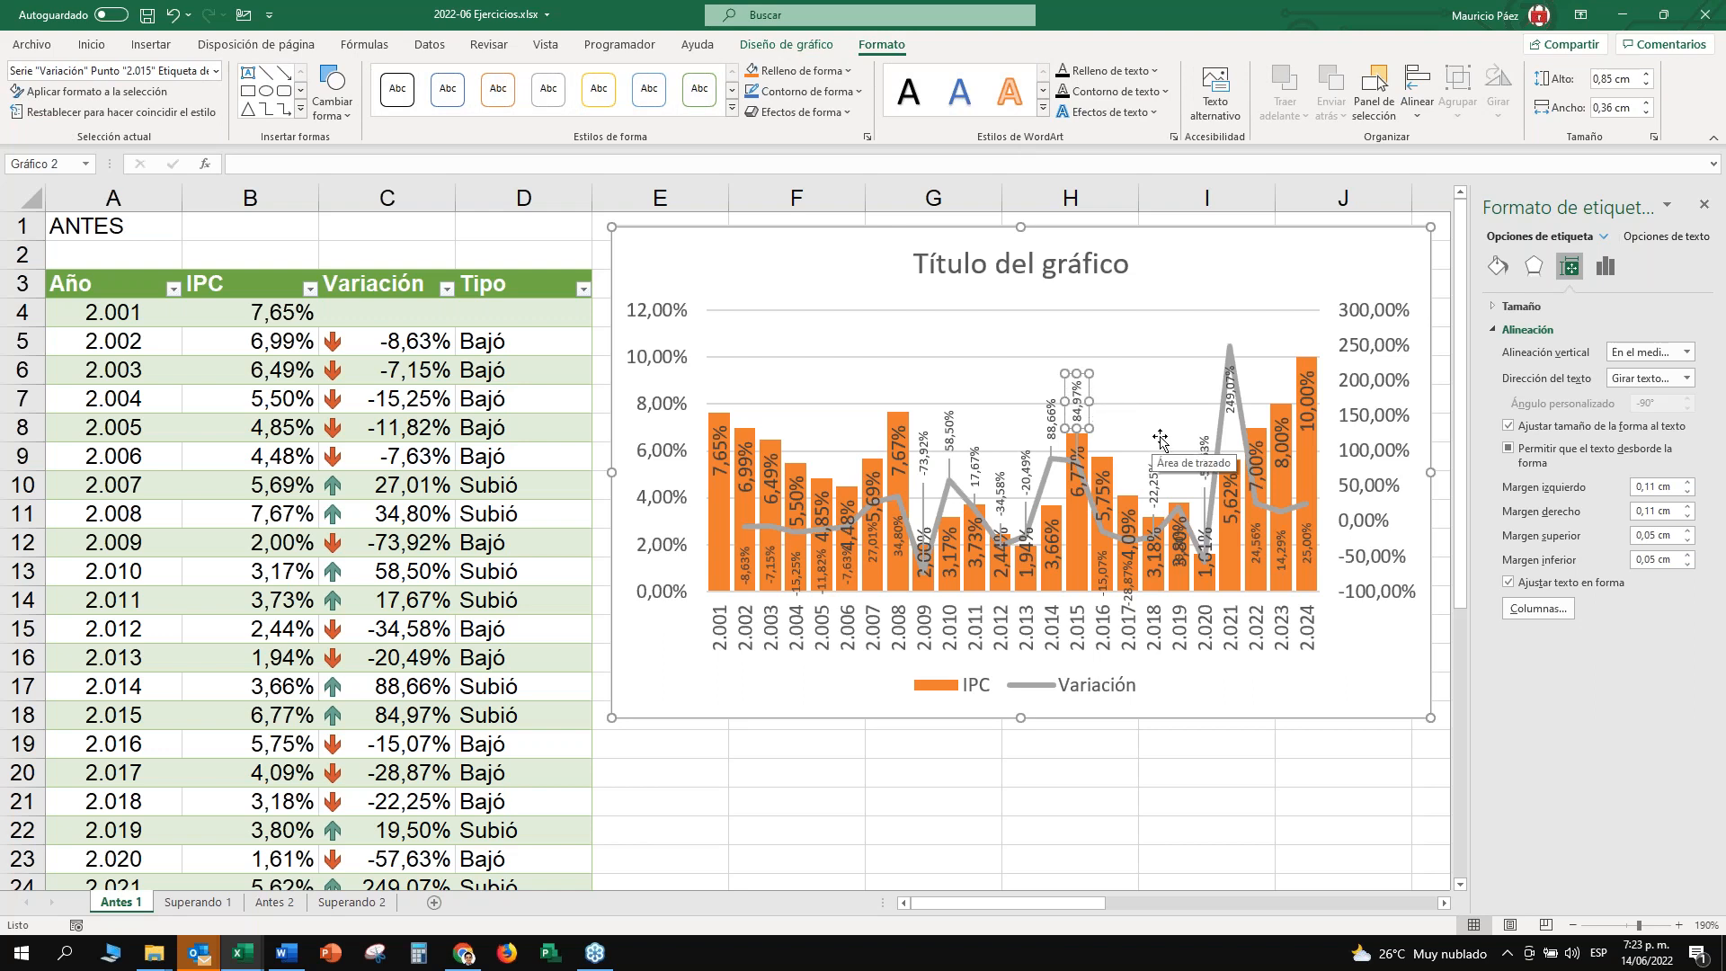
click(849, 72)
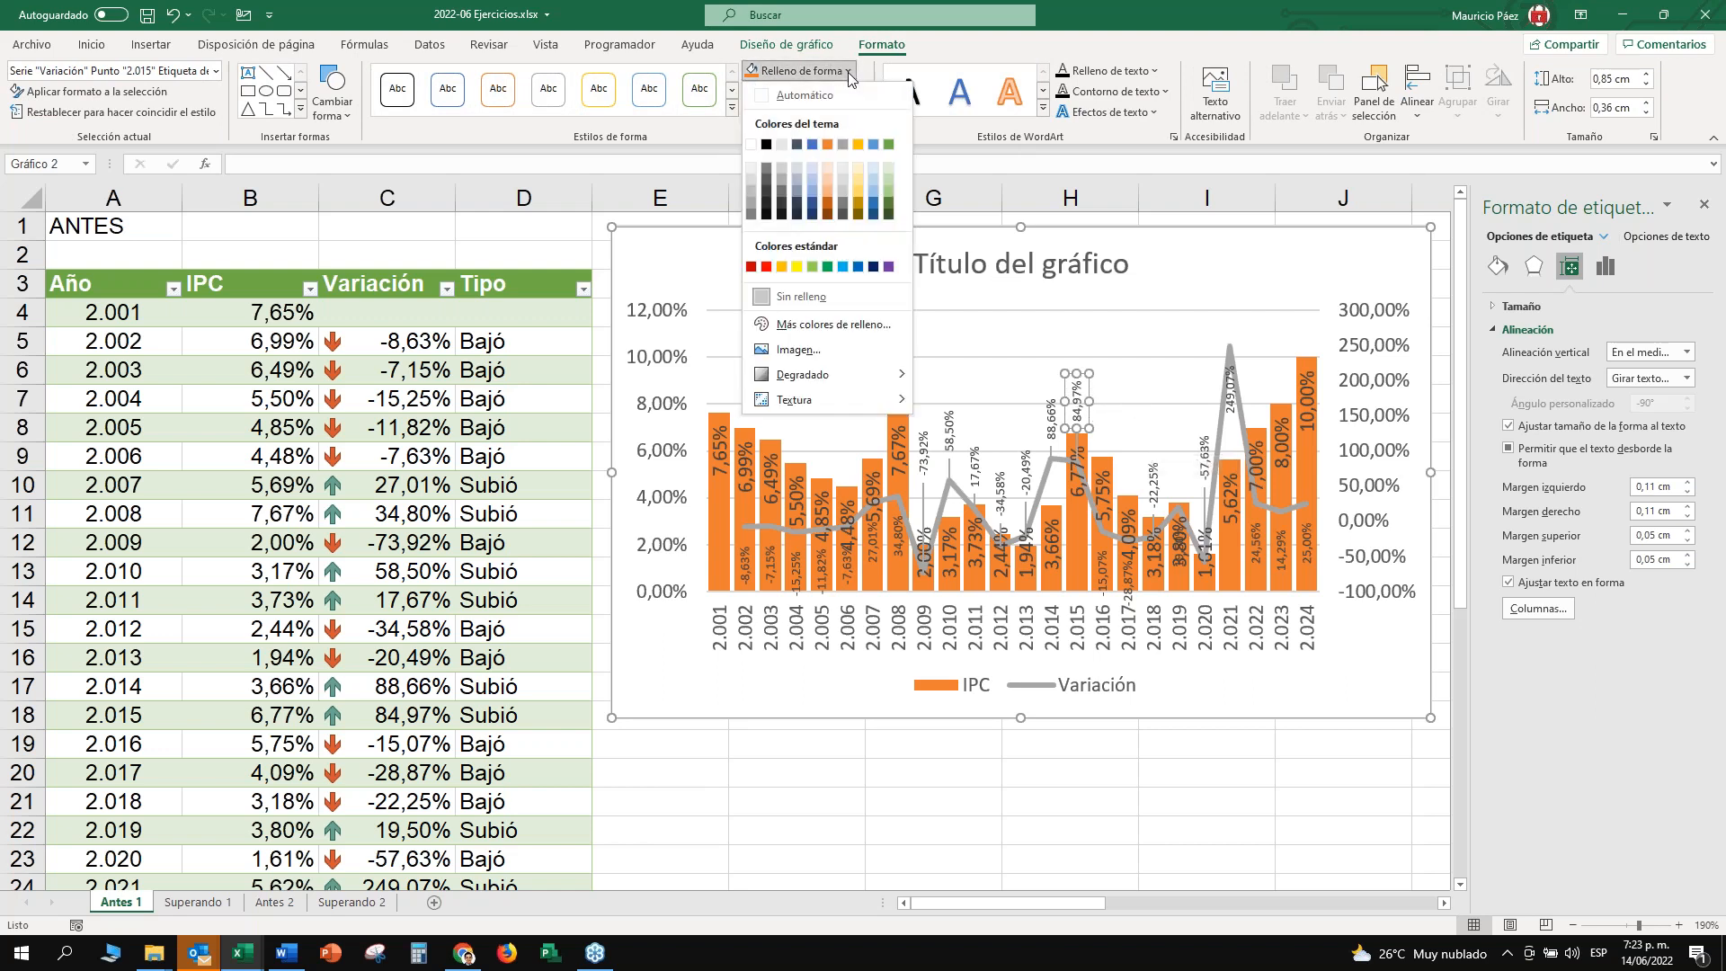
click(766, 266)
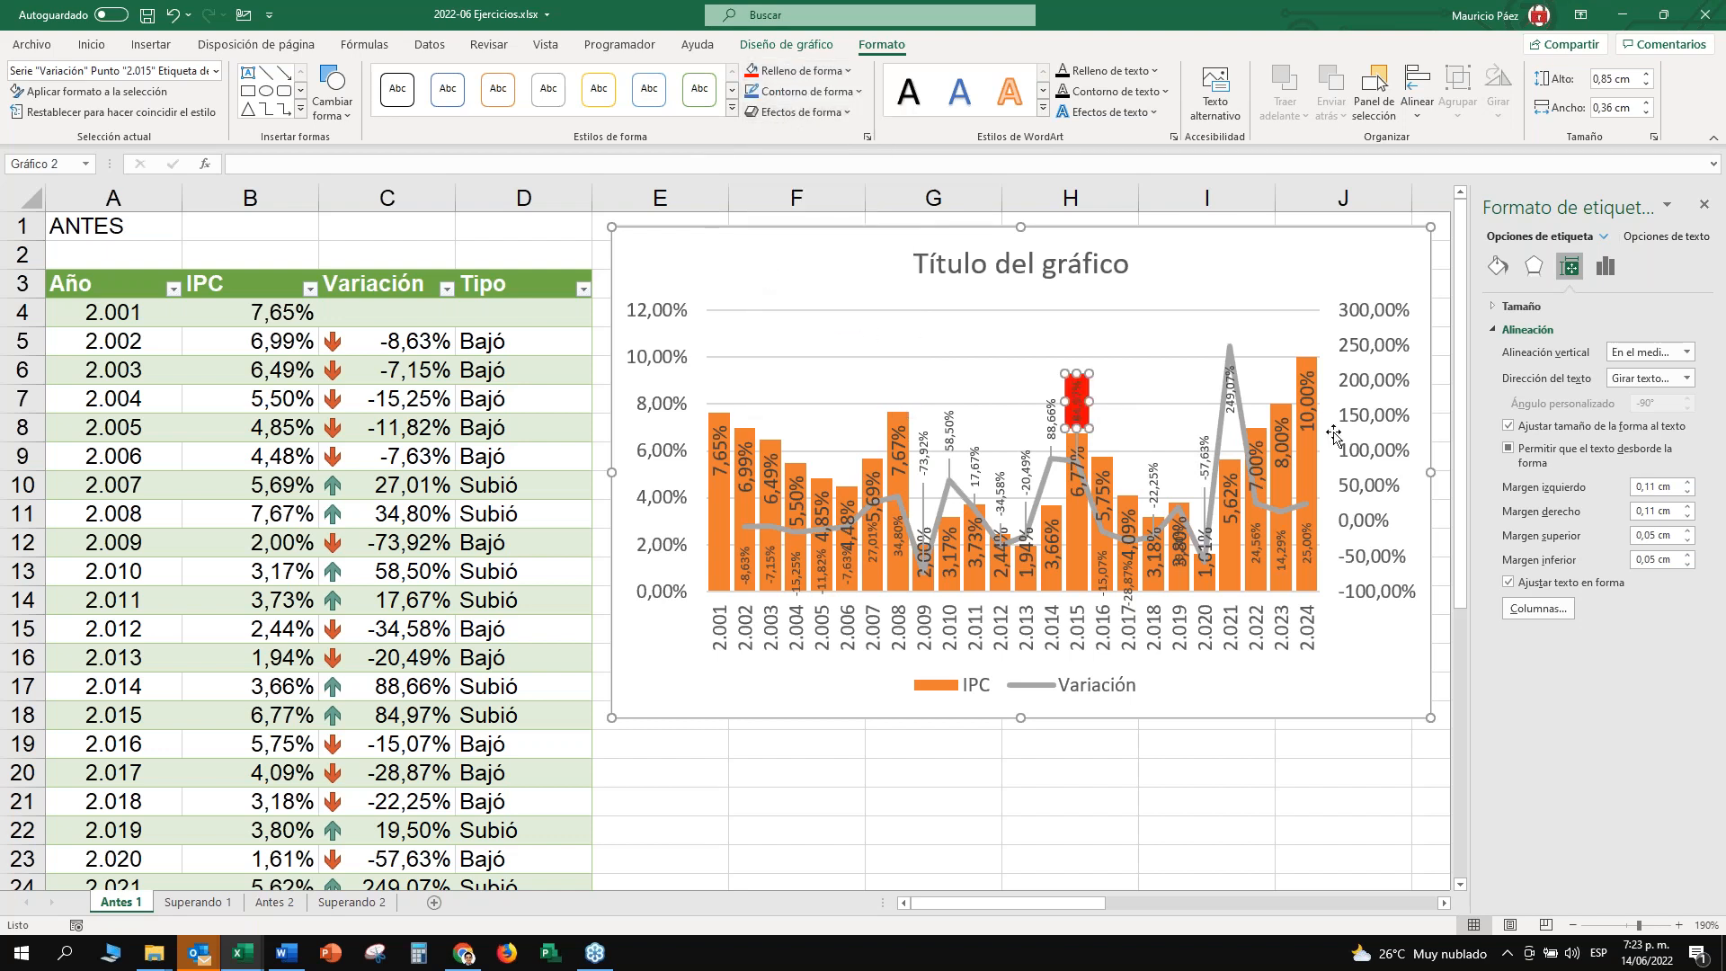
click(1184, 316)
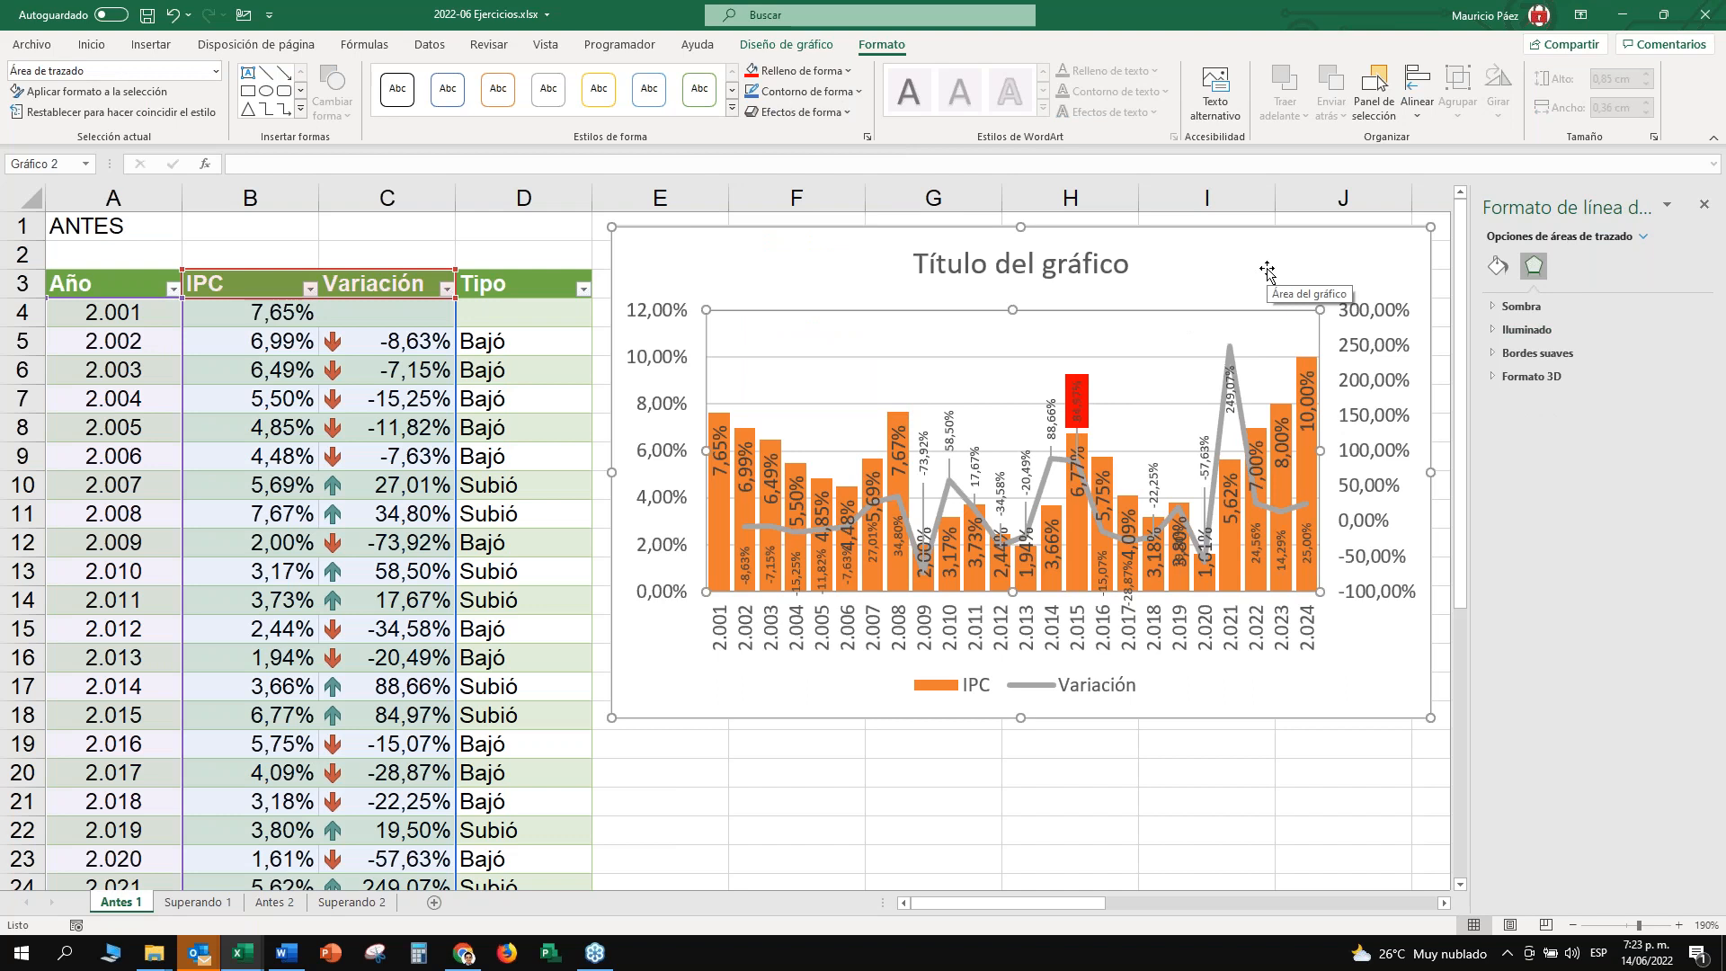
Move the red 2.015 label to the free space high above the 2.018 and 2.019 columns.
click(1079, 379)
click(1079, 378)
drag(1079, 379, 1168, 322)
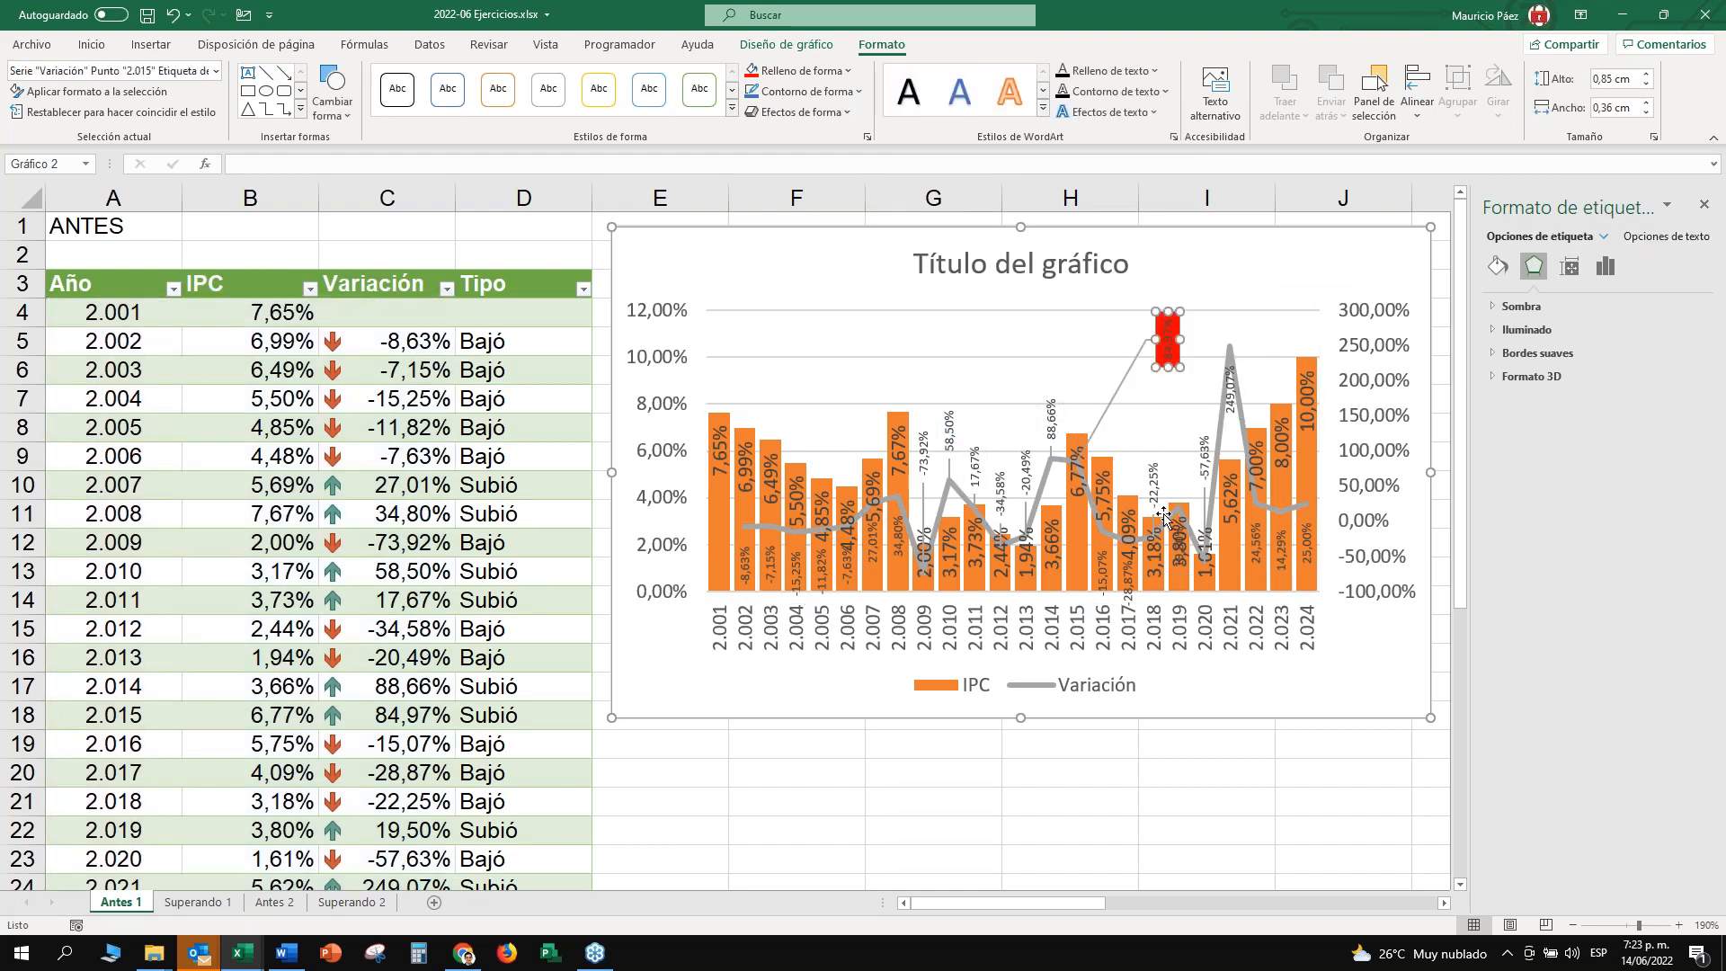
Set the text direction of the red 2.015 label to Horizontal.
click(1664, 236)
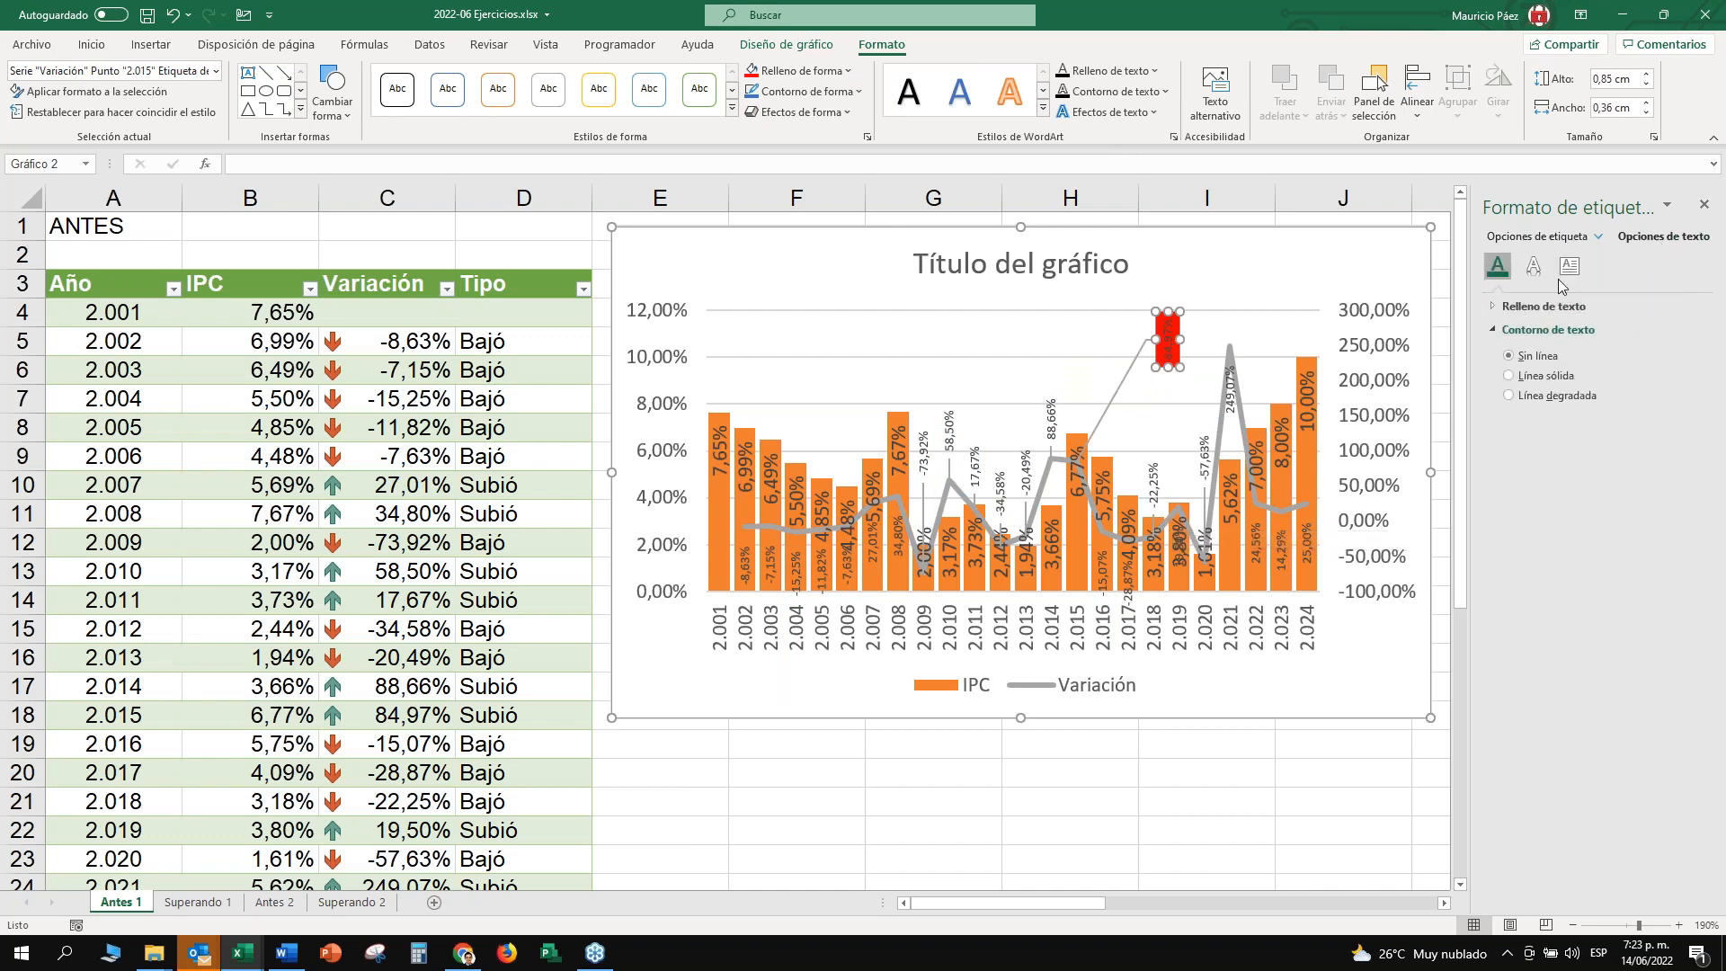
click(1569, 265)
click(1687, 354)
click(1635, 390)
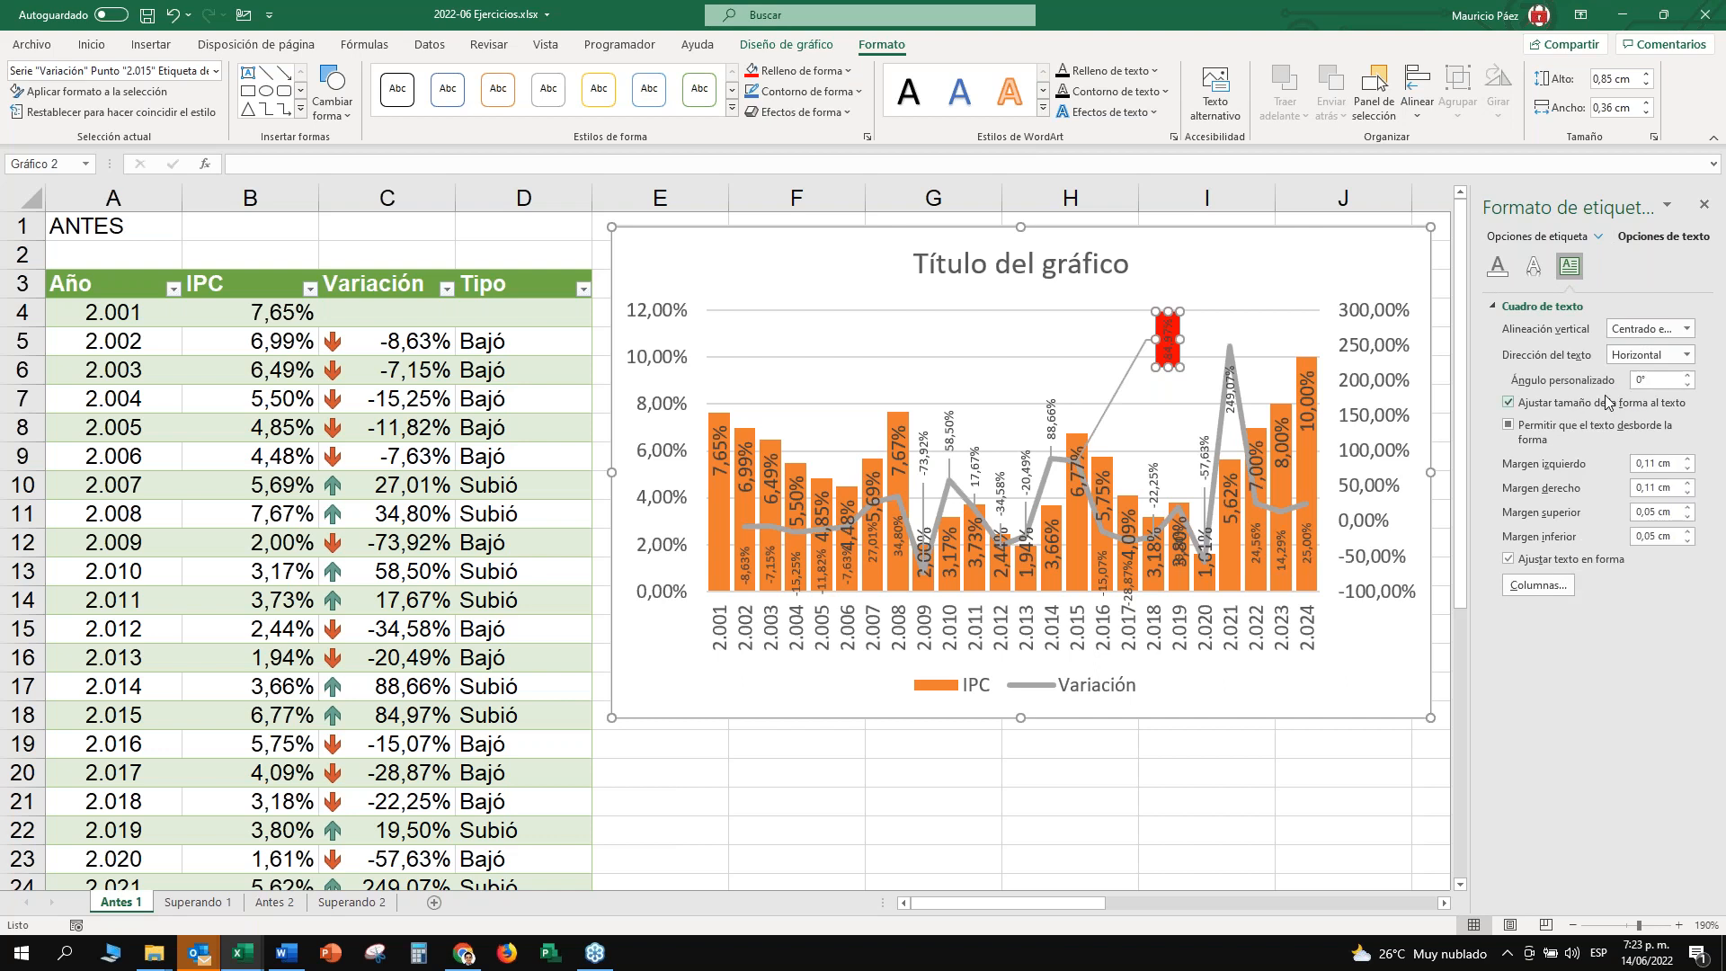
click(1046, 330)
click(1266, 243)
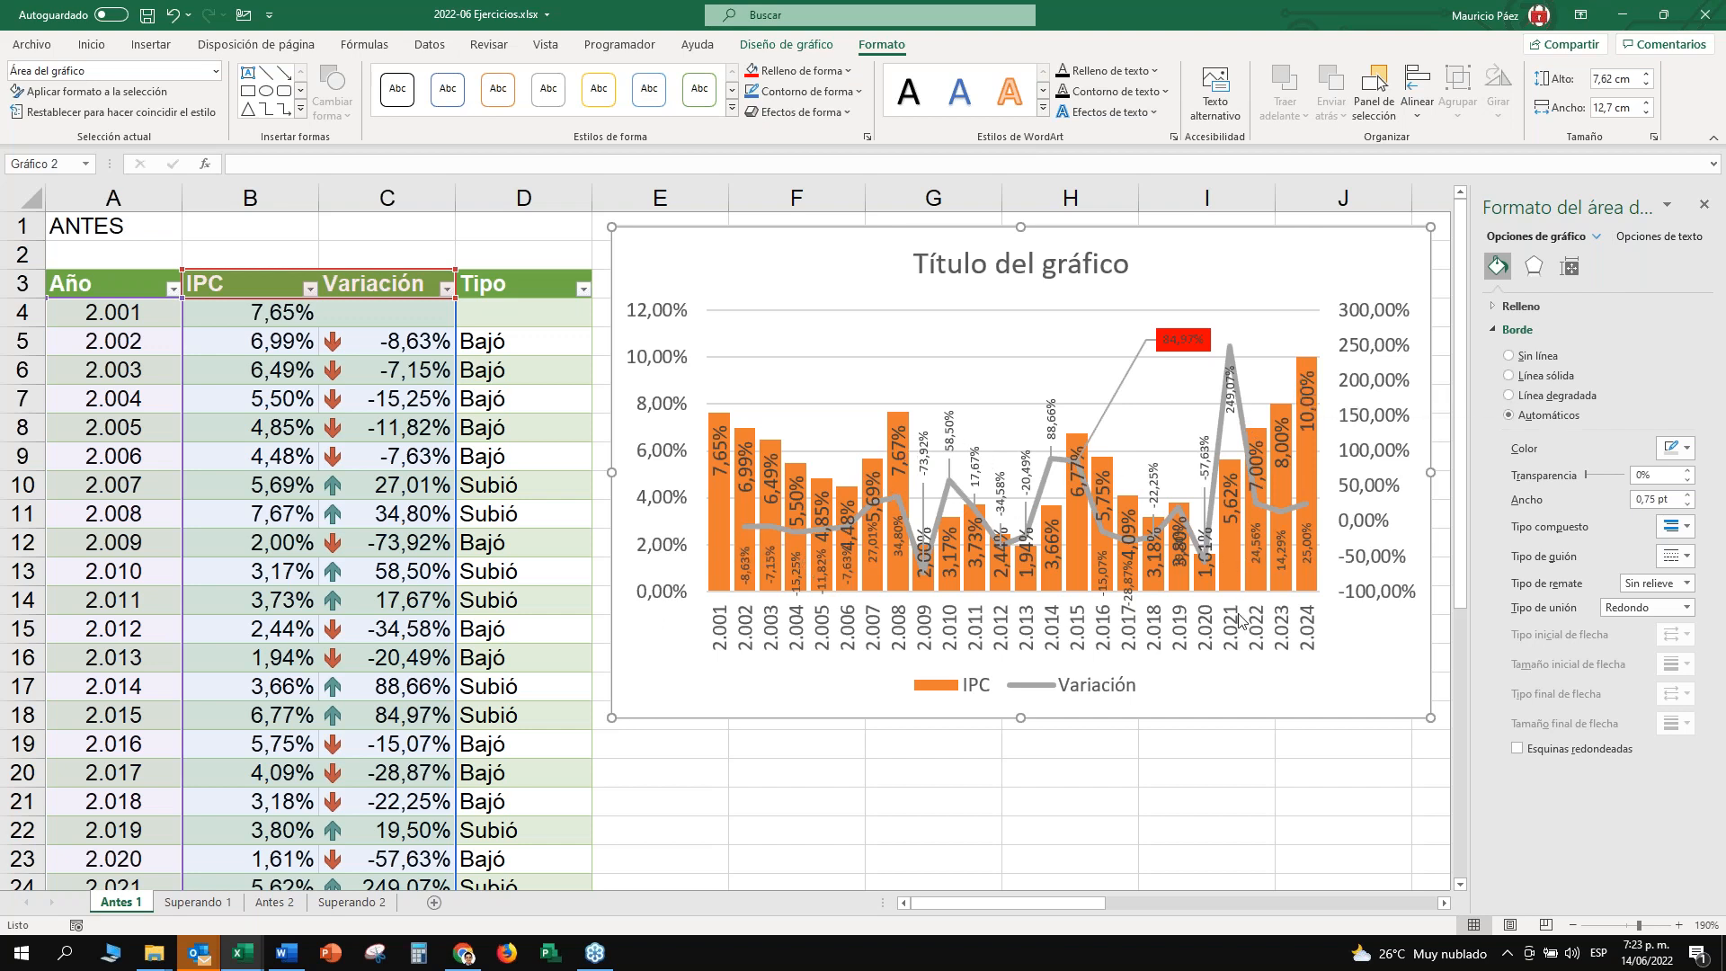
Move the Variación label for 2.019 off its IPC column to the free space above.
click(1179, 549)
click(1180, 546)
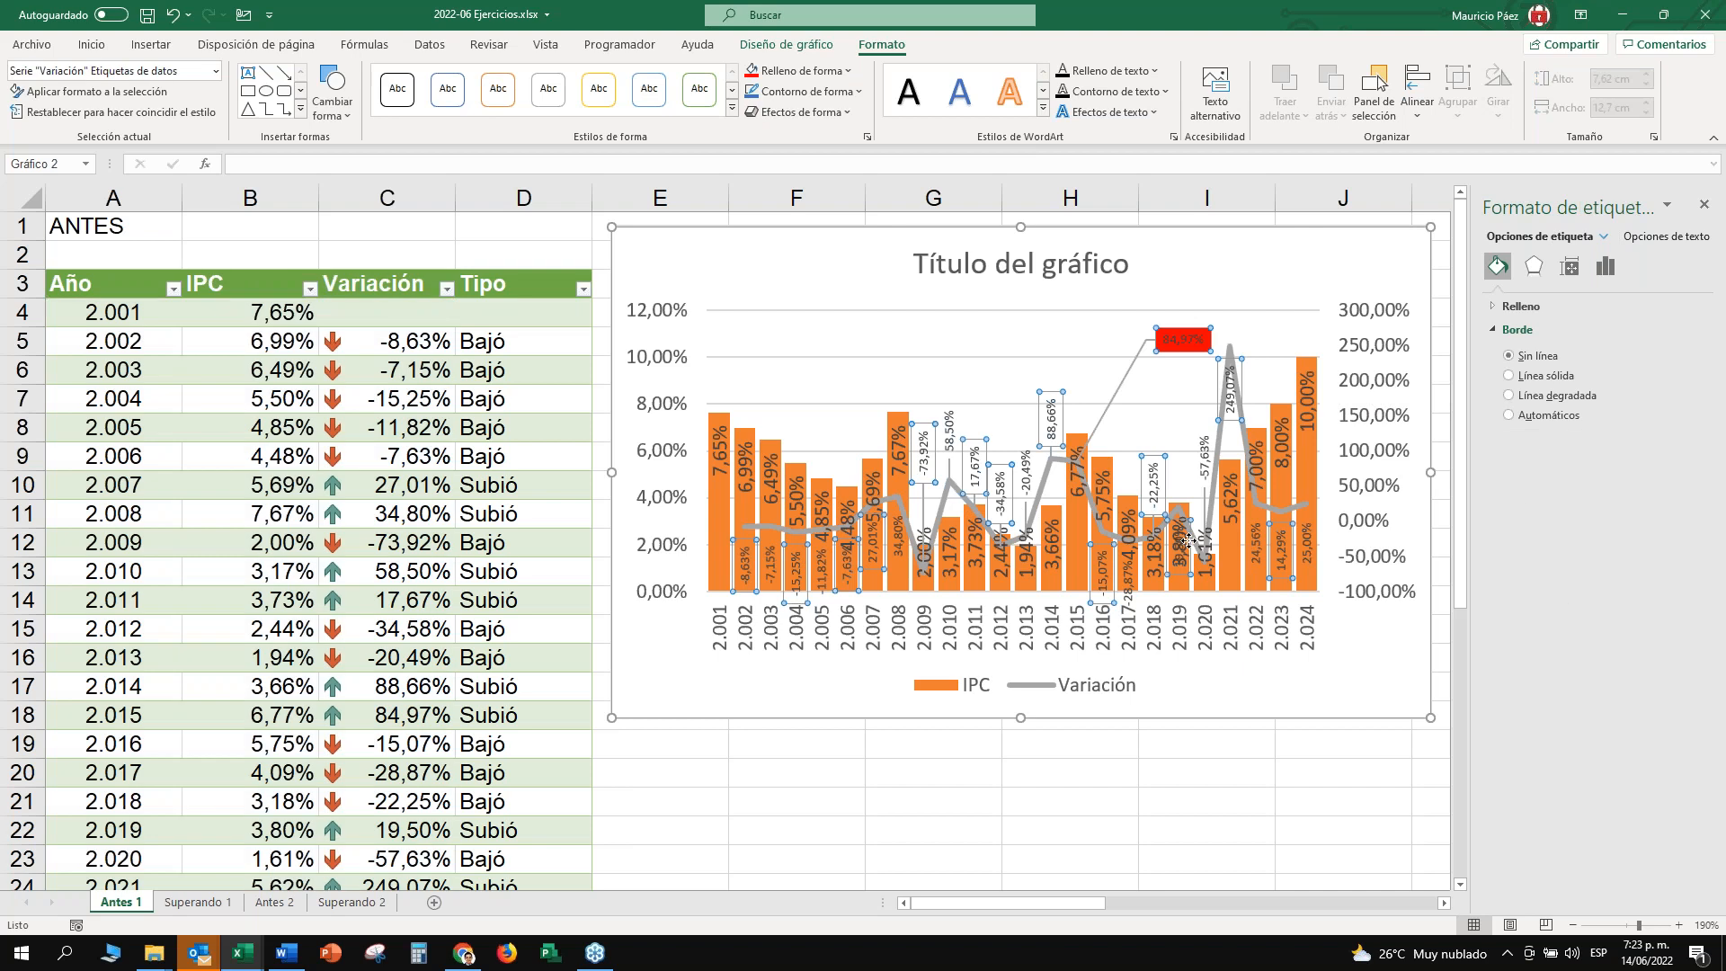
drag(1201, 539, 1203, 439)
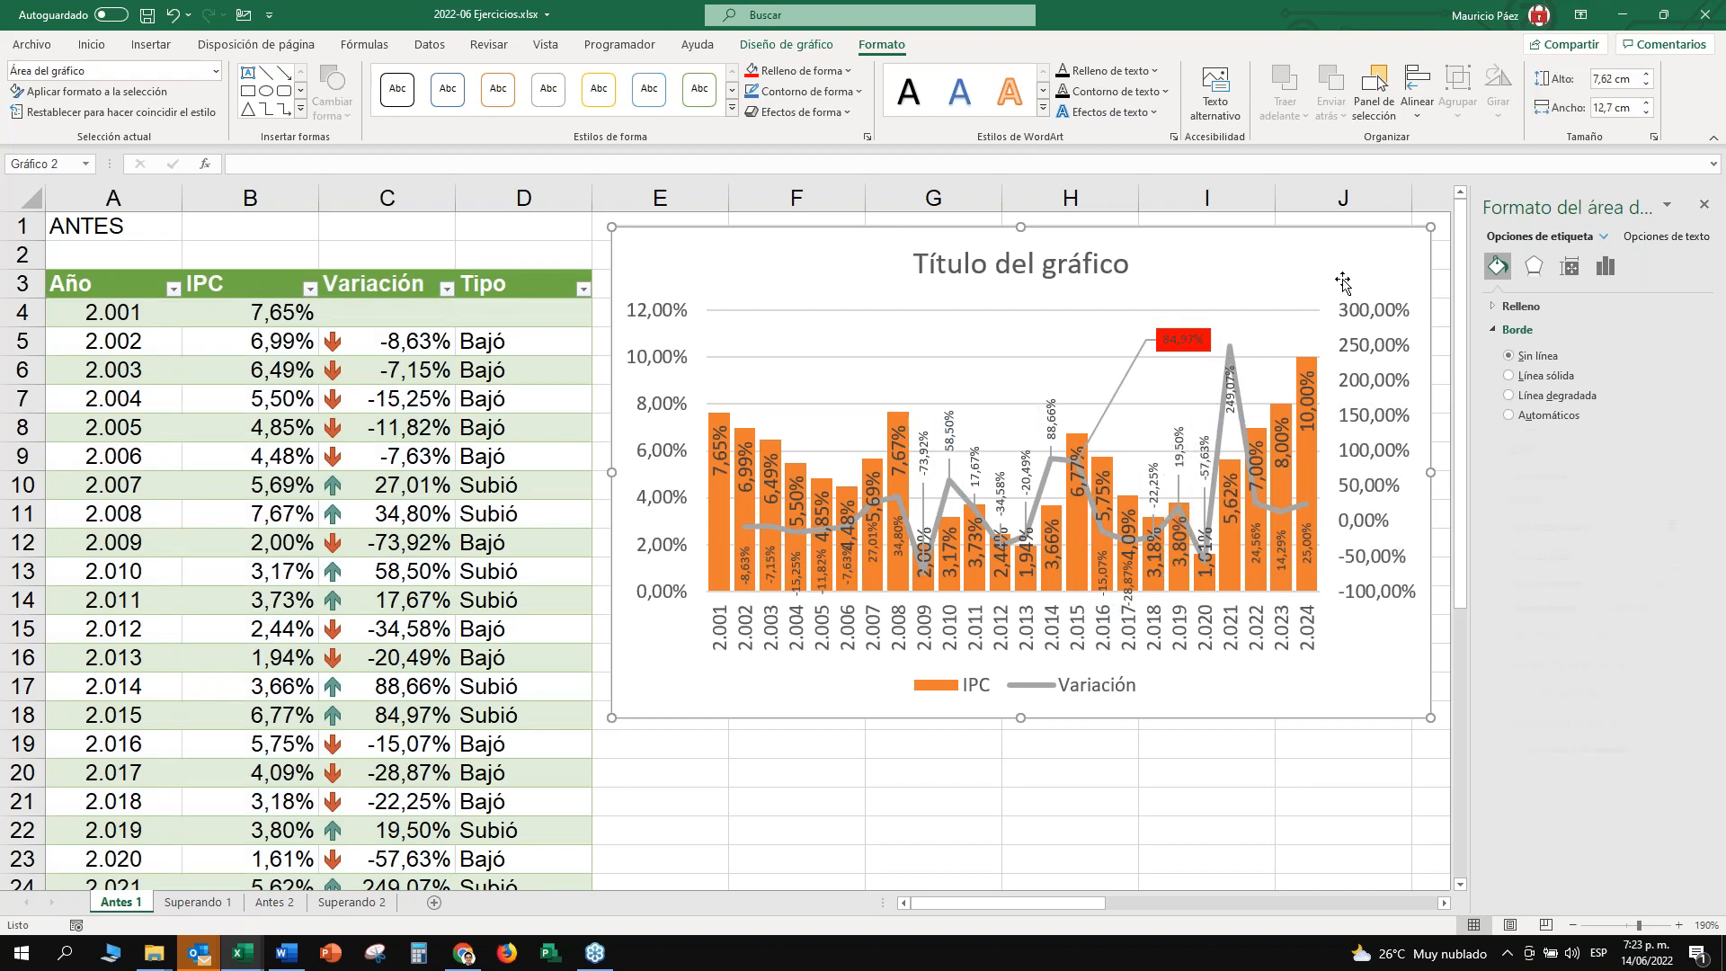
click(1343, 274)
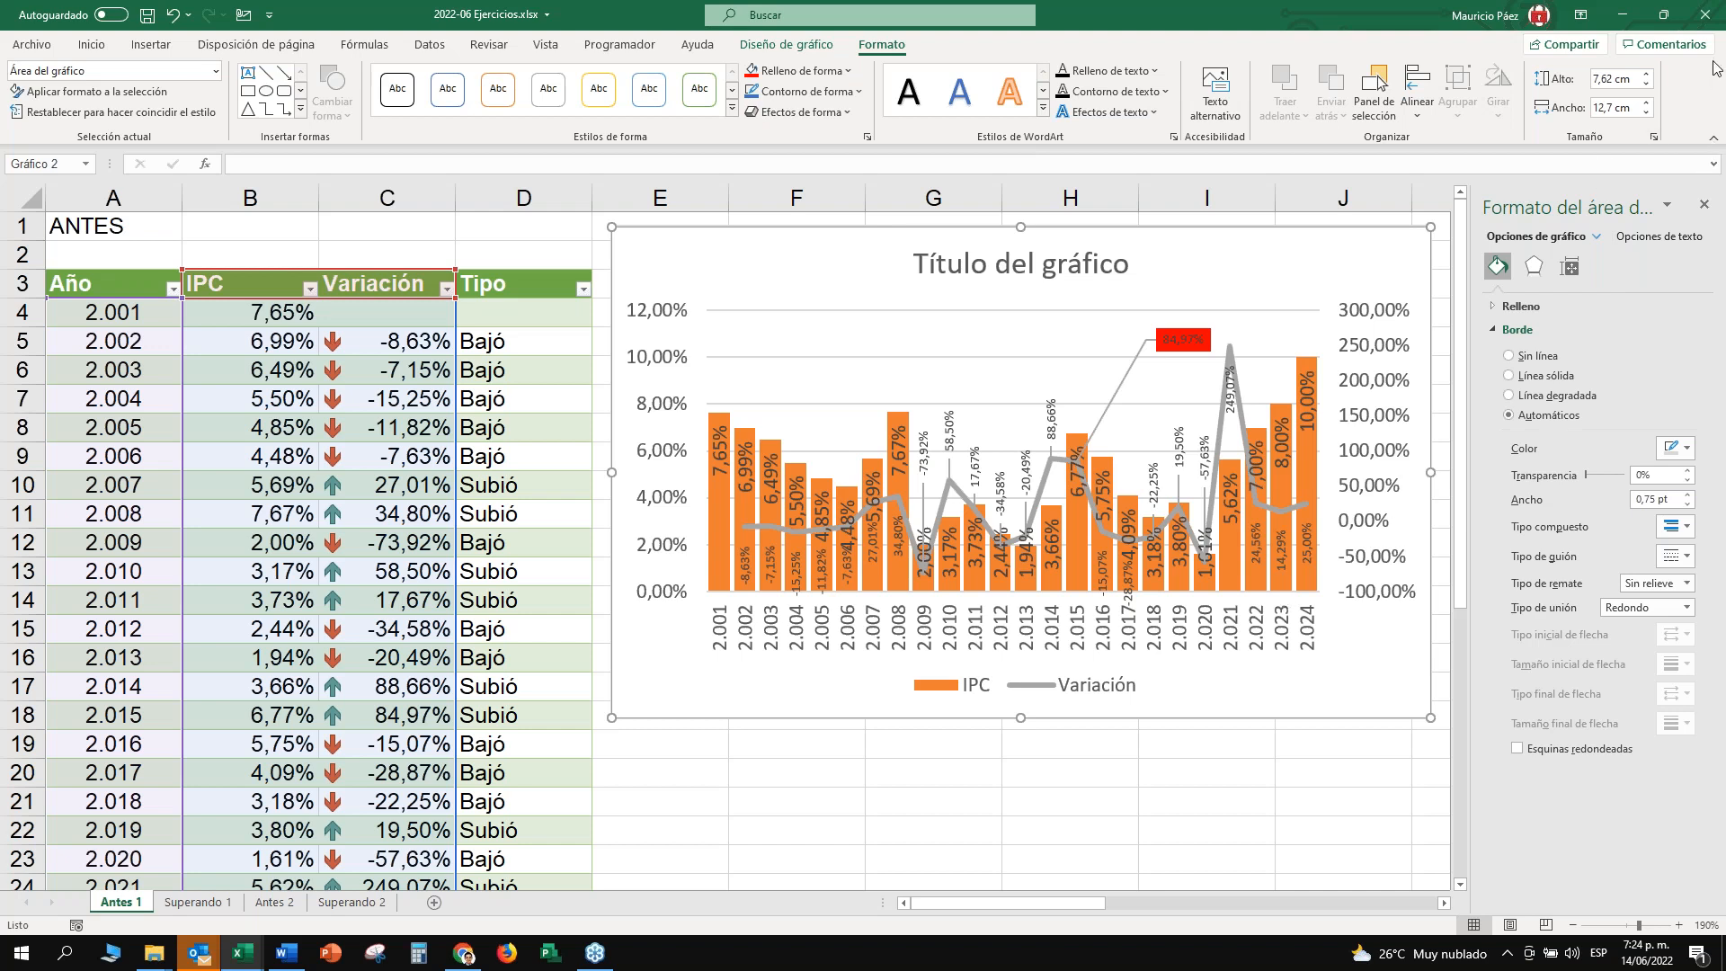
Examine the Subió and Bajó entries in the table's Tipo column from the header down to the totals row.
click(517, 344)
click(580, 372)
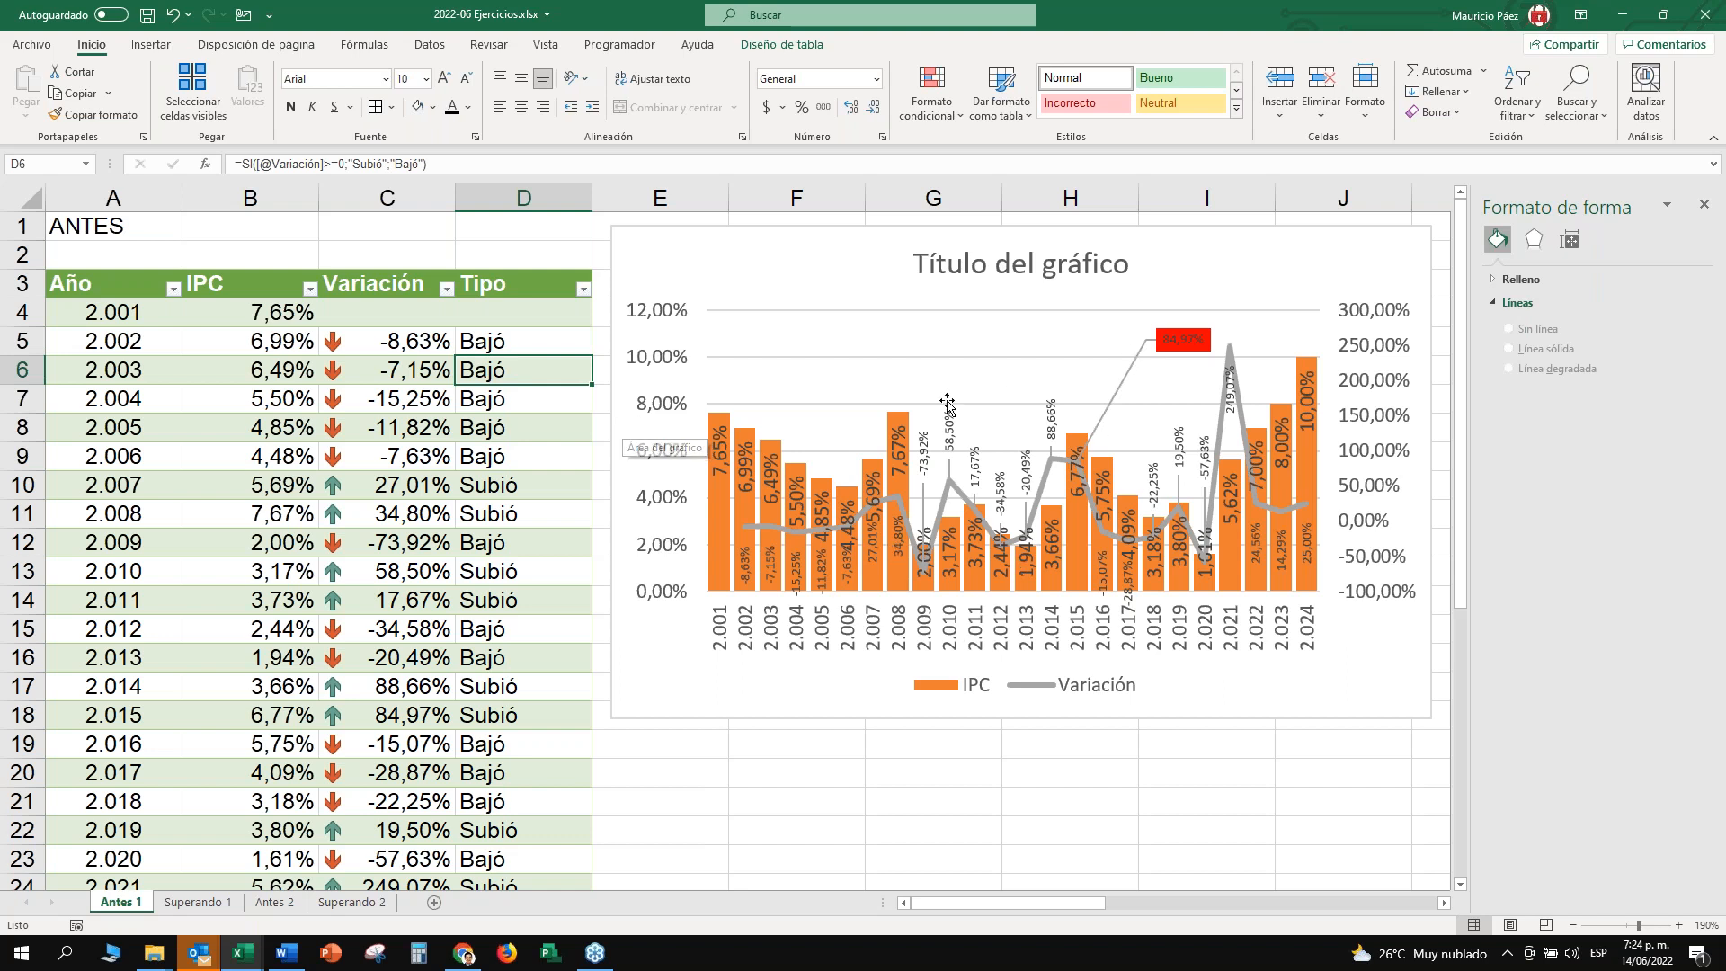
scroll(901, 490, down, 2)
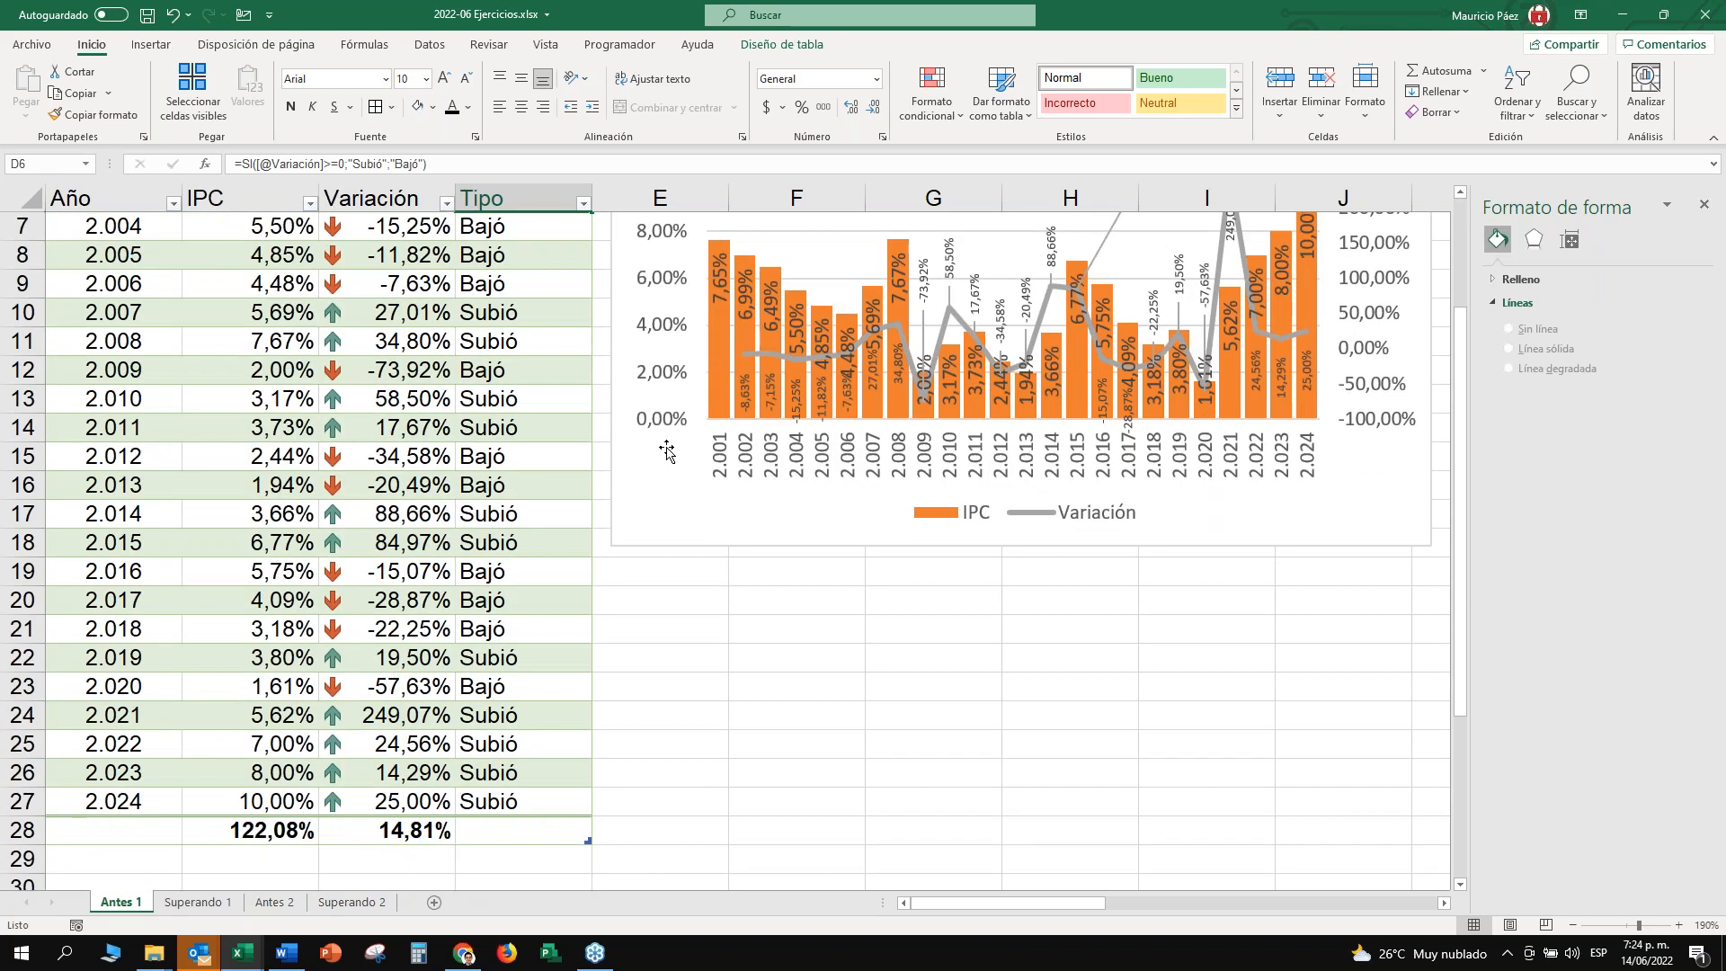
scroll(666, 451, up, 2)
click(524, 316)
click(521, 347)
click(528, 316)
click(521, 288)
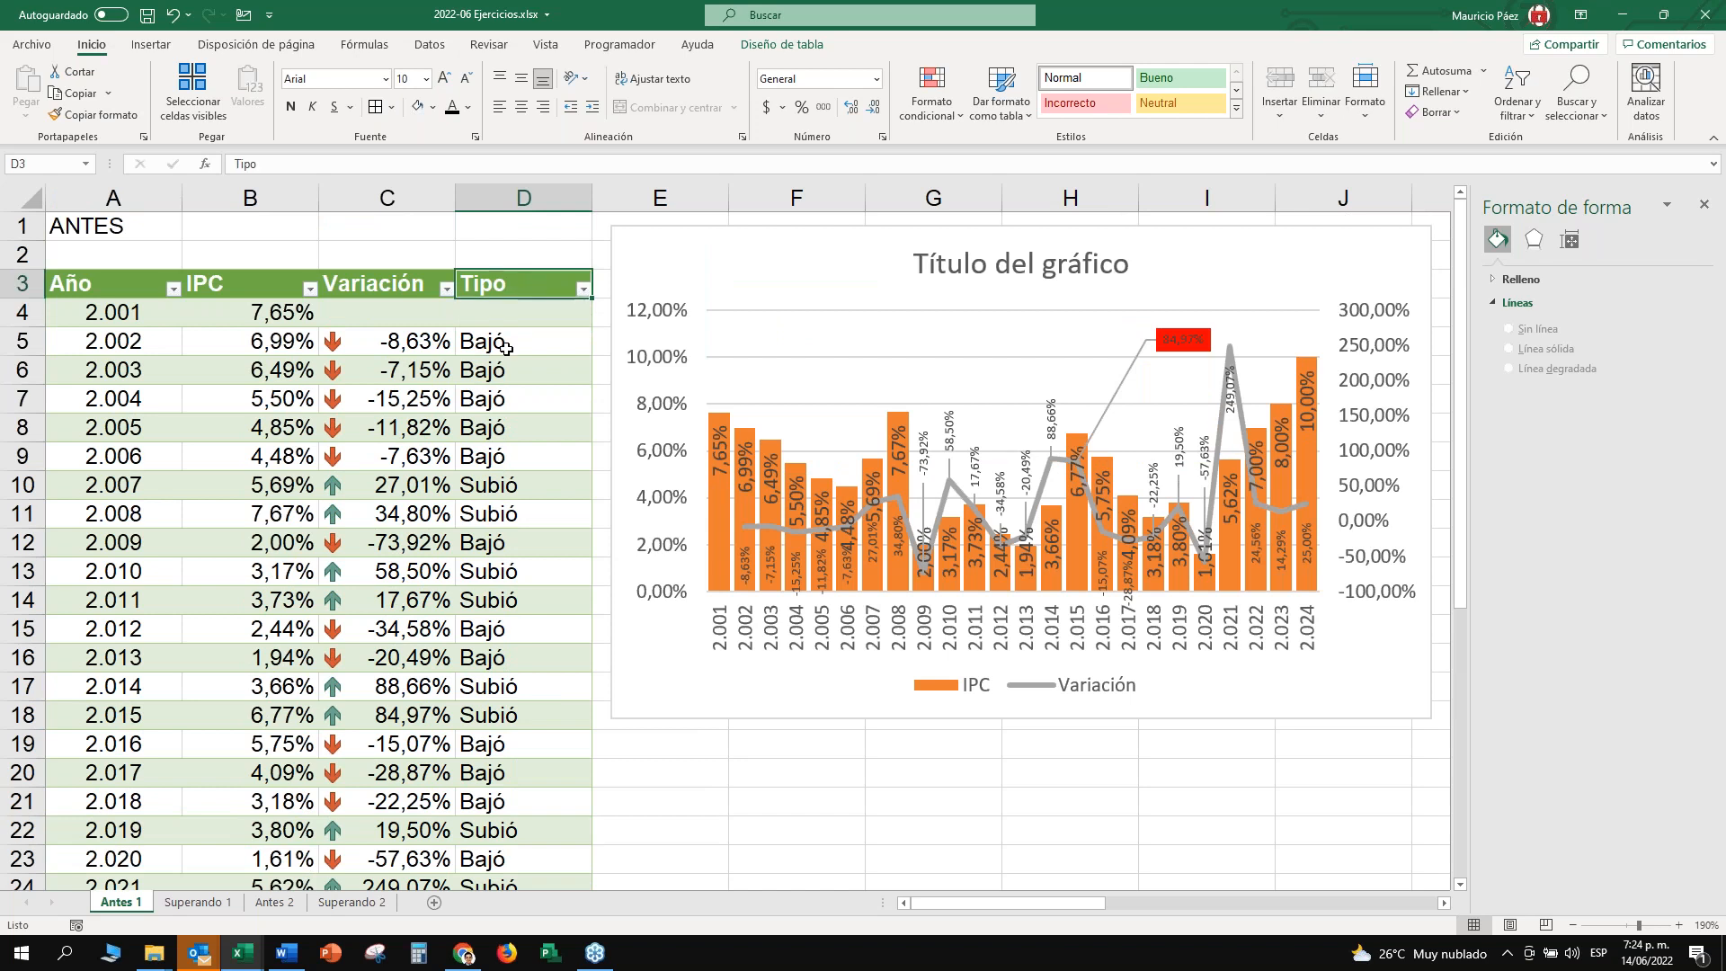
click(127, 300)
click(507, 338)
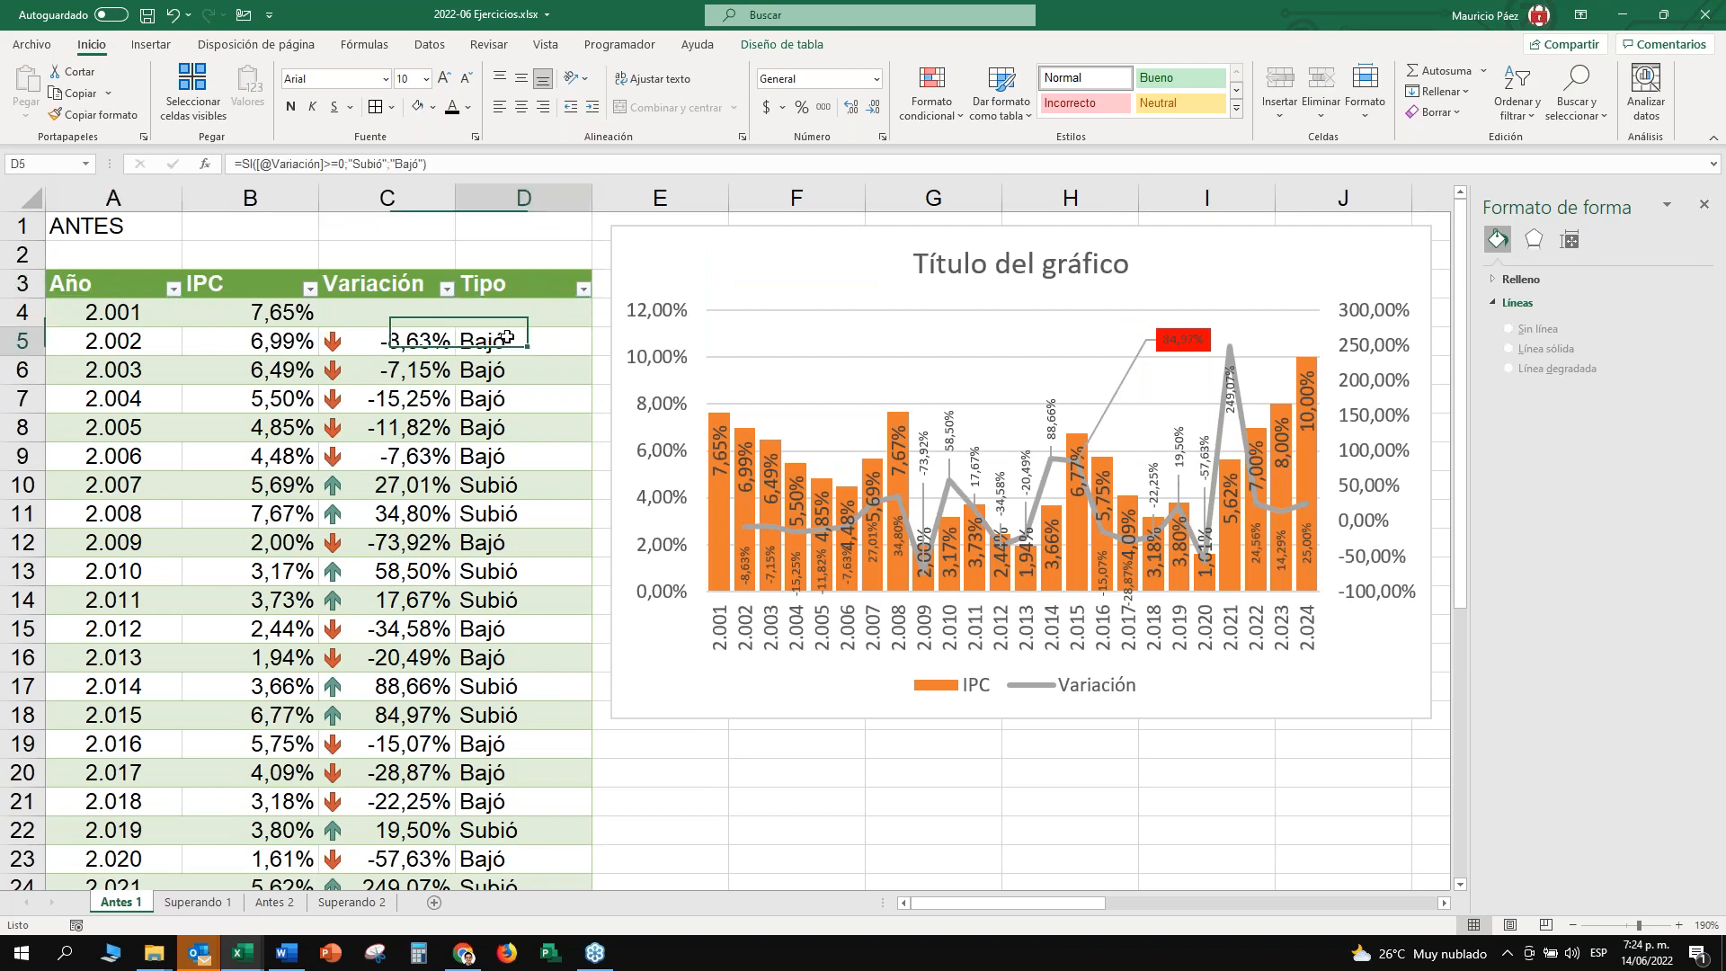
scroll(536, 420, down, 4)
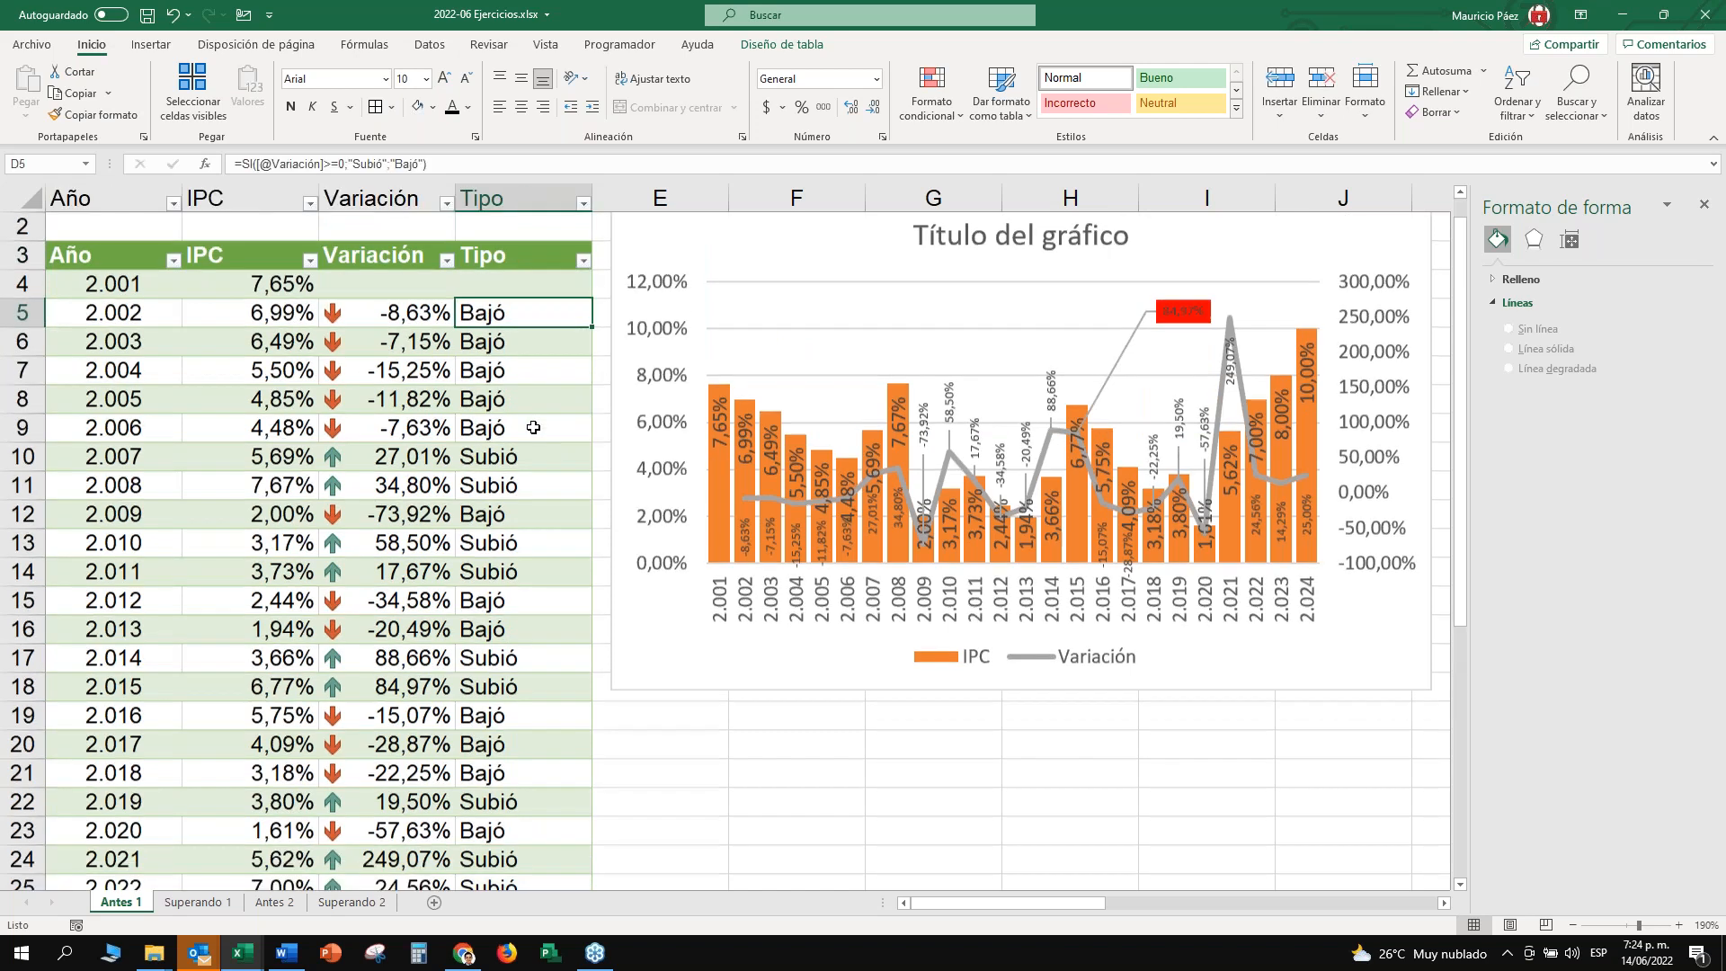
scroll(532, 432, down, 2)
scroll(526, 436, up, 3)
scroll(523, 439, down, 4)
scroll(520, 435, up, 1)
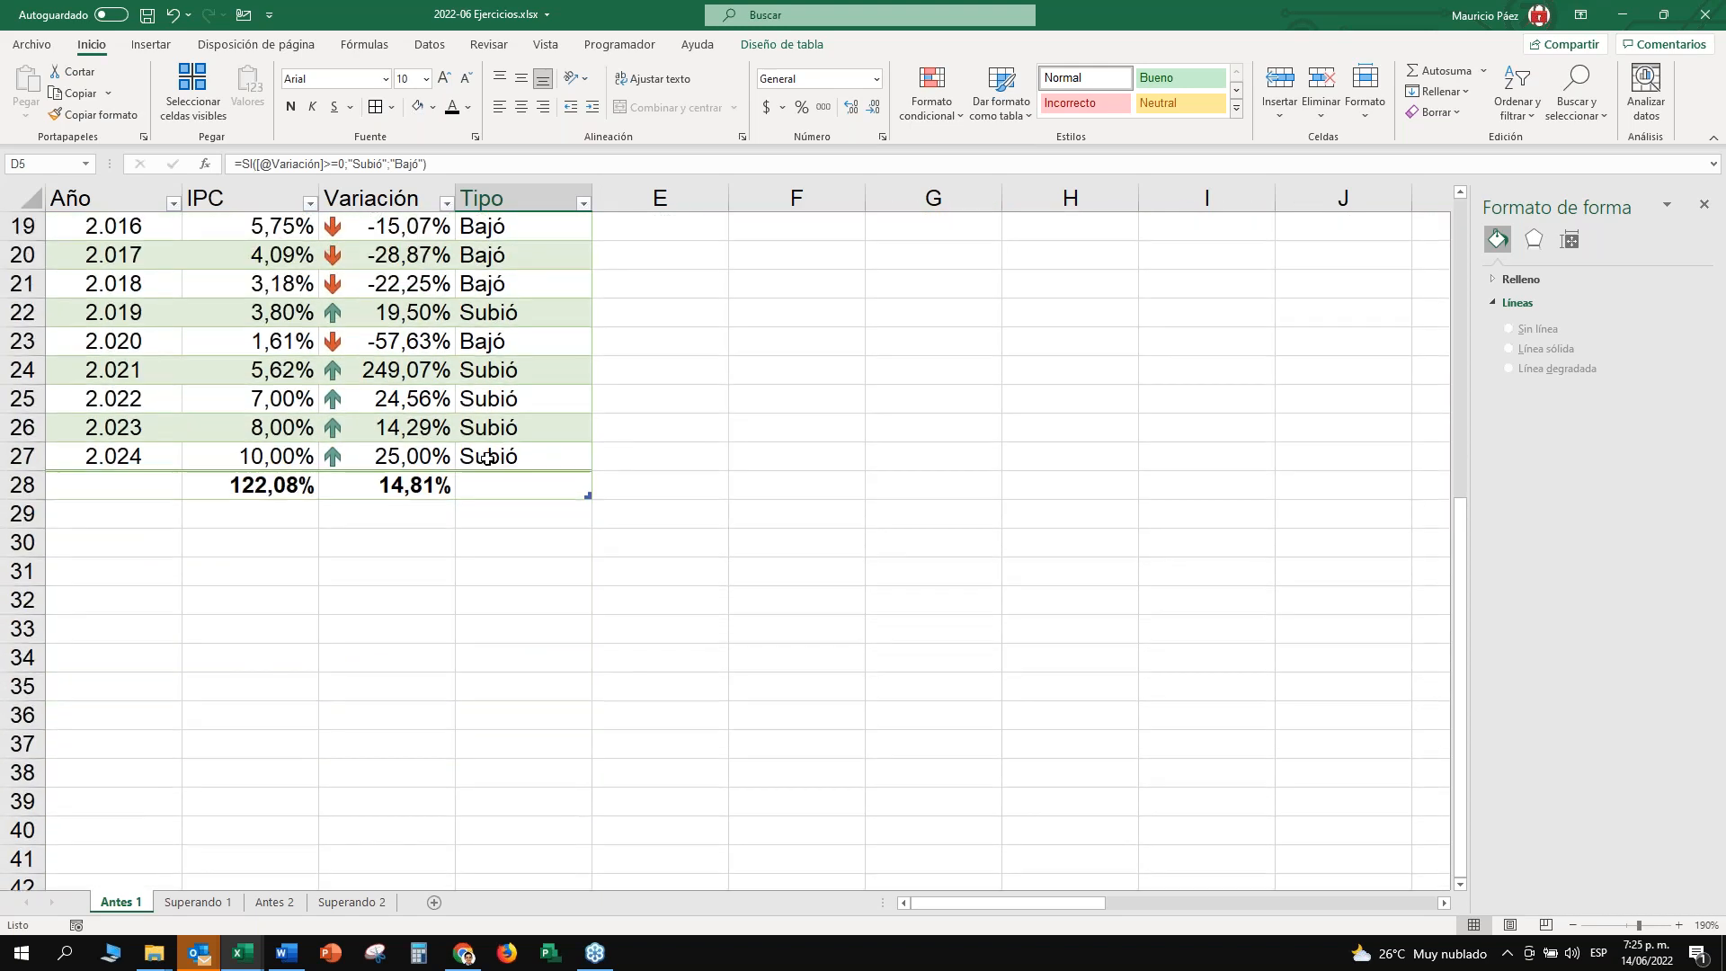
click(809, 369)
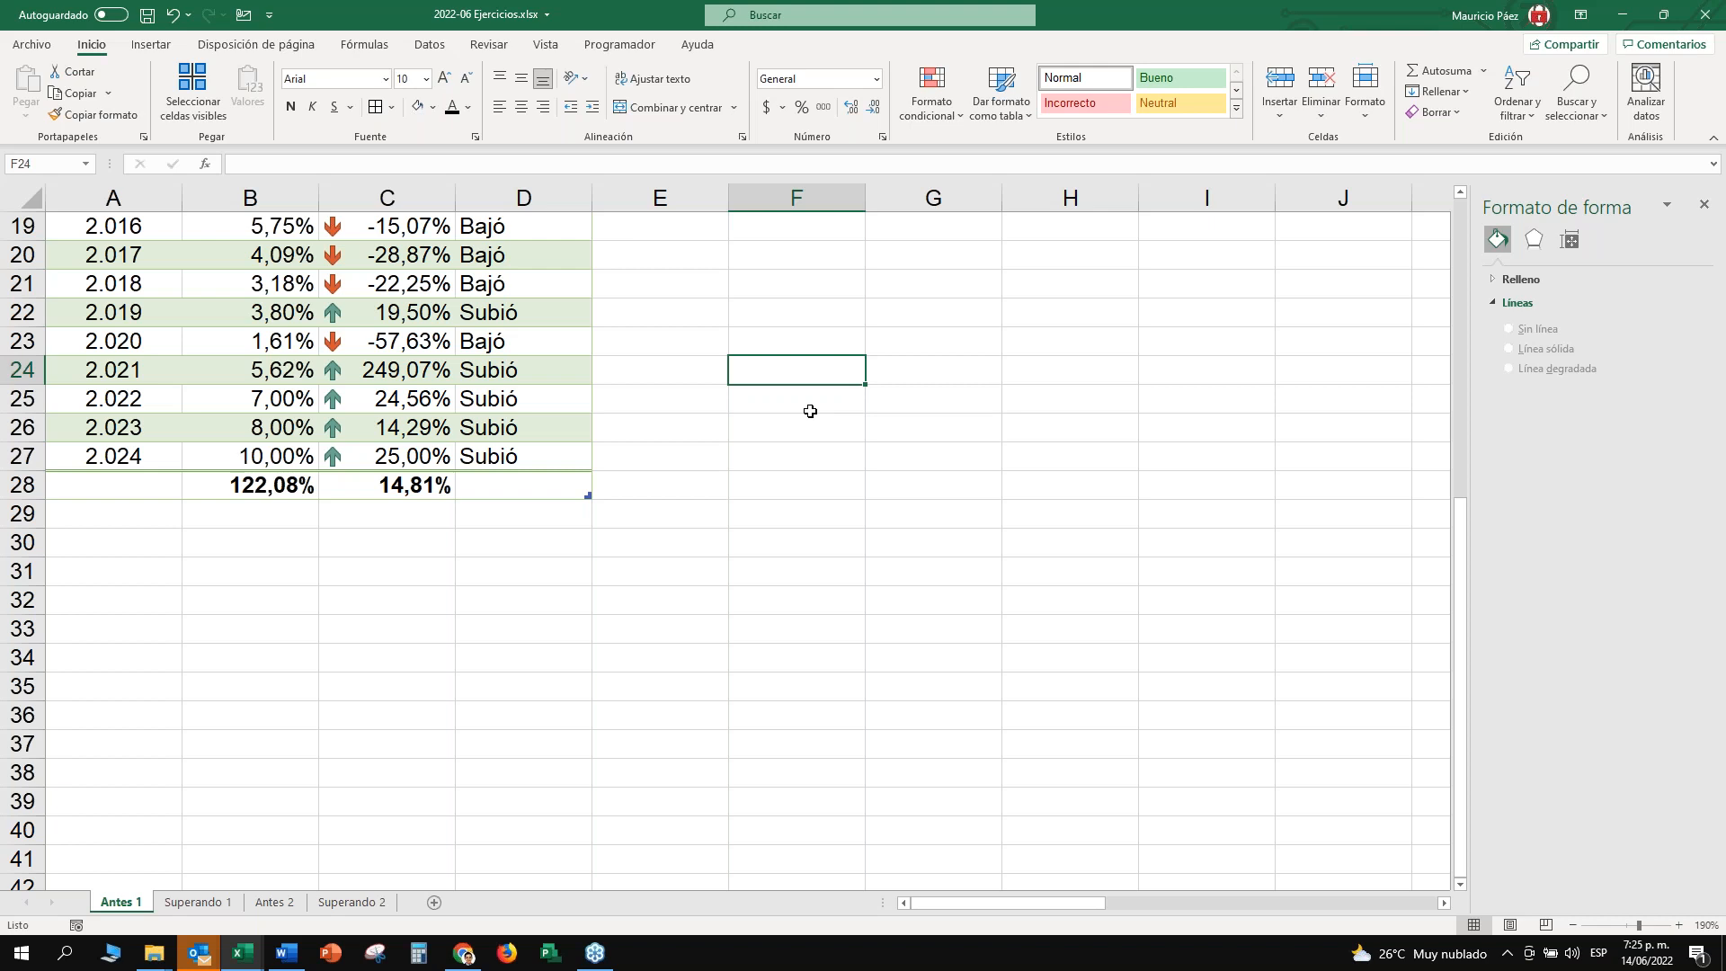
scroll(824, 397, up, 1)
scroll(824, 398, up, 6)
drag(520, 342, 508, 596)
scroll(507, 561, down, 3)
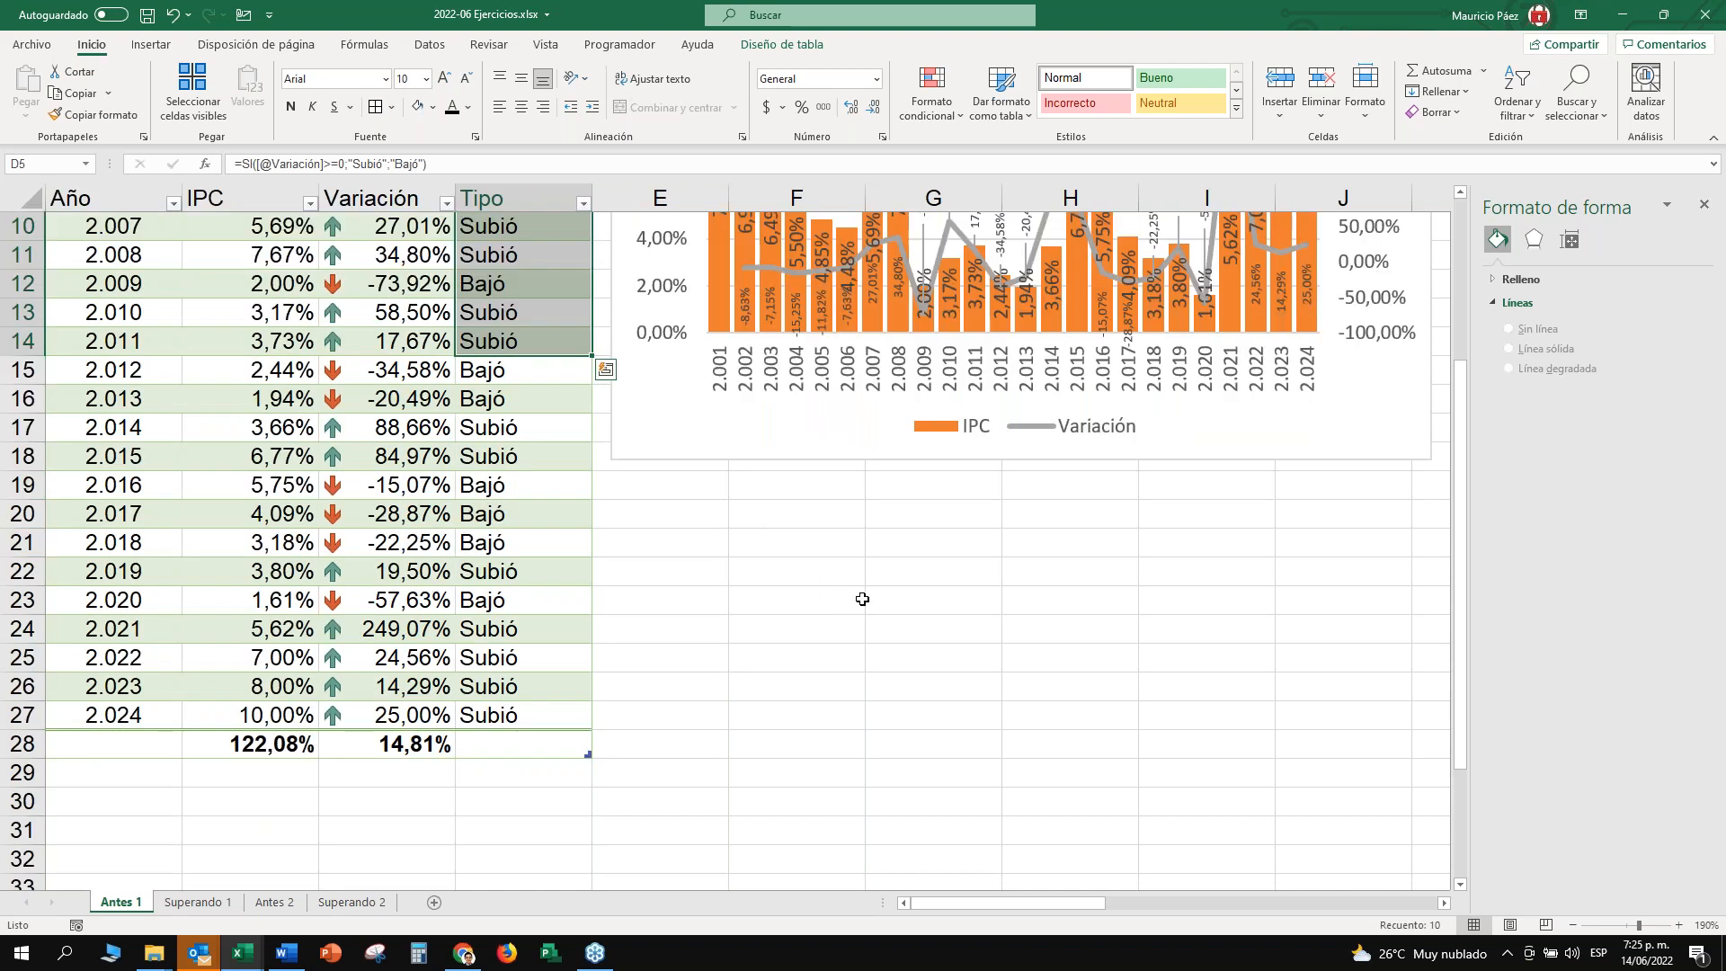
scroll(859, 594, down, 1)
scroll(859, 594, down, 2)
Enter the category labels Subió in F22 and Bajó in F23, below the chart.
click(809, 489)
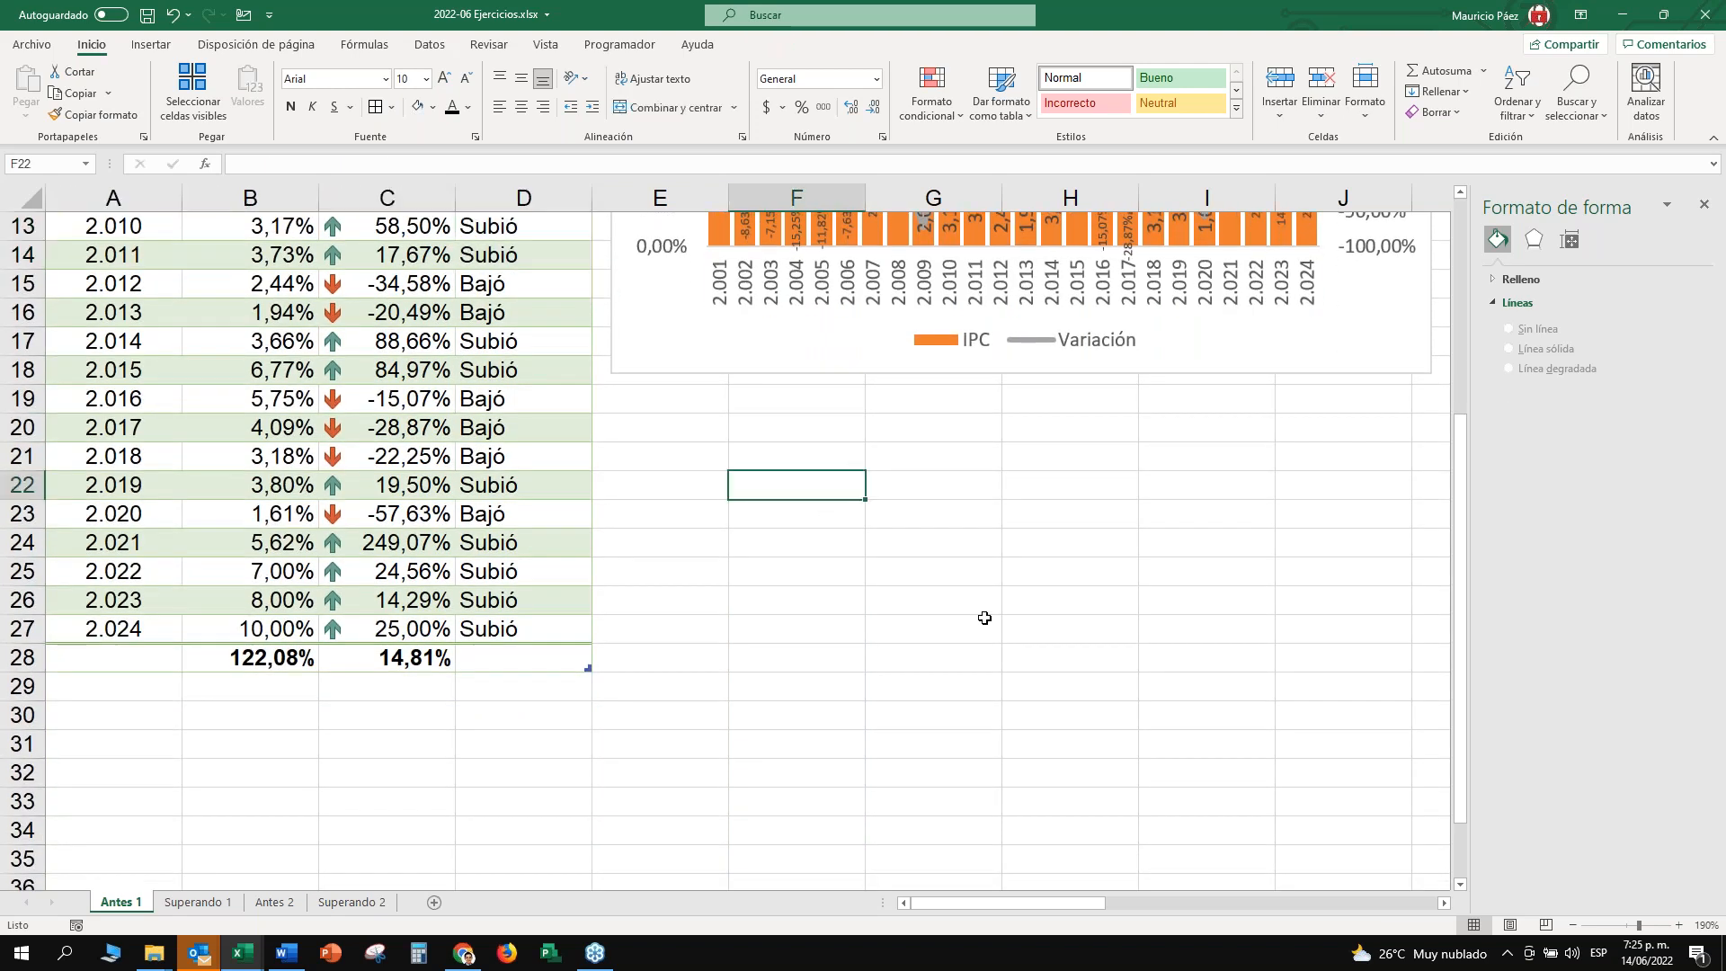
text(Subió)
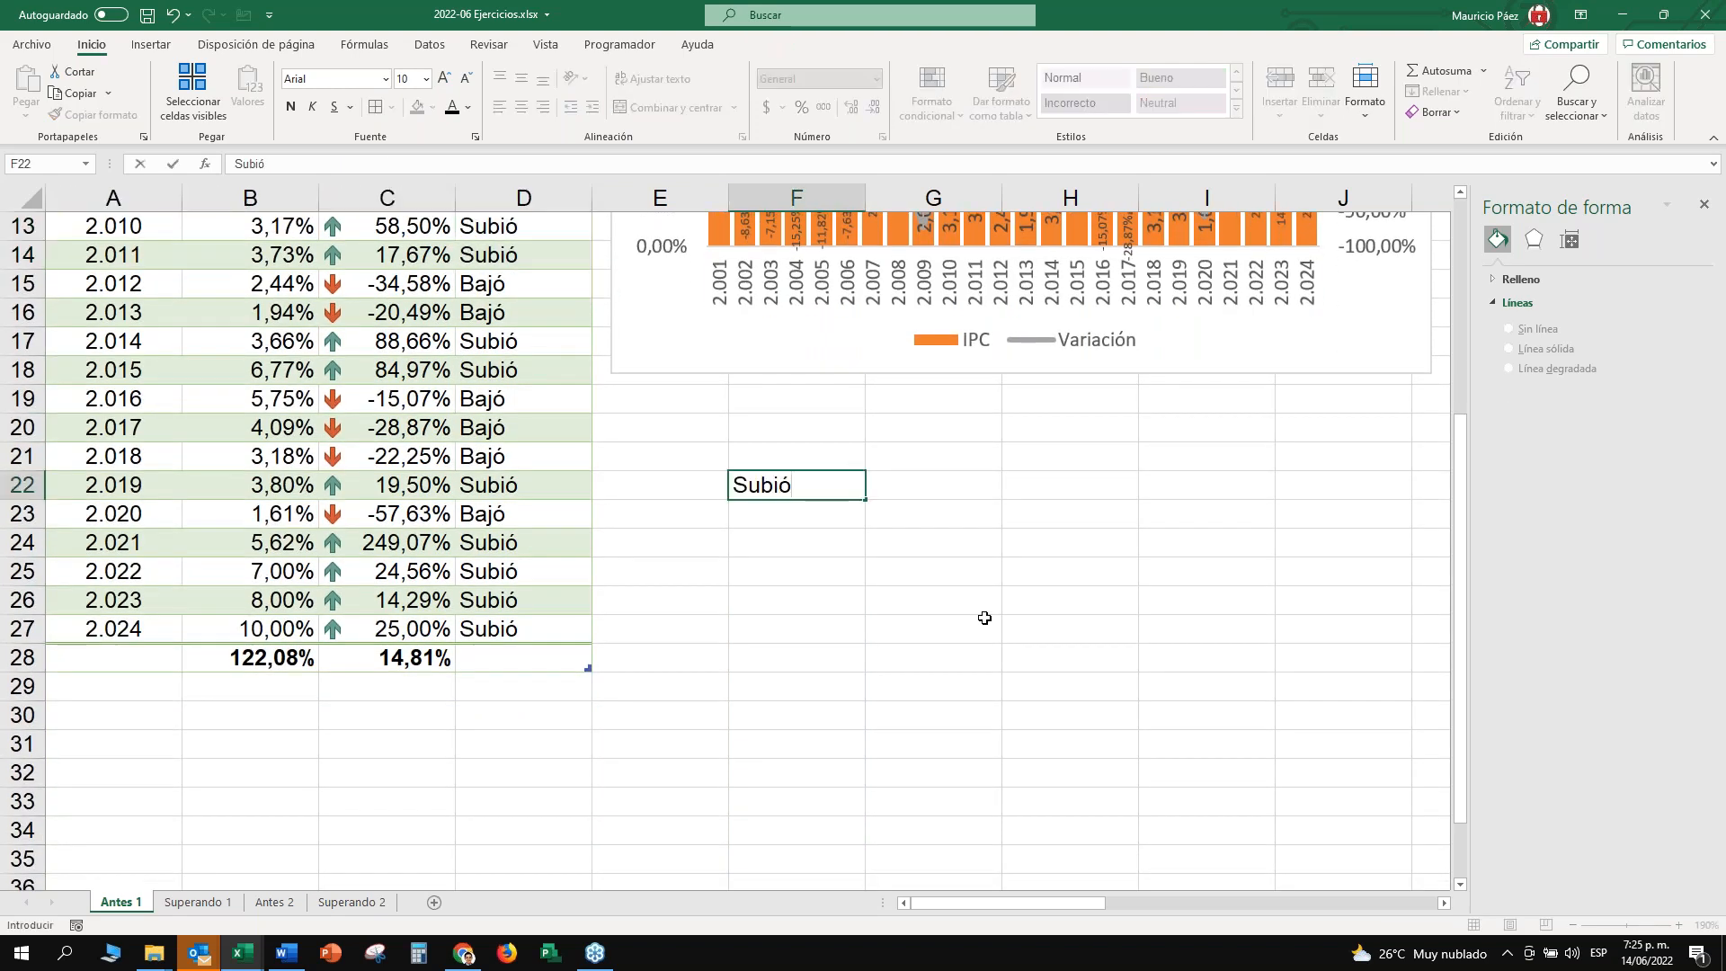
key(Return)
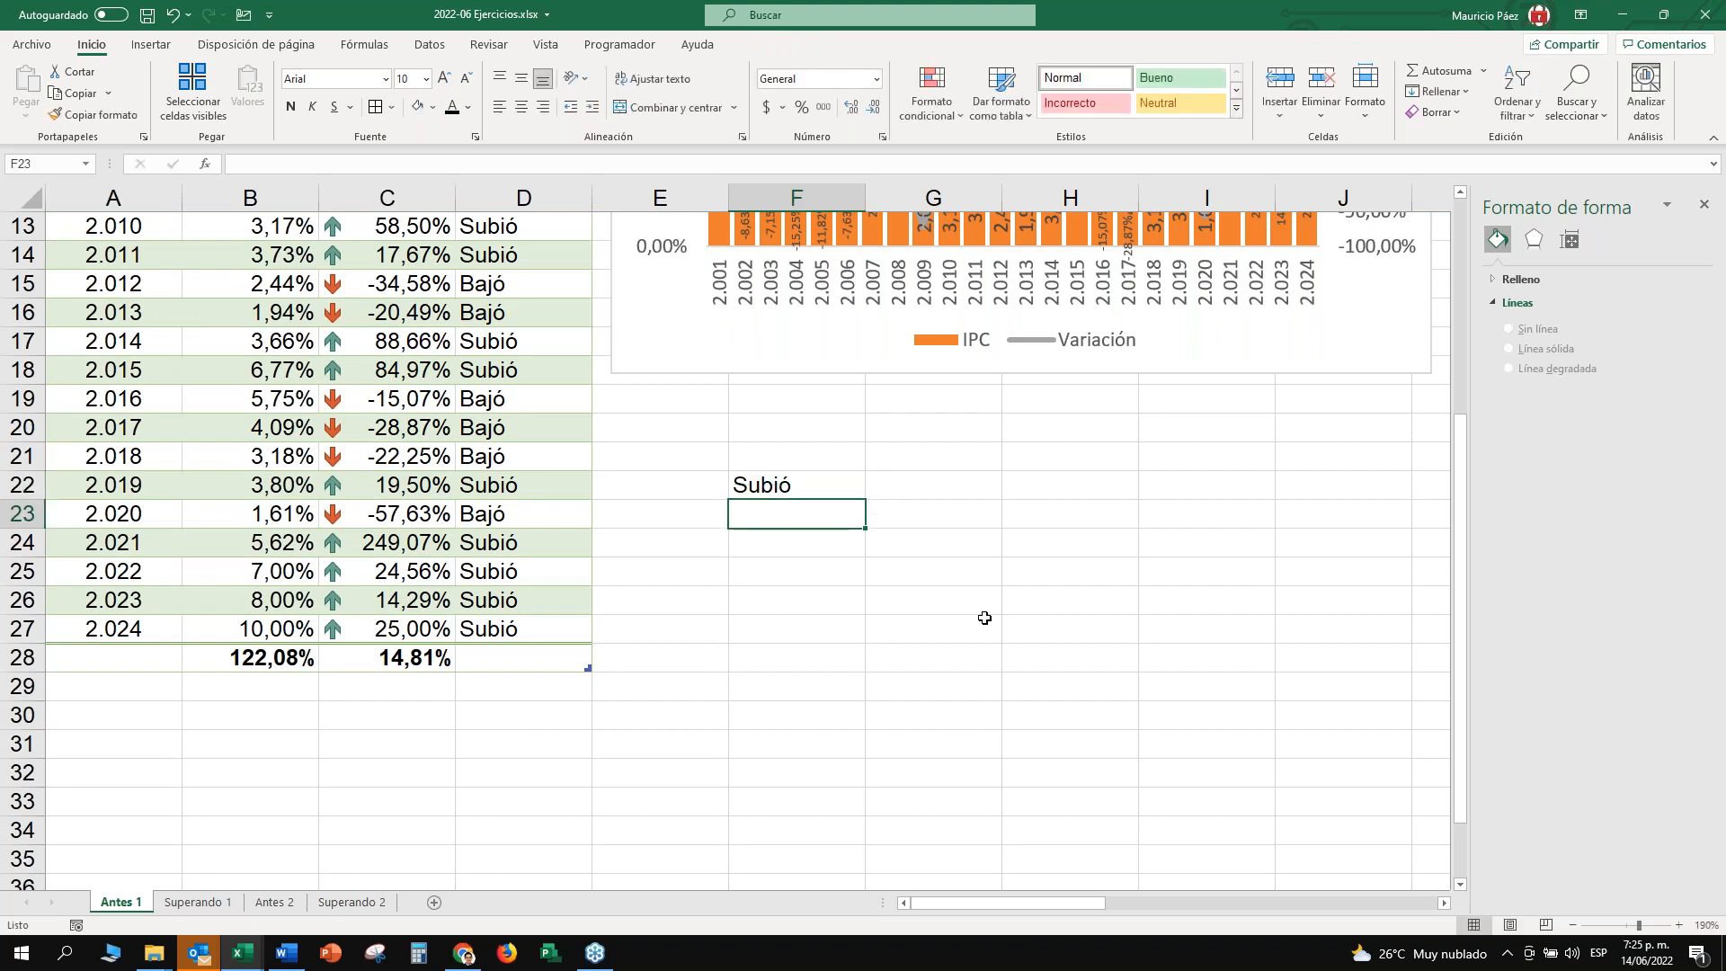
text(Bajó)
key(Return)
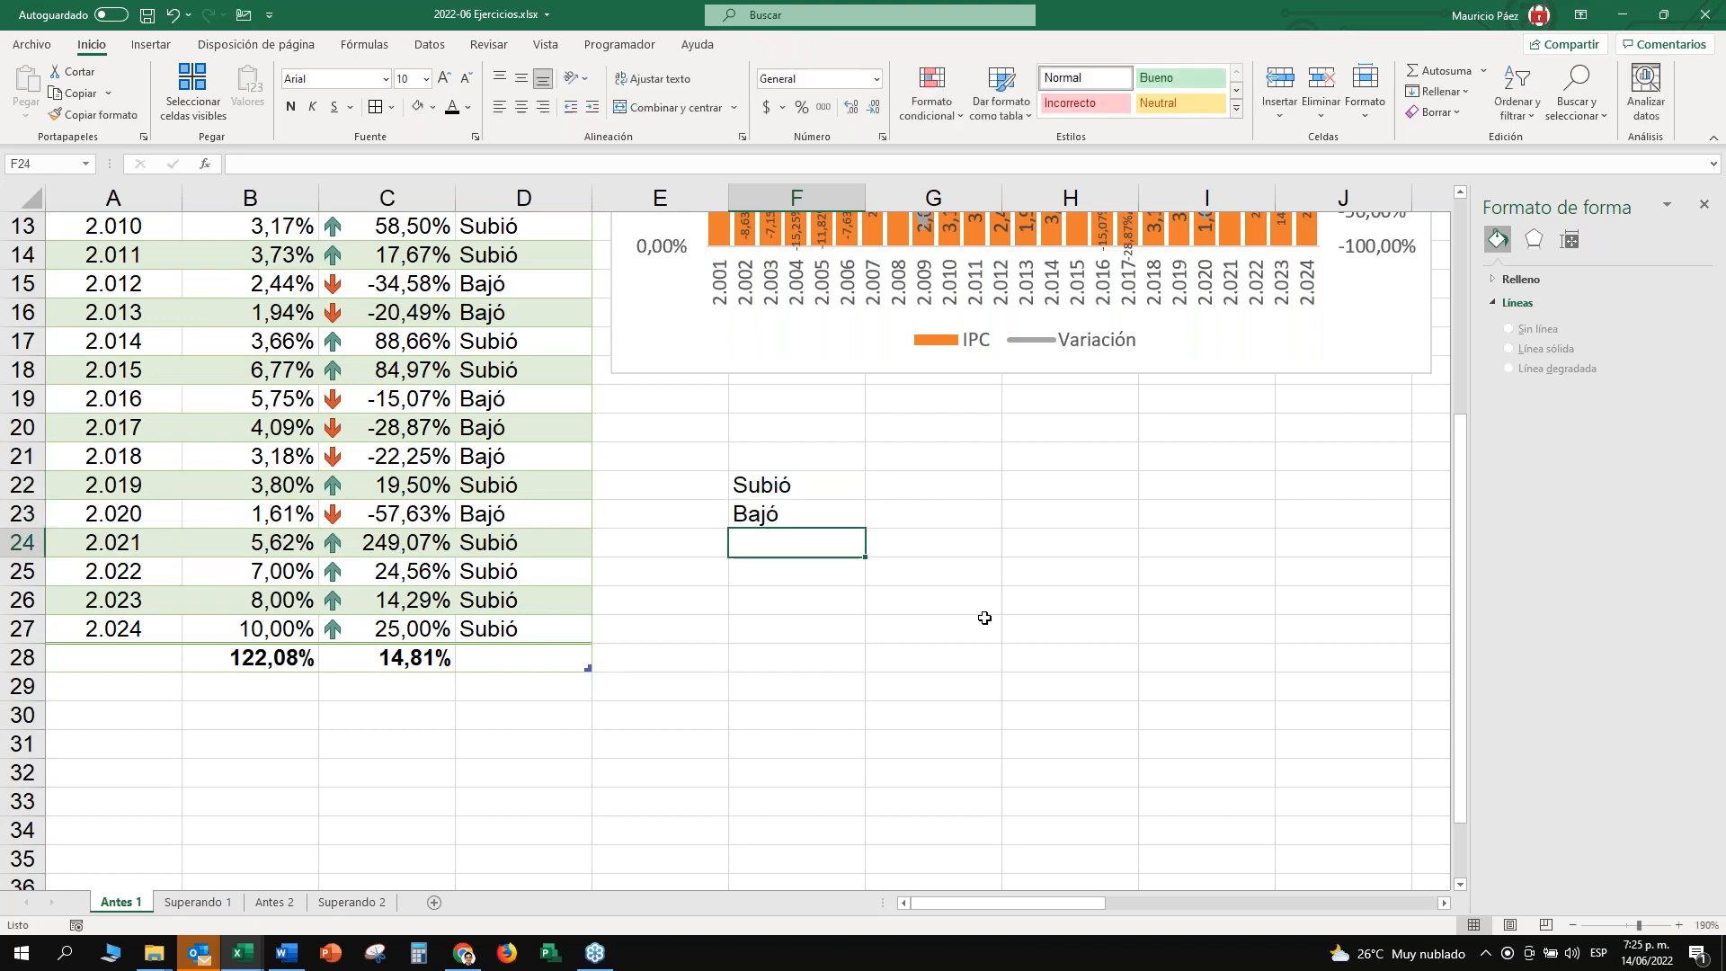
Count the Subió years in G22 with the formula =CONTAR.SI(IPC[Tipo];F22).
key(Up)
key(Up)
key(Right)
key(Down)
key(Up)
key(Left)
key(Down)
key(Up)
key(Right)
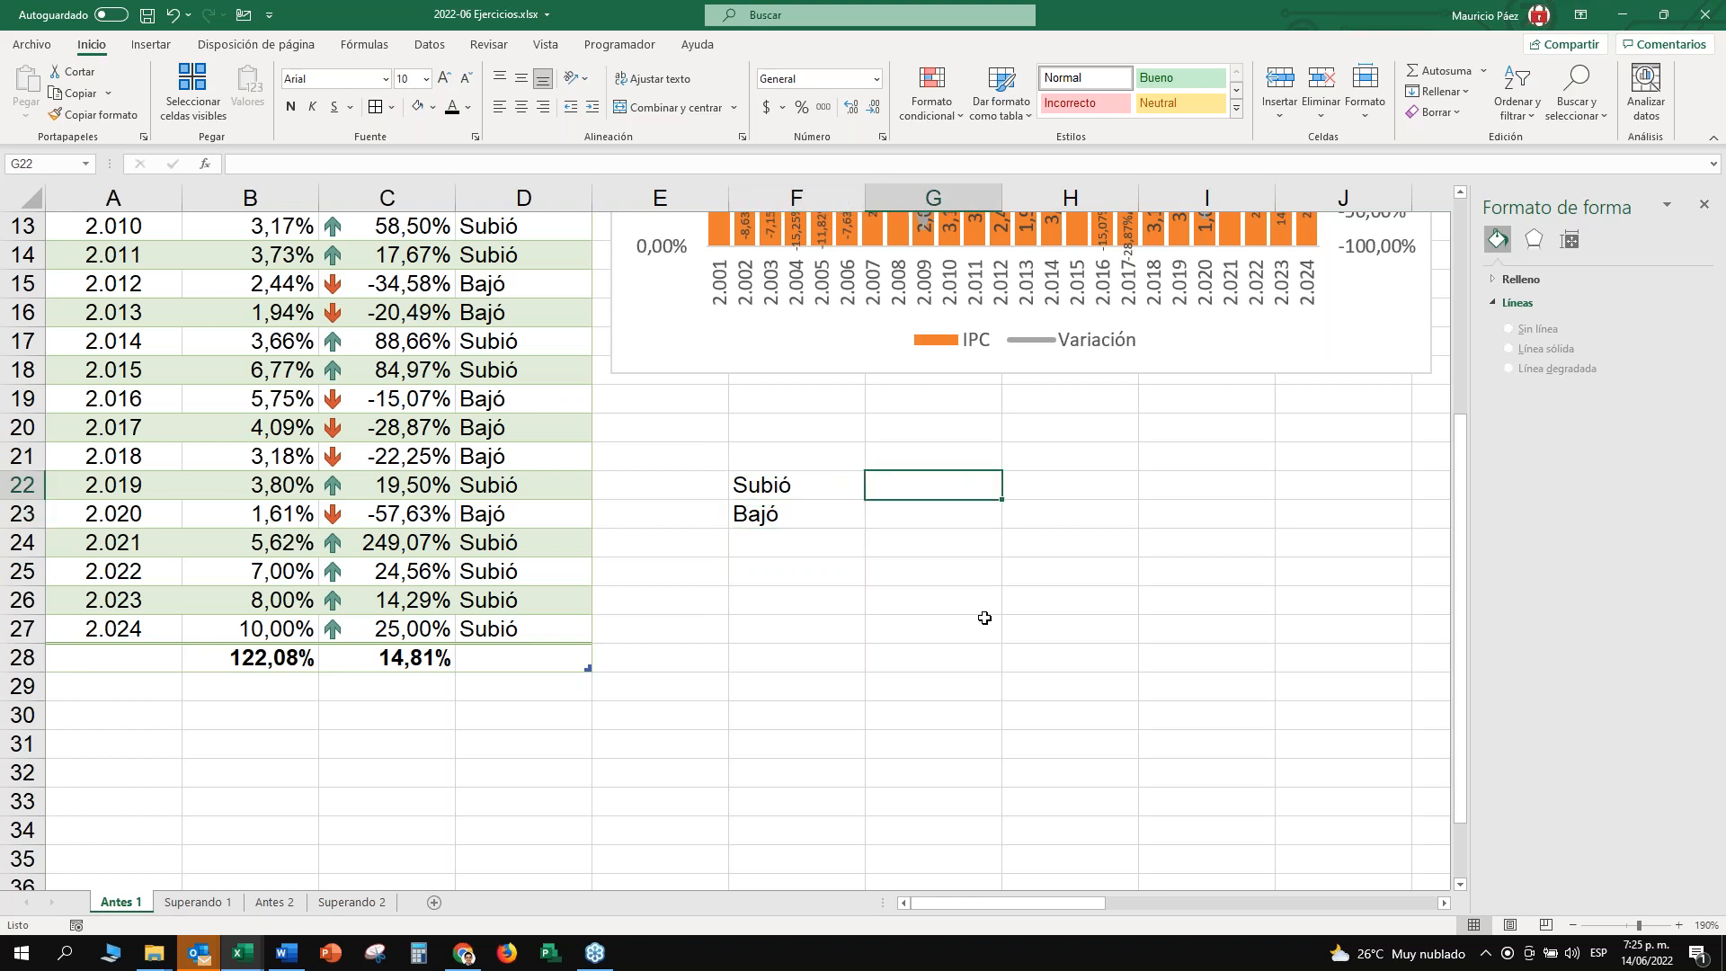
text(=contar)
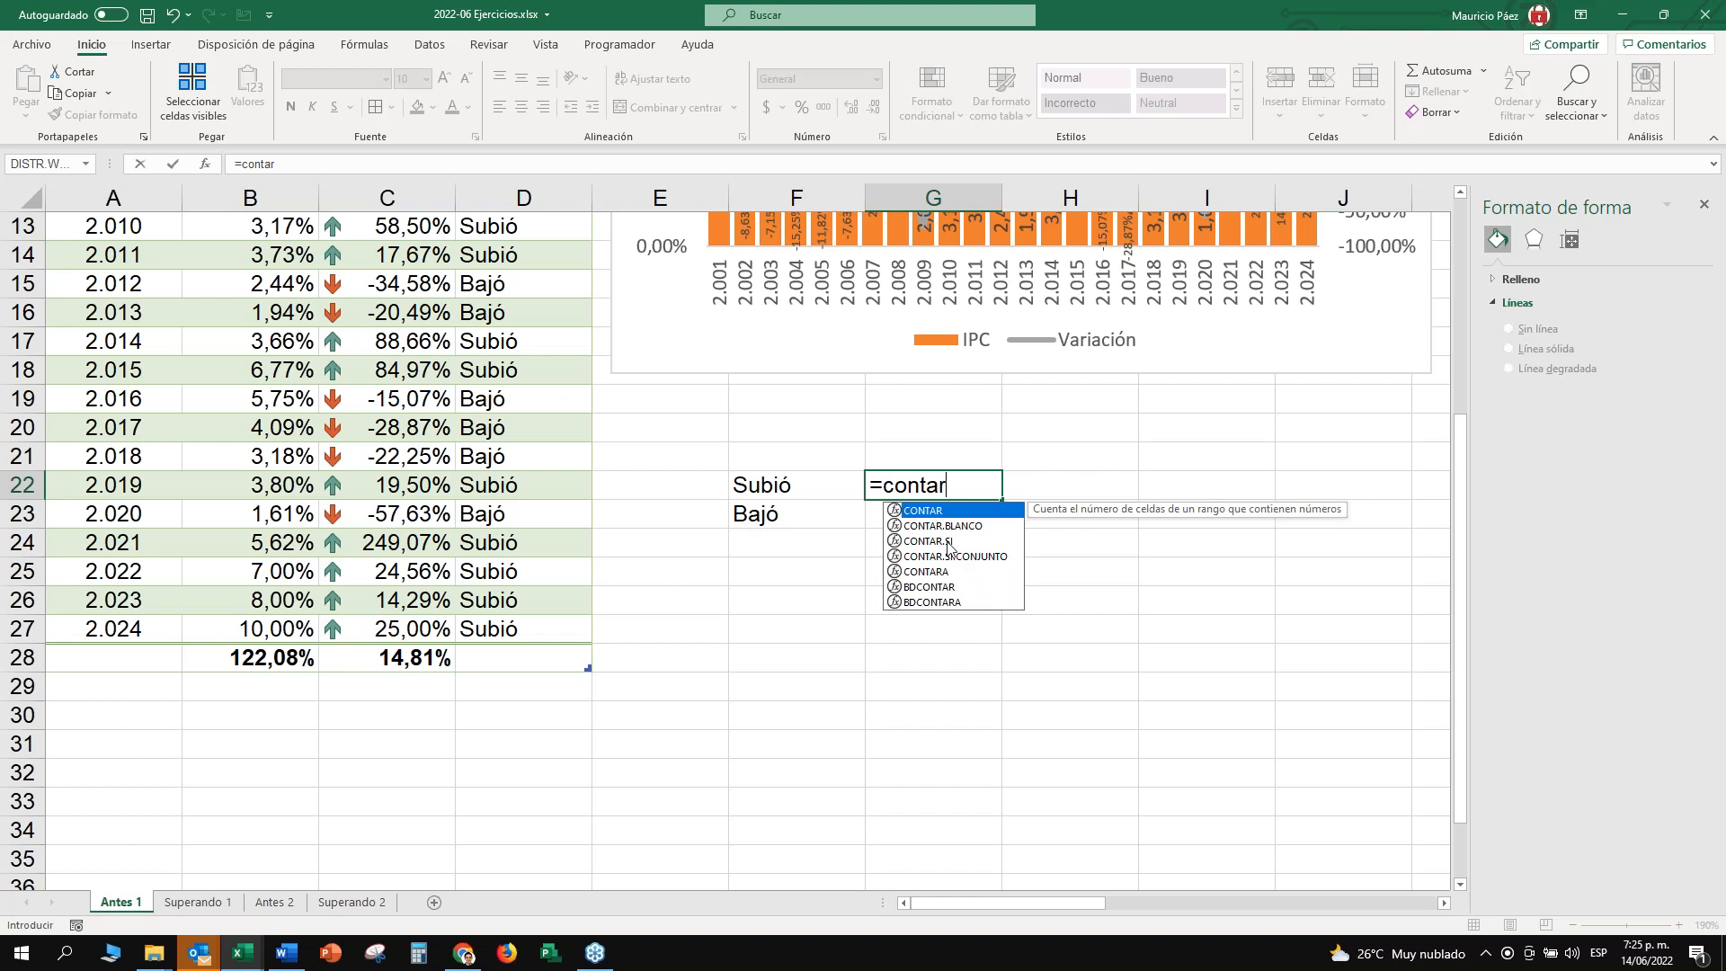
key(Down)
key(Down)
key(Tab)
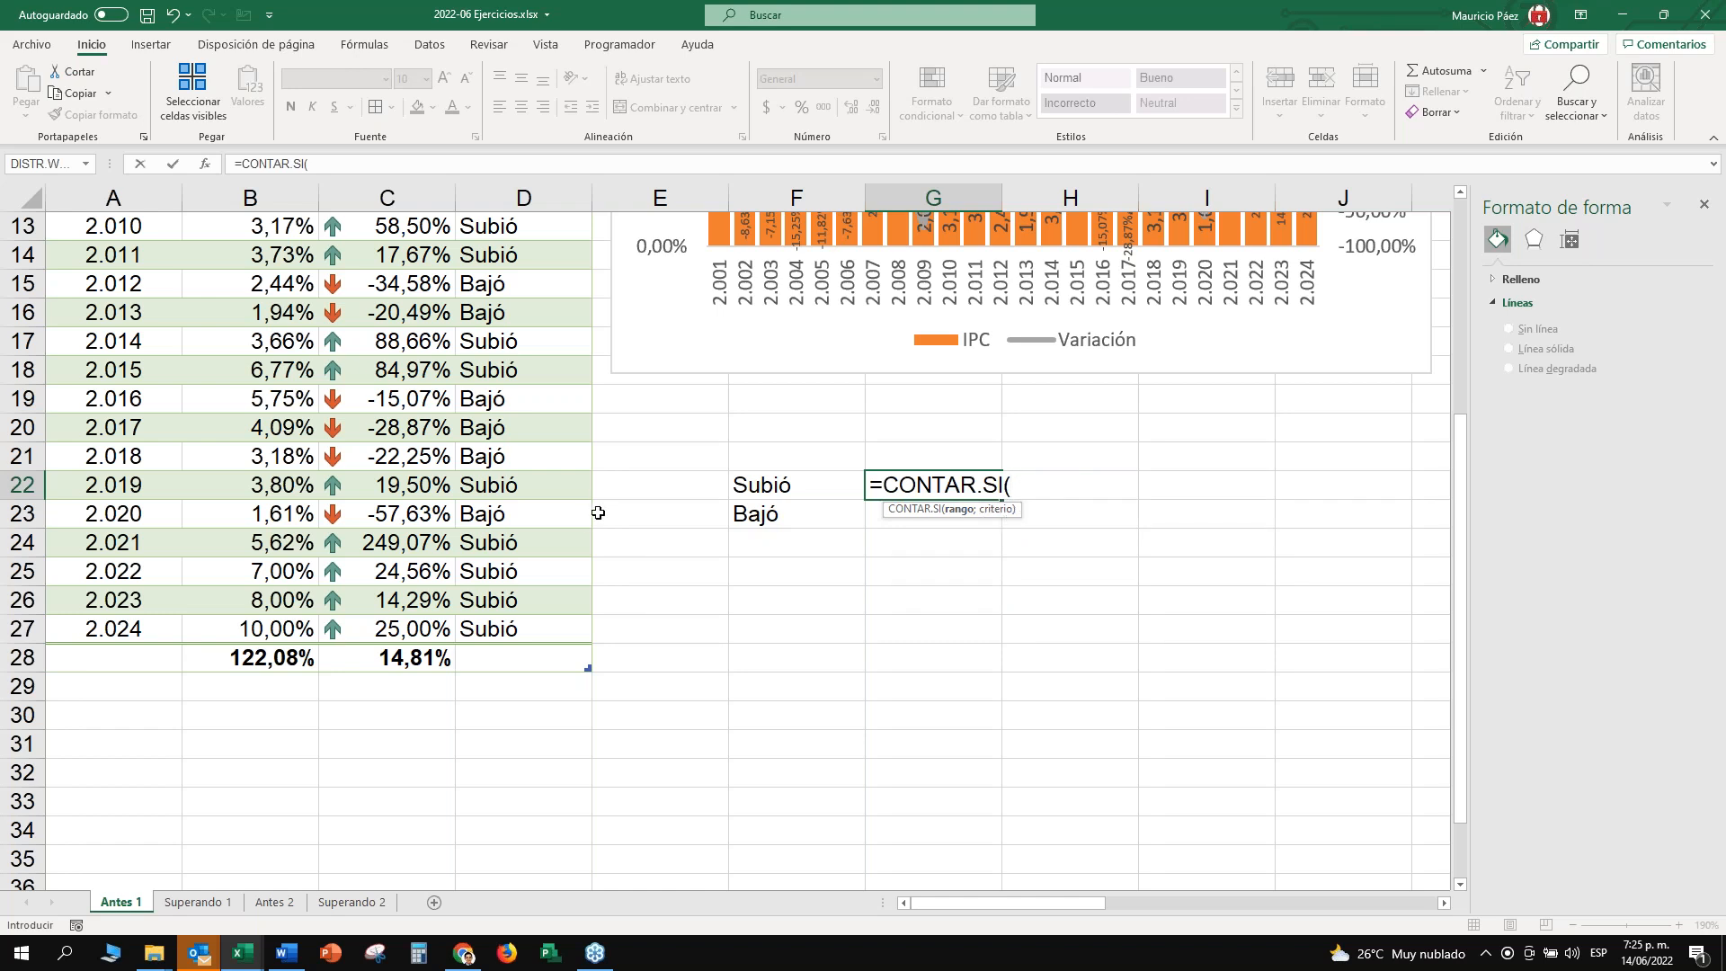
scroll(562, 428, up, 4)
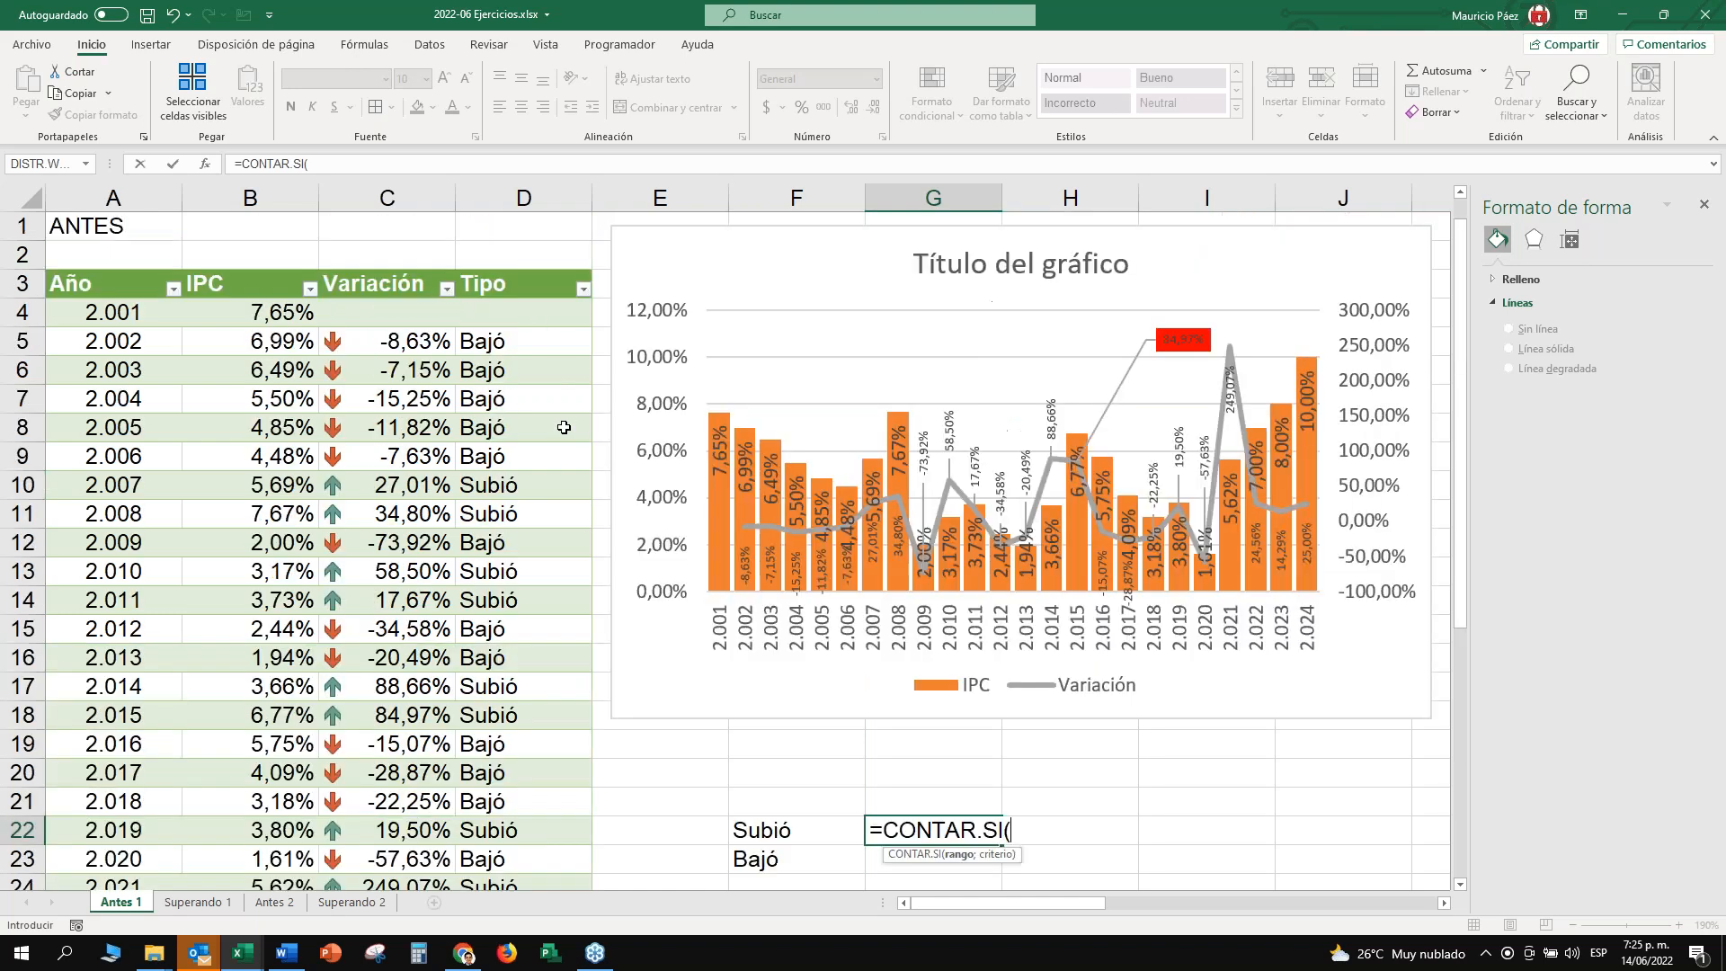
click(516, 269)
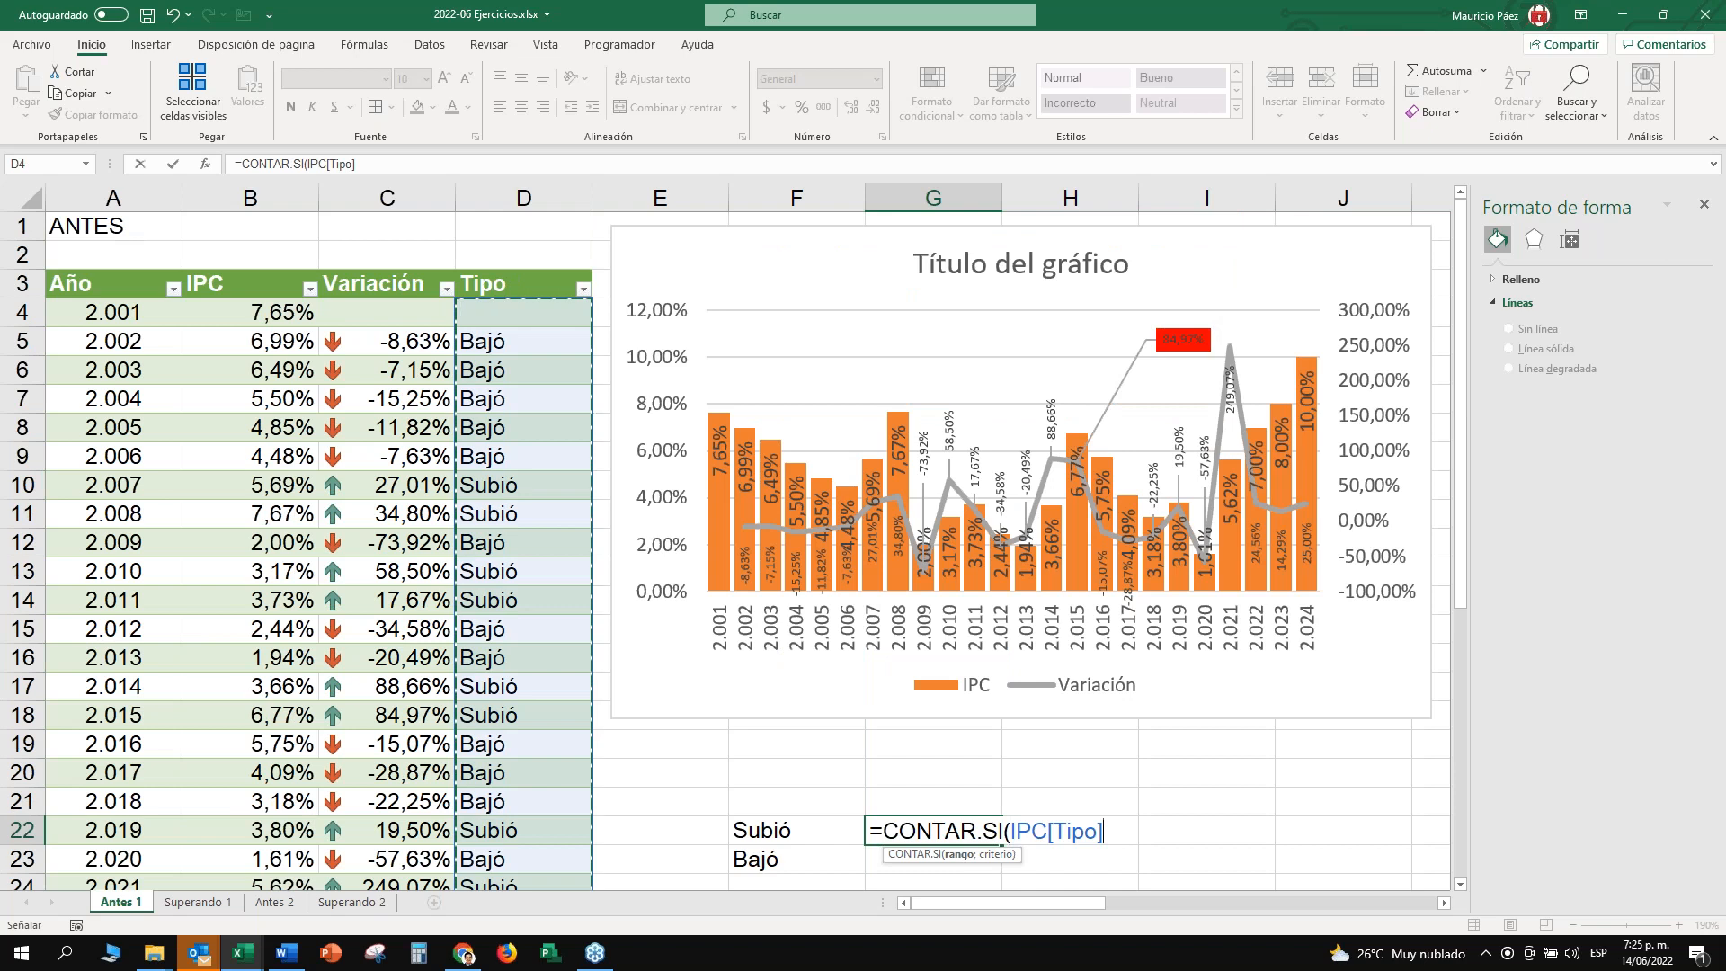
scroll(569, 443, down, 3)
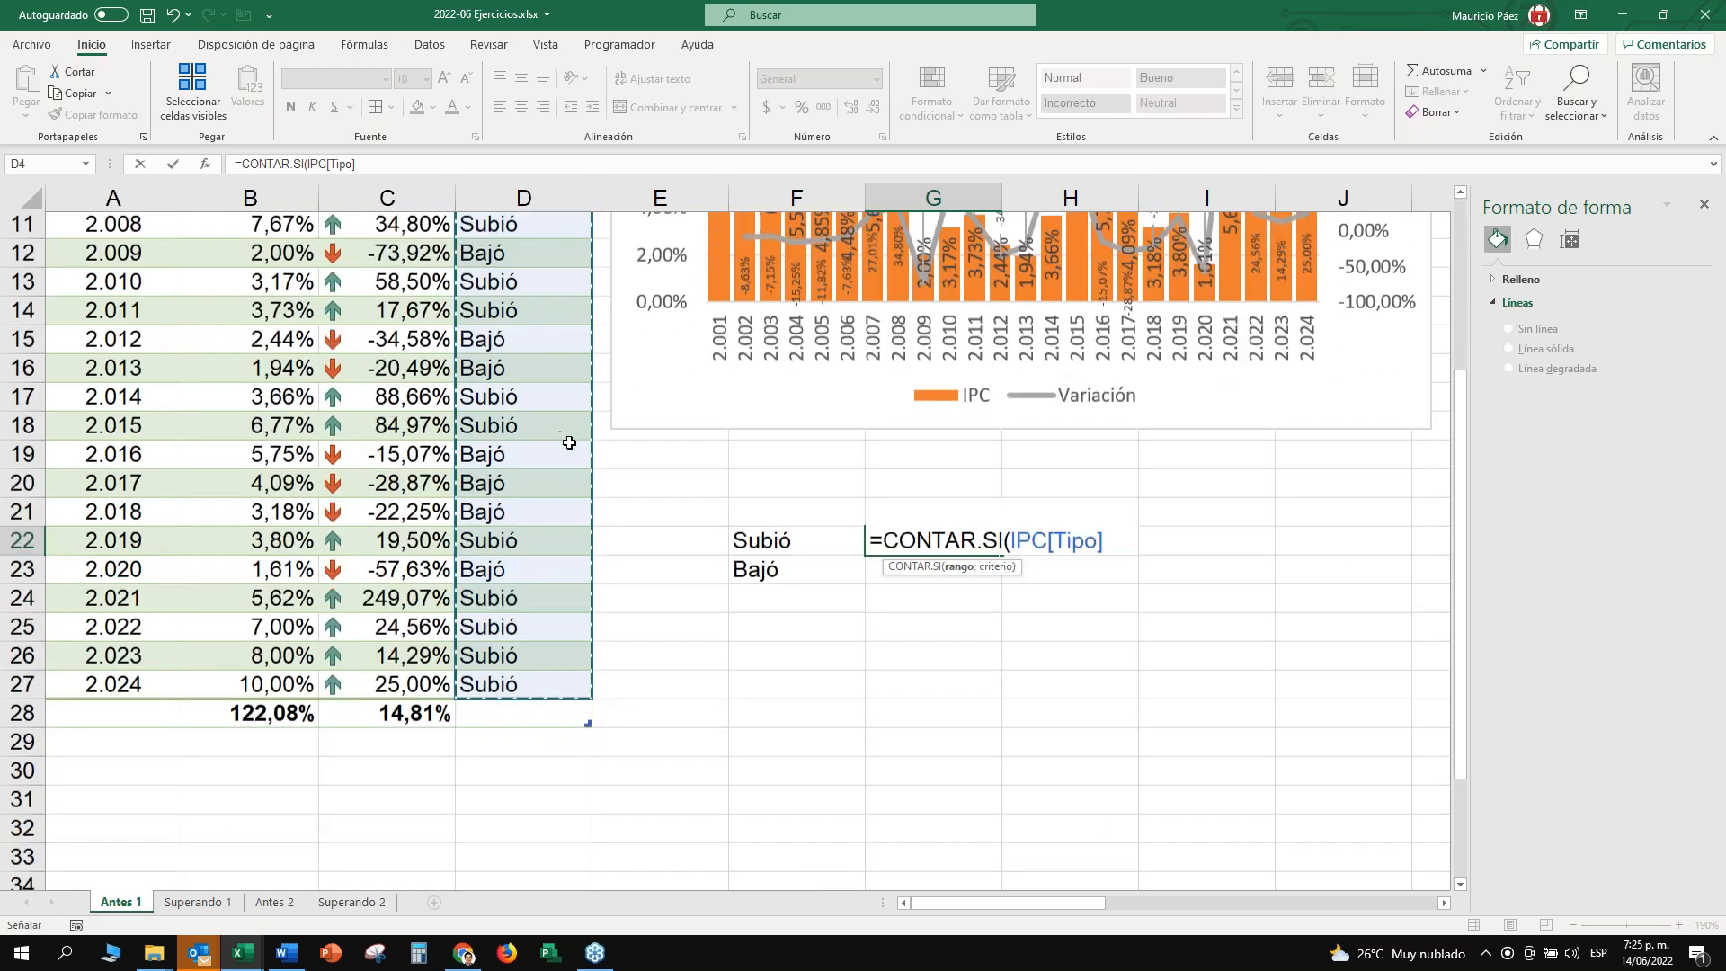
scroll(569, 442, down, 1)
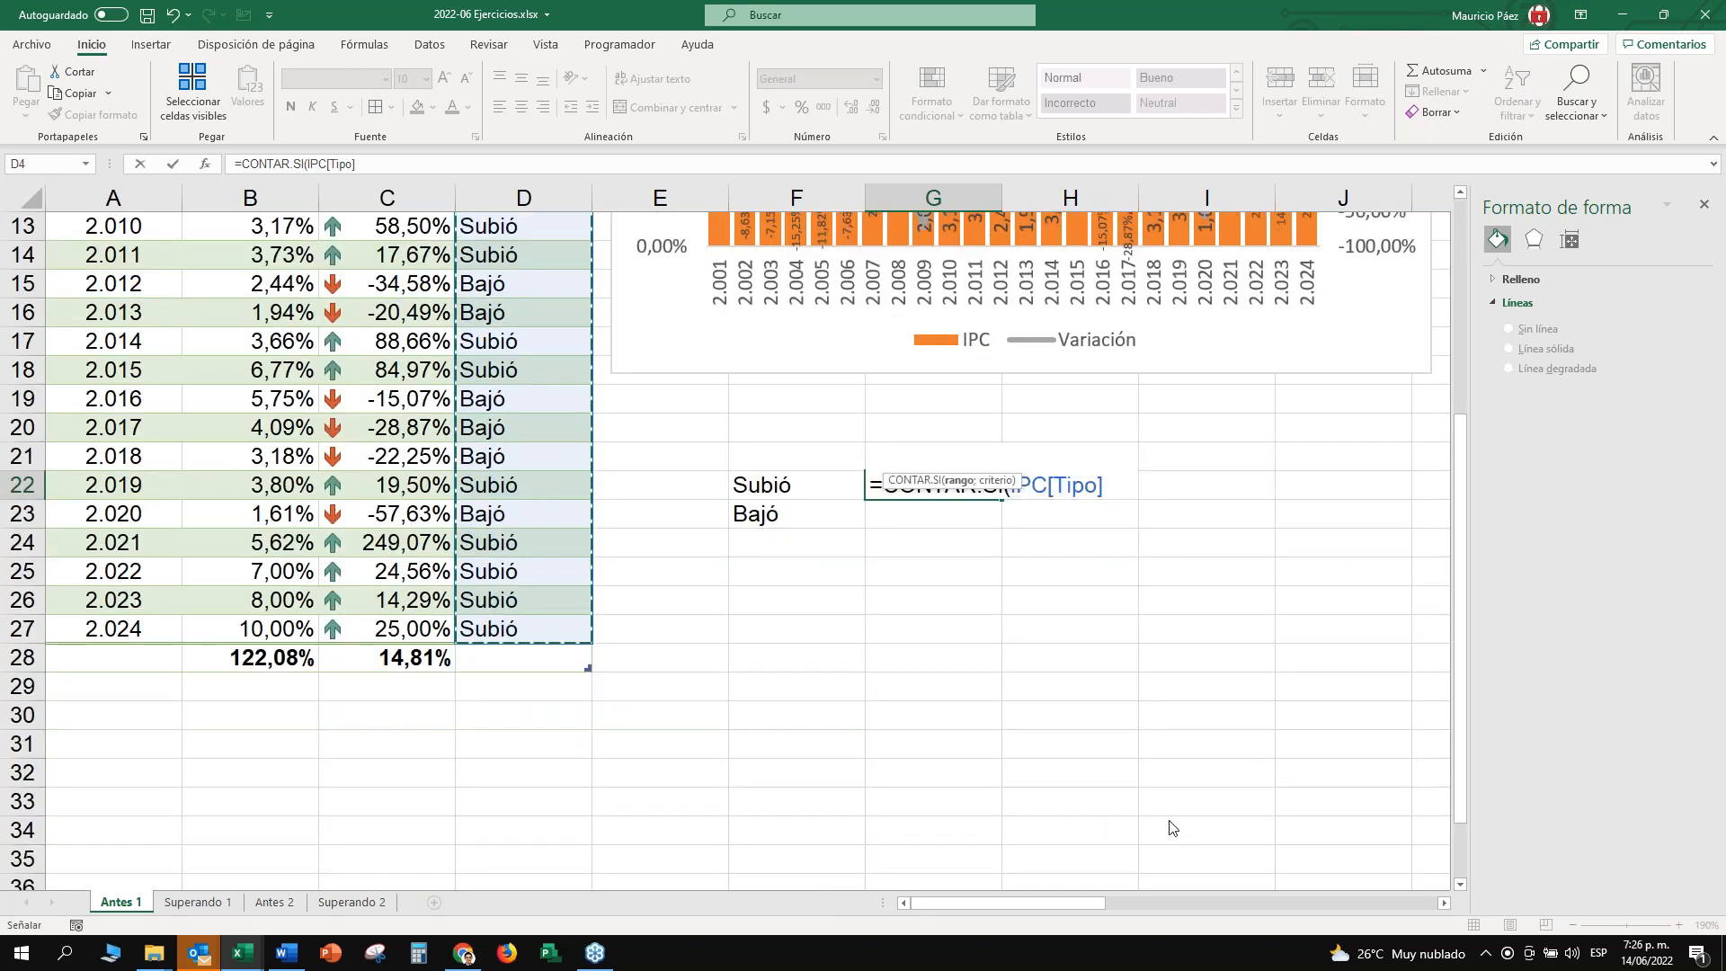
text(;)
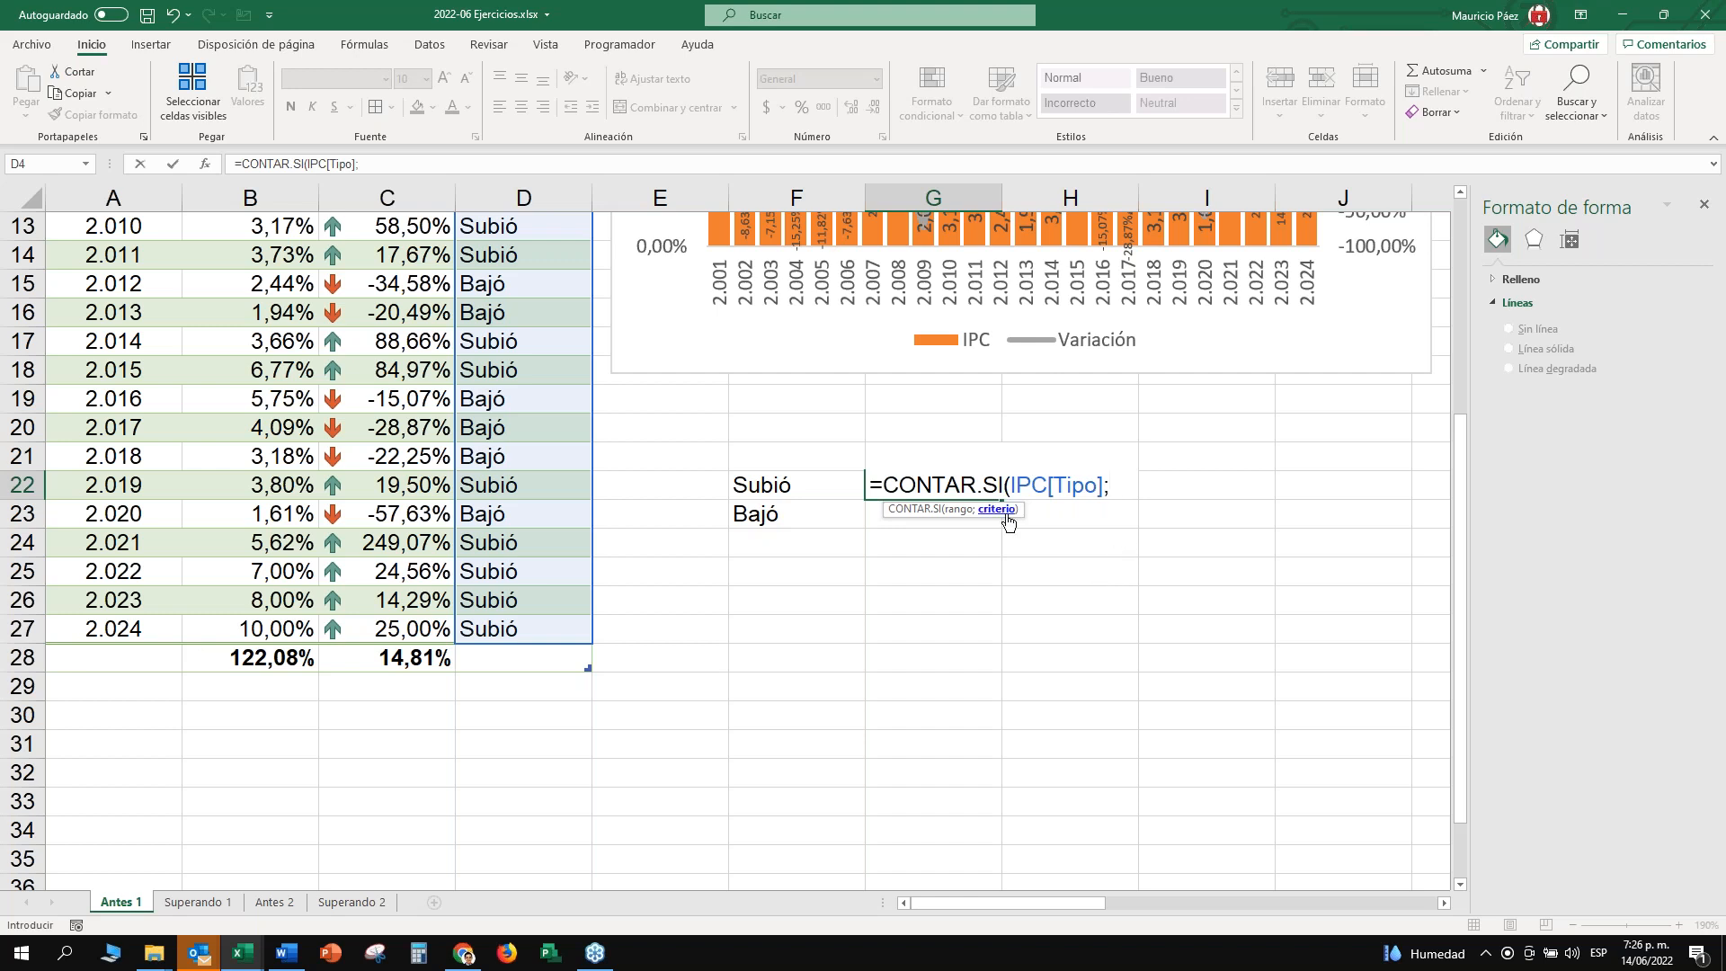
click(801, 486)
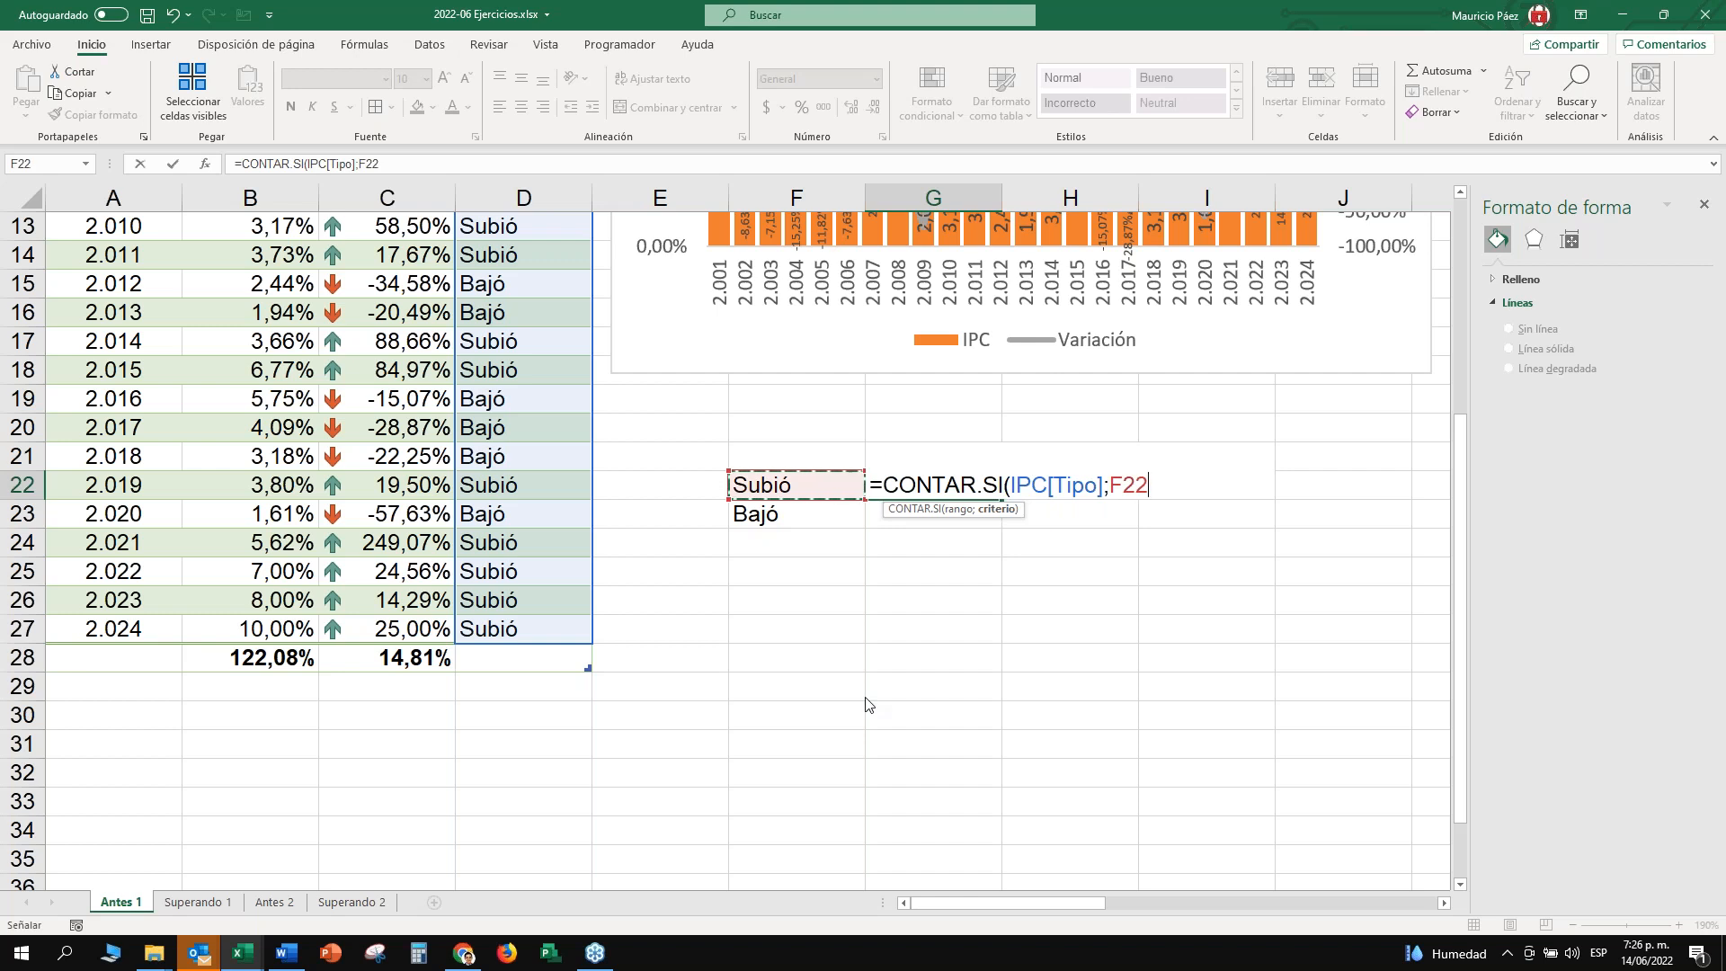
text())
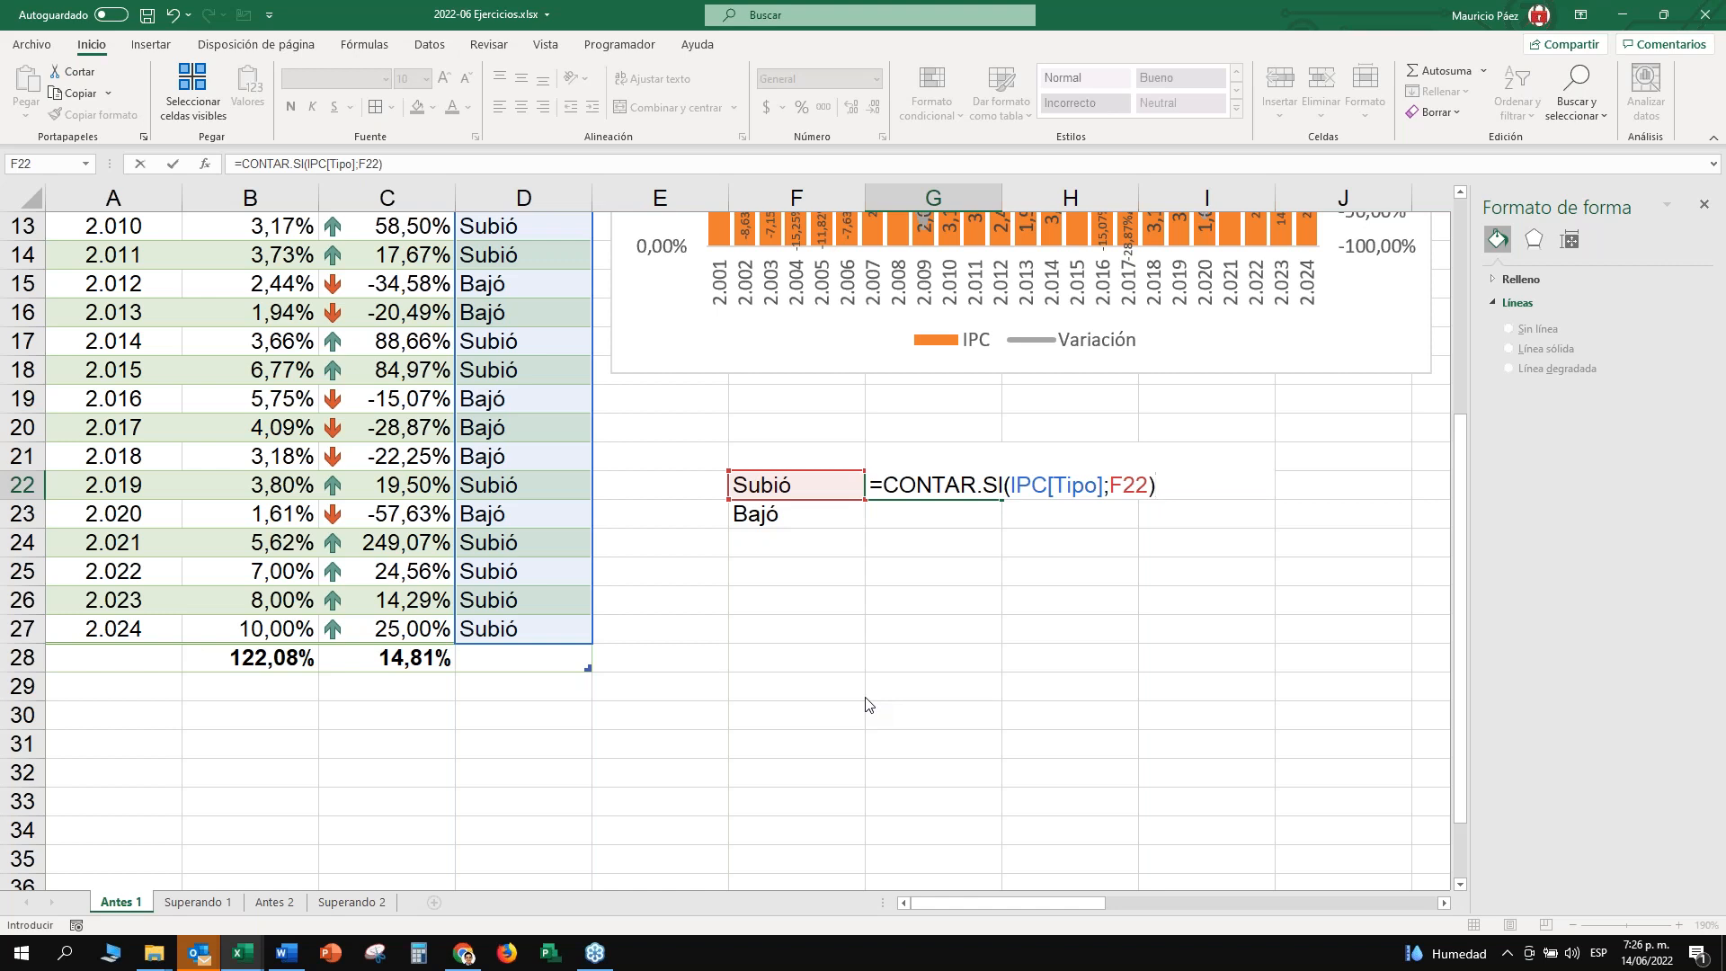
key(Return)
Try filling the count formula down into G23, undo the fill, and review the range and criterion arguments of the G22 formula.
key(ctrl+d)
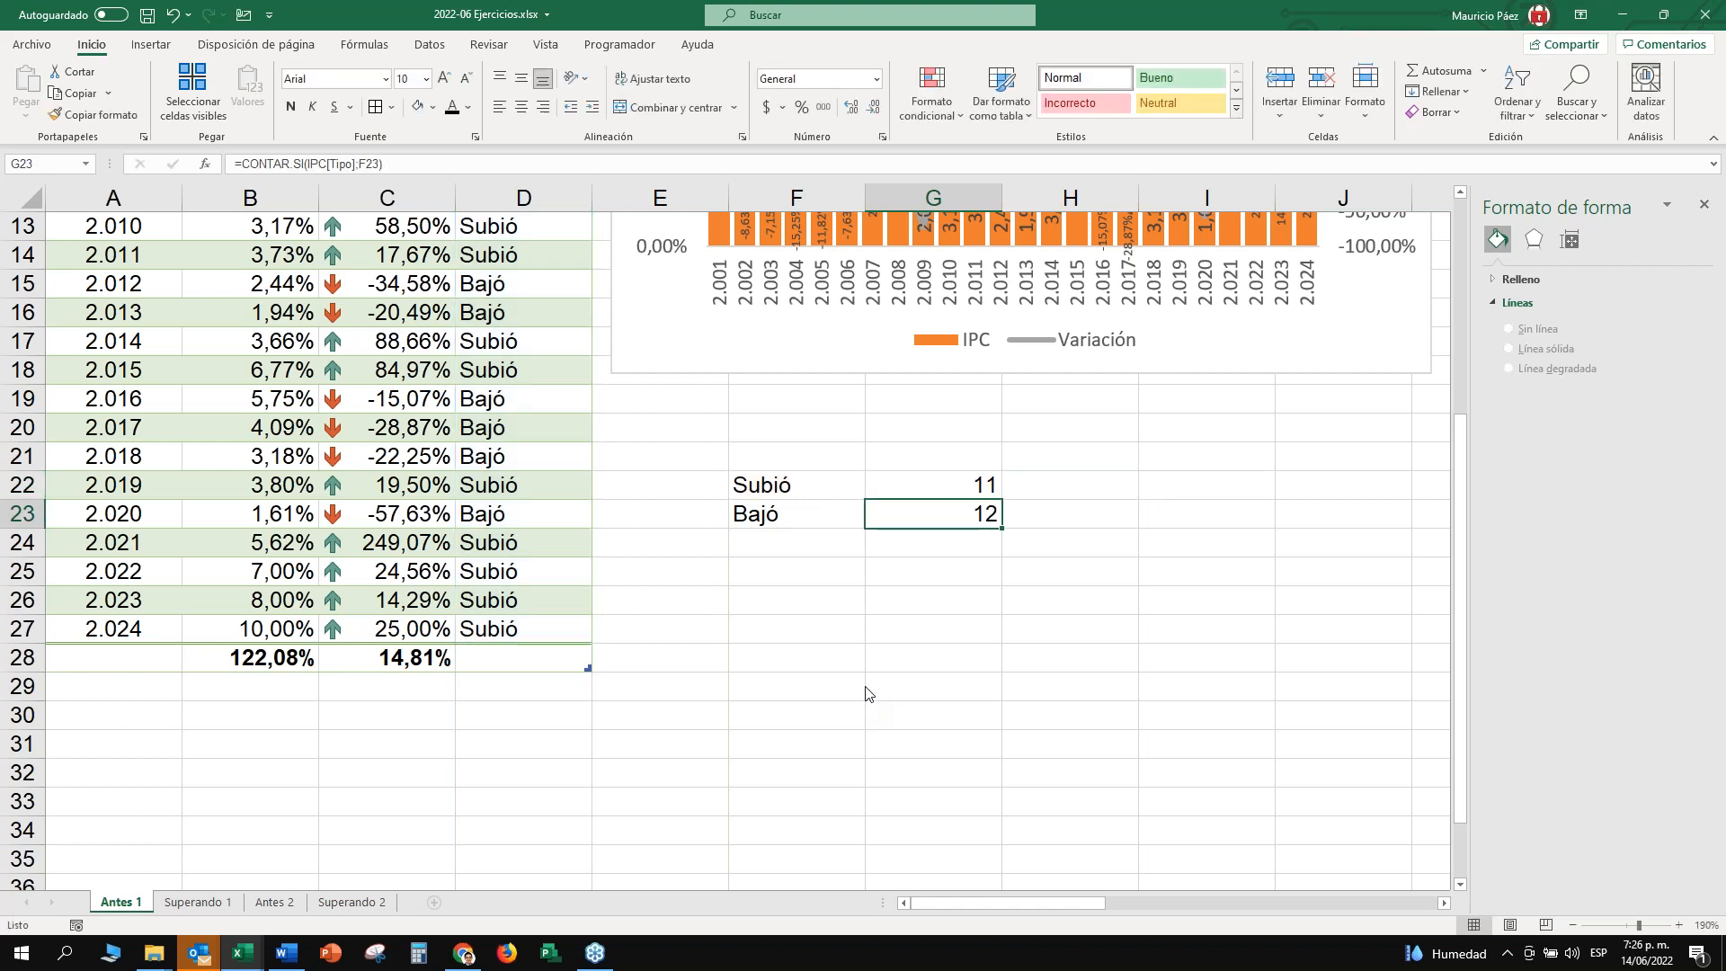
key(ctrl+z)
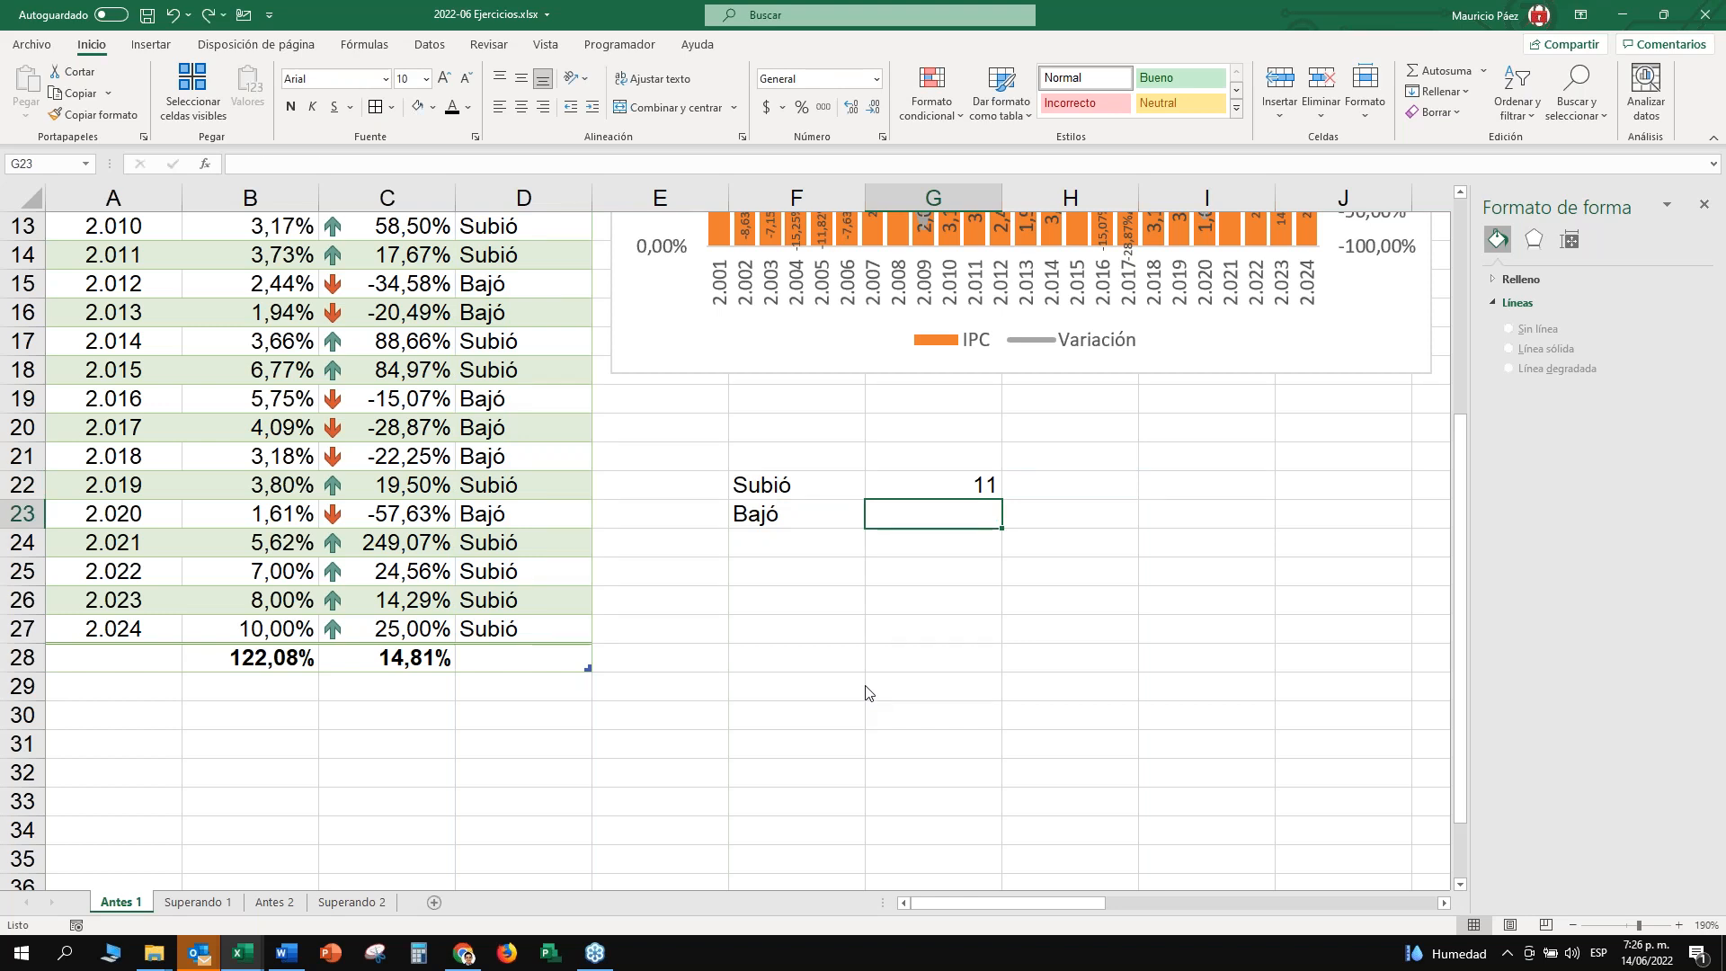
click(923, 488)
key(F2)
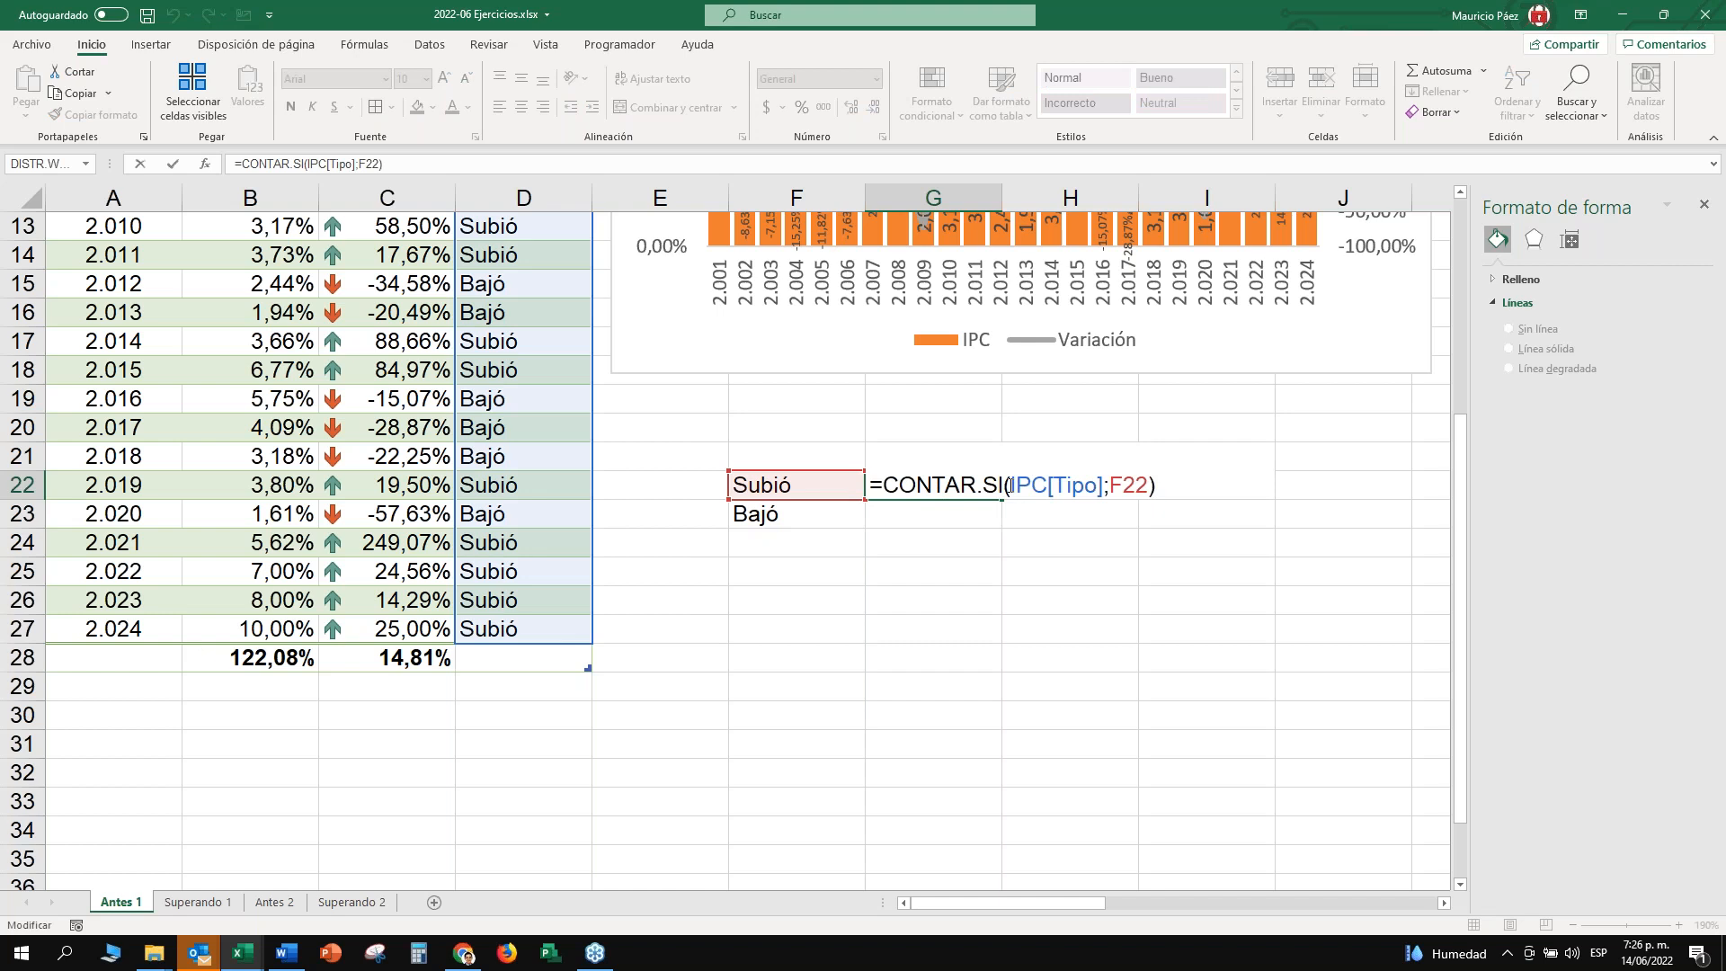
drag(1008, 488, 1149, 486)
click(1109, 487)
double_click(1134, 485)
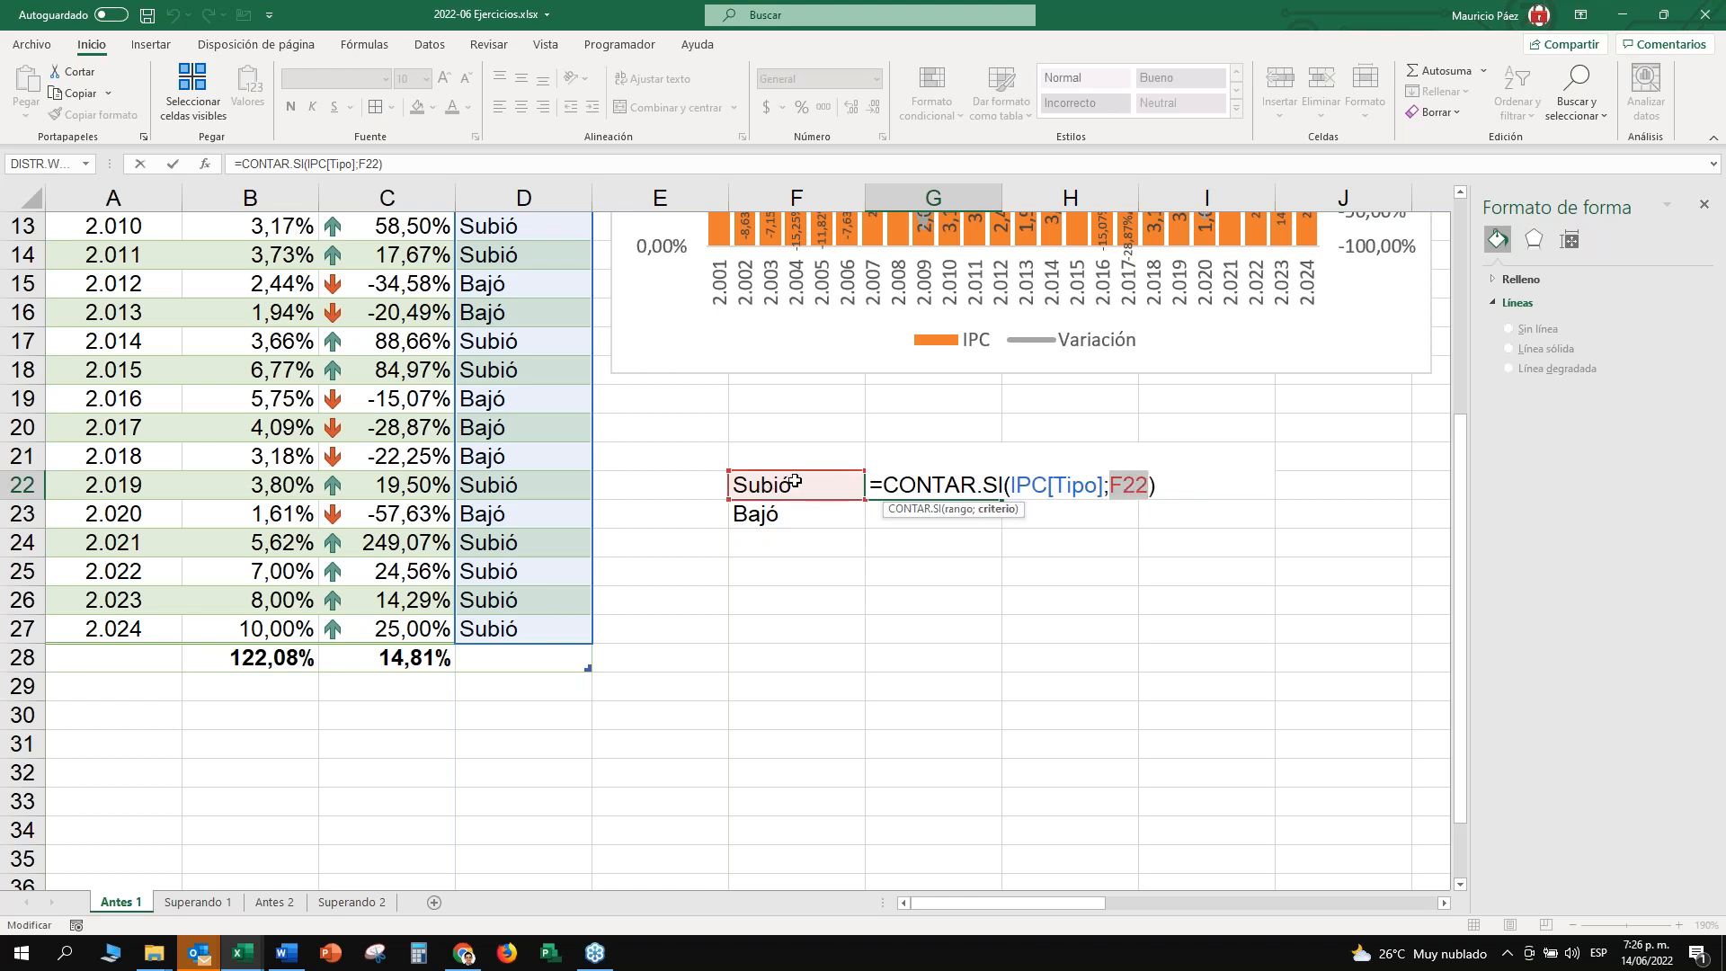
key(ctrl+Return)
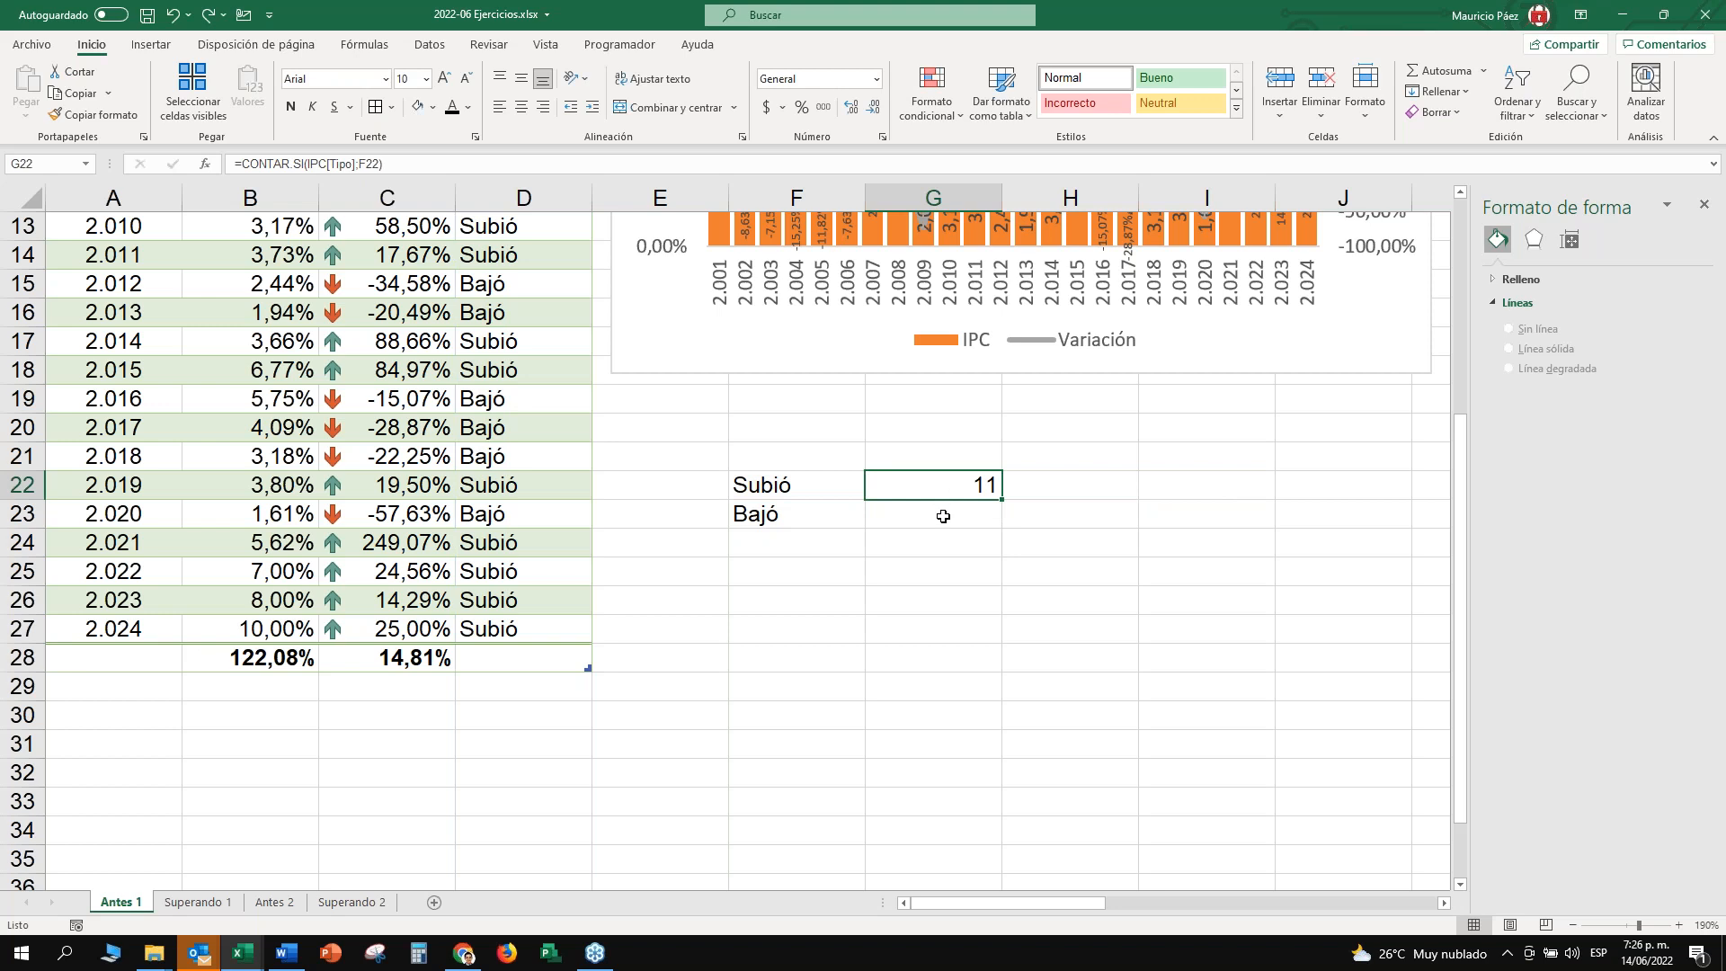
click(945, 509)
click(1050, 518)
click(930, 523)
click(937, 490)
click(940, 521)
click(944, 489)
click(943, 513)
click(1024, 510)
click(939, 507)
click(942, 485)
click(936, 513)
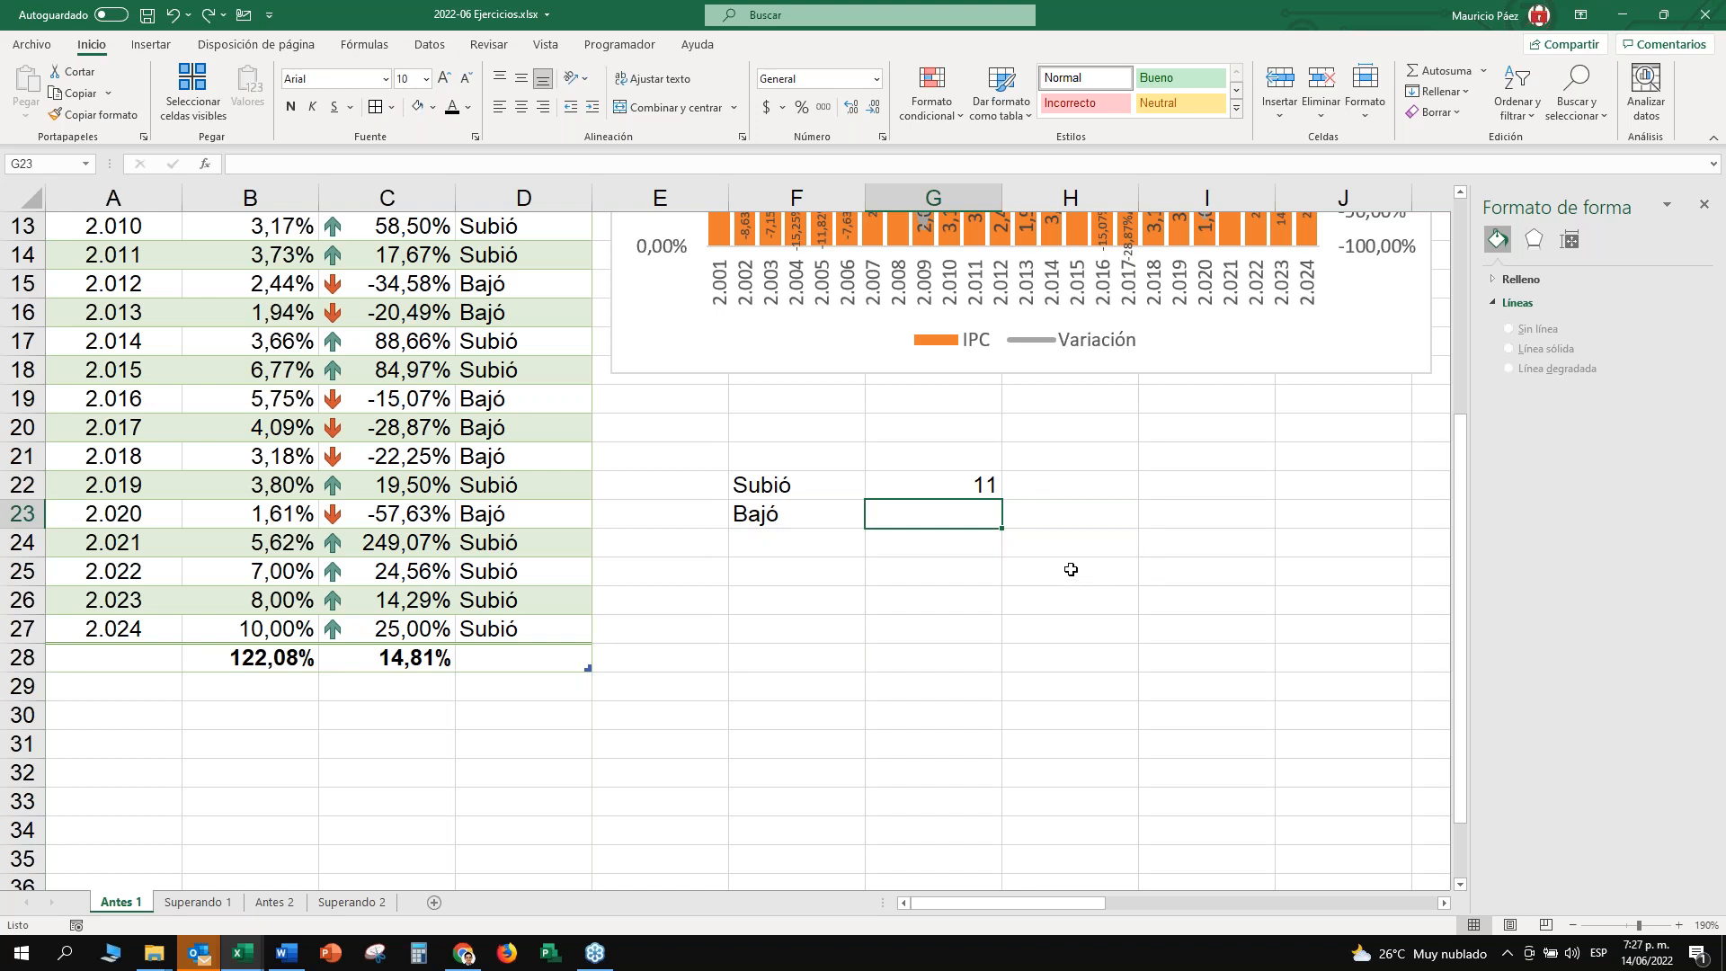
Draft a keyboard shortcut note in G24 and discard the entry.
click(942, 546)
text(CONTR)
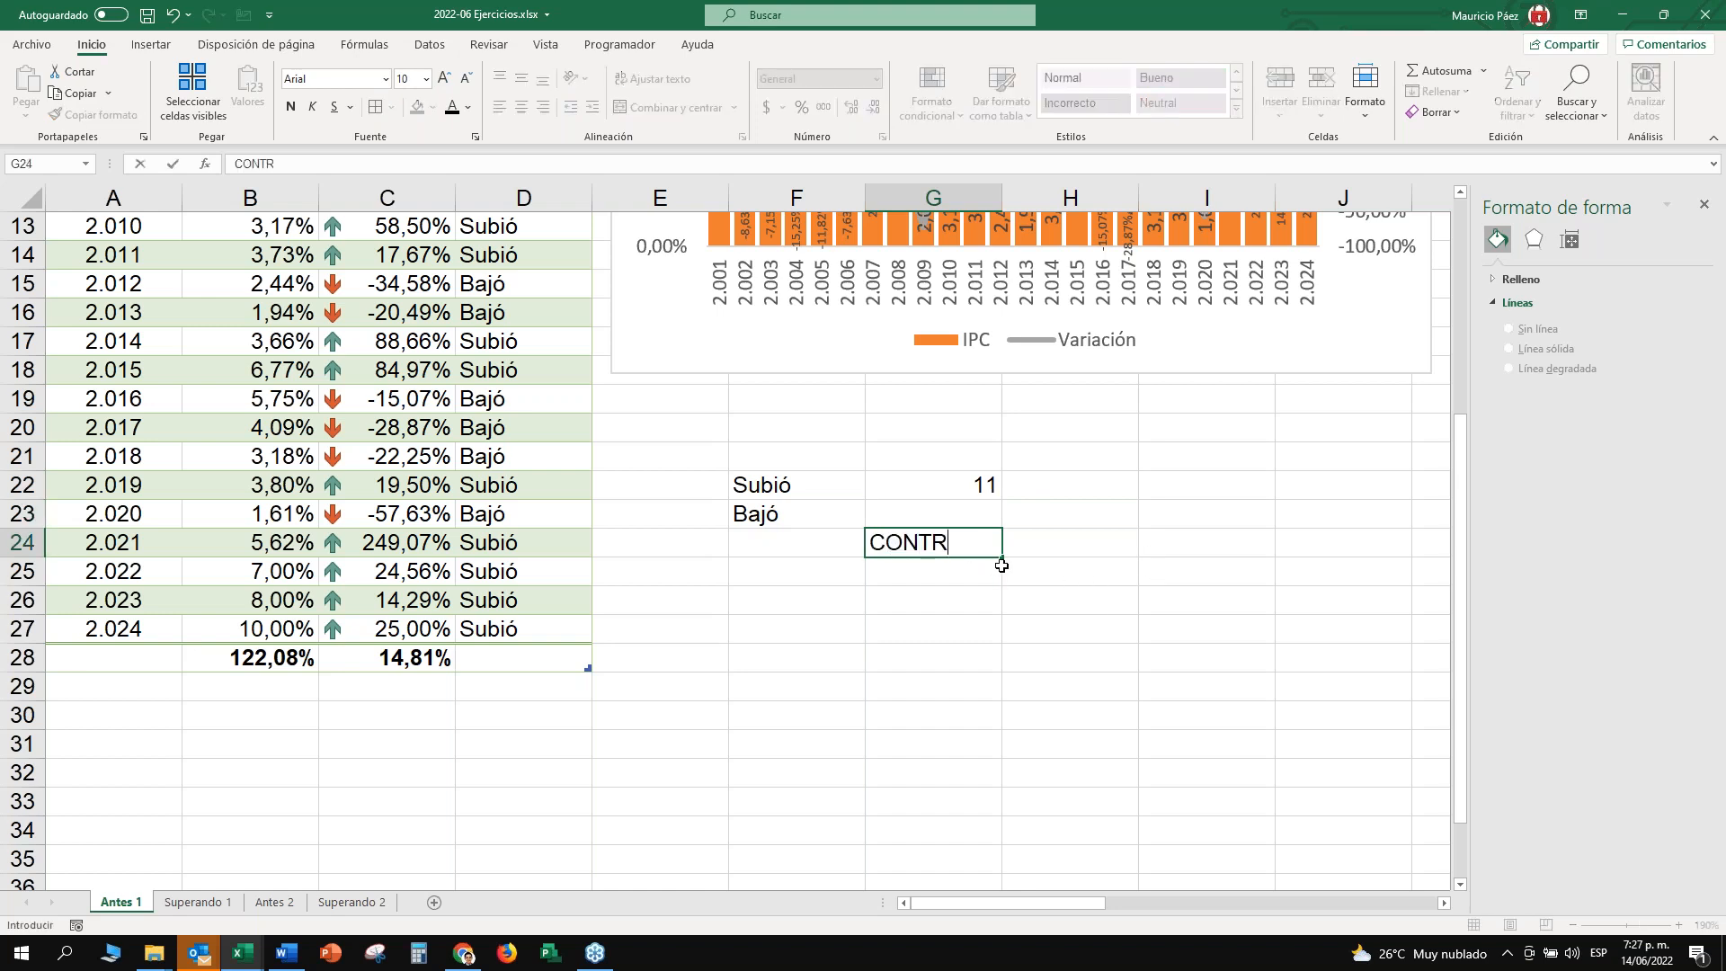
text(OL+<)
key(Escape)
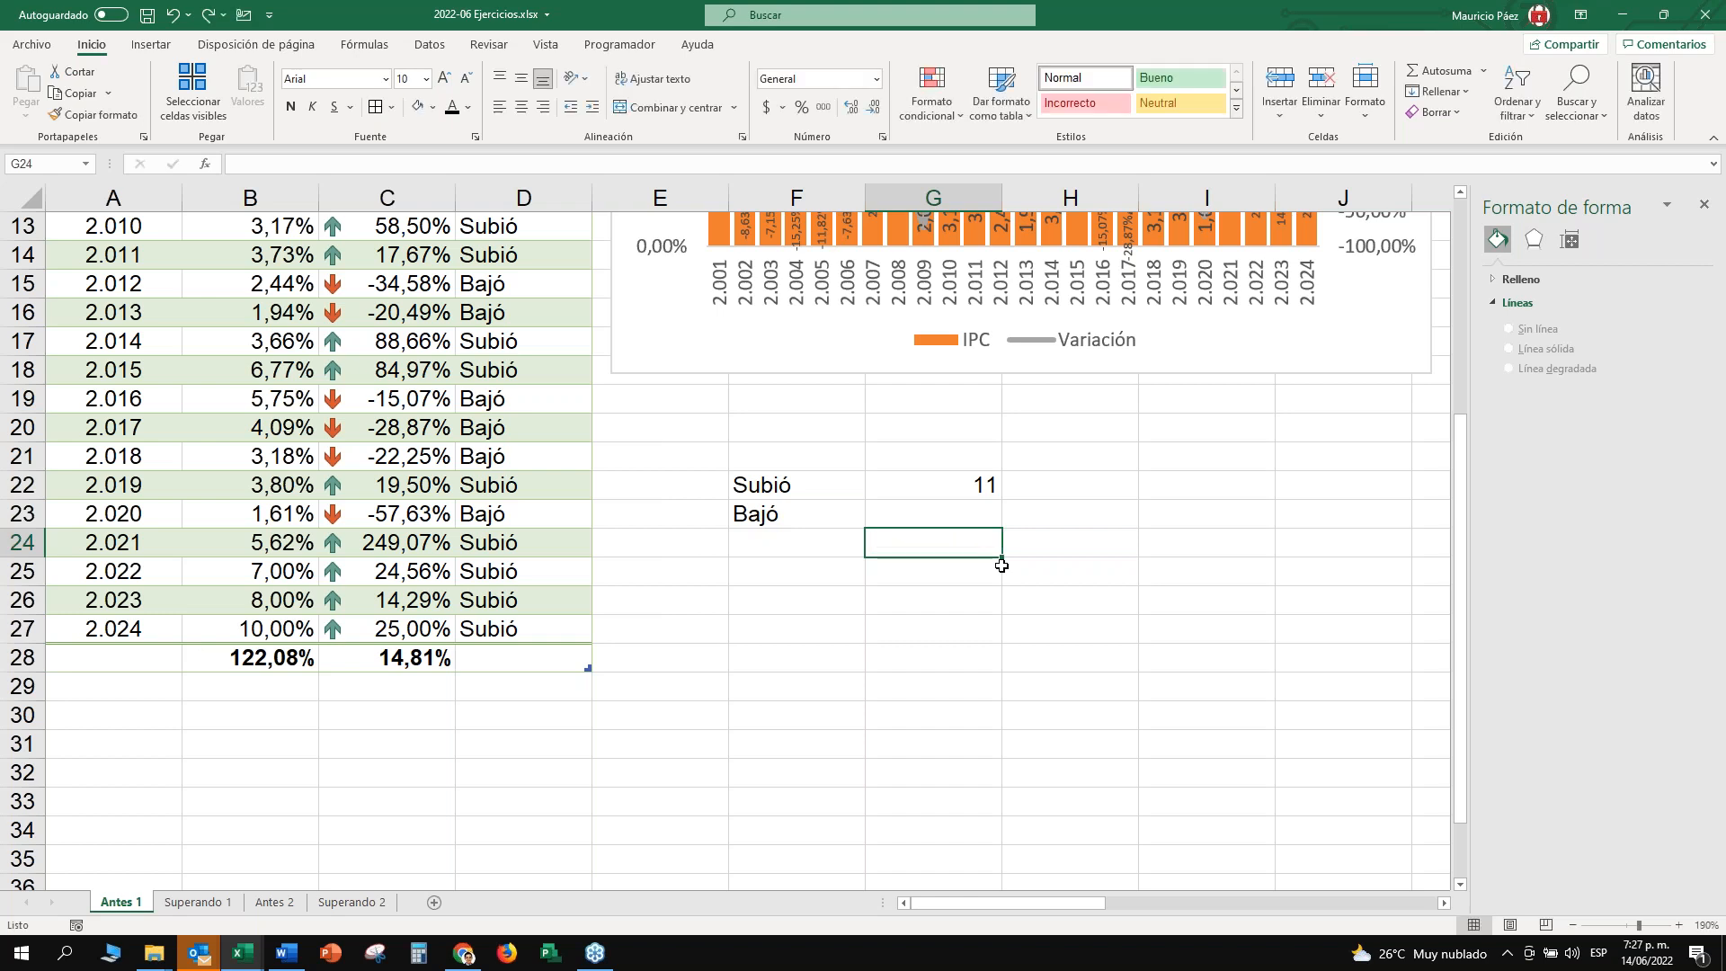
Fill the Subió count formula down into G23, then clear G23 again.
key(Up)
key(Up)
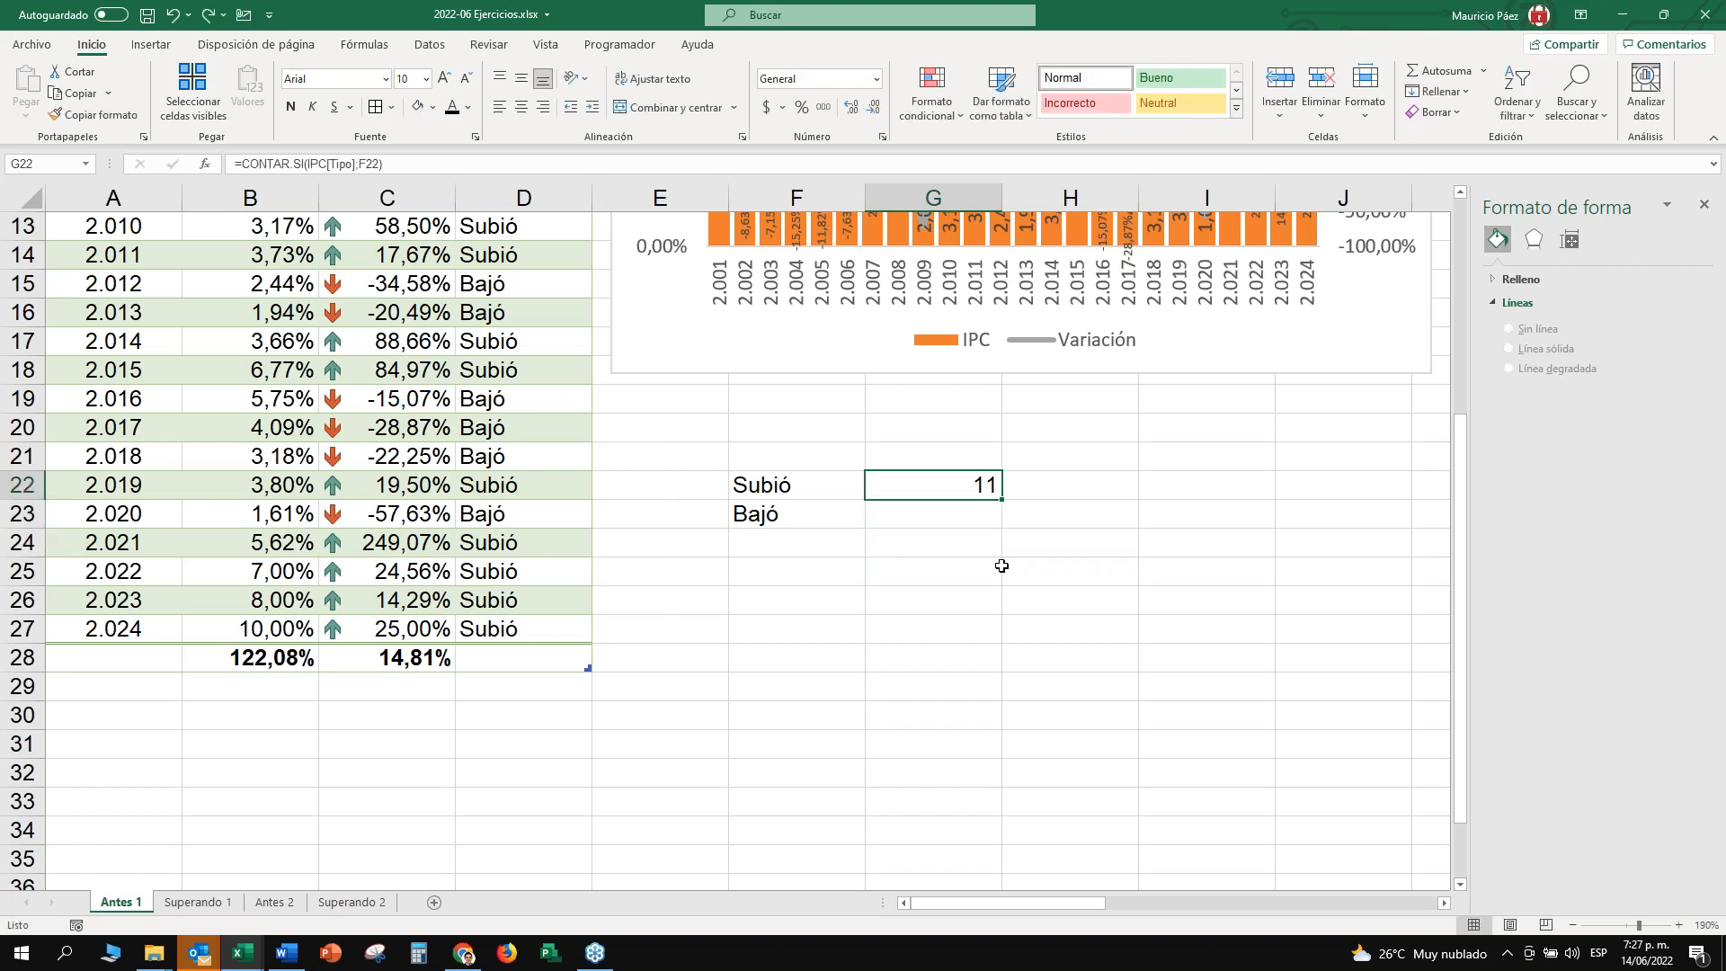
key(Down)
key(ctrl+j)
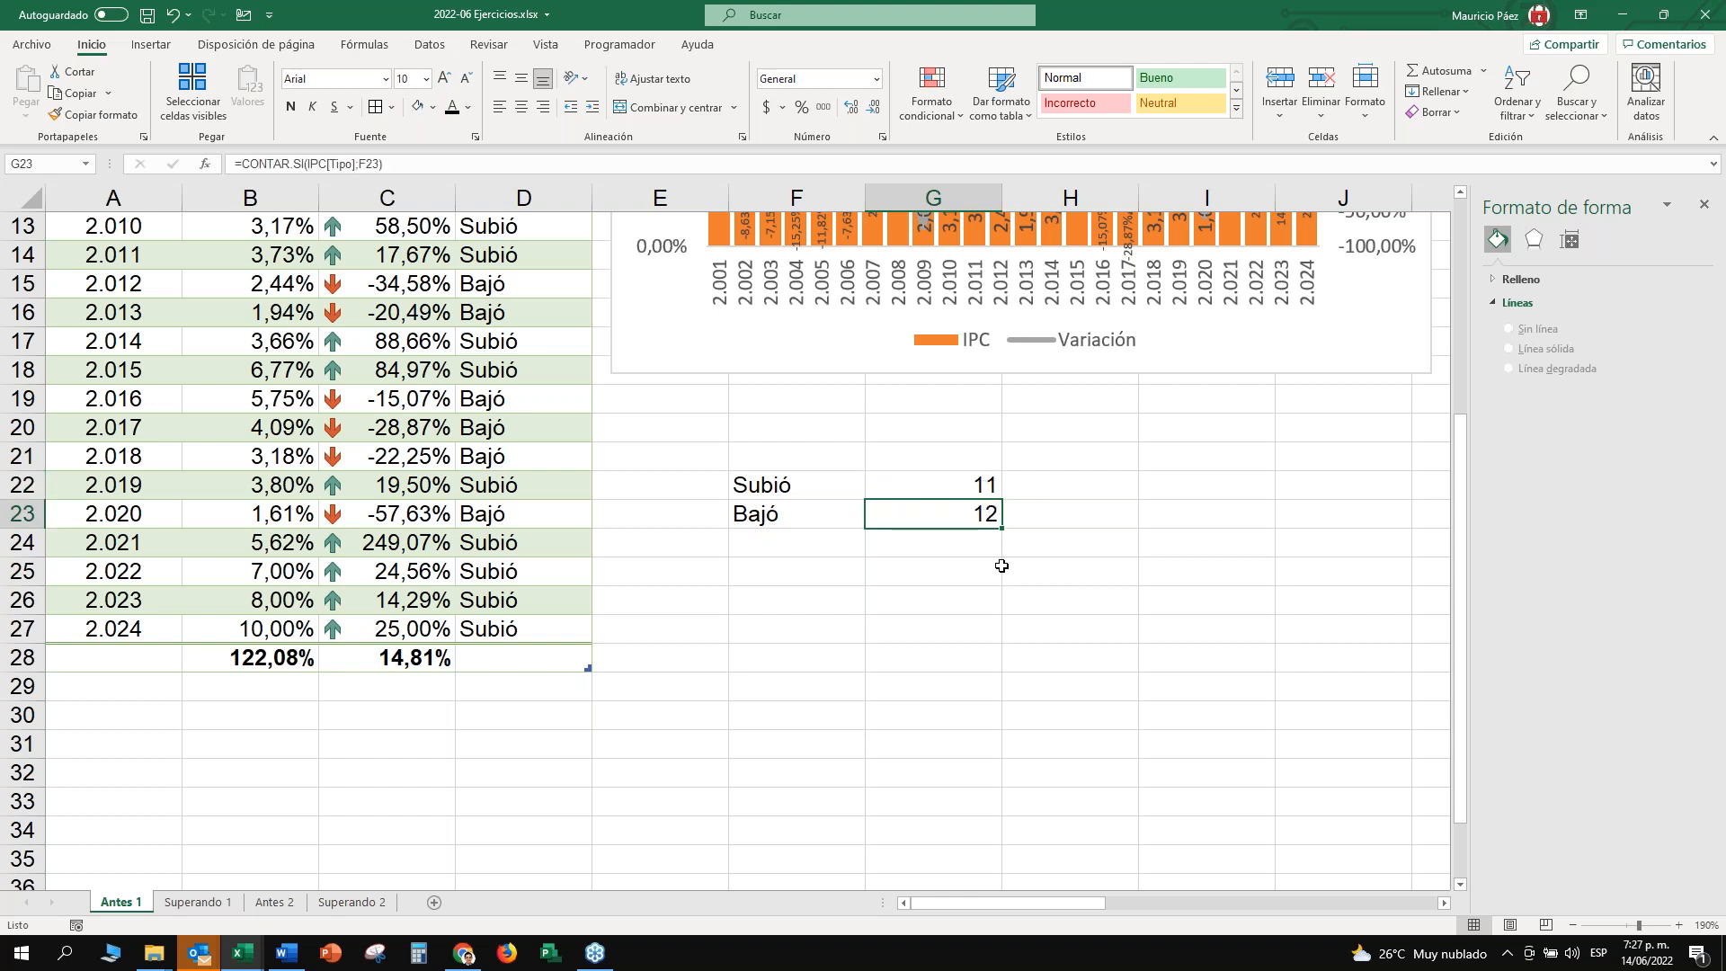
key(Up)
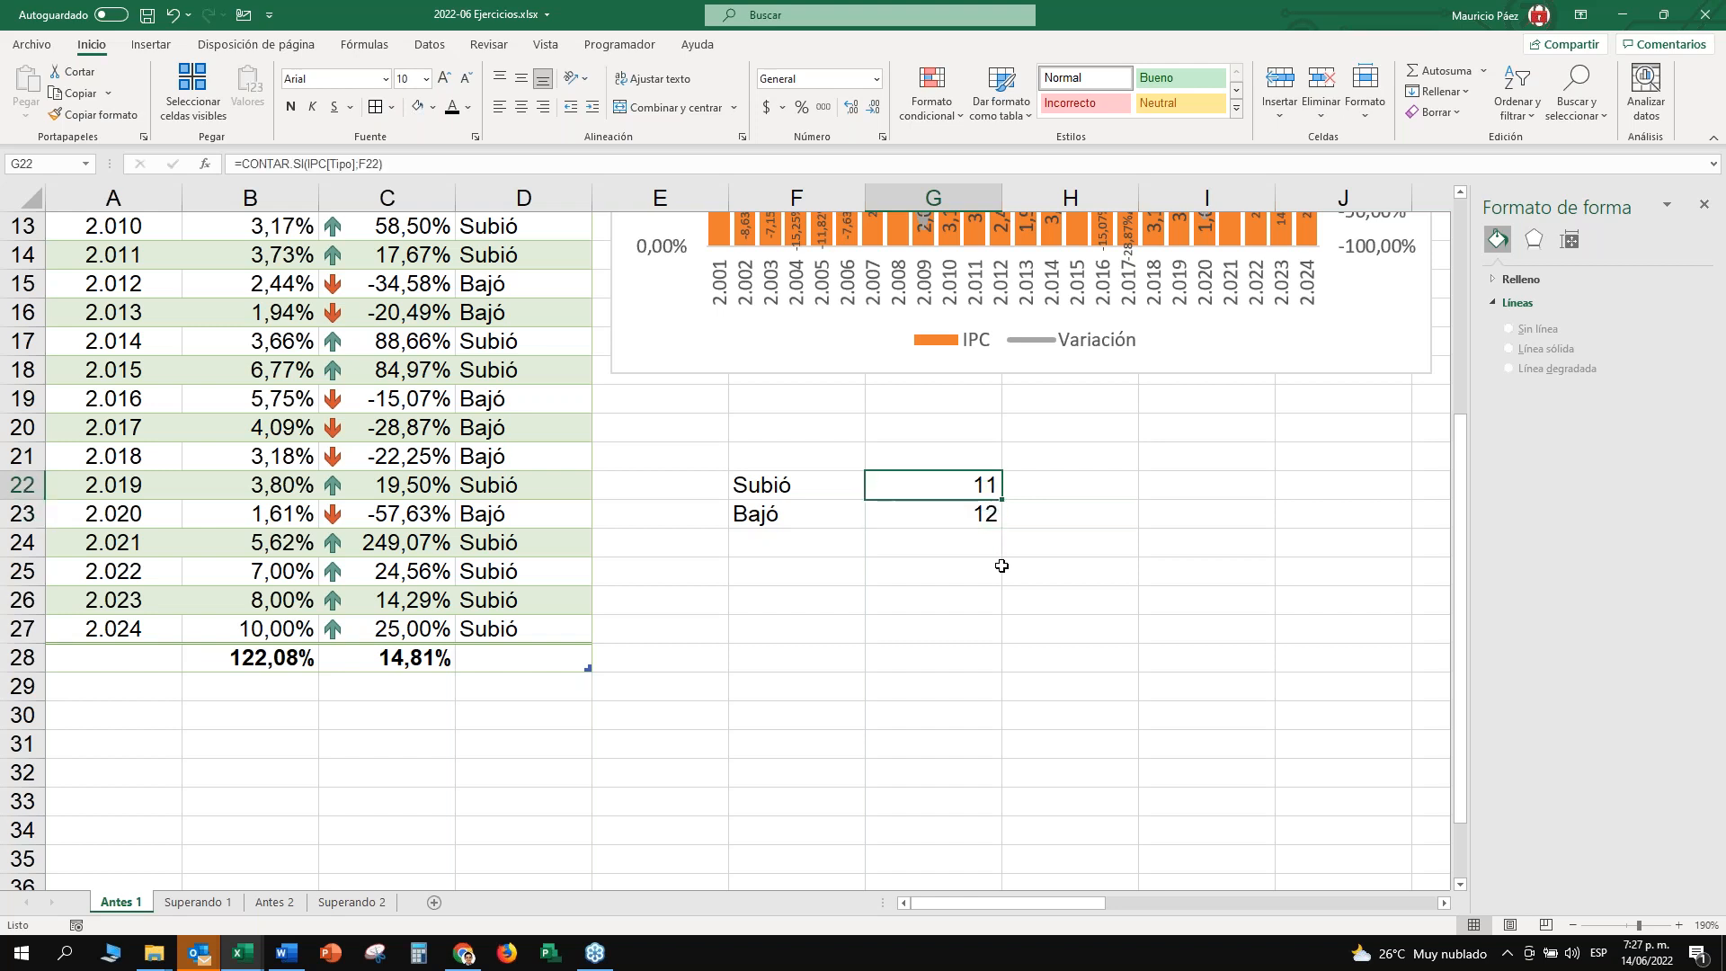
key(Down)
key(Delete)
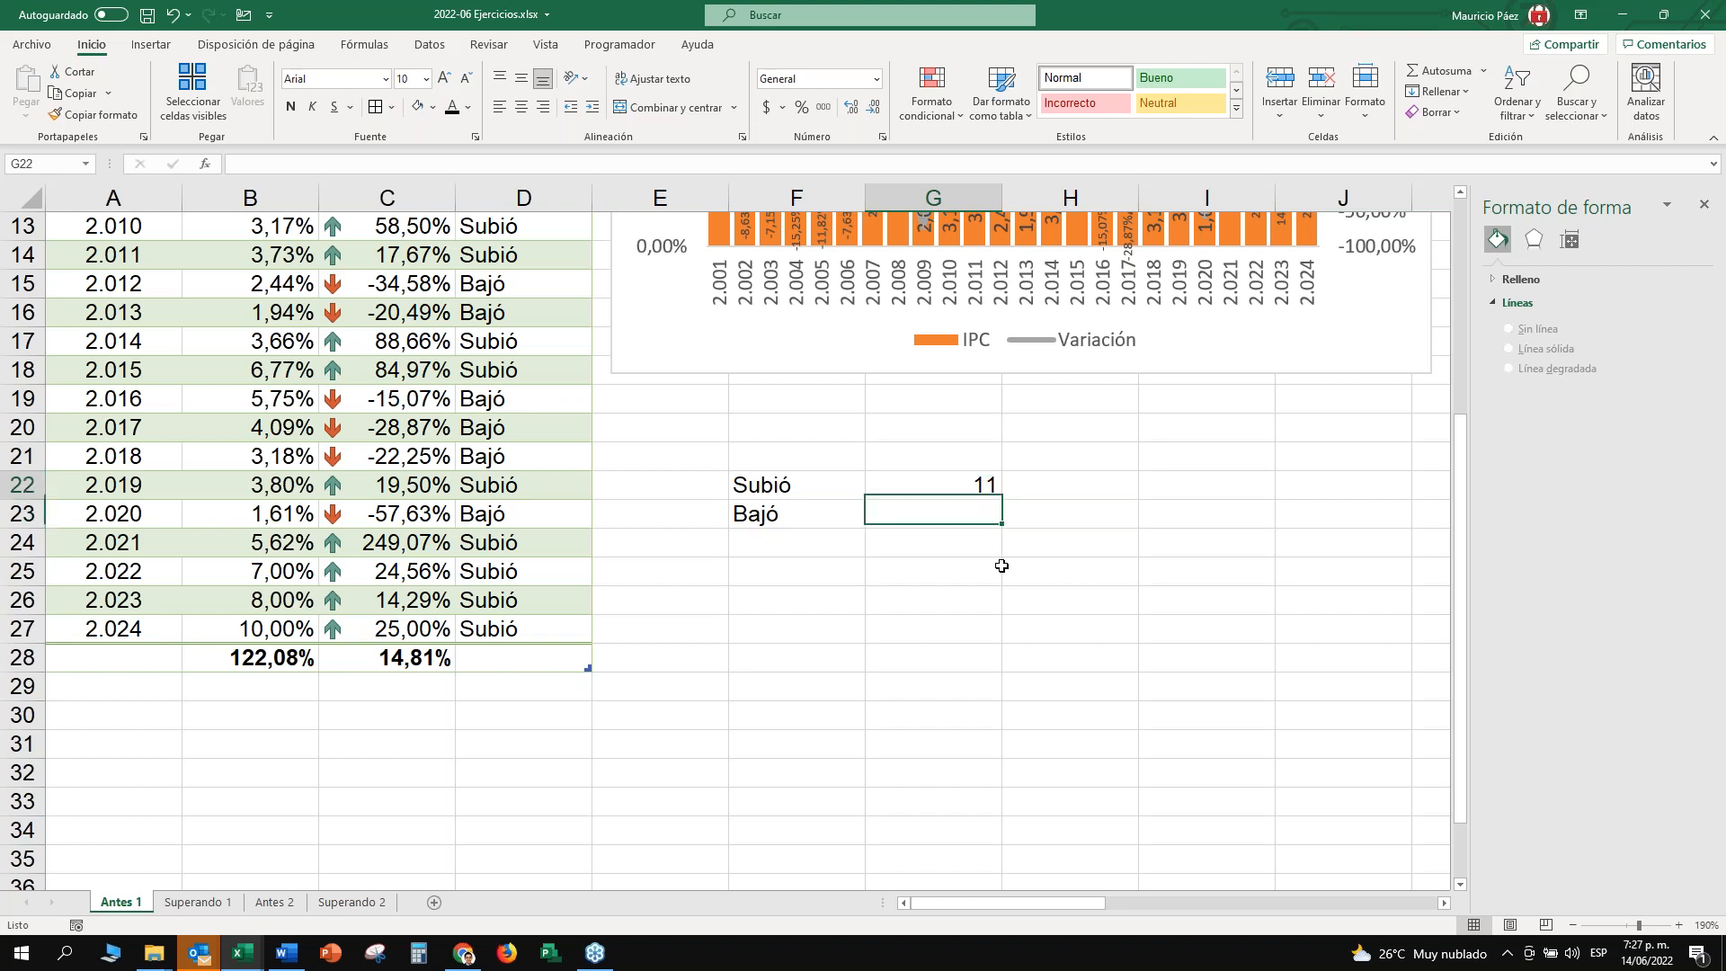
Copy the count formula from G22 into G23 so that it counts the Bajó years.
key(Up)
key(ctrl+c)
key(Down)
key(Return)
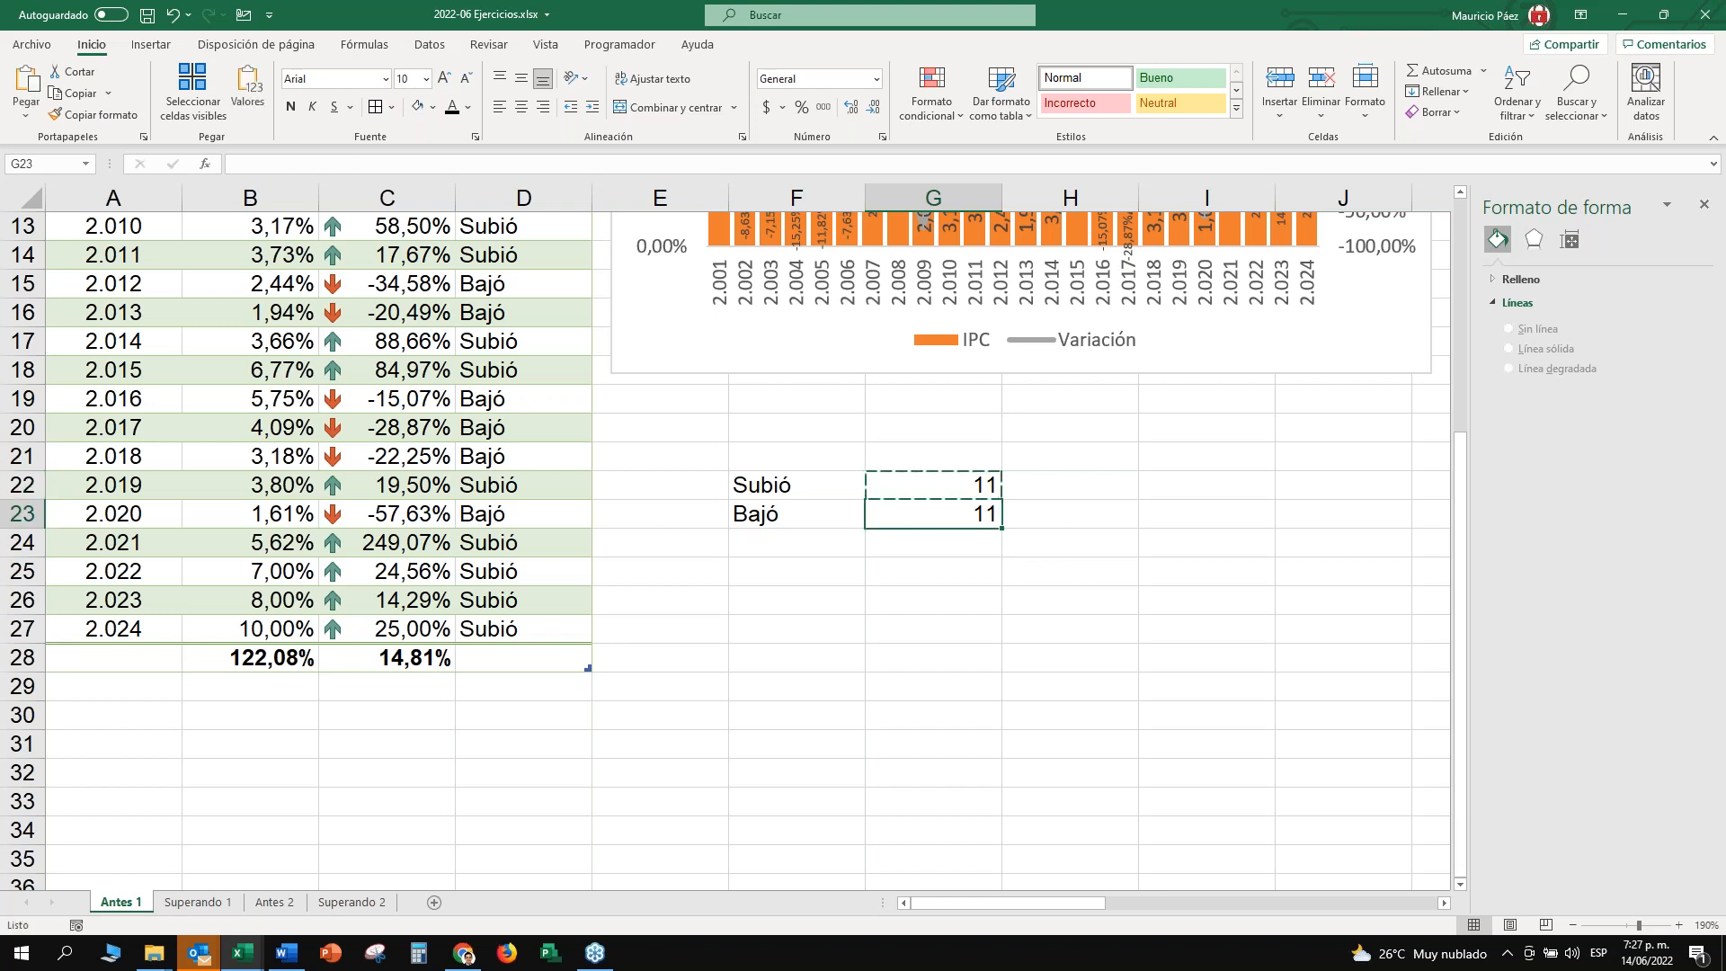
key(Delete)
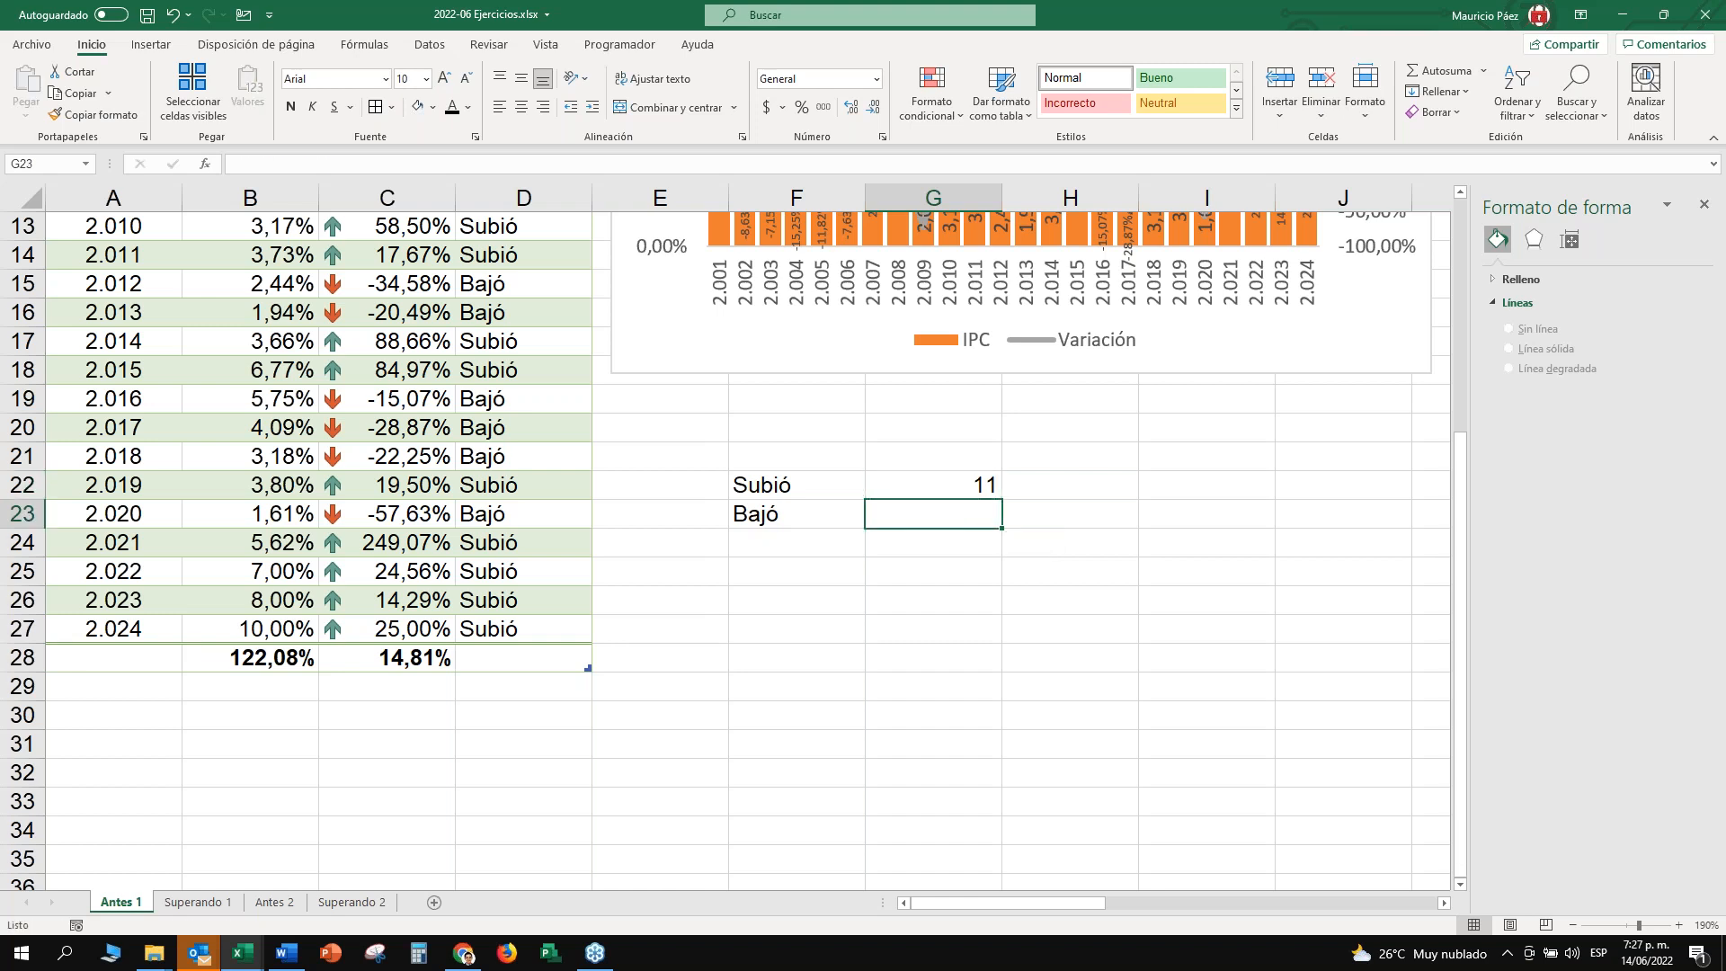
key(ctrl+z)
key(F2)
key(Escape)
Enter the sample values a, b and c in cells F25, G25 and H25.
key(Down)
key(Left)
key(Down)
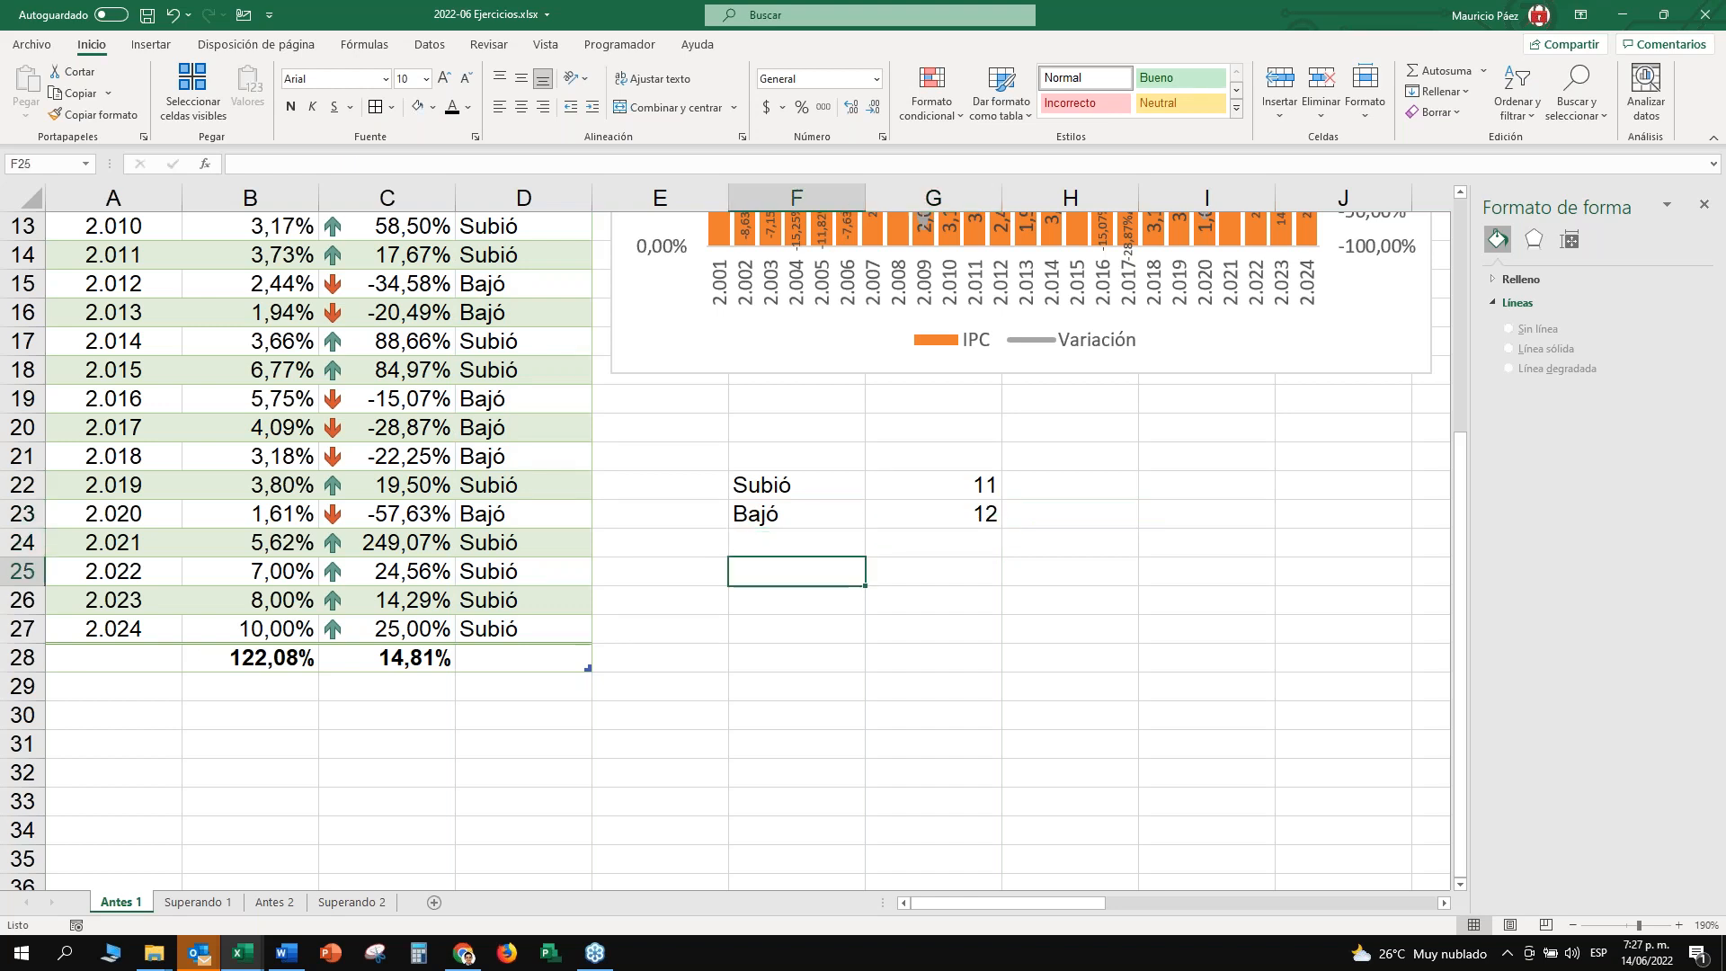
text(a)
key(Tab)
text(b)
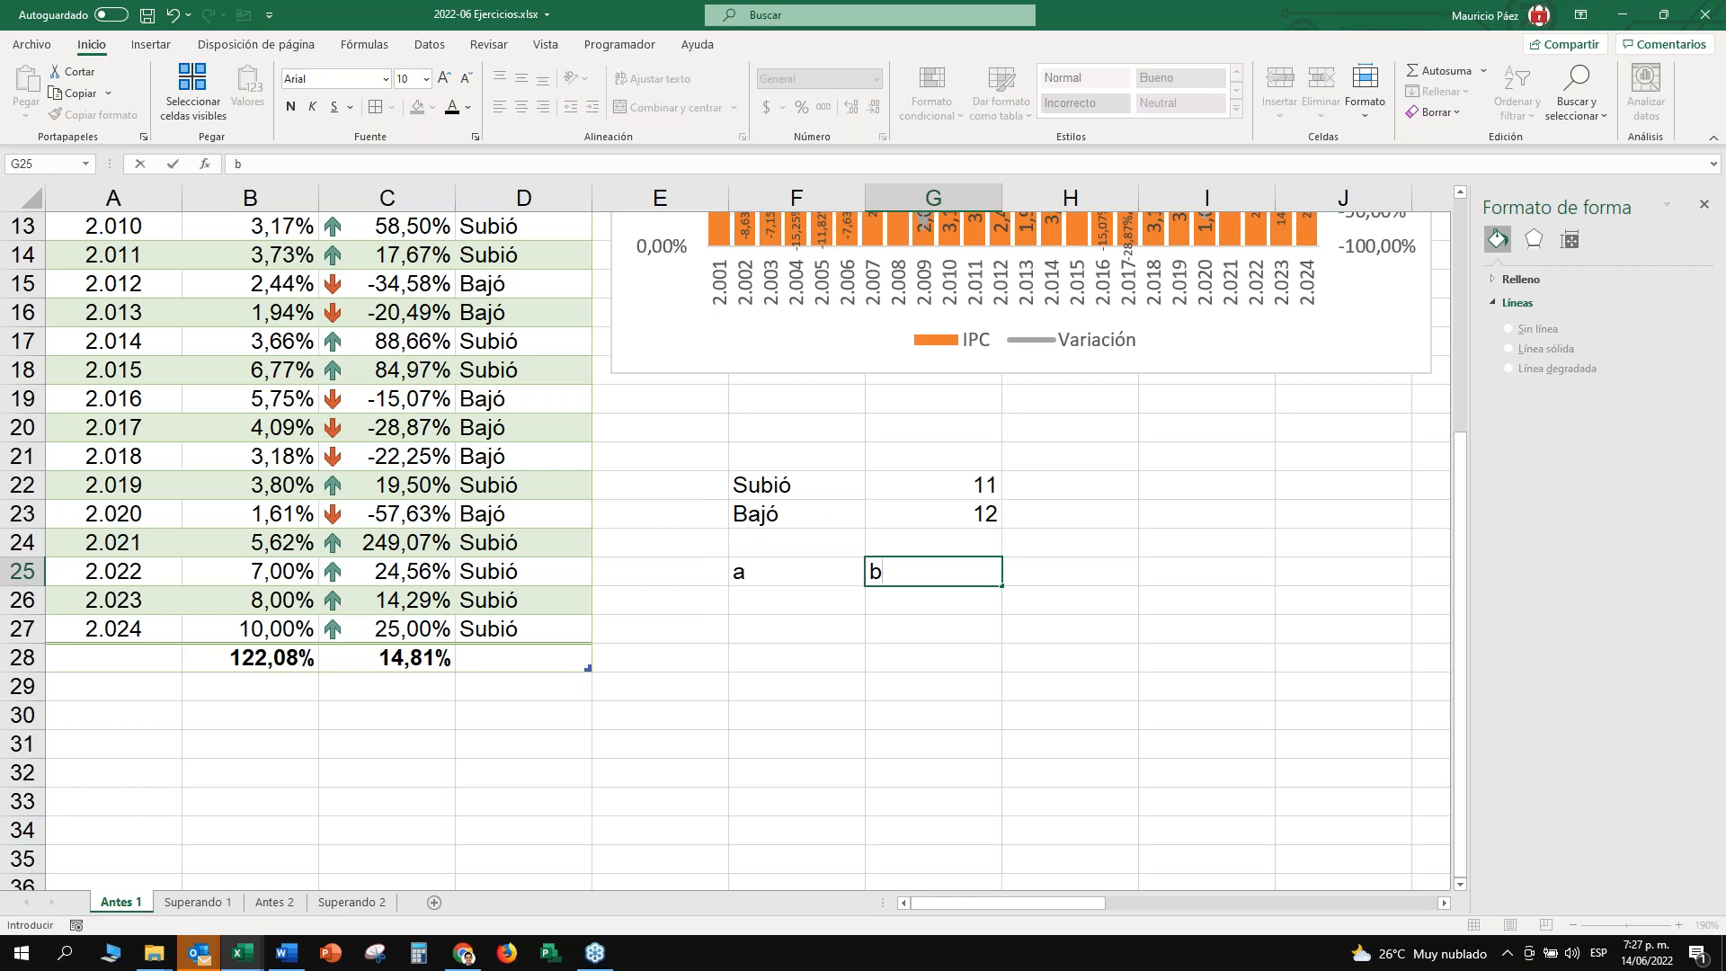
key(Tab)
text(c)
key(Return)
Fill the sample row down into F26:H26, then undo the fill and the sample entries.
key(Left)
key(Right)
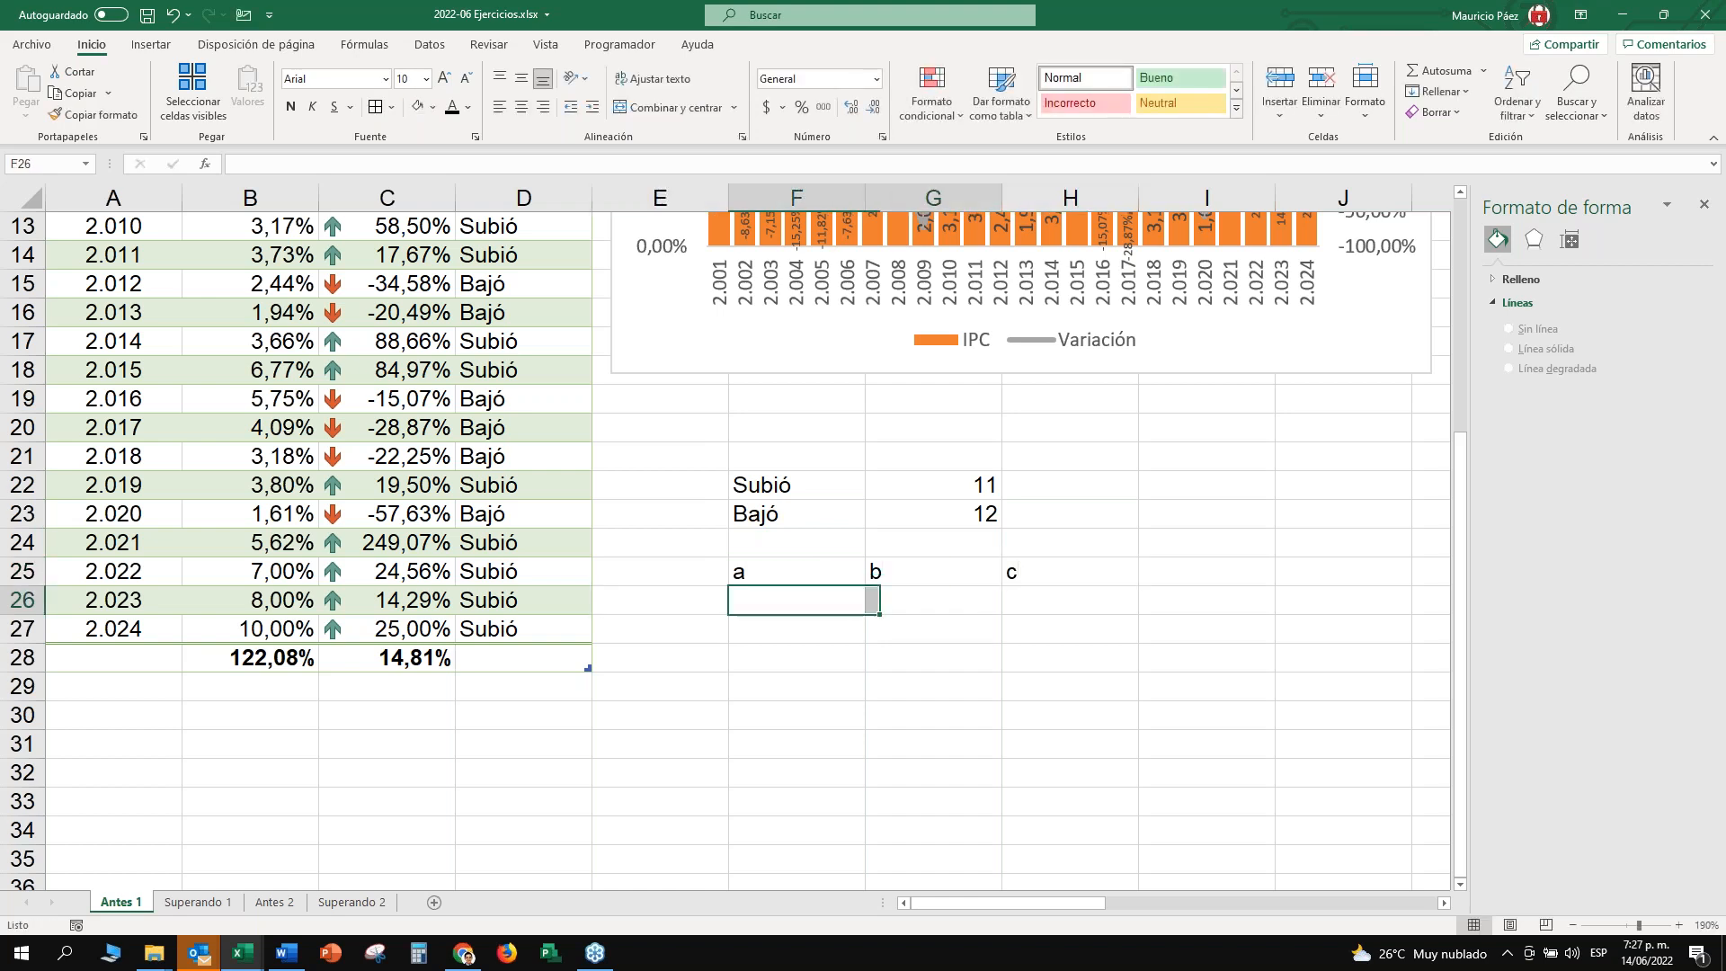
key(shift+Right)
key(shift+Right)
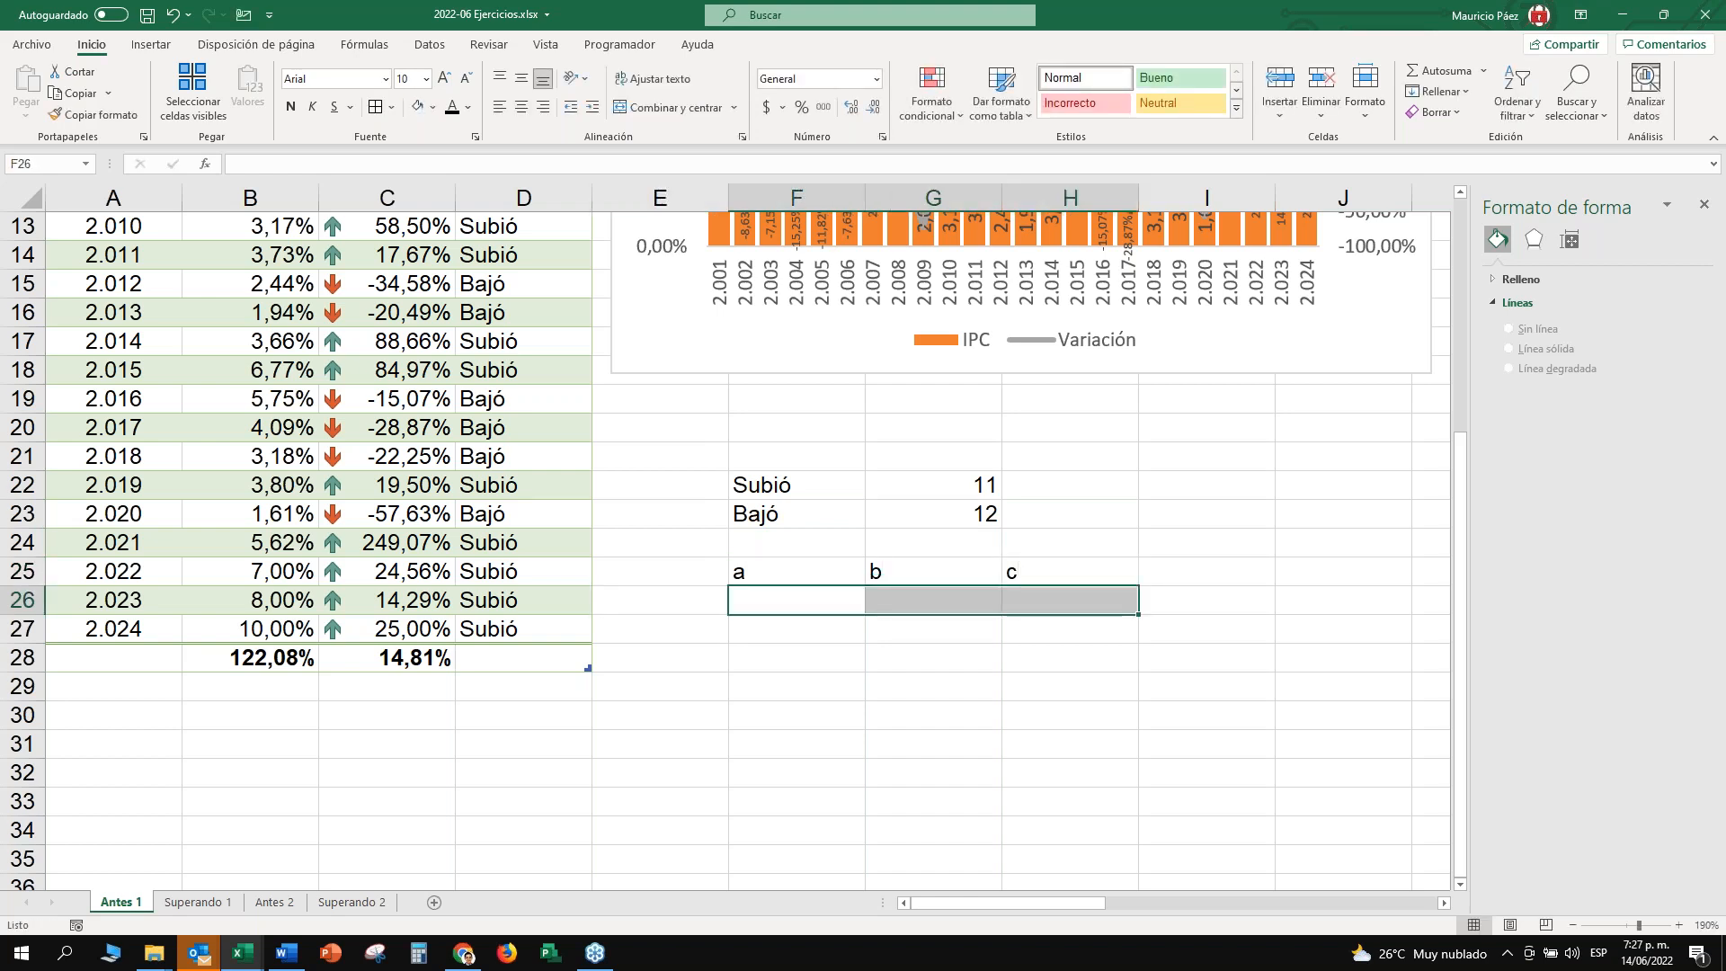
key(ctrl+d)
key(ctrl+z)
key(ctrl+z)
key(ctrl+z)
key(ctrl+z)
Enter the sample formula =1+1 in F25.
click(796, 571)
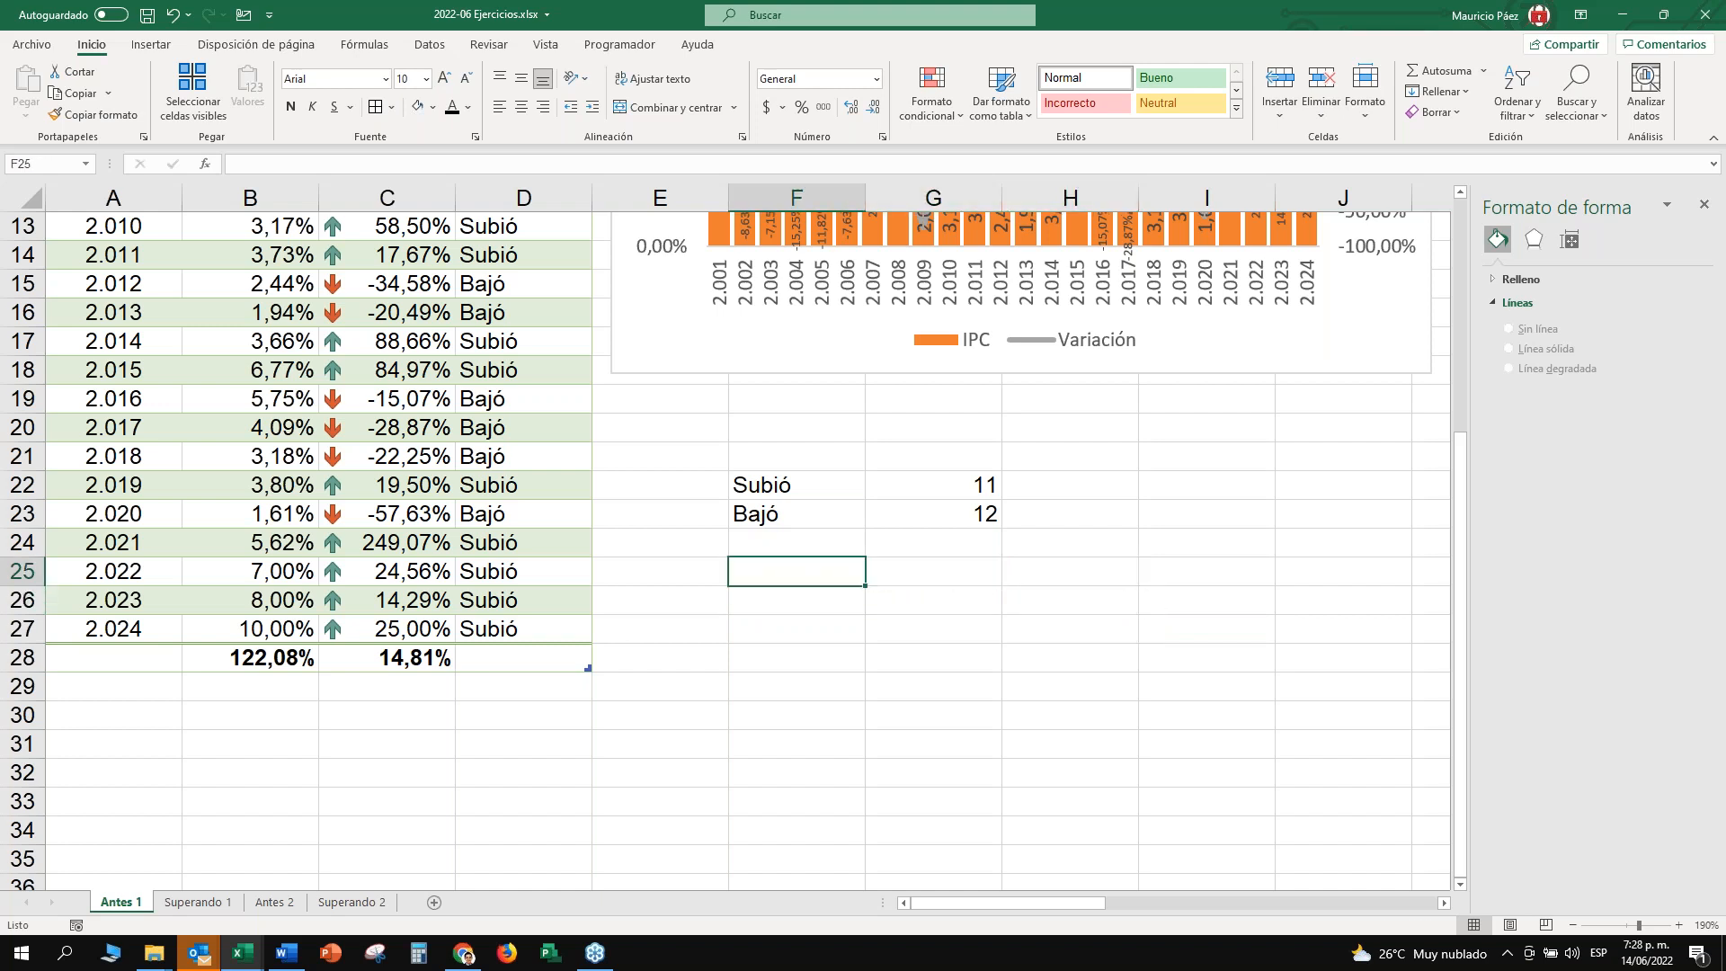
text(=1+1)
key(Return)
key(Up)
key(Down)
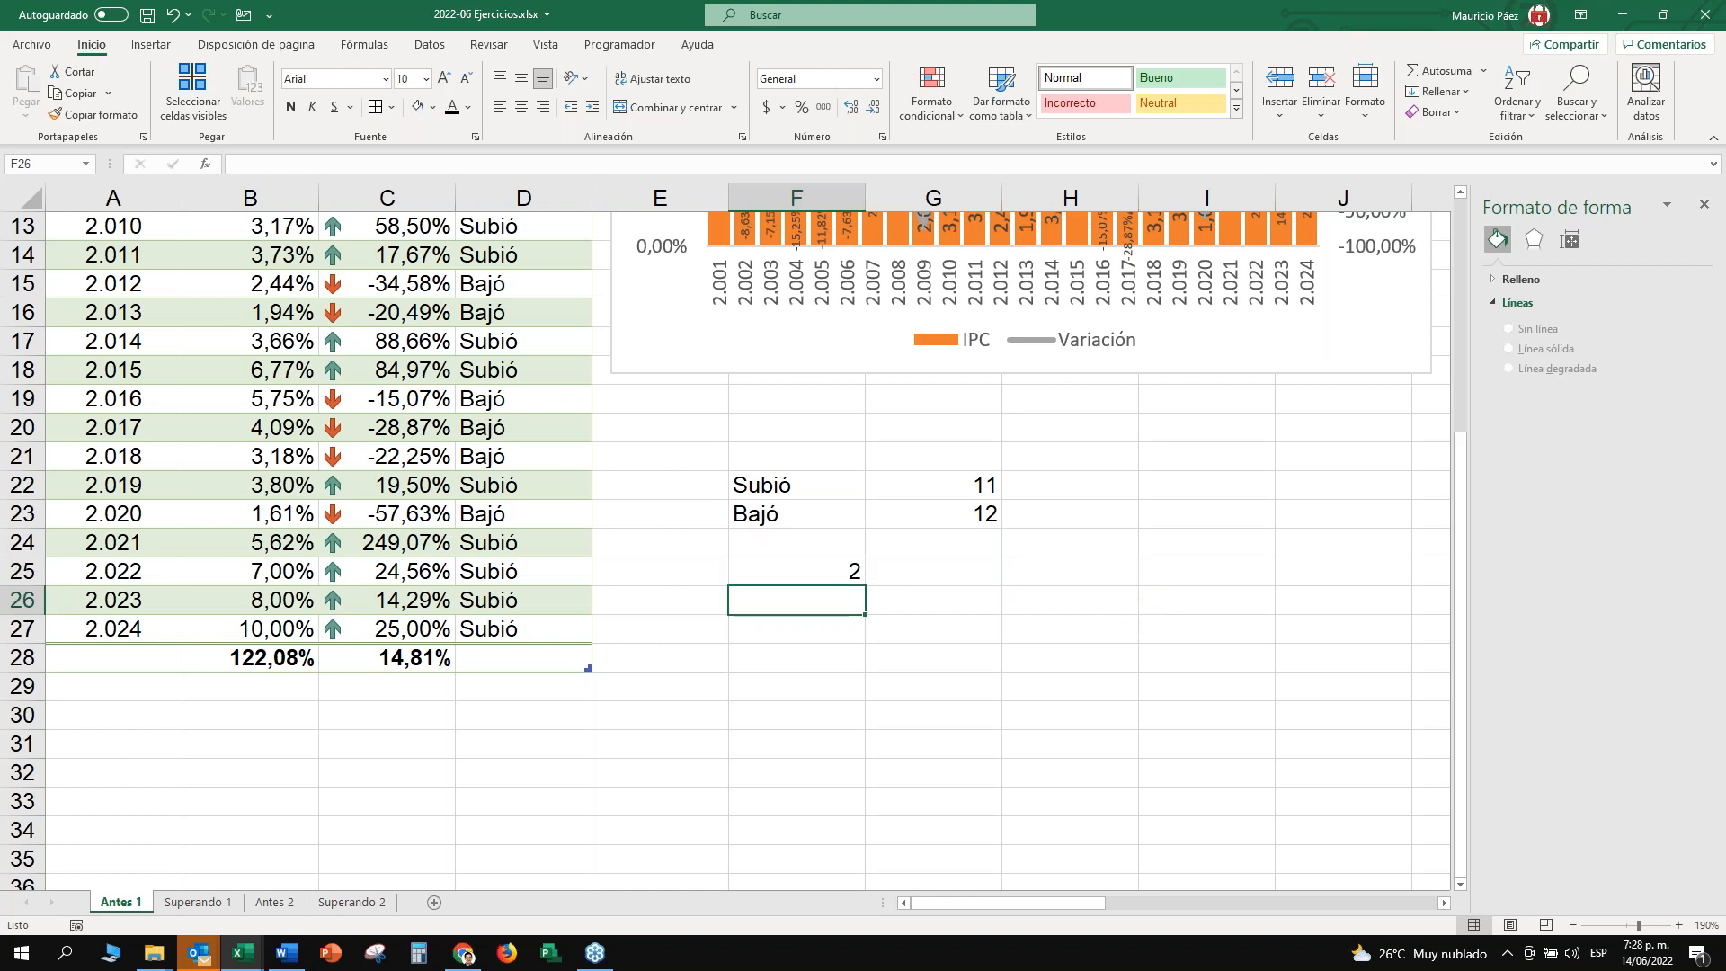
Fill the sample formula down into F26, inspect the copy, and clear F26.
key(ctrl+j)
key(F2)
key(Escape)
key(Delete)
Format F25 with centred alignment, an orange font and a light blue fill, then select F26 below it.
key(Up)
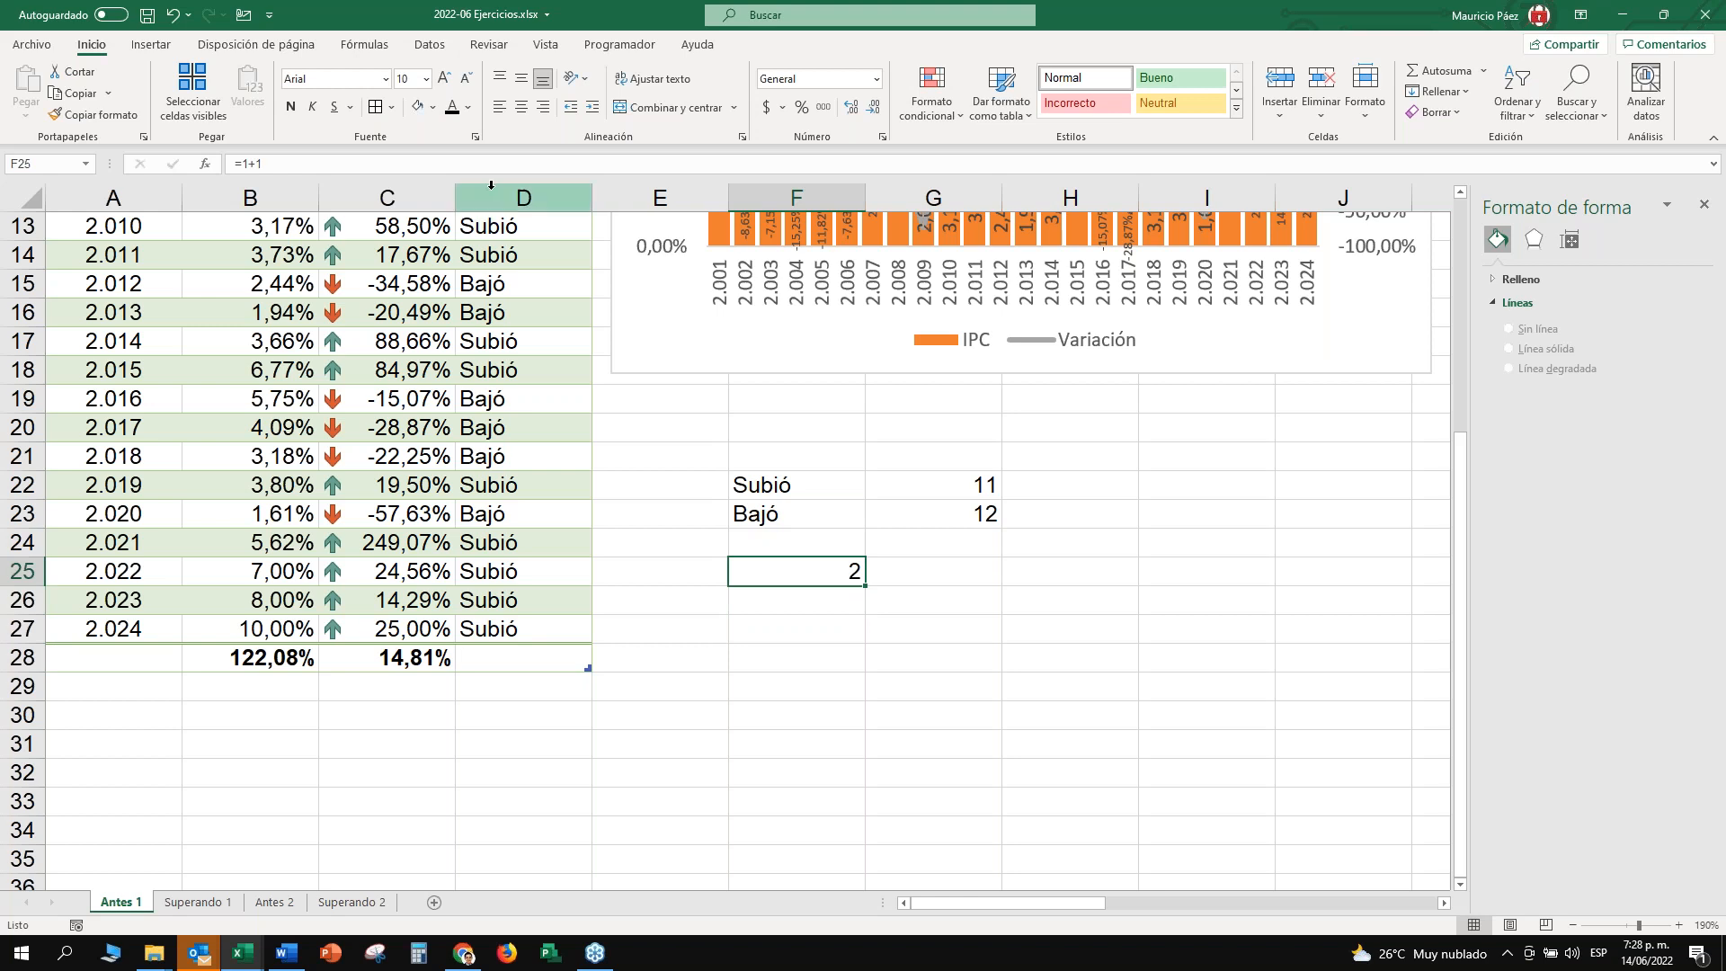
click(523, 108)
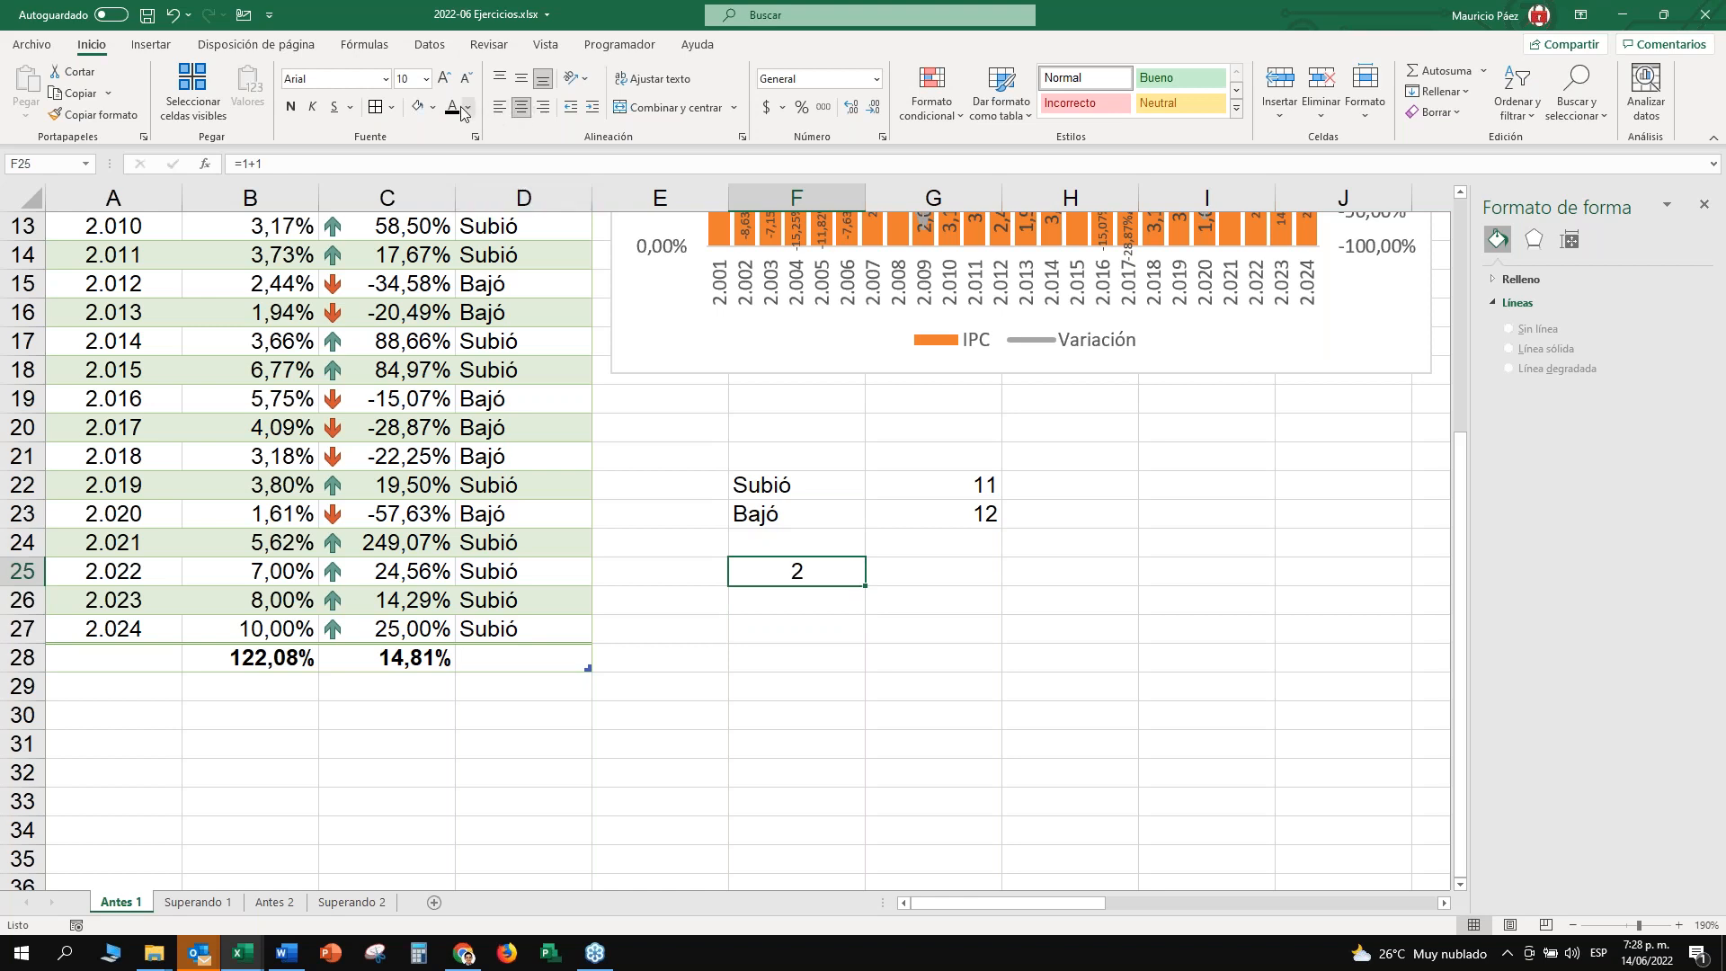
click(468, 106)
click(528, 180)
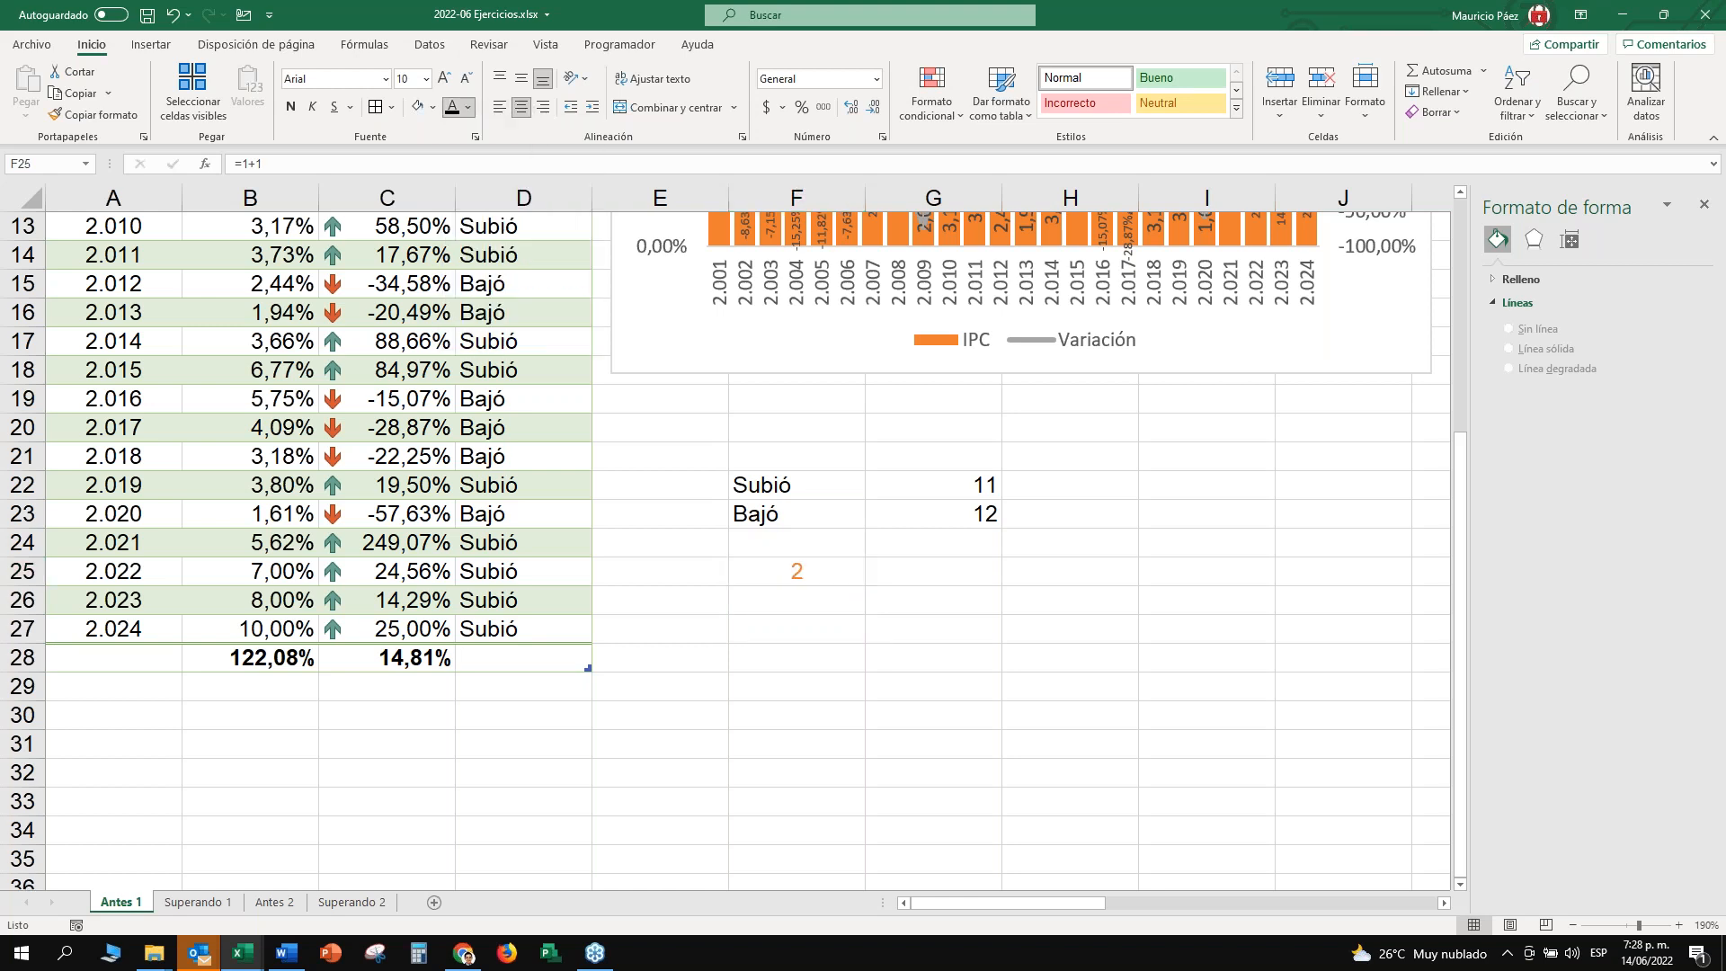
click(433, 109)
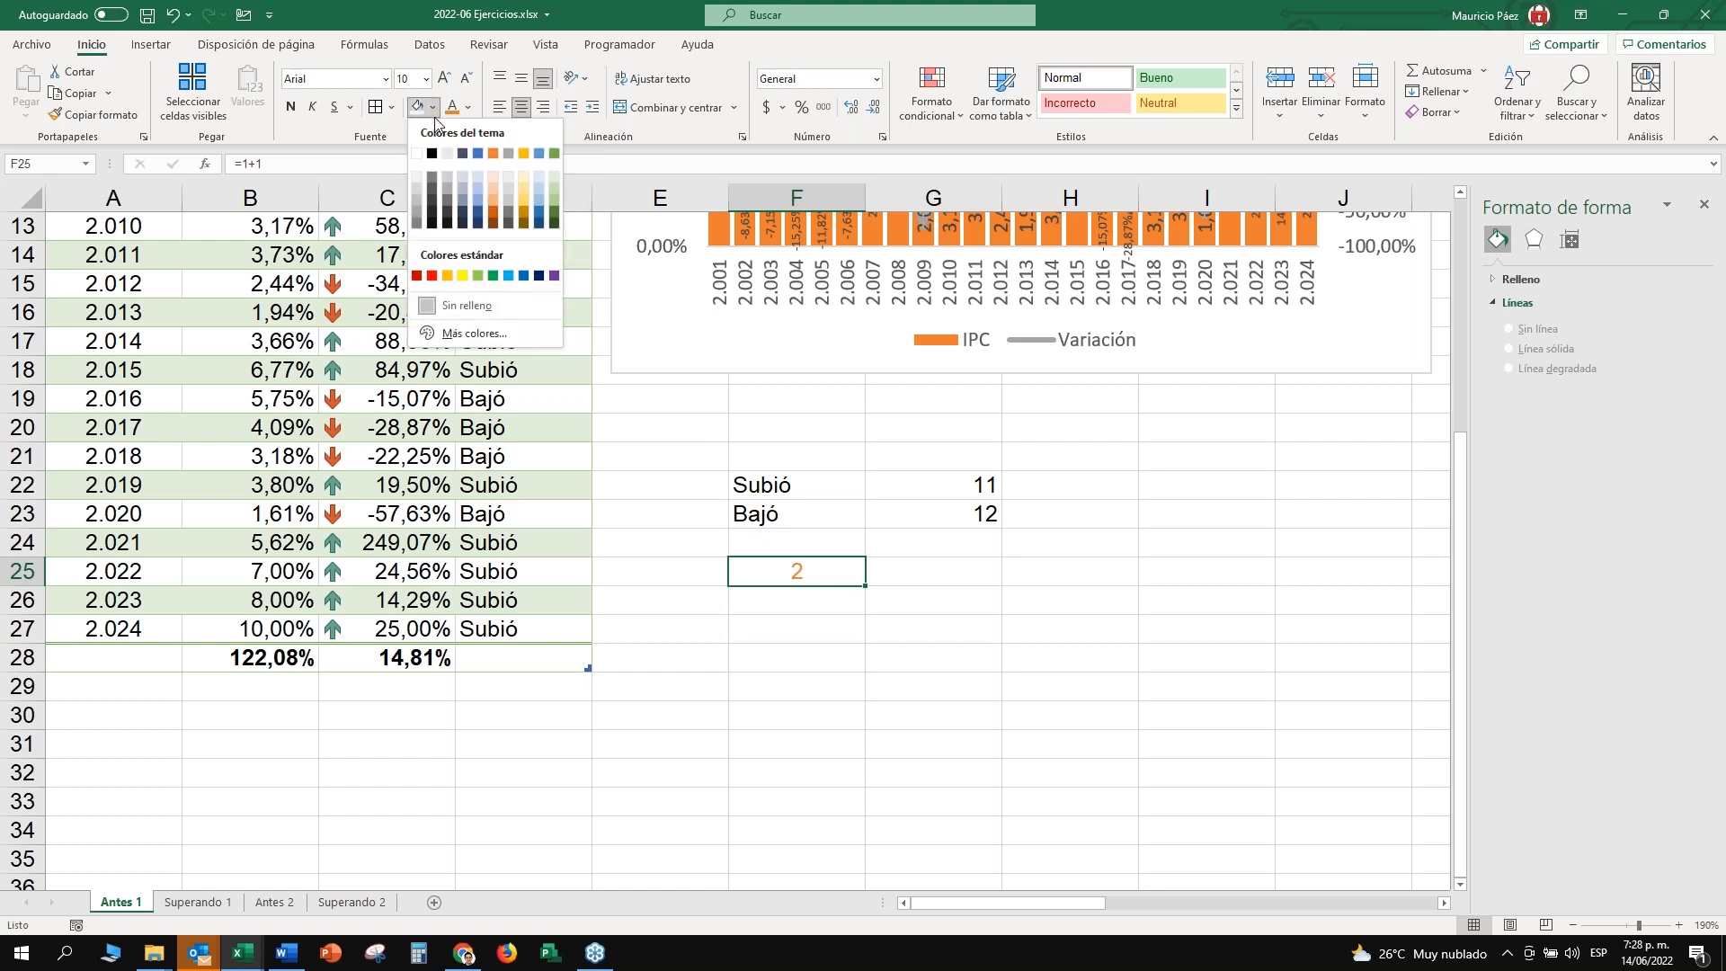
click(537, 175)
click(821, 602)
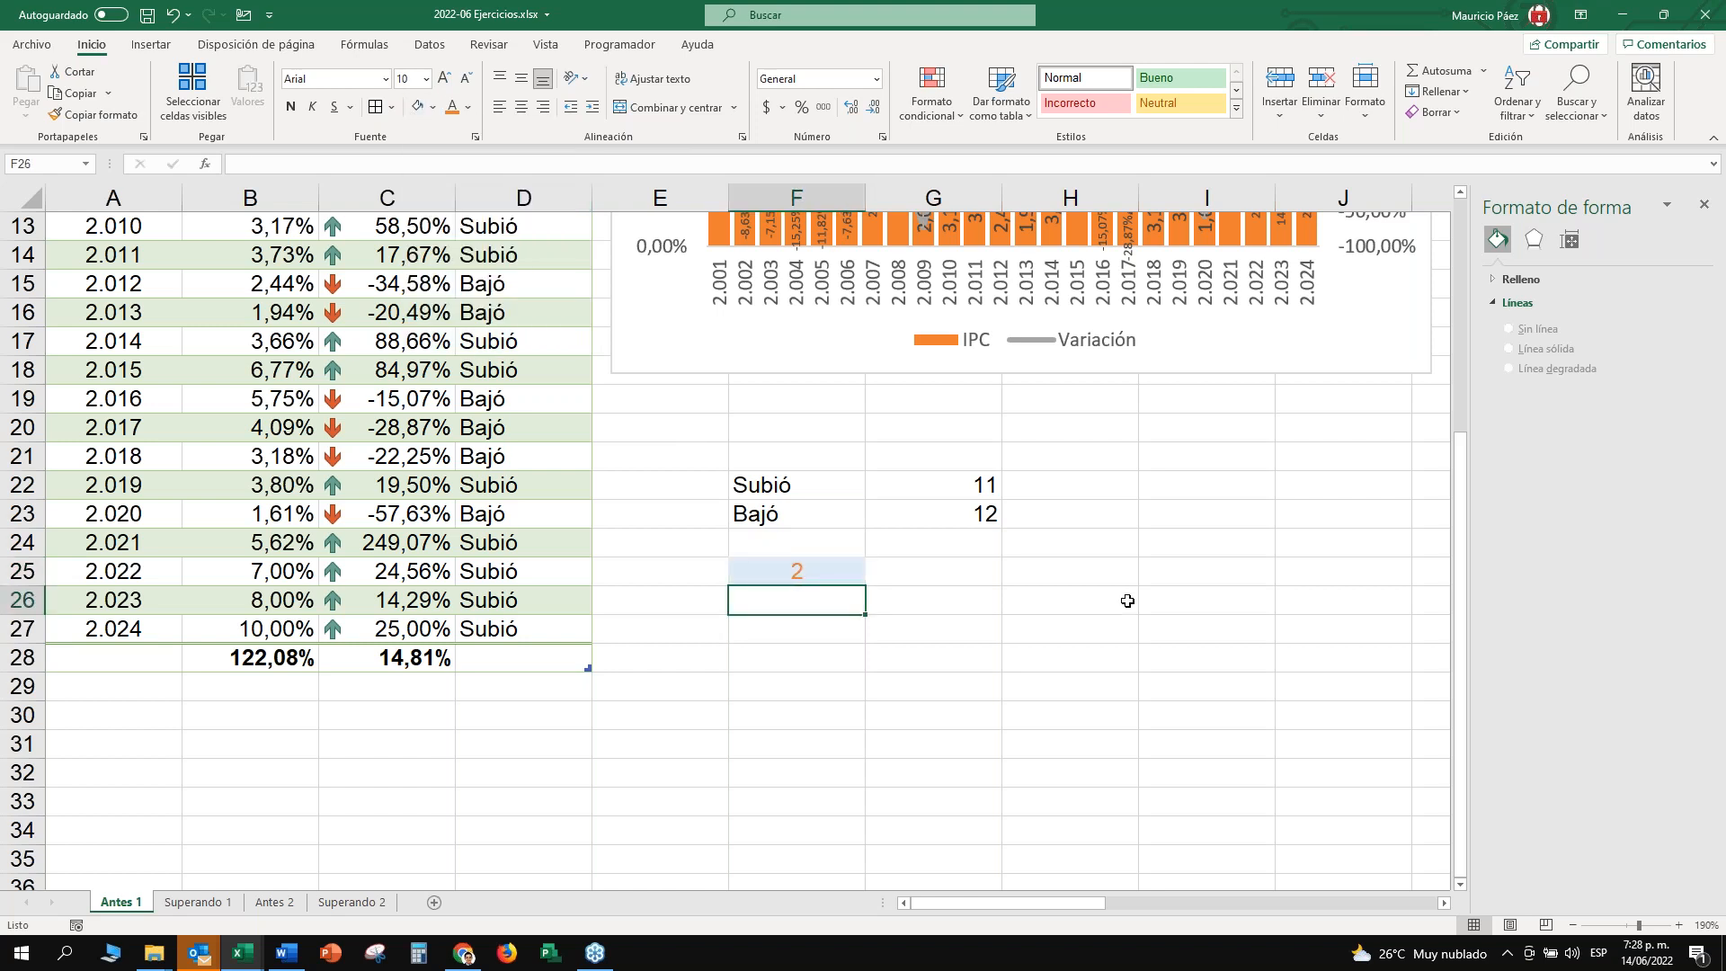
Fill the formatted sample formula from F25 down into F26 and compare the two cells.
key(ctrl+d)
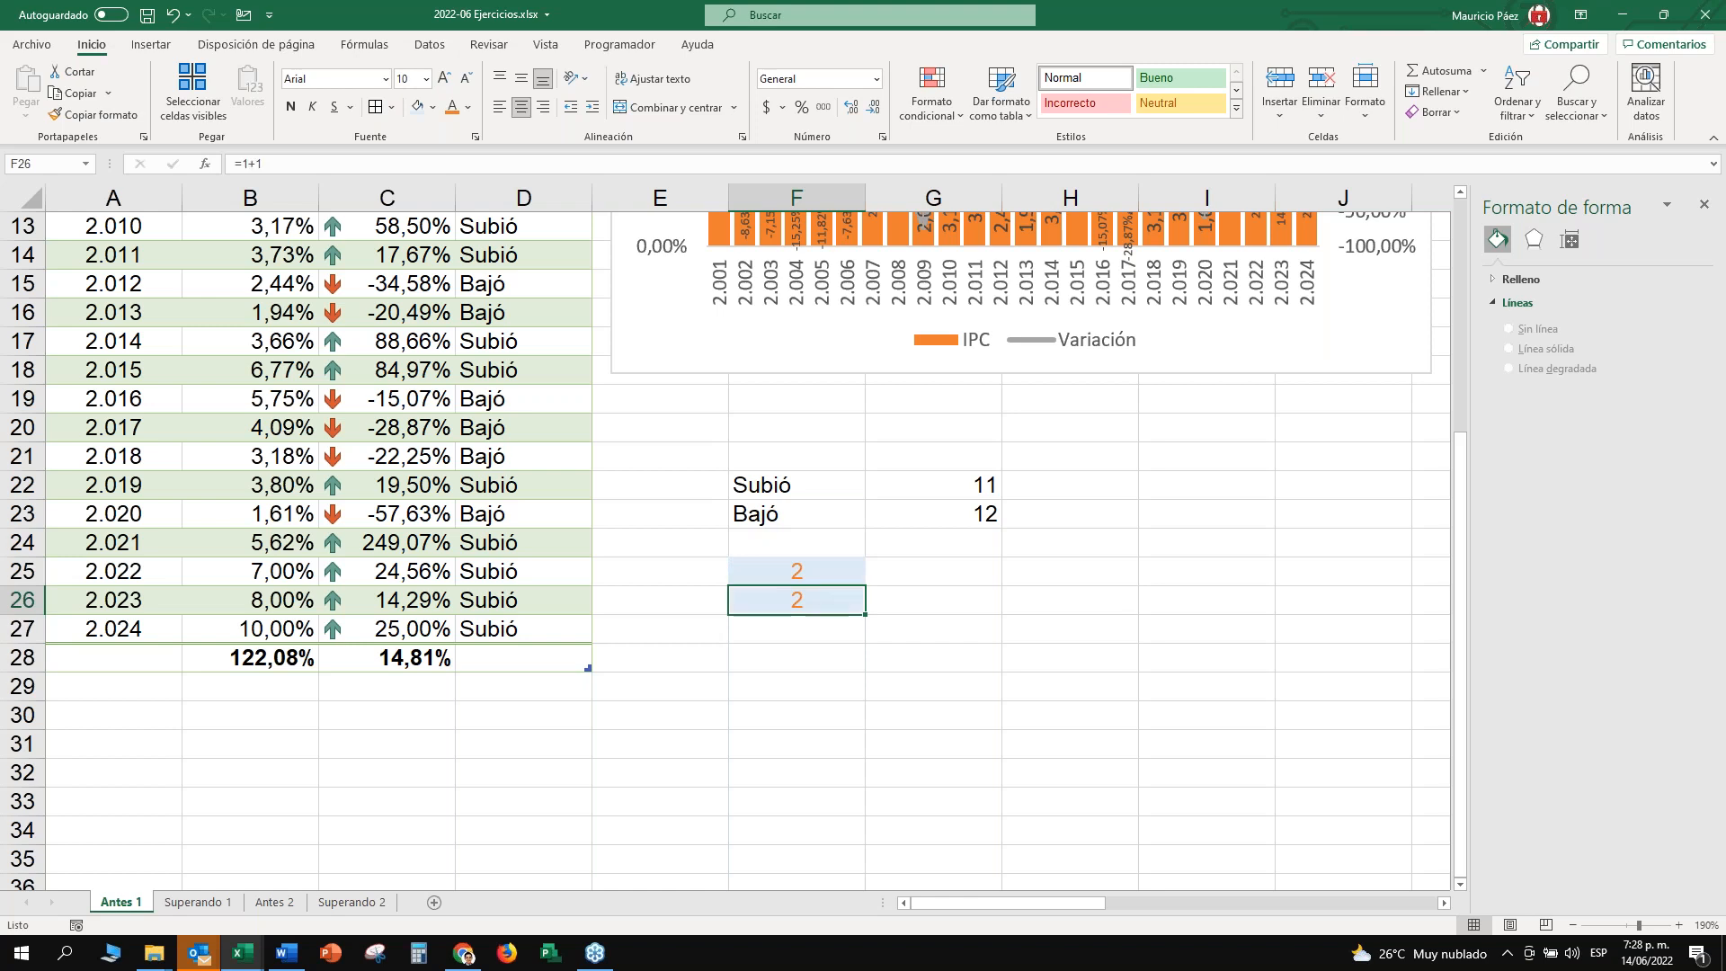
key(Up)
key(Left)
key(Right)
key(Down)
key(Up)
Undo the fill into F26, the formatting of F25 and the sample formula.
key(ctrl+z)
key(ctrl+z)
key(ctrl+z)
key(ctrl+z)
key(ctrl+z)
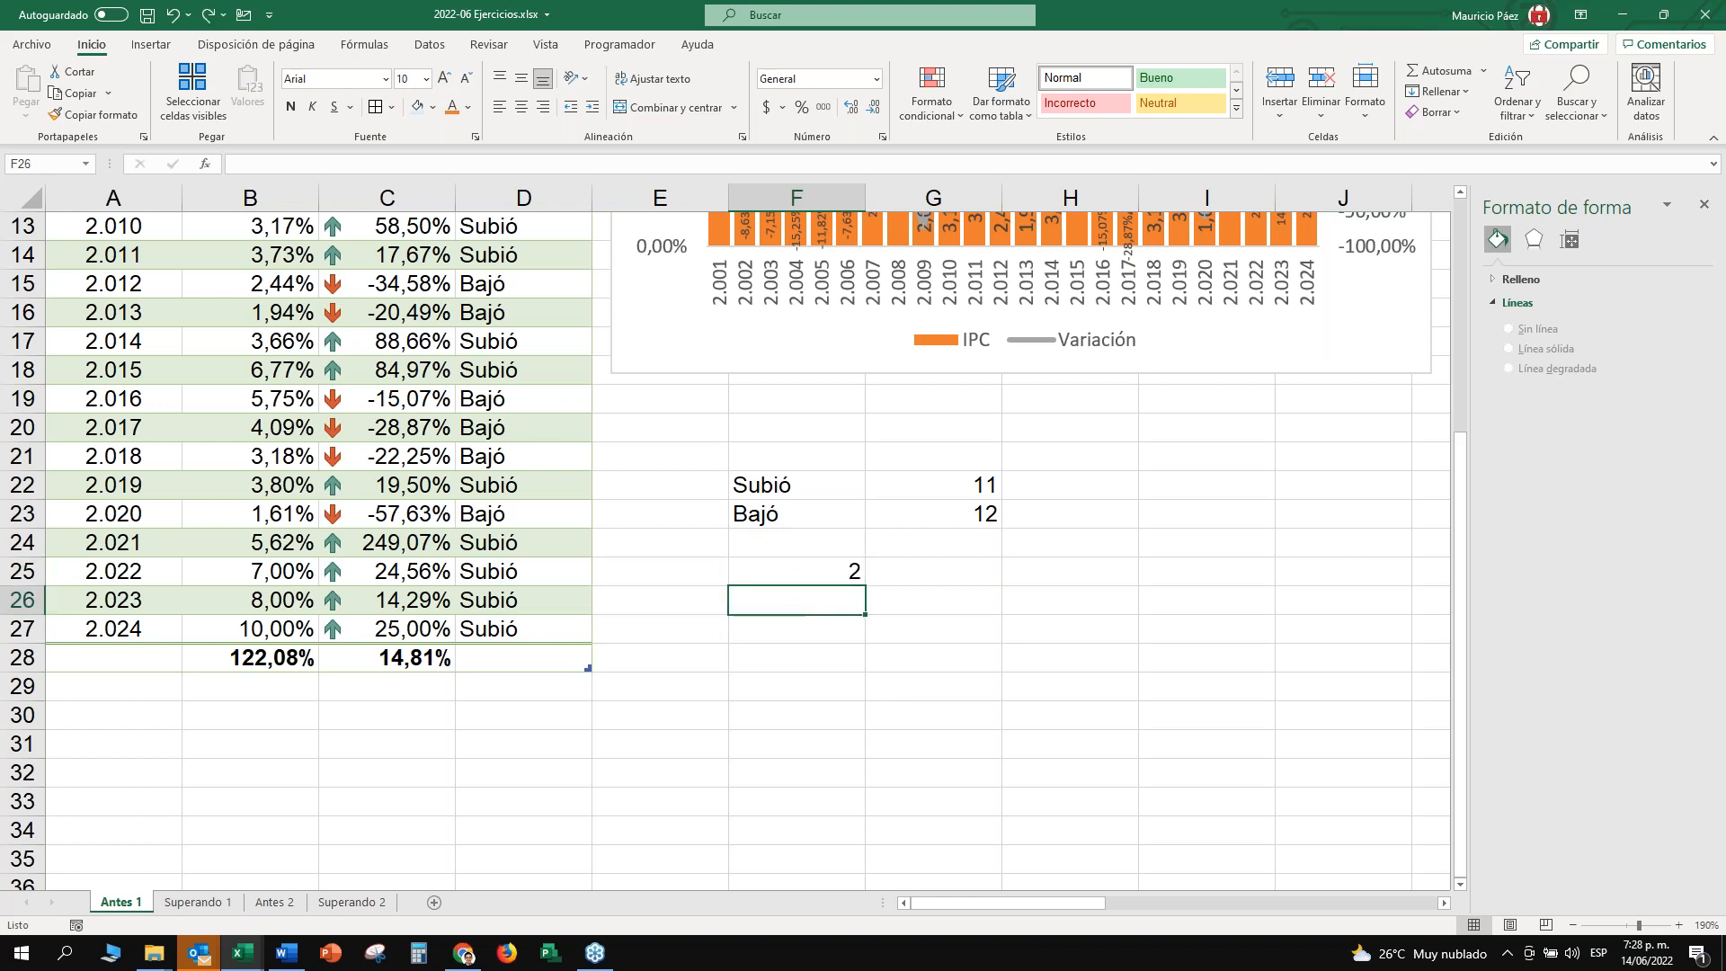
key(Up)
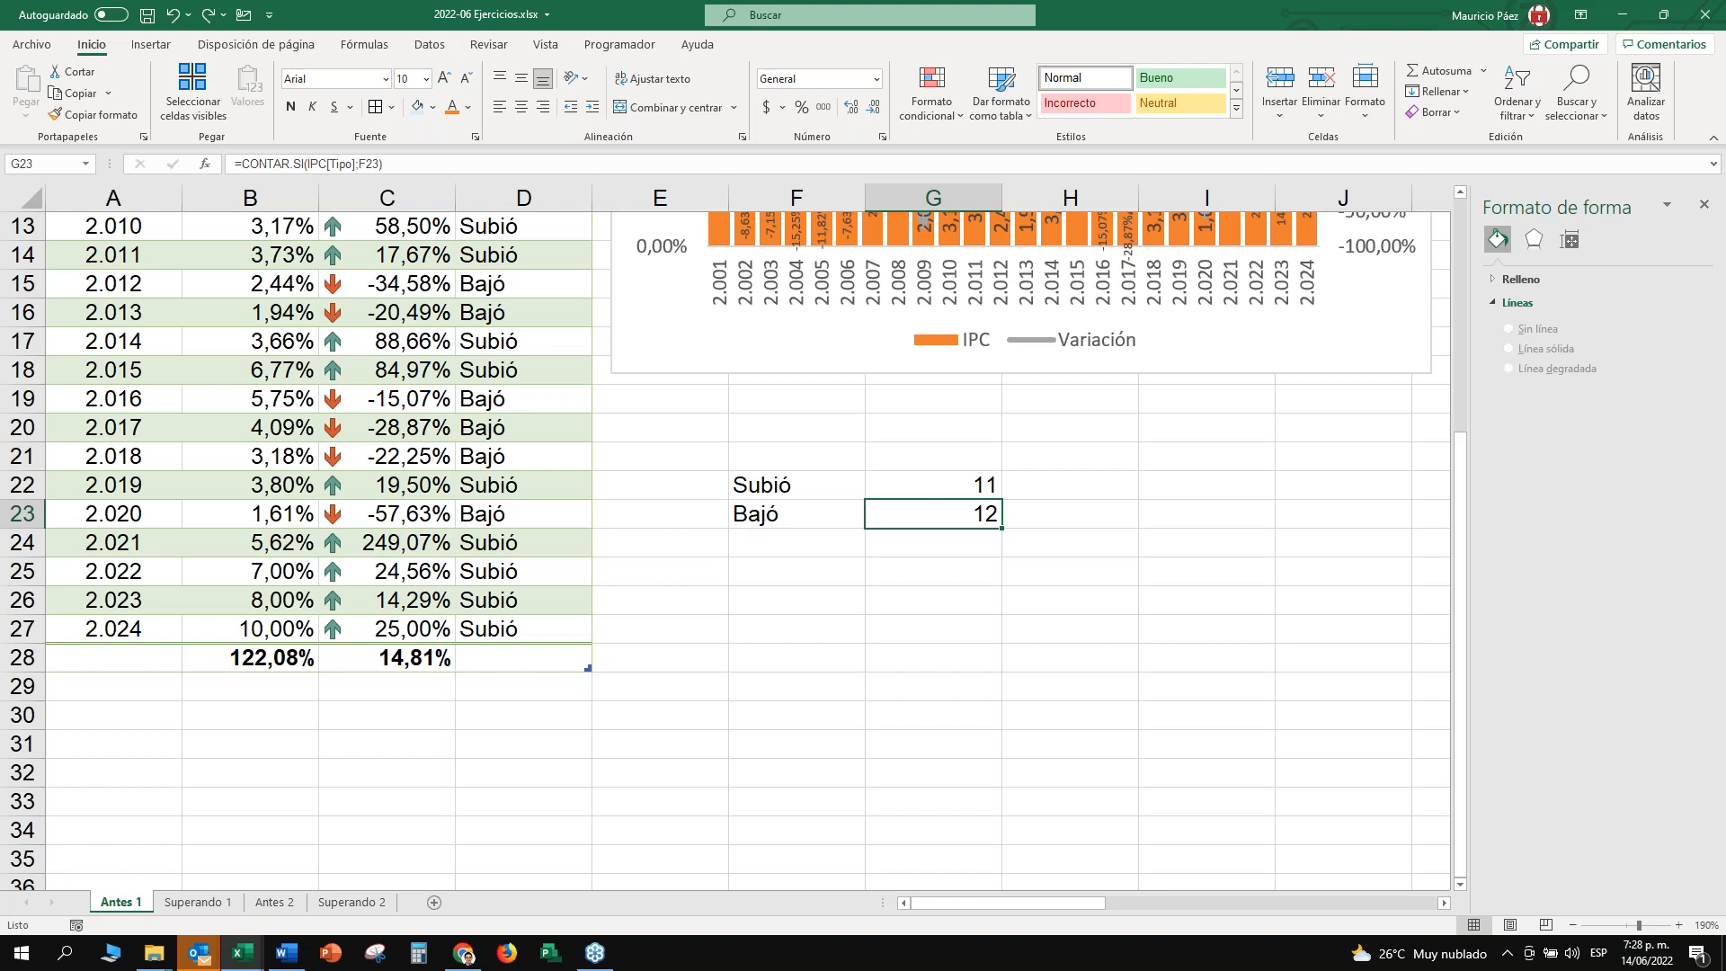
Fill the CONTAR.SI formula from G23 down through G25 and inspect the references in the copies.
key(shift+Down)
key(shift+Down)
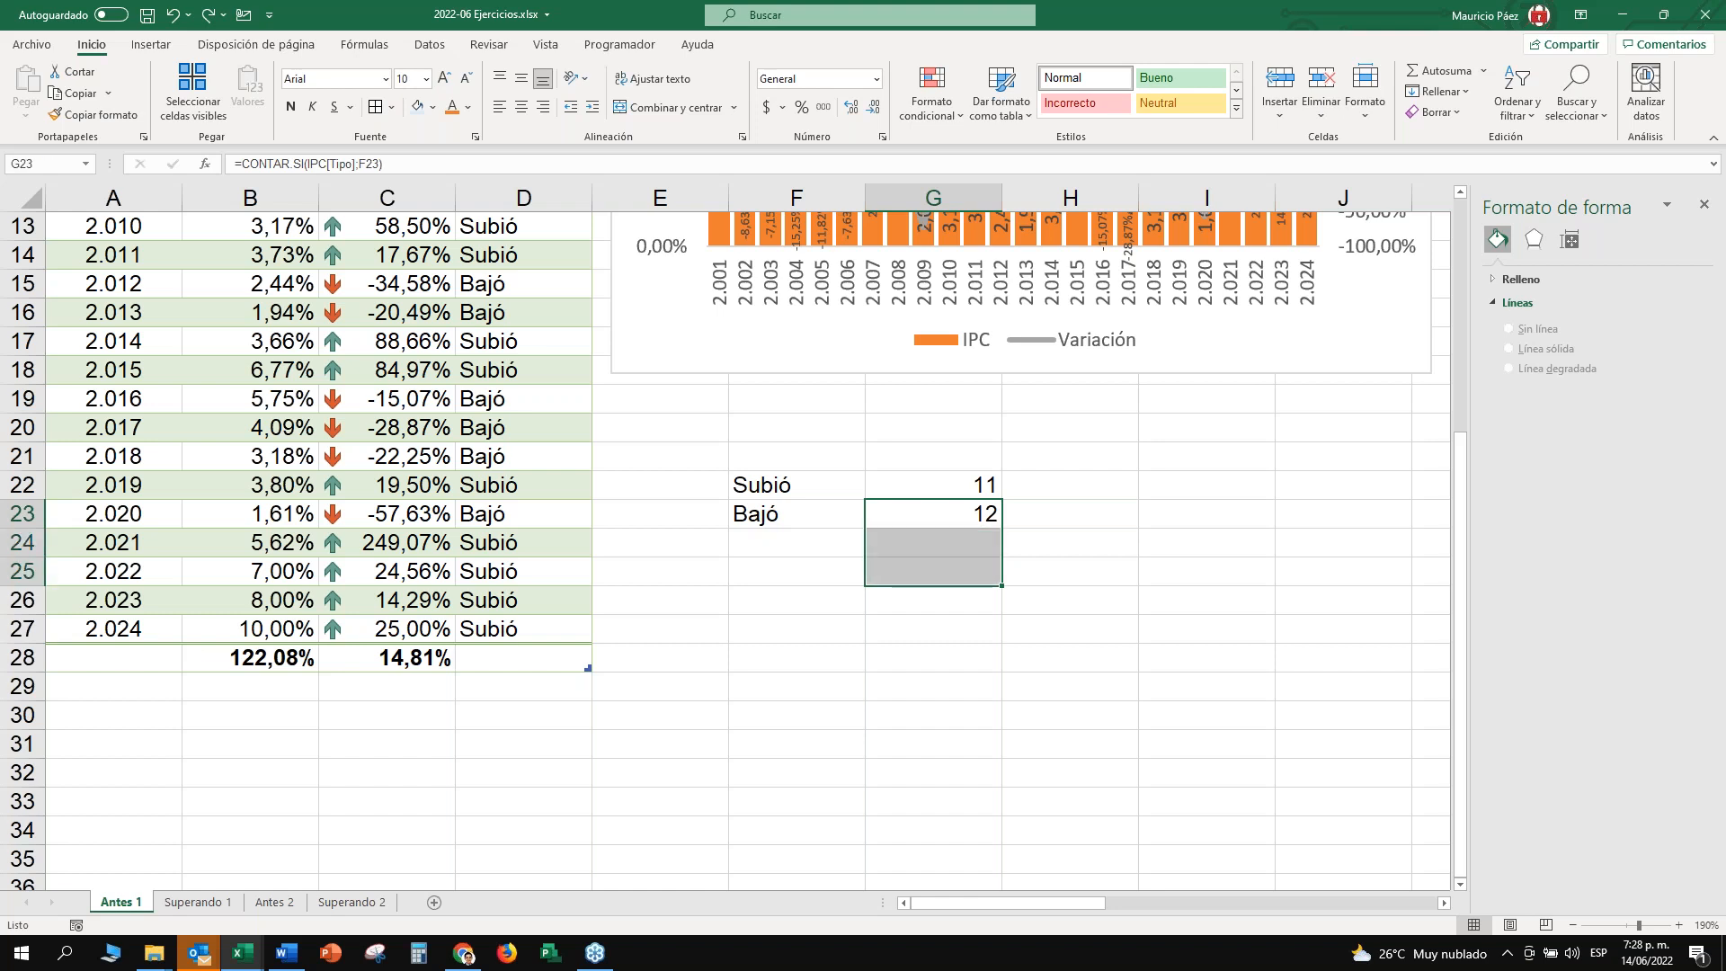
key(ctrl+d)
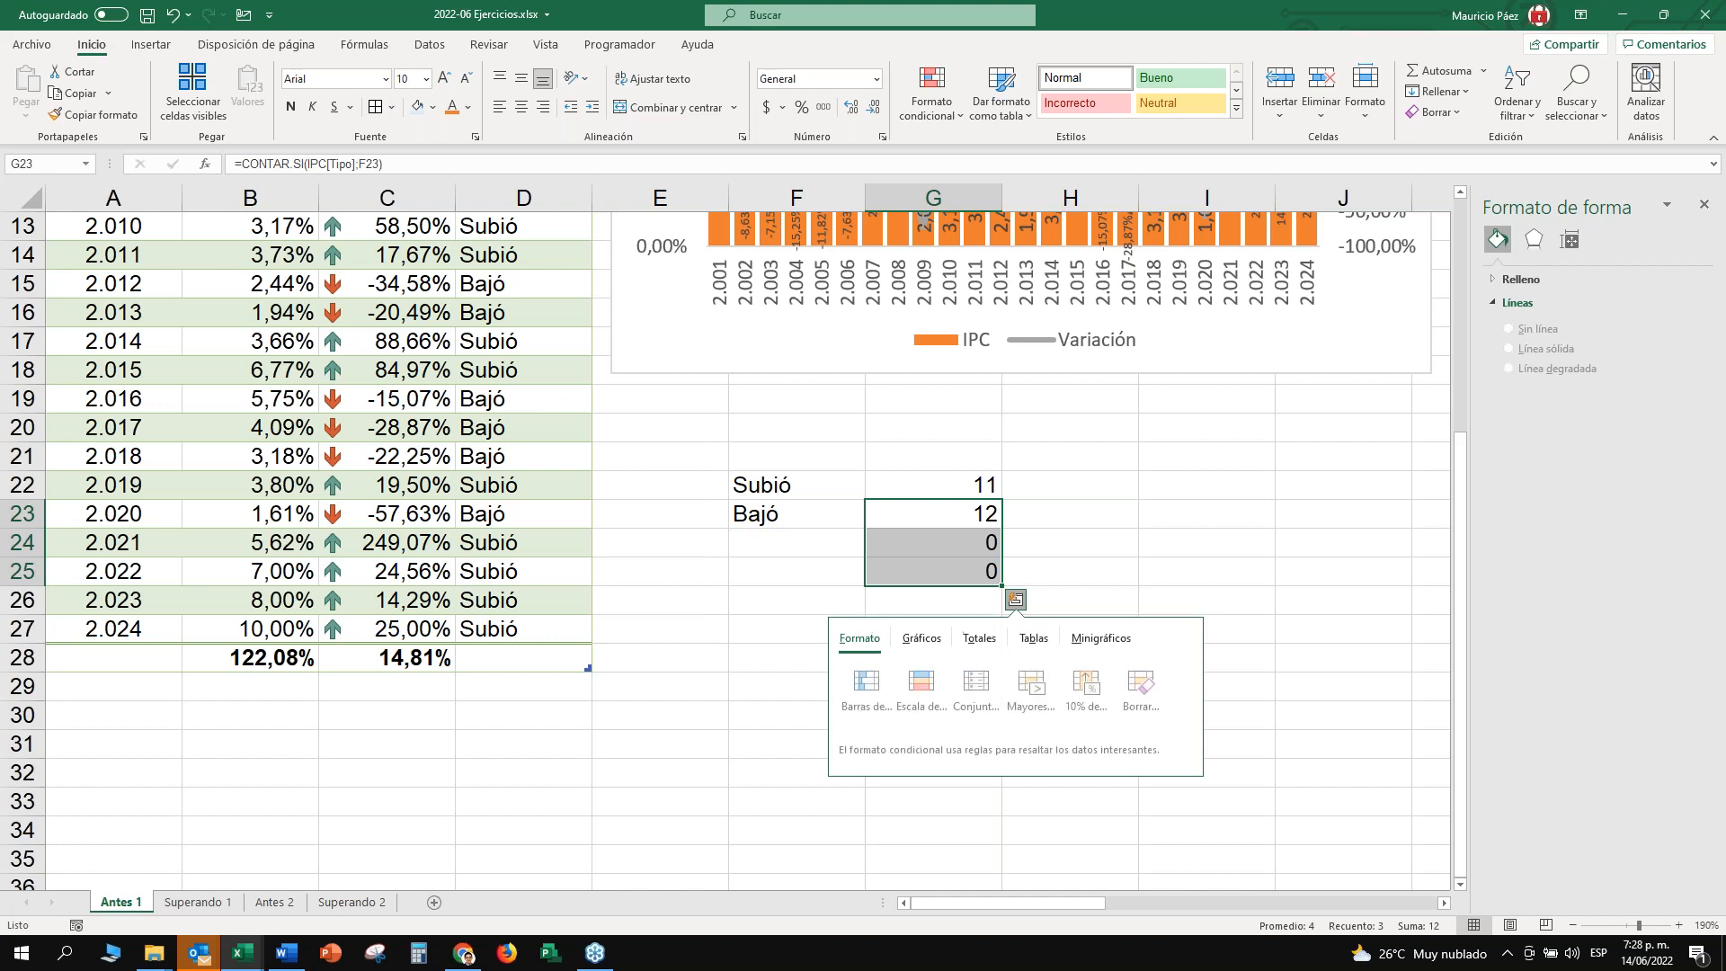
key(Down)
key(F2)
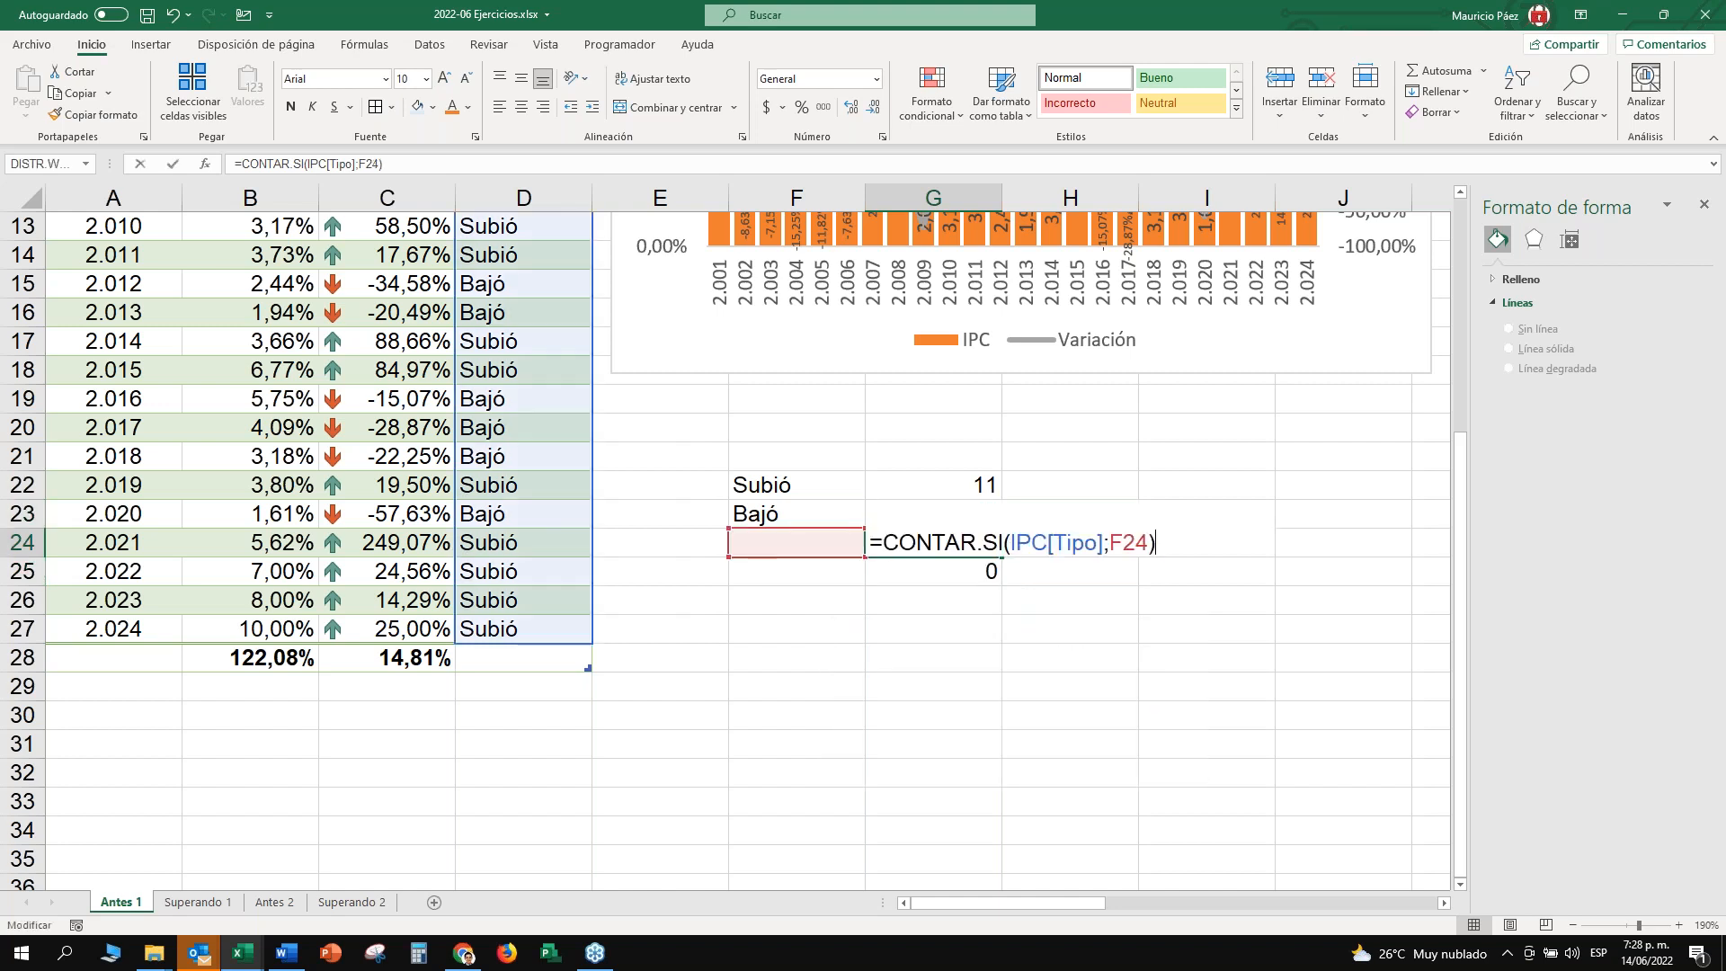
key(Return)
key(F2)
key(Escape)
key(Up)
key(Up)
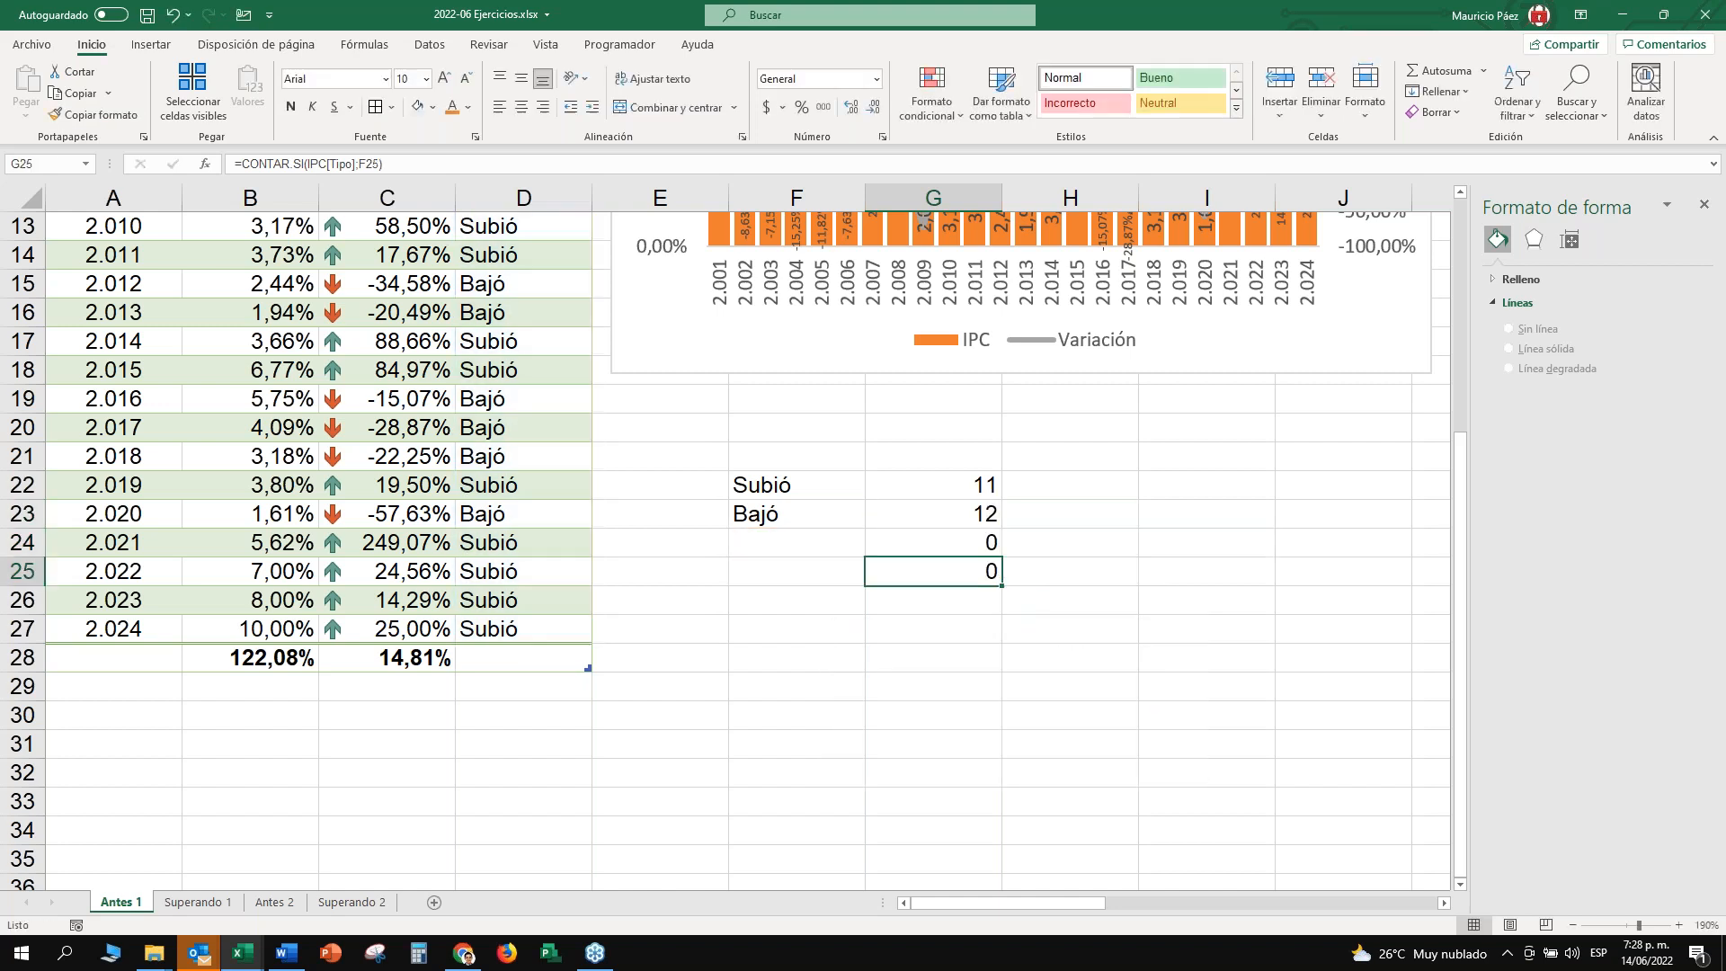
key(Down)
key(Down)
key(Up)
key(Up)
key(ctrl+shift+Down)
key(Left)
key(Up)
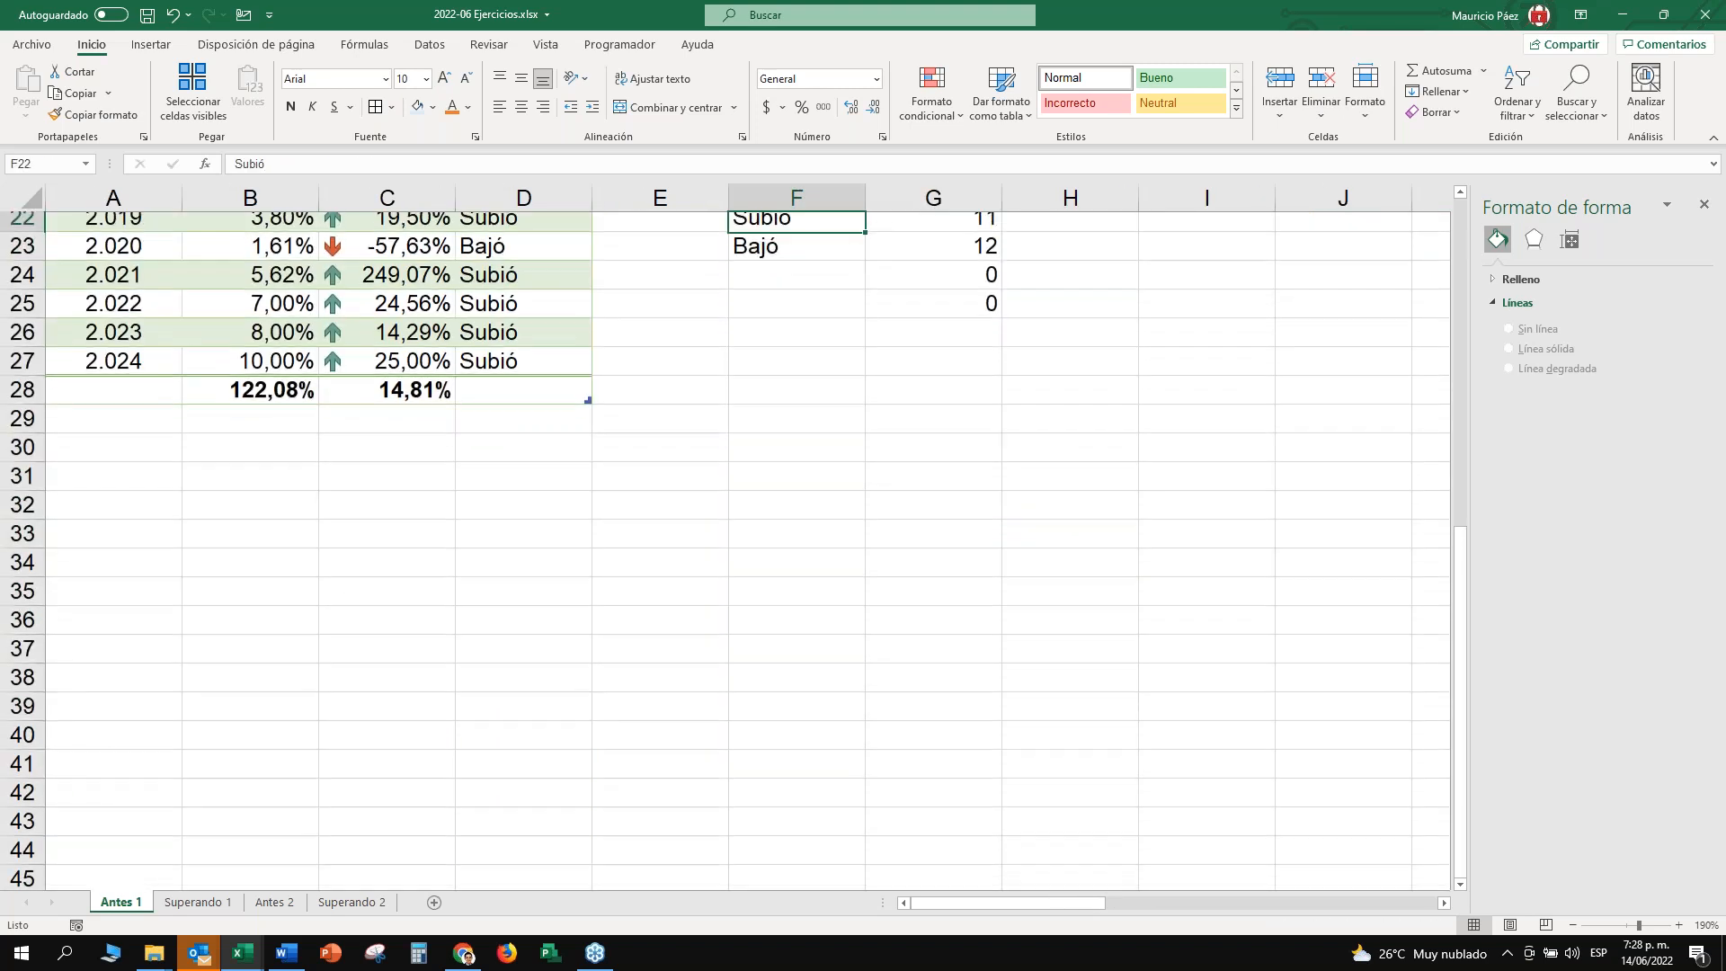
key(Right)
key(ctrl+Up)
key(ctrl+Down)
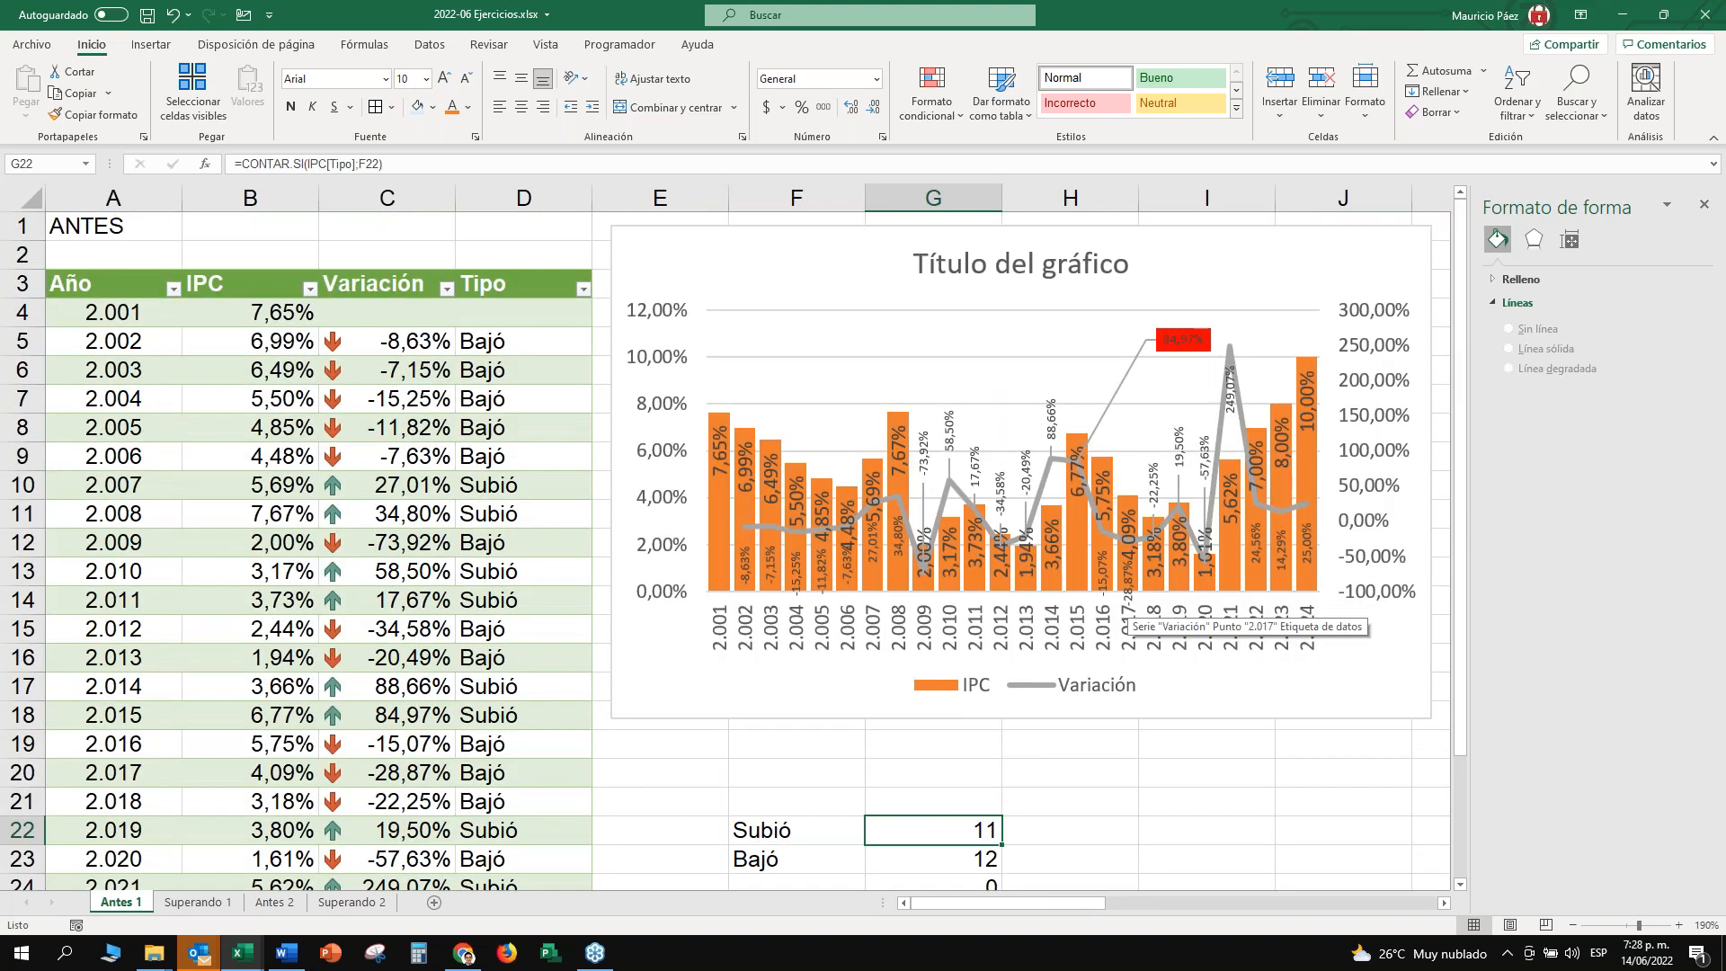
key(Down)
key(Down)
key(Down)
key(Down)
key(Down)
key(Down)
key(Down)
key(Down)
key(Down)
key(Down)
key(Down)
key(Down)
key(Down)
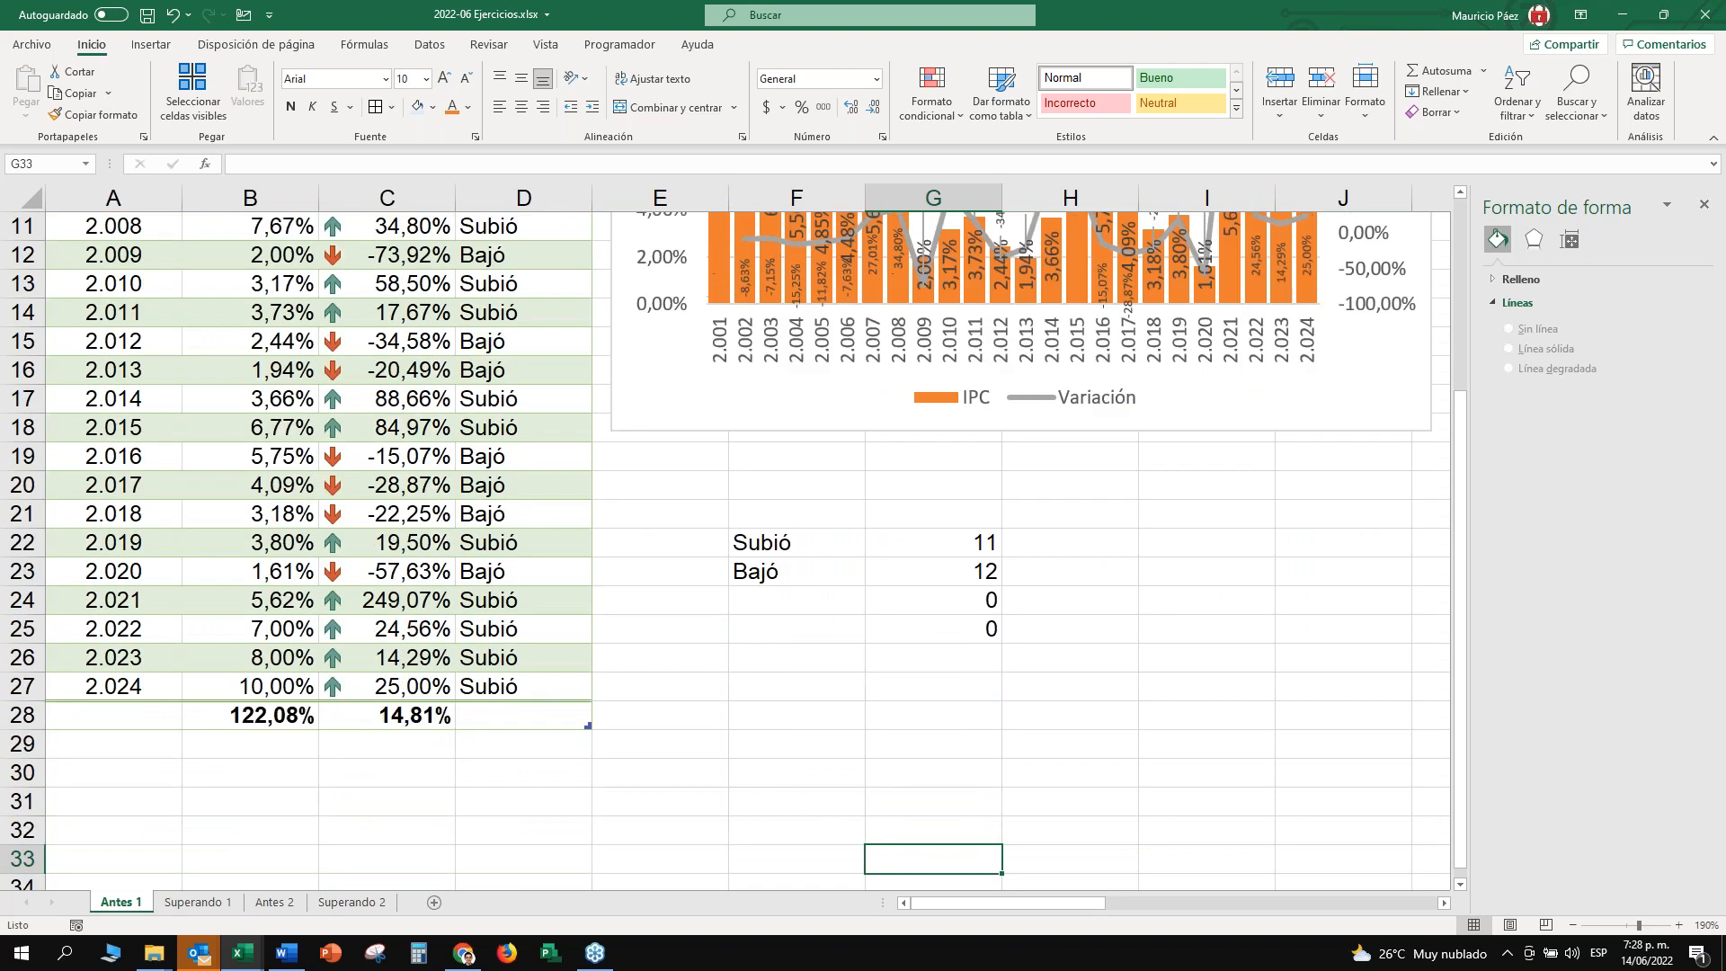
key(Up)
key(Up)
key(Up)
key(Up)
key(Up)
key(Up)
key(Up)
key(Up)
key(Up)
key(Up)
key(Up)
key(Up)
key(Down)
key(Down)
key(Up)
key(Down)
key(Down)
key(Down)
key(Up)
key(Up)
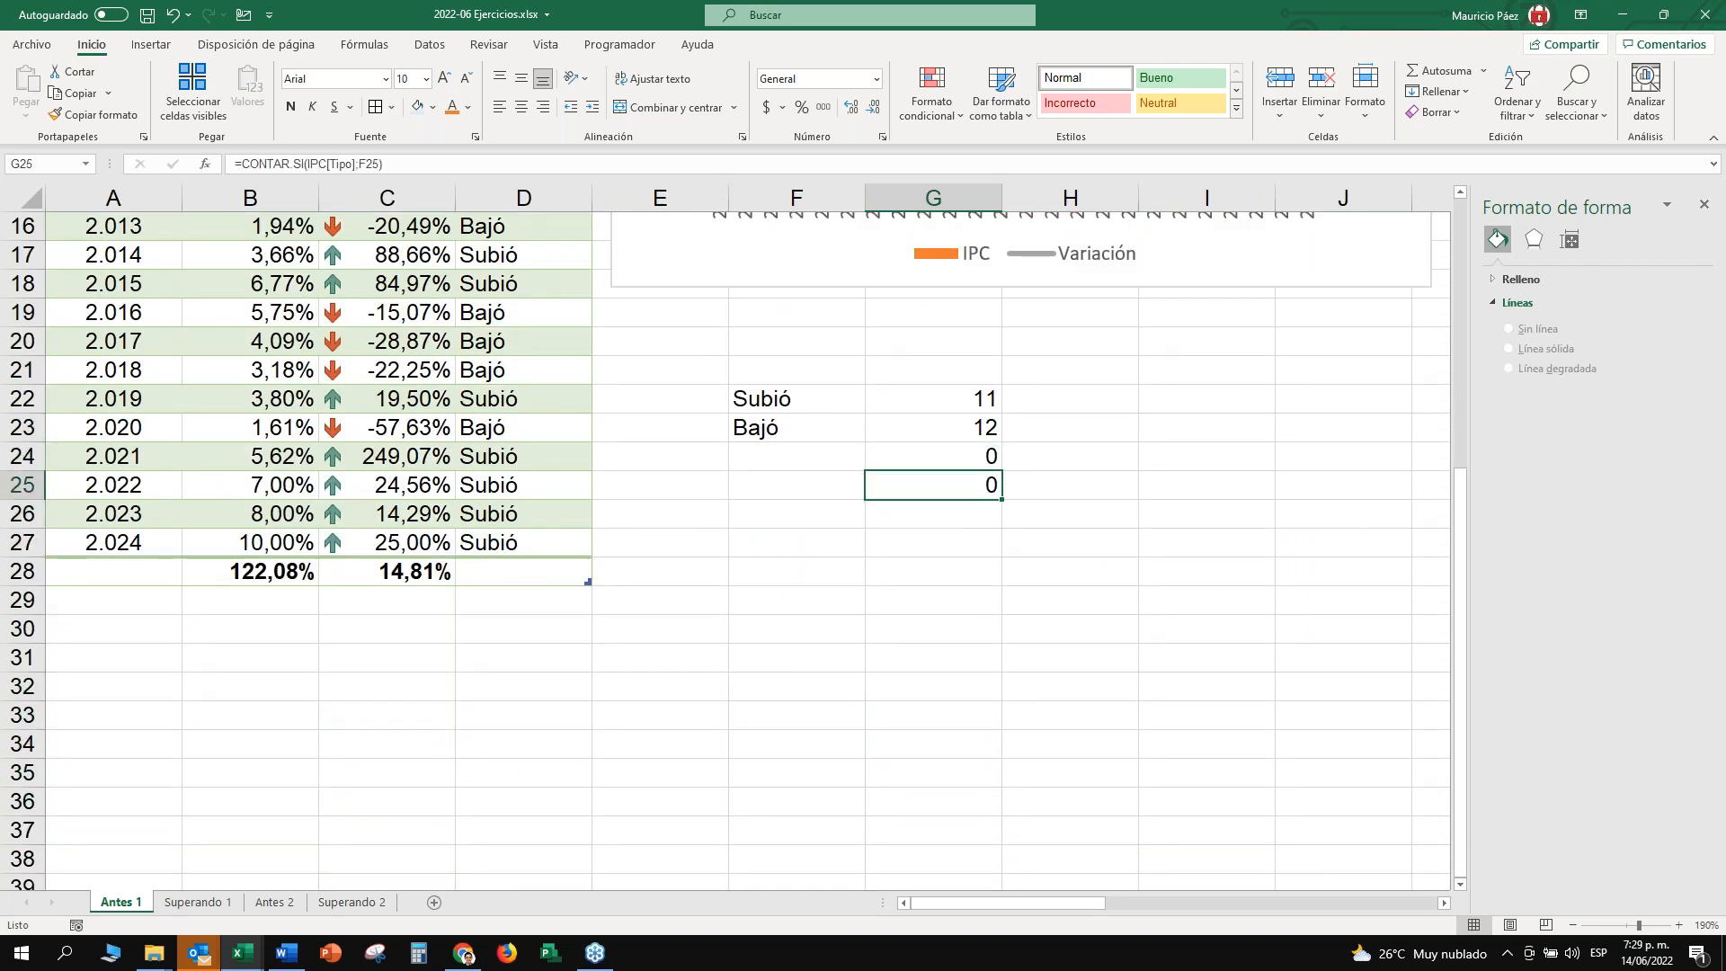
Enter Subió in F24 and Bajó in F25 as criteria for the copied count formulas.
key(Up)
key(Left)
text(s)
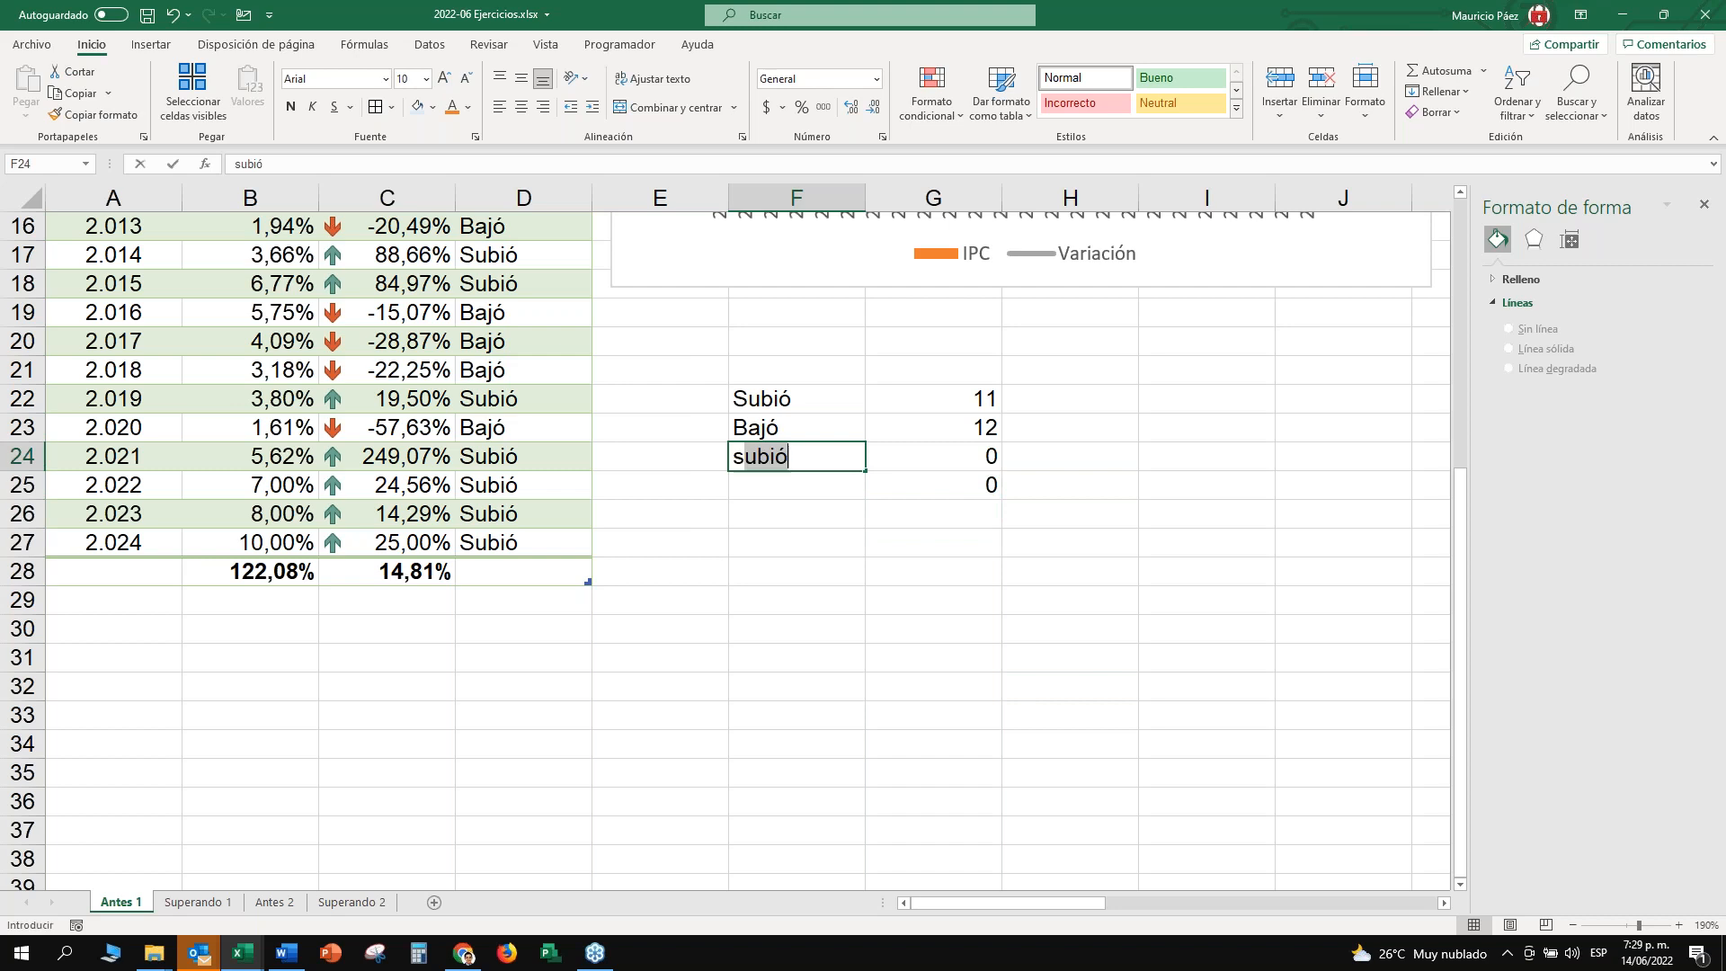
key(Return)
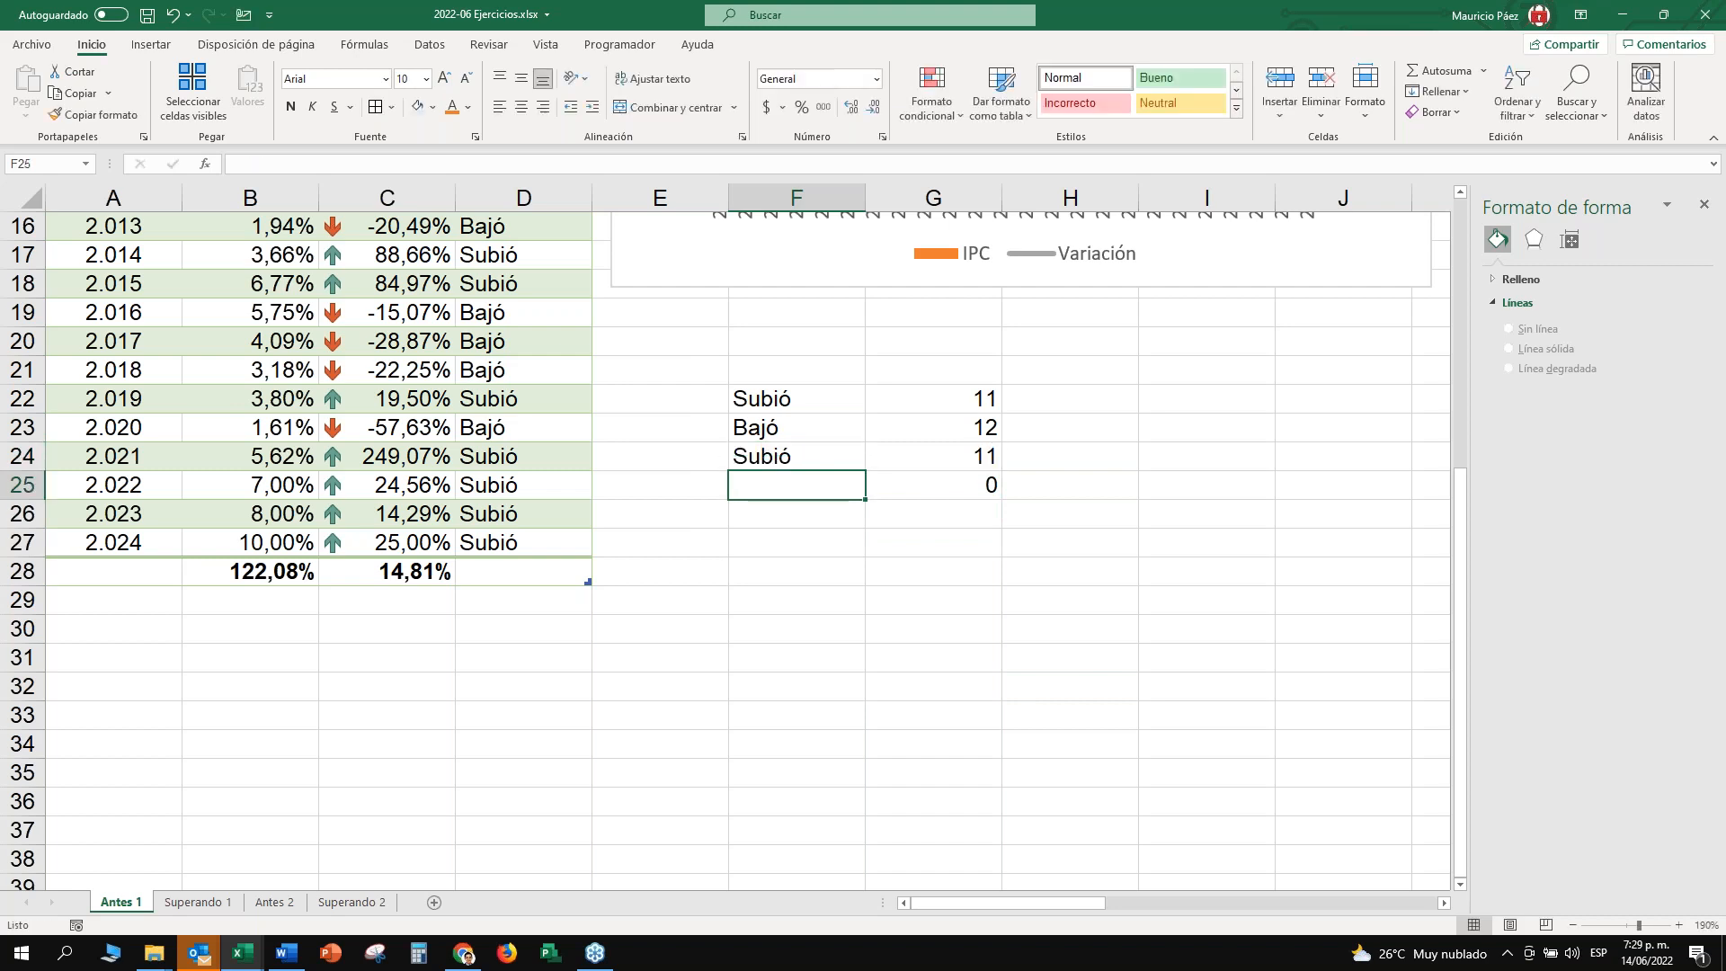
text(b)
key(Return)
Clear the extra labels and count formulas in F24:G25.
key(Up)
key(Up)
key(shift+Right)
key(shift+Down)
key(Delete)
Apply borders to all cells of the Subió and Bajó count table in F22:G23.
key(Up)
key(Right)
key(Left)
key(Up)
key(shift+Down)
key(shift+Right)
key(shift+Right)
key(shift+Left)
key(shift+Right)
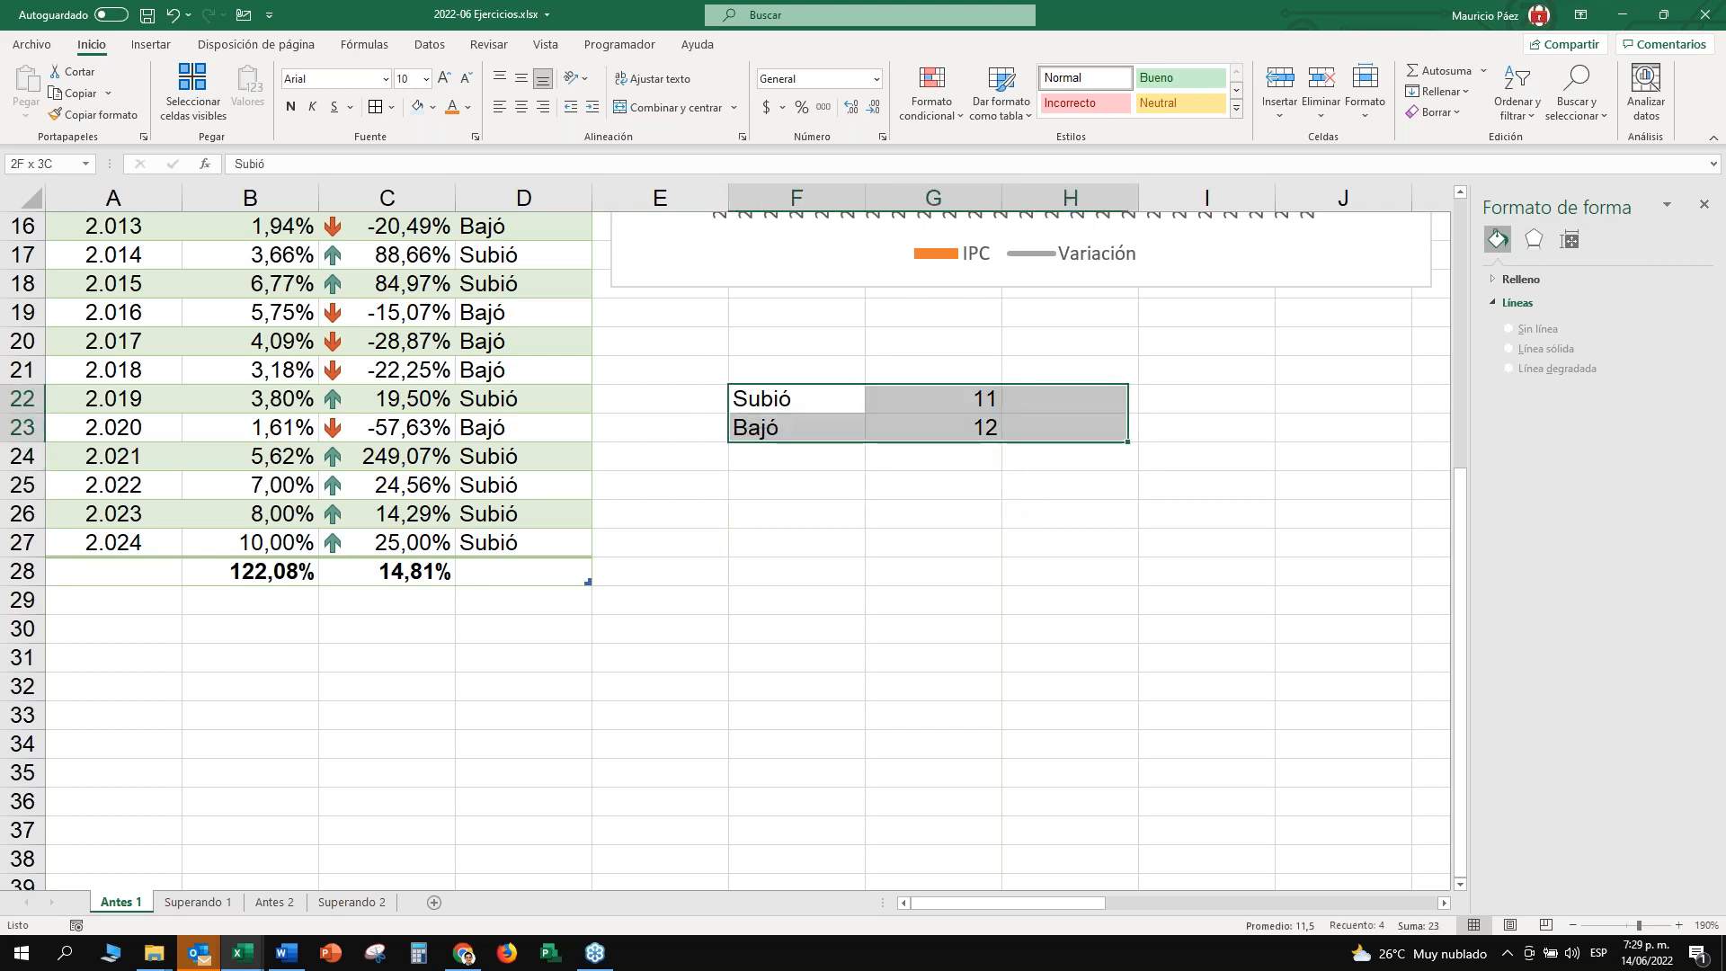
key(shift+Left)
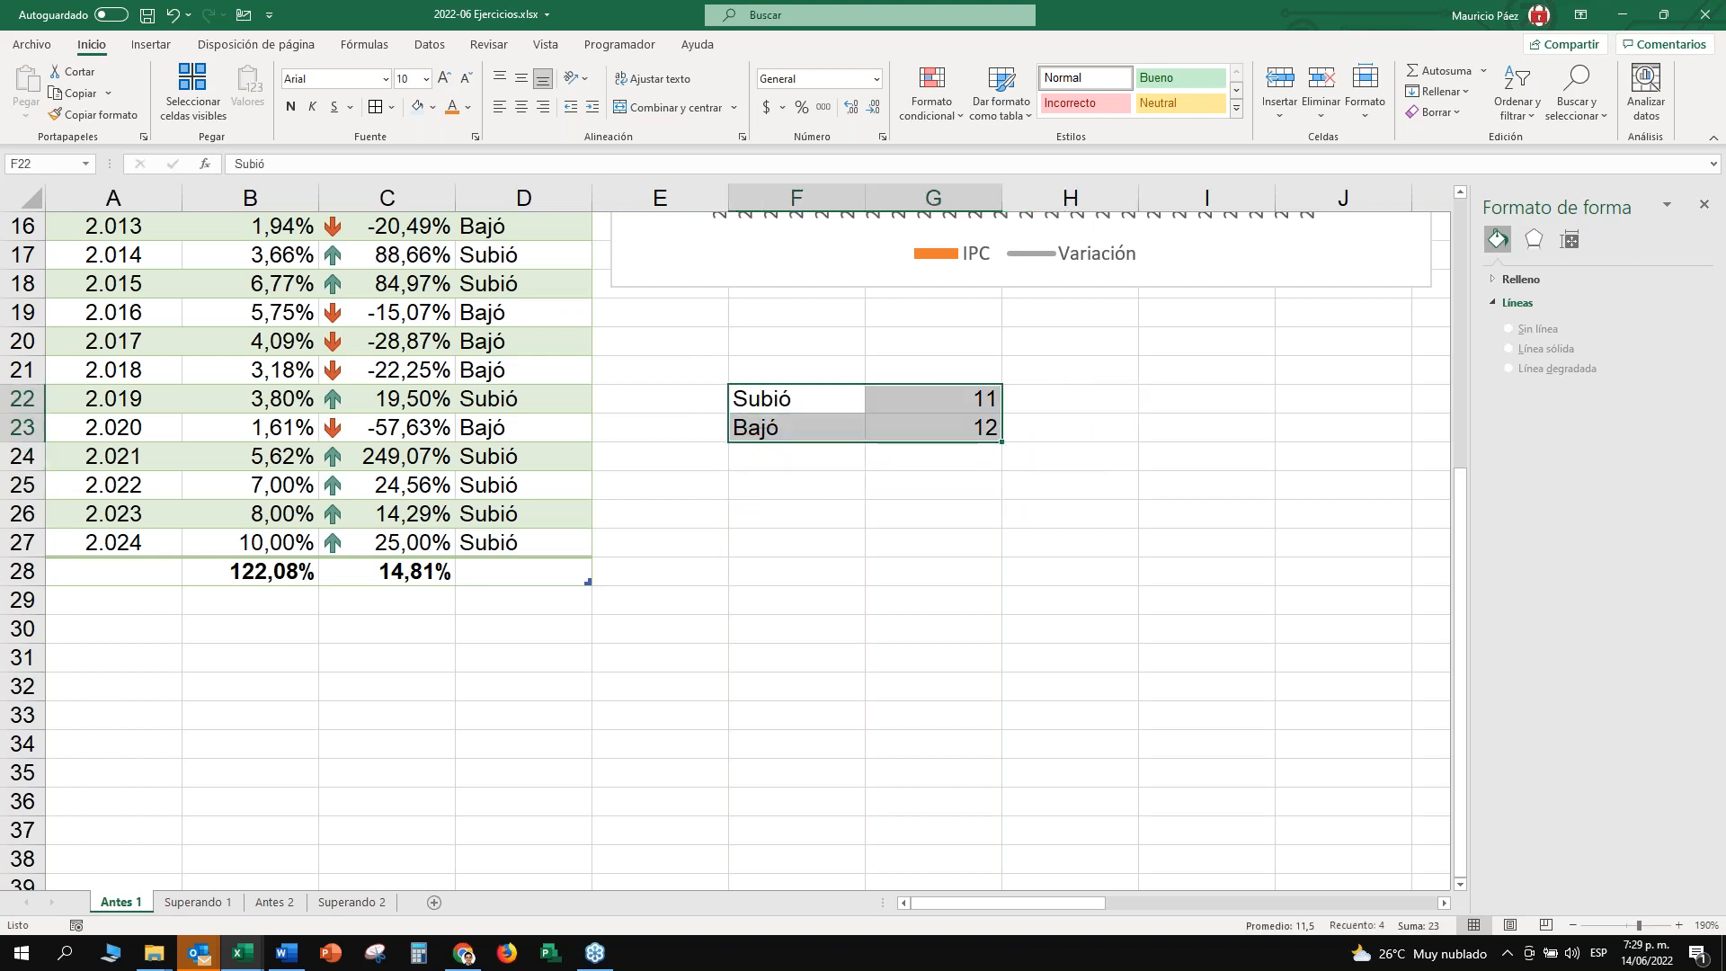
click(375, 108)
click(1048, 490)
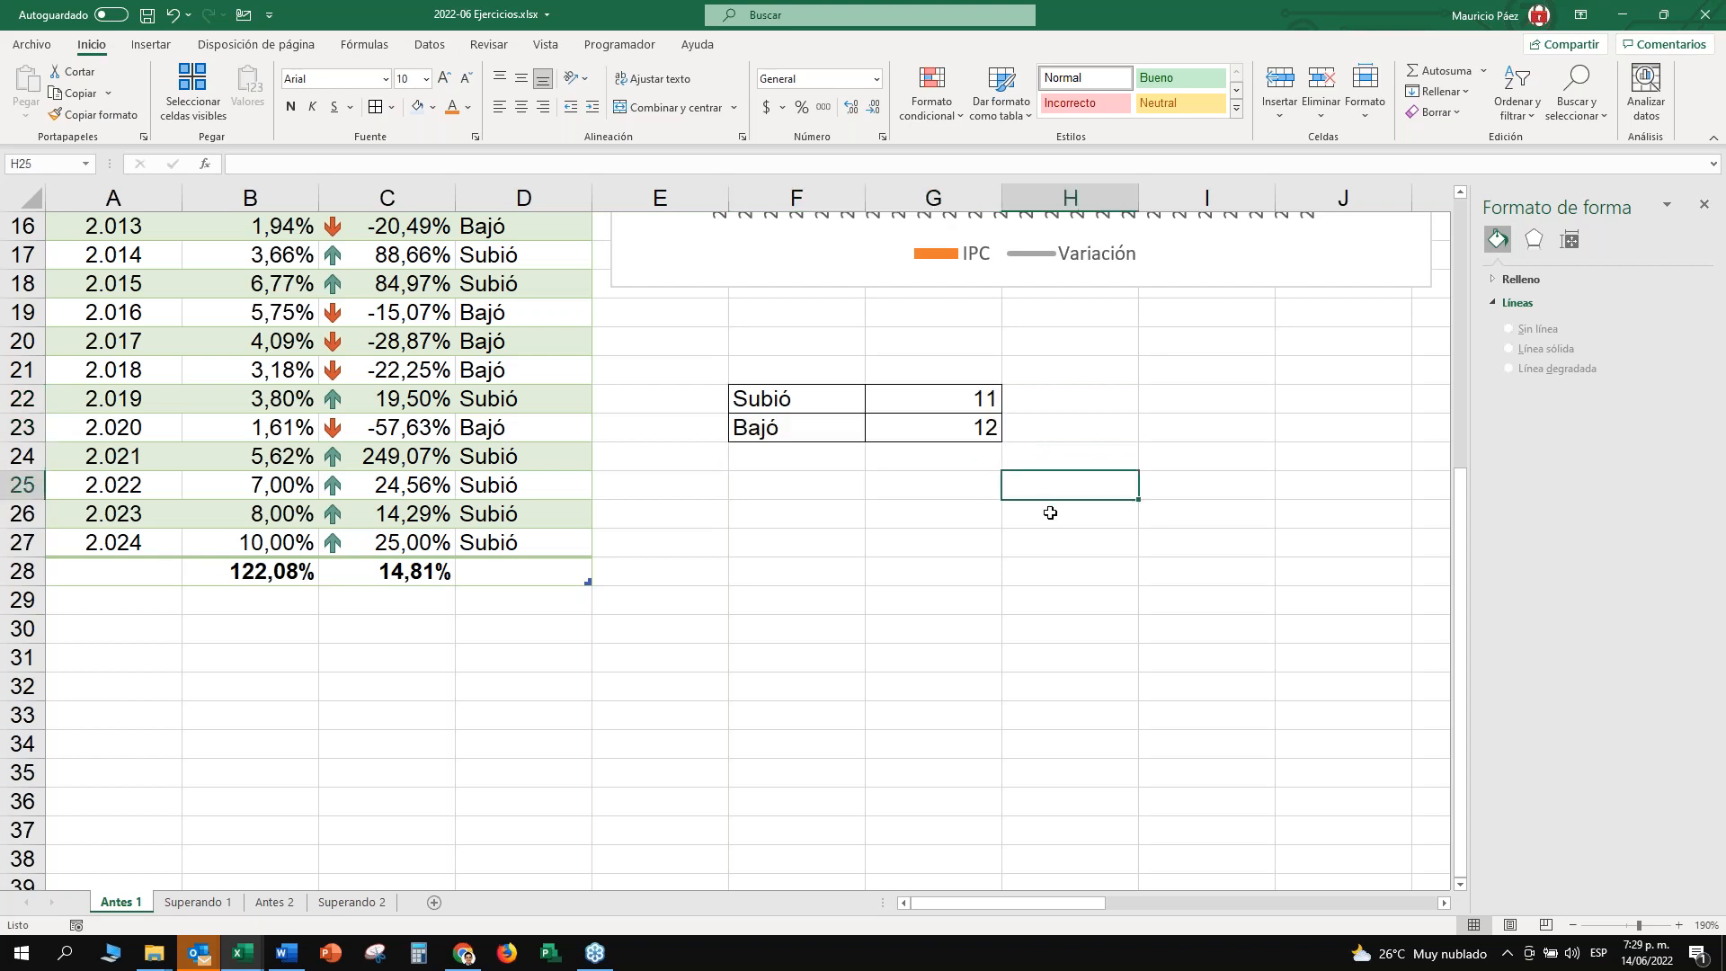
click(1179, 511)
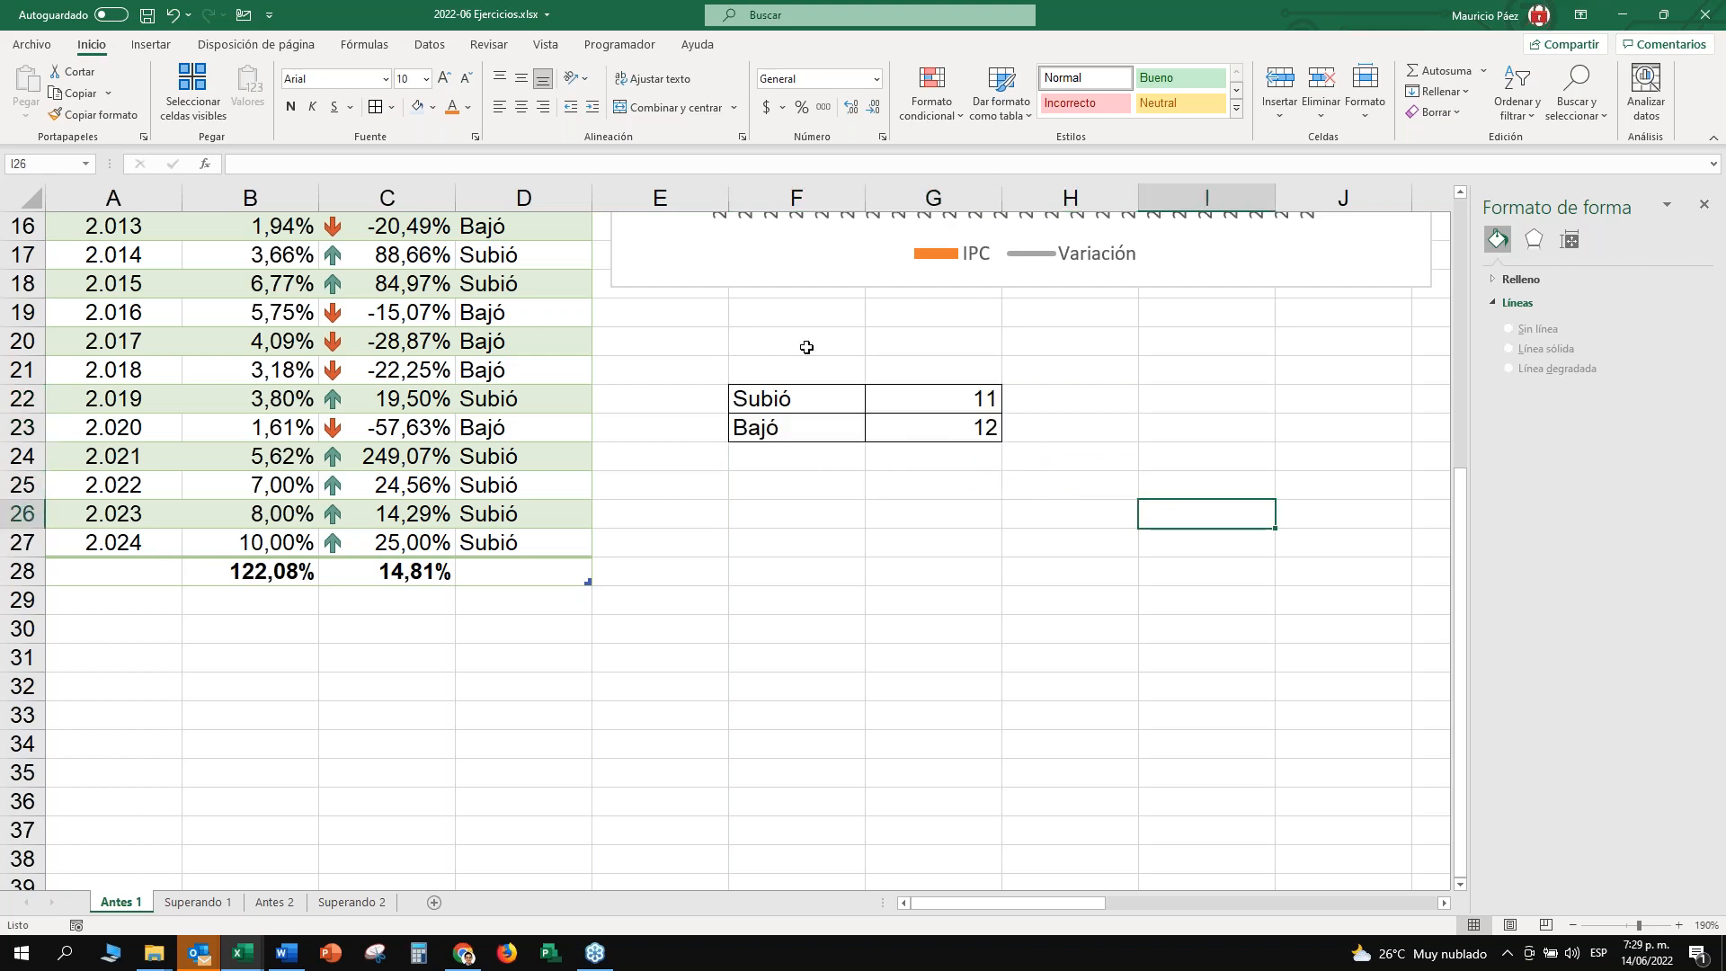
drag(821, 396, 935, 431)
click(1081, 490)
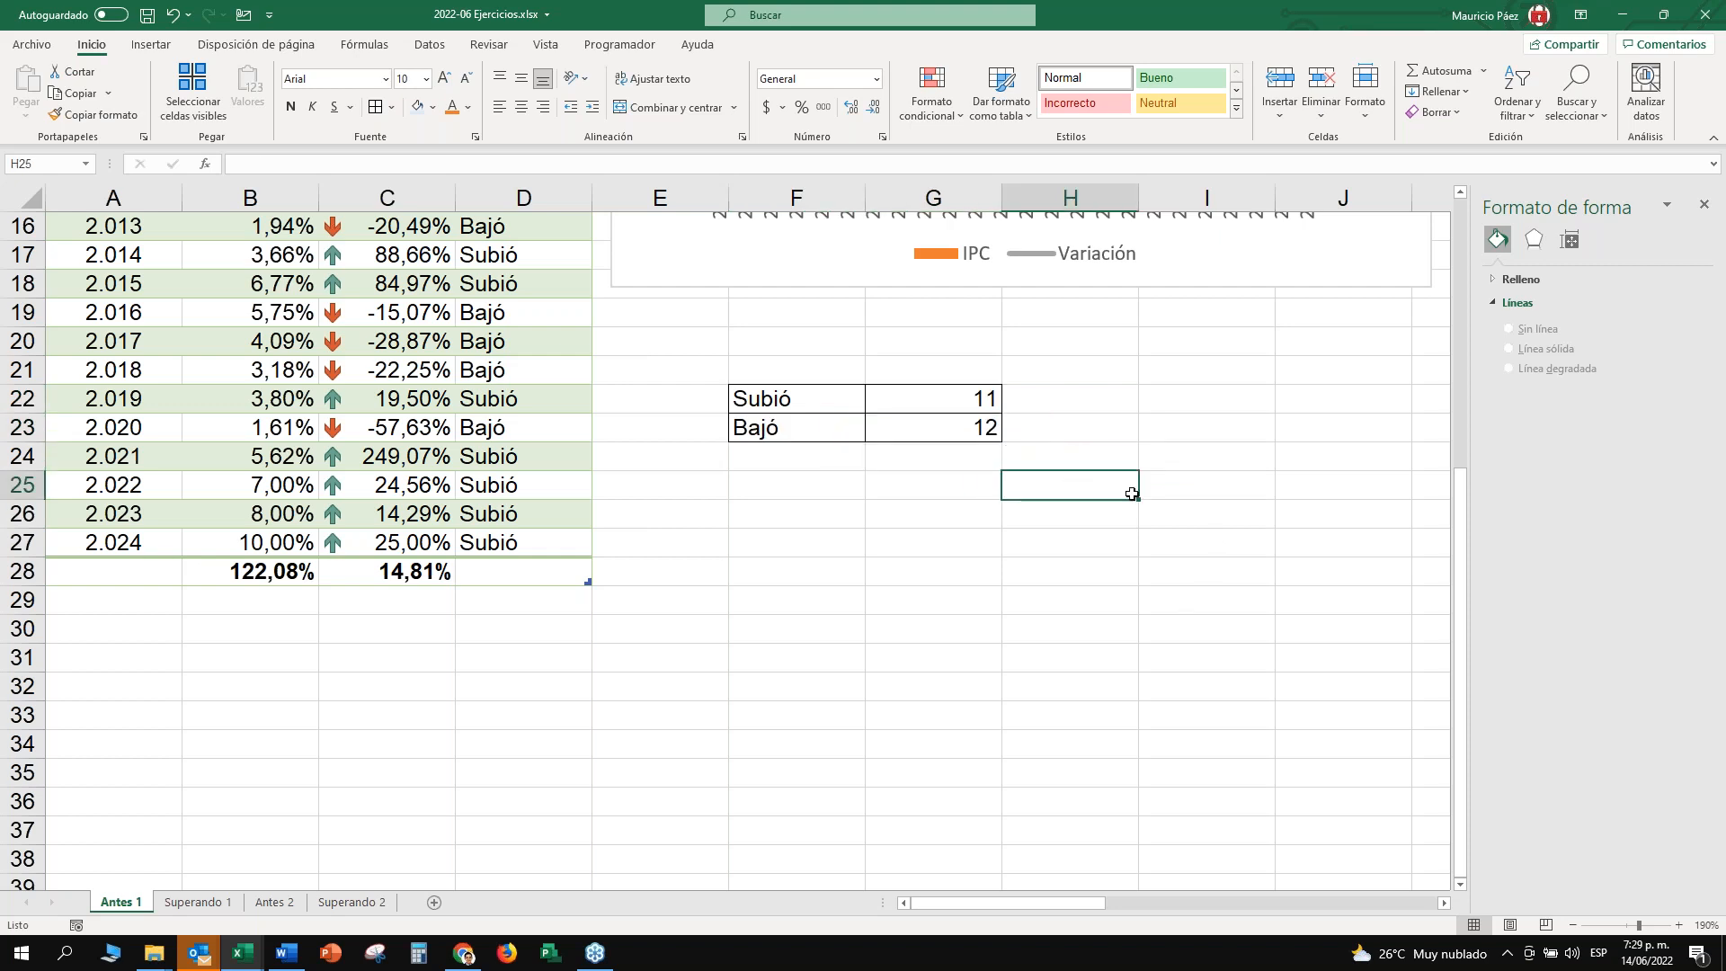
scroll(1243, 520, down, 1)
scroll(1243, 519, down, 2)
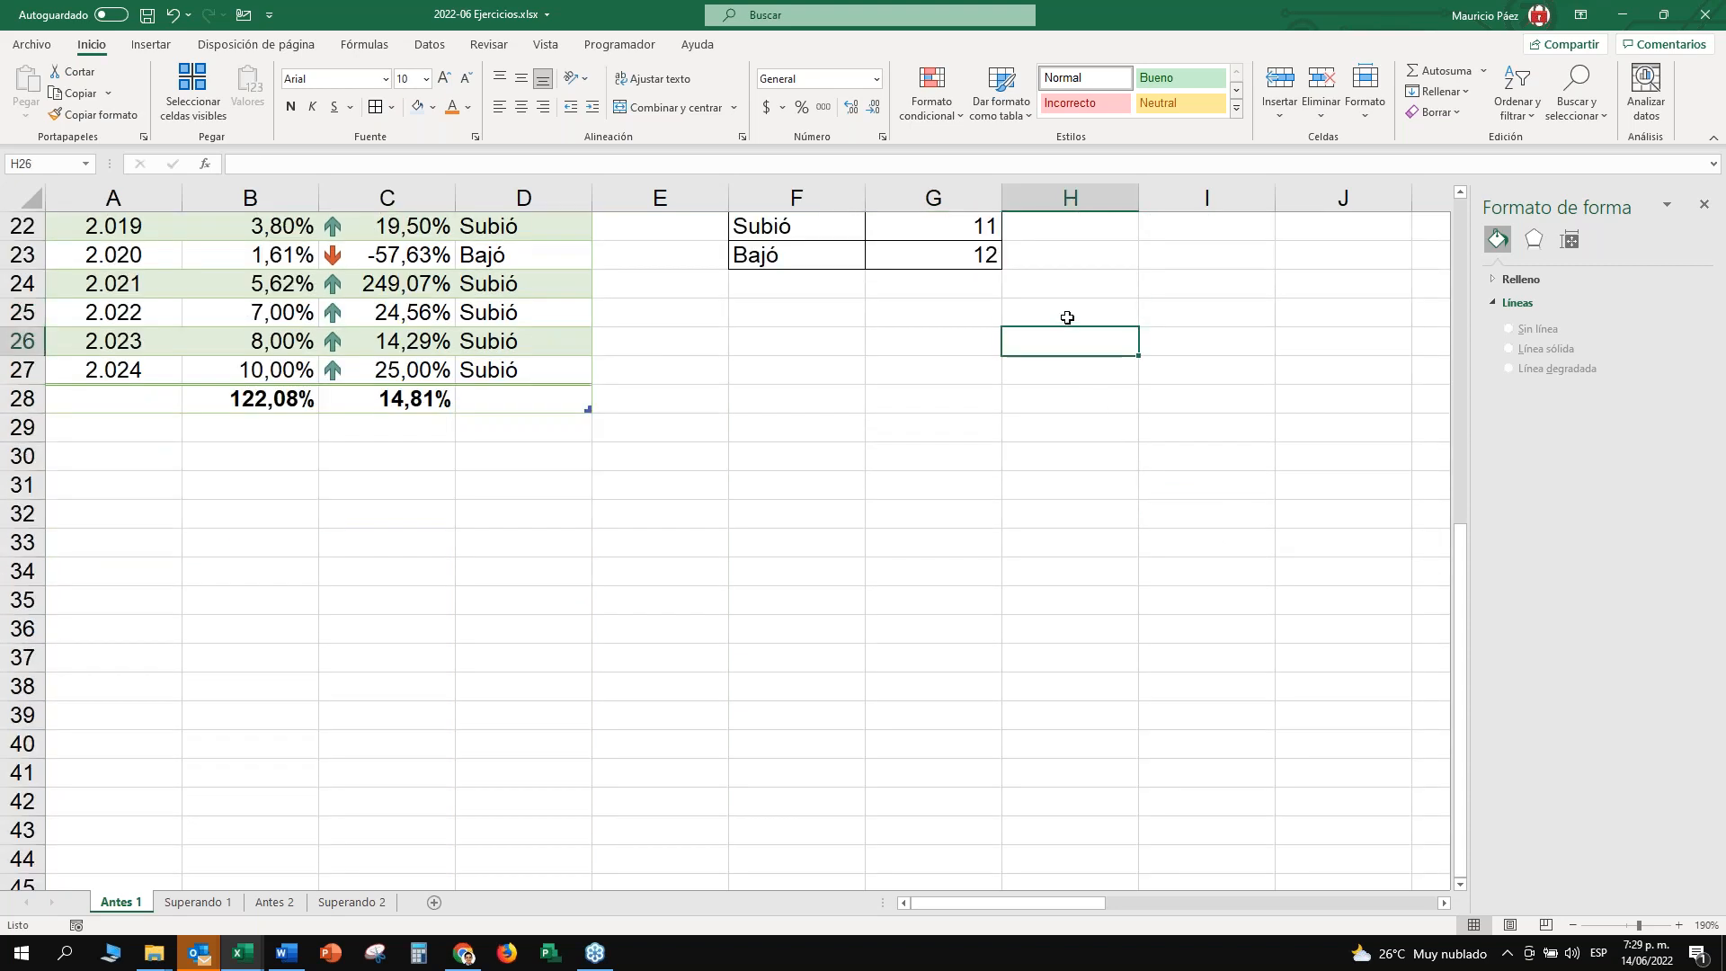
click(1200, 323)
key(Down)
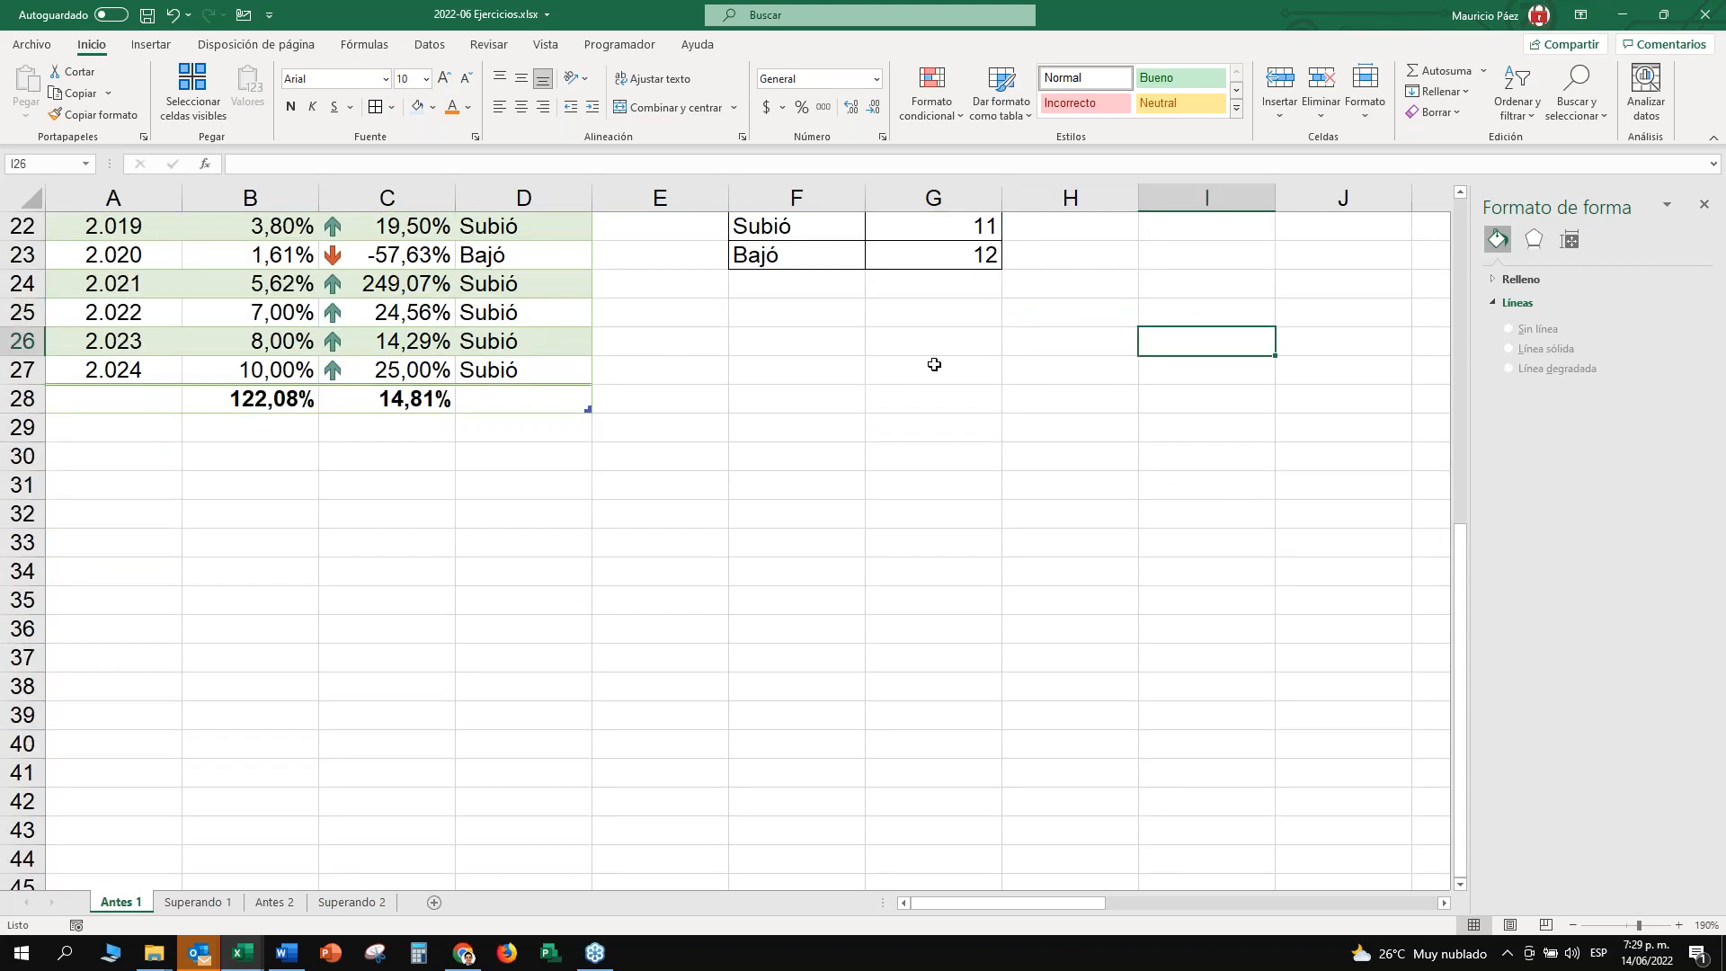
click(755, 322)
scroll(899, 342, up, 1)
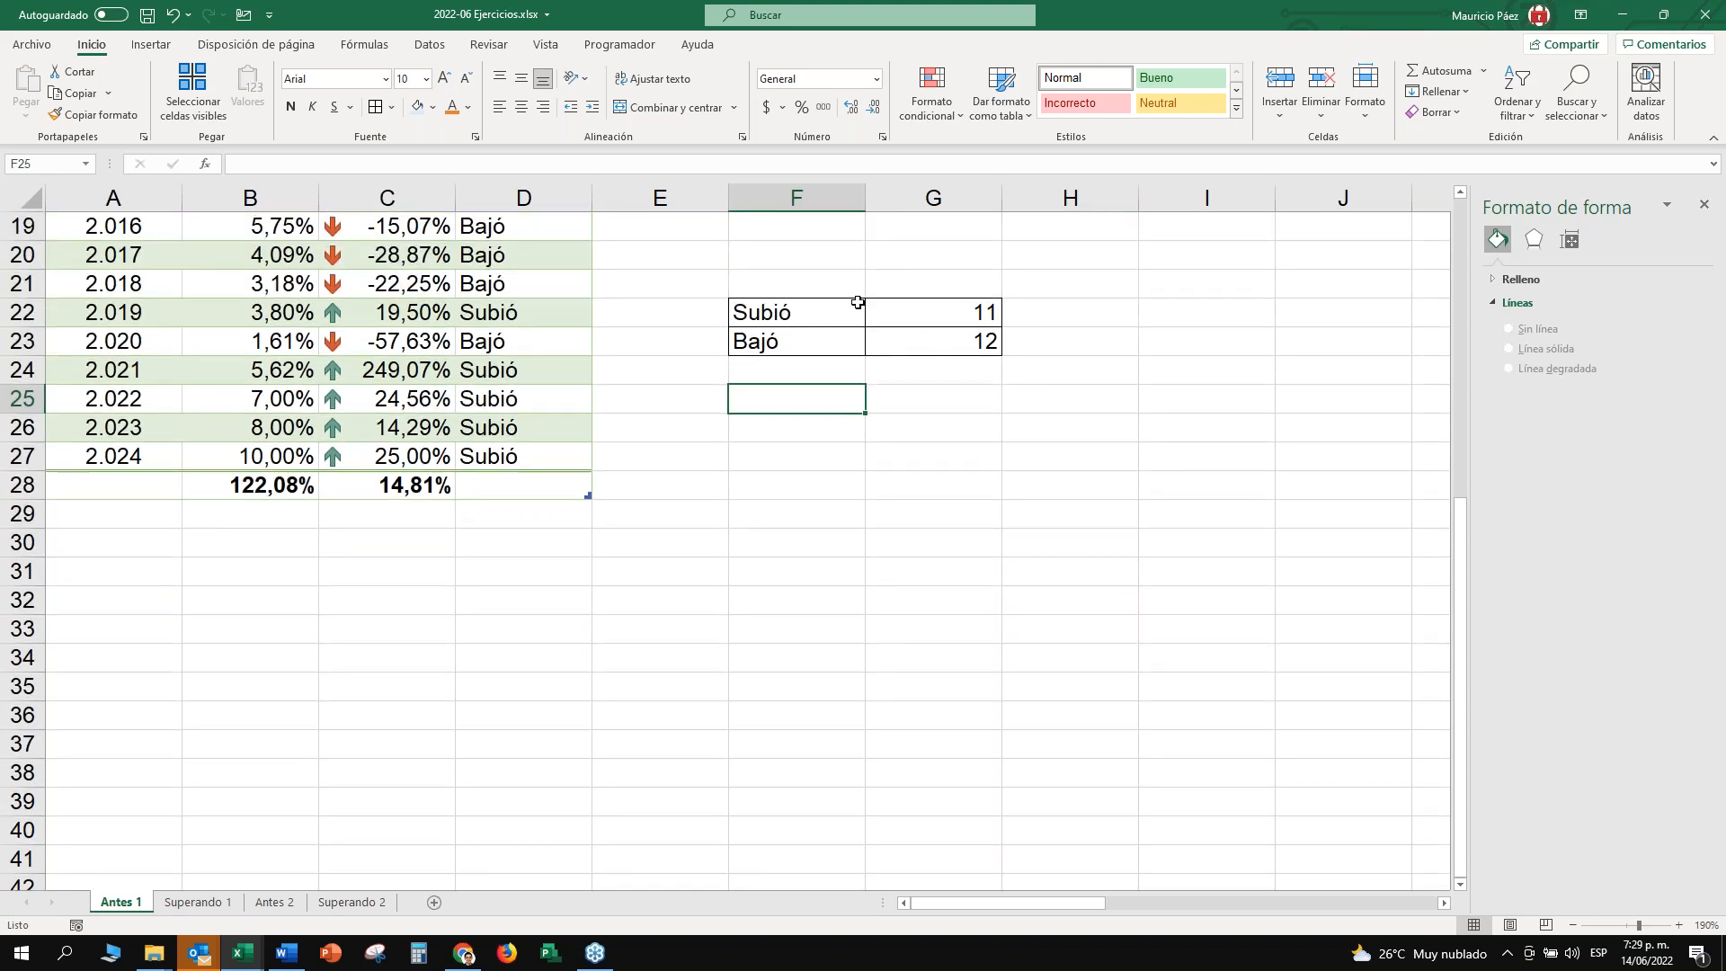
click(812, 312)
click(924, 339)
Insert a 2-D pie chart based on the Subió and Bajó counts in F22:G23.
click(855, 312)
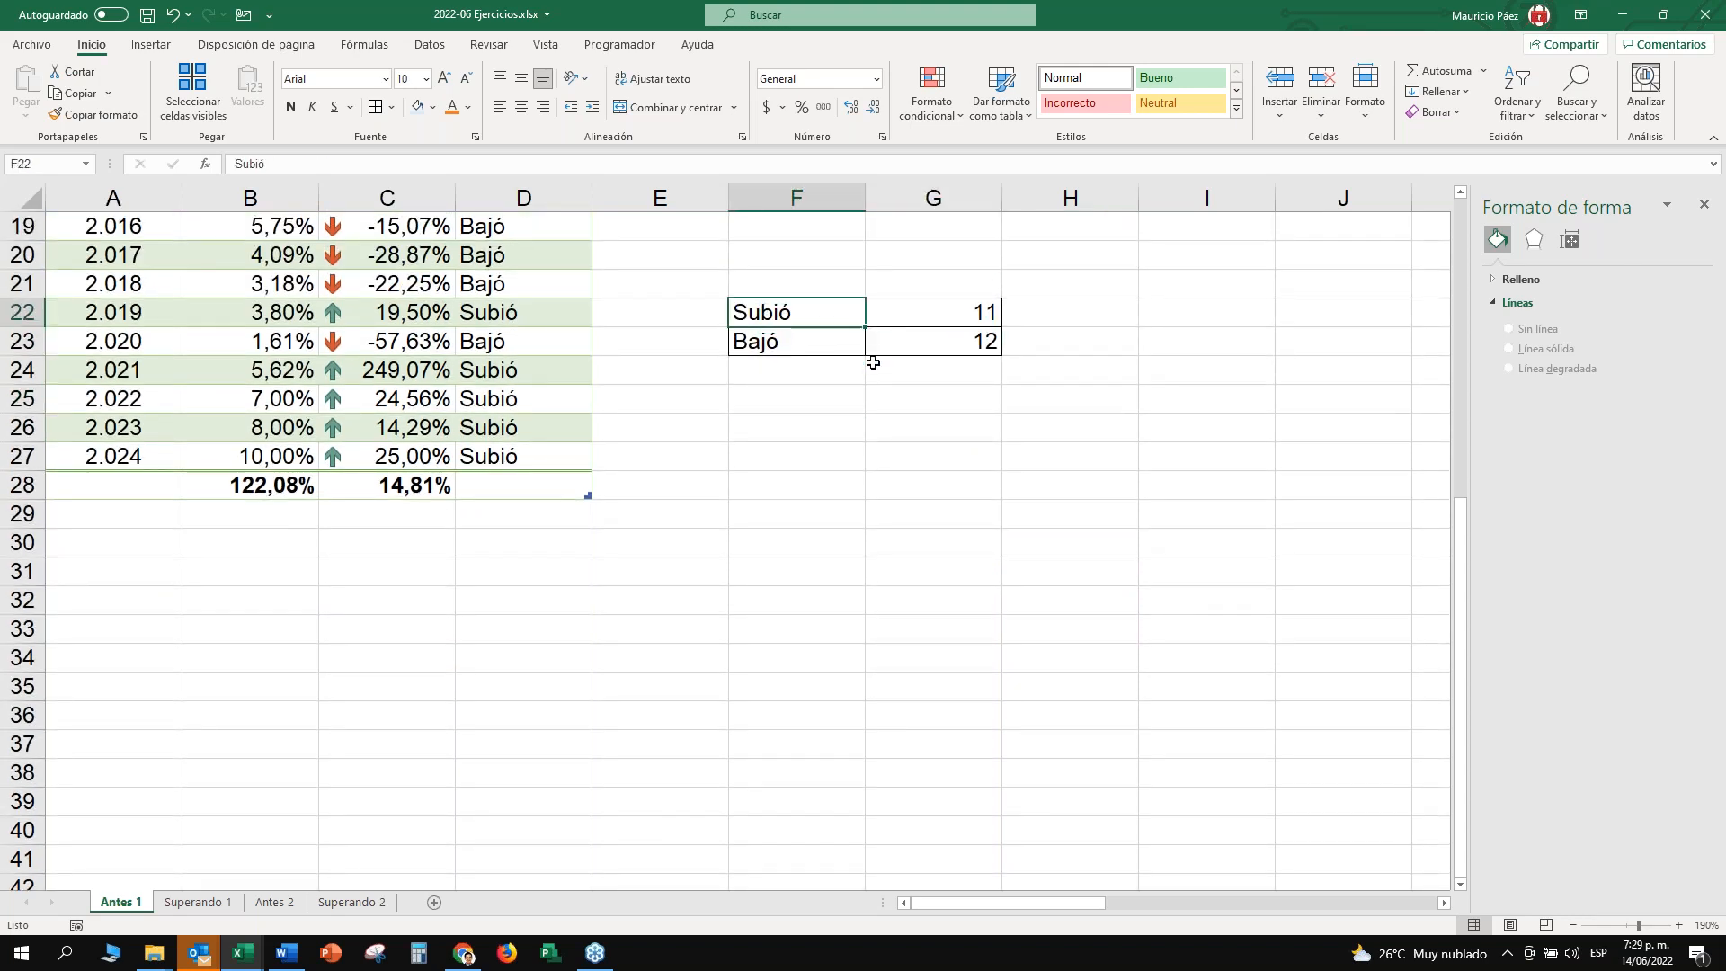
key(ctrl+shift+Down)
key(ctrl+shift+Down)
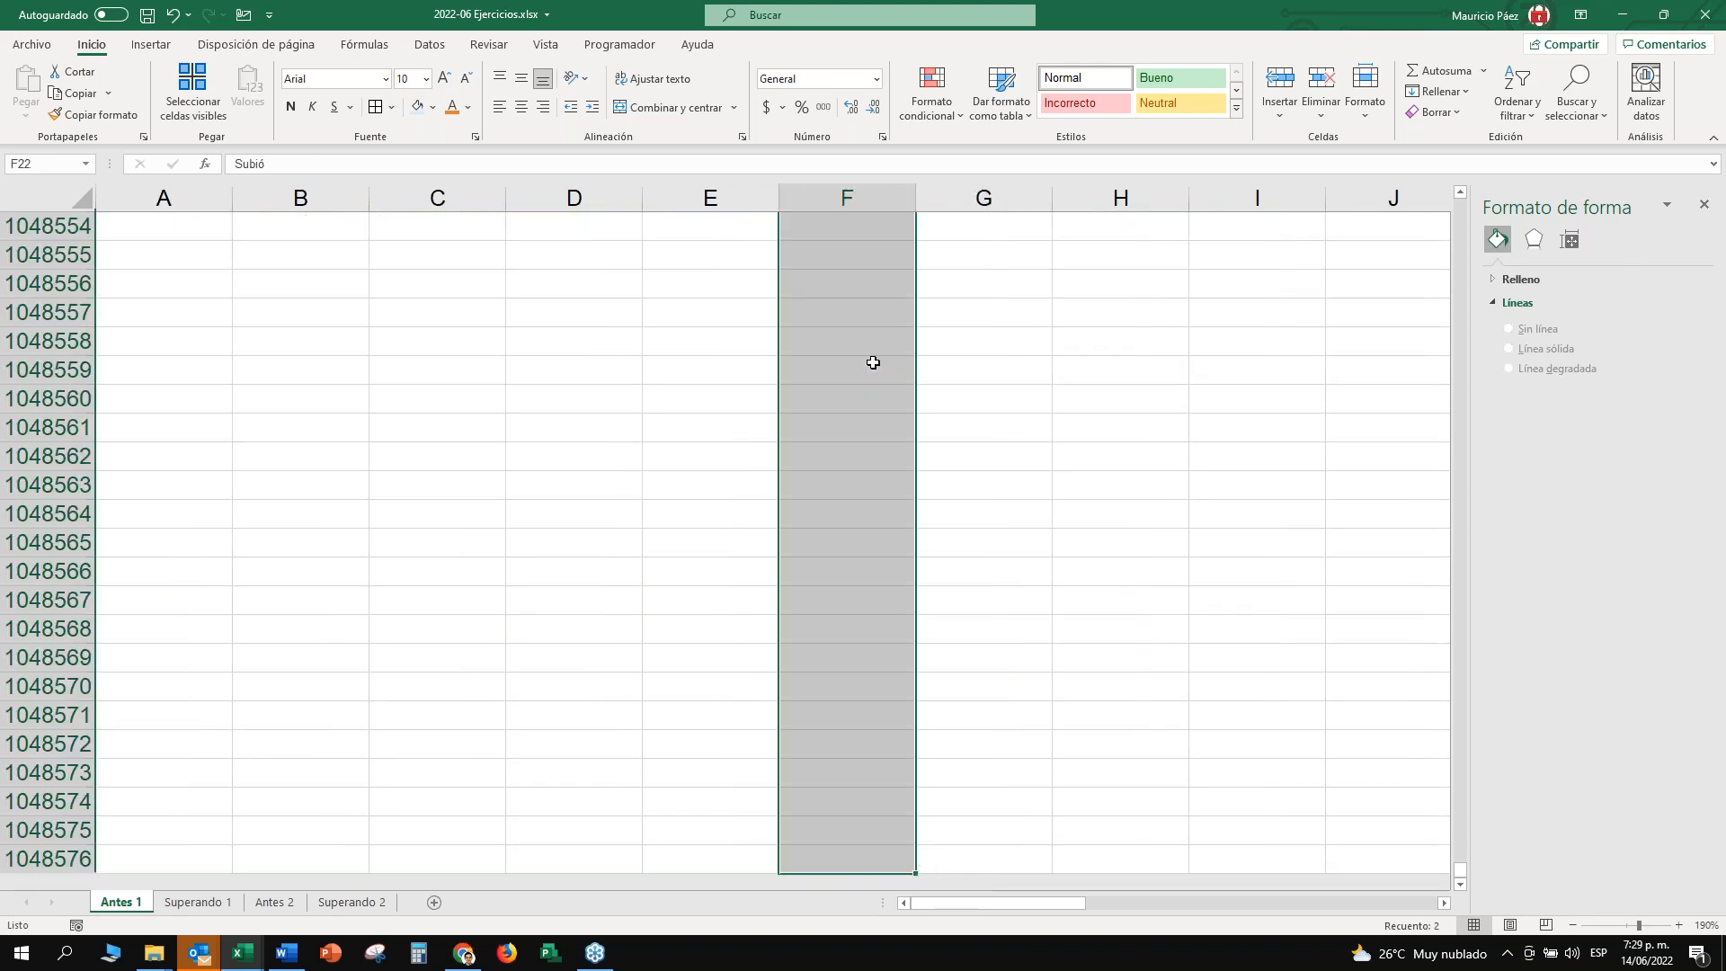
key(Left)
key(Right)
scroll(874, 362, up, 1)
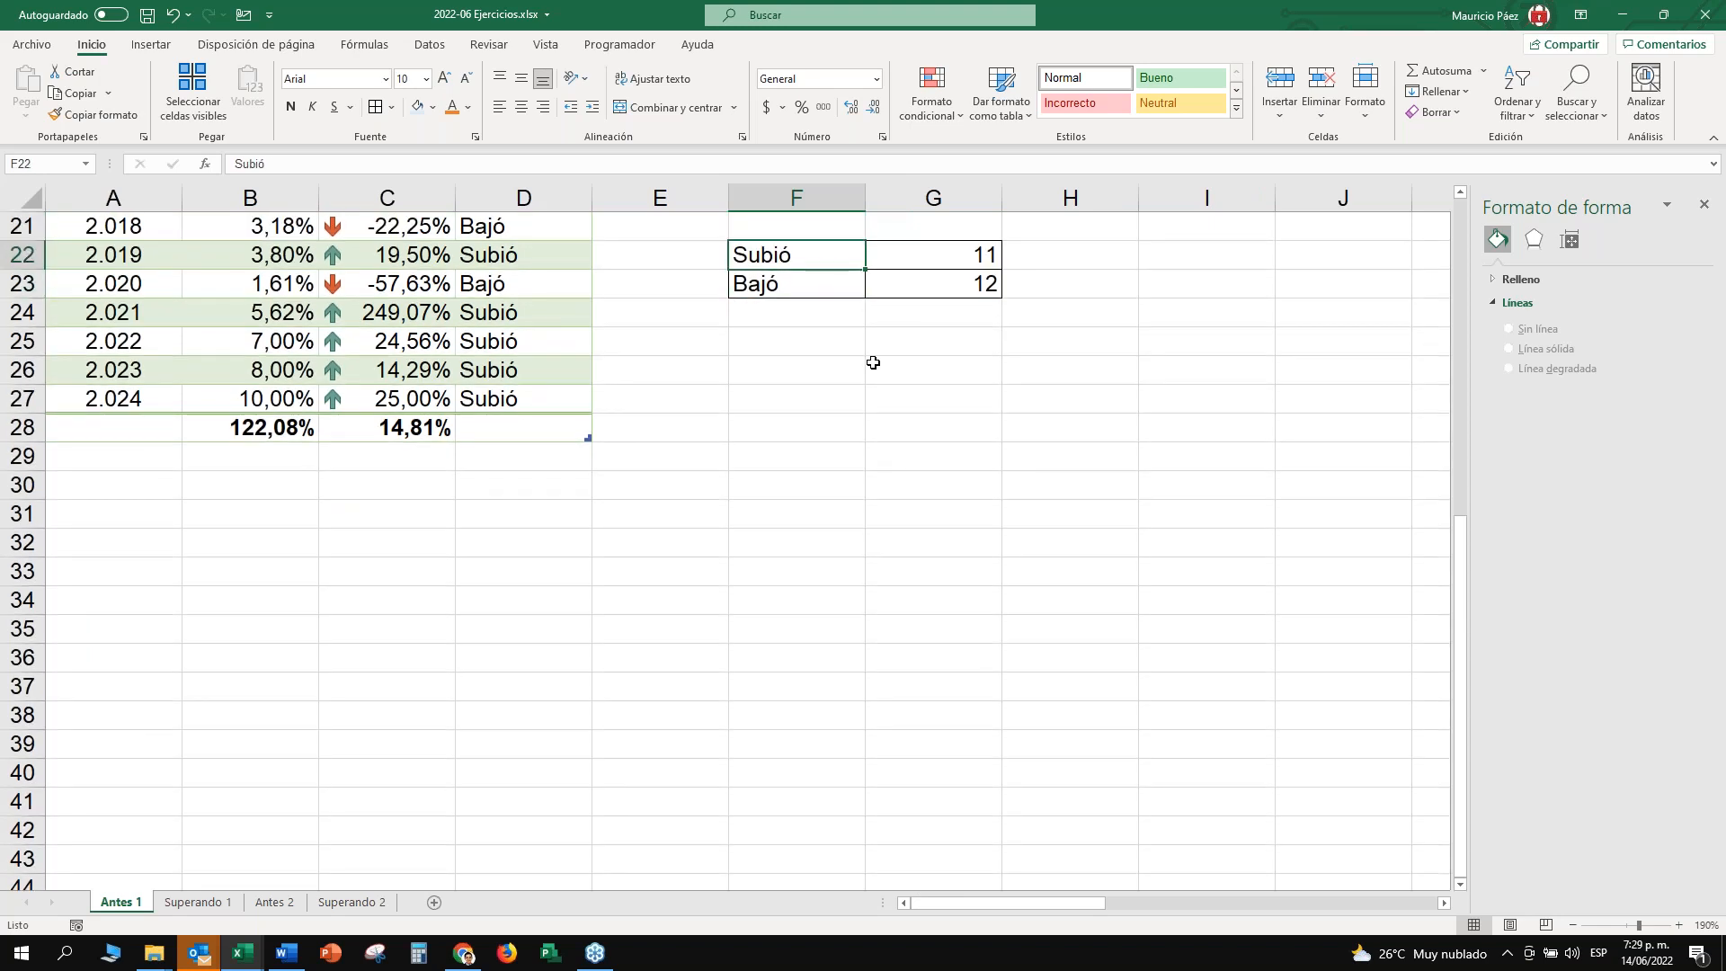
click(151, 44)
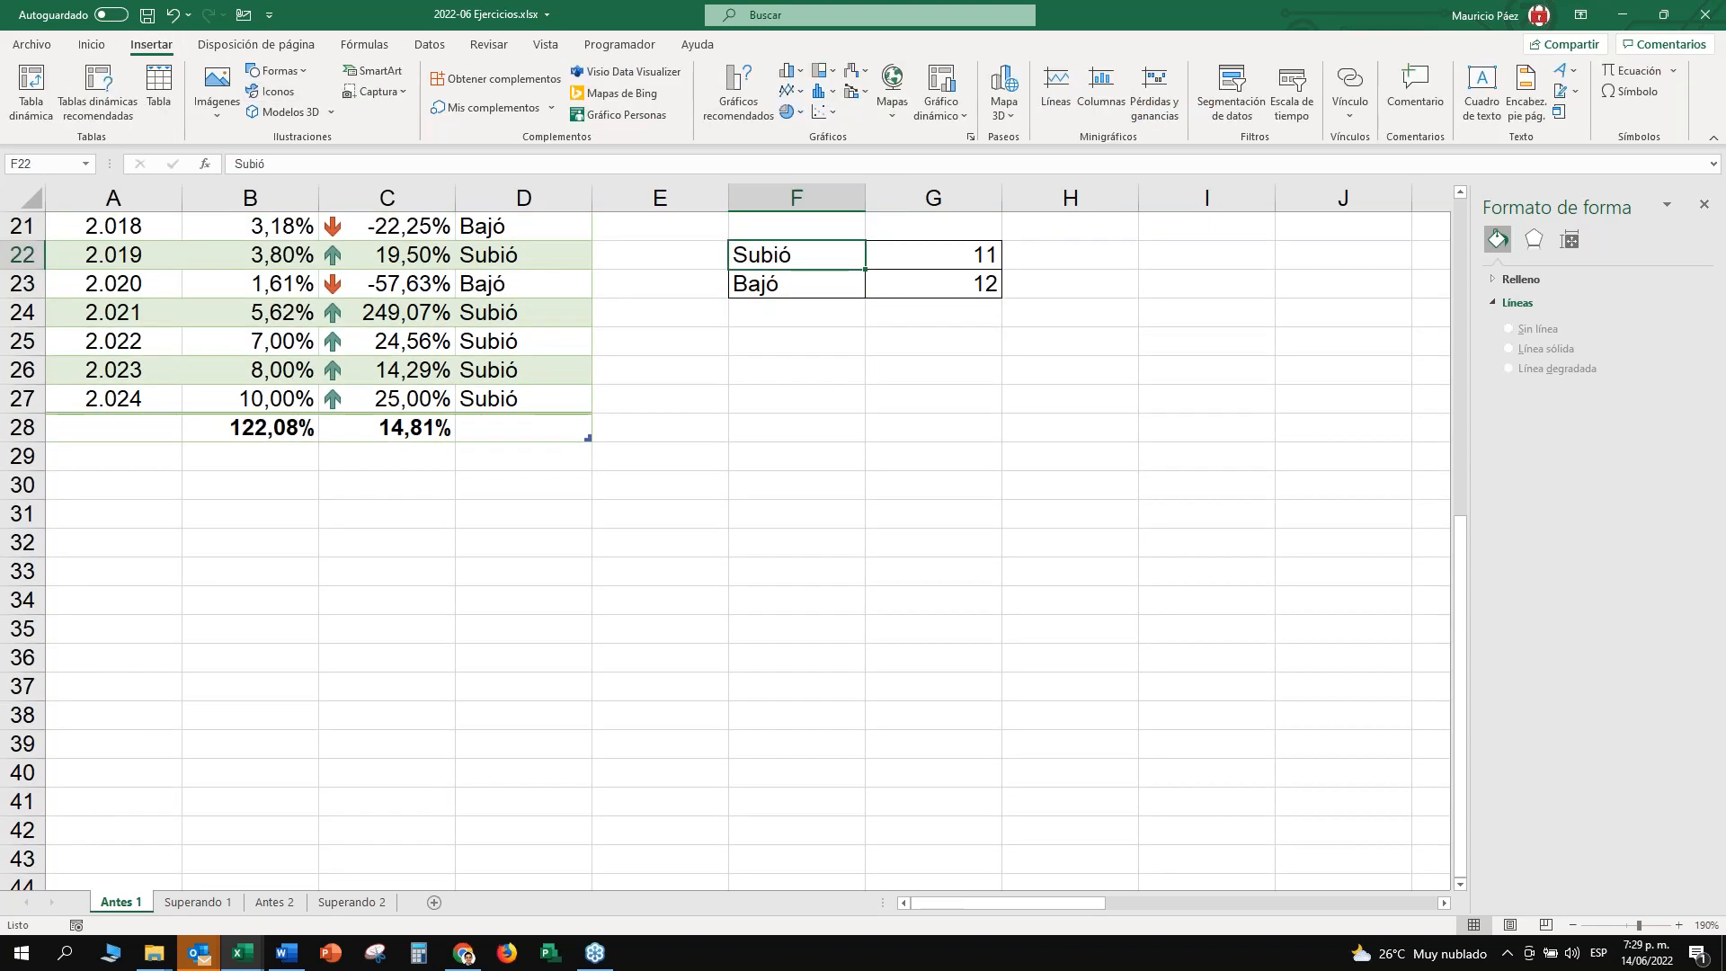
click(800, 112)
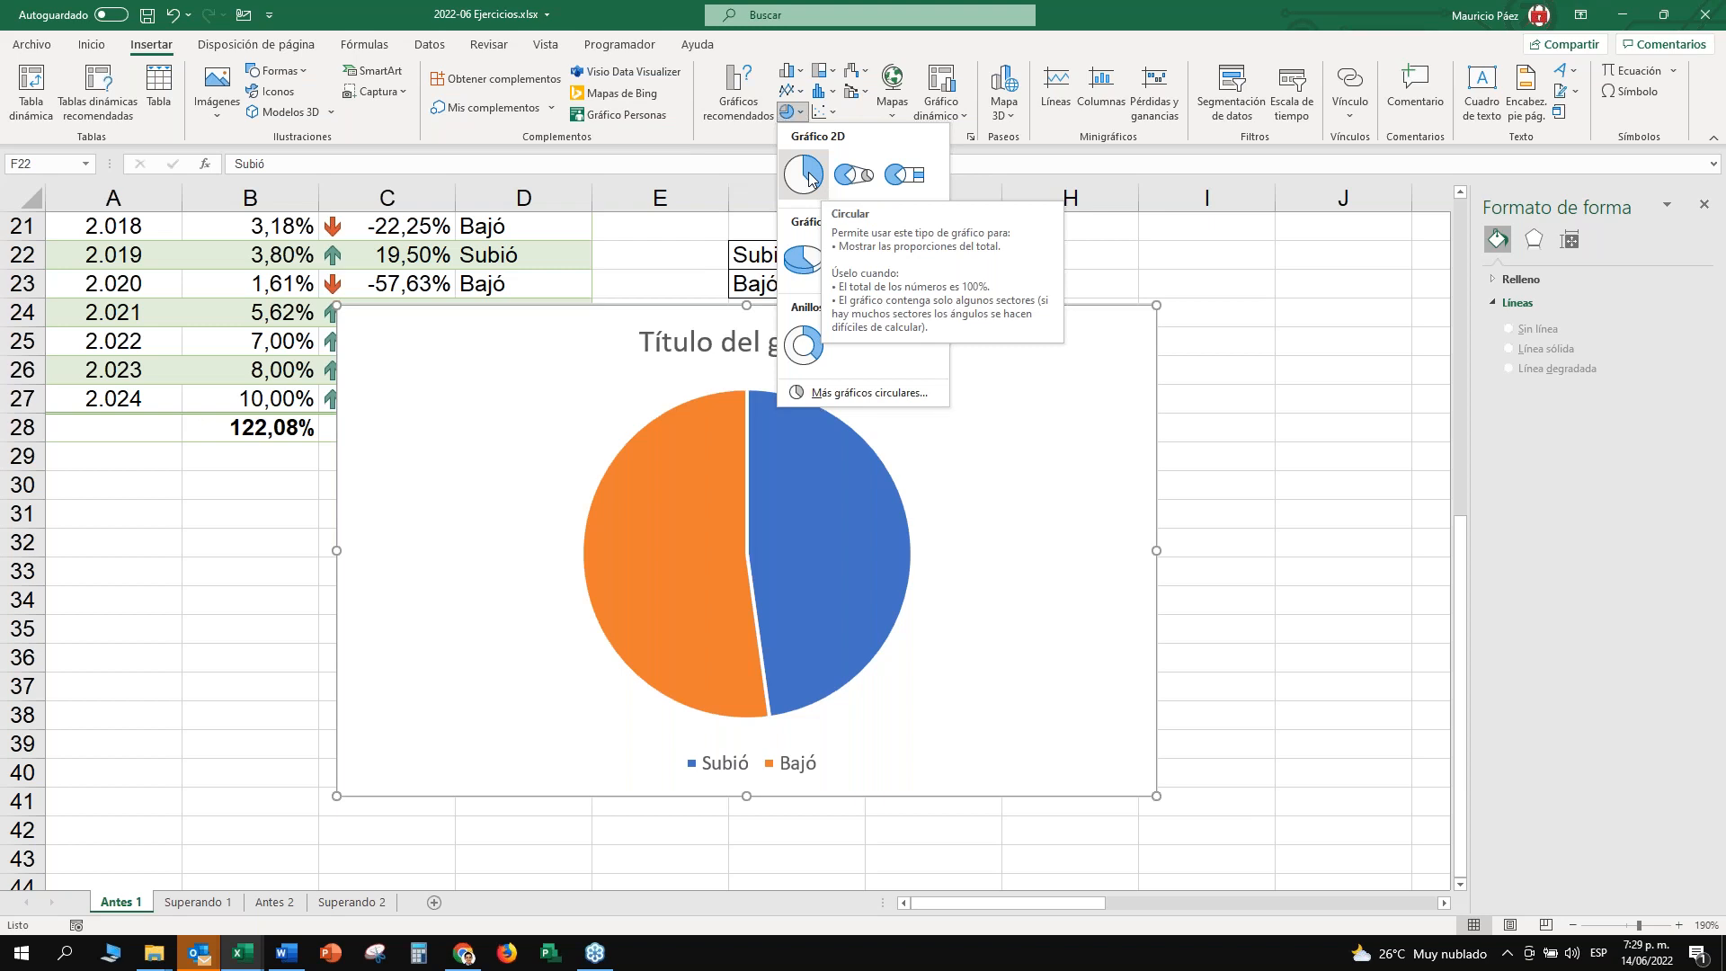
click(806, 179)
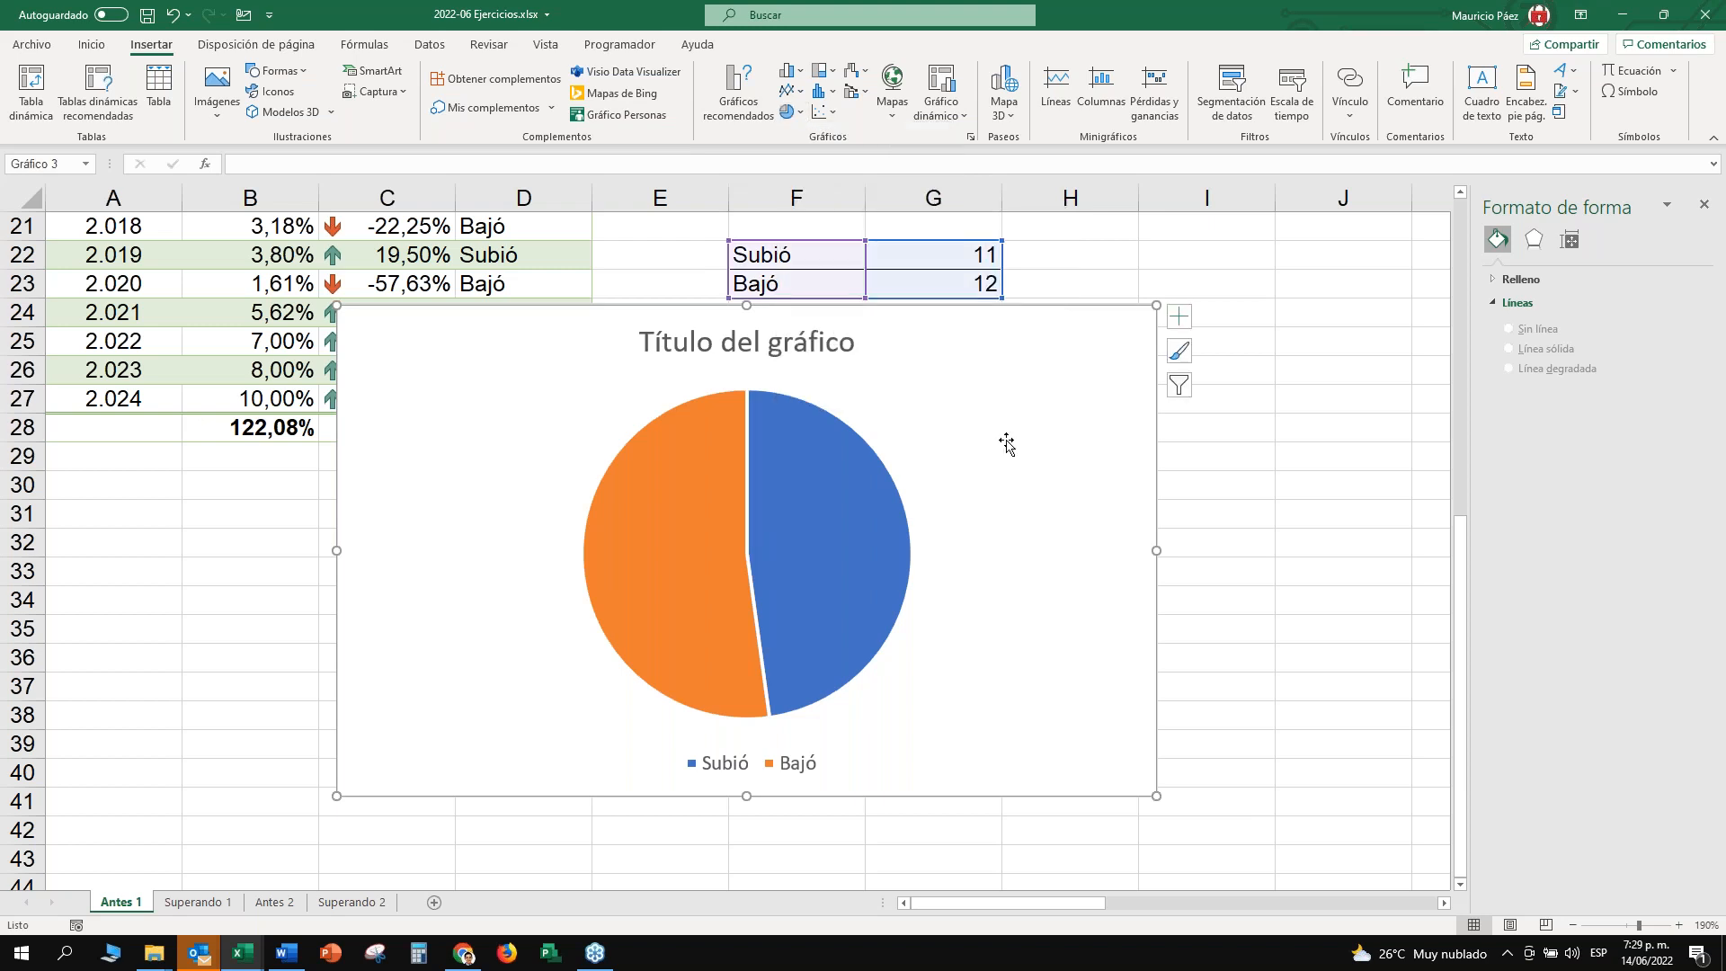
Align the pie chart with column F beneath the count table and set its height and width to 10 cm.
drag(419, 344, 616, 321)
drag(585, 553, 734, 551)
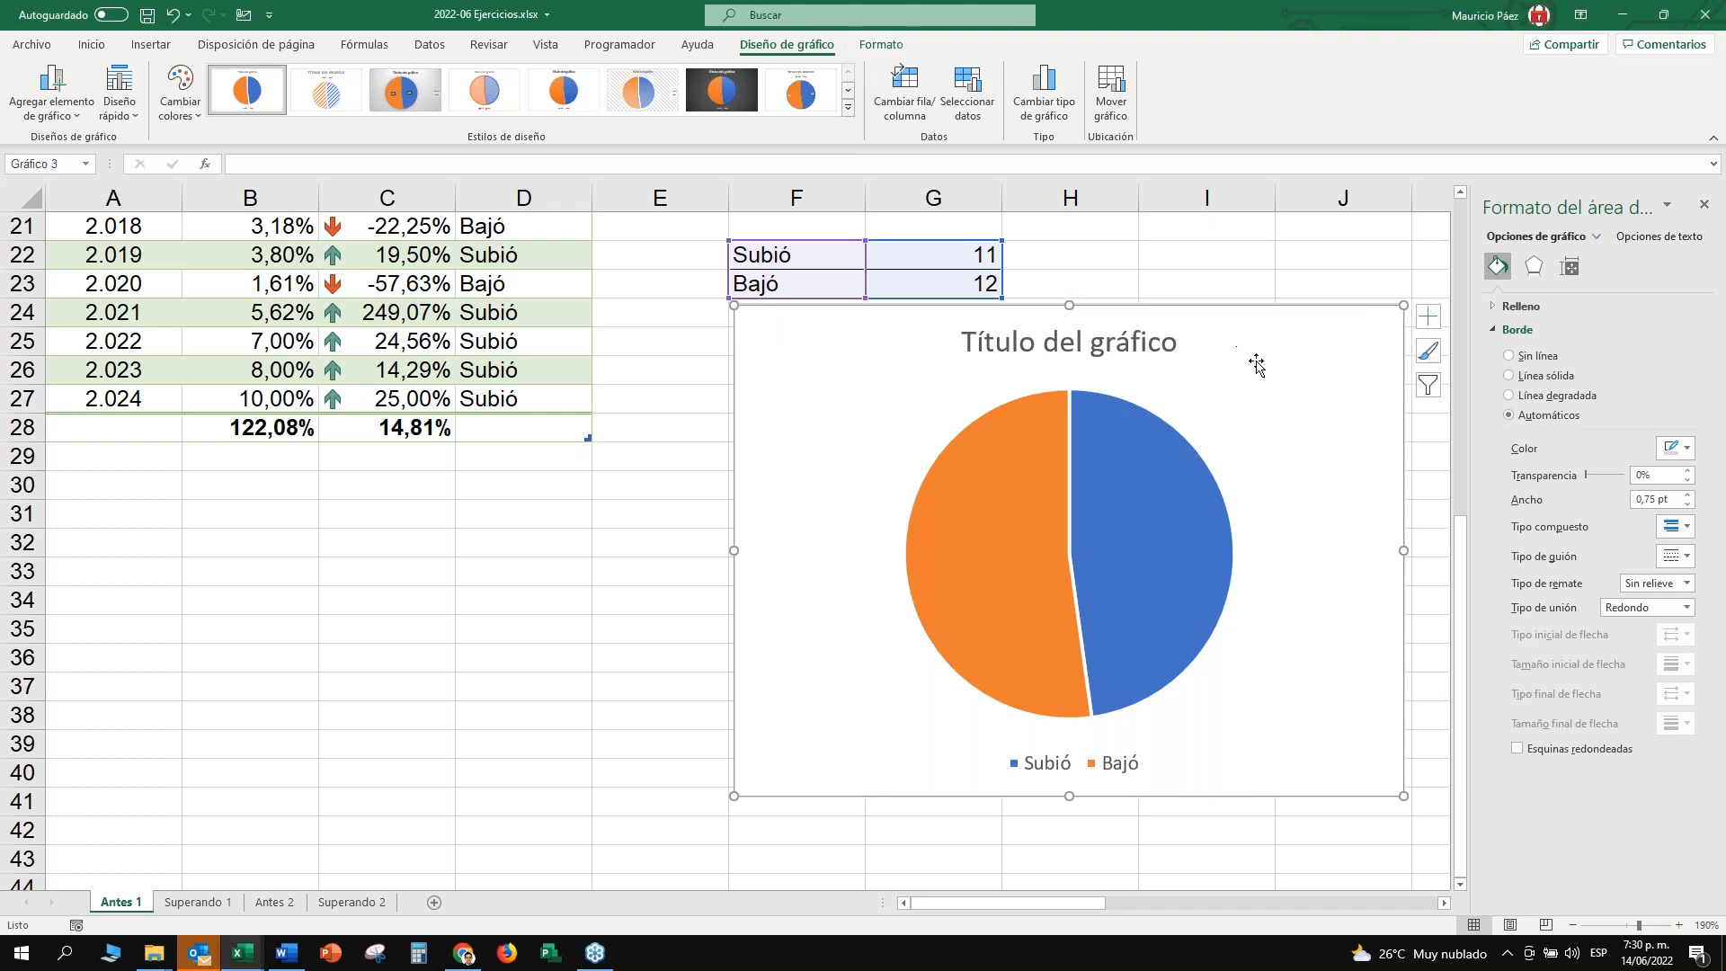
click(891, 50)
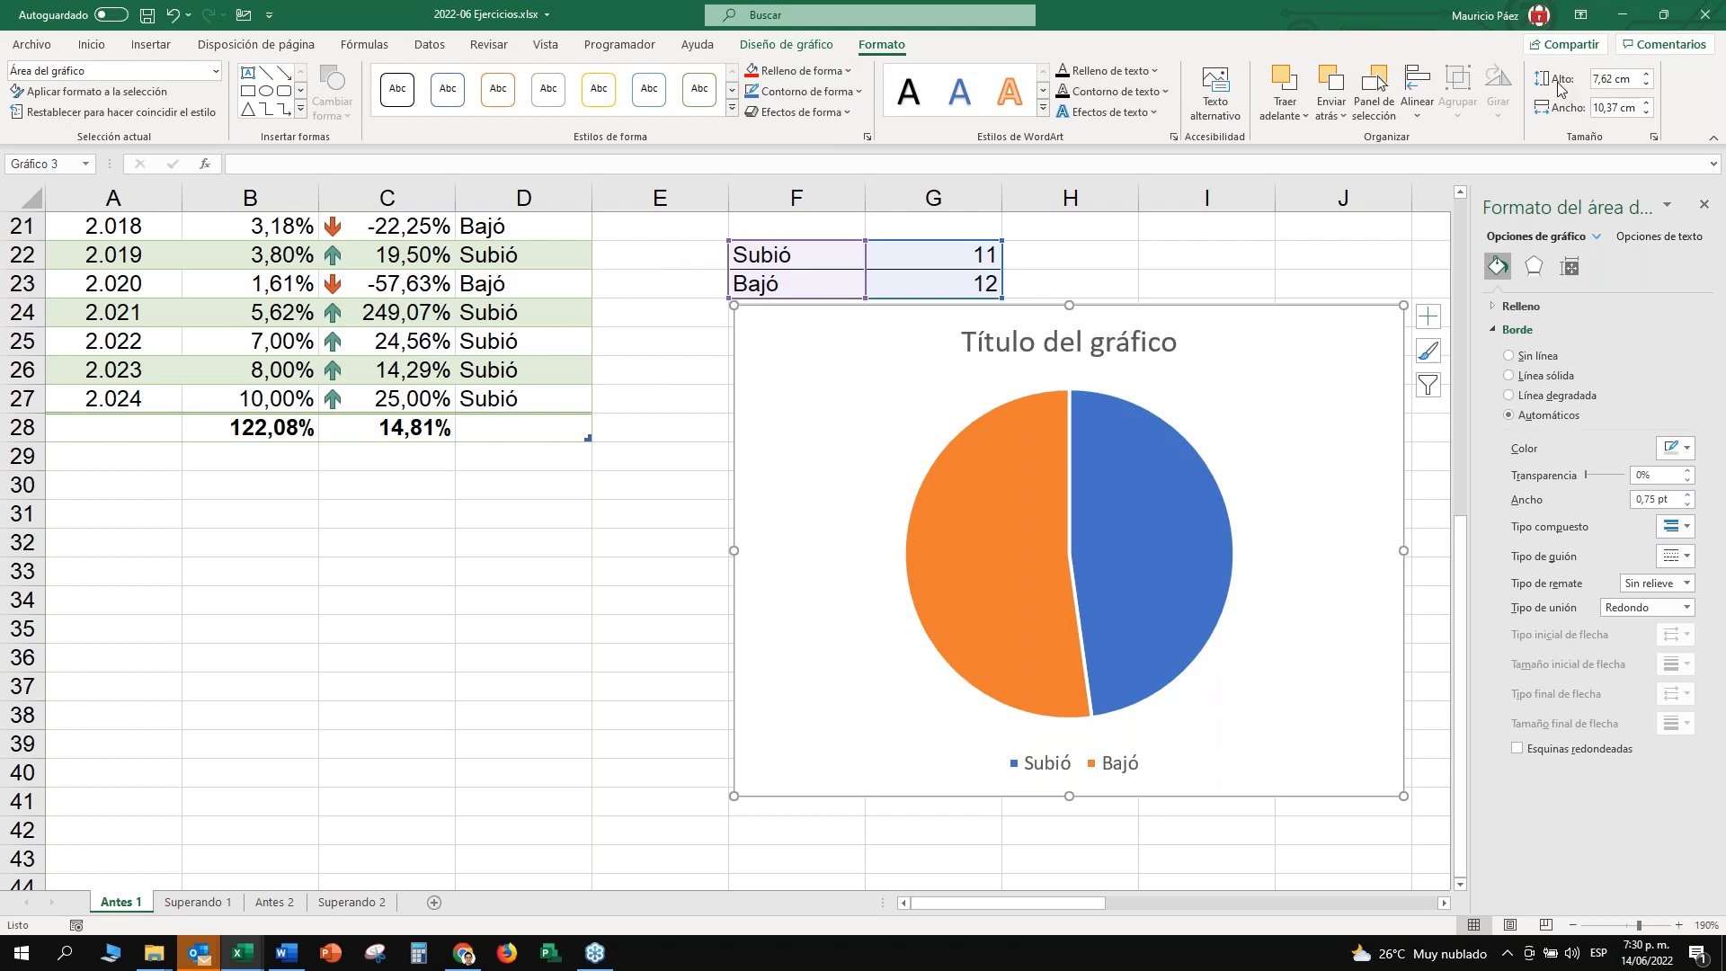
click(1614, 79)
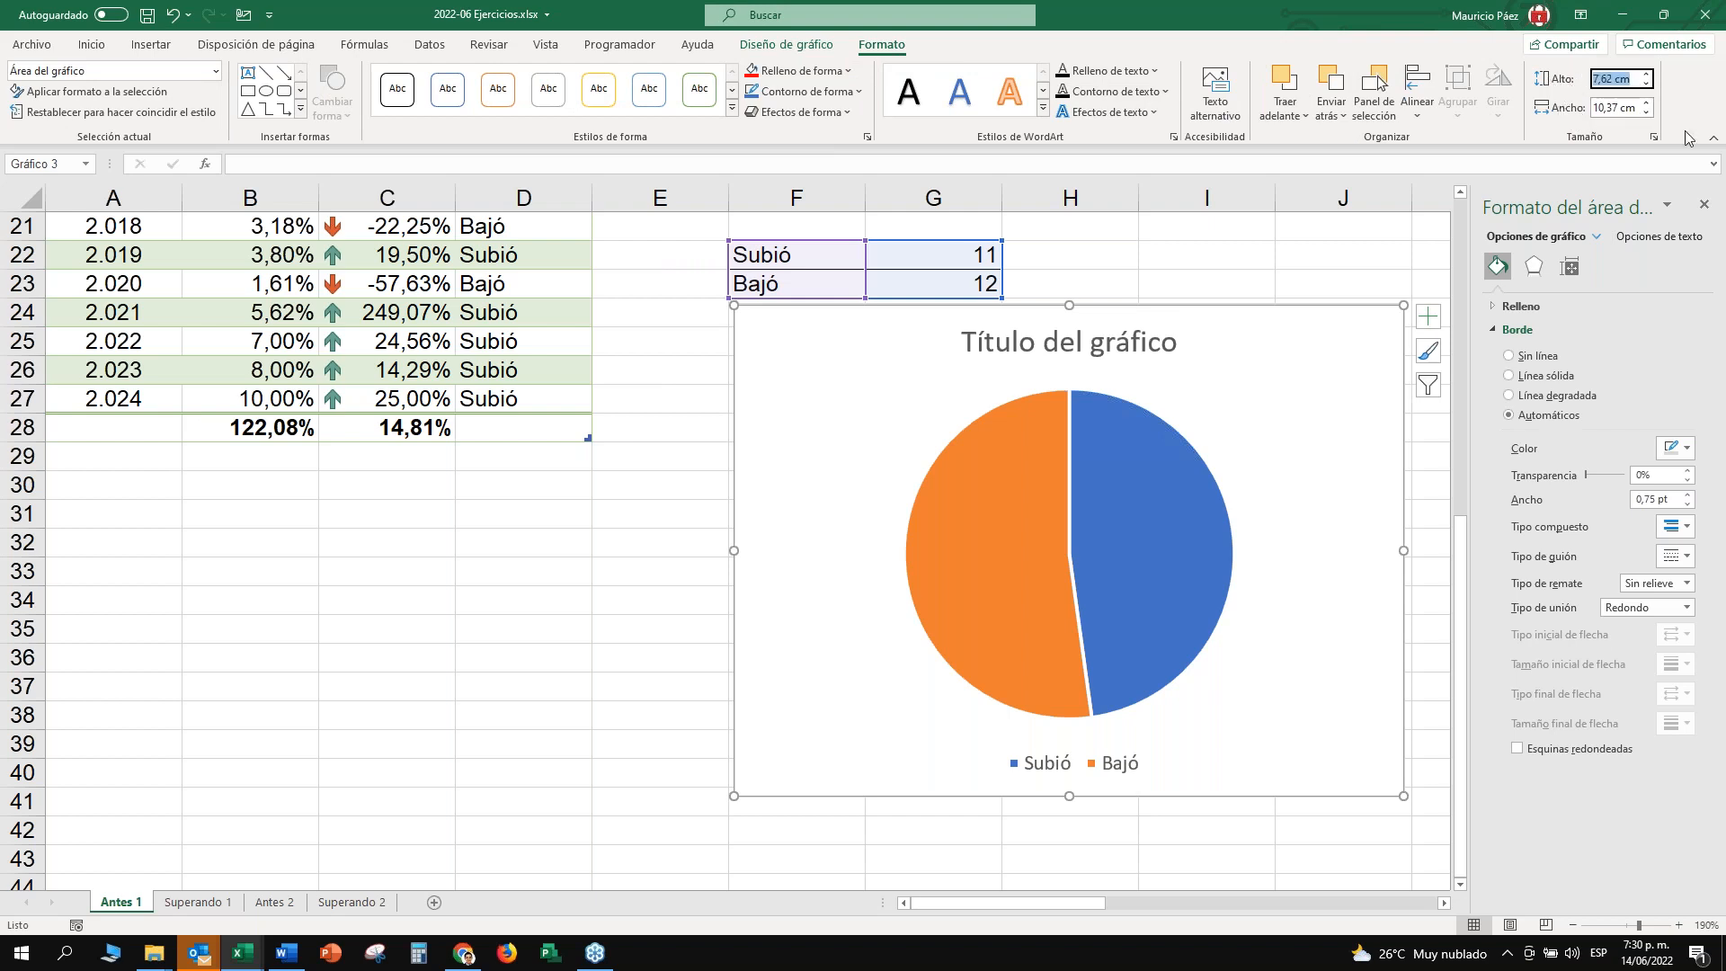
text(10)
key(Tab)
text(10)
key(Return)
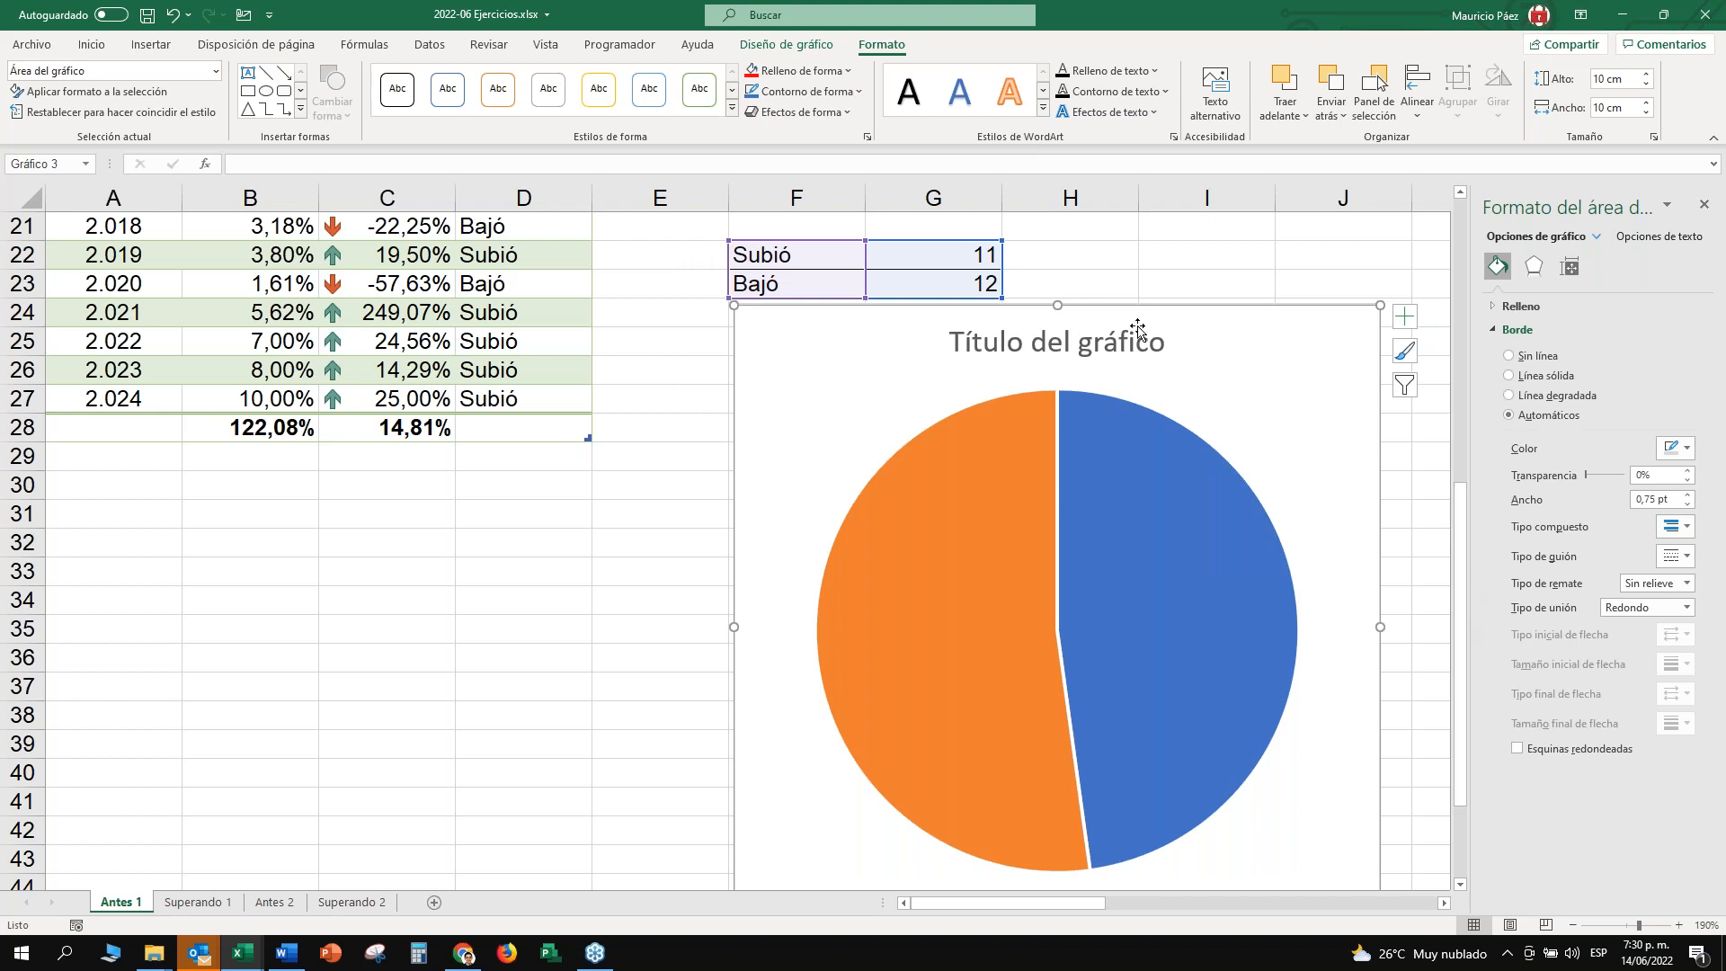
Review the whole pie chart and its source cells F22 and G23.
scroll(1225, 402, down, 1)
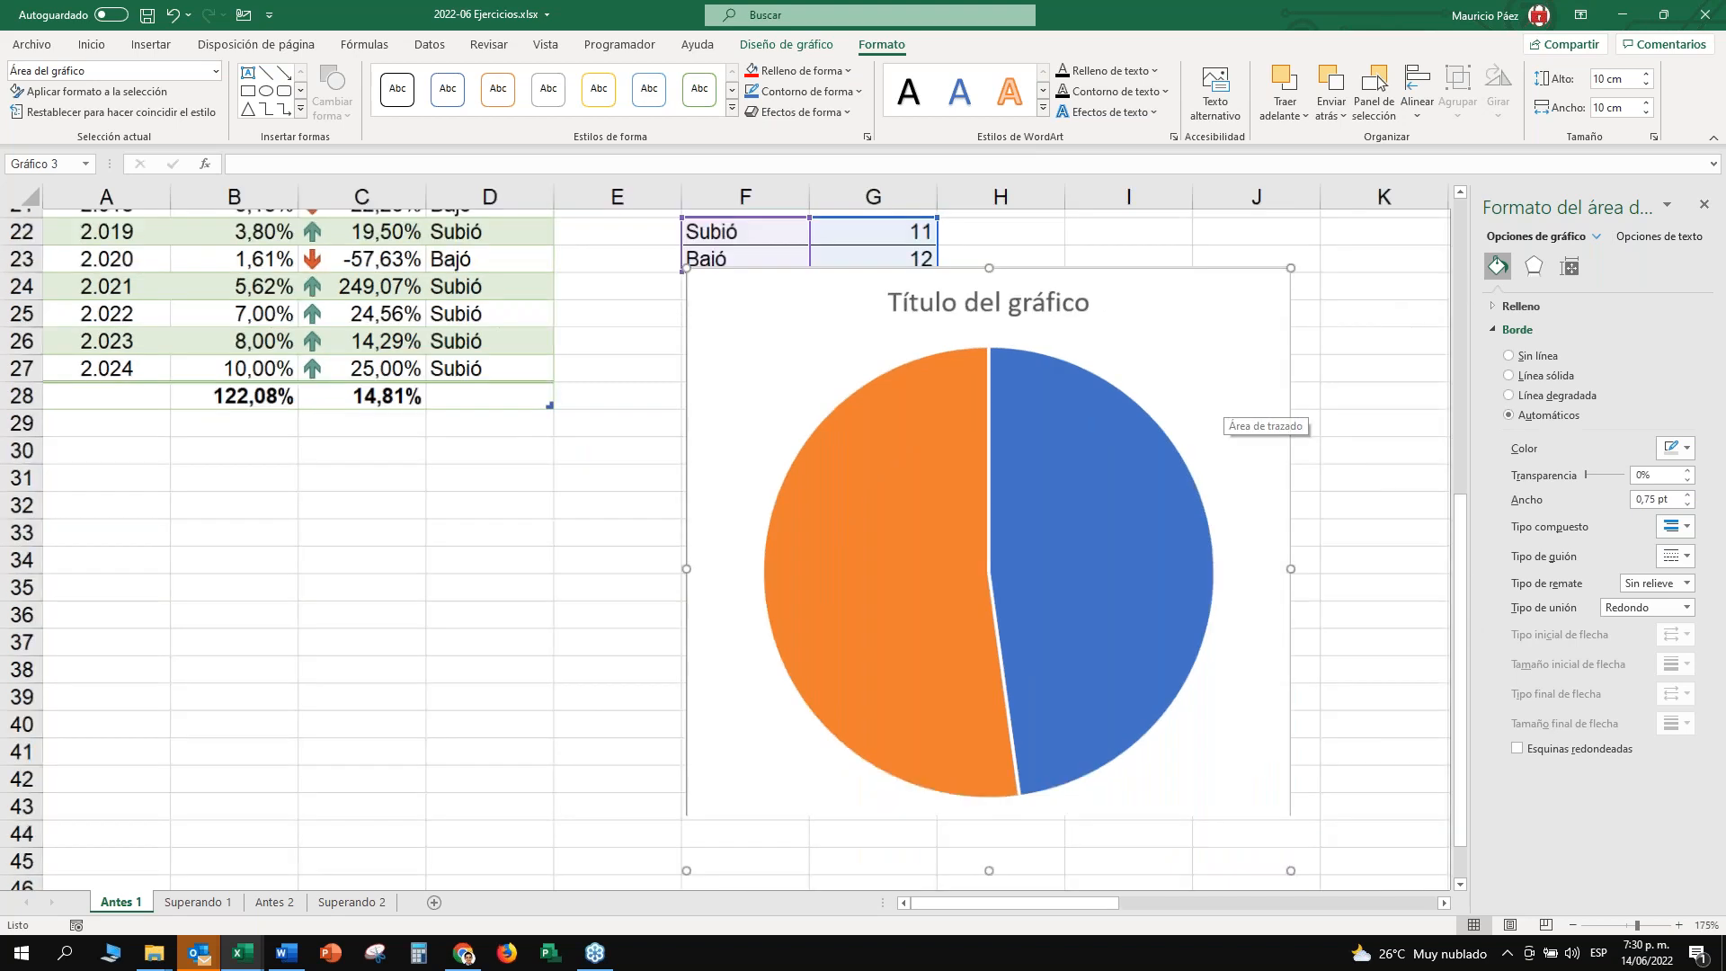
scroll(1226, 414, down, 1)
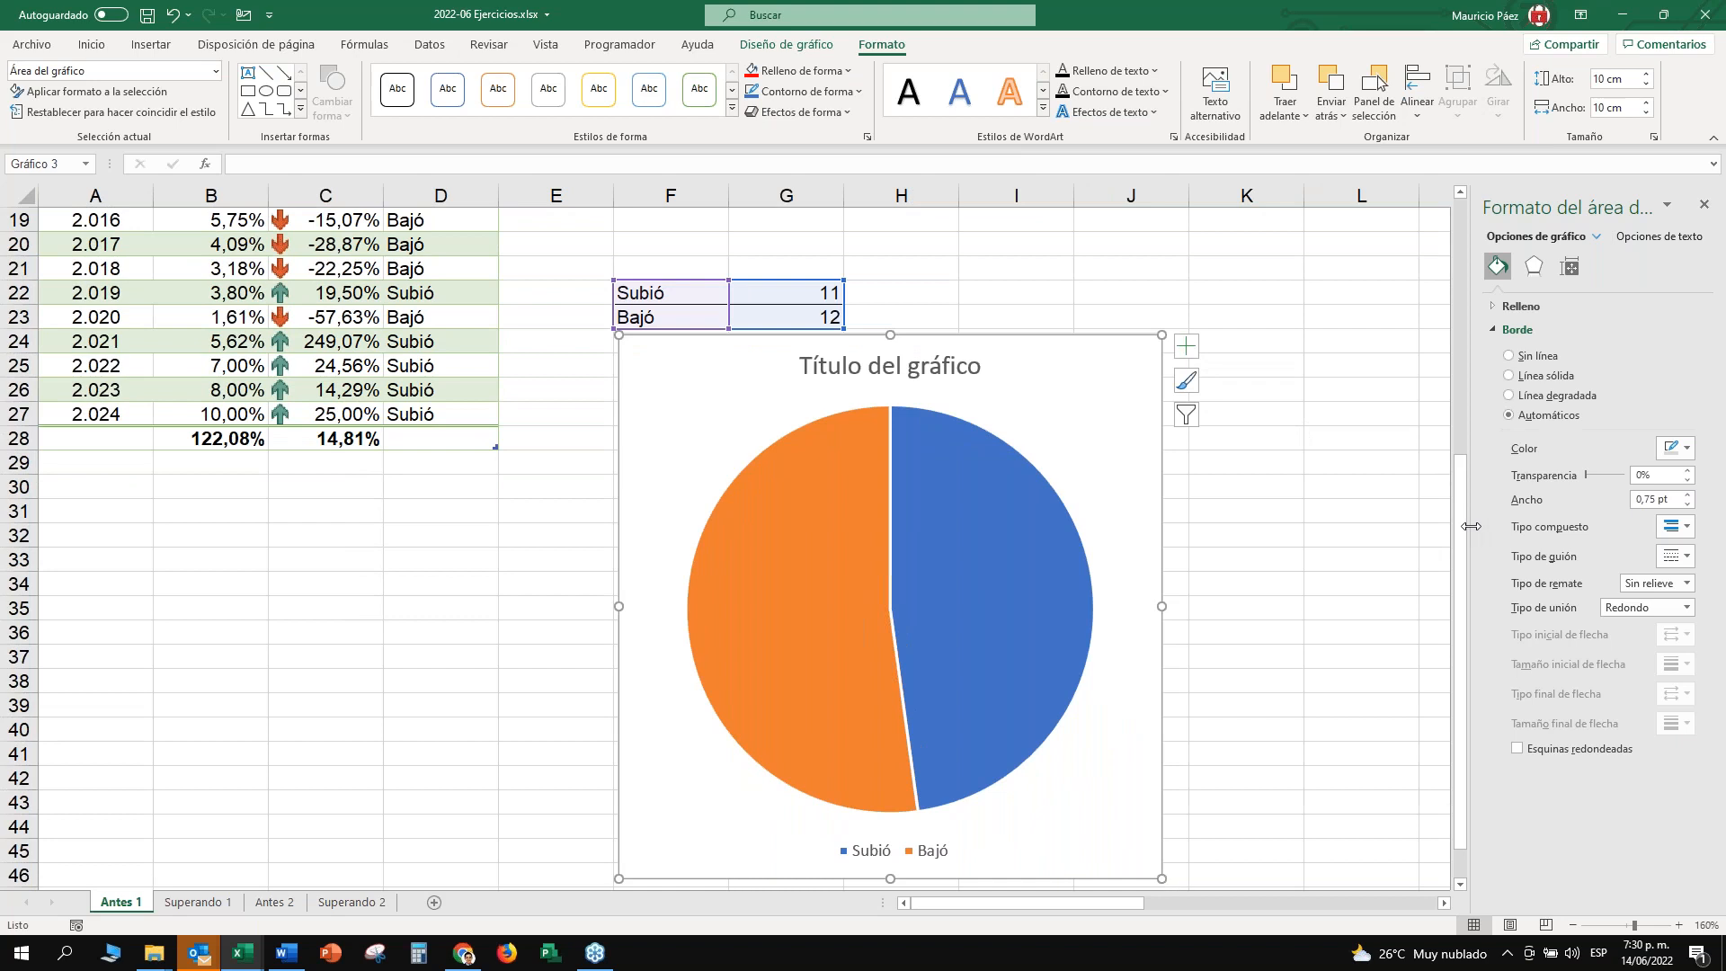
scroll(1463, 535, down, 1)
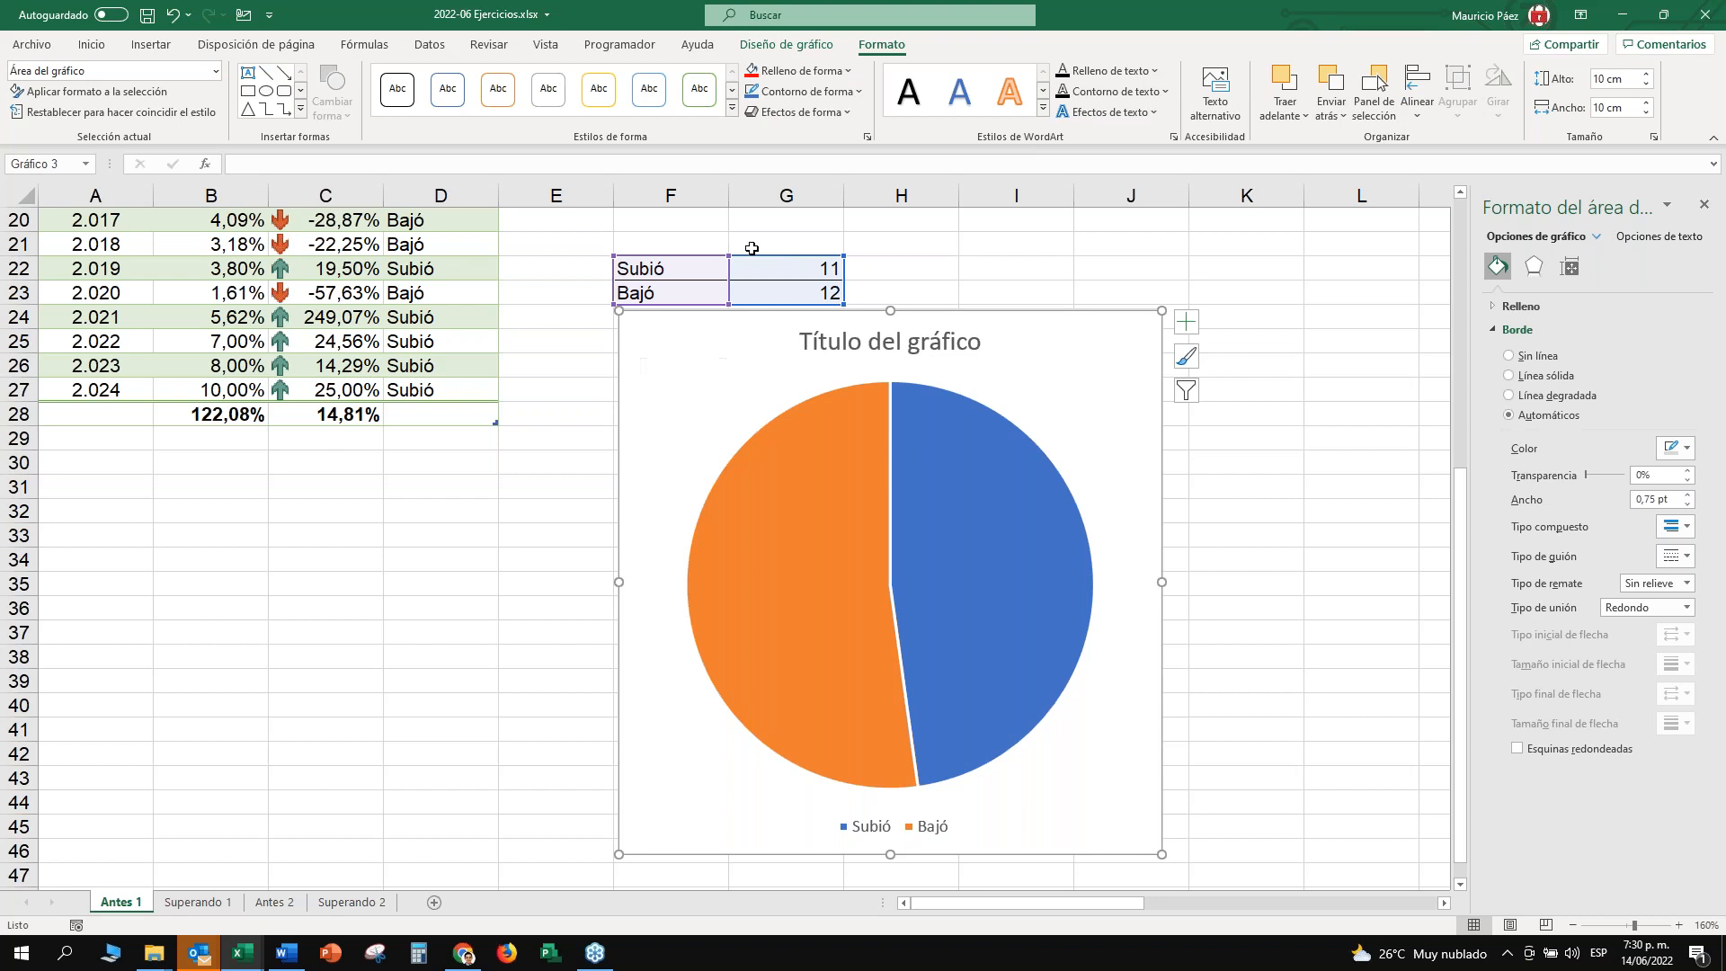
click(661, 272)
click(789, 301)
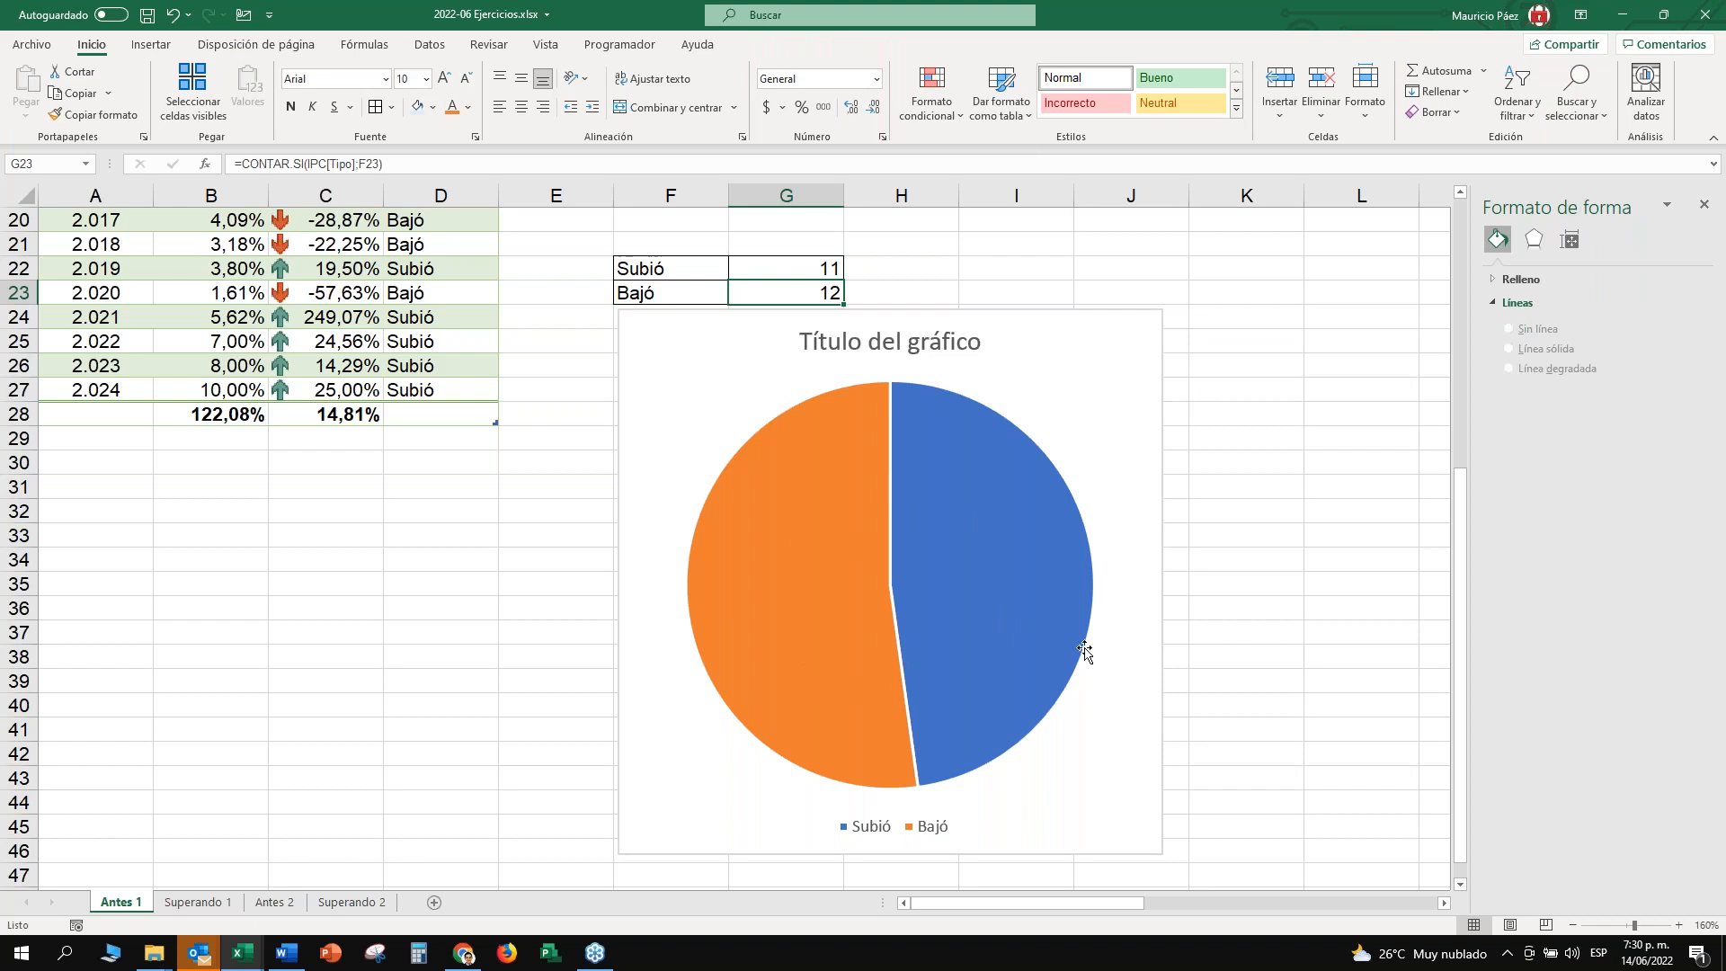
Review the Subió and Bajó counts in G22:G23 and the matching slices of the pie chart.
click(829, 262)
click(829, 287)
click(828, 271)
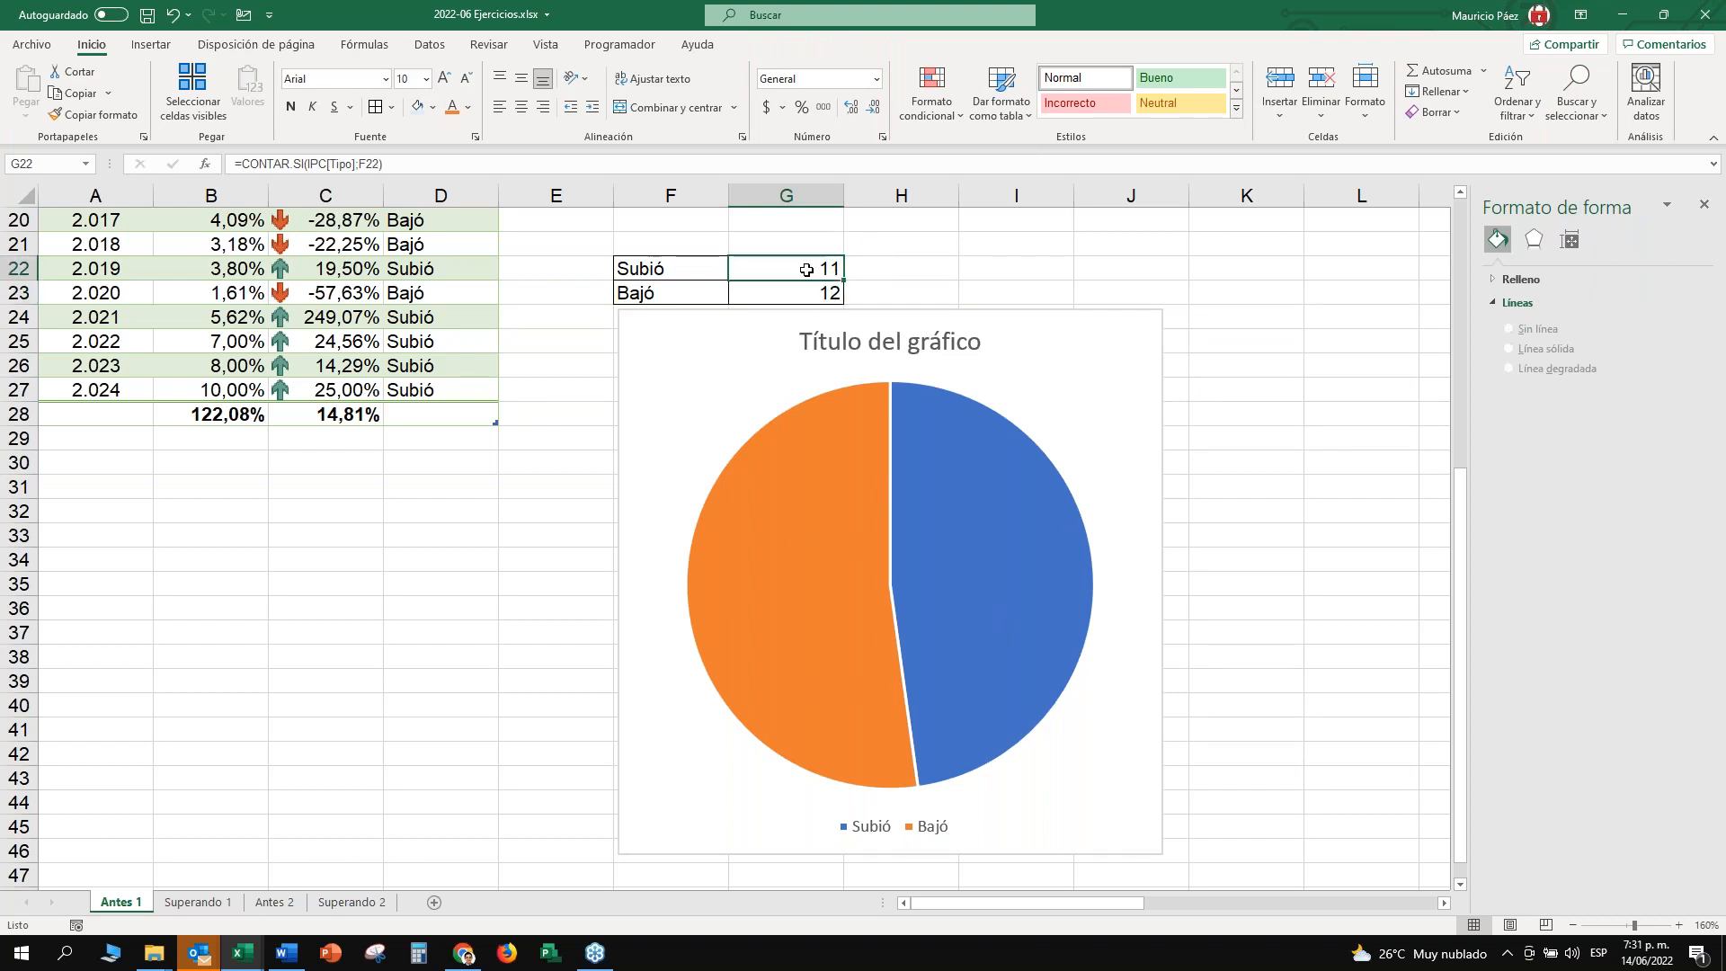
drag(828, 268, 830, 292)
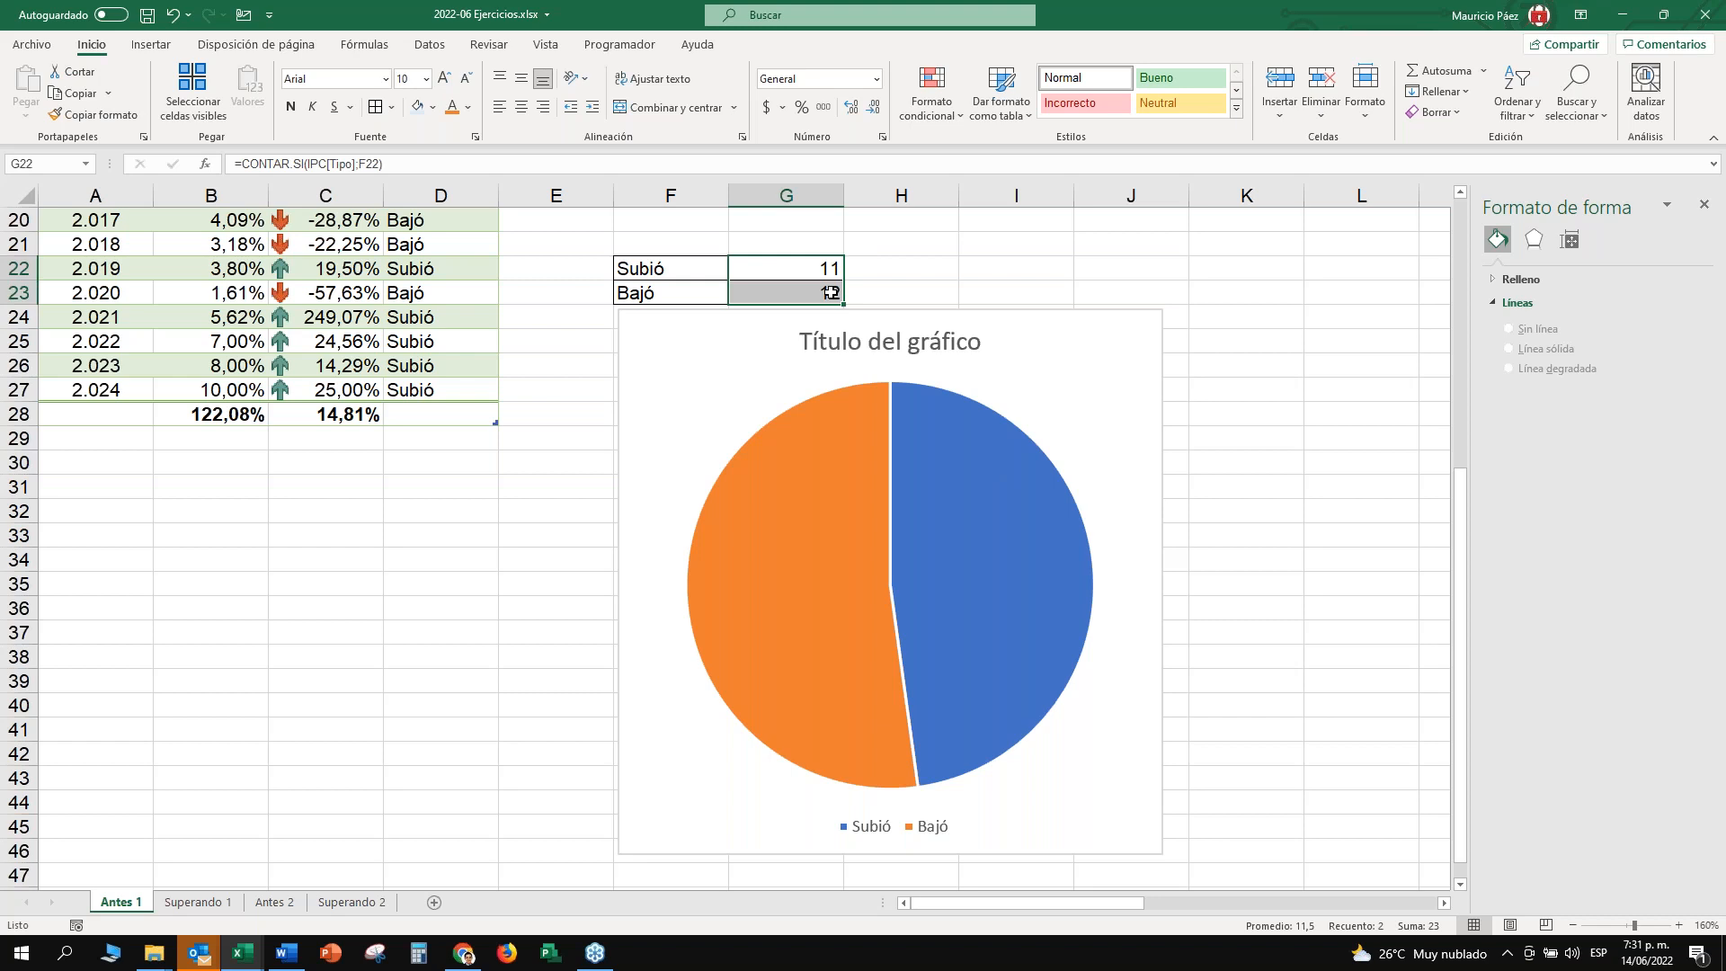
click(782, 293)
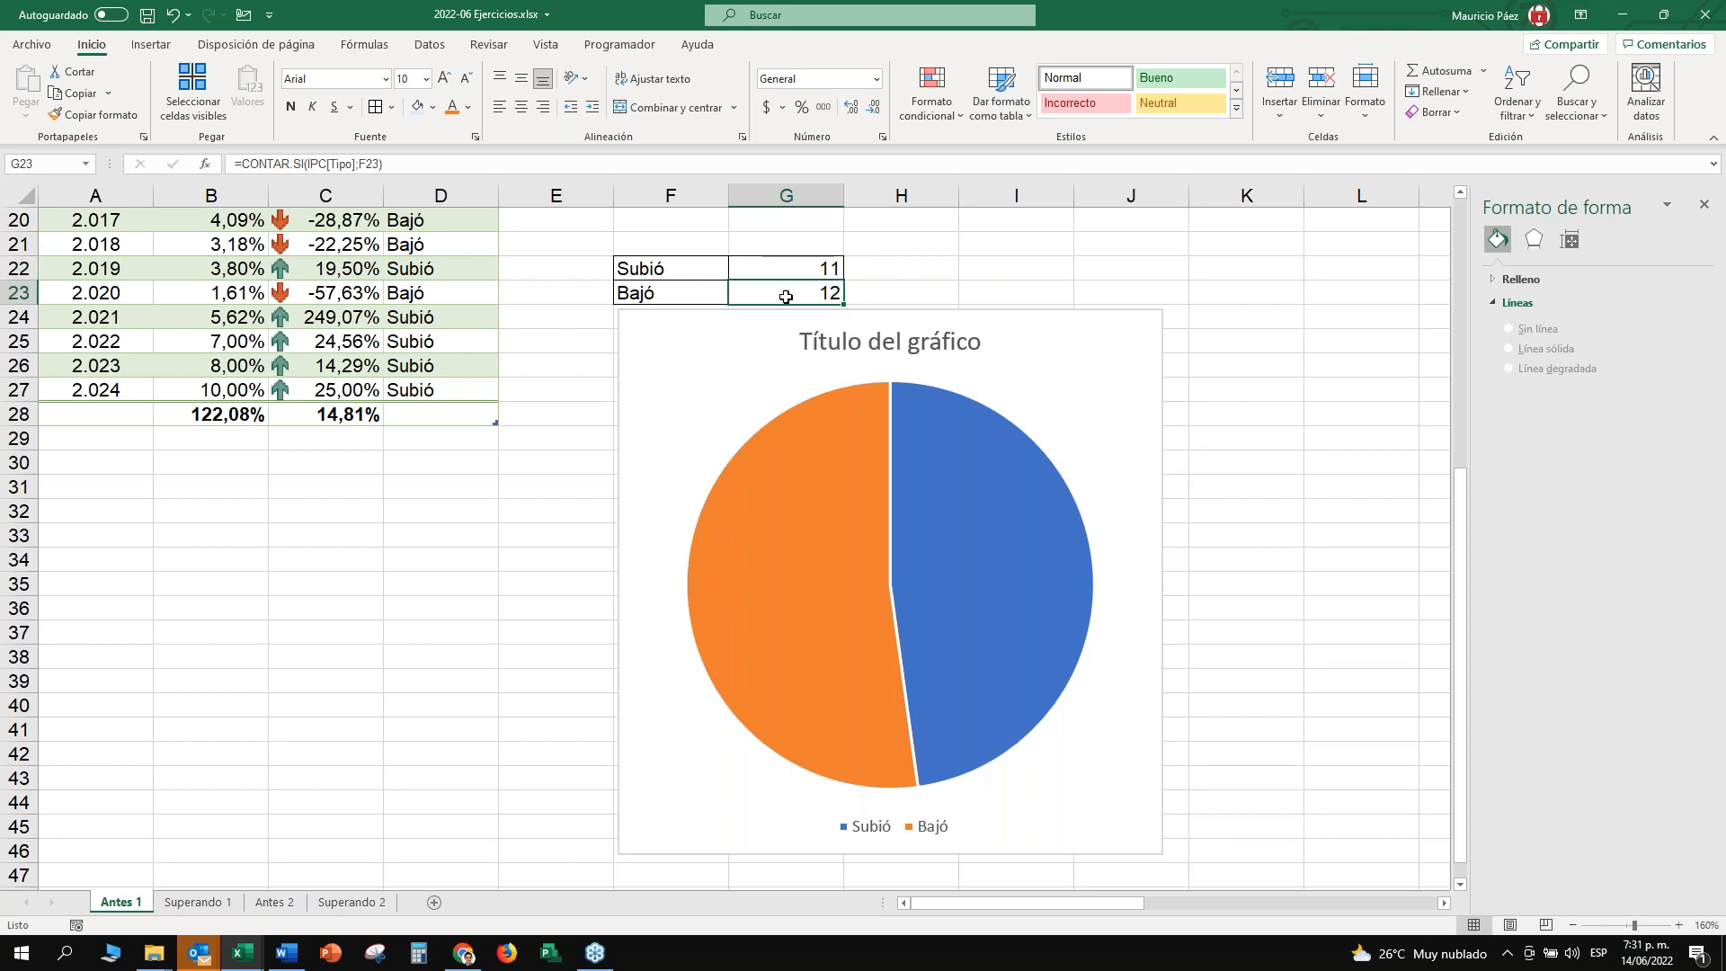
click(817, 585)
click(799, 553)
click(1388, 366)
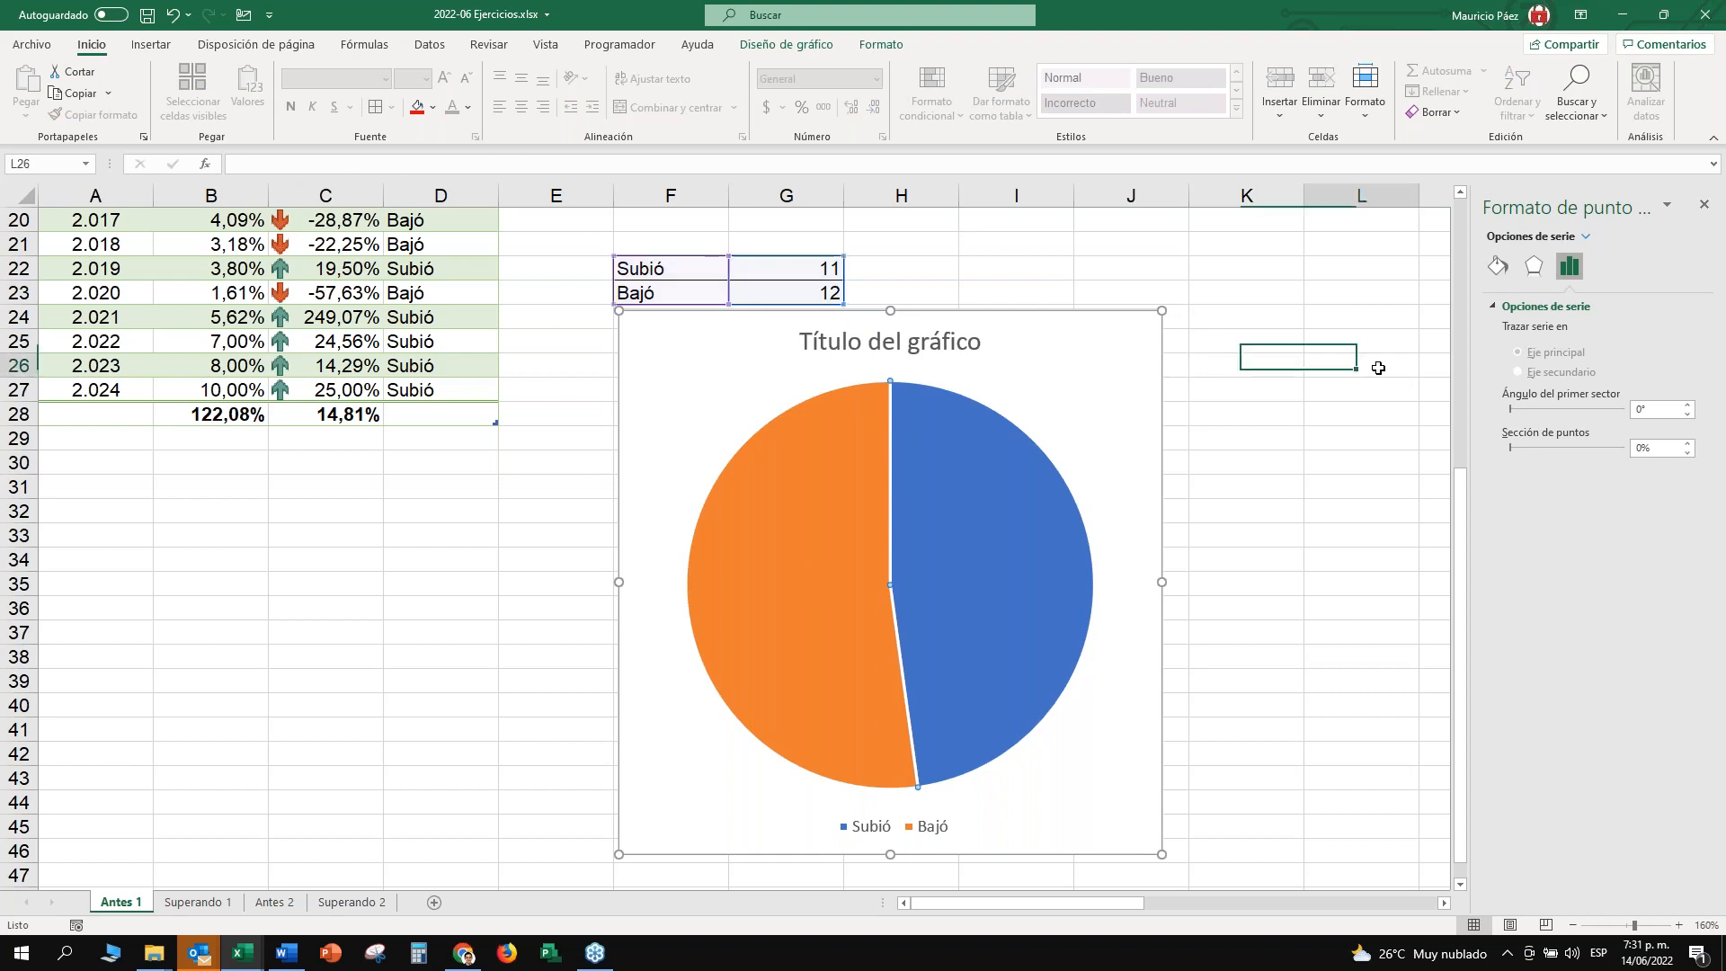
Add data labels showing the count values to the pie chart slices.
right_click(828, 443)
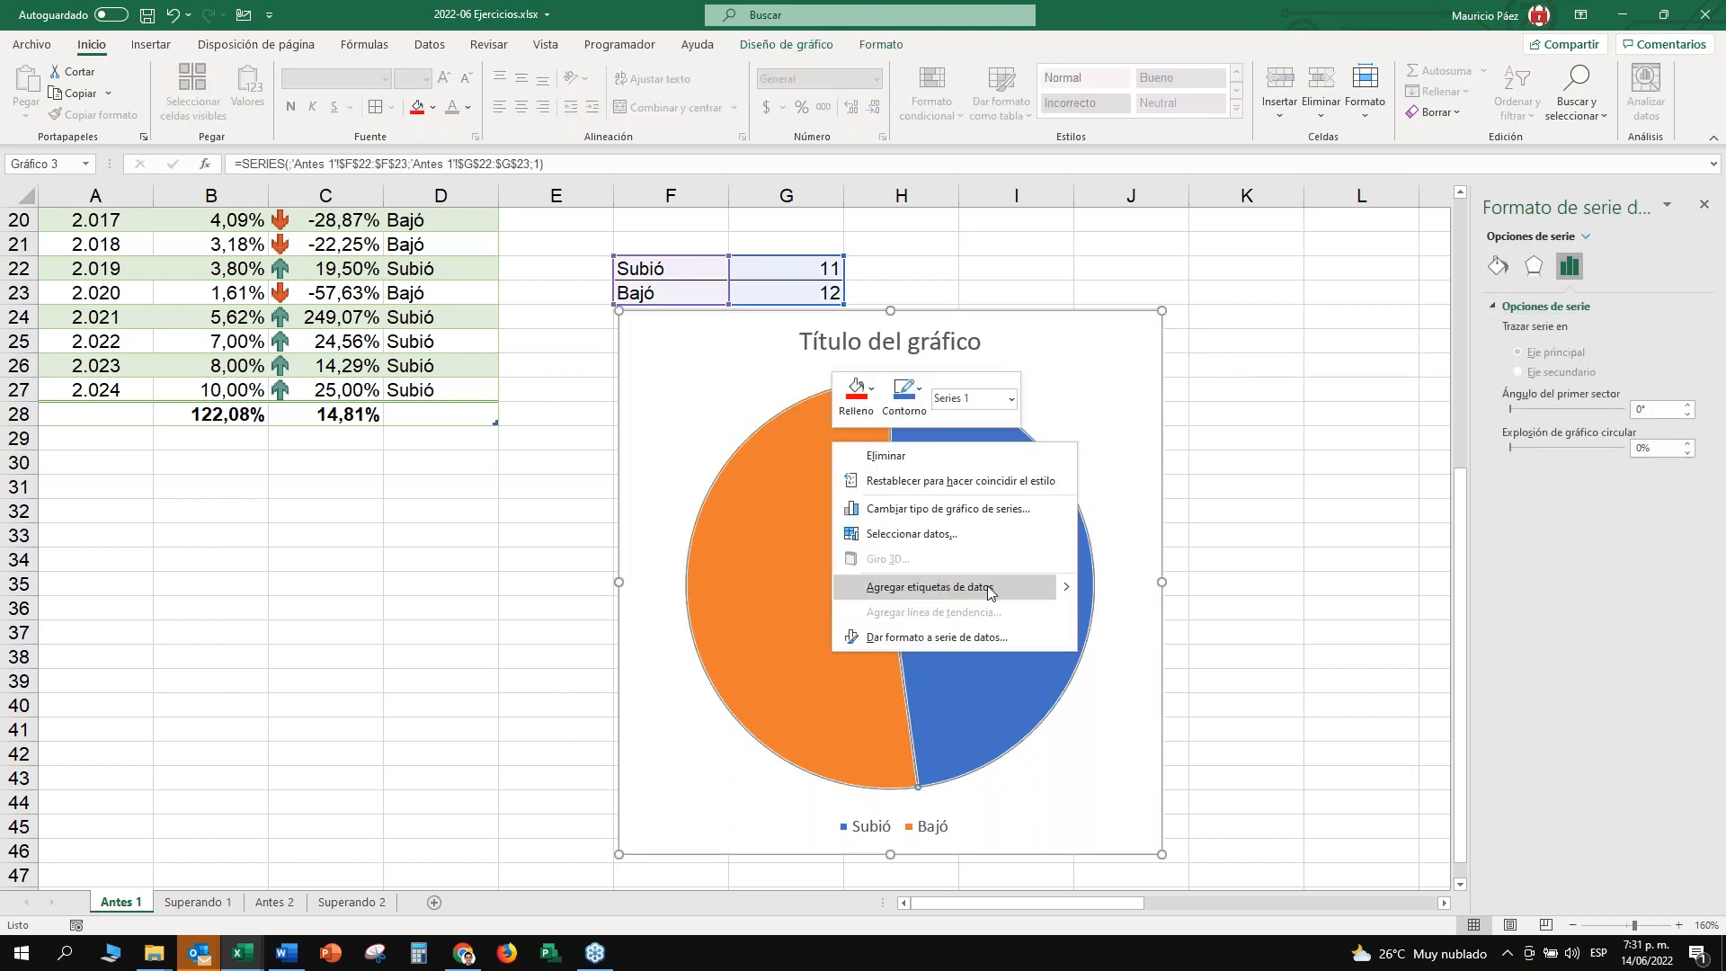
click(972, 590)
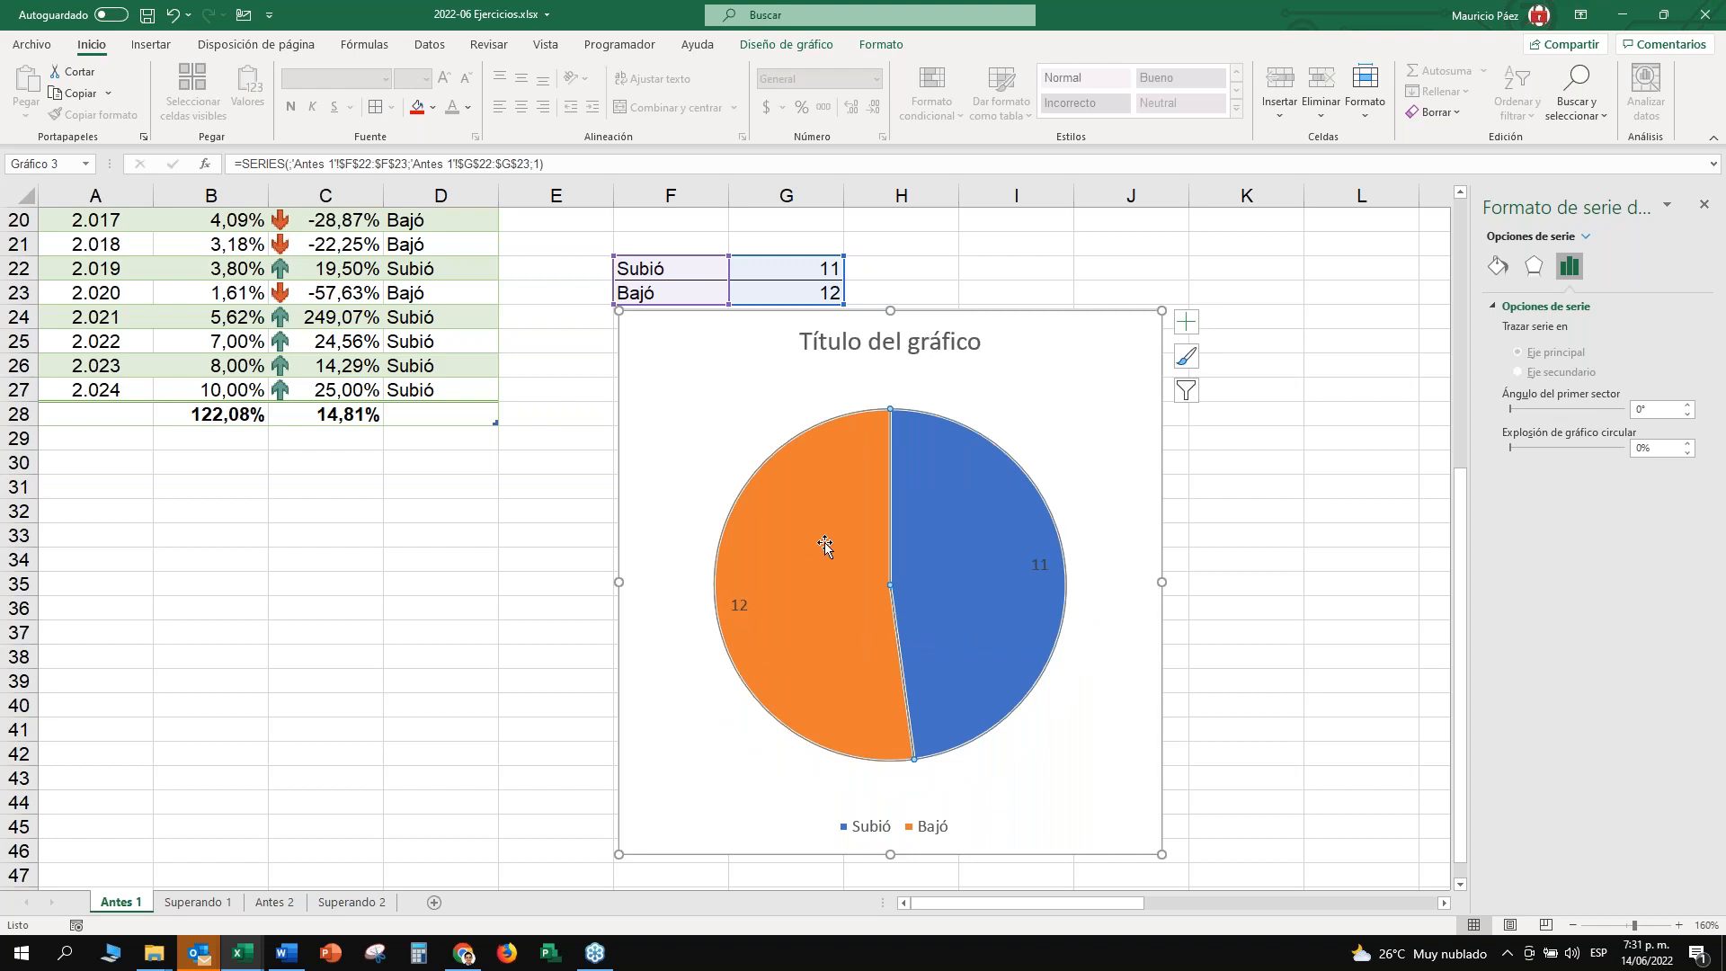
click(739, 605)
key(Delete)
key(ctrl+z)
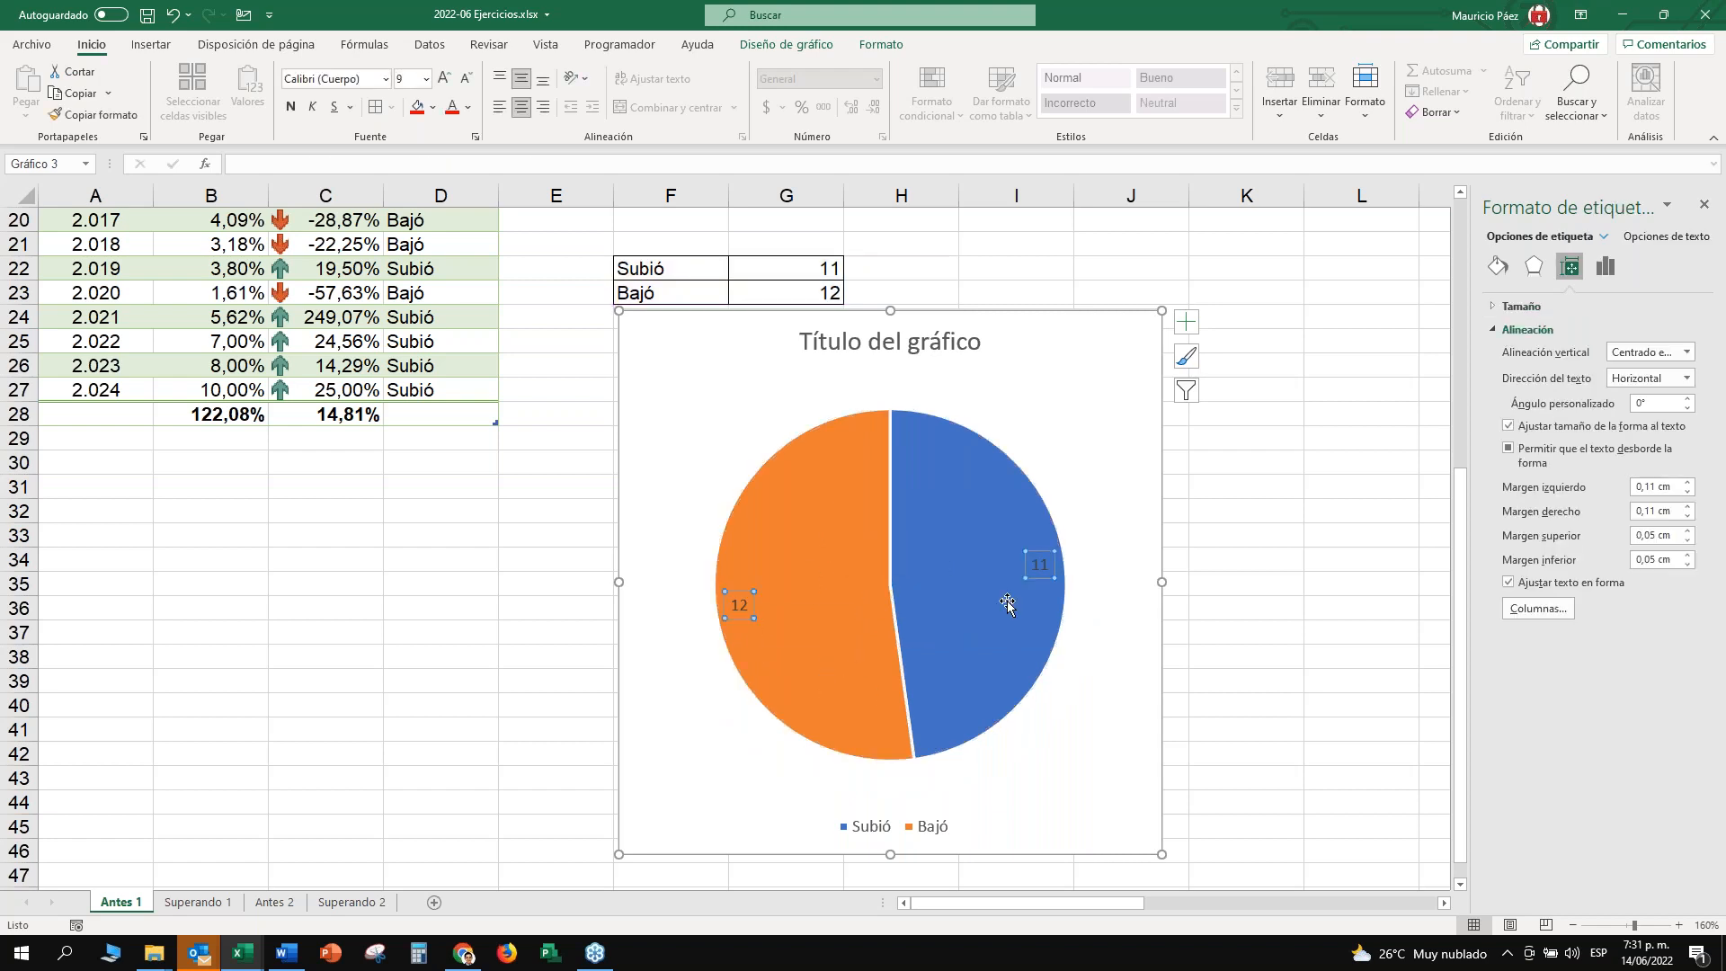
Include the category name along with the value in the pie chart's data labels, leaving the series name off.
click(1144, 567)
click(1040, 565)
click(1033, 697)
click(734, 605)
click(733, 605)
right_click(736, 602)
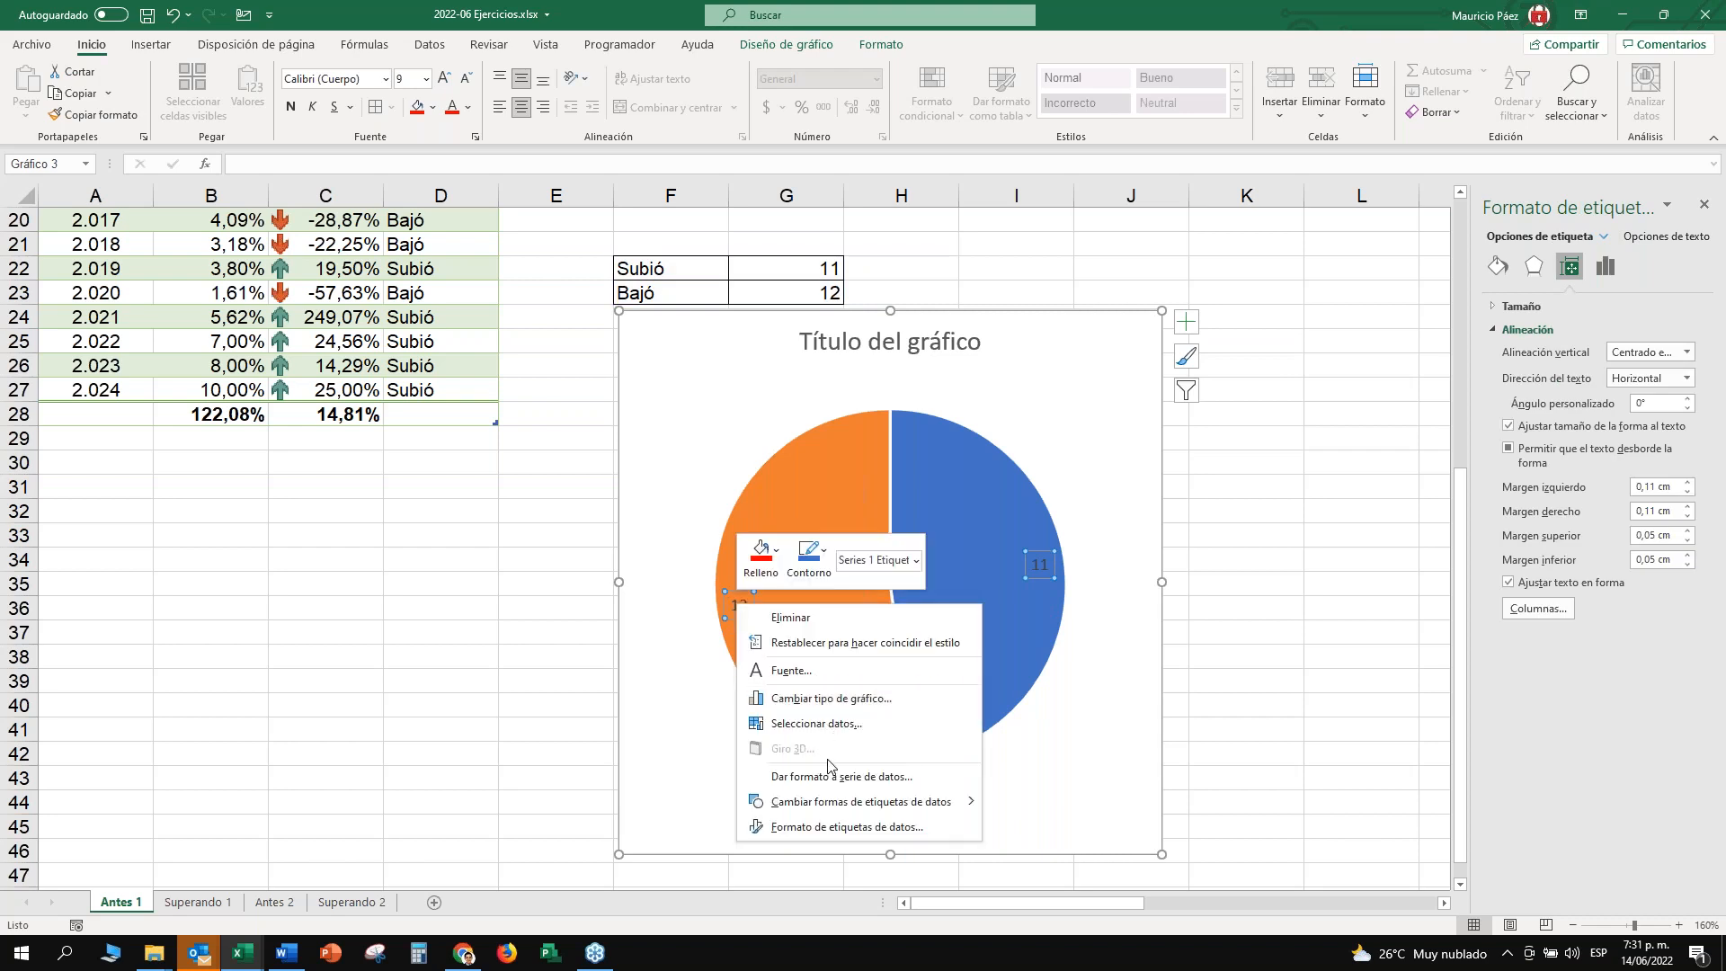
click(848, 827)
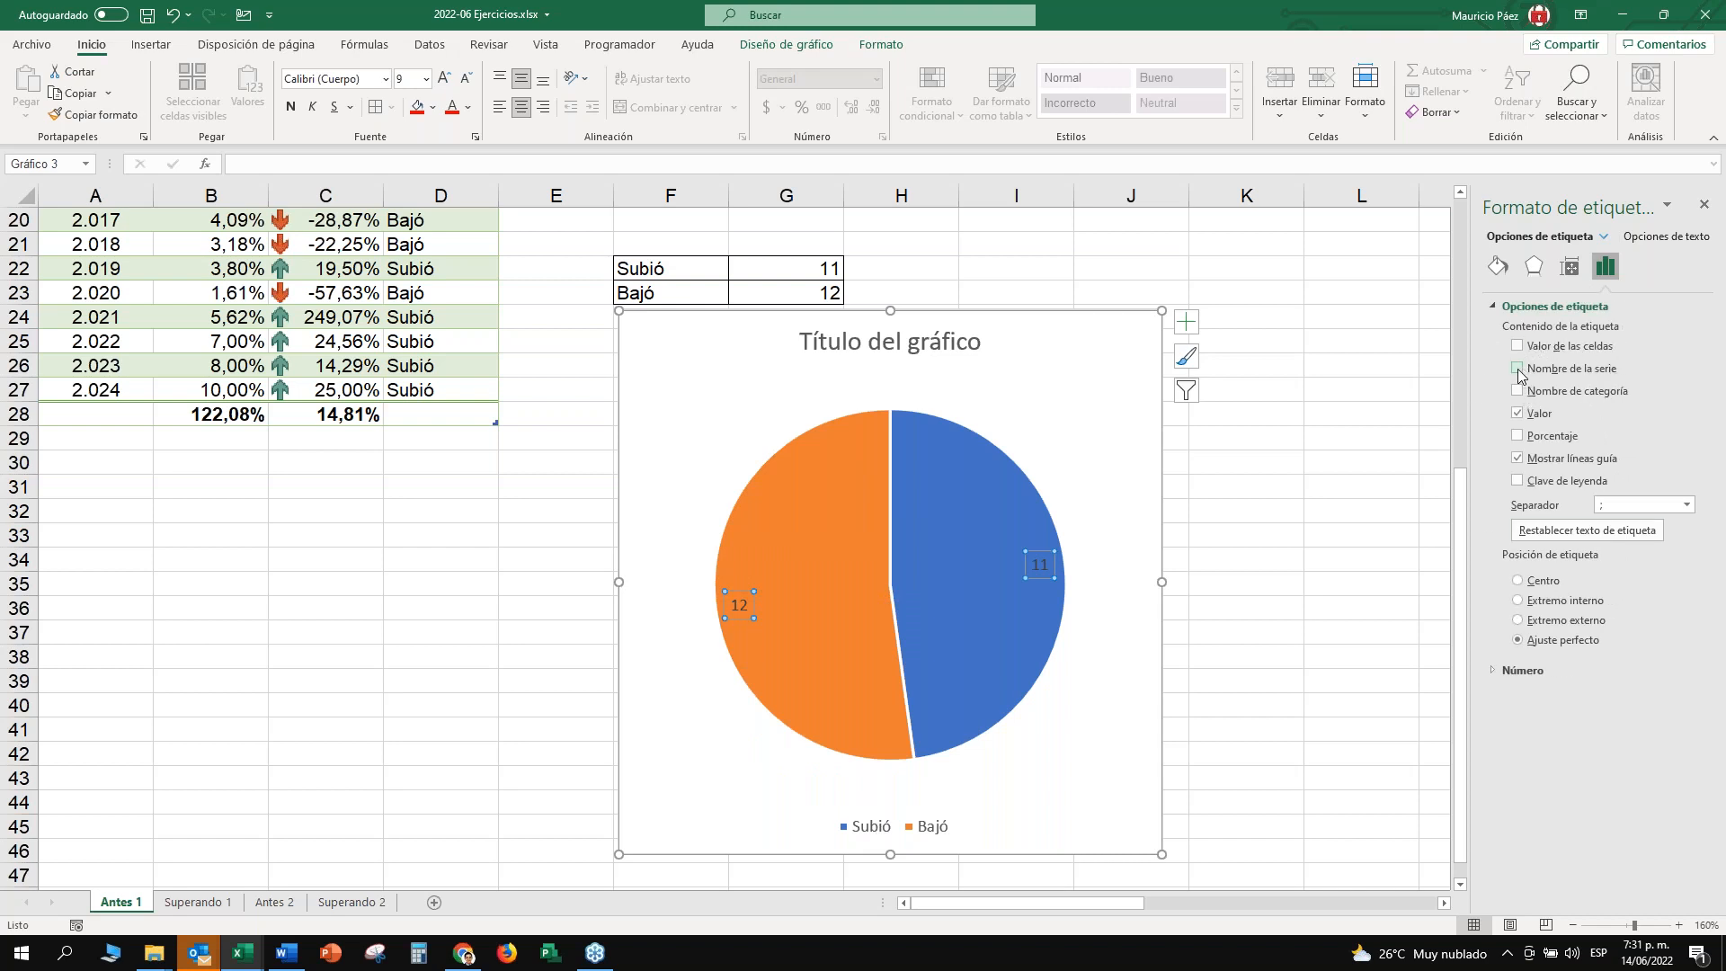
click(1518, 369)
click(1518, 369)
drag(659, 299, 789, 293)
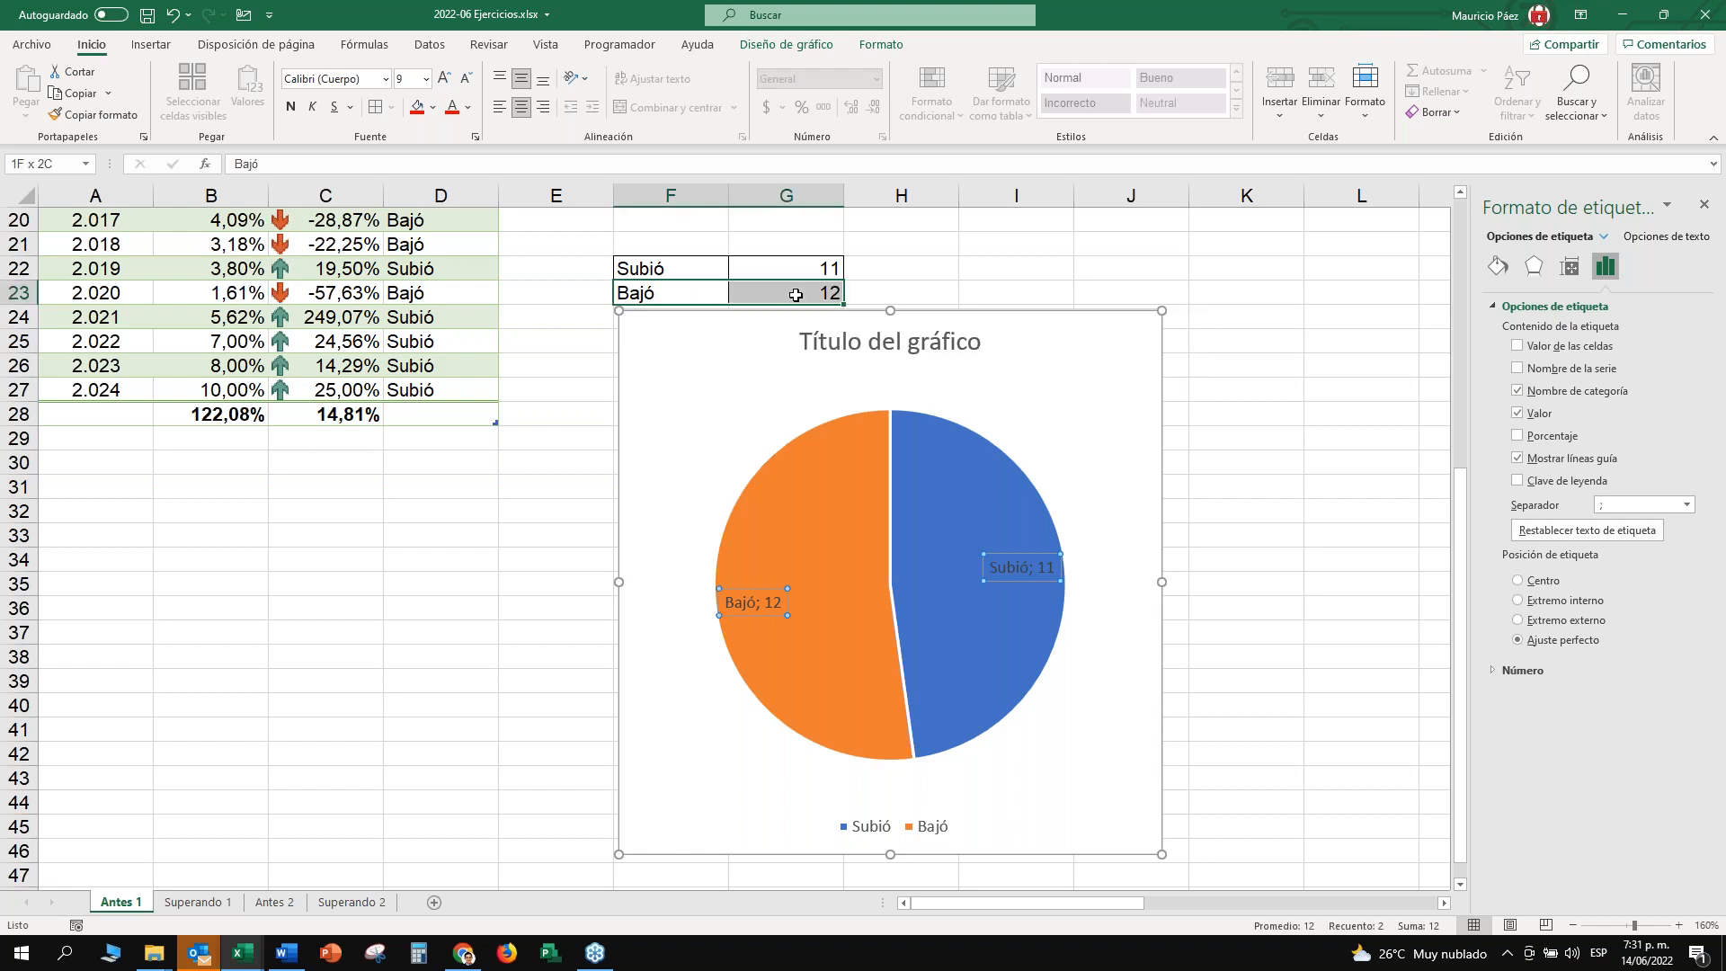
Add the percentage to the pie chart's data labels and set their separator to (Nueva línea).
click(770, 600)
right_click(767, 599)
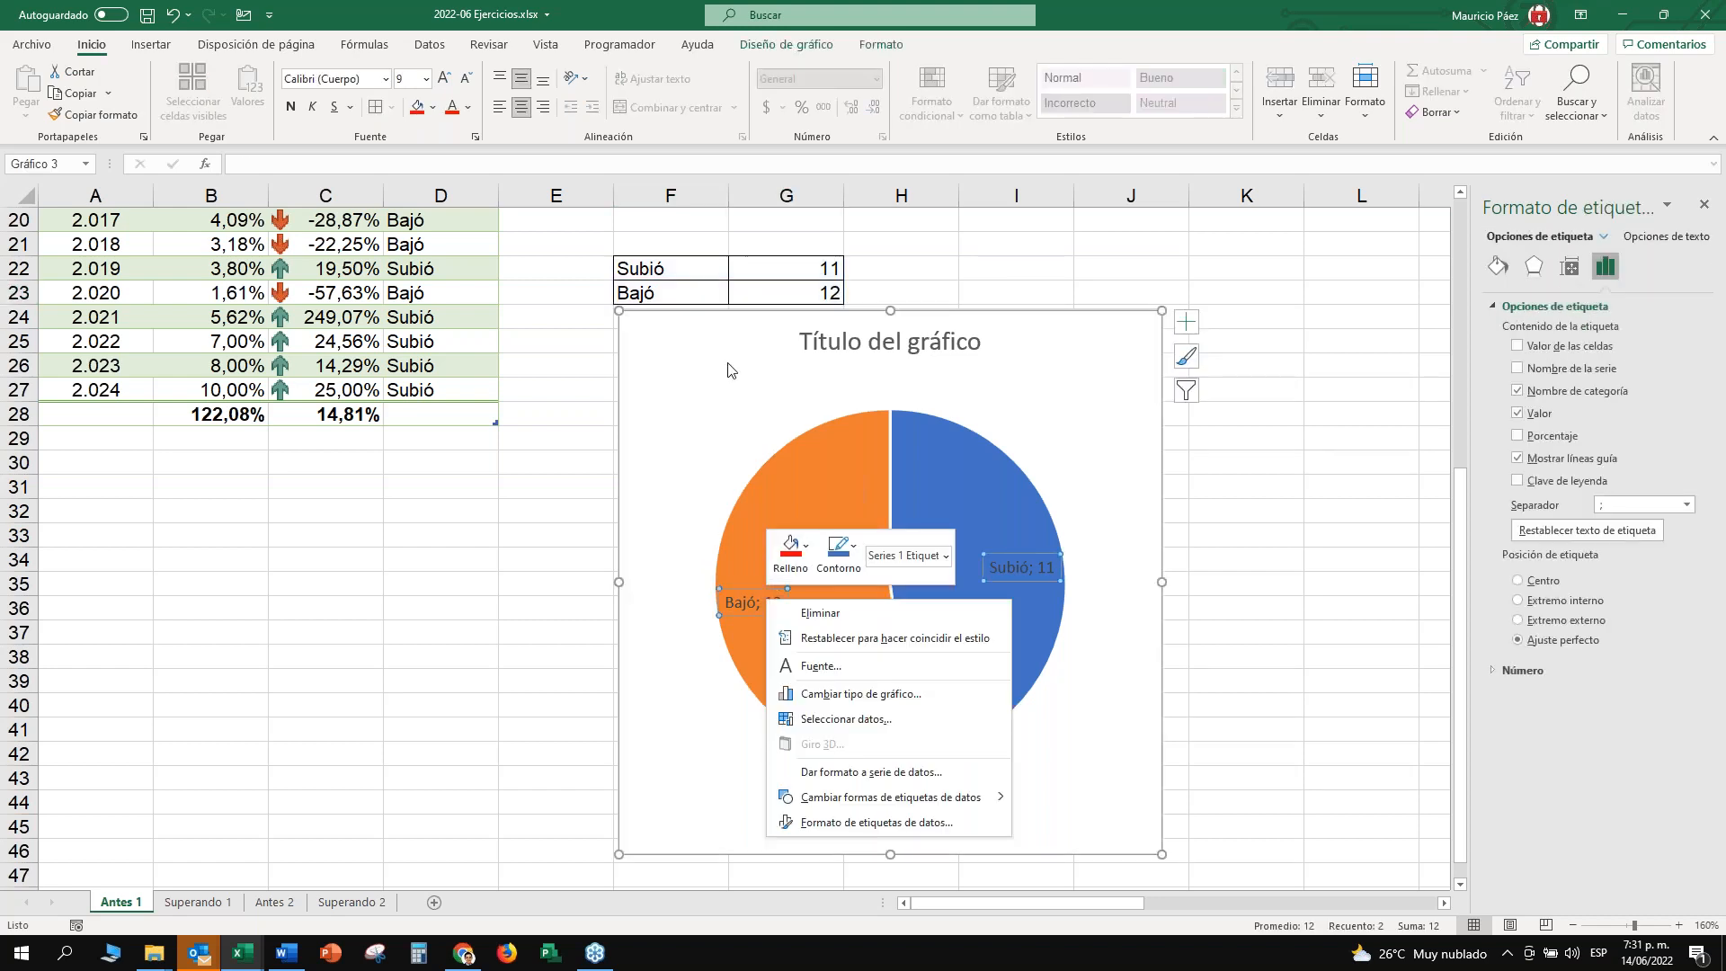
key(Escape)
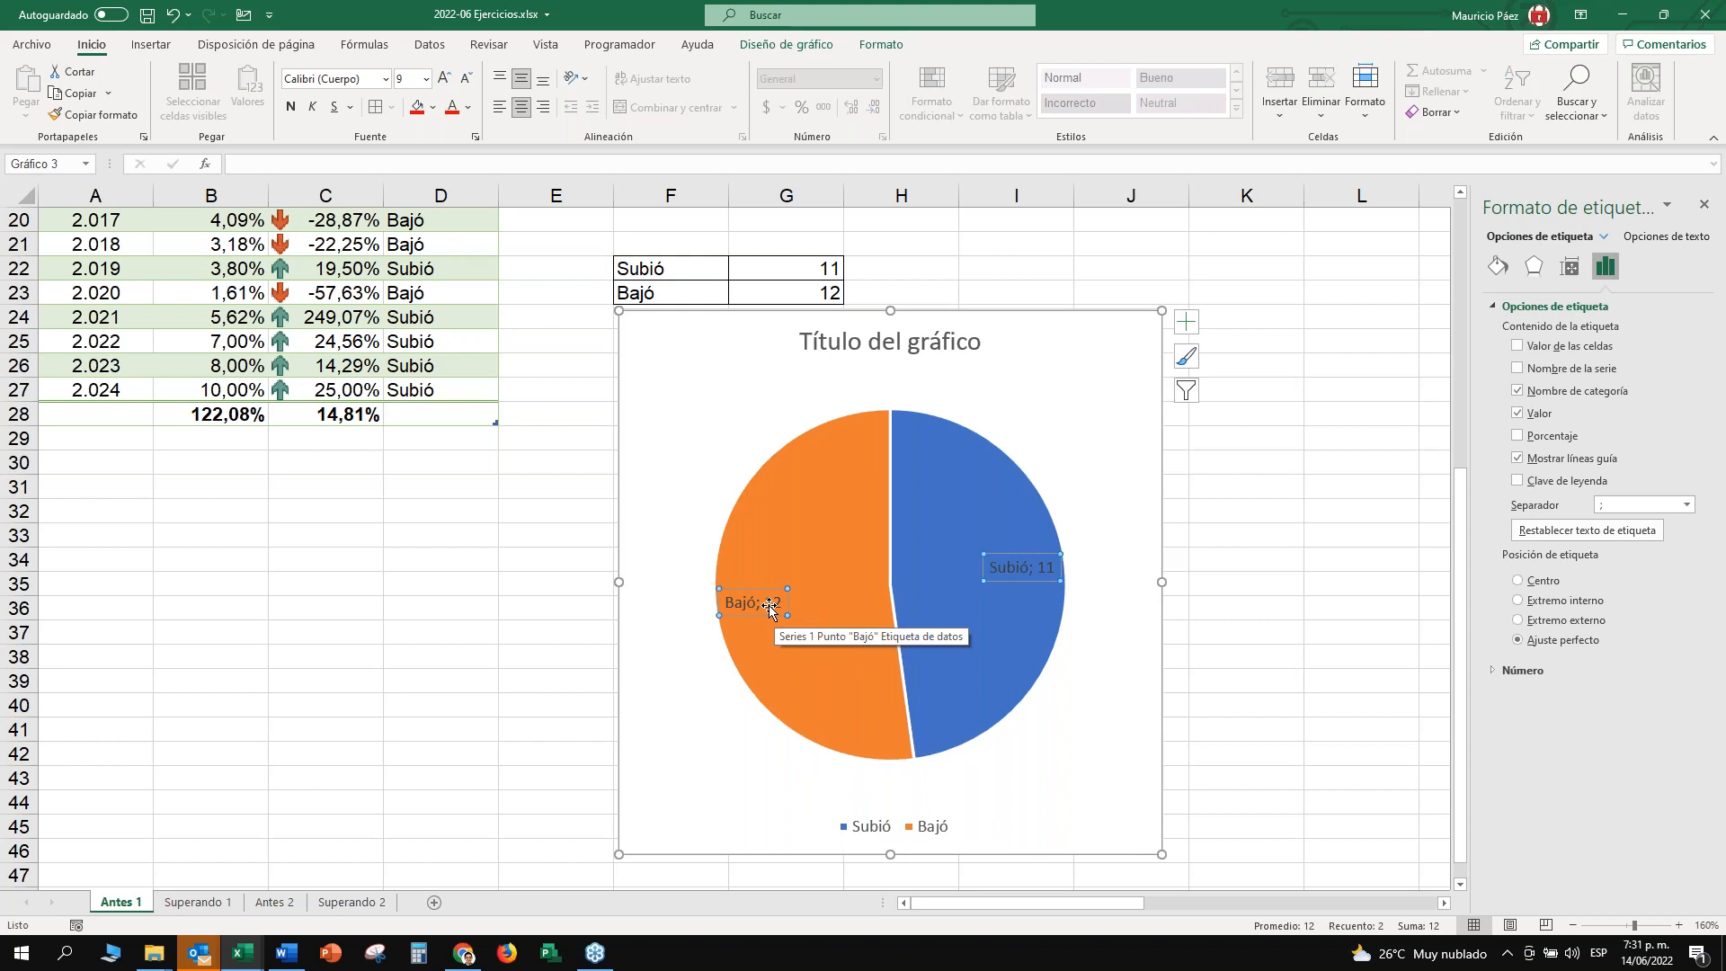
click(1518, 437)
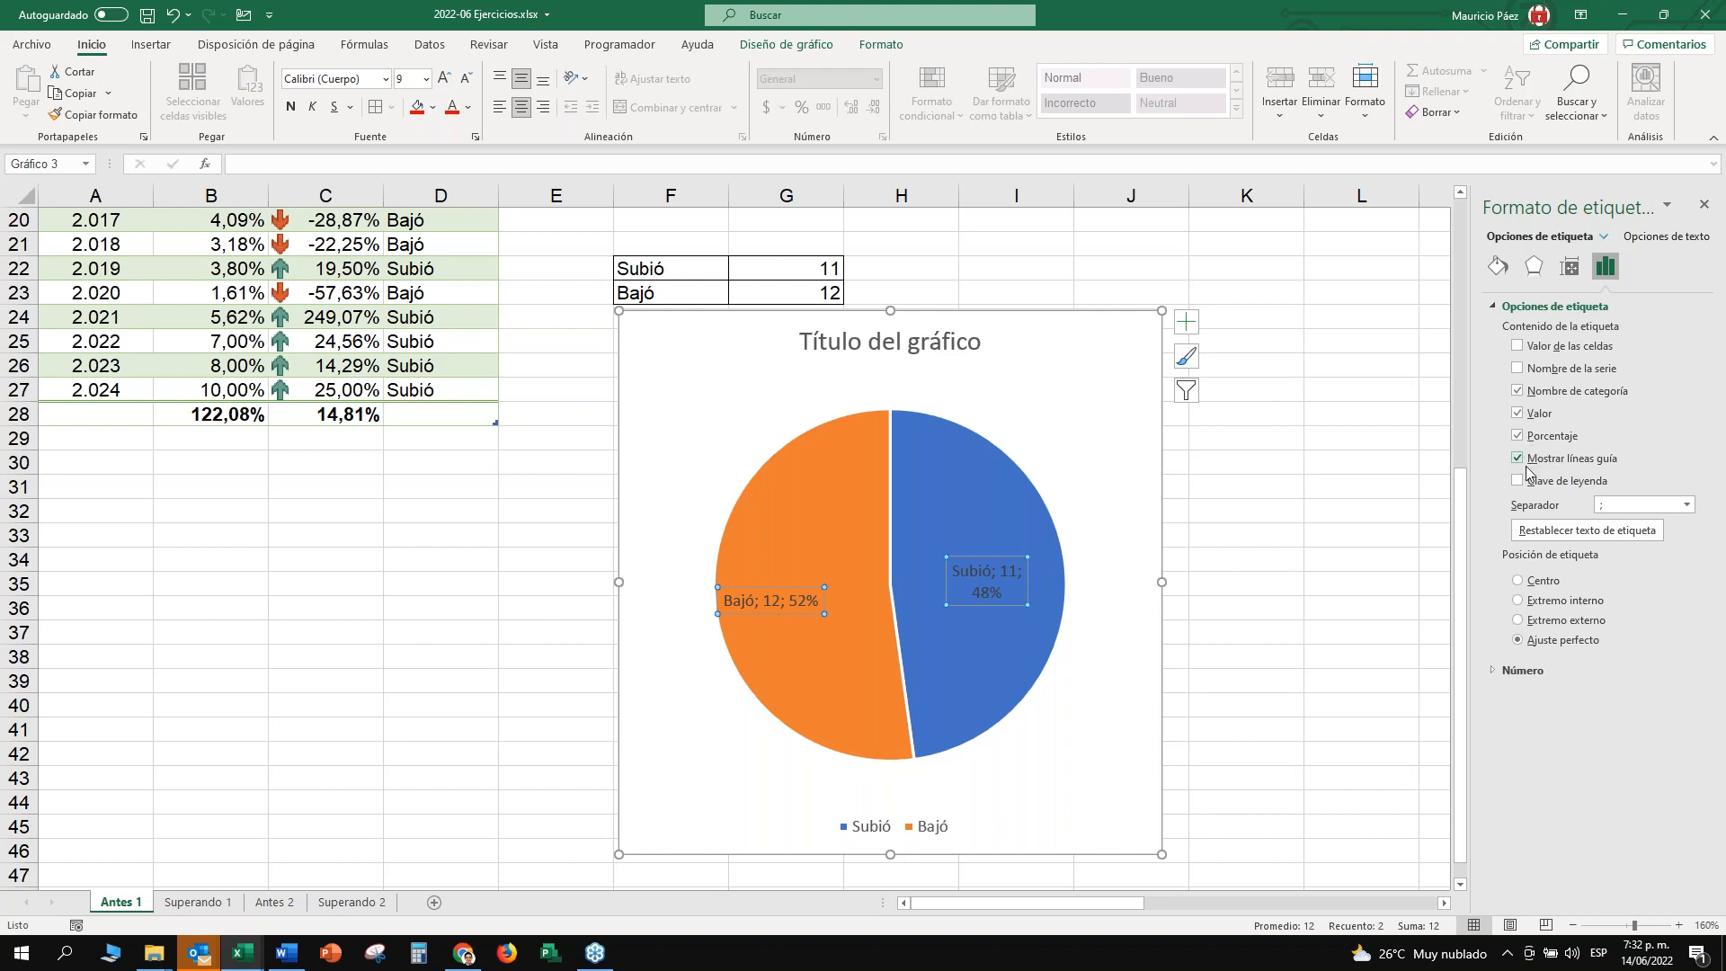
click(1688, 505)
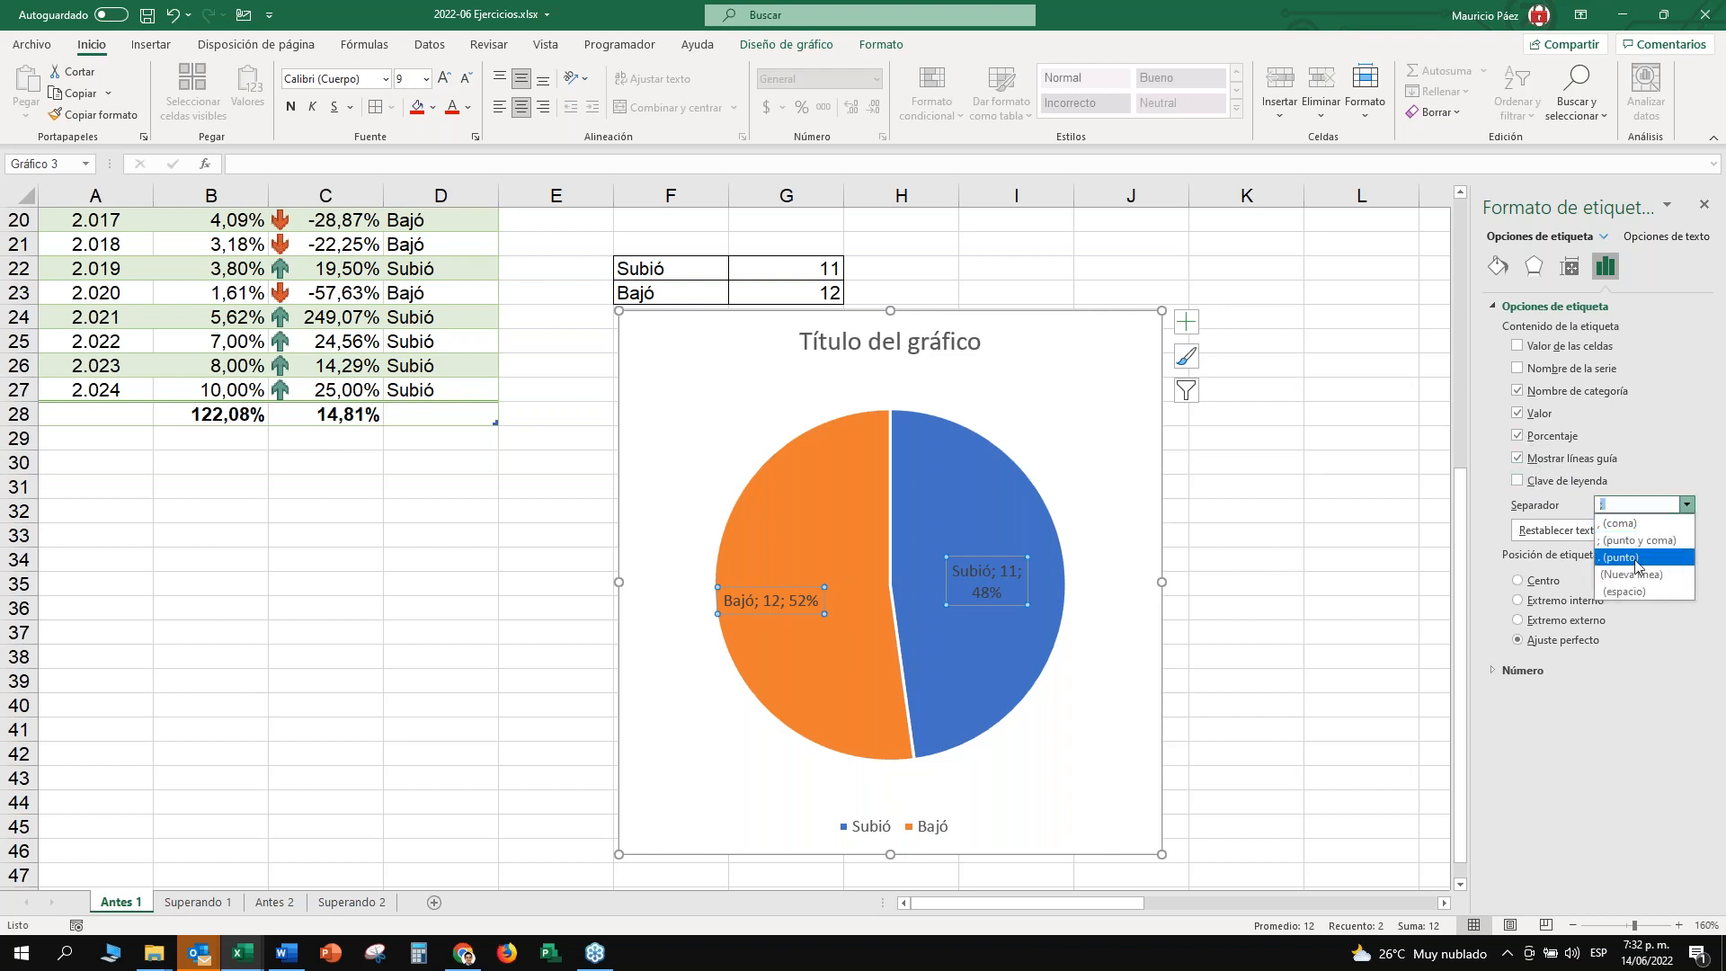
click(1623, 576)
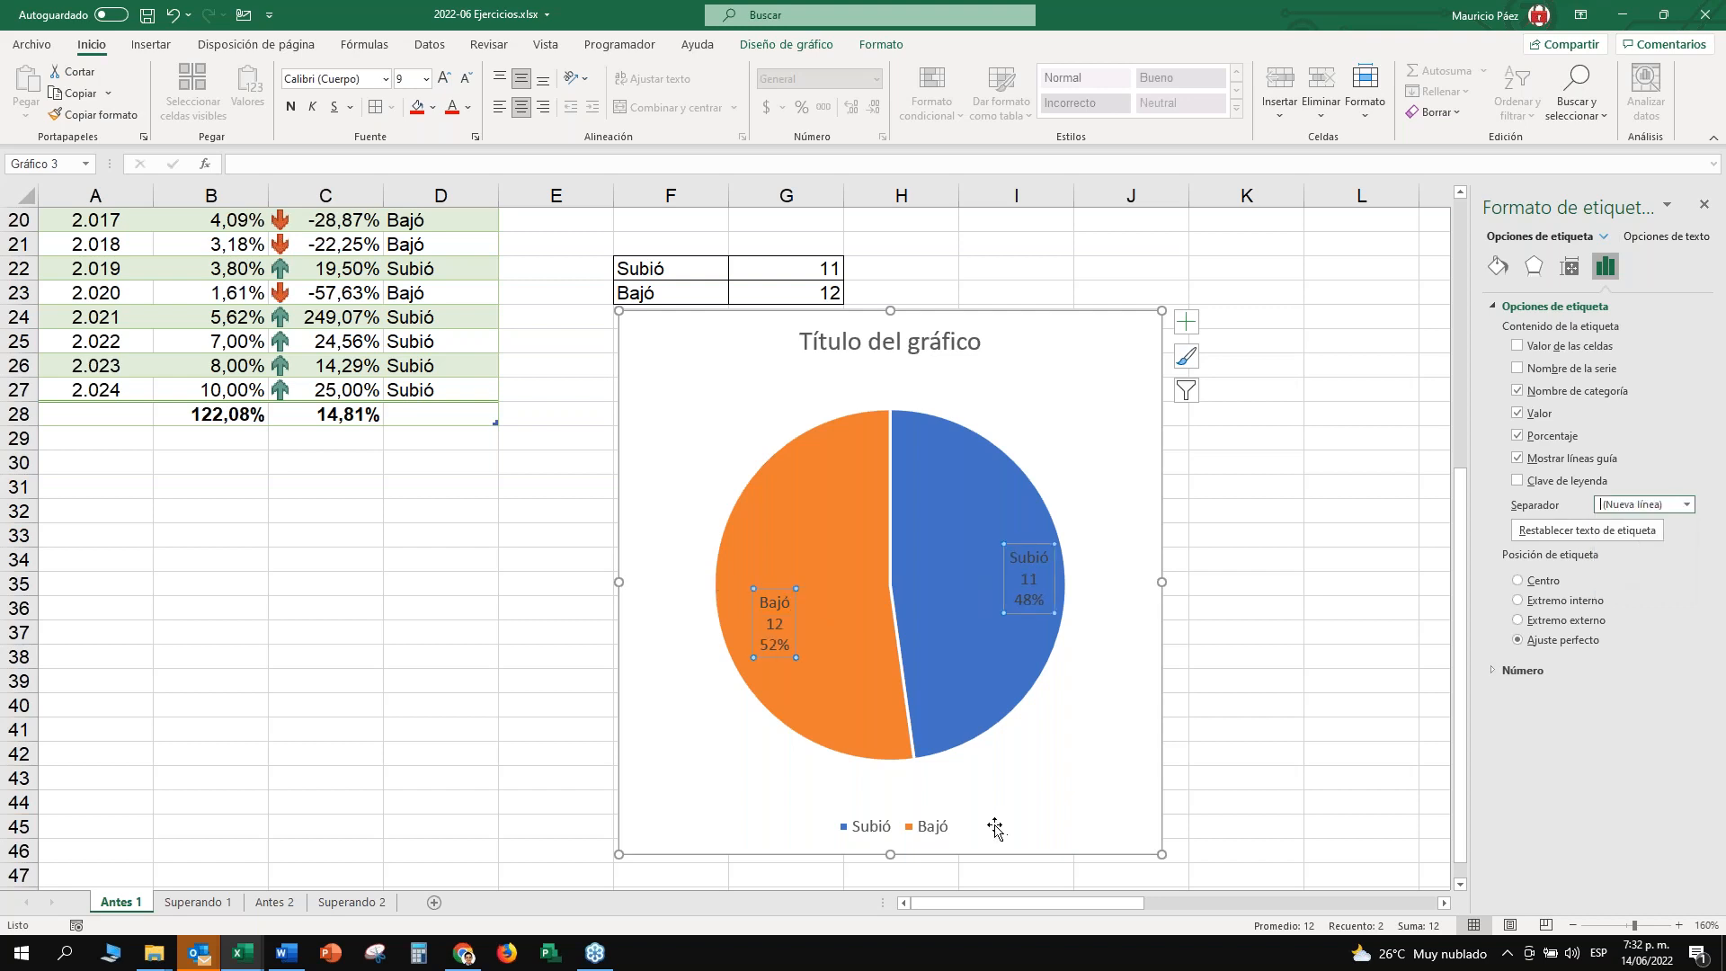
Try to move the Bajó data label outside the pie toward the chart's upper-left corner, and undo the move.
click(826, 568)
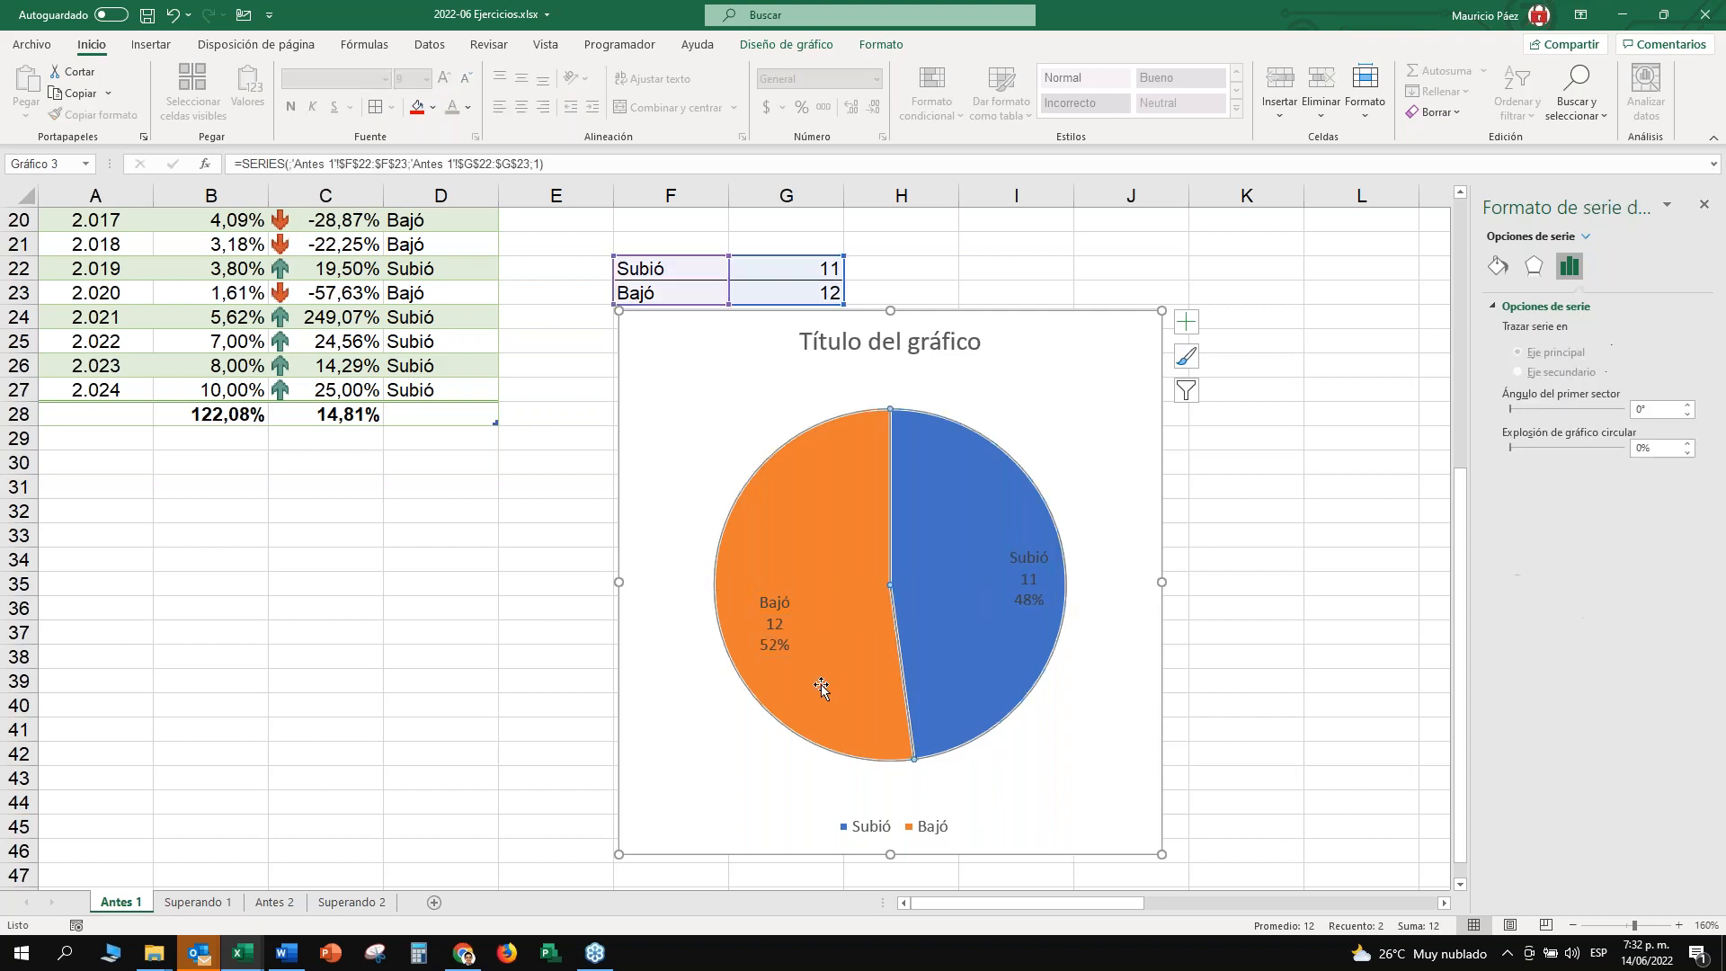
click(777, 623)
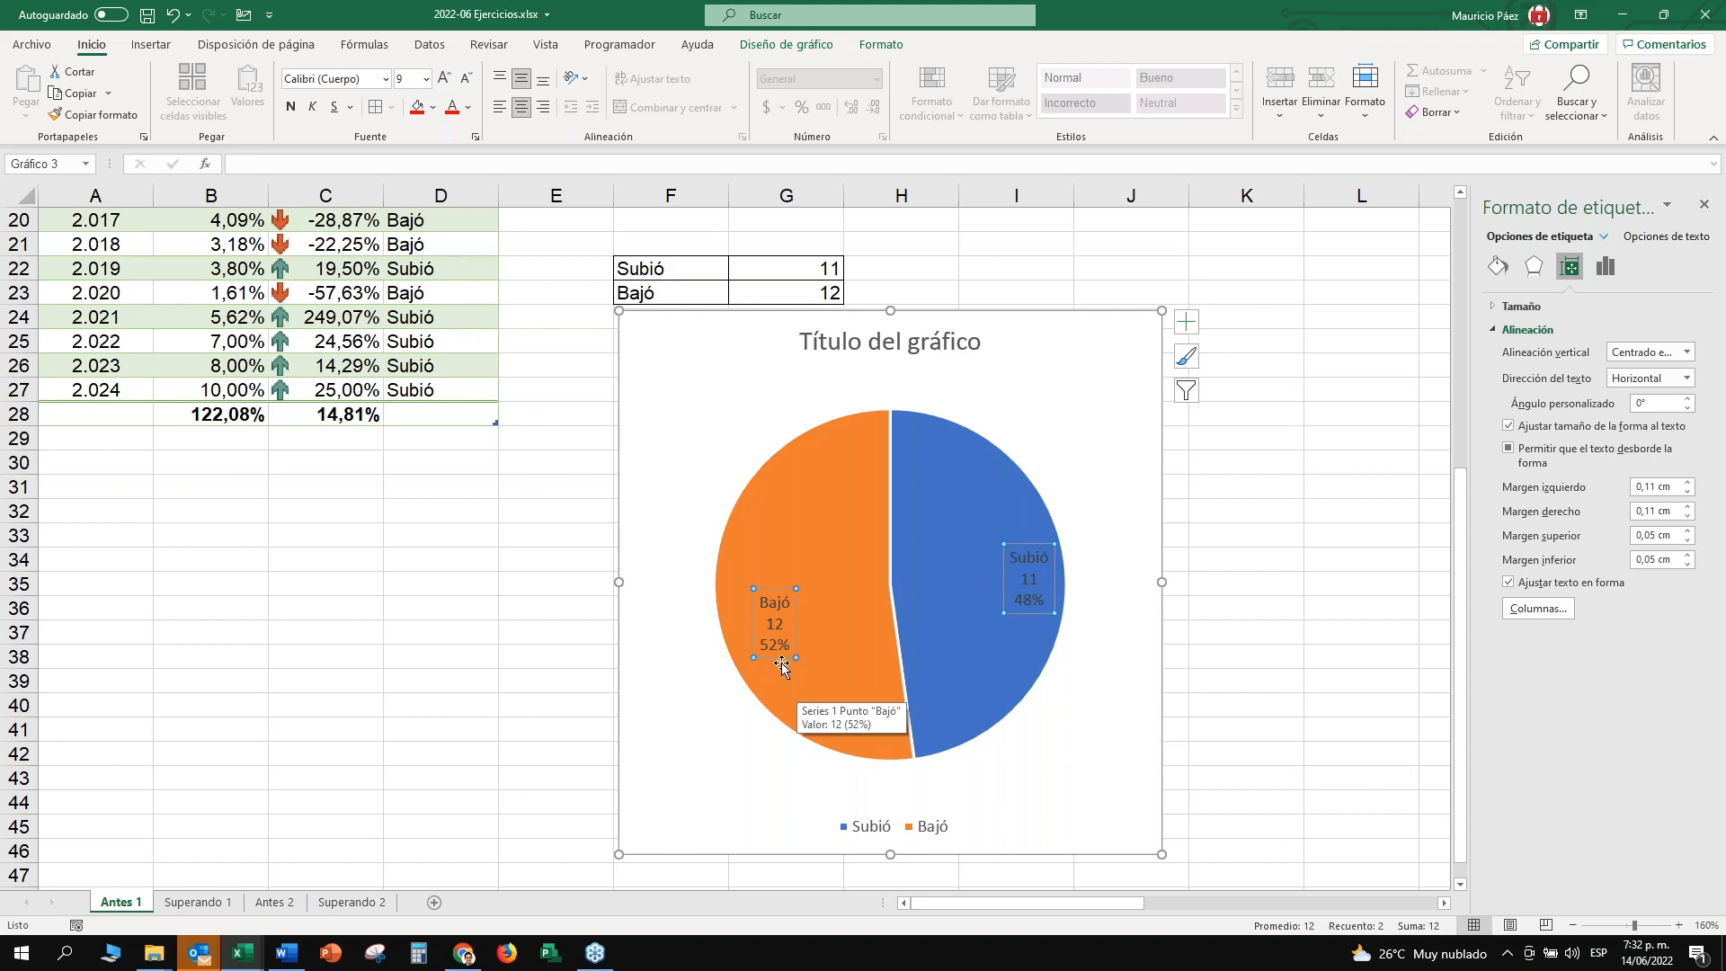
drag(779, 589, 701, 368)
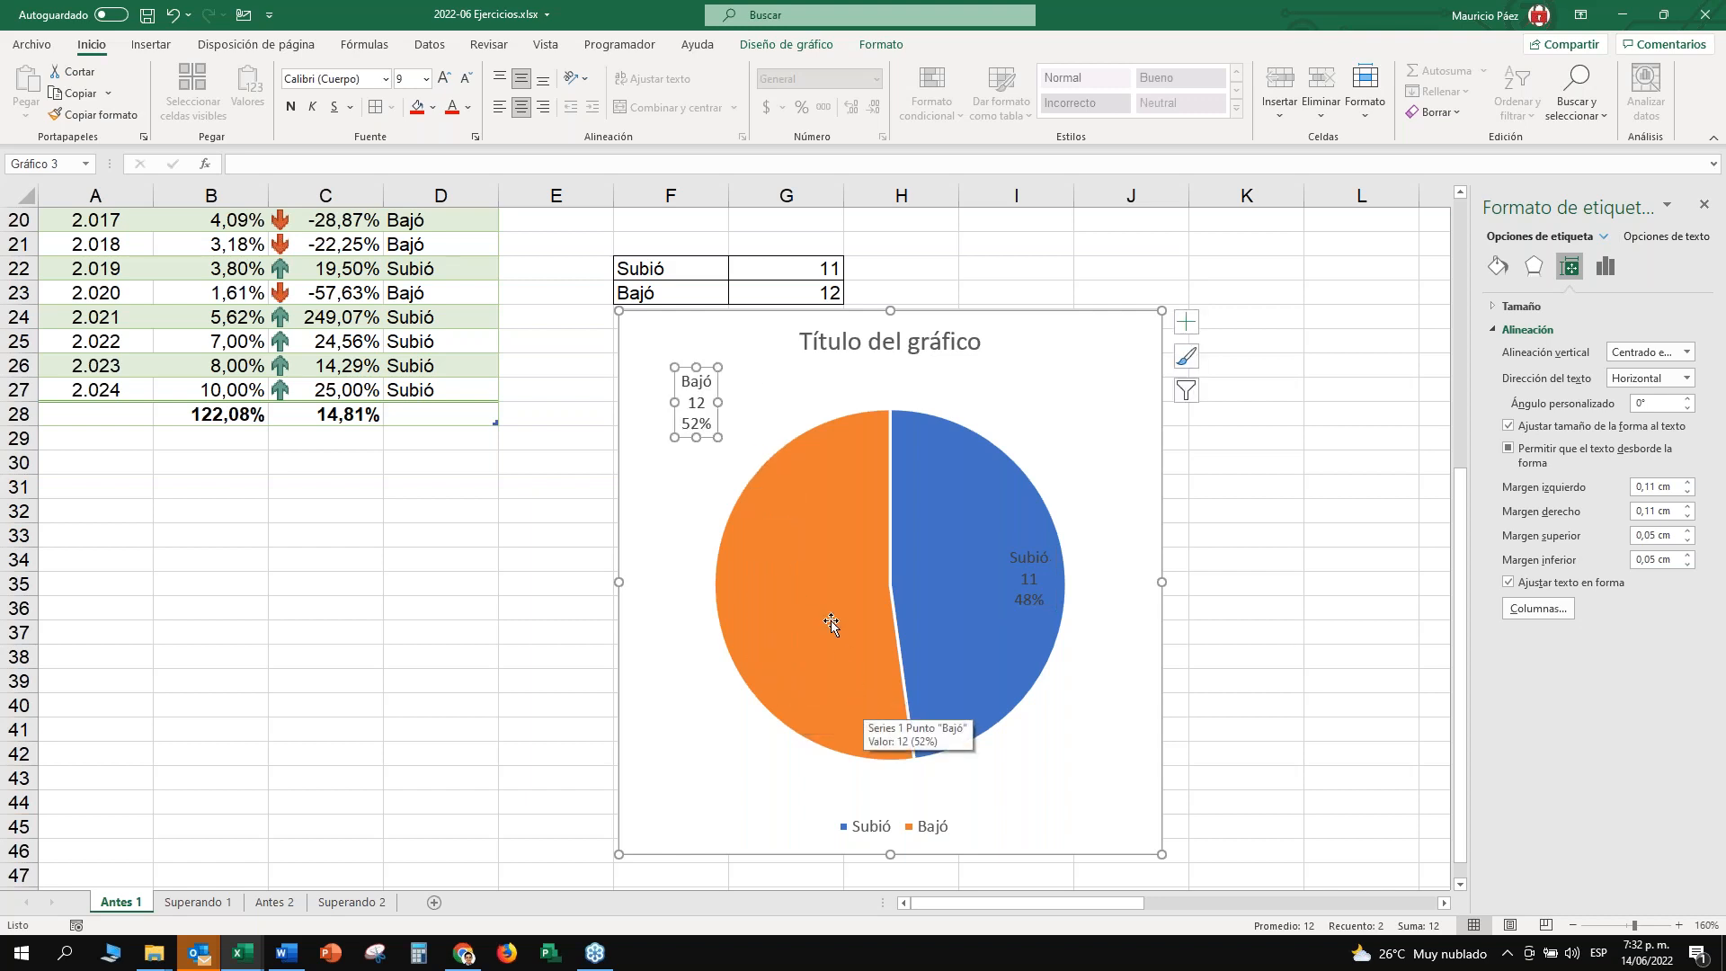
key(ctrl+z)
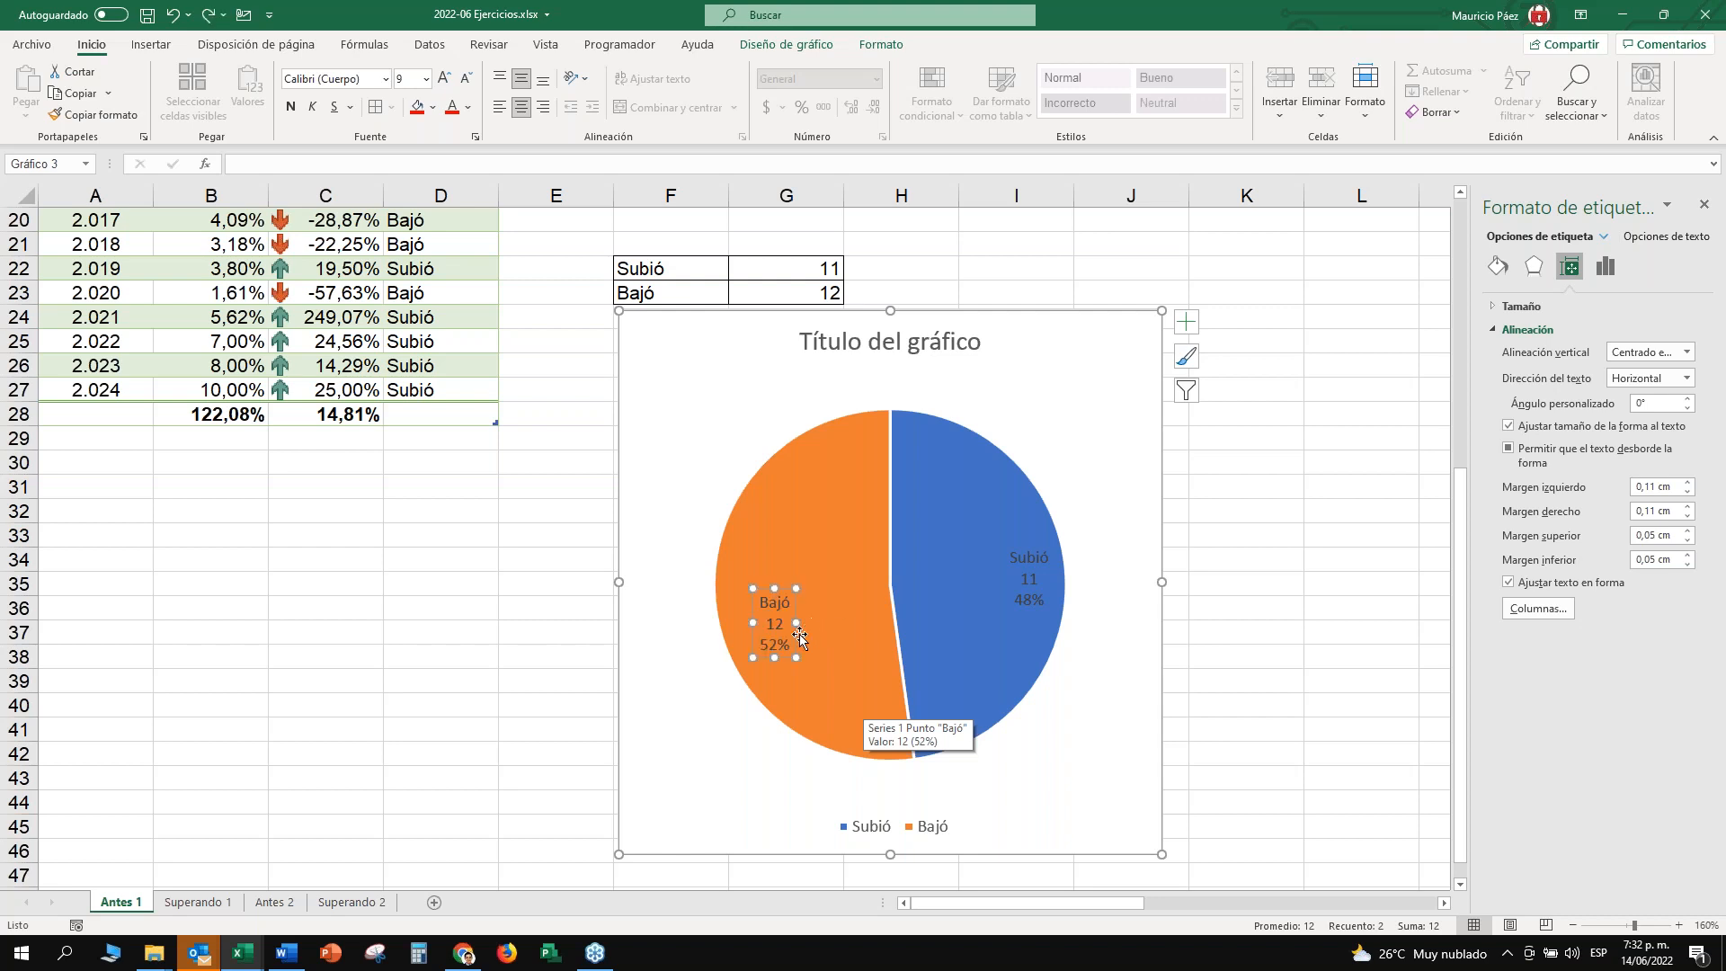
Format both pie chart data labels in Arial Black at size 12.
click(1083, 463)
click(793, 622)
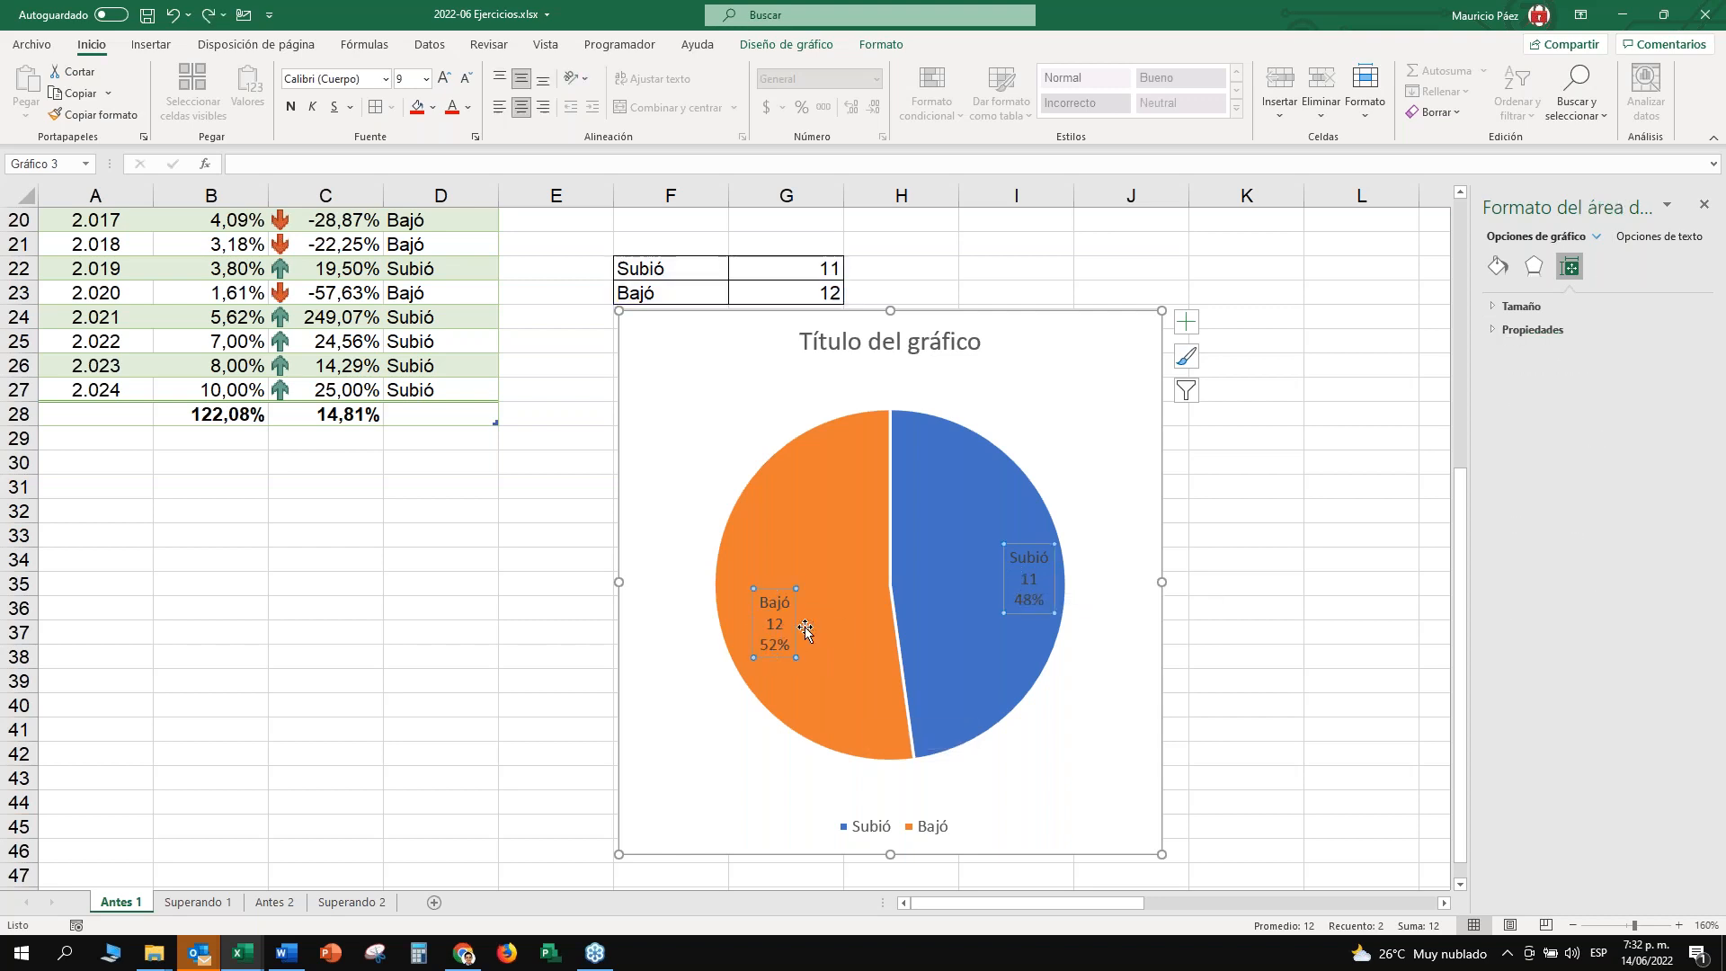
right_click(770, 619)
click(836, 685)
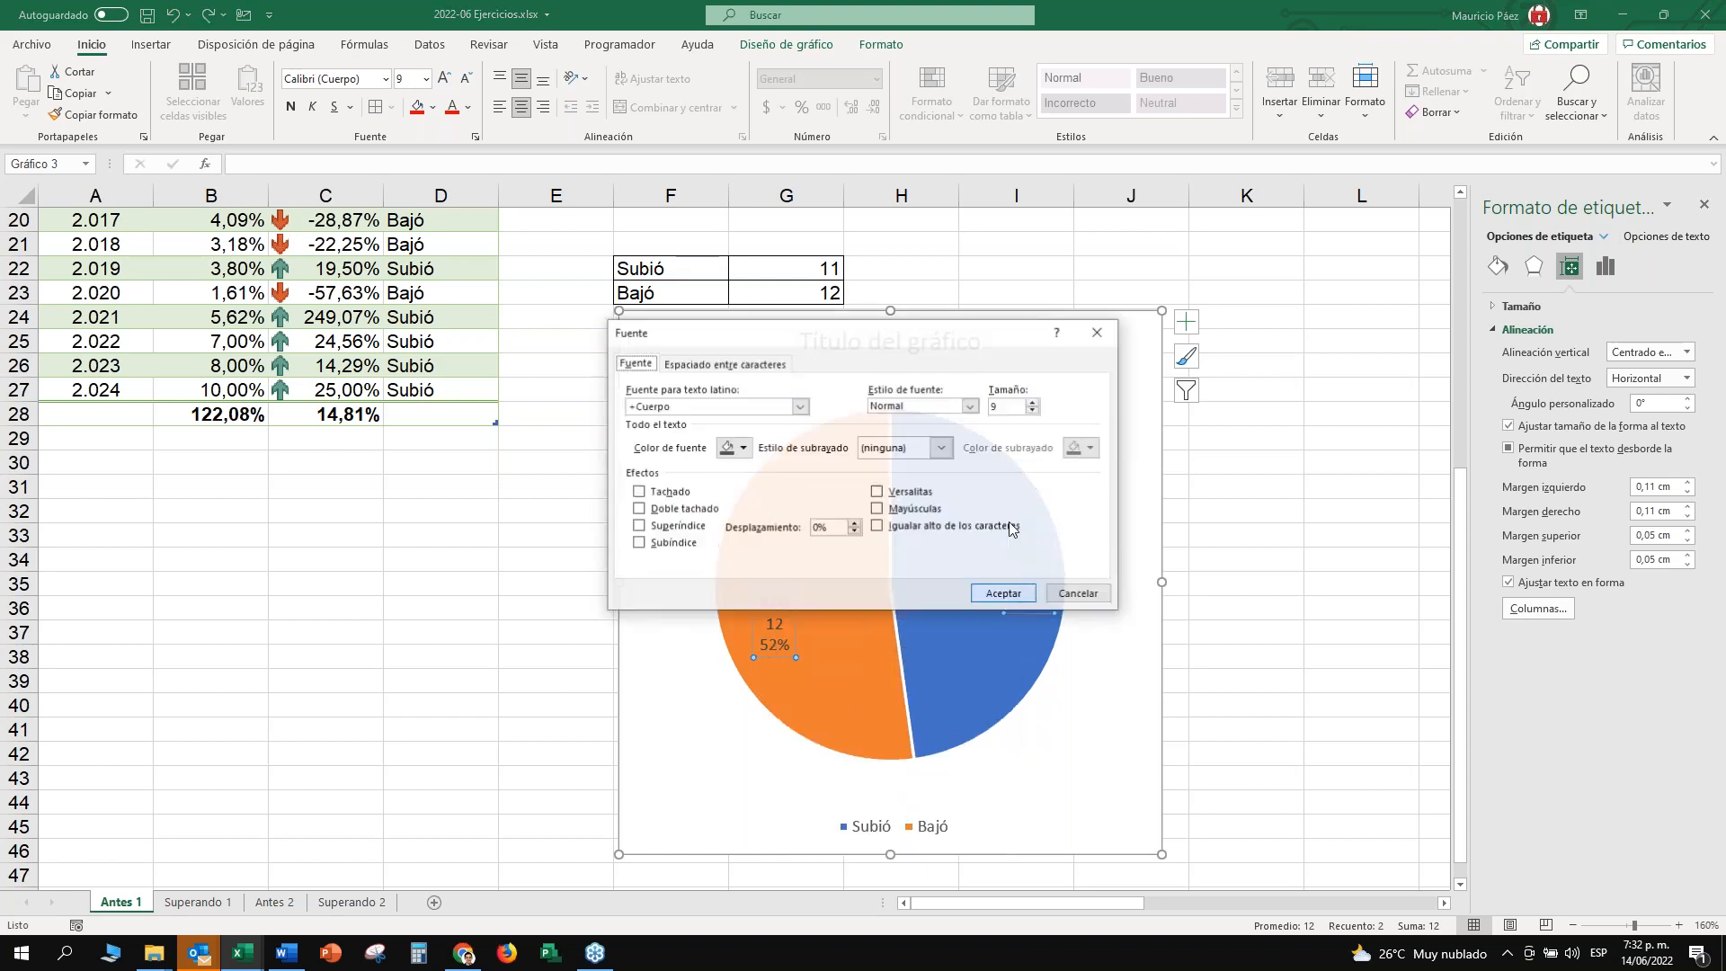
drag(813, 346, 1067, 246)
click(1289, 305)
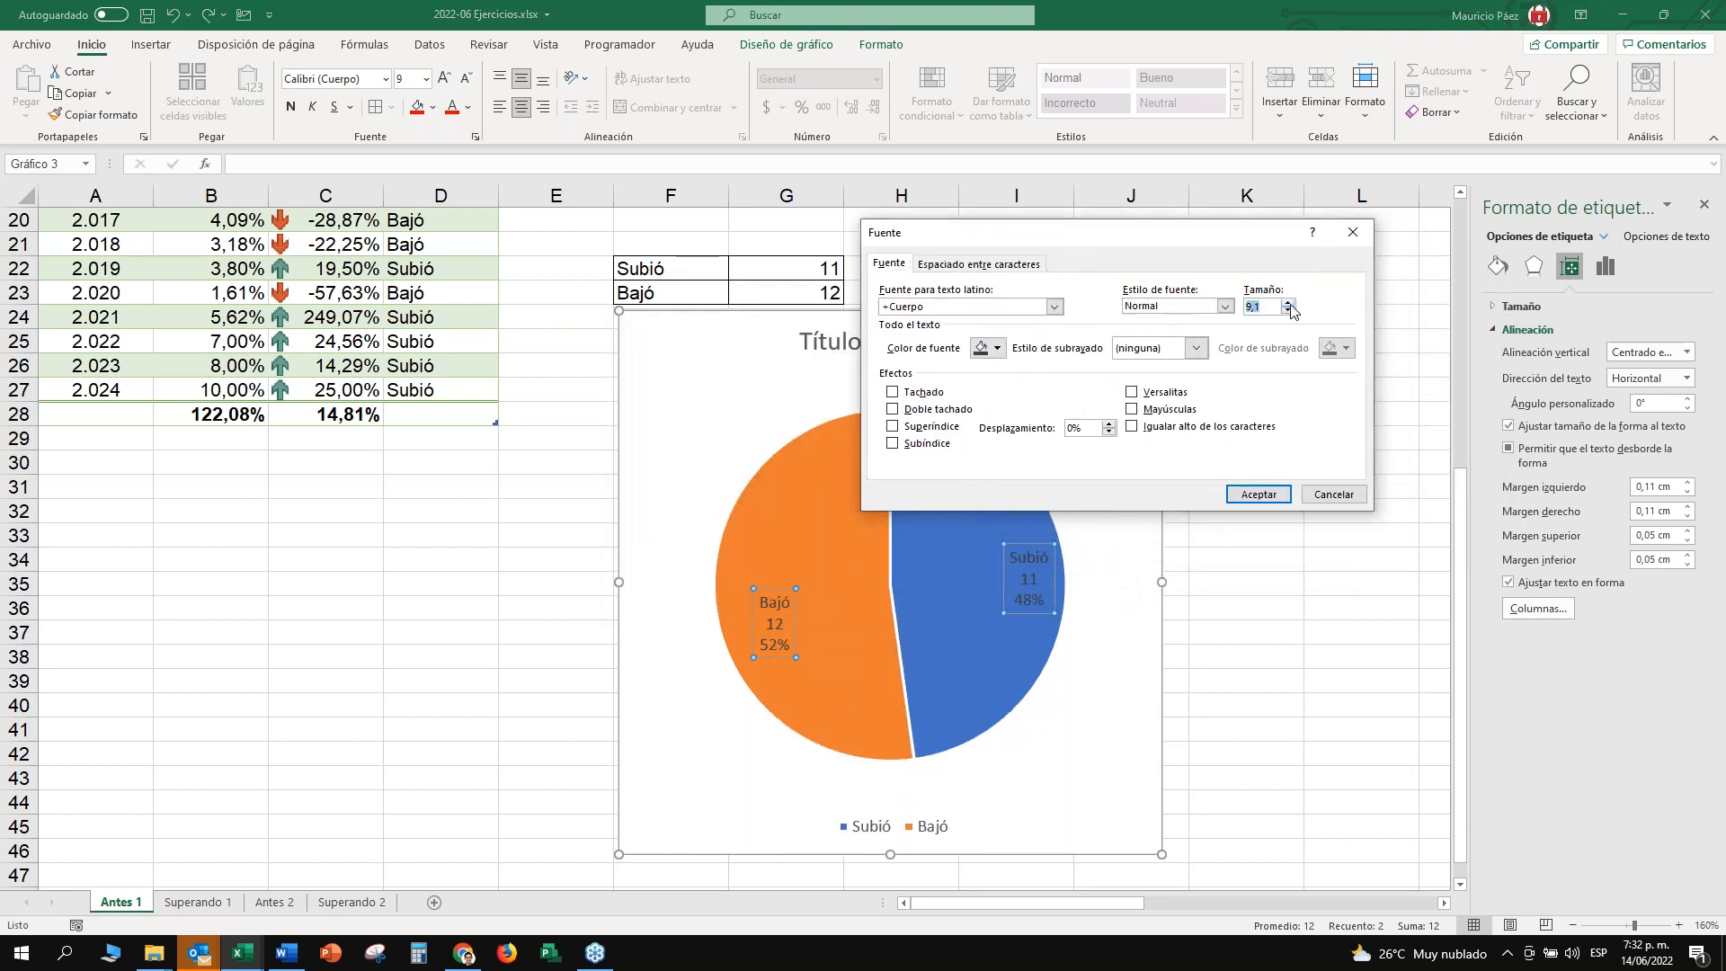
click(1056, 306)
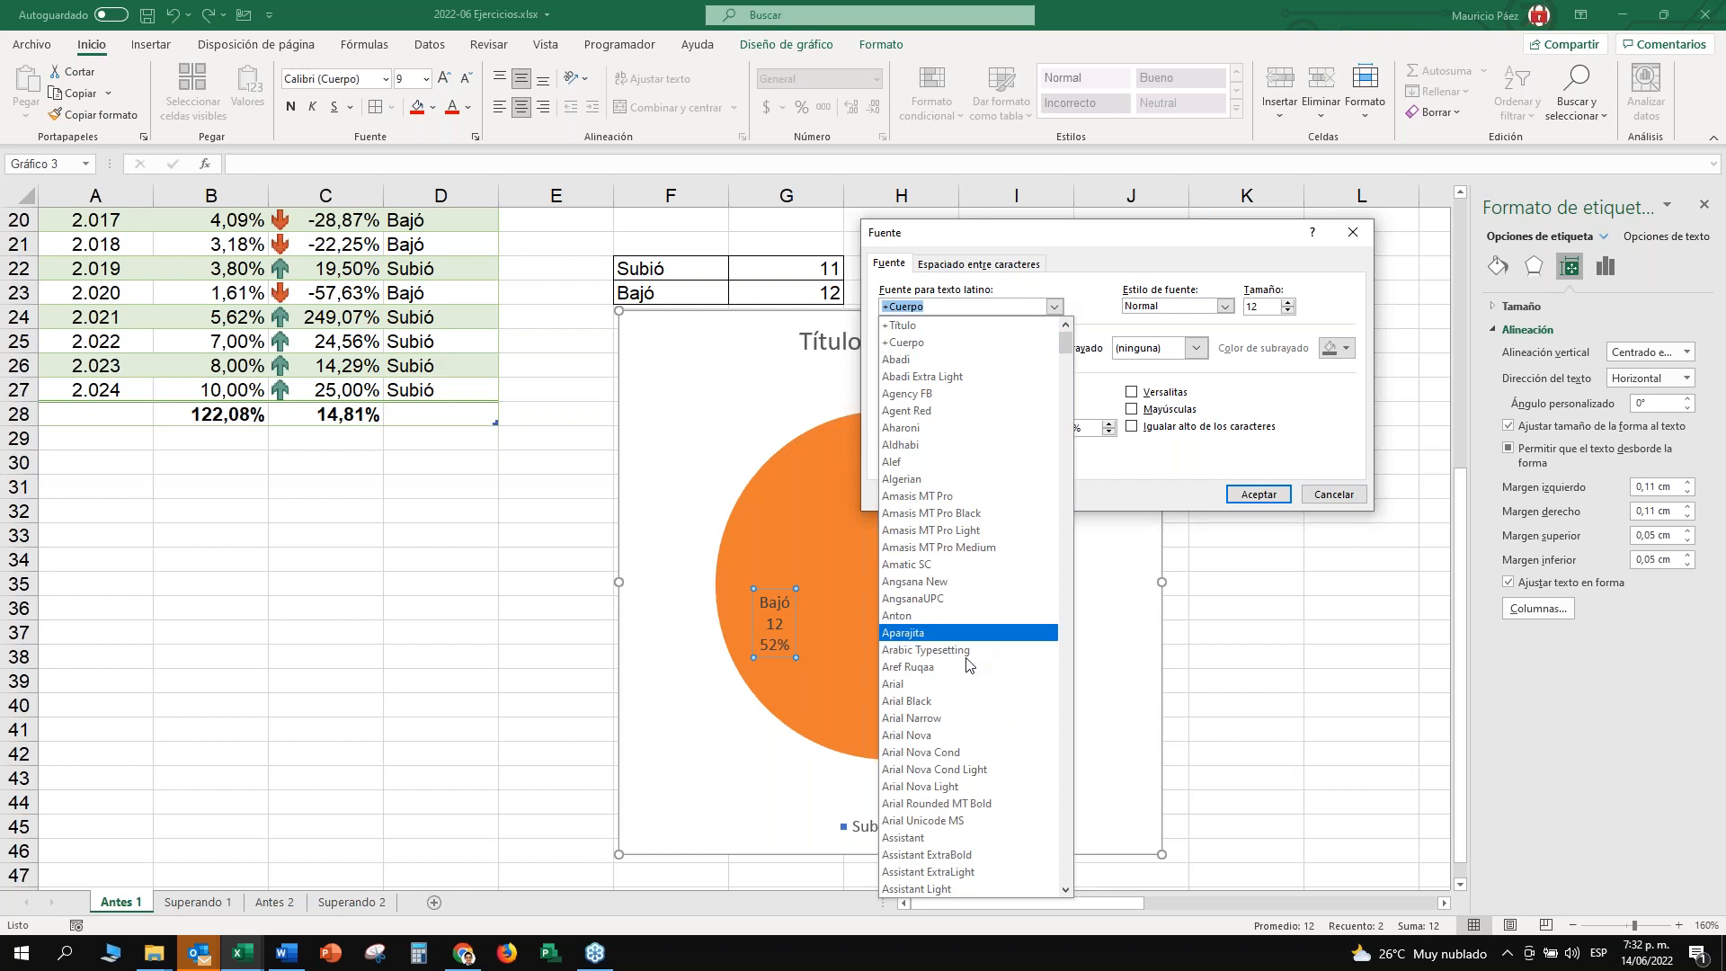
click(915, 701)
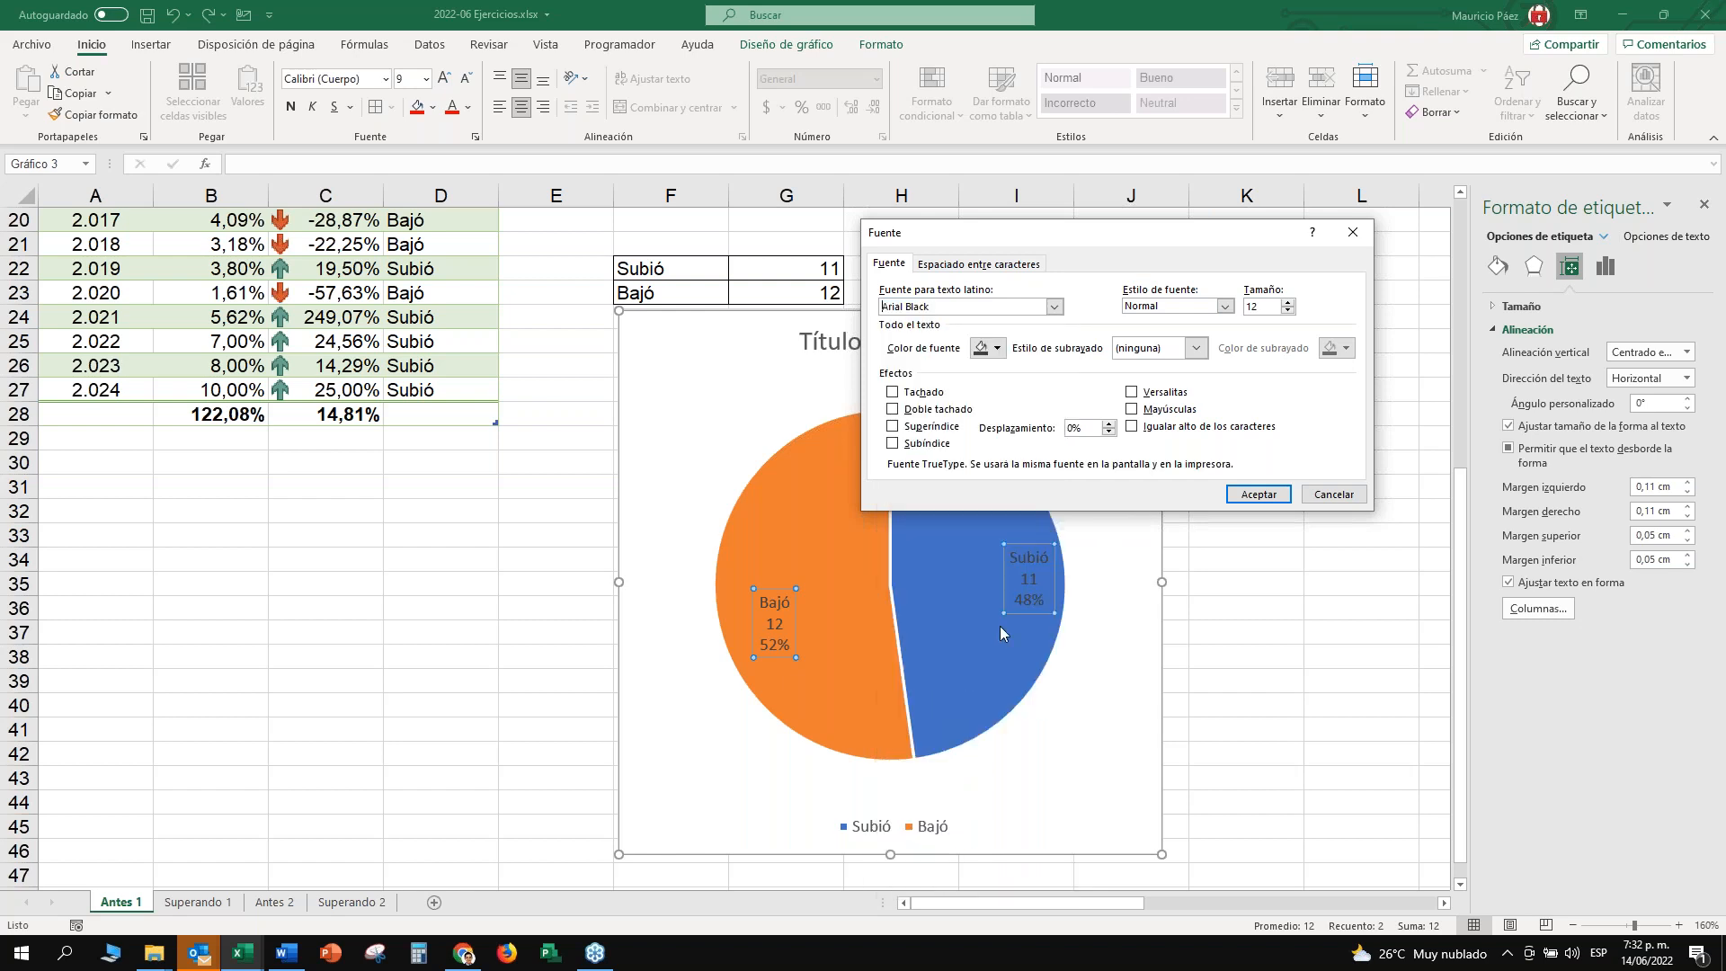
click(1259, 494)
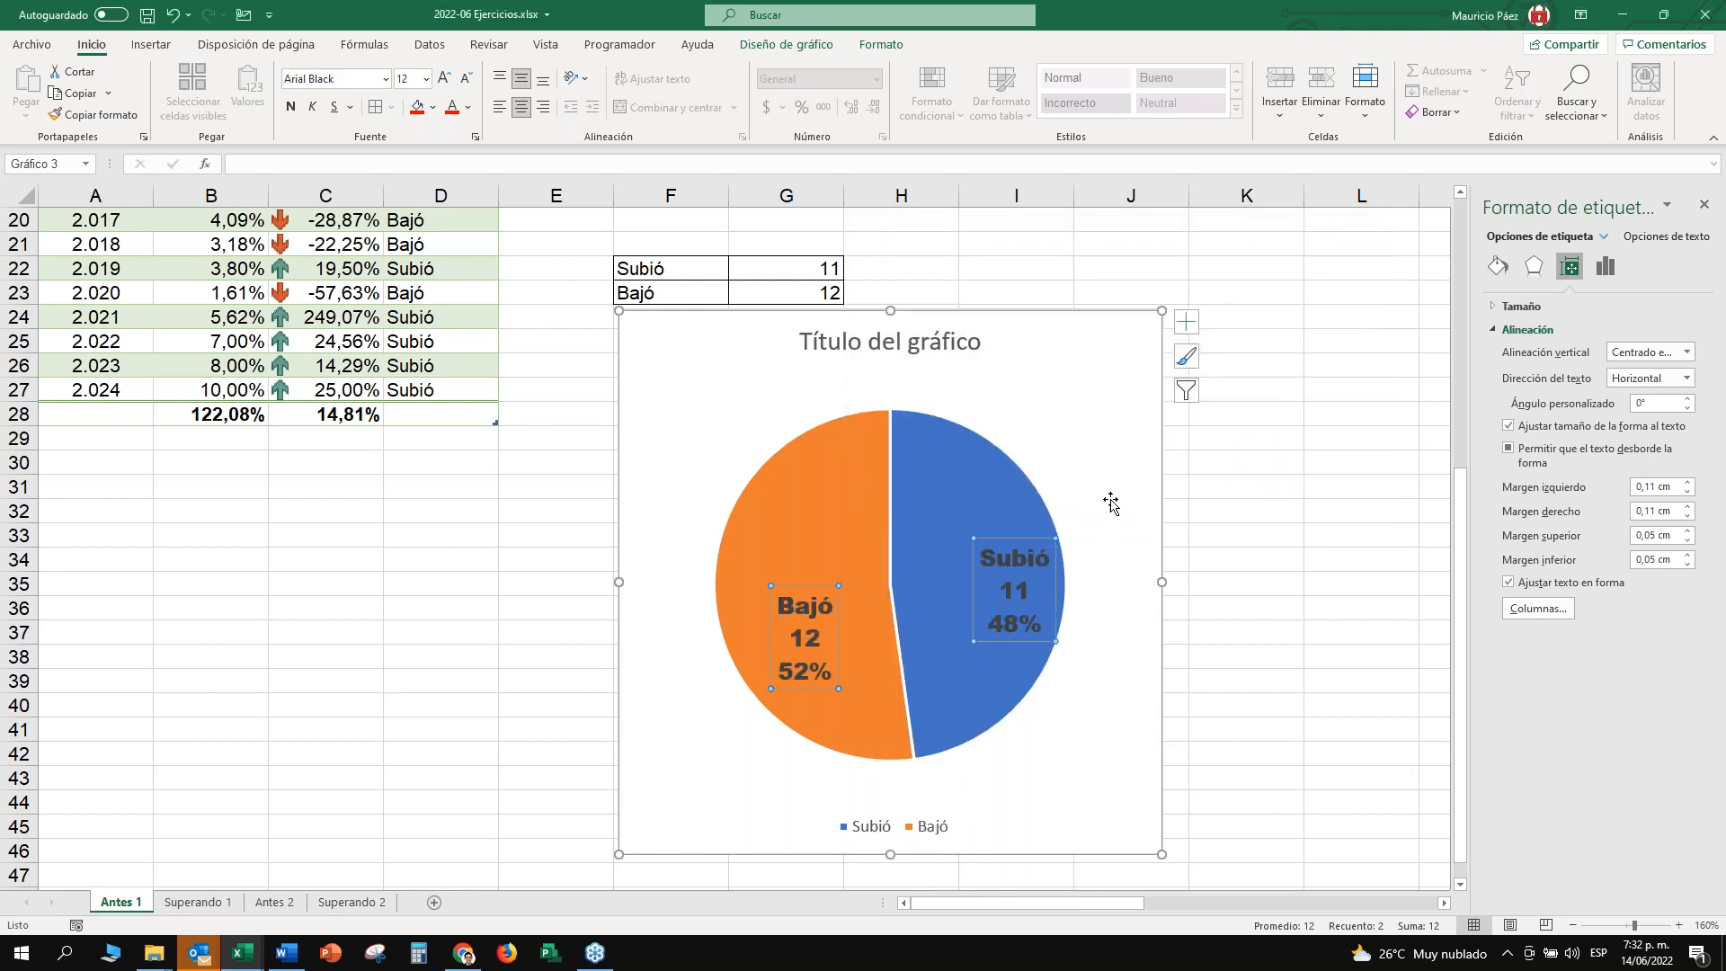
Reposition the Bajó and Subió data labels closer to the middle of their slices.
drag(802, 634, 798, 567)
click(1001, 550)
drag(994, 539, 961, 529)
click(1091, 543)
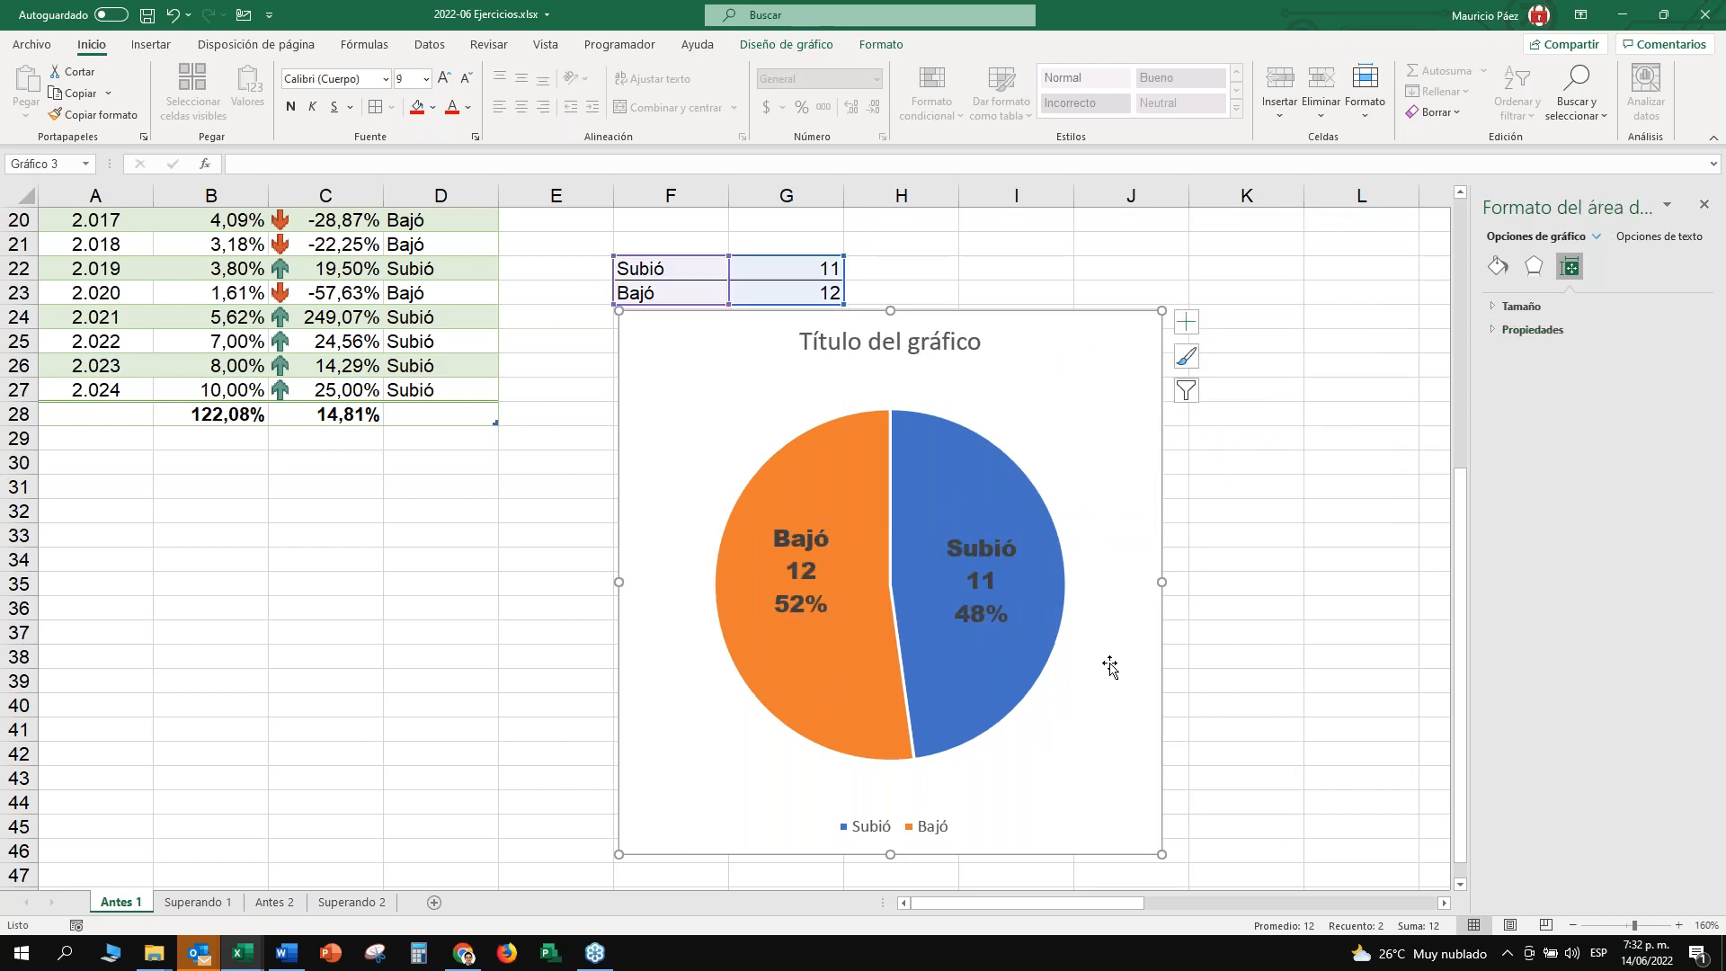
click(1033, 450)
click(1079, 748)
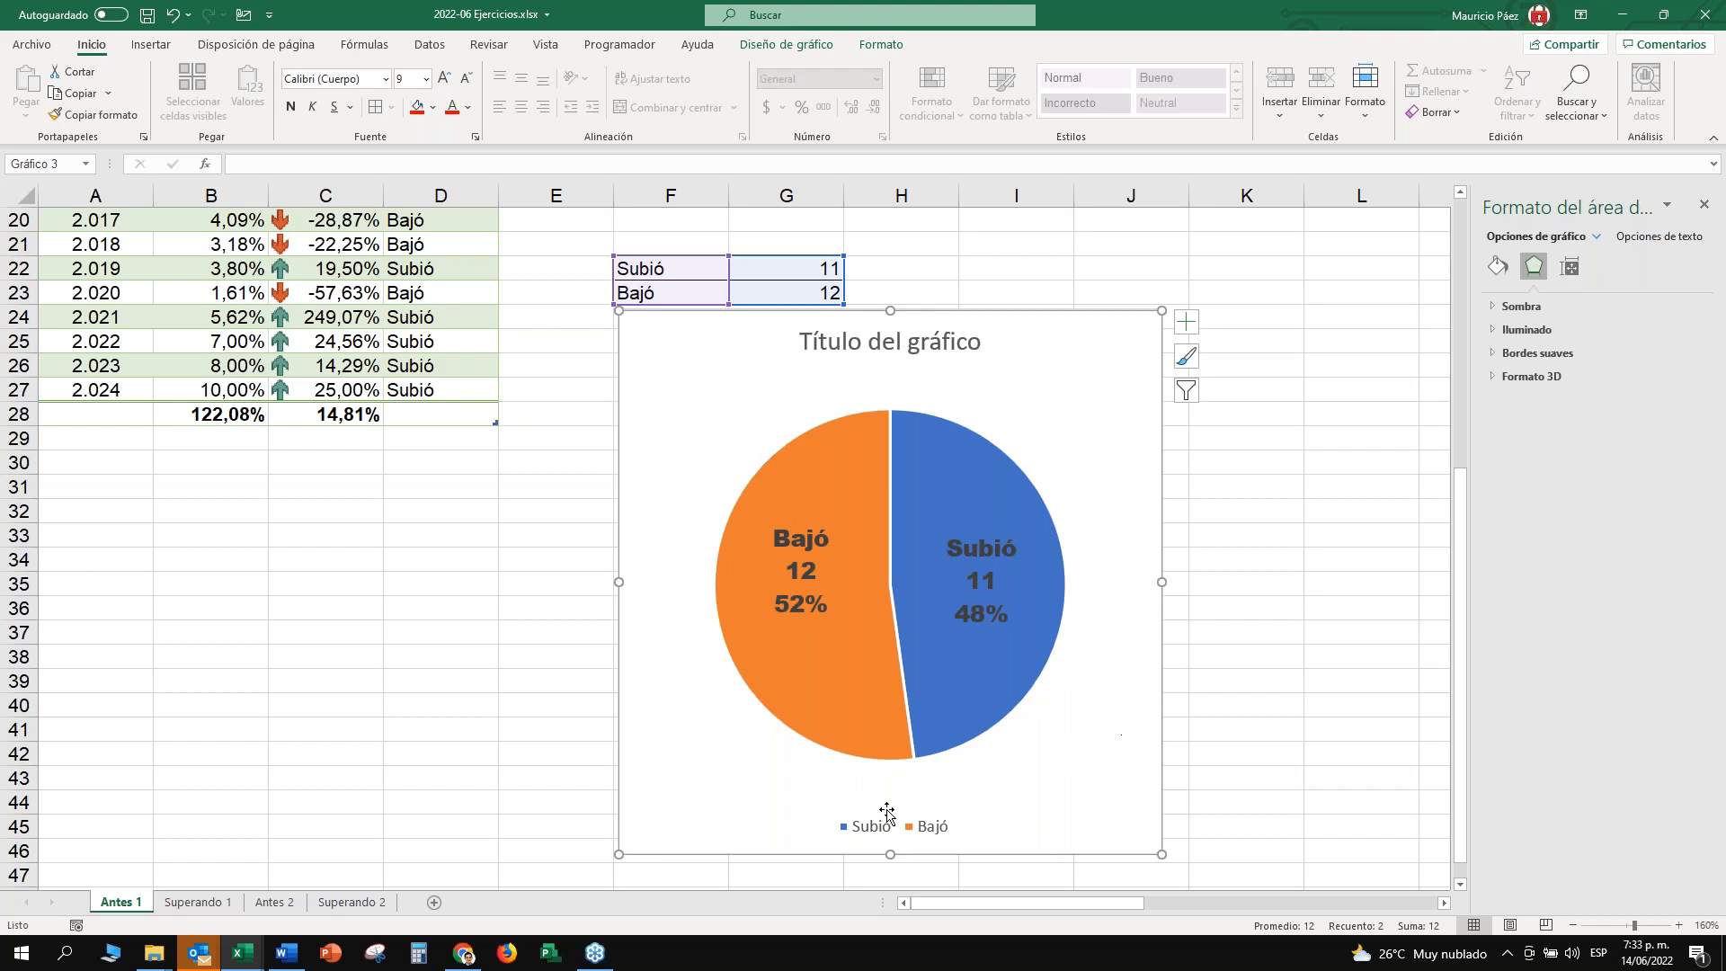
Delete the legend beneath the pie chart.
click(799, 536)
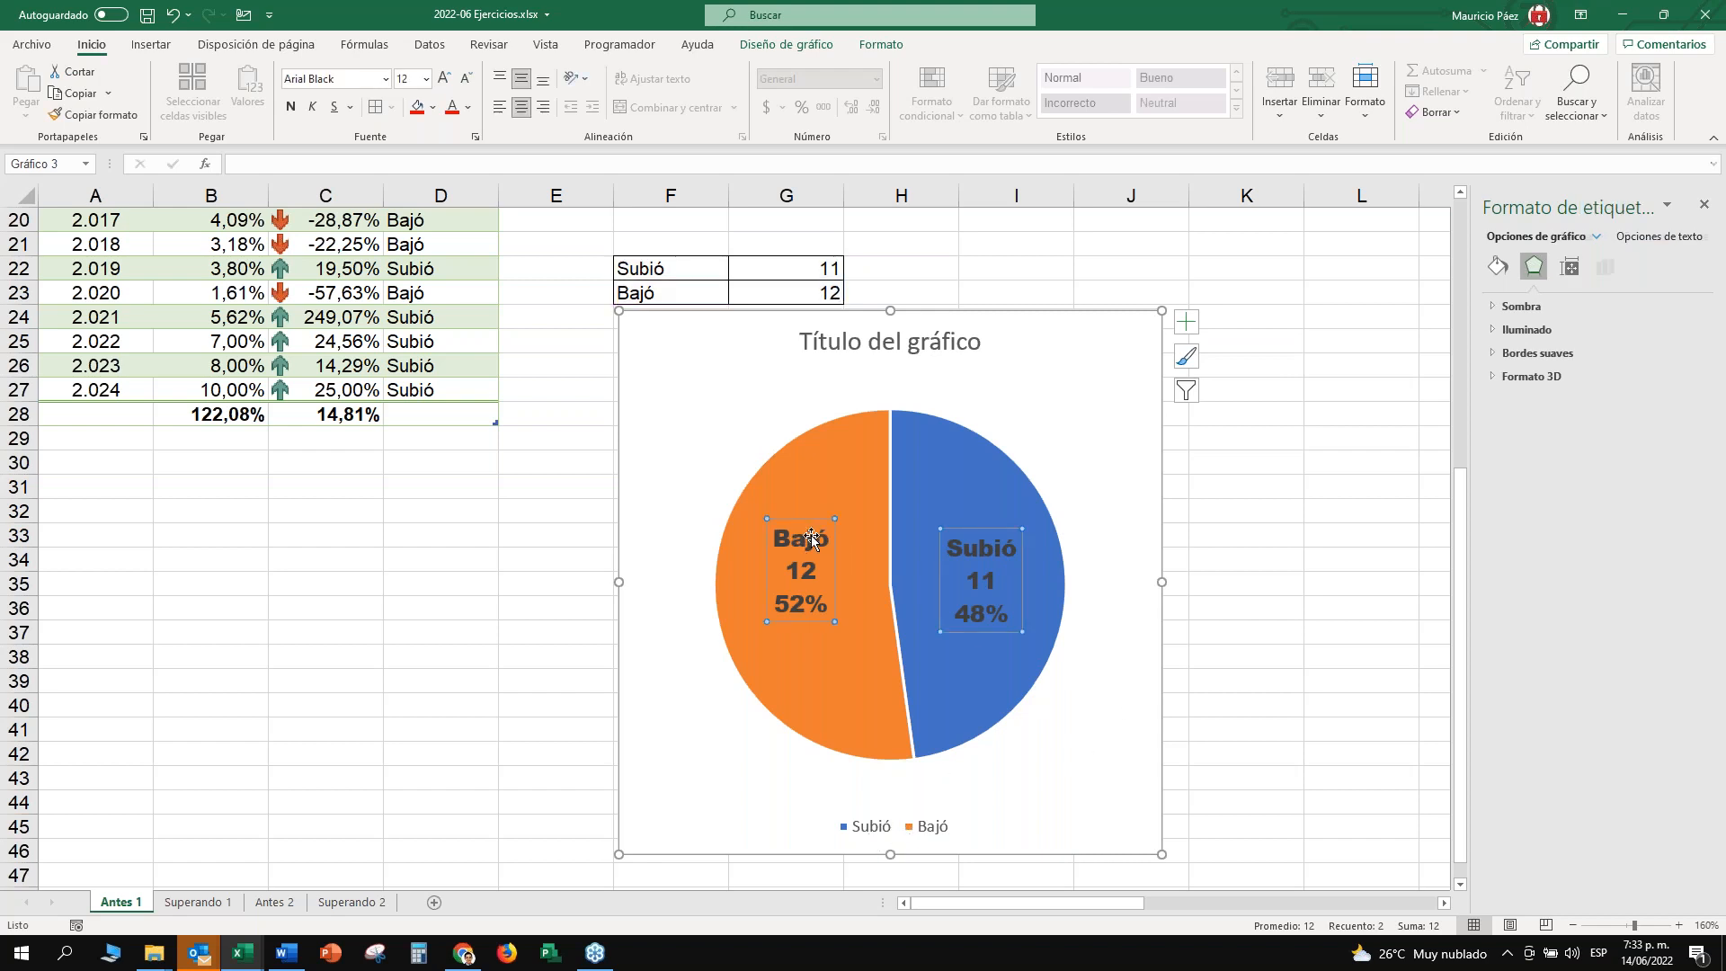
click(896, 823)
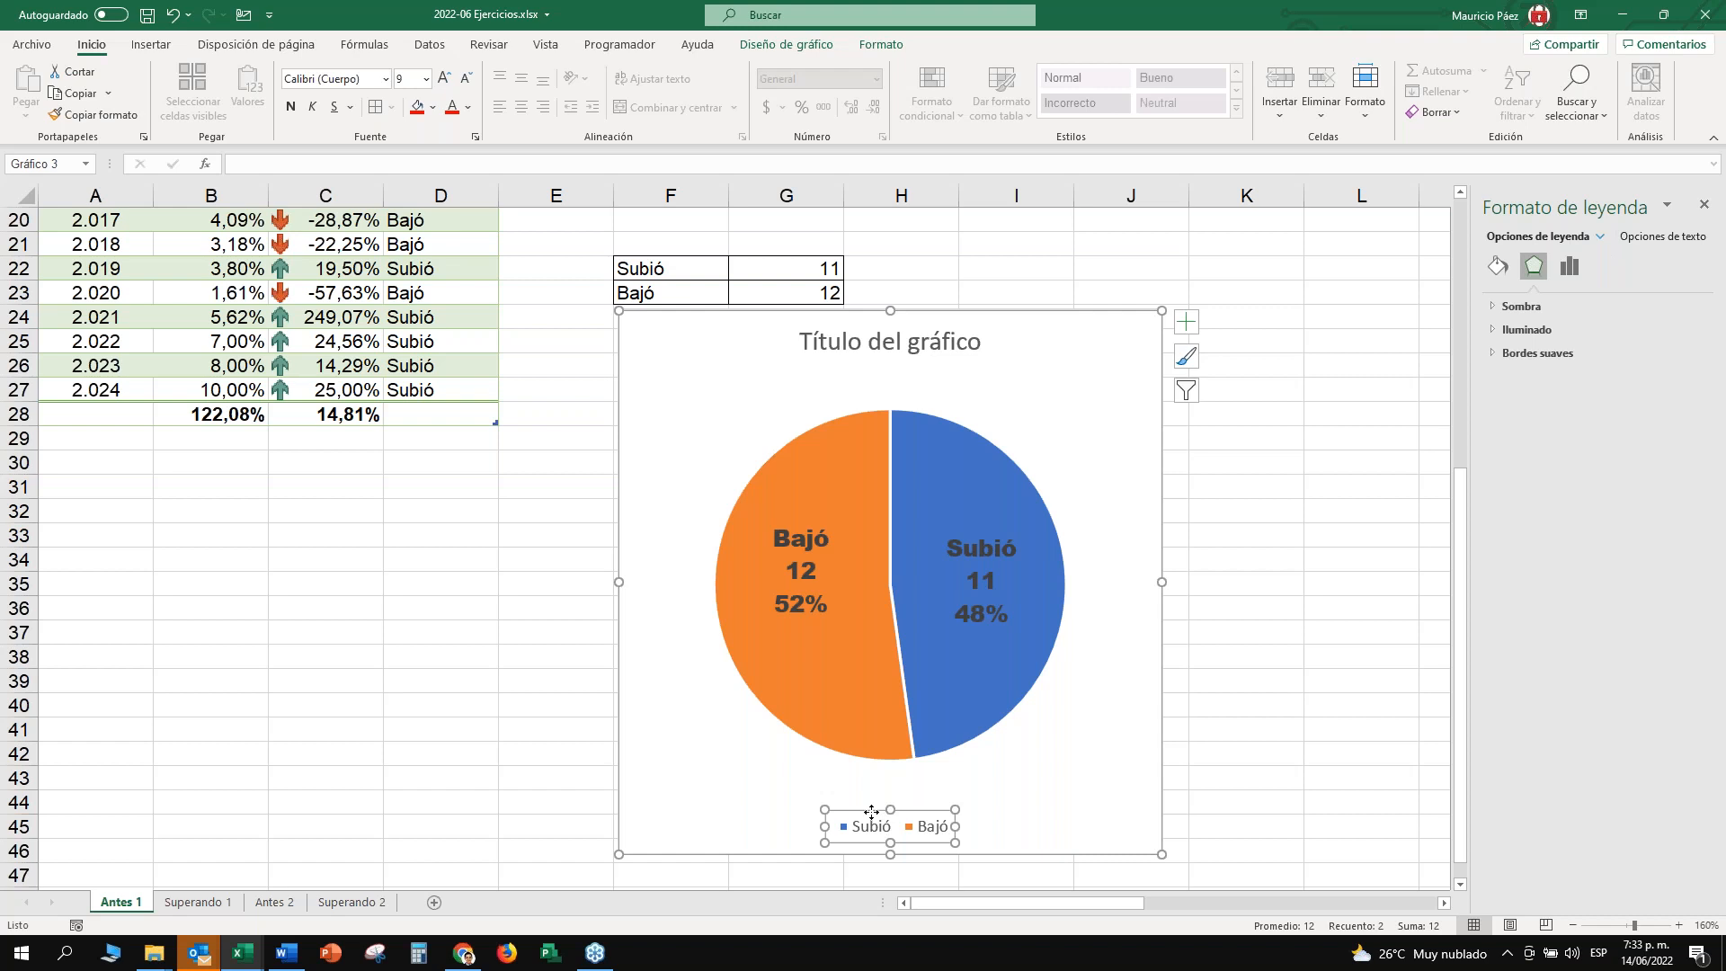
key(Delete)
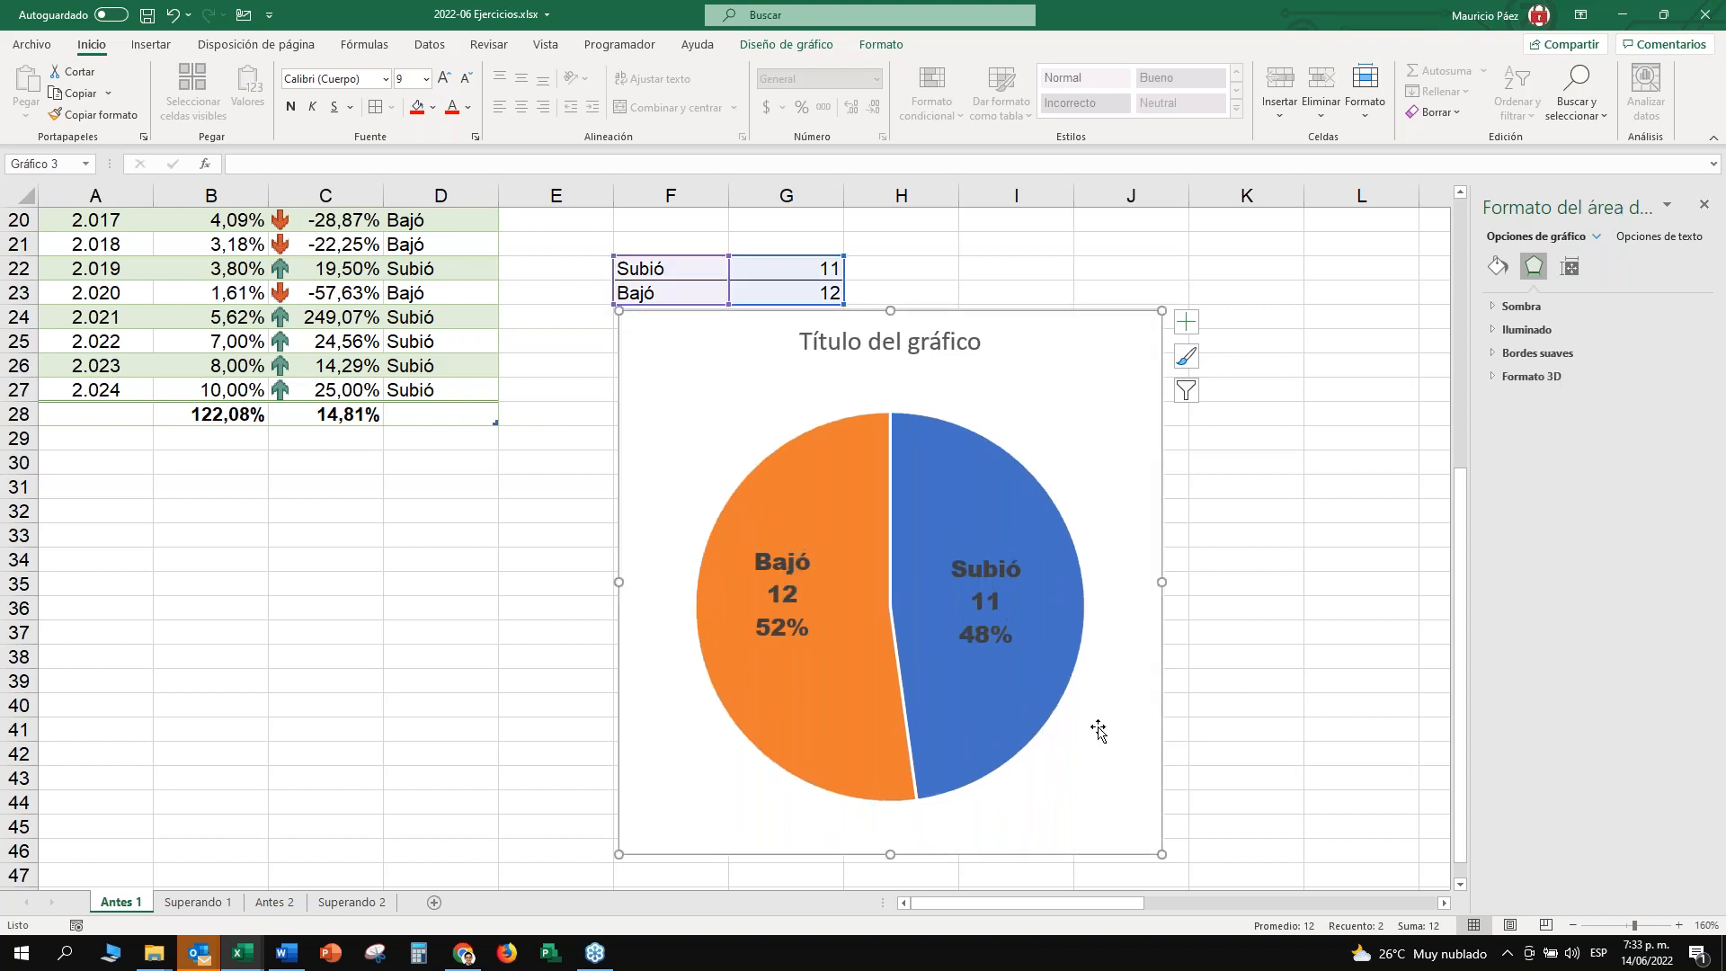
Enlarge the plot area so the pie nearly fills the chart below its title.
click(1059, 459)
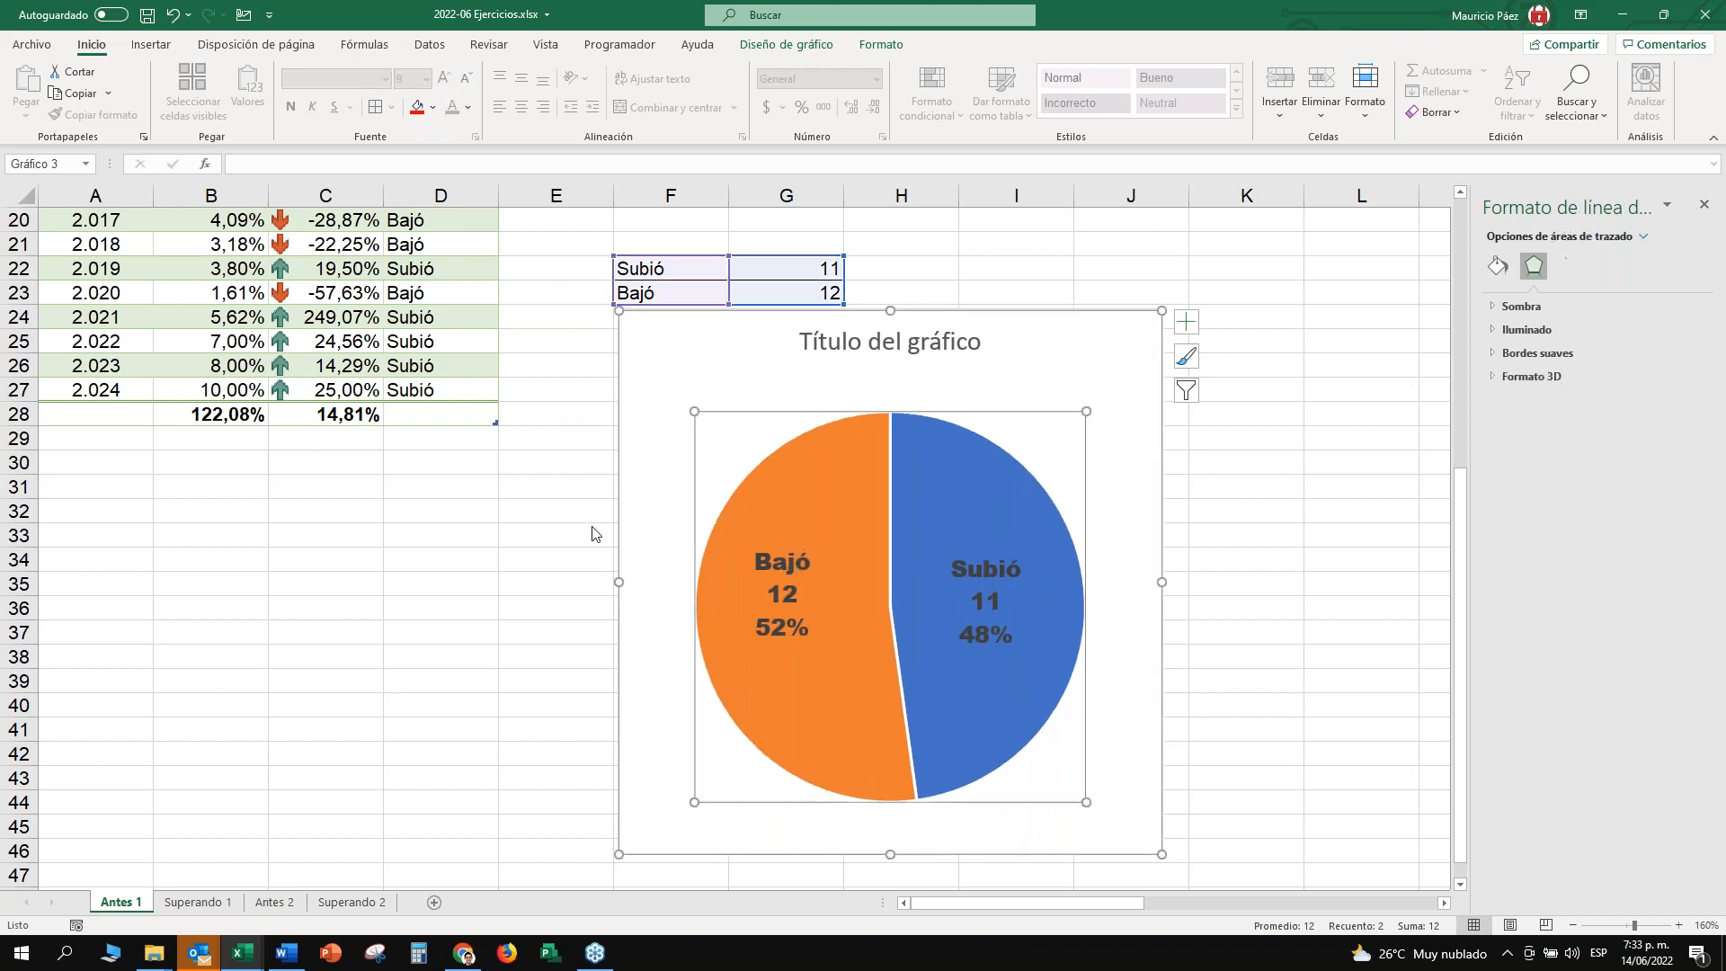
click(1065, 415)
mouse_move(1087, 411)
mouse_down()
mouse_move(1113, 401)
mouse_move(1067, 431)
mouse_move(1114, 424)
mouse_up()
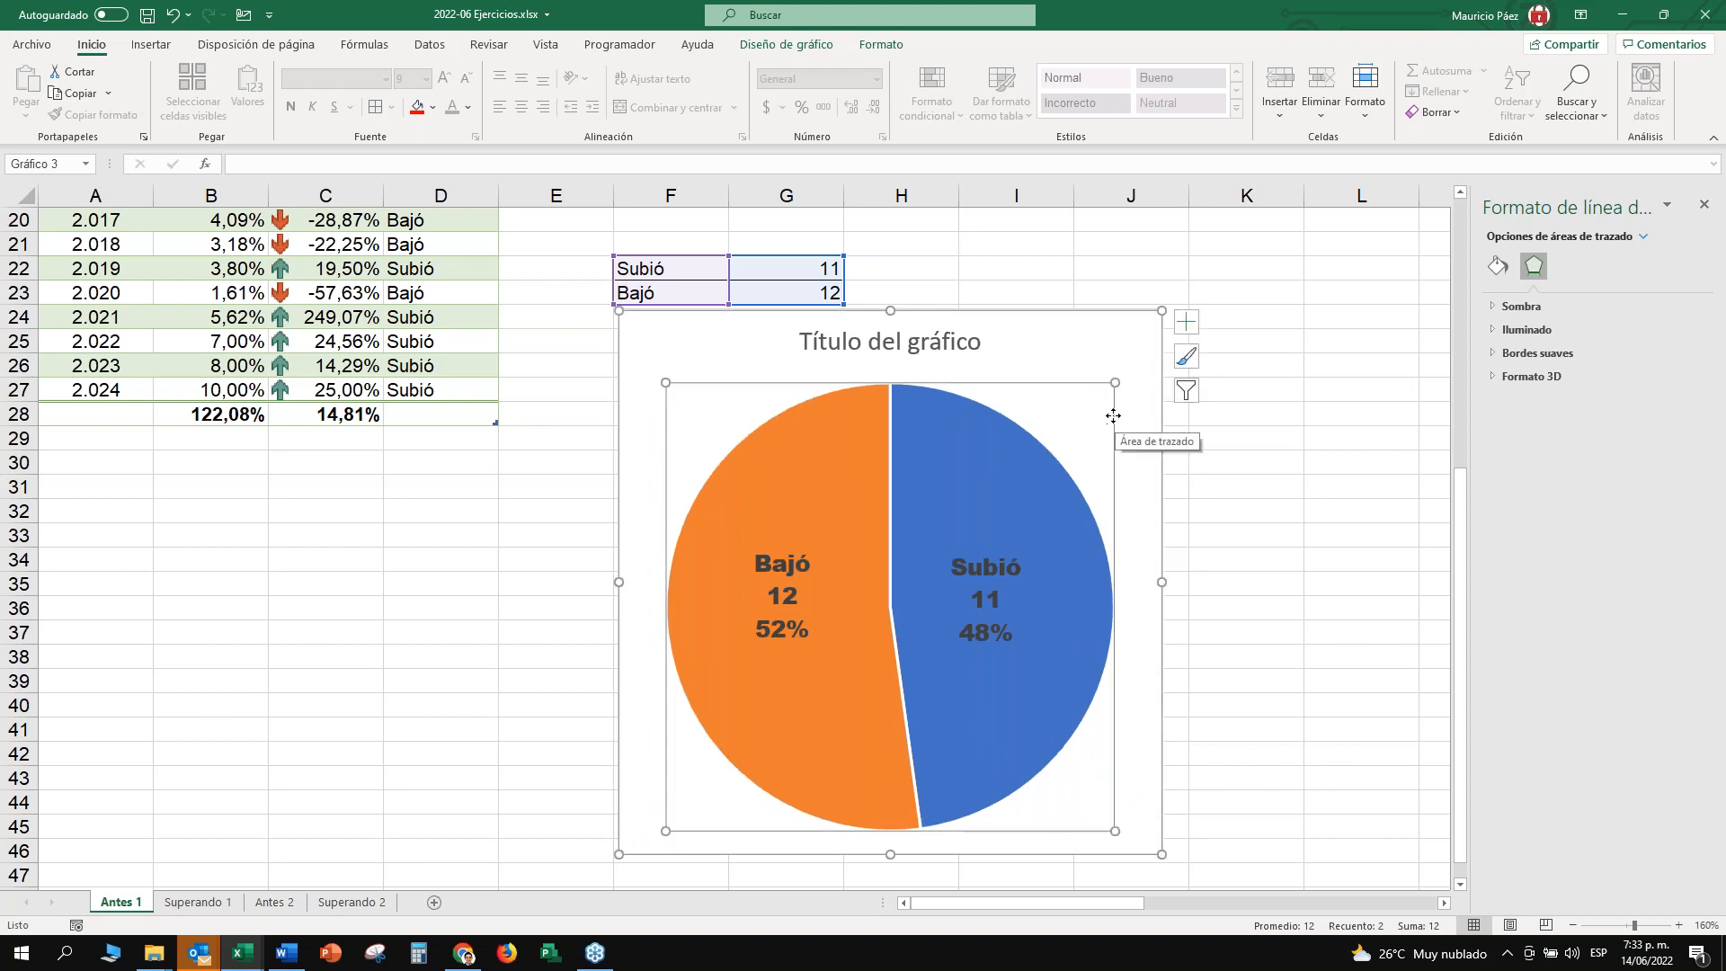
click(1187, 321)
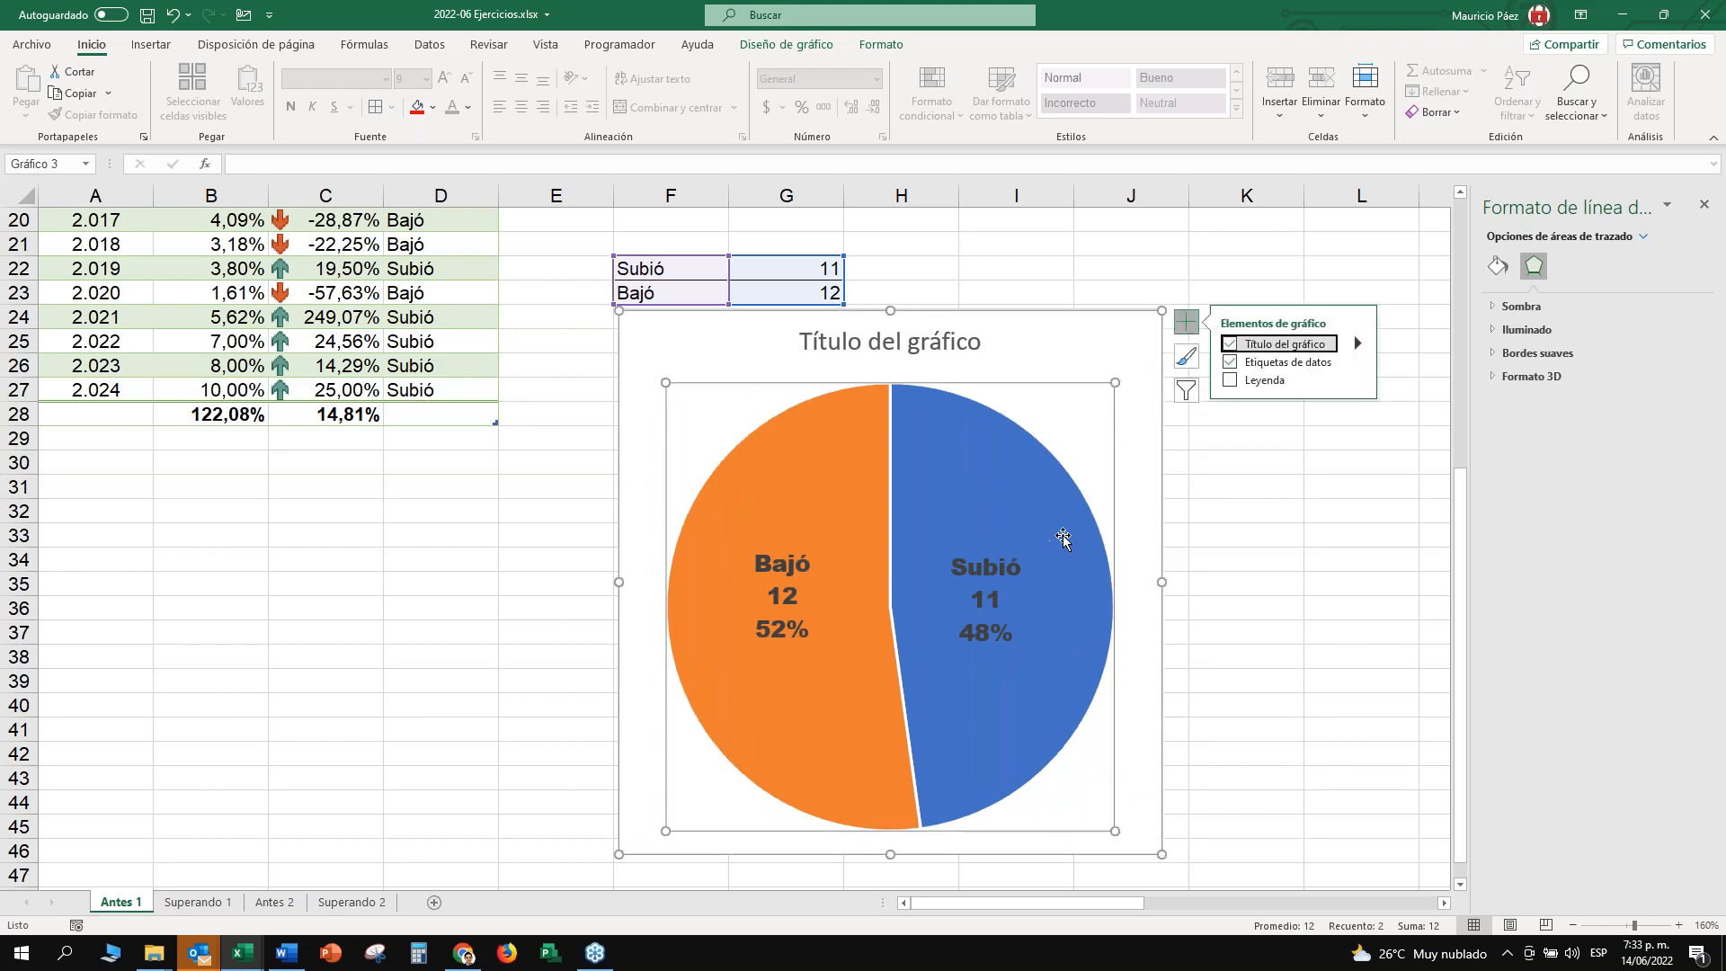
click(1318, 489)
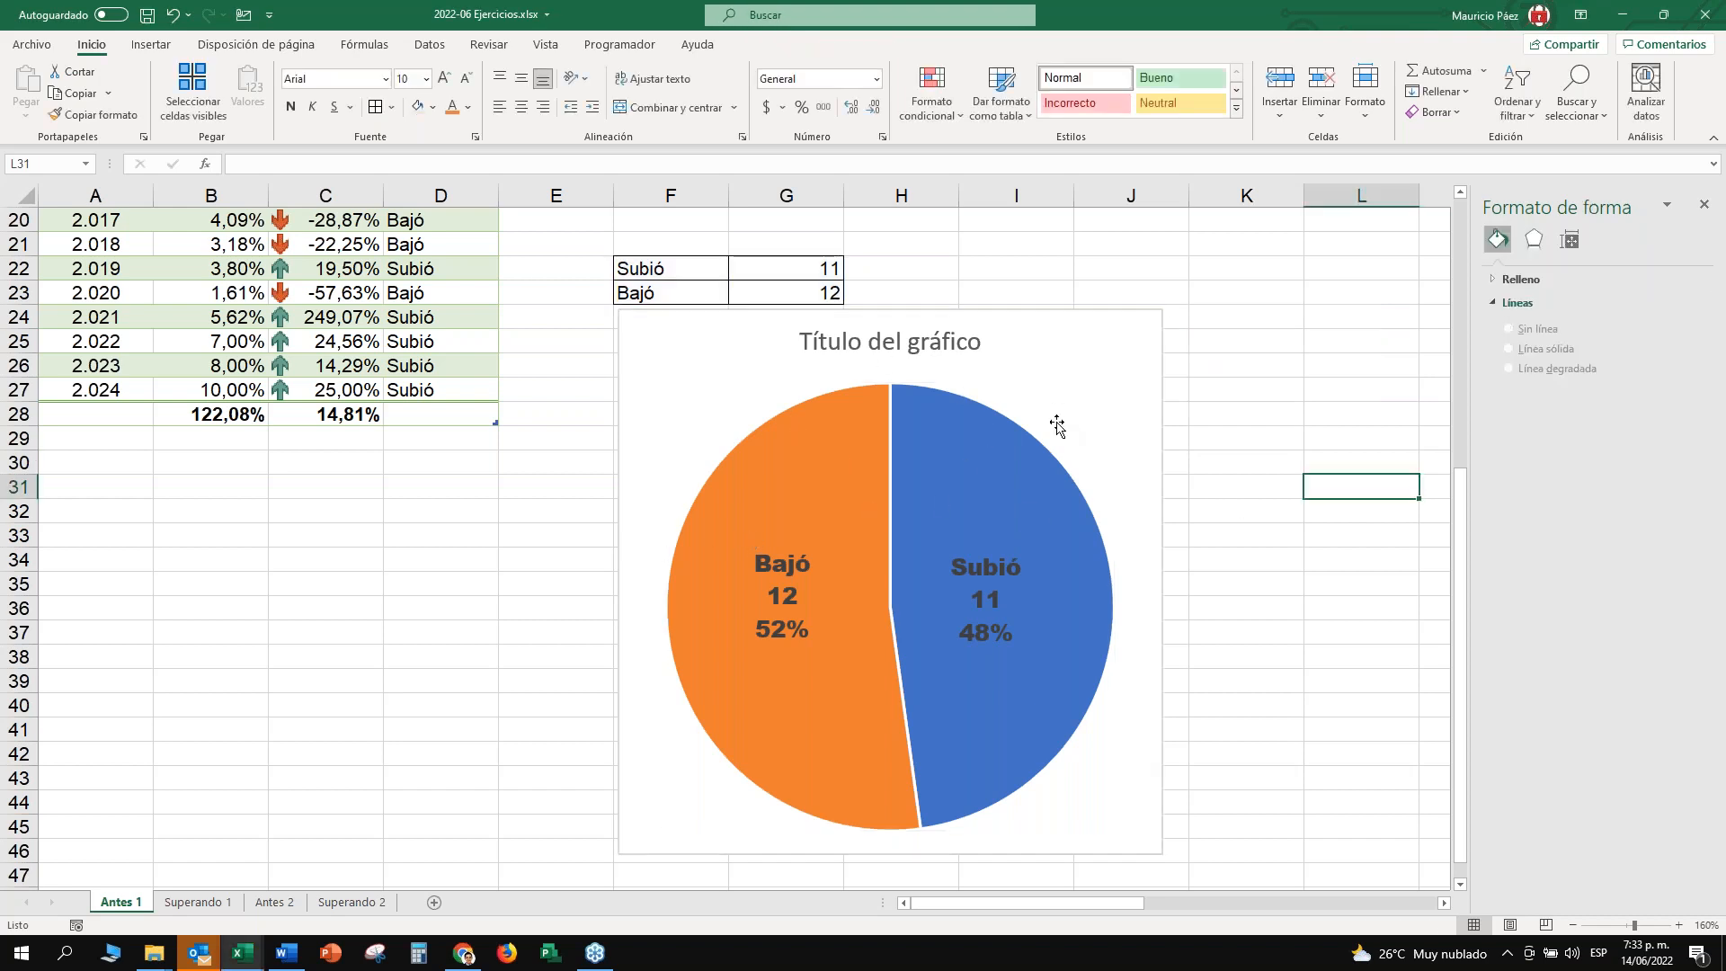
click(1104, 400)
drag(1115, 383, 1130, 381)
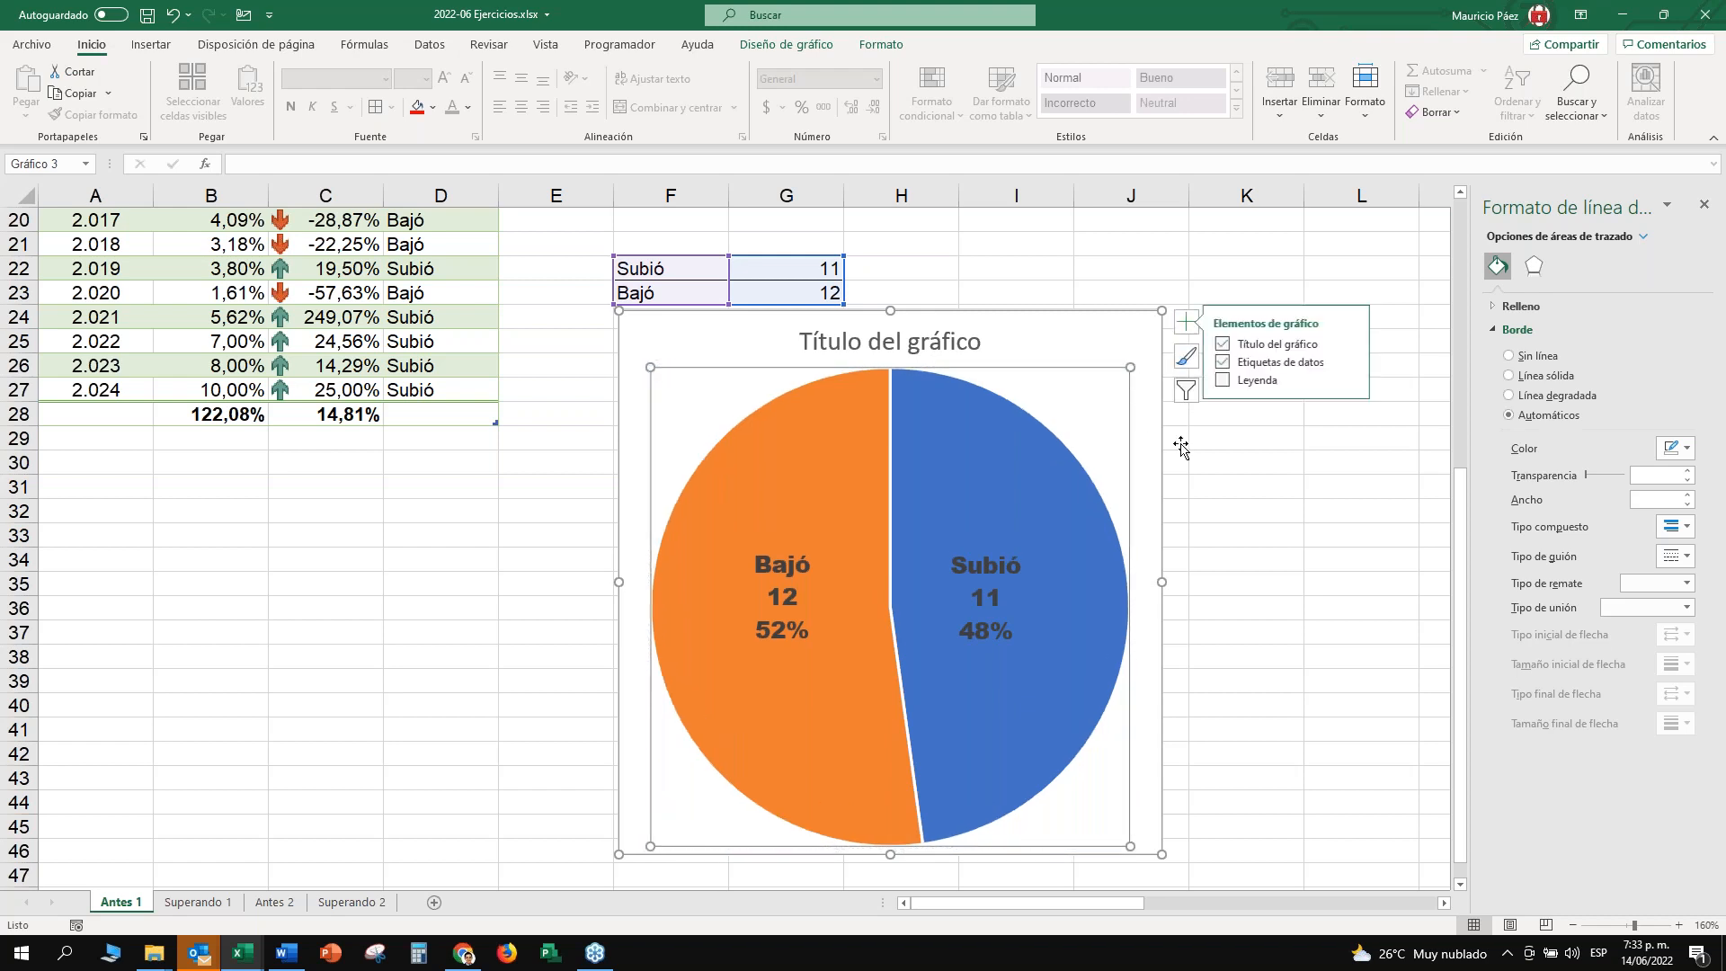
Change the Subió and Bajó chart to a 3D pie chart.
click(1083, 326)
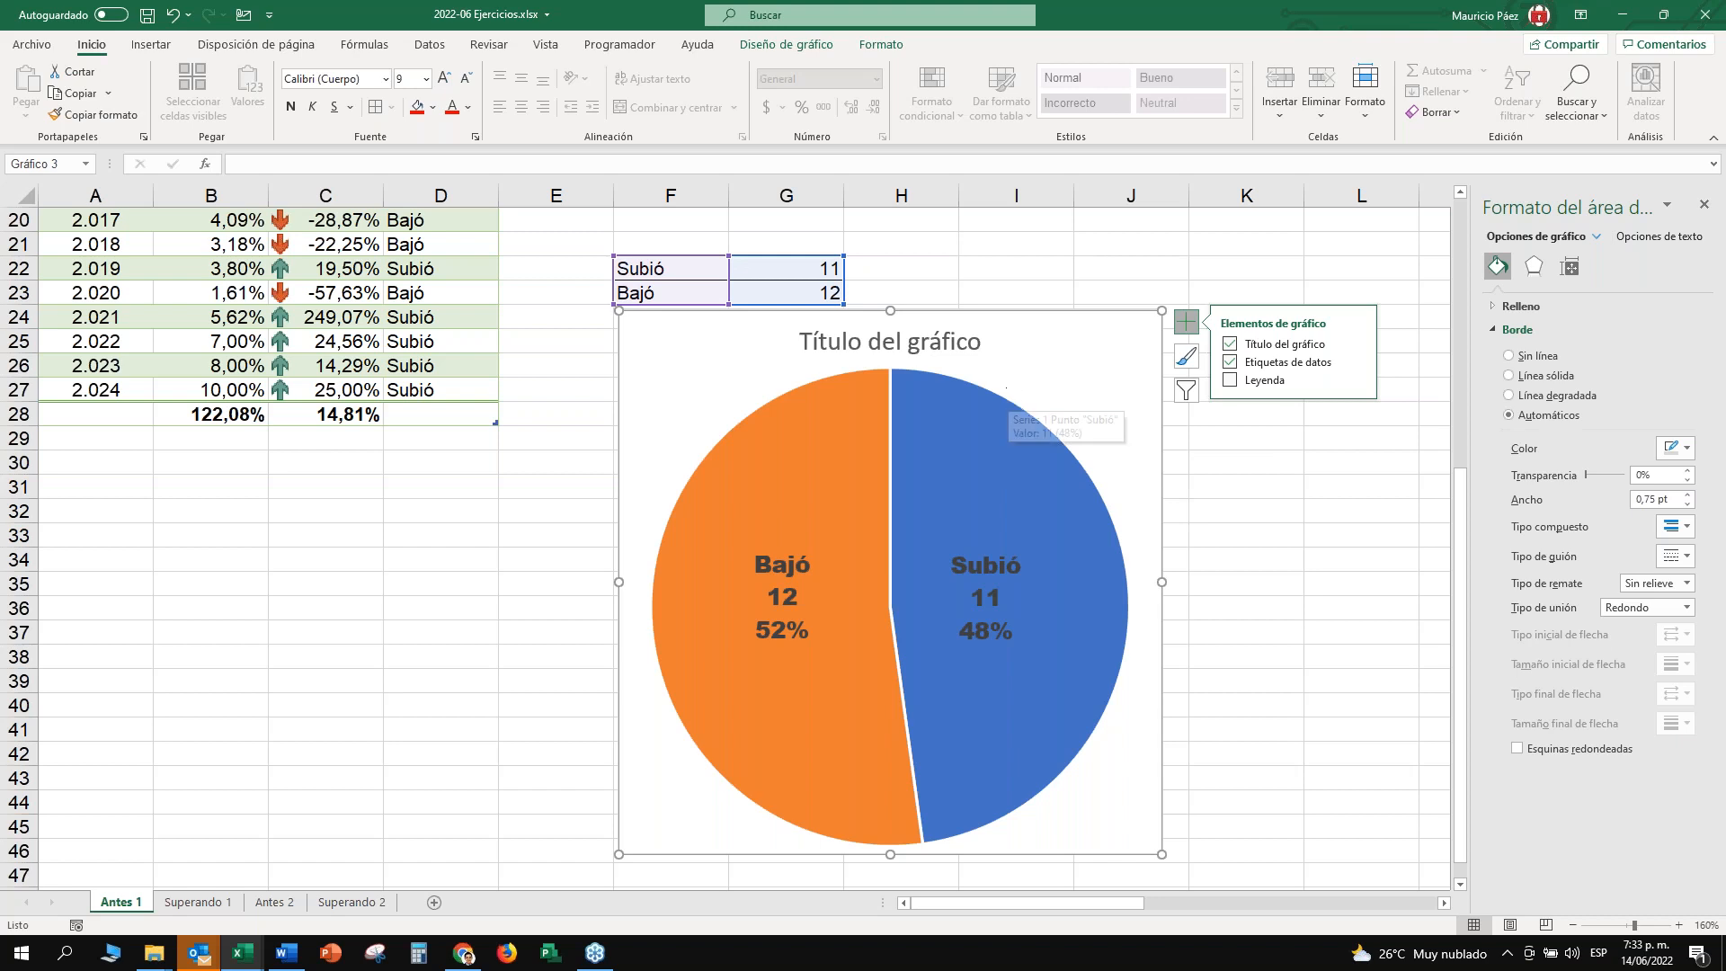
click(998, 396)
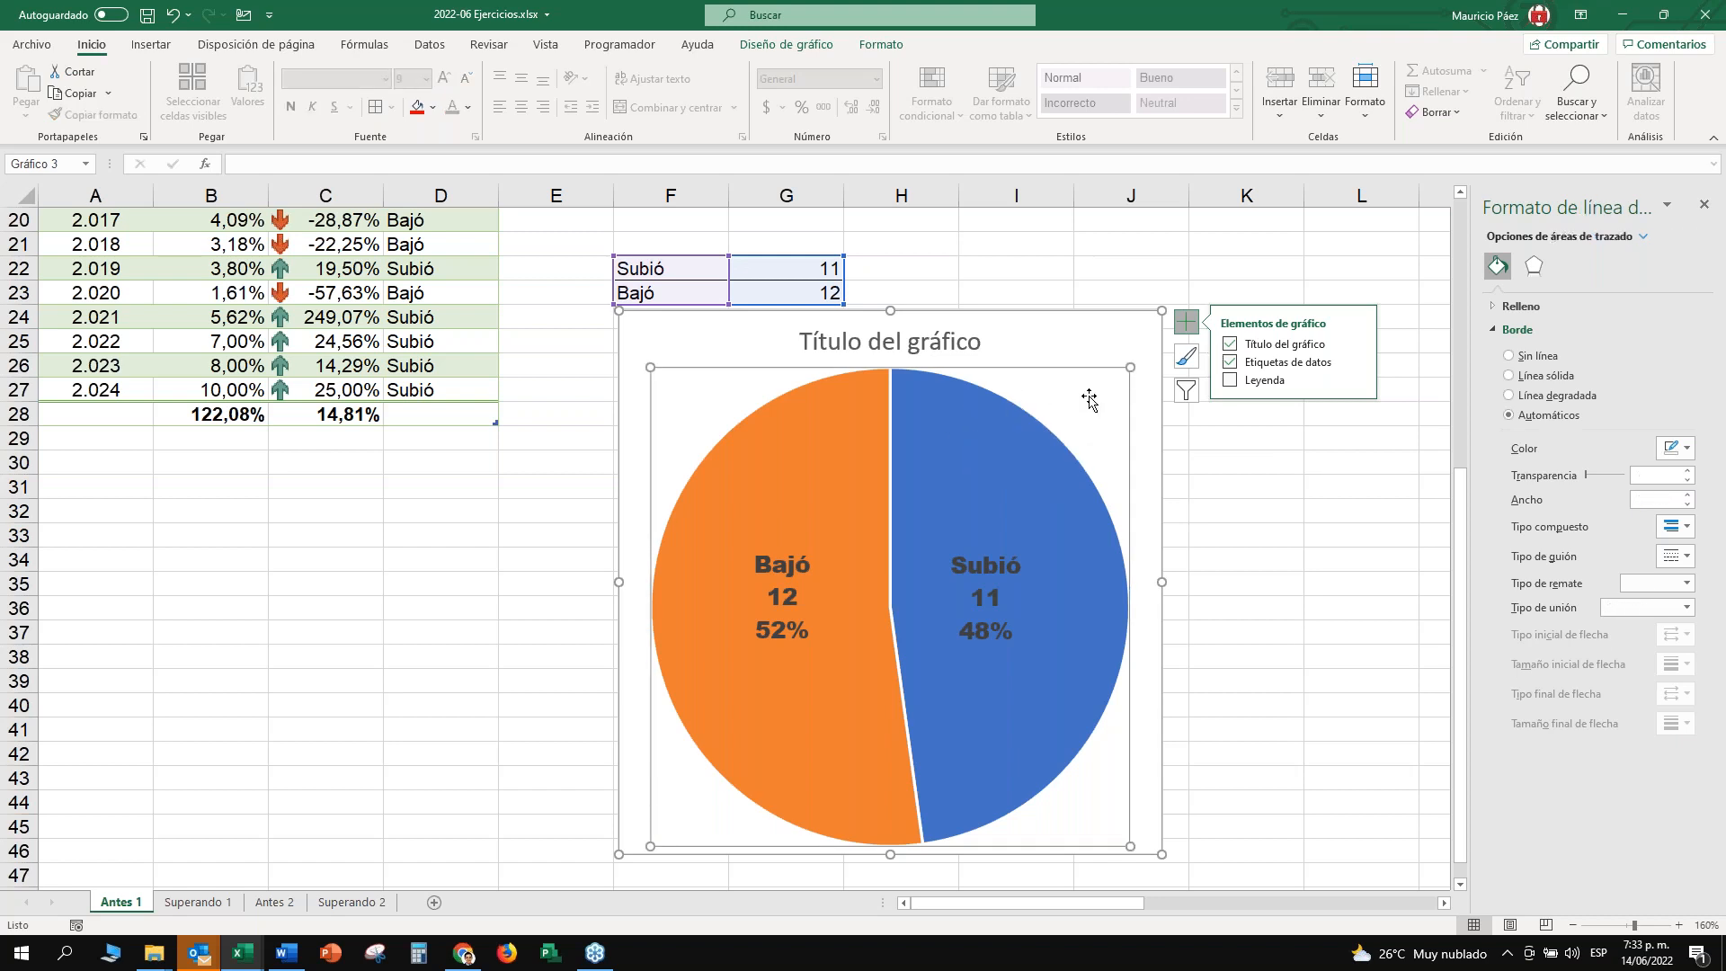
click(884, 46)
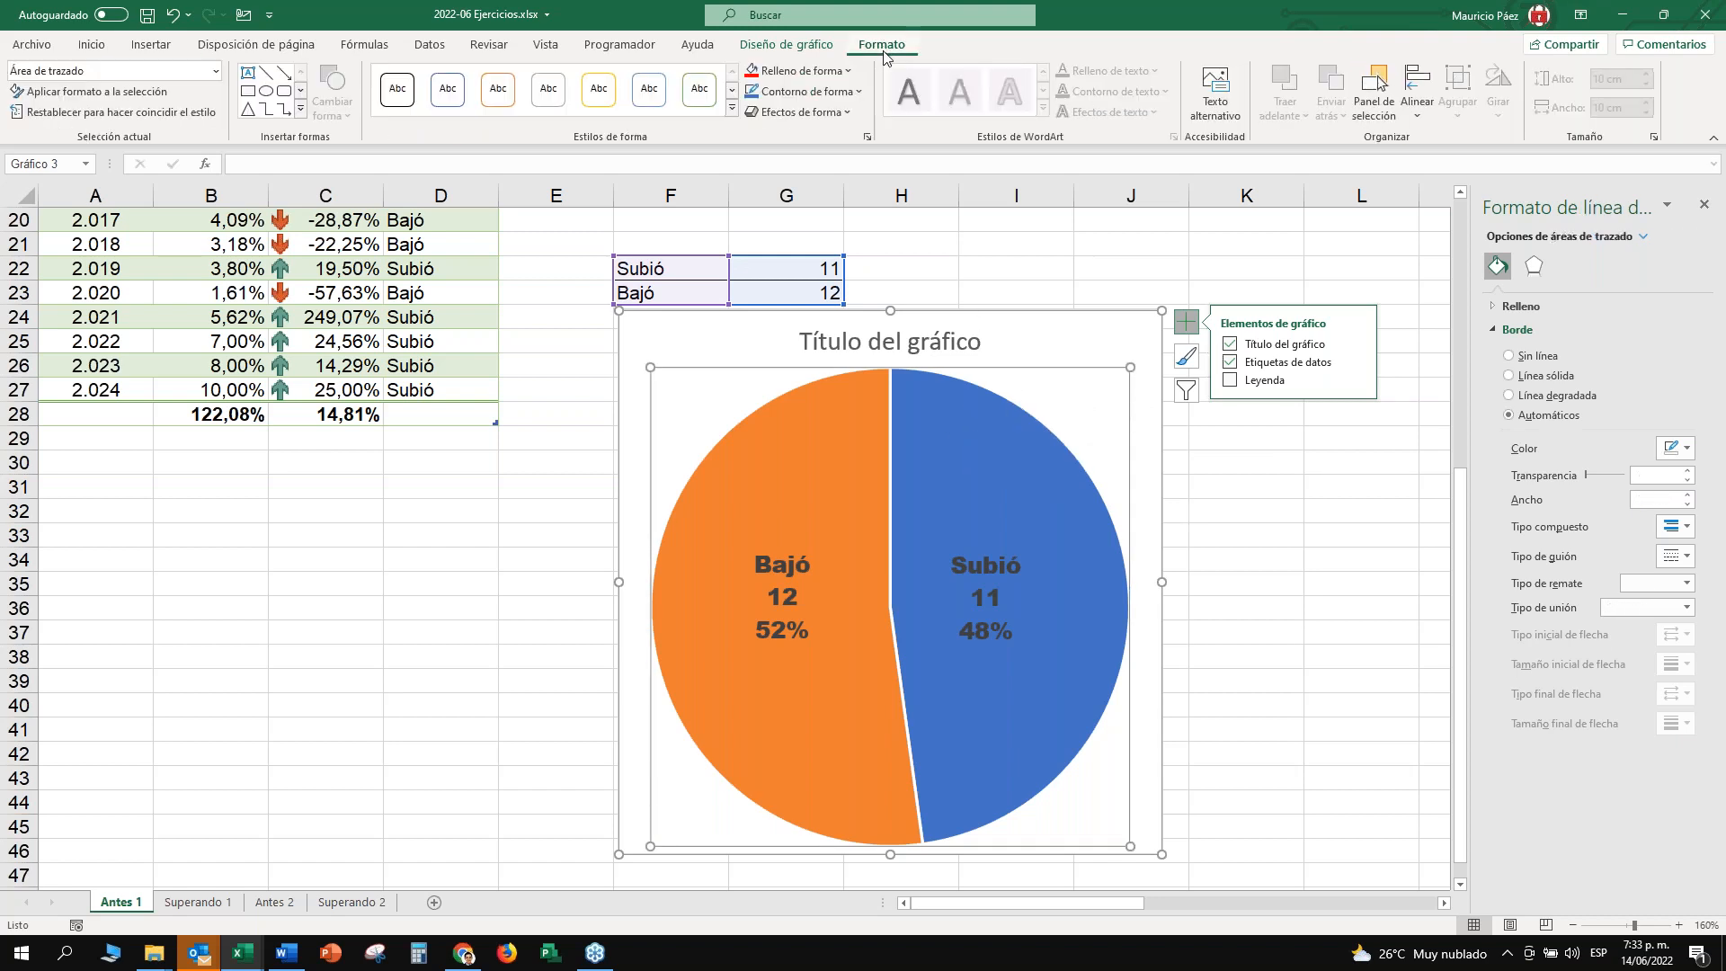
click(799, 47)
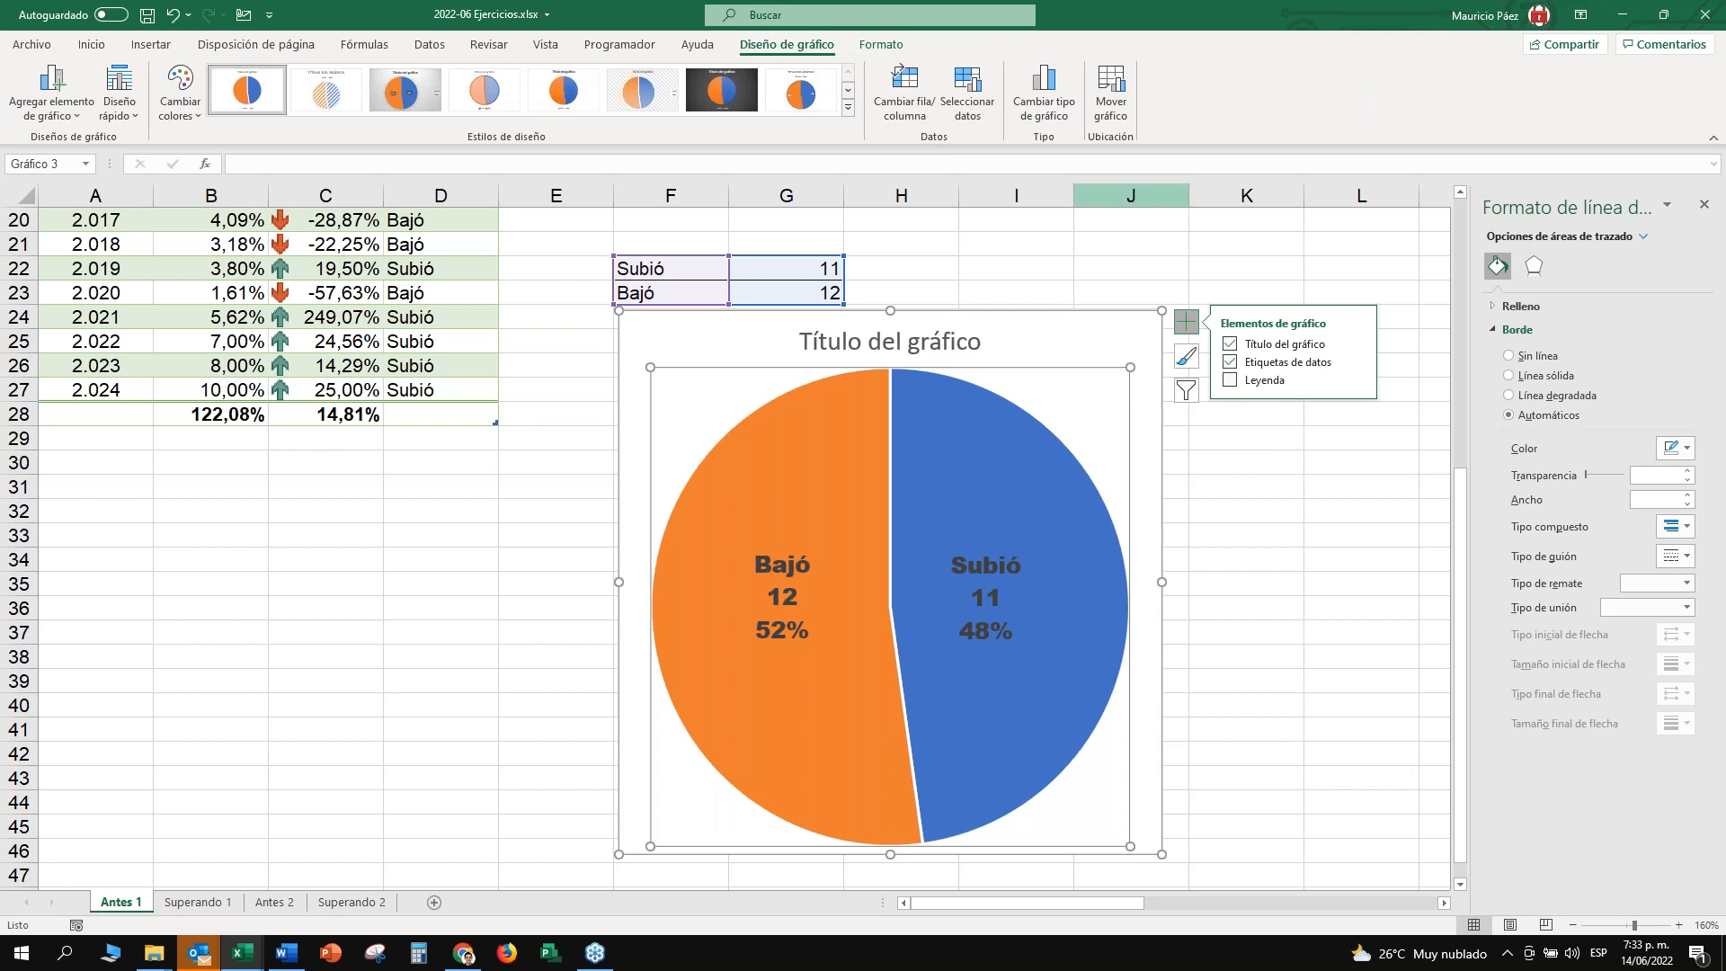
click(1043, 101)
click(805, 285)
click(1031, 717)
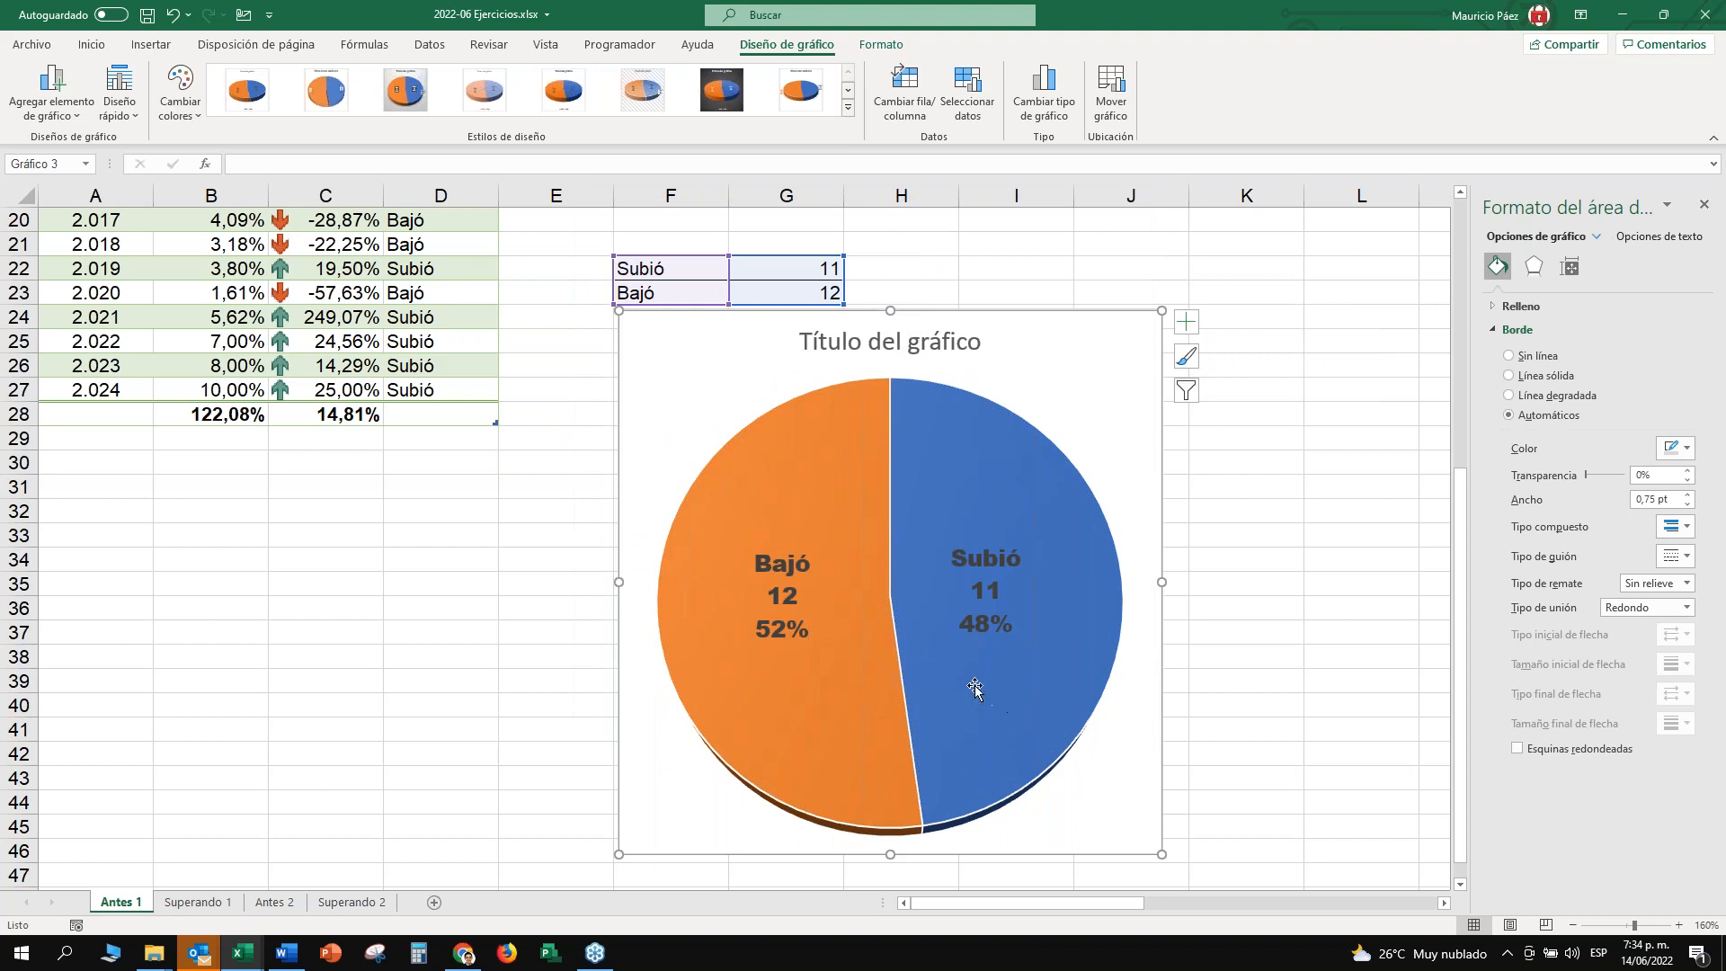
Tilt the 3D pie by setting its 3D Y rotation to 40°.
click(1571, 268)
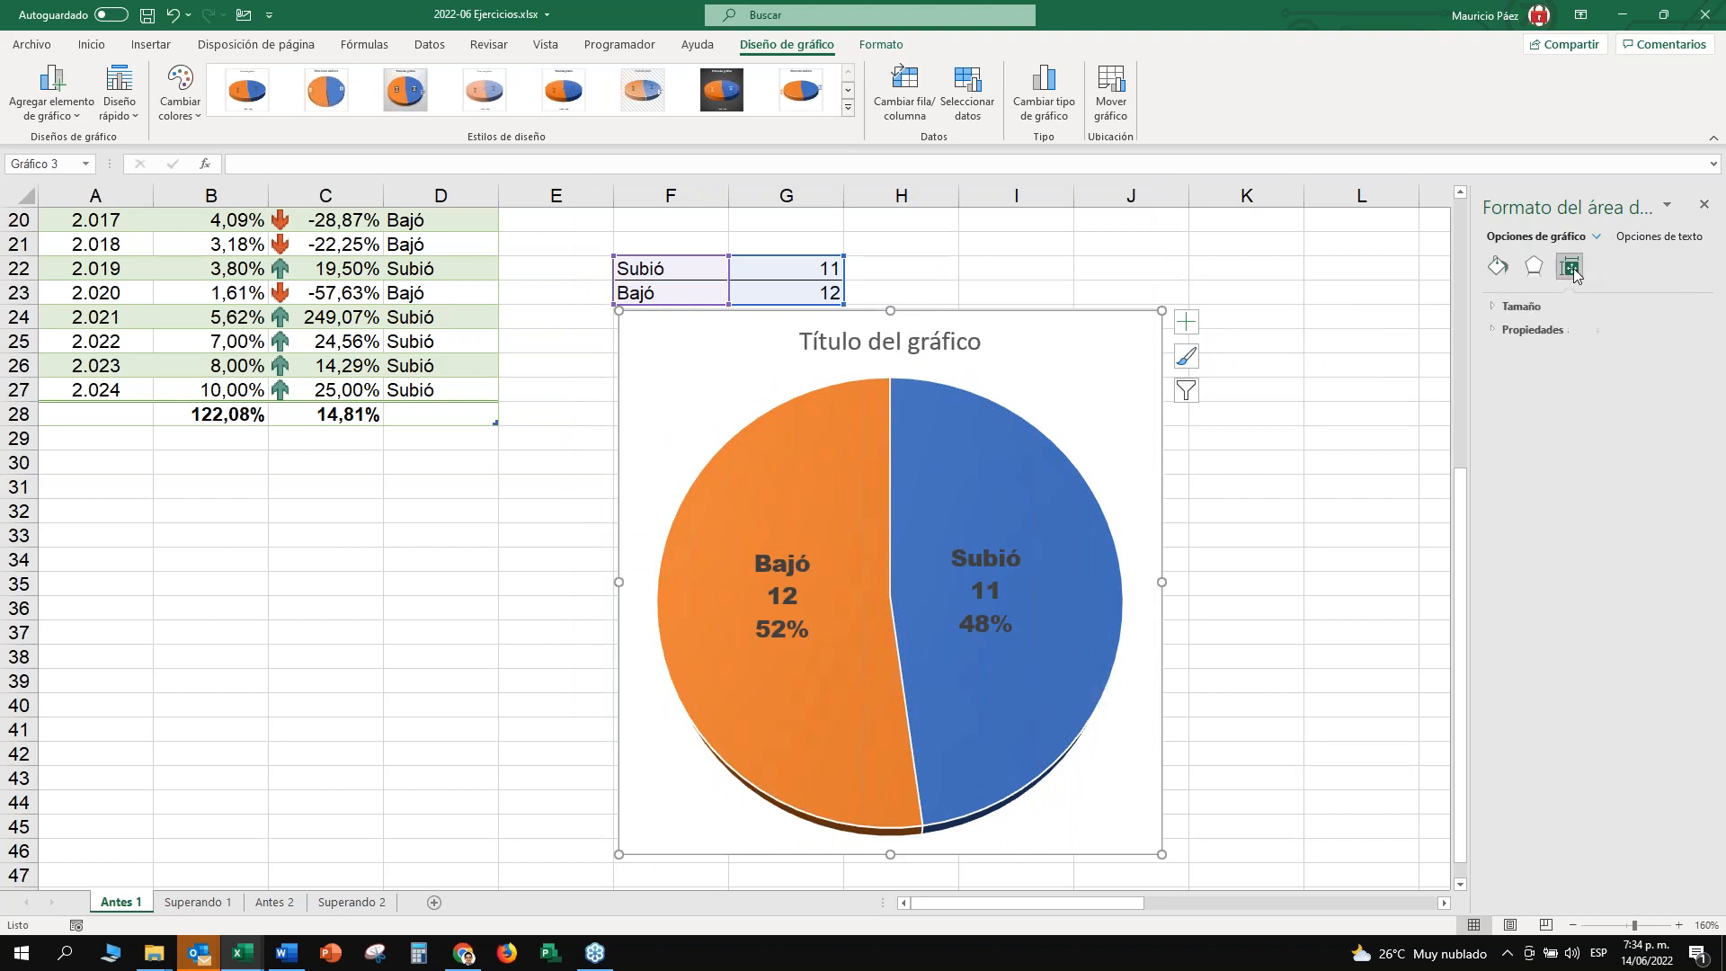
click(1494, 306)
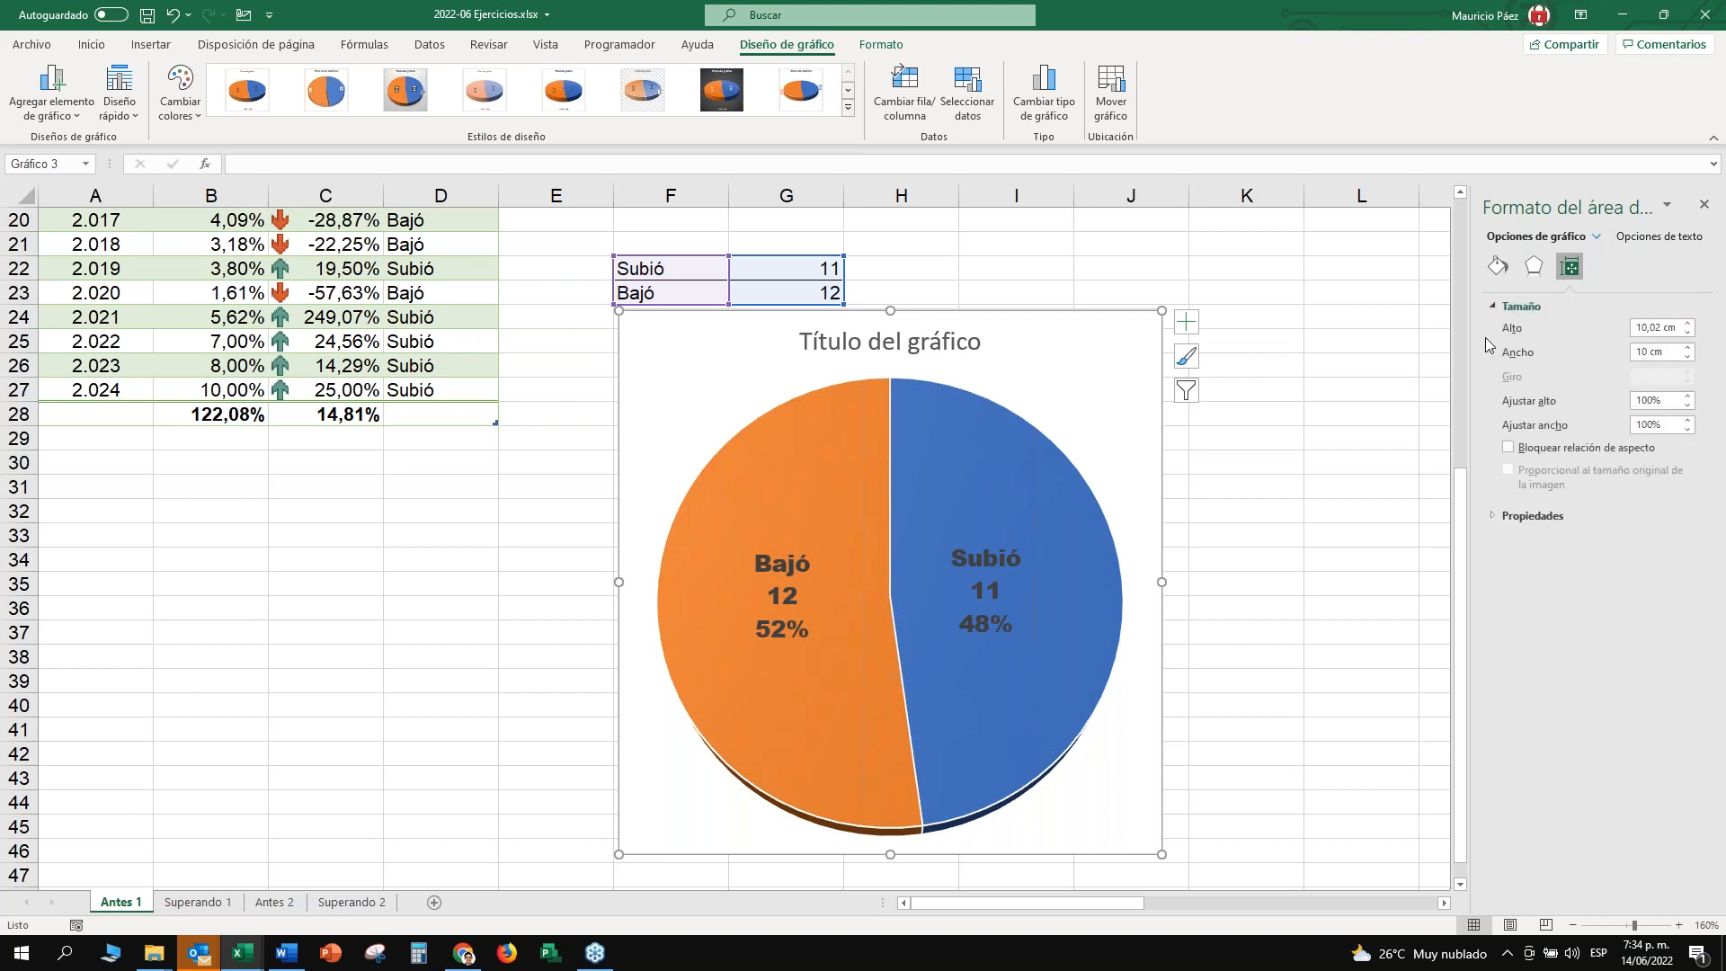
click(1493, 517)
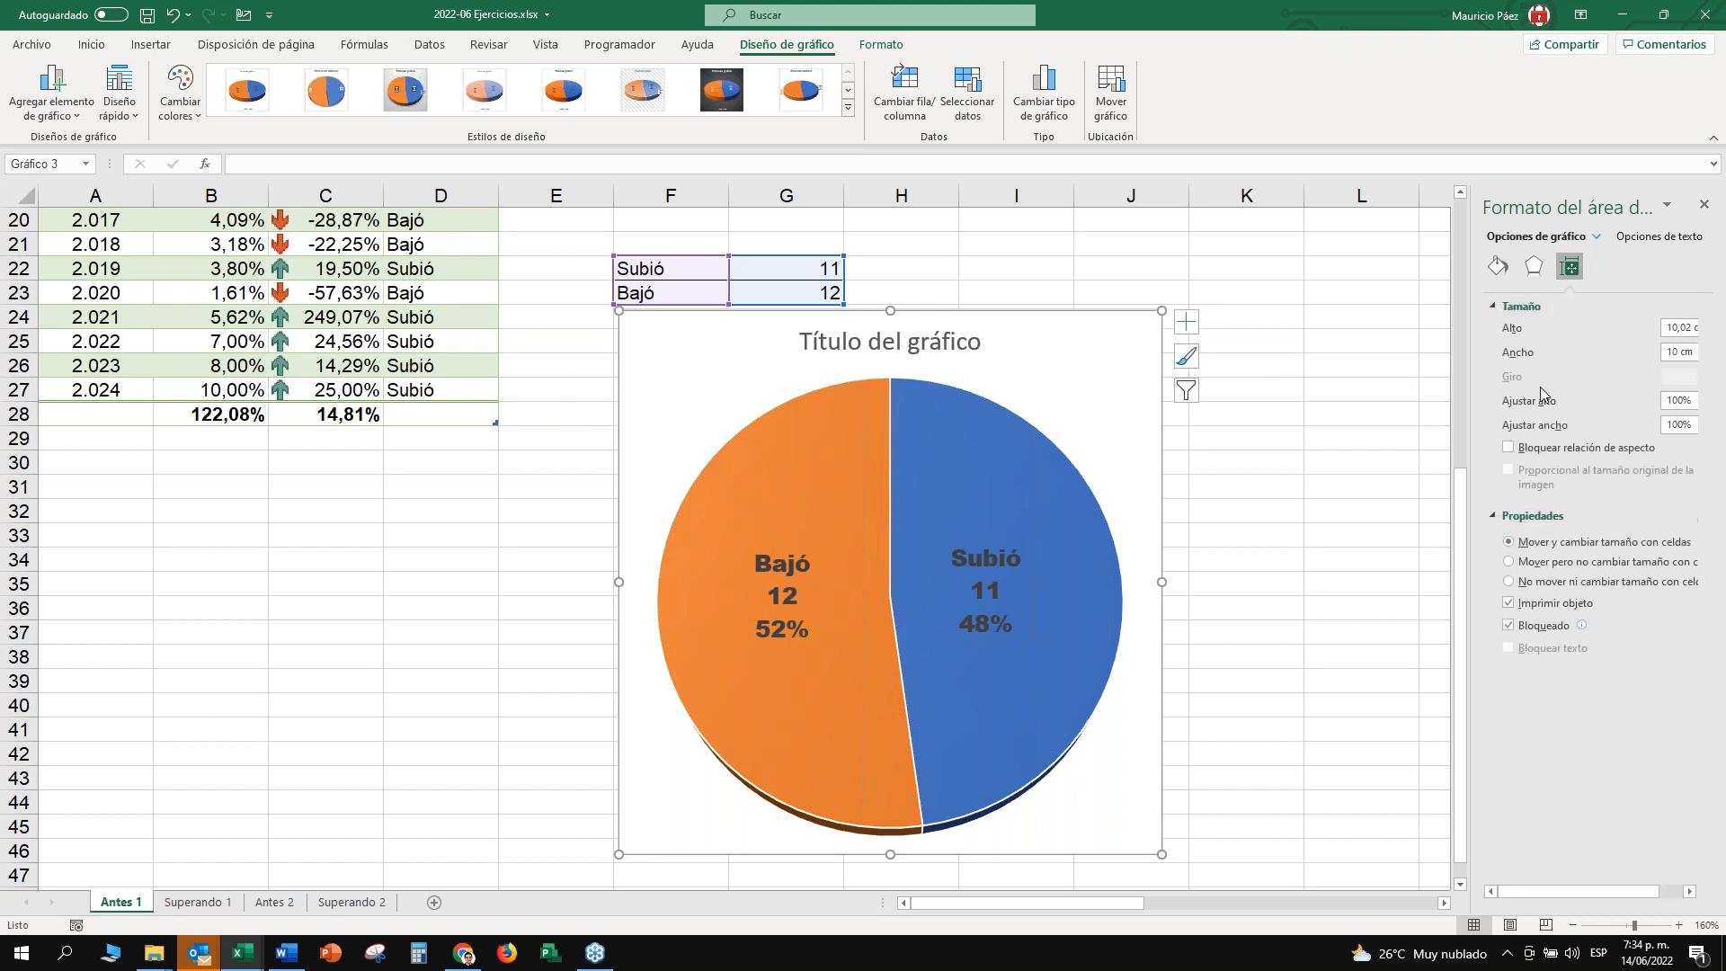
click(1535, 266)
click(1517, 377)
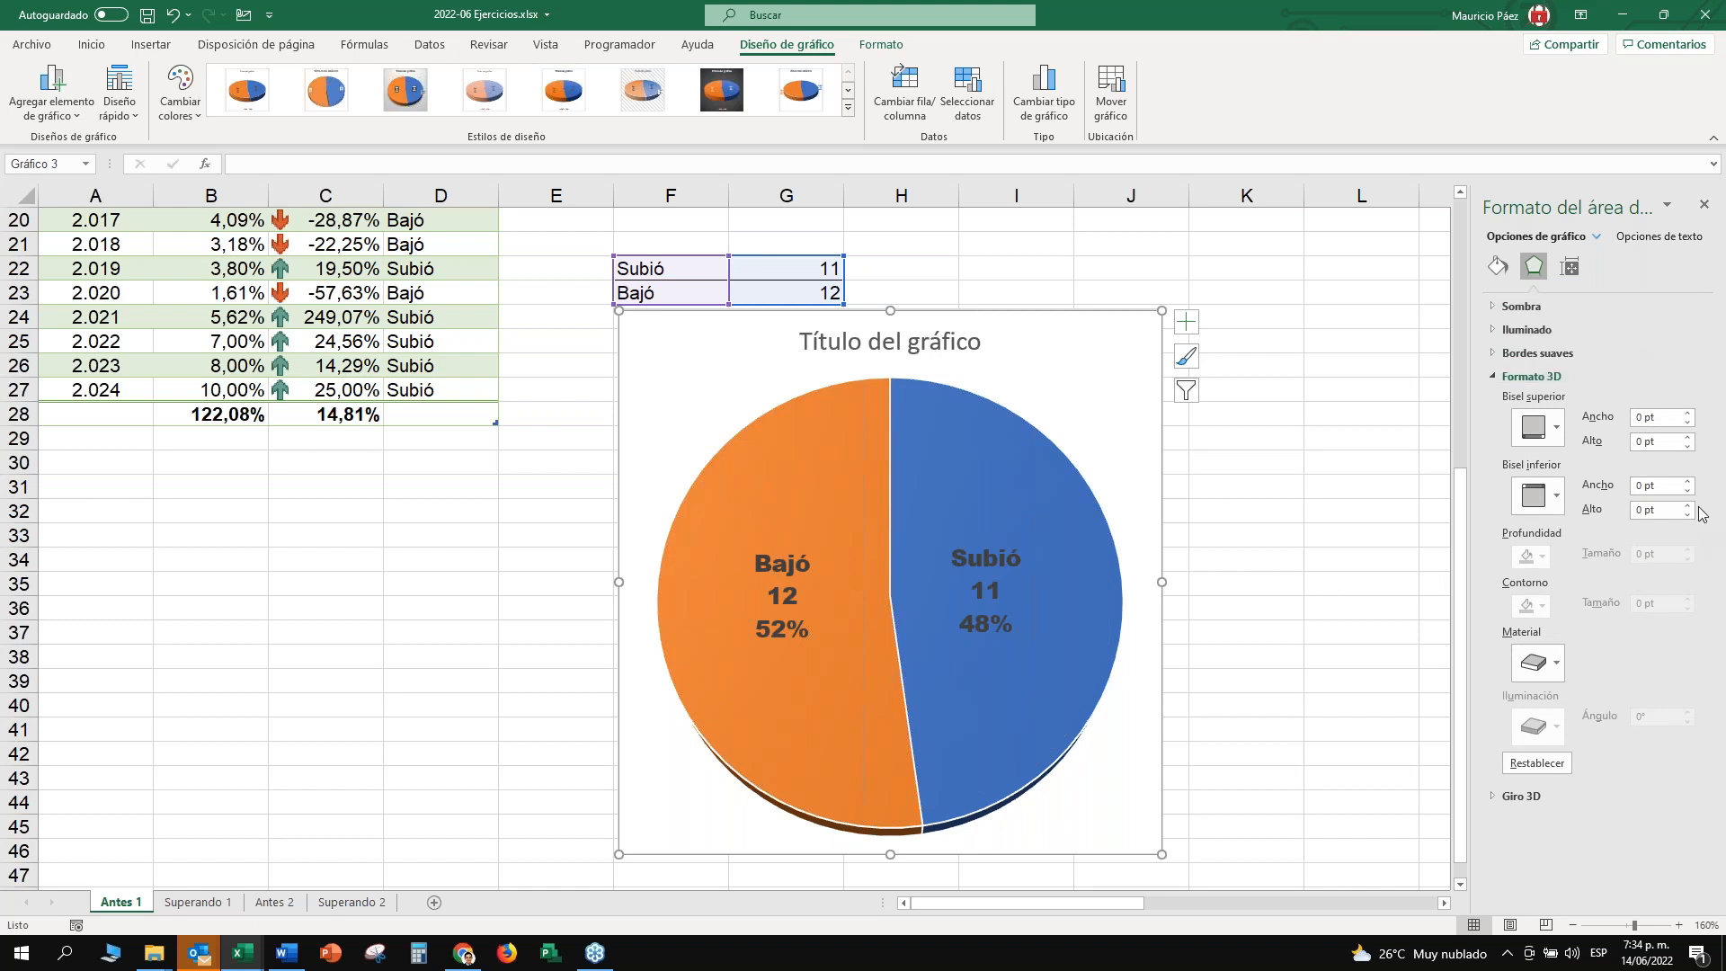
click(1496, 791)
scroll(1559, 551, down, 5)
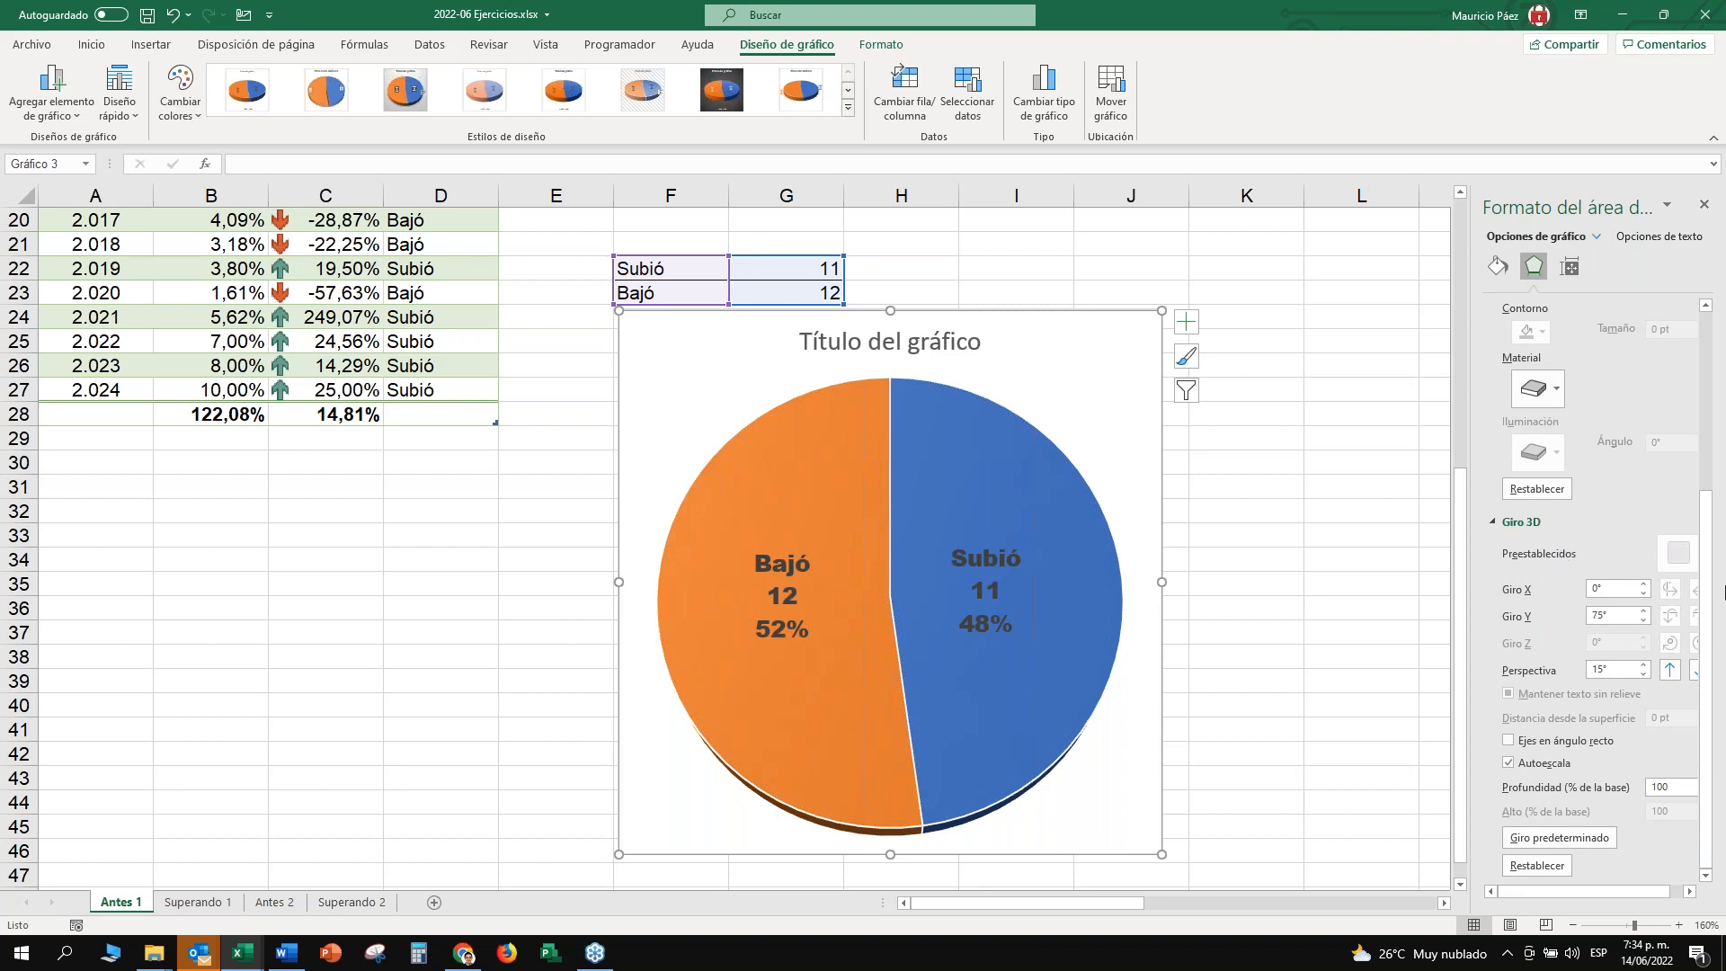
click(1644, 612)
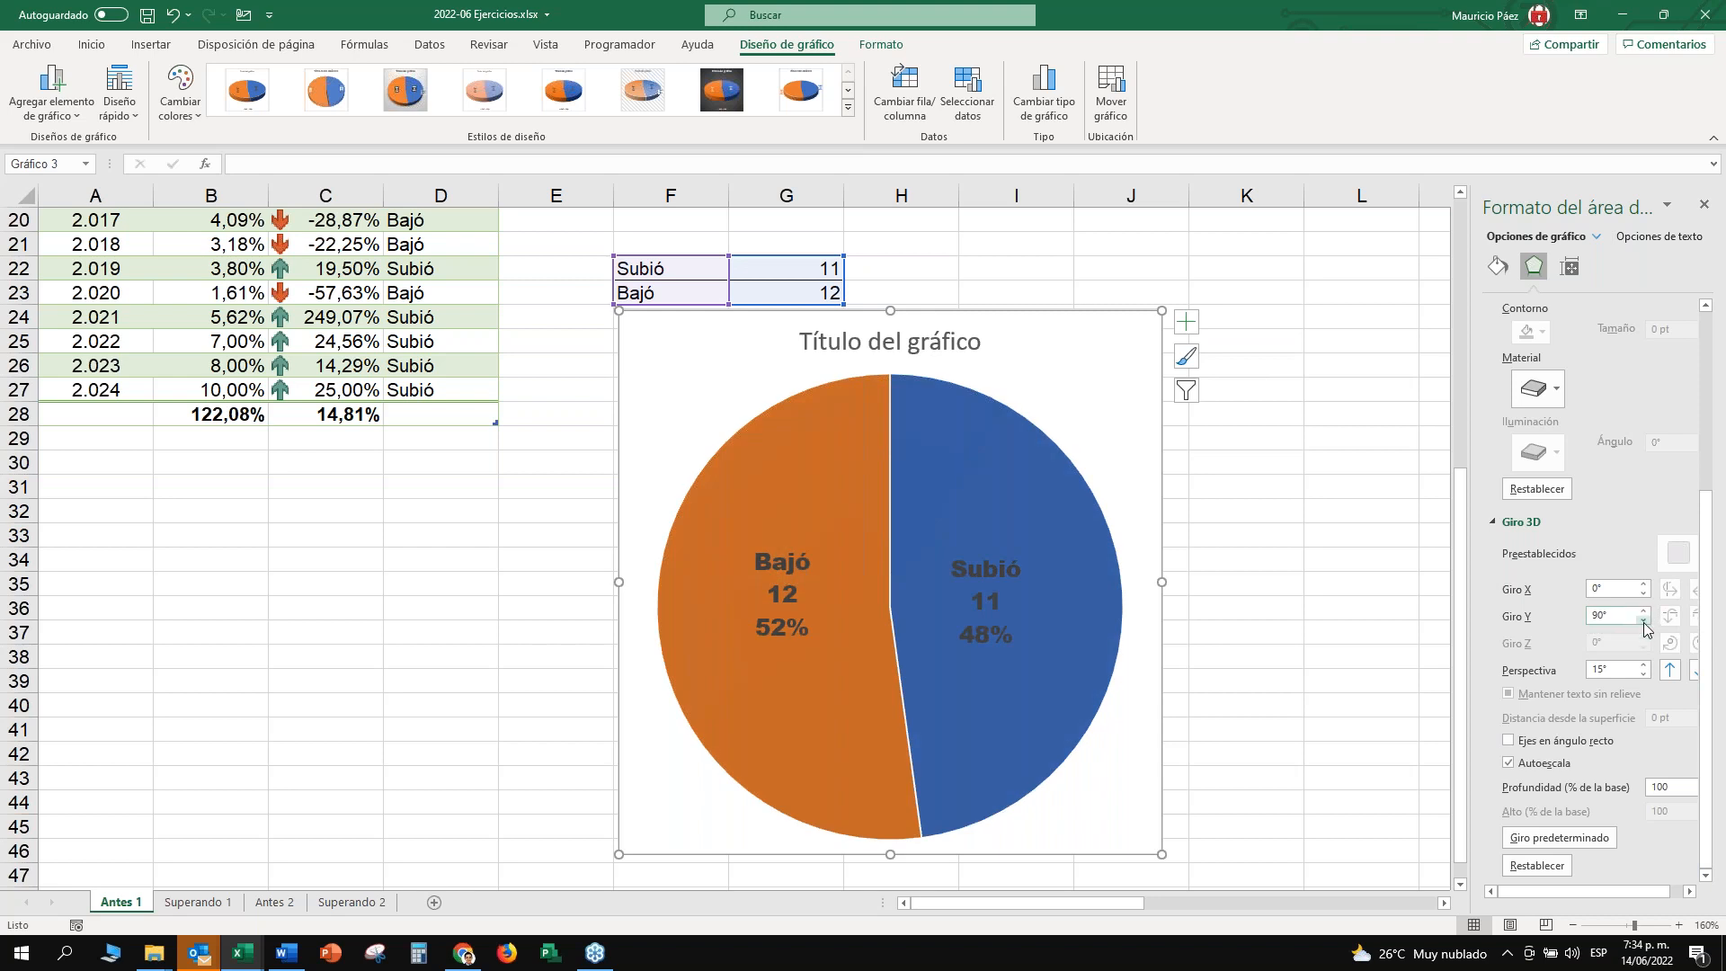
click(1644, 621)
click(1644, 620)
click(1644, 621)
click(1645, 620)
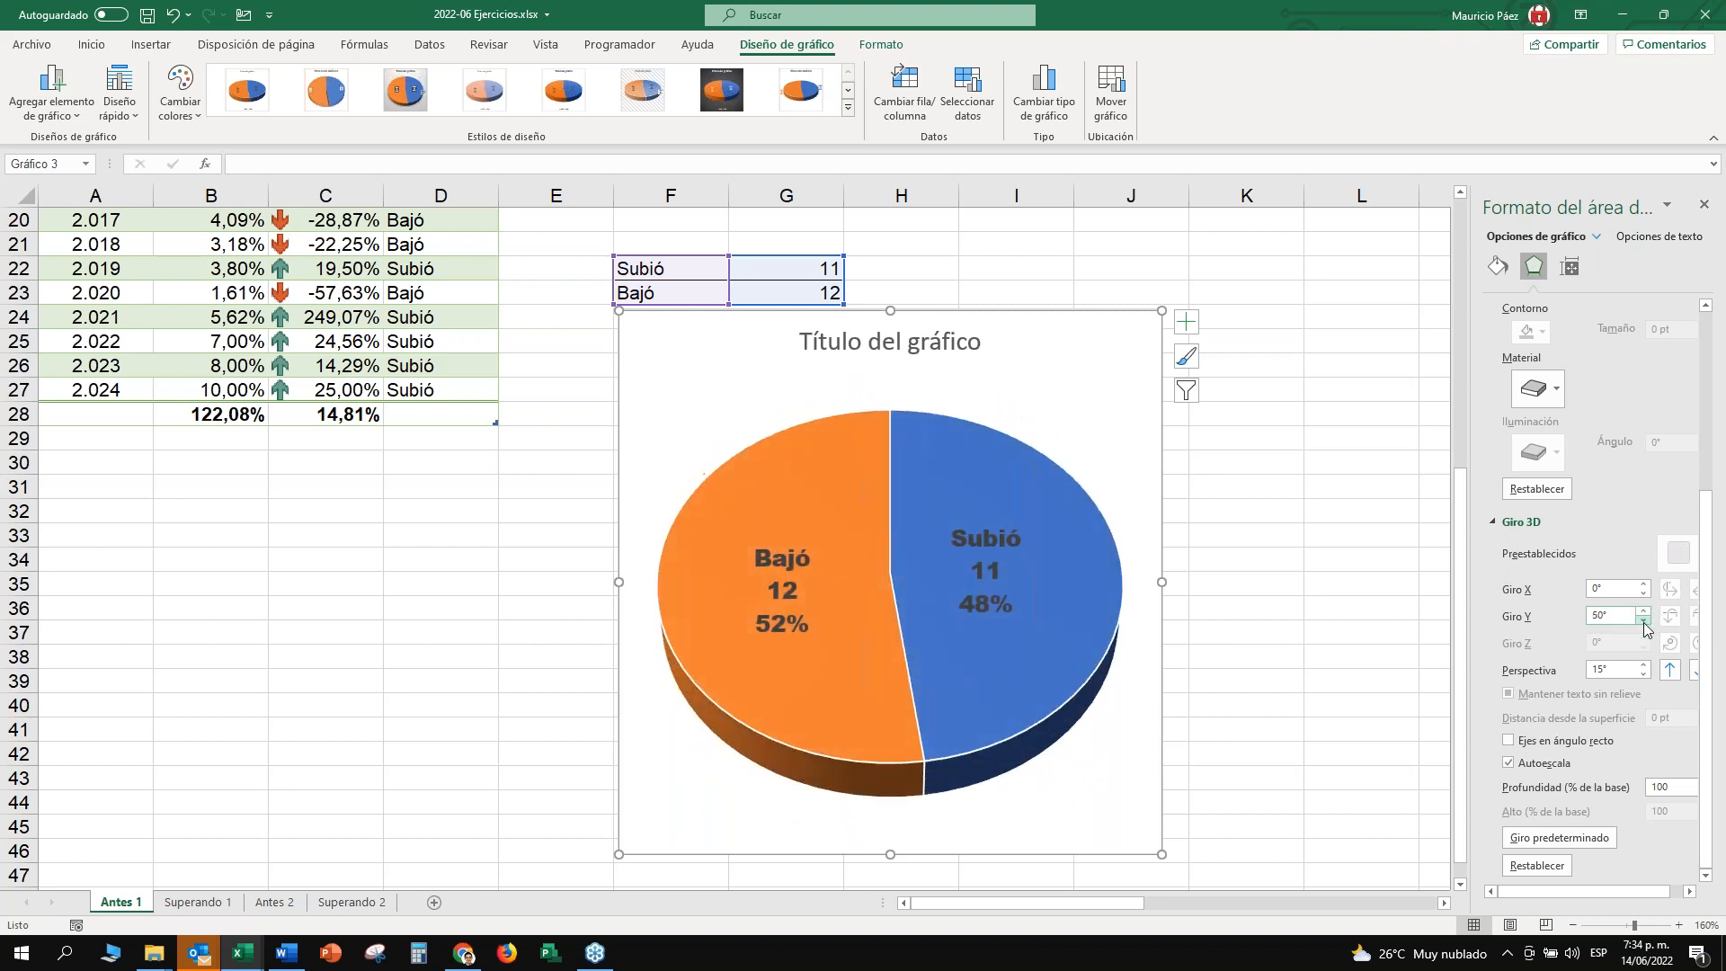
click(1644, 620)
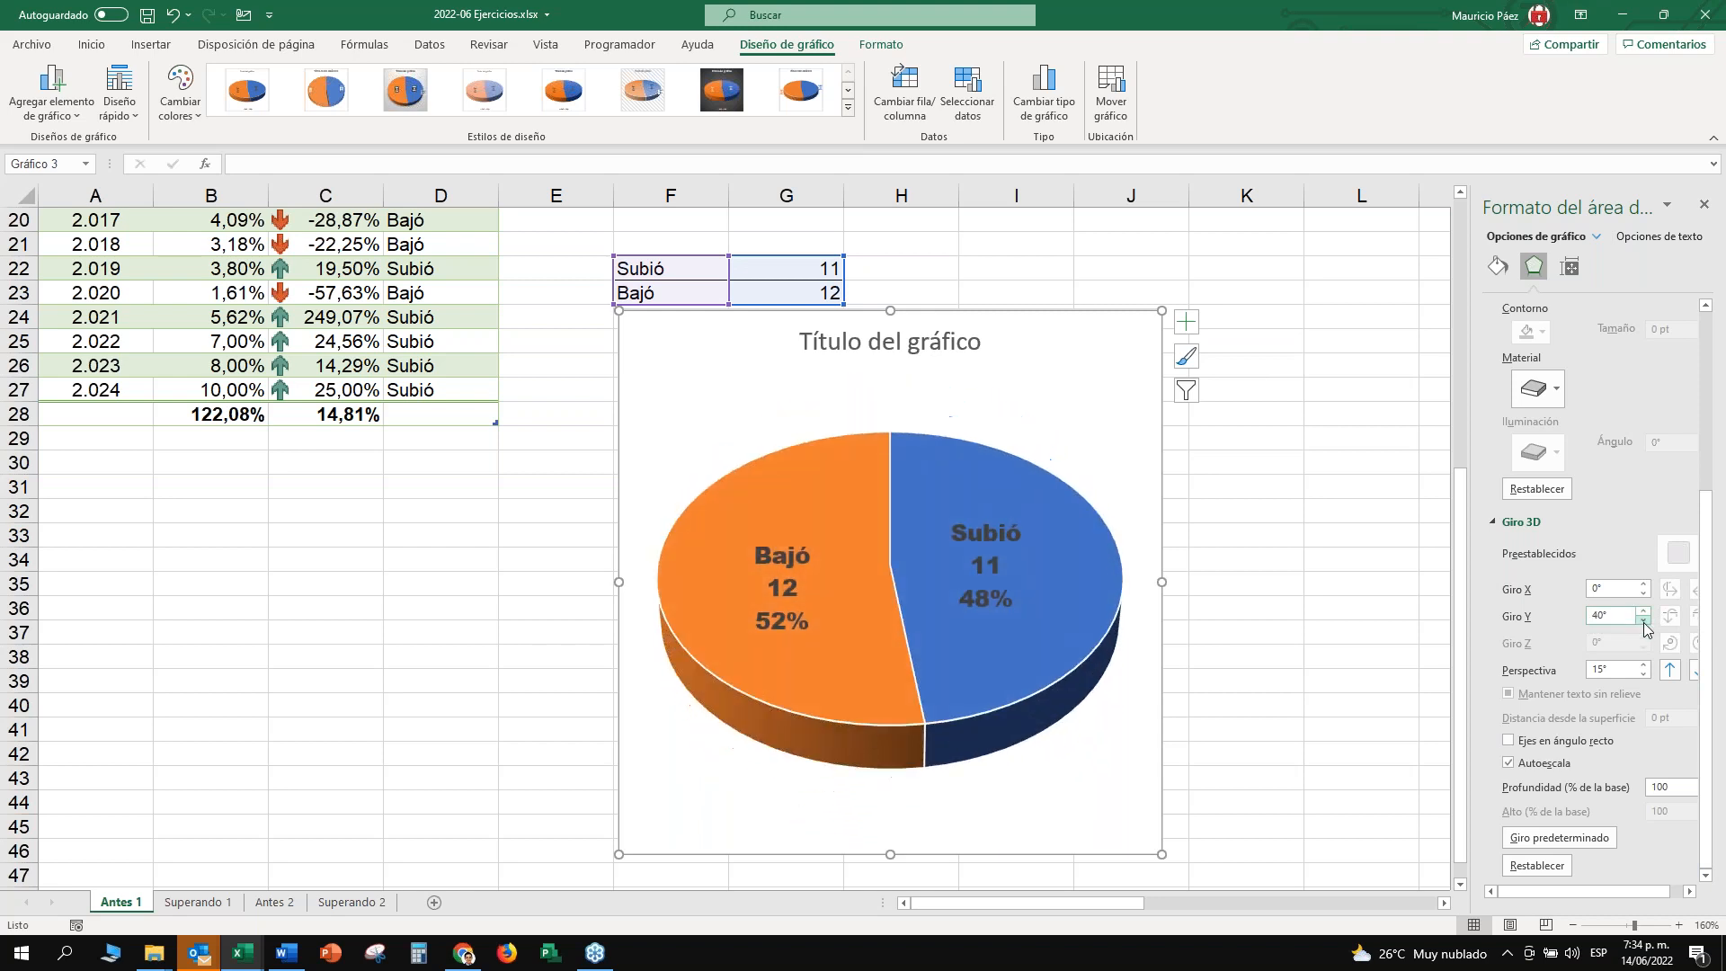
Set the 3D pie's perspective to 20°.
click(1644, 674)
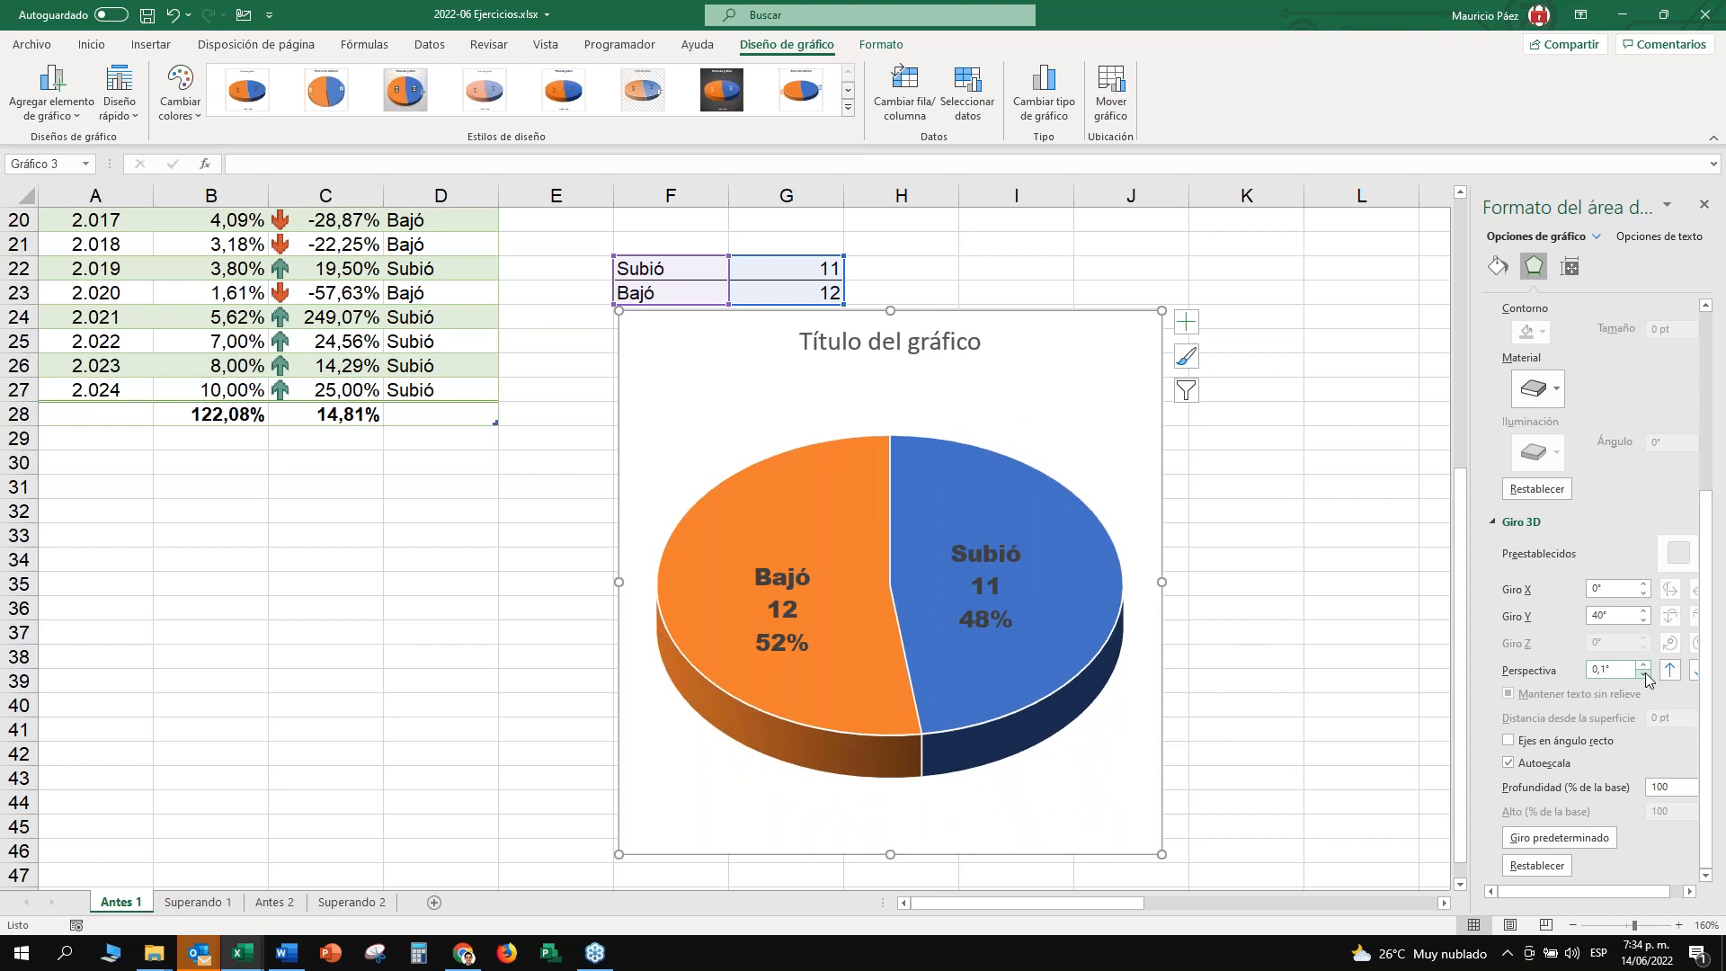
drag(1647, 666, 1647, 667)
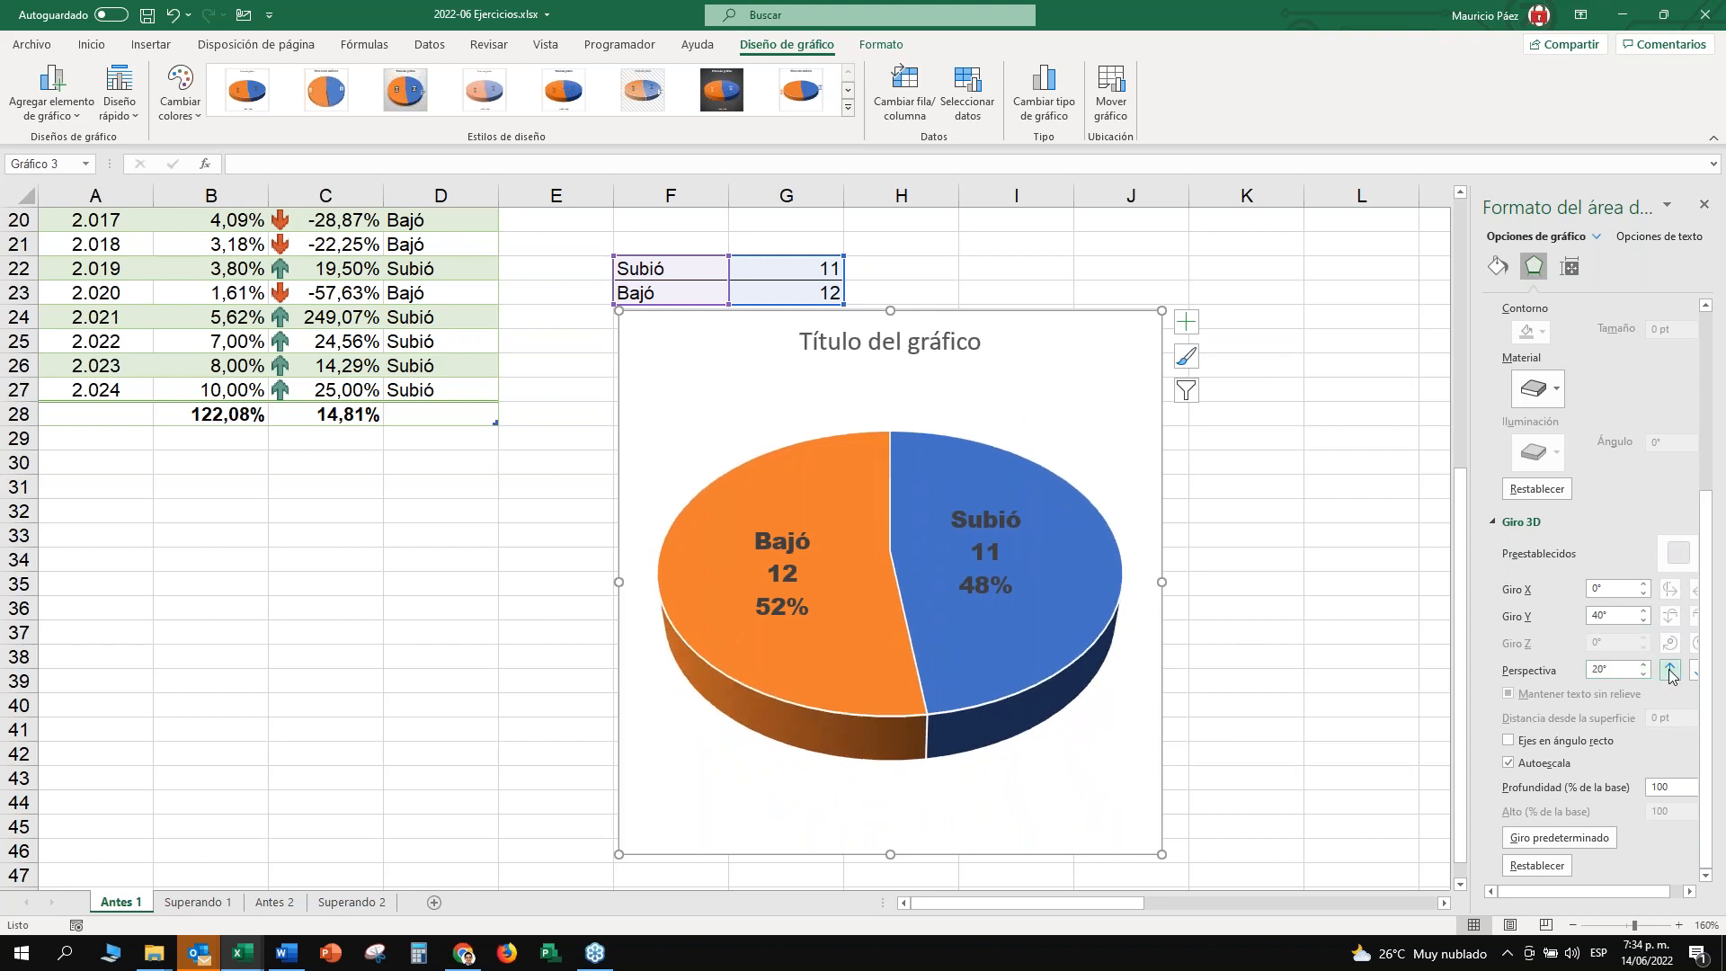
click(1670, 671)
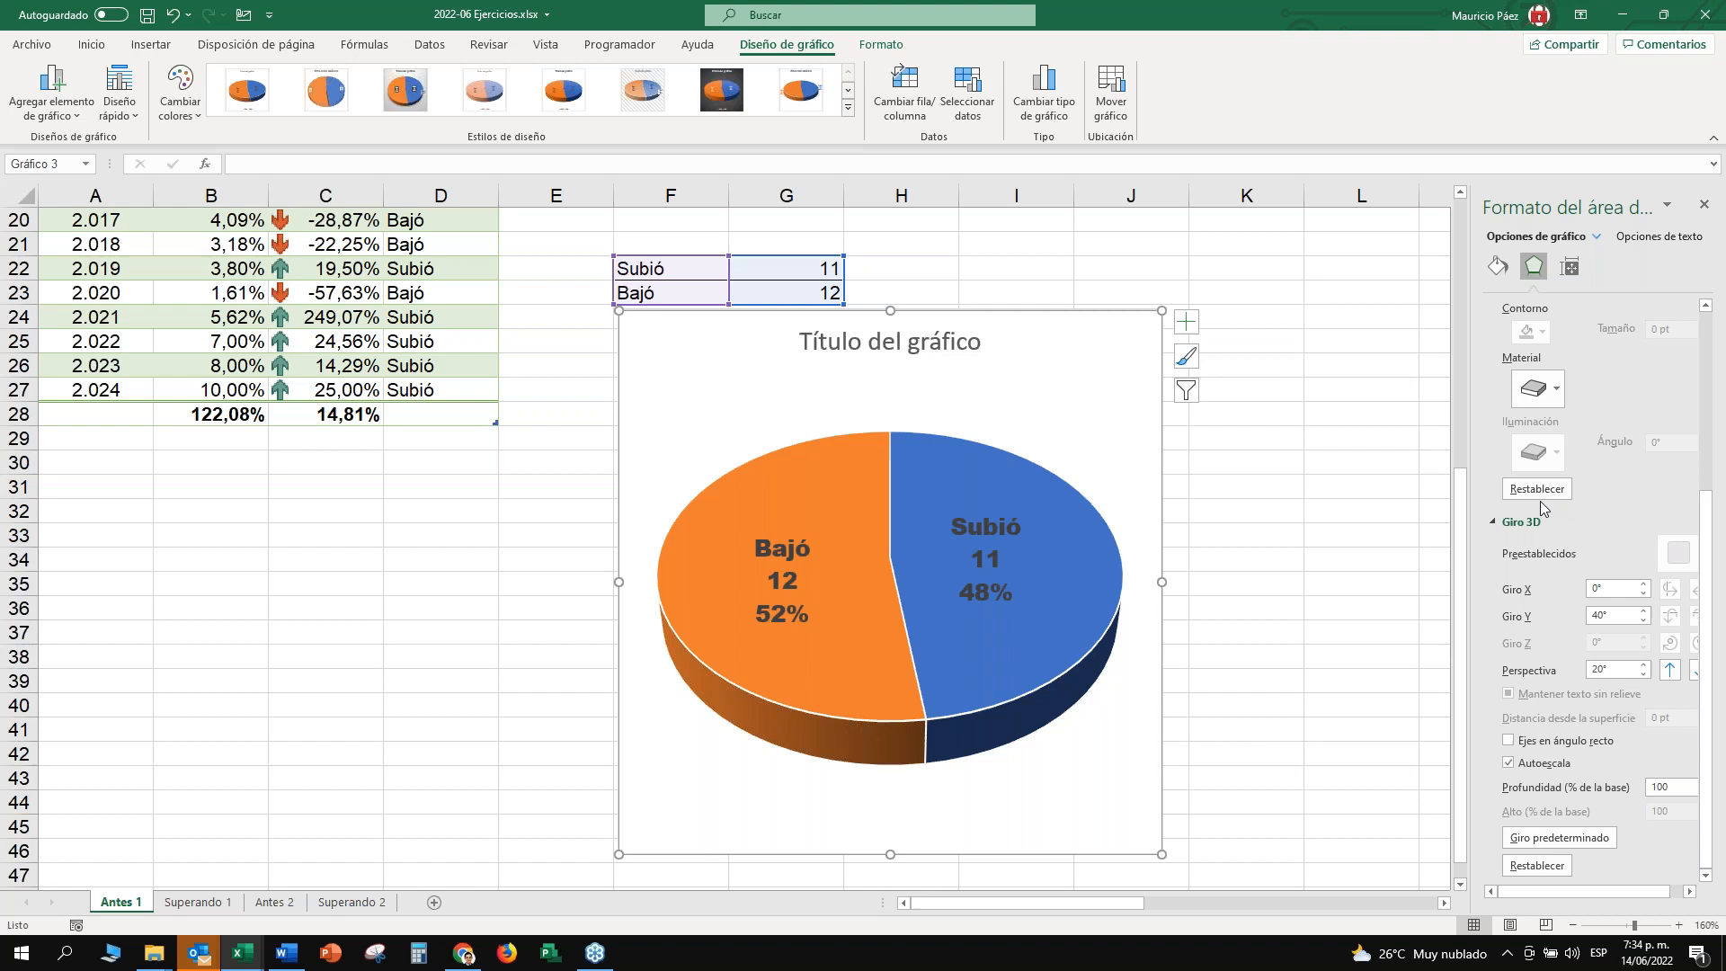
Try stepping the 3D pie's X rotation up to 330°, and reset it to 0°.
scroll(1620, 514, up, 5)
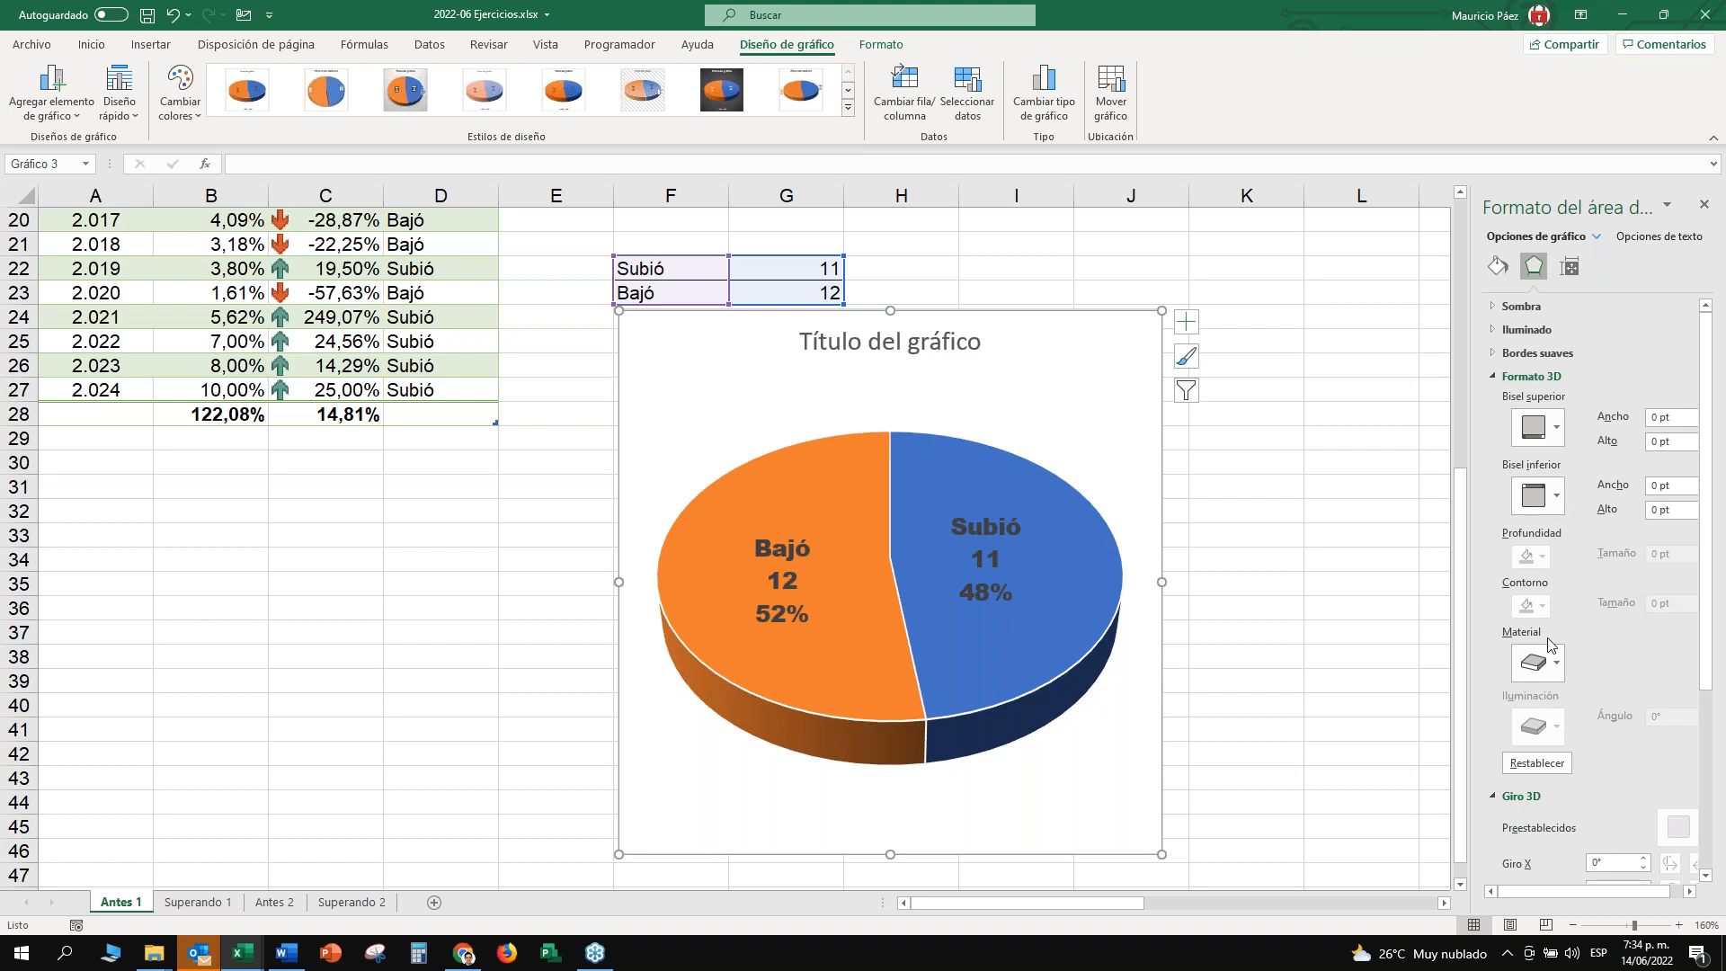
scroll(1549, 644, down, 3)
click(1642, 643)
click(1642, 643)
click(1642, 643)
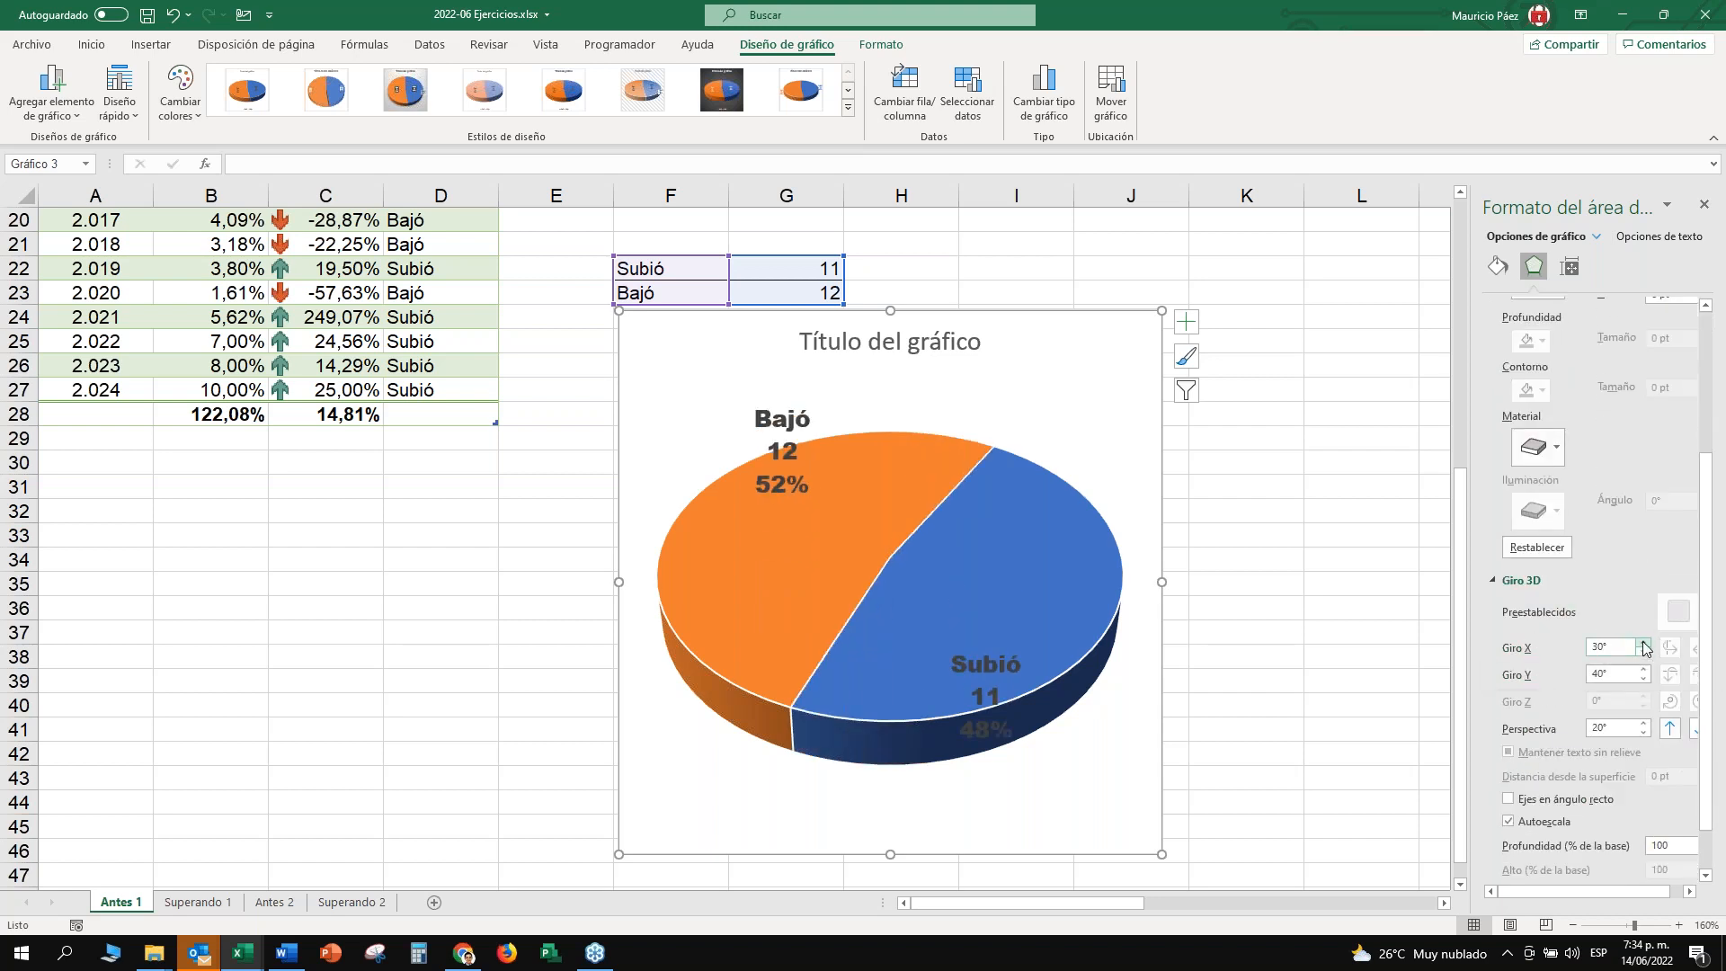
click(1643, 642)
click(1643, 643)
click(1643, 642)
click(1643, 643)
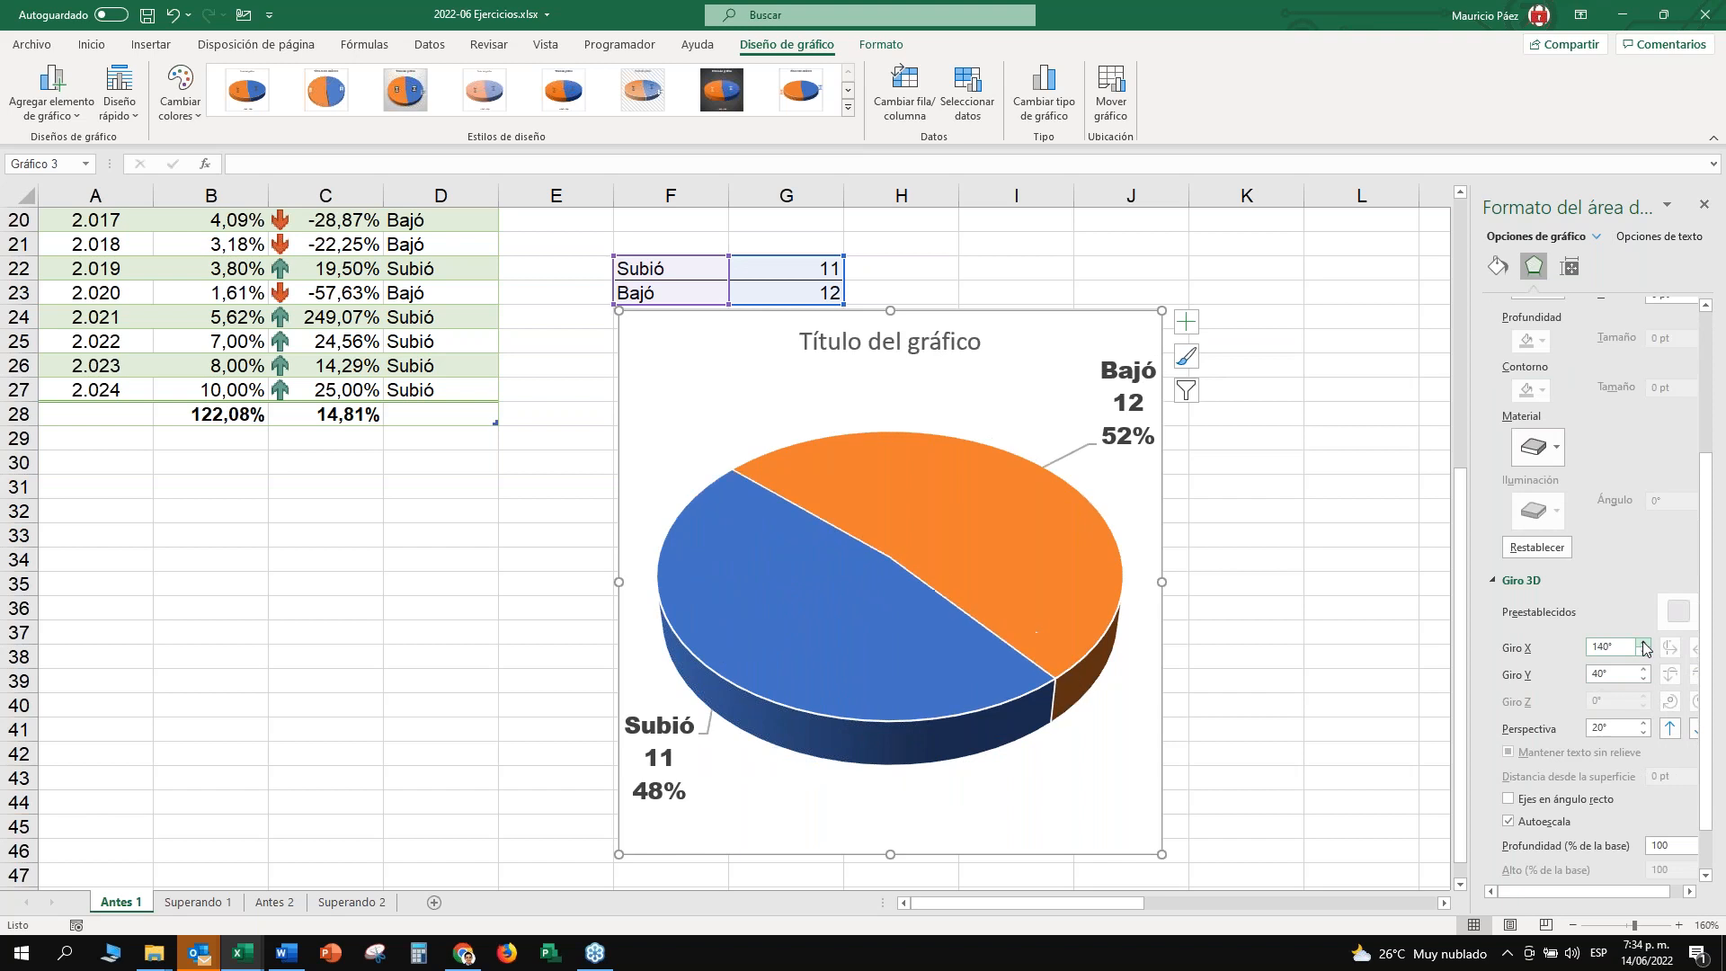
click(1643, 644)
click(1643, 644)
click(1643, 643)
click(1643, 644)
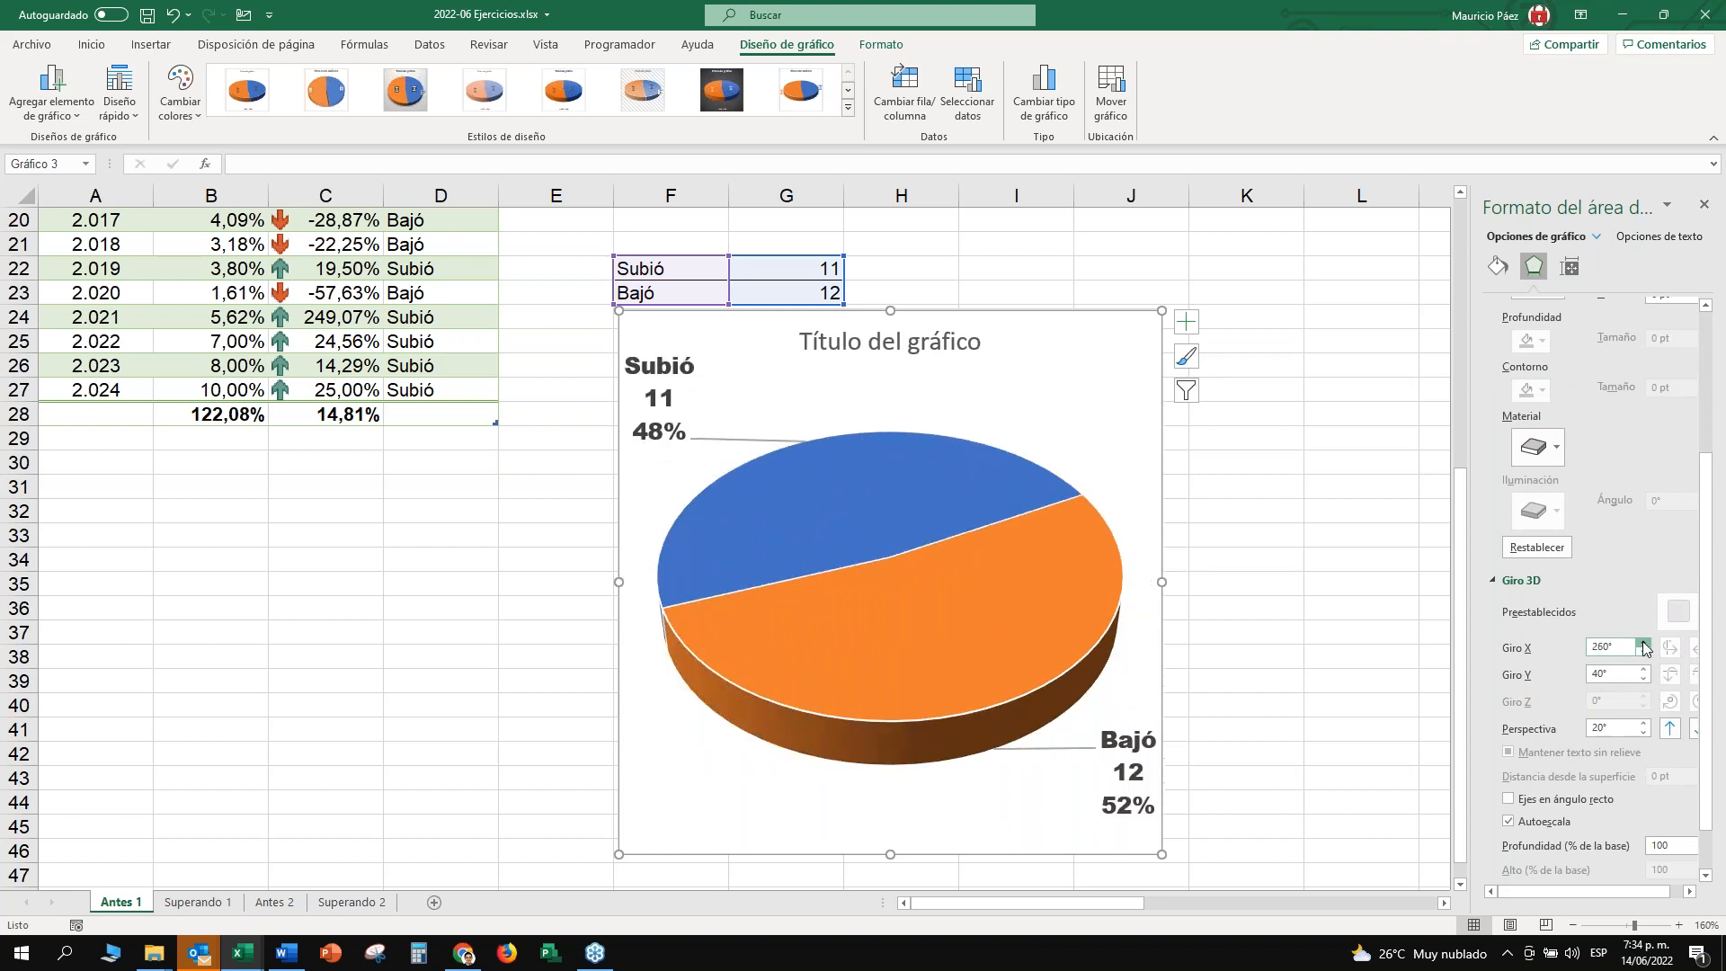
click(1643, 644)
click(1643, 644)
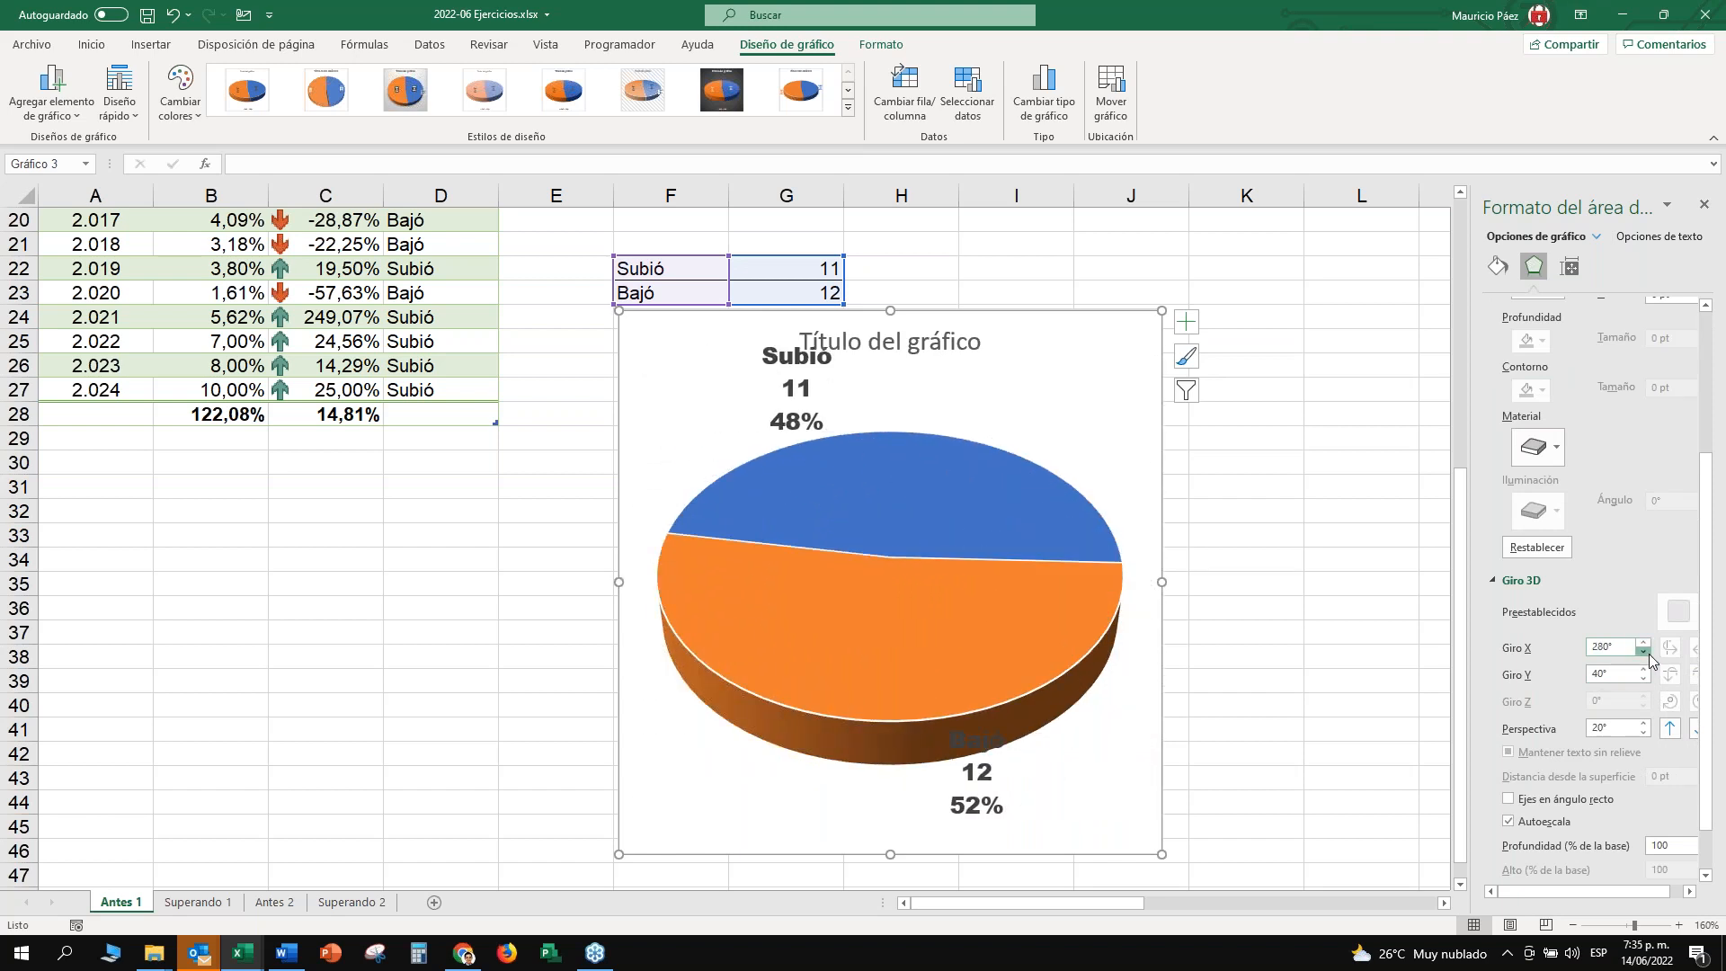
click(1645, 653)
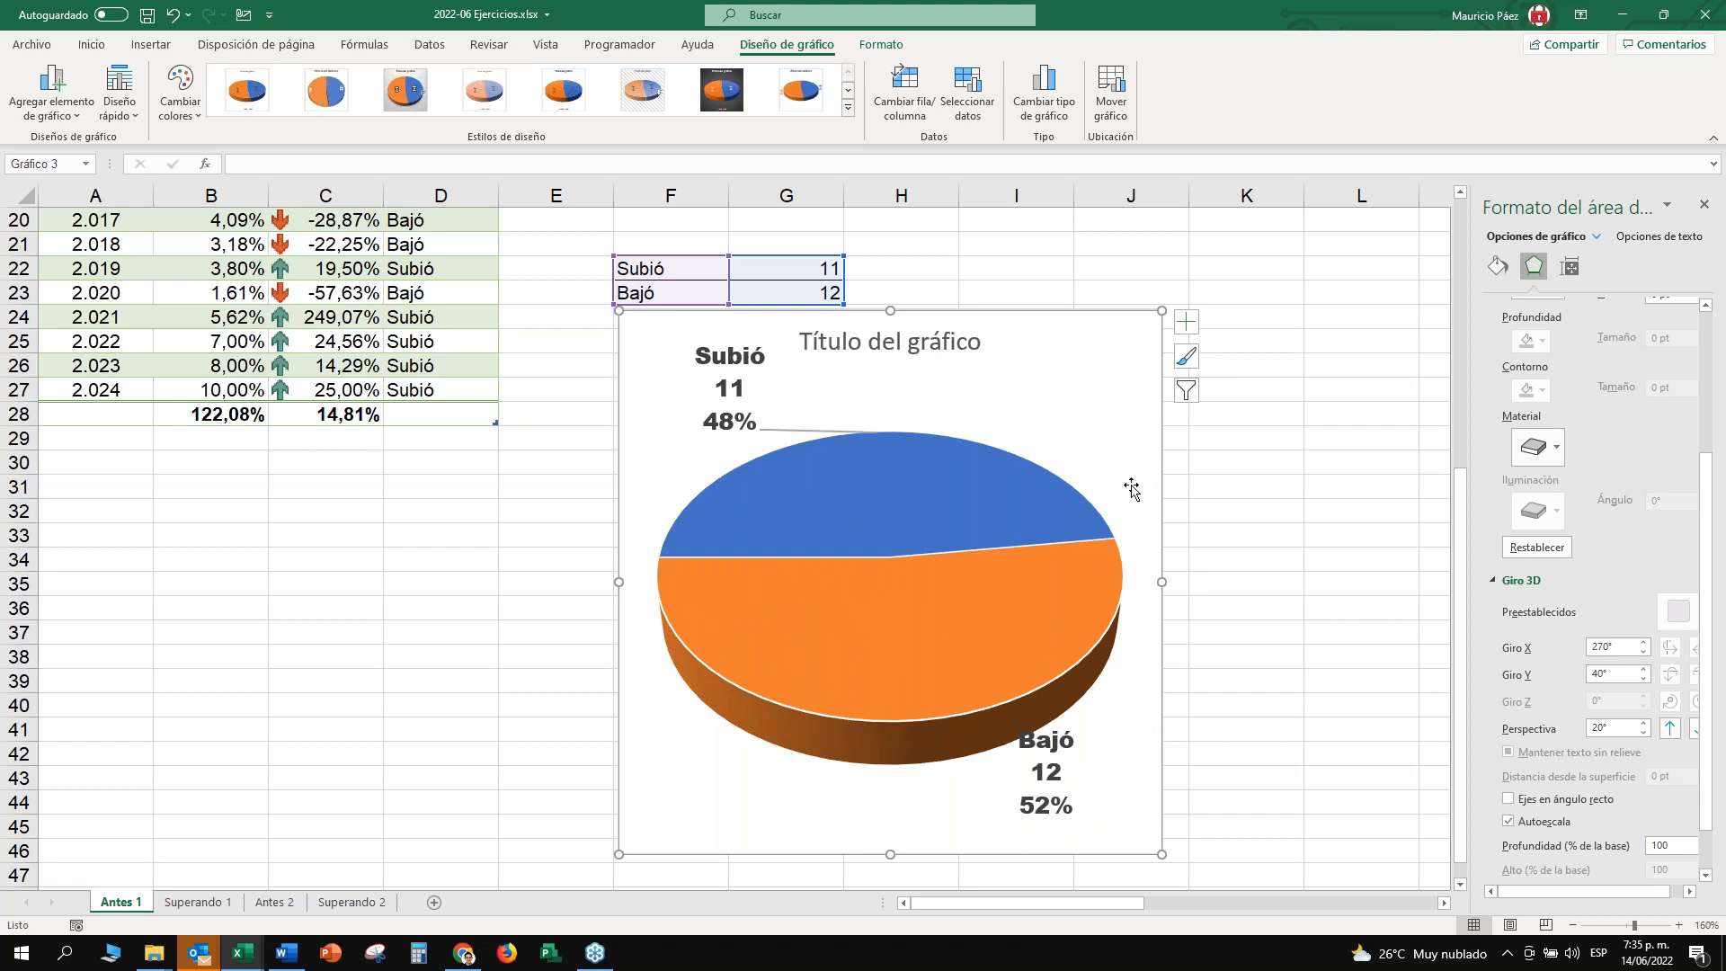
click(1642, 643)
click(1643, 644)
click(1643, 643)
click(1643, 644)
click(1643, 643)
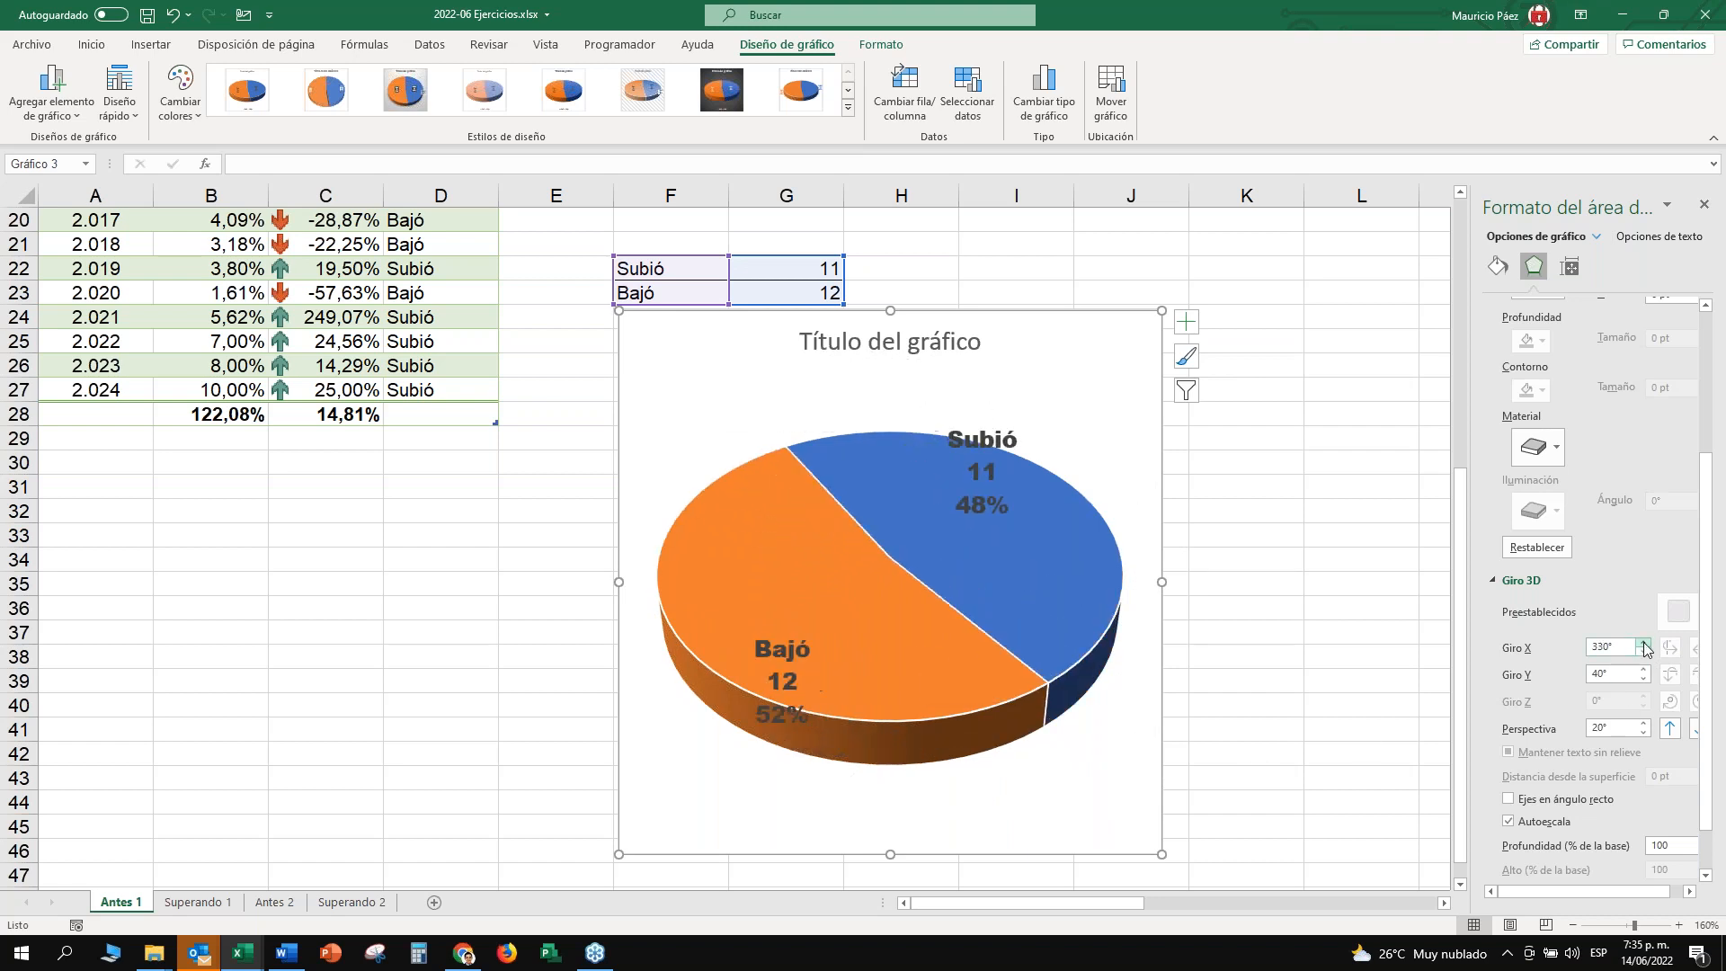
text(0)
key(Return)
Try a Y rotation of 10° on the 3D pie and return it to 40°.
click(1622, 674)
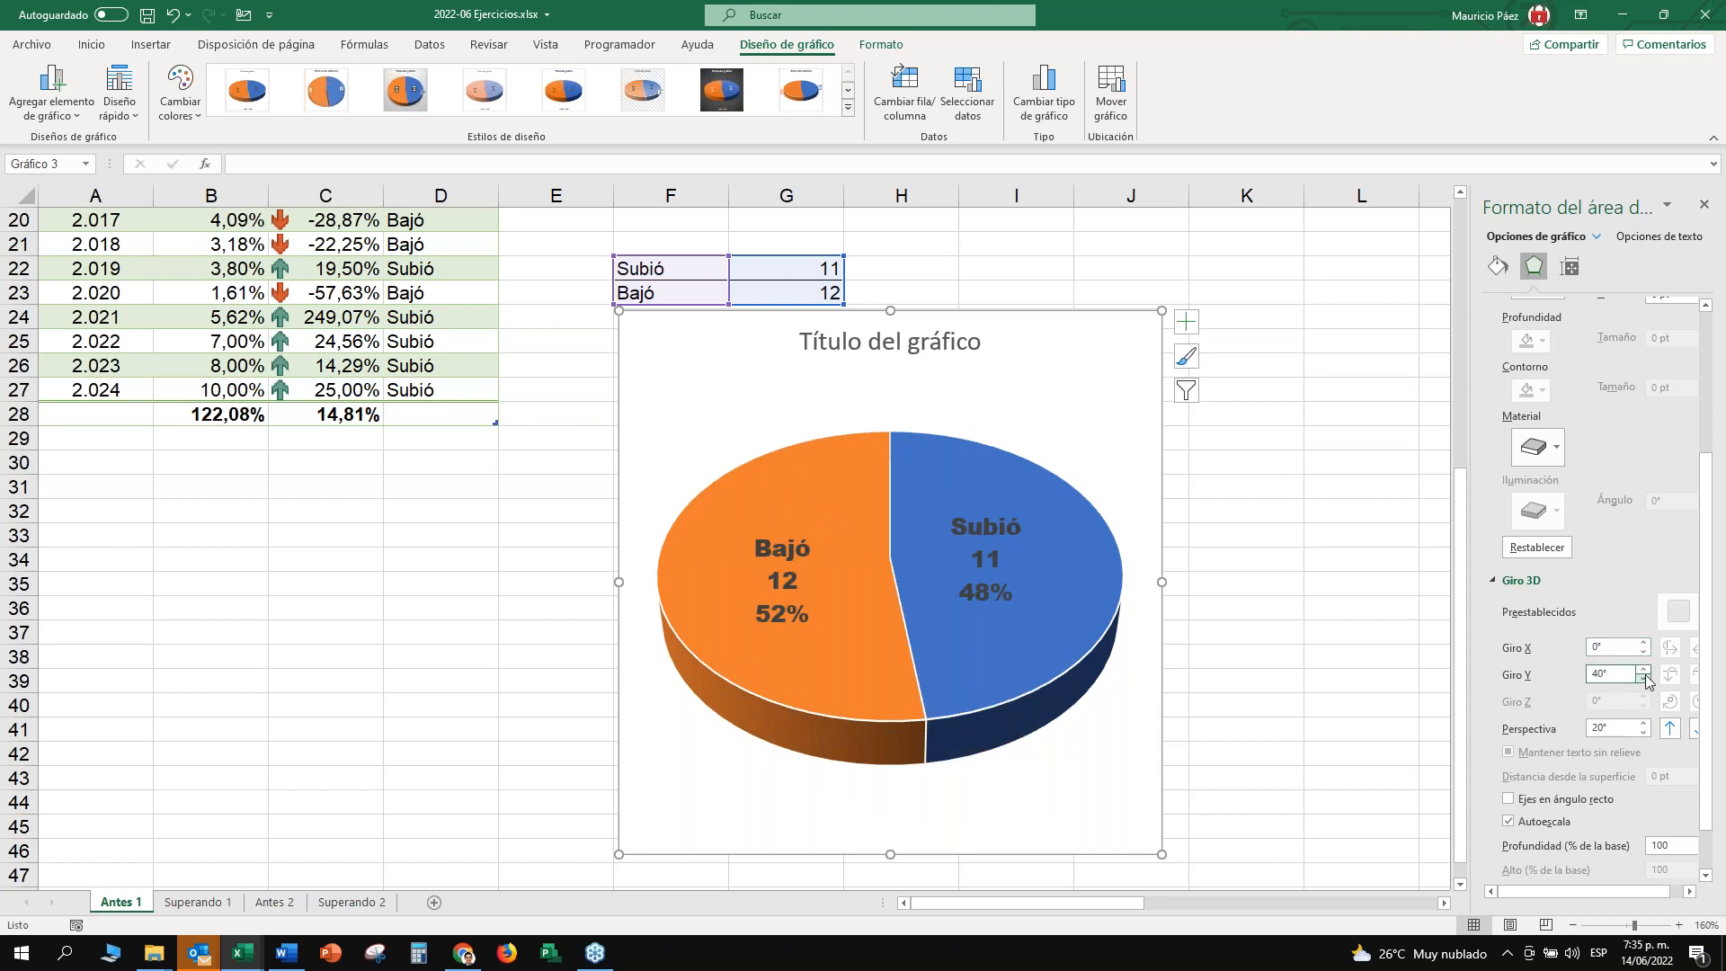
click(1648, 683)
click(1649, 684)
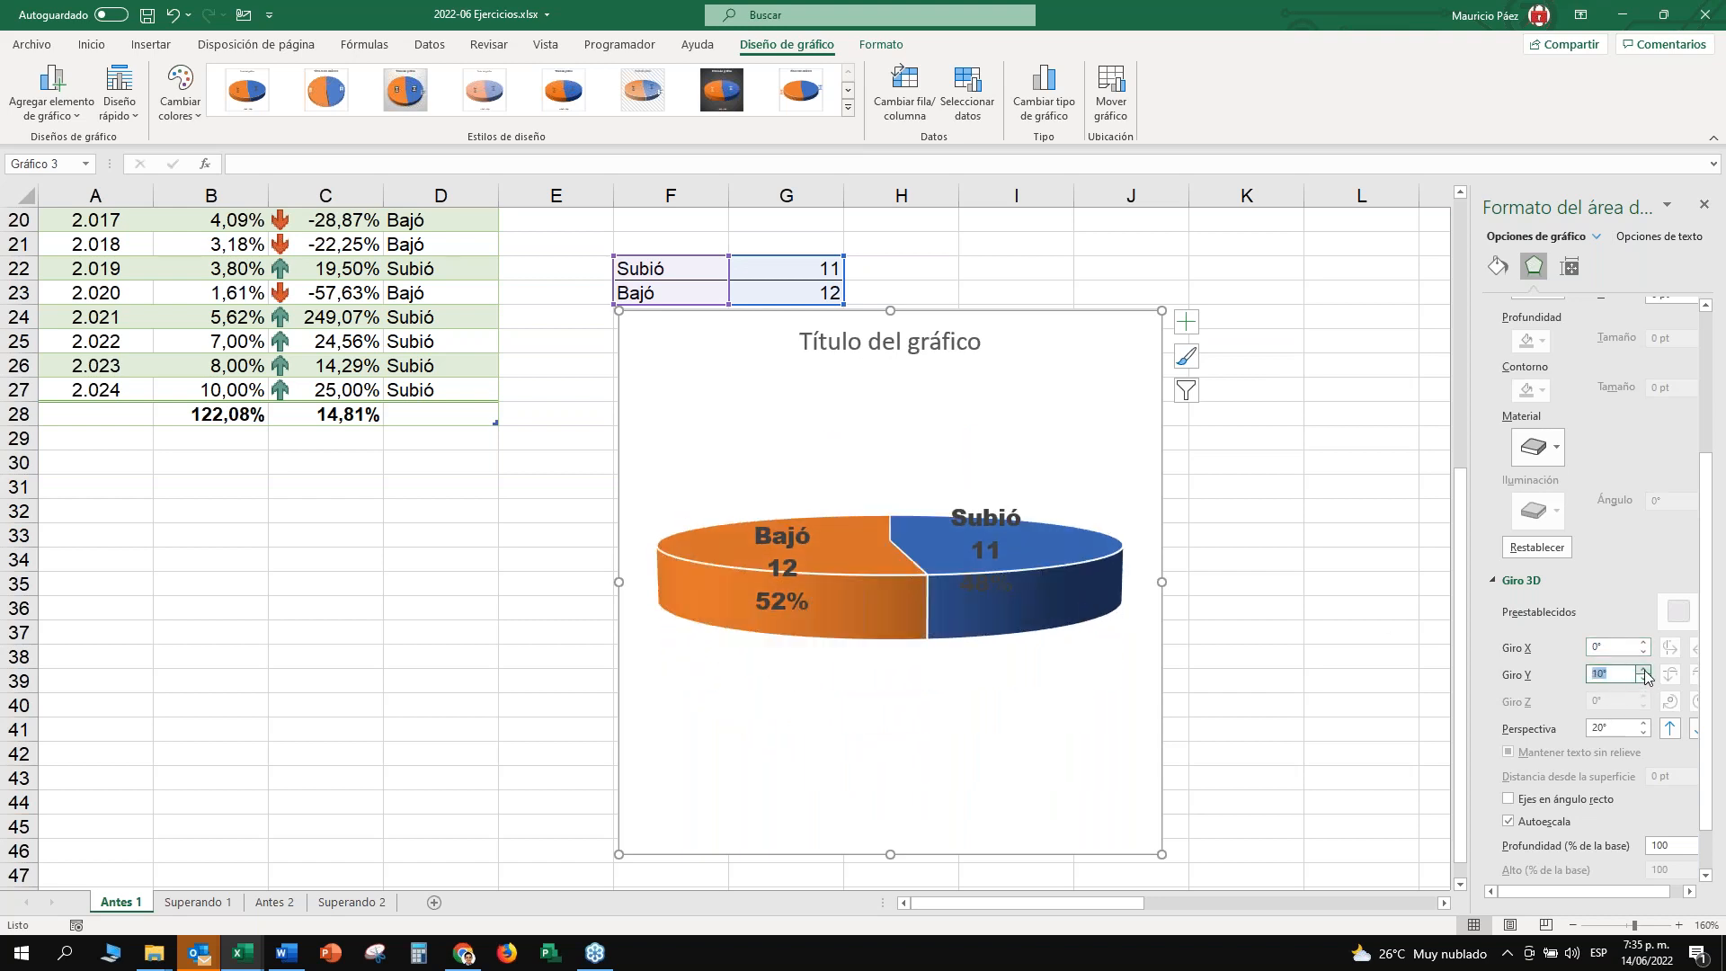
click(1646, 670)
click(1646, 670)
click(1646, 670)
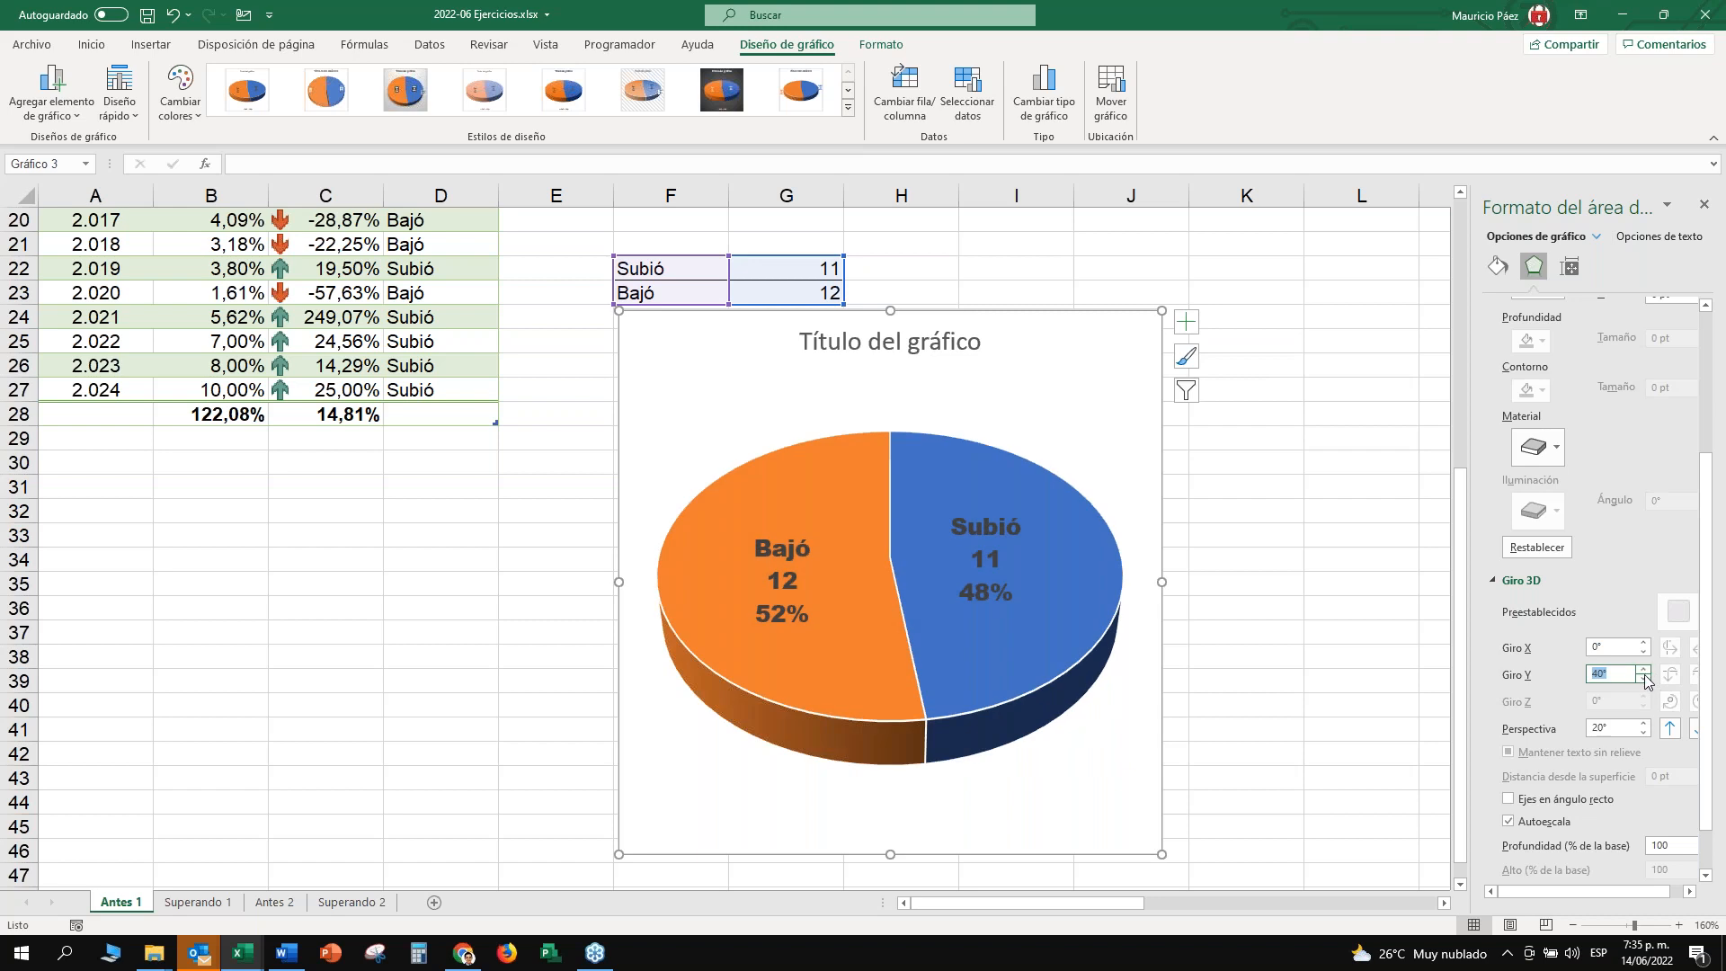
Try a perspective of 25° on the 3D pie, restore 20°, and deselect the chart.
click(1646, 730)
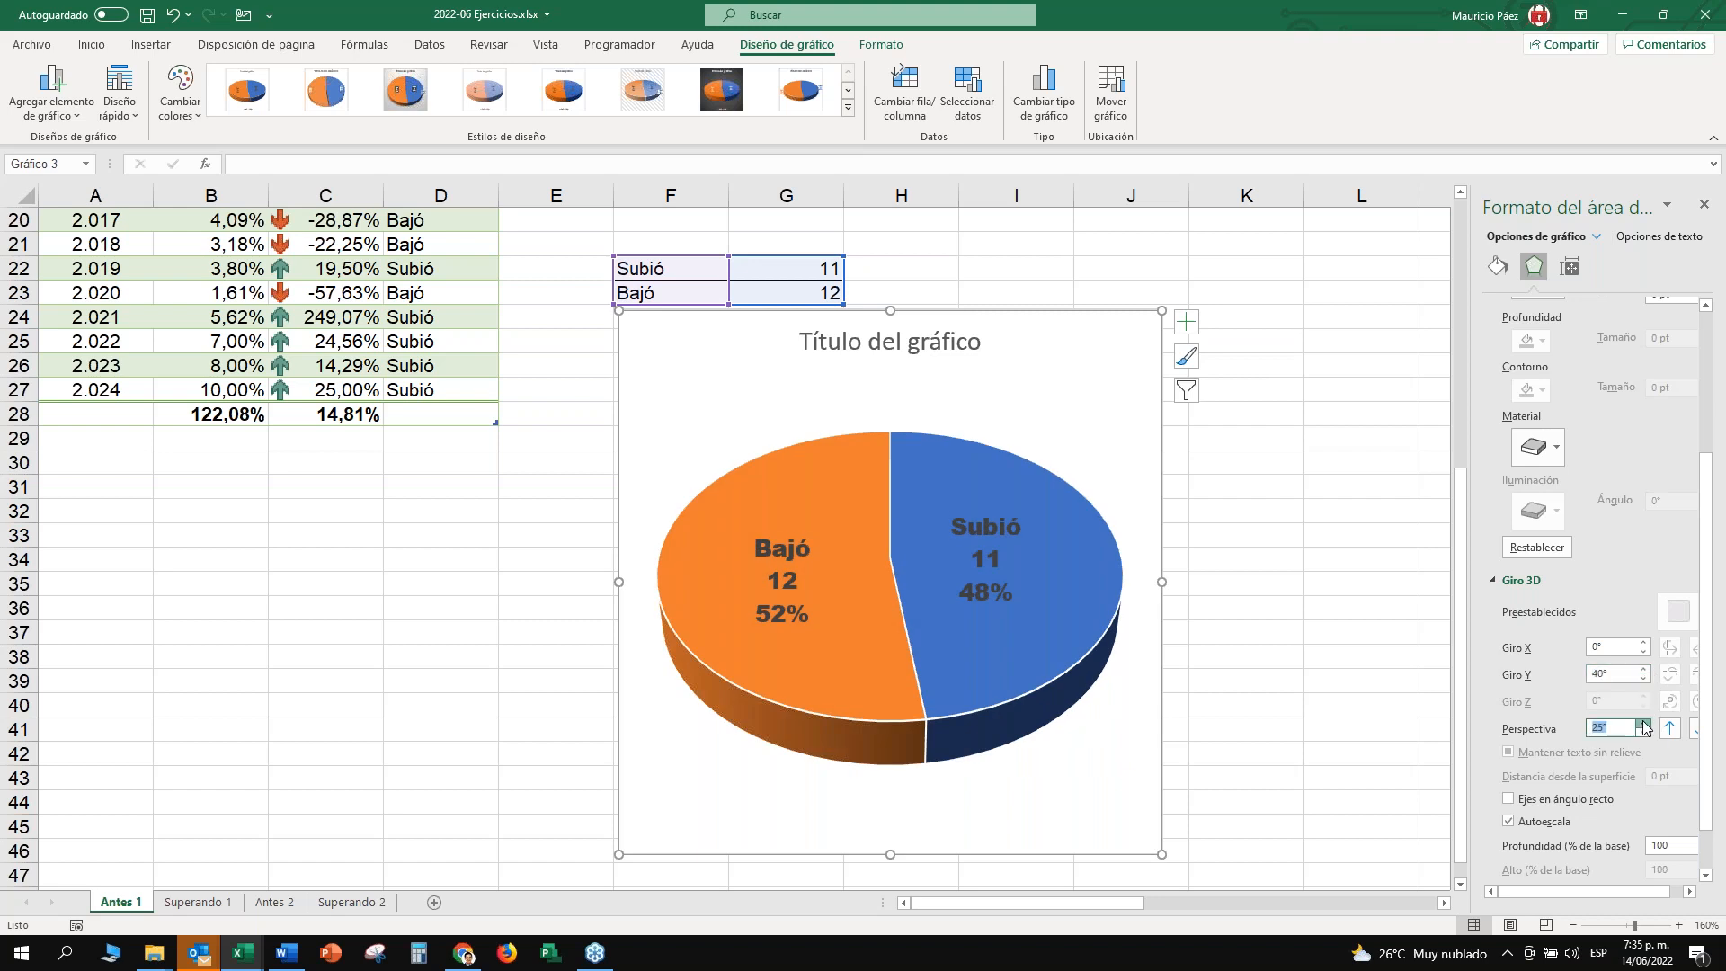
click(1646, 732)
click(1645, 671)
click(1646, 680)
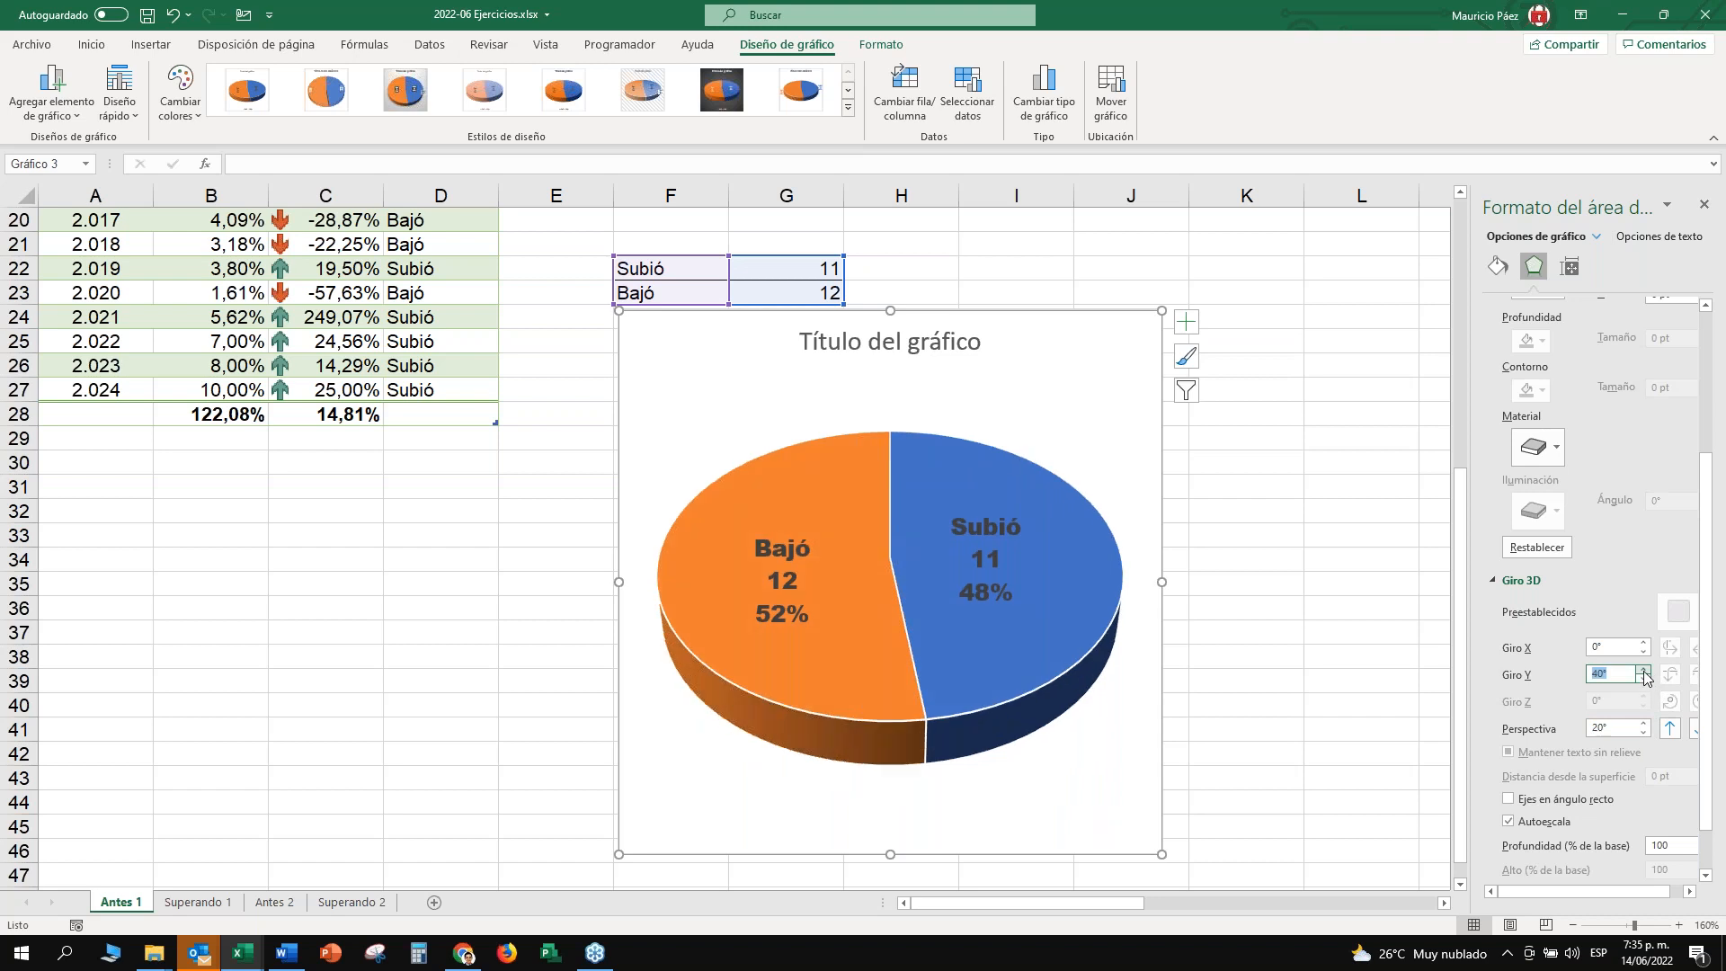
click(1271, 533)
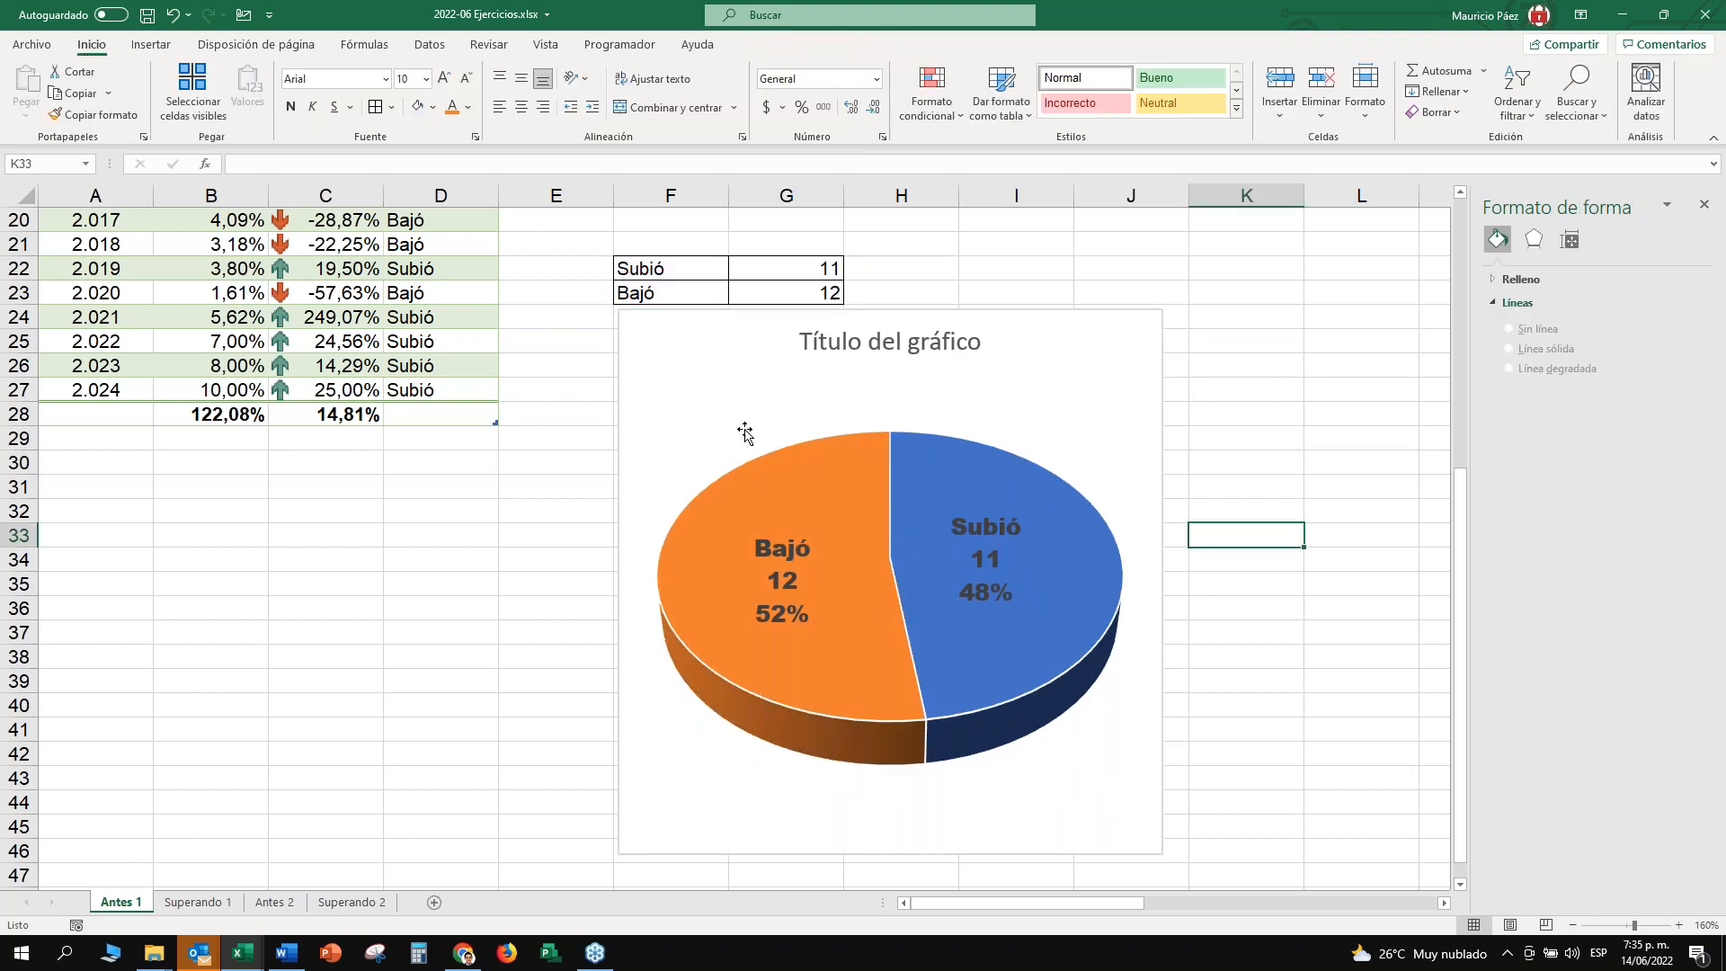
click(963, 446)
click(897, 460)
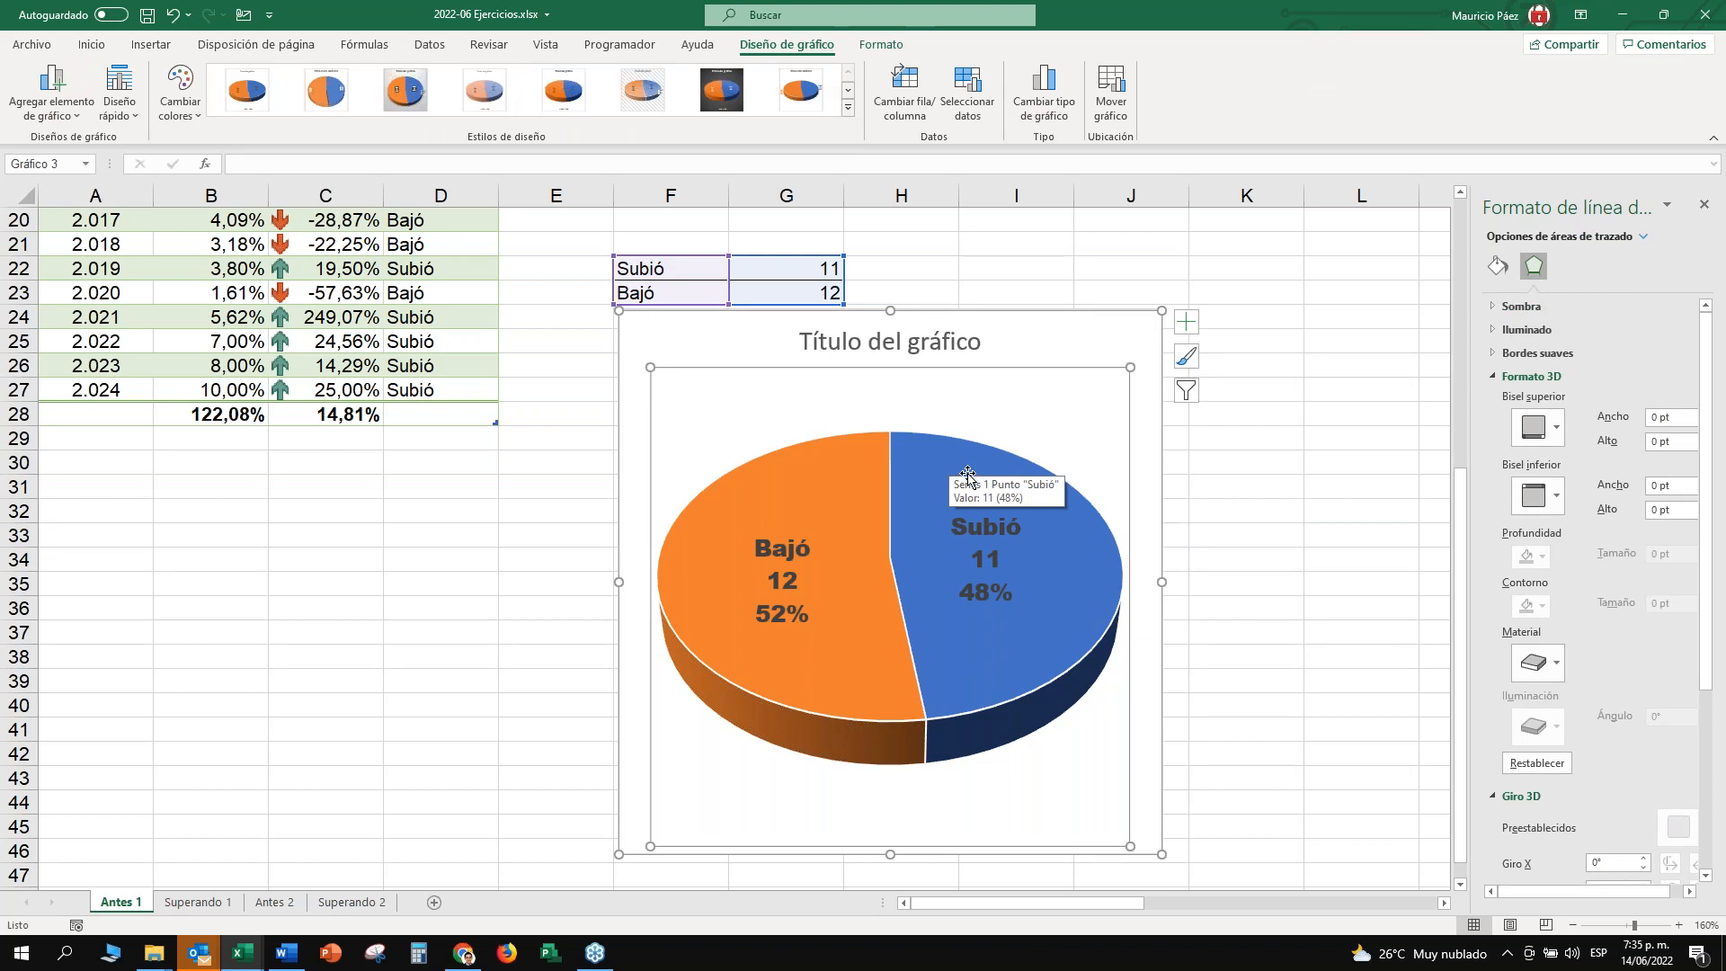
click(1126, 317)
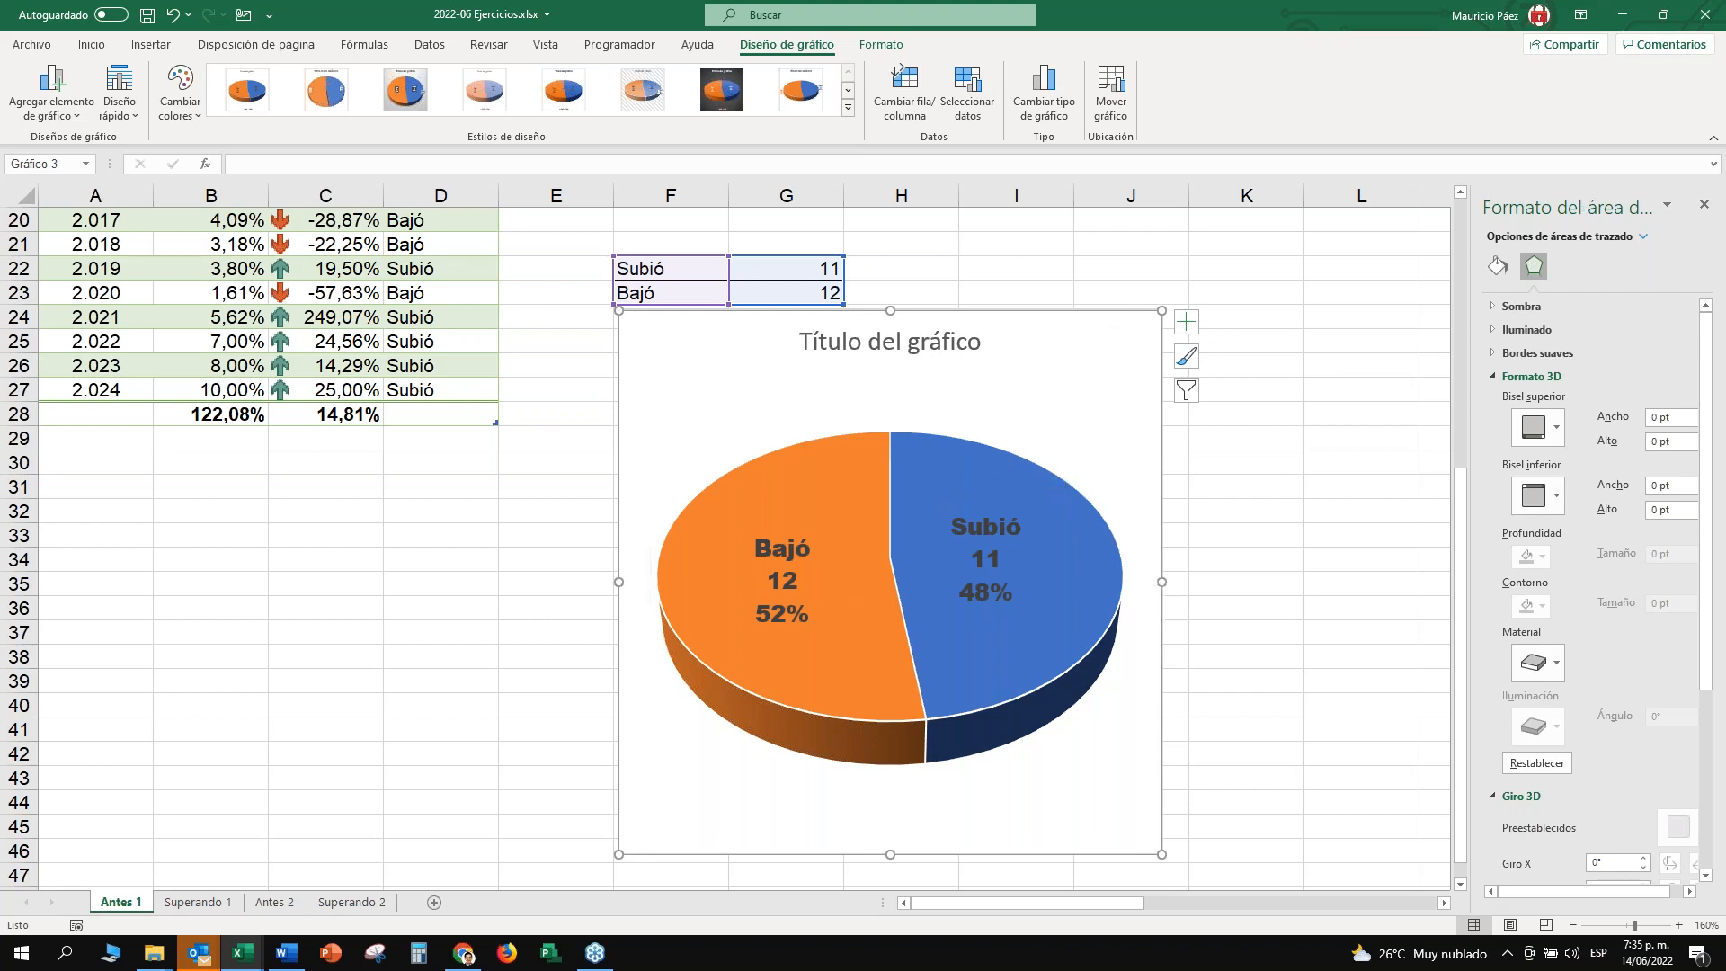
click(780, 563)
click(663, 360)
drag(820, 265, 823, 292)
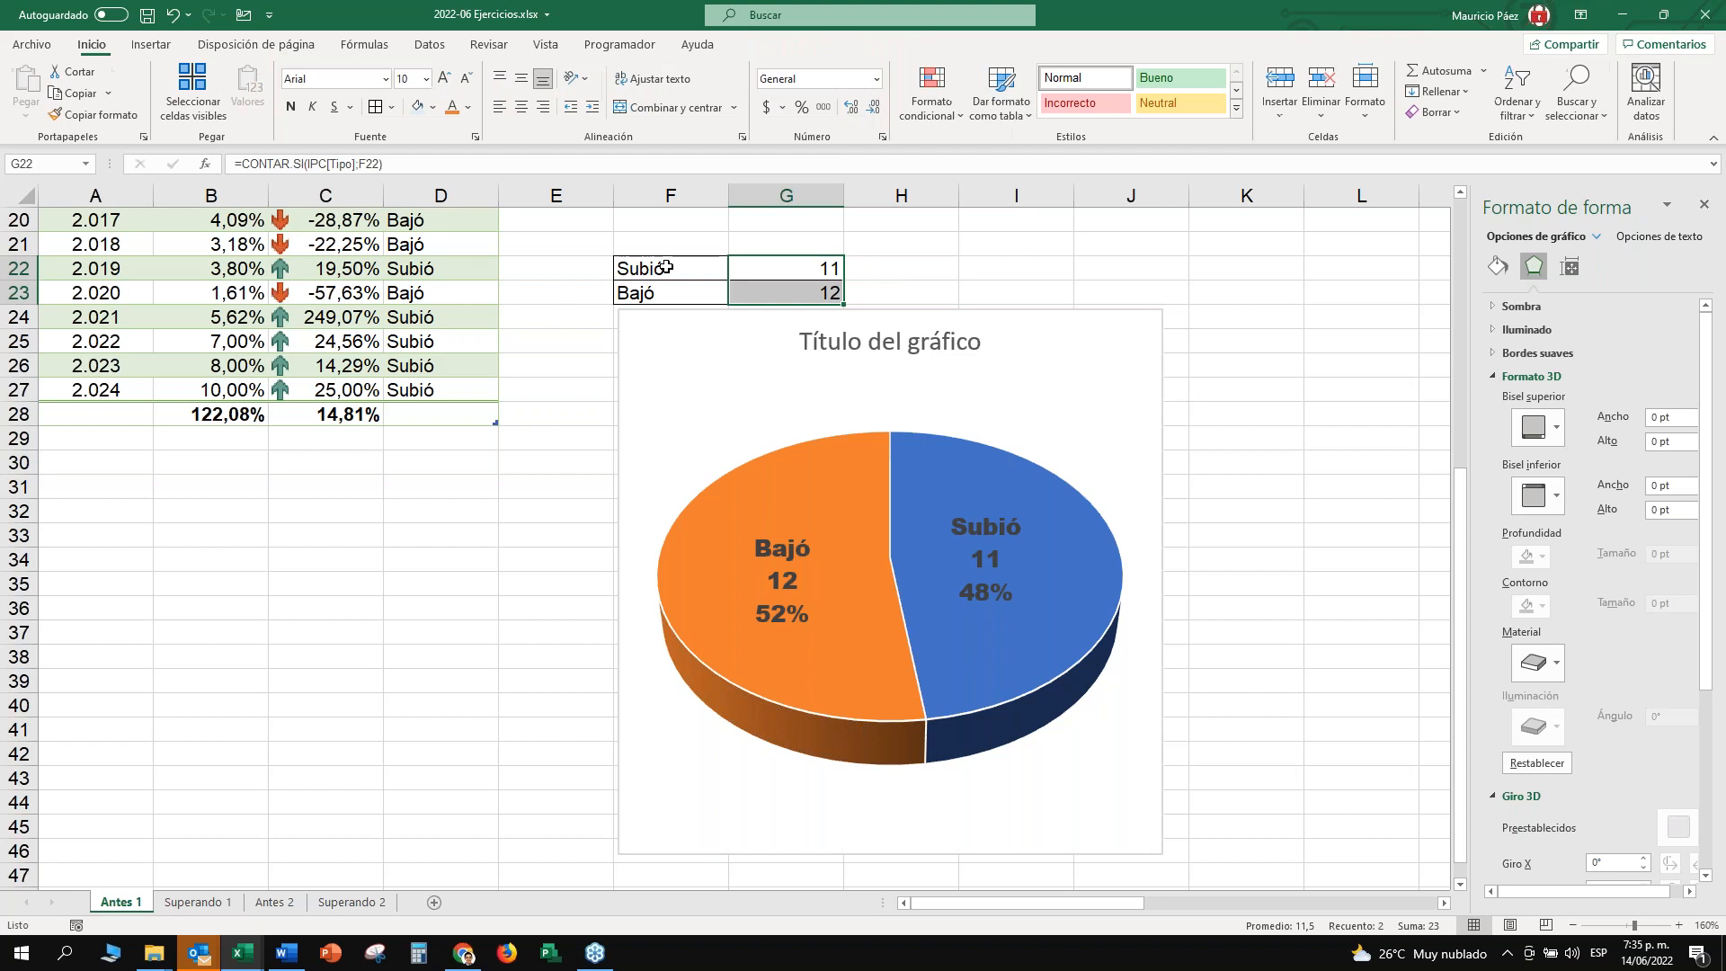
click(715, 266)
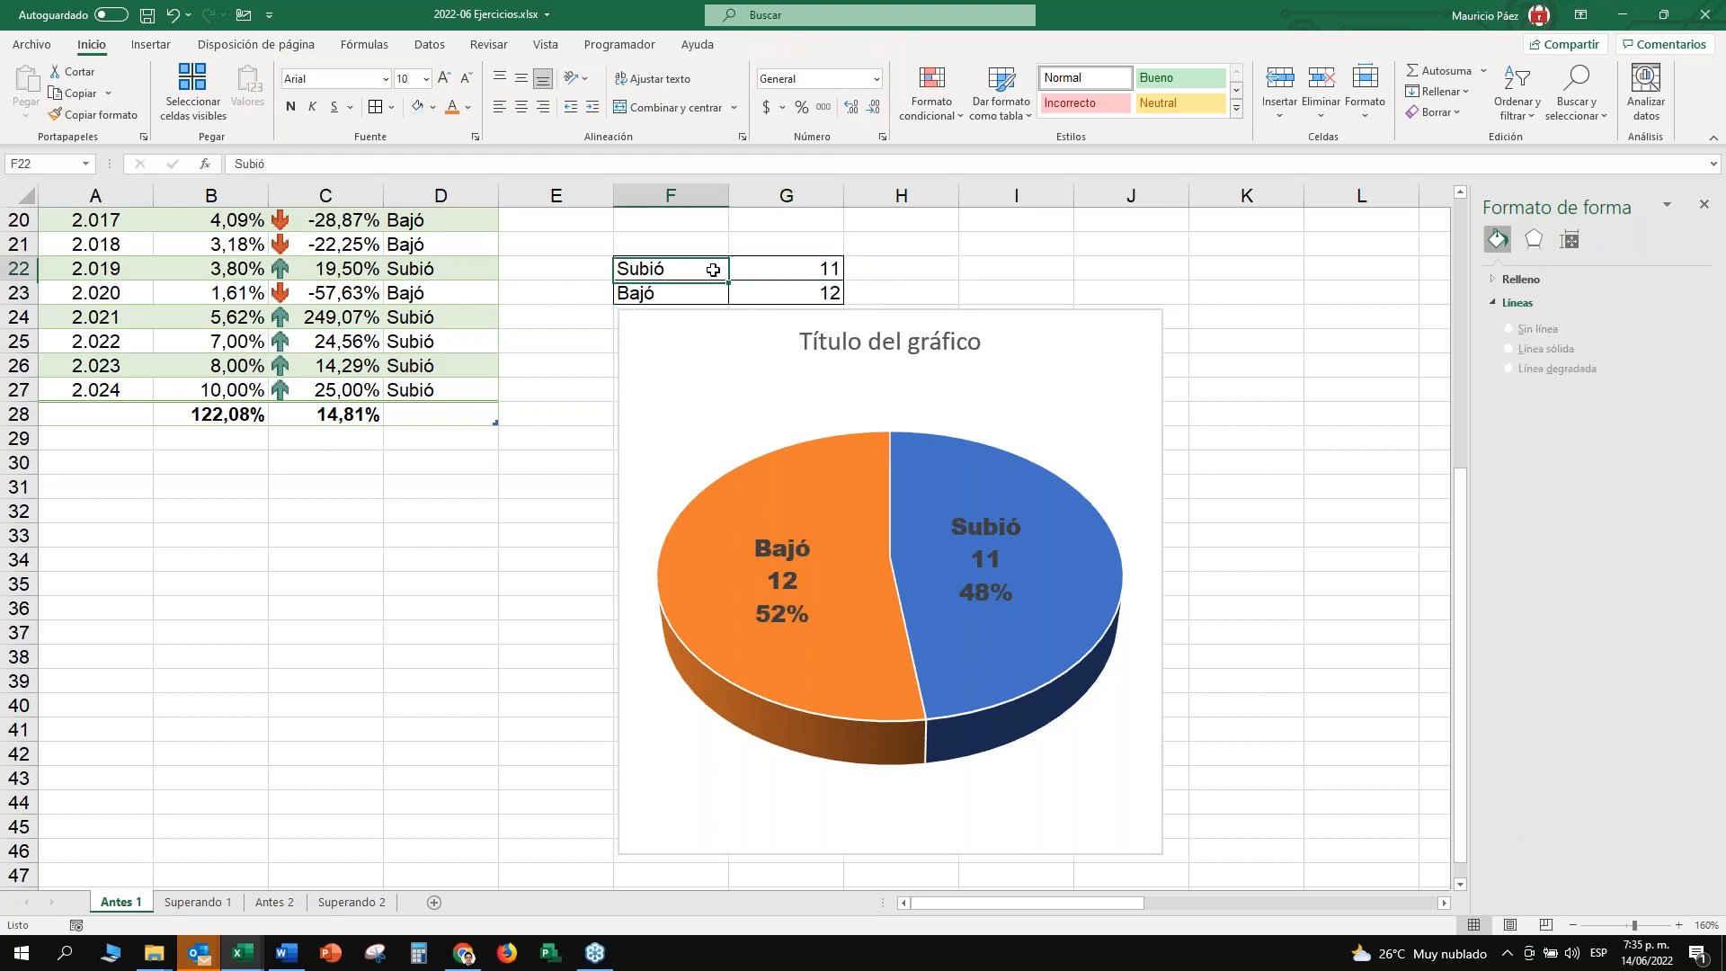
Format the 3D pie's data labels as Porcentaje with 2 decimal places.
click(795, 612)
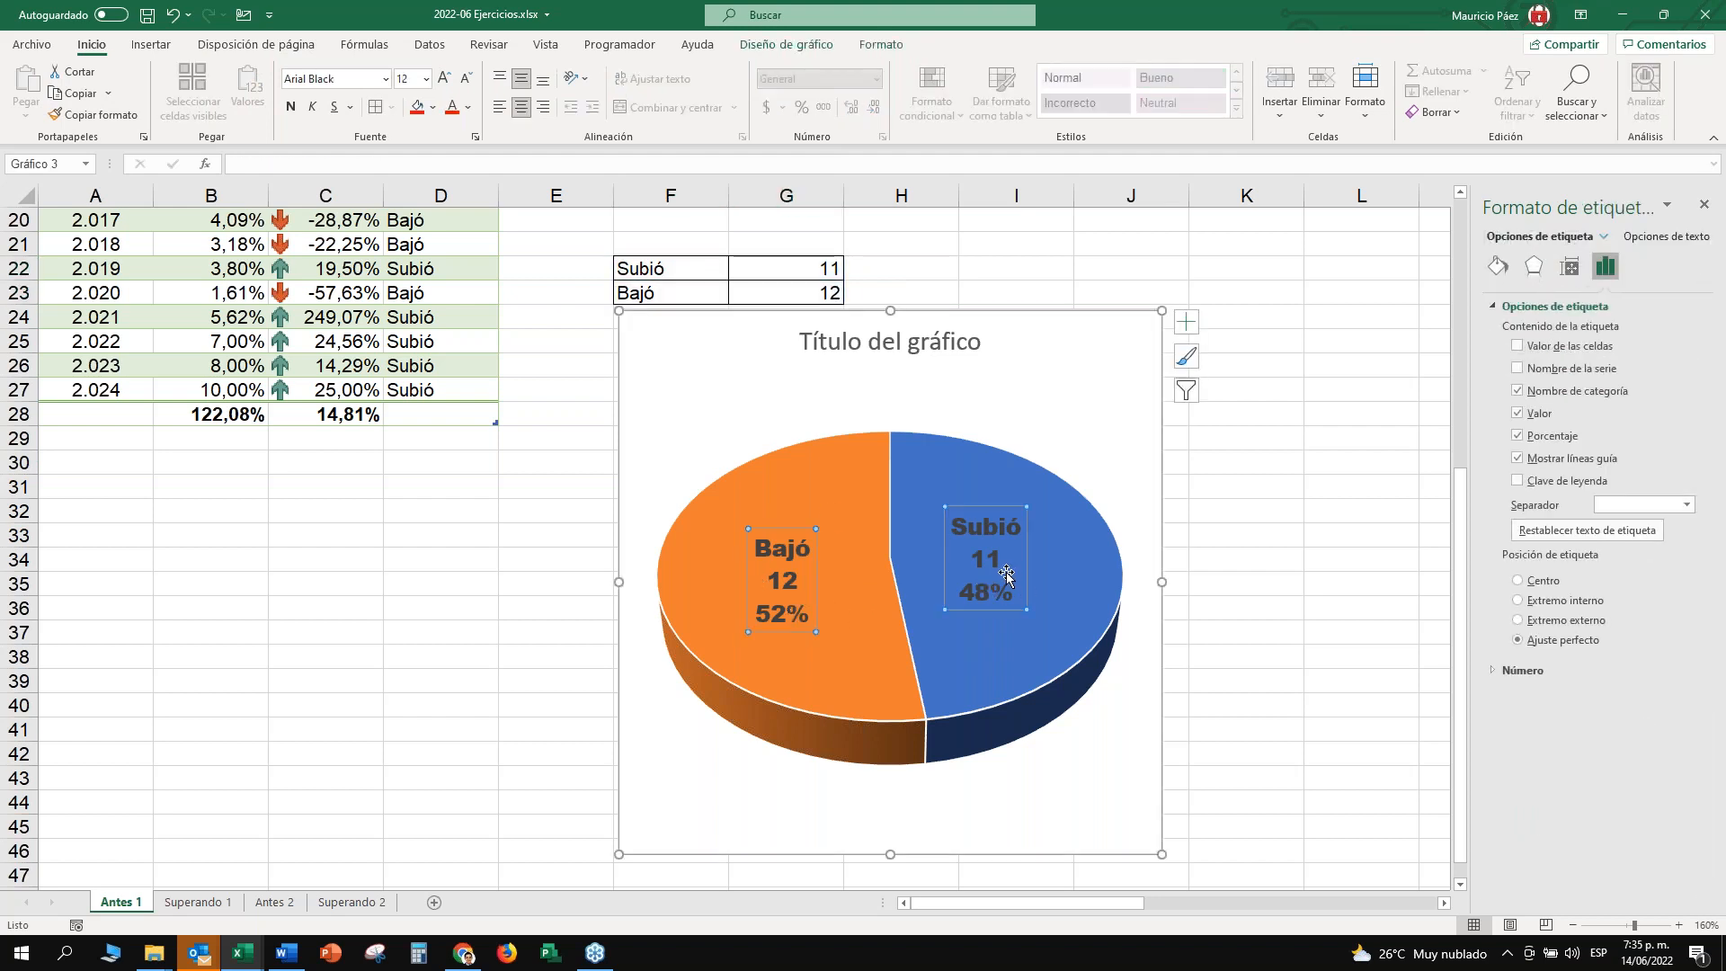
click(1655, 239)
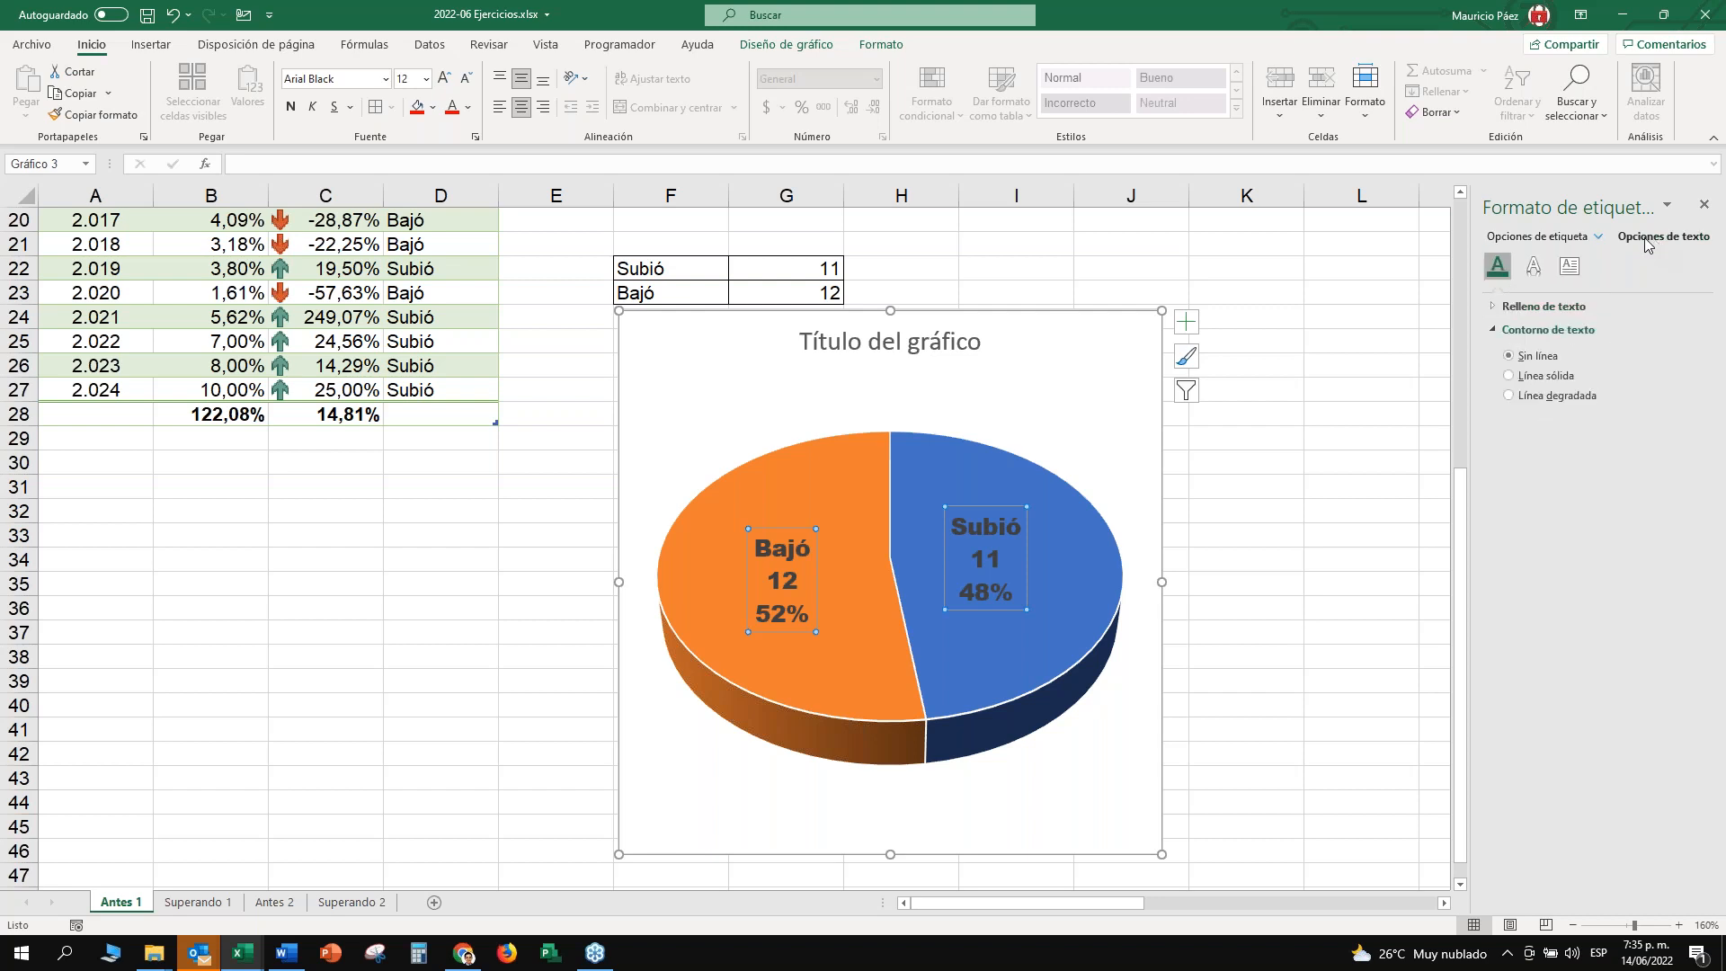
click(1569, 266)
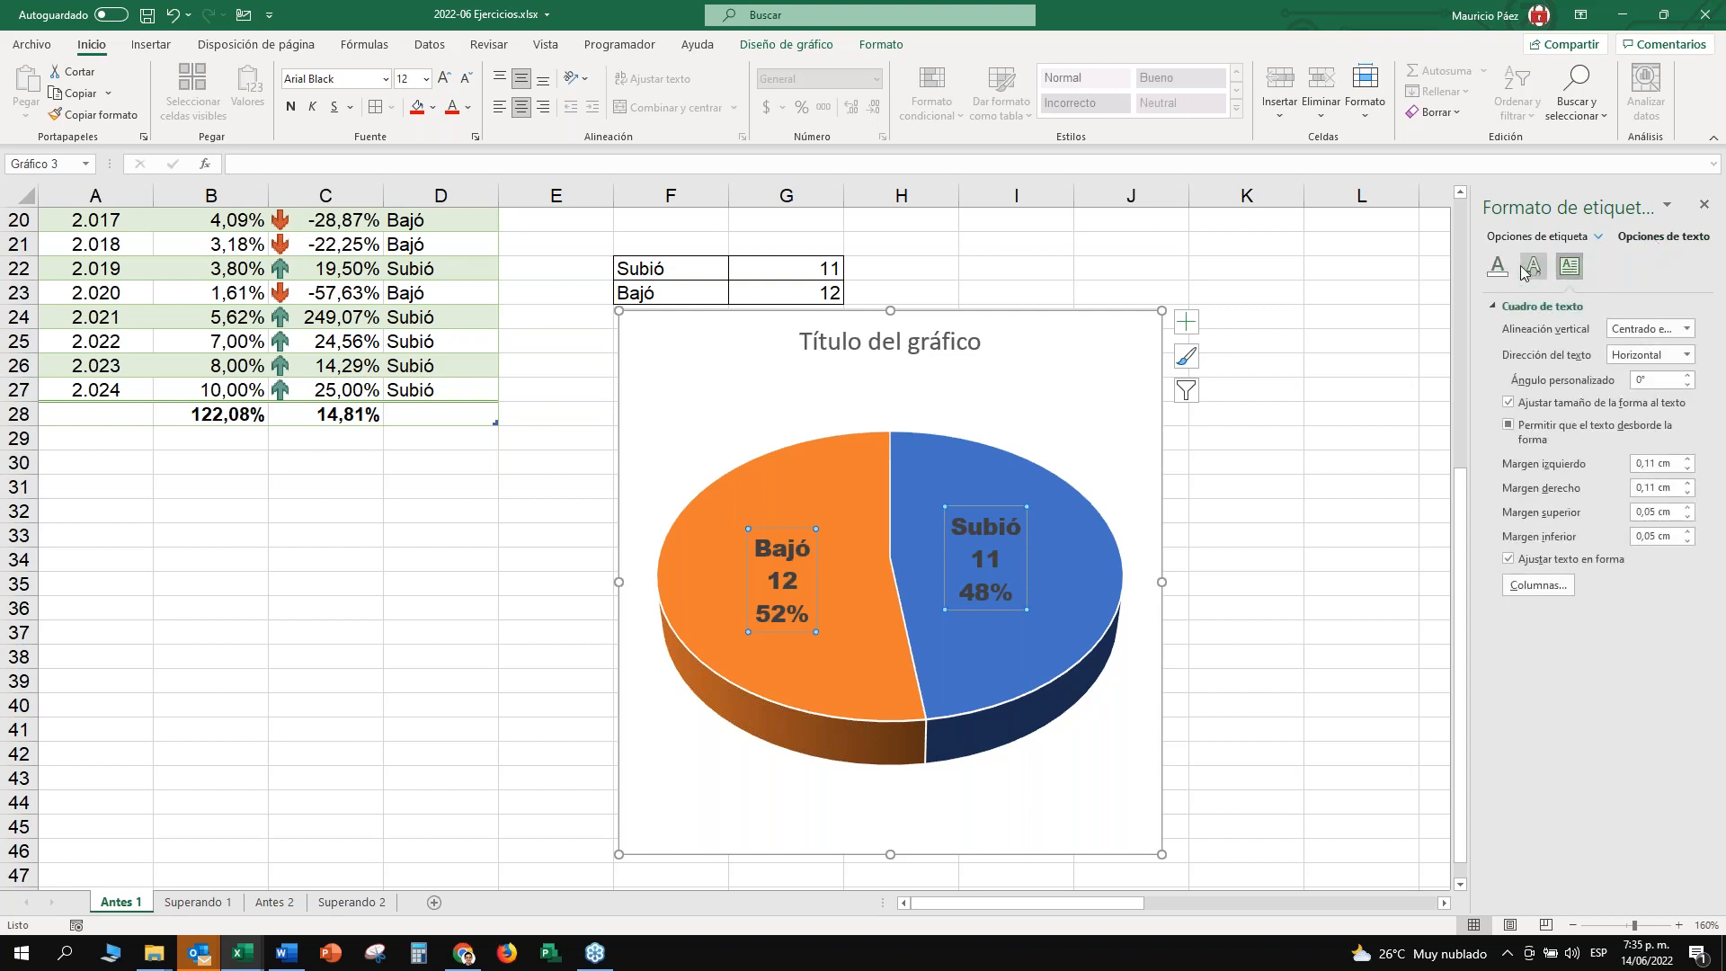
click(1541, 239)
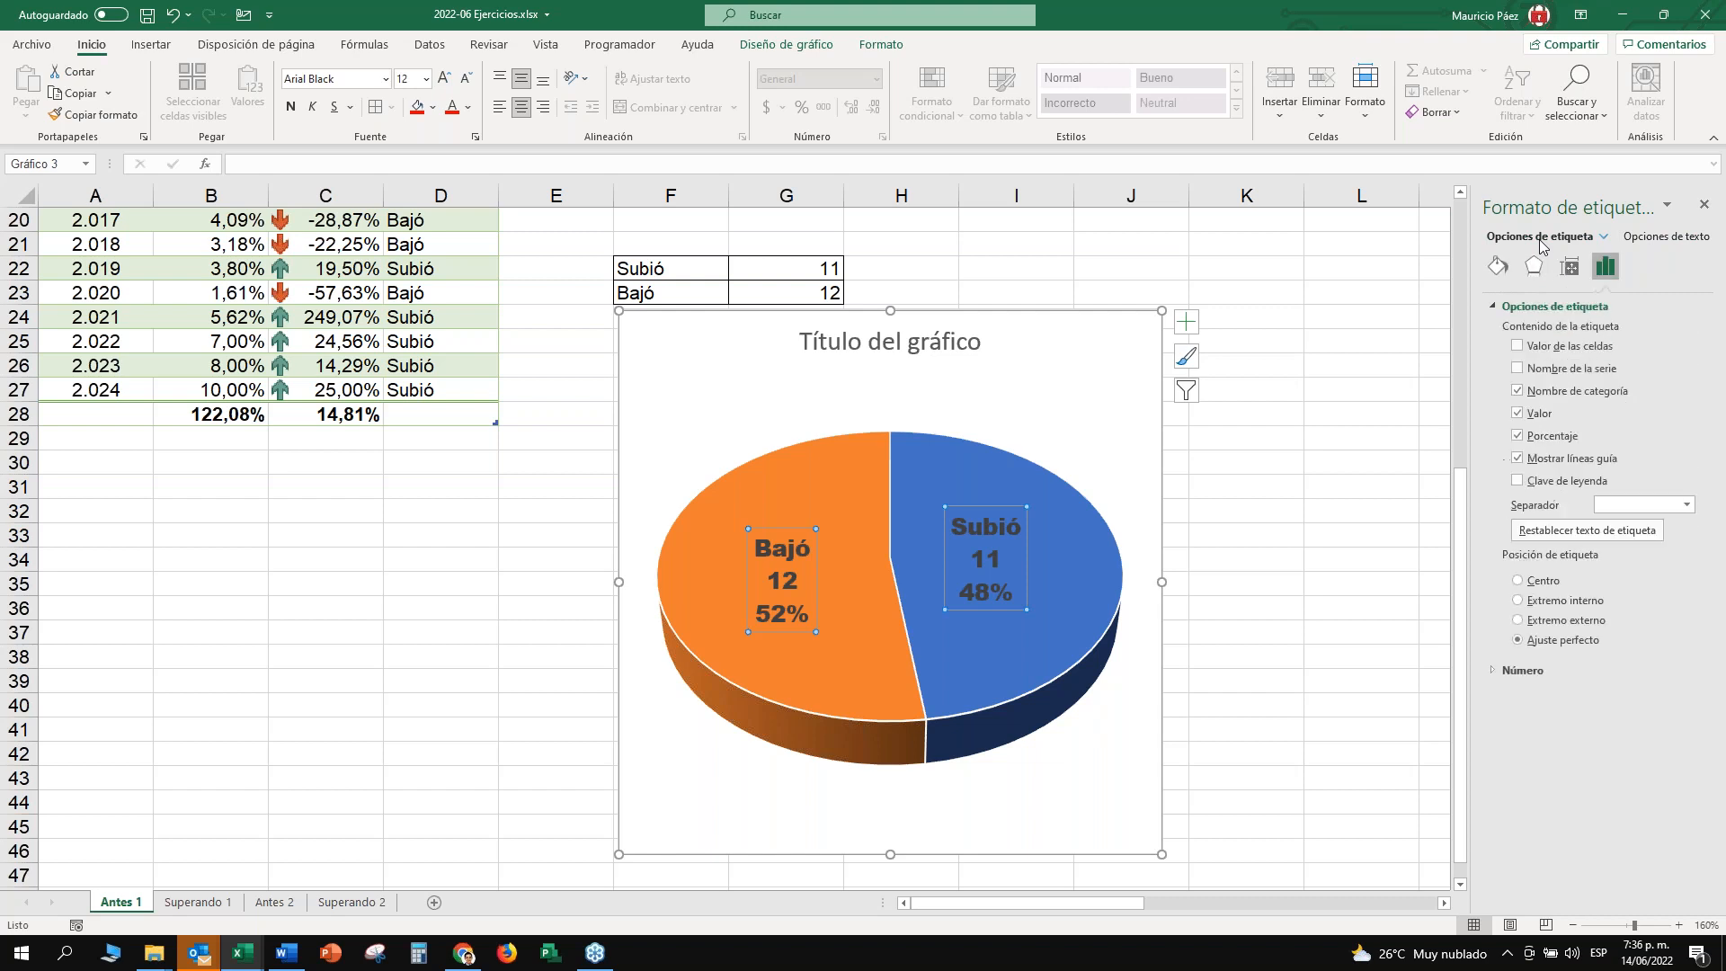
click(1485, 672)
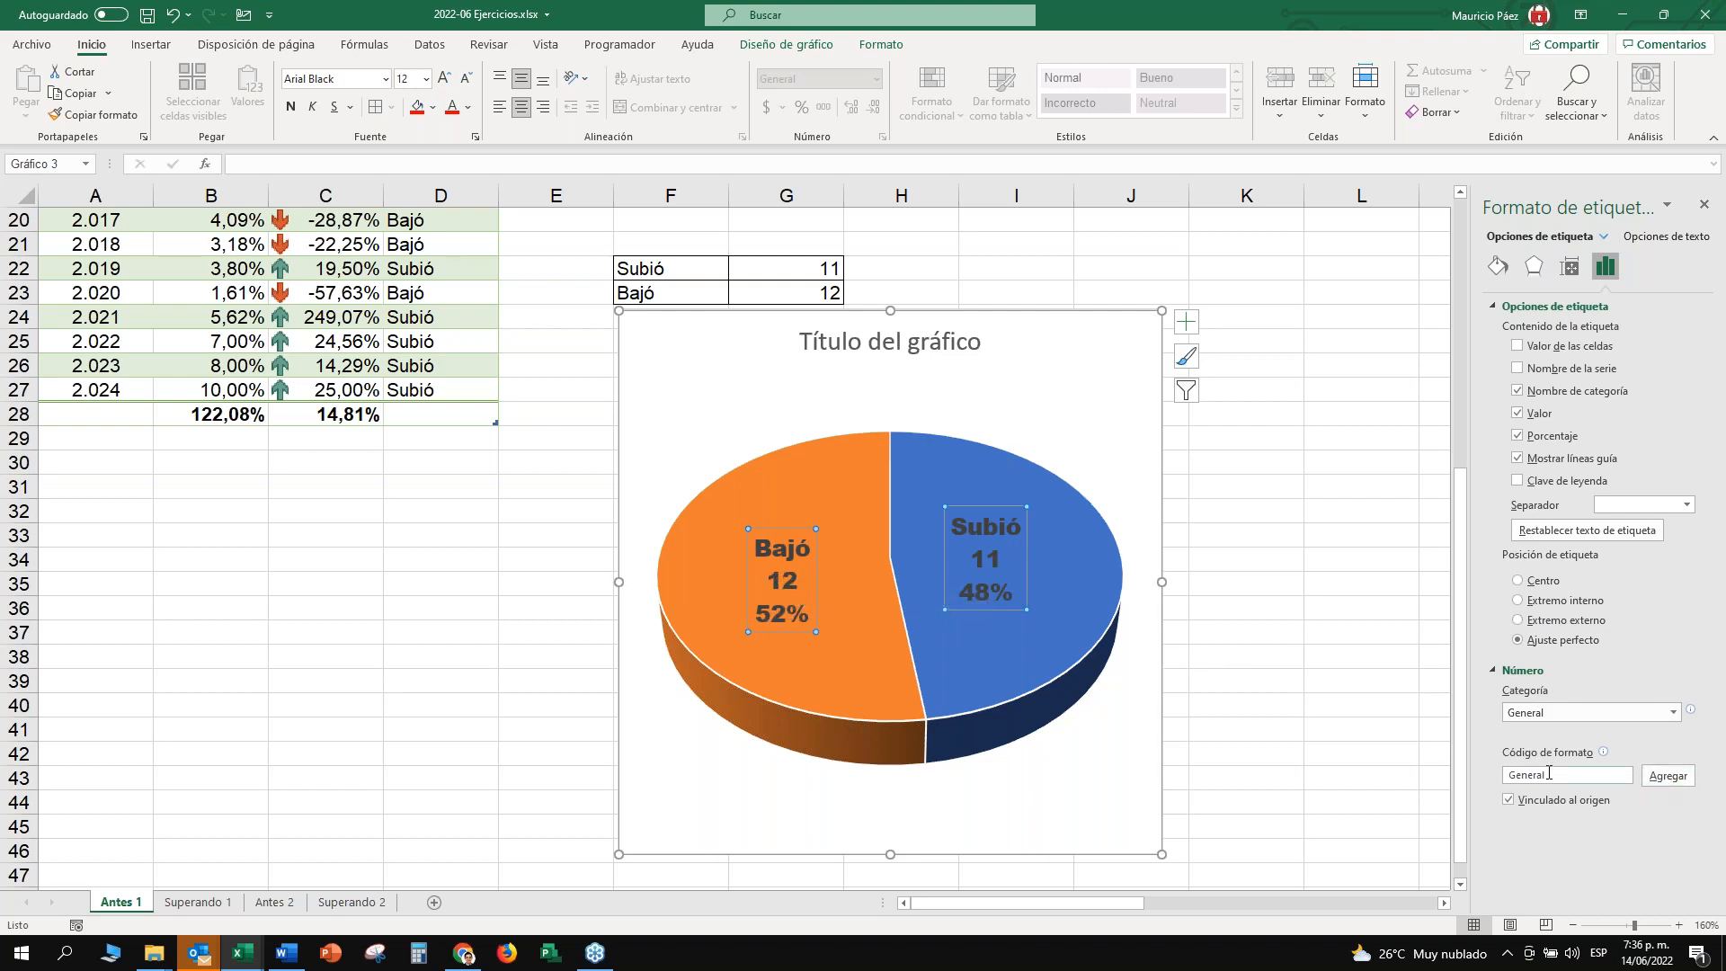
click(1669, 775)
click(1674, 712)
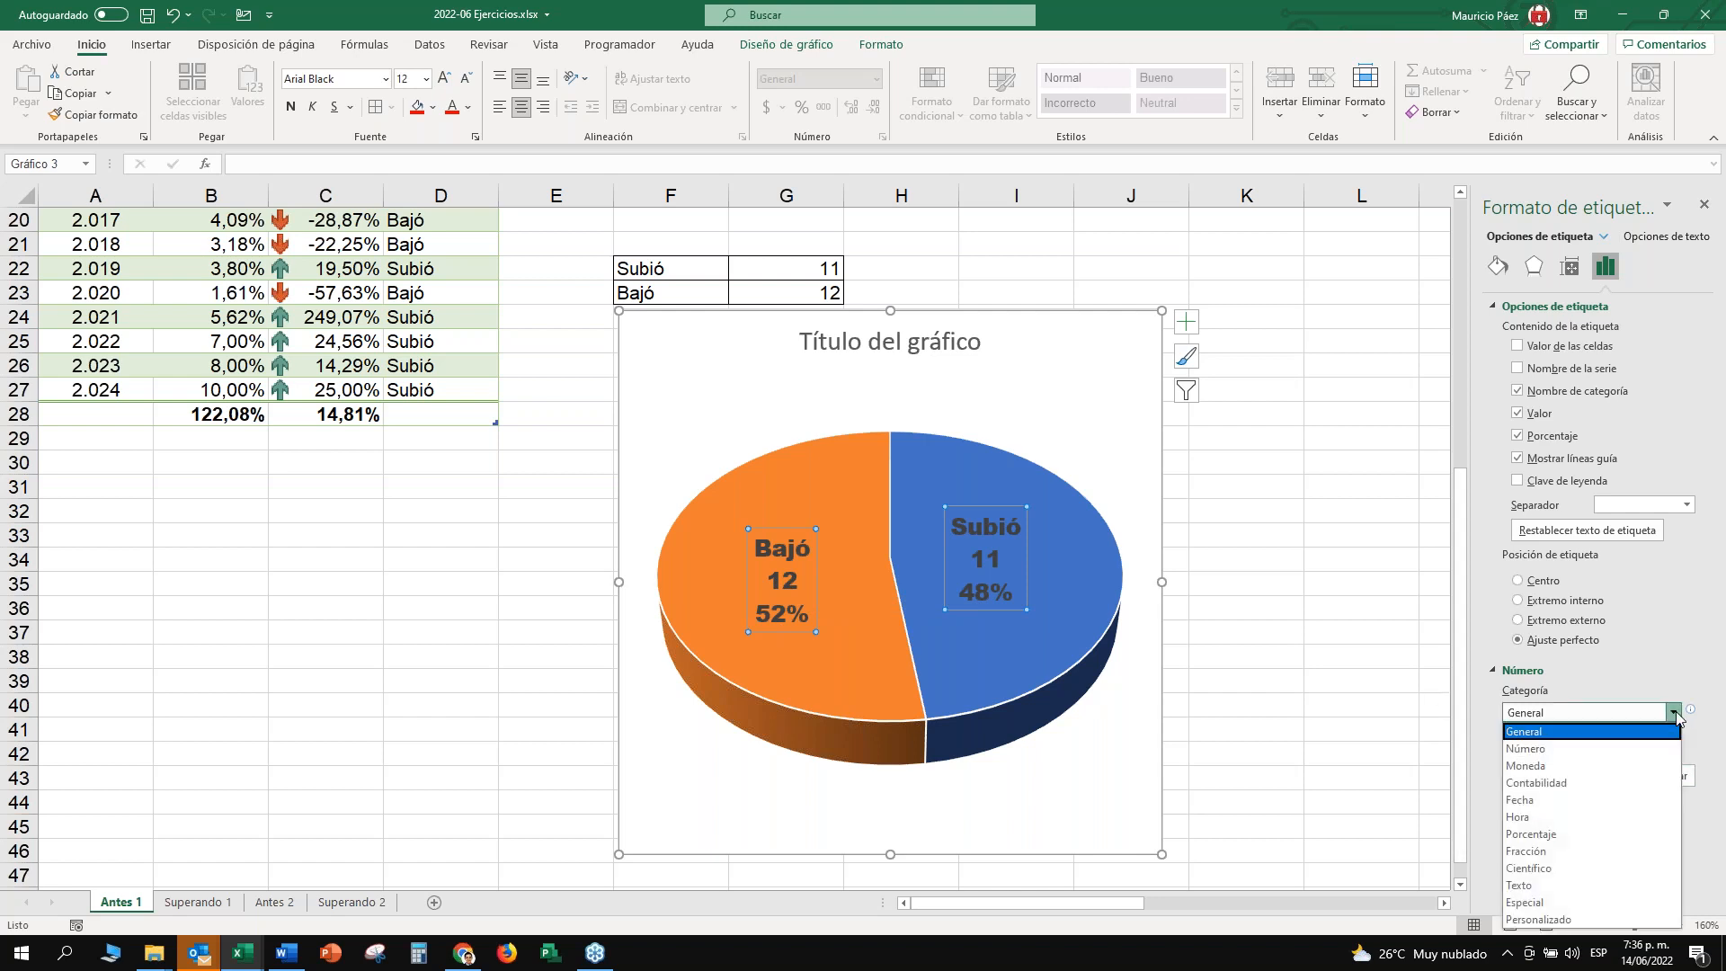
click(1541, 834)
click(1615, 737)
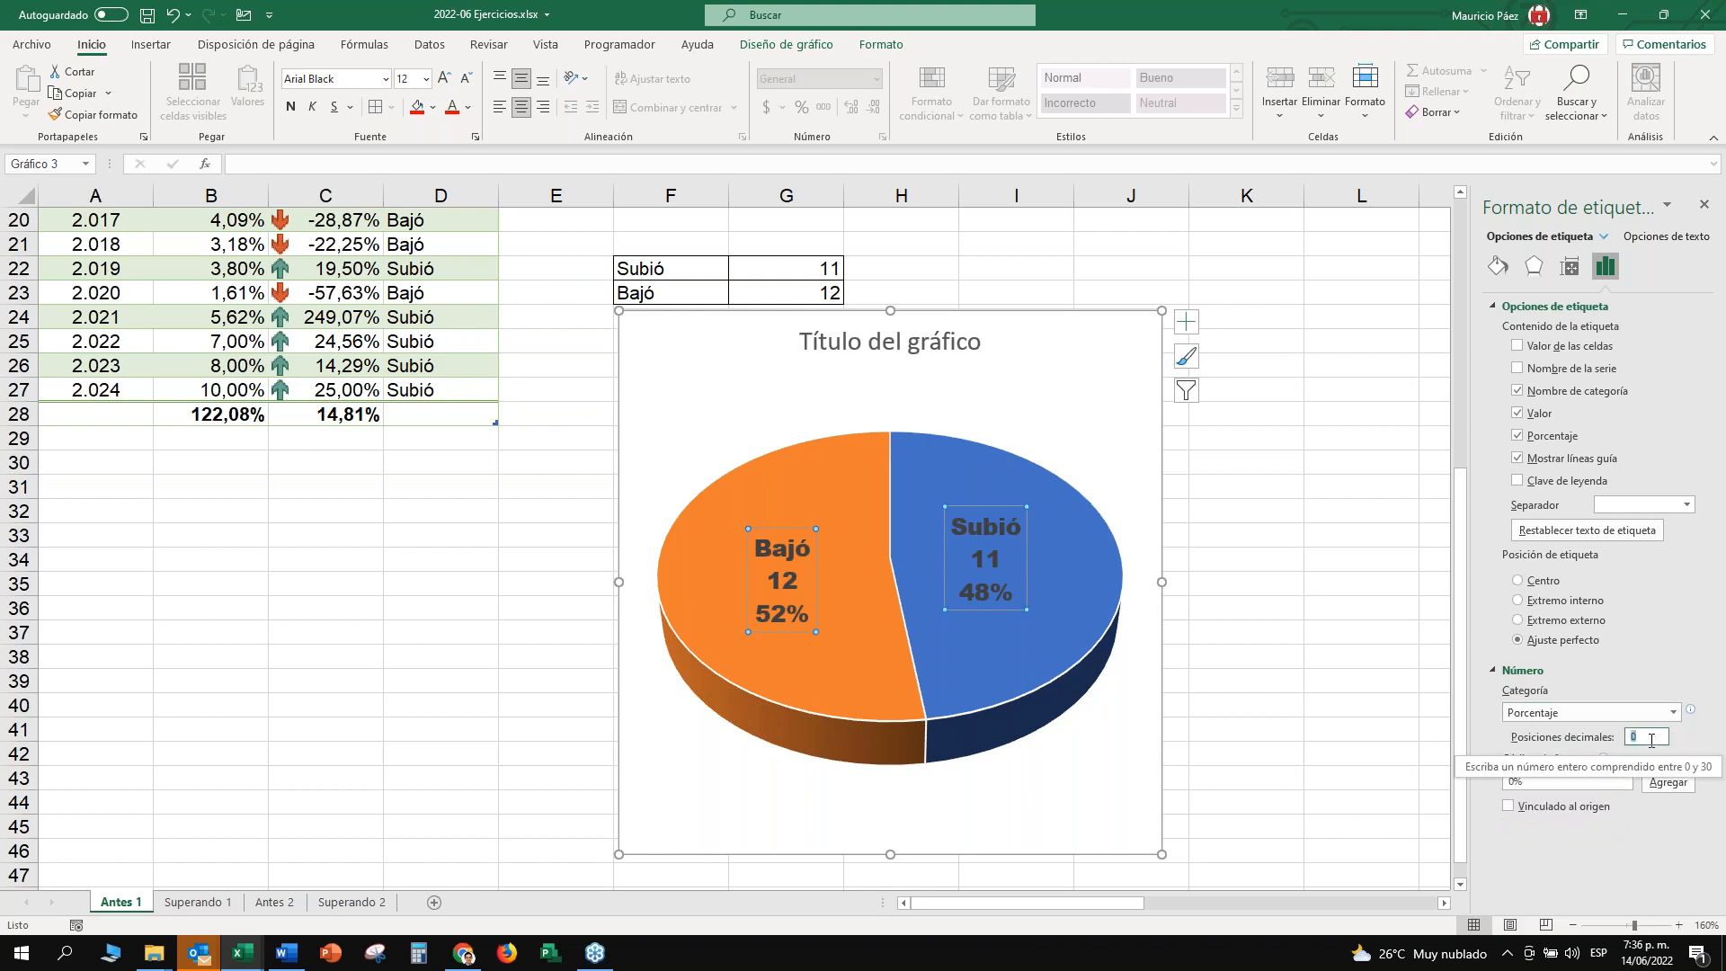
text(2)
click(1533, 781)
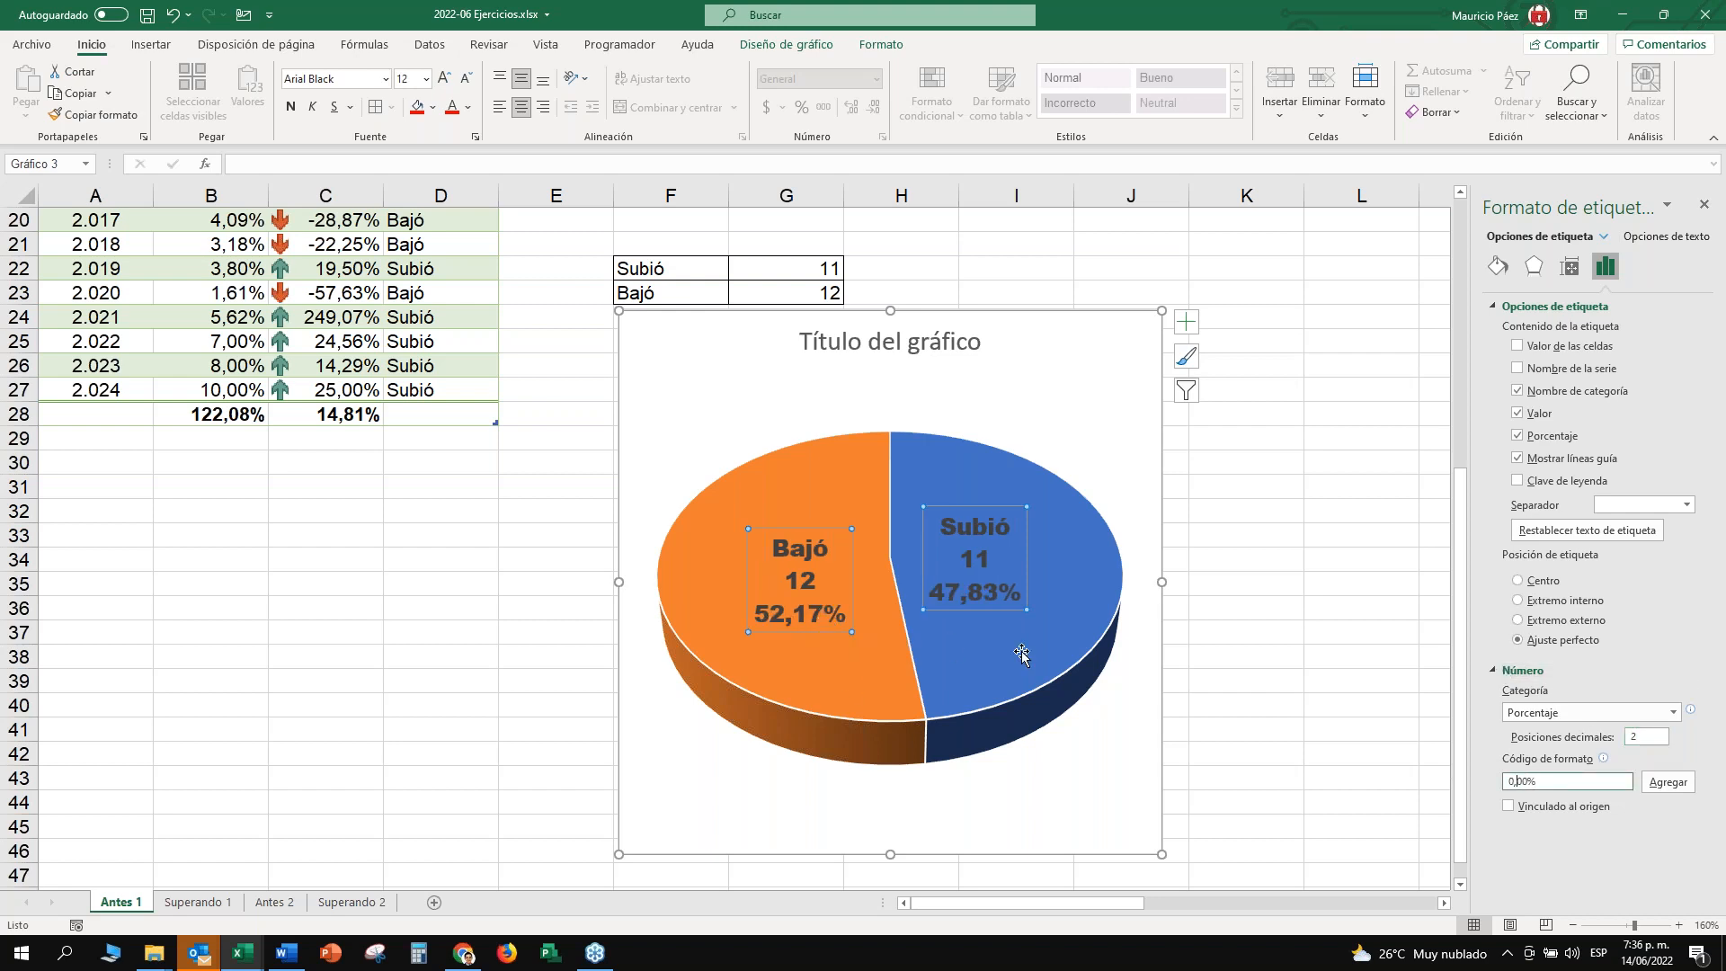
Check the reformatted Subió and Bajó labels against their slices on the 3D pie, and deselect the chart.
click(861, 596)
click(800, 623)
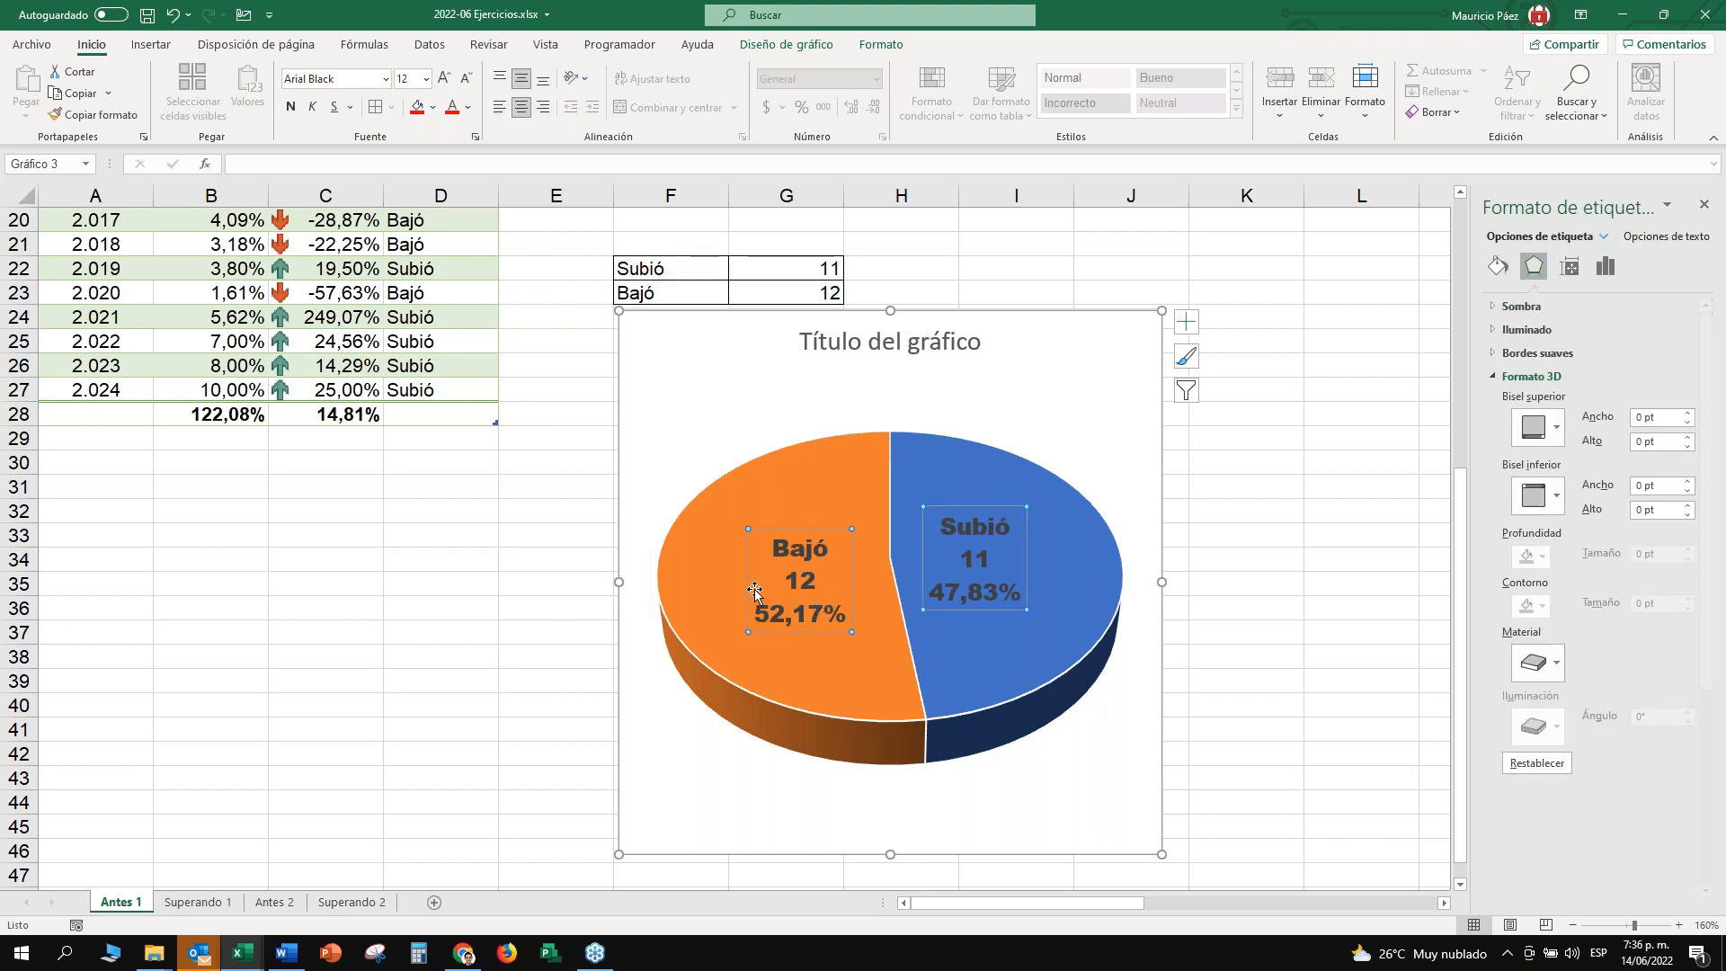
drag(804, 265, 811, 293)
click(811, 621)
click(834, 501)
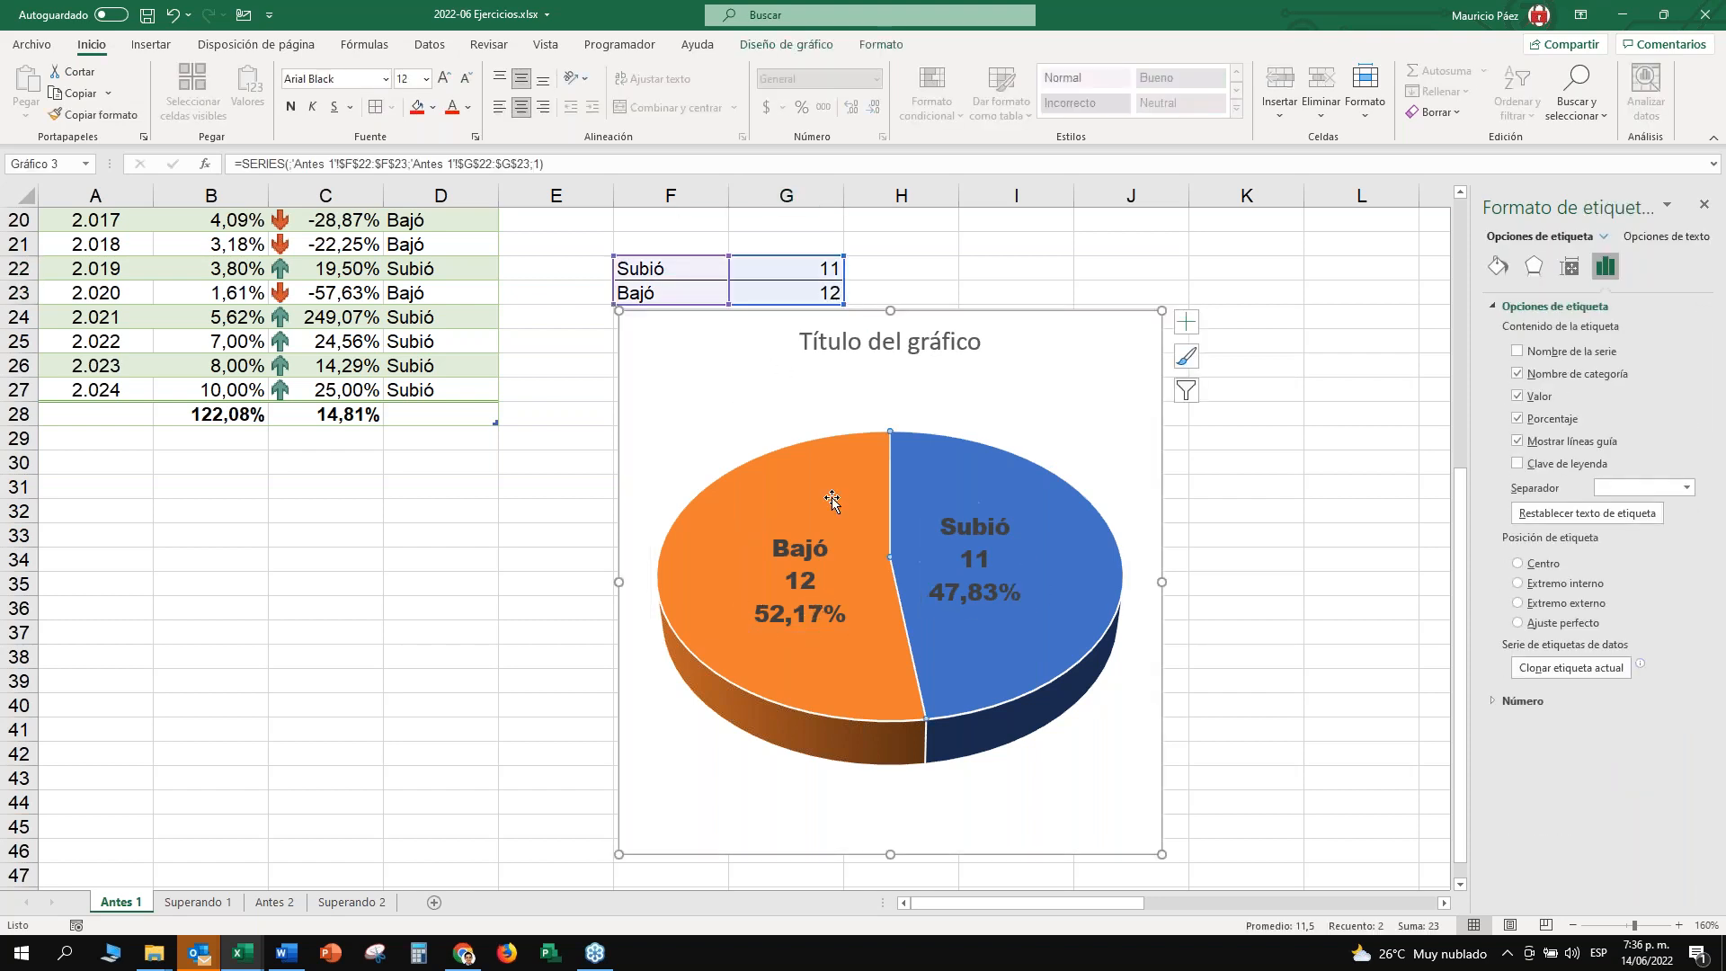
click(820, 590)
click(955, 570)
click(720, 608)
click(946, 567)
click(802, 583)
click(953, 568)
click(807, 453)
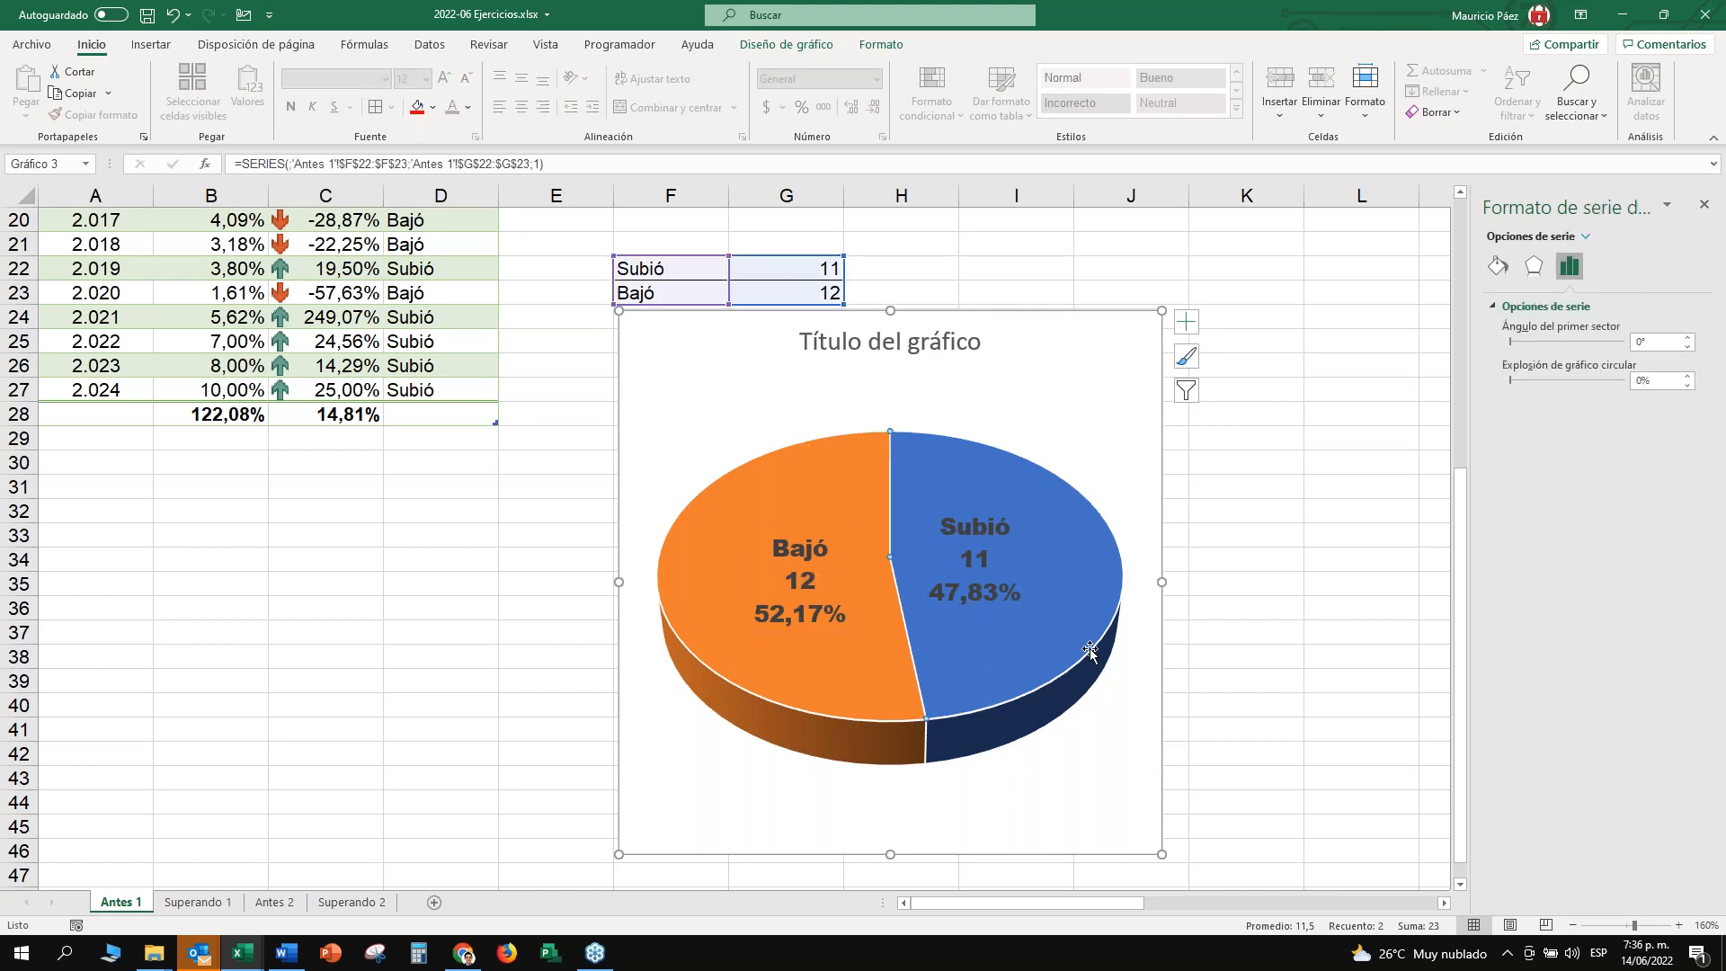
click(1130, 338)
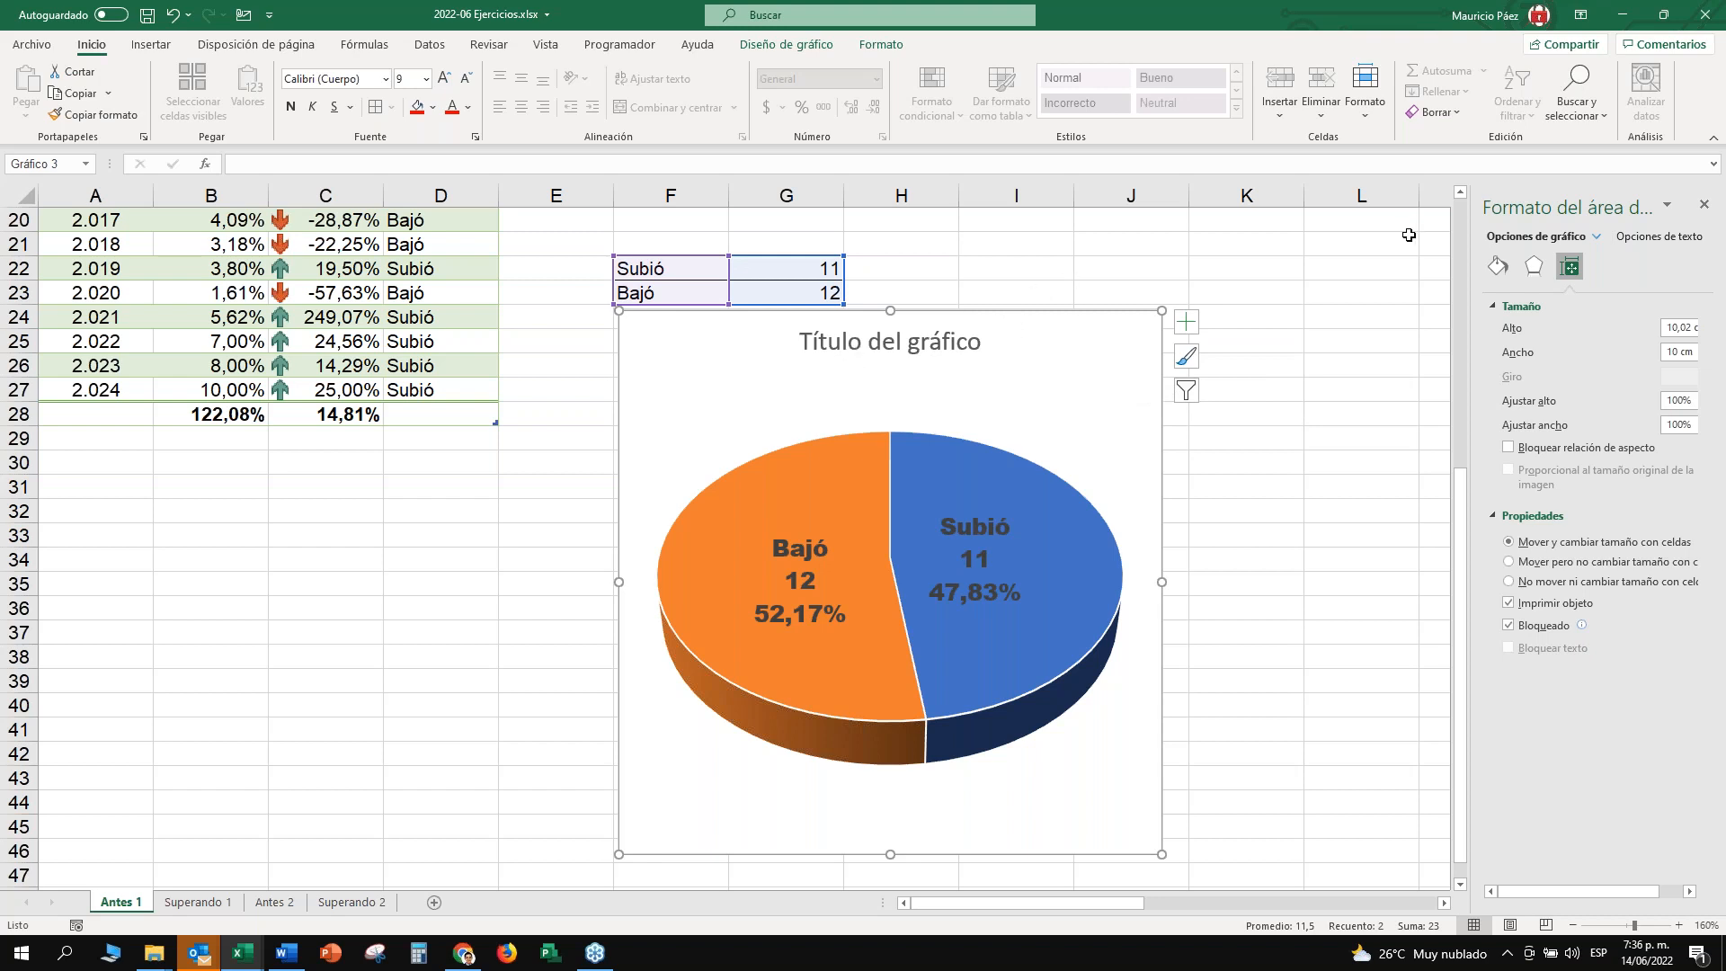
click(1286, 293)
Review the Año, IPC and Tipo columns of the ANTES table.
scroll(1315, 306, up, 5)
scroll(1315, 309, up, 1)
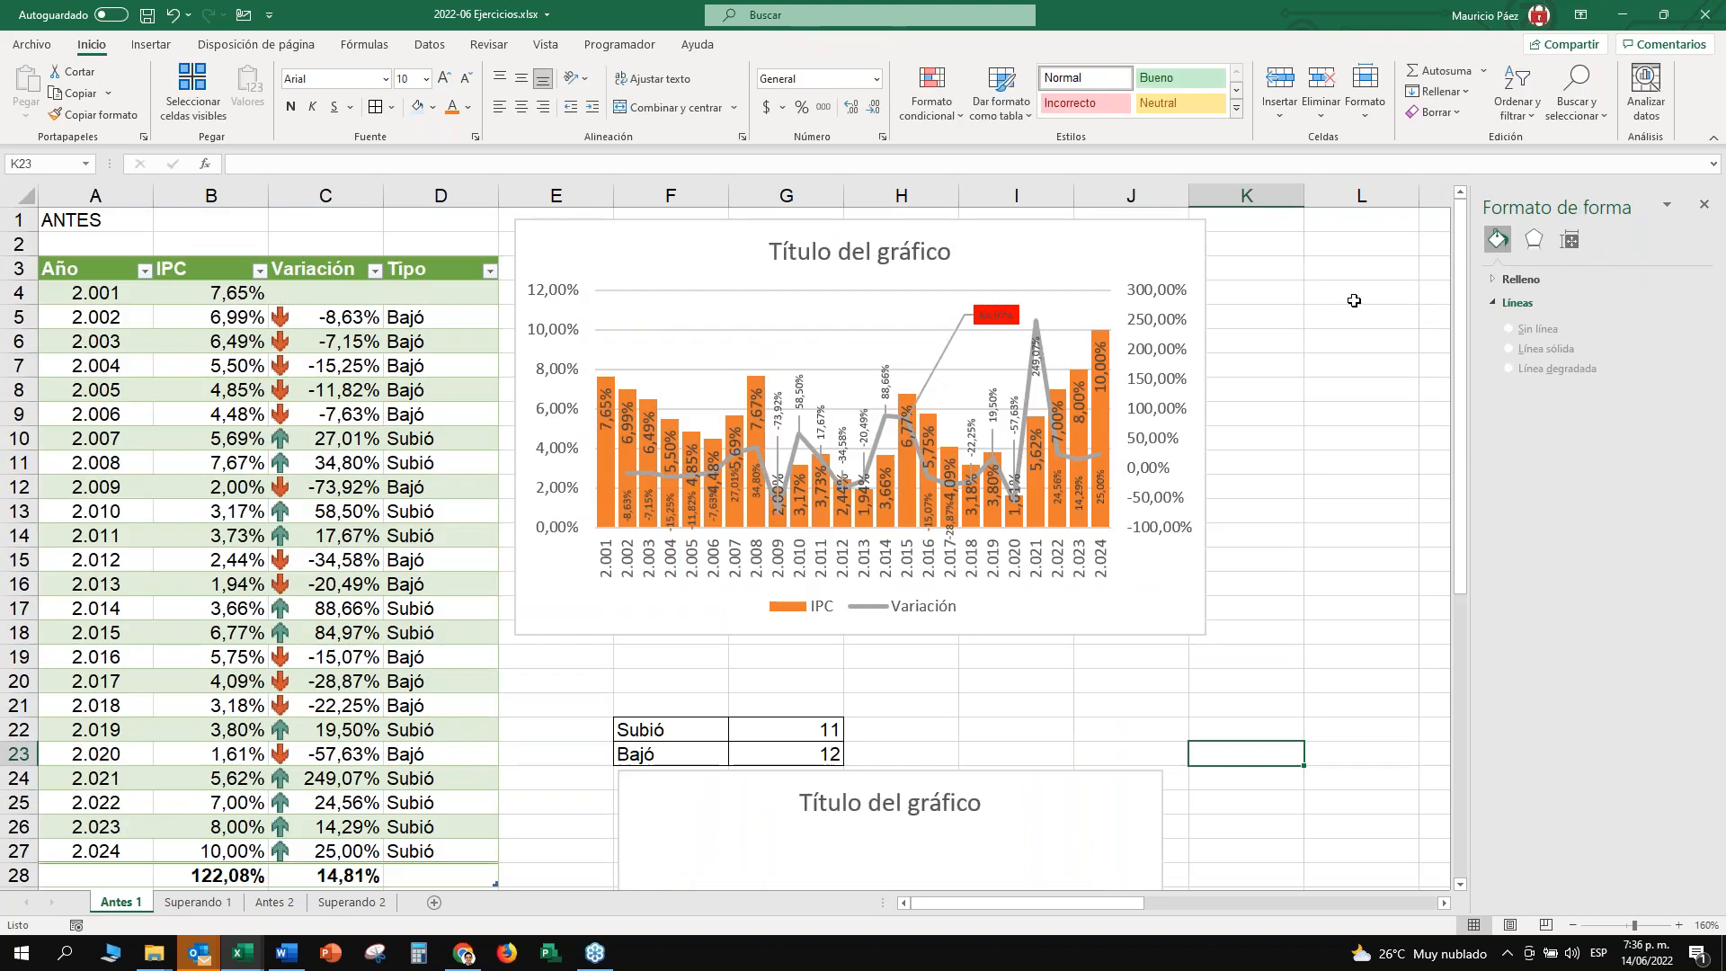
click(189, 271)
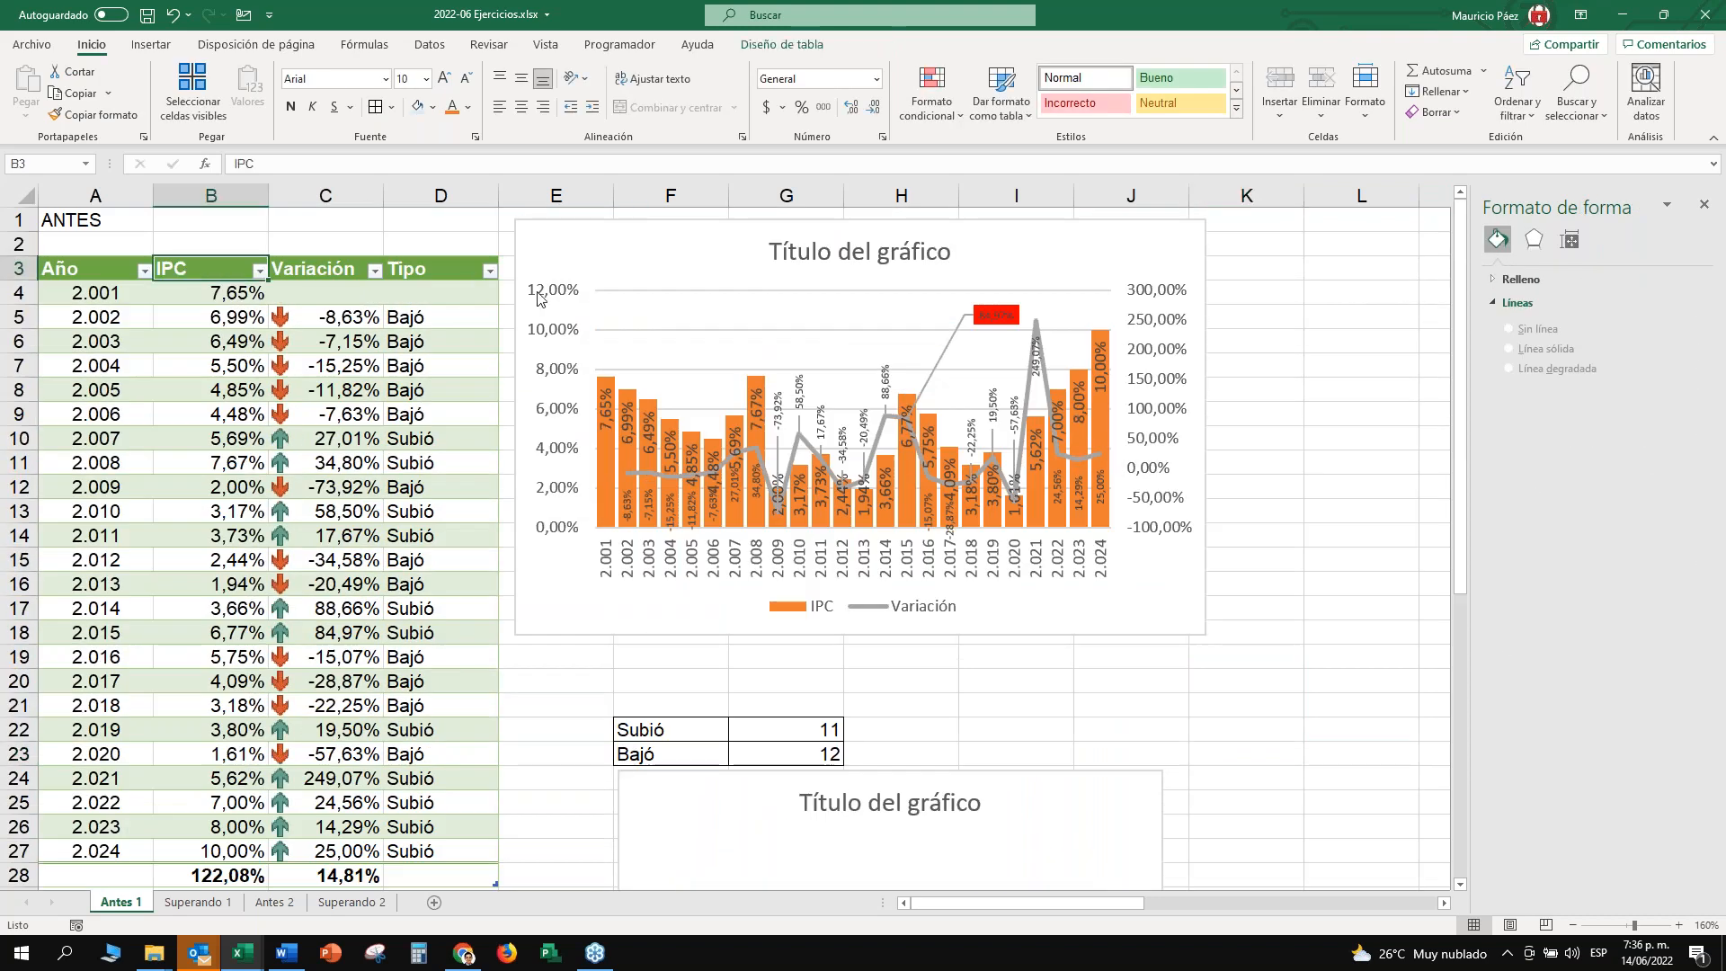
key(Down)
key(Down)
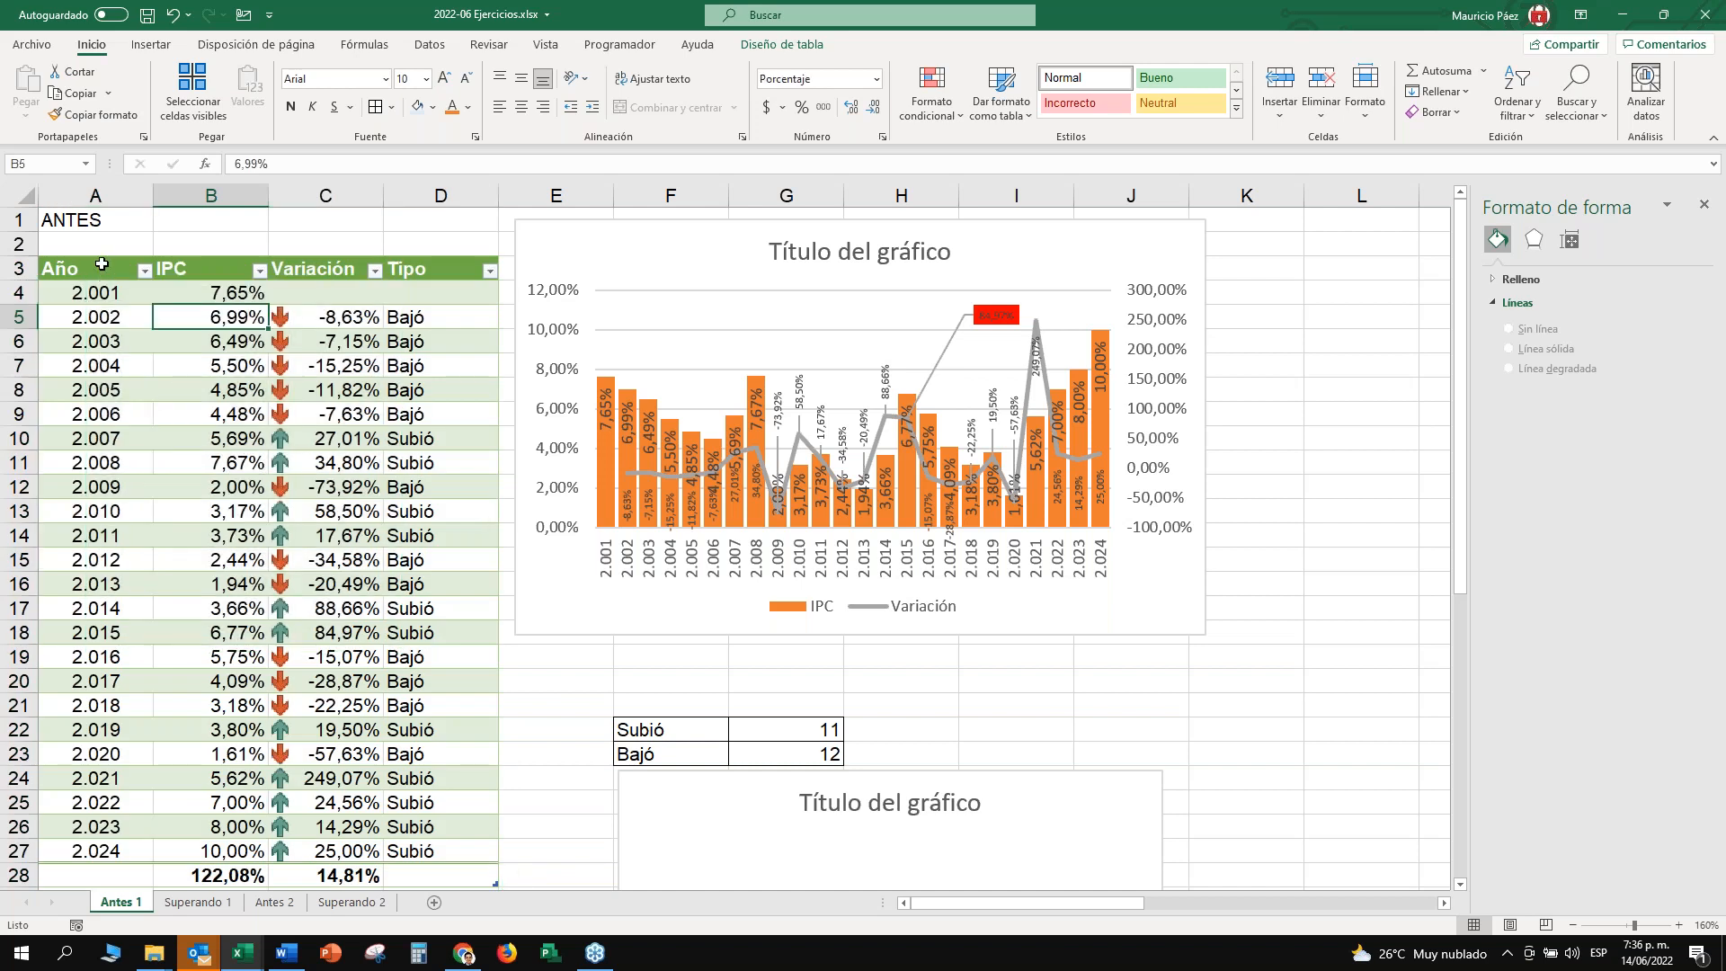
click(99, 261)
click(99, 292)
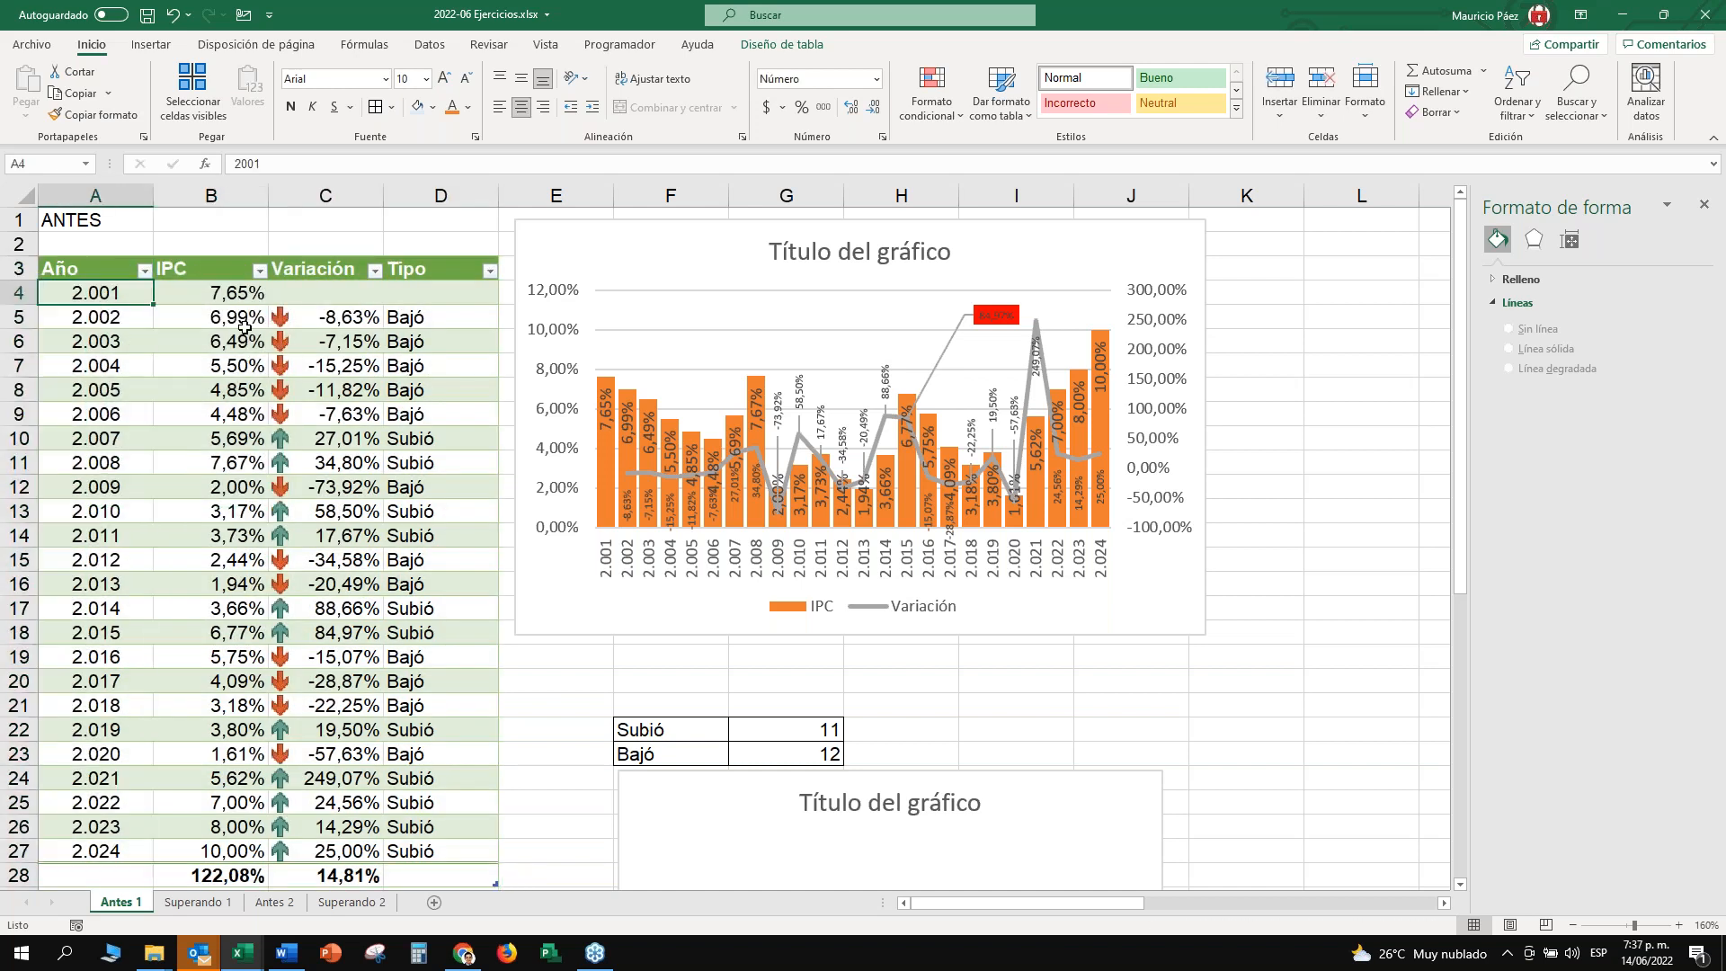
click(441, 317)
click(441, 290)
click(430, 270)
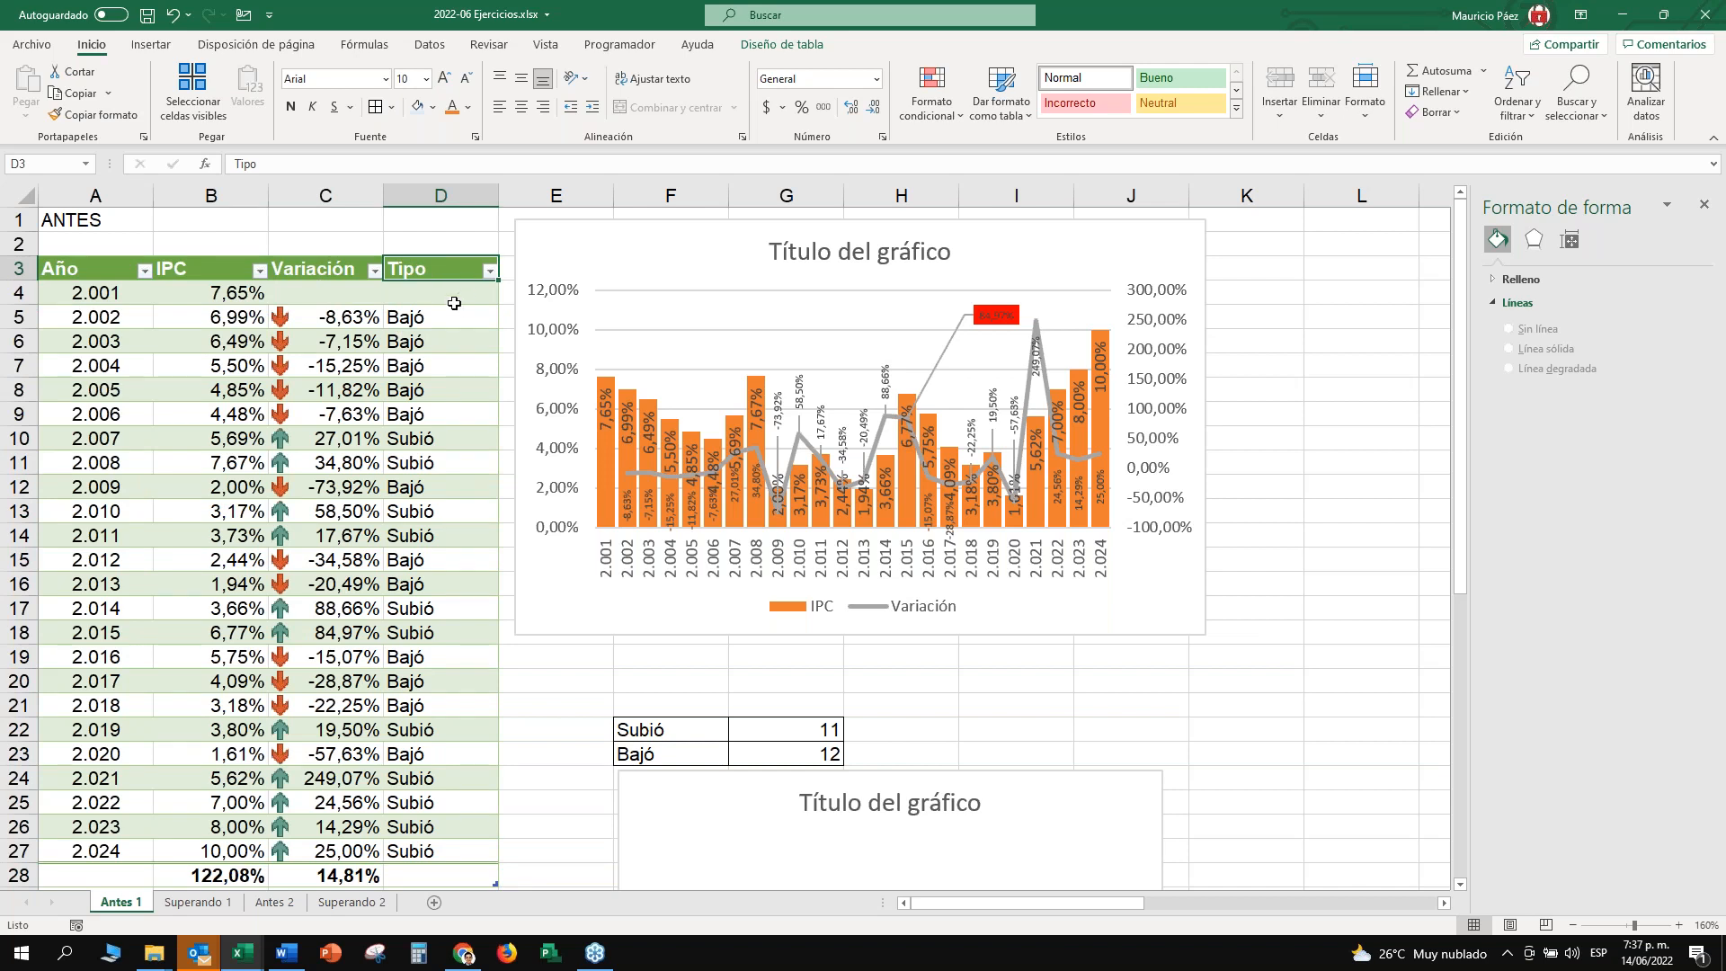
Examine the IPC and Variación combo chart's columns, data labels and both vertical axes.
click(564, 252)
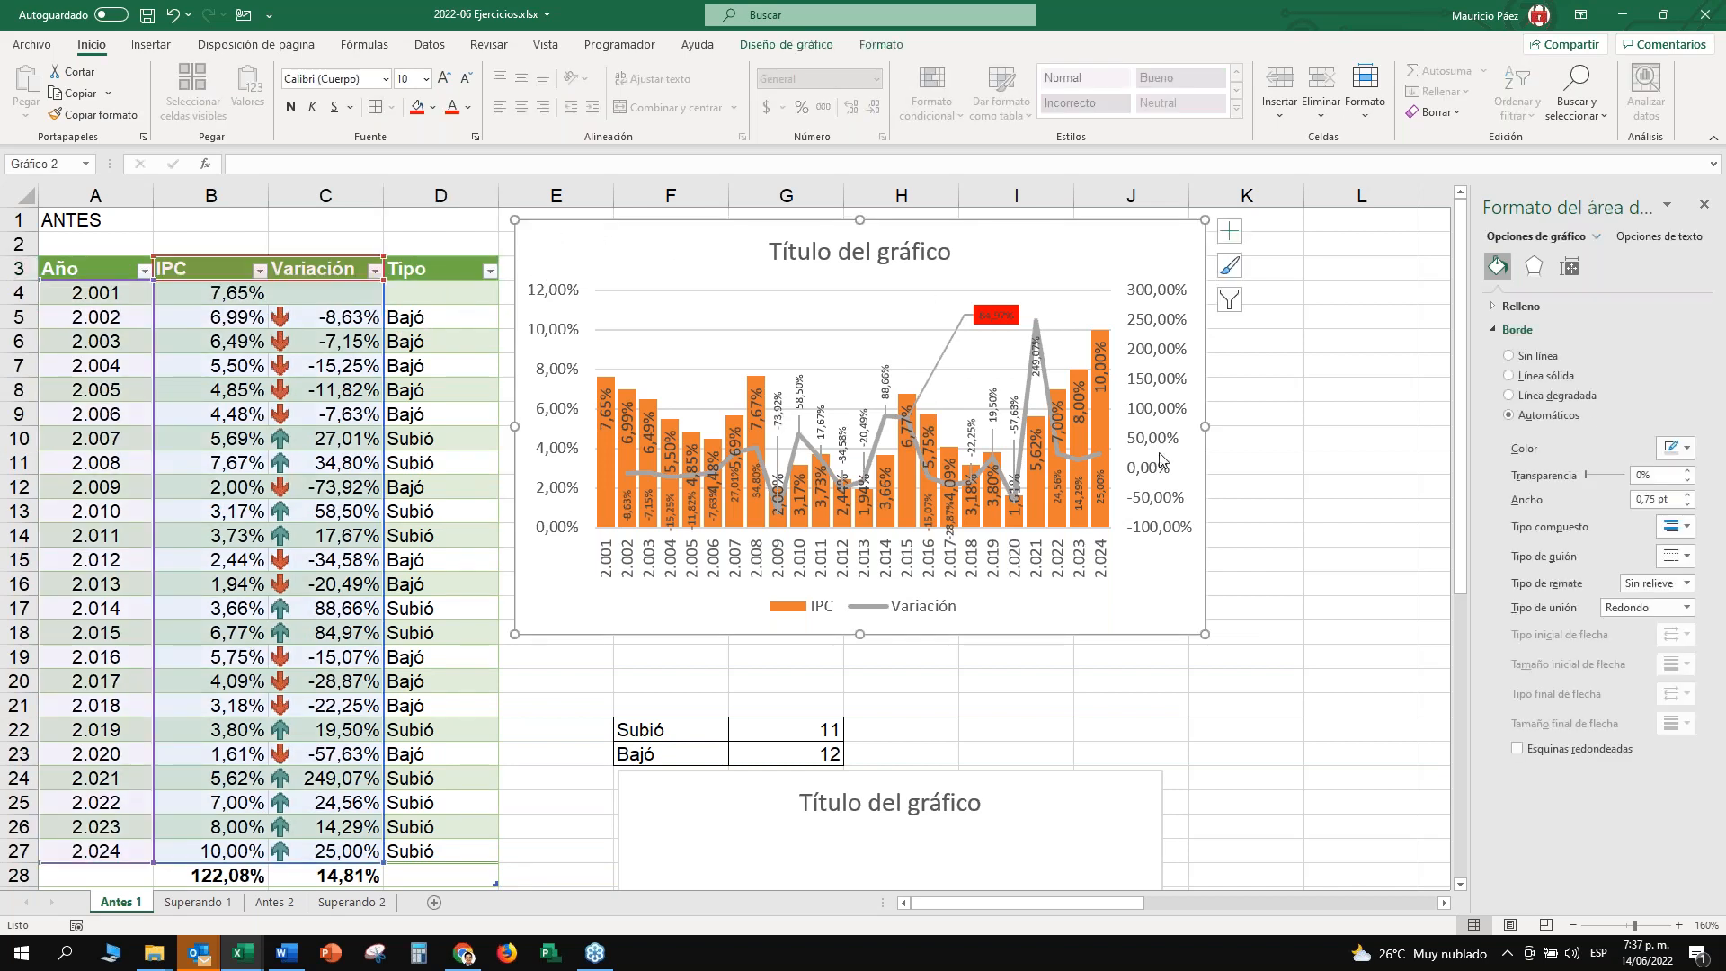
click(1101, 406)
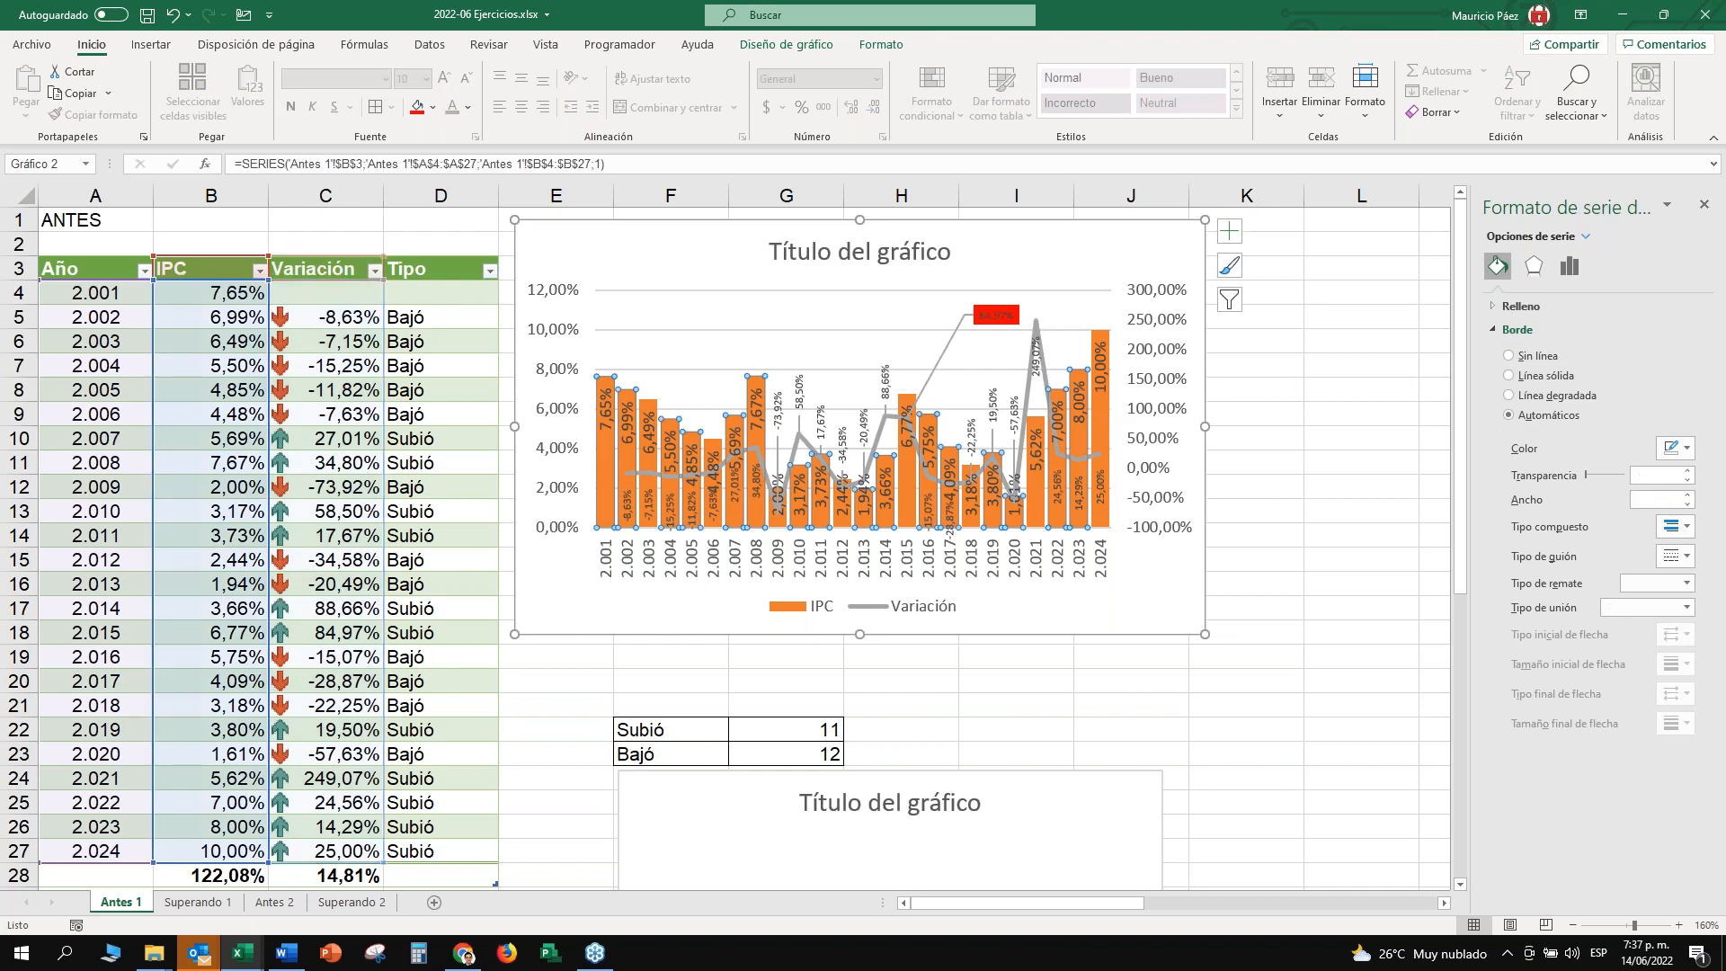
click(608, 409)
click(663, 330)
click(667, 352)
click(670, 425)
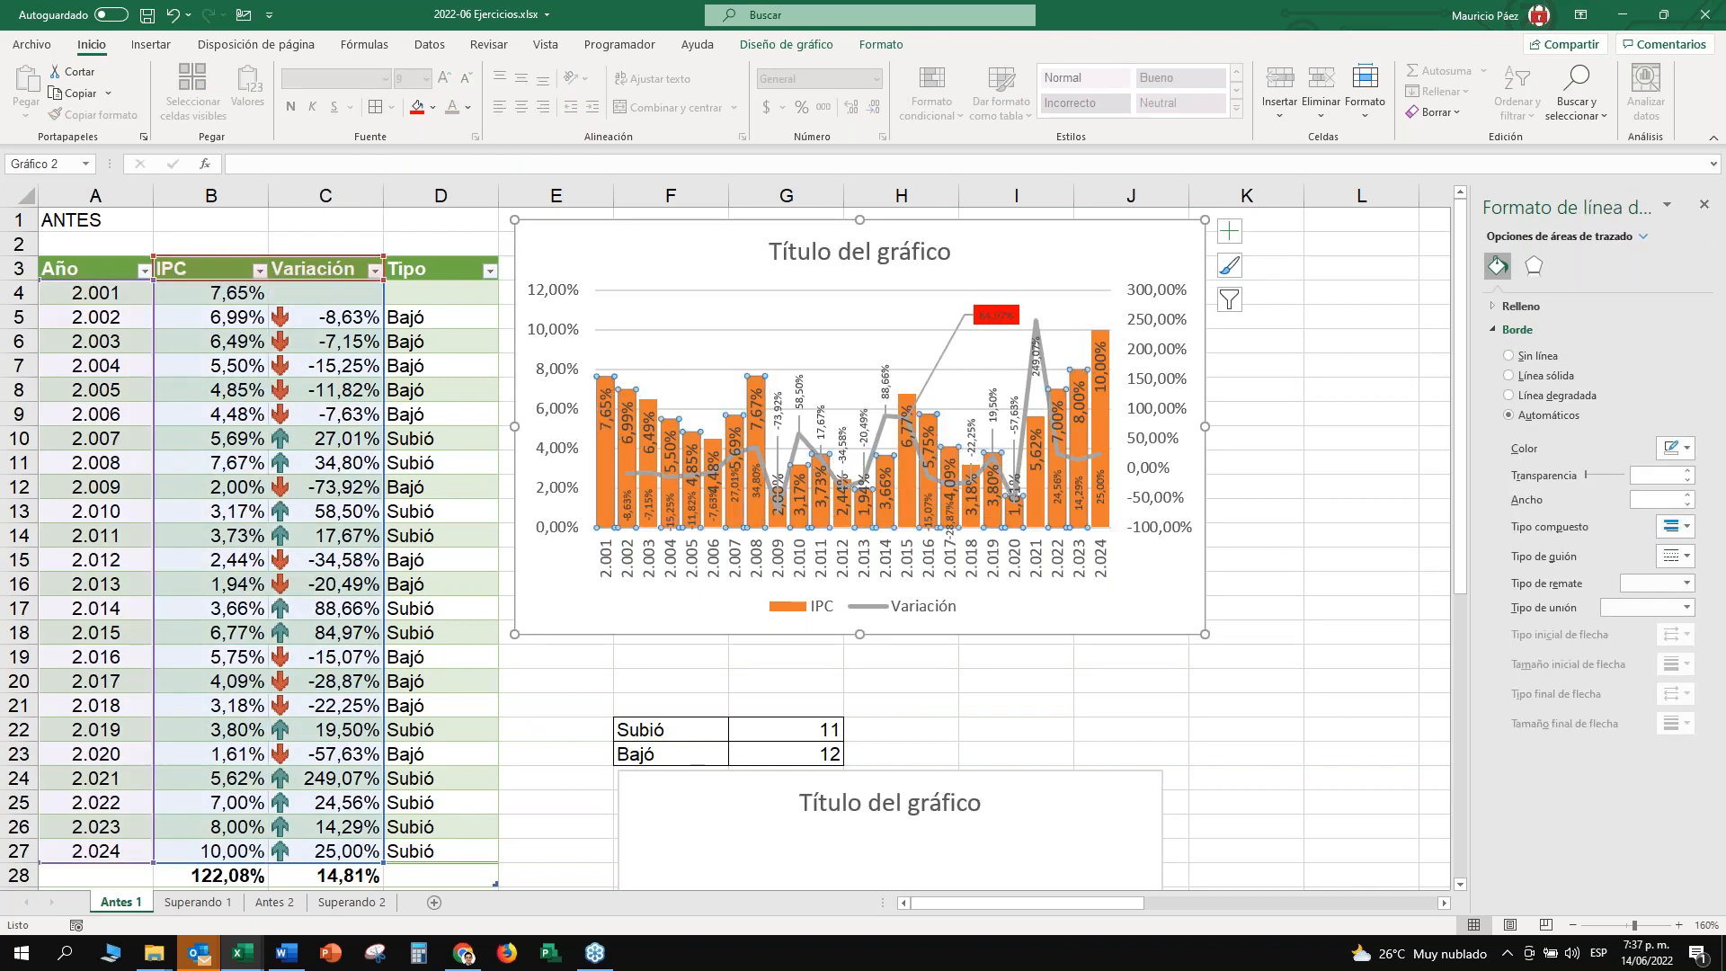
click(604, 412)
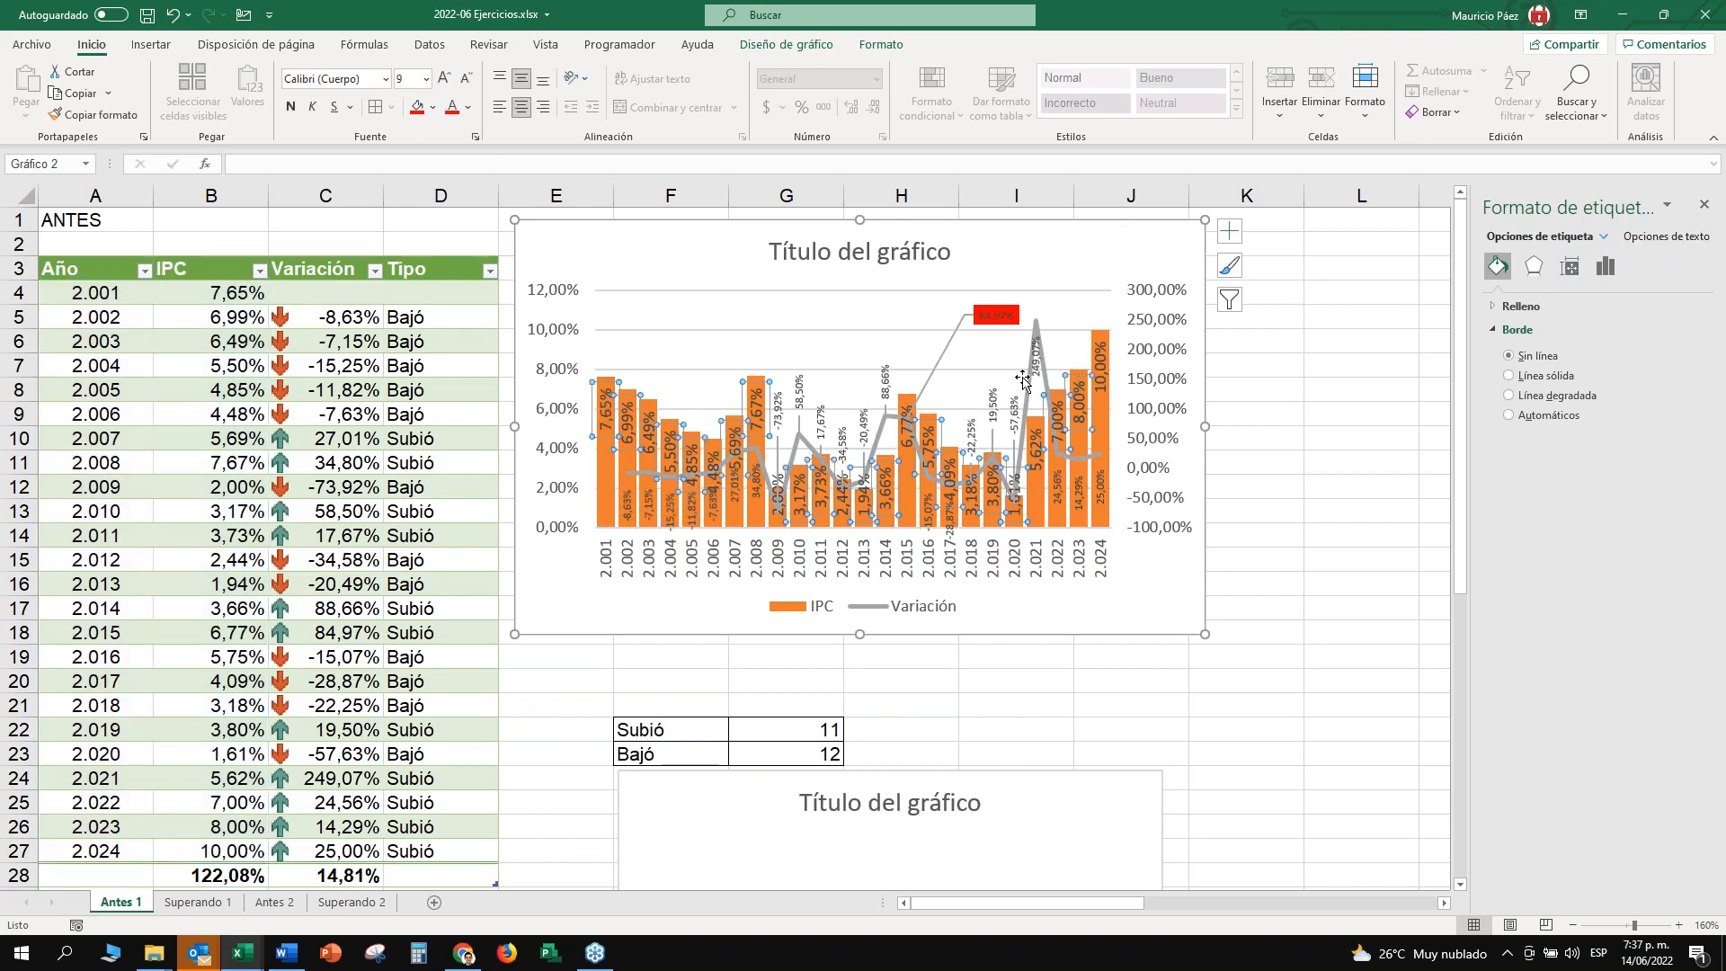
click(1157, 376)
click(557, 375)
Move the red-filled Variación data label slightly left, nearer to its point on the combo chart.
click(996, 314)
drag(984, 306, 945, 301)
click(1019, 323)
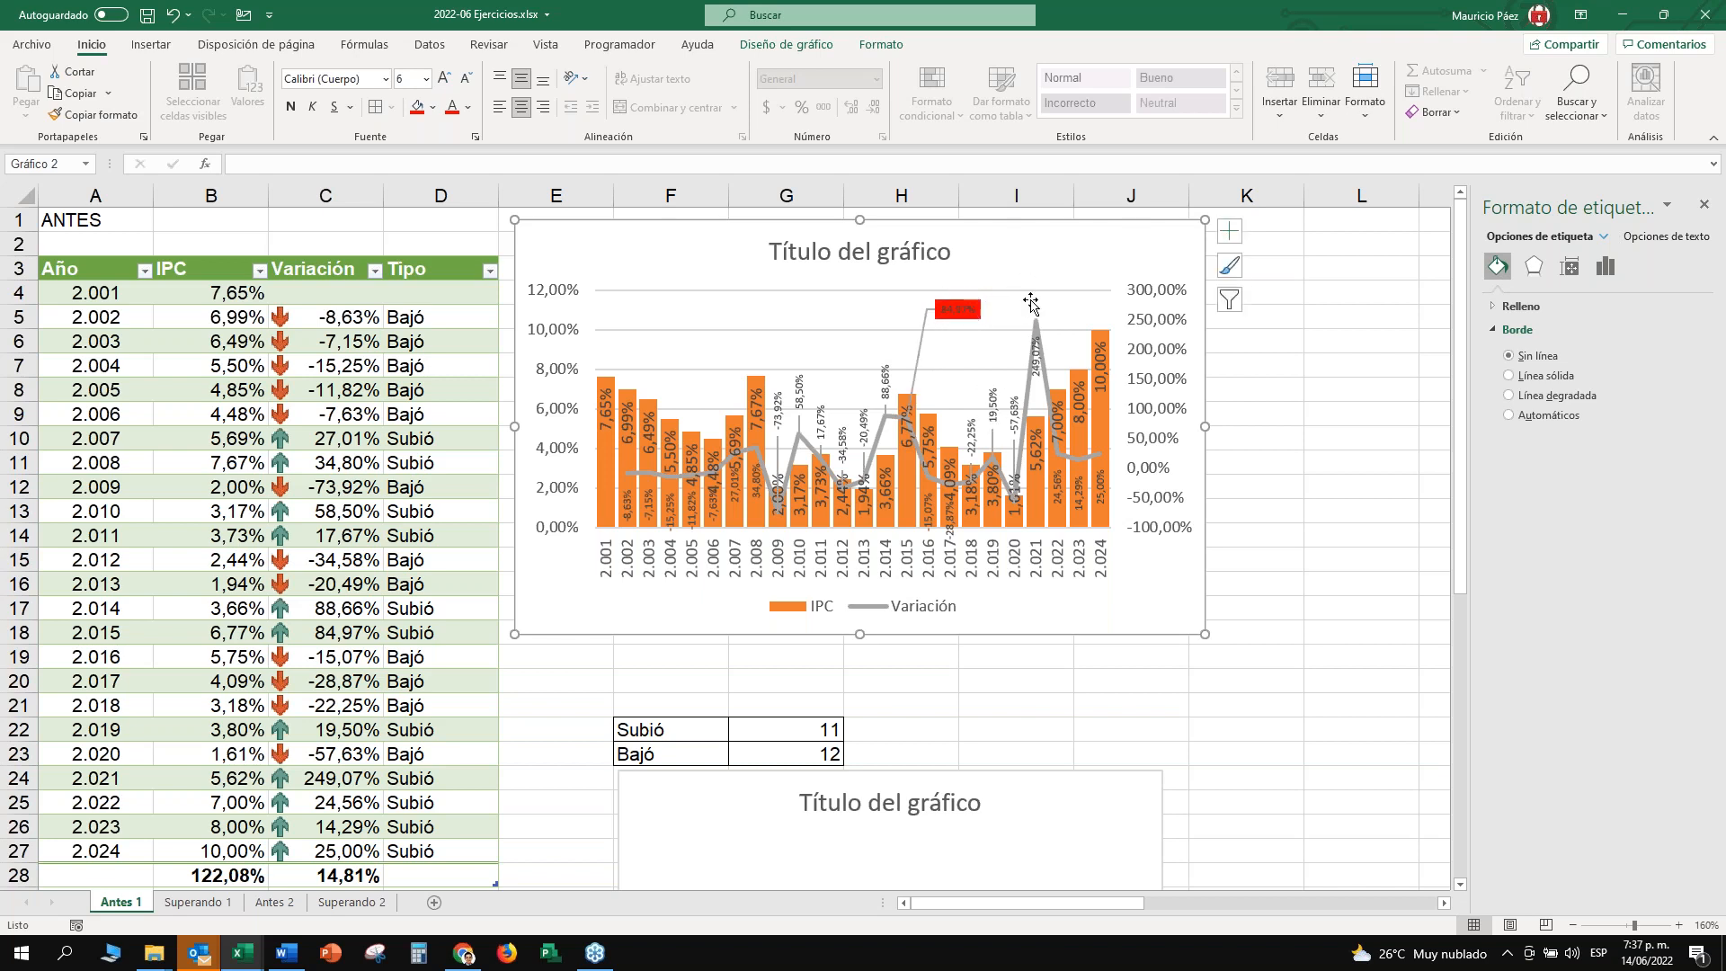
Review the 3D pie's slices, data labels and plot area below the Subió and Bajó counts.
scroll(1019, 323, down, 3)
scroll(1245, 447, down, 4)
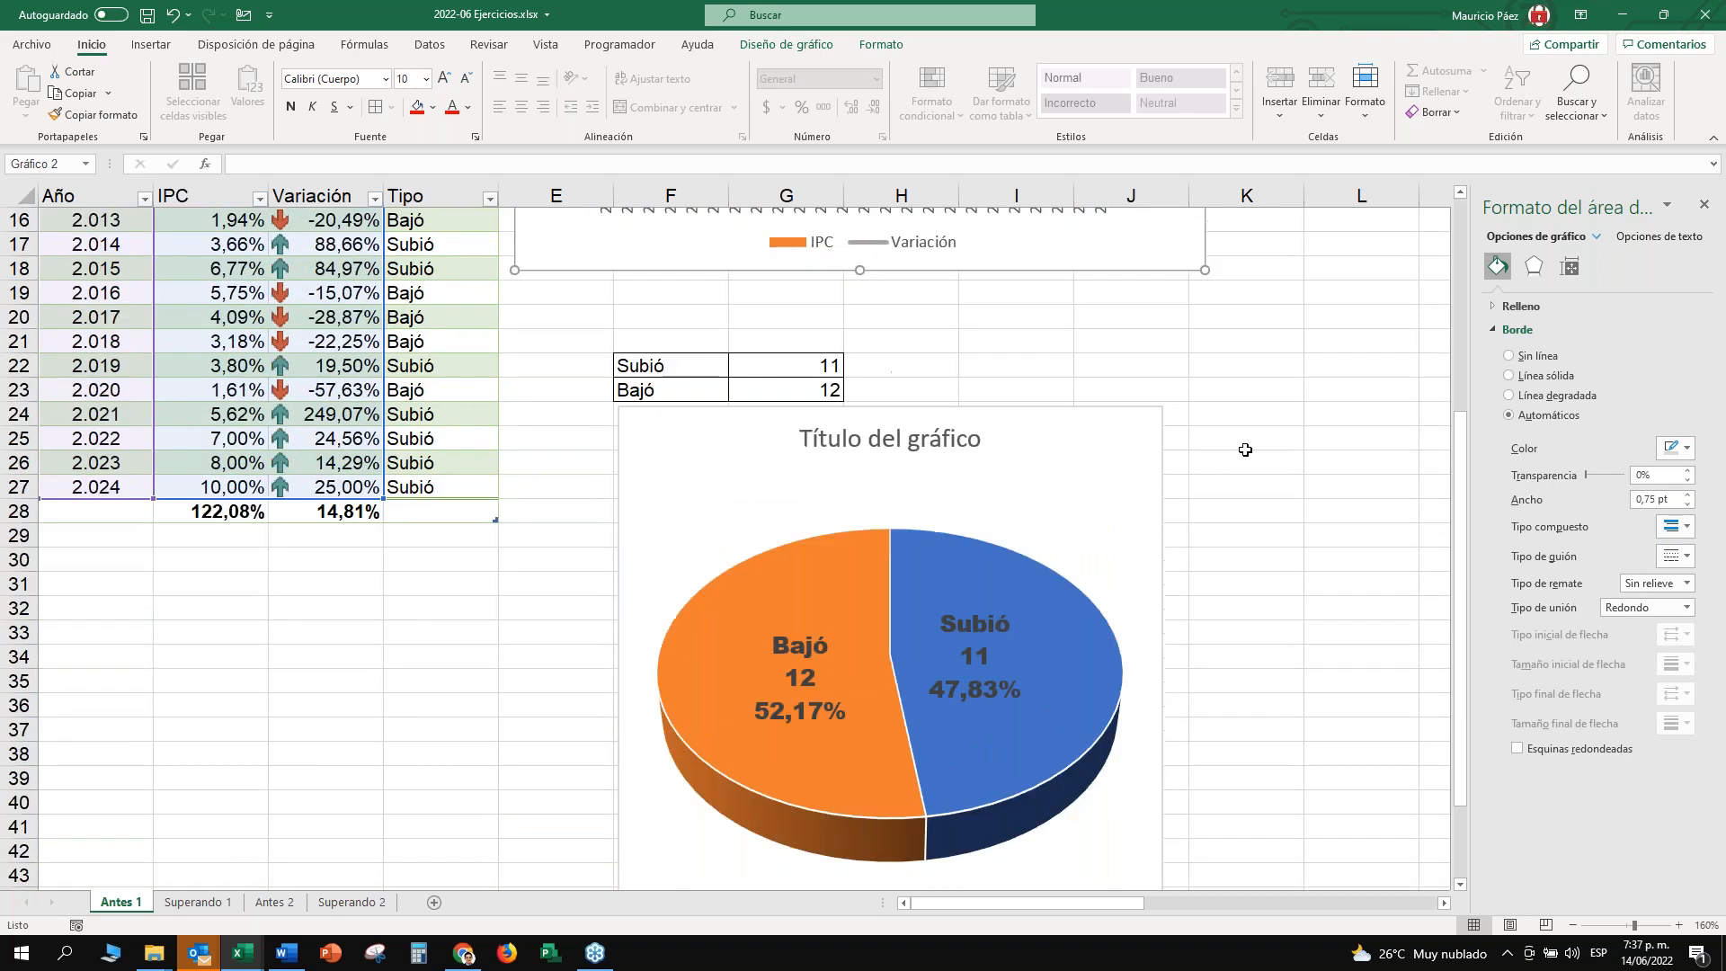
click(1119, 344)
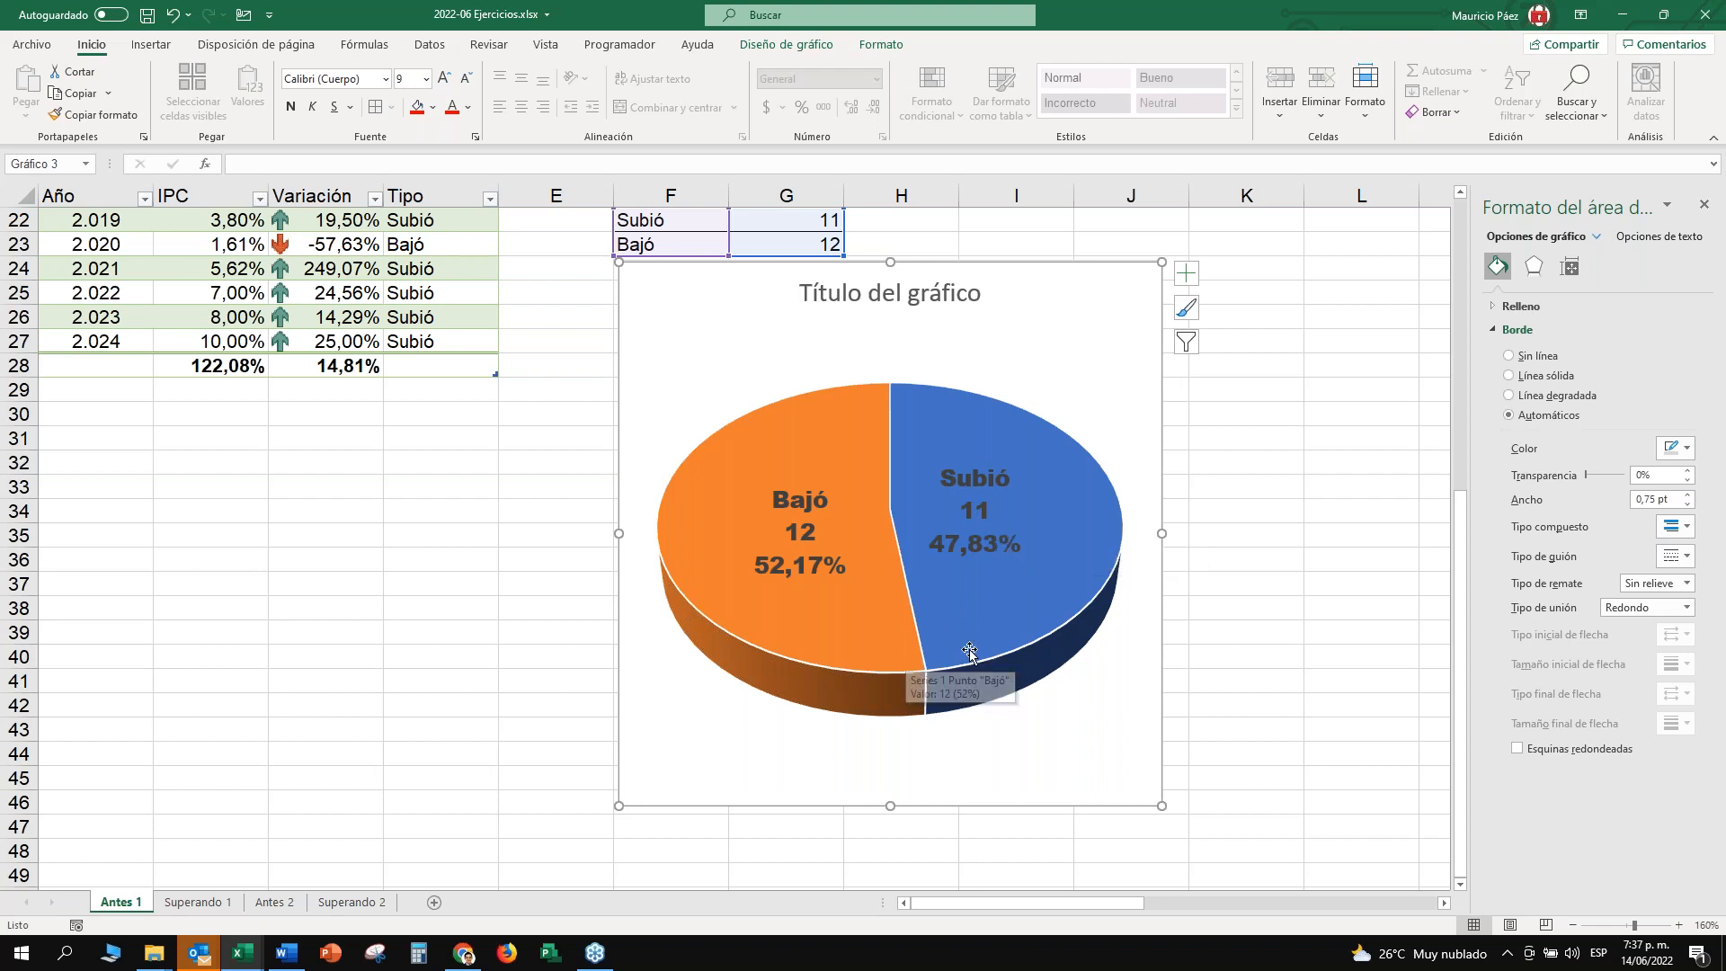
click(791, 537)
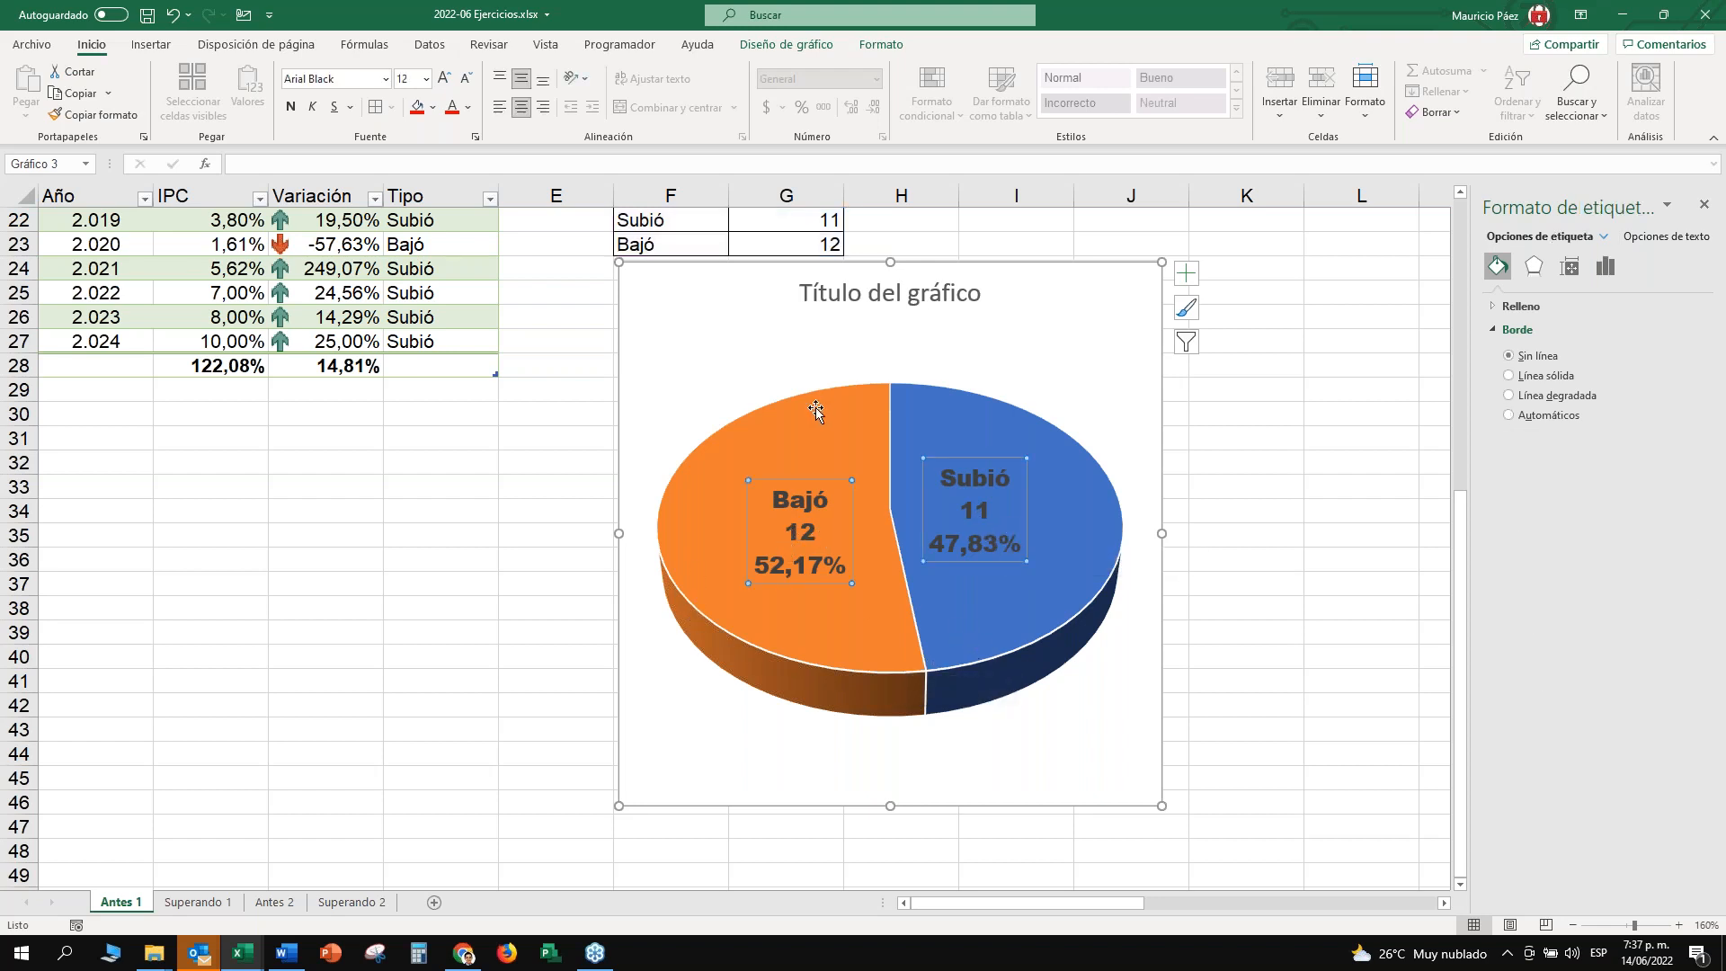
click(818, 399)
click(805, 530)
click(935, 482)
click(962, 430)
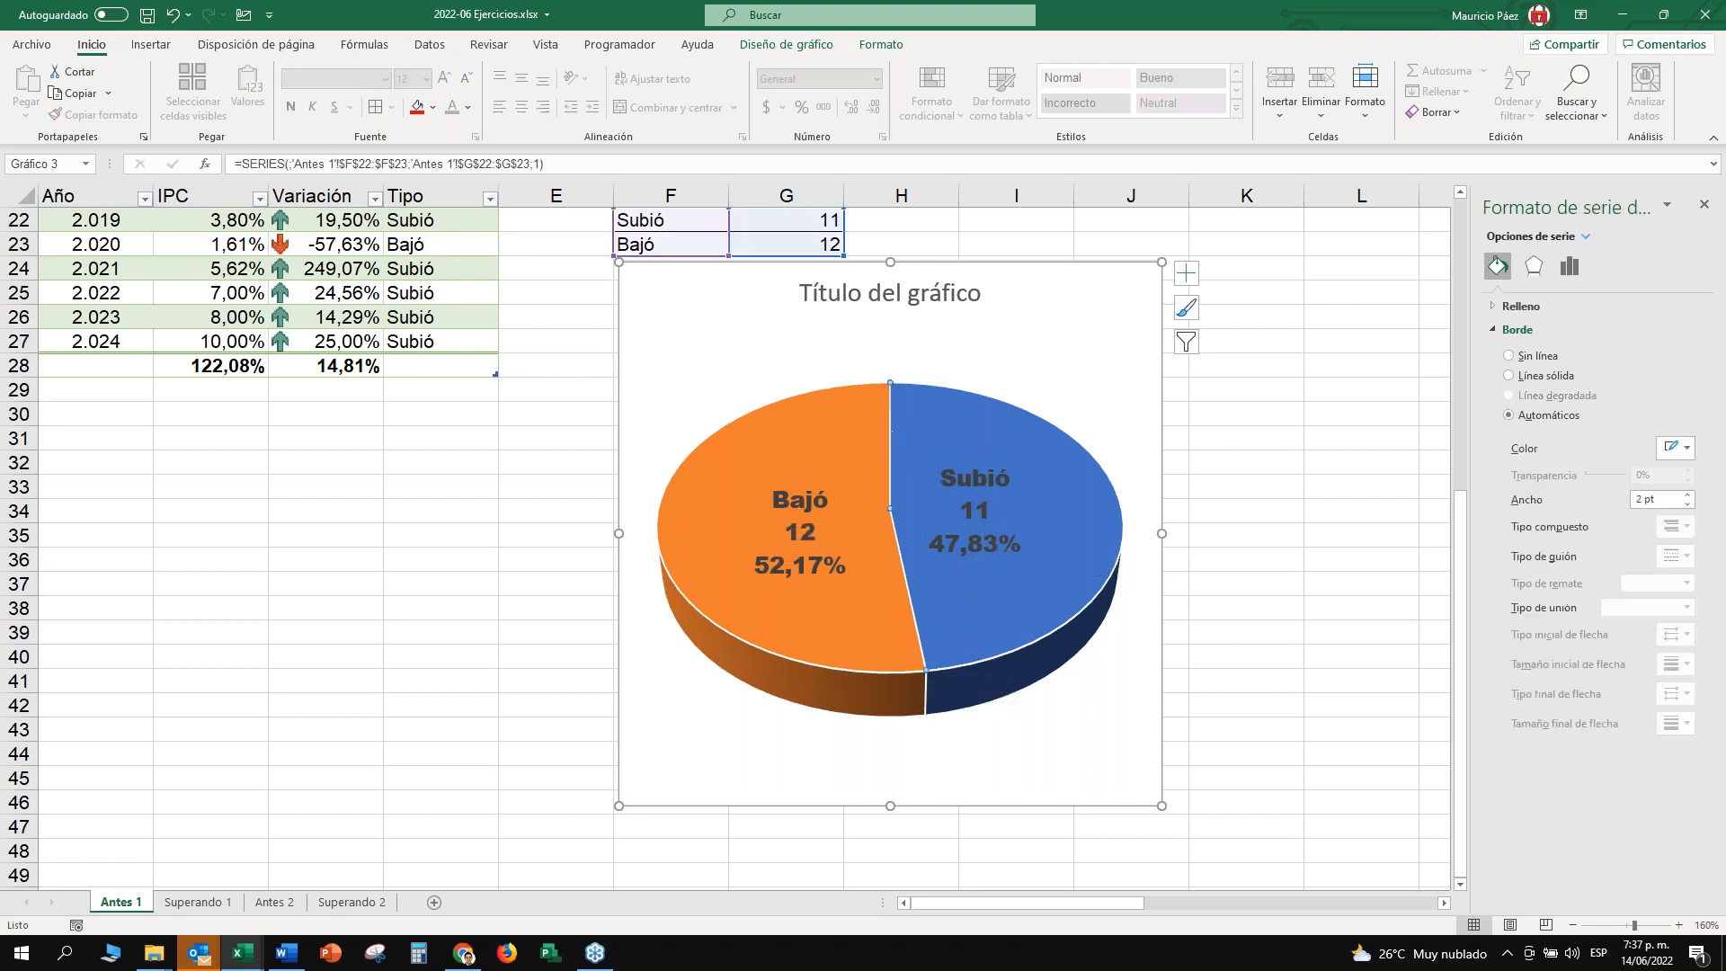
click(825, 439)
click(780, 501)
click(1019, 514)
click(808, 415)
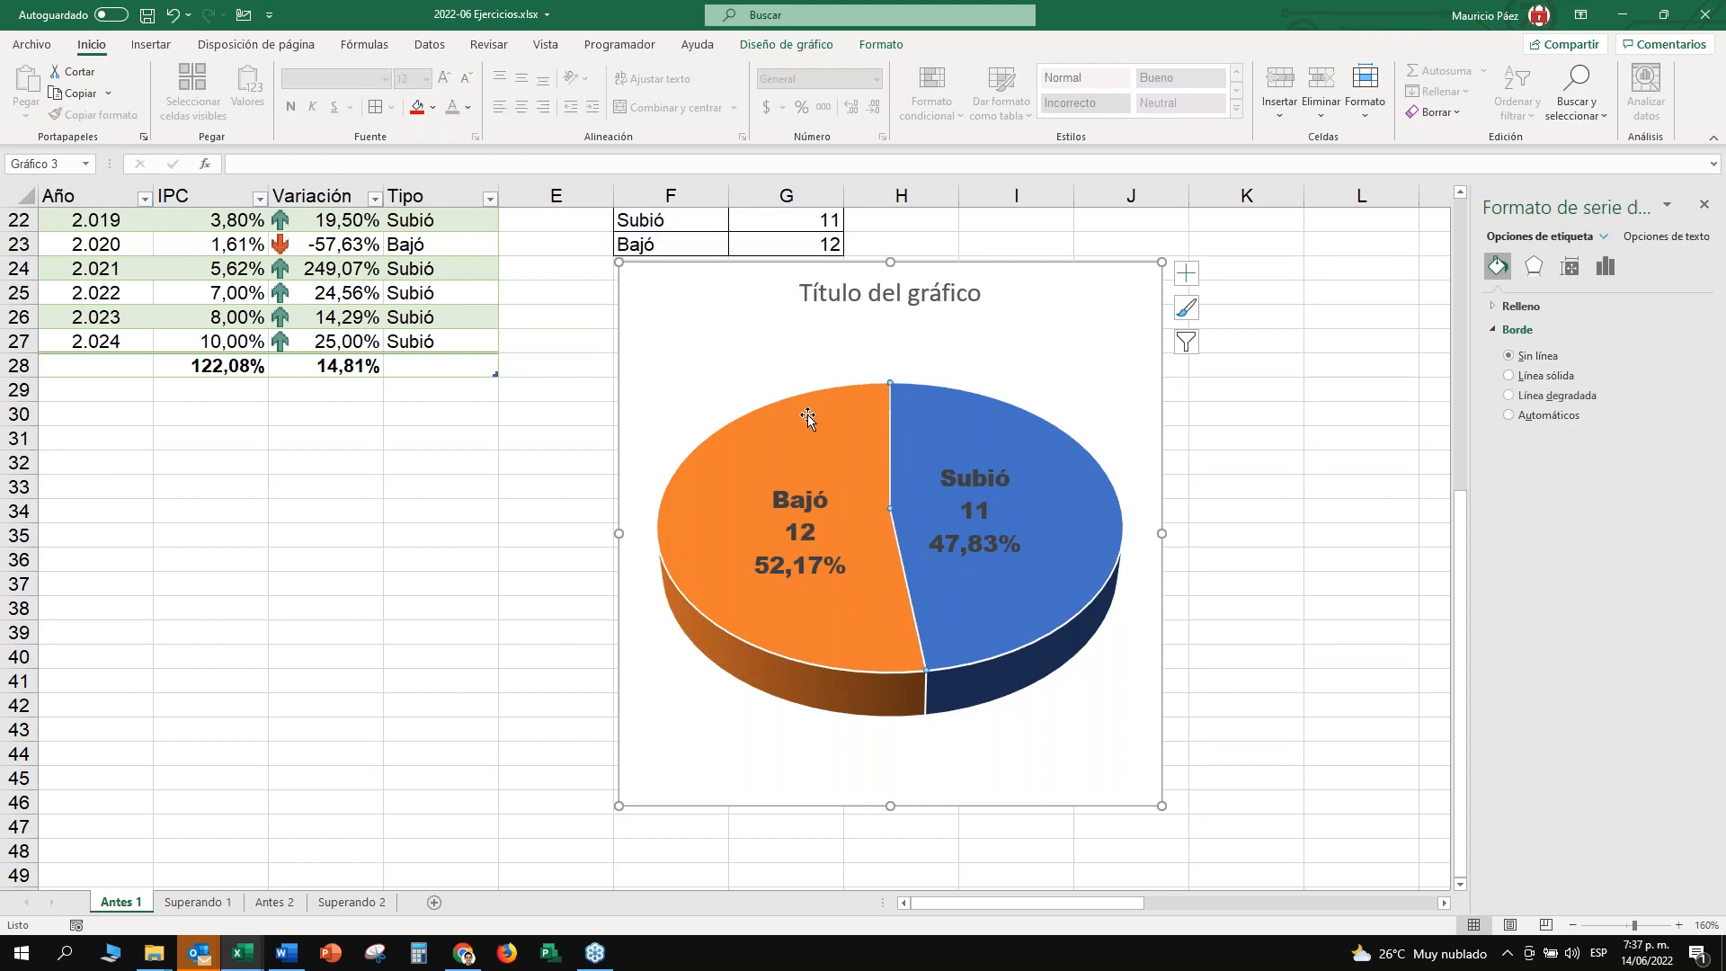
click(705, 382)
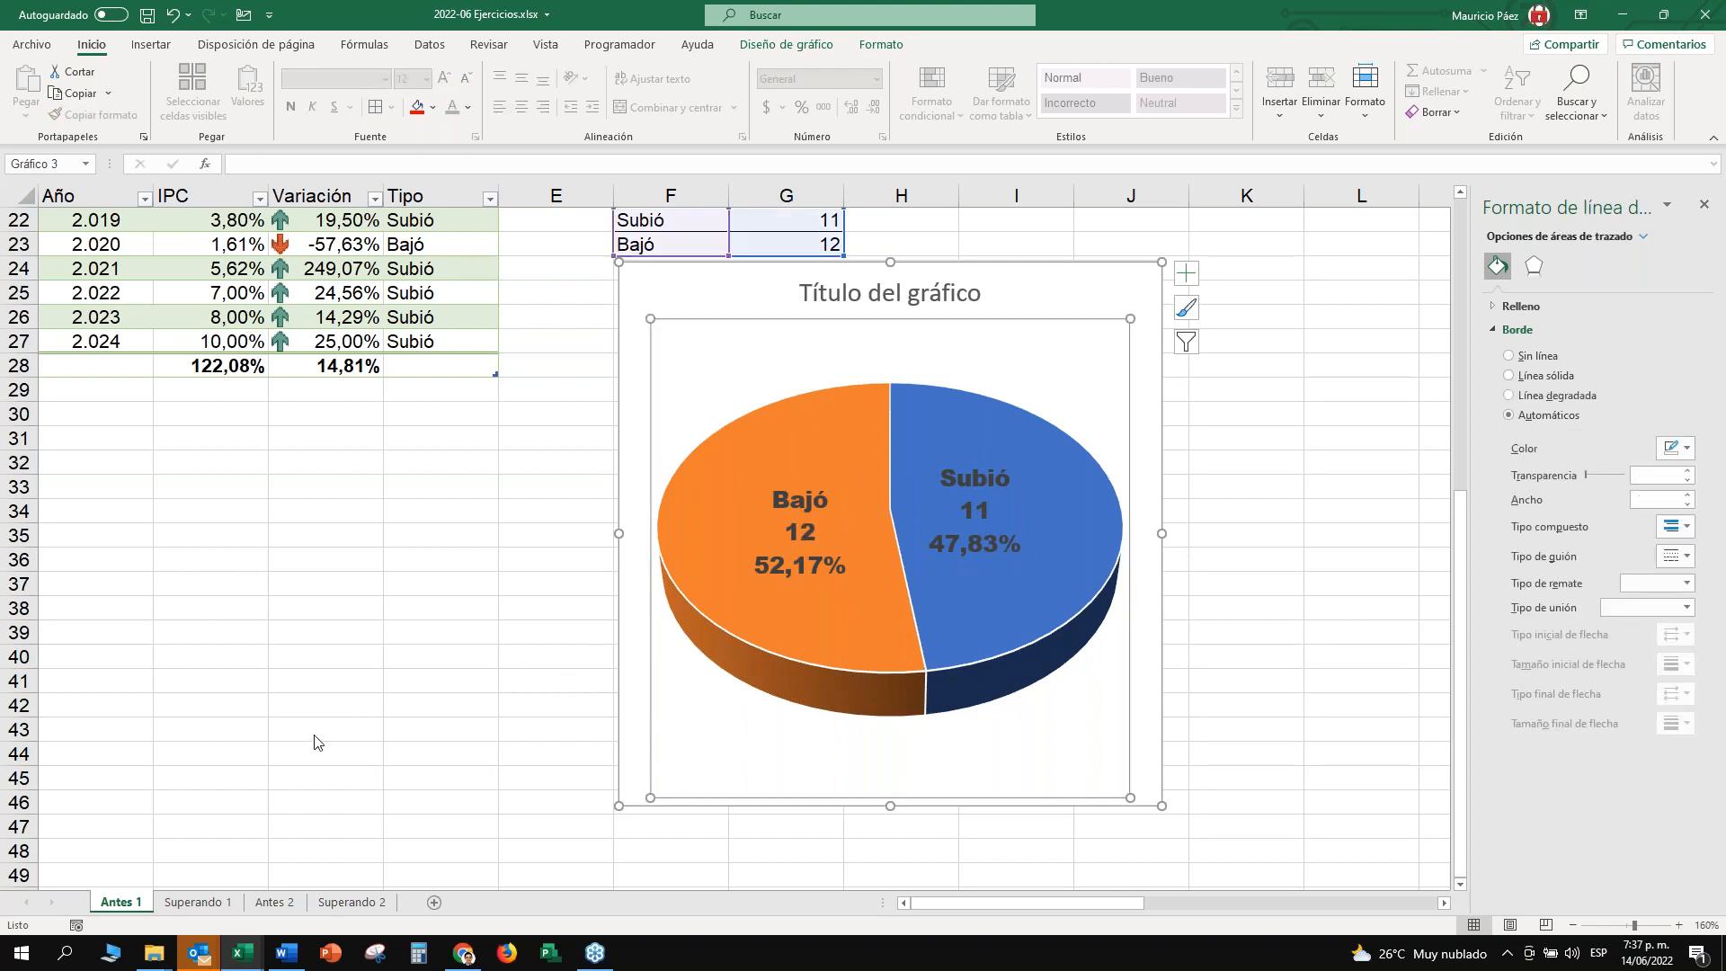
click(654, 715)
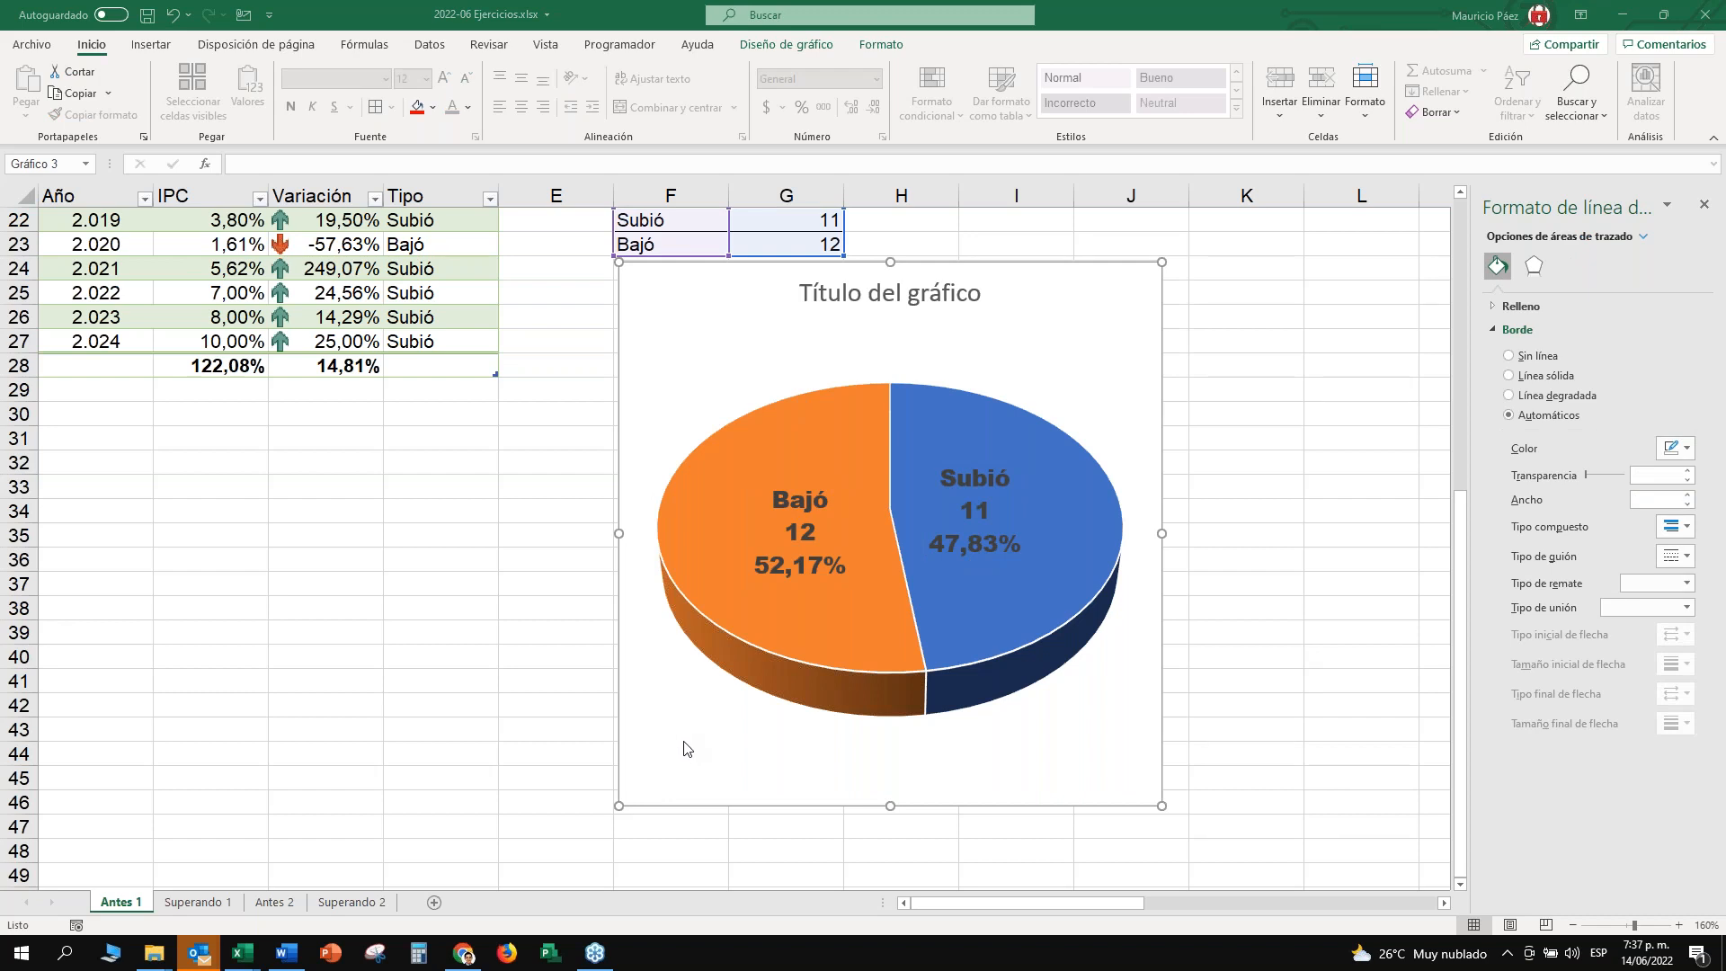
click(1062, 552)
click(437, 303)
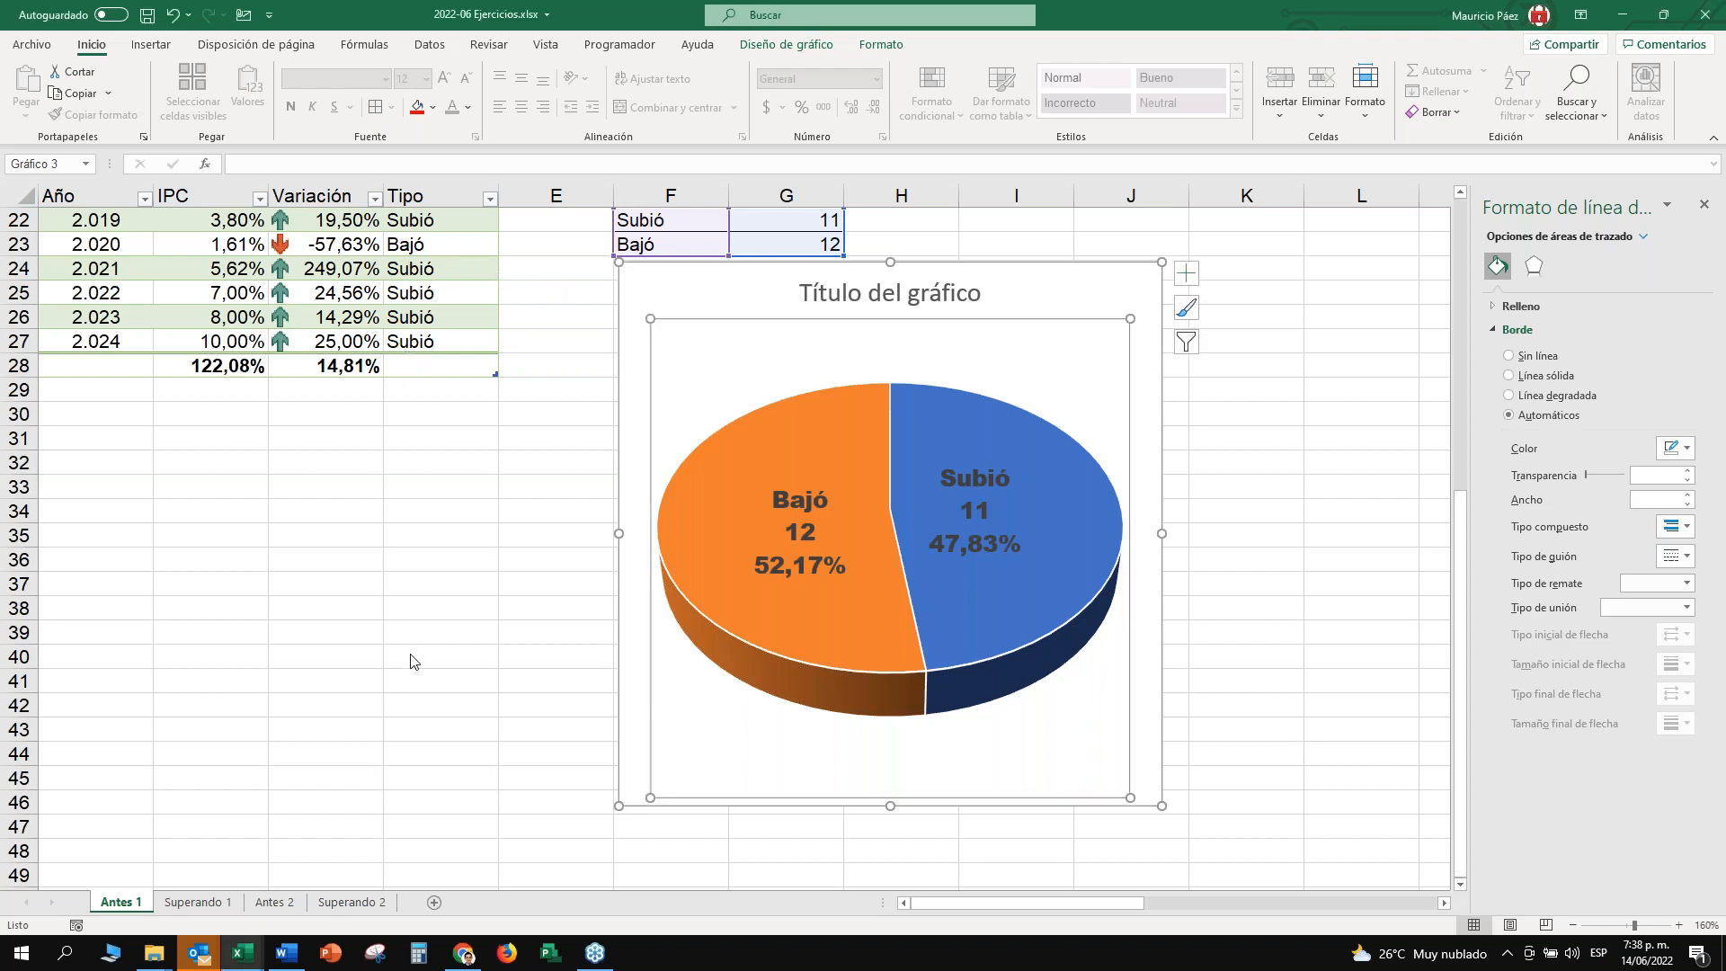
key(alt+Tab)
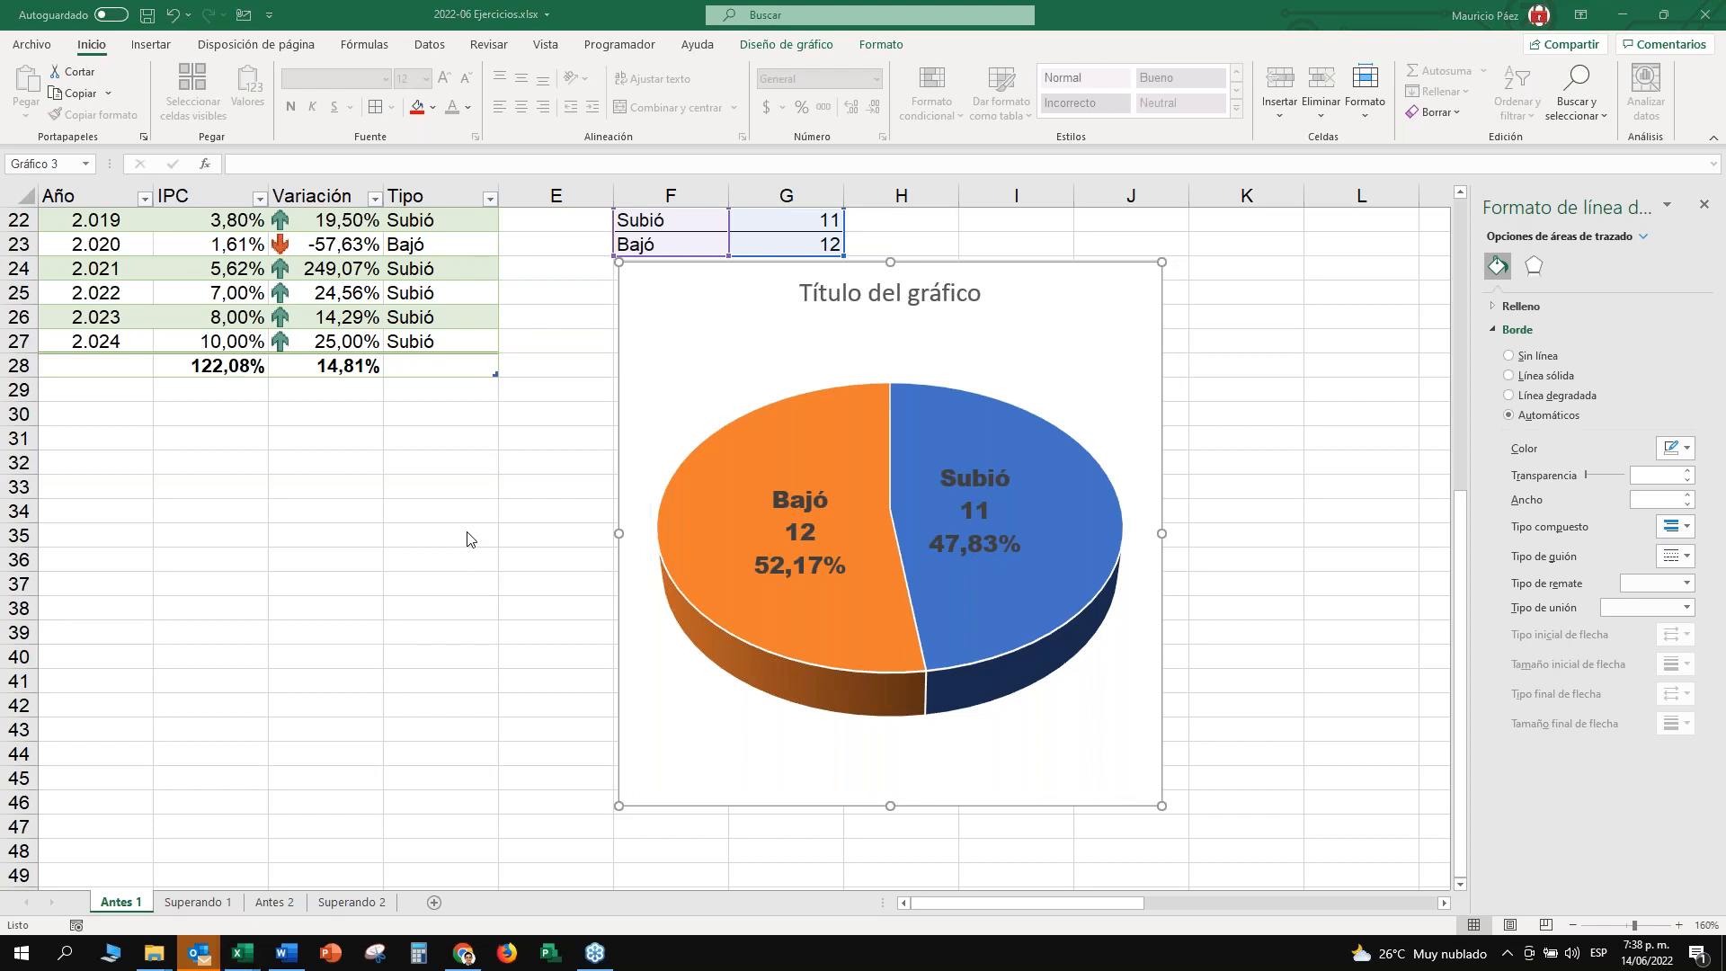